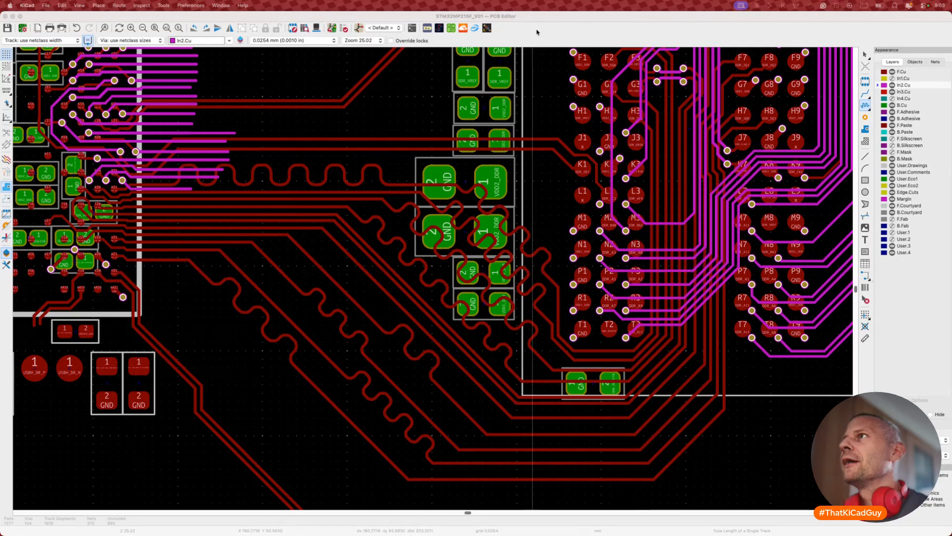
Step: Commit the length-matching meanders on the tuned DDR track at about 33.8 mm
left_click(512, 189)
left_click(519, 265)
scroll(520, 267, "down", 3)
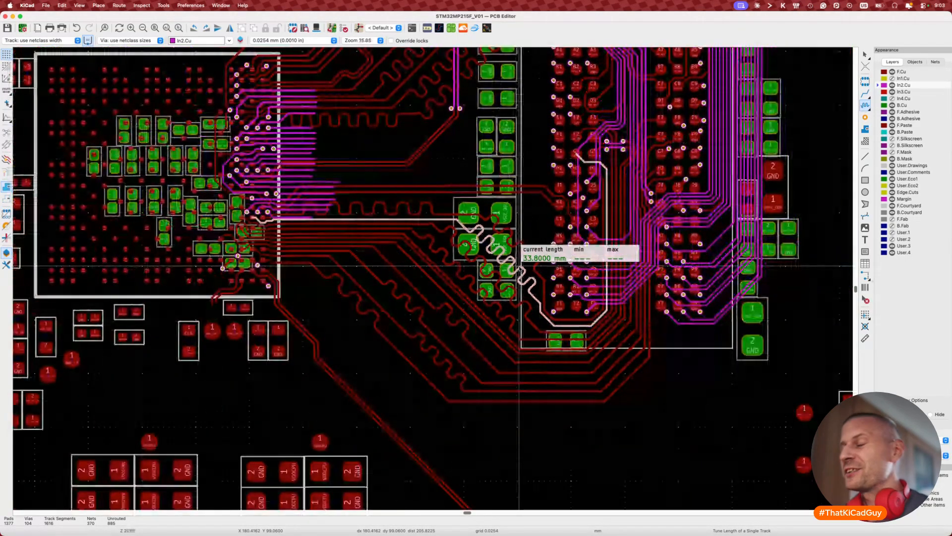
left_click(519, 267)
scroll(519, 267, "right", 2)
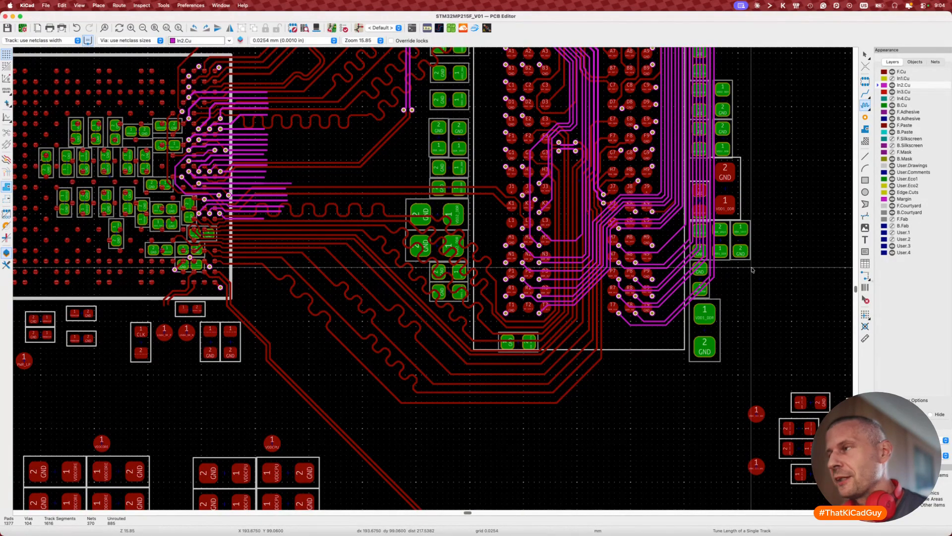
key("Escape")
Step: Save the board and pan around to review the tuned DDR routing
key("super+s")
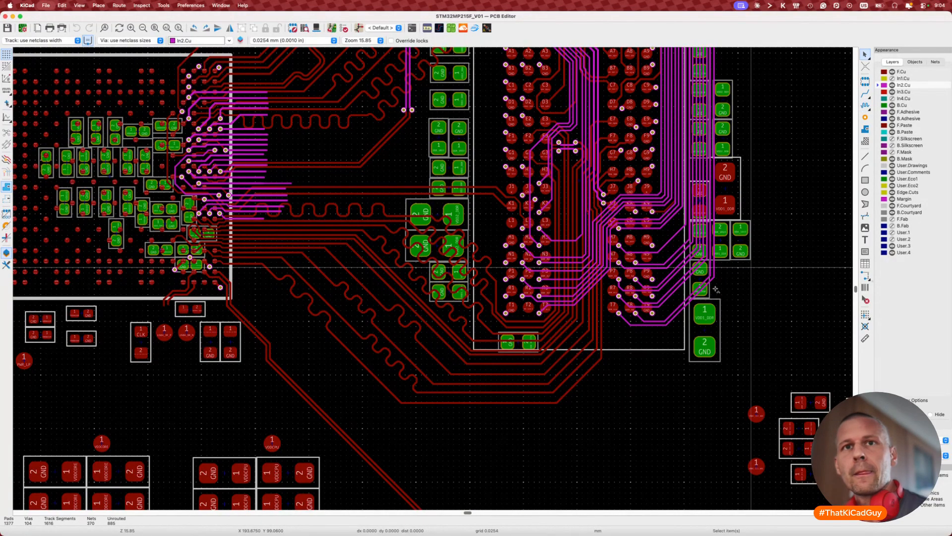
scroll(714, 293, "right", 1)
scroll(714, 293, "right", 10)
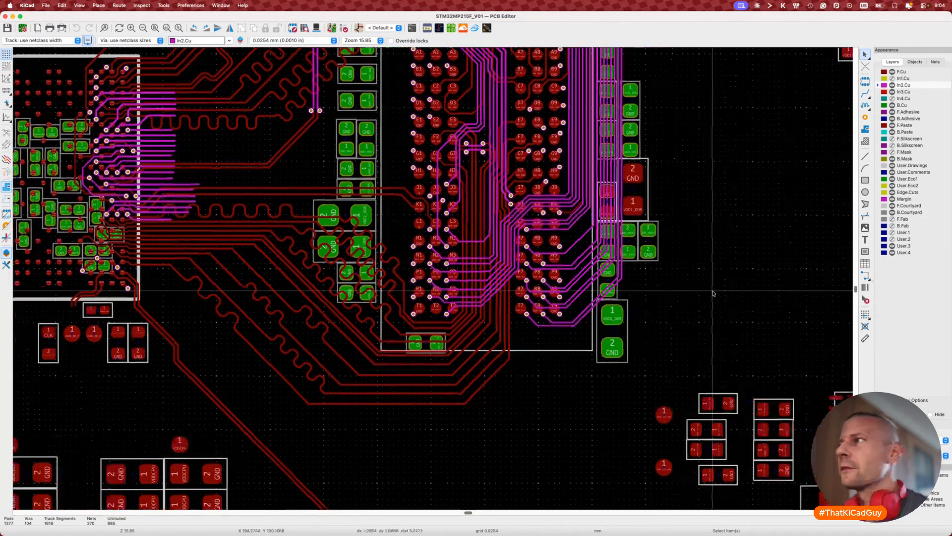
scroll(714, 294, "up", 5)
scroll(713, 293, "down", 5)
scroll(713, 293, "right", 6)
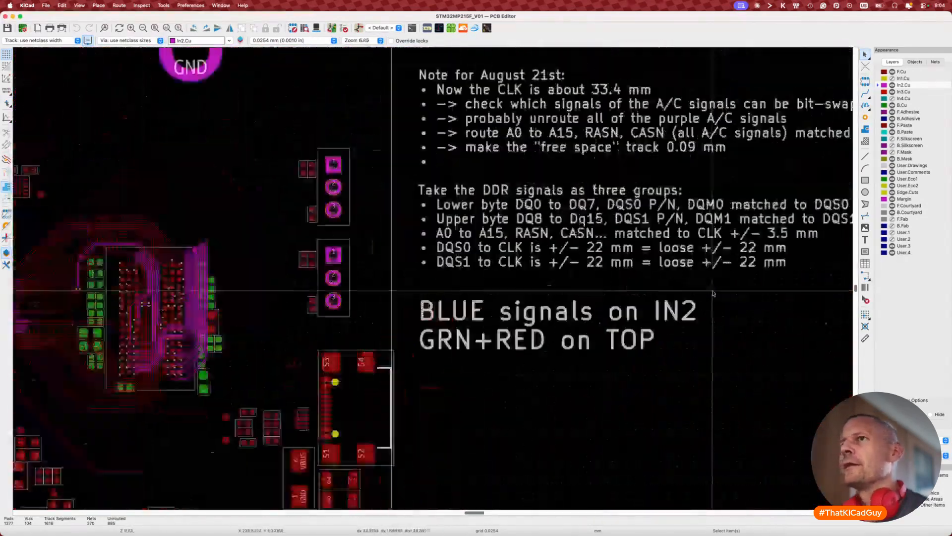
scroll(713, 293, "up", 4)
scroll(713, 293, "left", 2)
scroll(713, 293, "right", 3)
scroll(713, 293, "down", 1)
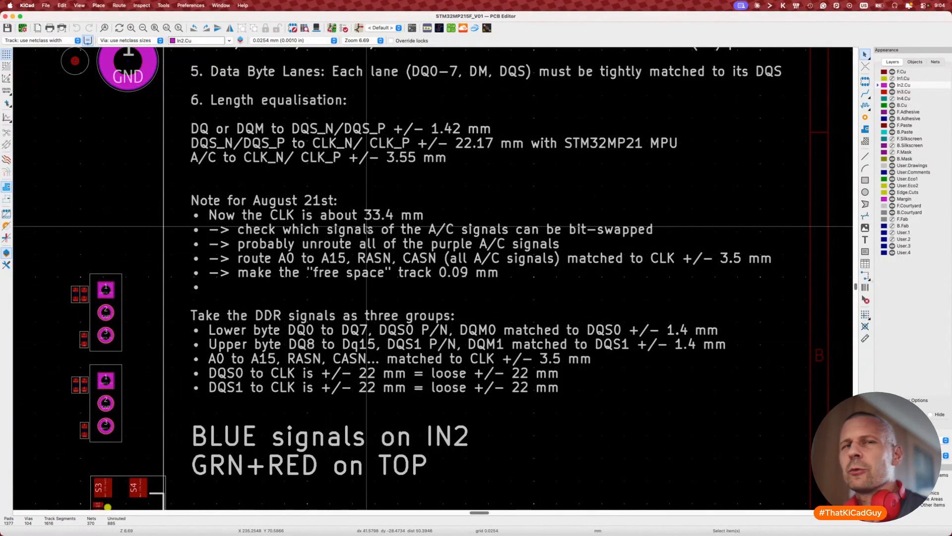
scroll(251, 326, "left", 15)
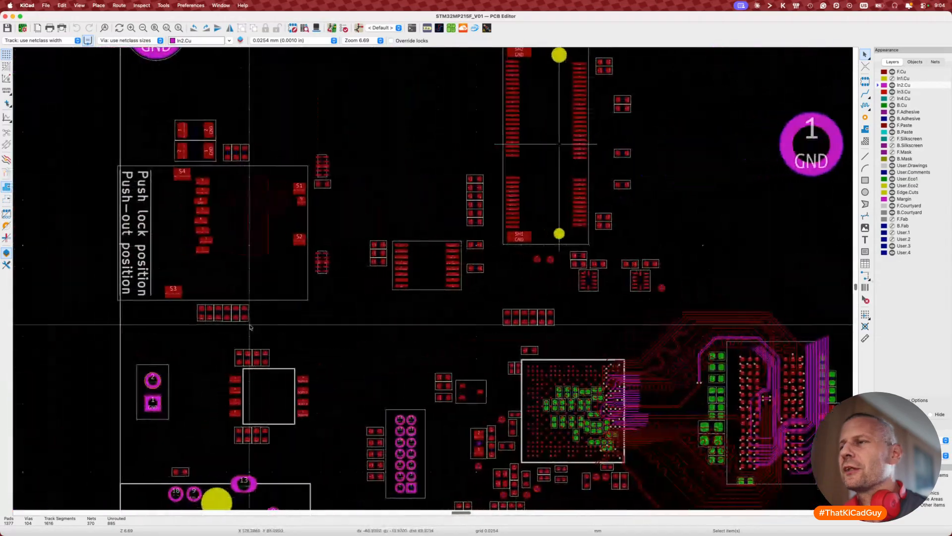
scroll(250, 327, "down", 3)
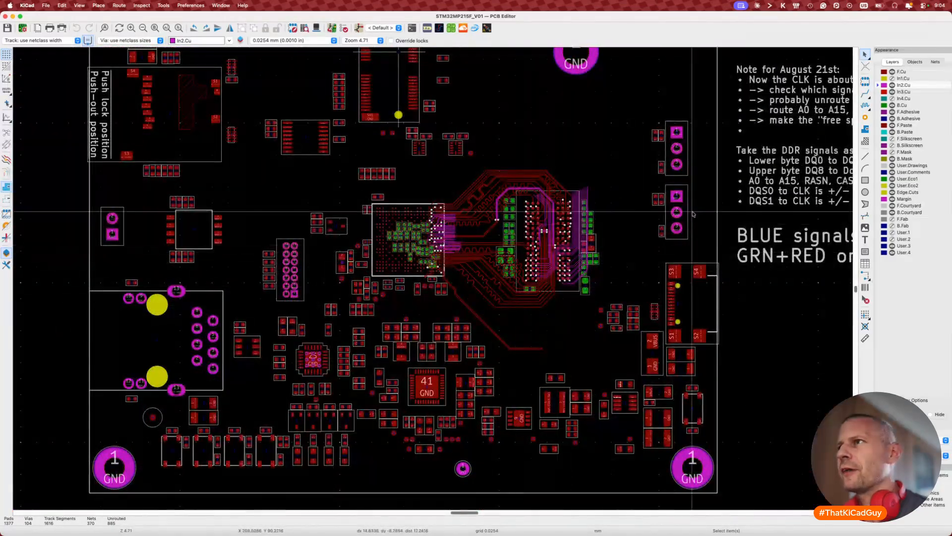
scroll(480, 232, "up", 7)
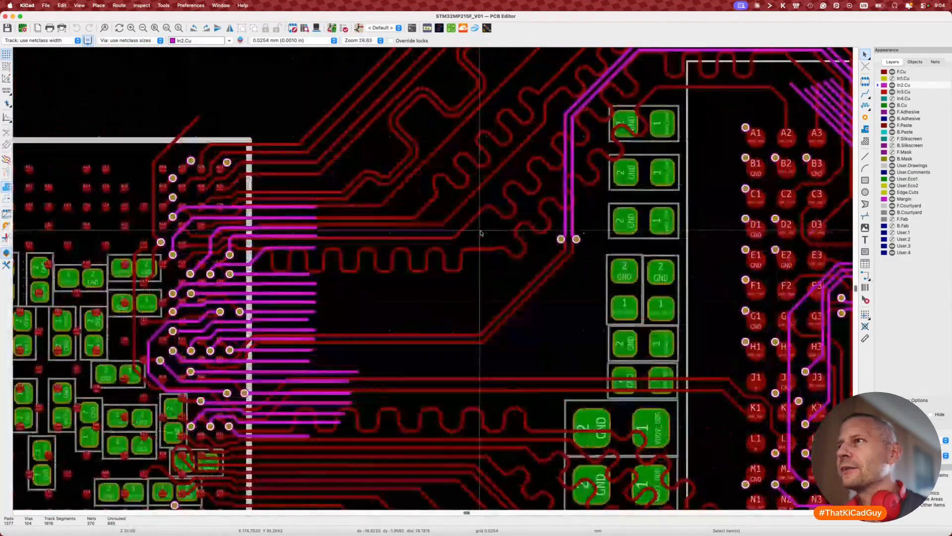
scroll(481, 232, "right", 10)
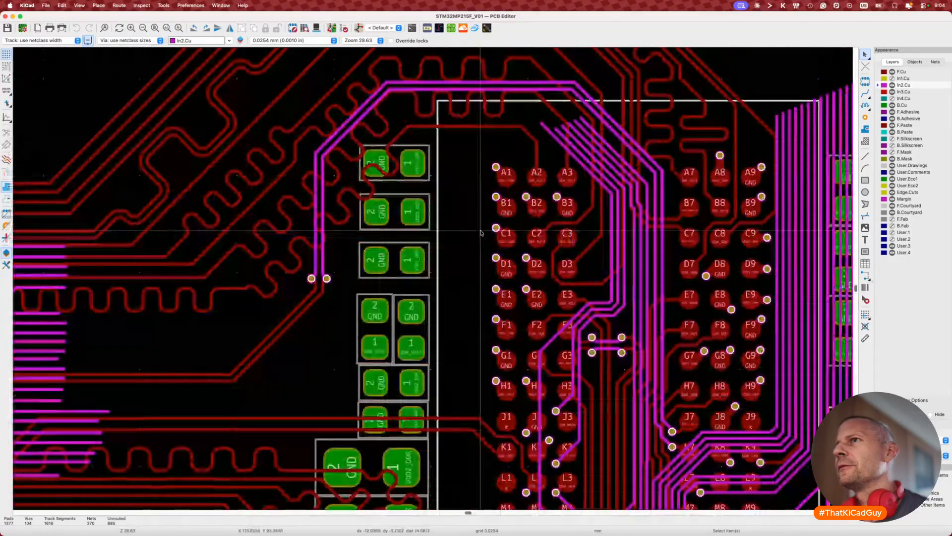
scroll(277, 335, "up", 6)
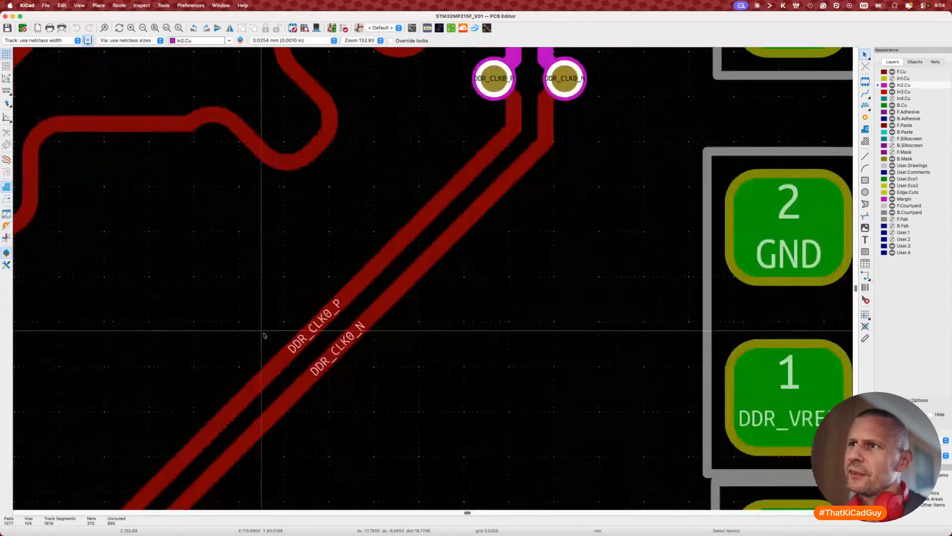
scroll(294, 338, "down", 8)
Step: Measure the DDR_CLK0 differential pair with the diff-pair tuner, reading 34.42 mm
key("8")
left_click(296, 334)
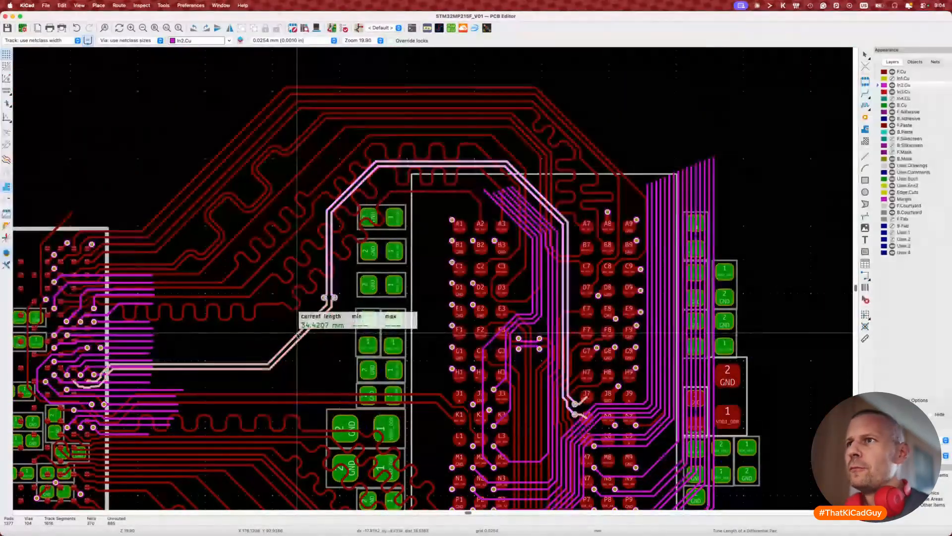
key("Escape")
scroll(298, 335, "right", 15)
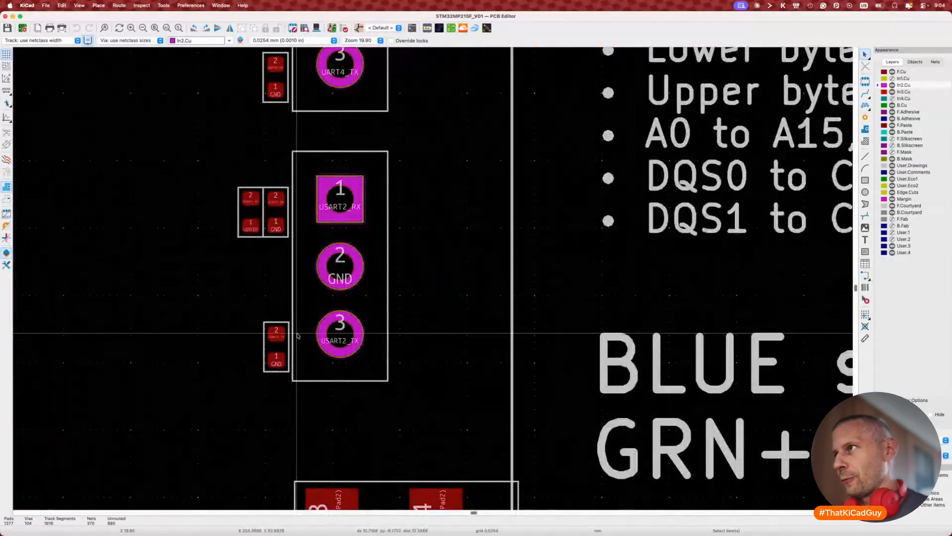
scroll(298, 335, "down", 3)
scroll(298, 336, "right", 6)
scroll(298, 336, "right", 5)
scroll(297, 336, "up", 2)
scroll(298, 336, "left", 3)
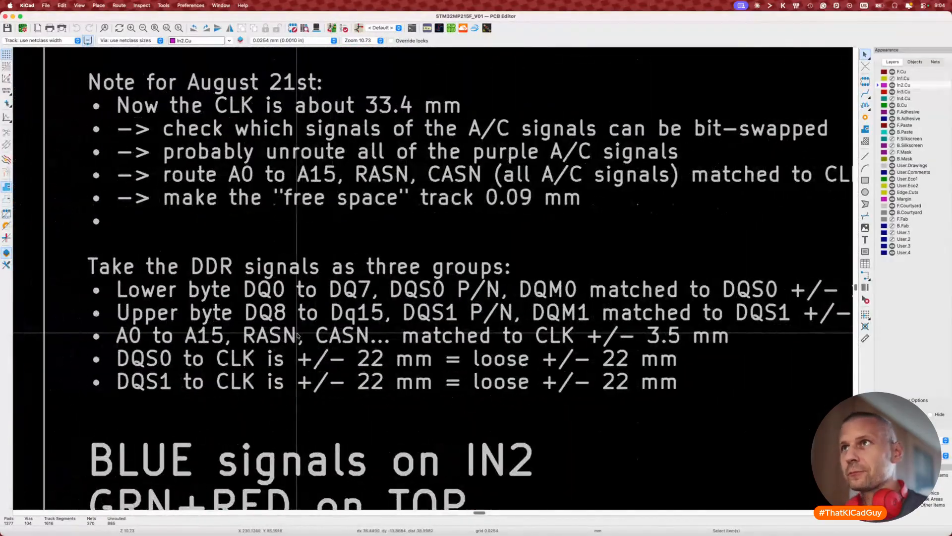
scroll(298, 336, "up", 1)
scroll(297, 336, "right", 1)
scroll(362, 129, "left", 18)
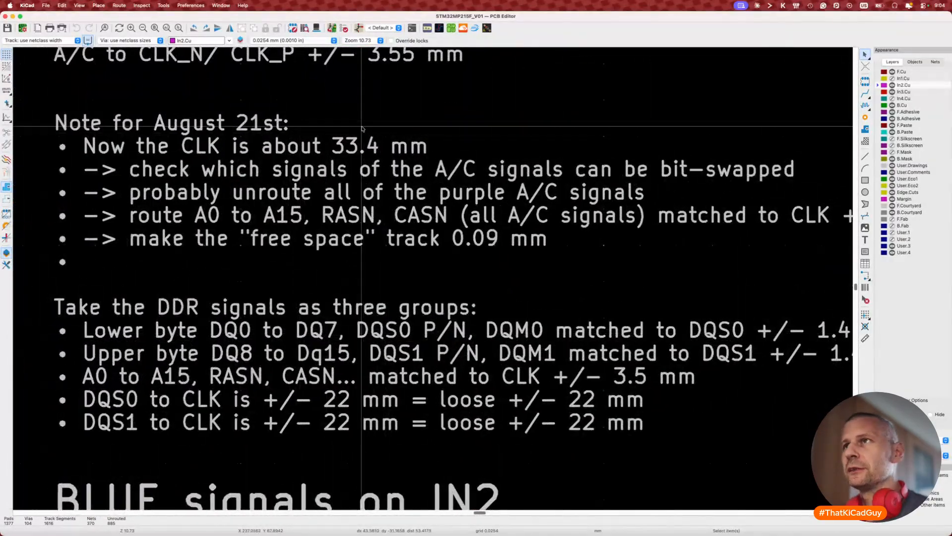
scroll(362, 129, "down", 3)
scroll(362, 129, "left", 15)
scroll(362, 129, "down", 5)
scroll(362, 129, "right", 10)
scroll(362, 129, "up", 2)
scroll(478, 134, "right", 1)
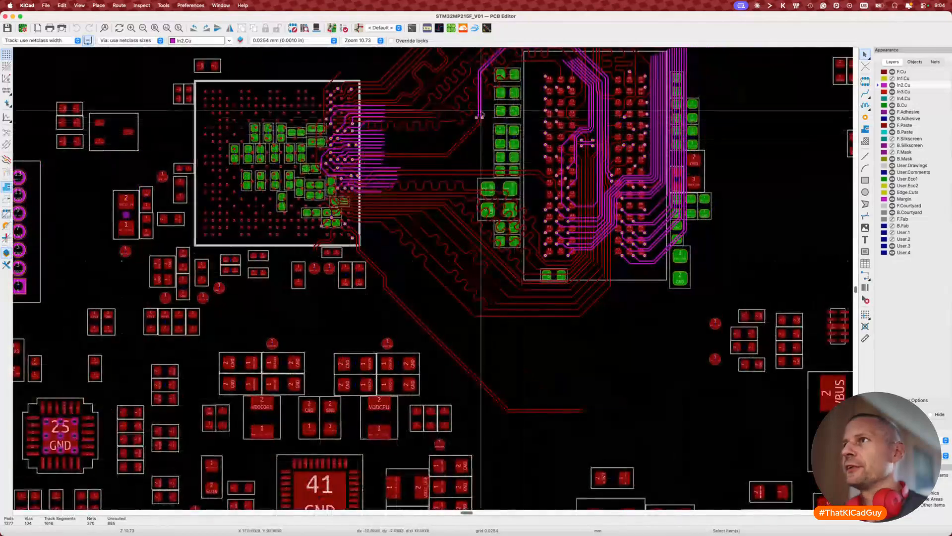
key("8")
left_click(467, 138)
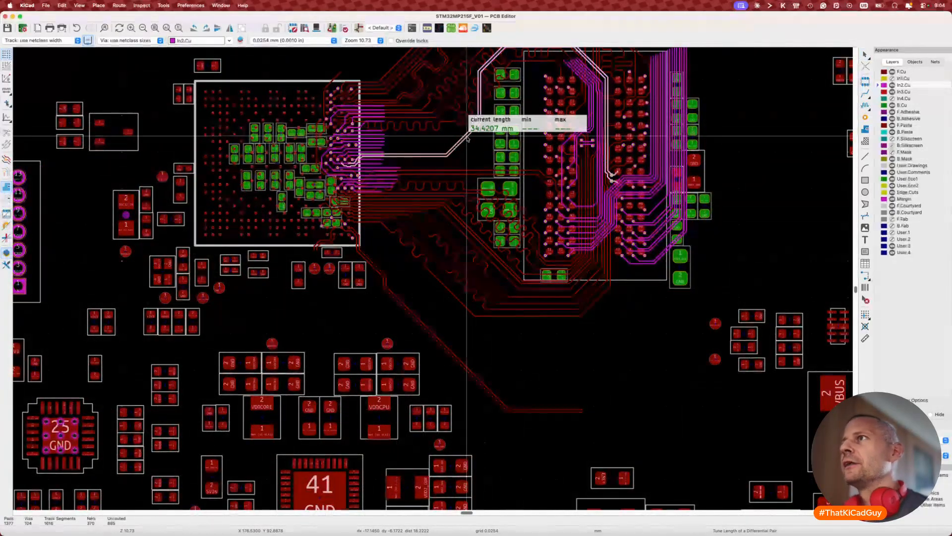
key("Escape")
scroll(467, 138, "right", 15)
scroll(467, 138, "up", 5)
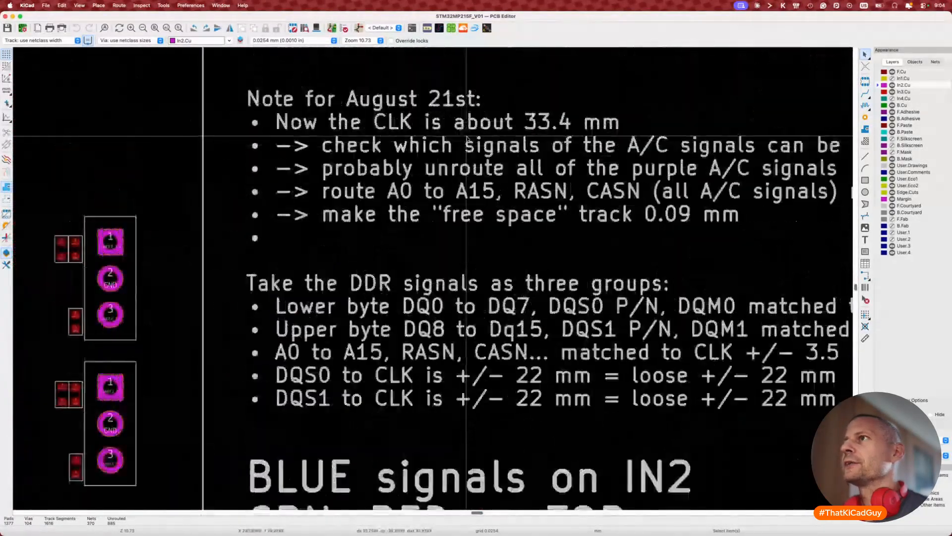
Step: Change the August 21st note's CLK length from 33.4 mm to 34.4 mm
double_click(467, 139)
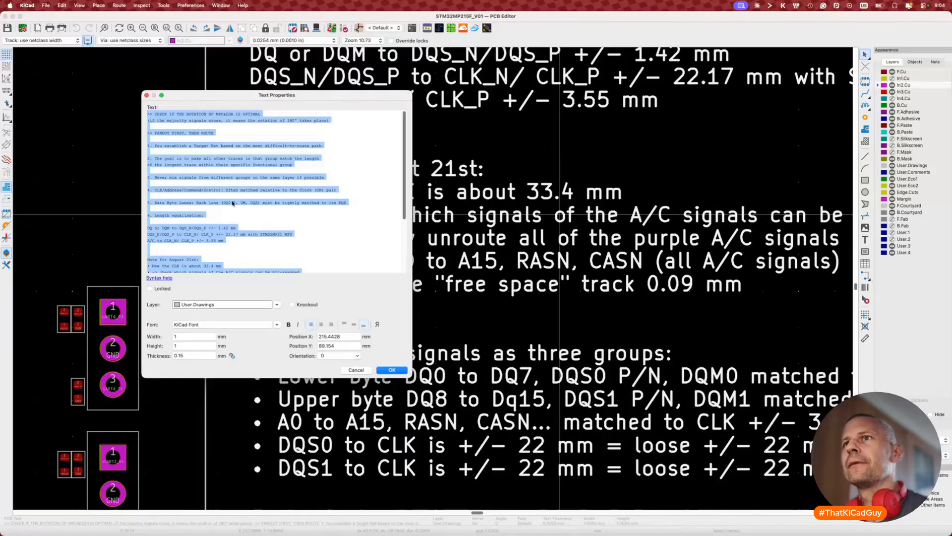
left_click(239, 246)
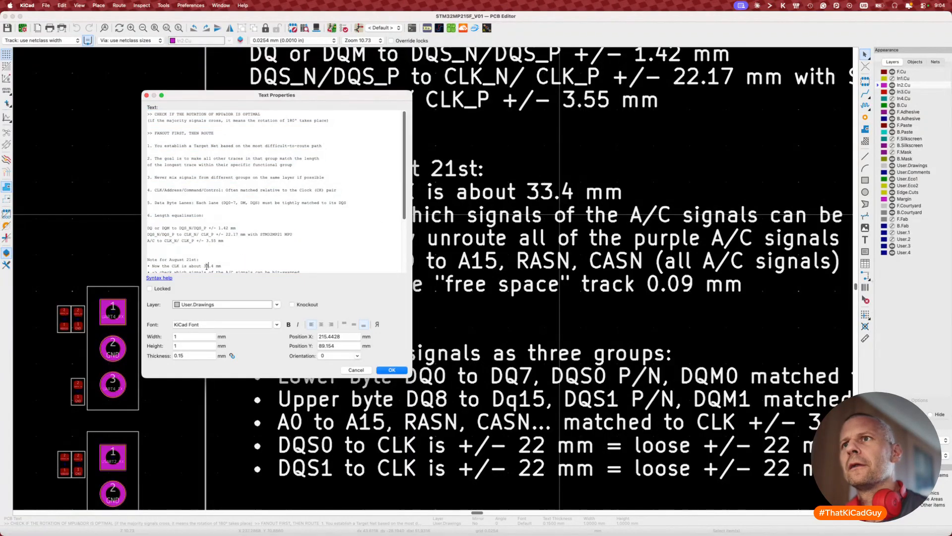
left_click(392, 370)
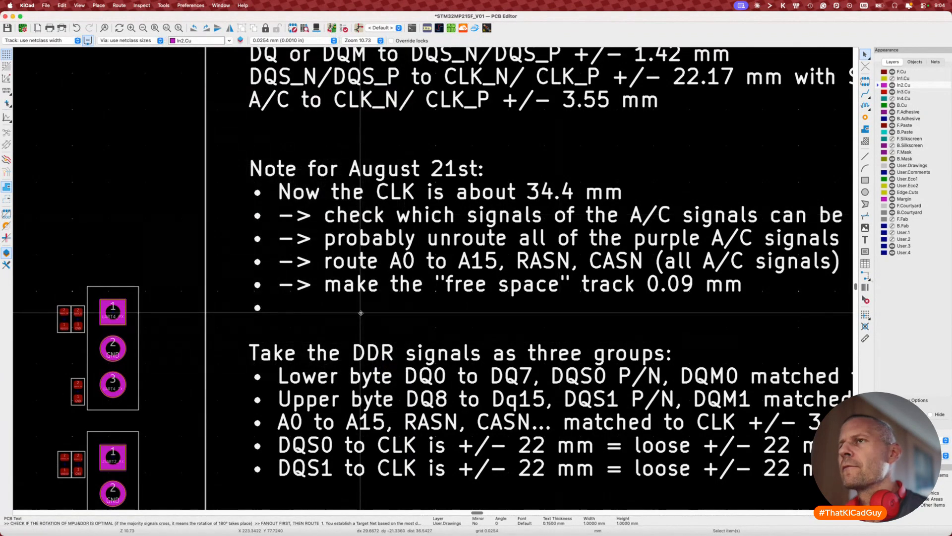
scroll(361, 313, "left", 15)
scroll(361, 314, "down", 6)
Step: Review the DDR area and notes, then save the board with the 34.4 mm CLK note
scroll(361, 313, "right", 5)
scroll(361, 313, "down", 2)
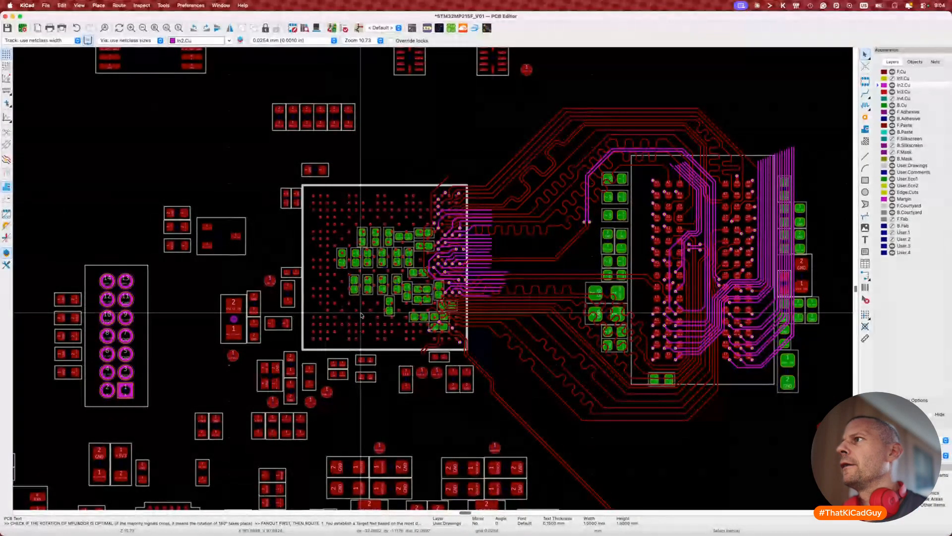
scroll(361, 313, "right", 15)
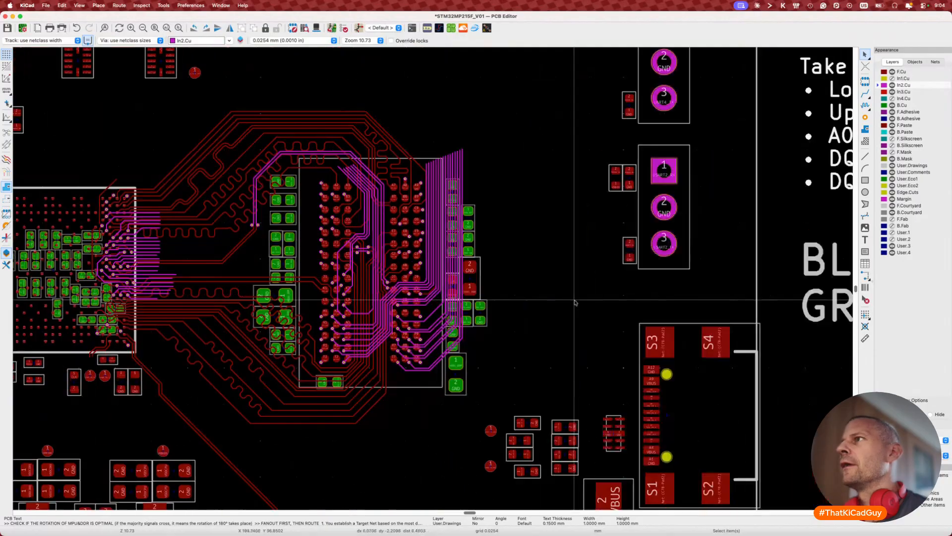
scroll(574, 300, "right", 4)
scroll(575, 300, "down", 3)
scroll(574, 300, "right", 8)
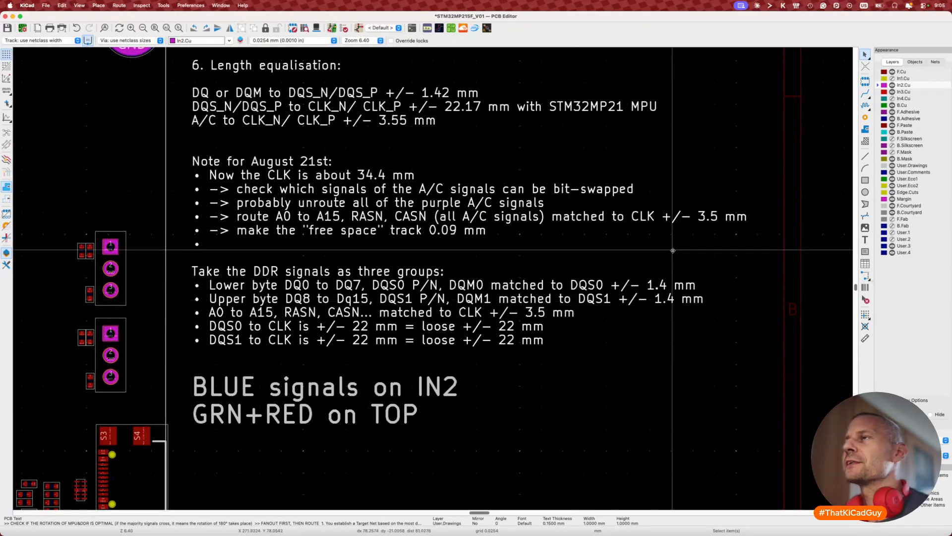
scroll(433, 208, "left", 5)
scroll(434, 210, "left", 10)
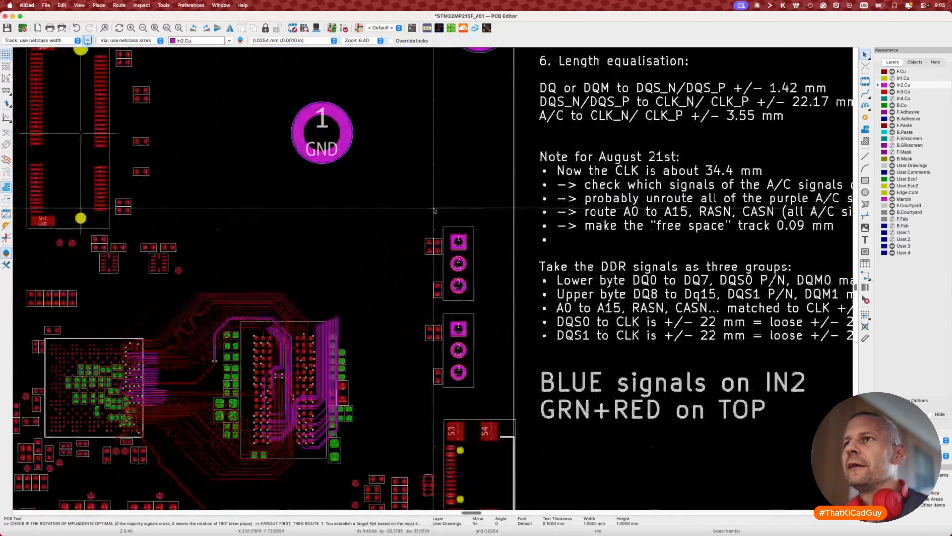
scroll(434, 210, "right", 1)
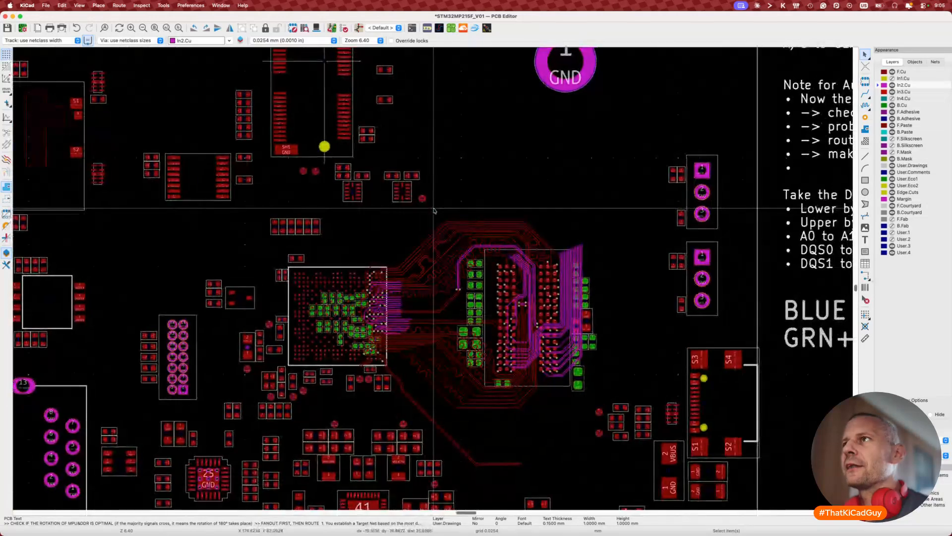
key("super+s")
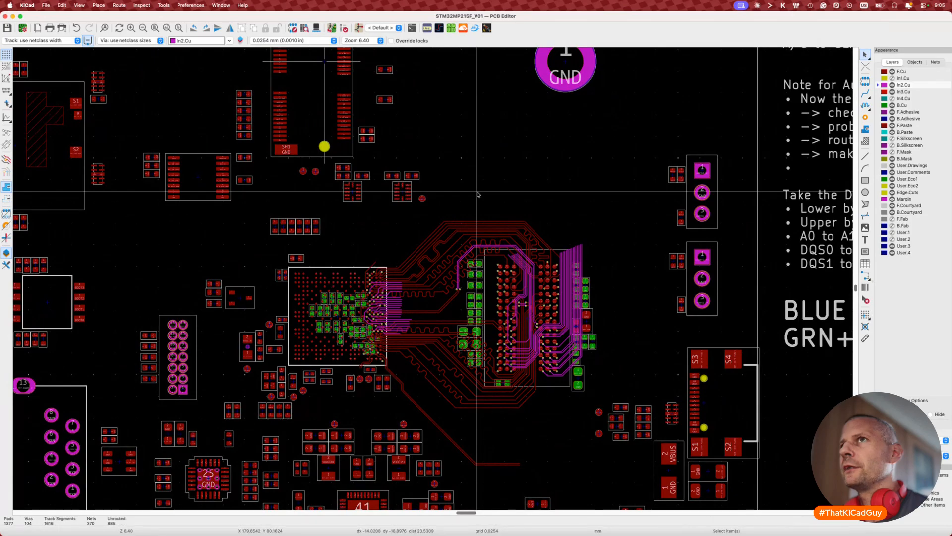
Step: Launch STM32CubeMX from Spotlight with 'stm32' and maximize its window
key("super+space")
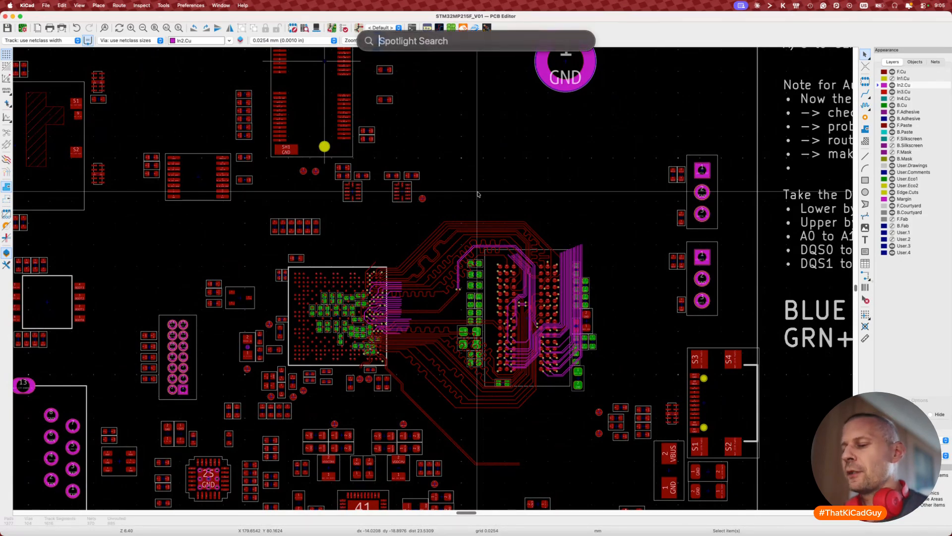
type("stm32")
key("Return")
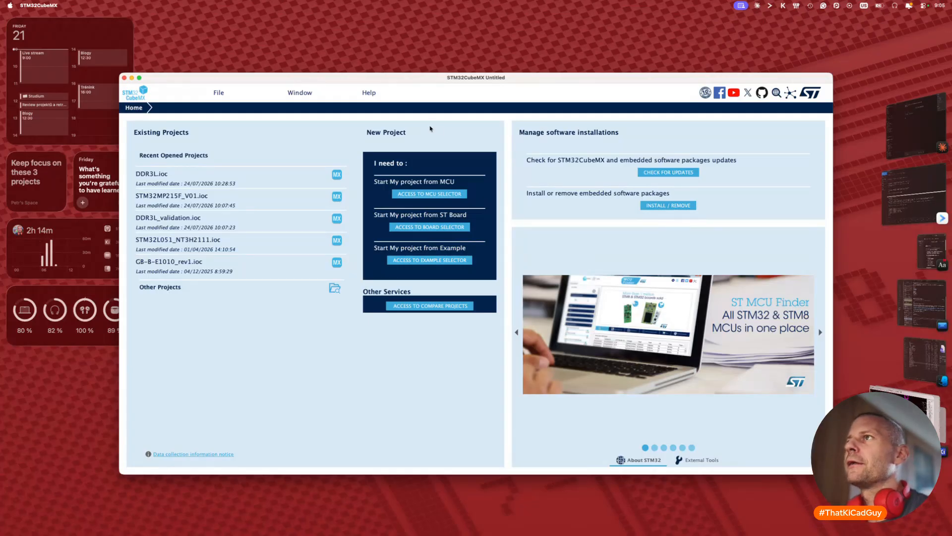
double_click(423, 79)
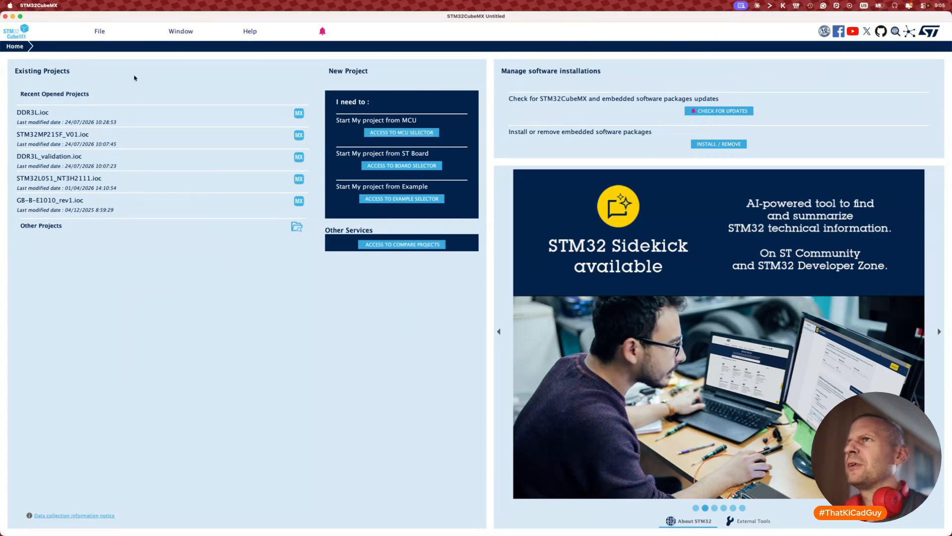
Step: Cancel the software data download and dismiss the Error during Data Refresh dialog
left_click(101, 33)
left_click(110, 45)
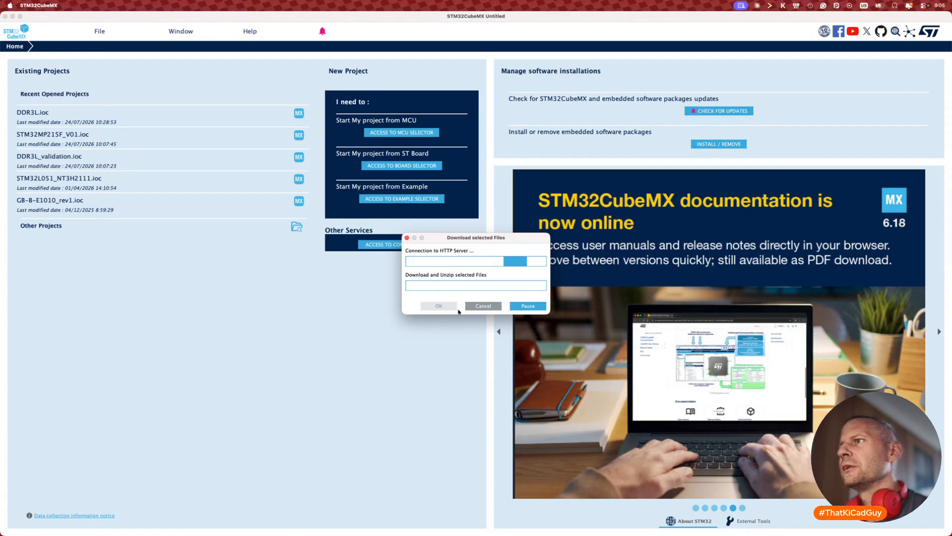
left_click(492, 306)
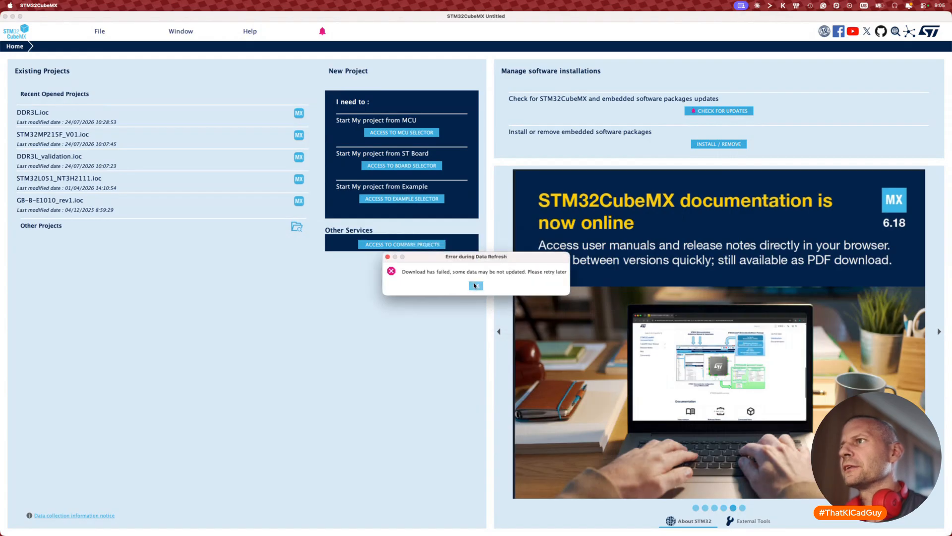
left_click(474, 285)
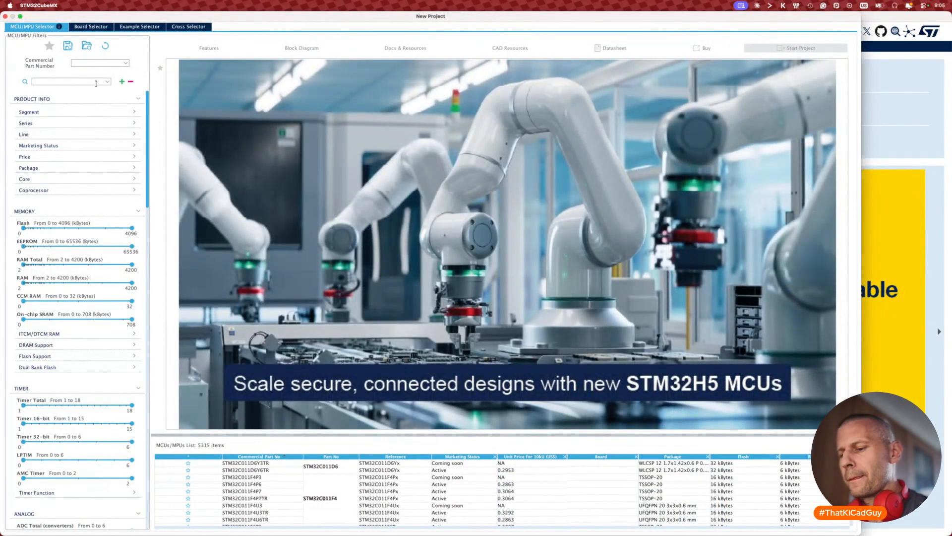
Step: Find STM32MP215FAN3 by commercial part number 'stm32mp215f' and start a new project with it
left_click(96, 81)
type("stm32")
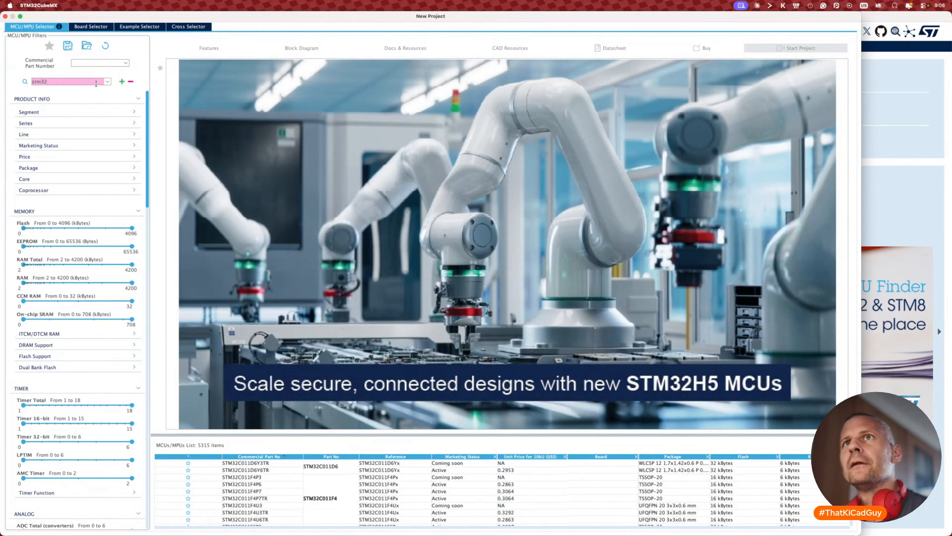
key("BackSpace")
key("BackSpace")
key("BackSpace")
key("BackSpace")
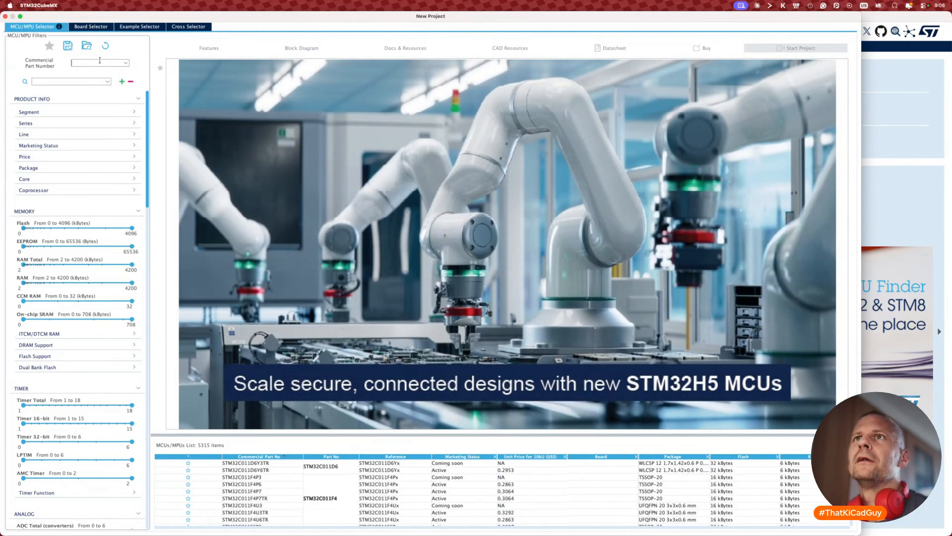
left_click(99, 62)
type("stm")
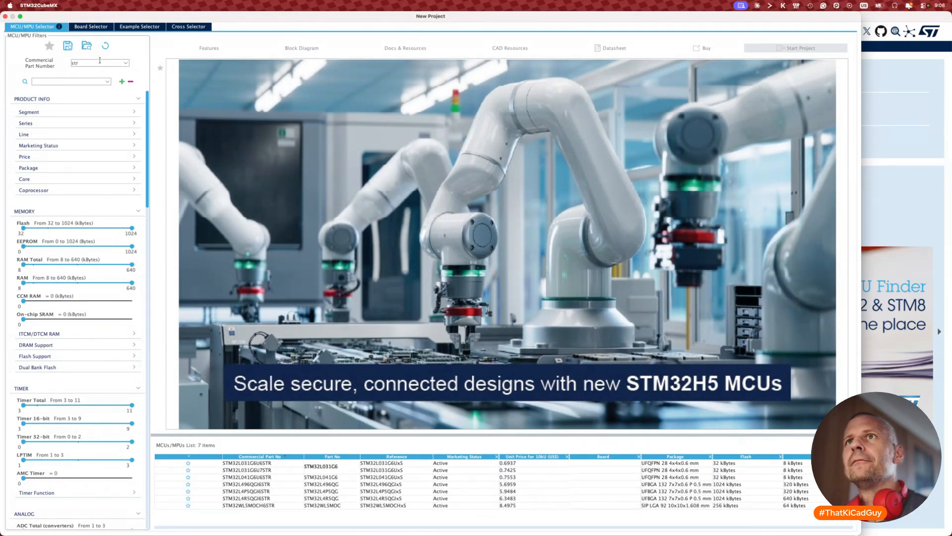
type("32")
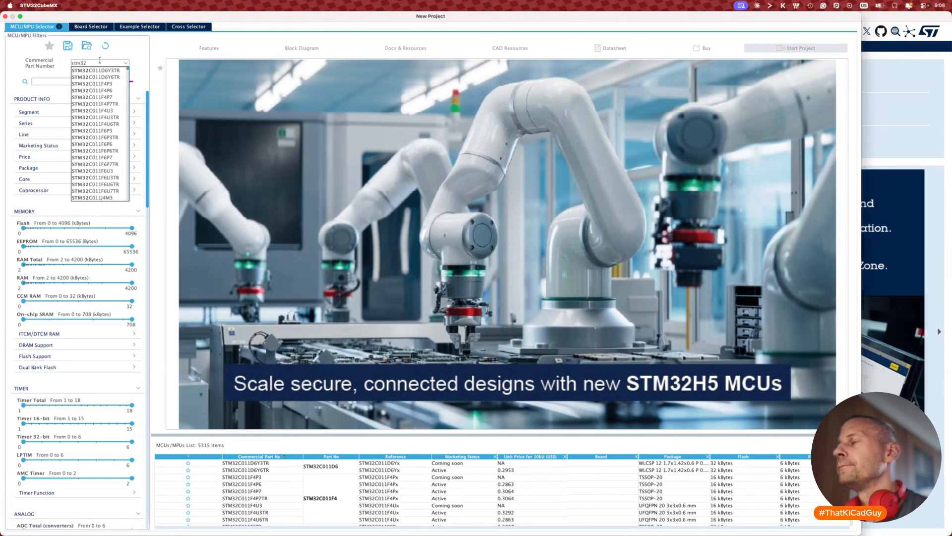
type("mp21")
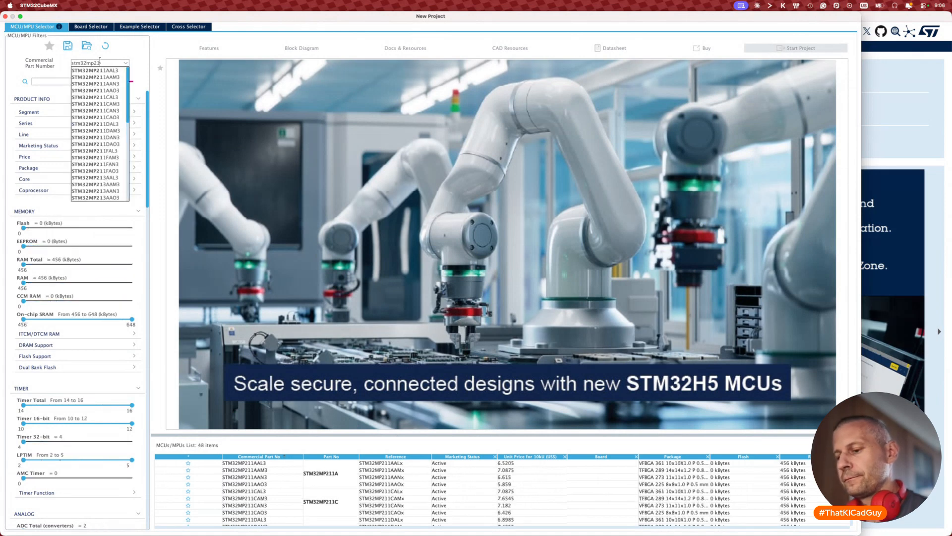
type("5f")
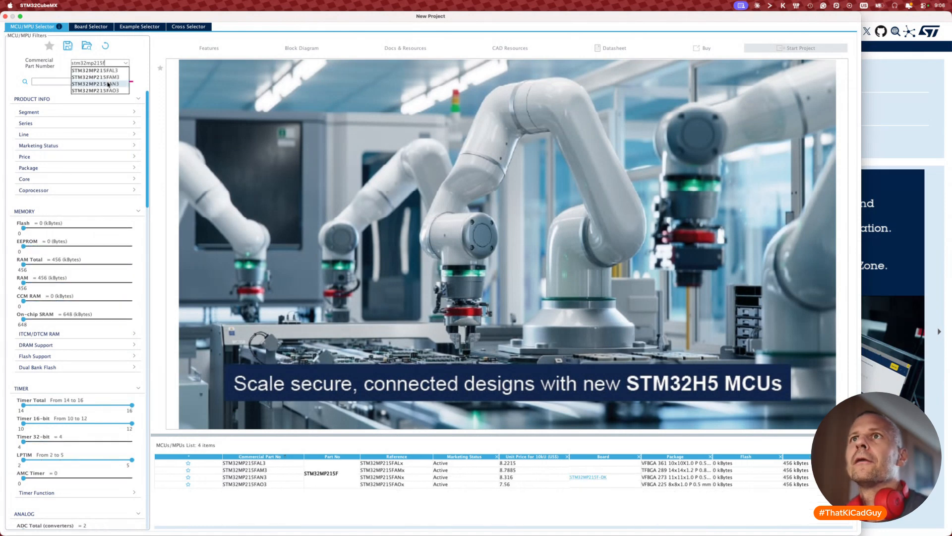
left_click(106, 84)
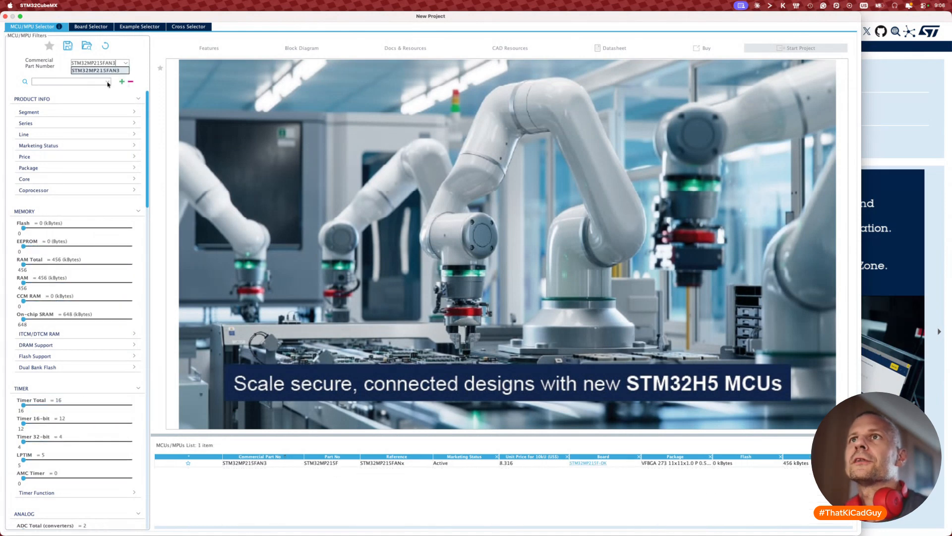
left_click(466, 465)
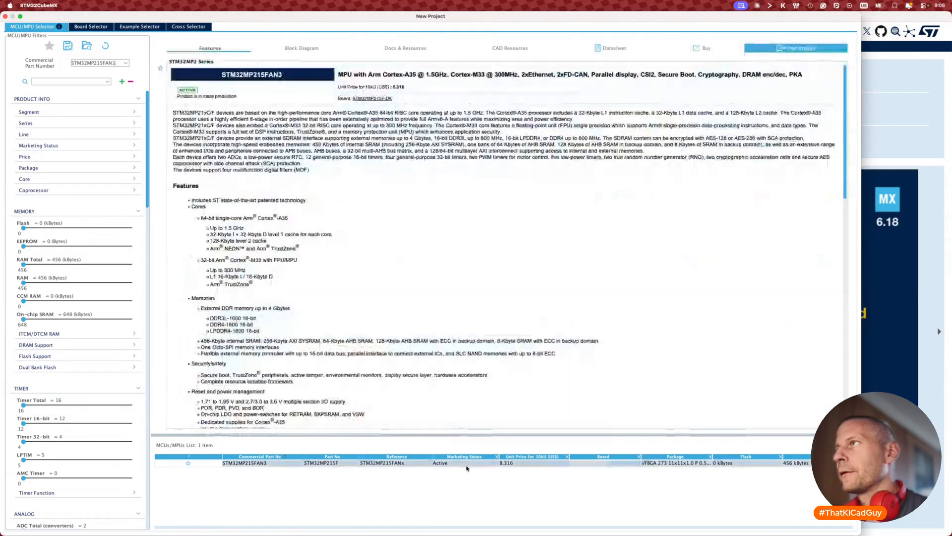
left_click(796, 48)
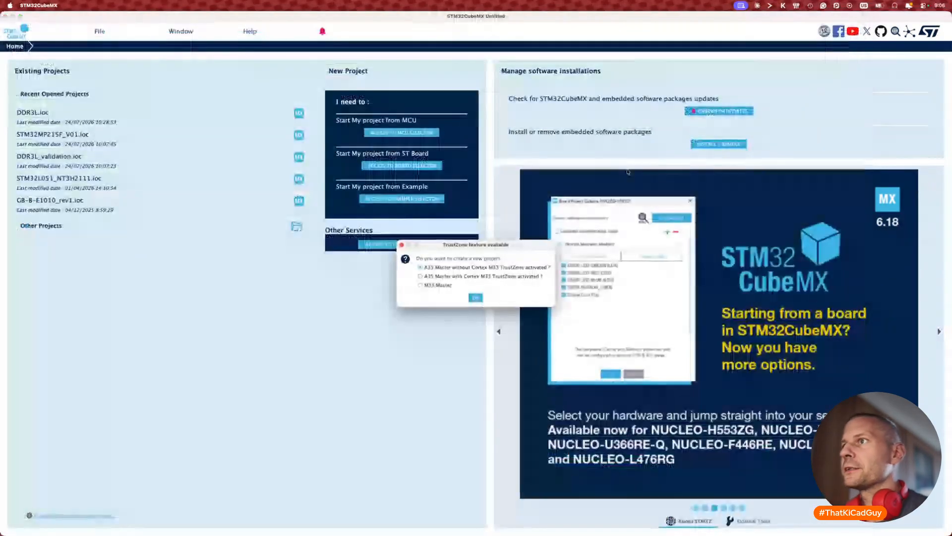
Step: Accept the default TrustZone setup and open the DDR_CTRL_PHY peripheral settings via 'ddr' search
left_click(475, 297)
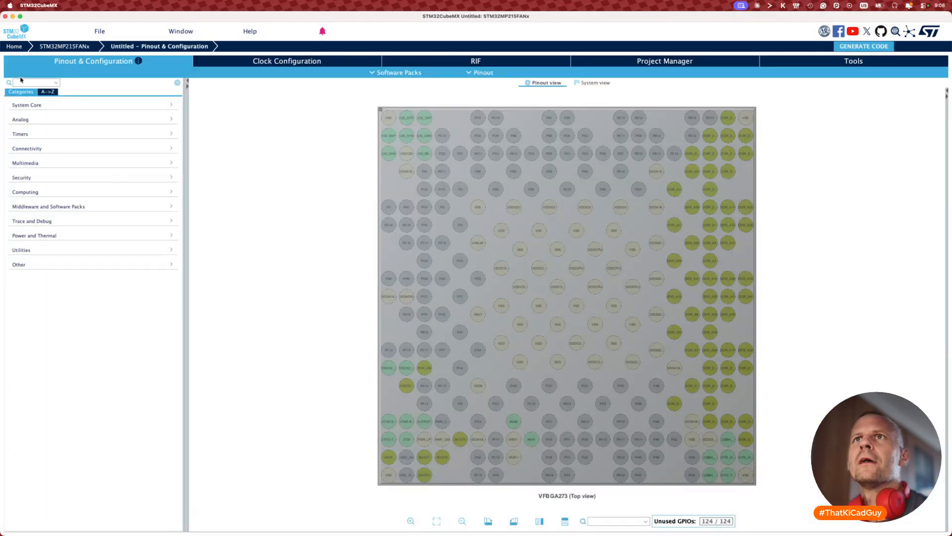
left_click(20, 82)
type("dd")
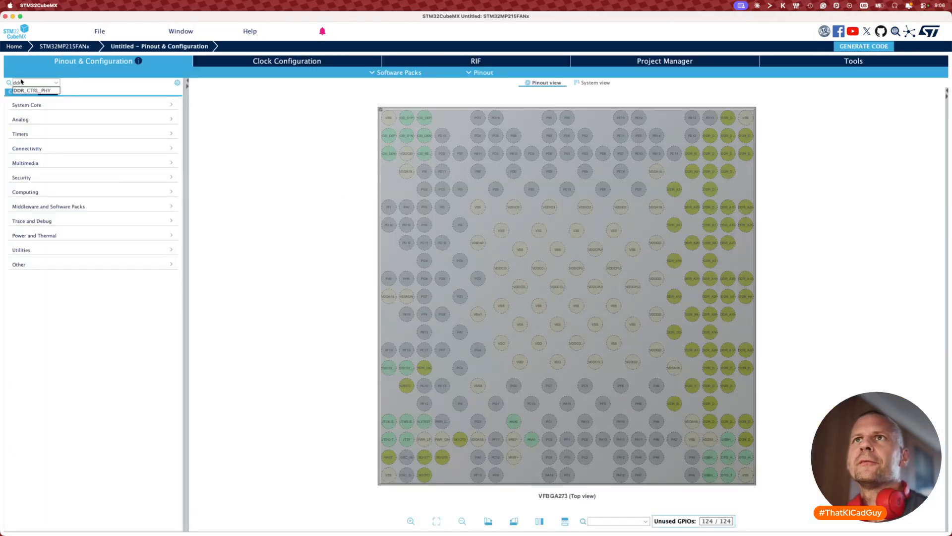
type("r")
left_click(31, 91)
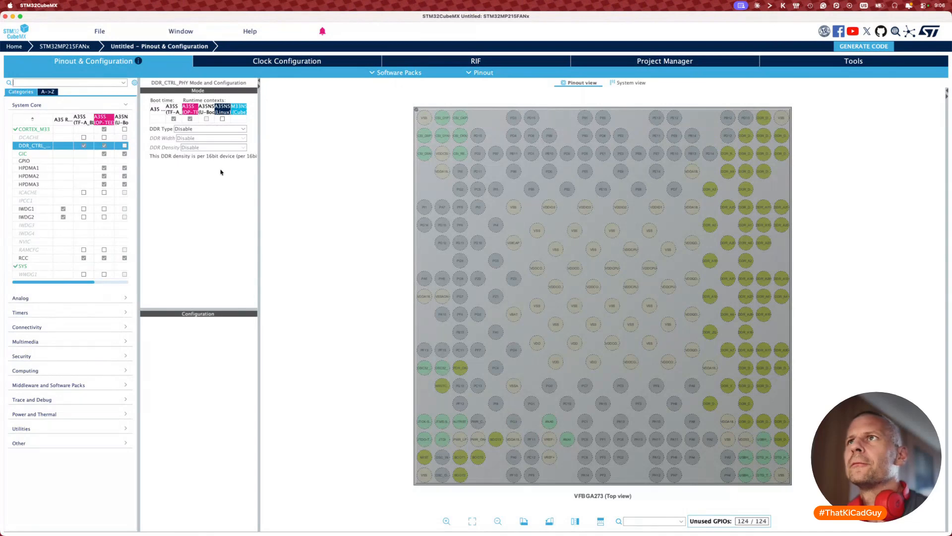
left_click_drag(257, 189, 759, 177)
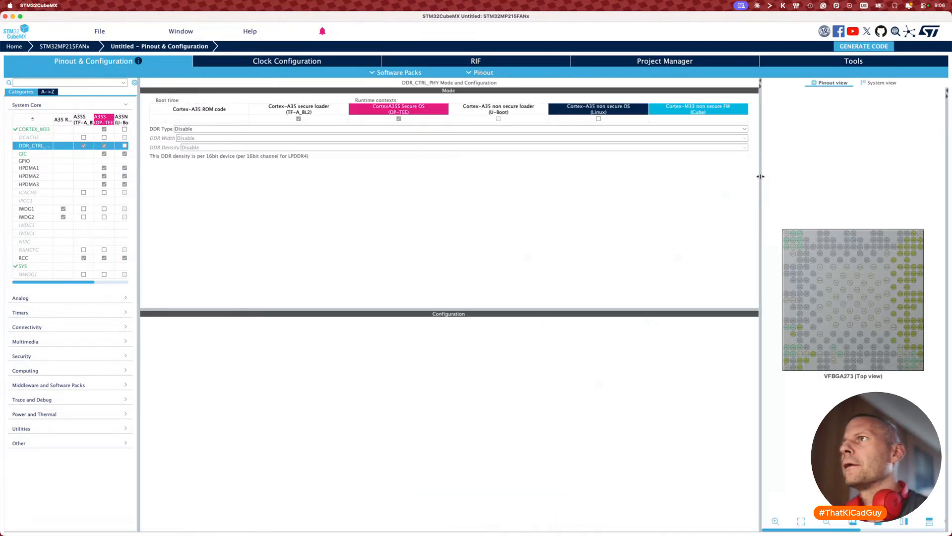
Step: Set the DDR controller to DDR3 type, 16bits width and 4Gb density
left_click(199, 129)
left_click(191, 143)
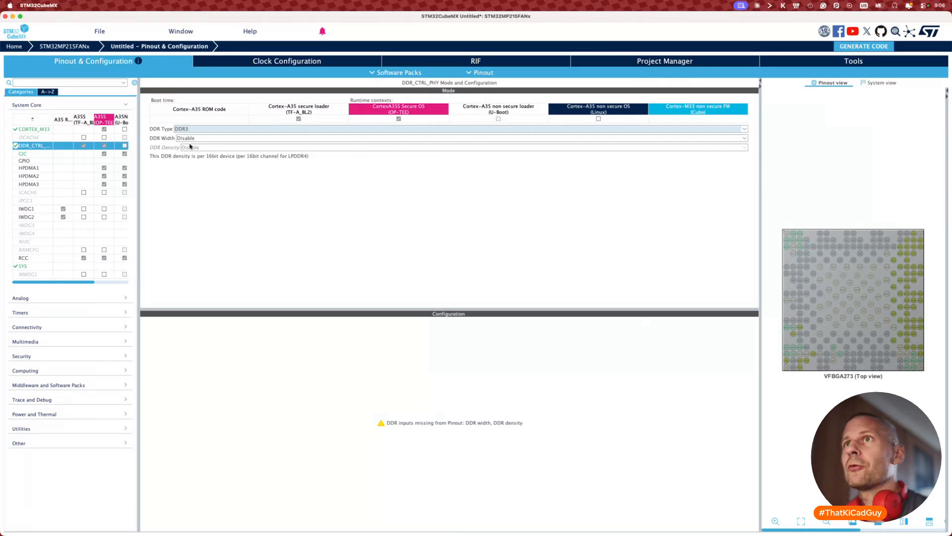
left_click(189, 138)
left_click(191, 153)
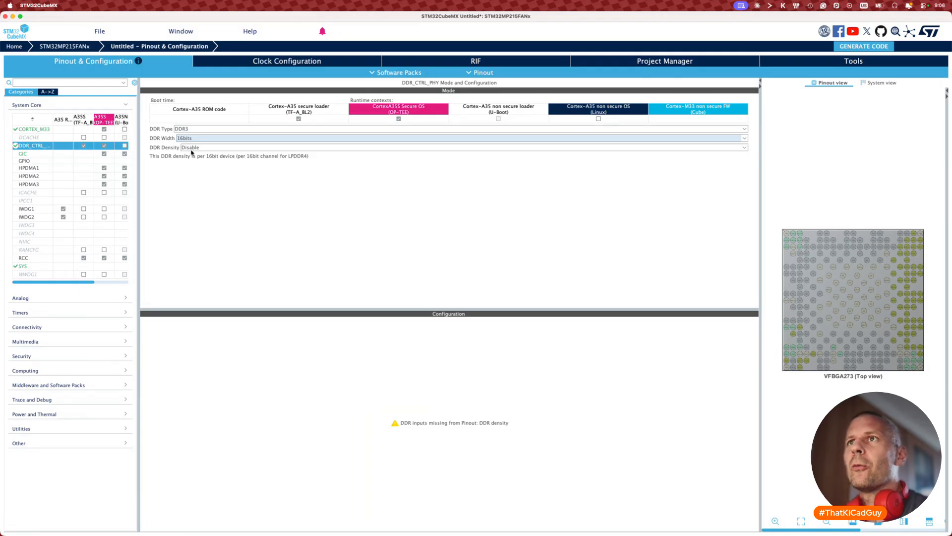
left_click(191, 148)
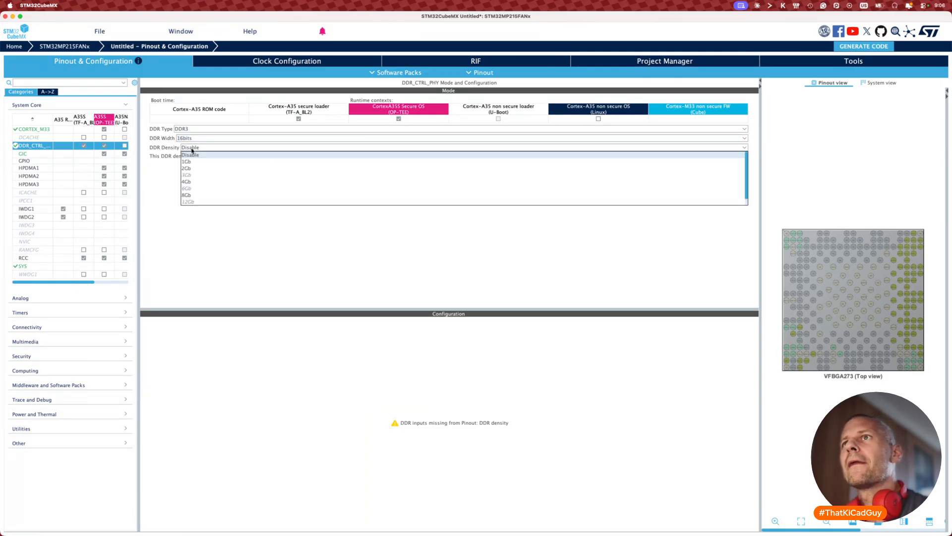
left_click(187, 182)
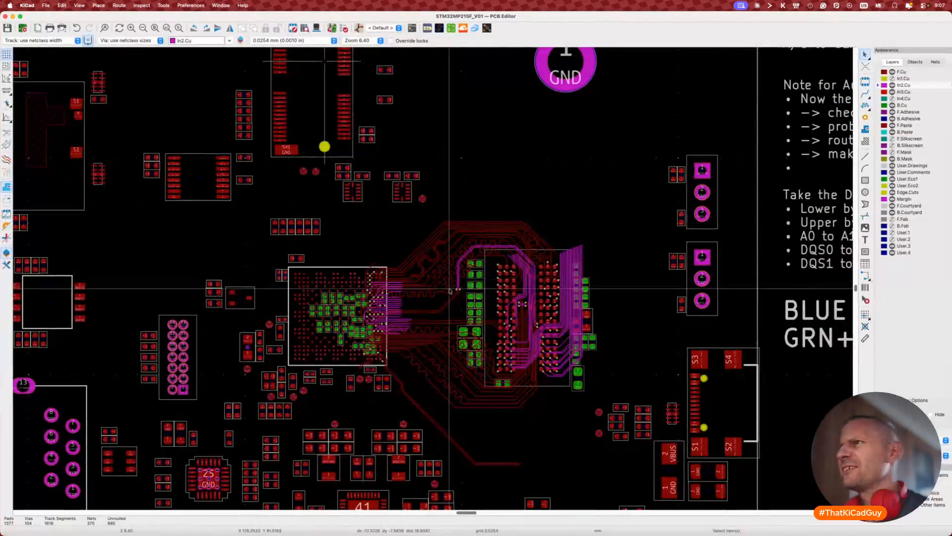
left_click(553, 256)
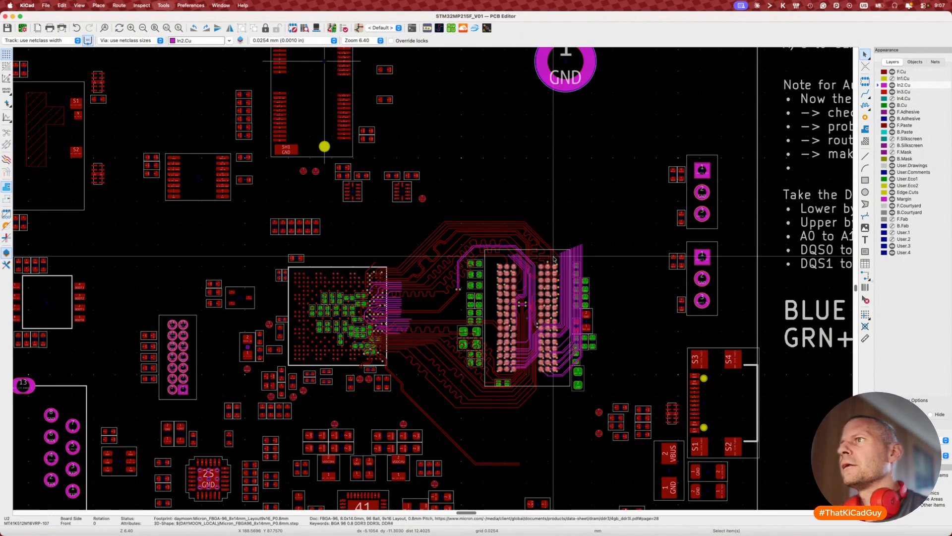
key("super+grave")
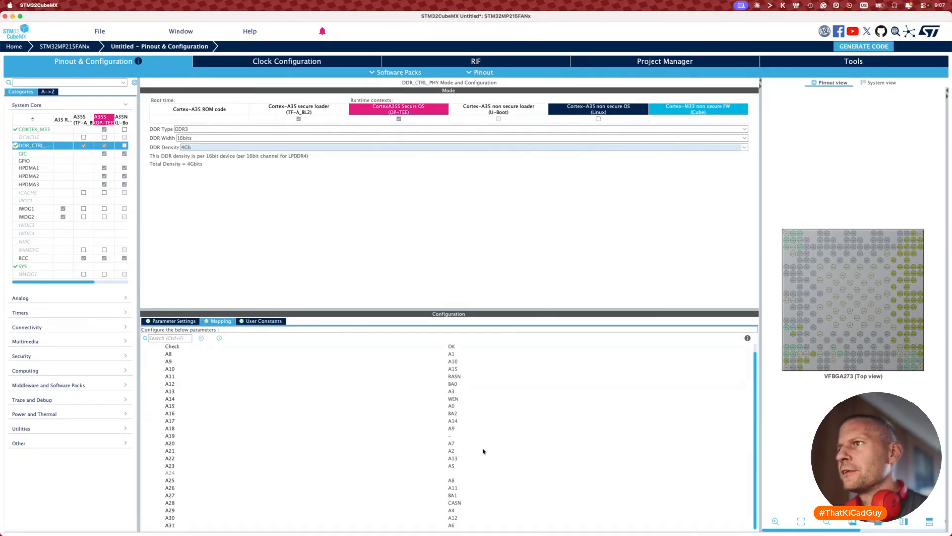
Step: Enlarge the DDR mapping table to rows A8–A31, inspect A22, and resize the window to the right half
left_click_drag(461, 307, 461, 205)
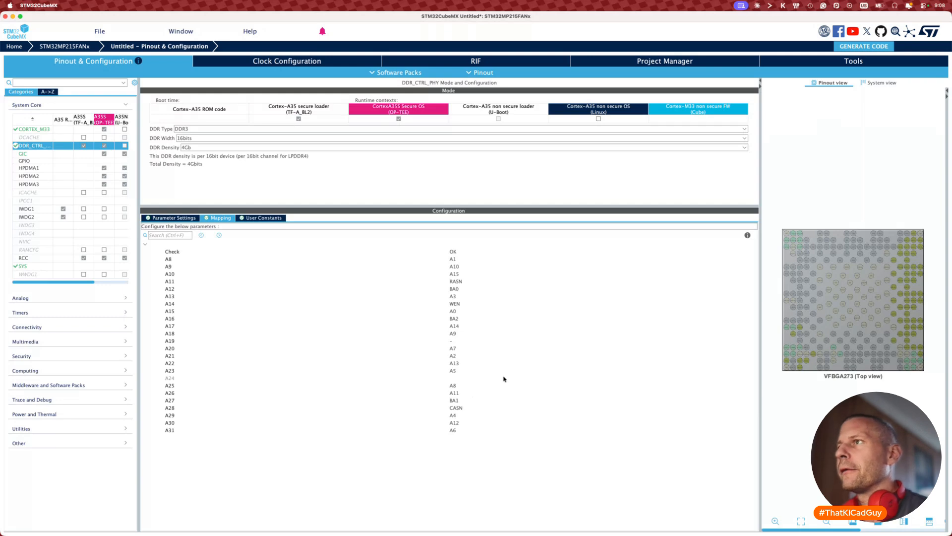
left_click(542, 363)
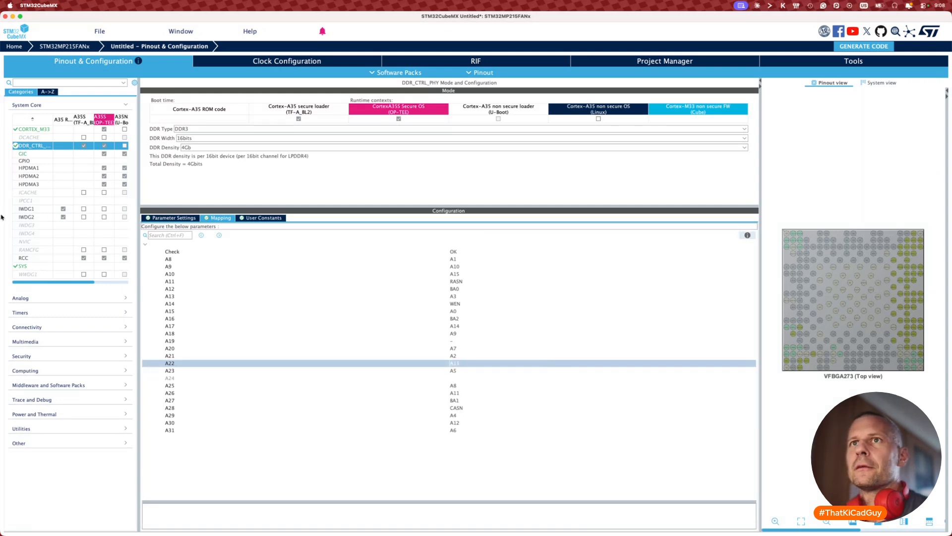
left_click_drag(1, 217, 625, 222)
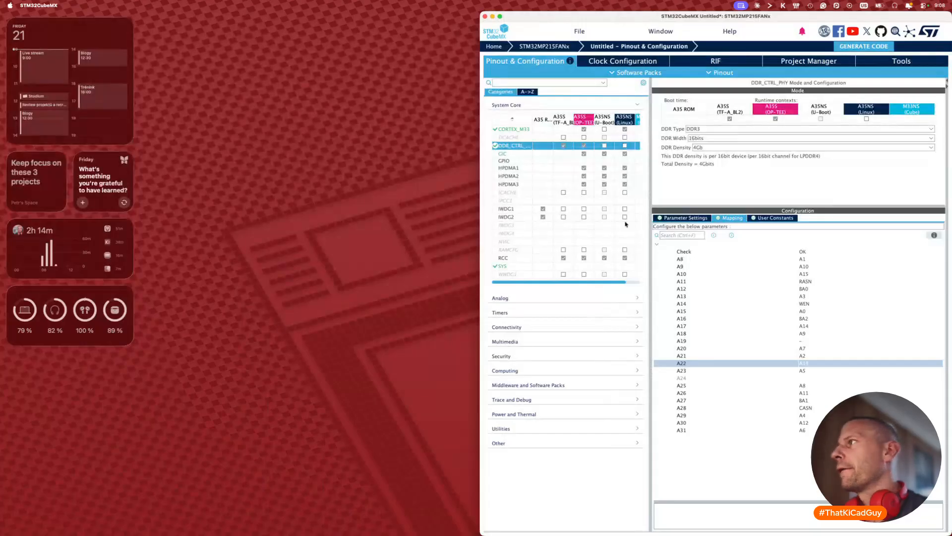
Step: Bring the KiCad schematic forward, return to the root sheet, and snap it to the left half
mouse_move(948, 218)
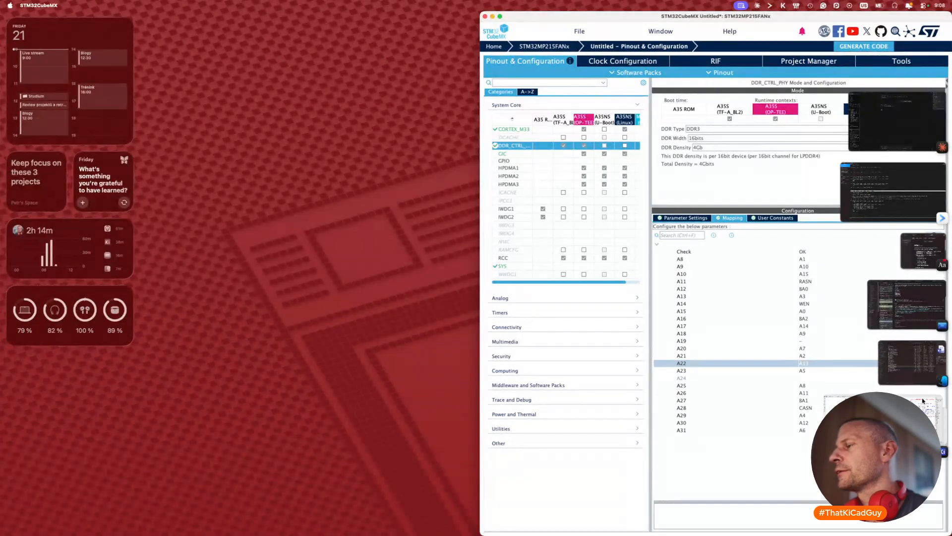
left_click(921, 349)
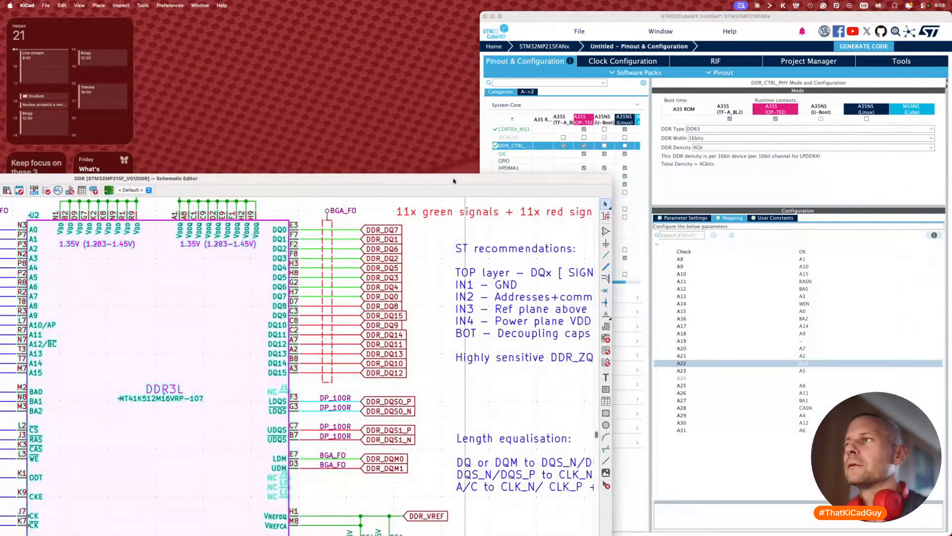
double_click(454, 180)
scroll(463, 233, "up", 2)
scroll(463, 233, "right", 2)
key("alt+BackSpace")
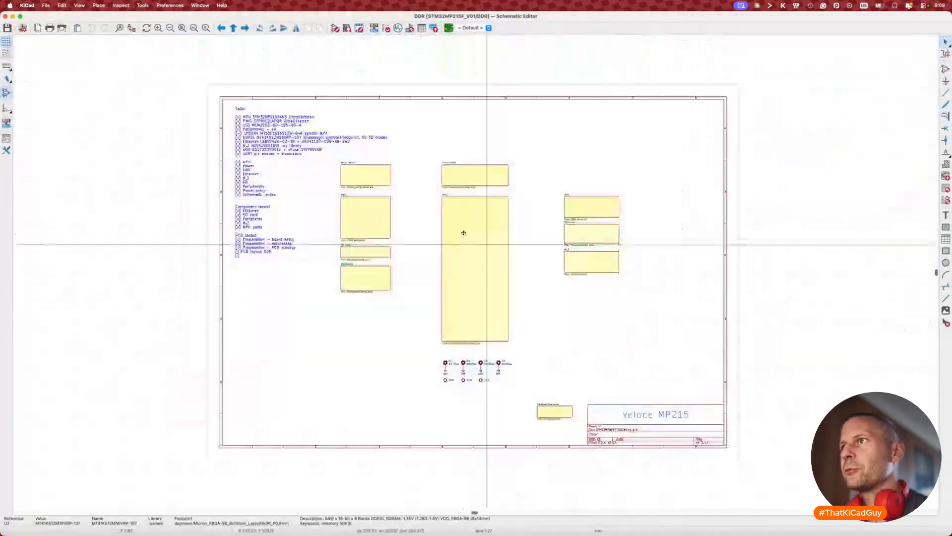
key("ctrl+alt+Left")
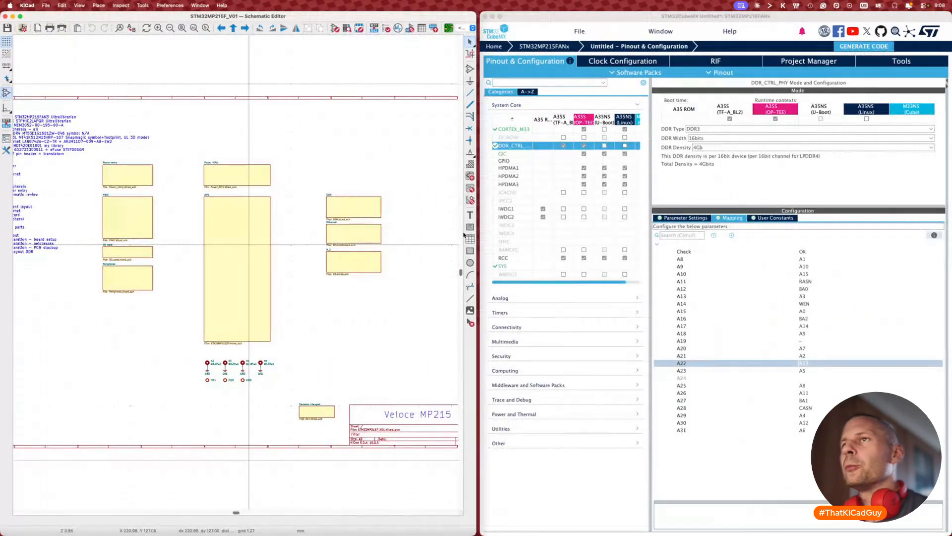
Step: Enter the MPU hierarchical sheet and open the STM32MP215FAN3 symbol's properties
left_click(232, 219)
double_click(231, 219)
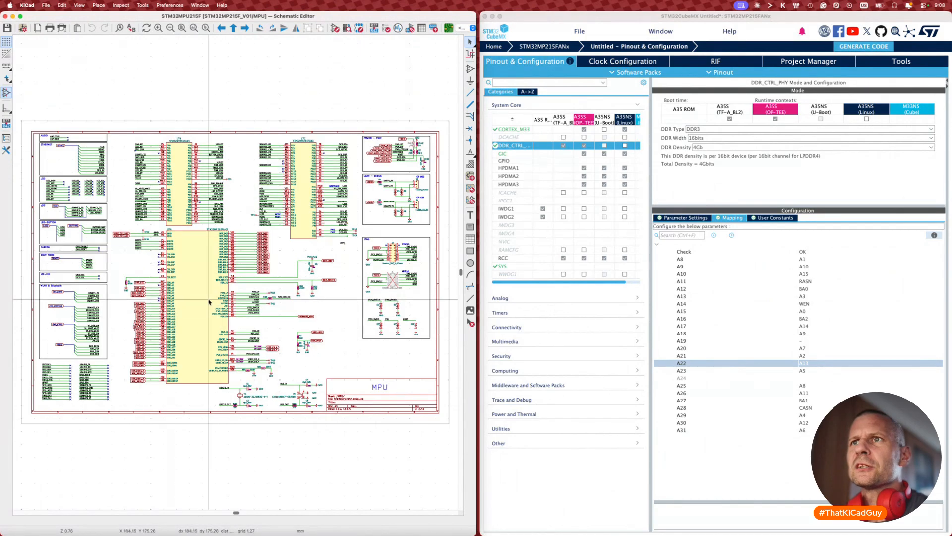
scroll(209, 301, "up", 5)
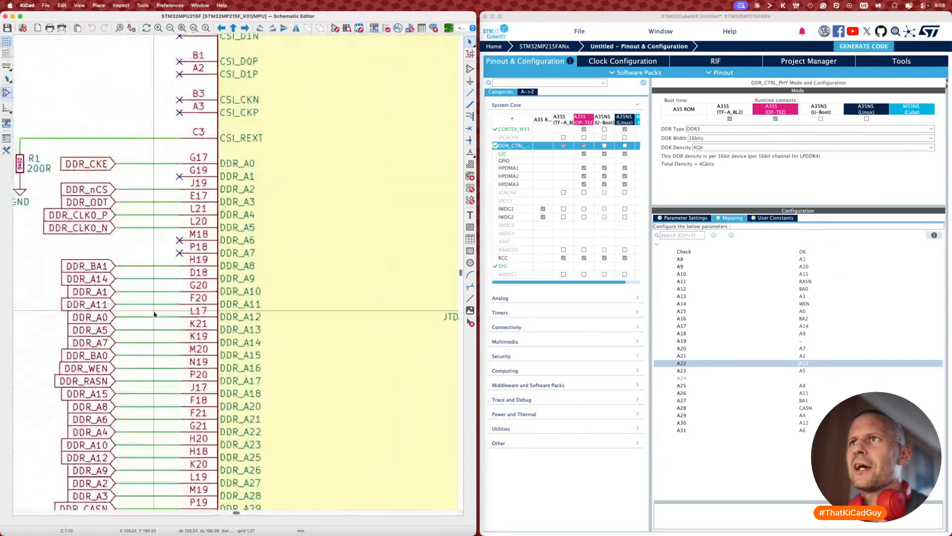
scroll(154, 314, "down", 4)
scroll(153, 314, "left", 3)
scroll(153, 313, "up", 1)
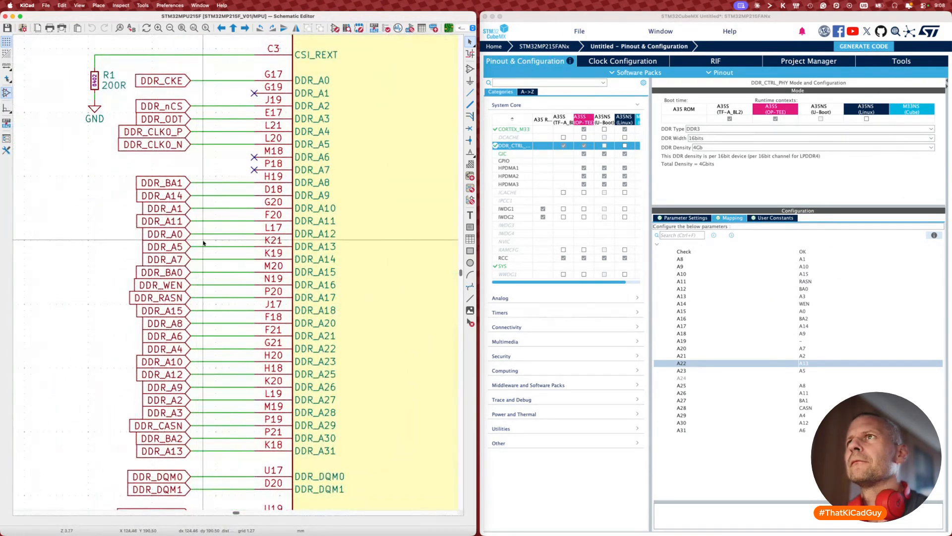
scroll(203, 243, "up", 3)
scroll(202, 243, "right", 1)
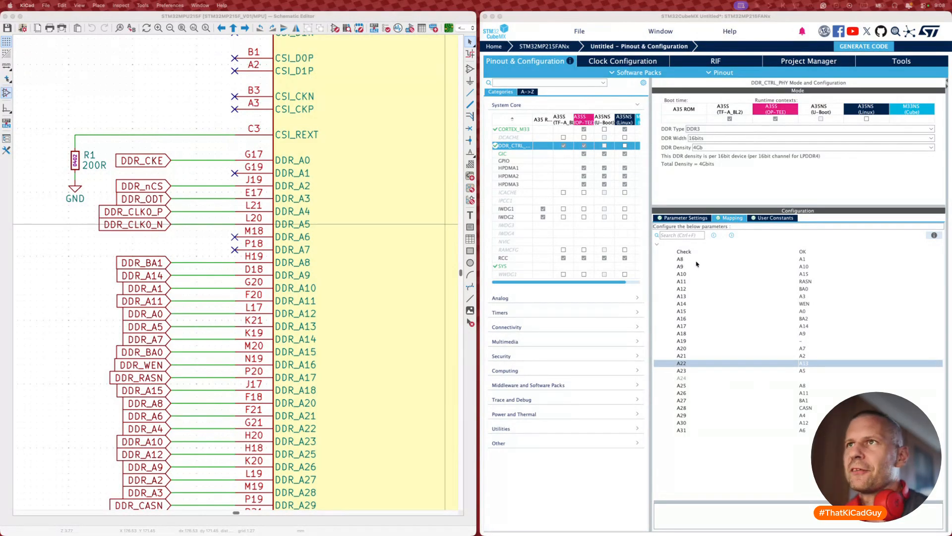
left_click_drag(88, 140, 350, 230)
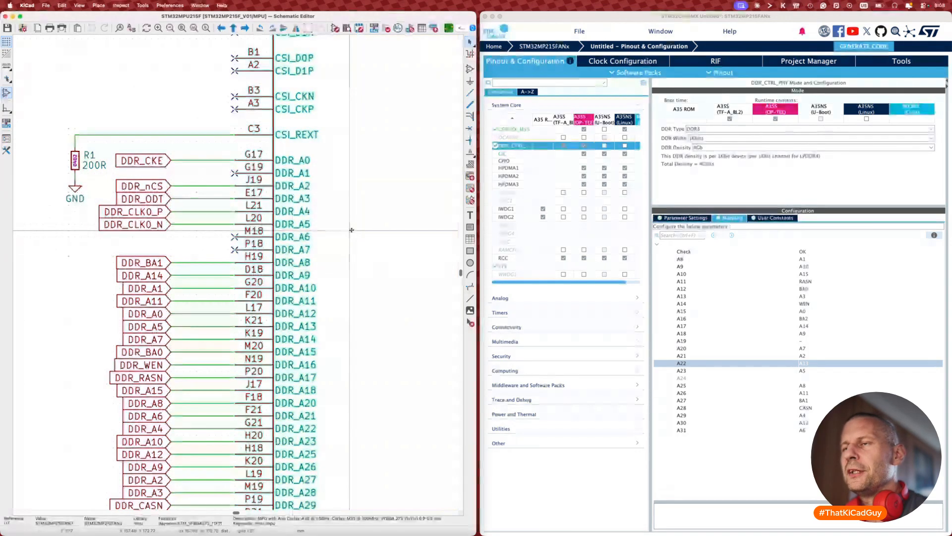
double_click(351, 230)
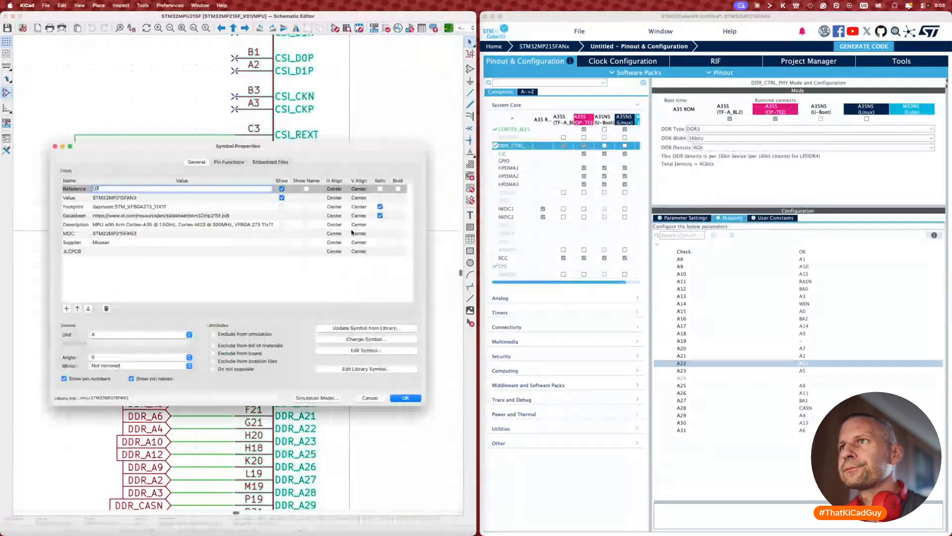
Step: In the library symbol editor, draw a bracket line beside pins DDR_A0 to DDR_A7
left_click(363, 369)
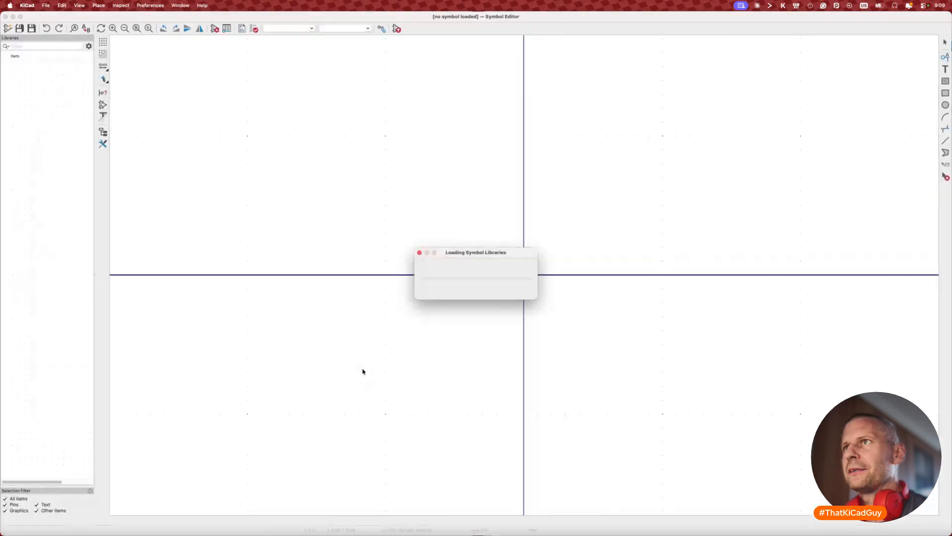
scroll(460, 266, "up", 5)
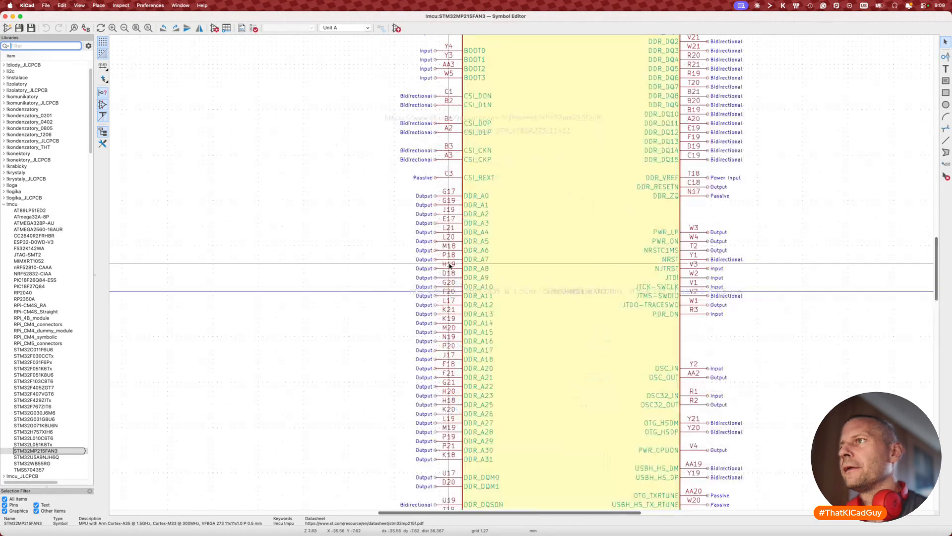
left_click(946, 140)
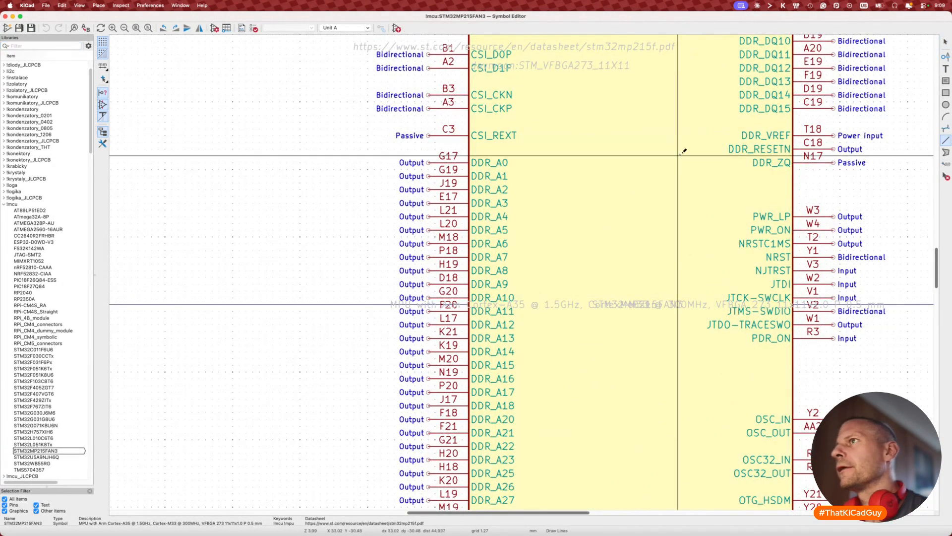
left_click(509, 155)
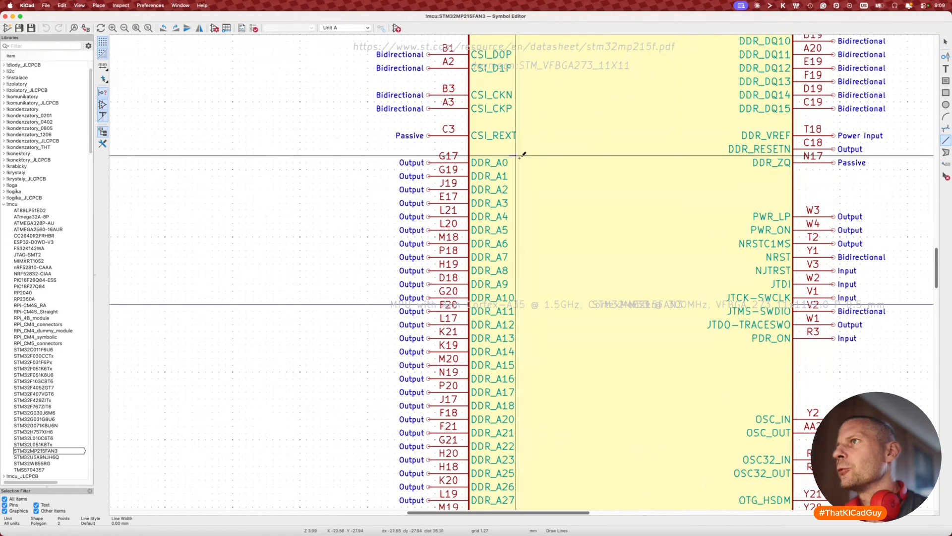
scroll(519, 151, "up", 3)
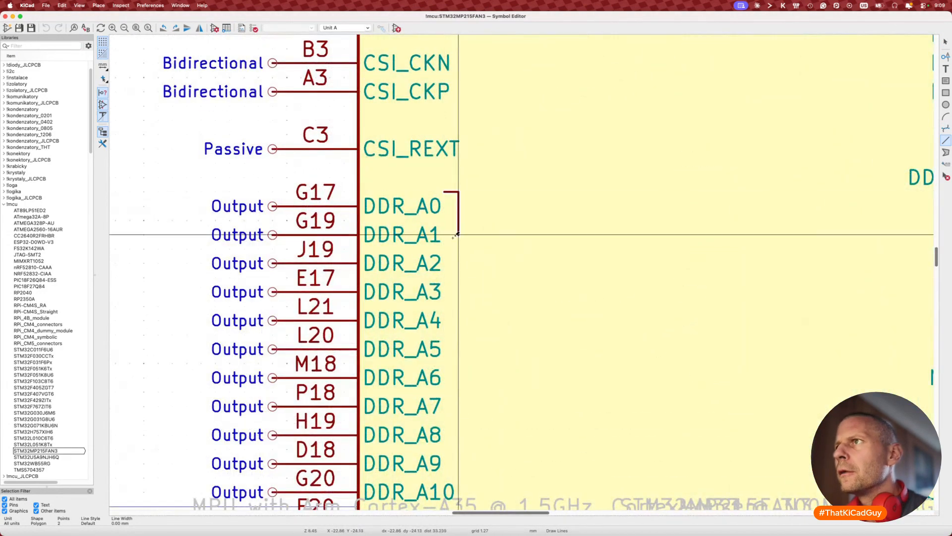
left_click(459, 421)
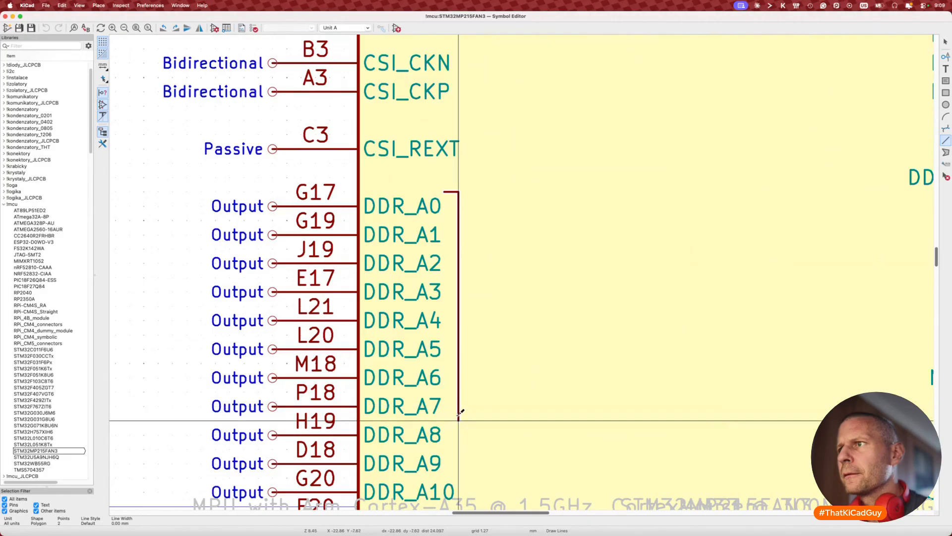
double_click(444, 421)
key("Escape")
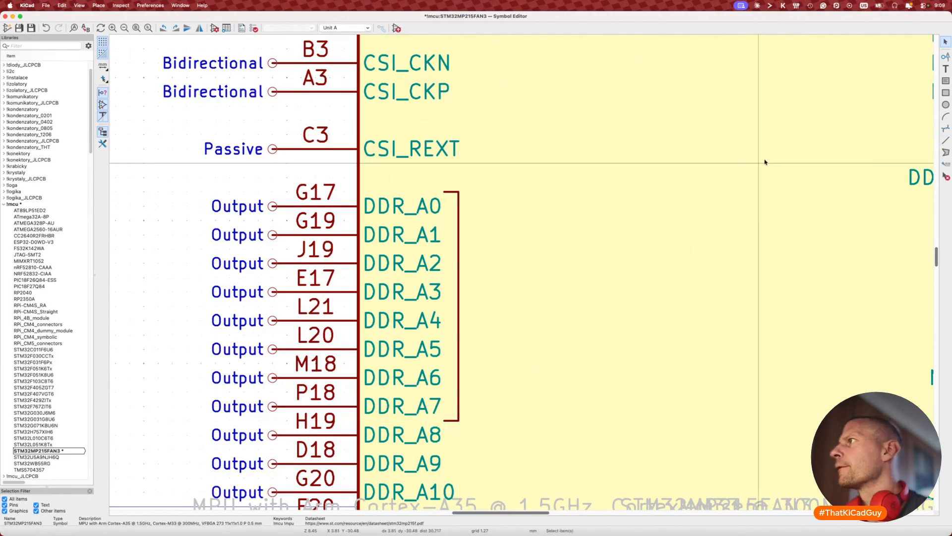
Step: Add a vertical 'Cannot be relocated' note beside the bracket and save the symbol
left_click(945, 69)
left_click(655, 237)
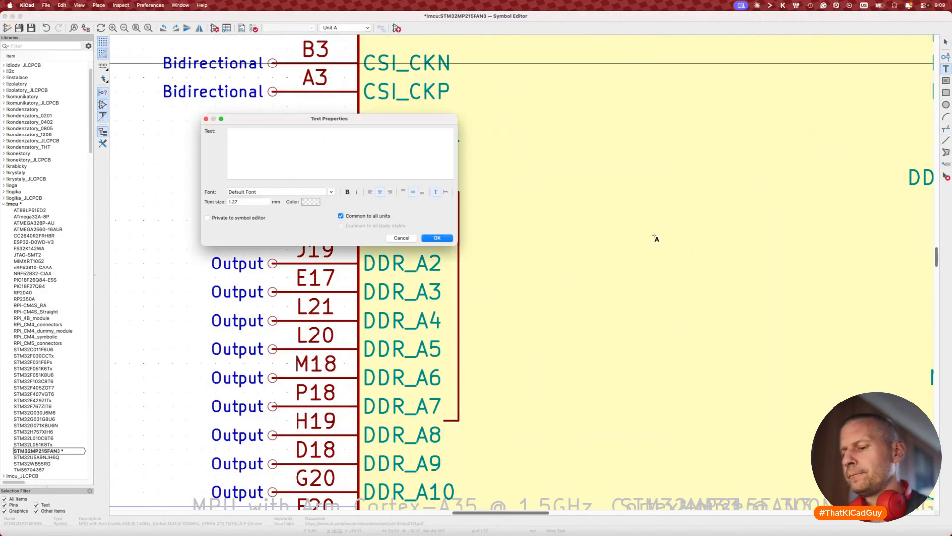
type("Cannot ")
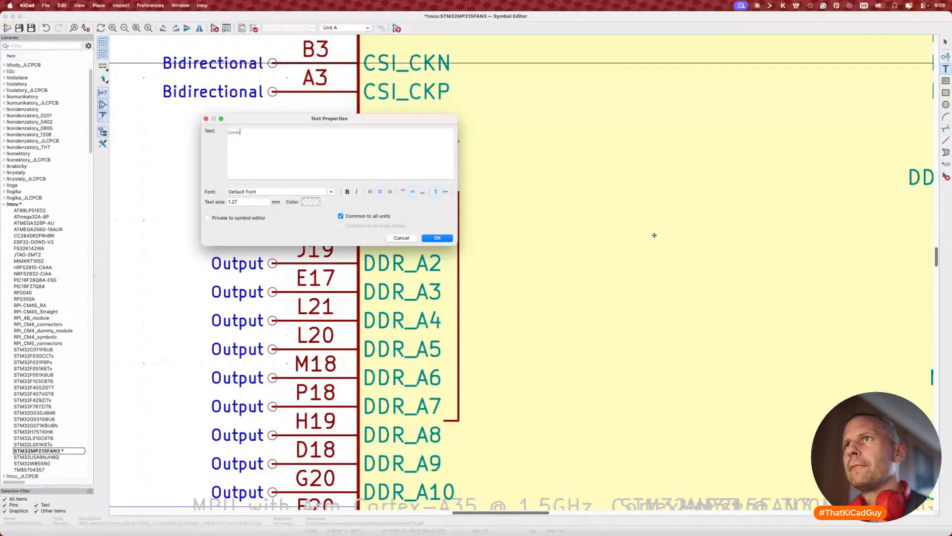
type("be relocate")
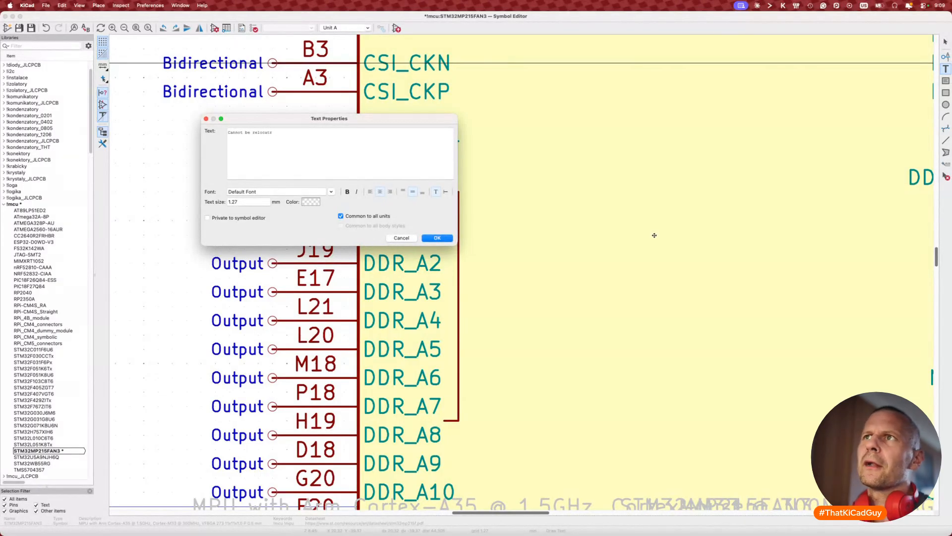
type("ed")
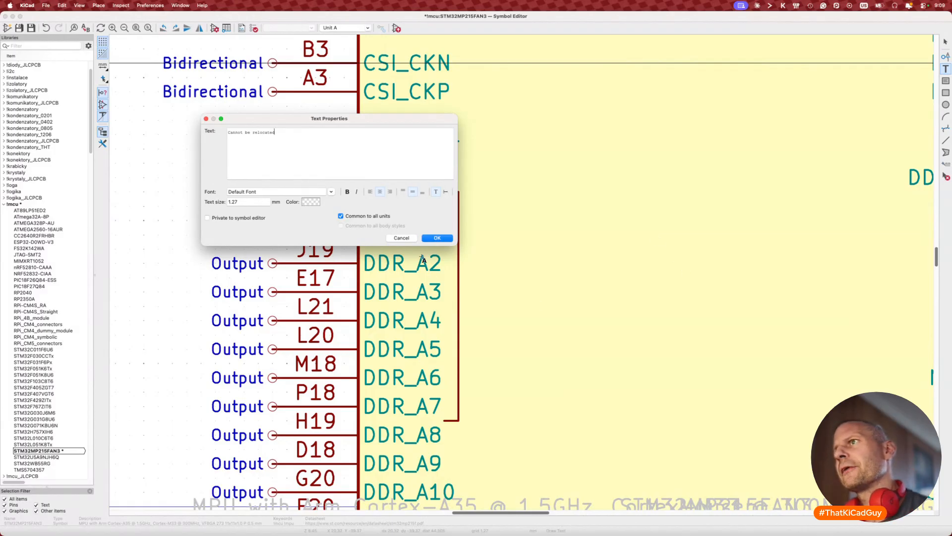
left_click(429, 237)
key("r")
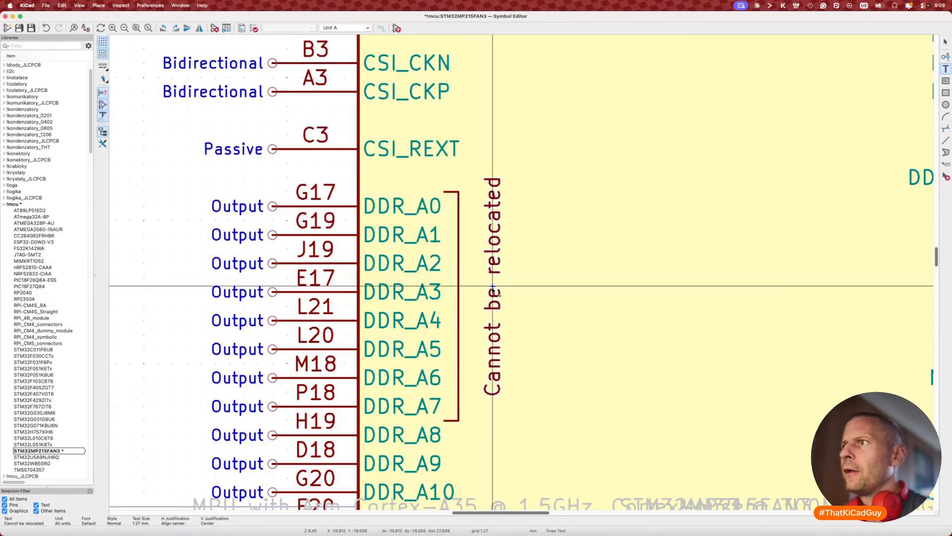
left_click(472, 308)
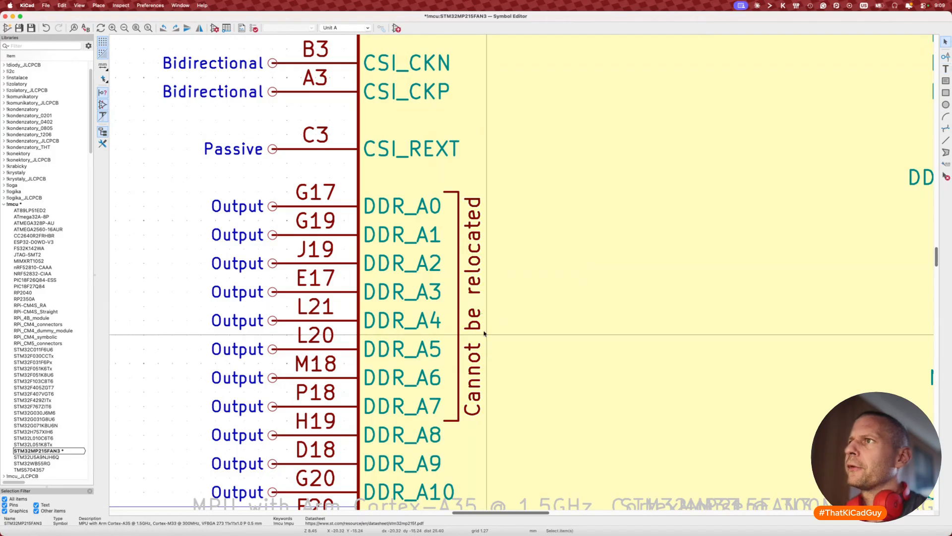
key("super+s")
scroll(484, 333, "down", 4)
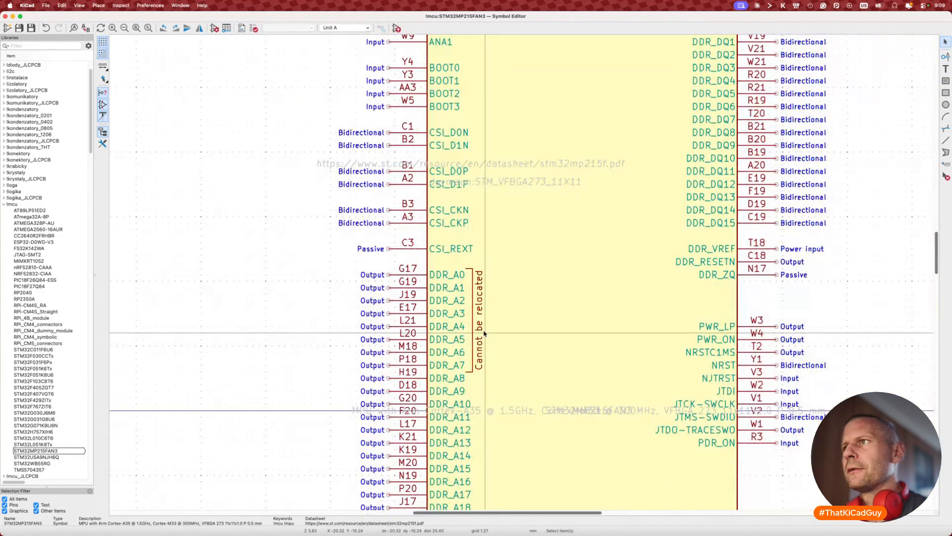
Step: Search Spotlight for 'relocated items' and open the Previously Relocated Items 41 folder
key("super+space")
type("reo")
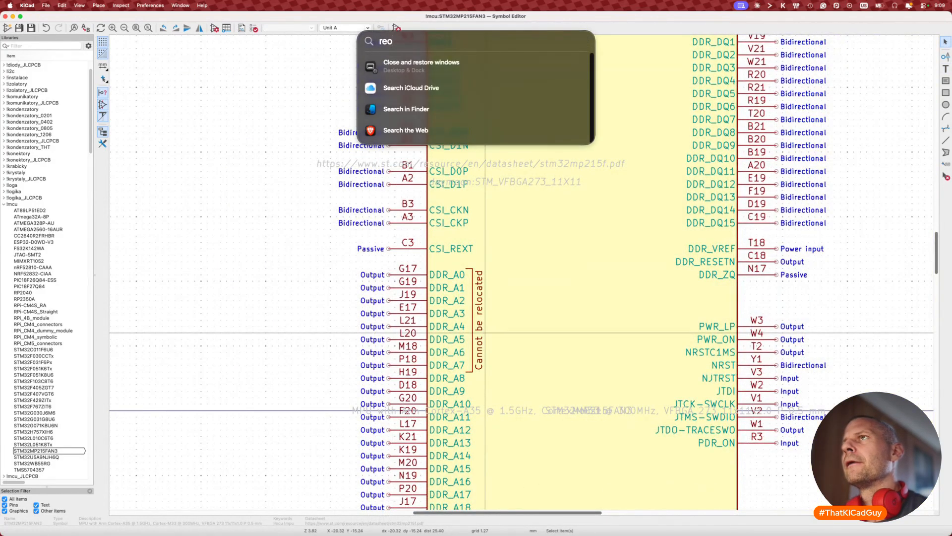
key("BackSpace")
type("locart")
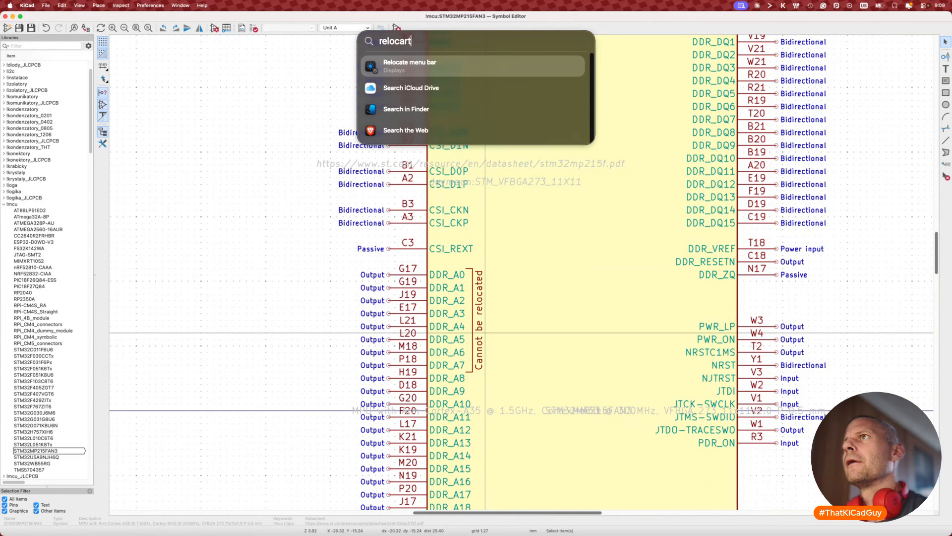
key("BackSpace")
key("BackSpace")
type("ted")
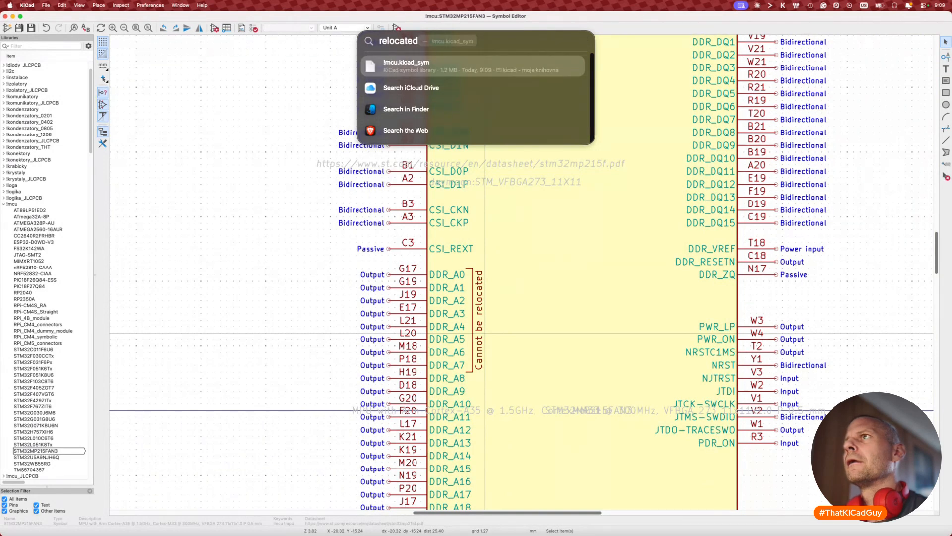
type(" items")
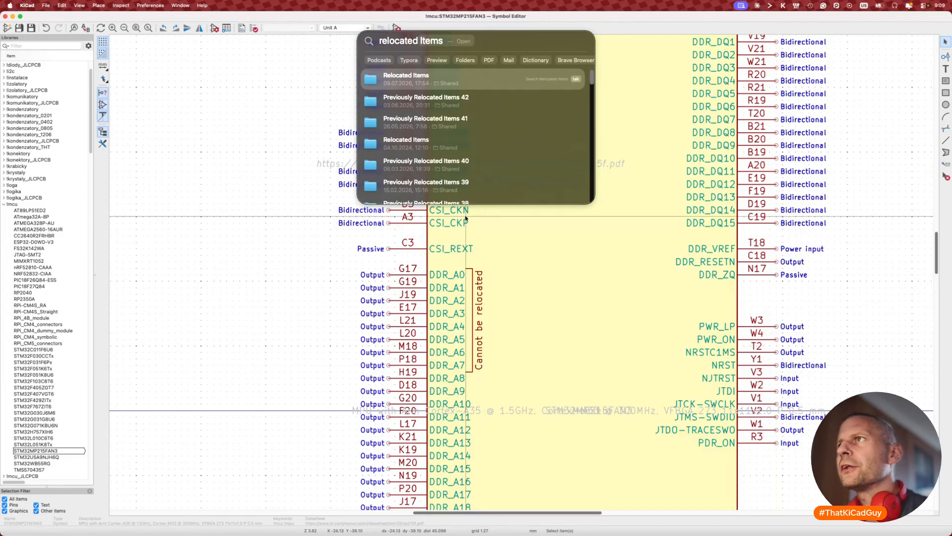
left_click(446, 126)
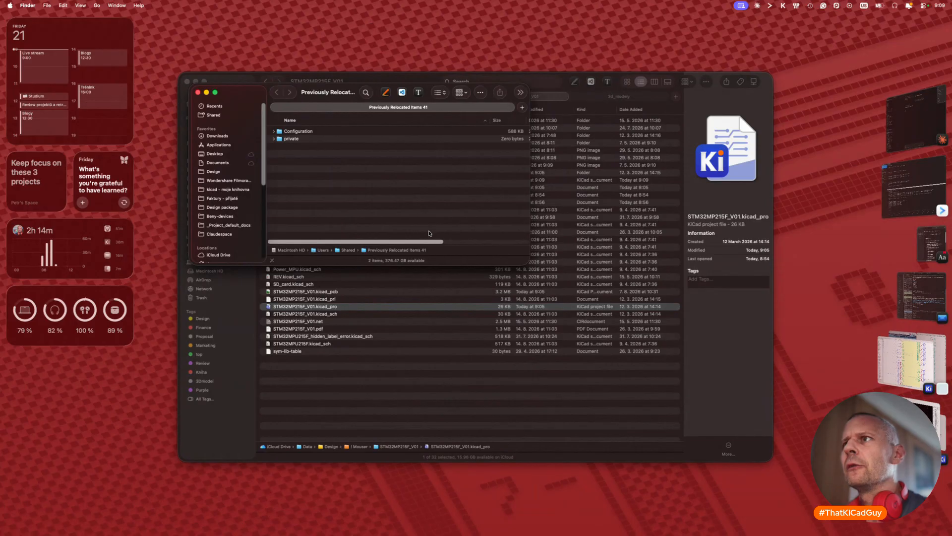
Step: In the parent Shared folder, Quick Look 'What Are Relocated Items?.pdf' from Previously Relocated Items 1
key("super+Up")
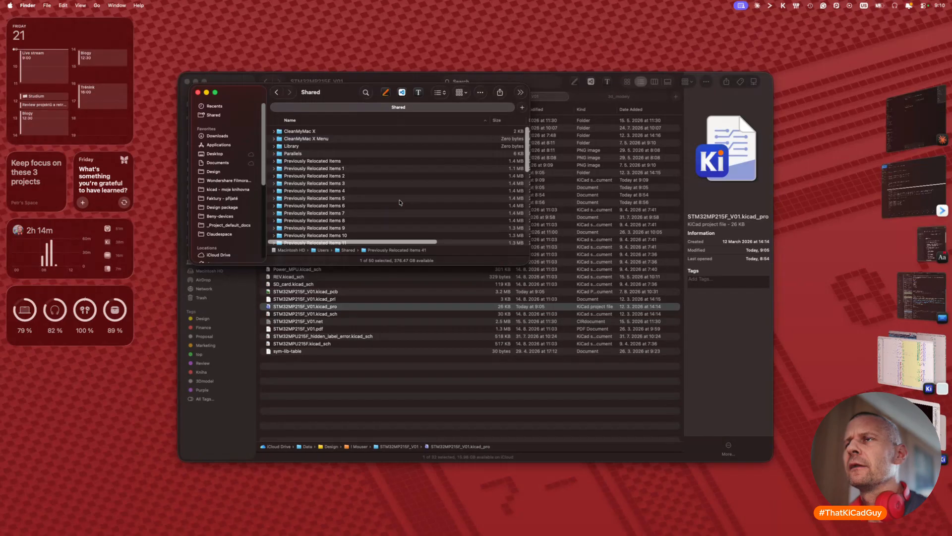
left_click(274, 168)
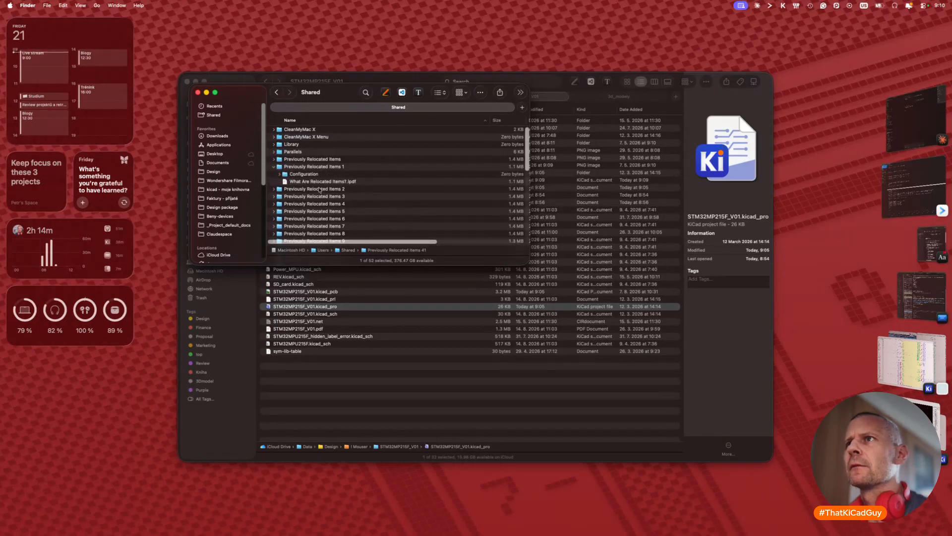
left_click(321, 182)
key("space")
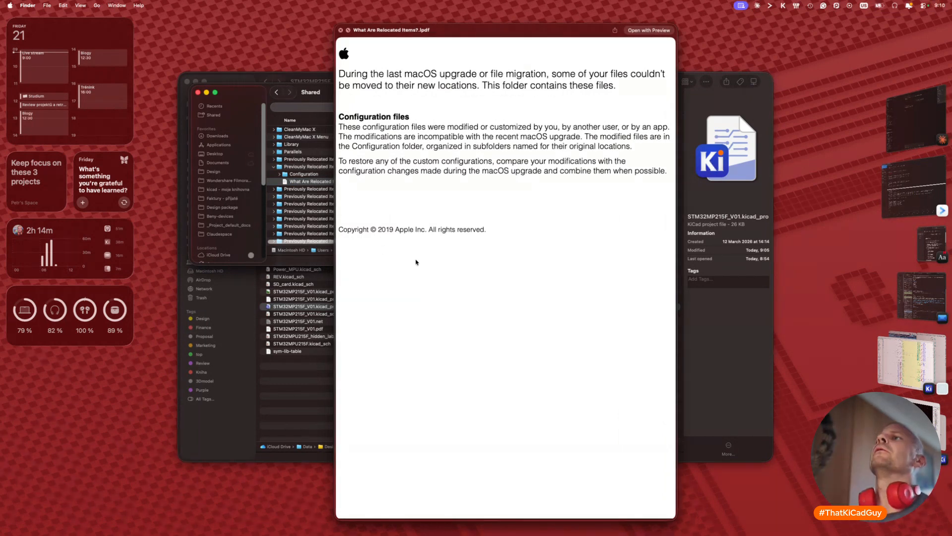
key("space")
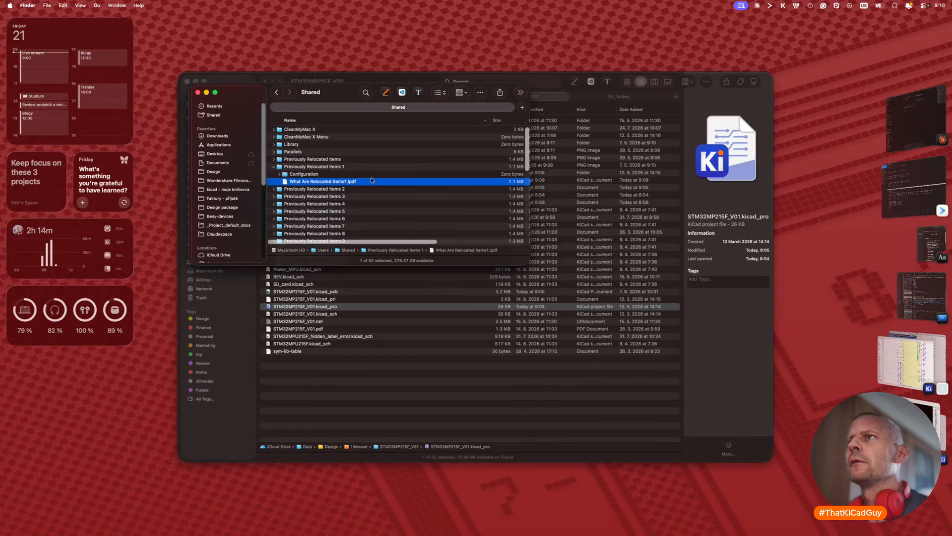
left_click(273, 167)
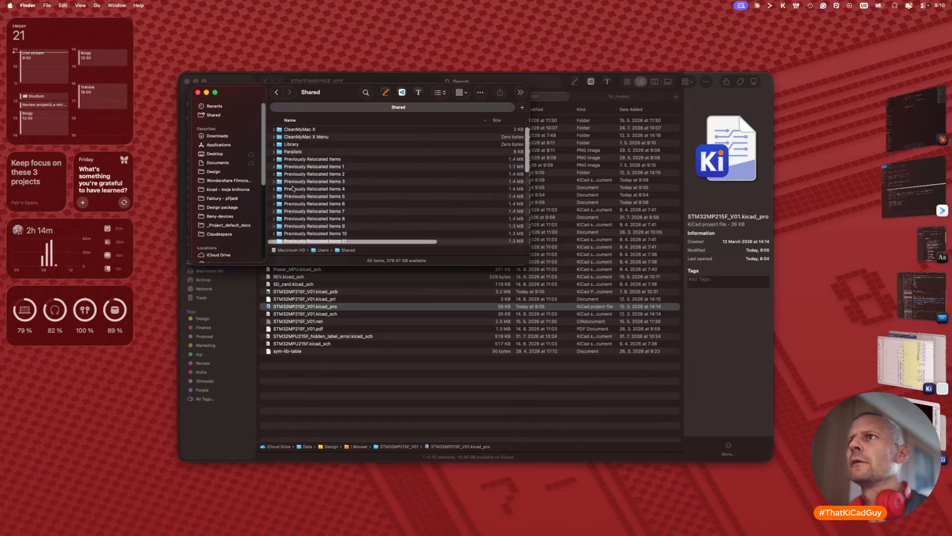
Step: Inspect Previously Relocated Items 5 down to its etc file, then move the Shared window to the upper right
left_click(276, 198)
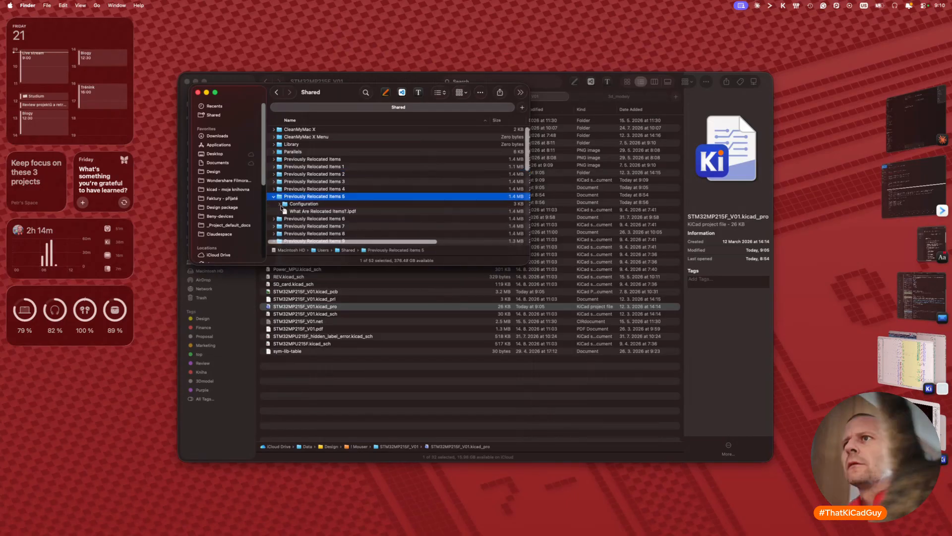
left_click(280, 205)
left_click(285, 212)
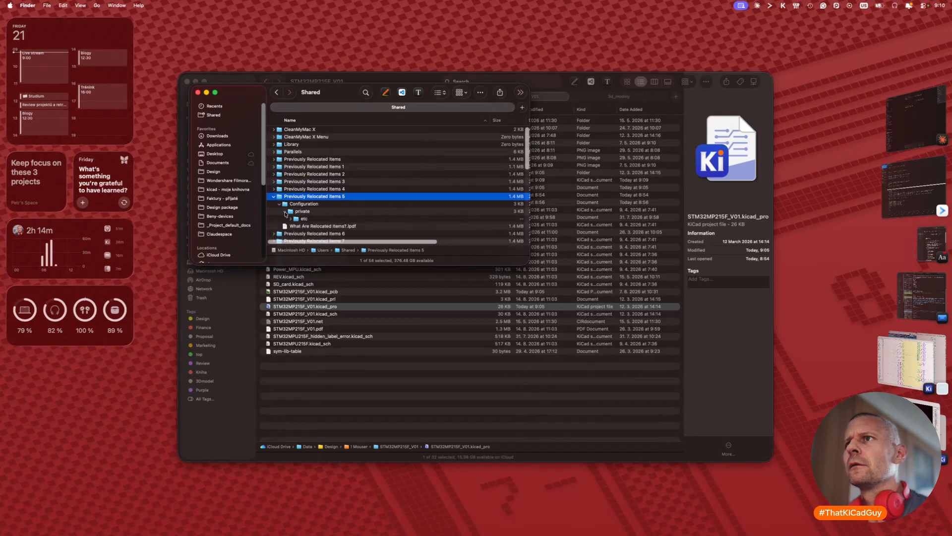
left_click(290, 219)
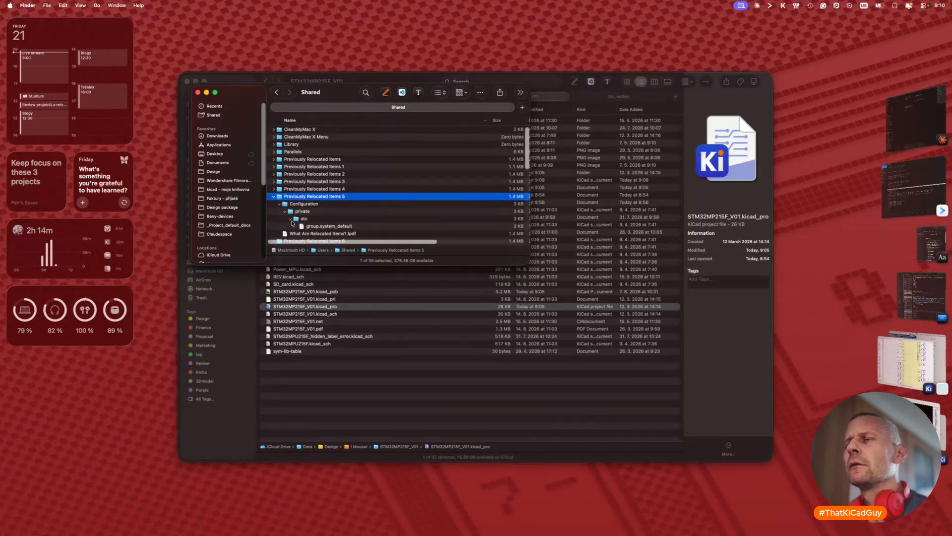
left_click(275, 197)
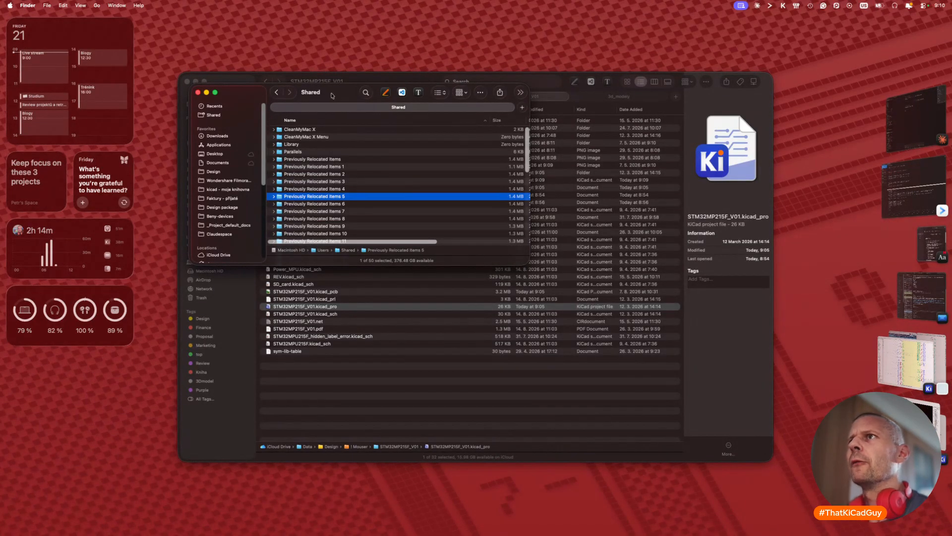
left_click_drag(332, 95, 731, 38)
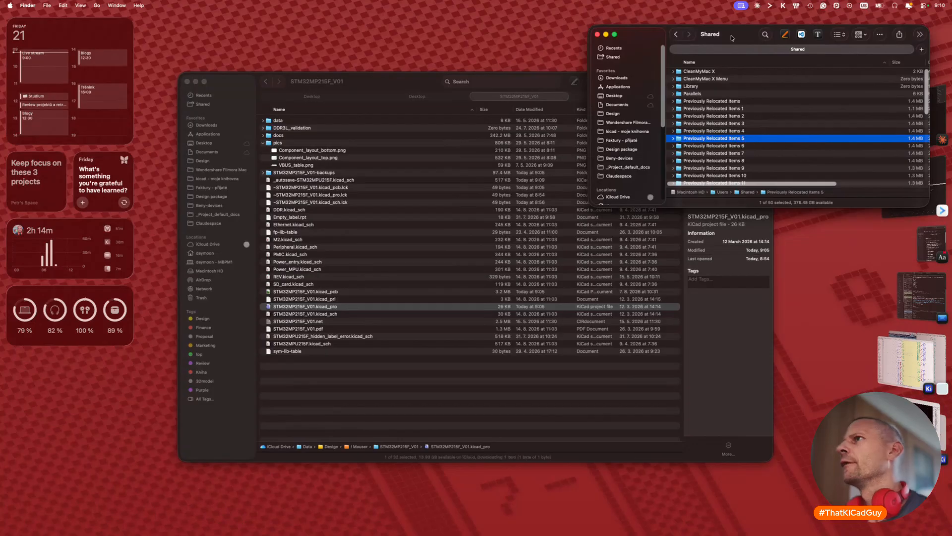
left_click(388, 81)
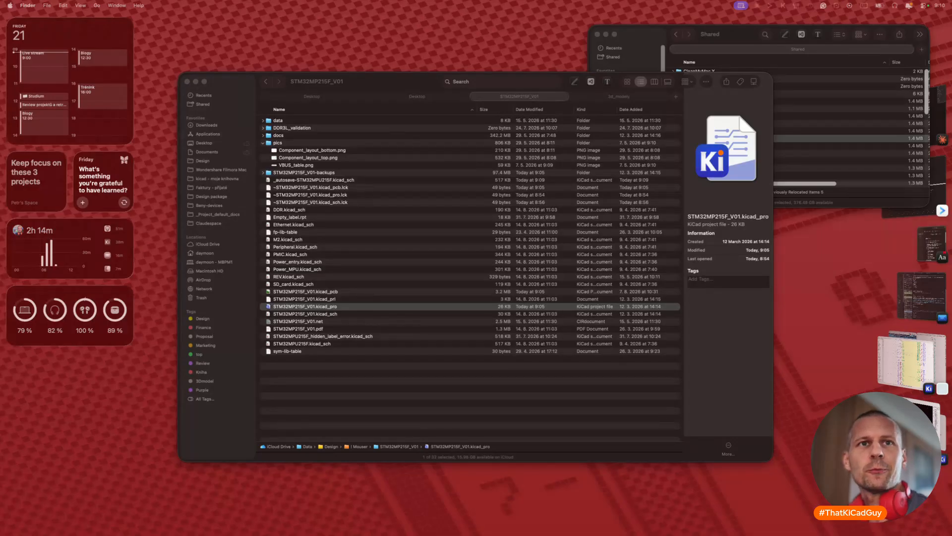
Step: Scroll through the STM32MP215FAN3 symbol's pins, then return to the schematic editor
key("super+Tab")
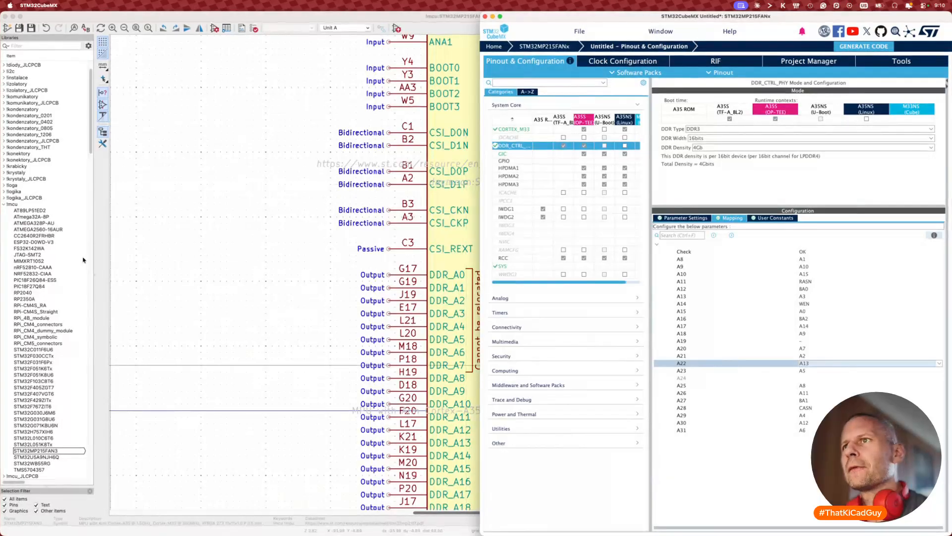
scroll(318, 271, "right", 5)
scroll(289, 280, "down", 2)
scroll(289, 281, "down", 3)
scroll(324, 264, "left", 1)
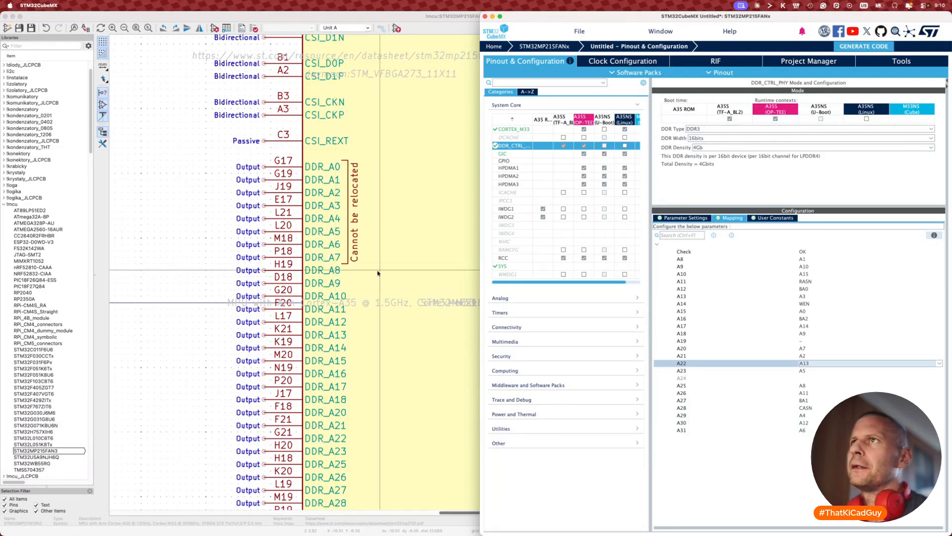
left_click(282, 272)
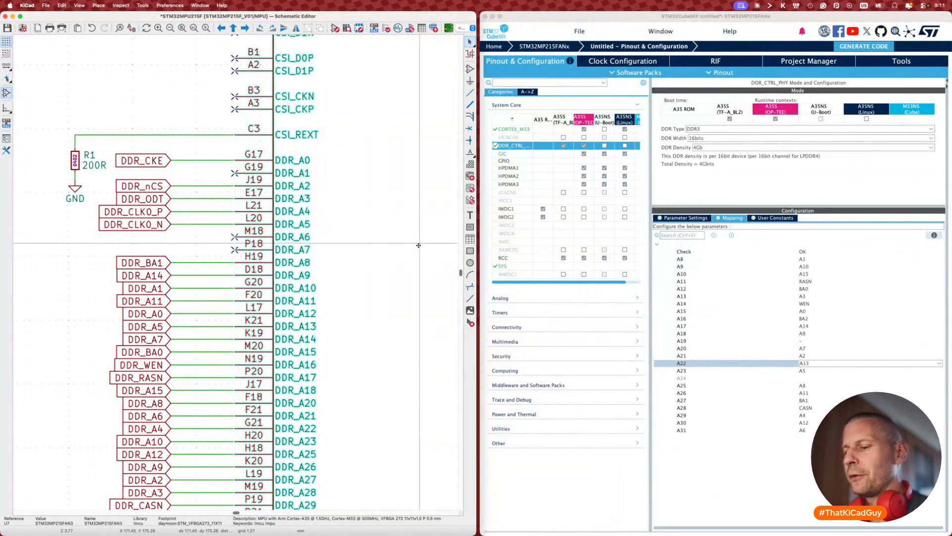
Step: Update U7 from the library so DDR_A0–DDR_A7 carry the 'Cannot be relocated' note
key("shift+u")
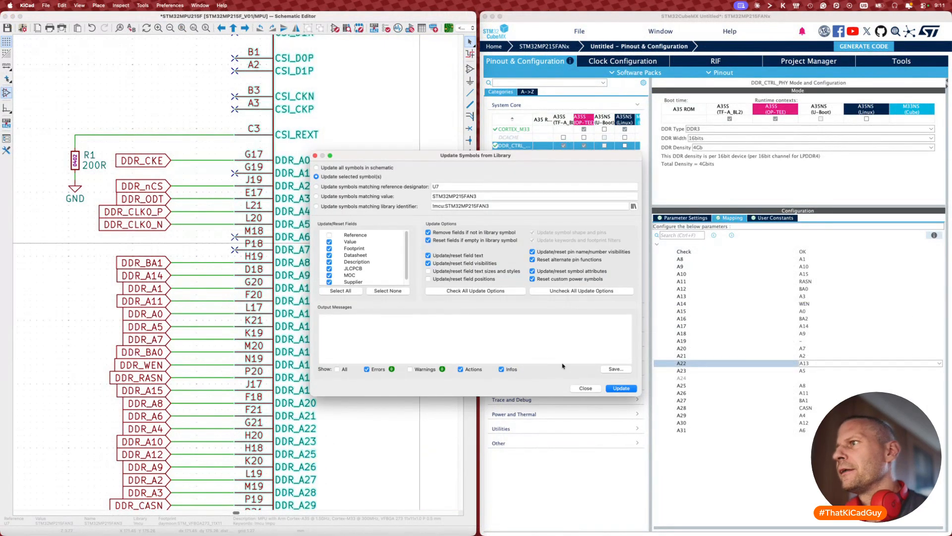
left_click(613, 388)
left_click(586, 388)
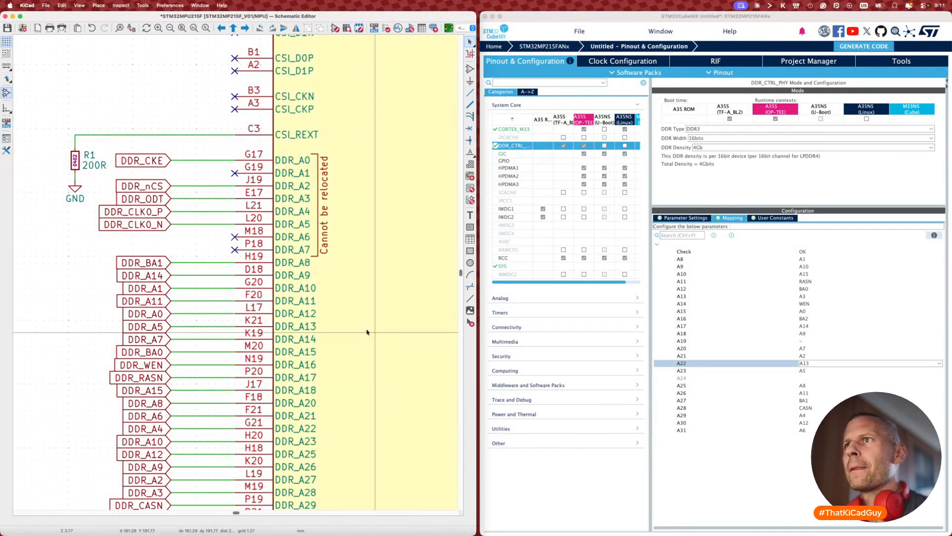
scroll(366, 331, "down", 3)
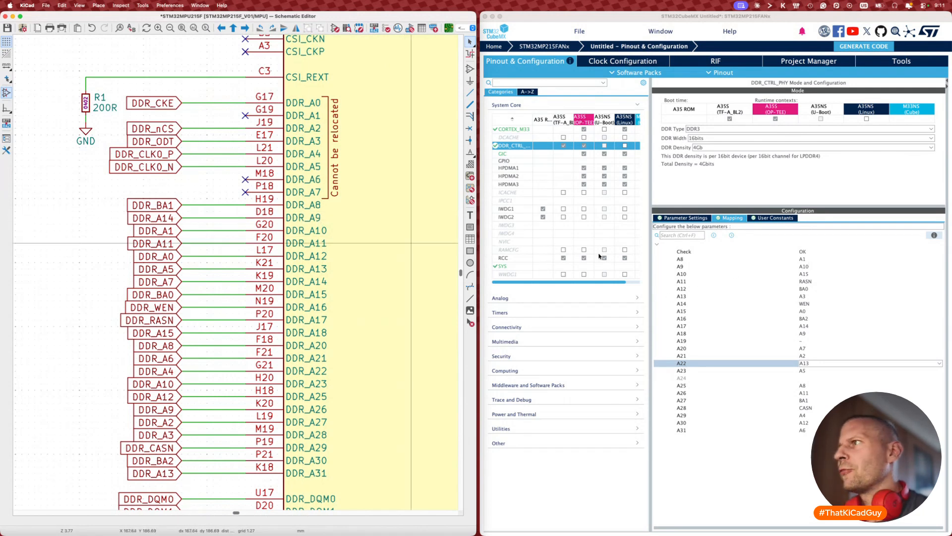
Step: Map DDR rows A9–A12 to A14, A1, A11 and A0
left_click(803, 268)
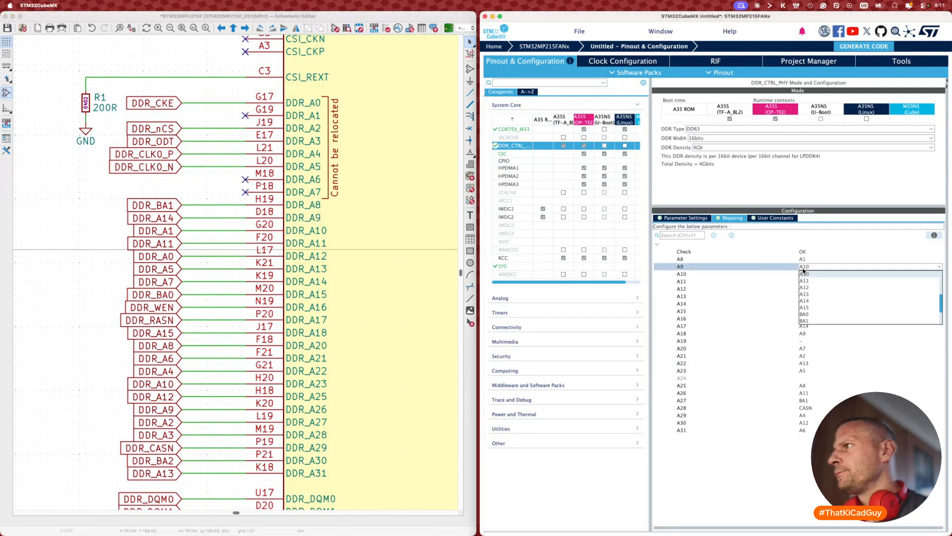
left_click(806, 301)
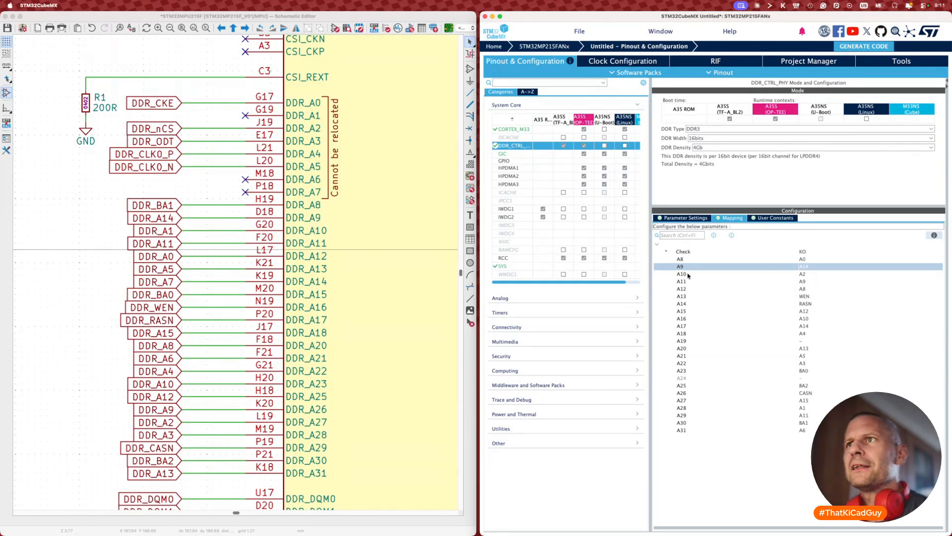
left_click(795, 274)
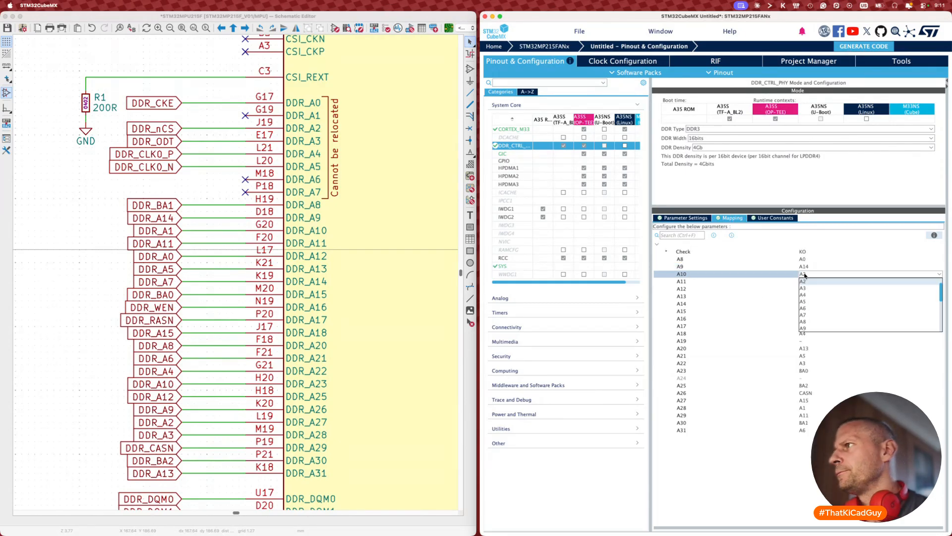
left_click(806, 289)
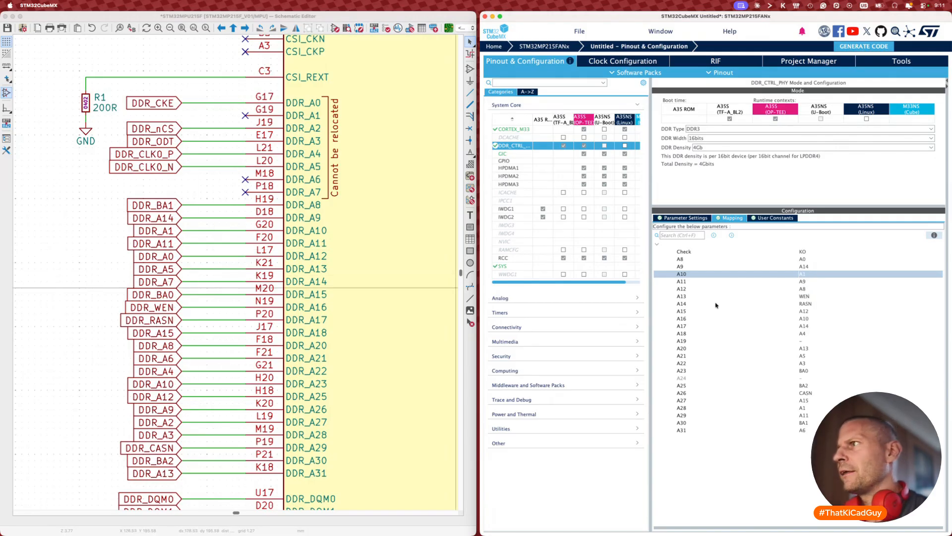
left_click(807, 282)
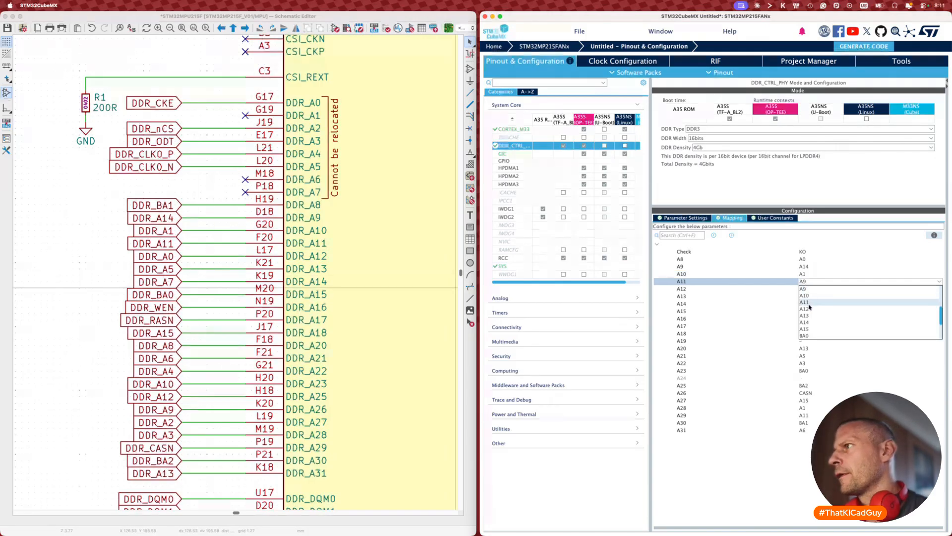
left_click(808, 301)
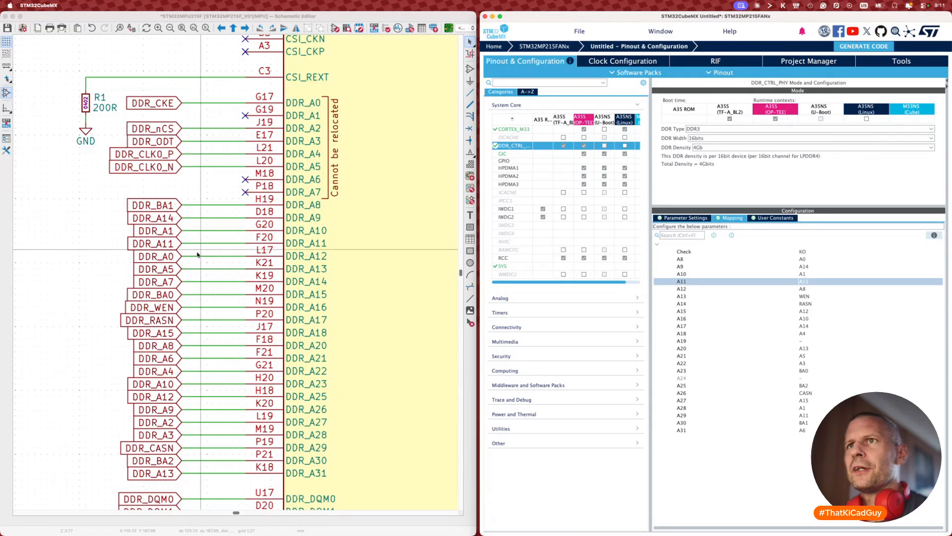
left_click(798, 289)
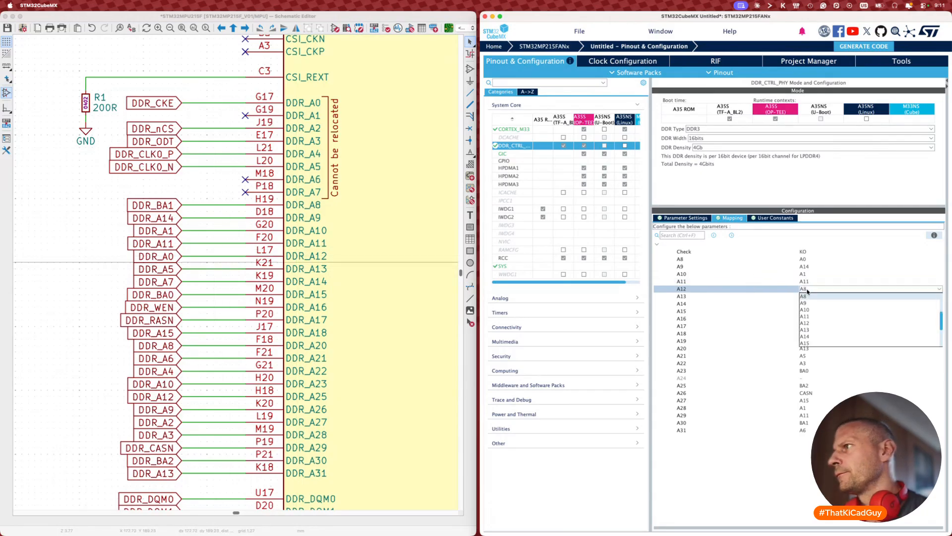
left_click(807, 297)
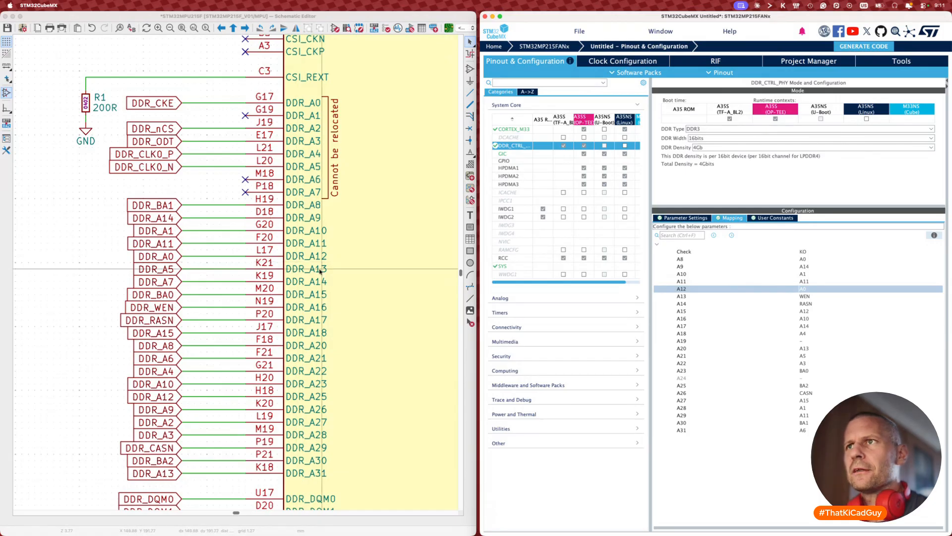
Step: Map DDR rows A13–A17 to A5, A7, BA0, WEN and RASN
left_click(807, 297)
scroll(808, 316, "up", 3)
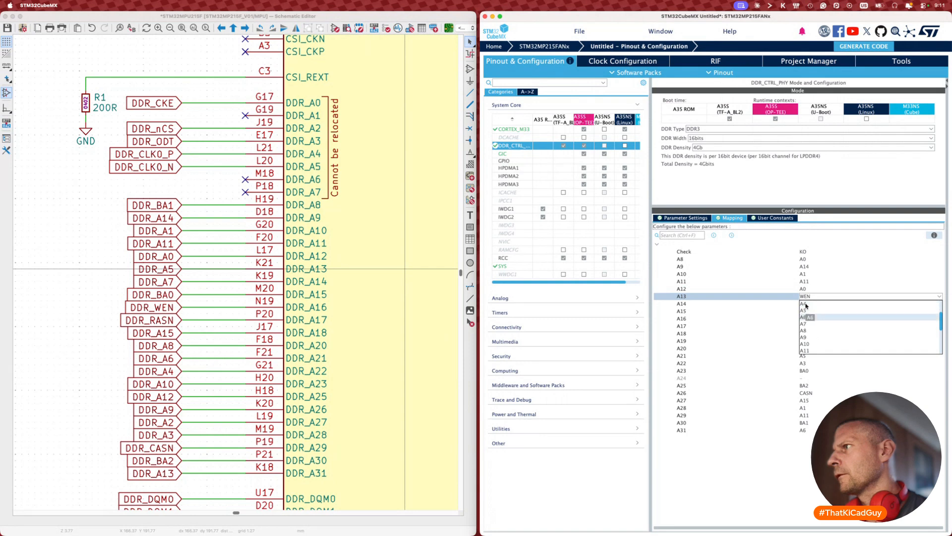
left_click(807, 317)
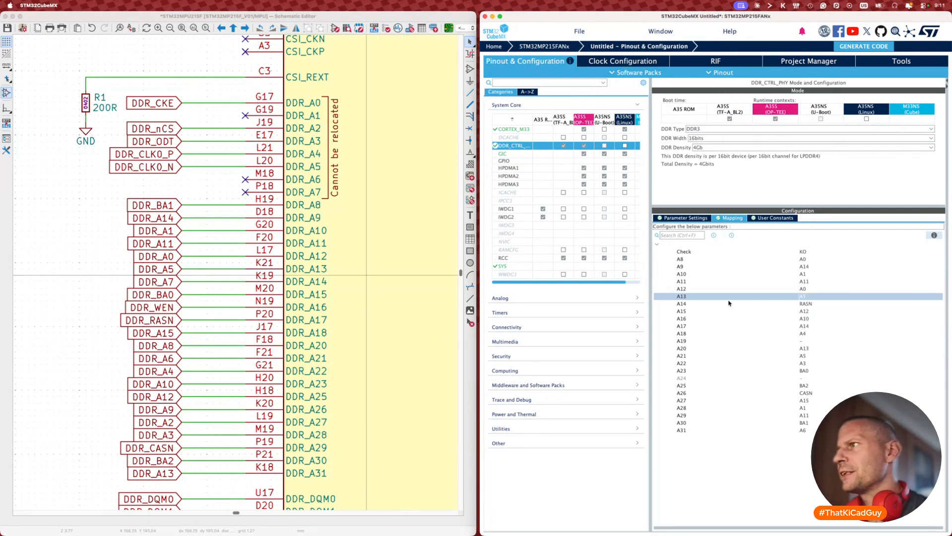
left_click(803, 303)
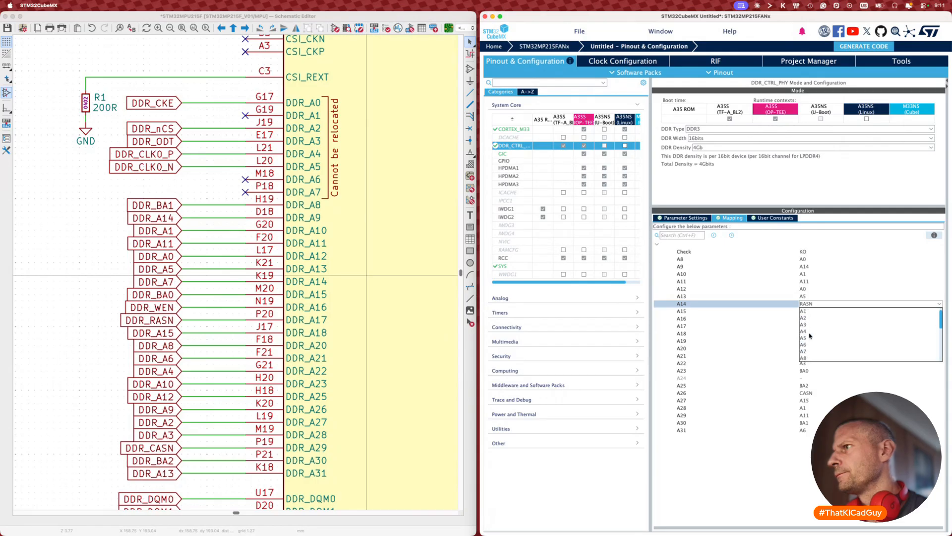
left_click(806, 358)
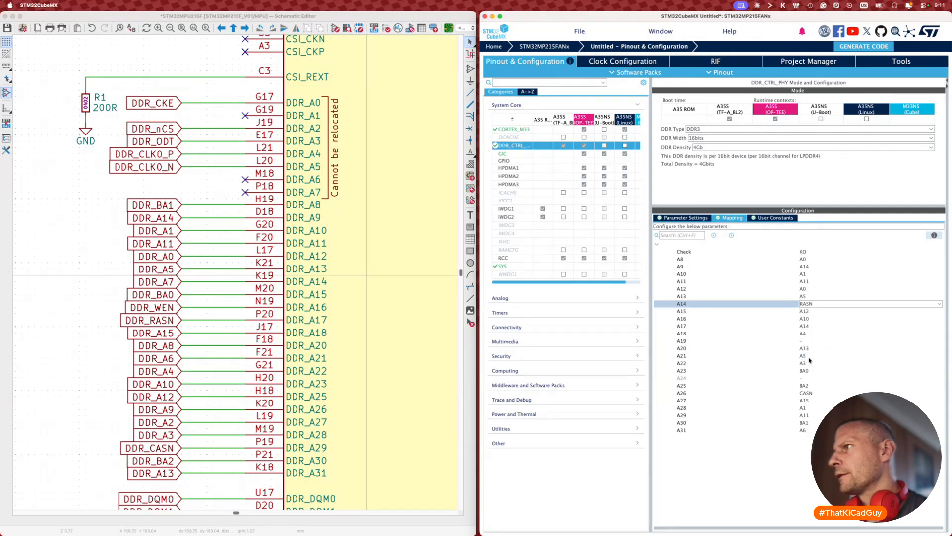
left_click(811, 312)
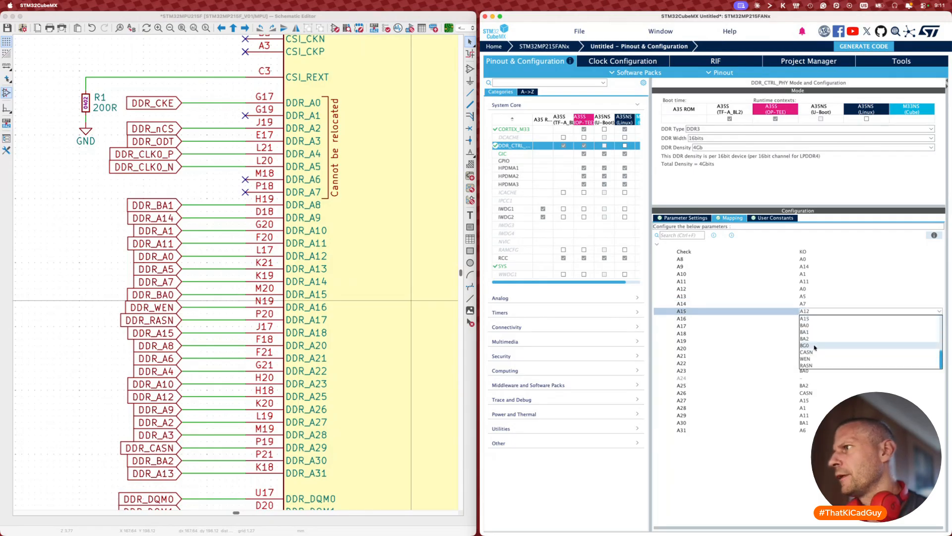
left_click(808, 325)
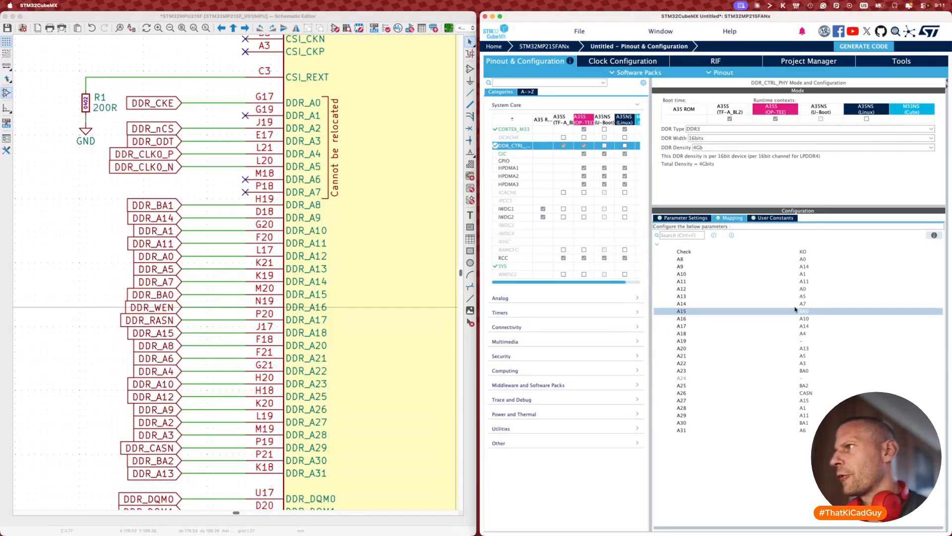
left_click(812, 319)
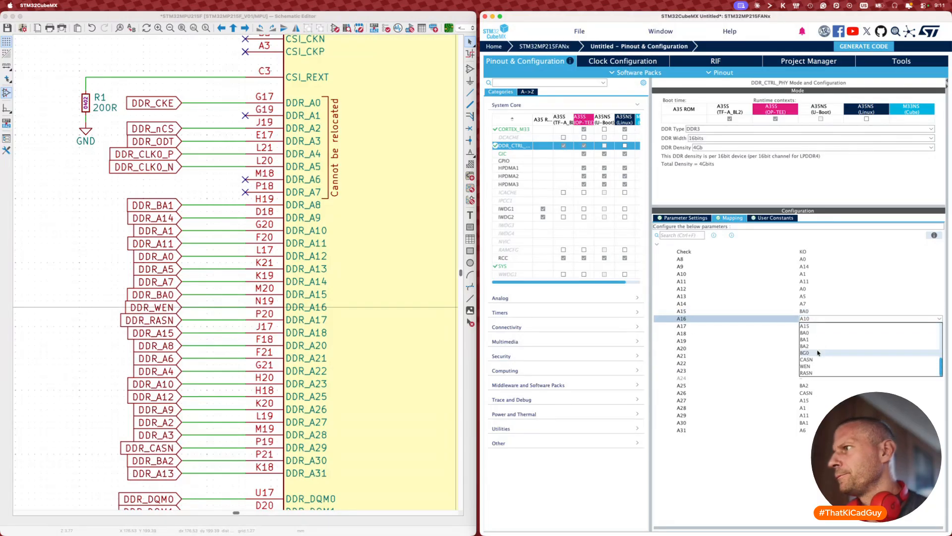
left_click(805, 367)
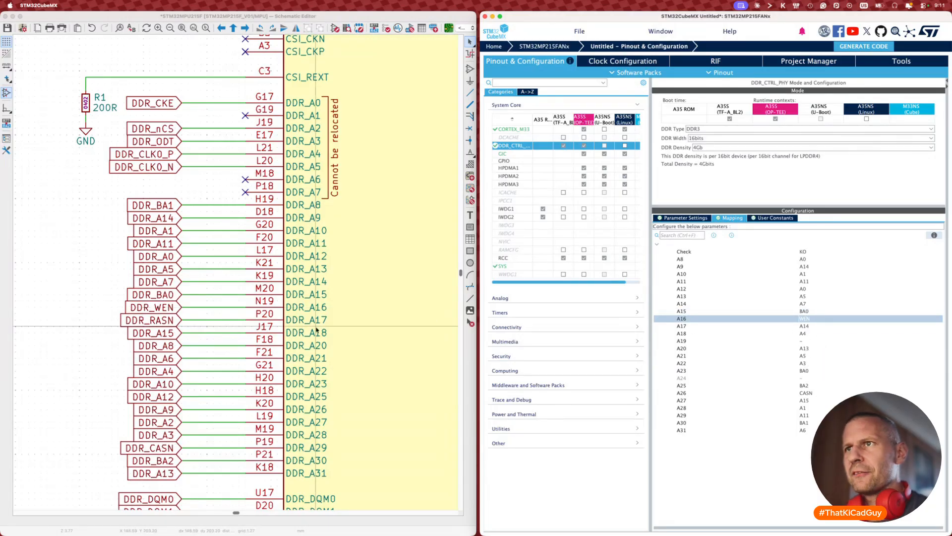
left_click(805, 334)
left_click(805, 327)
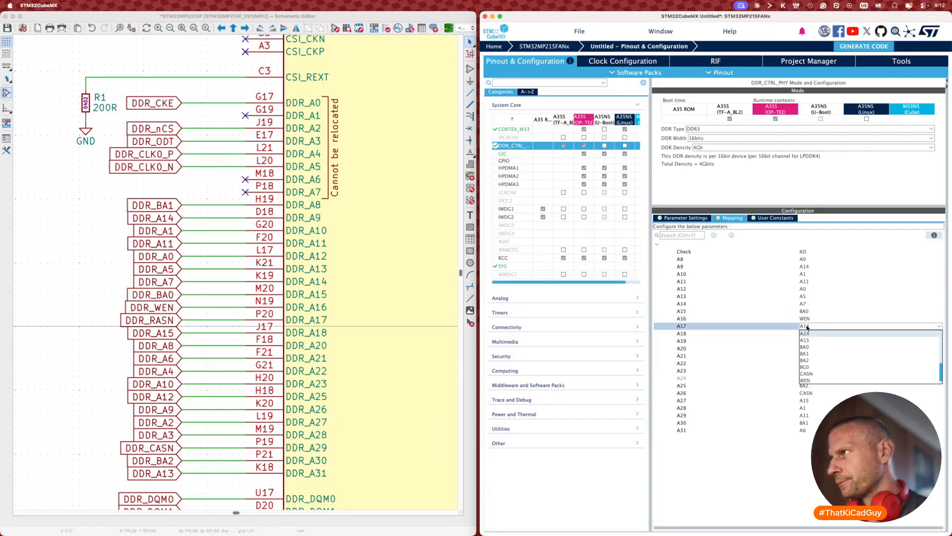
scroll(813, 350, "down", 2)
left_click(814, 352)
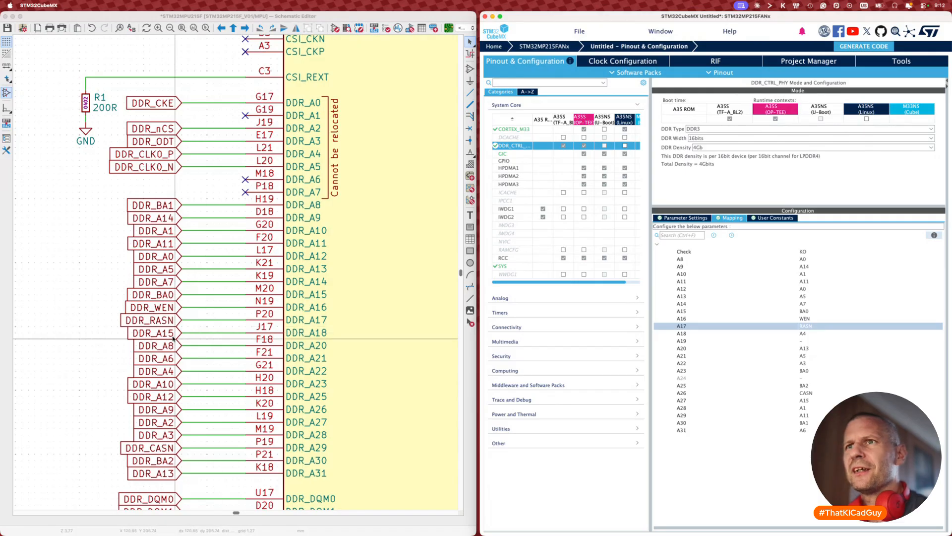
Step: Map DDR rows A18, A20, A21 and A22 to A15, A8, A6 and A4
left_click(811, 336)
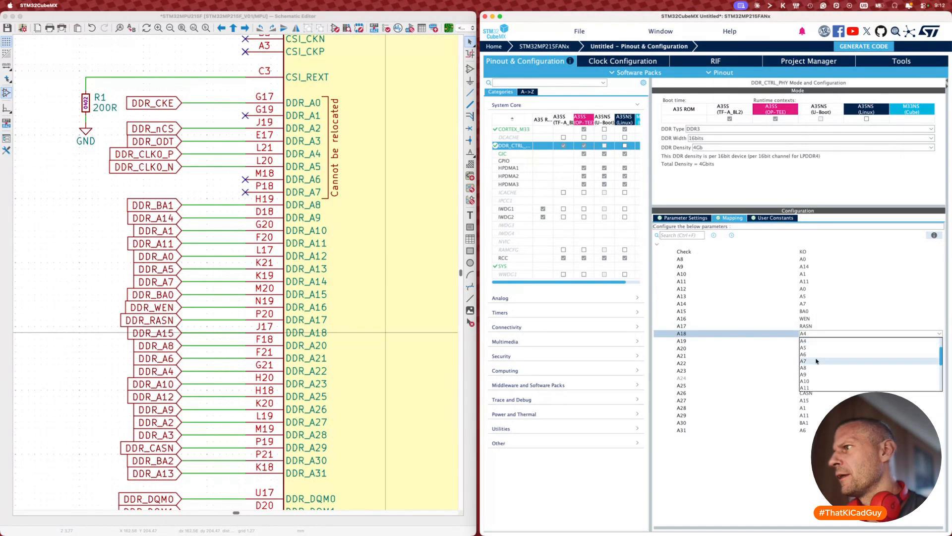
left_click(812, 380)
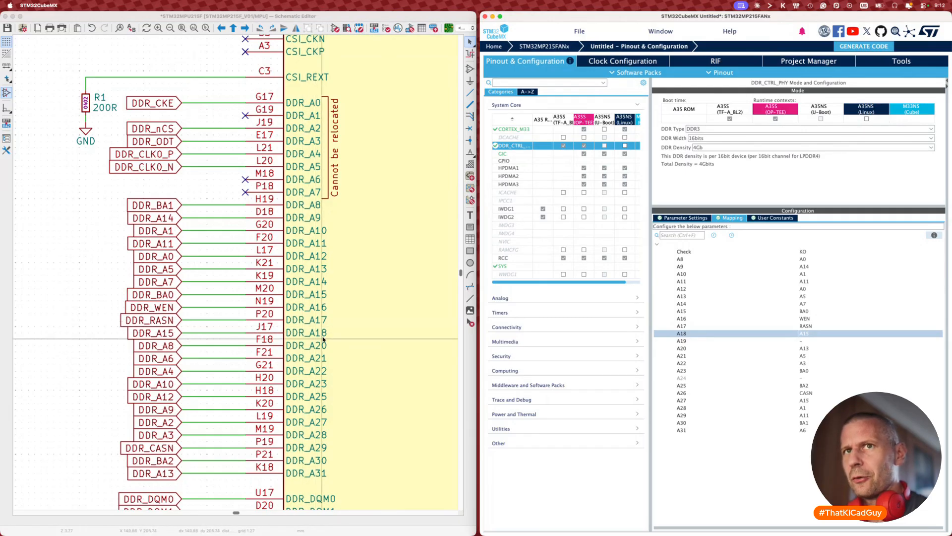
scroll(323, 339, "down", 3)
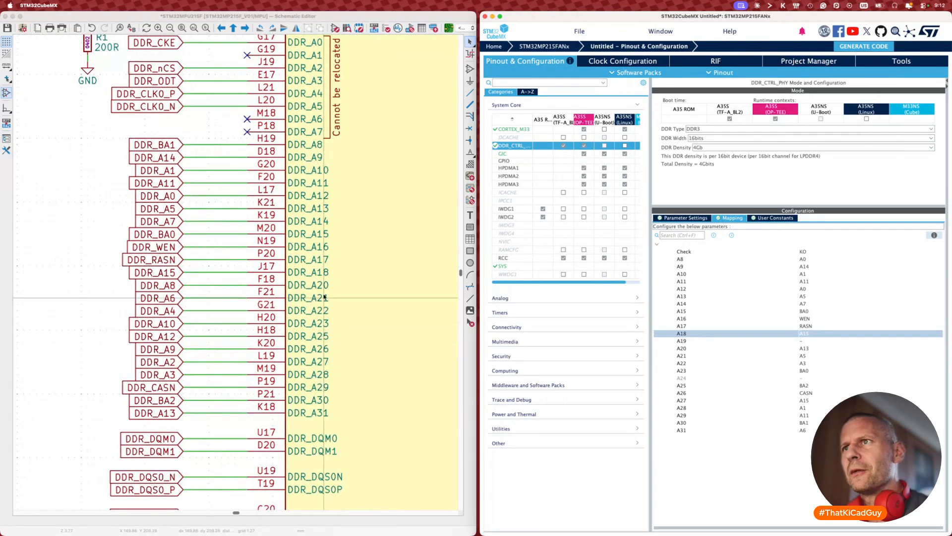
left_click(801, 347)
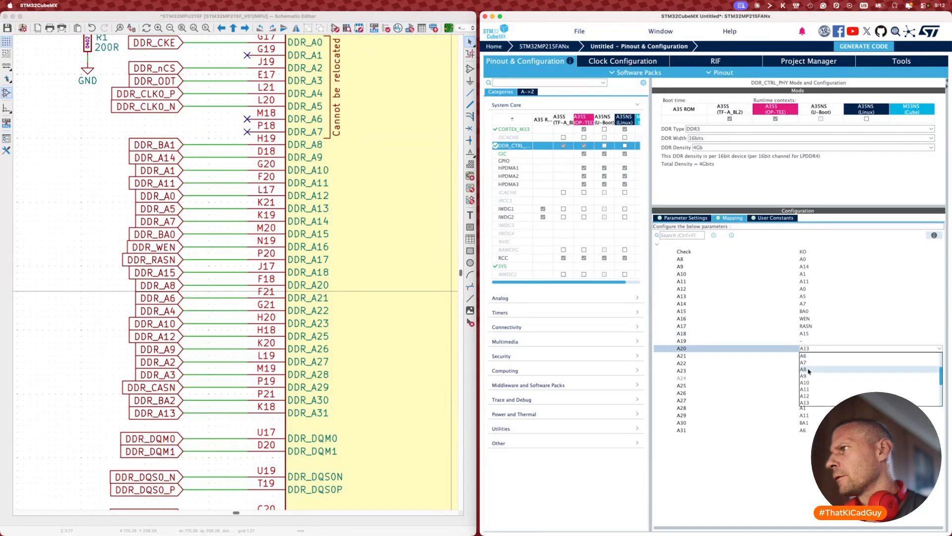
left_click(809, 370)
left_click(726, 356)
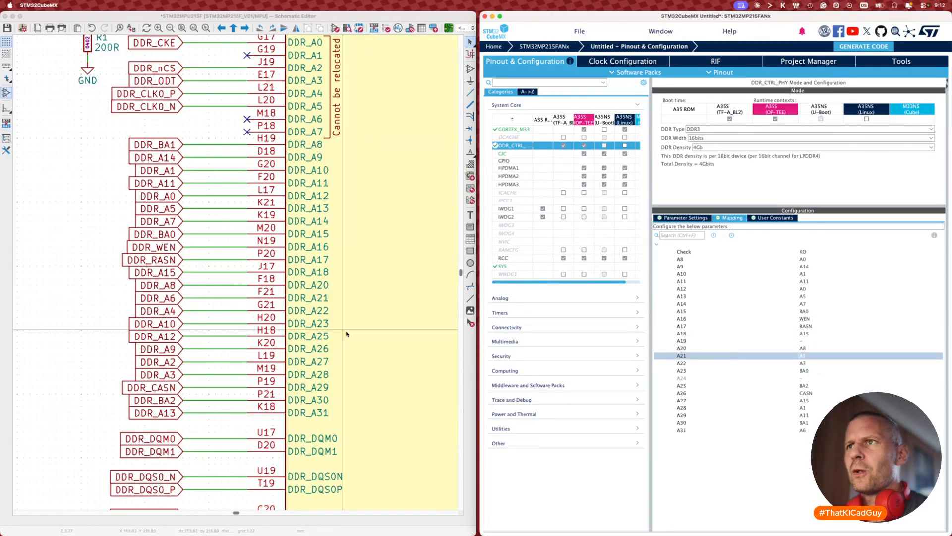
left_click(802, 356)
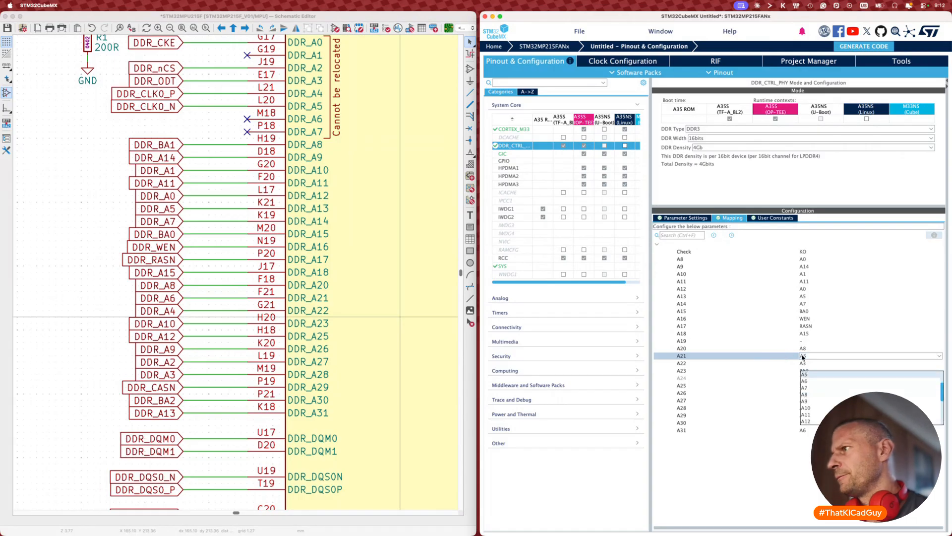
left_click(805, 381)
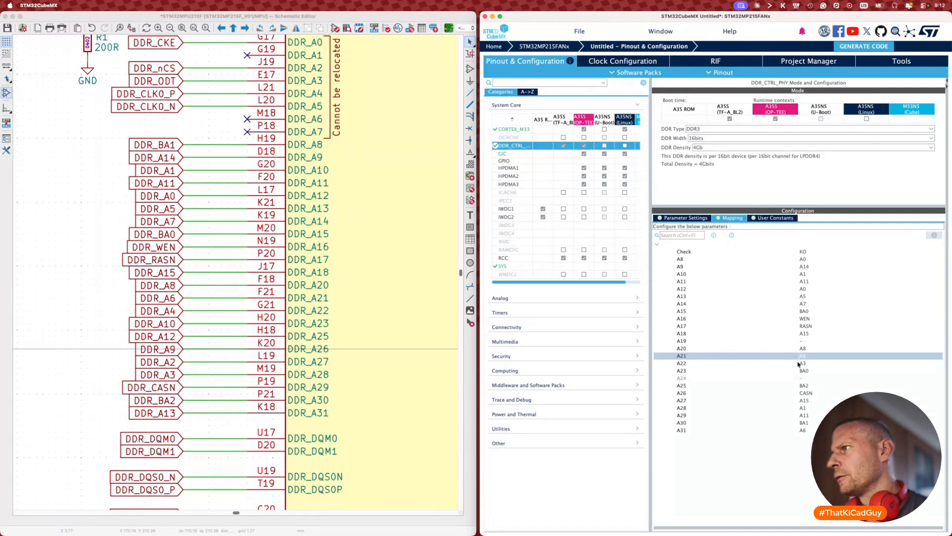
left_click(799, 363)
left_click(807, 381)
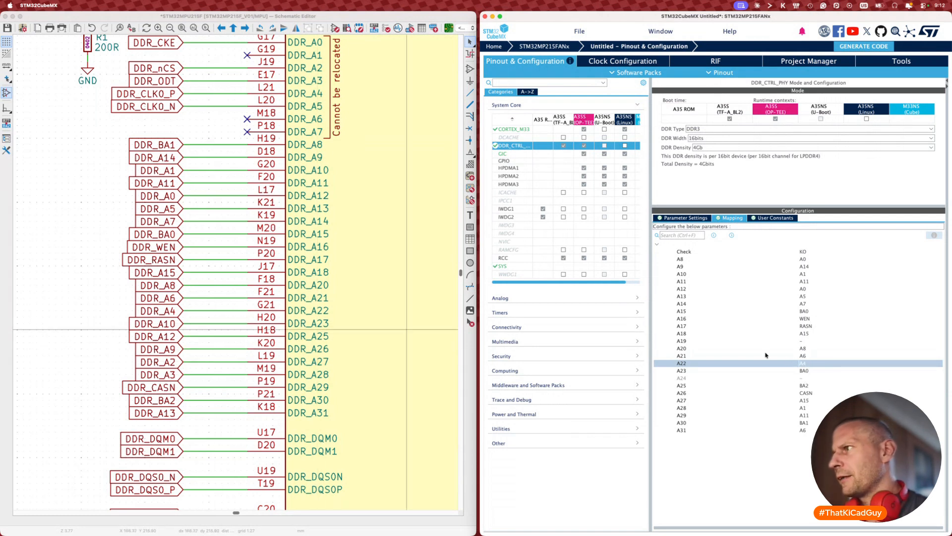
Step: Map DDR rows A23, A25, A26 and A27 to A10, A12, A9 and A2
left_click(804, 371)
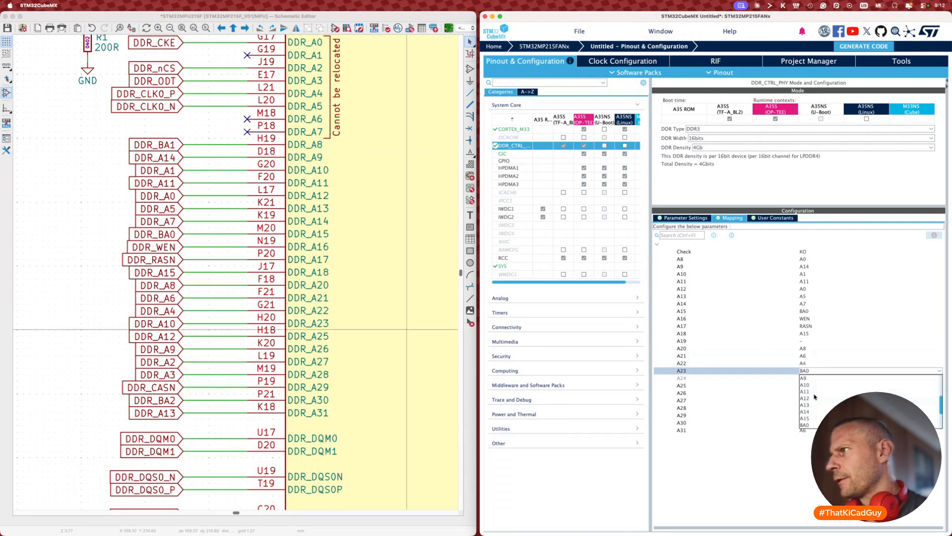
left_click(811, 385)
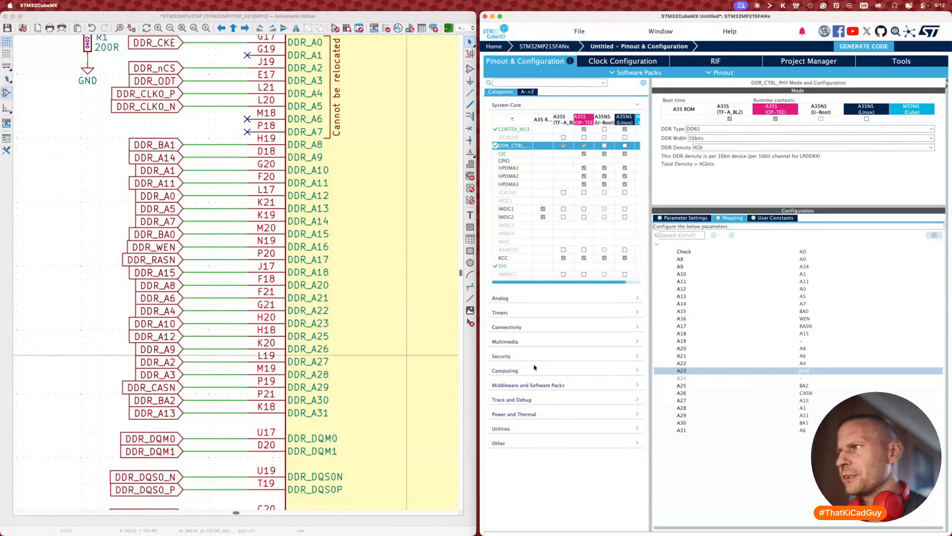
left_click(802, 386)
scroll(810, 407, "up", 4)
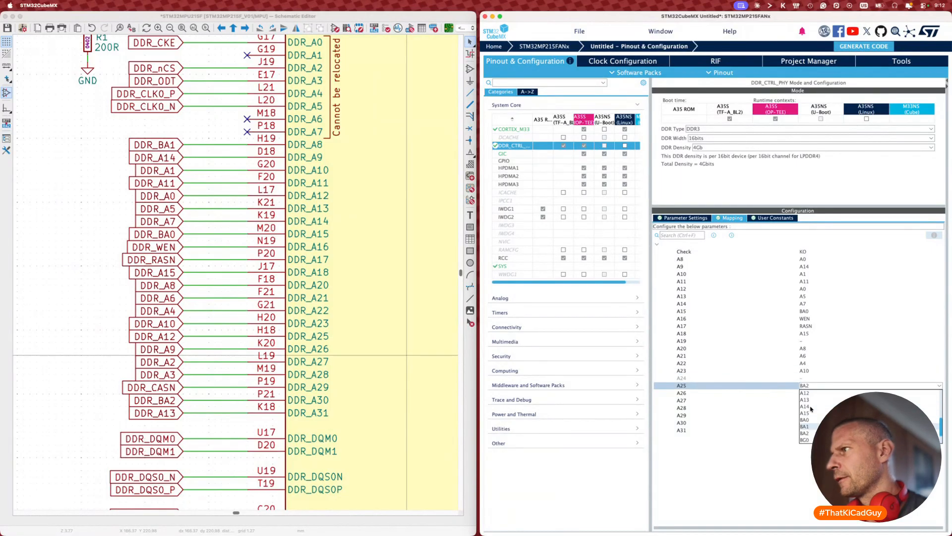
left_click(808, 401)
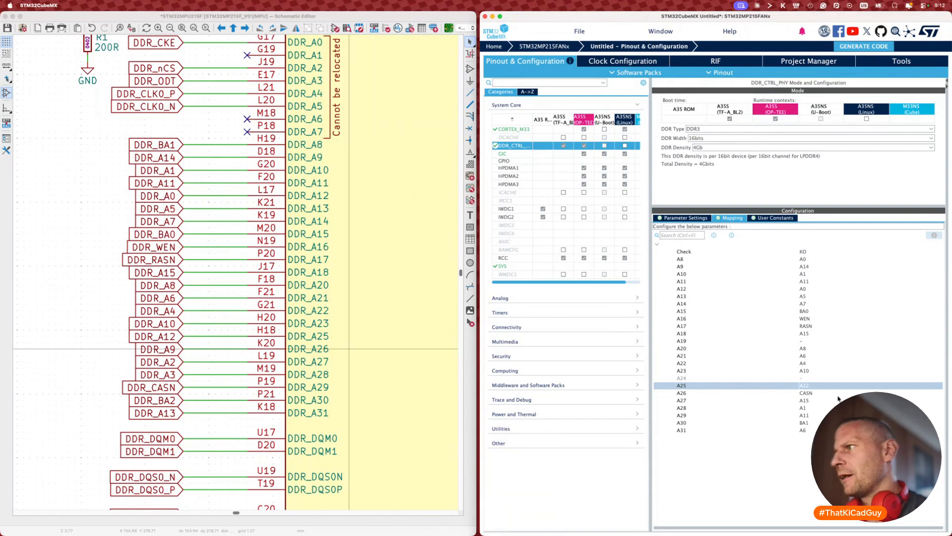
left_click(803, 393)
scroll(810, 407, "up", 3)
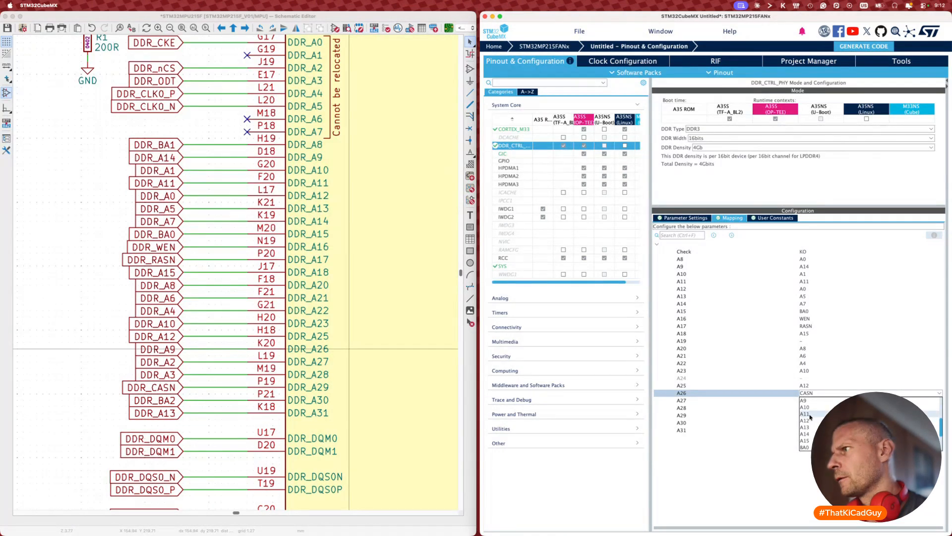
left_click(803, 401)
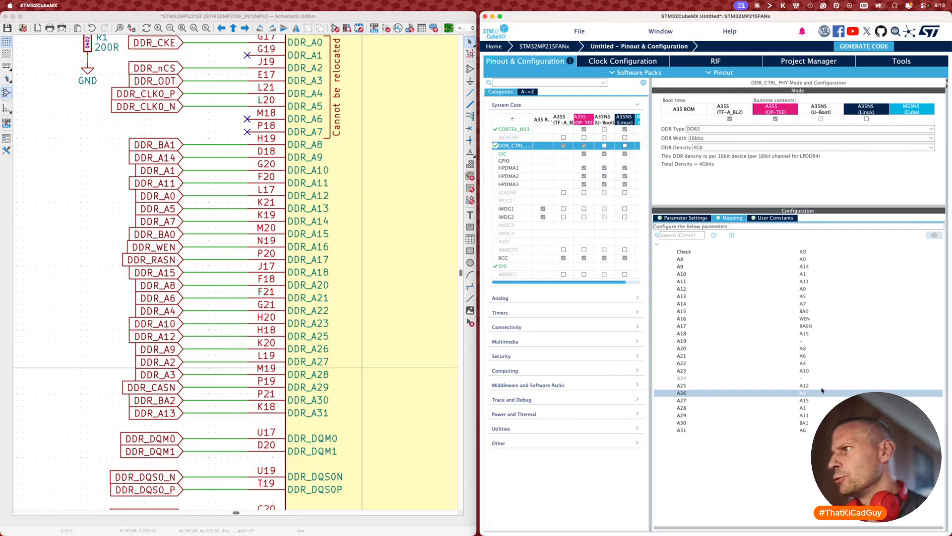
left_click(805, 400)
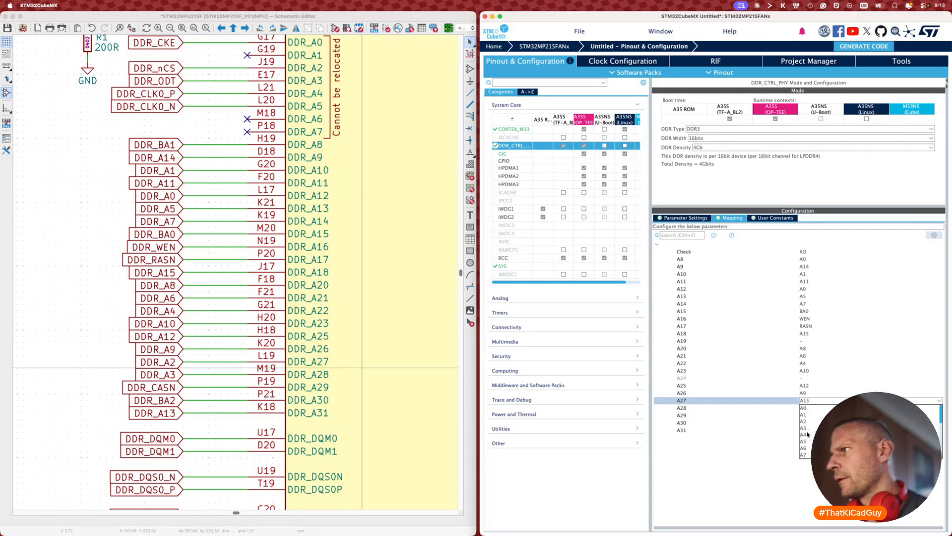
left_click(803, 408)
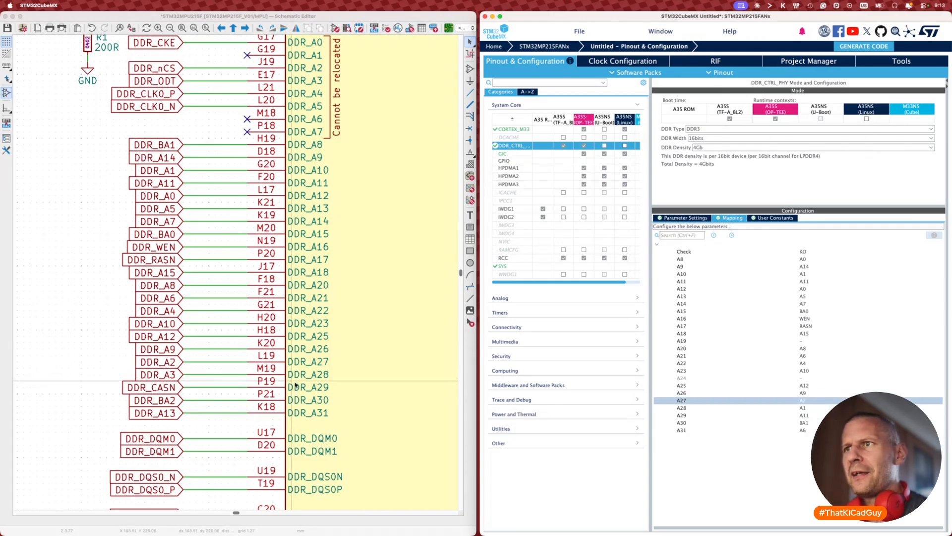
left_click(805, 402)
left_click(808, 419)
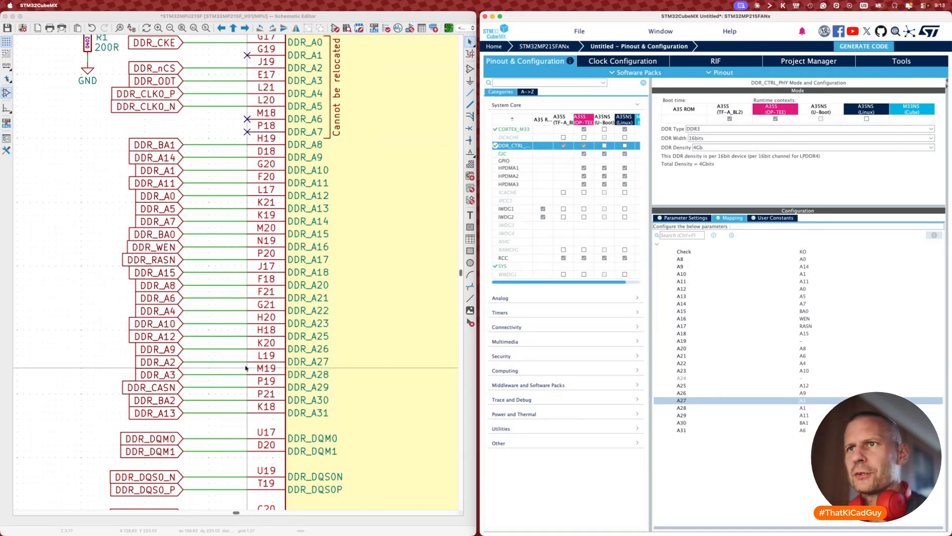
left_click(810, 401)
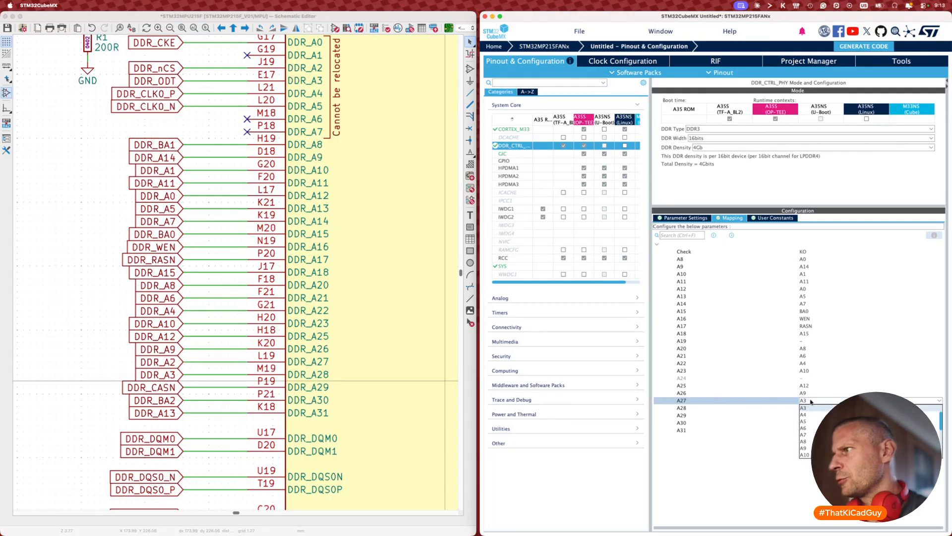
scroll(809, 408, "up", 2)
left_click(805, 420)
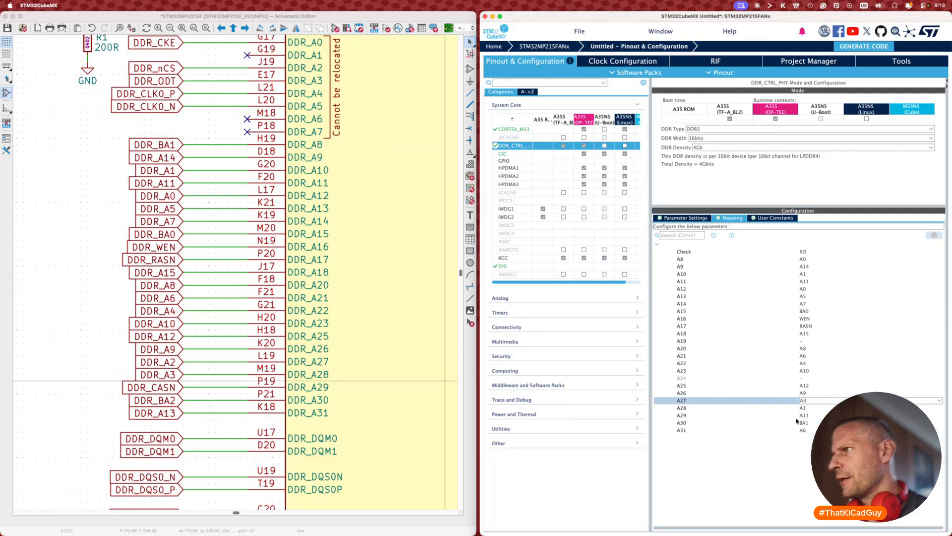
Step: Map DDR rows A28–A31 to A3, CASN, BA2 and A13
left_click(696, 408)
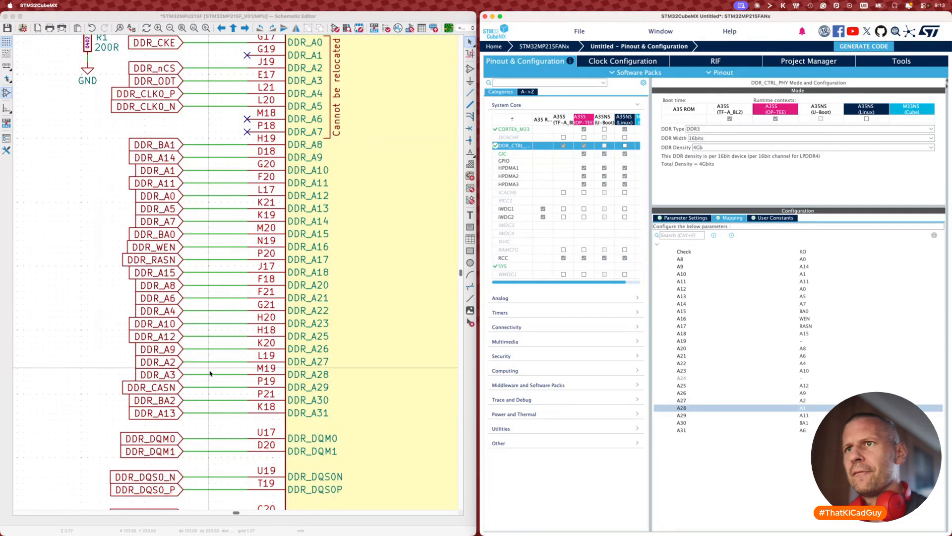
left_click(819, 409)
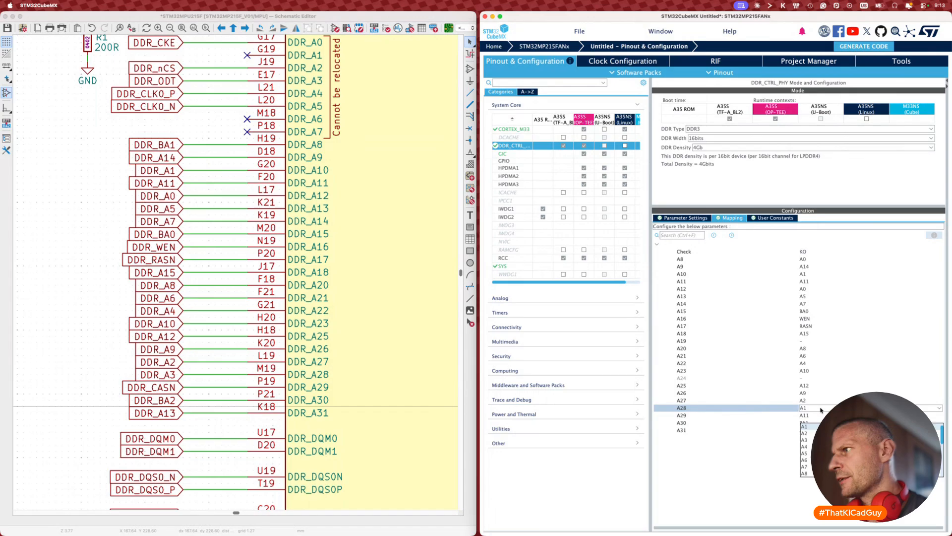
left_click(804, 440)
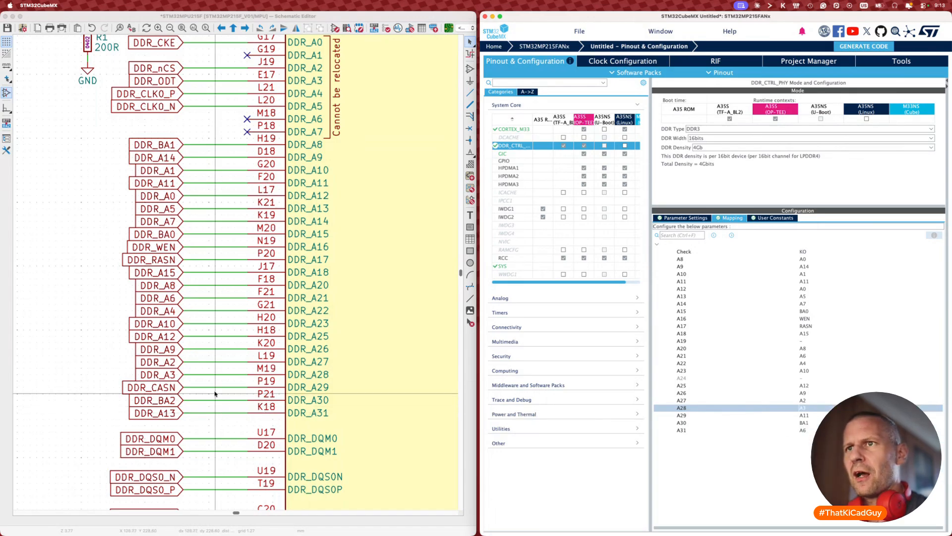
left_click(804, 416)
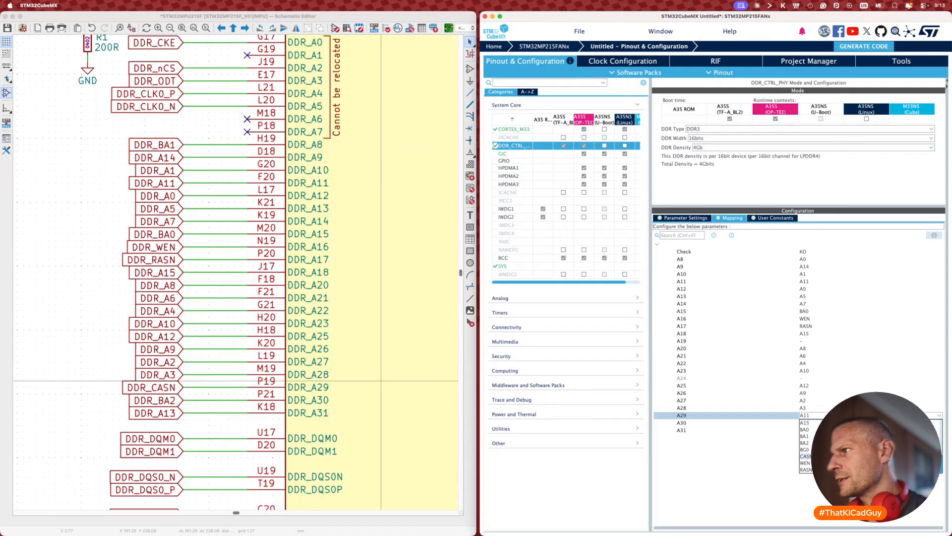
left_click(804, 456)
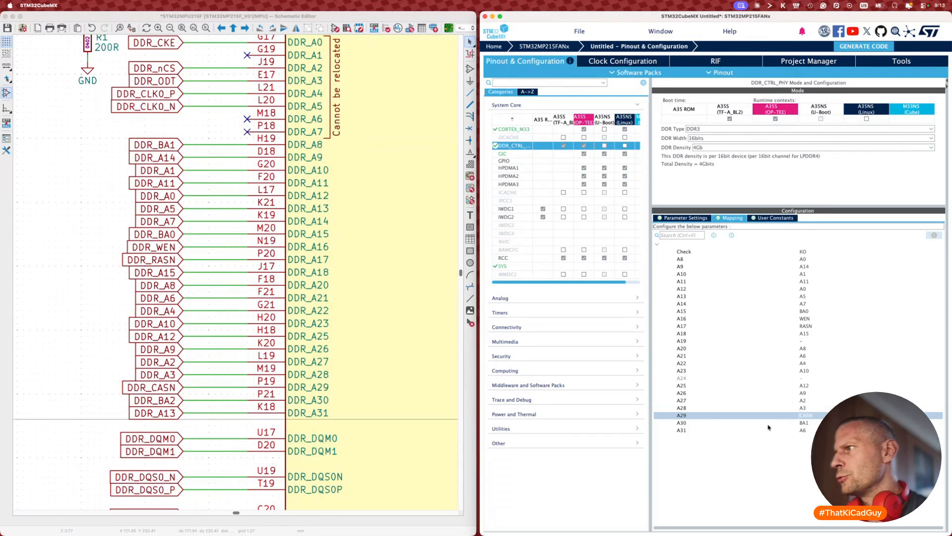
left_click(802, 423)
left_click(803, 450)
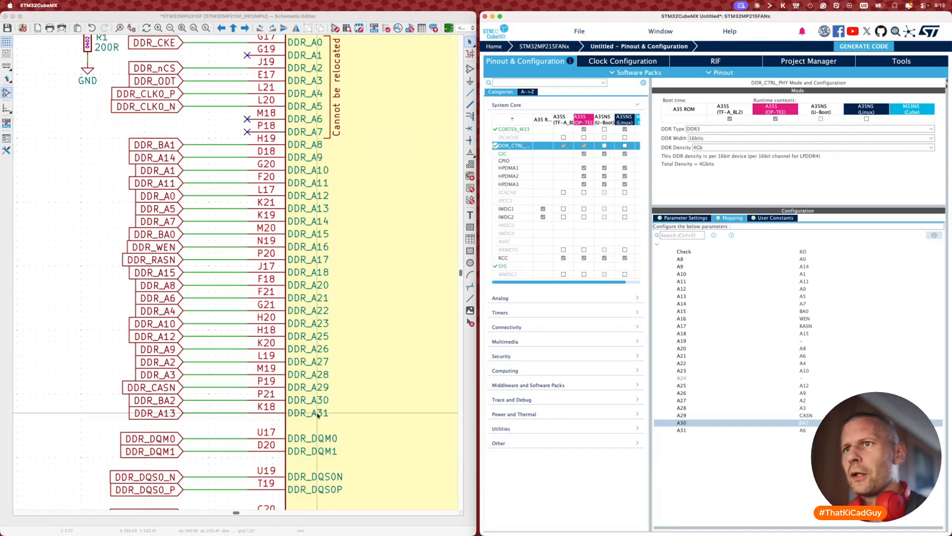
left_click(810, 425)
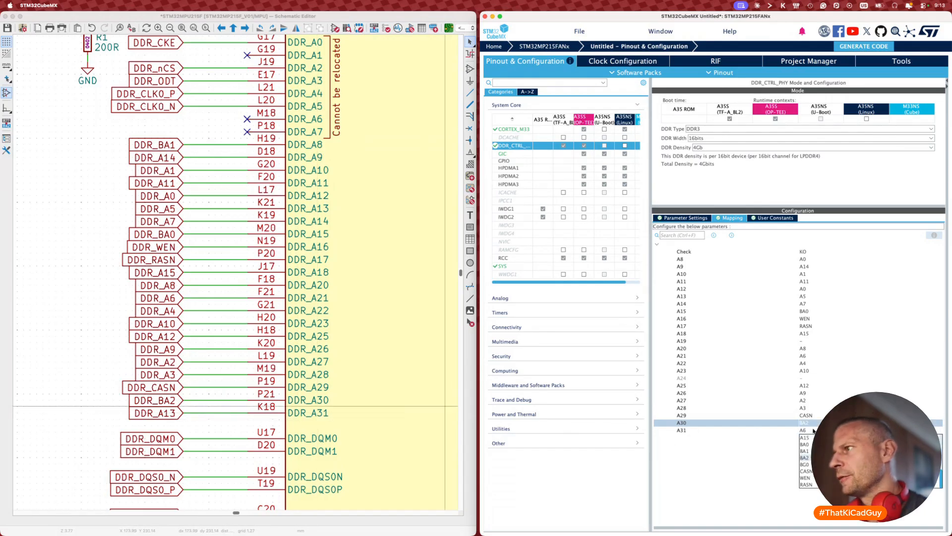
left_click(816, 484)
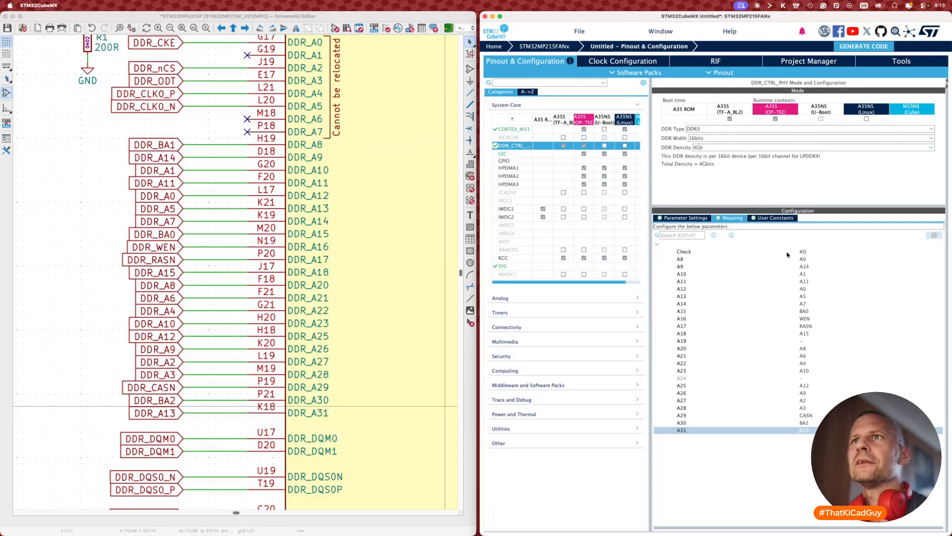
Step: Map row A8 to BA1 so the mapping check reads OK
left_click(812, 260)
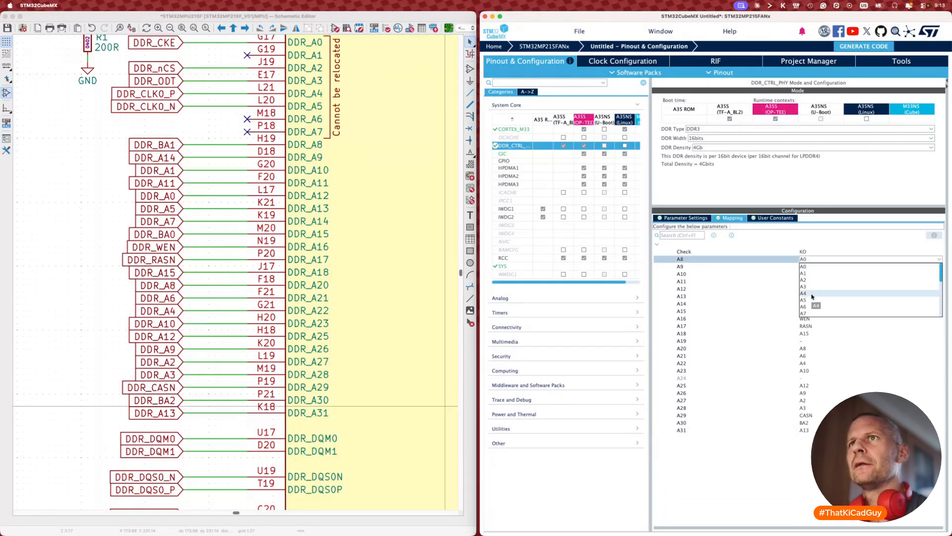
scroll(812, 296, "down", 3)
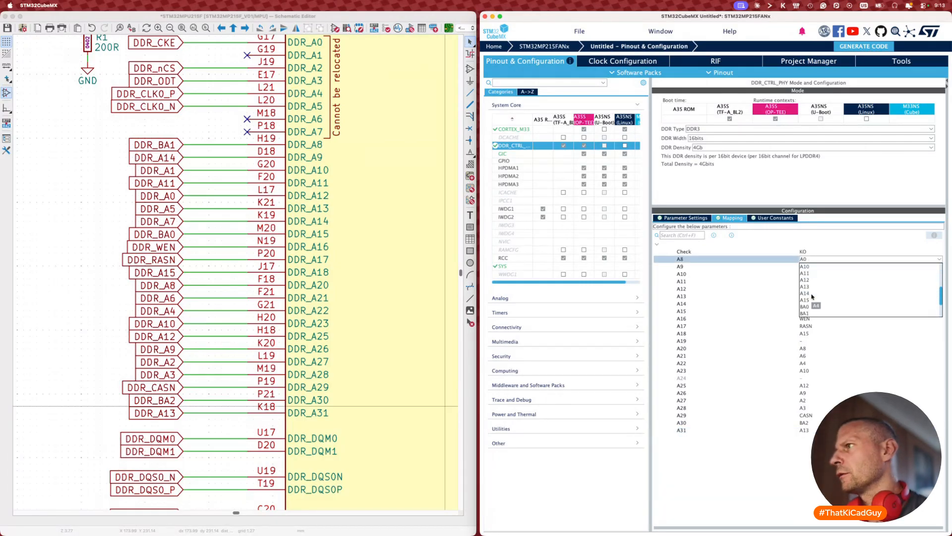
left_click(804, 313)
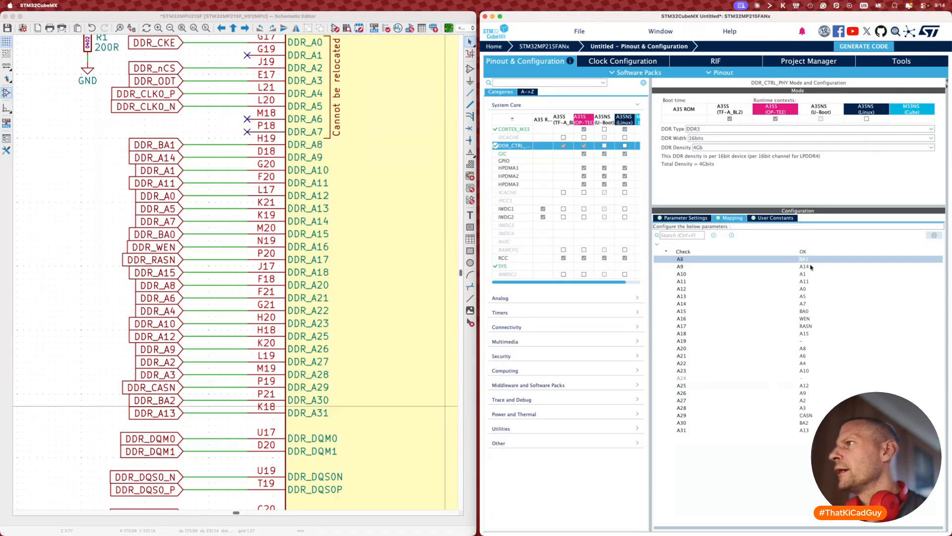
left_click(821, 245)
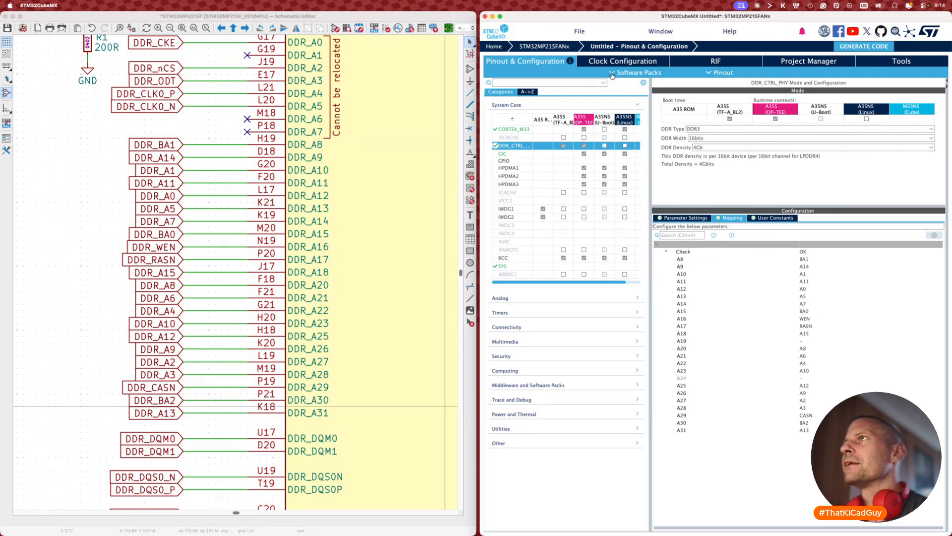
Step: Dismiss CubeMX's File menu unused and switch to the KiCad schematic editor
left_click(578, 32)
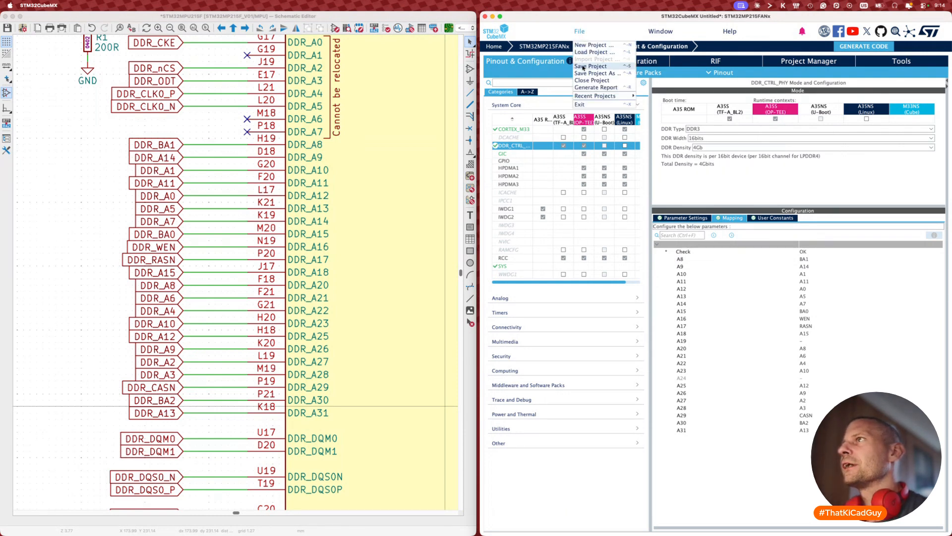
left_click(613, 20)
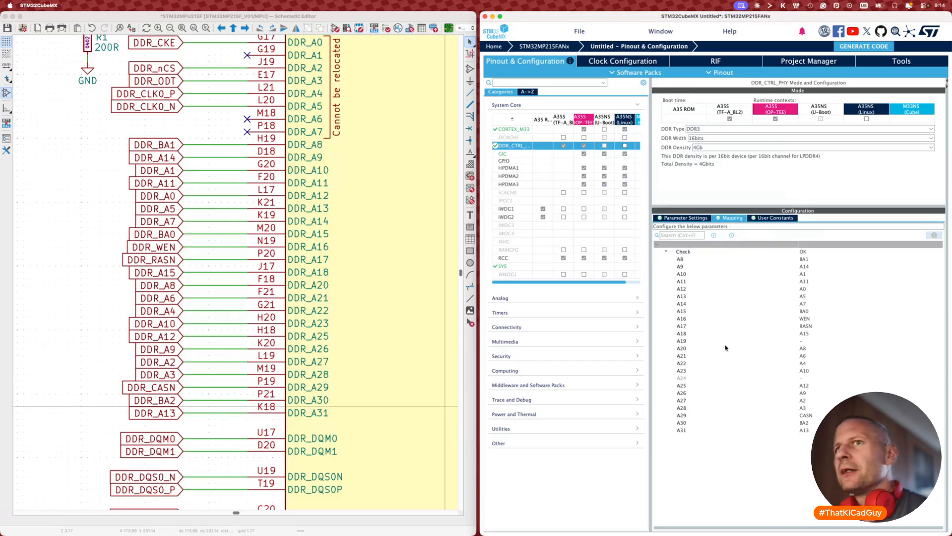
left_click(196, 284)
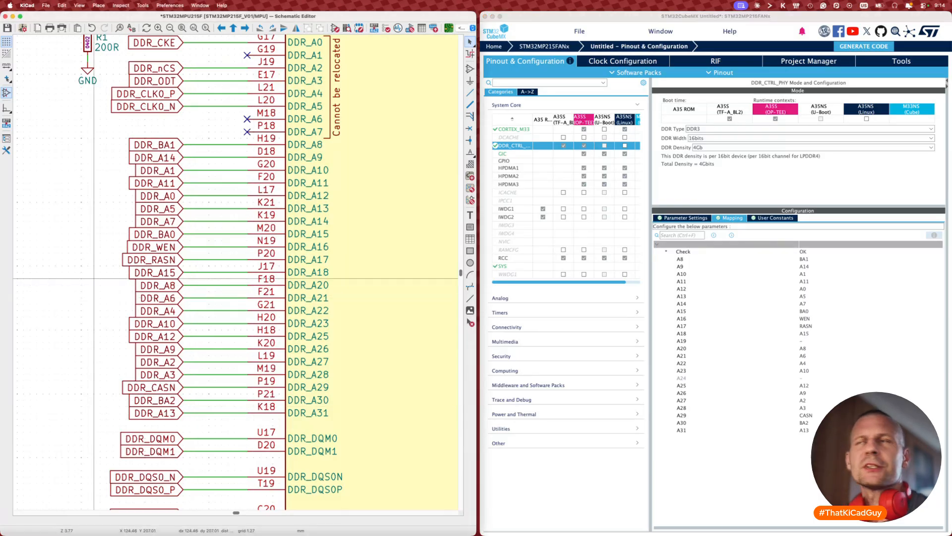
Step: Maximize the schematic editor and switch to the PCB editor, panning to the layout notes
double_click(370, 19)
key("F8")
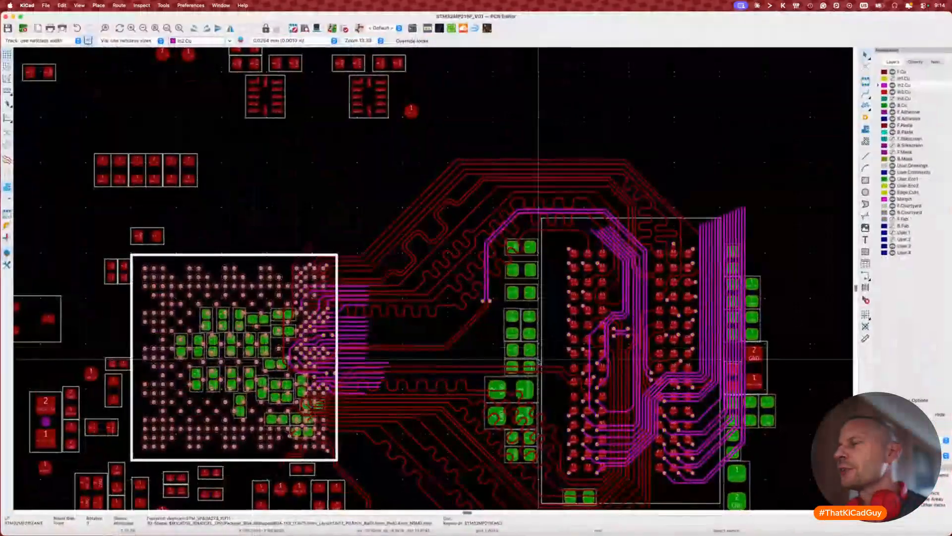
scroll(539, 362, "right", 15)
scroll(539, 362, "up", 7)
scroll(539, 362, "down", 4)
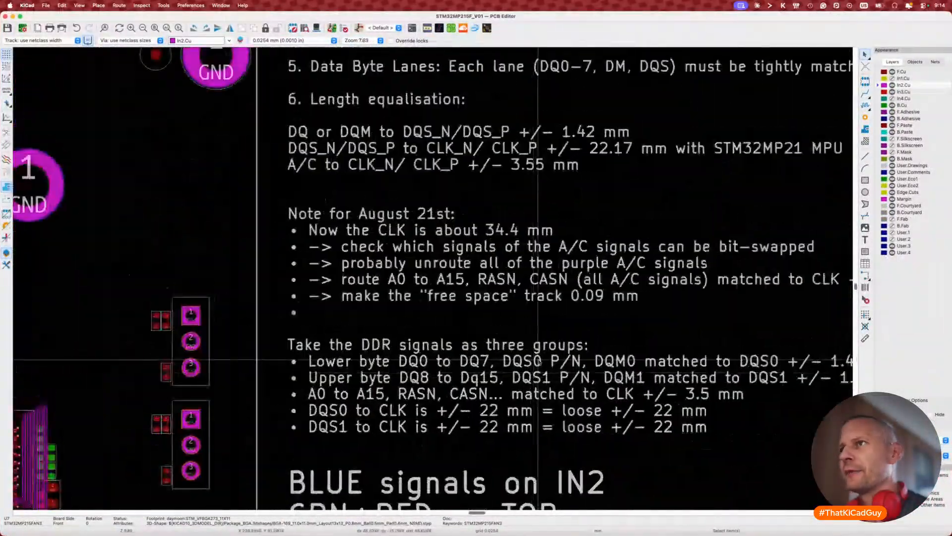
scroll(539, 362, "right", 5)
scroll(540, 362, "up", 2)
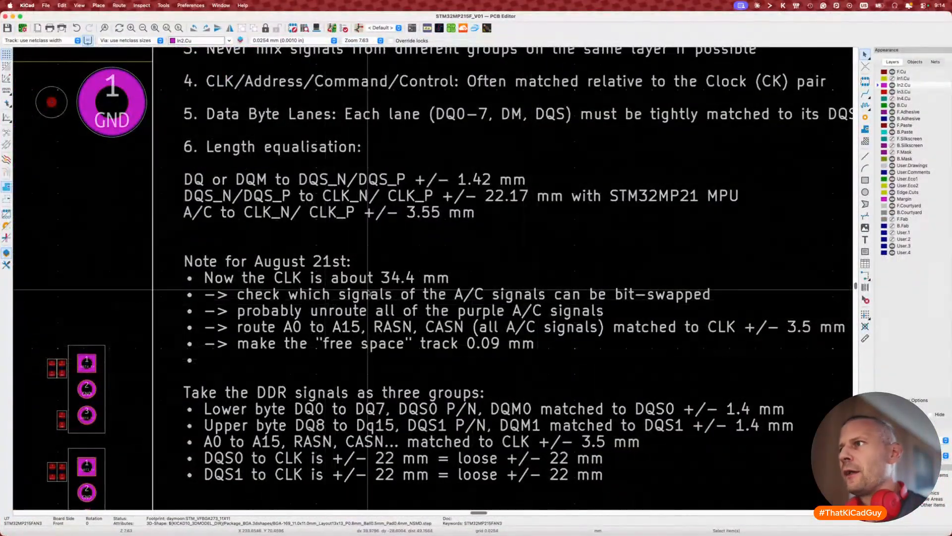
Step: Add a new '>>' line after the bit-swap item in the board's layout note
left_click(571, 295)
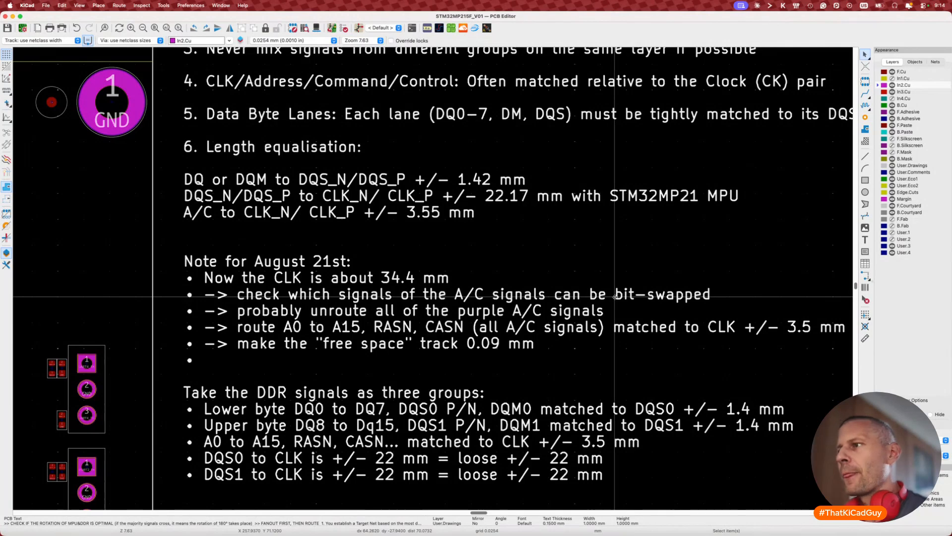
double_click(615, 296)
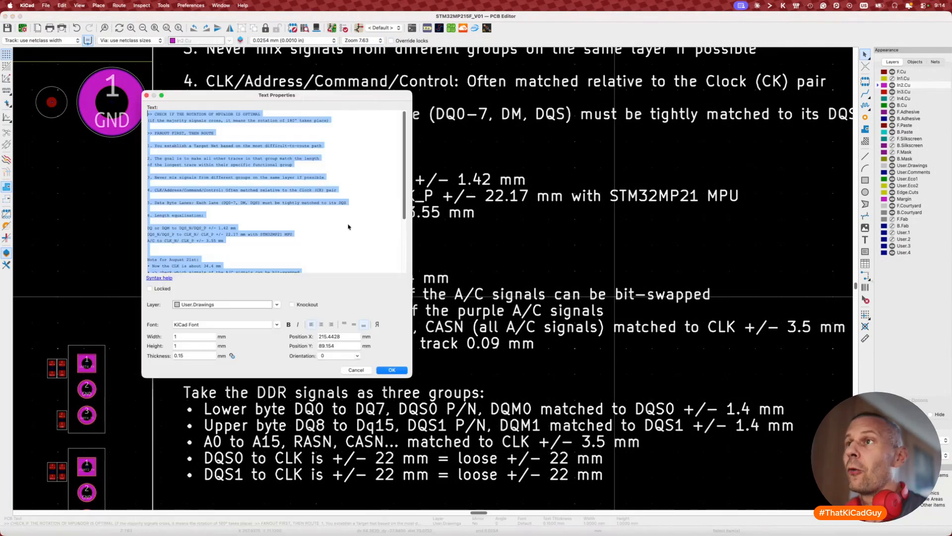
scroll(348, 226, "down", 3)
left_click(323, 222)
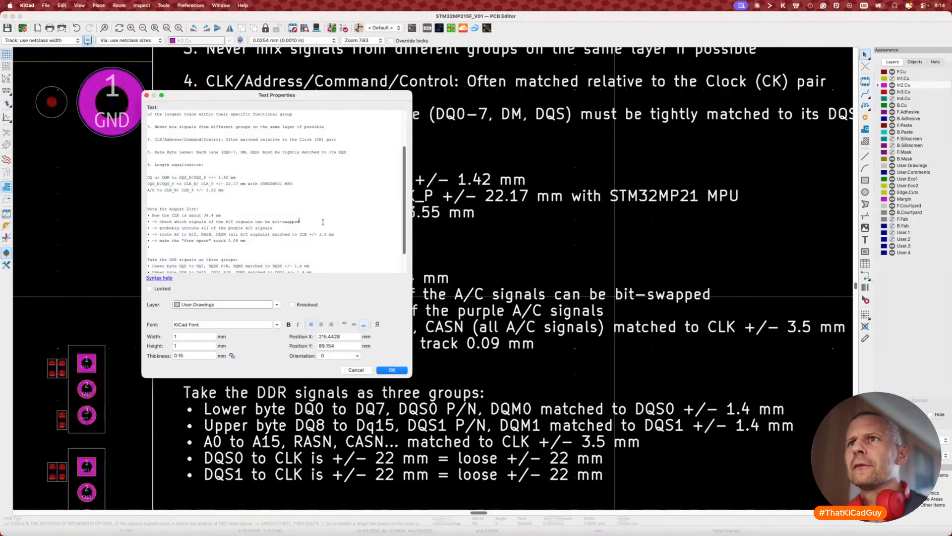
key("Return")
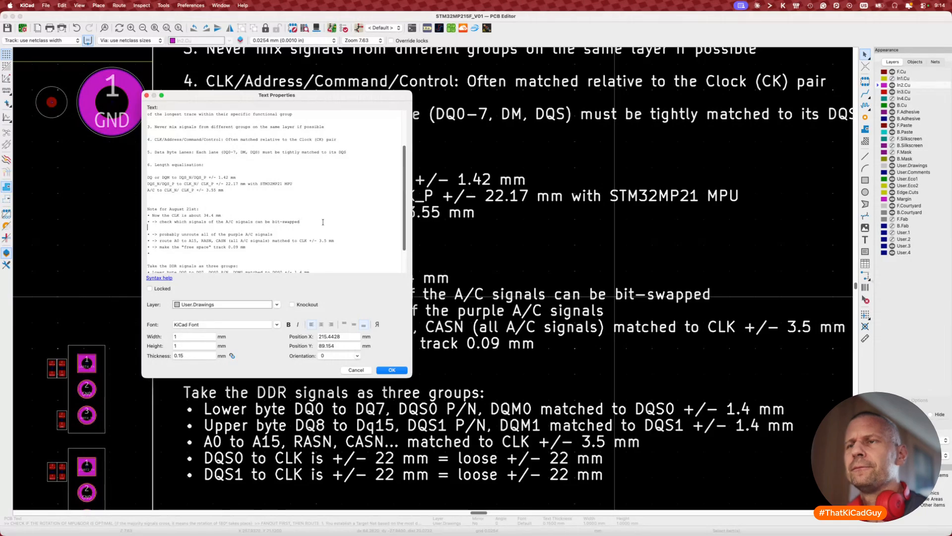
type(">>")
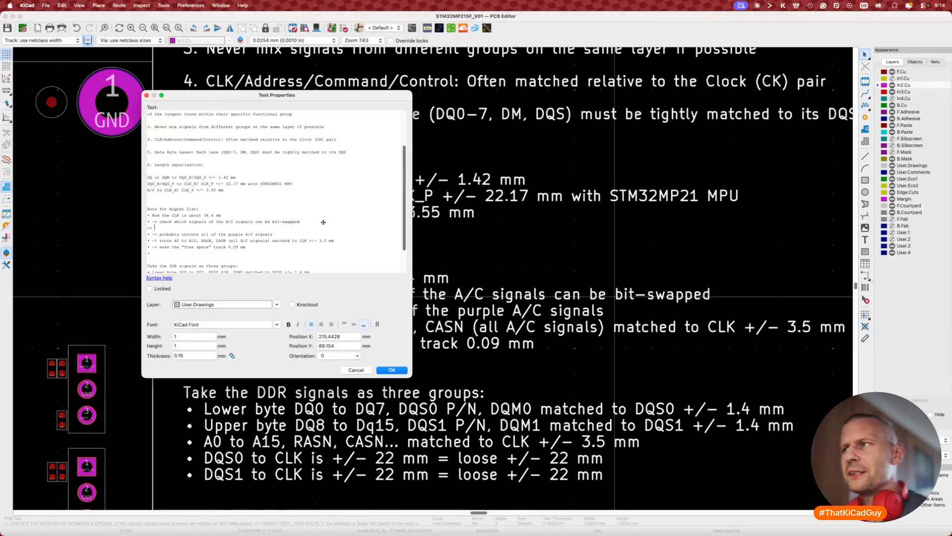
key("super+Tab")
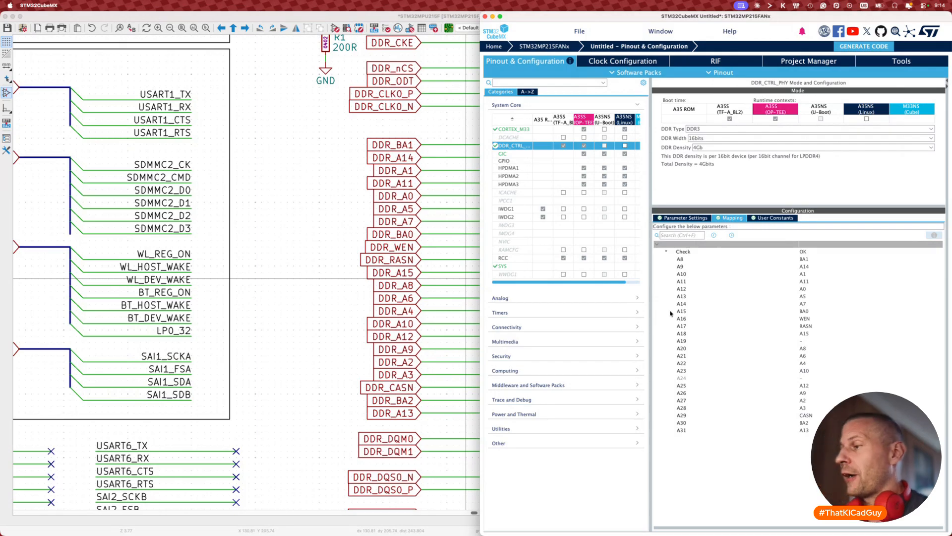
left_click(704, 327)
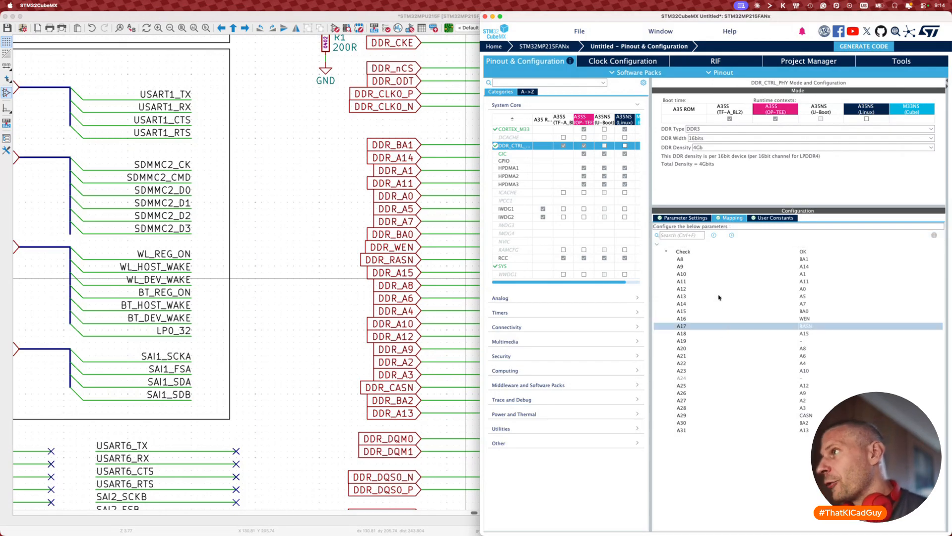
left_click(803, 268)
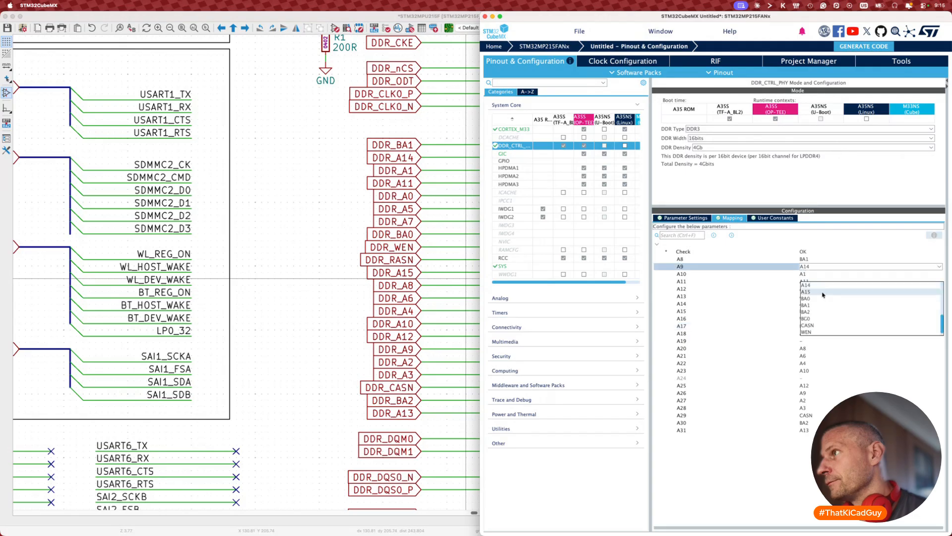
left_click(822, 306)
left_click(818, 258)
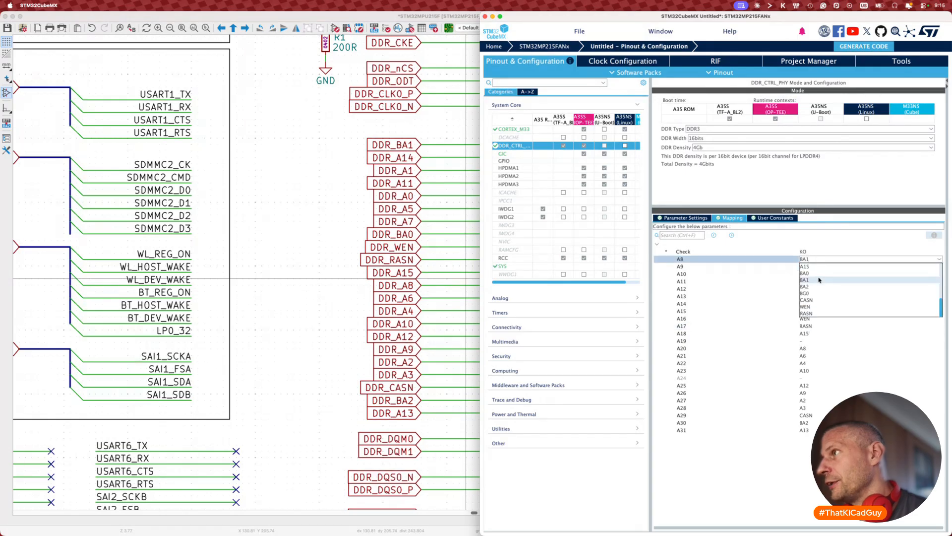
left_click(814, 293)
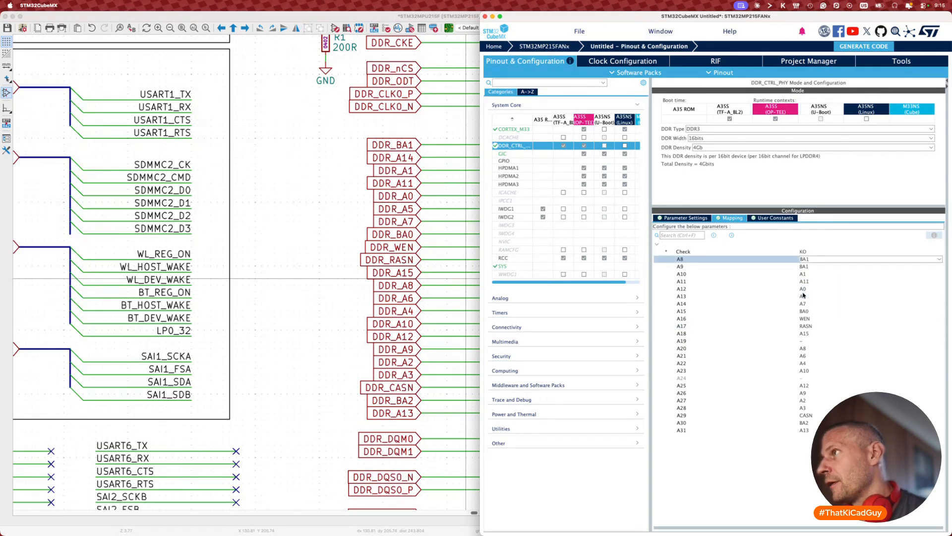
left_click(806, 259)
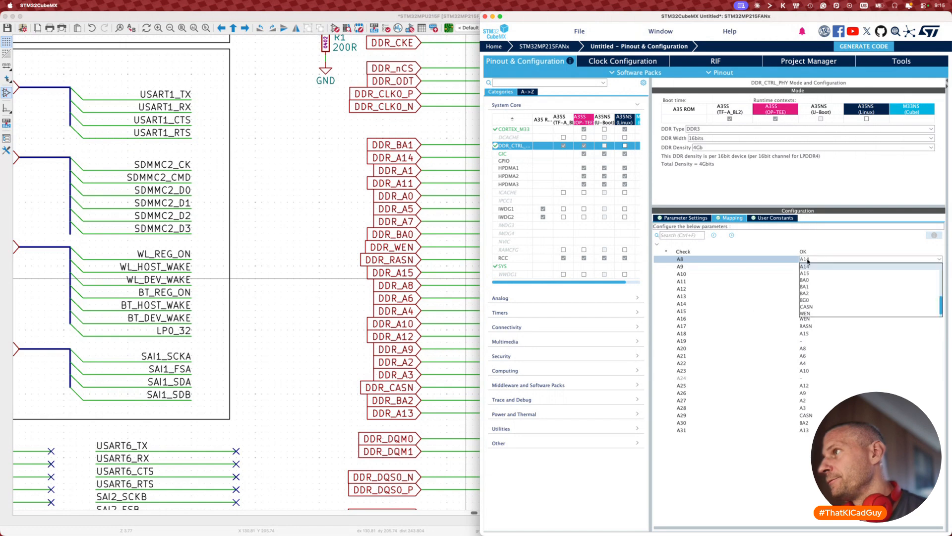
left_click(805, 286)
left_click(808, 266)
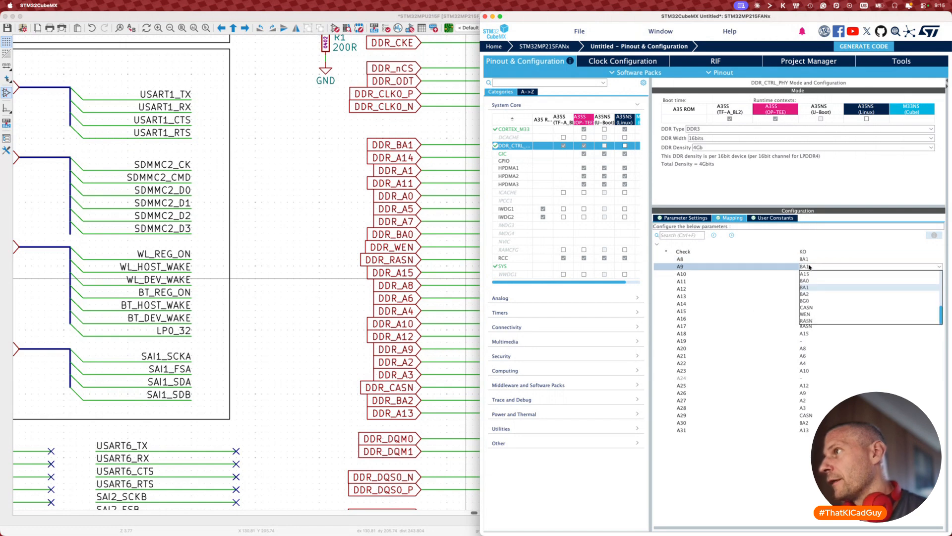
scroll(812, 285, "up", 4)
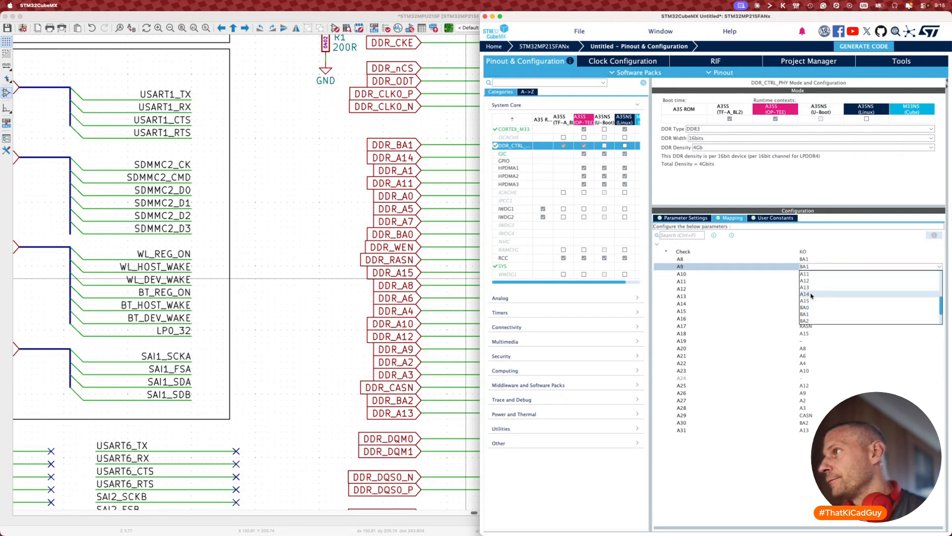
left_click(811, 295)
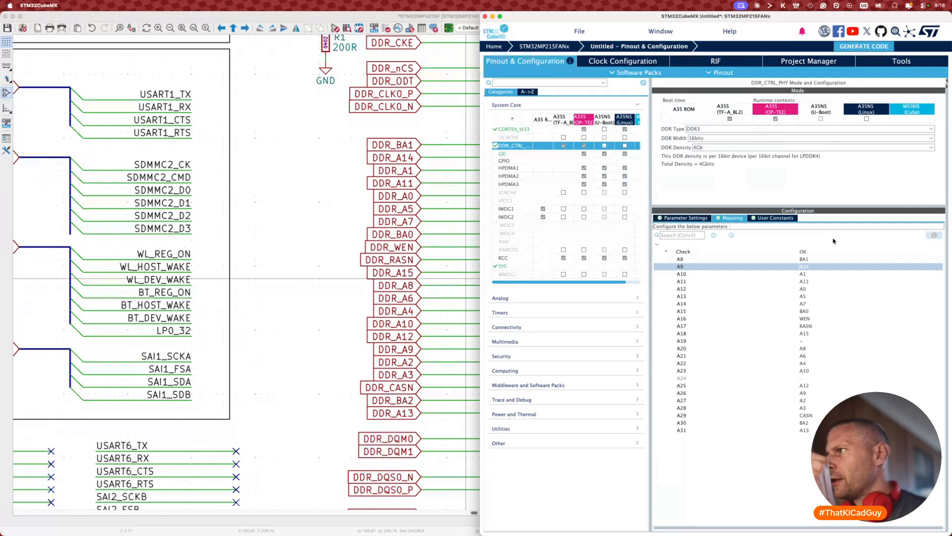
Step: Leave CubeMX's A19 mapping unassigned and bring the KiCad schematic editor to the front
left_click(808, 341)
scroll(818, 383, "down", 5)
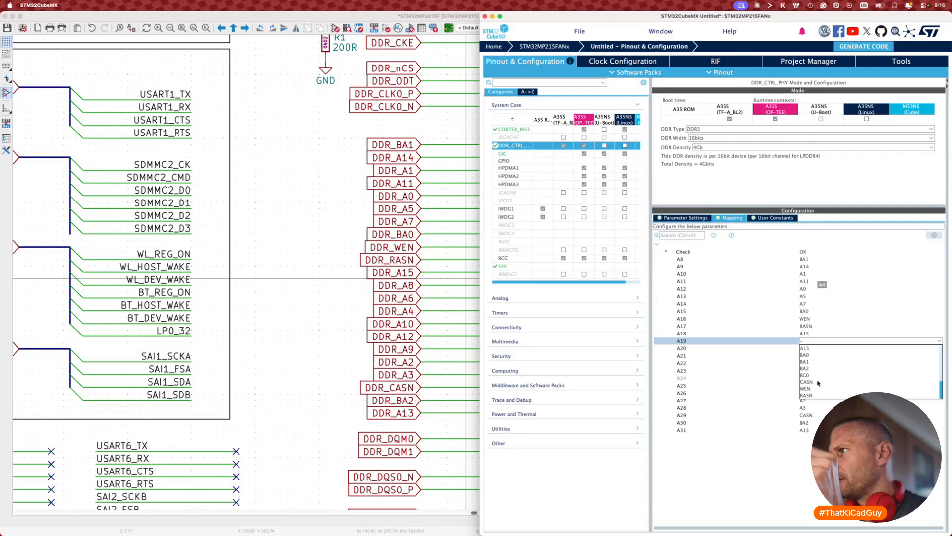
scroll(819, 383, "up", 5)
left_click(794, 477)
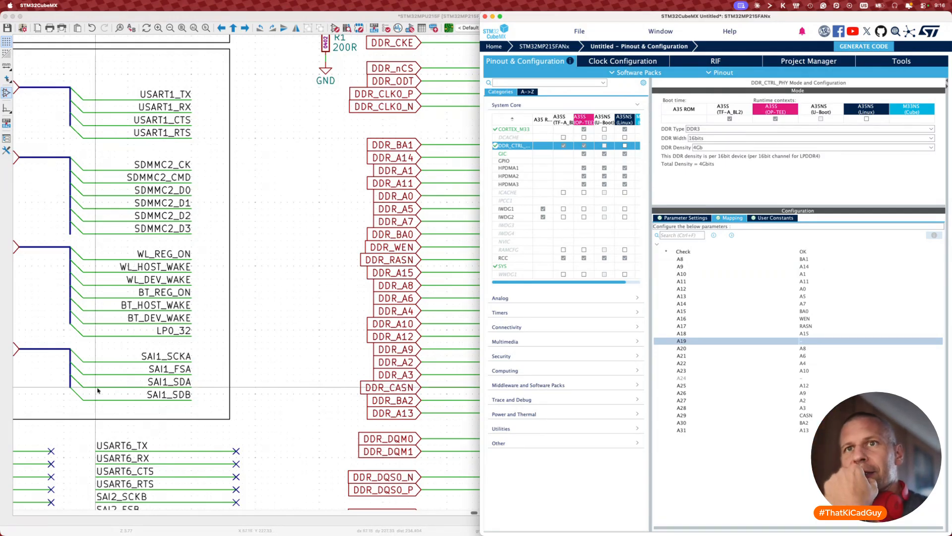
left_click(26, 387)
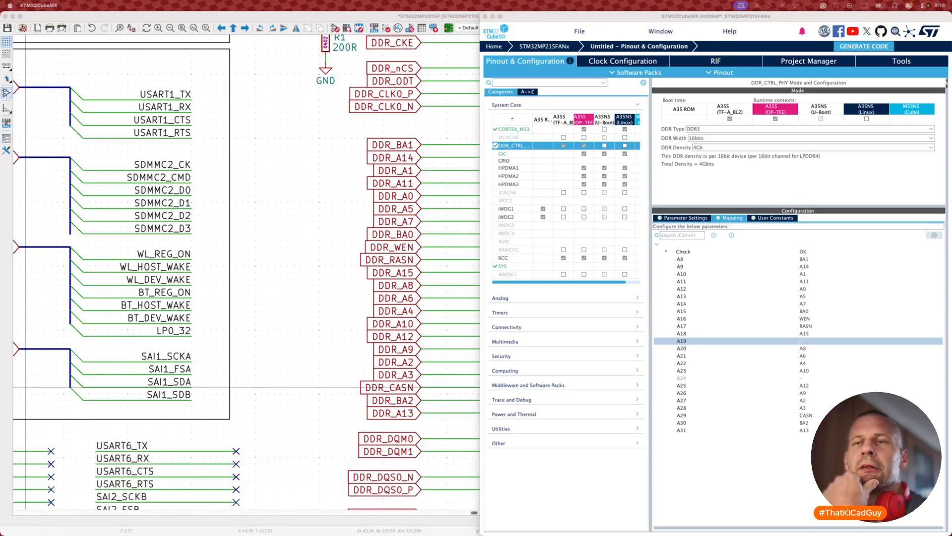
left_click(869, 184)
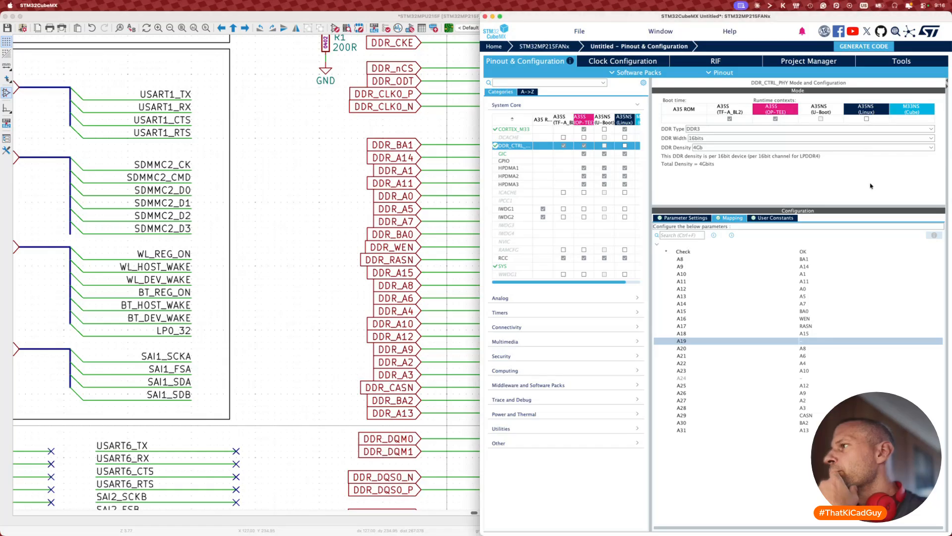
left_click(292, 261)
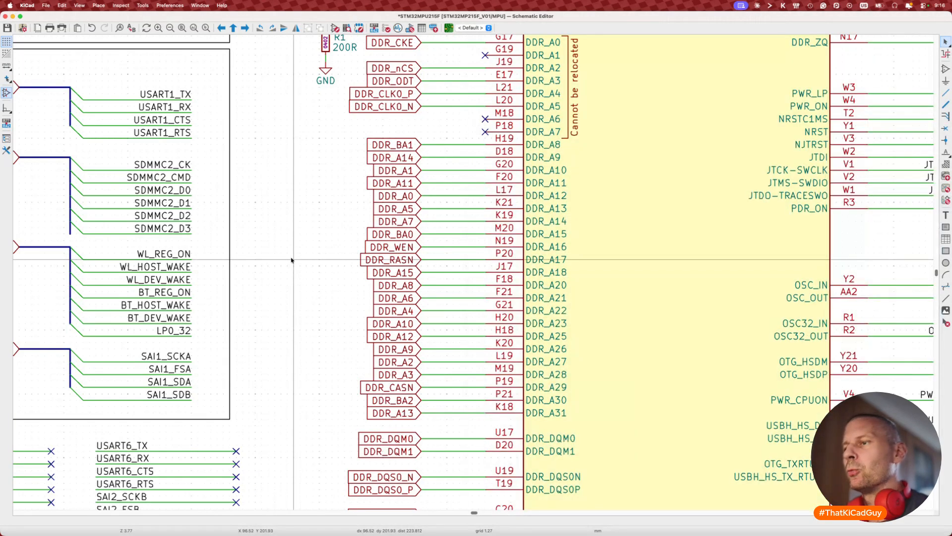
Step: Save the schematic and complete the board note's bit-swap answer as '>> YES' plus a blank line
key("super+s")
scroll(301, 287, "down", 3)
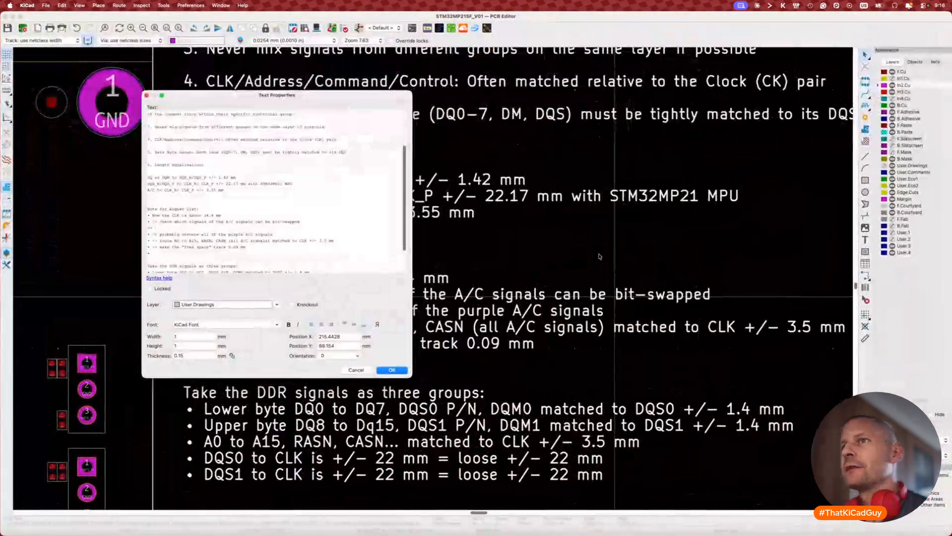
type("YES")
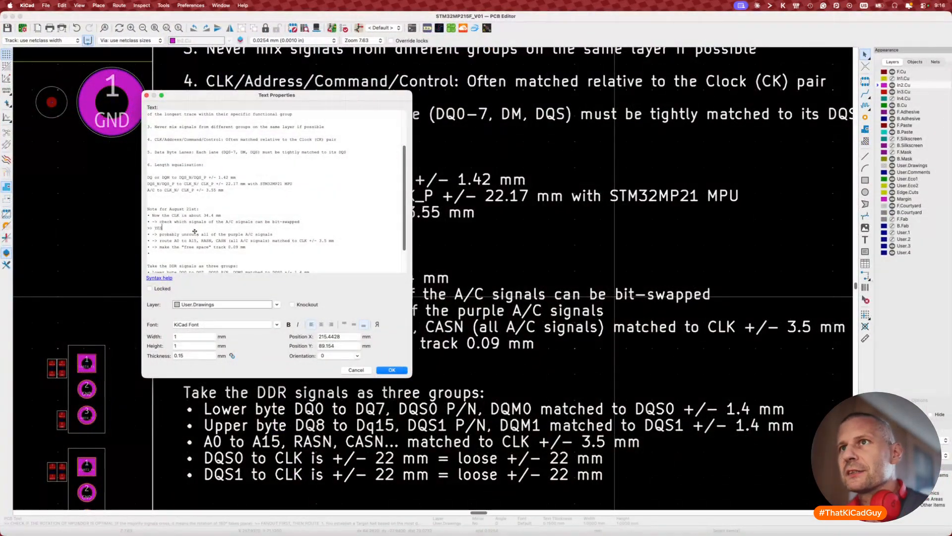
key("Return")
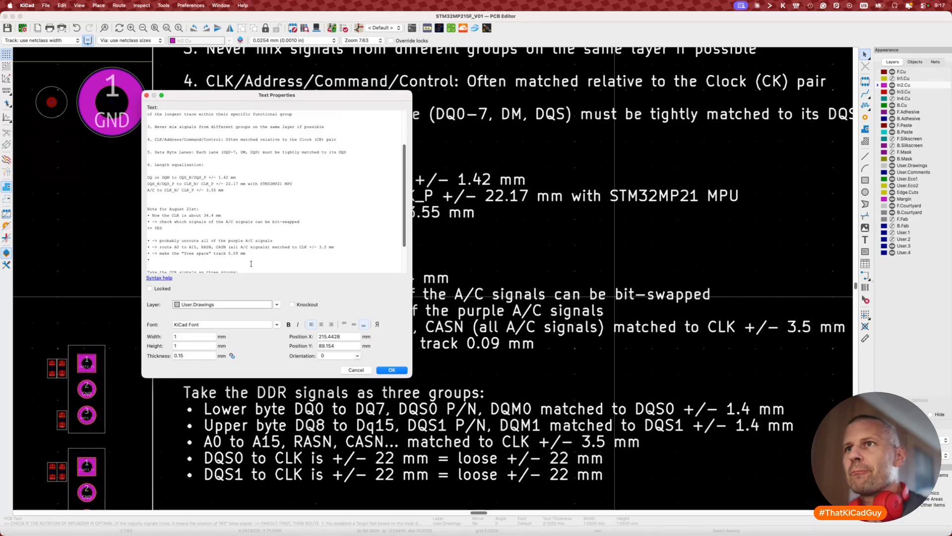
left_click(392, 370)
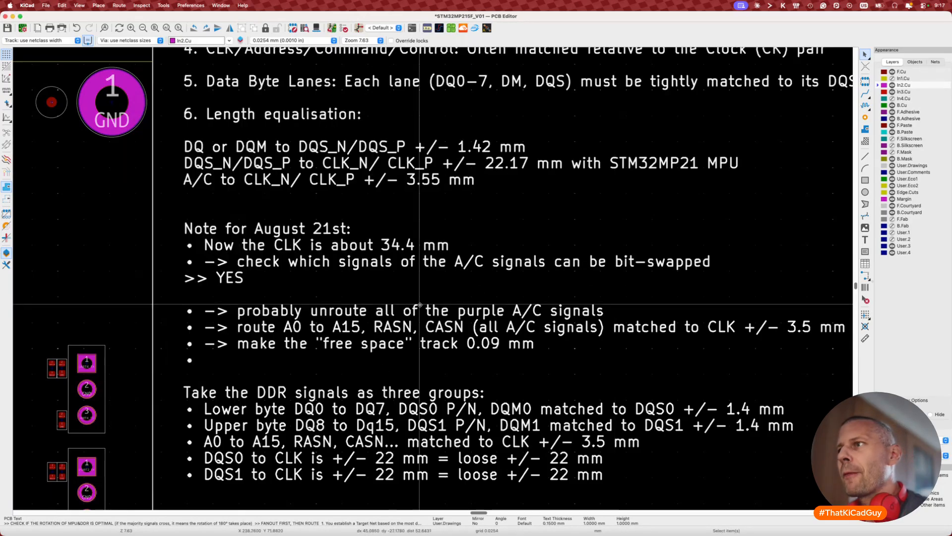
Step: Save the board and bring the DDR routing between processor and memory into view
key("cmd+s")
scroll(428, 295, "down", 3)
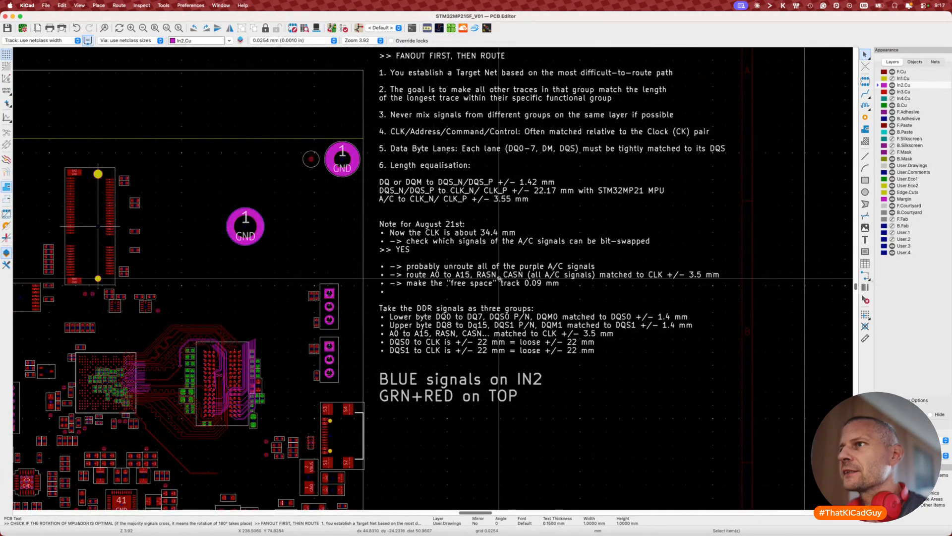
scroll(519, 316, "up", 2)
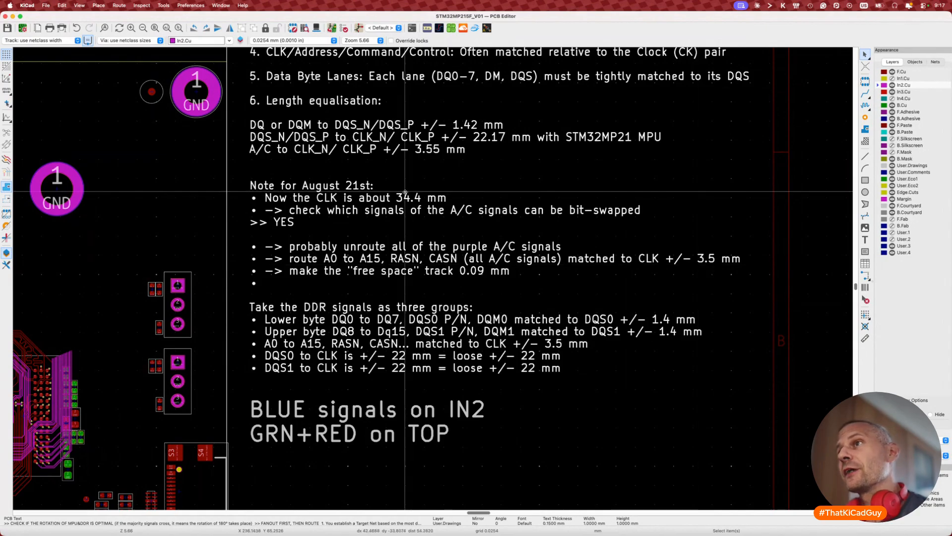
scroll(421, 202, "left", 10)
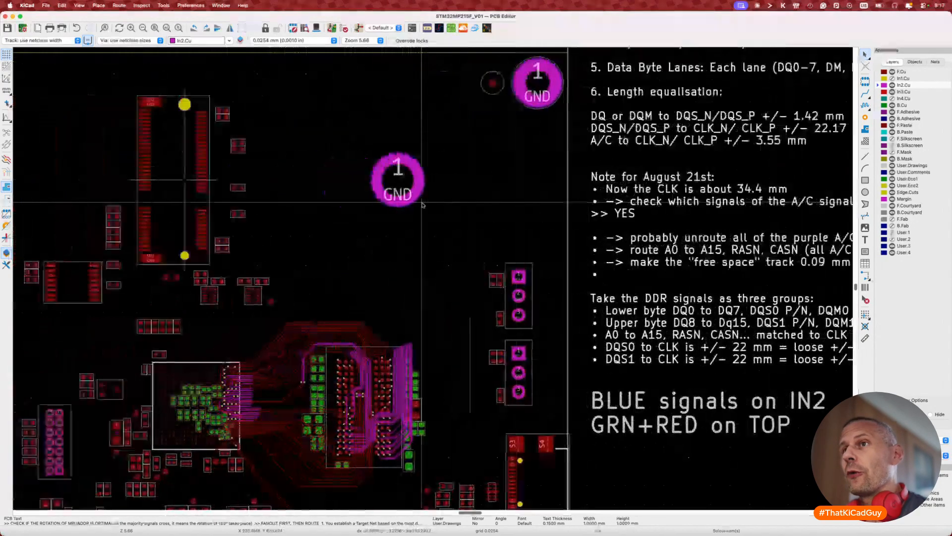
scroll(365, 361, "down", 3)
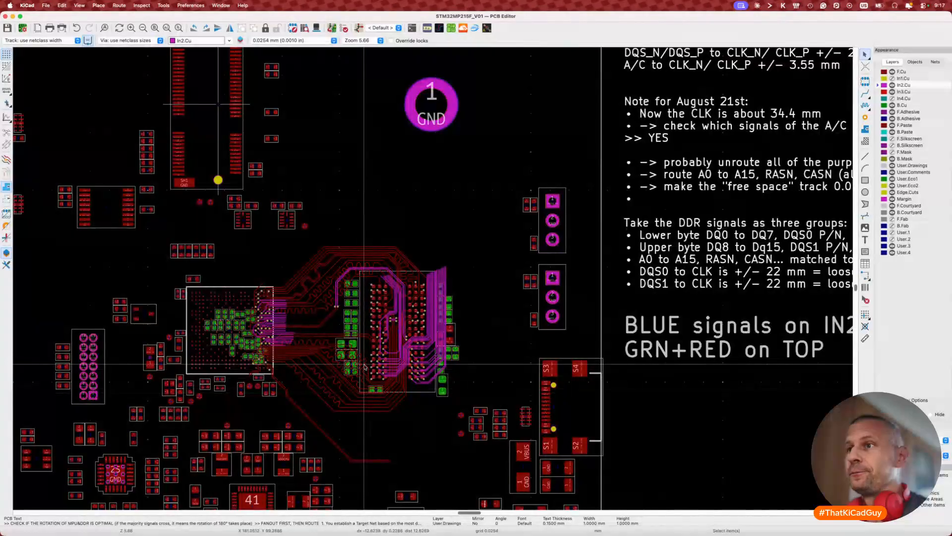
scroll(292, 336, "up", 5)
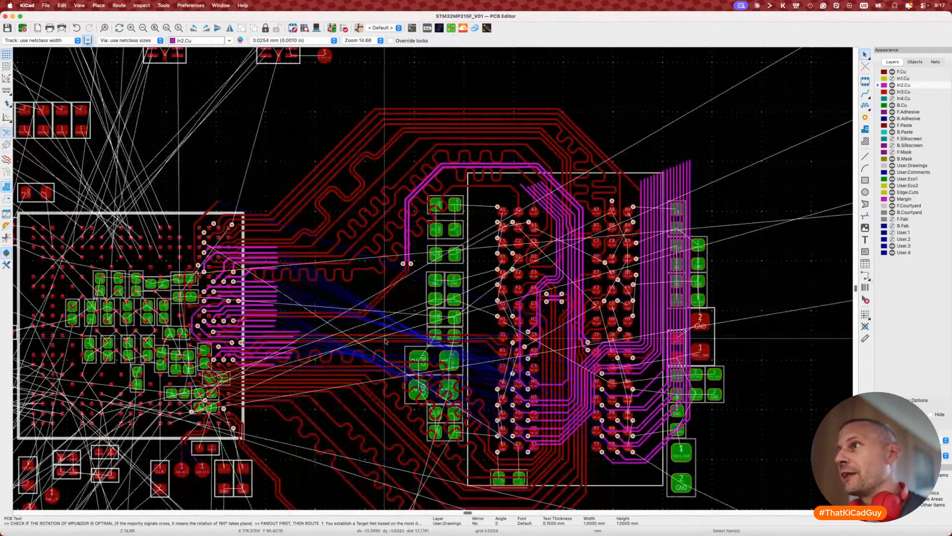
scroll(702, 233, "down", 3)
scroll(702, 233, "right", 1)
scroll(704, 194, "up", 1)
scroll(704, 195, "right", 2)
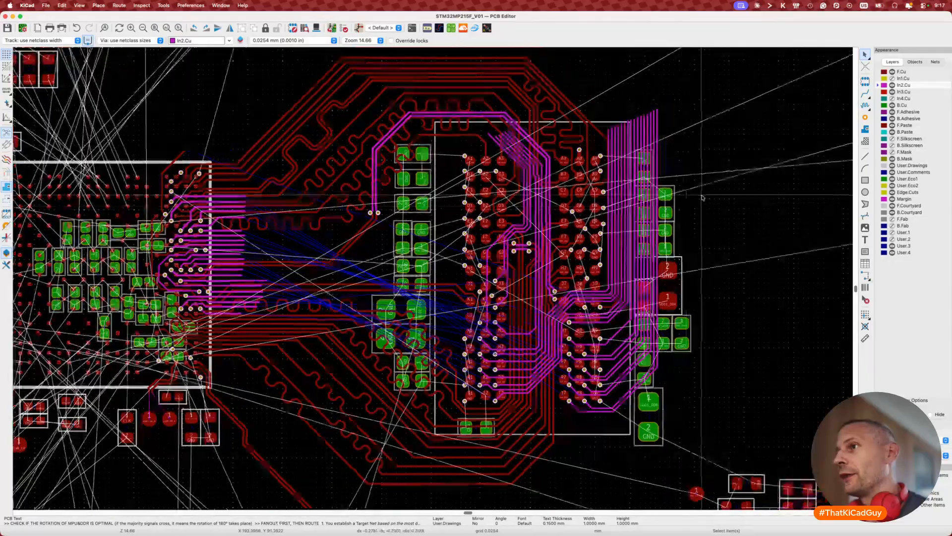
scroll(595, 295, "down", 3)
scroll(596, 294, "down", 4)
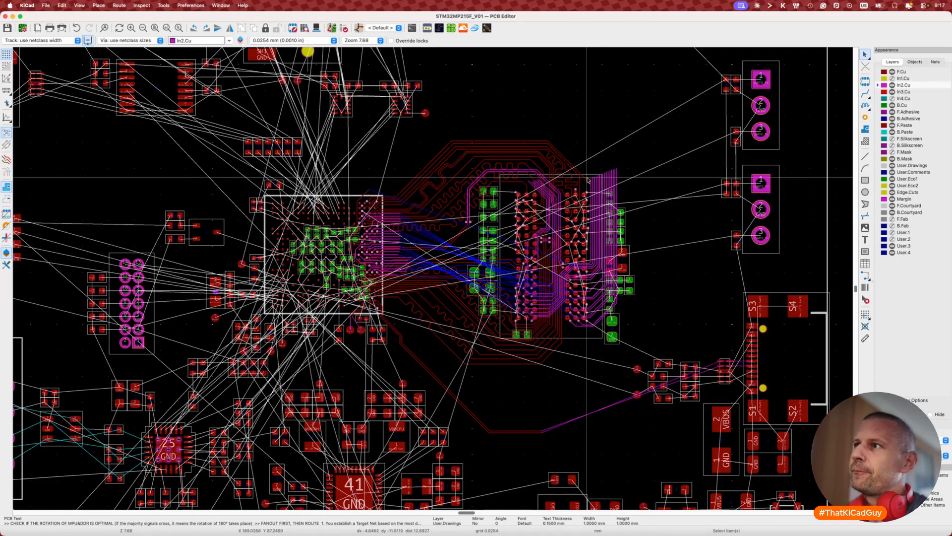
scroll(588, 178, "up", 3)
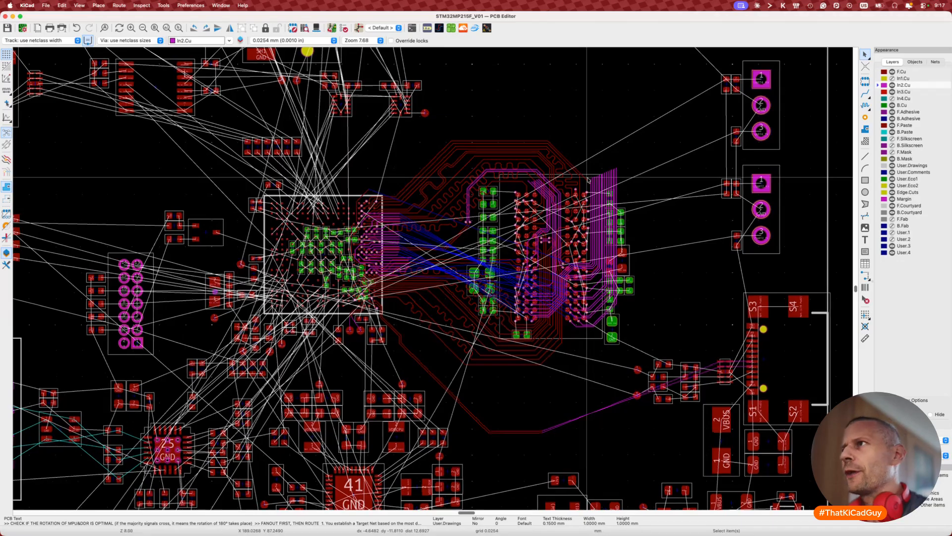
Step: Cancel the DDR_A13 routing, remove its leftover partial track along the bottom, and return to selection
scroll(588, 179, "up", 2)
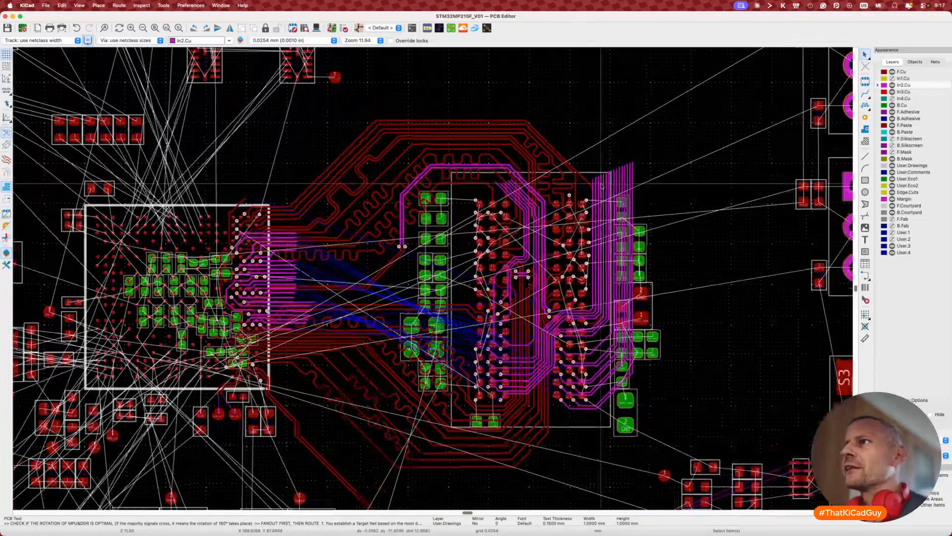
key("x")
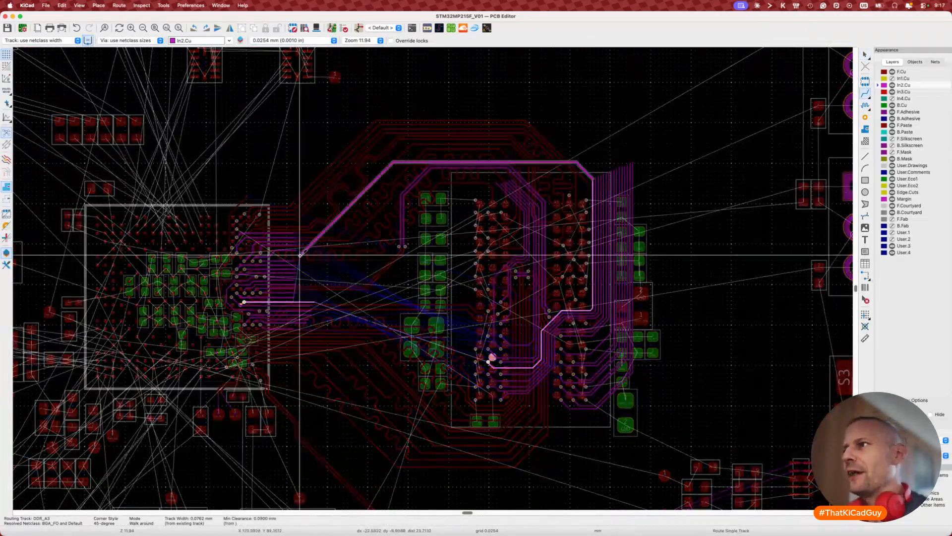
key("Escape")
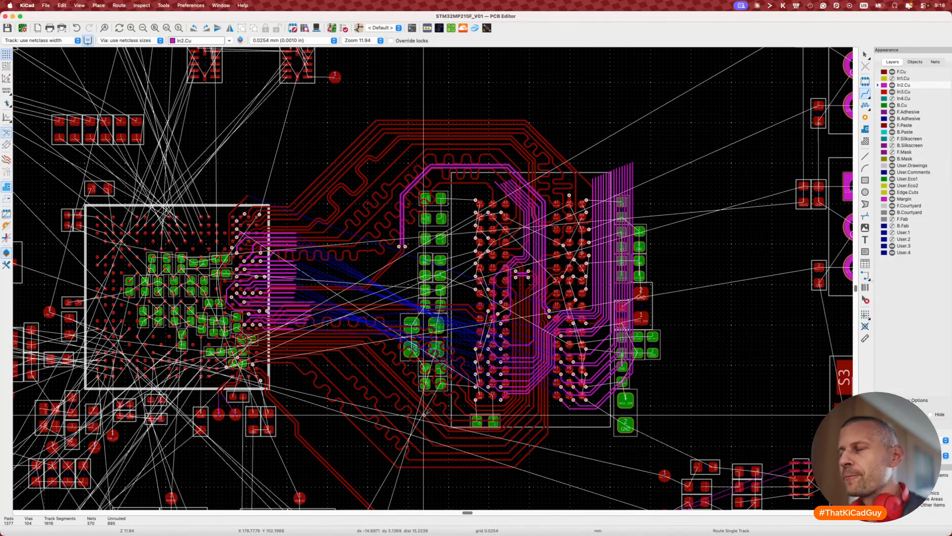
scroll(426, 411, "down", 2)
scroll(426, 412, "left", 2)
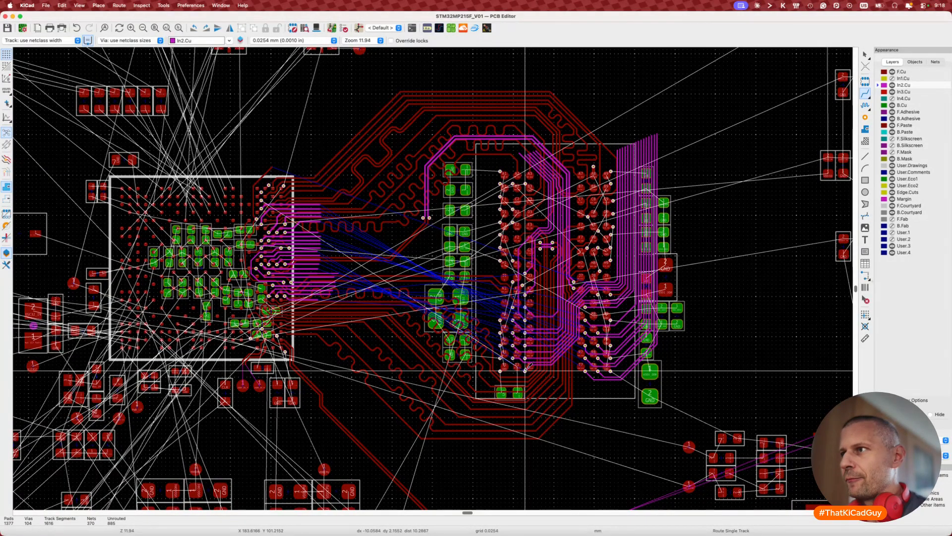
left_click(525, 367)
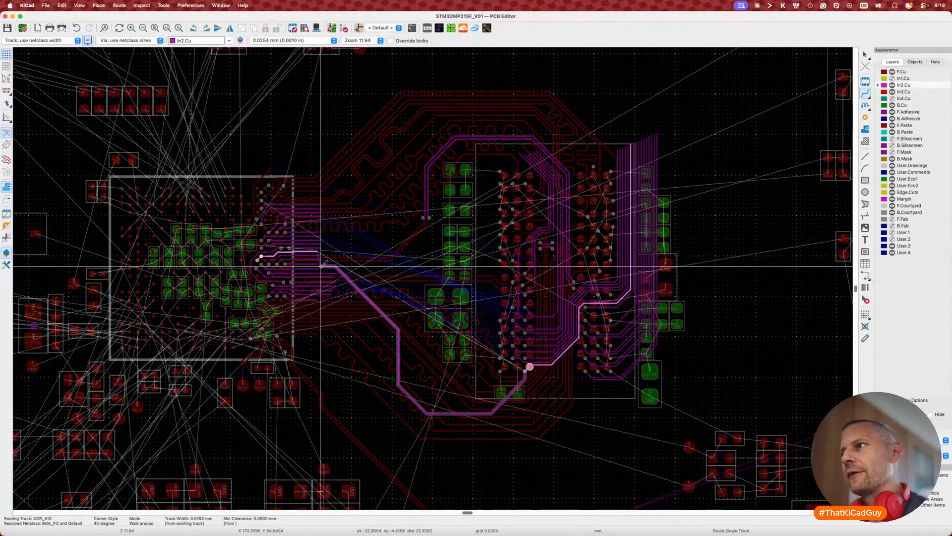
key("Escape")
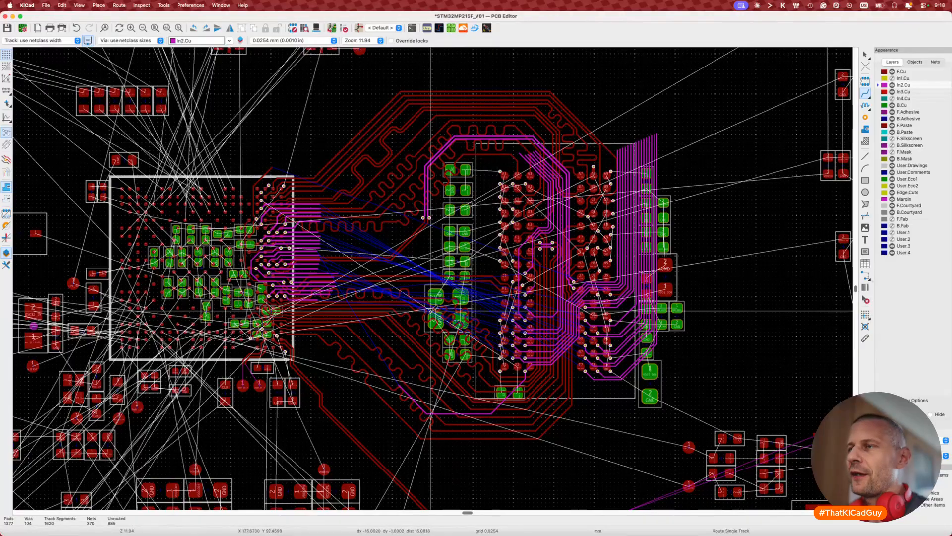
key("super+z")
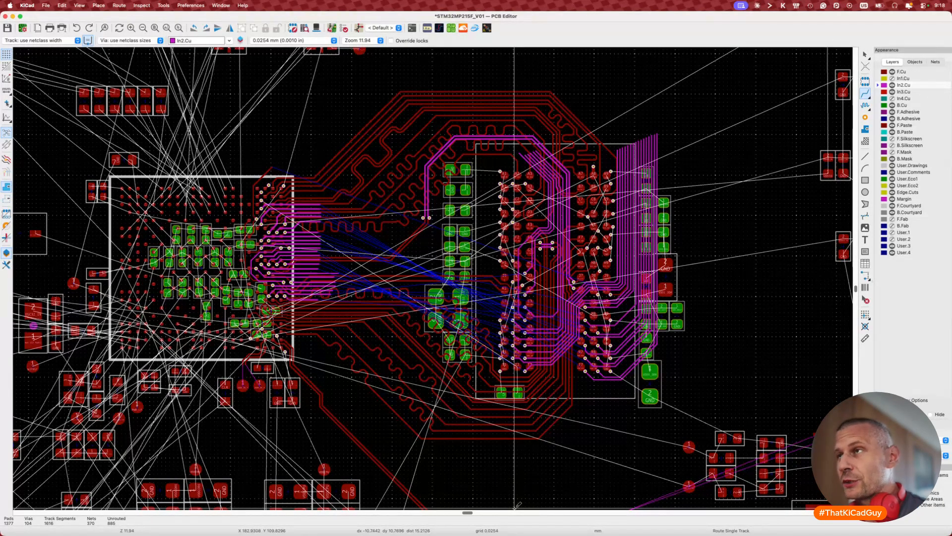
key("Escape")
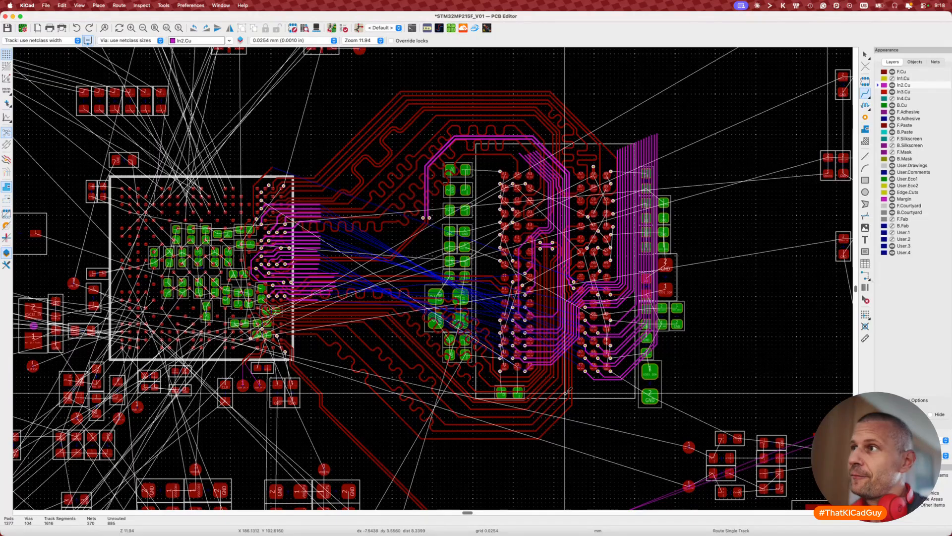
key("8")
left_click(415, 236)
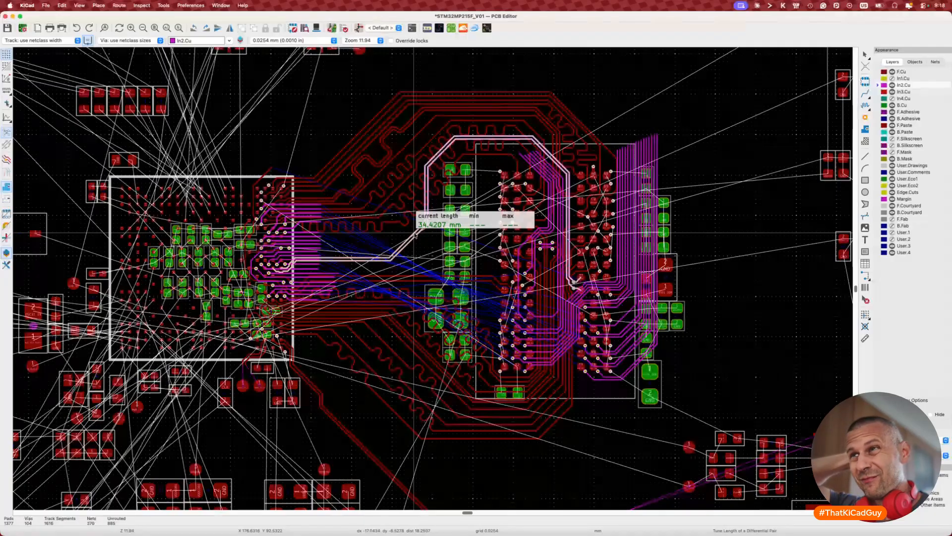
key("Escape")
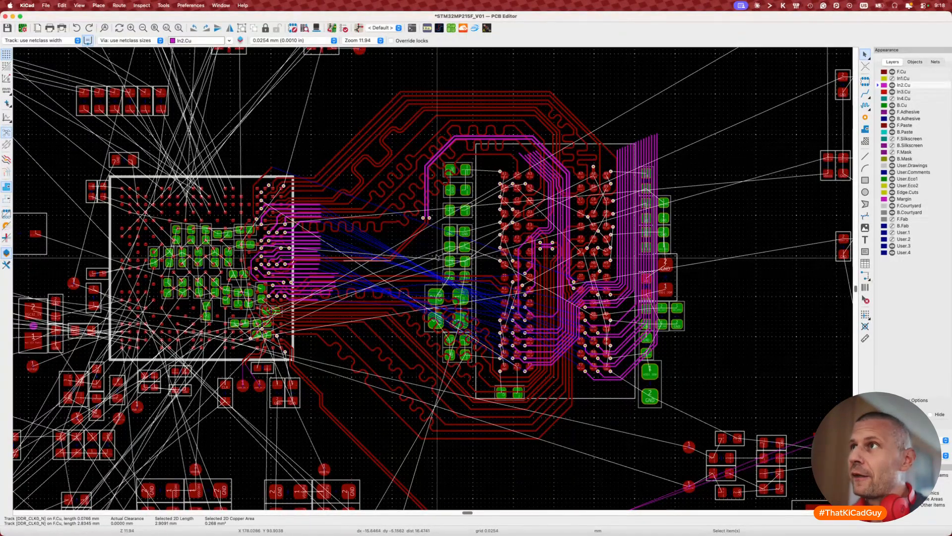
left_click_drag(469, 128, 534, 153)
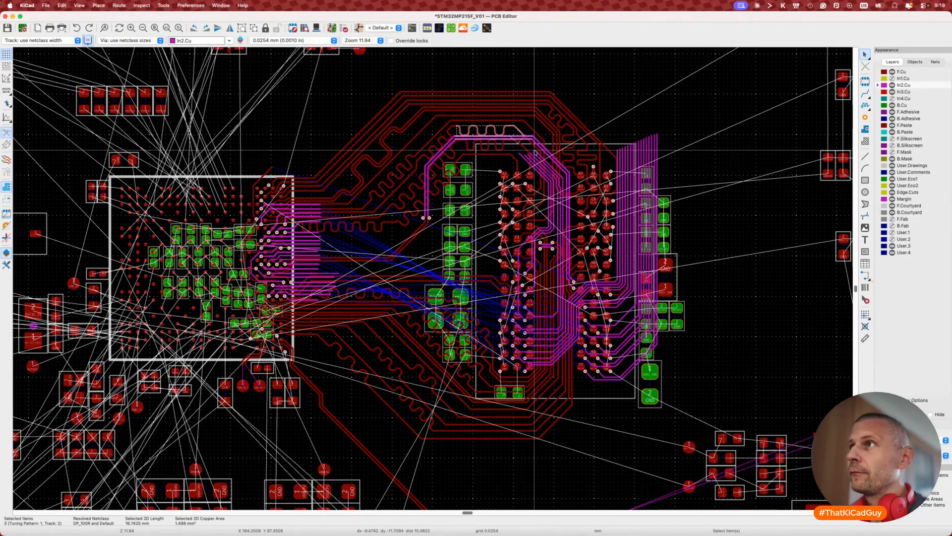
key("Escape")
scroll(472, 141, "up", 3)
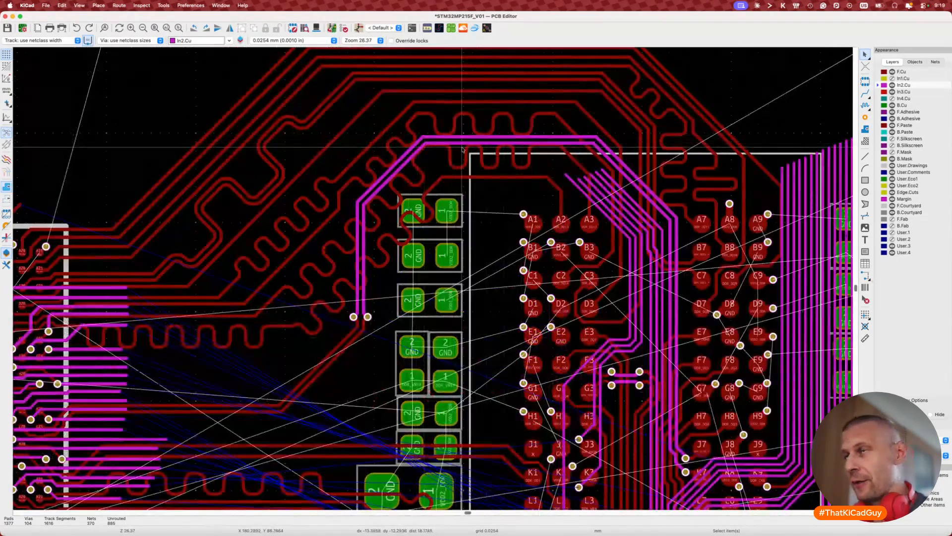
scroll(342, 236, "down", 3)
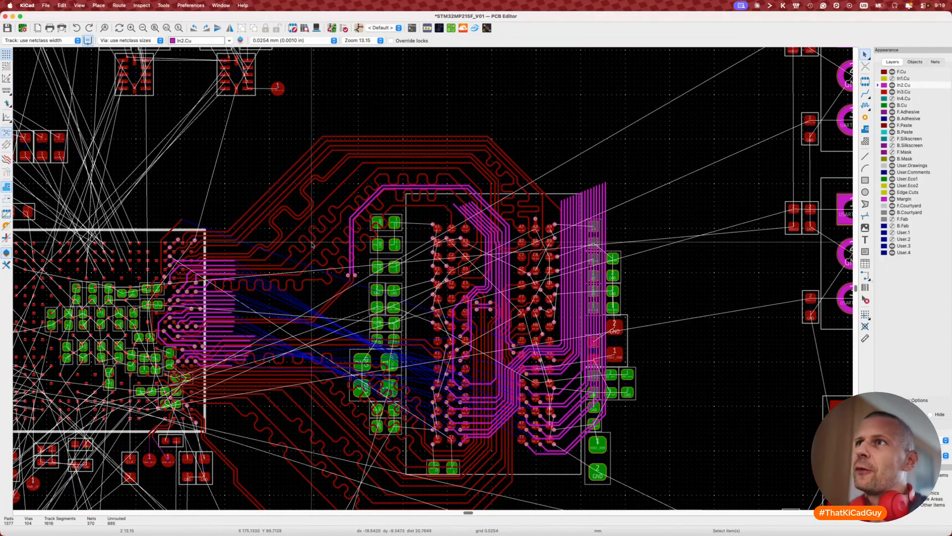
key("8")
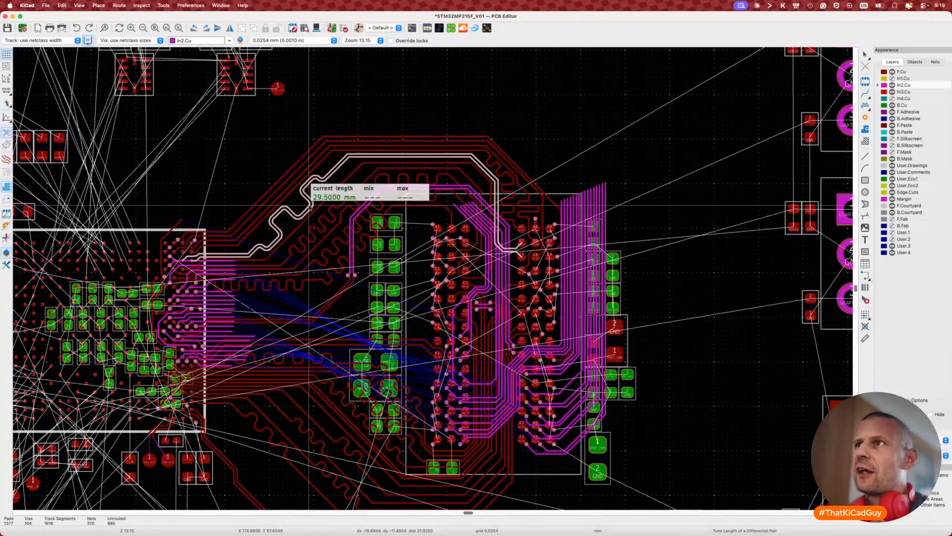
key("Escape")
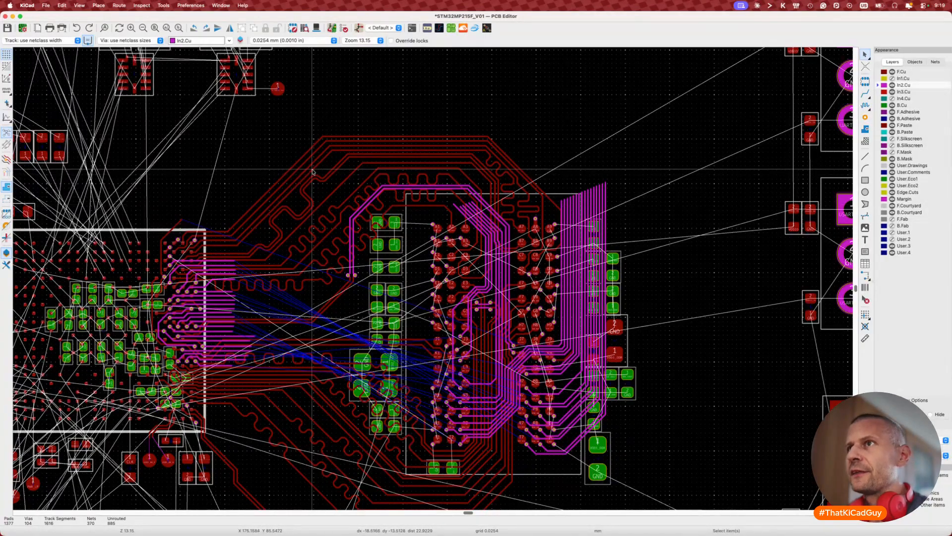
key("7")
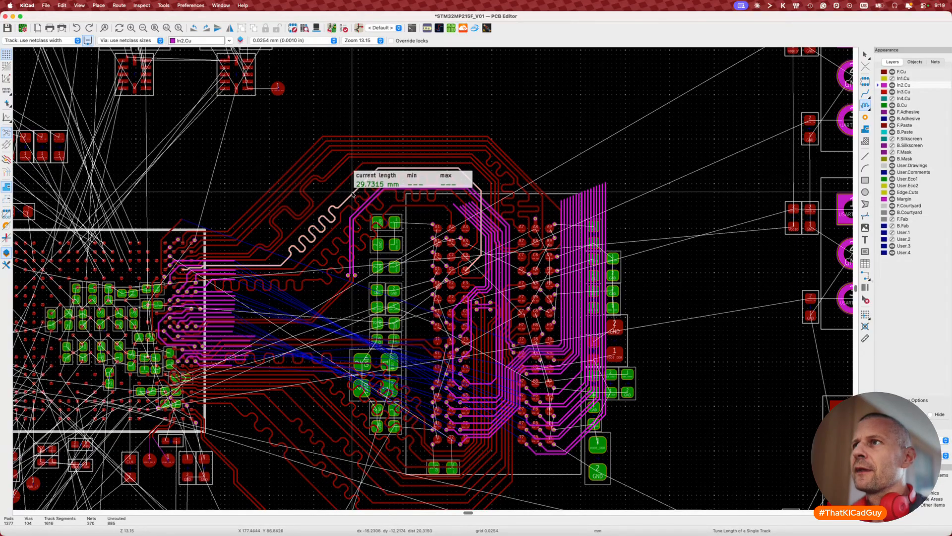
scroll(432, 266, "down", 4)
scroll(432, 266, "right", 10)
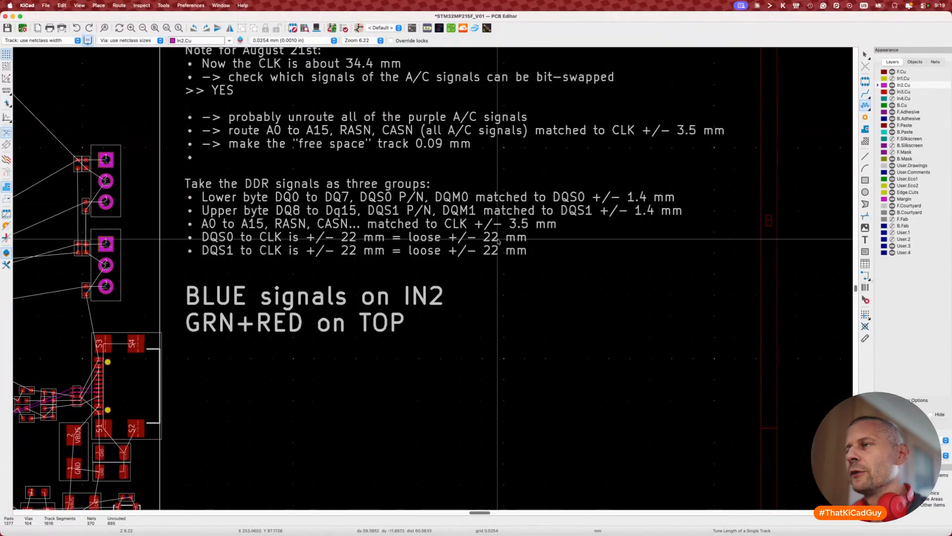
scroll(493, 242, "left", 3)
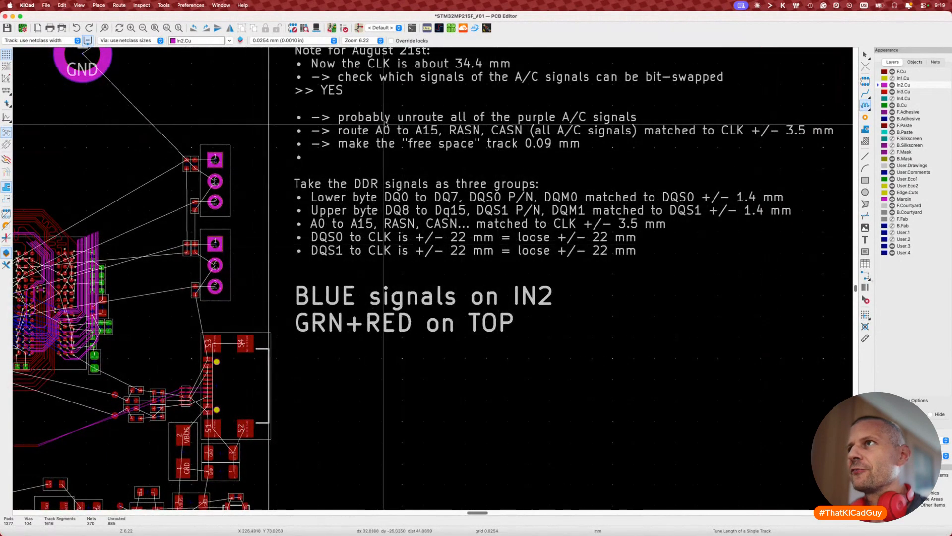
scroll(386, 120, "up", 3)
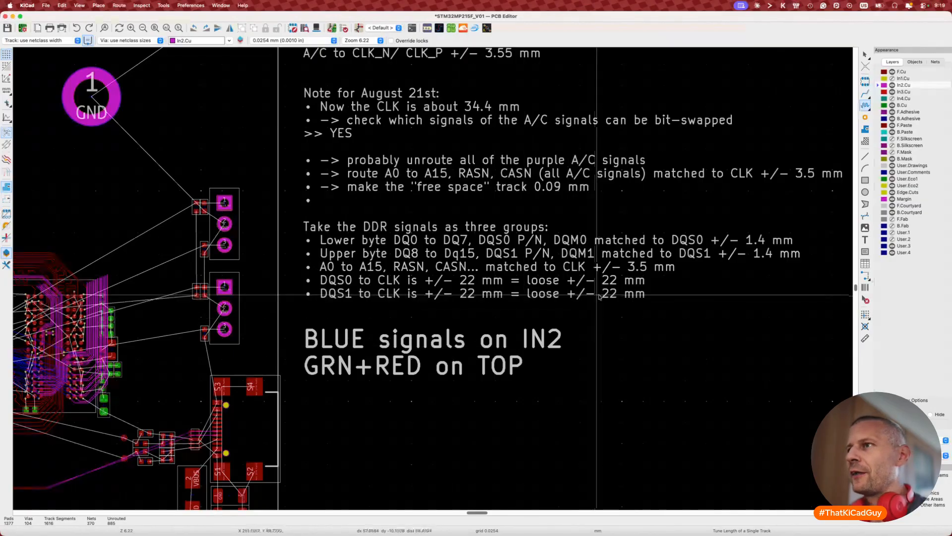
scroll(599, 296, "left", 10)
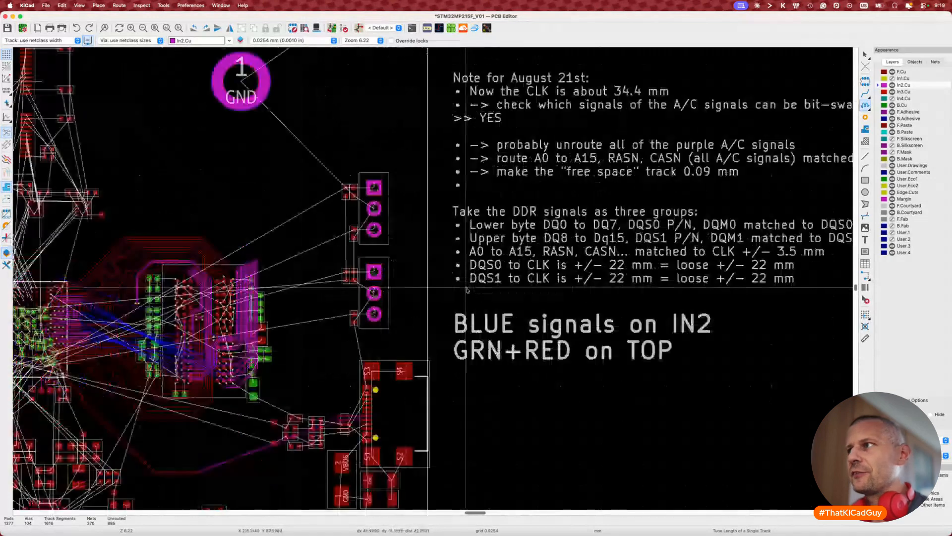
scroll(678, 287, "right", 1)
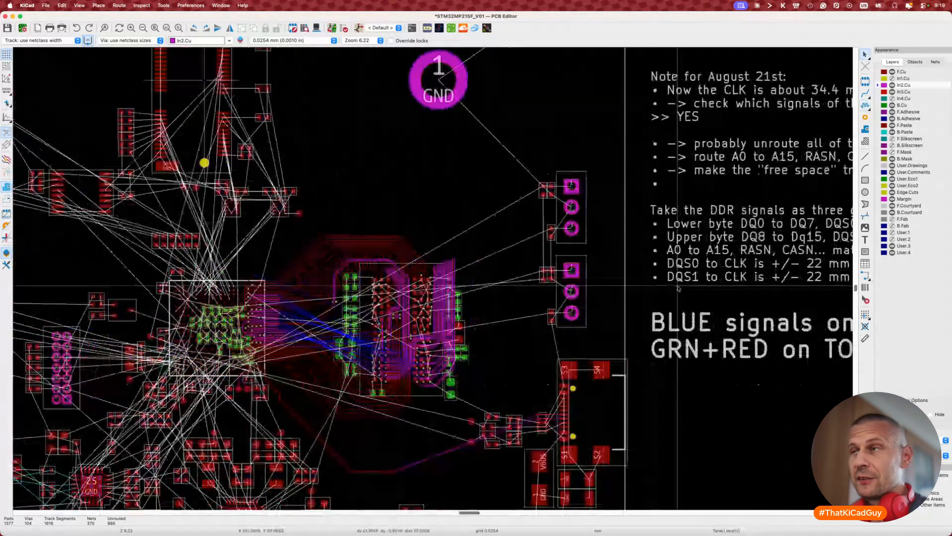
scroll(677, 287, "right", 15)
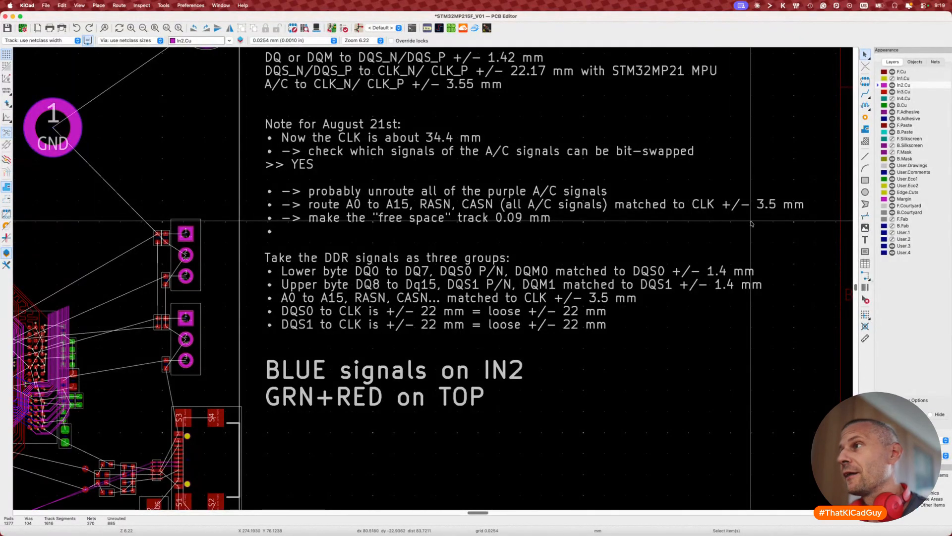
left_click_drag(699, 174, 815, 227)
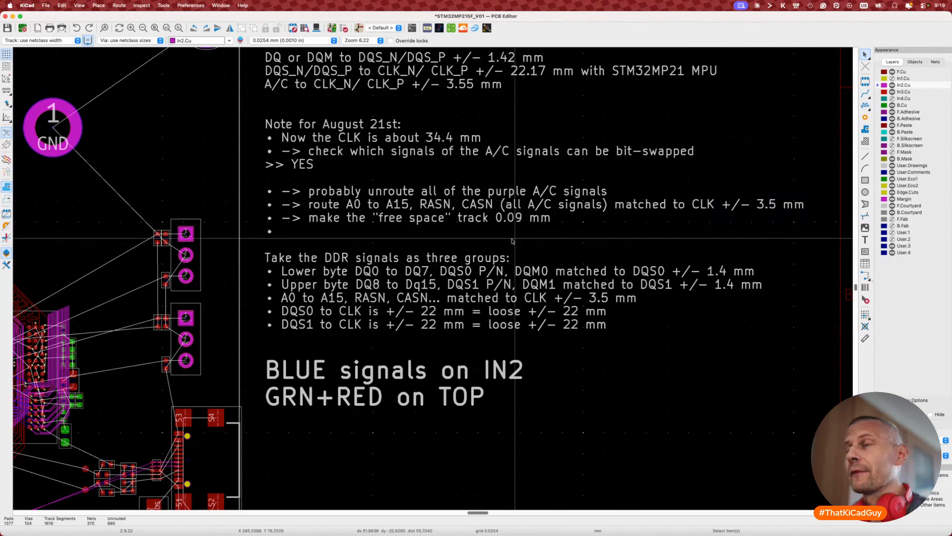
scroll(420, 283, "left", 8)
scroll(407, 318, "up", 3)
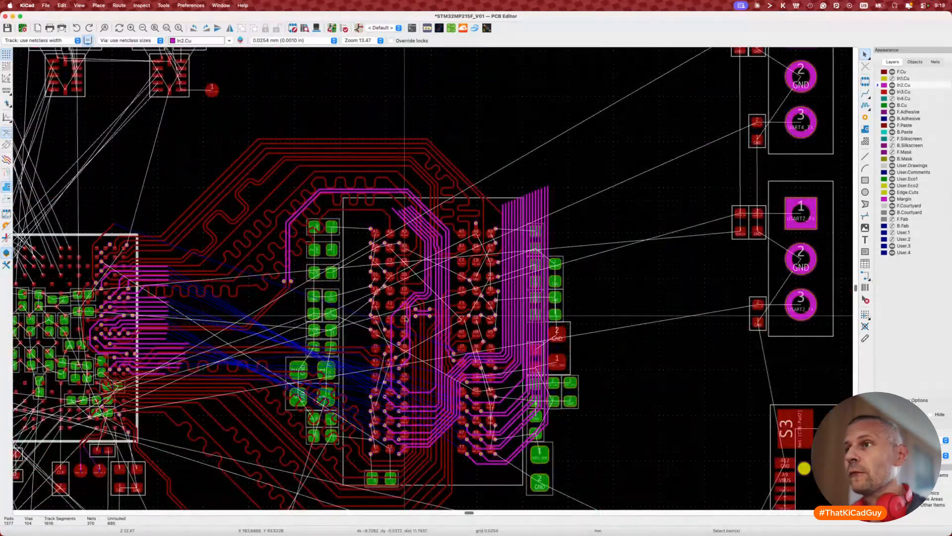
scroll(406, 318, "down", 3)
scroll(403, 287, "up", 5)
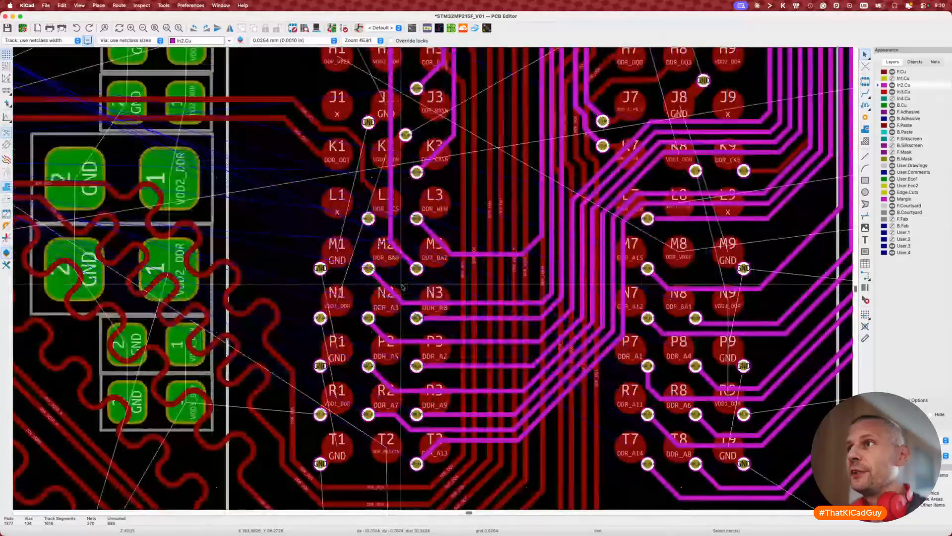
scroll(403, 287, "down", 5)
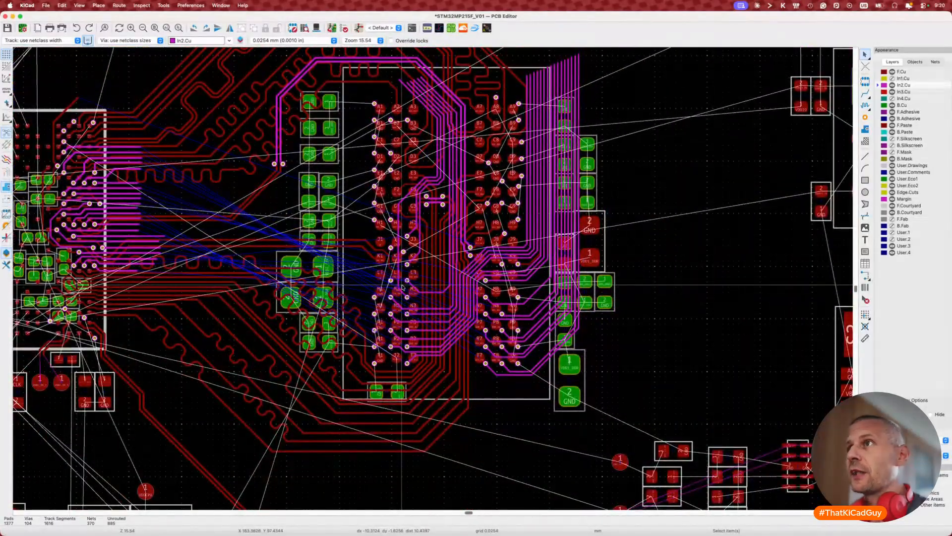
scroll(402, 286, "up", 2)
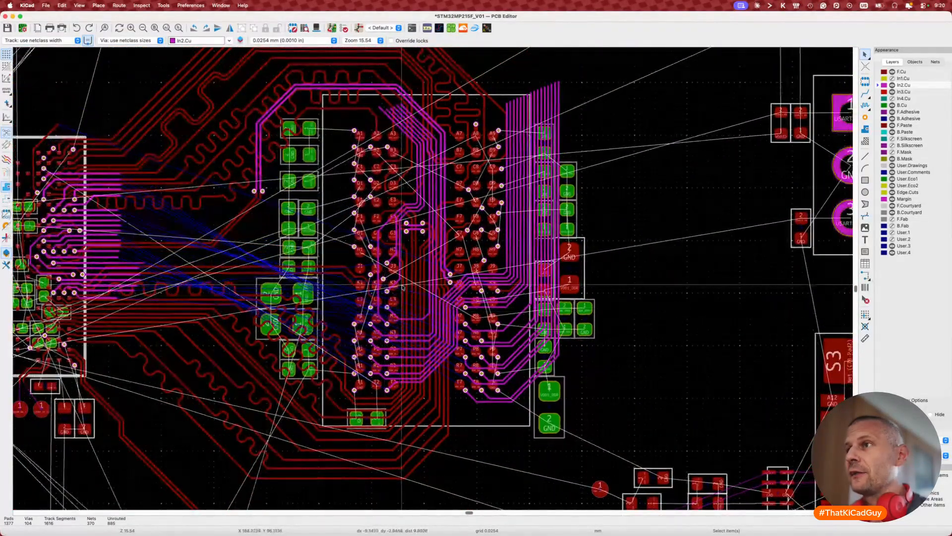
scroll(403, 286, "up", 2)
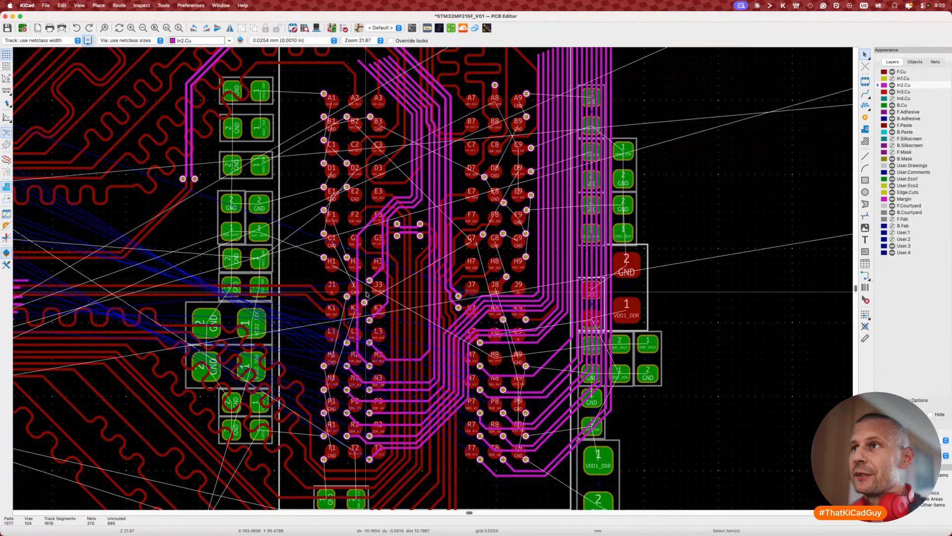
scroll(366, 292, "right", 15)
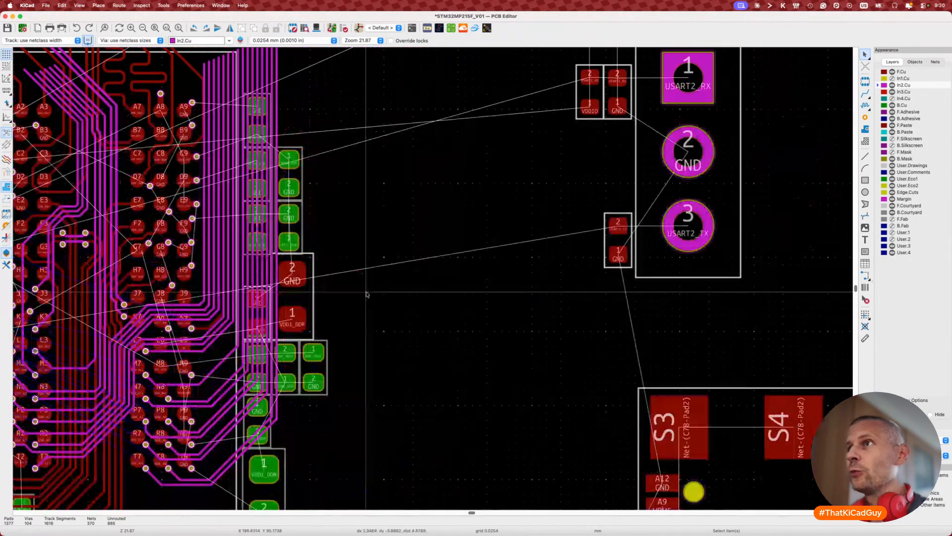
scroll(366, 295, "down", 3)
scroll(500, 224, "up", 6)
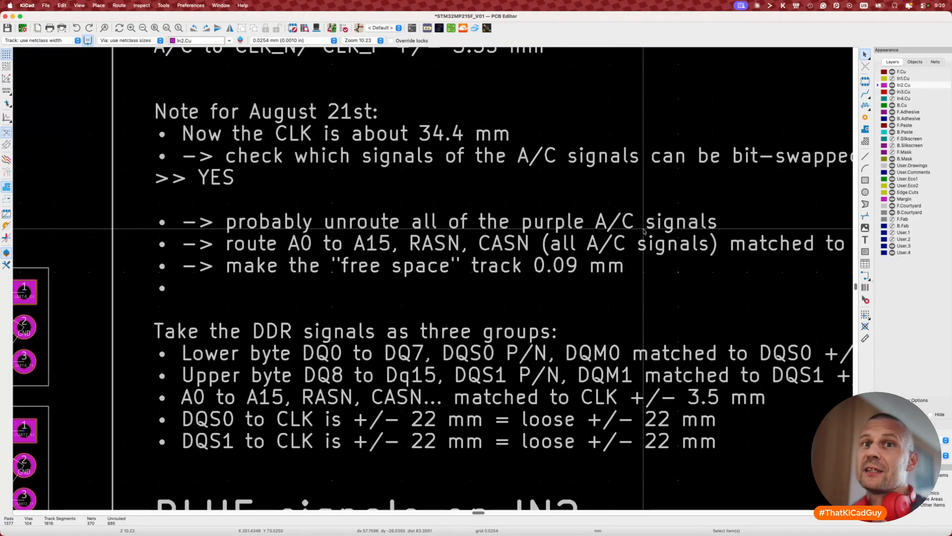
scroll(644, 231, "left", 15)
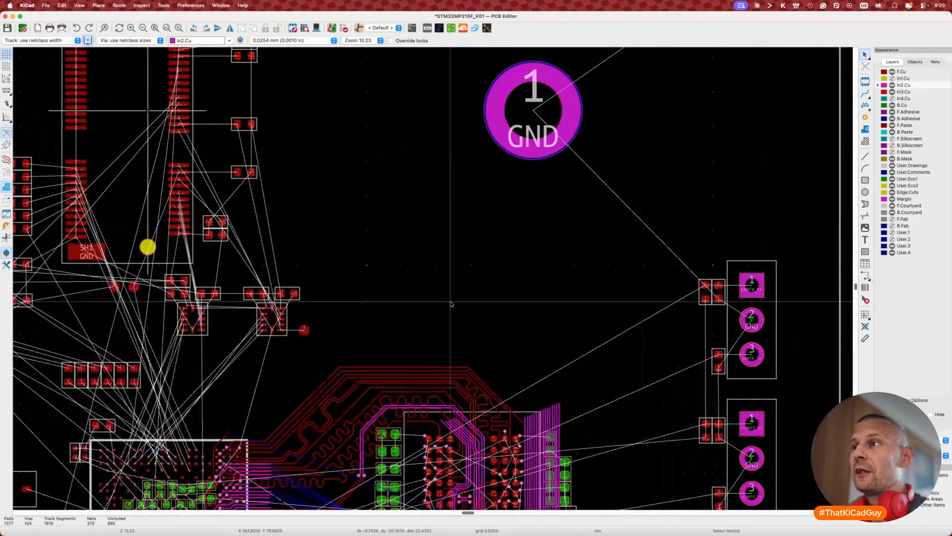
scroll(451, 304, "left", 4)
scroll(451, 304, "down", 3)
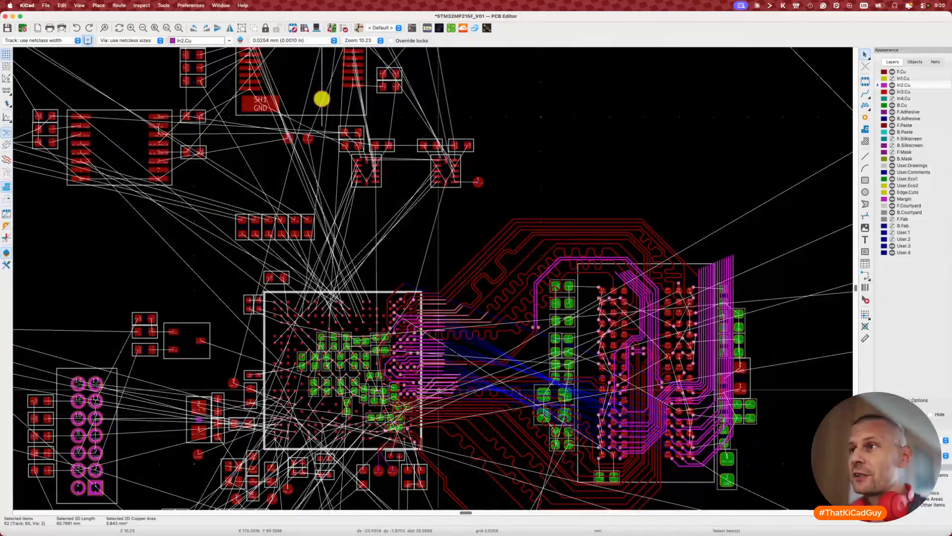
scroll(418, 366, "up", 3, "ctrl")
scroll(421, 319, "down", 5)
scroll(421, 319, "right", 3)
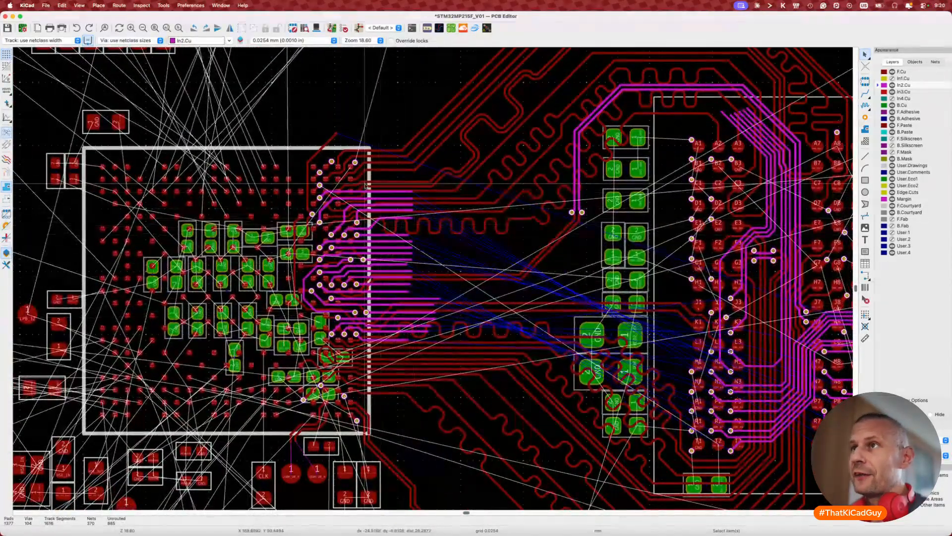
scroll(381, 228, "up", 5)
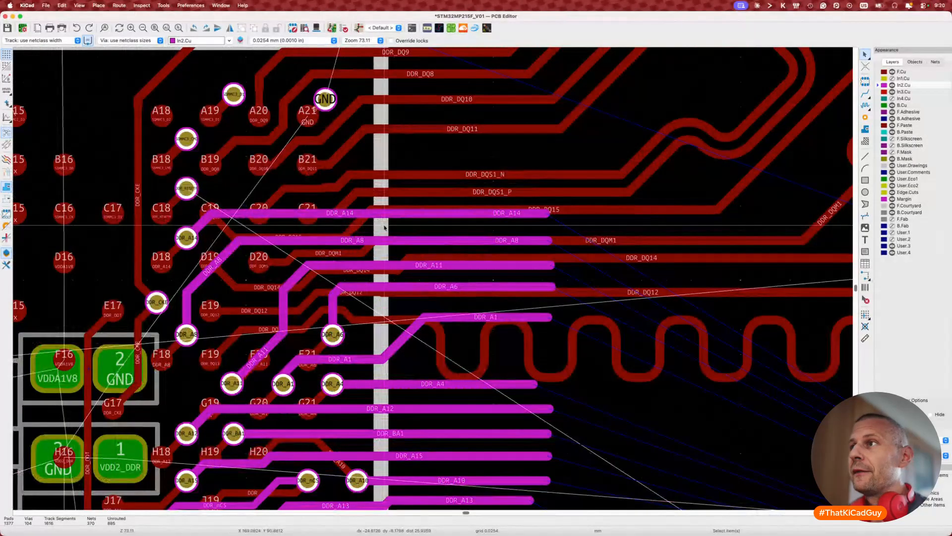
scroll(385, 228, "down", 5)
middle_click_drag(823, 266, 358, 179)
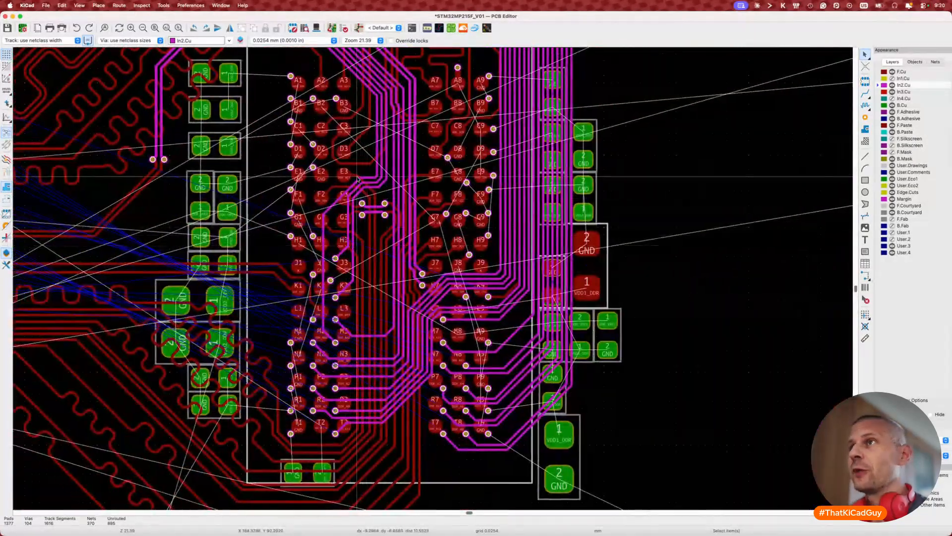
middle_click_drag(366, 143, 415, 262)
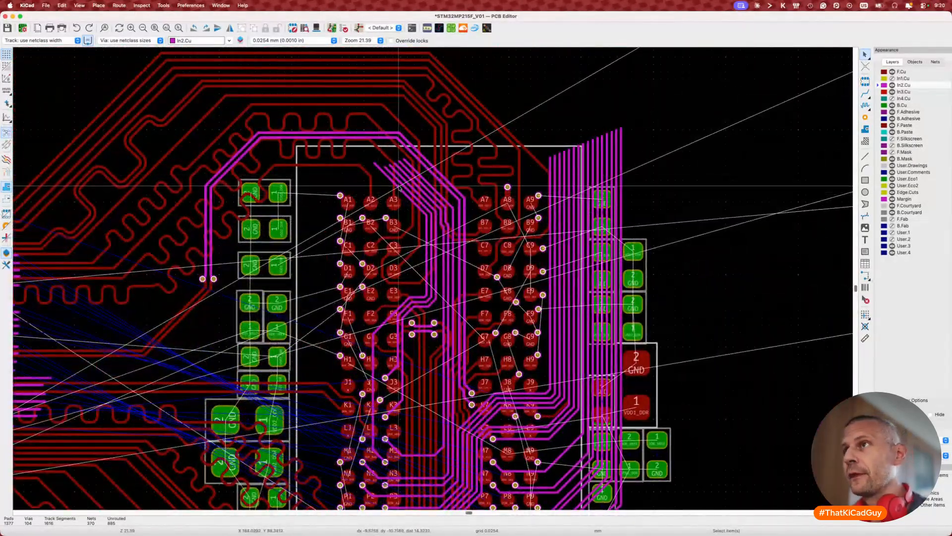
Step: Inspect the DDR_BA2 and DDR_RASN tracks, then delete the whole DDR_CASN route
left_click(398, 186)
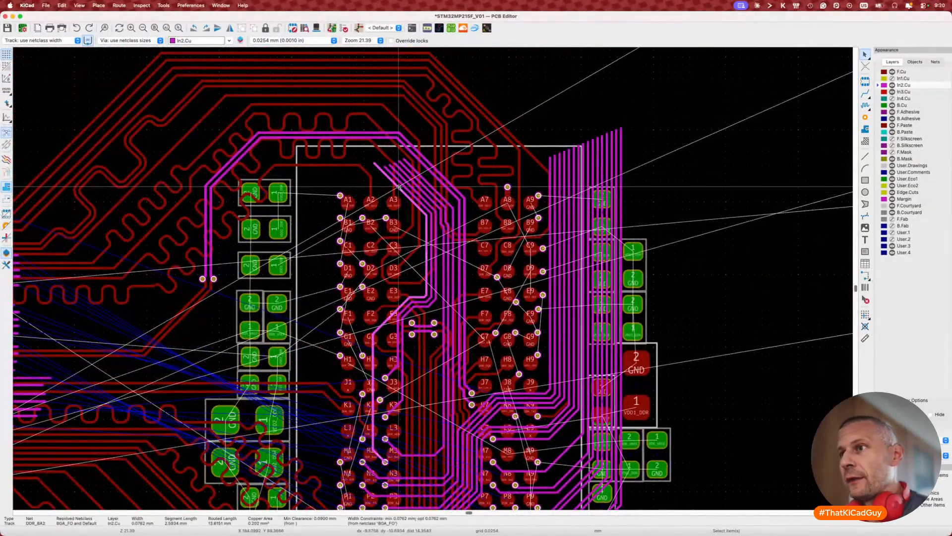
left_click(782, 7)
left_click(790, 19)
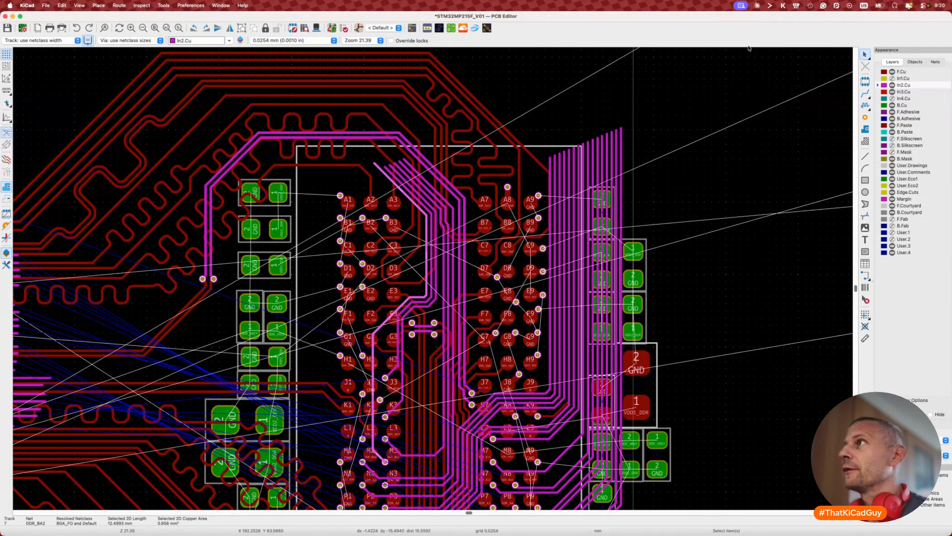
left_click(402, 195)
left_click(402, 194)
key("u")
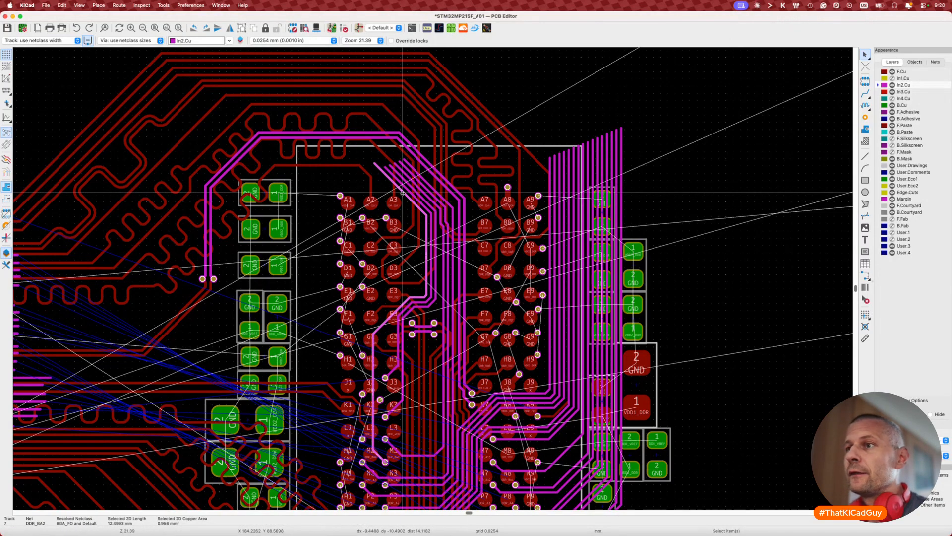
left_click(406, 192)
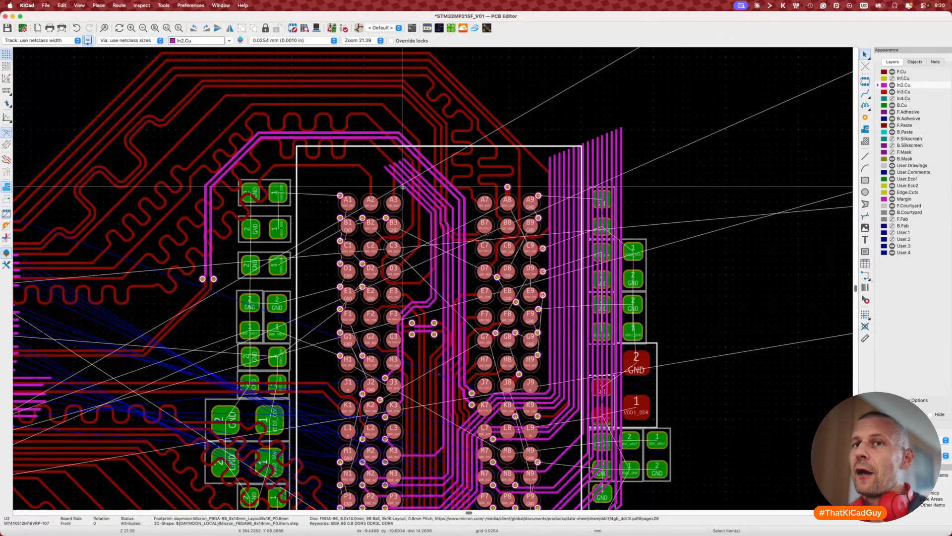
left_click(403, 186)
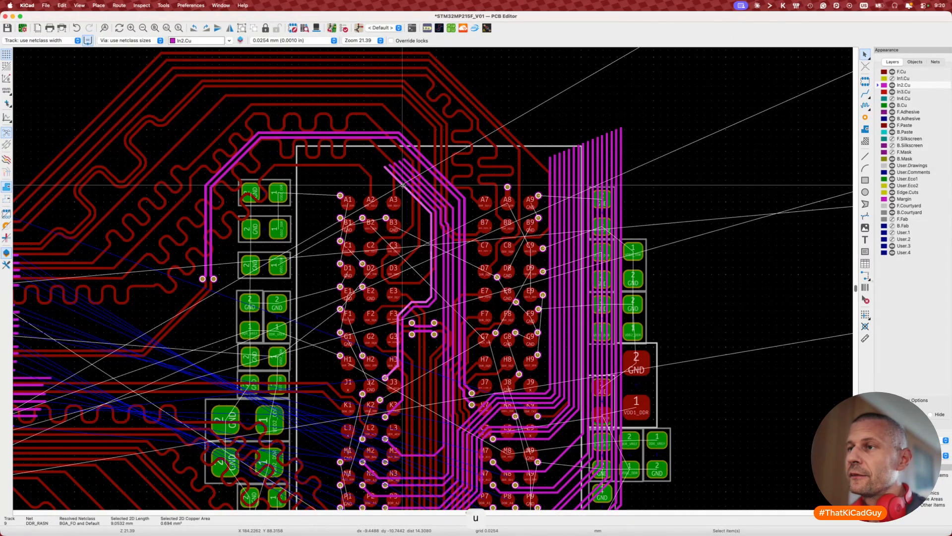
left_click(407, 181)
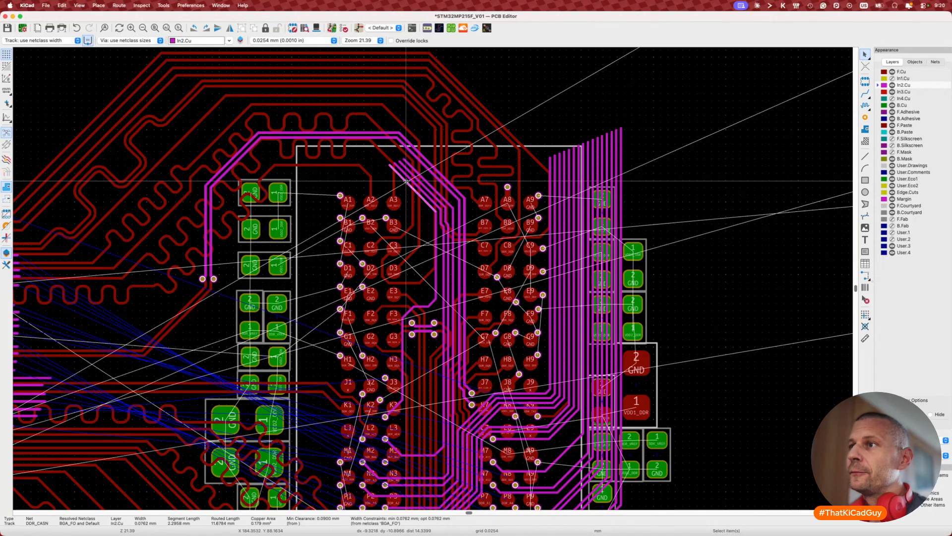
key("u")
key("Delete")
Step: Delete the DDR_WEN, DDR_BA0 and one adjacent magenta In2.Cu route
left_click(427, 195)
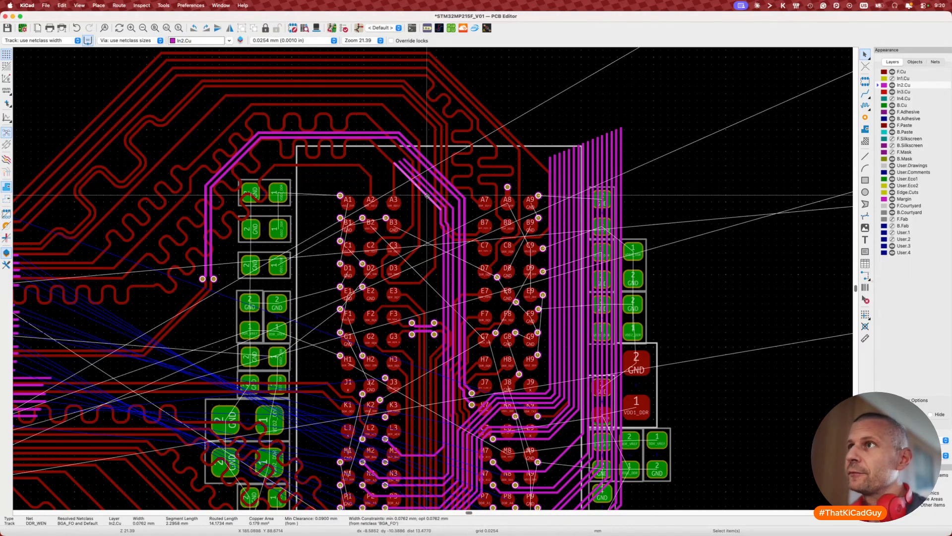
key("u")
key("Delete")
left_click(429, 189)
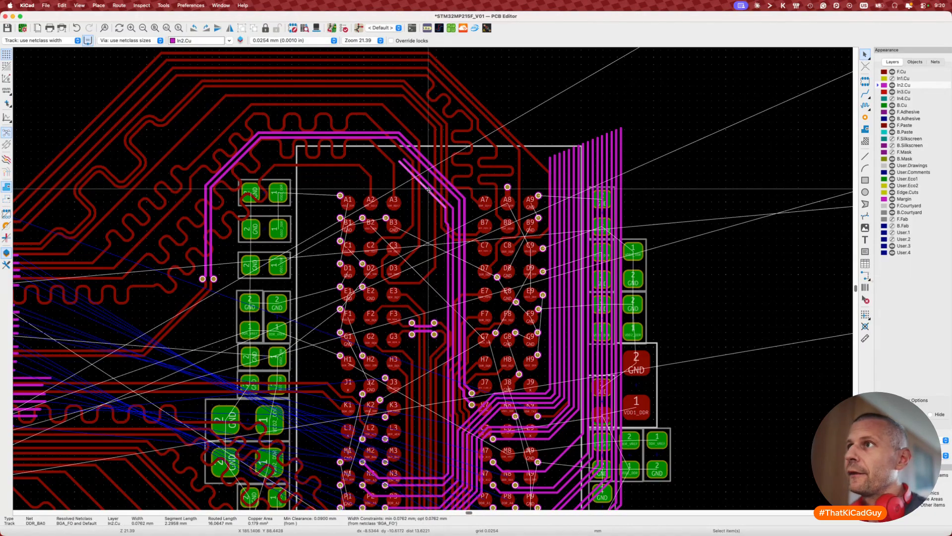
key("u")
key("Delete")
left_click(429, 190)
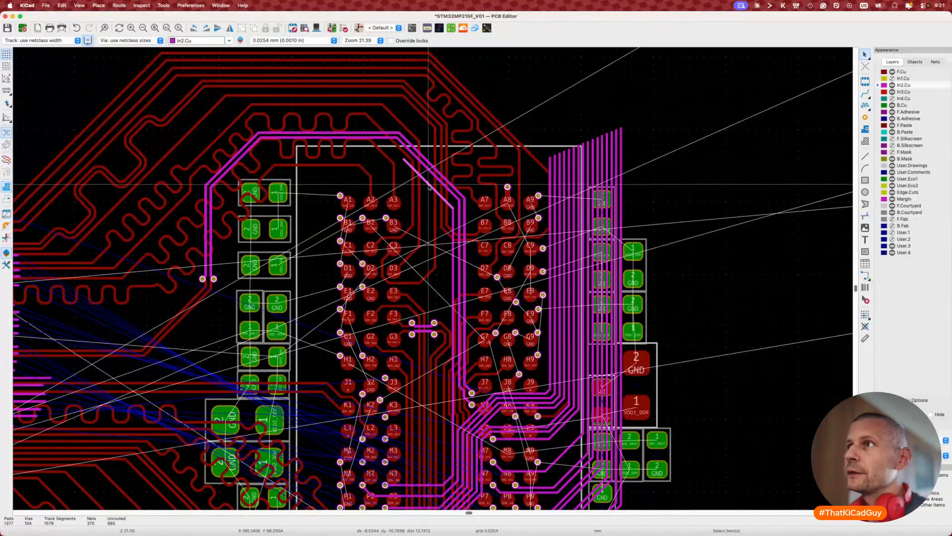
key("u")
key("Delete")
Step: Check the clock and DDR_A3 tracks, then delete the long magenta route on the right
left_click(431, 172)
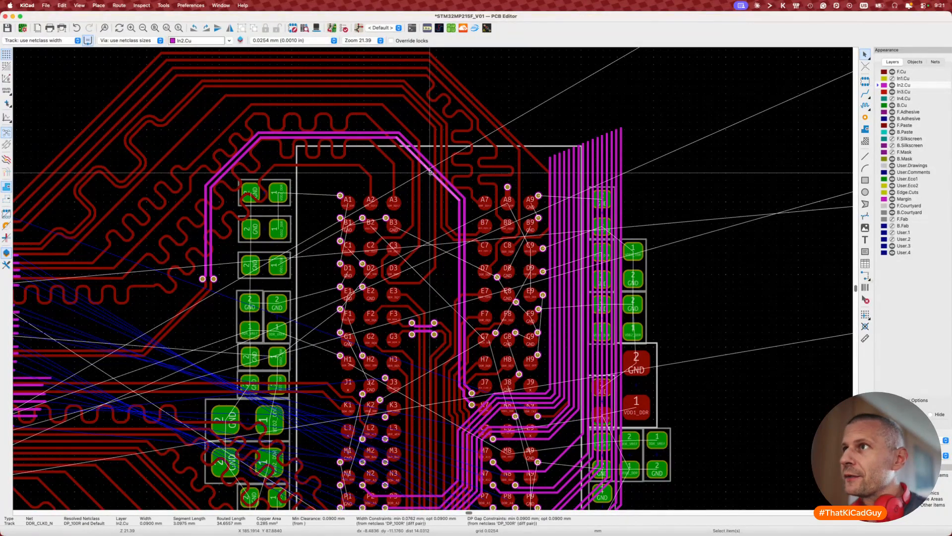
scroll(407, 350, "down", 5)
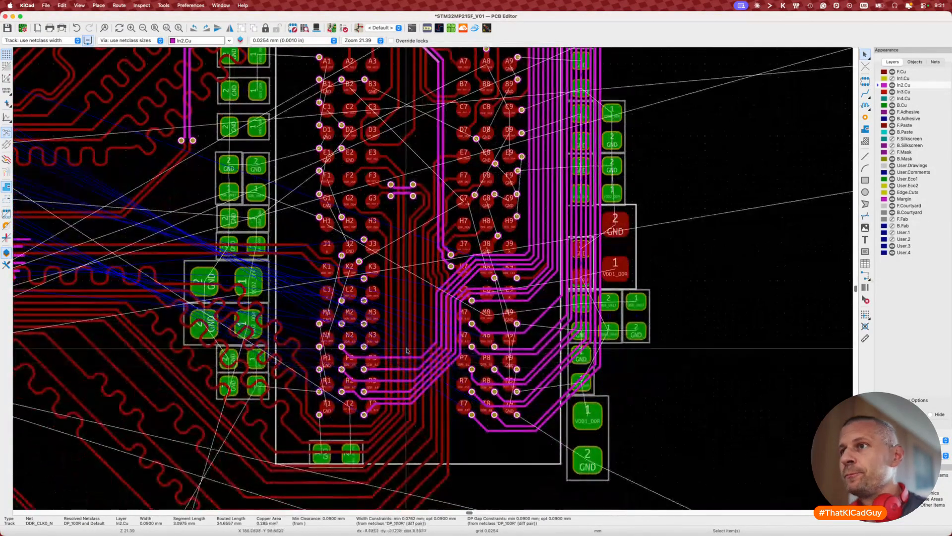
left_click(392, 358)
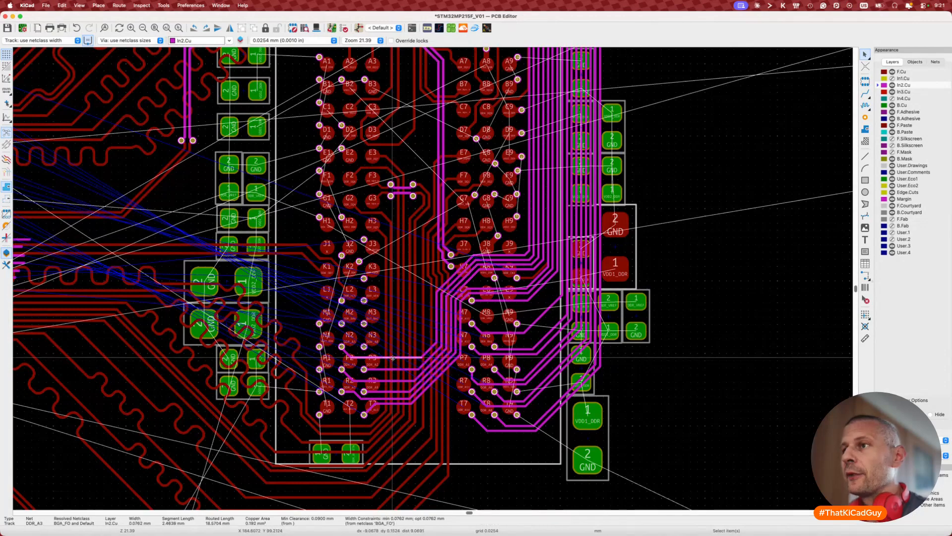
scroll(393, 357, "up", 2)
scroll(393, 357, "up", 2)
key("u")
key("Escape")
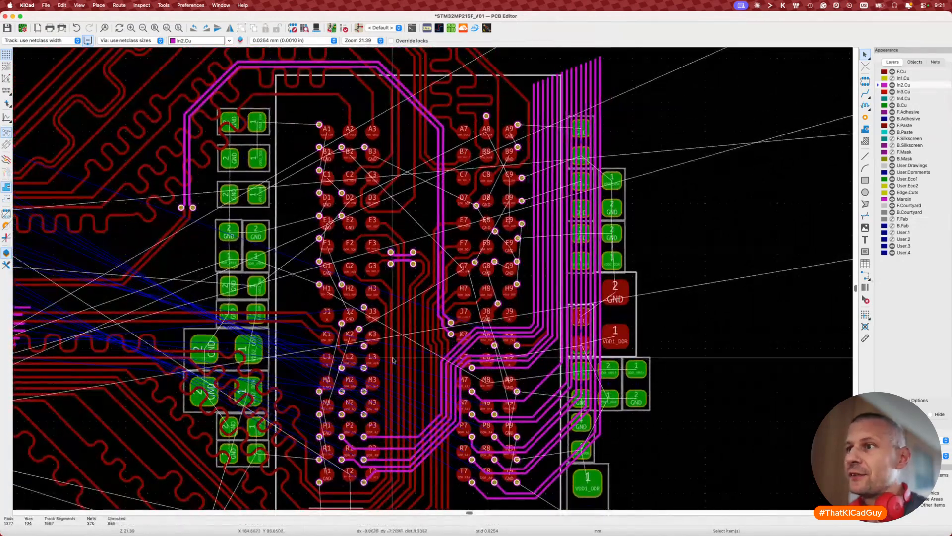
left_click(395, 440)
key("u")
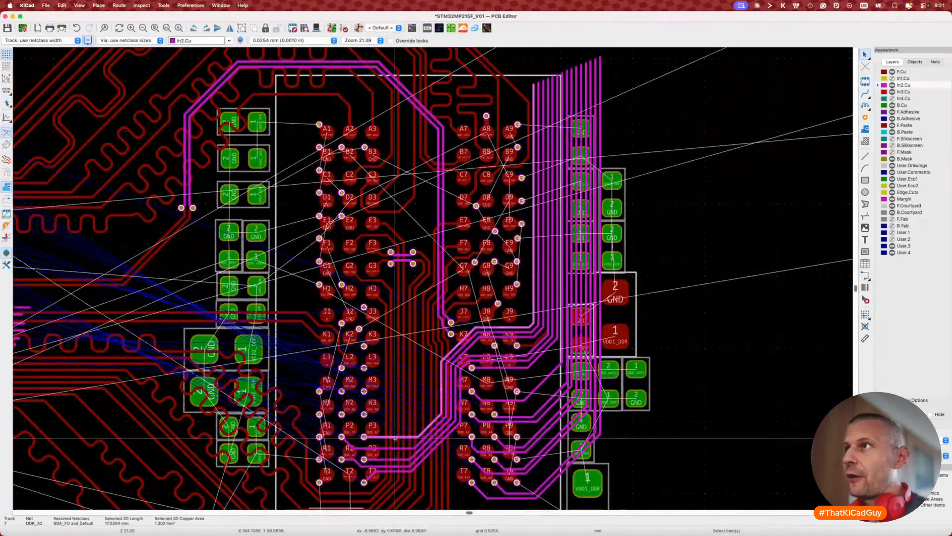
key("Delete")
Step: Delete the DDR_A5 route, the route near the T row, and the DDR_A13 route
left_click(393, 449)
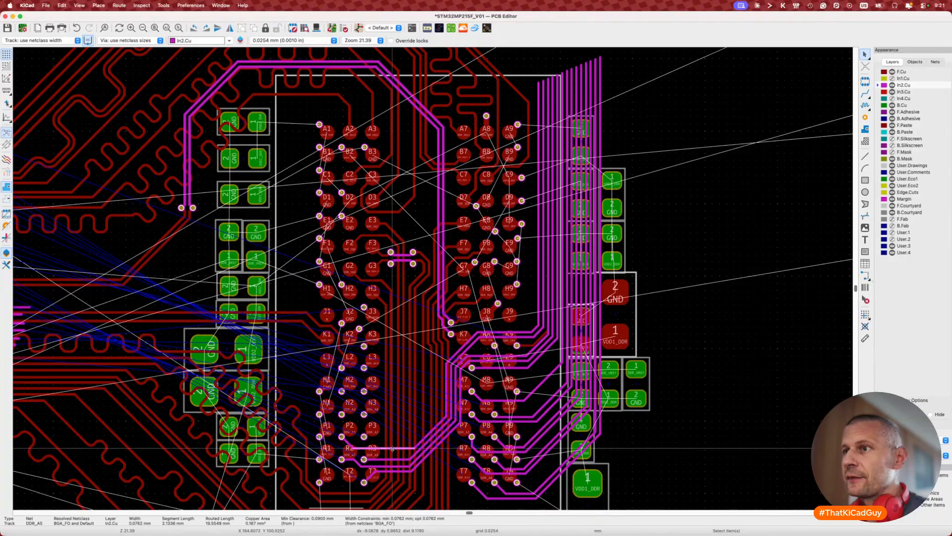
key("u")
key("Delete")
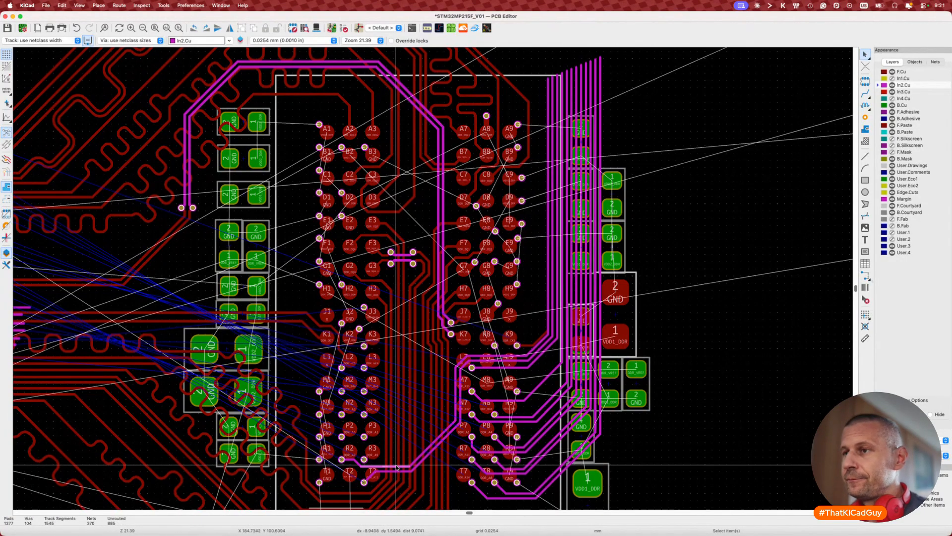
left_click(396, 467)
key("u")
key("Delete")
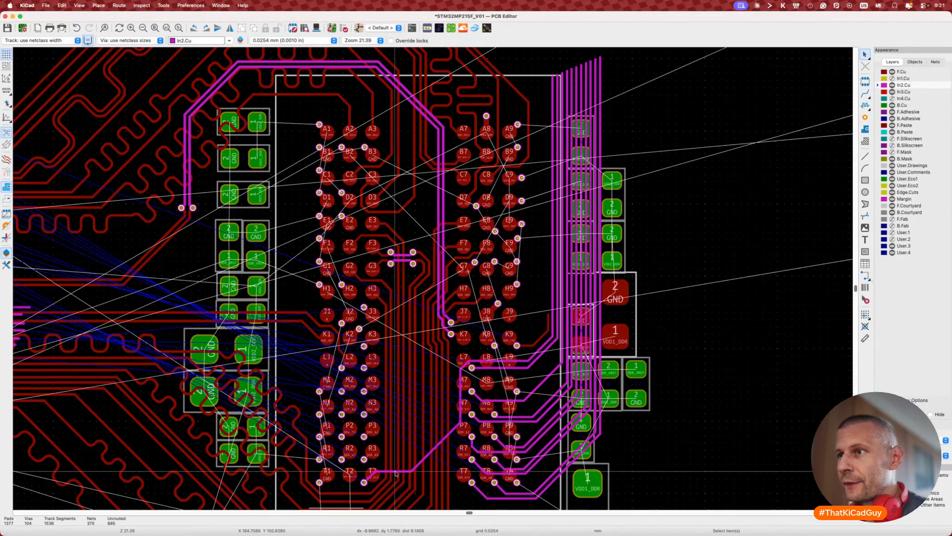
left_click(395, 470)
key("u")
key("Delete")
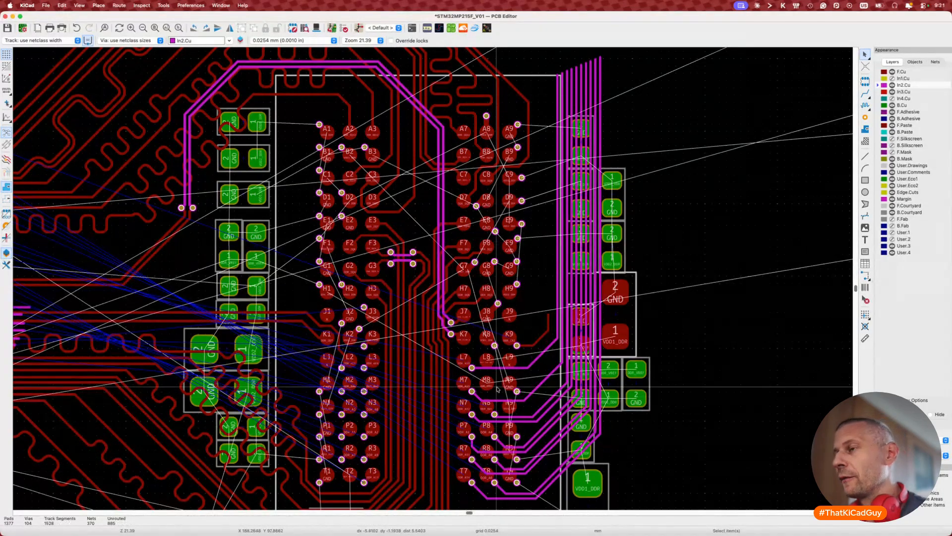
Step: Delete the DDR_A10 route from L7 and the two leftmost magenta routes toward N9
scroll(540, 347, "up", 2)
scroll(539, 348, "down", 4)
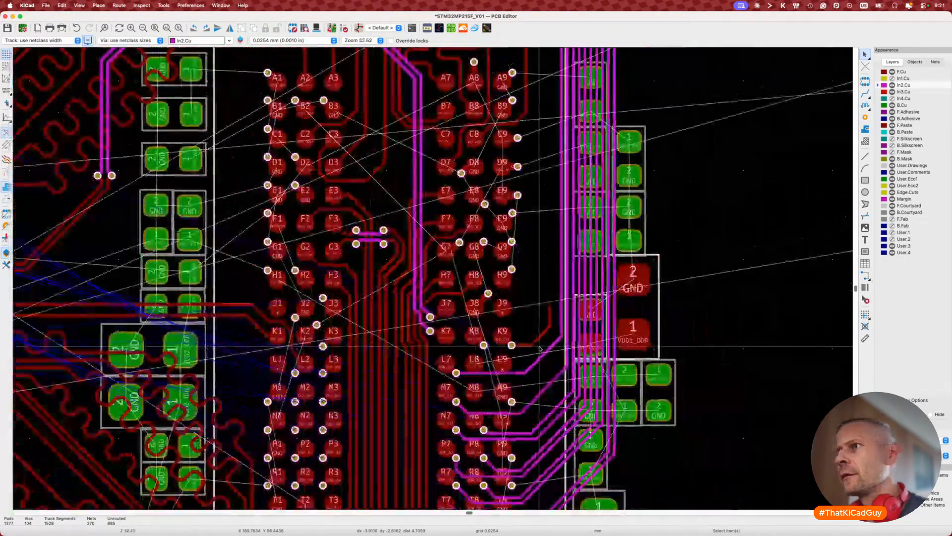
scroll(539, 352, "up", 1)
left_click(539, 356)
key("Delete")
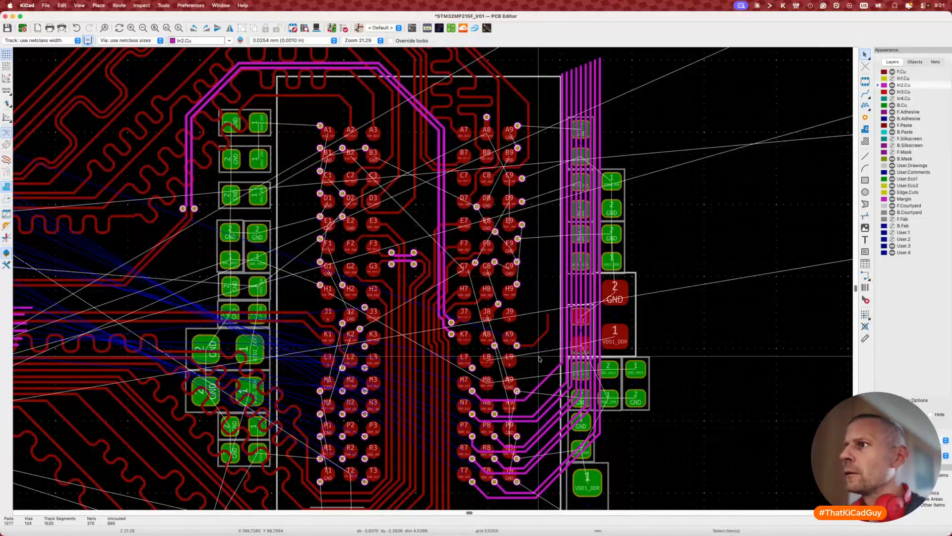
left_click(555, 394)
key("Delete")
left_click(556, 405)
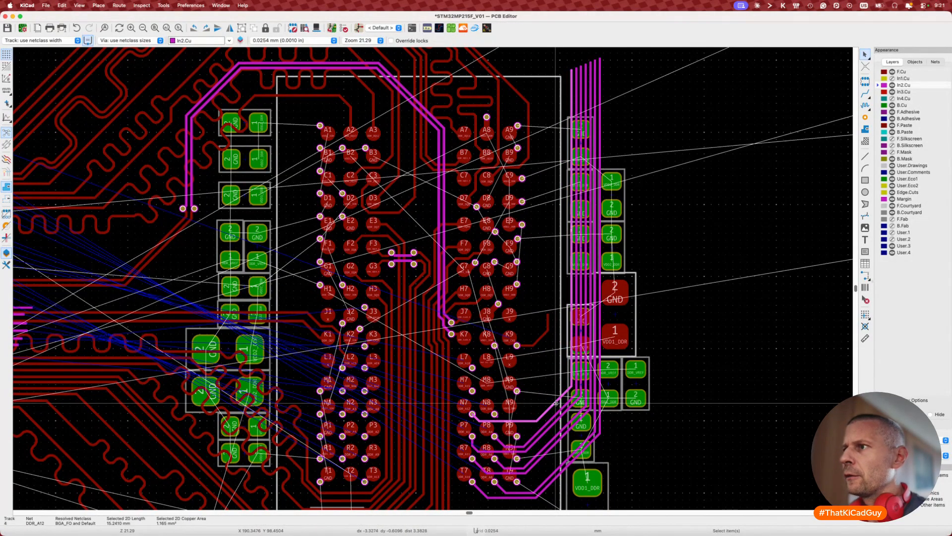
key("Delete")
left_click(554, 413)
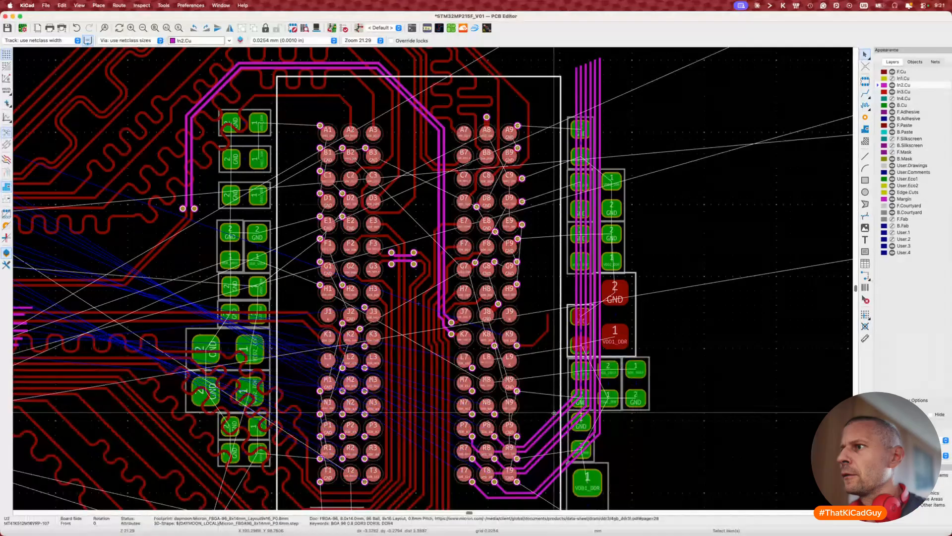
key("Escape")
Step: Delete the DDR_A4, DDR_A1 and next leftmost magenta routes
left_click(564, 407)
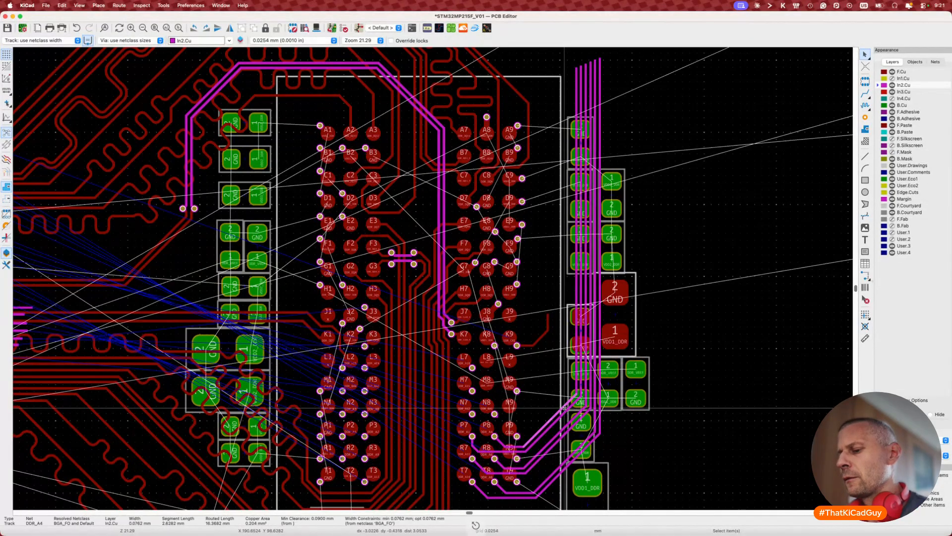
key("u")
key("Delete")
left_click(563, 409)
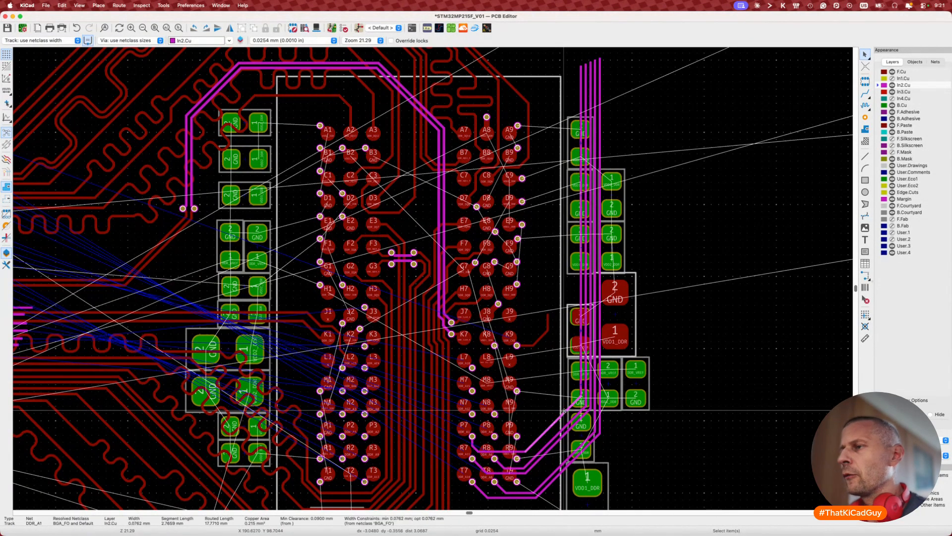
key("u")
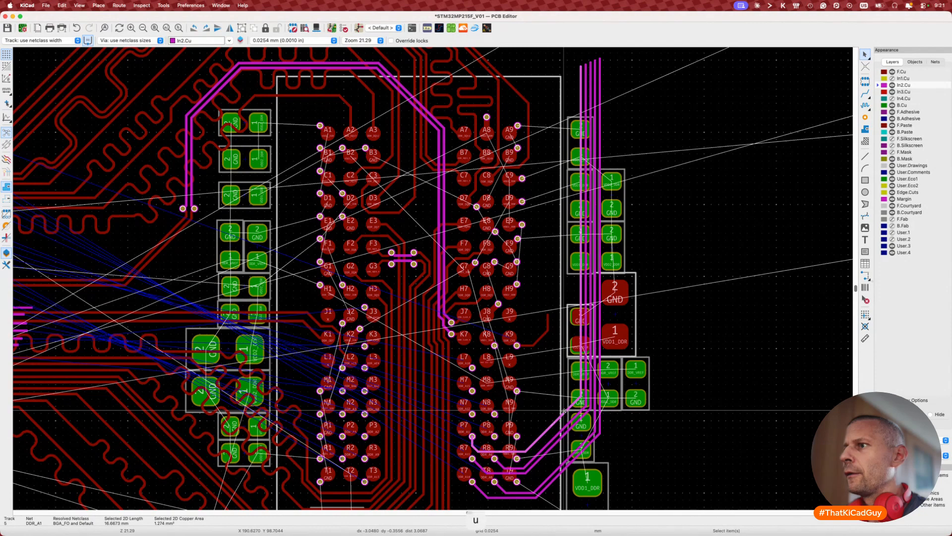
key("Delete")
left_click(569, 423)
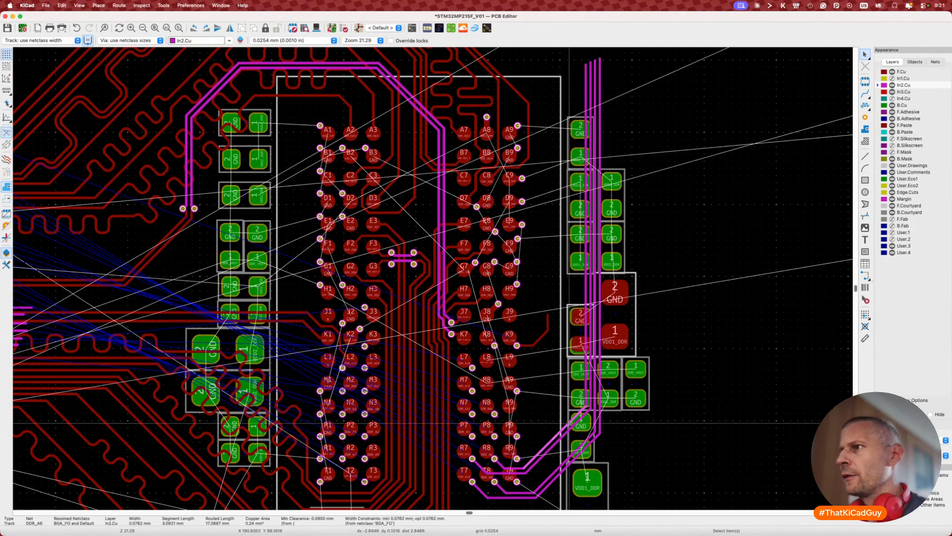
key("u")
key("Delete")
Step: Delete the last three magenta DDR routes beside the memory chip pads
left_click(566, 456)
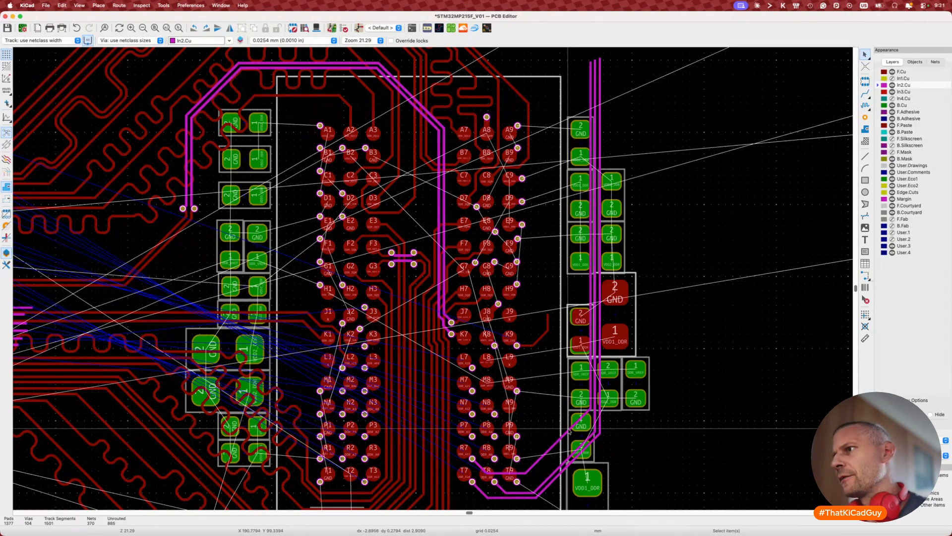
key("u")
key("Delete")
left_click(565, 457)
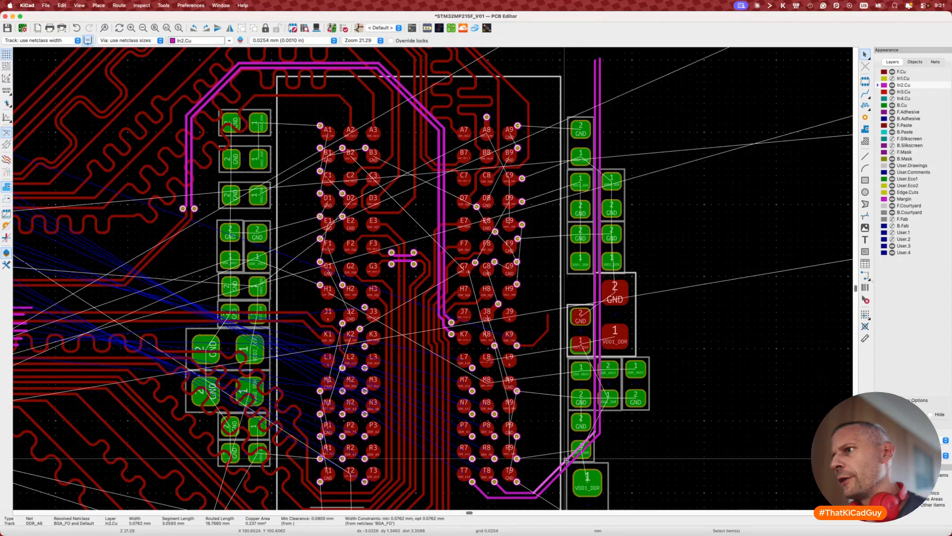
key("u")
key("Delete")
left_click(569, 467)
key("u")
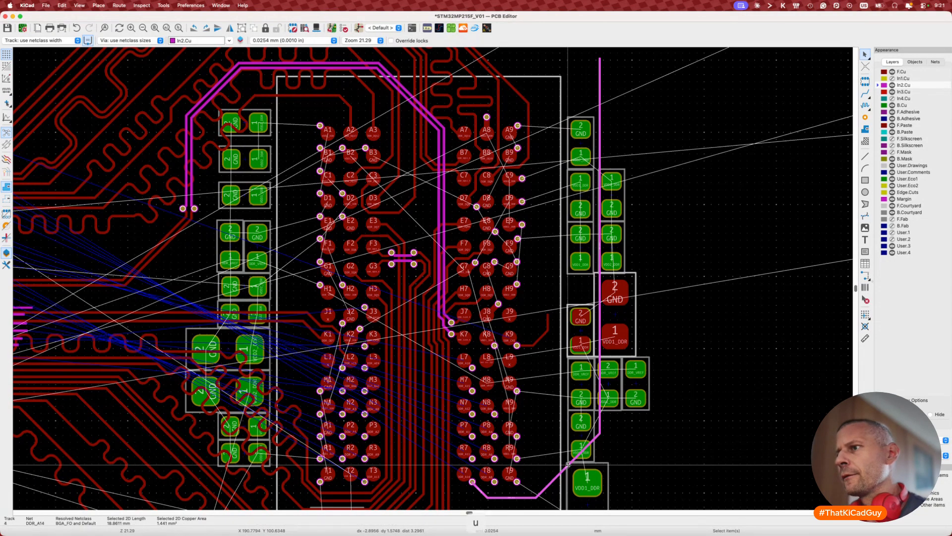
key("Delete")
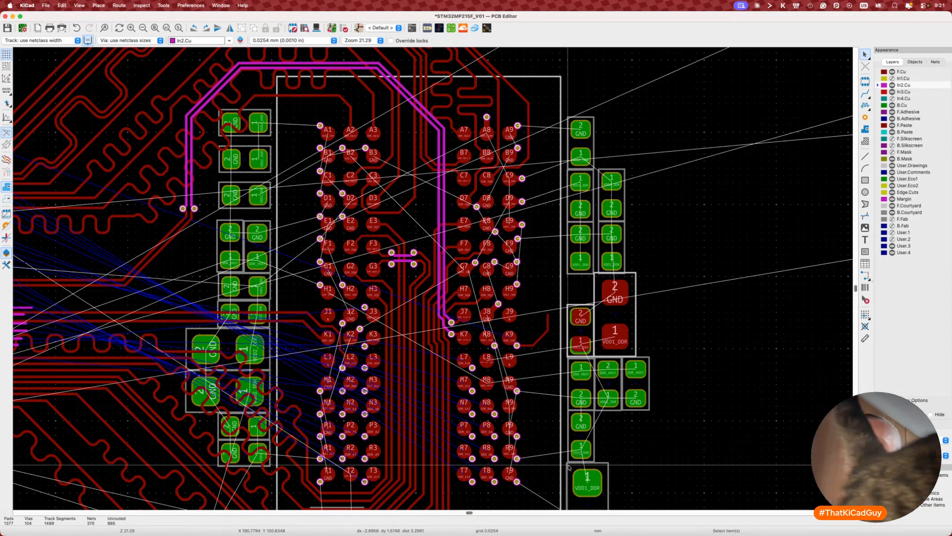
Step: Set the copper layer pair to F.Cu and In2.Cu
scroll(556, 425, "down", 3)
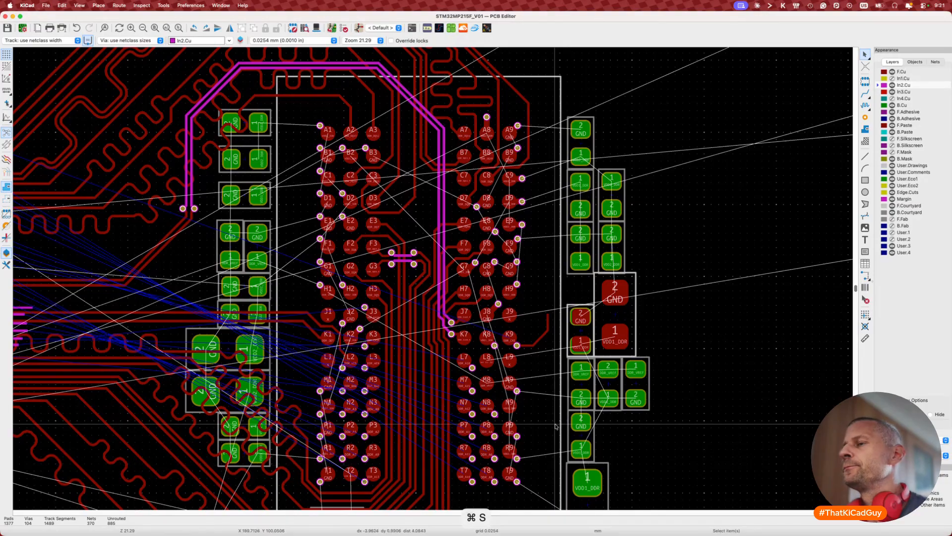
scroll(555, 425, "down", 2)
scroll(556, 426, "down", 1)
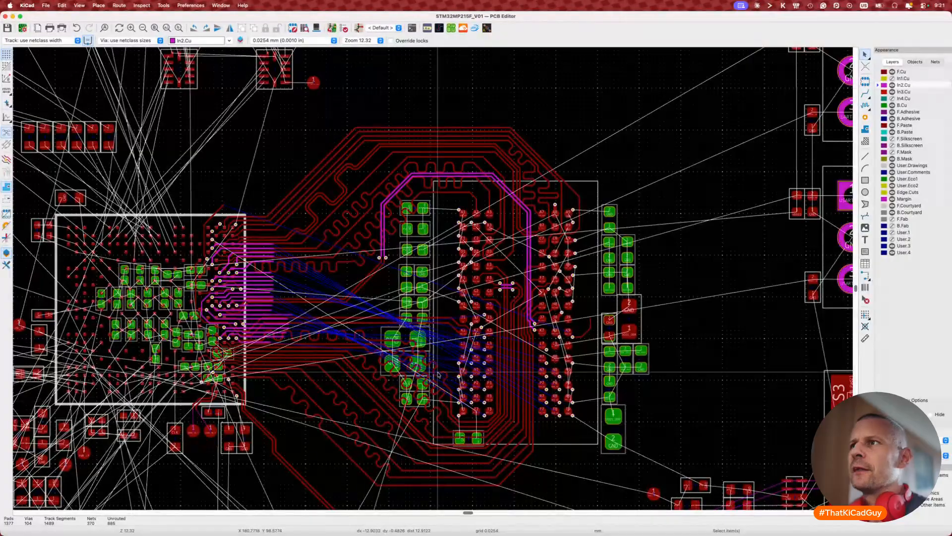
scroll(380, 339, "left", 3)
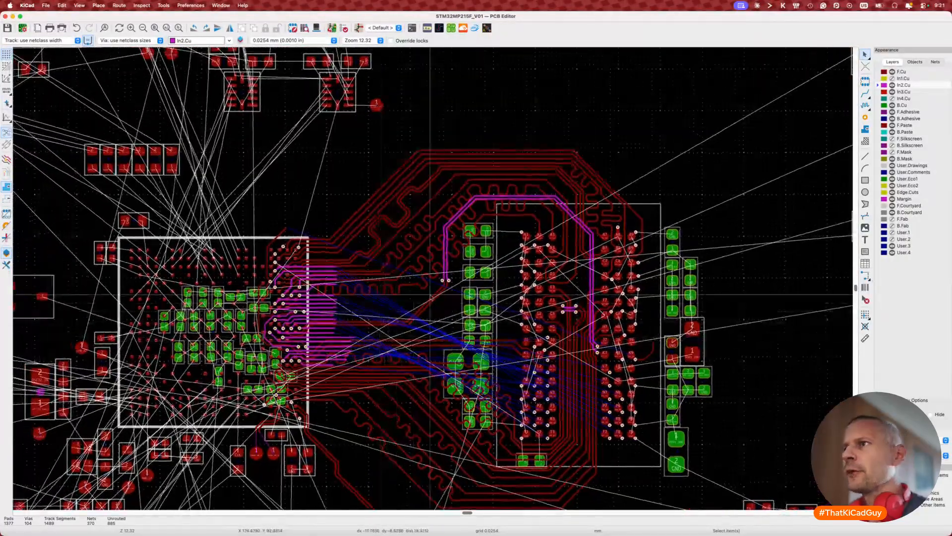
scroll(381, 339, "up", 4)
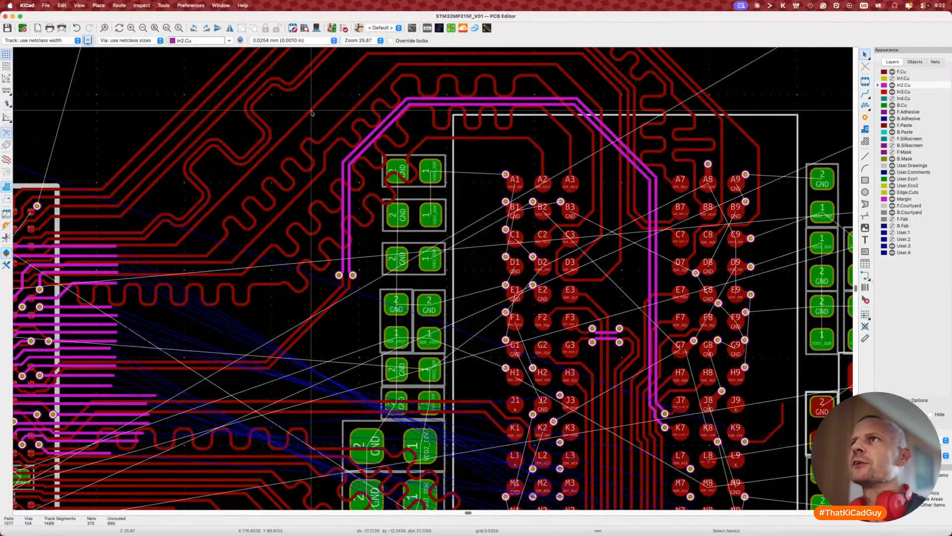
left_click(240, 40)
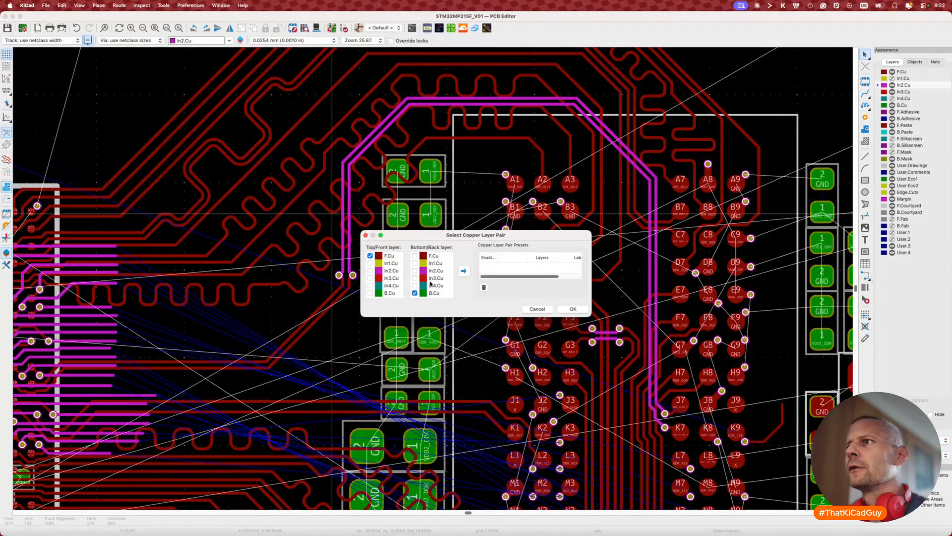
left_click(574, 308)
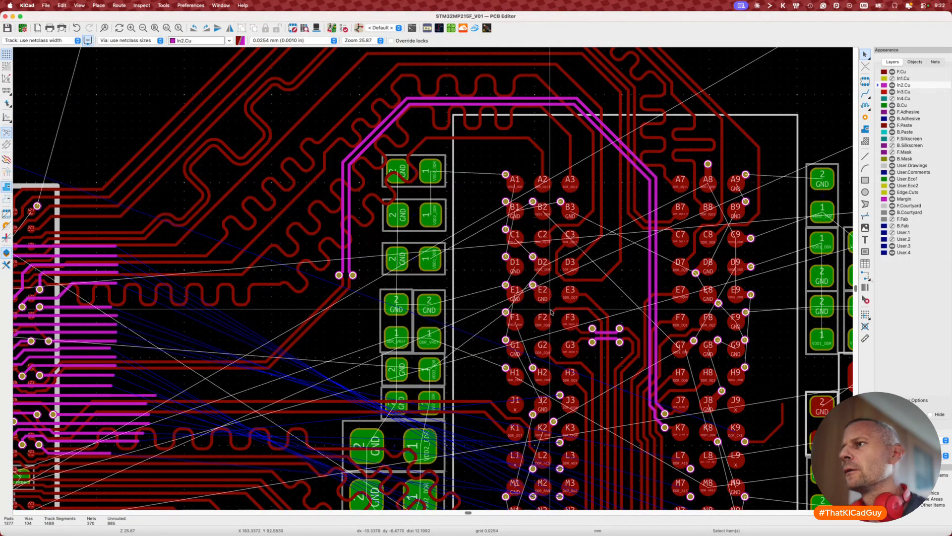
key("v")
key("v")
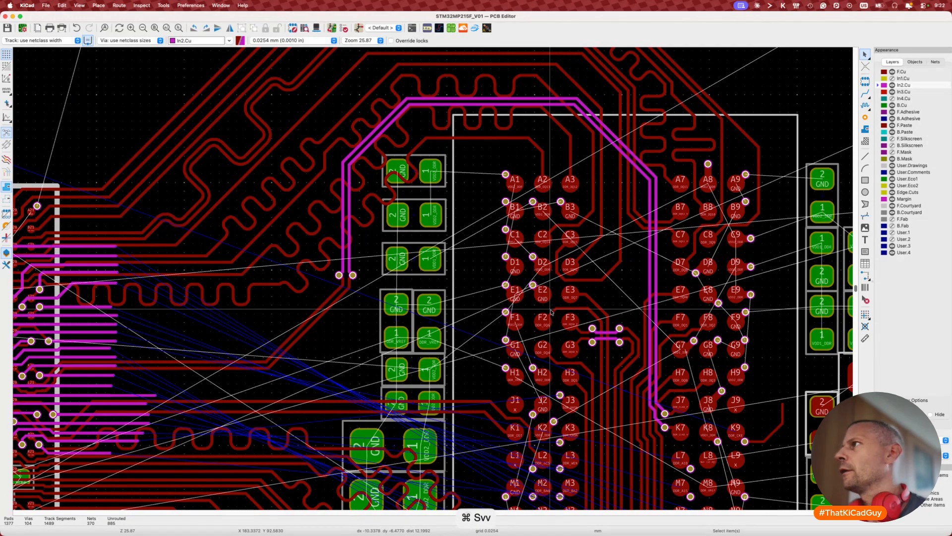
key("v")
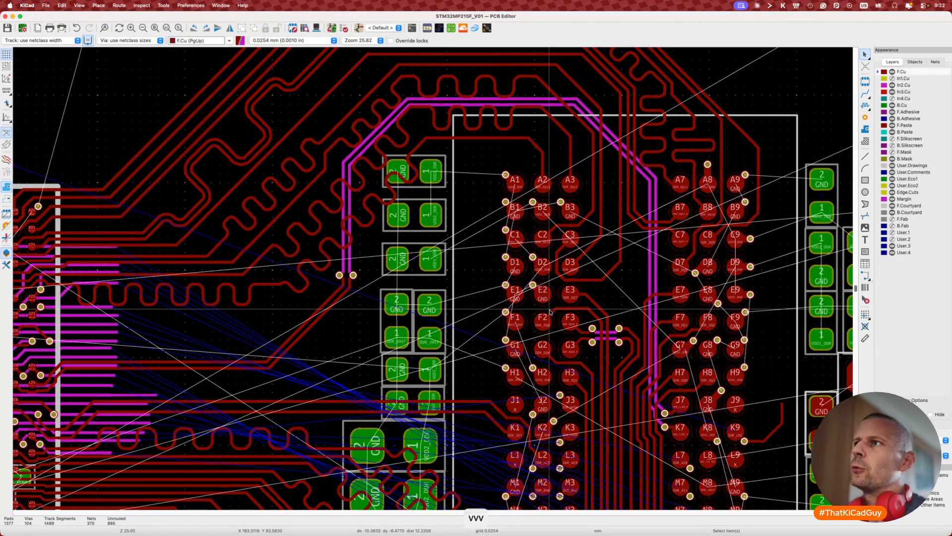
Step: Make In2.Cu the working layer and turn on high-contrast display
scroll(550, 311, "down", 3)
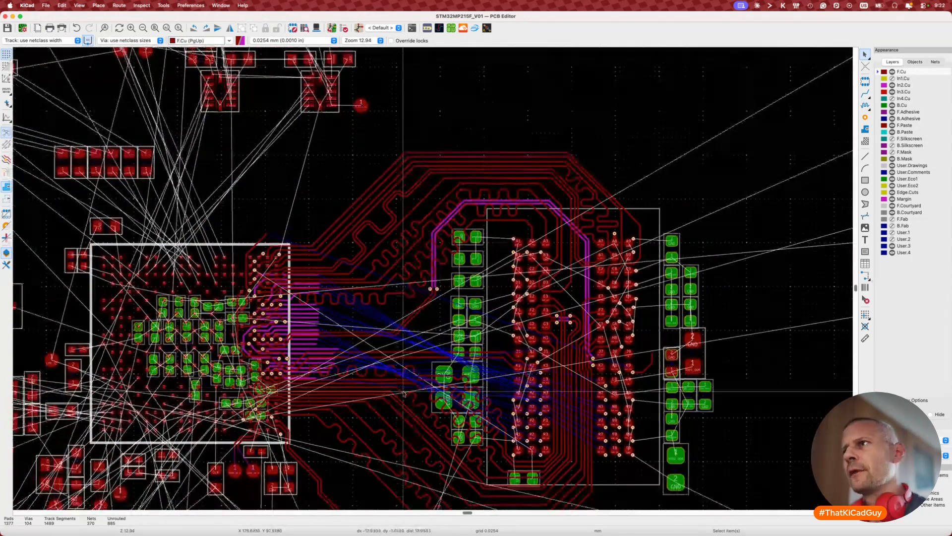
scroll(404, 394, "up", 1)
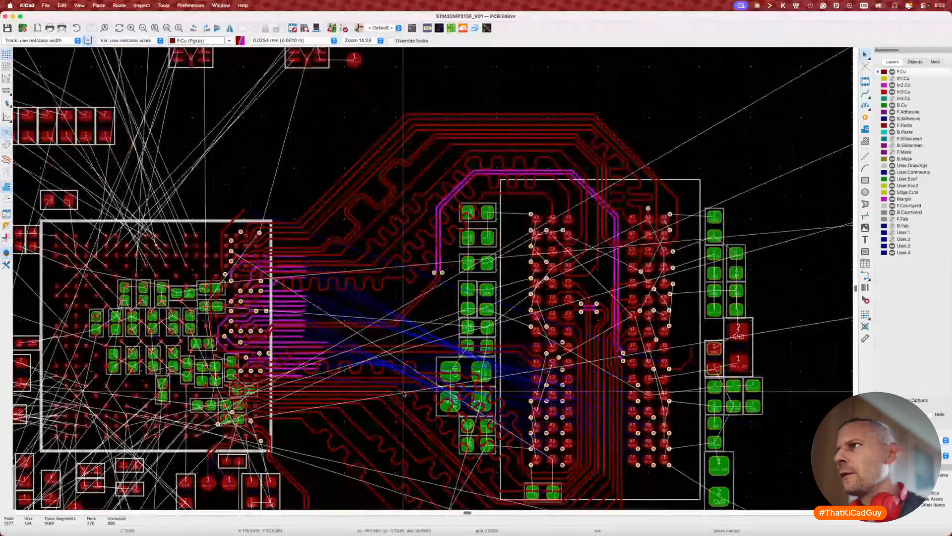
scroll(404, 395, "up", 2)
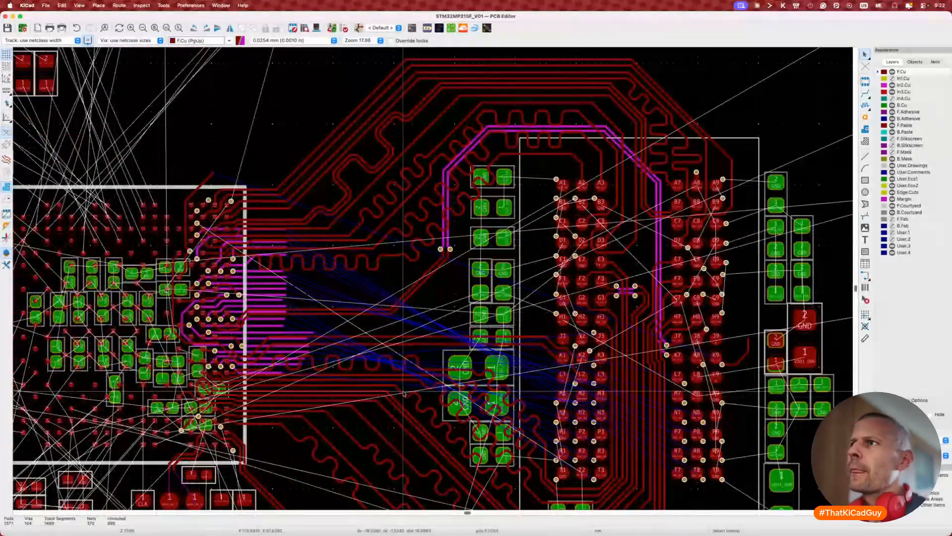
scroll(276, 326, "down", 3)
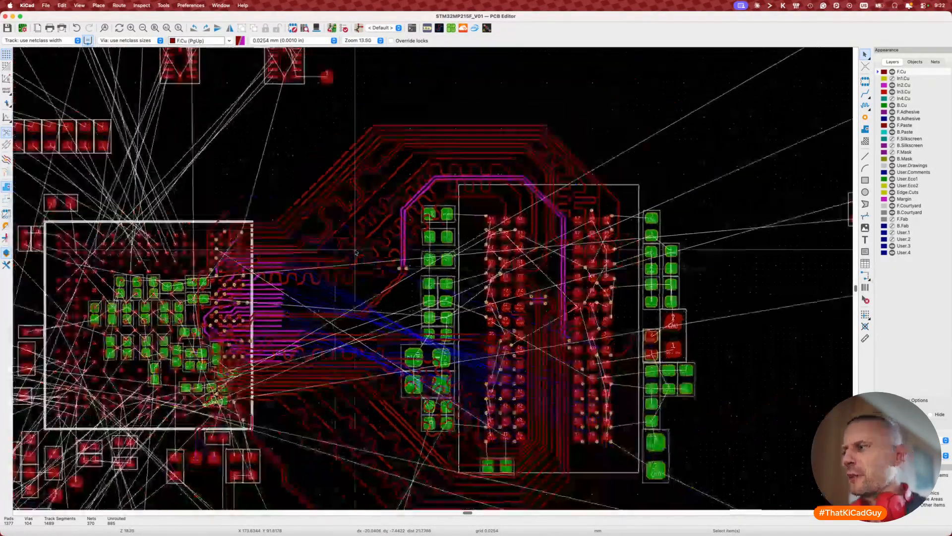
key("F6")
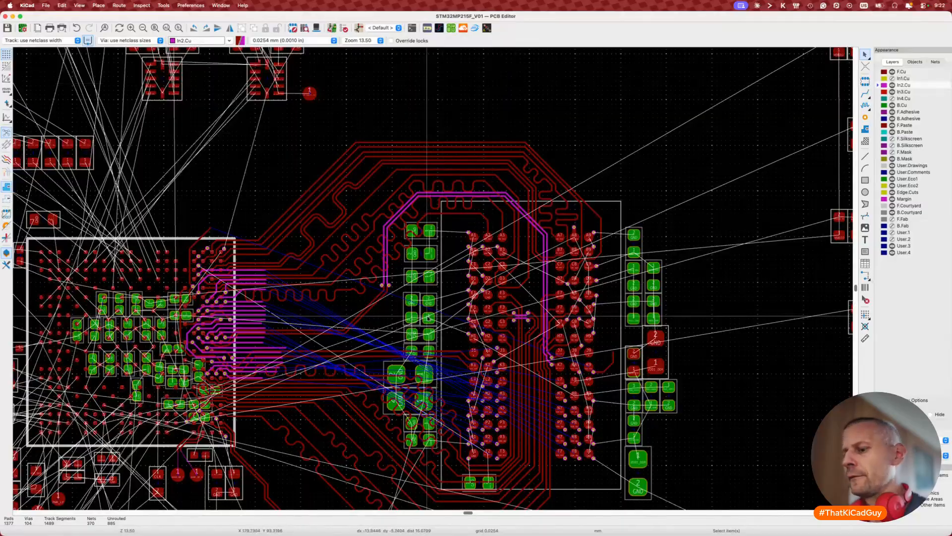
key("h")
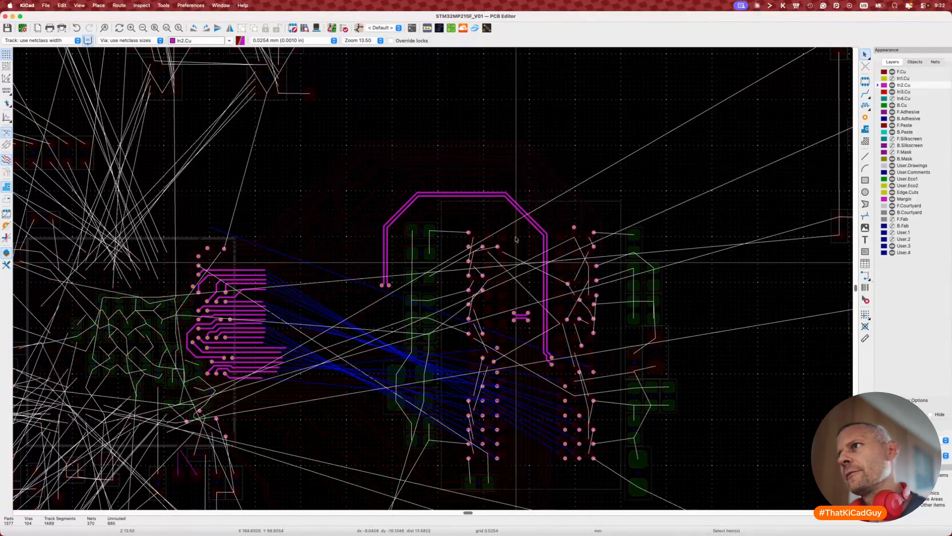
Step: Check the DDR_CLK0 diff-pair tracks, then cancel a trial diff-pair move so they stay unchanged
scroll(516, 214, "up", 3)
left_click(526, 211)
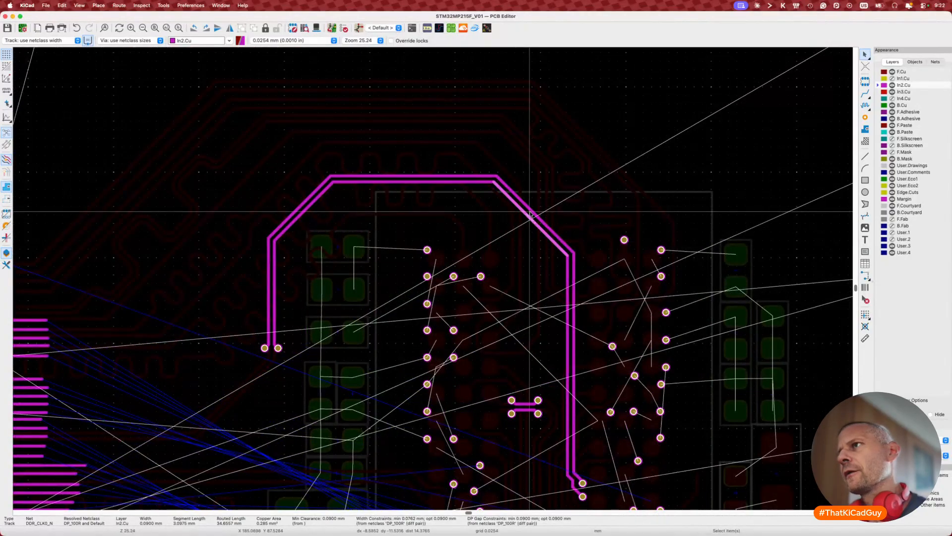
left_click(534, 214, "shift")
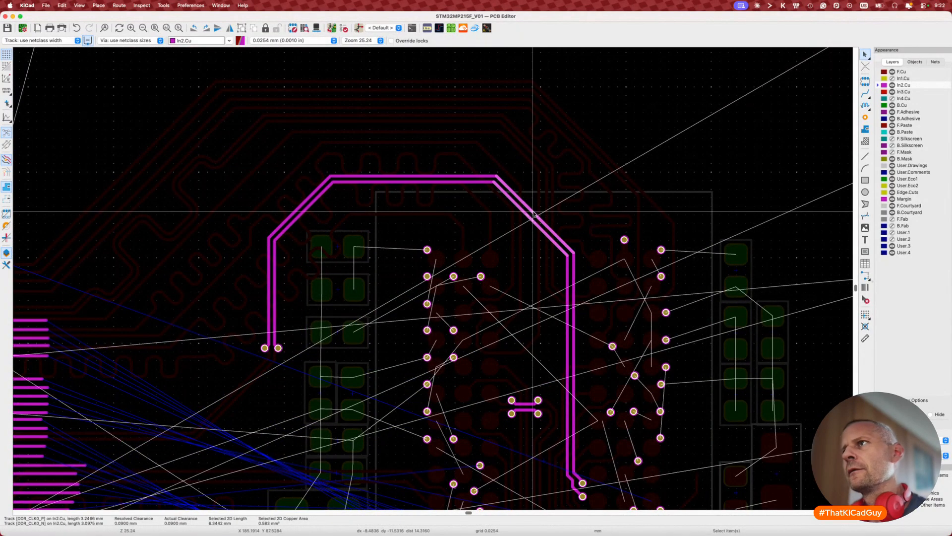
key("Escape")
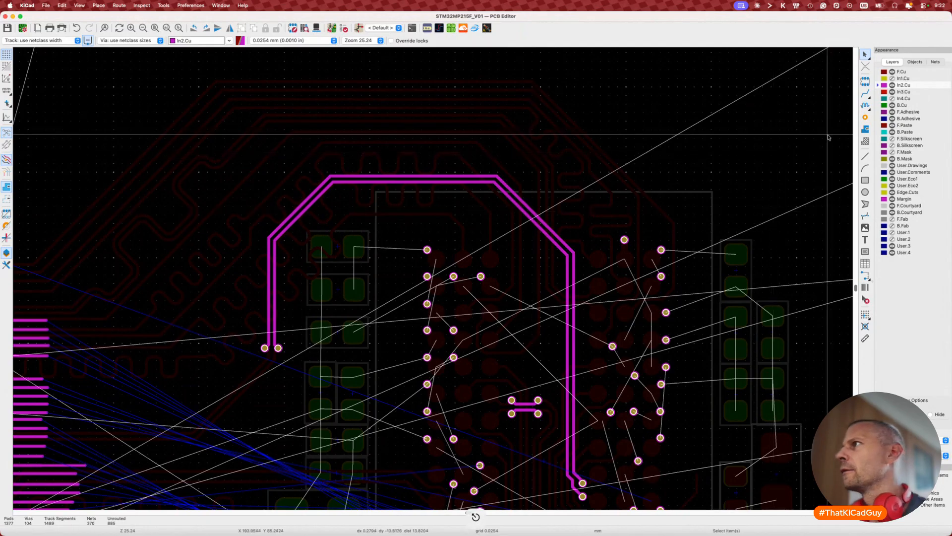
left_click(529, 216)
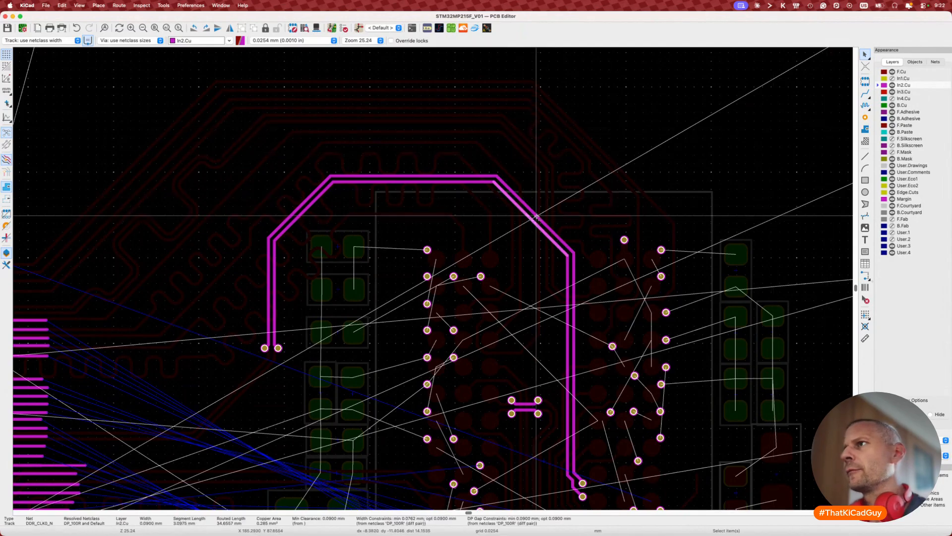
left_click(538, 216, "shift")
key("d")
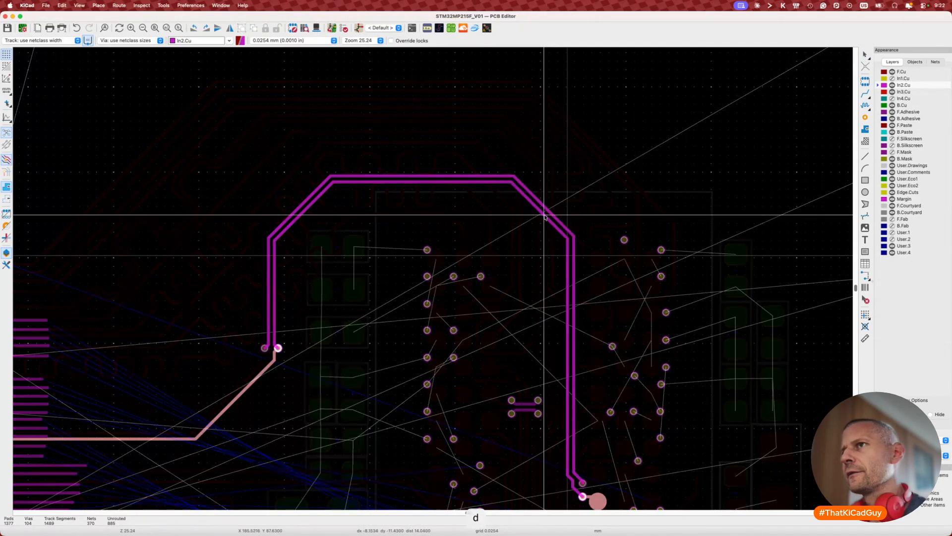
key("Escape")
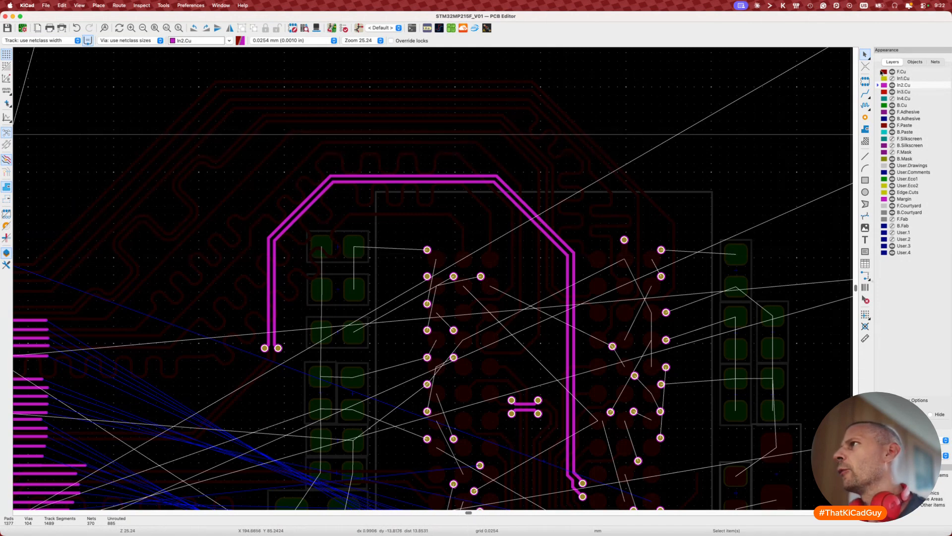
Step: Switch the working layer back to F.Cu and turn off high-contrast so all layers show
key("h")
key("h")
key("h")
right_click(882, 72)
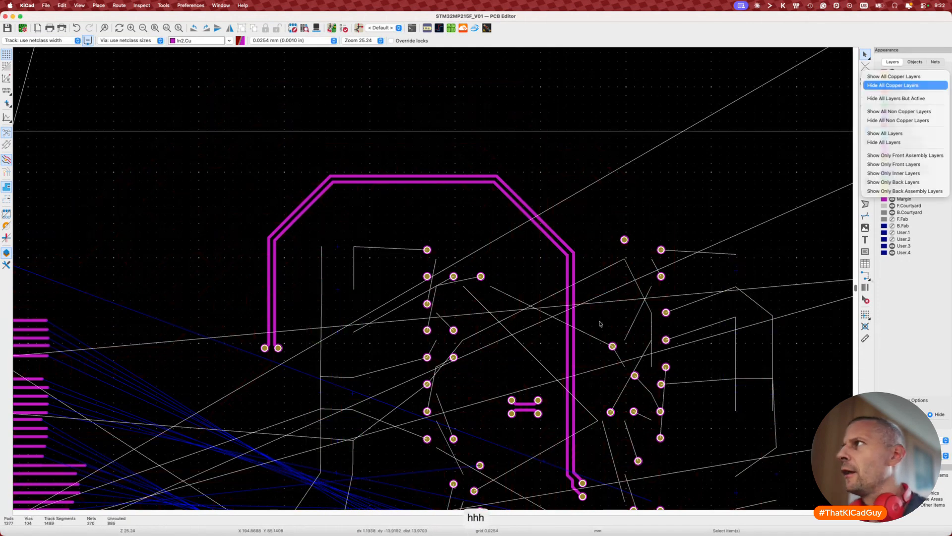
key("Escape")
key("Escape")
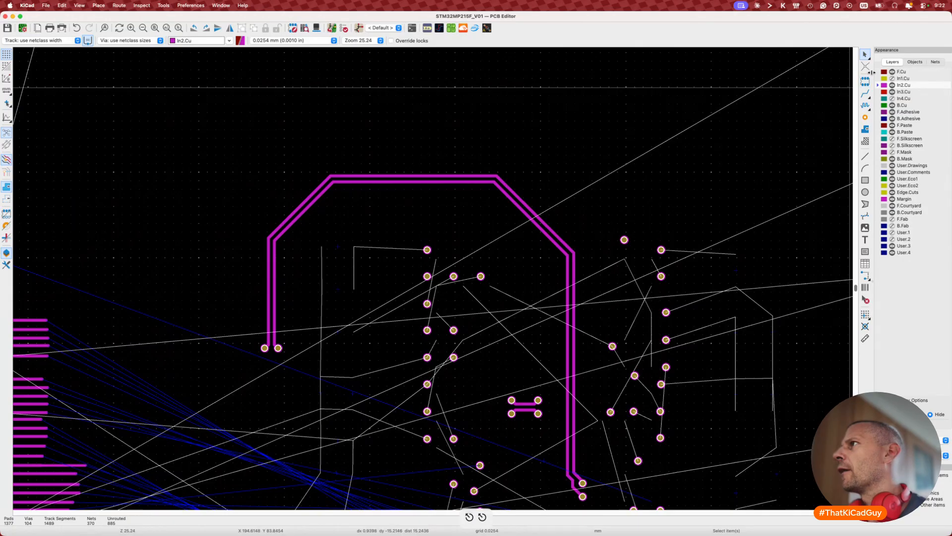
key("Page_Up")
key("h")
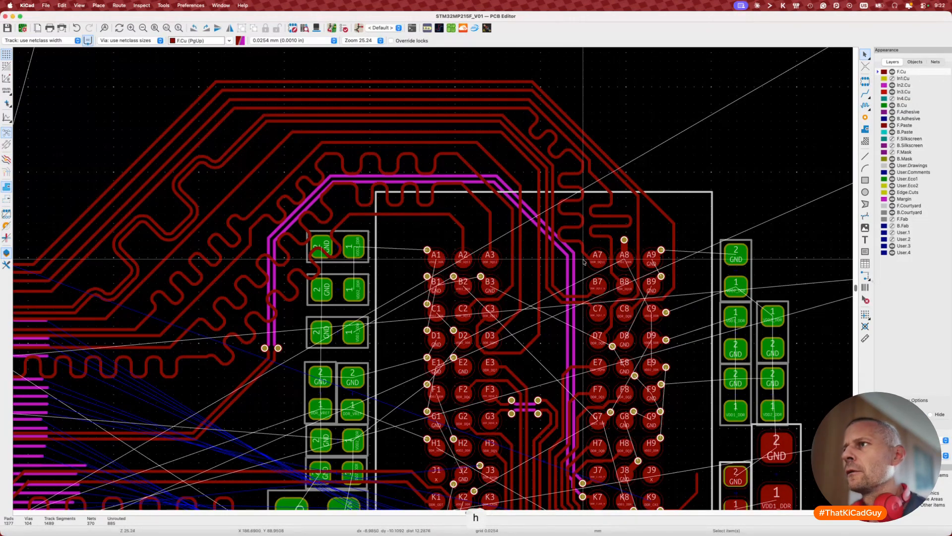
scroll(412, 371, "down", 5)
middle_click_drag(333, 411, 371, 357)
scroll(371, 357, "up", 4)
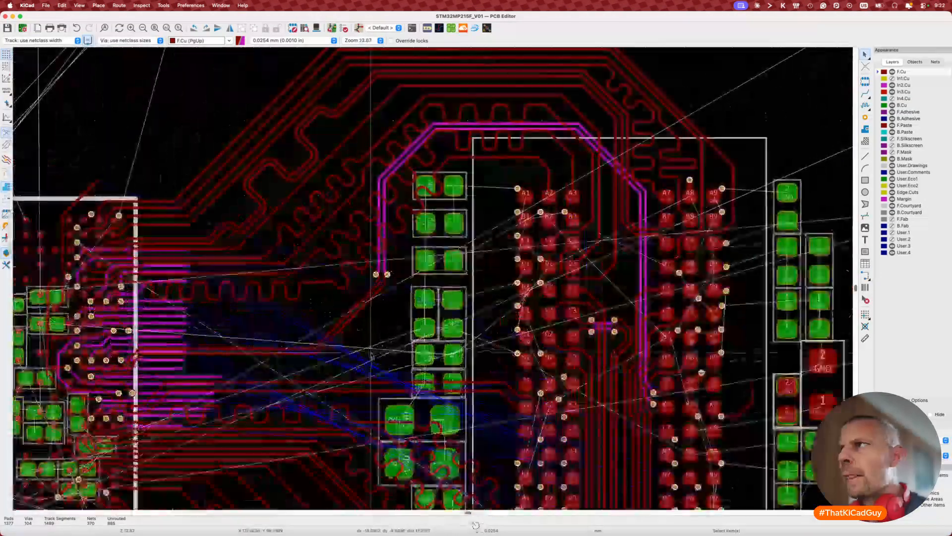
scroll(371, 356, "down", 3)
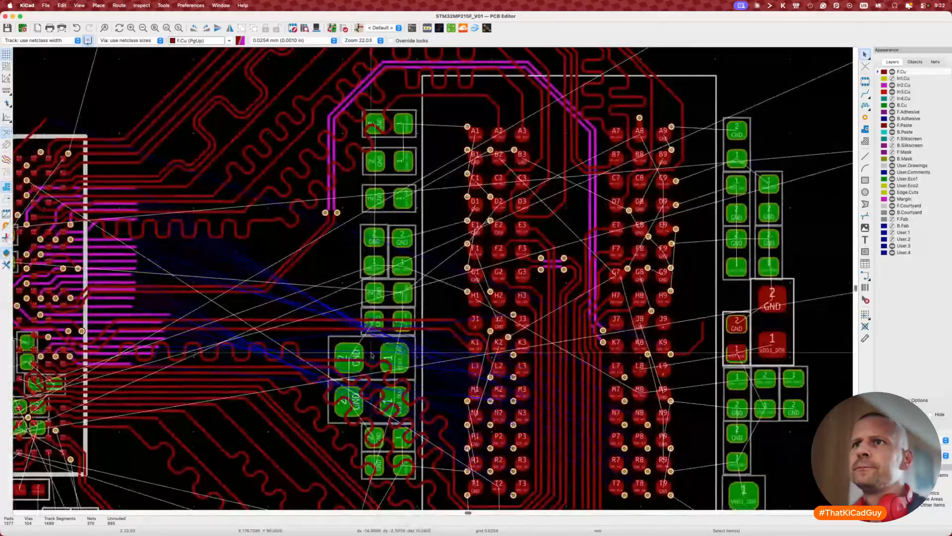
scroll(372, 356, "down", 3)
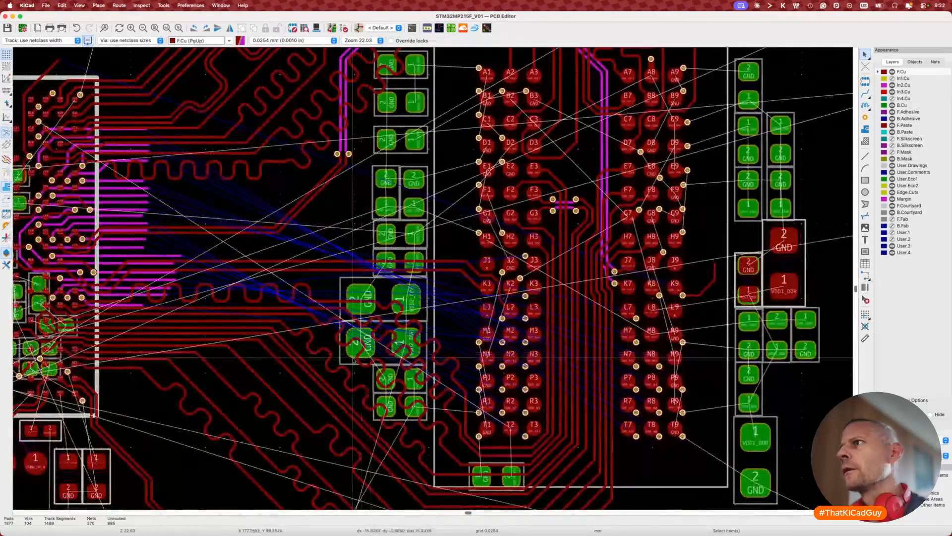
scroll(370, 356, "right", 2)
scroll(353, 360, "down", 1)
scroll(353, 360, "down", 3)
scroll(353, 359, "left", 2)
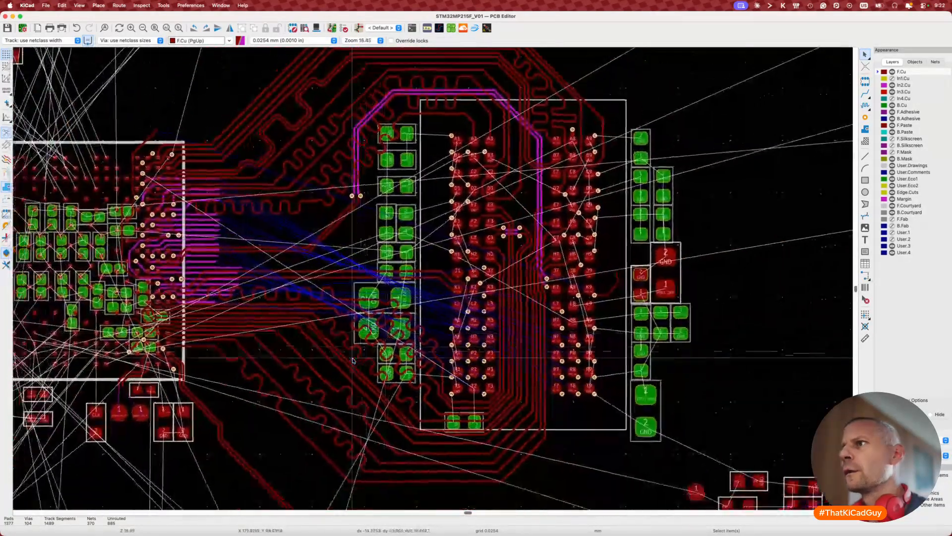
scroll(353, 360, "up", 1)
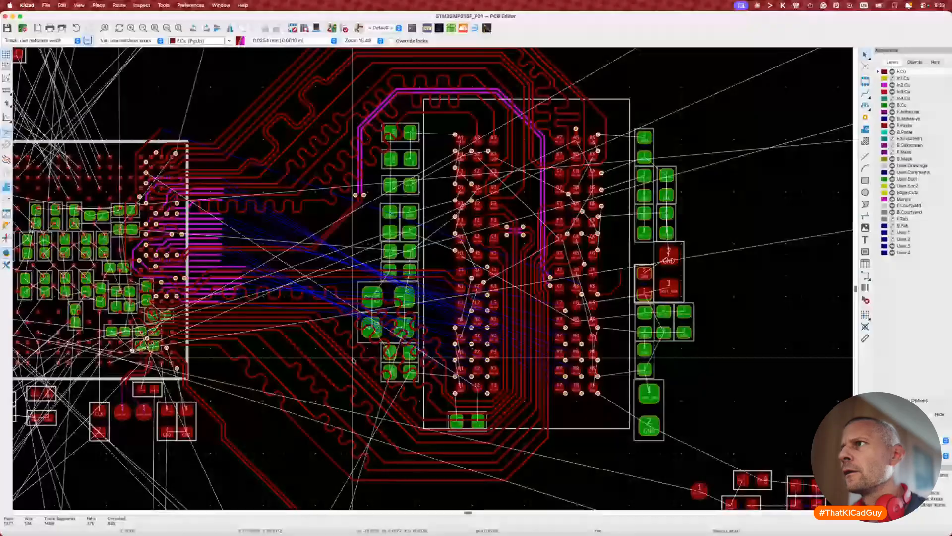
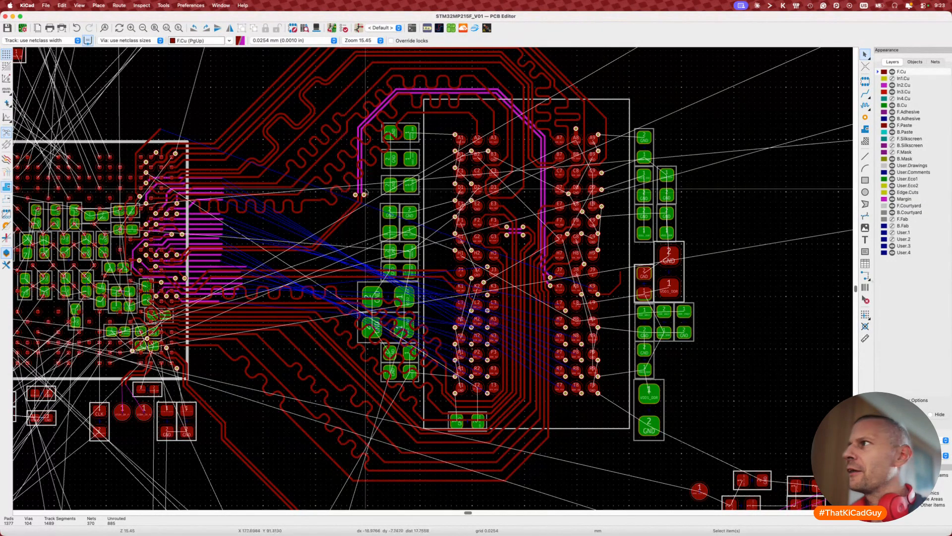
Step: Inspect the tracks and vias around the memory chip by box-selecting them, then clear the selection
scroll(372, 198, "up", 1)
scroll(373, 198, "up", 3)
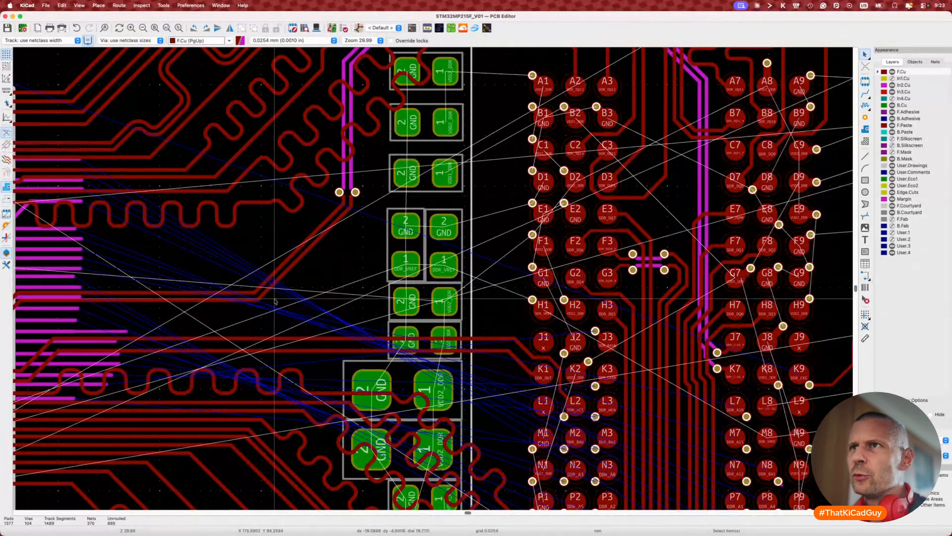
scroll(272, 342, "down", 3)
scroll(272, 349, "down", 1)
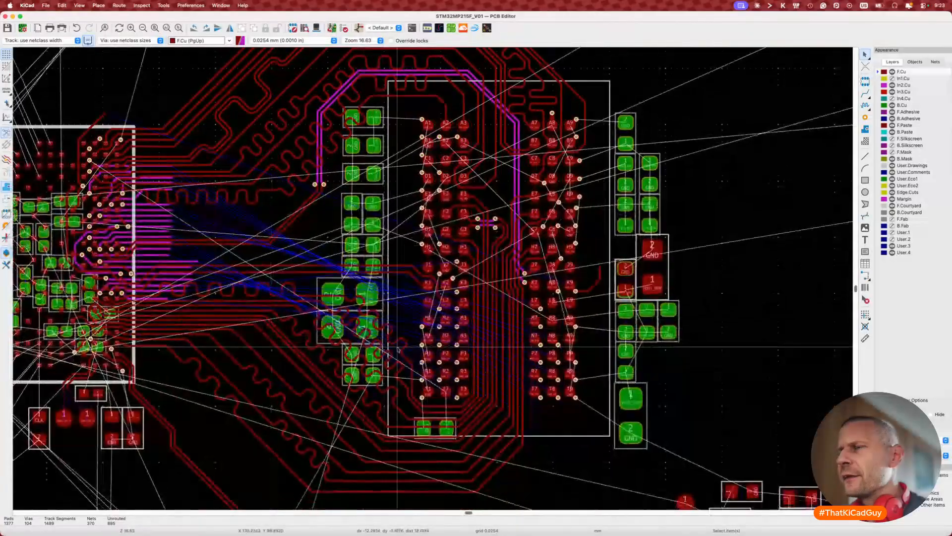
scroll(397, 348, "up", 3)
scroll(398, 349, "right", 2)
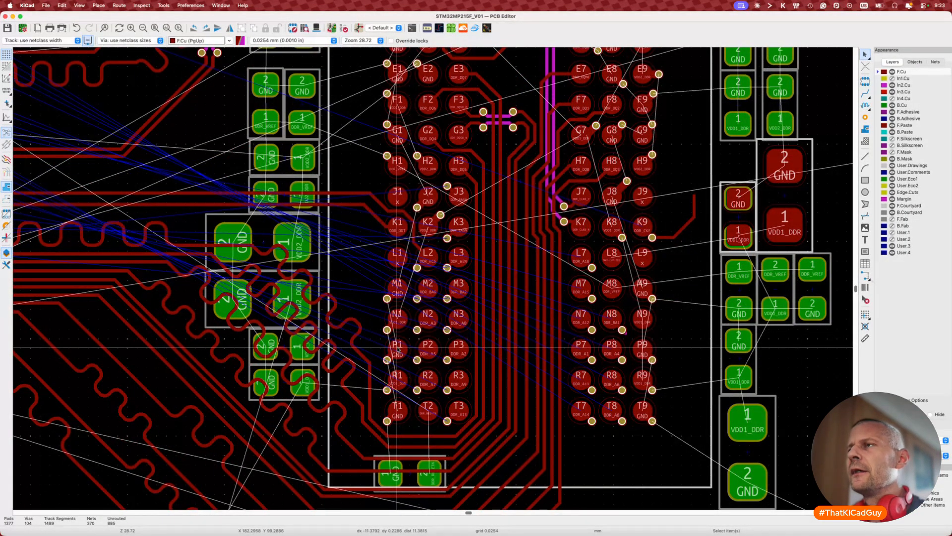
scroll(398, 348, "down", 1)
scroll(397, 348, "down", 2)
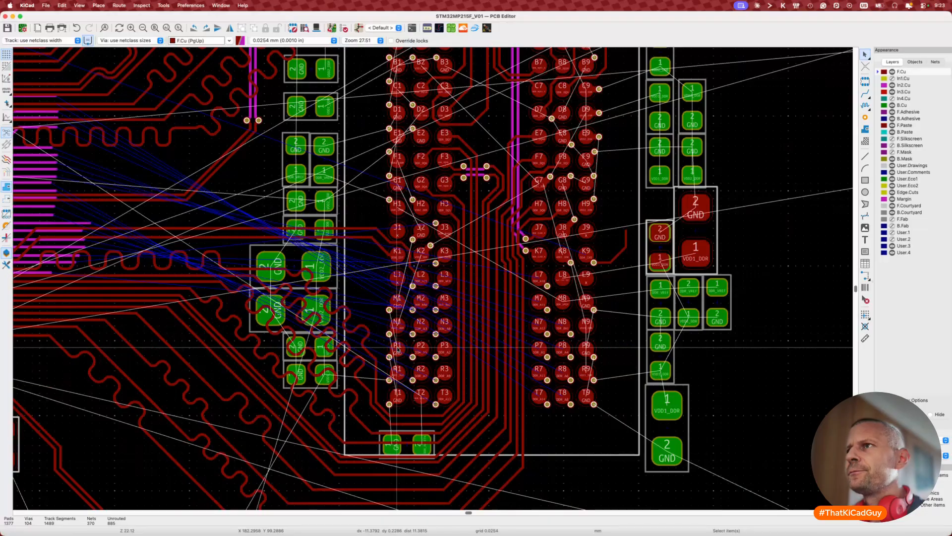
scroll(397, 349, "down", 1)
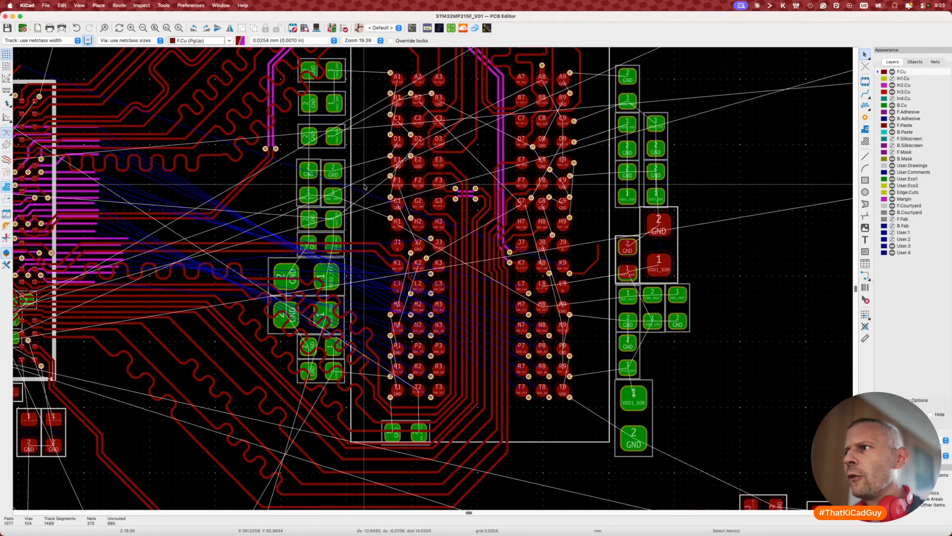
left_click_drag(365, 187, 601, 418)
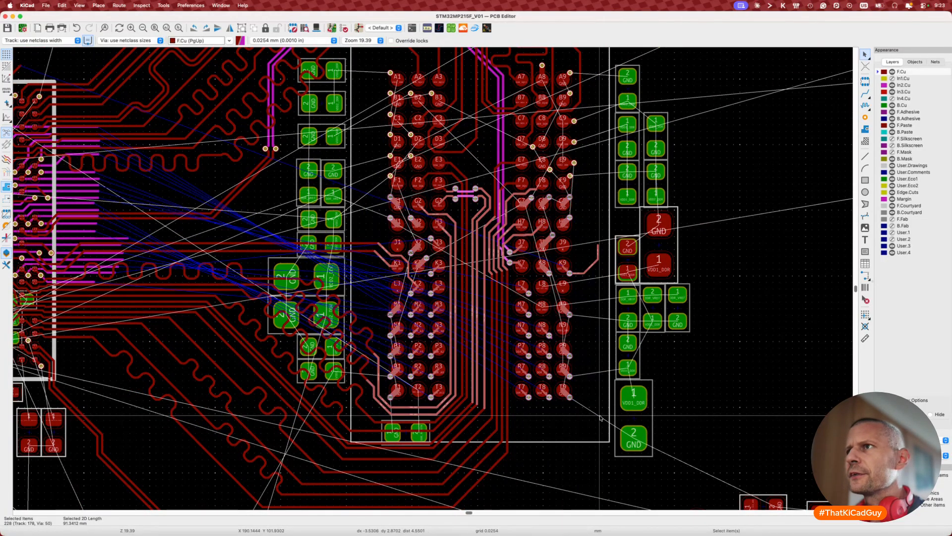
key("Escape")
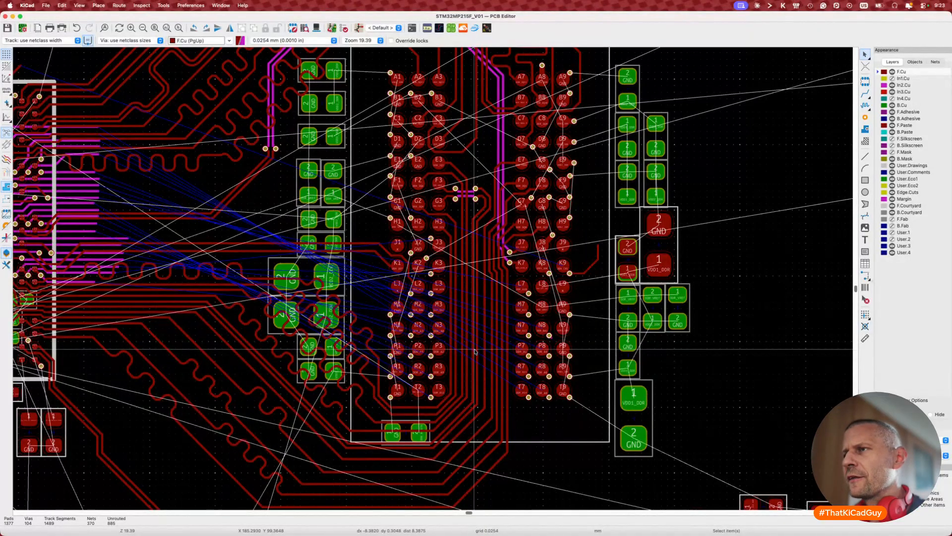
scroll(475, 352, "down", 2)
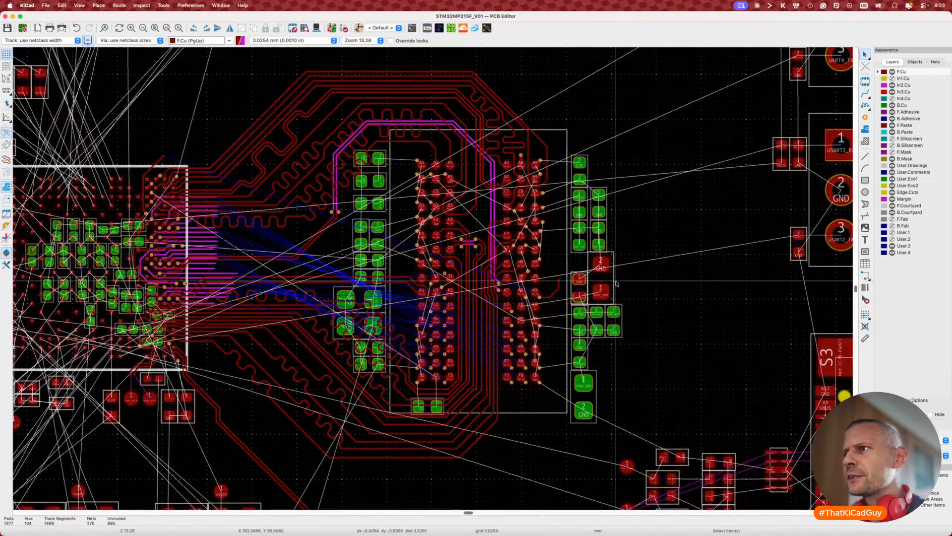
scroll(525, 308, "up", 5)
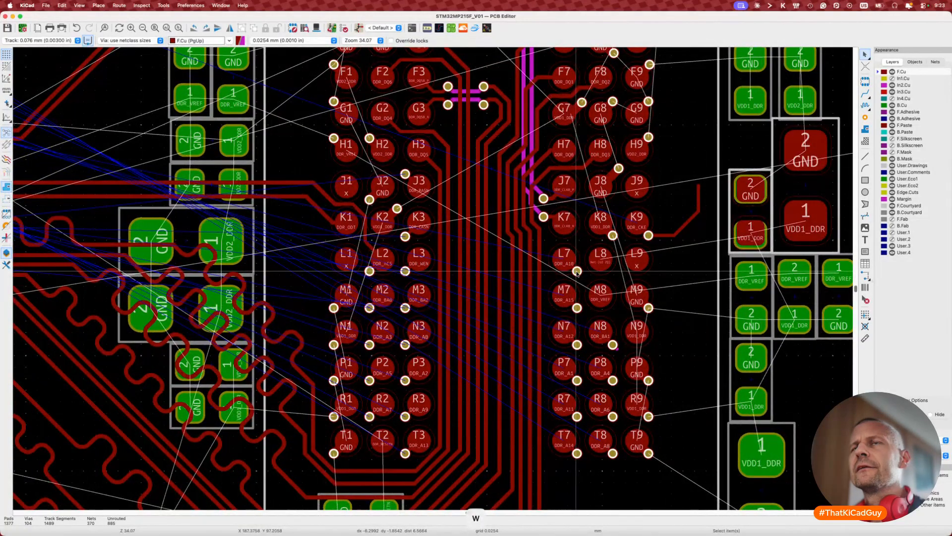
Step: Make In2.Cu the active routing layer after cancelling trial DDR_A10 routes from L7
key("x")
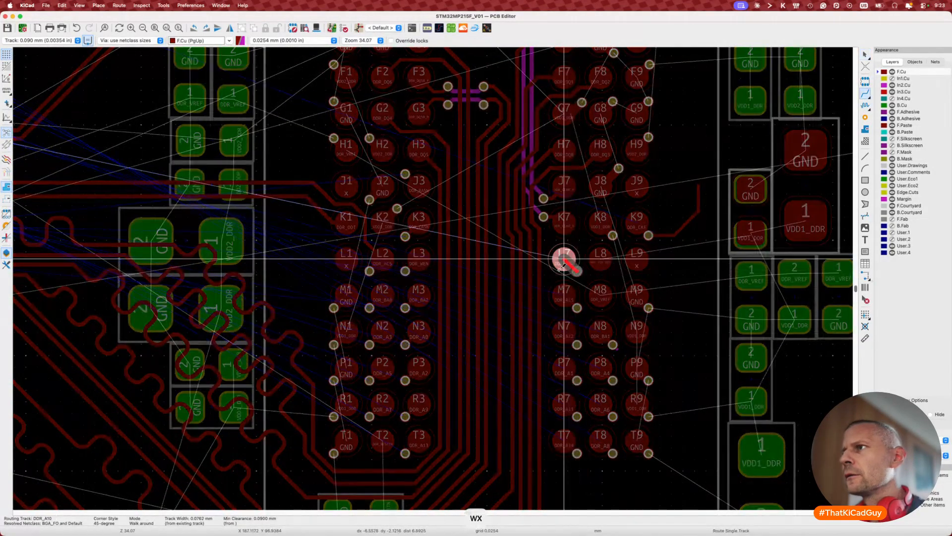
key("Escape")
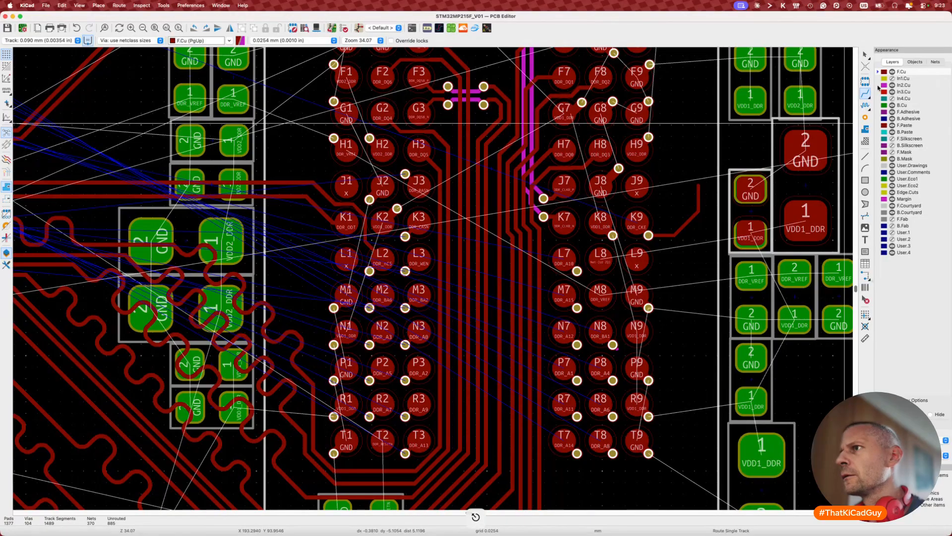
left_click(878, 86)
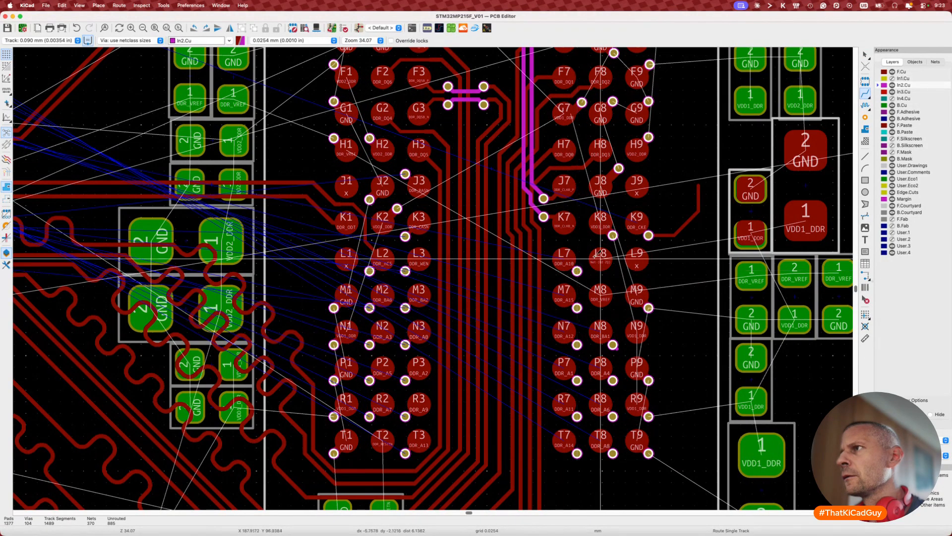
scroll(597, 256, "down", 3)
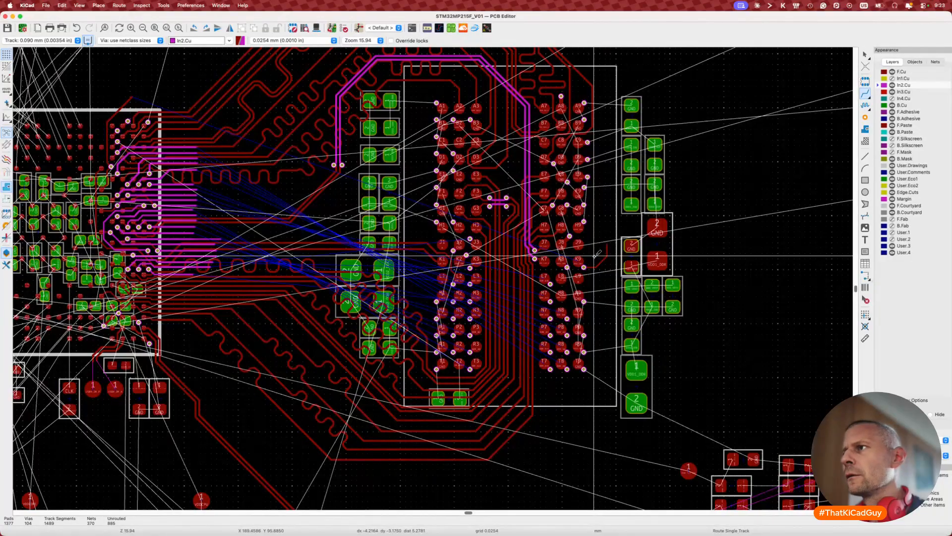
left_click(546, 279)
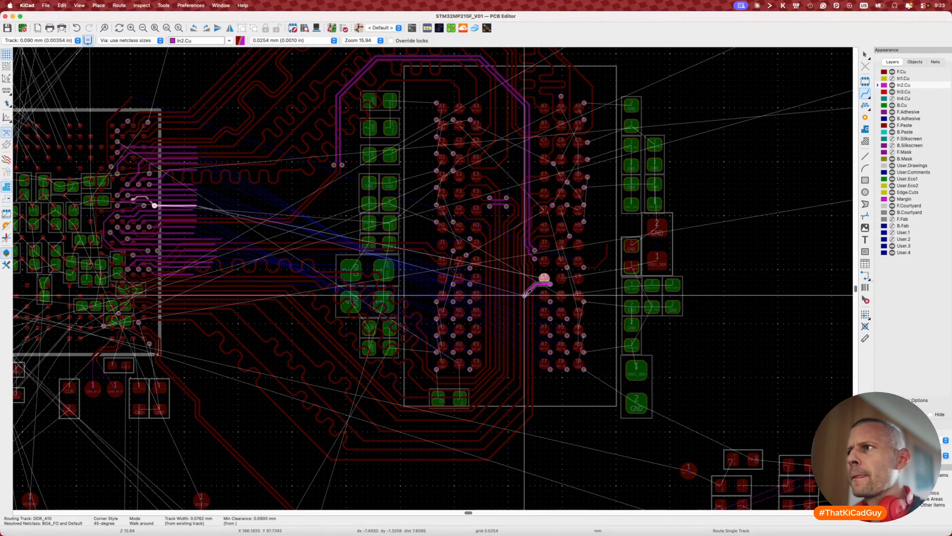
scroll(527, 290, "up", 3)
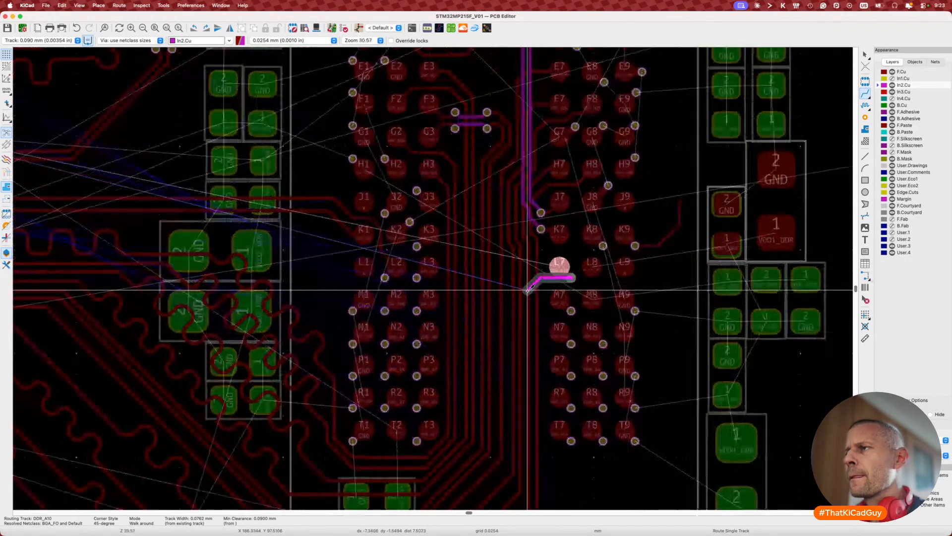
key("Escape")
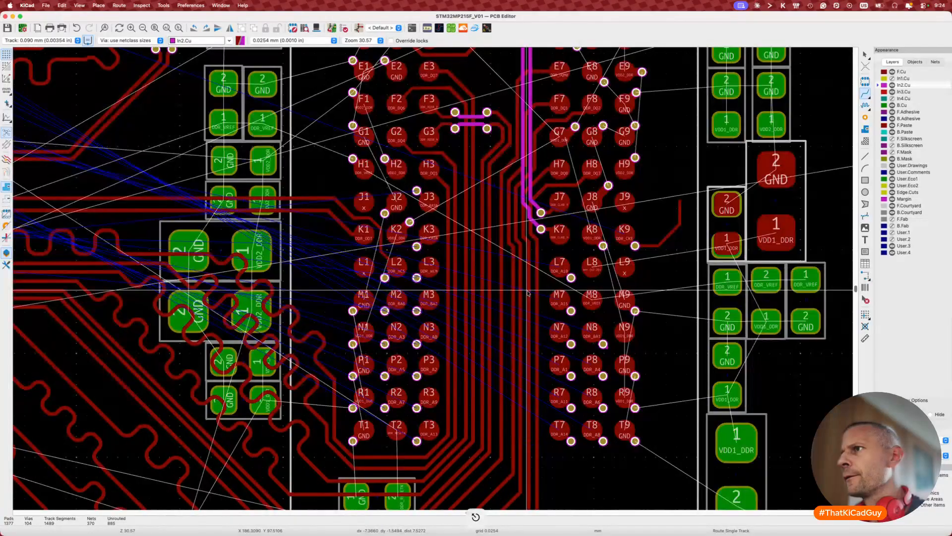
Step: Route DDR_A10 as a 0.09 mm track from the L7 via down below the chip
left_click(572, 277)
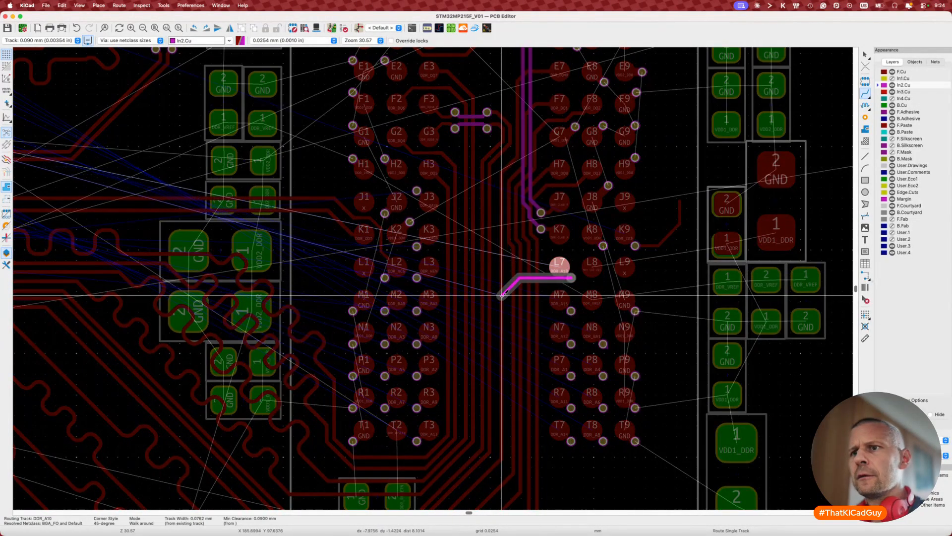
key("w")
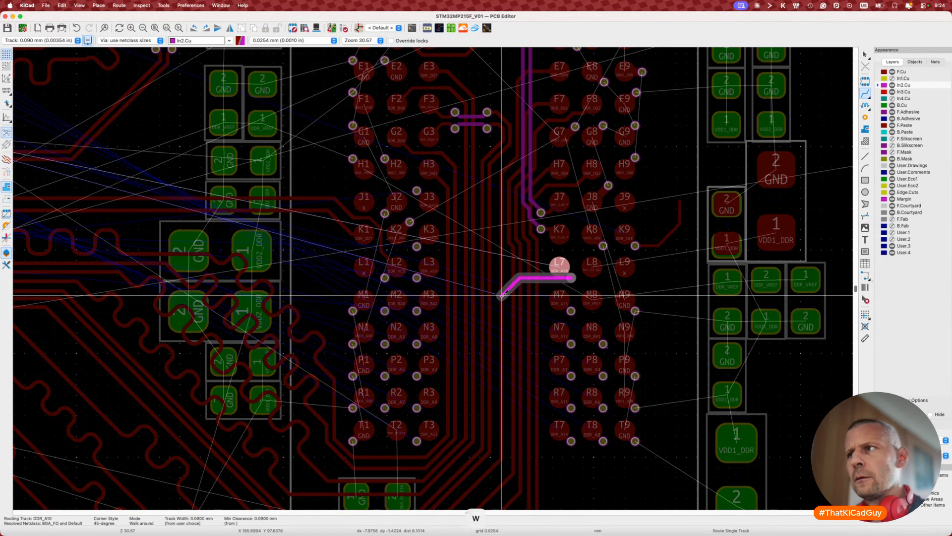
scroll(485, 362, "left", 3)
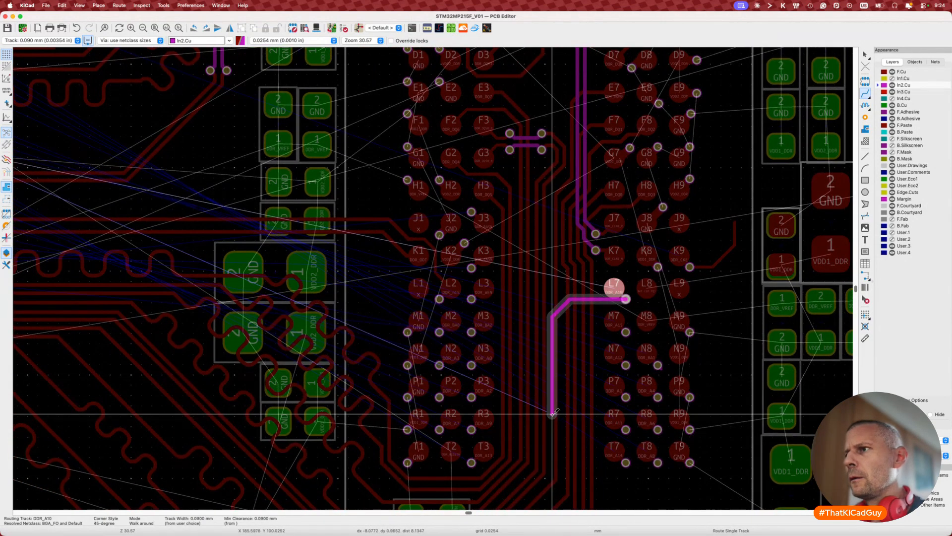
scroll(552, 414, "down", 5)
double_click(534, 368)
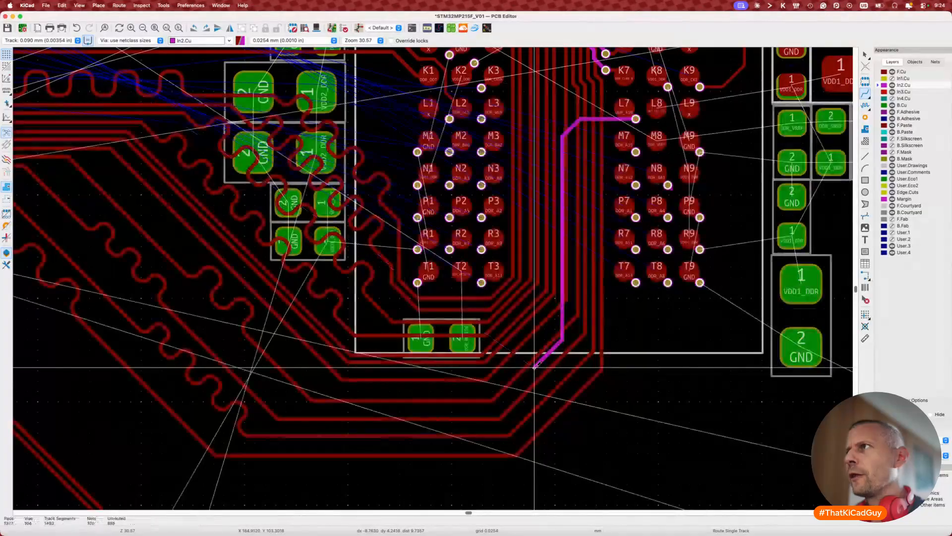
key("Escape")
scroll(562, 259, "up", 5)
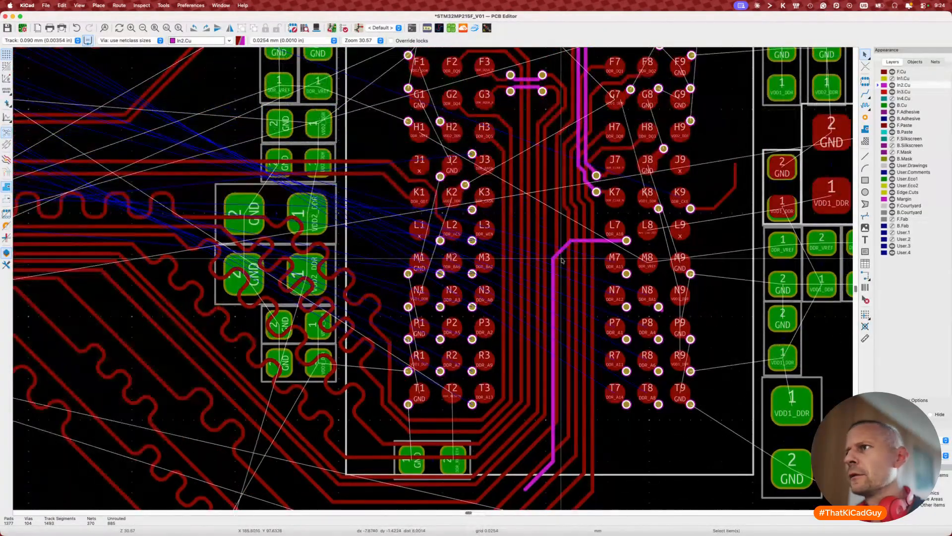
scroll(521, 363, "up", 1)
scroll(520, 363, "down", 3)
scroll(520, 363, "left", 2)
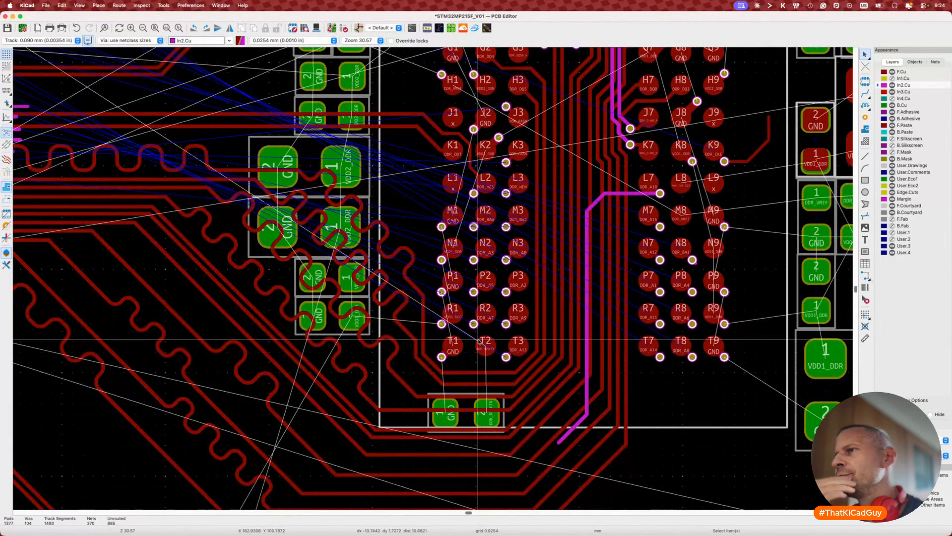
scroll(479, 341, "down", 2)
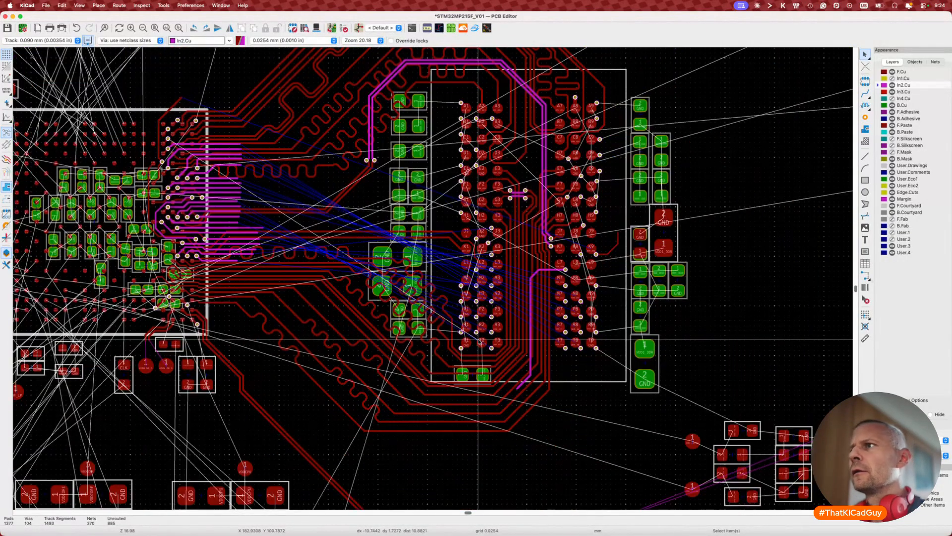
scroll(479, 341, "down", 2)
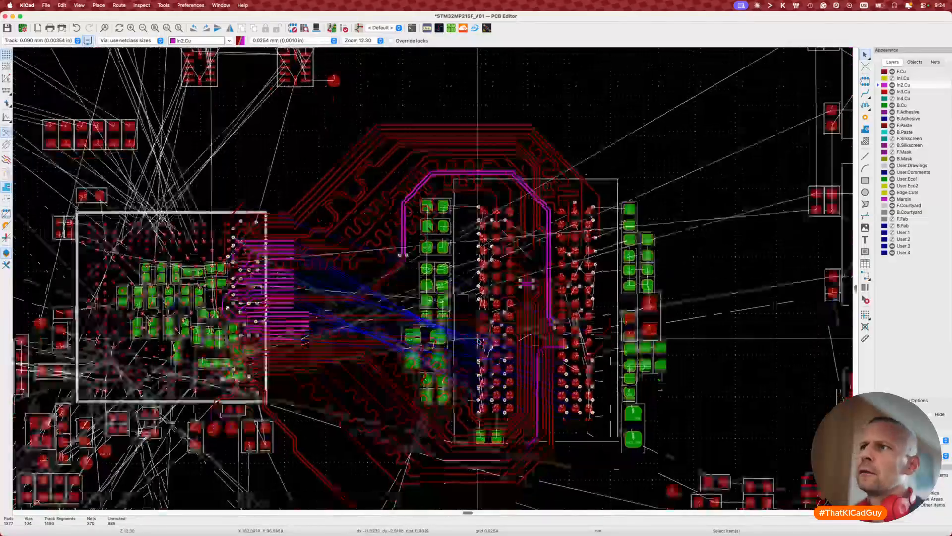
Step: Box-select tracks over the chip's lower rows and the left fan-out to inspect them
scroll(479, 341, "down", 2)
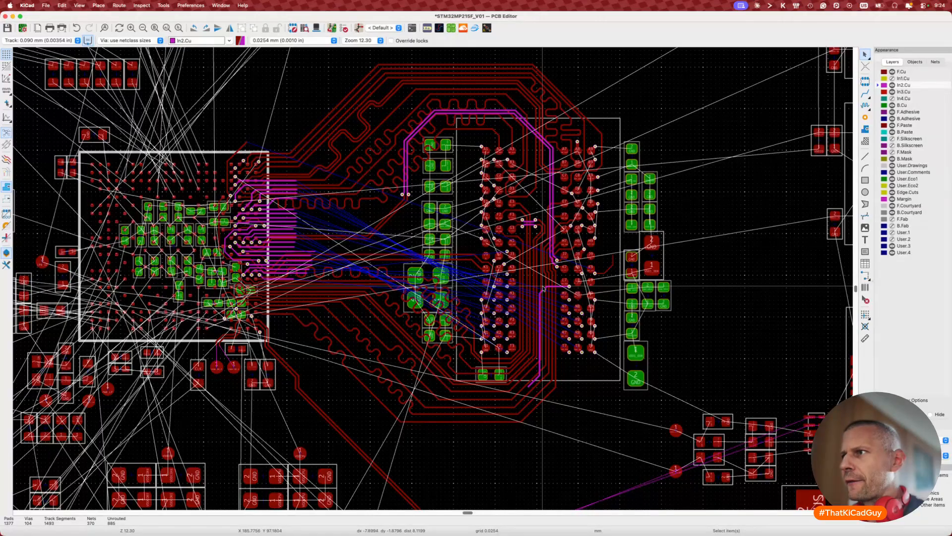
scroll(543, 288, "up", 3)
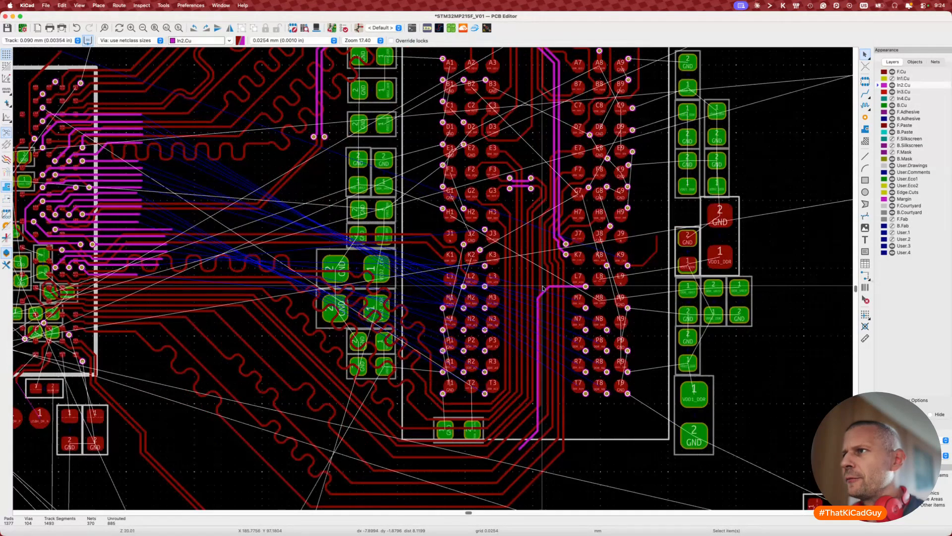
scroll(526, 310, "down", 2)
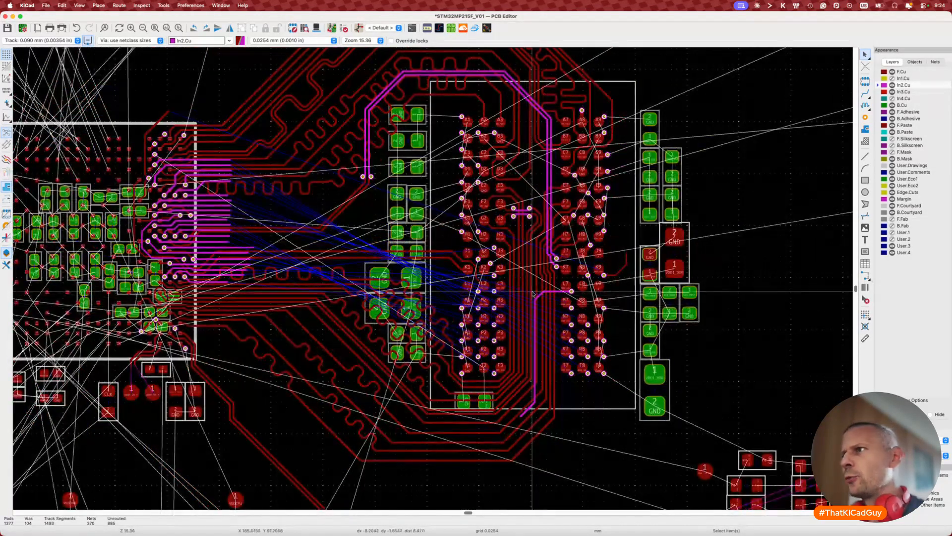
left_click_drag(541, 284, 624, 382)
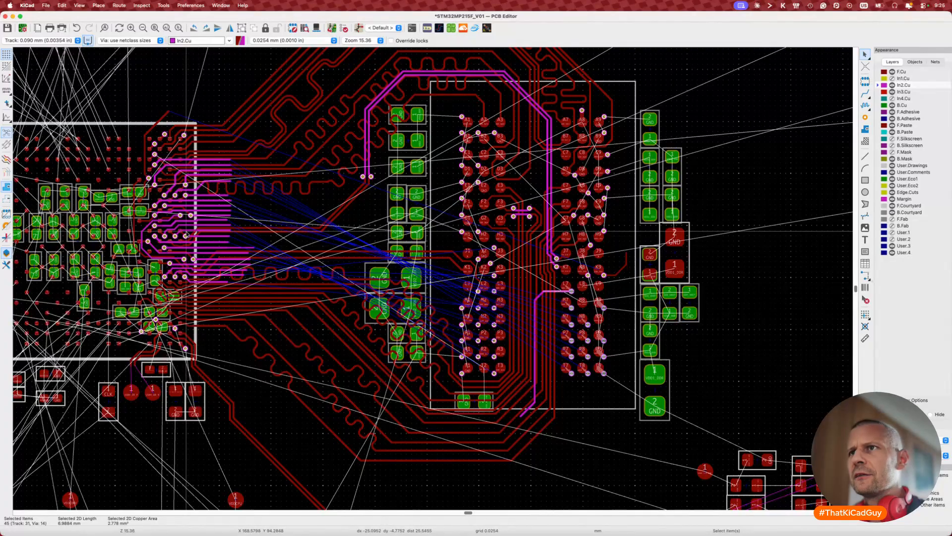
left_click_drag(186, 231, 261, 293)
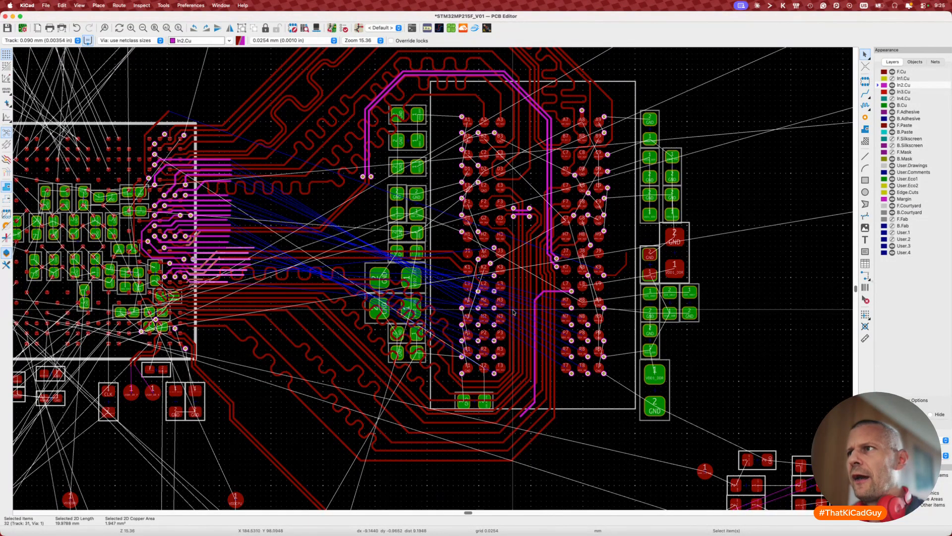
left_click_drag(443, 268, 535, 383)
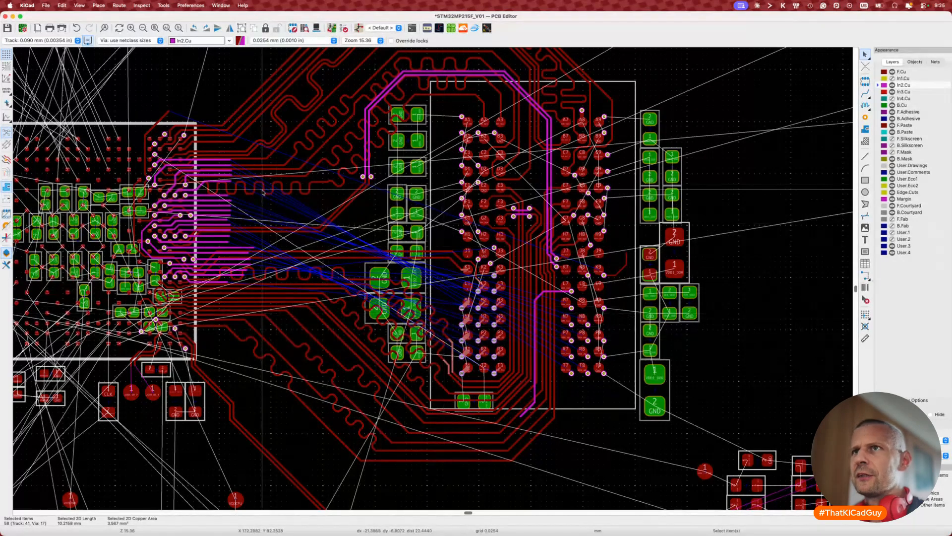
left_click_drag(140, 140, 257, 226)
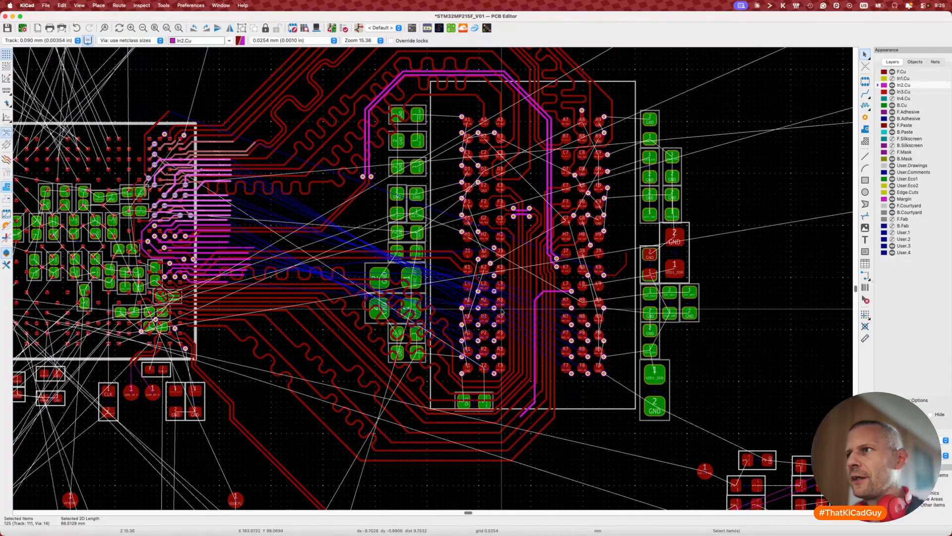
Step: Select and deselect the DDR_BA0 via, then start routing DDR_A10 toward the processor
left_click(478, 307)
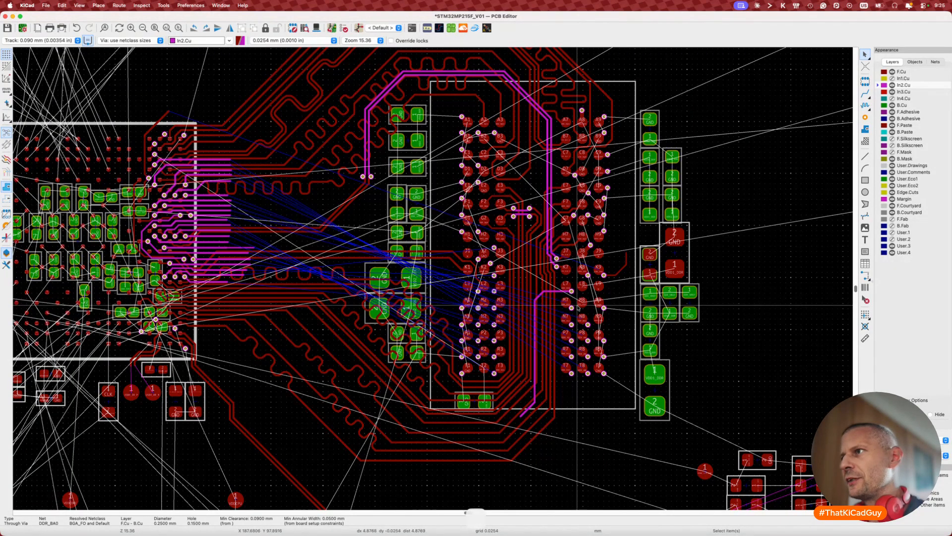
key("Escape")
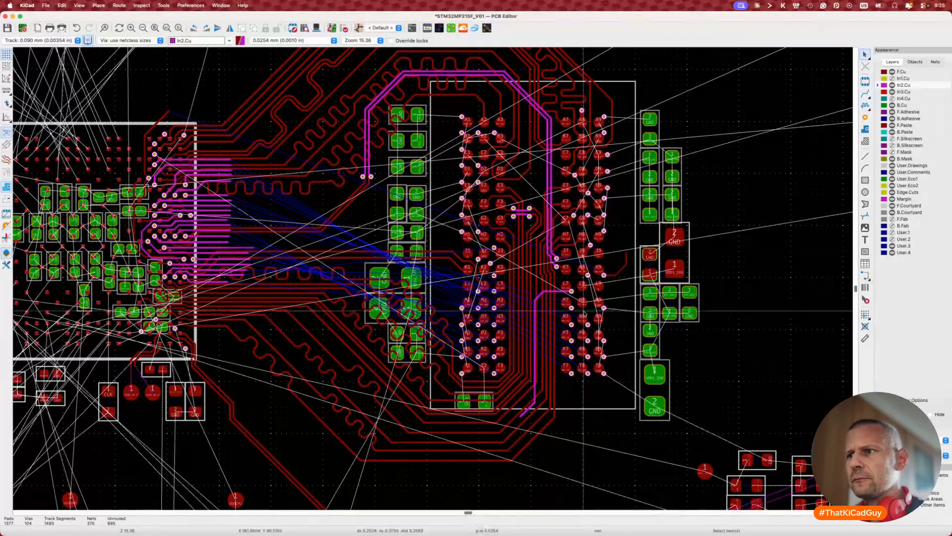
key("Escape")
key("Escape")
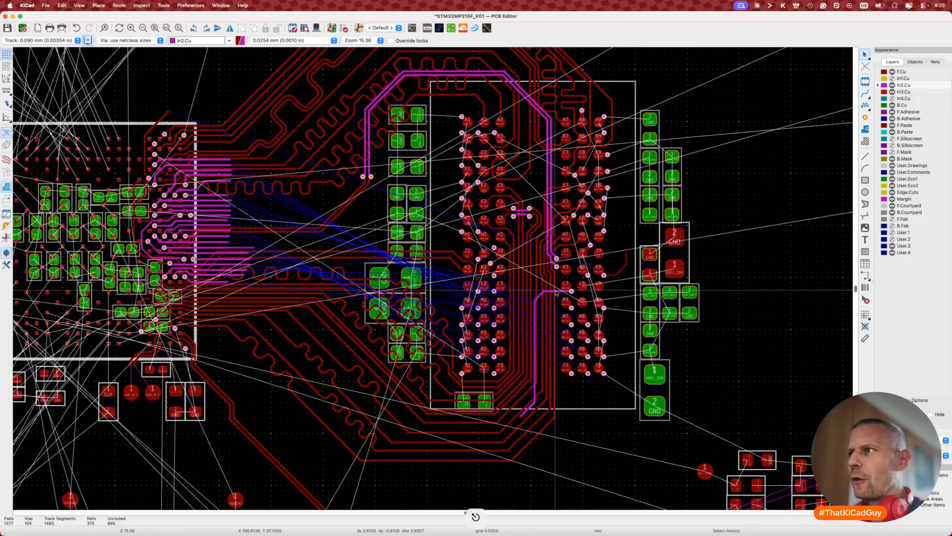
key("x")
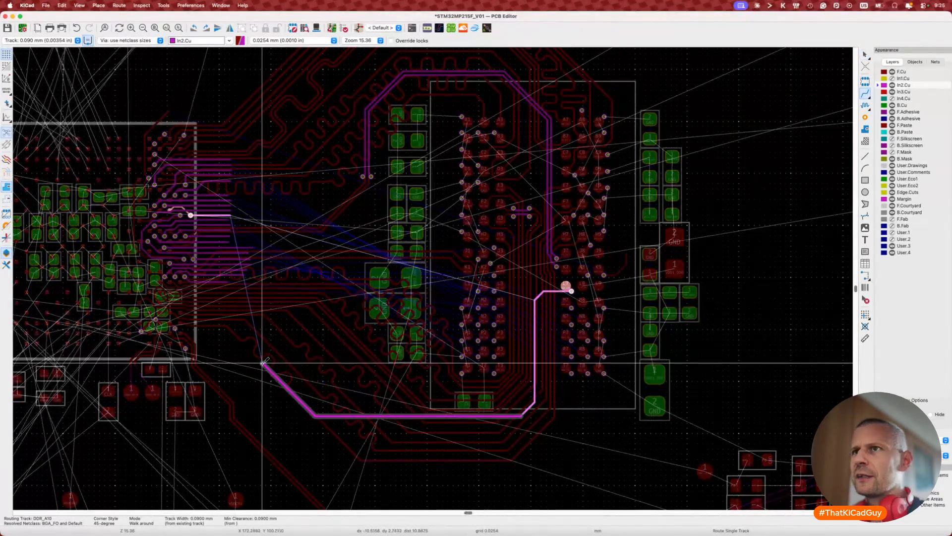
Step: Commit the DDR_A10 track on the processor side and check it near pad L7
left_click(236, 283)
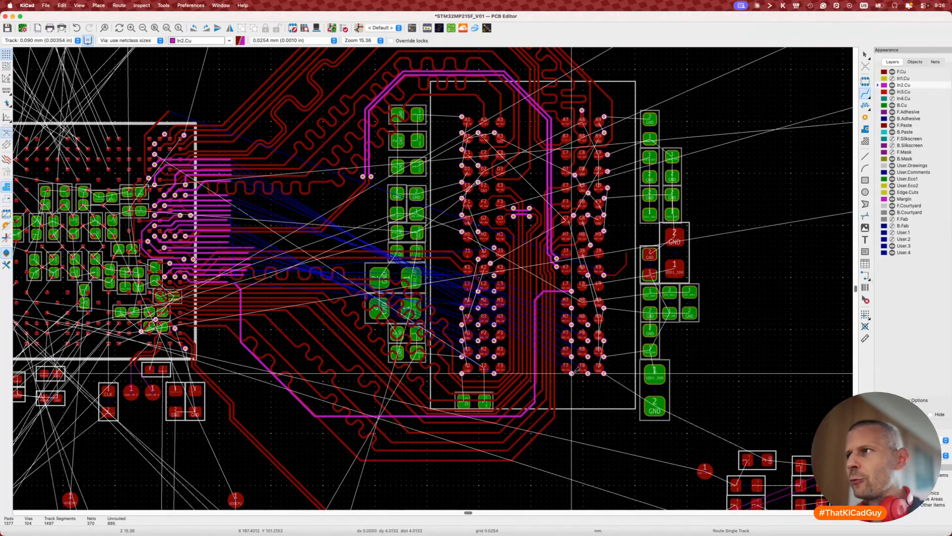
key("Escape")
left_click(567, 286)
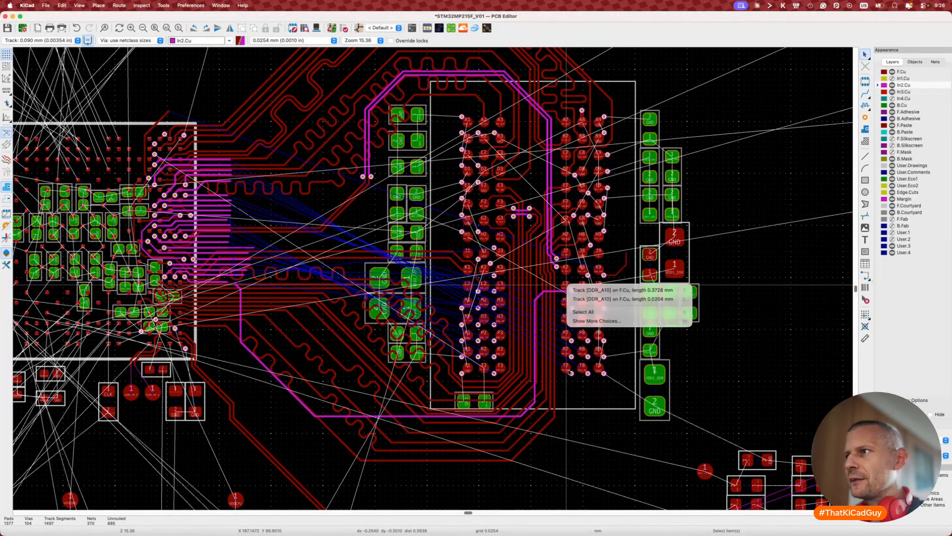
key("Escape")
Step: Inspect pads L7 and T7, confirming T7 carries net DDR_A14
left_click(566, 283)
scroll(565, 282, "up", 3)
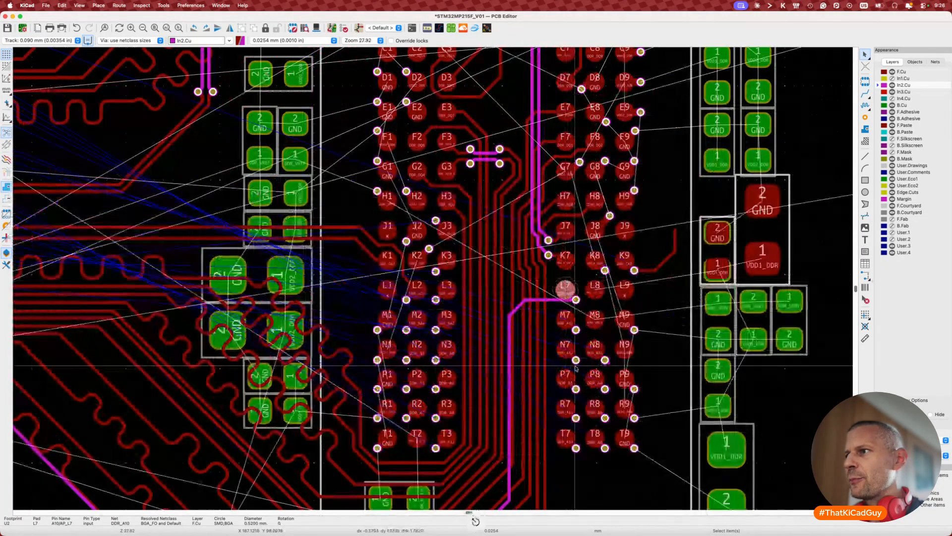
left_click(567, 438)
scroll(567, 437, "down", 4)
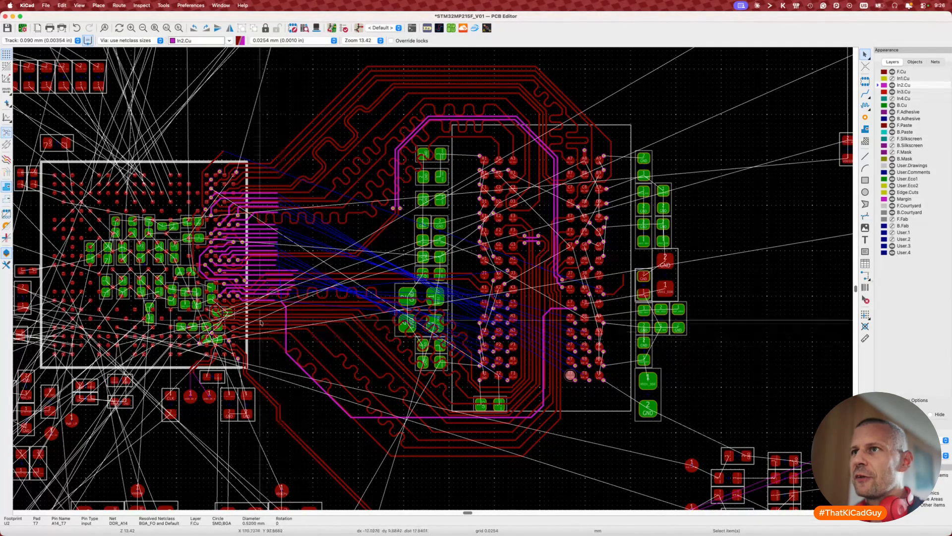
Step: Try routing DDR_A14 from pad T7, then undo that track
middle_click_drag(326, 295, 225, 327)
key("x")
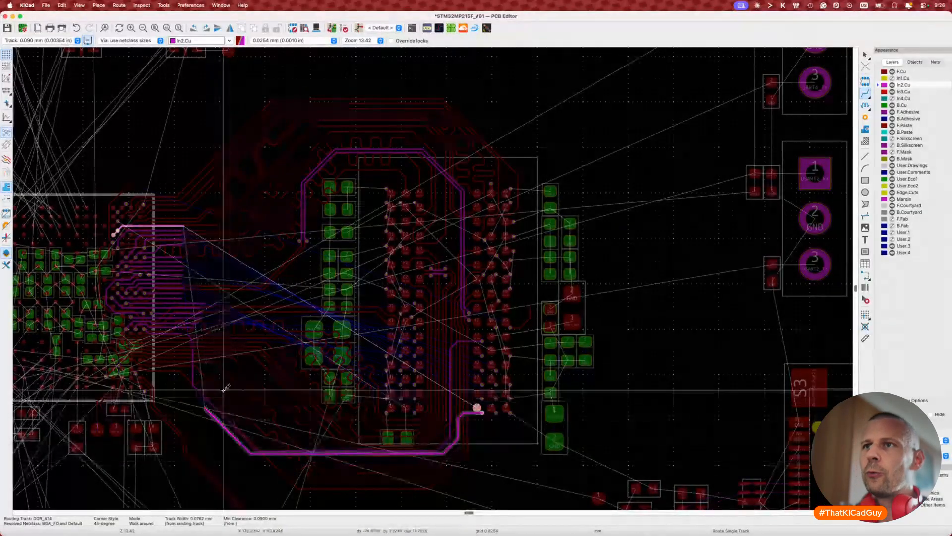
key("Escape")
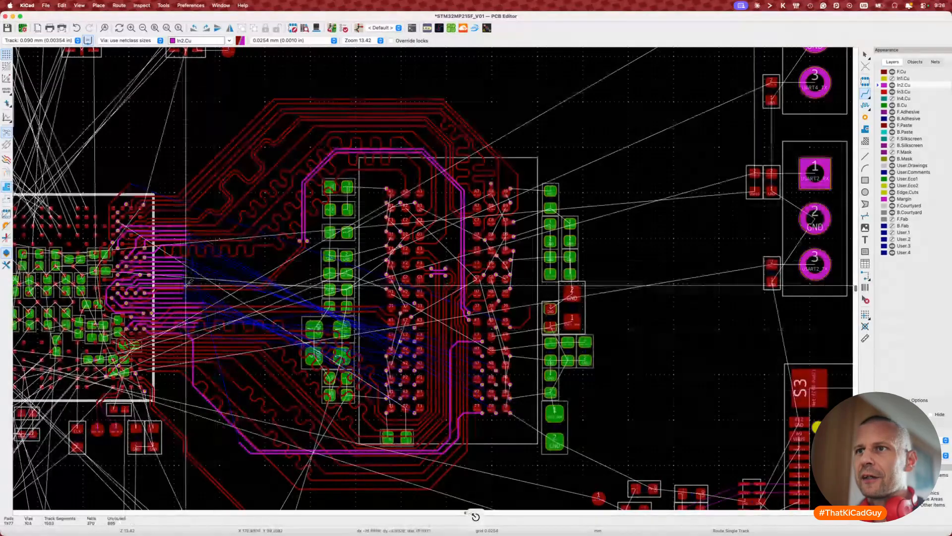
key("super+z")
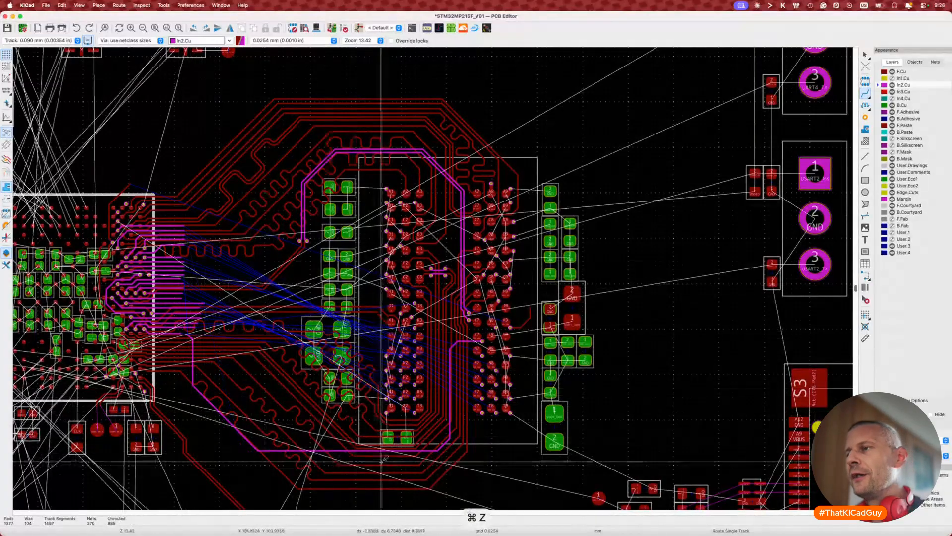
Step: Route DDR_A15 from pad M7 on In2.Cu around toward the processor
scroll(471, 359, "up", 2)
scroll(472, 366, "left", 5)
scroll(471, 366, "down", 2)
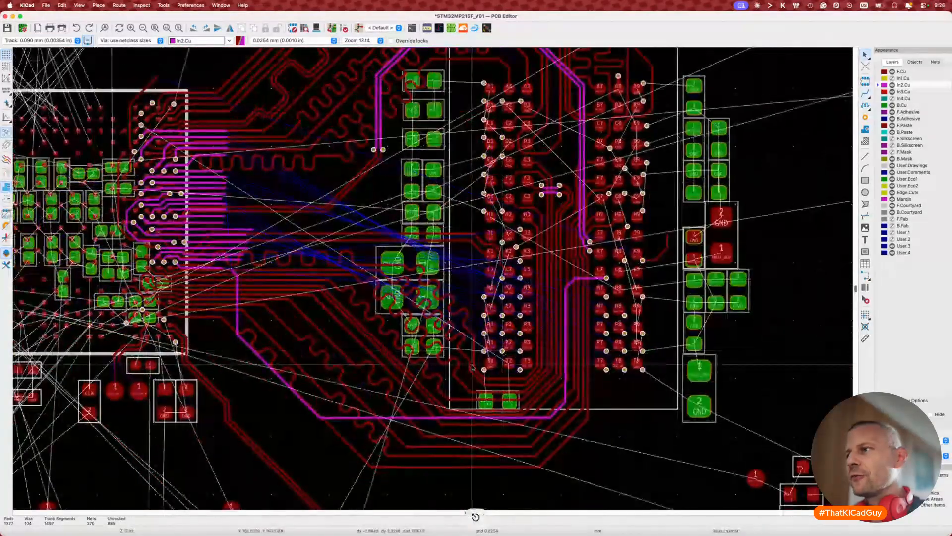
scroll(473, 368, "left", 1)
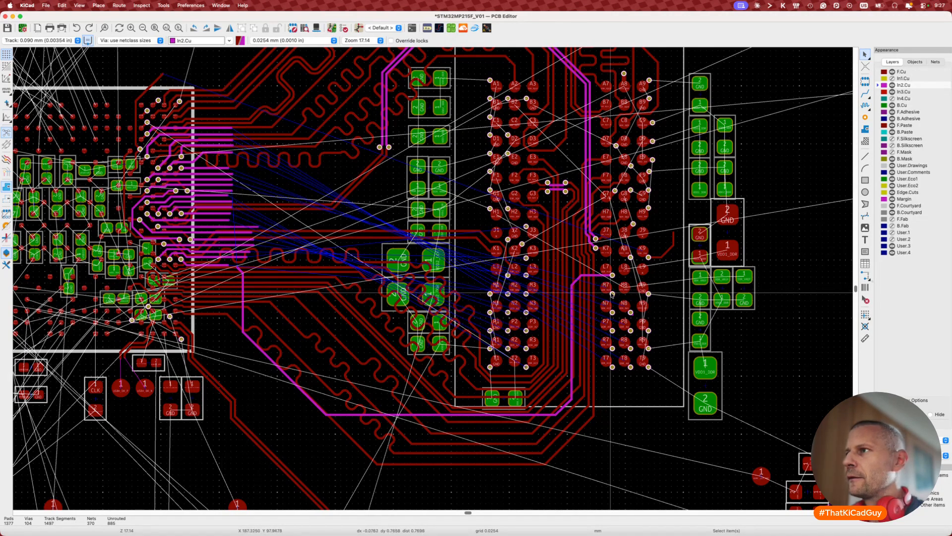
key("x")
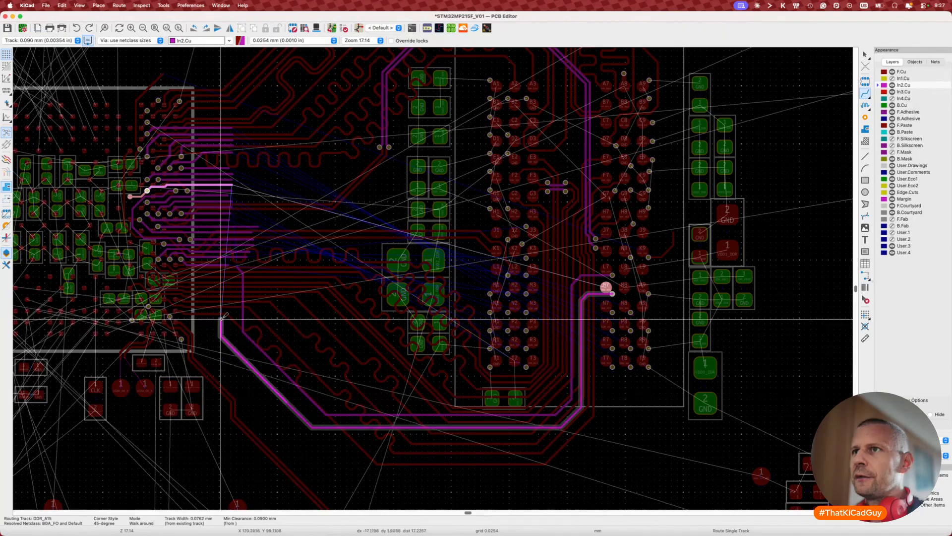
double_click(232, 272)
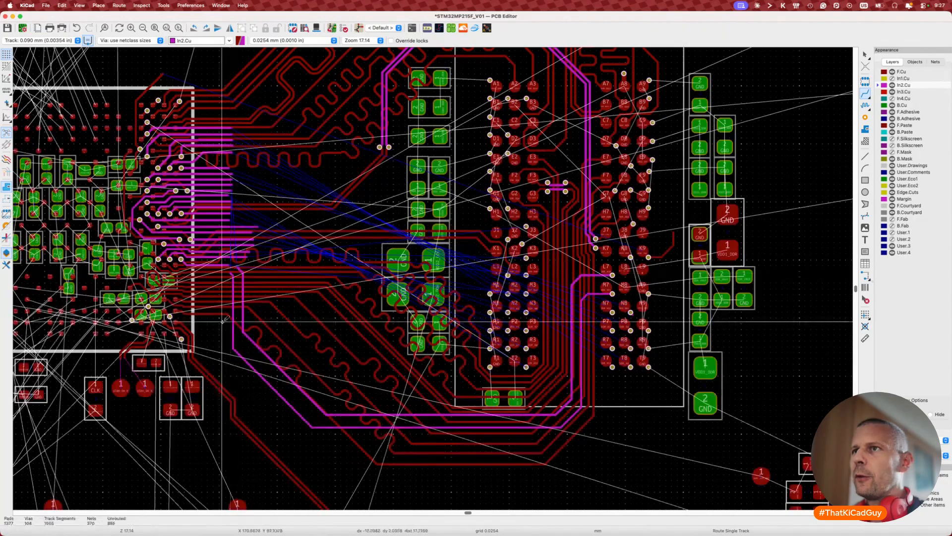
key("Escape")
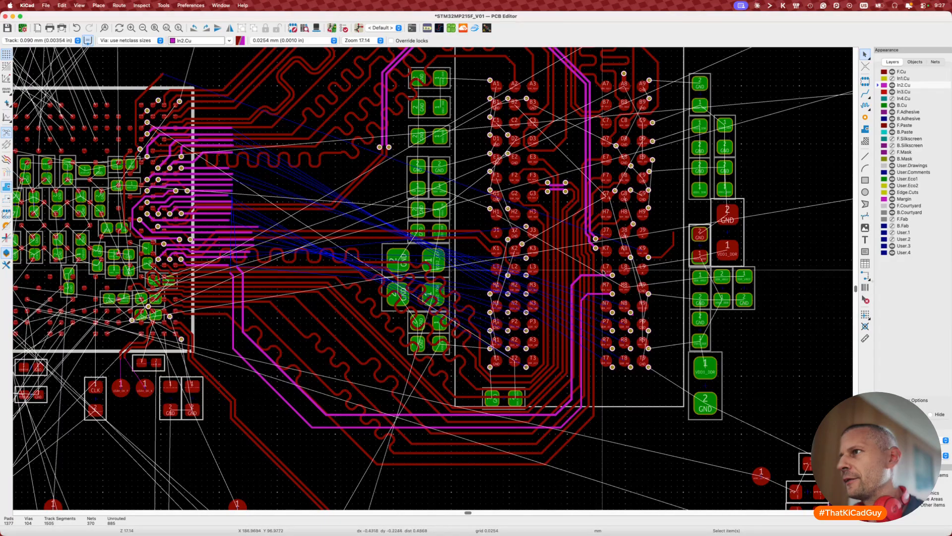
scroll(716, 275, "right", 3)
scroll(715, 275, "down", 1)
scroll(548, 270, "up", 3)
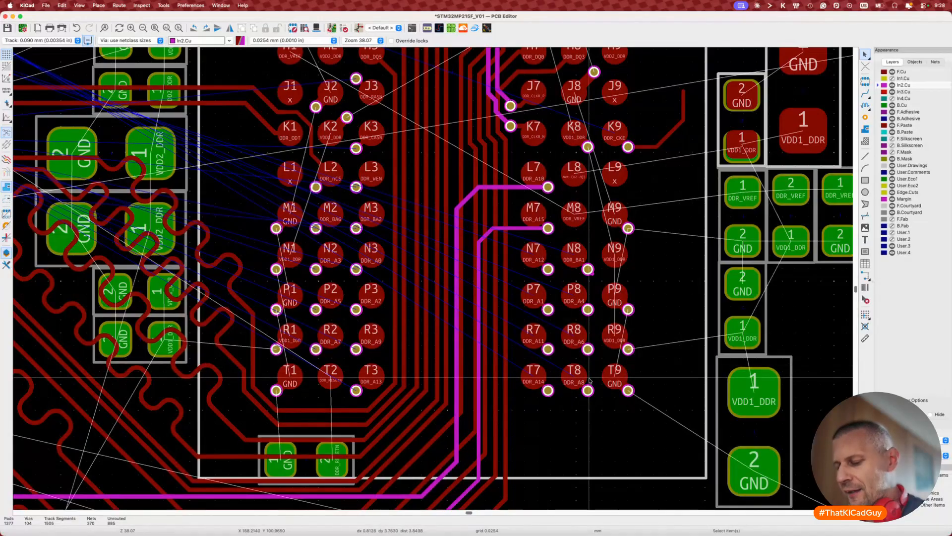
middle_click_drag(590, 381, 667, 409)
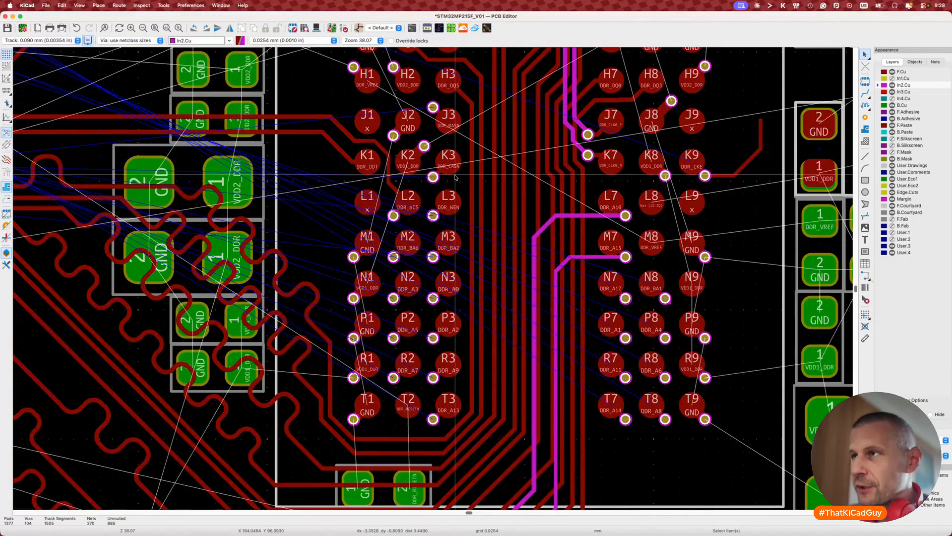
left_click_drag(315, 170, 488, 455)
scroll(489, 454, "up", 1)
scroll(489, 455, "down", 3)
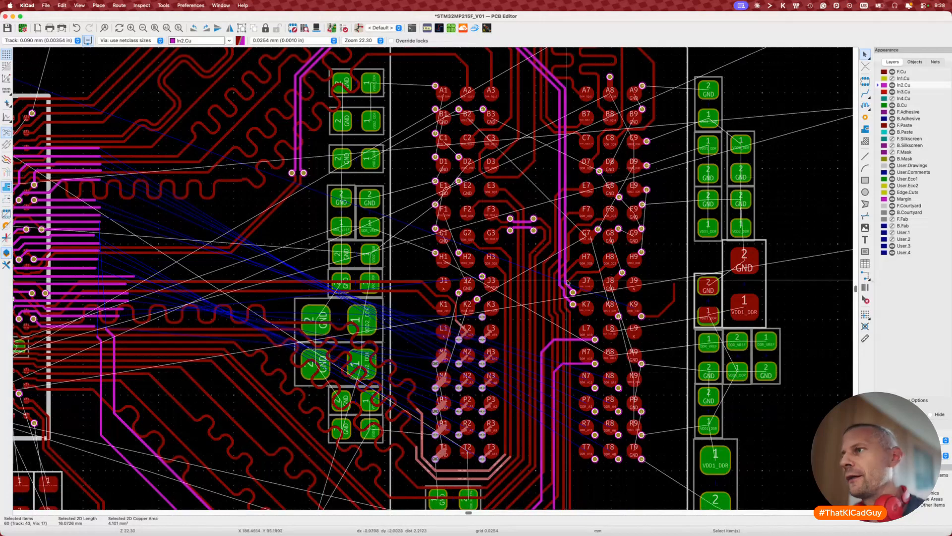
key("Escape")
scroll(476, 287, "down", 3)
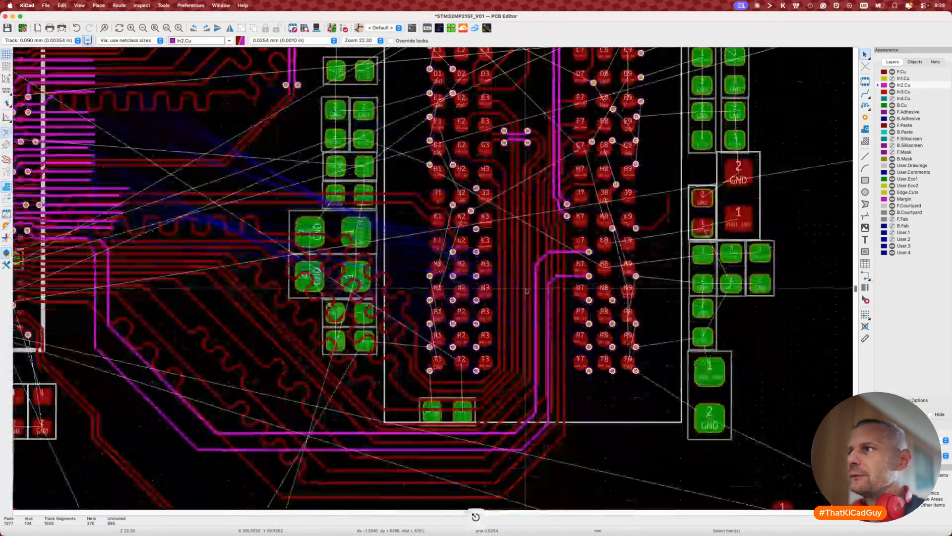
scroll(454, 296, "up", 3)
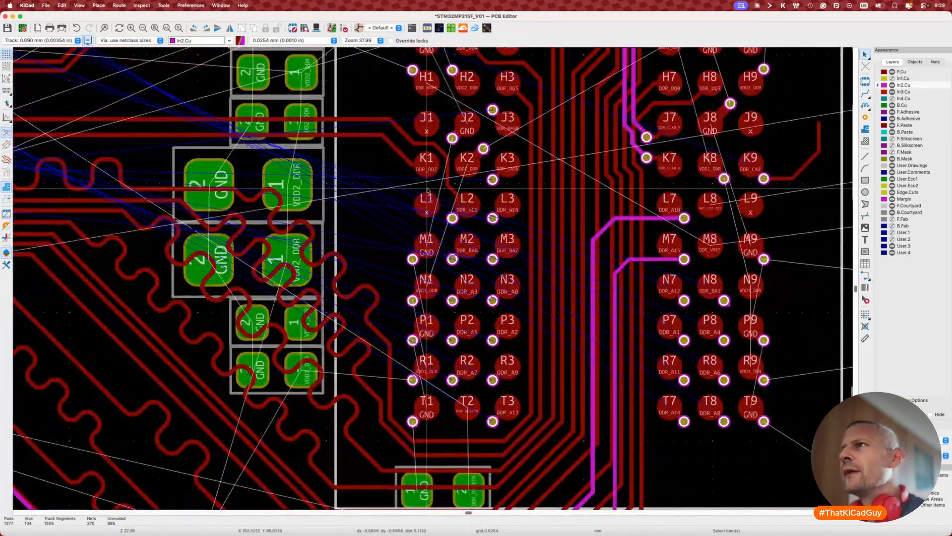
scroll(466, 218, "up", 2)
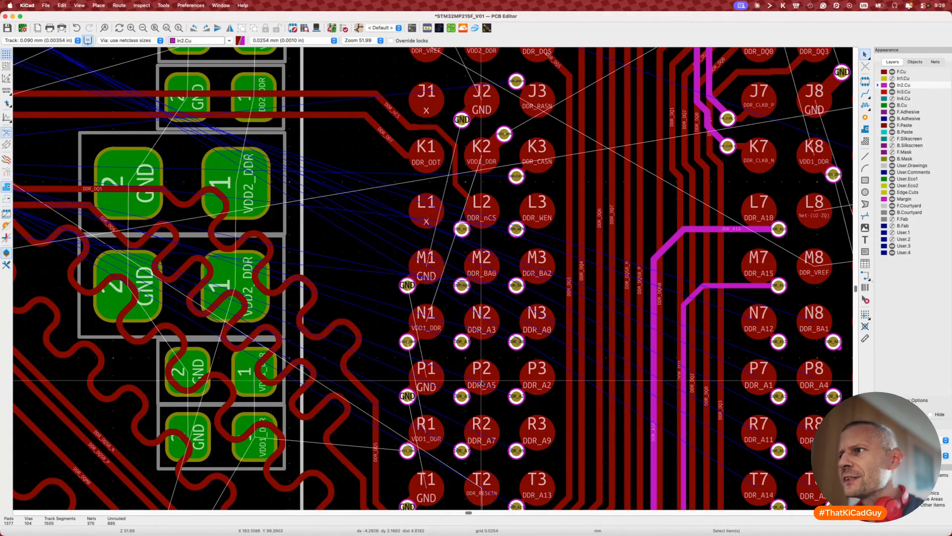
scroll(536, 379, "down", 3)
scroll(536, 379, "down", 1)
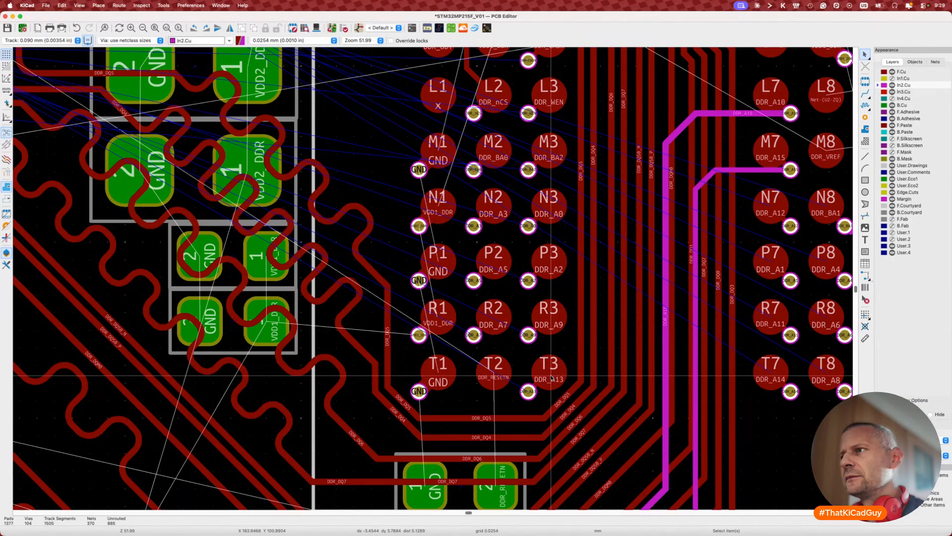
scroll(551, 377, "up", 3)
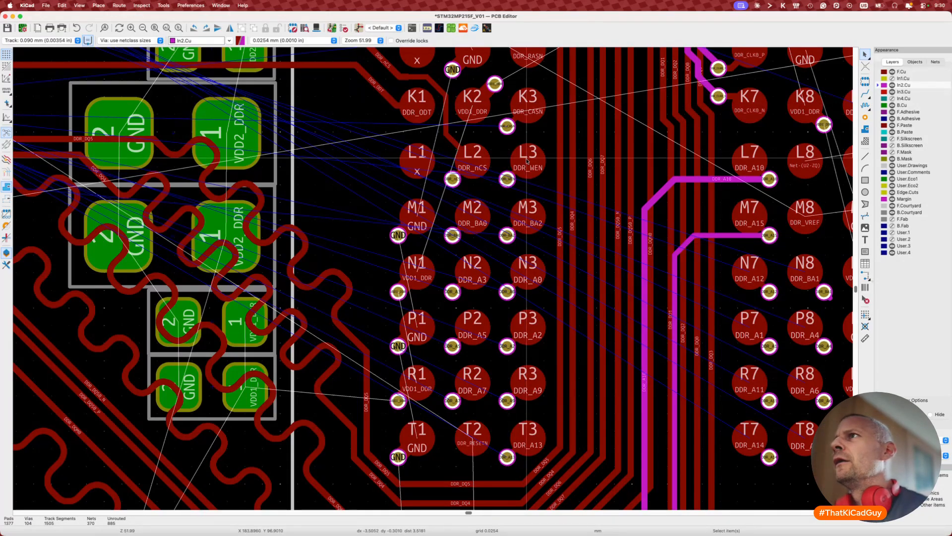
scroll(527, 106, "up", 3)
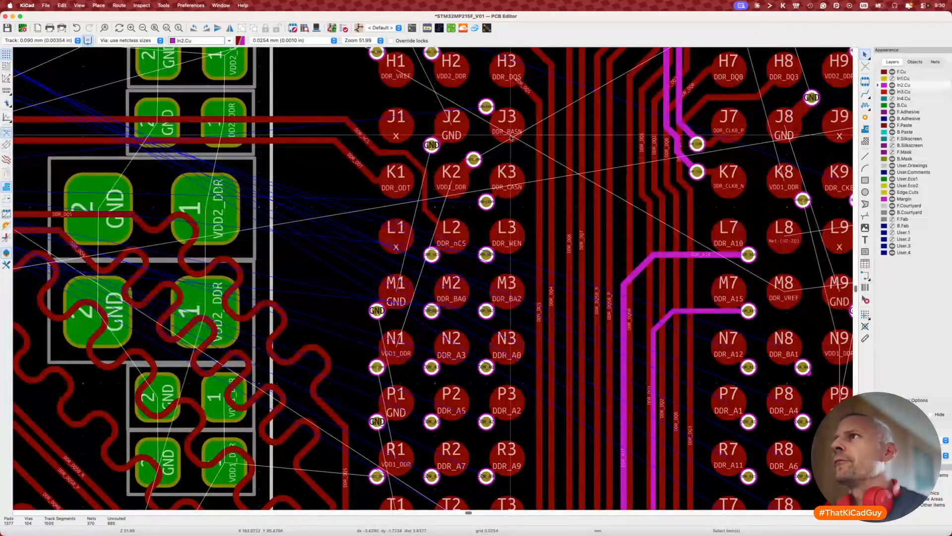
scroll(512, 125, "up", 2)
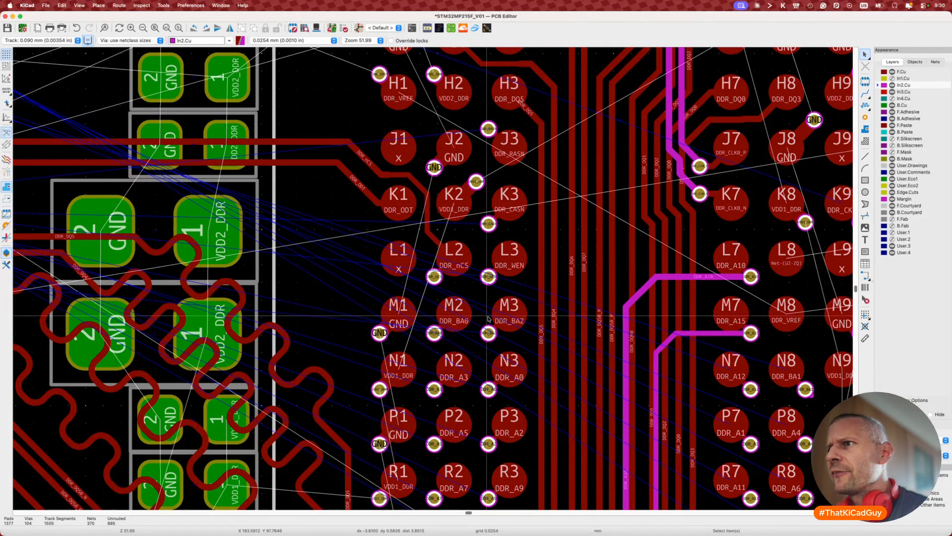
scroll(495, 293, "down", 5)
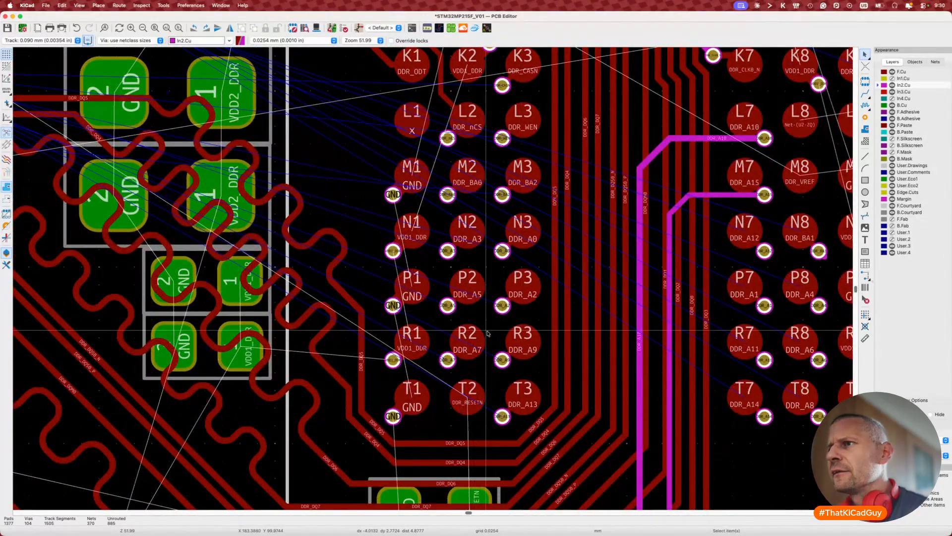
scroll(487, 333, "up", 3)
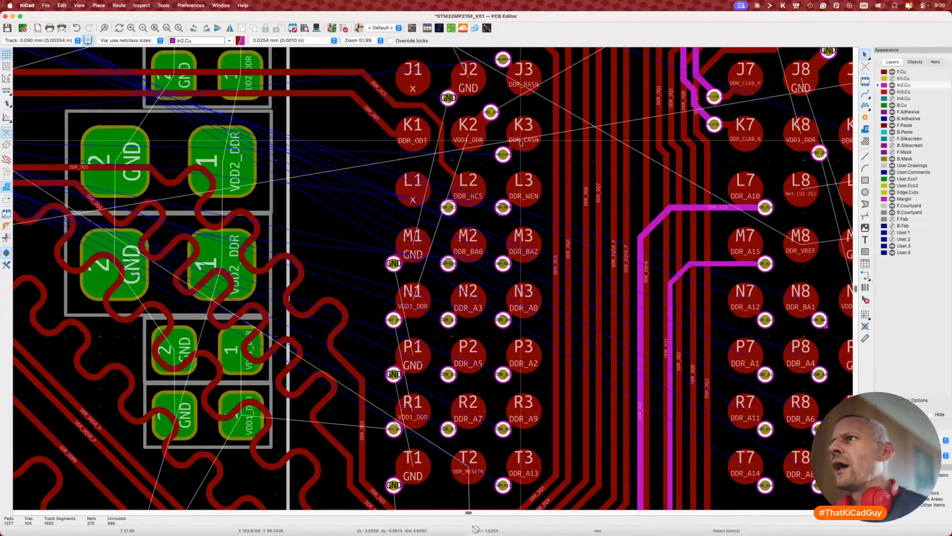
left_click(510, 189)
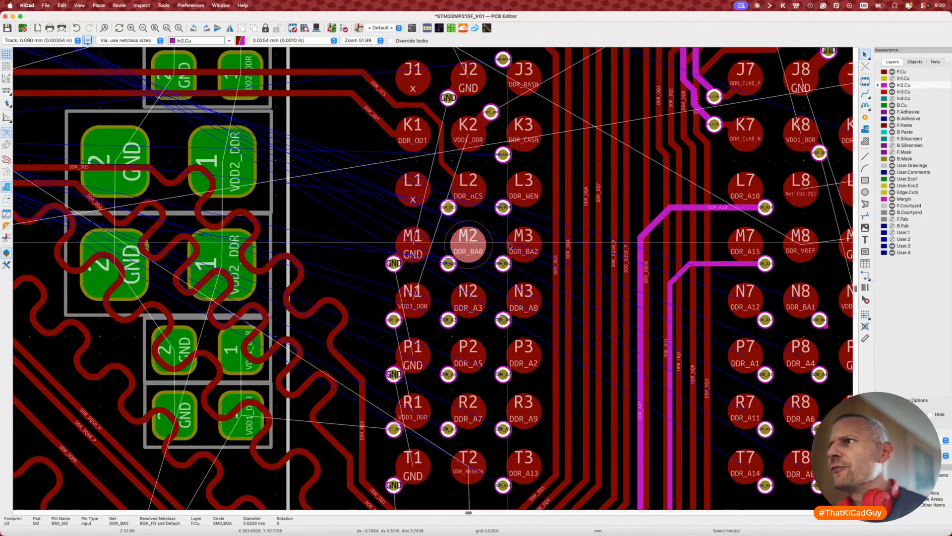
left_click(473, 300)
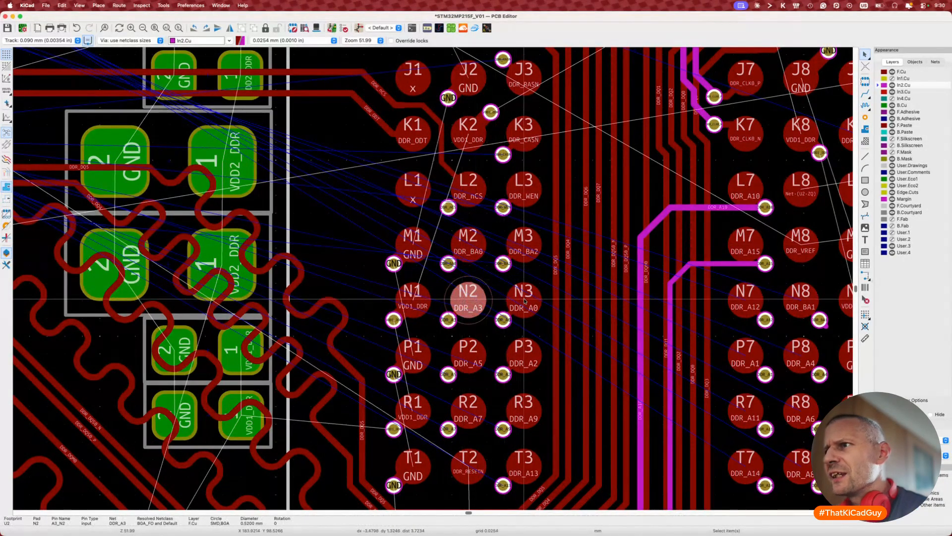
left_click(522, 358)
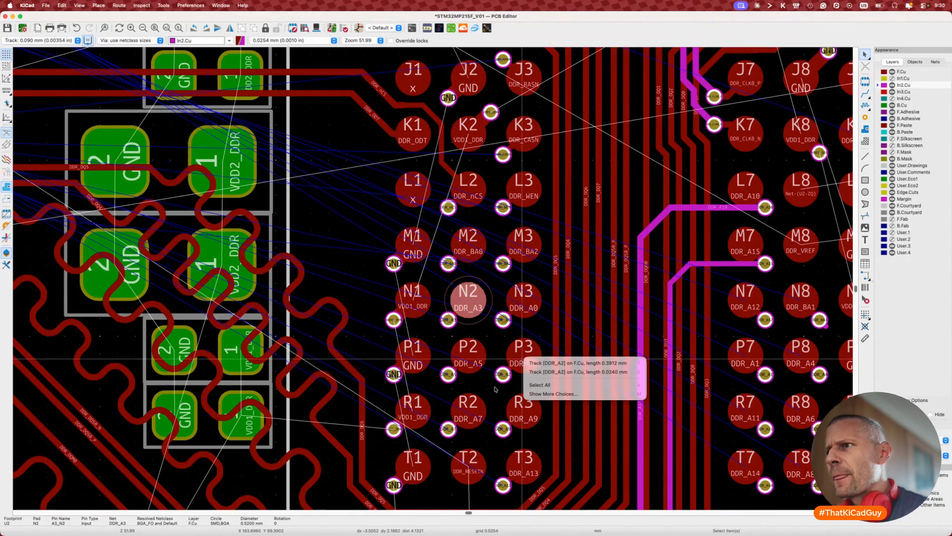
left_click(471, 413)
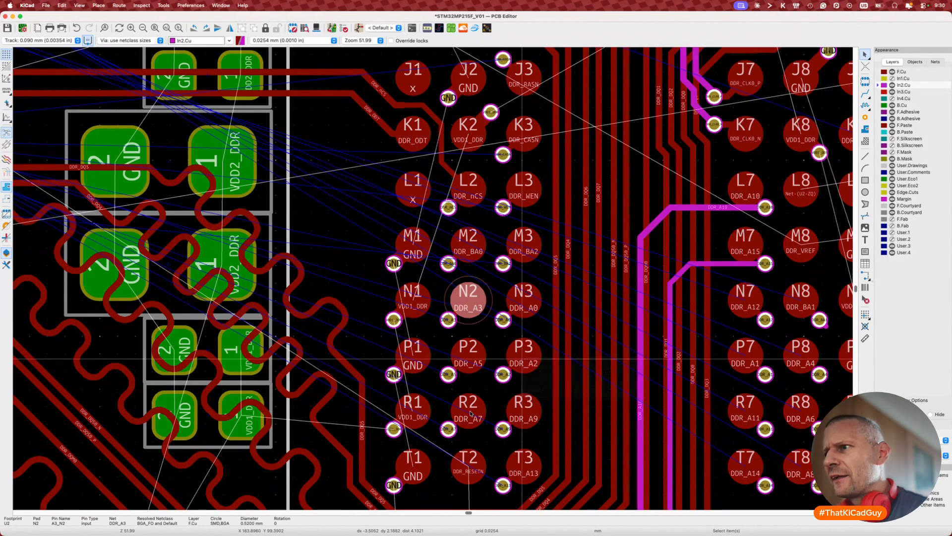
left_click(519, 412)
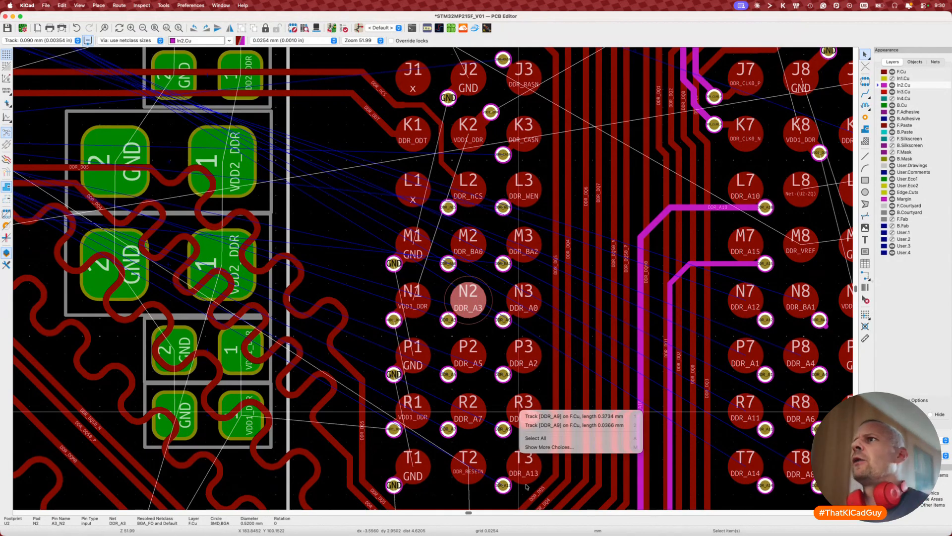
key("Escape")
key("Escape")
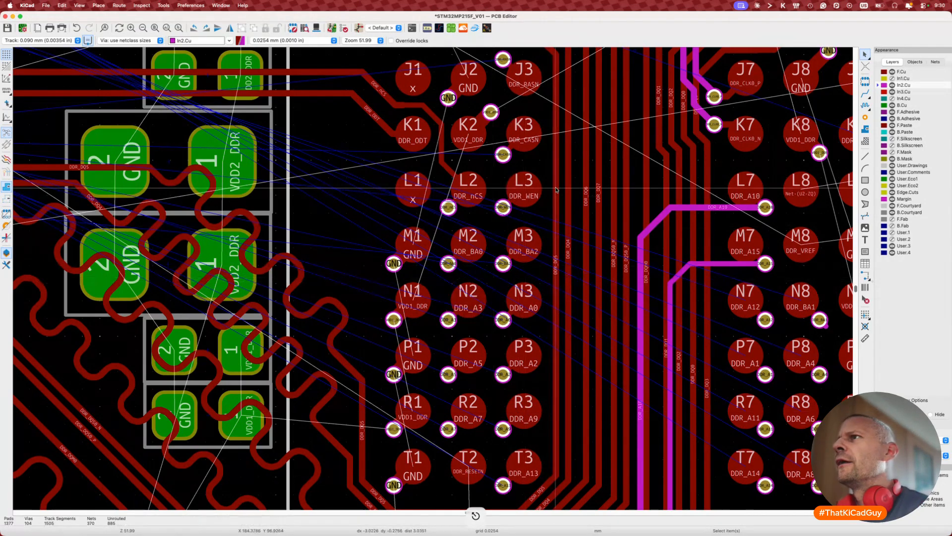
left_click(525, 133)
key("Escape")
left_click(527, 148)
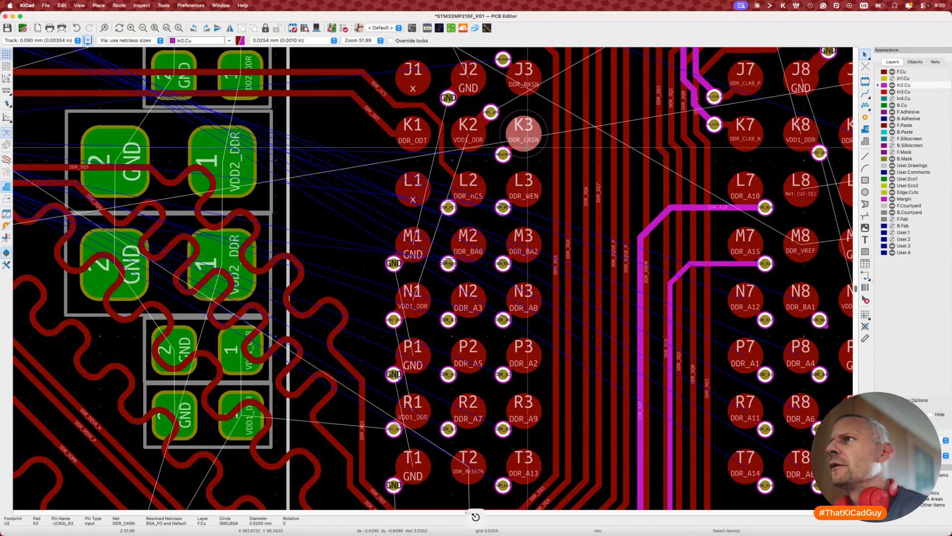
left_click(529, 187)
left_click(469, 243)
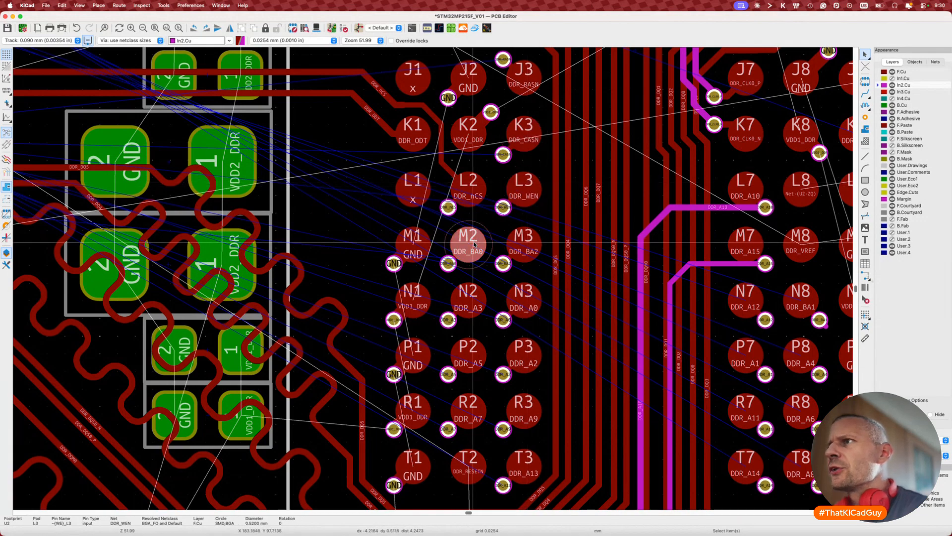
left_click(525, 247)
key("Escape")
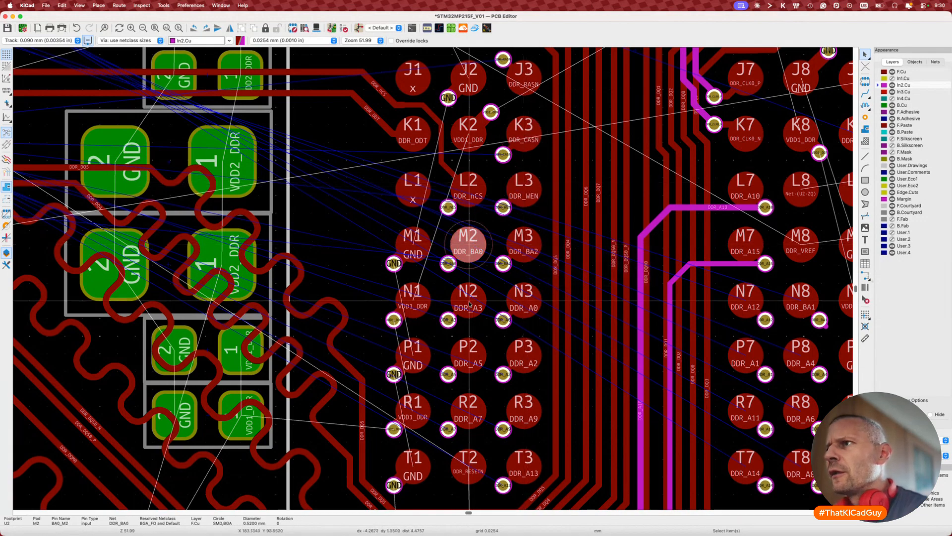
left_click(477, 301)
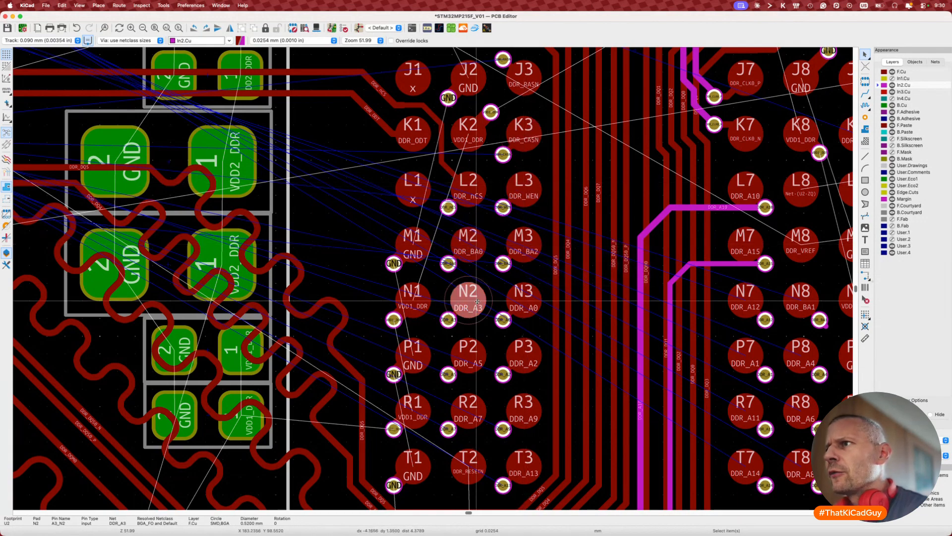
left_click(534, 303)
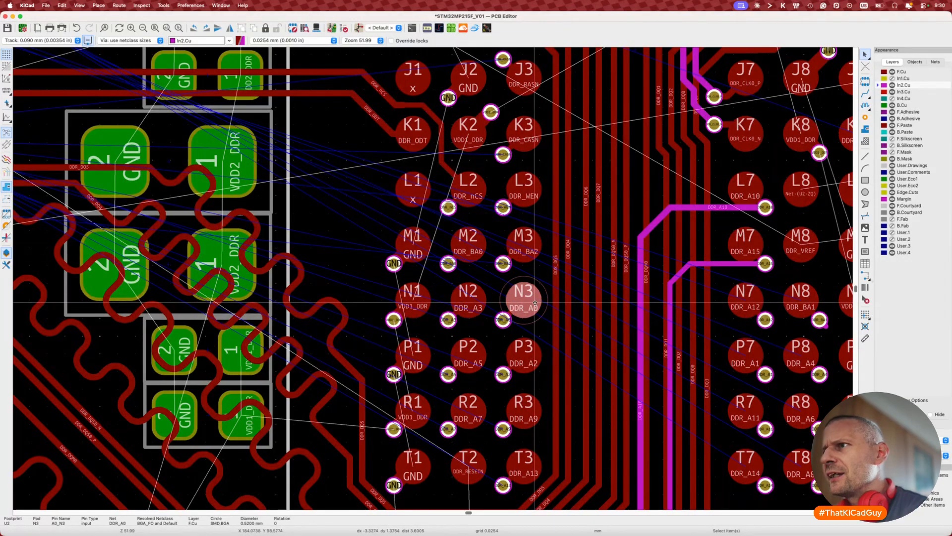
left_click(469, 353)
left_click(517, 362)
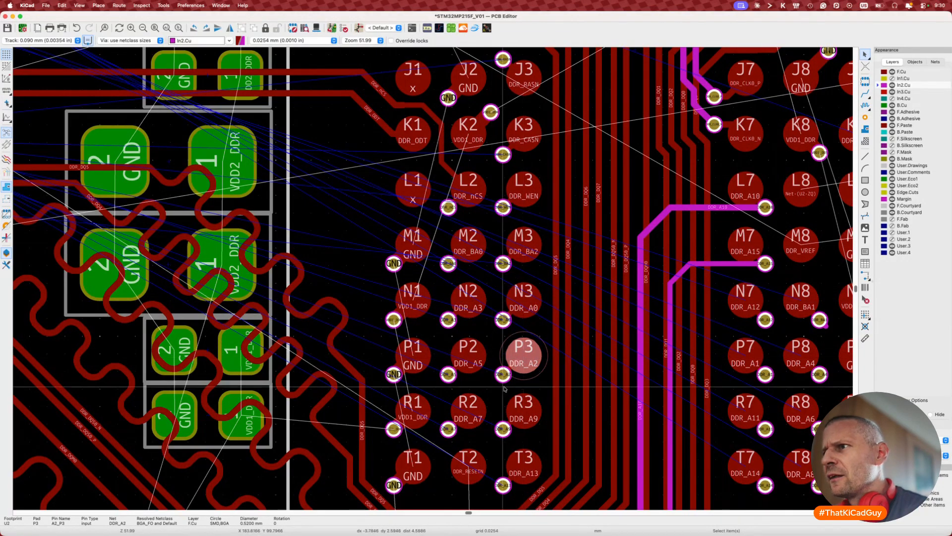
left_click(479, 410)
left_click(511, 412)
left_click(522, 459)
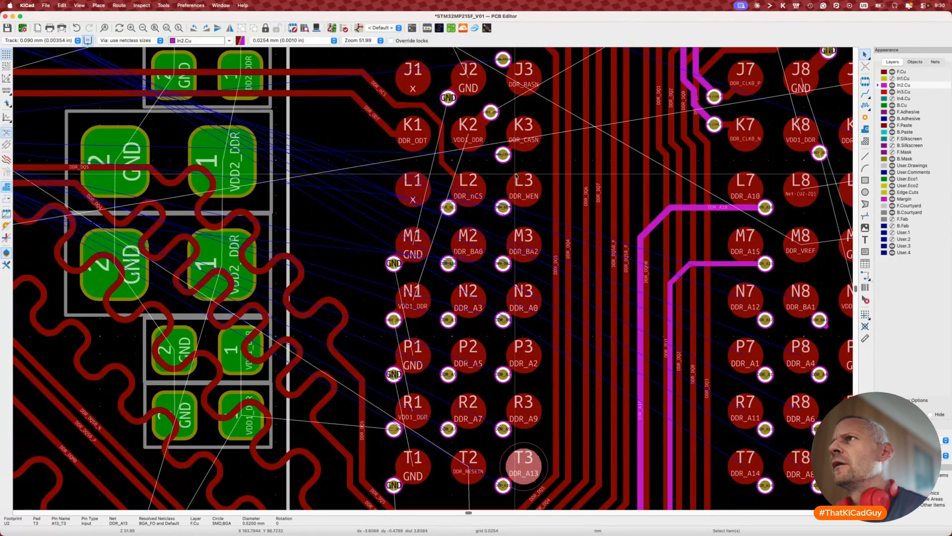
scroll(525, 145, "up", 3)
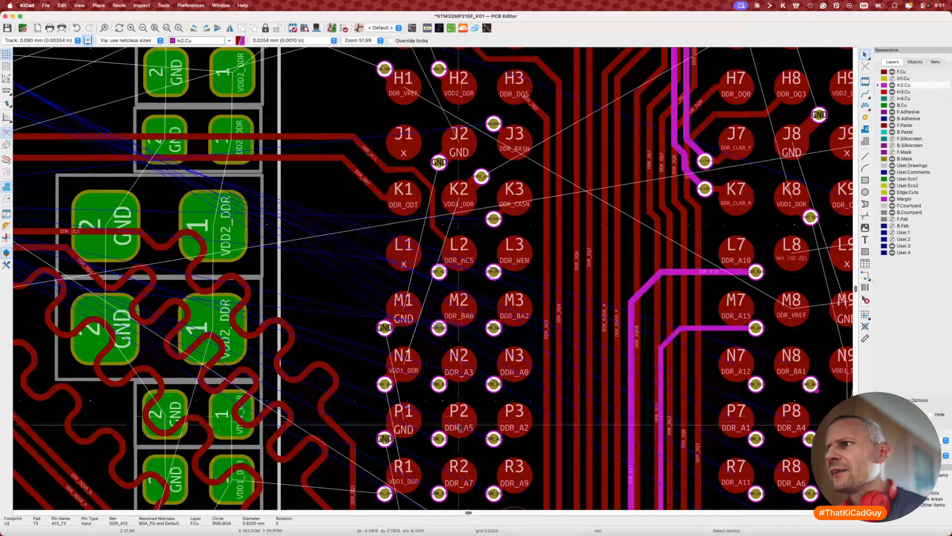
scroll(537, 468, "down", 3)
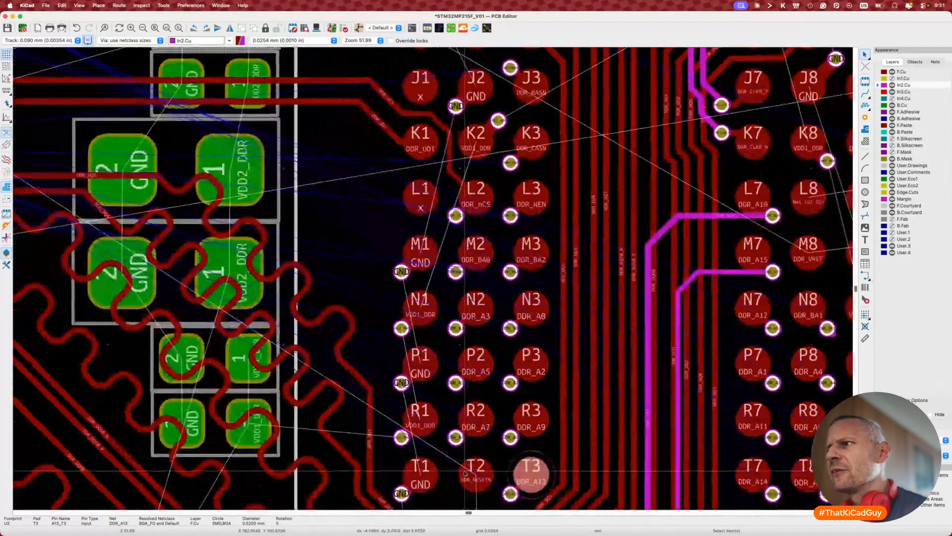
scroll(537, 469, "up", 2)
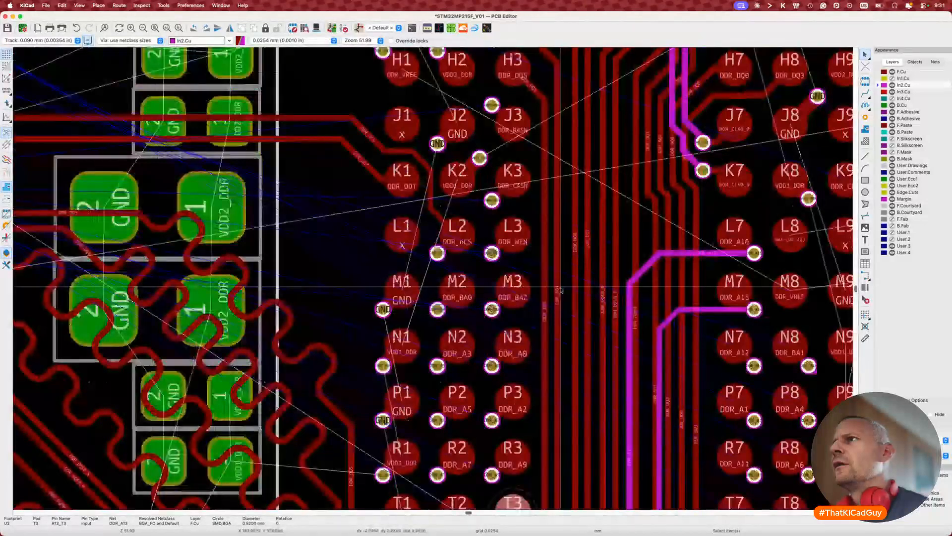
left_click(531, 212)
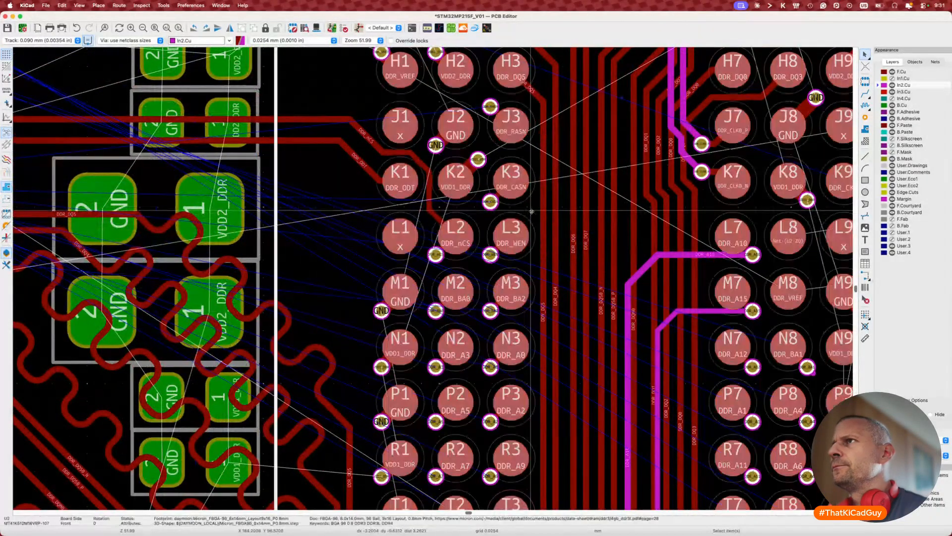
key("super+Tab")
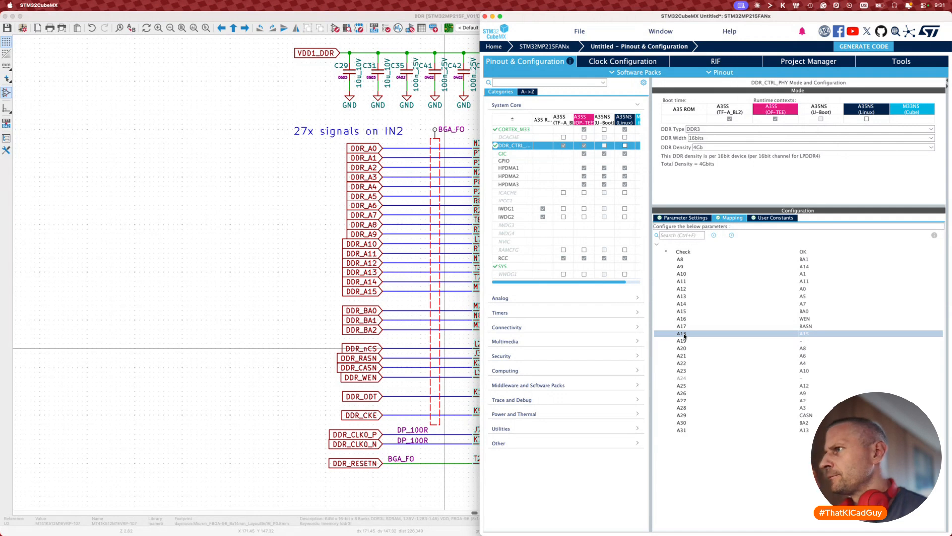
Step: Review the DDR_CTRL_PHY mapping for pins A21 and A25 through A31
left_click(687, 355)
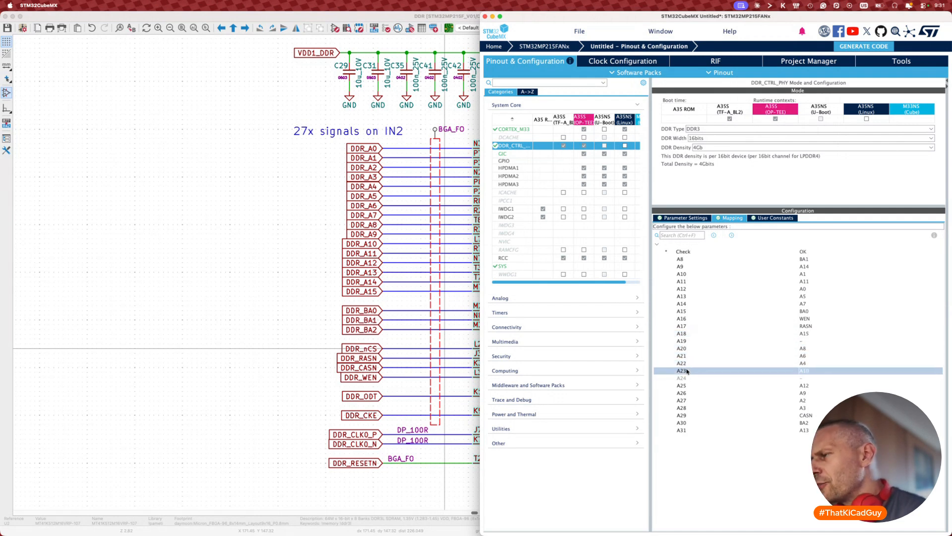
left_click(684, 387)
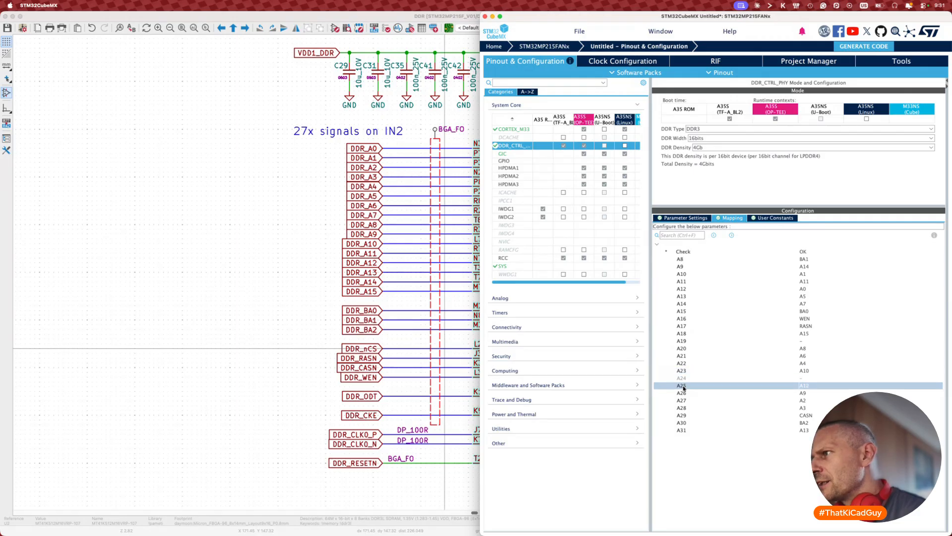
left_click(684, 394)
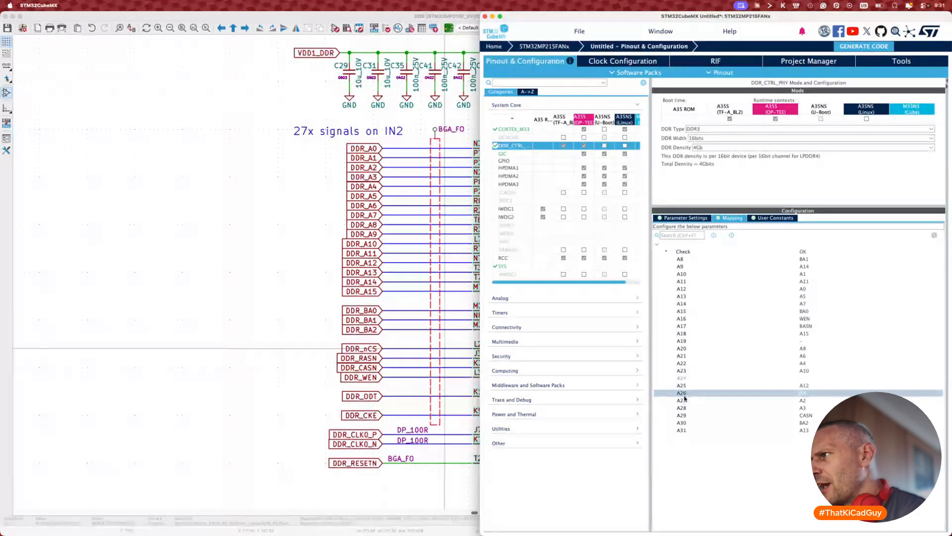
left_click(685, 401)
left_click(685, 407)
left_click(685, 415)
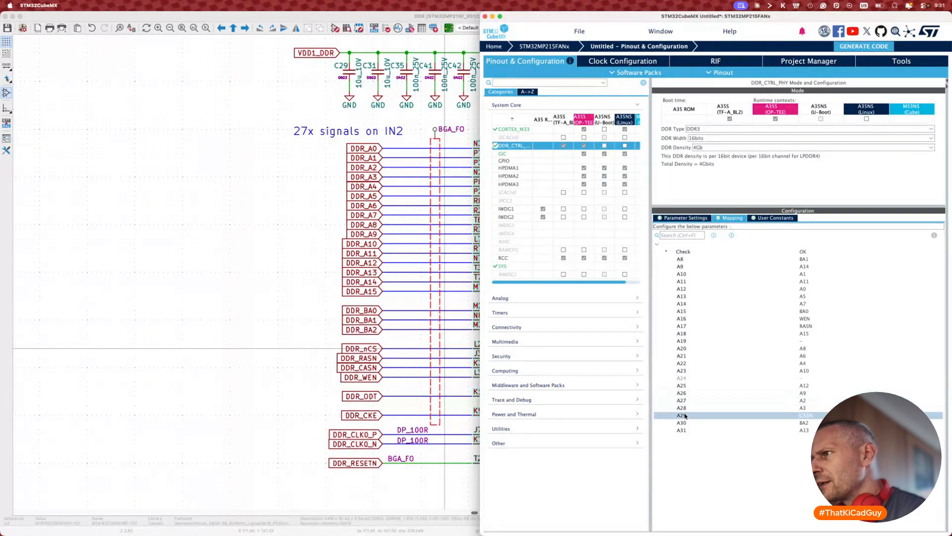
left_click(686, 423)
left_click(685, 430)
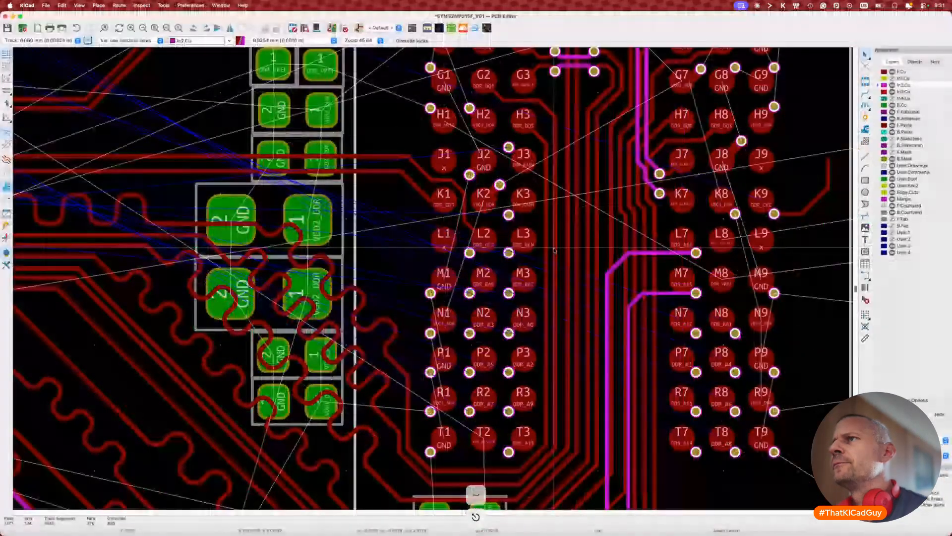
Step: Zoom into the BGA and check the nets on pads N3, R3, T3 and the DDR_A7 track
scroll(554, 250, "down", 3)
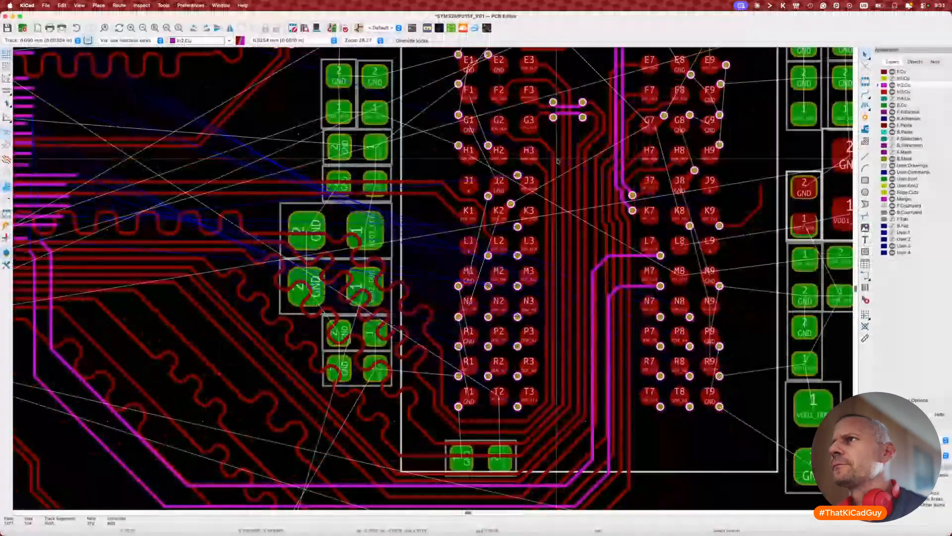
scroll(557, 161, "up", 3)
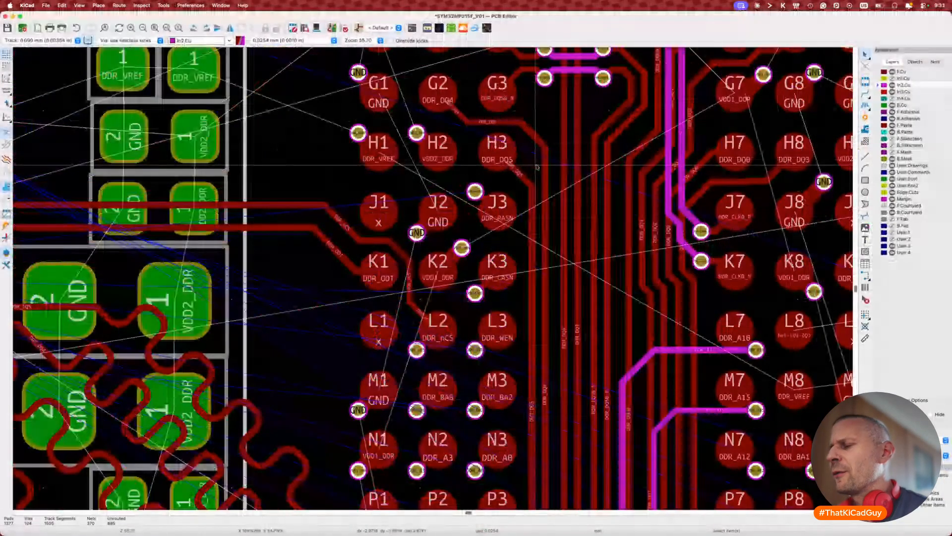
scroll(537, 168, "left", 3)
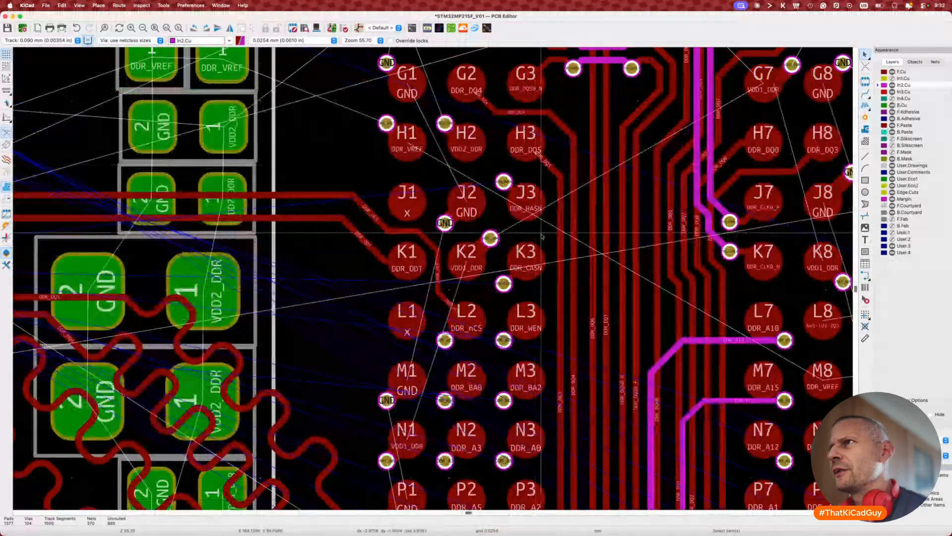
scroll(543, 238, "down", 2)
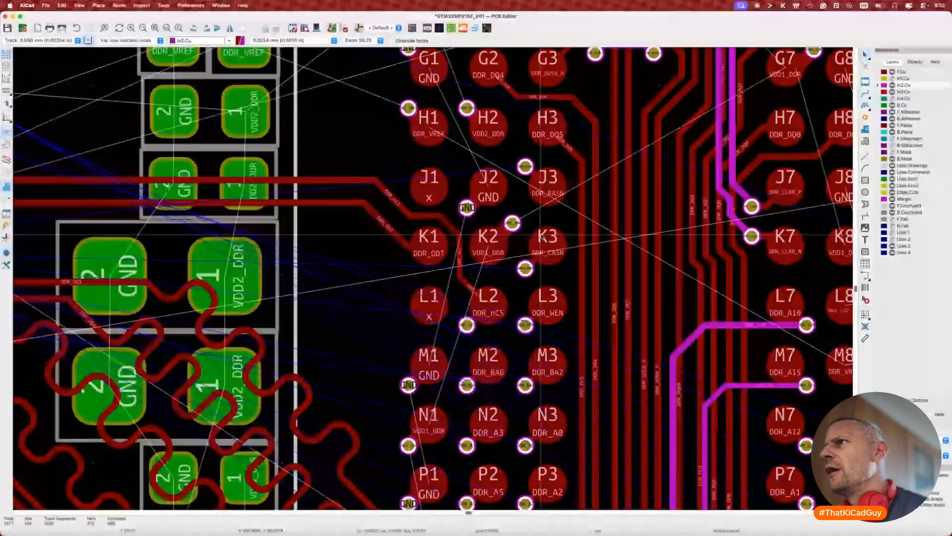
scroll(543, 238, "left", 3)
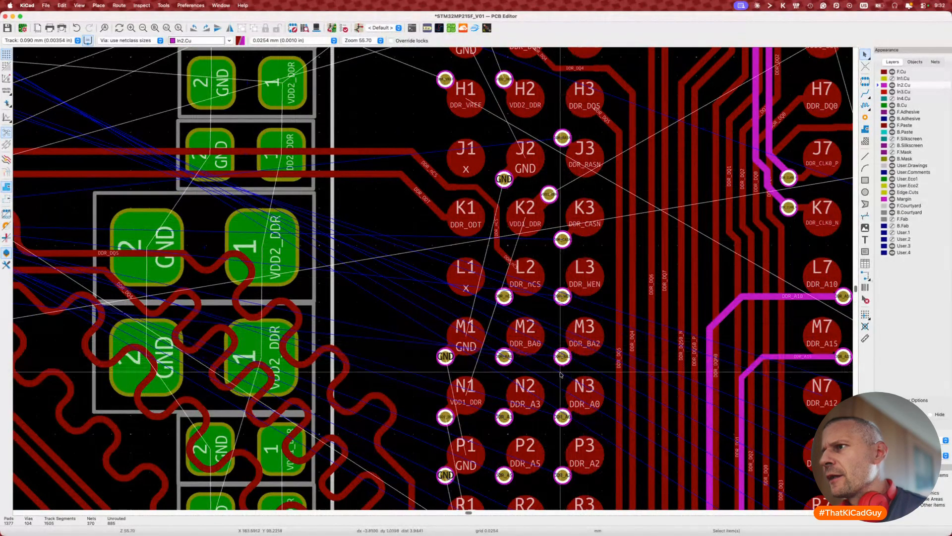
left_click(599, 399)
scroll(601, 399, "down", 10)
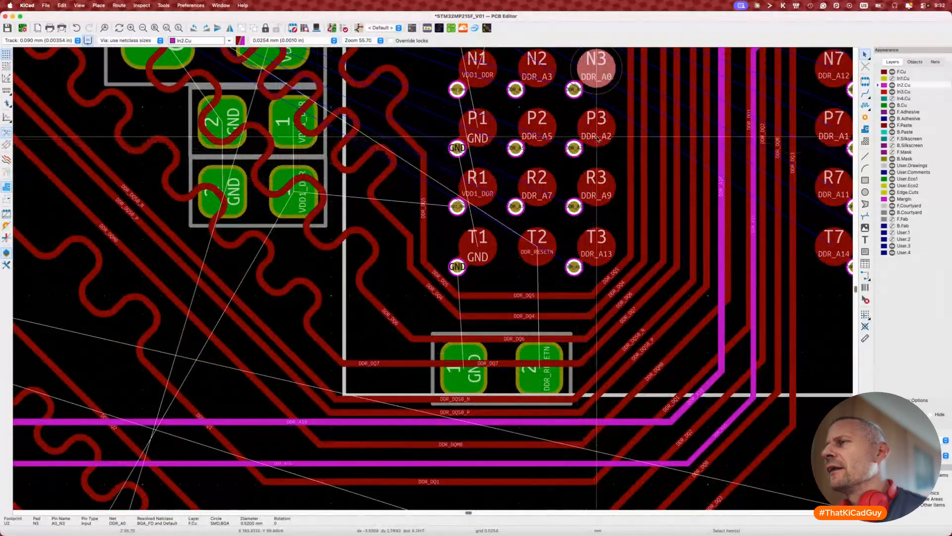
left_click(537, 187)
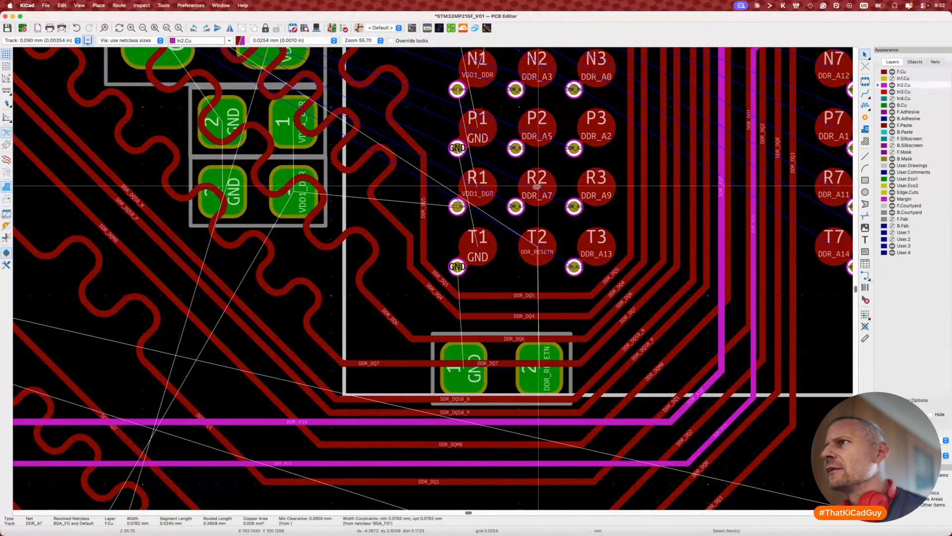
left_click(604, 188)
left_click(605, 246)
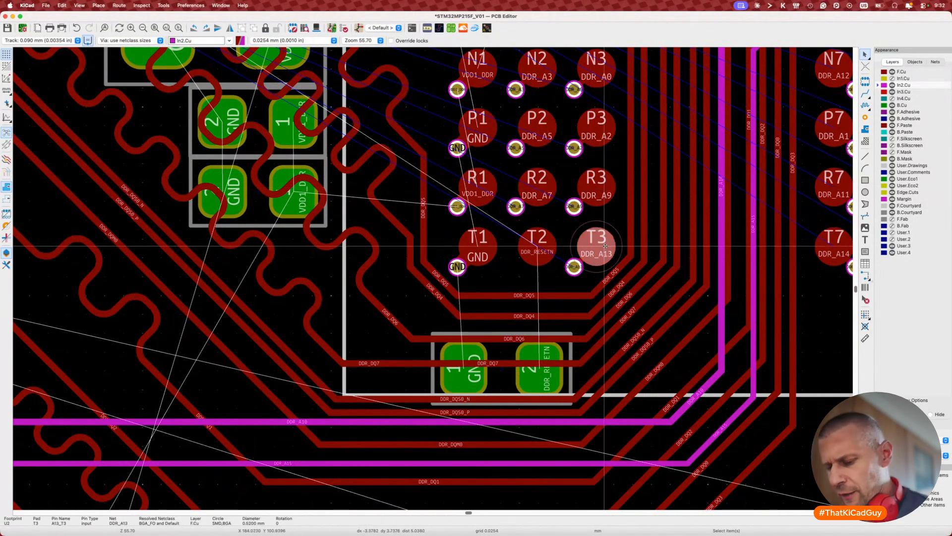
scroll(605, 246, "down", 5)
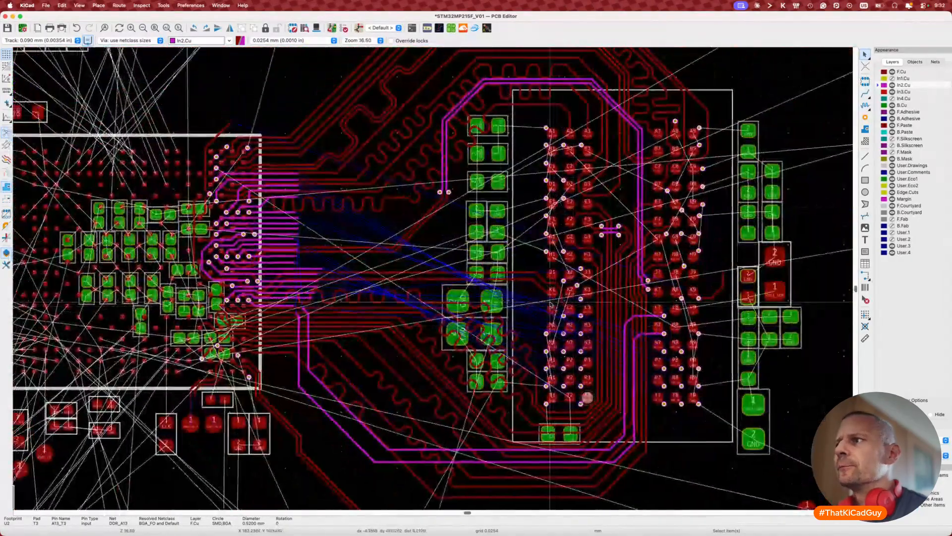
Step: Check the In2.Cu address track nets and delete the stray DDR_A1 track extension
middle_click_drag(551, 304, 730, 323)
scroll(449, 325, "up", 5)
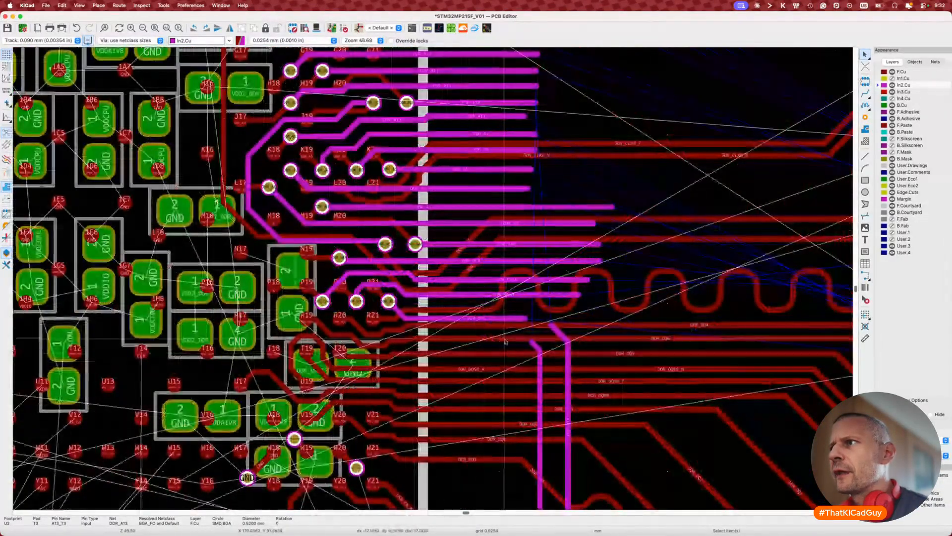
left_click(507, 317)
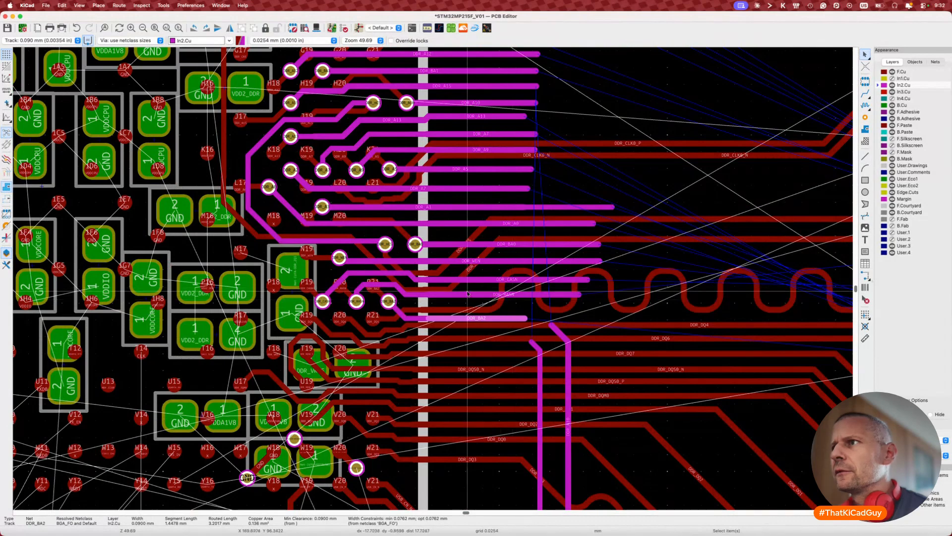
left_click(482, 278)
left_click(479, 261)
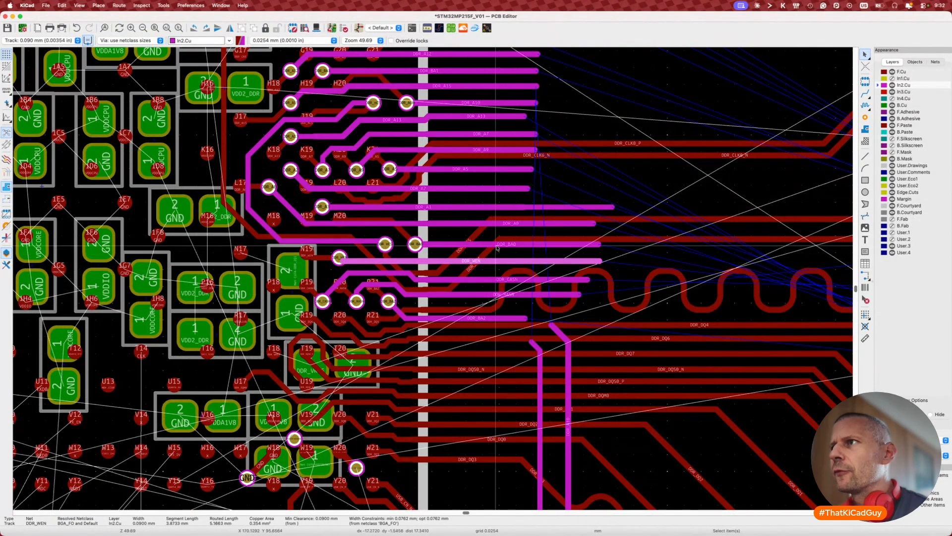
left_click(475, 244)
left_click(472, 223)
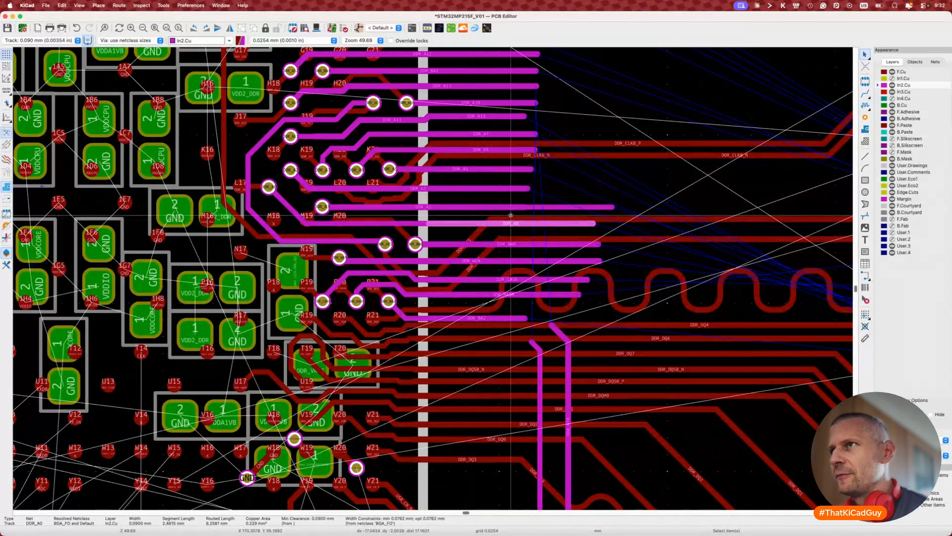
left_click(540, 208)
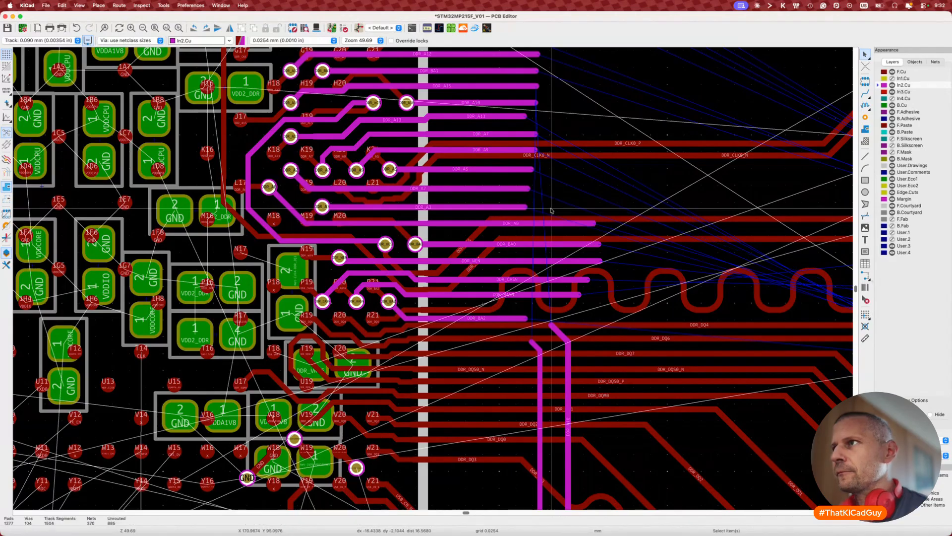
key("Delete")
left_click(505, 208)
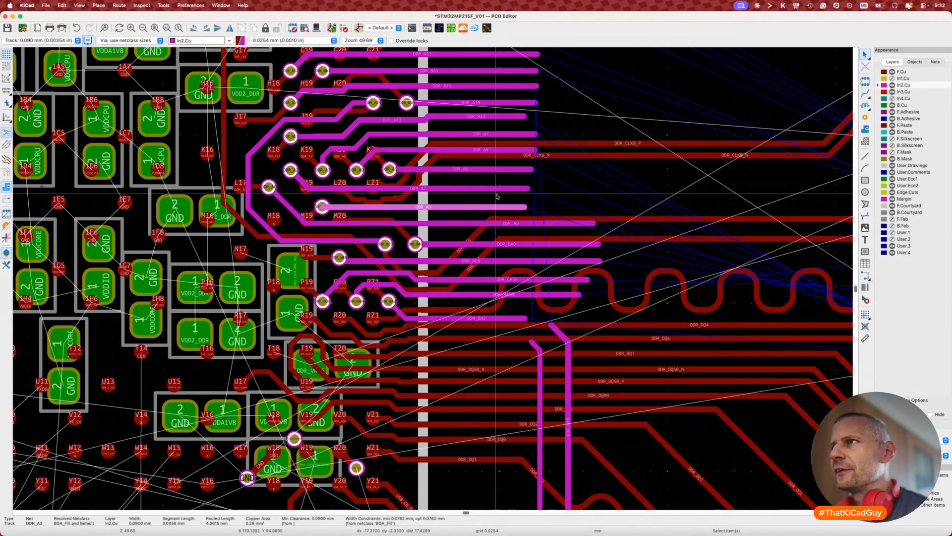
left_click(498, 189)
left_click(497, 170)
Step: Widen DDR_A9 to 0.1 mm, extend it right, and delete its diagonal segment
left_click(500, 150)
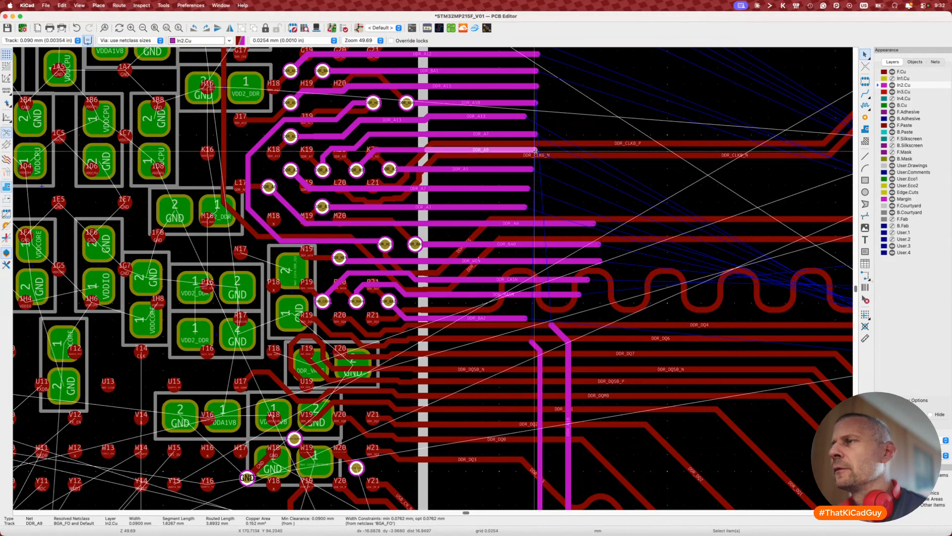
key("w")
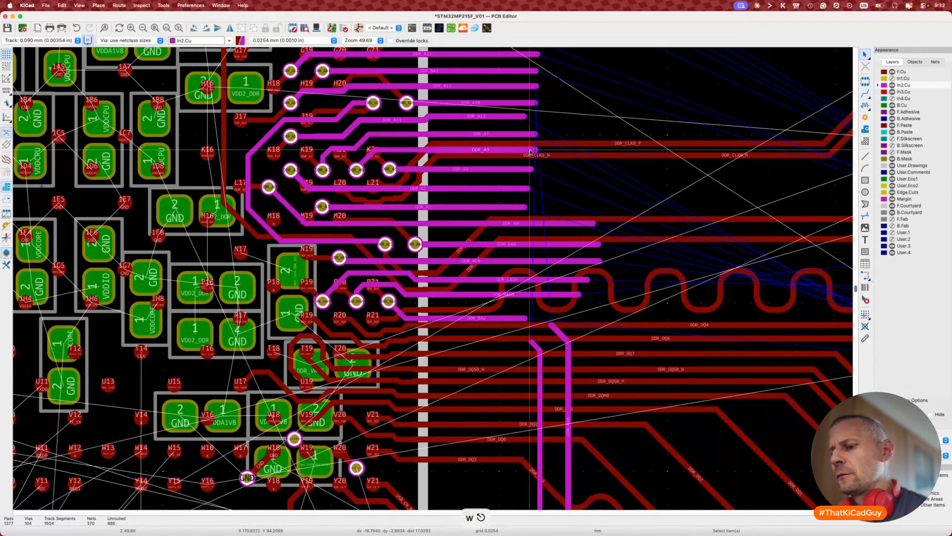
key("x")
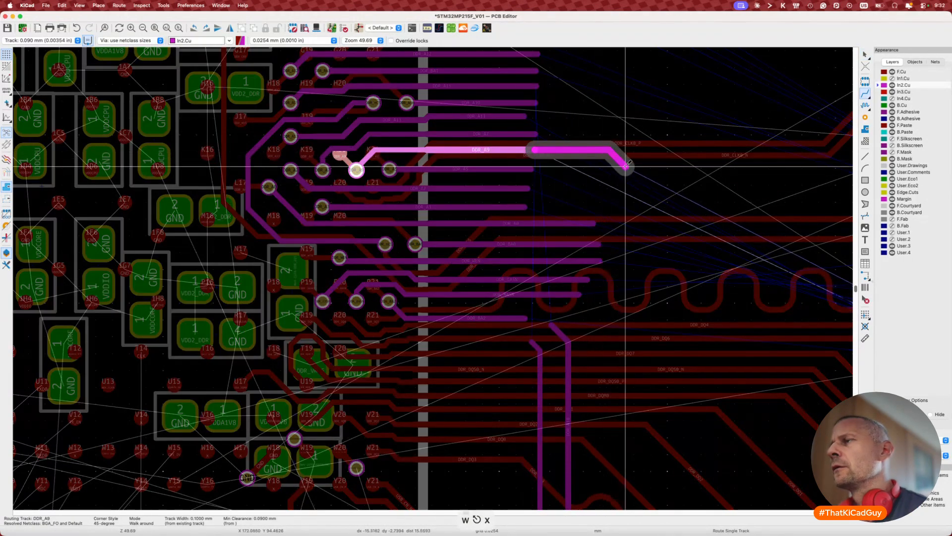
double_click(642, 172)
key("Delete")
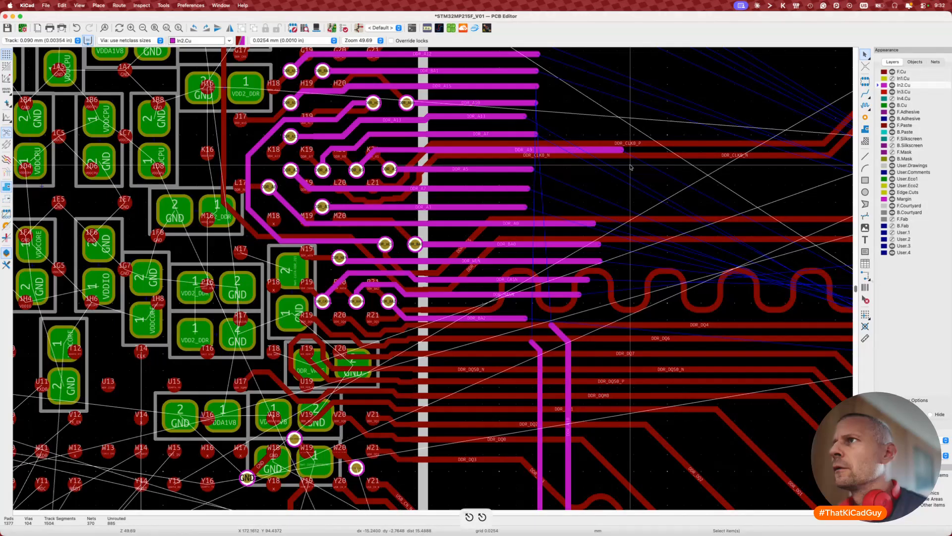
Step: Verify the nets of the DDR_A9, A5, A2, A3, A0, BA0, WEN, CASN and RASN tracks
left_click(506, 151)
left_click(507, 169)
left_click(506, 188)
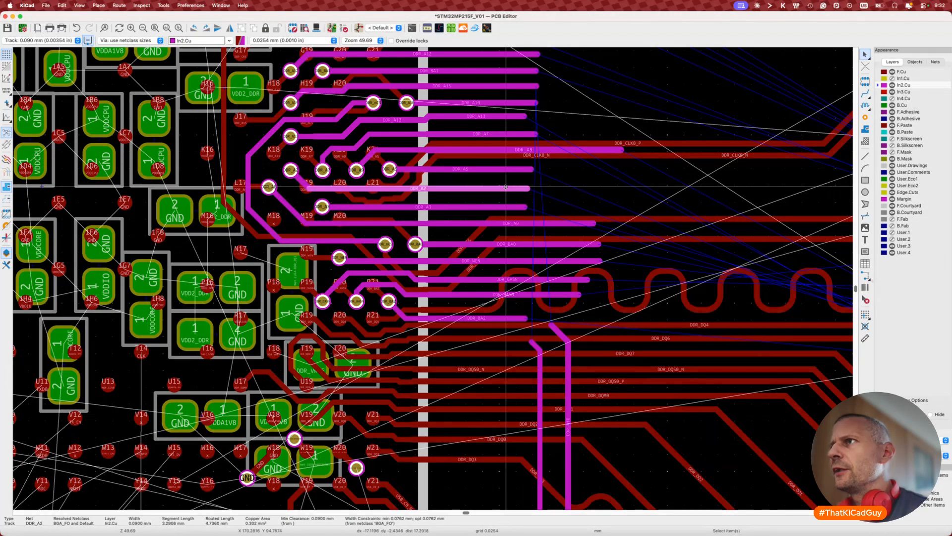
left_click(506, 206)
left_click(470, 223)
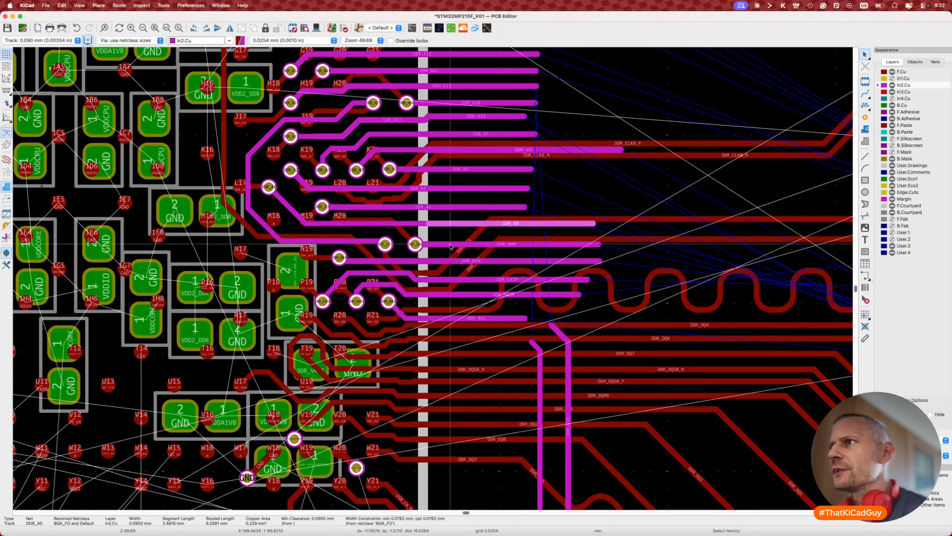
left_click(441, 244)
left_click(439, 261)
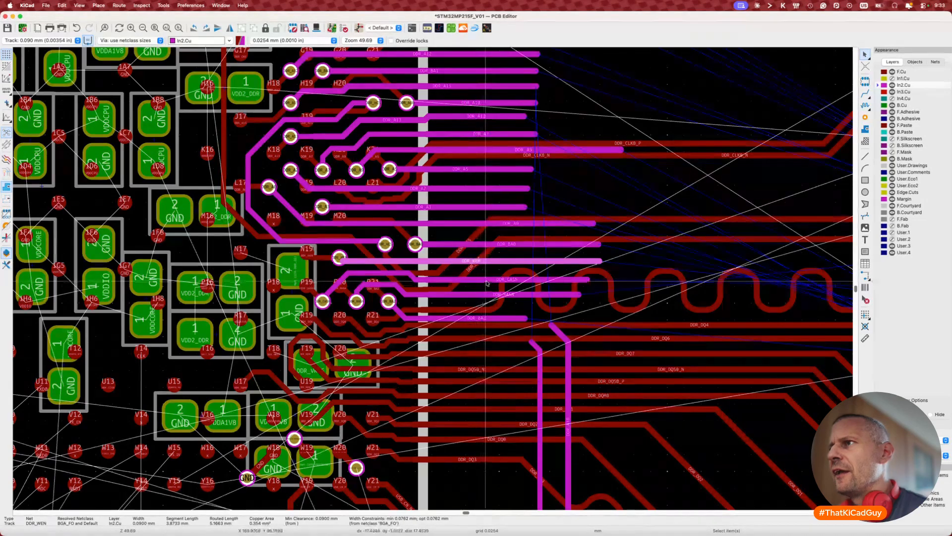
left_click(486, 280)
left_click(484, 294)
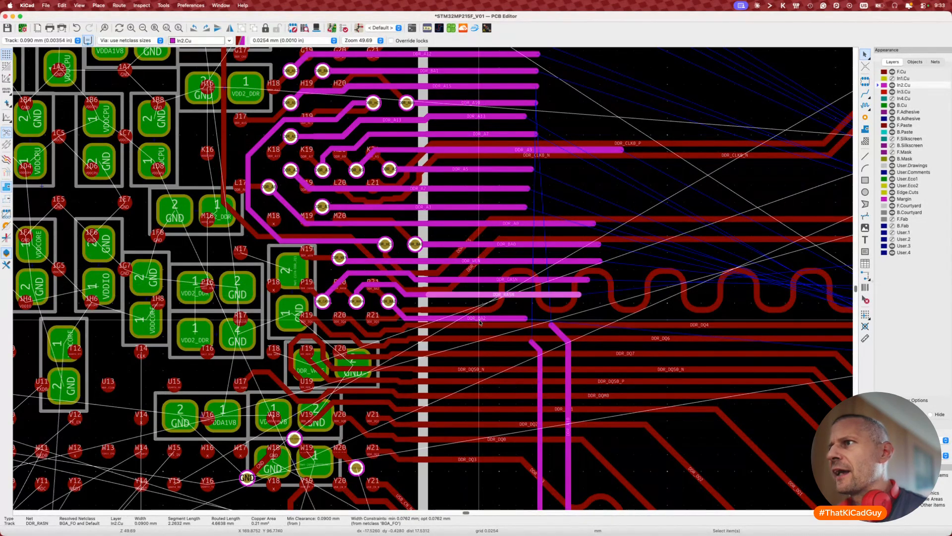
left_click(479, 317)
key("Escape")
Step: Zoom out and select the DDR_A10 track with all overlapping items at that spot
scroll(479, 320, "up", 1)
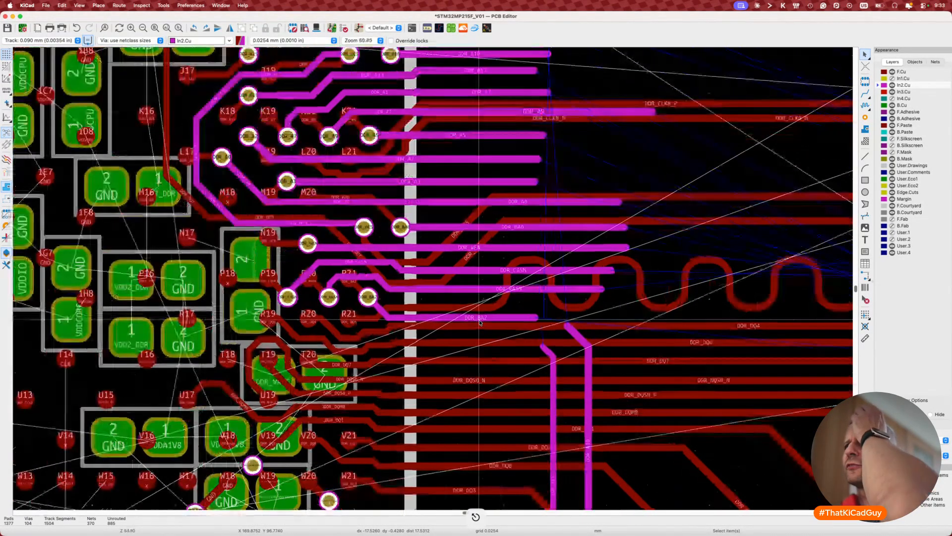
scroll(479, 322, "down", 5)
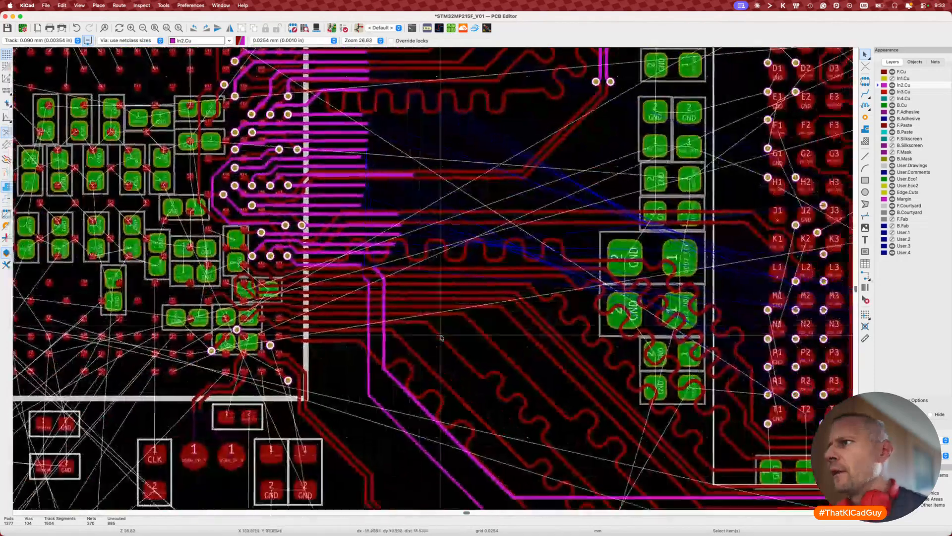
scroll(442, 339, "down", 3)
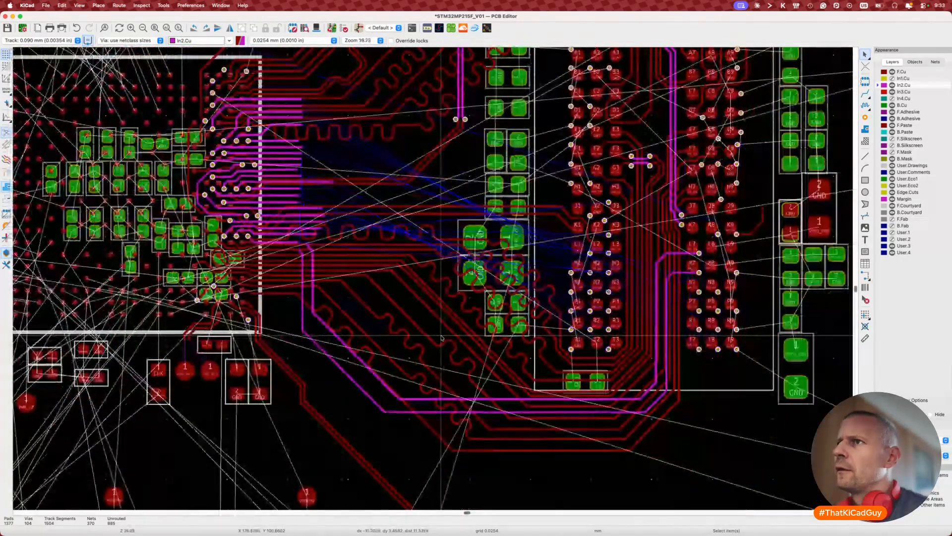
scroll(441, 339, "down", 1)
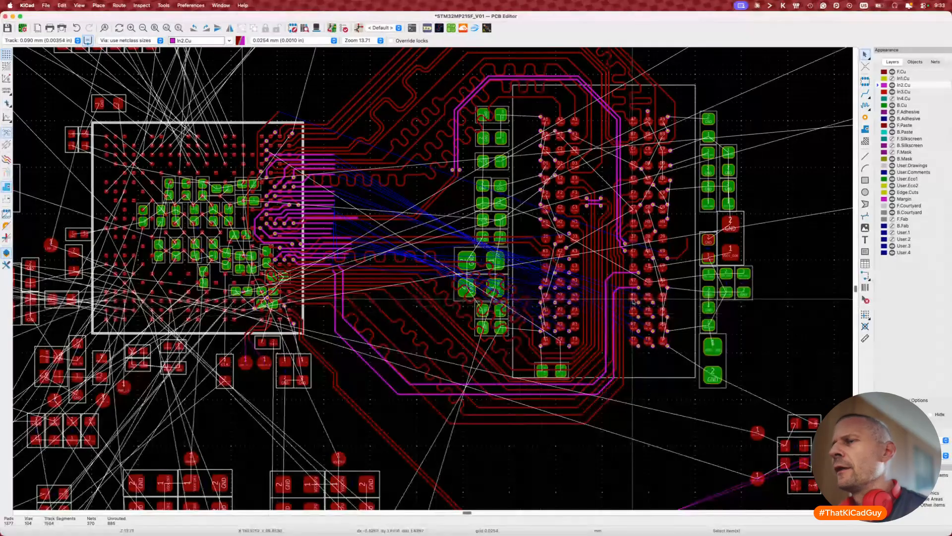
scroll(221, 322, "up", 5)
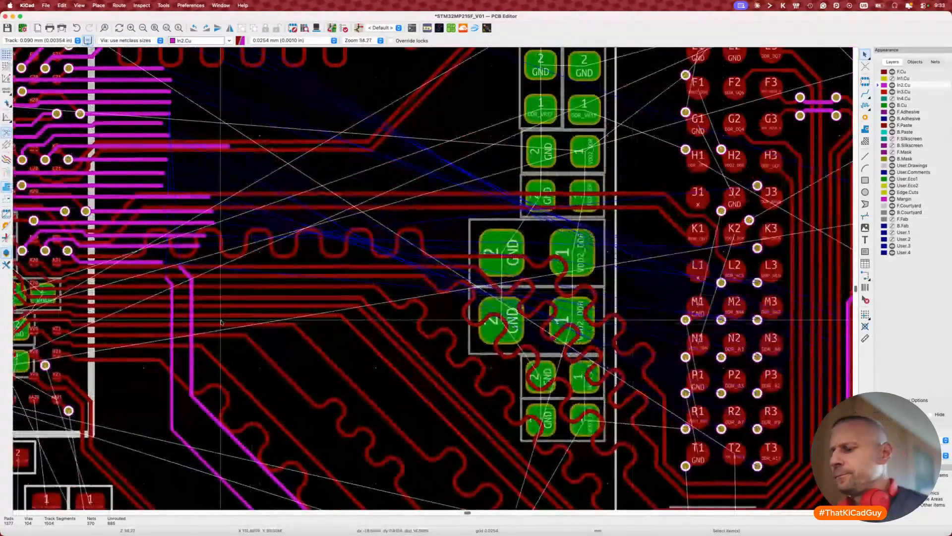
left_click(171, 284)
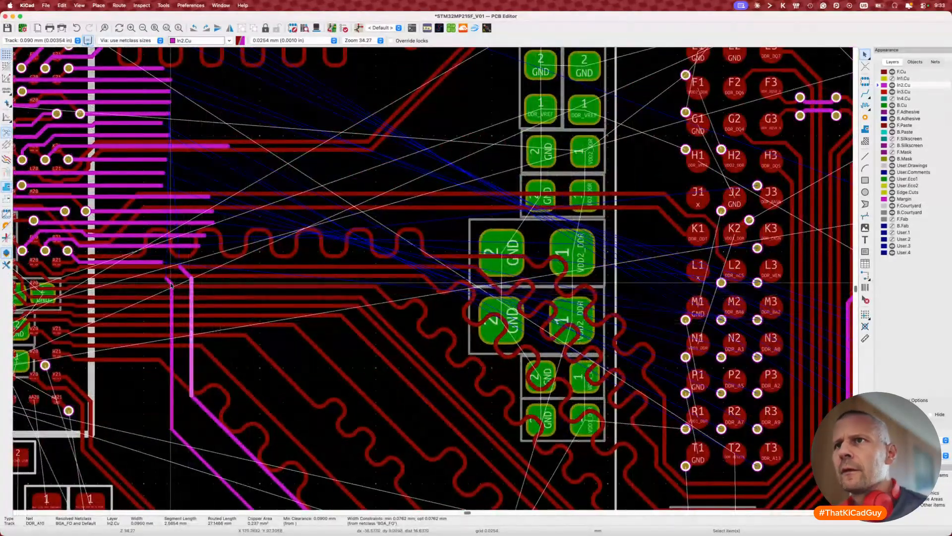
left_click(178, 310)
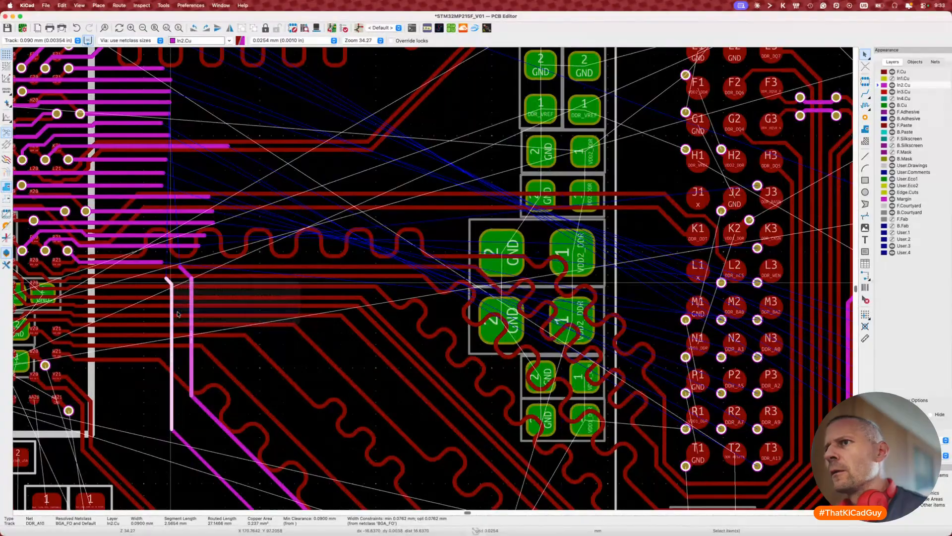
Step: Expand the short In2.Cu track near ball N7 to its full connection and delete it
scroll(178, 313, "down", 3)
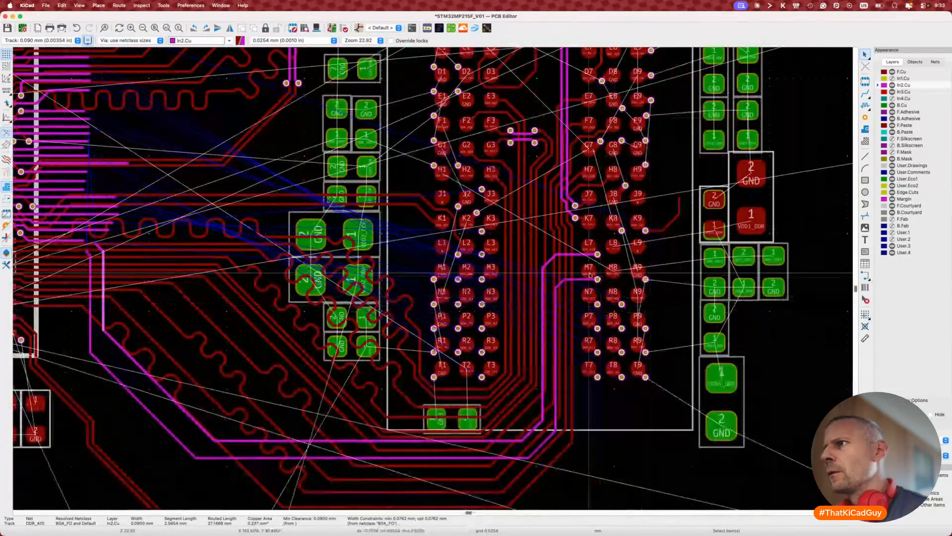
left_click(580, 279)
key("u")
key("Delete")
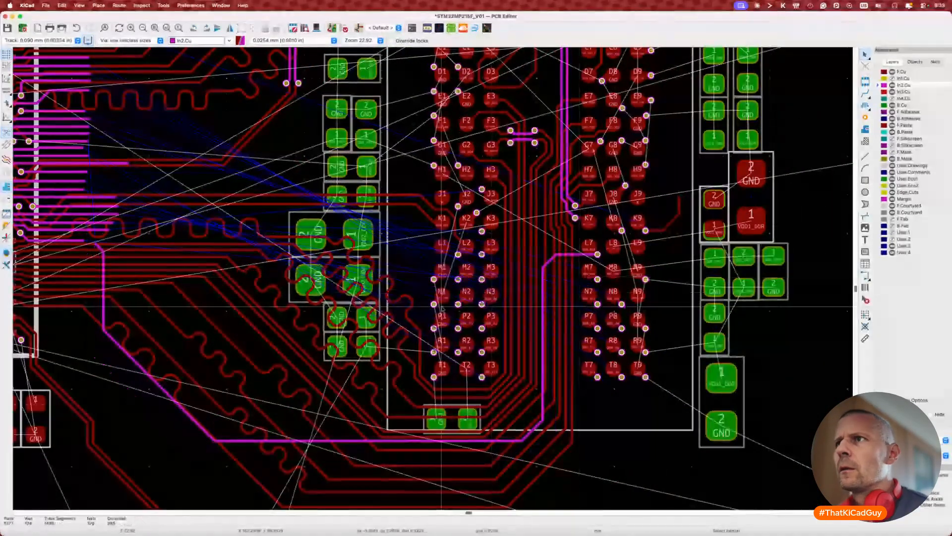
scroll(580, 278, "left", 5)
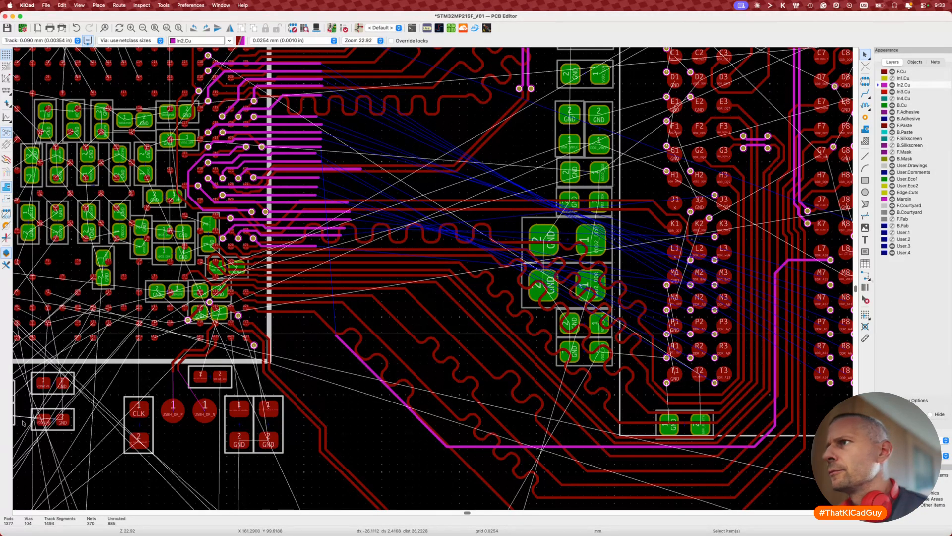
scroll(567, 347, "right", 1)
scroll(566, 347, "right", 5)
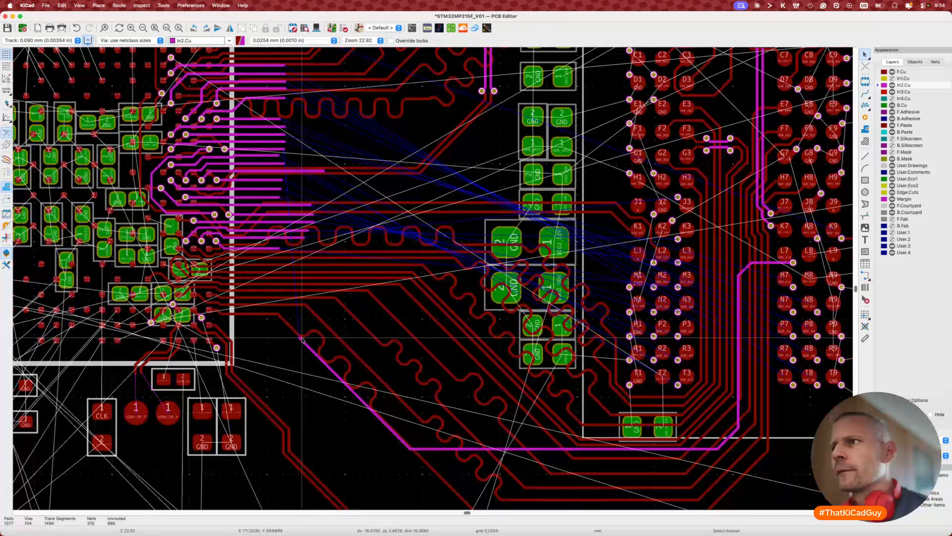
Step: Shift the loose track end right and reroute DDR_A10 up into the fan-out beside DDR_A9
left_click_drag(301, 338, 392, 325)
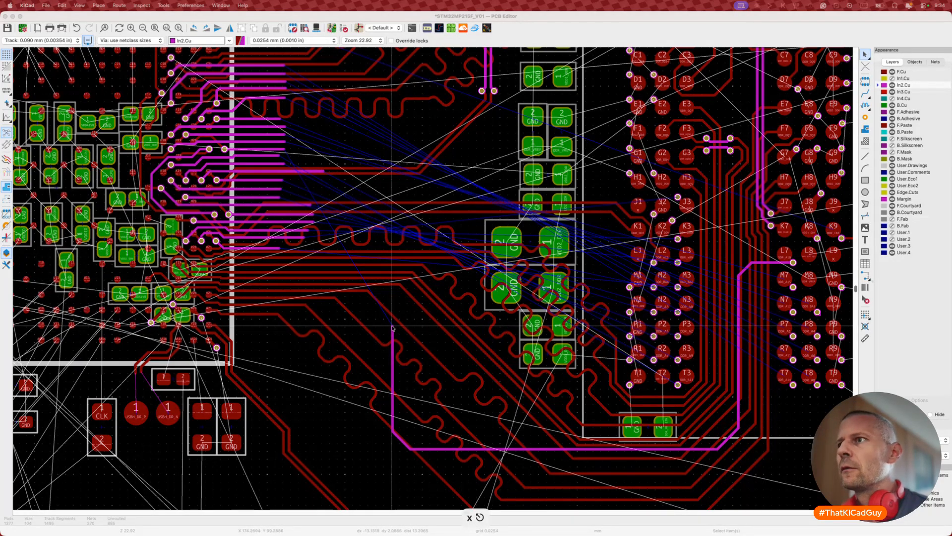
left_click(392, 329)
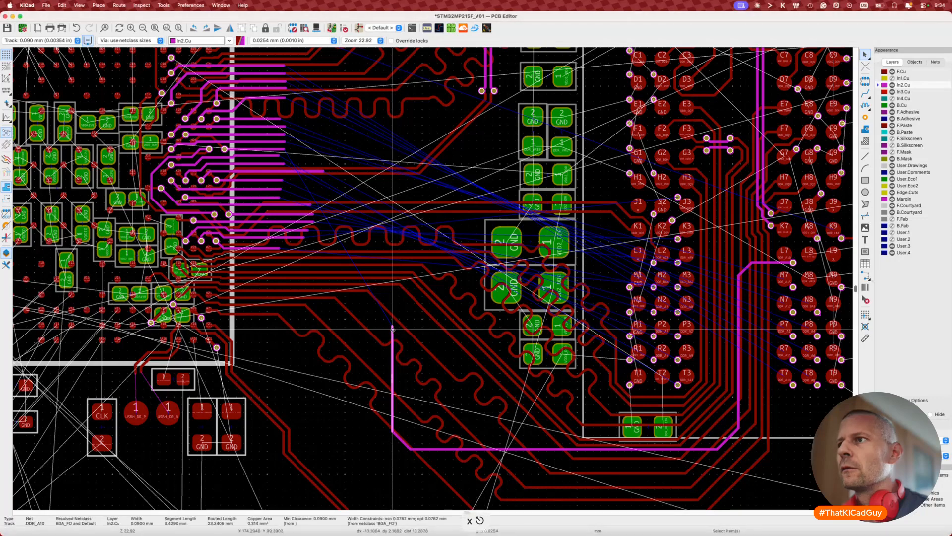
key("x")
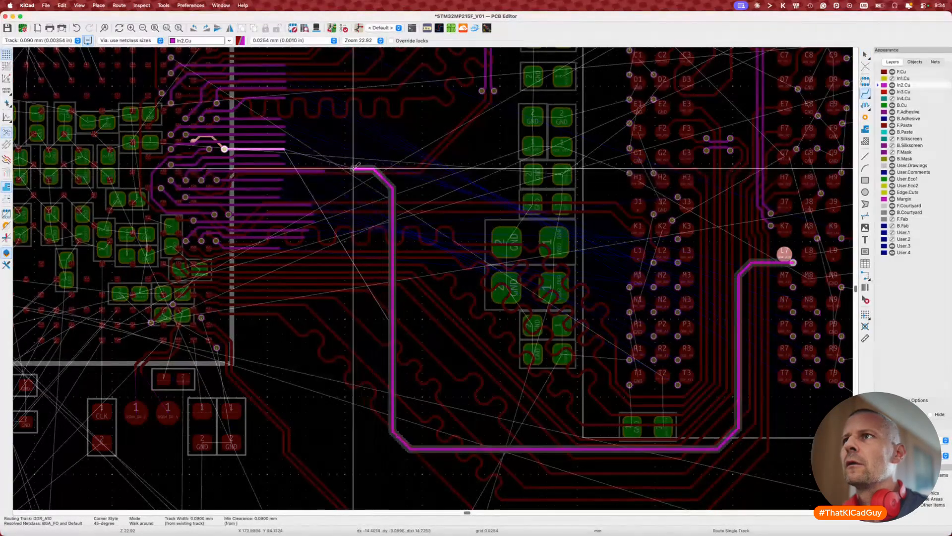
double_click(335, 170)
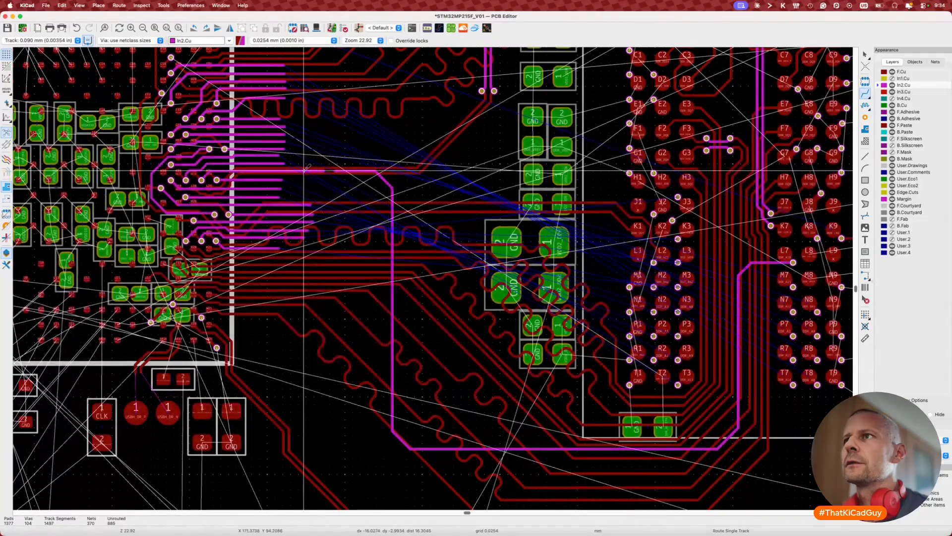
scroll(308, 174, "up", 8)
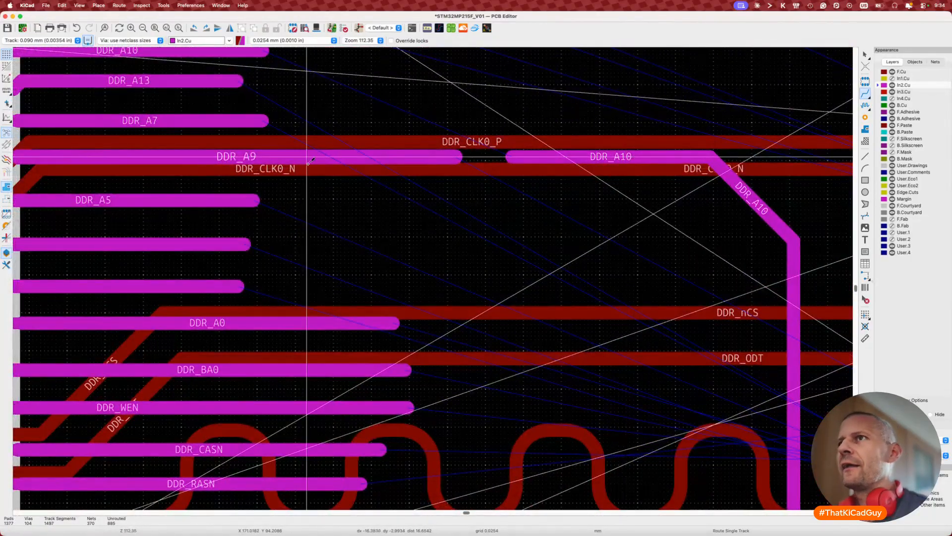
key("Escape")
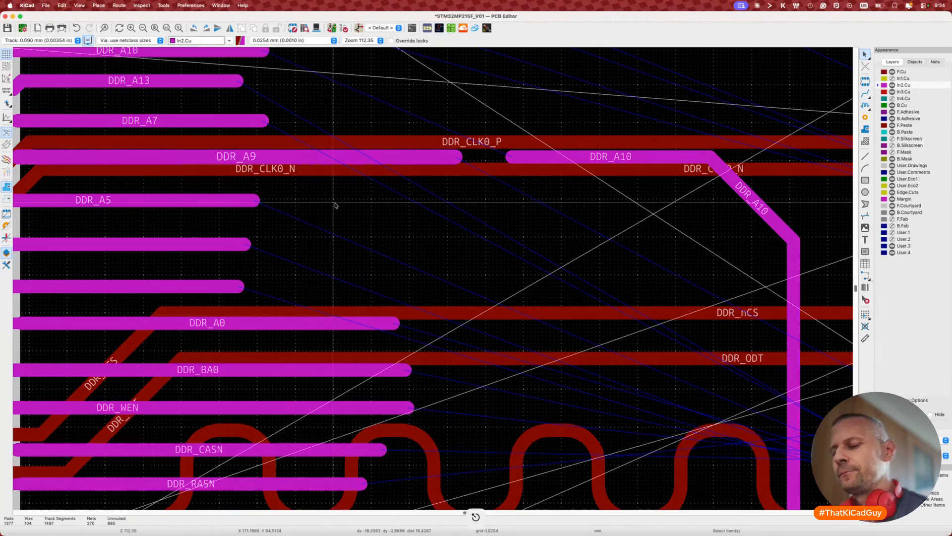
key("grave")
Step: Swap the DDR_A9 and DDR_A10 labels on U2's address pins and save the schematic
scroll(457, 308, "down", 5)
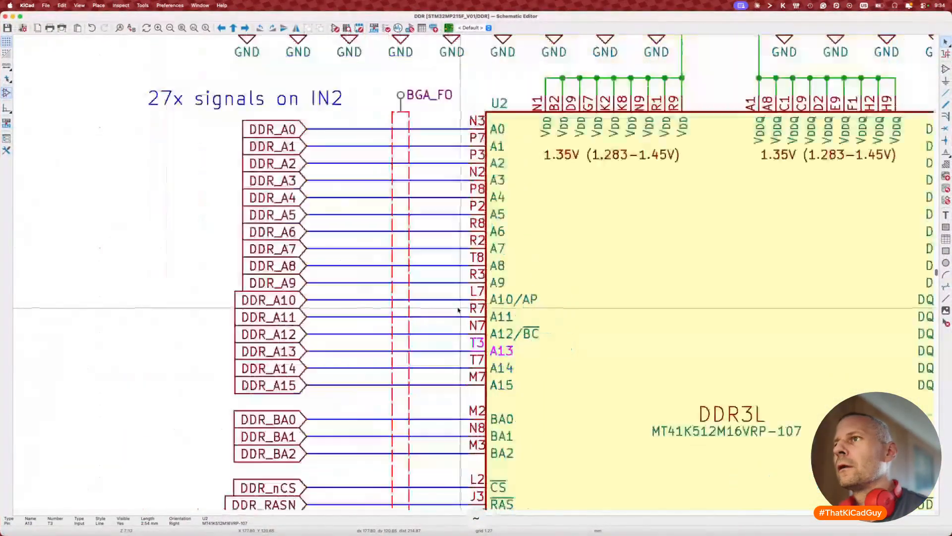
scroll(376, 314, "up", 3)
left_click(382, 280)
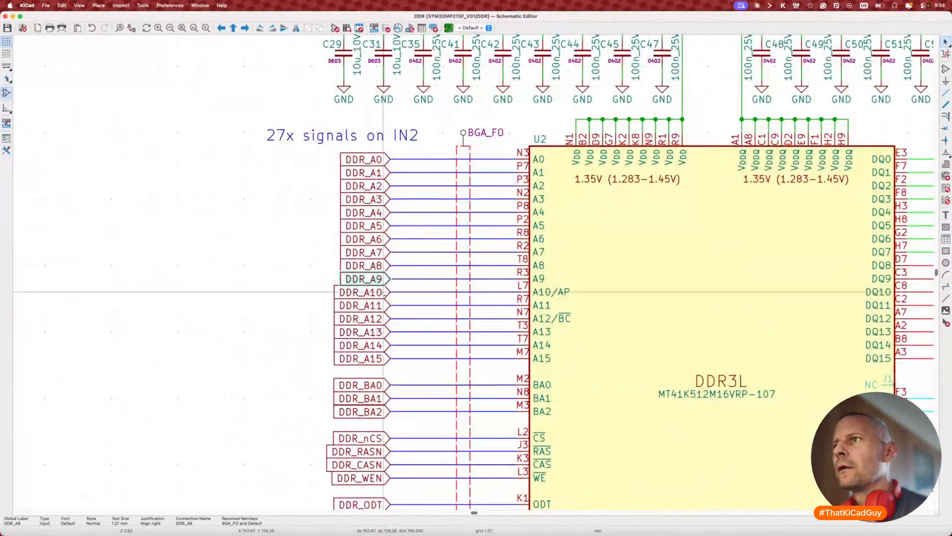
left_click(383, 294, "shift")
key("y")
key("Escape")
key("super+s")
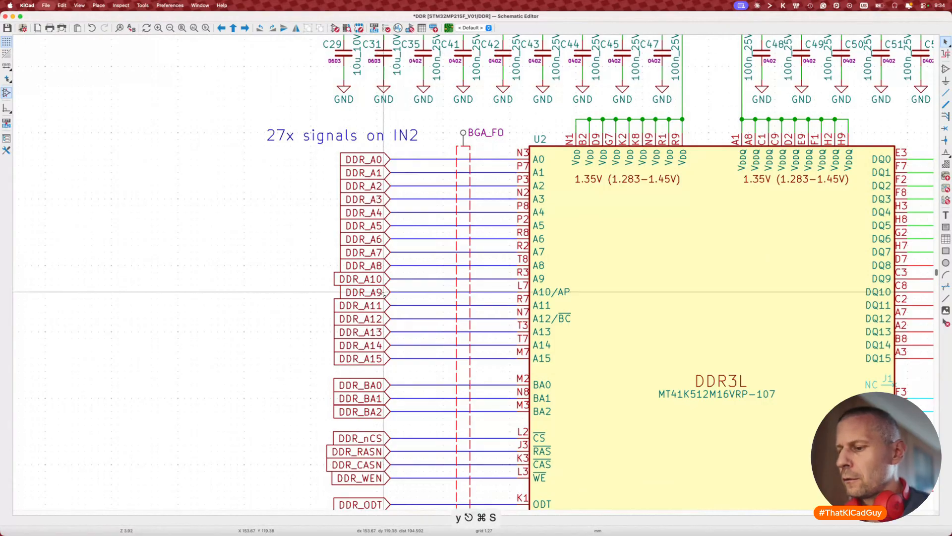
key("super+Tab")
key("super+Tab")
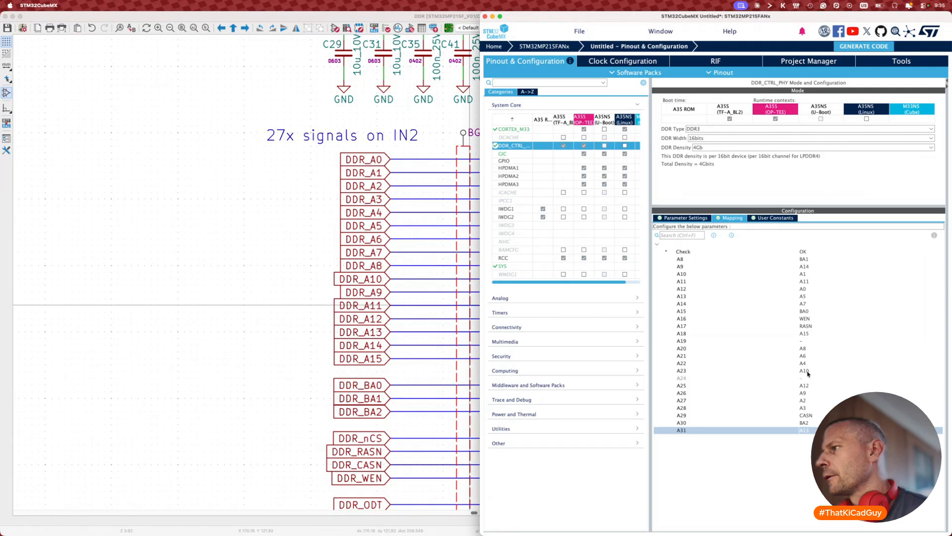
Step: Revert the DDR_A9/DDR_A10 label swap on the DDR sheet and save the schematic
left_click(298, 164)
key("ctrl+alt+Left")
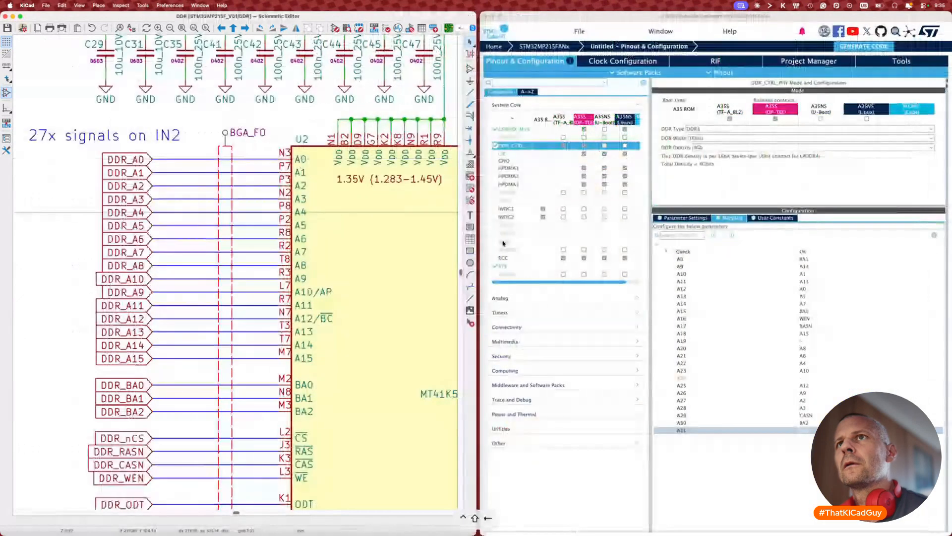
middle_click_drag(346, 303, 336, 287)
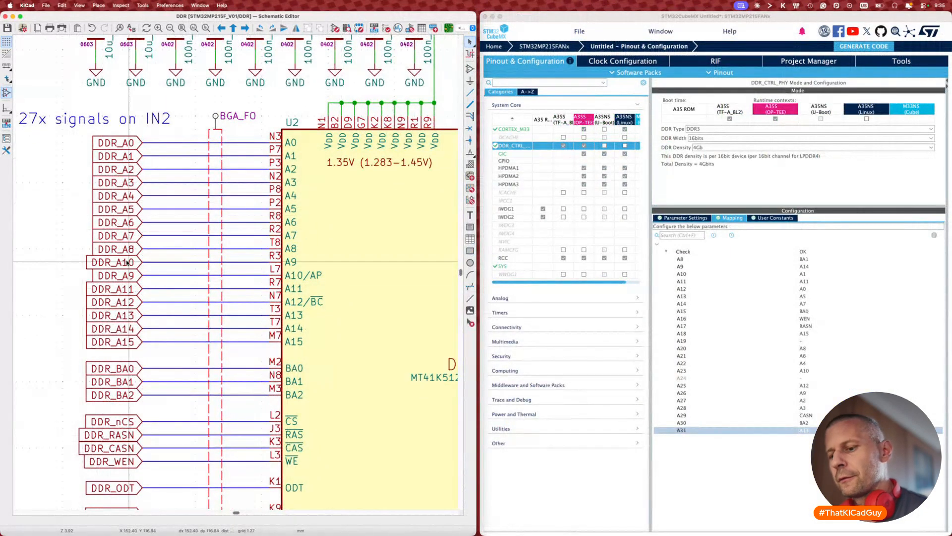
key("super+z")
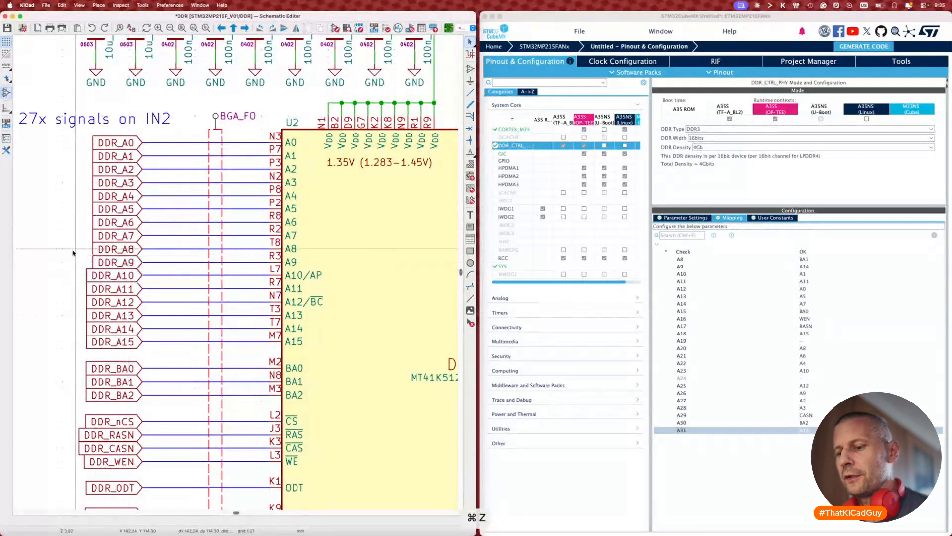
key("super+s")
Step: Go from the root sheet into the MPU sheet and bring its DDR address labels into view
key("alt+BackSpace")
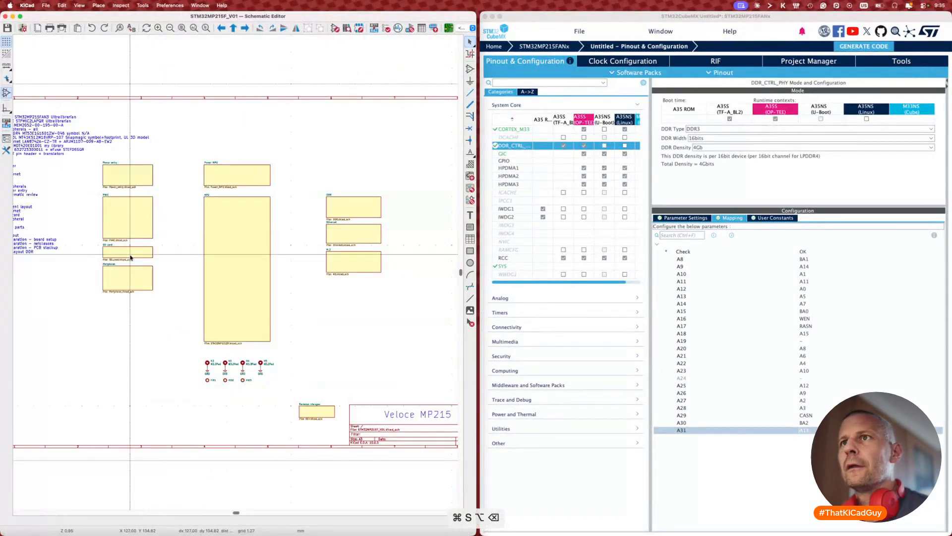
double_click(261, 246)
scroll(212, 231, "left", 3)
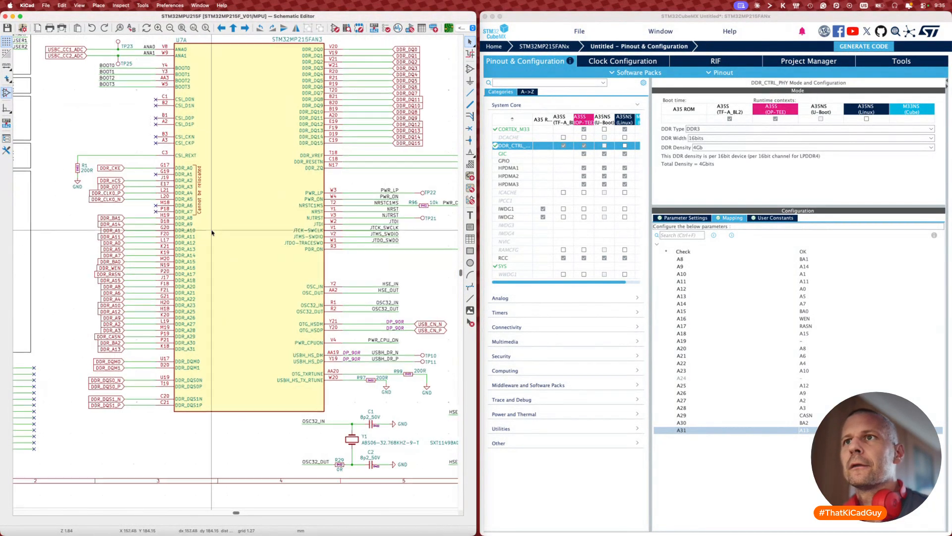
scroll(175, 304, "up", 5)
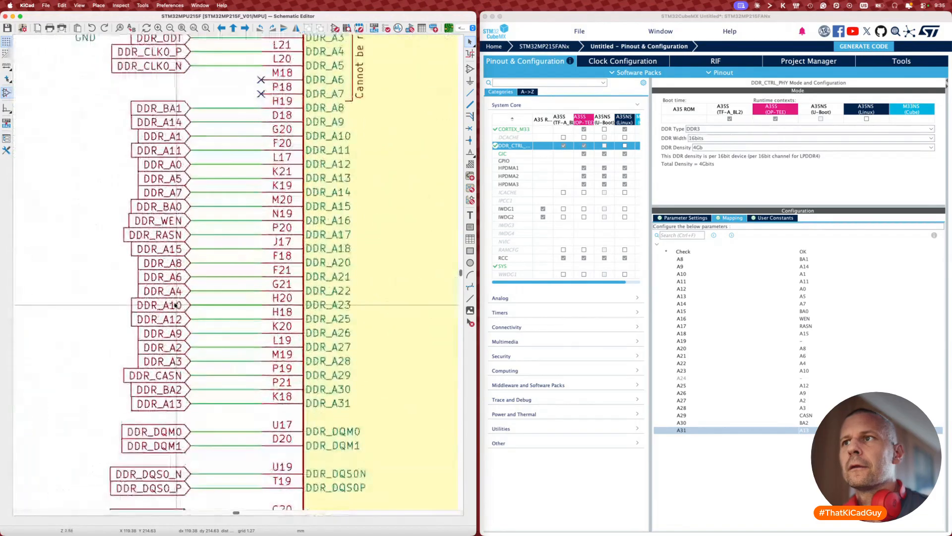
scroll(174, 306, "up", 3)
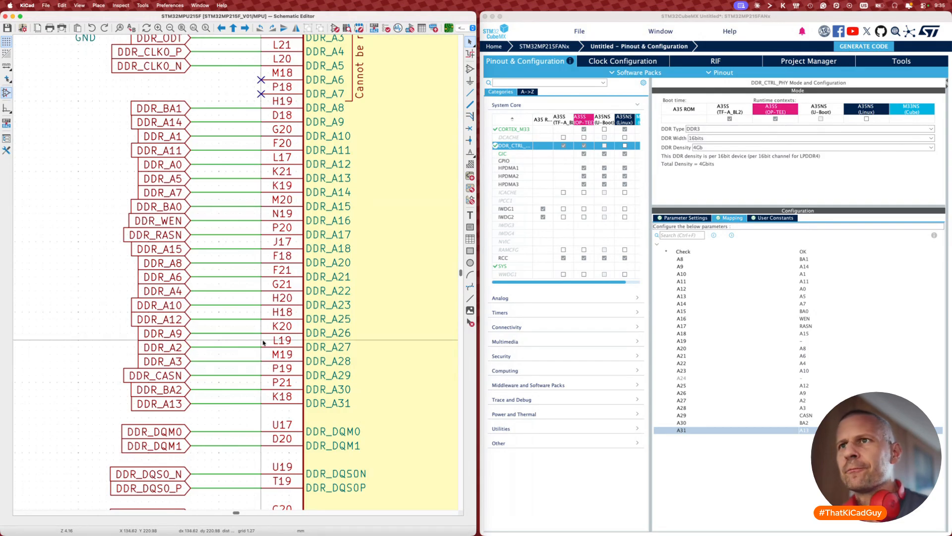
Step: Swap the DDR_A10 and DDR_A9 labels on the MPU sheet
left_click(187, 313)
left_click(185, 334, "shift")
key("alt+s")
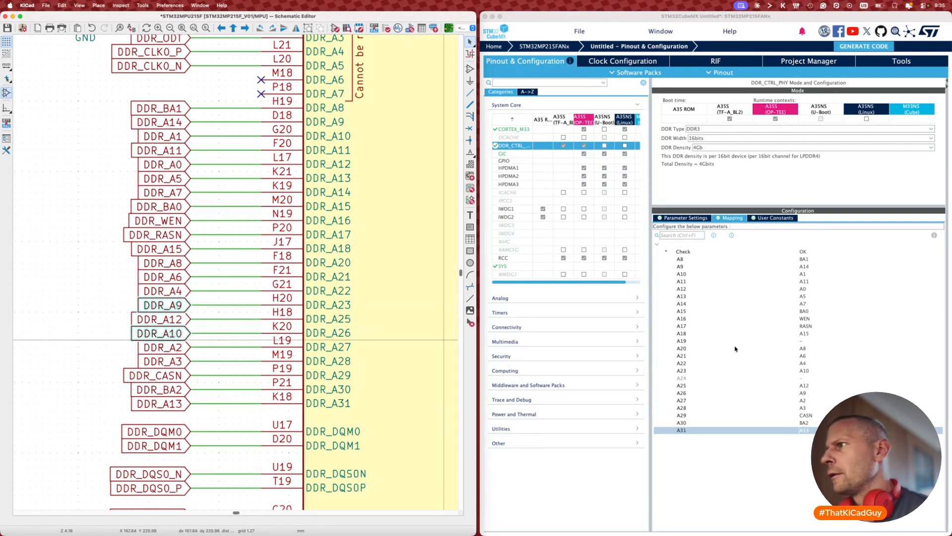
Step: In CubeMX's DDR mapping, assign row A23 to A9 and row A26 to A10
left_click(810, 372)
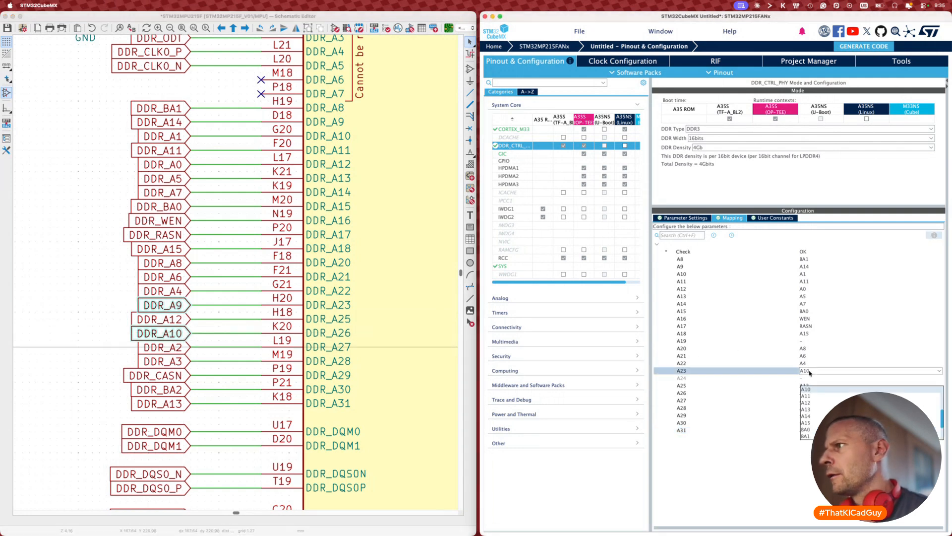
left_click(805, 397)
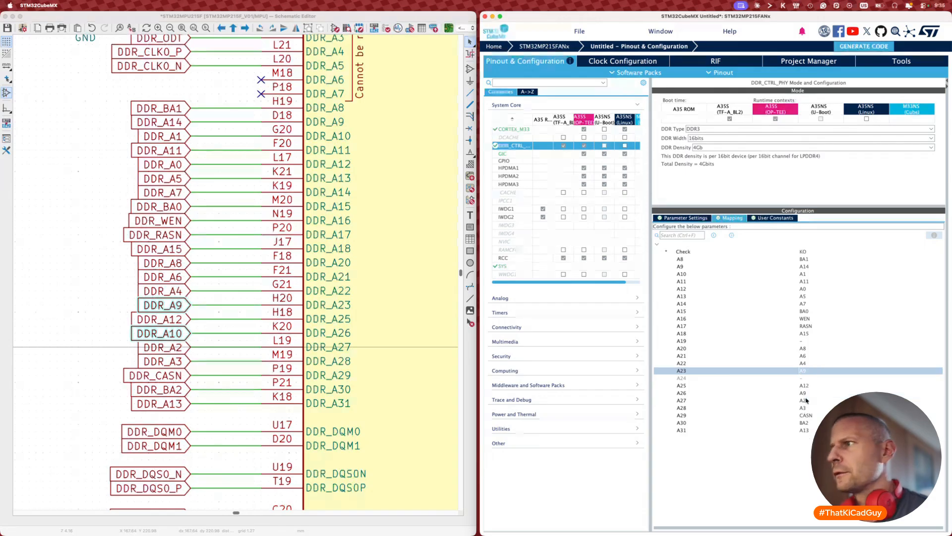
left_click(808, 395)
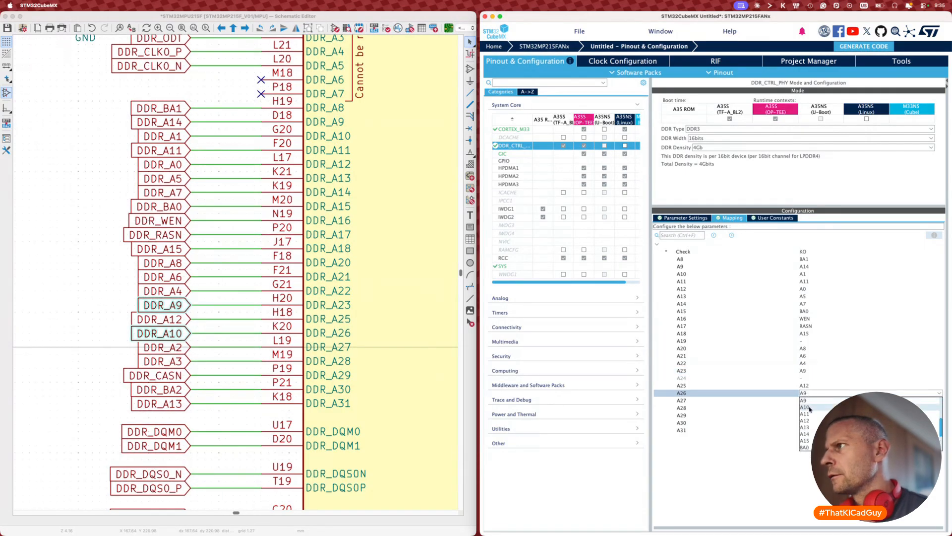
left_click(808, 408)
Step: Save the schematic and launch Update PCB from Schematic (F8)
left_click(76, 307)
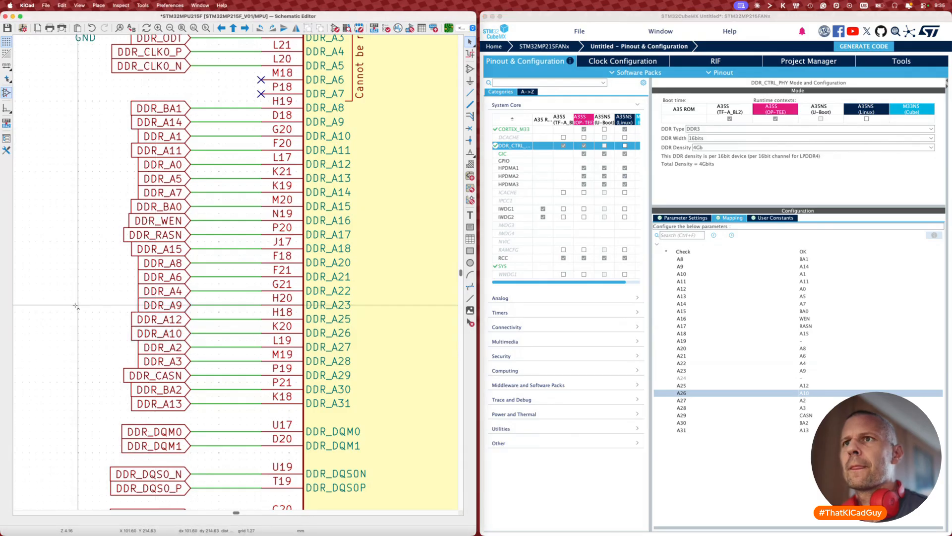
key("super+s")
key("F8")
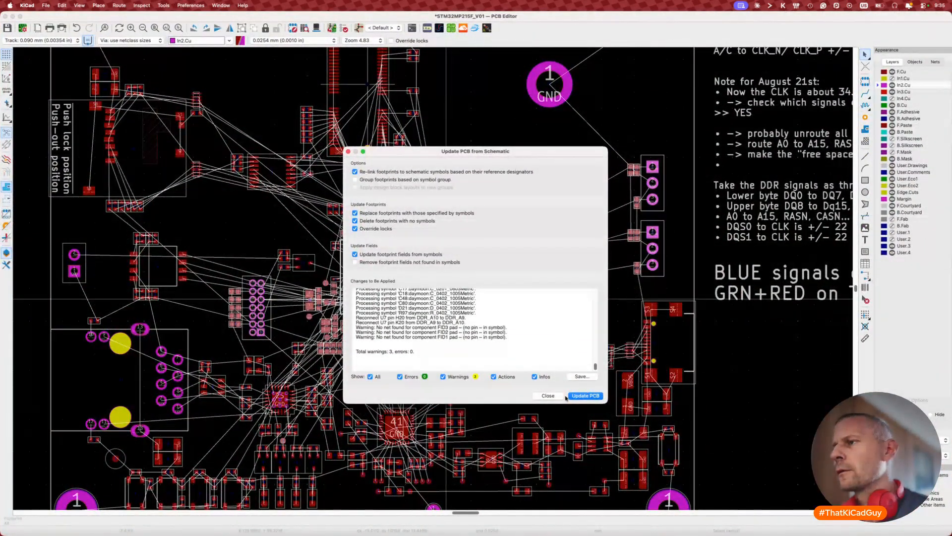
Step: Apply the schematic changes to the board and close the update summary
left_click(585, 395)
left_click(548, 395)
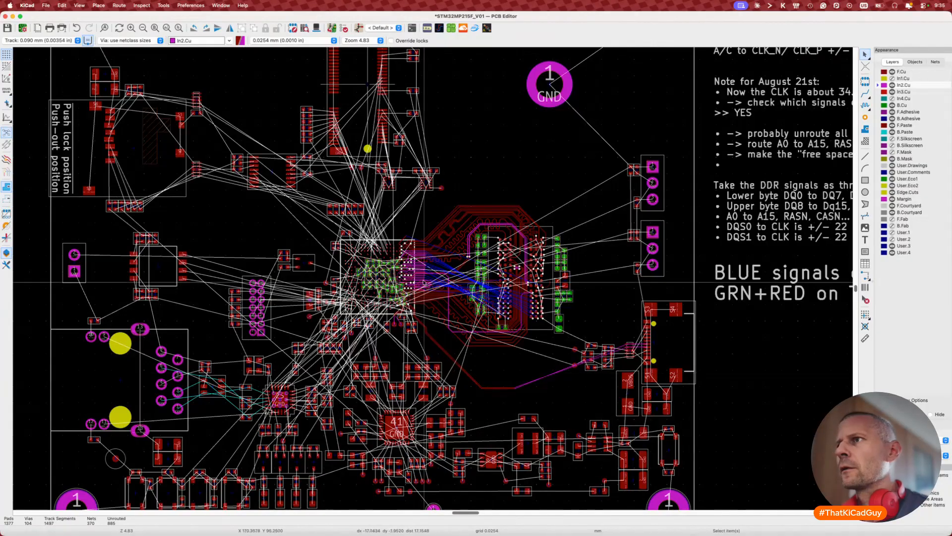
scroll(424, 282, "up", 10)
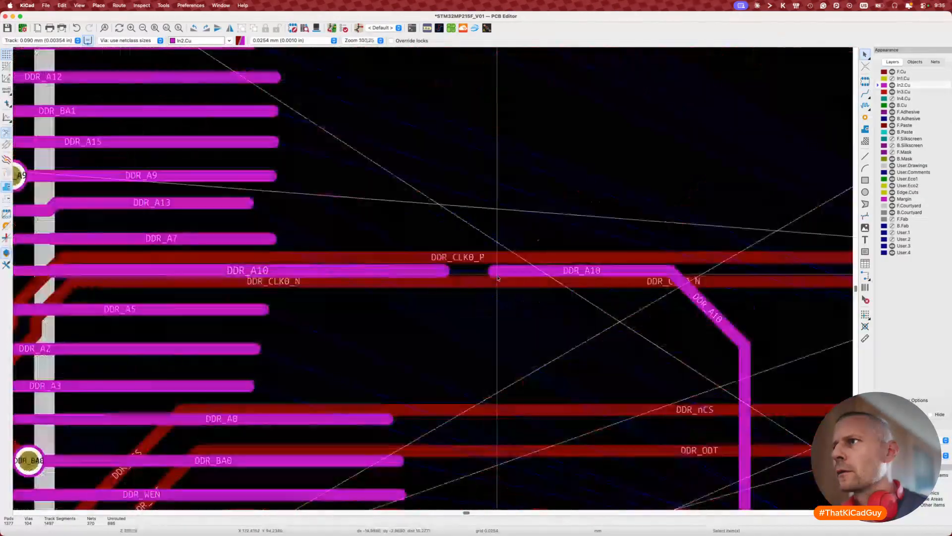
key("x")
key("Escape")
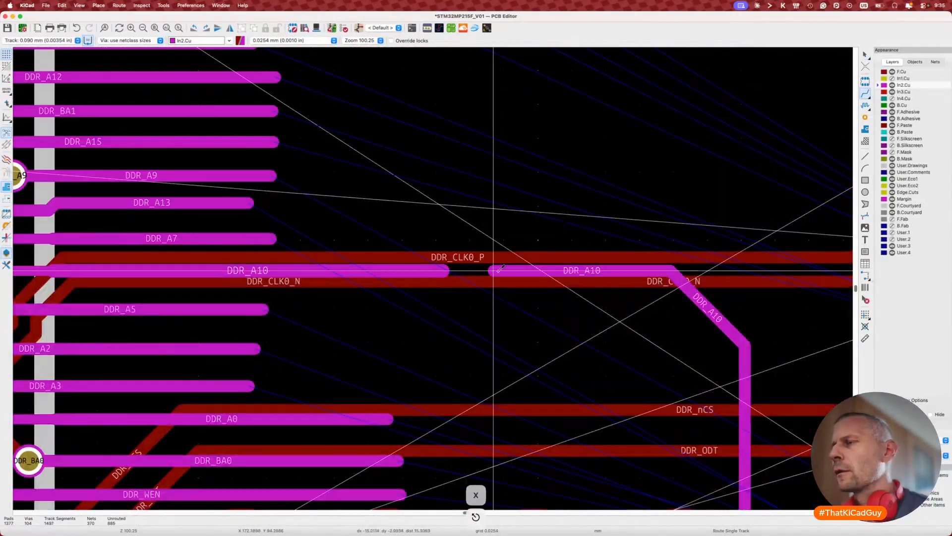
key("Escape")
scroll(519, 270, "down", 5)
scroll(520, 272, "right", 4)
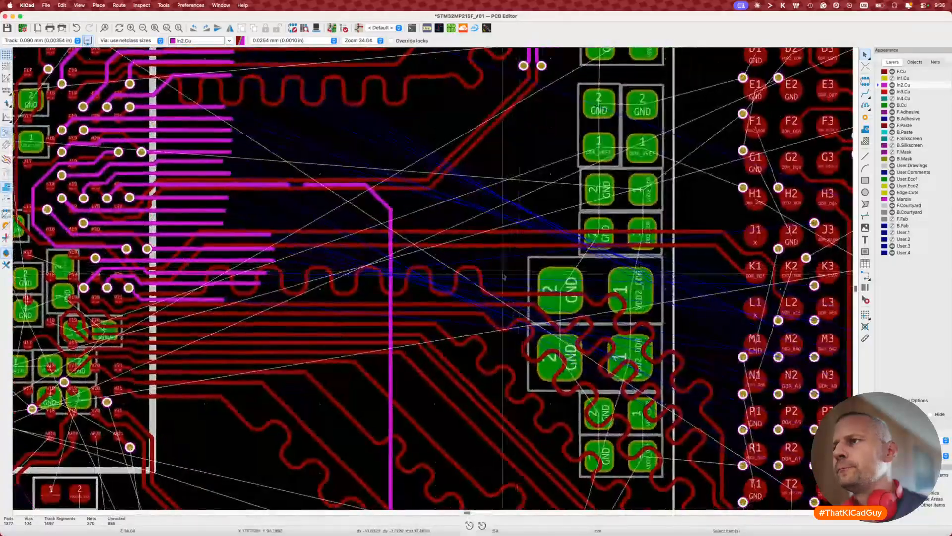
scroll(504, 276, "down", 5)
scroll(504, 276, "right", 5)
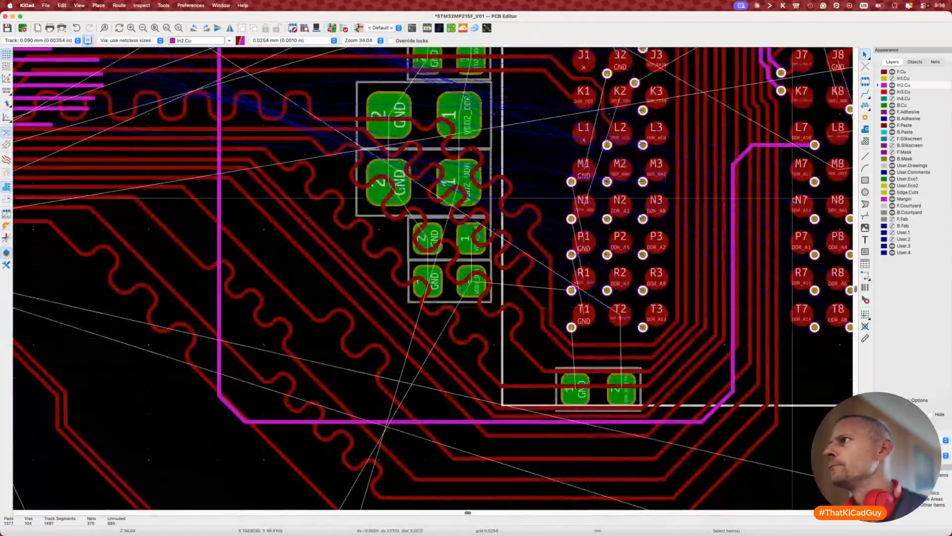
Step: Select the right DDR_A10 segment near L7 and the left segment to inspect the gap
left_click(785, 146)
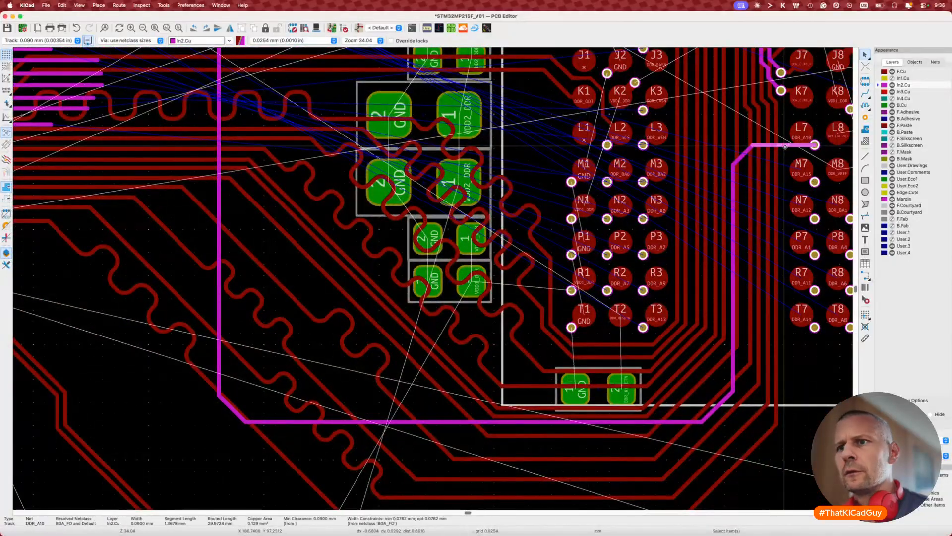
scroll(785, 146, "left", 5)
scroll(785, 146, "up", 4)
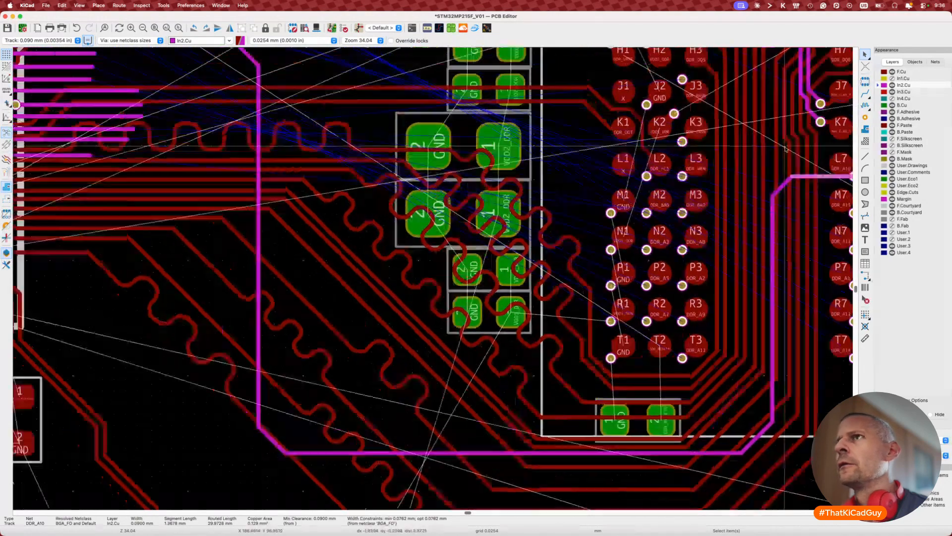
scroll(315, 166, "up", 4)
scroll(315, 167, "up", 3)
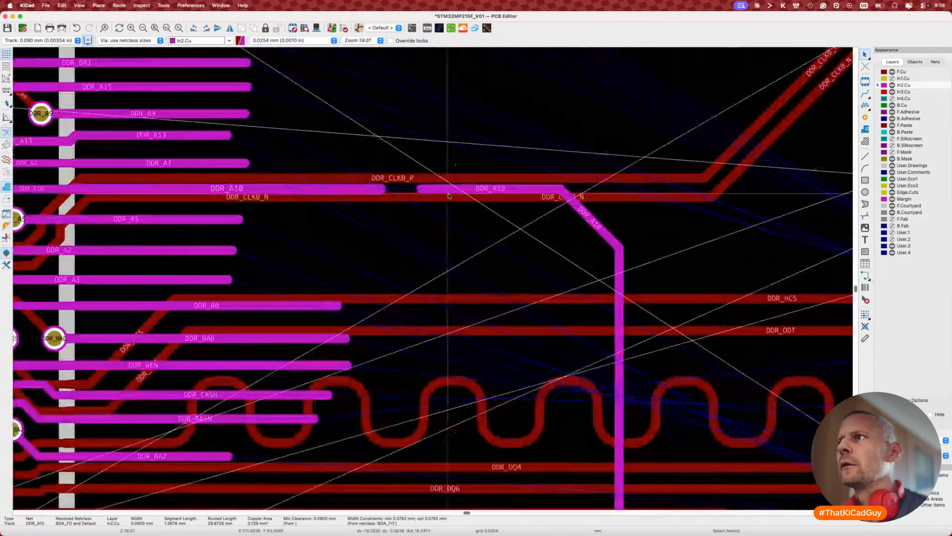
left_click(361, 189)
key("w")
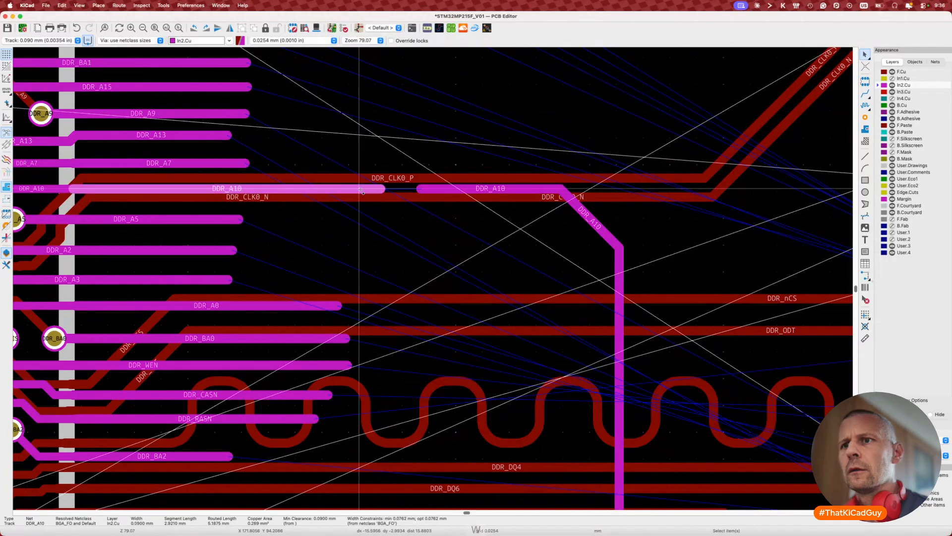
key("Escape")
scroll(214, 188, "down", 3)
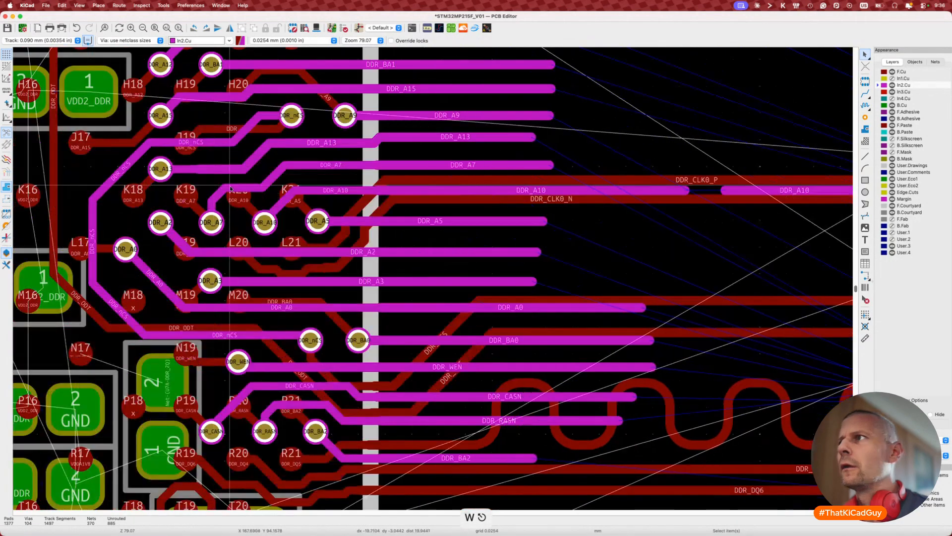
scroll(603, 193, "up", 3)
Step: Route from the right DDR_A10 end to rejoin the left In2.Cu segment
key("x")
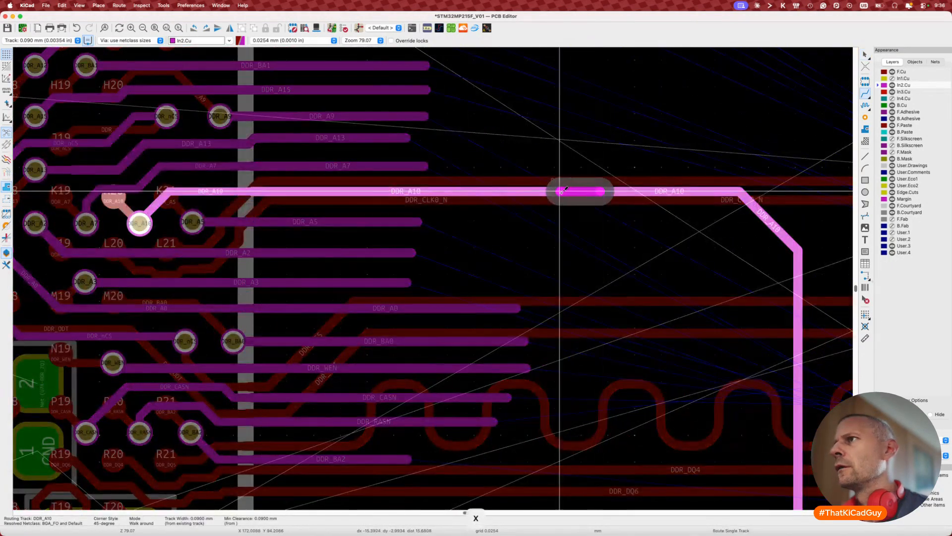
left_click(560, 191)
key("Escape")
scroll(566, 254, "down", 3)
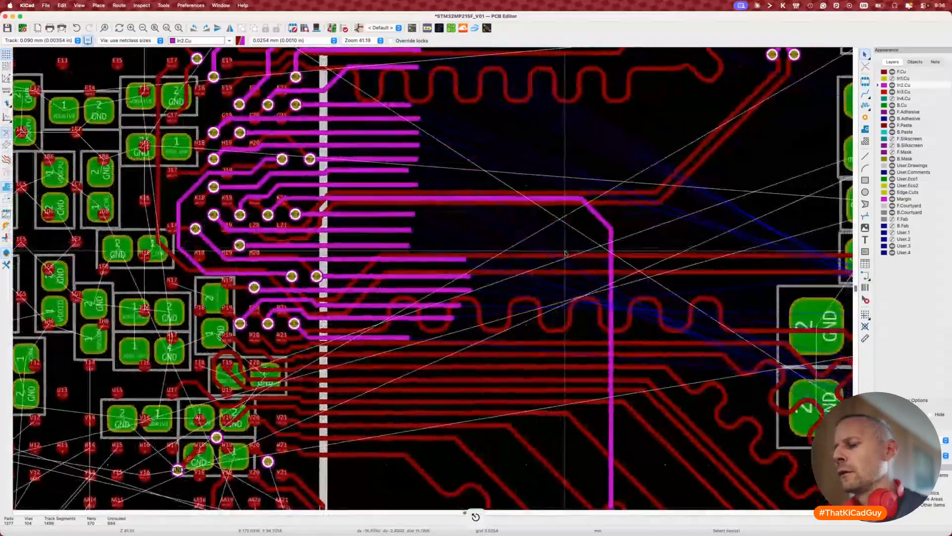
Step: Measure the DDR_A10 track's current length with the single-track length tuner
key("7")
left_click(592, 209)
scroll(603, 220, "down", 5)
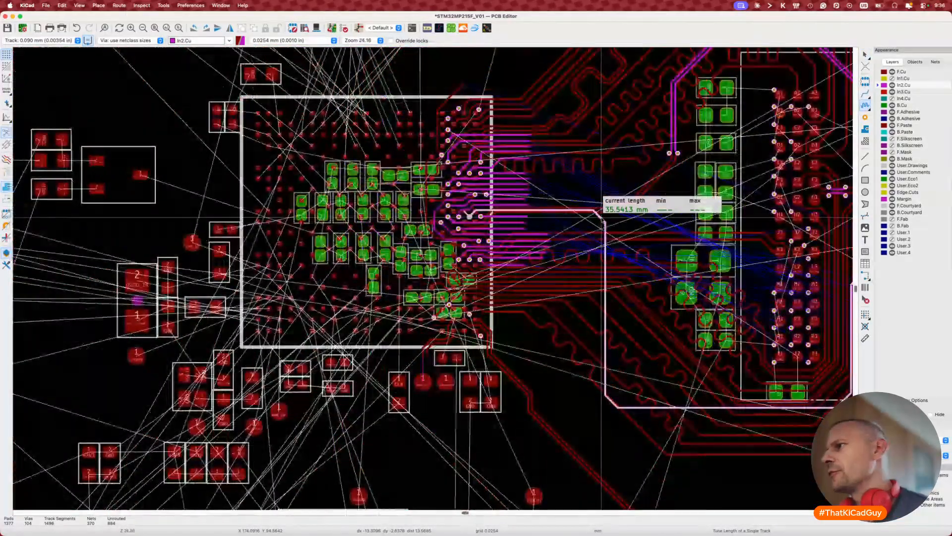
scroll(601, 213, "down", 2)
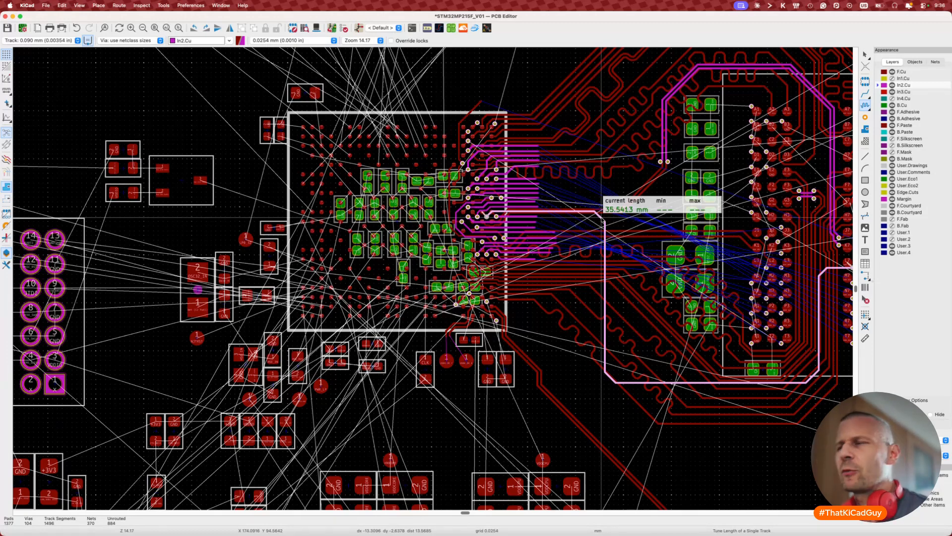
key("Escape")
Step: Route DDR_A15 from pad M7 on In2.Cu at 0.0900 mm width
scroll(602, 228, "right", 10)
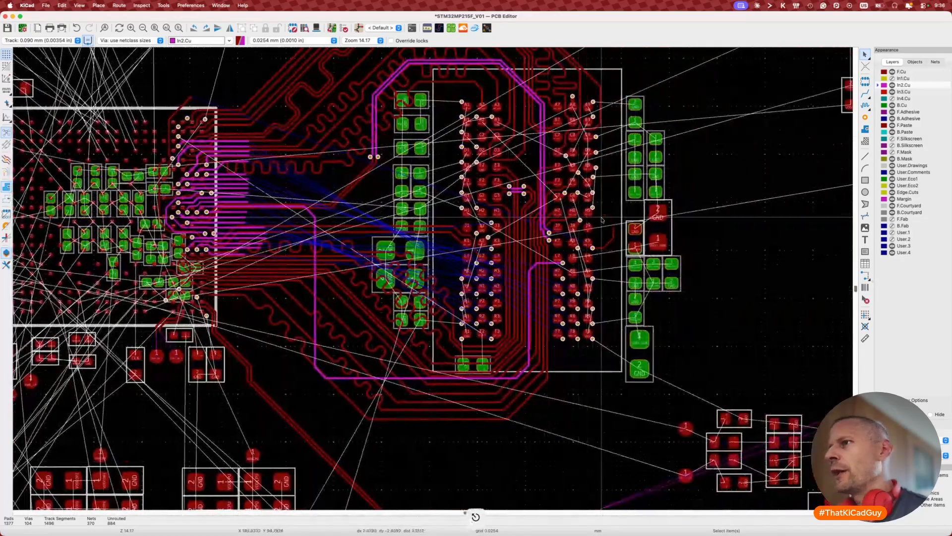
scroll(521, 263, "up", 4)
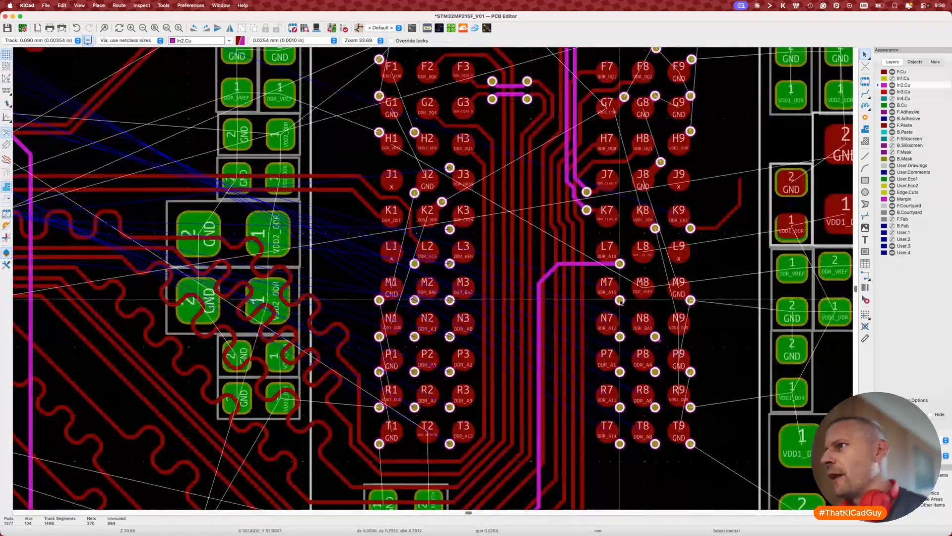
key("x")
key("w")
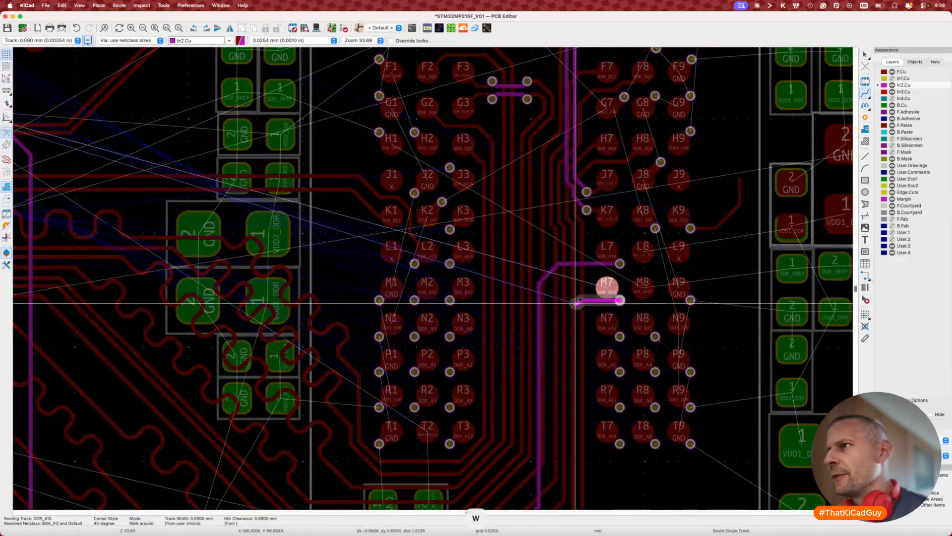
scroll(565, 323, "down", 5)
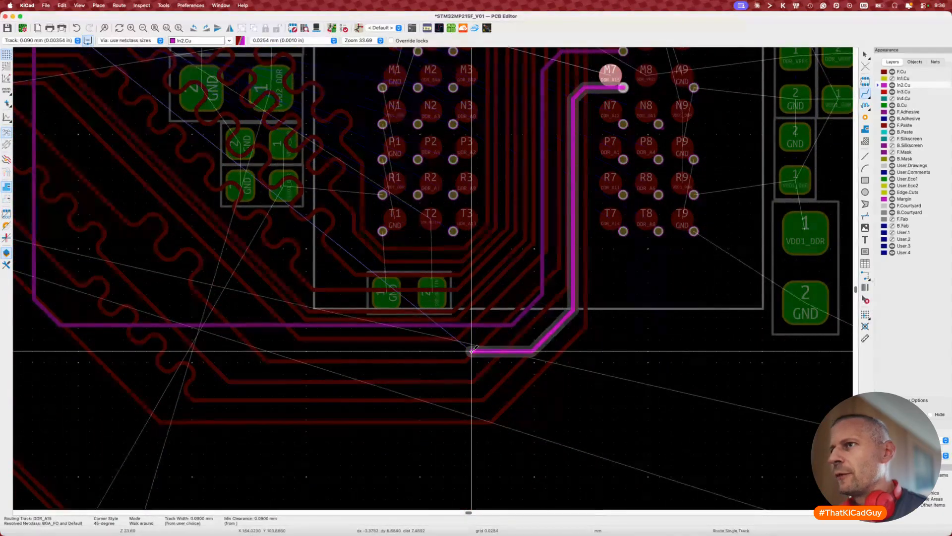
scroll(427, 334, "left", 5)
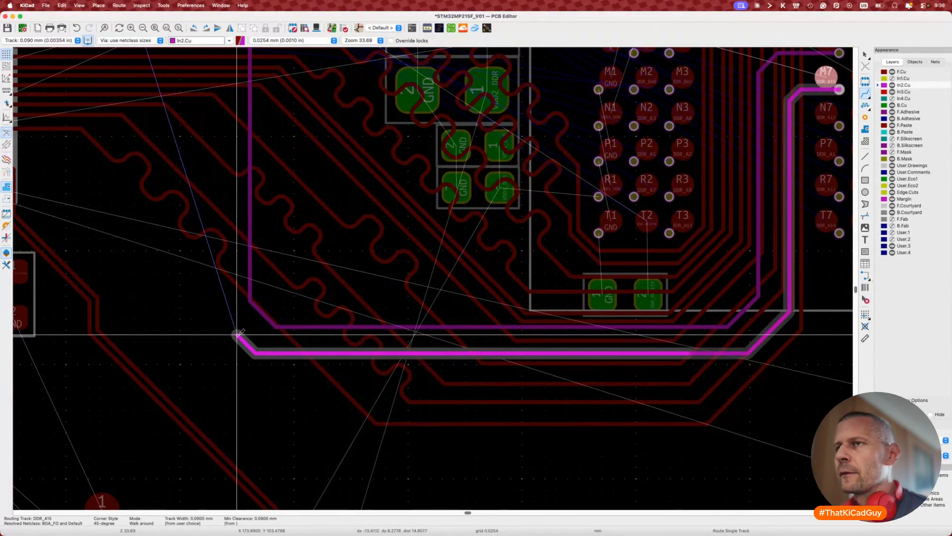
scroll(218, 259, "up", 6)
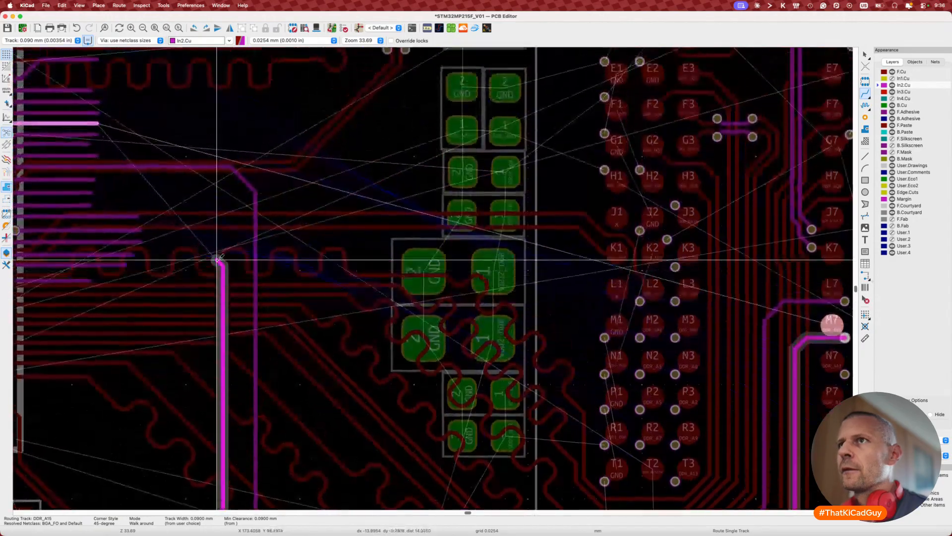
scroll(218, 259, "up", 1)
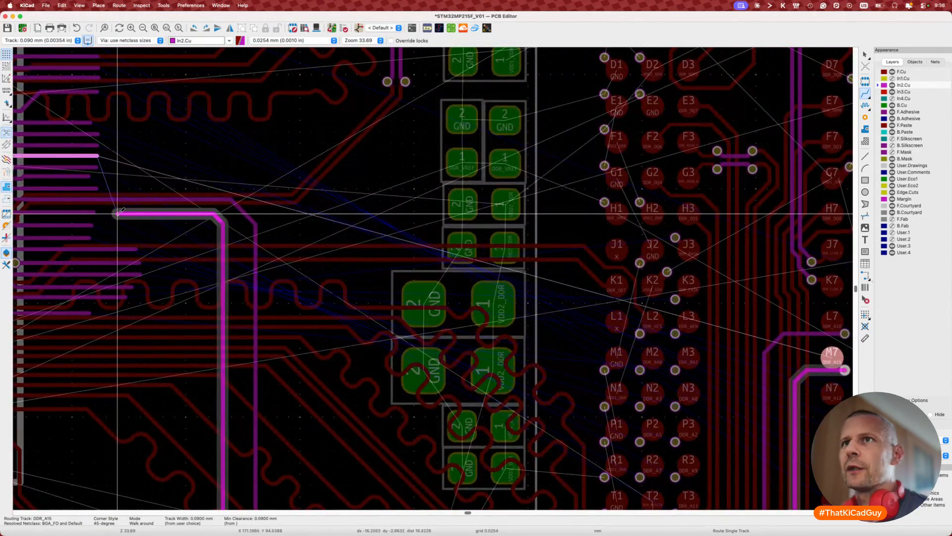
left_click(111, 214)
key("Escape")
Step: Nudge the DDR_A15 segment slightly higher, delete its left-end stub, and bring up the schematic beside CubeMX
scroll(111, 214, "left", 15)
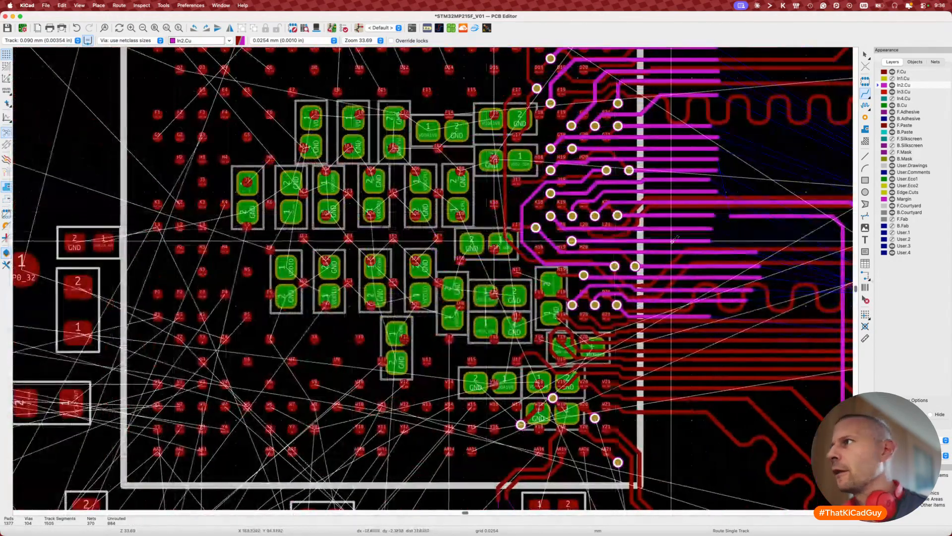
scroll(673, 240, "up", 6)
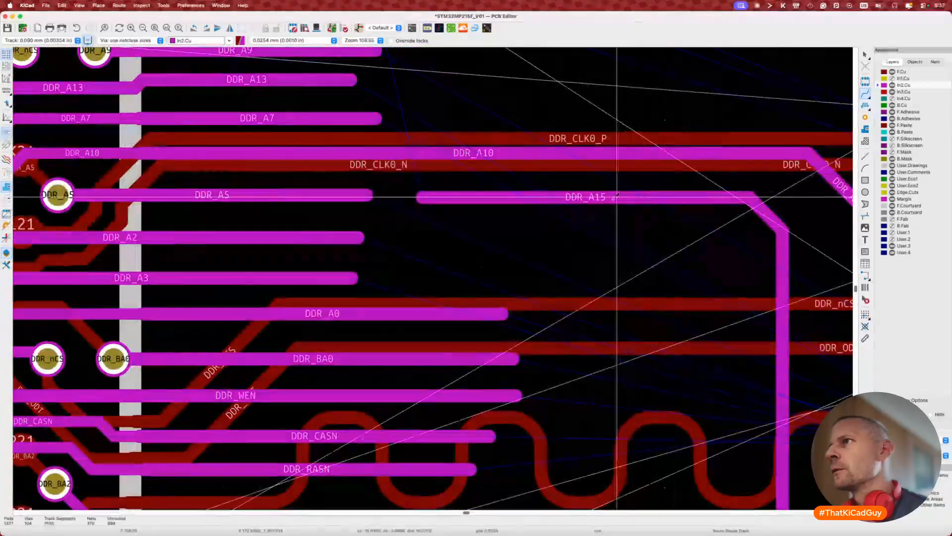
key("d")
left_click(565, 193)
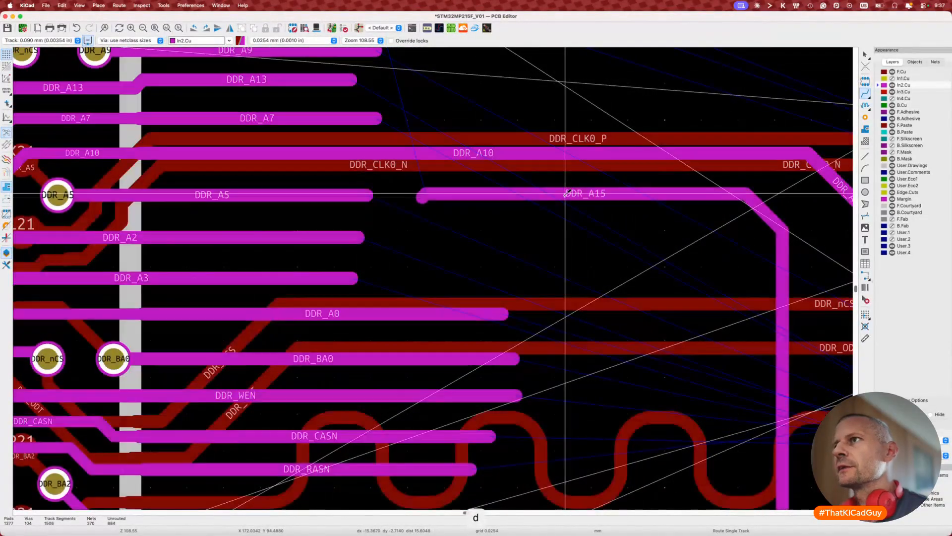
key("Escape")
left_click(424, 200)
key("Delete")
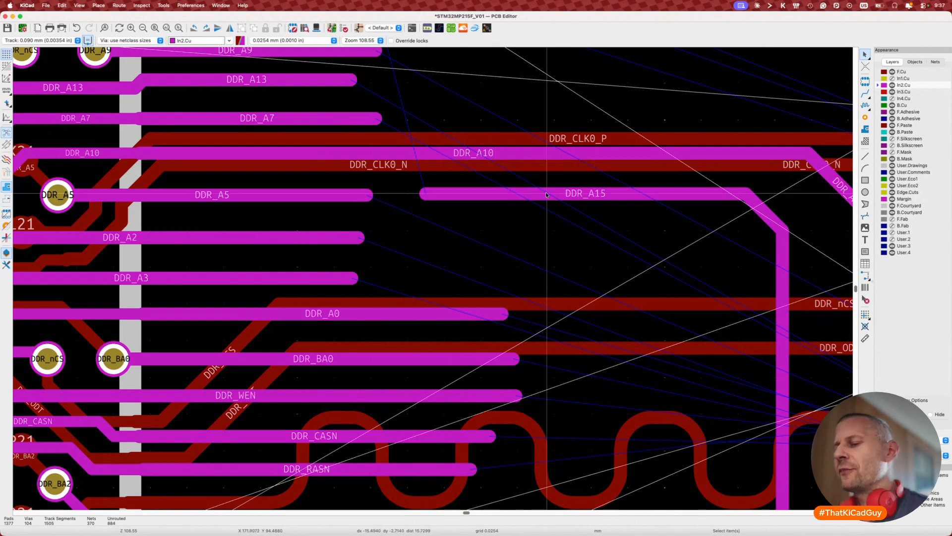
key("super+Tab")
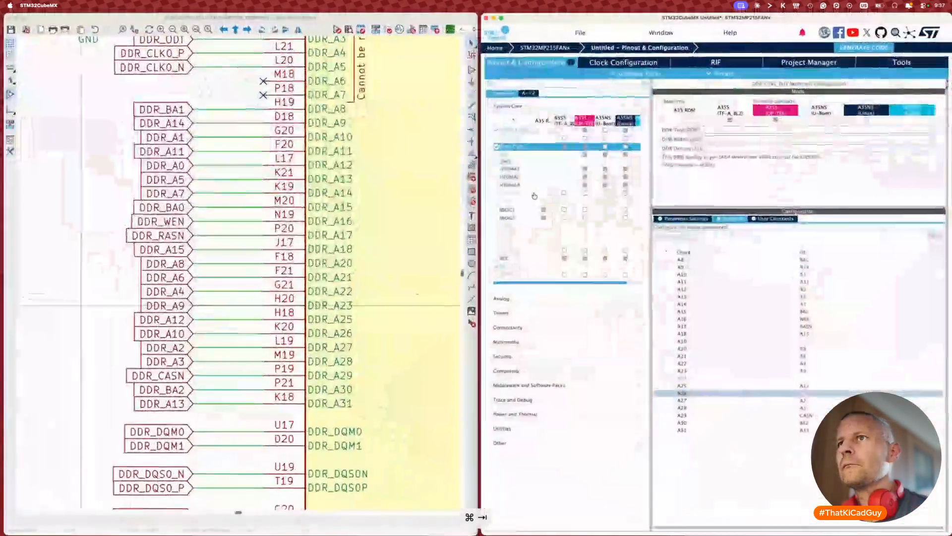
Step: Swap the DDR_A5 and DDR_A15 labels on pins K21 and J17
left_click(178, 180)
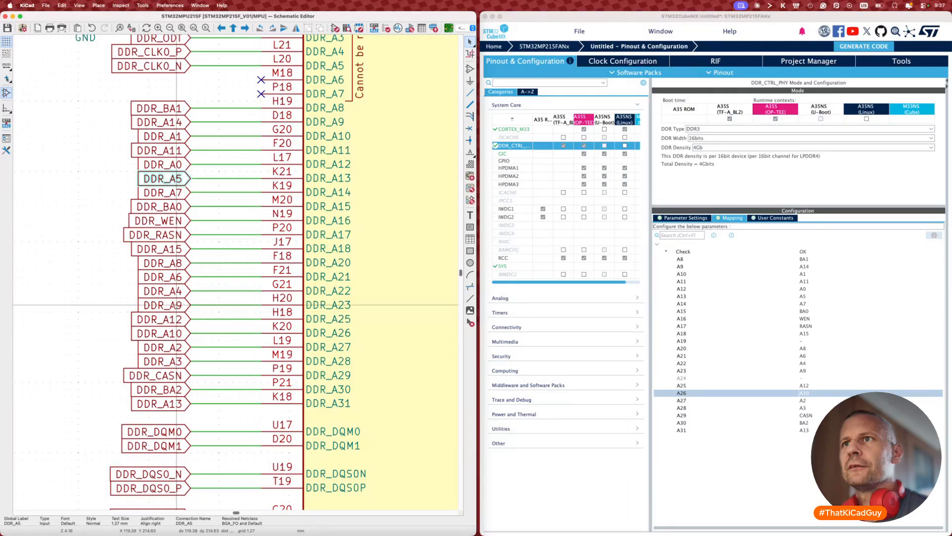
left_click(178, 249, "shift")
key("alt+s")
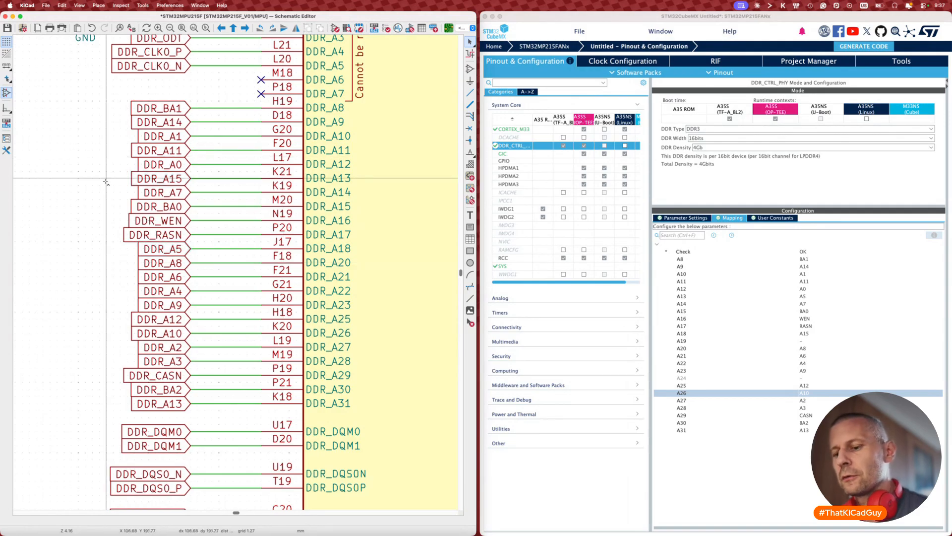
key("super+z")
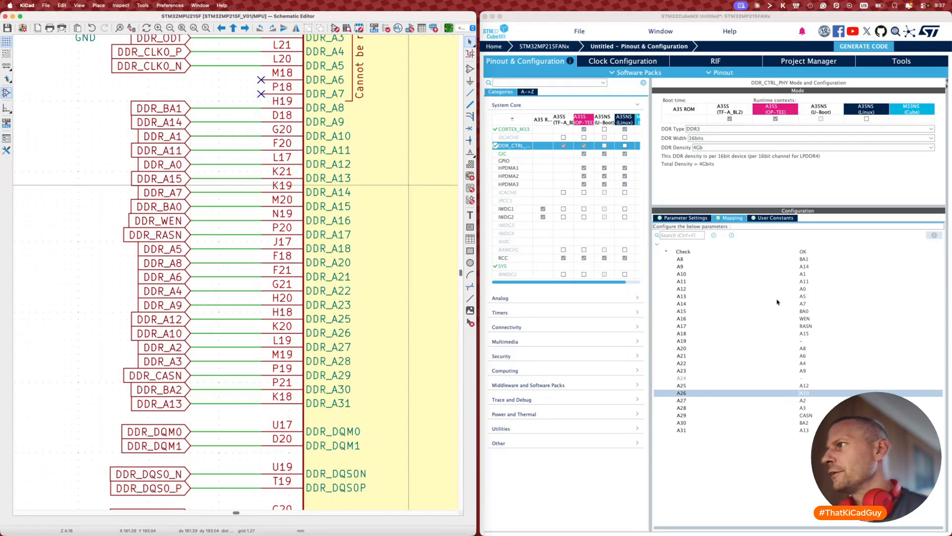
Step: In CubeMX's DDR mapping, map A13 to A15 and A18 to A5 so the check reads OK
left_click(803, 296)
left_click(803, 296)
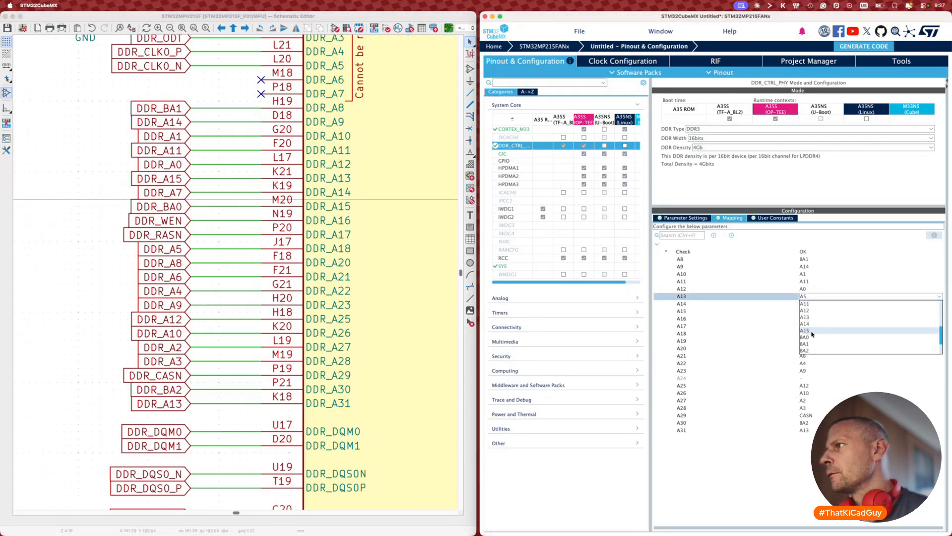
left_click(812, 330)
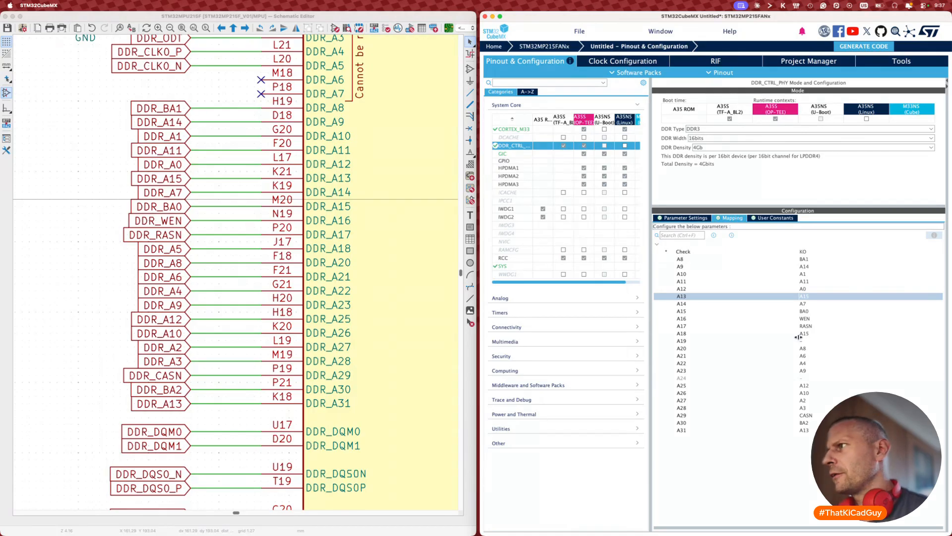
left_click(801, 334)
left_click(801, 334)
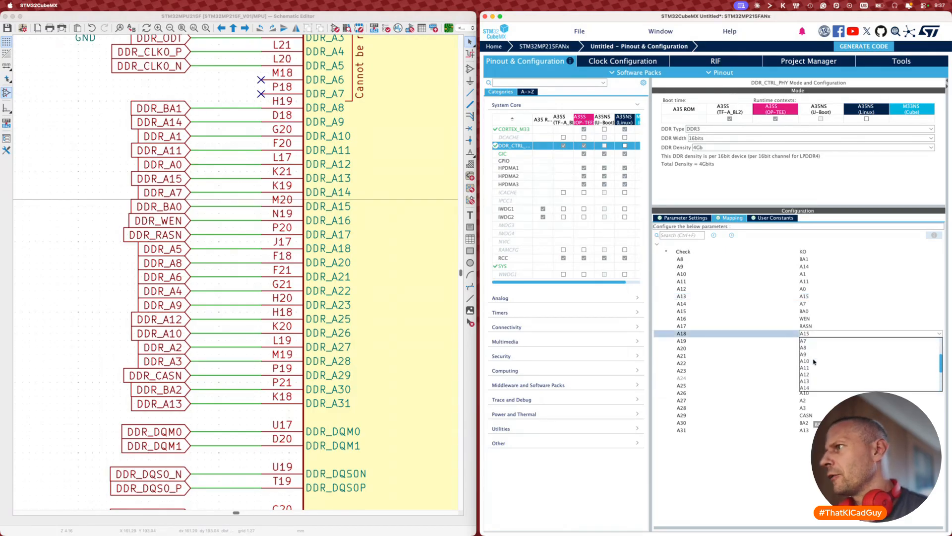
left_click(806, 353)
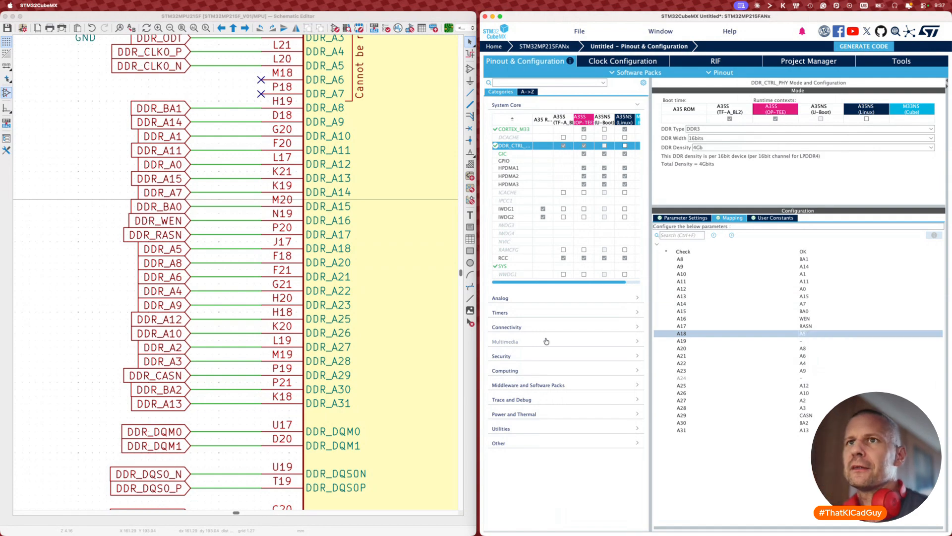
left_click(90, 344)
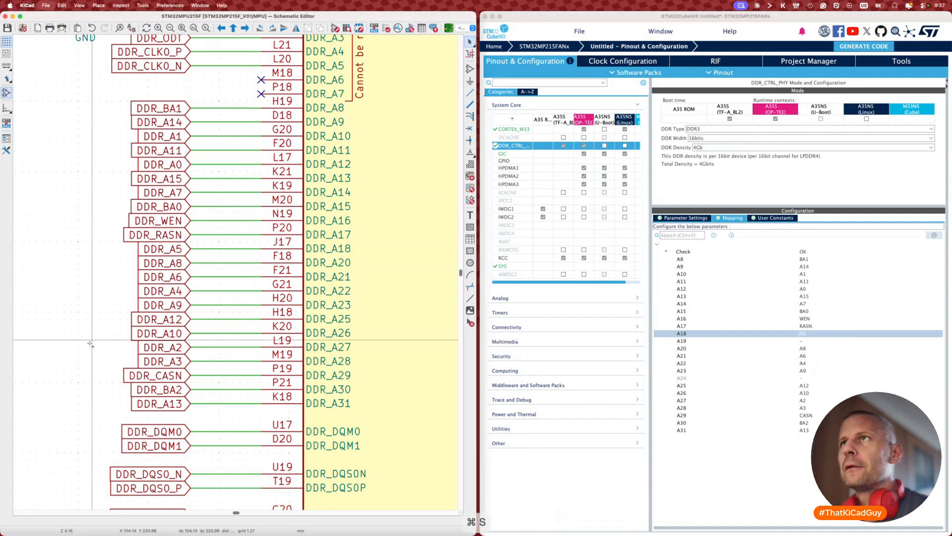
Step: Update the PCB from the schematic to carry the DDR_A5/DDR_A15 swap
key("F8")
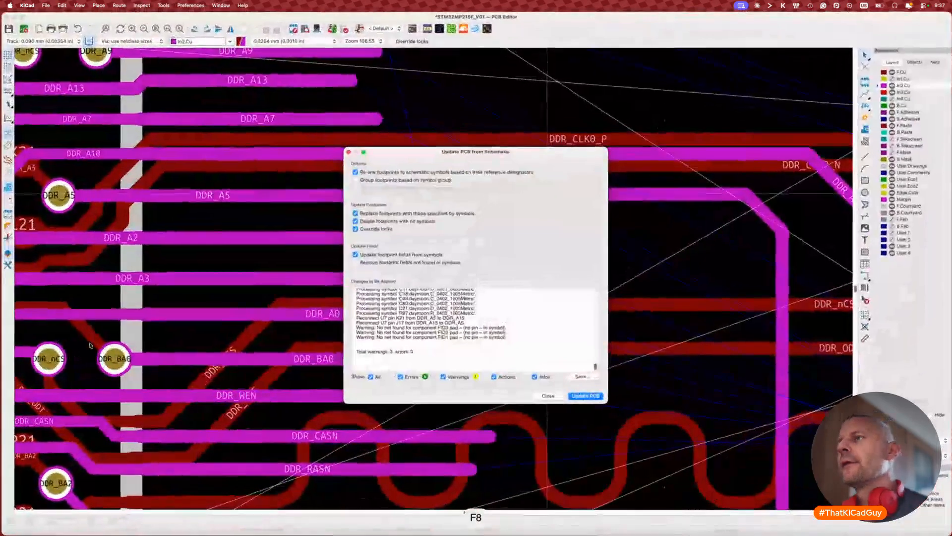
left_click(584, 396)
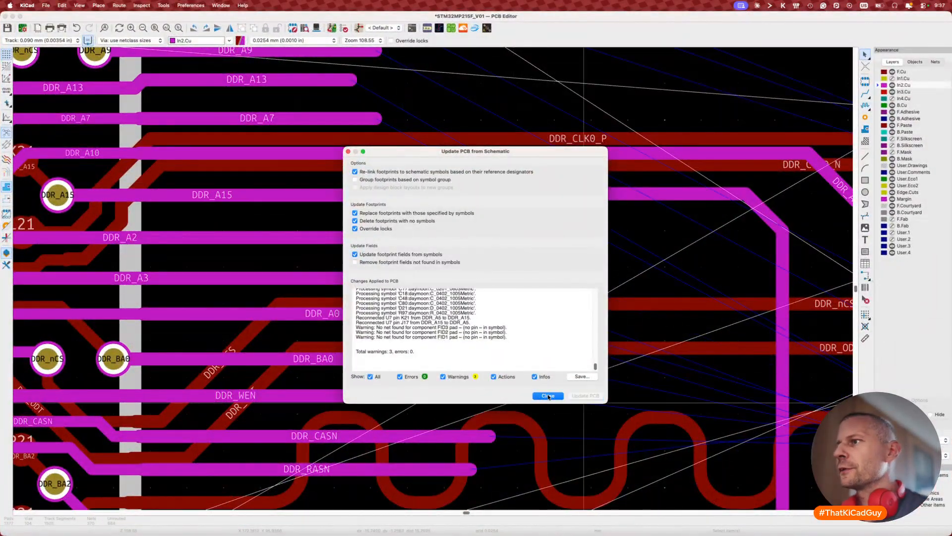
left_click(548, 395)
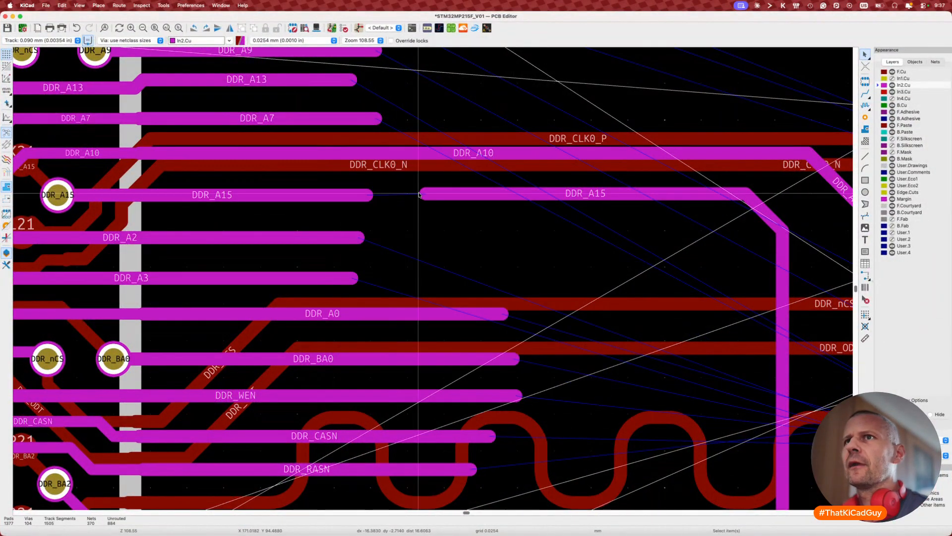
Step: Join the two DDR_A15 track pieces into one trace, settle it, and save the board
key("x")
left_click(367, 194)
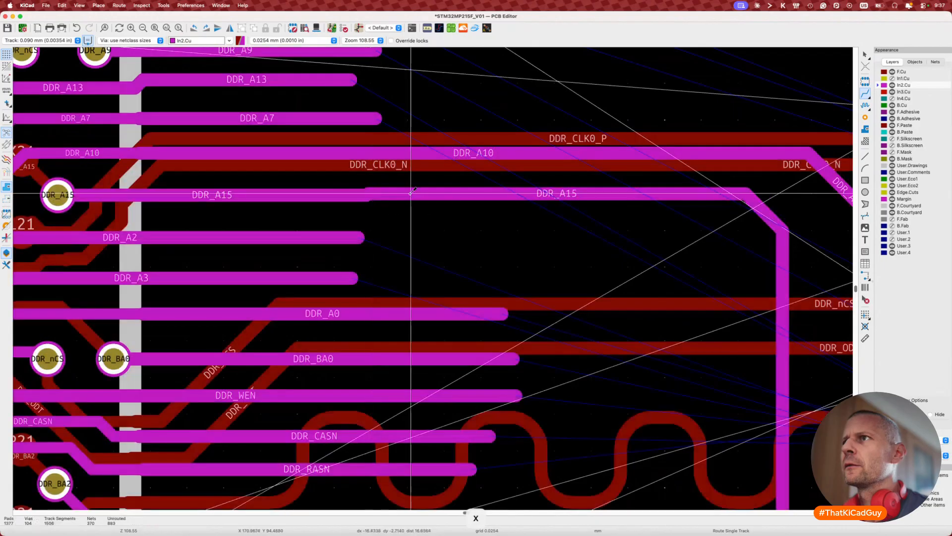
key("d")
left_click(418, 194)
scroll(418, 193, "down", 3)
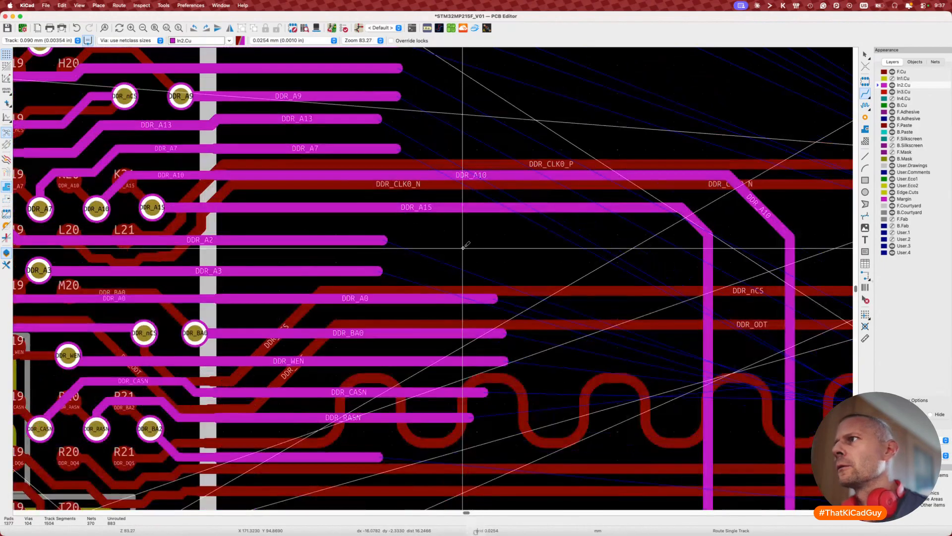
key("super+s")
scroll(463, 248, "down", 8)
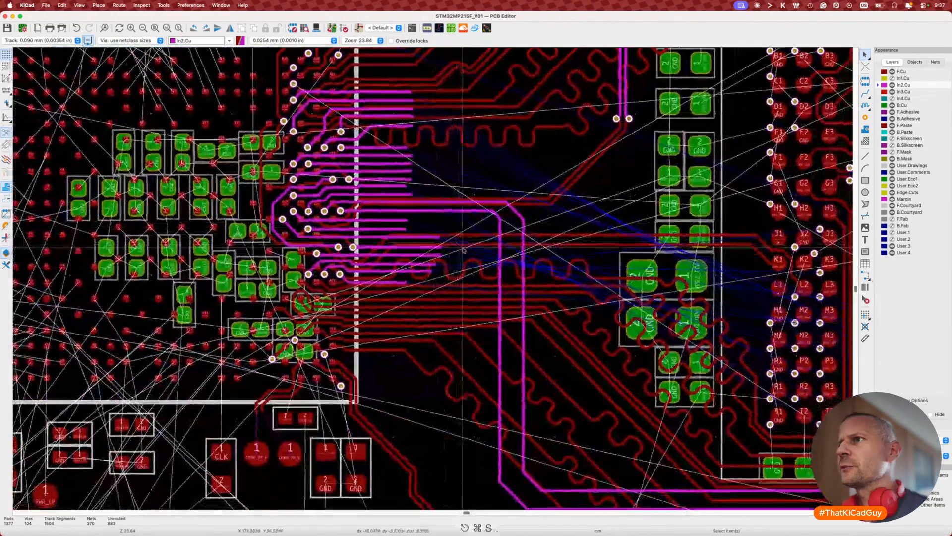
scroll(595, 238, "up", 3)
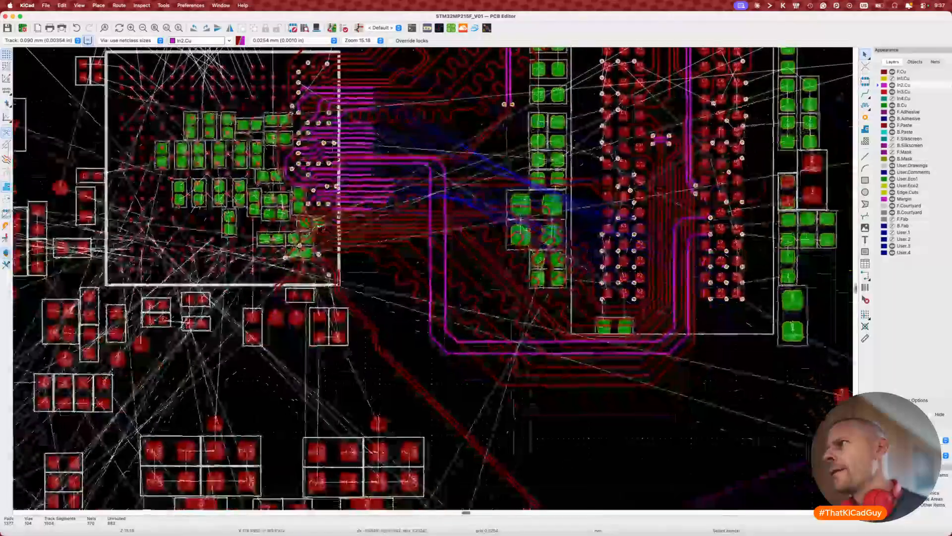
scroll(696, 256, "up", 5)
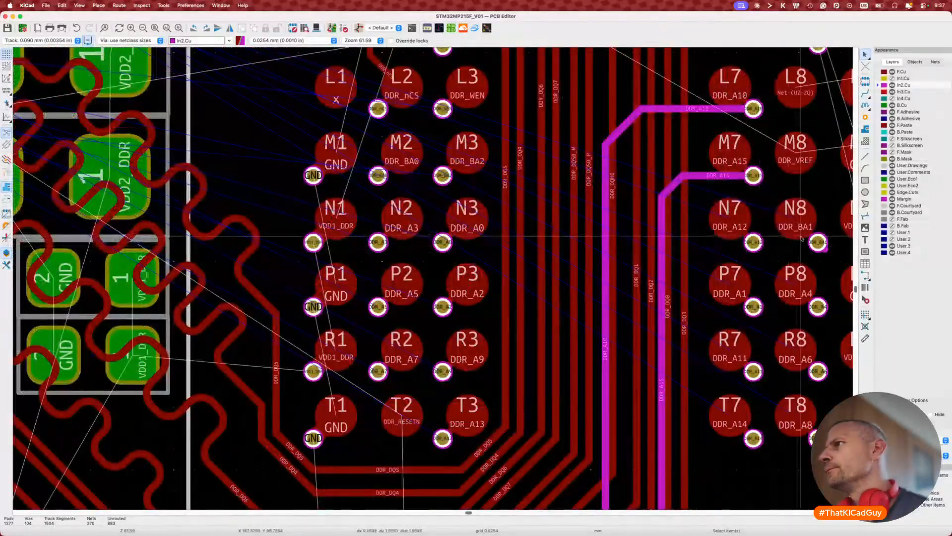
Step: Delete the short DDR_BA1 track at the N8 via and abandon a trial reroute
left_click(826, 251)
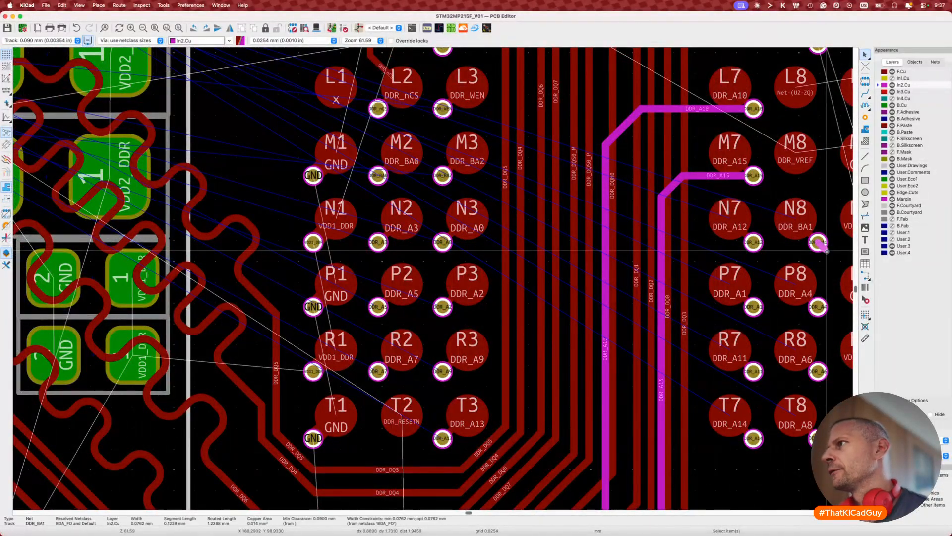
key("Delete")
scroll(826, 253, "down", 3)
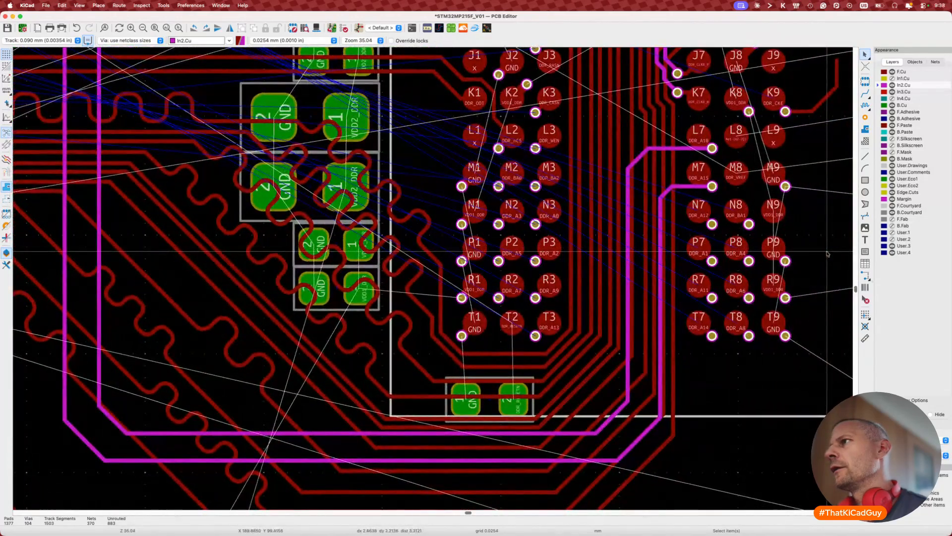
scroll(827, 253, "down", 1)
key("x")
scroll(744, 217, "down", 3)
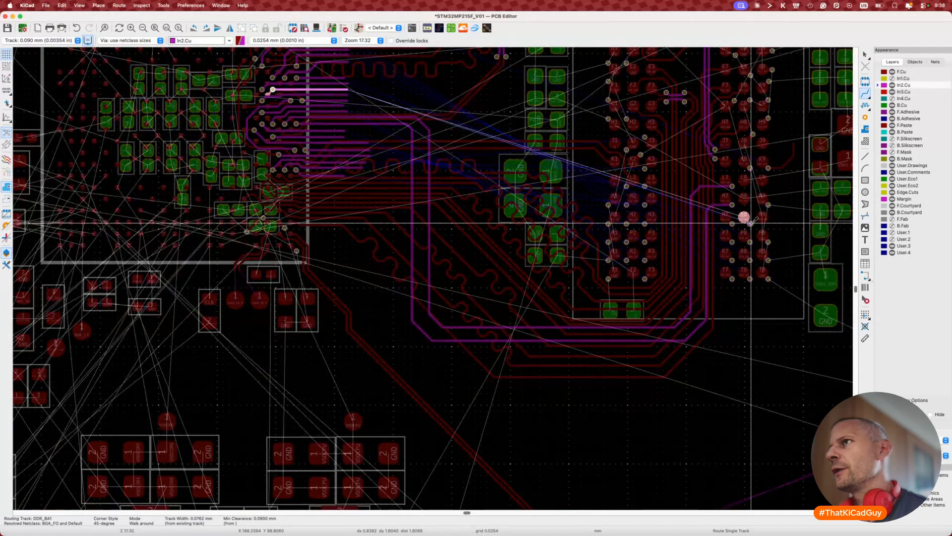
key("Escape")
scroll(750, 223, "up", 5)
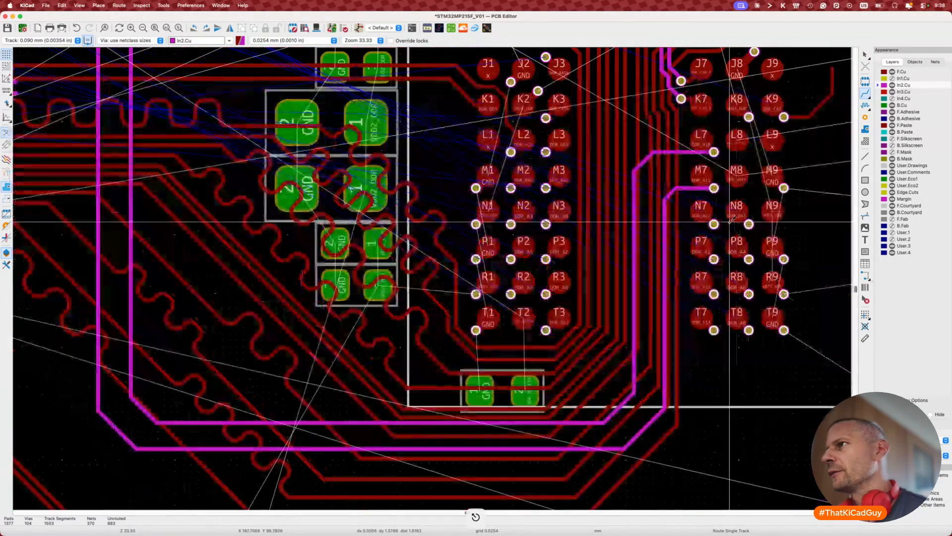
Step: Route a new preset-width DDR_A12 track from the N7 via below the BGA and up beside the address lines
left_click(714, 224)
key("w")
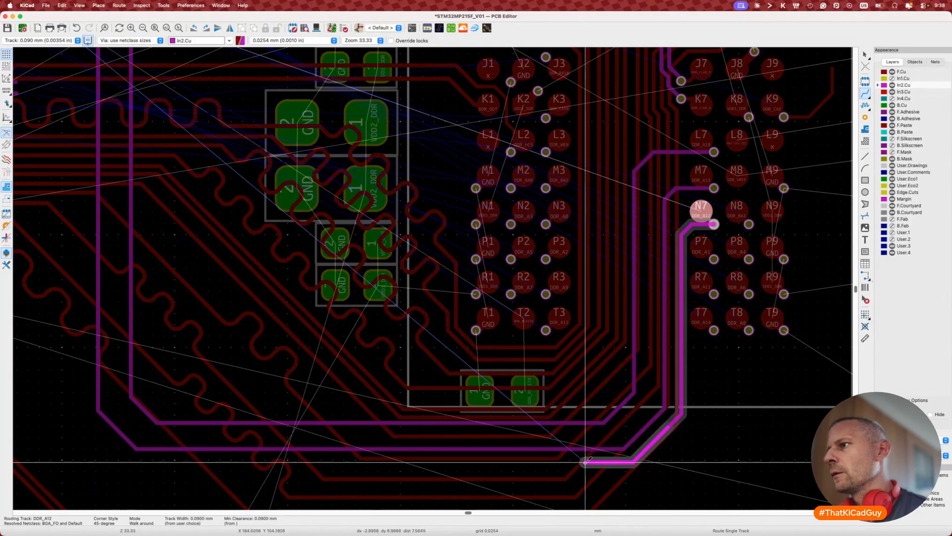
left_click(583, 464)
scroll(583, 464, "left", 3)
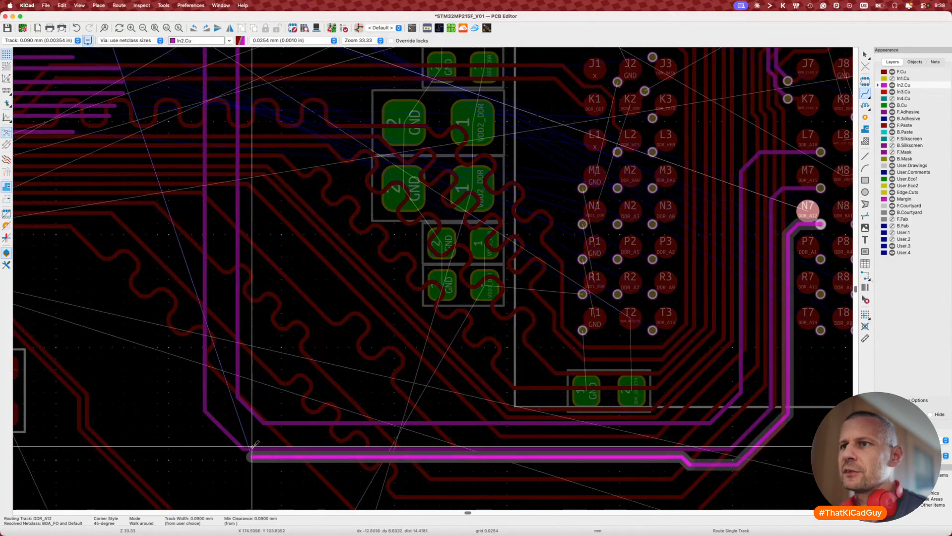
left_click(225, 452)
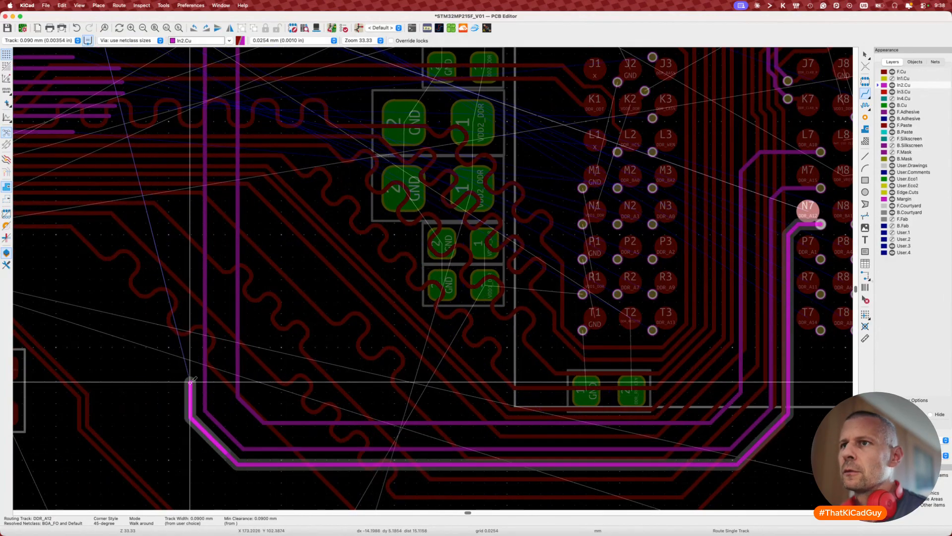
scroll(191, 382, "up", 5)
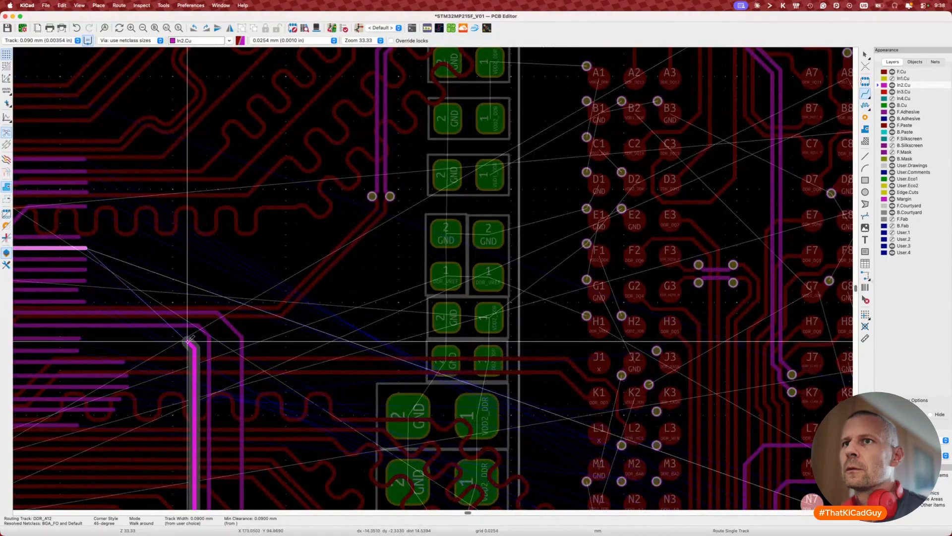
scroll(114, 339, "up", 3)
scroll(113, 339, "right", 3)
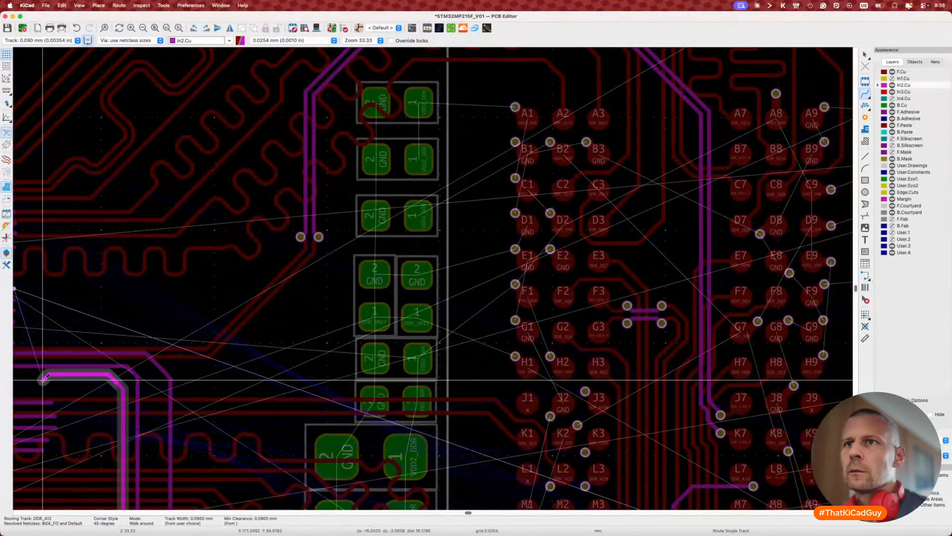
scroll(298, 342, "left", 6)
scroll(376, 344, "up", 4)
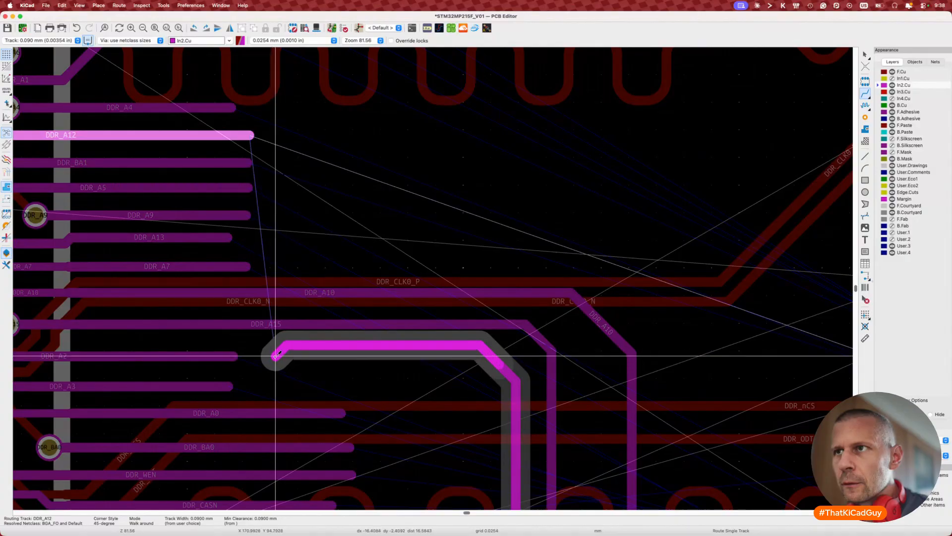
double_click(272, 359)
Step: Drag the DDR_A12 segment down so it lines up with the DDR_A2 row
key("d")
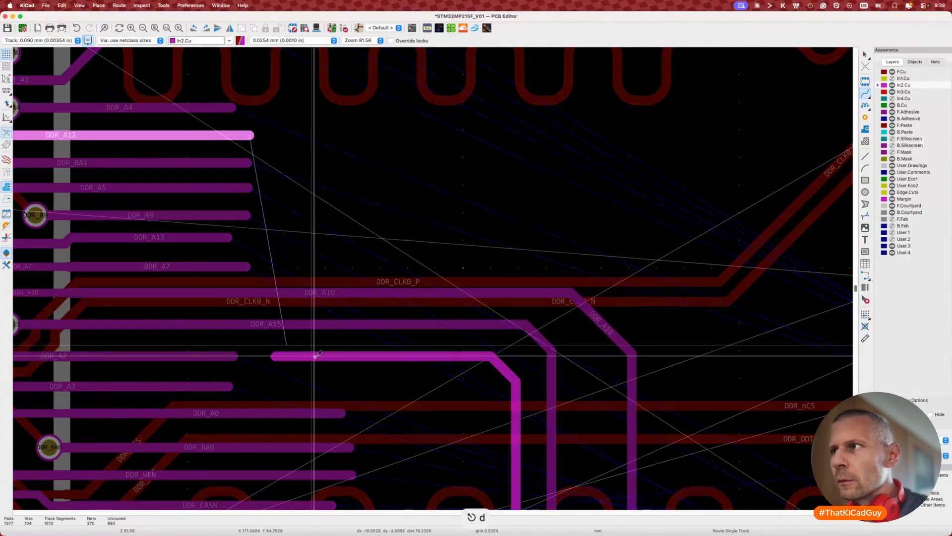
left_click(315, 356)
scroll(322, 371, "left", 5)
scroll(391, 356, "up", 2)
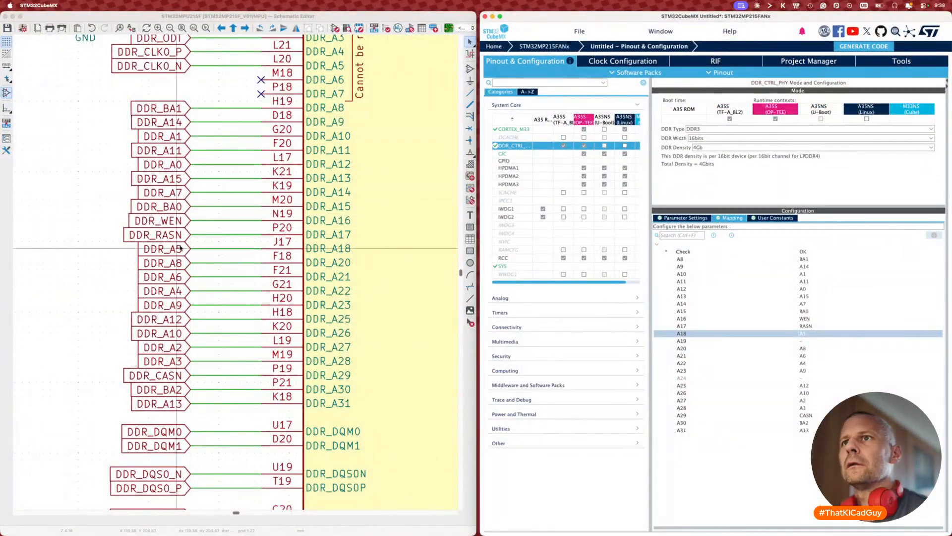
Step: Swap the DDR_A12 and DDR_A2 labels on pins H18 and L19
left_click(180, 312)
left_click(179, 348, "shift")
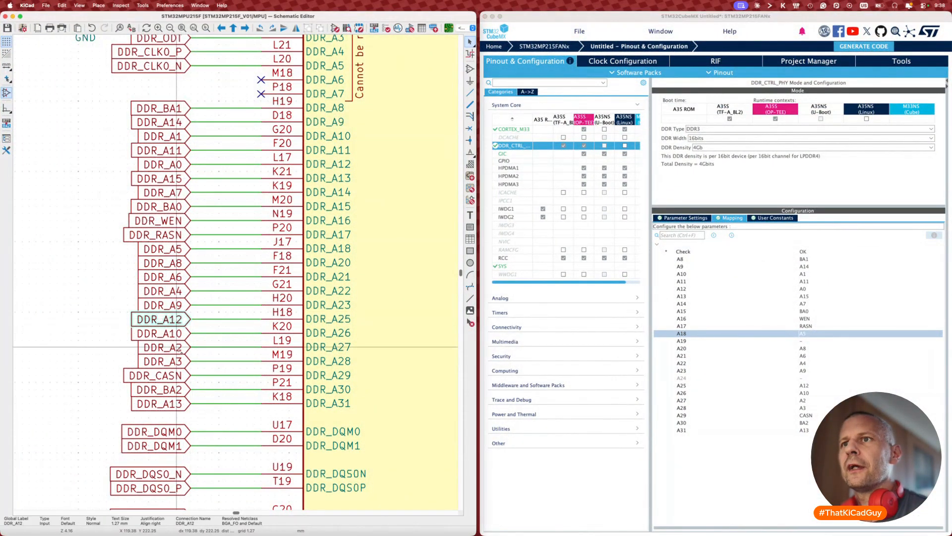
key("alt+s")
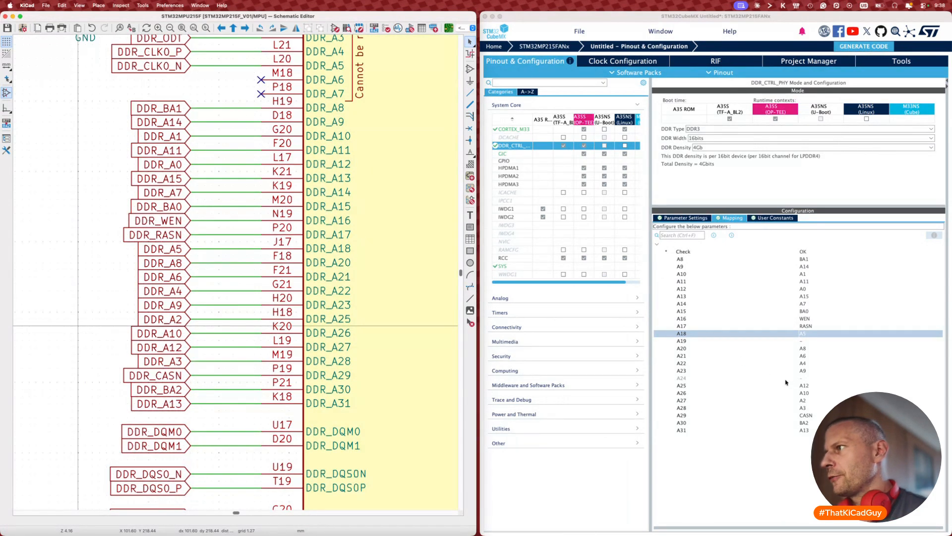
Step: Set CubeMX's mapping to A25→A2 and A27→A12, then launch Update PCB from Schematic
left_click(804, 386)
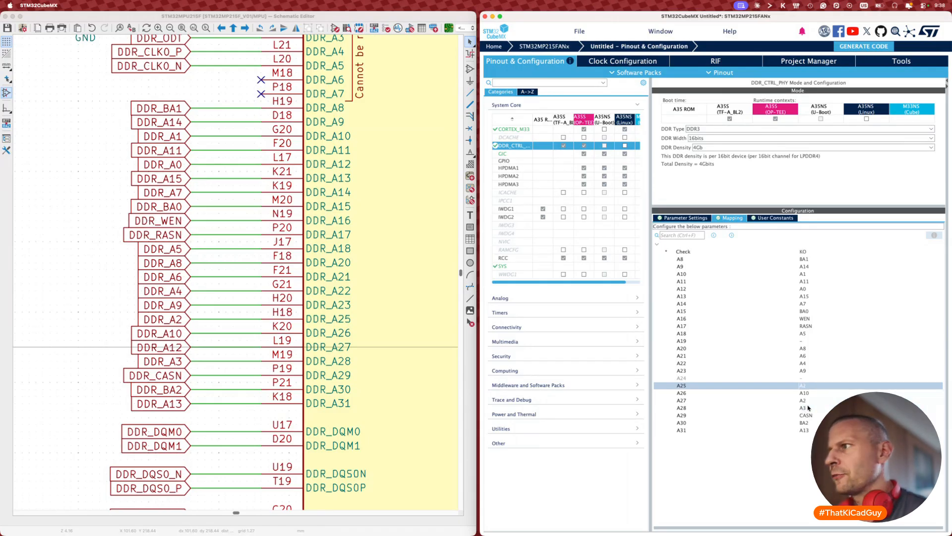
left_click(805, 400)
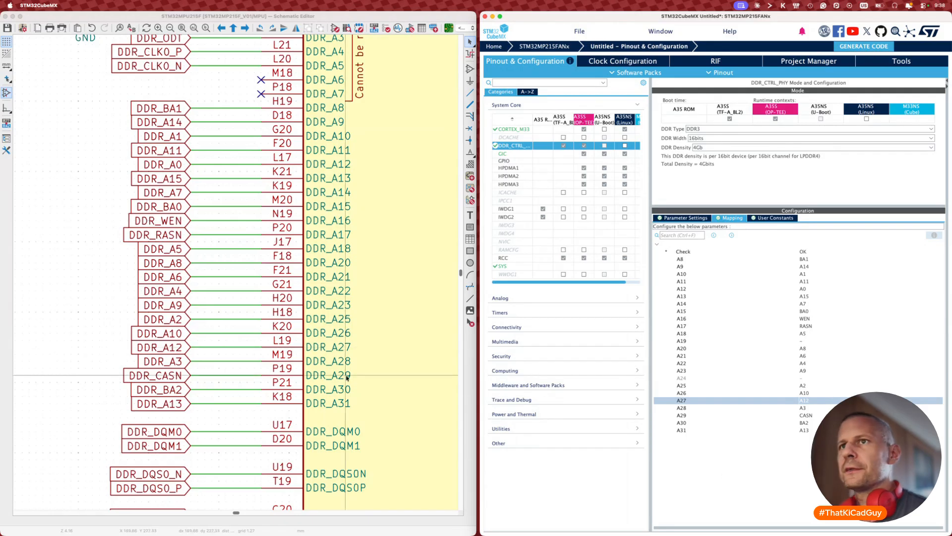
left_click(131, 312)
key("F8")
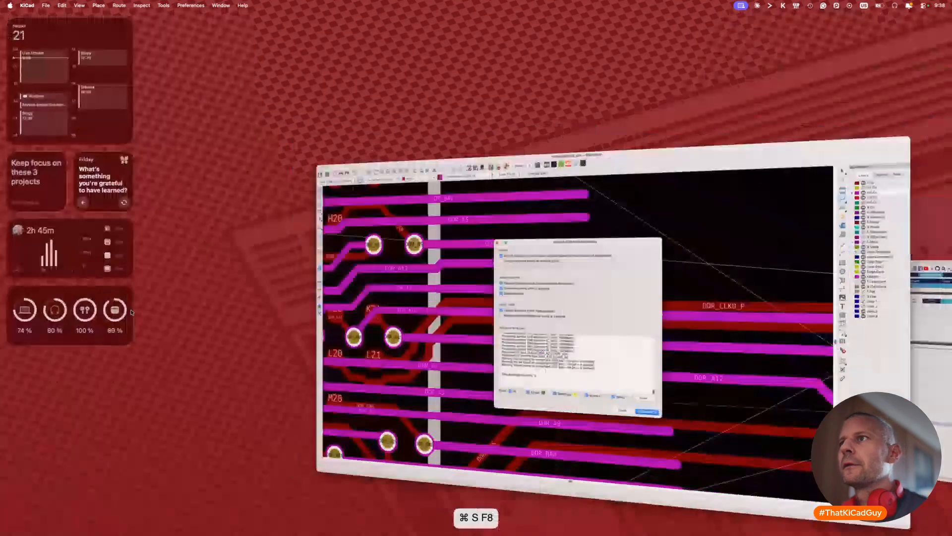
Step: Apply the DDR_A2/DDR_A12 swap to the board and close the update report
left_click(586, 395)
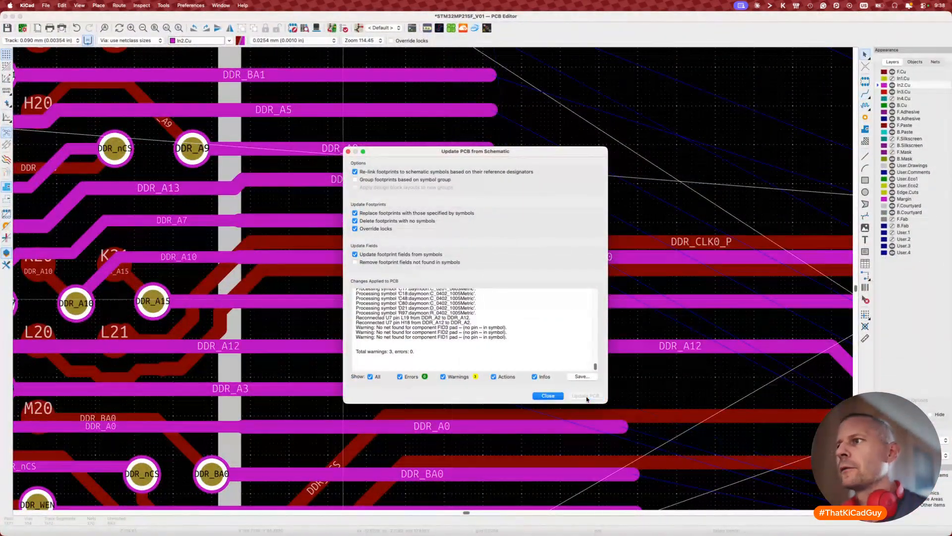
left_click(548, 396)
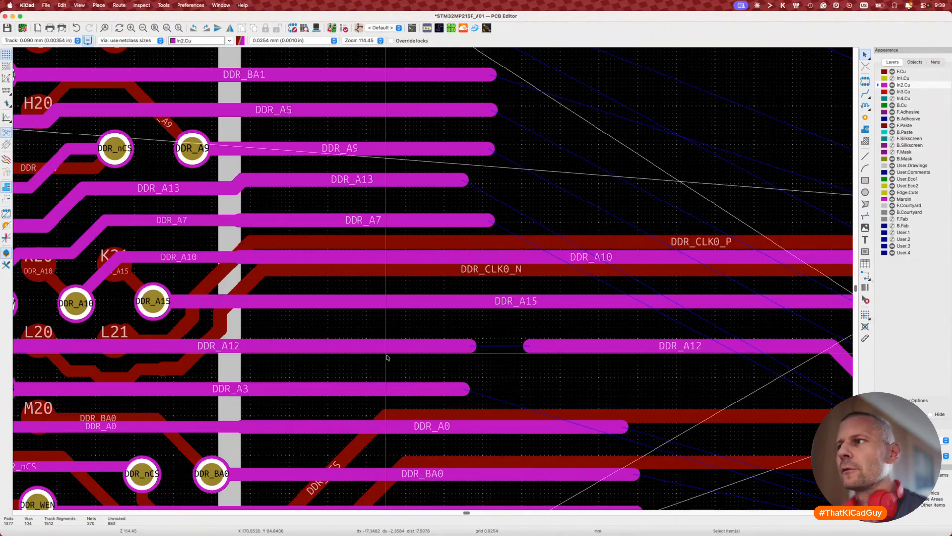
scroll(387, 357, "down", 3)
scroll(498, 347, "up", 4)
Step: Route across the DDR_A12 gap to make one continuous In2.Cu trace and save the board
key("x")
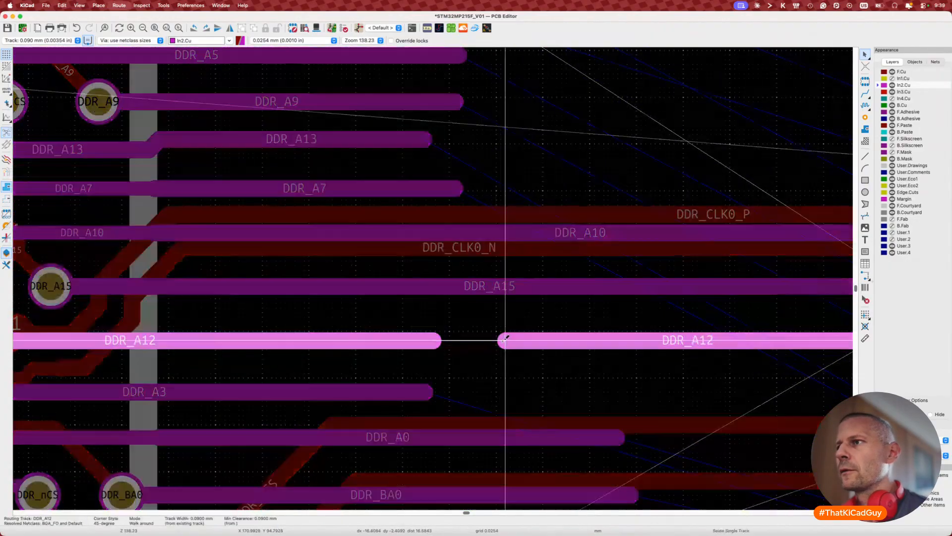
key("Escape")
key("Escape")
key("super+s")
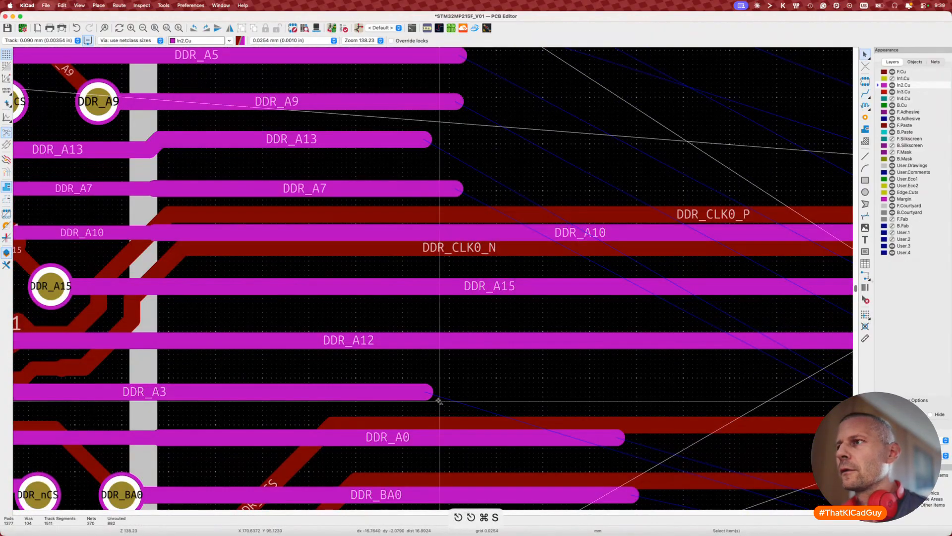
scroll(438, 401, "down", 5)
scroll(438, 400, "right", 2)
scroll(439, 400, "down", 3)
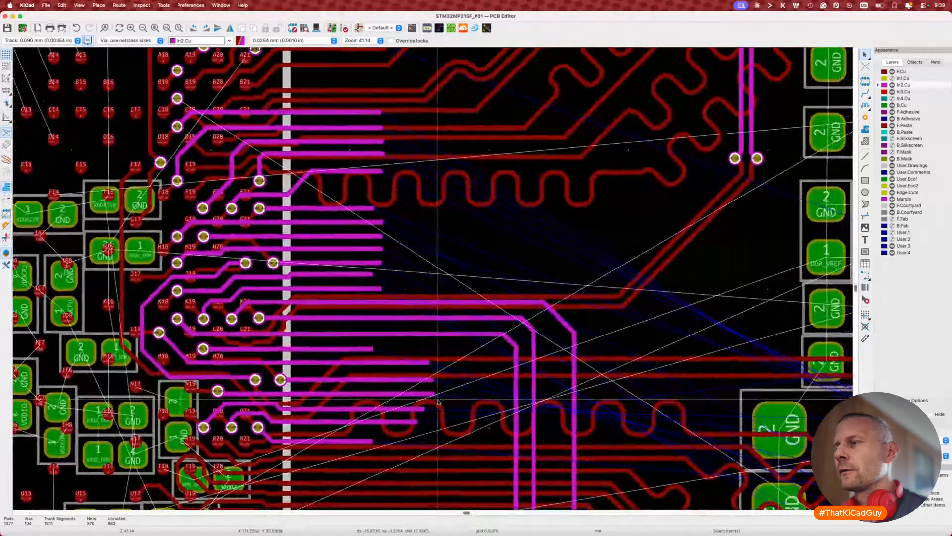
scroll(439, 401, "down", 6)
scroll(439, 401, "right", 1)
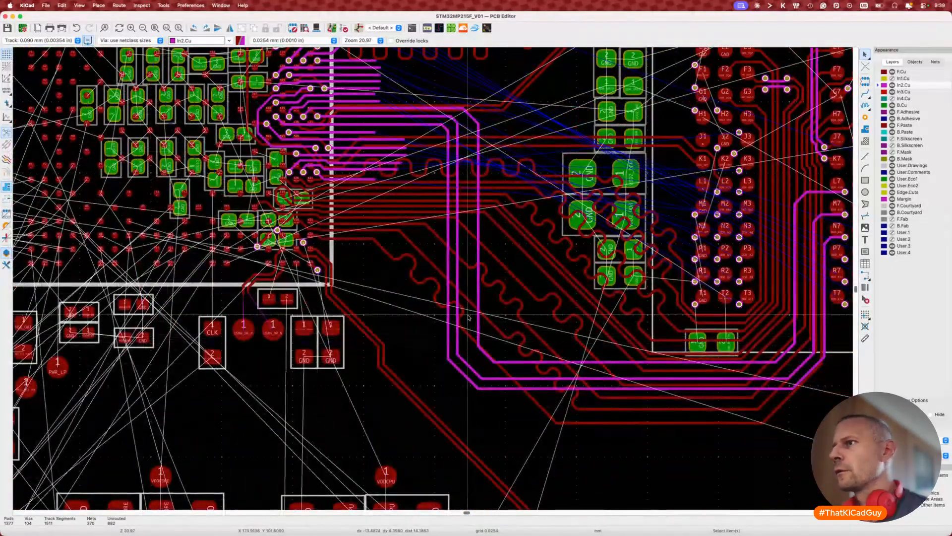
Step: Drag the looping outer In2.Cu address tracks and their diagonals into new positions
key("d")
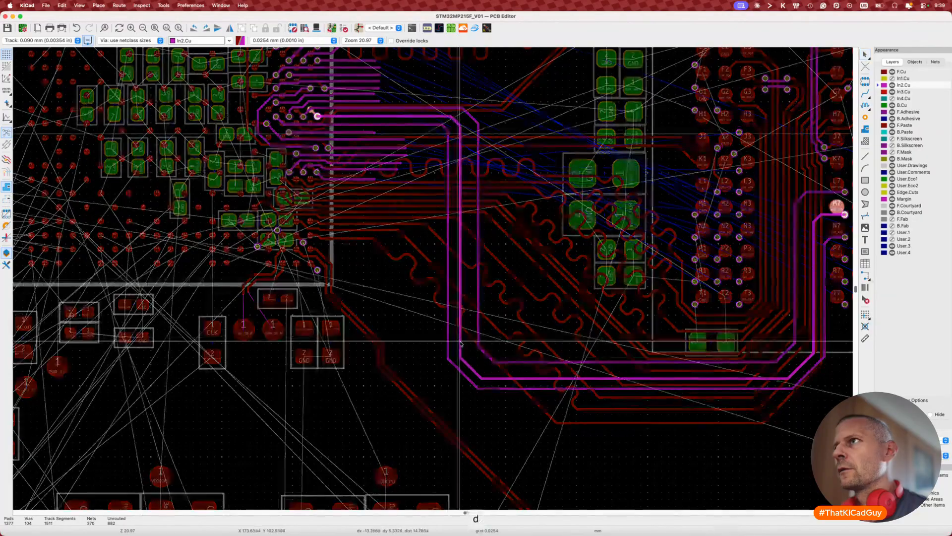
left_click(465, 344)
key("d")
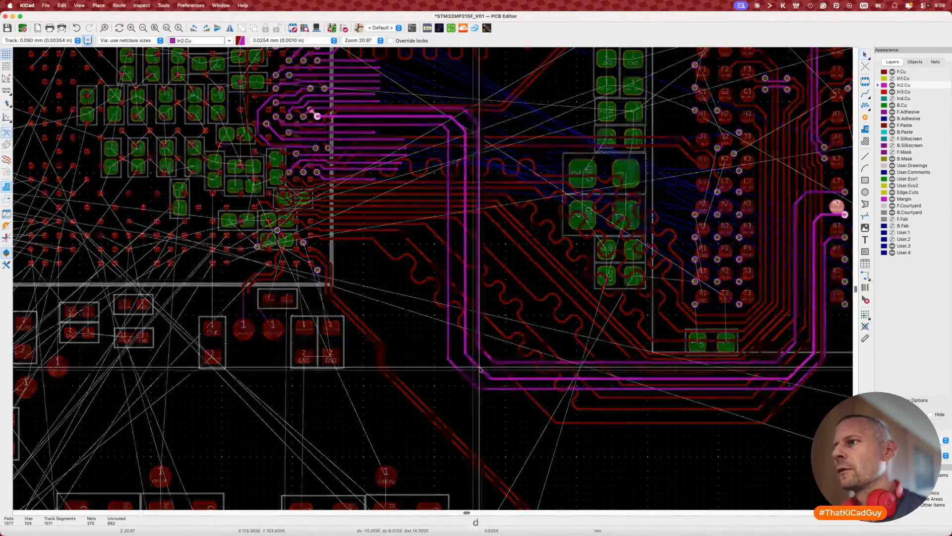
left_click(480, 365)
key("d")
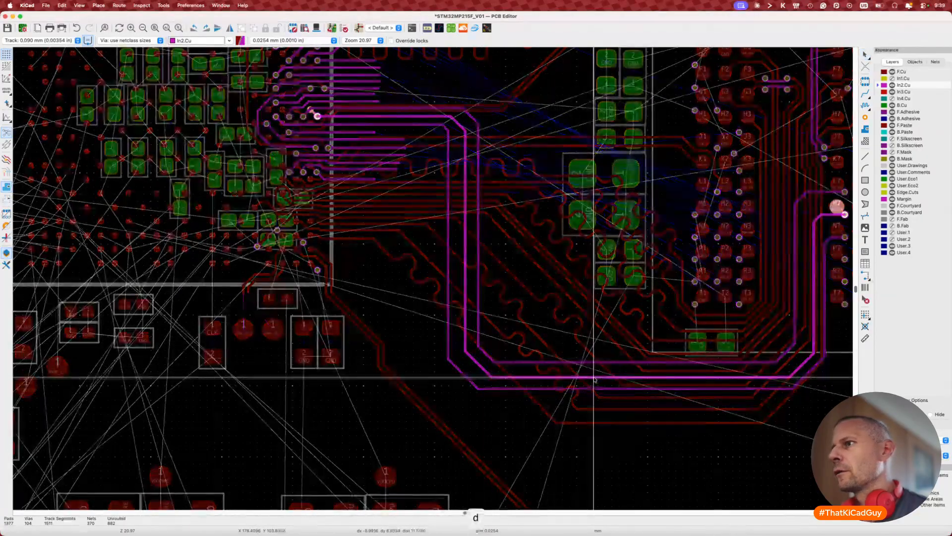
left_click(595, 384)
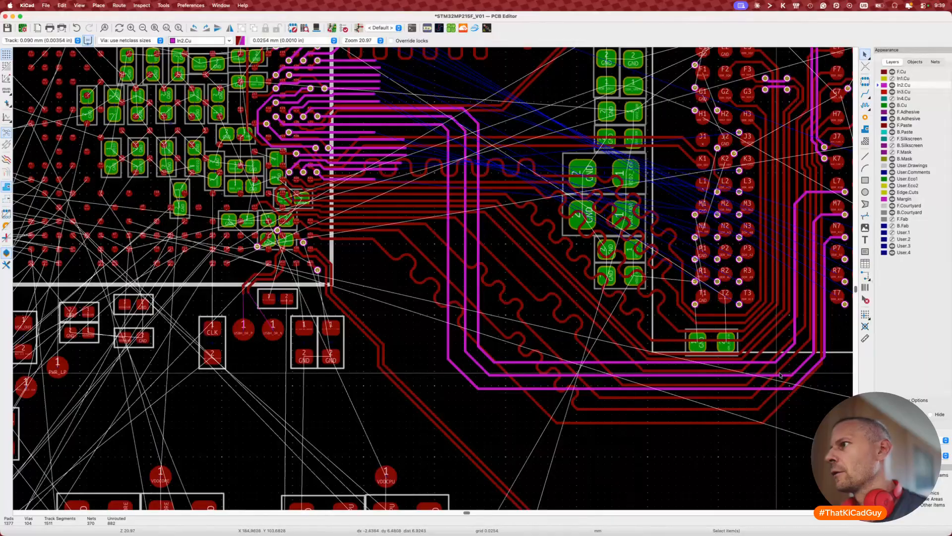
key("d")
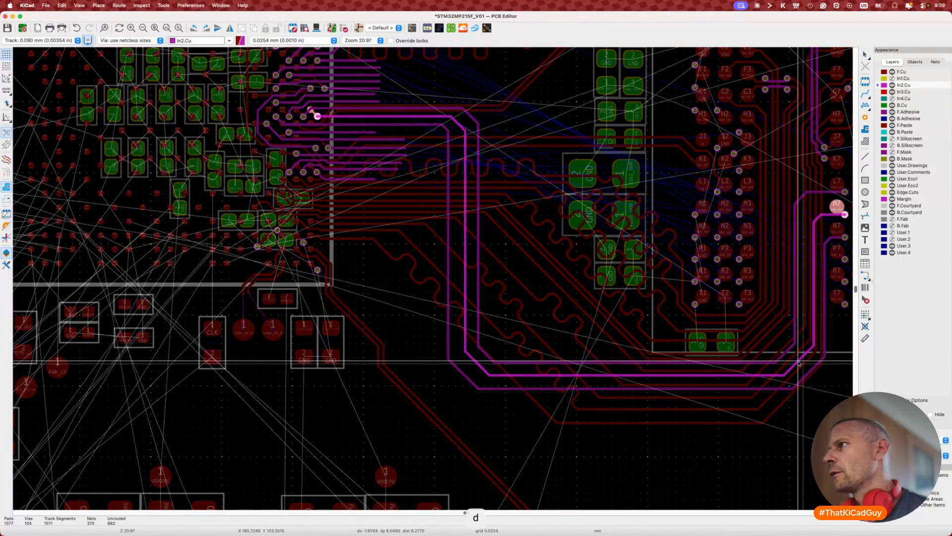
left_click(798, 363)
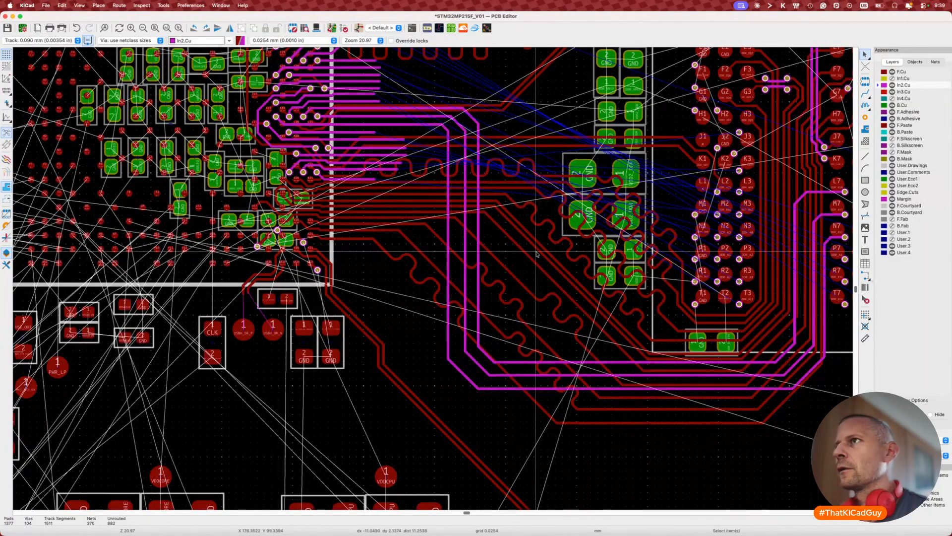
Step: Reposition two more In2.Cu tracks and a lower diagonal near the memory chip
key("d")
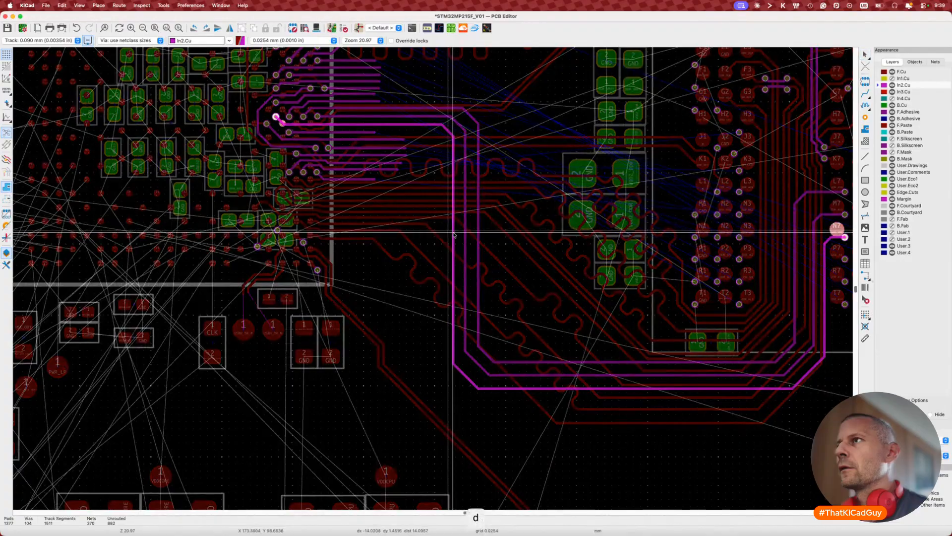
left_click(453, 234)
key("d")
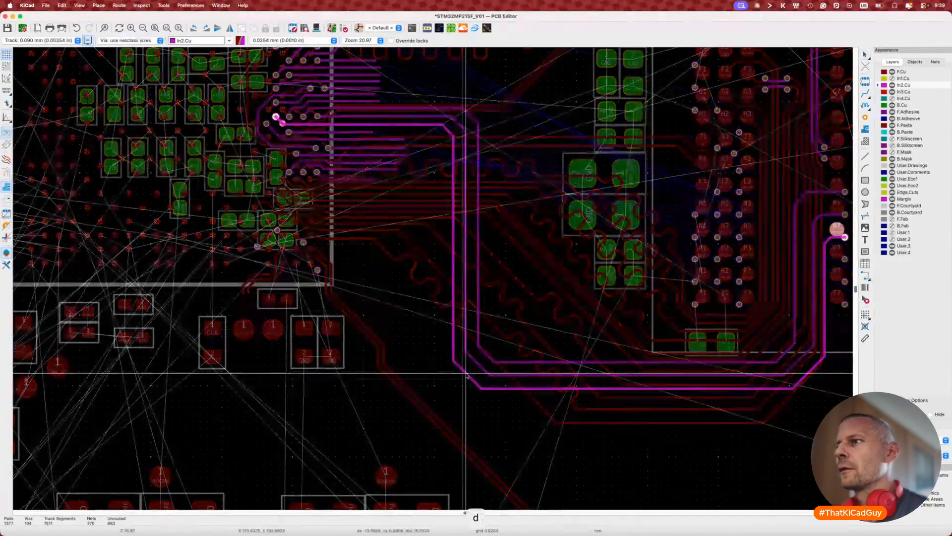
left_click(467, 373)
middle_click_drag(561, 424, 497, 407)
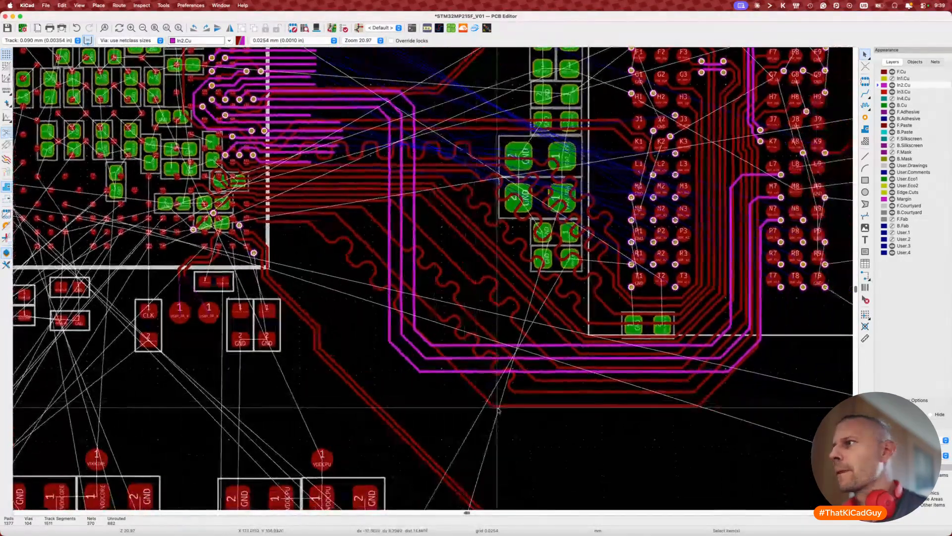
key("d")
left_click(742, 358)
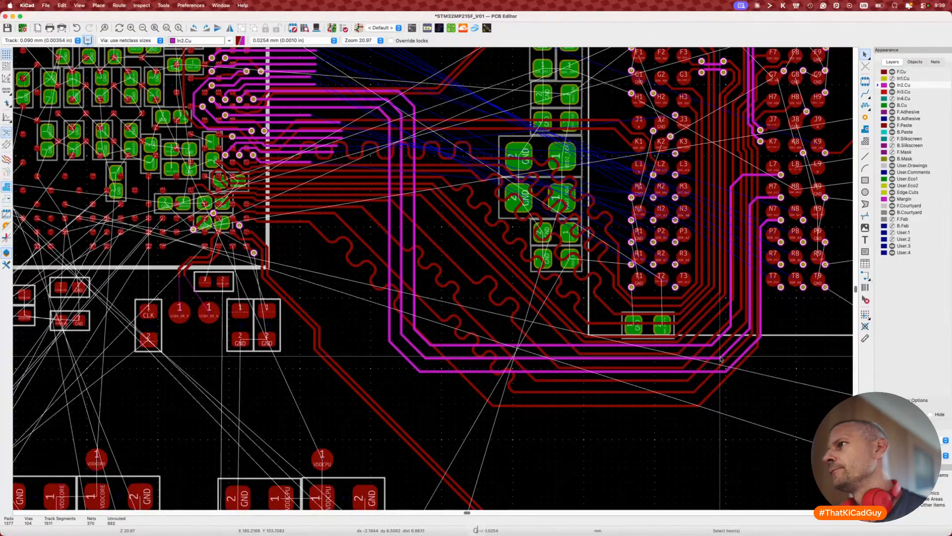
Step: Route a 0.09 mm DDR_BA1 track from the memory's N8 via, ending in line with DDR_A3, then return to the schematic
scroll(802, 226, "up", 4)
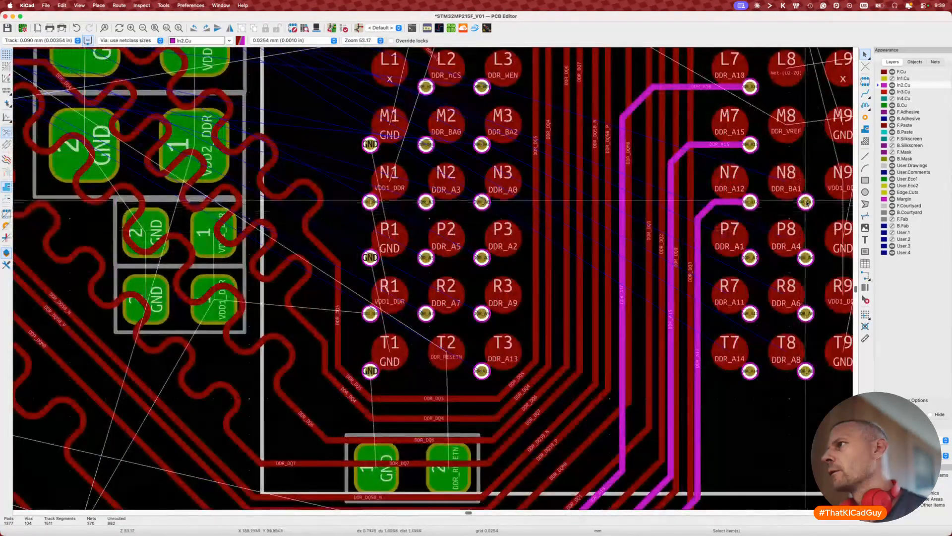
key("x")
key("w")
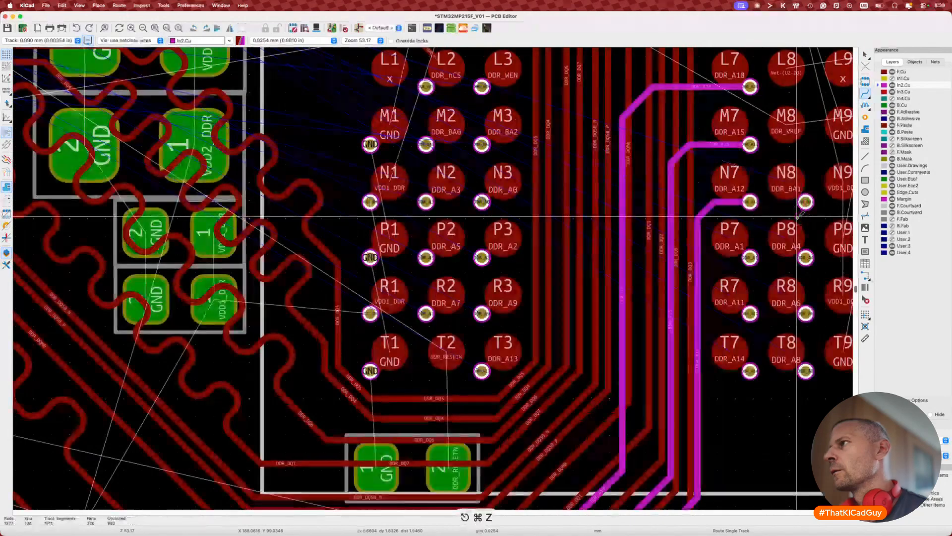
key("super+z")
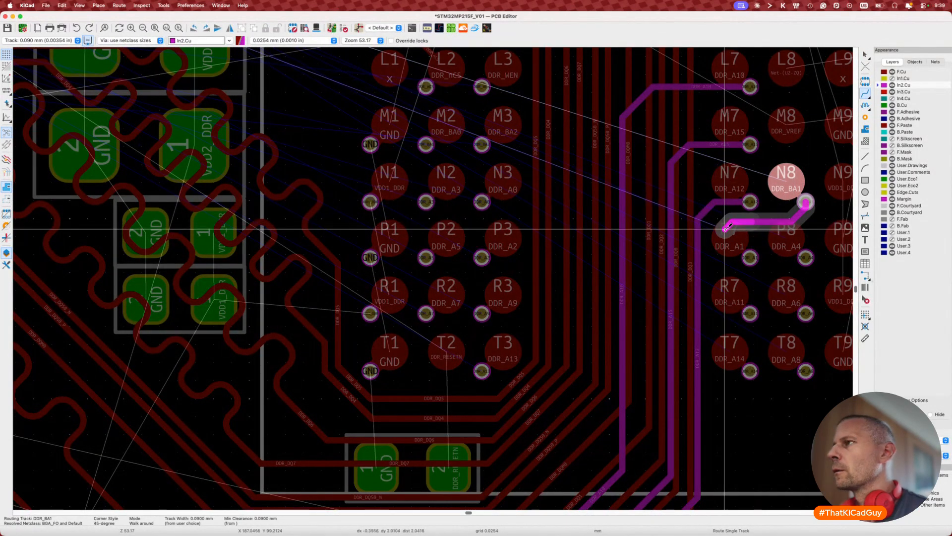
scroll(700, 256, "down", 5)
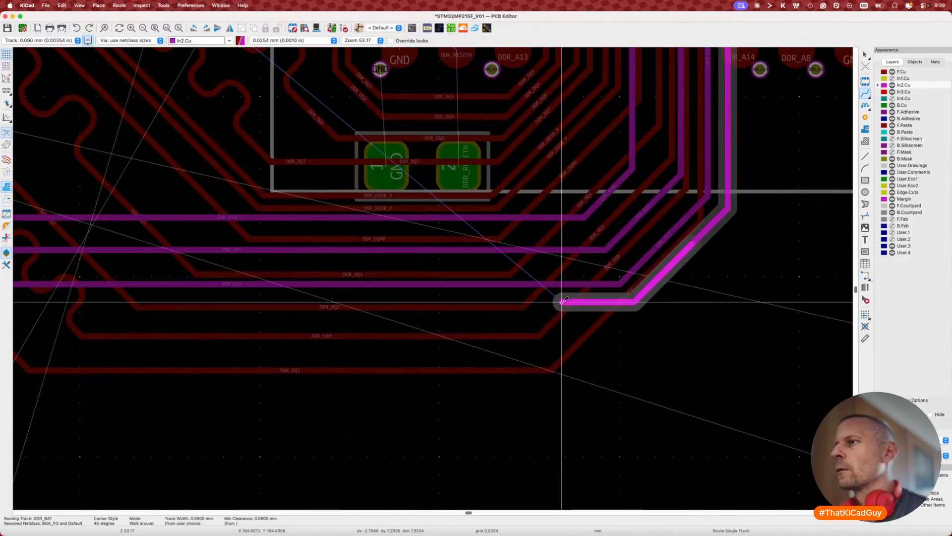
scroll(562, 301, "left", 8)
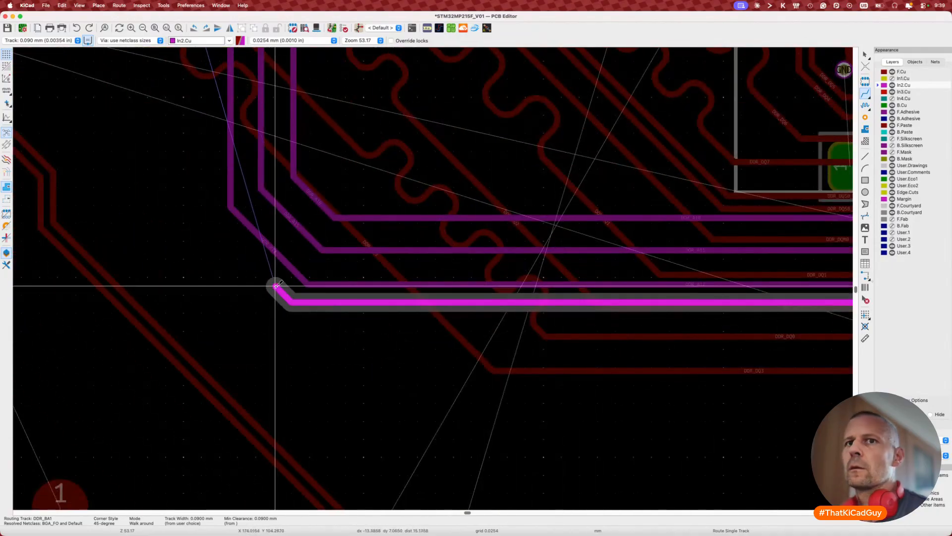
scroll(276, 285, "up", 2)
scroll(276, 285, "left", 2)
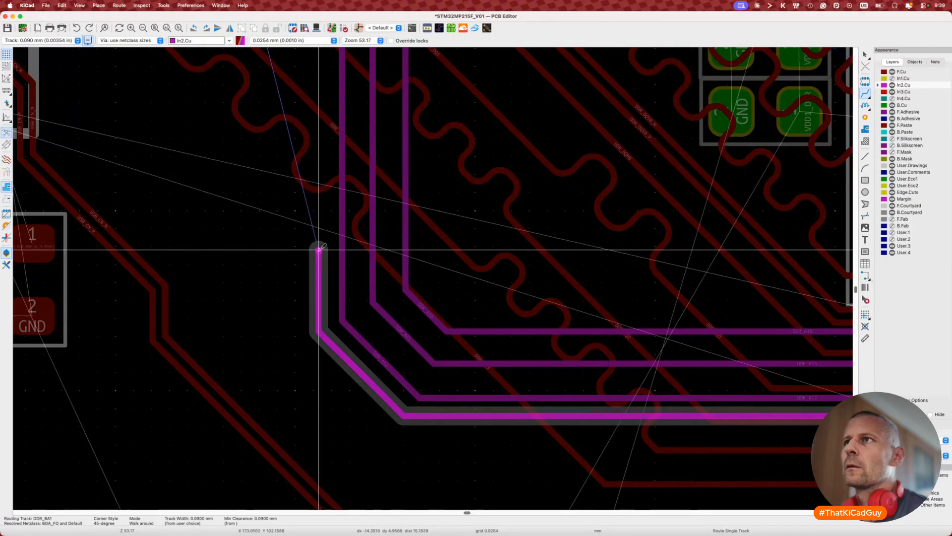
scroll(319, 249, "up", 5)
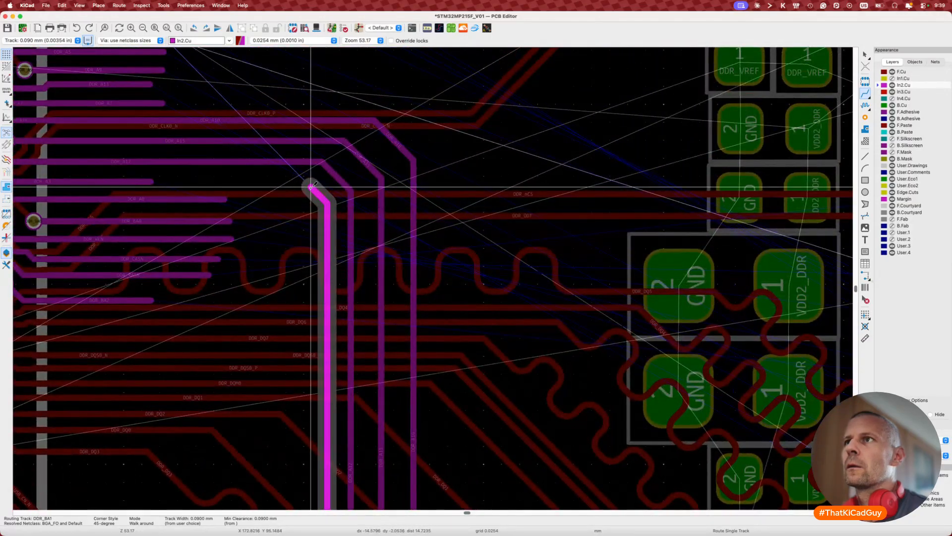
double_click(172, 181)
scroll(172, 183, "left", 3)
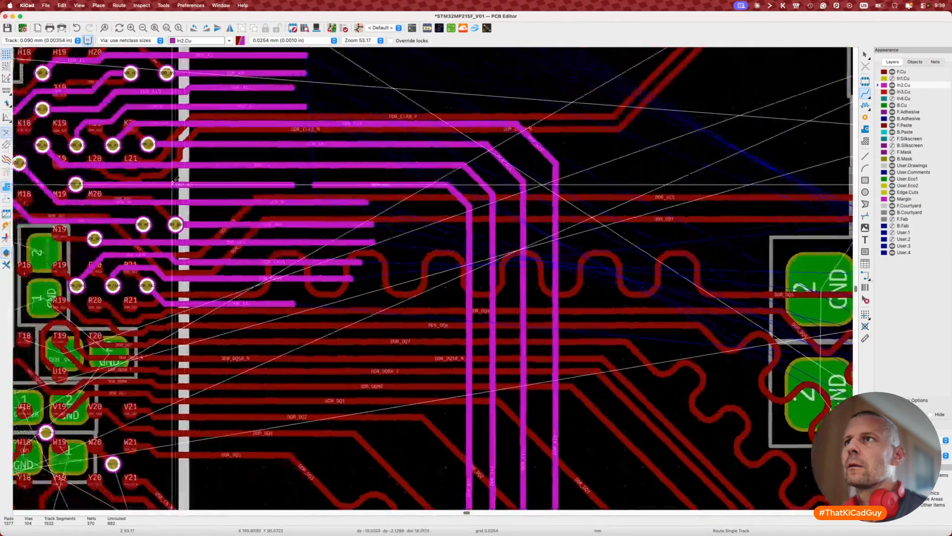
scroll(172, 184, "left", 1)
scroll(334, 186, "up", 5, "ctrl")
scroll(334, 186, "left", 3)
scroll(334, 186, "up", 1)
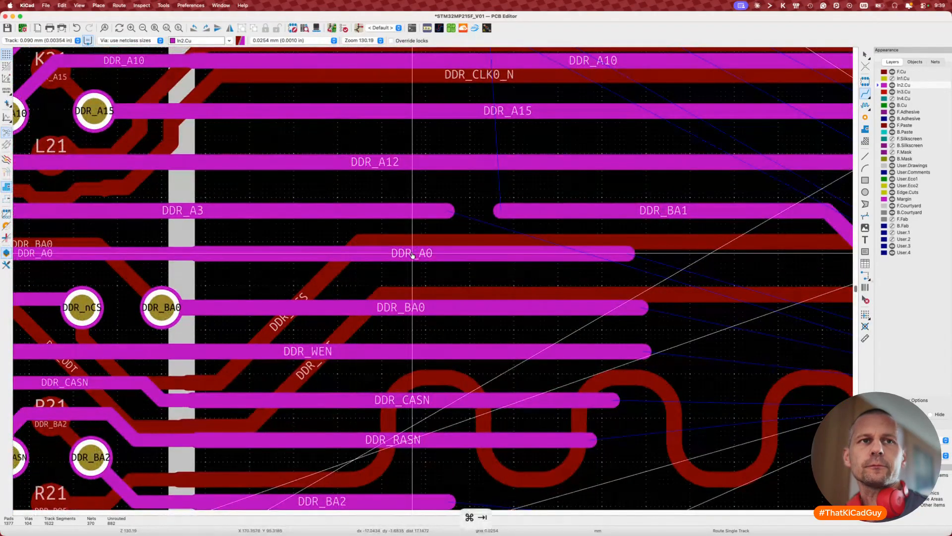
key("super+Tab")
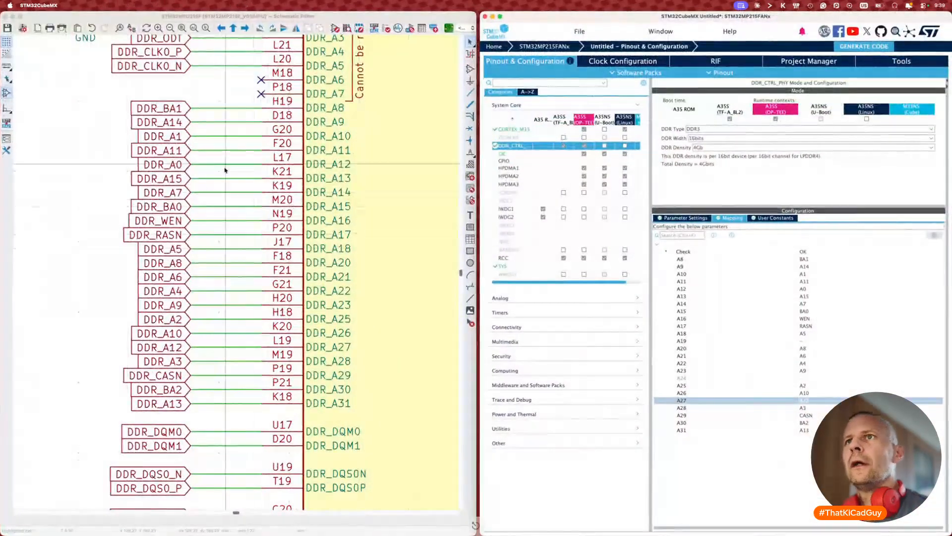
Step: Swap the DDR_A3 and DDR_BA1 labels in the processor schematic
left_click(178, 361)
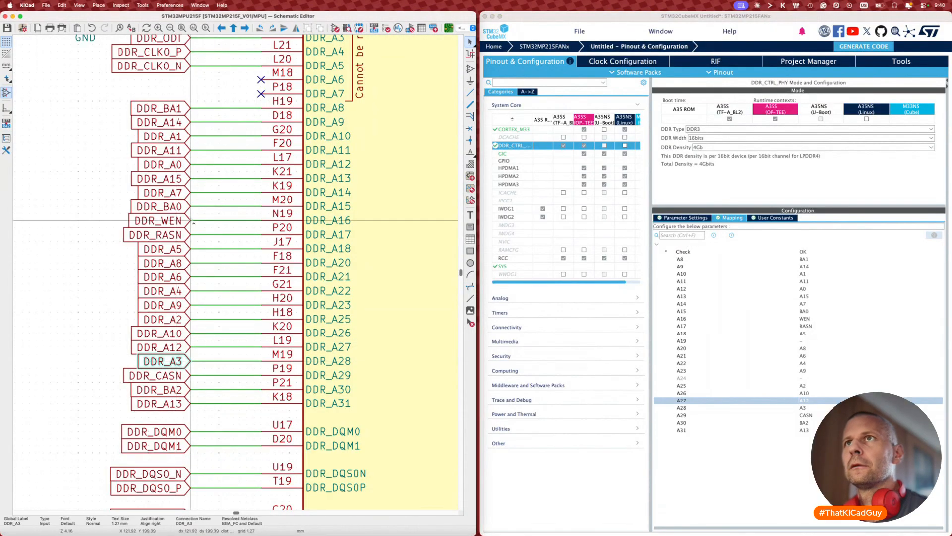
left_click(178, 109, "shift")
key("alt+s")
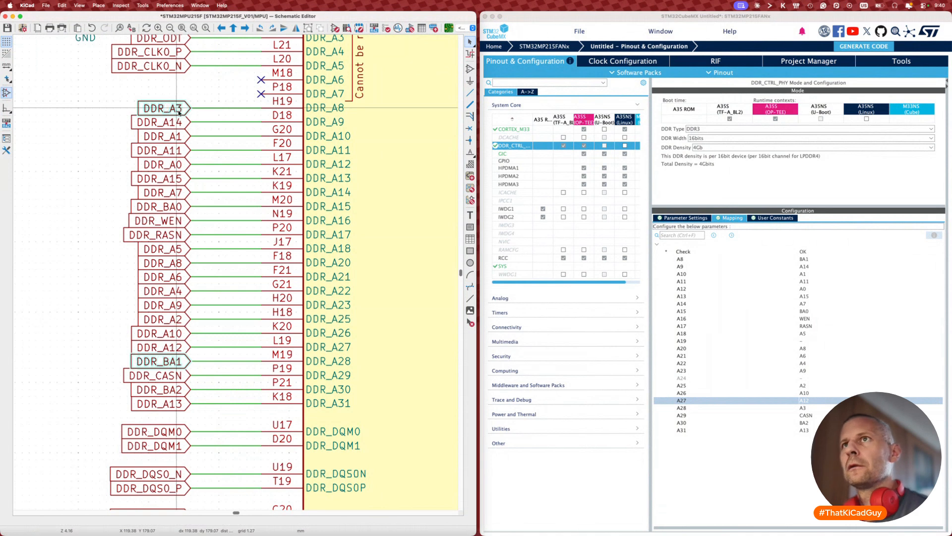
Step: In CubeMX DDR Mapping, assign A3 to A8 and BA1 to A28
left_click(804, 259)
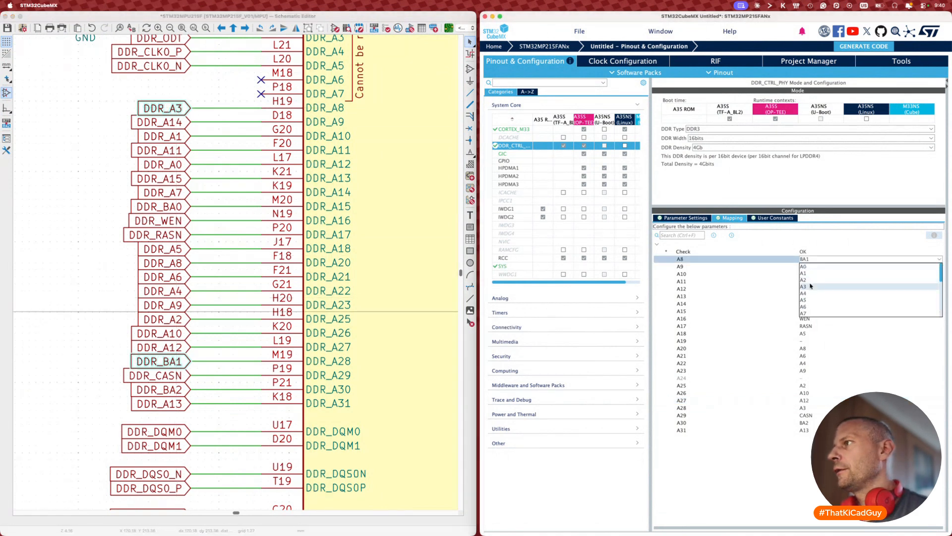
left_click(811, 287)
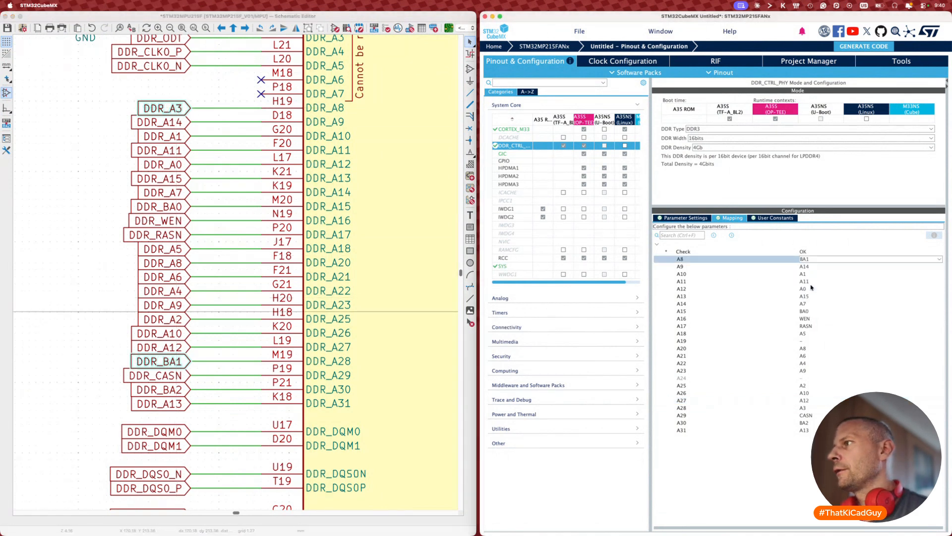
left_click(804, 408)
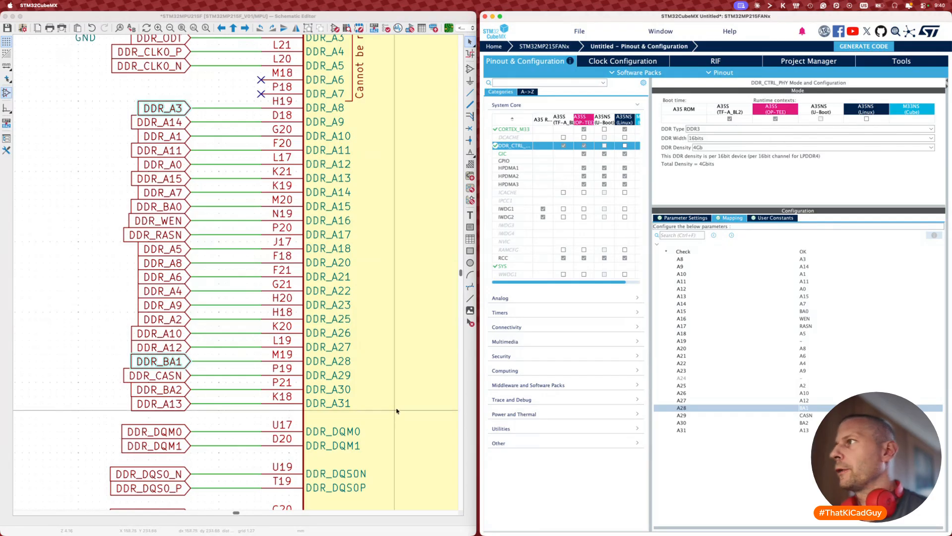
left_click(44, 344)
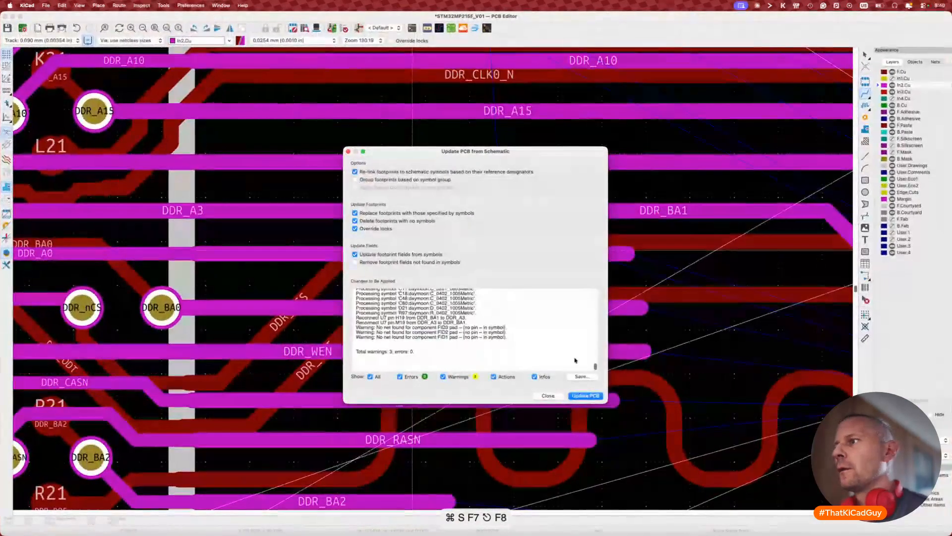
Step: Apply the schematic update so the former DDR_A3 In2.Cu track carries DDR_BA1, and view the BGA fanout
left_click(592, 398)
left_click(548, 396)
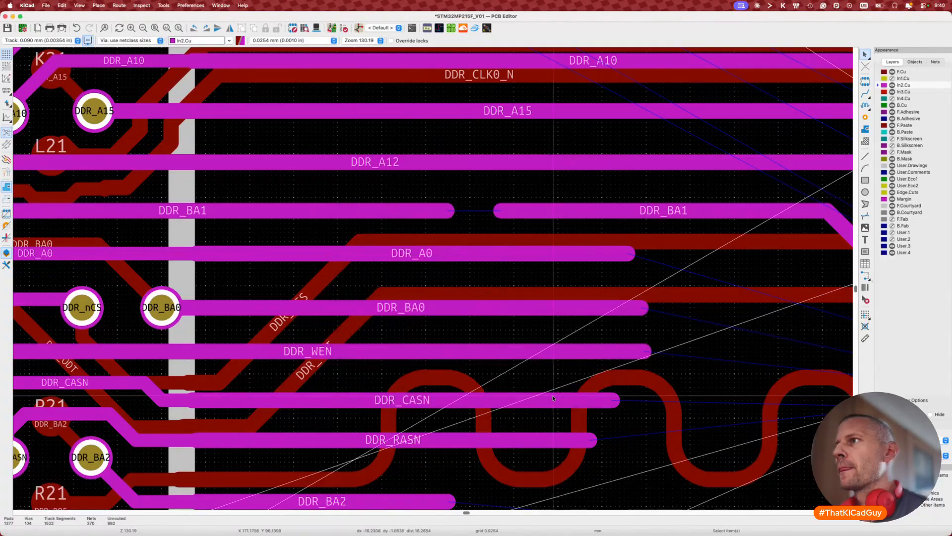
key("x")
scroll(452, 208, "down", 3)
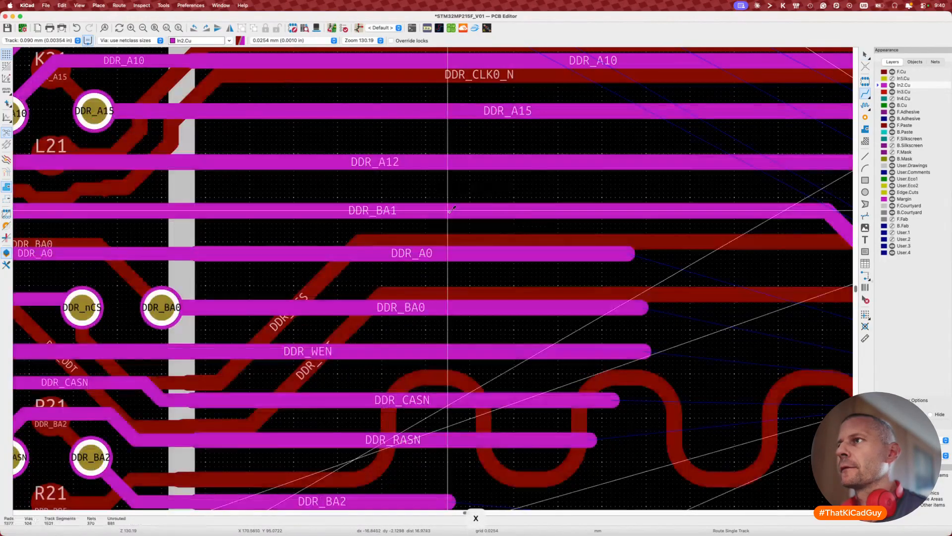
scroll(451, 209, "down", 2)
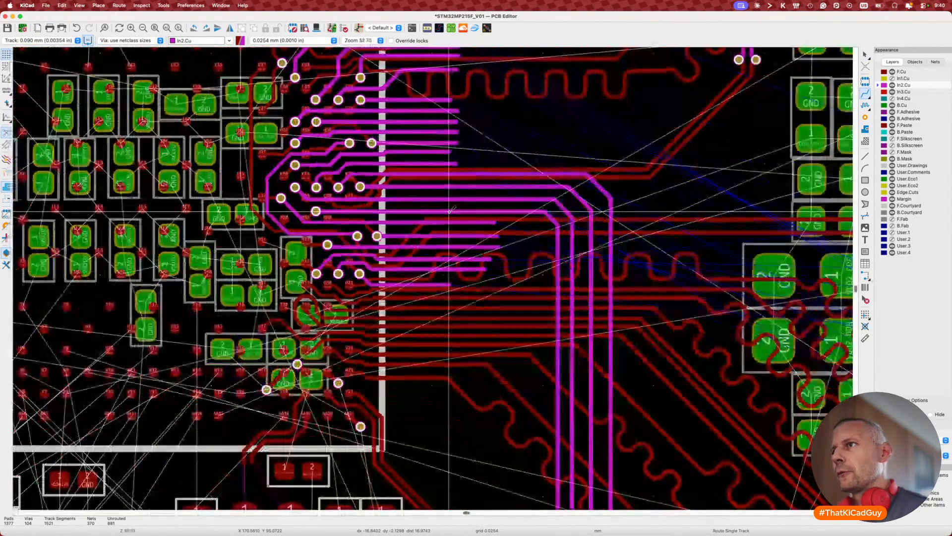
scroll(449, 213, "down", 1)
key("7")
key("Escape")
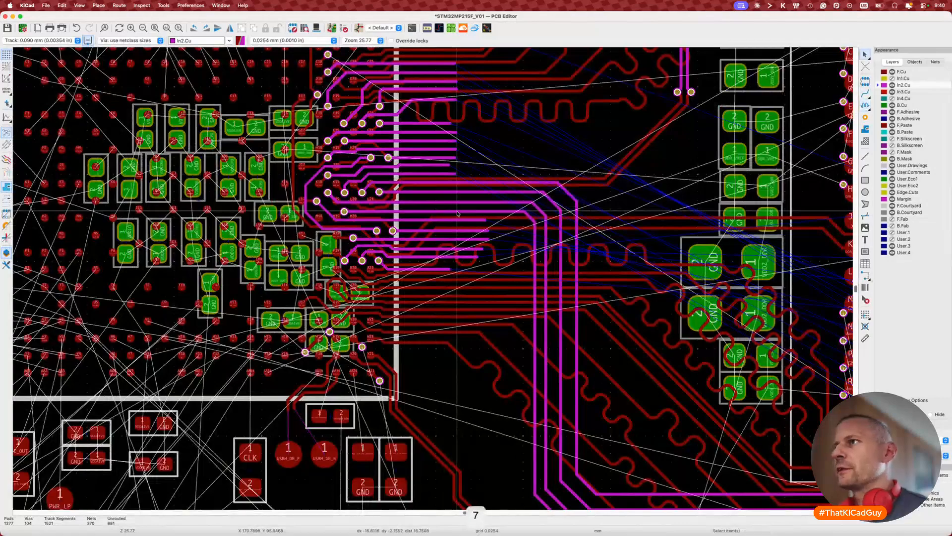
scroll(457, 213, "right", 2)
scroll(456, 213, "down", 1)
scroll(457, 213, "right", 5)
scroll(456, 212, "down", 2)
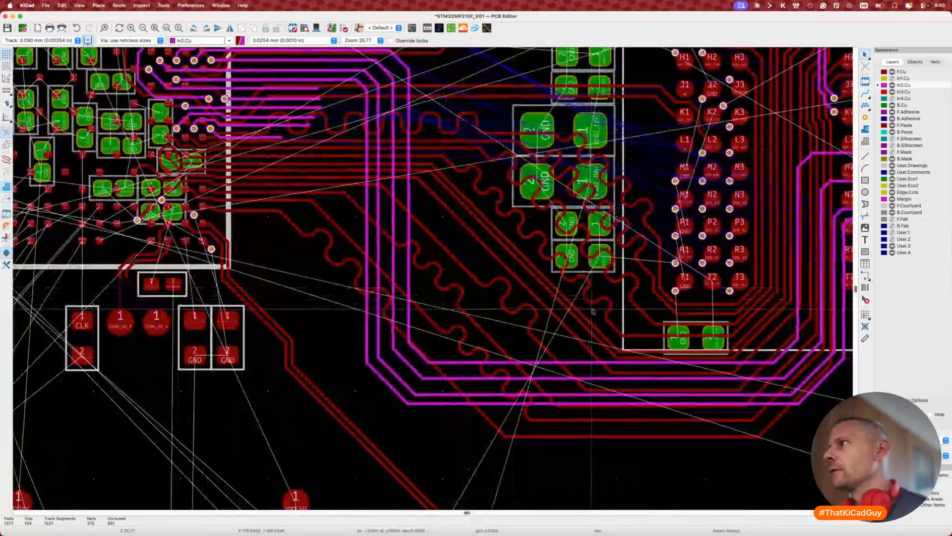
scroll(718, 249, "up", 3)
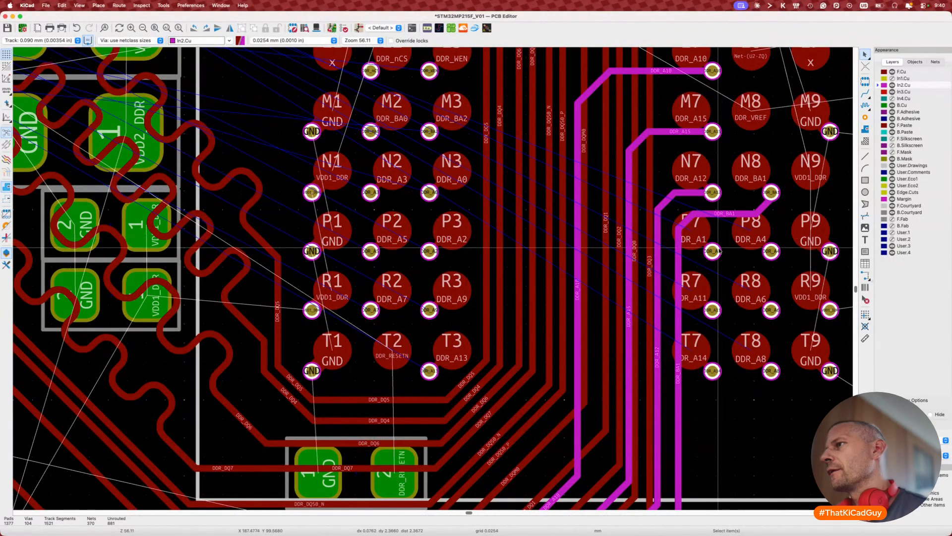
Step: Attempt routing DDR_A1 from its via at 0.090 mm width, cancelling each try
key("x")
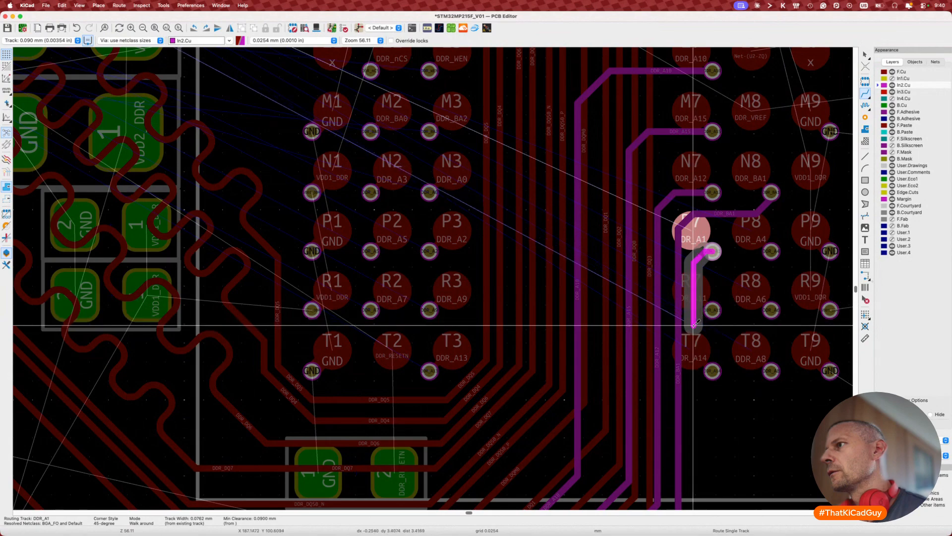
key("w")
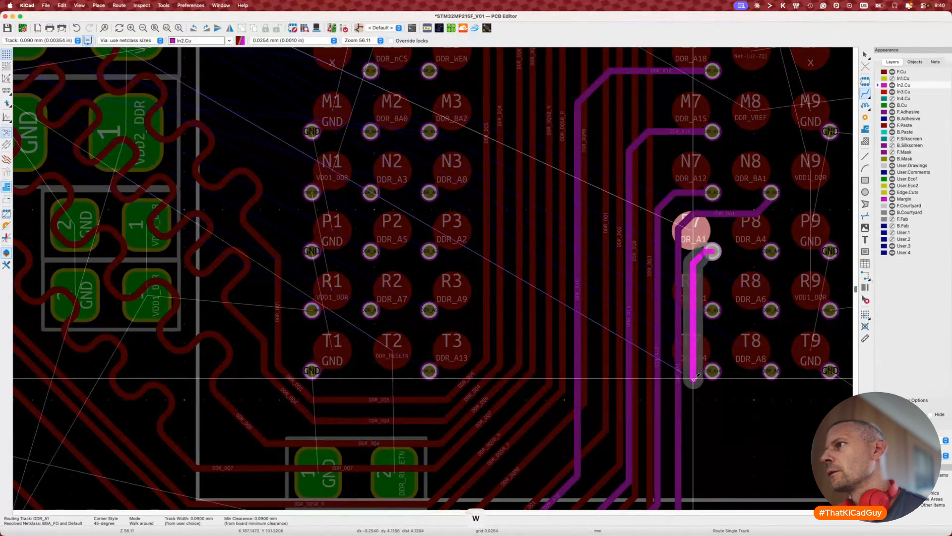
key("super+z")
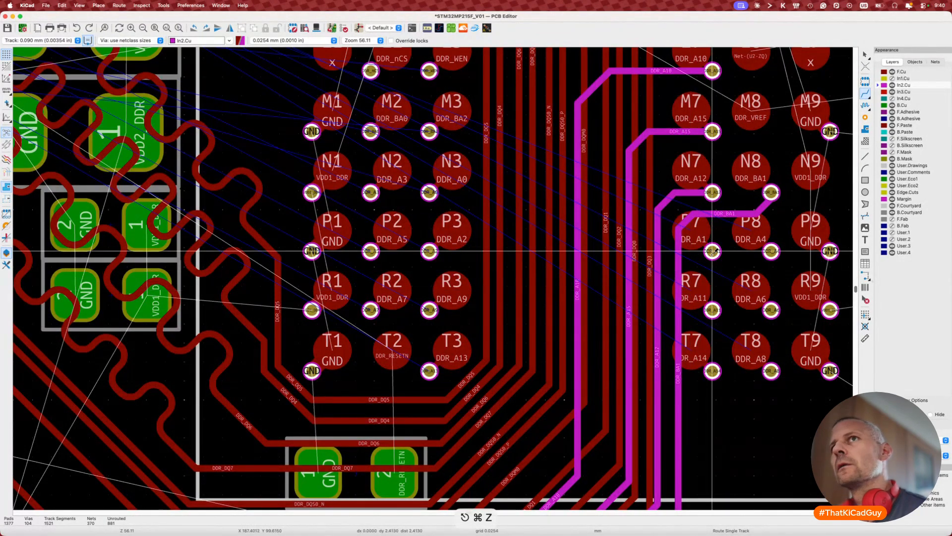
key("x")
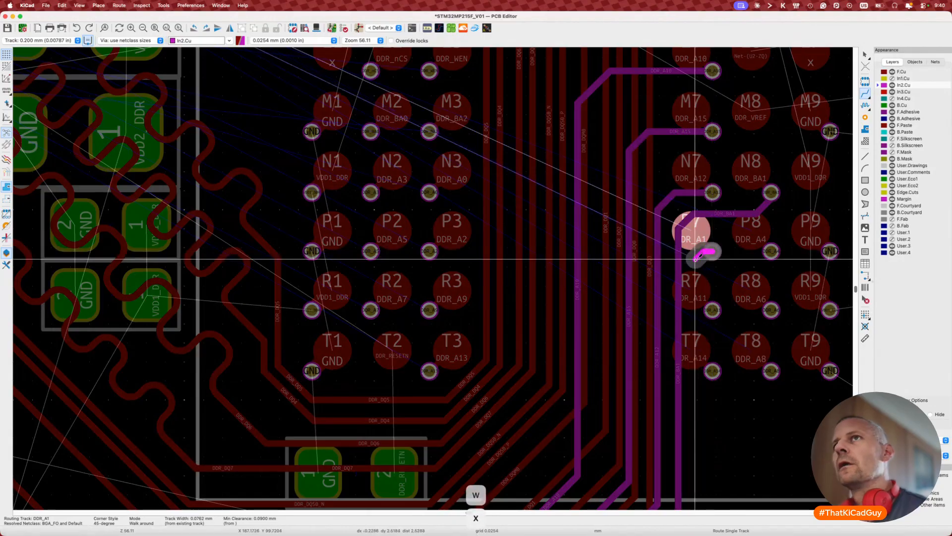
key("Escape")
key("Escape")
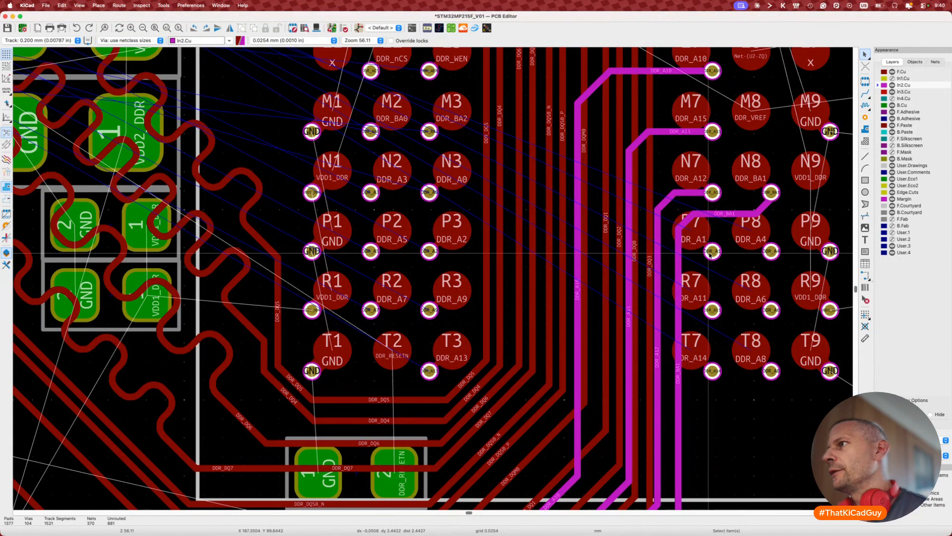
key("x")
key("Escape")
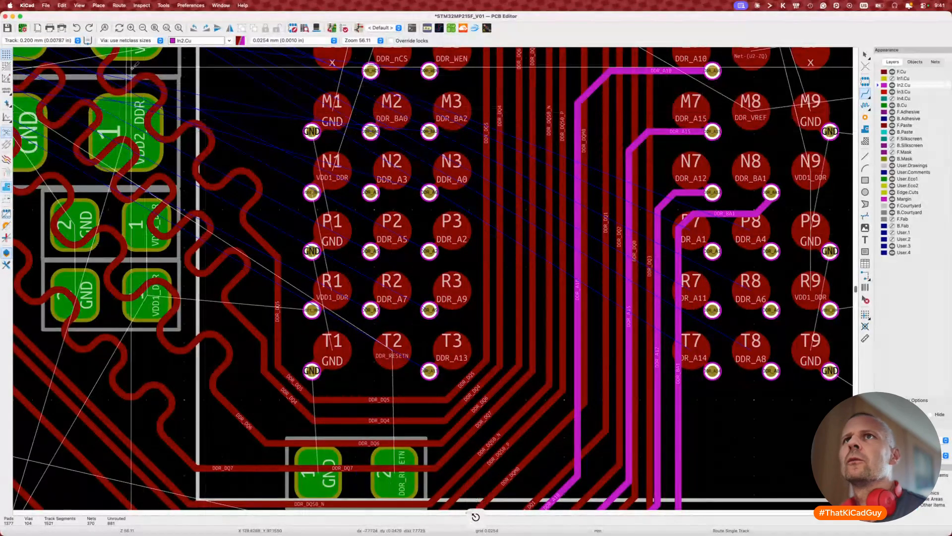
key("w")
key("w")
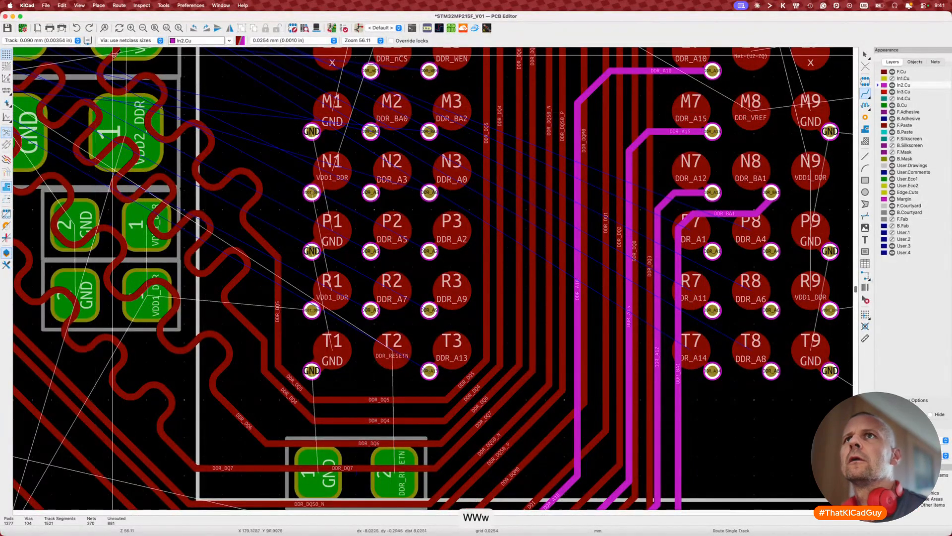
key("x")
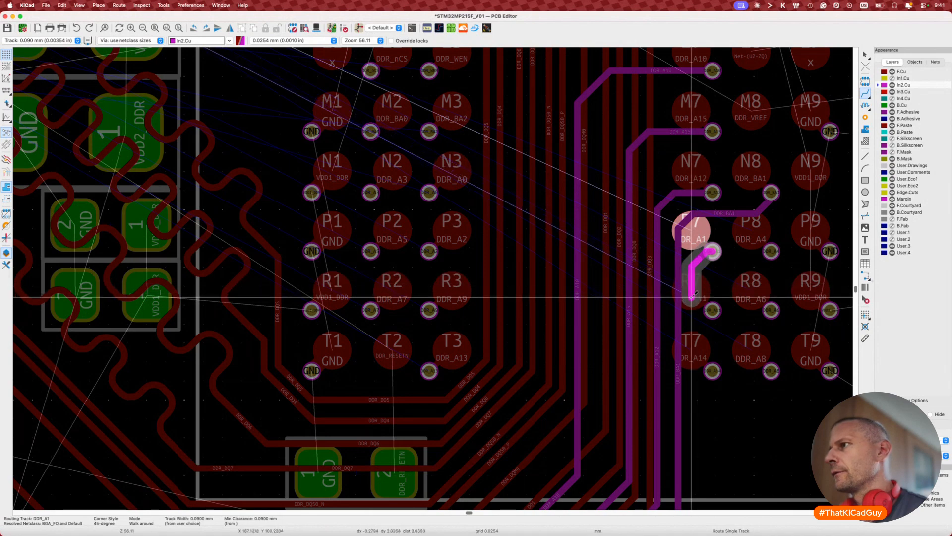
key("Escape")
Step: Reshape the DDR_A15 In2.Cu track, shifting its run and corner up-left toward its via
key("d")
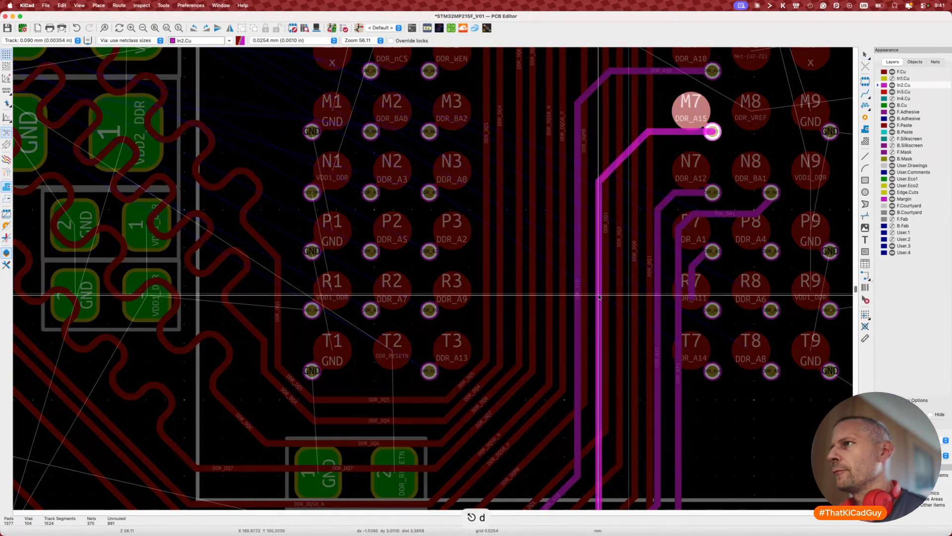
left_click(598, 296)
key("d")
left_click(603, 152)
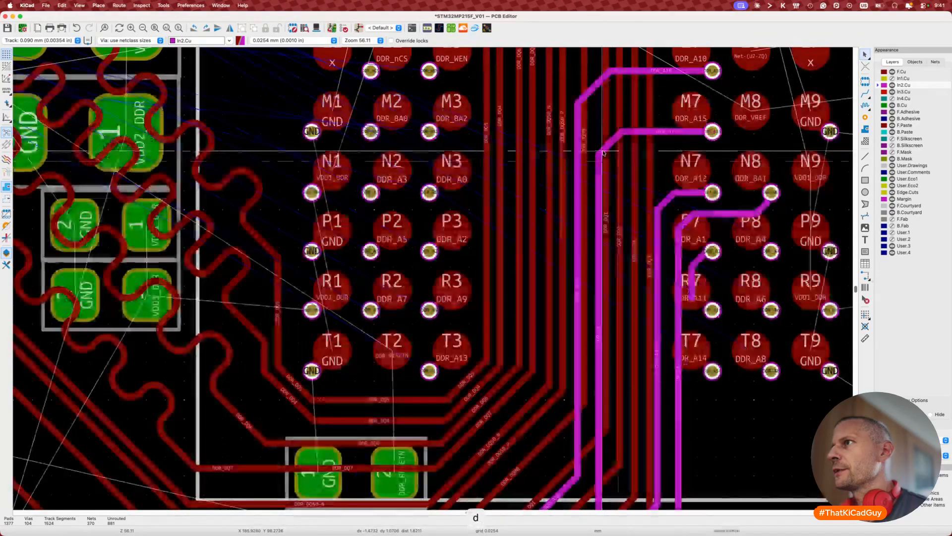
key("d")
left_click(593, 249)
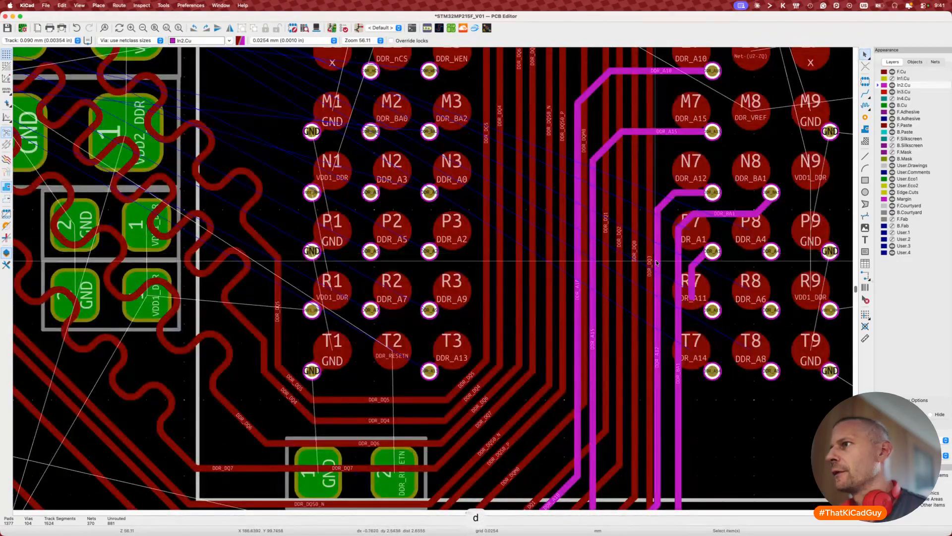
Step: Reshape DDR_A12's corner and run DDR_BA1 horizontally from the N8 via
key("d")
left_click(610, 271)
key("d")
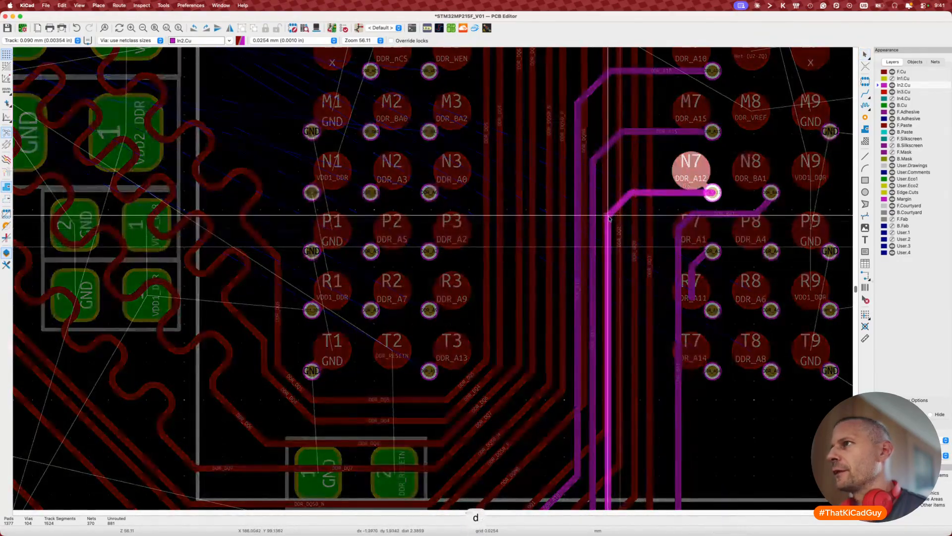
left_click(608, 216)
key("d")
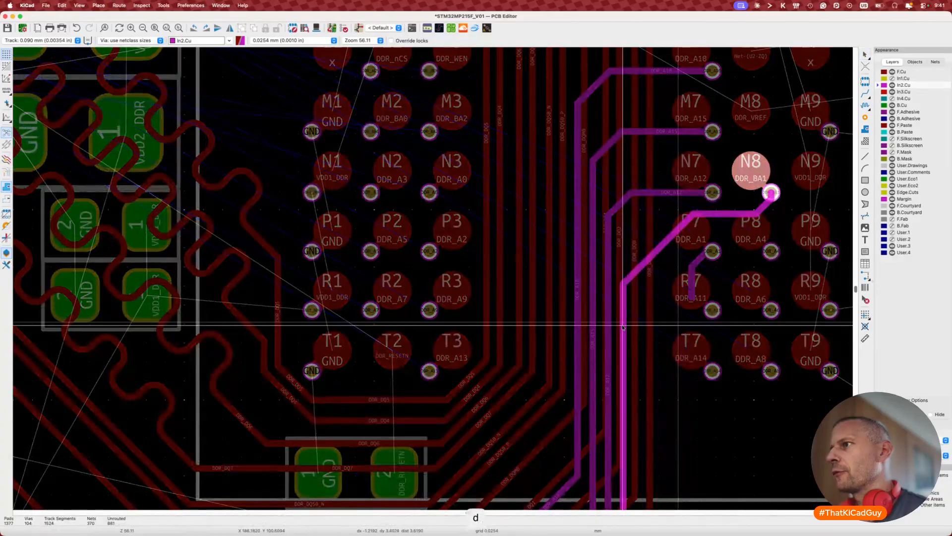
left_click(624, 327)
key("d")
left_click(704, 215)
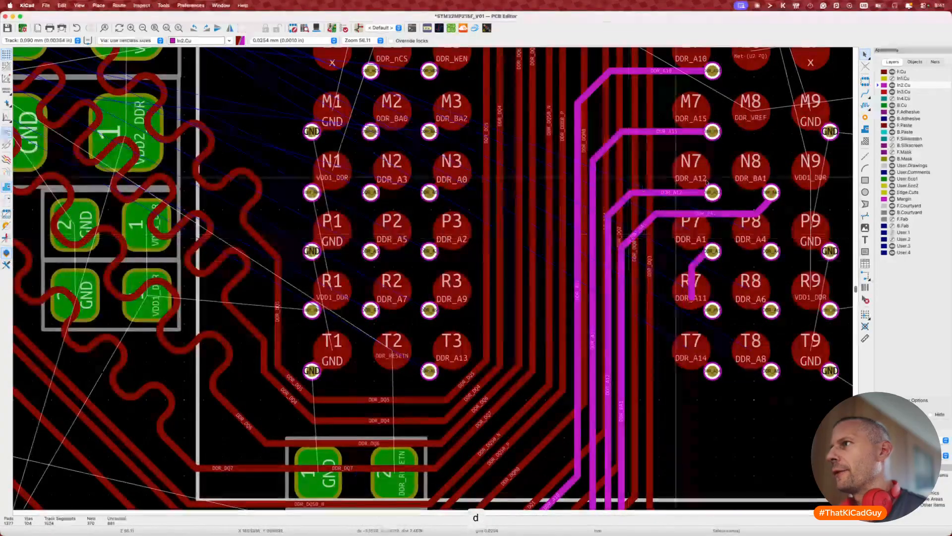
Step: Delete the leftover DDR_A1 track stub
scroll(707, 182, "down", 5)
scroll(706, 182, "right", 2)
left_click(656, 182)
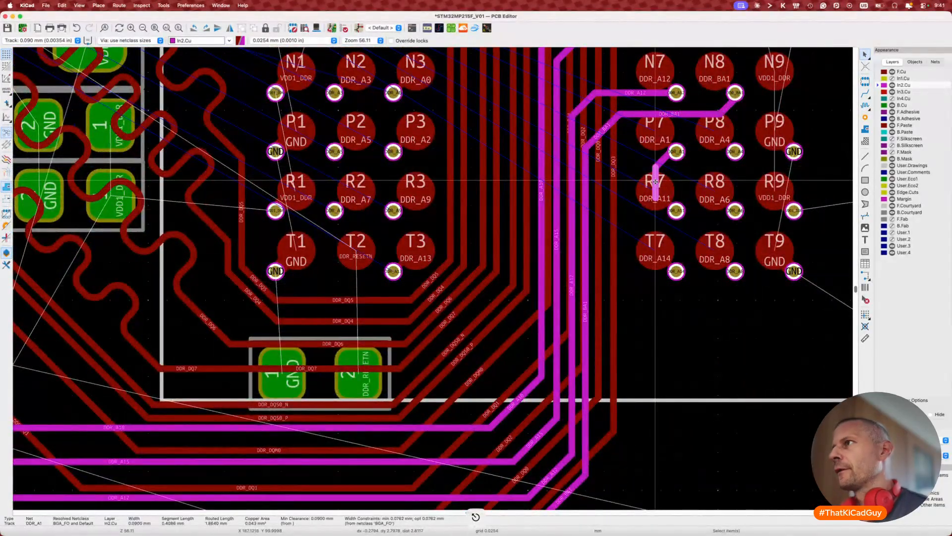
key("Delete")
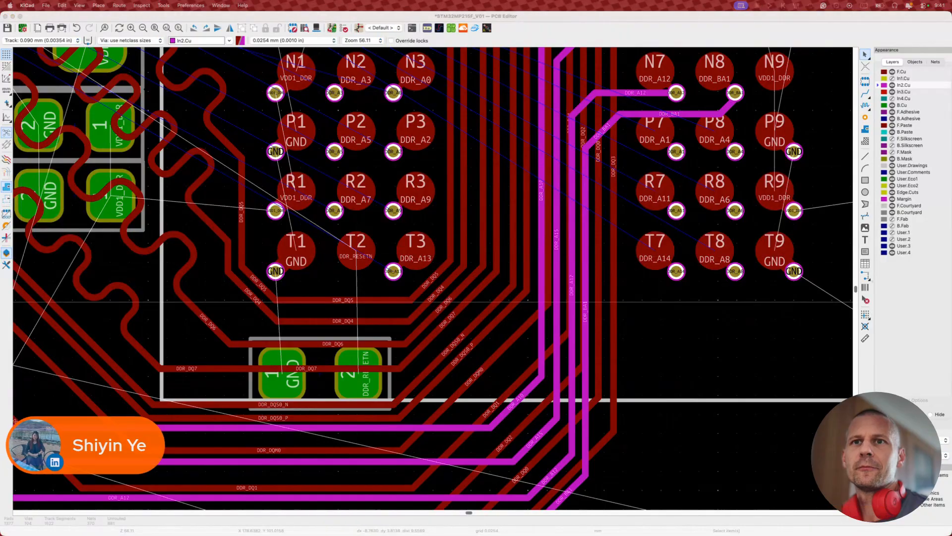
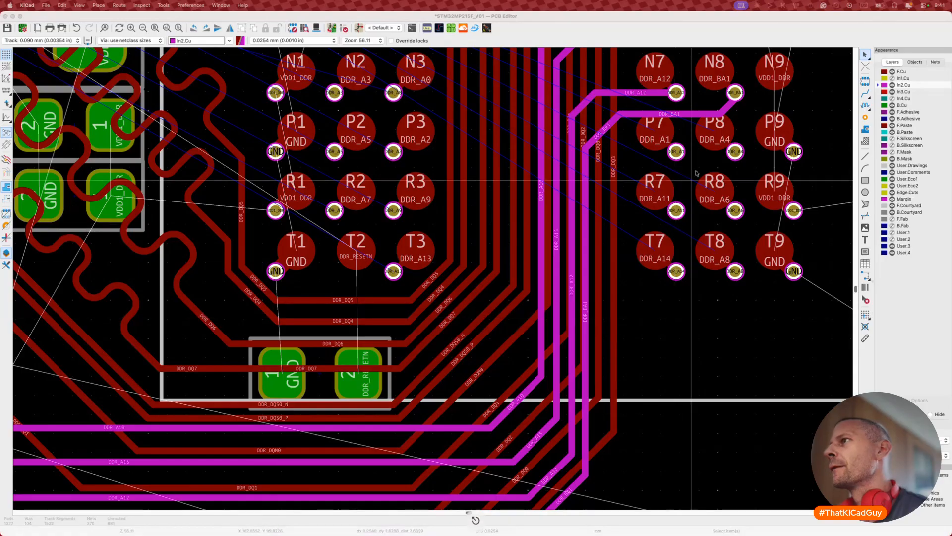
Step: Start DDR_A1 on In2.Cu from the P7 via and shift its diagonal segment left
scroll(696, 173, "up", 3)
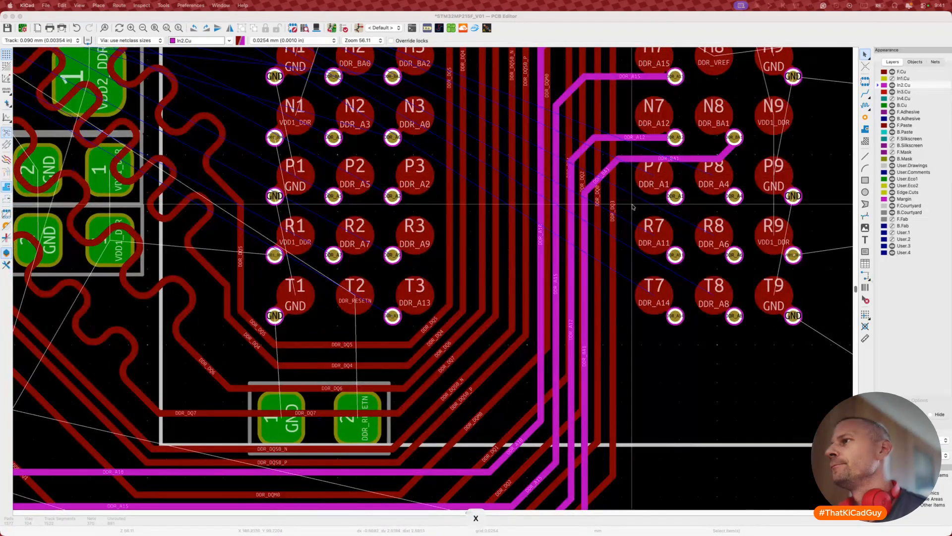
key("x")
key("Escape")
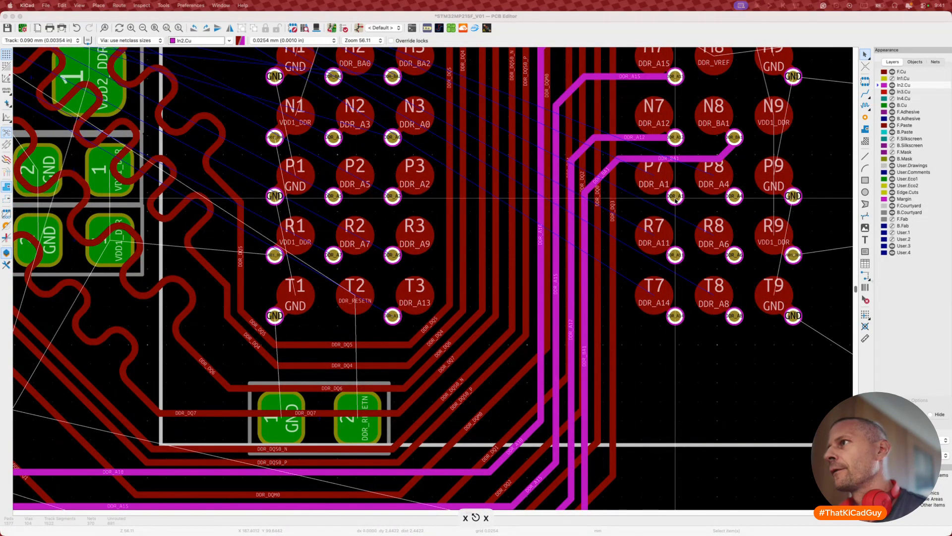
key("Escape")
key("Escape")
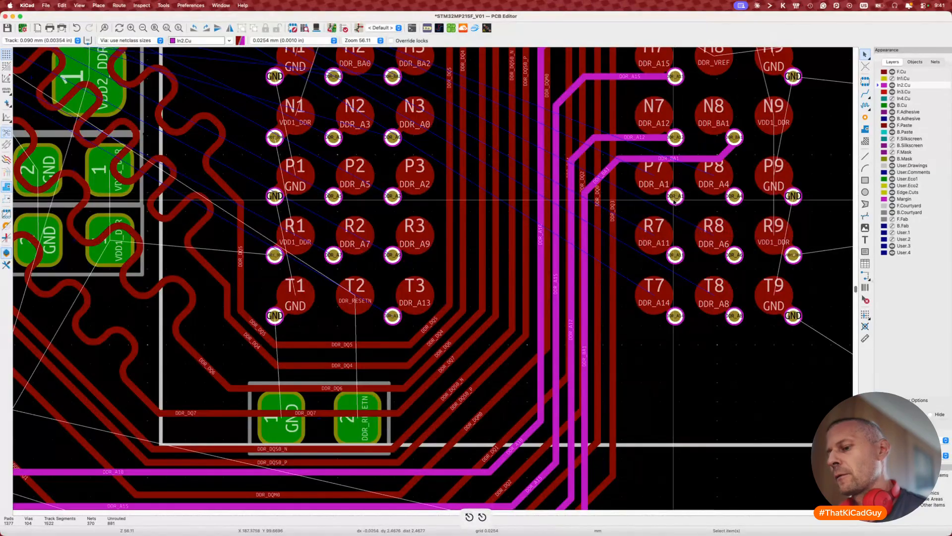
key("x")
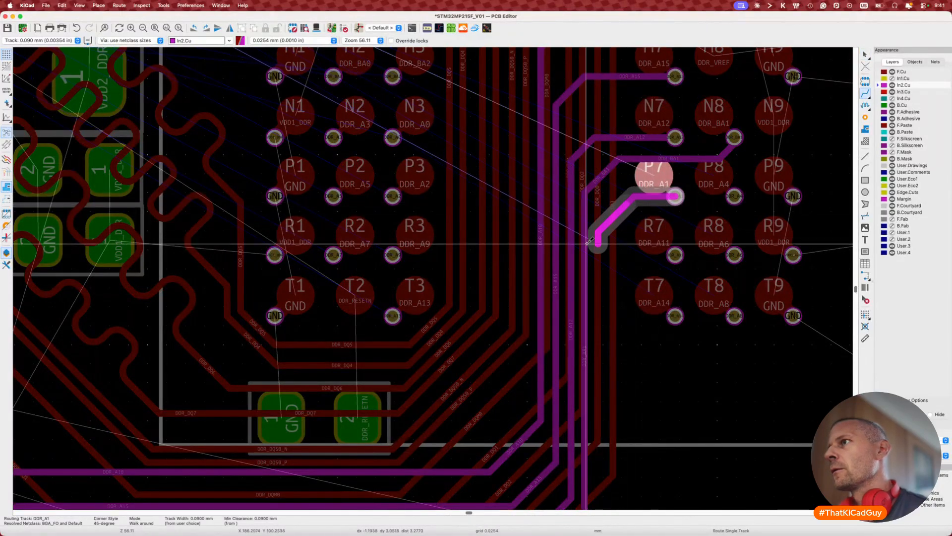
double_click(597, 247)
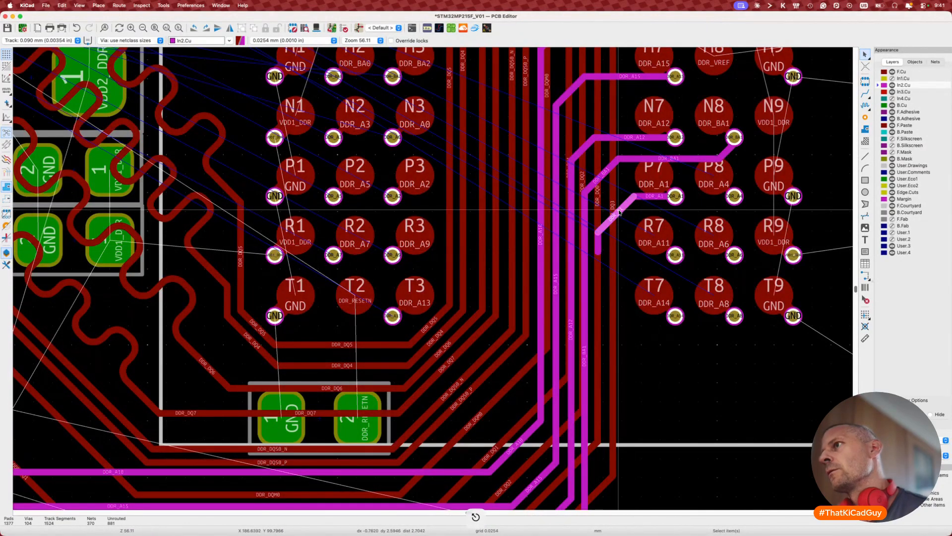
key("d")
left_click(610, 206)
key("Escape")
Step: Continue DDR_A1 around the bus and finish it at the processor-side pad beside DDR_A0
scroll(606, 231, "down", 3)
scroll(605, 232, "right", 1)
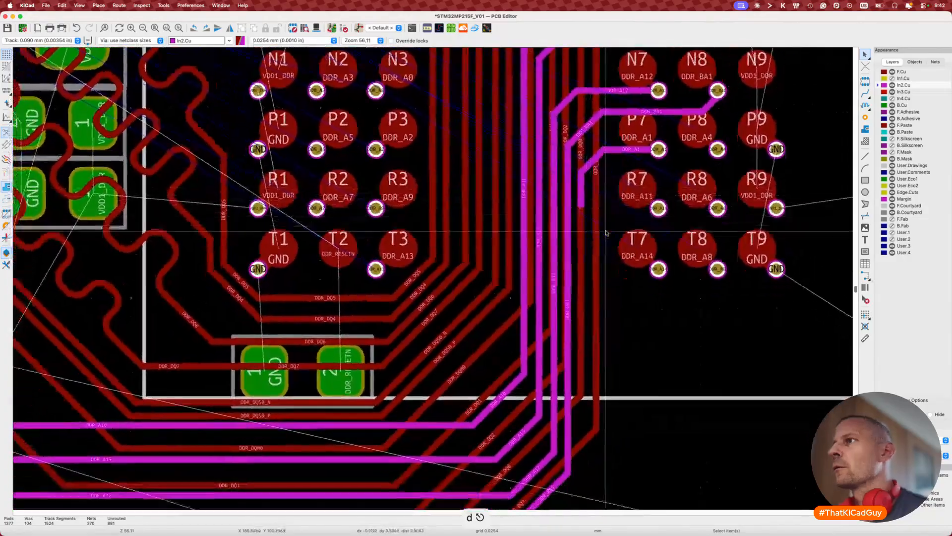
scroll(606, 232, "down", 3)
scroll(605, 231, "left", 2)
key("x")
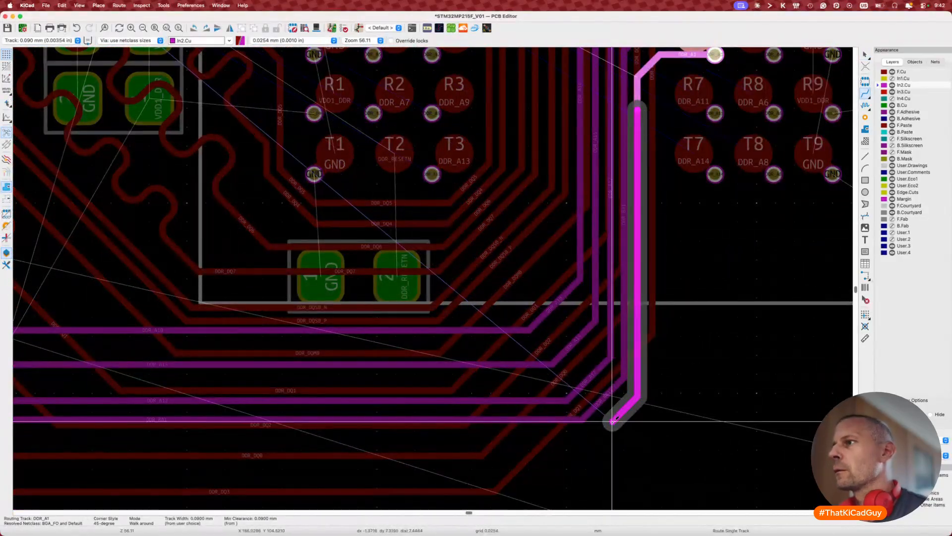
scroll(613, 421, "down", 3)
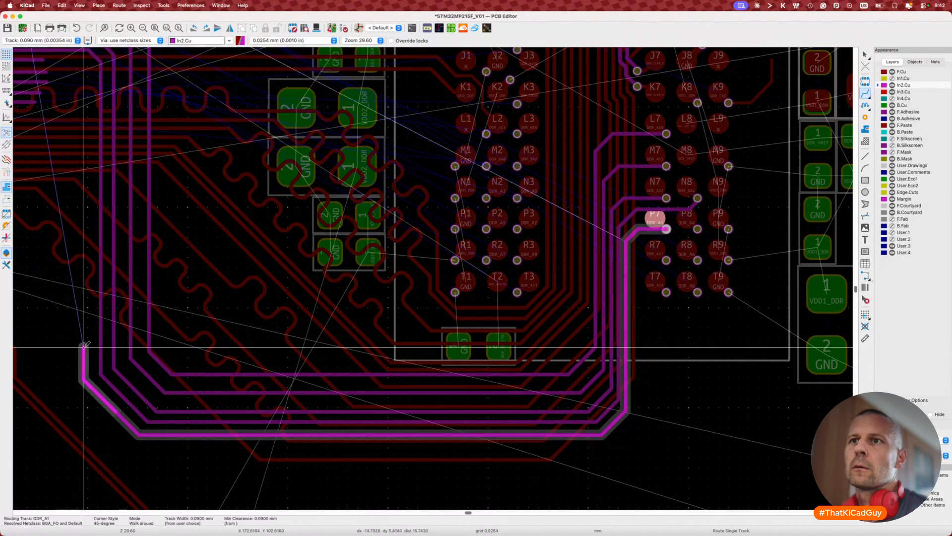
double_click(86, 344)
middle_click_drag(87, 345, 313, 405)
middle_click_drag(125, 370, 165, 384)
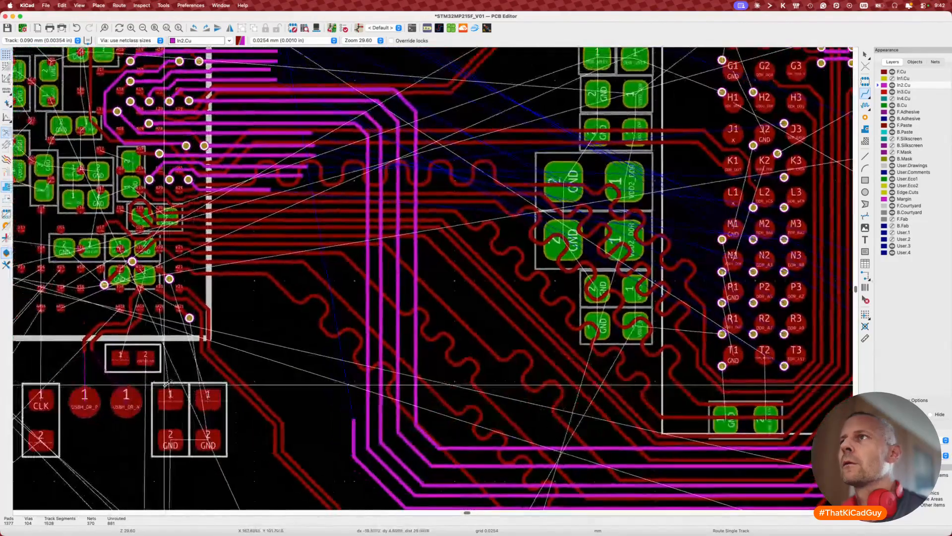
left_click(353, 419)
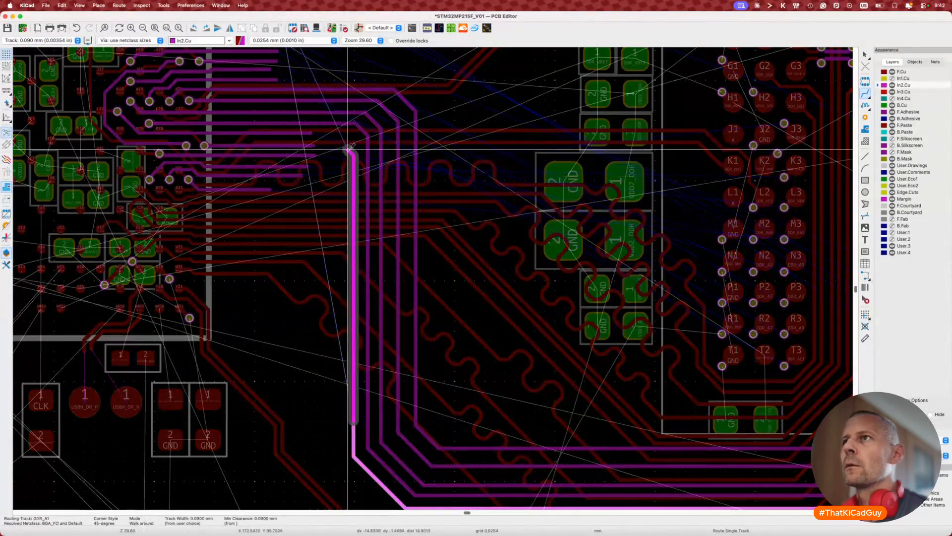
scroll(346, 138, "up", 5)
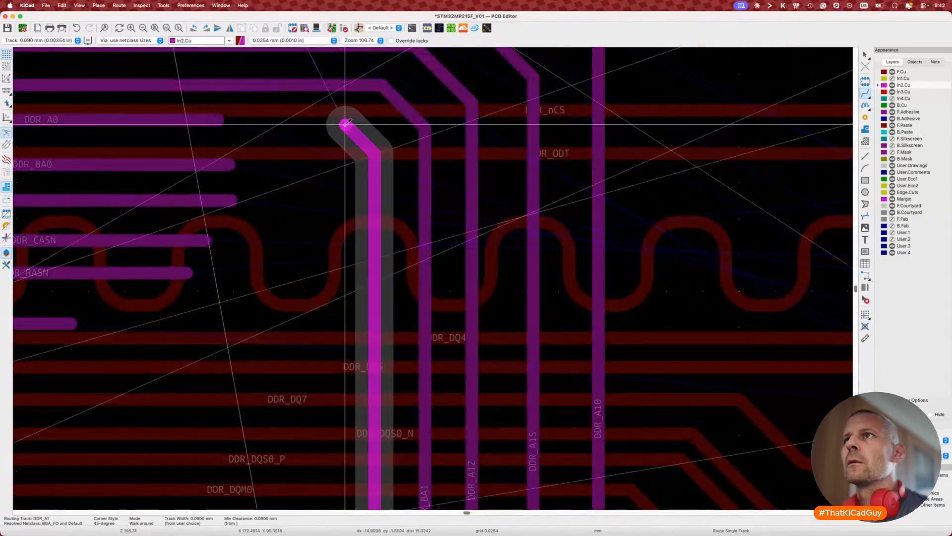
left_click(247, 121)
scroll(248, 121, "left", 4)
key("Escape")
key("Escape")
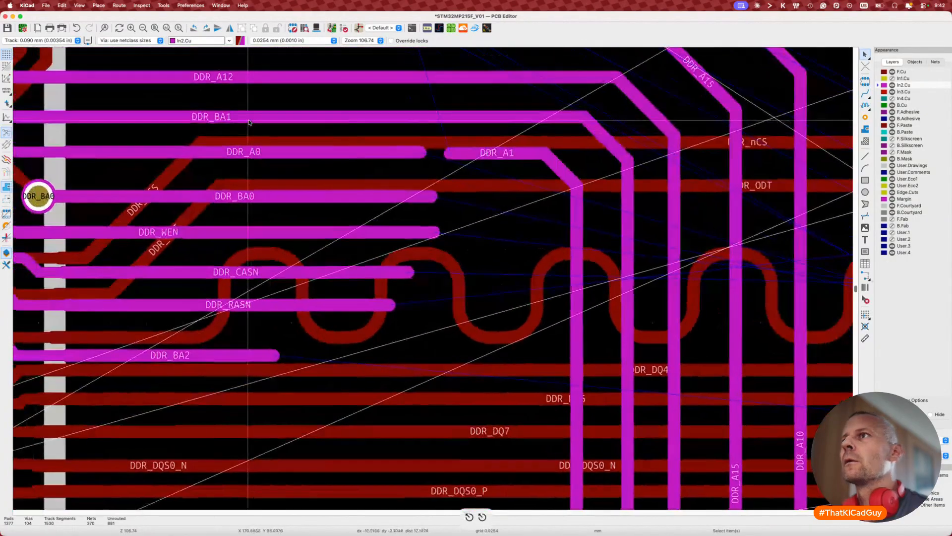
scroll(385, 176, "up", 1)
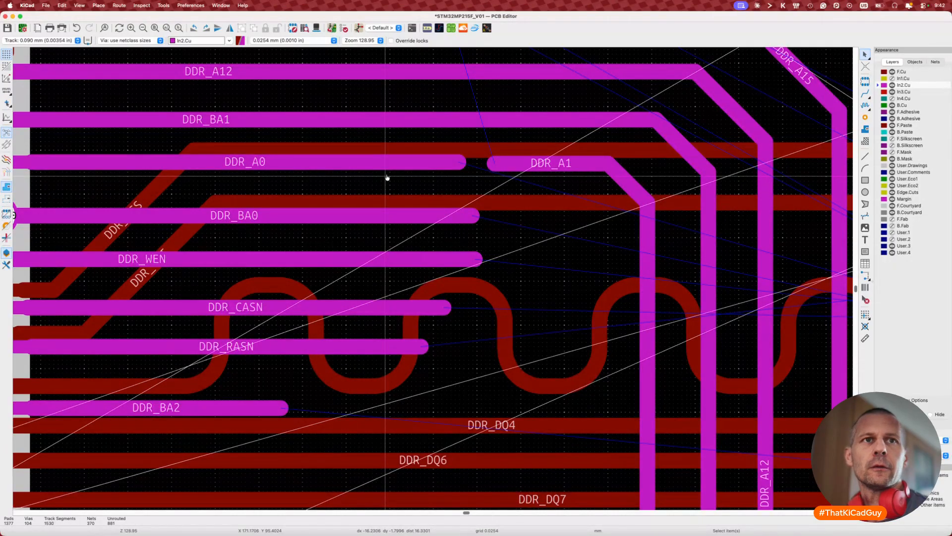
Step: Select the DDR_A0 and DDR_A1 global labels in the schematic to swap them
key("super+Tab")
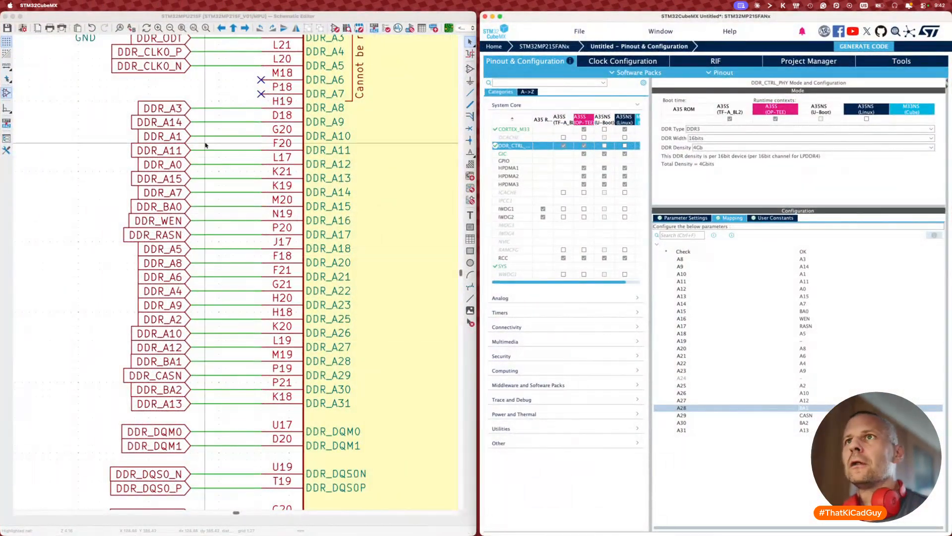
left_click(172, 164)
left_click(177, 136, "shift")
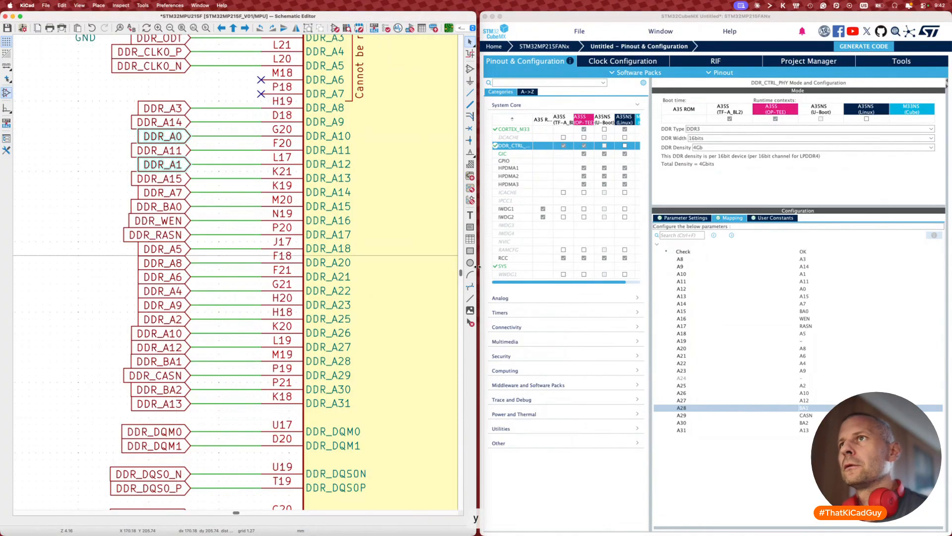
Step: In CubeMX's DDR Mapping, map A10 to A0 and A12 to A1
left_click(806, 274)
scroll(806, 288, "up", 1)
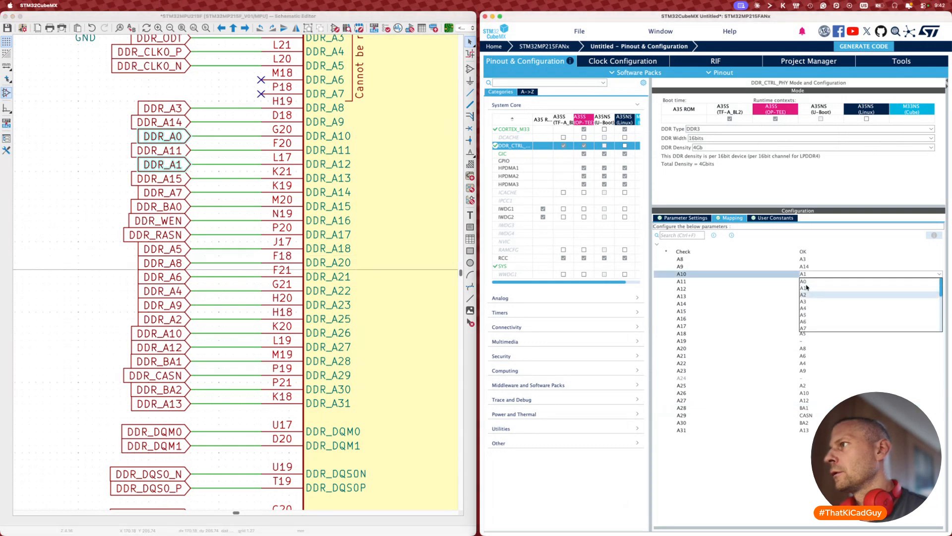
left_click(806, 281)
left_click(805, 288)
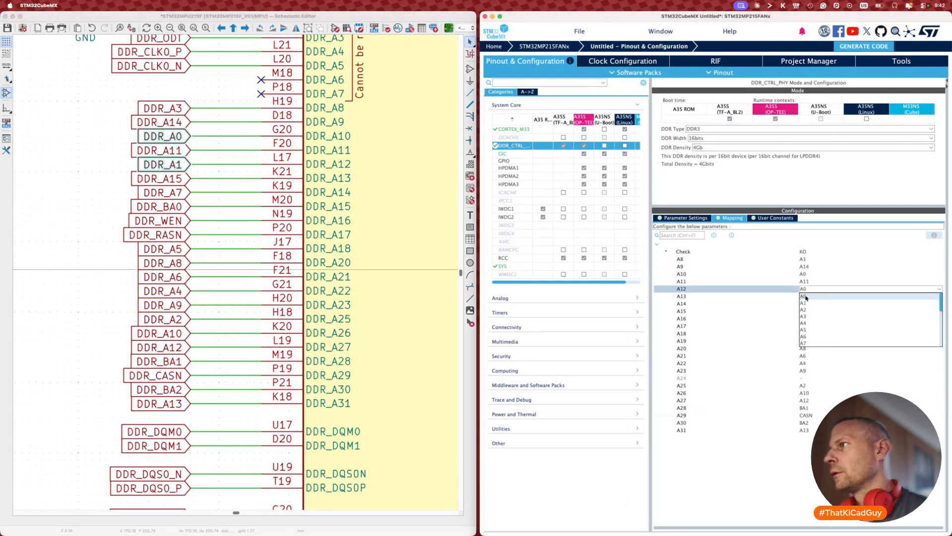
left_click(806, 304)
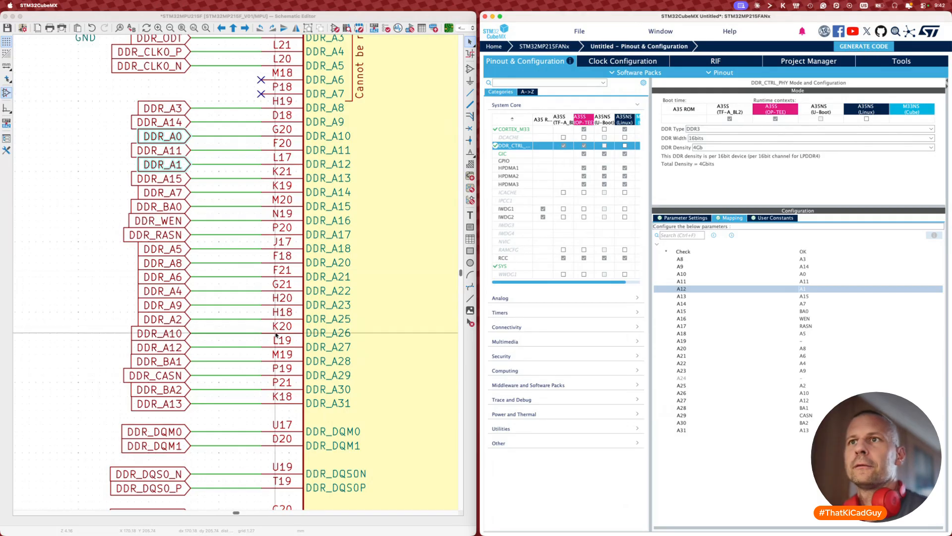
left_click(106, 284)
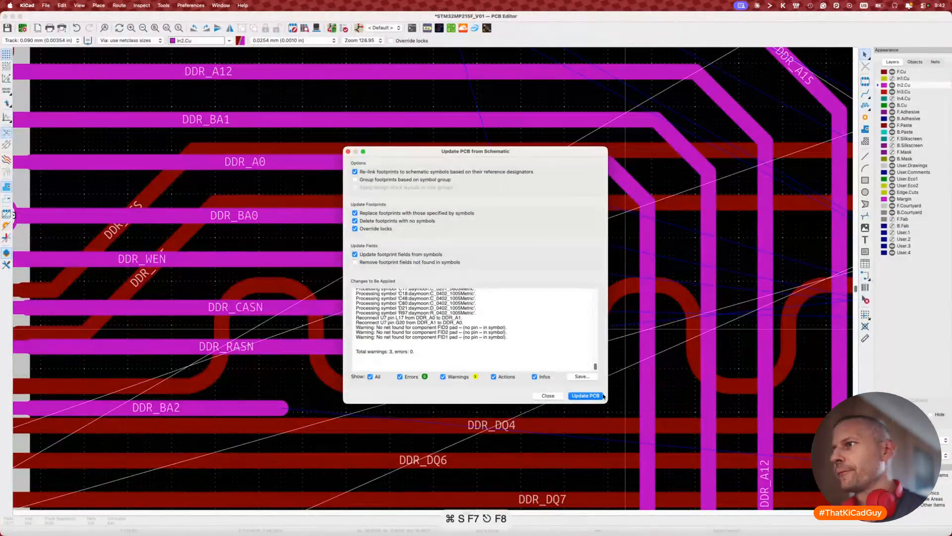
Step: Apply the DDR_A0/DDR_A1 swap to the board and try length-tuning the DDR_A1 track
left_click(600, 395)
left_click(548, 395)
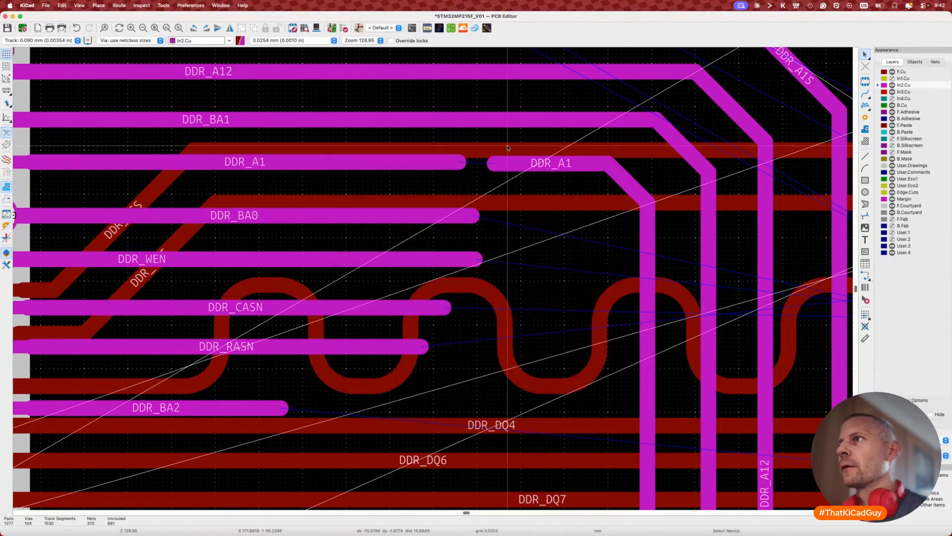
key("x")
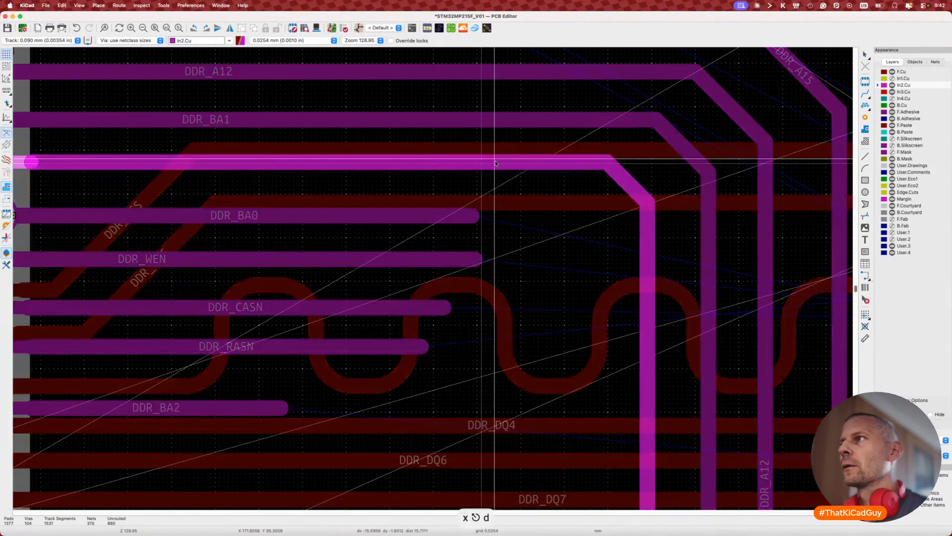
key("7")
scroll(501, 164, "down", 3)
key("Escape")
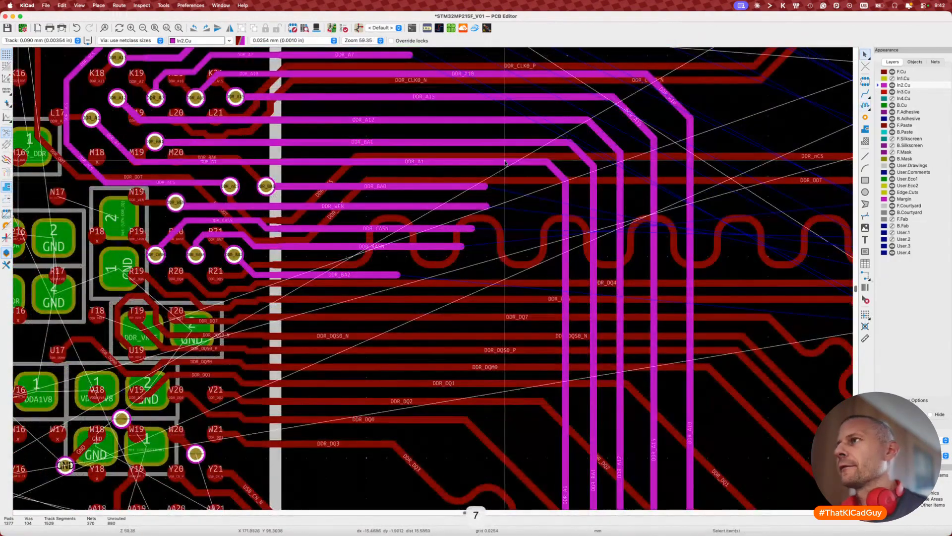
Step: Inspect the track leading to L7 with a trial drag, then cancel it
scroll(505, 163, "down", 5)
scroll(505, 163, "up", 2)
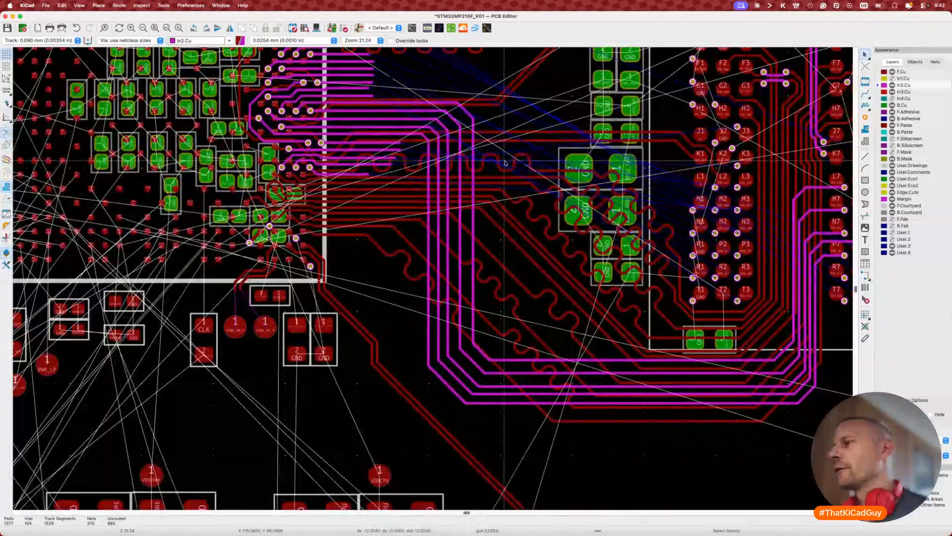
scroll(504, 162, "right", 4)
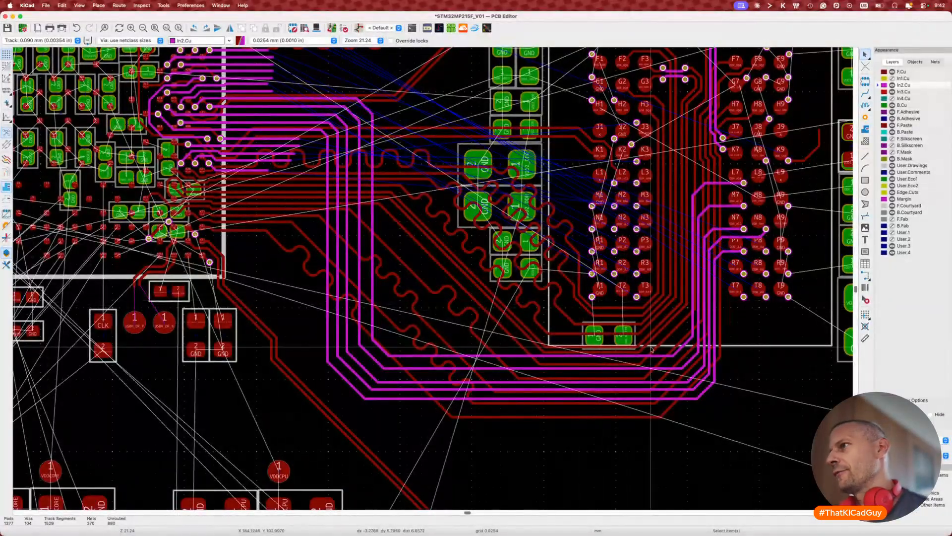
key("d")
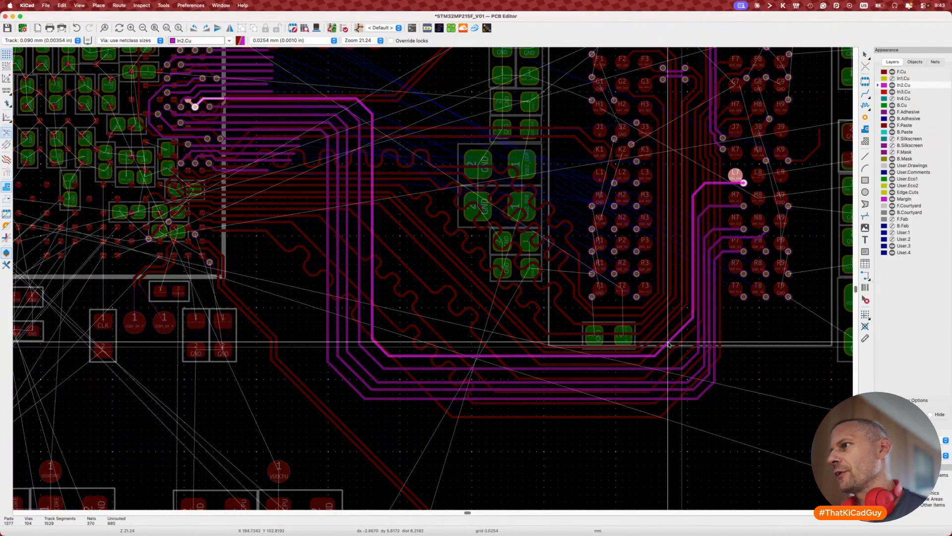
key("Escape")
scroll(684, 360, "right", 3)
scroll(687, 371, "right", 2)
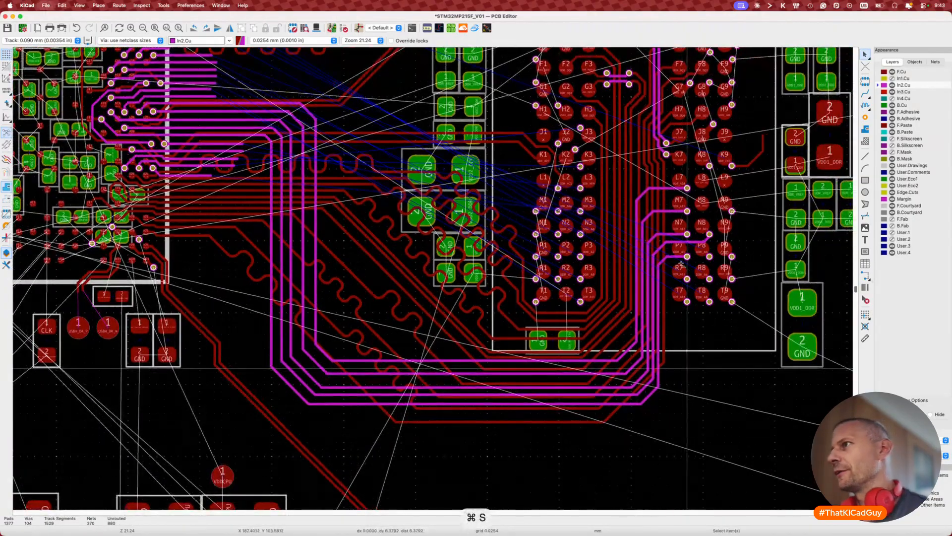
scroll(681, 264, "up", 3)
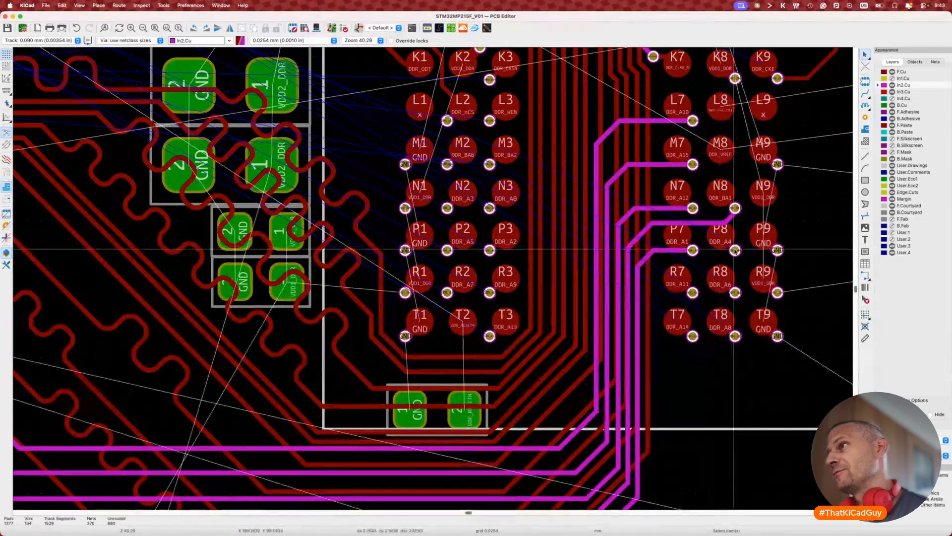
Step: Route DDR_A4 on In2.Cu from the P8 via around the bus, ending beside DDR_BA0
key("x")
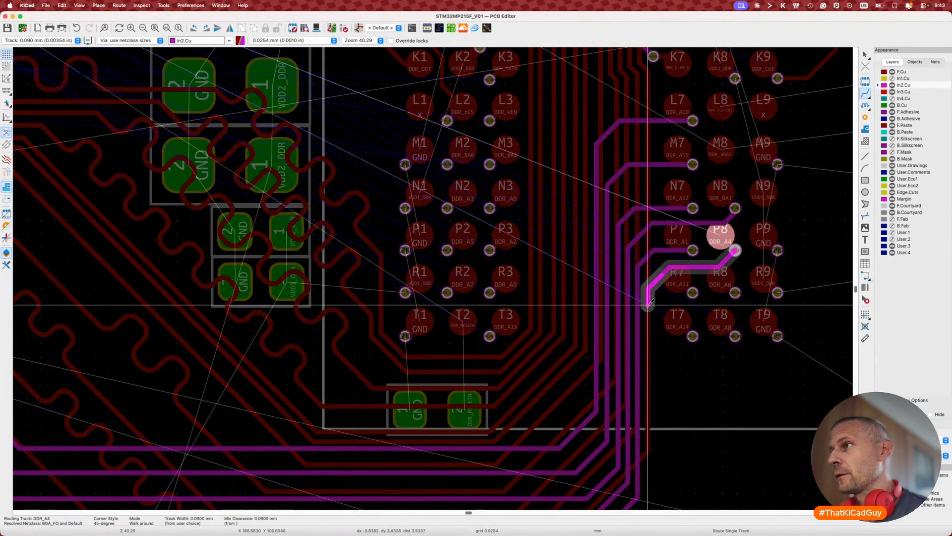
scroll(647, 313, "down", 10)
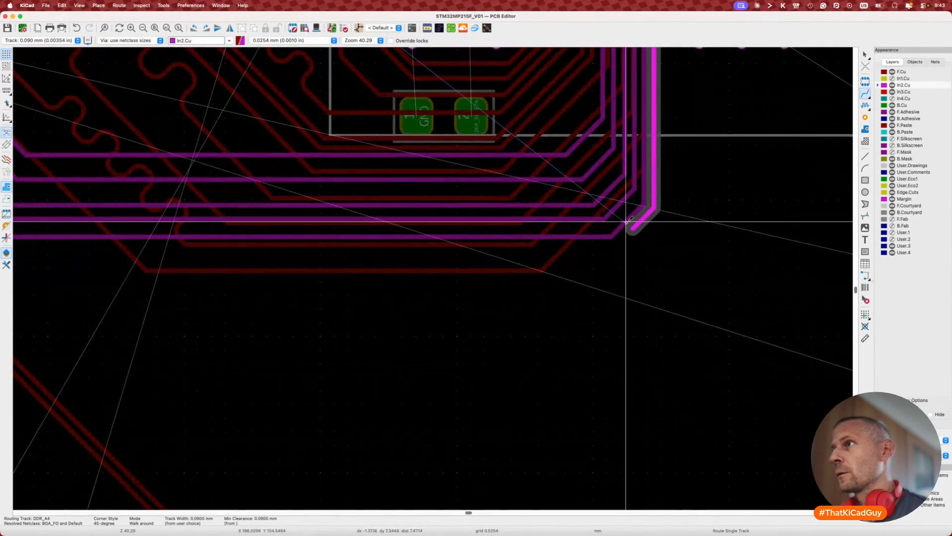
scroll(567, 222, "left", 10)
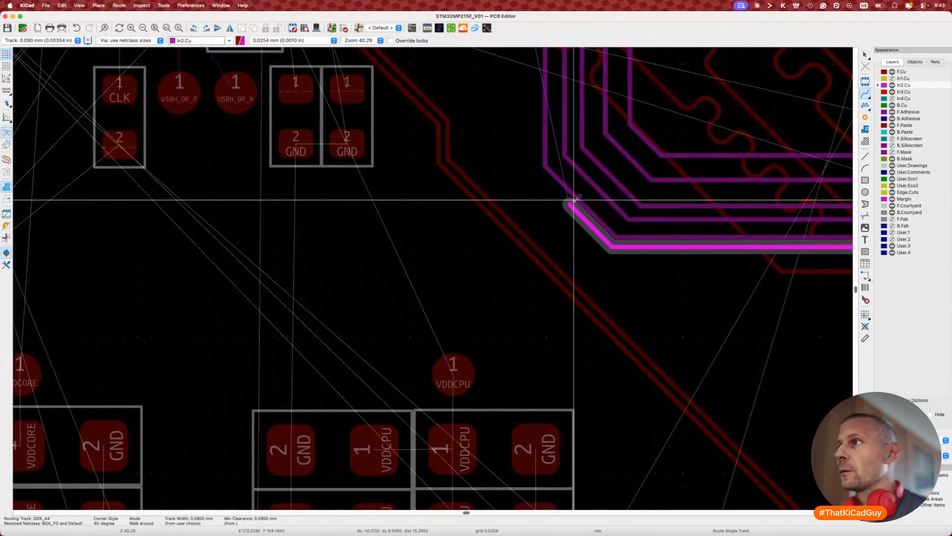
scroll(574, 200, "up", 10)
scroll(574, 200, "left", 4)
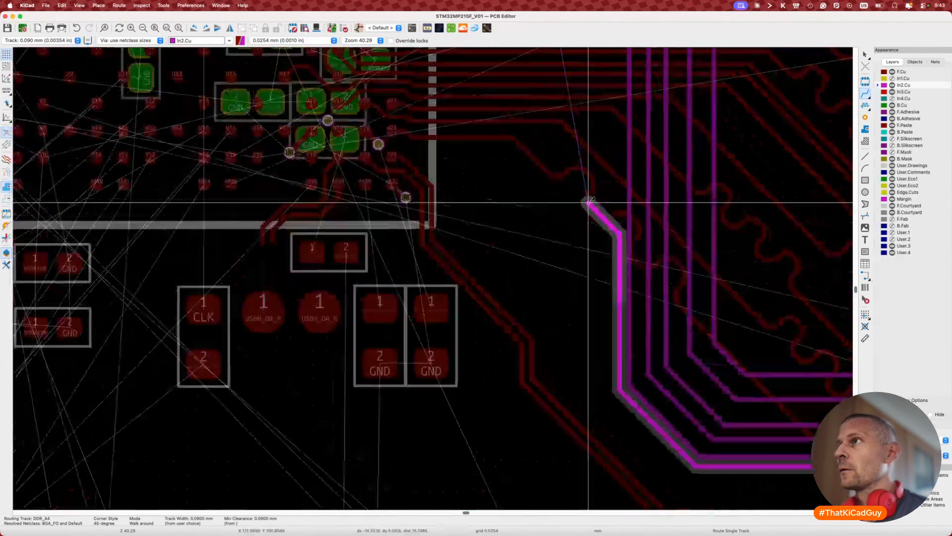
scroll(589, 202, "up", 3)
scroll(589, 203, "left", 2)
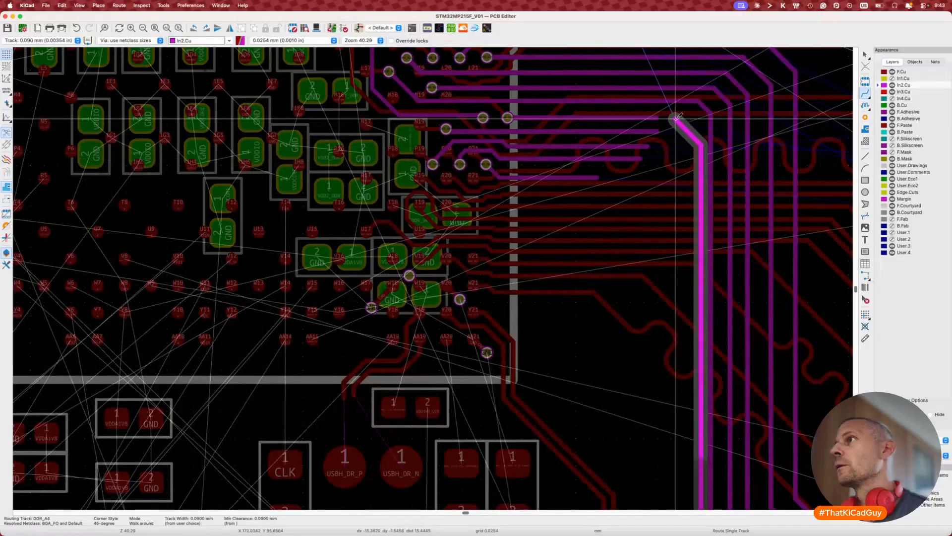
double_click(678, 116)
scroll(645, 122, "up", 6)
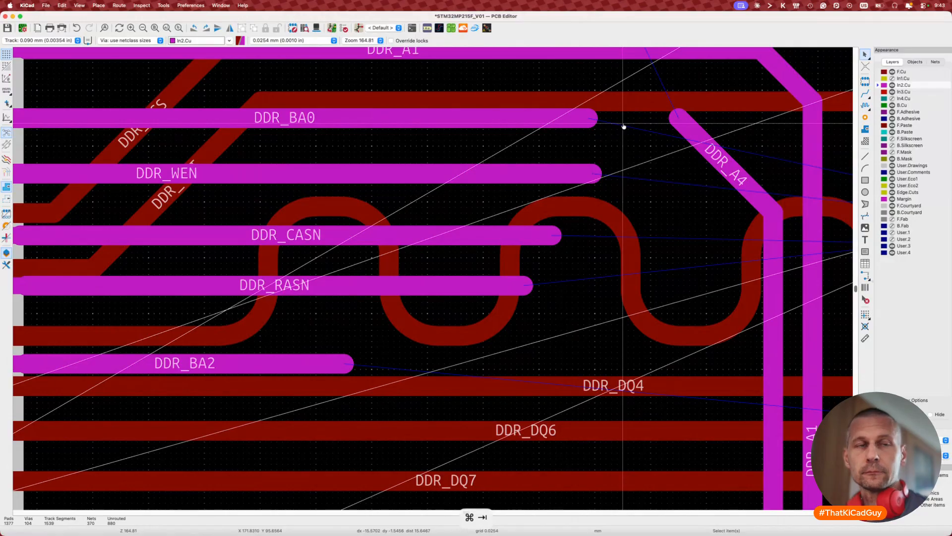
key("super+Tab")
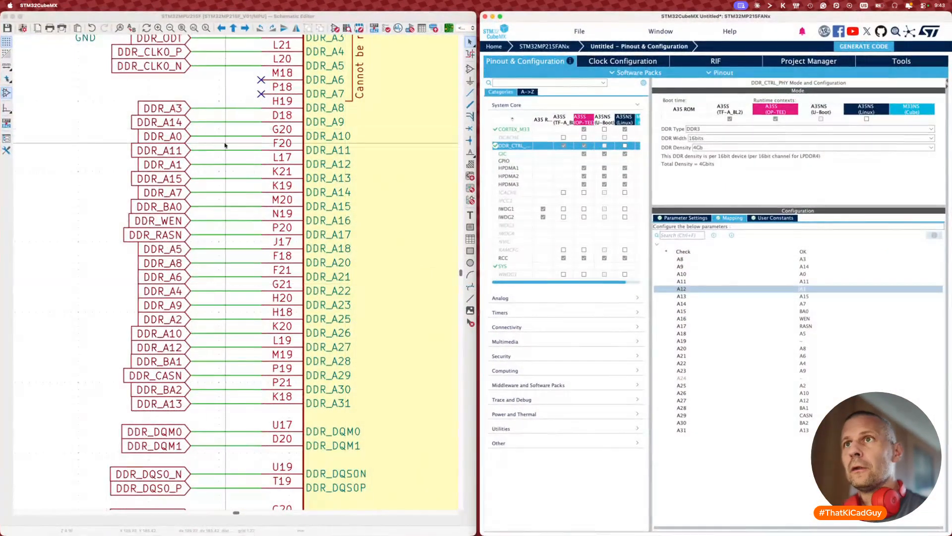
Step: Swap the DDR_BA0 and DDR_A4 labels, map A15 to A4 and A22 to BA0 in CubeMX, and save
left_click(170, 207)
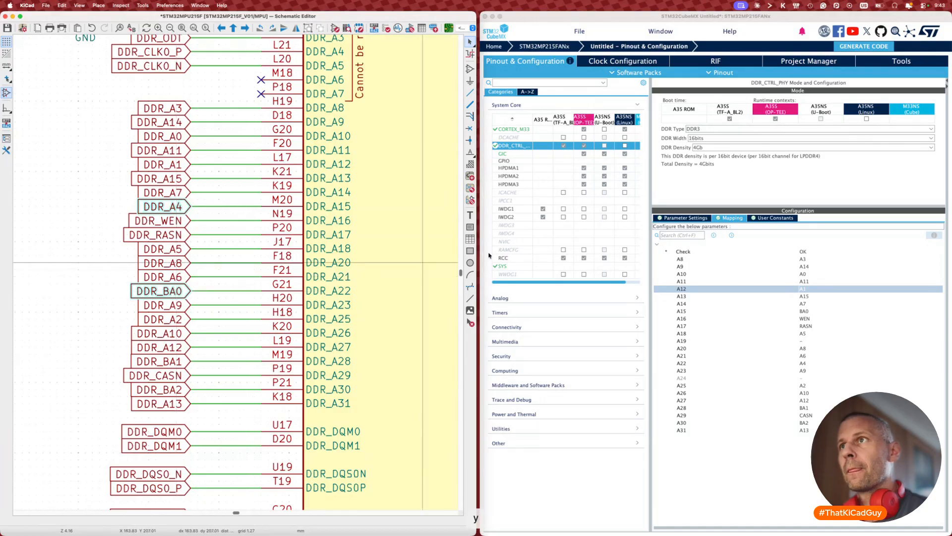
left_click(795, 311)
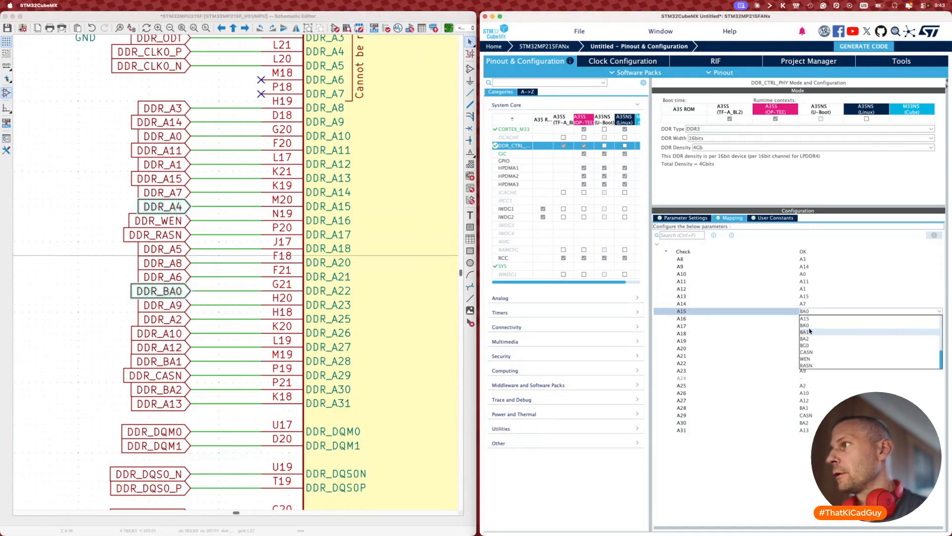
left_click(806, 325)
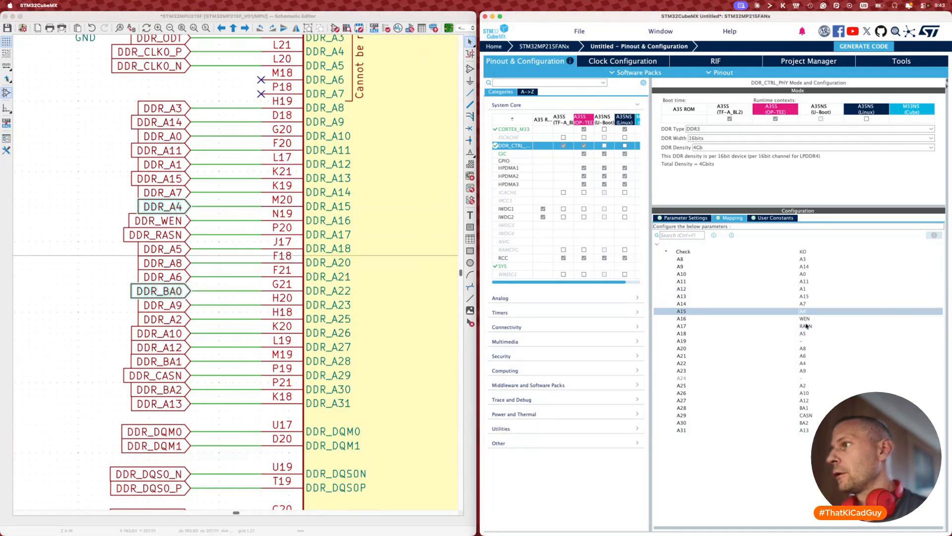
left_click(805, 363)
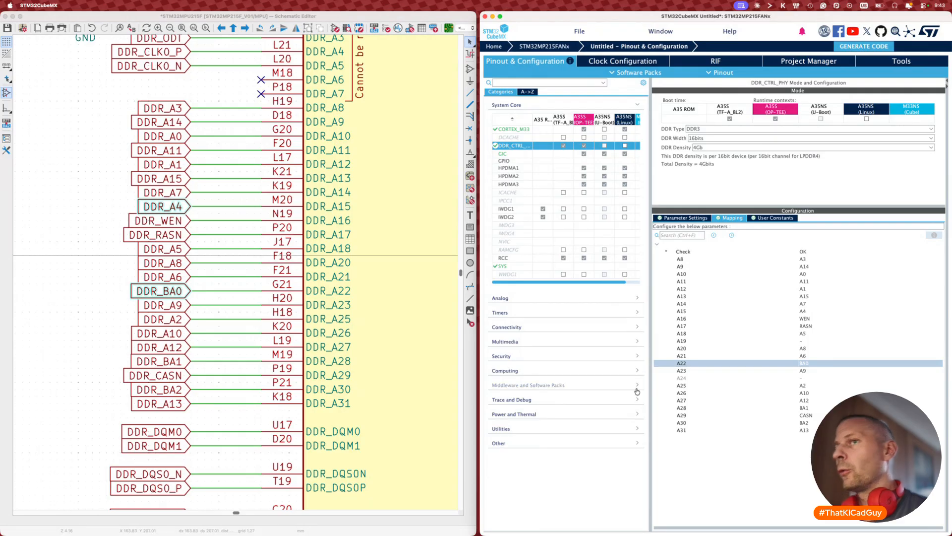
left_click(78, 279)
key("super+s")
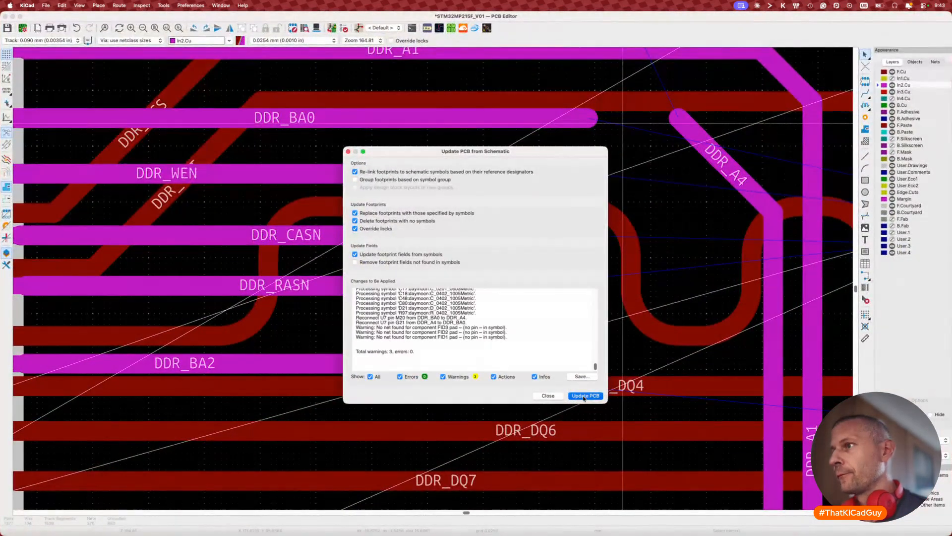
Step: Apply the DDR_A4/DDR_BA0 swap to the board and join DDR_A4 to the renamed track
left_click(584, 396)
key("x")
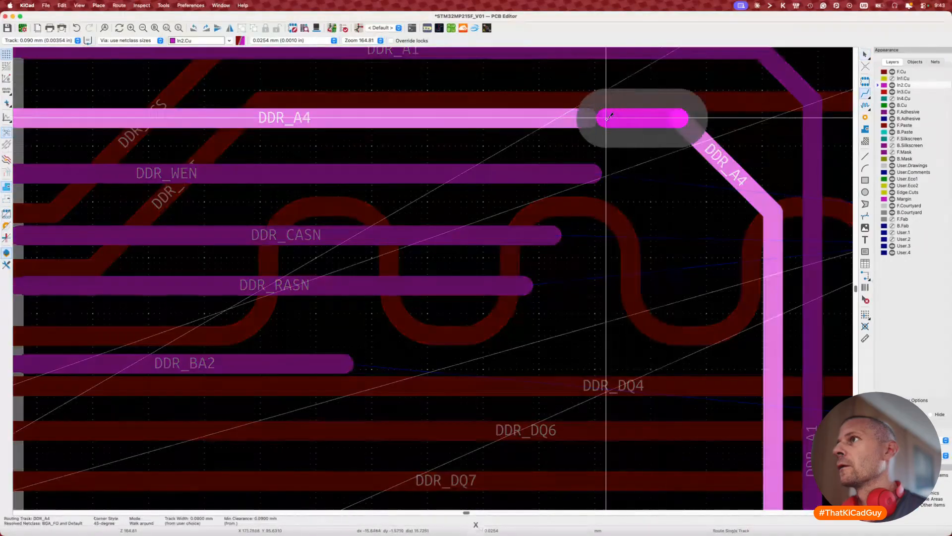
left_click(590, 118)
key("Escape")
scroll(597, 196, "down", 5)
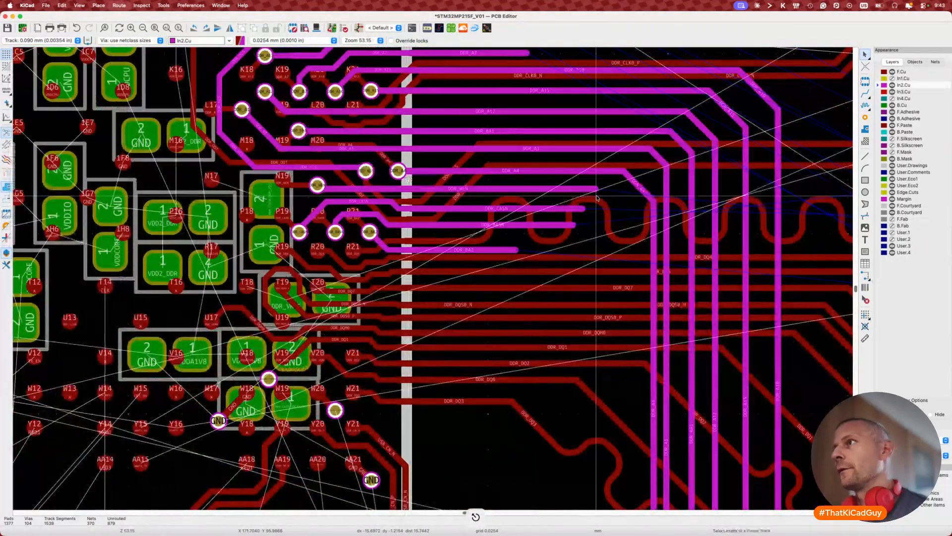
scroll(634, 183, "down", 3)
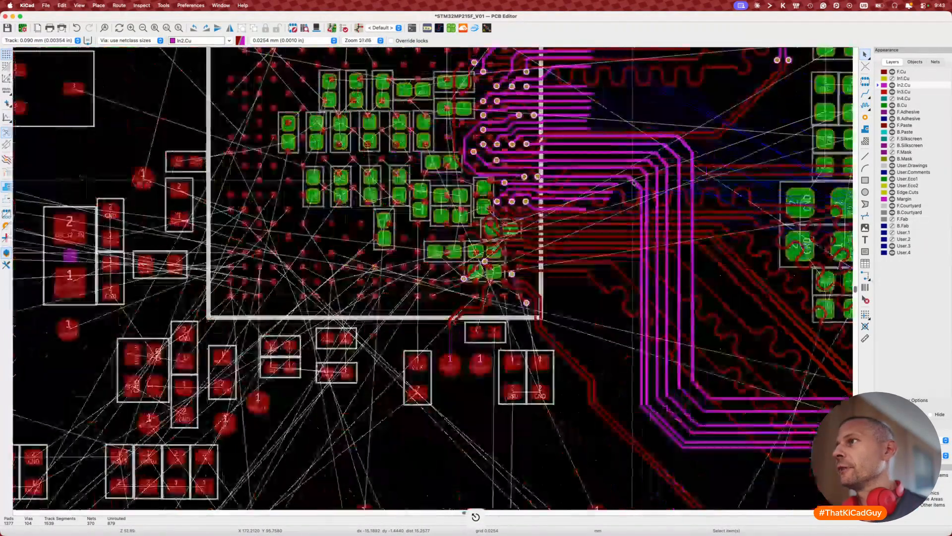
scroll(633, 183, "up", 3)
scroll(710, 203, "up", 2)
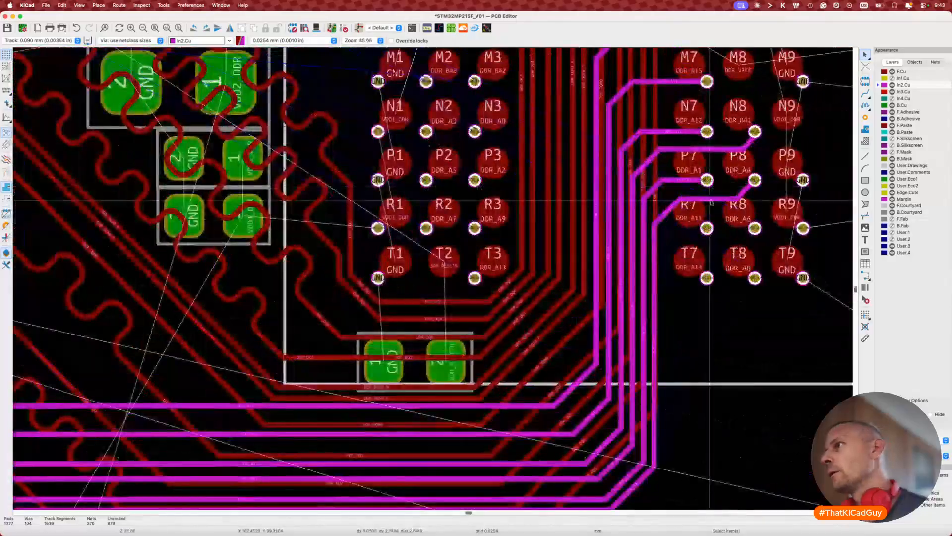
Step: Route DDR_A11 on In2.Cu from pad R7 up to beside DDR_WEN's track end
key("x")
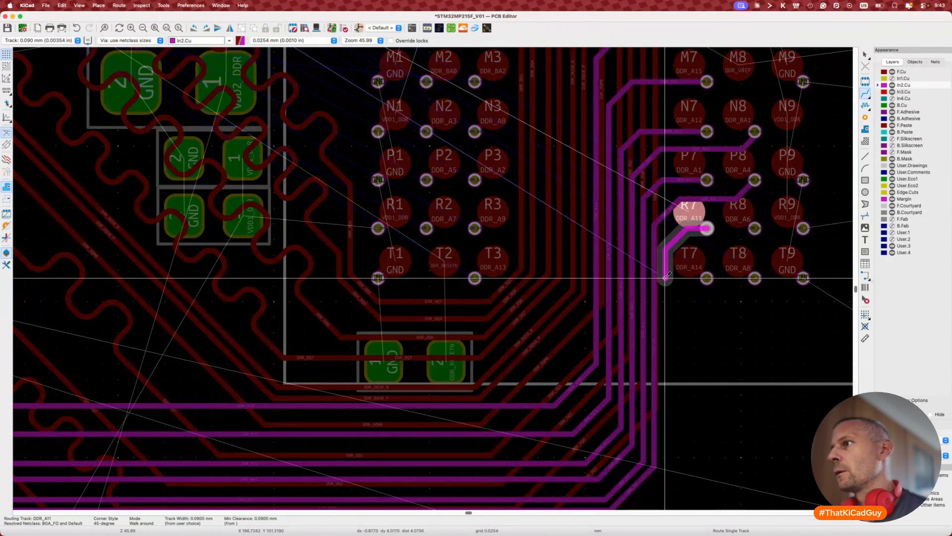
scroll(660, 271, "down", 5)
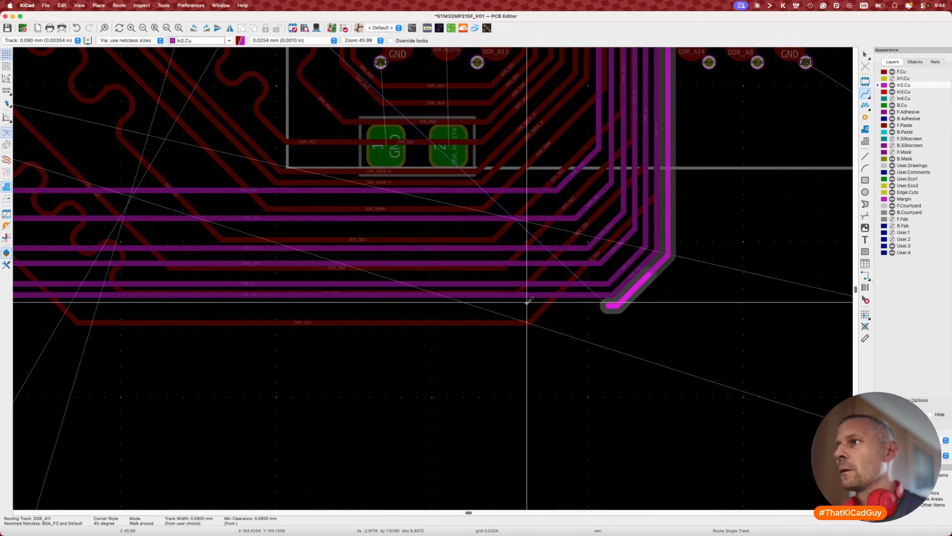
scroll(545, 303, "left", 10)
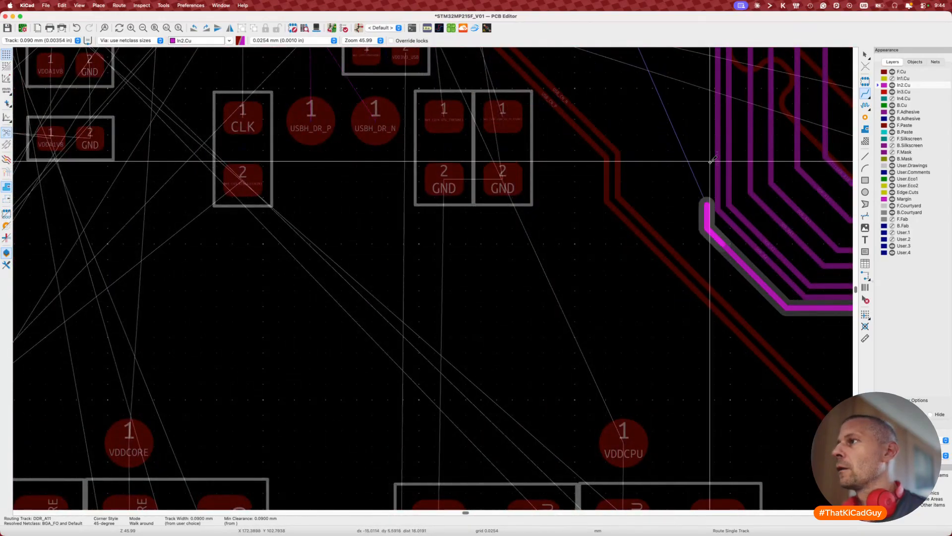
scroll(713, 160, "up", 15)
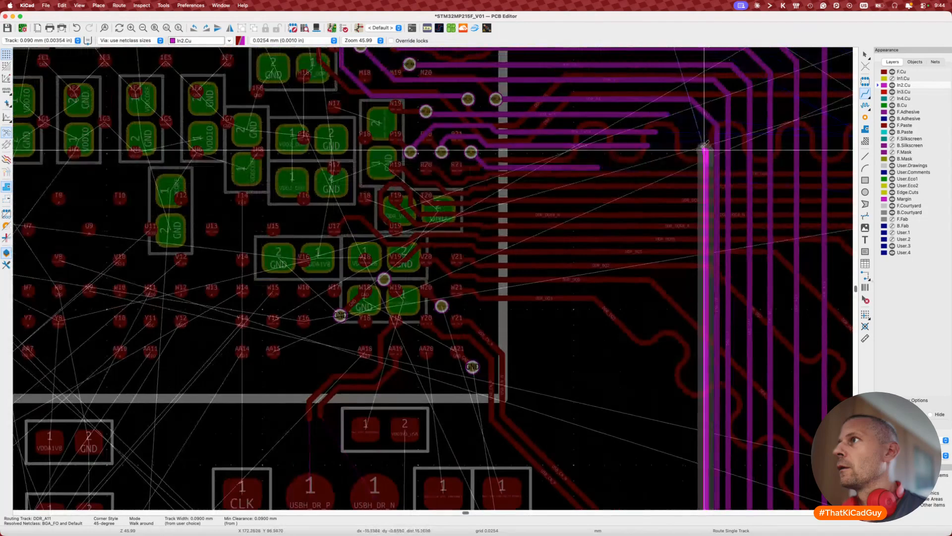
scroll(694, 126, "up", 5)
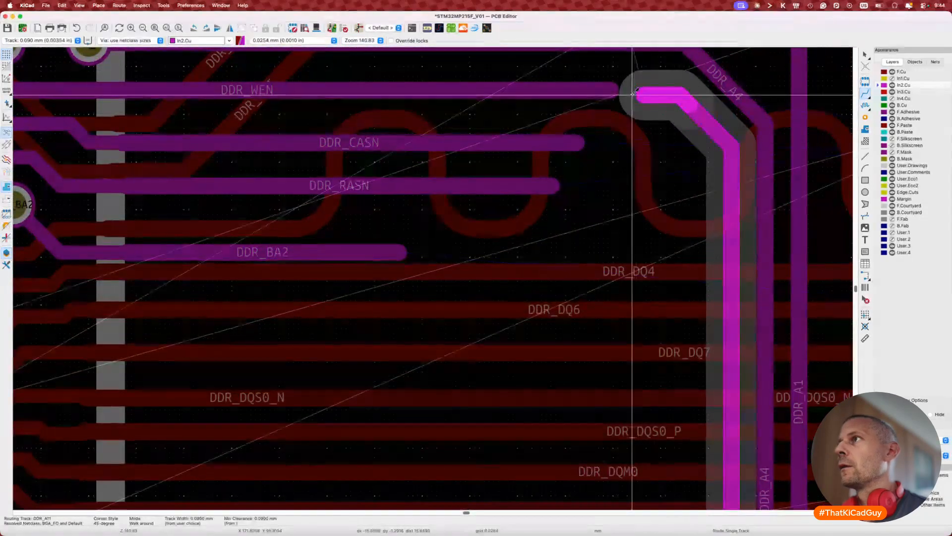
left_click(619, 91)
key("Escape")
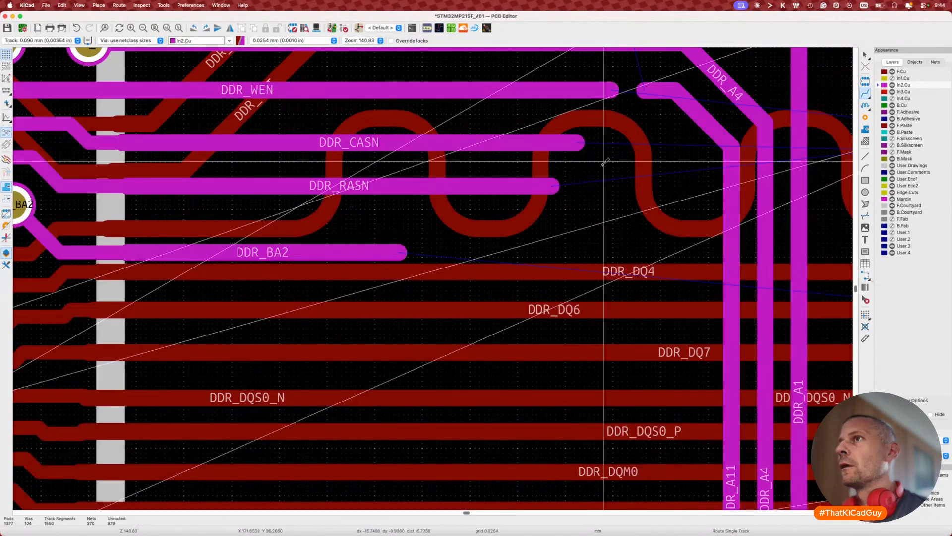
scroll(603, 162, "up", 5)
scroll(496, 198, "right", 2)
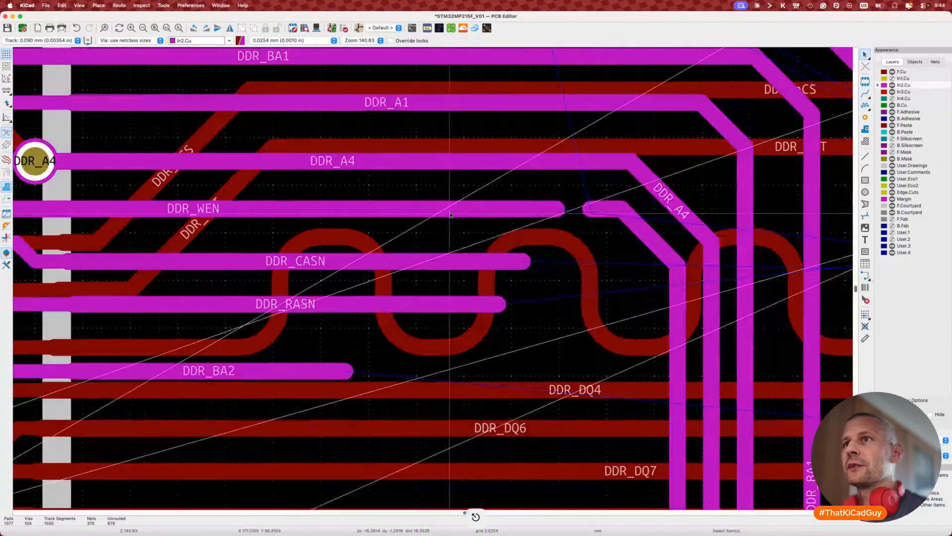
scroll(496, 258, "down", 10)
scroll(501, 278, "right", 3)
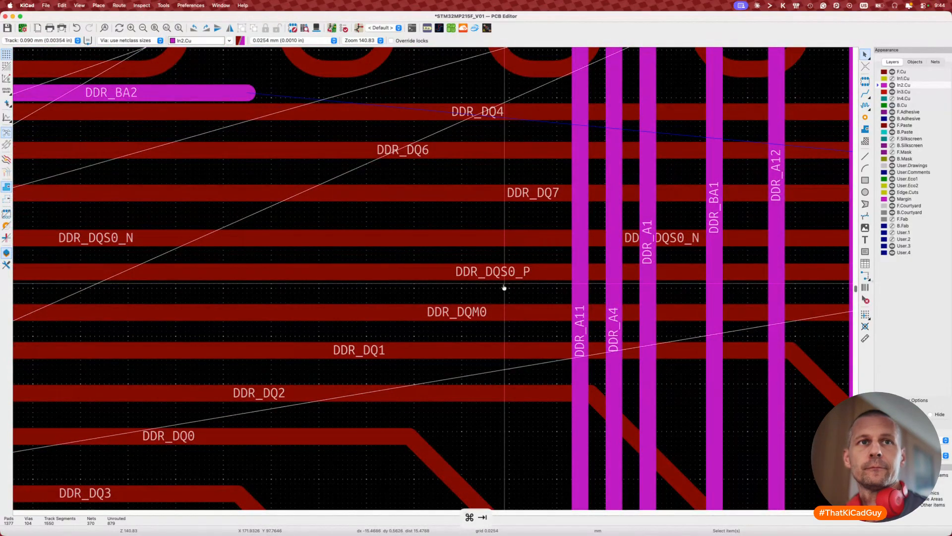
Step: Swap the DDR_WEN/DDR_A11 labels on pins F20/N19; in CubeMX map A11→WEN and A16→A11
key("super+Tab")
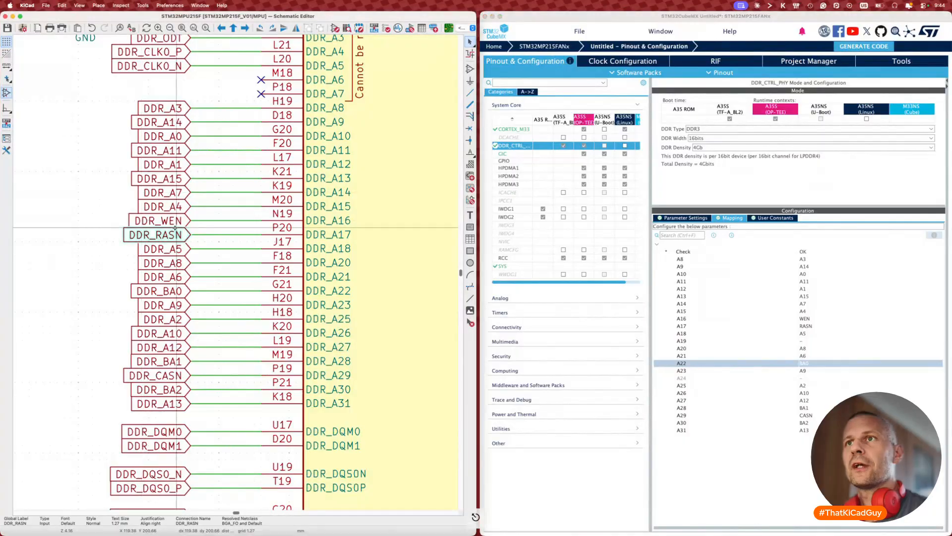
left_click(173, 221)
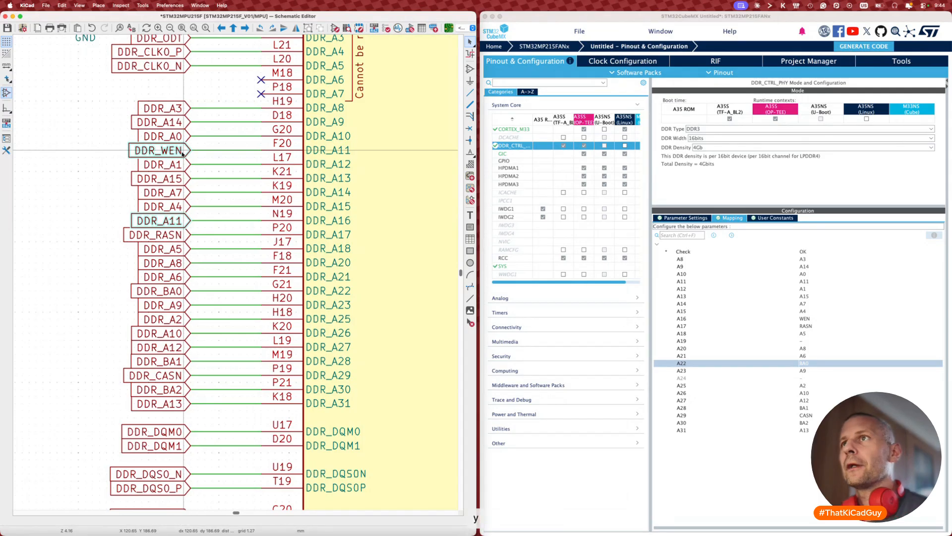
left_click(795, 280)
scroll(818, 323, "down", 2)
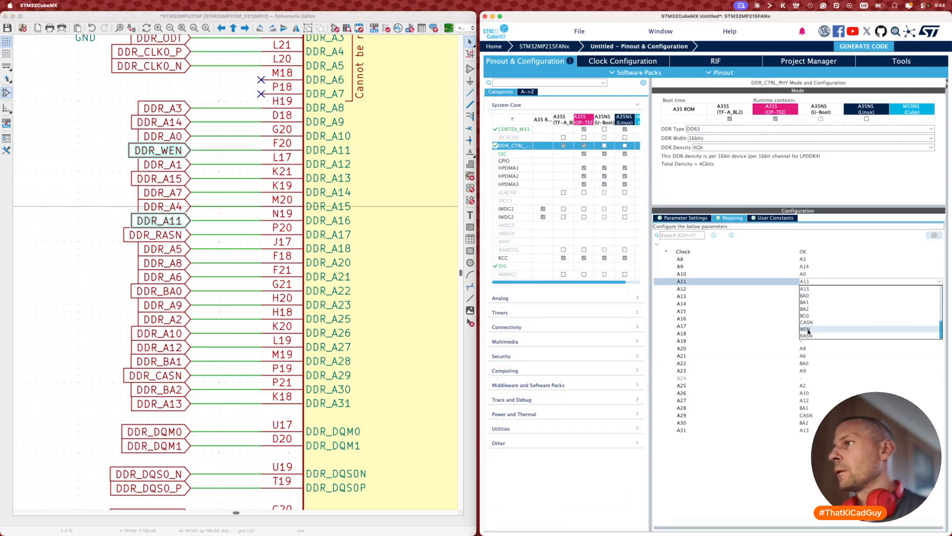
left_click(806, 329)
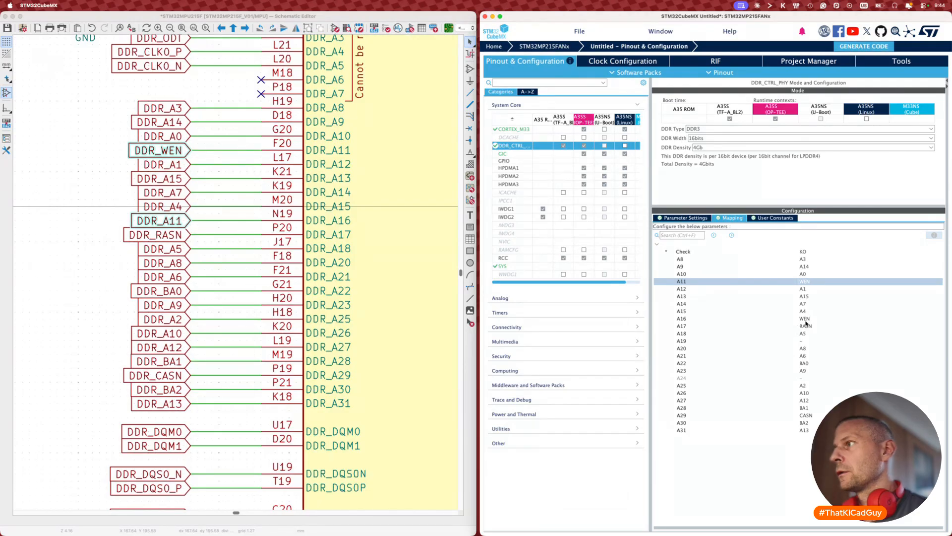
left_click(806, 319)
scroll(814, 342, "up", 3)
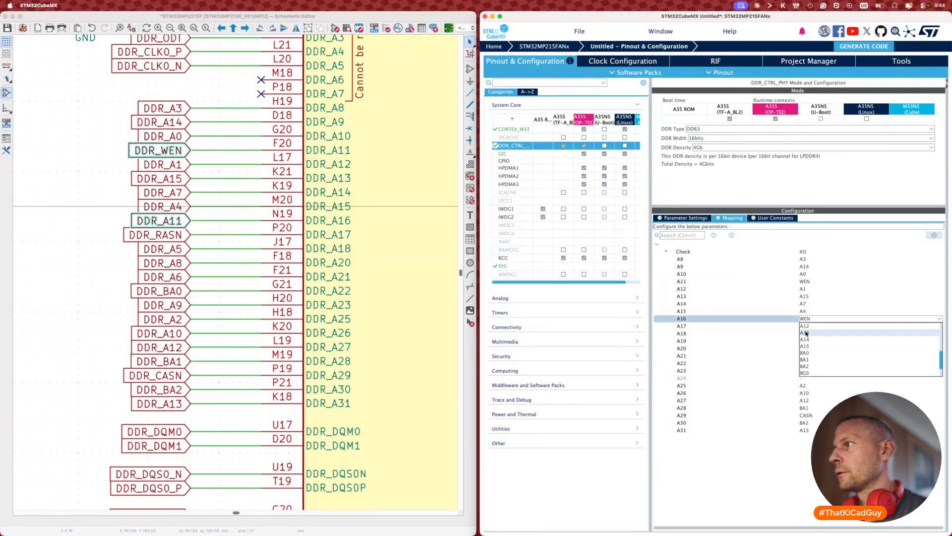
left_click(814, 341)
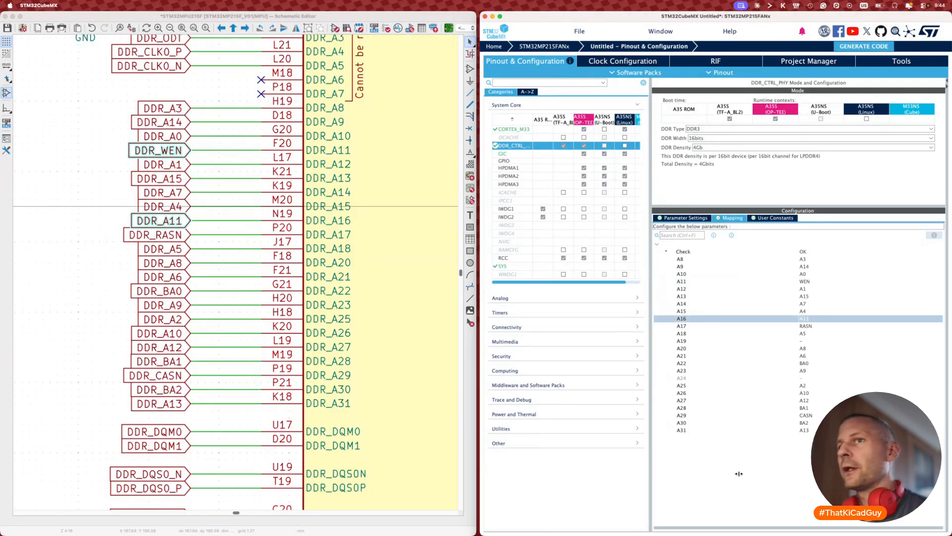
left_click(52, 340)
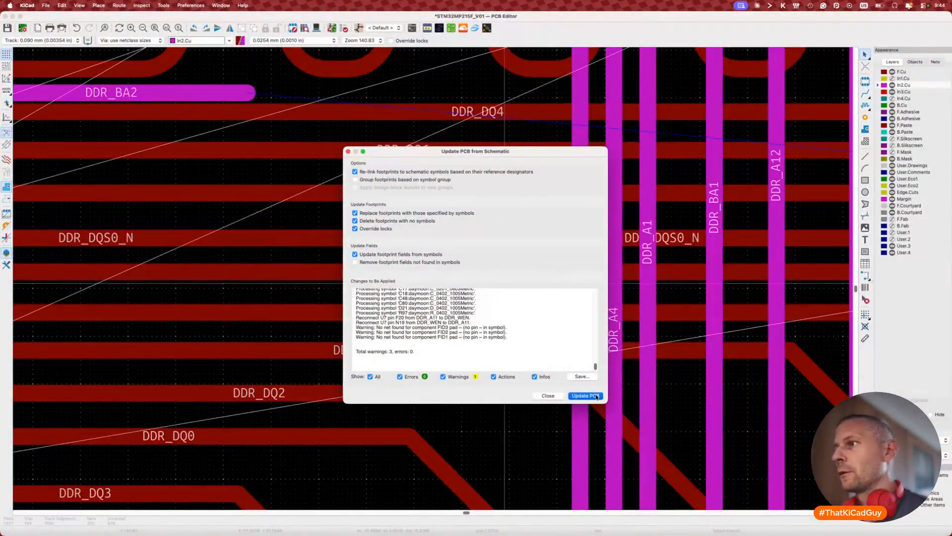
Step: Apply the DDR_WEN/DDR_A11 pin swap to the board and inspect the DDR_A11 track end
left_click(596, 396)
scroll(545, 318, "down", 3)
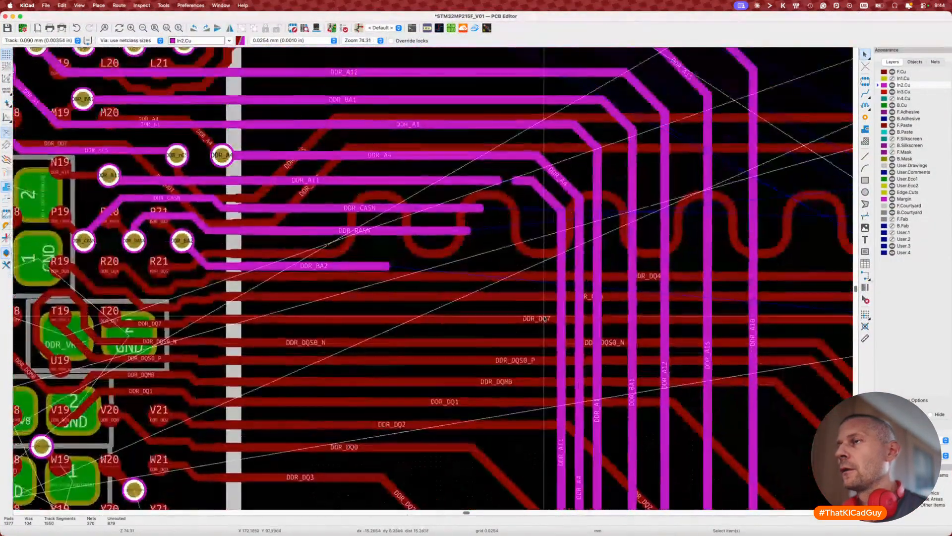
scroll(501, 180, "up", 5)
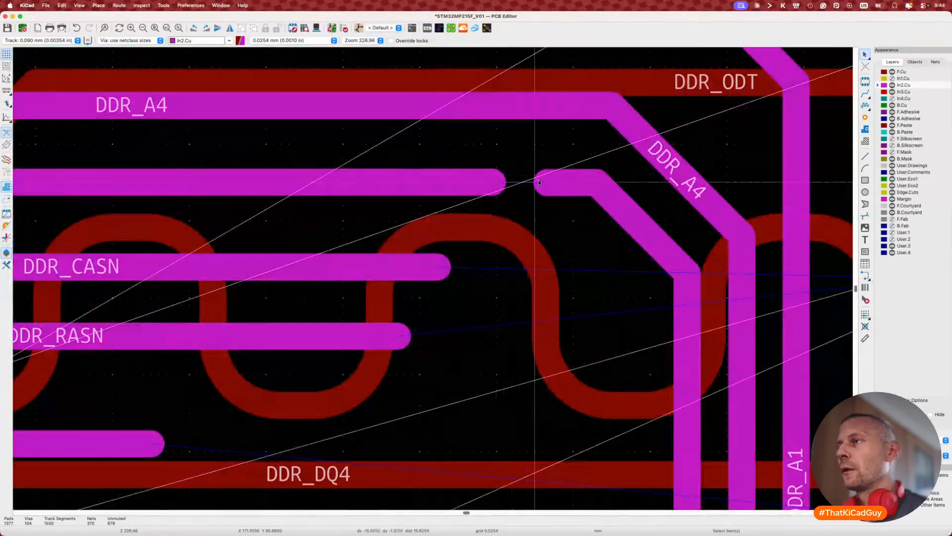
key("x")
key("Escape")
scroll(496, 188, "down", 5)
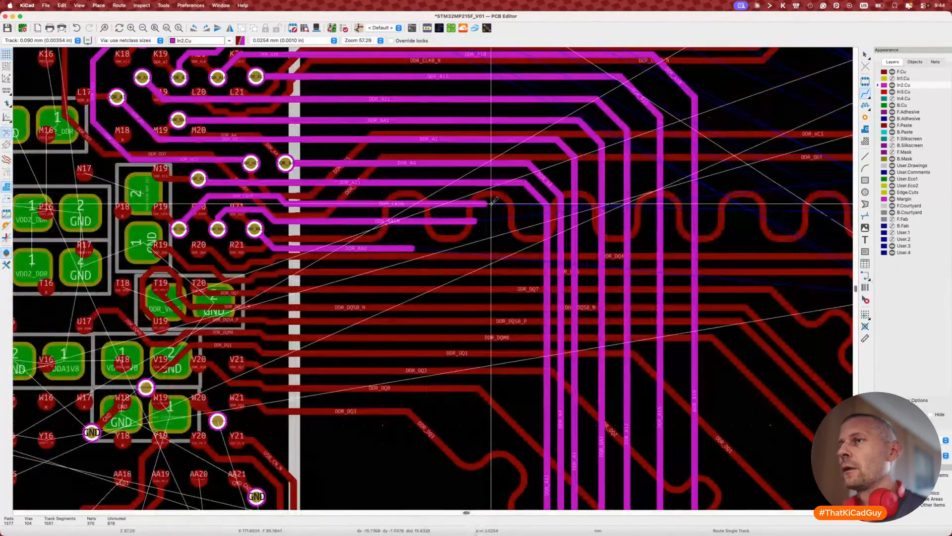
scroll(491, 203, "down", 8)
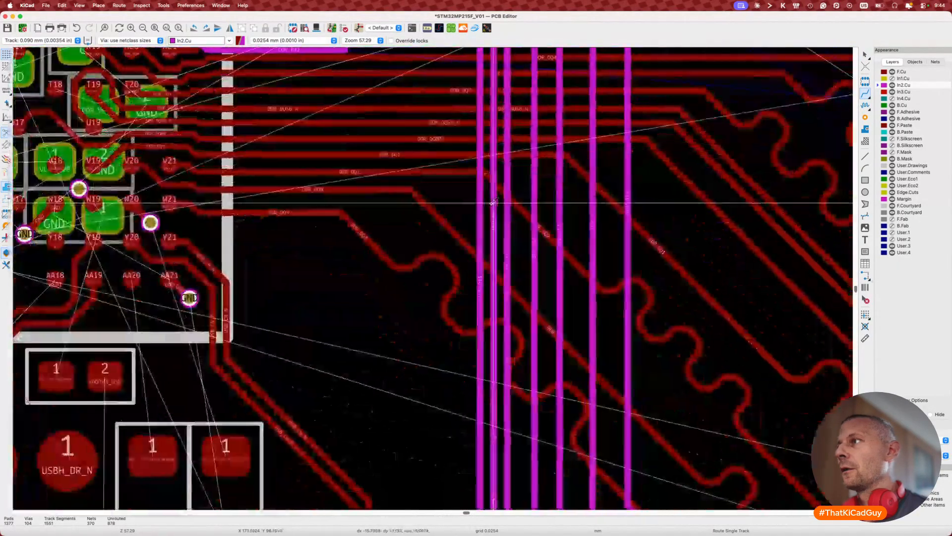
scroll(491, 203, "right", 15)
scroll(490, 204, "down", 2)
scroll(489, 203, "right", 8)
scroll(490, 204, "up", 5)
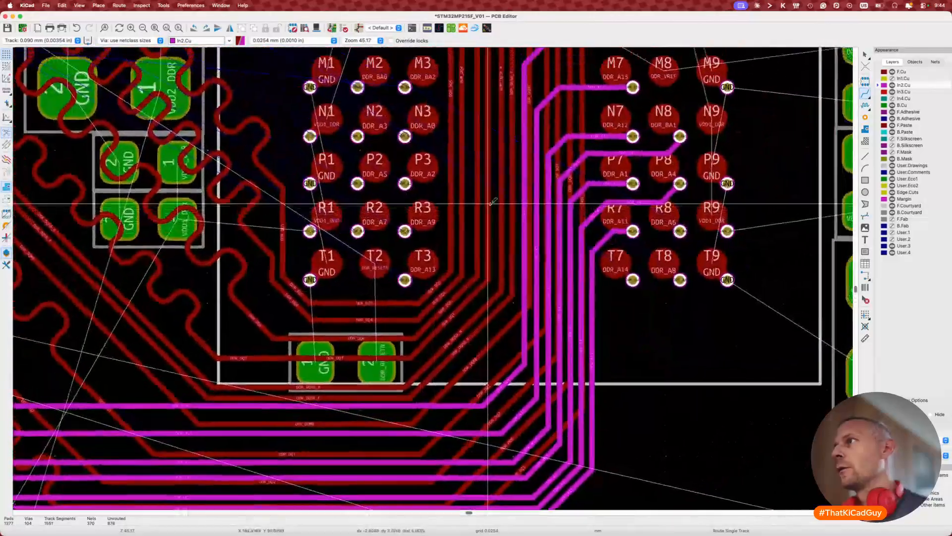
key("Escape")
Step: Route DDR_A6 on In2.Cu from its via up to the DDR_CASN track's end
key("x")
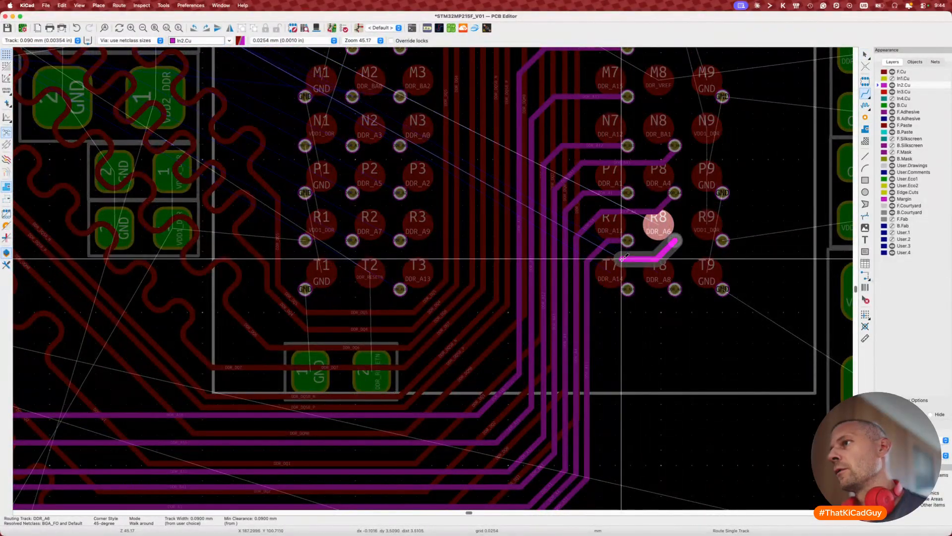
scroll(590, 285, "down", 10)
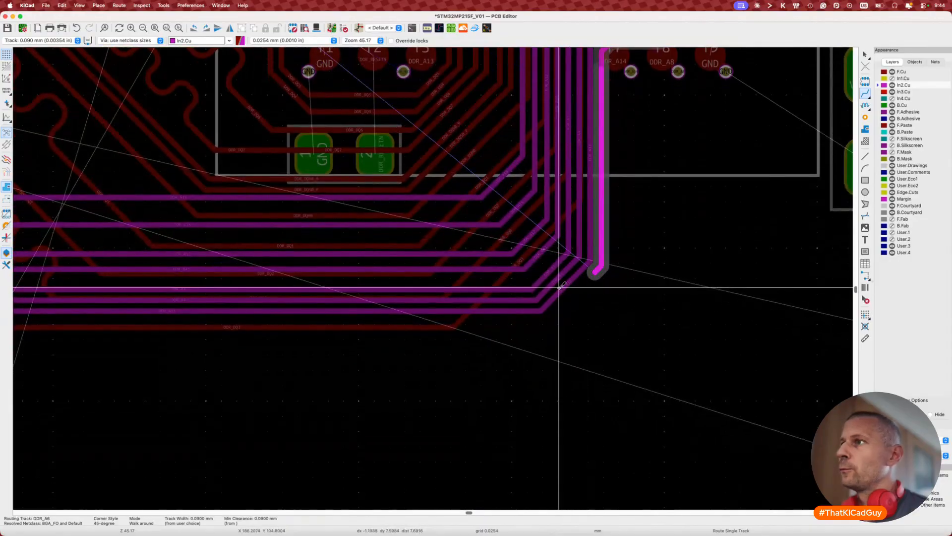
scroll(496, 293, "left", 20)
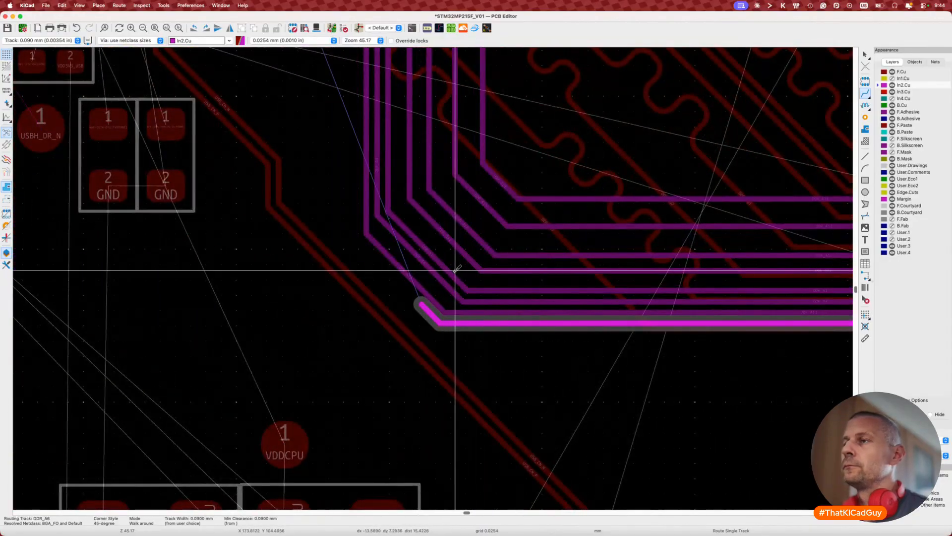
left_click(452, 271)
scroll(388, 211, "up", 2)
scroll(387, 212, "left", 2)
scroll(391, 210, "up", 5)
scroll(391, 210, "left", 4)
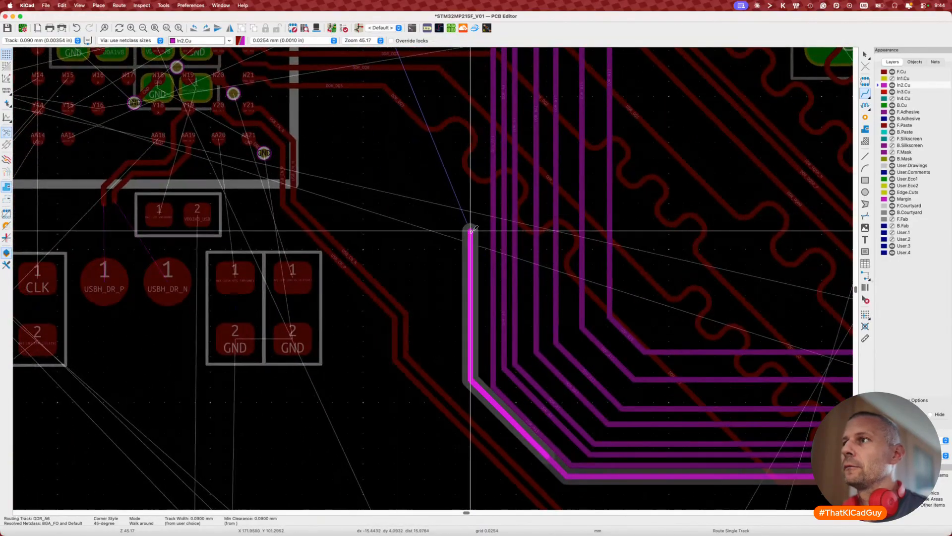
scroll(478, 231, "up", 10)
scroll(477, 233, "up", 3)
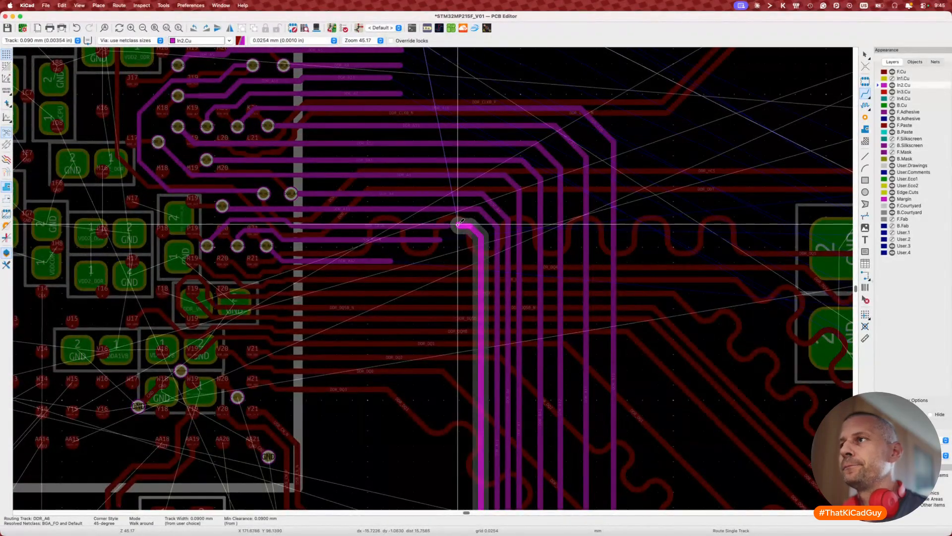
scroll(457, 226, "up", 5)
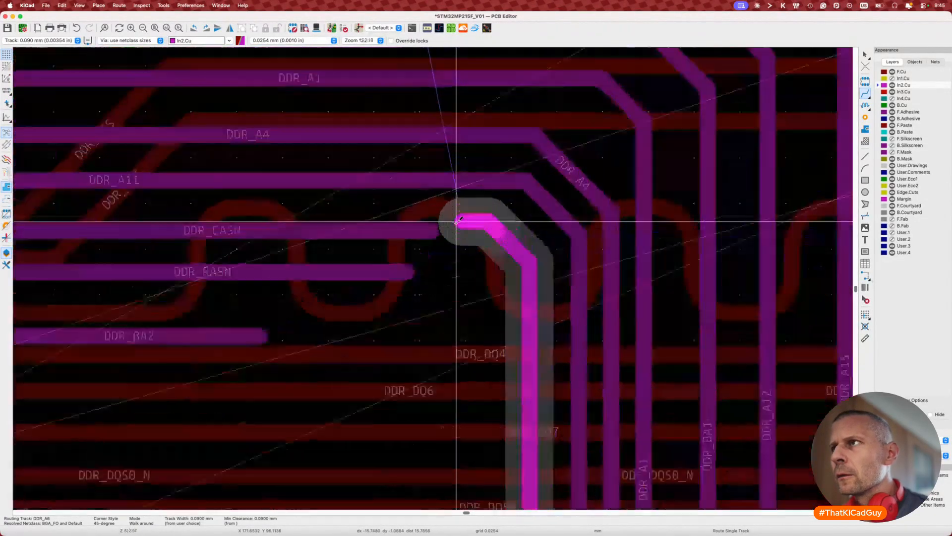
key("Escape")
key("Escape")
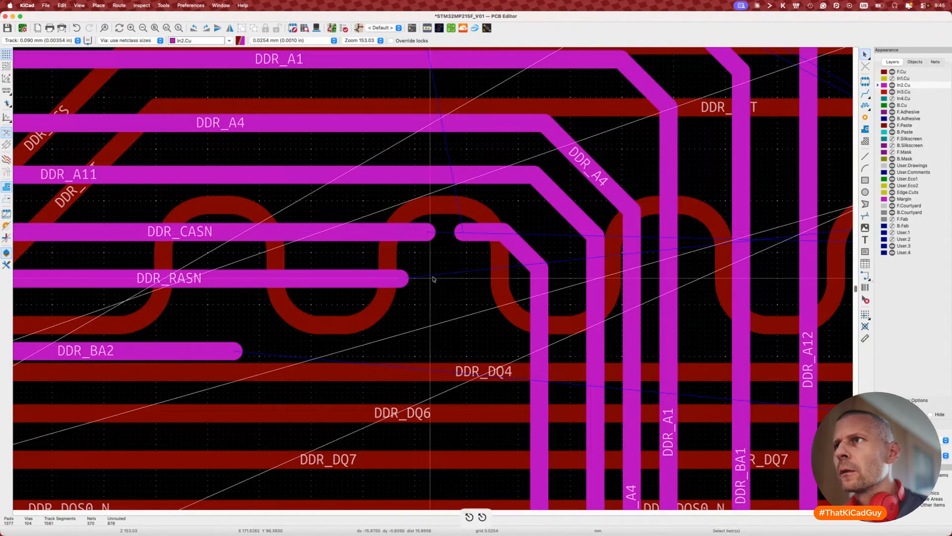
Step: Select the DDR_CASN track lying beside the new DDR_A6 track
left_click(357, 240)
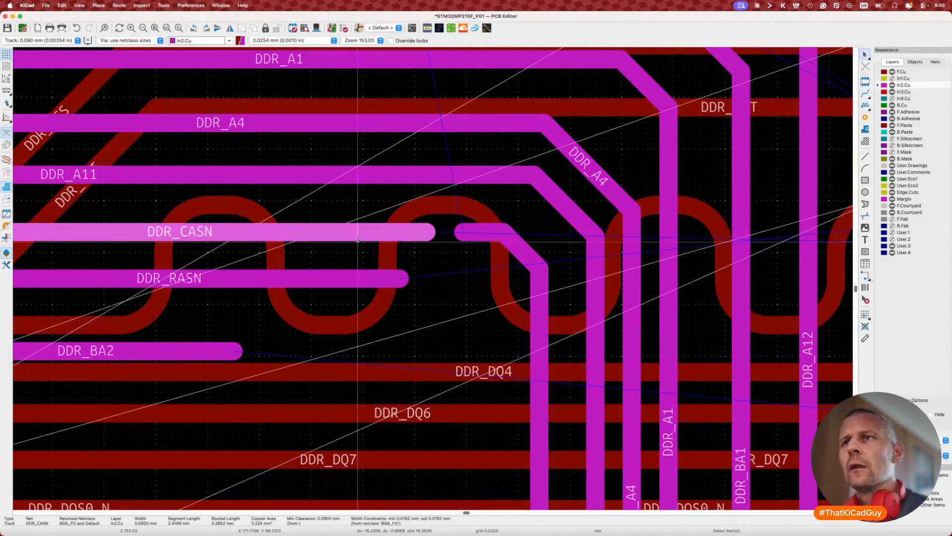
scroll(358, 240, "down", 2)
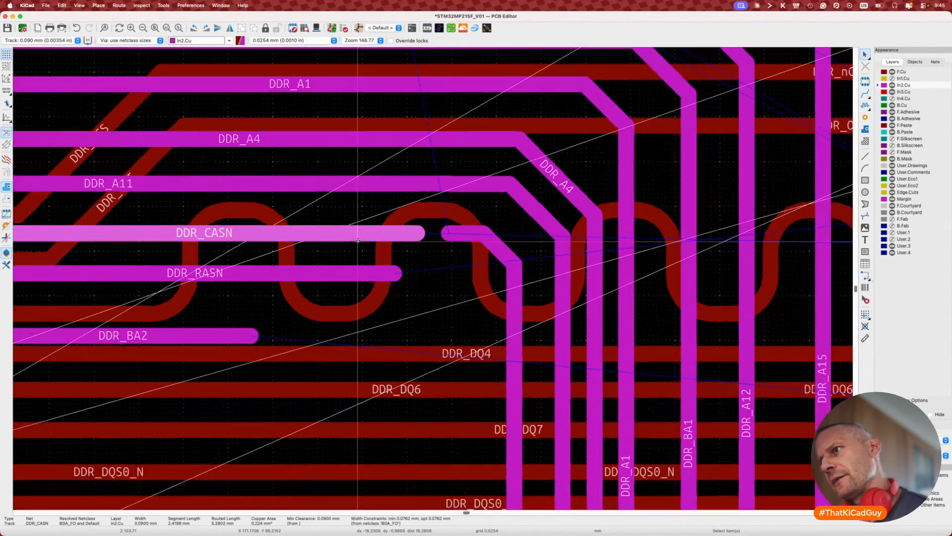
scroll(358, 240, "down", 5)
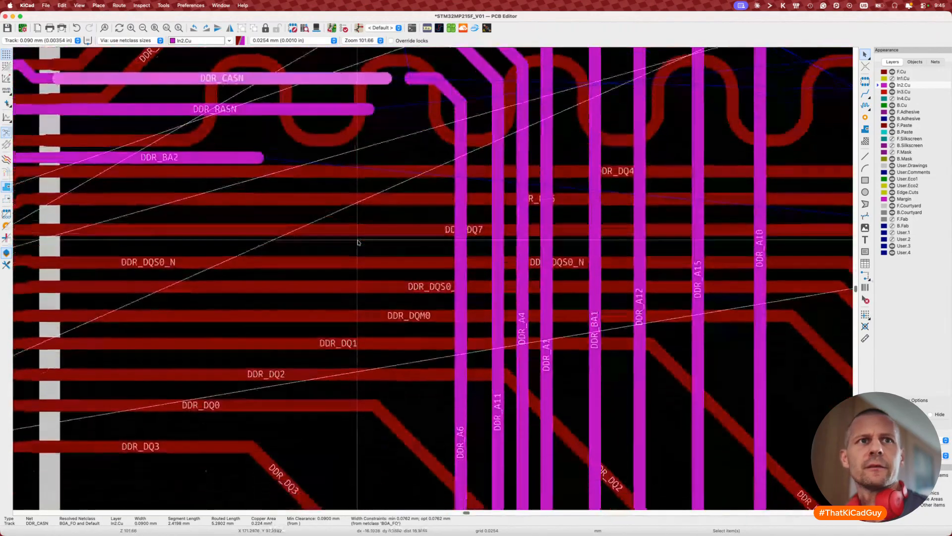
Step: Swap the DDR_CASN and DDR_A6 global labels in the schematic with Alt+S
key("super+Tab")
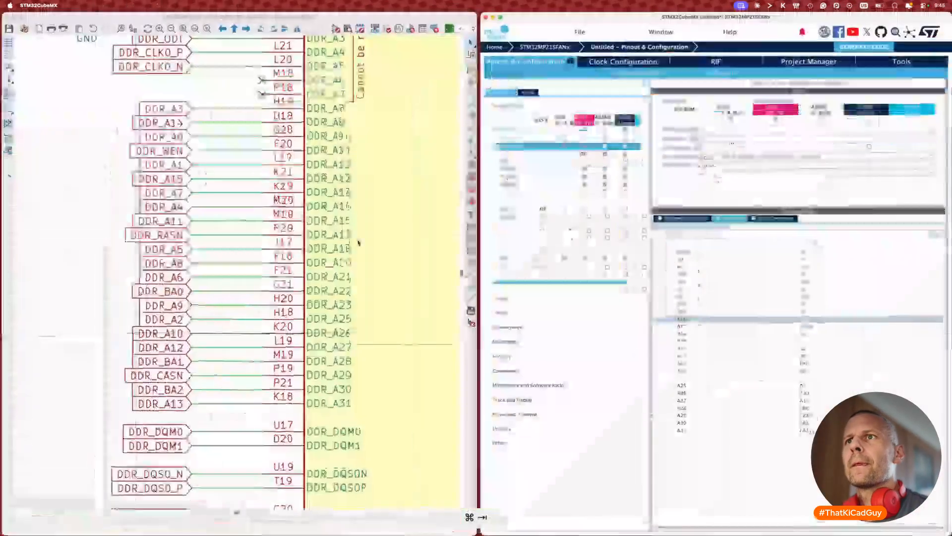
left_click(171, 374)
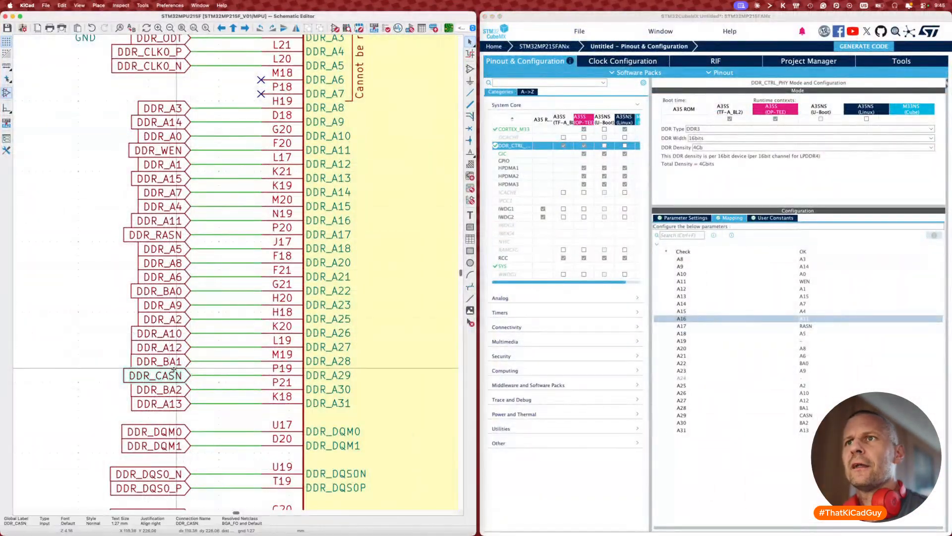
key("alt+s")
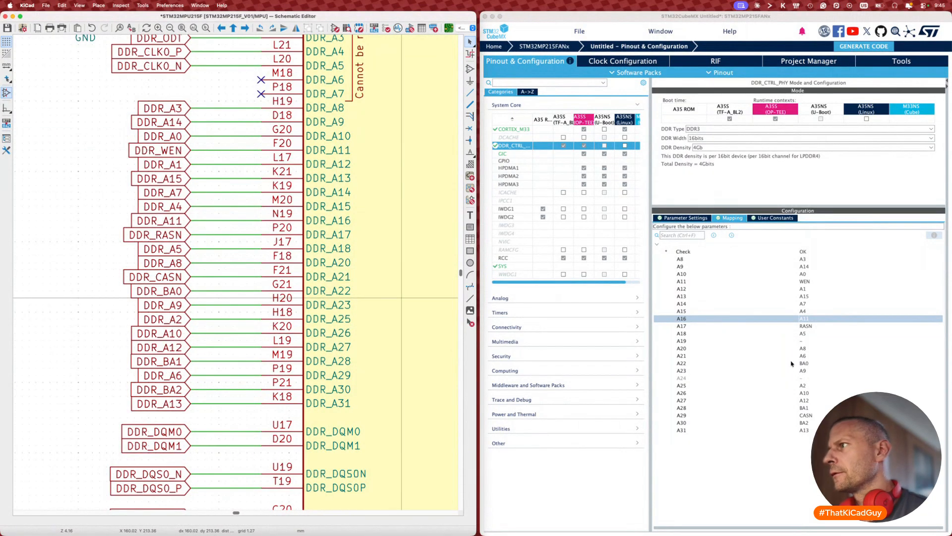
Step: In CubeMX's Mapping tab, map A21 to CASN and change the A29 entry
left_click(807, 358)
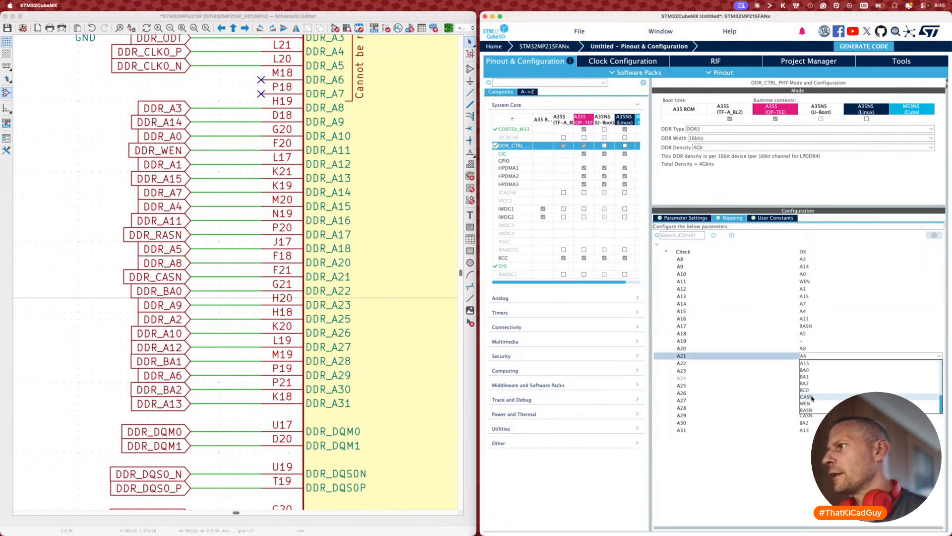
left_click(806, 397)
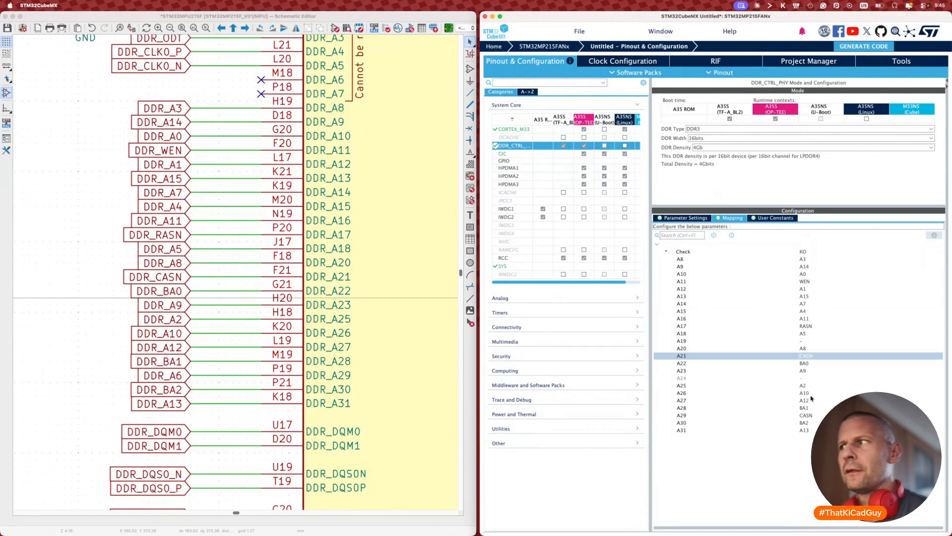
left_click(807, 415)
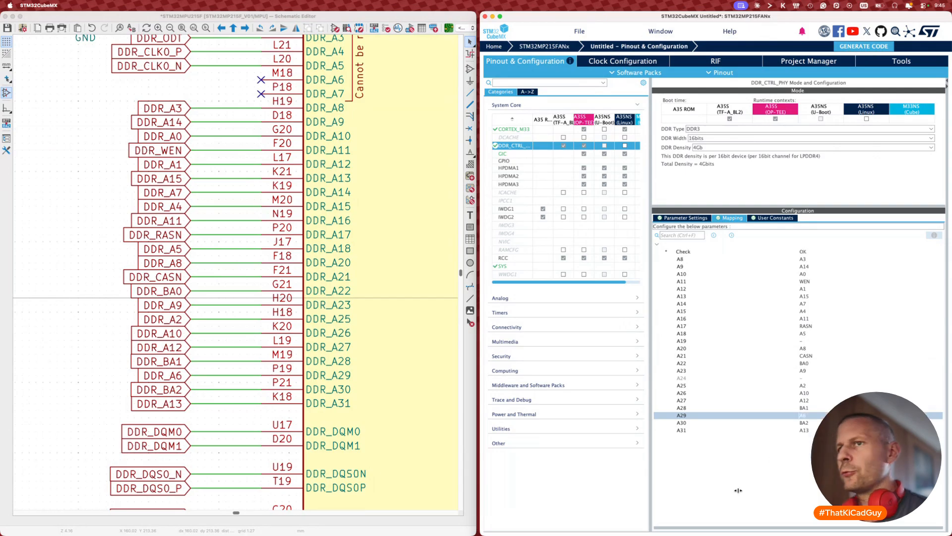
left_click(103, 448)
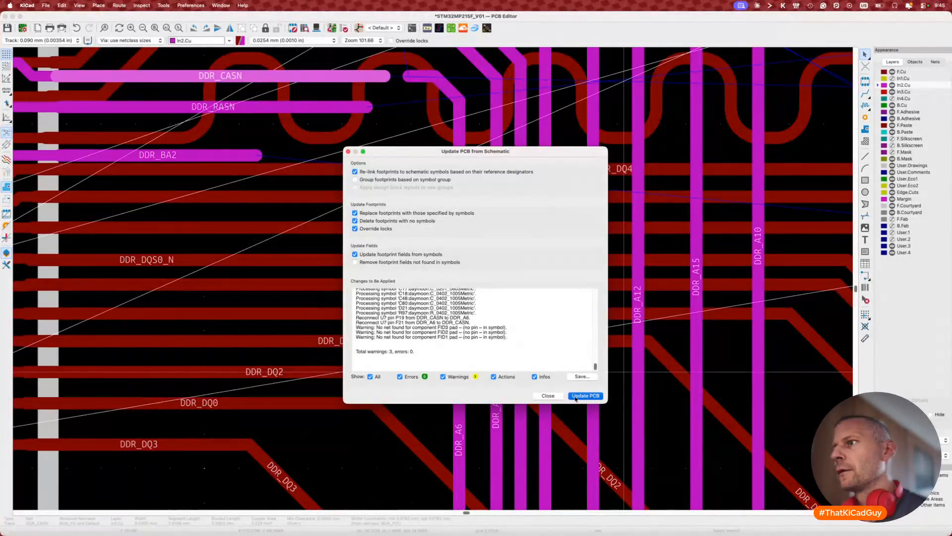
Step: Apply the CASN/A6 pin swap to the board and briefly try routing DDR_A6
left_click(585, 396)
scroll(404, 181, "up", 4)
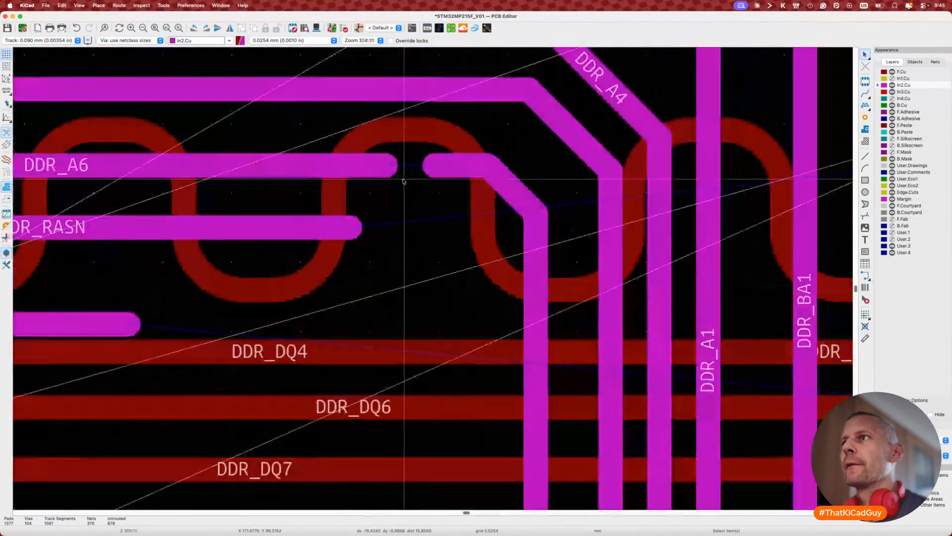
key("x")
scroll(404, 181, "down", 5)
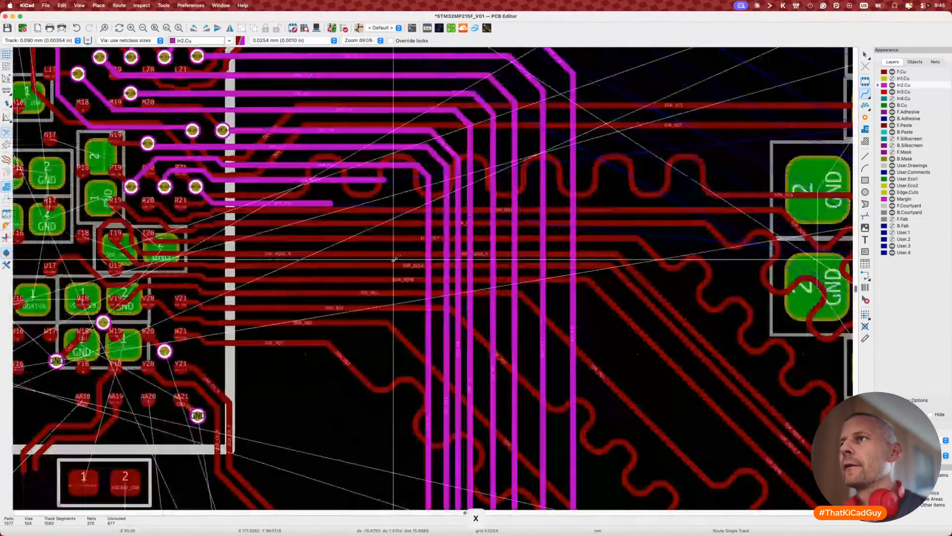
scroll(395, 258, "down", 4)
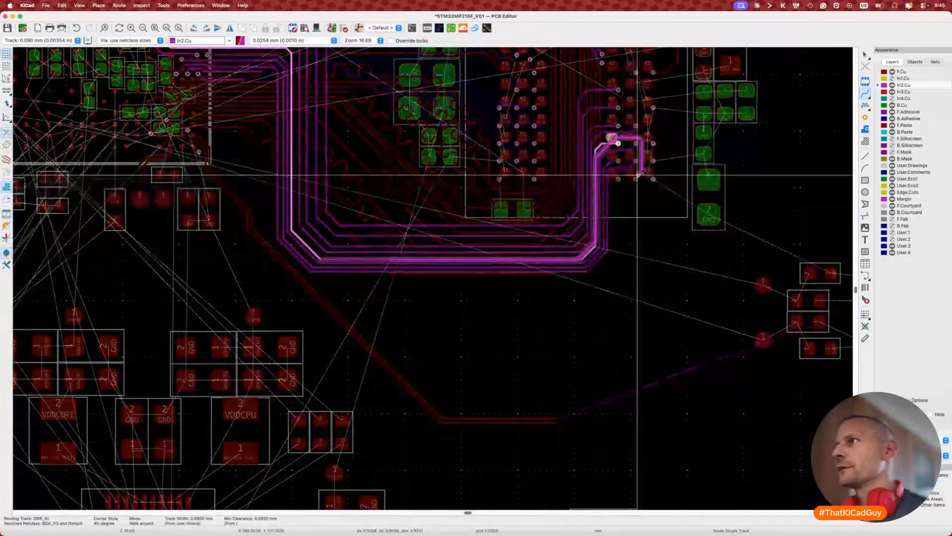
key("Escape")
key("Escape")
Step: Route DDR_A14 on In2.Cu from its pad to end beside the DDR_RASN track
scroll(636, 176, "up", 5)
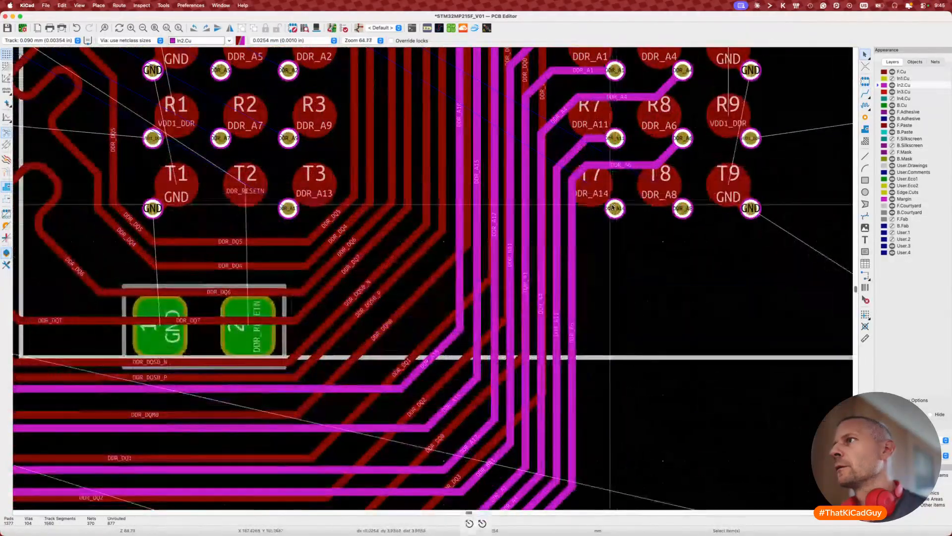
key("x")
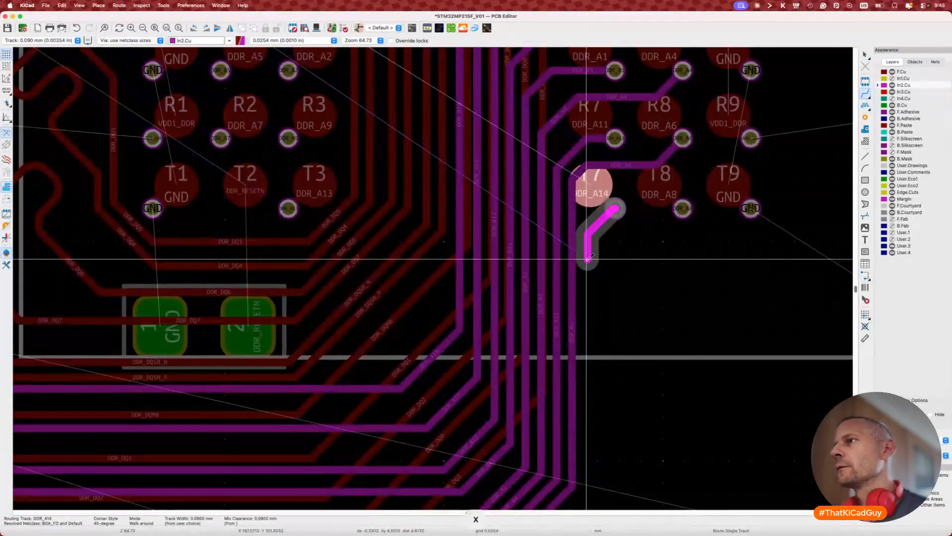
scroll(588, 261, "down", 5)
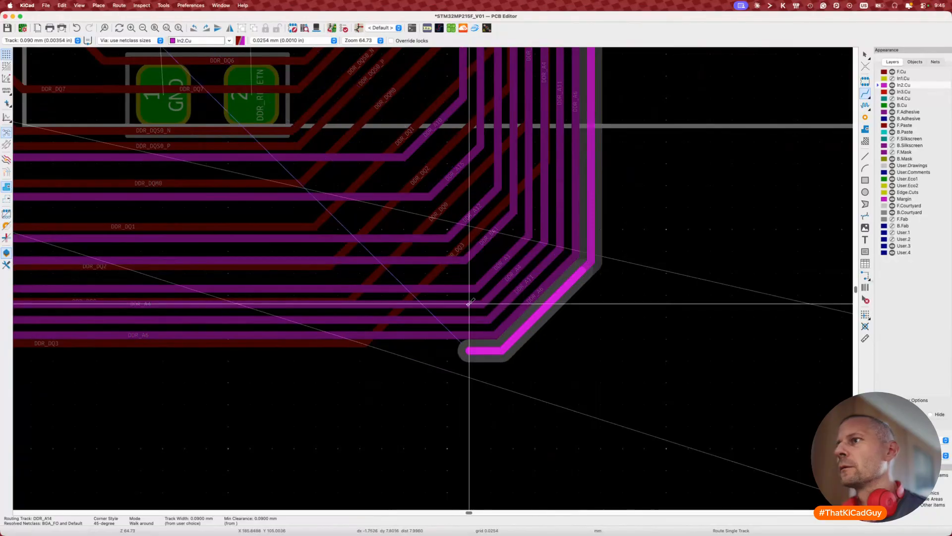
scroll(465, 328, "left", 5)
scroll(463, 305, "left", 10)
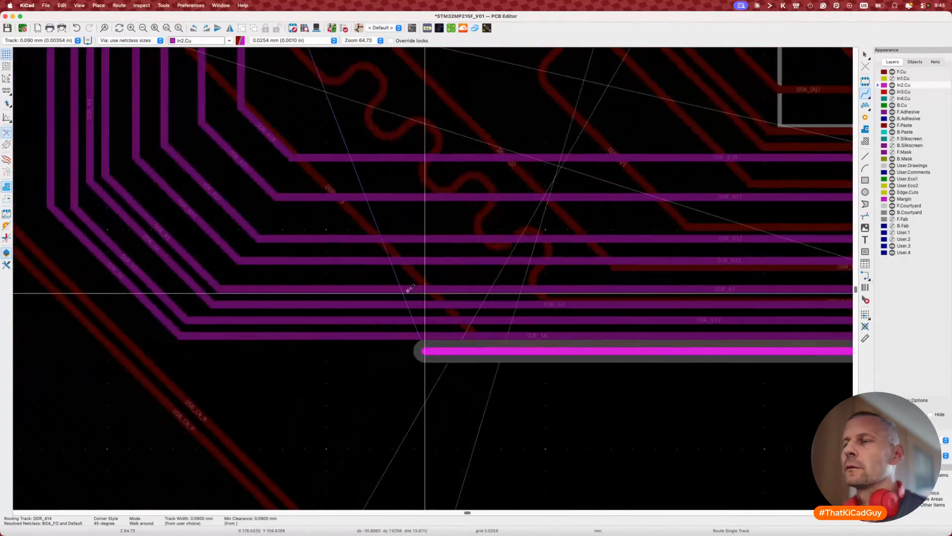
left_click(125, 264)
scroll(125, 264, "left", 2)
scroll(125, 264, "left", 5)
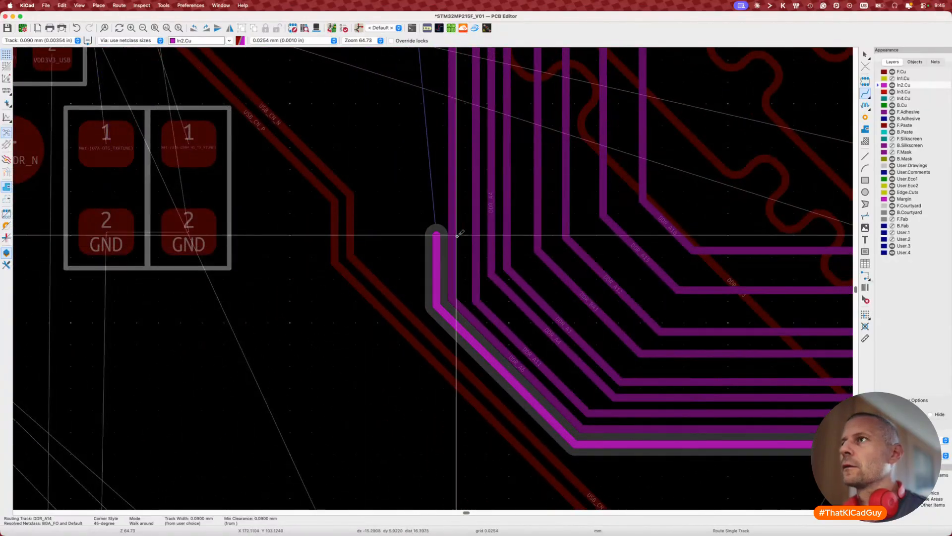
scroll(455, 236, "up", 10)
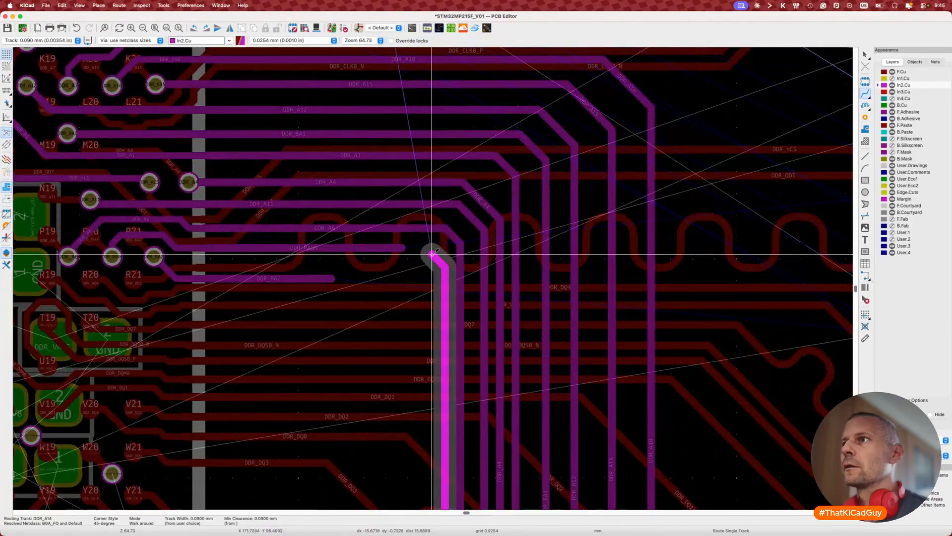
left_click(433, 252)
key("Escape")
Step: Inspect the RASN/A14 crossing, then bring up the schematic showing the DDR_RASN label
scroll(420, 247, "up", 5)
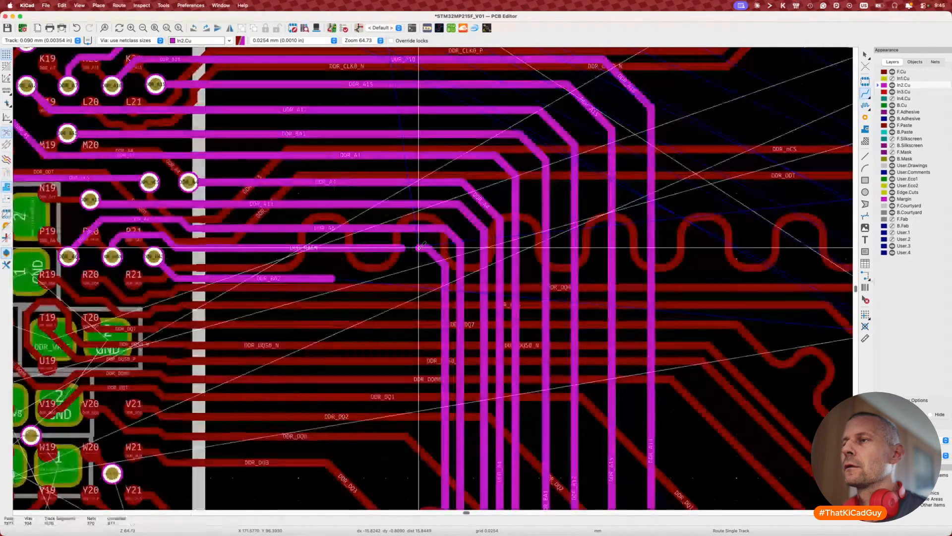
scroll(406, 246, "down", 7)
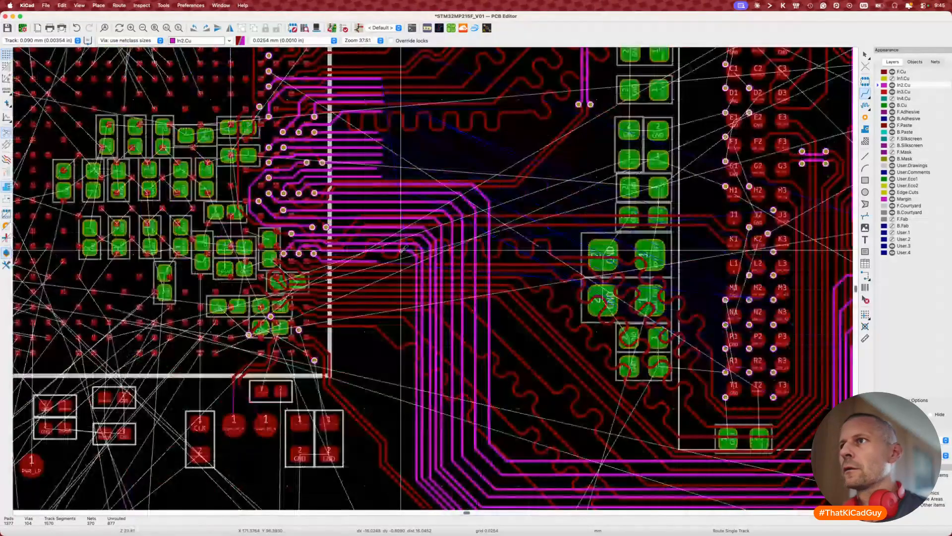
scroll(402, 250, "up", 5)
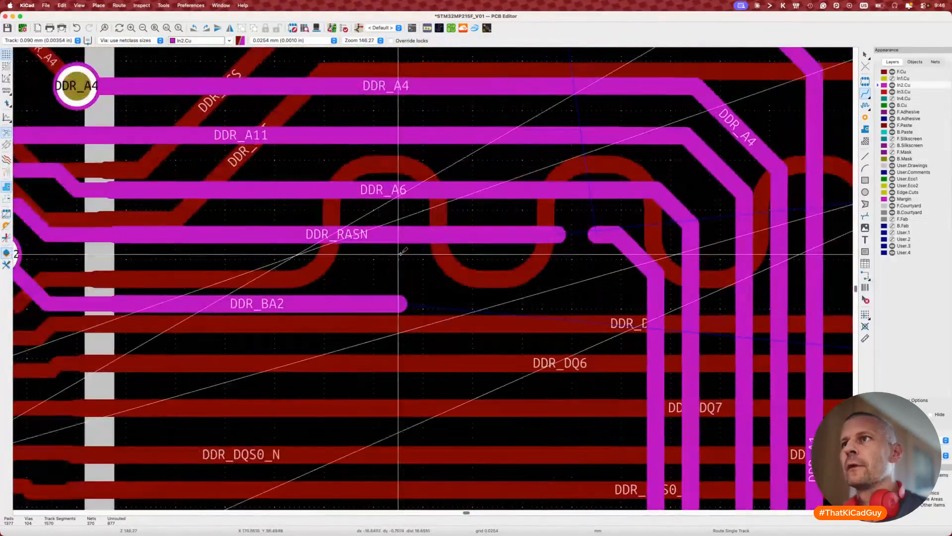
key("Escape")
scroll(401, 253, "down", 10)
scroll(401, 252, "right", 6)
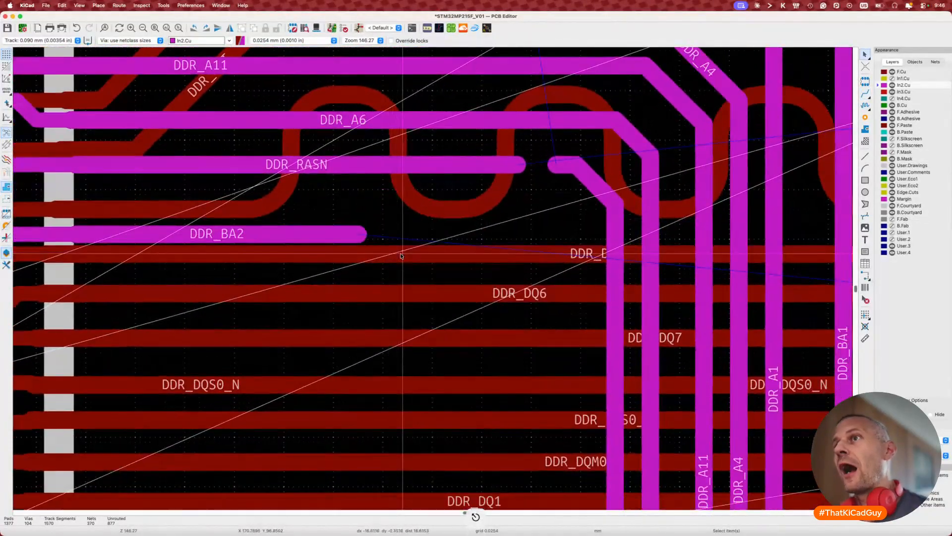
scroll(401, 256, "up", 6)
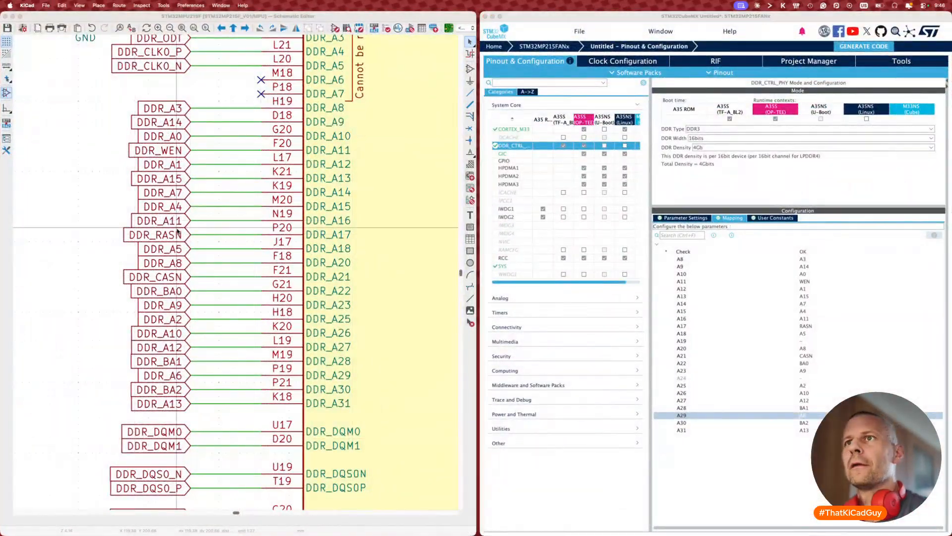
left_click(177, 233)
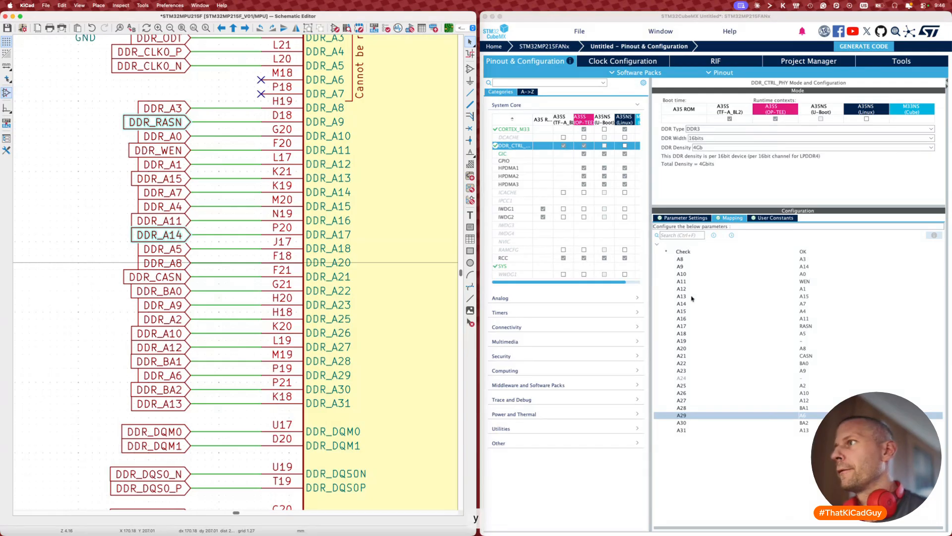
Step: Map A9 to RASN and A17 to A14 in CubeMX, then push the swap into the PCB
left_click(805, 269)
left_click(804, 269)
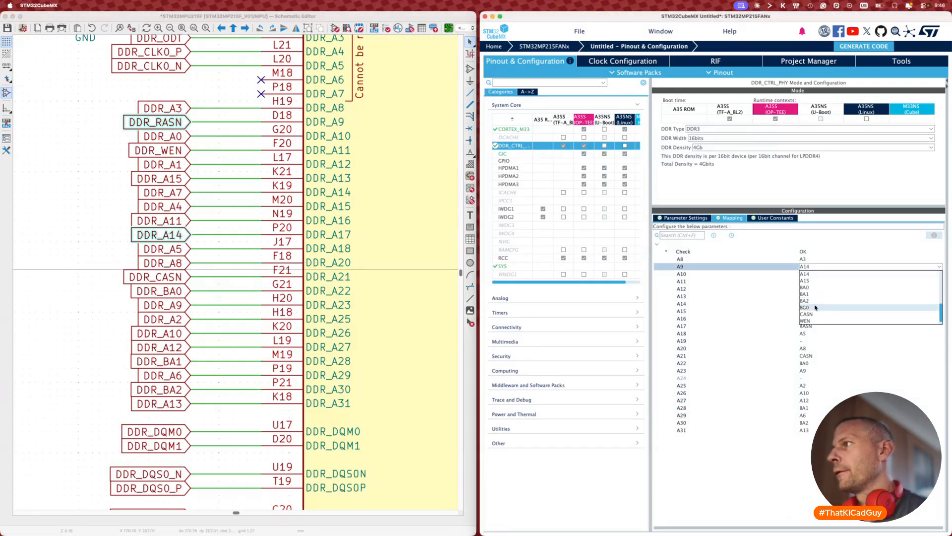
left_click(812, 320)
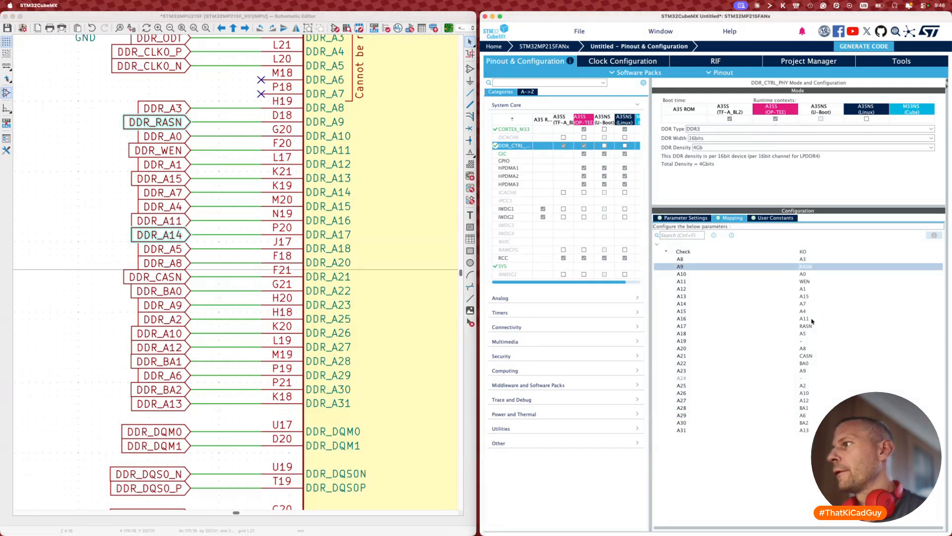
left_click(808, 321)
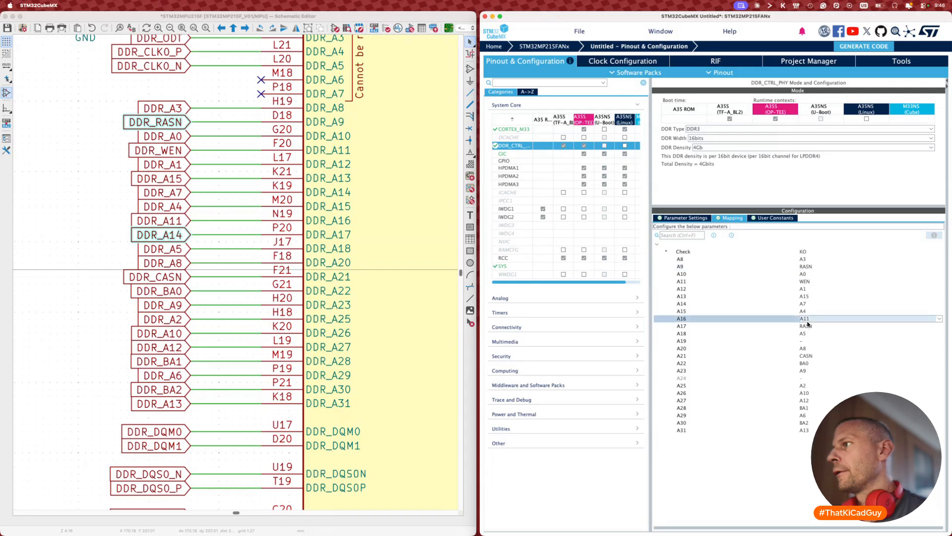
left_click(810, 325)
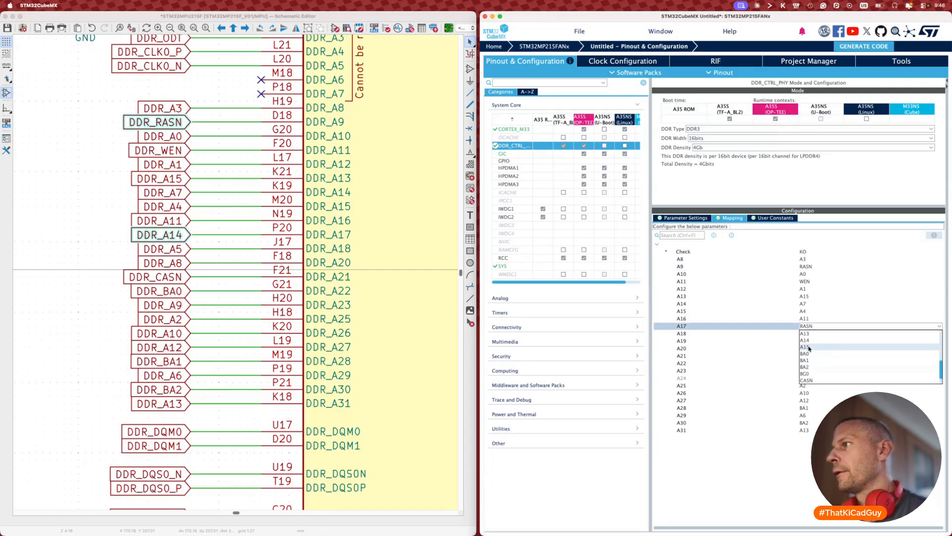
left_click(808, 341)
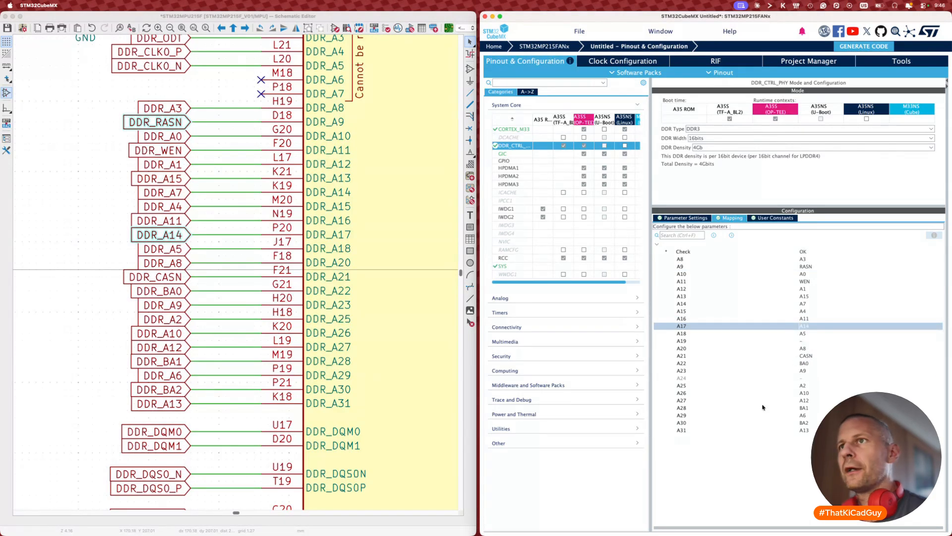
left_click(93, 268)
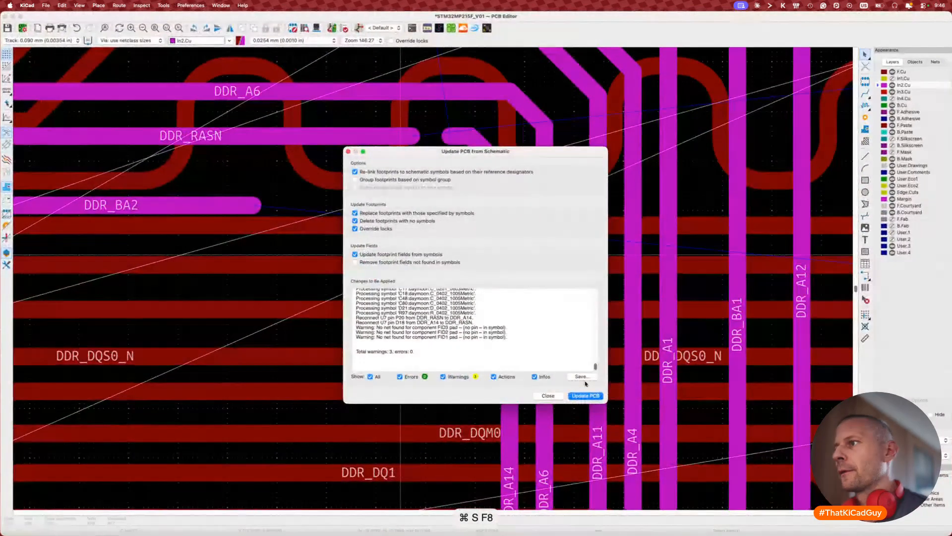
left_click(585, 395)
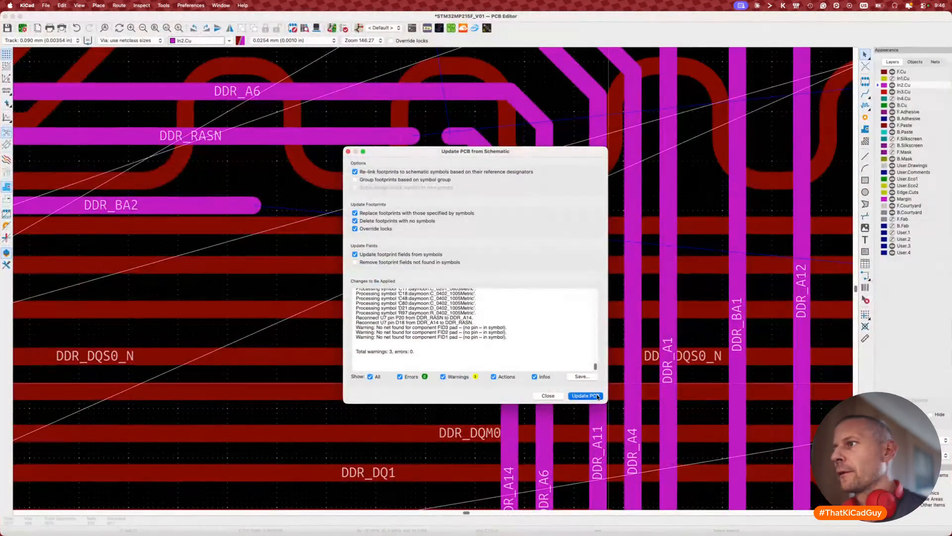
Step: Close the PCB update report and join the gap in the DDR_A14 track
left_click(547, 396)
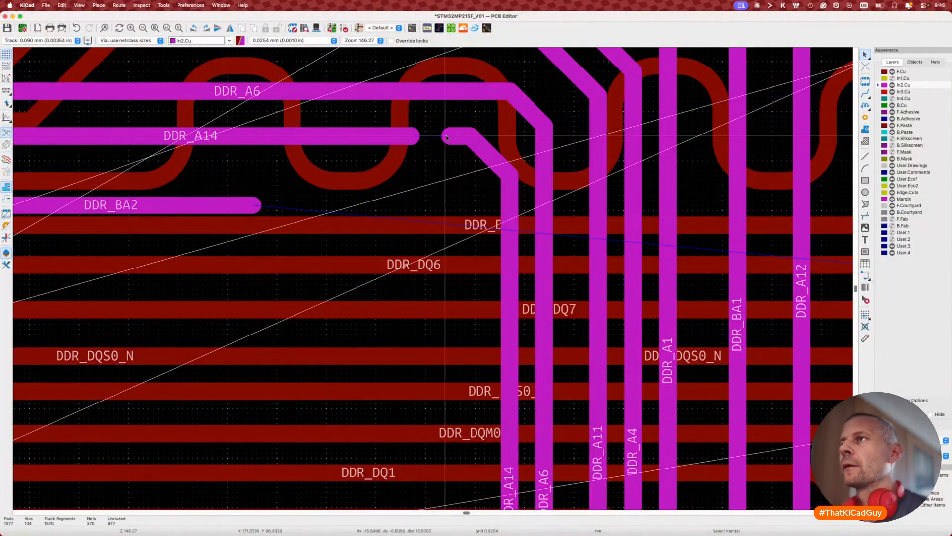
key("c")
key("x")
left_click(412, 136)
key("Escape")
scroll(413, 232, "down", 7)
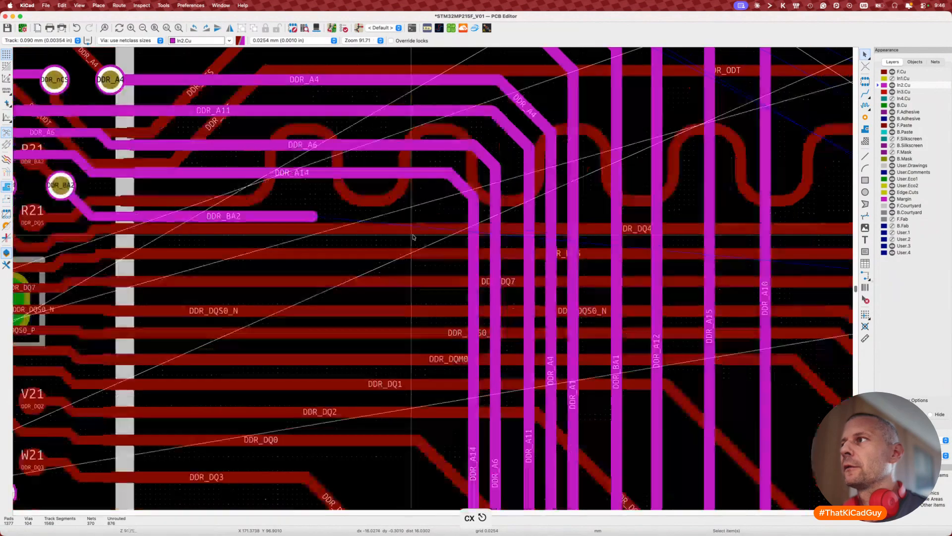
scroll(413, 237, "right", 10)
scroll(413, 237, "down", 3)
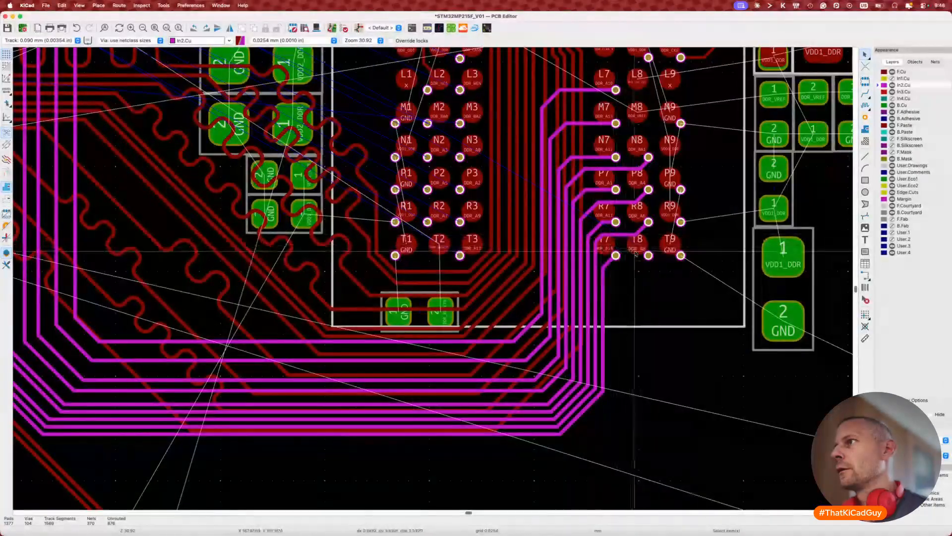
Step: Route DDR_A8 on In2.Cu from pad T8 to end beside DDR_BA2's track end
key("x")
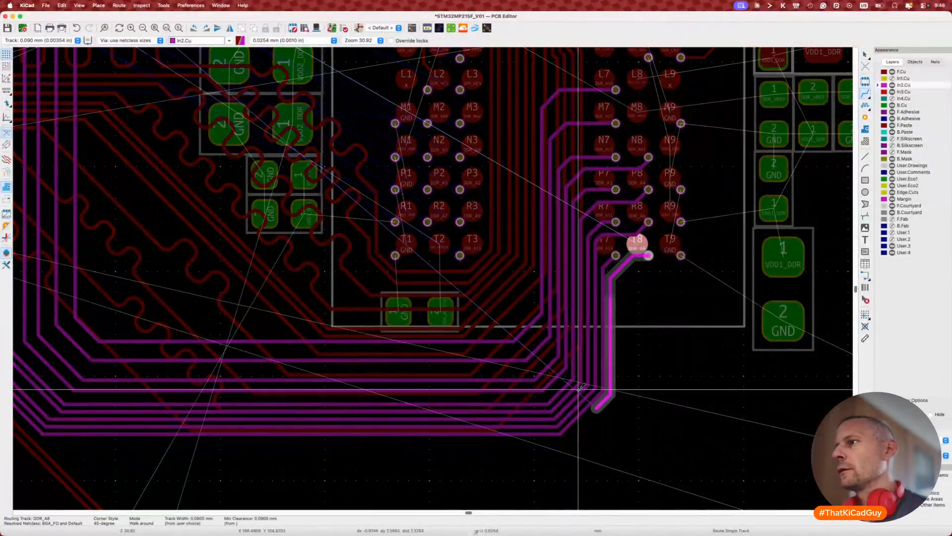
scroll(397, 402, "left", 10)
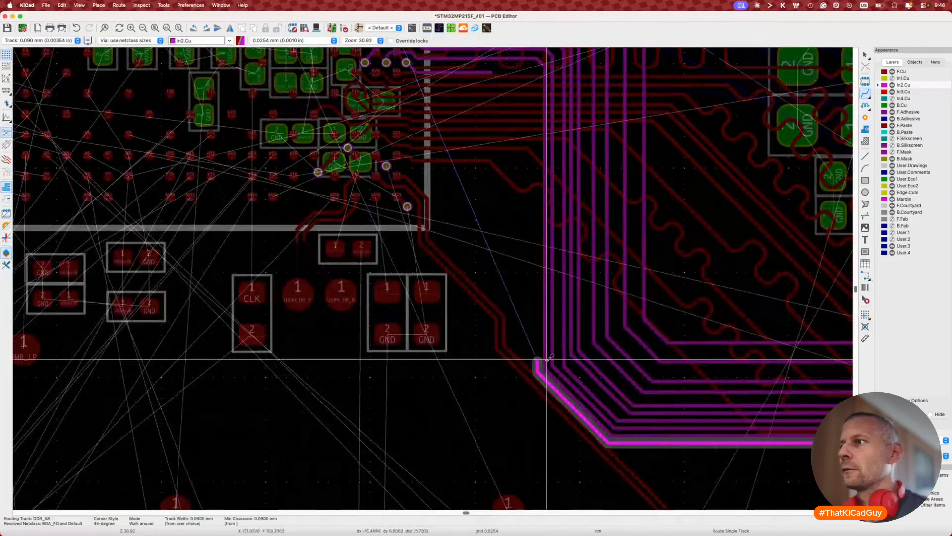
scroll(545, 347, "up", 5)
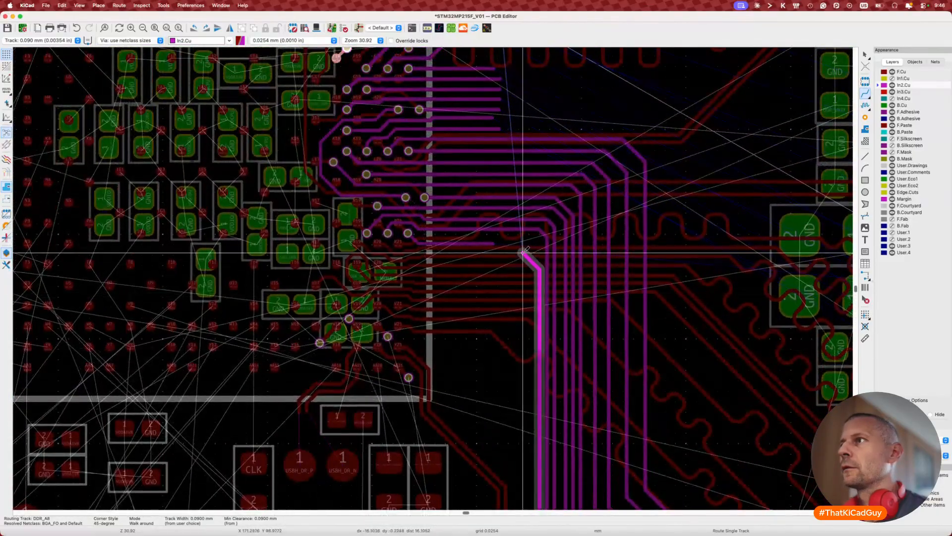
scroll(521, 250, "up", 2, "ctrl")
scroll(521, 250, "up", 4, "ctrl")
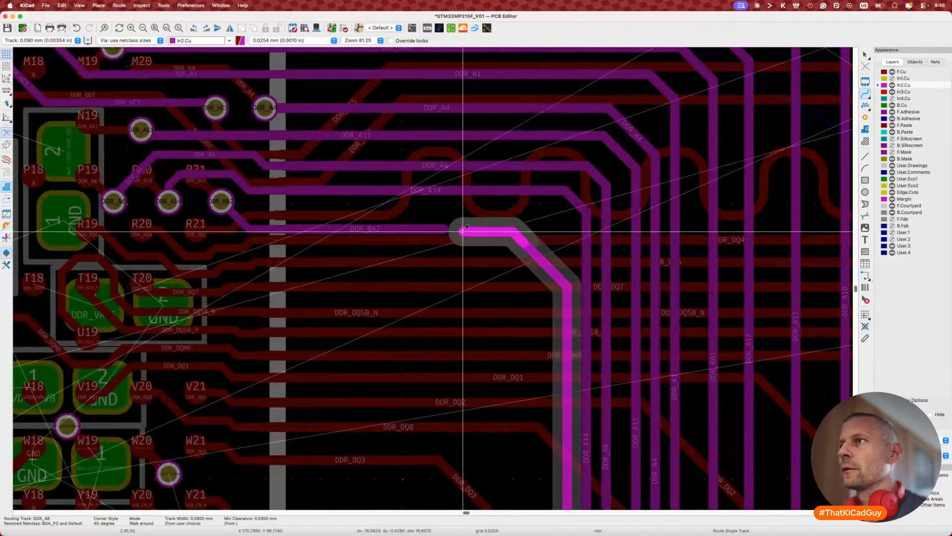
left_click(465, 229)
key("Escape")
key("Escape")
scroll(446, 227, "up", 4)
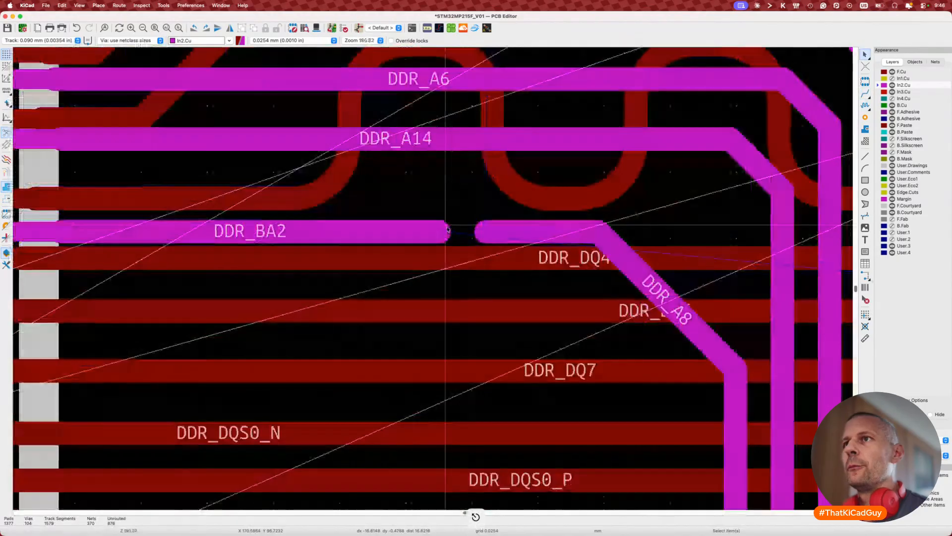
scroll(448, 229, "right", 3)
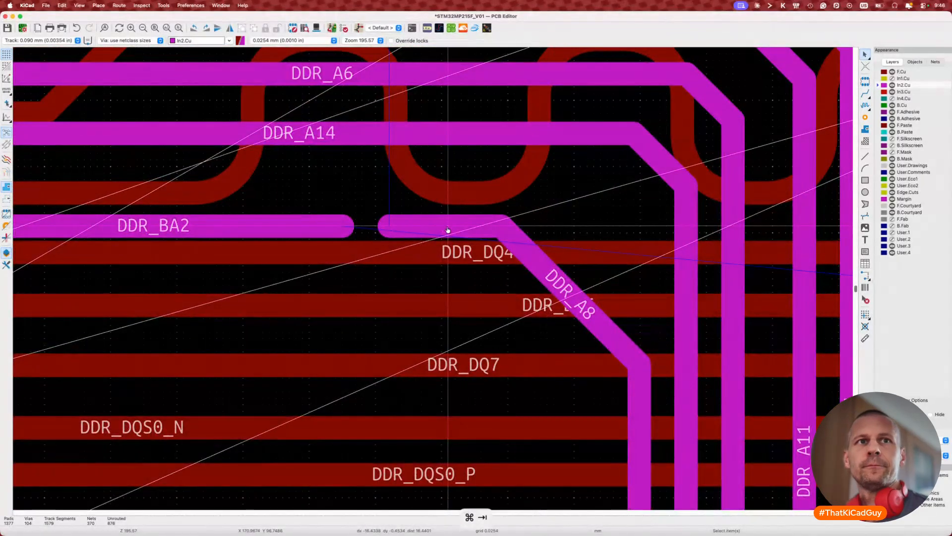
key("super+Tab")
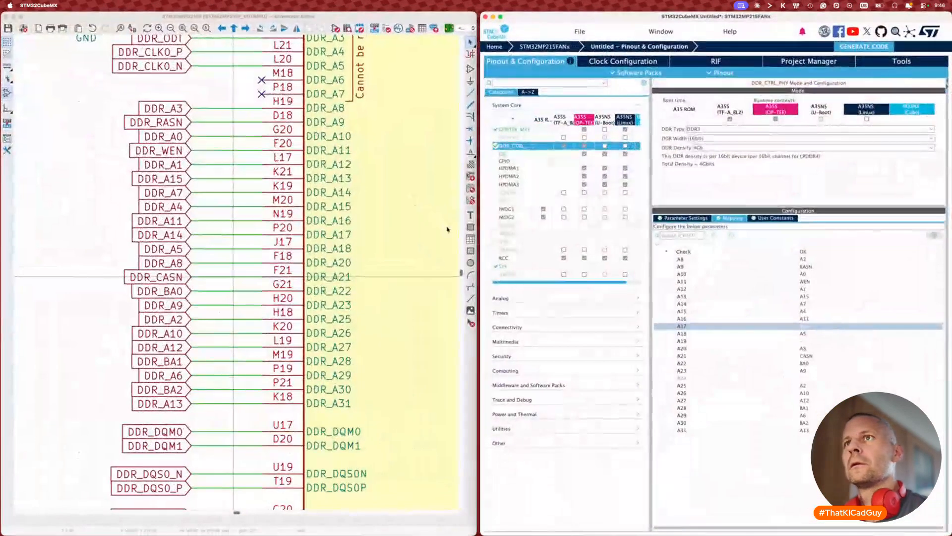
Step: In CubeMX, map A20 to BA2 and A30 to A8
left_click(170, 390)
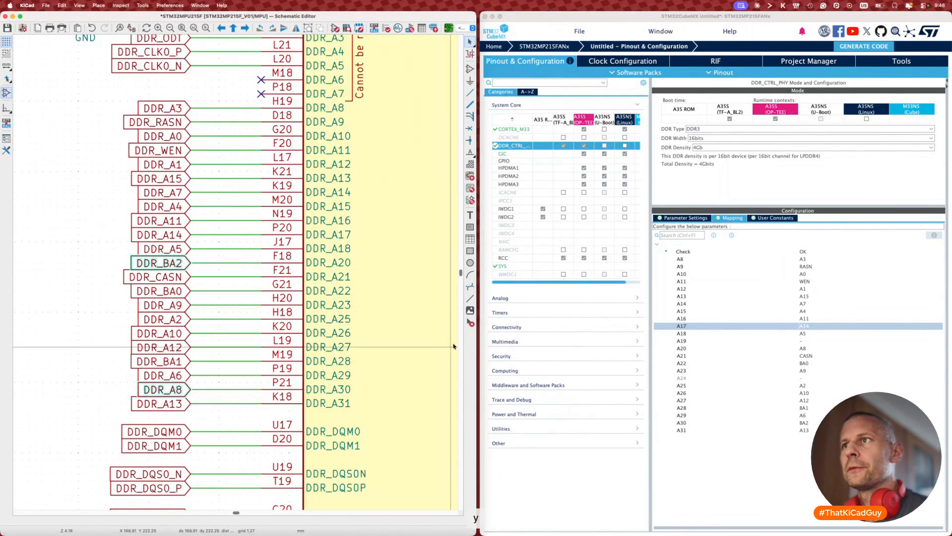
left_click(809, 349)
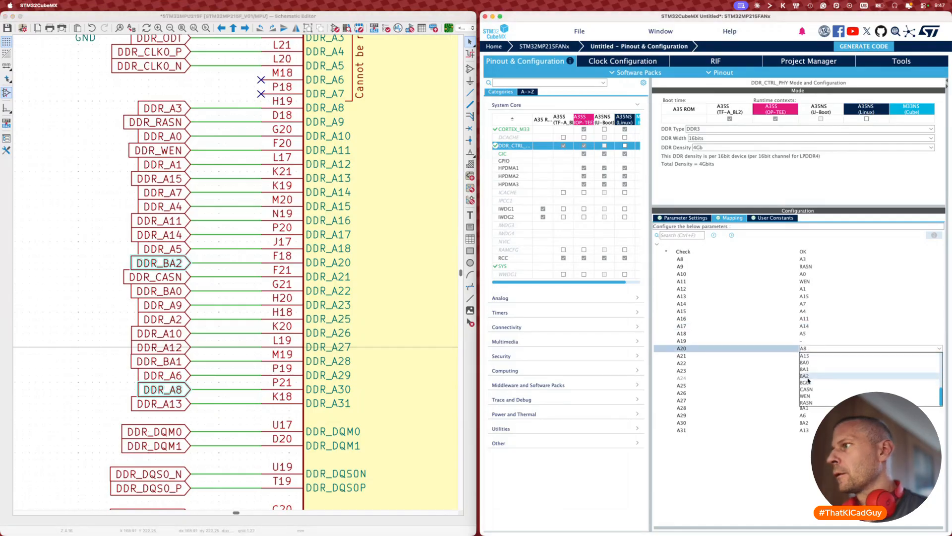
left_click(810, 376)
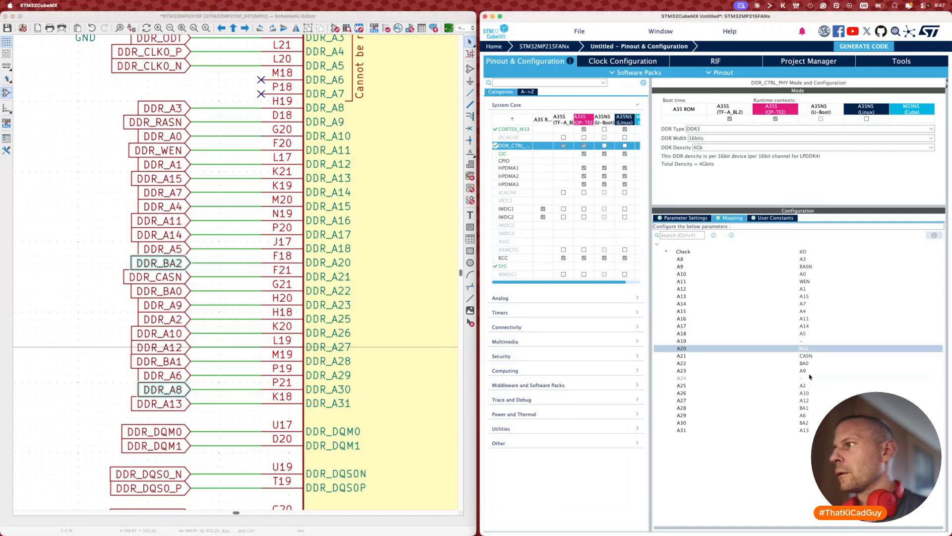
left_click(809, 423)
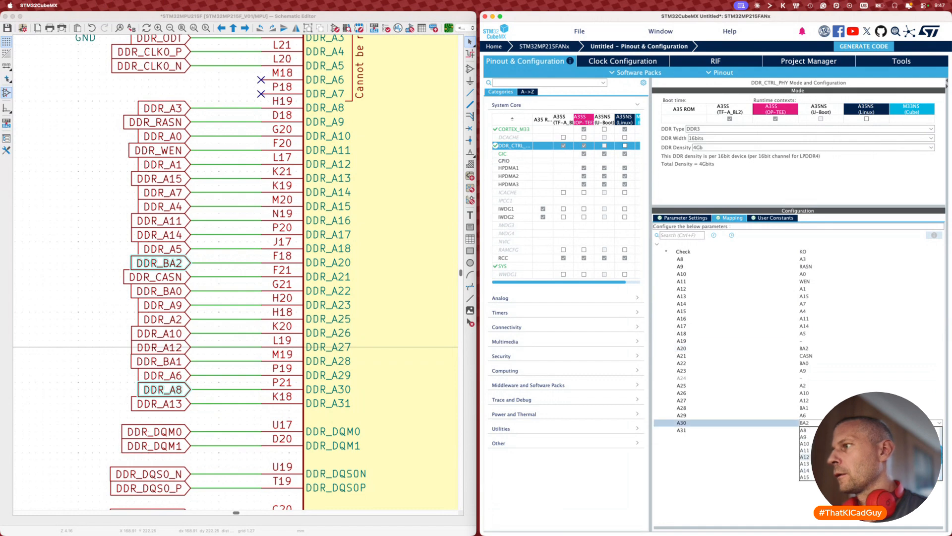
scroll(824, 437, "up", 2)
left_click(765, 474)
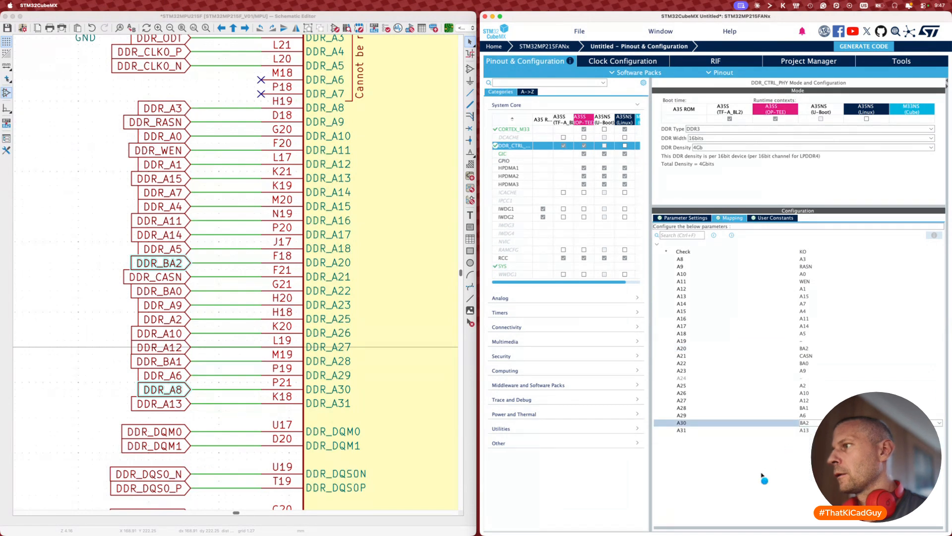
Step: Save the schematic and apply the BA2/A8 swap to the board
left_click(84, 377)
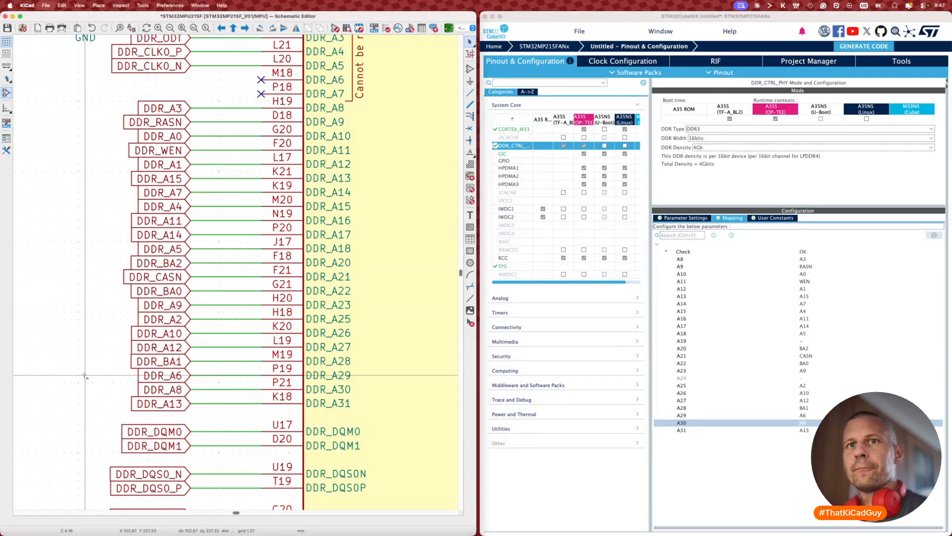
key("super+s")
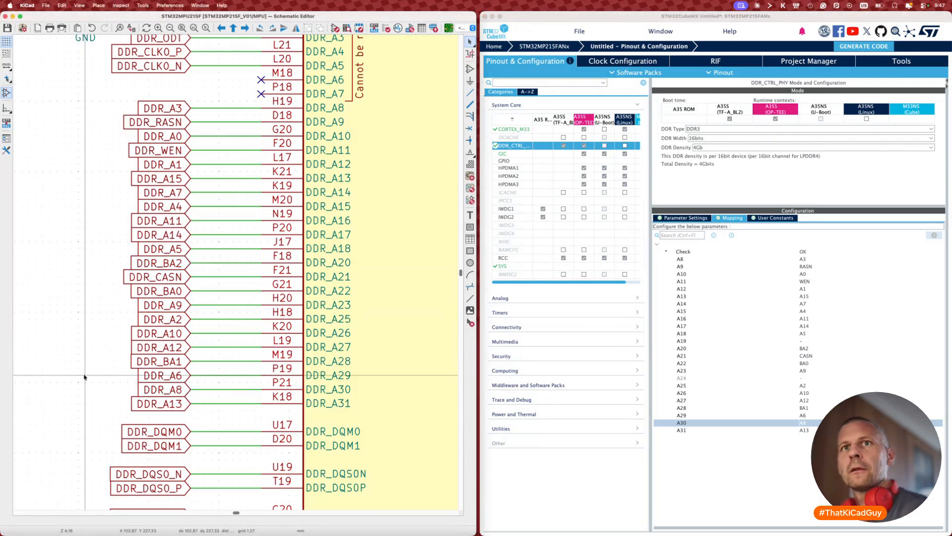
key("F8")
left_click(586, 396)
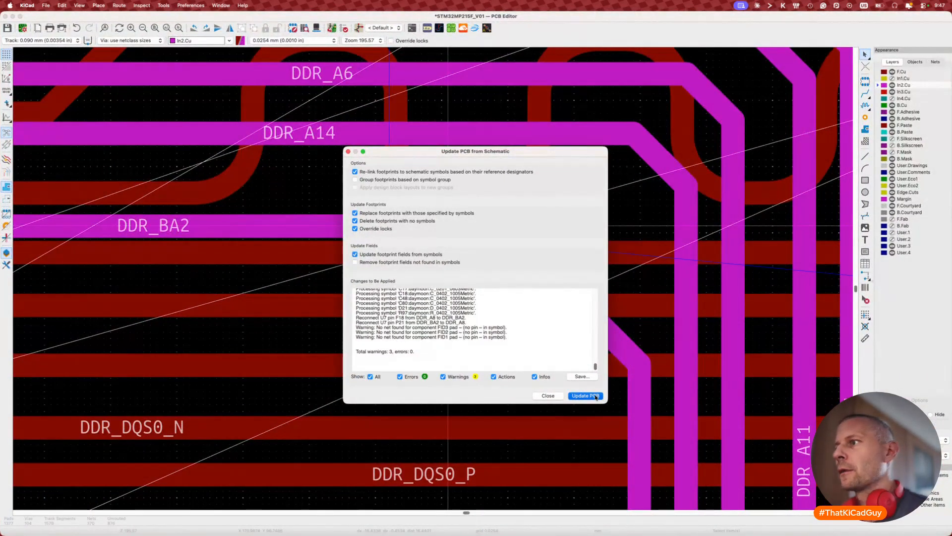
Step: Close the update summary and check that the former DDR_BA2 track now carries DDR_A8
left_click(548, 396)
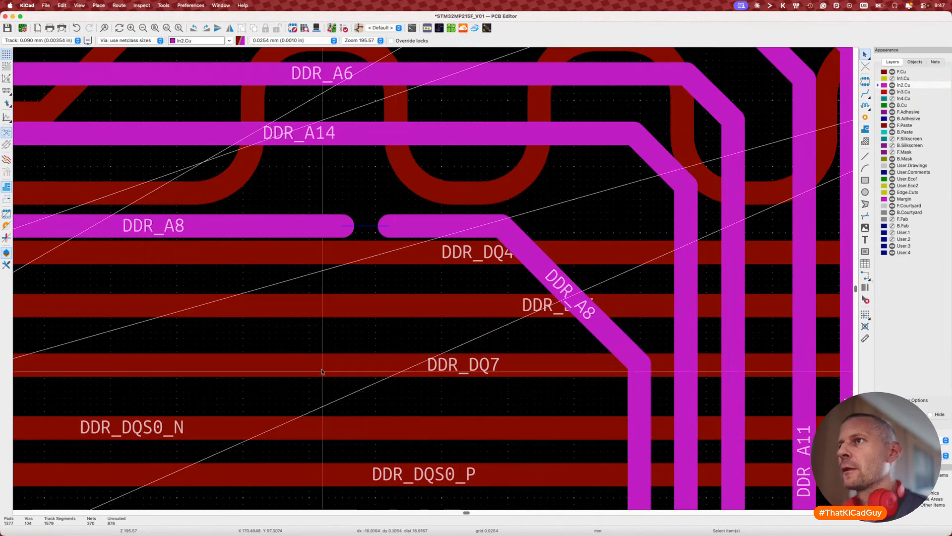
key("x")
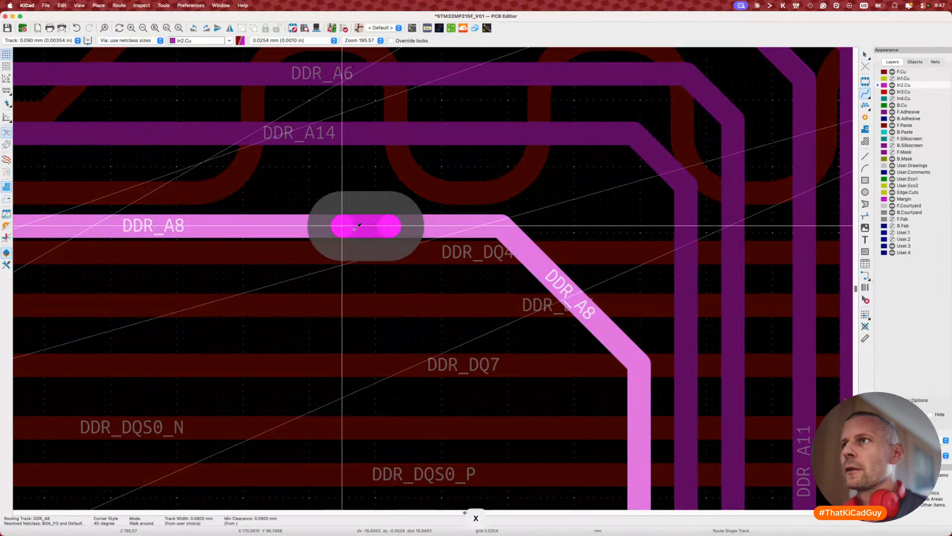
key("Escape")
key("Escape")
scroll(356, 260, "down", 4)
scroll(356, 260, "down", 5)
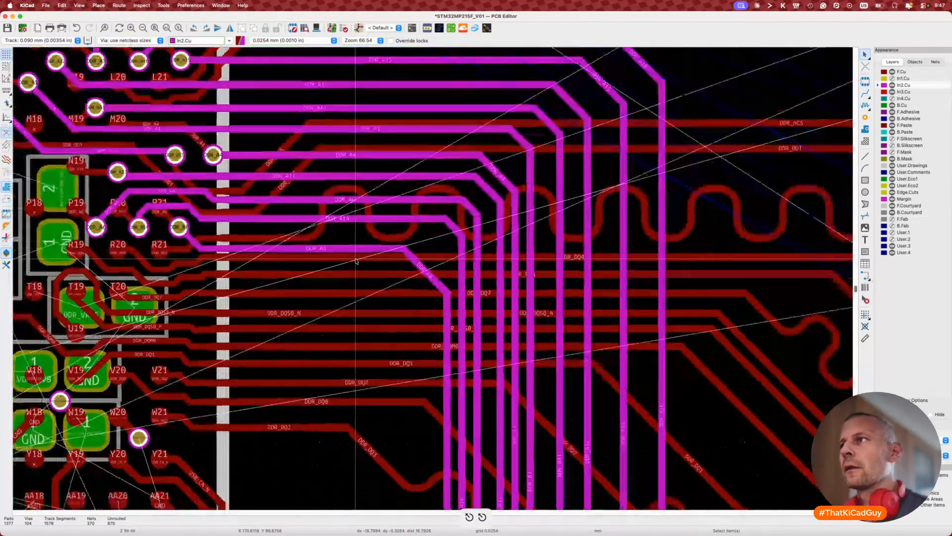
scroll(355, 261, "right", 1)
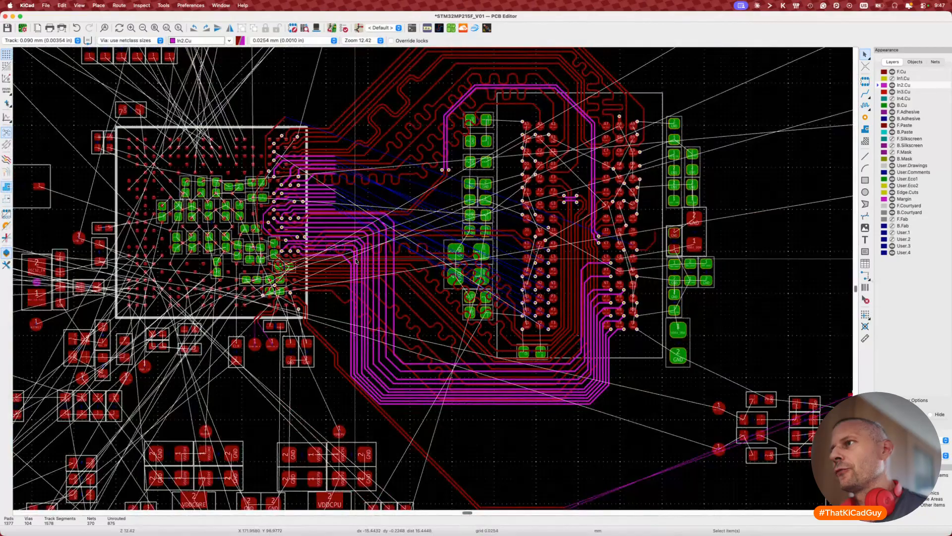
Step: Measure a DDR track's length with the single-track Tune Length tool
key("7")
left_click(355, 261)
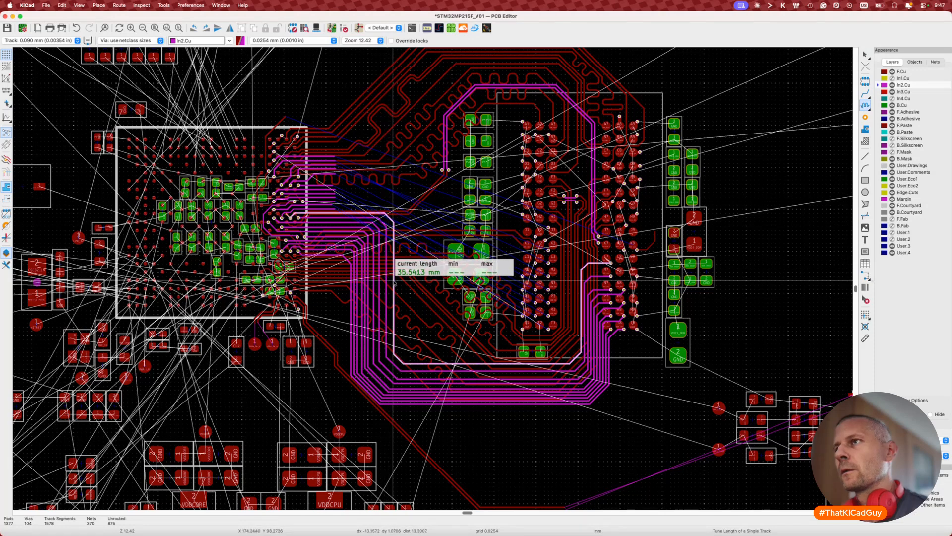
left_click(397, 286)
key("Escape")
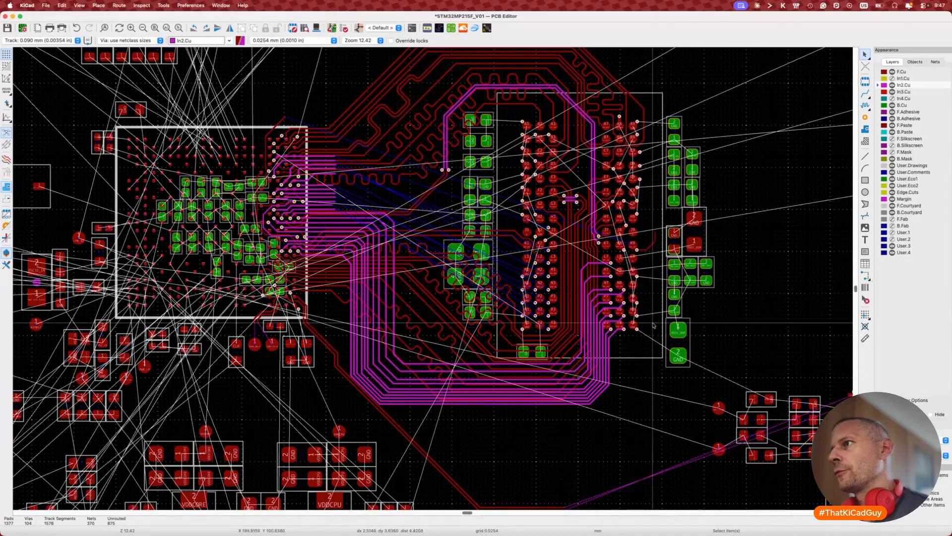
key("Escape")
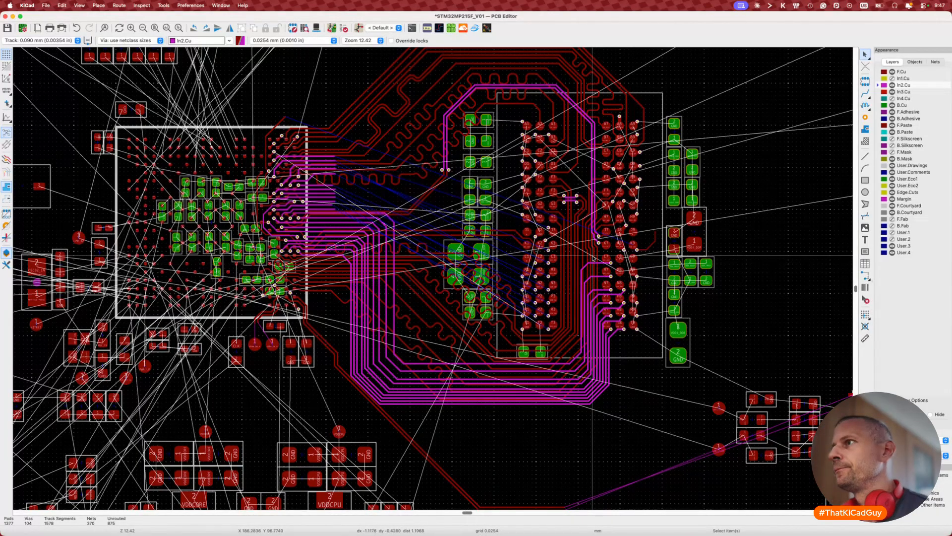
Step: Inspect the pads and vias at the processor's lower corners, then route DDR_CASN from ball K3
left_click_drag(601, 250, 667, 354)
key("Escape")
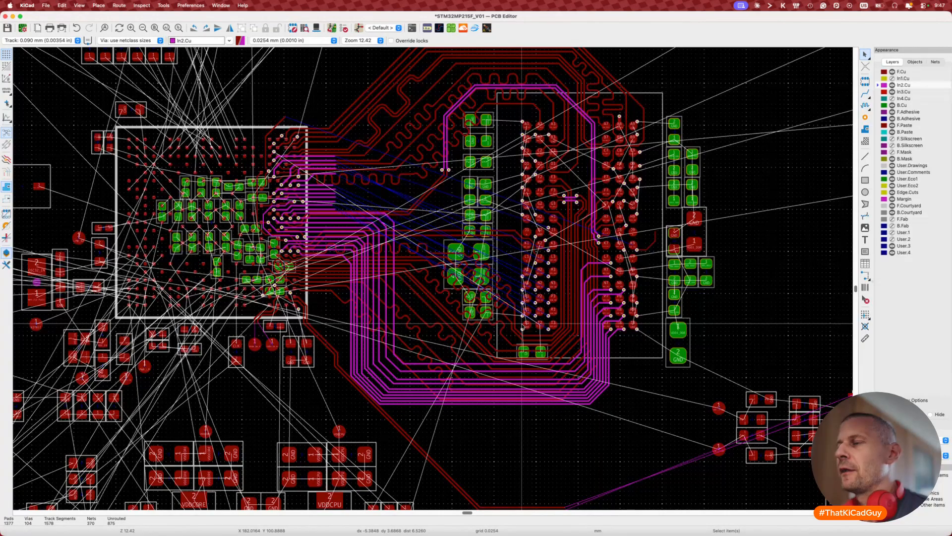
left_click_drag(515, 233, 573, 366)
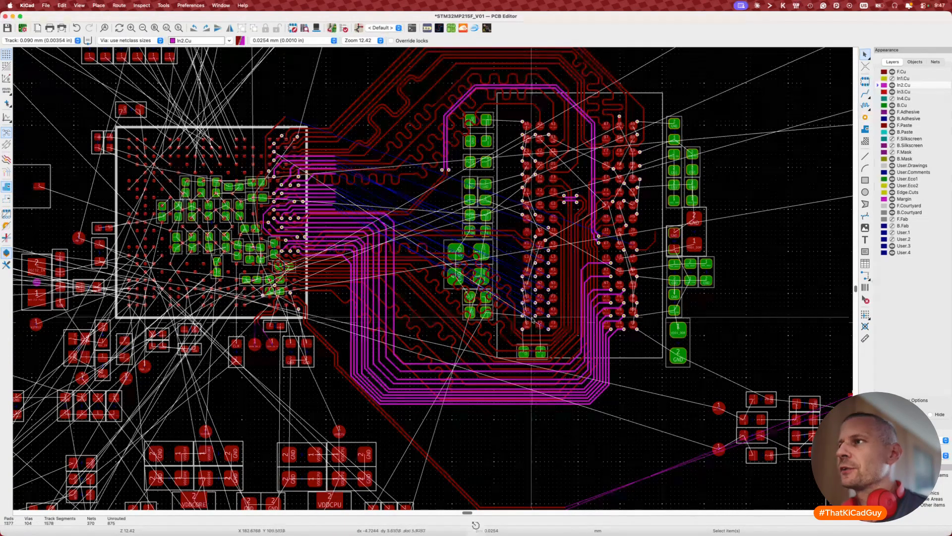
key("Escape")
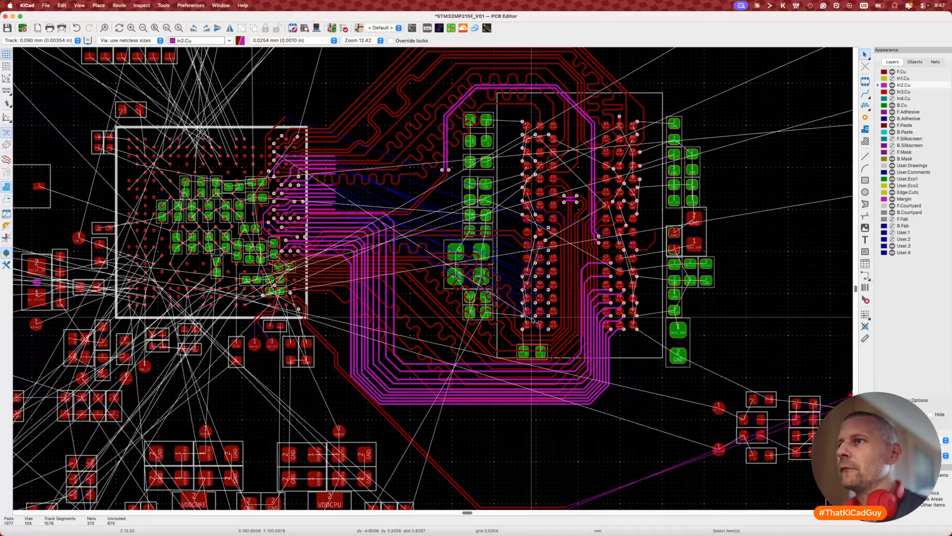
scroll(524, 300, "up", 2)
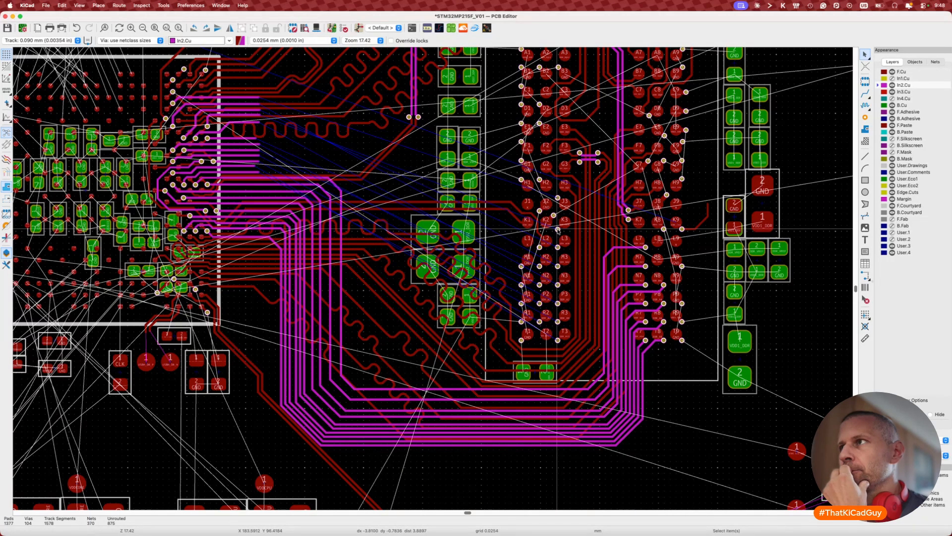
key("x")
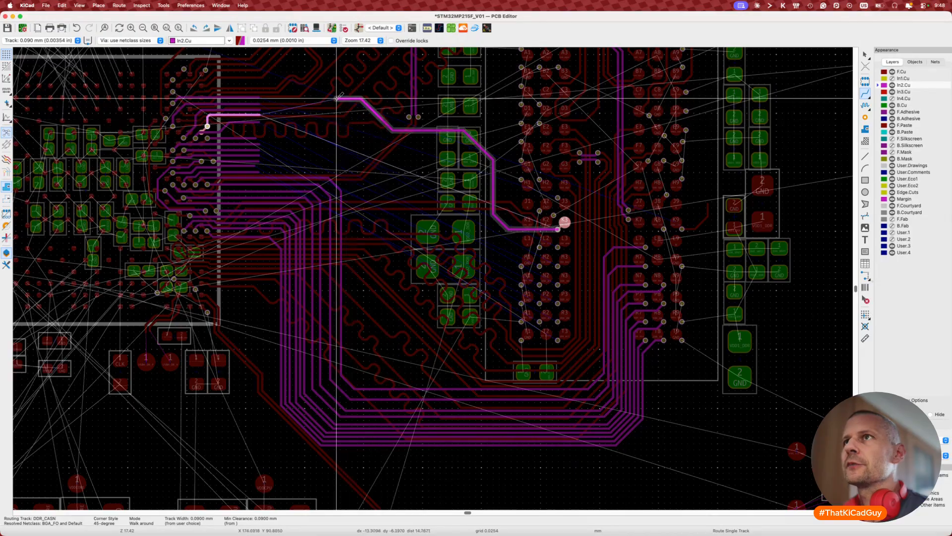
Step: Finish the DDR_CASN track on In2.Cu and measure its length at 17.5062 mm
double_click(264, 97)
key("Escape")
scroll(263, 103, "down", 3)
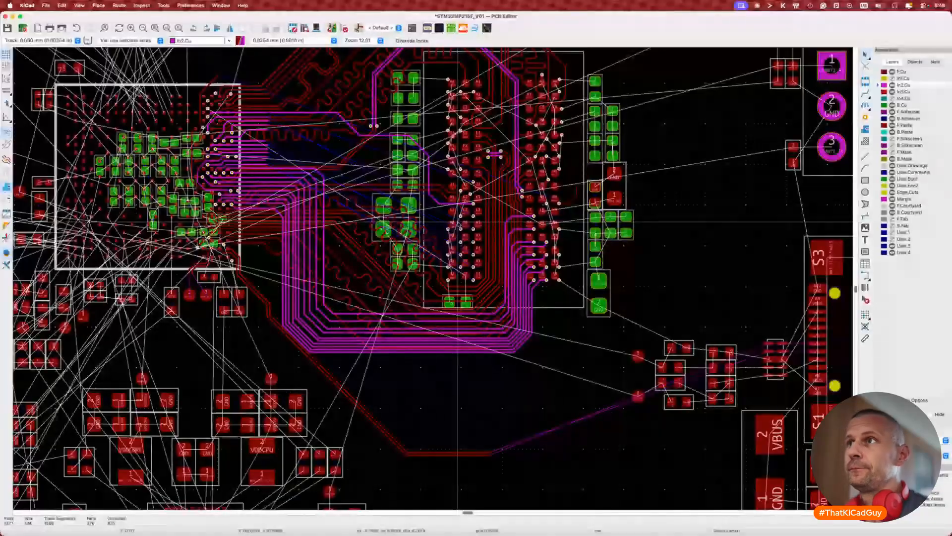
scroll(370, 181, "down", 3)
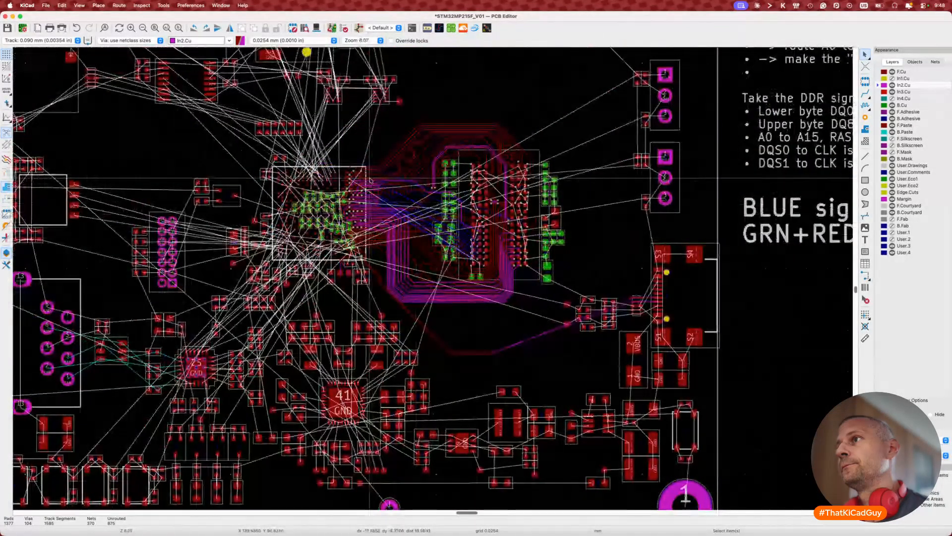
scroll(371, 181, "up", 2)
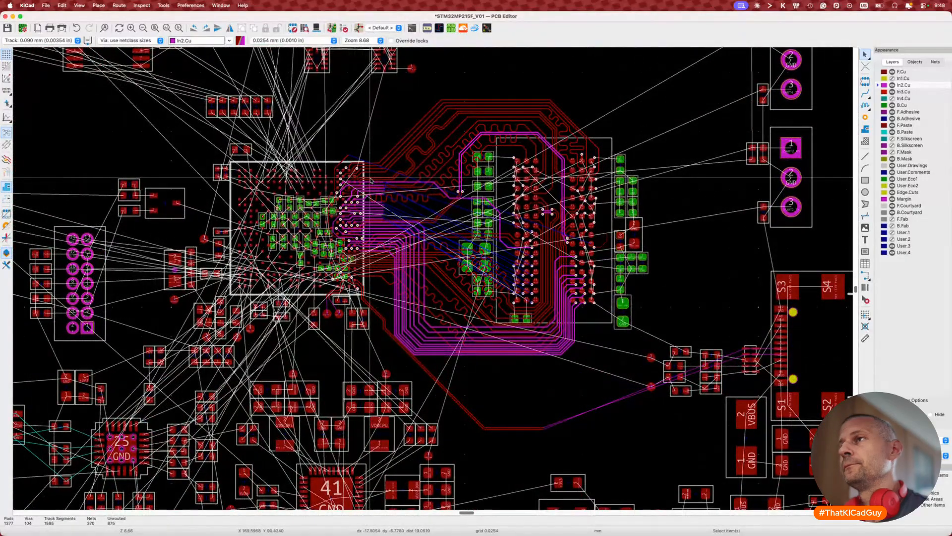
scroll(371, 180, "up", 5)
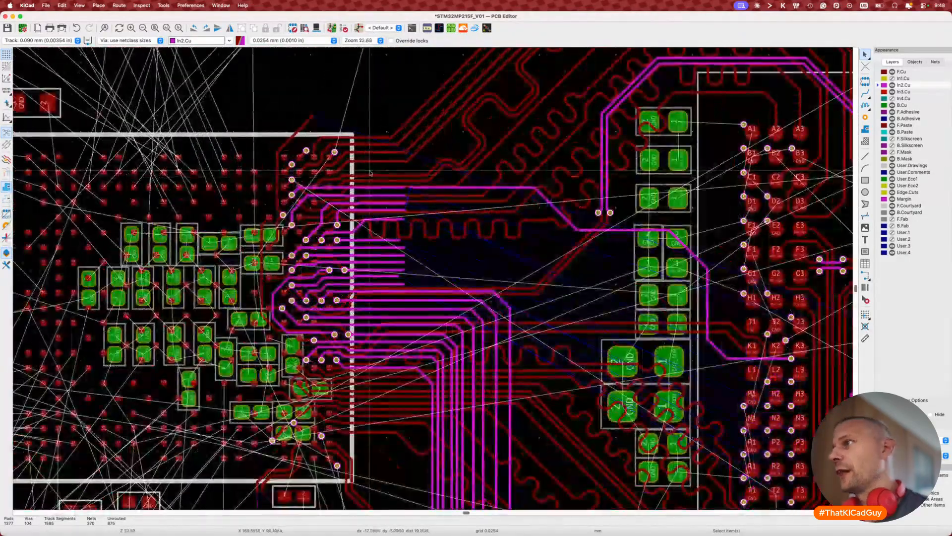
scroll(371, 174, "right", 3)
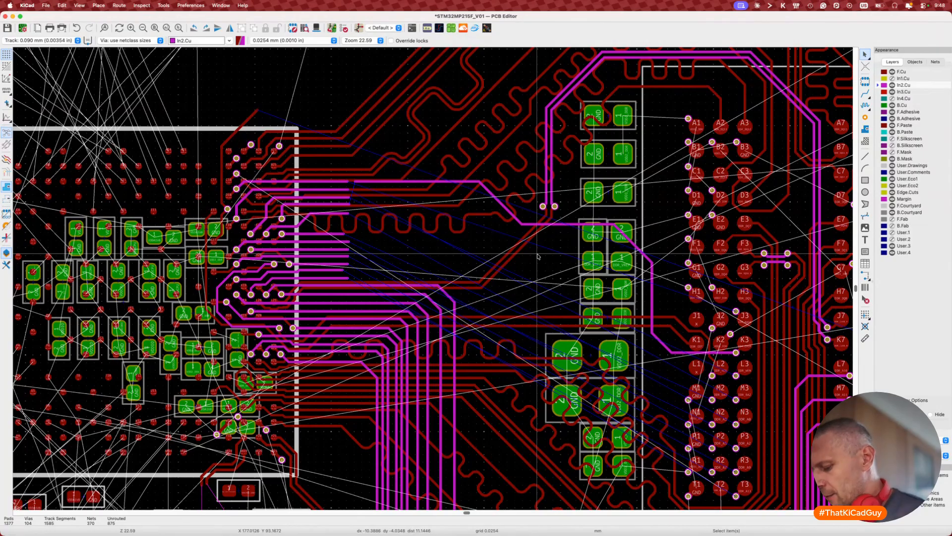
key("7")
left_click(559, 225)
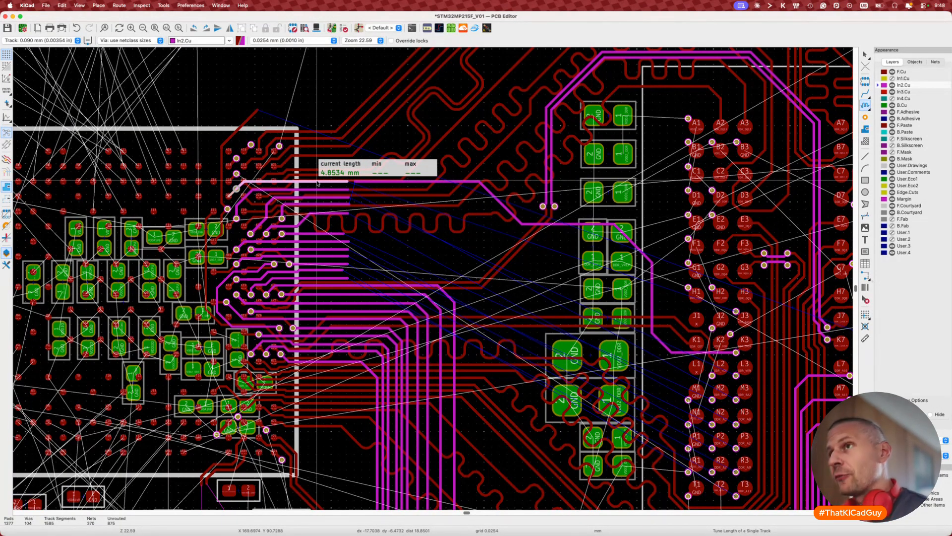
Step: Delete the old DDR_CASN track and start rerouting it from the memory ball
key("Escape")
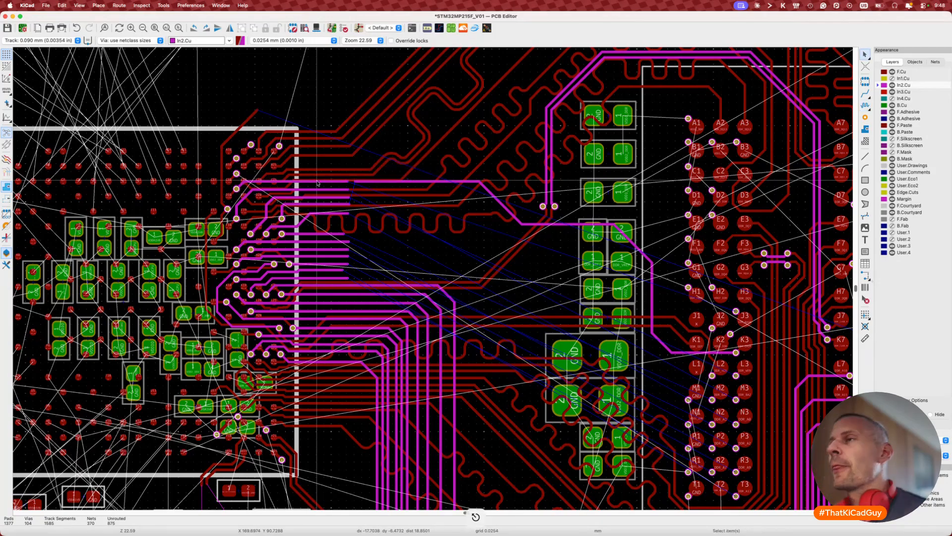
scroll(318, 184, "down", 5)
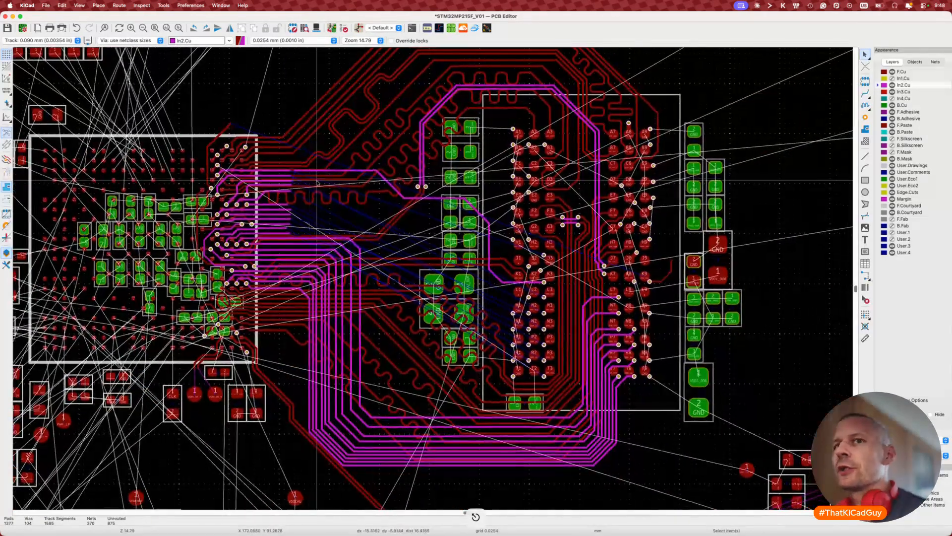
scroll(318, 183, "right", 2)
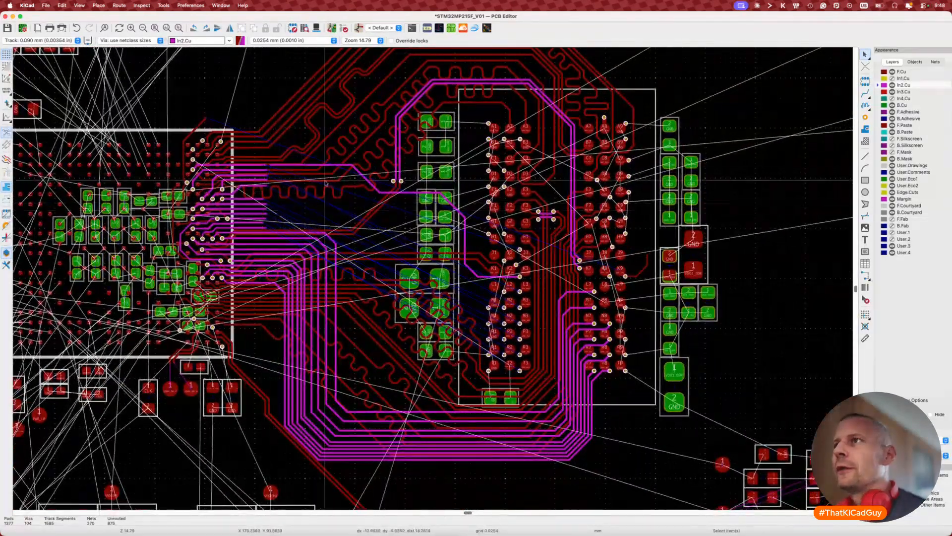
left_click(360, 173)
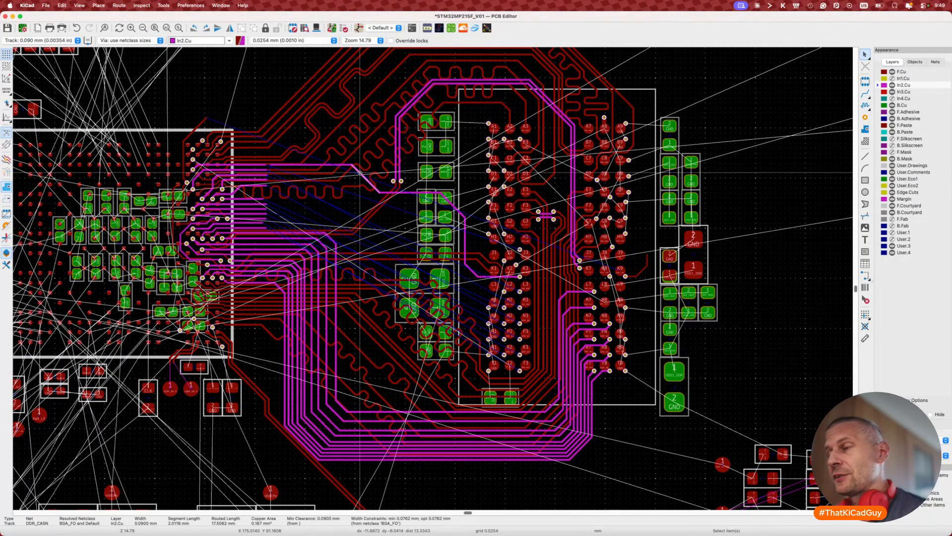
key("Delete")
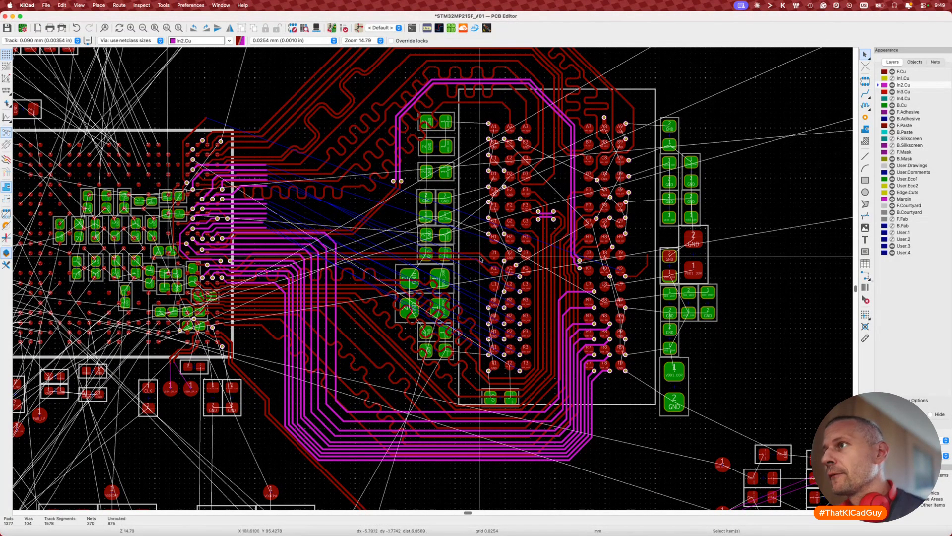
key("x")
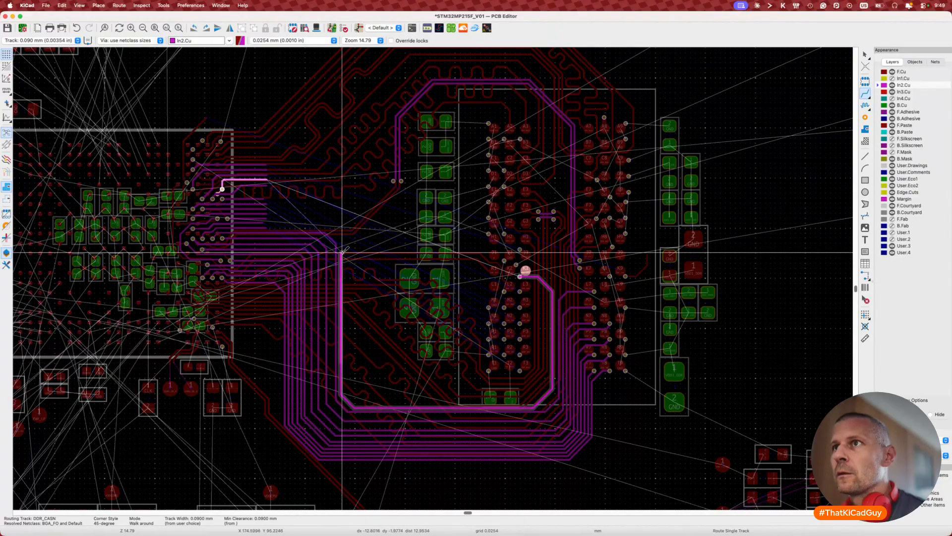
Step: Fix the rerouted DDR_CASN track on In2.Cu and measure its length without tuning
left_click(271, 227)
key("Escape")
key("Escape")
scroll(265, 246, "up", 5)
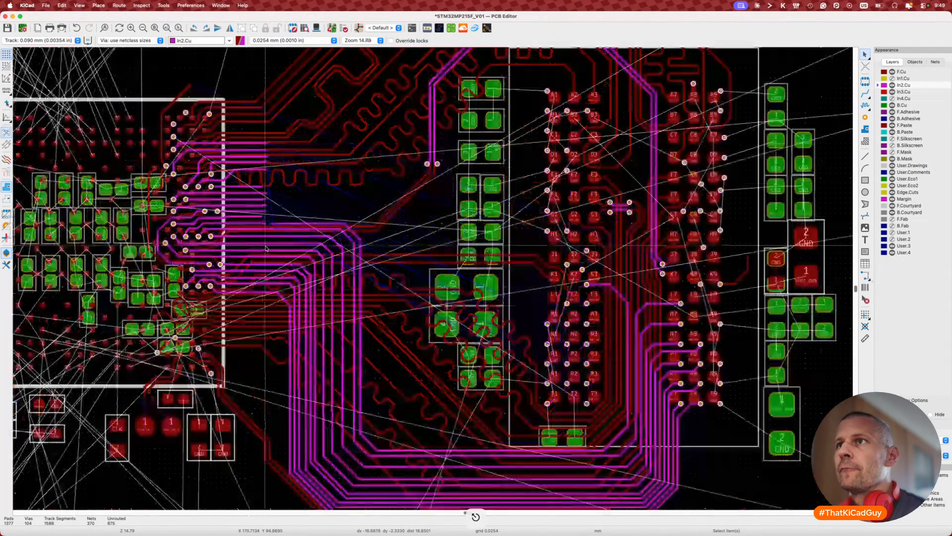
scroll(265, 248, "up", 3)
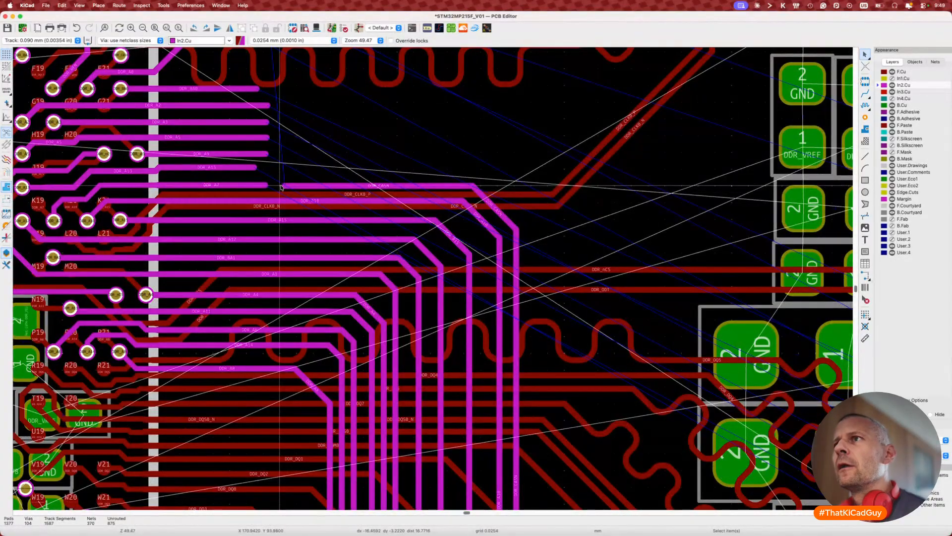
scroll(282, 188, "down", 3)
key("7")
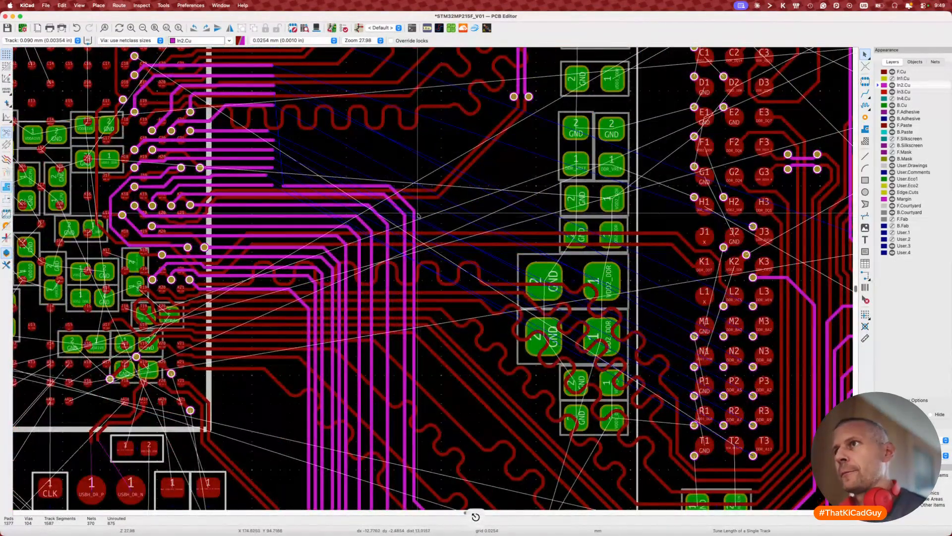
left_click(417, 216)
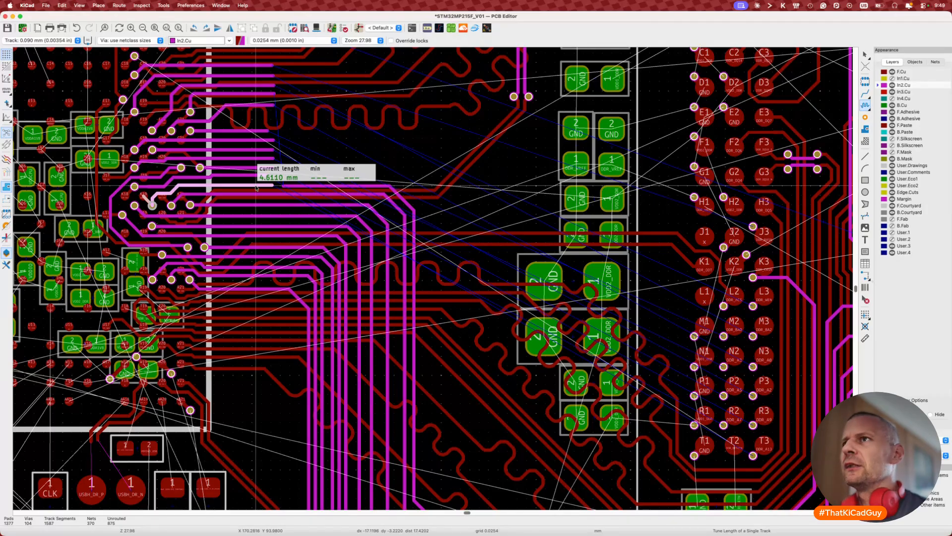
key("Escape")
scroll(357, 278, "down", 3)
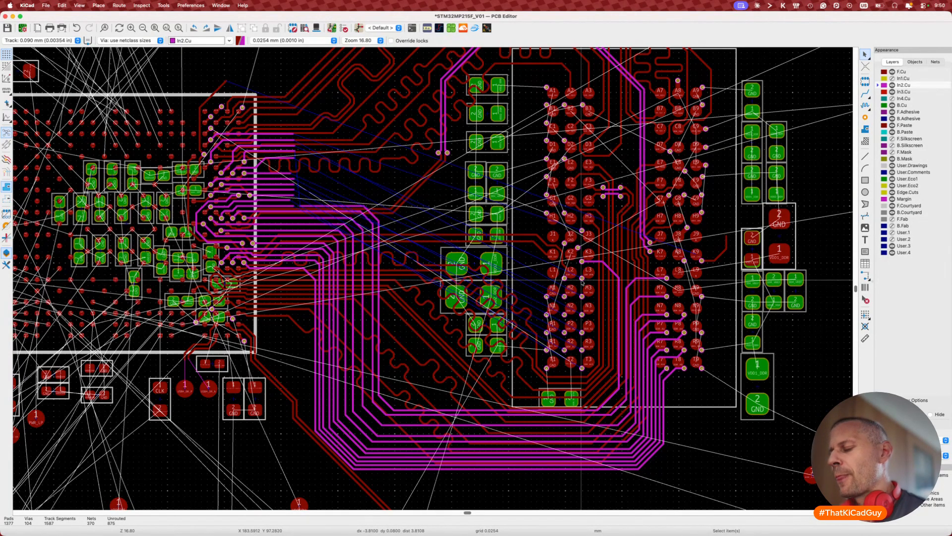
Step: Try routing DDR_WEN, then cancel it, leaving it unrouted
key("F2")
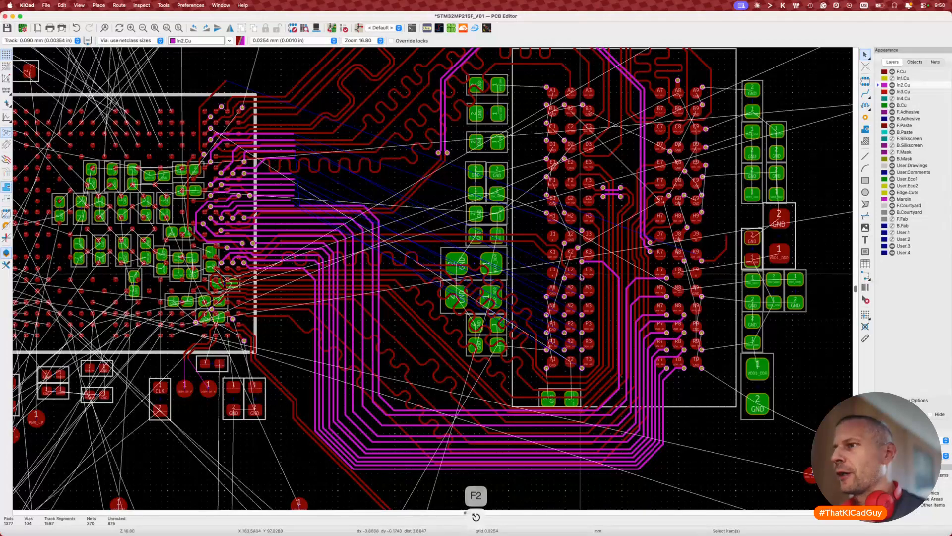
scroll(581, 275, "up", 5)
scroll(579, 276, "down", 4)
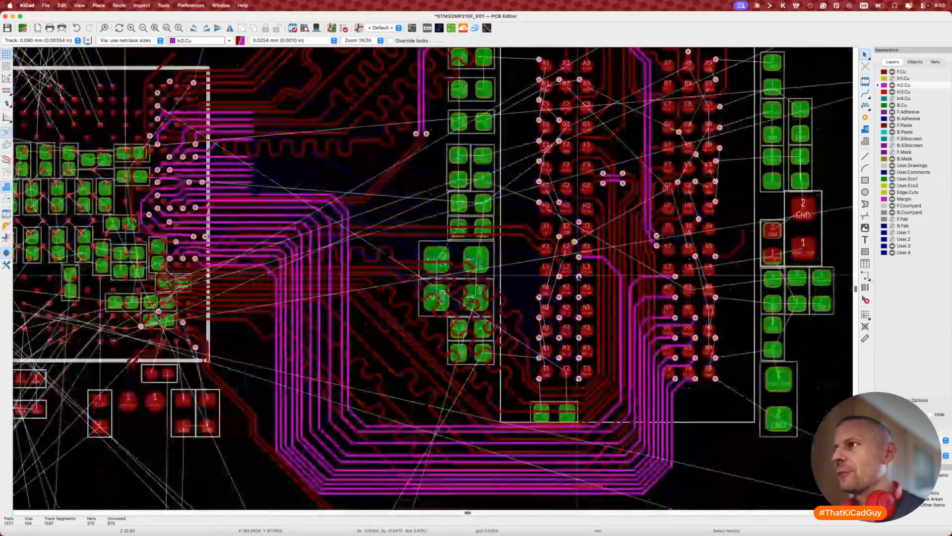
scroll(578, 276, "up", 2)
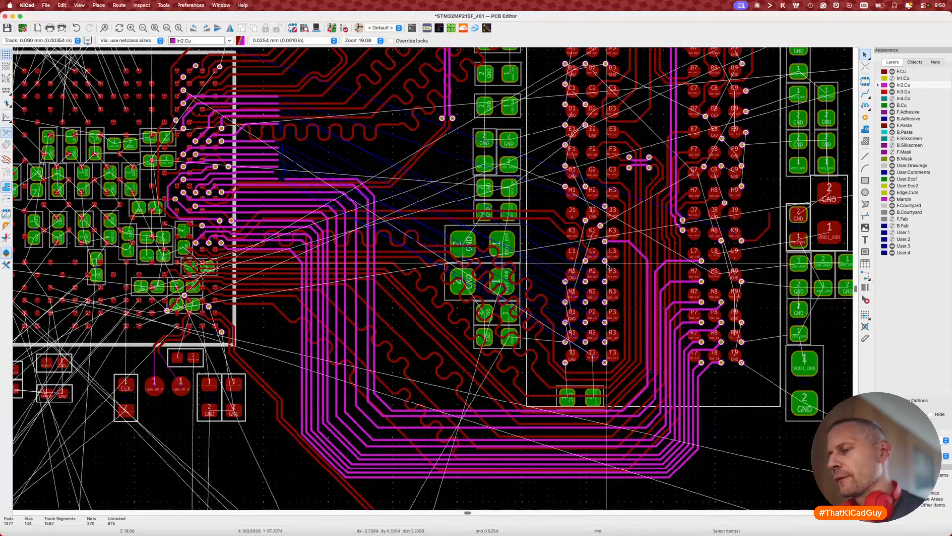
key("x")
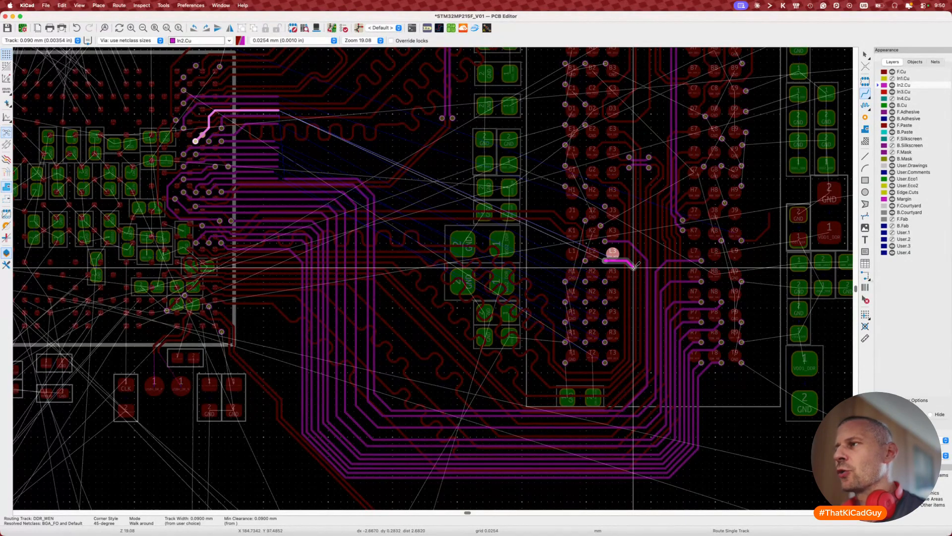
key("Escape")
key("Escape")
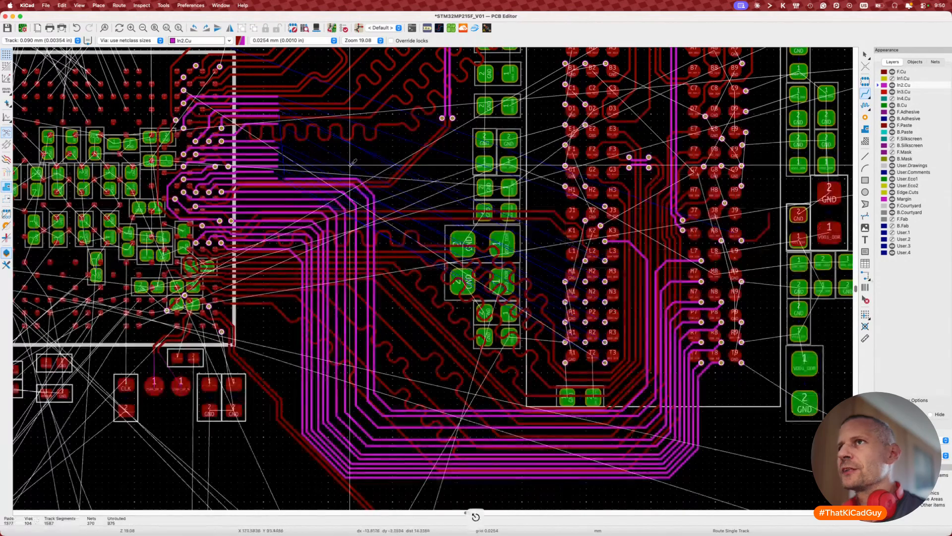
Step: Shift the DDR_CASN diagonal segment near the memory's lower-right outward and check the left via column
left_click_drag(259, 131, 299, 180)
left_click_drag(605, 329, 614, 373)
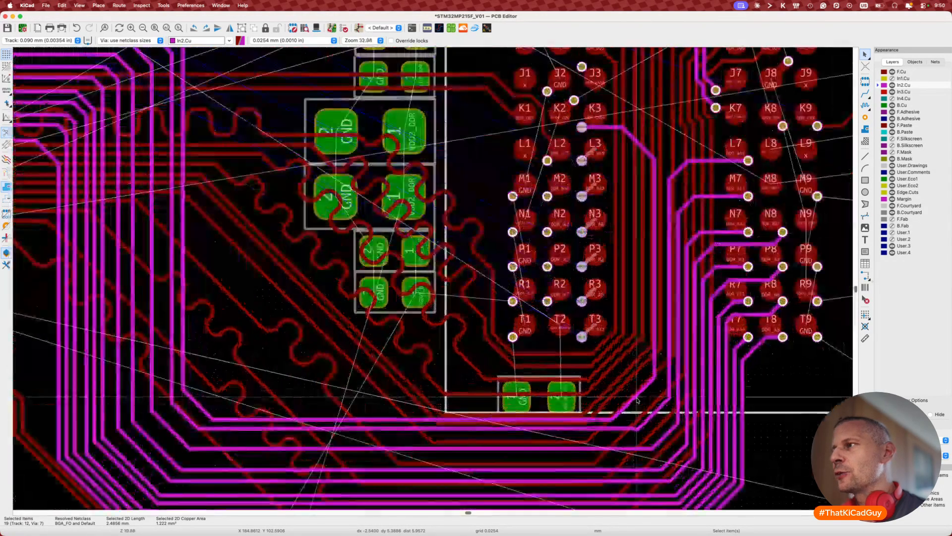
scroll(615, 375, "up", 2)
mouse_move(638, 399)
left_mouse_down()
mouse_move(654, 394)
mouse_move(644, 388)
left_mouse_up()
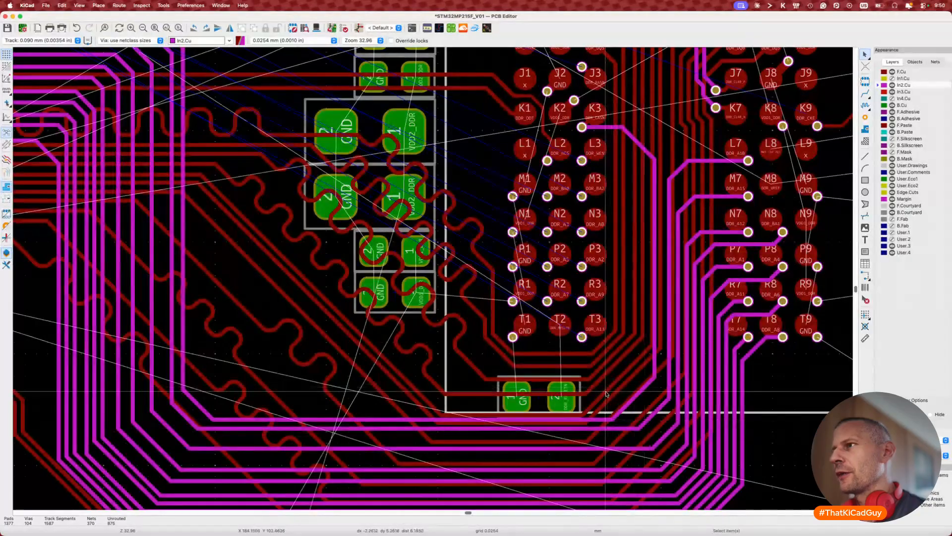
scroll(619, 392, "up", 3)
scroll(620, 392, "left", 3)
scroll(606, 394, "down", 5)
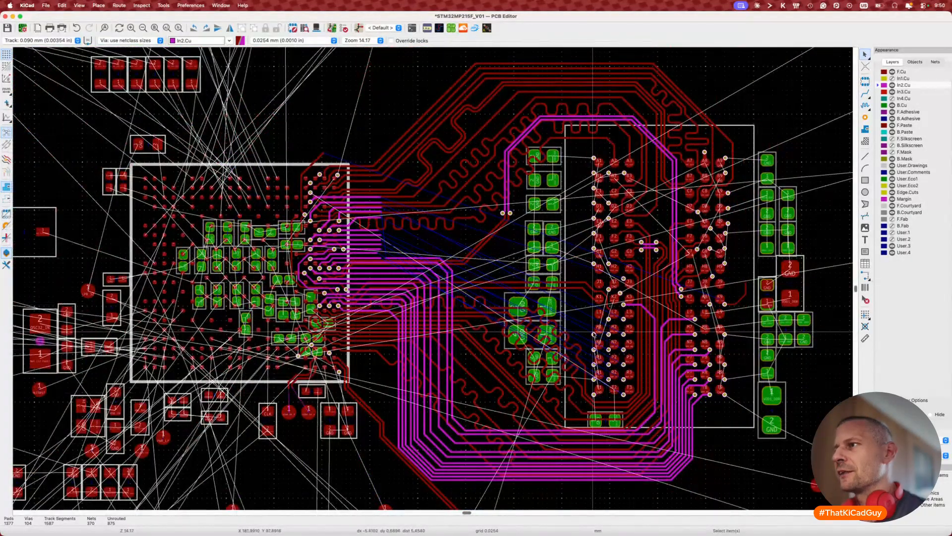
left_click_drag(590, 306, 605, 410)
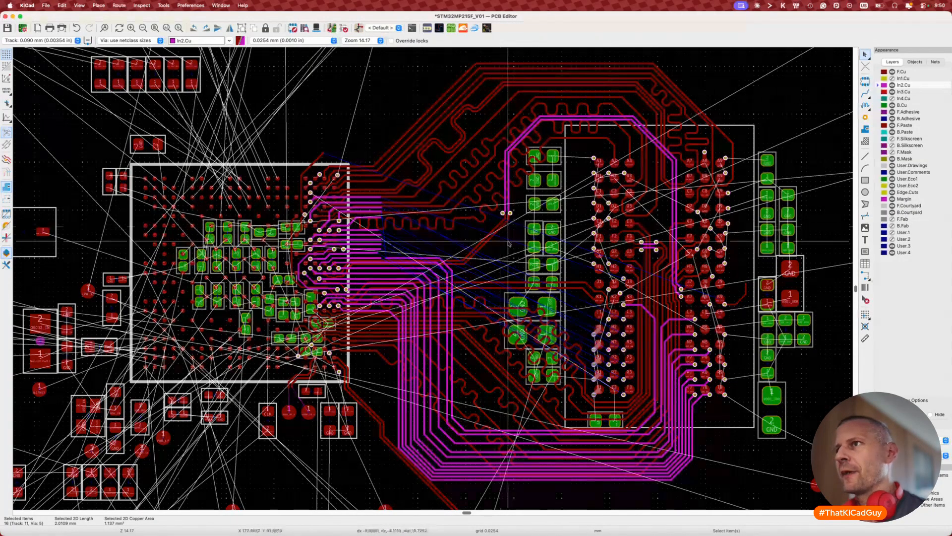
scroll(366, 271, "up", 3)
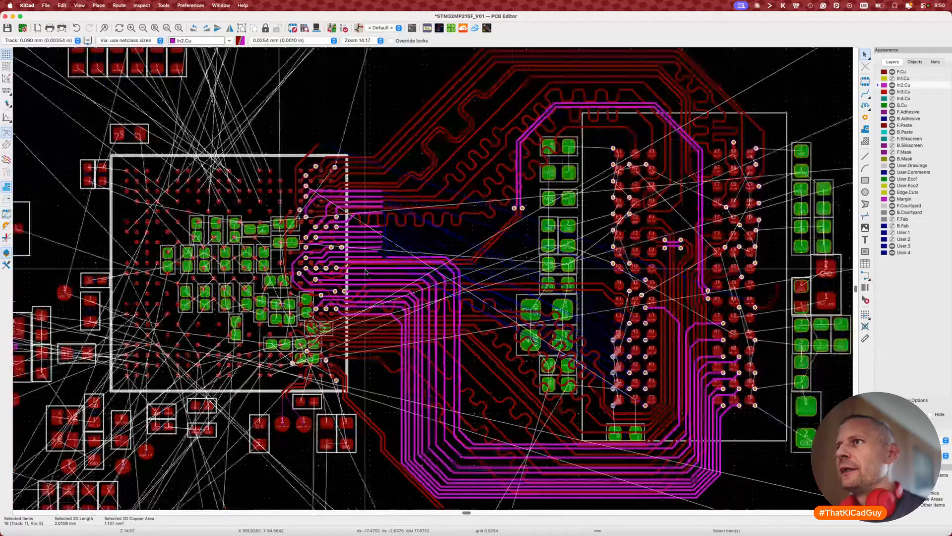
scroll(366, 272, "up", 5)
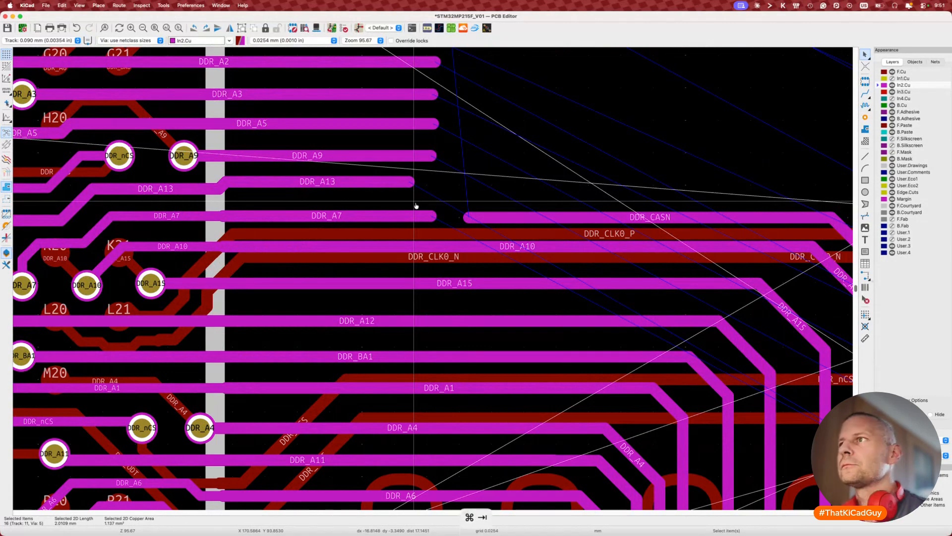
key("super+Tab")
Step: Re-enter the MPU schematic sheet and bring the processor's DDR pins into view
left_click(308, 276)
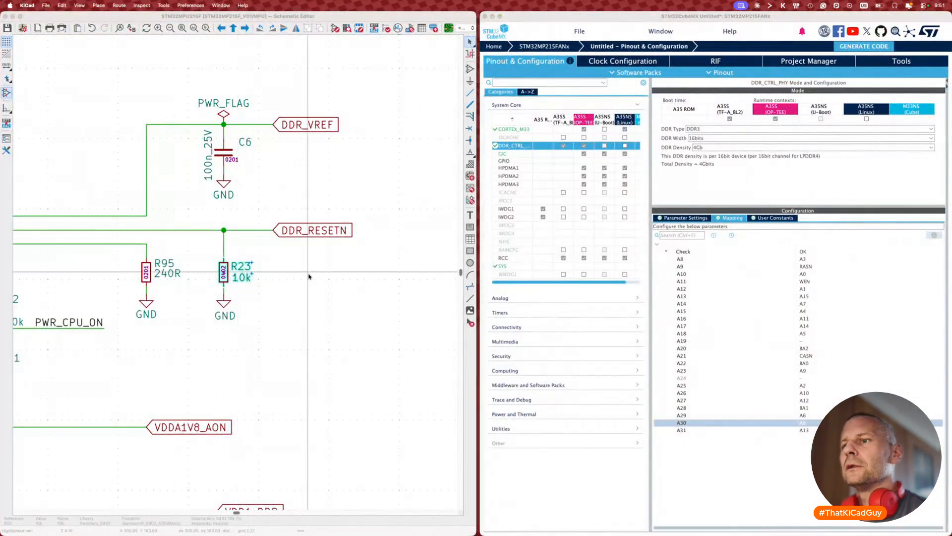
key("alt+BackSpace")
double_click(250, 259)
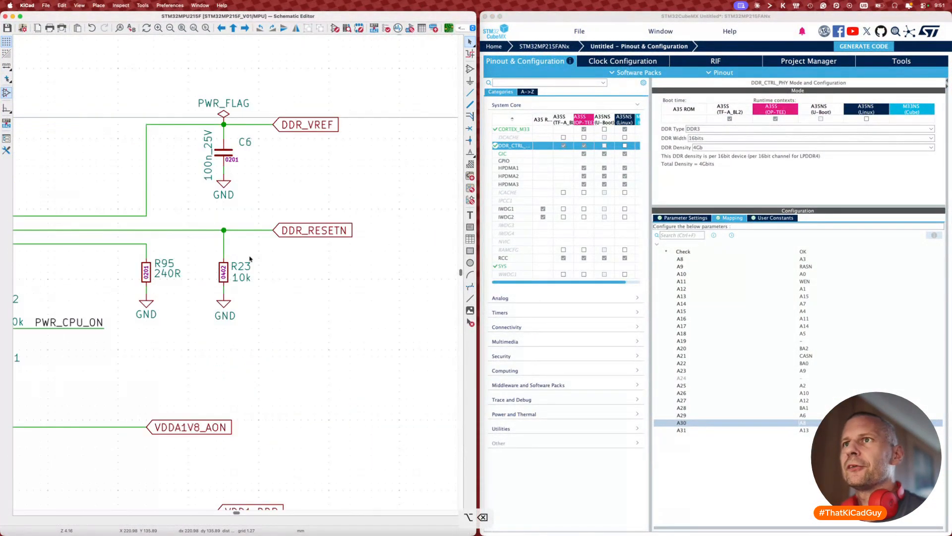
middle_click_drag(82, 241, 138, 243)
scroll(137, 242, "left", 20)
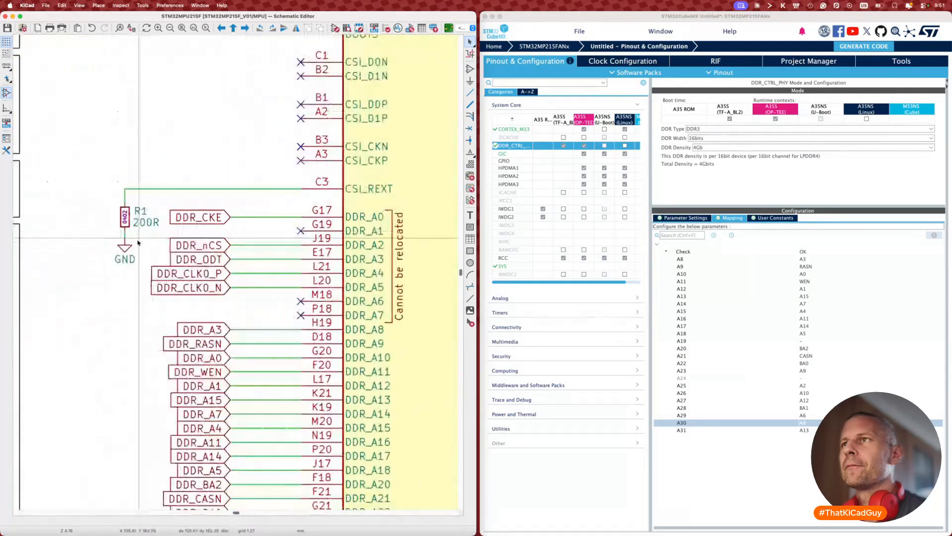
Step: Check the DDR fan-out on the full-screen PCB layout
key("super+Tab")
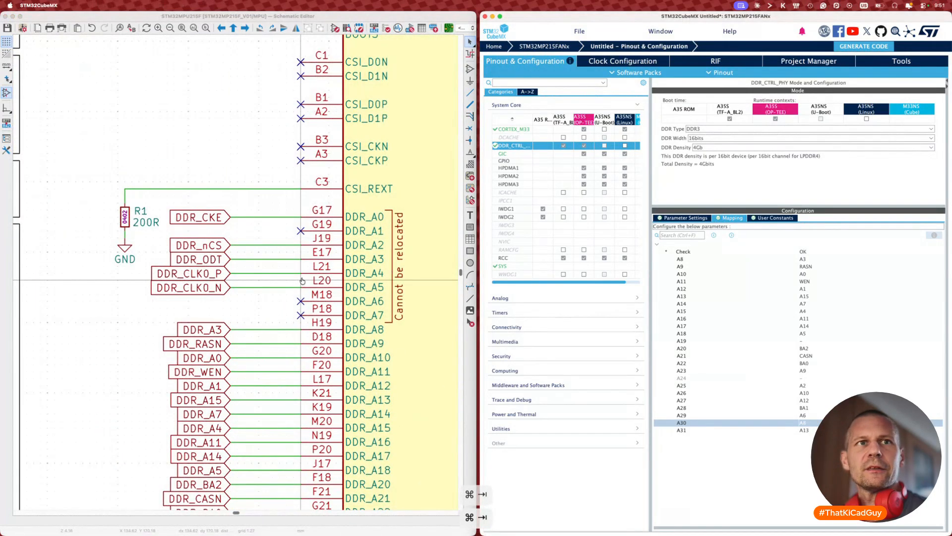
key("super+Tab")
key("super+grave")
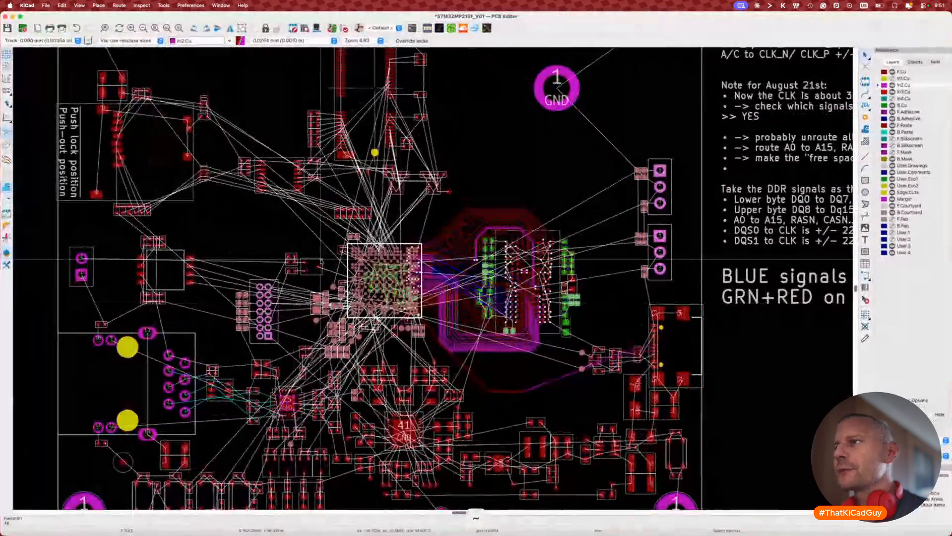
scroll(321, 261, "up", 8)
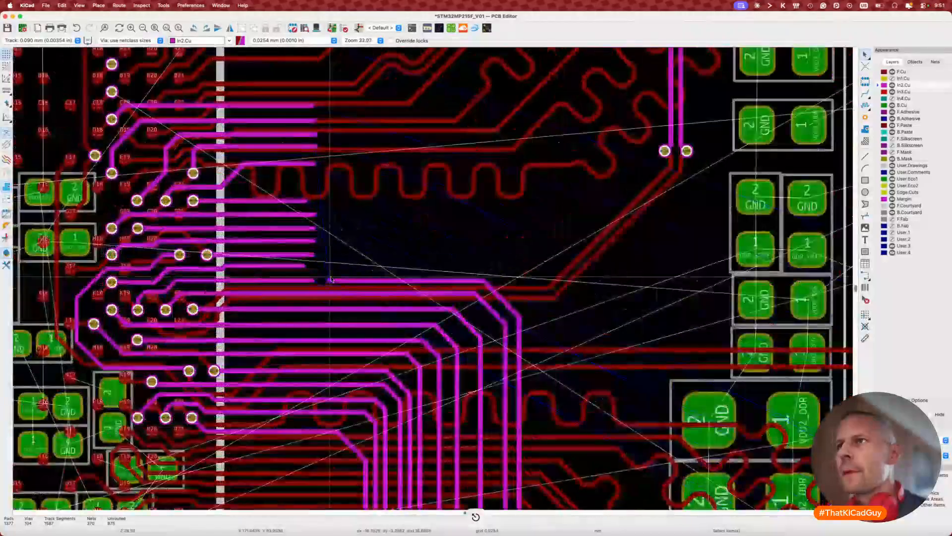
scroll(330, 280, "up", 9)
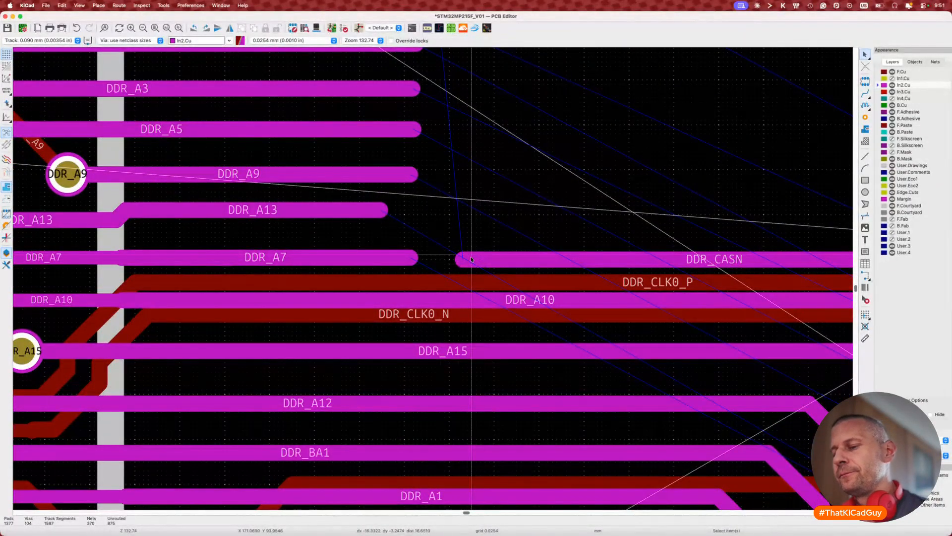
Step: Swap the DDR_CASN and DDR_A7 labels so they trade pins K19 and F21
key("super+grave")
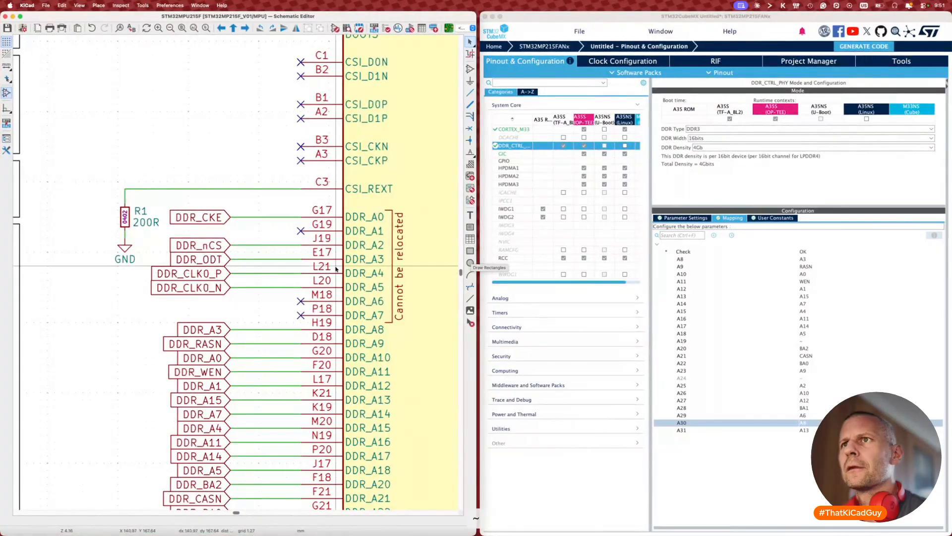
scroll(335, 269, "down", 10)
left_click(200, 303)
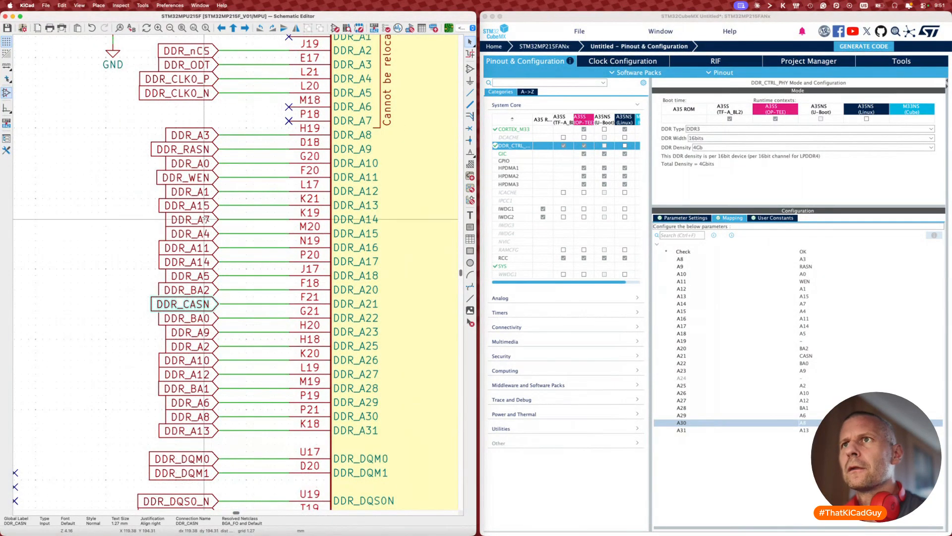
key("alt+s")
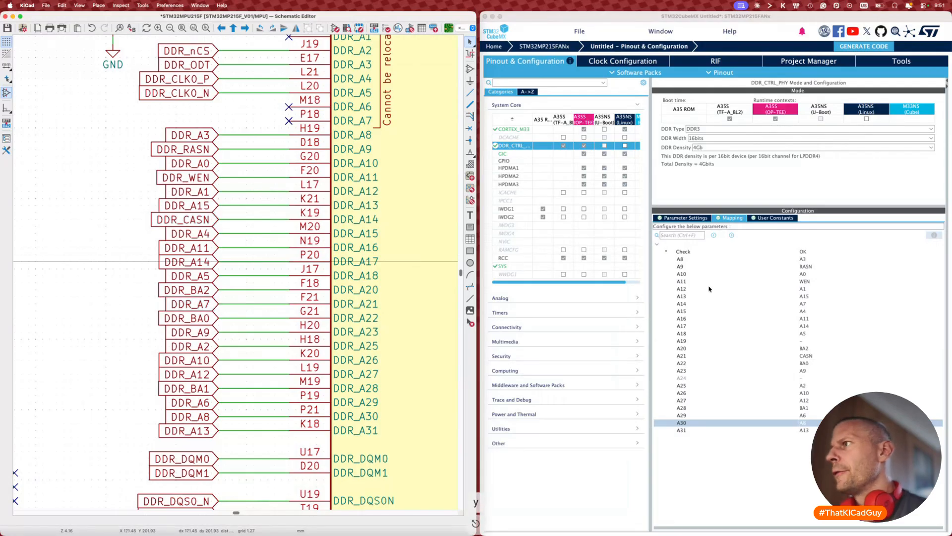
Step: In CubeMX's DDR mapping, set A14 to CASN, leaving A21 unchanged
left_click(801, 303)
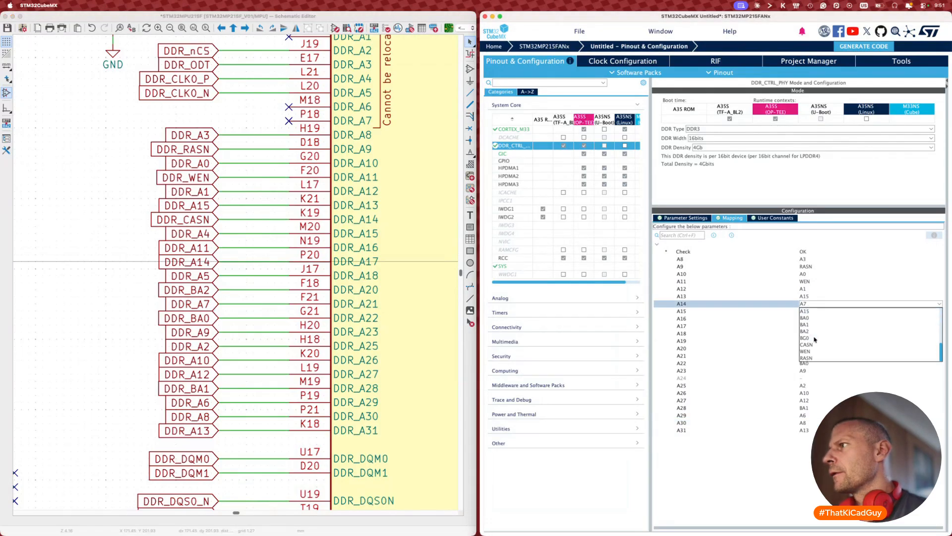
left_click(806, 345)
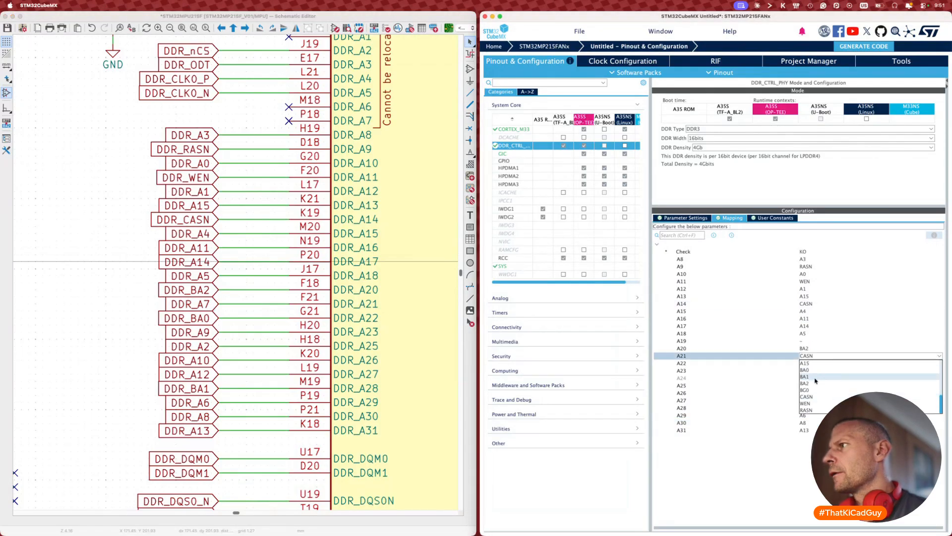
left_click(809, 365)
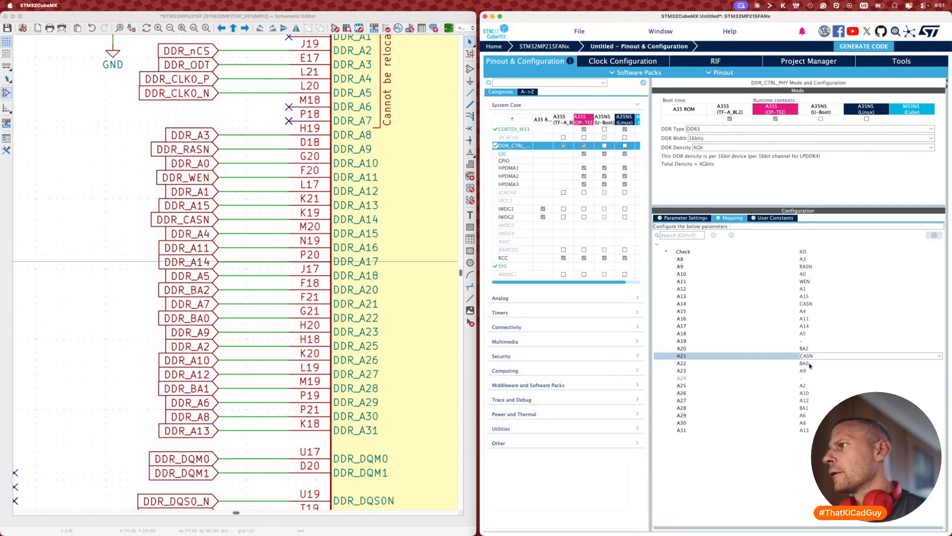
left_click(92, 278)
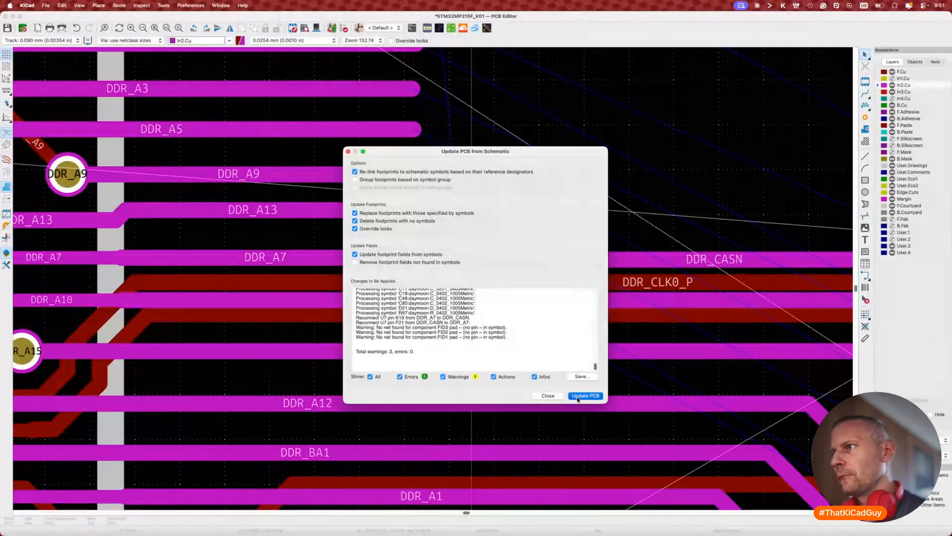
Step: Update the PCB from the schematic so DDR_CASN replaces DDR_A7 on the board
left_click(586, 395)
key("x")
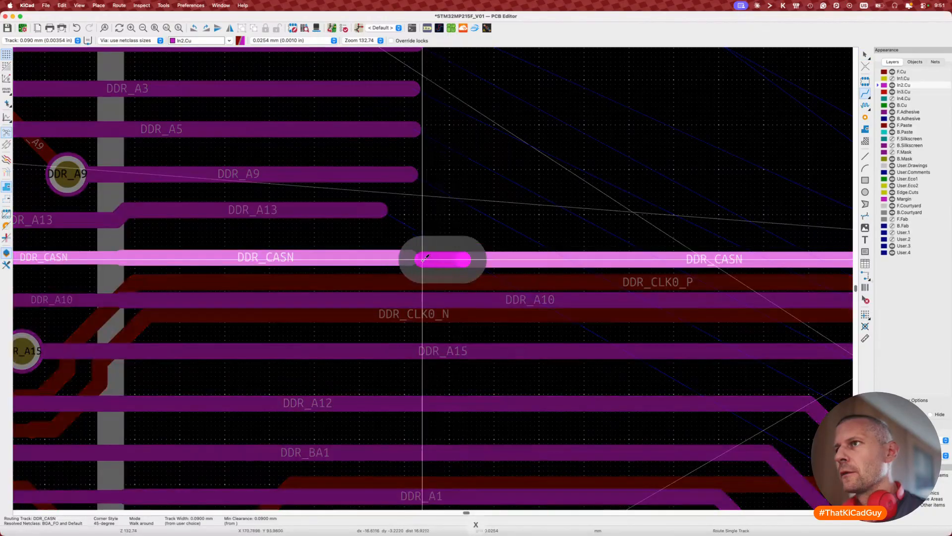
key("d")
scroll(469, 257, "down", 5)
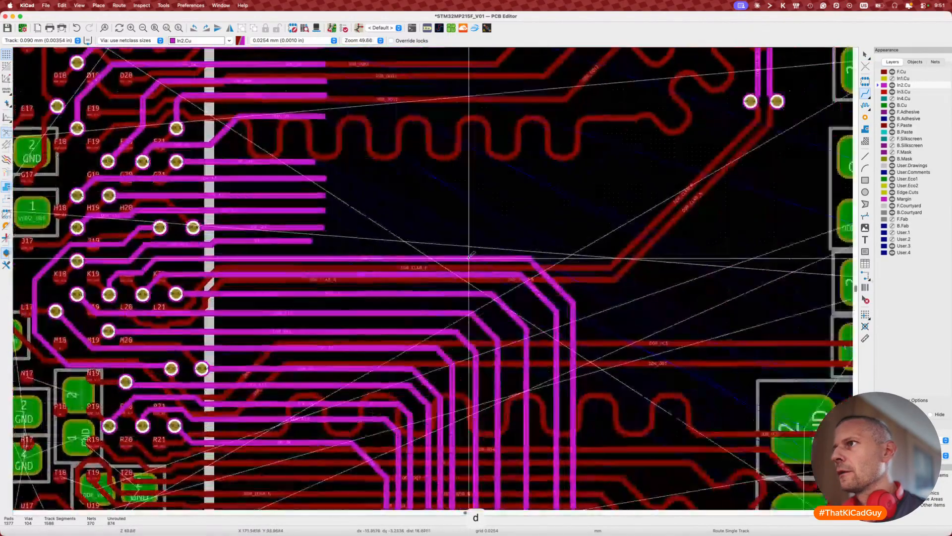
scroll(469, 258, "right", 10)
scroll(469, 258, "down", 5)
scroll(469, 258, "down", 2)
scroll(588, 166, "down", 1)
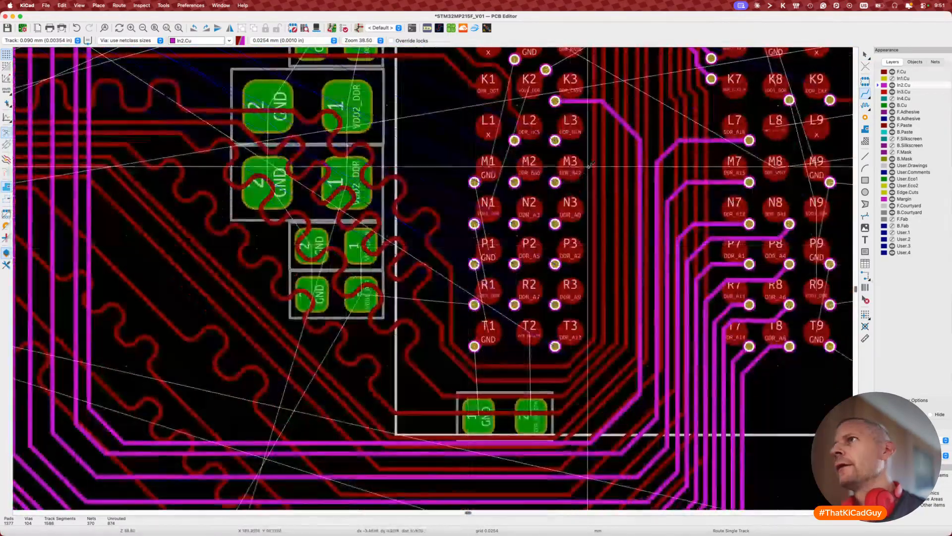
Step: Route DDR_WEN on In2.Cu from the L3 via around the chip to the processor side
left_click(556, 141)
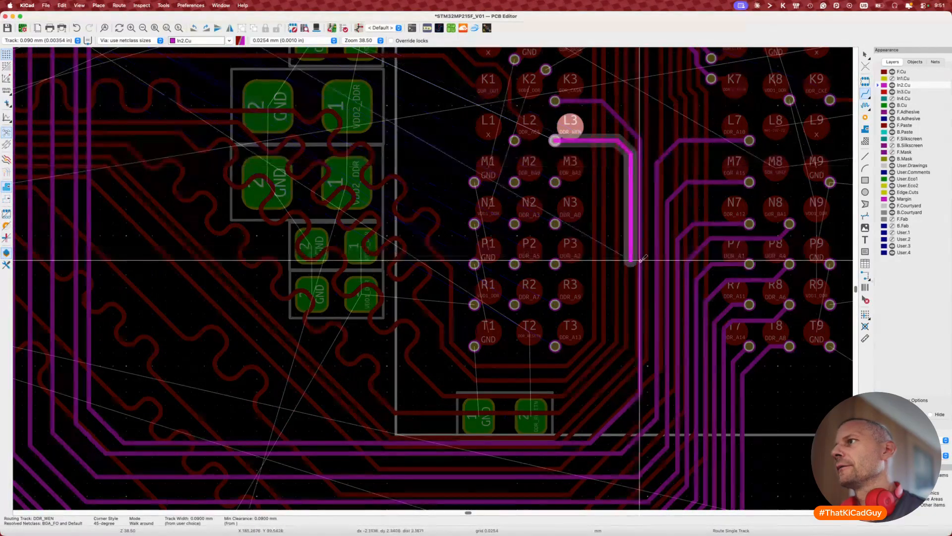
double_click(639, 262)
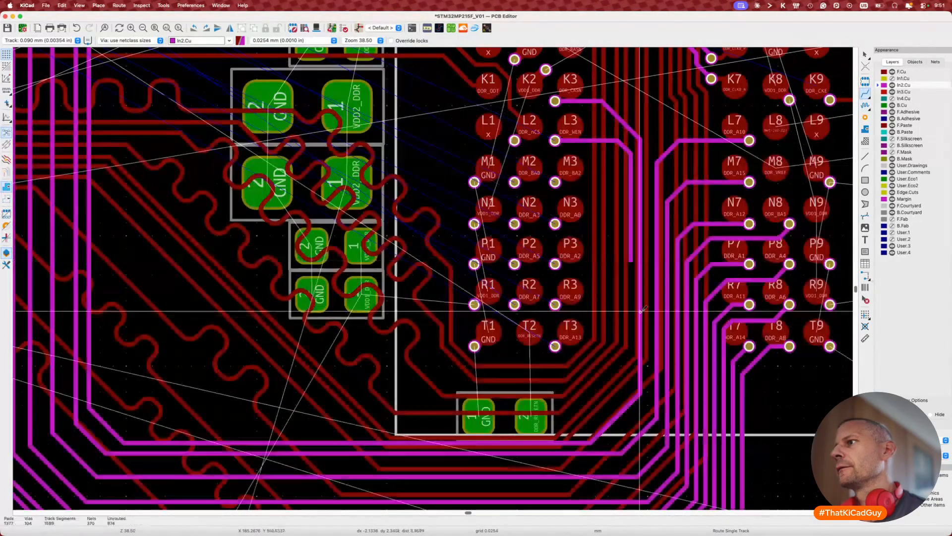
left_click(639, 263)
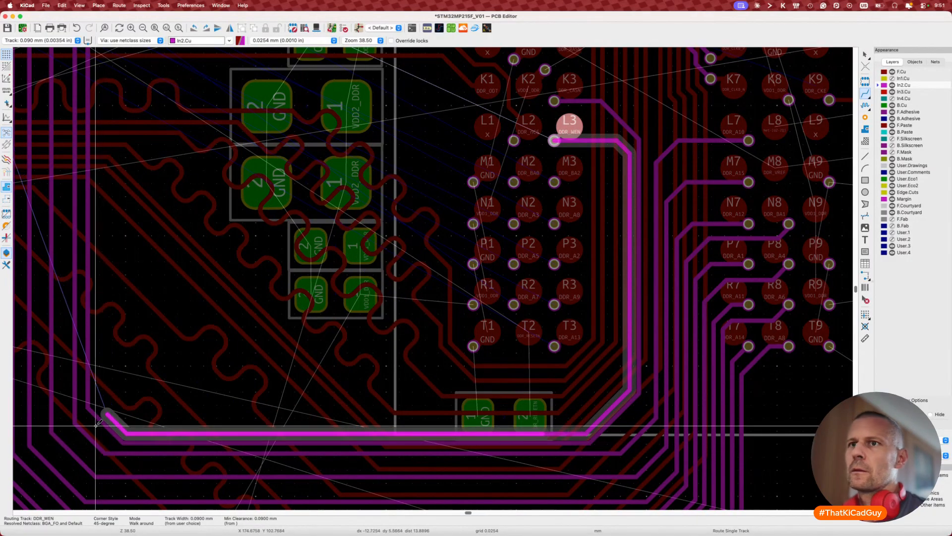
scroll(89, 367, "up", 10)
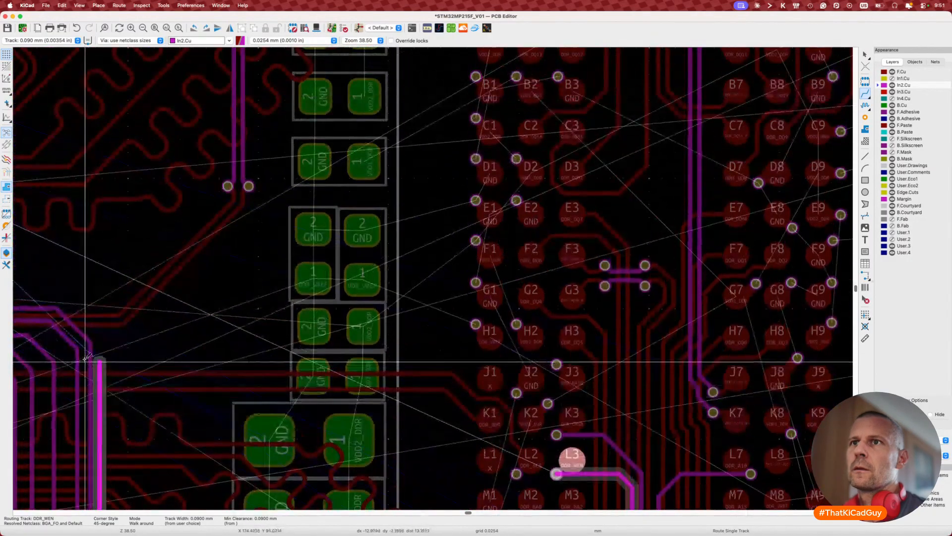
scroll(82, 342, "left", 12)
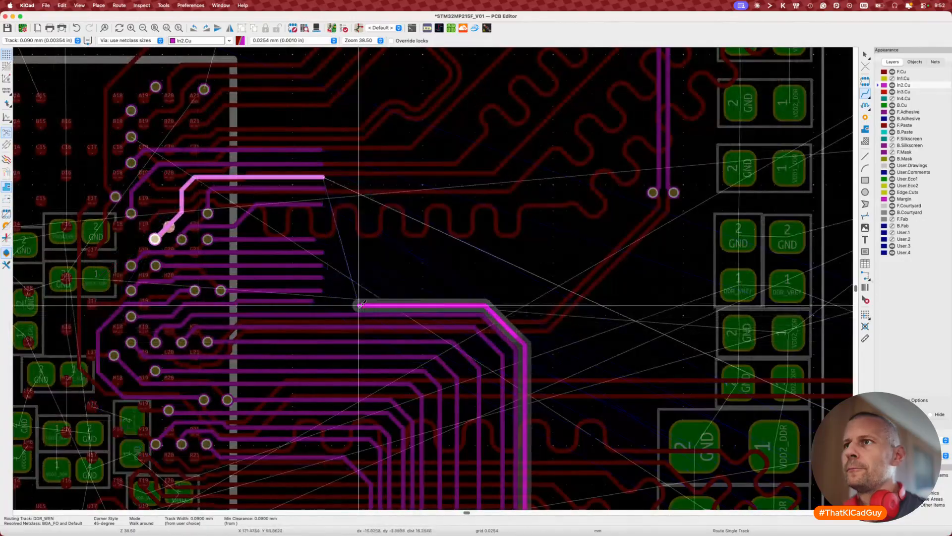
scroll(322, 300, "up", 5)
double_click(319, 298)
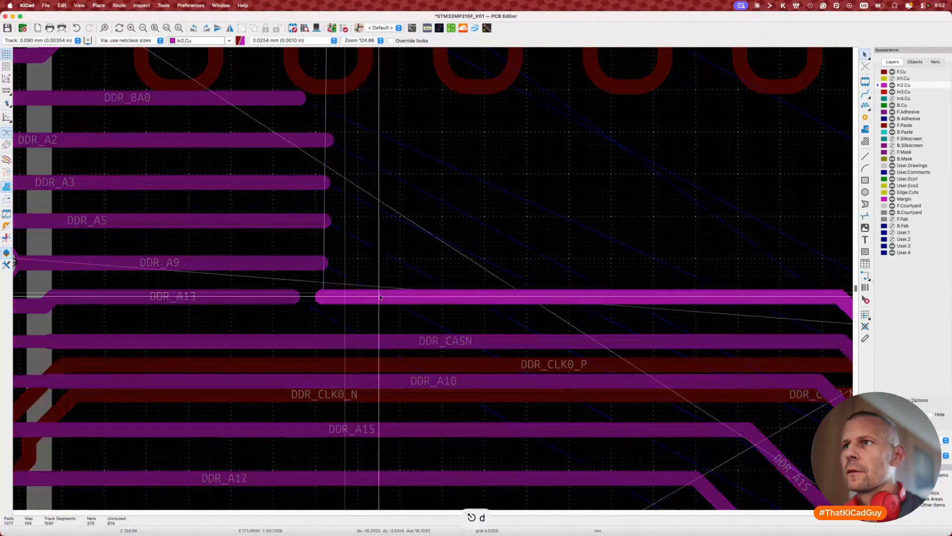
key("Escape")
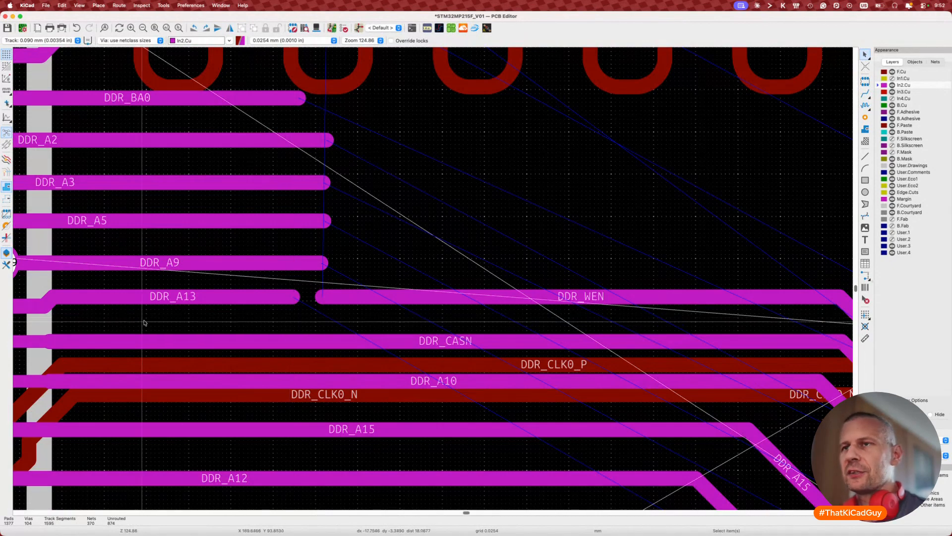
key("super+Tab")
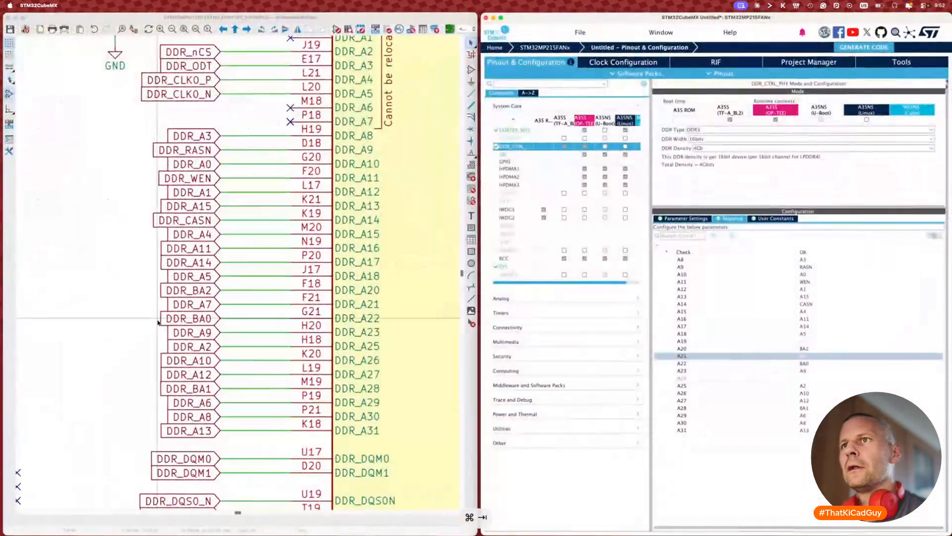
Step: Swap the DDR_WEN and DDR_A13 labels so they trade pins F20 and K18
left_click(201, 178)
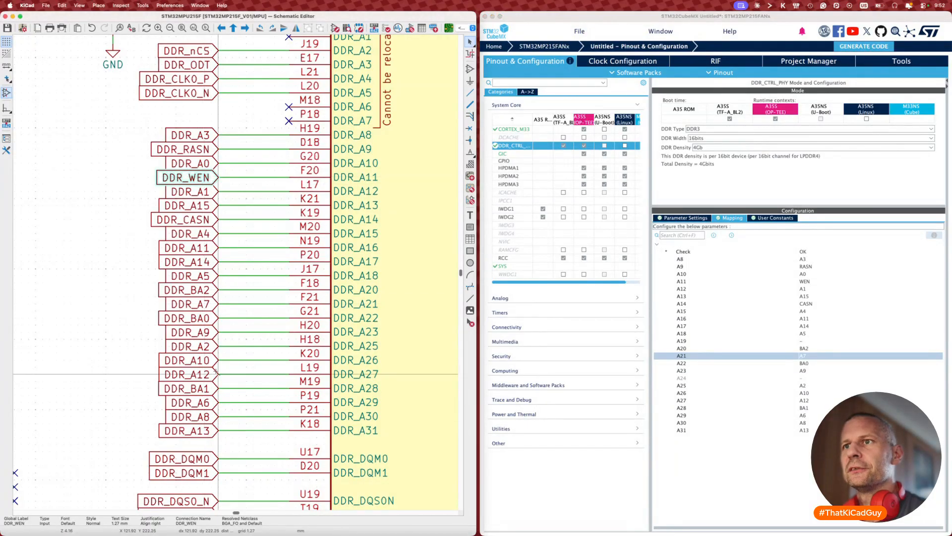
left_click(200, 435, "shift")
key("alt+s")
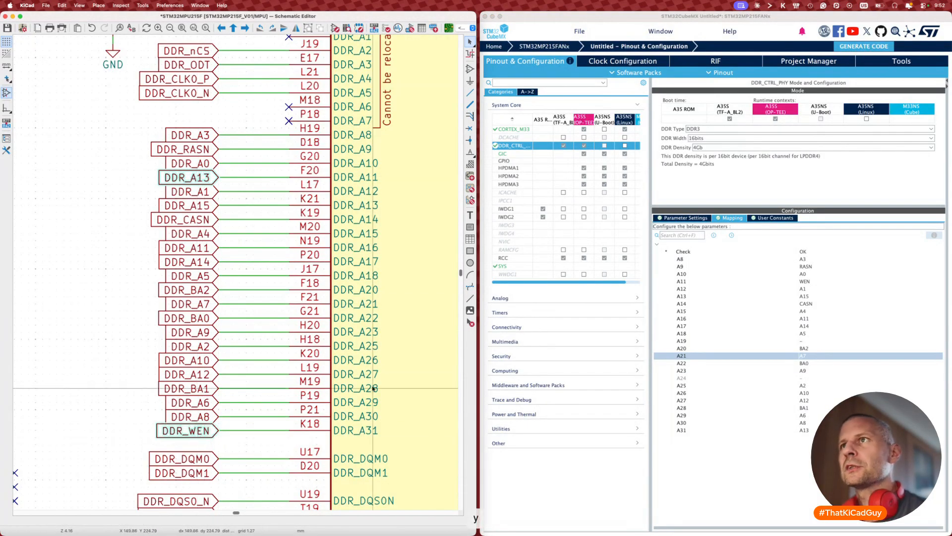
Step: In CubeMX's DDR mapping, set A11 to A13 and check that A31 maps to WEN
left_click(813, 281)
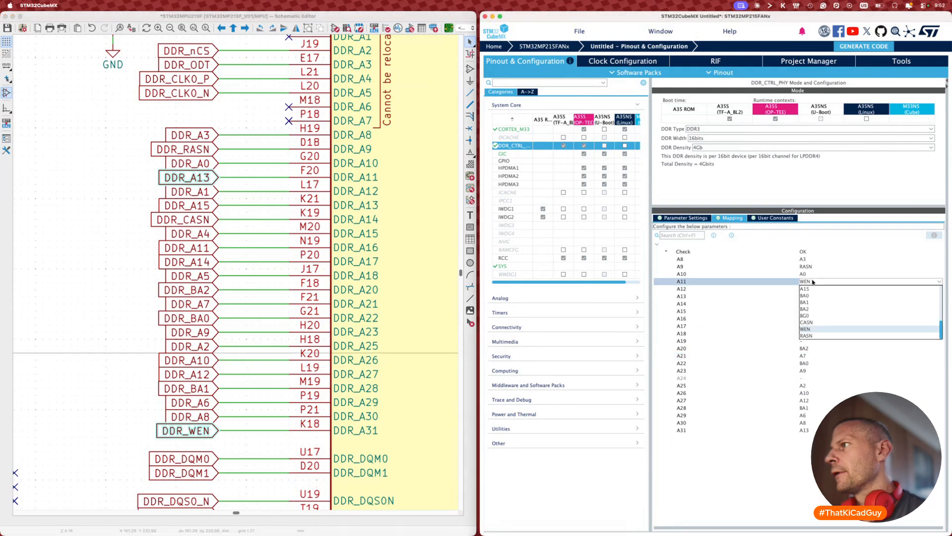
left_click(812, 303)
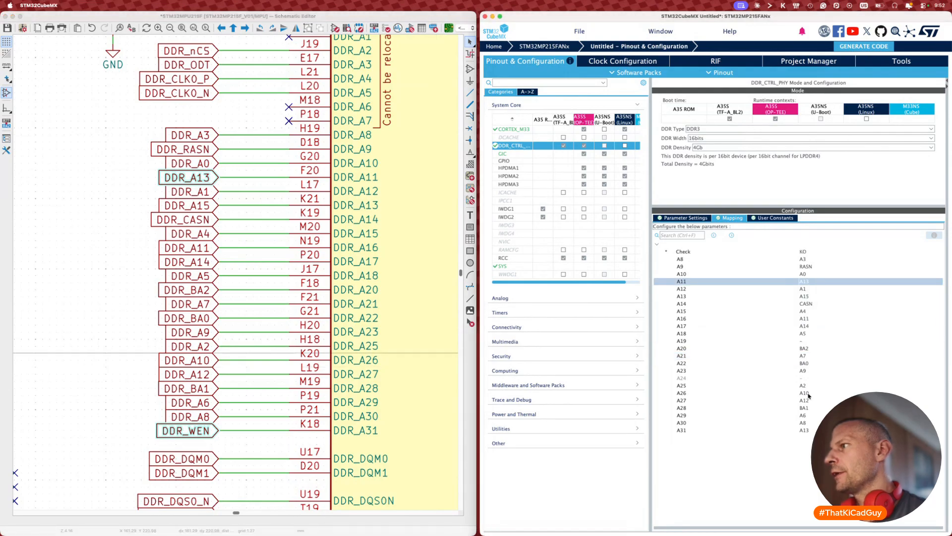
left_click(807, 430)
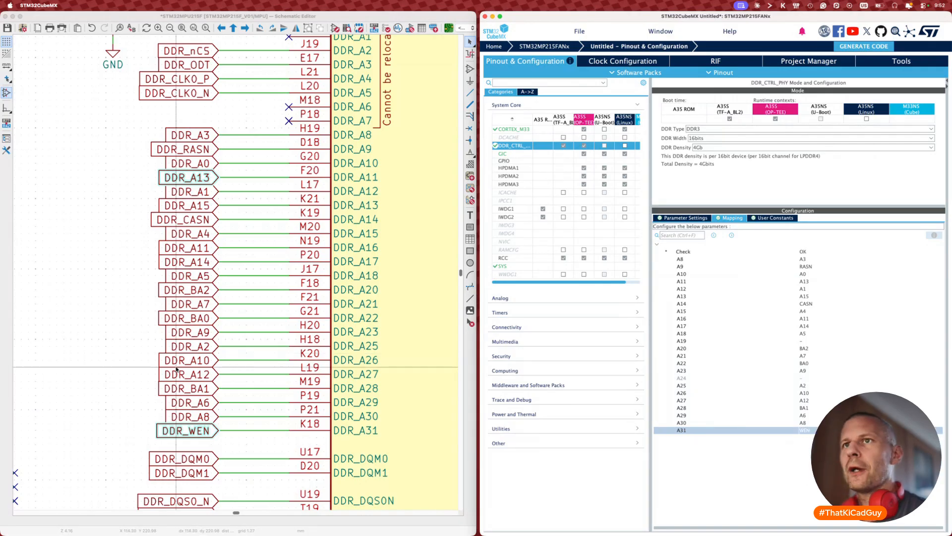
left_click(126, 370)
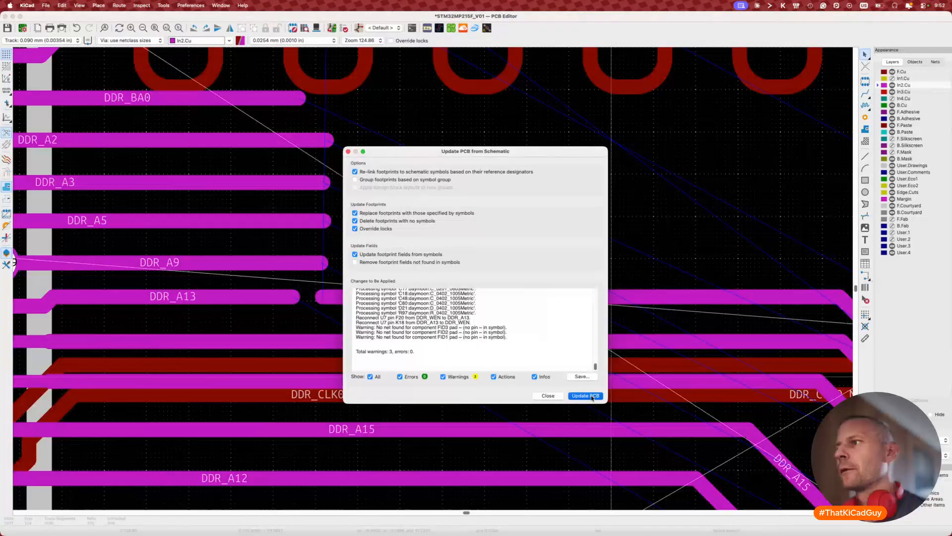
Step: Nudge the DDR_WEN track slightly down after closing the board update report
left_click(586, 396)
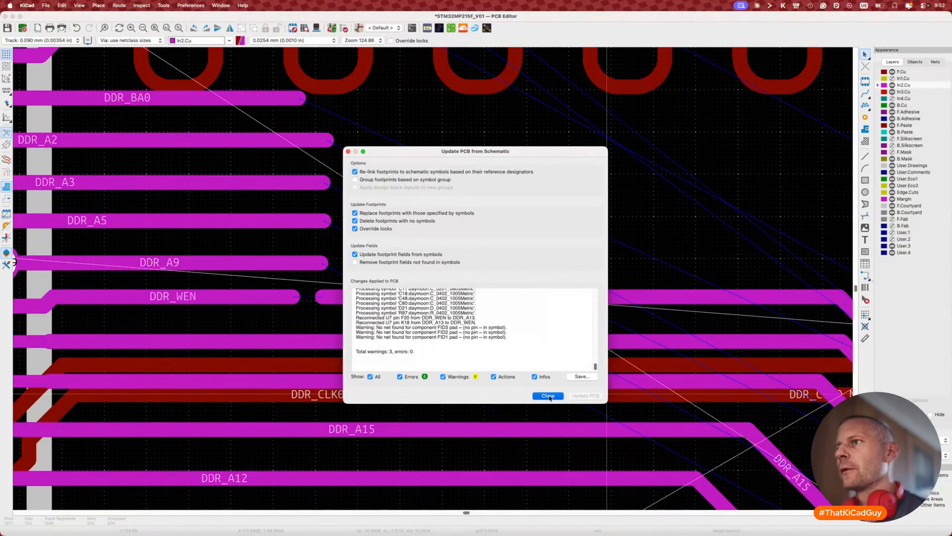
key("x")
key("Escape")
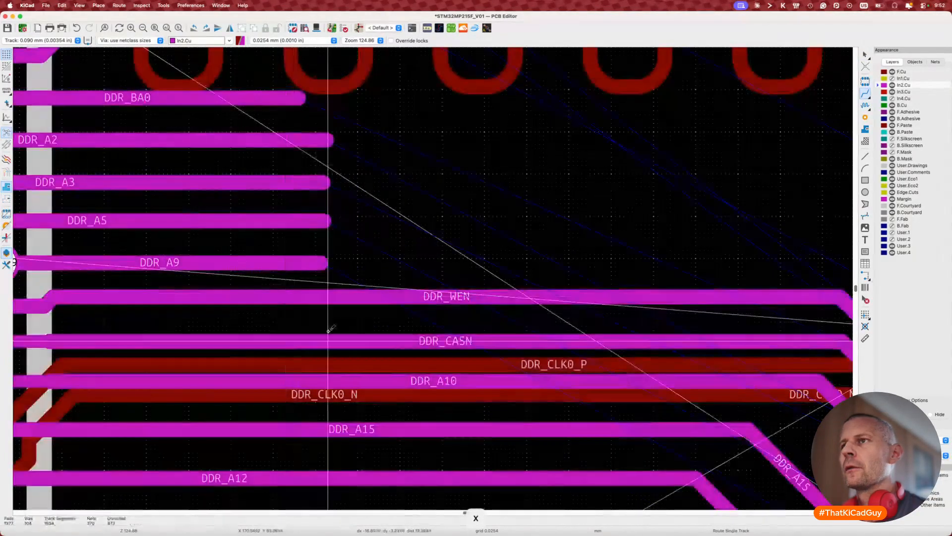
scroll(330, 330, "down", 5)
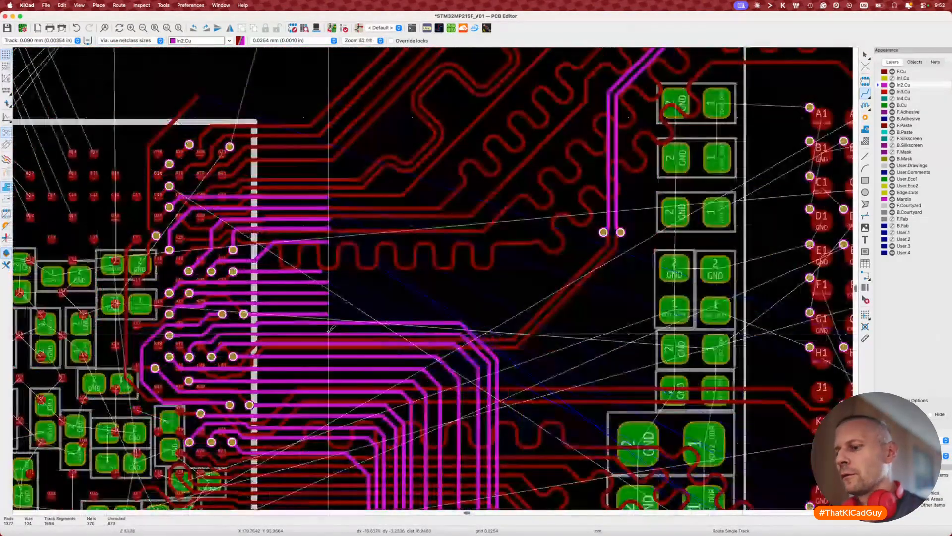
key("7")
key("Escape")
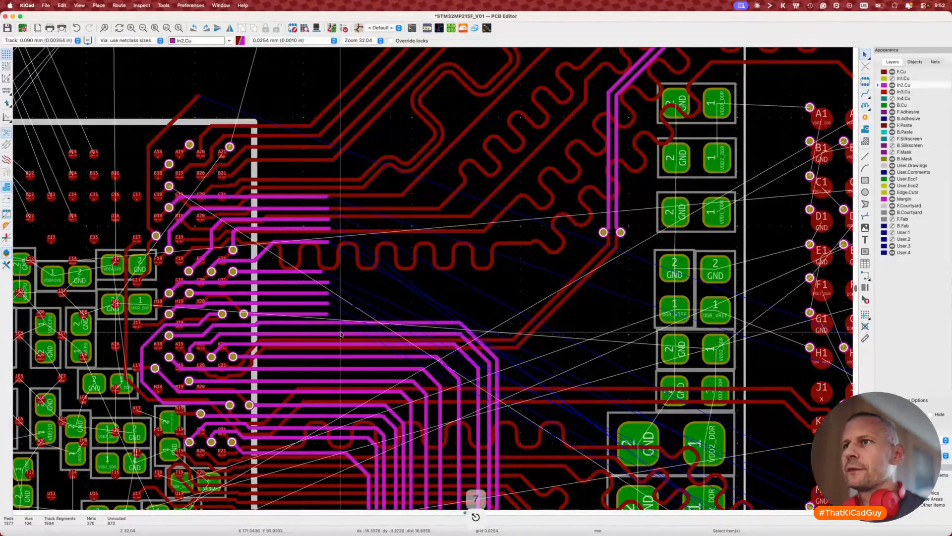
scroll(341, 334, "up", 3)
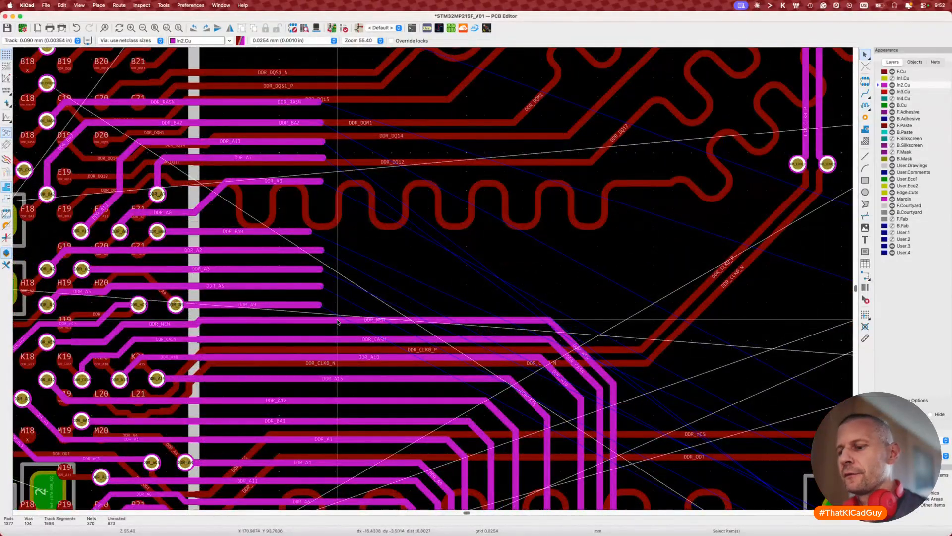
key("d")
left_click(336, 355)
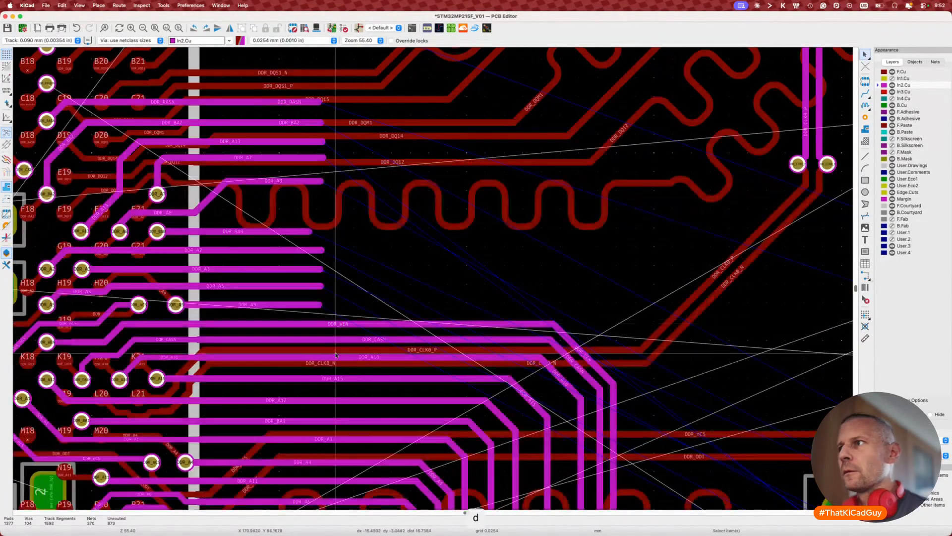
key("Escape")
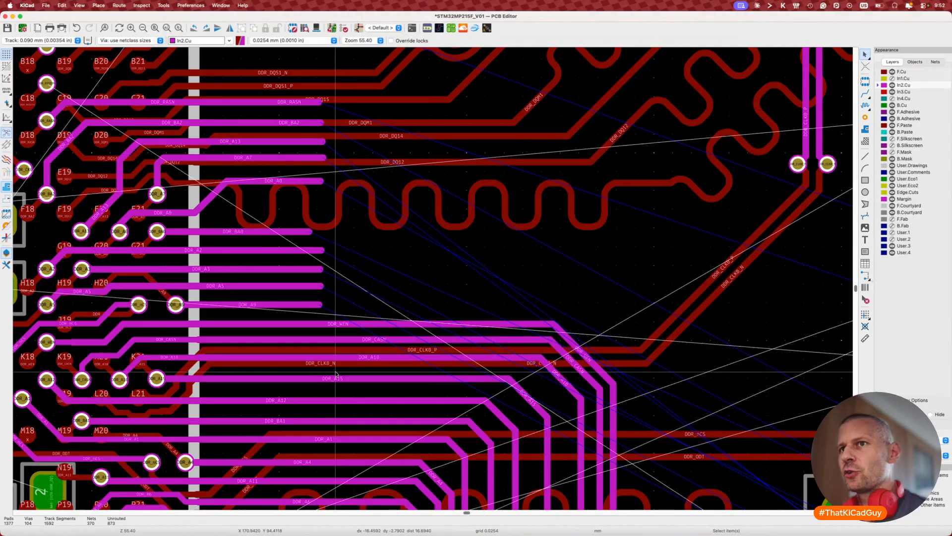
scroll(335, 375, "down", 4)
Step: Route DDR_BA0 on In2.Cu from the M2 via and shift its diagonal segment
middle_click_drag(717, 461, 407, 195)
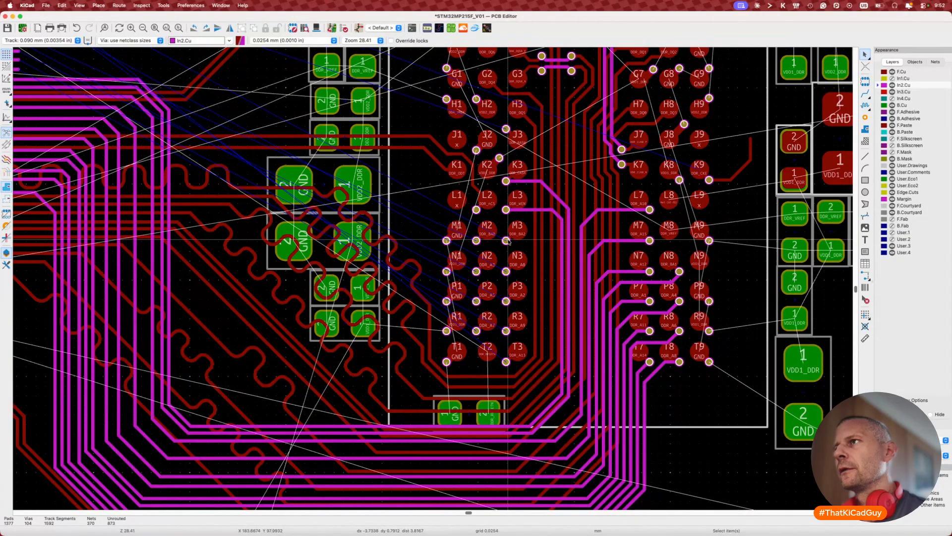
key("x")
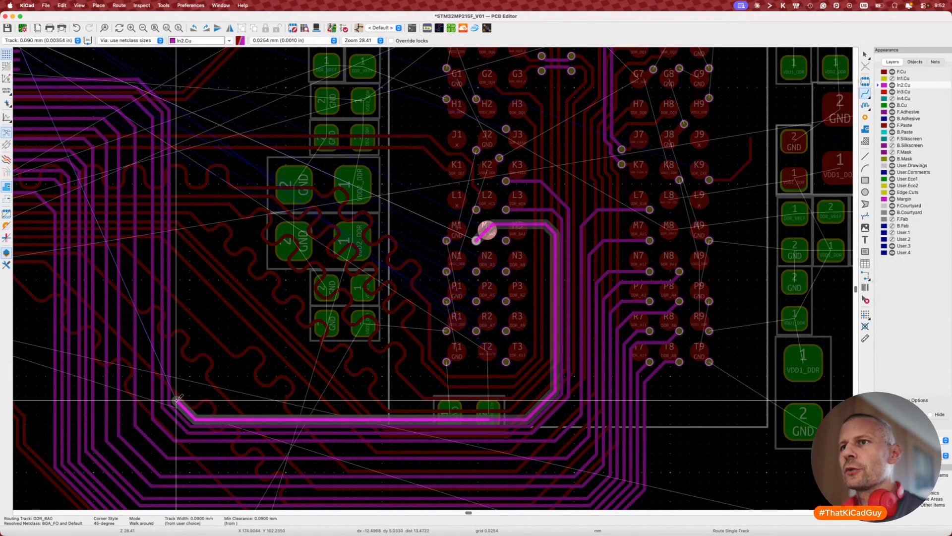
left_click(170, 312)
key("Escape")
key("Escape")
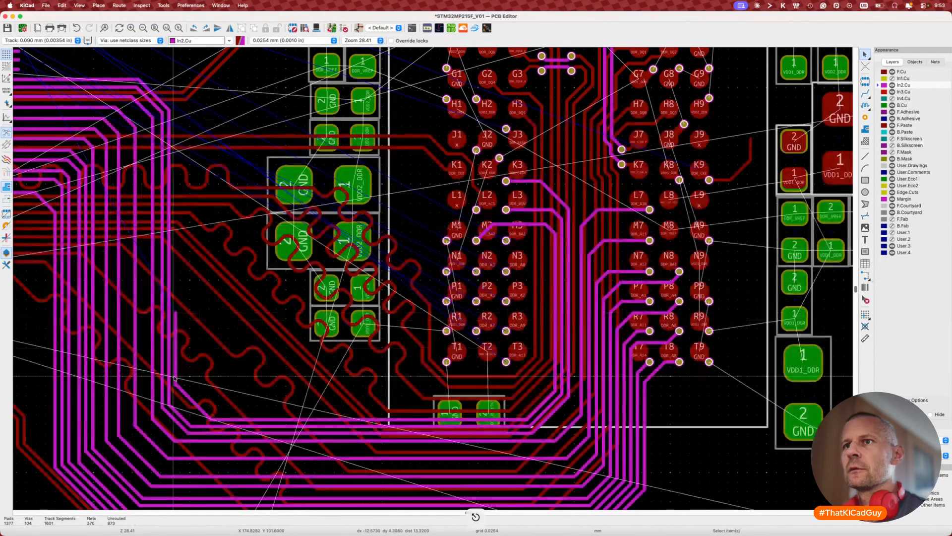
scroll(173, 377, "up", 3)
left_click(190, 412)
key("d")
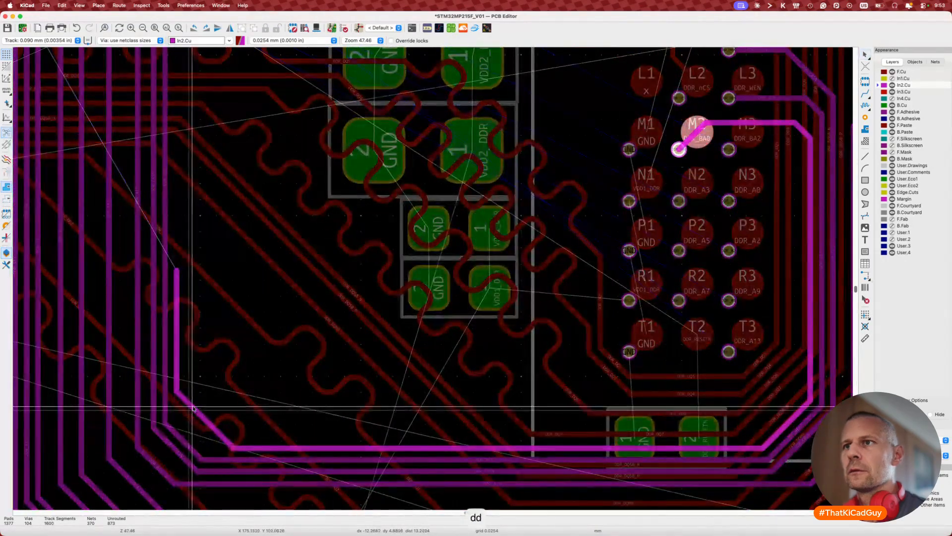
left_click(191, 405)
Step: Extend DDR_BA0 from its end into the fanout area beside DDR_A9's track
middle_click_drag(191, 362, 250, 418)
key("x")
scroll(236, 326, "up", 6)
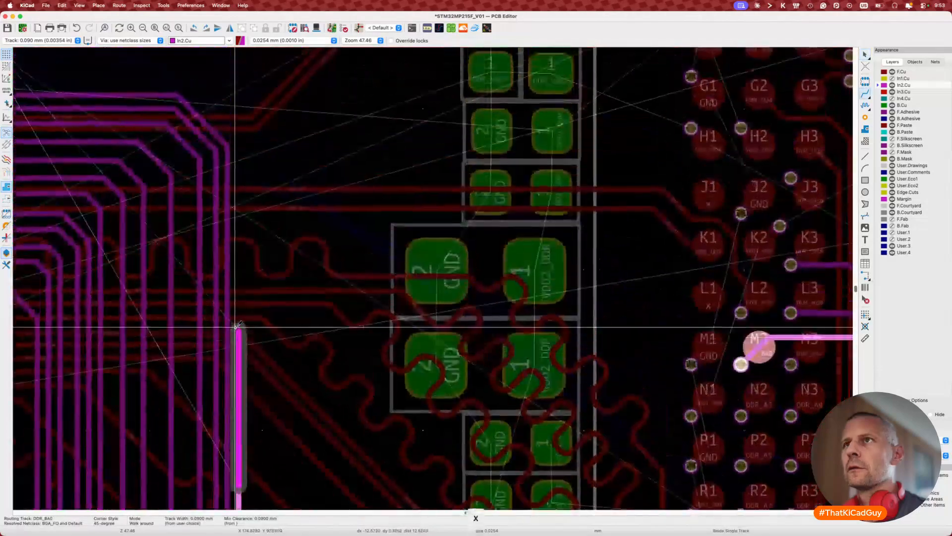
scroll(189, 262, "left", 4)
scroll(191, 260, "left", 2)
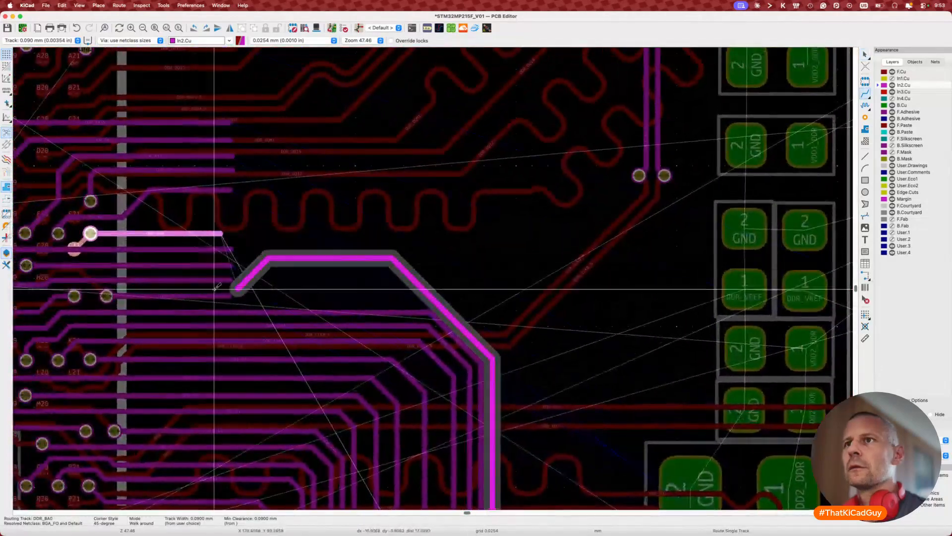
left_click(247, 294)
scroll(247, 295, "up", 5)
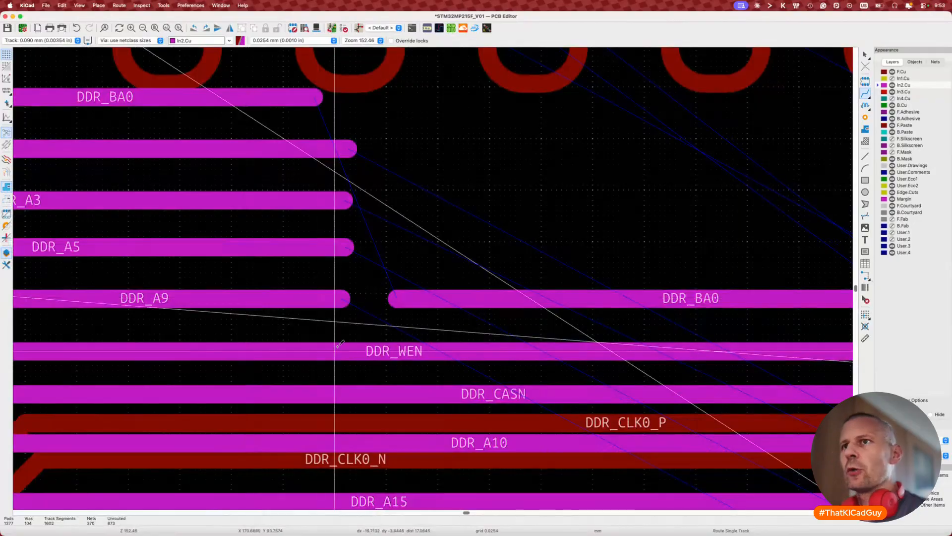
key("super+Tab")
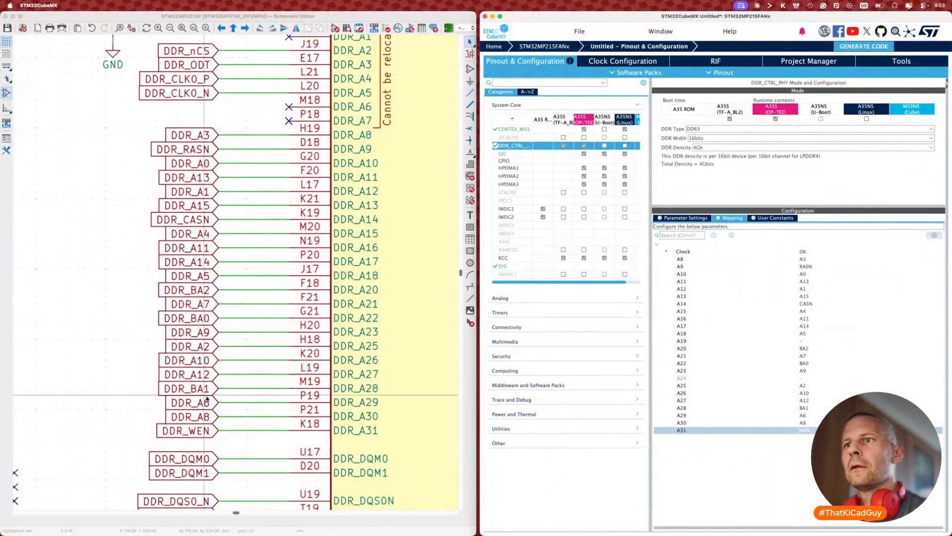
Step: Swap the DDR_BA0 and DDR_A9 labels and map A22 to A9, A23 to BA0 in CubeMX
left_click(203, 338)
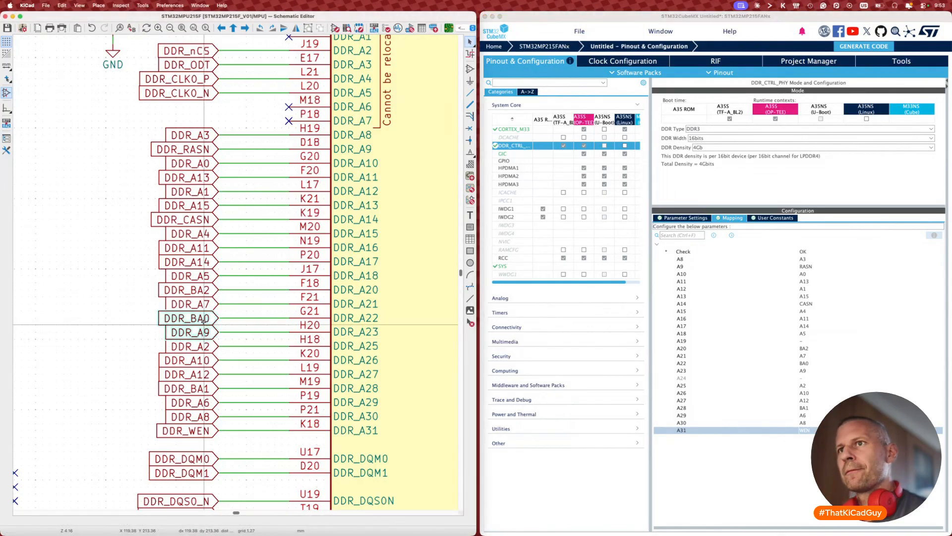
key("y")
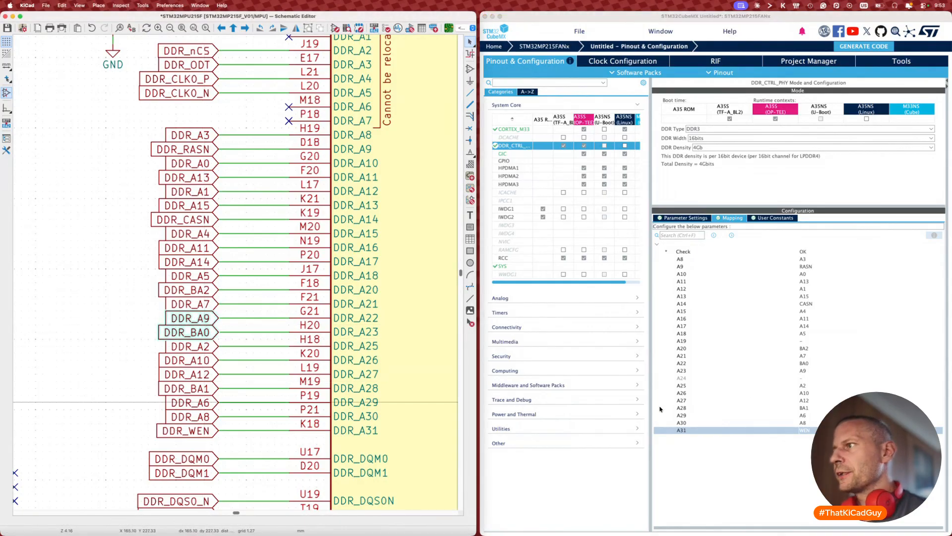
left_click(673, 477)
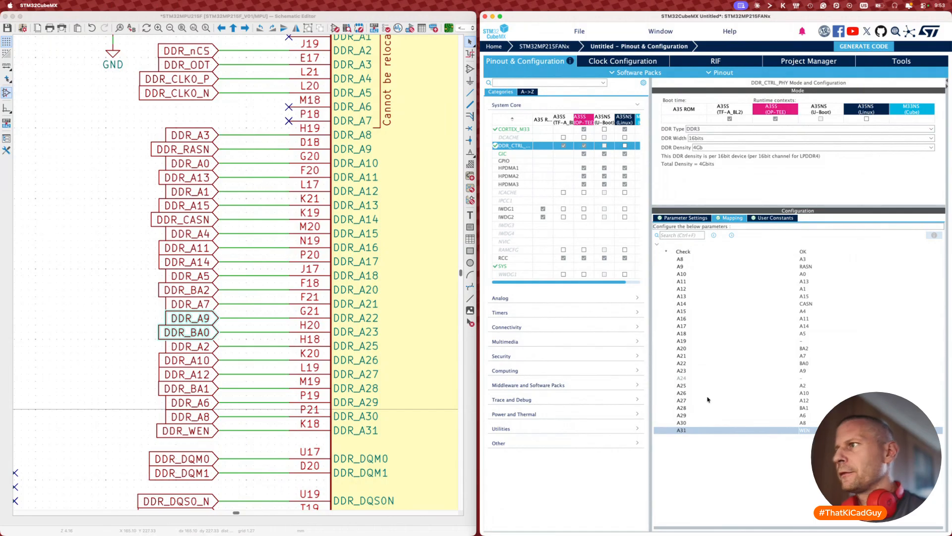
left_click(805, 364)
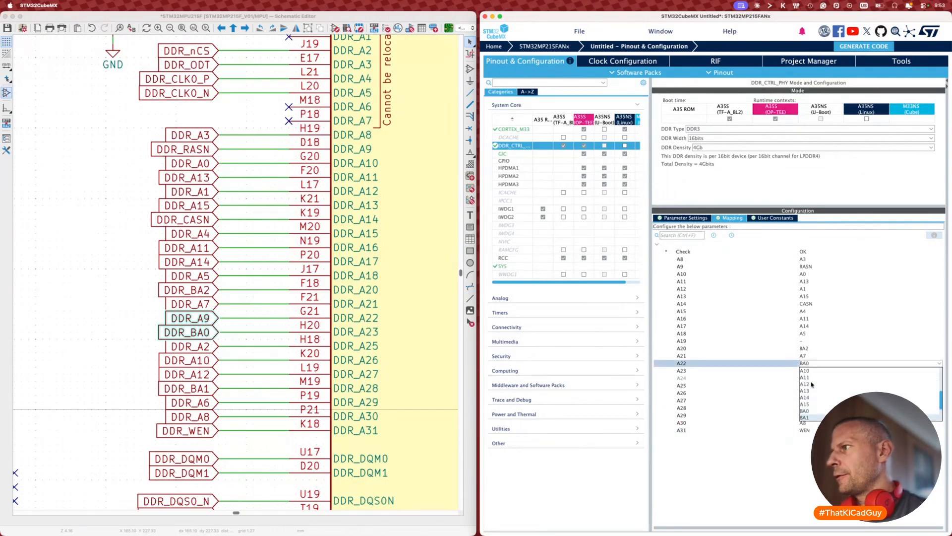
left_click(807, 377)
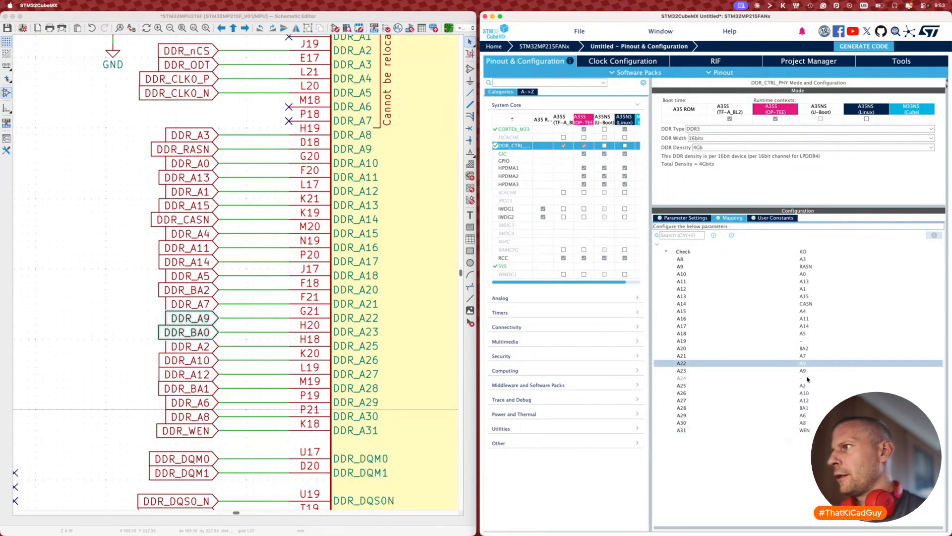
left_click(807, 372)
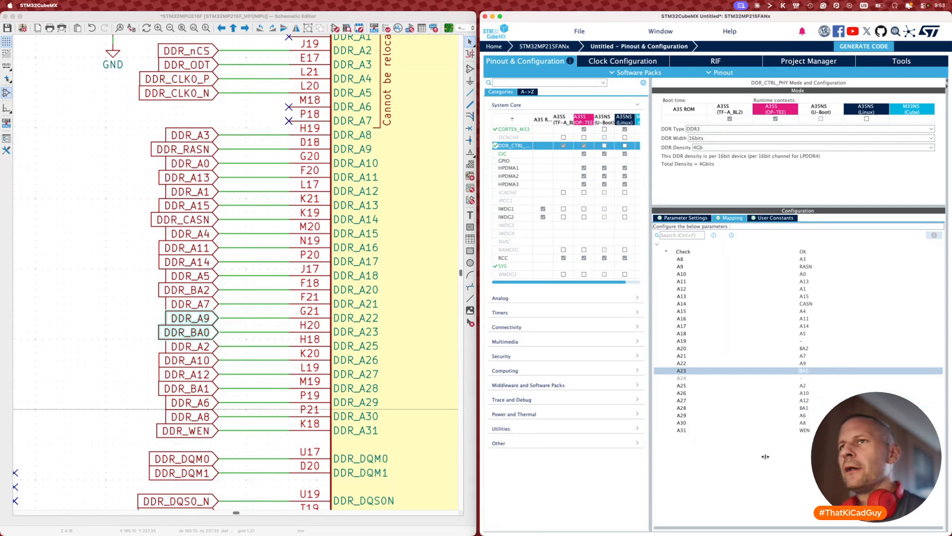
left_click(163, 333)
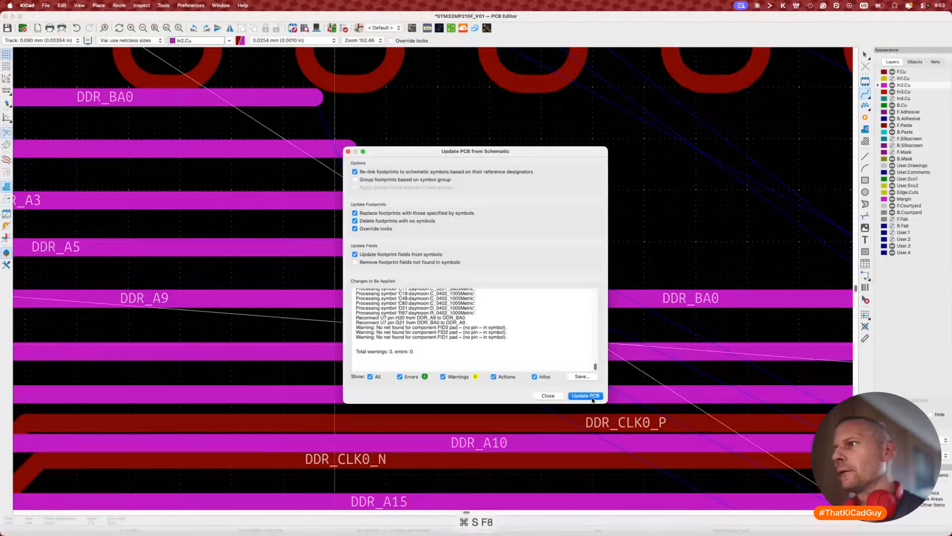
Step: Apply the A9/BA0 swap to the board and bridge the DDR_BA0 track gap
left_click(585, 395)
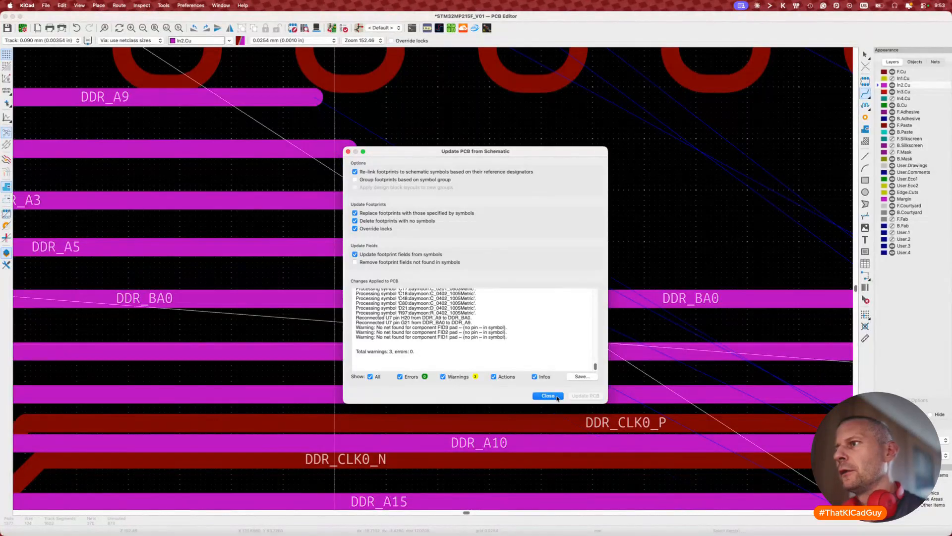
left_click(548, 395)
key("x")
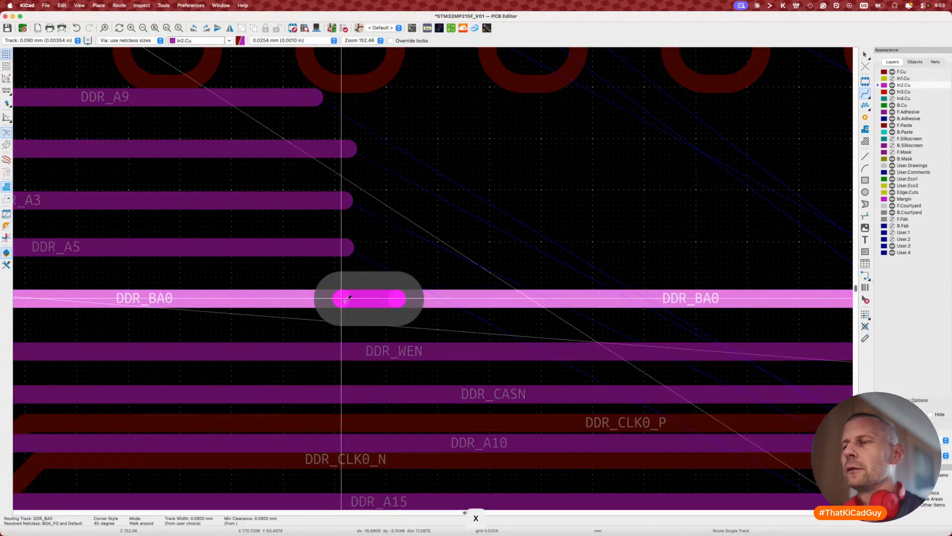
left_click(347, 298)
scroll(345, 303, "down", 6)
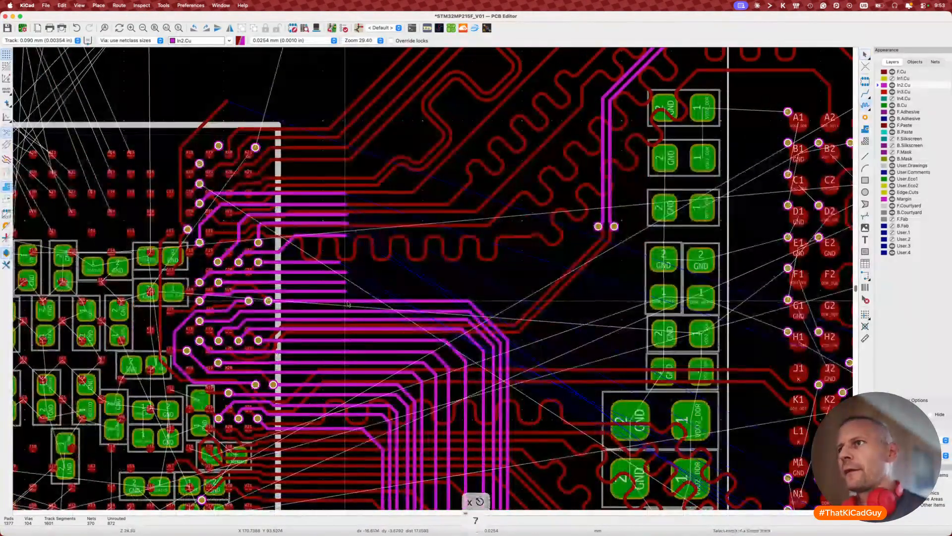
scroll(350, 303, "right", 5)
scroll(350, 303, "down", 3)
scroll(352, 303, "down", 5)
scroll(352, 303, "right", 4)
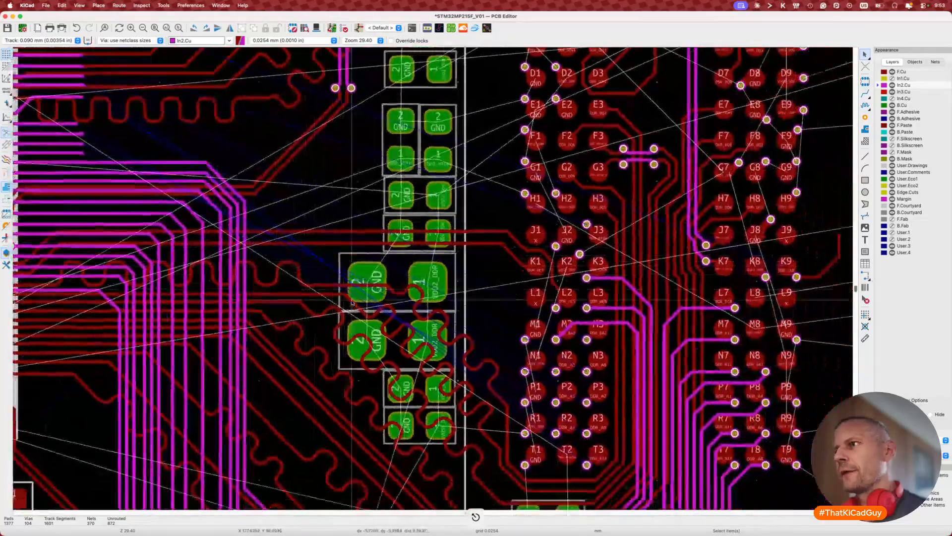
scroll(486, 196, "up", 3)
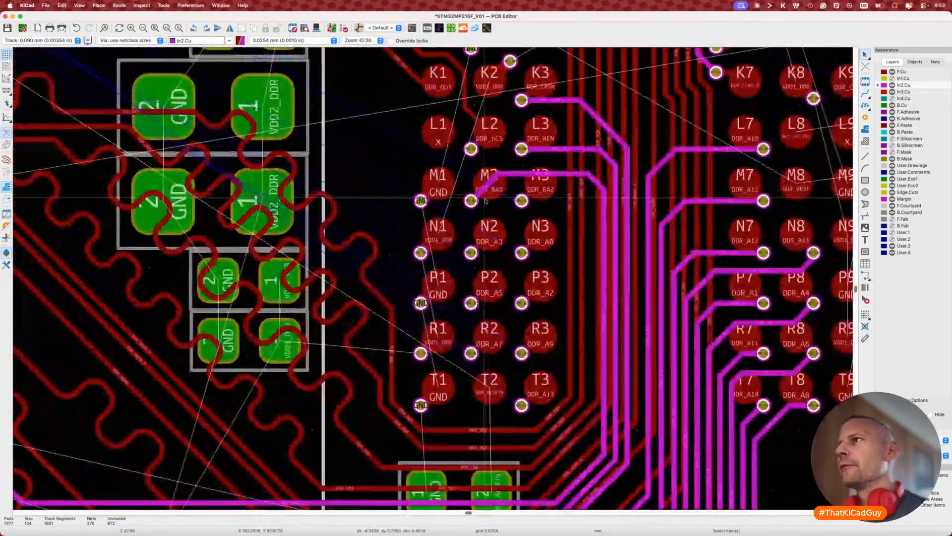
Step: Route DDR_BA2 on In2.Cu from ball M3, ending beside DDR_A5 in the fanout
key("x")
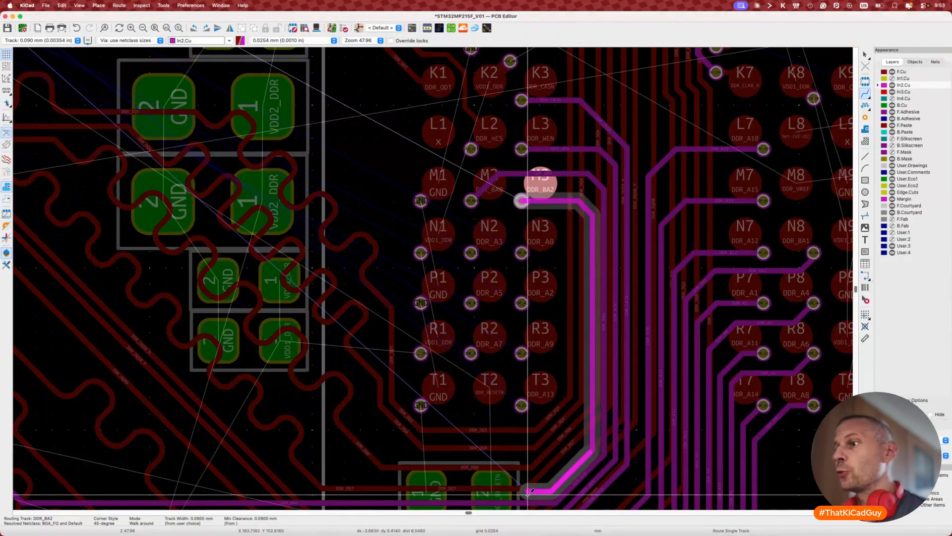
middle_click_drag(525, 476, 603, 492)
middle_click_drag(106, 505, 247, 469)
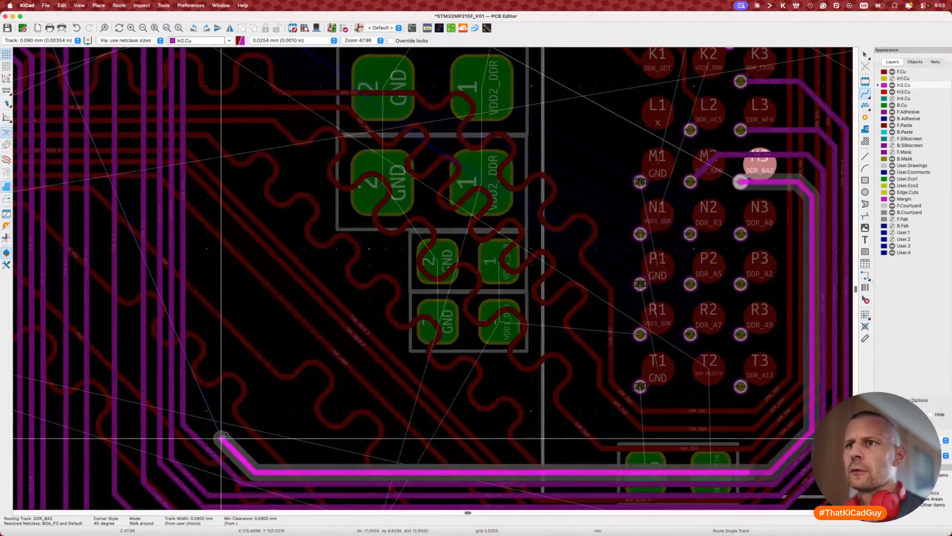
scroll(191, 349, "up", 10)
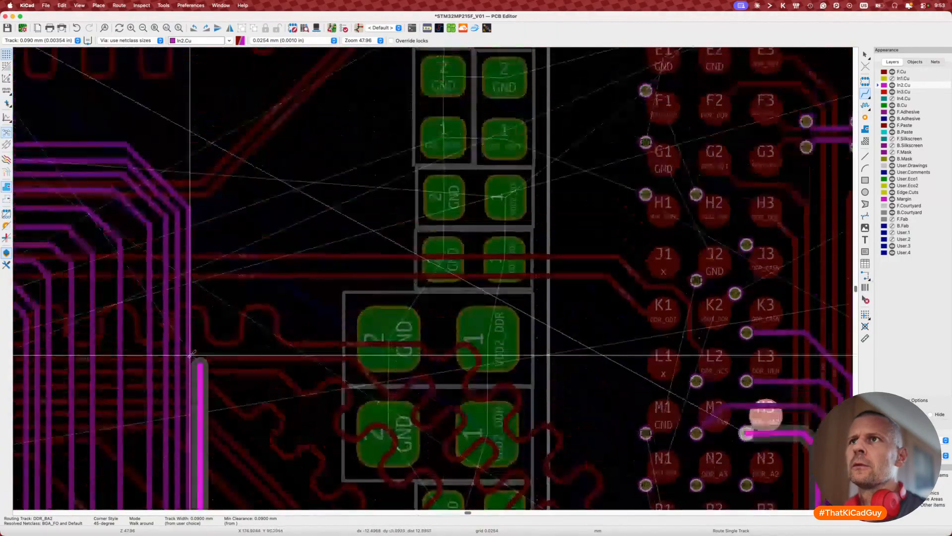
scroll(174, 323, "left", 5)
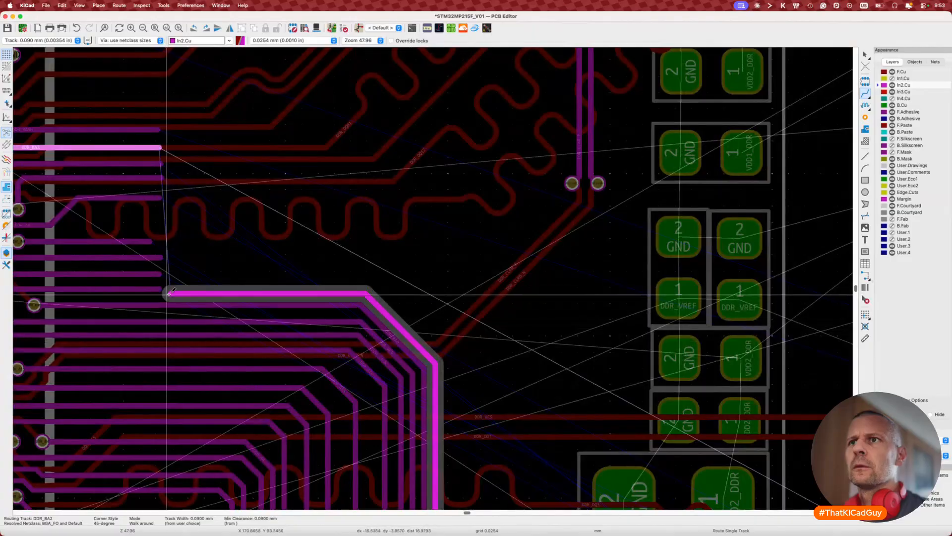
double_click(172, 288)
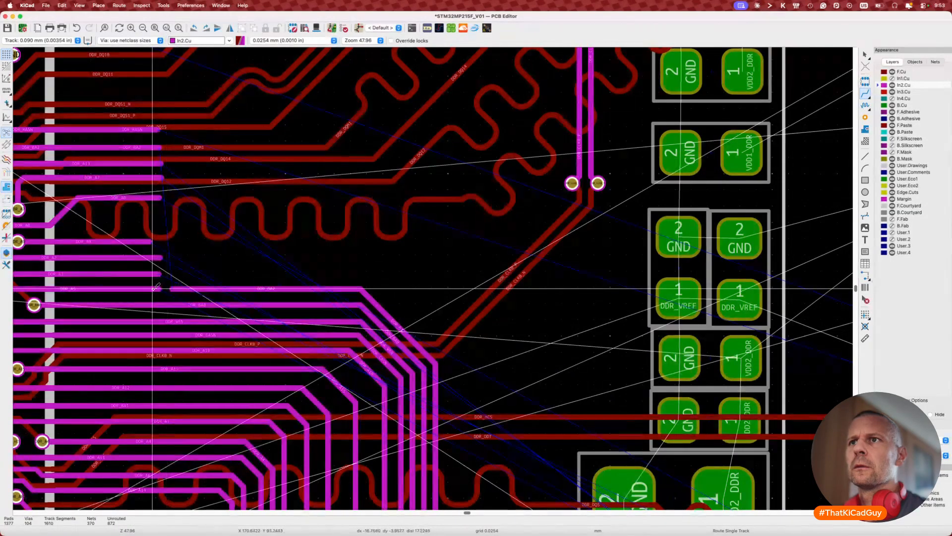
scroll(156, 288, "up", 8)
scroll(156, 286, "left", 5)
scroll(287, 322, "down", 4)
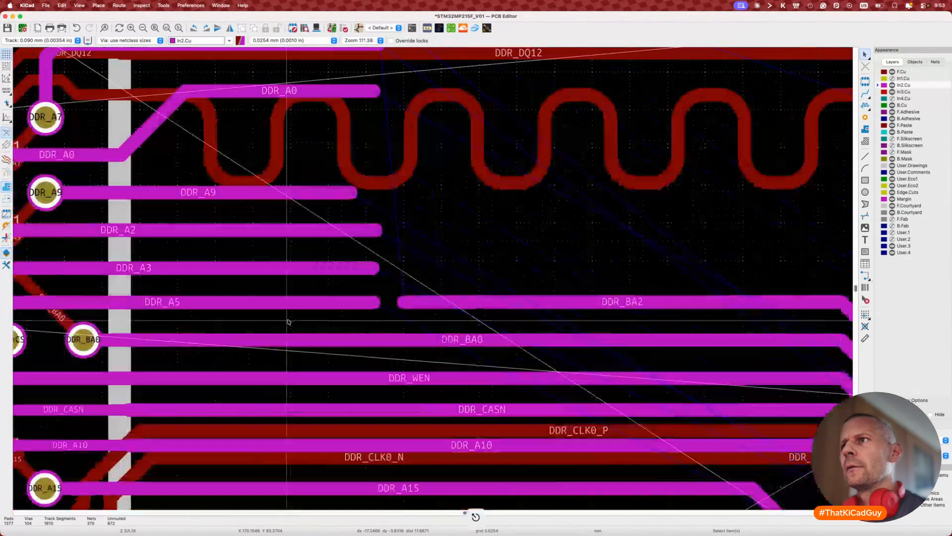
scroll(288, 321, "left", 2)
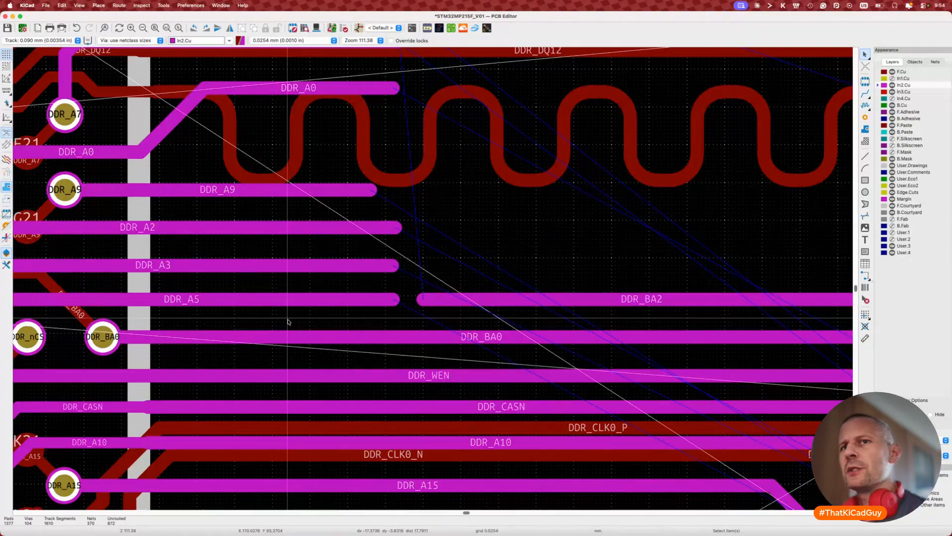
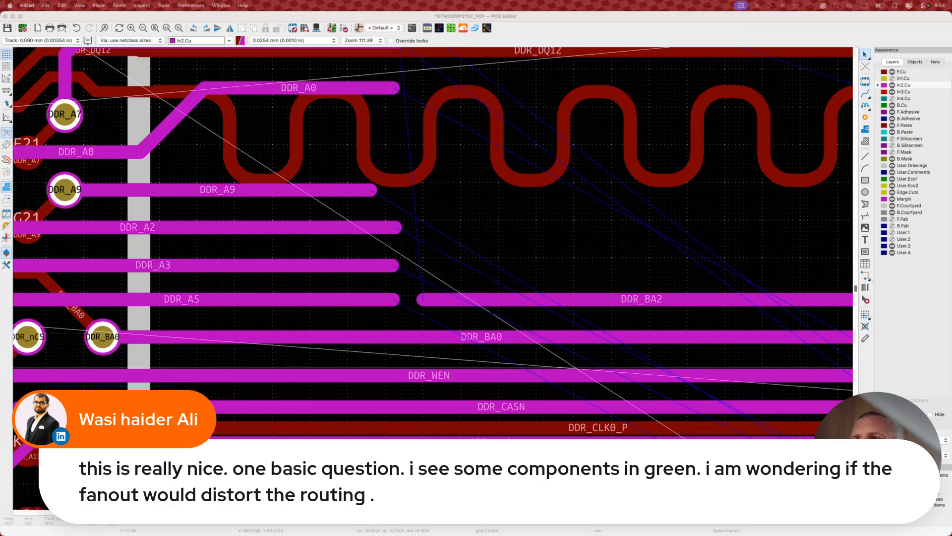
Step: Zoom out from the DDR_A traces to the whole DDR fan-out around the memory chip
left_click(540, 228)
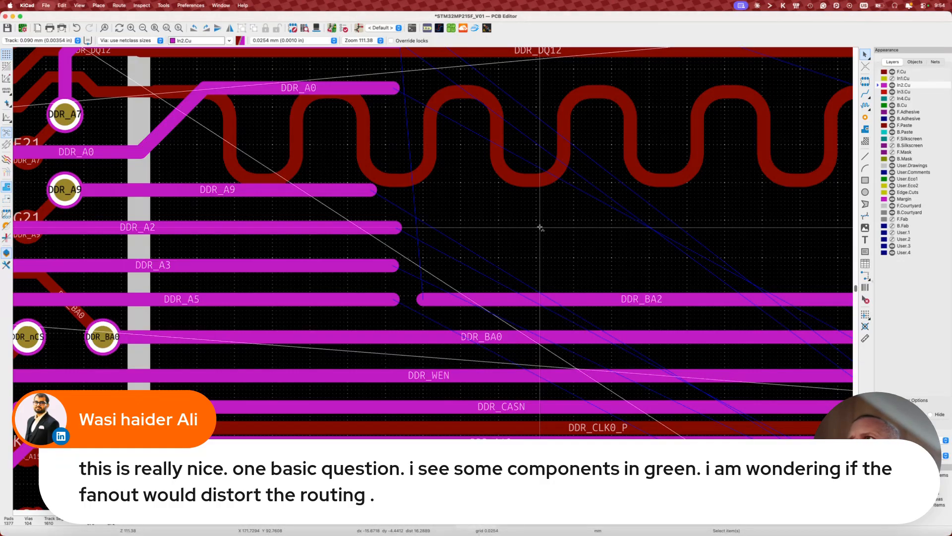
scroll(541, 228, "down", 10)
scroll(541, 228, "right", 3)
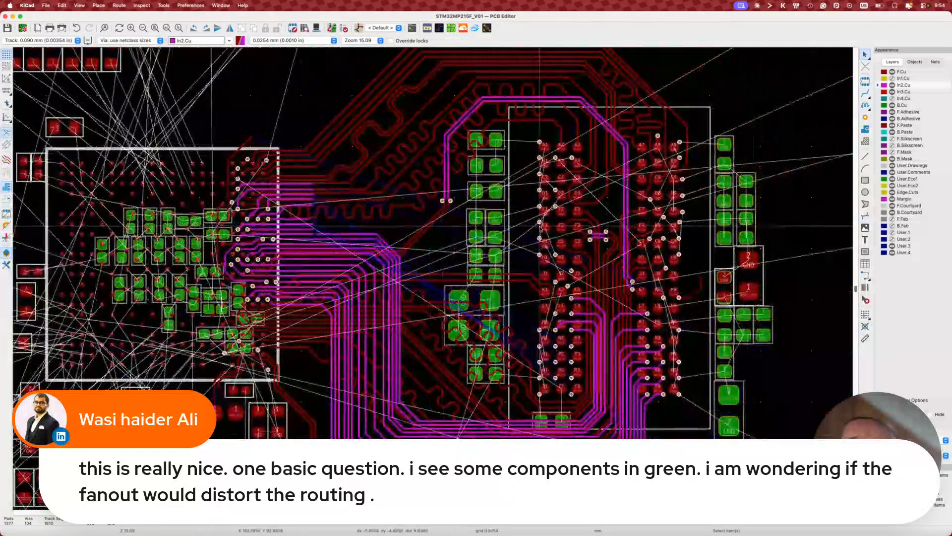
Step: Attempt a GND track from a decoupling capacitor pad, then abandon it
scroll(455, 161, "up", 3)
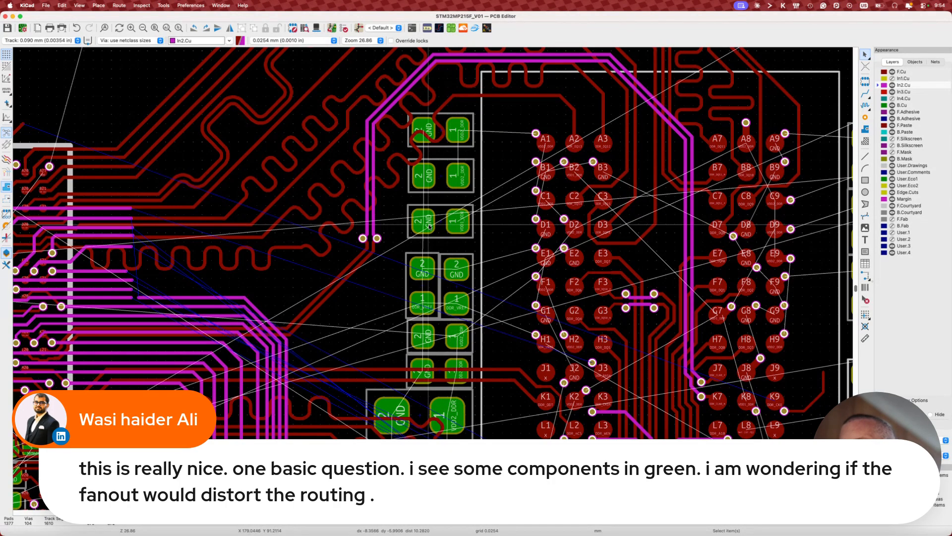
key("x")
key("Escape")
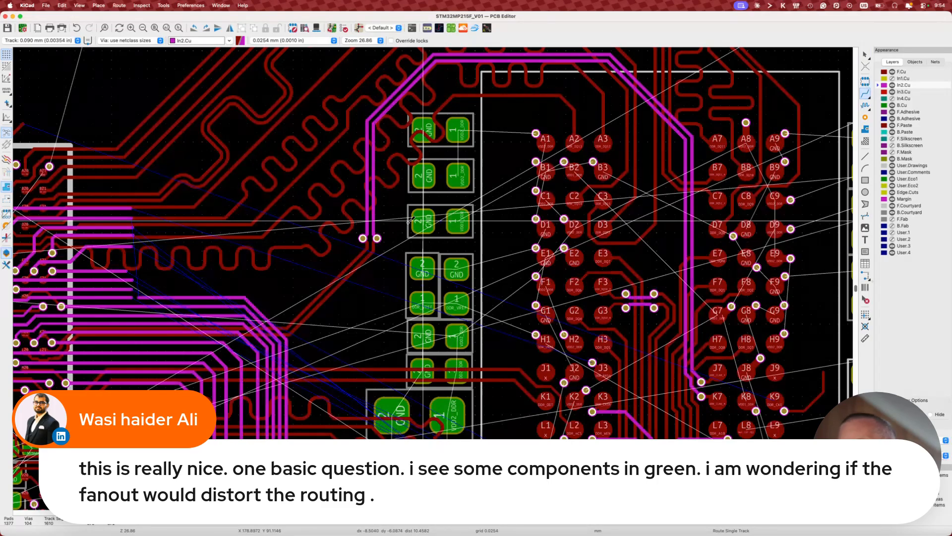
left_click(423, 221)
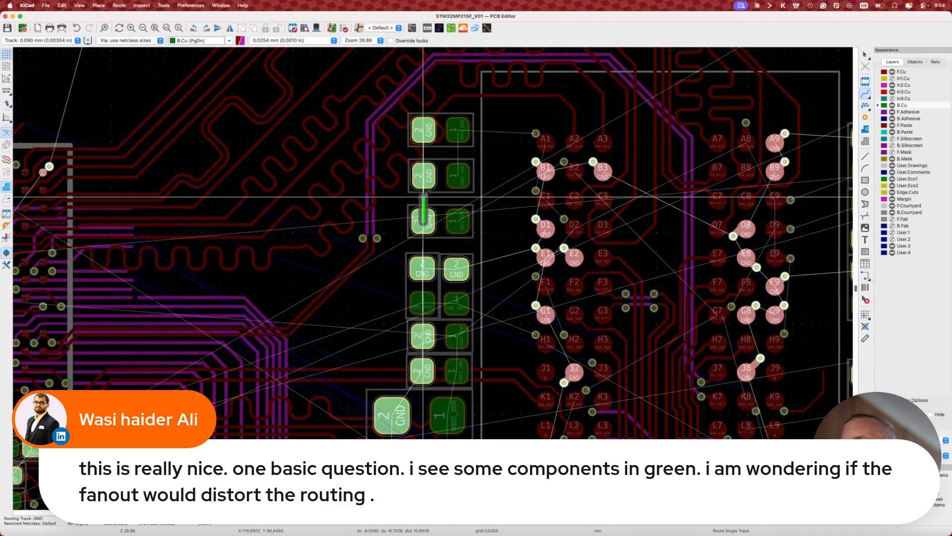
key("Escape")
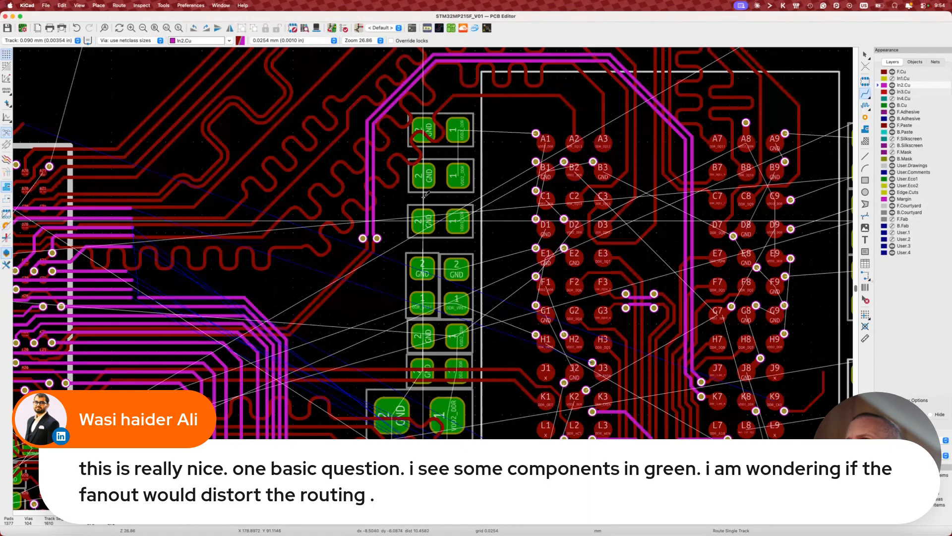
key("Escape")
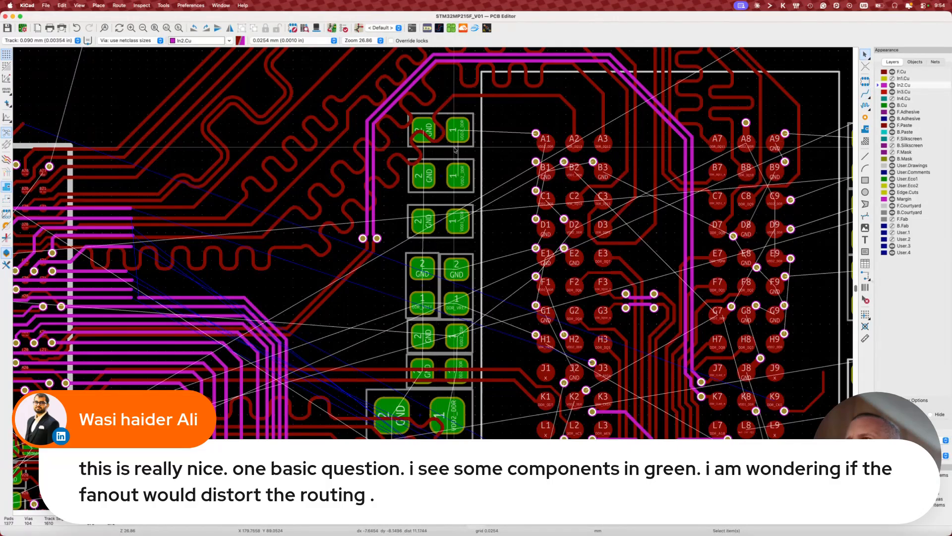
Step: Select U2 and capacitor C48, then try and cancel a GND route from C48
left_click(480, 124)
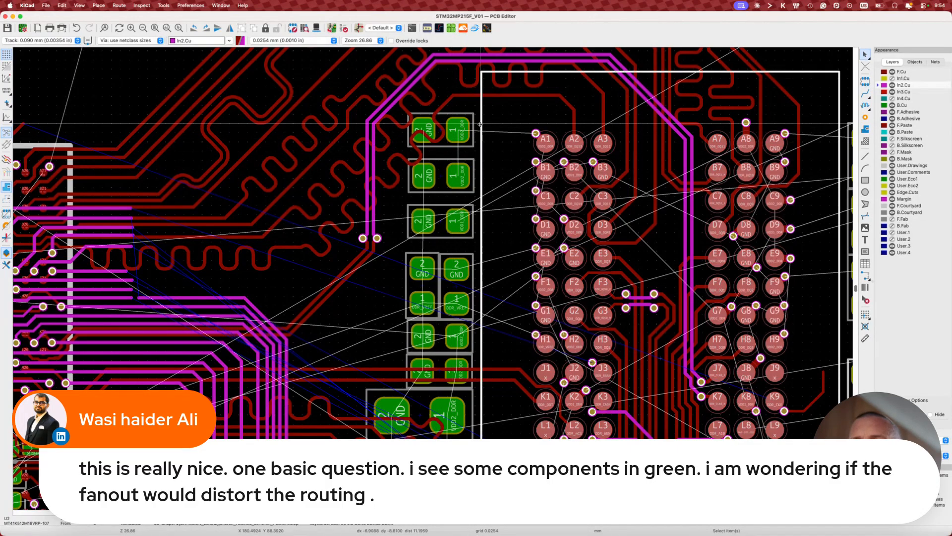
left_click(450, 138)
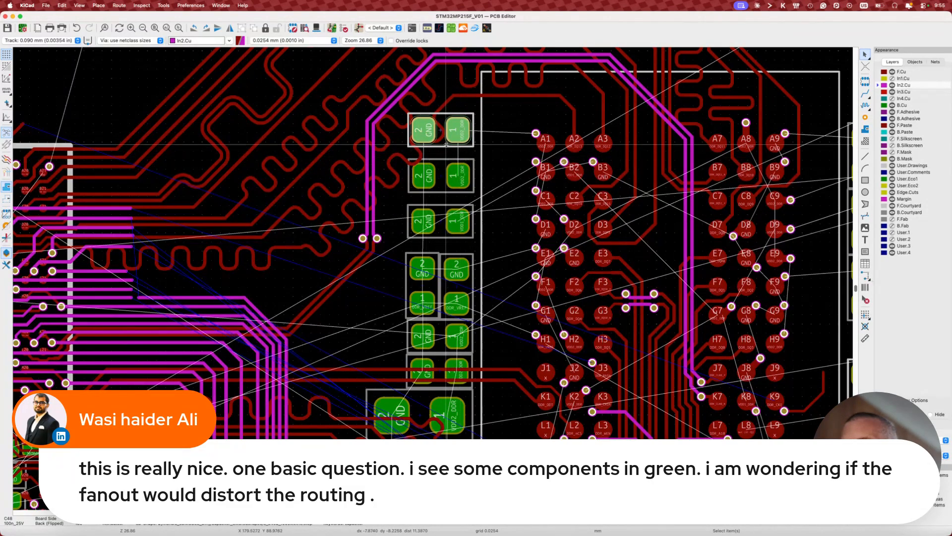
key("x")
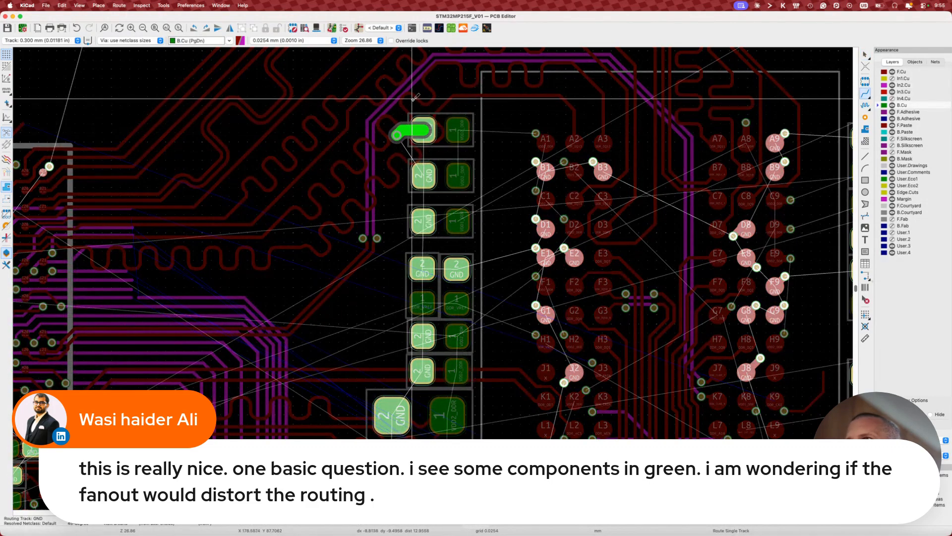
key("Escape")
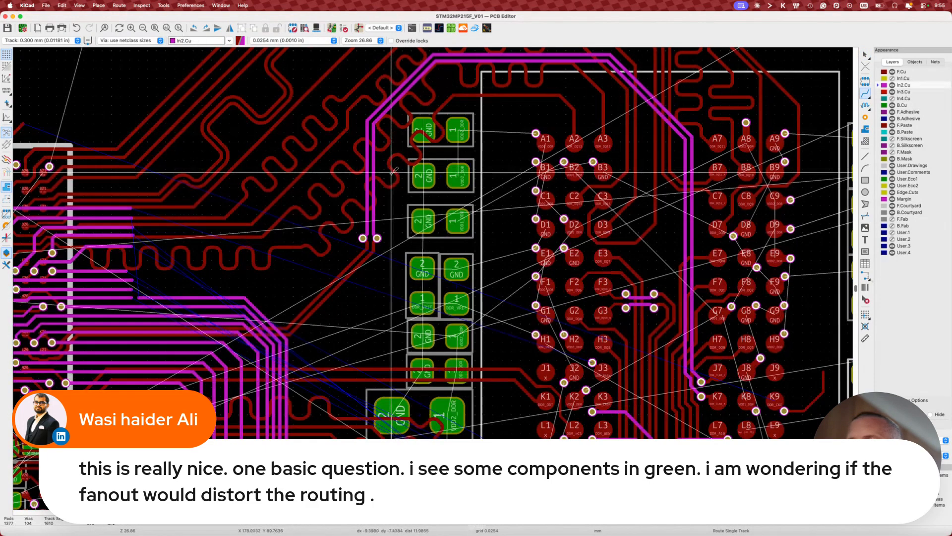
key("Escape")
Step: Test moving C48 up and right, undo it, and rotate the top capacitor 180 degrees
left_click(448, 143)
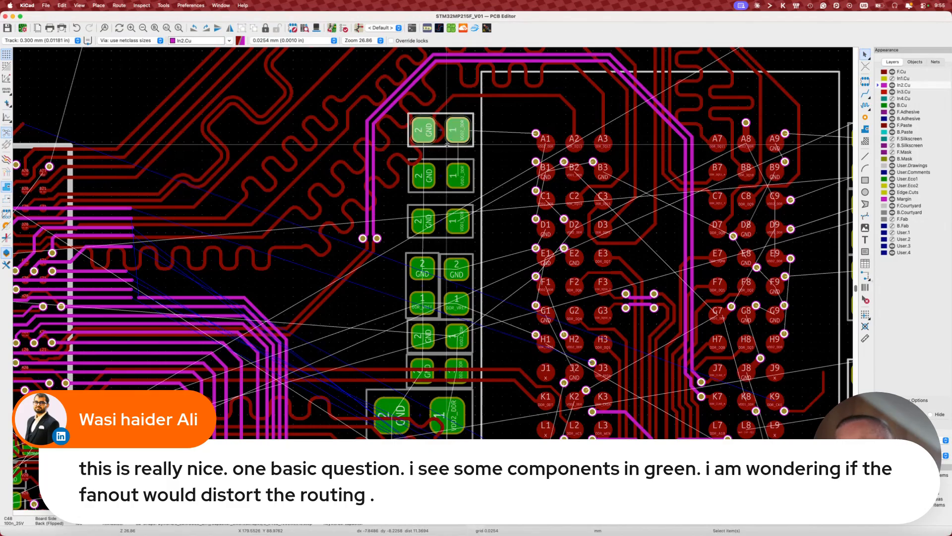
key("r")
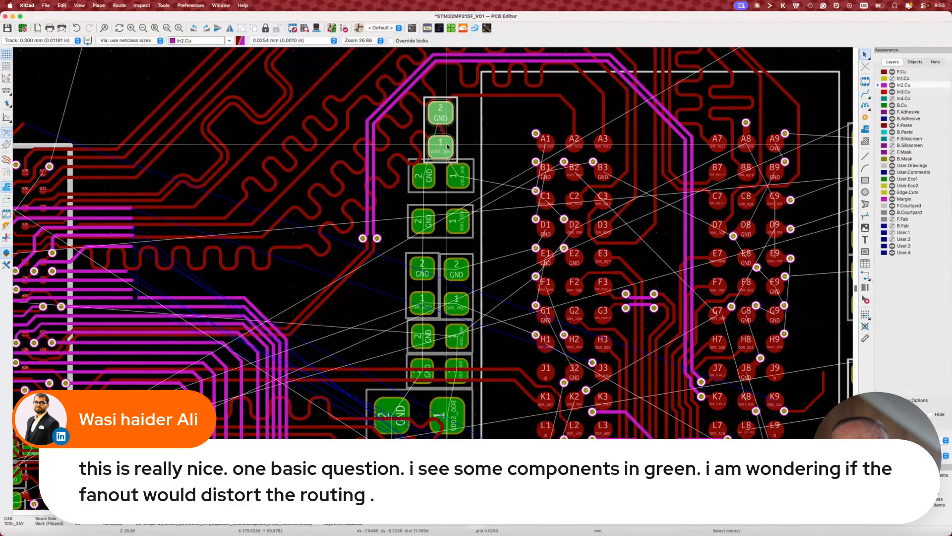
left_click_drag(448, 144, 501, 134)
key("x")
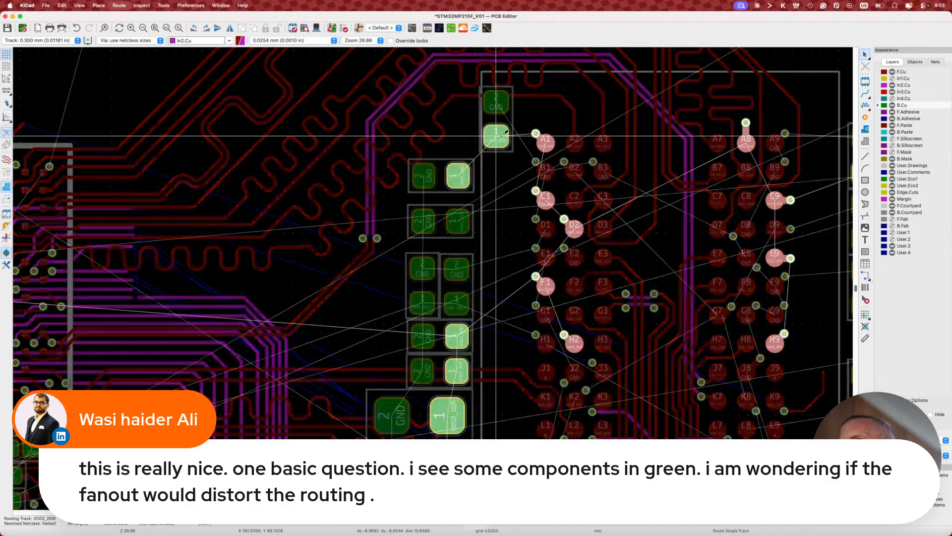
key("Escape")
left_click(496, 104)
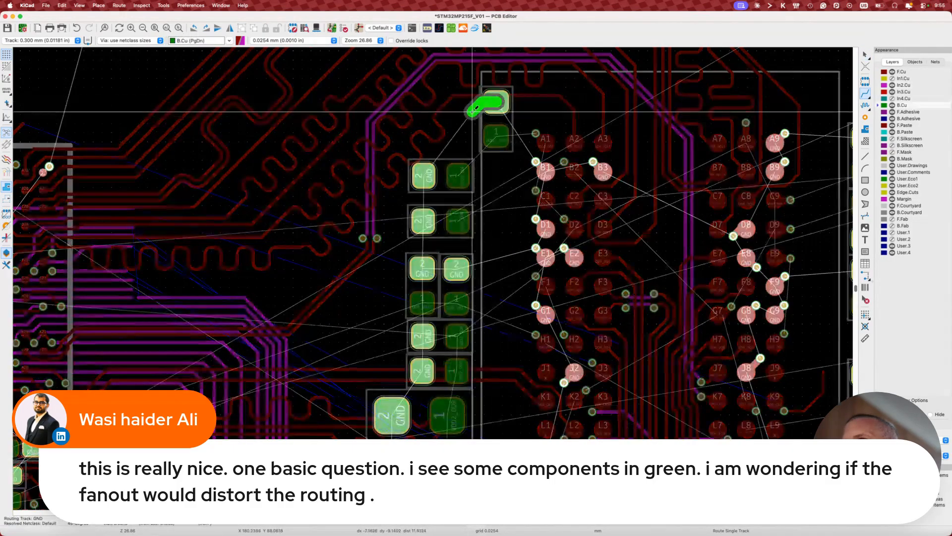
key("Escape")
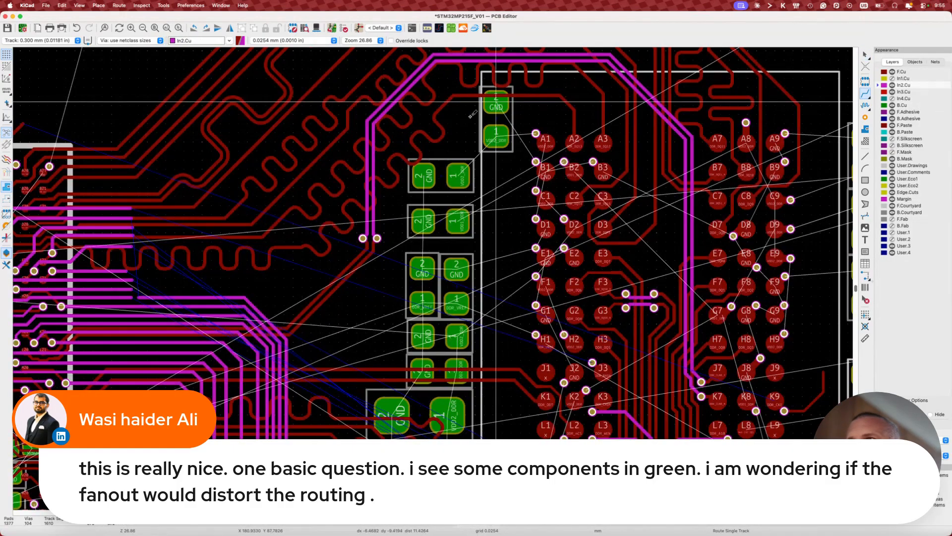
key("Escape")
key("super+z")
key("super+z")
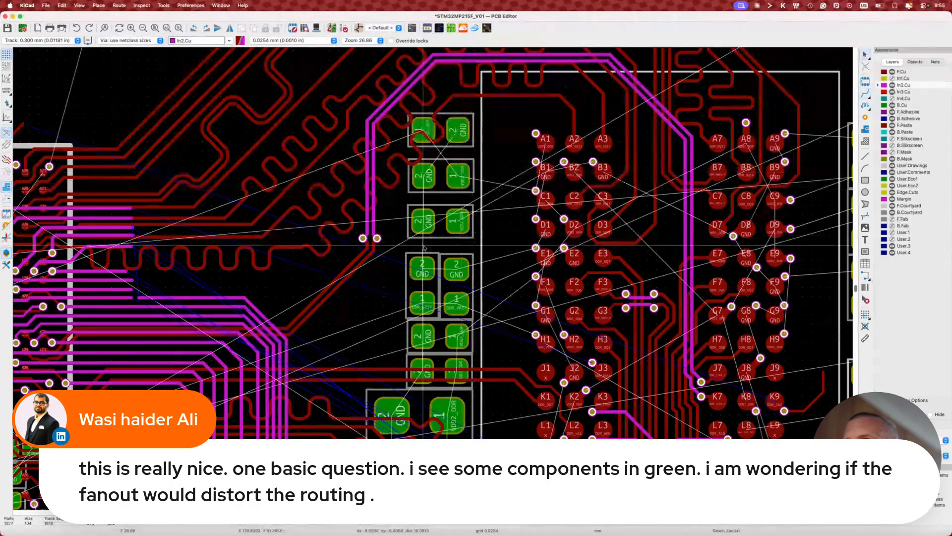
key("r")
key("r")
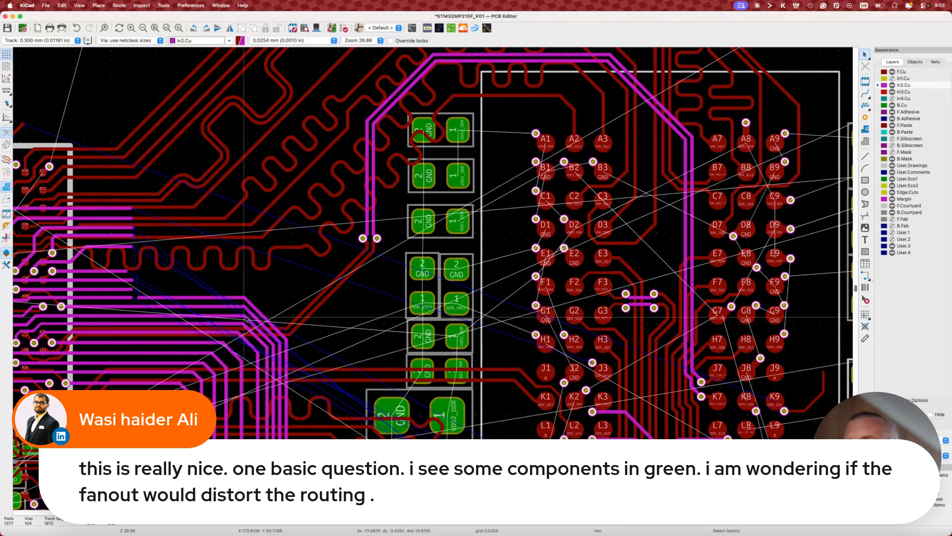
Step: Drag the DDR_BA2 track and the neighbouring DDR track into new positions
left_click(259, 312)
key("d")
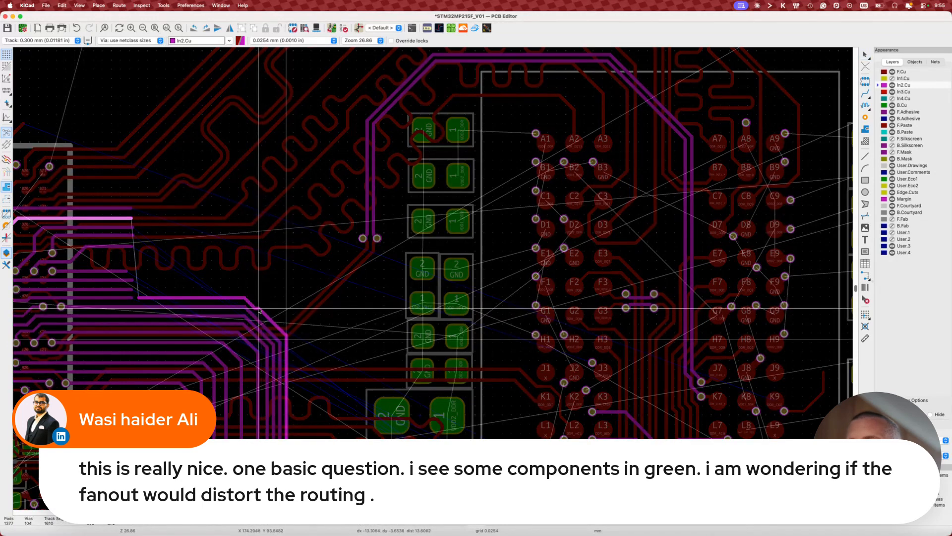
left_click(255, 300)
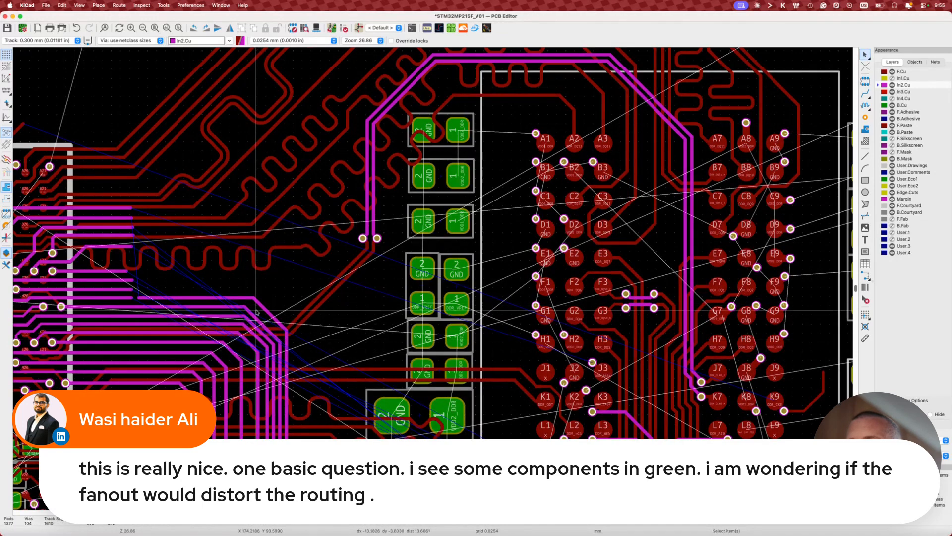
key("d")
left_click(248, 338)
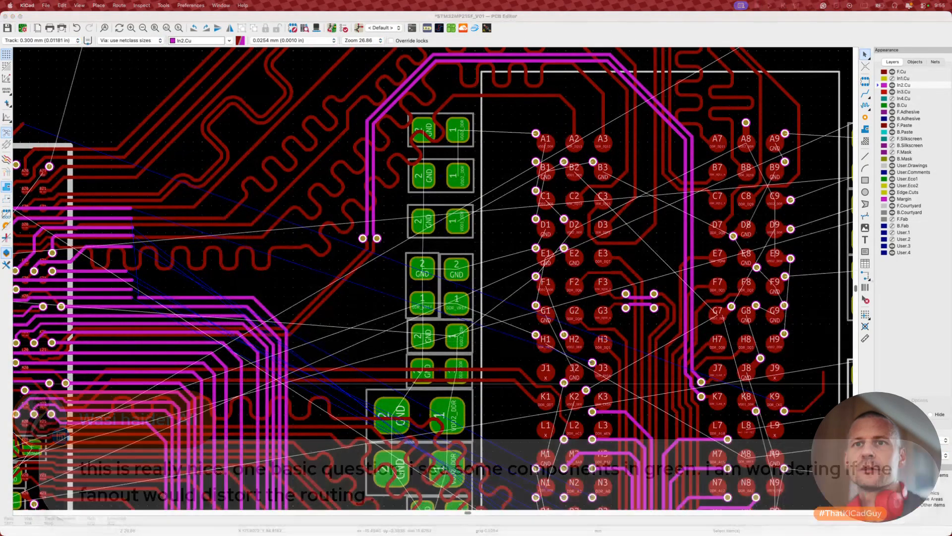
left_click(365, 327)
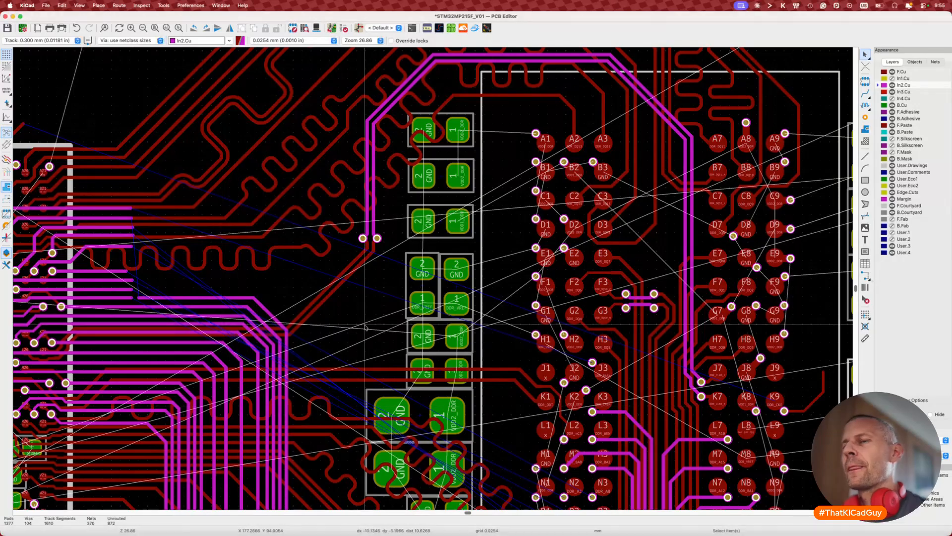
Step: Switch to the schematic and open the MPU sub-sheet from the root sheet
scroll(365, 327, "down", 3)
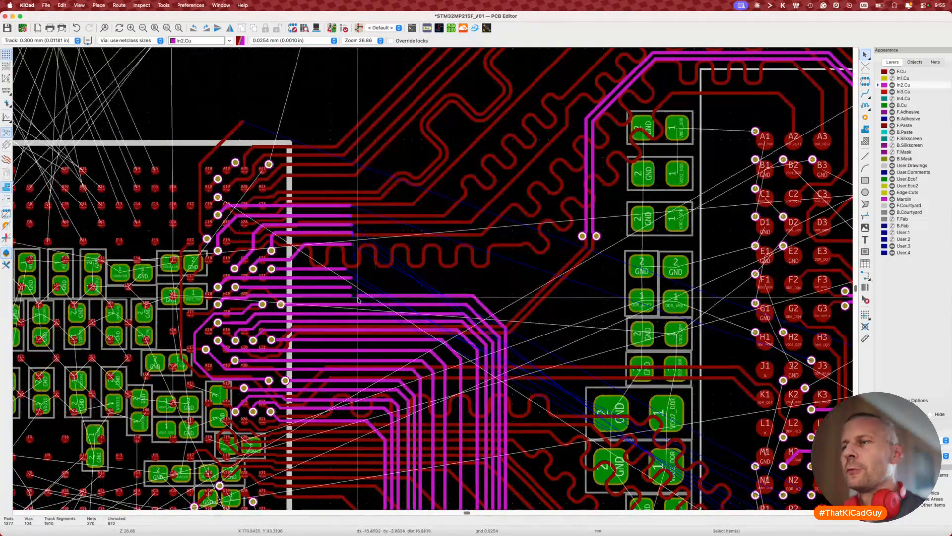
scroll(358, 299, "up", 6)
scroll(358, 299, "up", 2)
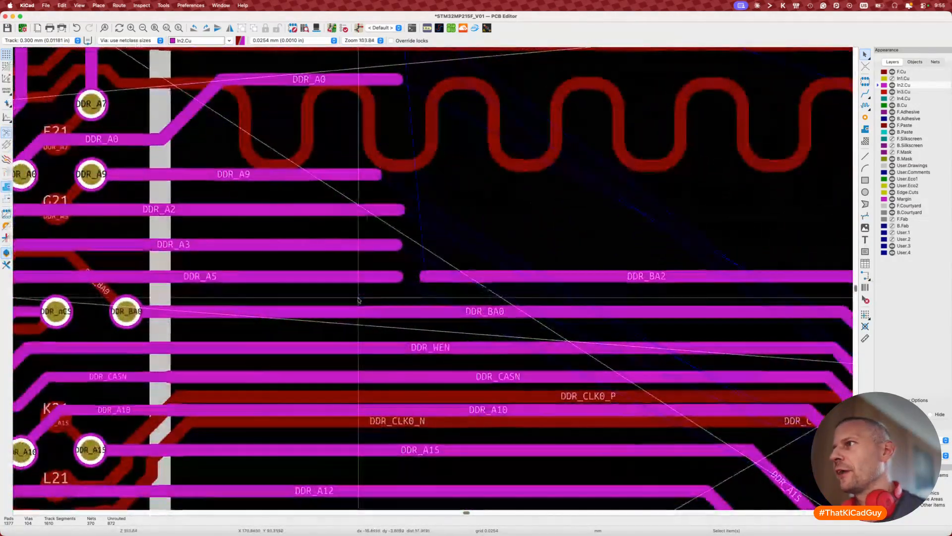
key("super+Tab")
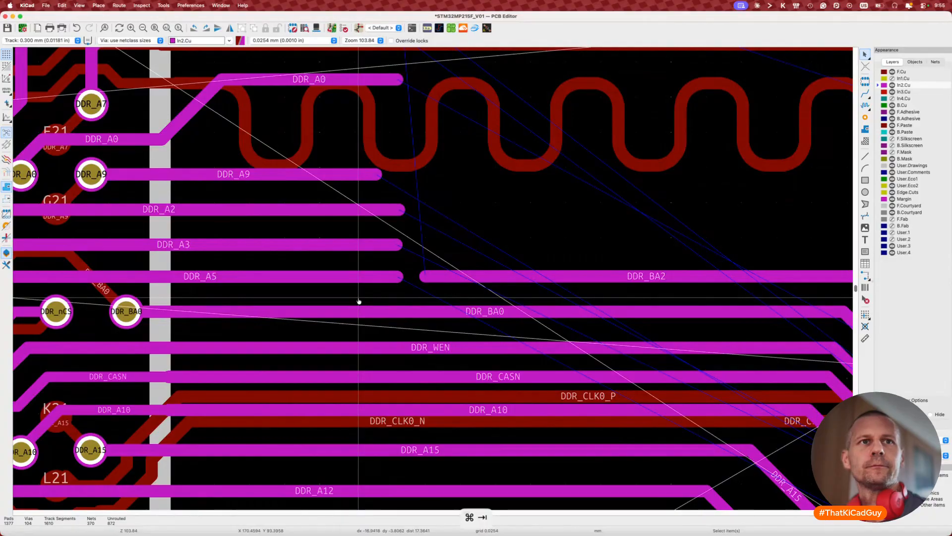
key("super+Tab")
scroll(313, 298, "down", 5)
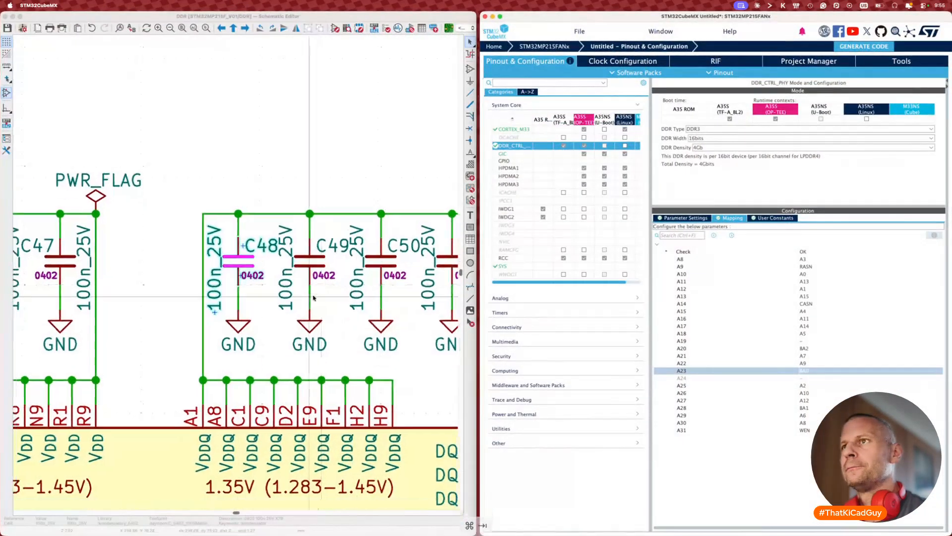
scroll(313, 297, "down", 3)
left_click(149, 260)
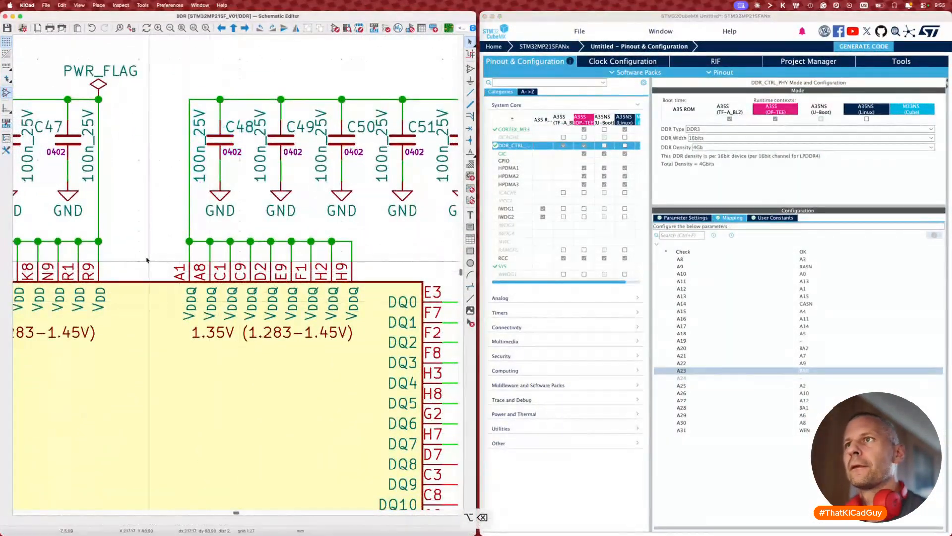
key("alt+BackSpace")
double_click(223, 255)
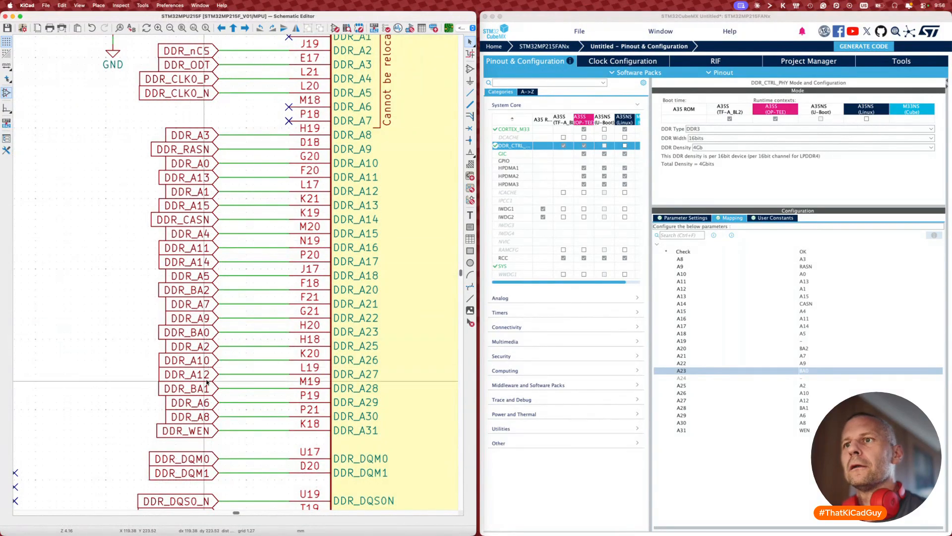
Step: Swap the DDR_A5 and DDR_BA2 labels on the MPU sheet
left_click(202, 276)
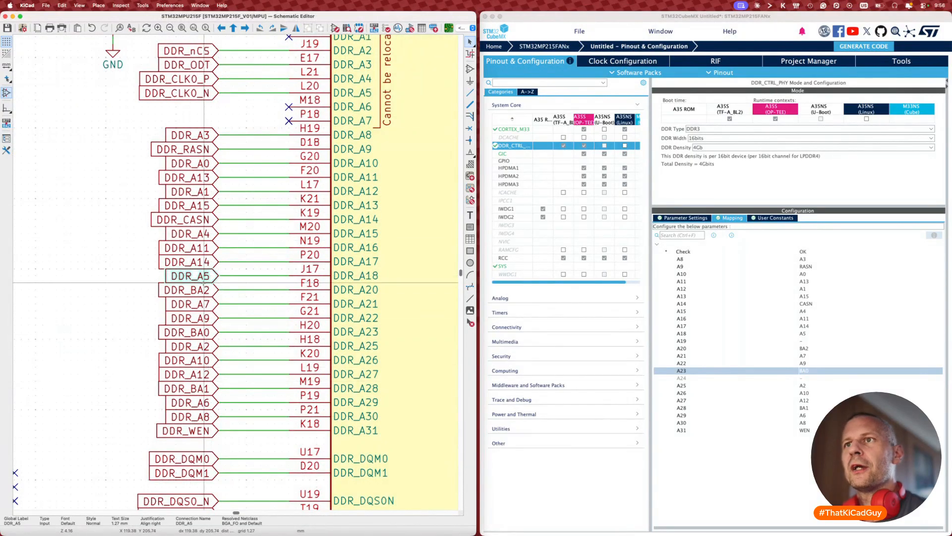
left_click(204, 289, "shift")
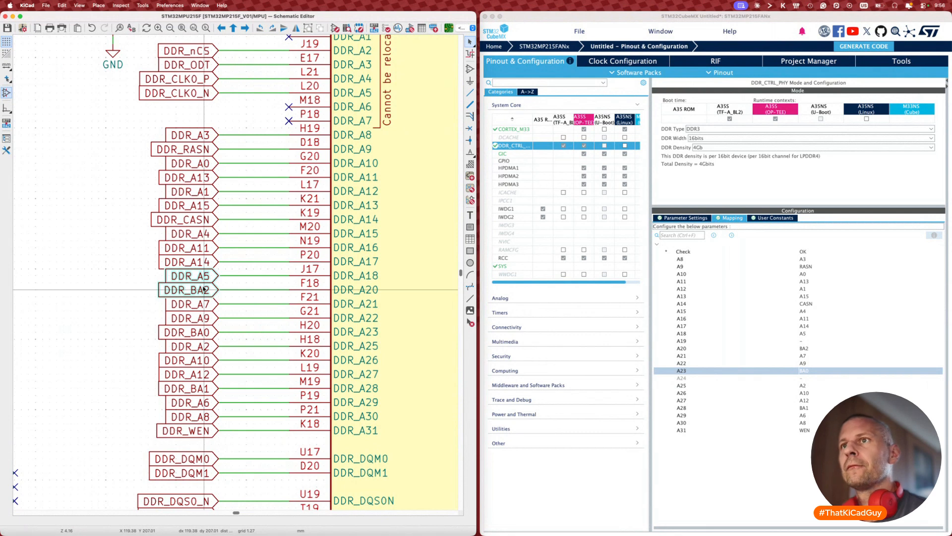
key("alt+s")
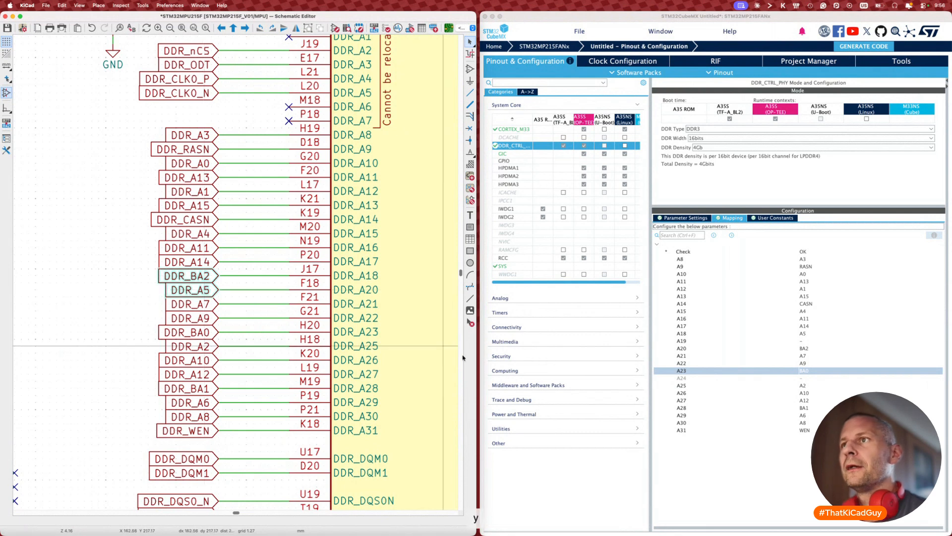
Step: In CubeMX's DDR Mapping, map A18 to BA2 and A20 to A5
left_click(805, 336)
scroll(807, 343, "down", 5)
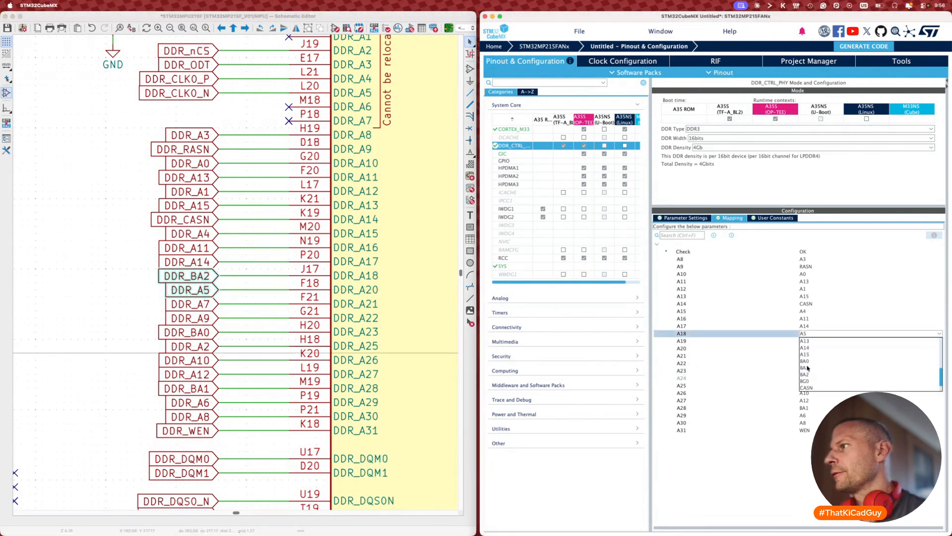
left_click(811, 362)
left_click(807, 349)
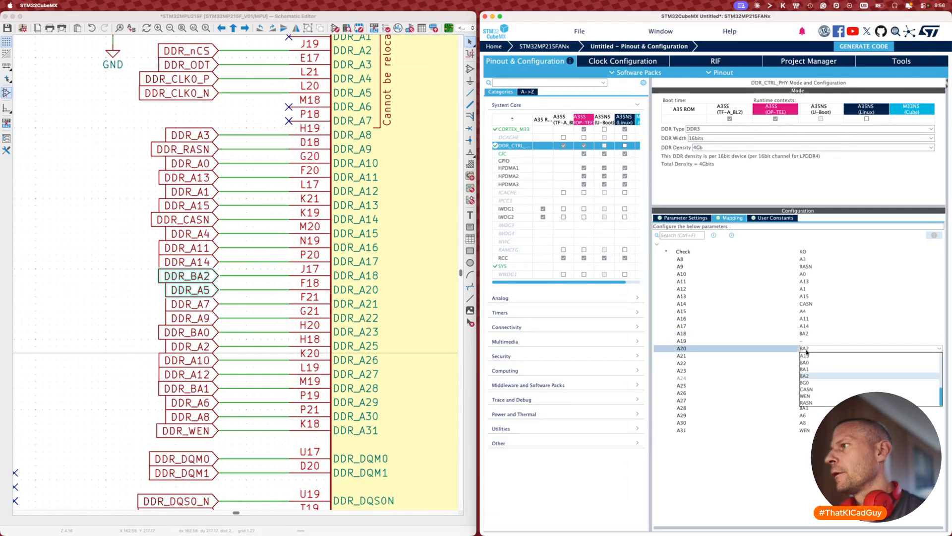
scroll(811, 375, "up", 3)
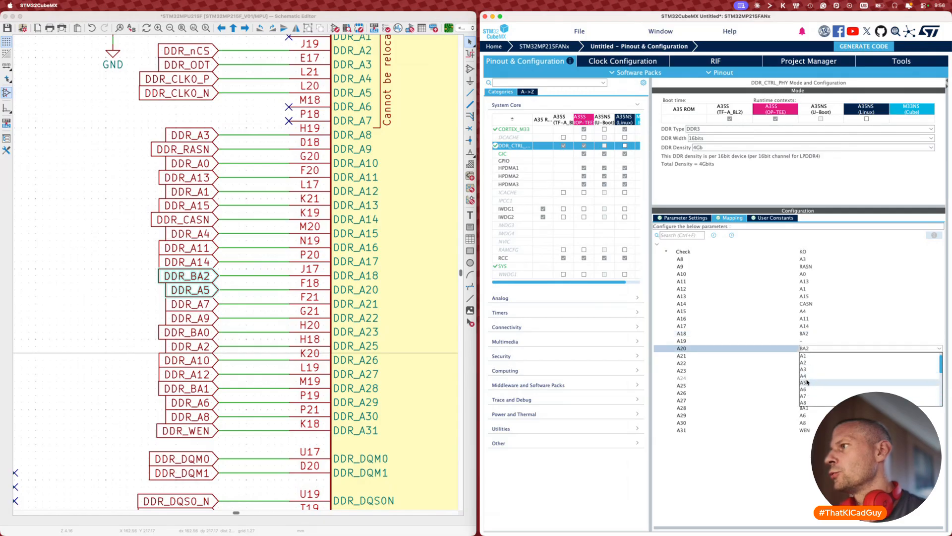
left_click(808, 383)
left_click(69, 342)
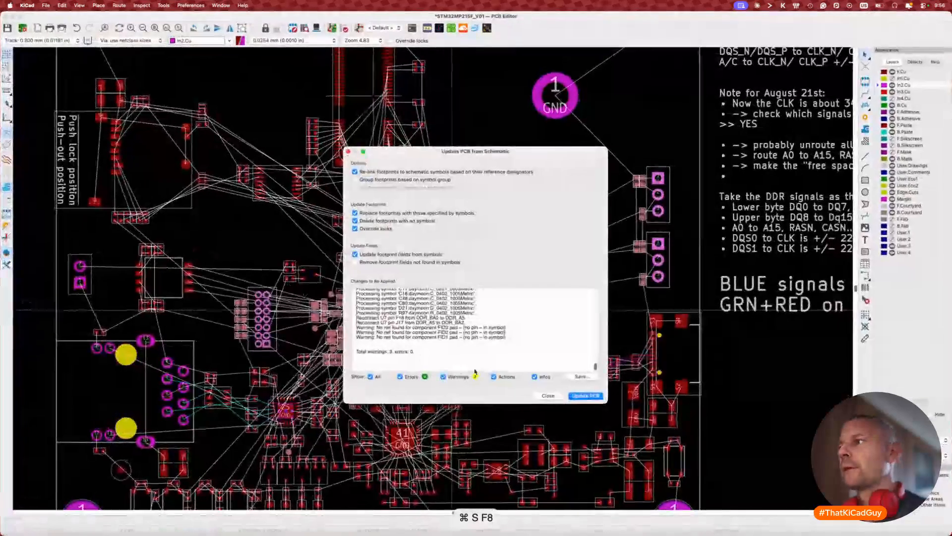
Step: Apply the schematic update to the PCB, then try routing DDR_BA2 at 0.0900 mm width
left_click(595, 396)
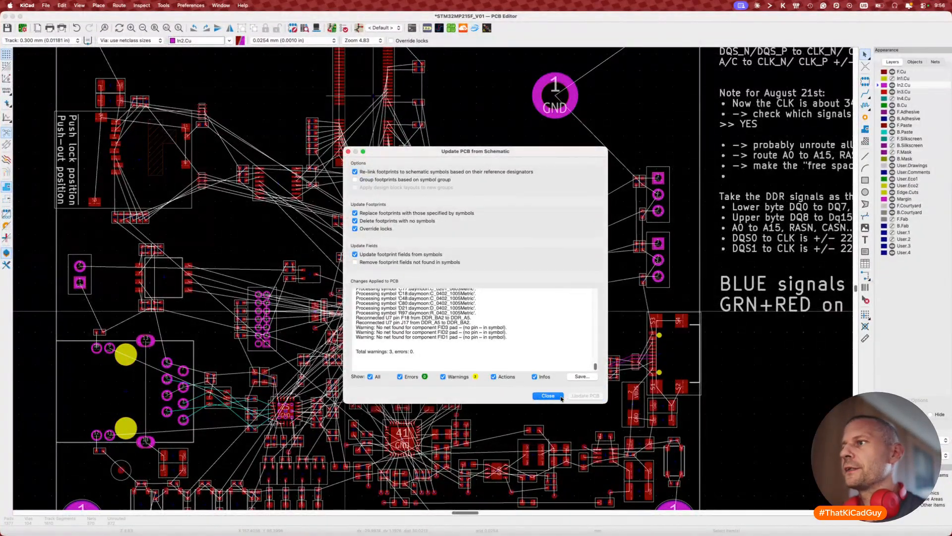
left_click(562, 397)
scroll(430, 282, "up", 3)
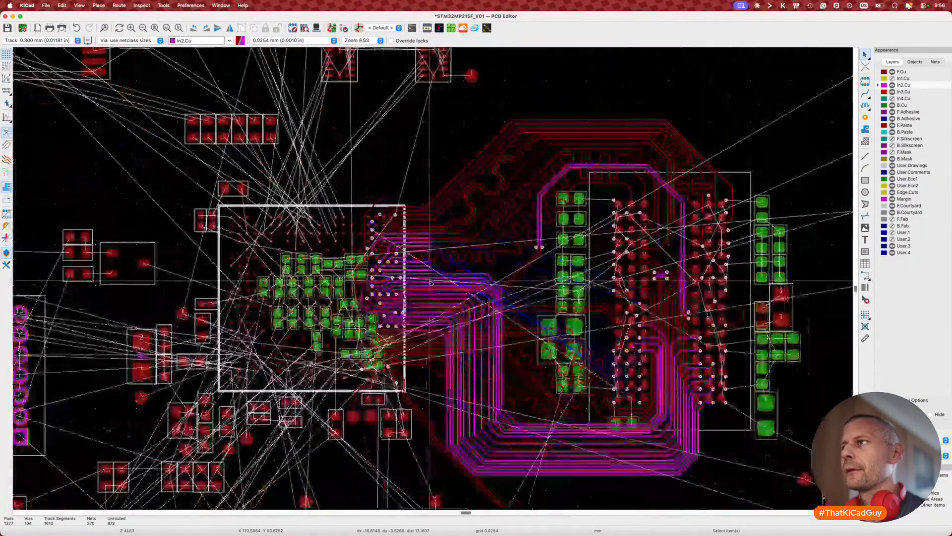
scroll(430, 283, "up", 10)
key("x")
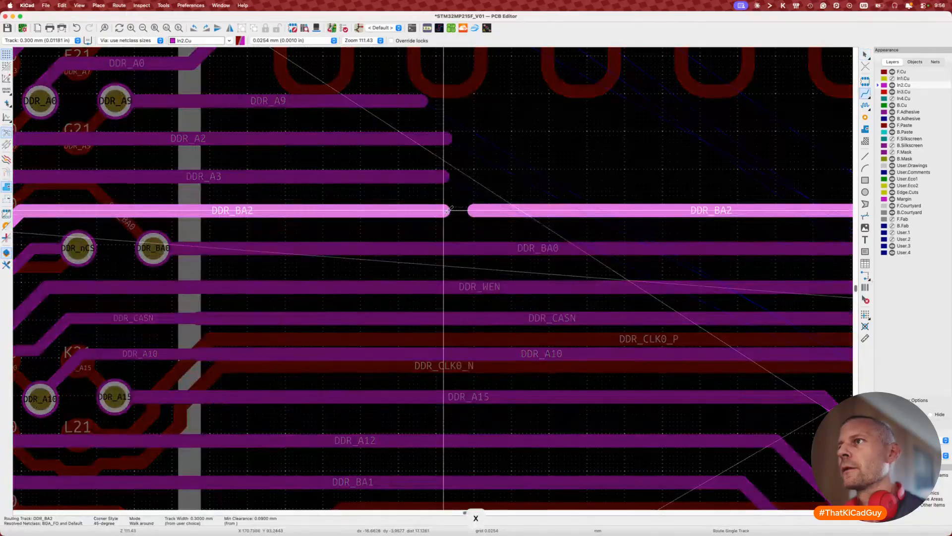
key("Escape")
key("x")
key("w")
key("w")
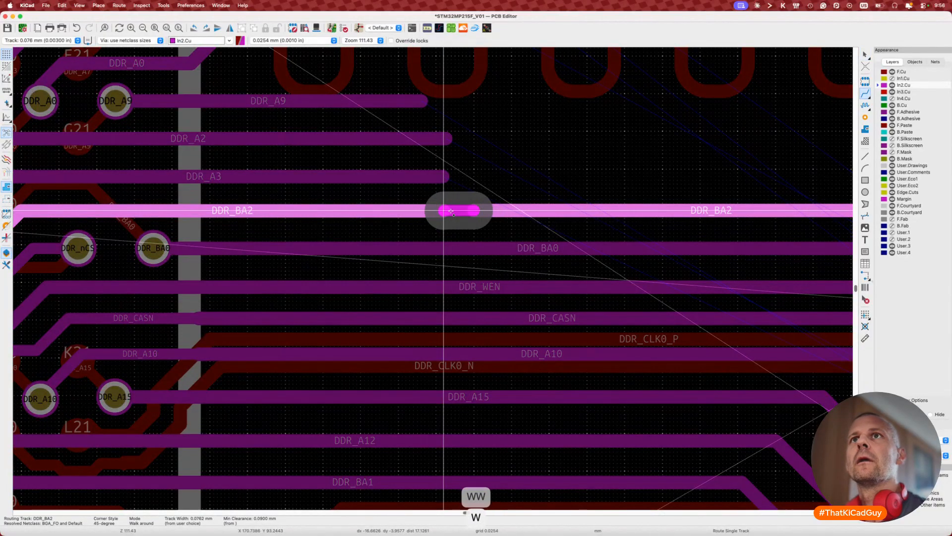
key("w")
scroll(451, 214, "down", 5)
key("Escape")
key("Escape")
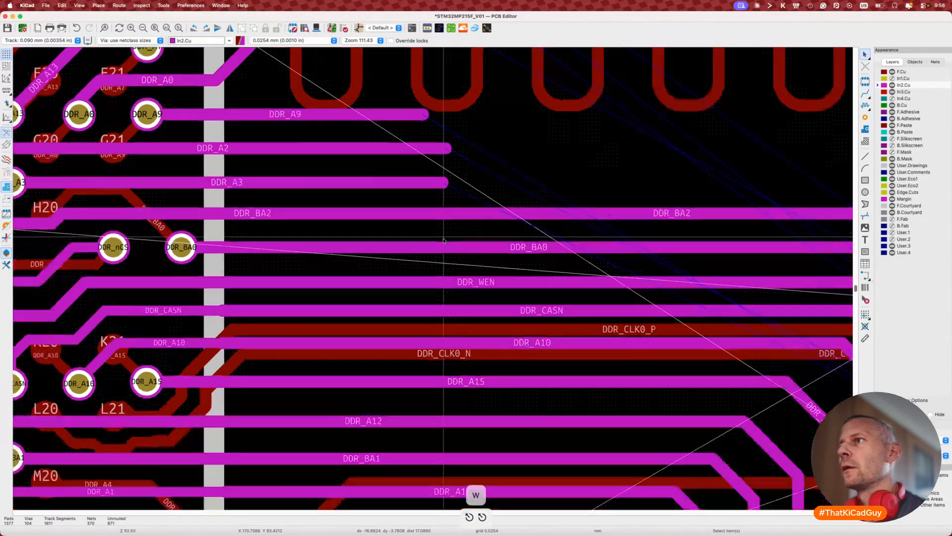
Step: Drag the DDR_BA2 track toward pin J17, cancelling the later attempts
key("d")
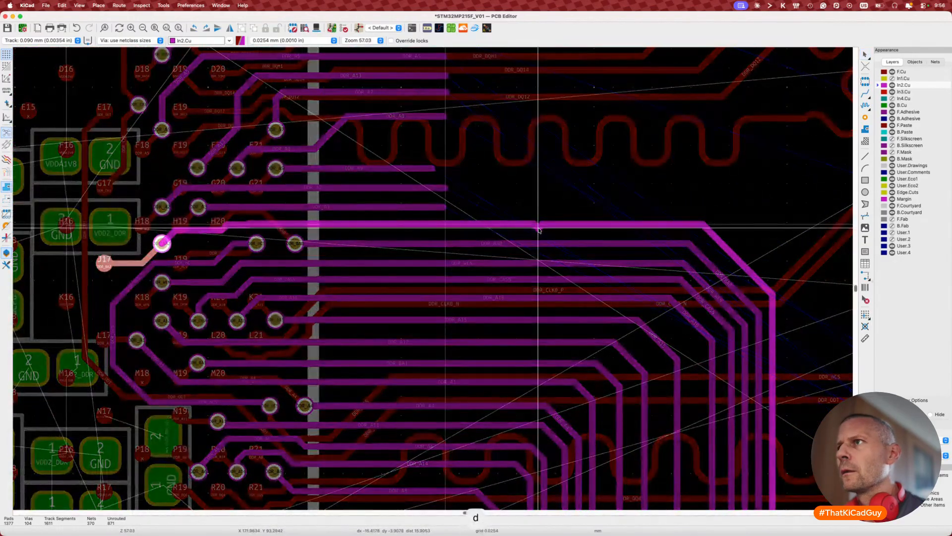
left_click(539, 230)
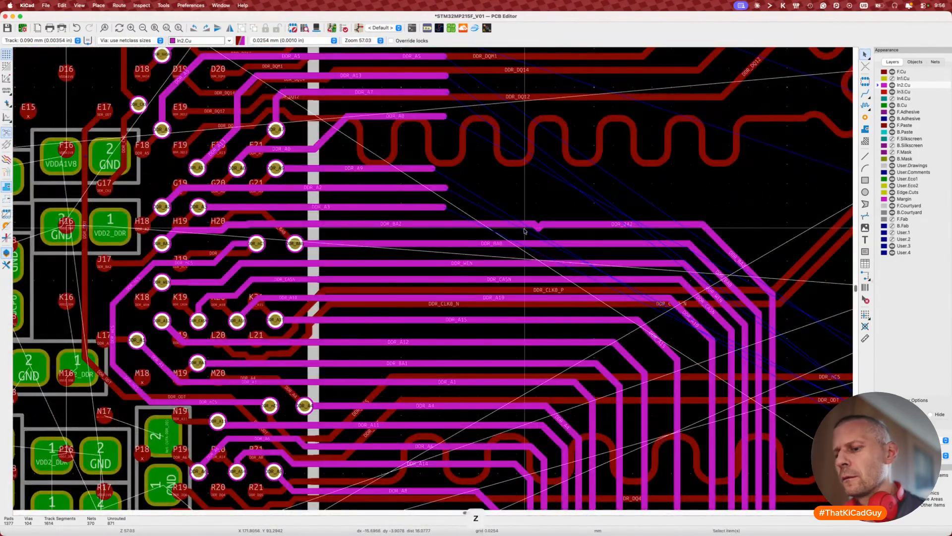
key("d")
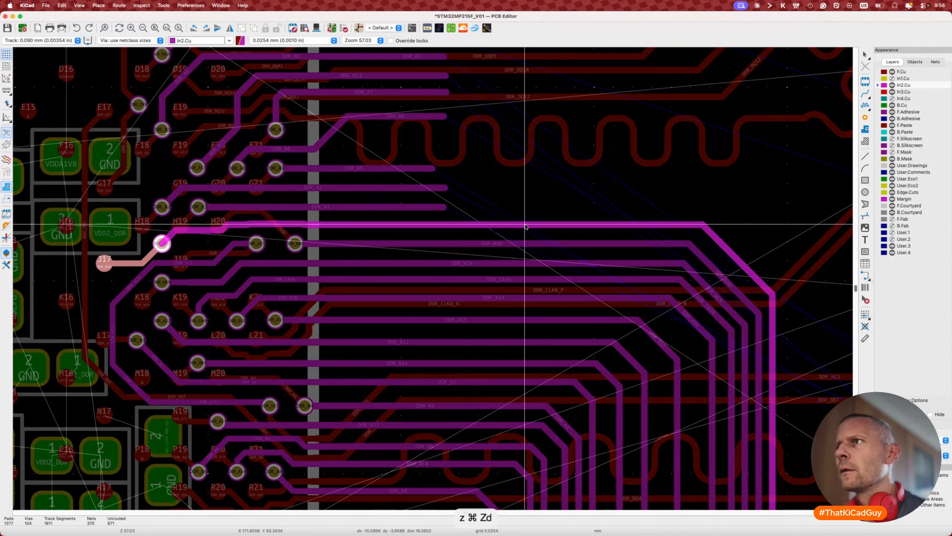
key("Escape")
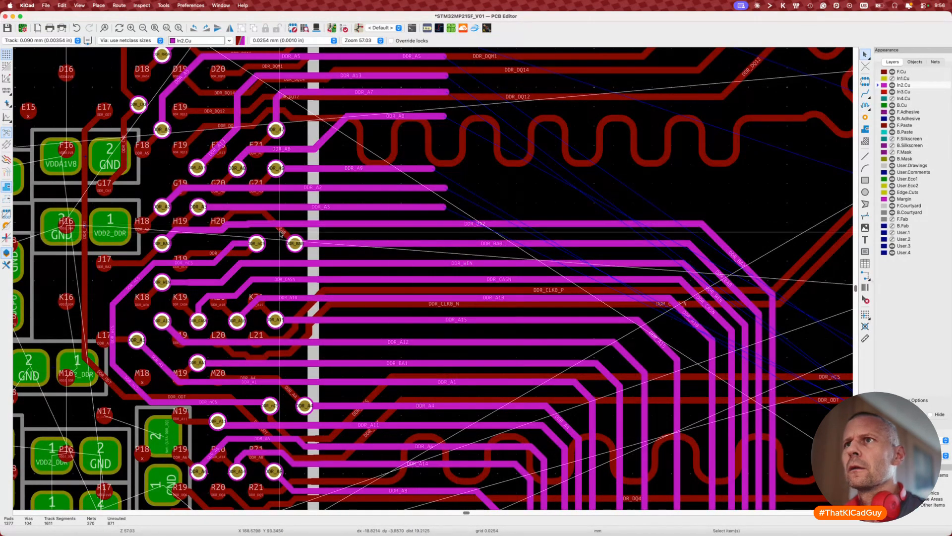
scroll(234, 228, "up", 4)
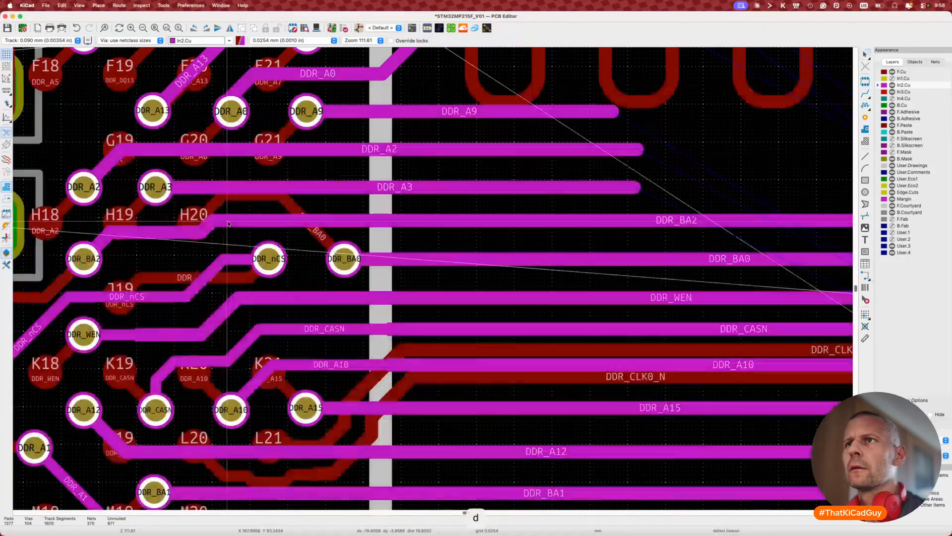
scroll(200, 229, "down", 4)
key("d")
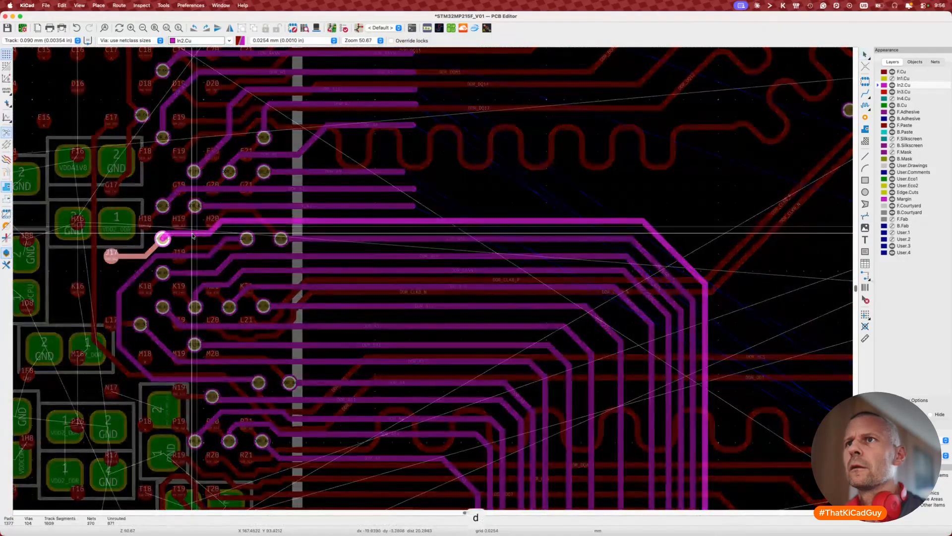
key("Escape")
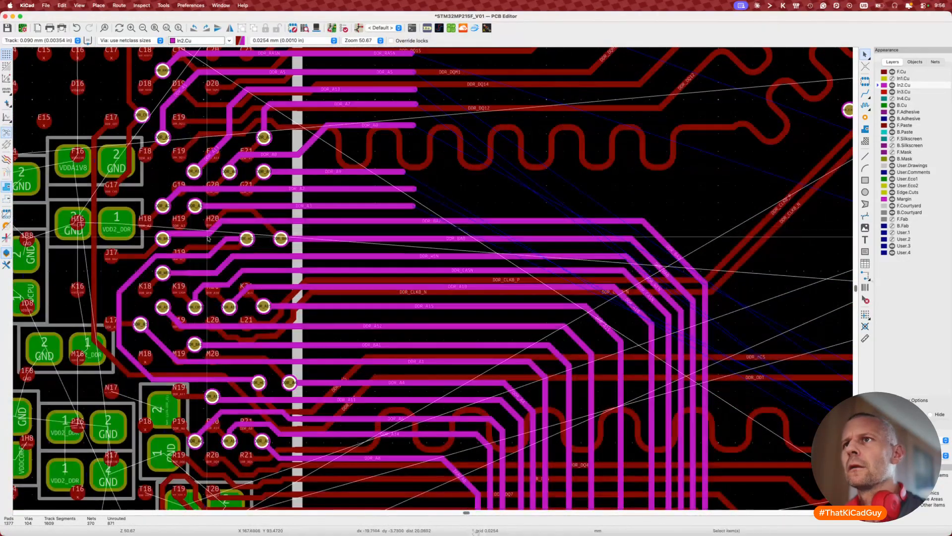
Step: Measure the DDR_BA2 track length, then begin a DDR_A3 route from the N2 via
left_click(280, 223)
key("7")
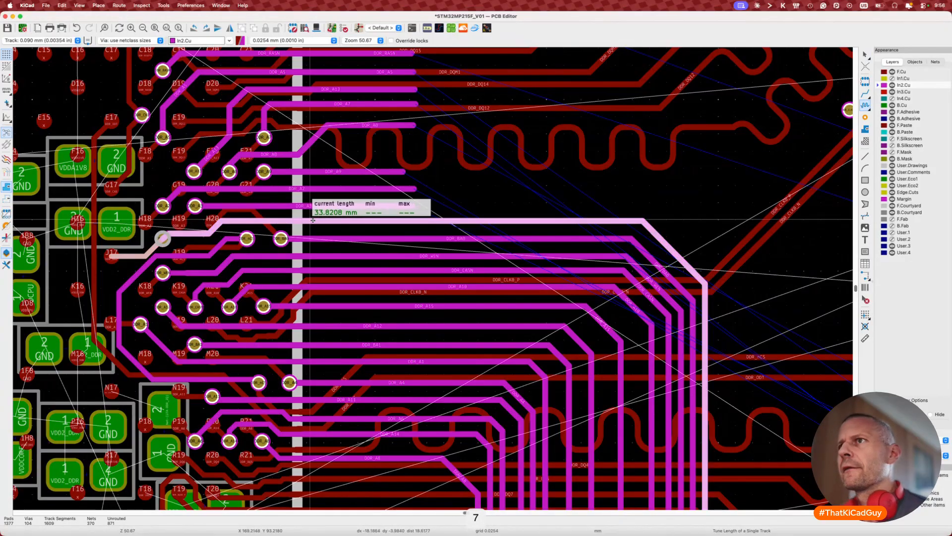
scroll(313, 221, "down", 5)
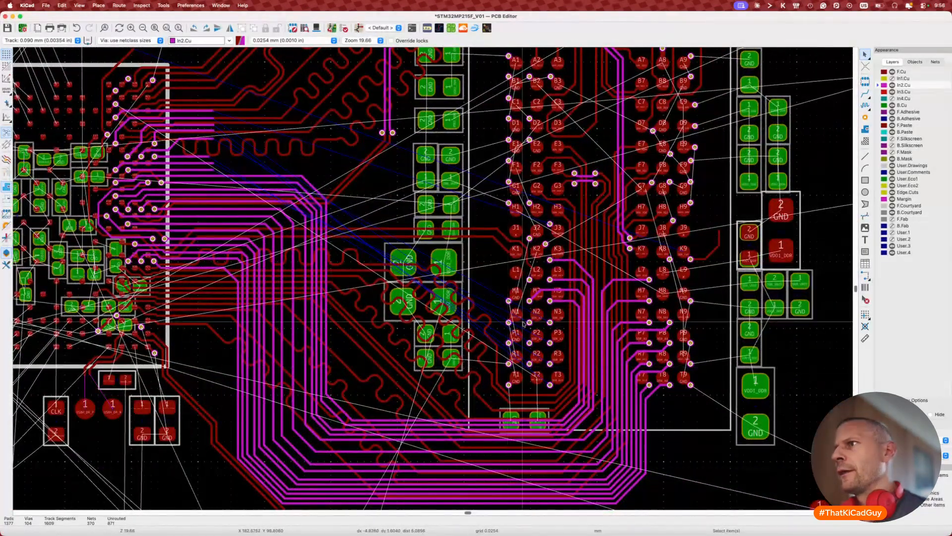
scroll(534, 320, "up", 4)
key("x")
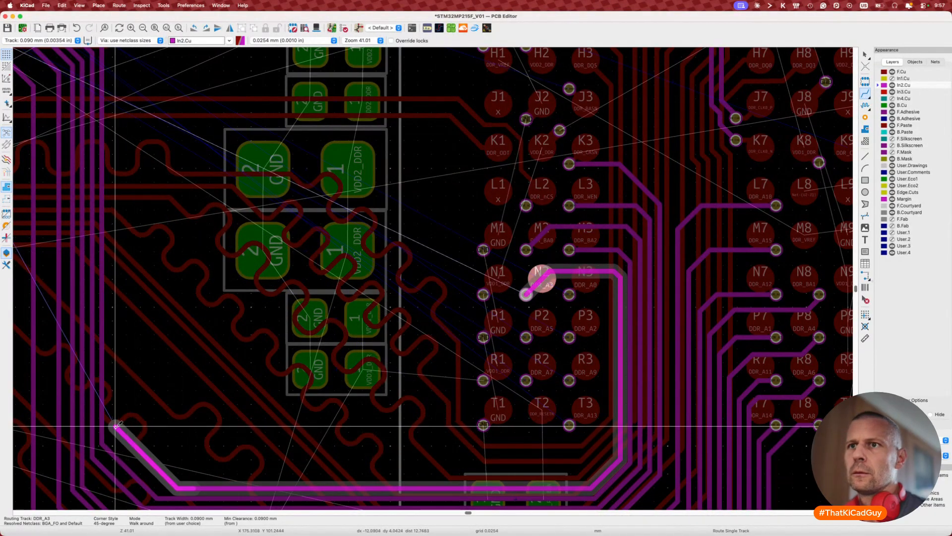
Step: Close the gap to complete the DDR_A3 track on In2.Cu
scroll(112, 425, "up", 10)
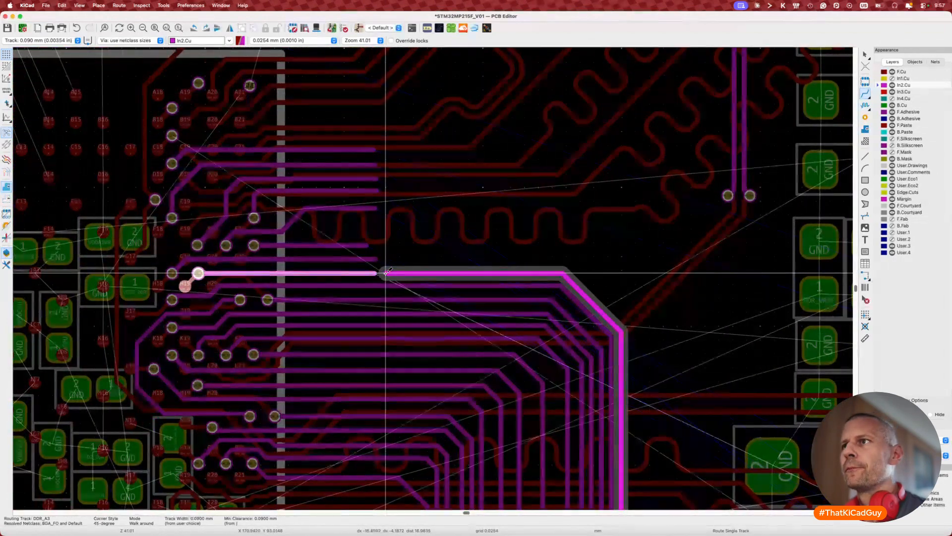
scroll(382, 273, "up", 7)
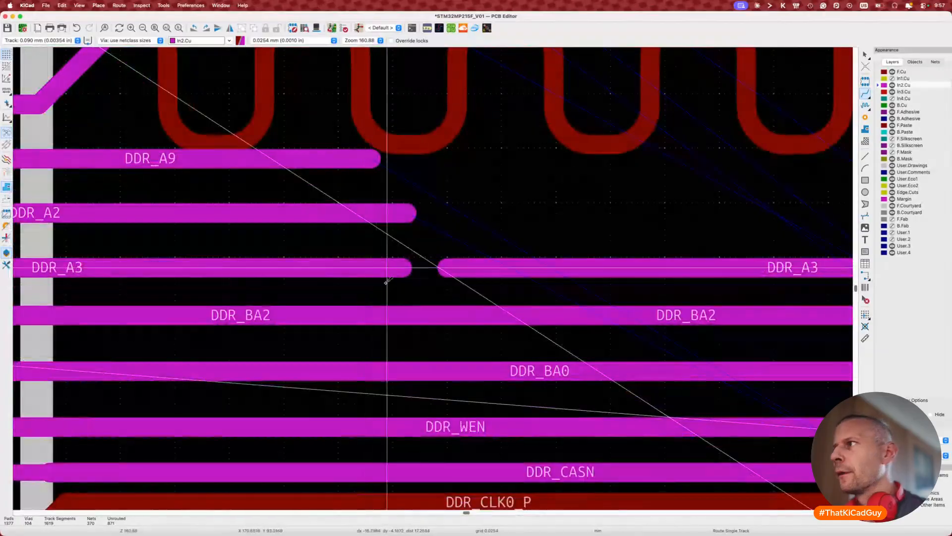
scroll(404, 270, "down", 2)
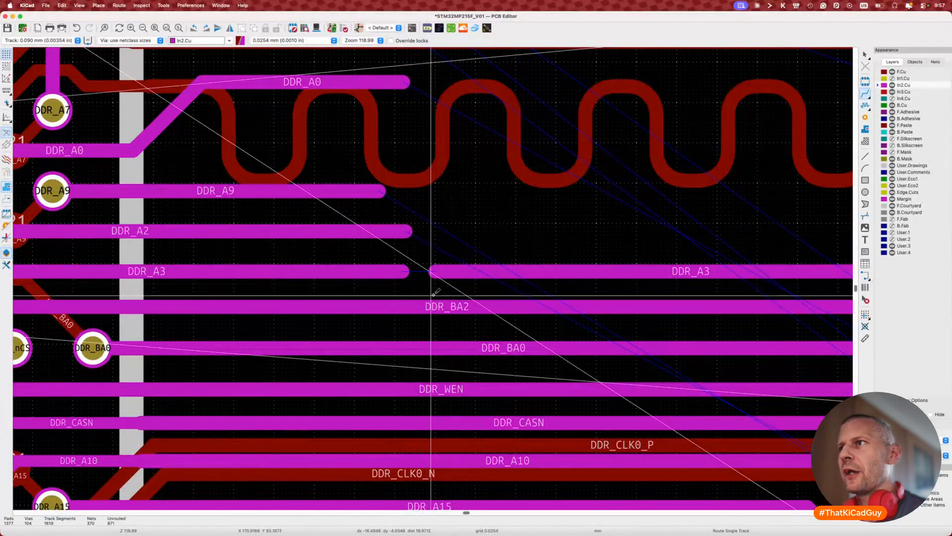
key("x")
left_click(404, 271)
key("Escape")
Step: Drag the track connected at pin J17 into a new position
scroll(409, 316, "down", 5)
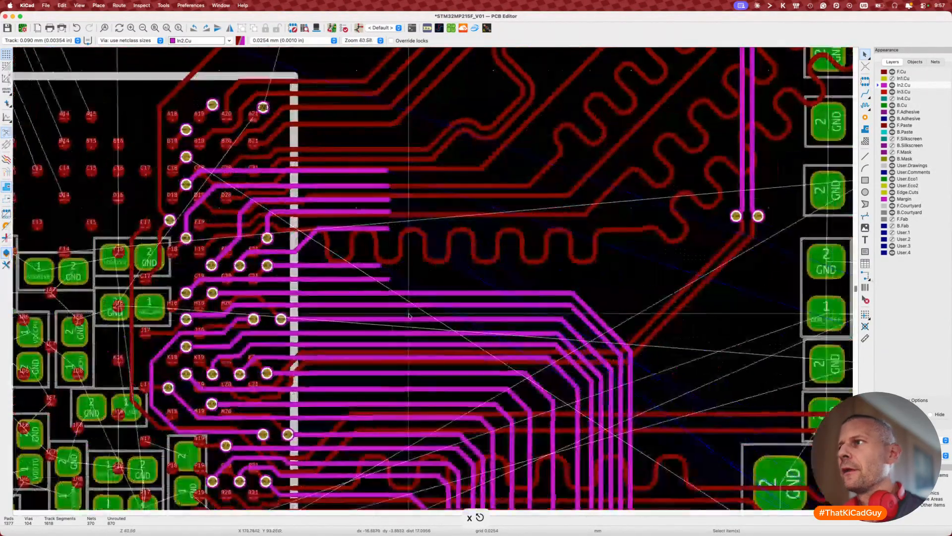
scroll(472, 298, "right", 3)
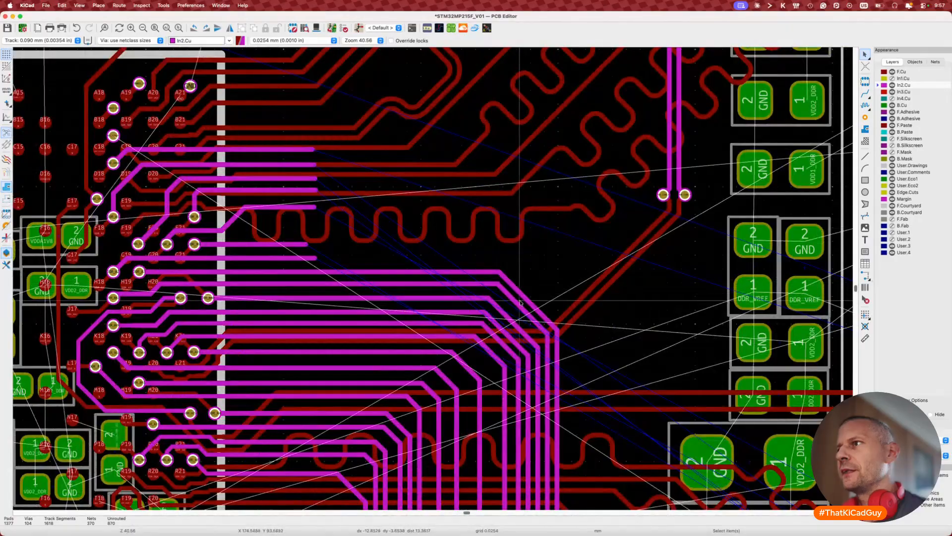
key("d")
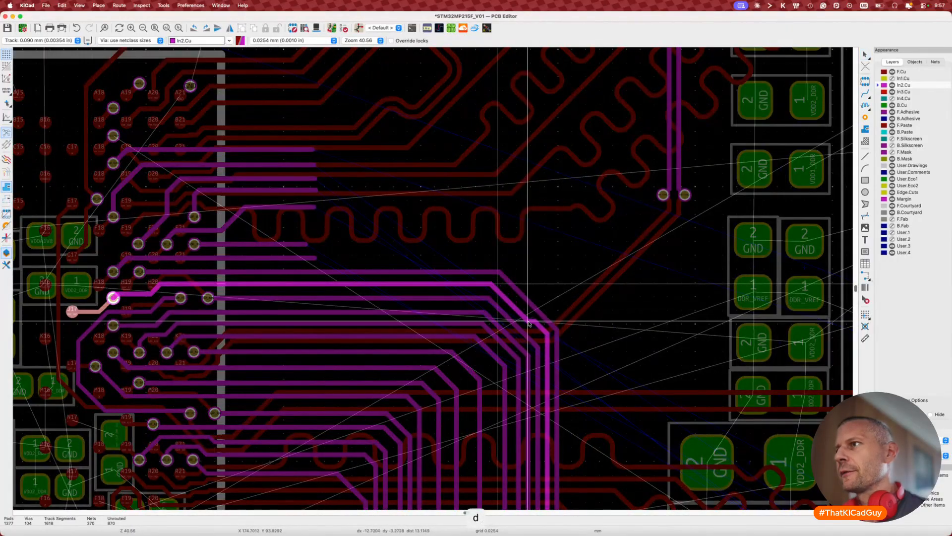
scroll(540, 332, "down", 4)
scroll(540, 332, "right", 3)
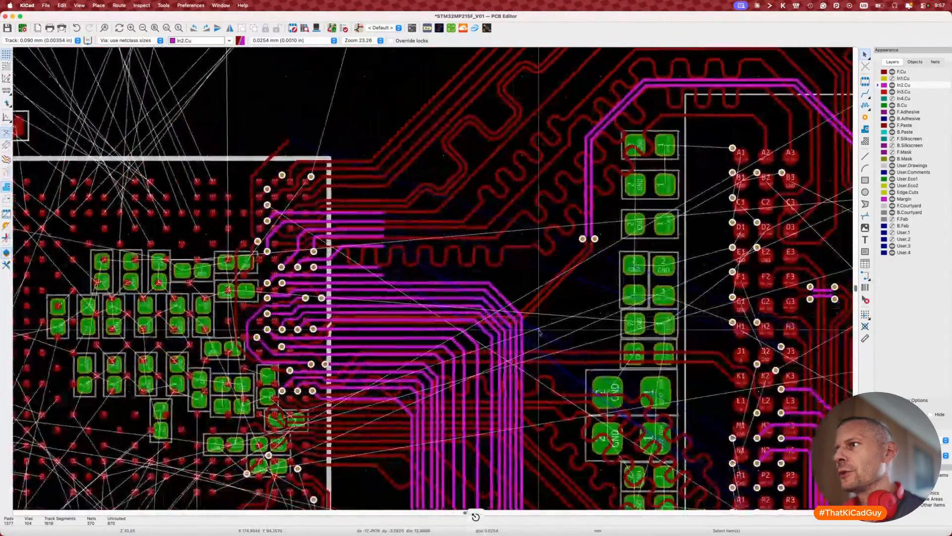
scroll(540, 332, "down", 2)
scroll(540, 332, "right", 3)
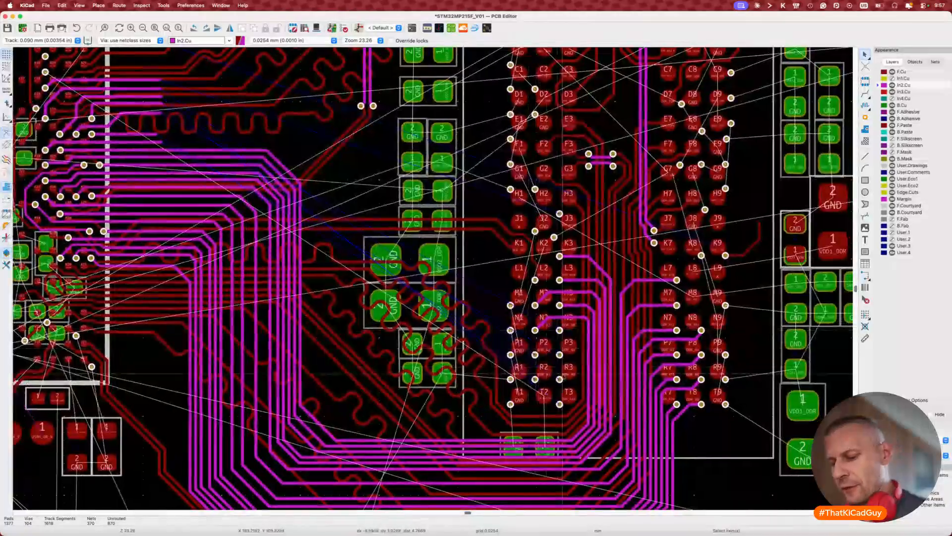
scroll(540, 323, "up", 4)
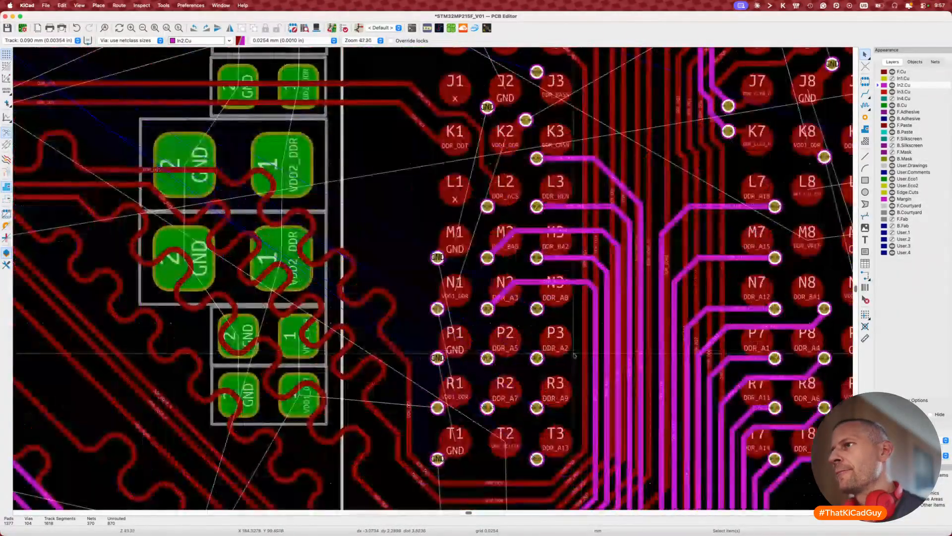
Step: Start a DDR_A0 route from pad N3, cancel it, and switch to the schematic and CubeMX
key("x")
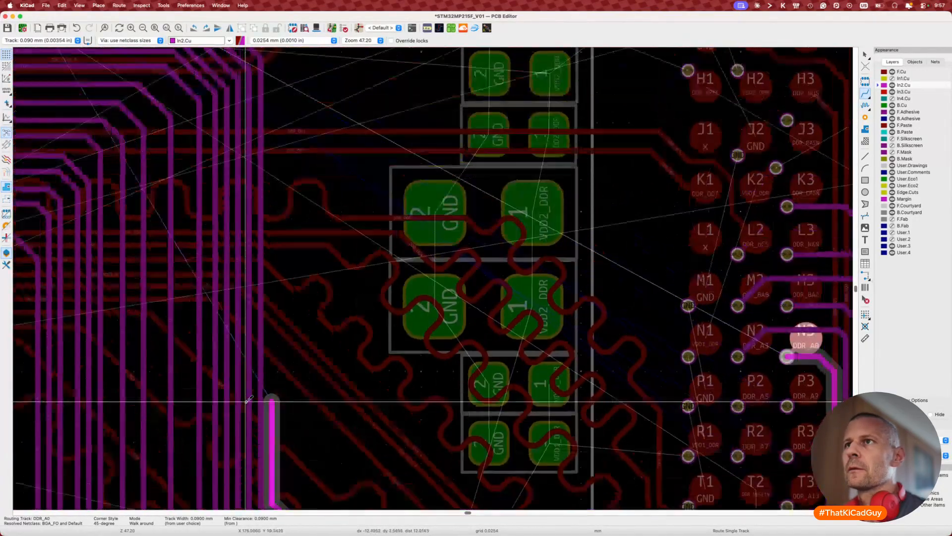
scroll(245, 298, "up", 5)
scroll(179, 295, "left", 9)
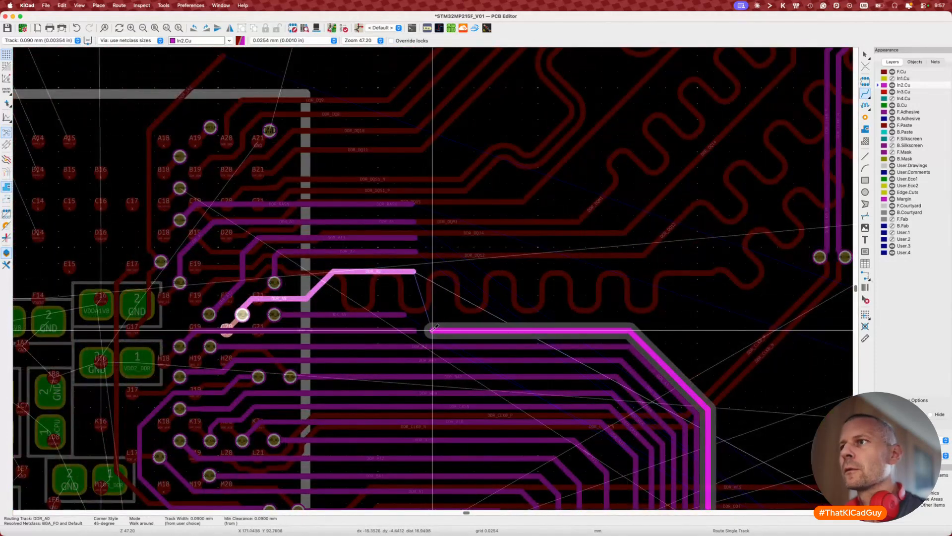
key("Escape")
scroll(432, 330, "up", 2)
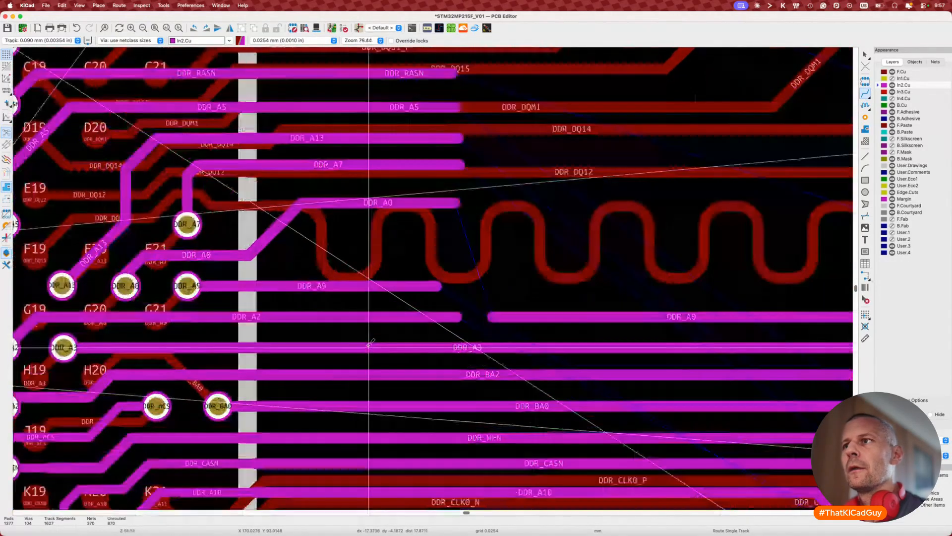
key("Escape")
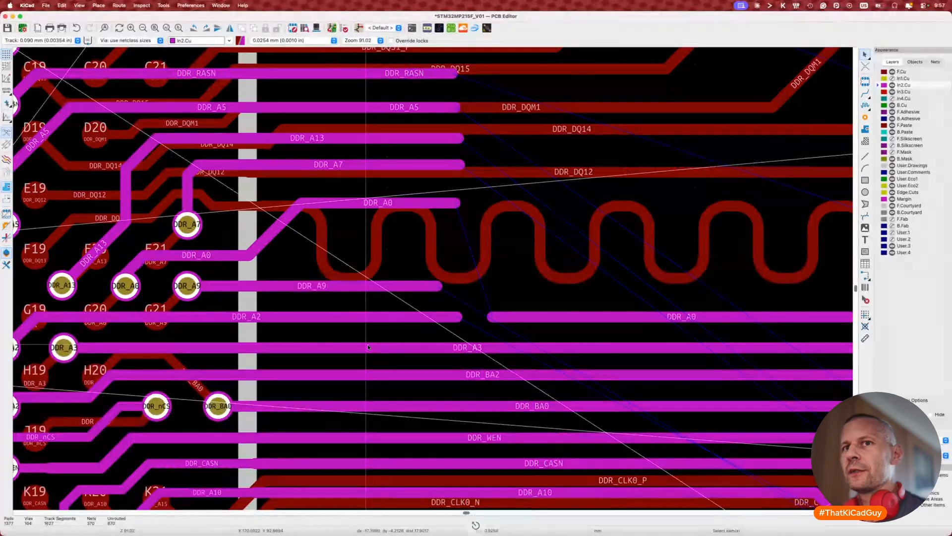
key("super+Tab")
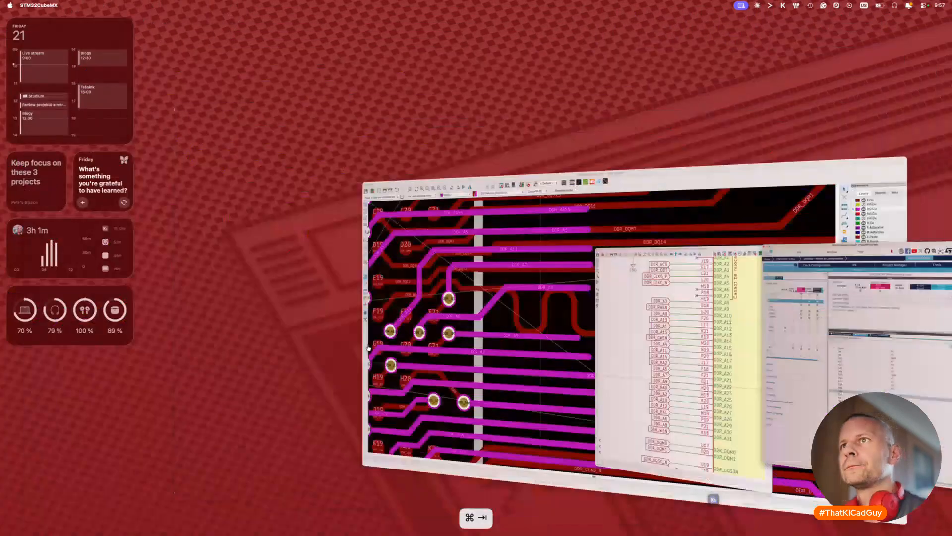
Step: Swap the DDR_A0 and DDR_A2 labels and set CubeMX's A10 to A2 and A25 to A0
left_click(206, 163)
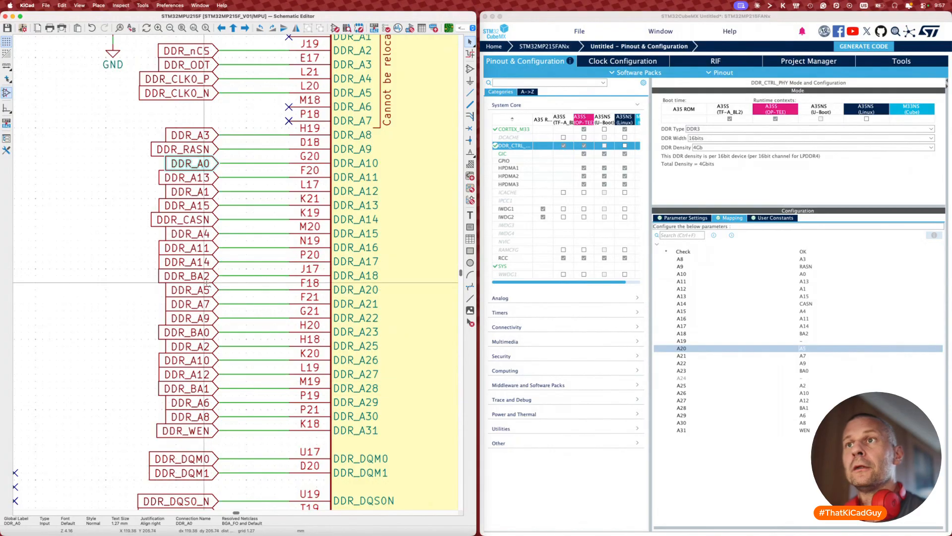
left_click(201, 346, "shift")
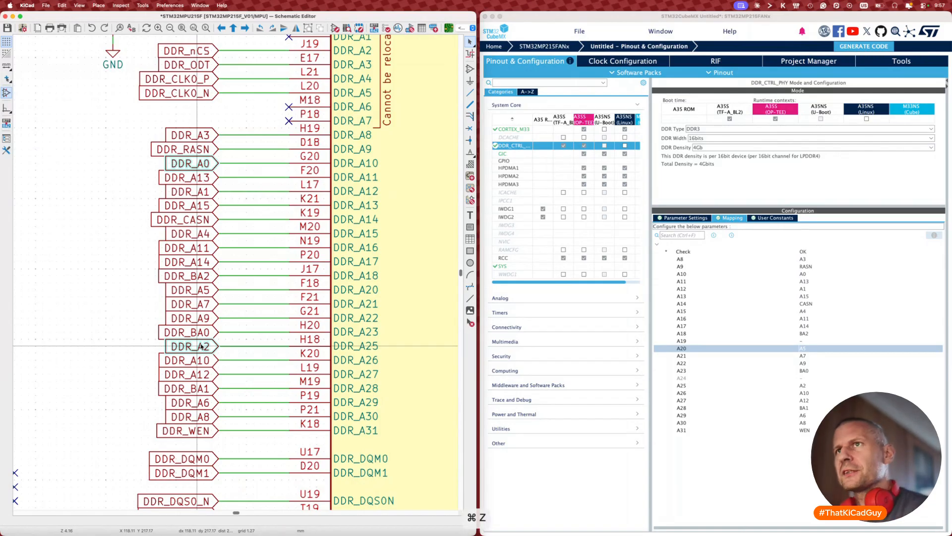
left_click(808, 274)
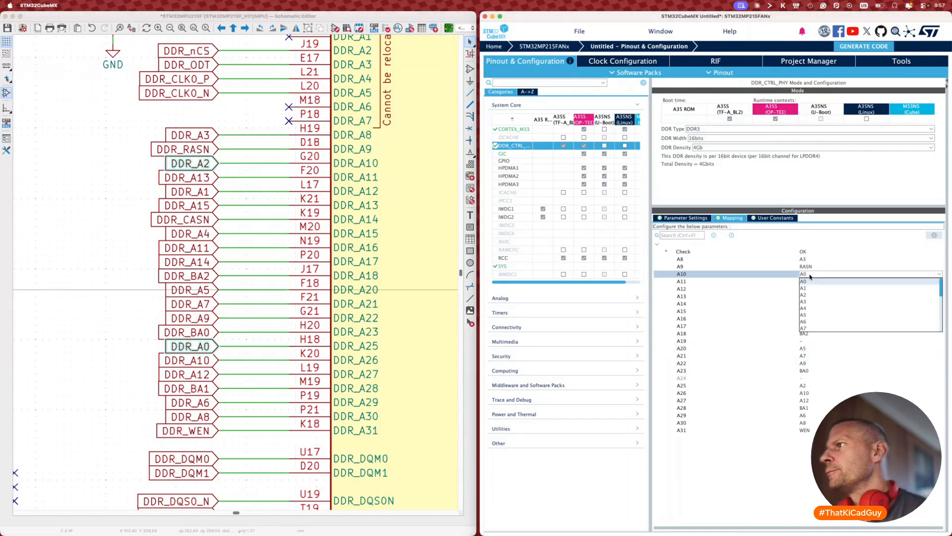
left_click(811, 296)
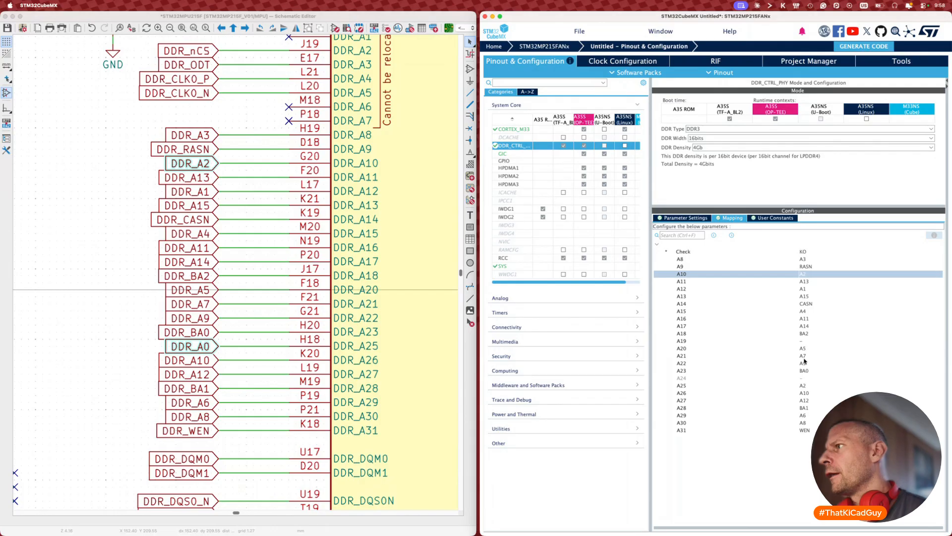
left_click(806, 387)
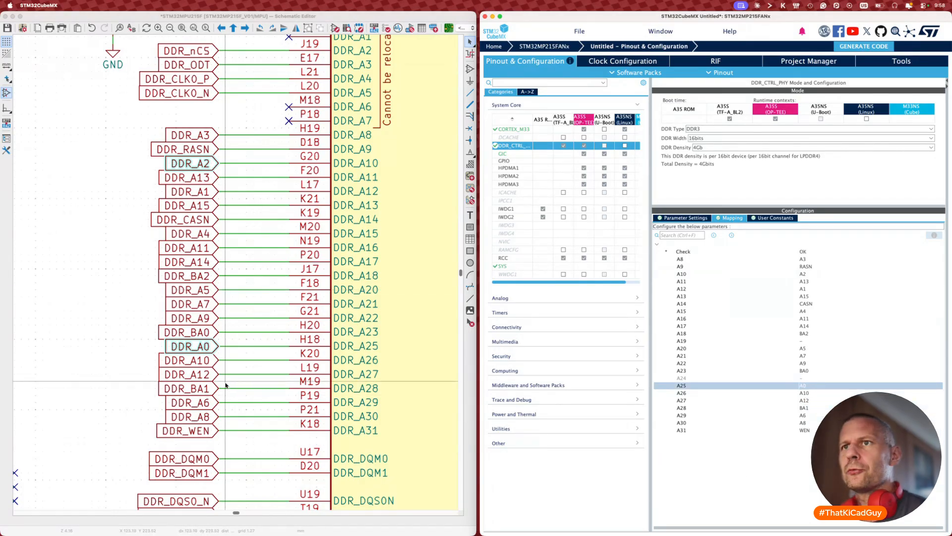
left_click(116, 401)
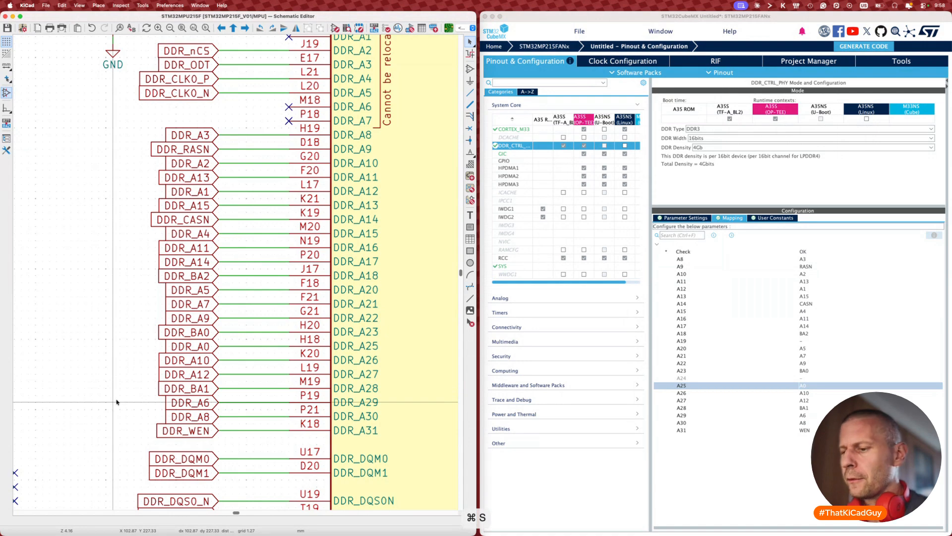
key("F8")
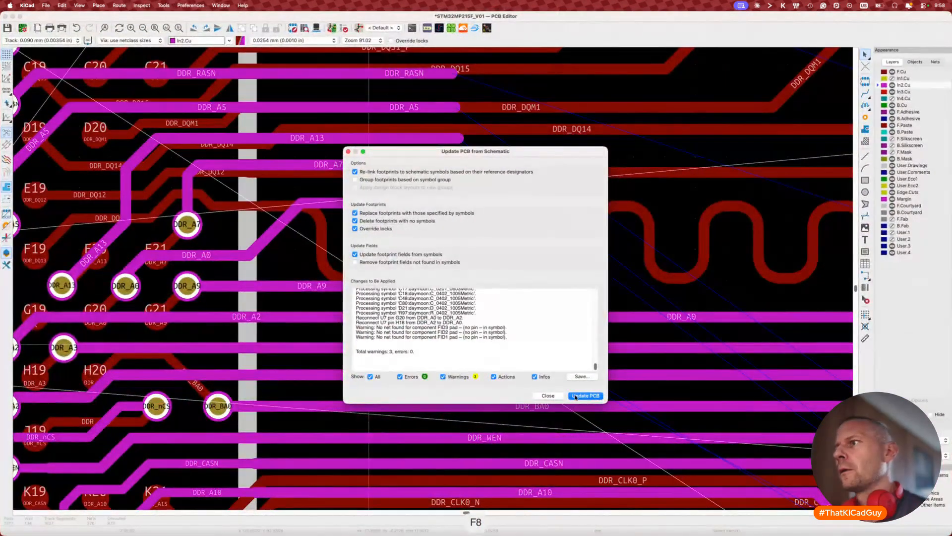
Step: Apply the schematic update to the PCB, swapping the DDR_A0 and DDR_A2 pads
left_click(575, 396)
left_click(548, 396)
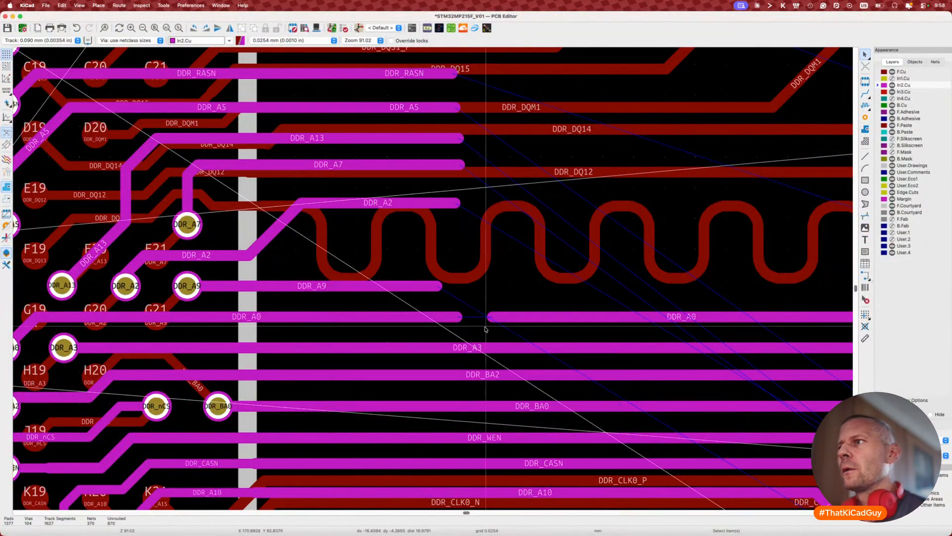
key("x")
key("Escape")
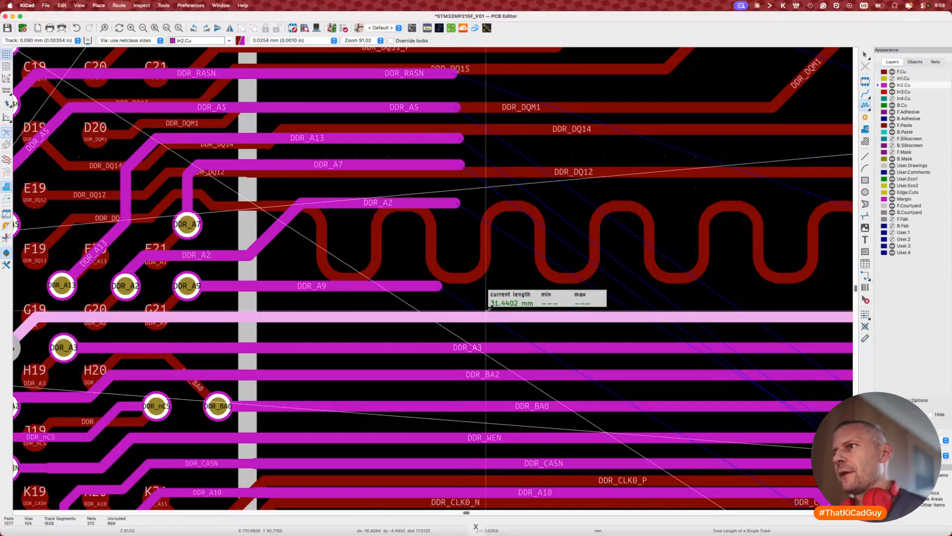
scroll(487, 316, "up", 10)
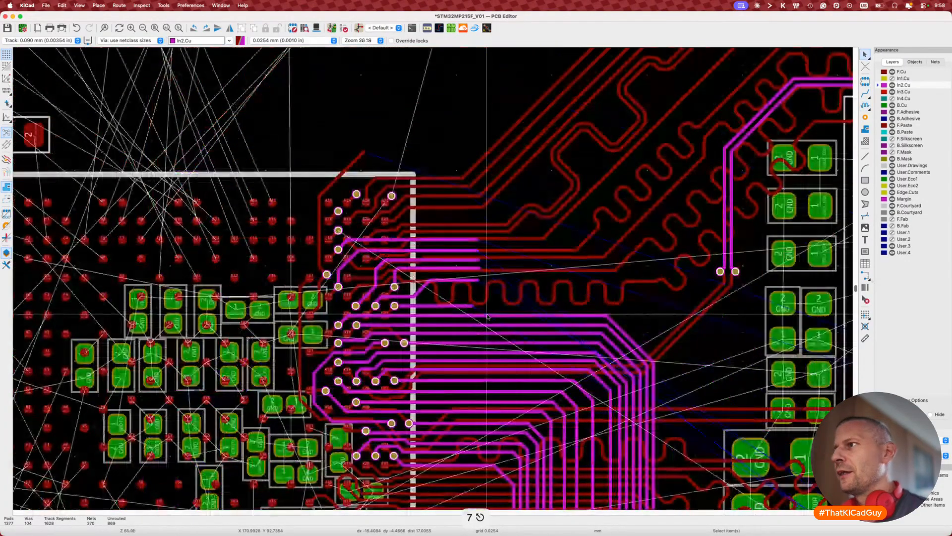
scroll(487, 316, "down", 3)
scroll(487, 316, "right", 3)
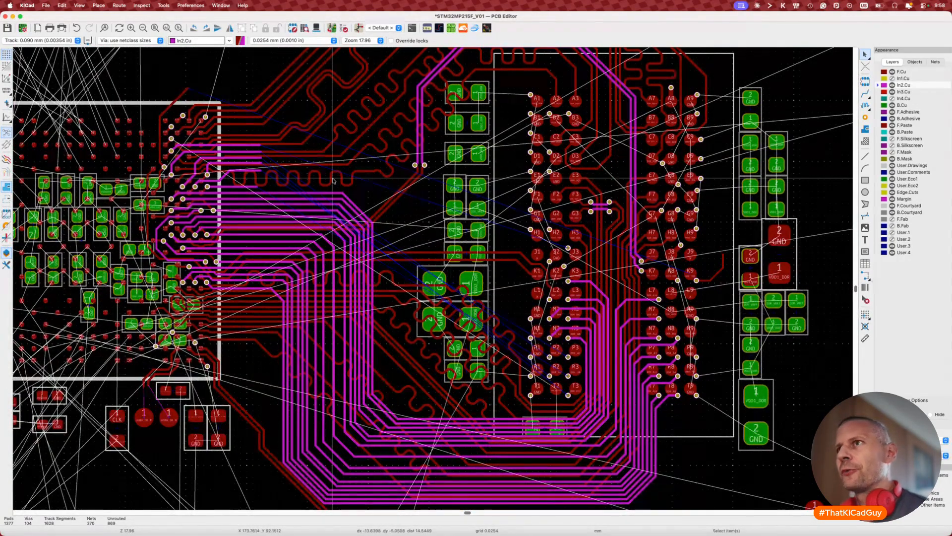
Step: Measure the DDR_A0 track length with the tuner: 31.4402 mm
key("7")
left_click(337, 194)
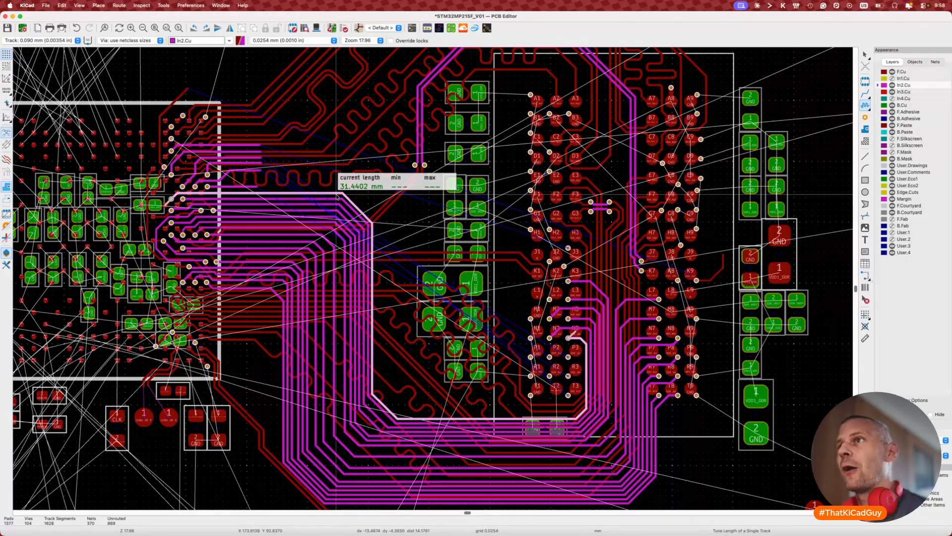
key("Escape")
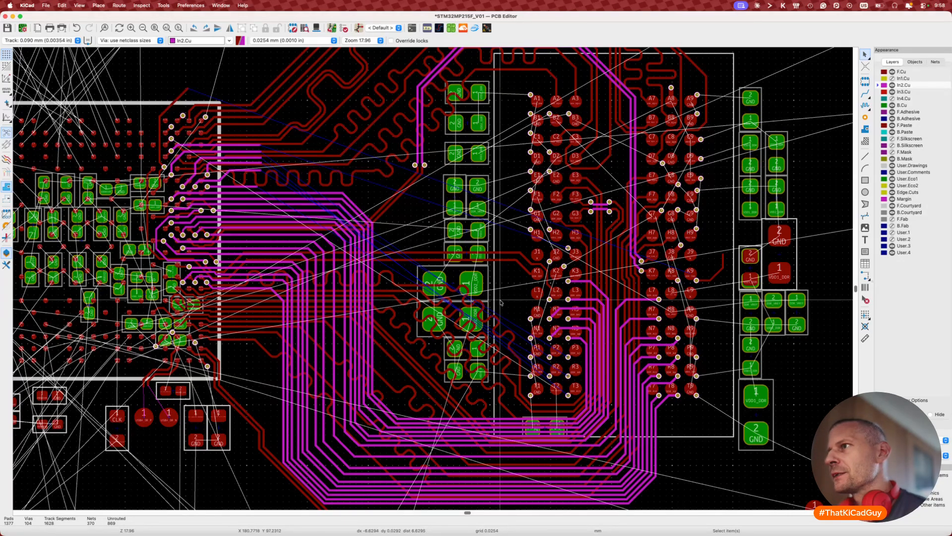
Step: Move the track segment beside pad N2 and reshape the DDR_A0 route
scroll(569, 346, "up", 4)
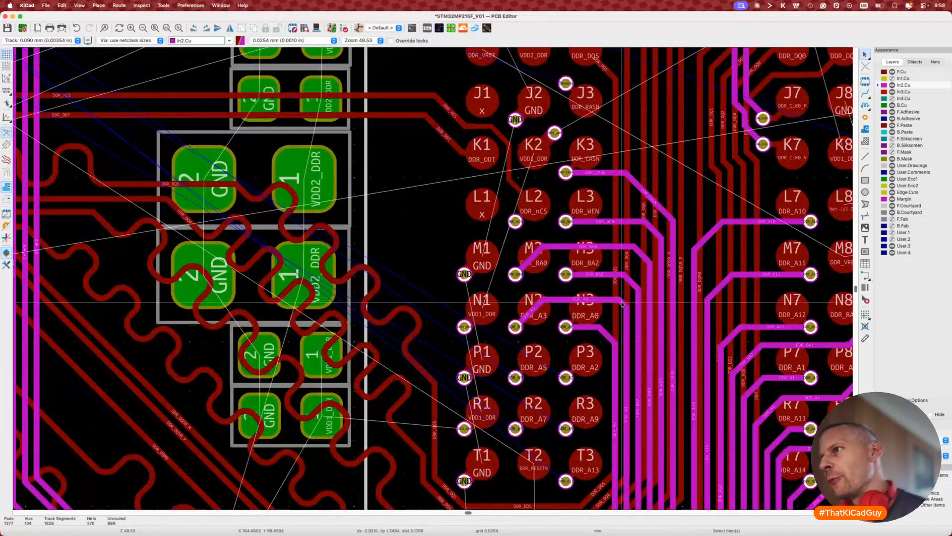
key("d")
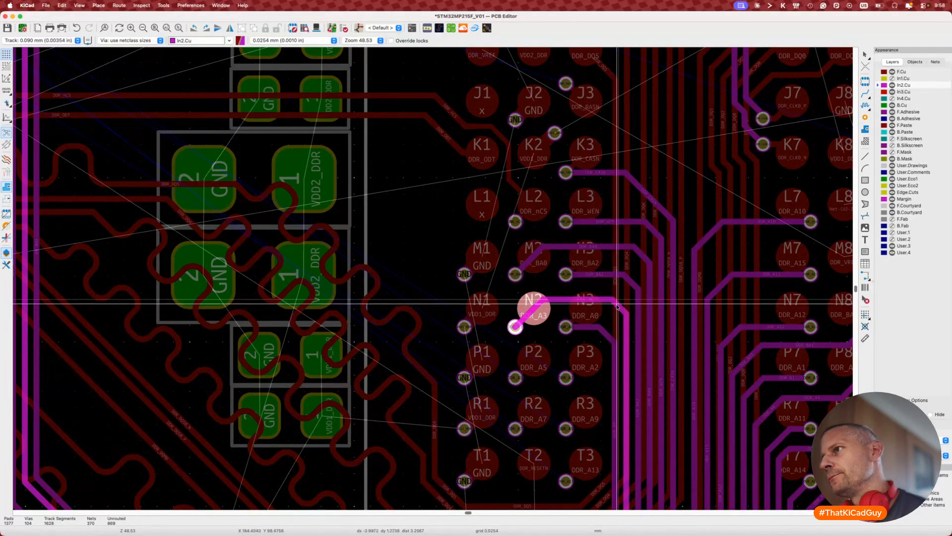
left_click(621, 305)
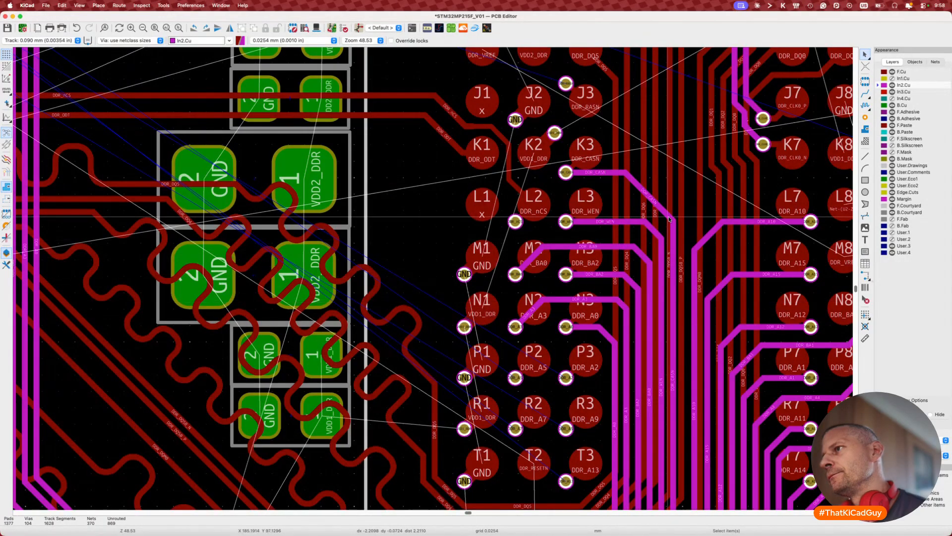
middle_click_drag(636, 331, 653, 267)
key("d")
left_click(626, 268)
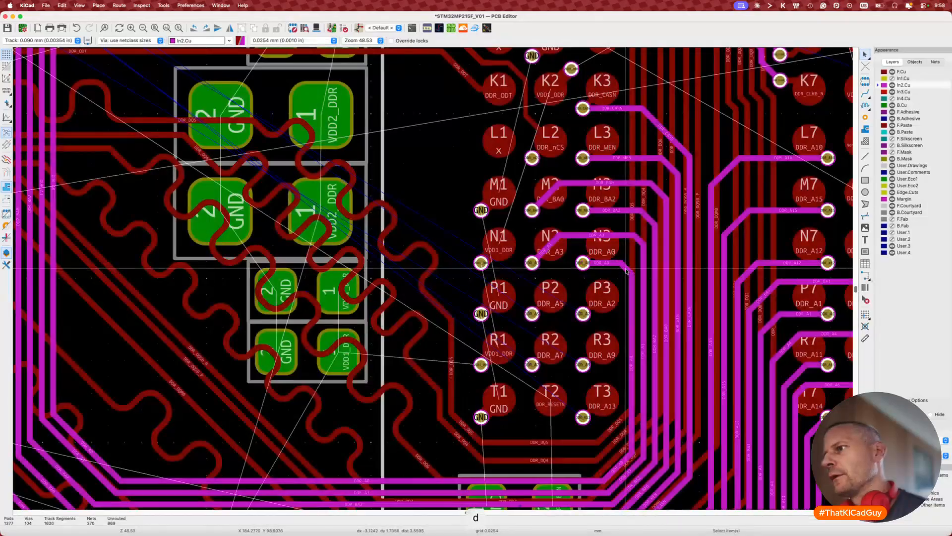
middle_click_drag(610, 444, 673, 353)
Step: Measure the DDR_A0 track length at 36.1209 mm, then undo the reshaping
left_click(677, 379)
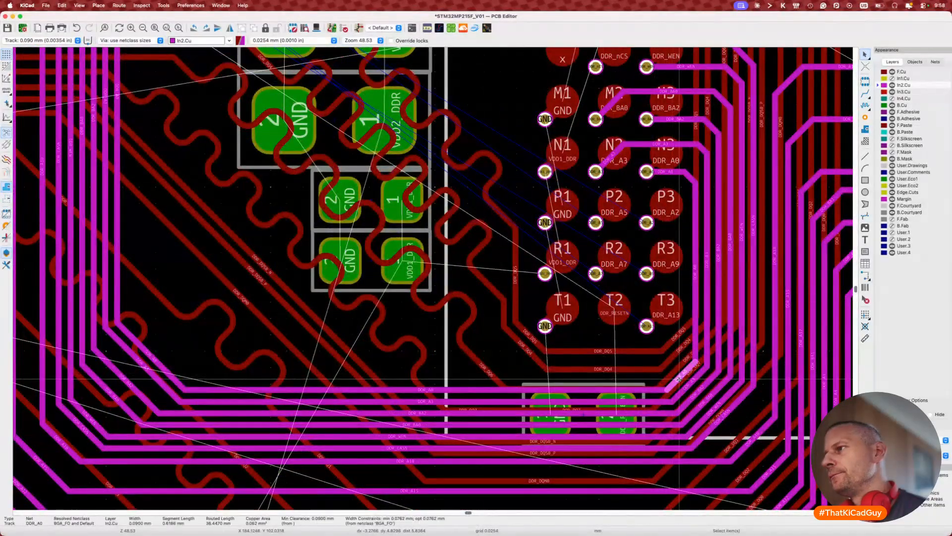
key("7")
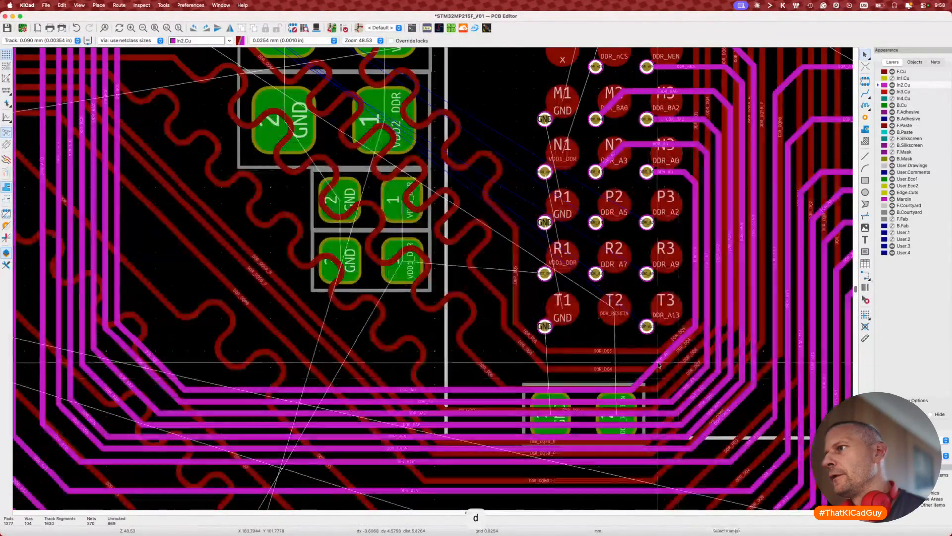
left_click(651, 375)
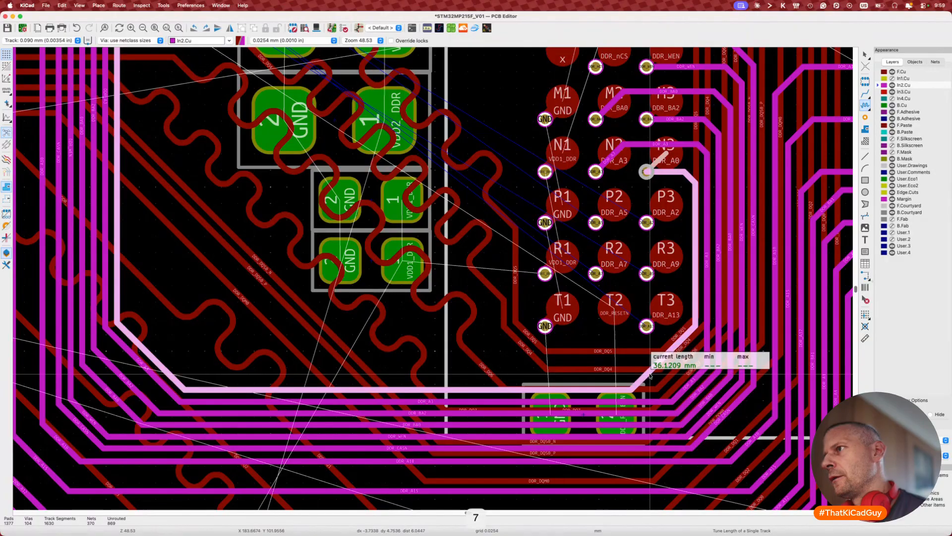
key("Escape")
scroll(650, 376, "down", 5)
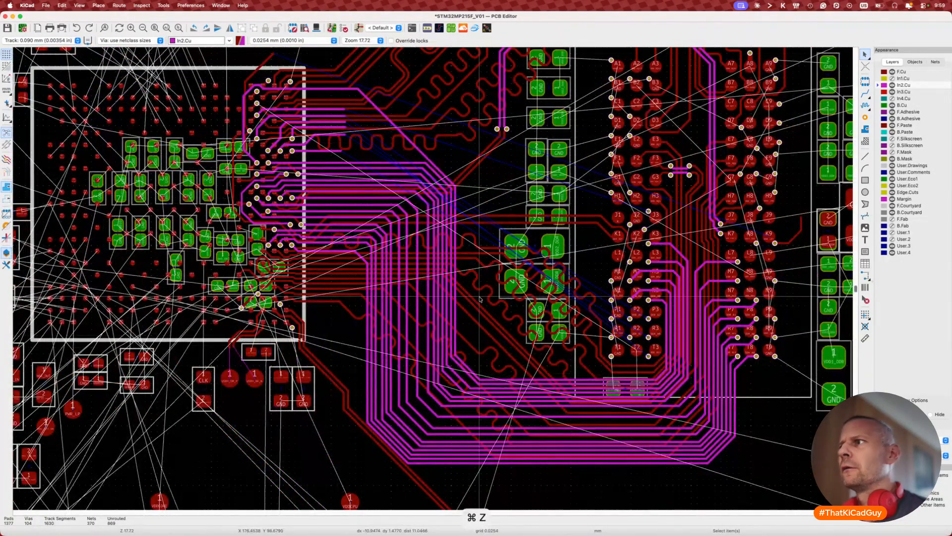
key("super+z")
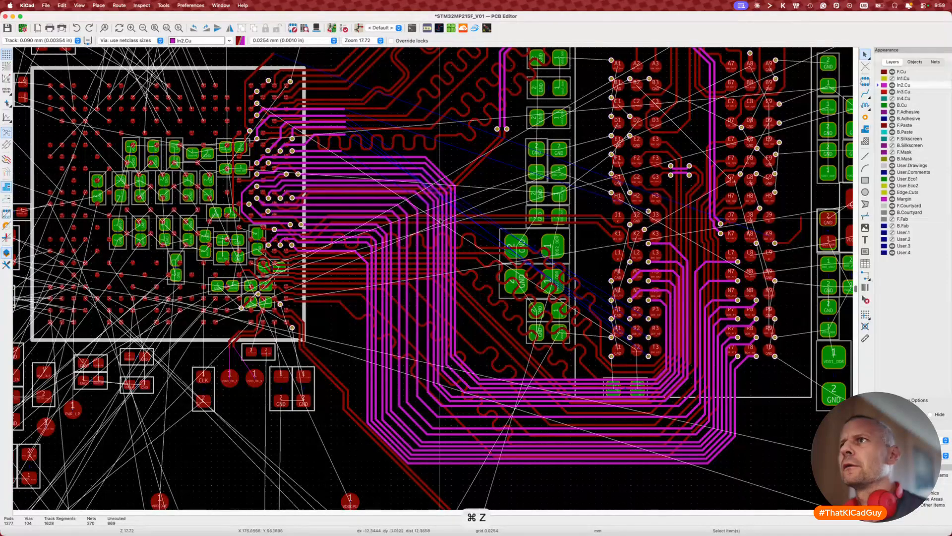
key("Escape")
Step: Zoom in on the DDR_A0 route, starting and cancelling track moves
key("d")
key("Escape")
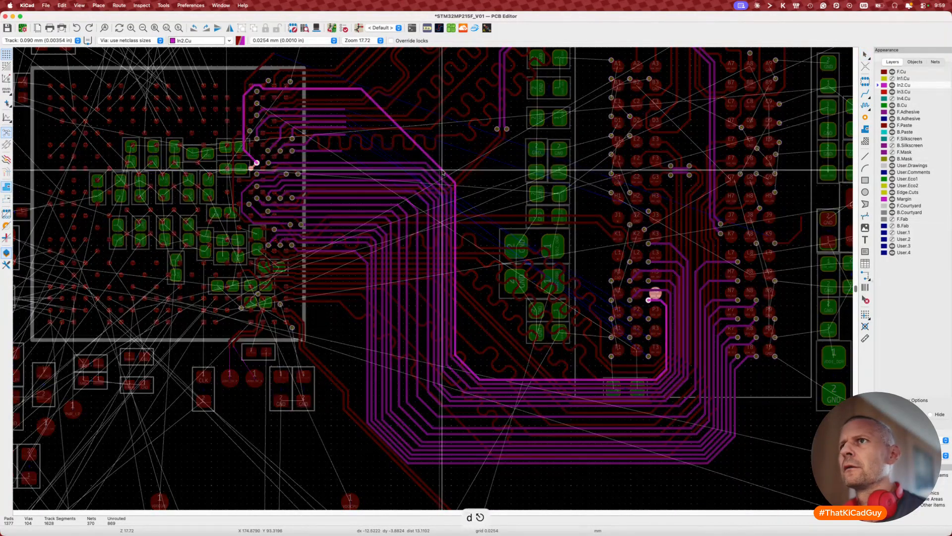
key("Escape")
scroll(312, 150, "up", 4)
scroll(312, 150, "up", 3)
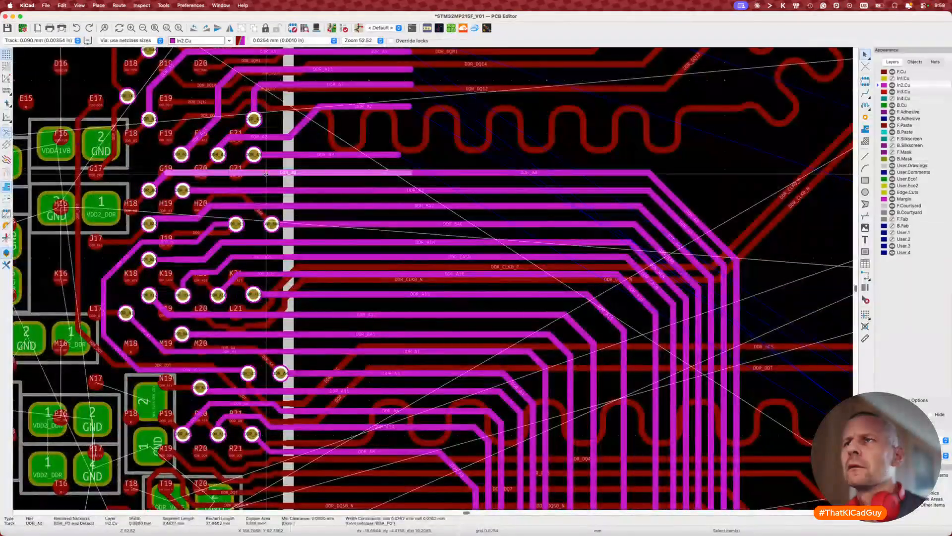
key("d")
key("Escape")
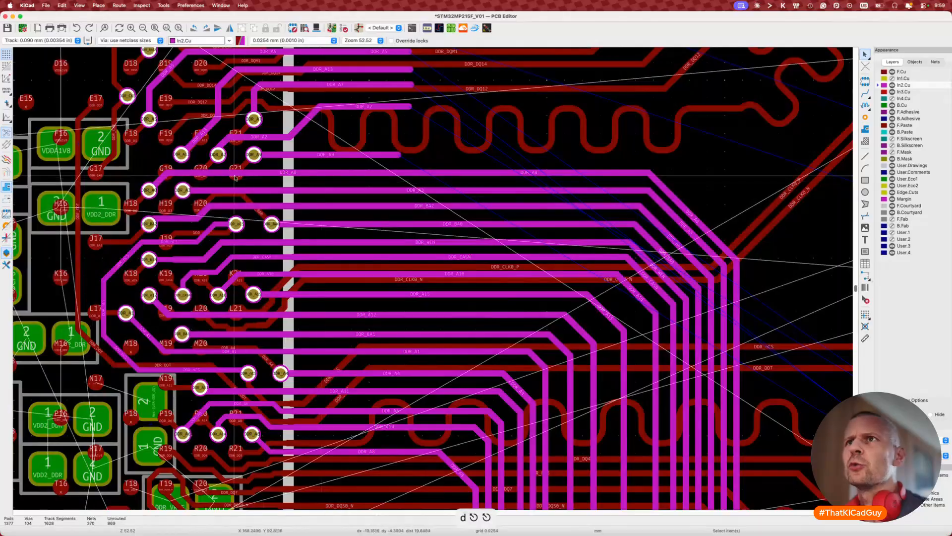
Step: Select the diagonal and horizontal DDR_A0 segments, trying and cancelling moves, routing and highlighting
left_click(162, 181)
key("d")
key("Escape")
key("Escape")
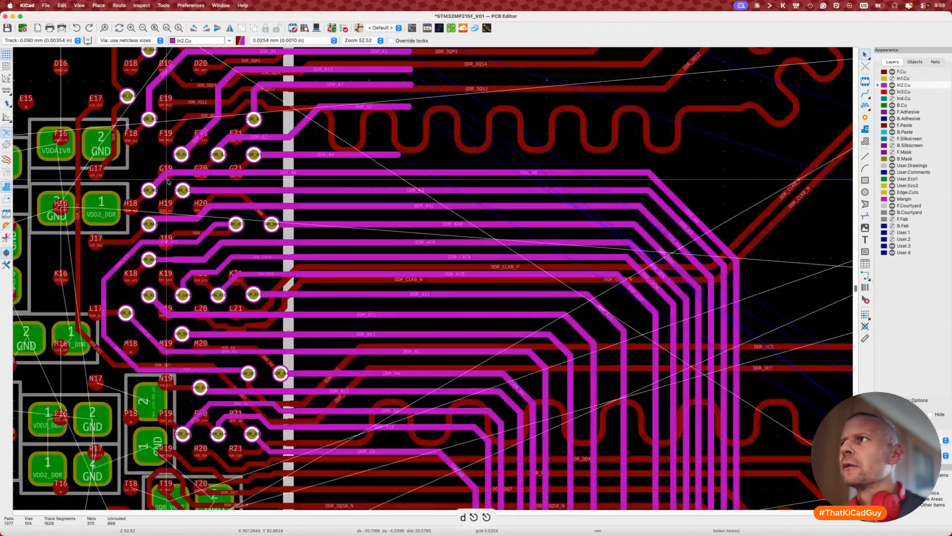
left_click(461, 173)
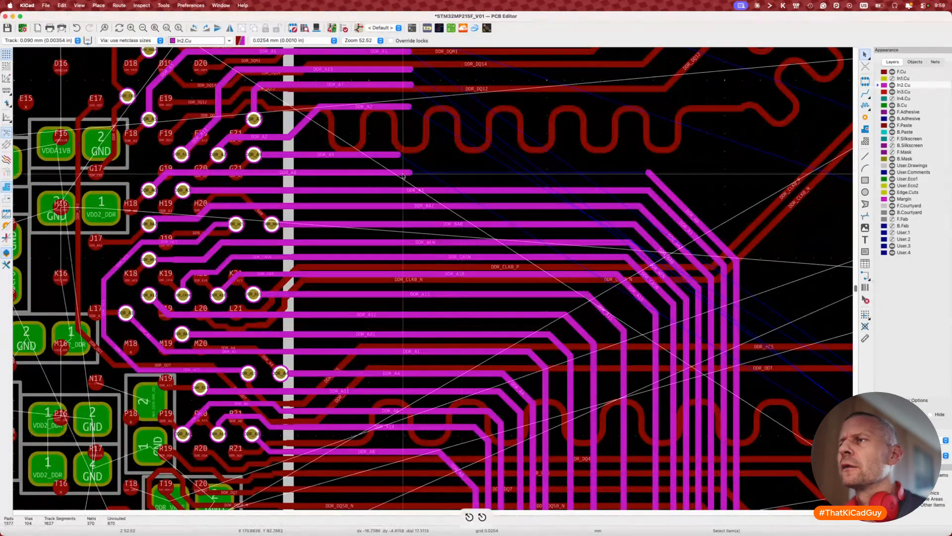
key("x")
key("Escape")
key("Escape")
key("d")
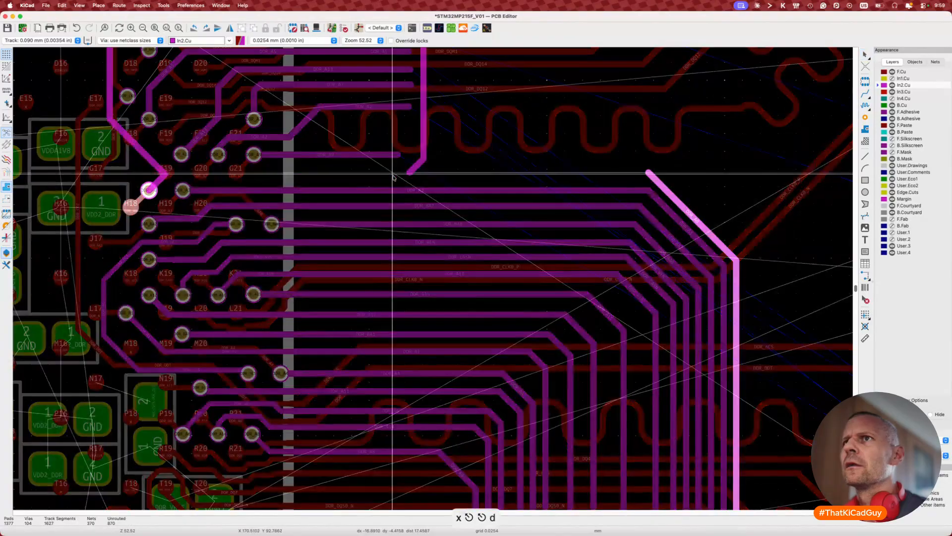
key("Escape")
key("Escape")
scroll(217, 173, "up", 5)
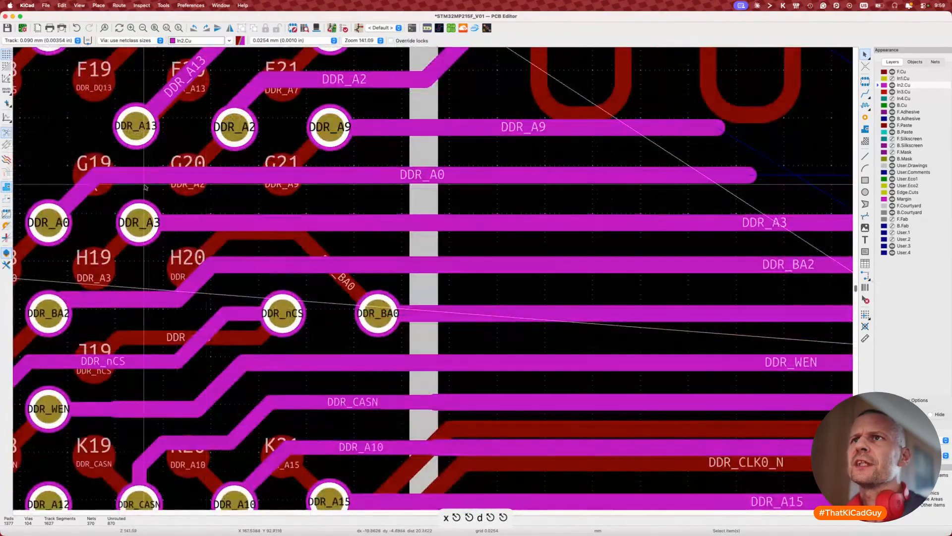
Step: Delete the old horizontal, stub and diagonal DDR_A0 track segments
left_click(116, 181)
key("Delete")
key("x")
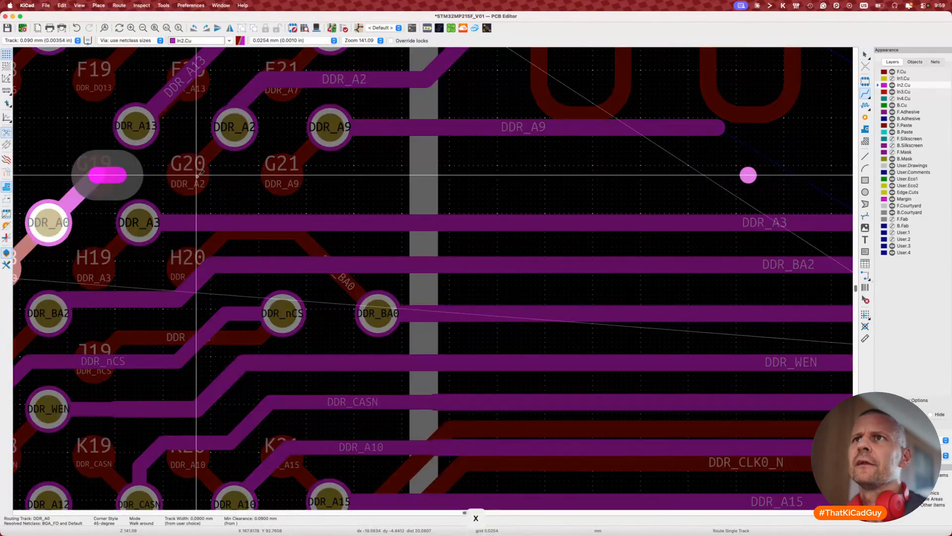
left_click(199, 176)
key("Escape")
key("Escape")
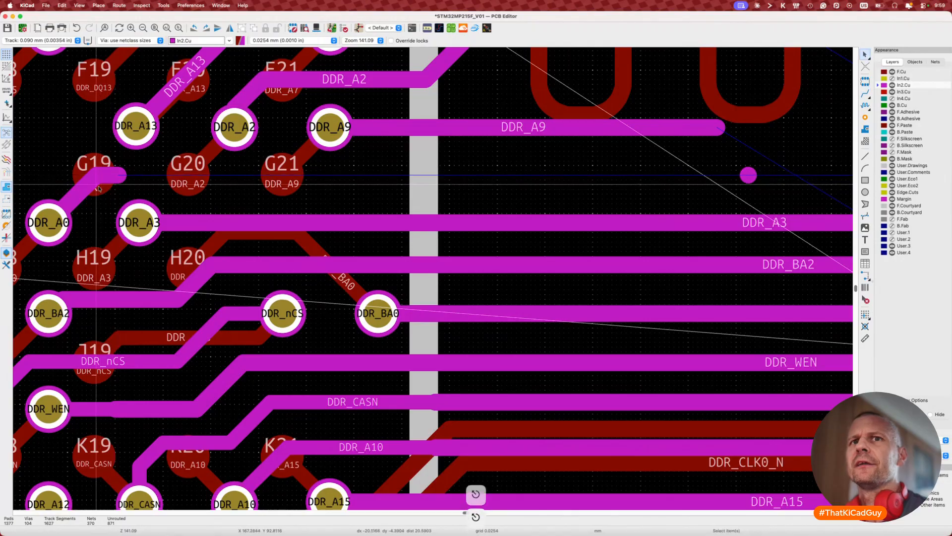
left_click(119, 180)
key("Delete")
left_click(72, 198)
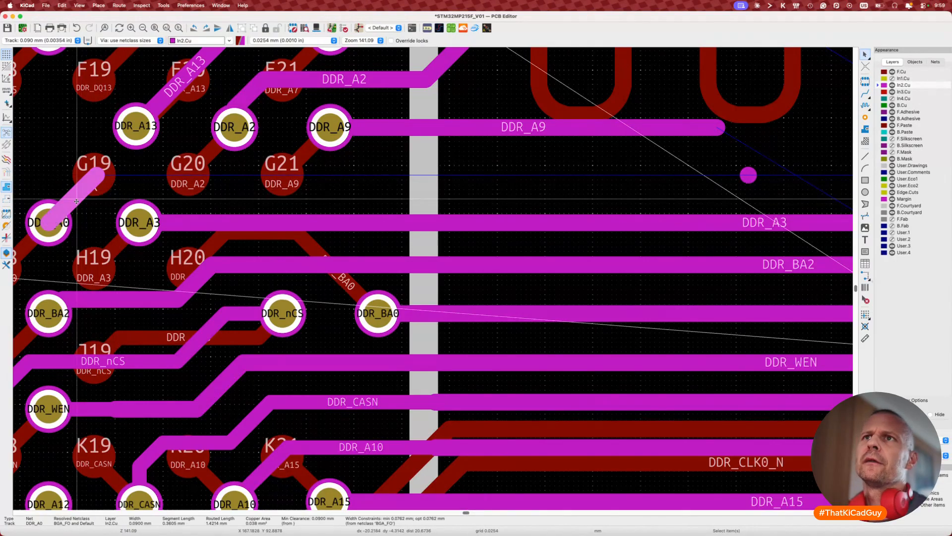
key("Delete")
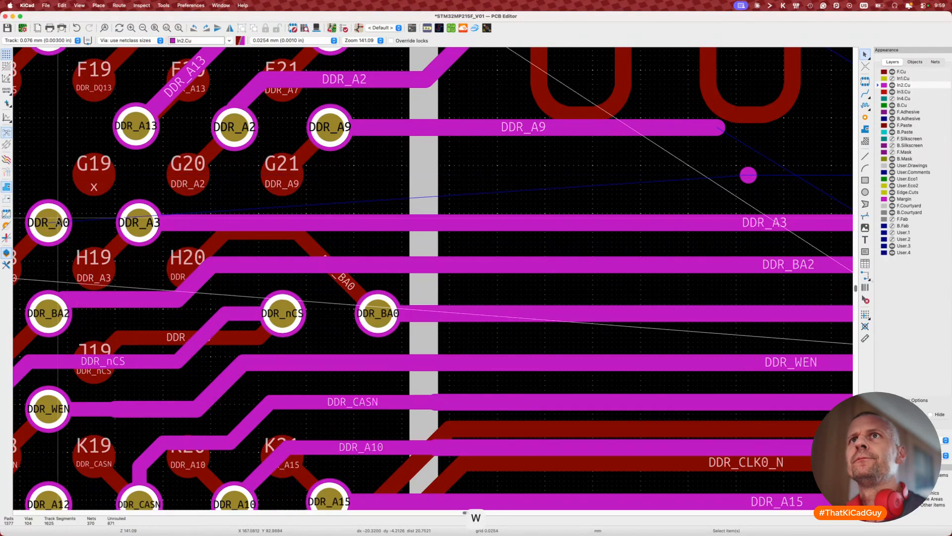
Step: Route a new 0.090 mm DDR_A0 track from its ball straight rightwards
key("w")
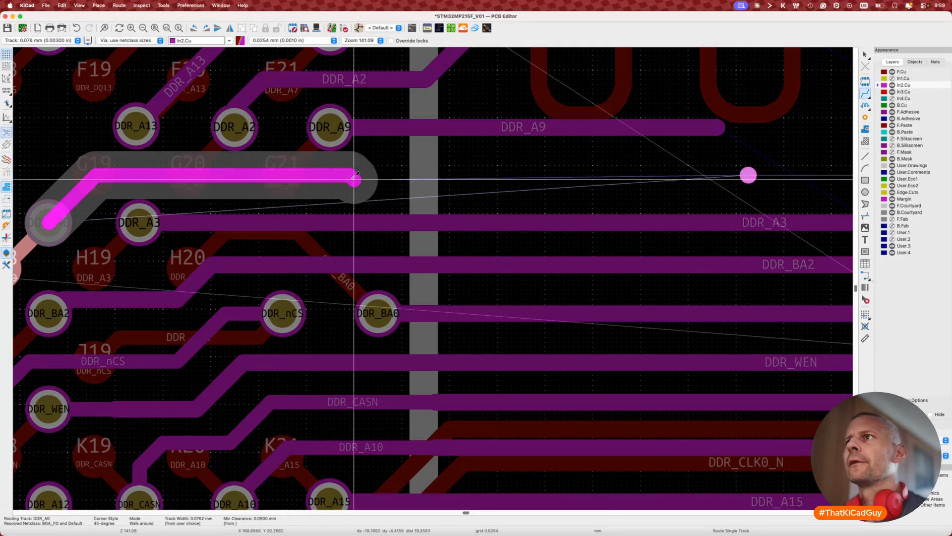
double_click(393, 173)
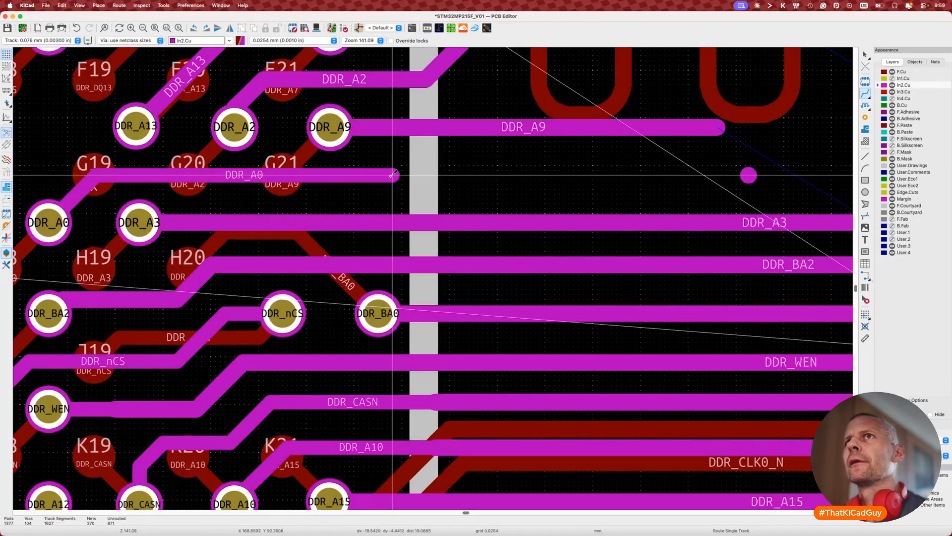
key("w")
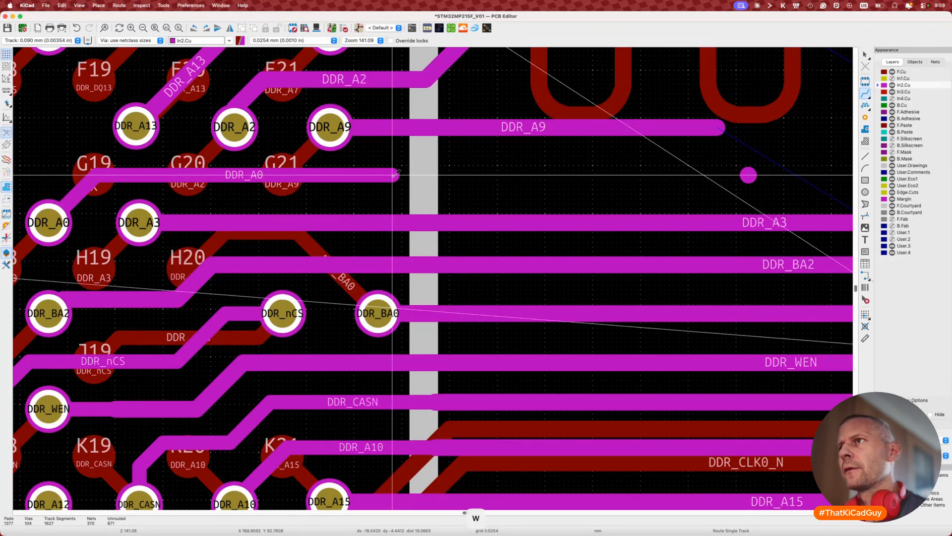
key("x")
key("w")
key("w")
key("shift+w")
key("shift+w")
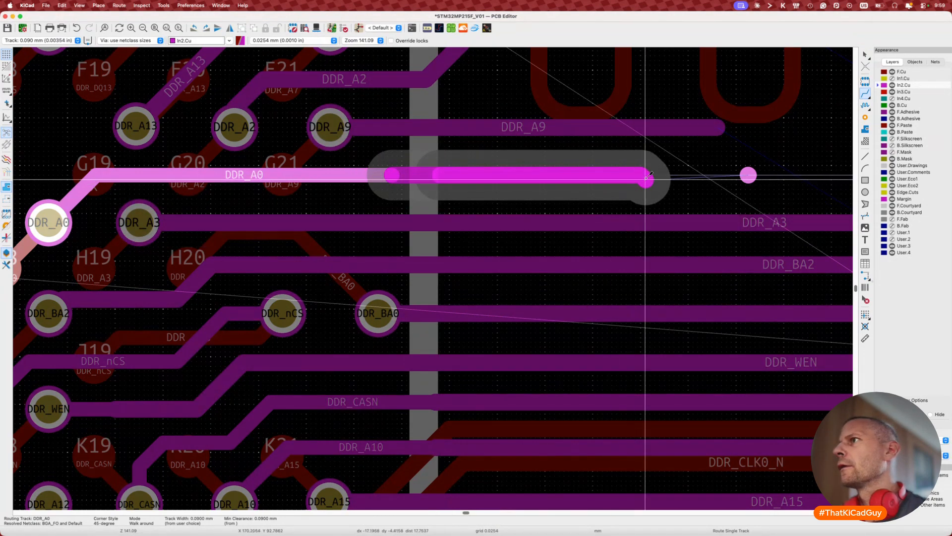
double_click(648, 177)
Step: Delete the stray DDR_A0 dot left beside the new track
scroll(648, 177, "right", 5)
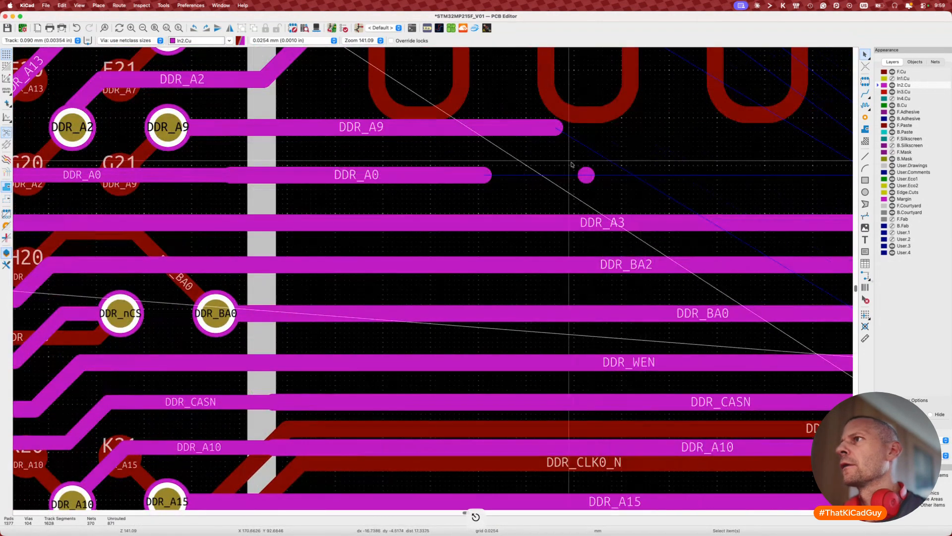
left_click_drag(568, 163, 604, 195)
key("Delete")
scroll(603, 195, "down", 5)
Step: Join the far DDR_A0 end to its stub and bring the segment in line
scroll(603, 195, "down", 1)
scroll(604, 196, "right", 5)
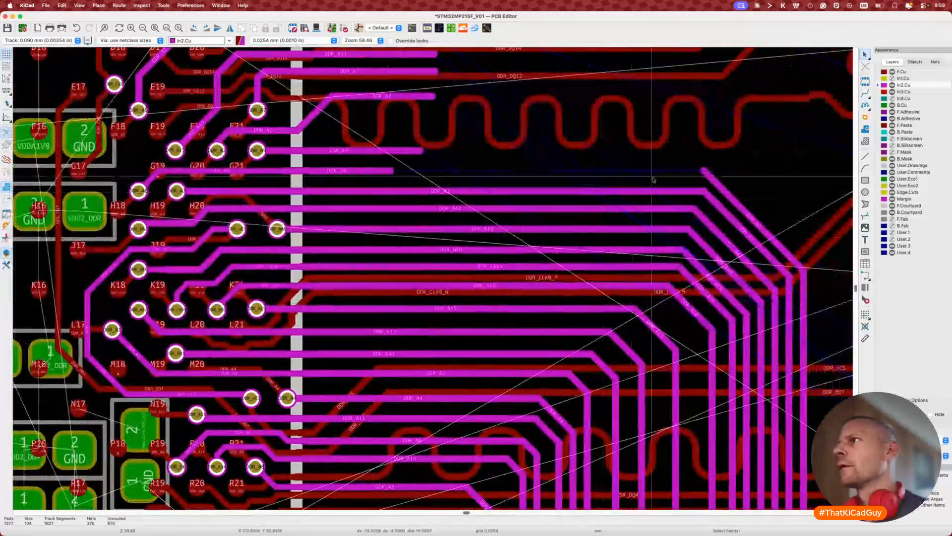
key("x")
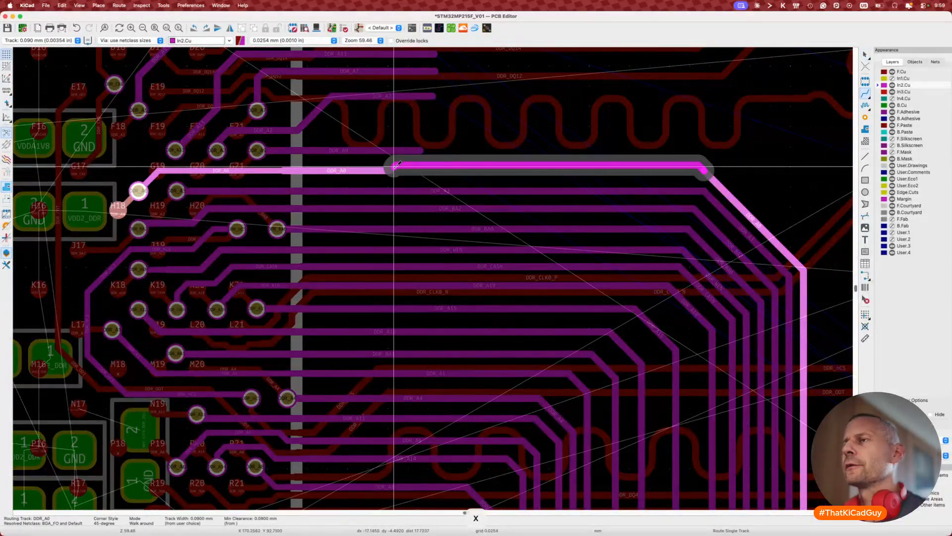
left_click(393, 168)
key("d")
left_click(419, 169)
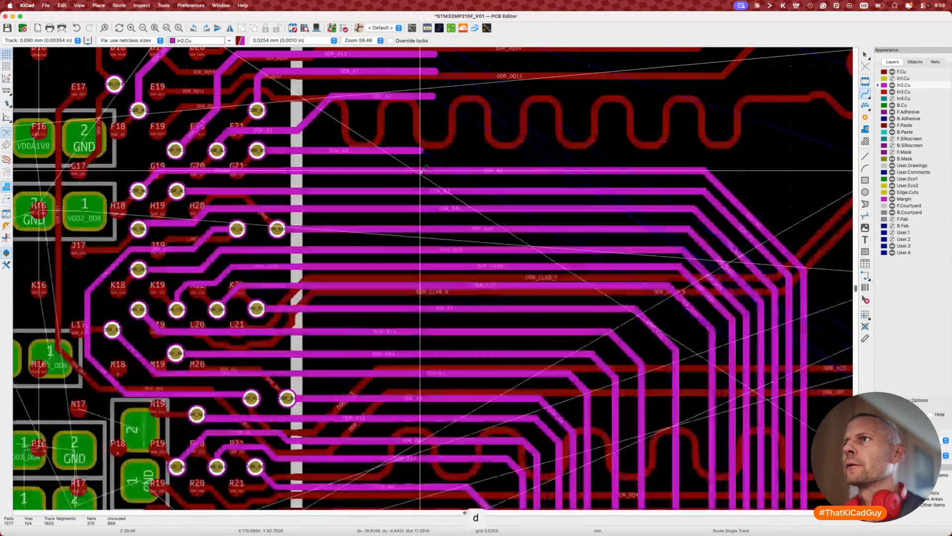
Step: Reposition the bus track and measure its current length with single-track tuning
key("d")
scroll(431, 169, "down", 3)
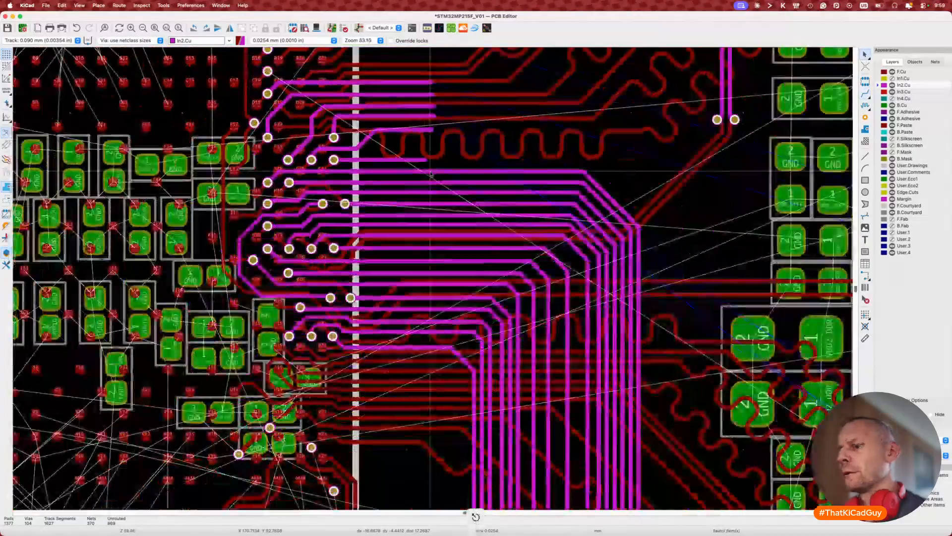
key("7")
key("Escape")
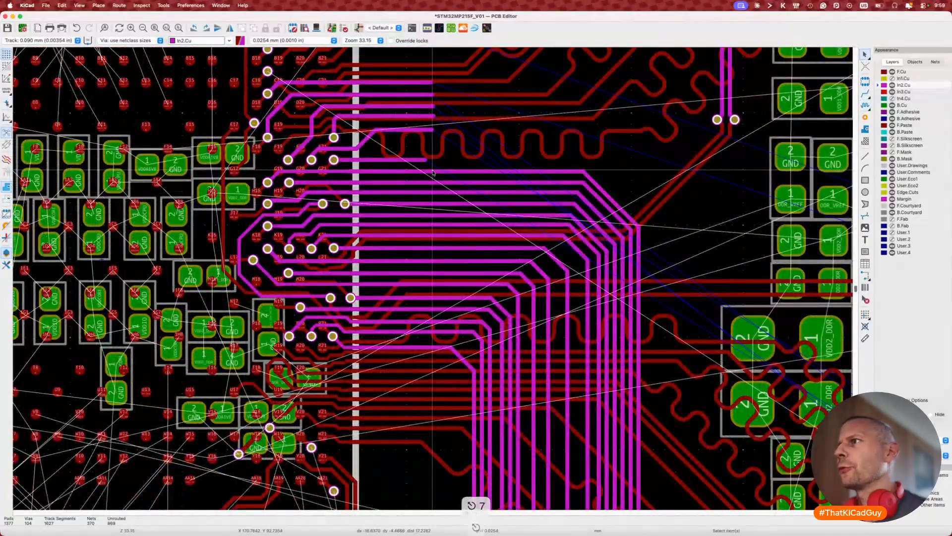
scroll(424, 333, "down", 3)
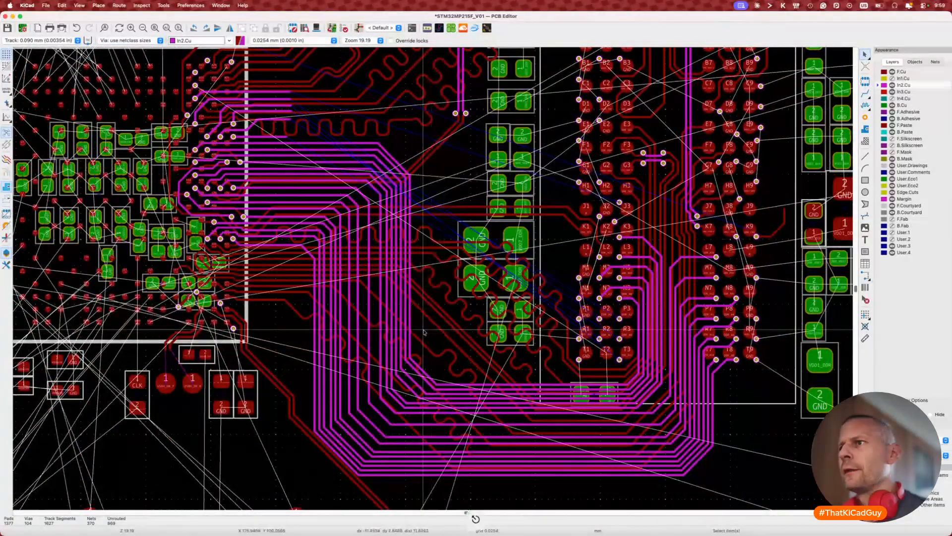
key("d")
left_click(431, 370)
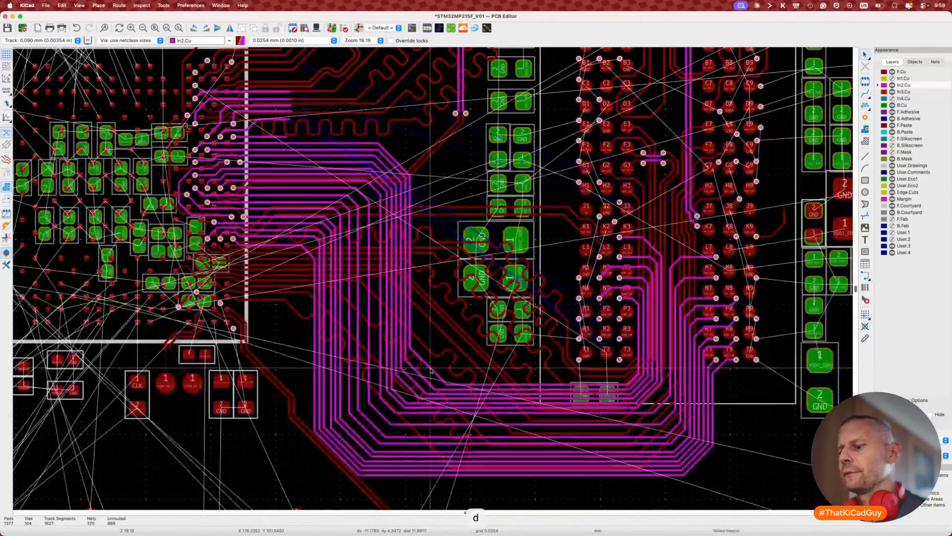
key("7")
left_click(431, 370)
key("Escape")
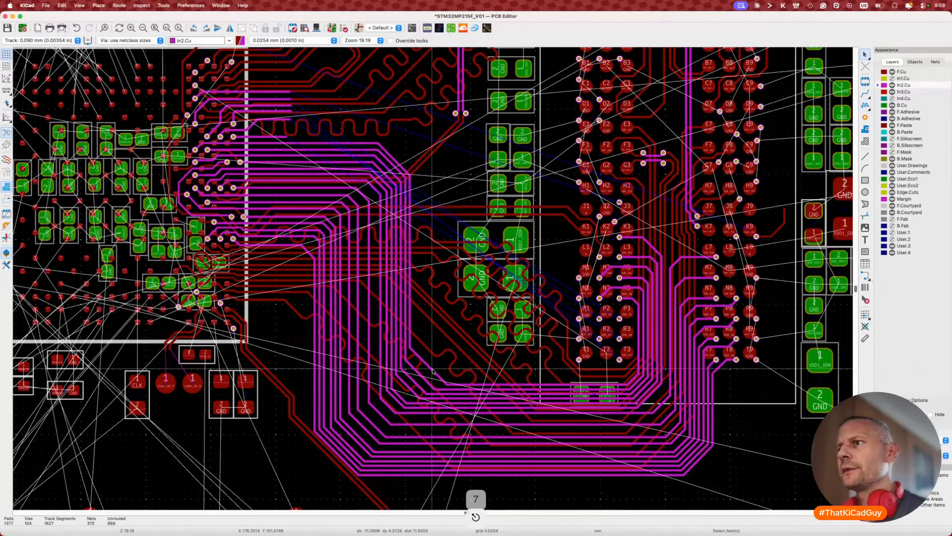
Step: Shift the bus track's diagonal corner and move the DDR_A0 track near the BGA
key("d")
left_click(428, 380)
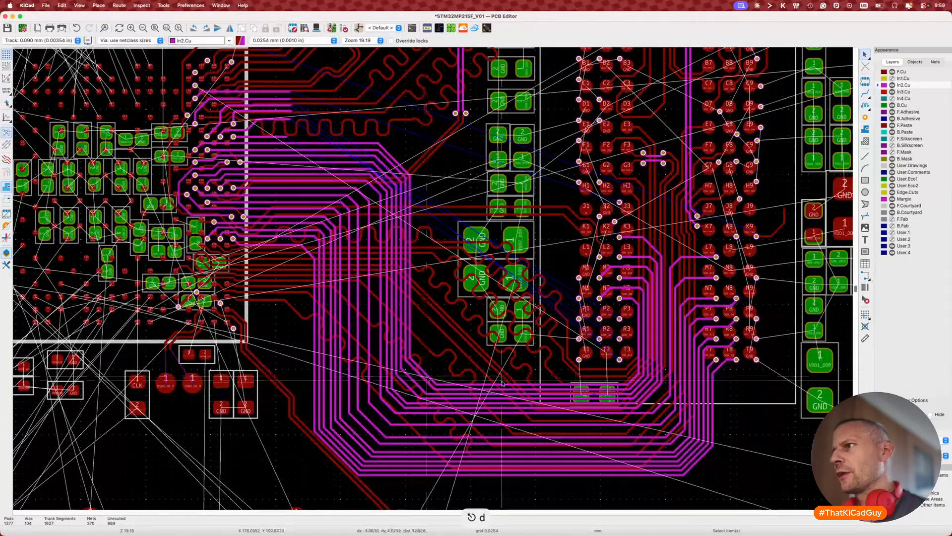
left_click(632, 379)
key("d")
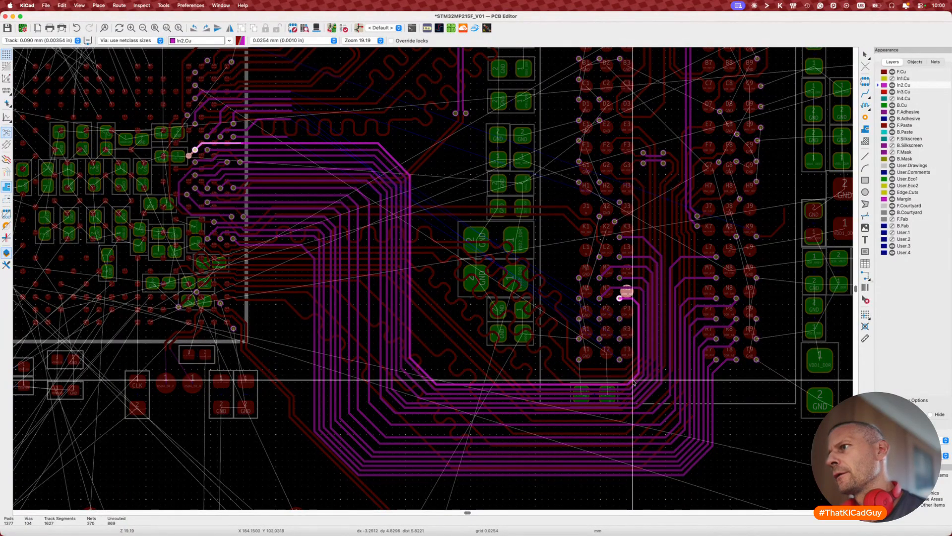
left_click(633, 381)
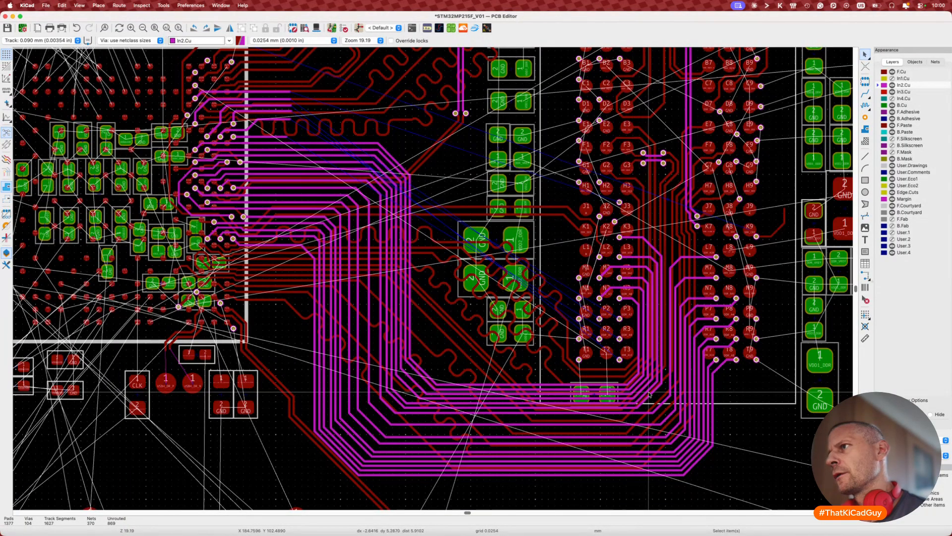
Step: Drag three more In2.Cu track segments and corners into new positions
key("d")
left_click(416, 288)
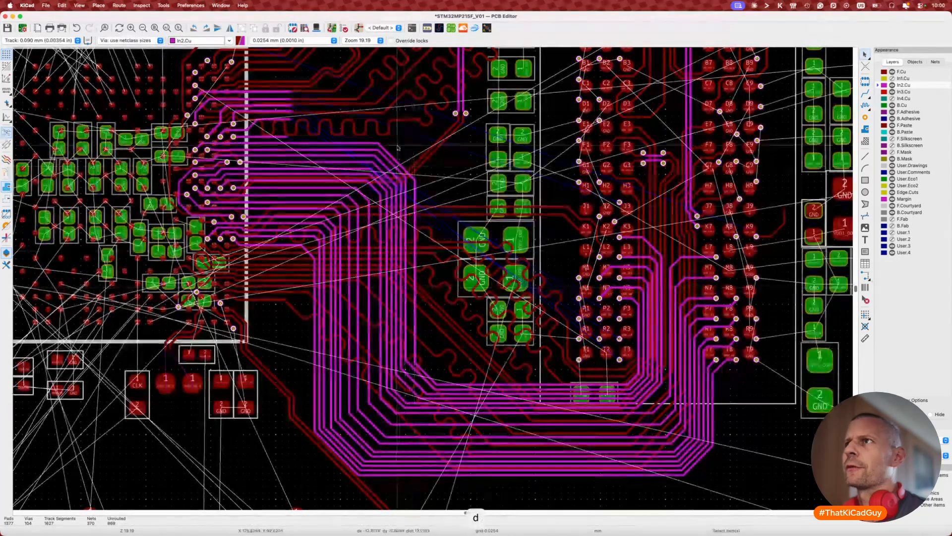
key("d")
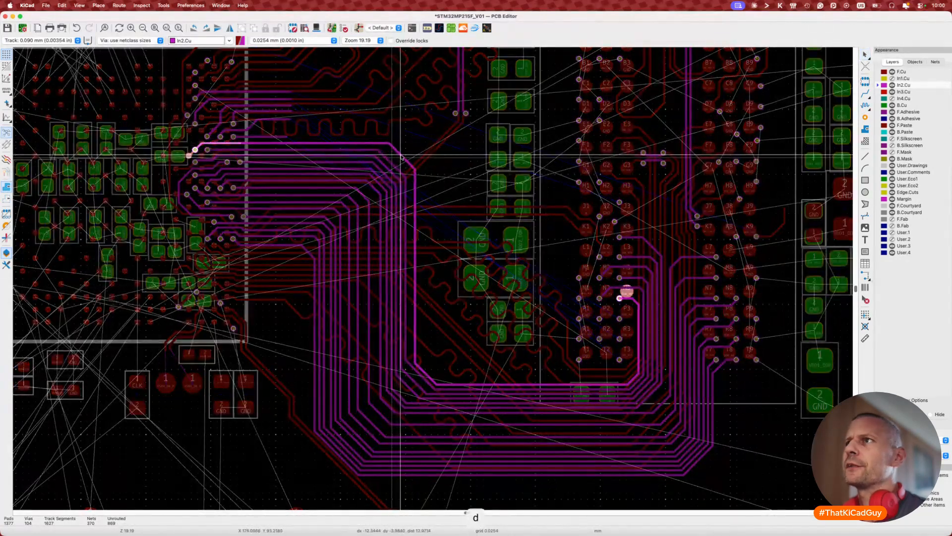
left_click(402, 157)
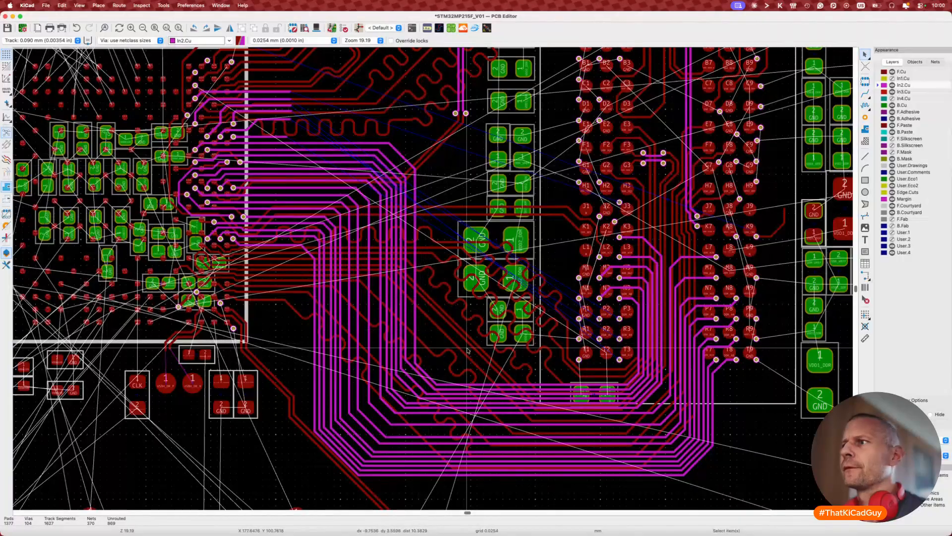
key("d")
left_click(502, 383)
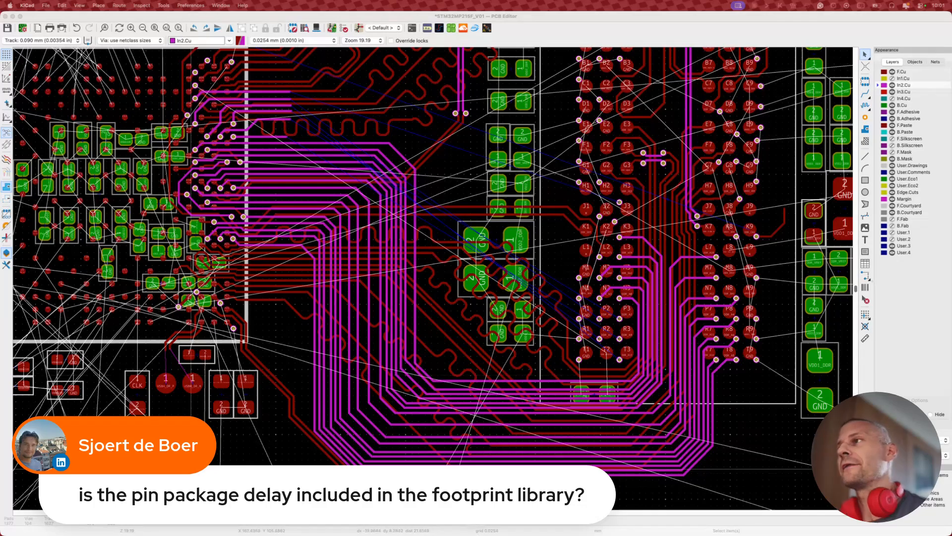
Step: Pan the board and cancel an unwanted route from pad K1
middle_click_drag(441, 355, 444, 403)
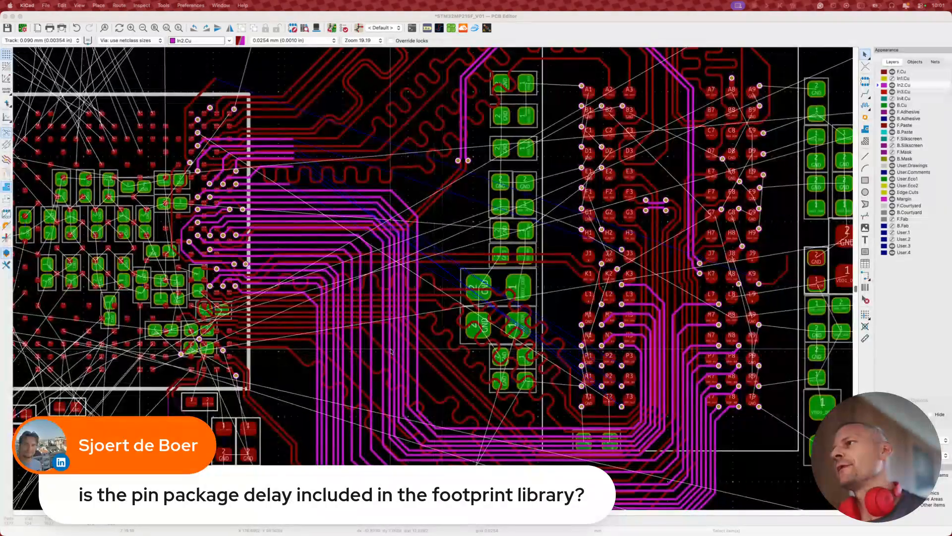
left_click(589, 258)
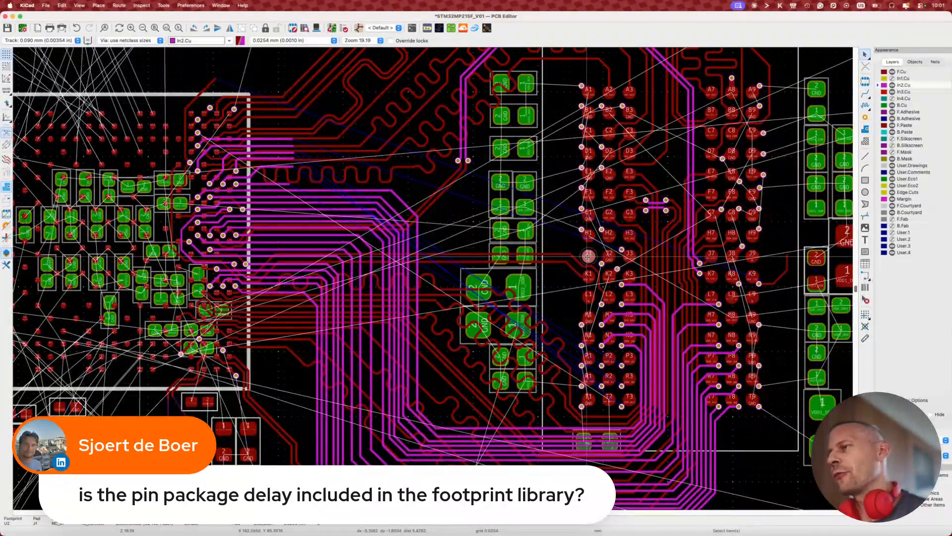
key("x")
key("Escape")
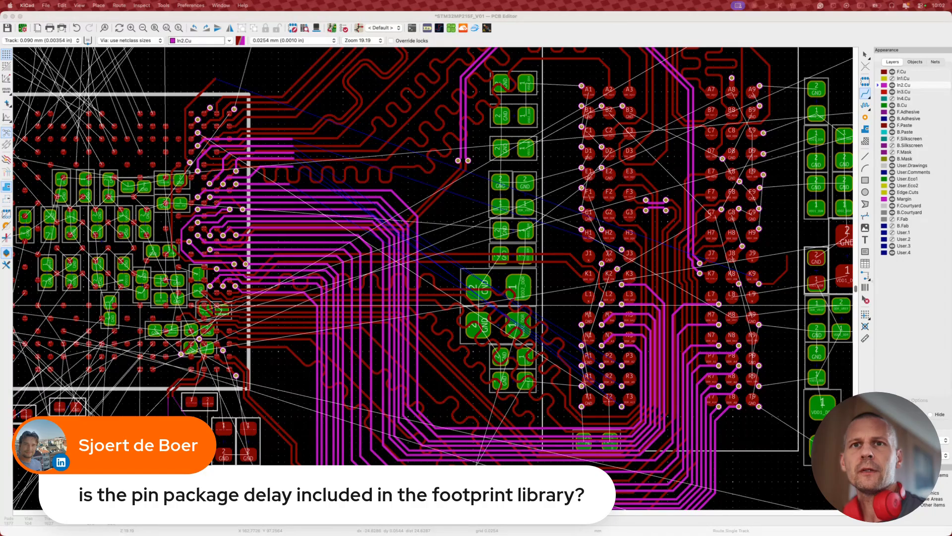
Step: Select the DDR memory footprint and switch to the schematic and CubeMX desktop
left_click(571, 159)
key("Escape")
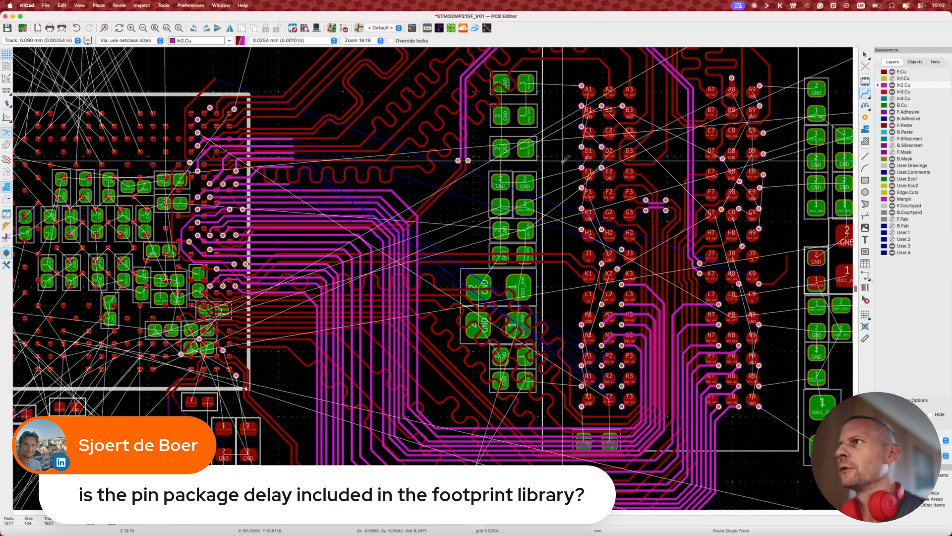
left_click(562, 170)
key("super+grave")
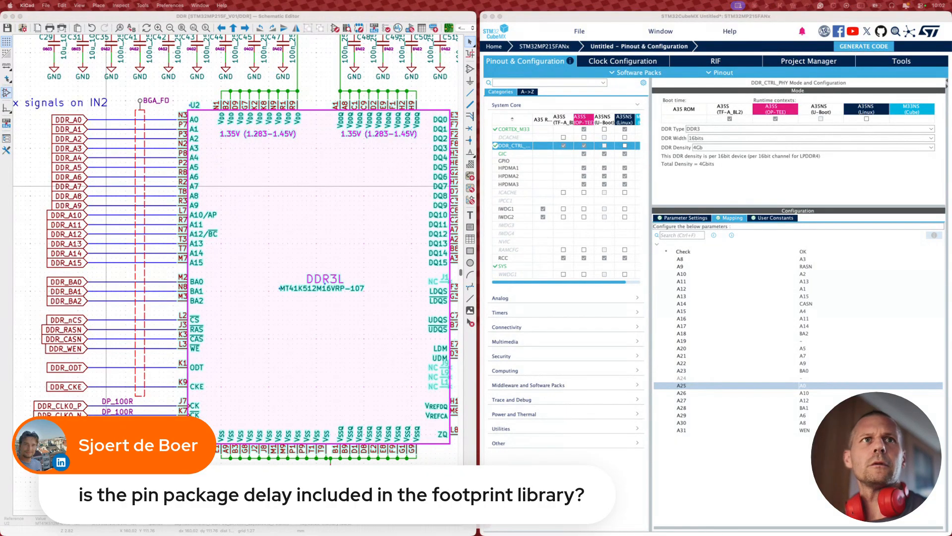
Step: Bring the Brave window over the schematic and maximize it to full screen
left_click_drag(0, 141, 285, 142)
double_click(284, 142)
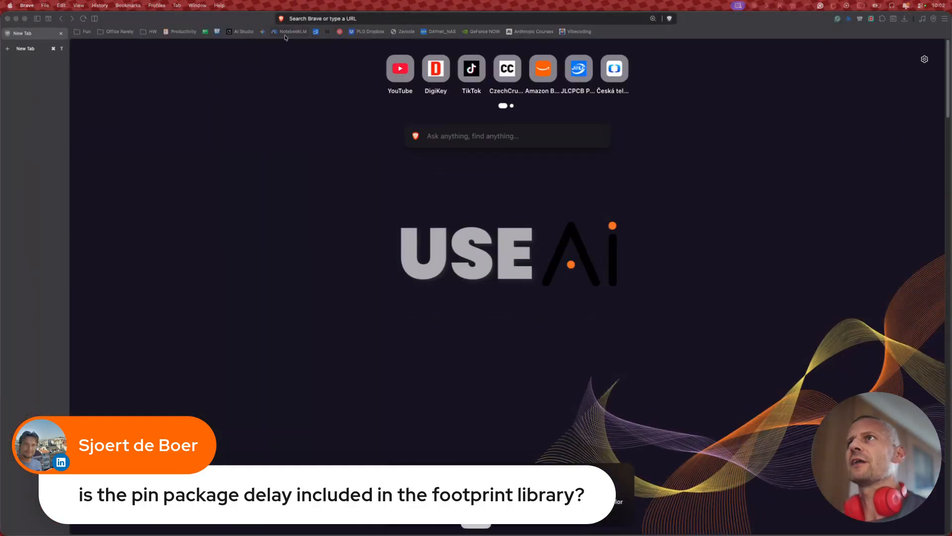
Step: Load the Micron MT41K512M16 DDR3L datasheet from the pasted SnapEDA link
left_click(316, 18)
type("https://www.snapeda.com/parts/MT41K512M16VRP-107%20IT:P%20TR/Micron%20Technology/datasheet/")
key("Return")
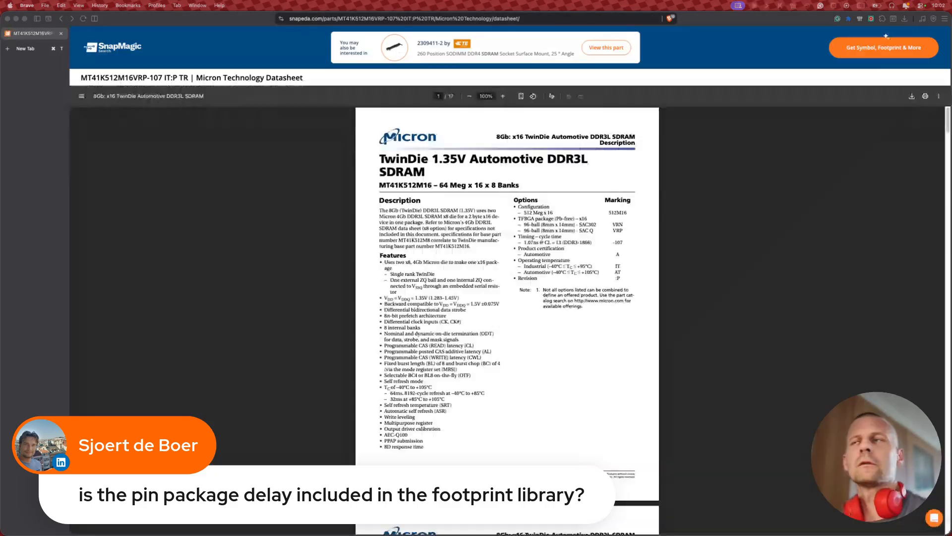
scroll(452, 238, "up", 2, "ctrl")
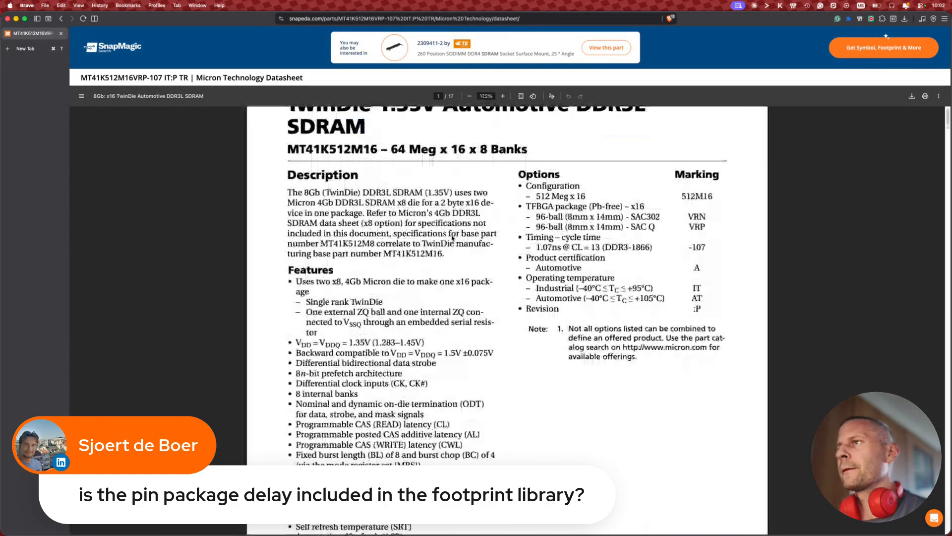
Step: Search the datasheet for 'delay', then for 'length'
key("super+f")
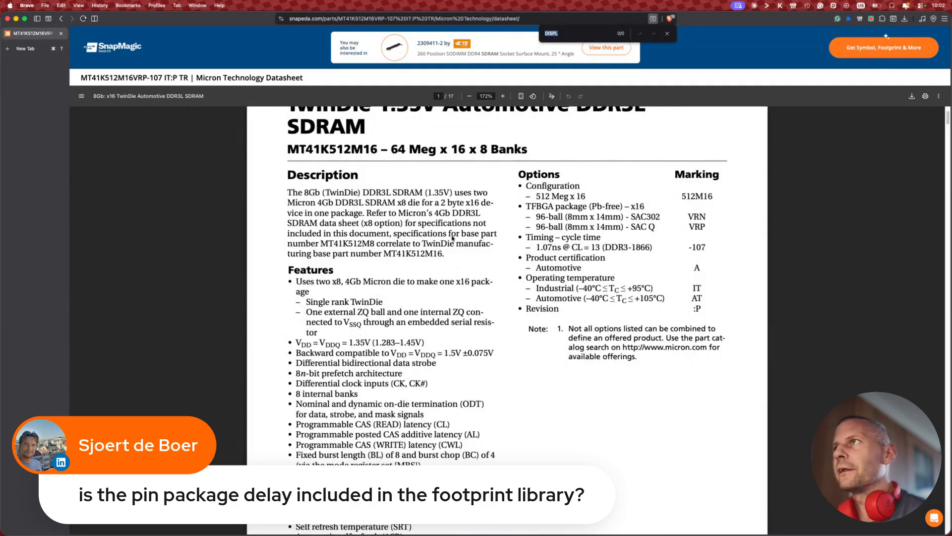
type("del")
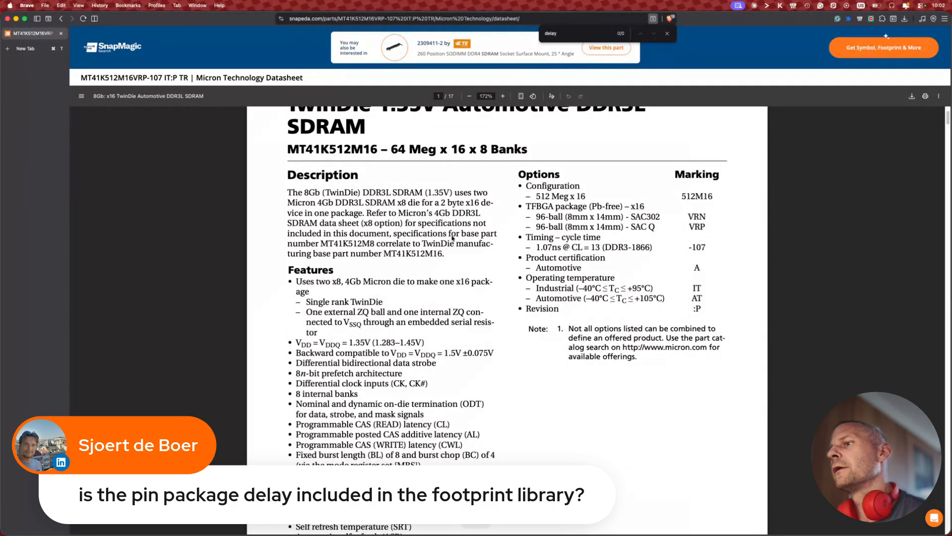
type("ay")
key("BackSpace")
key("BackSpace")
key("BackSpace")
key("BackSpace")
key("BackSpace")
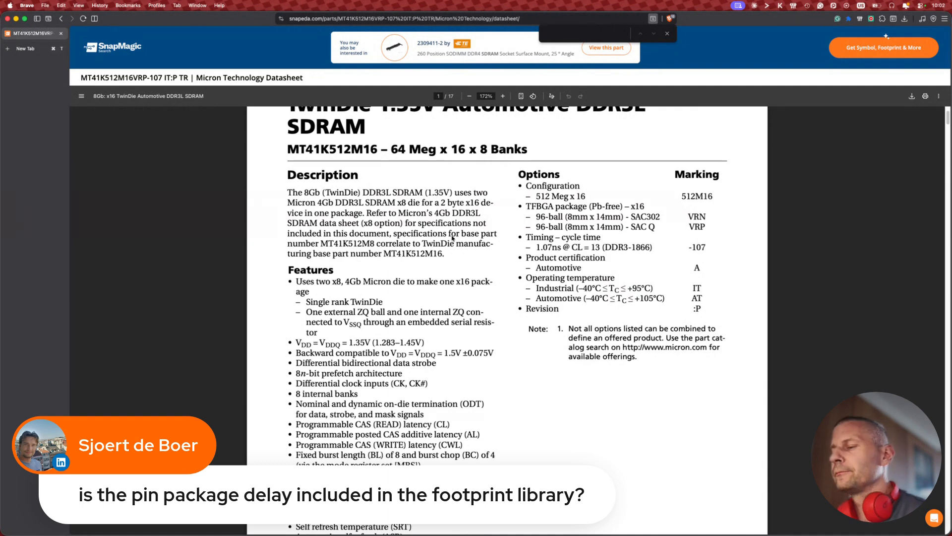
type("lengh")
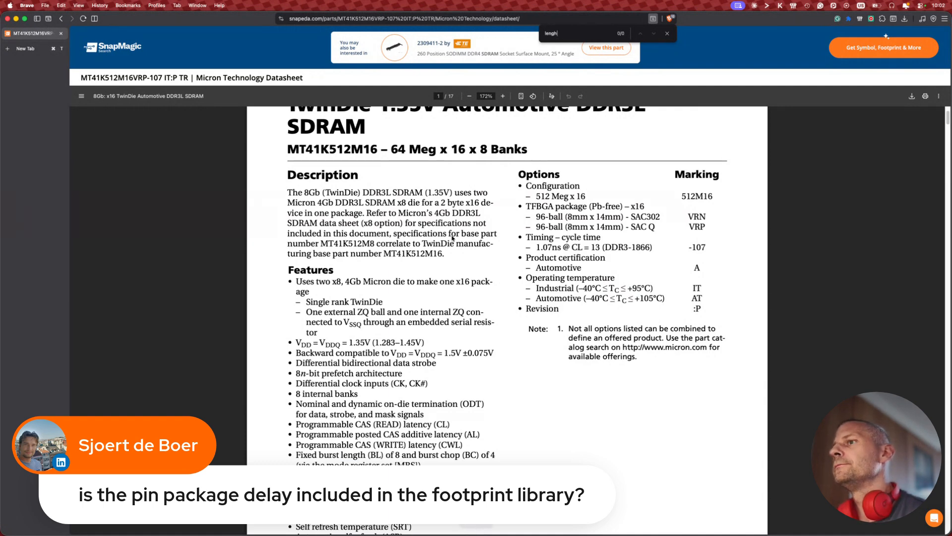
key("BackSpace")
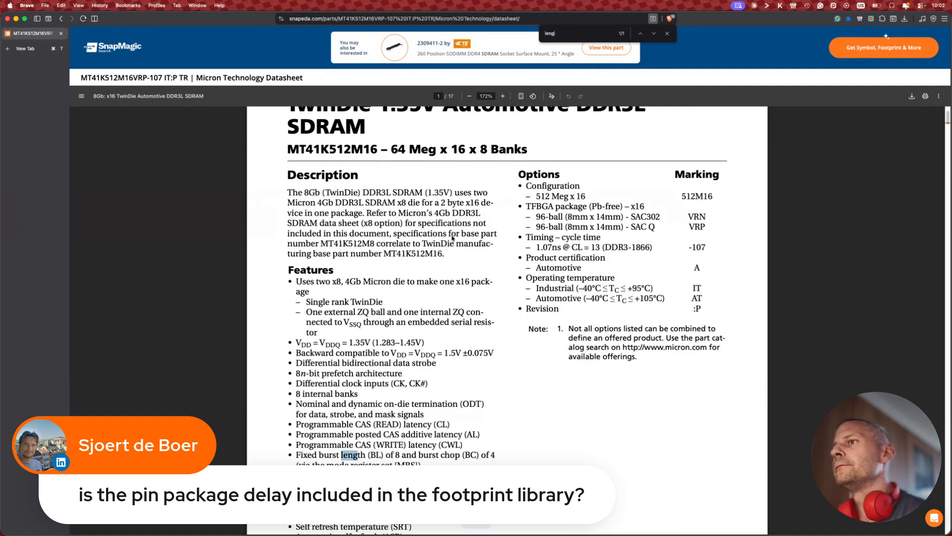
type("th")
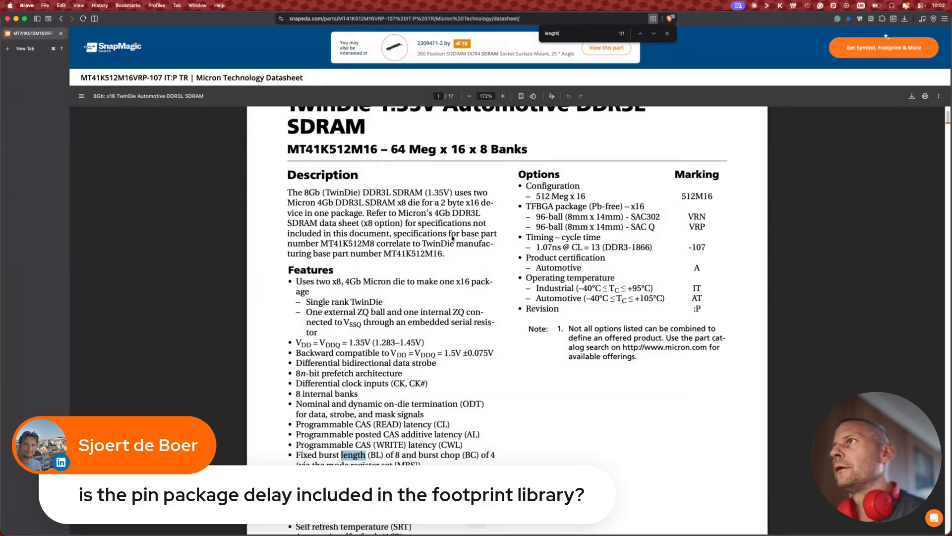
key("Escape")
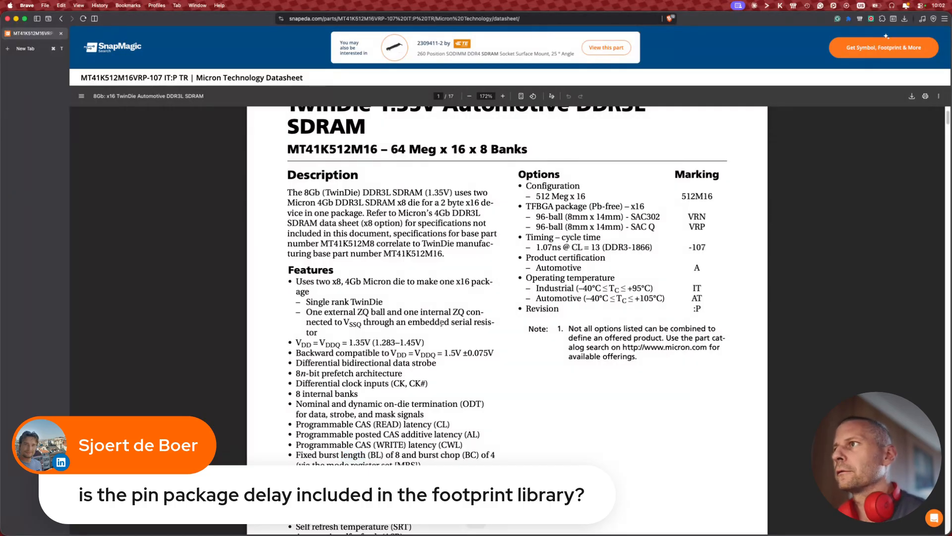
Step: Scroll through the datasheet, then return to the schematic and CubeMX desktop
scroll(440, 352, "down", 4, "ctrl")
scroll(440, 352, "down", 3)
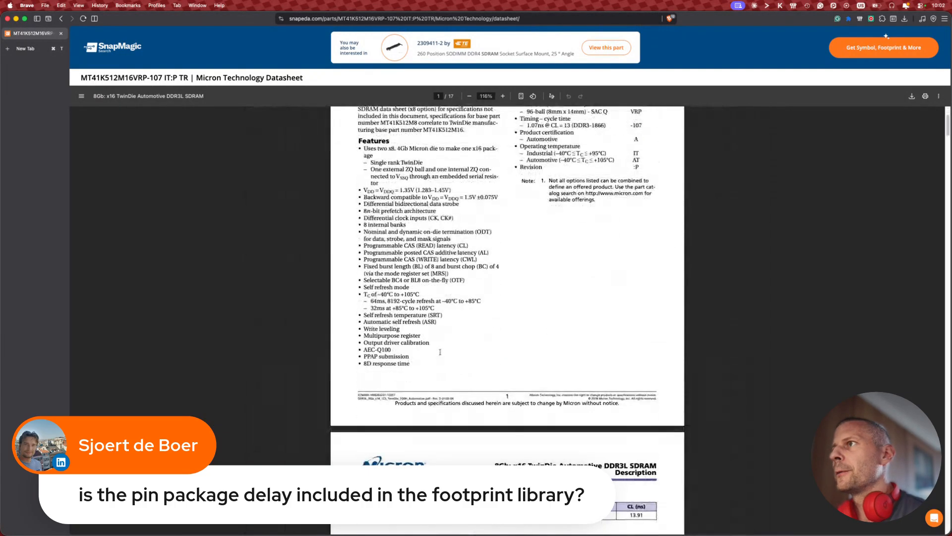
scroll(439, 352, "down", 20)
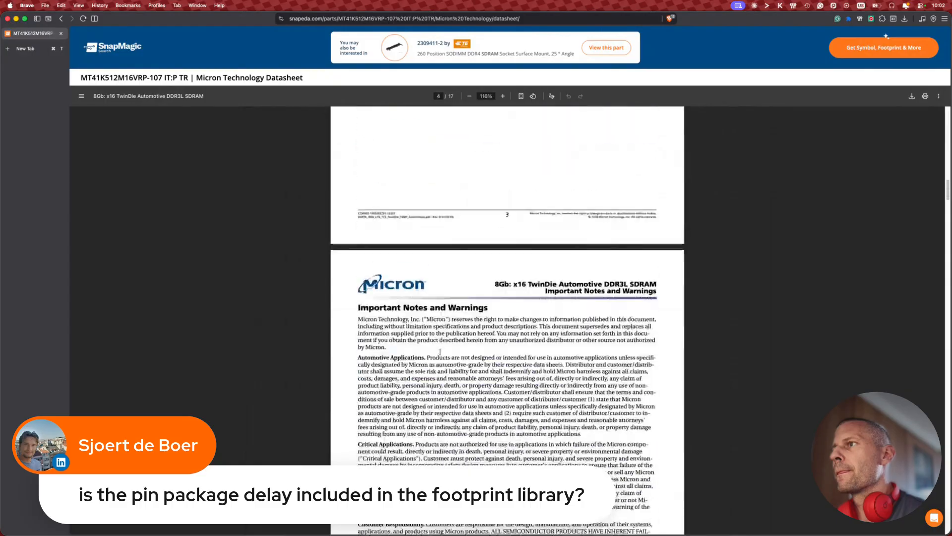
scroll(440, 352, "down", 20)
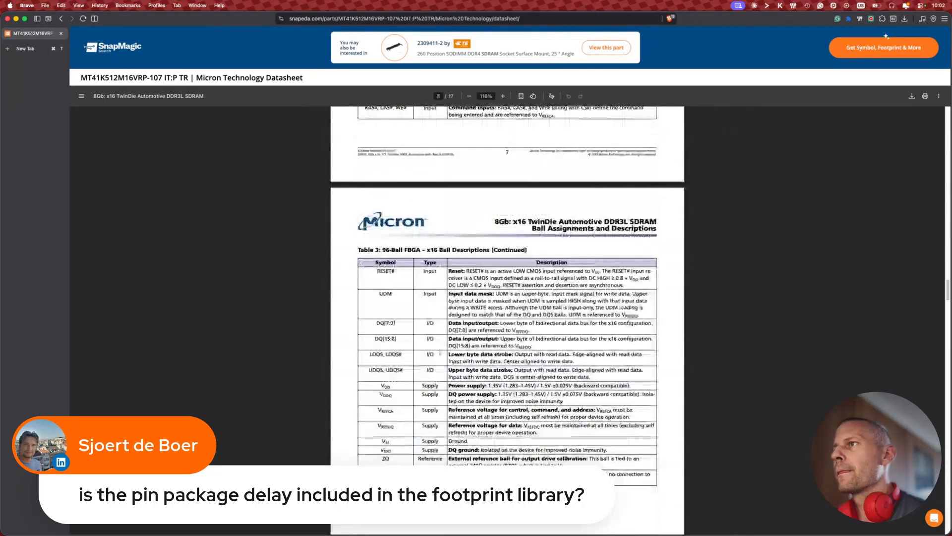
scroll(440, 352, "down", 20)
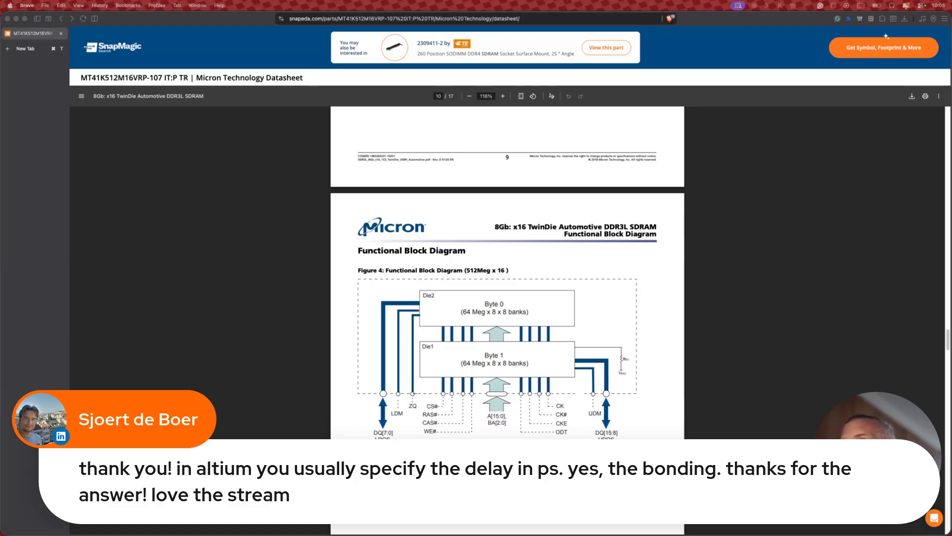
key("ctrl+Left")
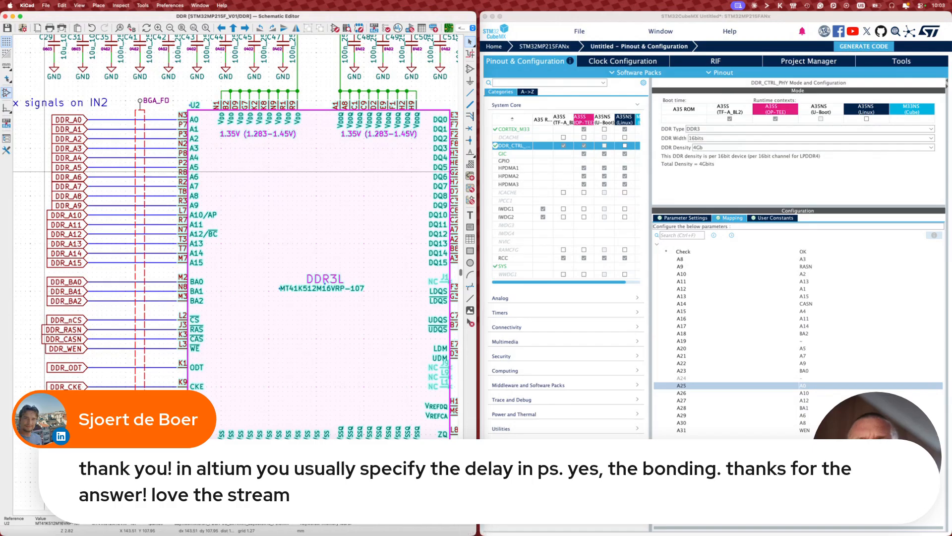
Step: Bring the PCB Editor to the front and browse the Inspect and Route menus
key("super+grave")
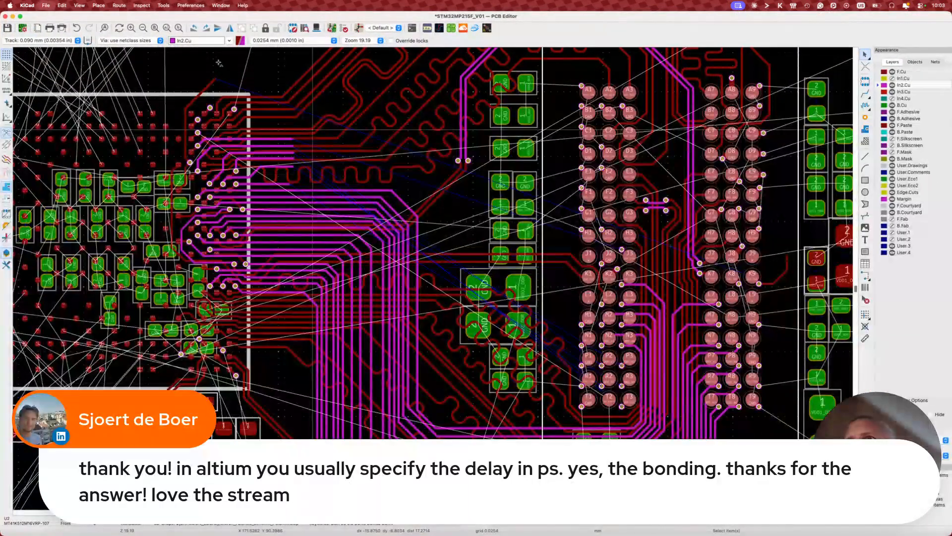
left_click(137, 7)
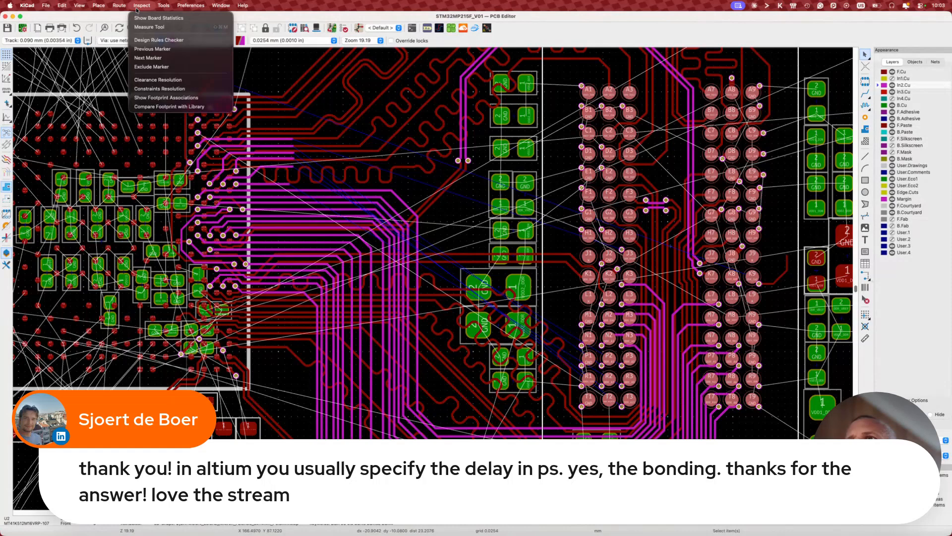
mouse_move(125, 8)
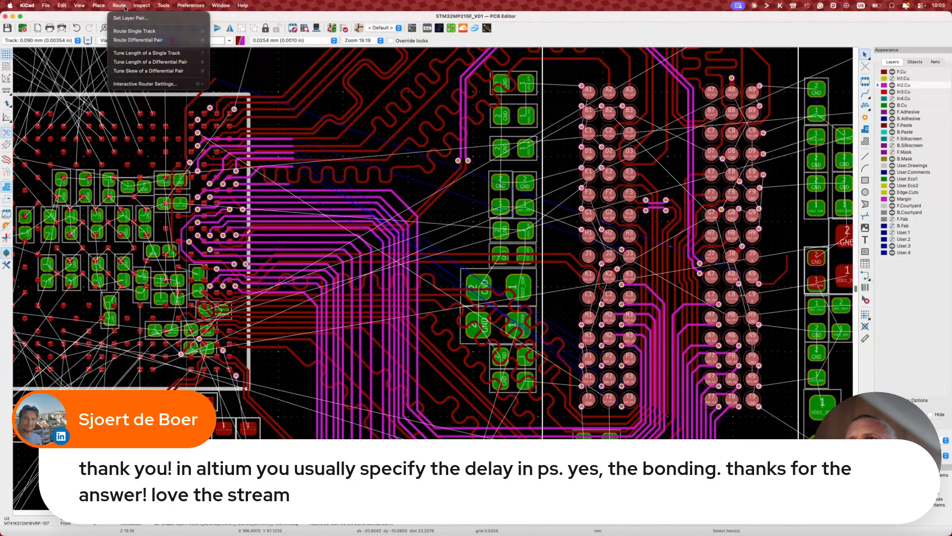
Step: Search 'kicad 10 time tuning track ps' in a new Brave tab
left_click(125, 8)
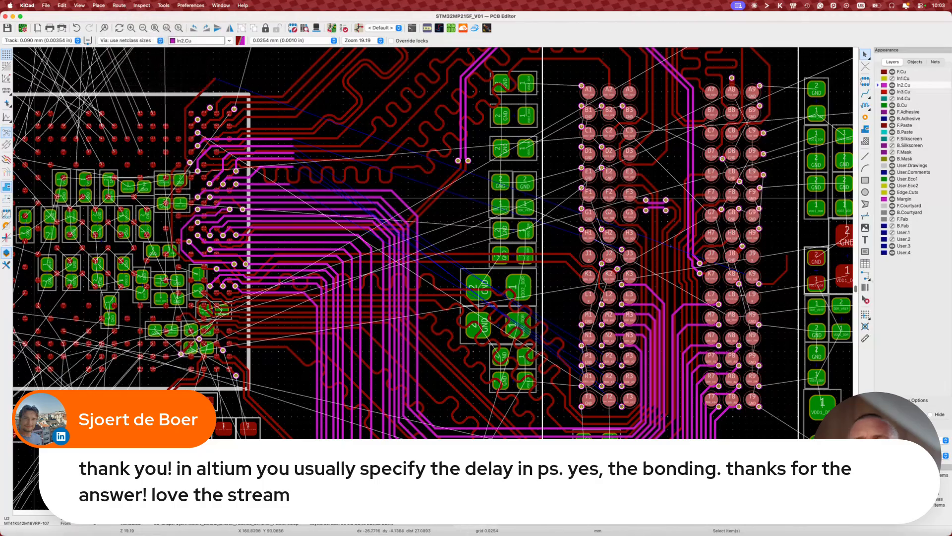
left_click(1, 356)
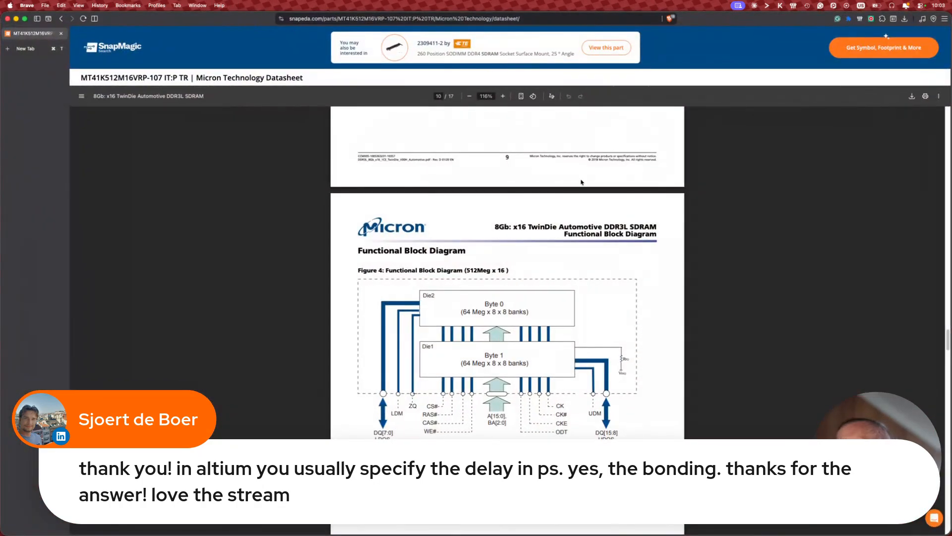
key("super+t")
type("kicad 10")
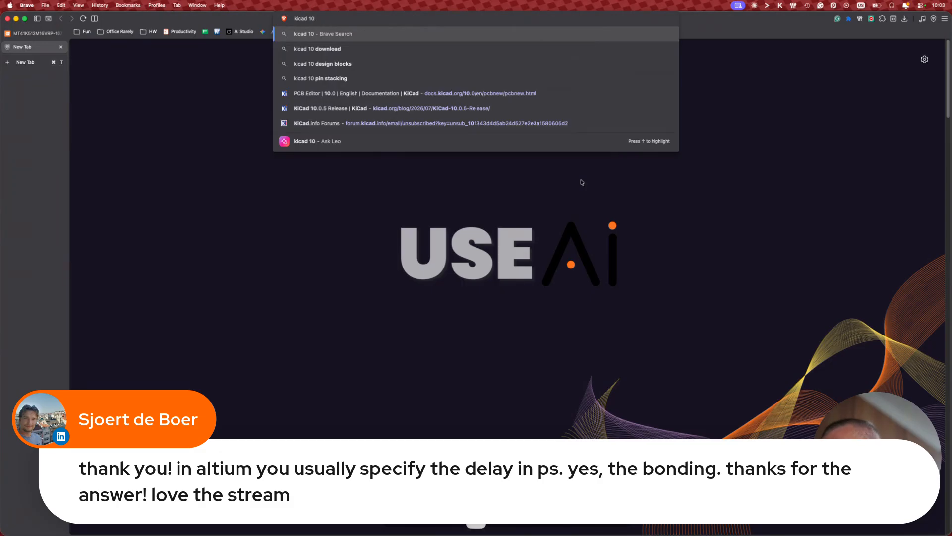
type("time tuning")
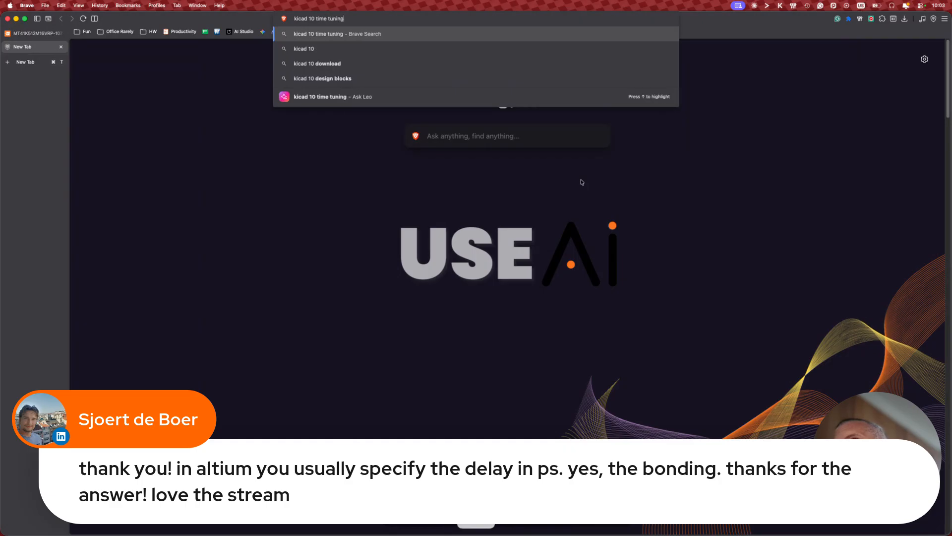
type(" tr")
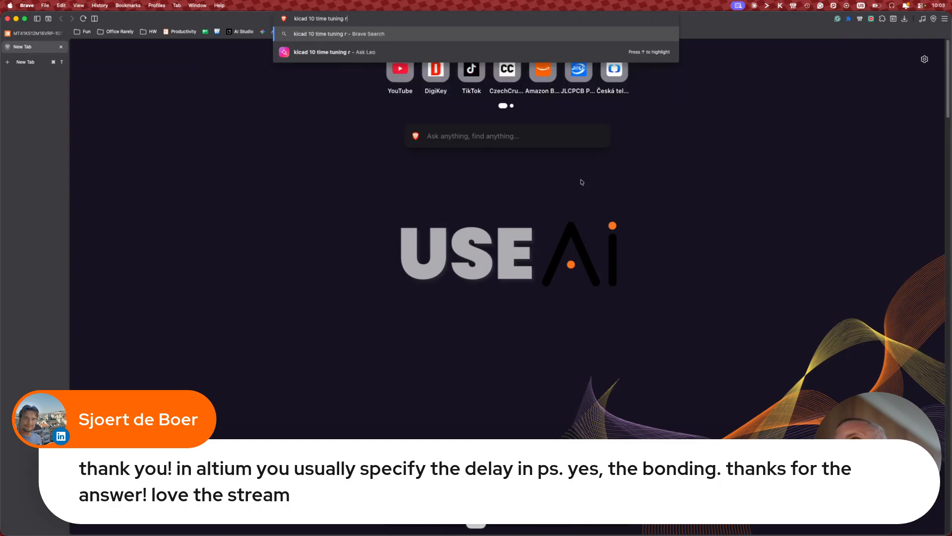
type("ack ps")
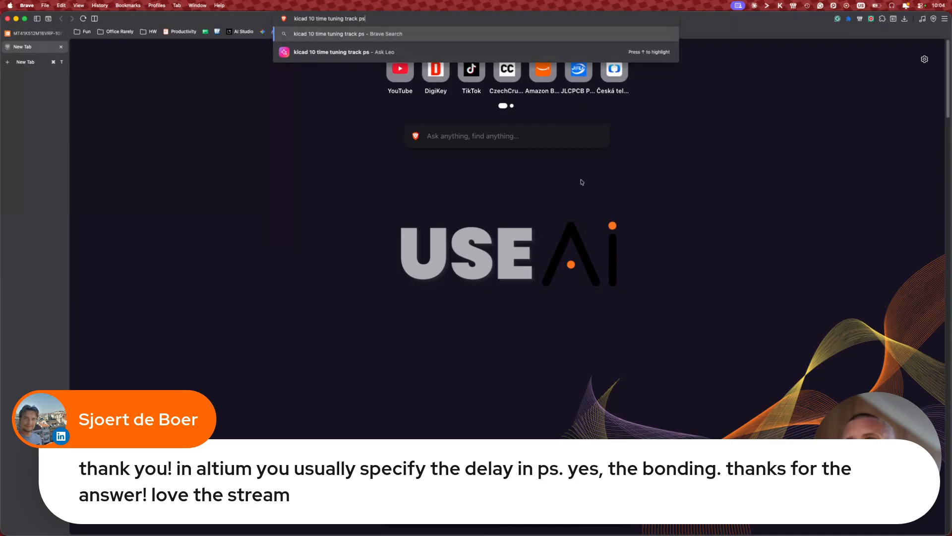
key("Return")
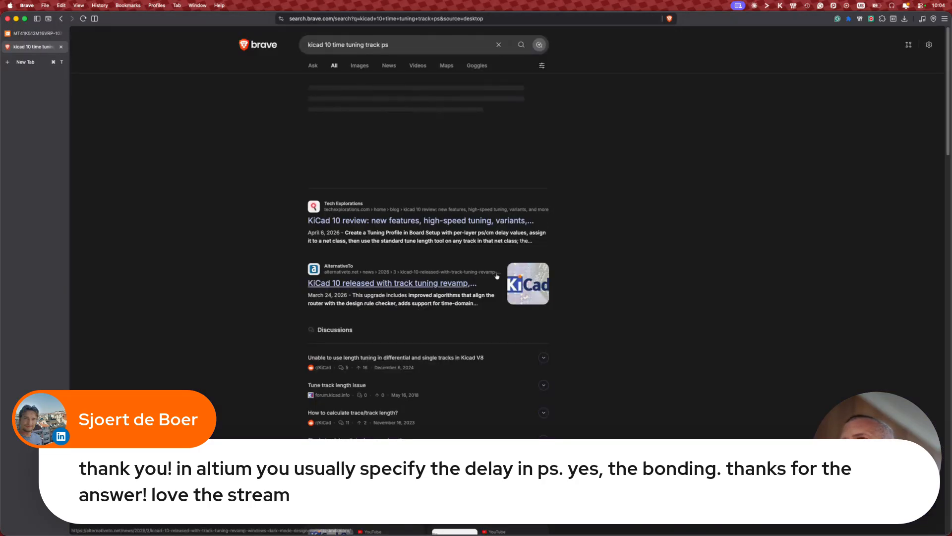
Step: Read the Tech Explorations KiCad 10 review's Time-domain tuning section, then return to KiCad
left_click(457, 223)
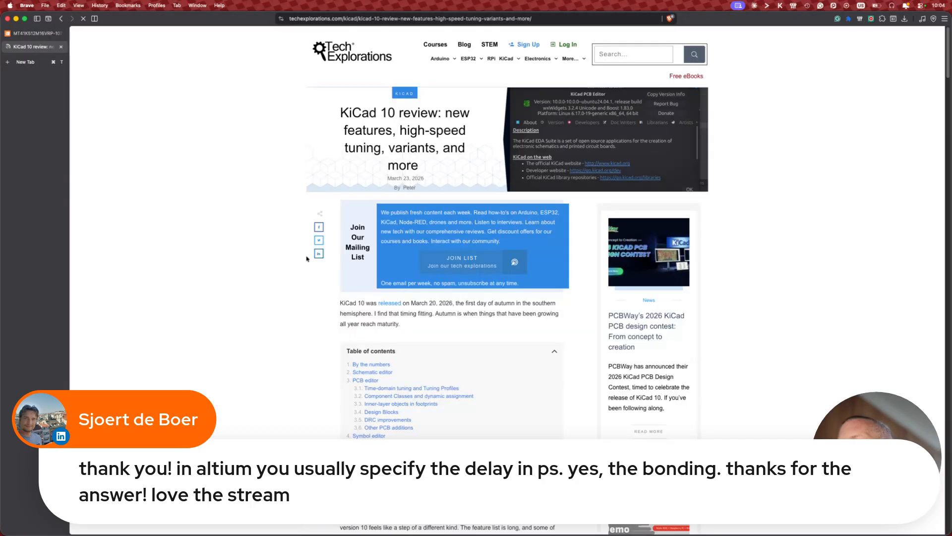
scroll(307, 258, "down", 2)
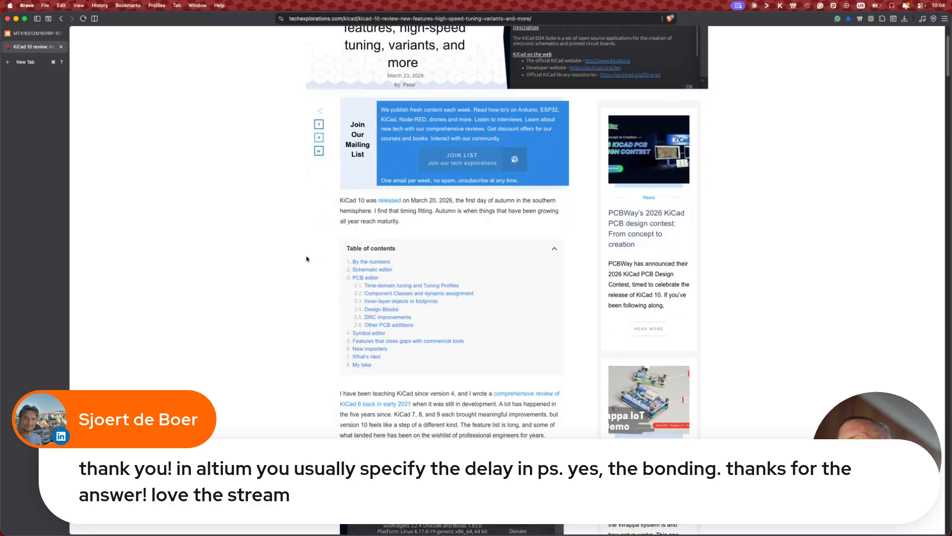
scroll(306, 258, "down", 1)
left_click(391, 252)
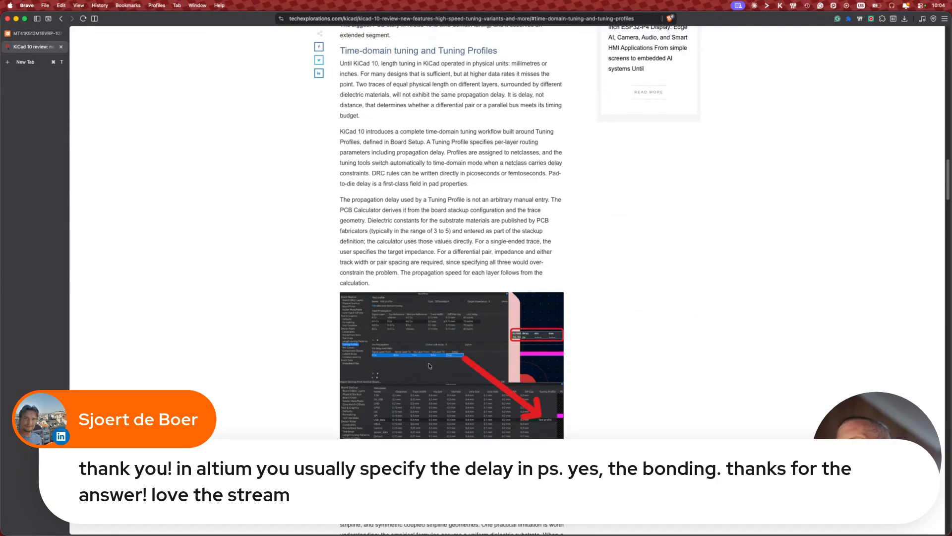
scroll(429, 366, "up", 5, "ctrl")
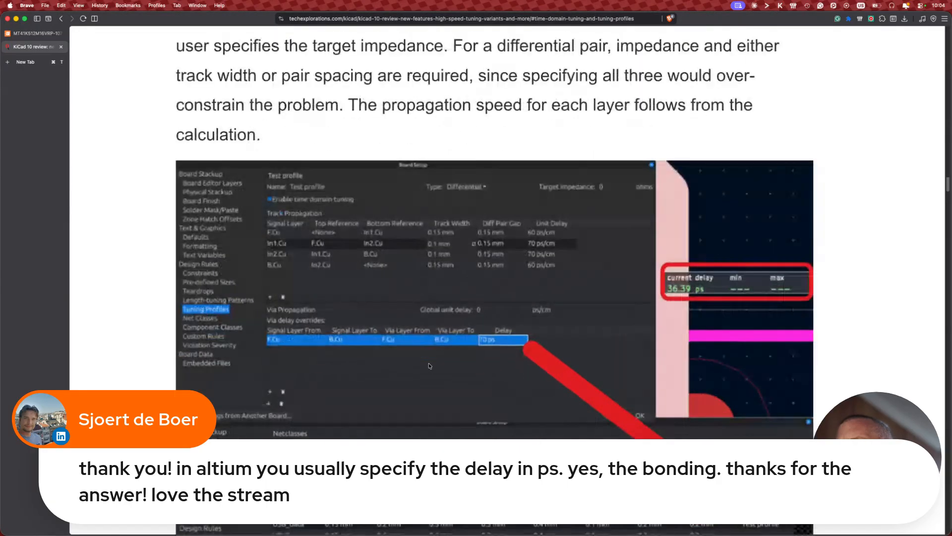
scroll(429, 366, "down", 1)
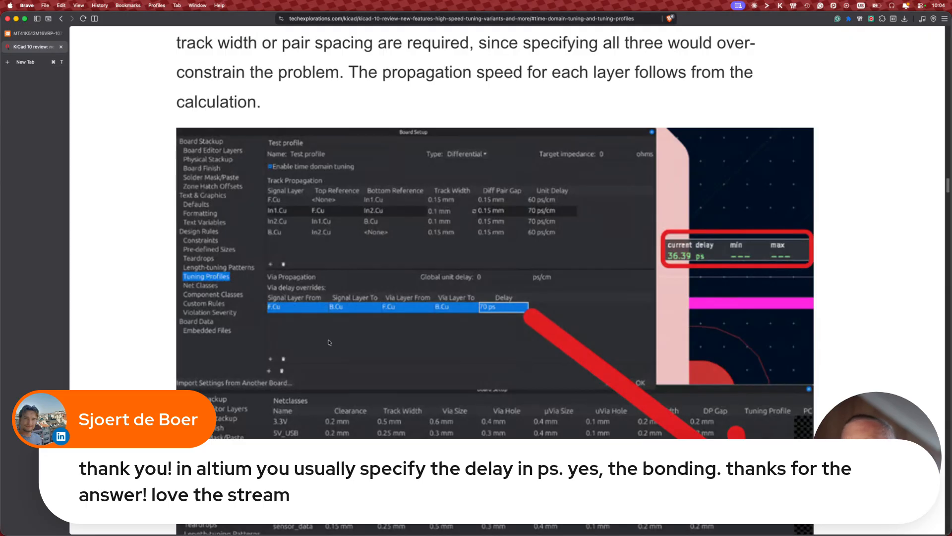
scroll(330, 343, "down", 3)
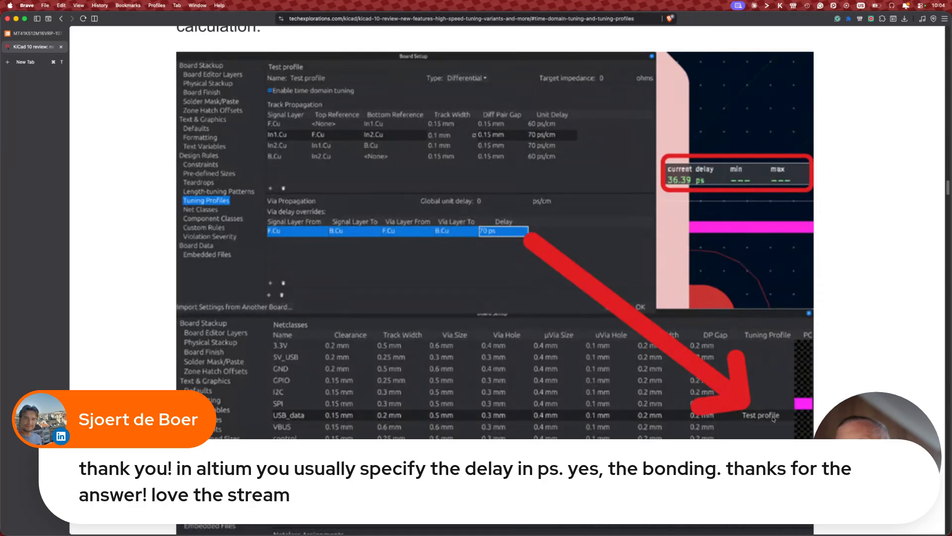
key("super+Tab")
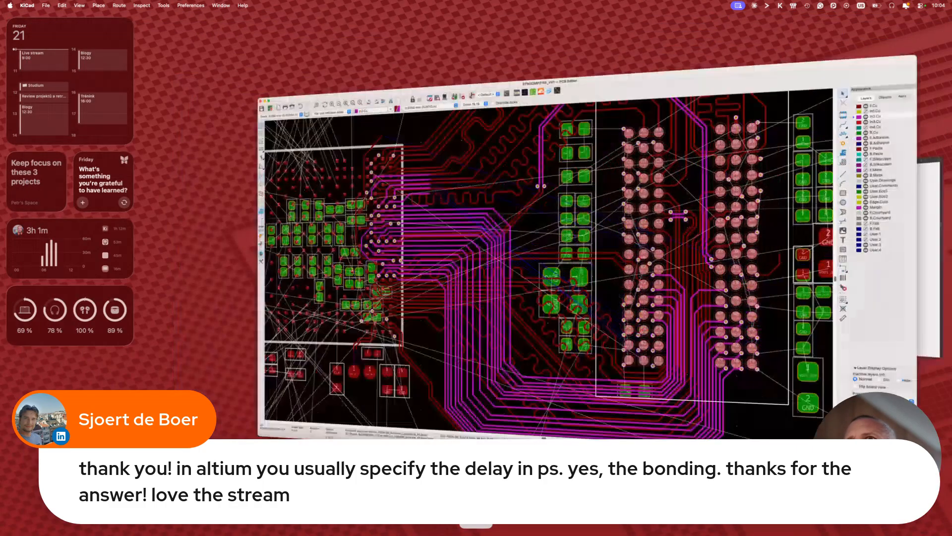
Step: Check Board Setup's Tuning Profiles and BGA_FO net class profile, finding none, then return to the article
left_click(46, 5)
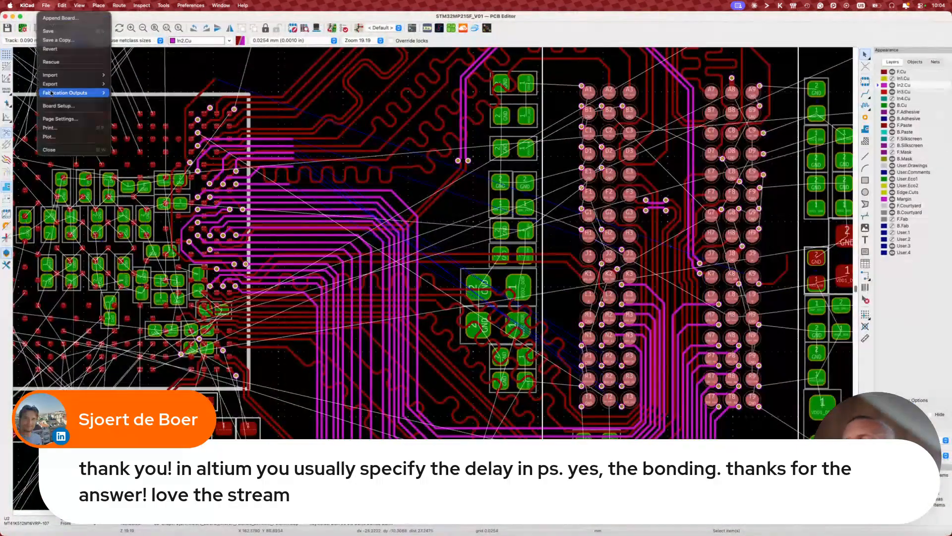
left_click(53, 105)
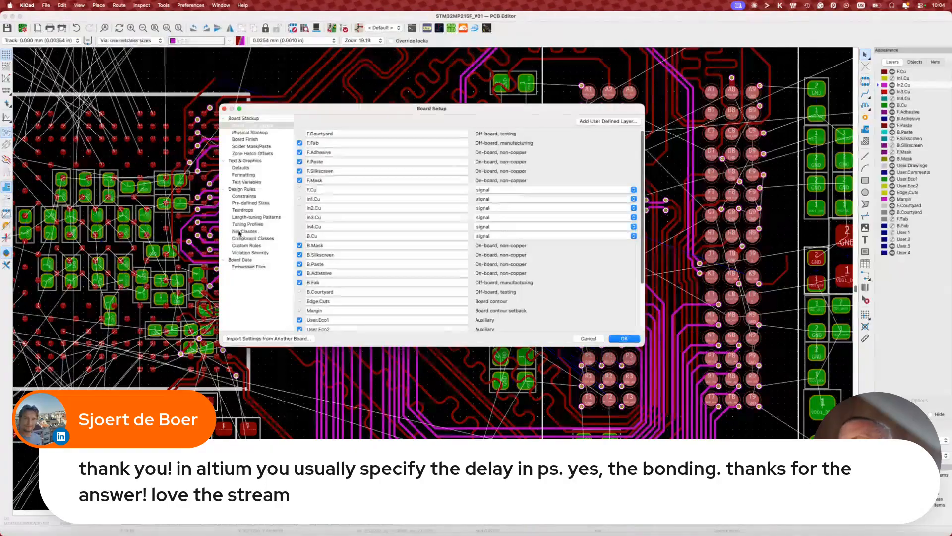
left_click(247, 224)
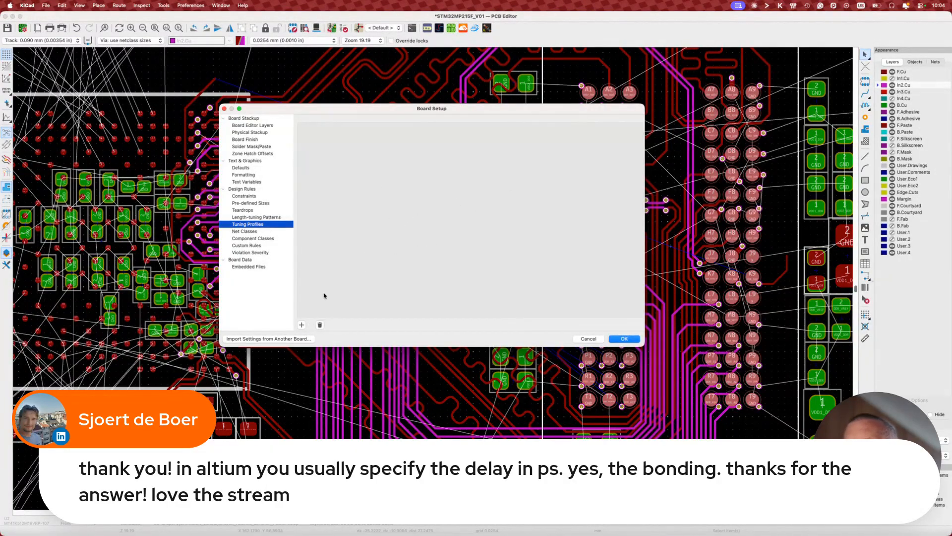
left_click(254, 231)
scroll(558, 193, "right", 5)
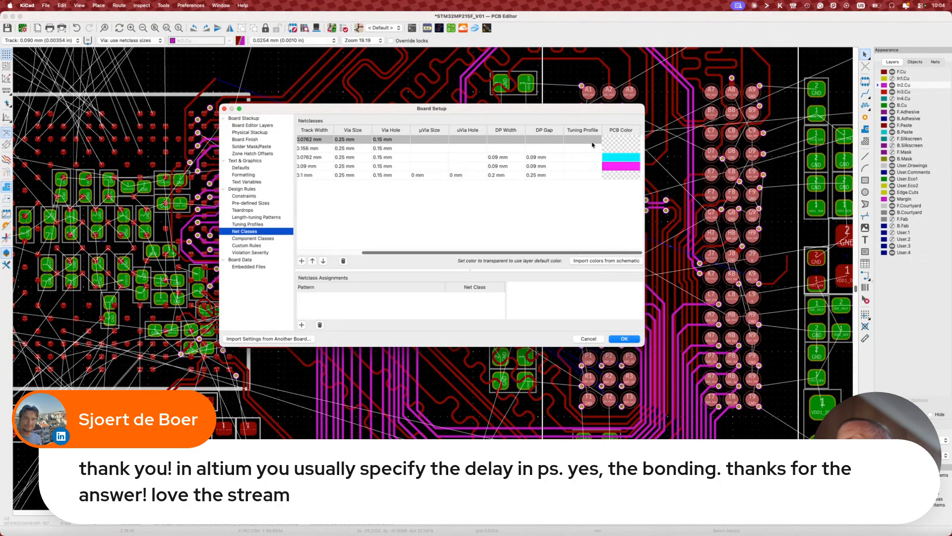
left_click(589, 140)
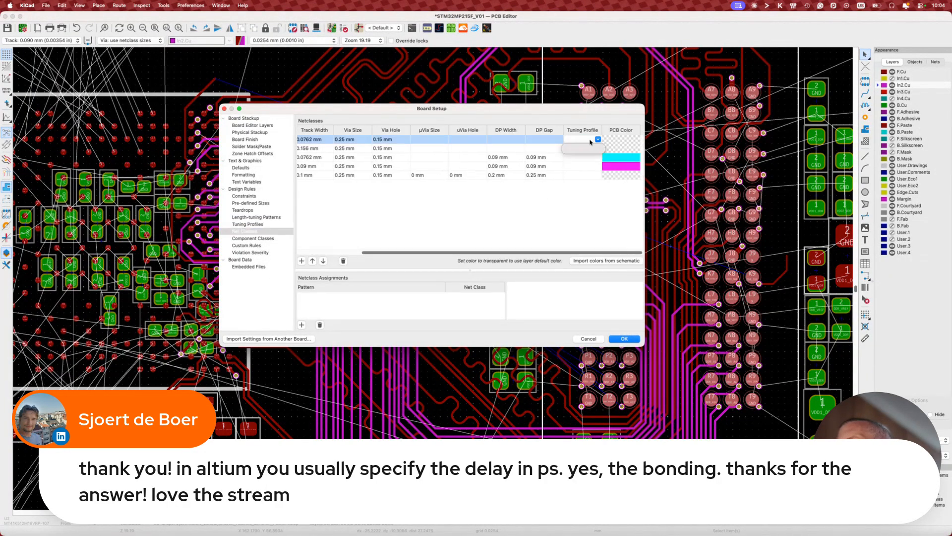
left_click(596, 219)
left_click(589, 338)
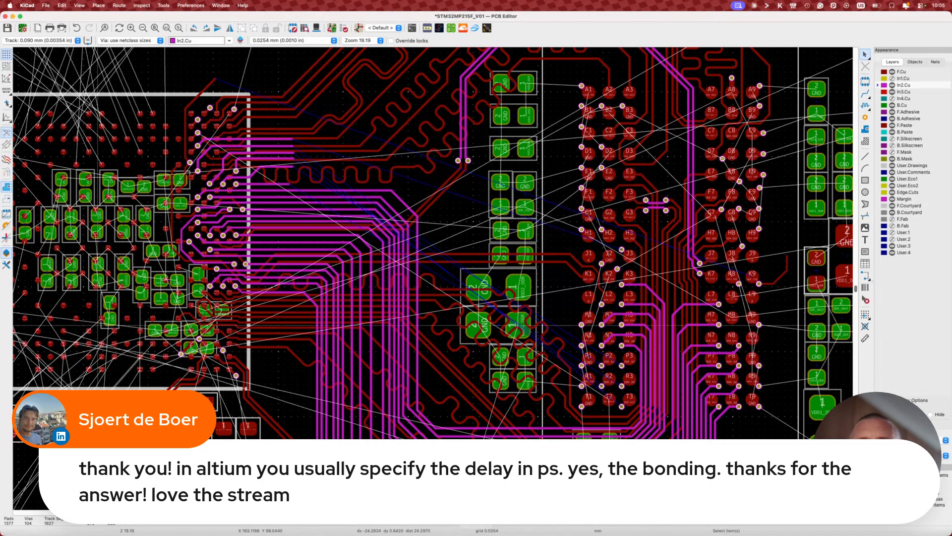
left_click(149, 523)
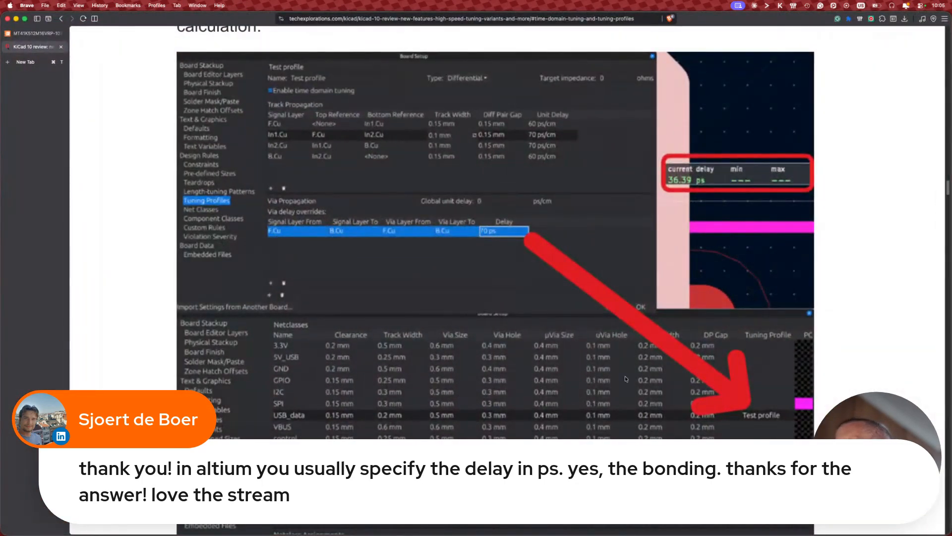
Step: Reread the article's Tuning Profile screenshots and PCB Calculator text, then switch back to KiCad
scroll(626, 378, "down", 10)
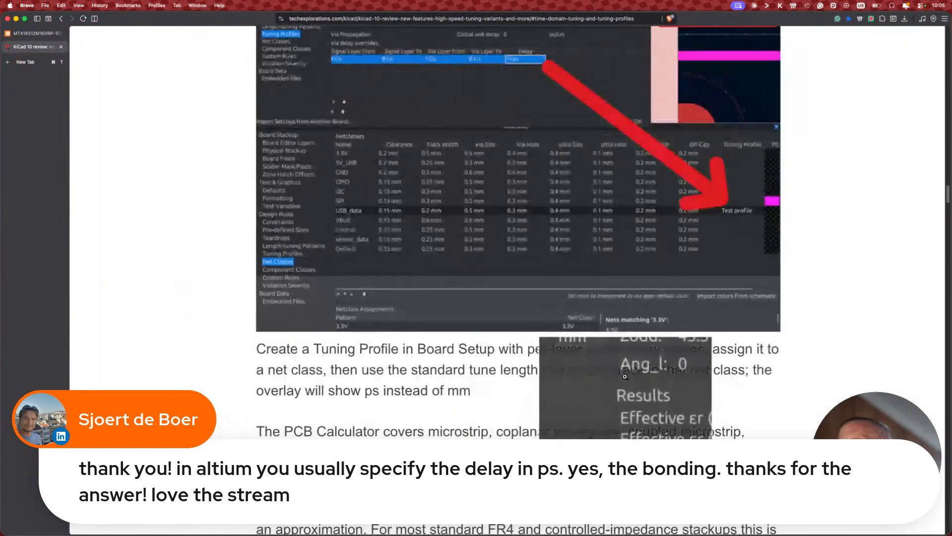
scroll(625, 376, "up", 15)
scroll(625, 377, "down", 5, "ctrl")
scroll(623, 379, "up", 10)
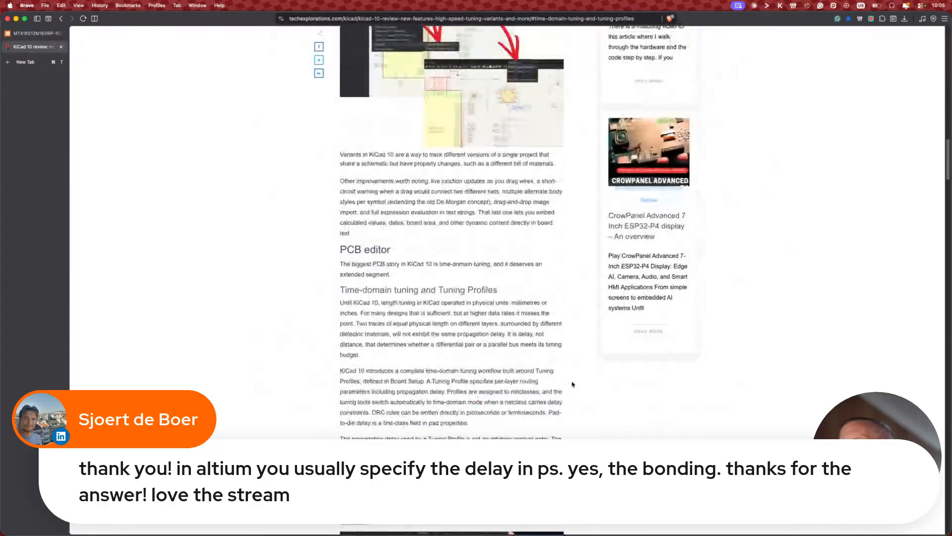
scroll(526, 383, "down", 7)
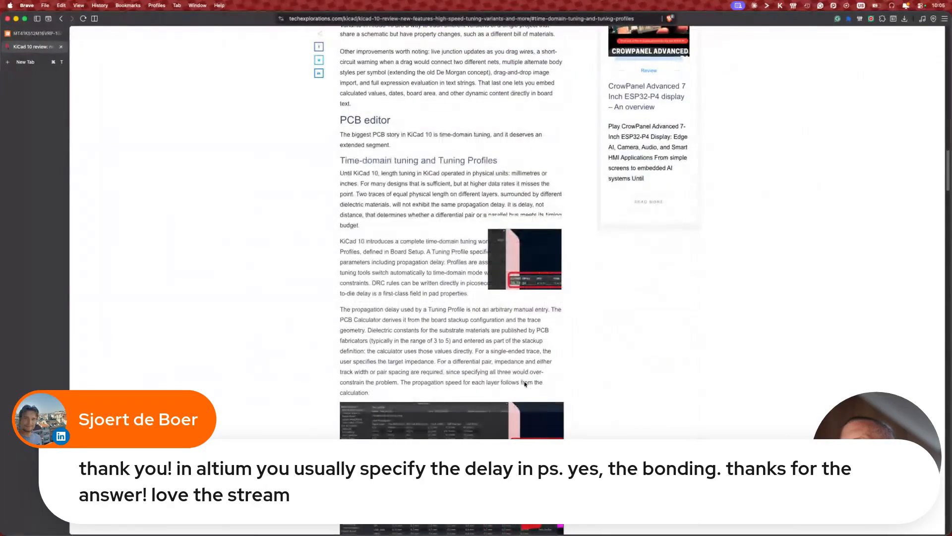
scroll(536, 385, "down", 3)
scroll(626, 389, "down", 10)
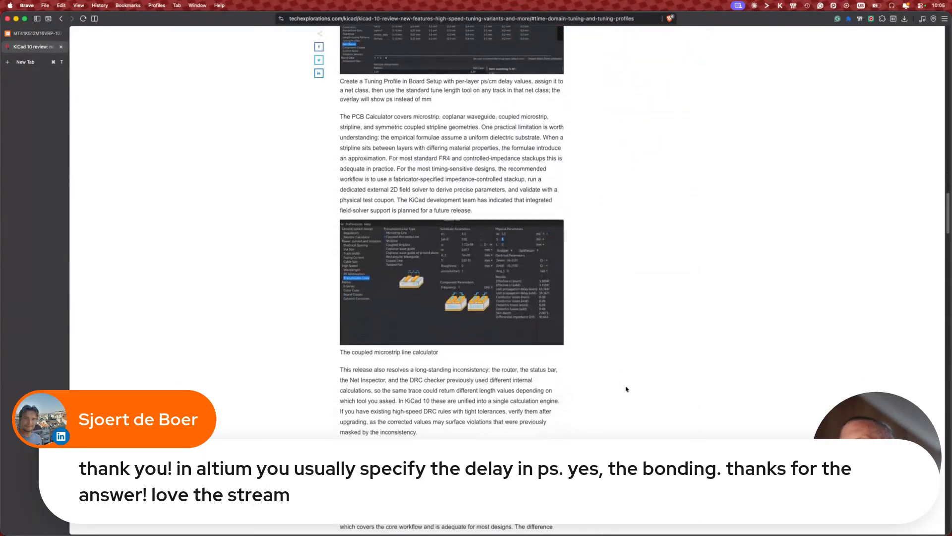
scroll(626, 389, "up", 5)
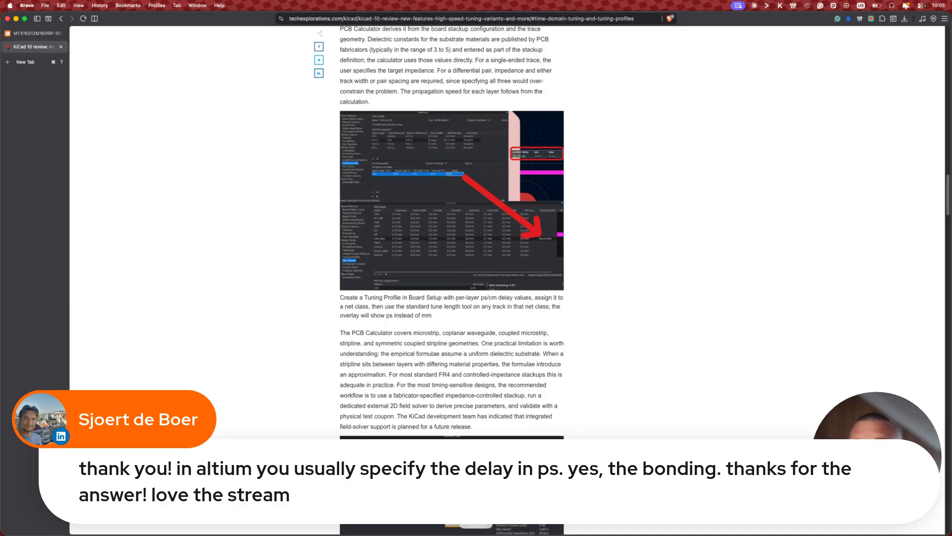
key("super+Tab")
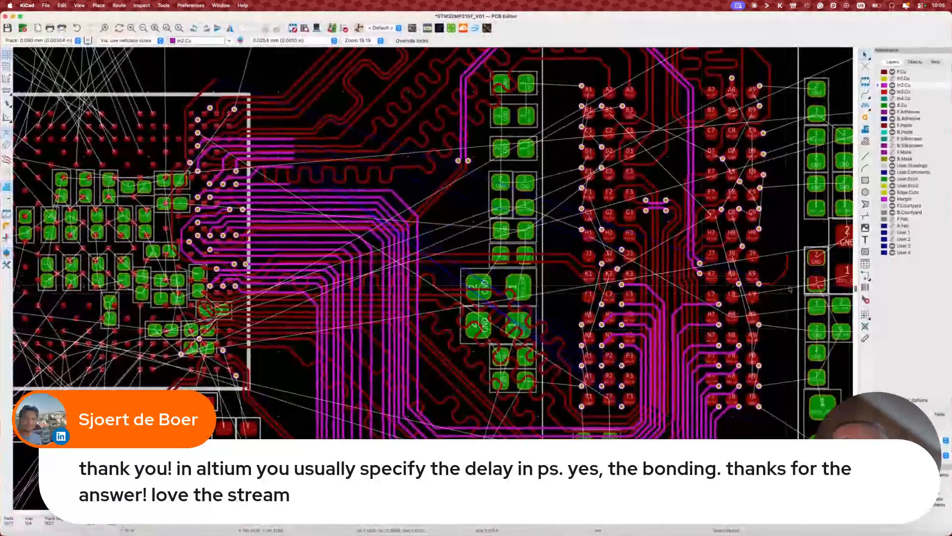
scroll(748, 287, "right", 10)
scroll(748, 287, "down", 4)
scroll(748, 287, "down", 4)
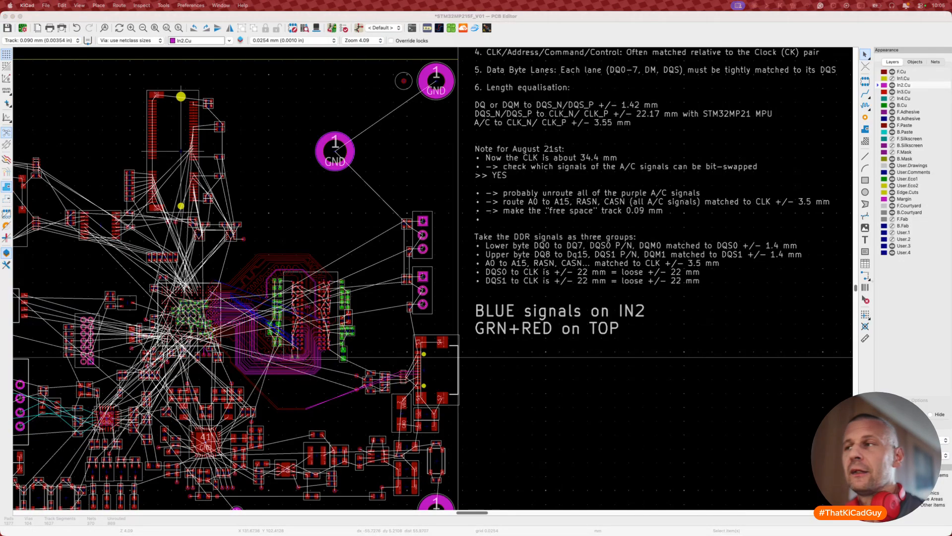
left_click(534, 421)
middle_click_drag(220, 352, 378, 296)
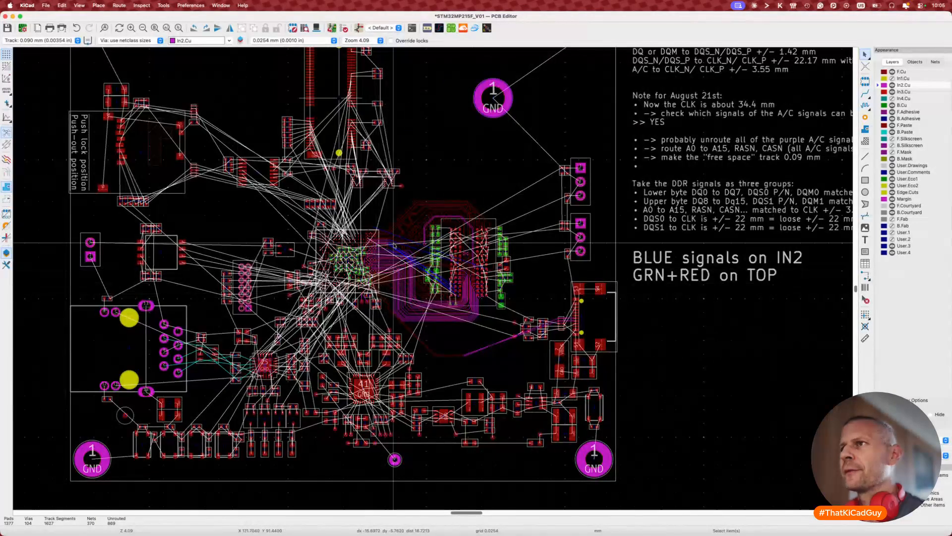
scroll(394, 245, "up", 5)
scroll(394, 245, "up", 5)
scroll(443, 243, "down", 2)
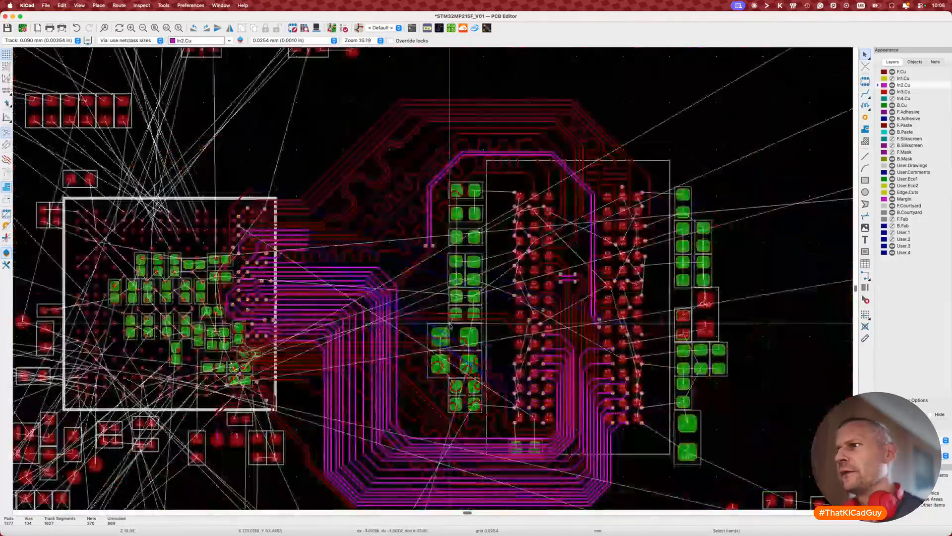
scroll(443, 433, "up", 4)
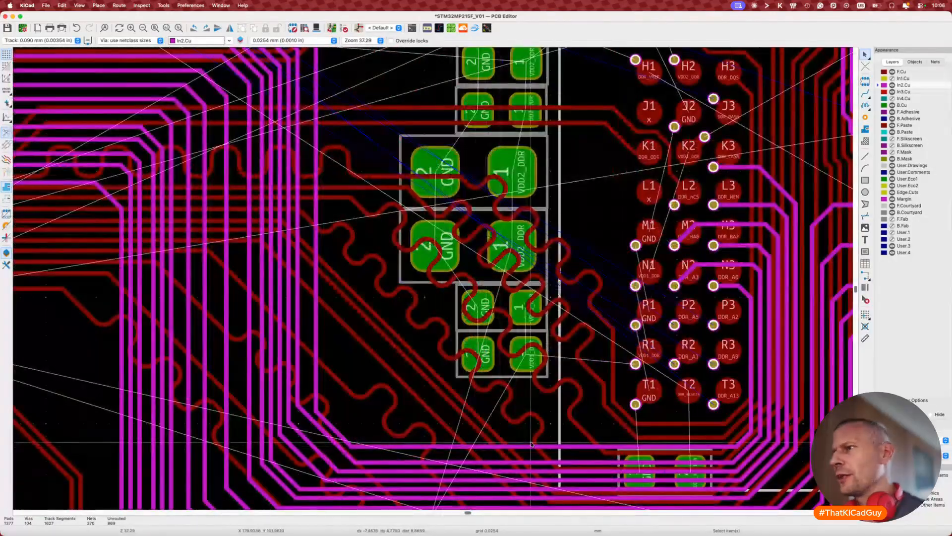
Step: Pick a DDR address track for single-track length tuning, then leave the tuner
key("7")
left_click(559, 446)
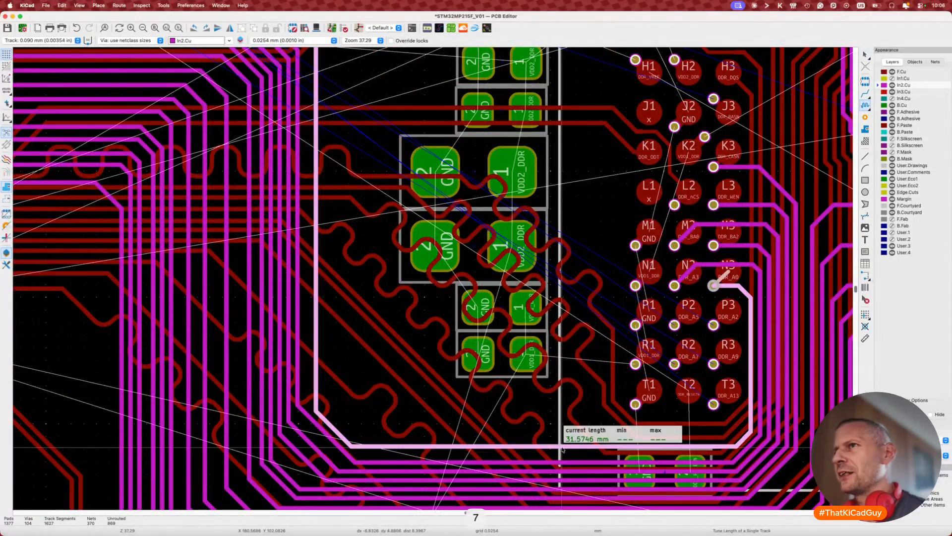
scroll(562, 449, "down", 3)
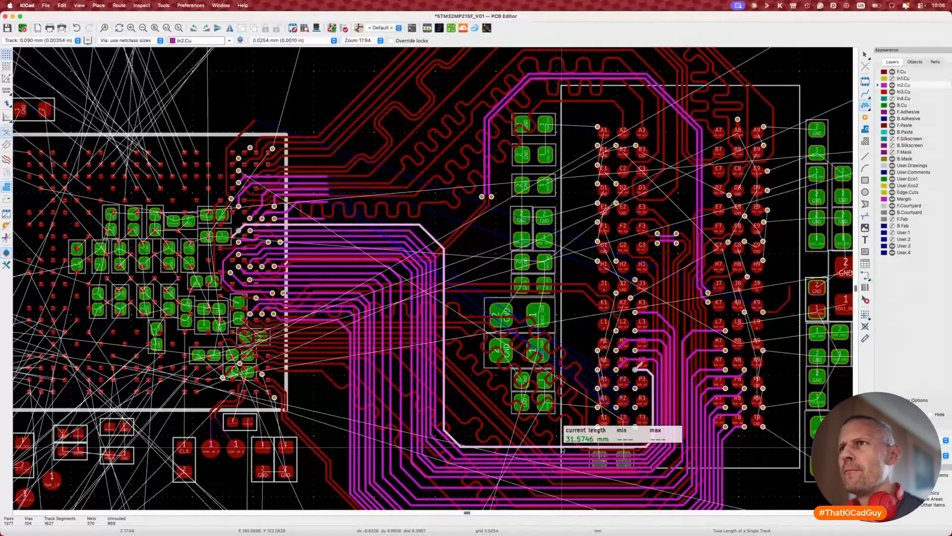
key("Escape")
key("Escape")
Step: Start routing DDR_A5 on In2.Cu from the memory's P2 ball via
scroll(624, 381, "up", 4)
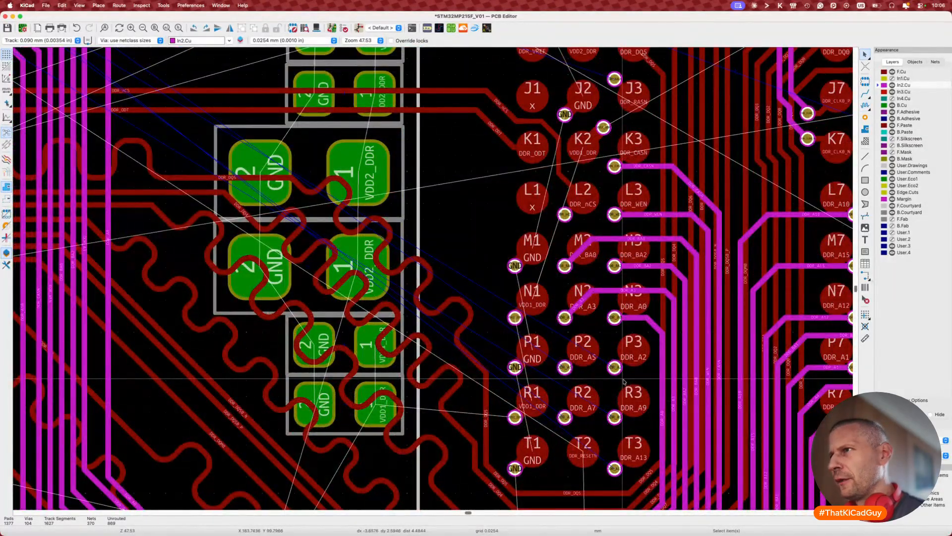
scroll(623, 381, "down", 3)
key("x")
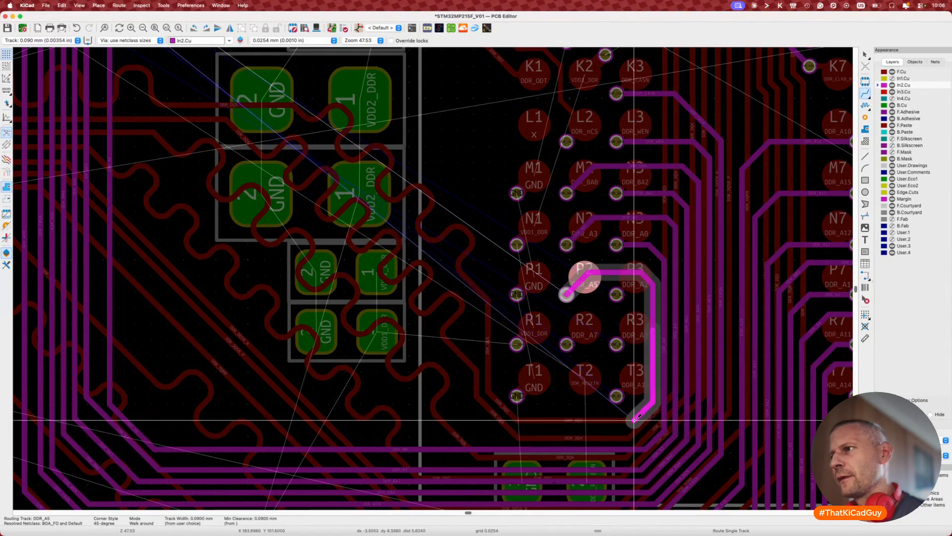
Step: Undo the first DDR_A5 route and re-route it from the via left along the memory's bottom
double_click(578, 420)
key("Escape")
key("Escape")
key("d")
left_click(548, 465)
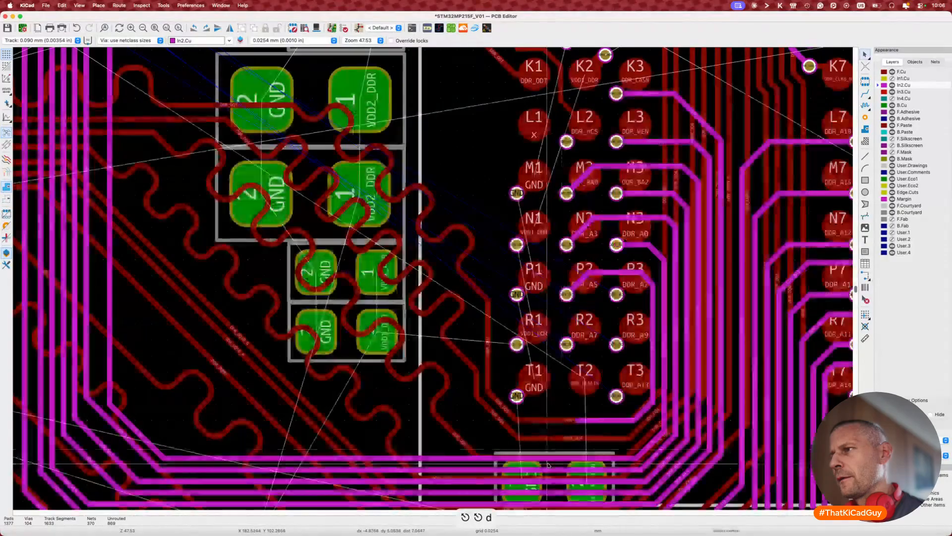
key("x")
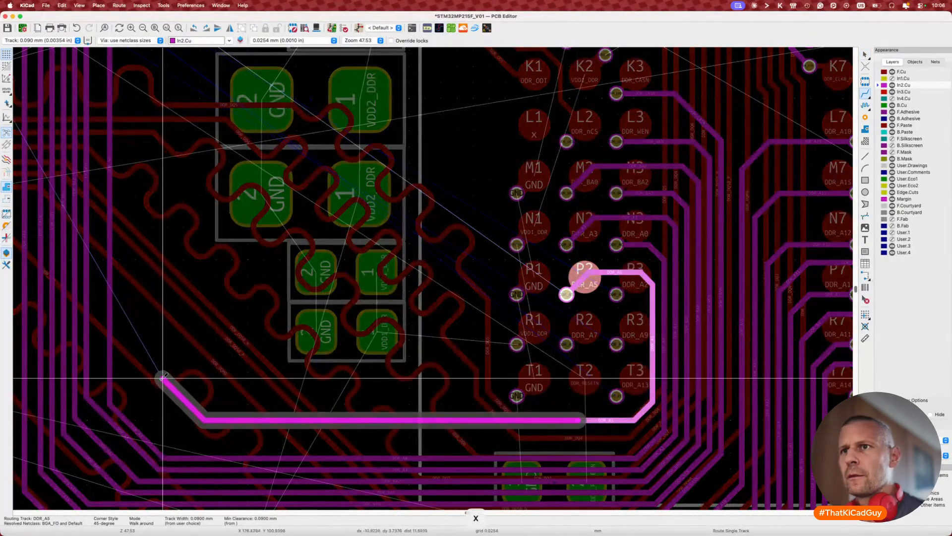
double_click(121, 254)
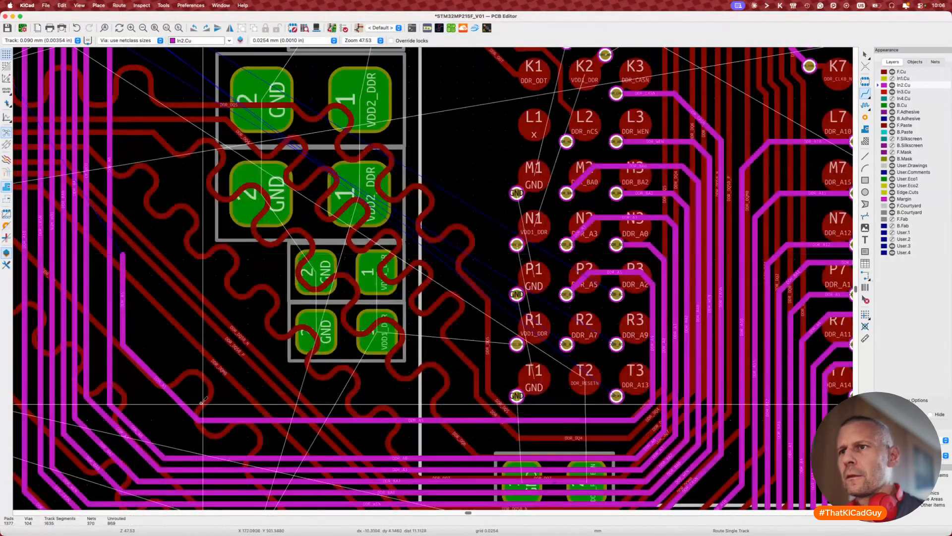
key("Escape")
Step: Open the Tuning Pattern Properties for the 31.6918 mm DDR_A0 track
key("7")
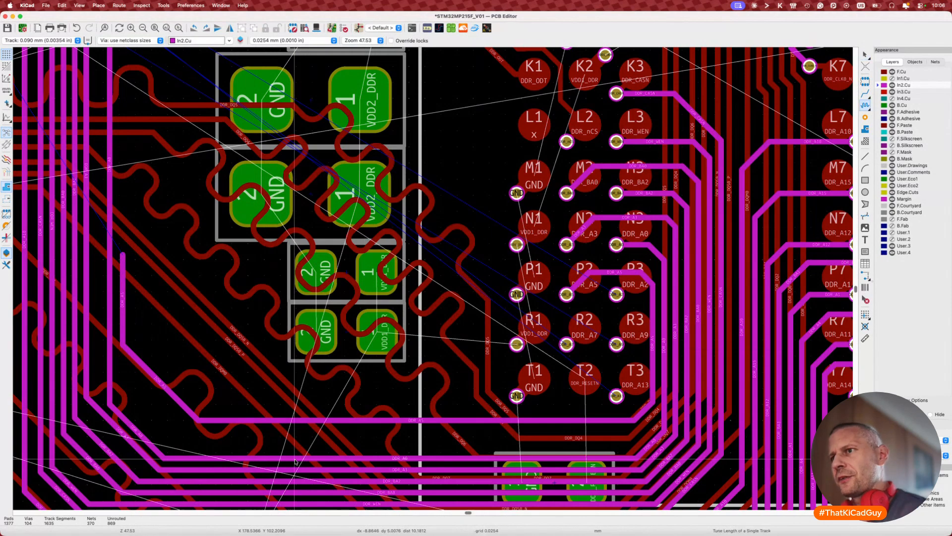
left_click(303, 458)
key("super+l")
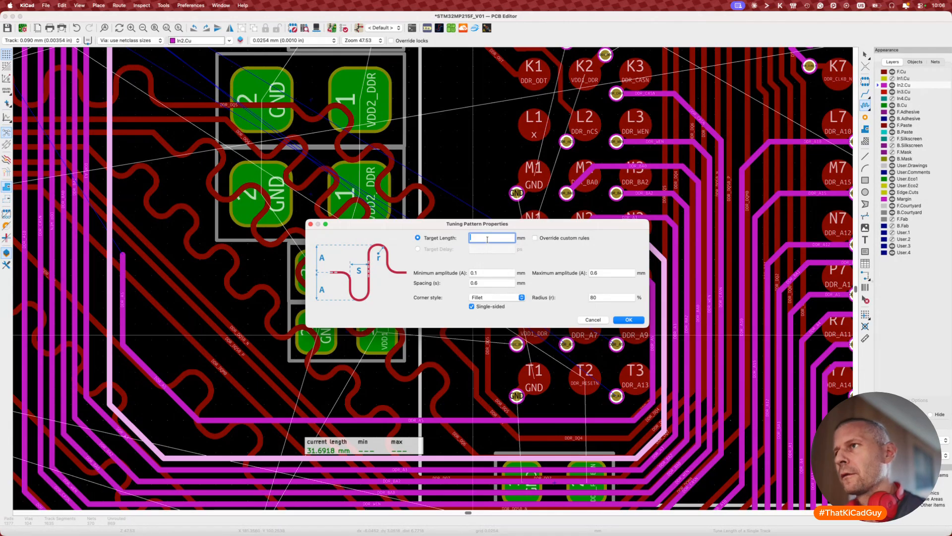
Step: Try a 33 mm target length on DDR_A0, discard the meanders, and reposition DDR_A5
type("33")
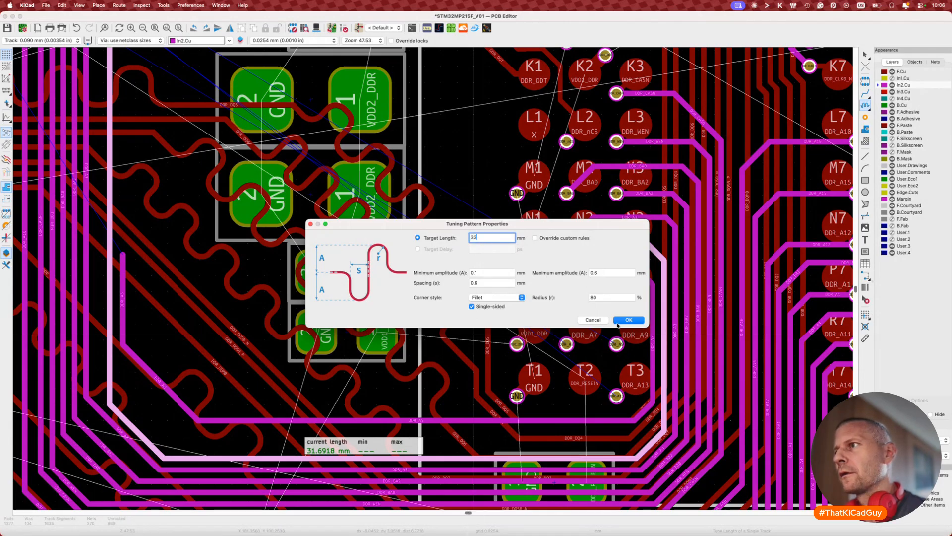
left_click(618, 322)
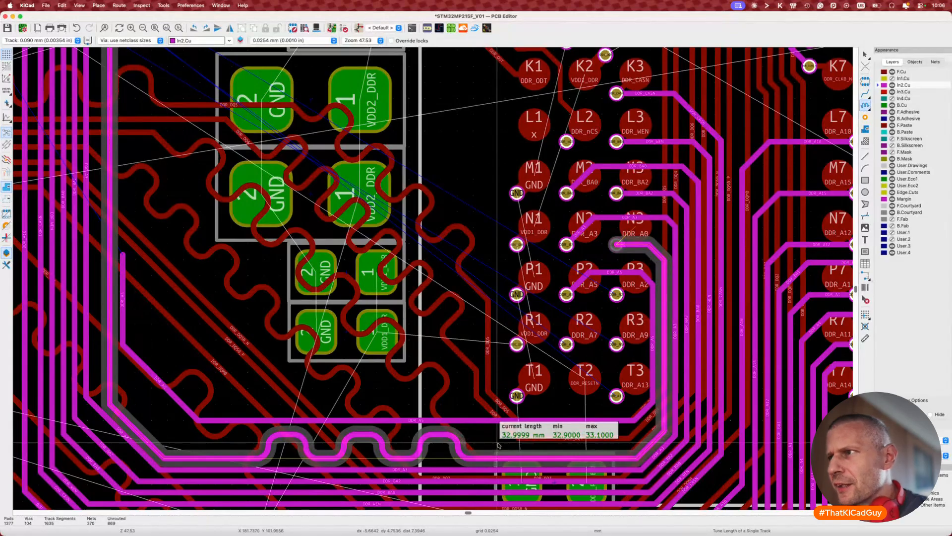
key("Escape")
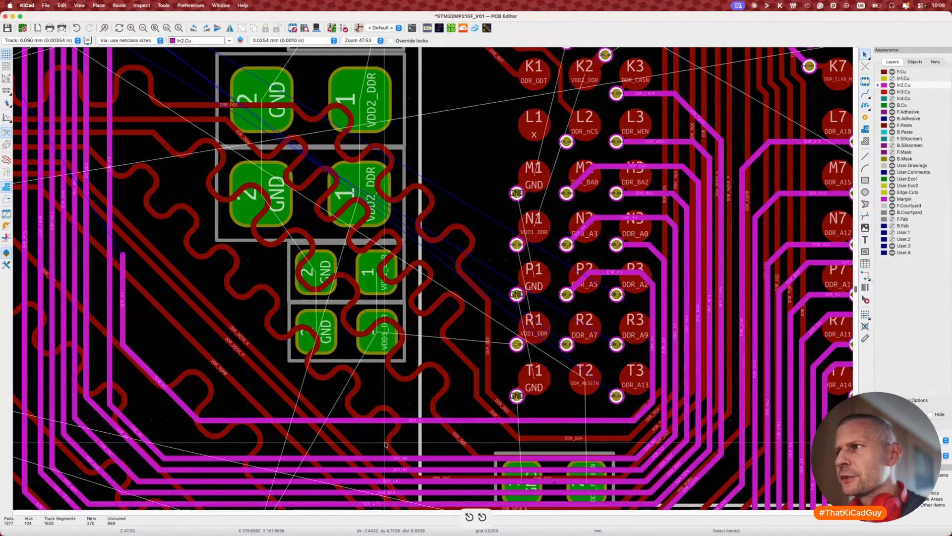
scroll(385, 432, "down", 1)
scroll(391, 426, "up", 4)
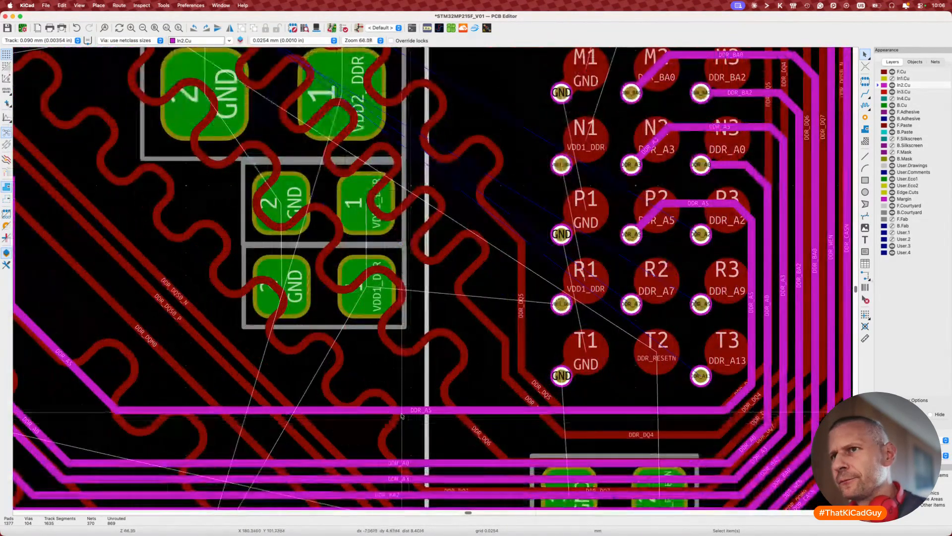
key("d")
left_click(402, 416)
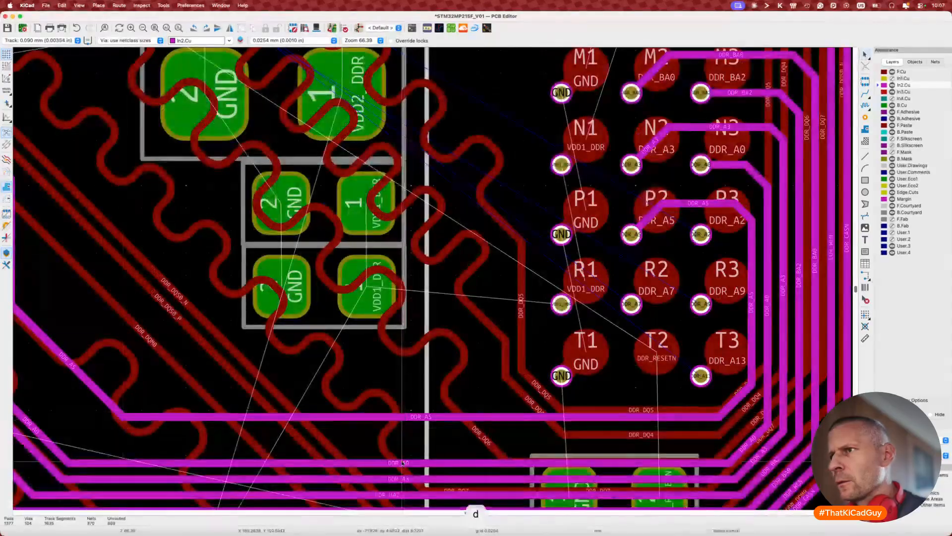
Step: Re-tune DDR_A0 to a 33 mm target, then remove its meanders again
key("7")
left_click(403, 462)
key("super+l")
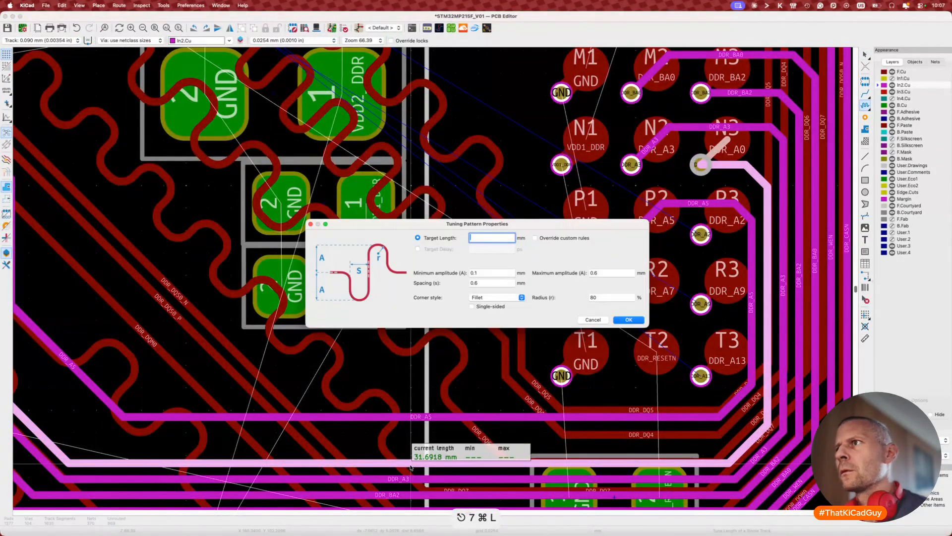
type("33")
key("Return")
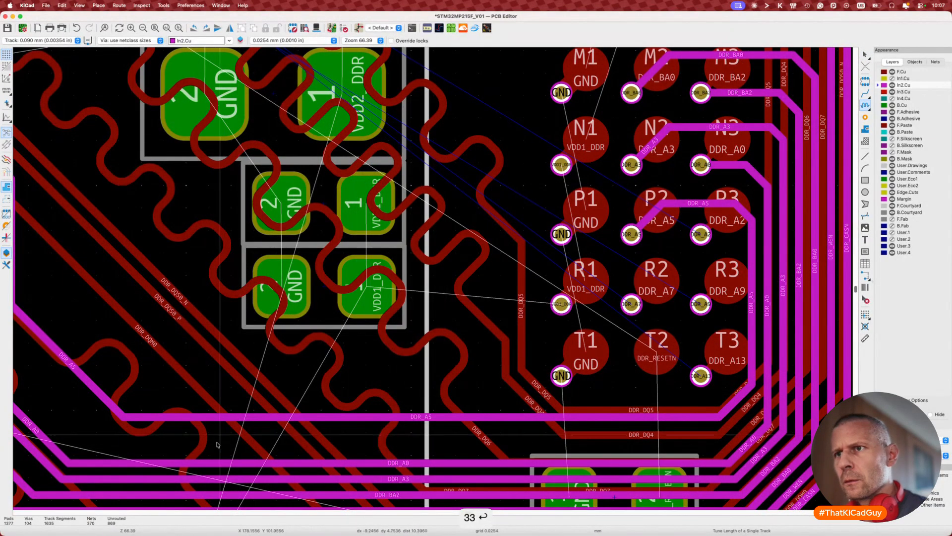
left_click(201, 462)
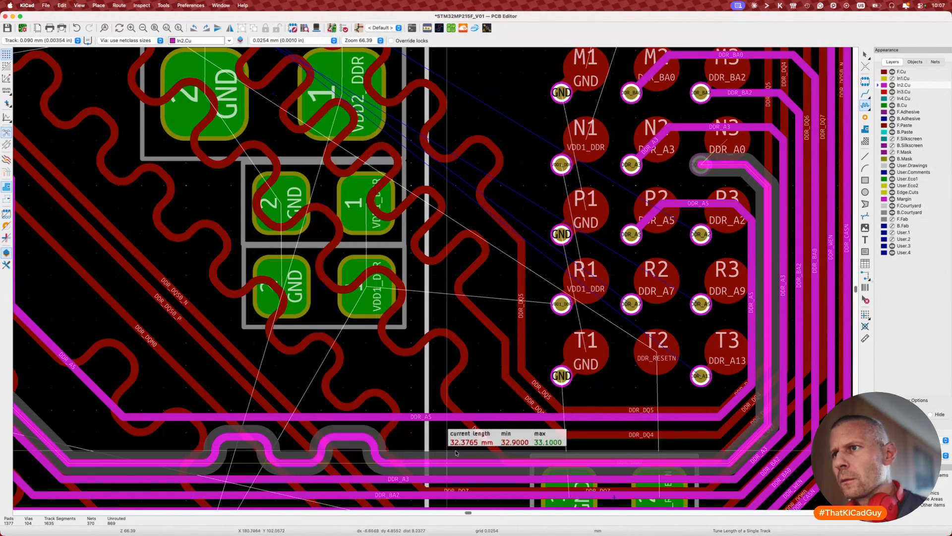
key("Escape")
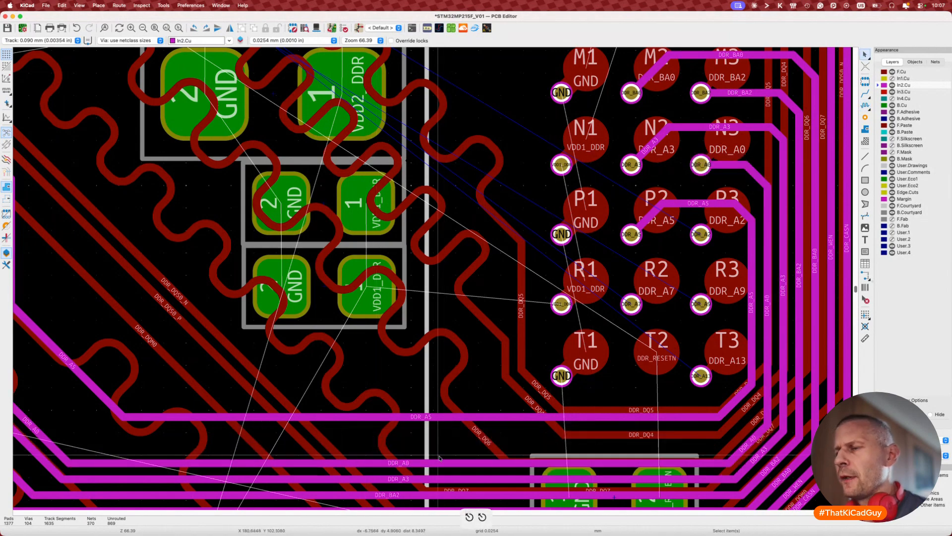
scroll(593, 450, "down", 3)
scroll(402, 453, "up", 6)
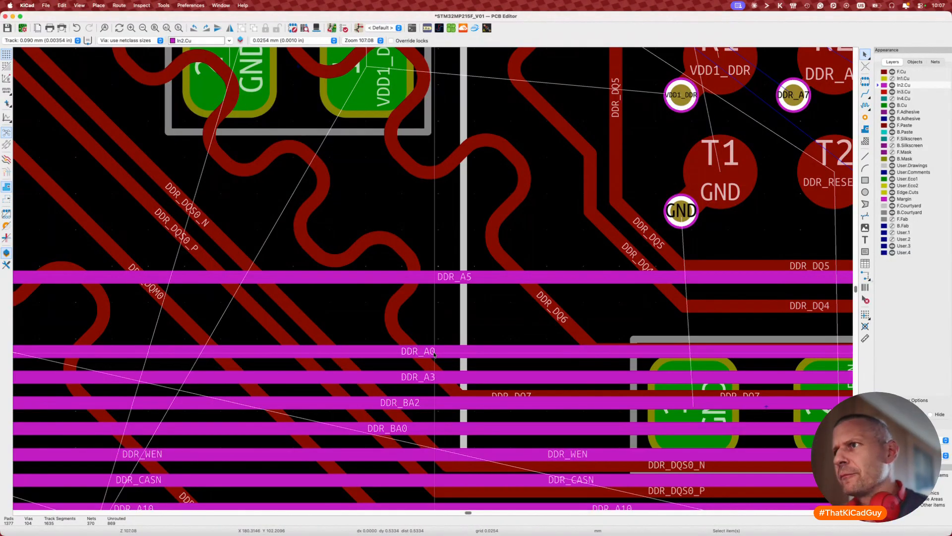
Step: Route DDR_A5 from its loose end to the processor fan-out beside the DDR_A9 track
scroll(434, 353, "down", 4)
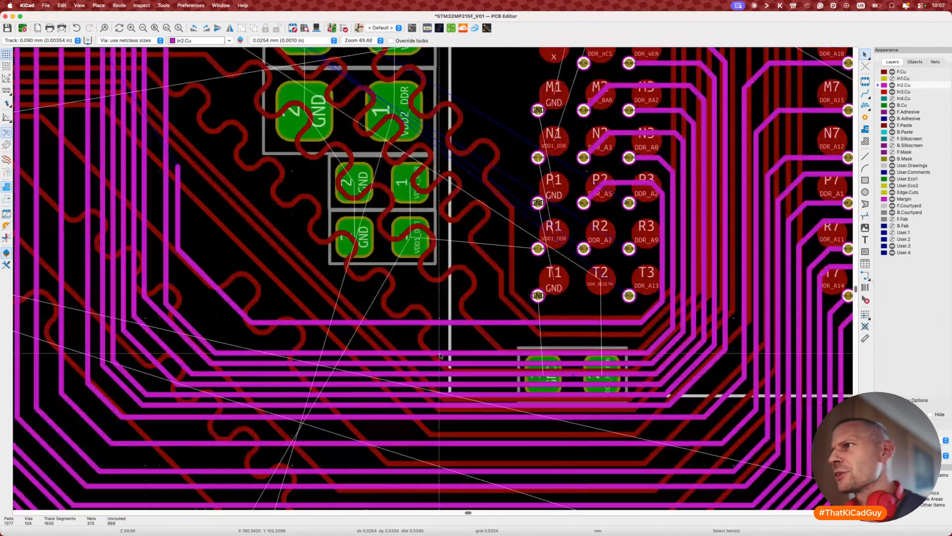
scroll(440, 355, "left", 8)
scroll(440, 355, "up", 4)
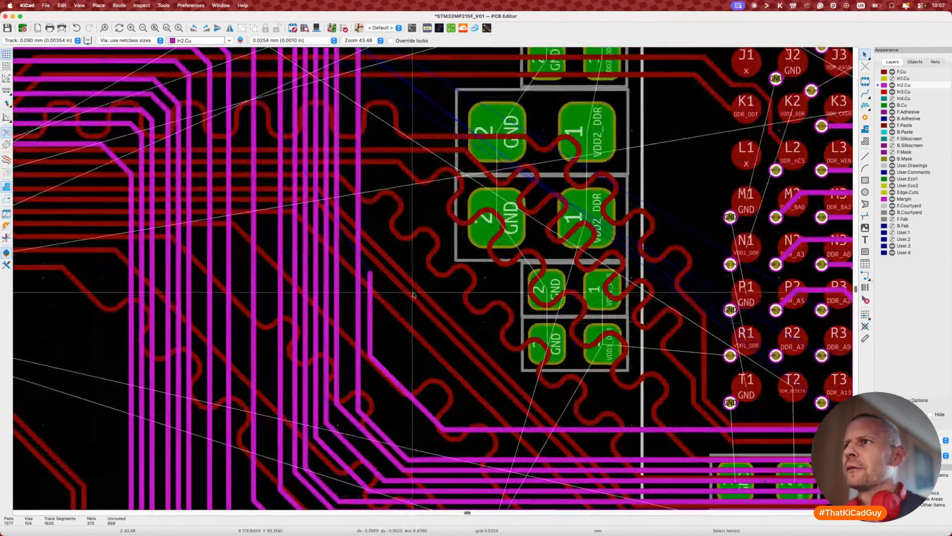
key("x")
scroll(367, 274, "up", 5)
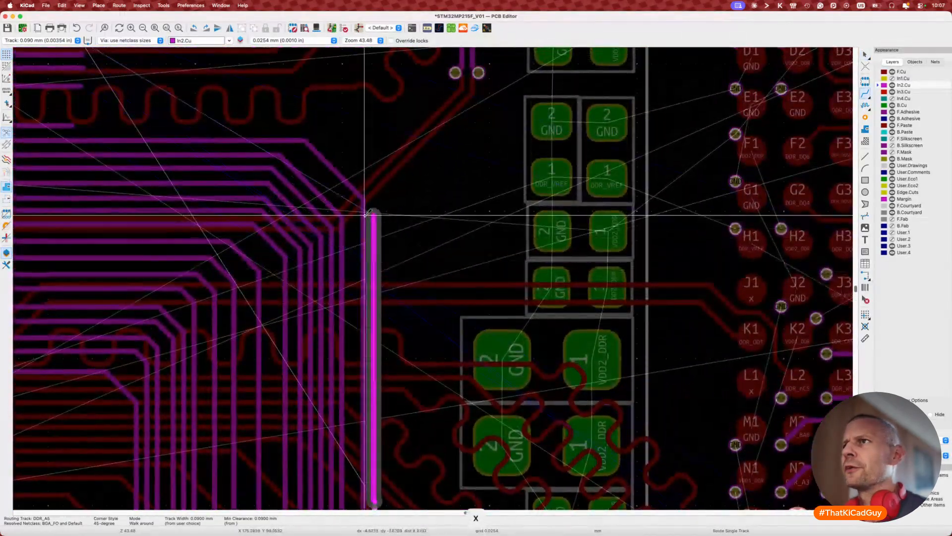
scroll(348, 194, "left", 4)
scroll(347, 194, "up", 2)
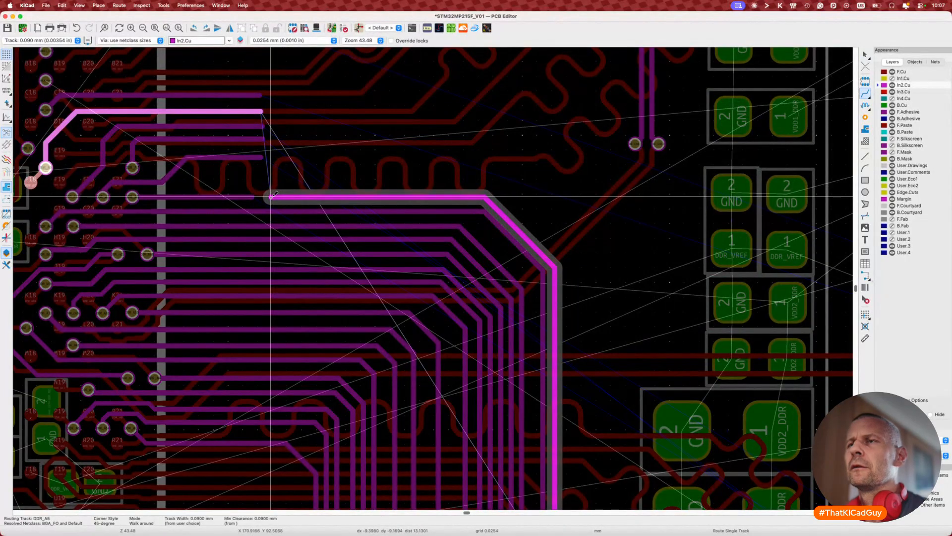
key("Escape")
Step: Leave routing and save the board
scroll(278, 206, "up", 4)
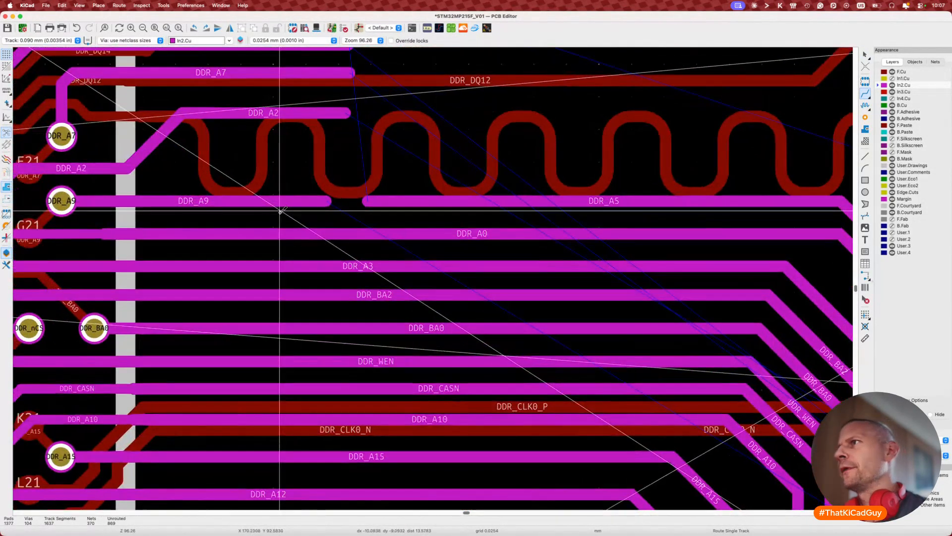
key("Escape")
key("super+s")
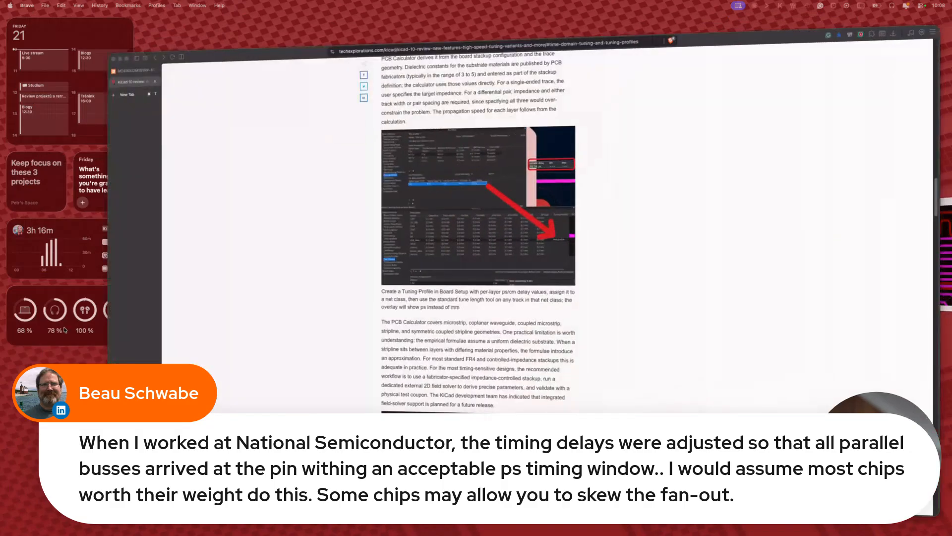
Step: Show the Micron MT41K512M16VRP datasheet's functional block diagram at 156% zoom
scroll(418, 316, "up", 8)
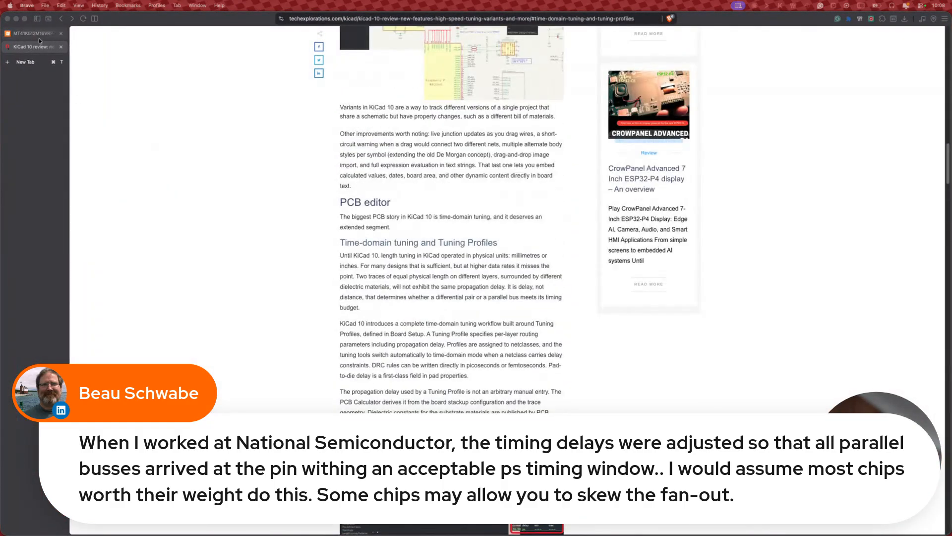
left_click(36, 34)
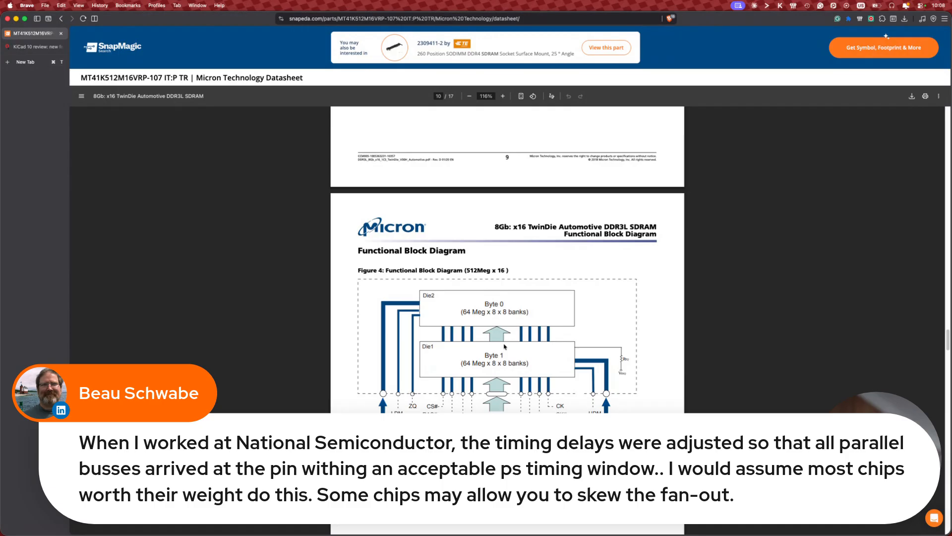
scroll(505, 346, "up", 3, "ctrl")
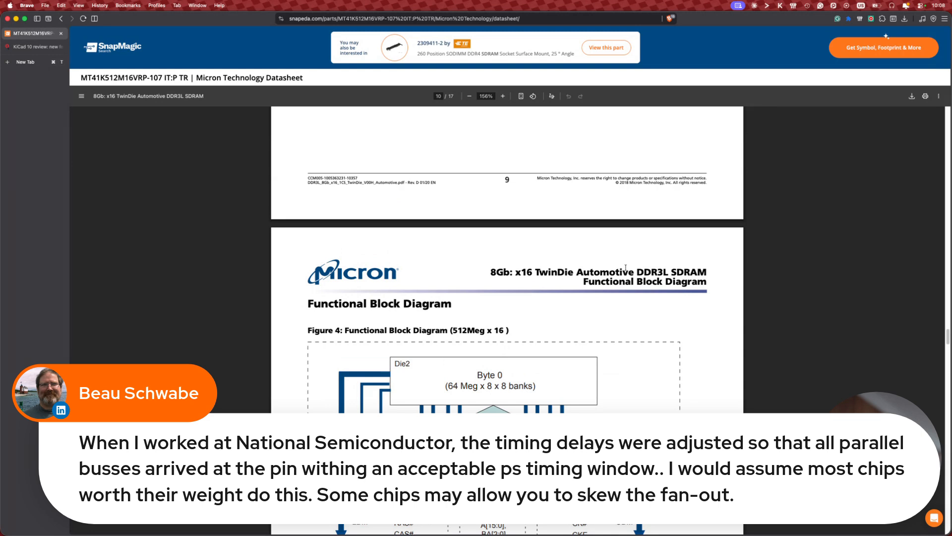
left_click_drag(628, 182, 596, 178)
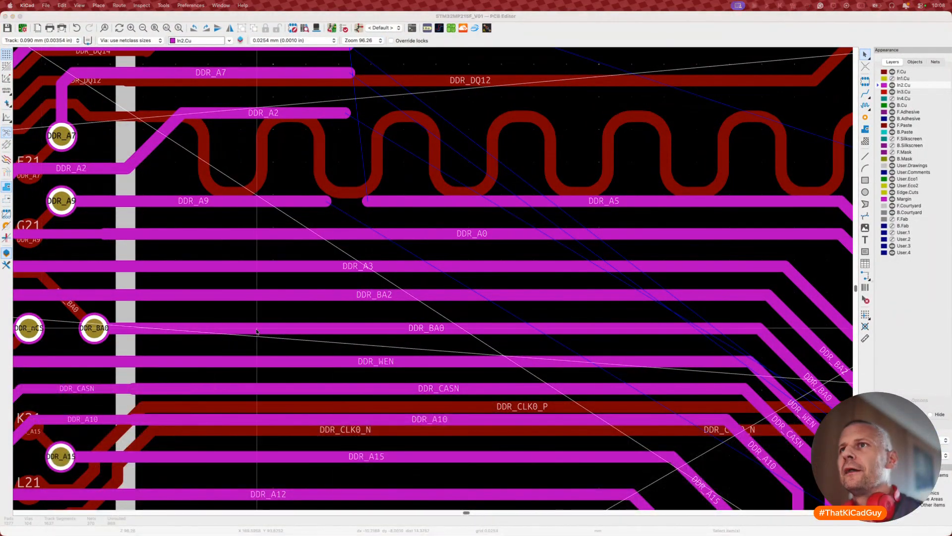
Step: Open the MPU sub-sheet with the DDR pins, checking the board layout along the way
key("super+Tab")
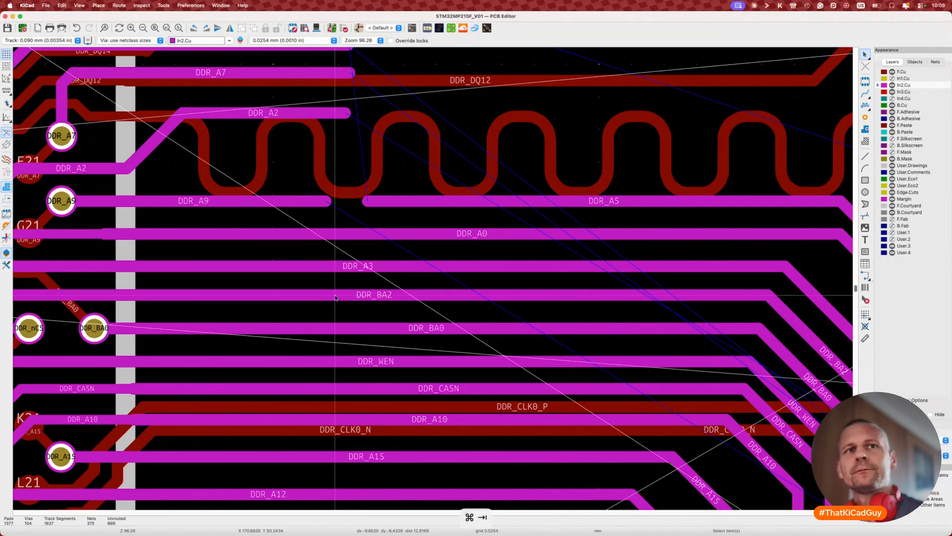
key("super+Tab")
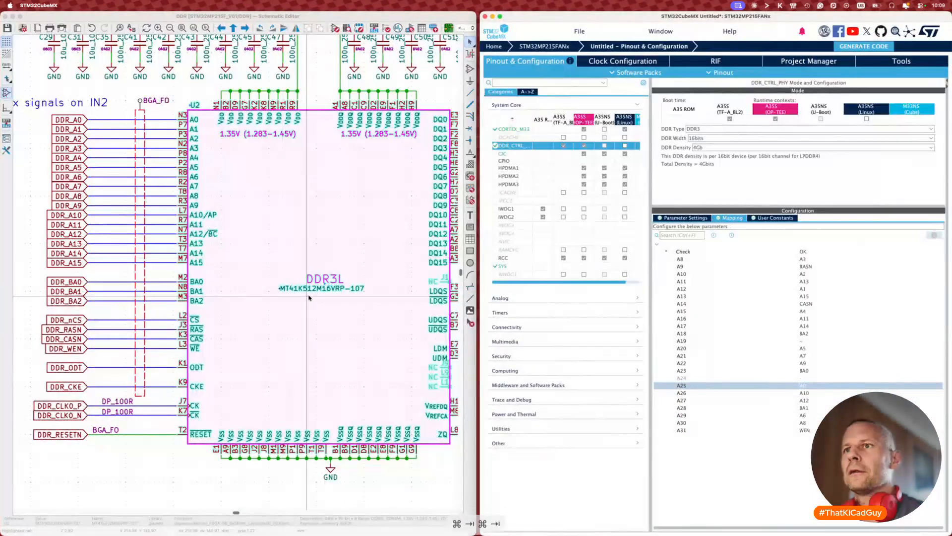
left_click(177, 469)
key("alt+BackSpace")
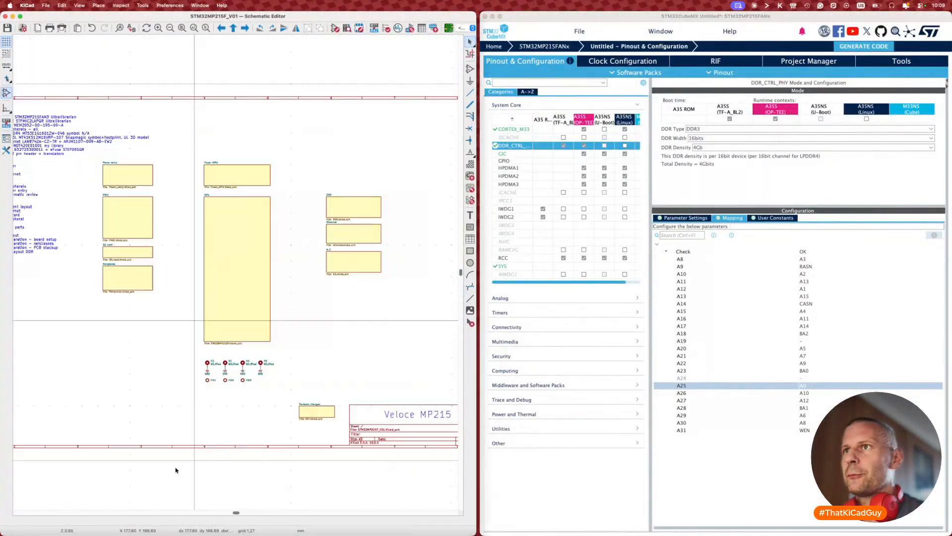
left_click(232, 342)
double_click(259, 262)
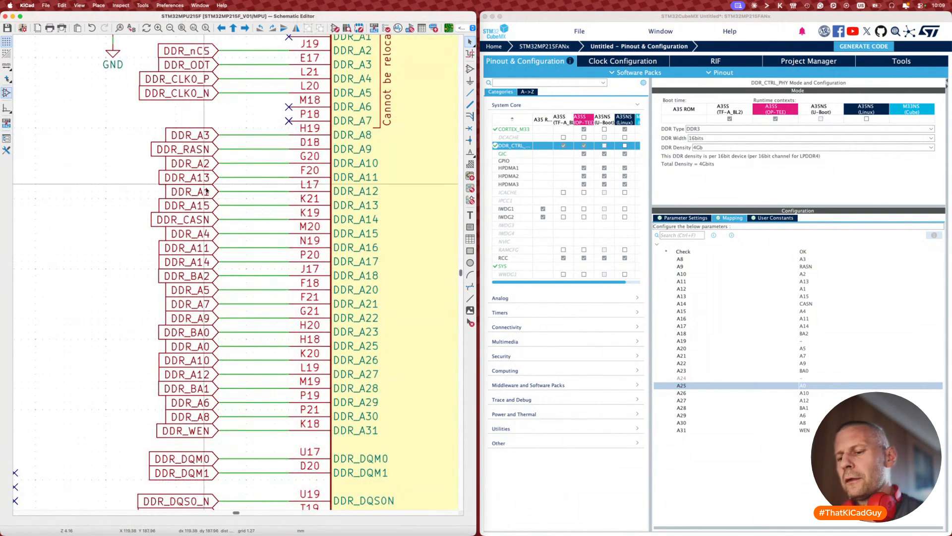
key("super+grave")
key("shift+grave")
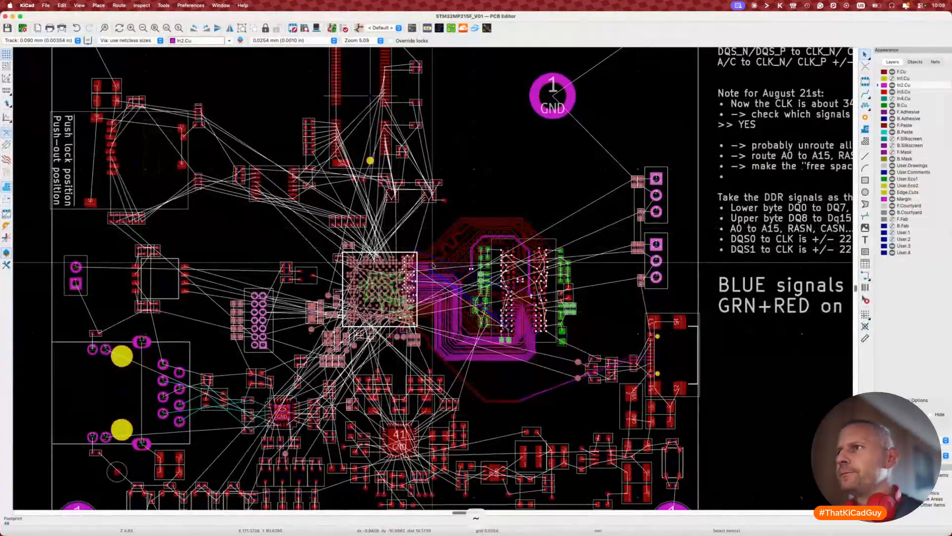
scroll(434, 262, "up", 10)
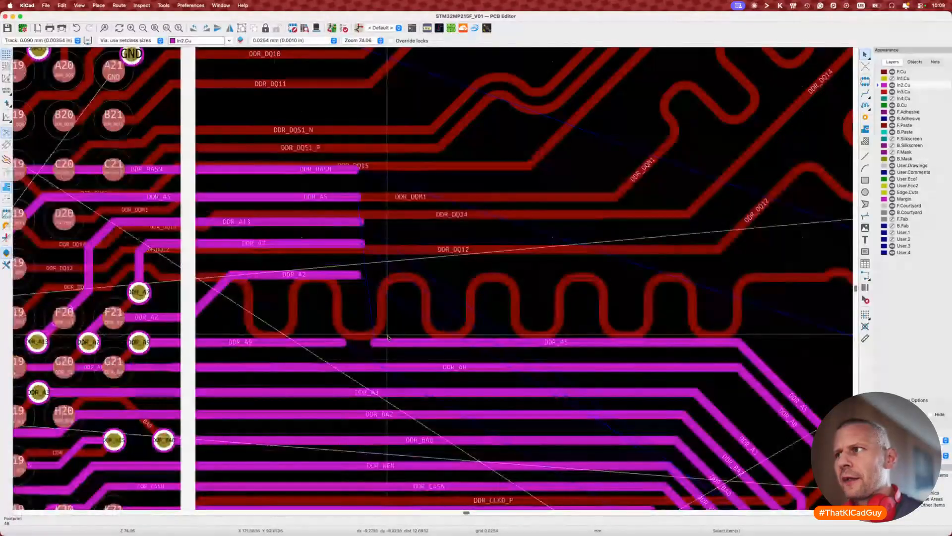
key("super+grave")
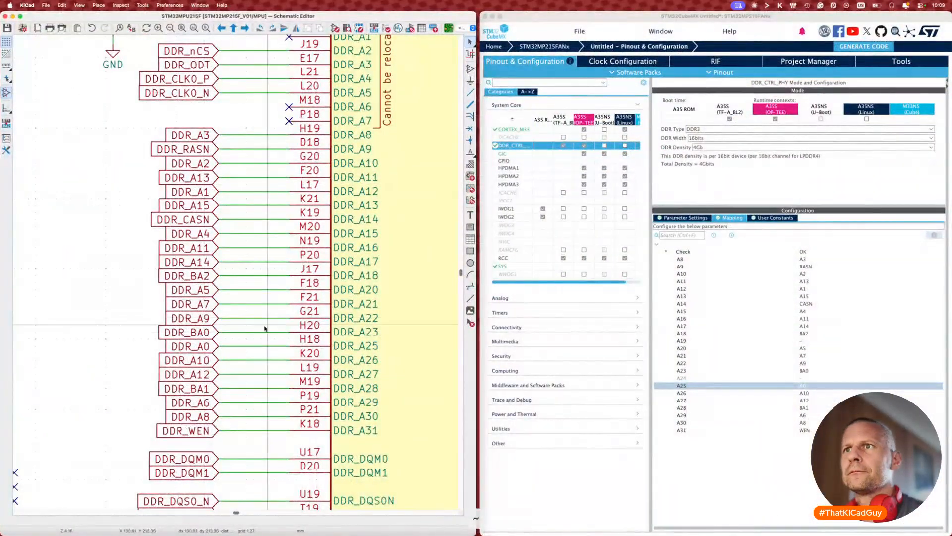
Step: Swap the positions of the DDR_A5 and DDR_A9 labels on the MPU sheet
left_click(206, 318)
left_click(208, 294, "shift")
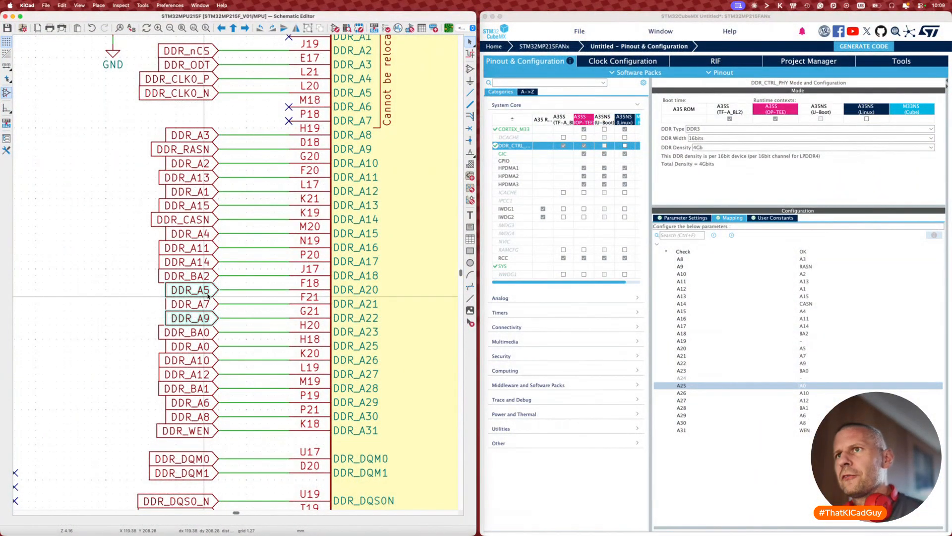
key("alt+s")
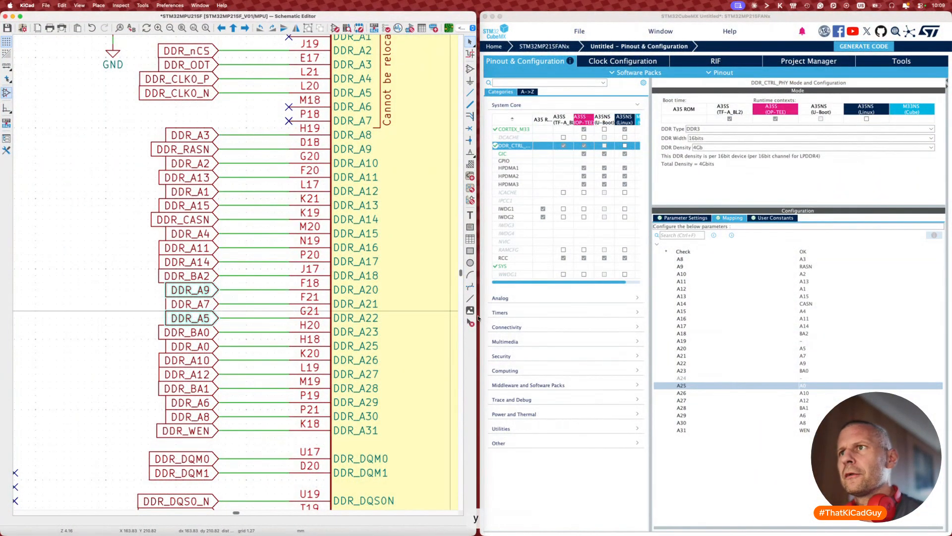
Step: In CubeMX's DDR pin mapping, map A20 to A9 and A22 to A5
left_click(801, 349)
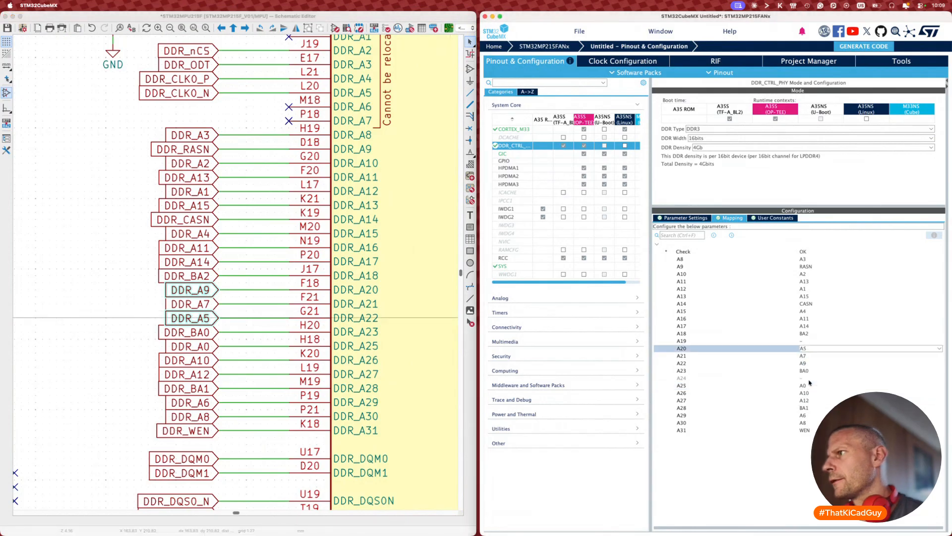
left_click(808, 381)
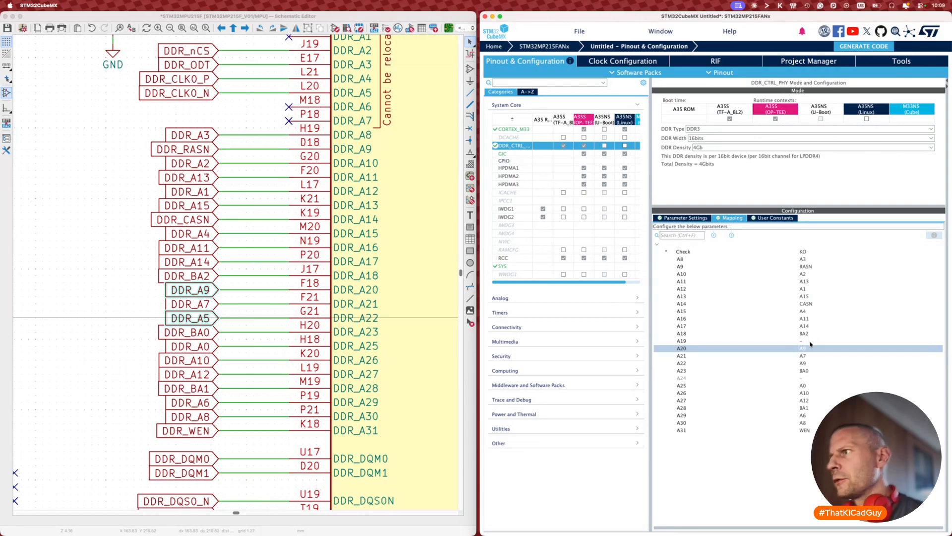
left_click(806, 364)
scroll(804, 390, "up", 3)
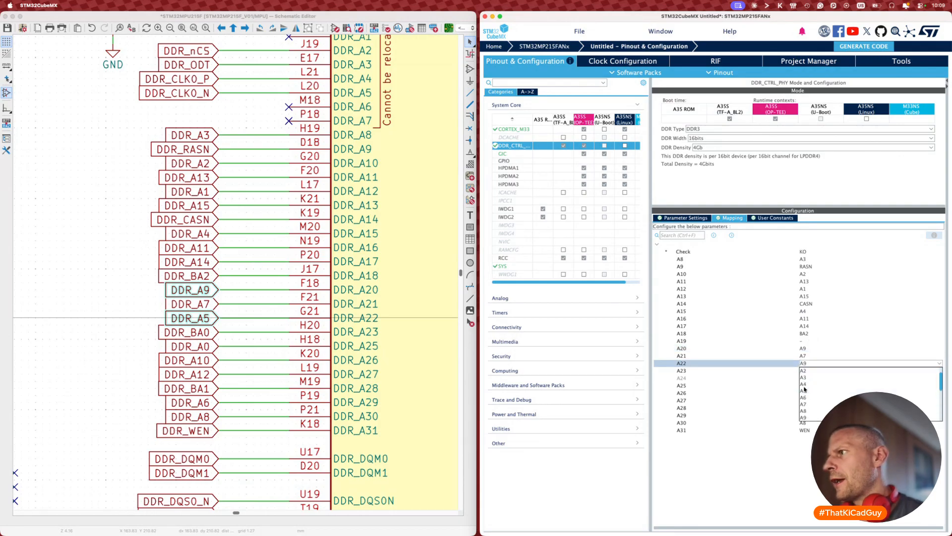
left_click(806, 390)
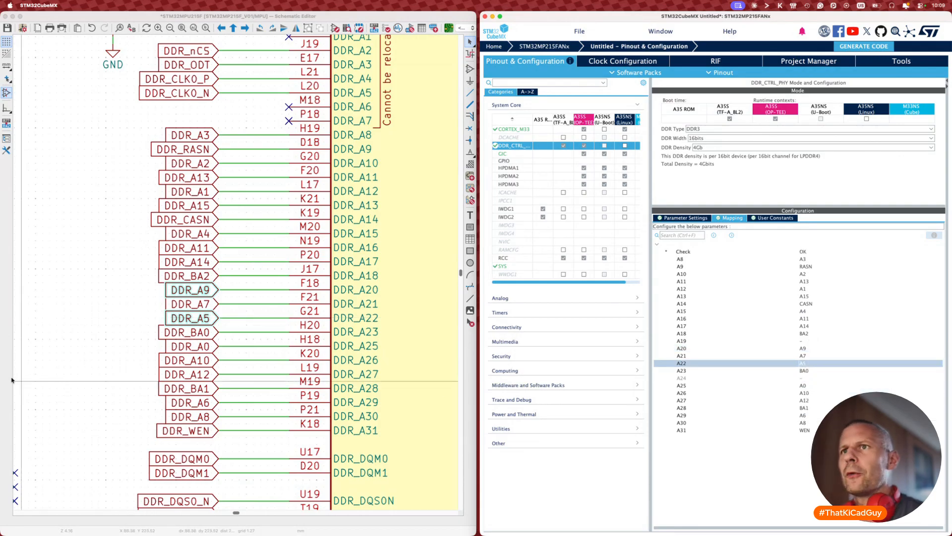
Step: Save the schematic and bring the KiCad window forward
left_click(71, 374)
key("super+s")
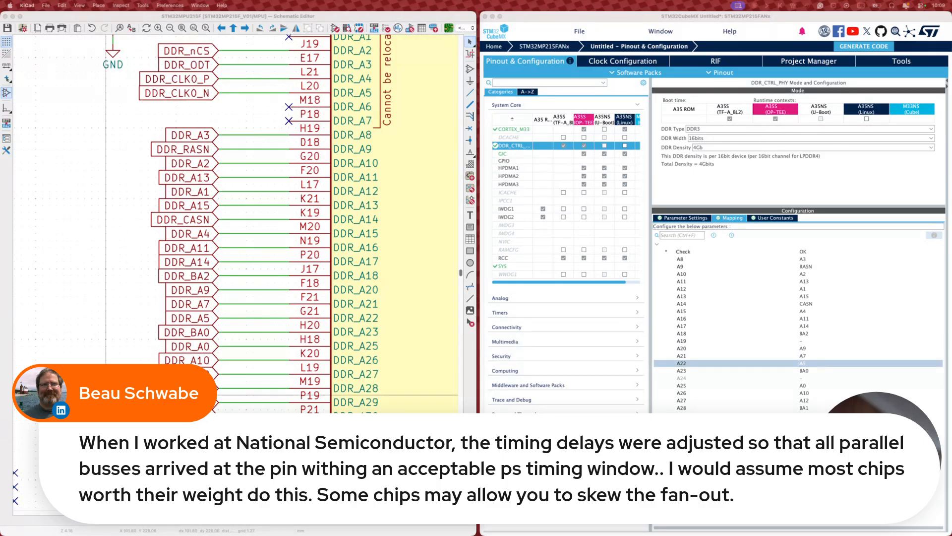
left_click(105, 395)
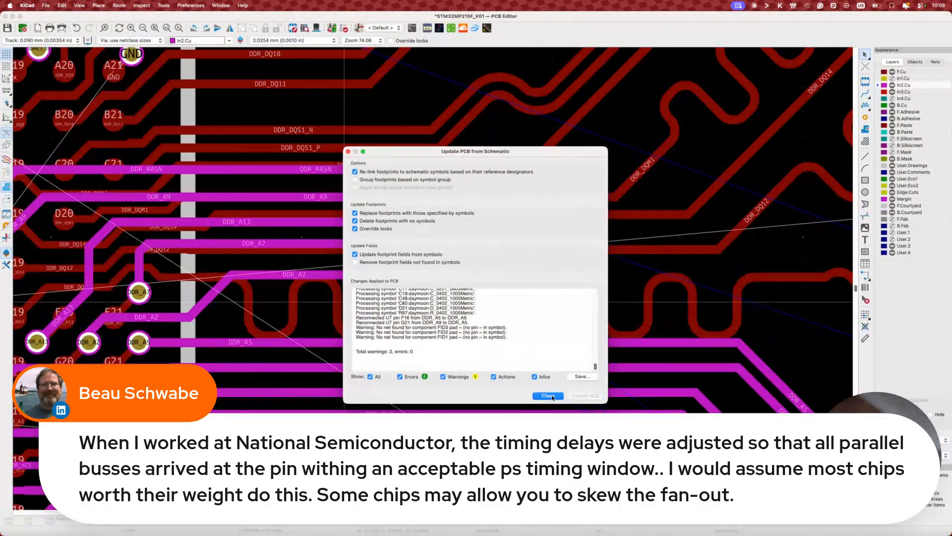
Step: Close the Update PCB from Schematic report and zoom out over the updated board
left_click(548, 396)
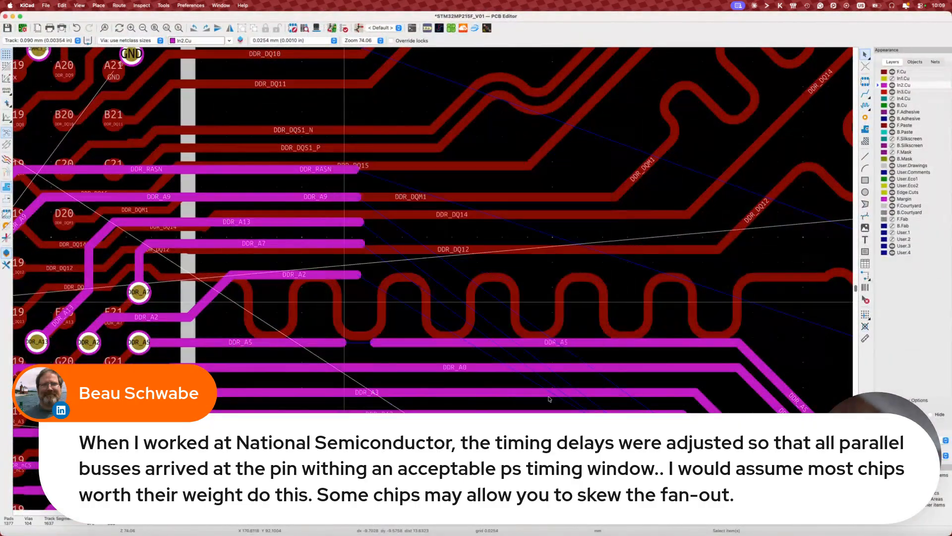
scroll(362, 140, "down", 10)
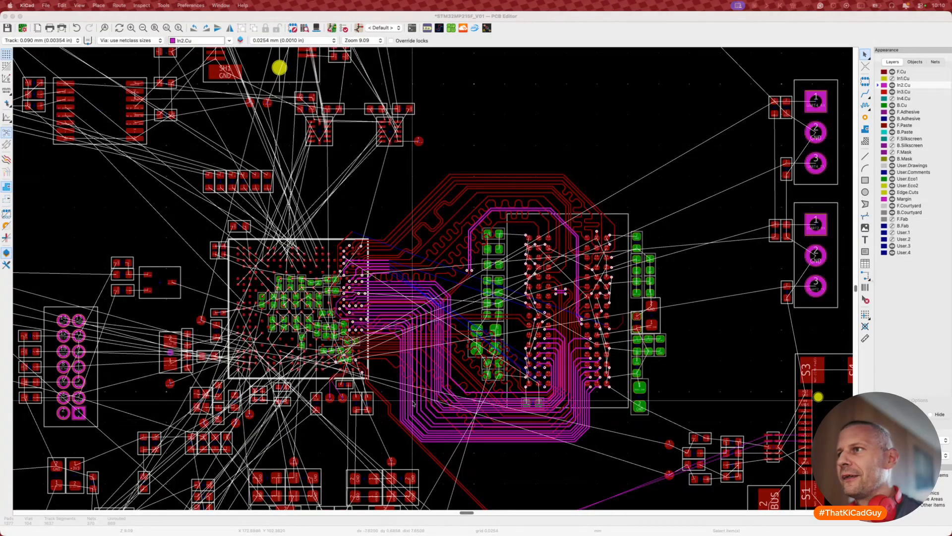
Step: Route across the gap in the DDR_A5 trace on In2.Cu to rejoin it
left_click(456, 296)
scroll(456, 295, "up", 5)
scroll(453, 292, "up", 3)
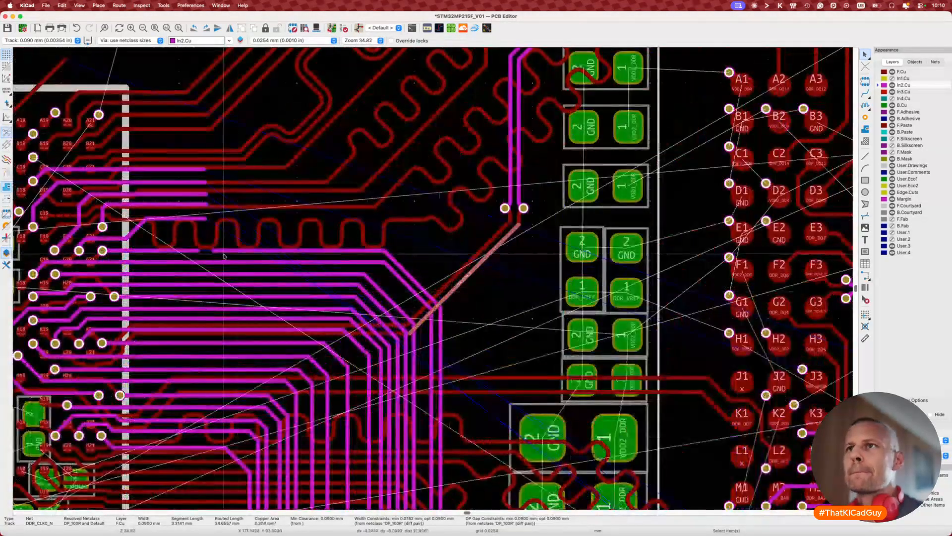
middle_click_drag(209, 248, 645, 251)
scroll(645, 253, "up", 5)
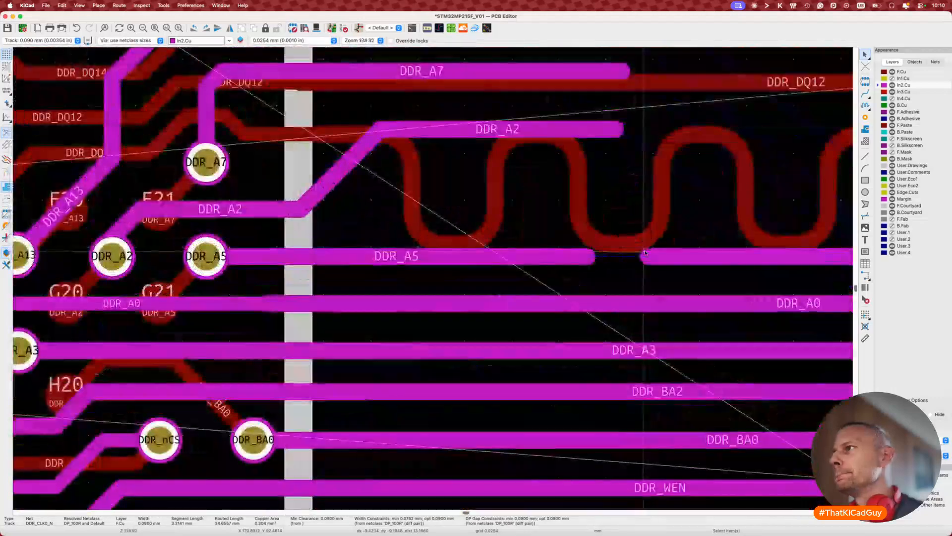
key("x")
left_click(592, 253)
scroll(590, 253, "down", 3)
scroll(590, 253, "down", 8)
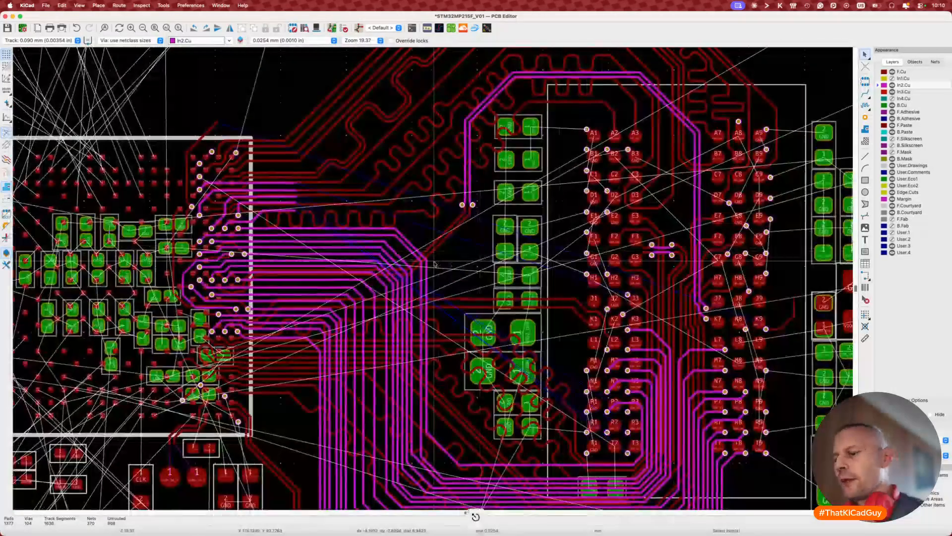
Step: Measure a DDR track's routed length with the single-track tuner
key("7")
left_click(428, 263)
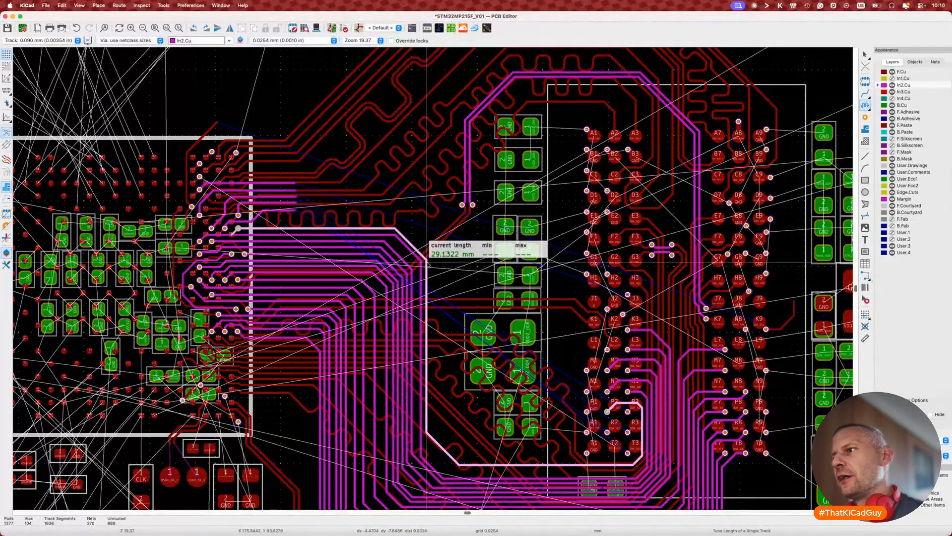
key("Escape")
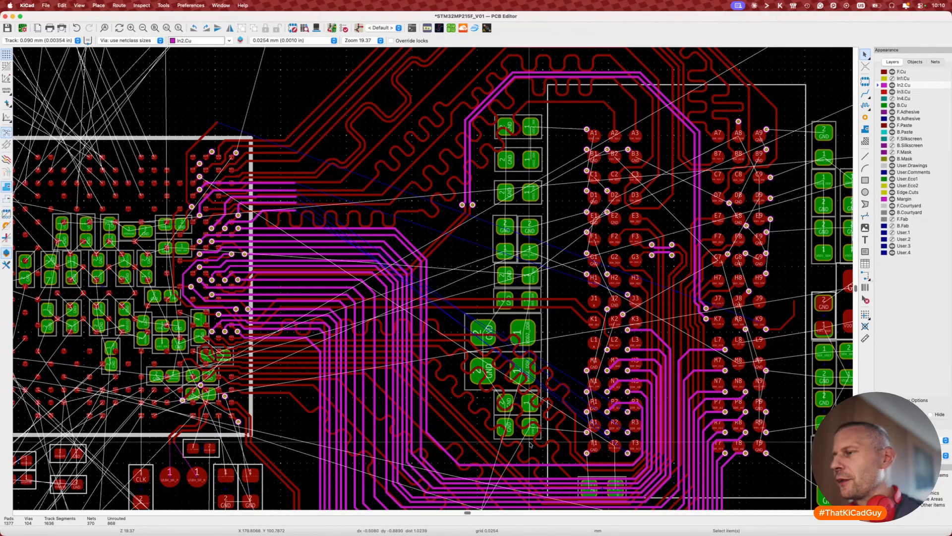
scroll(530, 443, "up", 3)
scroll(600, 426, "down", 3)
scroll(600, 426, "right", 3)
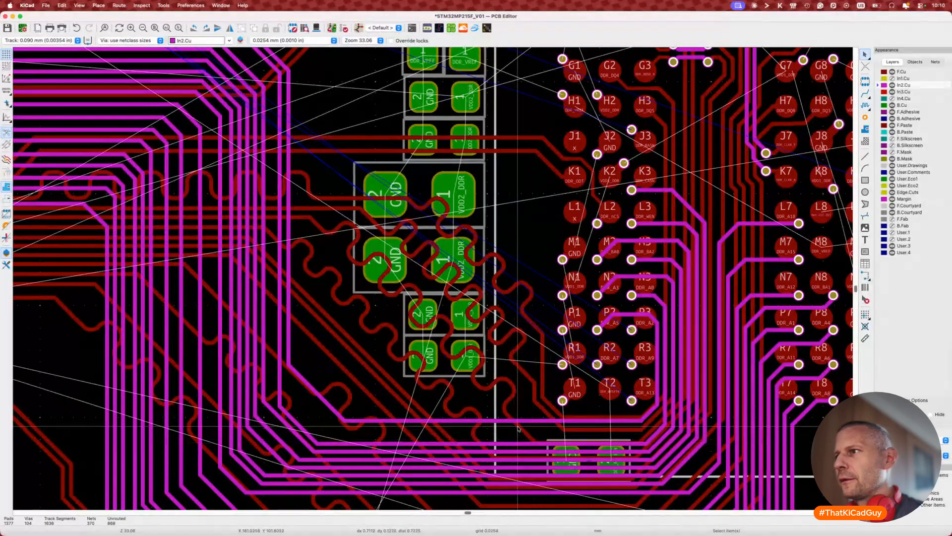
Step: Nudge the selected In2.Cu track segment slightly higher
key("d")
left_click(516, 419)
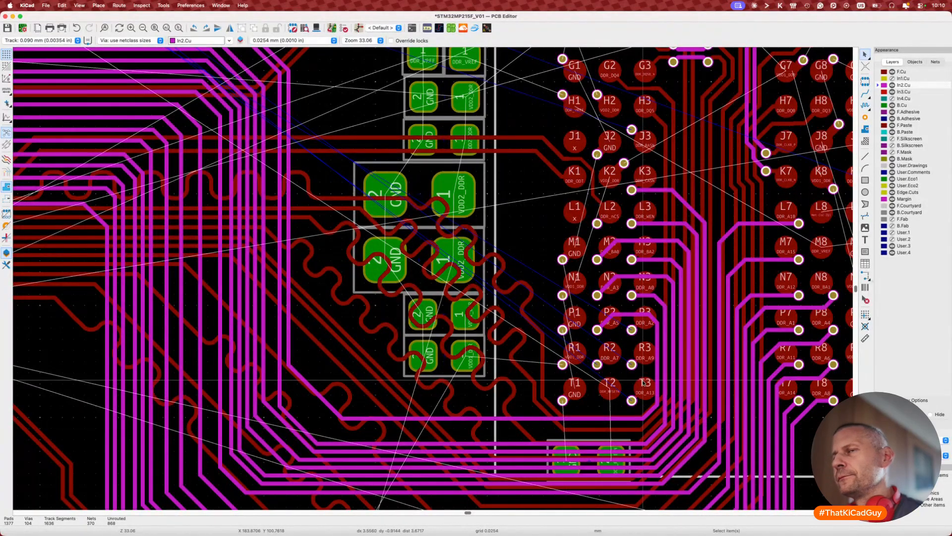
scroll(644, 382, "up", 2)
scroll(644, 381, "left", 4)
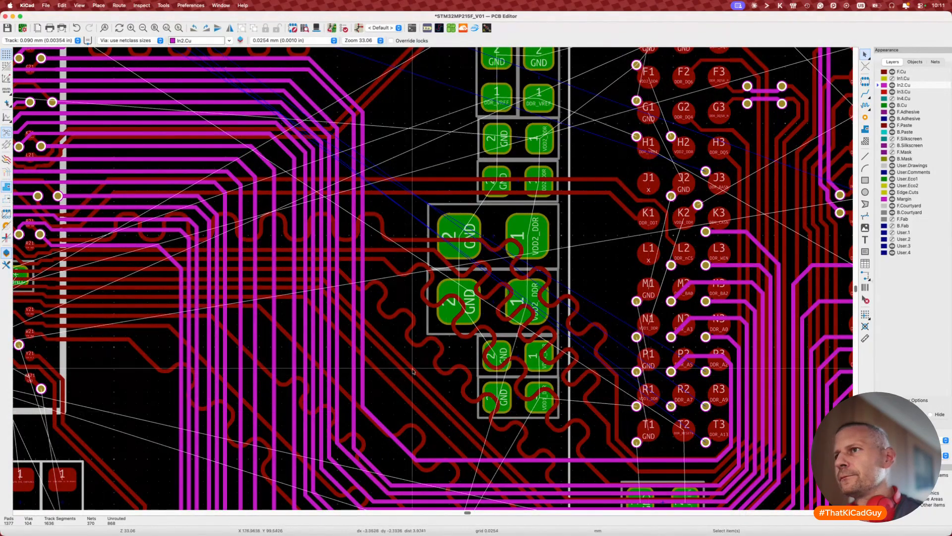
Step: Select the 31.6918 mm DDR_A0 track on In2.Cu, then clear the selection
left_click(519, 460)
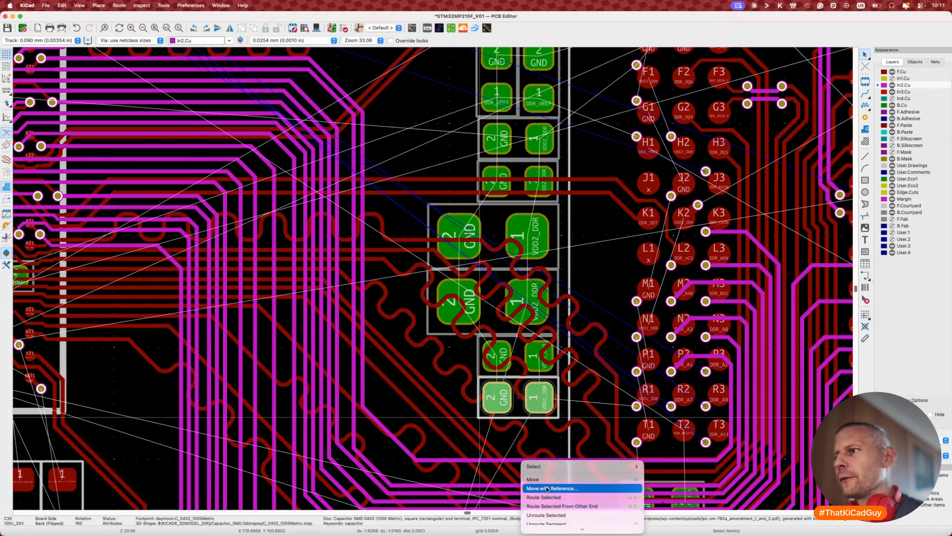
left_click(541, 483)
scroll(541, 484, "down", 5)
scroll(542, 483, "right", 3)
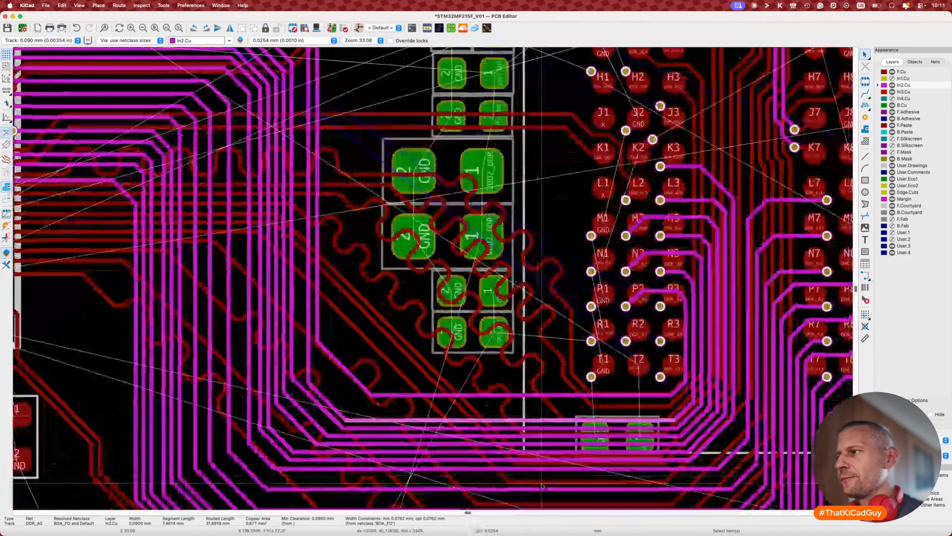
key("Escape")
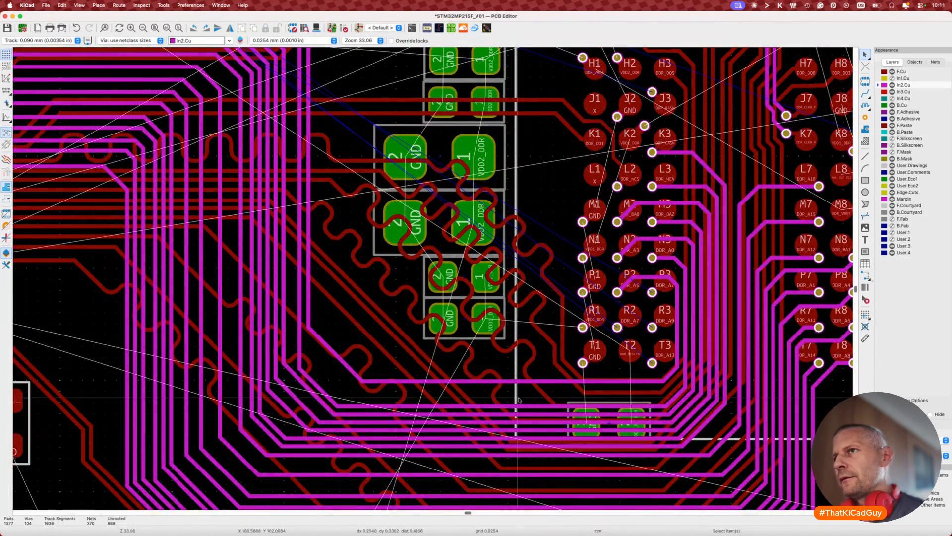
scroll(519, 400, "up", 4)
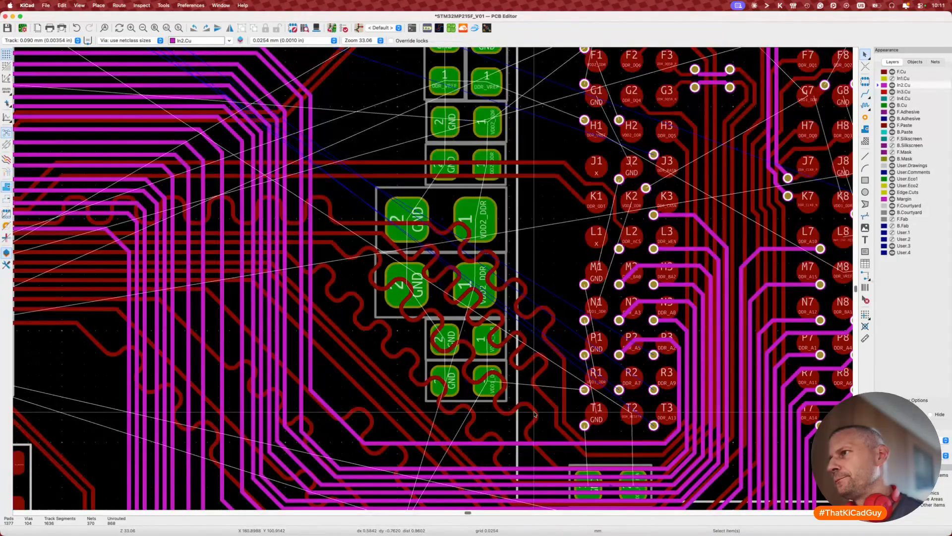
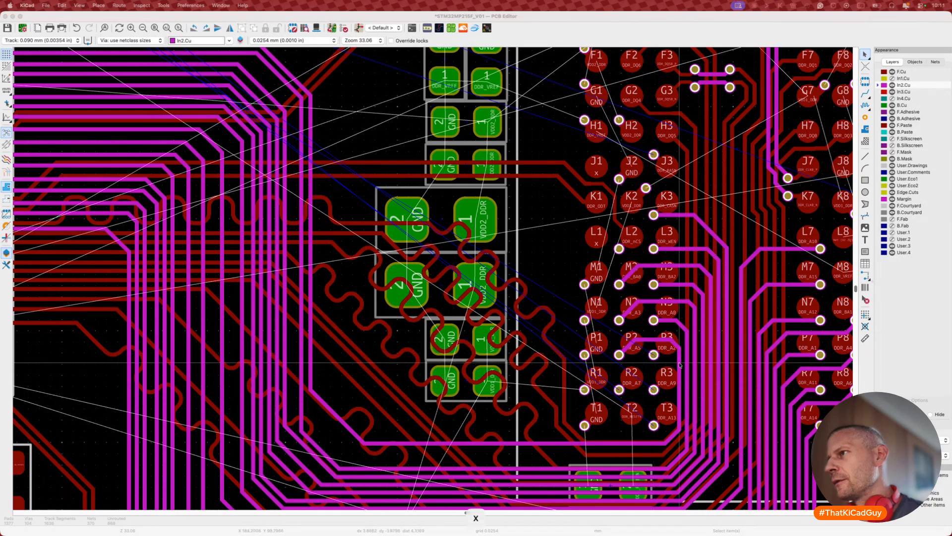
Step: Route DDR_A2 on In2.Cu from pad P3 up past J1 and left toward the processor
left_click(656, 356)
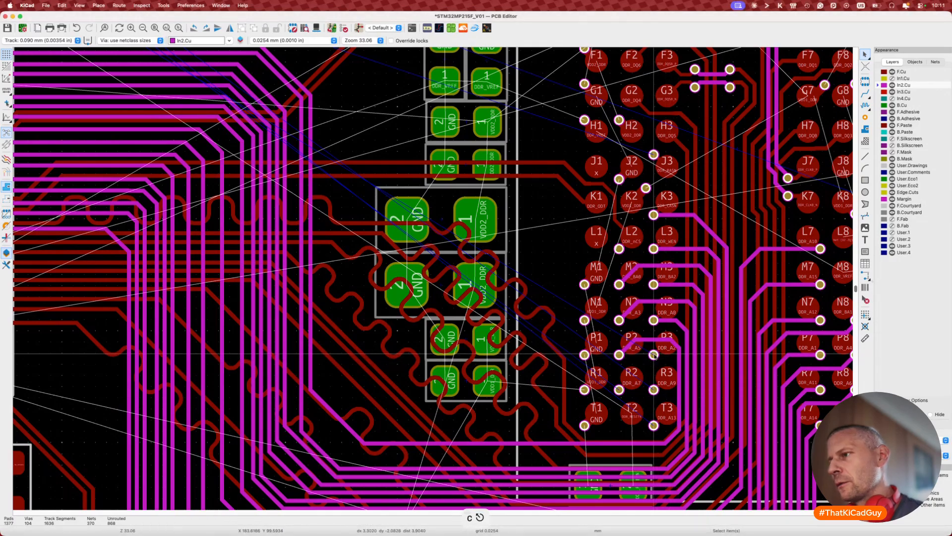
key("x")
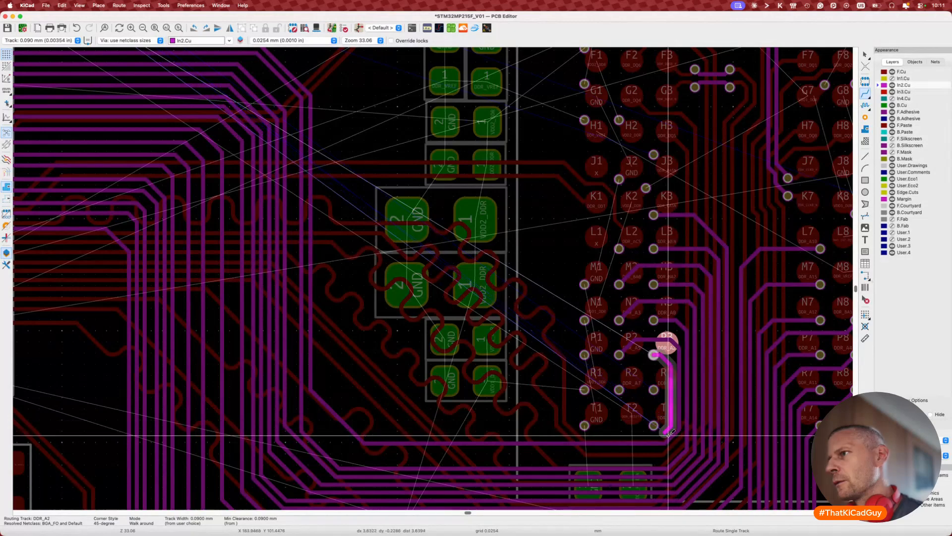
key("Escape")
key("Escape")
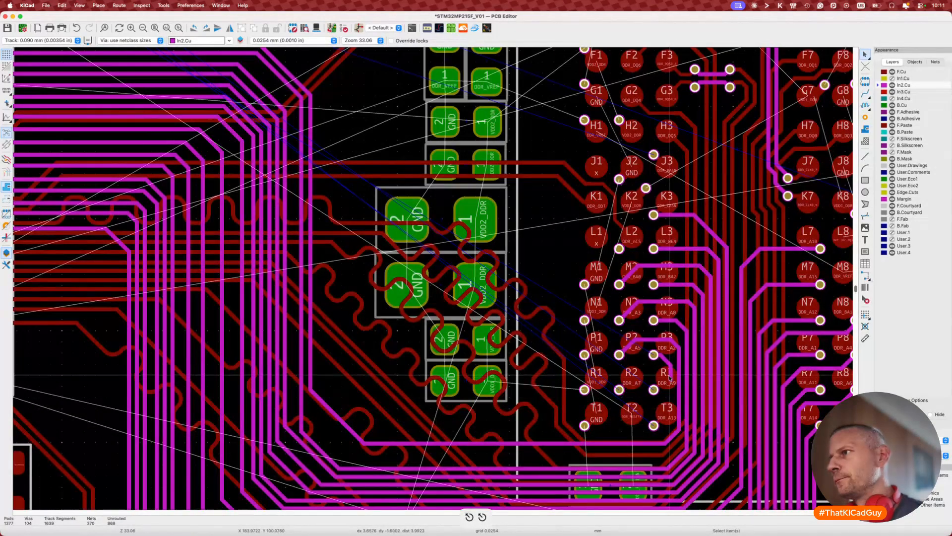
key("super+z")
key("x")
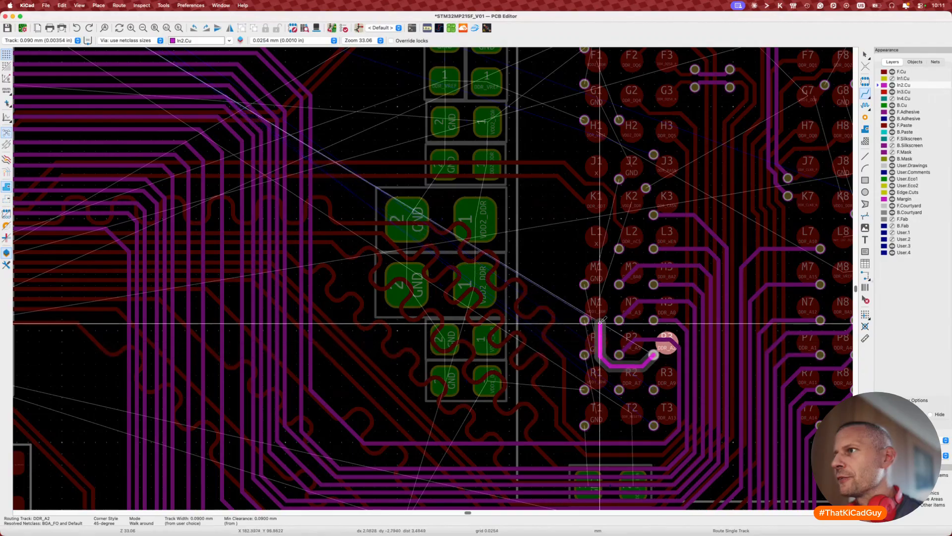
scroll(590, 297, "up", 5)
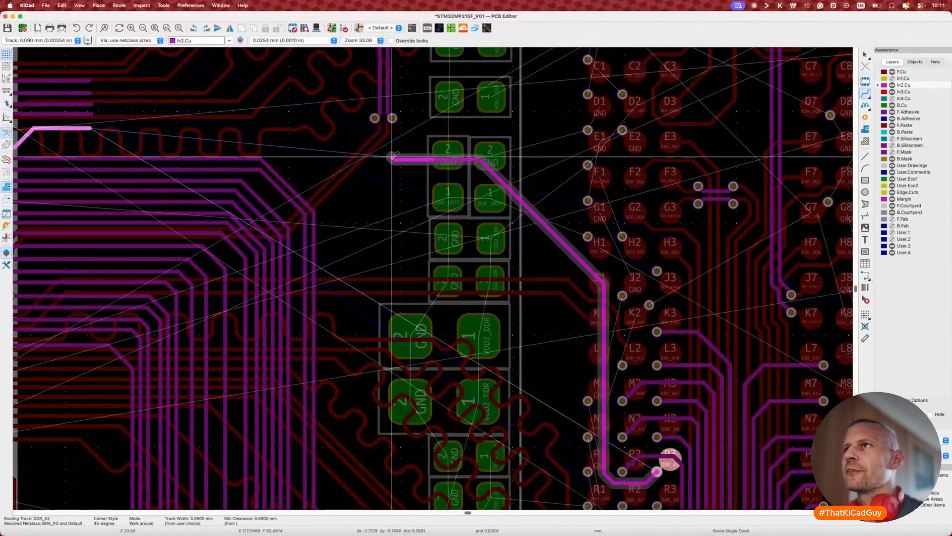
scroll(184, 146, "up", 3)
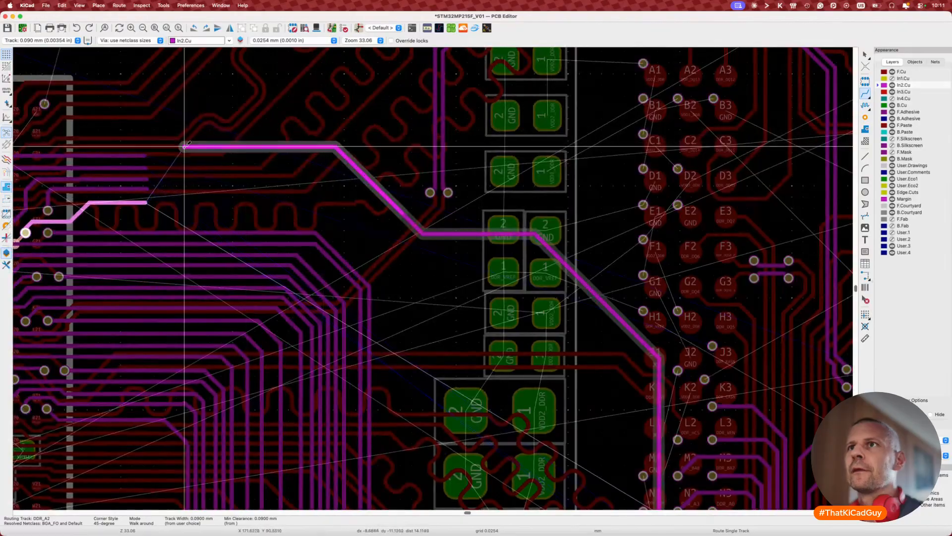
double_click(160, 155)
key("Escape")
Step: Measure the new DDR_A2 track's length with the single-track tuner
scroll(390, 281, "down", 5)
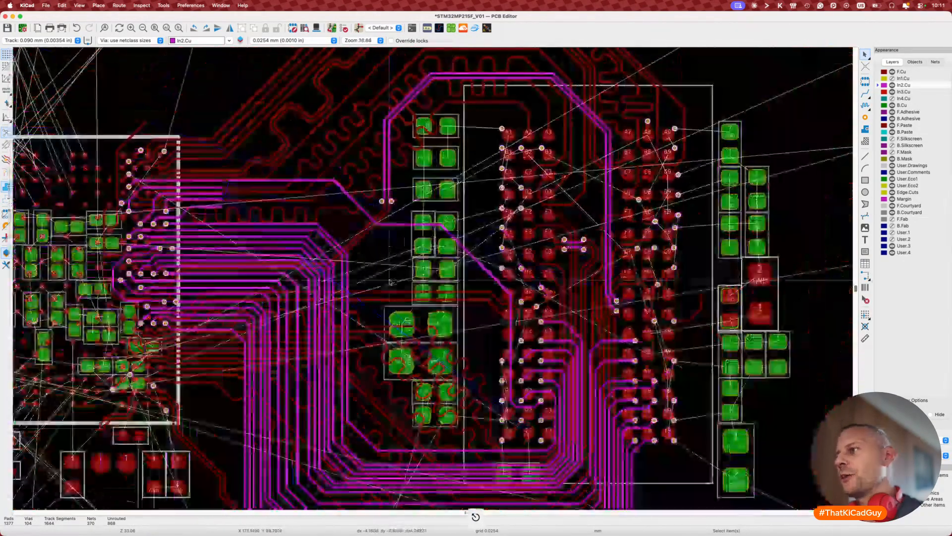
scroll(390, 282, "down", 3)
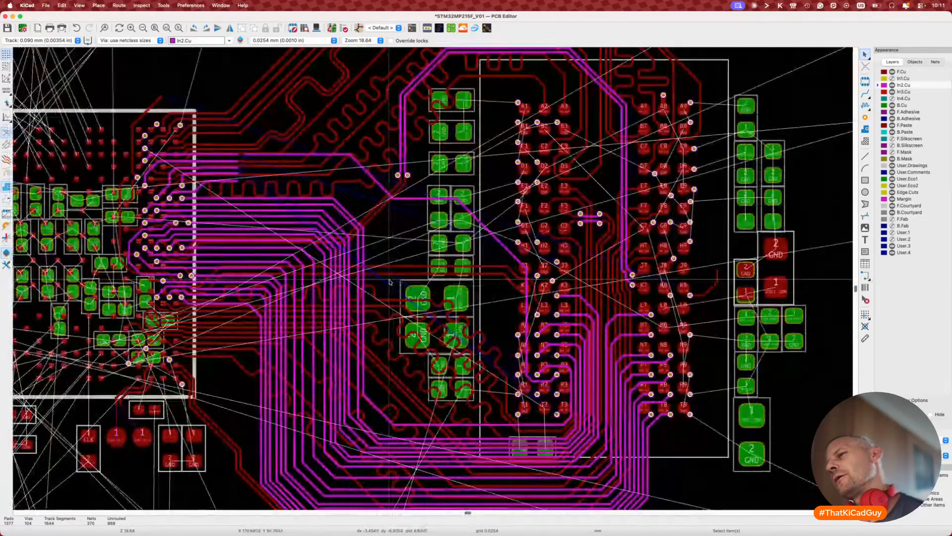
scroll(401, 195, "up", 1)
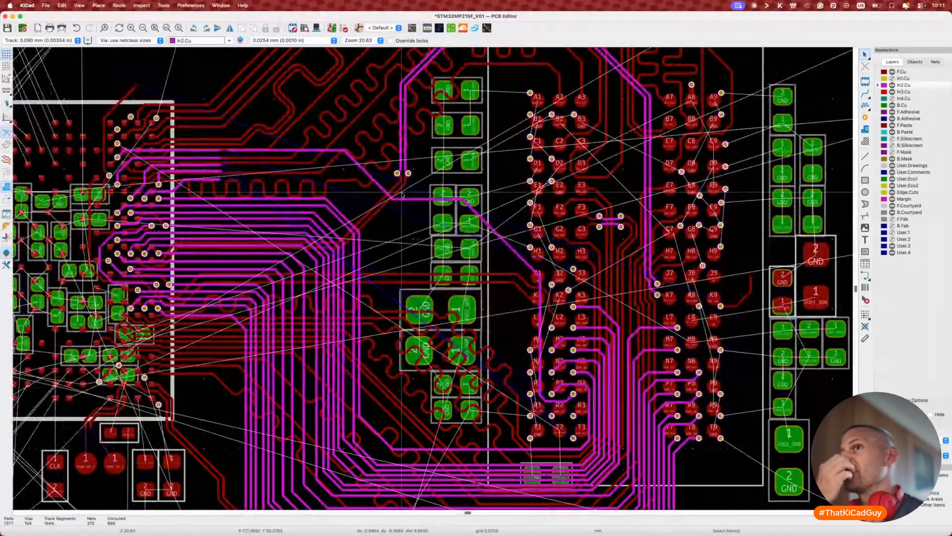
key("7")
left_click(413, 201)
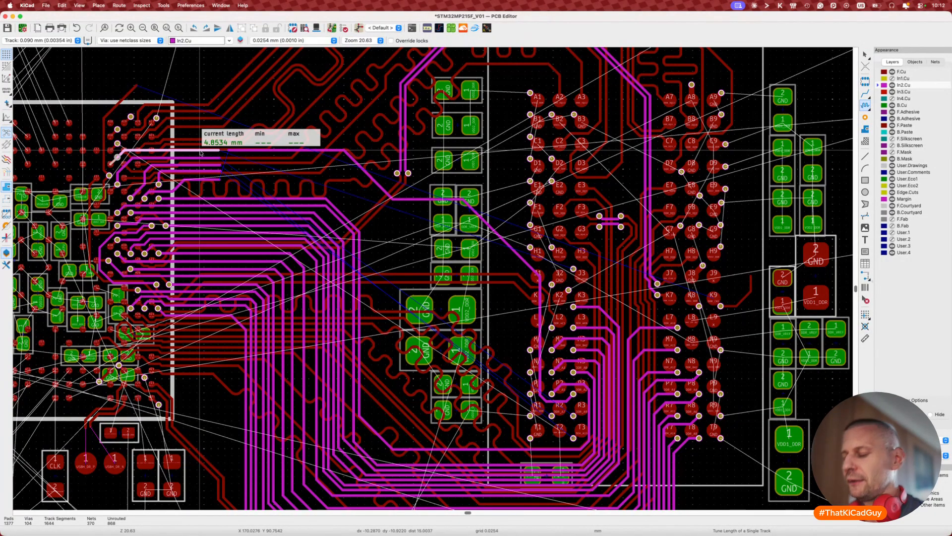
key("Escape")
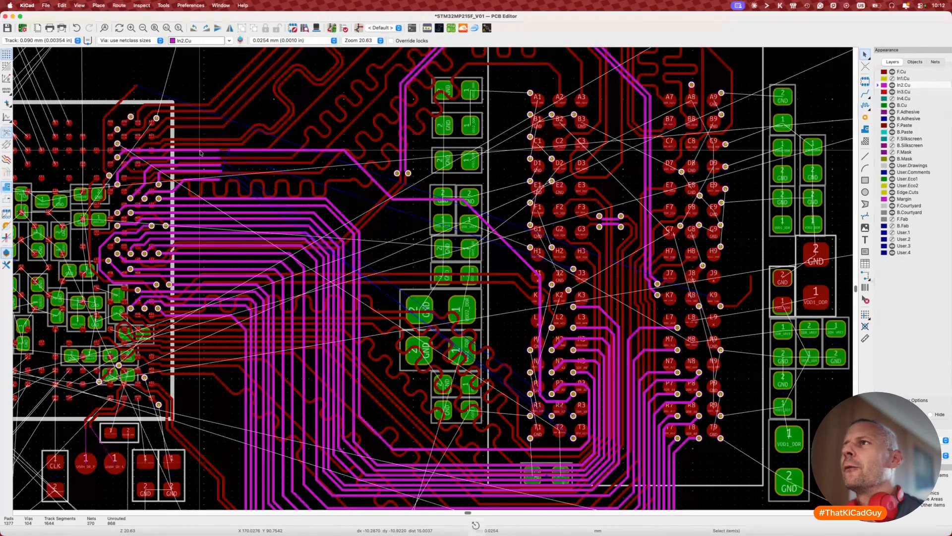
scroll(293, 143, "down", 3)
middle_click_drag(293, 143, 304, 149)
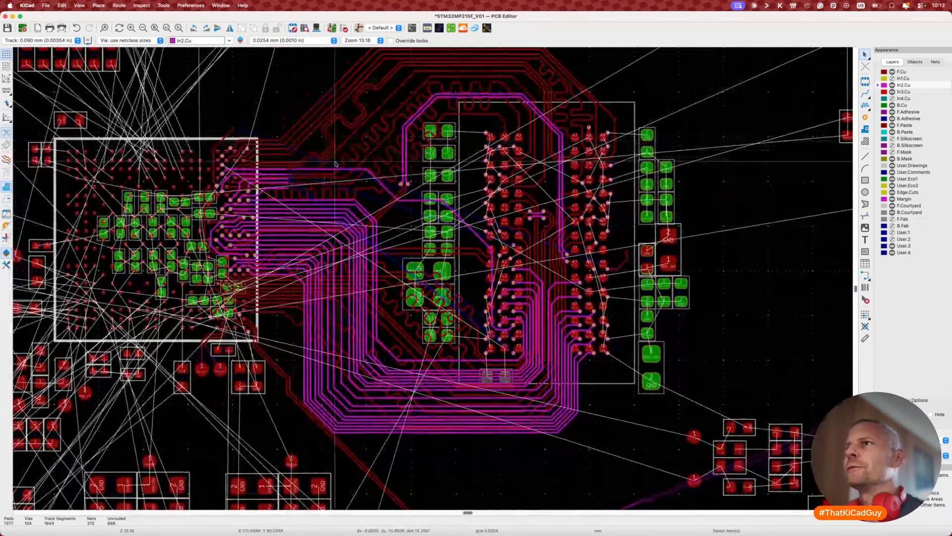
Step: Reshape DDR_A2's In2.Cu corners into diagonals and a vertical jog, shifting a small two-pad footprint
key("Escape")
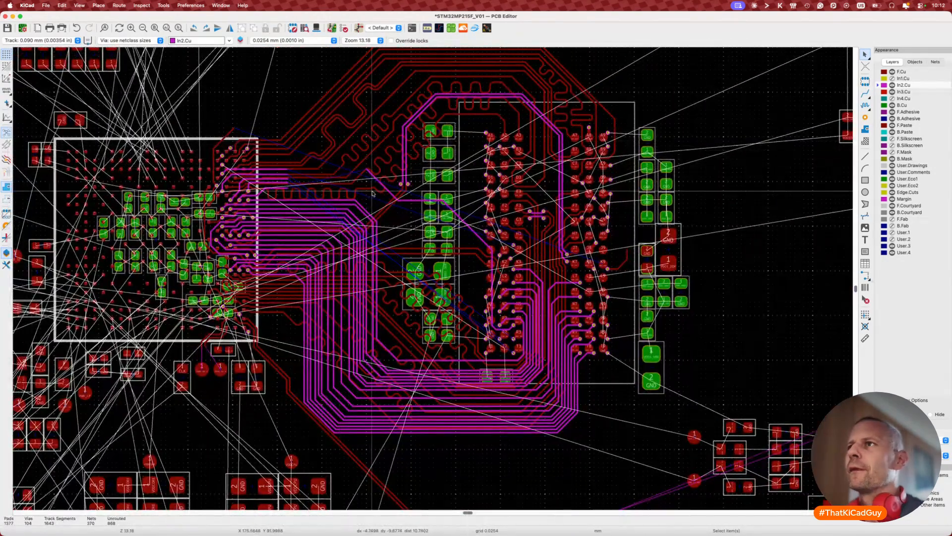
scroll(339, 172, "up", 4)
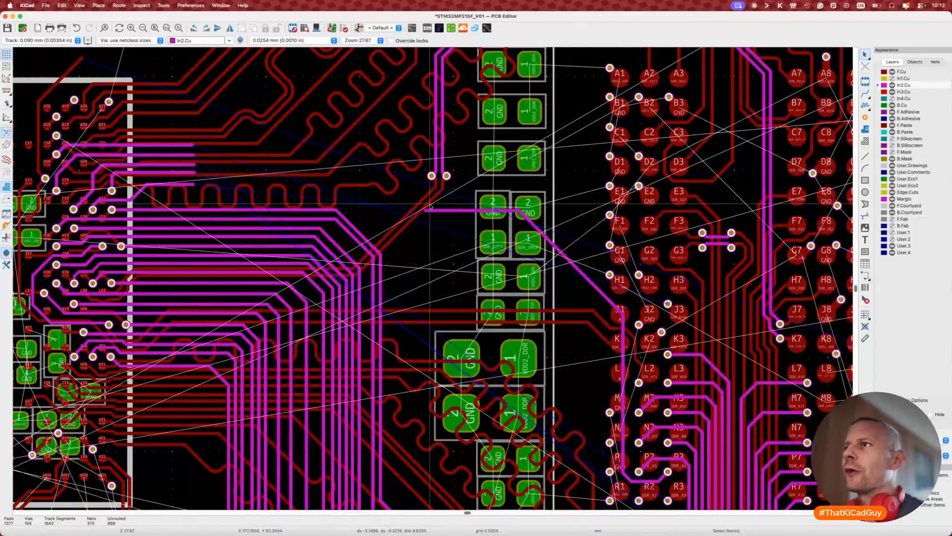
key("d")
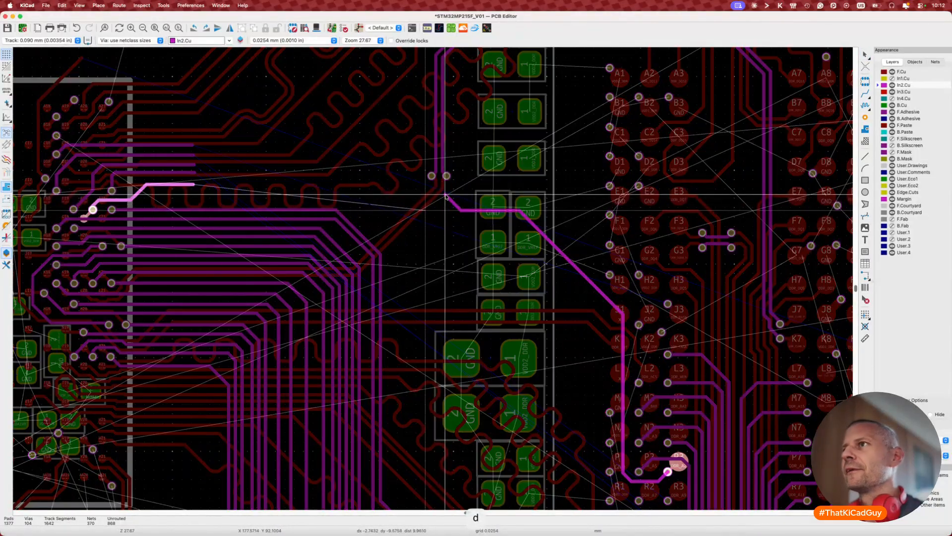
left_click(459, 209)
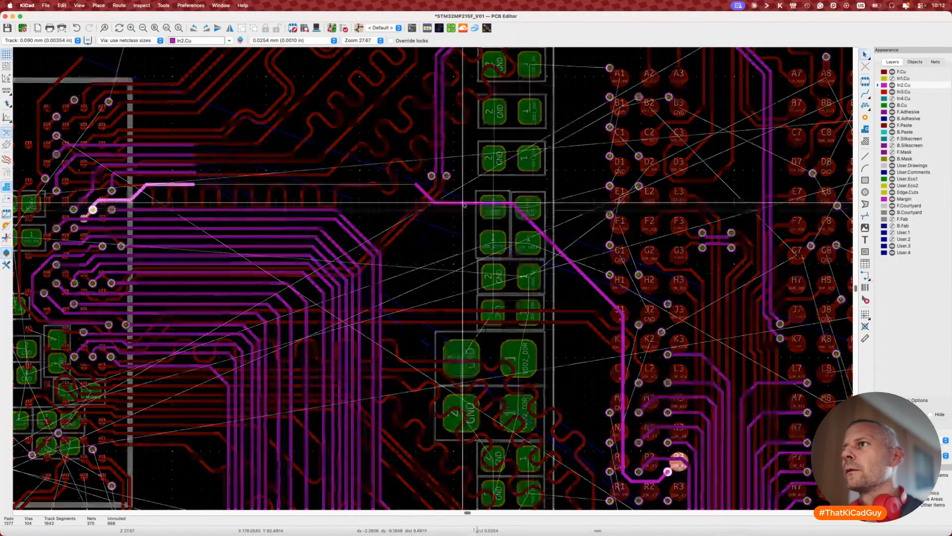
key("d")
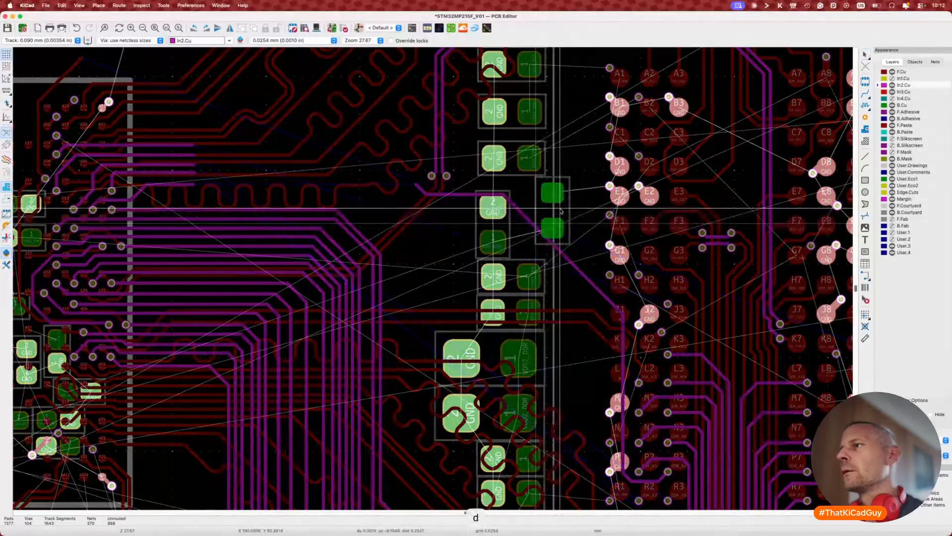
left_click(536, 226)
key("d")
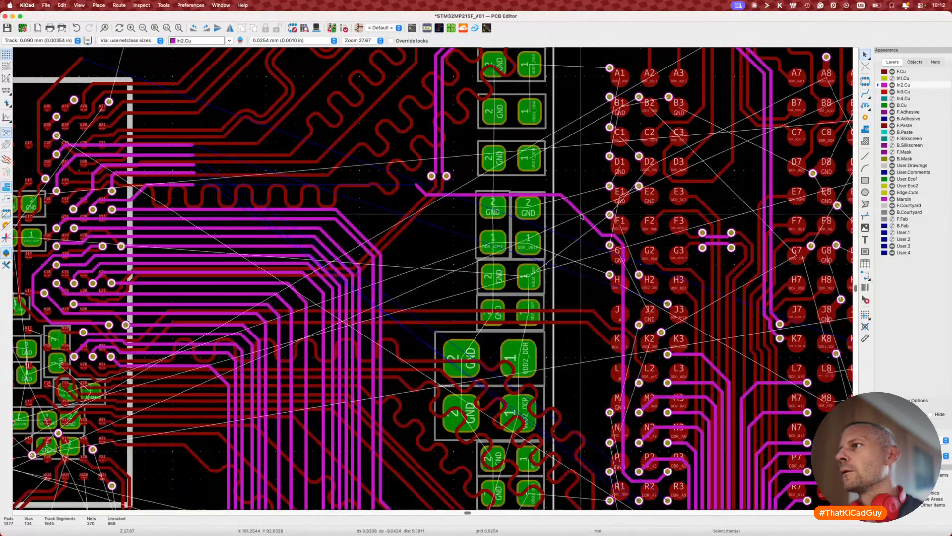
left_click(622, 250)
key("d")
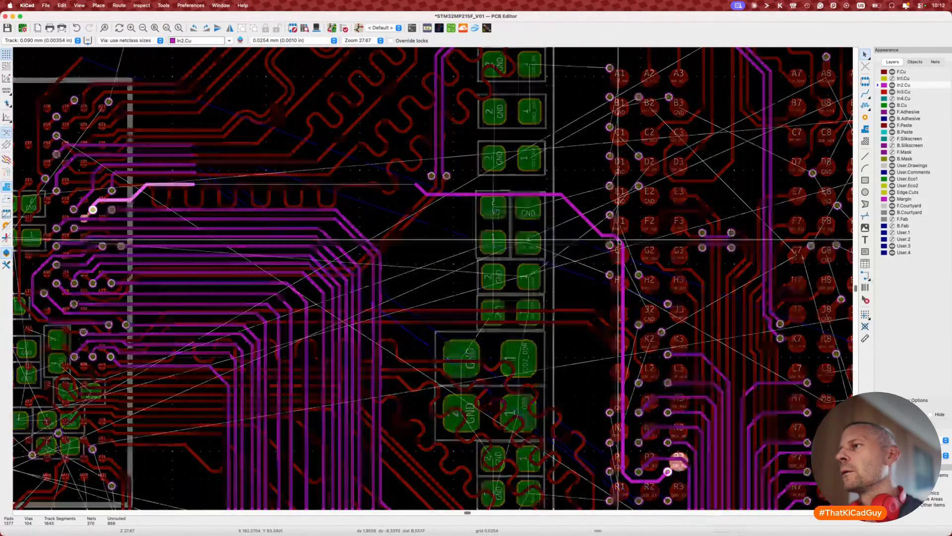
left_click(597, 278)
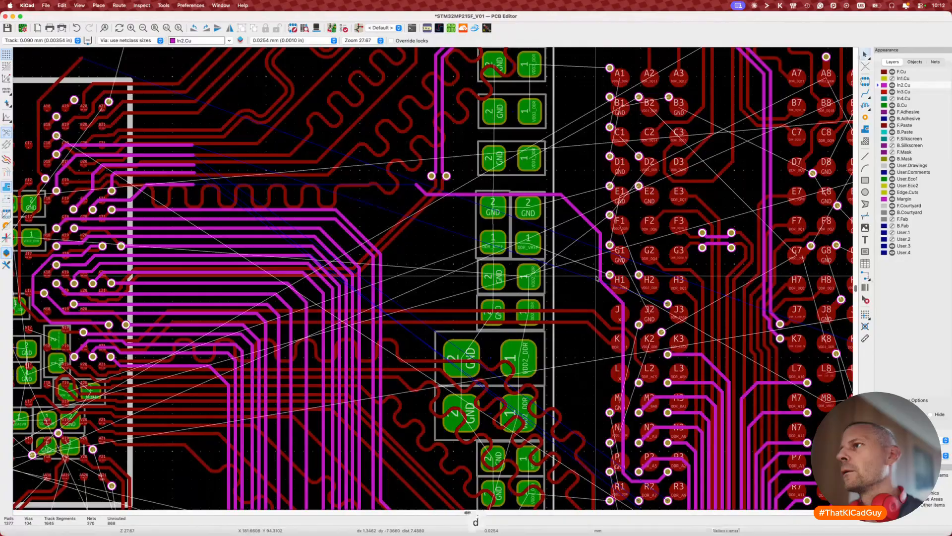
key("d")
left_click(593, 249)
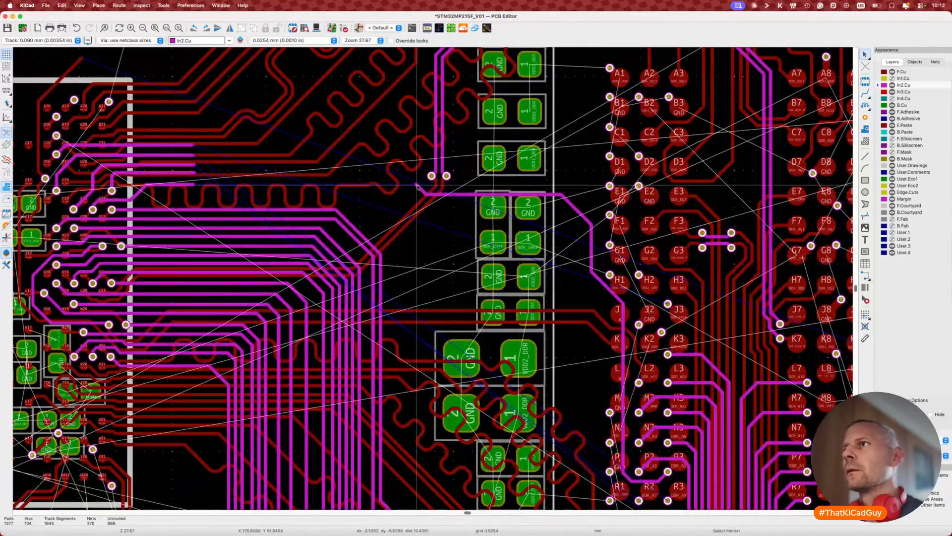
Step: Route another DDR_A2 track segment toward the processor and measure its length
key("x")
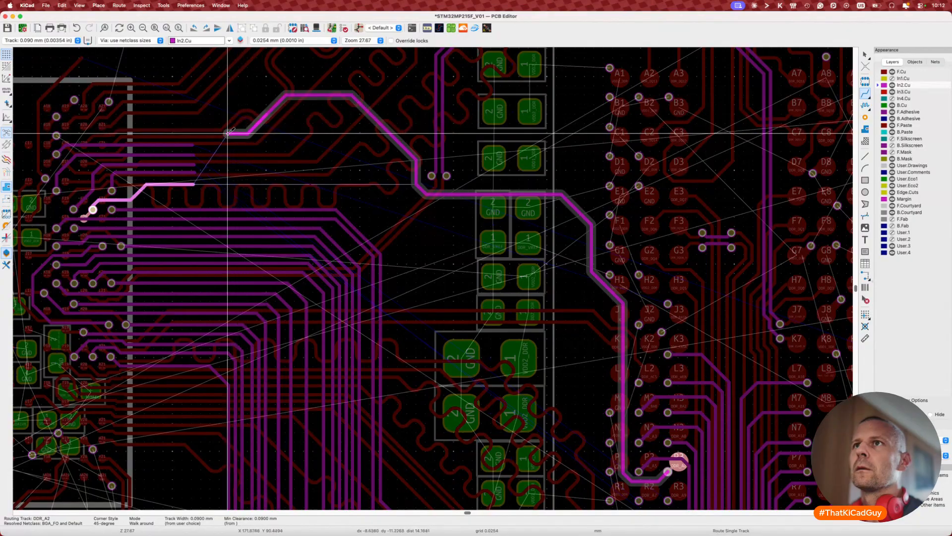
double_click(113, 126)
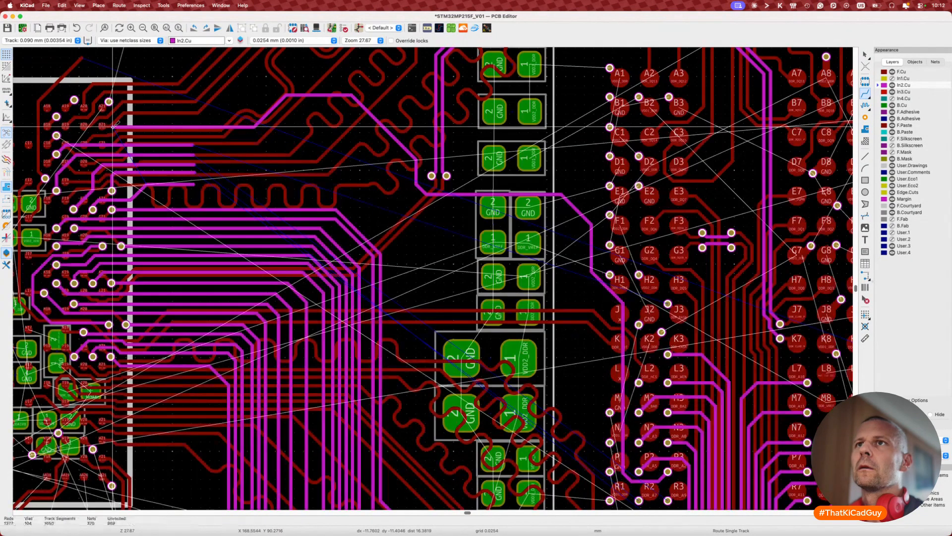
key("Escape")
middle_click_drag(84, 145, 248, 146)
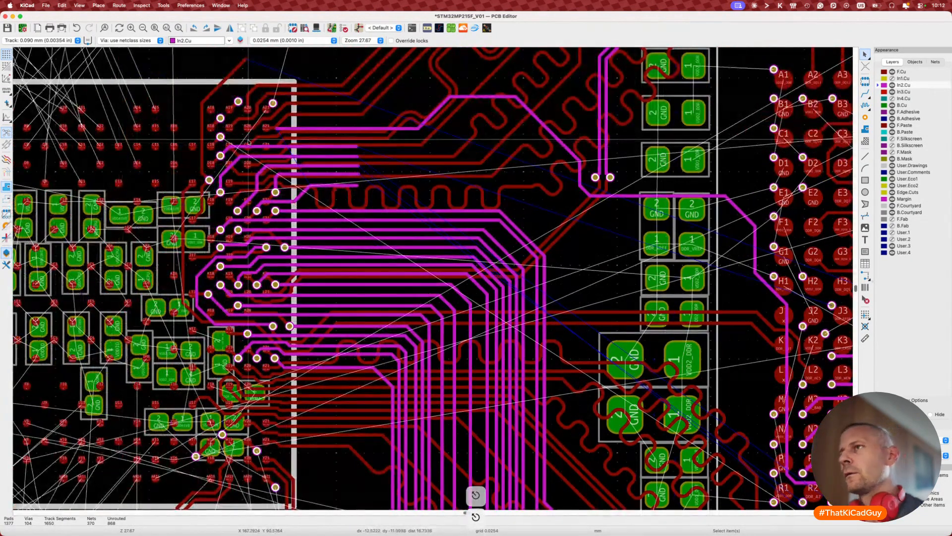
key("7")
left_click(471, 98)
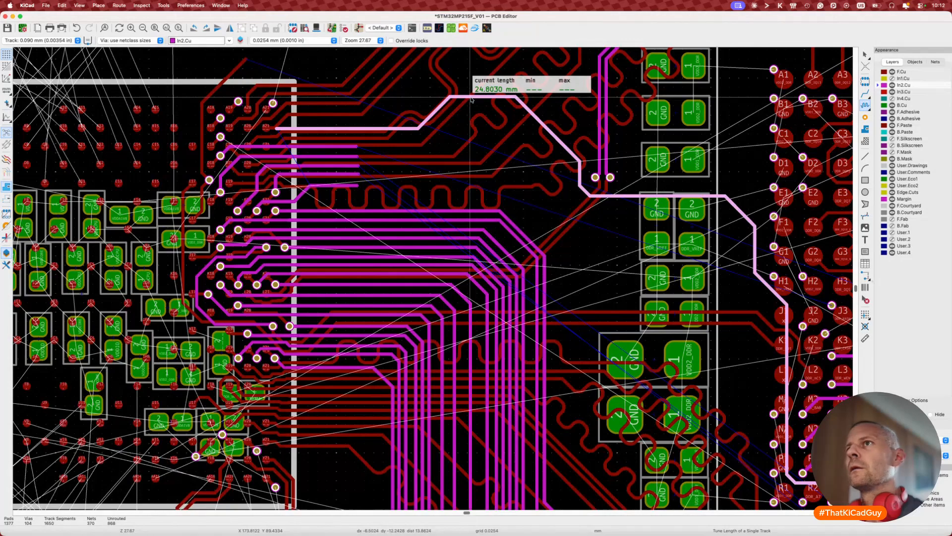
scroll(471, 98, "down", 3)
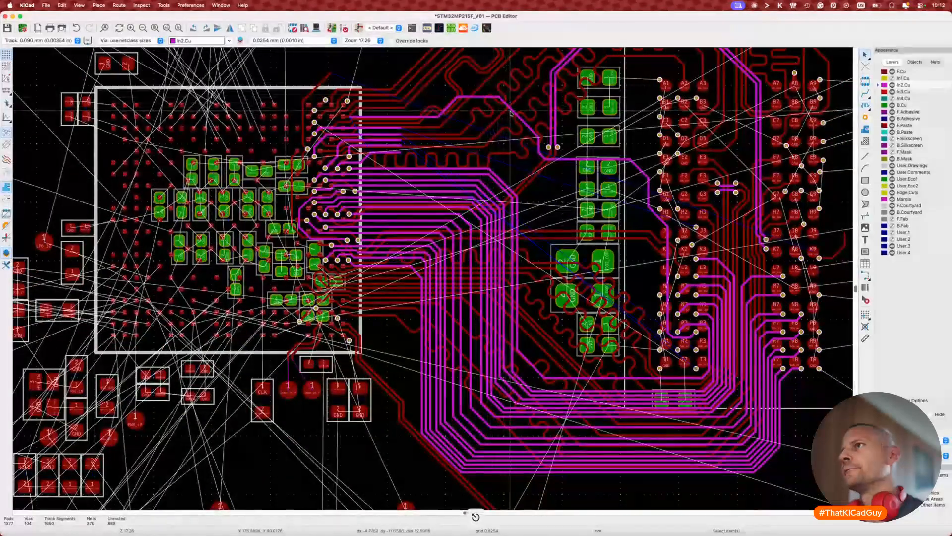
Step: Make the lower-left track corner diagonal and nudge the diagonal segment near H1 down-left
key("d")
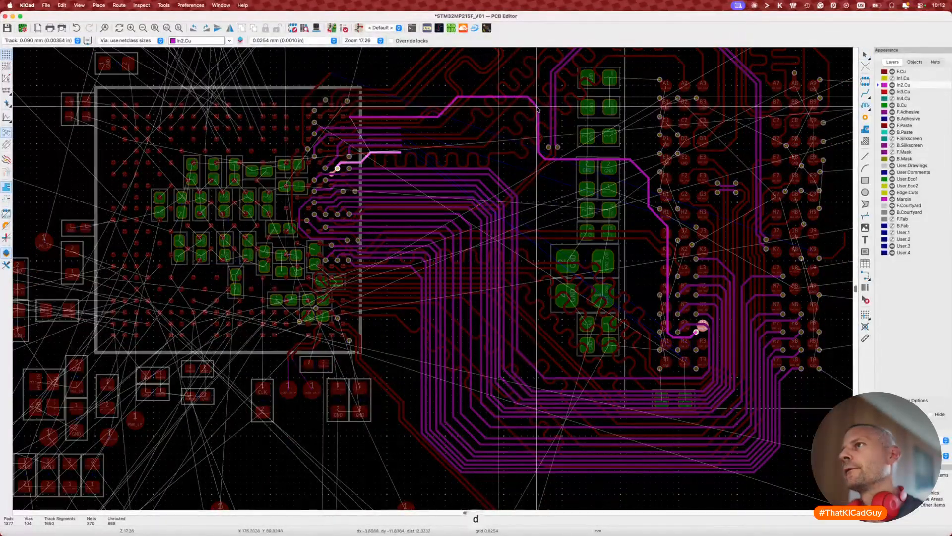
left_click(538, 109)
scroll(539, 109, "up", 5)
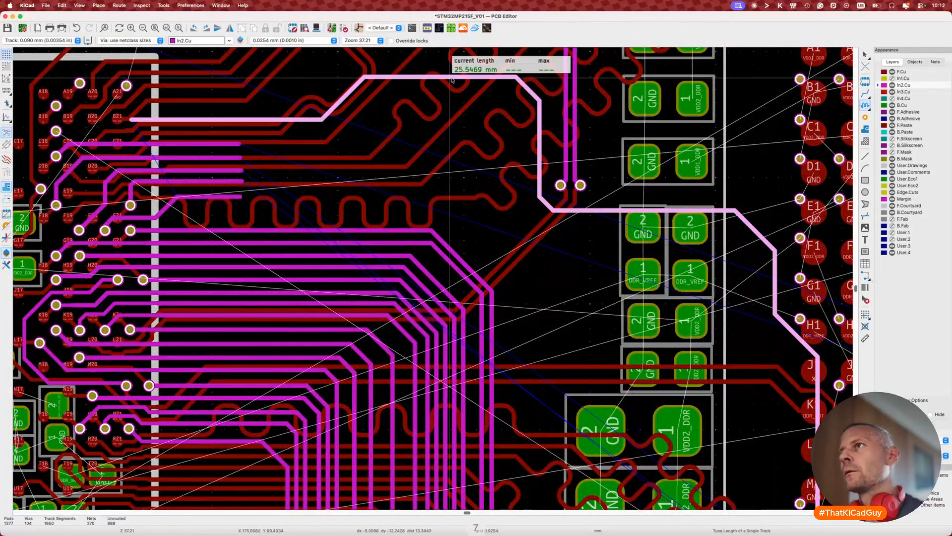
scroll(442, 202, "down", 3)
middle_click_drag(442, 202, 366, 174)
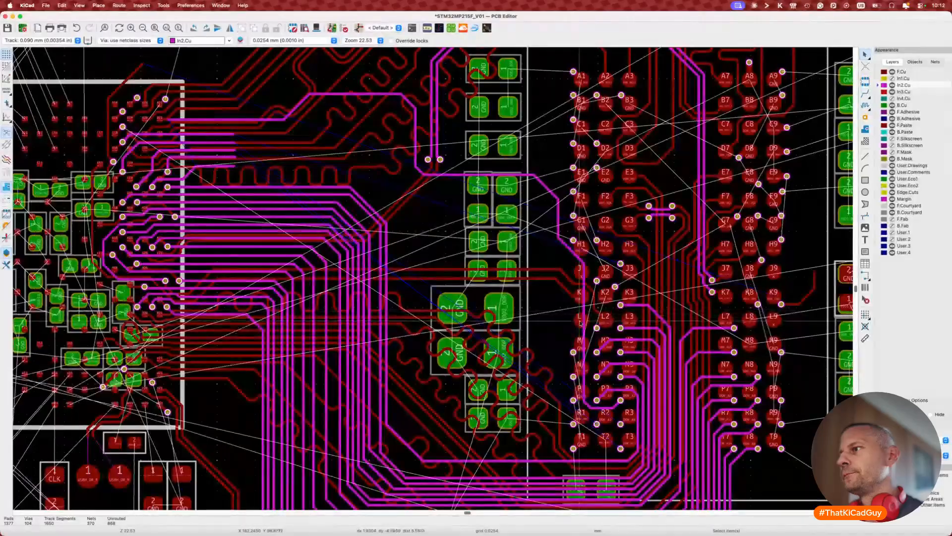
left_click_drag(583, 322, 587, 327)
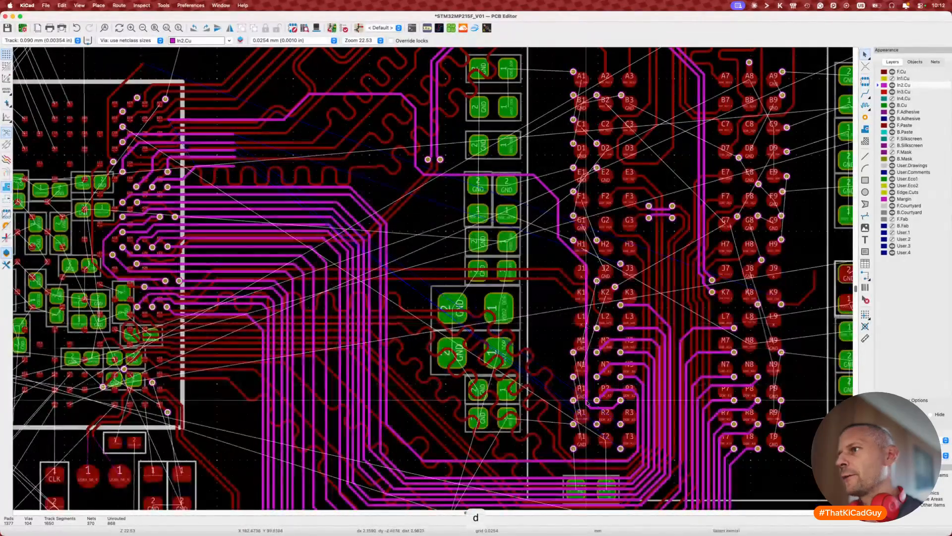
key("d")
left_click(593, 402)
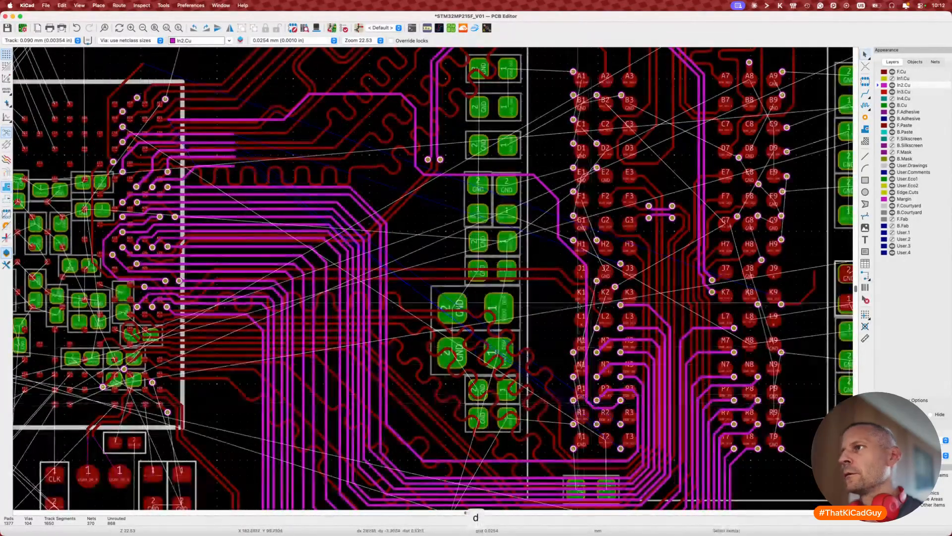
key("d")
left_click(575, 261)
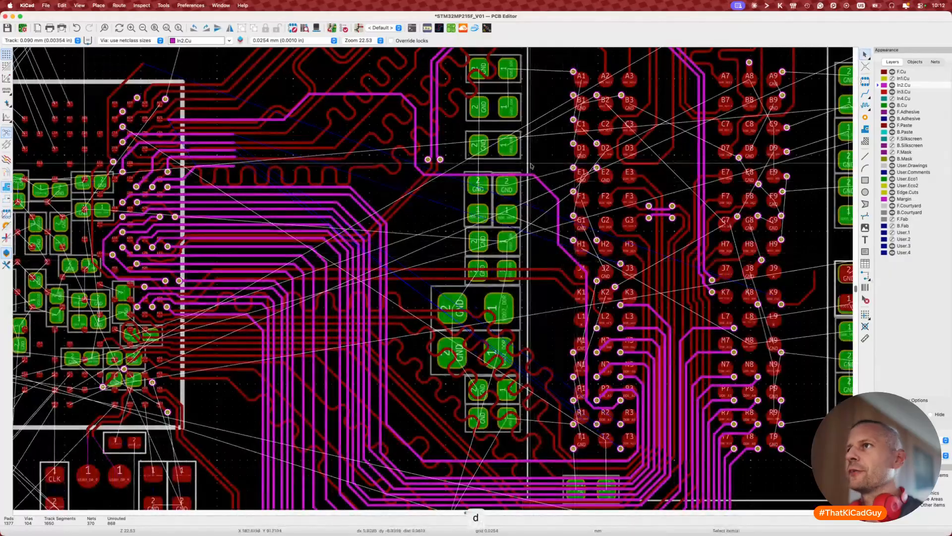
scroll(174, 92, "up", 2)
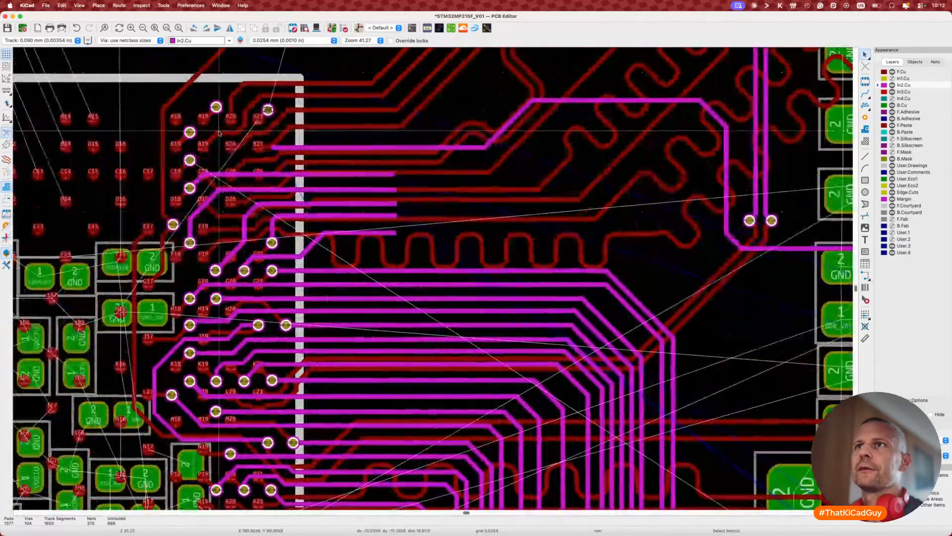
scroll(354, 176, "up", 2)
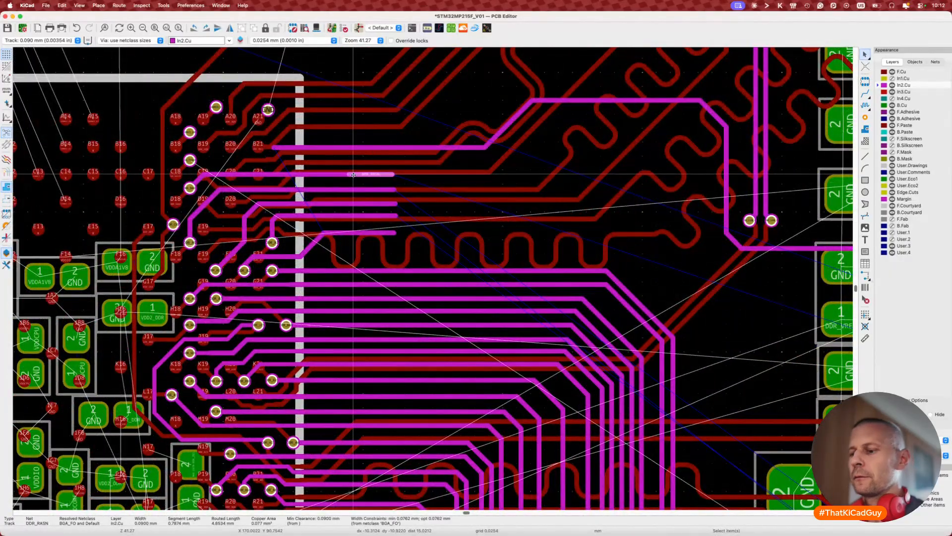
Step: Route DDR_A2 from the track end at B21 diagonally down to pad C19
key("u")
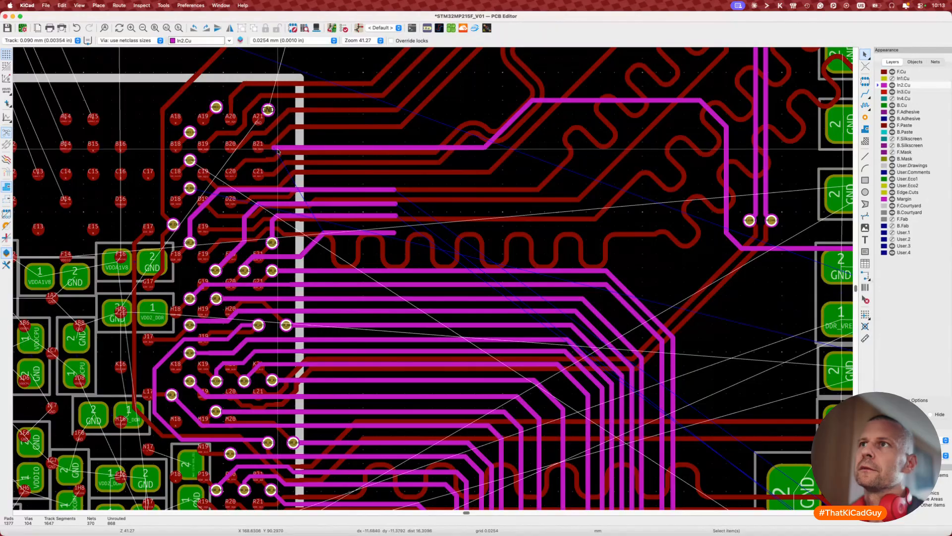
key("x")
left_click(203, 173)
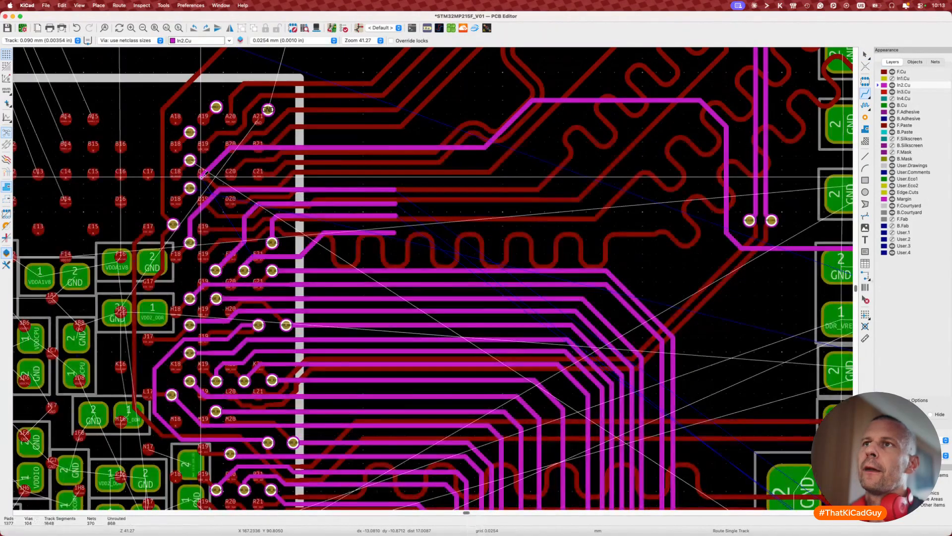
scroll(200, 175, "up", 4)
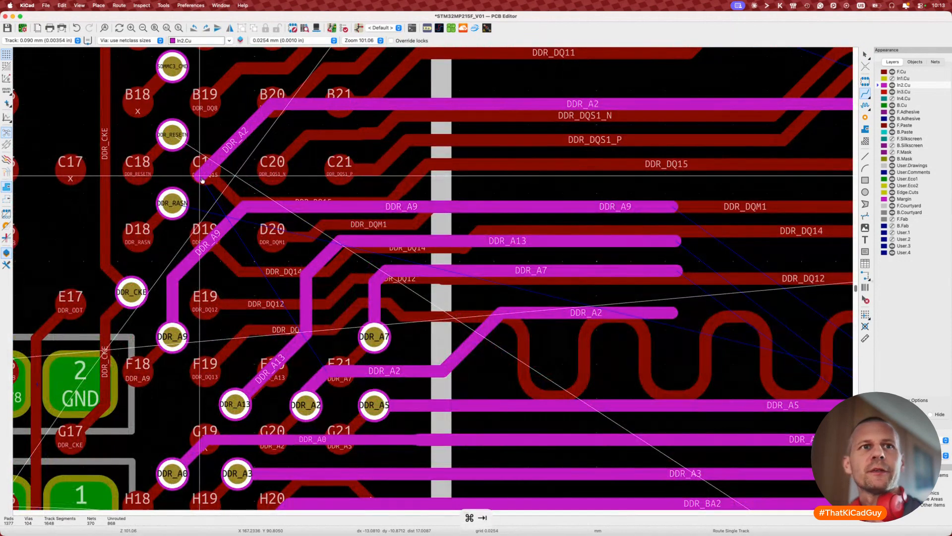
key("super+Tab")
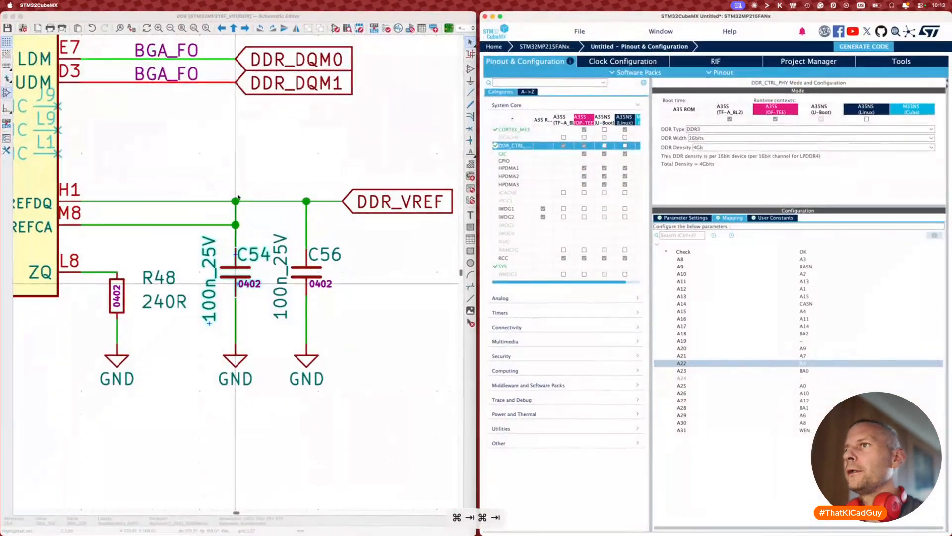
Step: Go up to the parent MPU schematic sheet and save the schematic
left_click(242, 135)
scroll(243, 135, "left", 8)
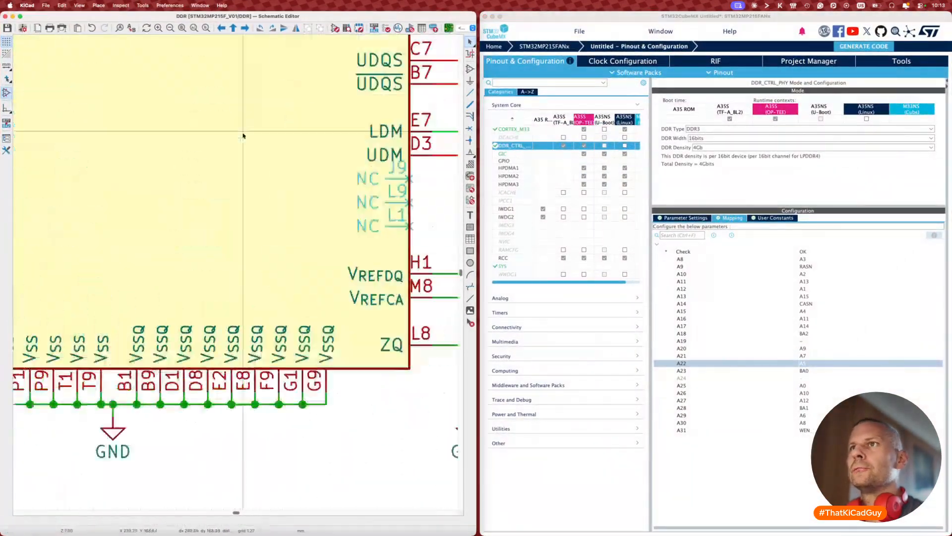
scroll(243, 135, "up", 6)
scroll(242, 134, "up", 2)
key("alt+BackSpace")
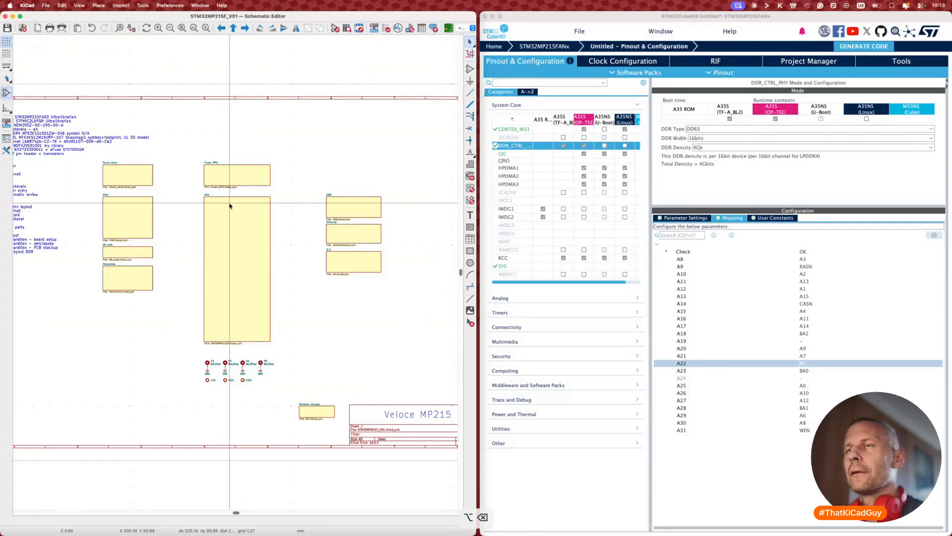
scroll(231, 205, "up", 5)
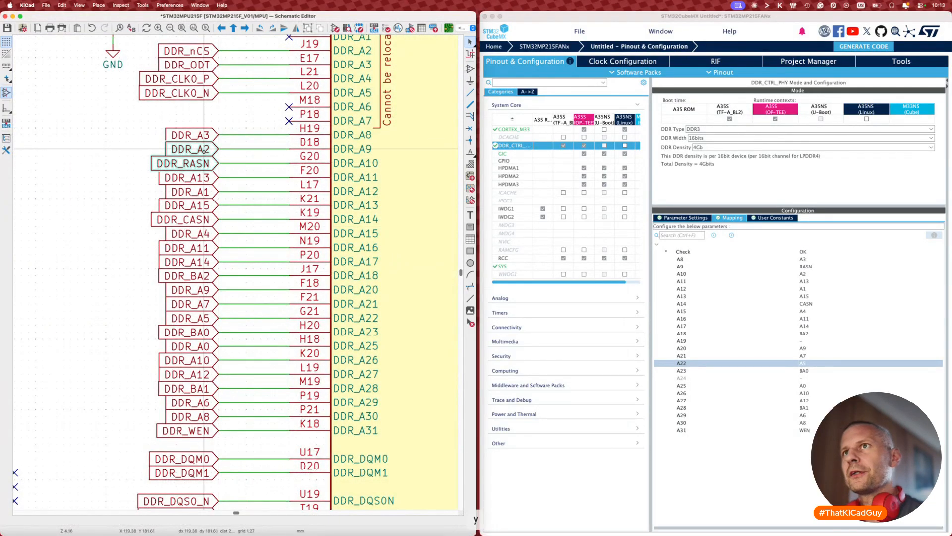
key("Escape")
key("super+s")
Step: In CubeMX's DDR mapping, assign A2 to pin A9 and RASN to A10
left_click(806, 268)
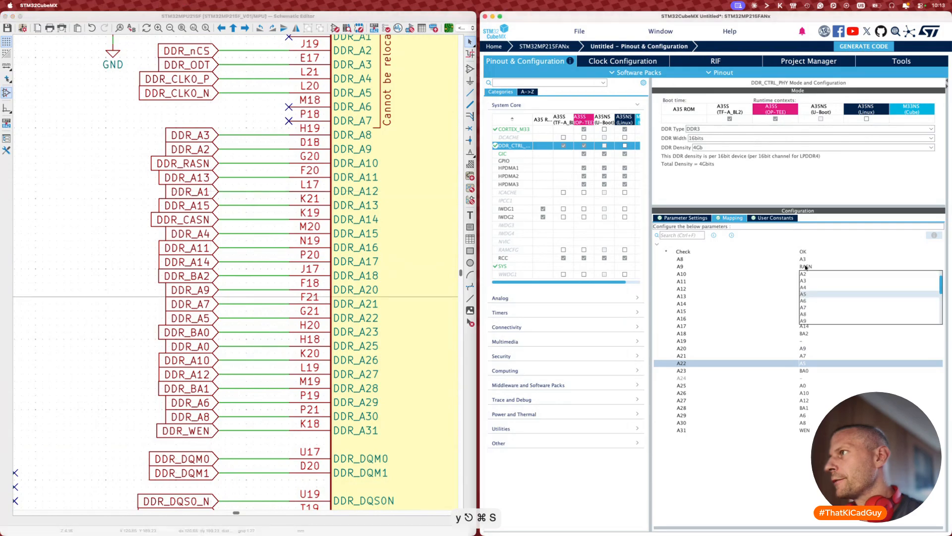
left_click(806, 267)
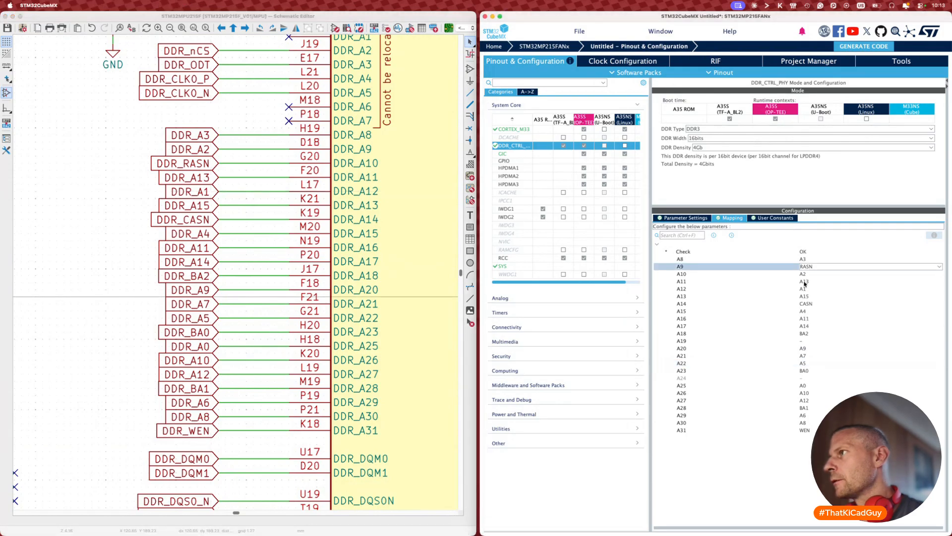
left_click(804, 273)
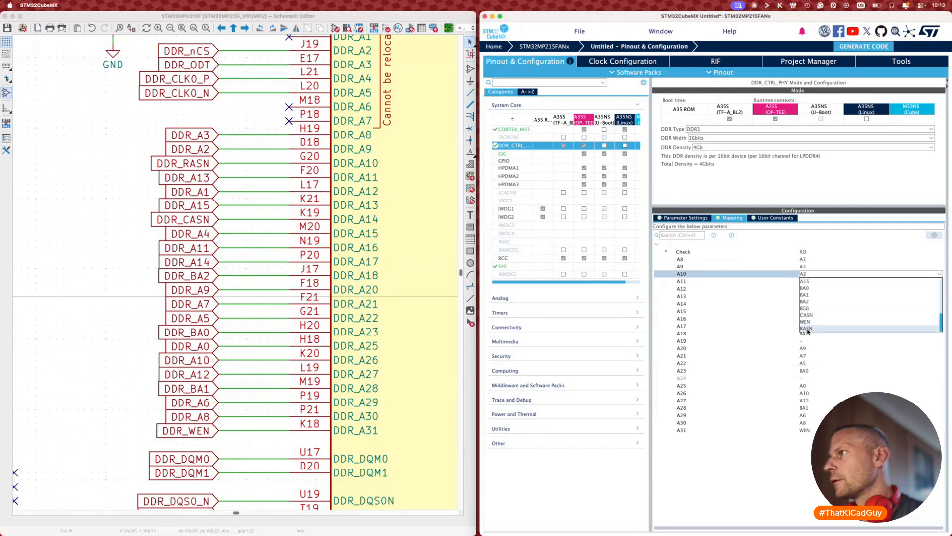
left_click(807, 328)
left_click(105, 316)
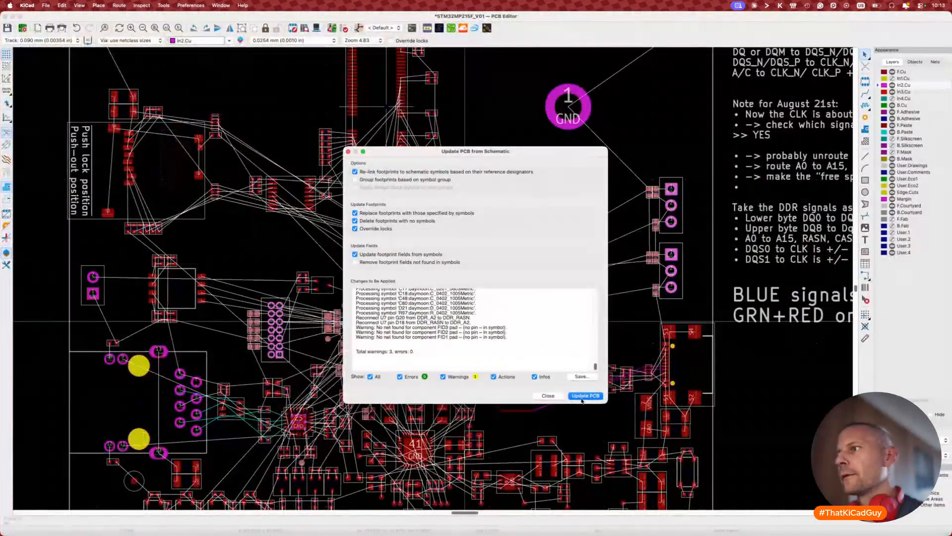
Step: Apply the schematic update to the PCB and measure the DDR_A2 track at 28.3866 mm
left_click(584, 396)
left_click(548, 395)
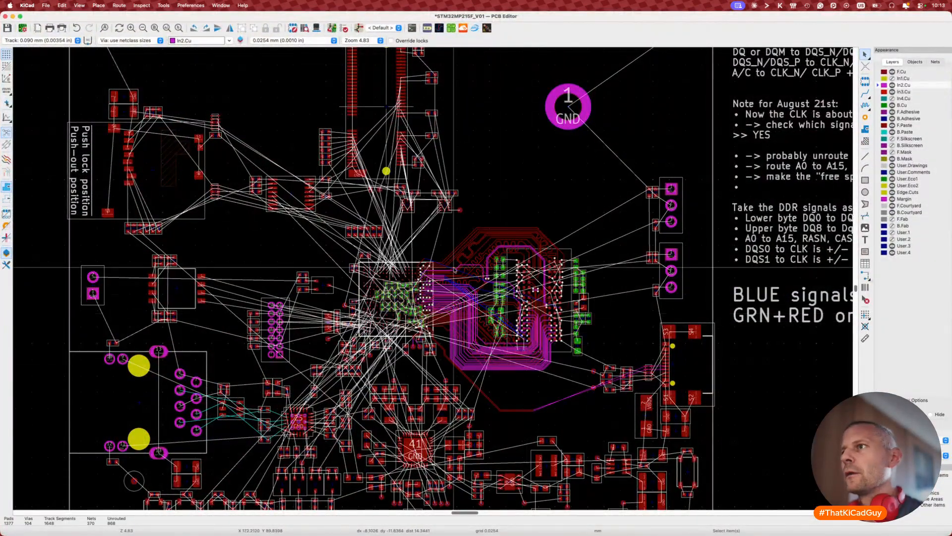
scroll(454, 269, "up", 7)
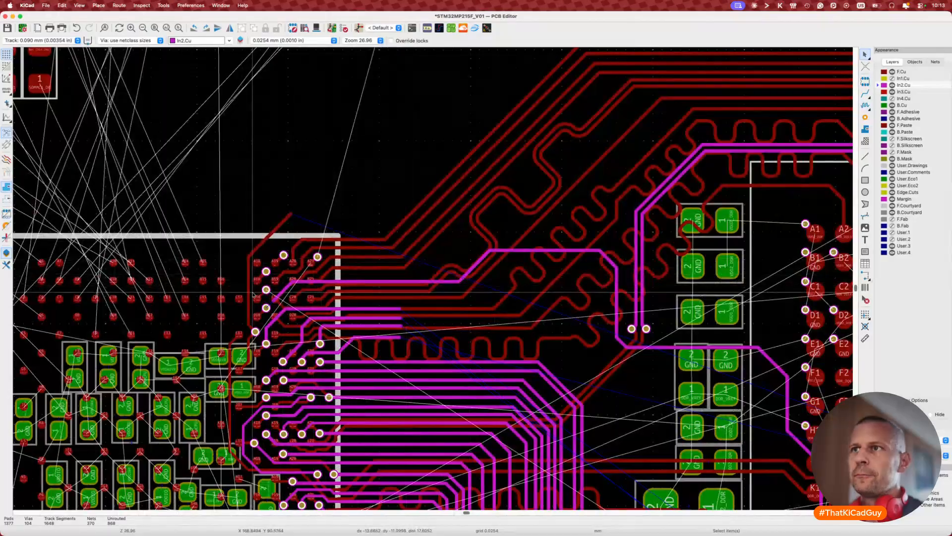
scroll(253, 294, "up", 5)
key("x")
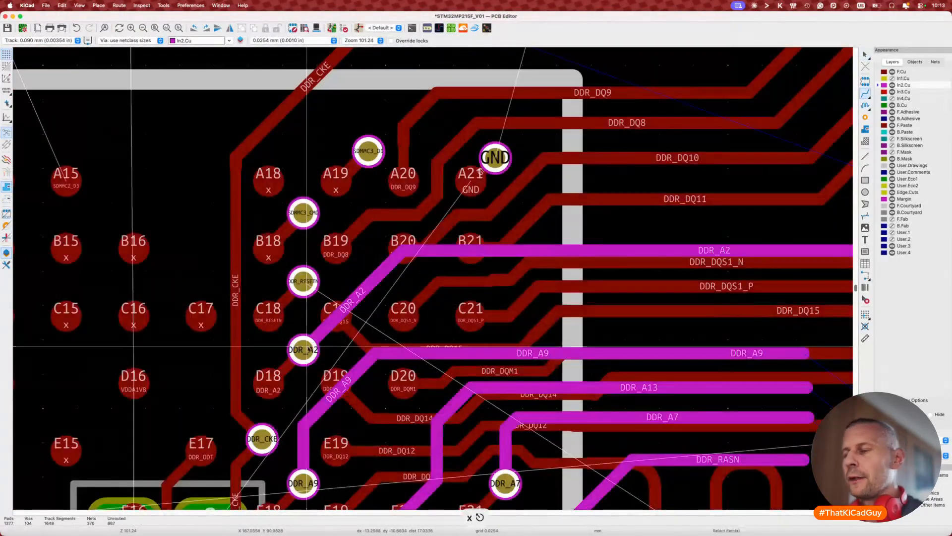
key("7")
left_click(540, 252)
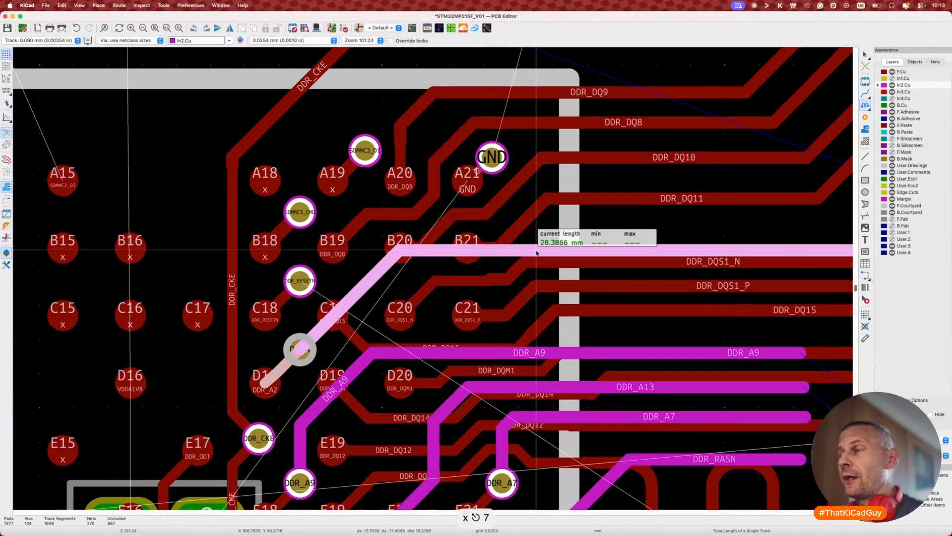
scroll(536, 253, "down", 5)
key("Escape")
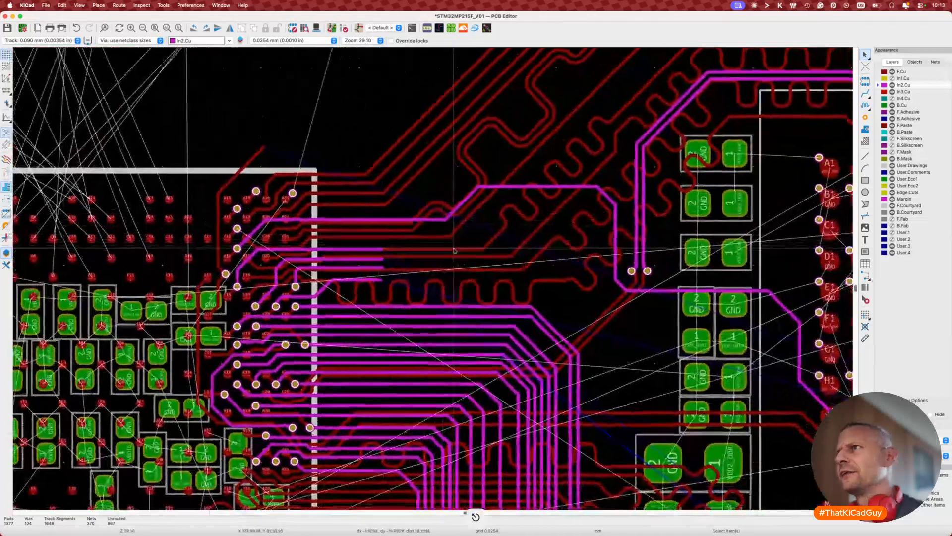
Step: Measure the neighbouring DDR address track's length, 29.0901 mm
scroll(454, 251, "down", 2)
scroll(466, 228, "down", 3)
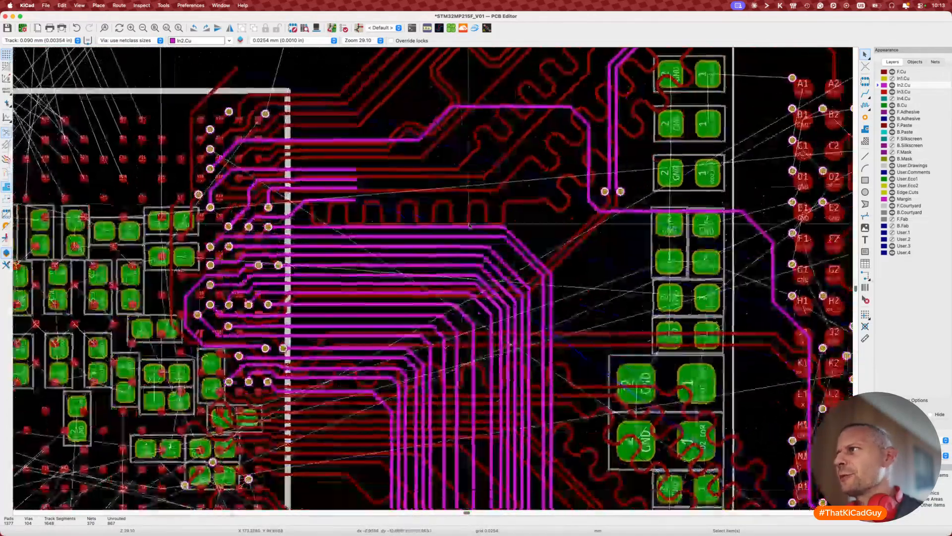
scroll(469, 225, "down", 5)
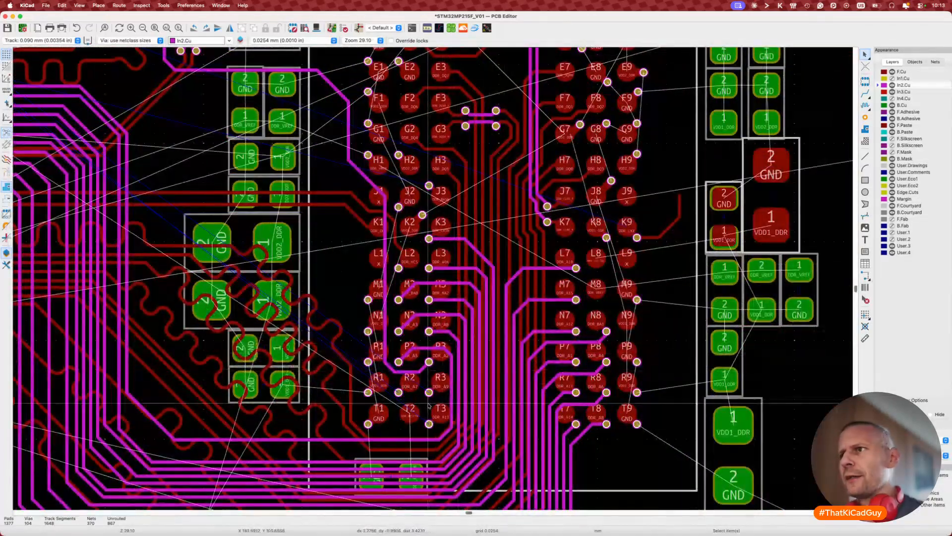
left_click(425, 439)
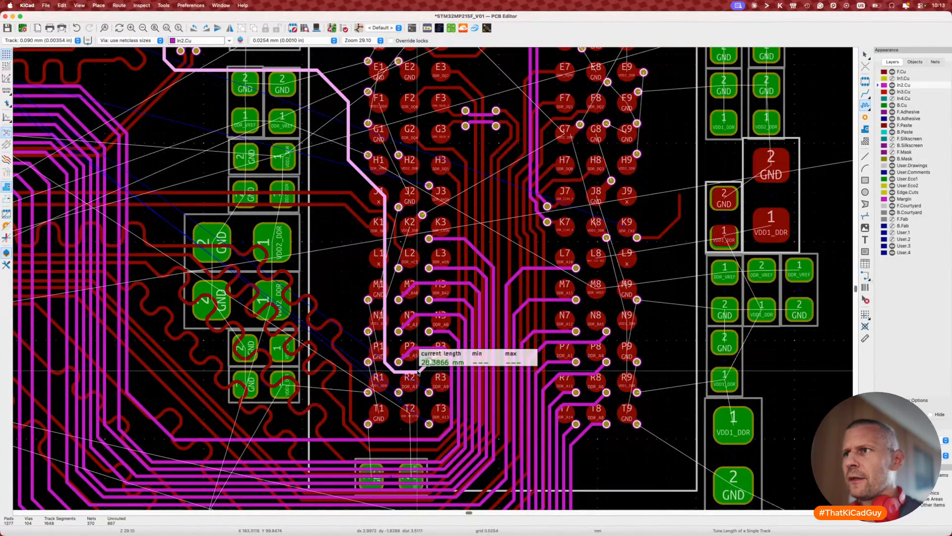
key("Escape")
scroll(416, 423, "left", 3)
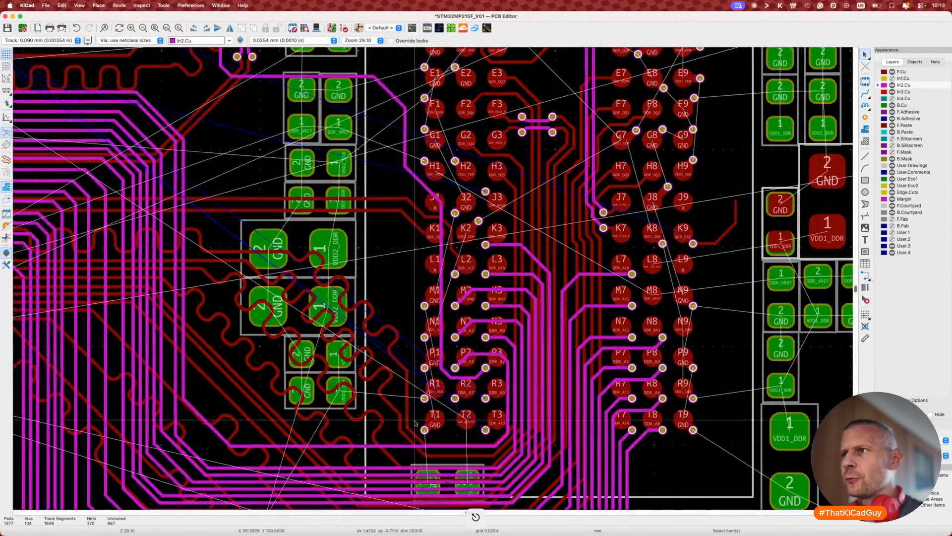
scroll(415, 423, "right", 20)
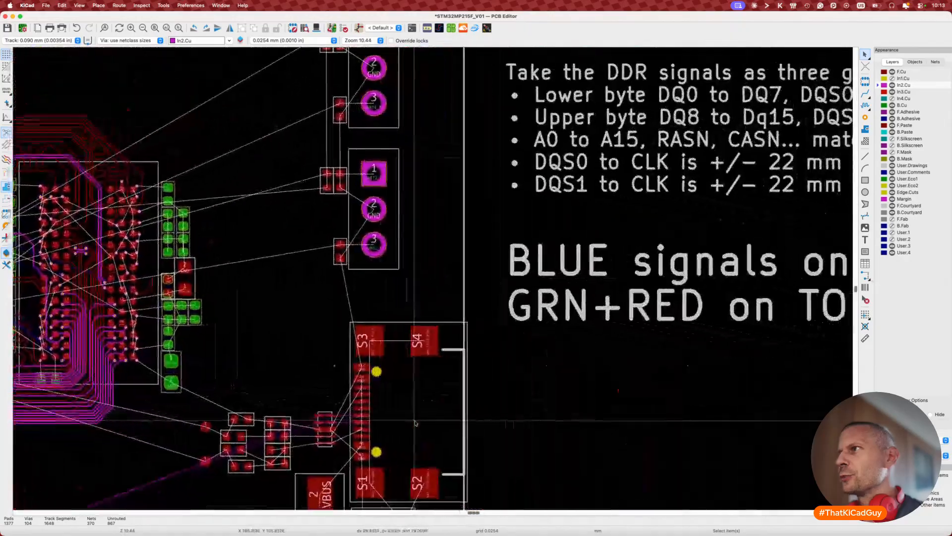
scroll(415, 423, "up", 5)
scroll(416, 423, "left", 4)
scroll(170, 419, "left", 5)
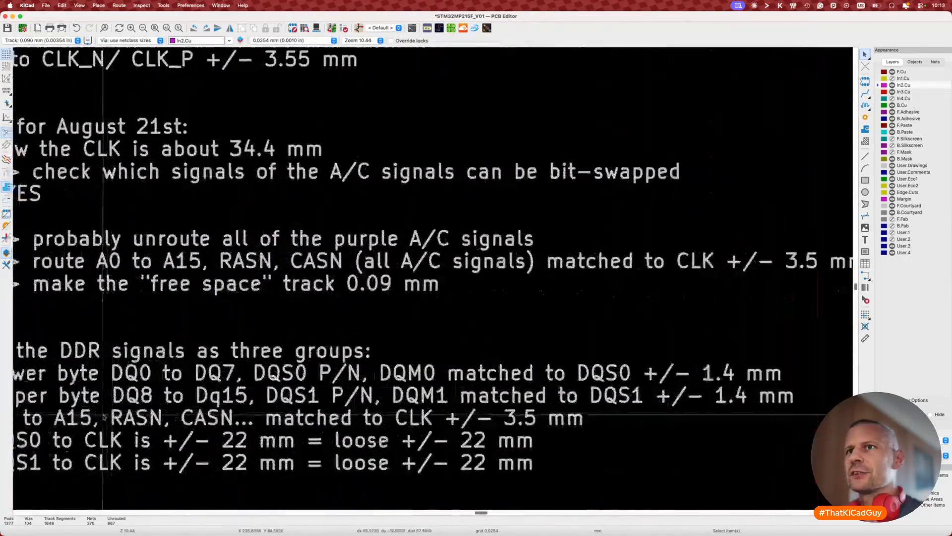
scroll(104, 326, "left", 5)
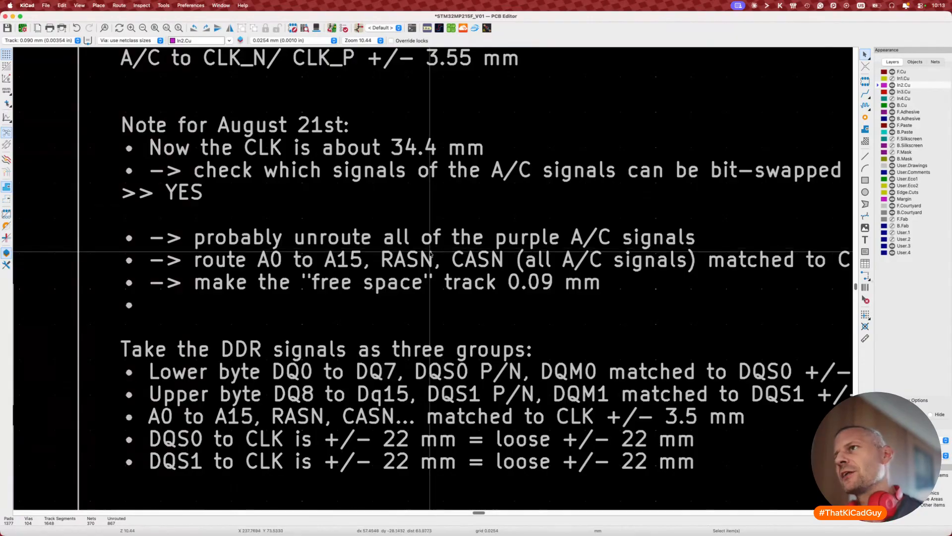
scroll(421, 203, "down", 6, "ctrl")
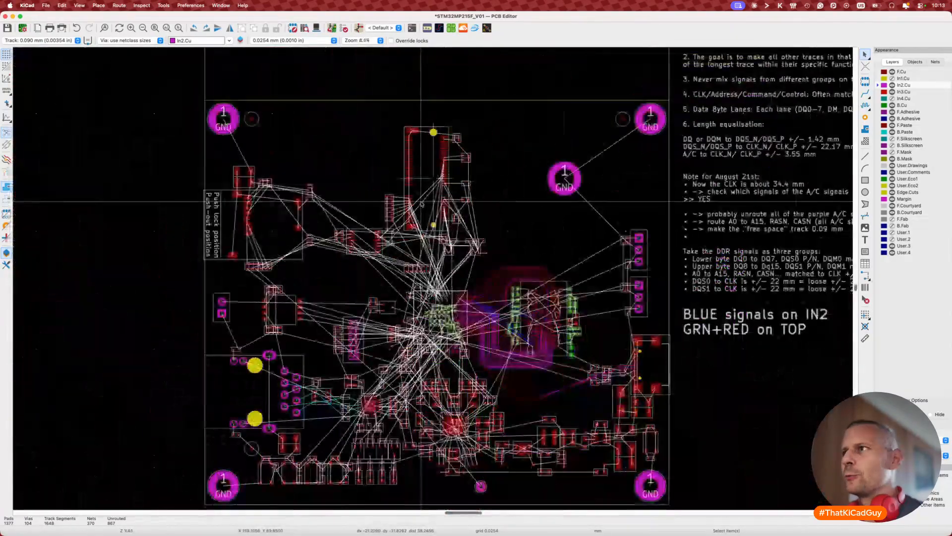
scroll(507, 259, "up", 2)
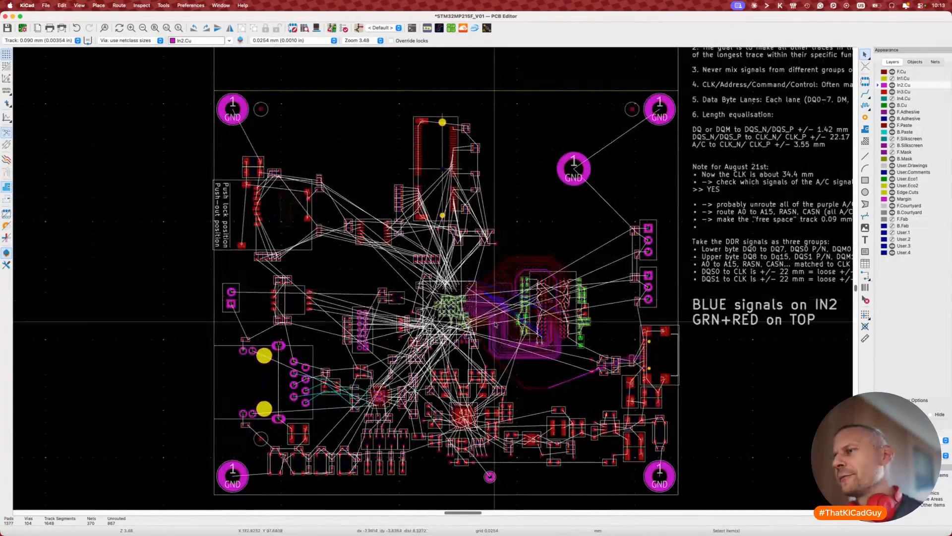
scroll(399, 336, "up", 6, "ctrl")
scroll(355, 343, "left", 6)
scroll(355, 342, "up", 4, "ctrl")
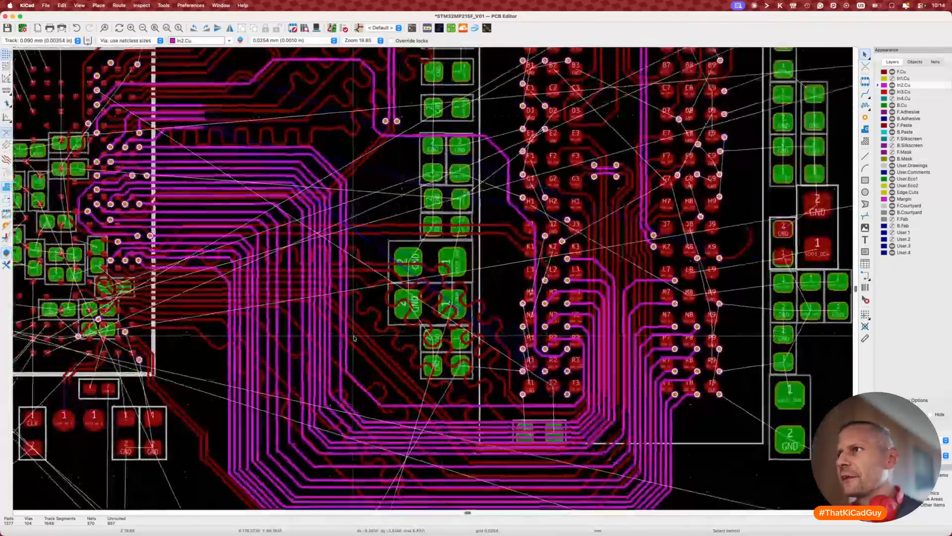
scroll(556, 369, "down", 3)
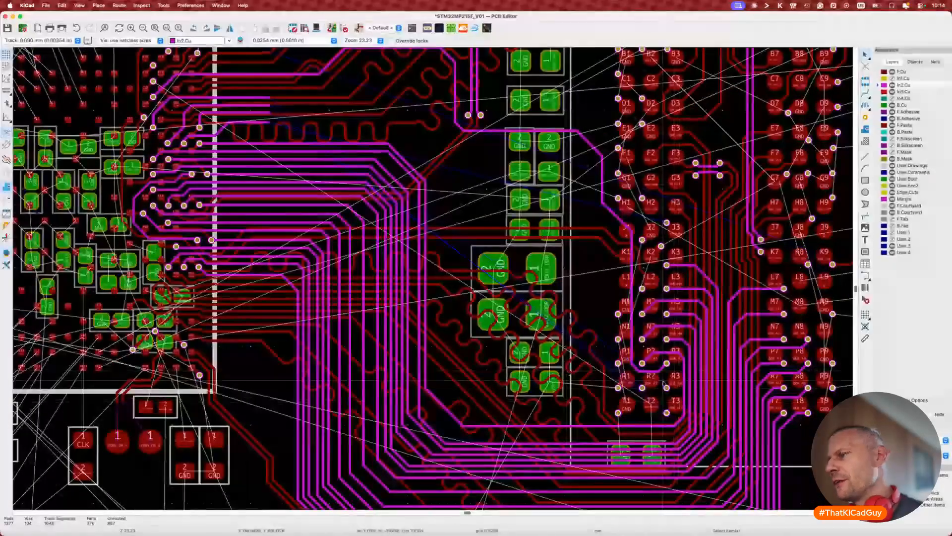
scroll(662, 380, "up", 1)
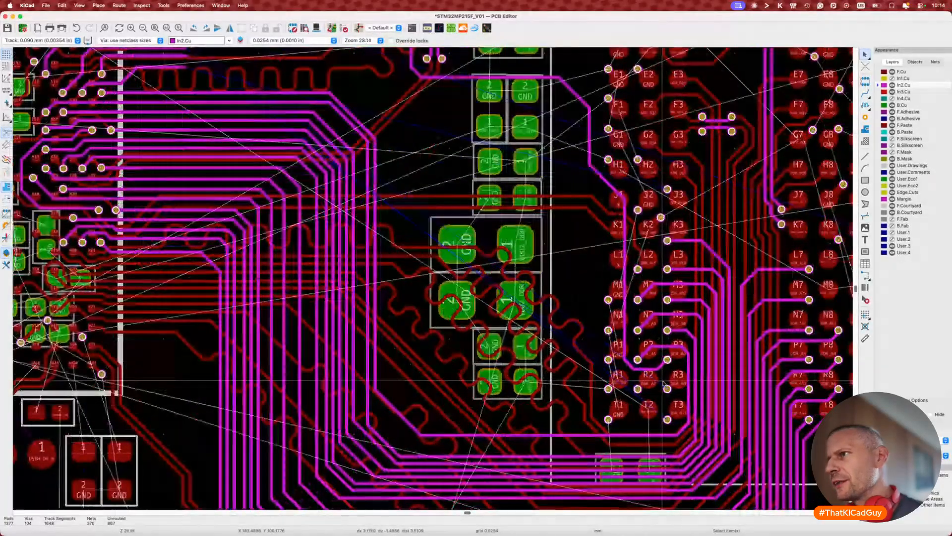
scroll(664, 381, "up", 2)
Step: Route the DDR_A8 track on In2.Cu from the R3 via toward the memory chip
key("x")
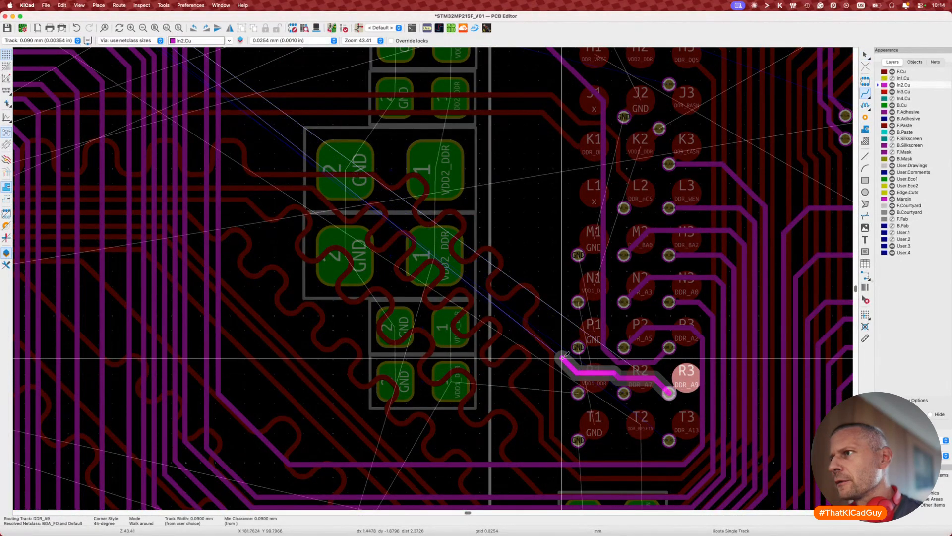
scroll(567, 270, "up", 5)
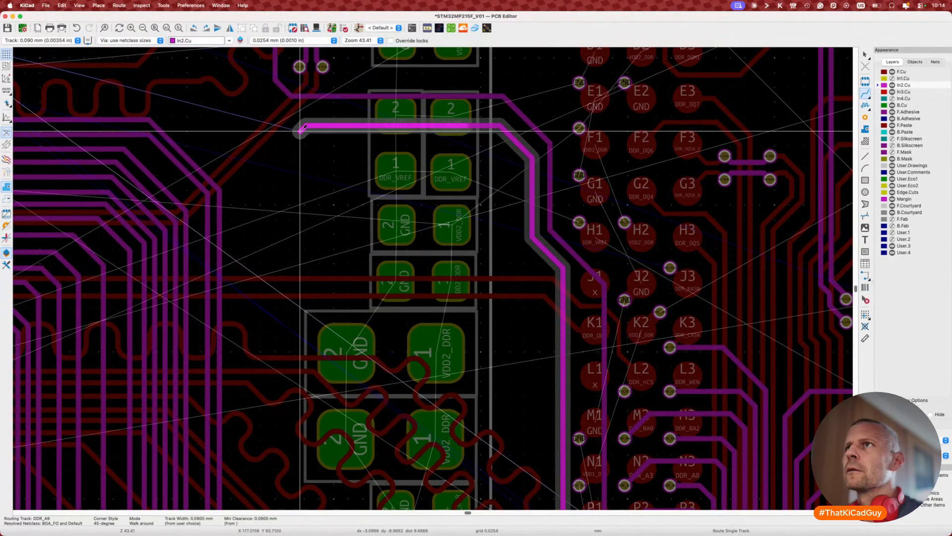
scroll(252, 124, "up", 3)
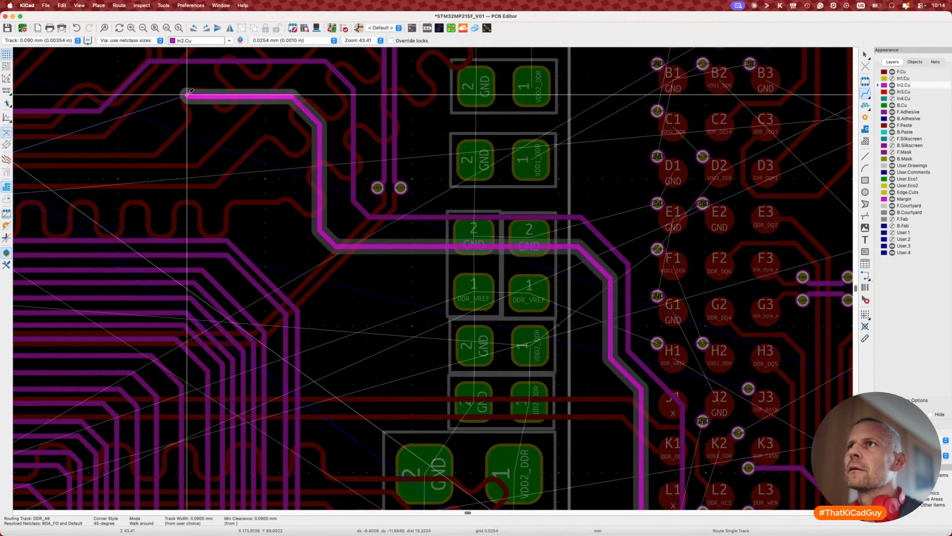
left_click(187, 94)
key("Escape")
scroll(154, 106, "left", 4)
key("Escape")
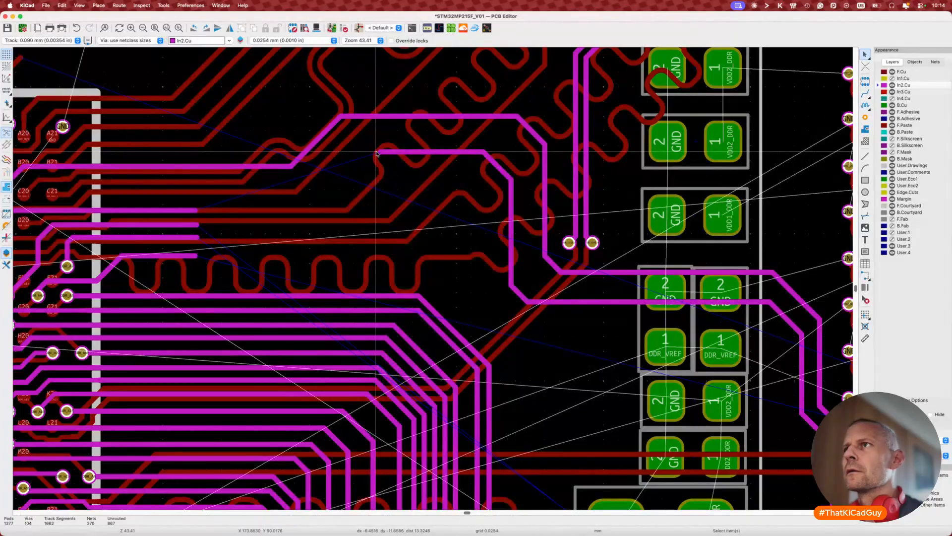
Step: Extend the route, undo the stray DDR_A9 segment, and check the track's length
key("x")
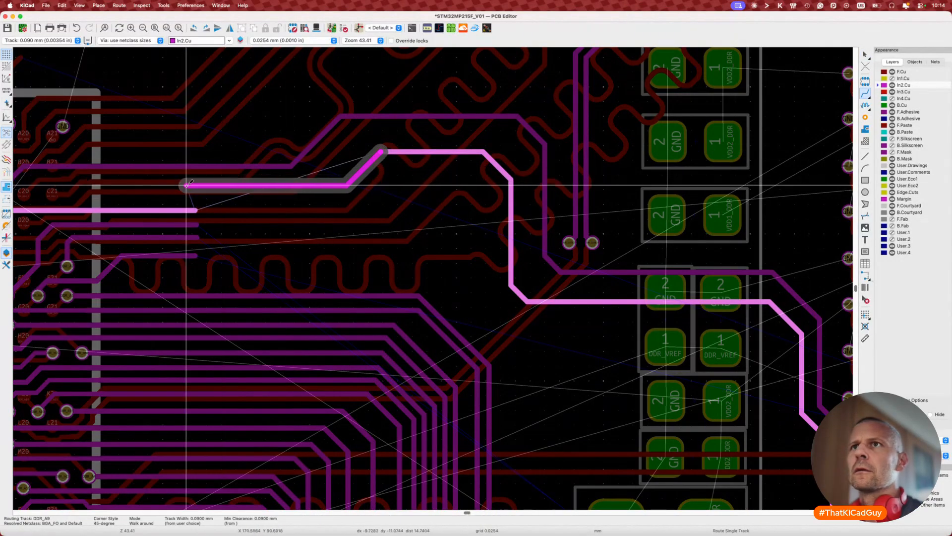
scroll(187, 185, "left", 5)
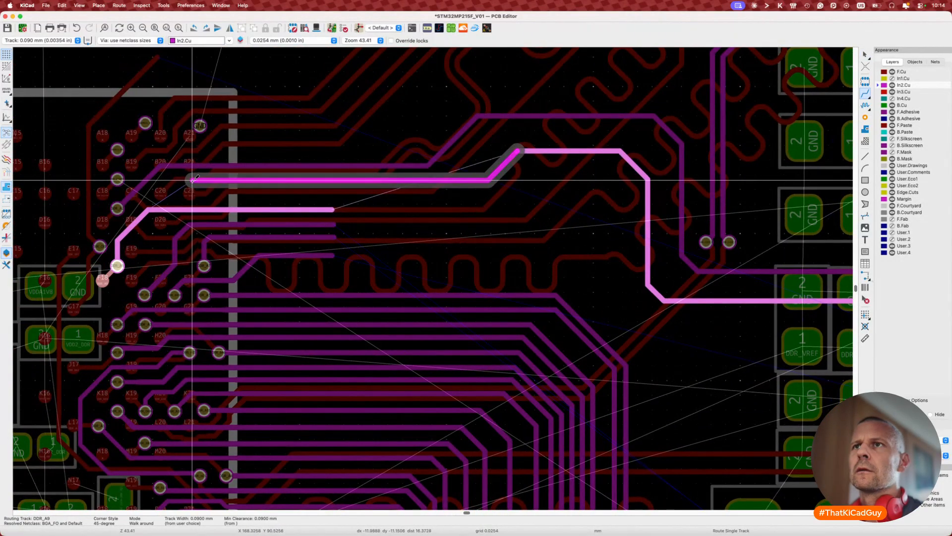
left_click(149, 209)
key("Escape")
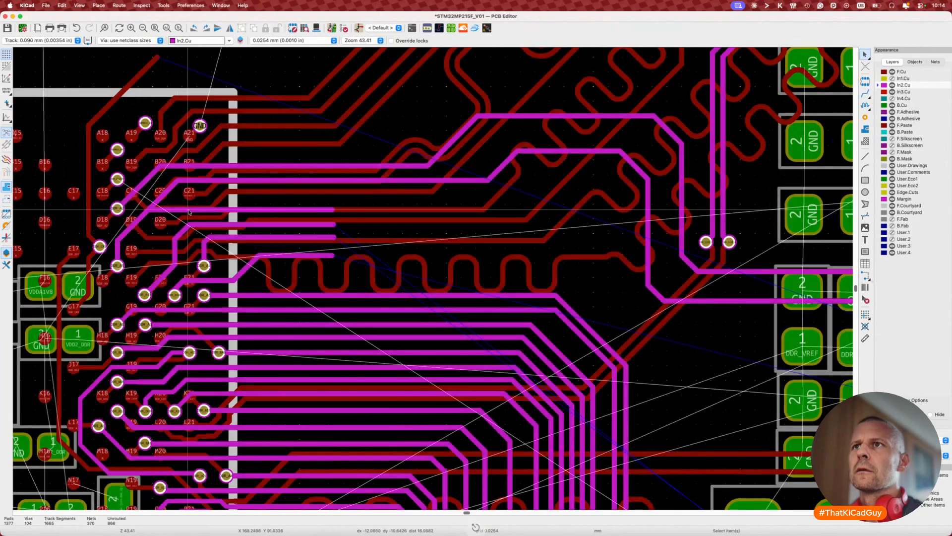
key("ctrl+z")
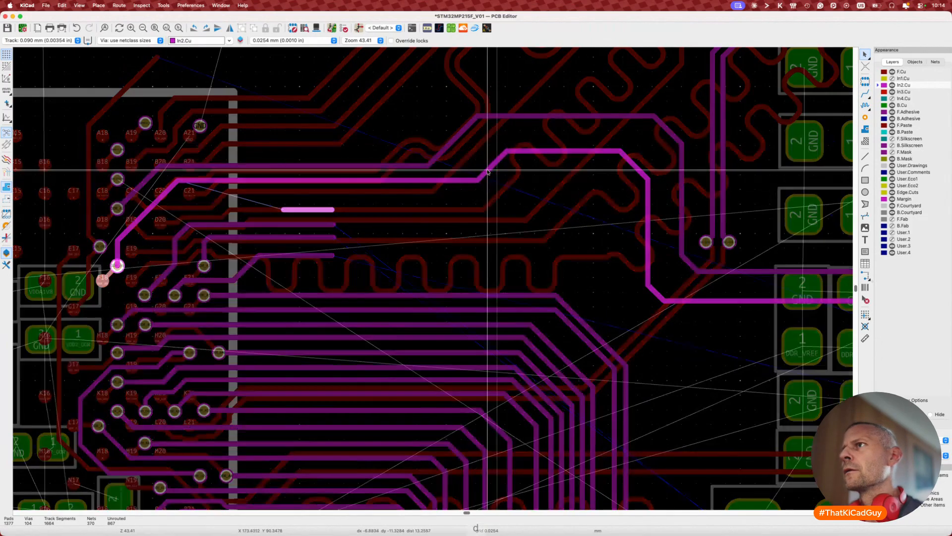
key("7")
left_click(521, 155)
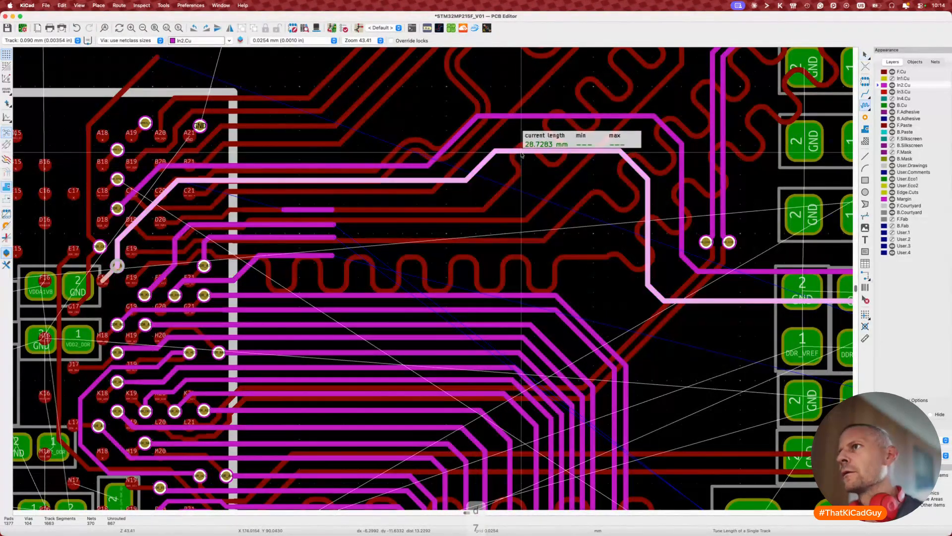
key("Escape")
scroll(521, 156, "down", 5)
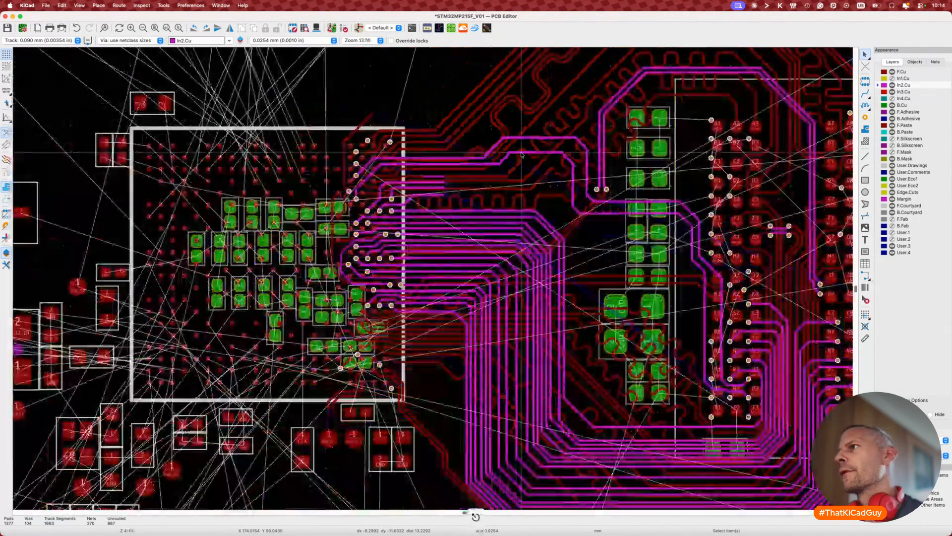
scroll(598, 202, "up", 4)
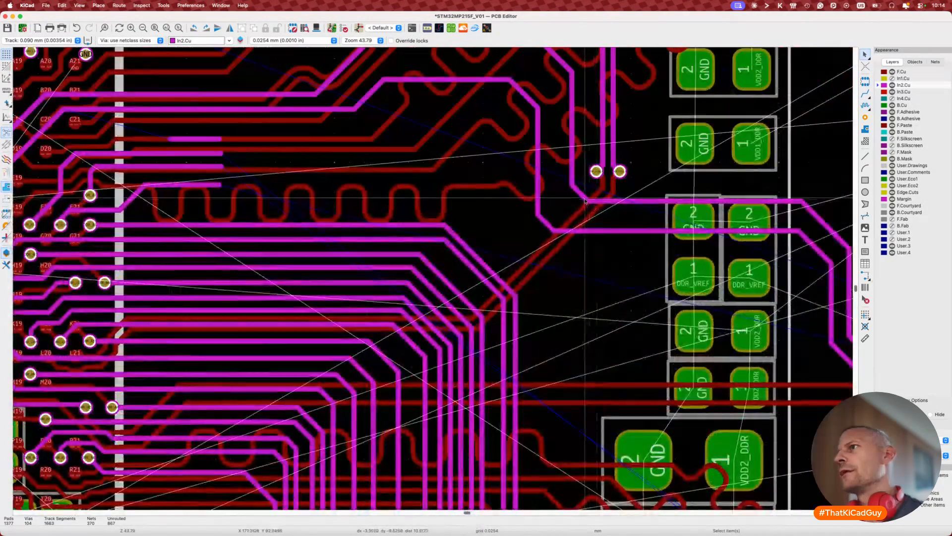
Step: Drag the neighbouring track and the upper trace into tidier paths
key("d")
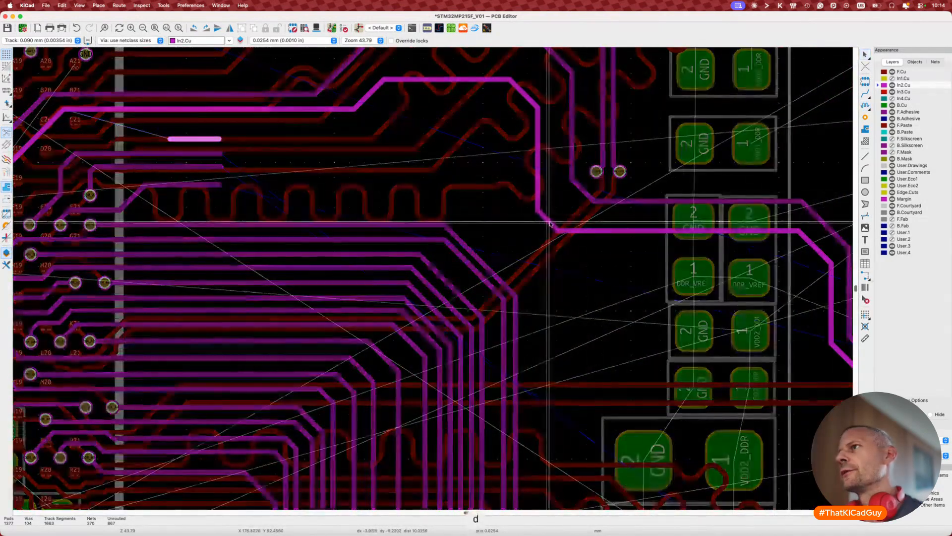
left_click(550, 224)
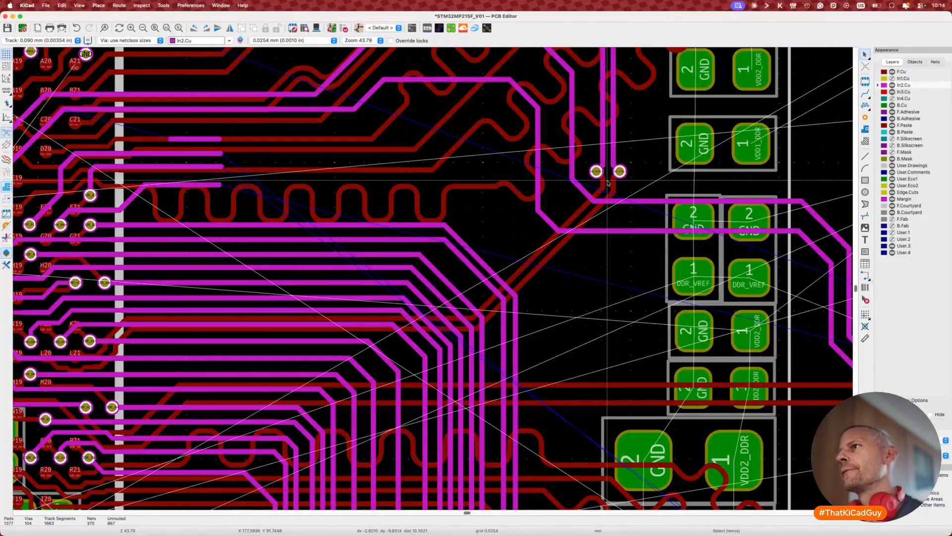
key("d")
left_click(584, 190)
scroll(584, 191, "down", 3)
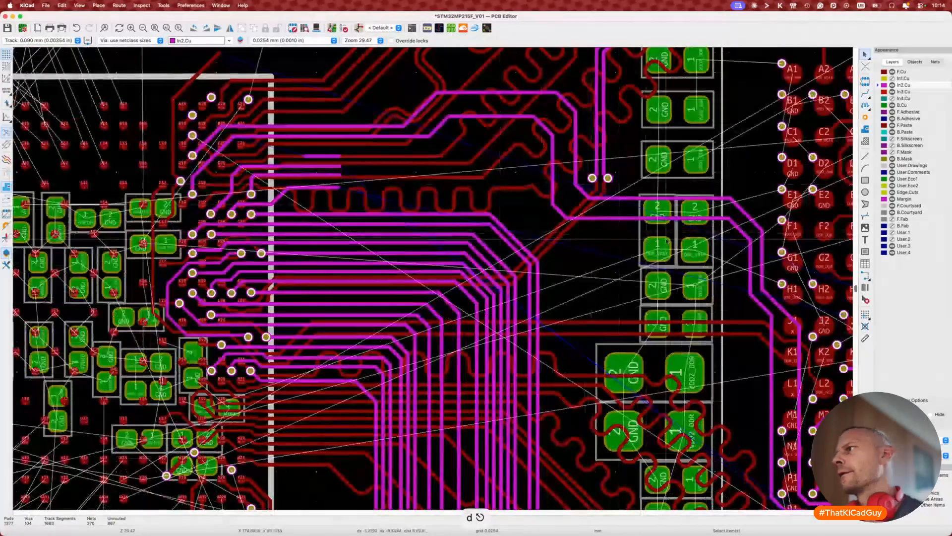
scroll(667, 242, "down", 3)
scroll(667, 241, "right", 2)
Step: Adjust the adjacent vertical and upper diagonal segments, shifting the vertical run right
key("d")
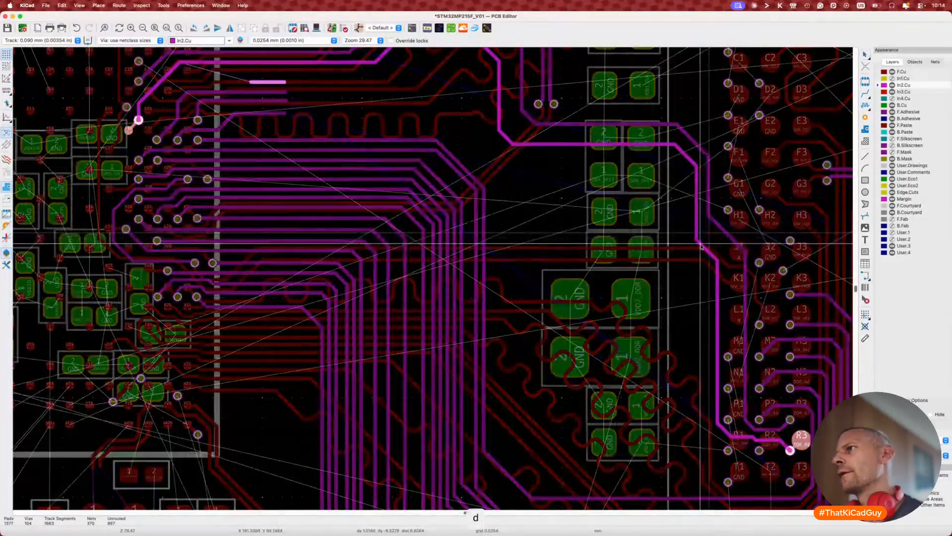
left_click(700, 245)
key("d")
left_click(688, 213)
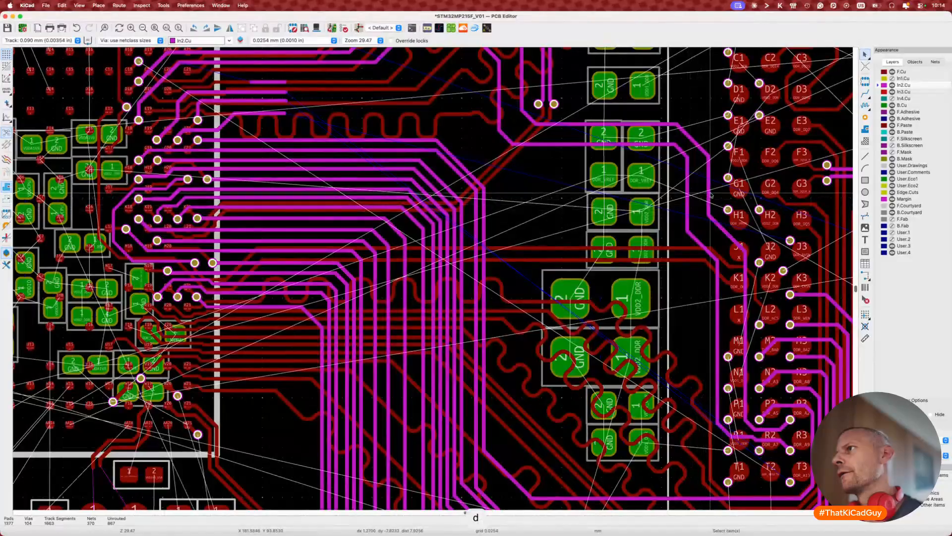
key("d")
left_click(714, 193)
key("d")
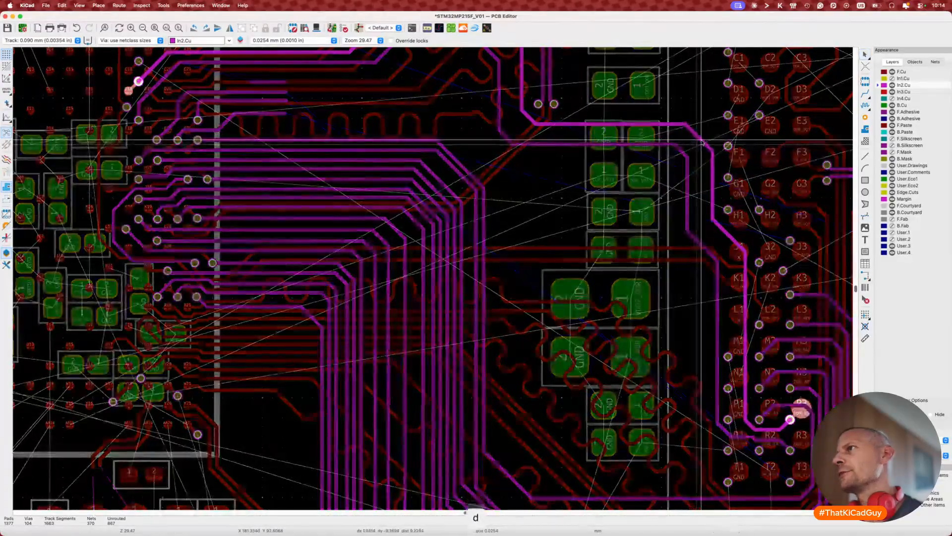
left_click(703, 144)
scroll(703, 143, "down", 5)
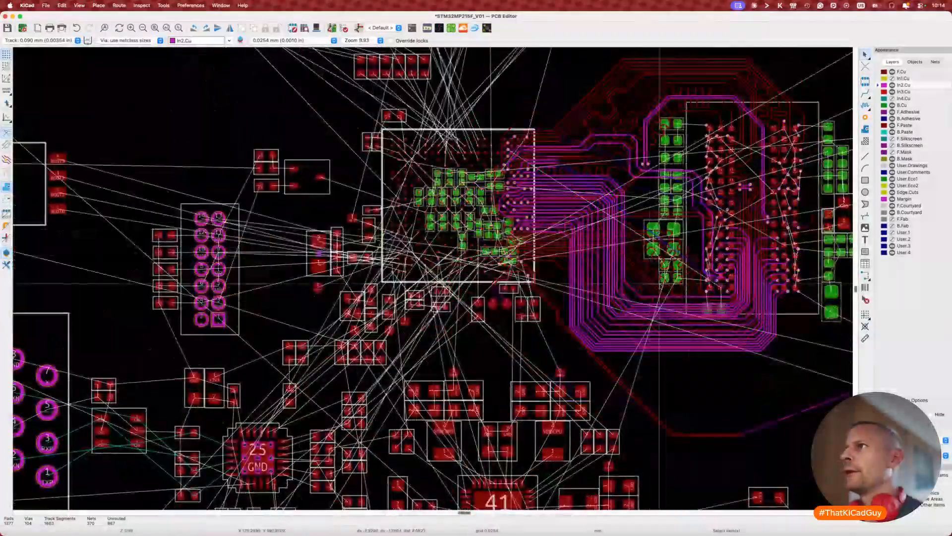
Step: Route DDR_A7 on In2.Cu from the R2 via up past the DDR_VREF capacitors
scroll(659, 284, "up", 8)
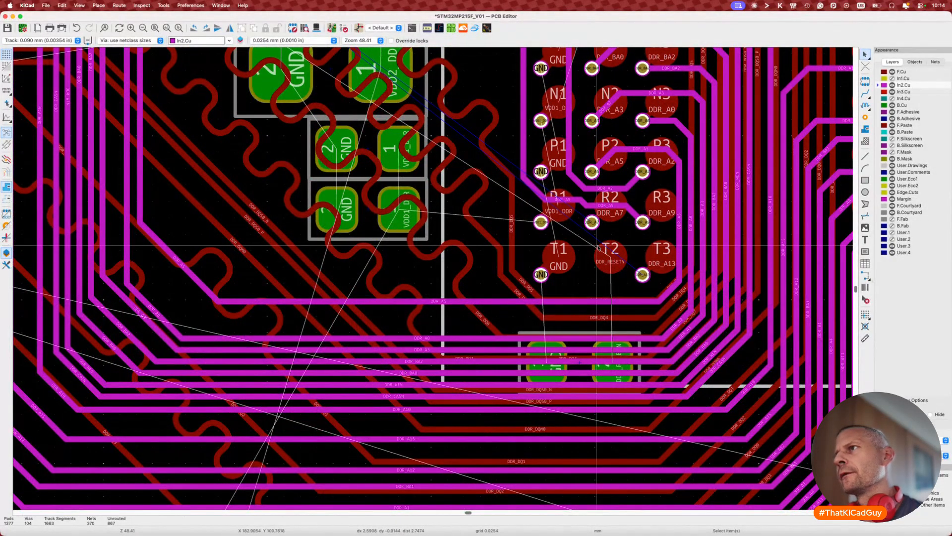
key("x")
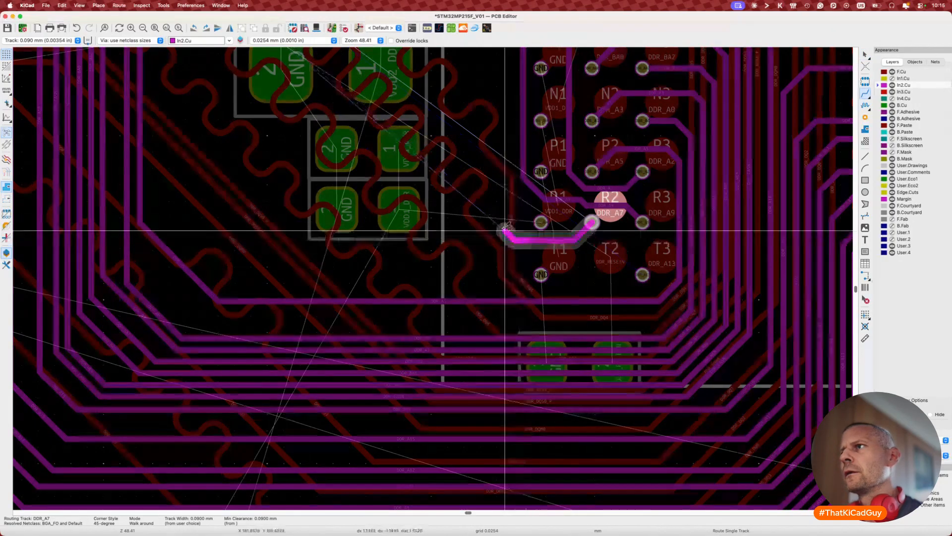
scroll(495, 173, "up", 3)
scroll(495, 173, "up", 3)
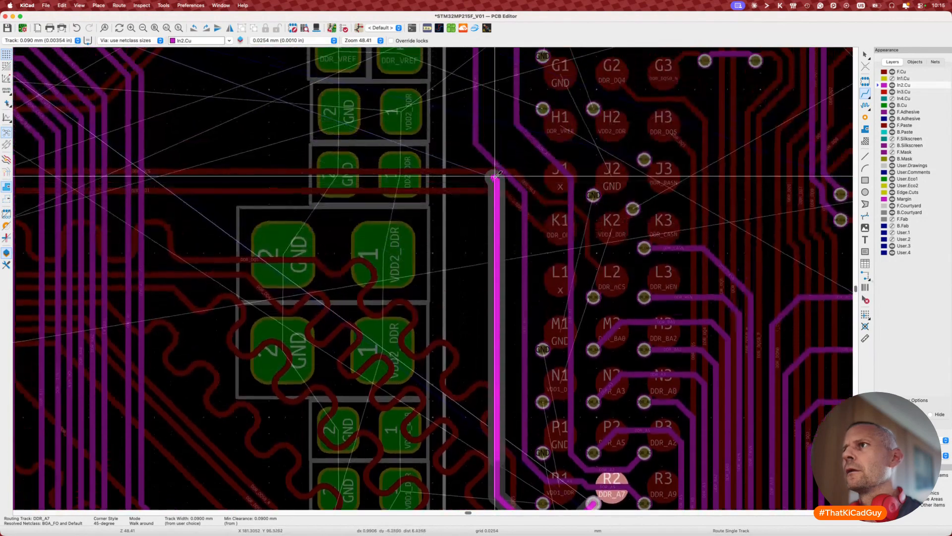
scroll(442, 134, "up", 4)
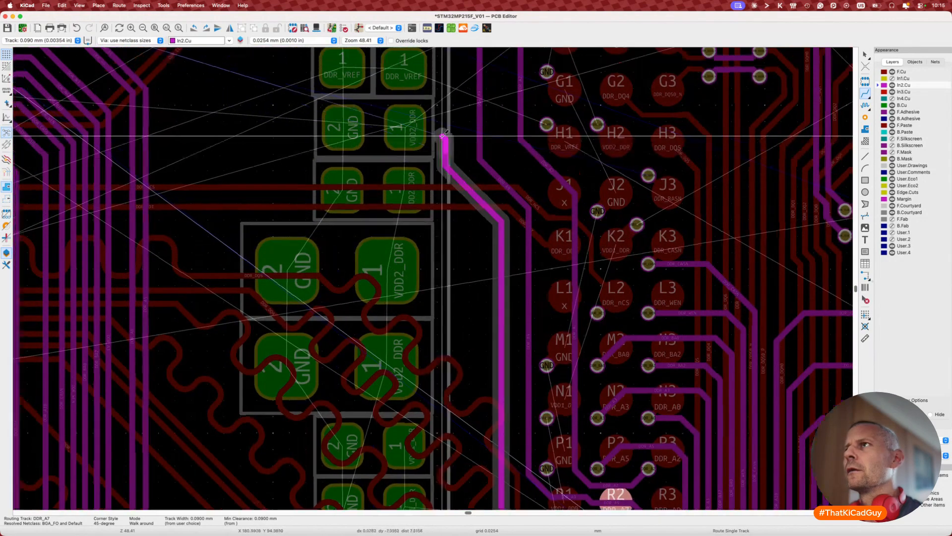
key("Escape")
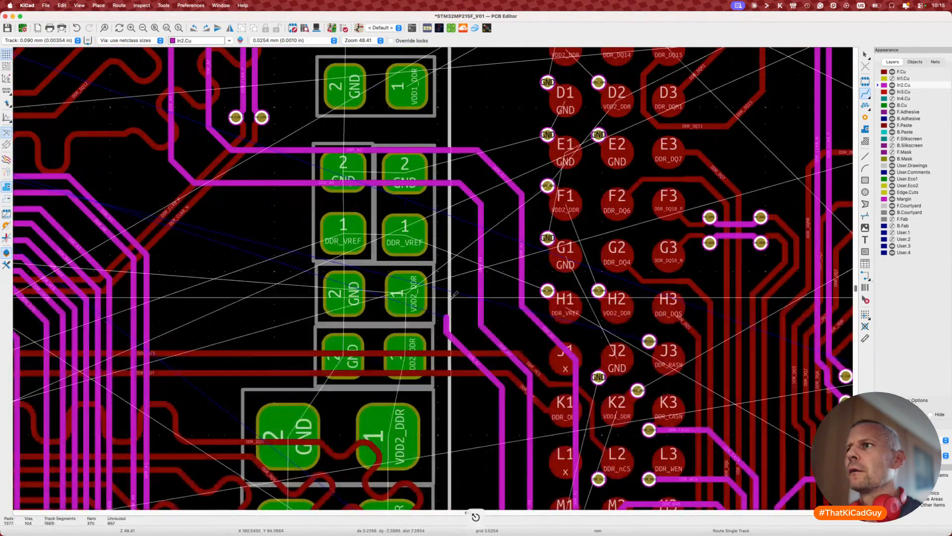
key("x")
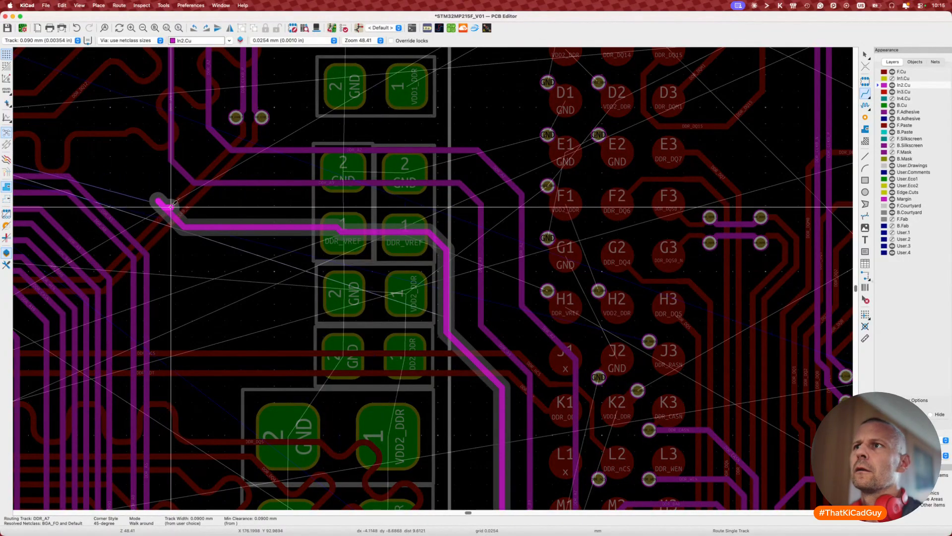
double_click(157, 201)
Step: Straighten DDR_A7's horizontal run, then abandon a continuation blocked by a clearance warning
left_click(392, 228)
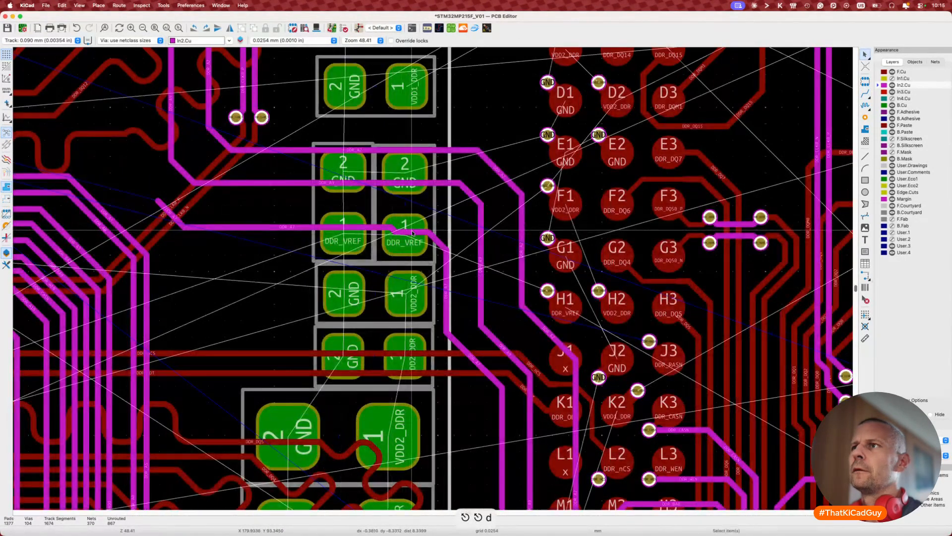
key("d")
left_click(412, 228)
key("d")
left_click(412, 227)
scroll(411, 229, "left", 5)
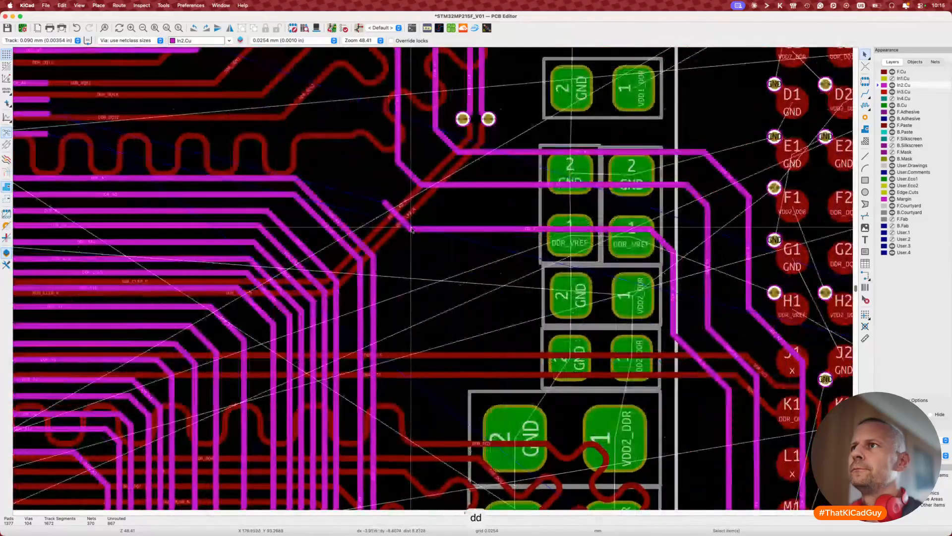
key("x")
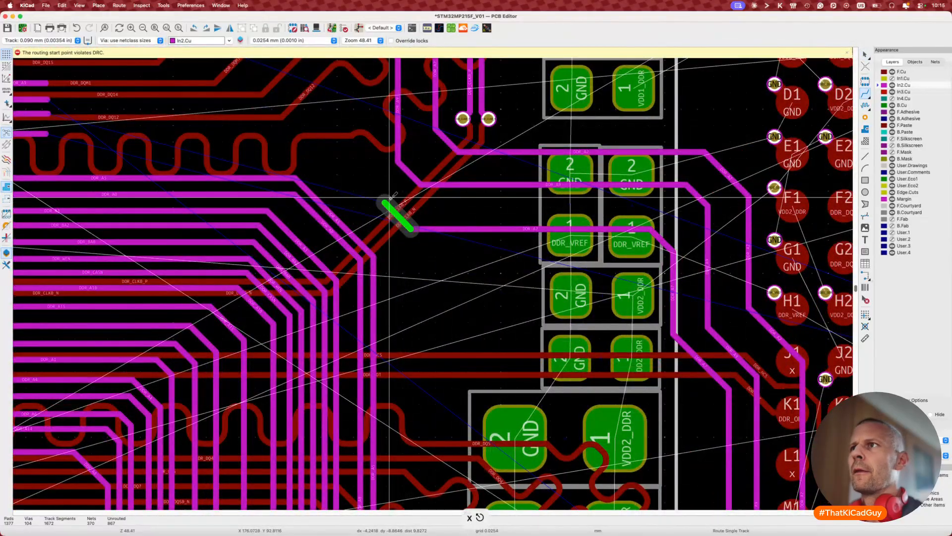
scroll(390, 197, "left", 4)
scroll(390, 197, "up", 1)
key("Escape")
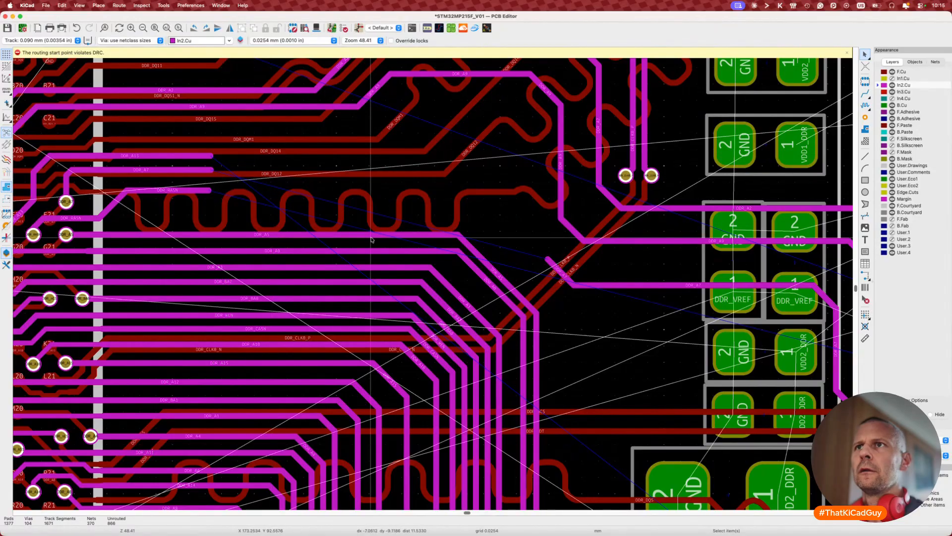
Step: Zoom around the board and switch the active layer to F.Cu
scroll(372, 240, "down", 4, "ctrl")
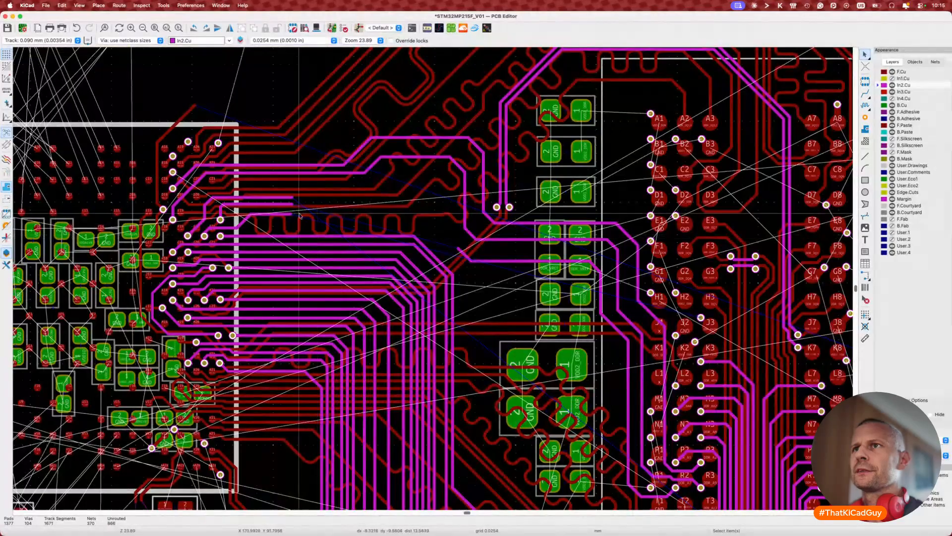
scroll(253, 195, "up", 2, "ctrl")
scroll(253, 195, "up", 4, "ctrl")
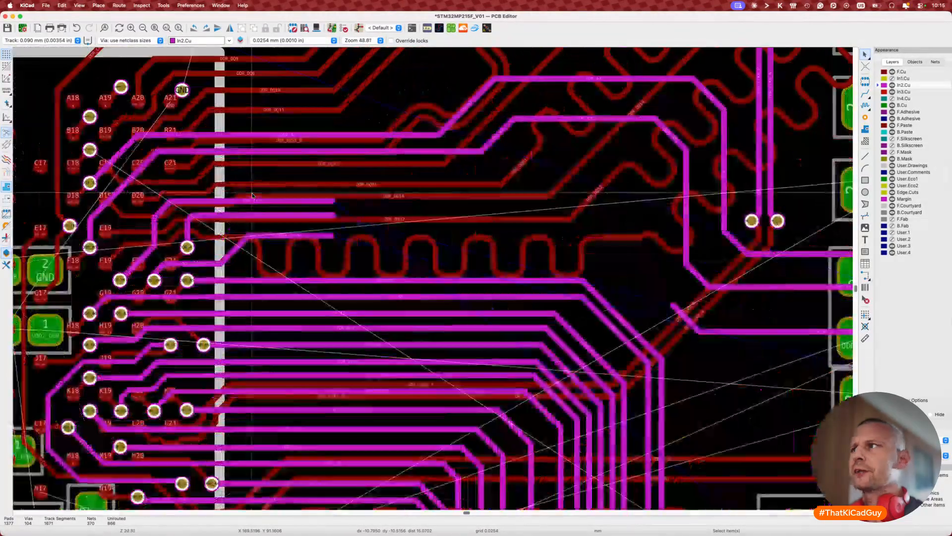
scroll(253, 270, "right", 10)
scroll(253, 270, "down", 7)
scroll(253, 271, "down", 4, "ctrl")
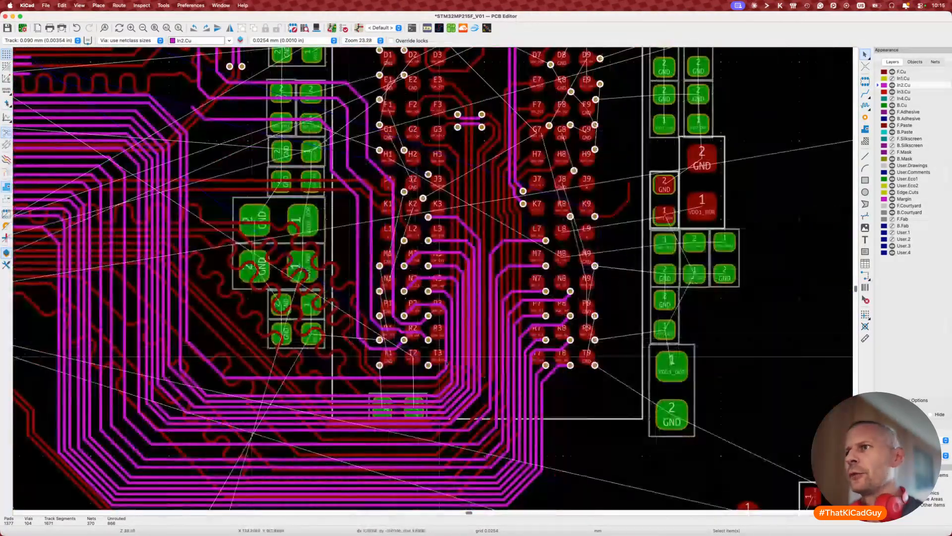
scroll(409, 342, "up", 6, "ctrl")
scroll(438, 369, "down", 3, "ctrl")
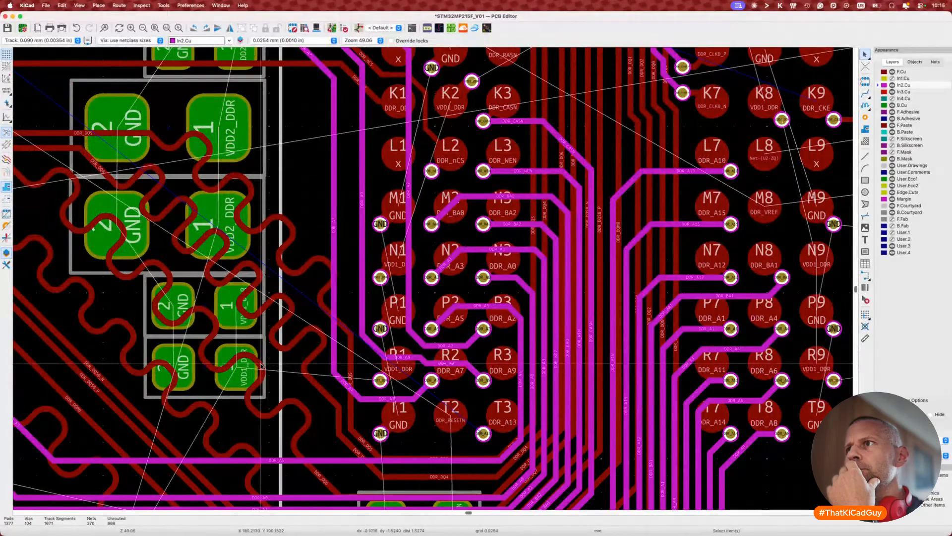
key("Page_Up")
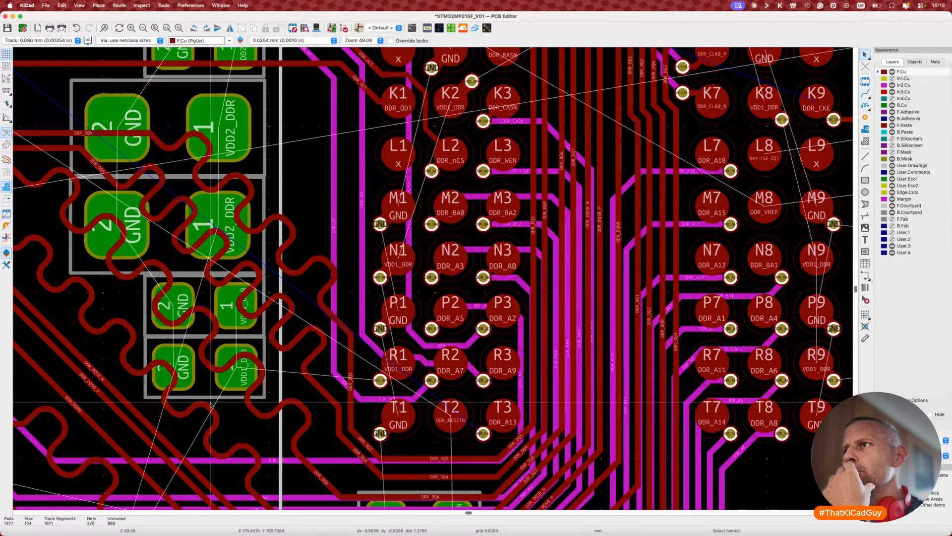
Step: Make In2.Cu the active layer and bring the DDR routing between the chips into view
scroll(261, 365, "left", 10)
scroll(211, 405, "left", 15)
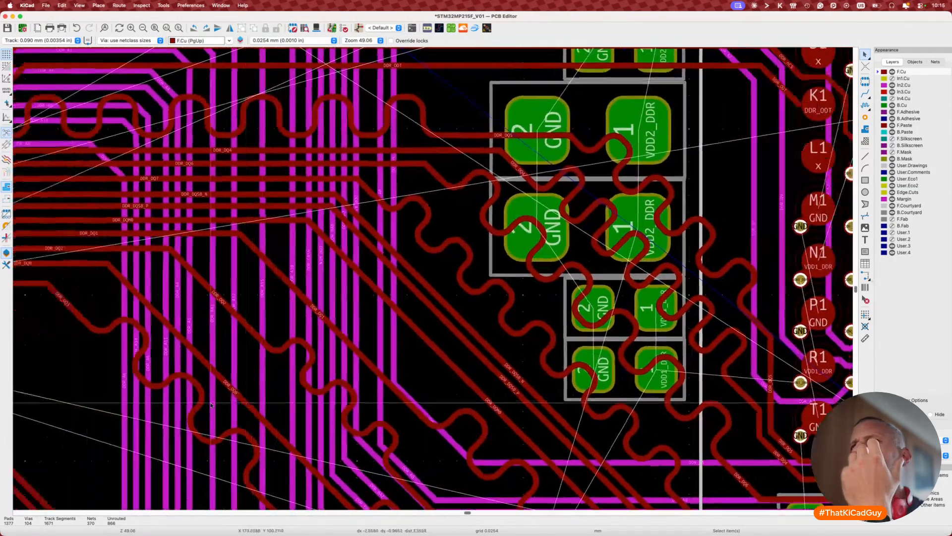
scroll(211, 405, "up", 8)
scroll(226, 345, "up", 2)
scroll(226, 345, "left", 1)
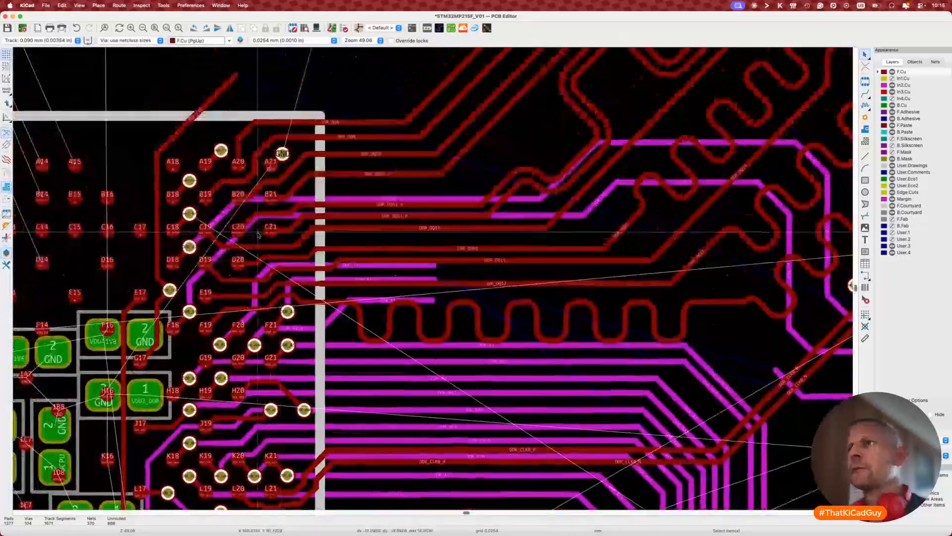
key("v")
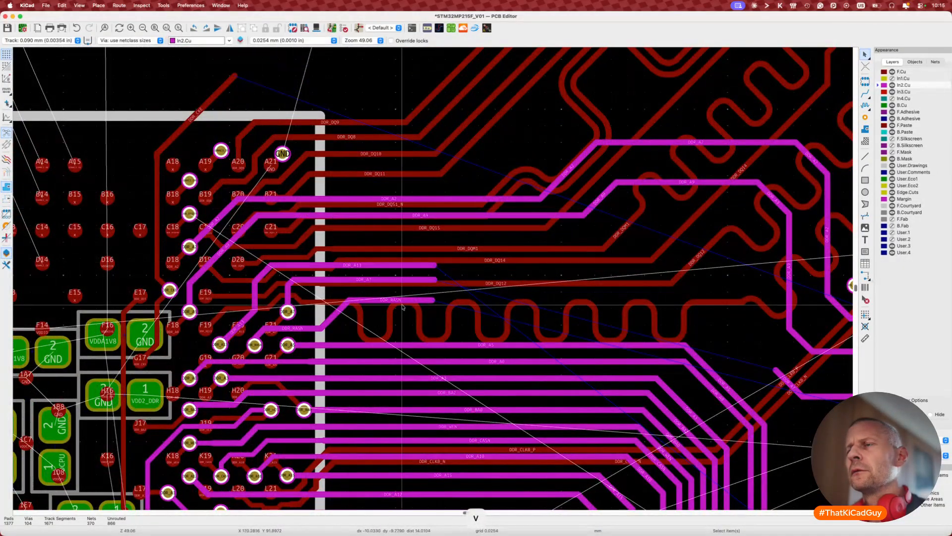
scroll(403, 306, "down", 3)
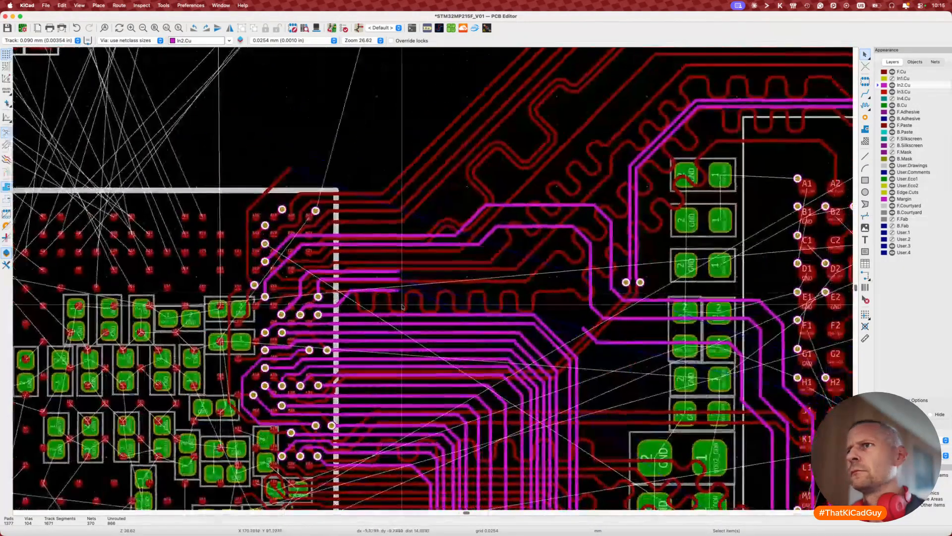
middle_click_drag(402, 307, 271, 237)
Step: Start a DDR_RASN route from its track end, then cancel it
key("x")
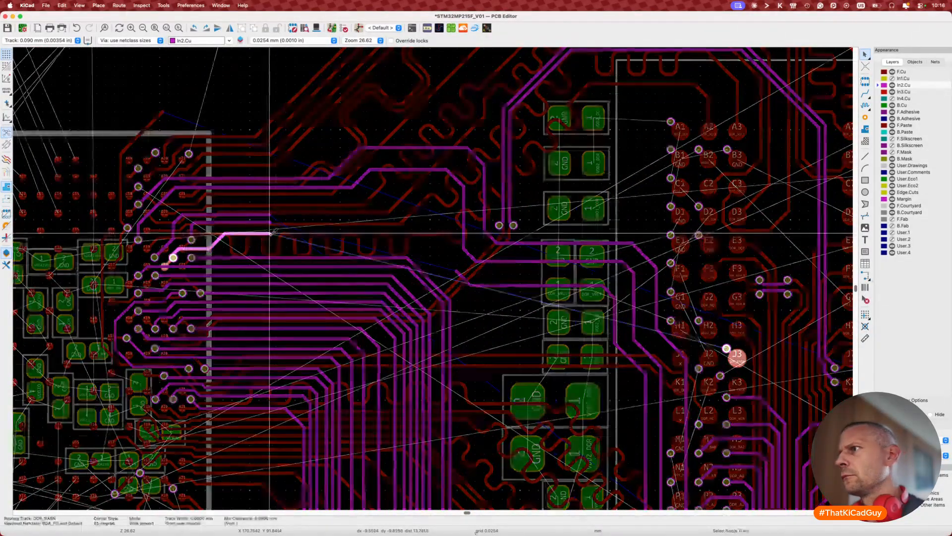
key("Escape")
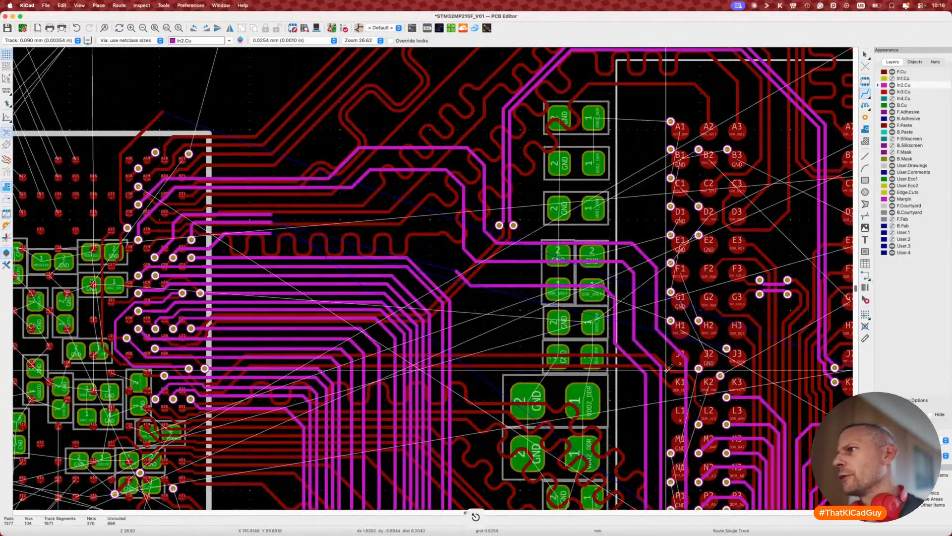
scroll(666, 370, "down", 2)
scroll(666, 369, "right", 4)
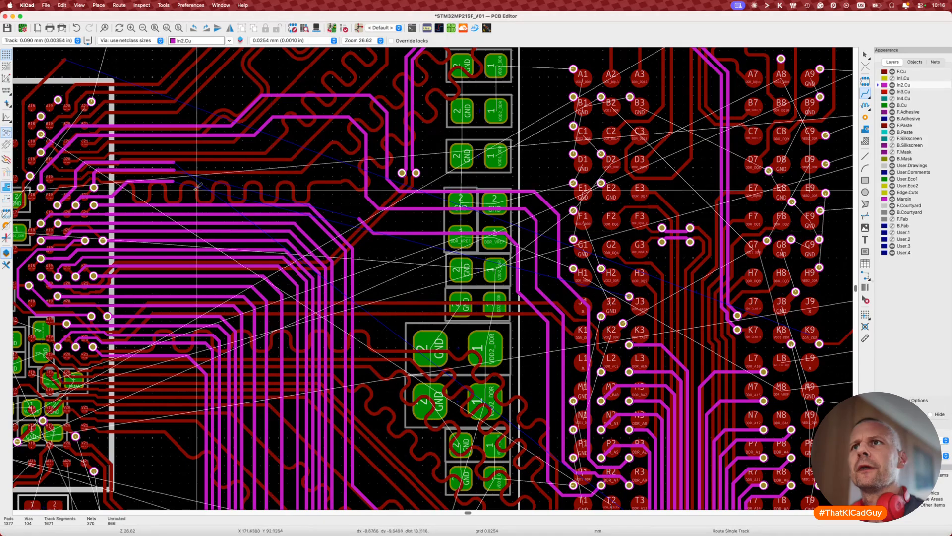
right_click(173, 170)
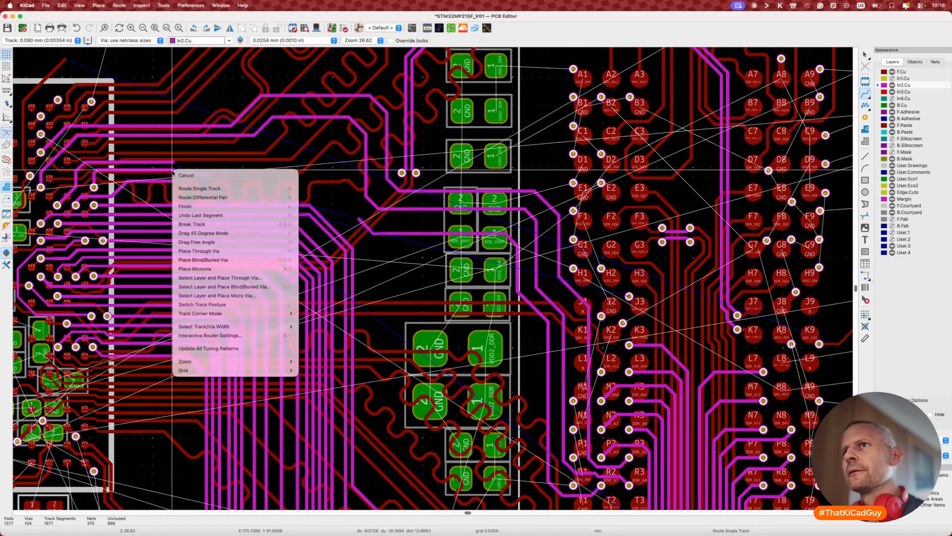
key("Escape")
key("x")
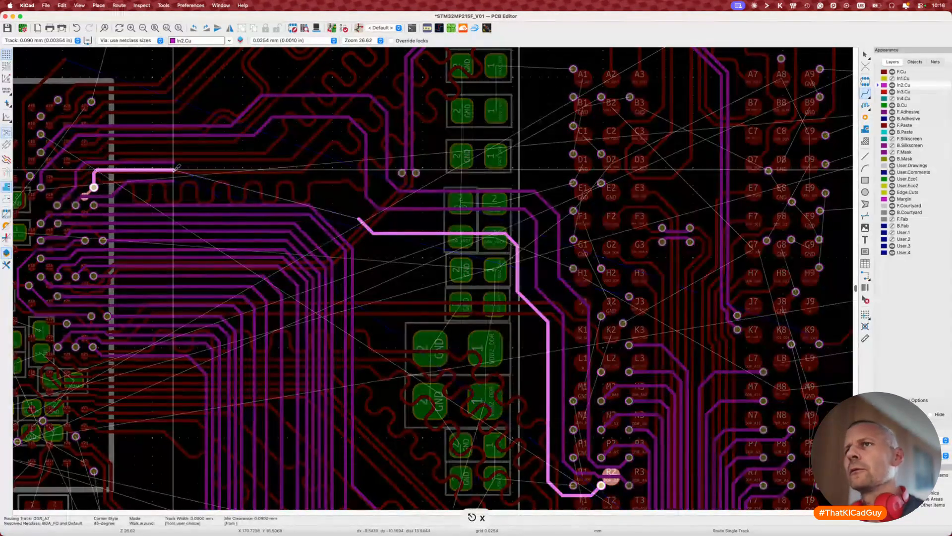
key("Escape")
key("x")
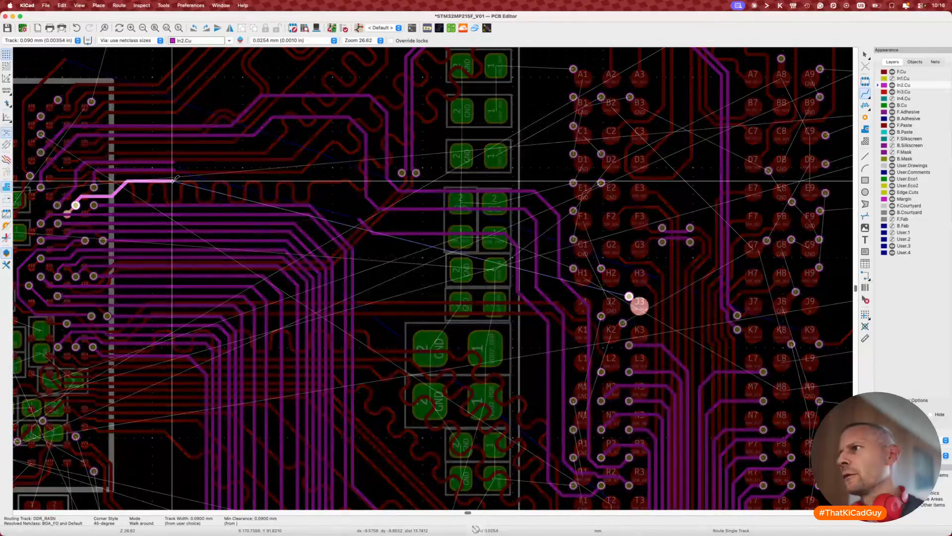
key("Escape")
key("x")
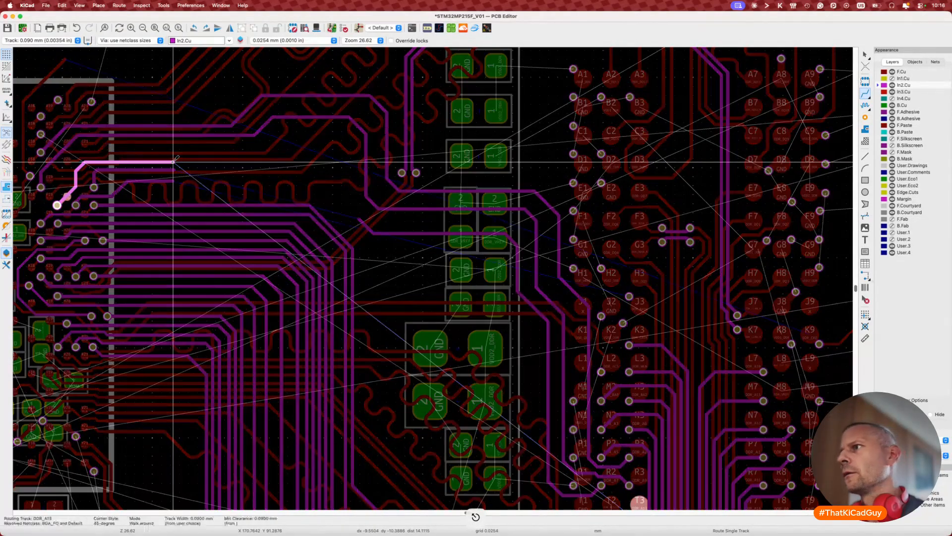
key("Escape")
scroll(595, 347, "down", 1)
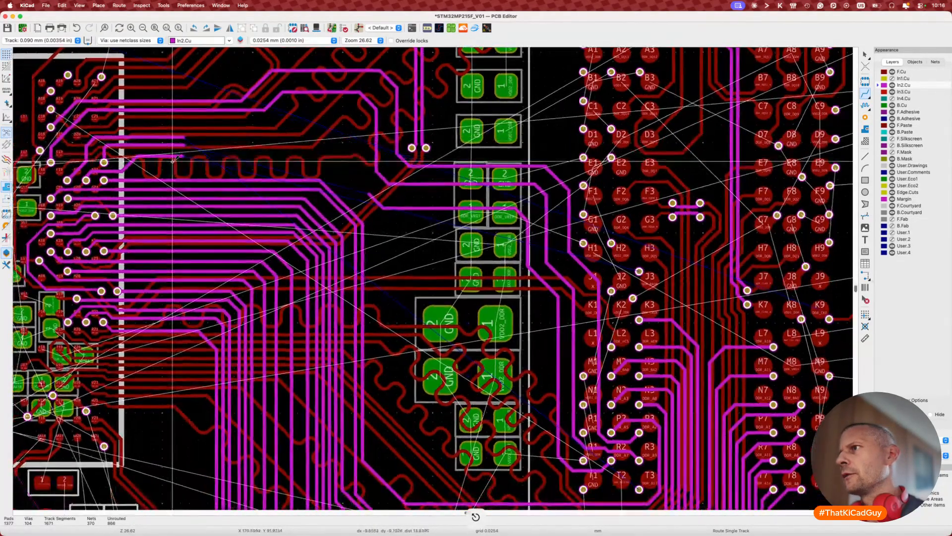
scroll(597, 345, "up", 2)
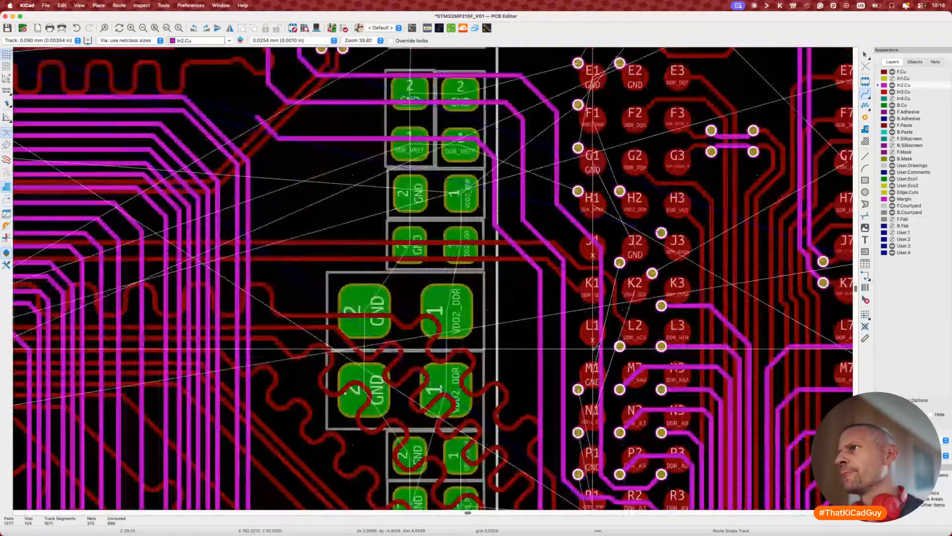
scroll(597, 346, "down", 2)
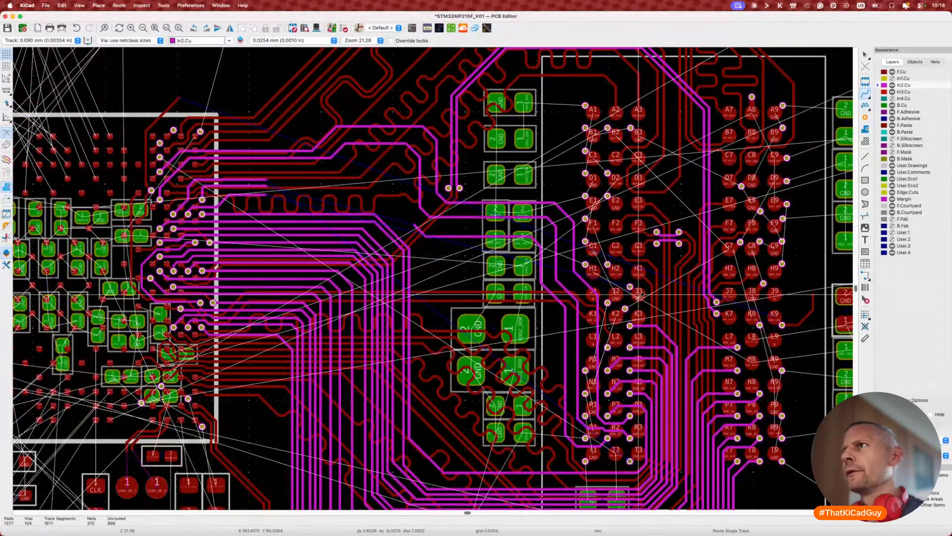
left_click(496, 267)
key("Escape")
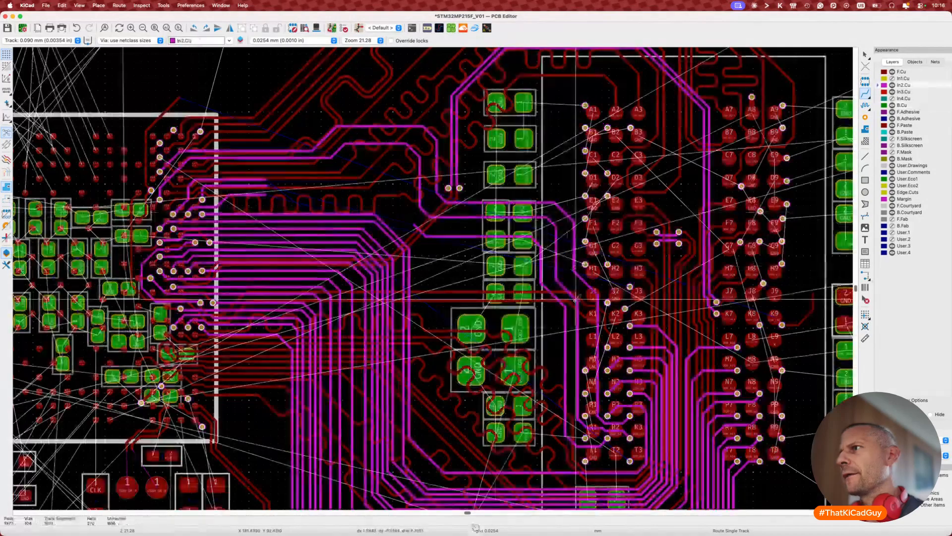
scroll(660, 308, "up", 2)
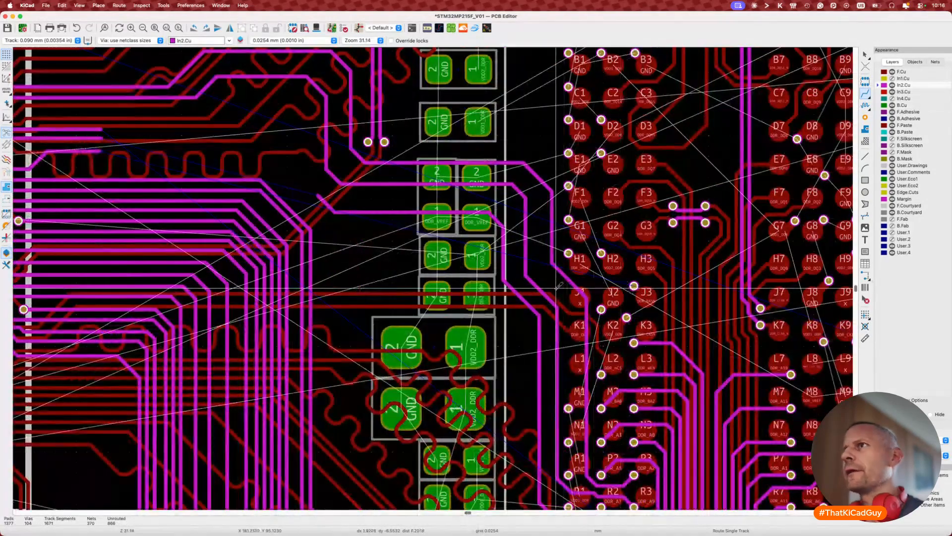
middle_click_drag(368, 258, 633, 322)
scroll(633, 323, "down", 1)
key("Escape")
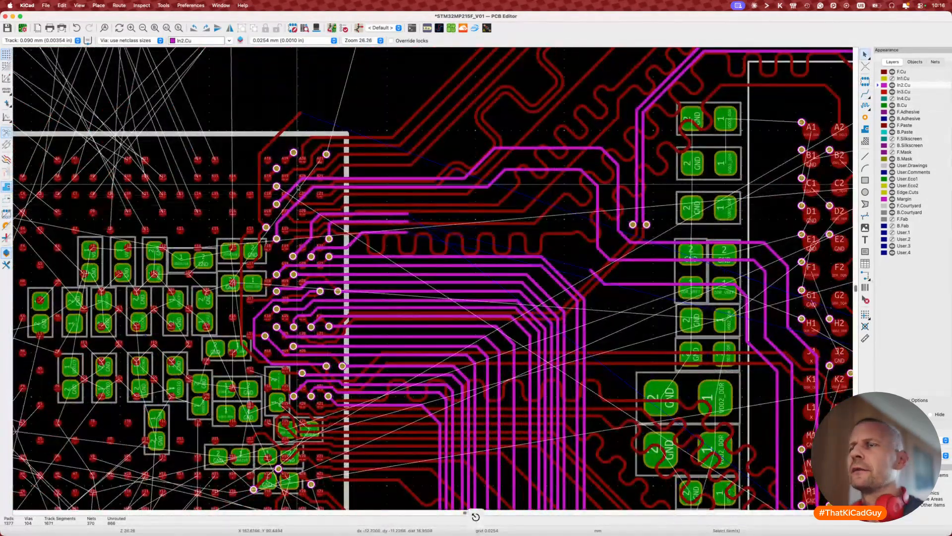
Step: Delete the stray horizontal DDR_A2 segment, leaving the DDR_A9 track unselected
left_click(299, 188)
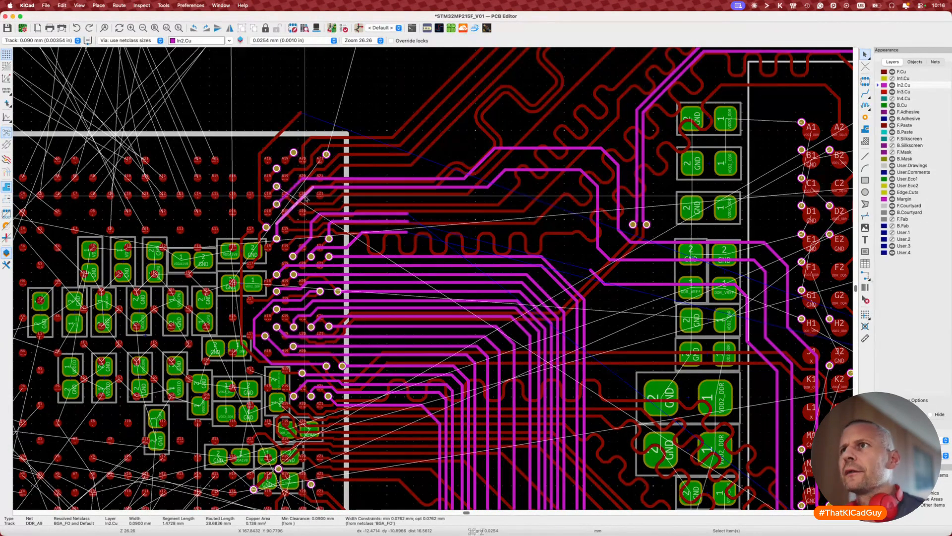
key("super+z")
left_click(317, 180)
key("Delete")
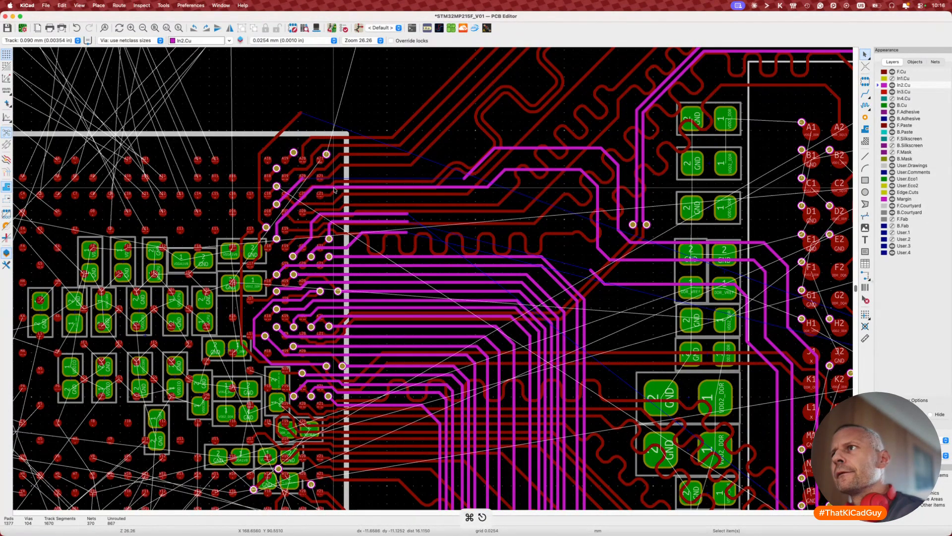
Step: Nudge the neighbouring In2.Cu vertical, diagonal and horizontal segments aside
scroll(535, 191, "right", 3)
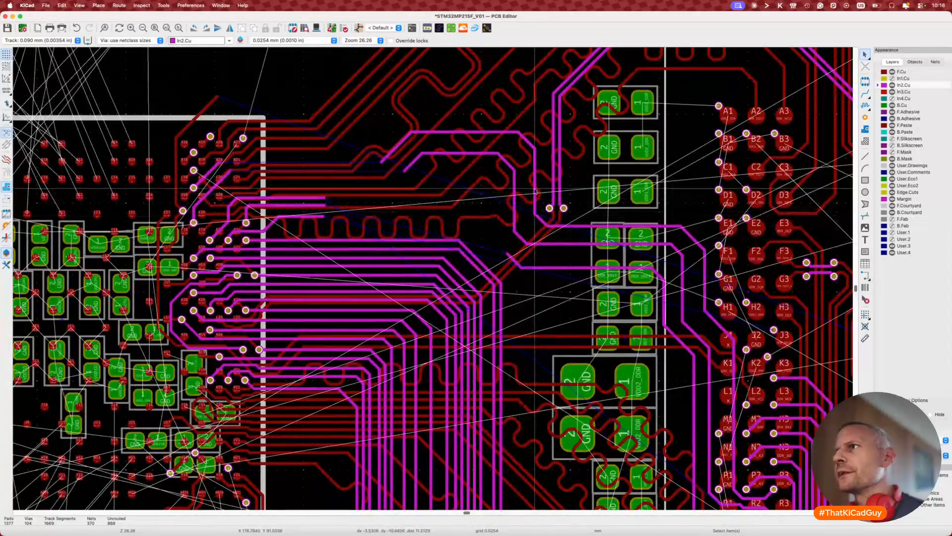
left_click_drag(535, 189, 528, 199)
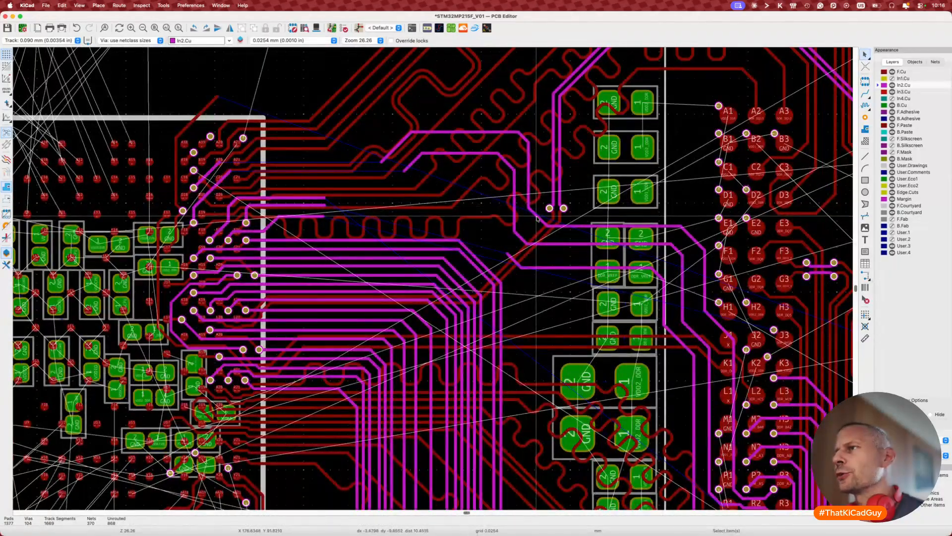
key("d")
left_click(534, 224)
key("d")
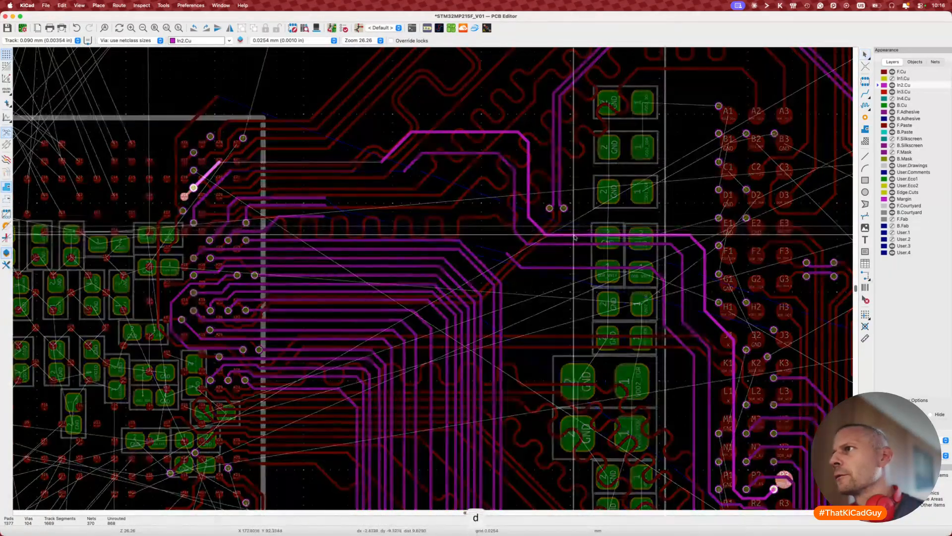
left_click(576, 239)
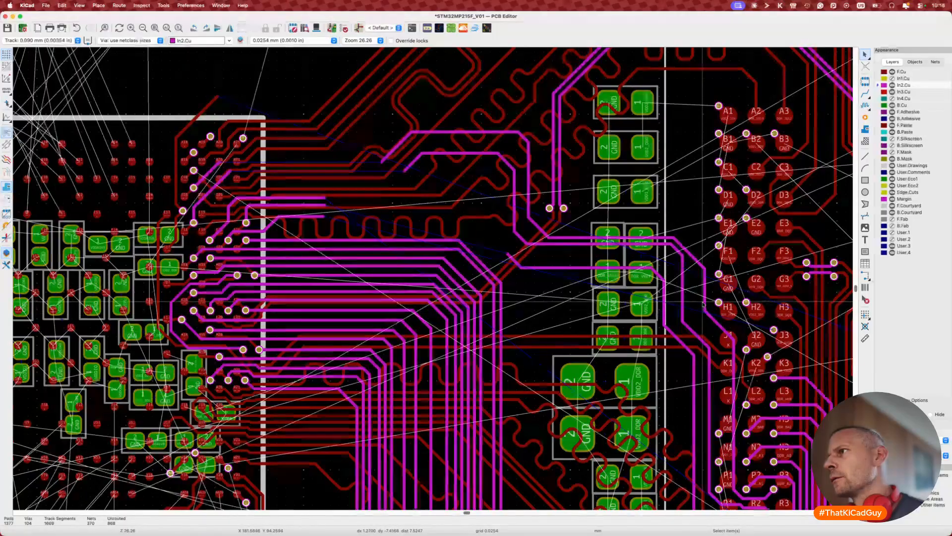
key("d")
left_click(699, 305)
Step: Start routing DDR_RASN from pad J3
scroll(698, 313, "right", 3)
scroll(698, 318, "down", 1)
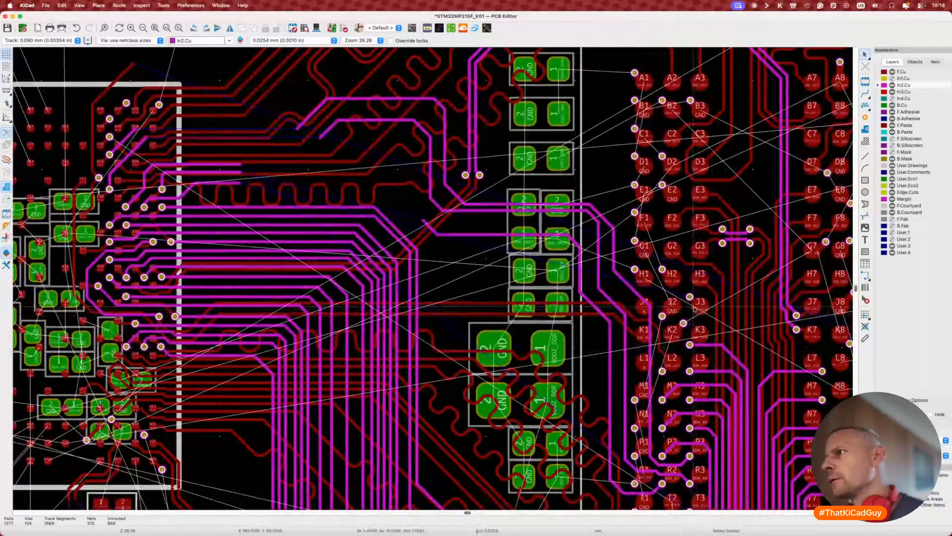
scroll(696, 308, "up", 2)
key("x")
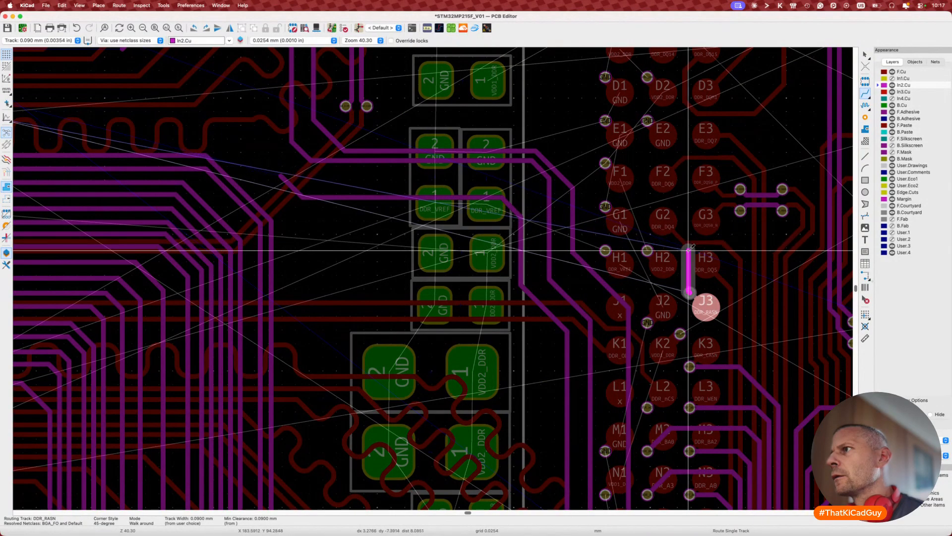
Step: Lay the DDR_RASN track up past G1 and finish that segment
left_click(578, 184)
left_click(704, 305)
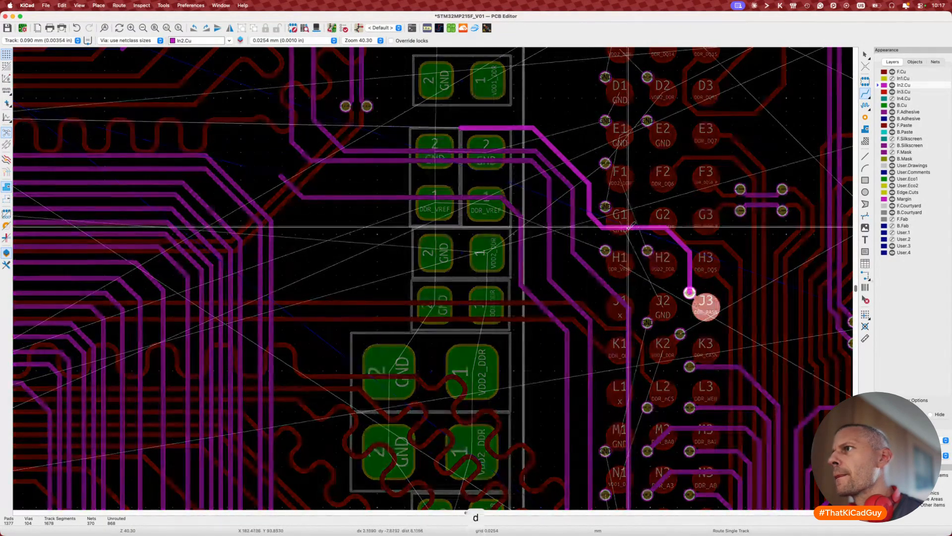
scroll(629, 227, "up", 5)
scroll(629, 227, "left", 7)
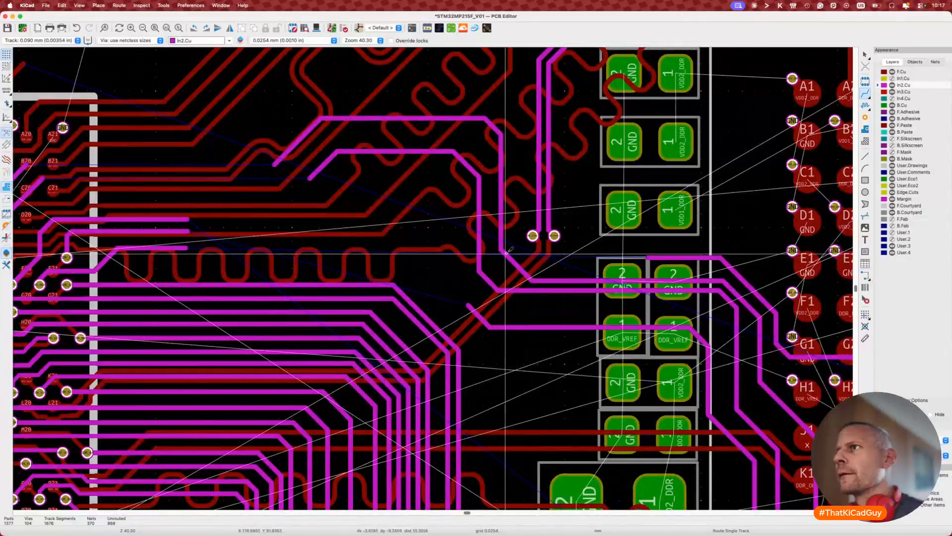
Step: Shift a vertical In2.Cu segment and its diagonal left, then extend DDR_RASN leftward
key("d")
left_click(494, 223)
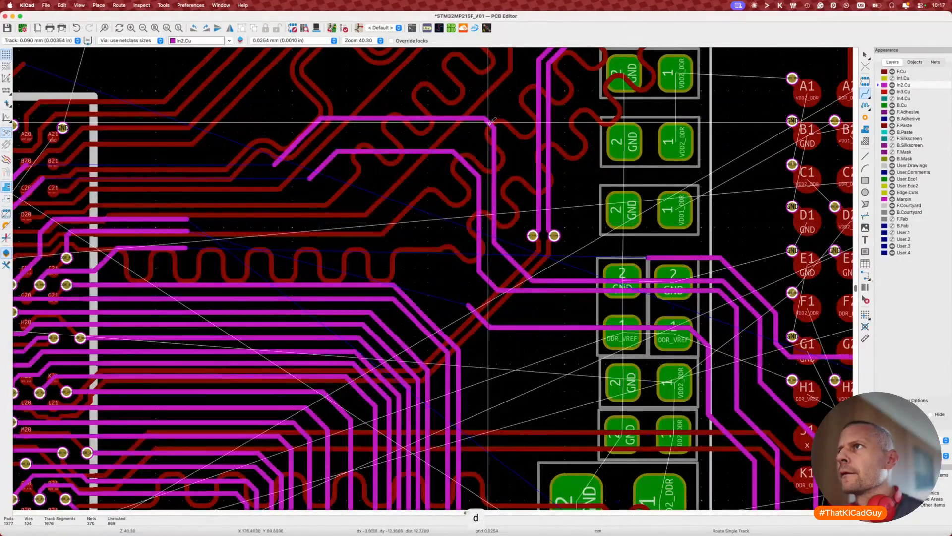
key("d")
left_click(483, 131)
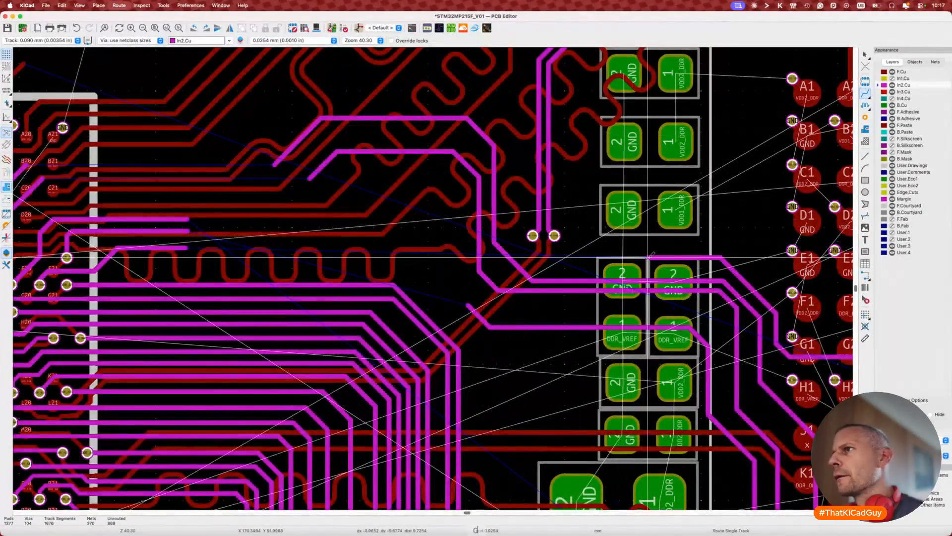
left_click(649, 257)
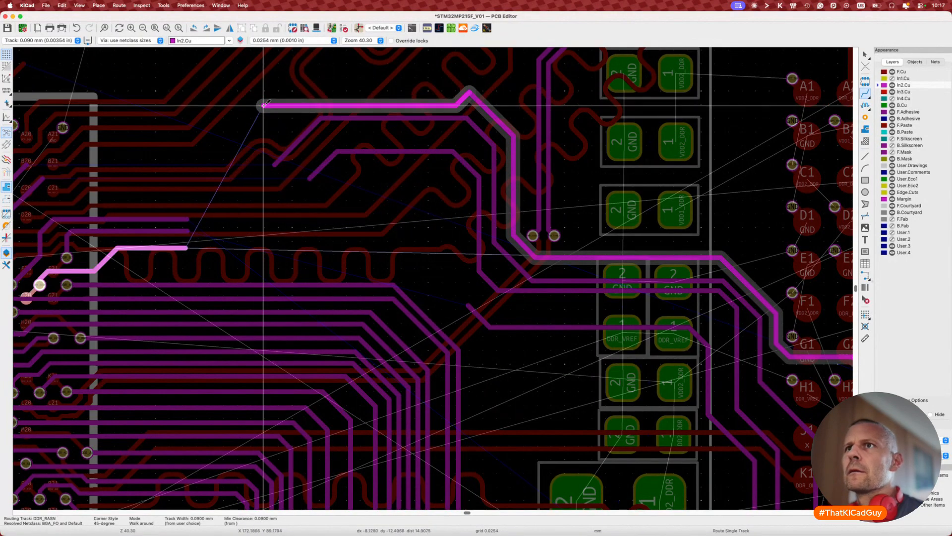
double_click(256, 110)
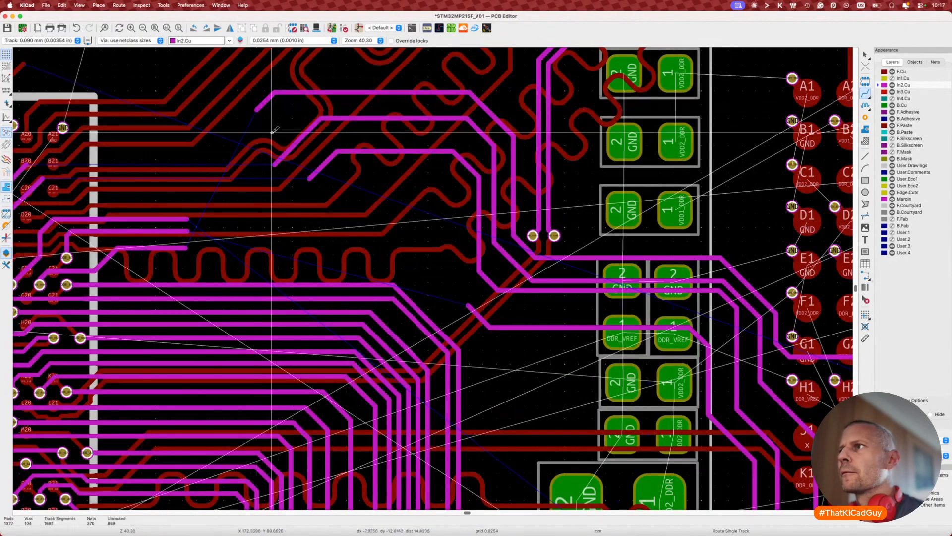
Step: Lower the middle and outer tracks' diagonal and horizontal In2.Cu segments
key("d")
left_click(511, 265)
key("d")
left_click(522, 246)
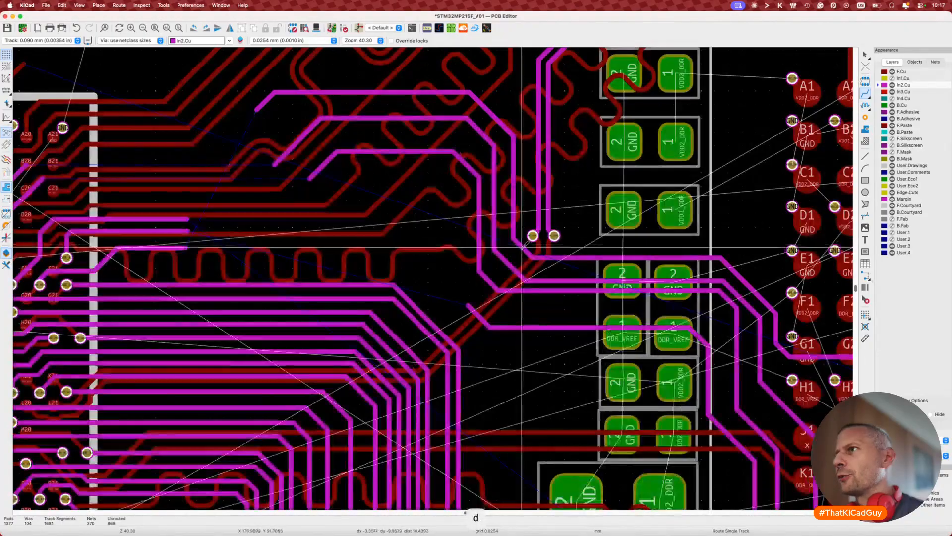
key("d")
left_click(576, 260)
key("d")
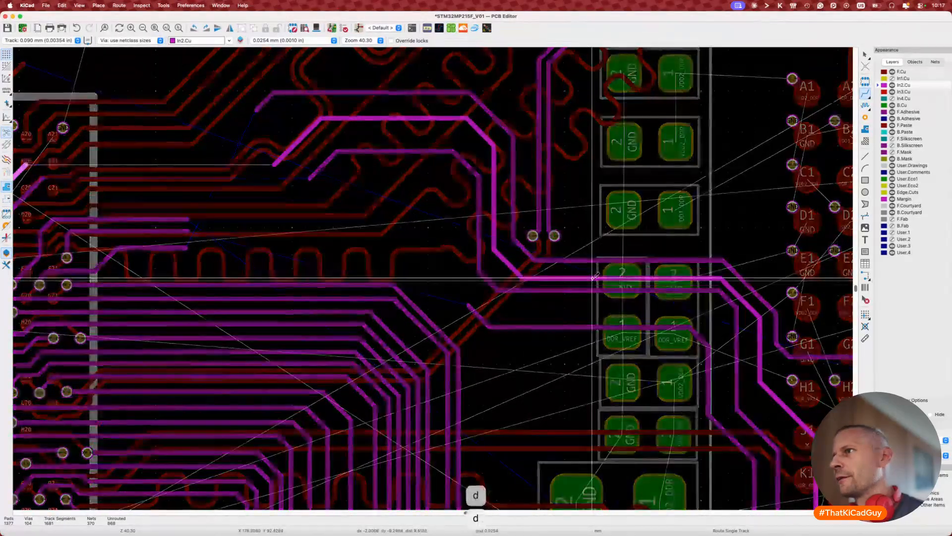
left_click(594, 277)
Step: Drag several more In2.Cu track segments lower
key("d")
left_click(710, 294)
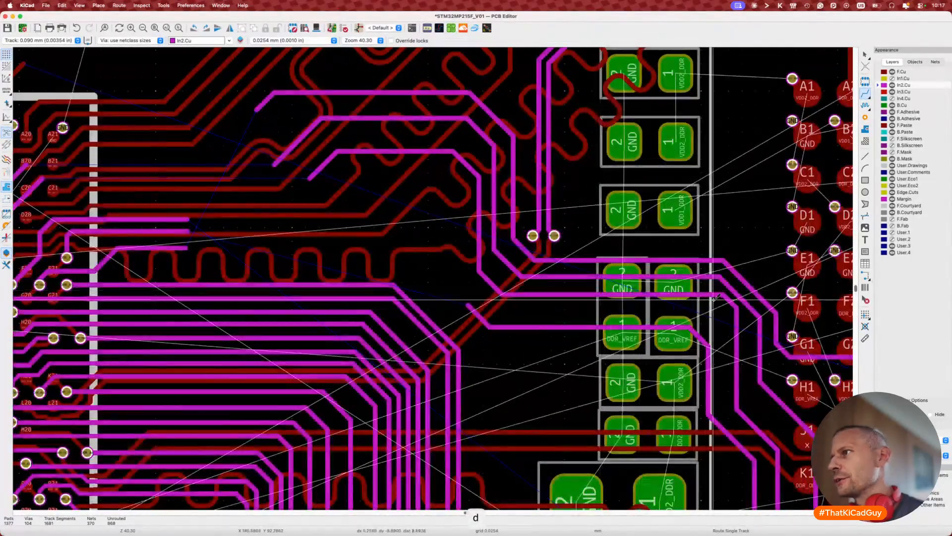
key("d")
left_click(728, 296)
key("d")
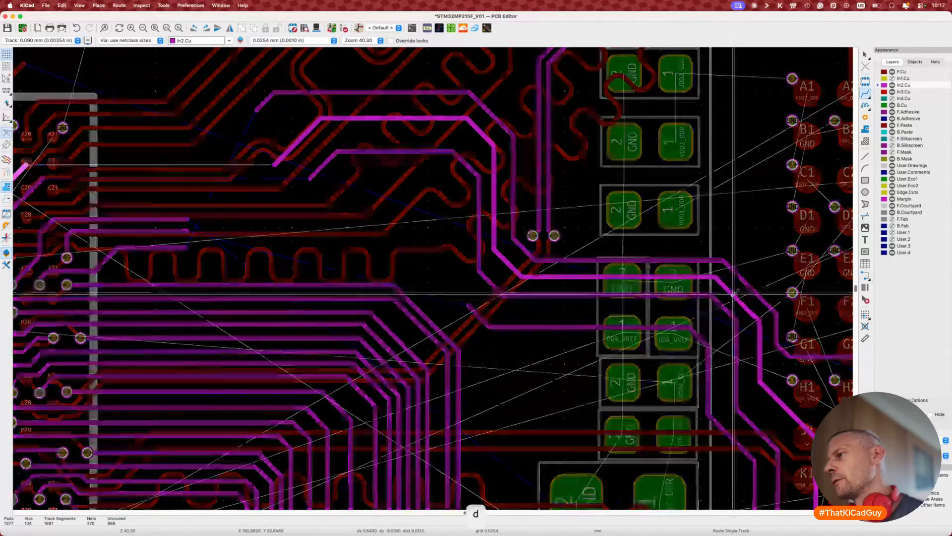
left_click(734, 295)
key("d")
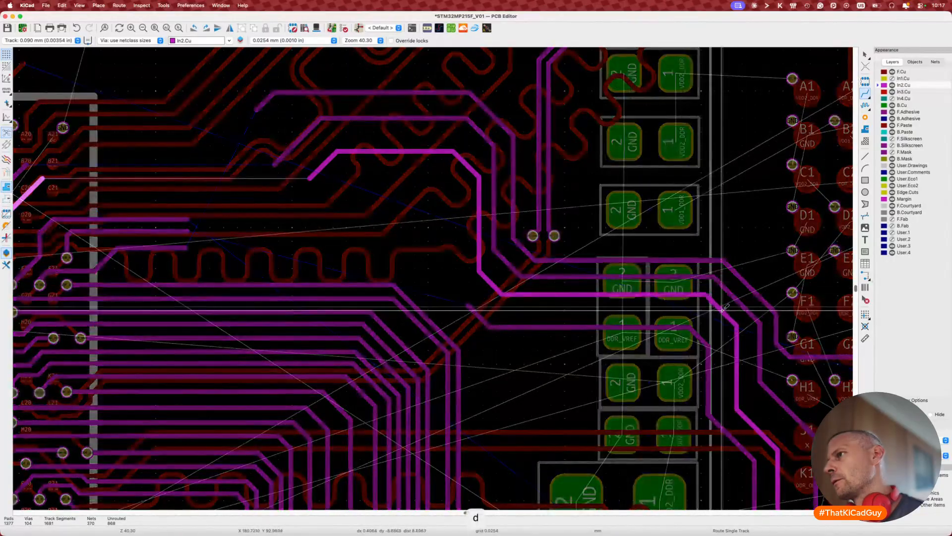
left_click(723, 309)
Step: Route DDR_RASN along the BGA's top edge toward its upper-left area
scroll(723, 308, "down", 5)
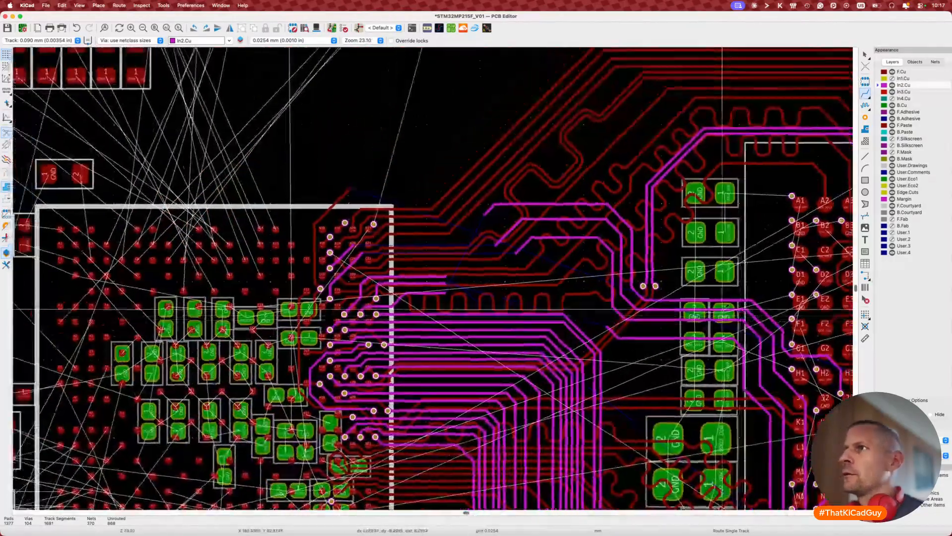
middle_click_drag(722, 309, 865, 351)
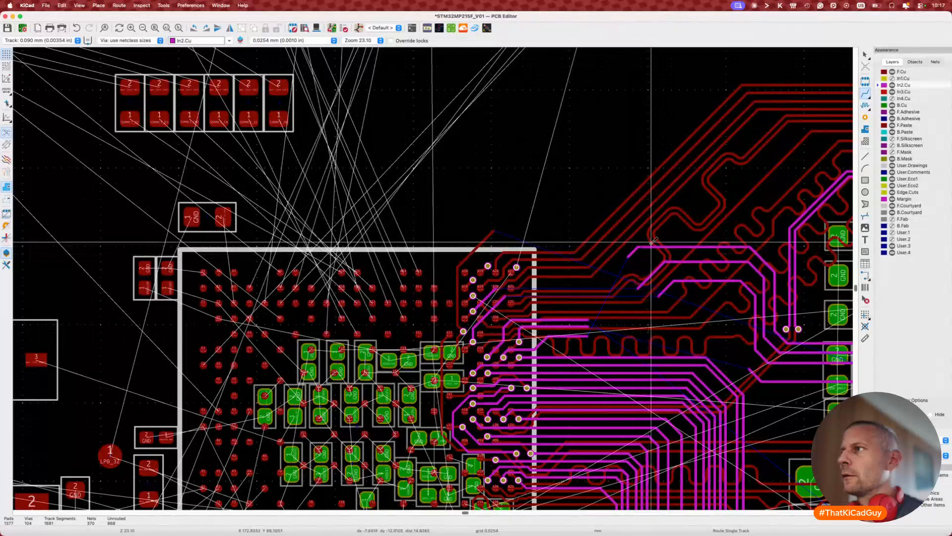
left_click(628, 256)
scroll(551, 275, "up", 3)
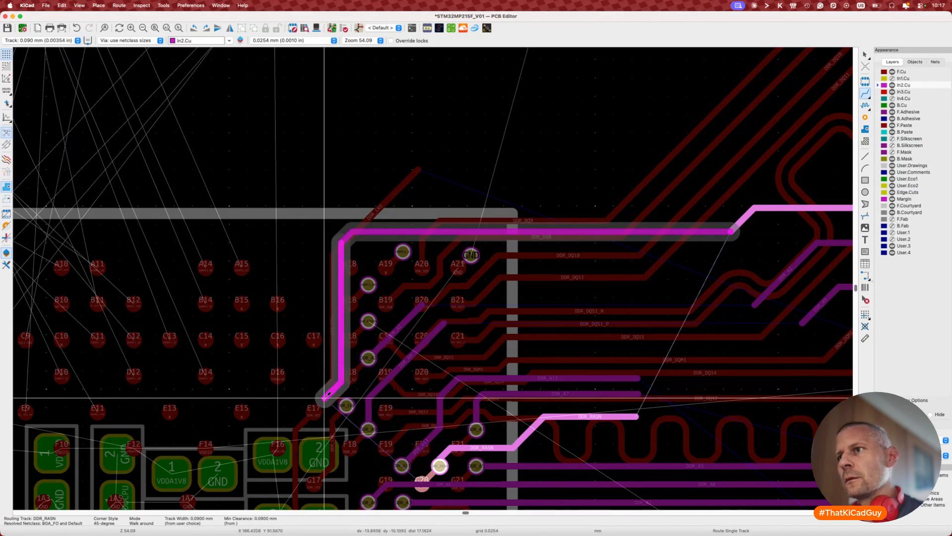
left_click(354, 382)
key("Escape")
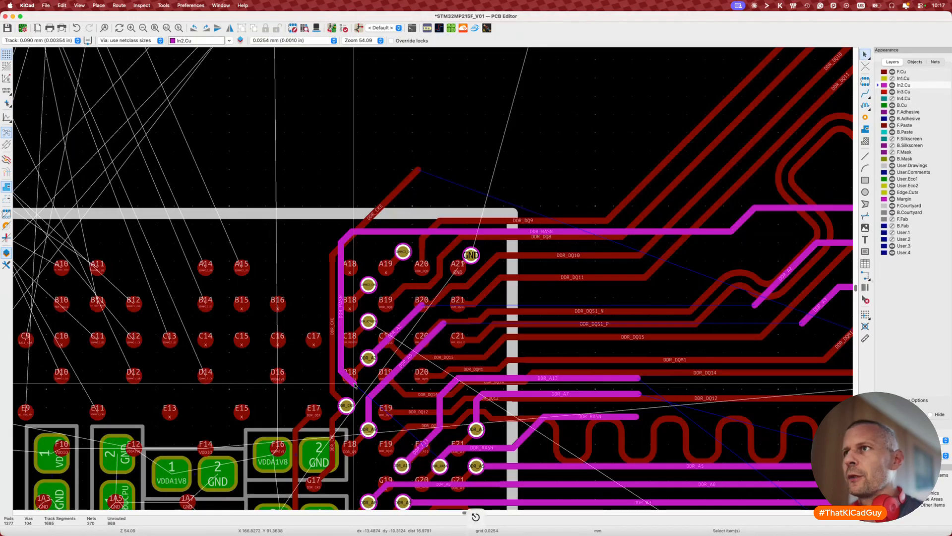
Step: Confirm DDR_RASN measures 24.74 mm and delete the diagonal DDR_A9 segment
key("7")
left_click(386, 233)
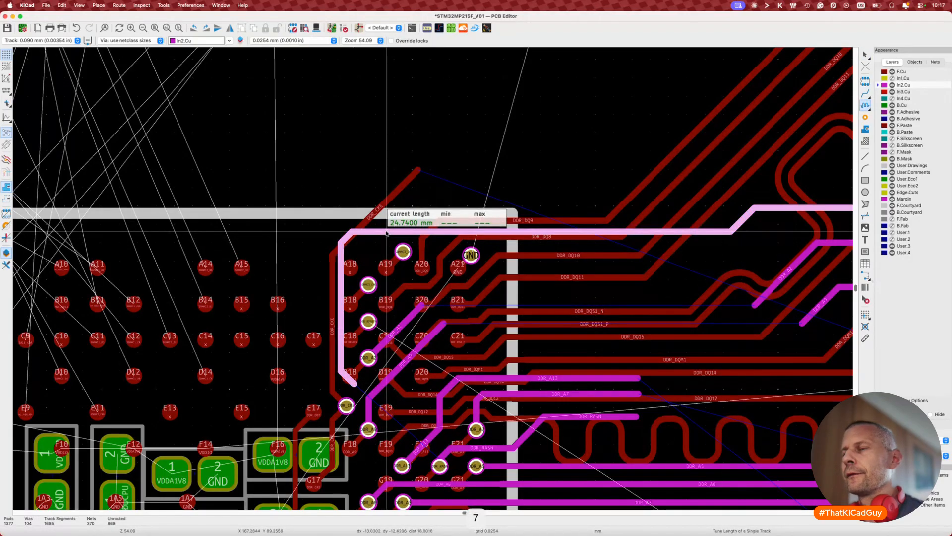
key("Escape")
left_click(413, 356)
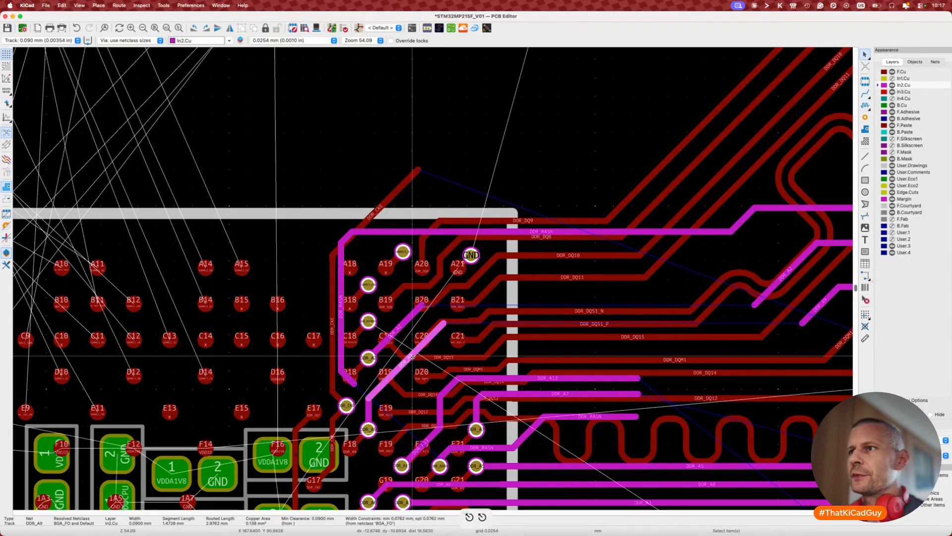
key("Delete")
scroll(372, 412, "up", 2)
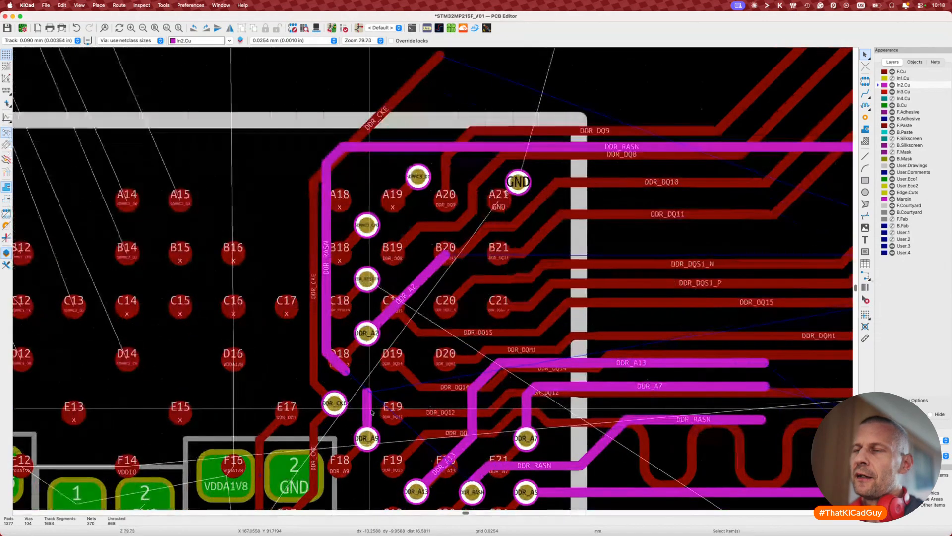
key("ctrl+Right")
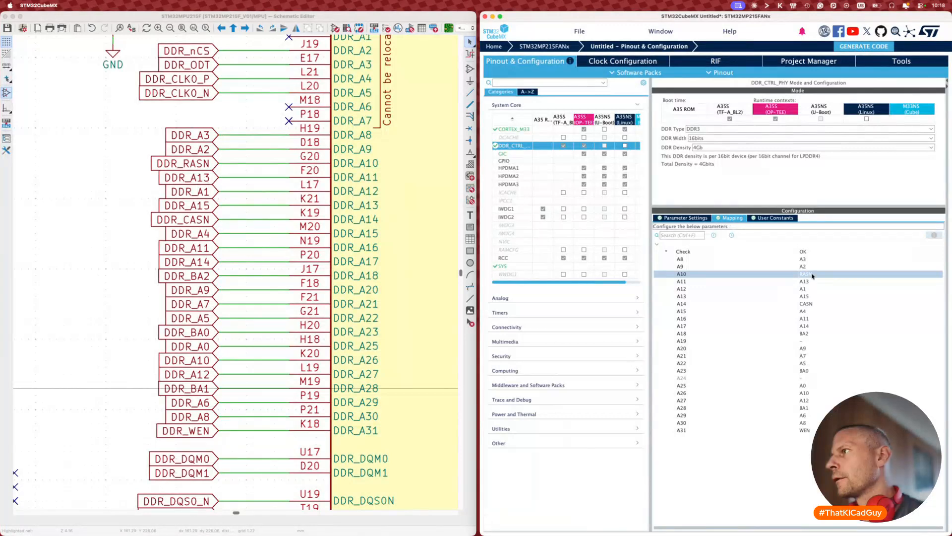
Step: Swap the DDR_RASN and DDR_A9 global labels in the schematic
left_click(813, 273)
left_click(712, 287)
left_click(94, 310)
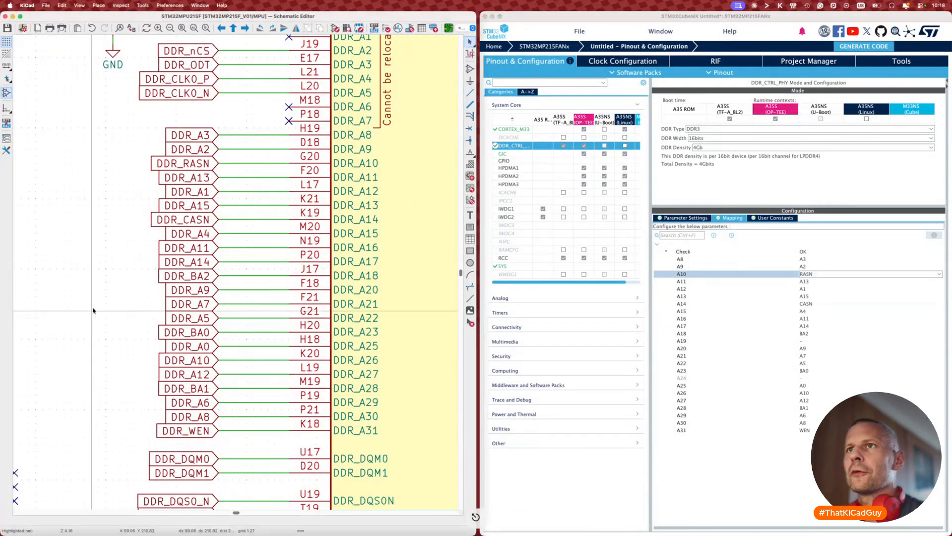
left_click(192, 165)
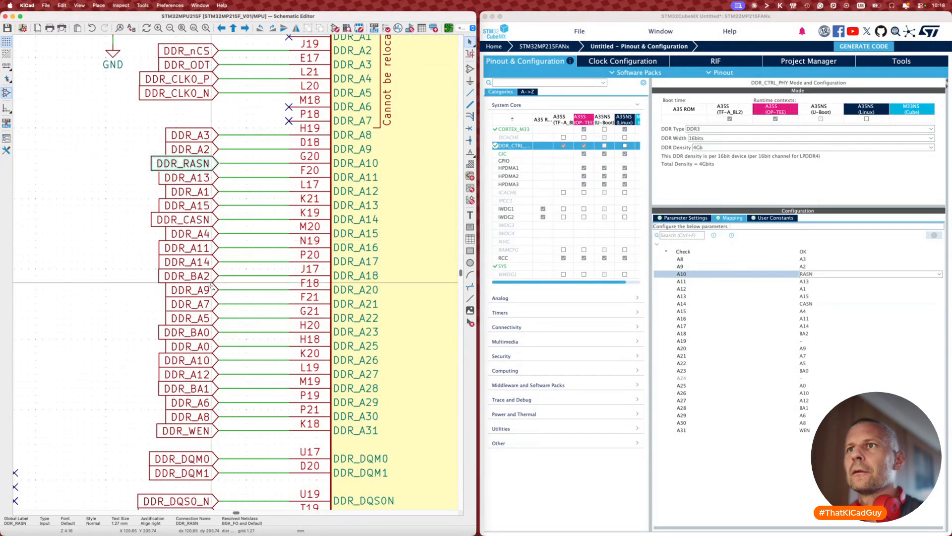
key("alt+s")
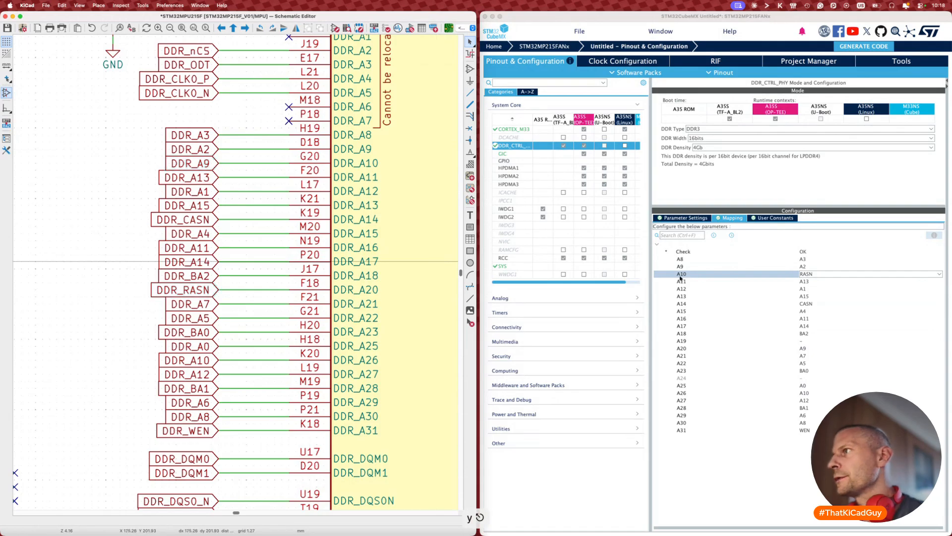
Step: In CubeMX's DDR mapping, assign A9 to A10 and RASN to A20
left_click(805, 274)
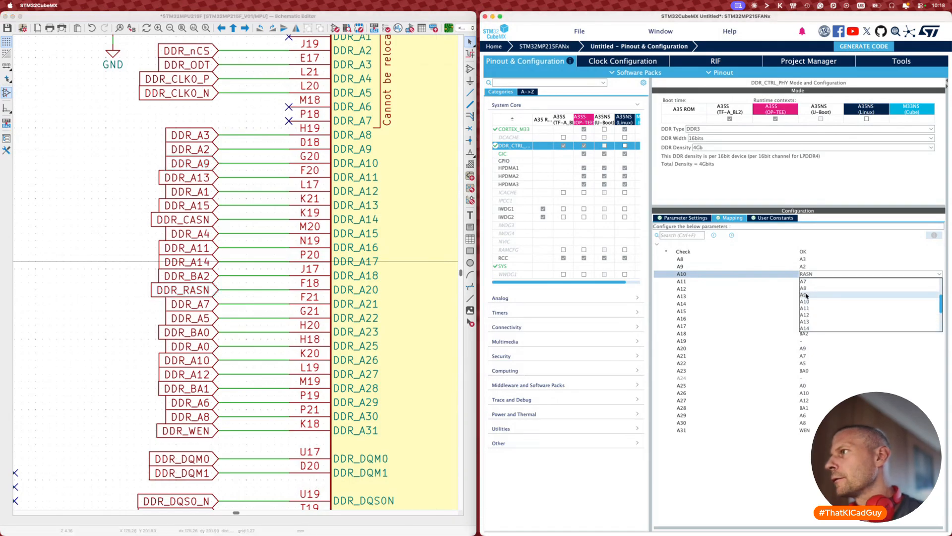
left_click(804, 295)
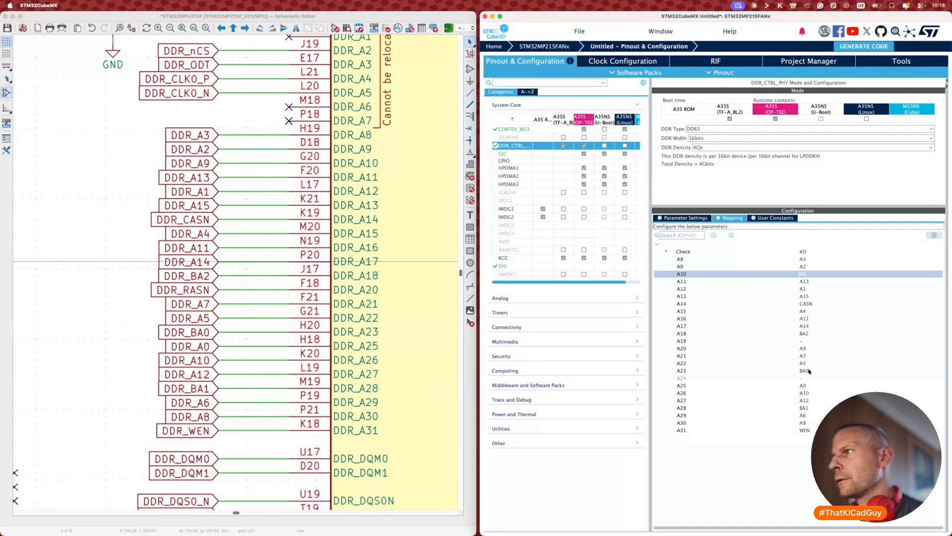
left_click(807, 349)
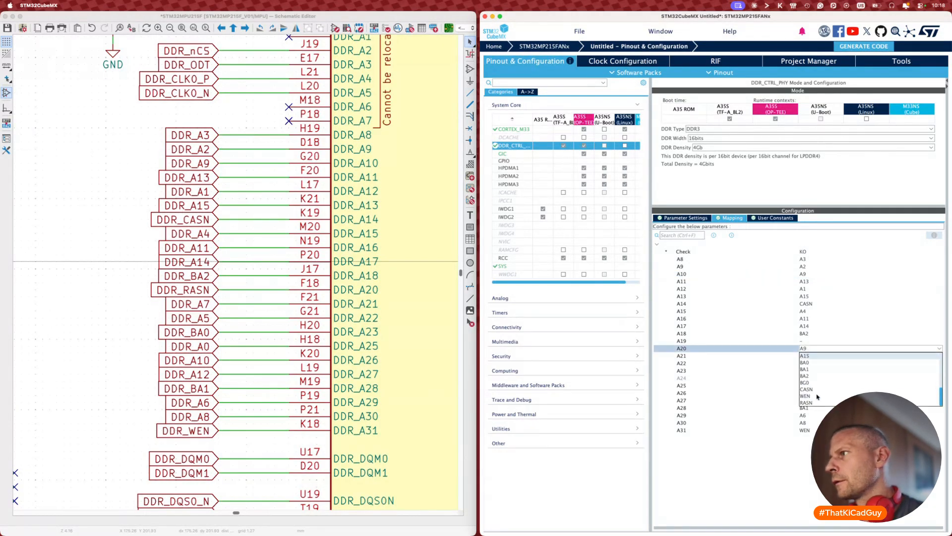
left_click(104, 305)
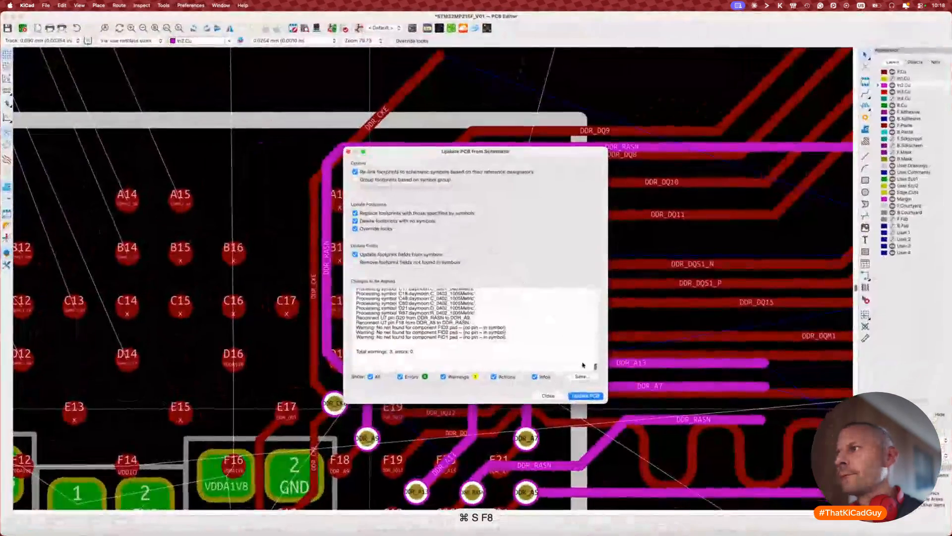
Step: Close the sync report and connect DDR_RASN to its new pad
left_click(547, 395)
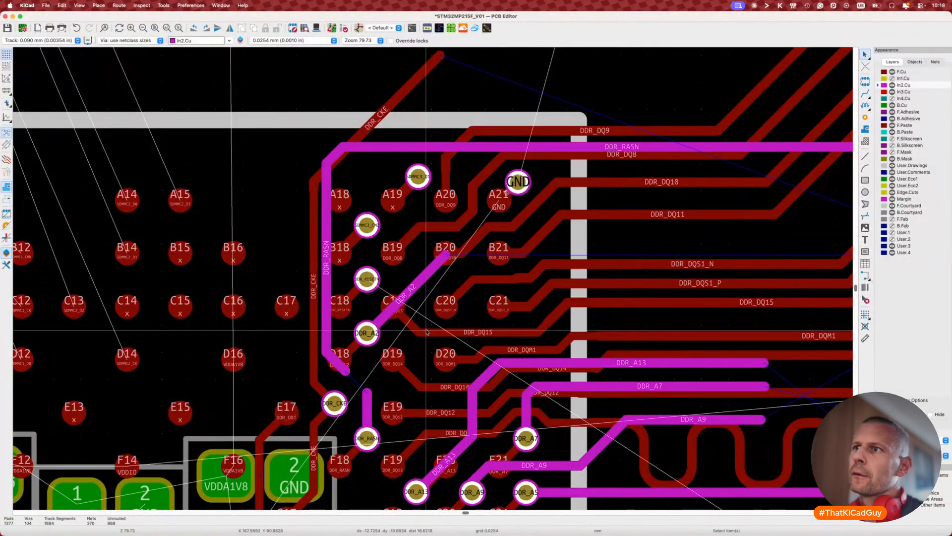
key("x")
left_click(360, 419)
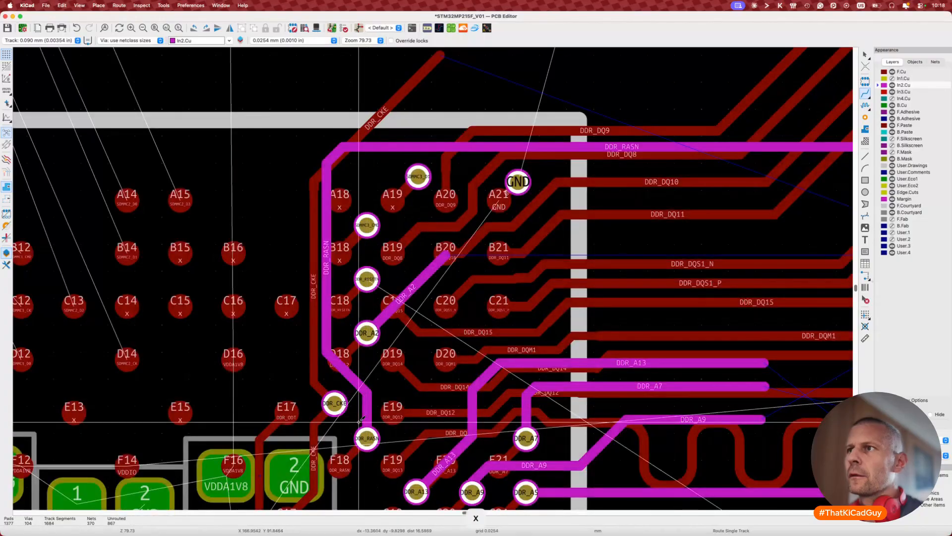
scroll(361, 419, "down", 3)
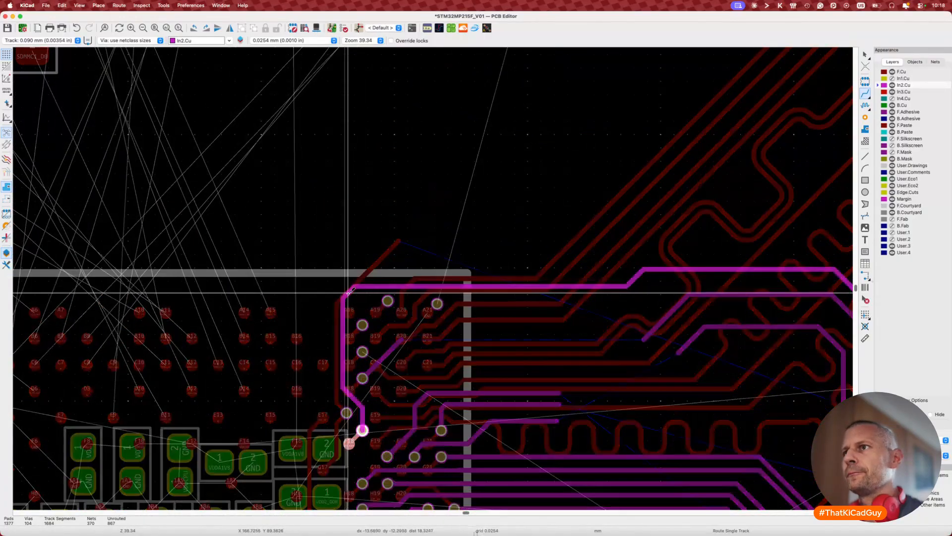
key("Escape")
Step: Raise the upper In2.Cu tracks and check their lengths, one measuring 26.4415 mm
key("d")
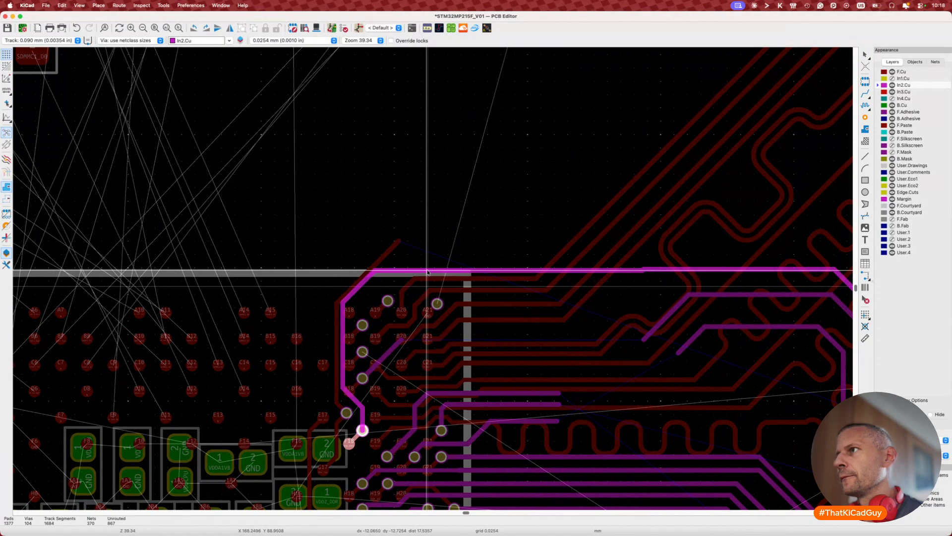
left_click(427, 271)
key("7")
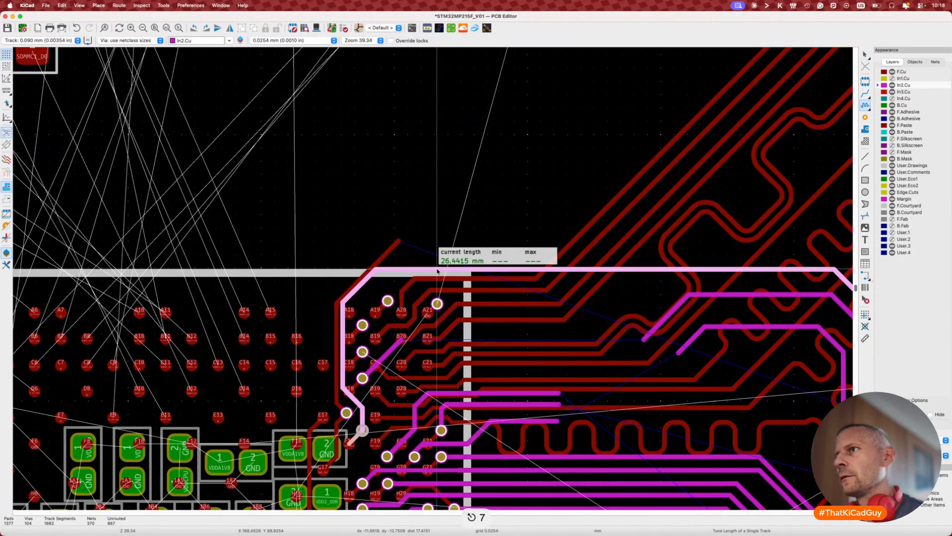
key("Escape")
scroll(438, 272, "down", 5)
middle_click_drag(546, 267, 368, 220)
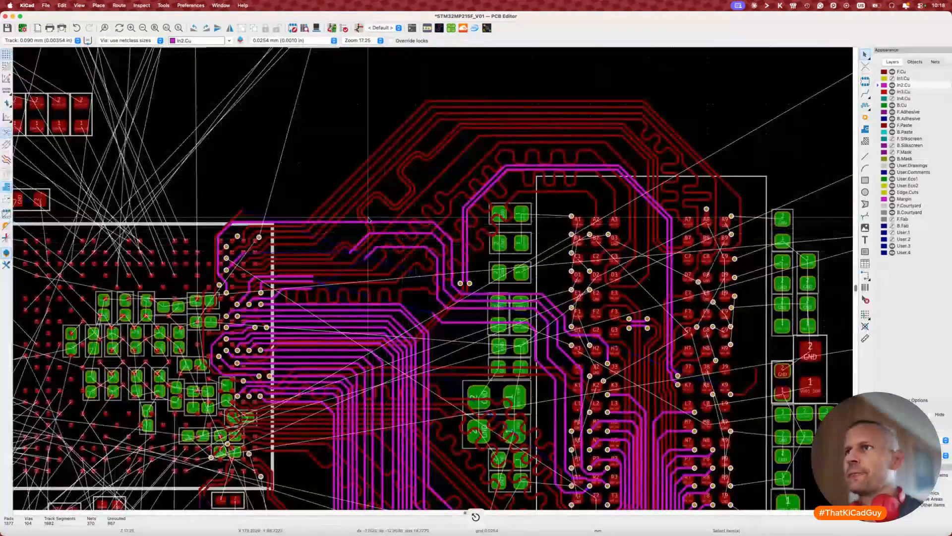
key("d")
left_click(409, 242)
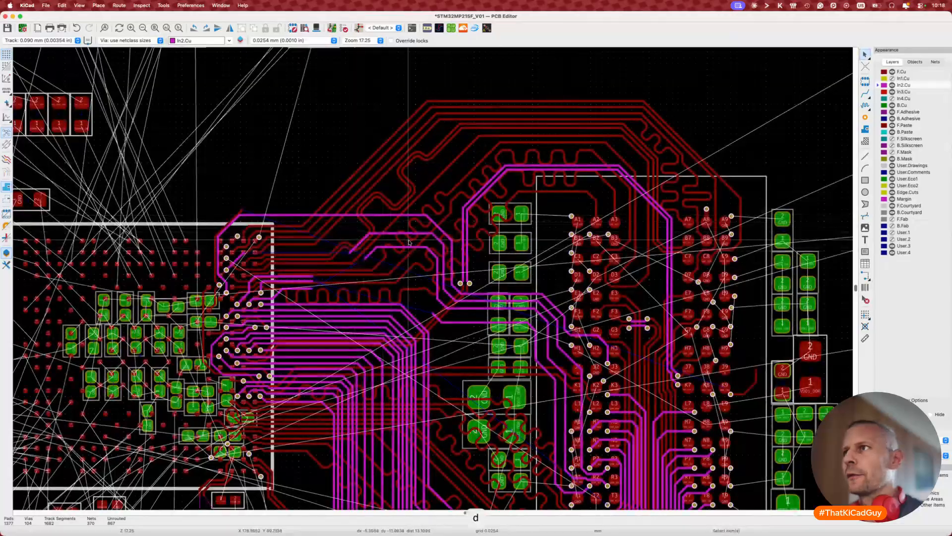
key("d")
left_click(412, 221)
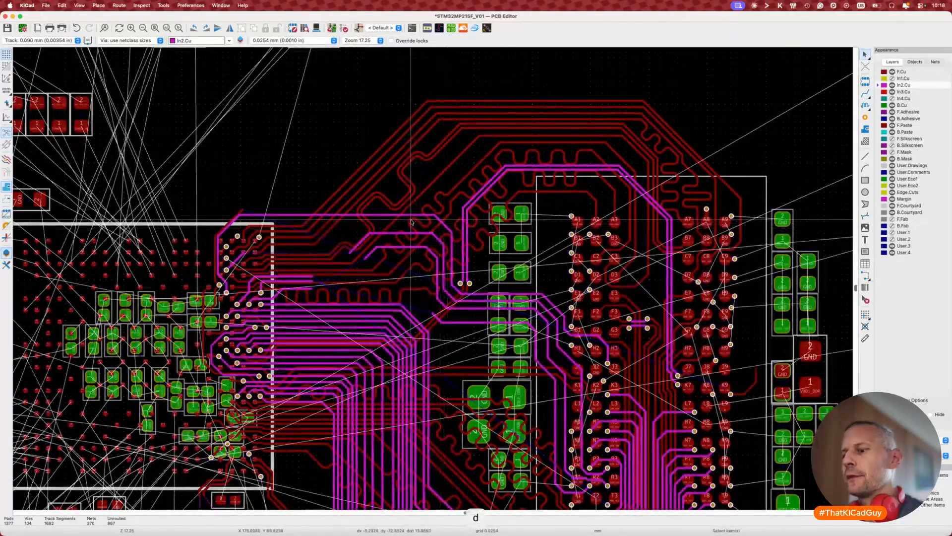
key("7")
key("Escape")
Step: Pan to the BGA's upper edge and start routing DDR_A2 from the dangling track end
middle_click_drag(392, 284, 419, 256)
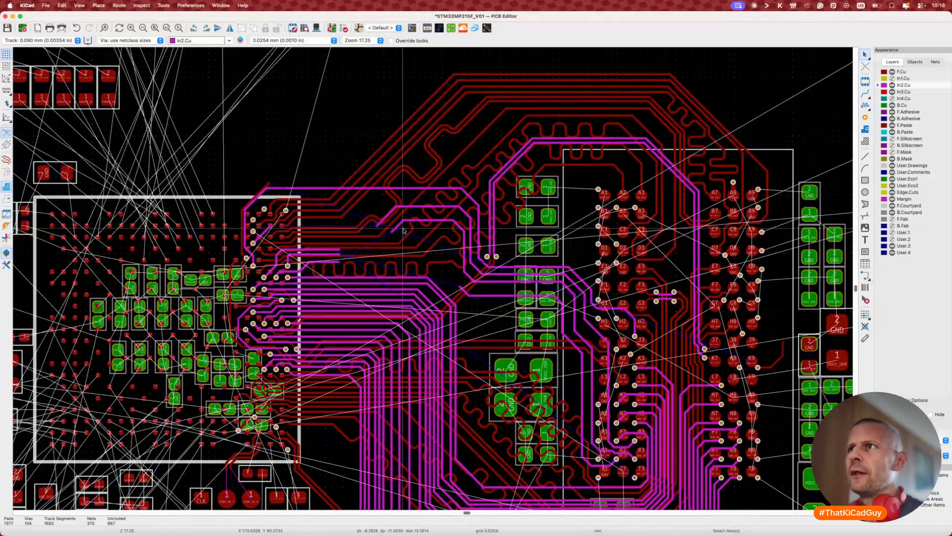
middle_click_drag(457, 180, 550, 193)
scroll(494, 235, "up", 3)
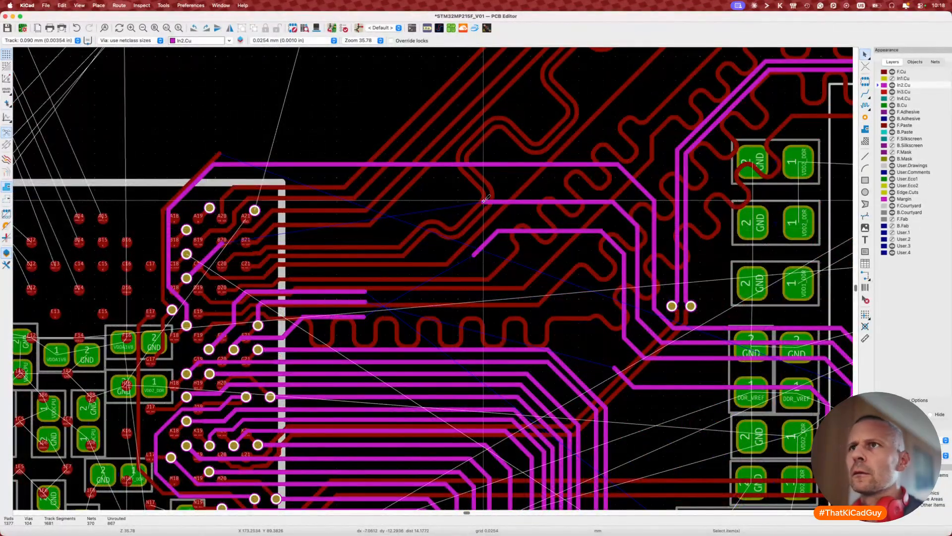
key("x")
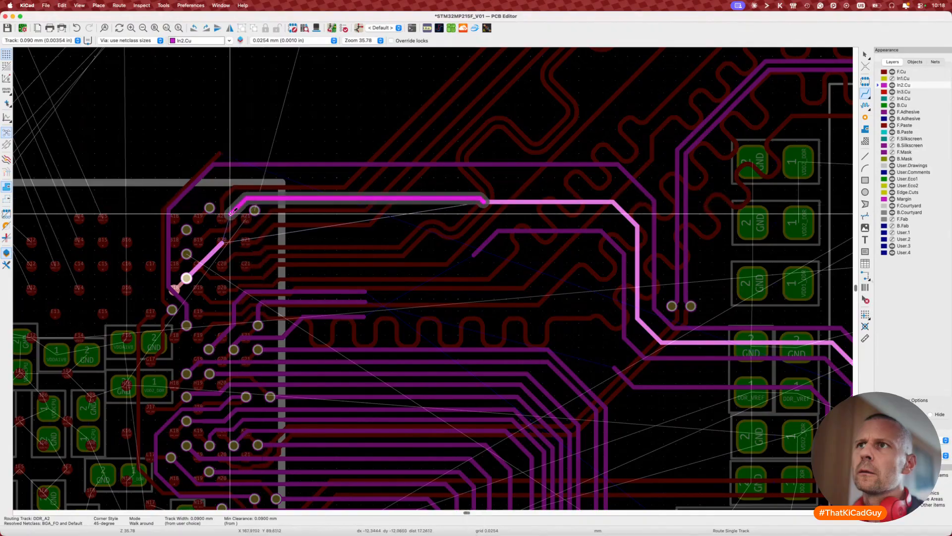
Step: Finish the DDR_A2 route and raise two DDR_A2 segments into line
double_click(200, 250)
scroll(201, 250, "up", 3)
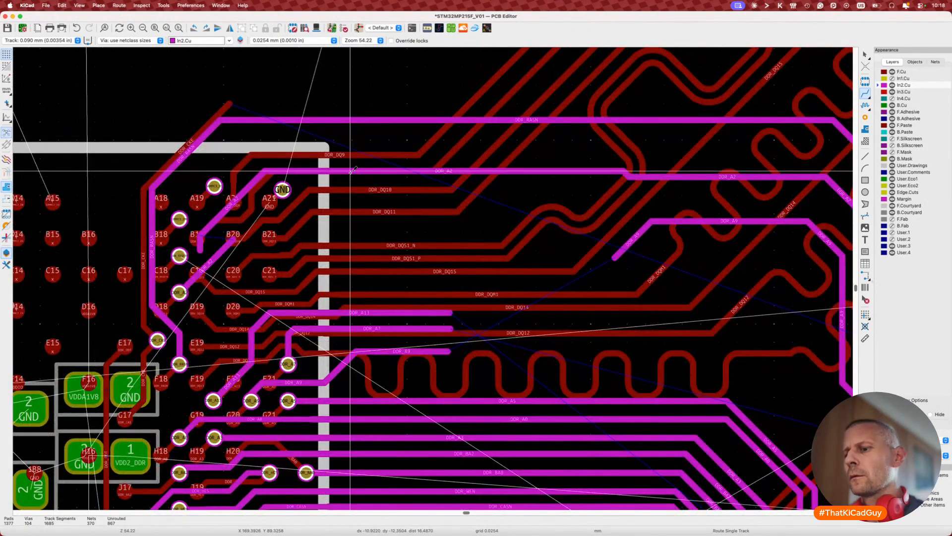
key("d")
left_click(351, 141)
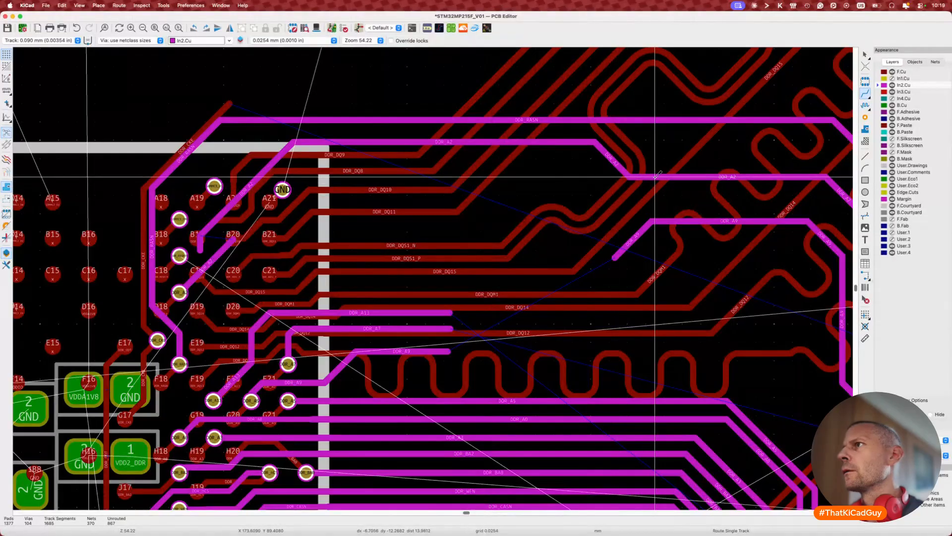
key("d")
left_click(647, 142)
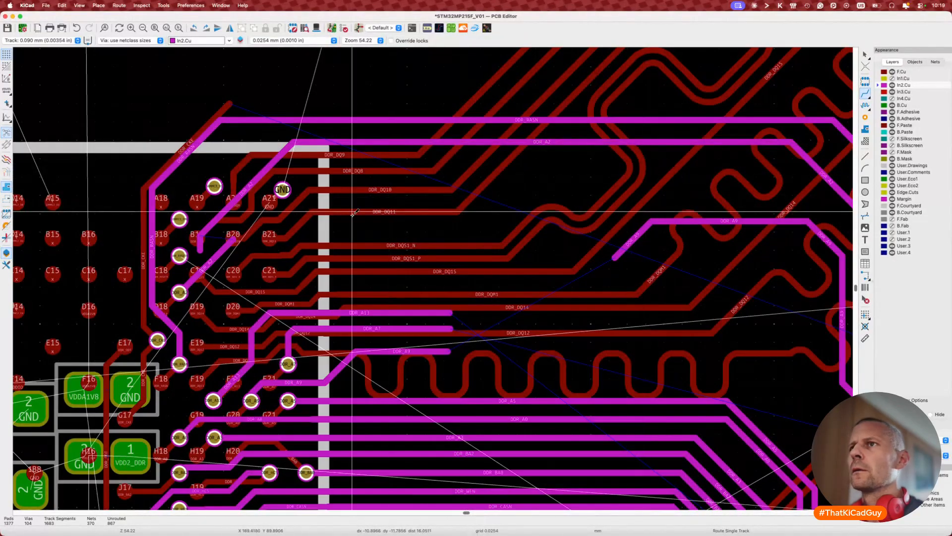
scroll(179, 259, "up", 5)
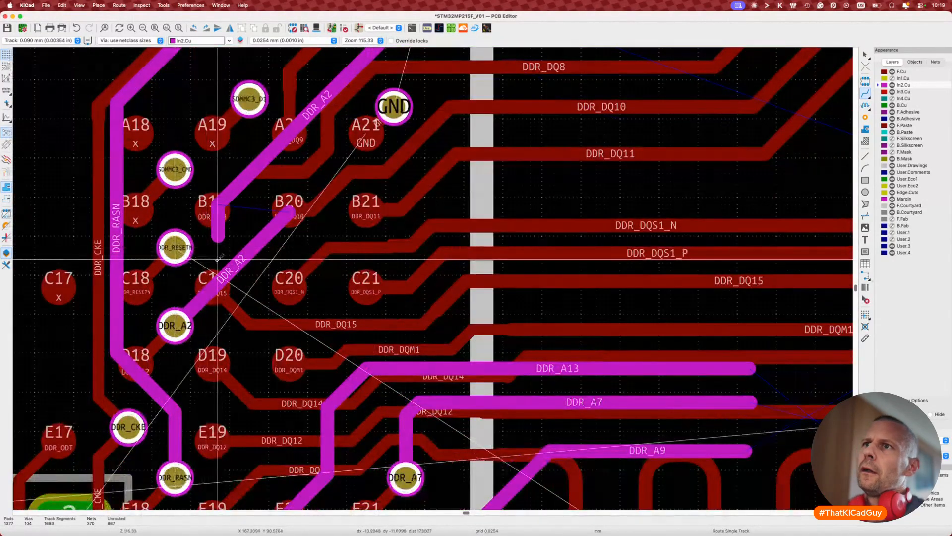
key("Escape")
Step: Delete the diagonal DDR_A2 segment and short stub, shifting DDR_RASN's vertical run further left
left_click(265, 244)
key("Delete")
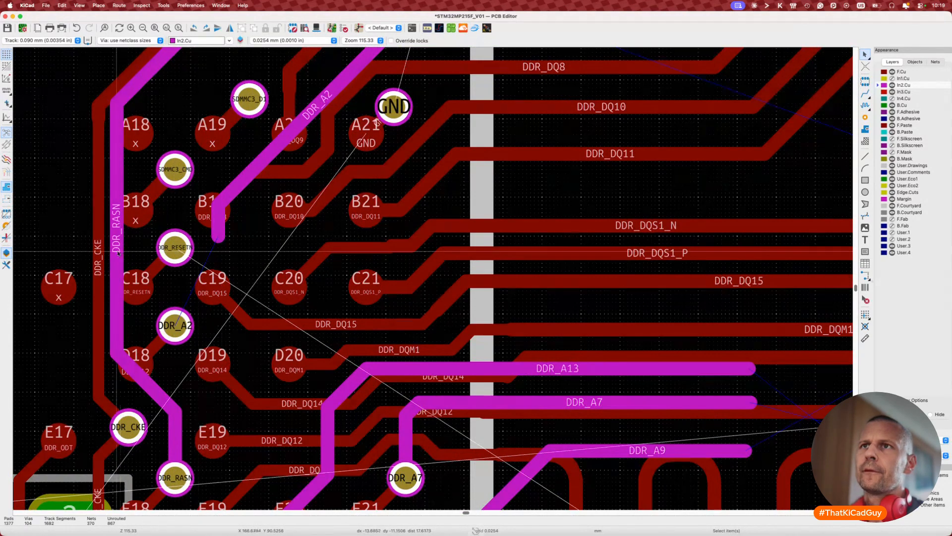
key("d")
left_click(65, 255)
left_click(218, 238)
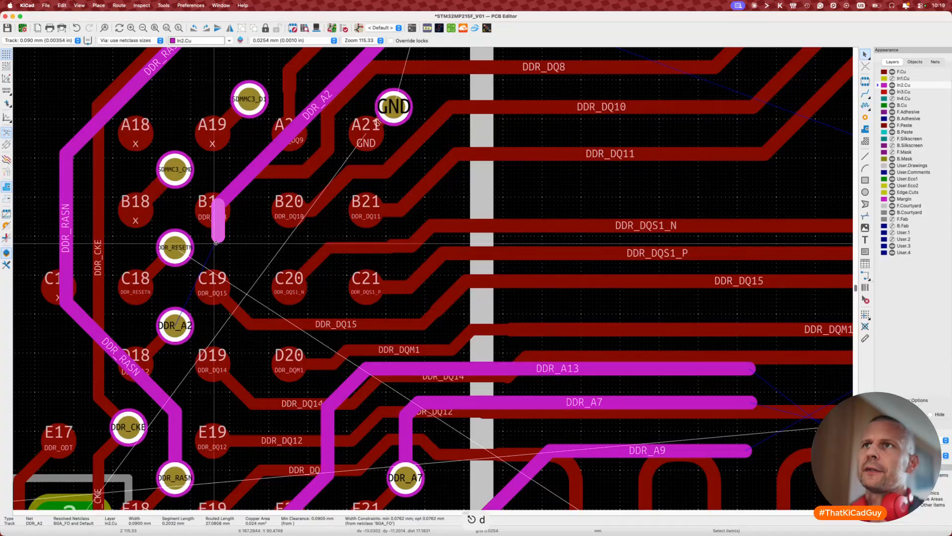
key("Delete")
Step: Try routing DDR_A2 from its via left of C18, then cancel
scroll(216, 242, "up", 3)
key("x")
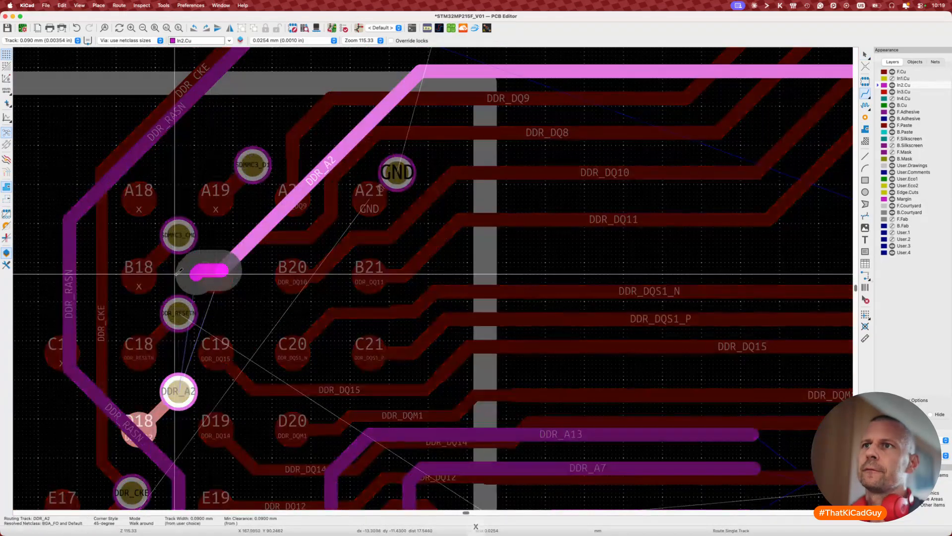
key("Escape")
key("Escape")
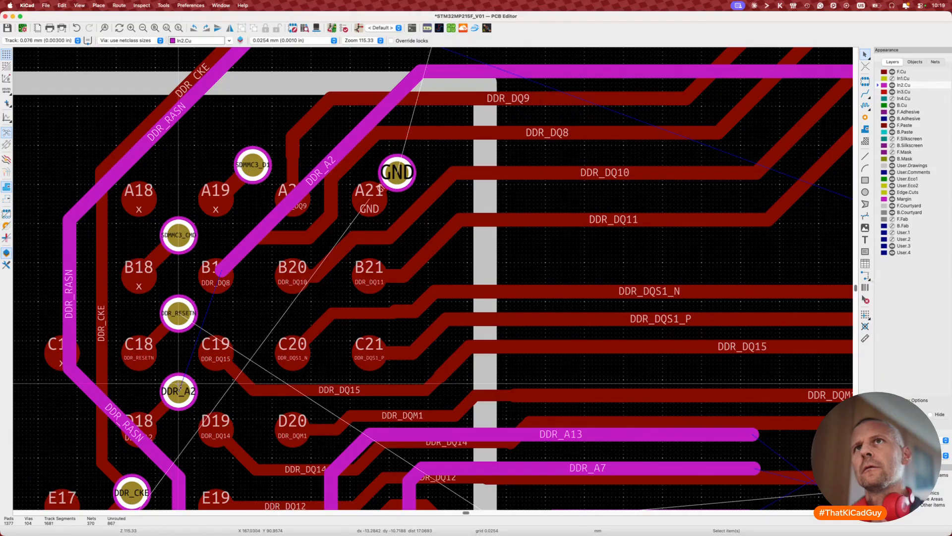
key("x")
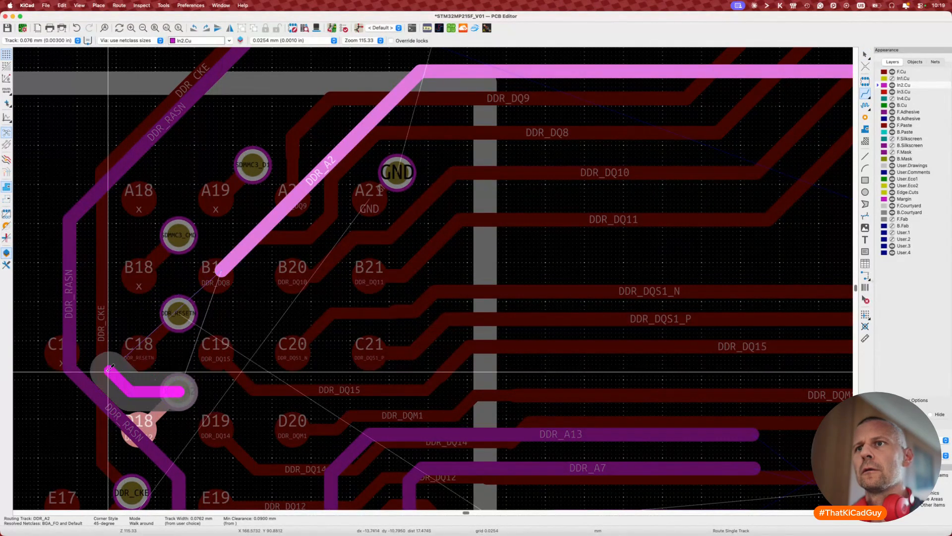
left_click(110, 316)
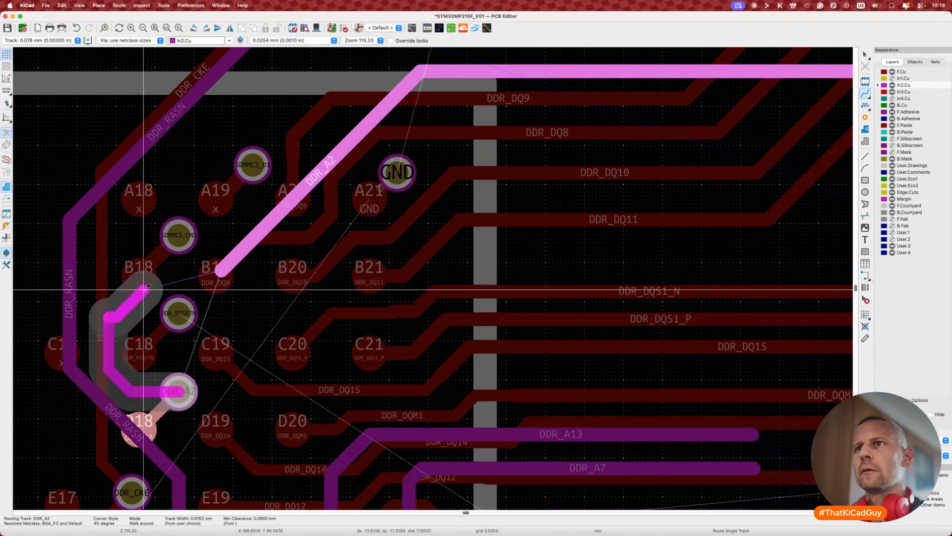
scroll(162, 284, "down", 5)
key("Escape")
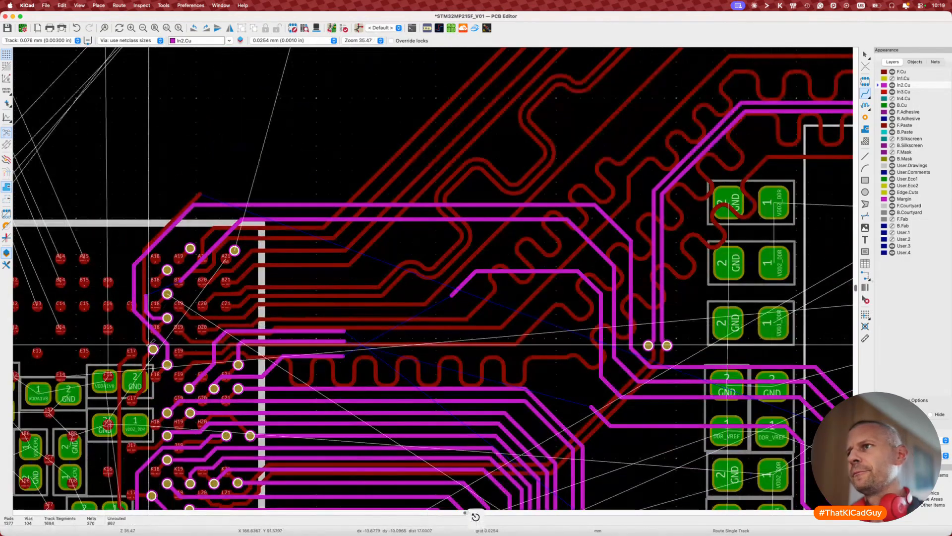
Step: Delete the remaining short DDR_A2 segment near B19
scroll(151, 343, "down", 2)
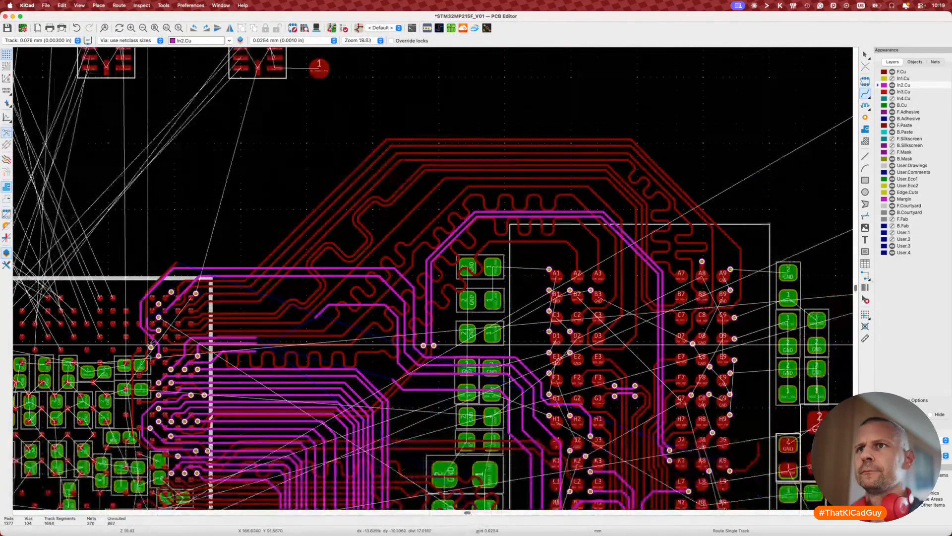
scroll(152, 343, "up", 4)
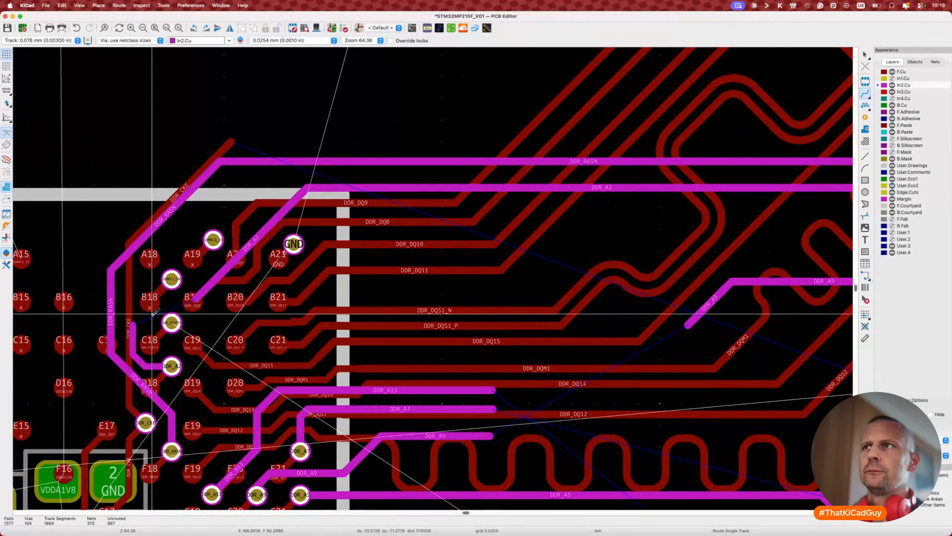
scroll(154, 312, "down", 3)
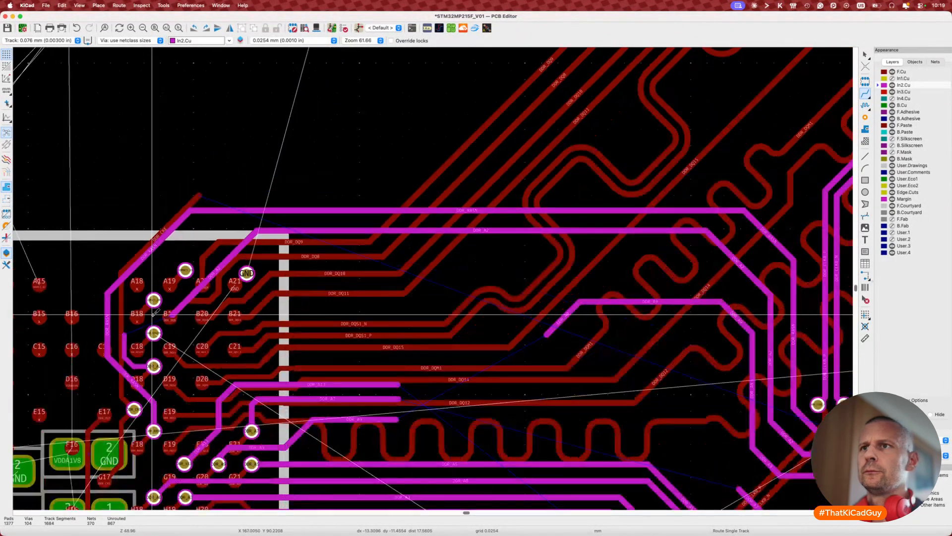
scroll(155, 311, "down", 5)
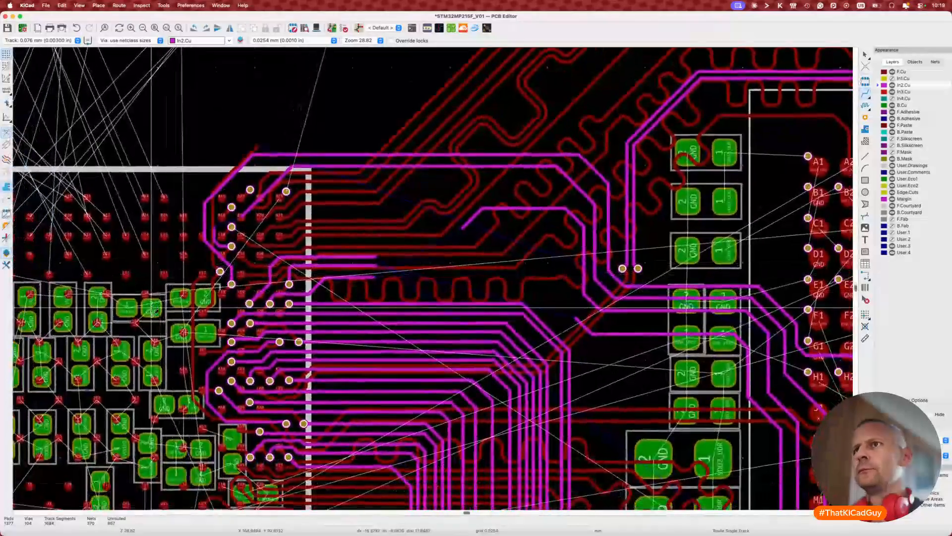
scroll(238, 229, "up", 4)
left_click(238, 229)
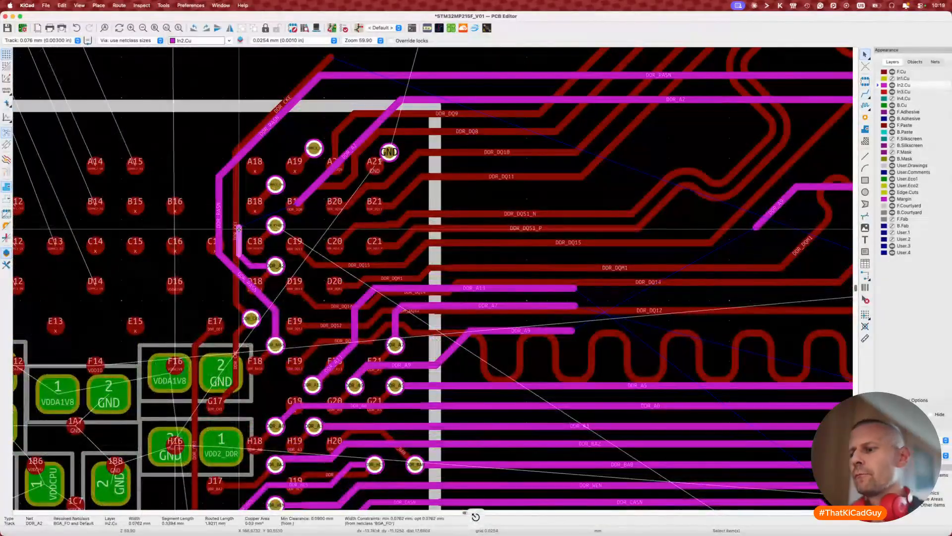
key("Delete")
Step: Start routing DDR_RESETN on In2.Cu from its via
scroll(295, 231, "up", 4)
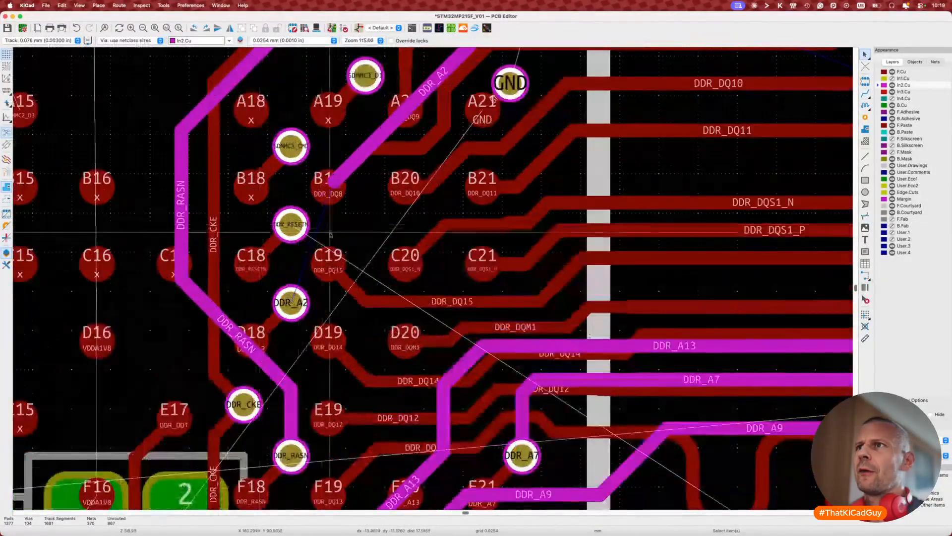
scroll(275, 233, "down", 4)
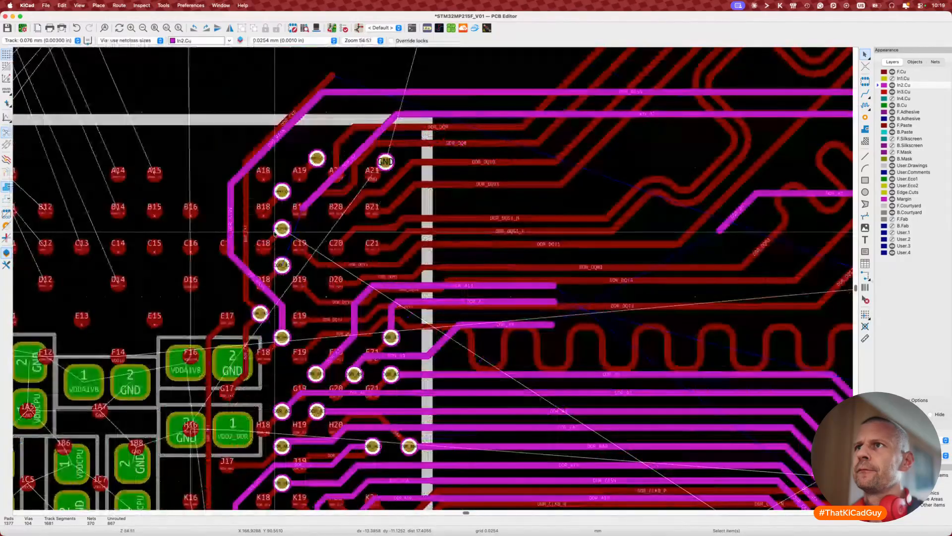
scroll(274, 232, "down", 5)
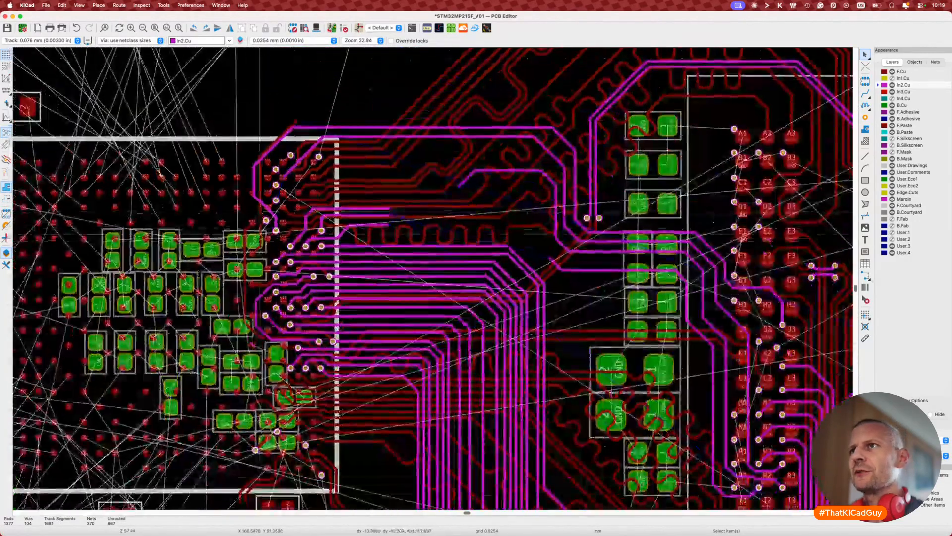
left_click(275, 185)
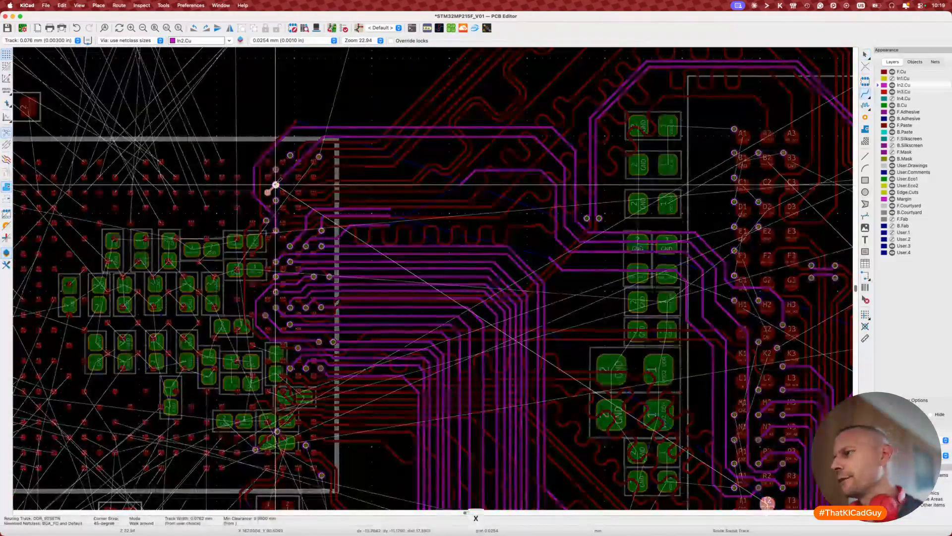
Step: Route DDR_RESETN from pad T2 at 0.090 mm track width, ending in a via
scroll(276, 185, "down", 2)
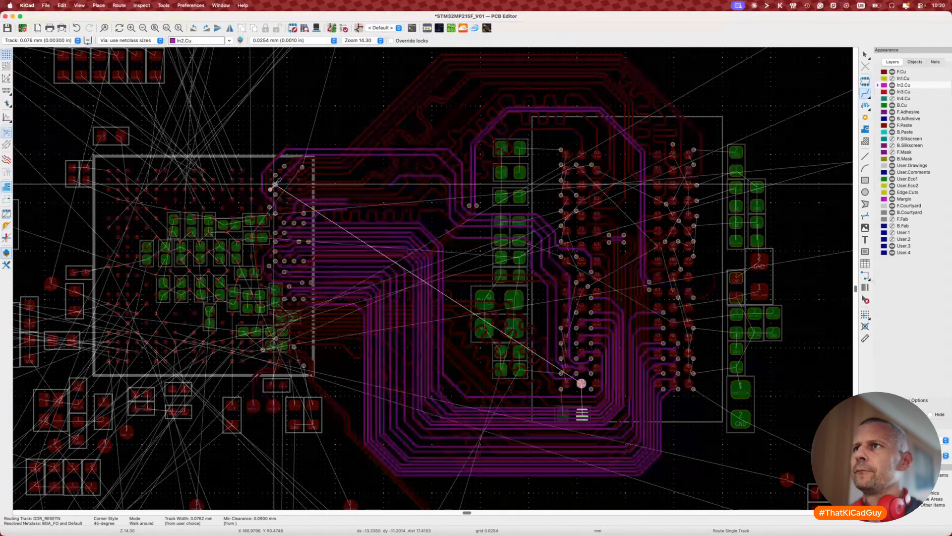
key("Escape")
key("Escape")
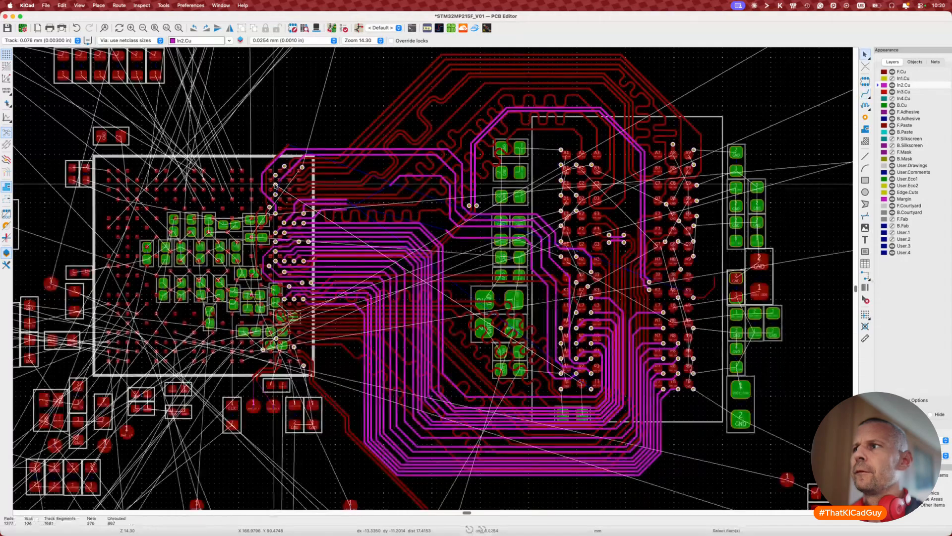
scroll(563, 384, "up", 5)
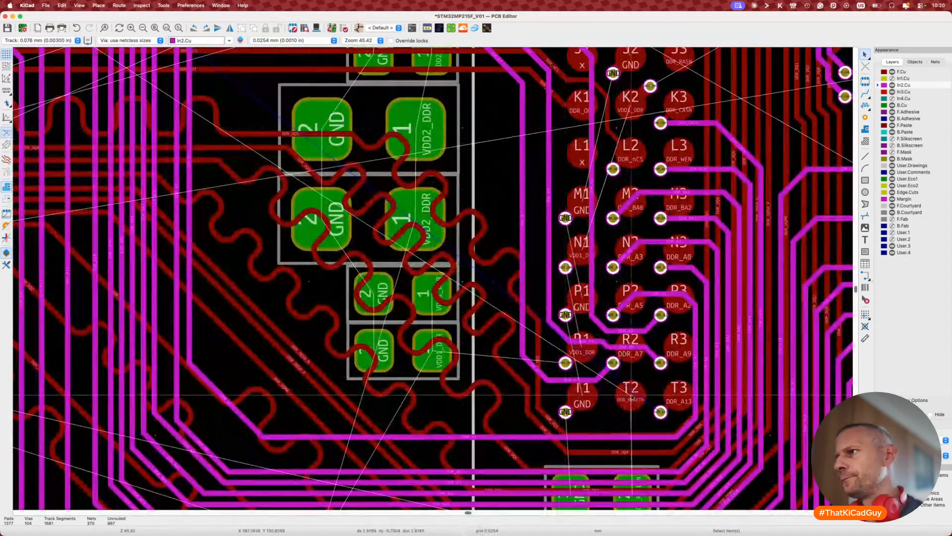
key("x")
scroll(620, 413, "up", 4)
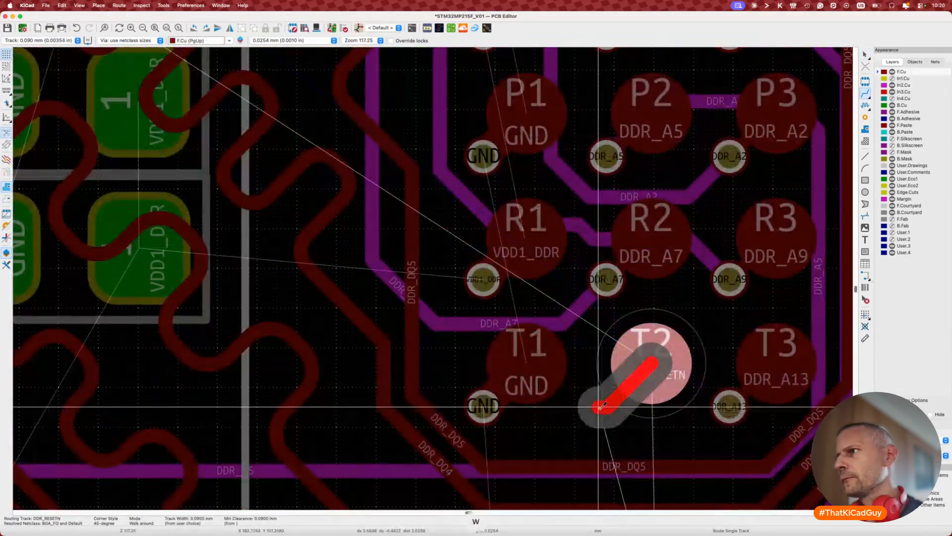
key("w")
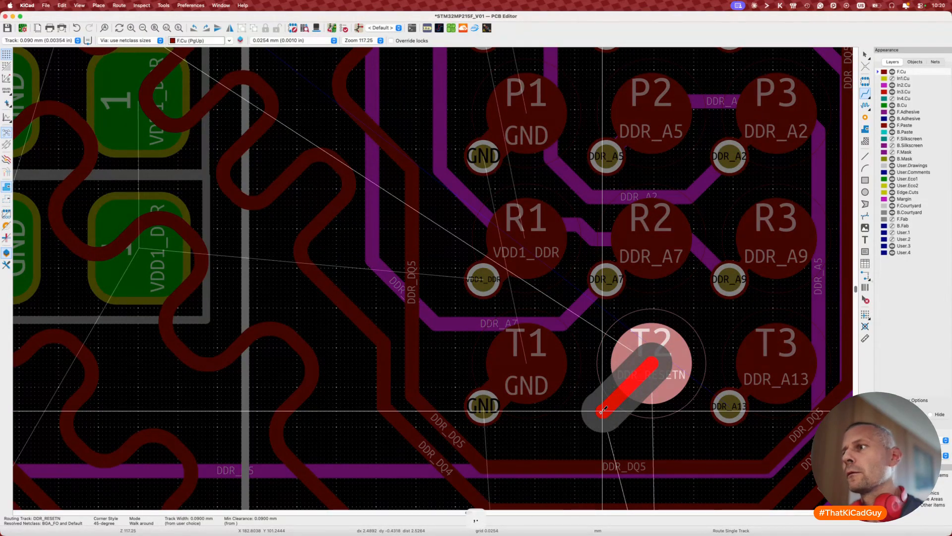
key("v")
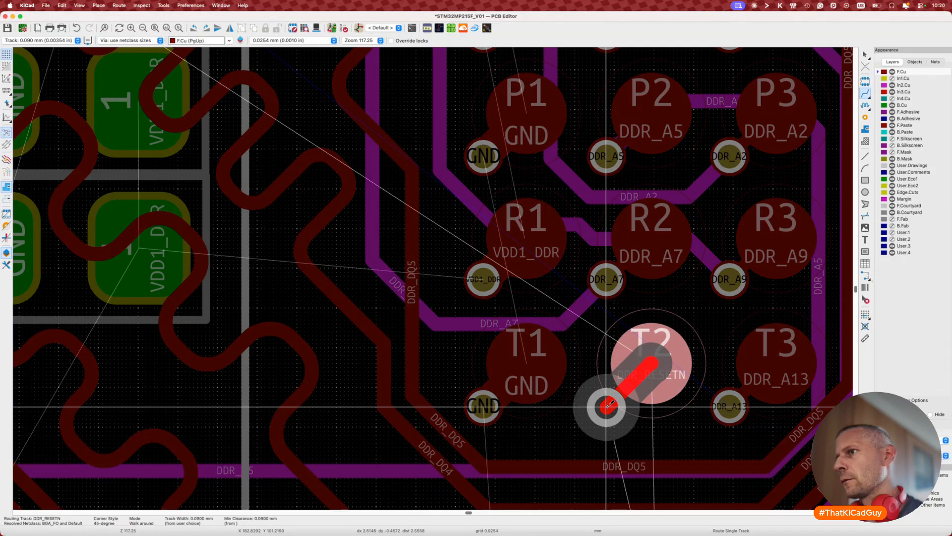
left_click(607, 407)
key("Escape")
key("Escape")
Step: Try continuing DDR_RESETN on F.Cu, then cancel and return to In2.Cu
scroll(607, 406, "down", 2)
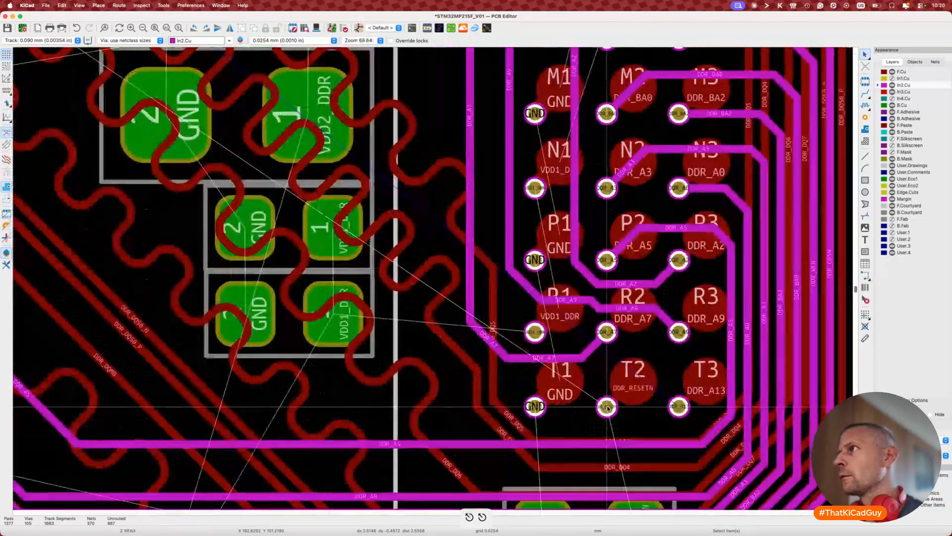
key("v")
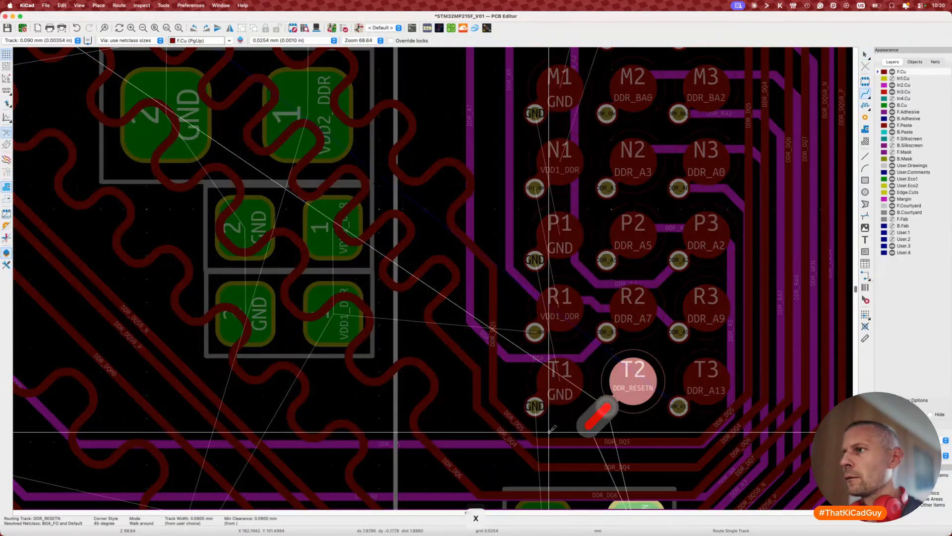
key("Escape")
key("v")
key("x")
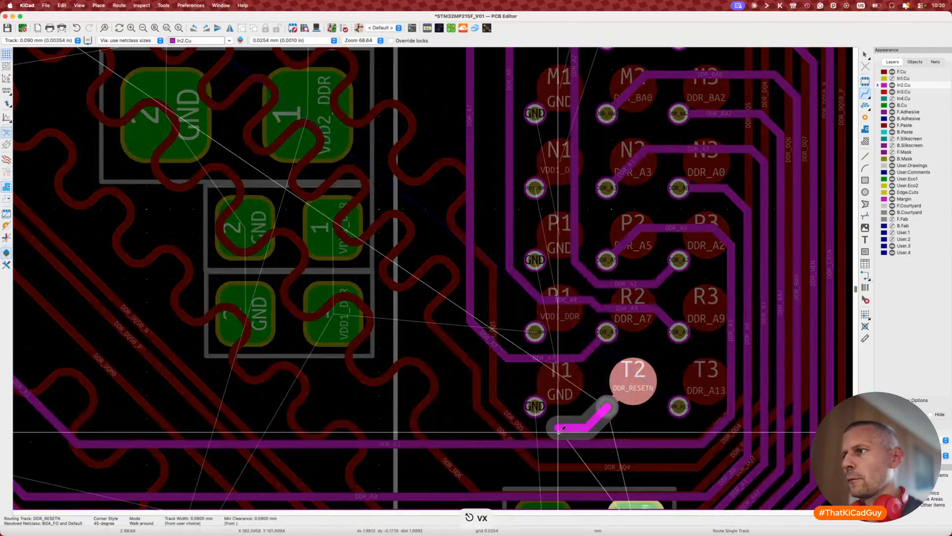
key("Escape")
key("Escape")
Step: Route DDR_A13 on In2.Cu from ball T3 past the DDR_VREF capacitors
middle_click_drag(578, 427, 632, 382)
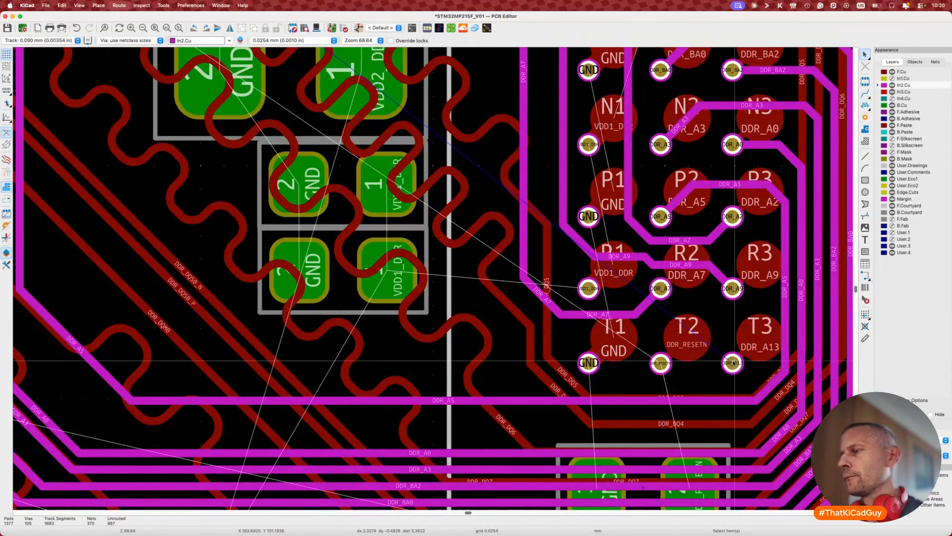
key("x")
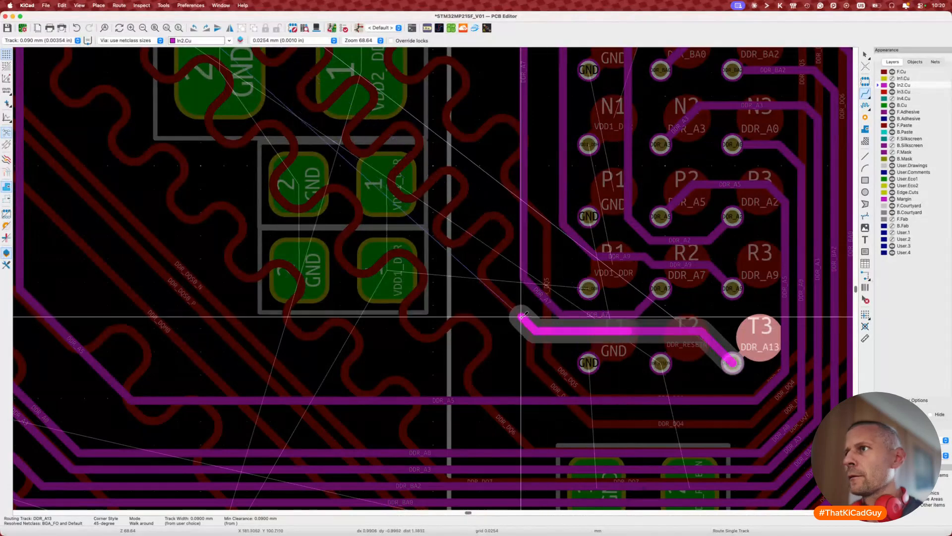
scroll(490, 245, "up", 10)
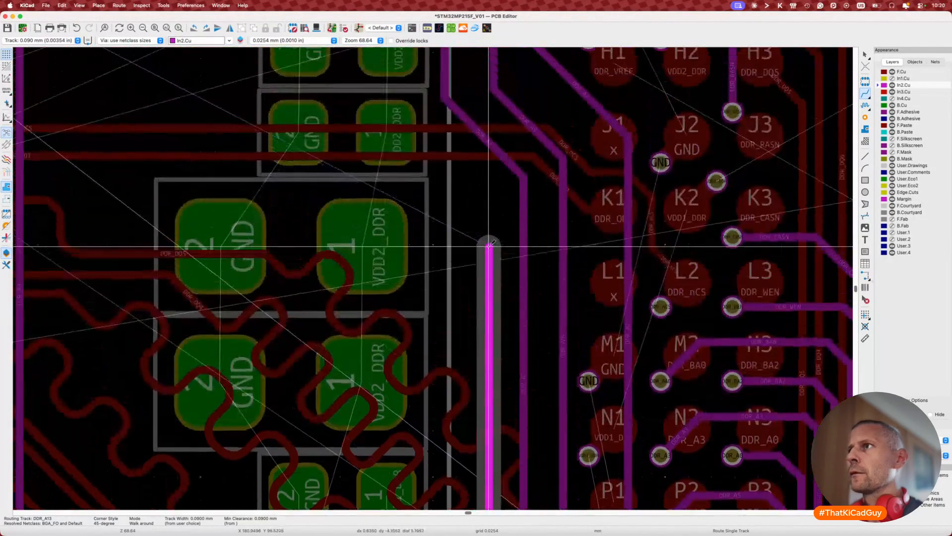
scroll(425, 168, "up", 1)
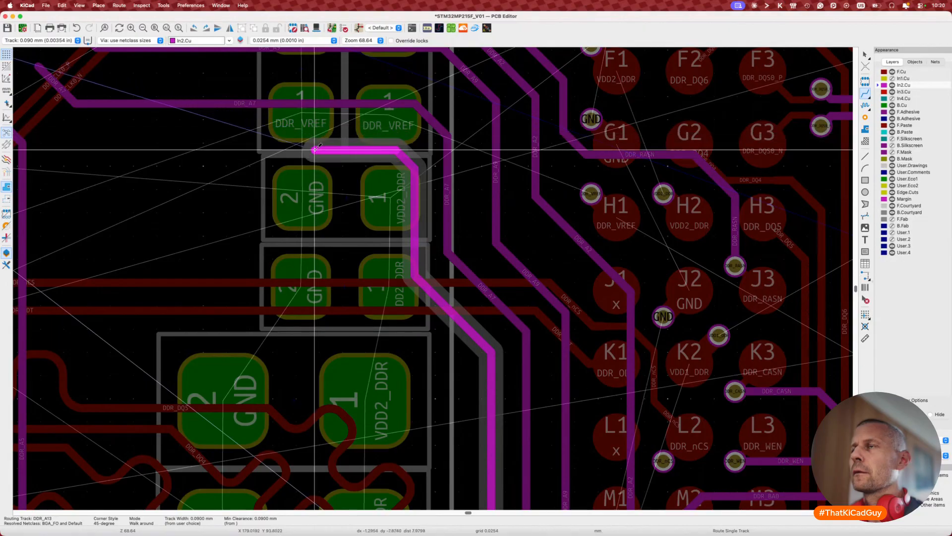
scroll(461, 126, "left", 10)
scroll(615, 123, "down", 6)
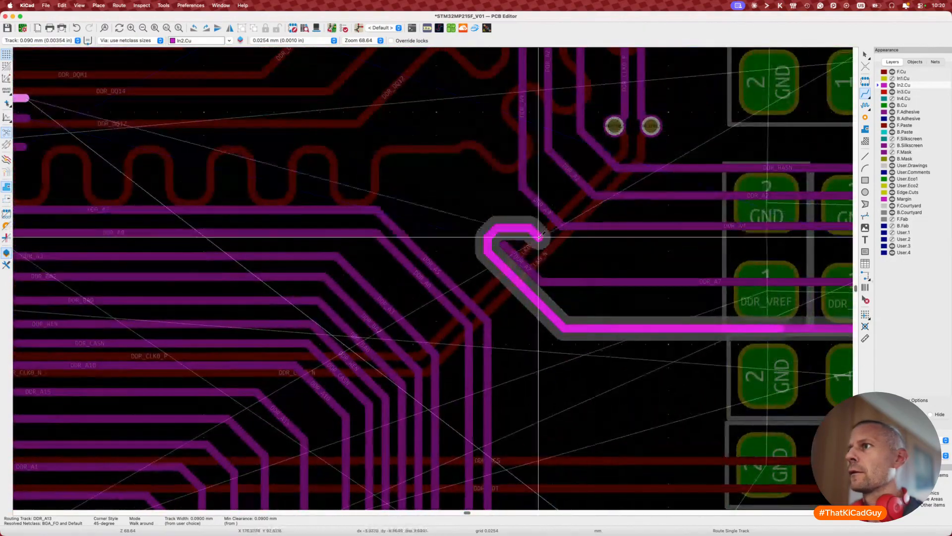
scroll(481, 263, "down", 3)
scroll(481, 263, "right", 2)
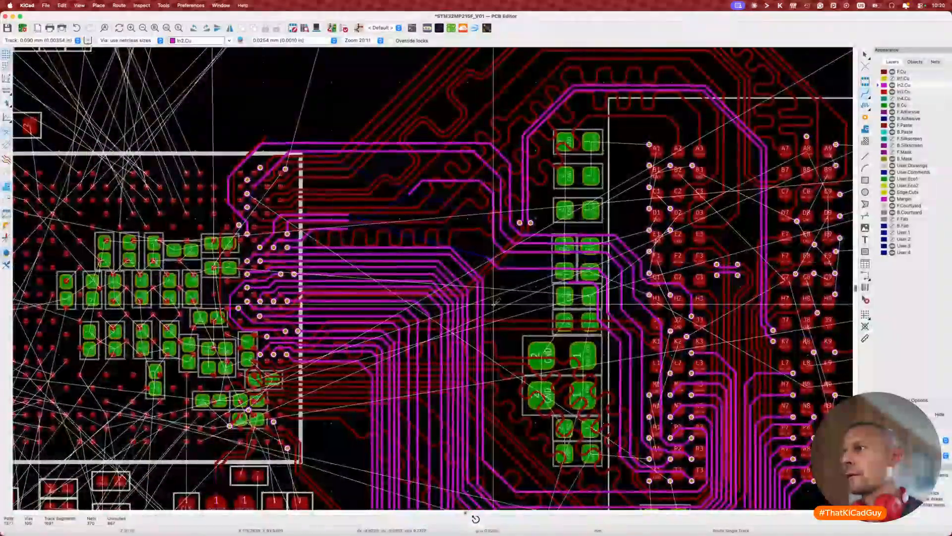
scroll(624, 416, "up", 4)
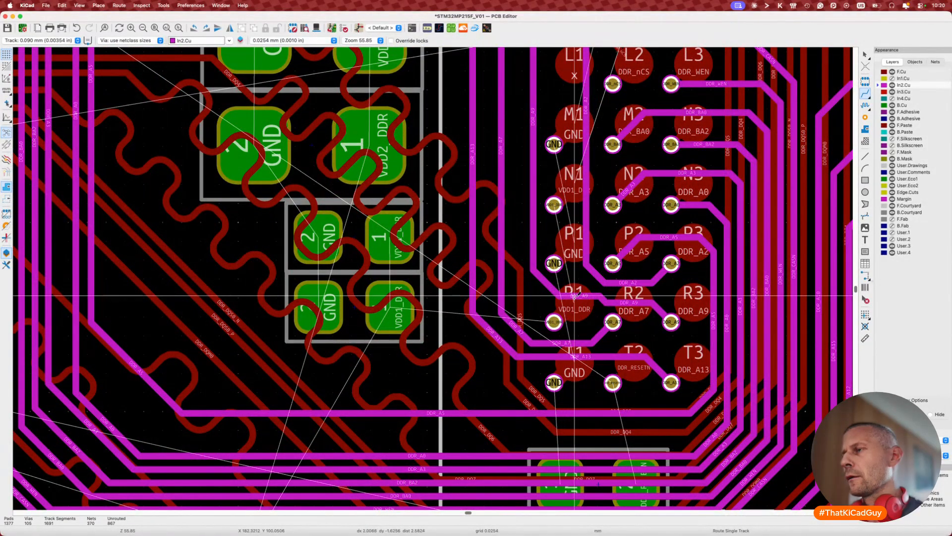
Step: Drag the DDR_A9 and DDR_A7 segments around balls R1 and R2 into new positions
key("d")
left_click(568, 287)
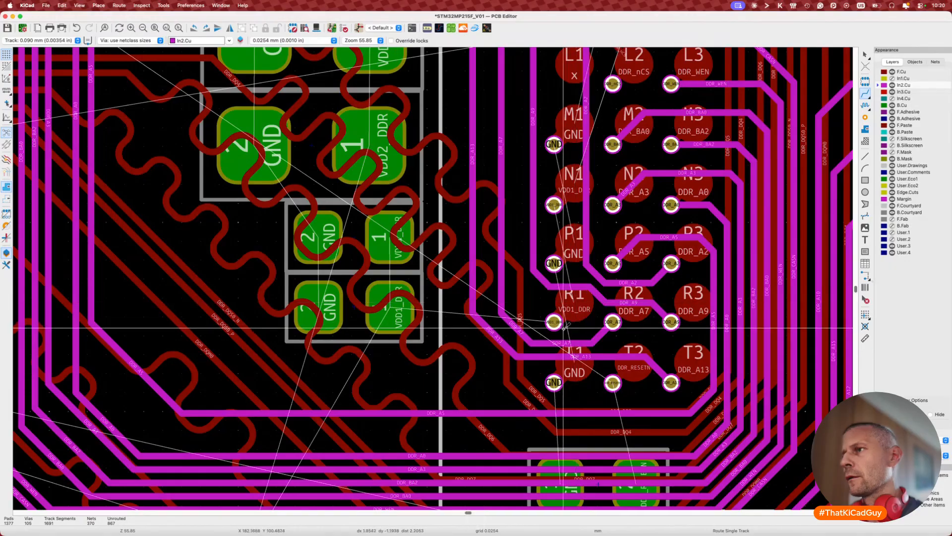
key("d")
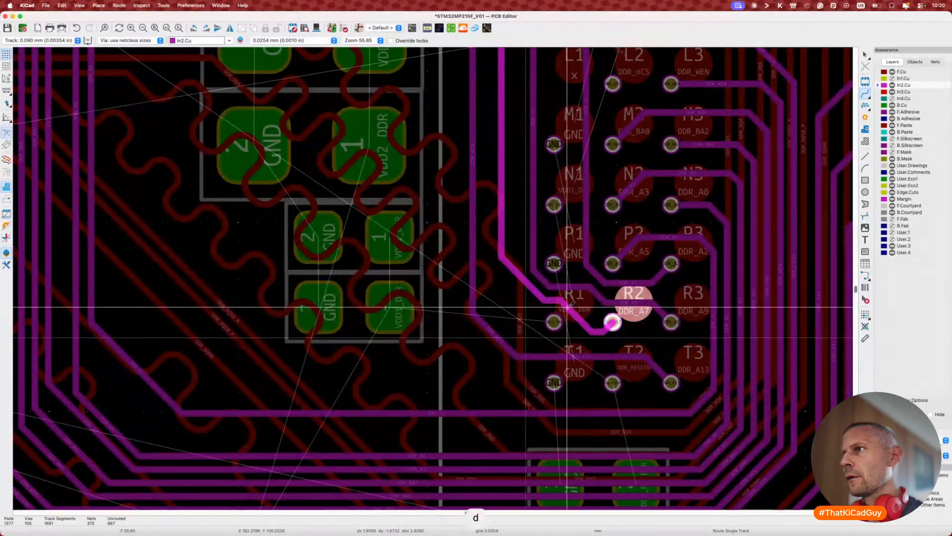
left_click(567, 307)
key("d")
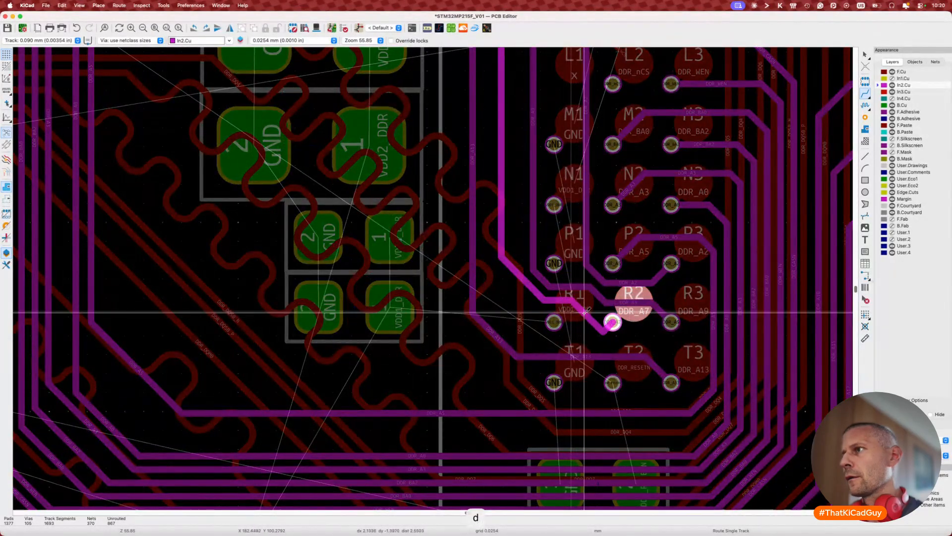
left_click(580, 313)
key("d")
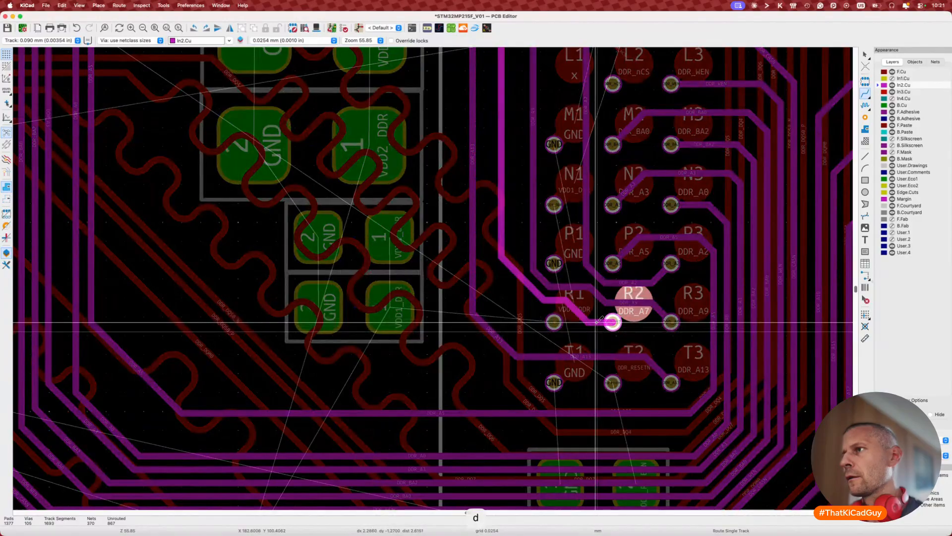
left_click(596, 322)
key("d")
left_click(586, 319)
Step: Reshape the DDR_A13 track toward T3 and start a new DDR_RESETN track from the T2 via
key("d")
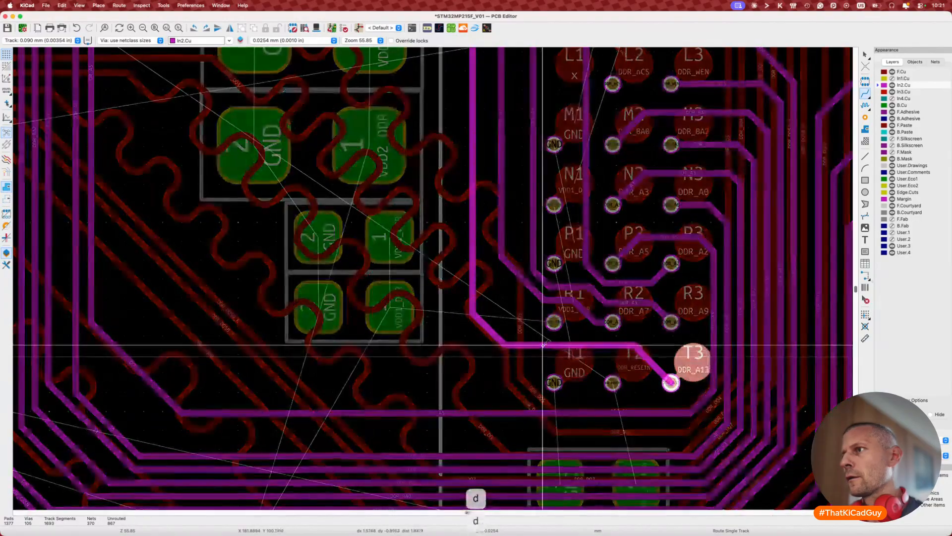
left_click(494, 333)
key("d")
left_click(515, 322)
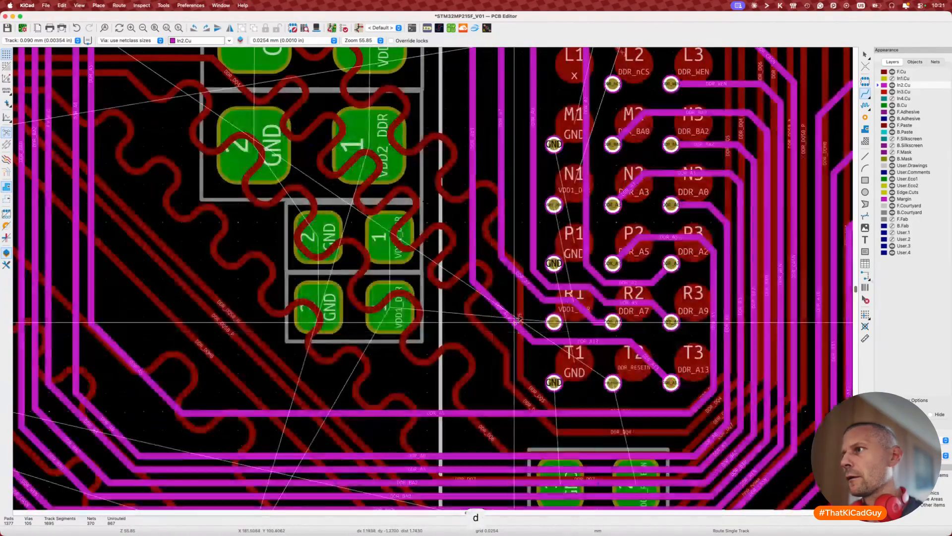
key("x")
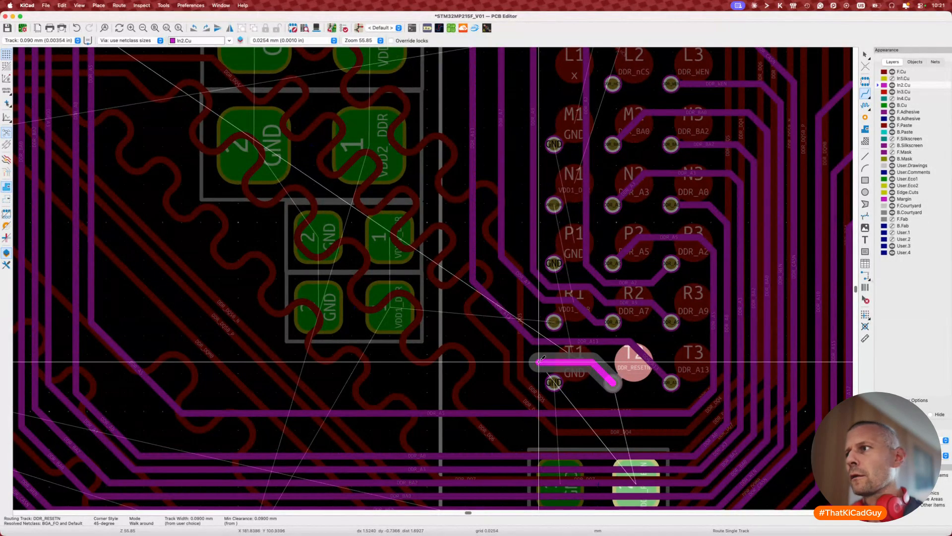
double_click(539, 361)
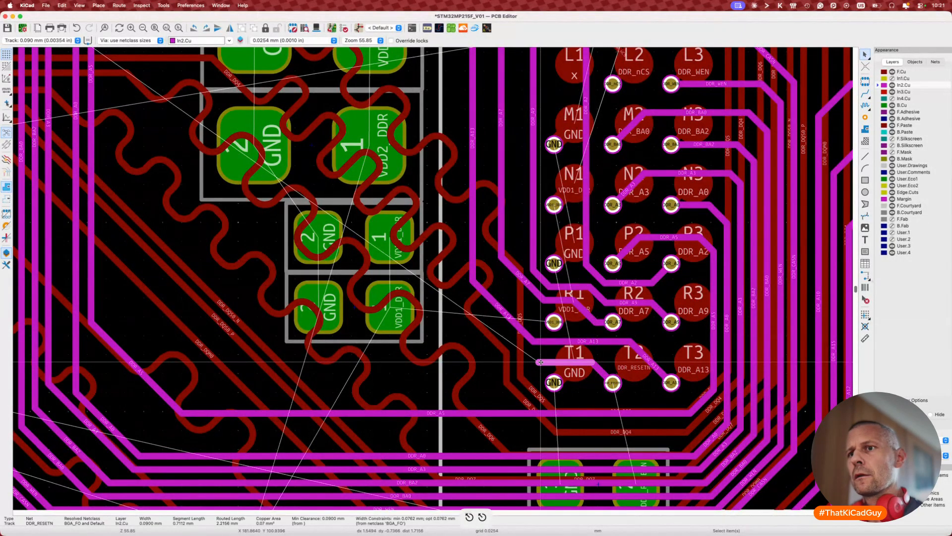
Step: Route DDR_A2 on In2.Cu from its via beside the processor's balls
scroll(540, 363, "down", 8)
scroll(454, 263, "up", 4)
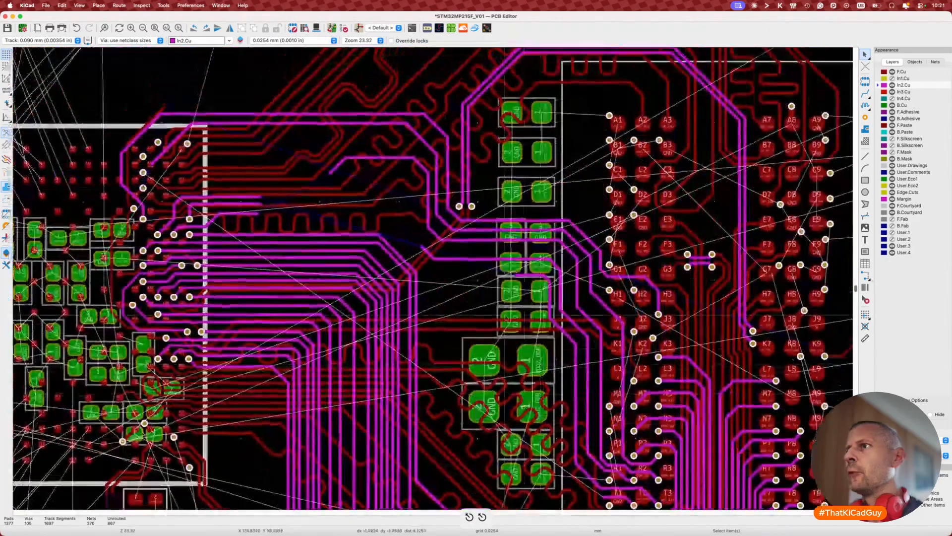
scroll(460, 257, "up", 5)
scroll(461, 257, "left", 5)
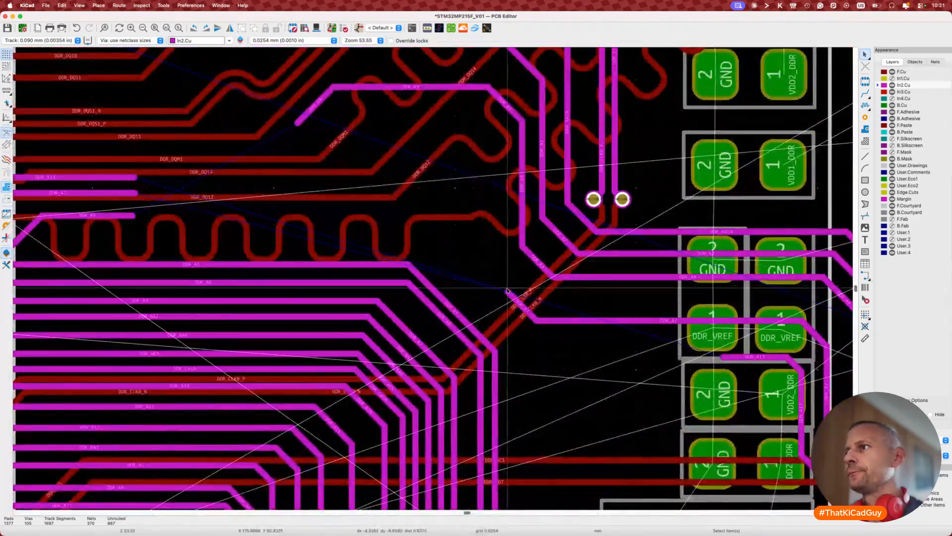
key("x")
key("Escape")
scroll(468, 186, "left", 6)
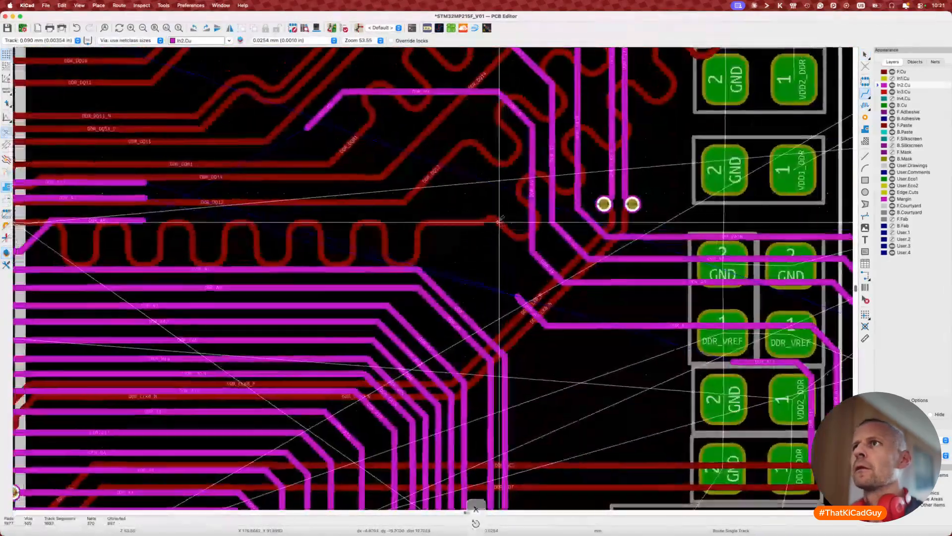
scroll(468, 186, "up", 3)
scroll(467, 186, "left", 6)
scroll(467, 186, "up", 2)
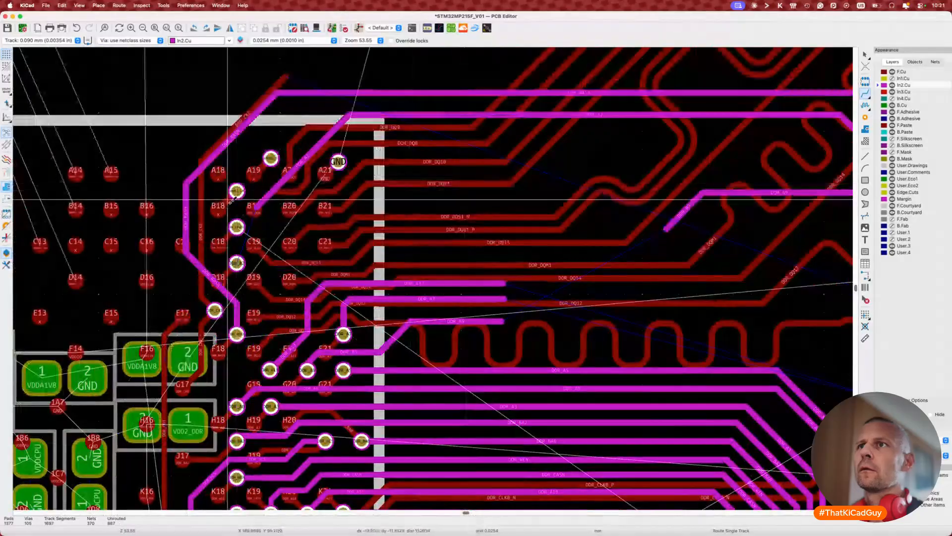
left_click(237, 263)
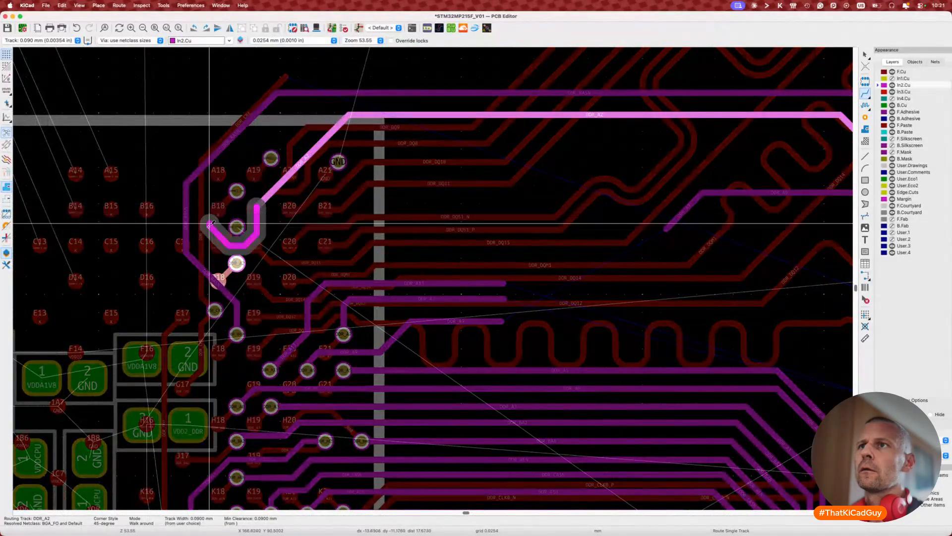
left_click(236, 262)
Step: Drag the new DDR_A2 segments near the vias into a diagonal shape
key("d")
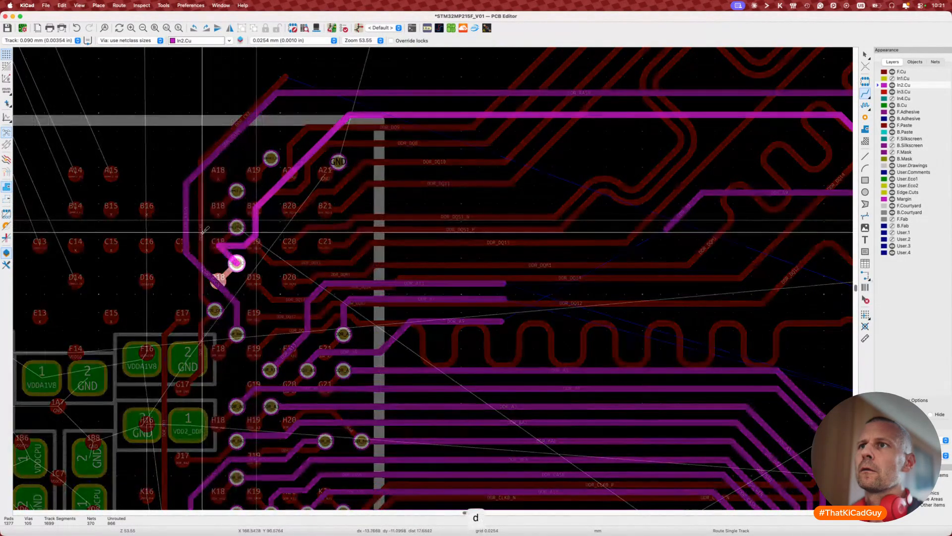
left_click(246, 237)
key("d")
left_click(237, 226)
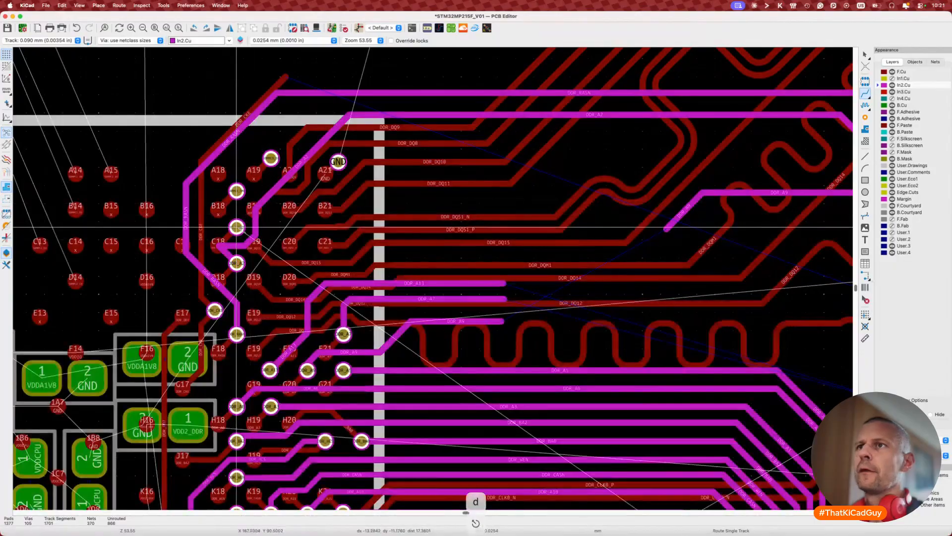
key("d")
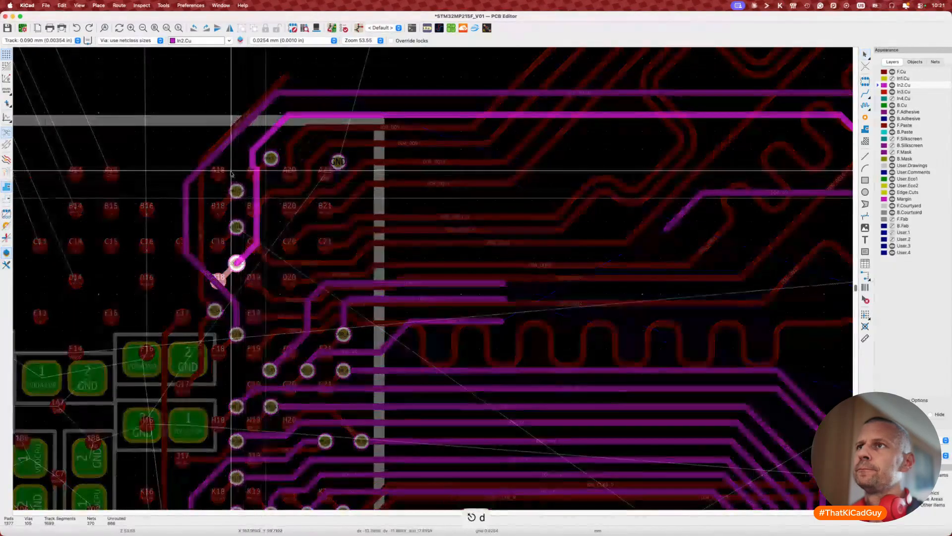
left_click(225, 171)
key("d")
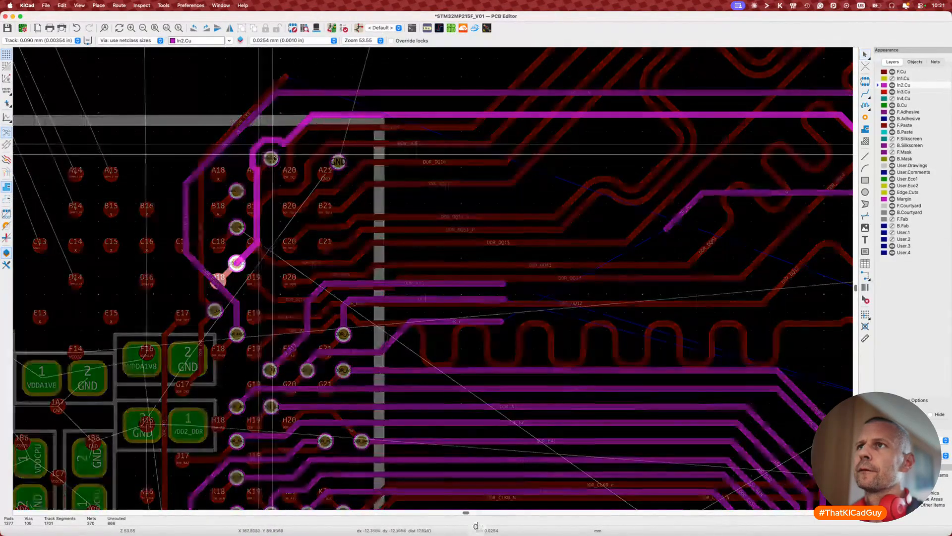
left_click(256, 204)
key("d")
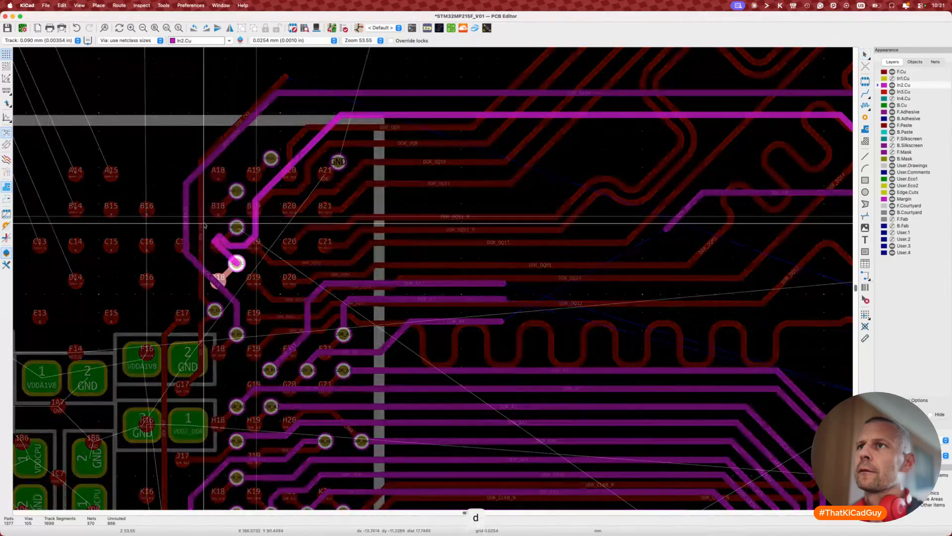
left_click(251, 207)
Step: Refine the DDR_A2 bends near balls A19, B18, C18 and D18
key("d")
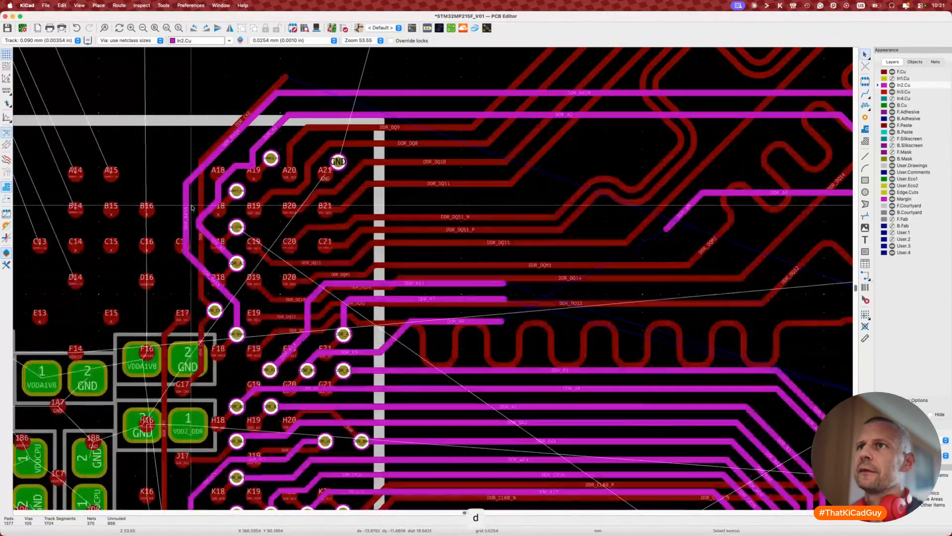
left_click(203, 192)
key("d")
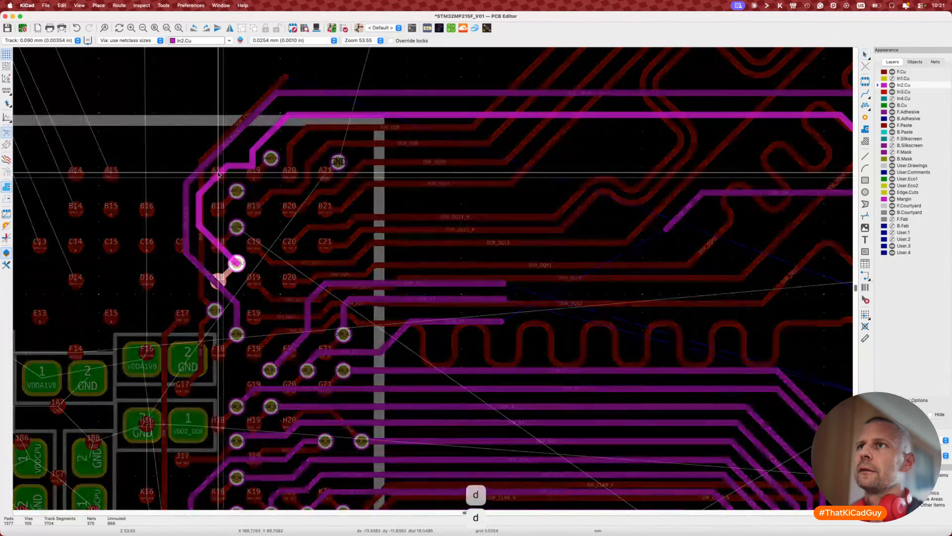
left_click(219, 176)
key("d")
left_click(251, 159)
key("d")
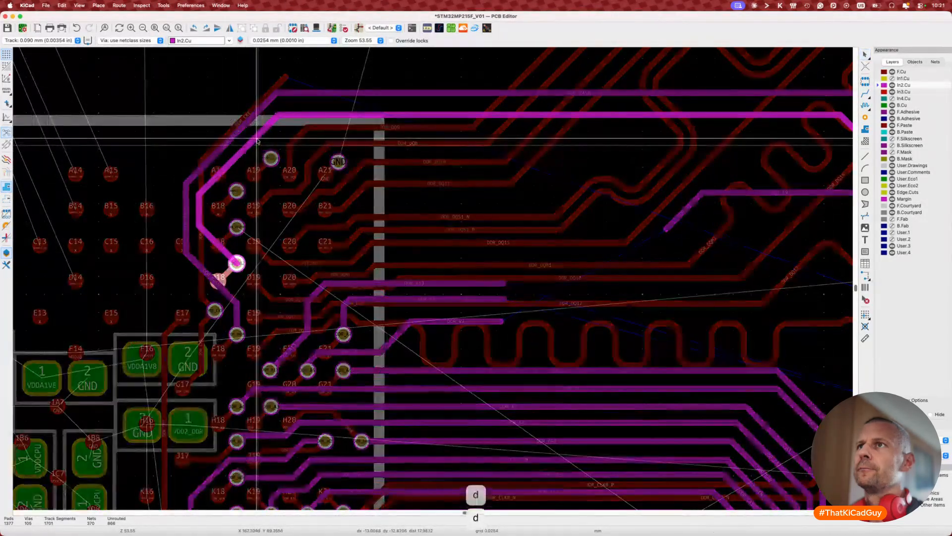
left_click(252, 160)
key("d")
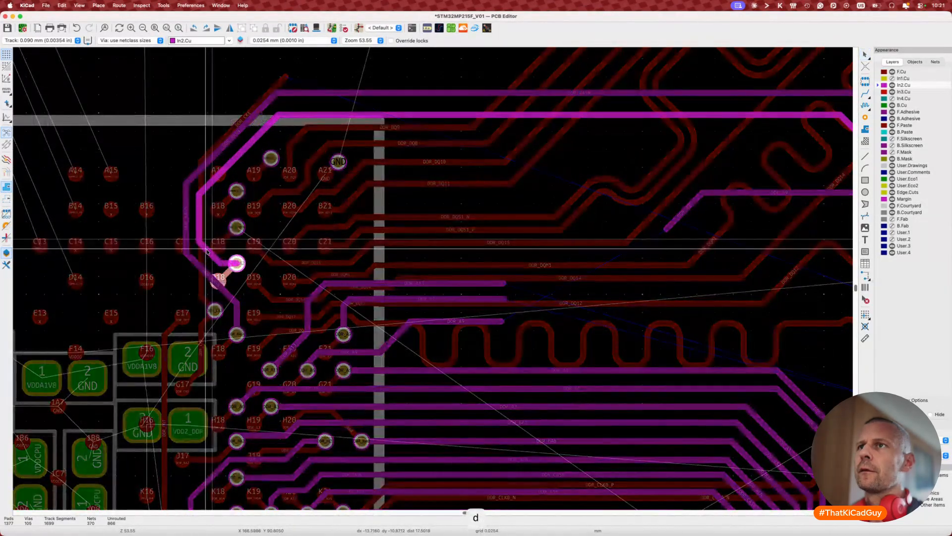
left_click(201, 259)
key("d")
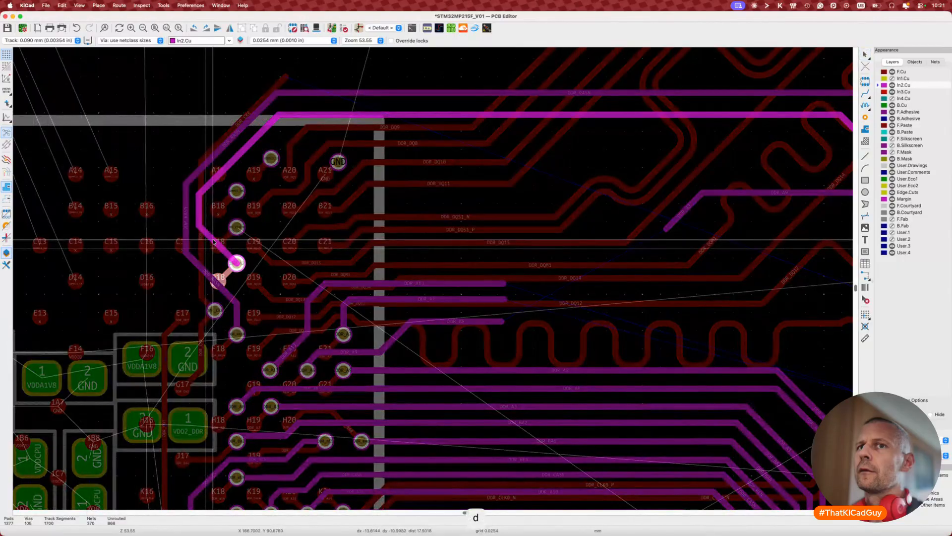
left_click(240, 286)
Step: Route a DDR_A9 track on In2.Cu into the processor's ball grid, then bring up the schematic beside CubeMX
scroll(242, 286, "down", 5)
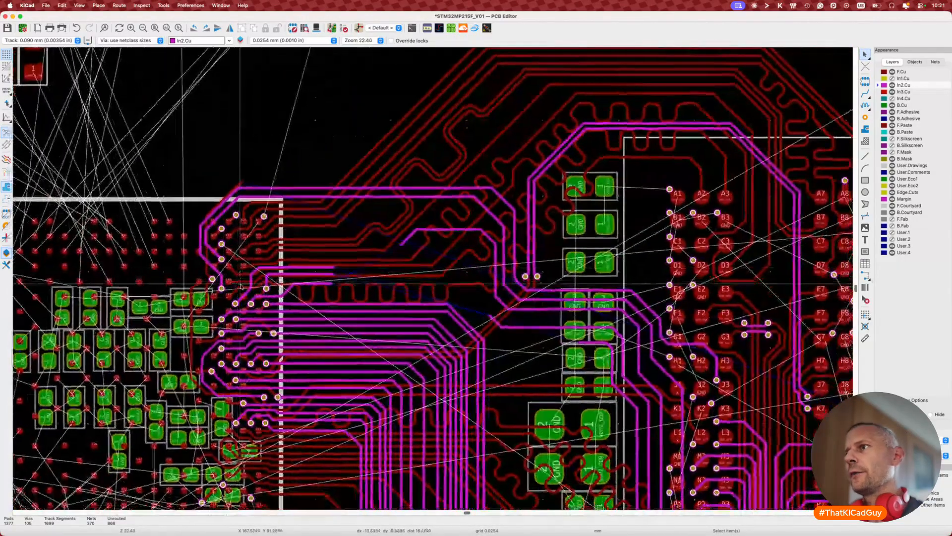
scroll(408, 251, "up", 3)
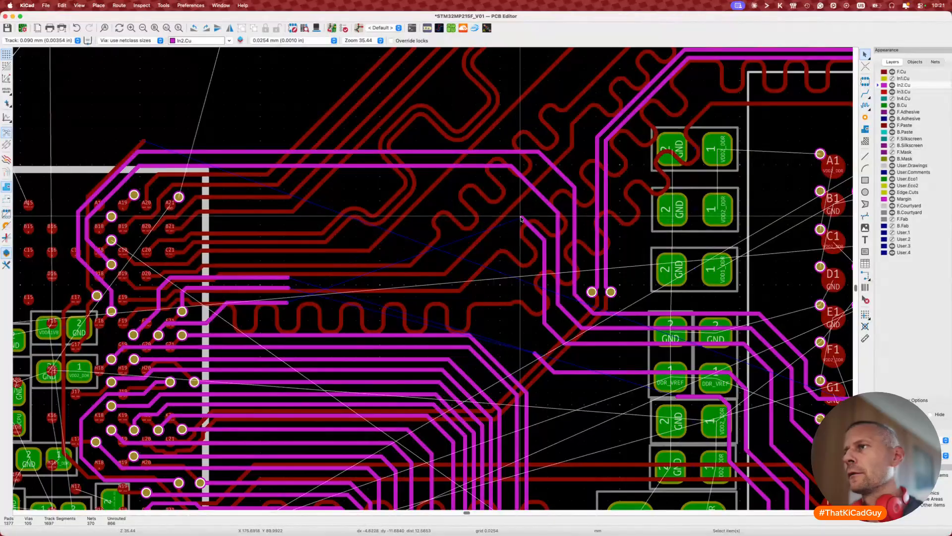
key("x")
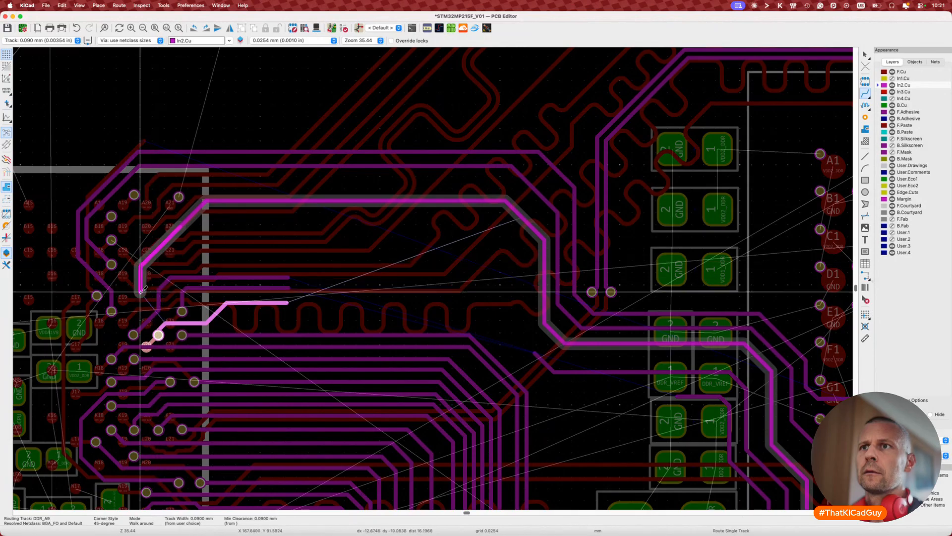
double_click(135, 306)
scroll(134, 307, "up", 5)
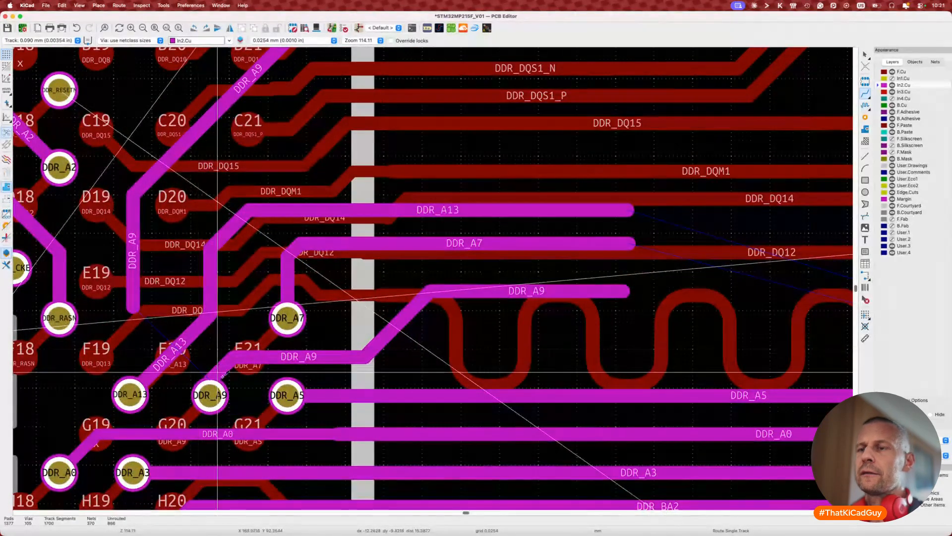
key("super+Tab")
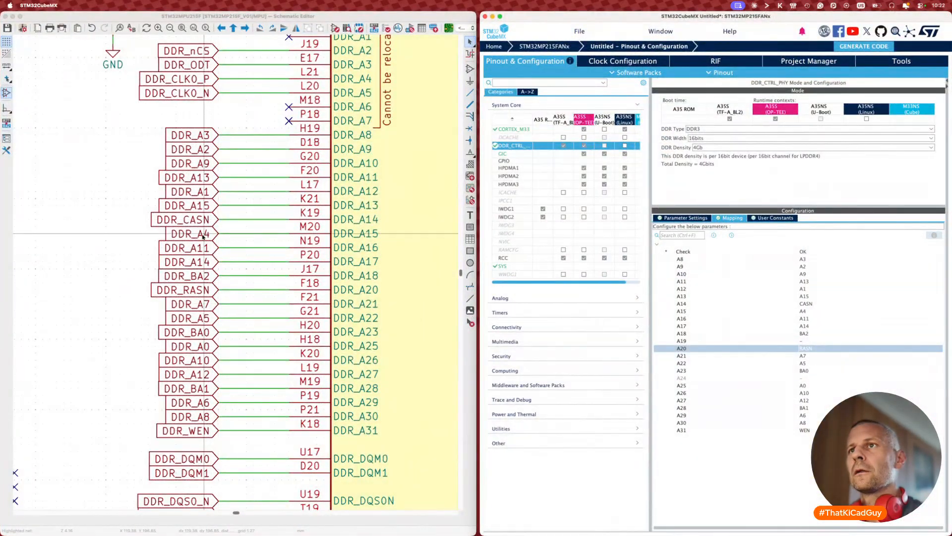
Step: Swap the DDR_A9/DDR_A13 schematic labels and remap CubeMX A10 to A13 and A11 to A9
left_click(203, 169)
key("y")
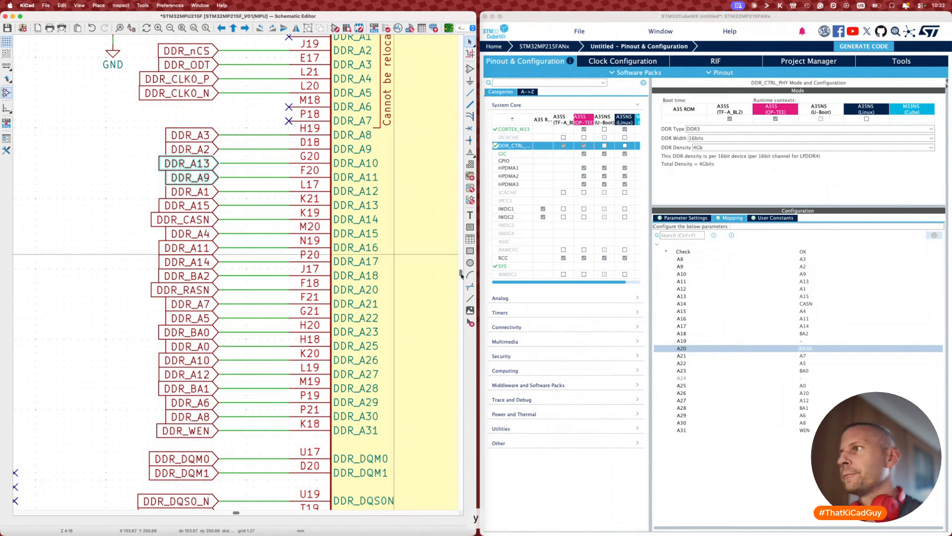
left_click(804, 274)
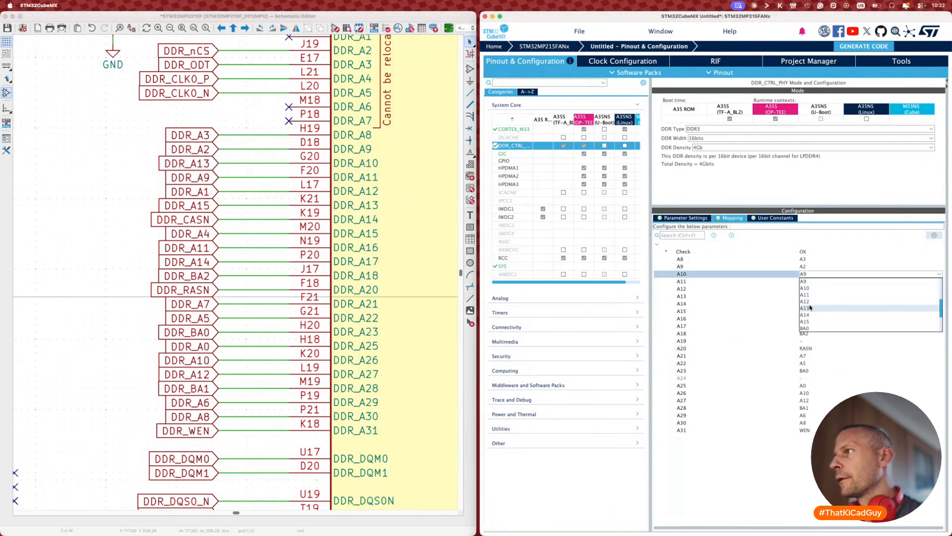
left_click(807, 281)
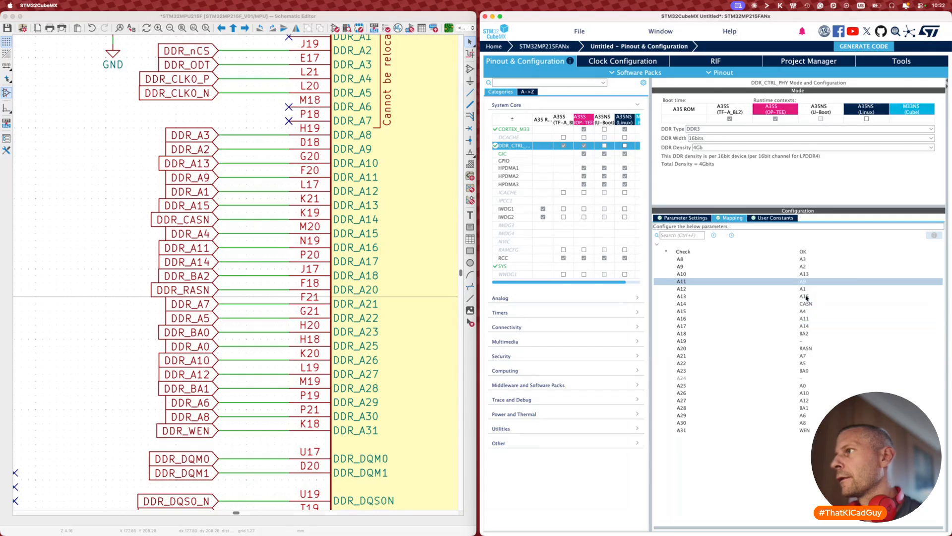
left_click(132, 371)
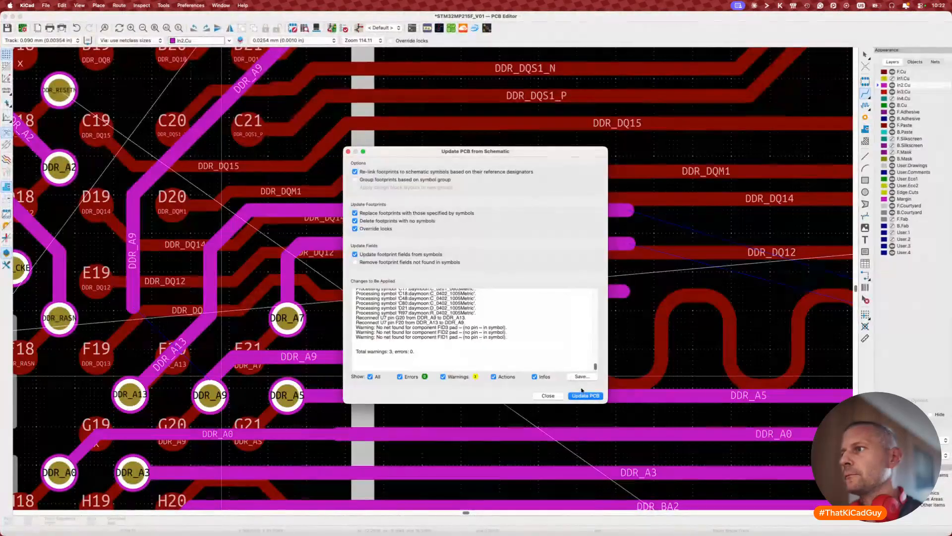
Step: Apply the A9/A13 swap to the board, extend DDR_A9 to its new pad, and delete the old route
left_click(571, 397)
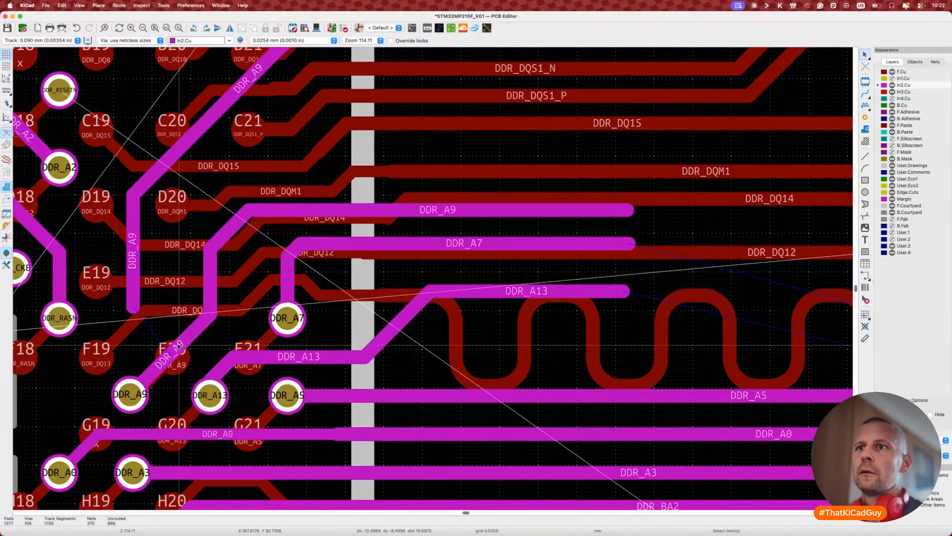
key("x")
left_click(130, 394)
key("Escape")
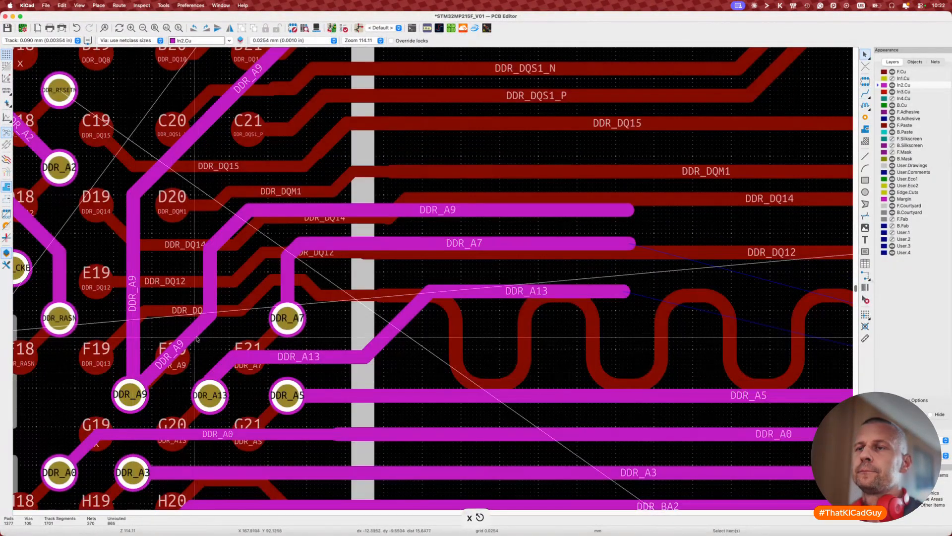
left_click(193, 334)
key("u")
key("Delete")
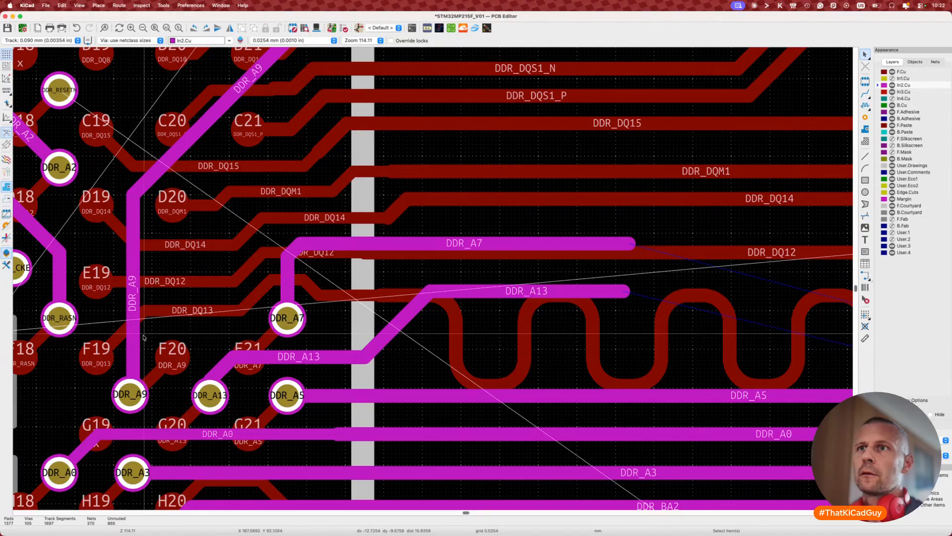
Step: Drag the vertical DDR_A9 track into its final straight-down position
key("d")
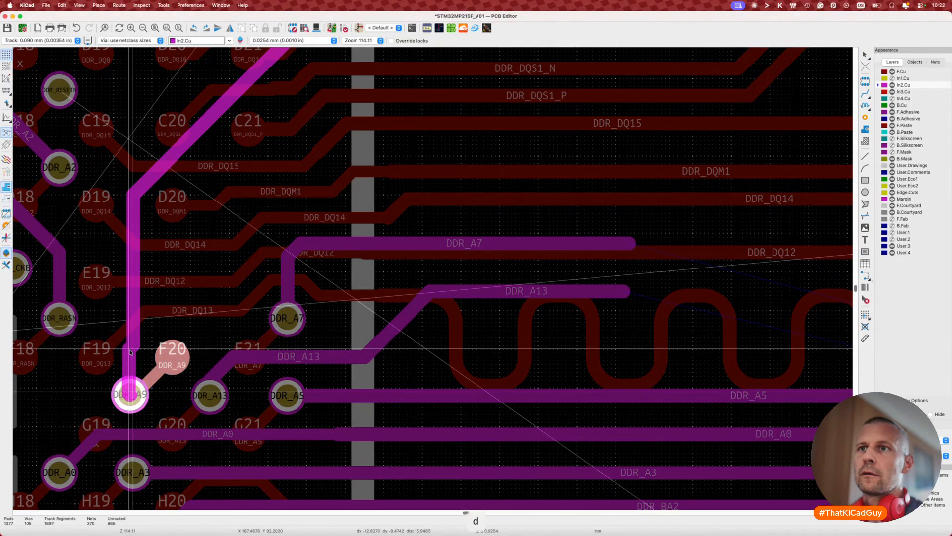
key("Escape")
key("d")
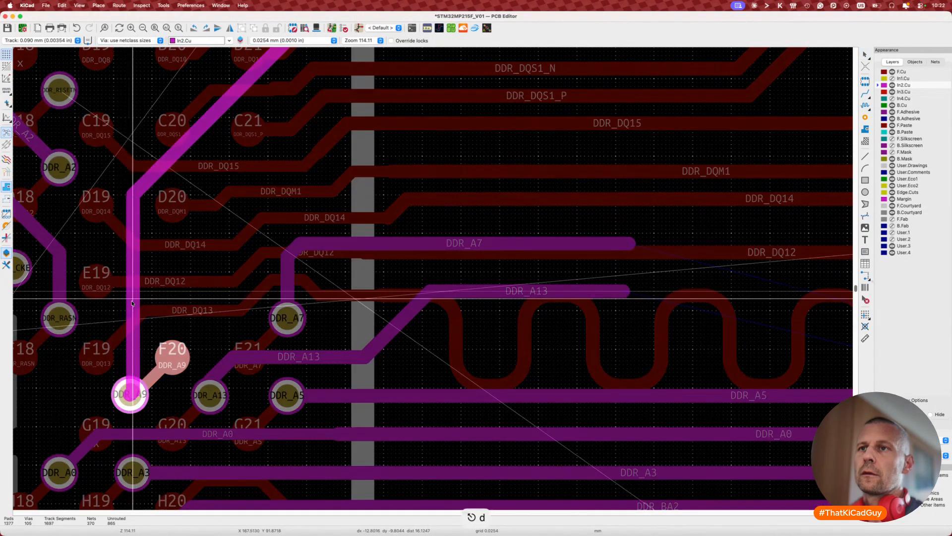
key("d")
left_click(130, 306)
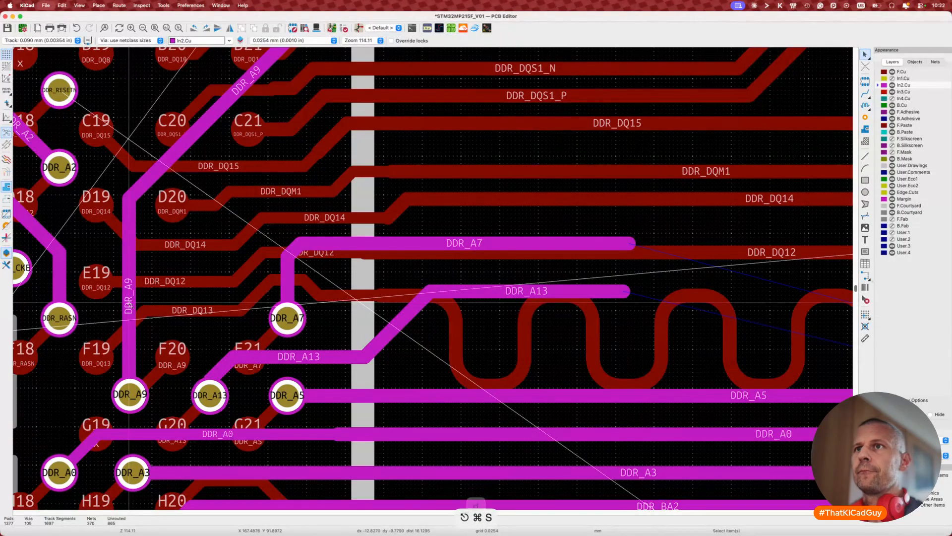
scroll(129, 304, "down", 8)
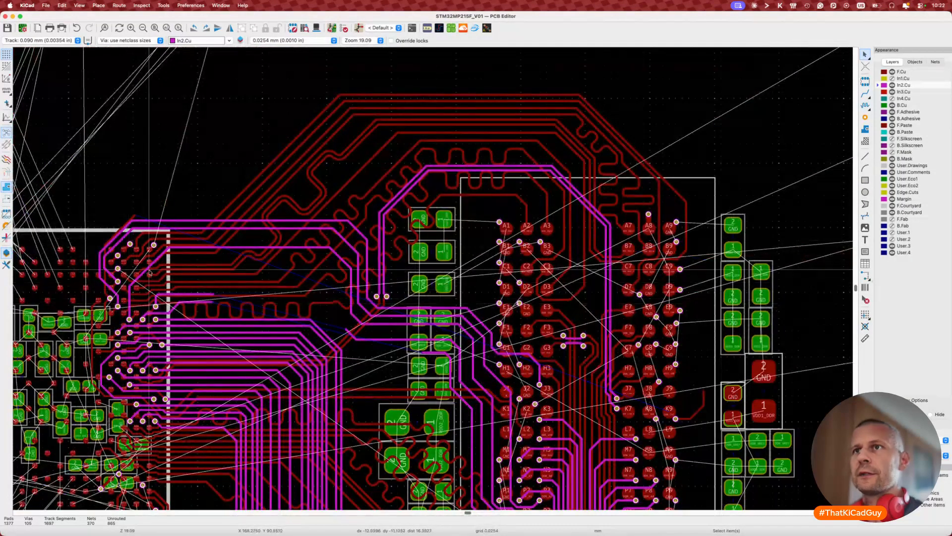
Step: Shift DDR_A9 up and left and measure its length with single-track length tuning
scroll(141, 272, "up", 5)
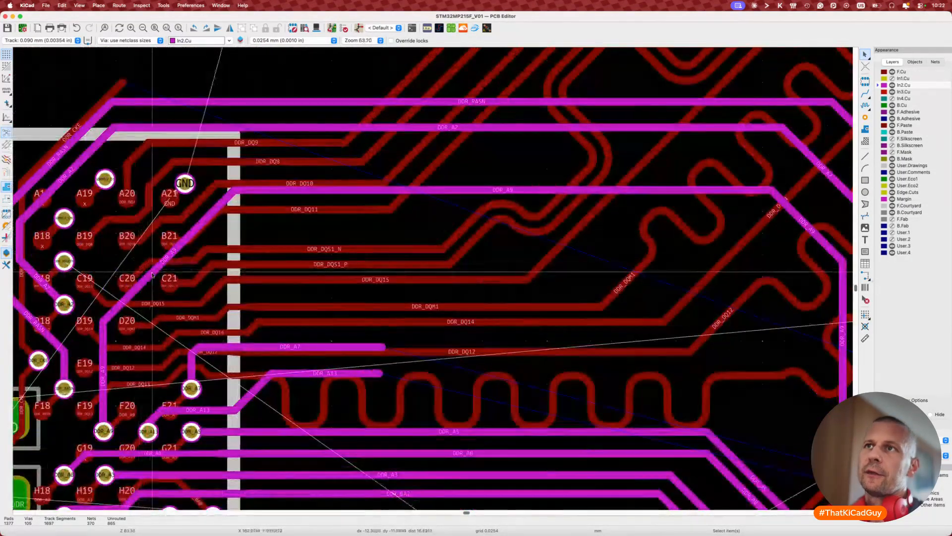
key("d")
left_click(133, 262)
key("d")
key("Escape")
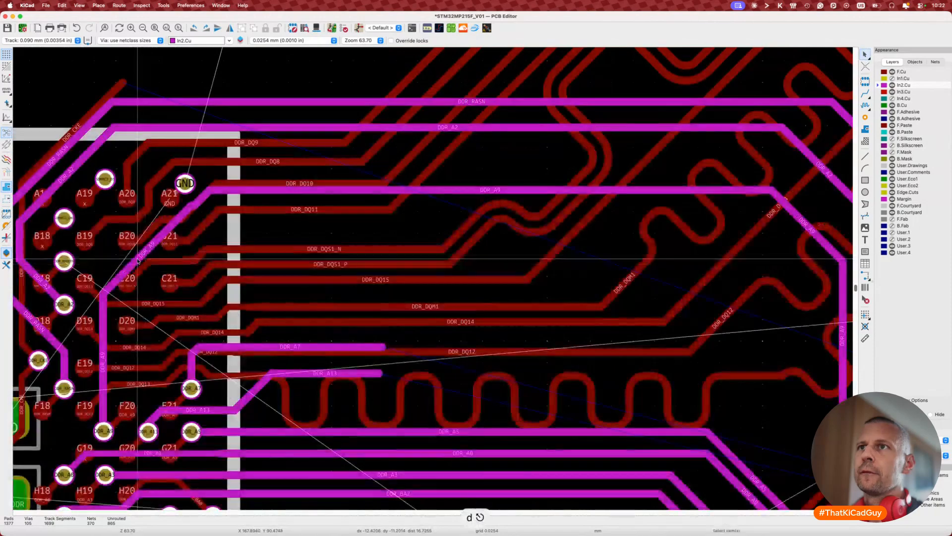
key("d")
key("Escape")
key("7")
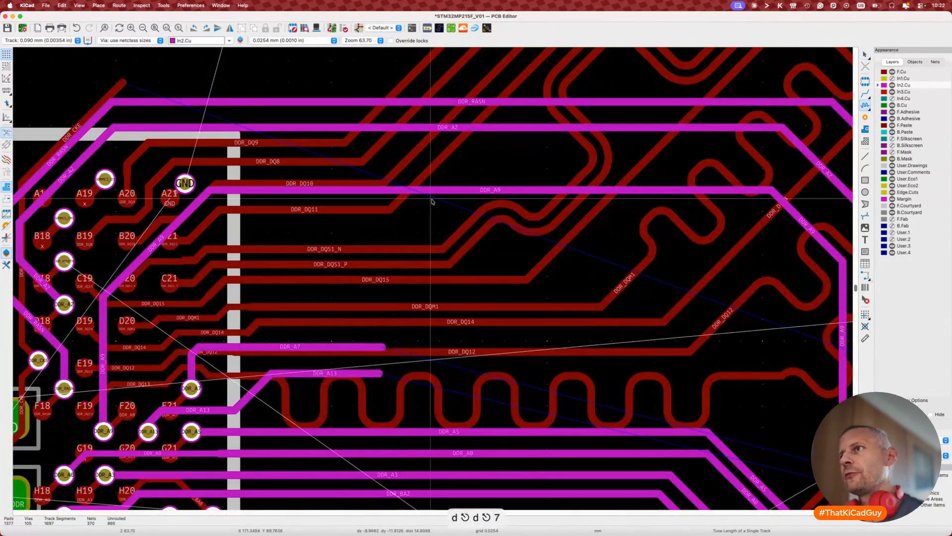
left_click(434, 194)
key("Escape")
scroll(434, 196, "down", 4)
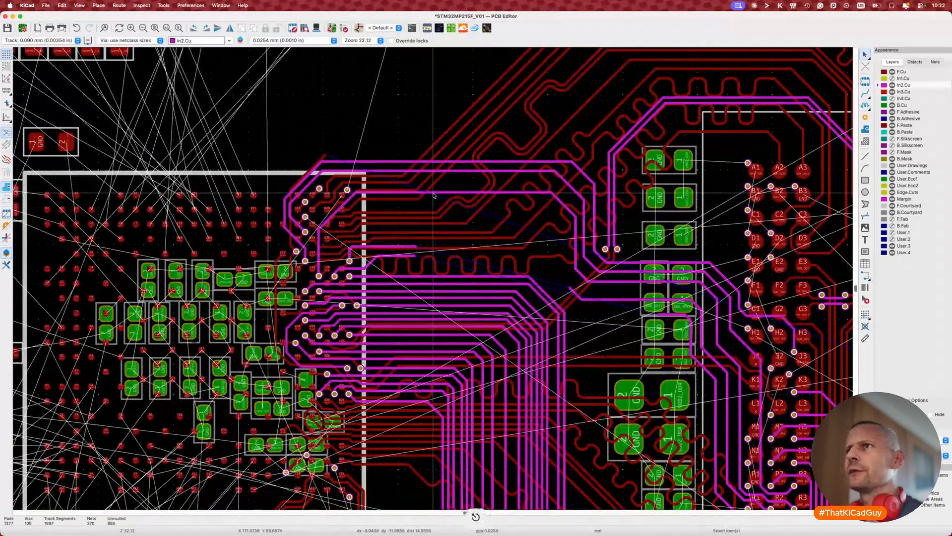
Step: Push the top and outer DDR tracks on In2.Cu further up and outward
key("d")
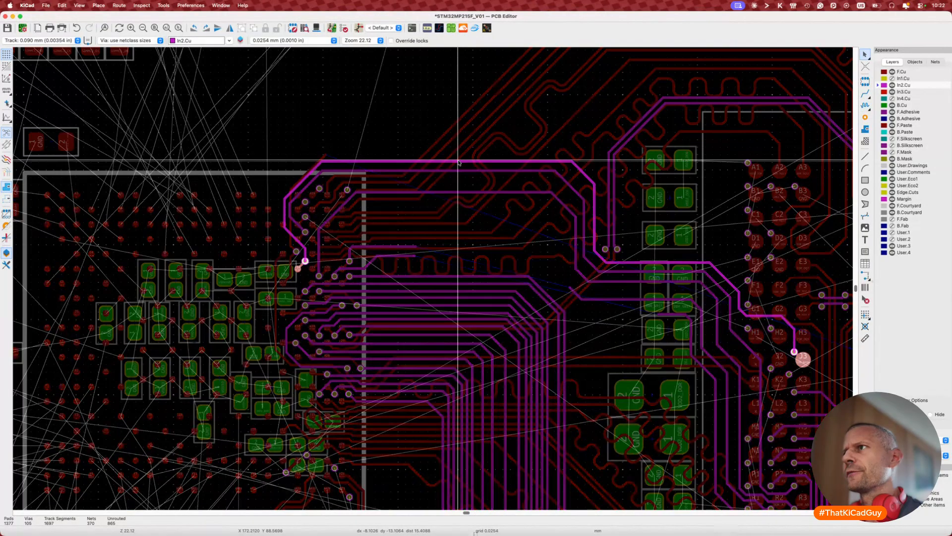
left_click(457, 154)
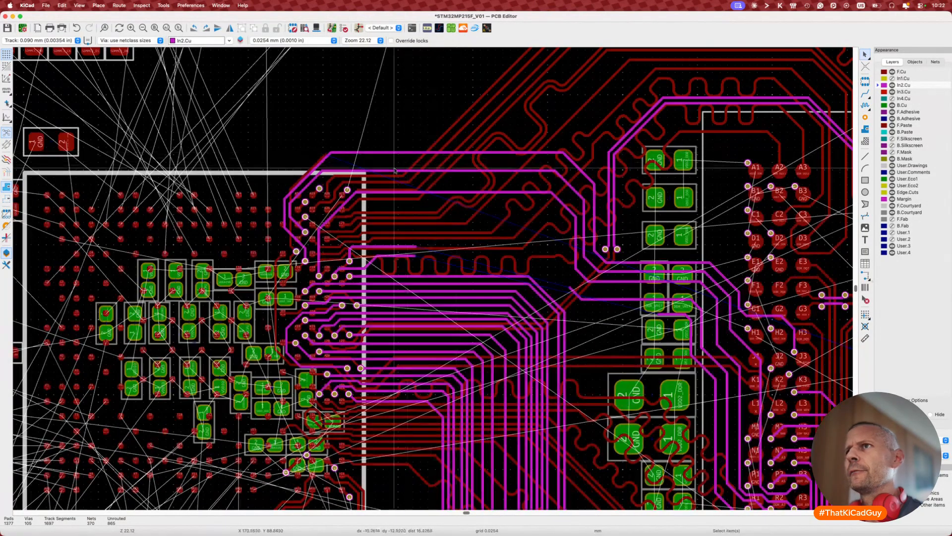
key("d")
left_click(300, 168)
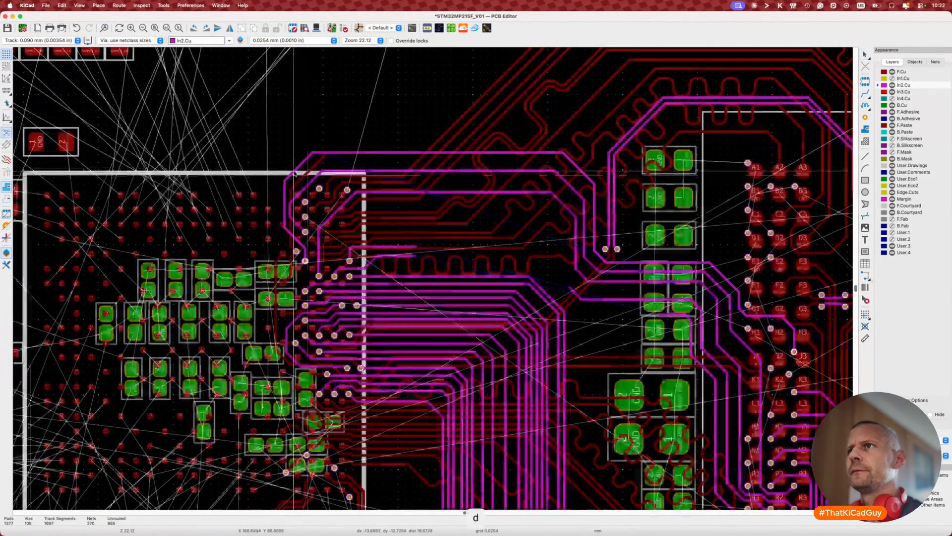
key("d")
left_click(308, 181)
scroll(614, 418, "down", 3)
scroll(615, 418, "right", 3)
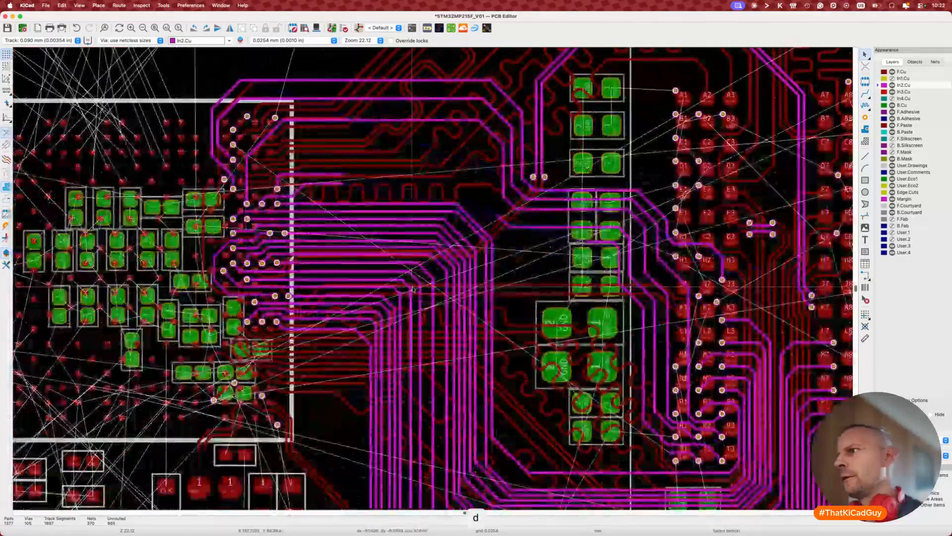
scroll(615, 419, "up", 5)
scroll(615, 421, "up", 2)
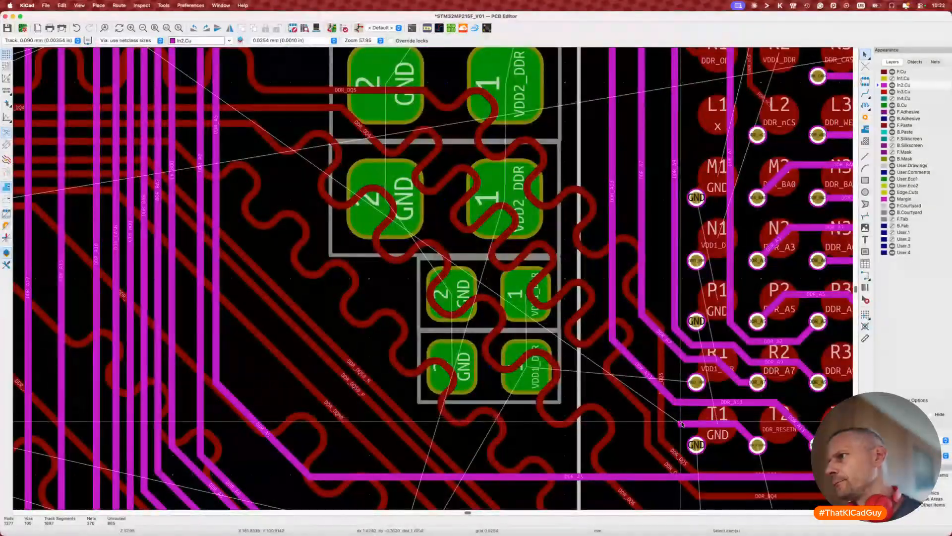
scroll(682, 423, "up", 5)
scroll(682, 423, "left", 2)
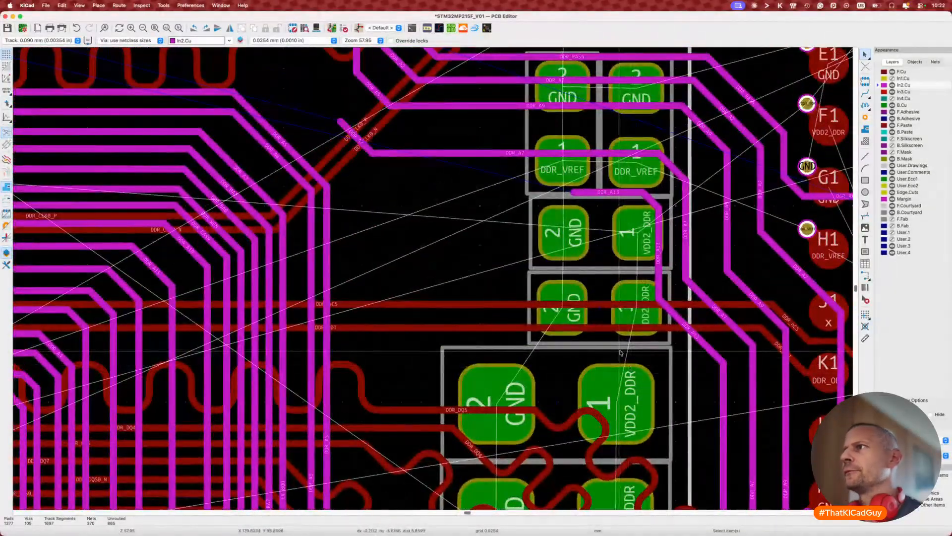
scroll(566, 190, "left", 6)
scroll(565, 191, "up", 2)
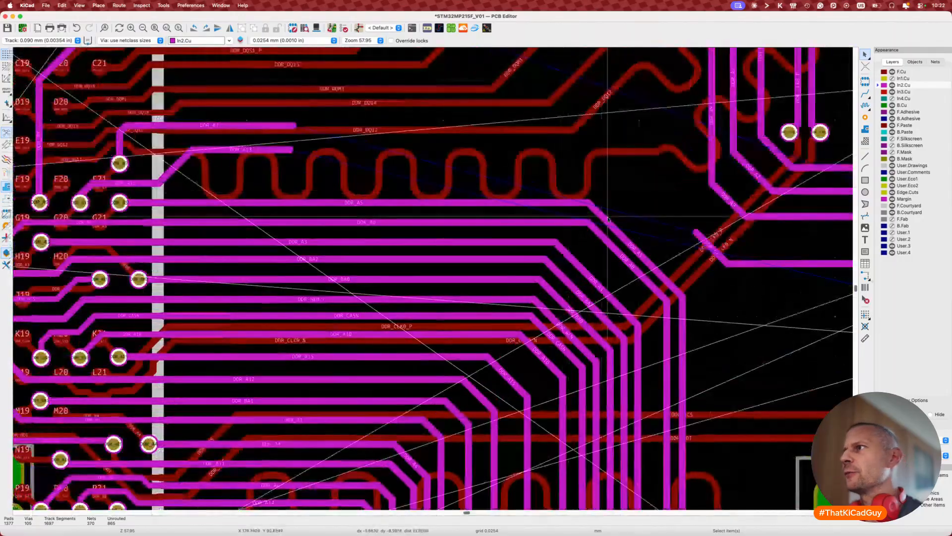
Step: Route DDR_A7 on In2.Cu from its track end to the memory chip and drag its segments into place
key("x")
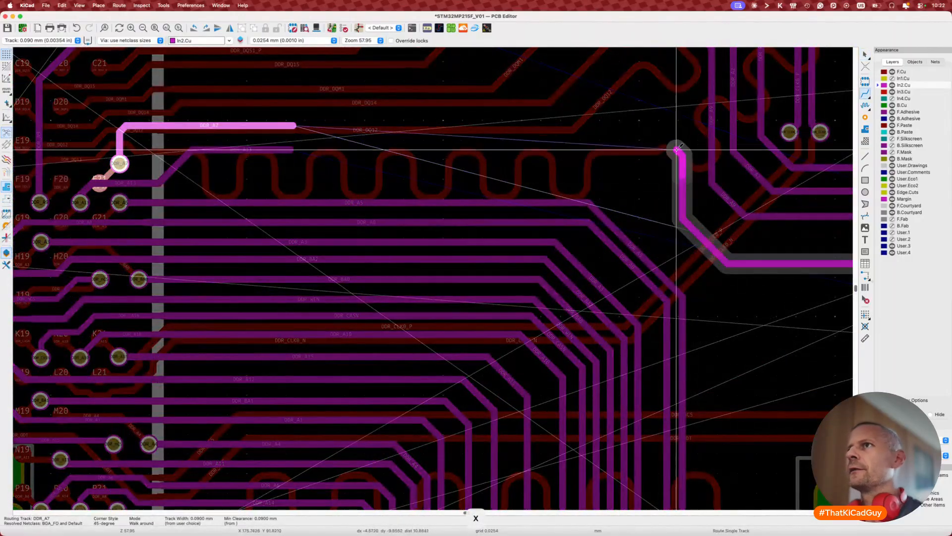
scroll(676, 163, "up", 3)
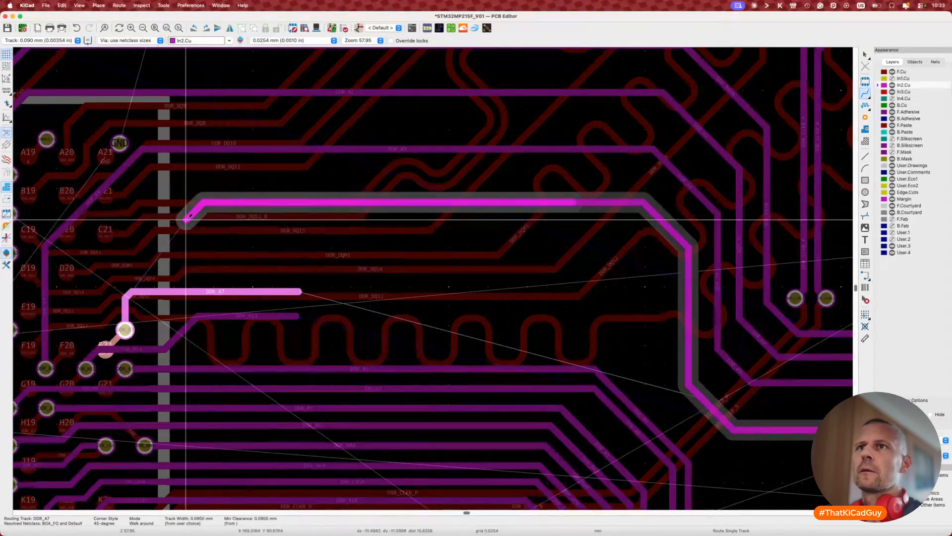
left_click(126, 297)
key("Escape")
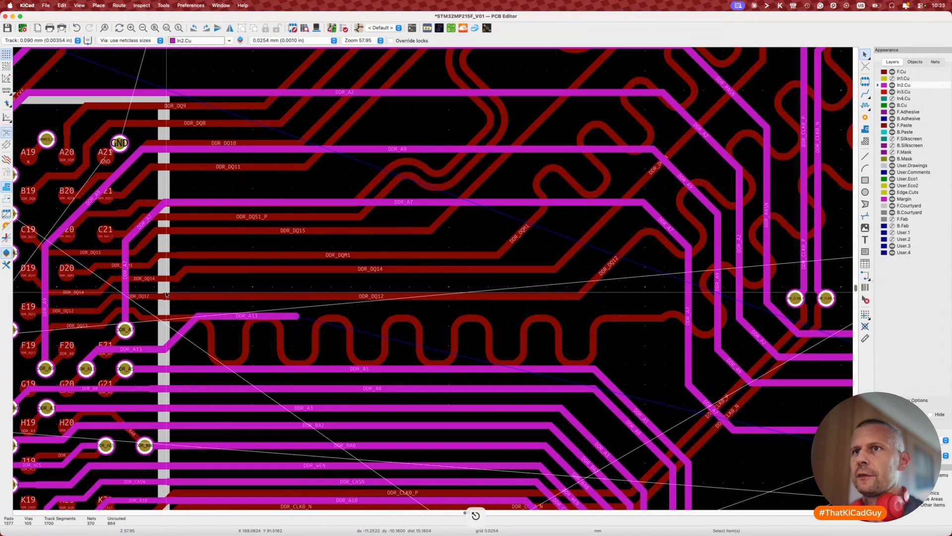
scroll(166, 294, "down", 3)
scroll(166, 295, "right", 4)
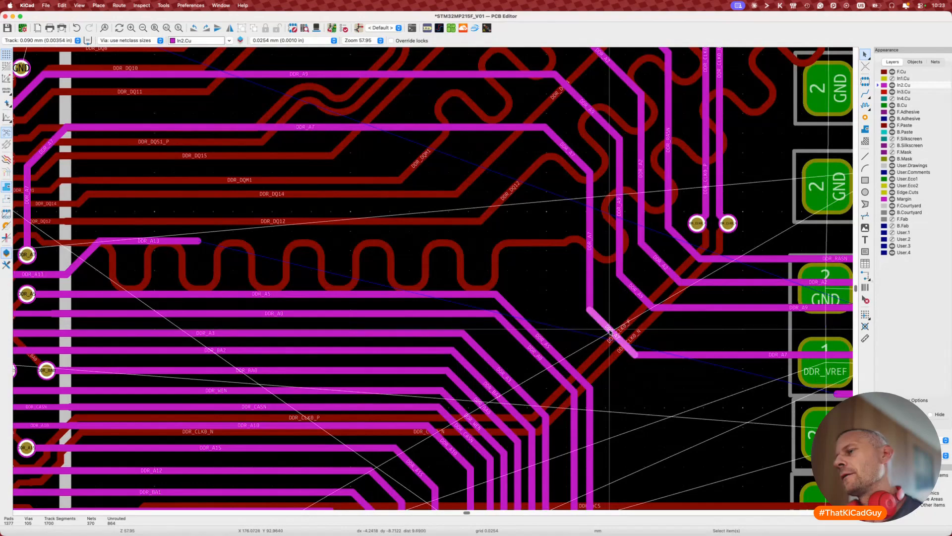
key("d")
key("d")
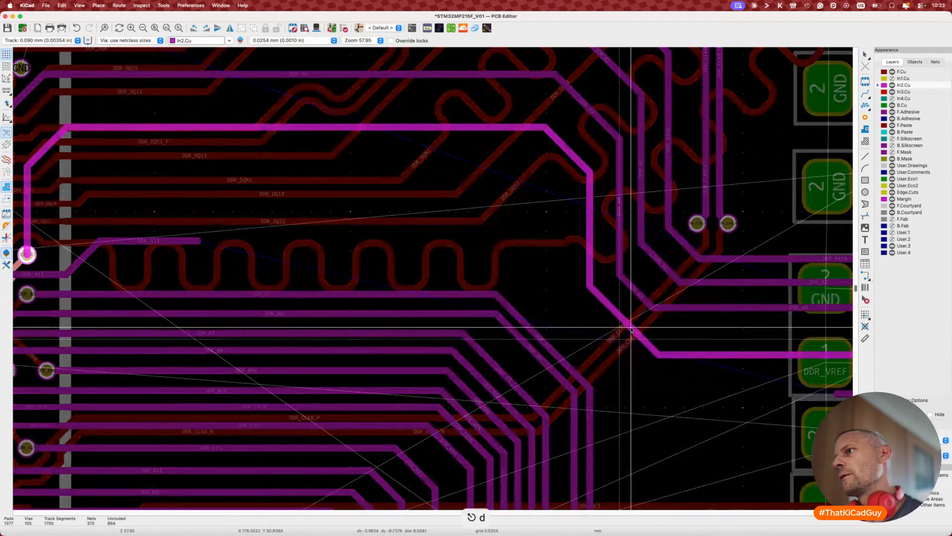
left_click(631, 330)
key("d")
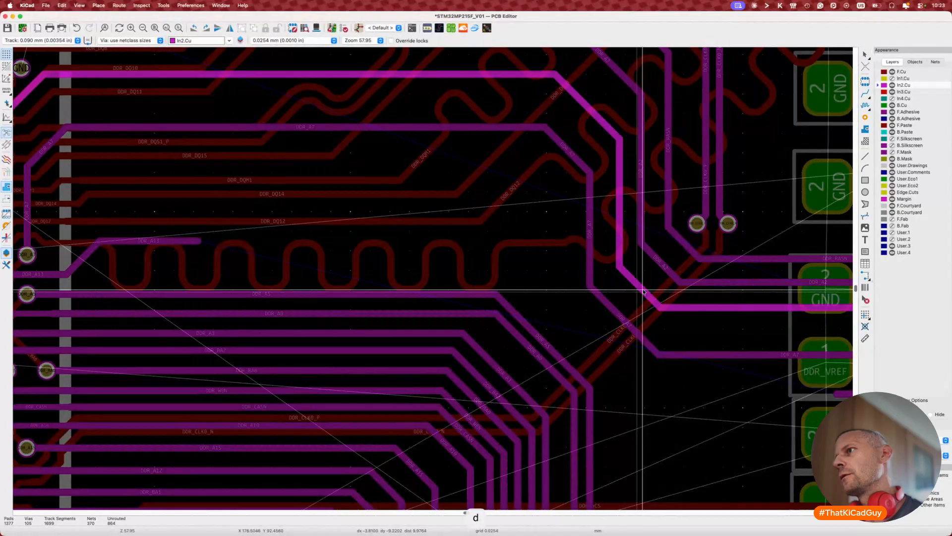
Step: Place the dragged DDR_A9 track and move DDR_RASN higher beside the decoupling capacitors
left_click(643, 292)
middle_click_drag(644, 292, 424, 235)
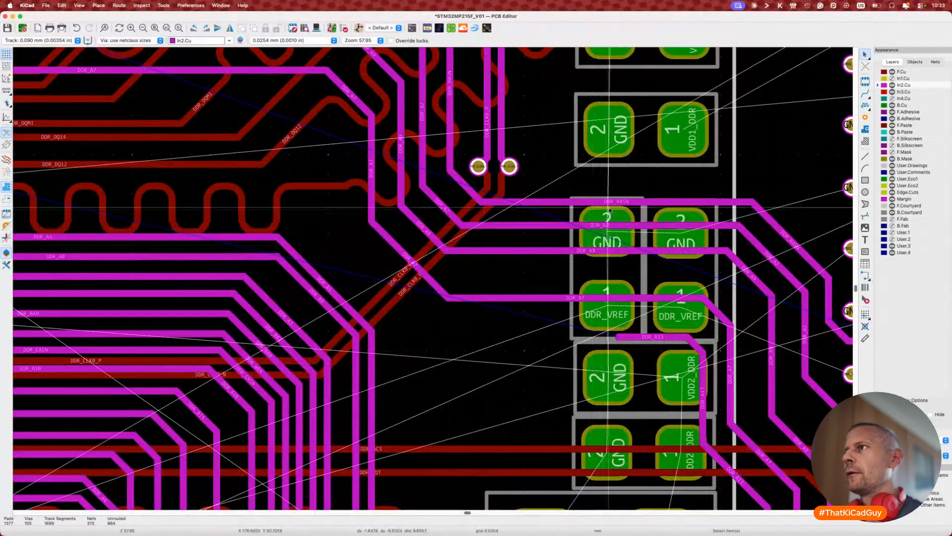
key("d")
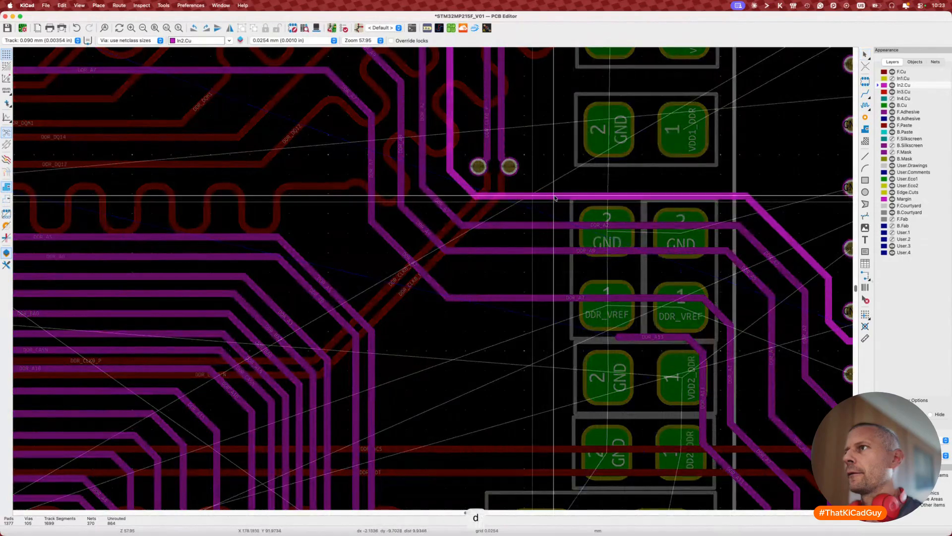
left_click(556, 194)
Step: Shift the tracks below DDR_RASN upward on In2.Cu, then start routing DDR_A13 from its track end
key("d")
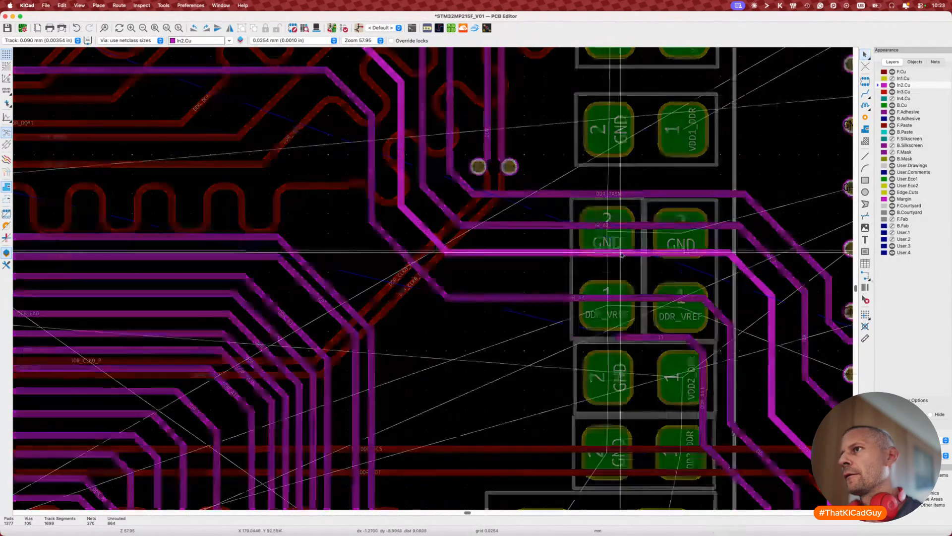
key("d")
left_click(628, 250)
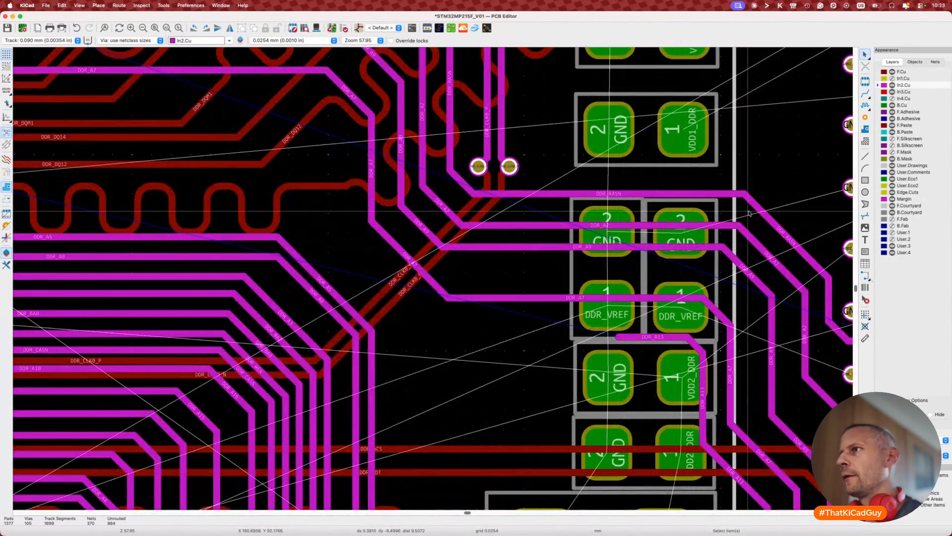
key("d")
left_click(661, 257)
scroll(620, 278, "down", 4)
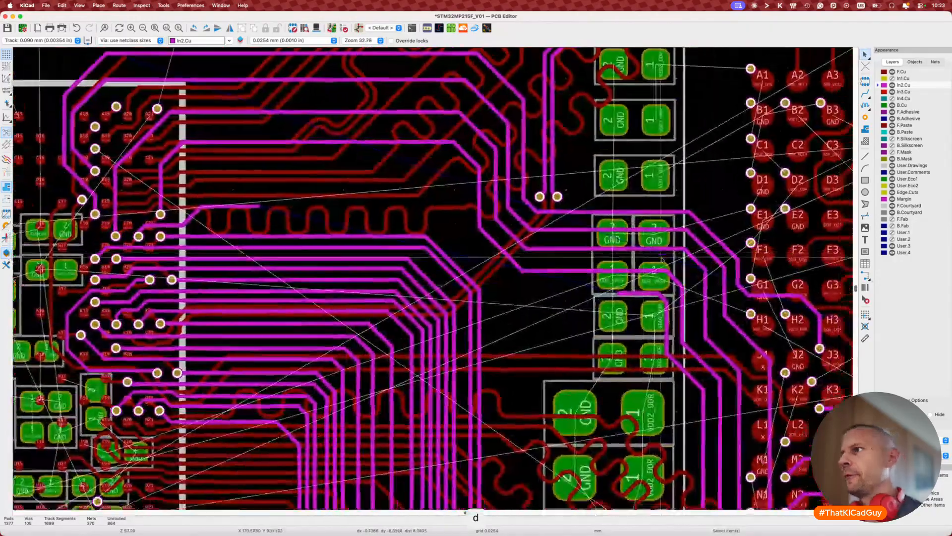
key("x")
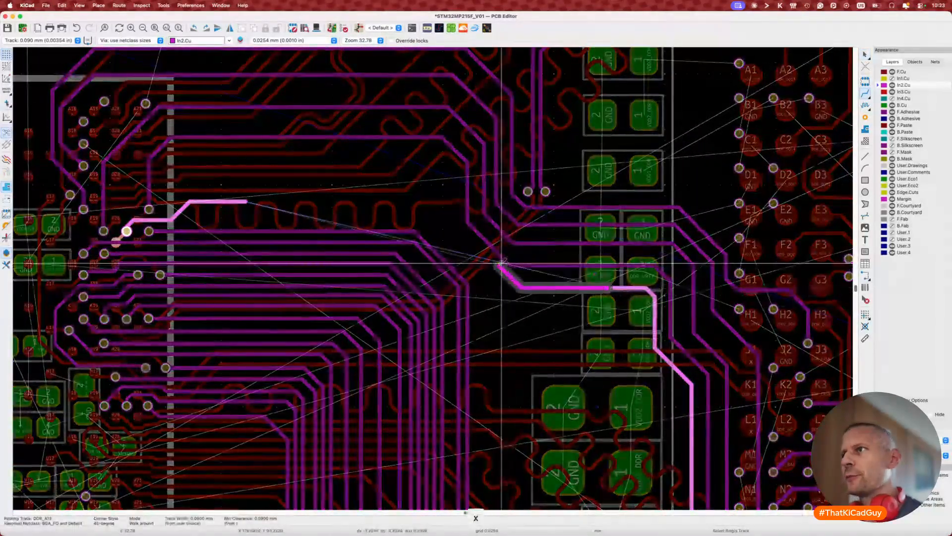
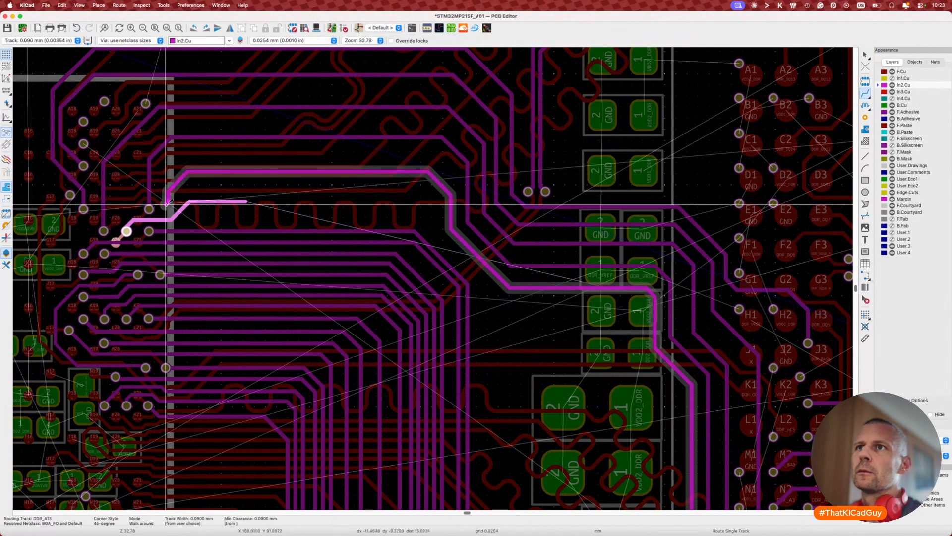
Step: Finish the DDR_A13 route on In2.Cu onto the existing address-bus track
left_click(160, 220)
key("Escape")
key("Escape")
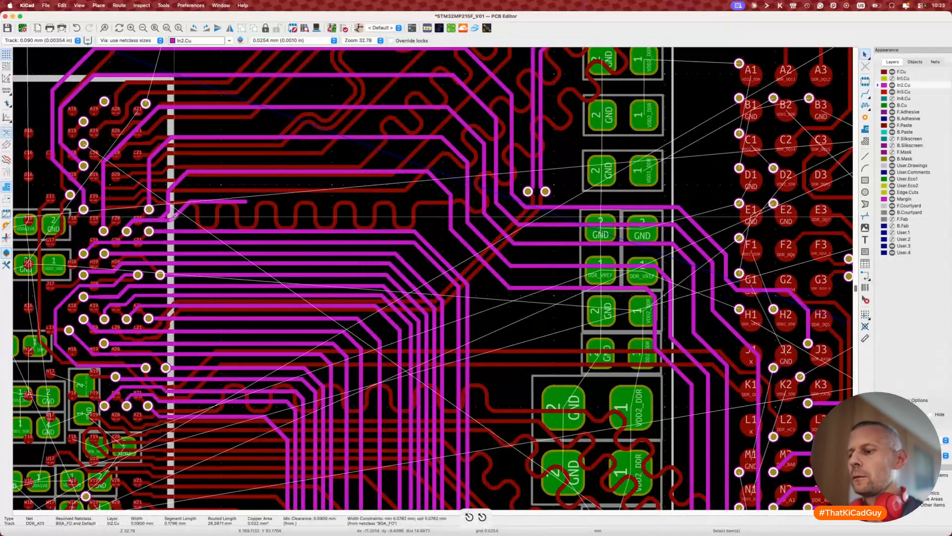
scroll(174, 218, "left", 4)
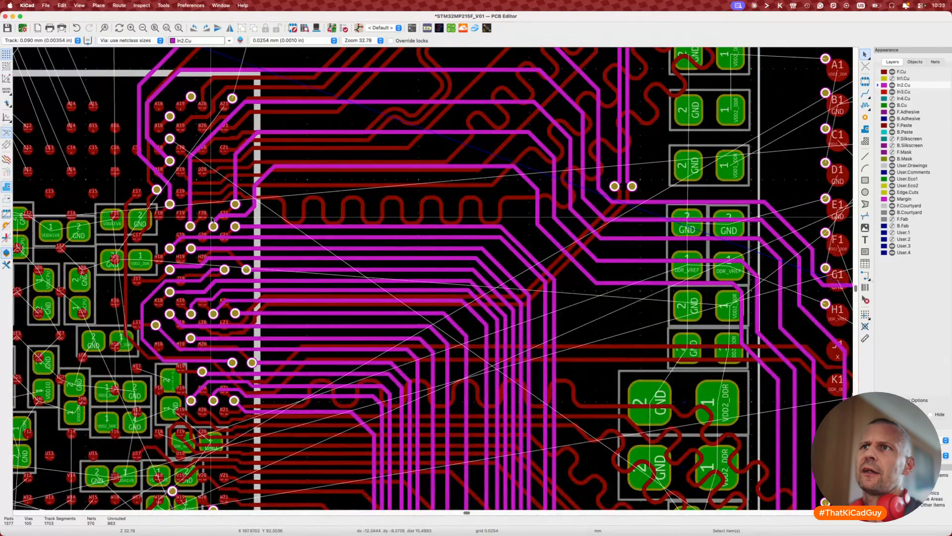
scroll(221, 222, "up", 4)
Step: Drag the DDR_A13 segments so the track passes between the vias
key("d")
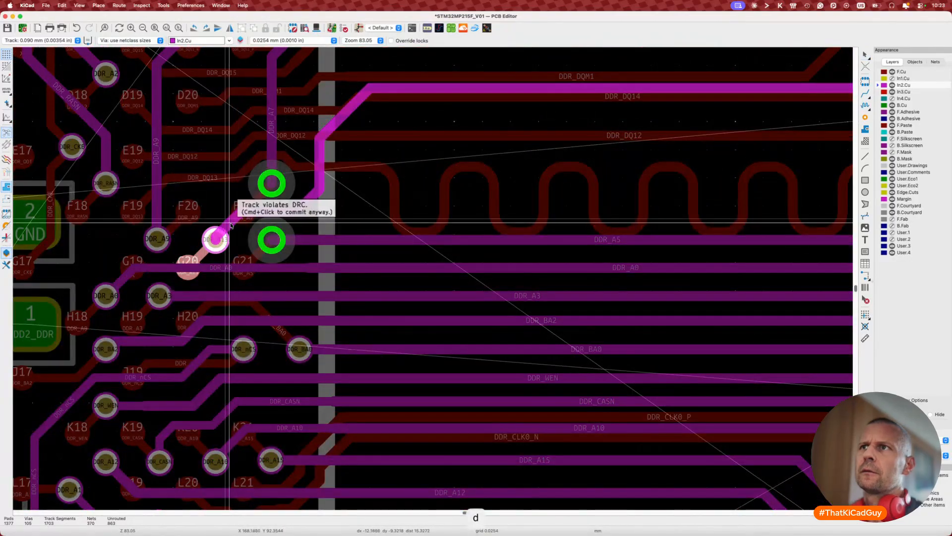
left_click(231, 219)
left_click(276, 213)
key("d")
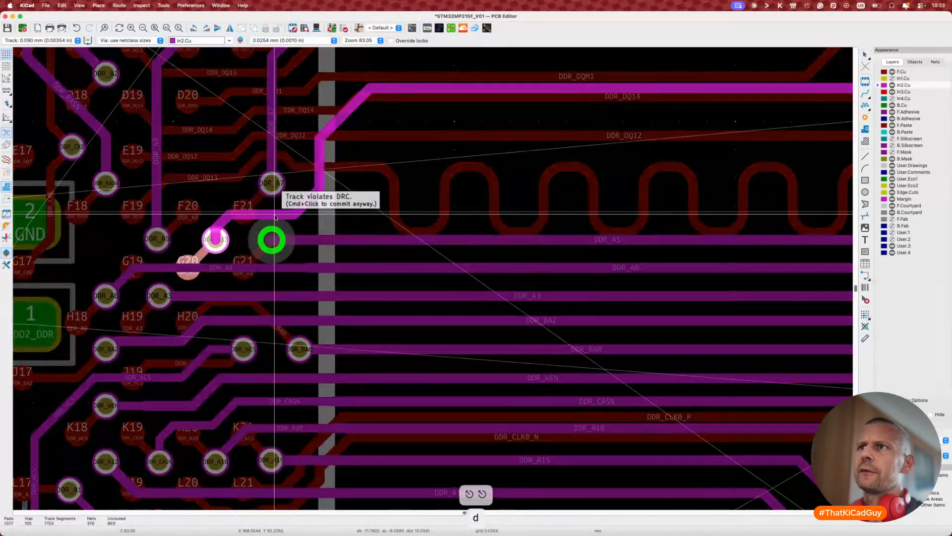
left_click(276, 214)
Step: Narrow the horizontal DDR_A13 segment to netclass width and check the short 0.1016 mm track by the via
key("w")
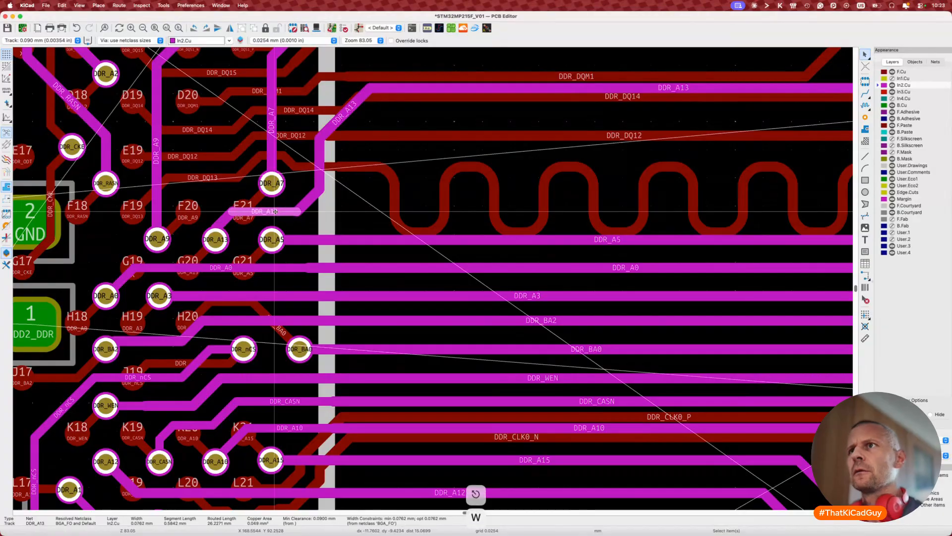
key("Escape")
left_click(221, 223)
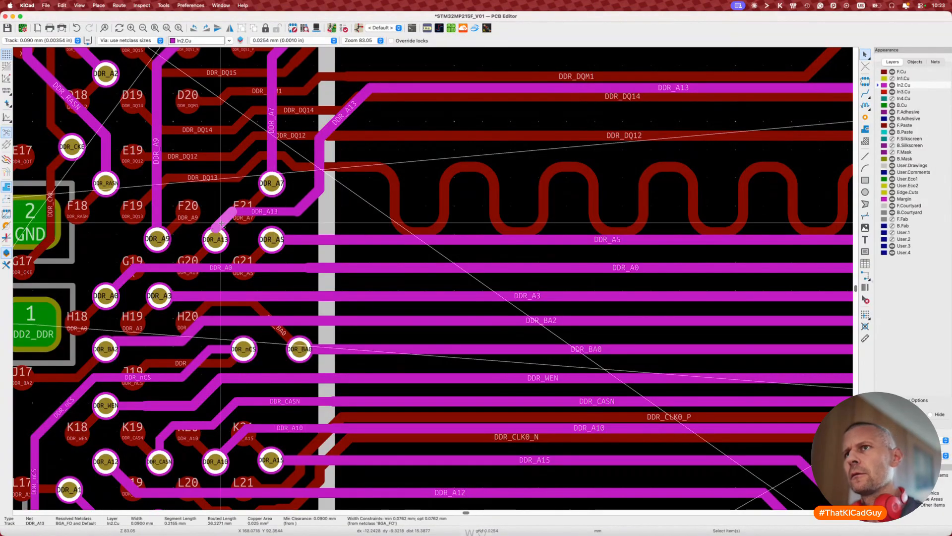
key("Escape")
left_click(216, 231)
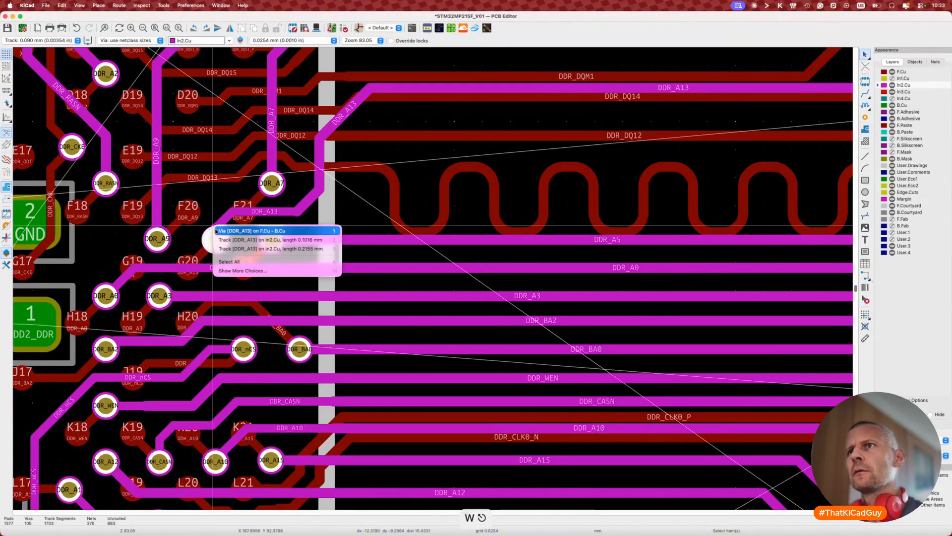
left_click(221, 239)
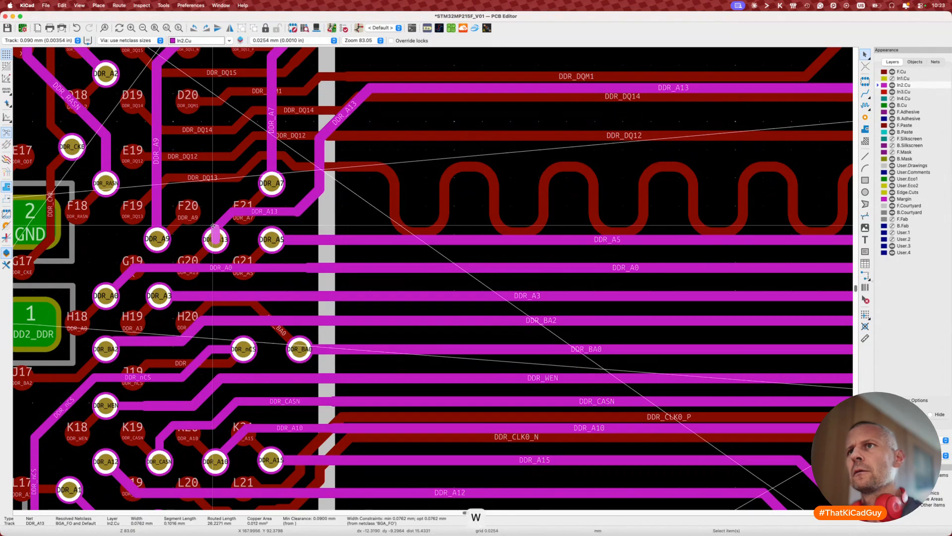
key("Escape")
left_click(218, 237)
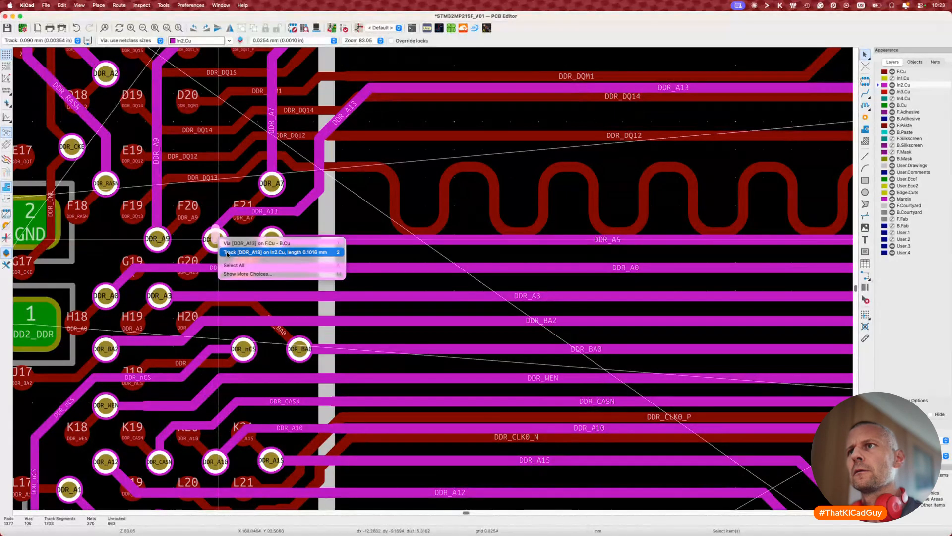
left_click(226, 254)
key("Escape")
Step: Narrow the diagonal and vertical DDR_A13 segments to the 0.0762 mm netclass width
left_click(308, 204)
key("w")
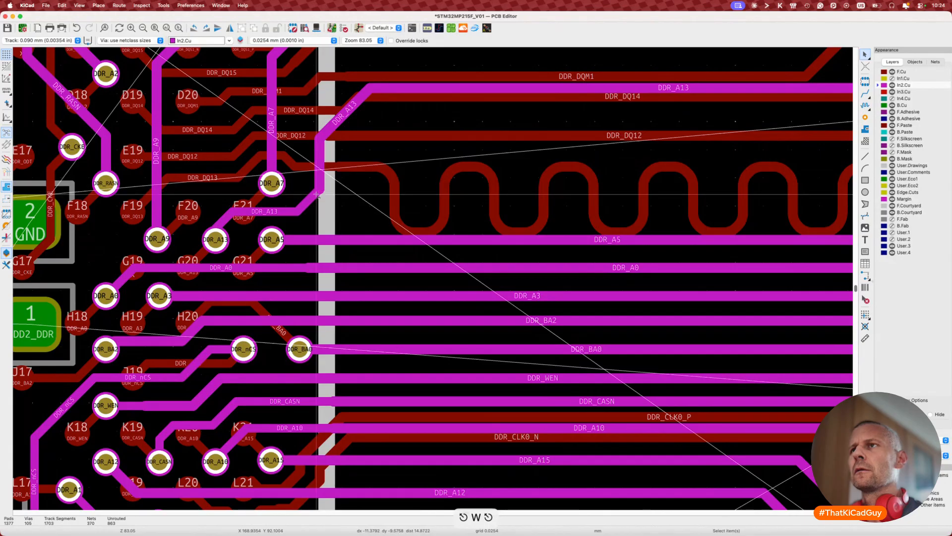
left_click(319, 174)
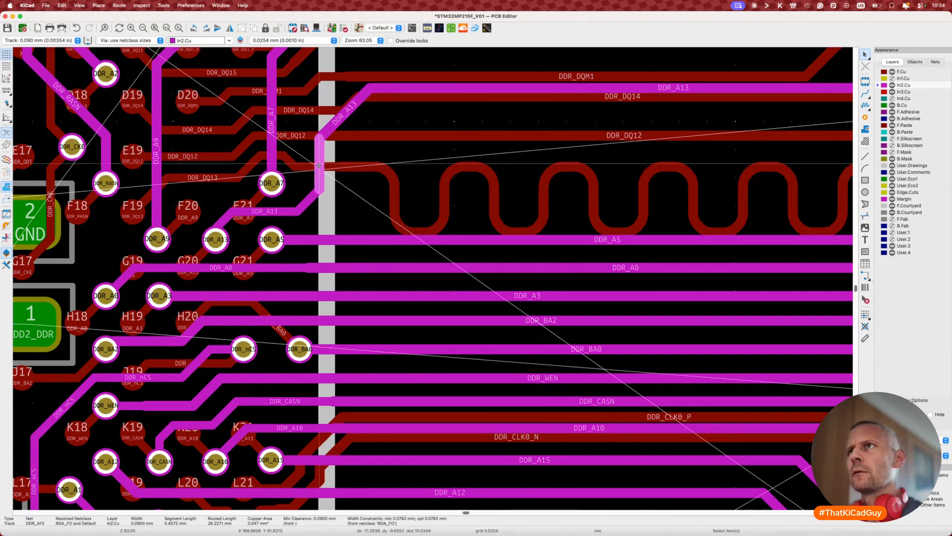
key("w")
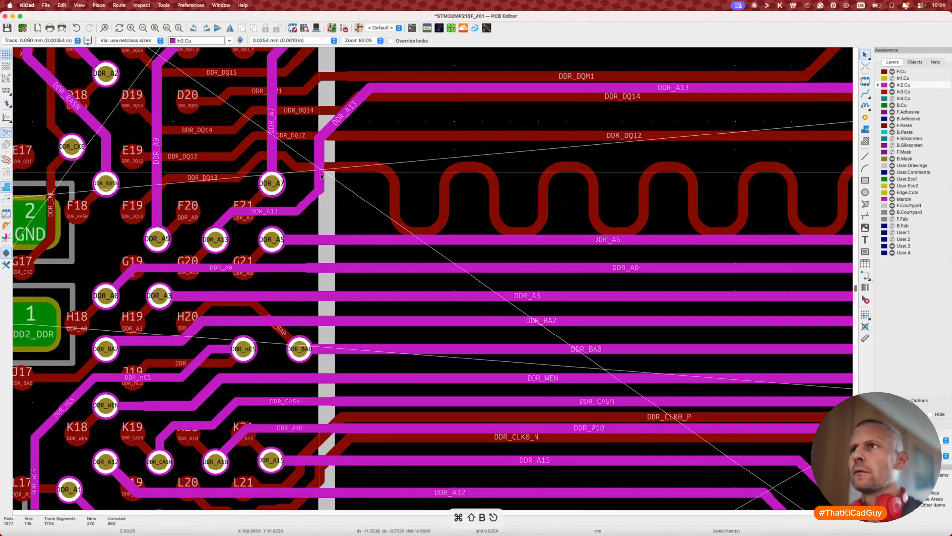
key("Escape")
scroll(318, 207, "down", 3)
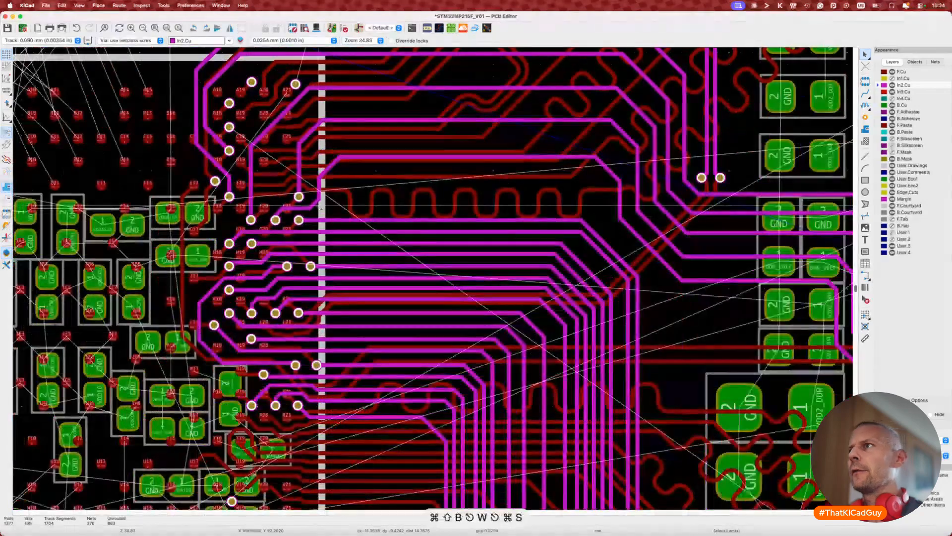
Step: Measure DDR_A13 with single-track length tuning, reading 26.2271 mm
scroll(321, 208, "down", 2)
key("7")
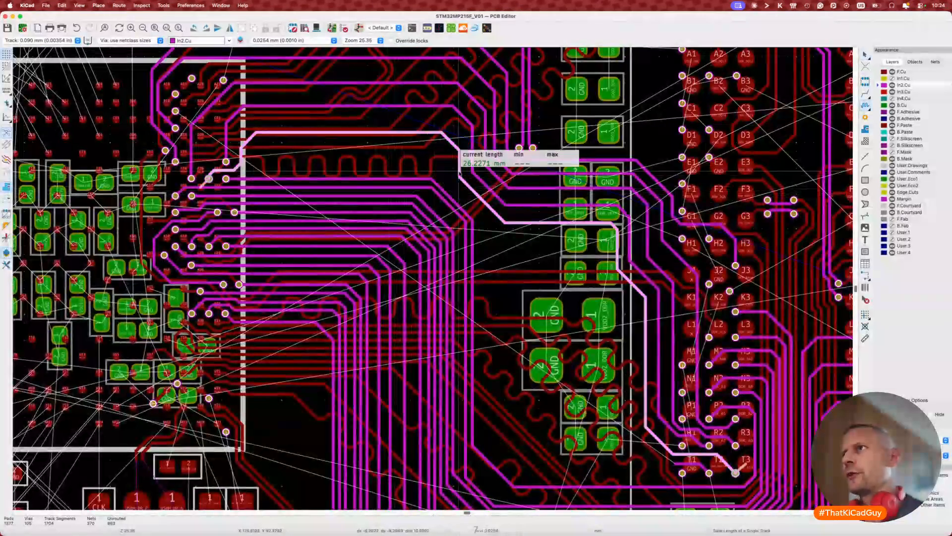
left_click(464, 177)
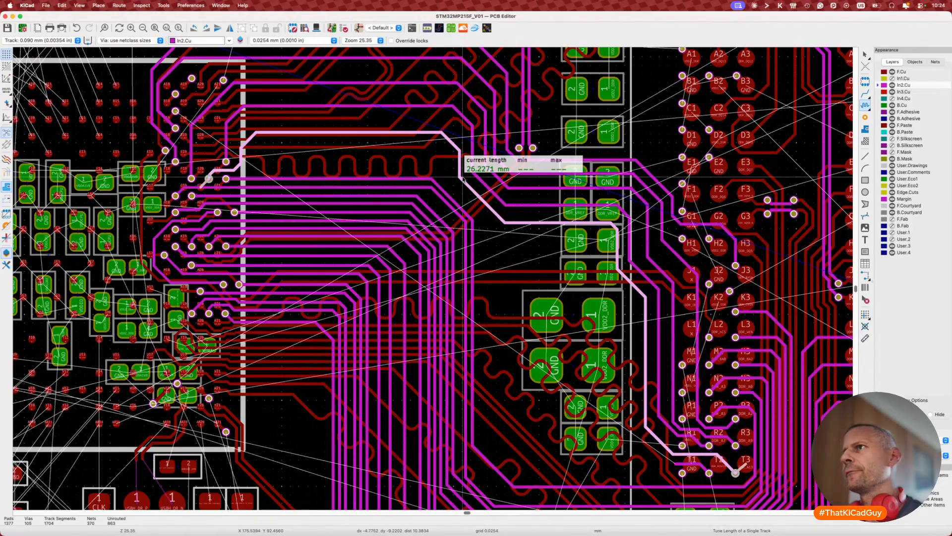
key("Escape")
Step: Drag the DDR_A13 diagonal bends near the BGA into new gaps
scroll(509, 216, "up", 2)
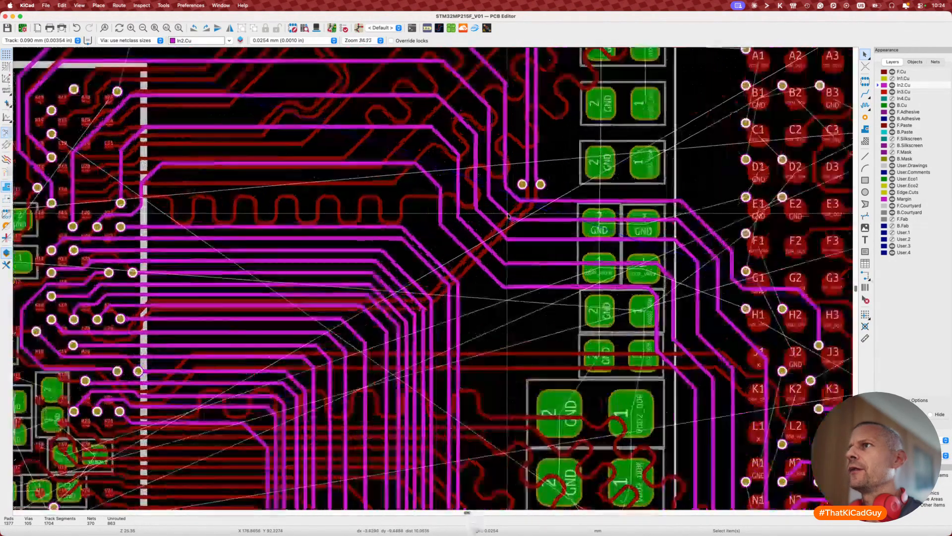
scroll(508, 215, "up", 1)
key("d")
left_click(503, 202)
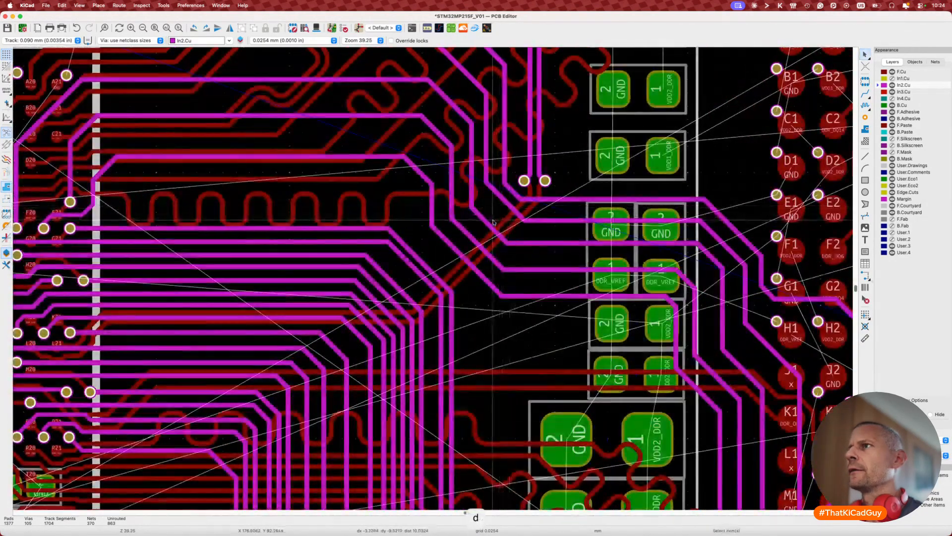
key("d")
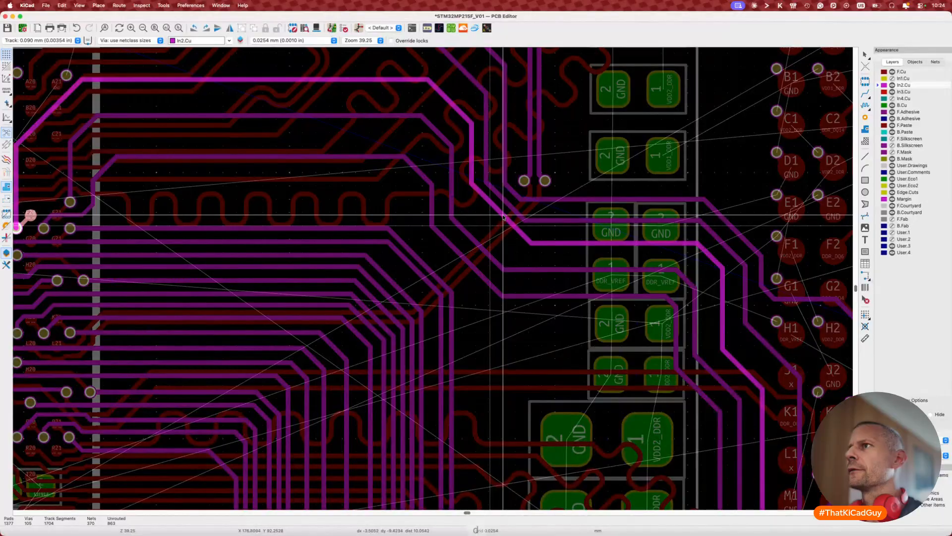
left_click(503, 216)
key("d")
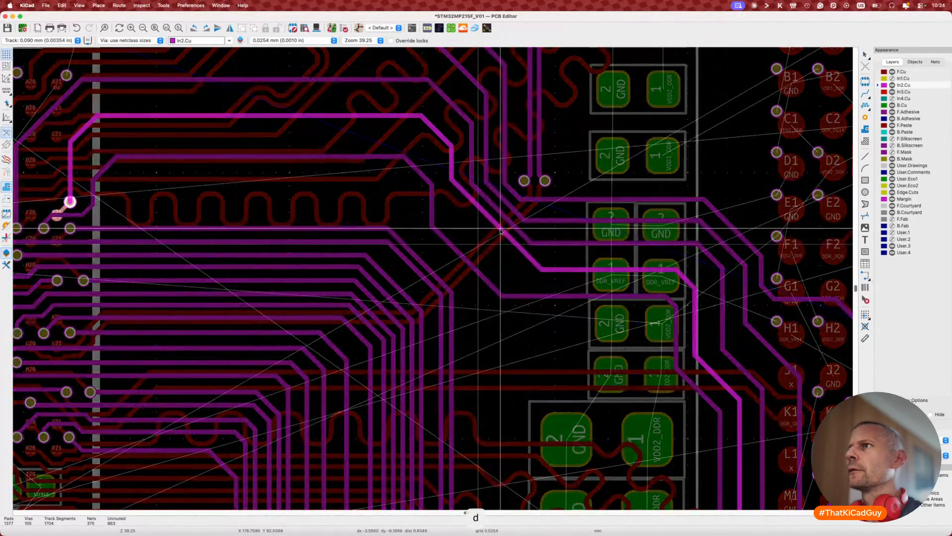
left_click(499, 230)
key("d")
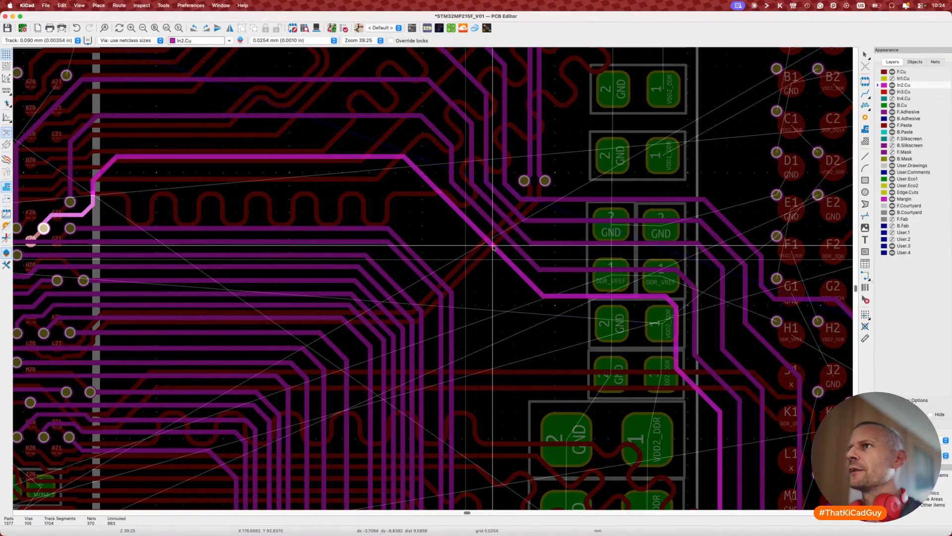
double_click(493, 246)
key("Escape")
key("Escape")
scroll(456, 278, "down", 5)
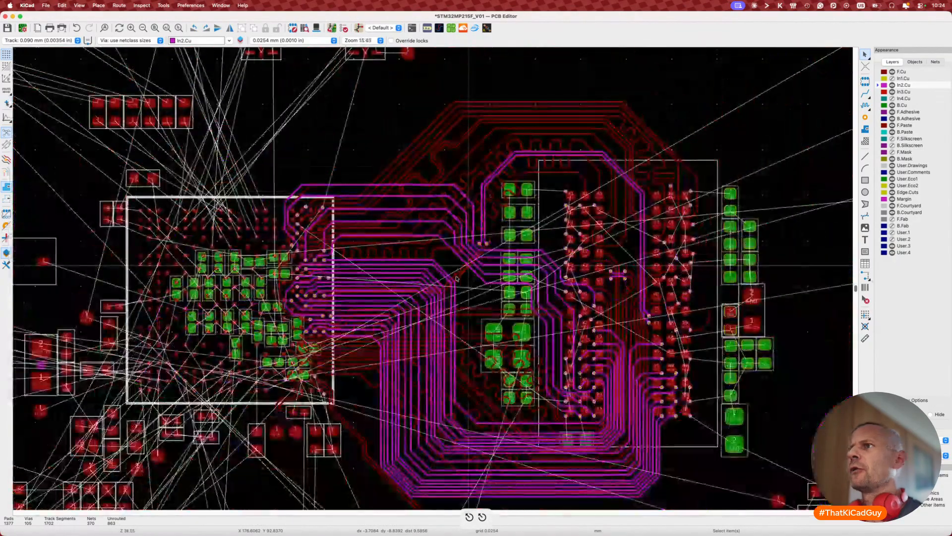
Step: Try moving DDR_A13 and routing DDR_RESETN, cancelling both attempts
scroll(456, 278, "down", 3)
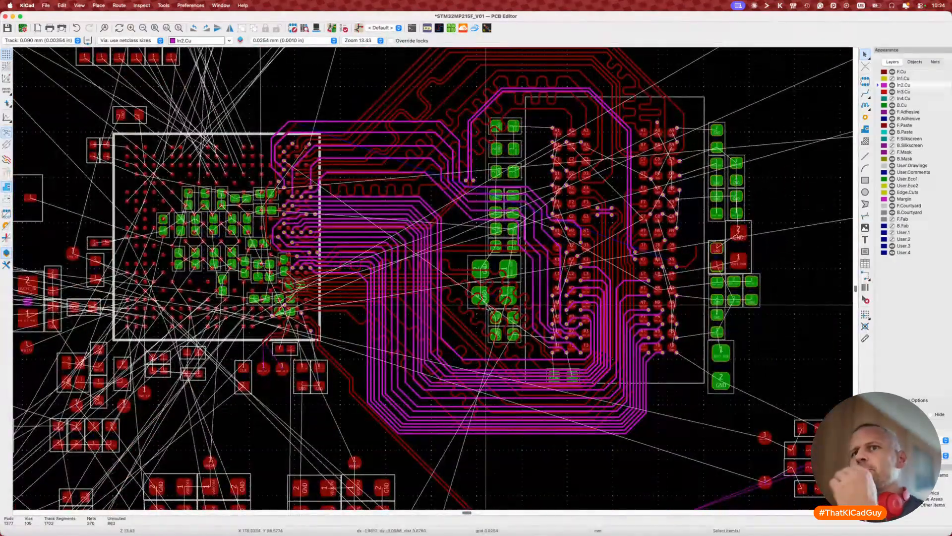
scroll(596, 373, "up", 5)
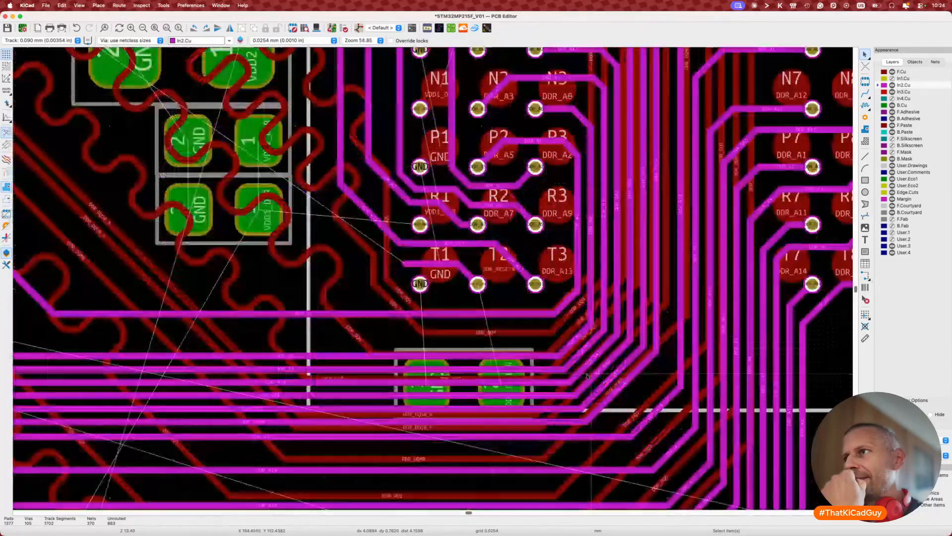
scroll(461, 278, "left", 3)
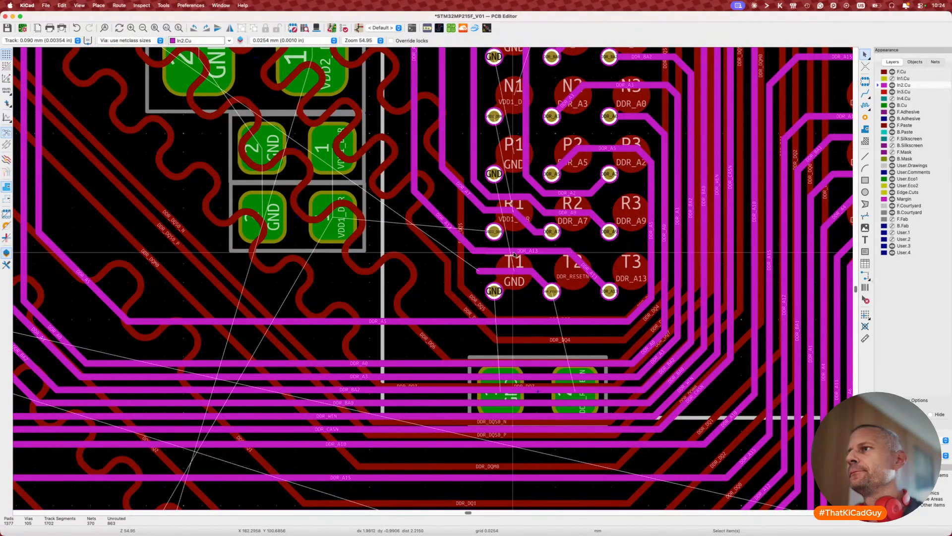
key("d")
key("Escape")
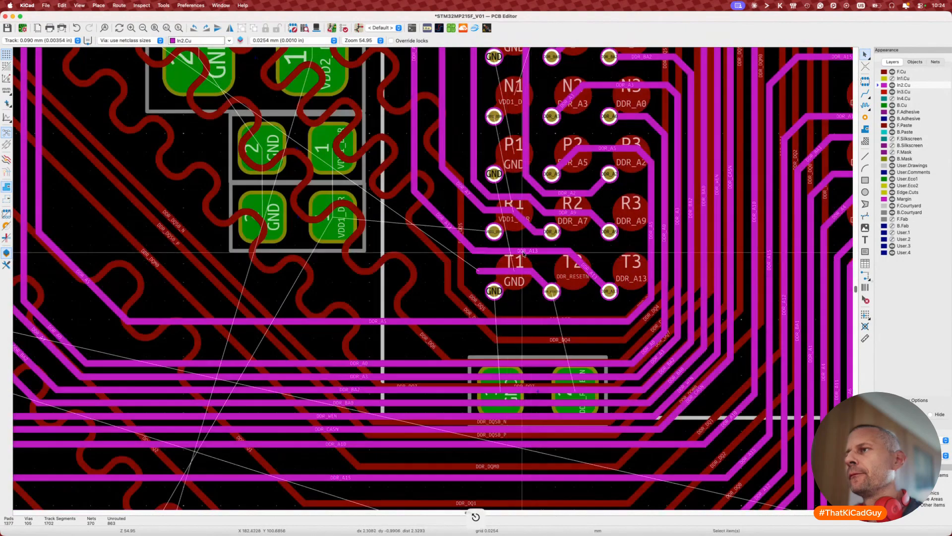
key("d")
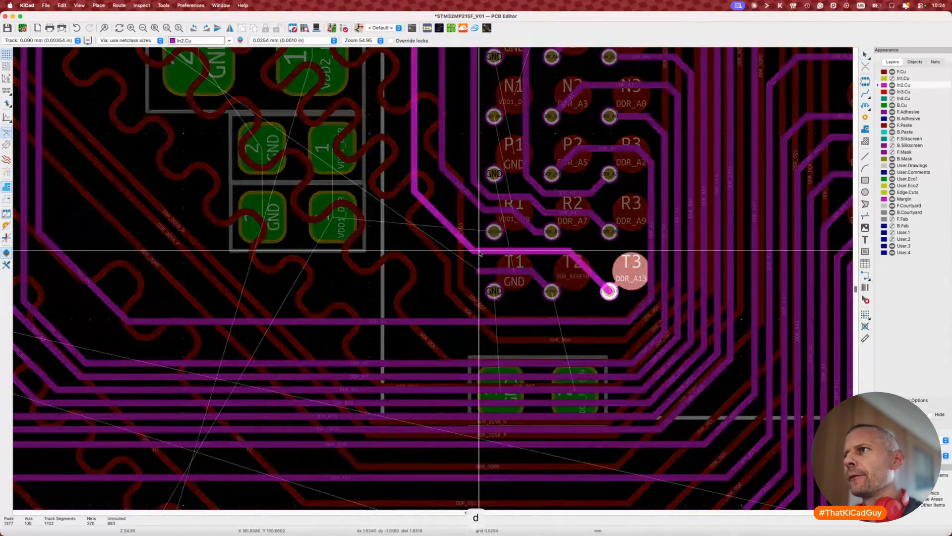
key("Escape")
key("x")
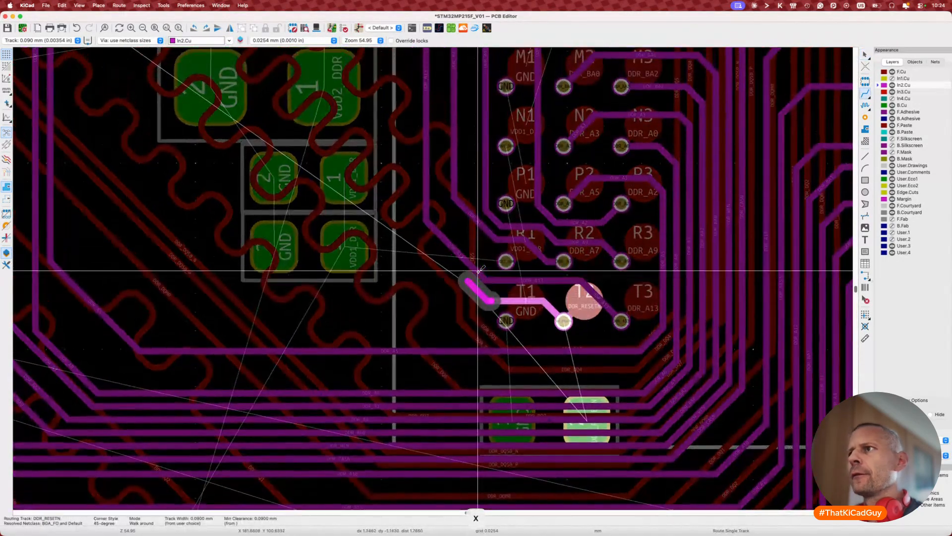
scroll(478, 271, "down", 5)
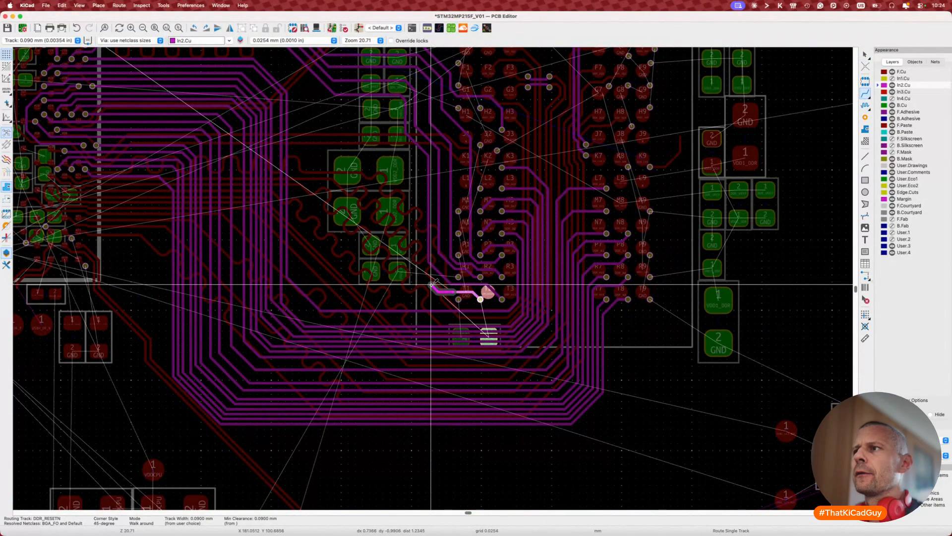
scroll(431, 284, "down", 2)
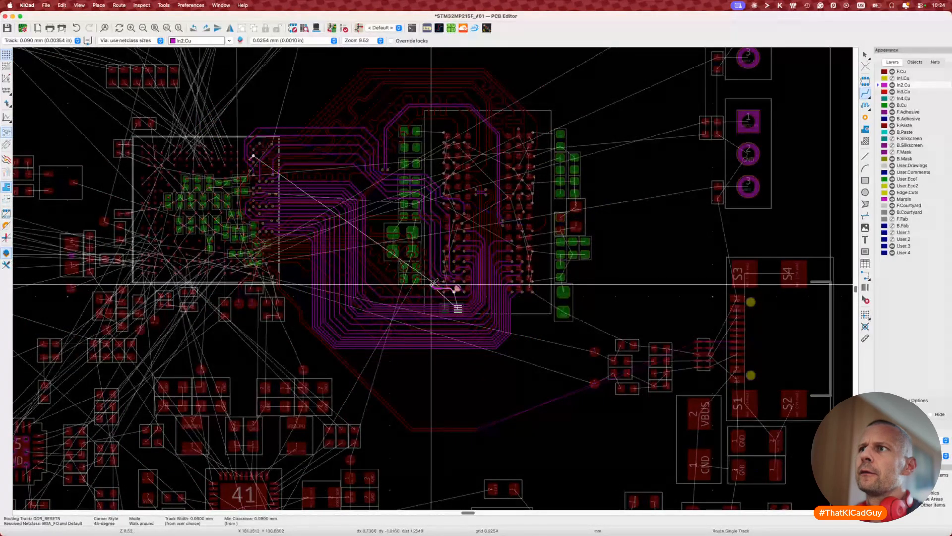
scroll(431, 284, "up", 5)
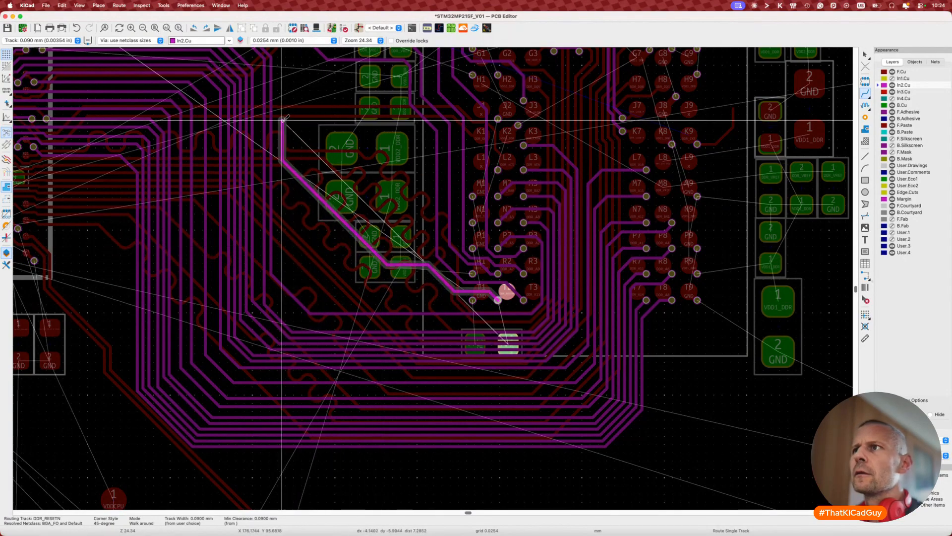
key("Escape")
key("Escape")
Step: Drag an In2.Cu diagonal down-left and shift an inner-layer track to clear a path
key("d")
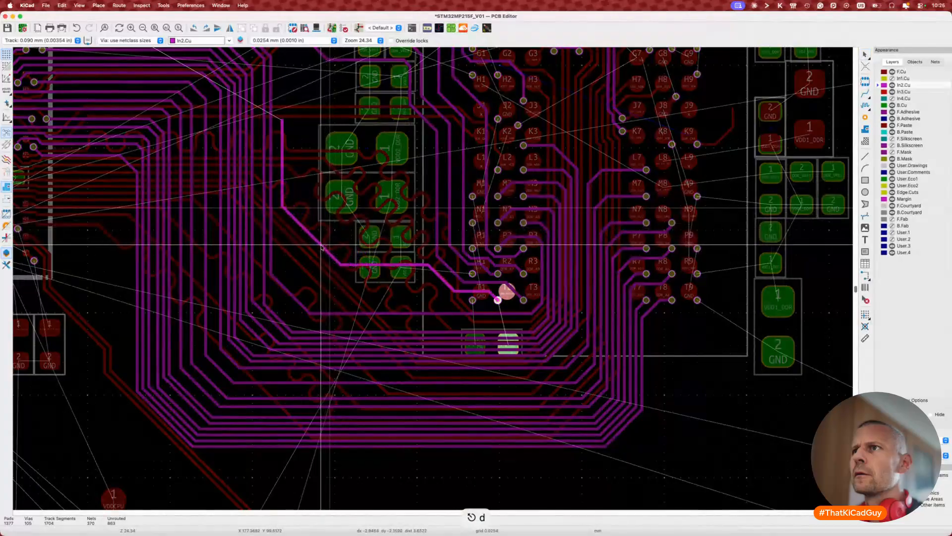
left_click(331, 271)
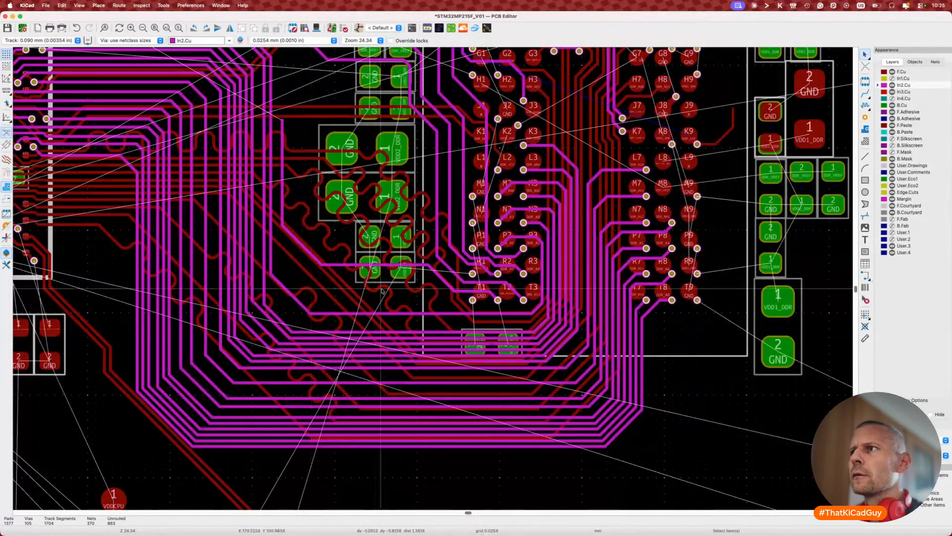
key("d")
left_click(447, 282)
scroll(429, 320, "left", 3)
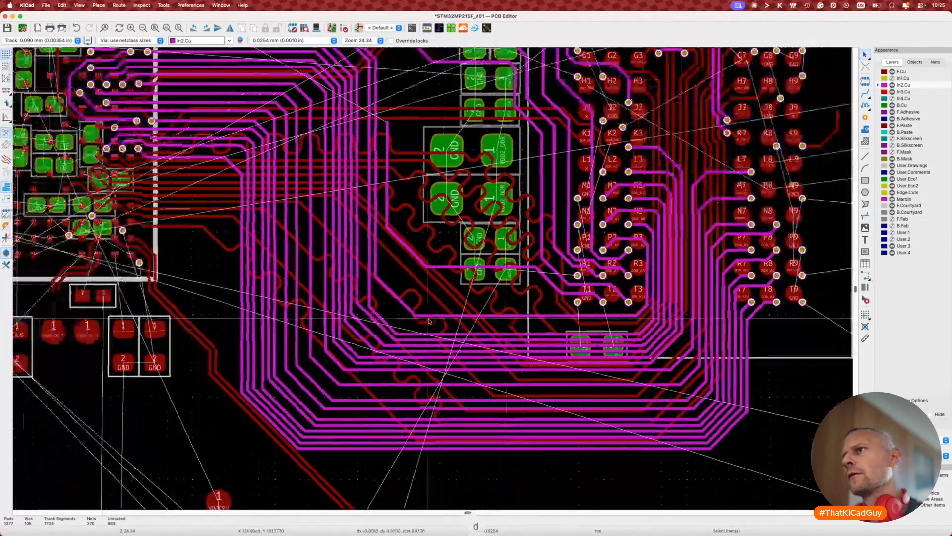
scroll(430, 320, "up", 5)
scroll(430, 321, "up", 1)
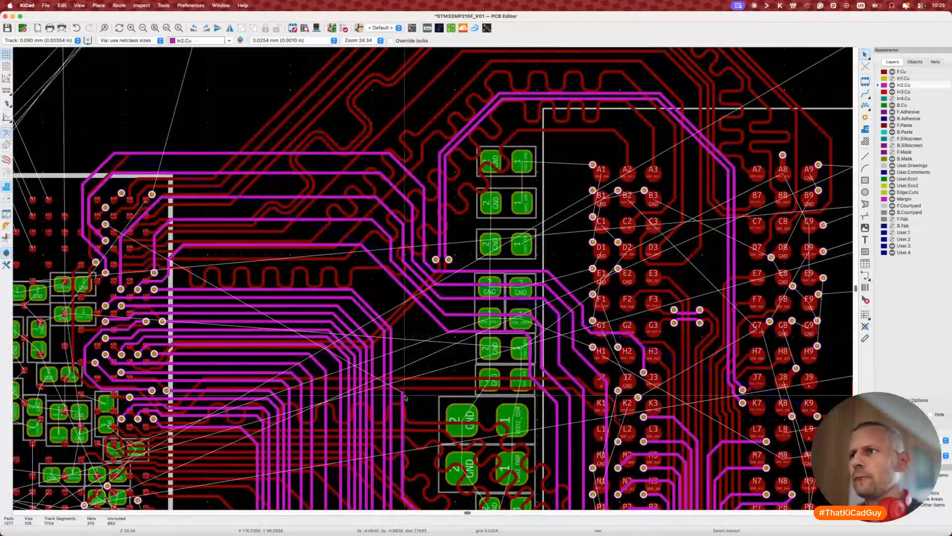
Step: Route DDR_RESETN on In2.Cu from its BGA via out past the serpentine tracks
key("x")
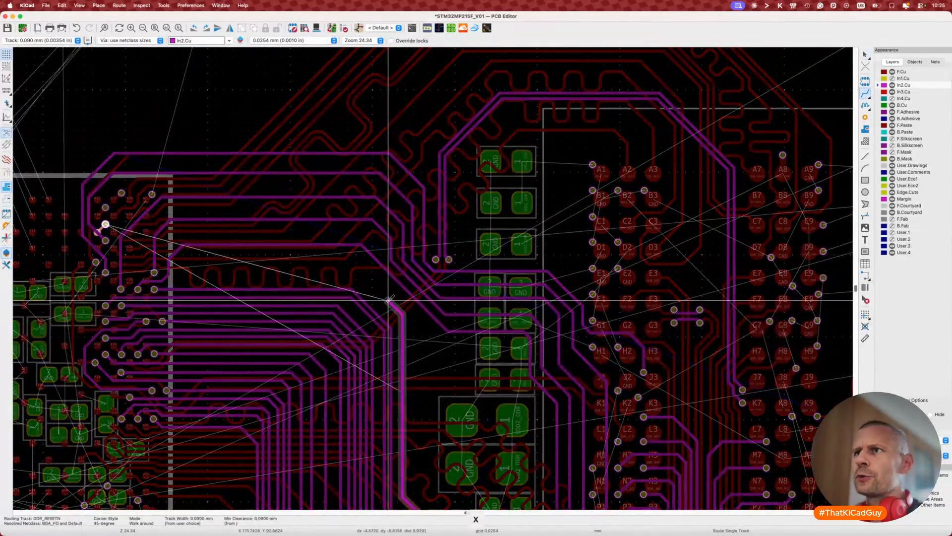
scroll(265, 265, "left", 5)
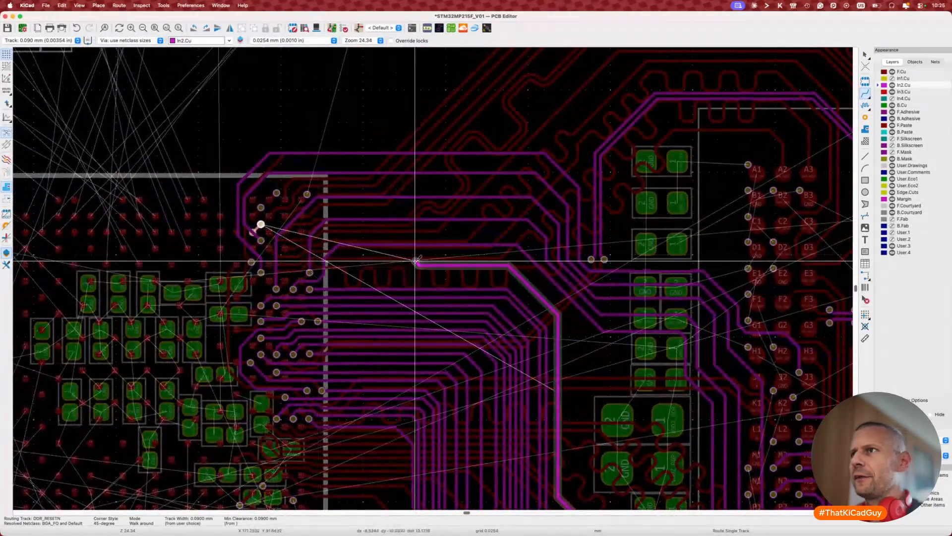
left_click(365, 265)
key("Escape")
key("Escape")
scroll(363, 281, "up", 5)
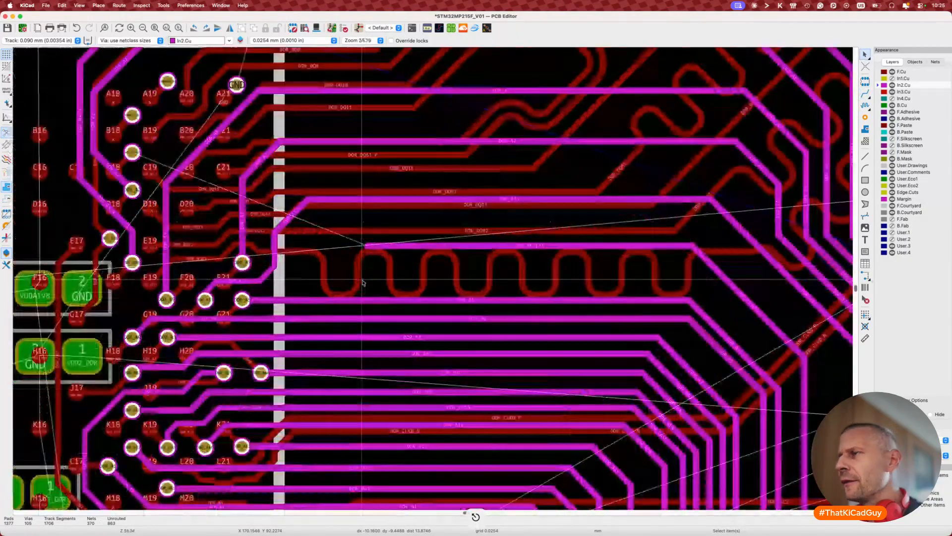
scroll(363, 283, "down", 5)
scroll(362, 283, "left", 4)
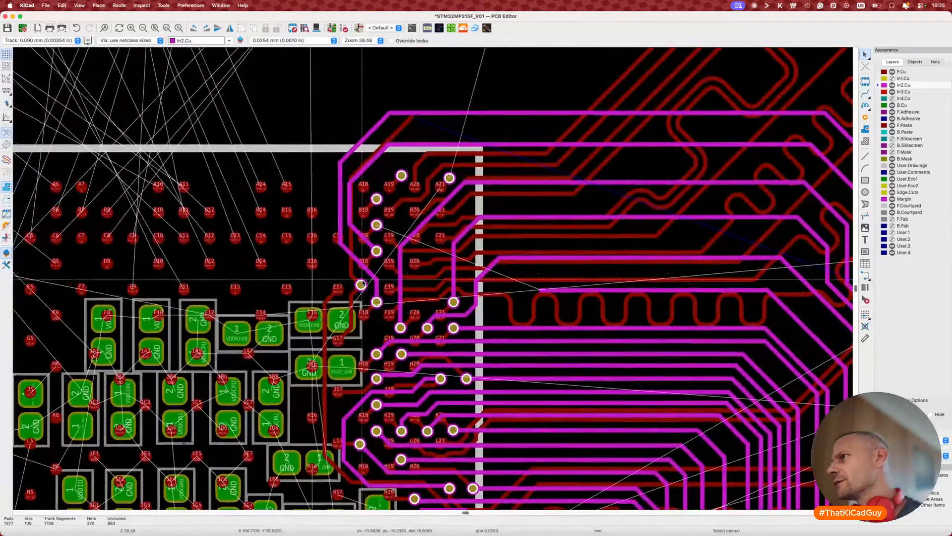
scroll(362, 283, "up", 3)
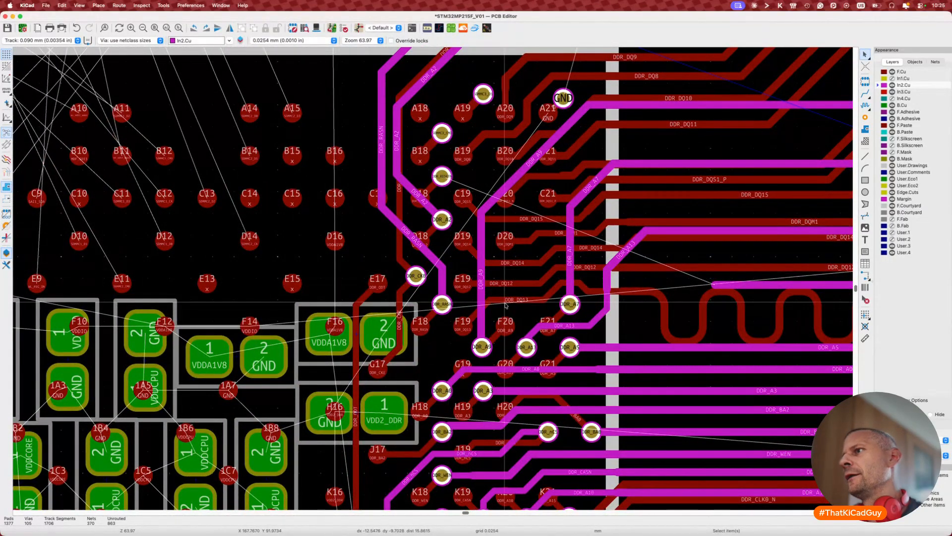
scroll(506, 305, "right", 4)
scroll(506, 306, "down", 1)
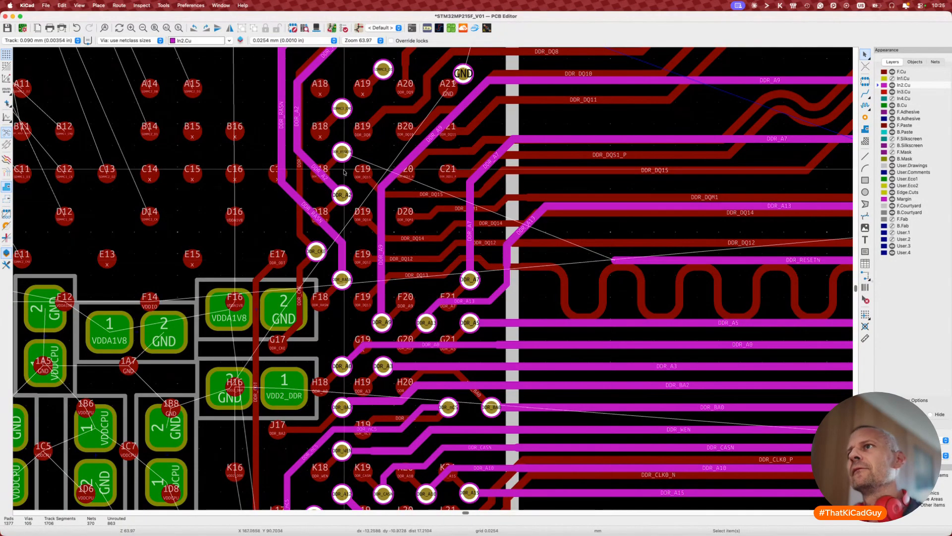
Step: Inspect the DDR_RESETN via at C18 and review the surrounding routing
left_click(342, 145)
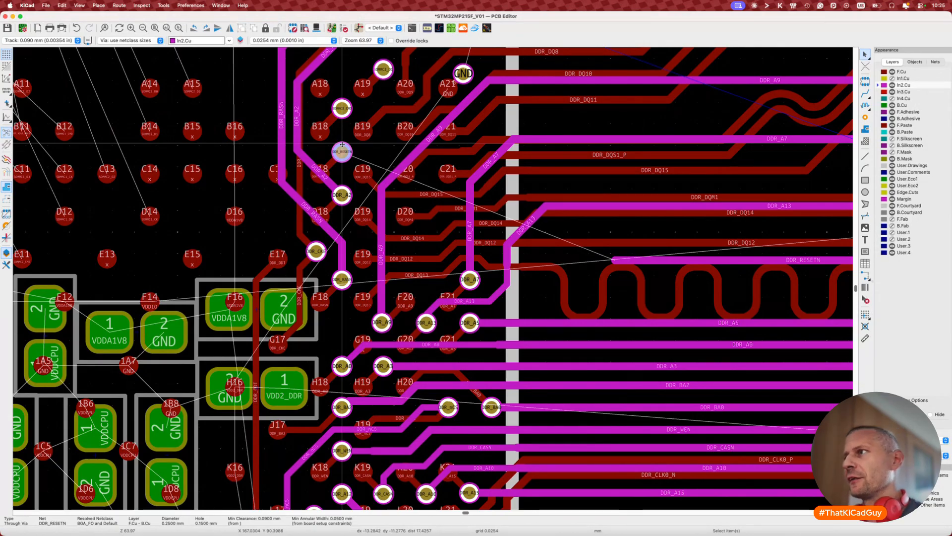
scroll(342, 145, "down", 5)
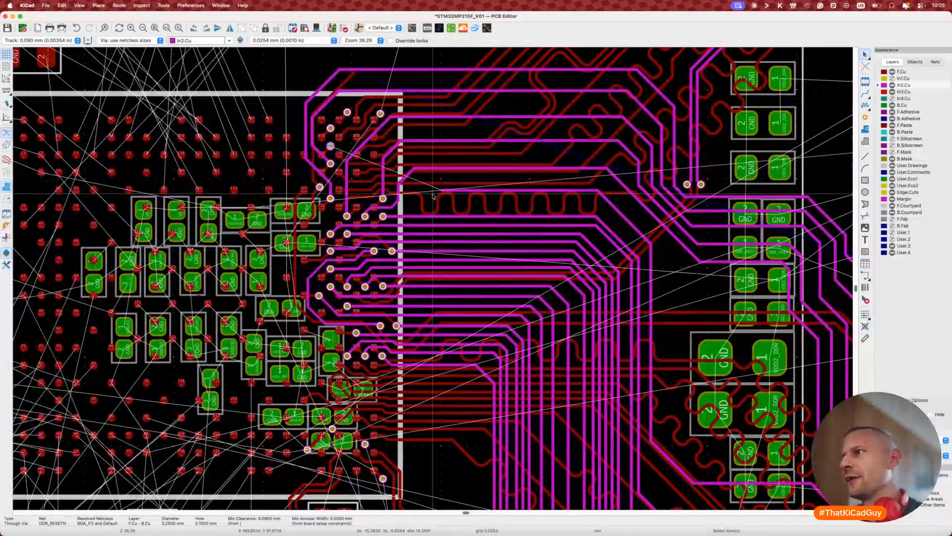
scroll(433, 196, "right", 2)
scroll(447, 186, "right", 5)
scroll(447, 186, "down", 3)
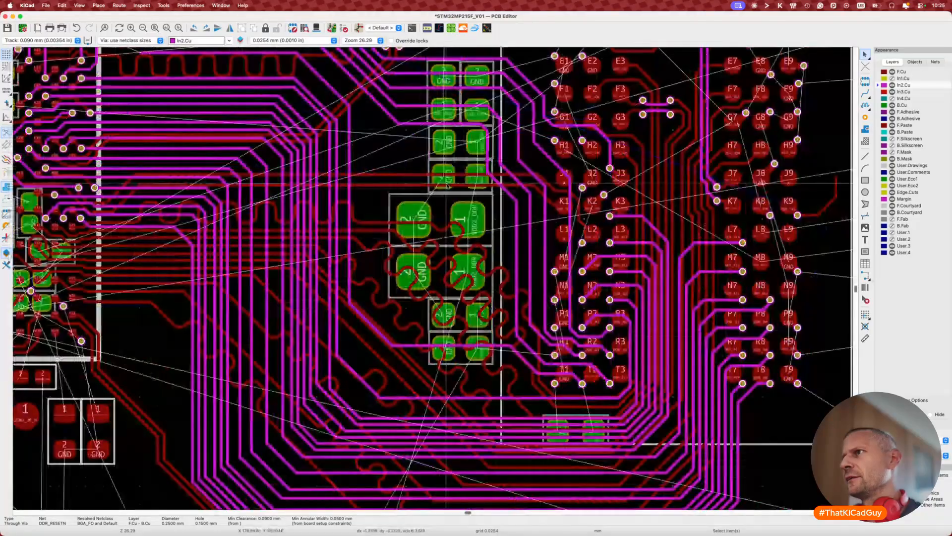
scroll(448, 186, "left", 7)
scroll(448, 186, "up", 5)
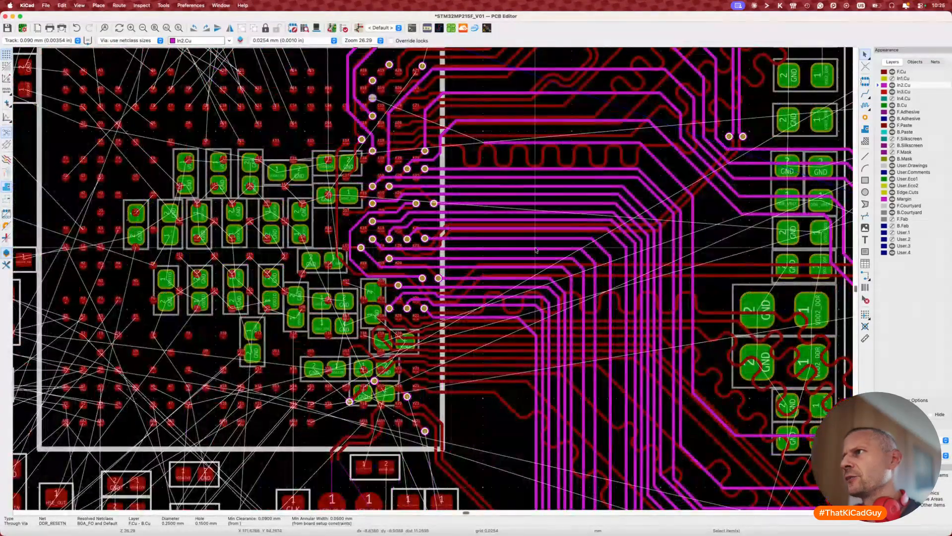
scroll(453, 246, "up", 3, "ctrl")
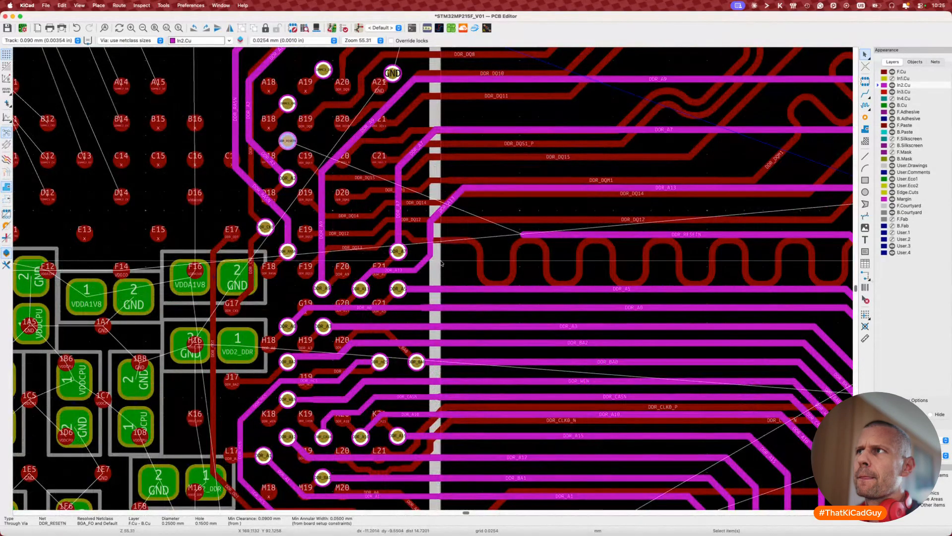
scroll(441, 264, "down", 1, "ctrl")
scroll(441, 264, "down", 1, "ctrl")
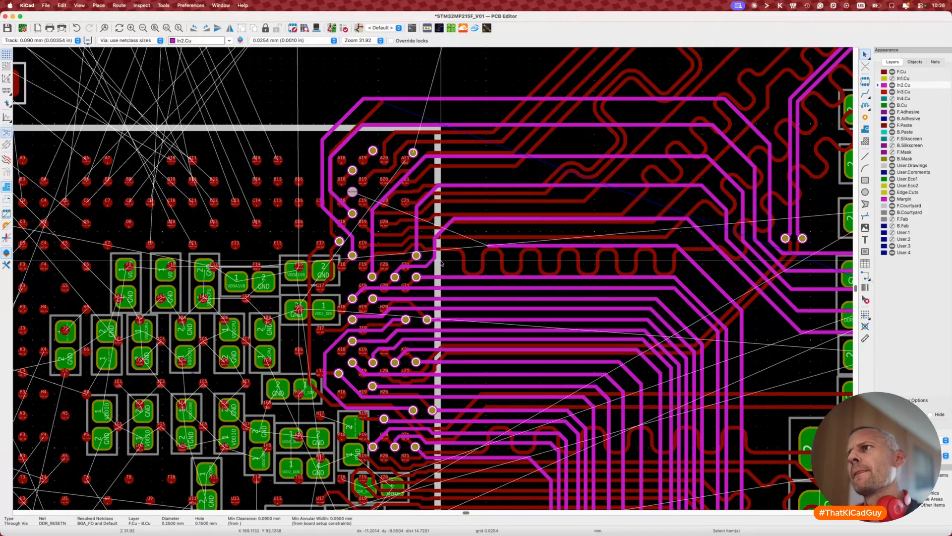
scroll(441, 264, "up", 4)
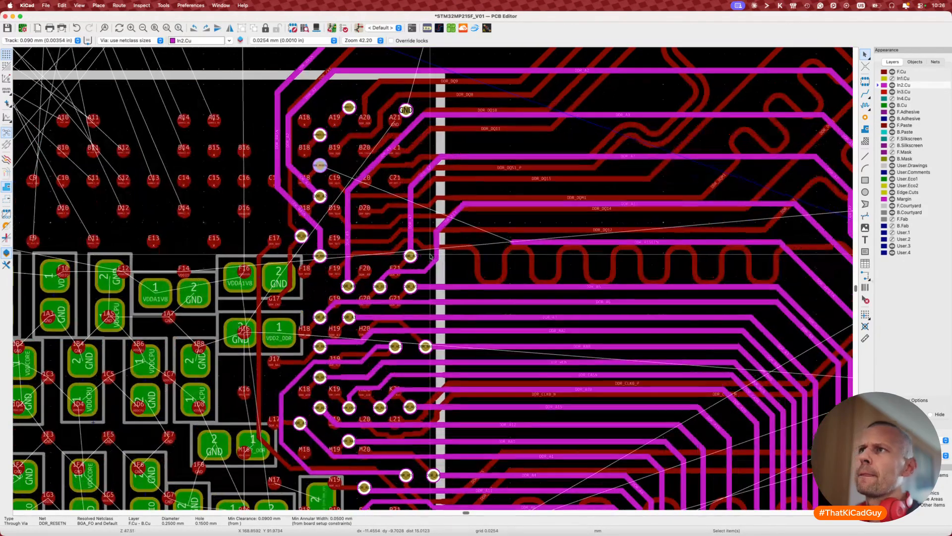
scroll(430, 257, "down", 4)
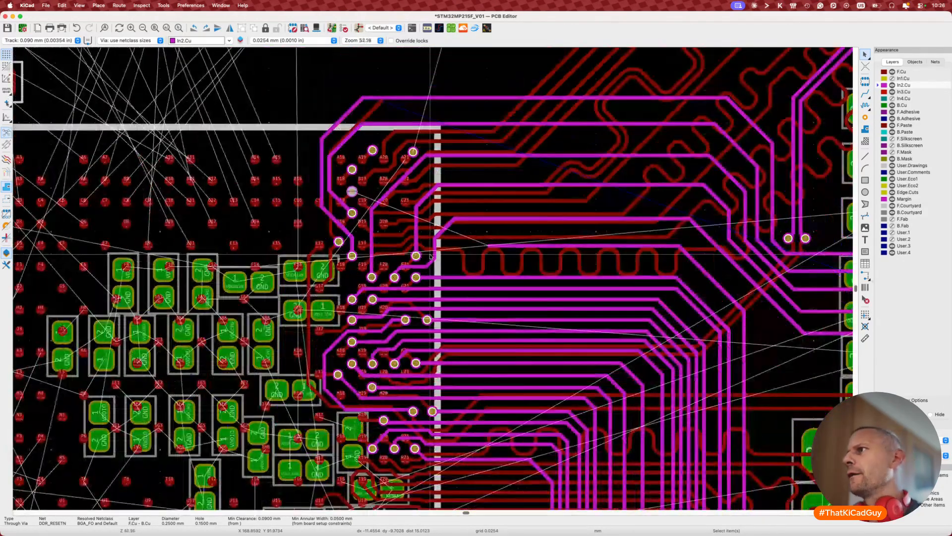
scroll(389, 253, "up", 4)
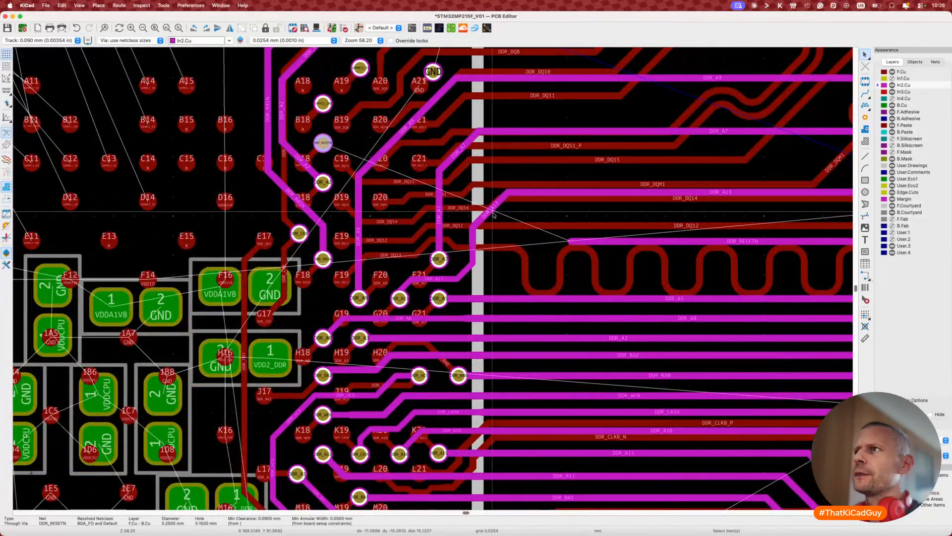
scroll(508, 221, "down", 4)
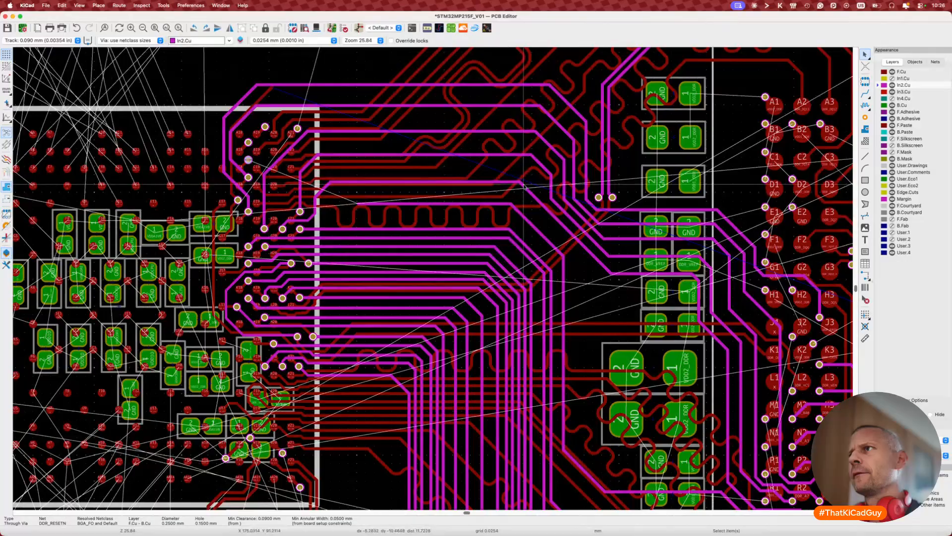
Step: Select the DDR_A13 and DDR_A7 tracks to compare their lengths
left_click(516, 158)
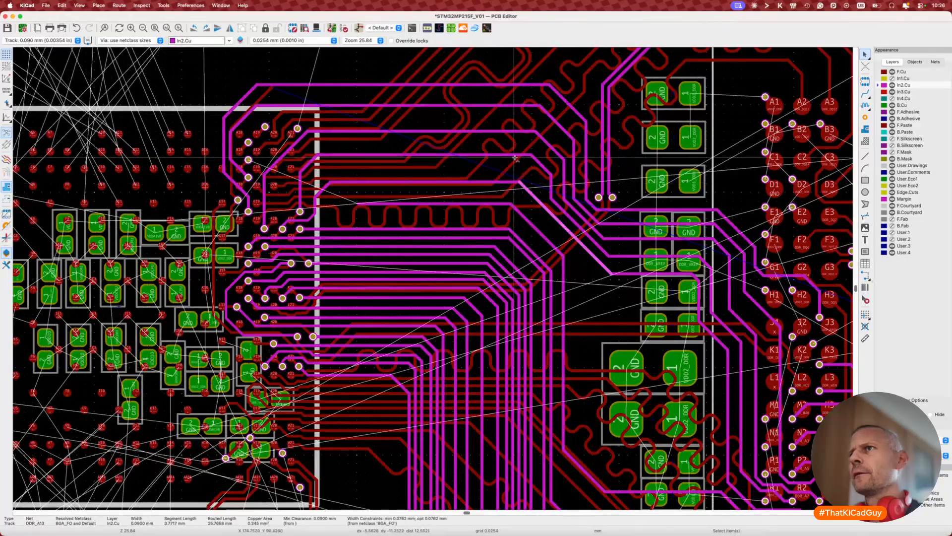
left_click(516, 156, "shift")
scroll(576, 259, "right", 1)
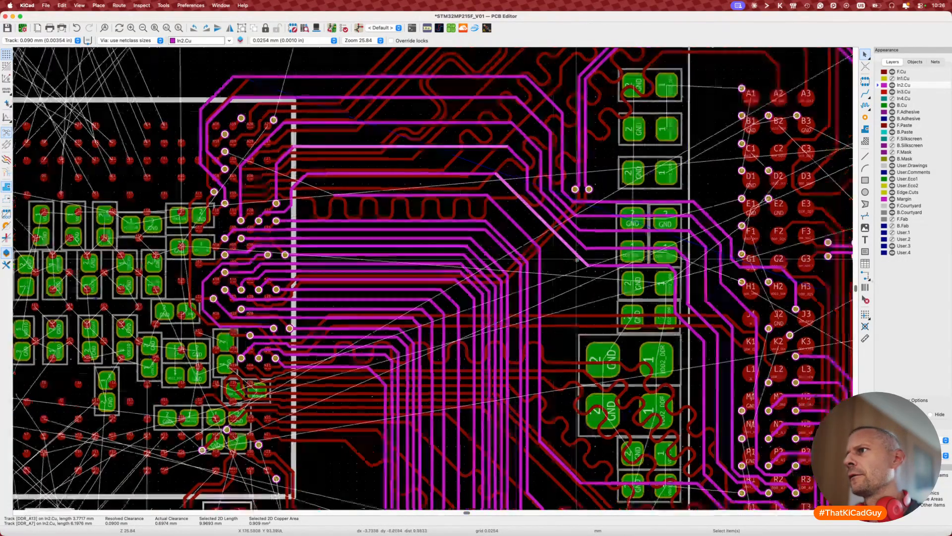
scroll(576, 259, "right", 3)
scroll(577, 259, "down", 3)
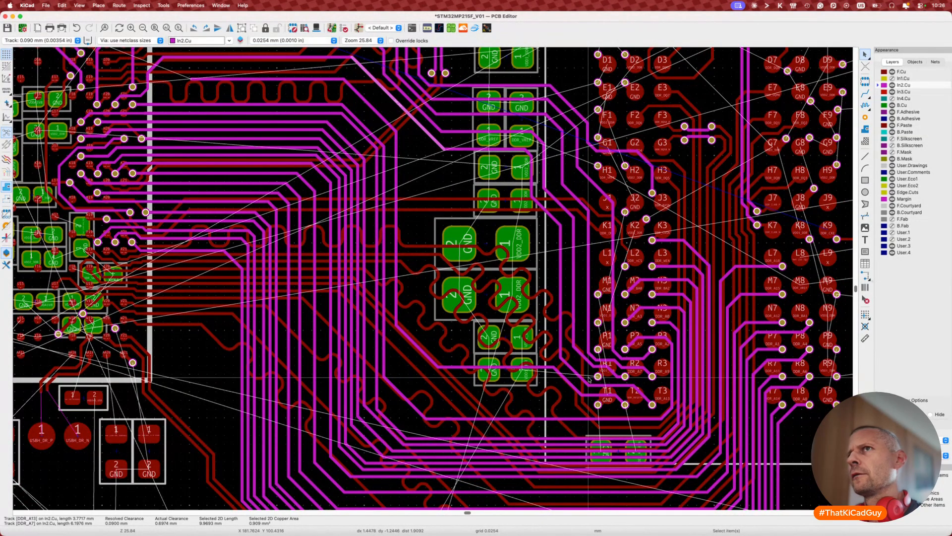
scroll(589, 380, "up", 2)
scroll(589, 379, "left", 3)
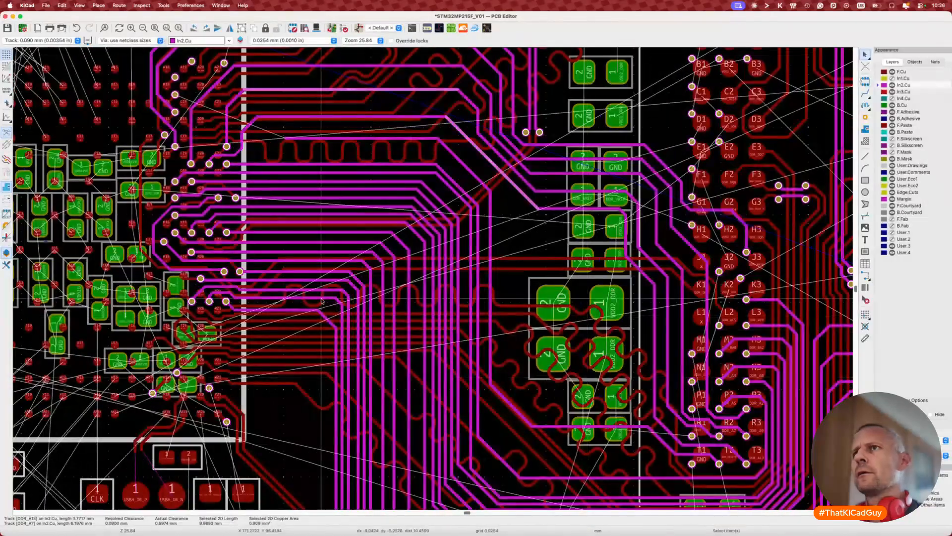
scroll(208, 147, "up", 2, "ctrl")
scroll(209, 148, "up", 3, "ctrl")
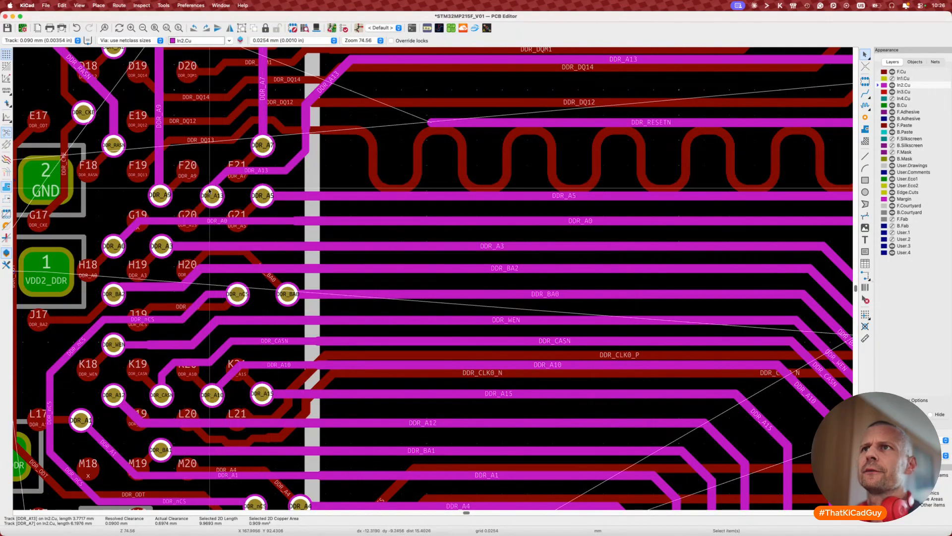
Step: Abandon a DDR_A7 reshape, pick the DDR_DQM1 track and make F.Cu active
middle_click_drag(213, 171, 233, 218)
key("d")
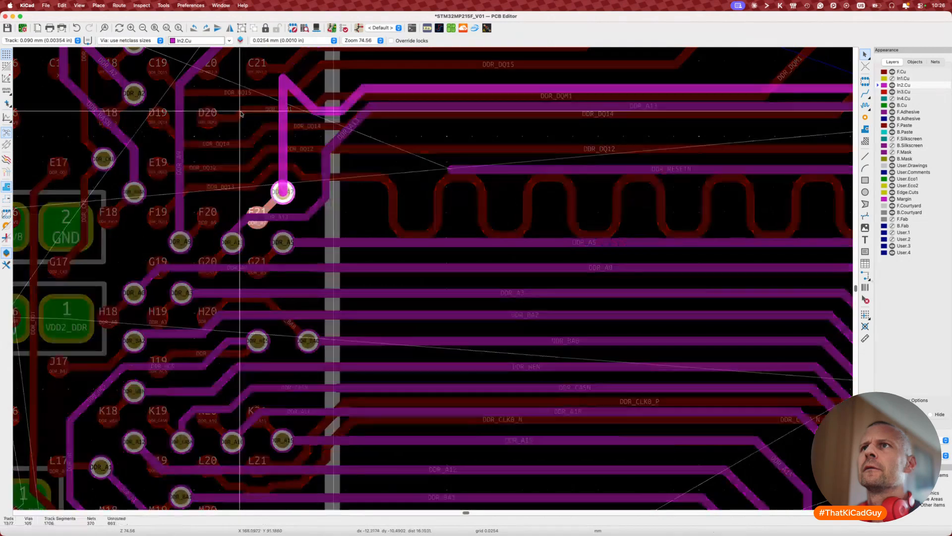
key("Escape")
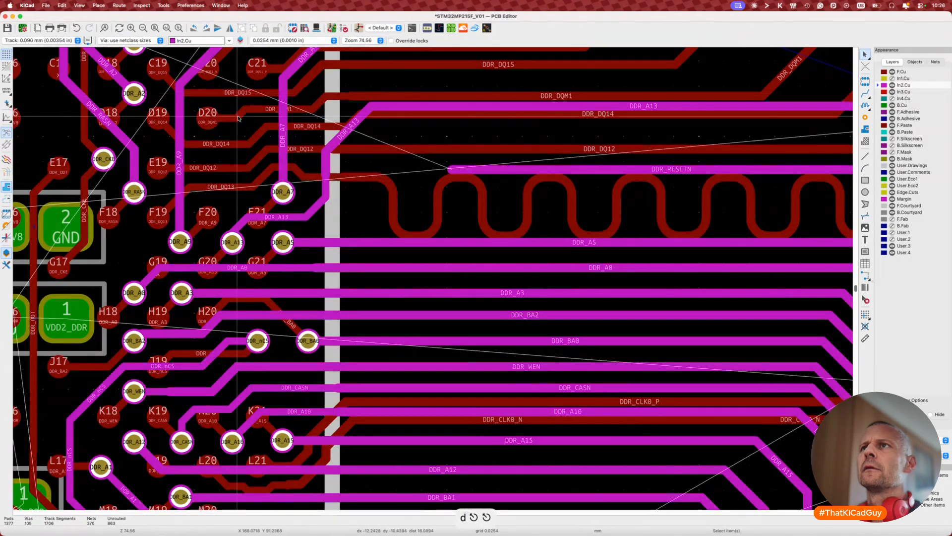
left_click(238, 118)
key("Escape")
key("v")
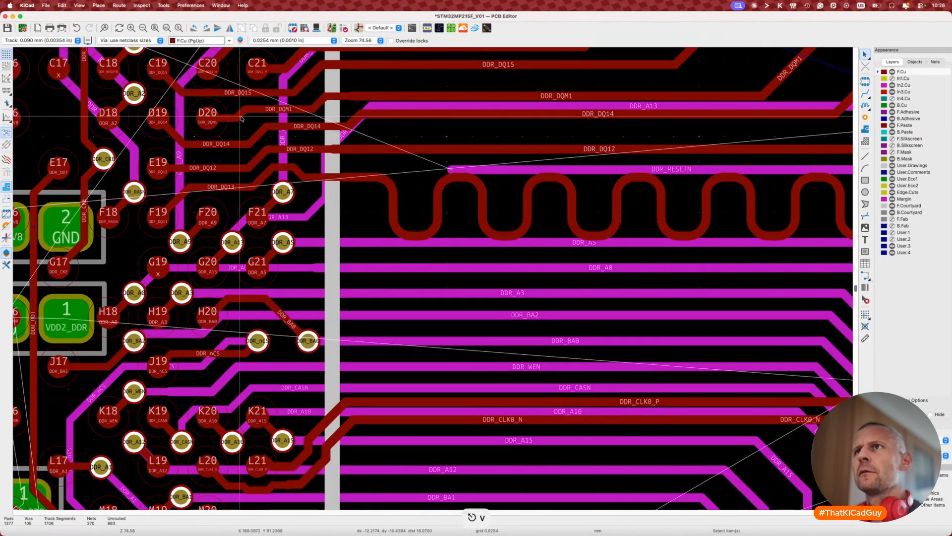
Step: Drag the DDR_DQM1 and DDR_DQ14 F.Cu segments into new positions
key("d")
left_click(224, 115)
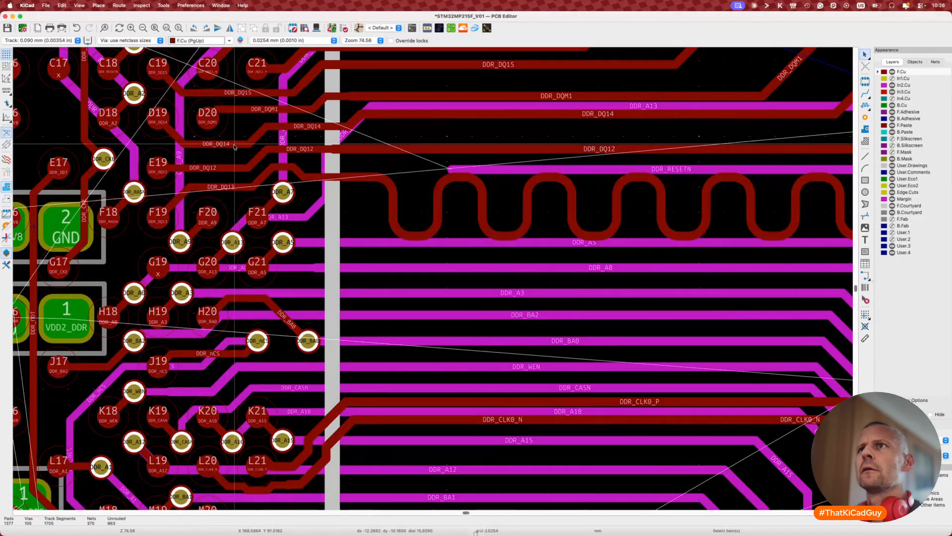
key("d")
left_click(226, 136)
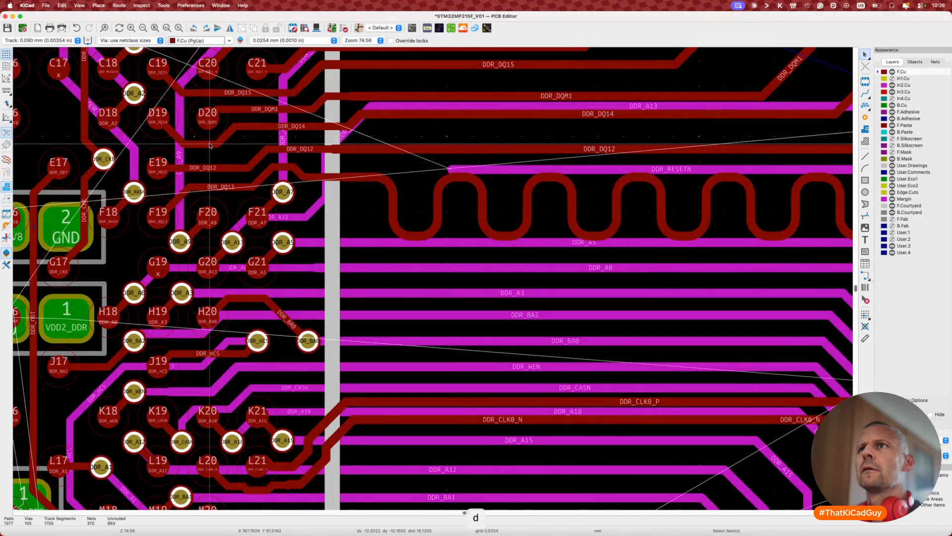
key("d")
left_click(208, 143)
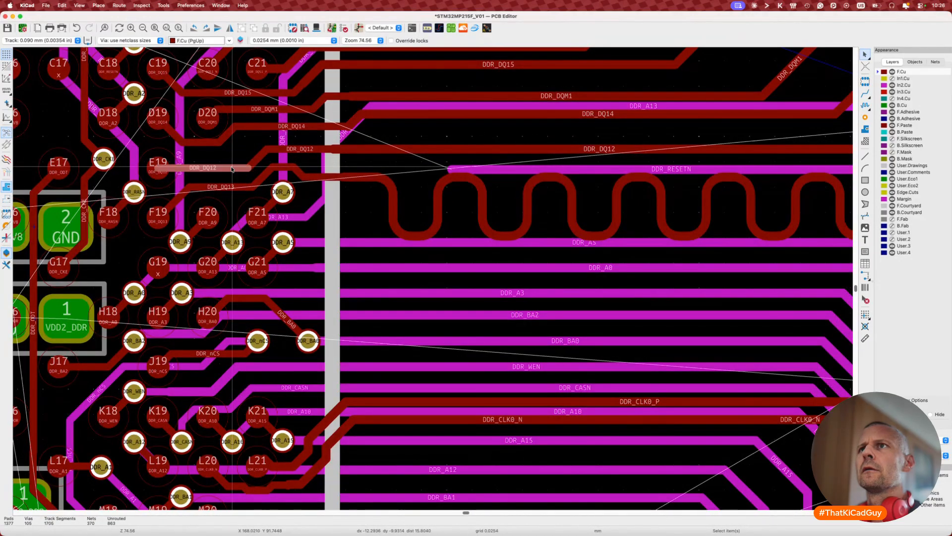
Step: Re-bend the DDR_DQ12 F.Cu segments, raising the horizontal and shifting its junction right
key("d")
left_click(232, 160)
key("d")
left_click(237, 151)
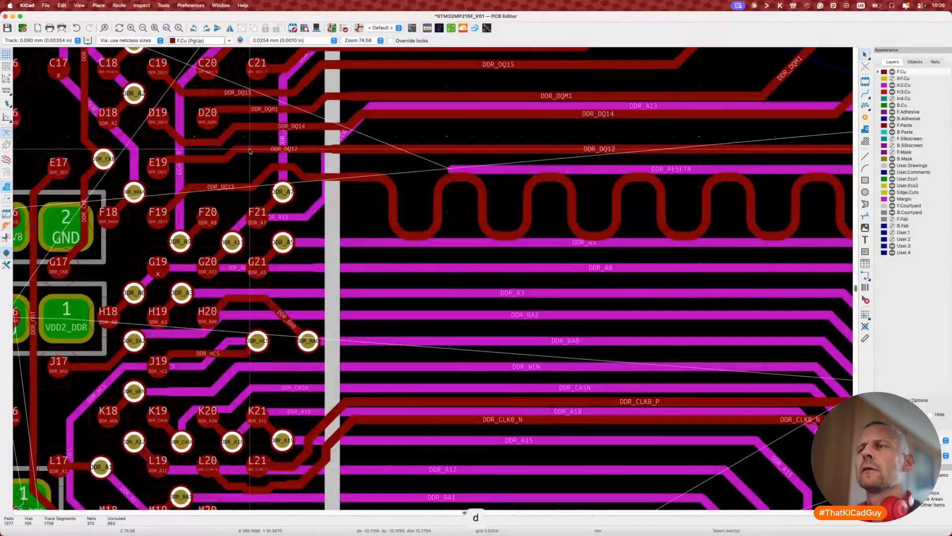
key("d")
key("Escape")
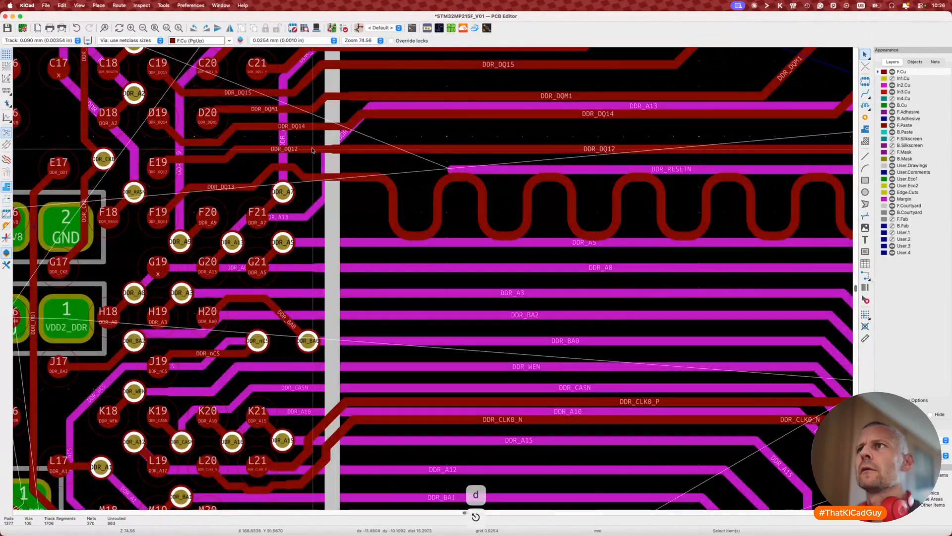
key("d")
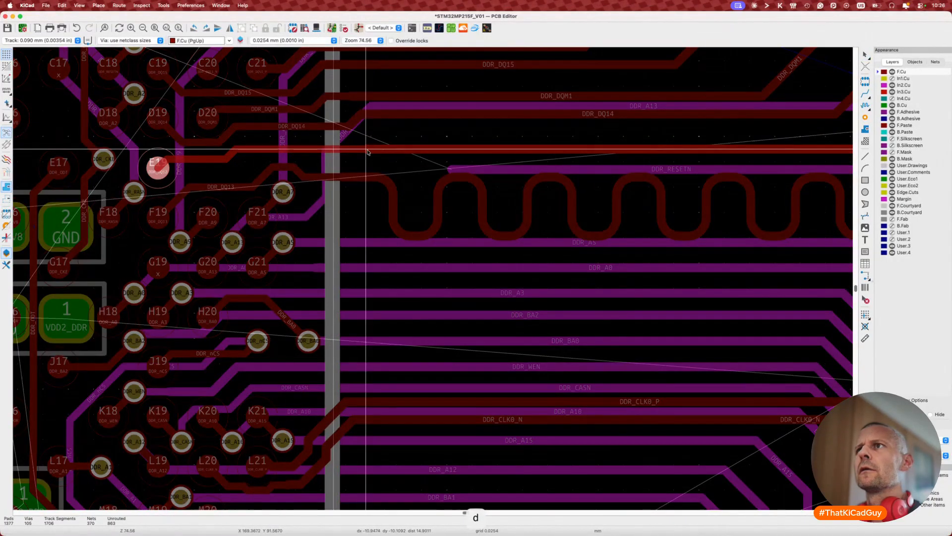
left_click(366, 150)
key("d")
left_click(304, 145)
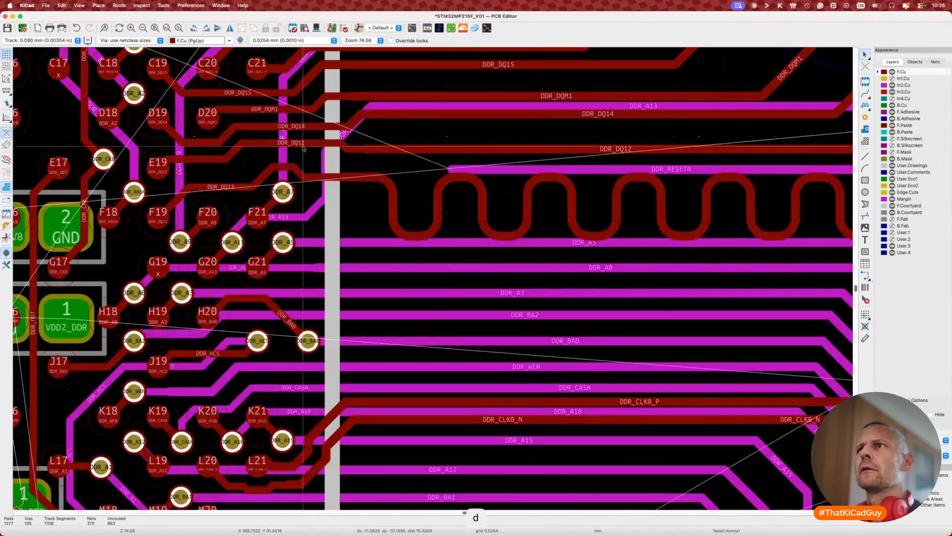
Step: Re-bend the DDR_DQ13 diagonals and raise its horizontal segment beside pad F19
key("d")
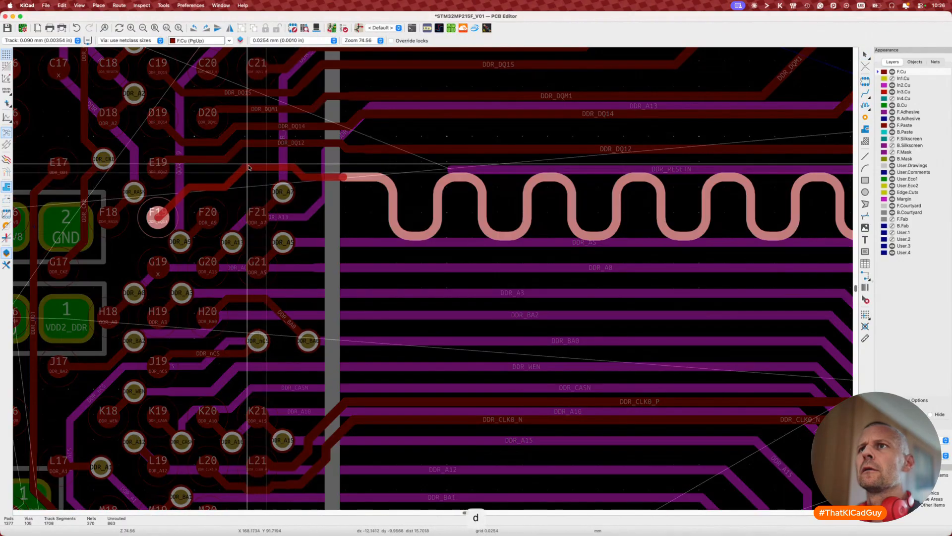
left_click(248, 169)
key("d")
left_click(211, 175)
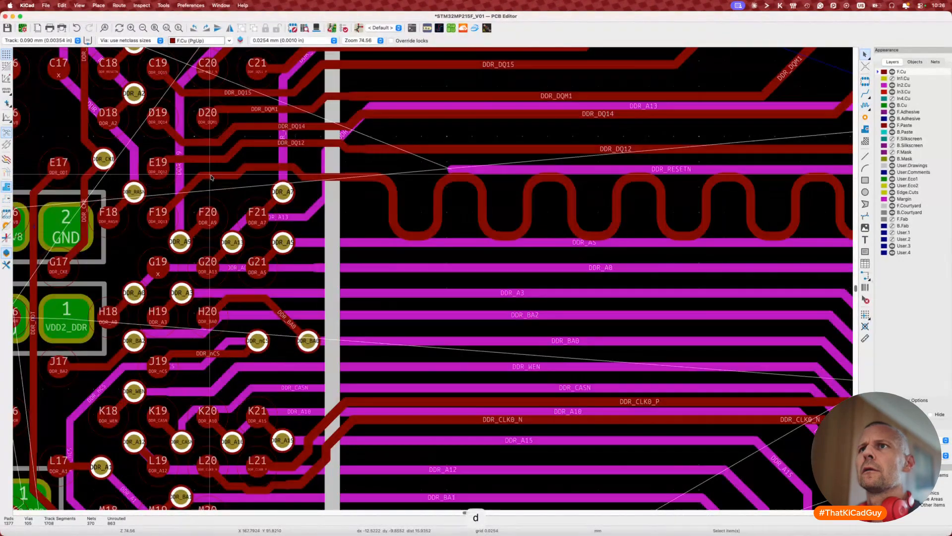
key("d")
left_click(175, 193)
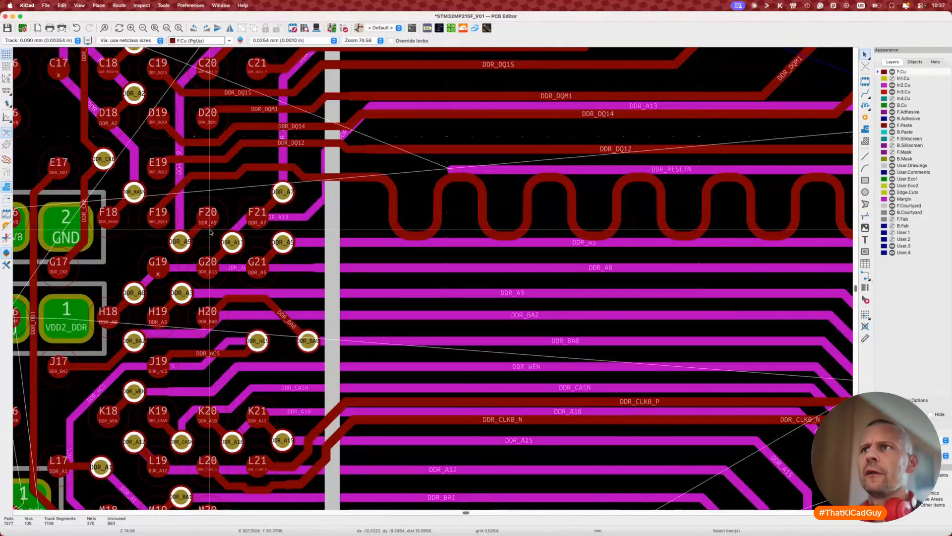
Step: Nudge the tracks near DDR_RESETN and DDR_A7, then make In2.Cu active
key("d")
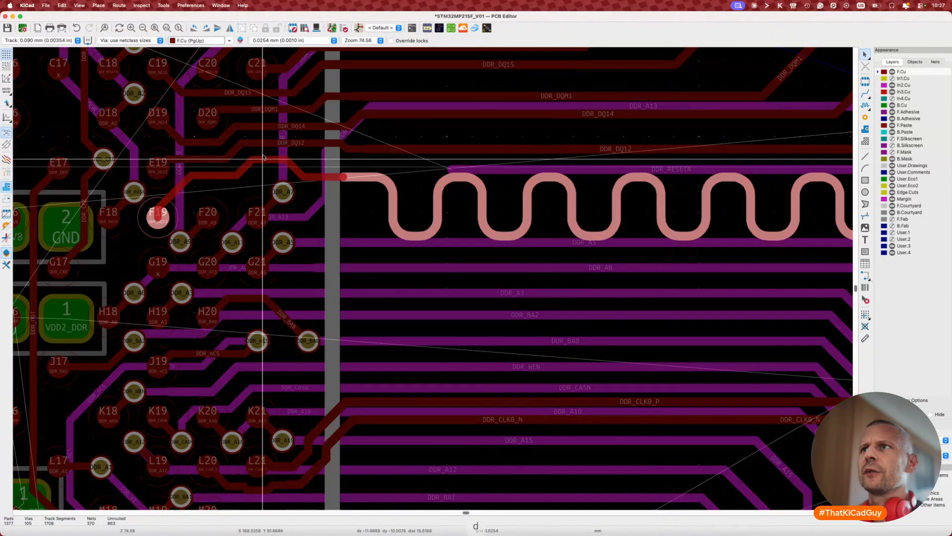
left_click(294, 174)
key("d")
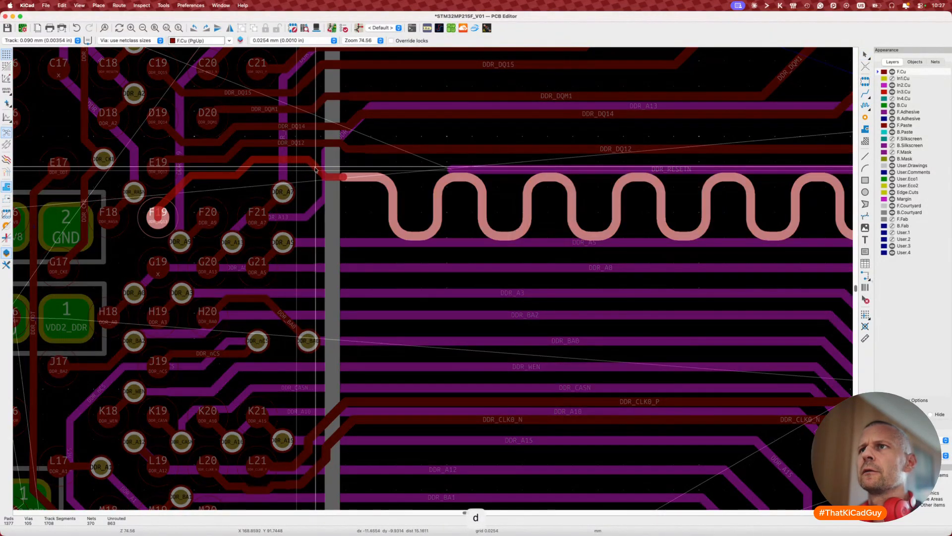
left_click(284, 223)
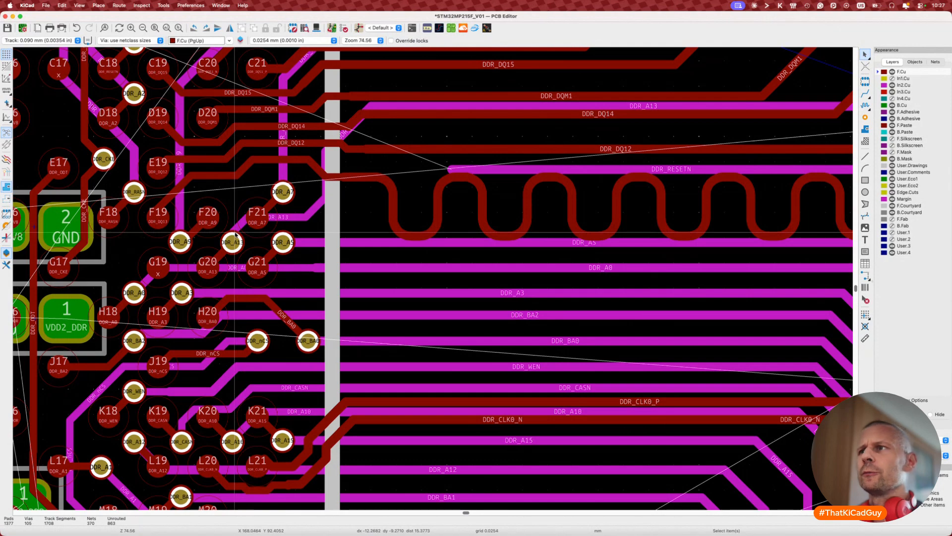
key("plus")
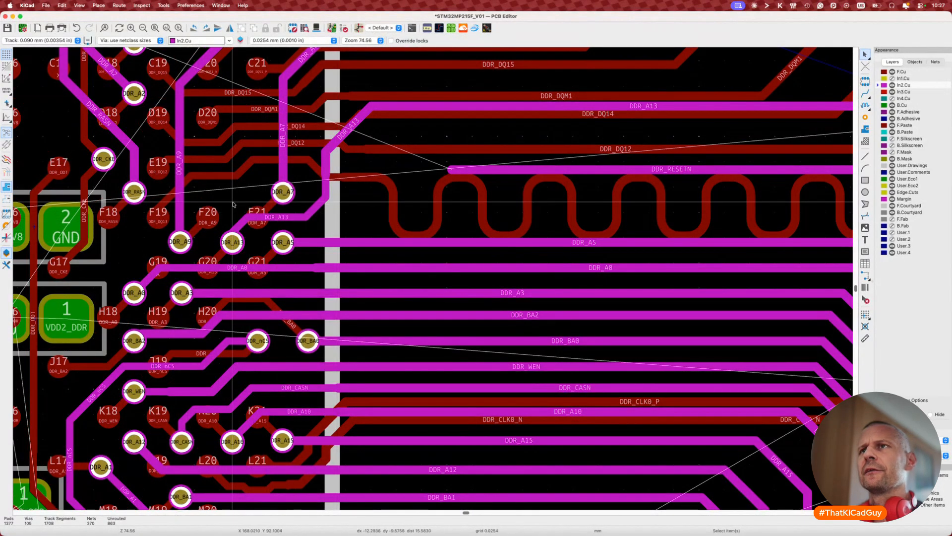
Step: Drag the DDR_A13 track segment near pad G20 upward into a new position
key("x")
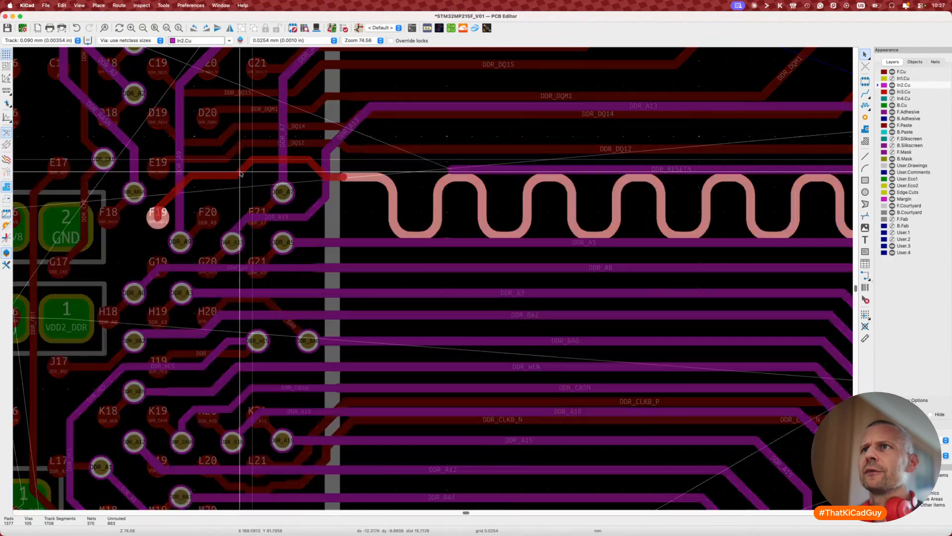
key("d")
key("Escape")
key("d")
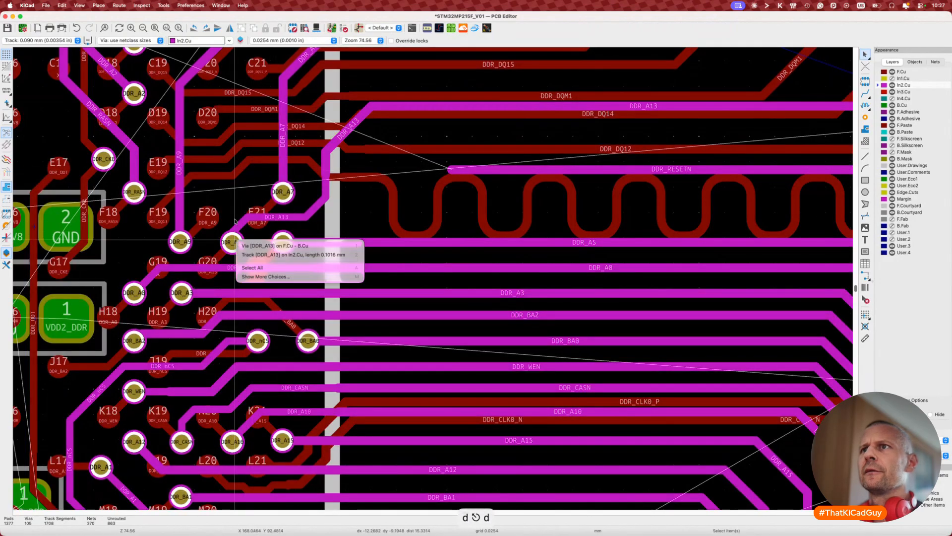
left_click(258, 255)
key("Escape")
key("d")
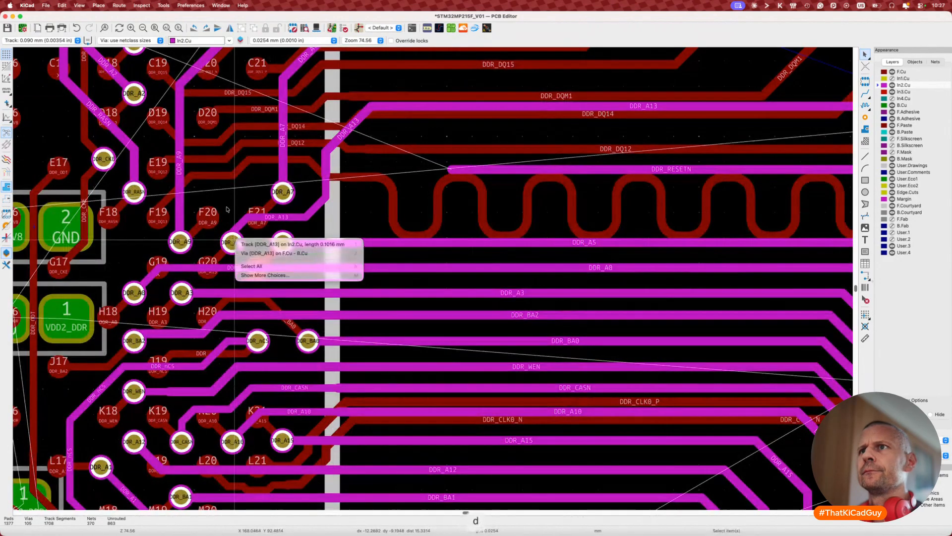
left_click(244, 244)
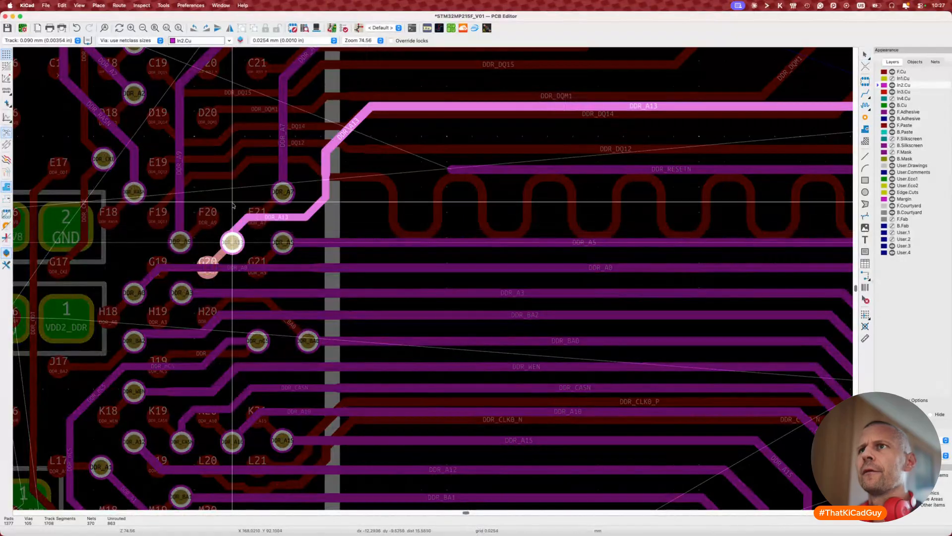
left_click(241, 223)
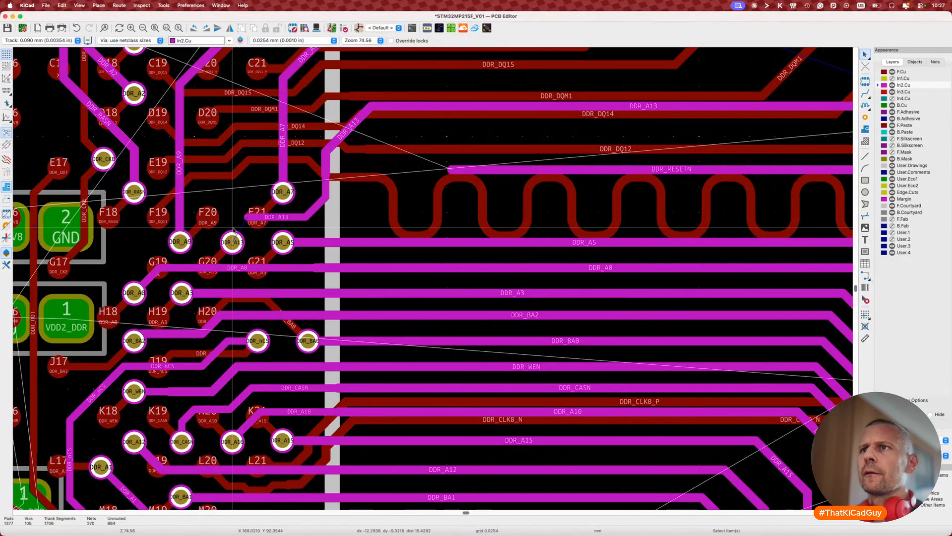
Step: Delete the old DDR_A13 via near F21, abandoning a trial reroute
left_click(234, 242)
key("Delete")
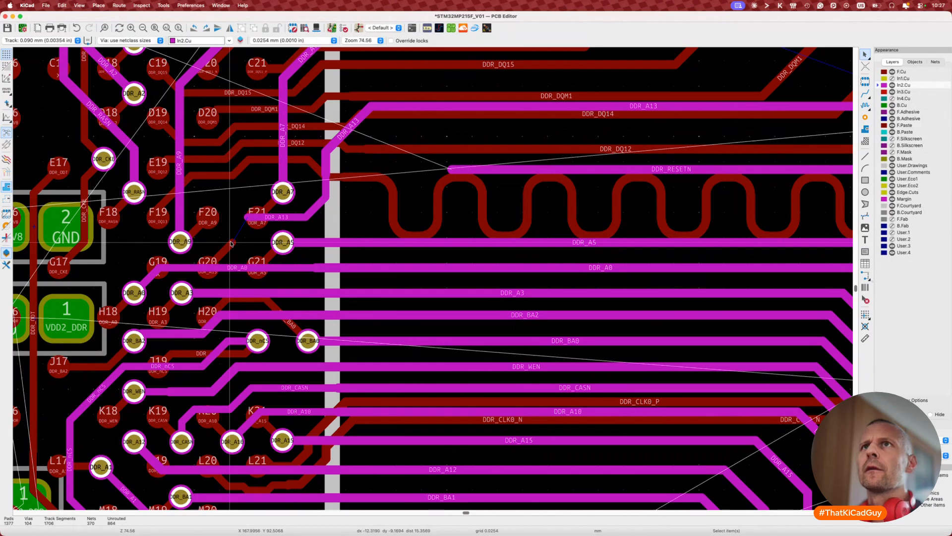
key("x")
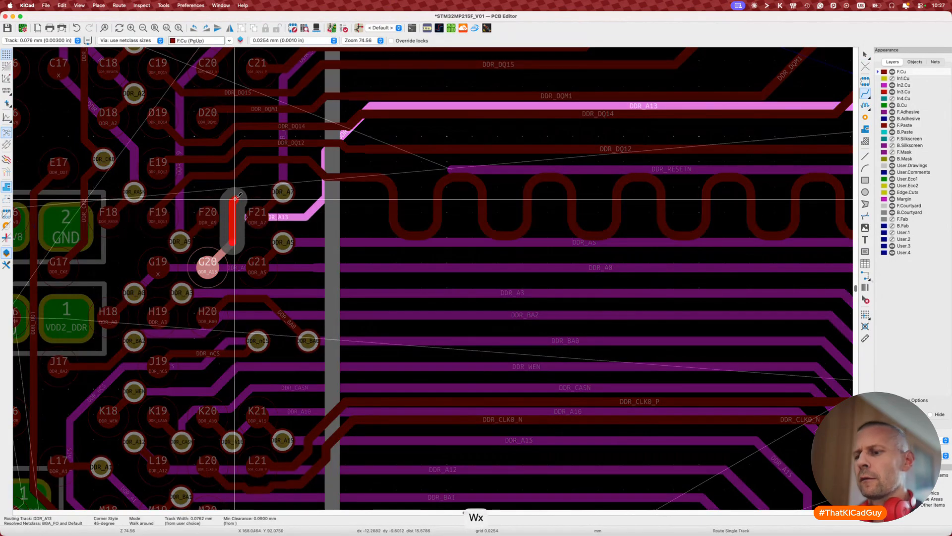
key("v")
key("v")
key("v")
key("v")
key("v")
key("v")
key("v")
key("v")
key("v")
key("v")
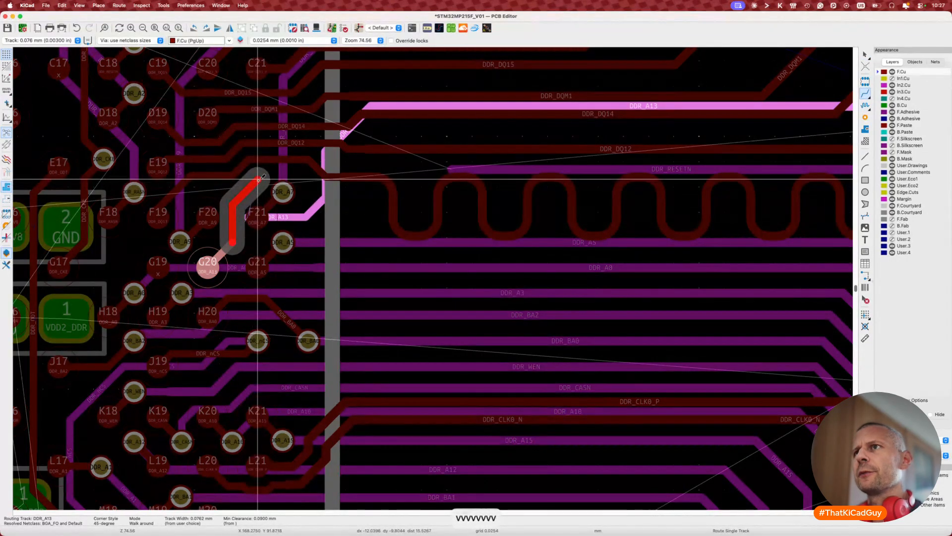
key("Escape")
key("Escape")
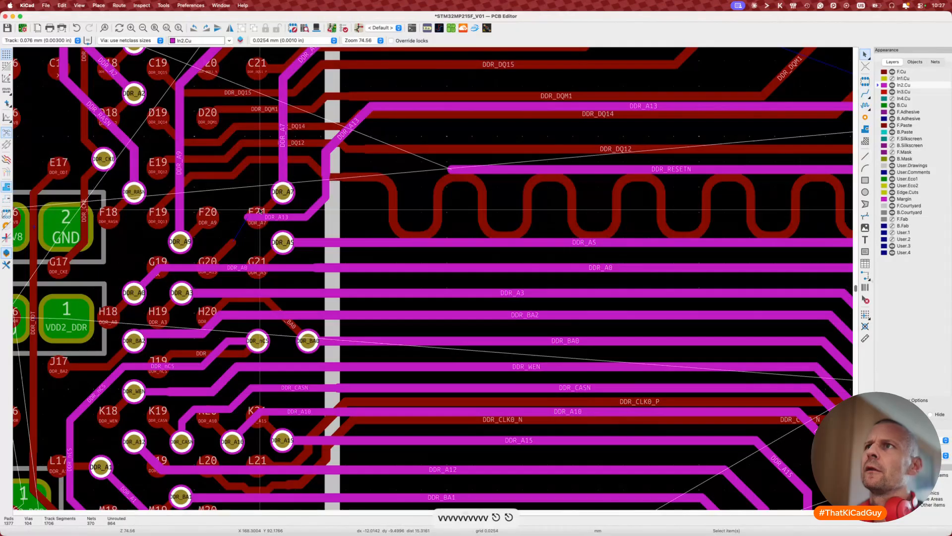
Step: Move the DDR_A7 via up and right and re-bend its diagonal from F21 down-right
scroll(259, 211, "up", 3)
left_click(306, 236)
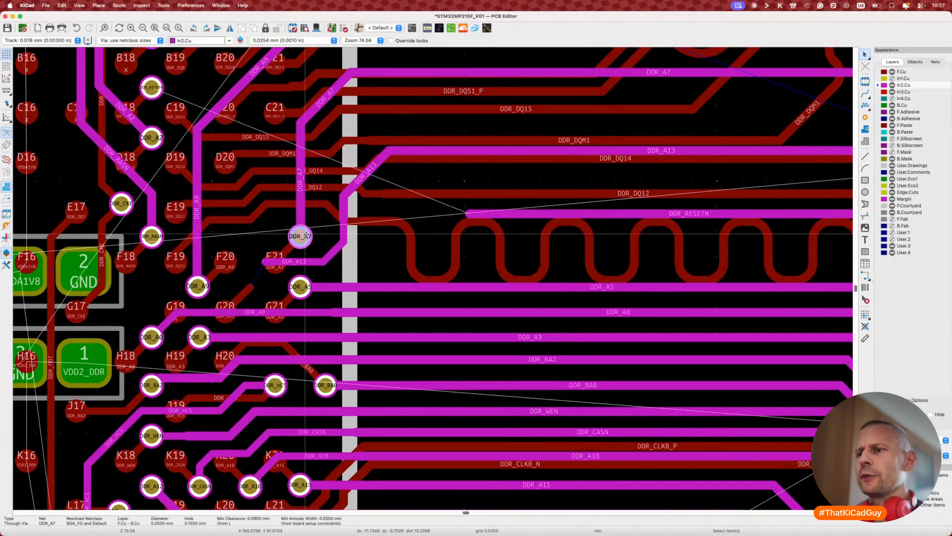
left_click_drag(304, 237, 318, 228)
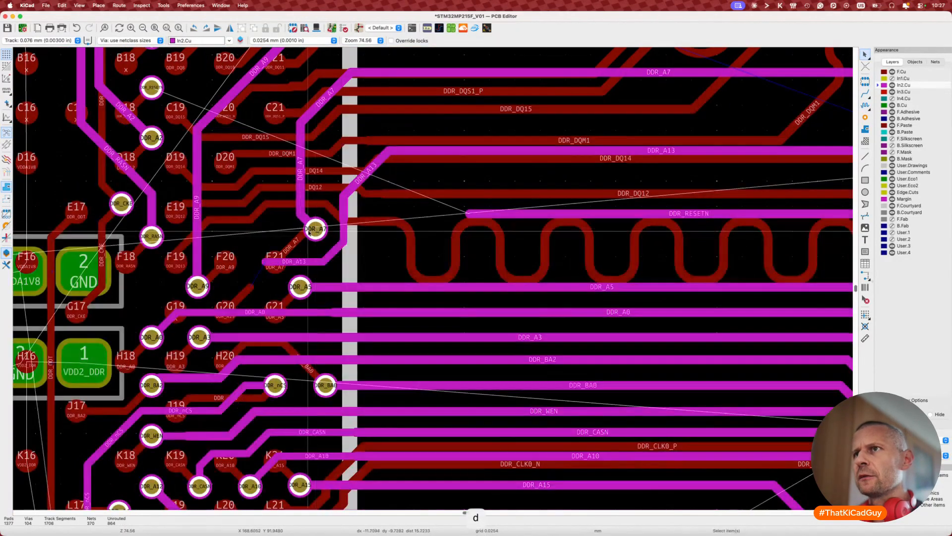
key("d")
left_click(309, 254)
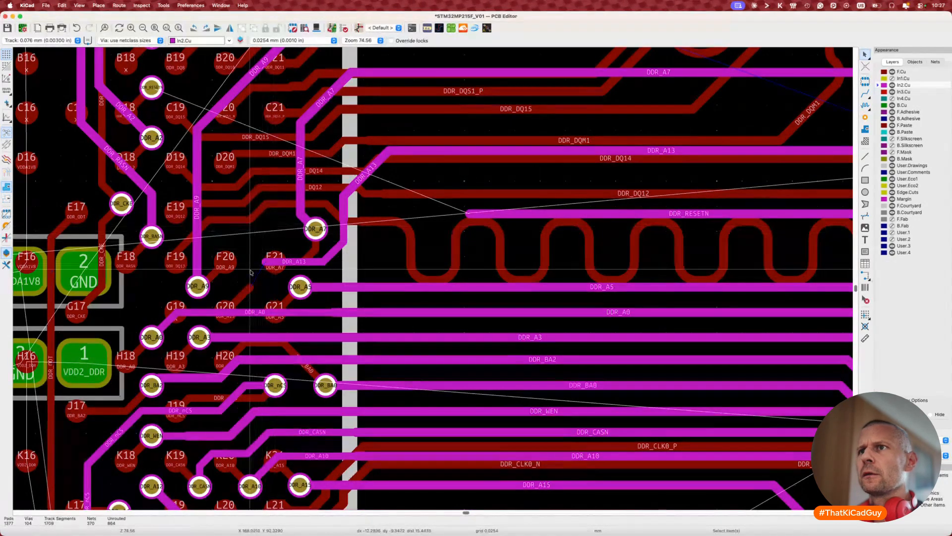
Step: Route DDR_A13 out of pad G20 and end it on a new via
key("x")
key("v")
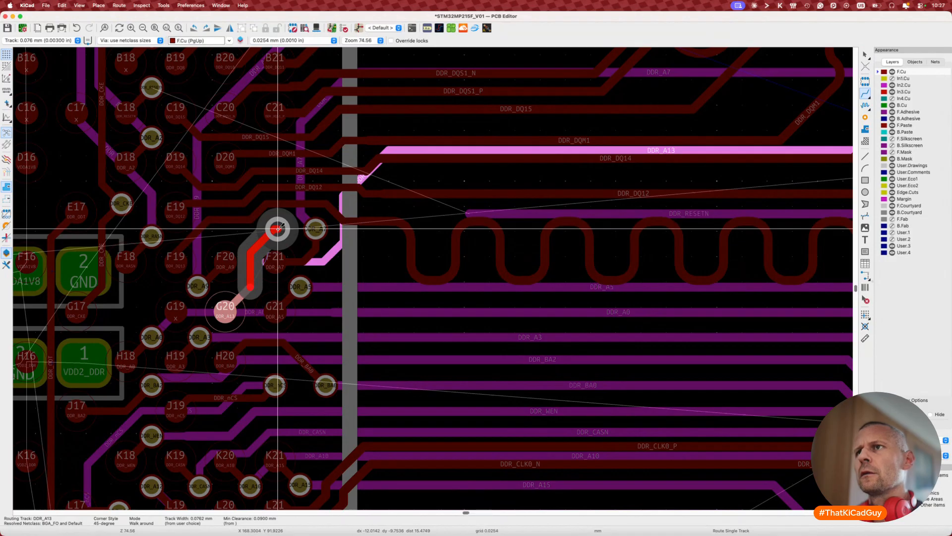
left_click(278, 228)
key("Escape")
key("Escape")
Step: Reshape the DDR_DQ13 track on F.Cu
scroll(236, 283, "down", 1)
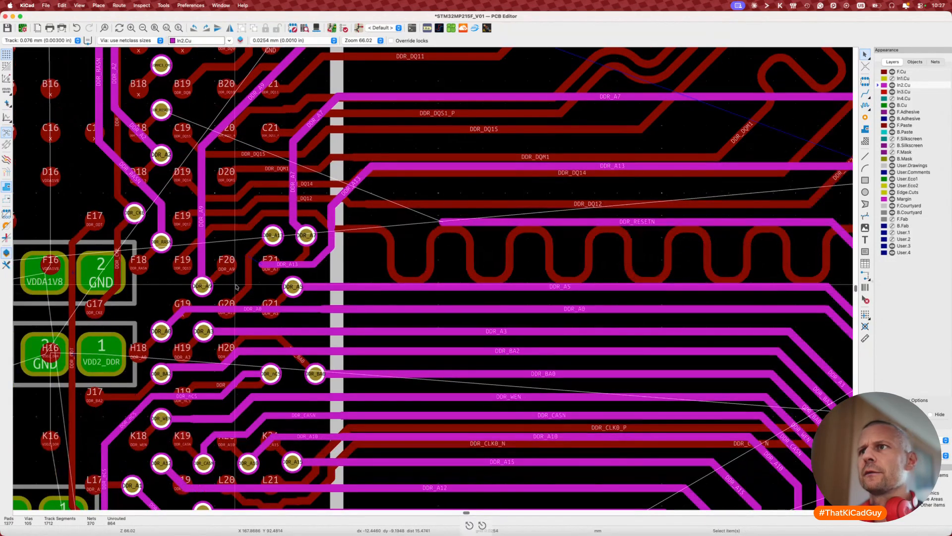
scroll(236, 286, "down", 1)
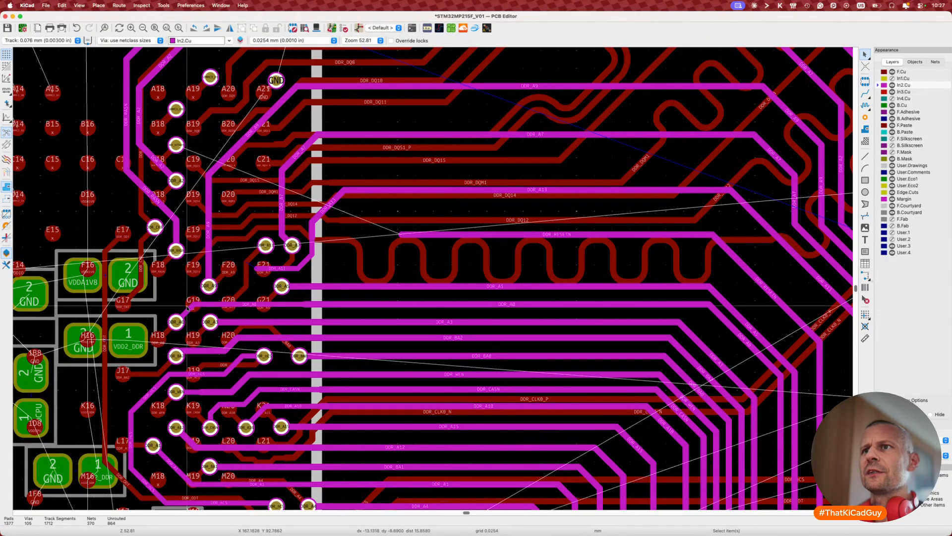
scroll(187, 307, "up", 2)
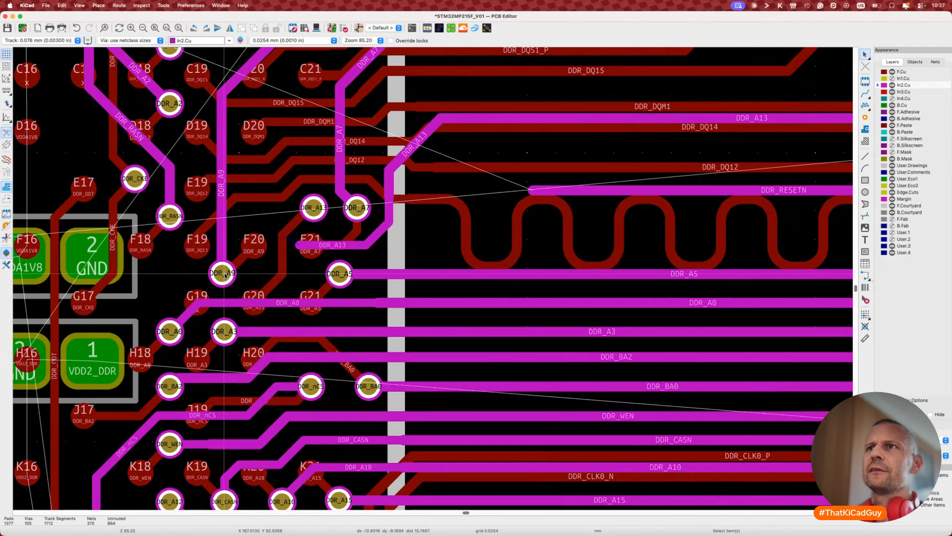
key("d")
key("Escape")
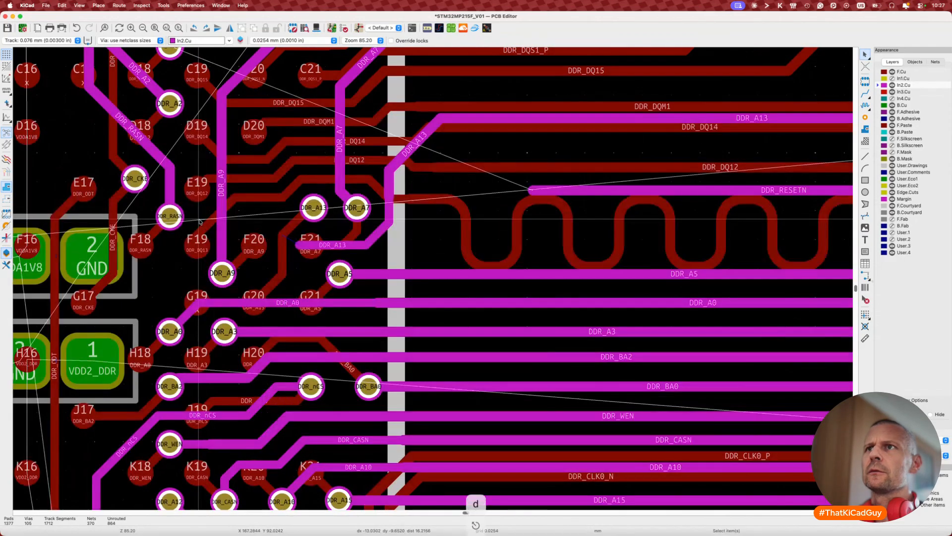
key("d")
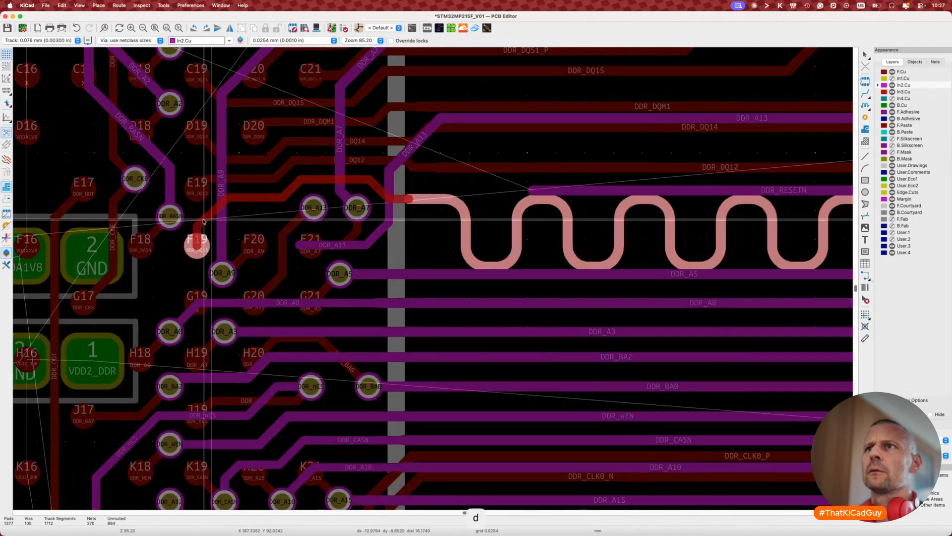
left_click(204, 220)
Step: Re-bend the DDR_DQ14 and DDR_DQ12 traces near balls D19 and E19
middle_click_drag(147, 230, 204, 241)
scroll(203, 240, "down", 1)
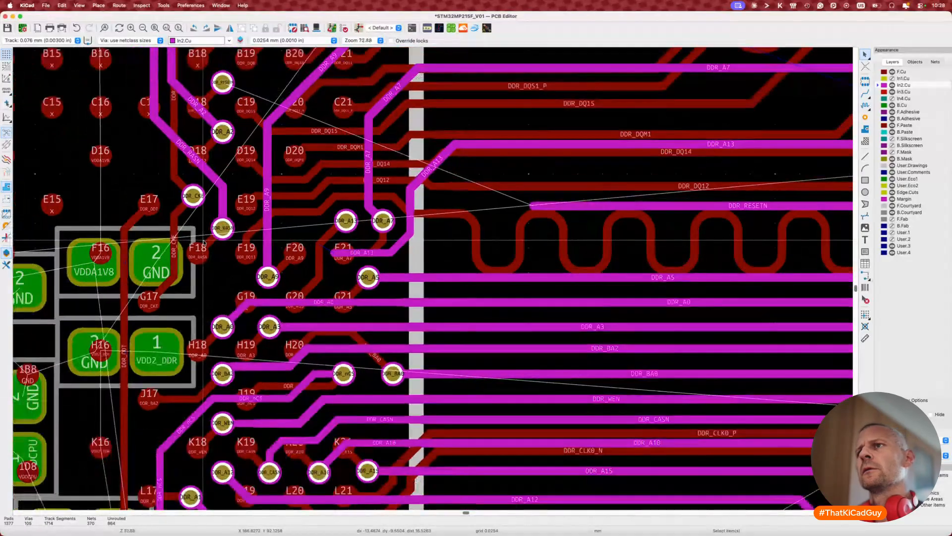
scroll(204, 243, "left", 1)
scroll(204, 243, "down", 1)
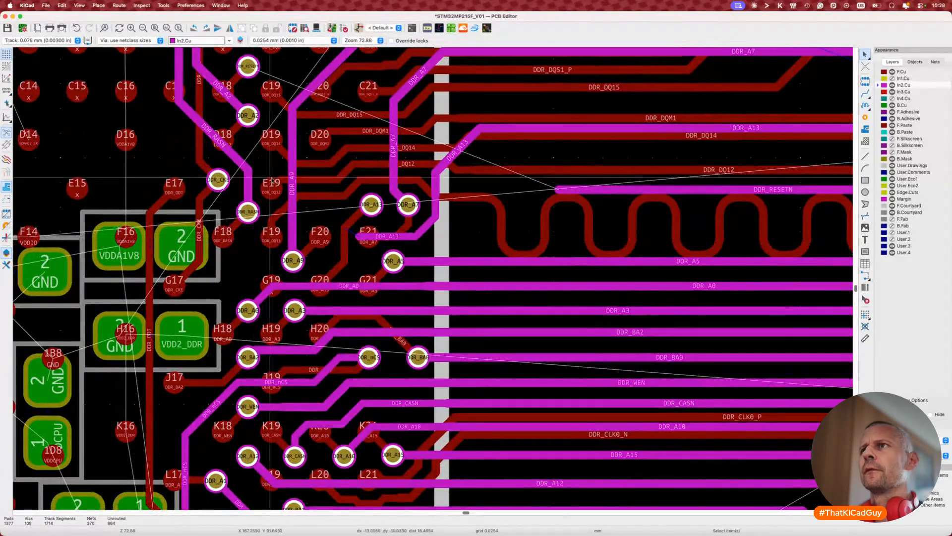
key("d")
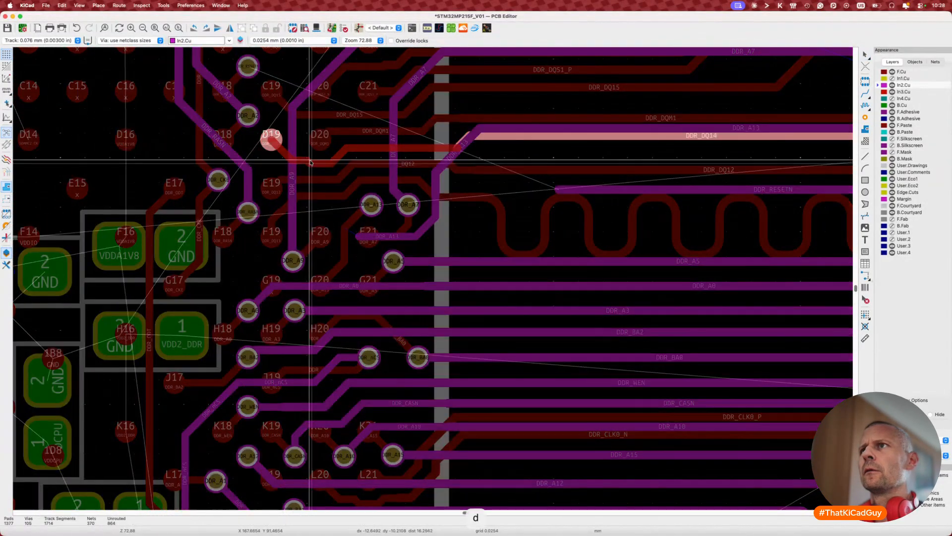
left_click(283, 143)
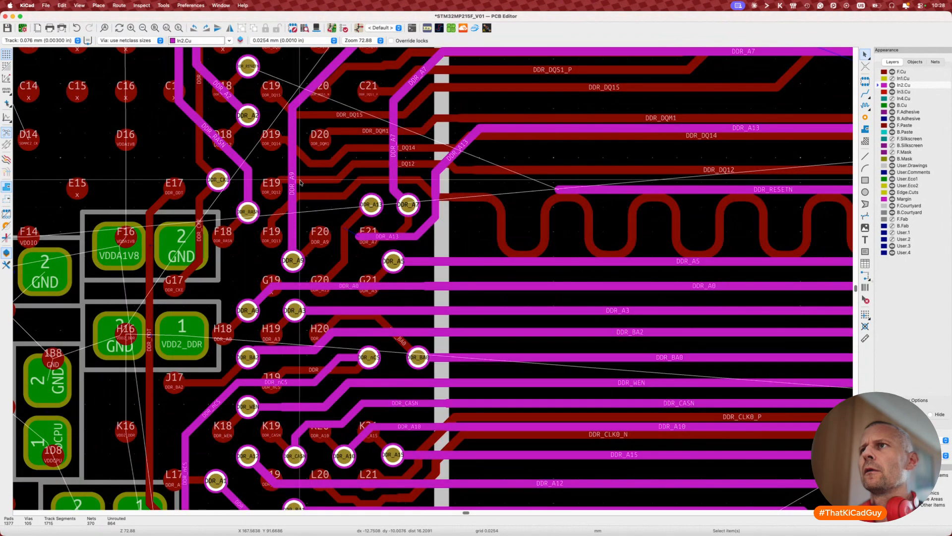
key("d")
left_click(313, 193)
key("d")
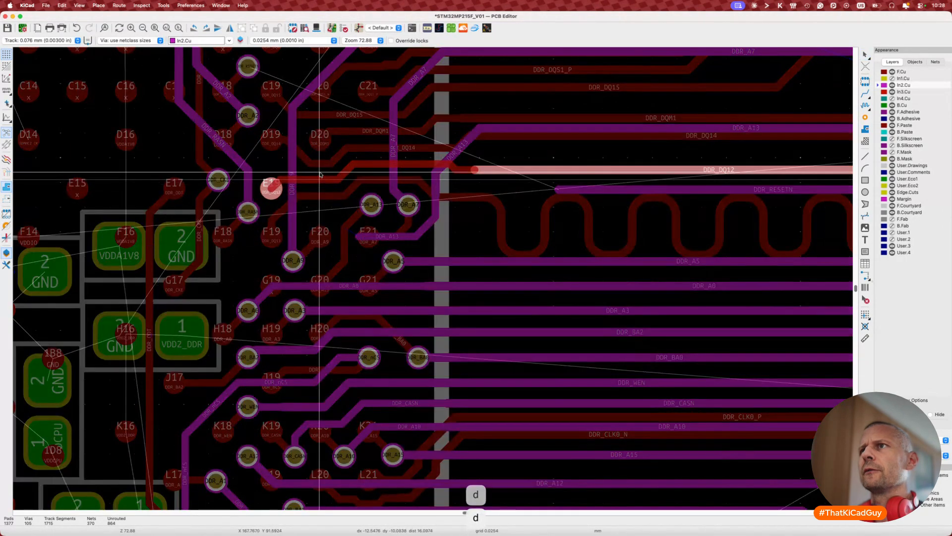
left_click(321, 174)
Step: Select the DDR_A9 track segment to check its properties
key("d")
key("Escape")
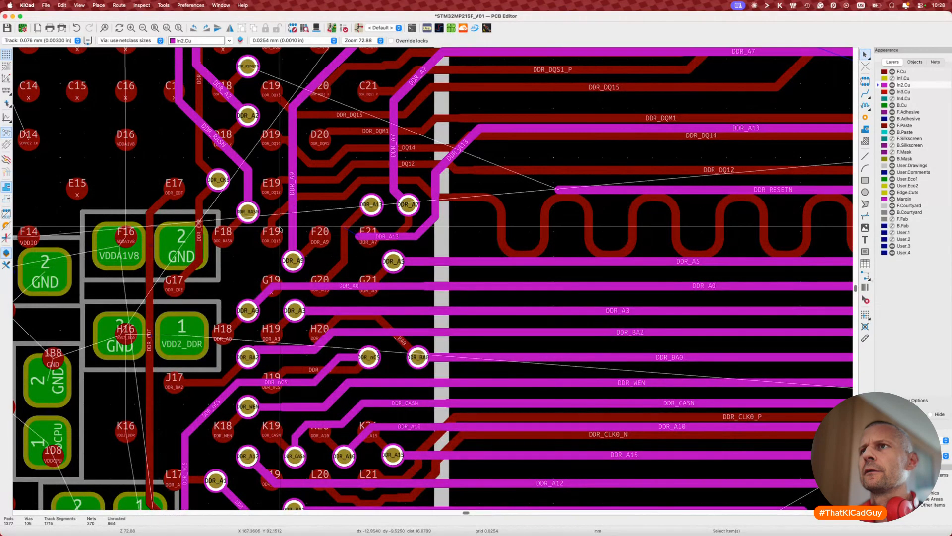
left_click(289, 206)
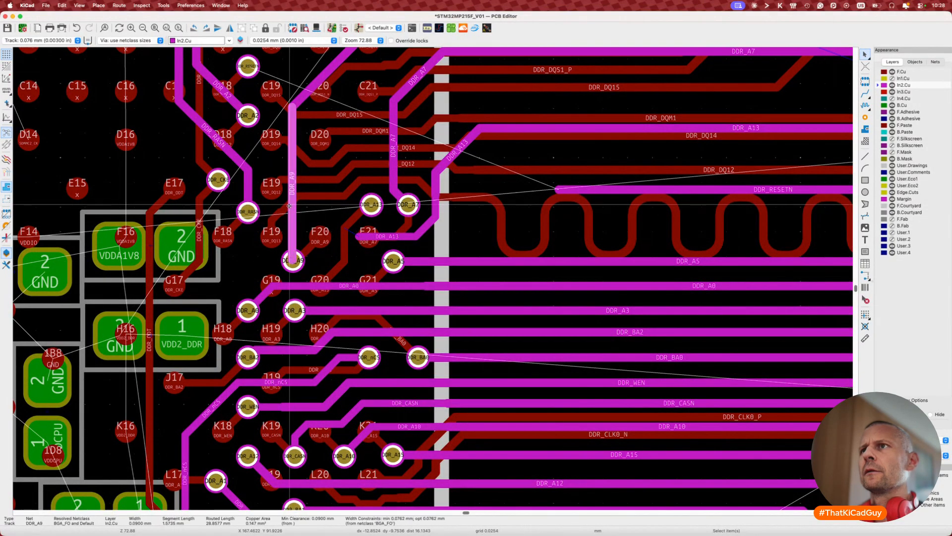
Step: Nudge the DDR_DQ13 track on F.Cu into a new position
scroll(290, 205, "up", 4)
key("v")
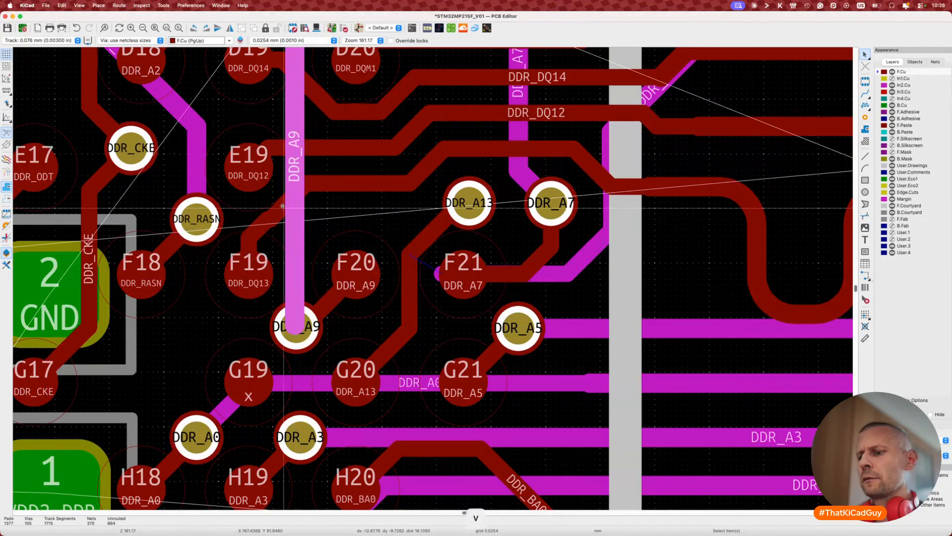
key("v")
key("Escape")
key("Escape")
key("v")
key("d")
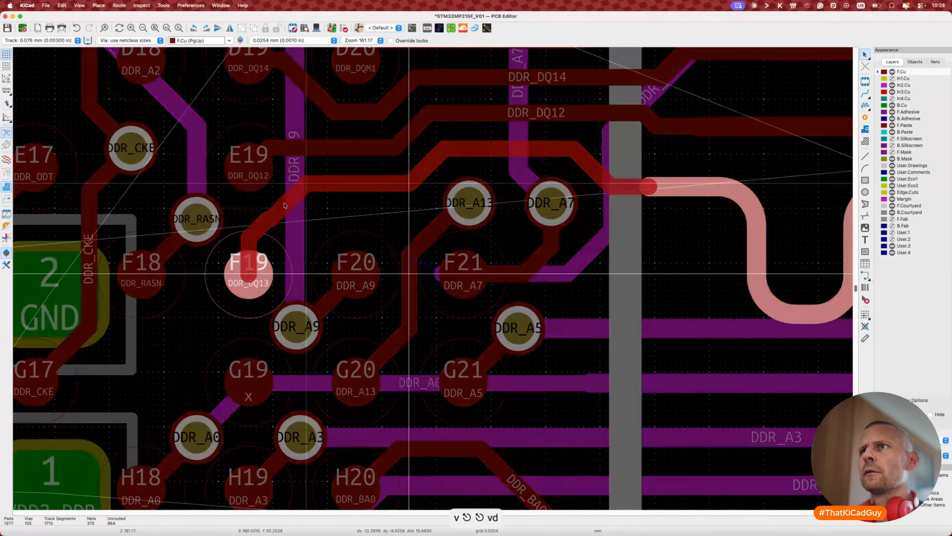
key("Escape")
key("Escape")
key("d")
left_click(260, 230)
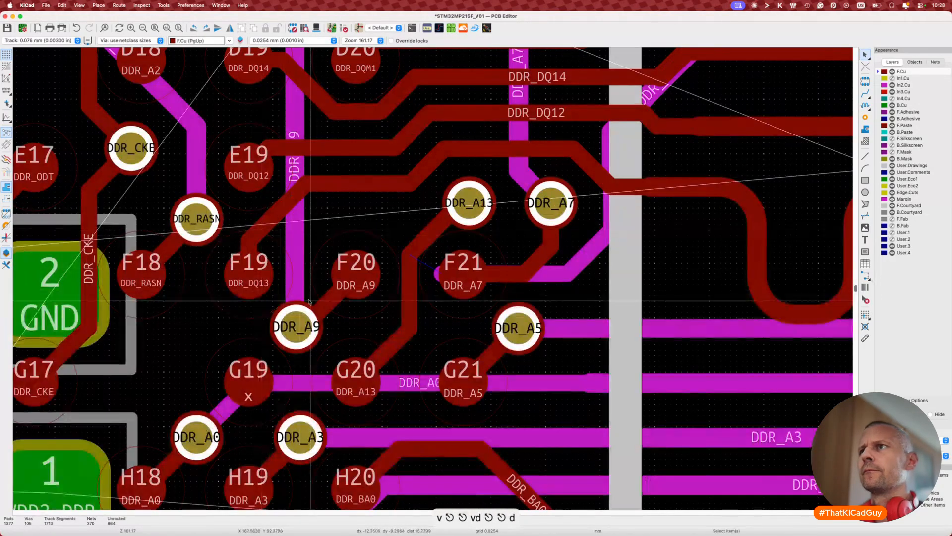
Step: On In2.Cu, move the DDR_A9 via left toward F19
scroll(309, 301, "down", 6)
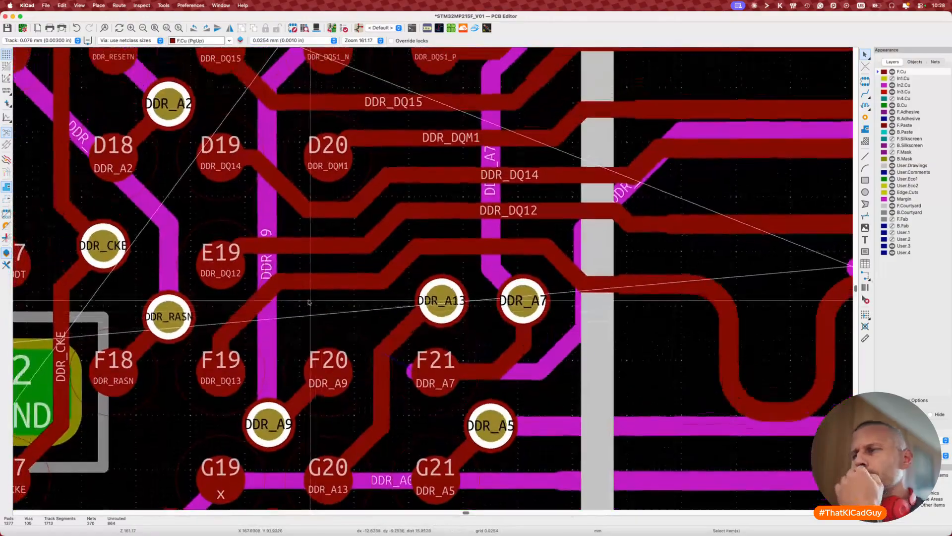
scroll(309, 301, "down", 2)
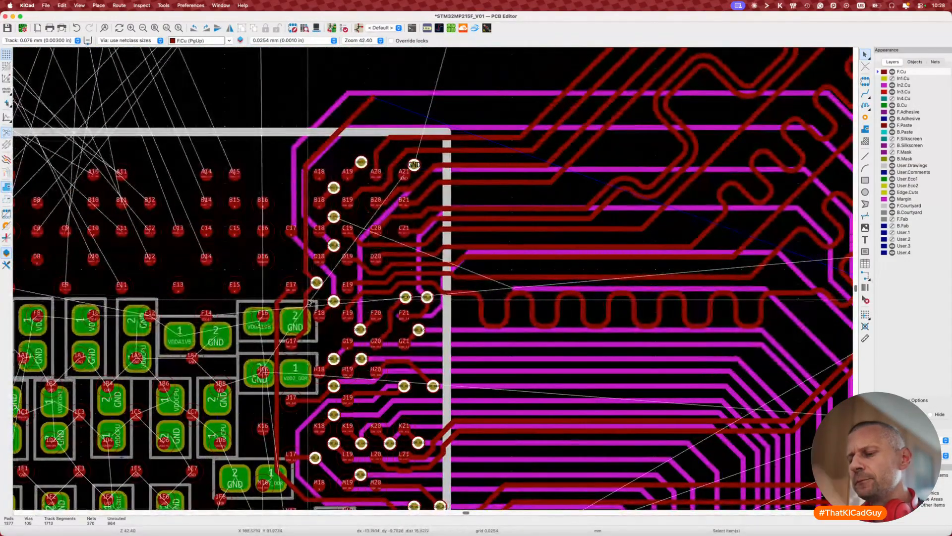
key("v")
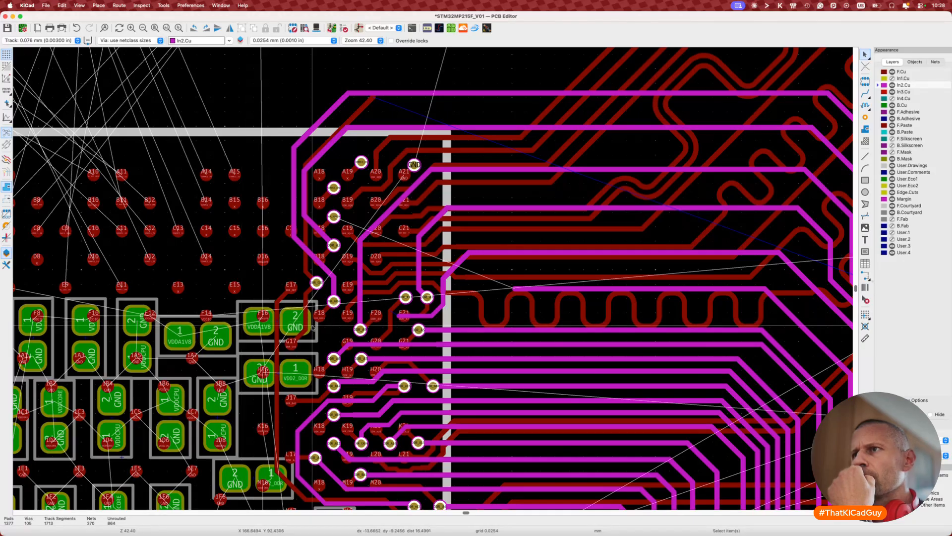
scroll(308, 302, "up", 3)
scroll(313, 328, "up", 2)
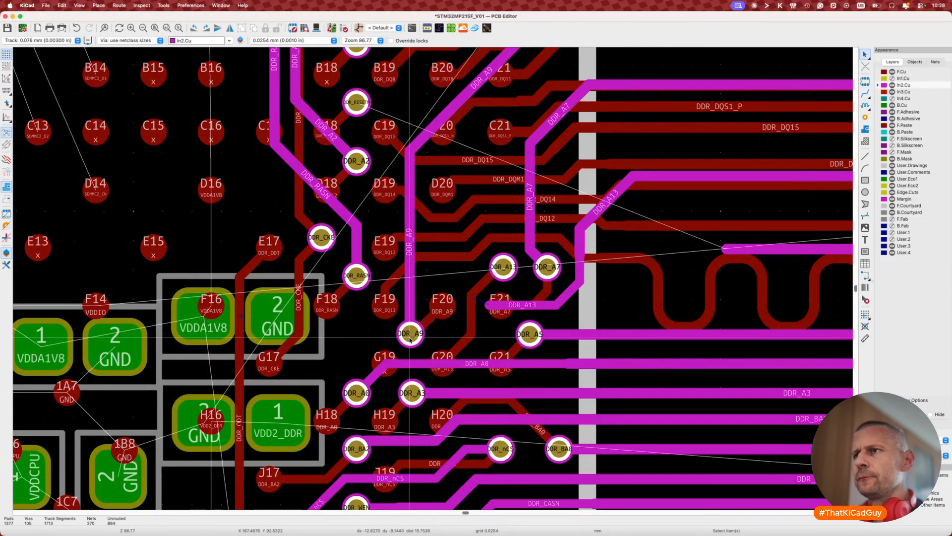
key("d")
left_click(433, 361)
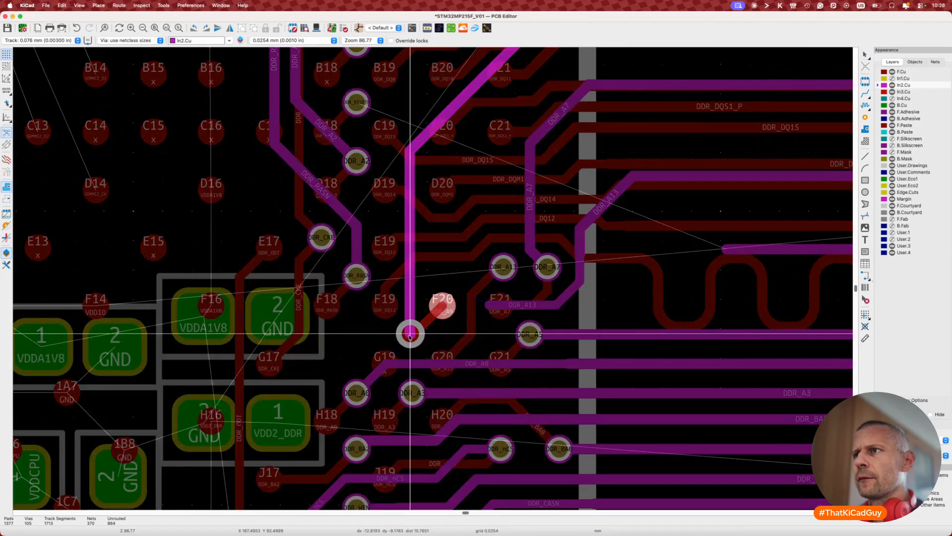
key("d")
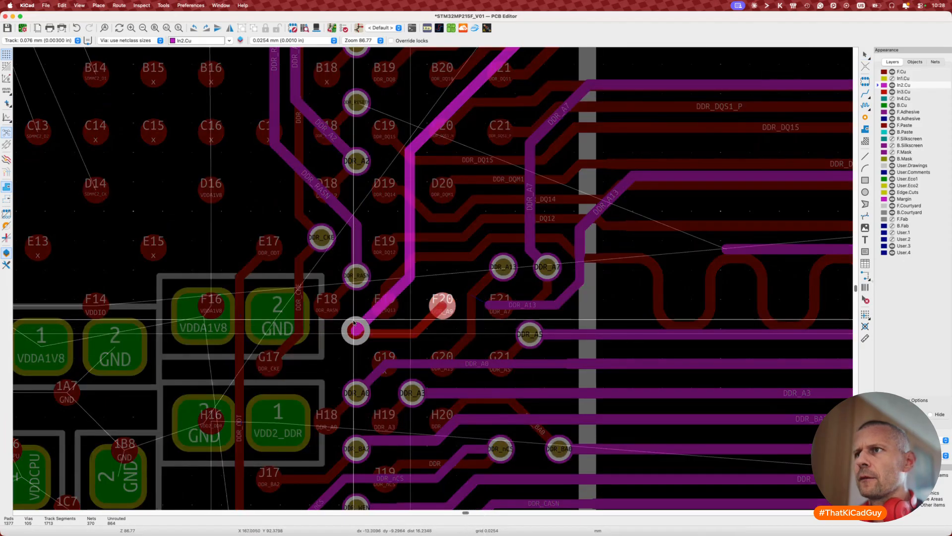
left_click(354, 321)
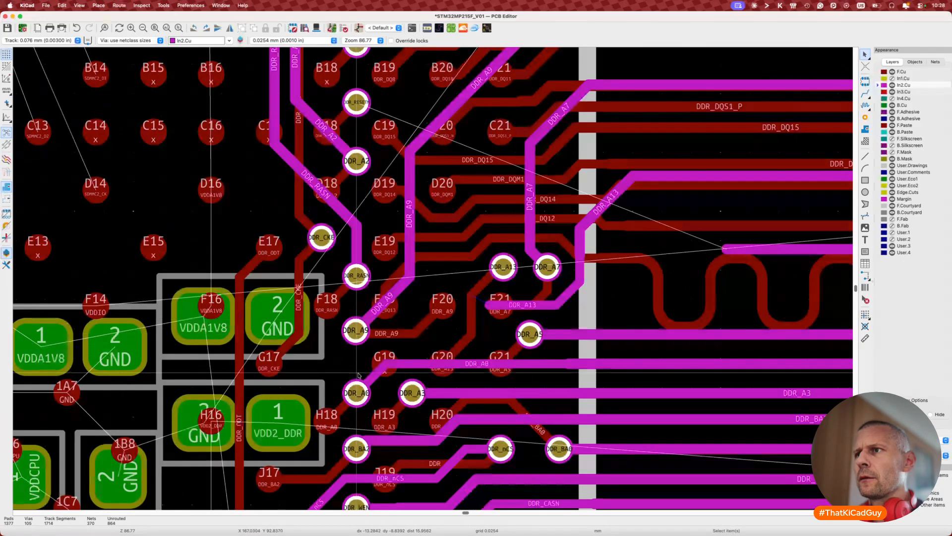
Step: Drag the DDR_A0 diagonal further right
key("d")
left_click(390, 379)
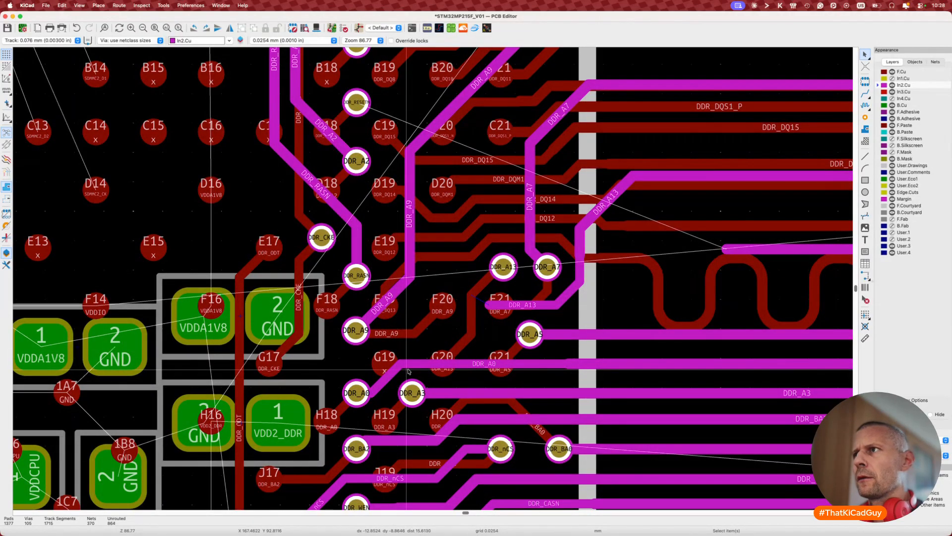
scroll(408, 370, "down", 4)
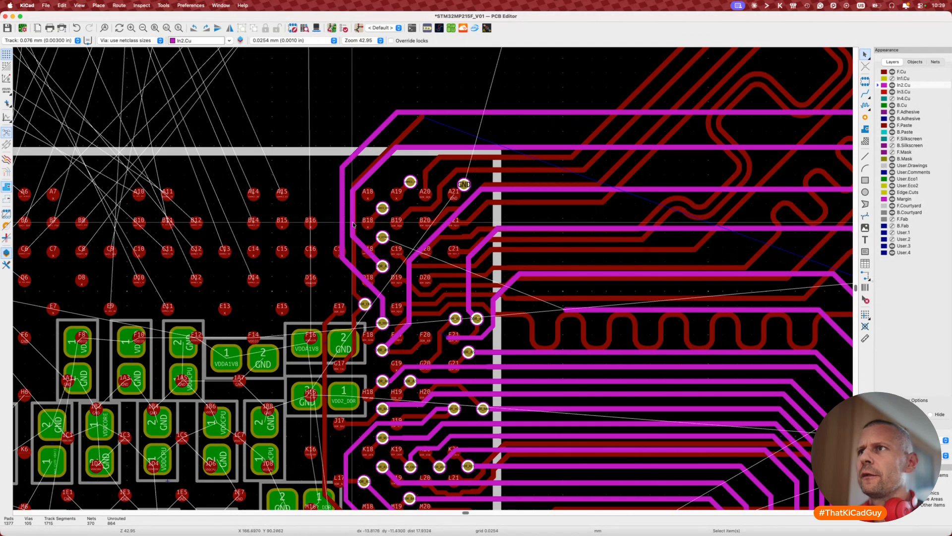
Step: Shift two DDR_CKE track segments left to new positions
key("d")
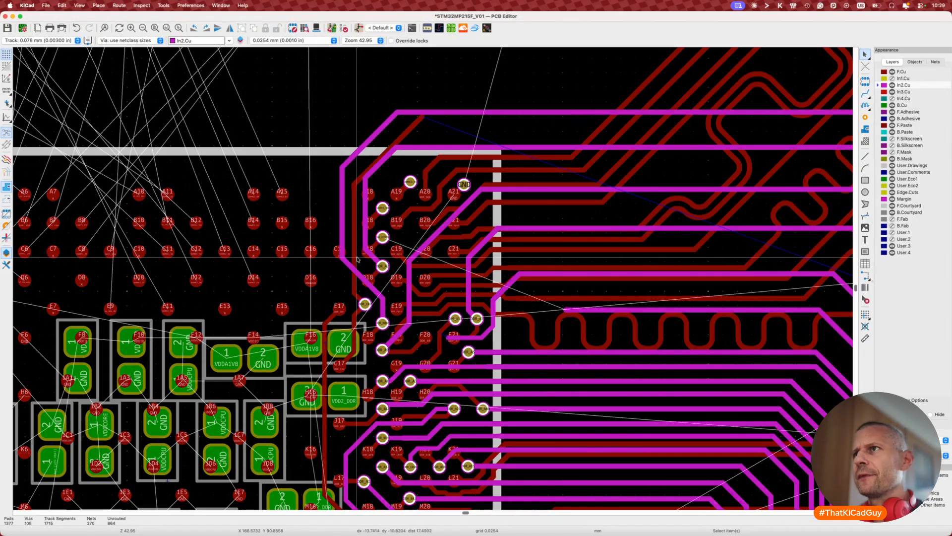
key("d")
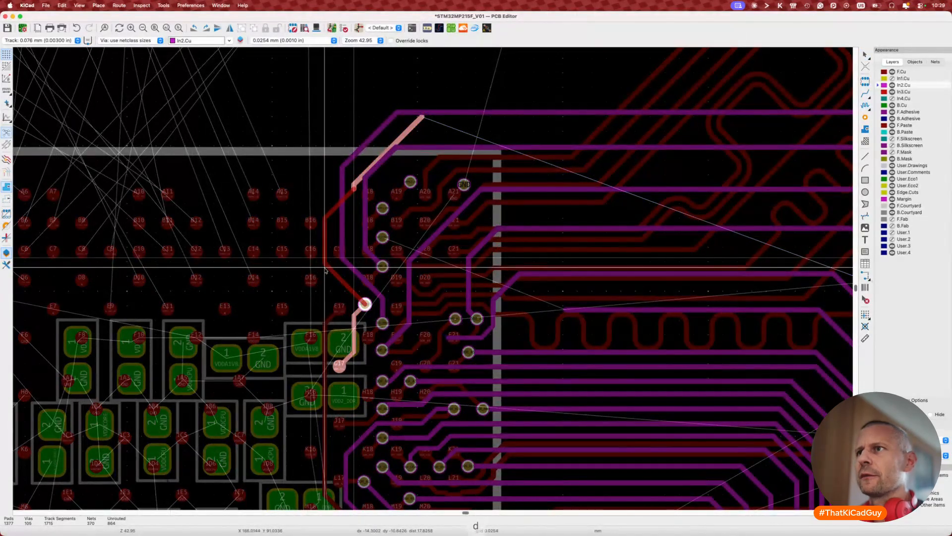
left_click(324, 267)
key("d")
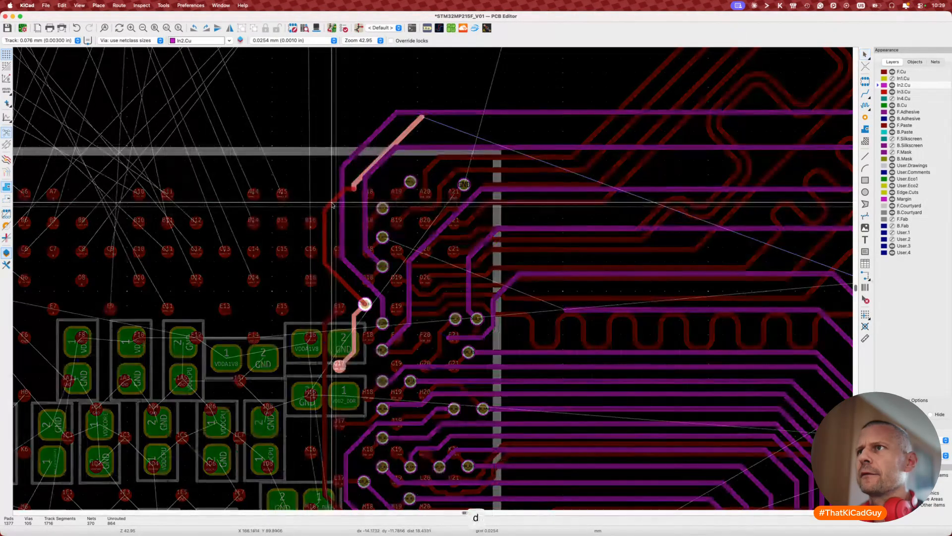
left_click(343, 223)
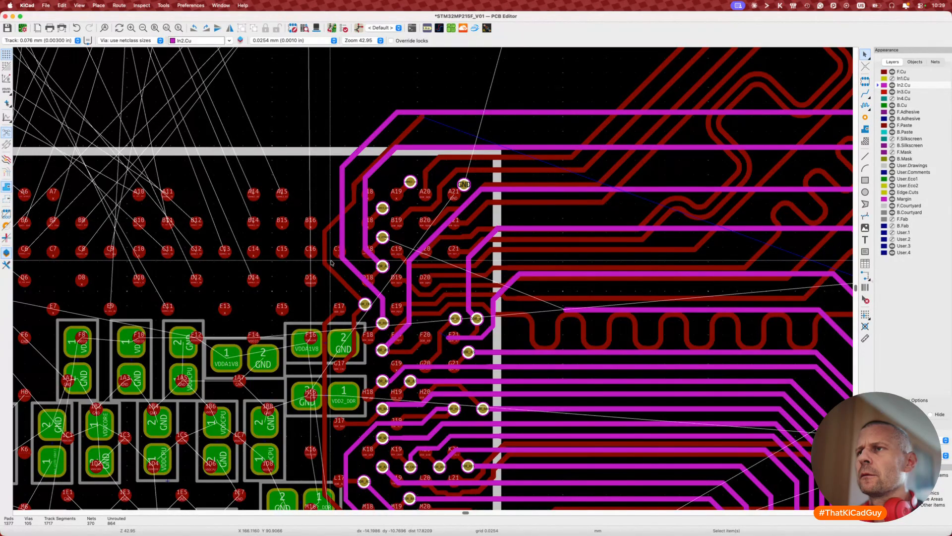
Step: Delete the DDR_CKE via near E17, its short stub, and the whole DDR_CKE track
left_click(366, 303)
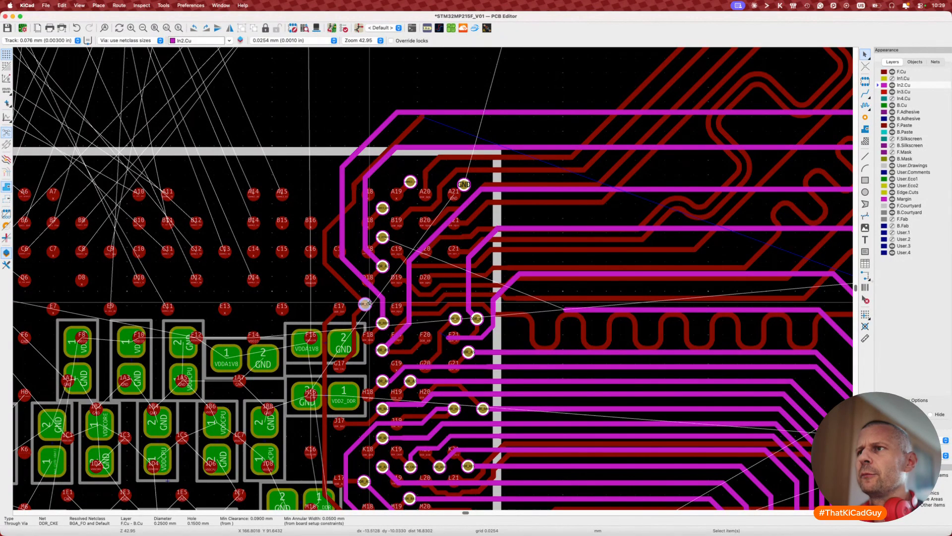
key("Delete")
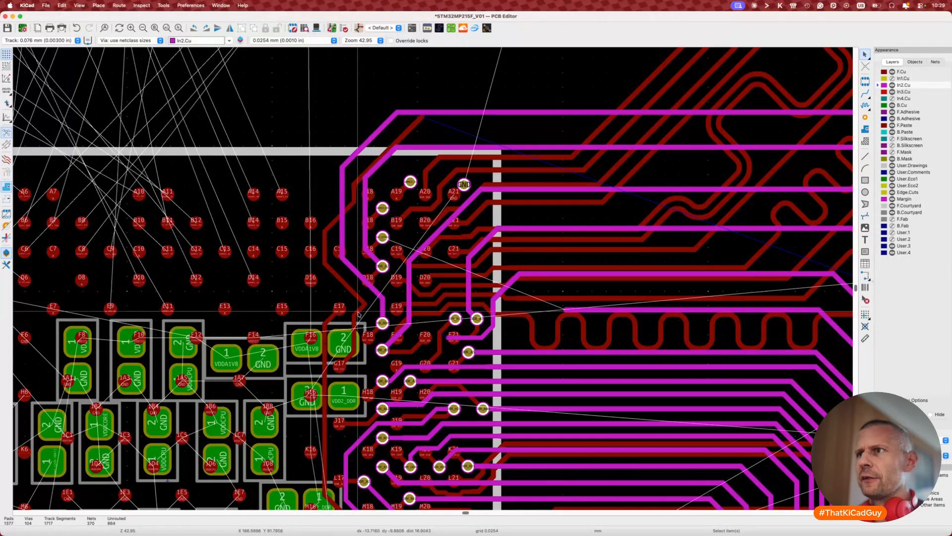
left_click(358, 312)
key("Delete")
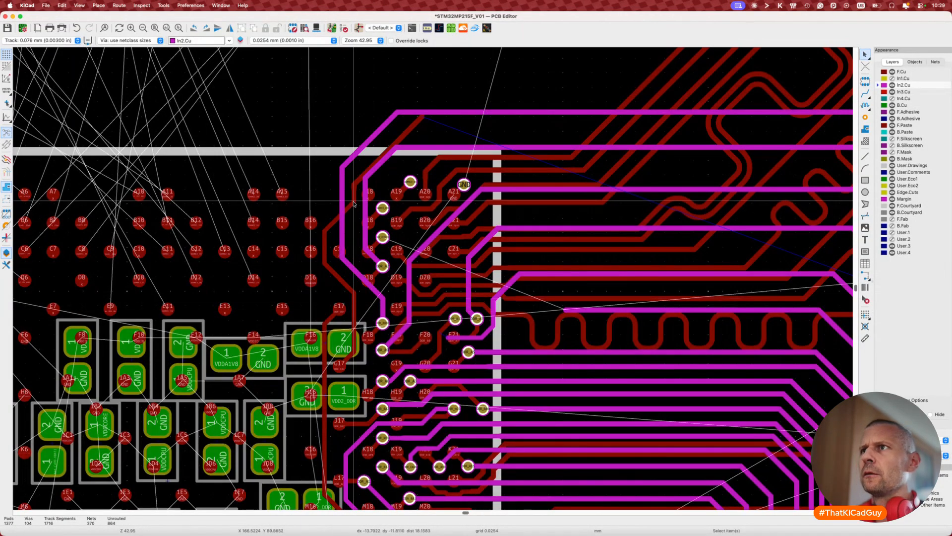
left_click(358, 180)
key("u")
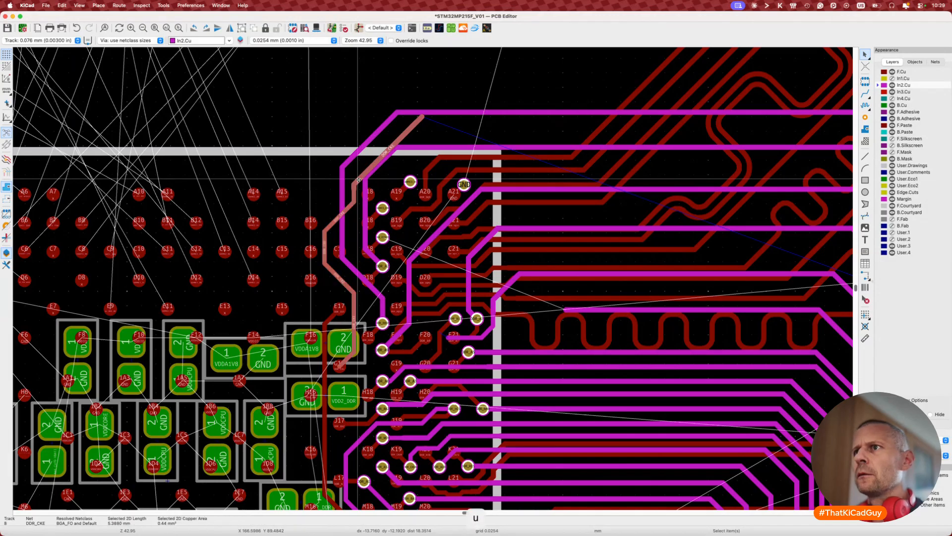
key("Delete")
Step: Reroute DDR_CKE on F.Cu from its pad straight up past the BGA's top rows
key("x")
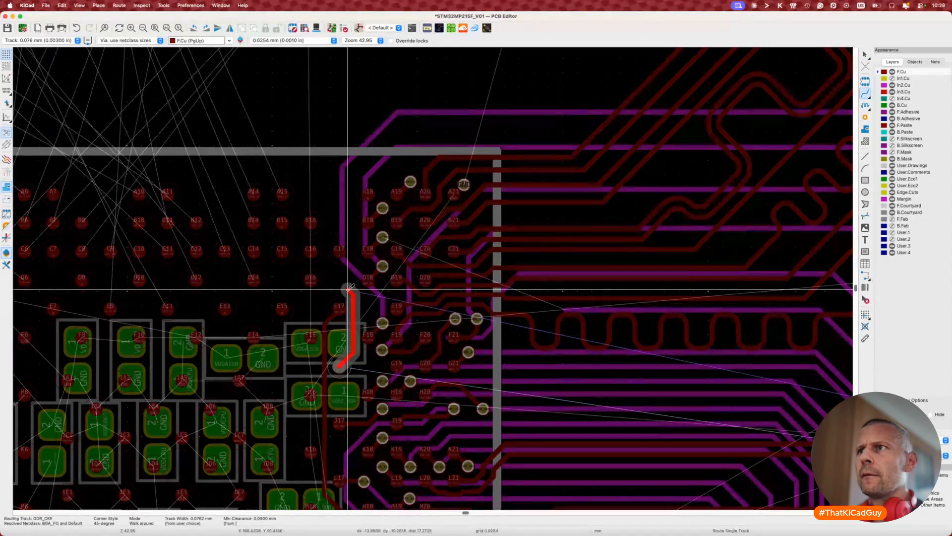
left_click(348, 289)
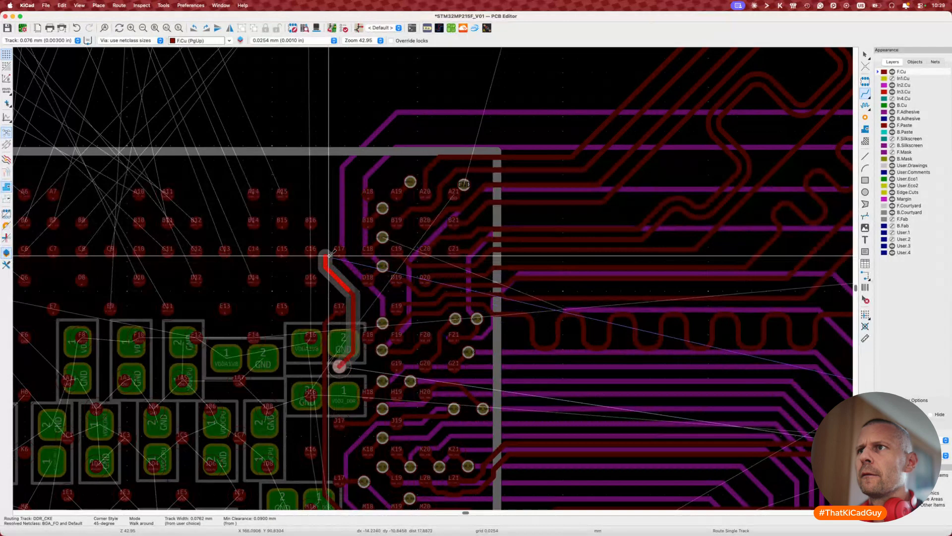
left_click(332, 225)
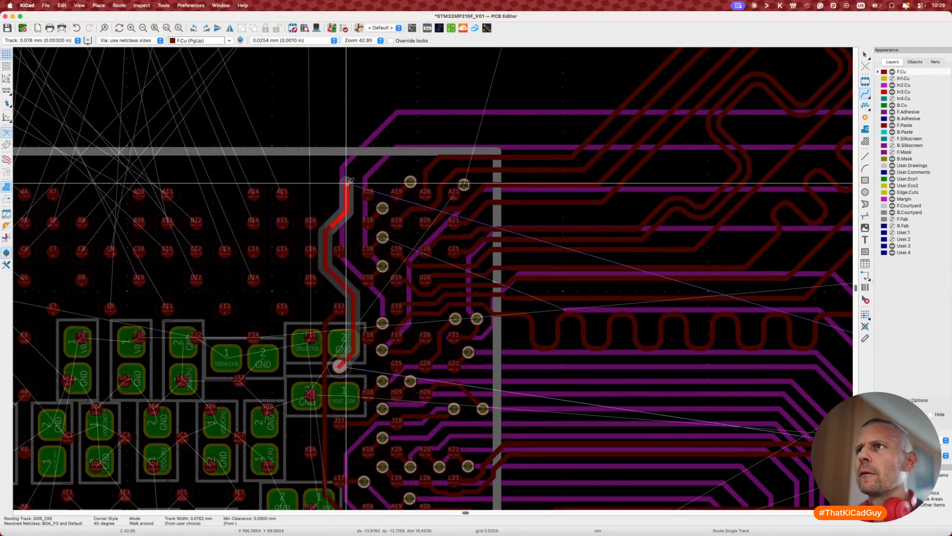
key("Escape")
key("Escape")
key("F6")
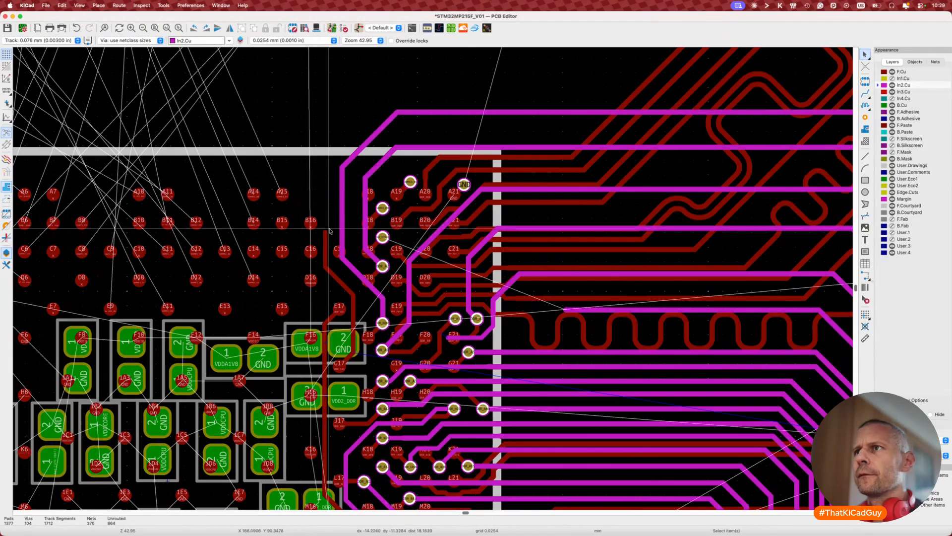
Step: Try extending the DDR_CKE route at 0.090 mm width, then select the vertical DDR_A7 segment
key("x")
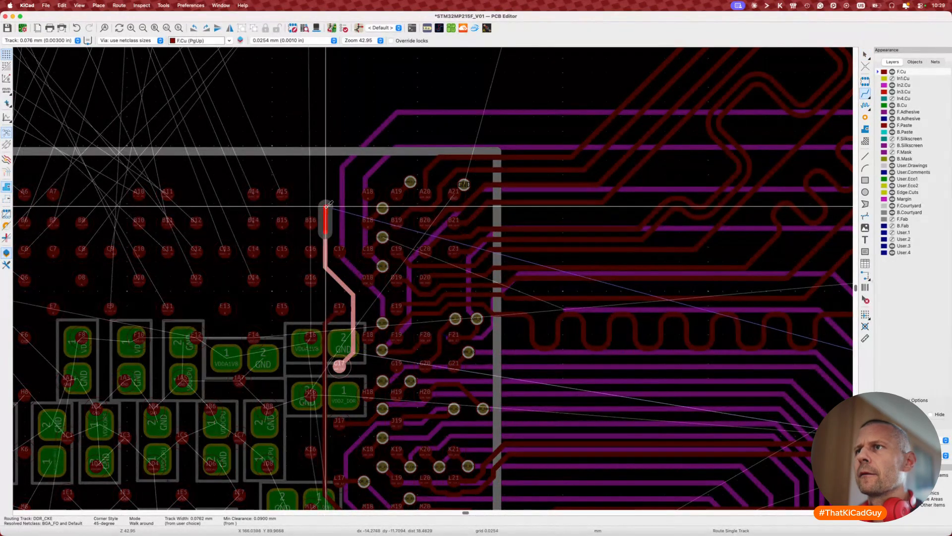
key("Escape")
scroll(328, 204, "up", 5)
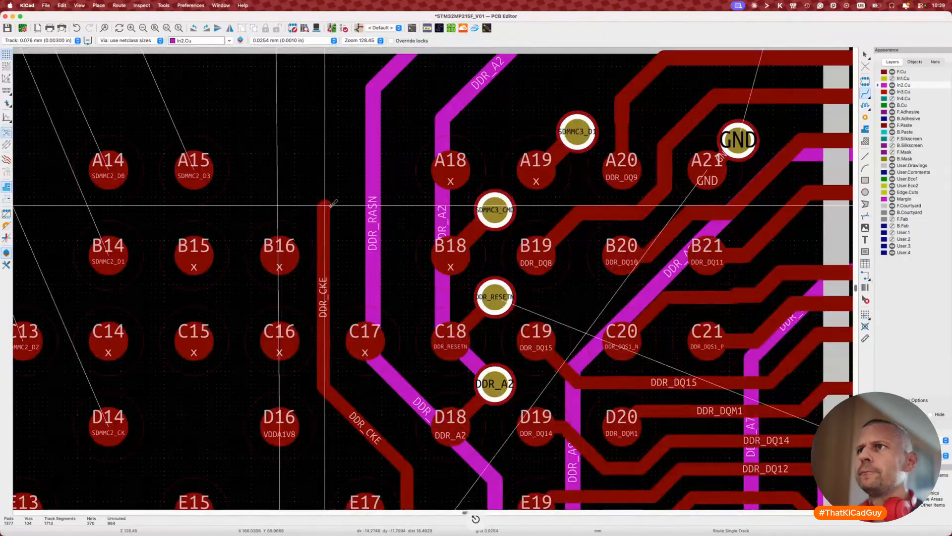
left_click(332, 203)
key("Escape")
key("Escape")
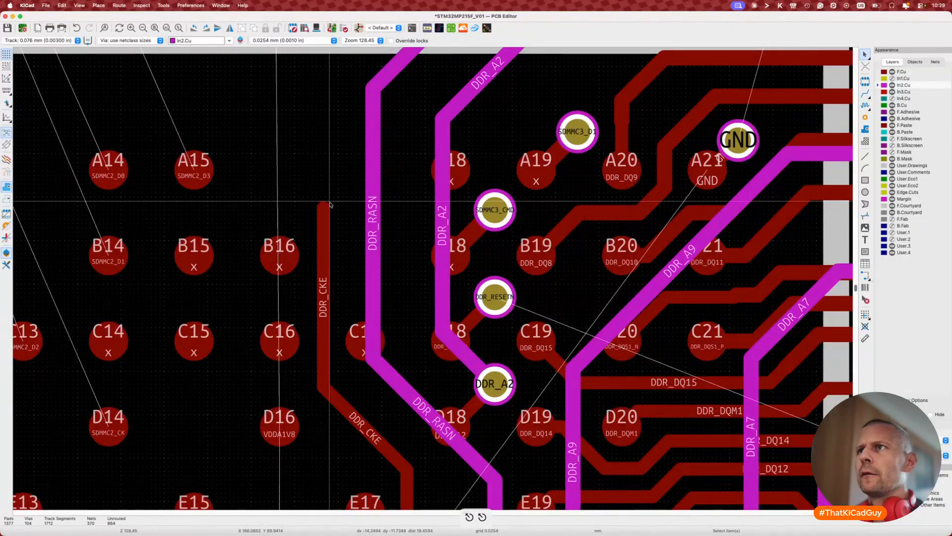
key("x")
key("w")
scroll(339, 161, "up", 5)
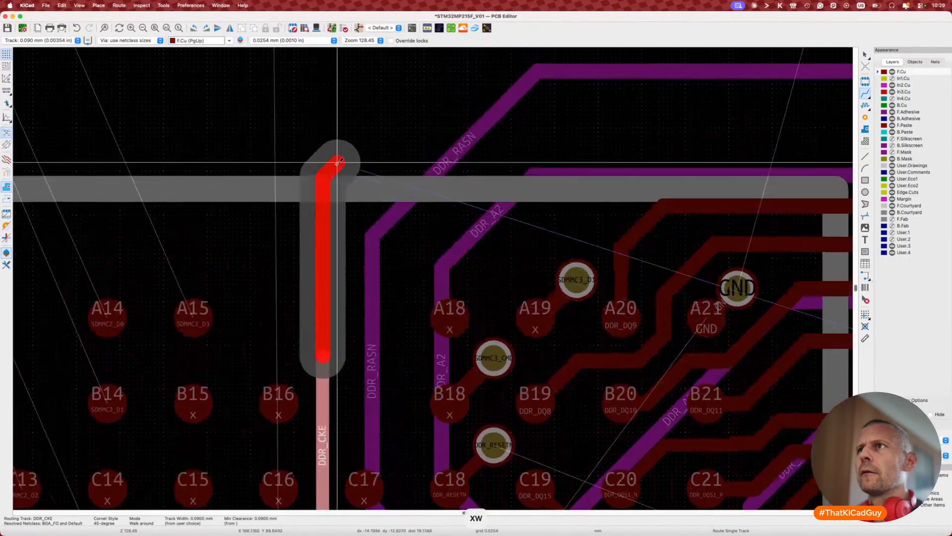
key("Escape")
scroll(338, 161, "down", 4)
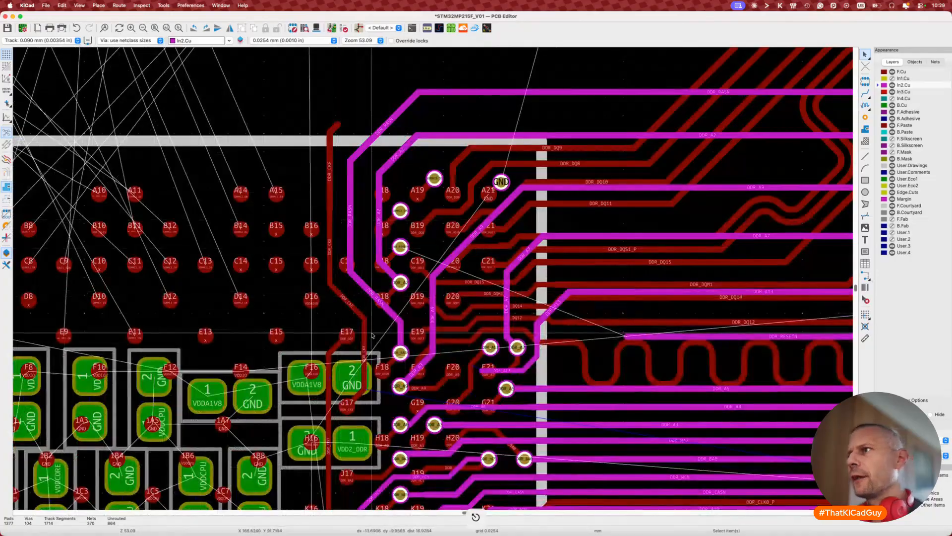
scroll(373, 336, "up", 3)
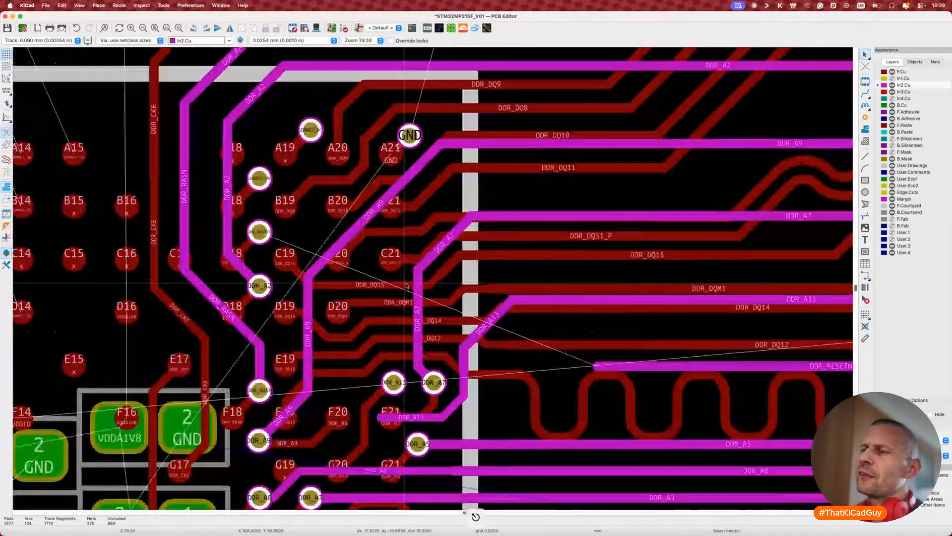
scroll(406, 286, "down", 2)
scroll(407, 285, "left", 1)
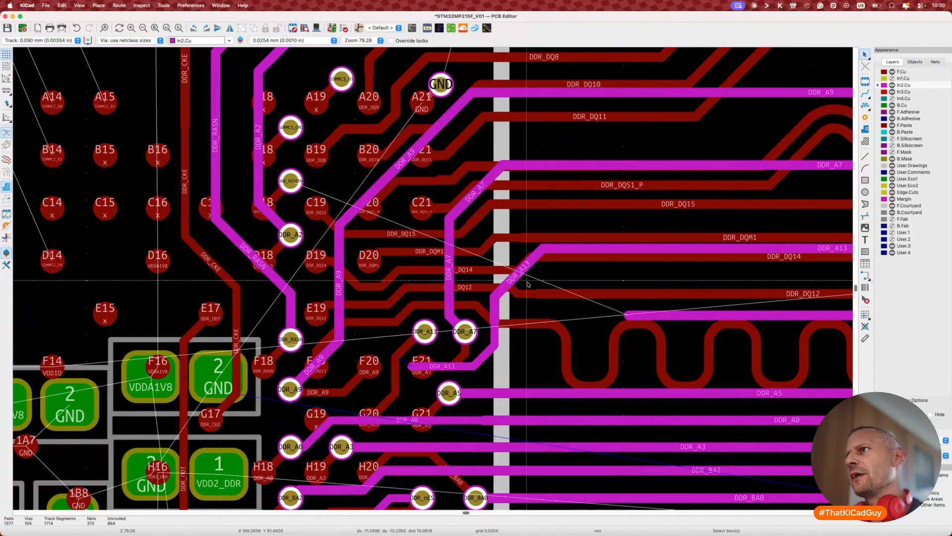
left_click(452, 264)
Step: Delete the DDR_A7 segment and the horizontal, diagonal and vertical DDR_A13 segments beside F21
key("Delete")
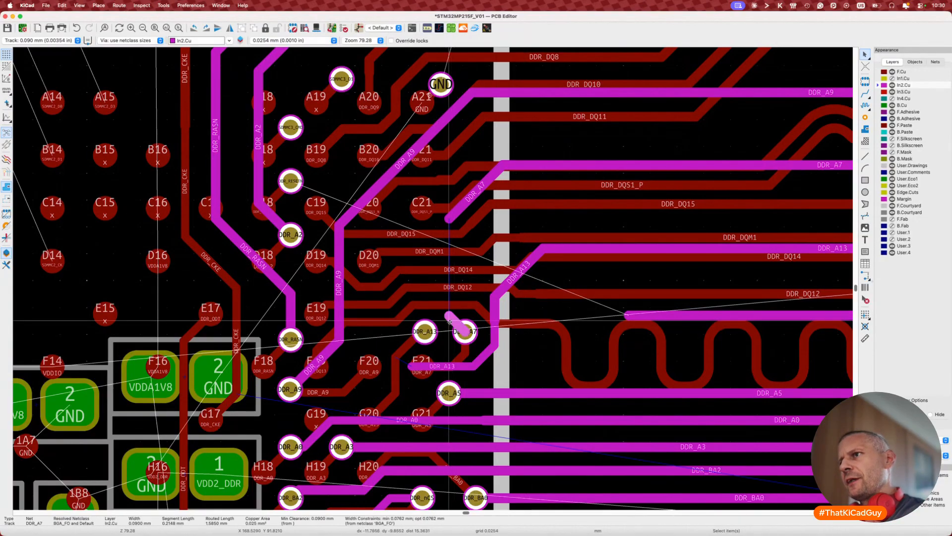
left_click(494, 344)
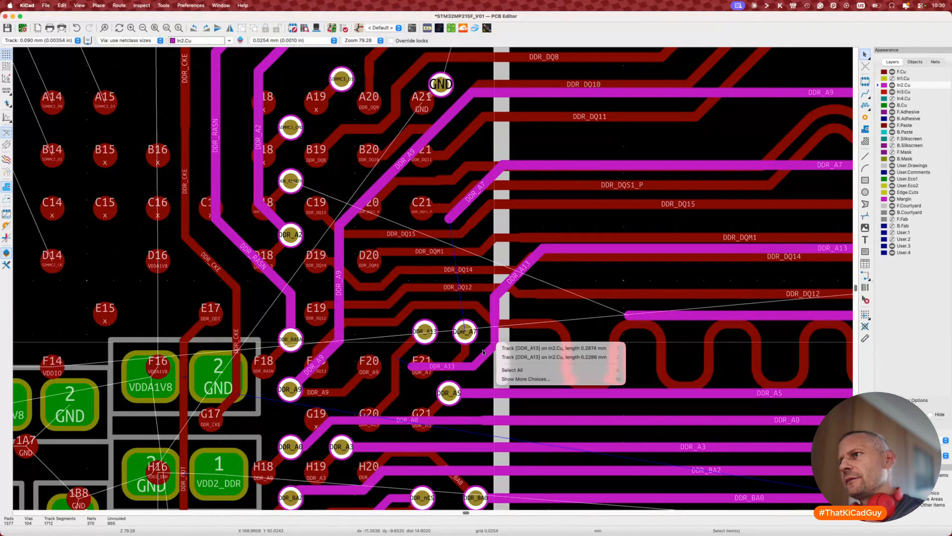
left_click(453, 368)
key("Delete")
left_click(486, 355)
key("Delete")
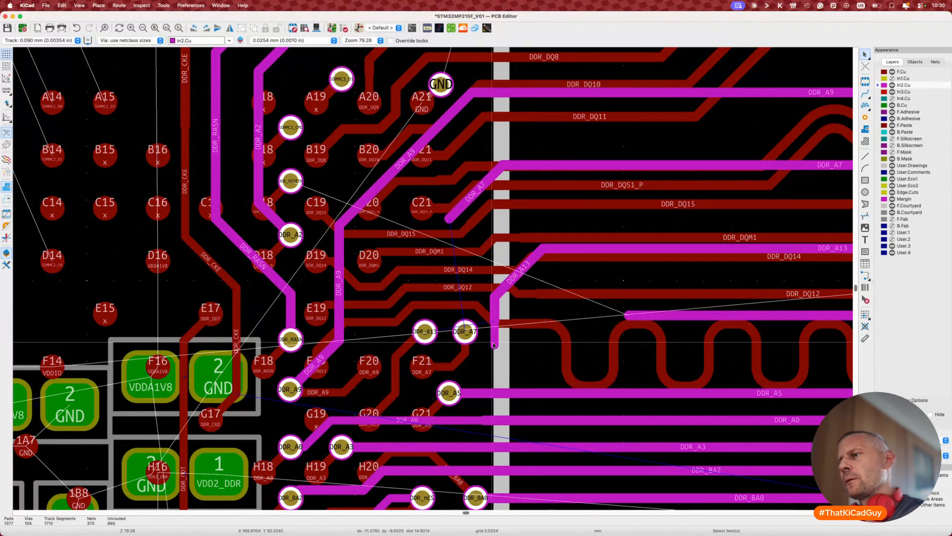
left_click(493, 337)
key("Delete")
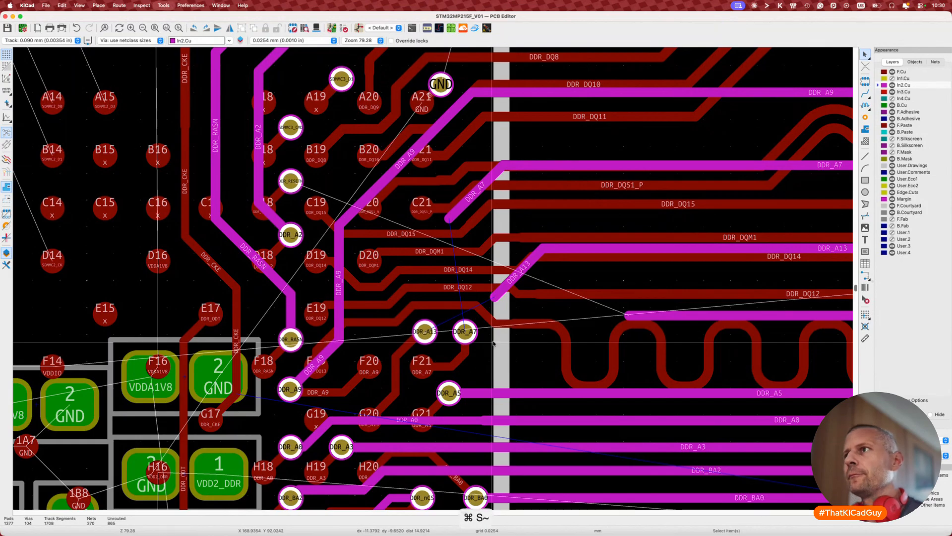
key("super+Tab")
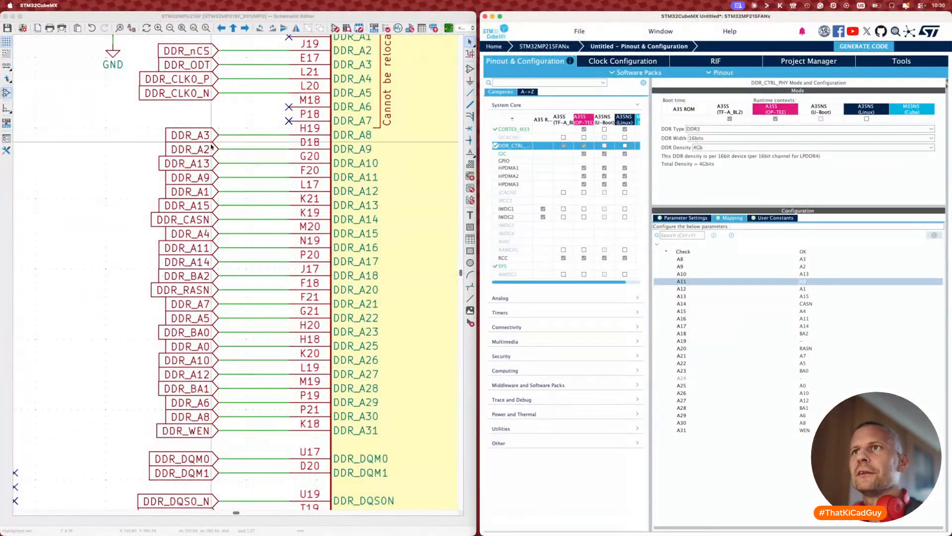
Step: Swap the DDR_A7 and DDR_A13 global labels in the schematic
left_click(211, 305)
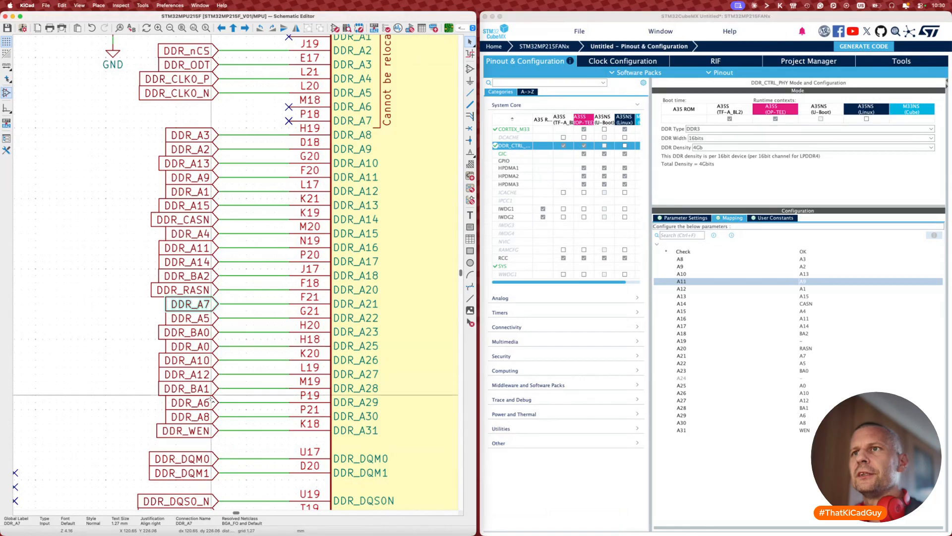
left_click(210, 162, "shift")
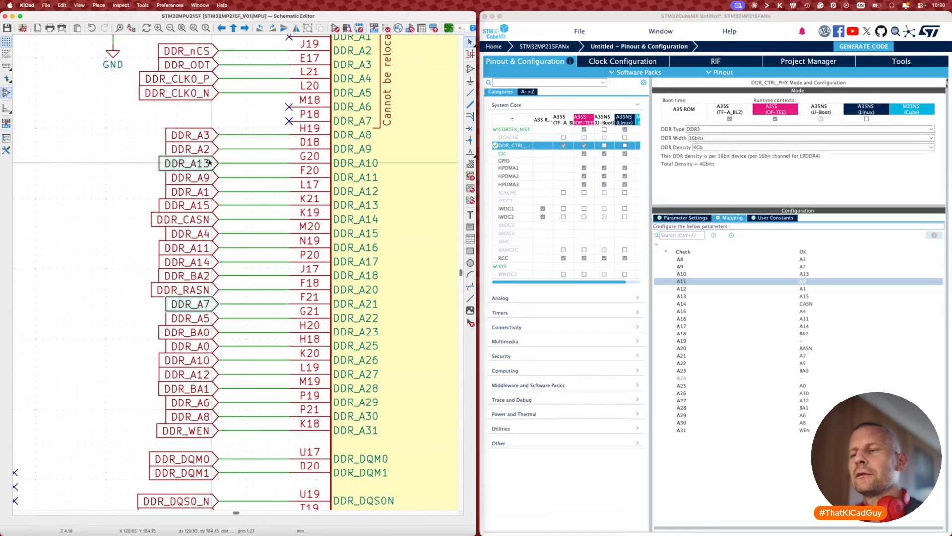
key("alt+s")
left_click(103, 284)
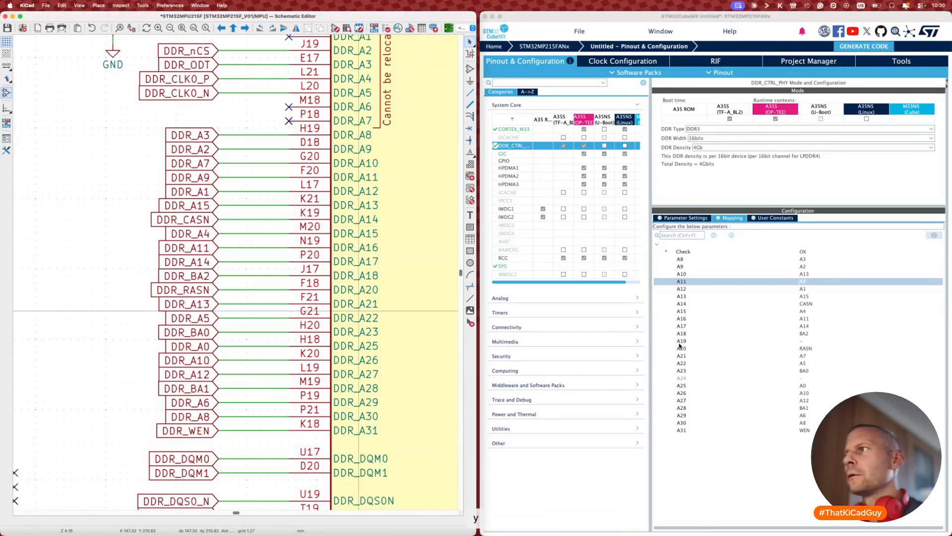
Step: In CubeMX DDR pin mapping, set A10 to A7 and A21 to A13
left_click(809, 274)
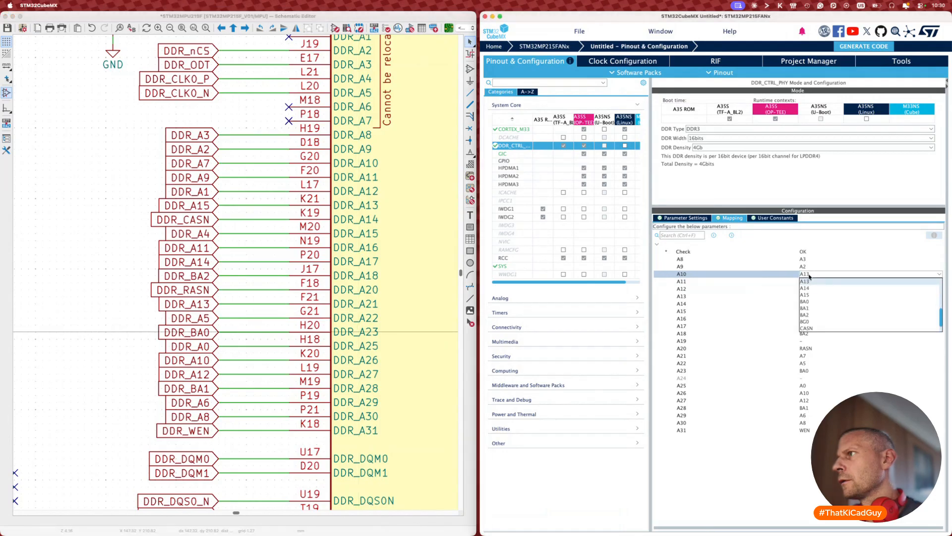
left_click(805, 295)
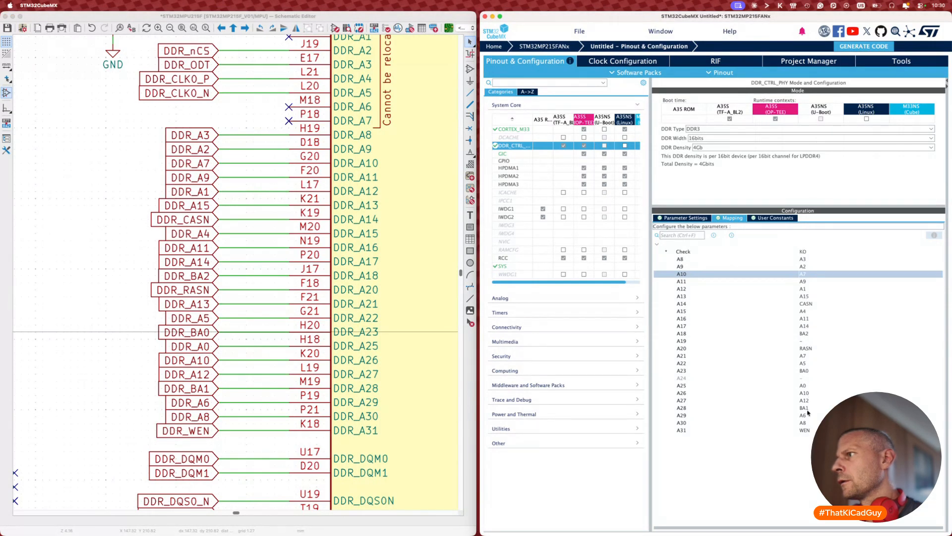
left_click(807, 356)
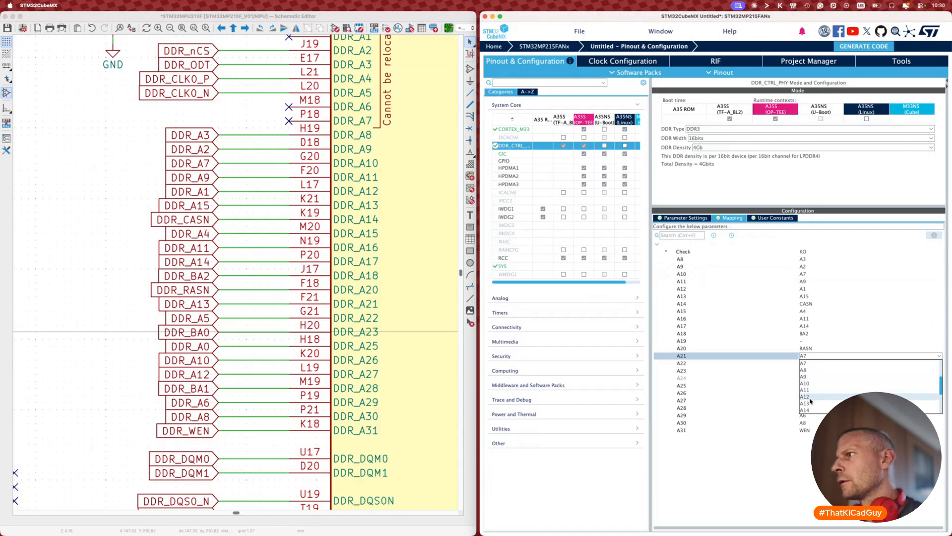
left_click(70, 333)
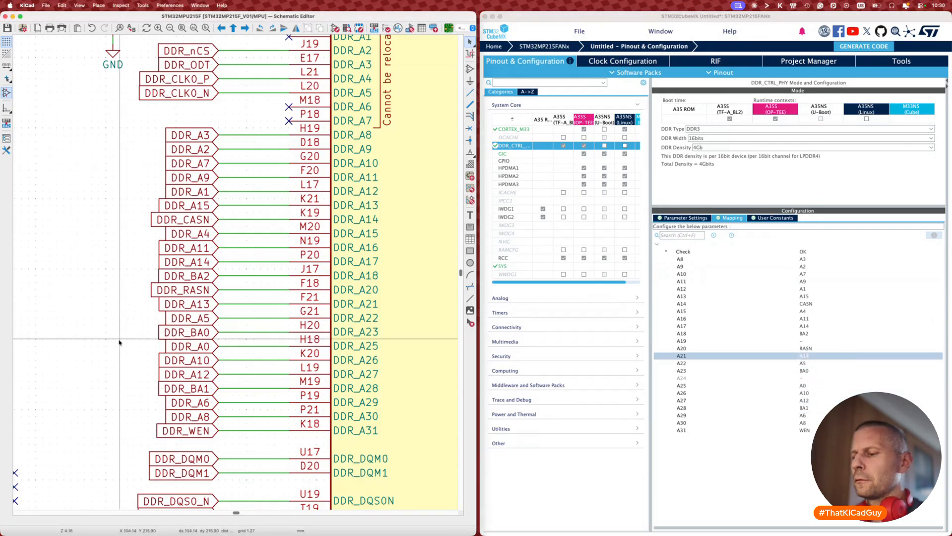
key("F8")
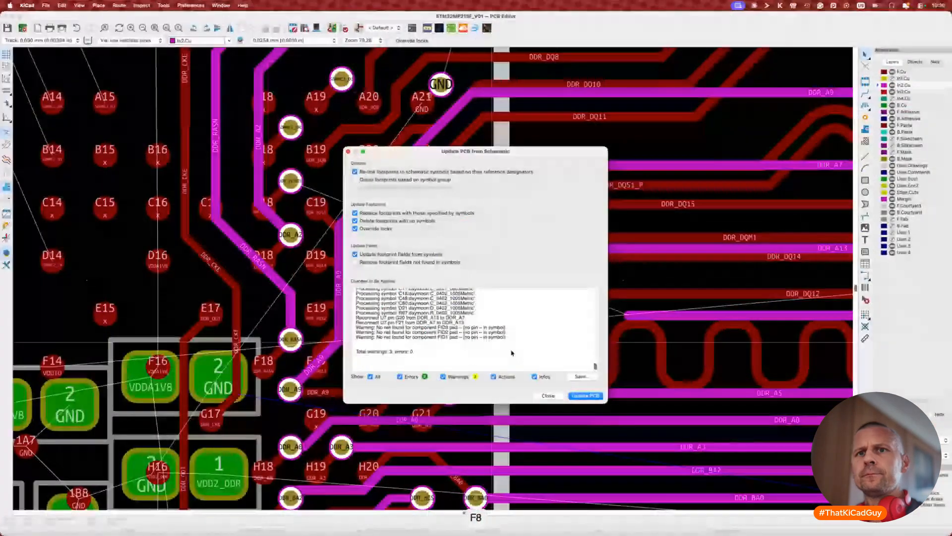
Step: Apply the schematic update to the PCB and select the U7 processor footprint
left_click(548, 395)
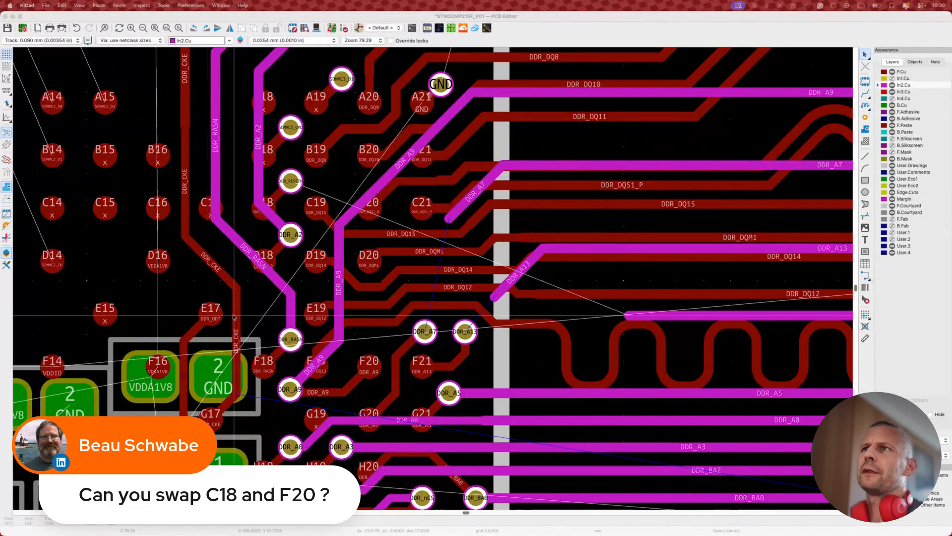
left_click(358, 171)
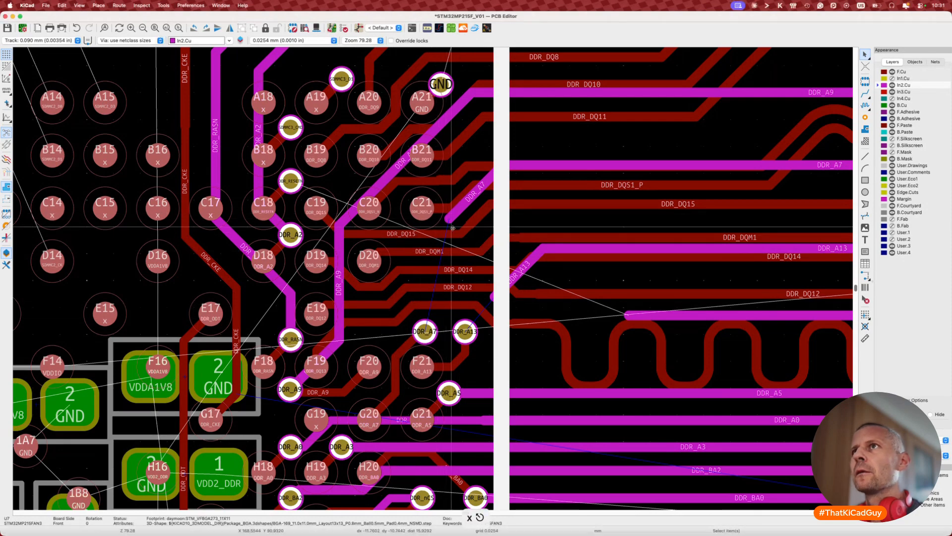
Step: Connect the loose DDR_A7 end to its via and straighten its bend higher
key("x")
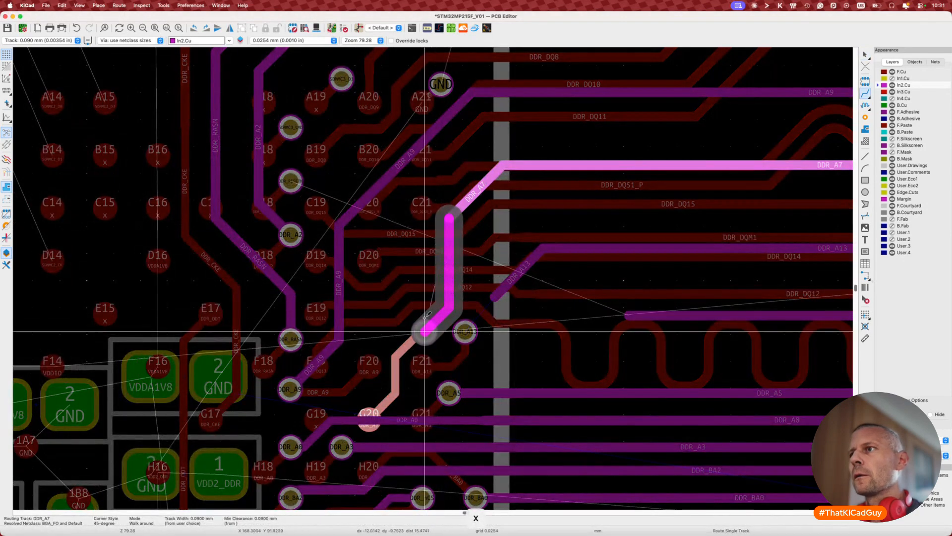
left_click(425, 323)
key("d")
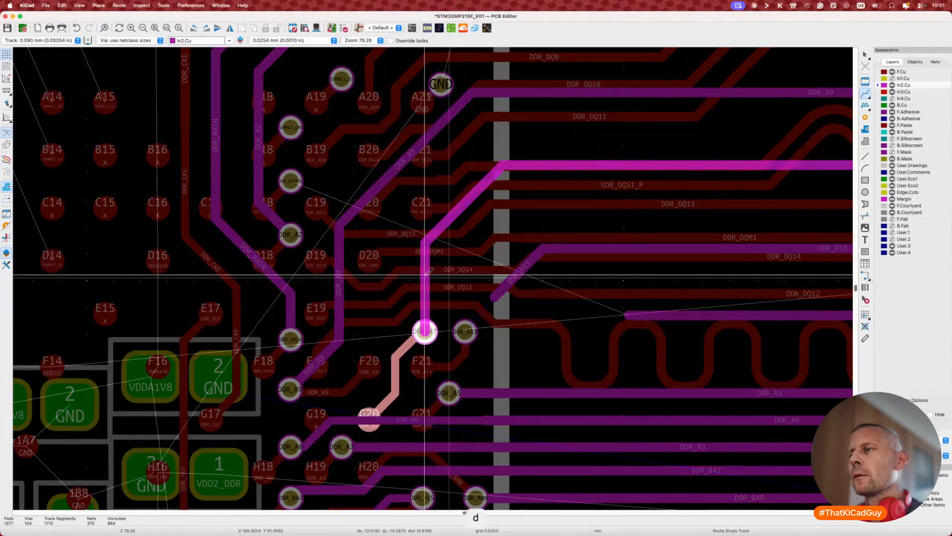
left_click(447, 233)
left_click(427, 200)
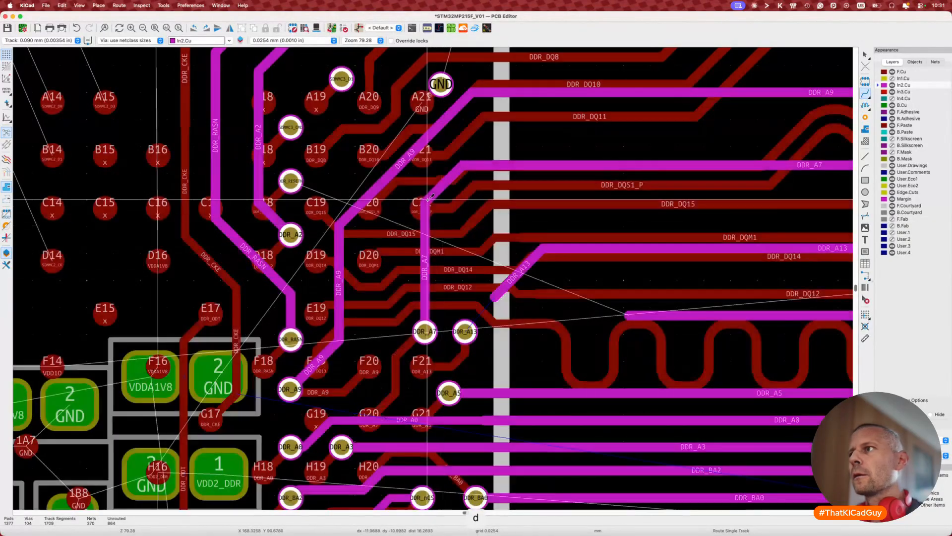
Step: Connect the loose DDR_A13 end to its via as a single straight diagonal
key("d")
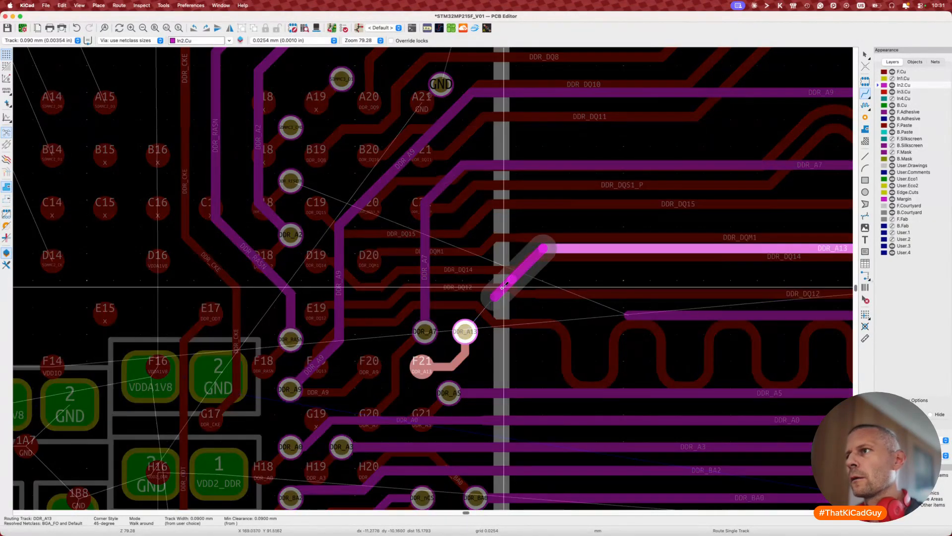
key("Escape")
key("x")
left_click(465, 329)
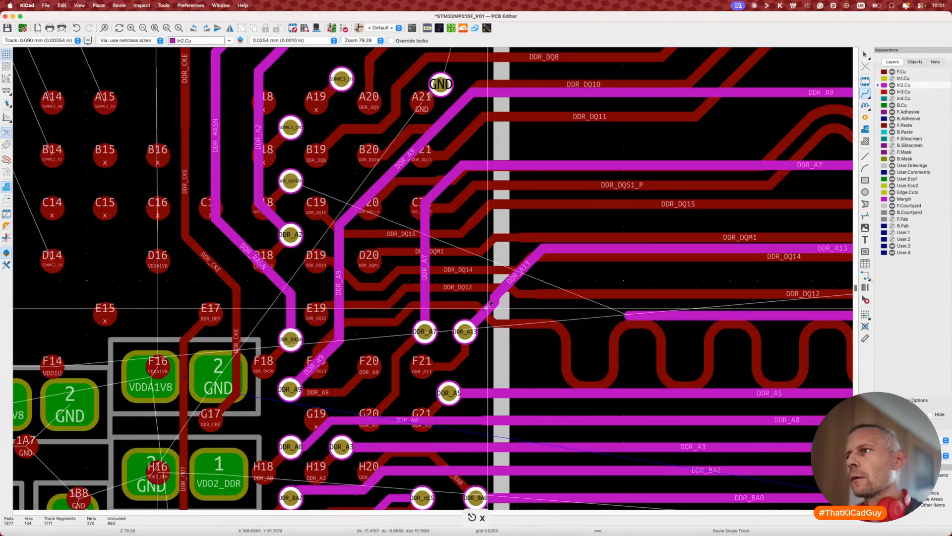
key("d")
left_click(501, 289)
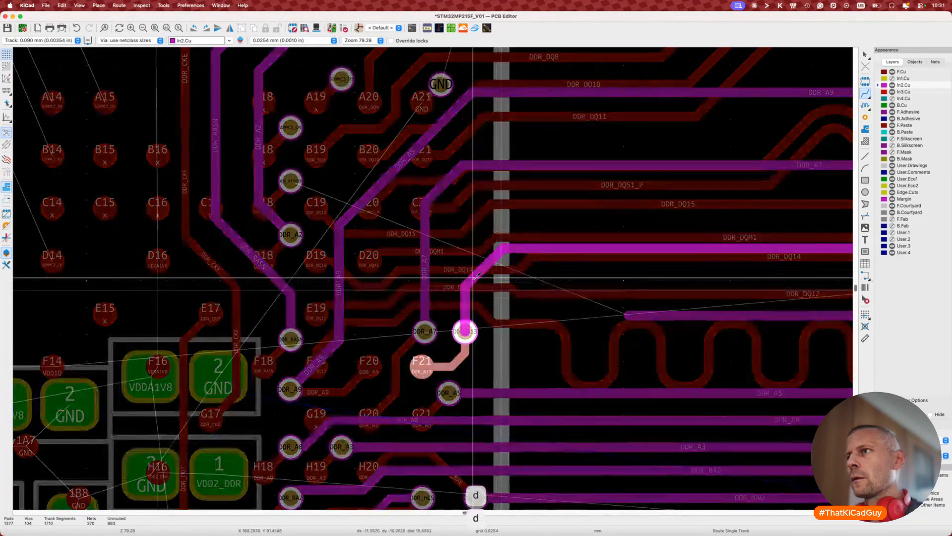
Step: Tidy nearby DDR segments and the DDR_A7 track near C21 into 45° runs
scroll(469, 271, "down", 4)
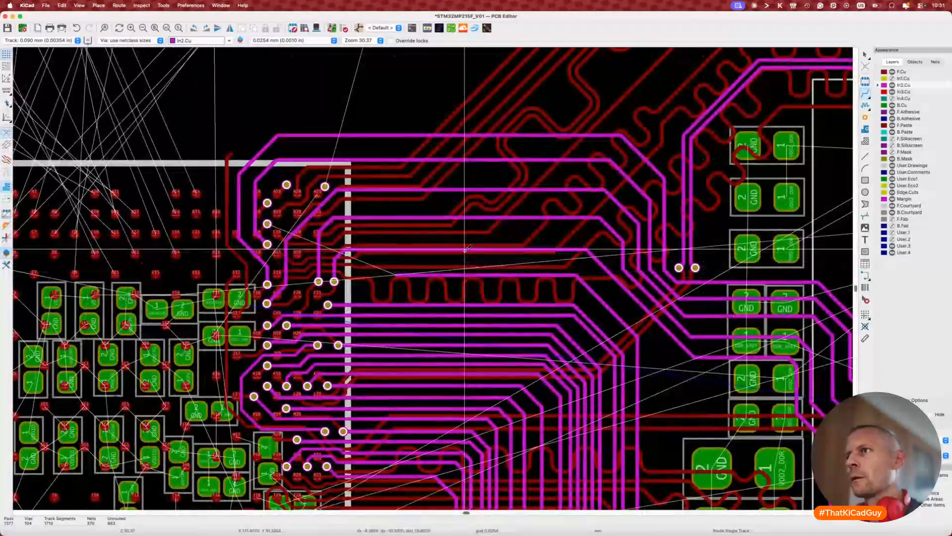
key("d")
left_click(463, 241)
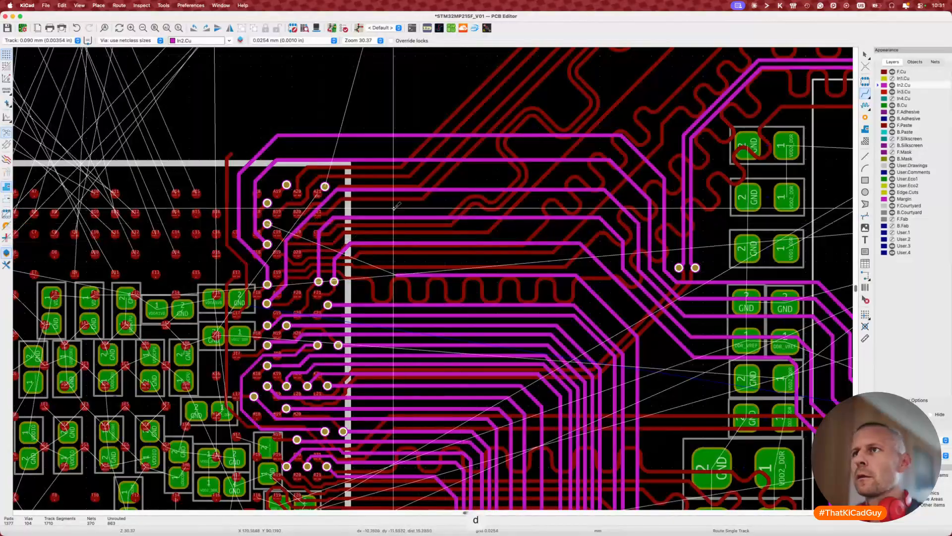
key("d")
left_click(328, 223)
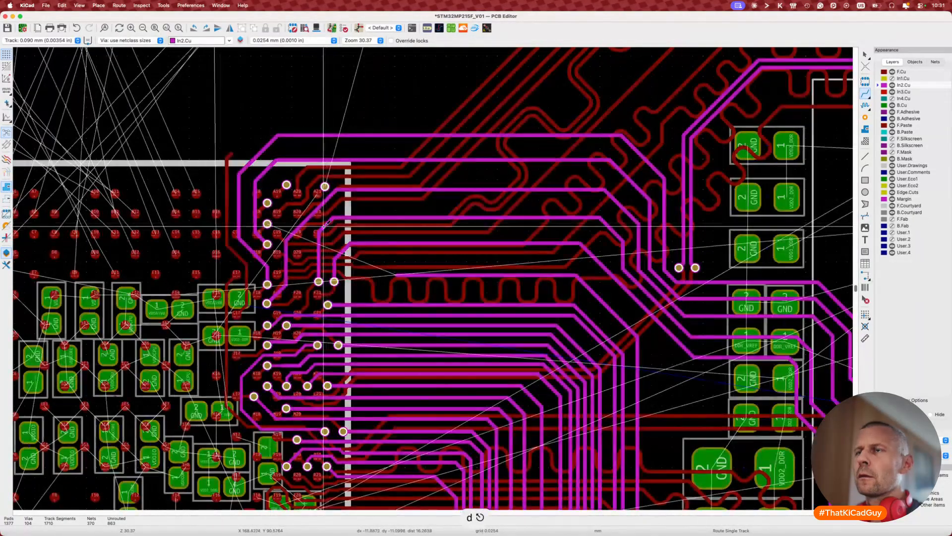
scroll(327, 238, "up", 5)
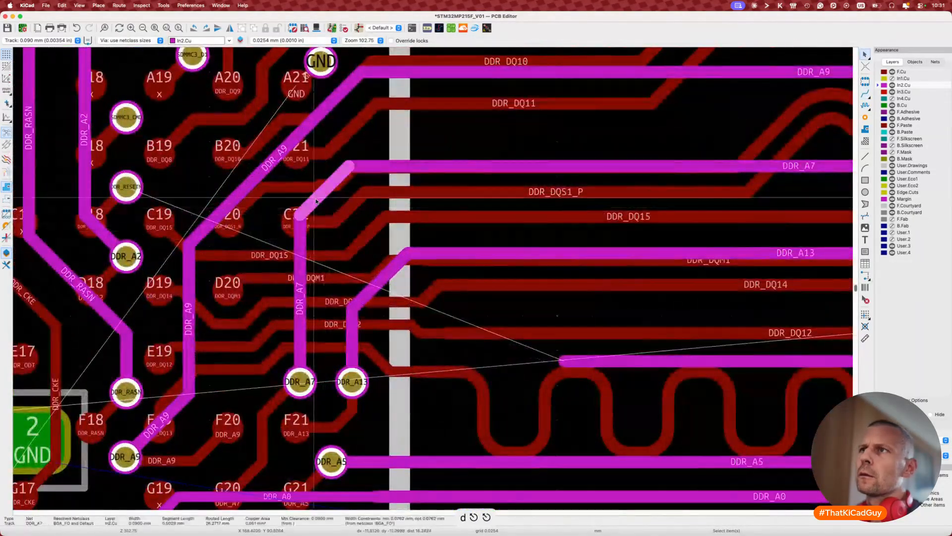
key("d")
left_click(345, 209)
scroll(347, 213, "down", 3)
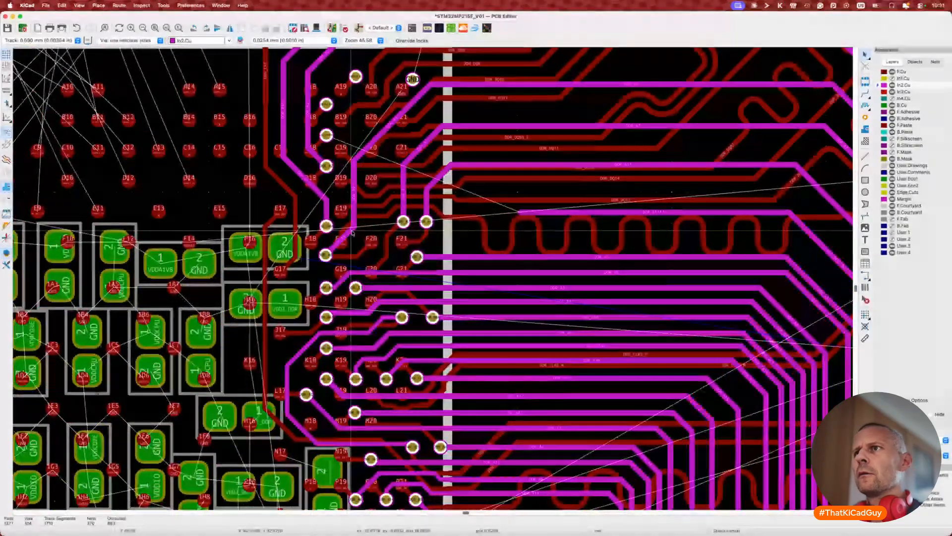
scroll(352, 232, "up", 2)
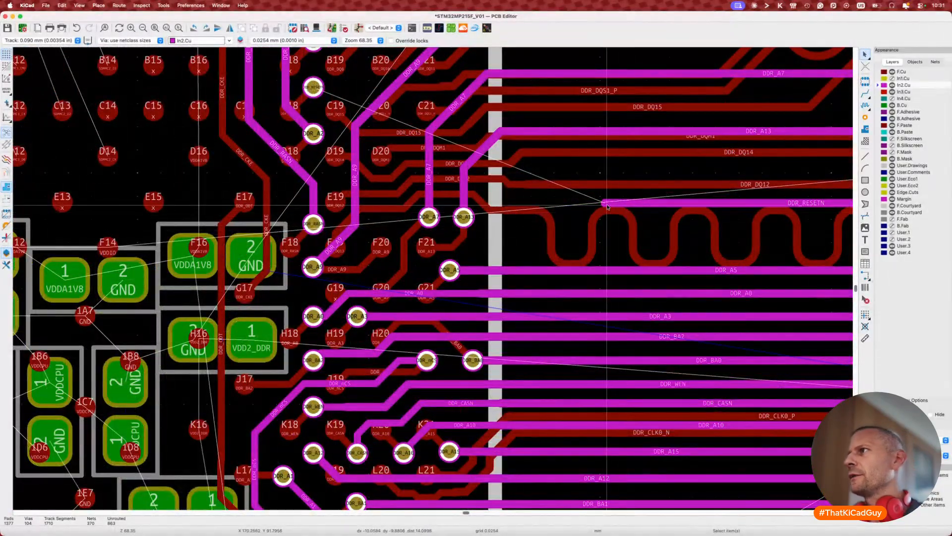
scroll(606, 205, "down", 3)
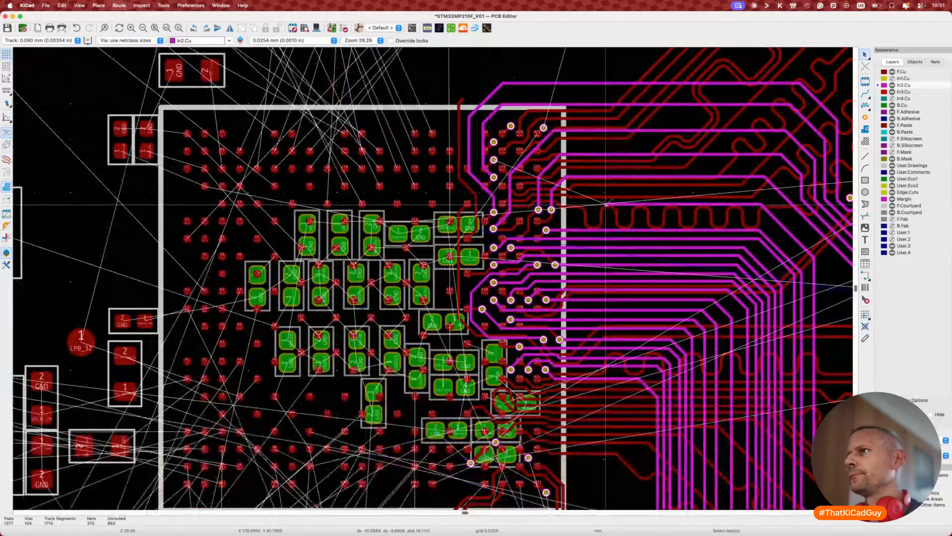
Step: Reshape the DDR_RESETN In2.Cu track corner beside the processor BGA
key("x")
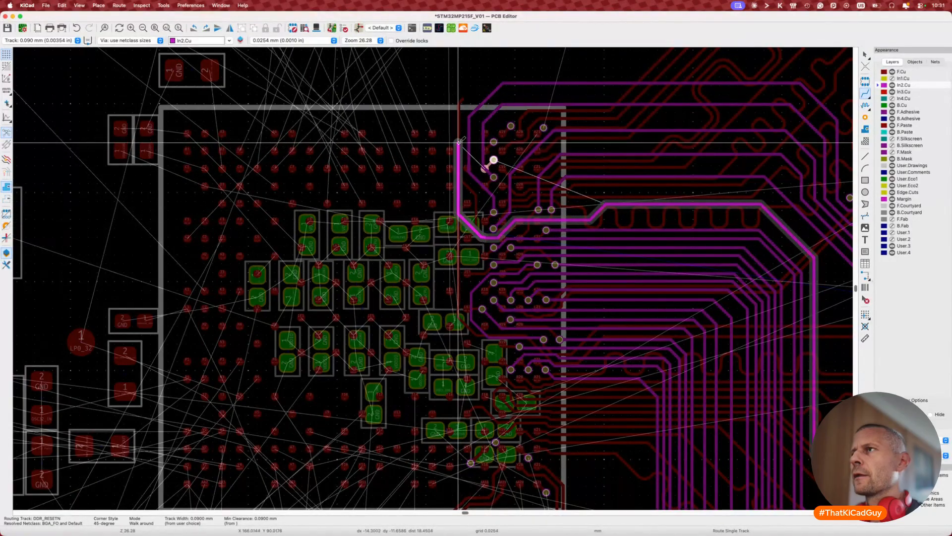
scroll(458, 142, "up", 3)
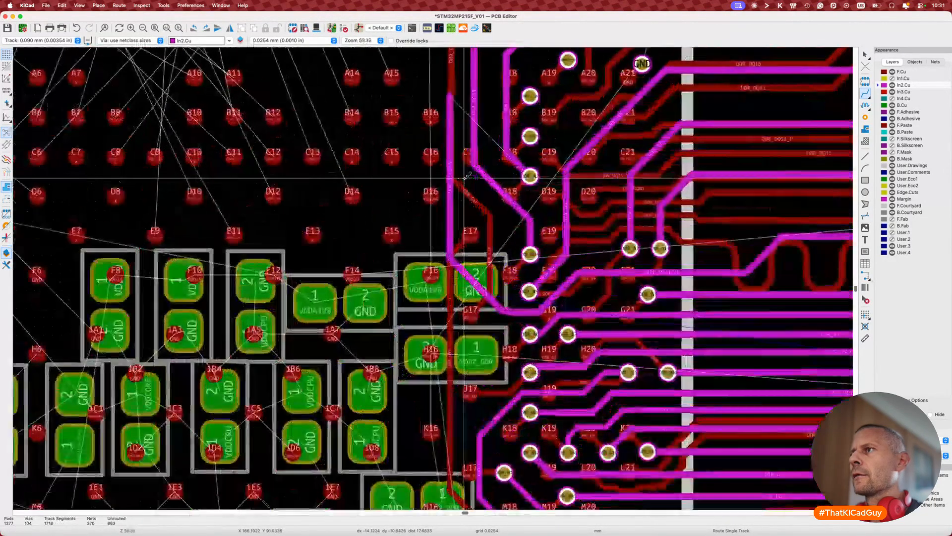
scroll(466, 176, "up", 1)
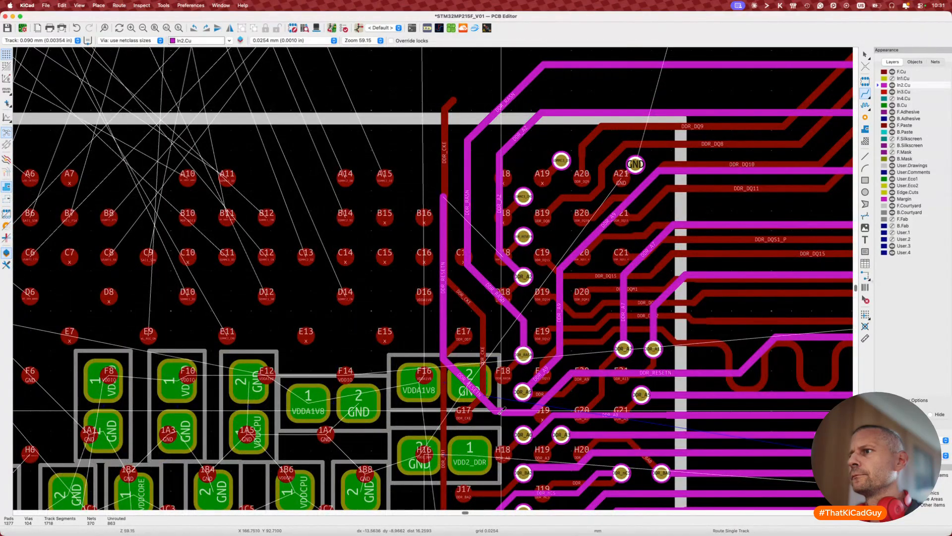
key("d")
left_click(498, 414)
key("d")
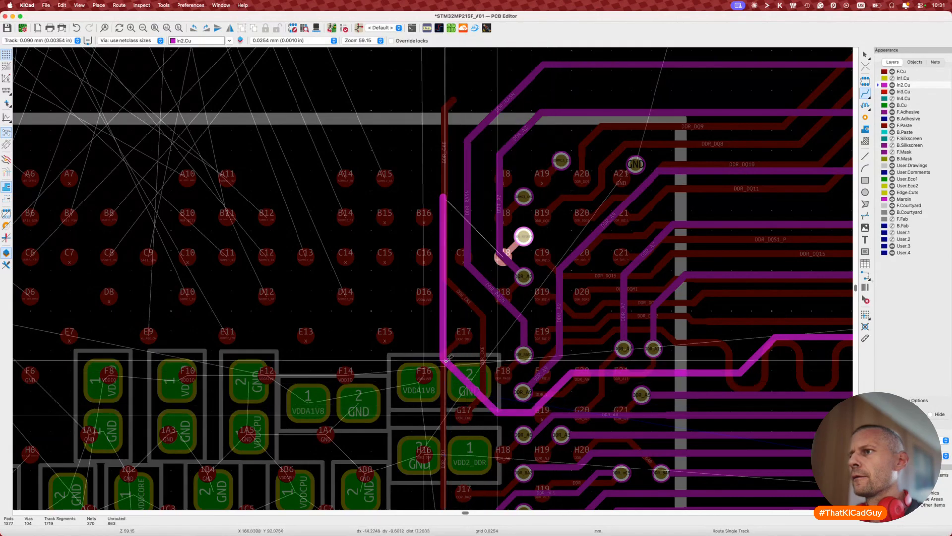
left_click(450, 426)
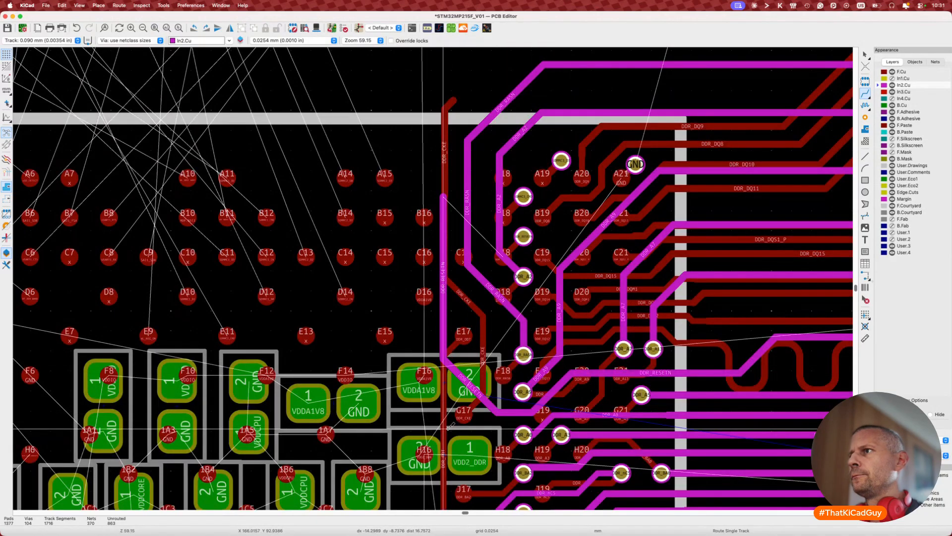
key("v")
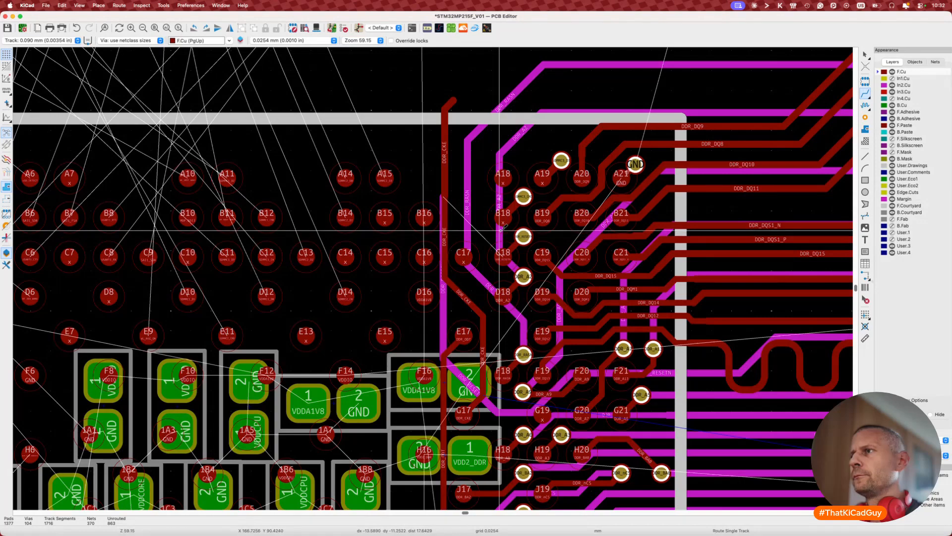
key("v")
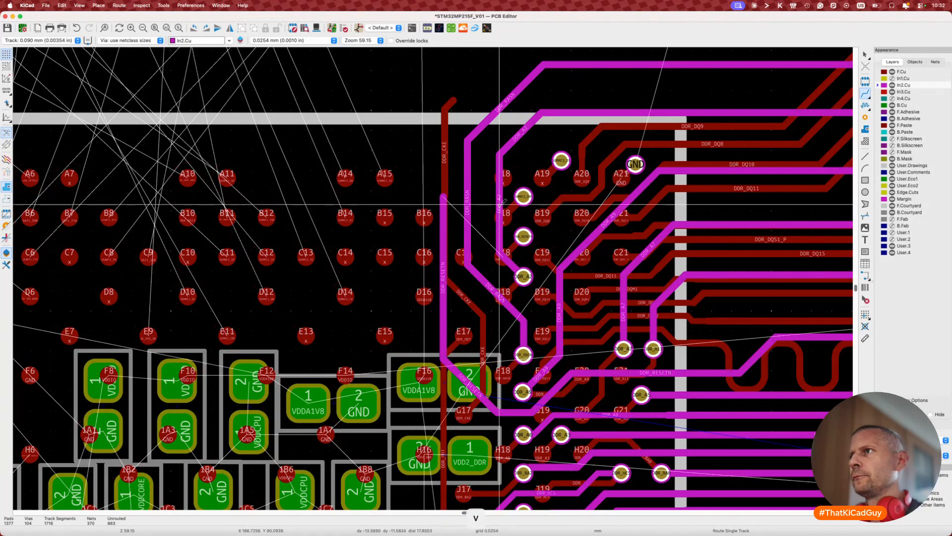
Step: Shift the DDR_A2 segment right with its corner near the top, and reposition the DDR_RASN segment
key("d")
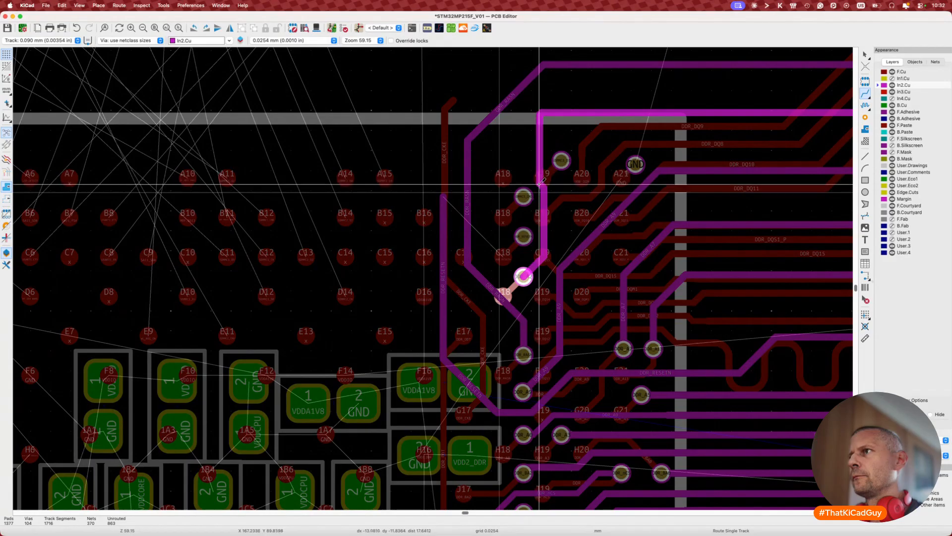
left_click(543, 201)
key("d")
left_click(558, 214)
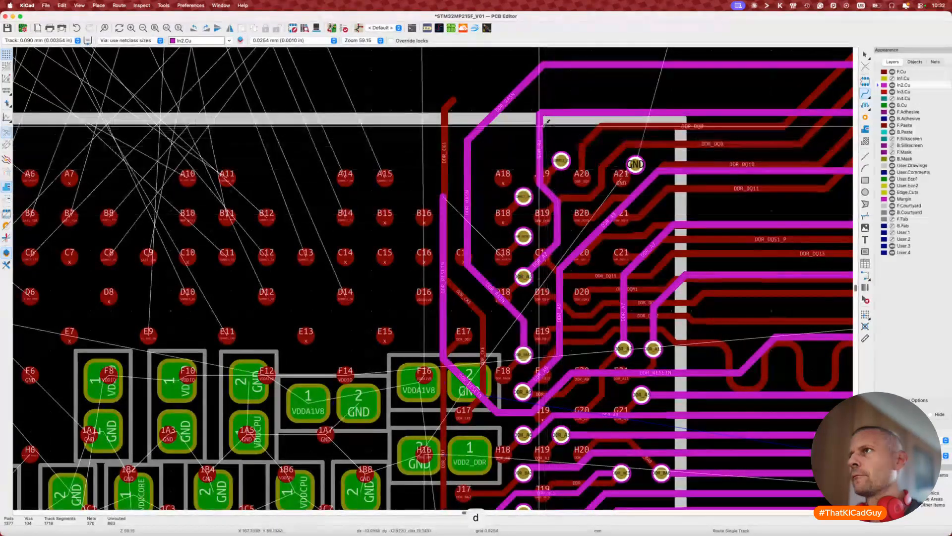
key("d")
left_click(547, 114)
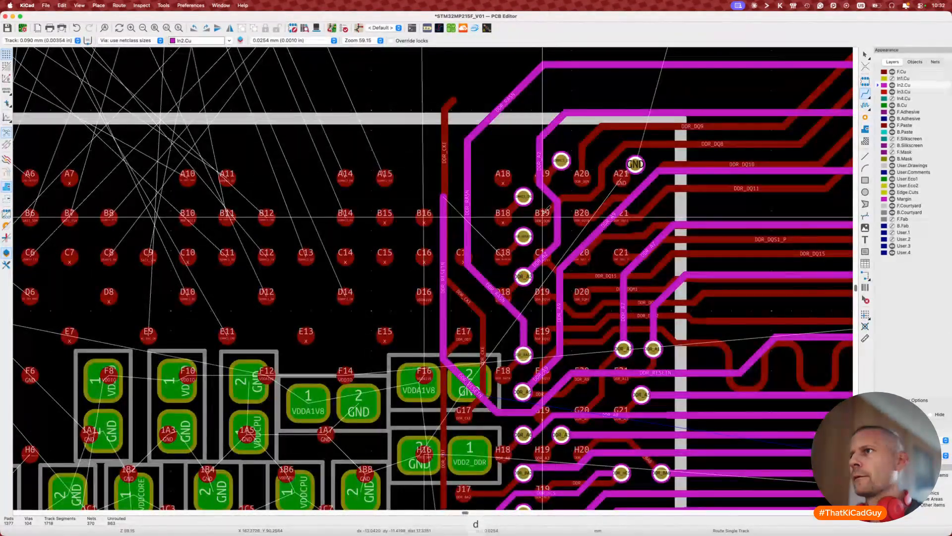
key("d")
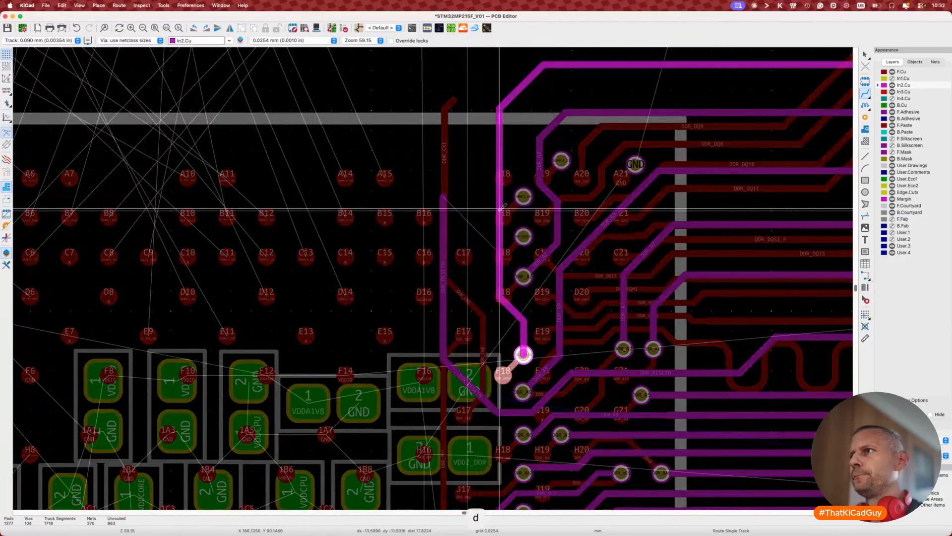
left_click(501, 209)
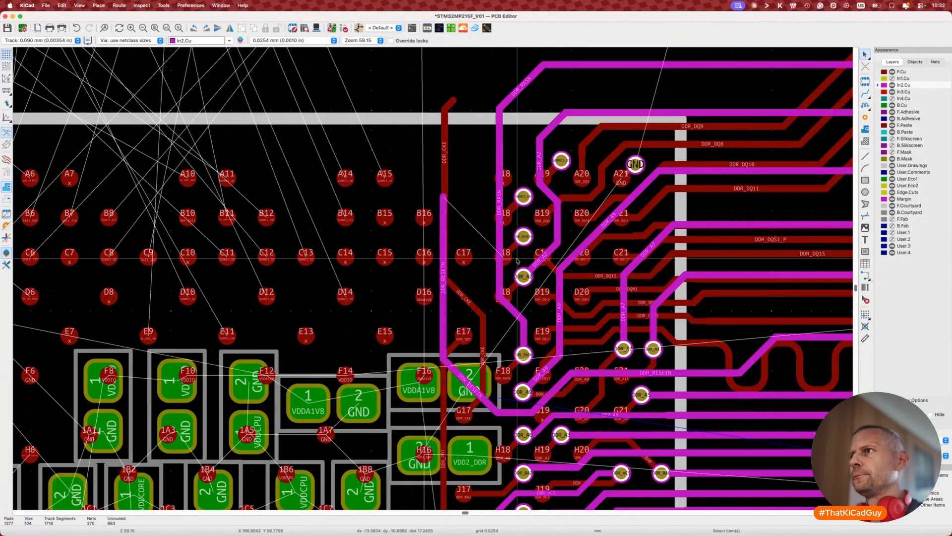
Step: Join the DDR_RESETN track to its via and straighten the segment running below it
key("d")
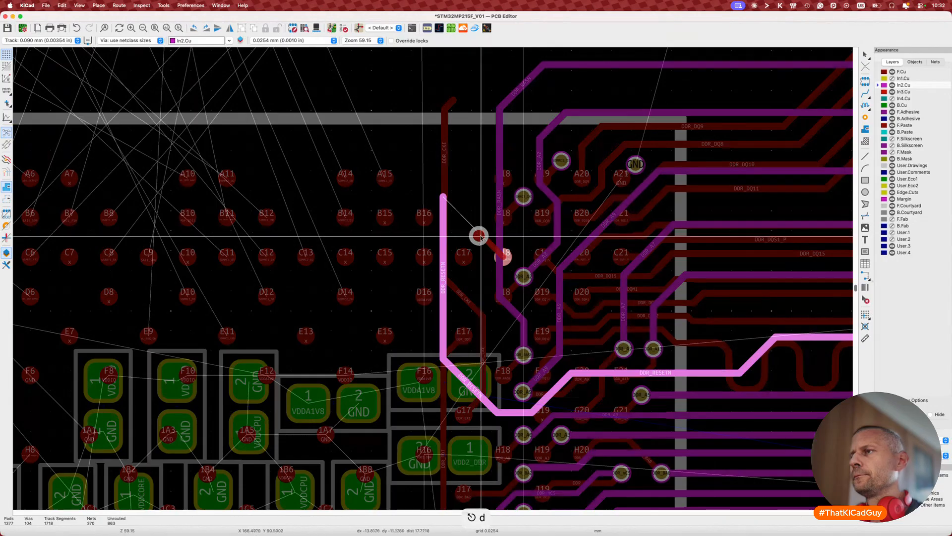
left_click(477, 236)
key("d")
key("Escape")
scroll(463, 321, "down", 3)
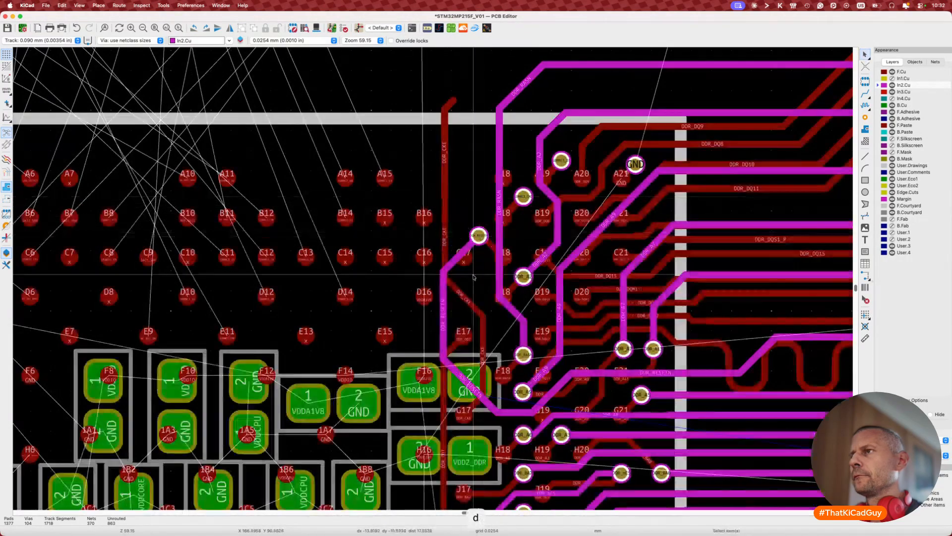
key("d")
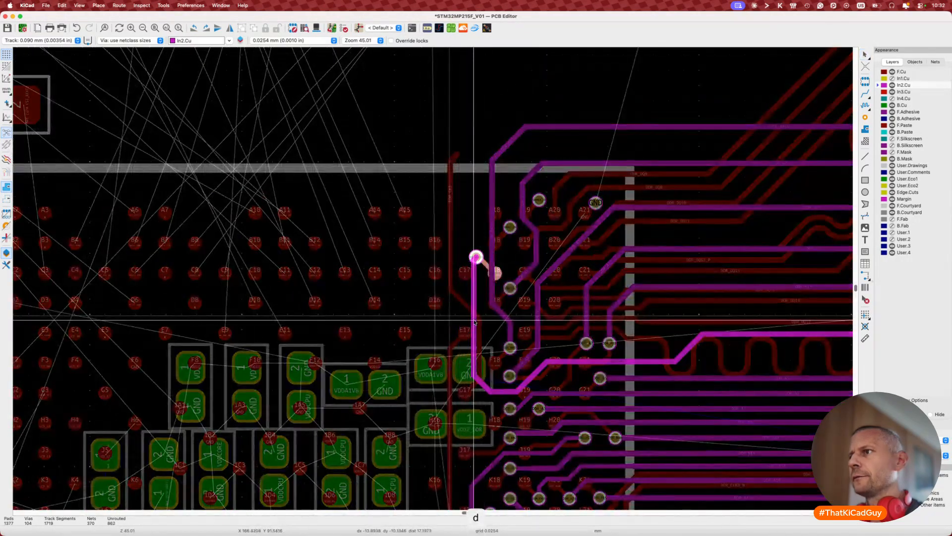
left_click(464, 321)
key("d")
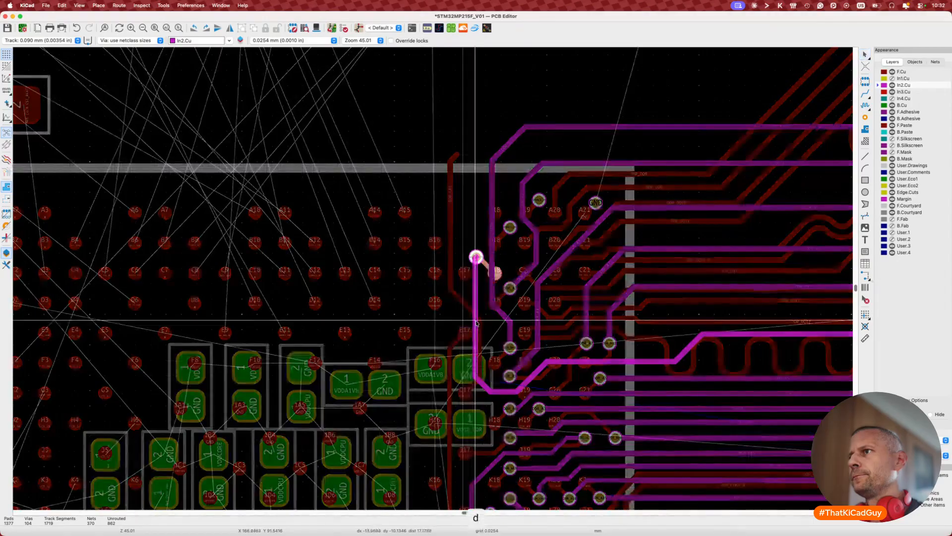
left_click(476, 322)
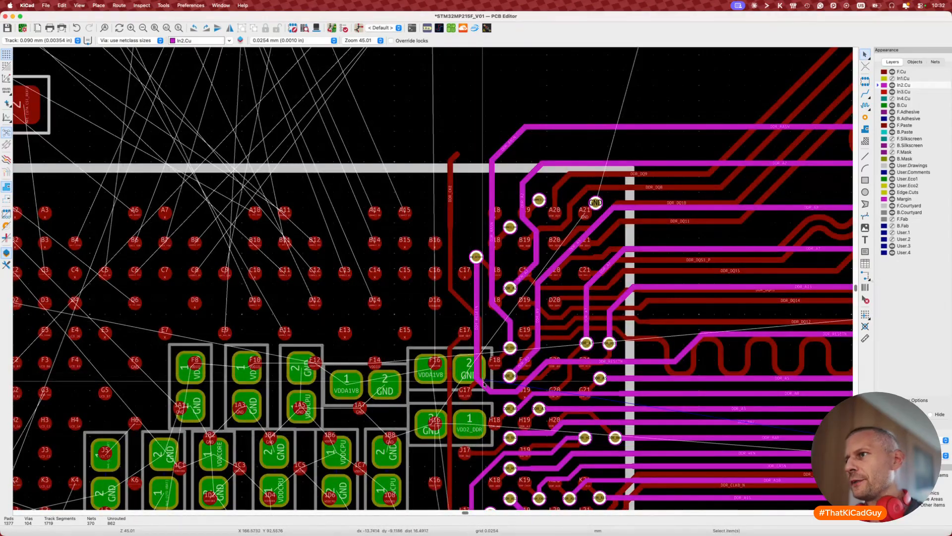
scroll(483, 383, "down", 3)
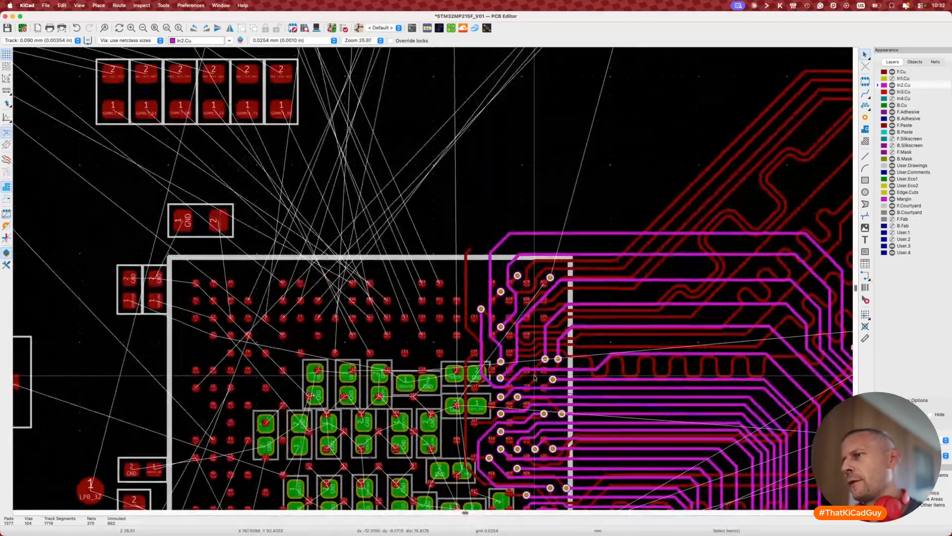
scroll(534, 378, "up", 3)
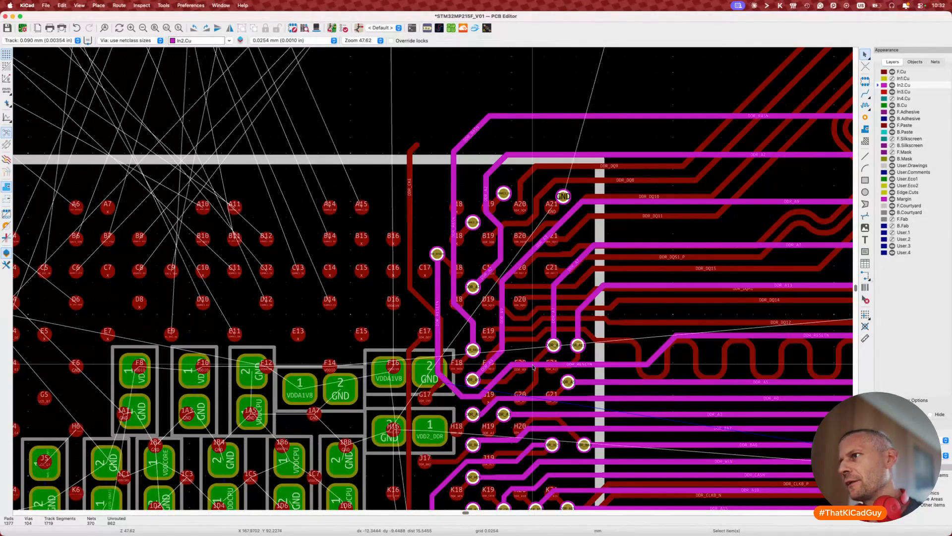
scroll(534, 366, "down", 4)
Step: Save the board, shift the magenta track jog left, and save again
key("super+s")
scroll(533, 365, "up", 1)
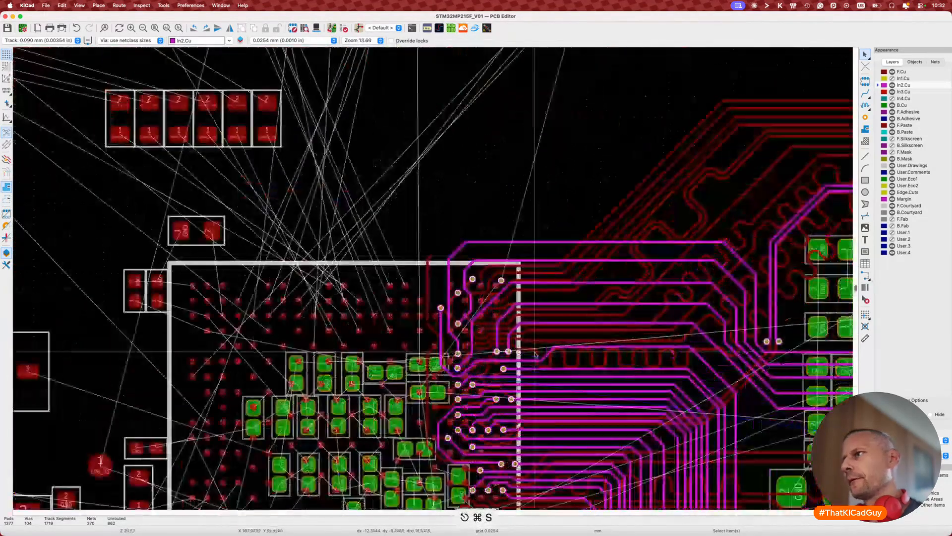
key("d")
left_click(521, 355)
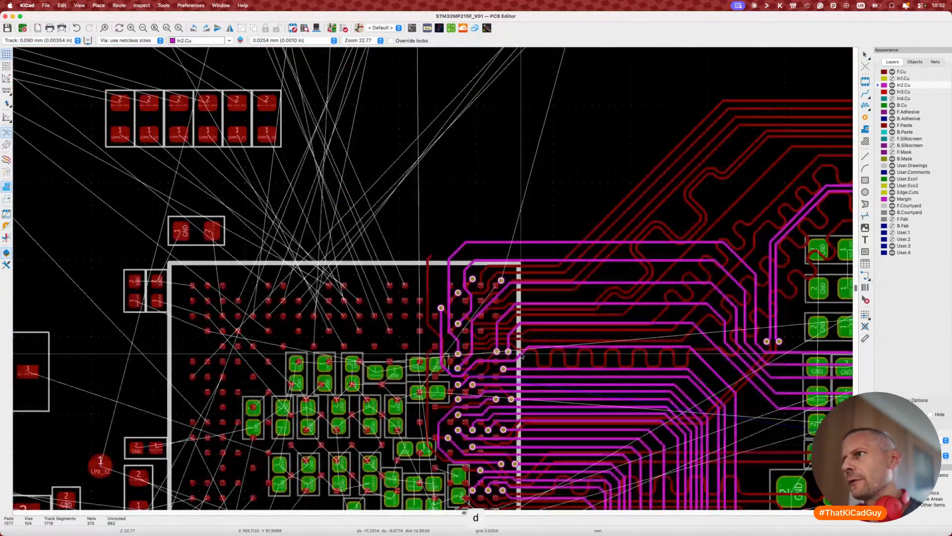
scroll(519, 354, "down", 4)
middle_click_drag(464, 339, 443, 332)
scroll(443, 332, "right", 3)
scroll(443, 333, "down", 1)
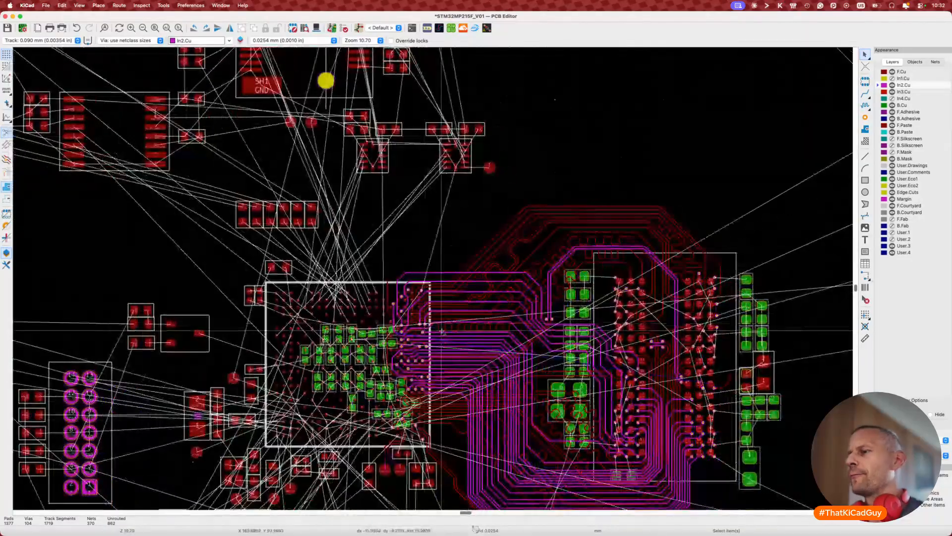
key("super+s")
scroll(441, 329, "down", 5)
scroll(441, 330, "right", 3)
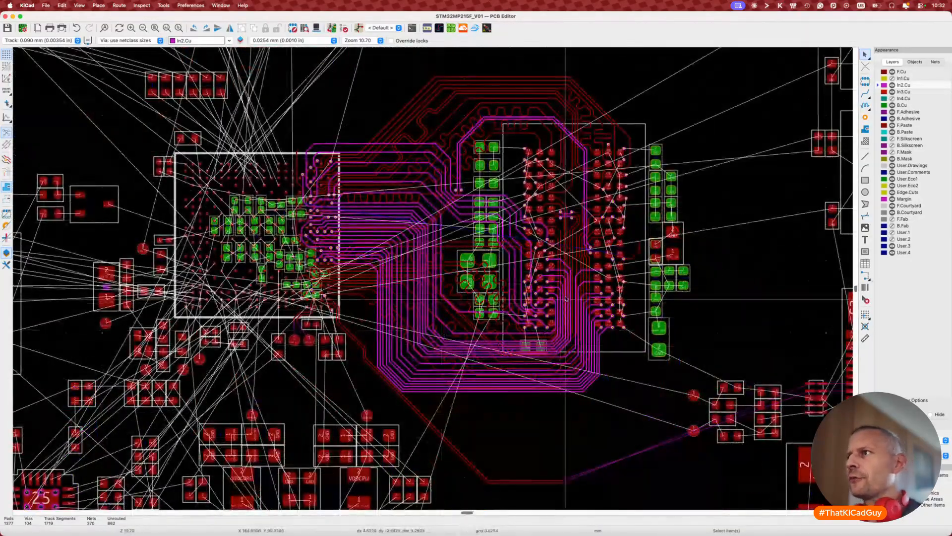
scroll(565, 275, "up", 7)
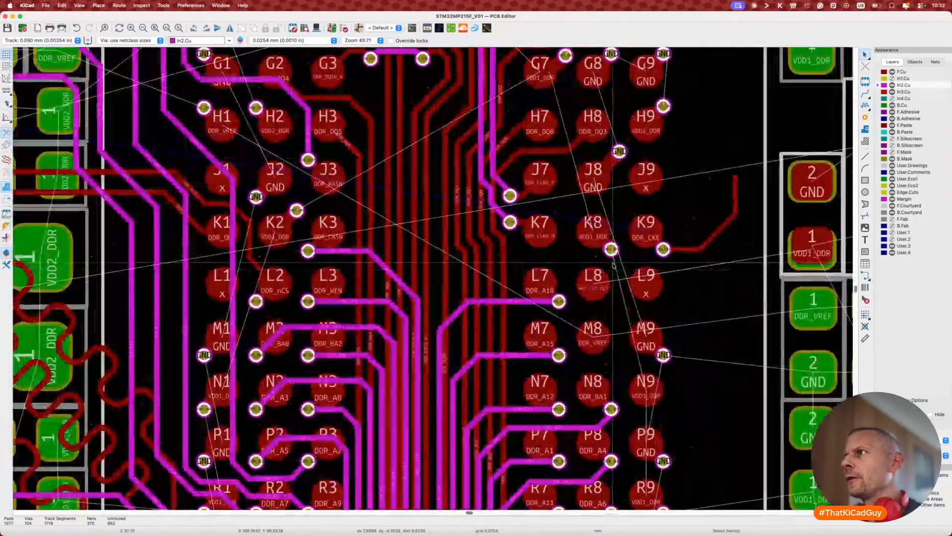
scroll(614, 265, "down", 2)
scroll(613, 266, "down", 2)
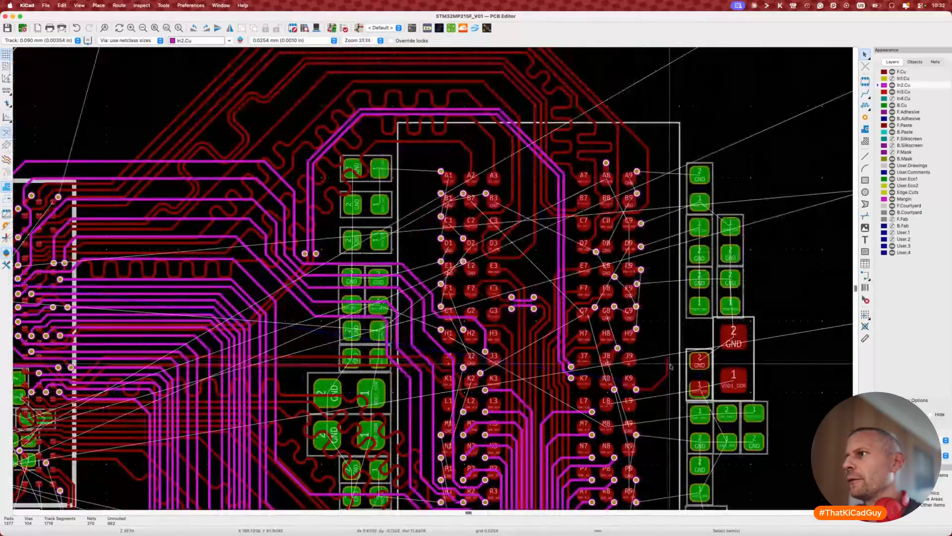
scroll(671, 366, "left", 3)
scroll(671, 366, "up", 3)
scroll(671, 366, "down", 2)
scroll(671, 365, "up", 1)
scroll(670, 365, "left", 1)
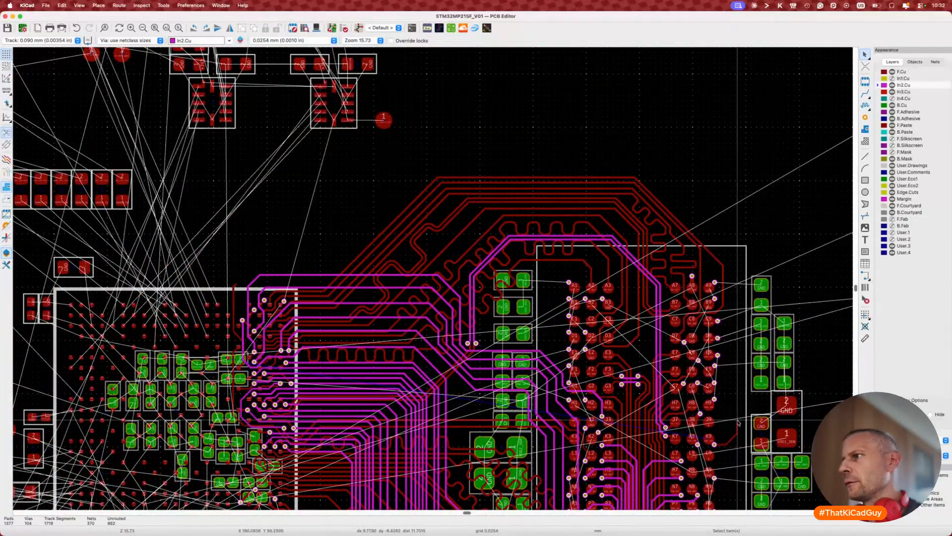
scroll(738, 424, "up", 4)
Step: Delete the DDR_CKE via and its track near ball K9
left_click(728, 464)
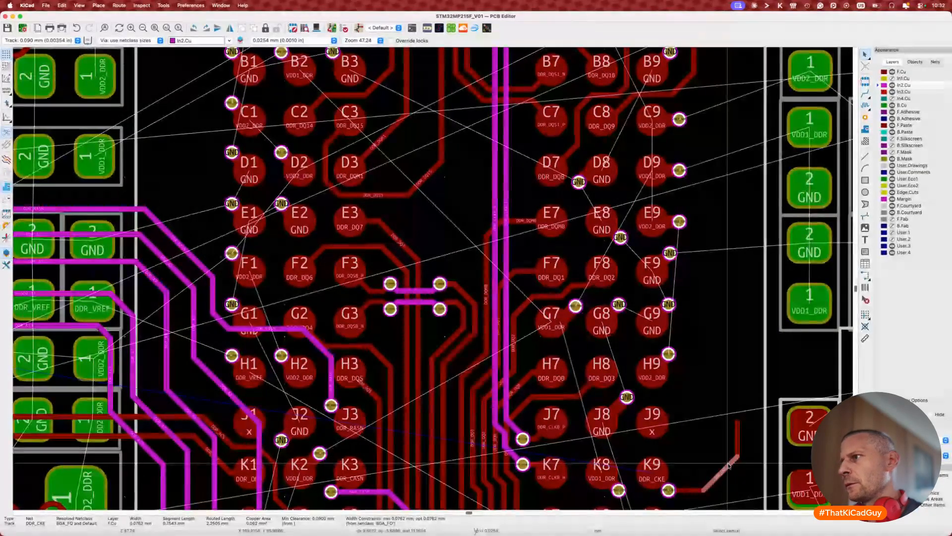
key("Escape")
scroll(712, 479, "up", 1)
middle_click_drag(713, 479, 650, 405)
left_click(598, 415)
key("u")
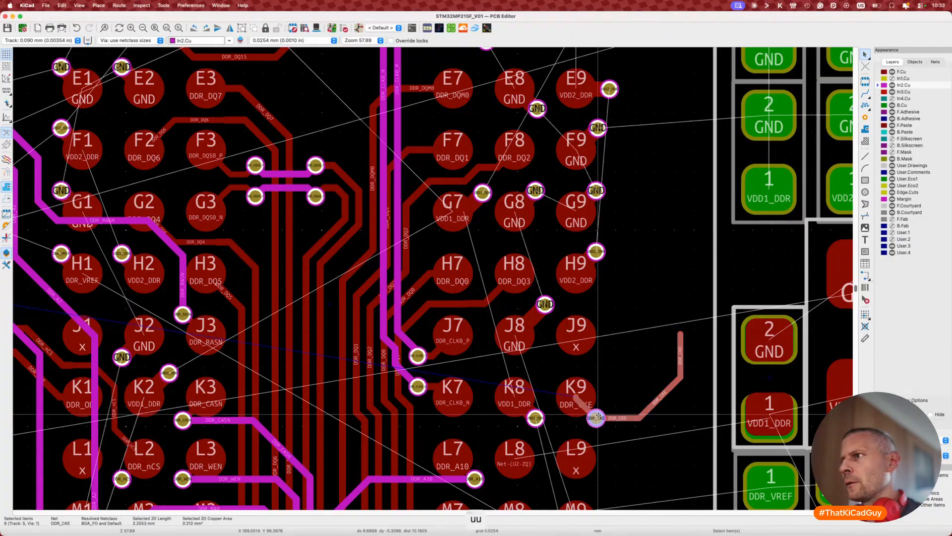
key("Delete")
Step: Restore the DDR_CKE via with undo and delete only the segment from K9
key("x")
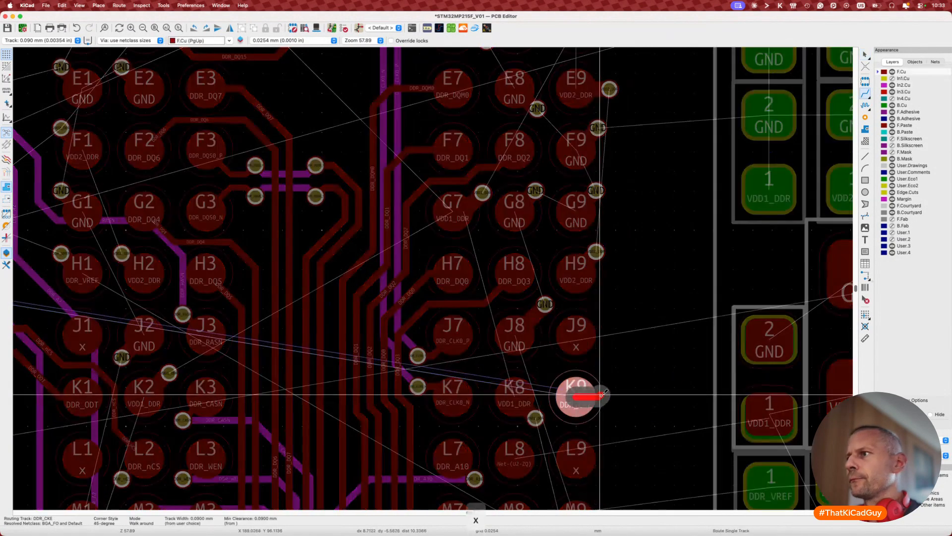
scroll(585, 393, "down", 3)
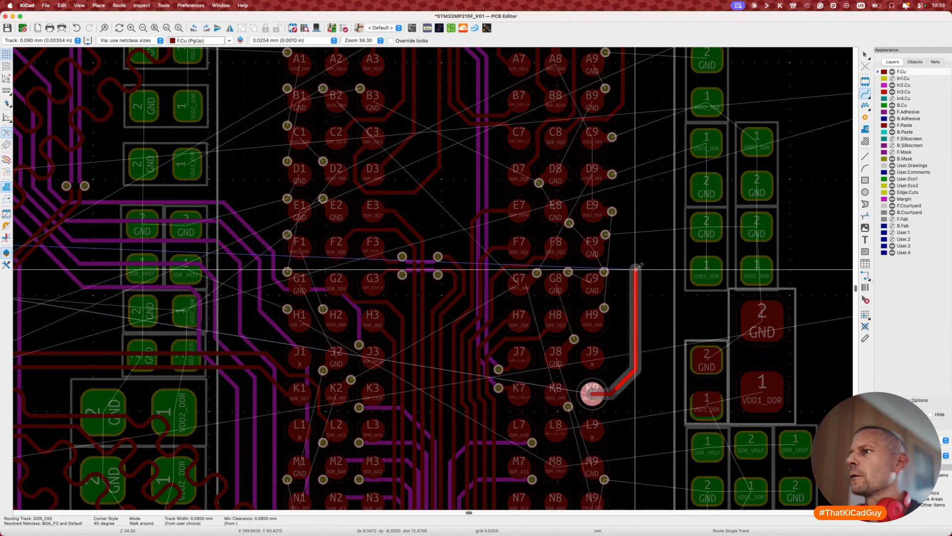
scroll(637, 267, "down", 6)
key("Escape")
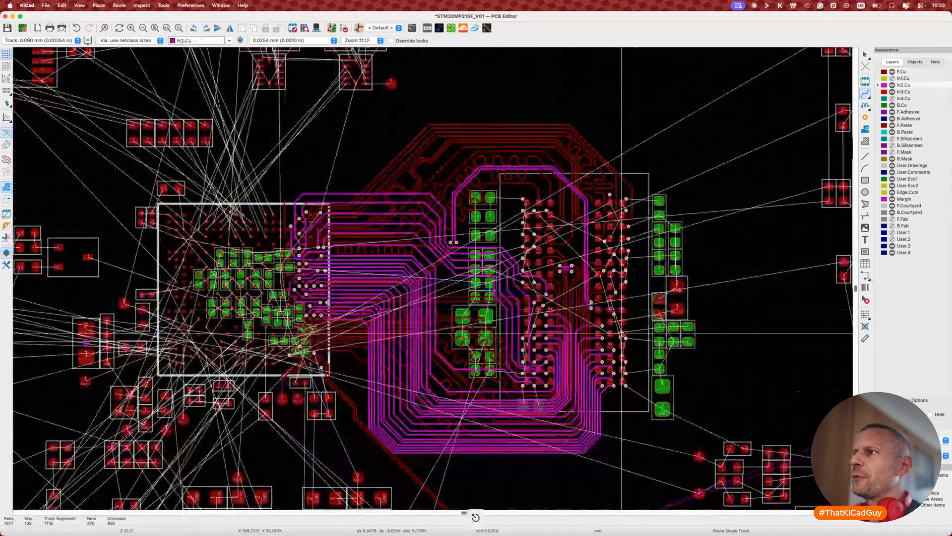
scroll(622, 333, "up", 4)
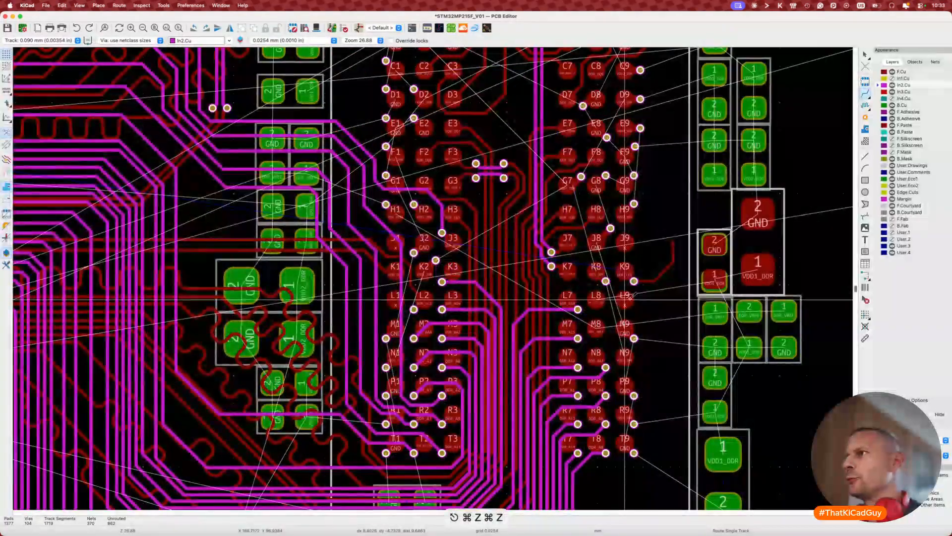
key("super+z")
left_click(645, 282)
key("Delete")
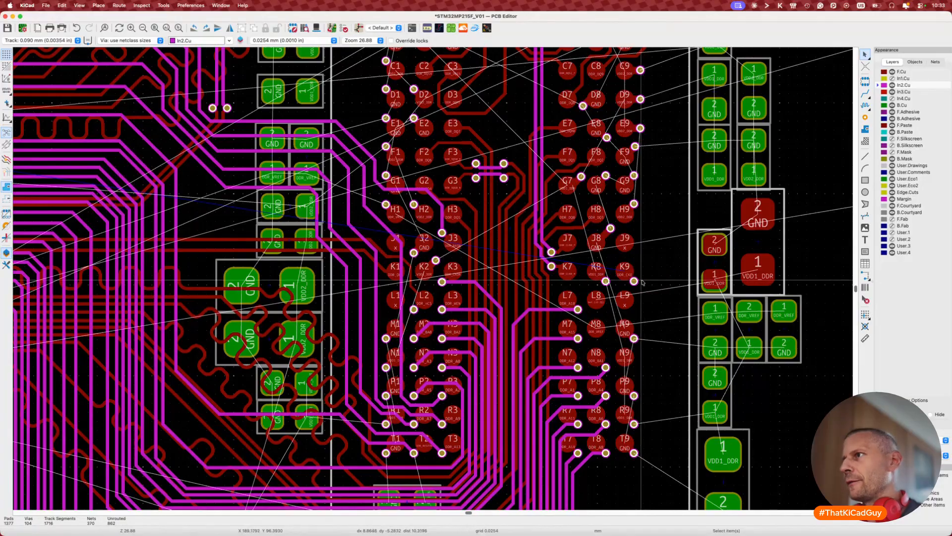
Step: Route DDR_CKE on In2.Cu from the via, ending in a new via beside the BGA pads
key("d")
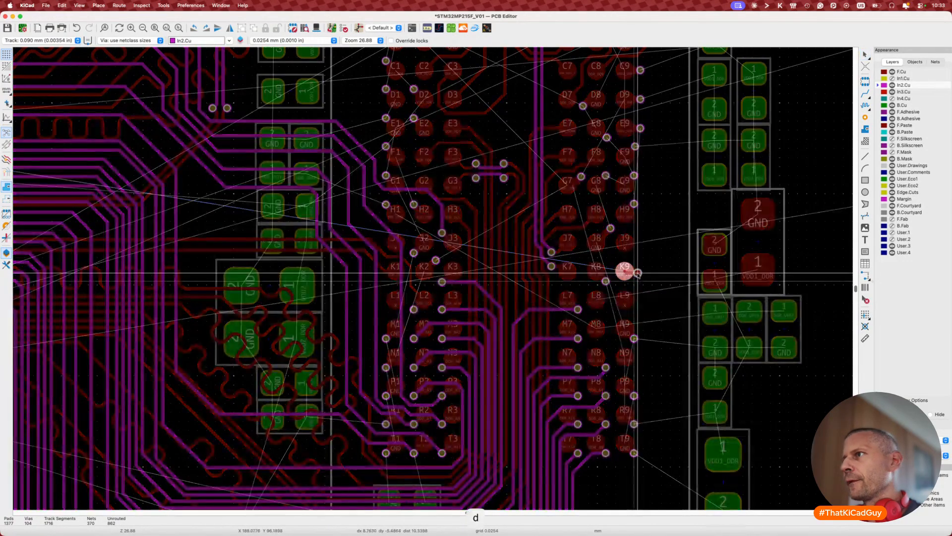
key("Escape")
scroll(638, 281, "up", 3)
scroll(638, 281, "right", 2)
scroll(638, 281, "down", 3)
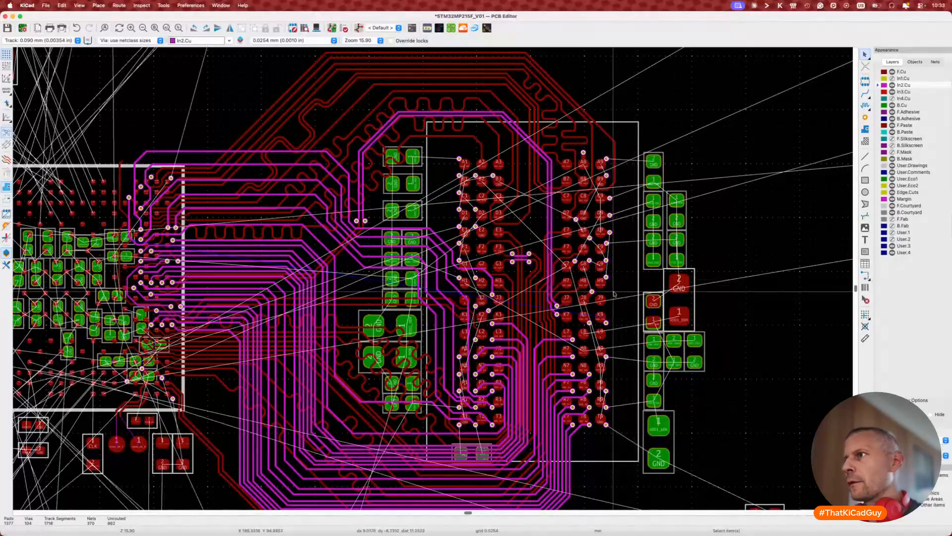
scroll(607, 322, "up", 3)
key("x")
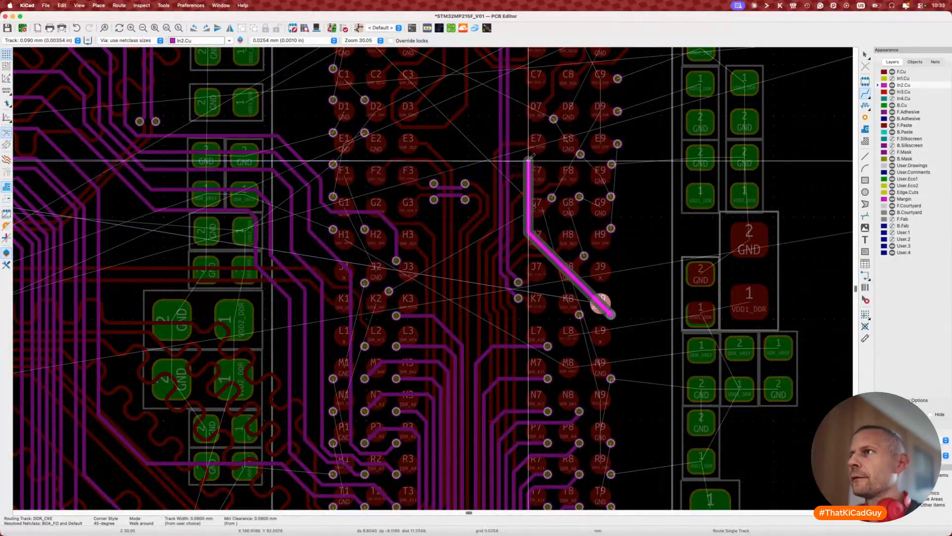
scroll(516, 164, "up", 5)
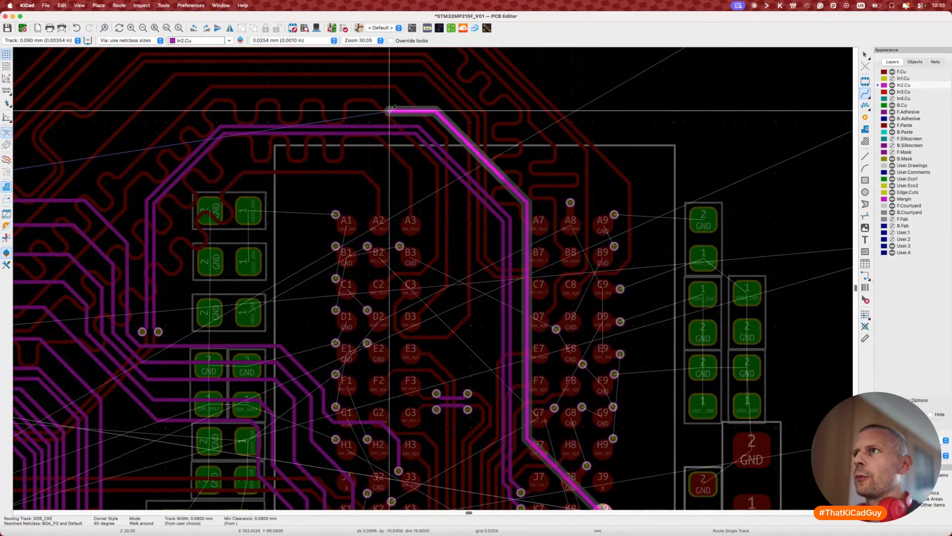
scroll(384, 109, "left", 10)
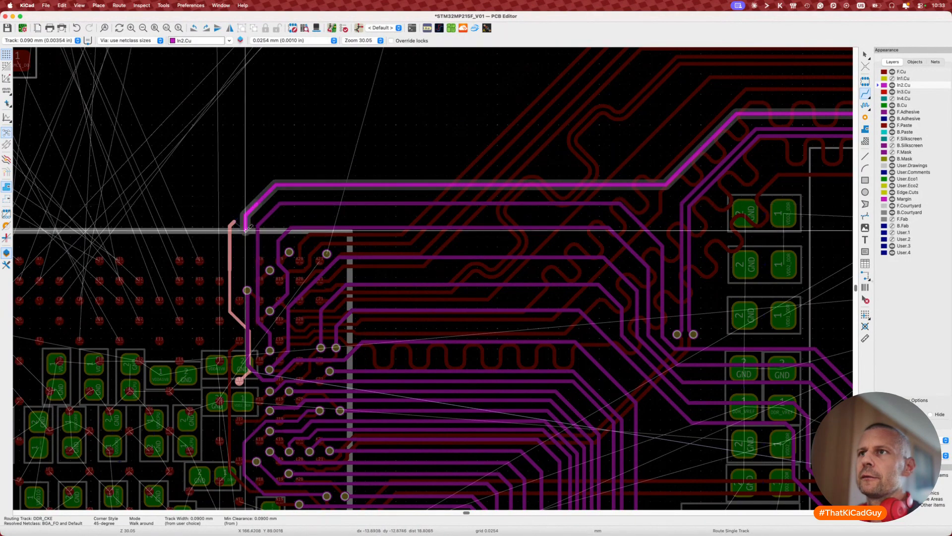
scroll(246, 268, "up", 4)
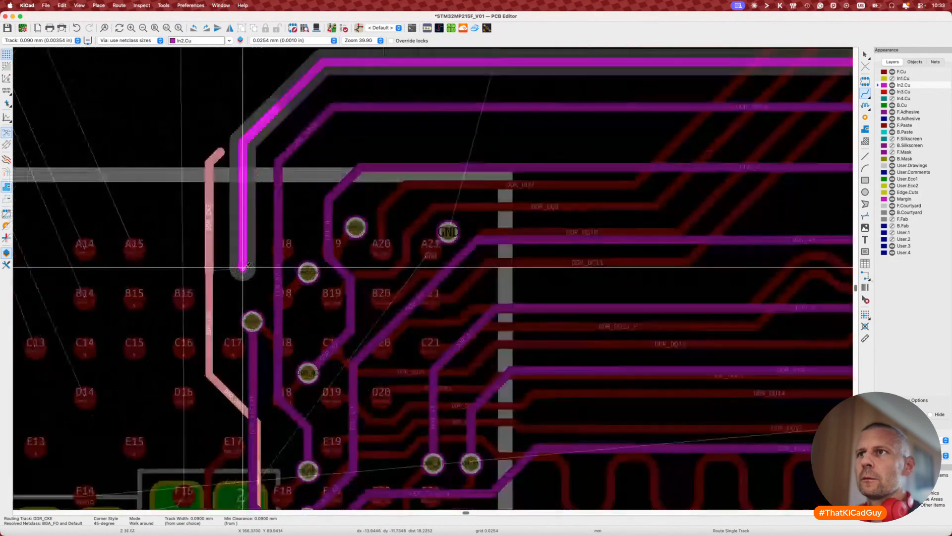
key("v")
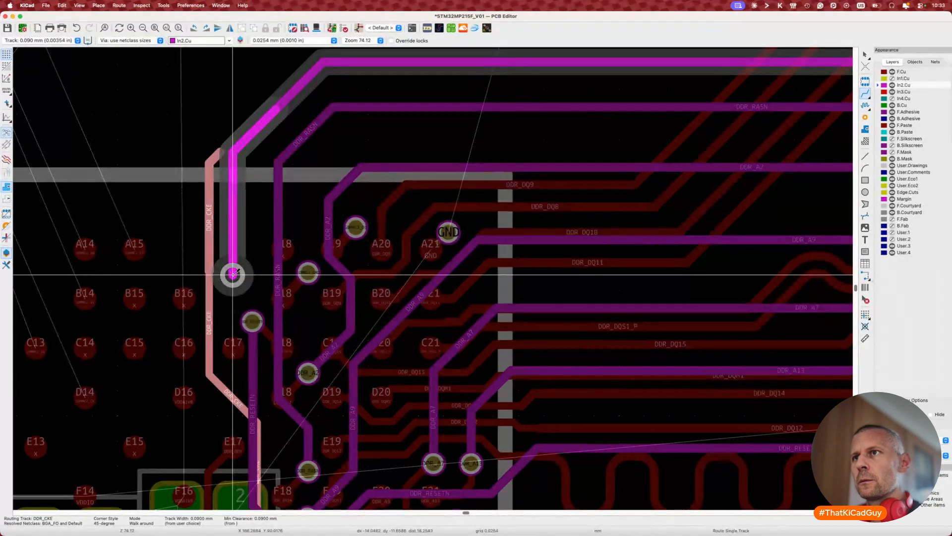
double_click(232, 272)
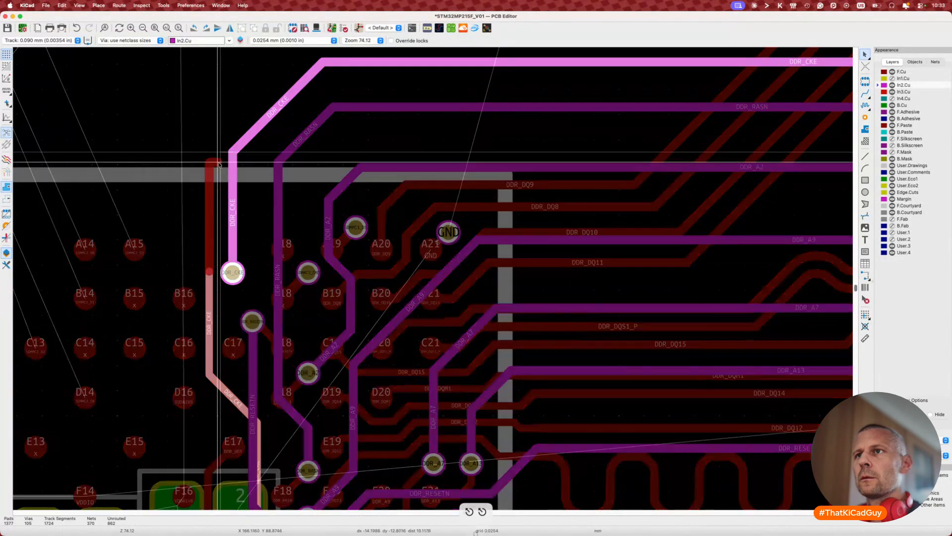
Step: Drag a DDR_CKE F.Cu track segment down toward the new via
key("d")
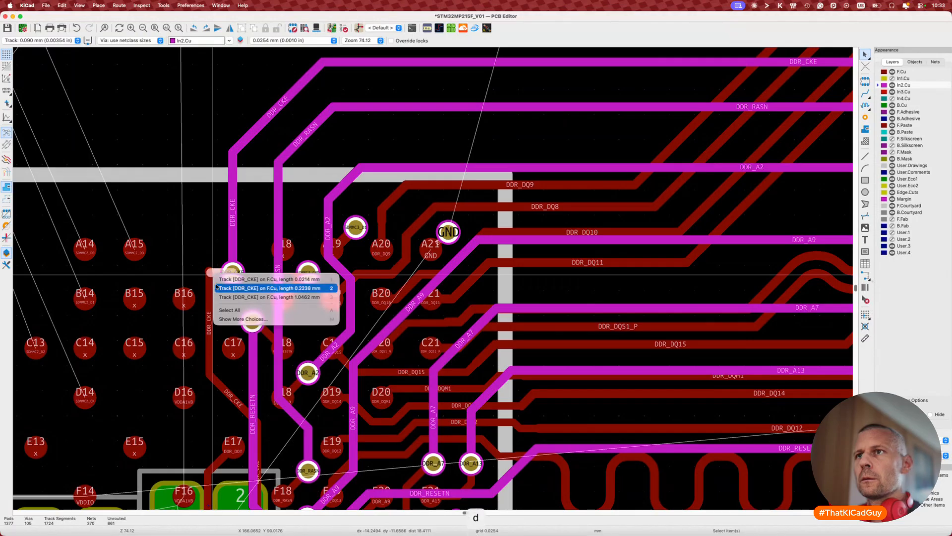
left_click(219, 288)
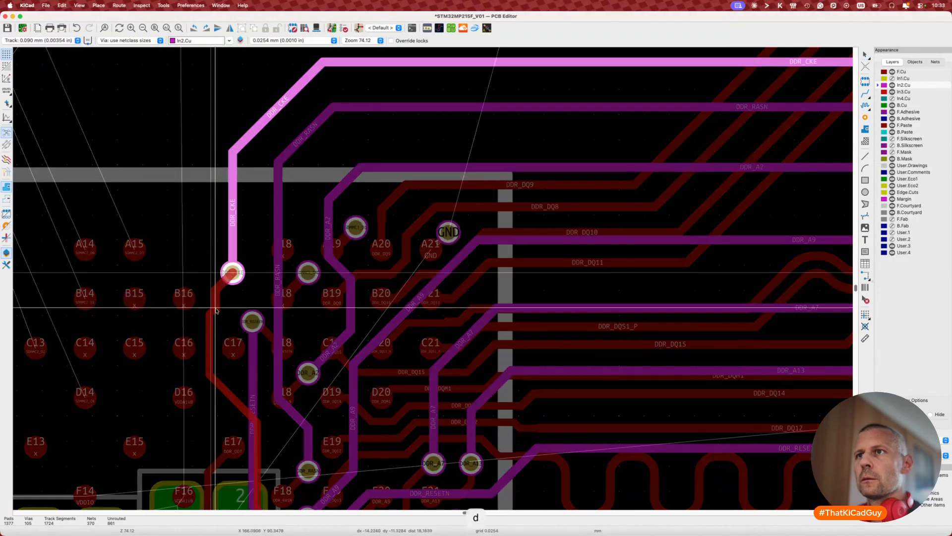
left_click(215, 310)
key("d")
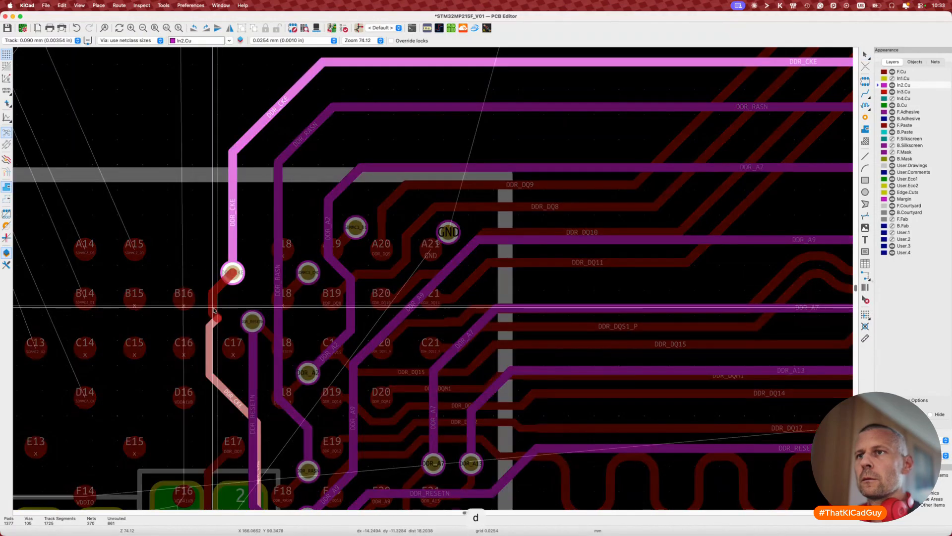
key("Escape")
key("Escape")
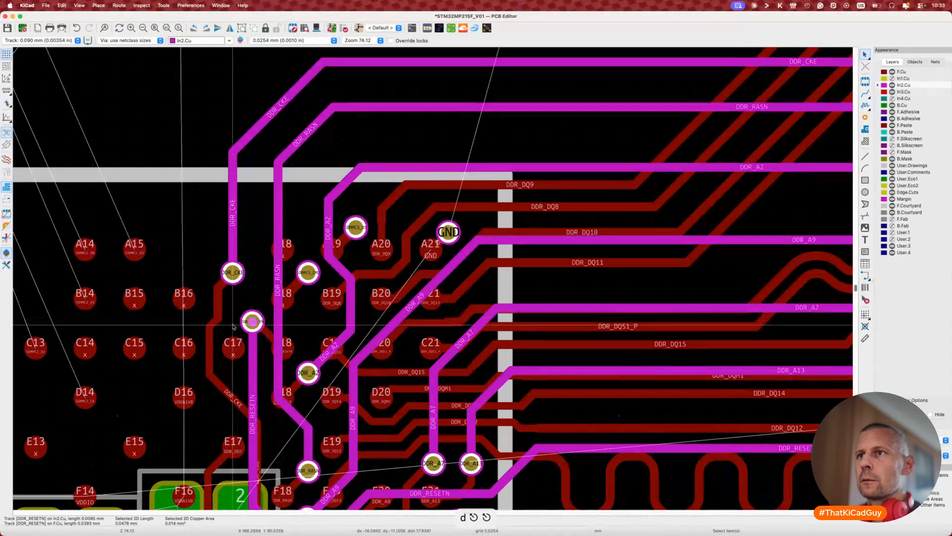
scroll(214, 326, "up", 4)
scroll(210, 329, "down", 5)
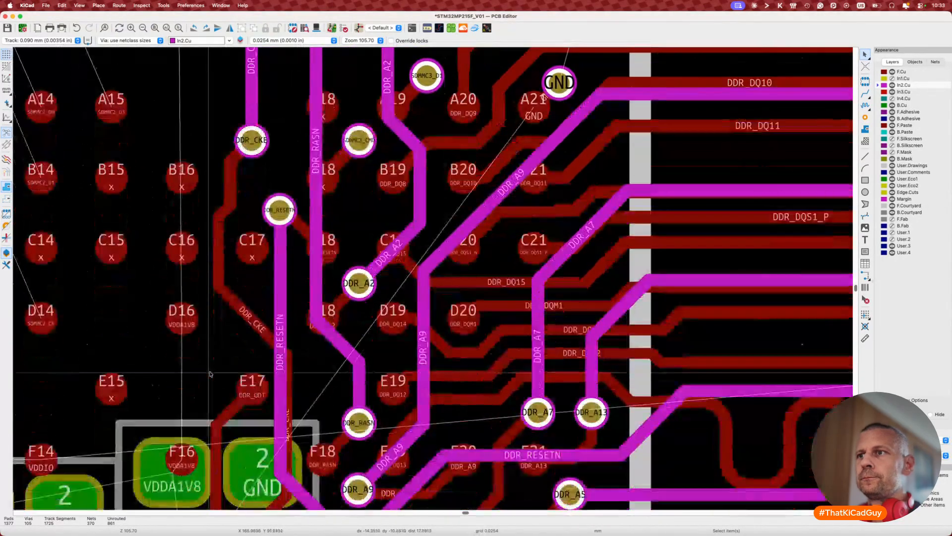
Step: Delete the old DDR_CKE track on F.Cu
key("Page_Up")
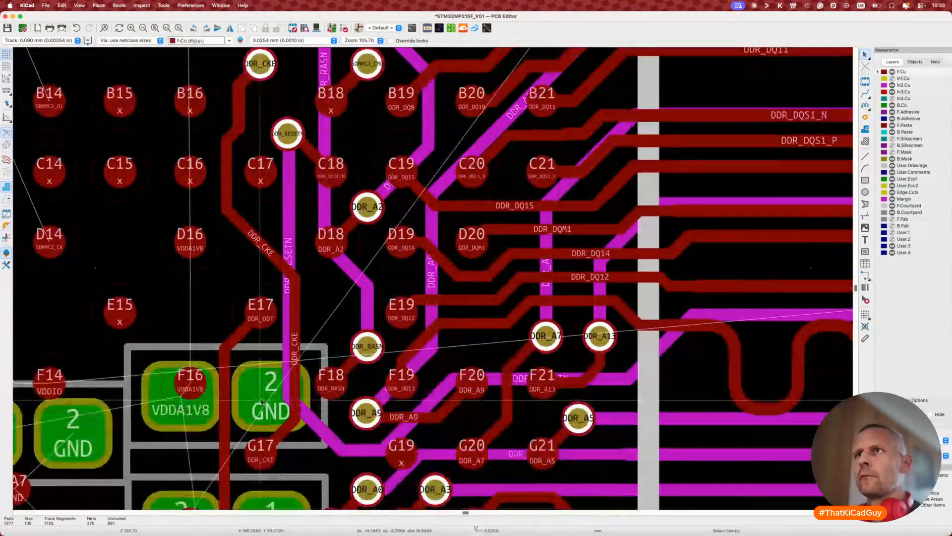
left_click(231, 195)
key("u")
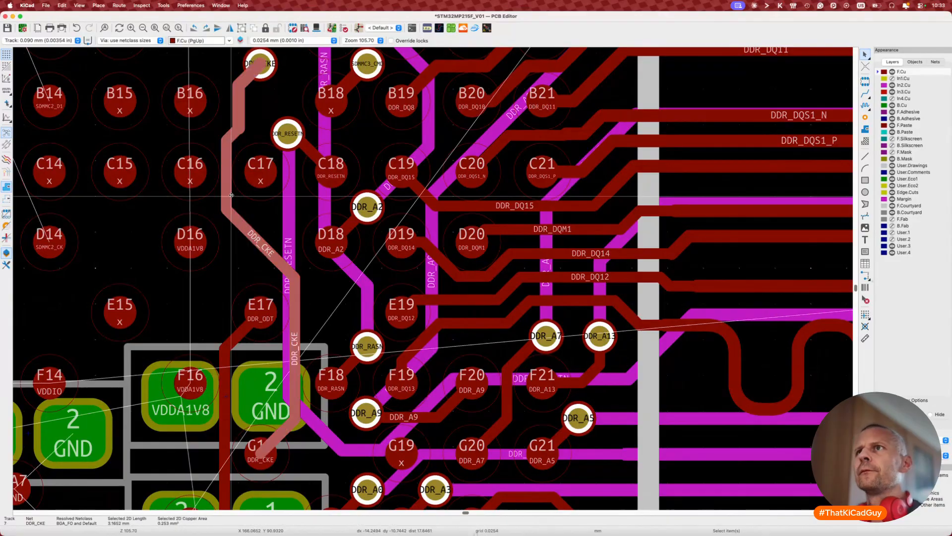
key("Delete")
Step: Route DDR_CKE on F.Cu from pad G17 up to the via, refresh the ratsnest and save
key("x")
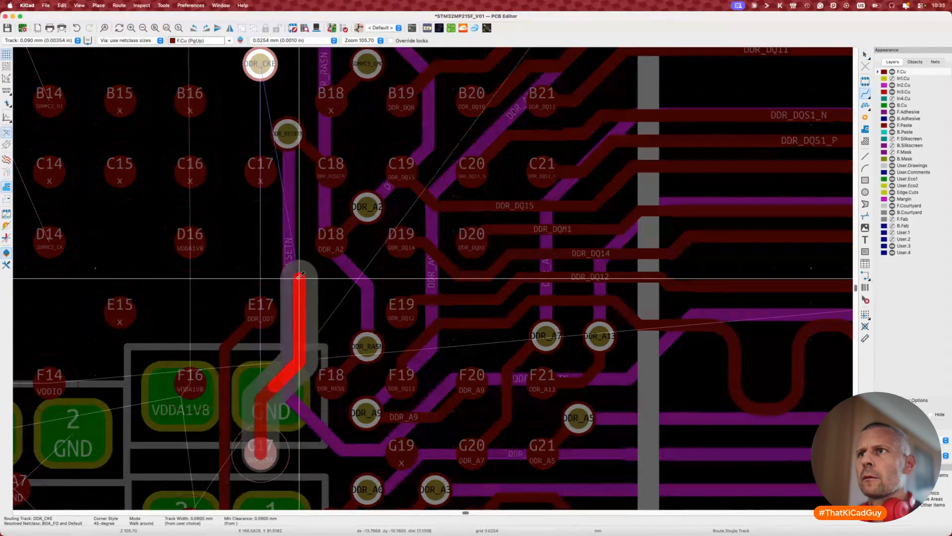
left_click(303, 298)
left_click(289, 268)
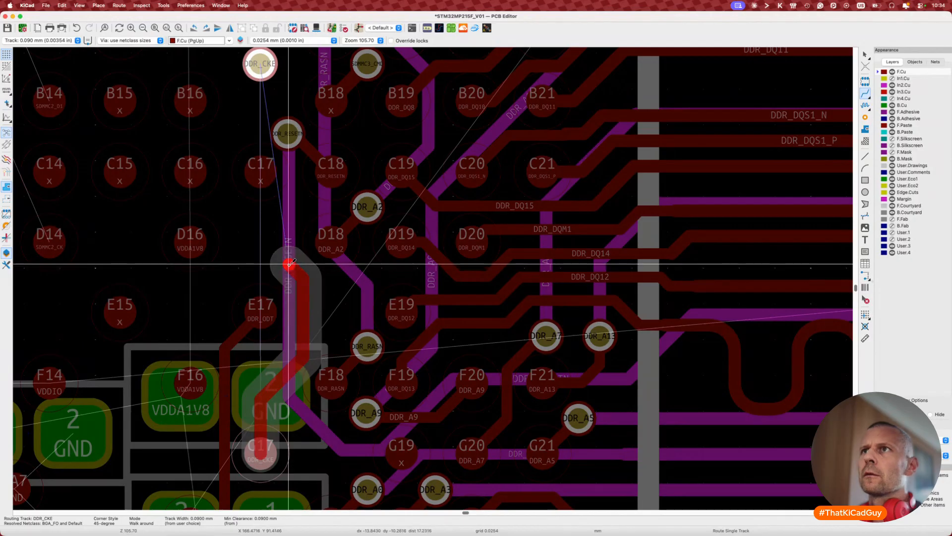
left_click(259, 71)
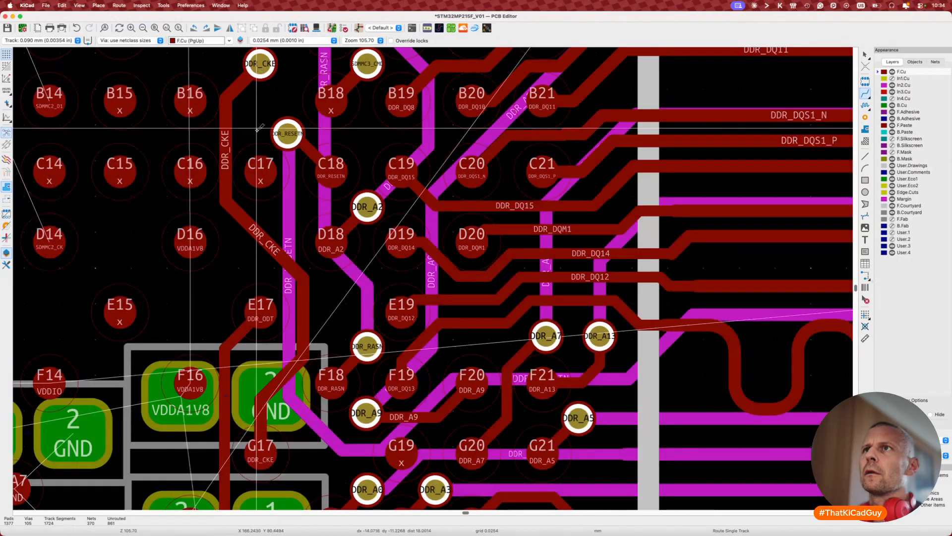
scroll(244, 240, "up", 3)
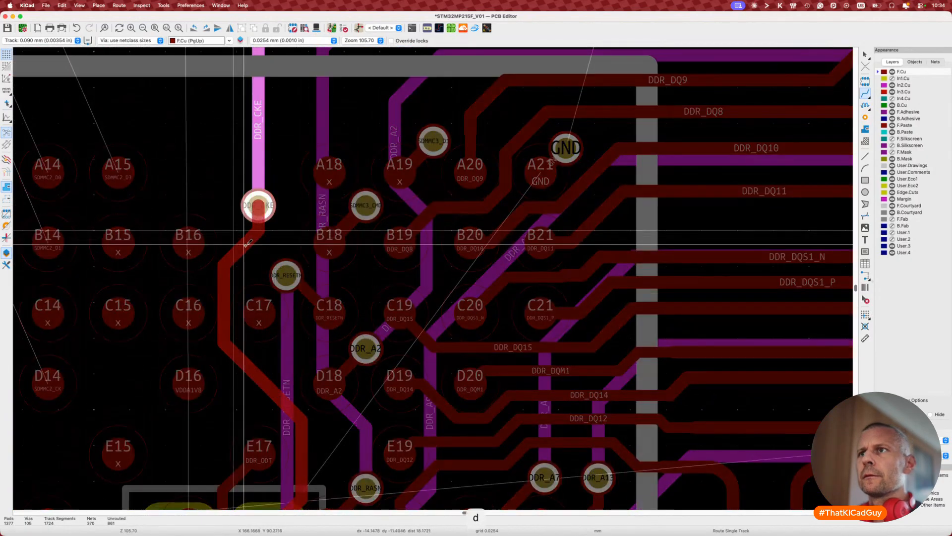
key("Escape")
scroll(252, 275, "down", 3)
scroll(253, 276, "down", 2)
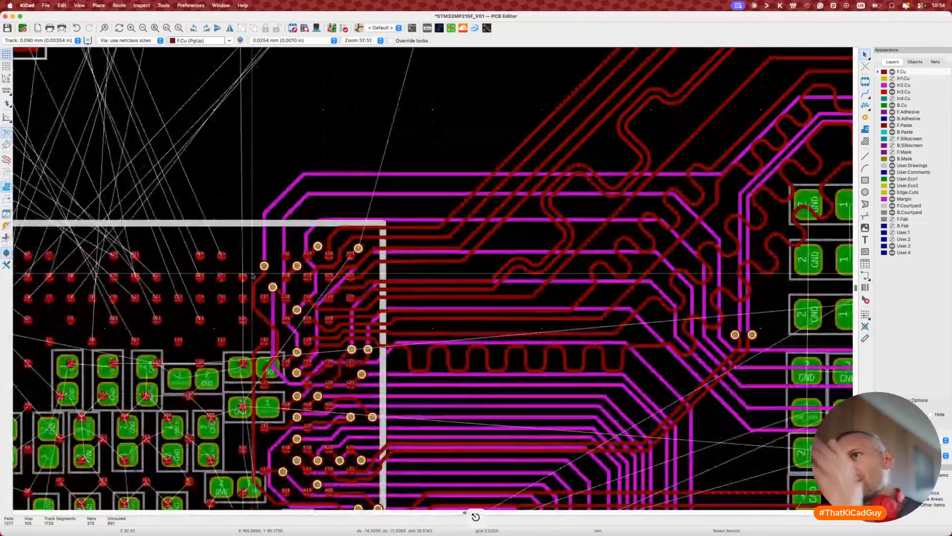
scroll(253, 276, "down", 3)
scroll(253, 276, "down", 2)
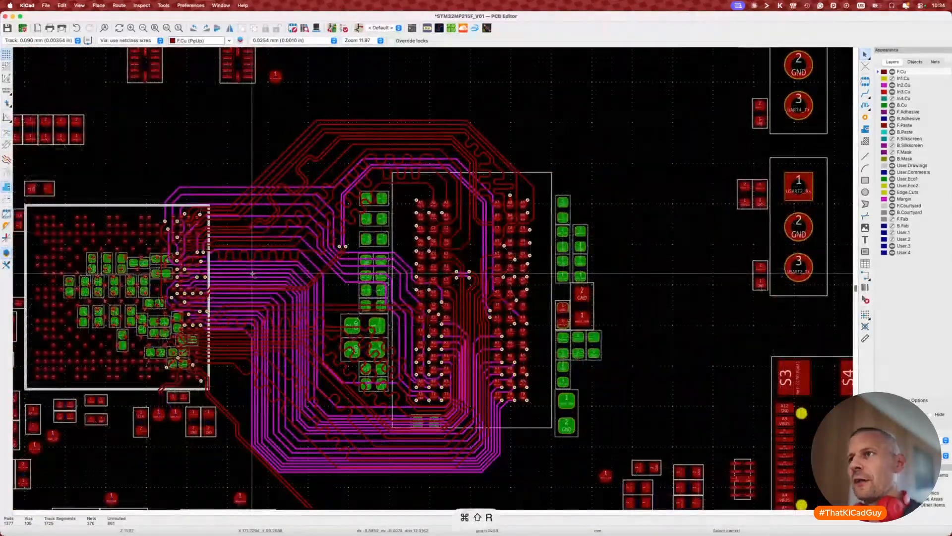
key("super+shift+r")
key("super+shift+r")
key("super+s")
Step: Move the top In2.Cu DDR track slightly higher
scroll(392, 322, "left", 3)
scroll(391, 322, "down", 1)
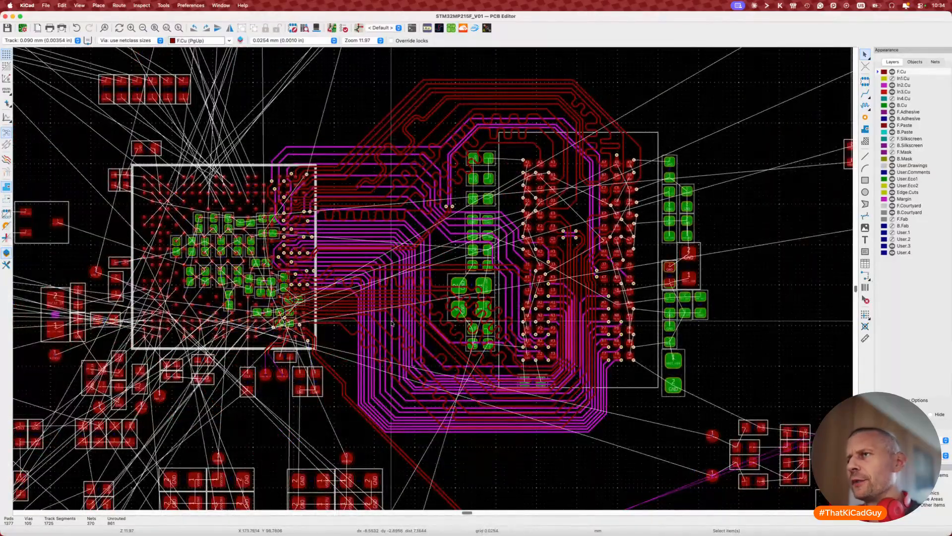
key("plus")
scroll(441, 191, "up", 2)
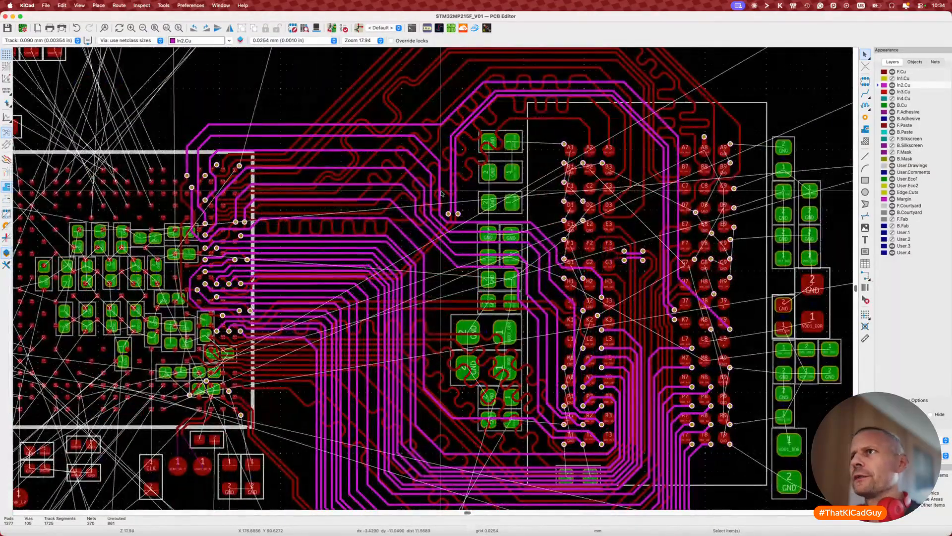
scroll(353, 167, "up", 1)
scroll(316, 167, "up", 1)
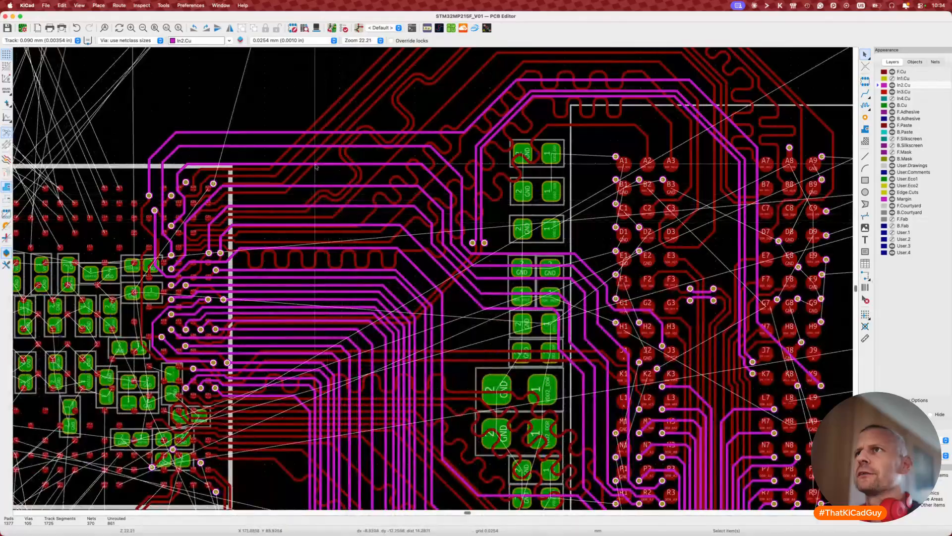
key("Escape")
key("d")
key("Escape")
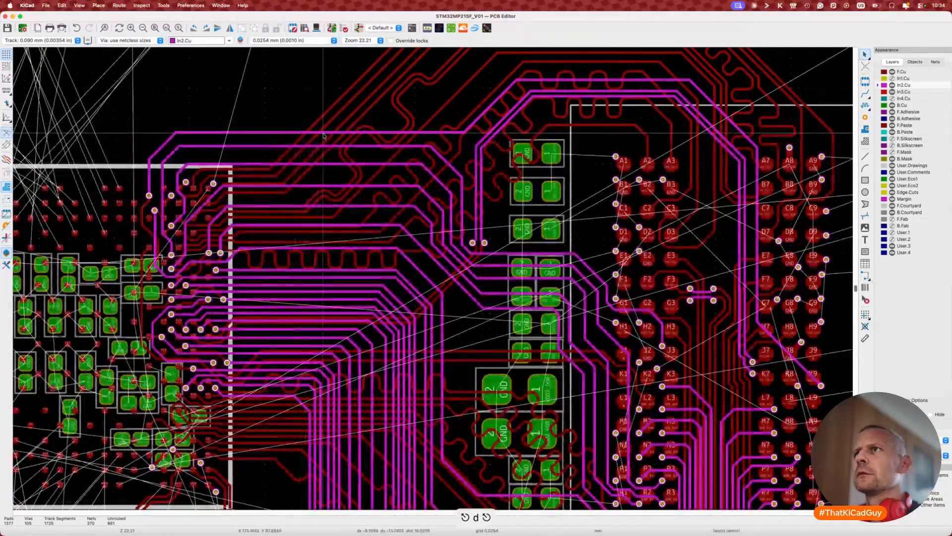
key("d")
left_click(276, 137)
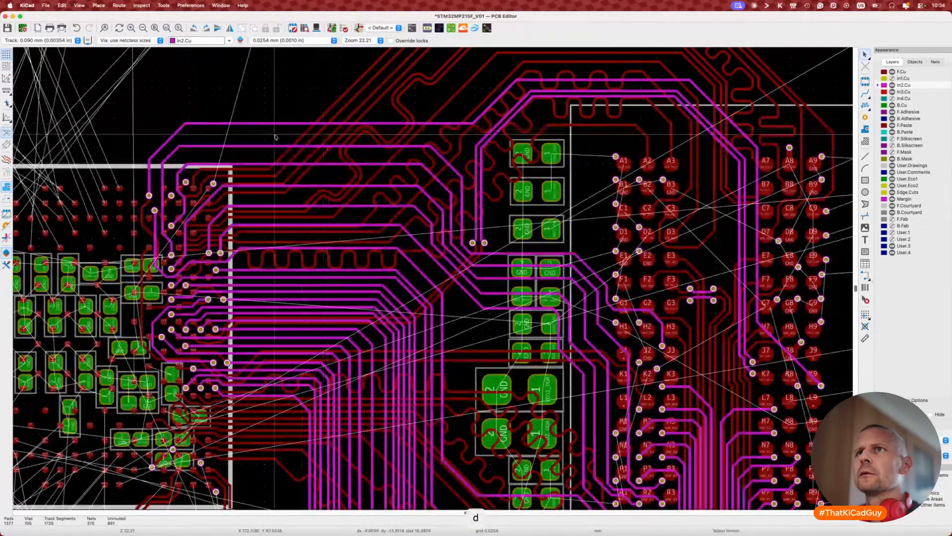
key("d")
key("Escape")
middle_click_drag(222, 243, 194, 182)
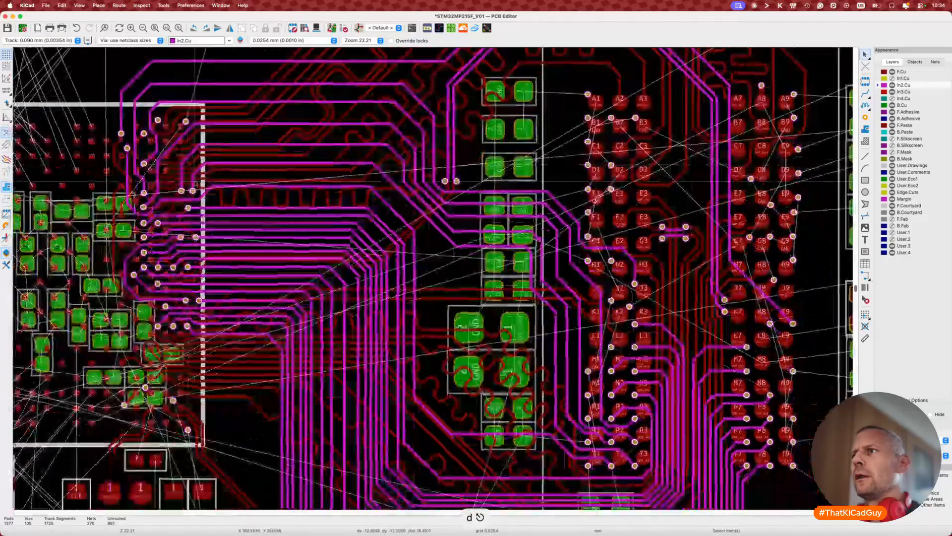
scroll(195, 182, "down", 3)
scroll(195, 182, "up", 6)
scroll(195, 183, "right", 3)
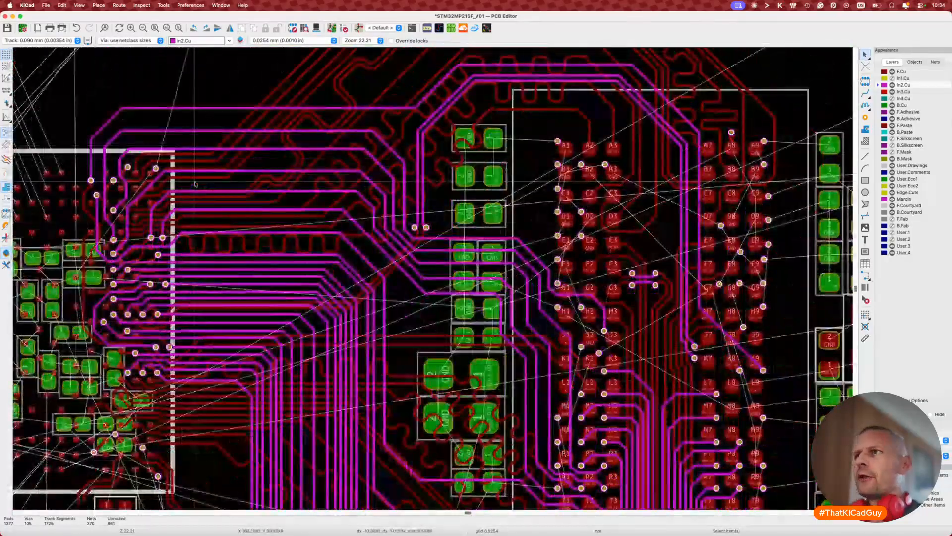
Step: Check the current DDR pair length with the differential pair length tuner
key("8")
left_click(389, 272)
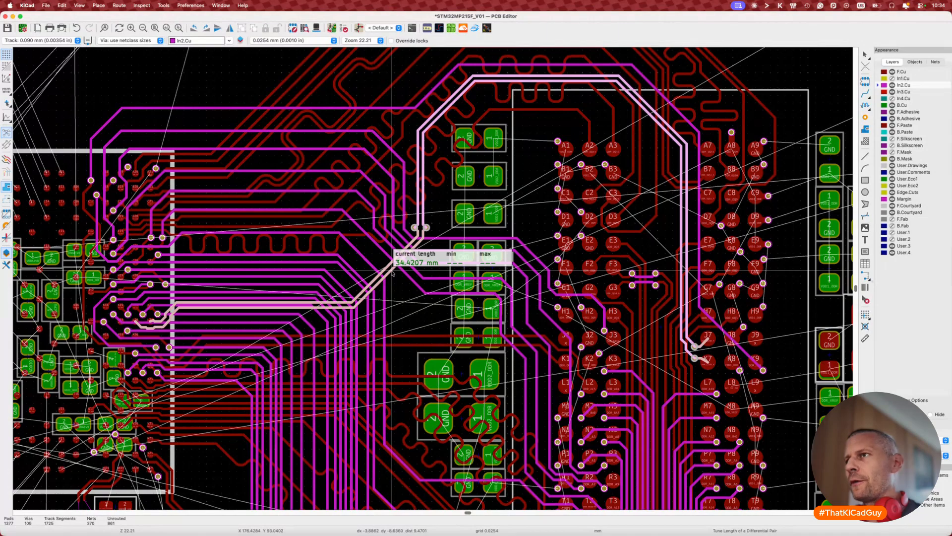
key("Escape")
scroll(391, 274, "down", 5)
scroll(391, 274, "right", 6)
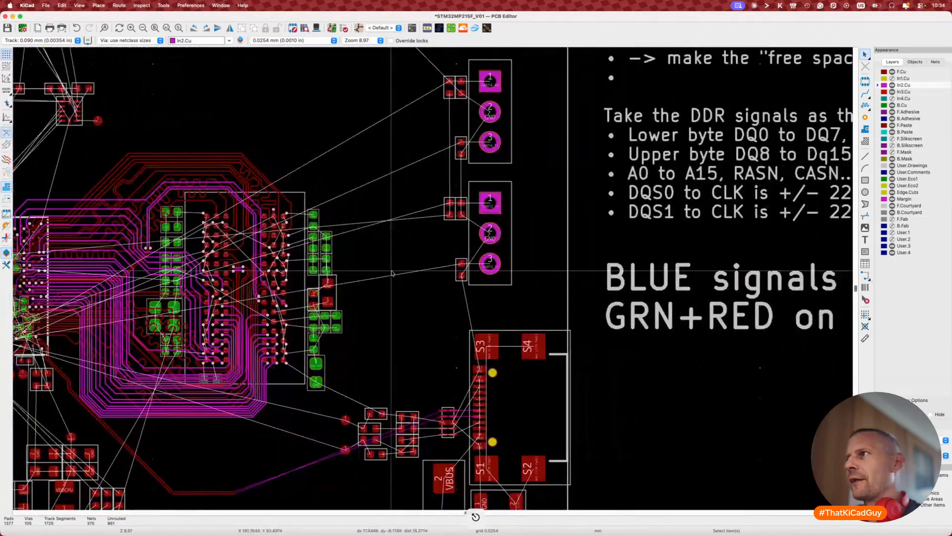
Step: Open the Net Inspector listing DDR net lengths, e.g. DDR_A0 at 31.6916 mm
scroll(391, 273, "right", 8)
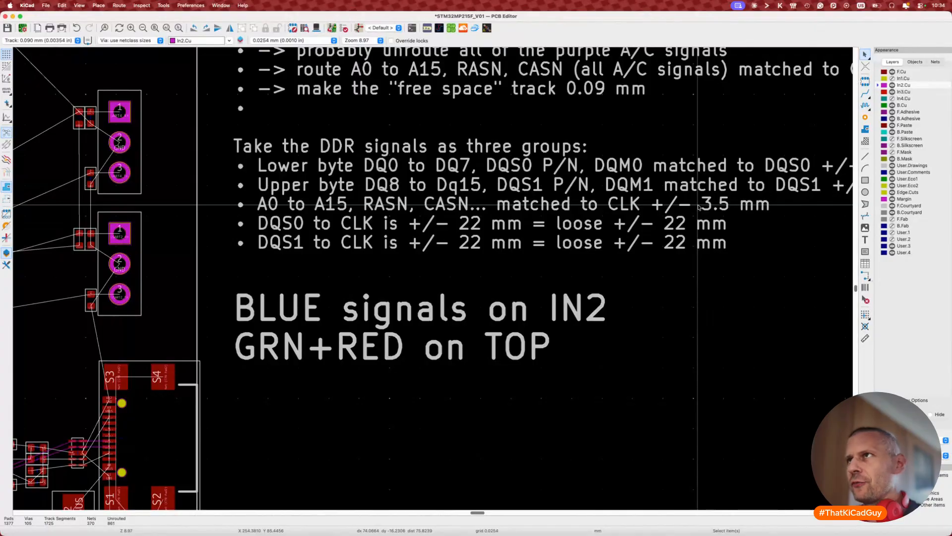
scroll(698, 206, "left", 10)
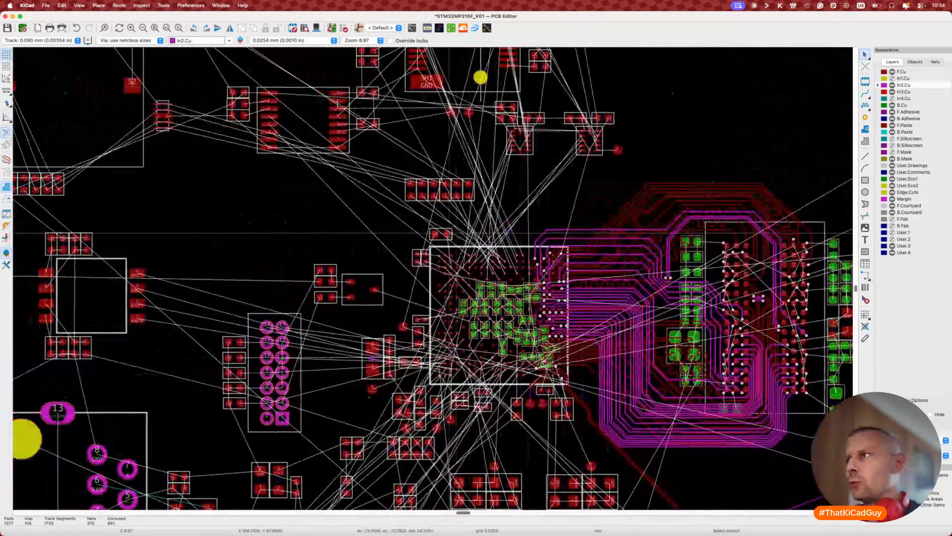
scroll(650, 288, "right", 4)
scroll(475, 354, "up", 5)
scroll(474, 354, "down", 4)
scroll(475, 354, "right", 4)
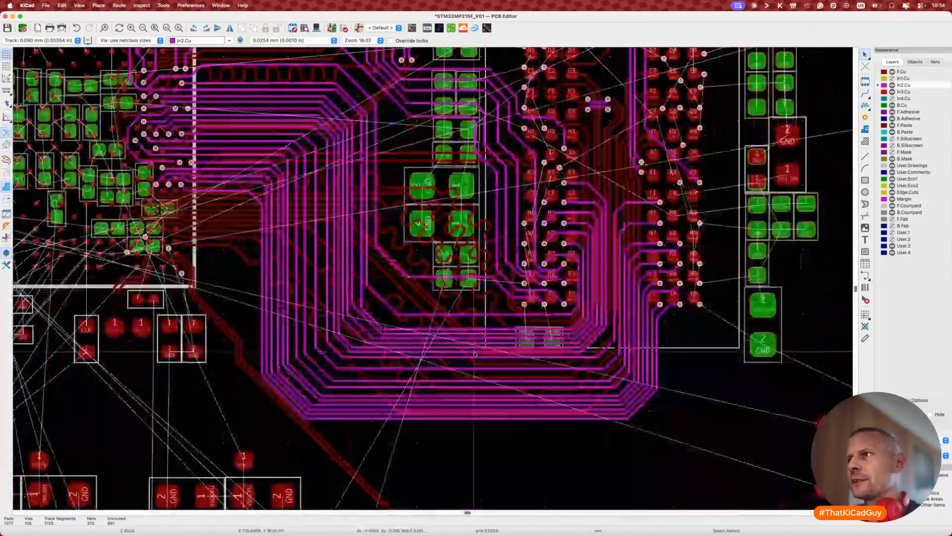
scroll(475, 354, "right", 2)
scroll(546, 298, "up", 4)
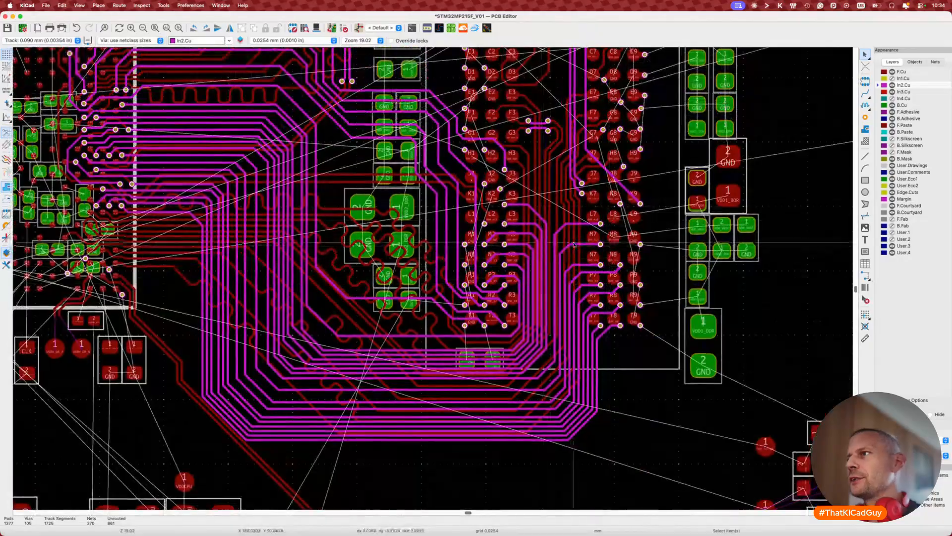
scroll(594, 332, "up", 3)
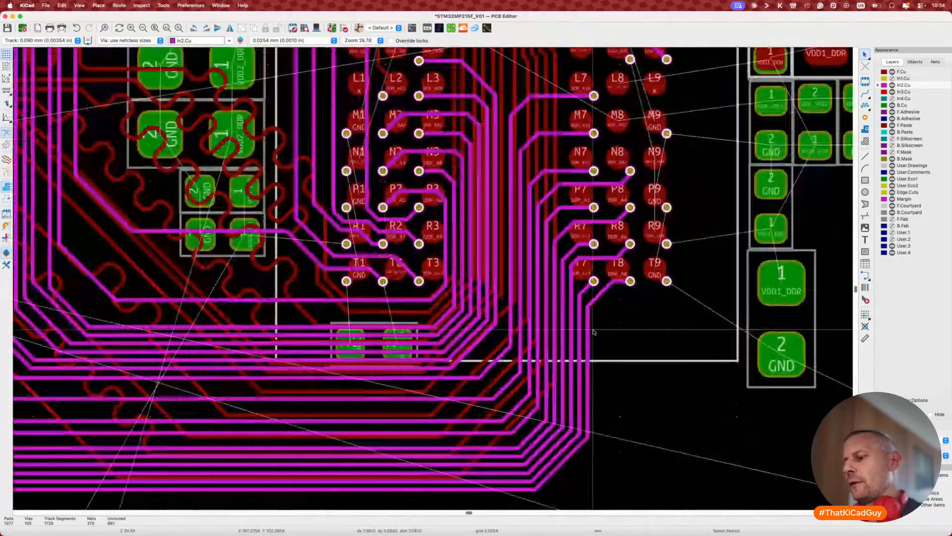
key("7")
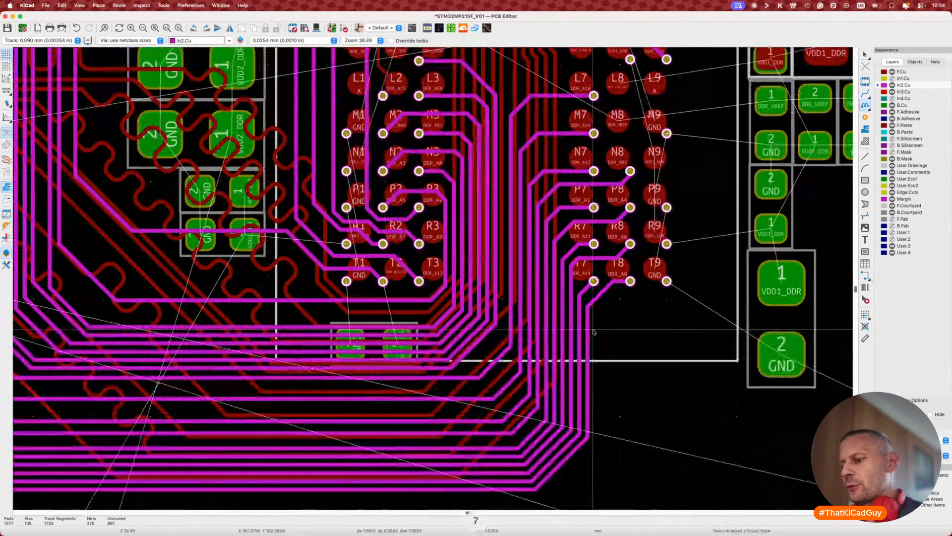
key("super+alt+i")
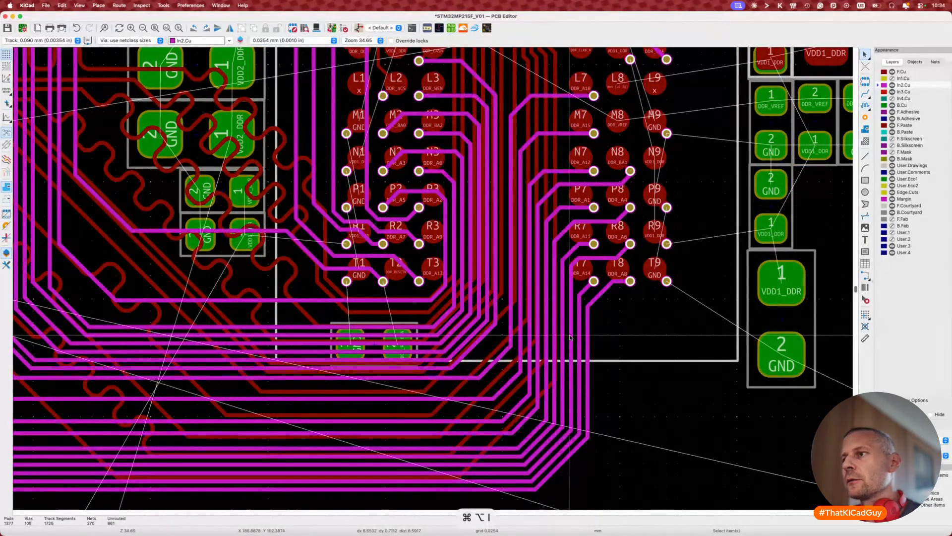
key("super+shift+i")
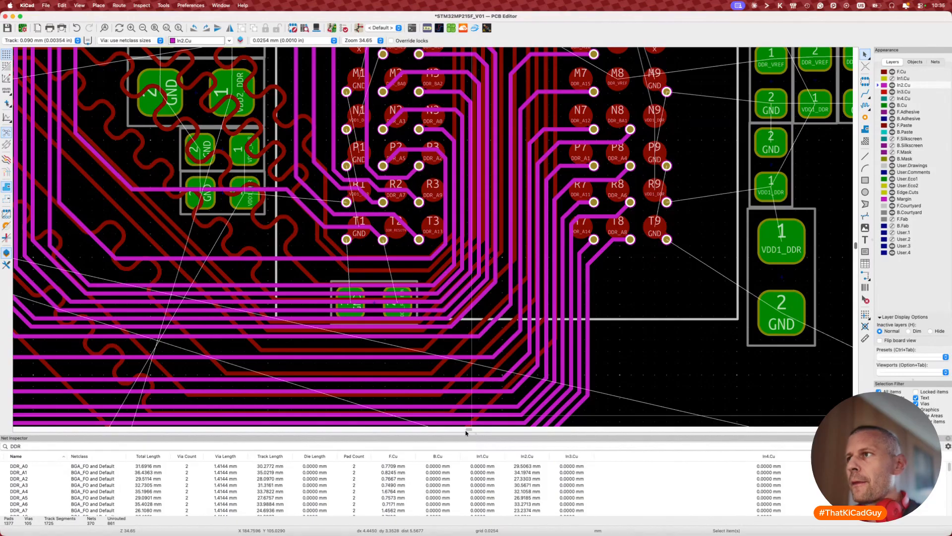
Step: Enlarge the Net Inspector panel and scroll through the longer DDR net list
left_click_drag(465, 431, 475, 309)
scroll(476, 311, "down", 15)
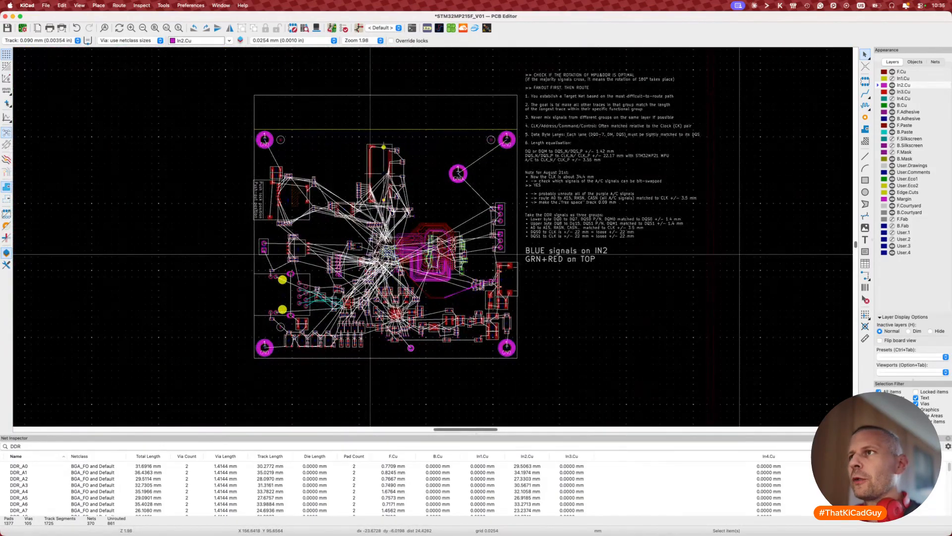
scroll(447, 256, "up", 9)
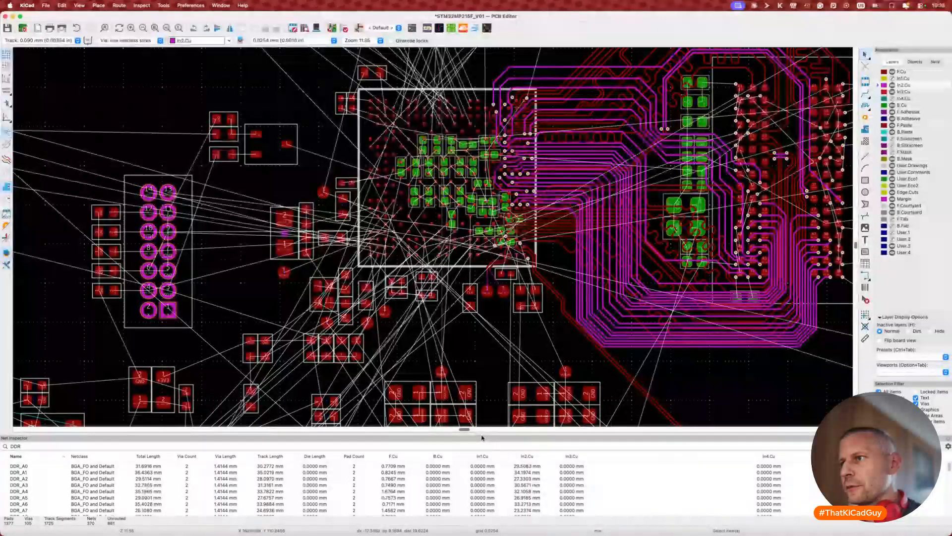
left_click_drag(464, 429, 487, 339)
scroll(188, 440, "down", 6)
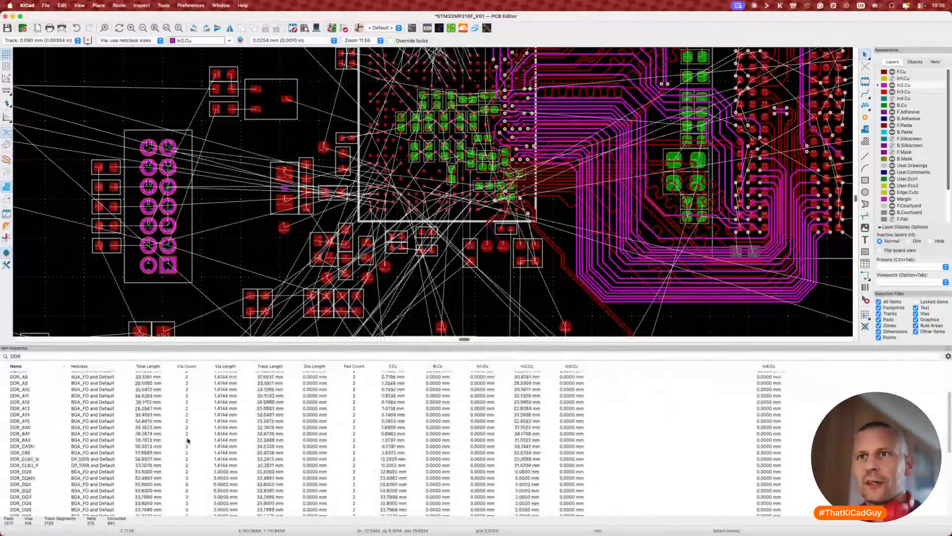
scroll(188, 440, "down", 5)
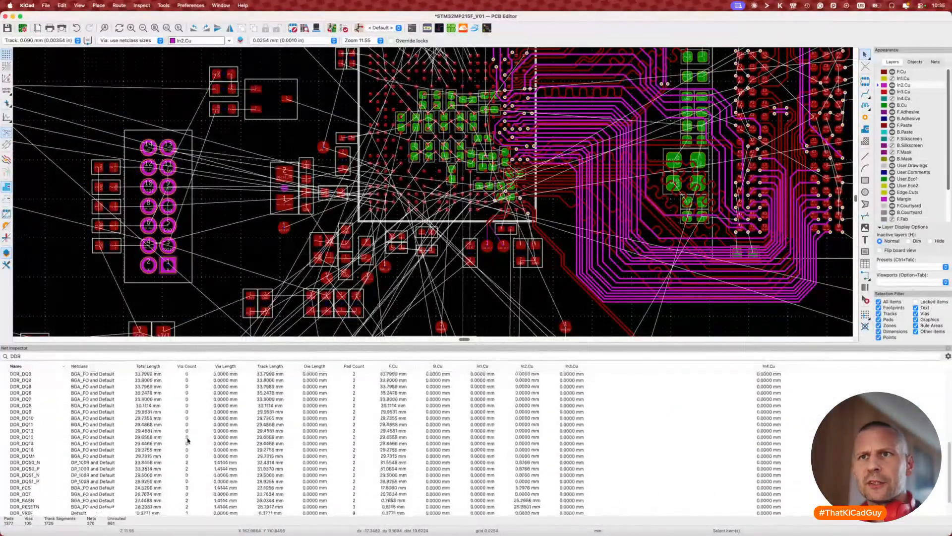
scroll(92, 442, "down", 1)
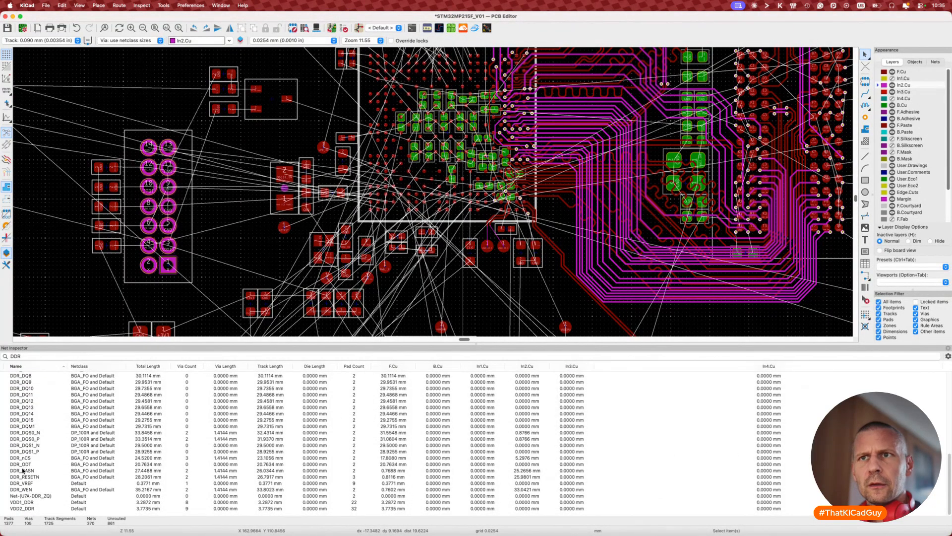
scroll(23, 468, "up", 10)
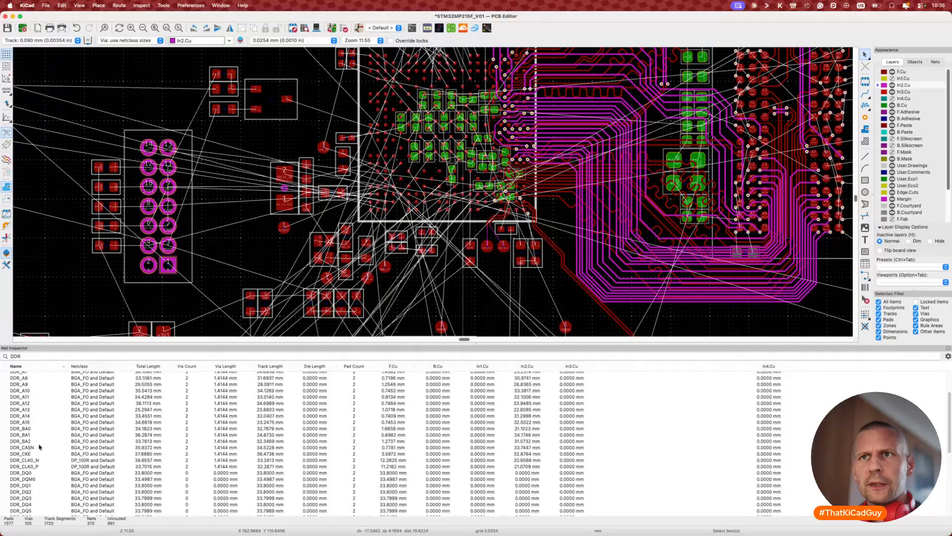
scroll(40, 447, "up", 1)
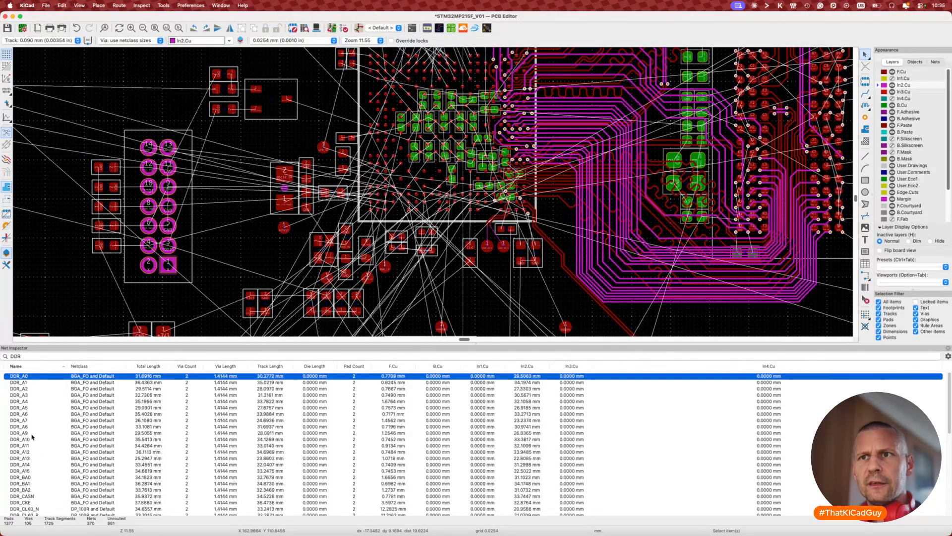
scroll(32, 437, "down", 3)
Step: Select nets DDR_A0 through DDR_CASN, then add DDR_RASN and DDR_WEN to the selection
left_click(32, 435)
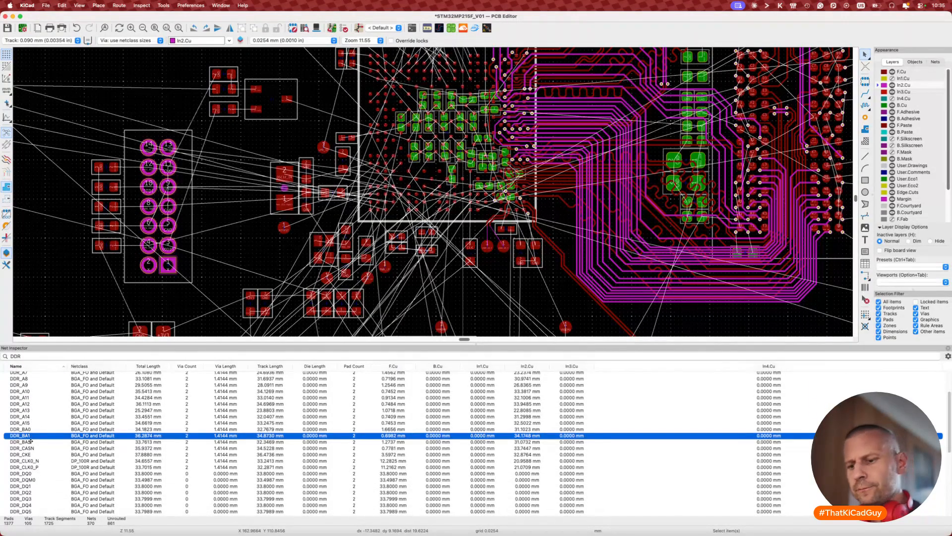
scroll(32, 437, "up", 3)
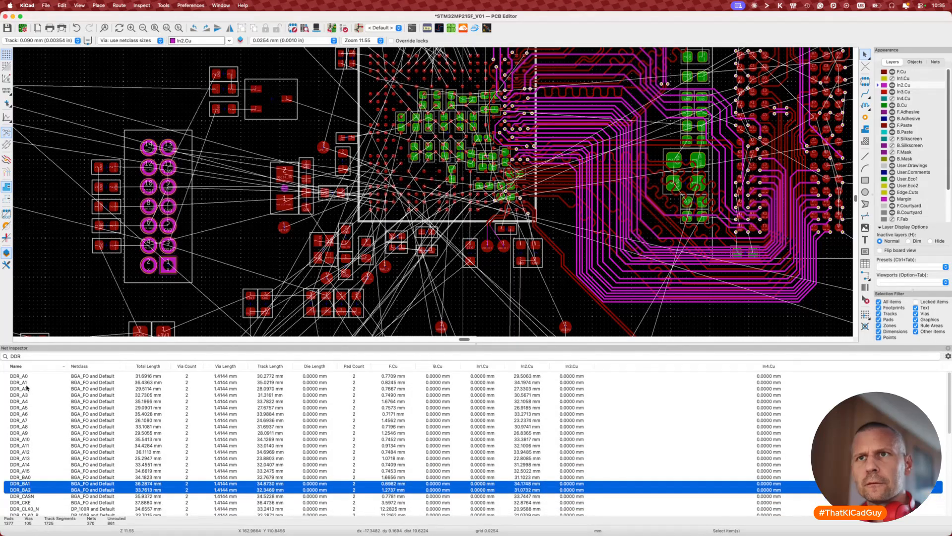
left_click(28, 376)
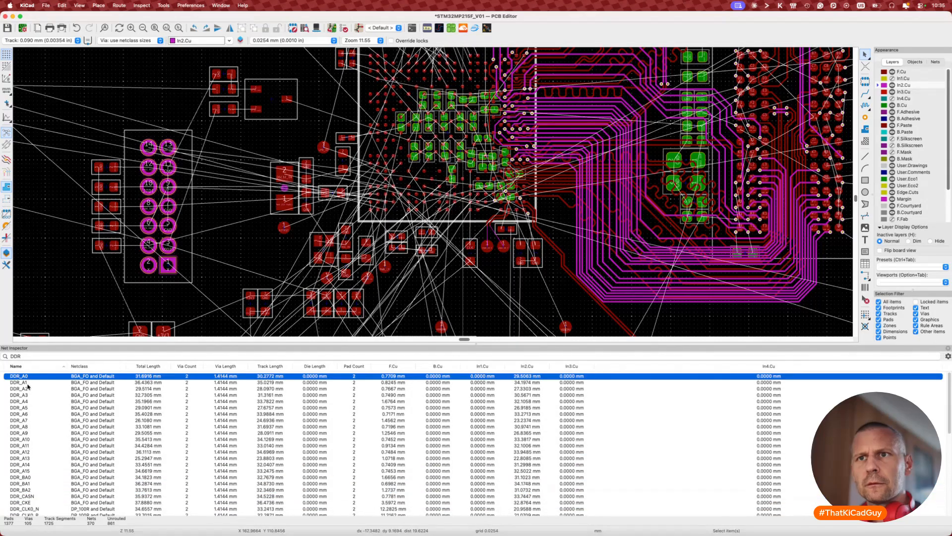
left_click(31, 497, "shift")
scroll(32, 488, "down", 3)
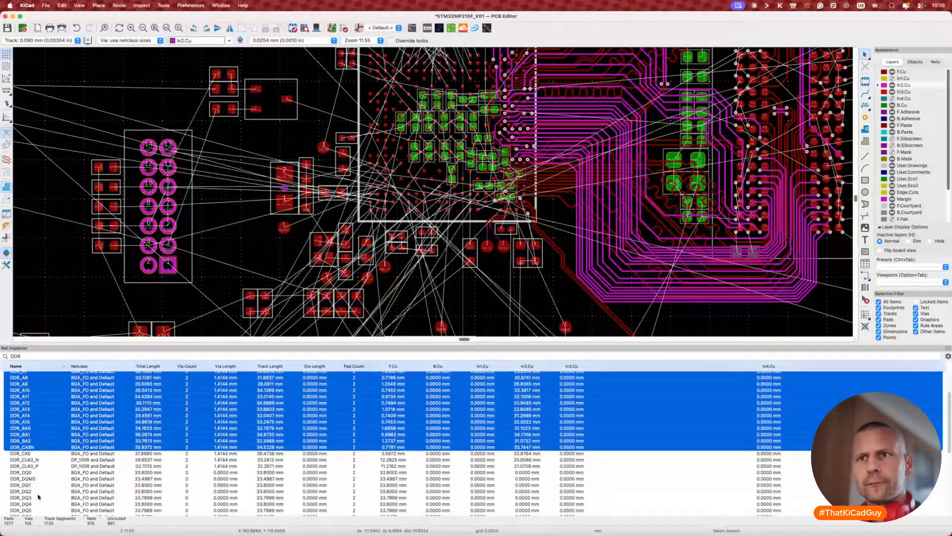
scroll(38, 496, "down", 5)
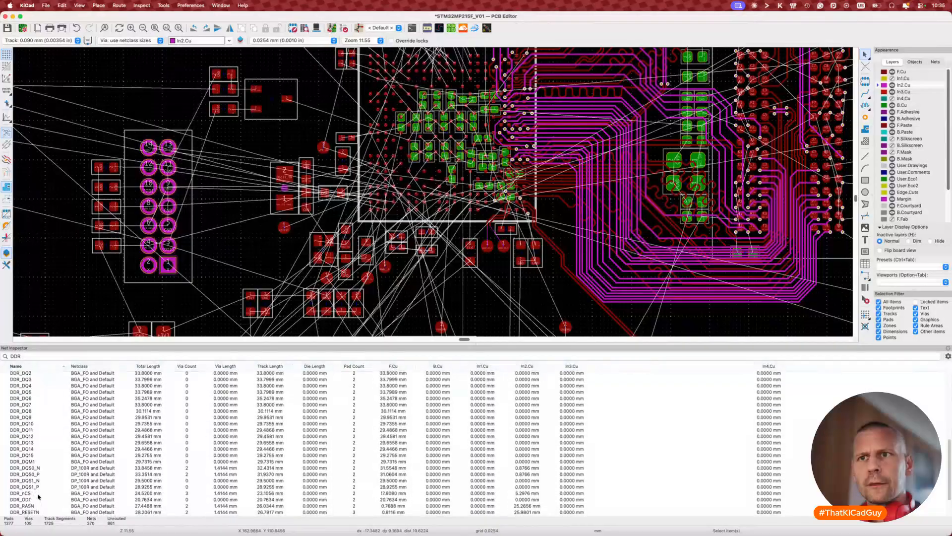
scroll(38, 496, "down", 2)
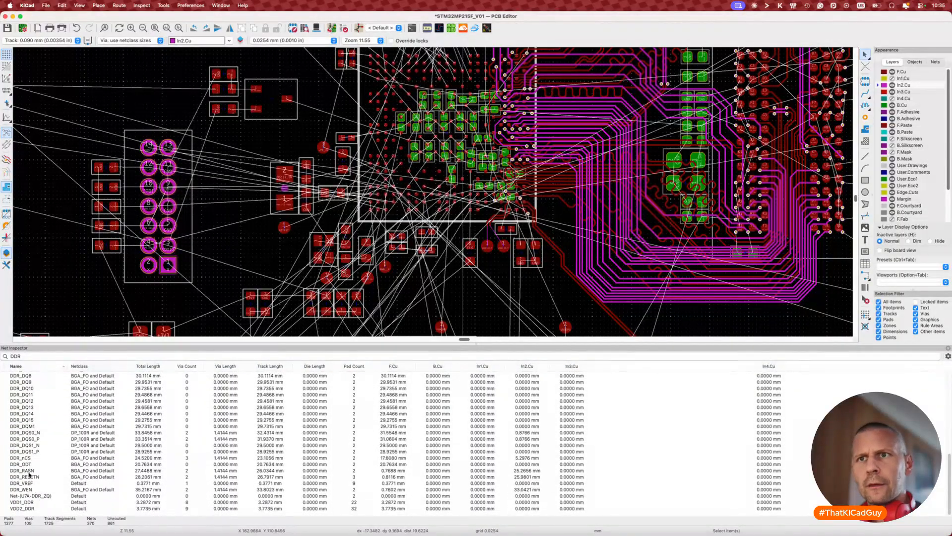
left_click(30, 472)
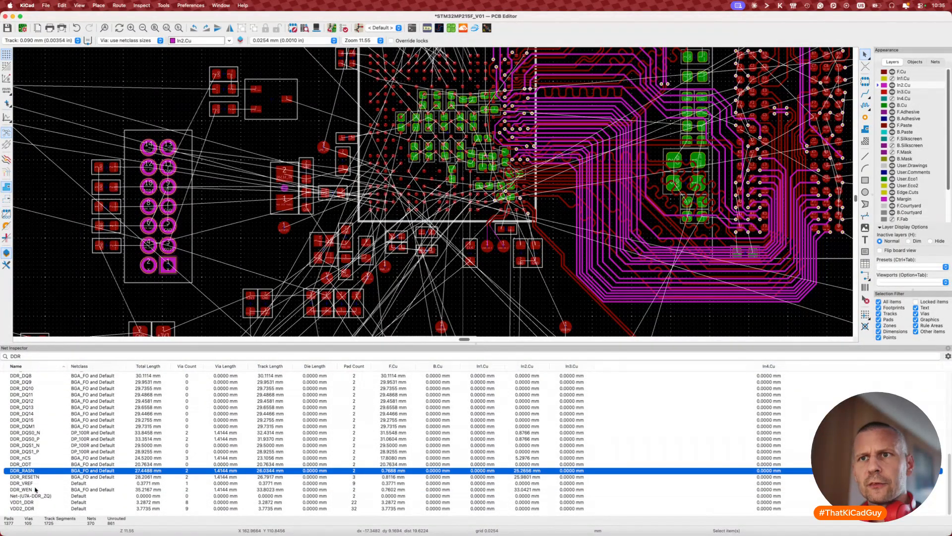
left_click(34, 490, "super")
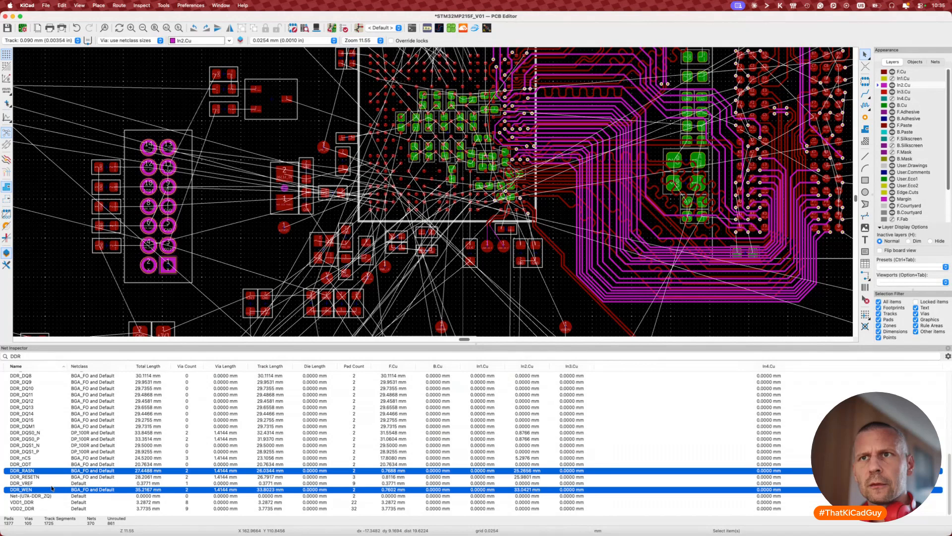
Step: Review the DDR net lengths, e.g. DDR_DQ8 at 30.1114 mm and DDR_RASN at 27.4488 mm
scroll(51, 489, "up", 5)
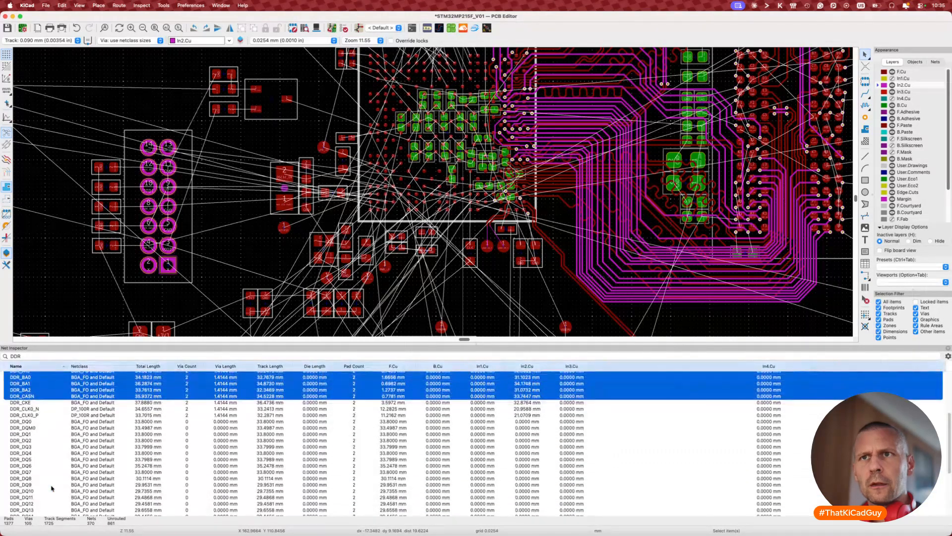
scroll(51, 489, "up", 3)
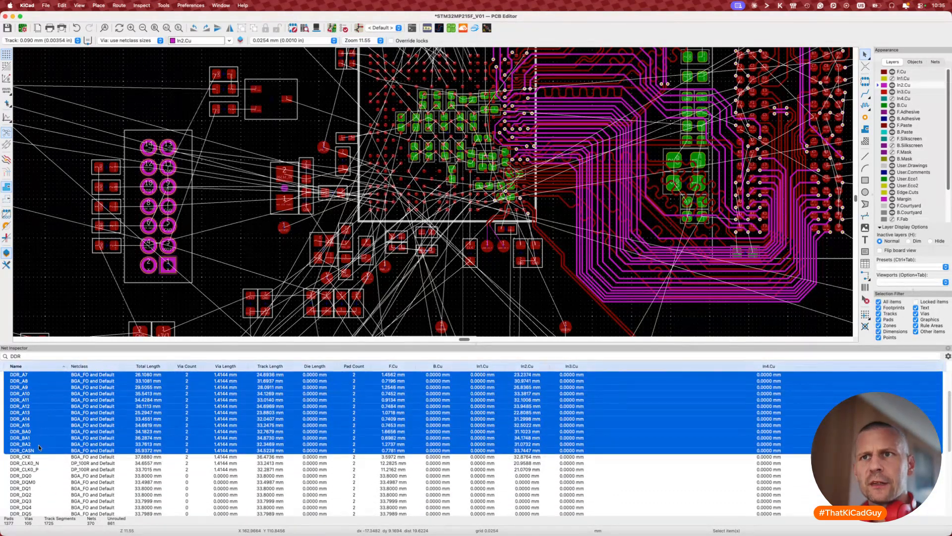
scroll(38, 444, "up", 3)
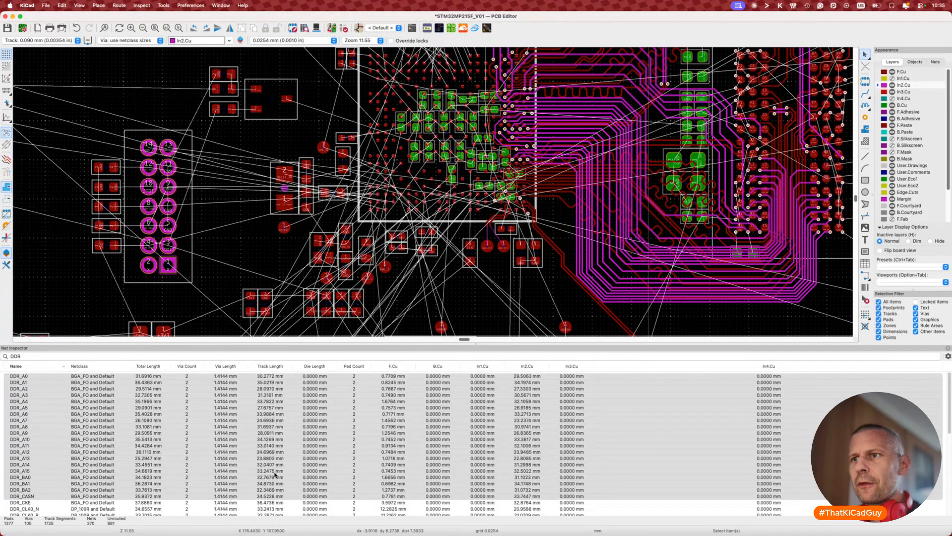
scroll(275, 474, "down", 3)
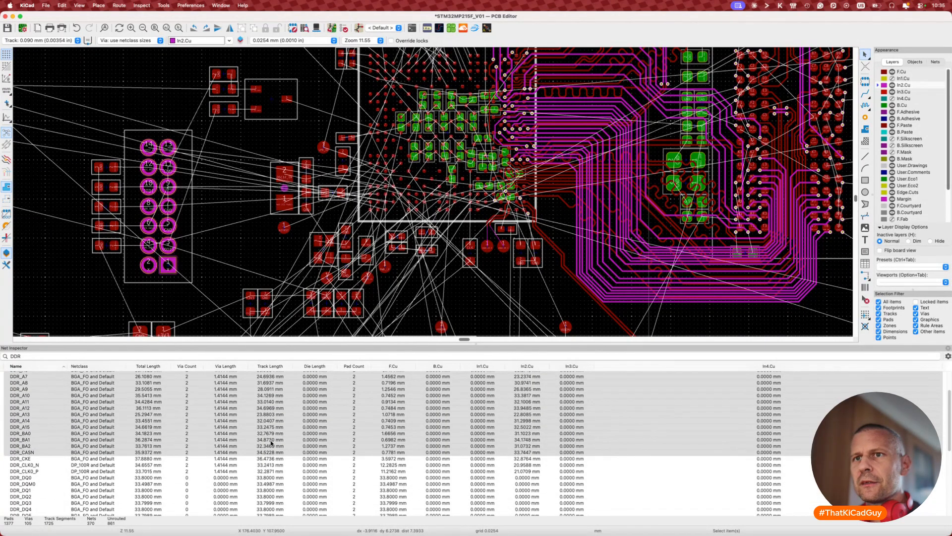
scroll(272, 443, "up", 1)
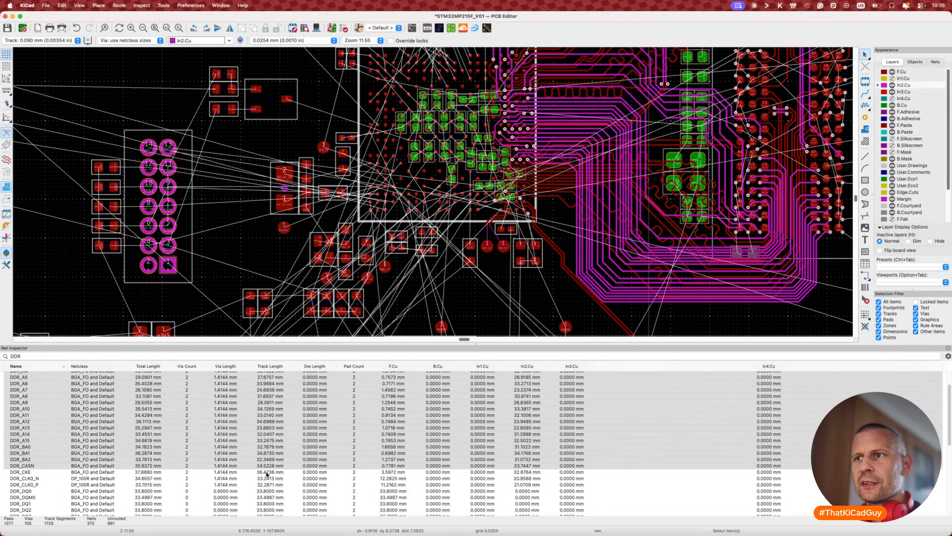
scroll(281, 446, "down", 10)
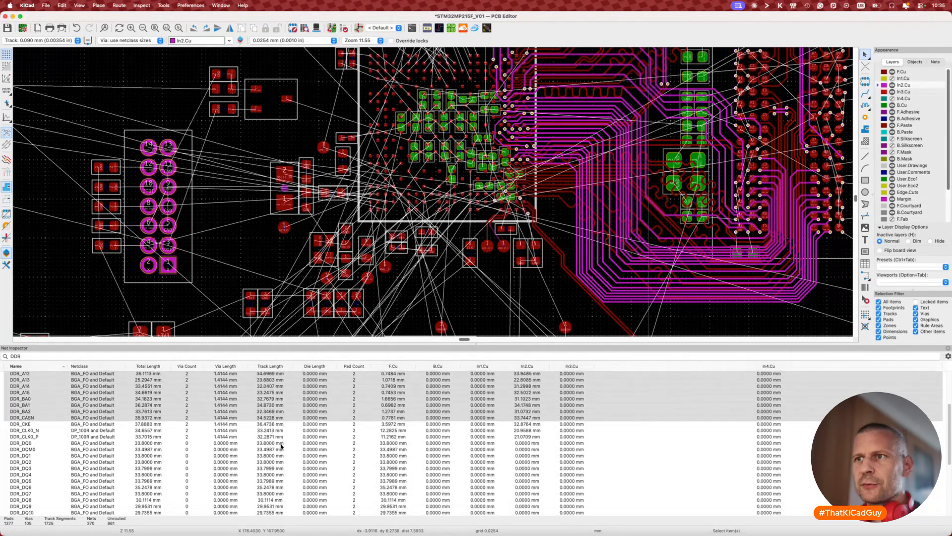
scroll(281, 446, "up", 1)
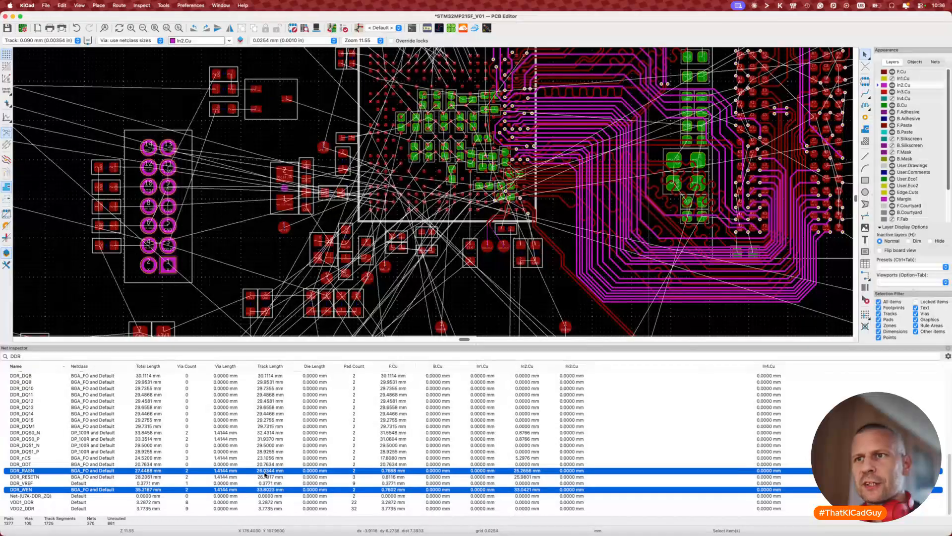
Step: Highlight only the DDR_RASN net on the board from the Net Inspector
left_click(327, 470)
right_click(337, 472)
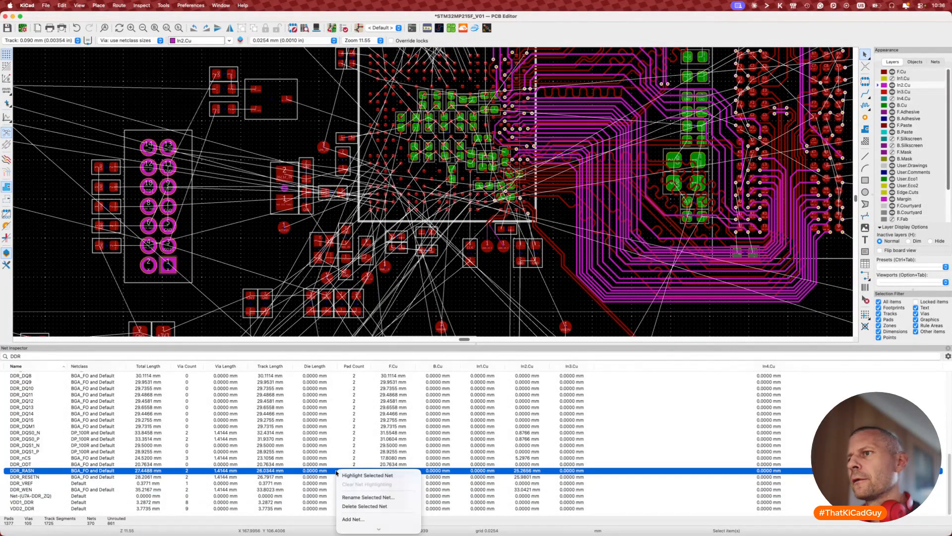
left_click(350, 476)
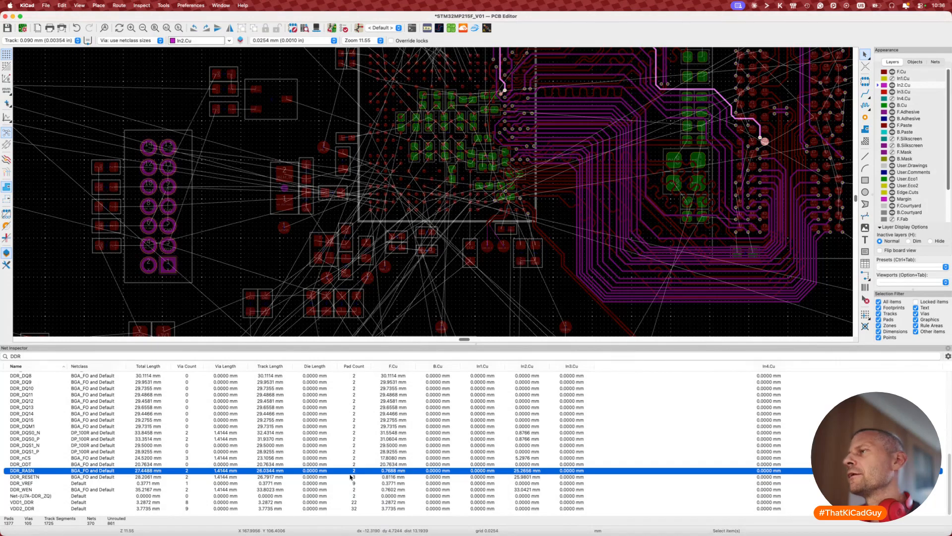
Step: Pan along the highlighted DDR_RASN route, then close the Net Inspector with Cmd+Option+I
middle_click_drag(713, 150, 636, 219)
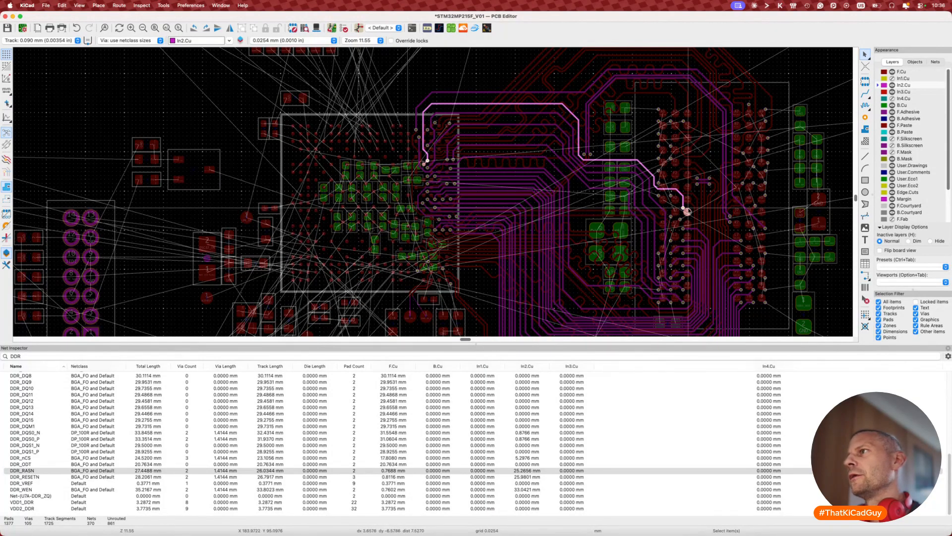
scroll(687, 210, "down", 2)
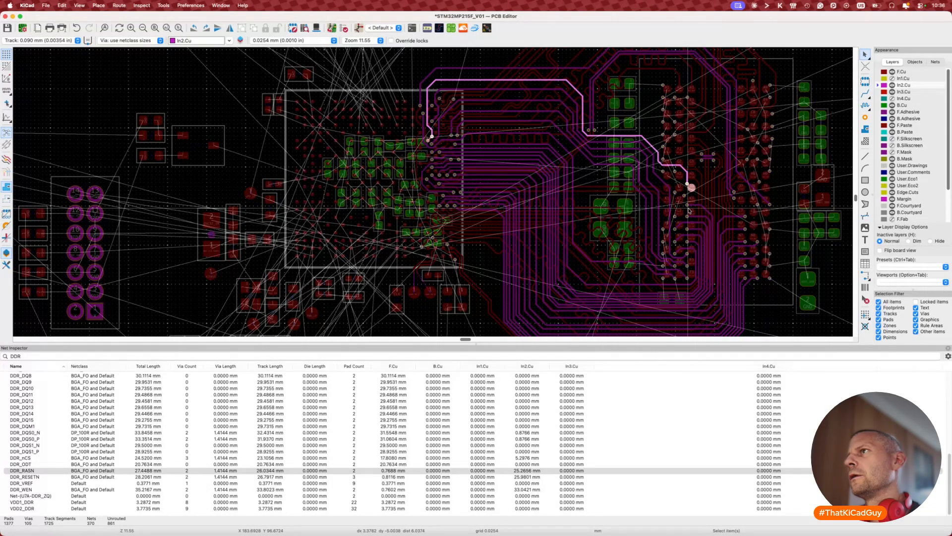
scroll(688, 211, "right", 5)
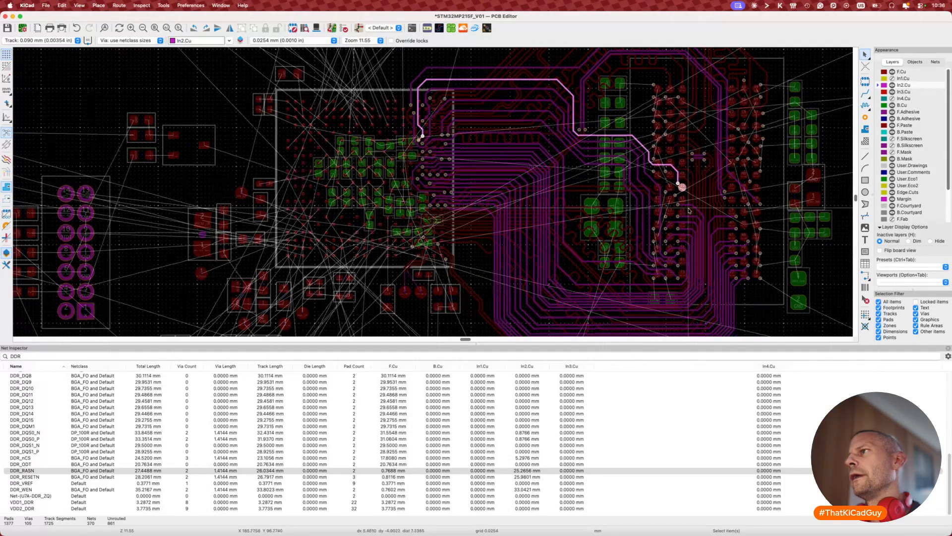
key("super+alt+i")
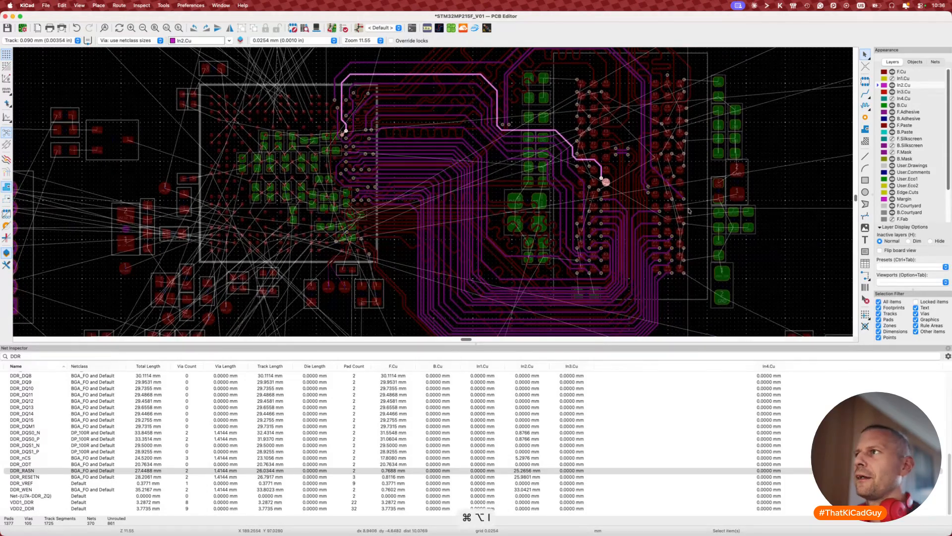
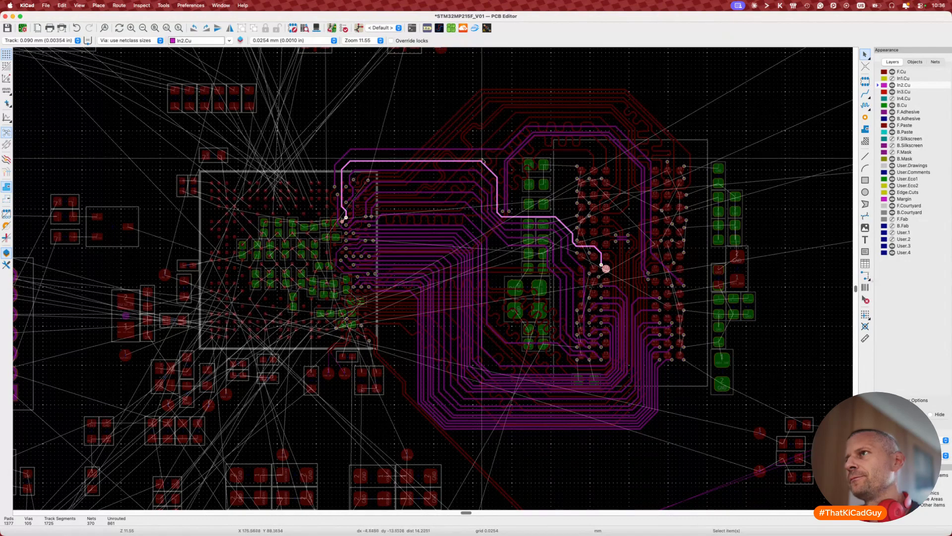
Step: Set single-track tuning on DDR_RAS to a 34 mm single-sided target length
scroll(425, 154, "up", 4)
scroll(424, 161, "down", 4)
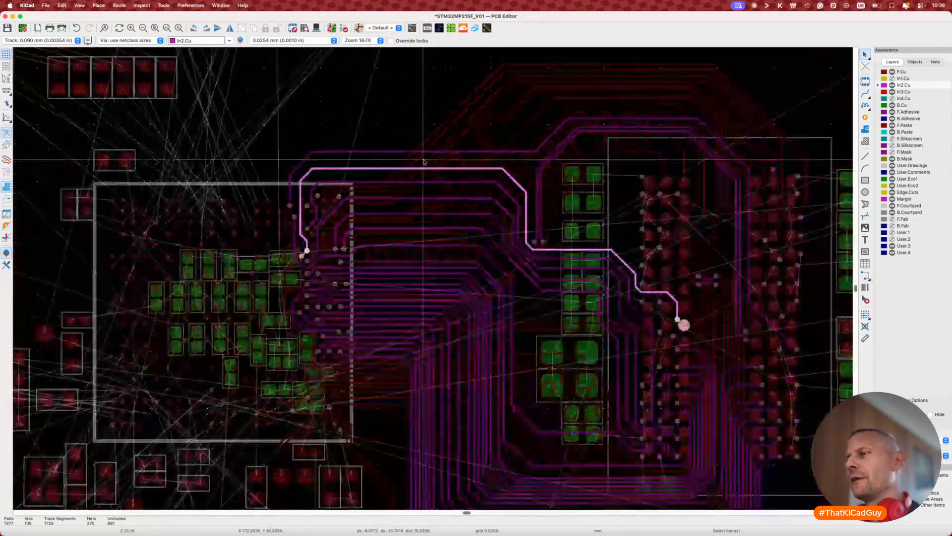
scroll(424, 162, "up", 2)
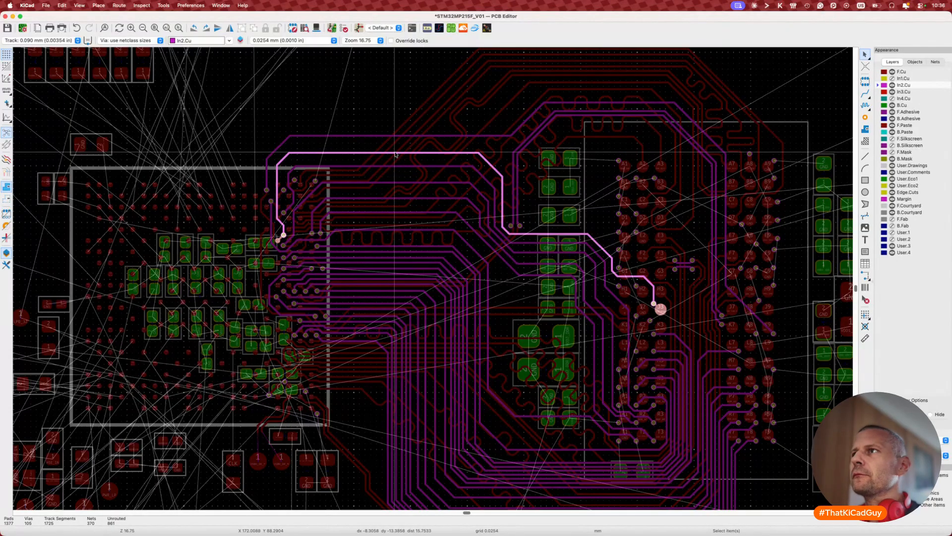
scroll(413, 156, "up", 5)
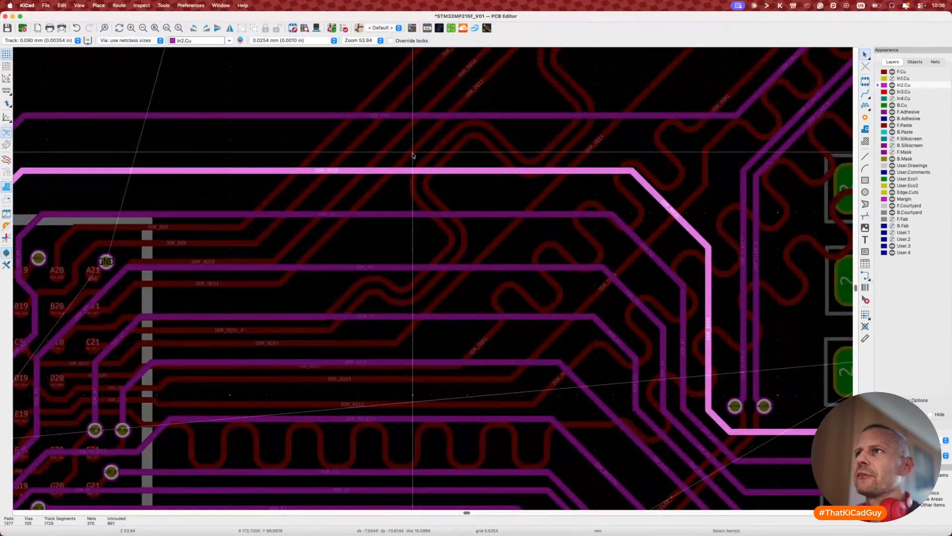
scroll(429, 169, "down", 1)
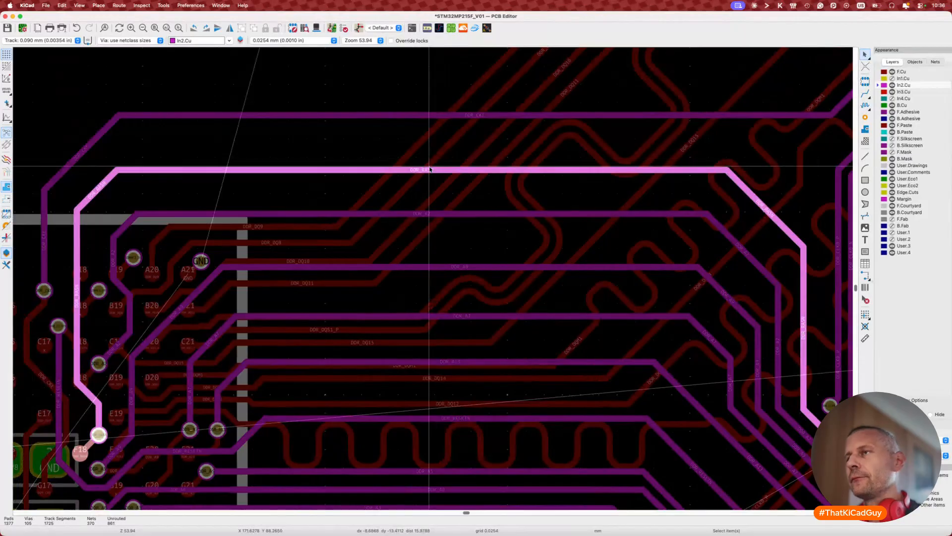
key("7")
left_click(435, 171)
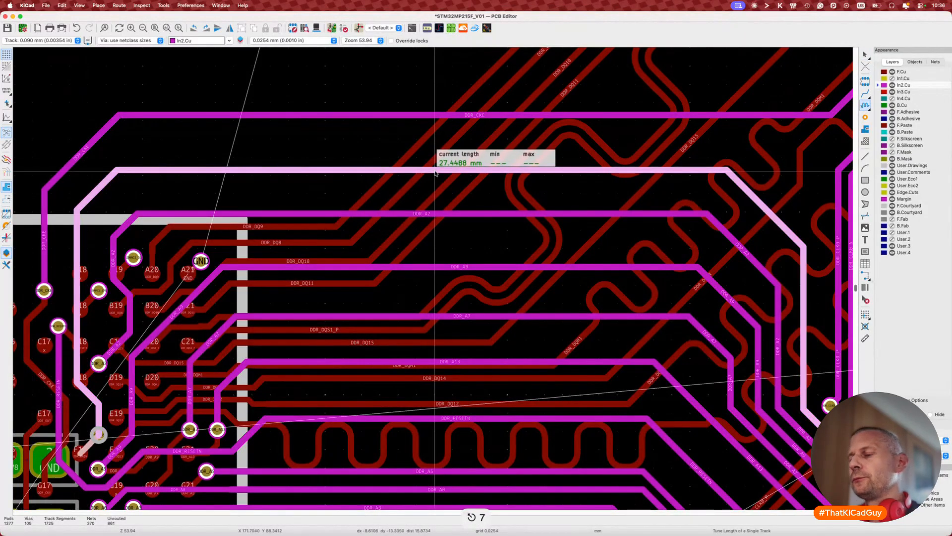
key("super+l")
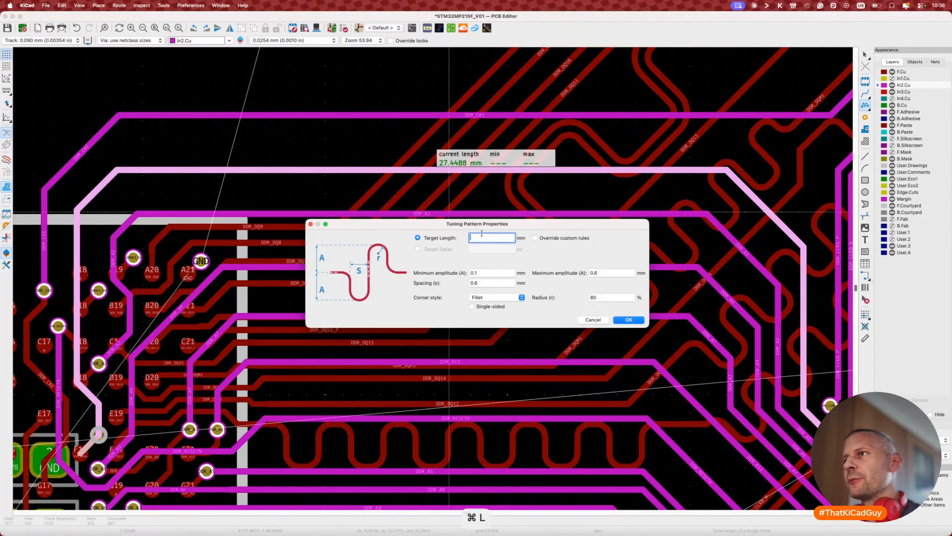
type("34")
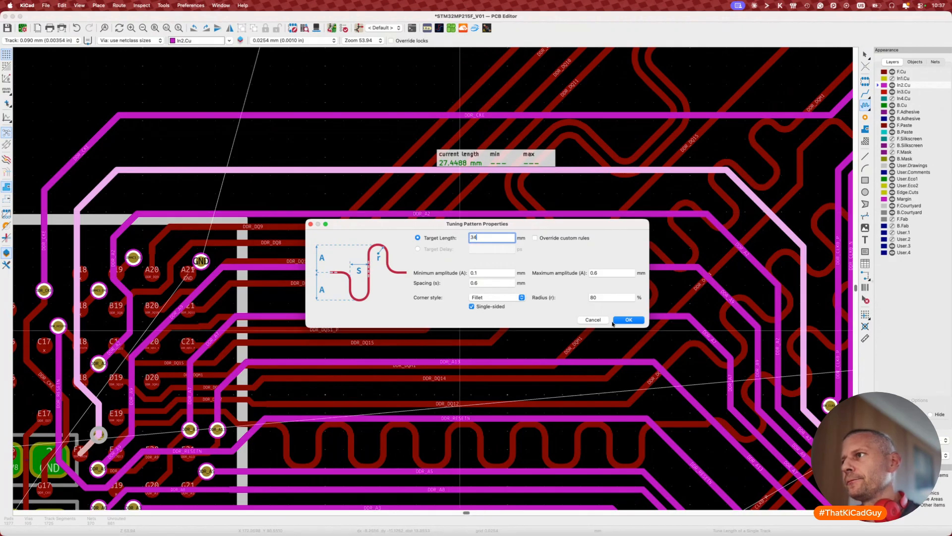
left_click(628, 319)
Step: Lay and commit meanders along DDR_RAS, adjusting spacing until it reaches about 34 mm
left_click(142, 176)
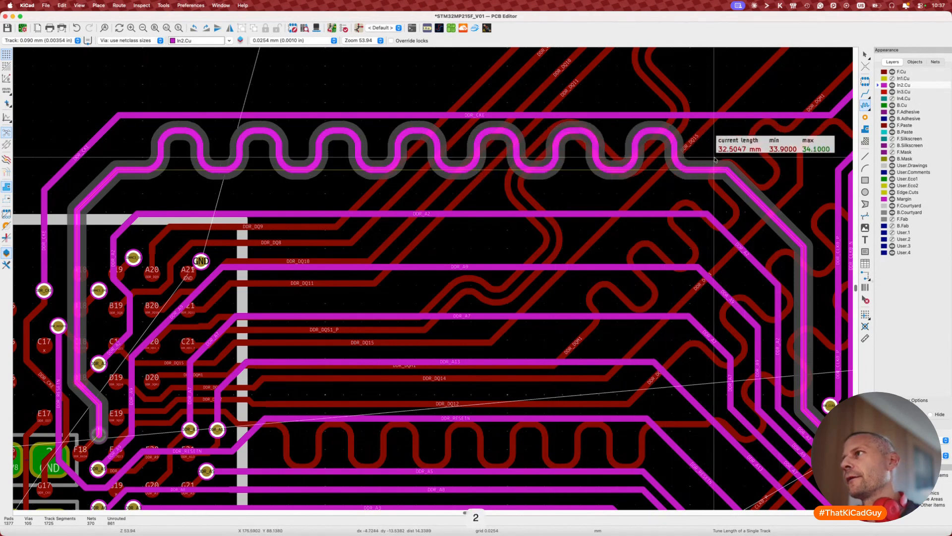
key("2")
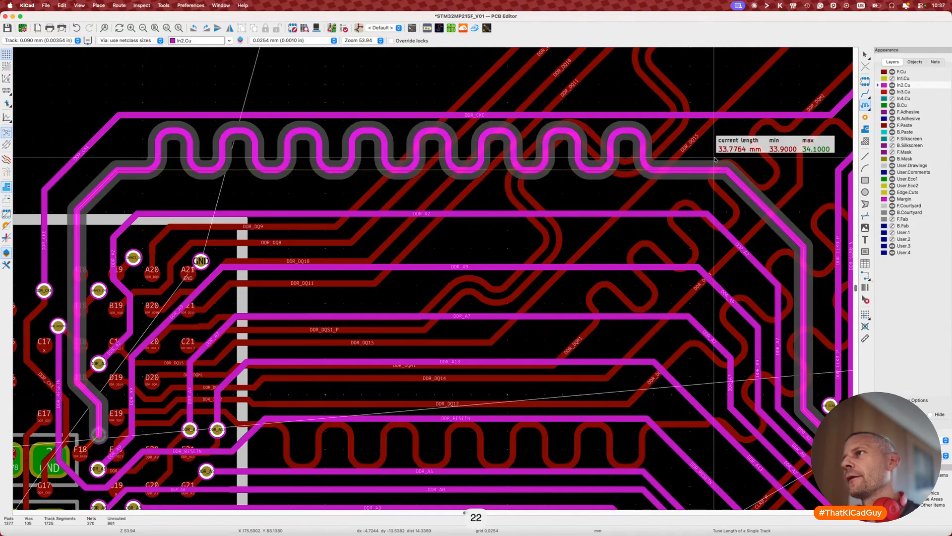
key("1")
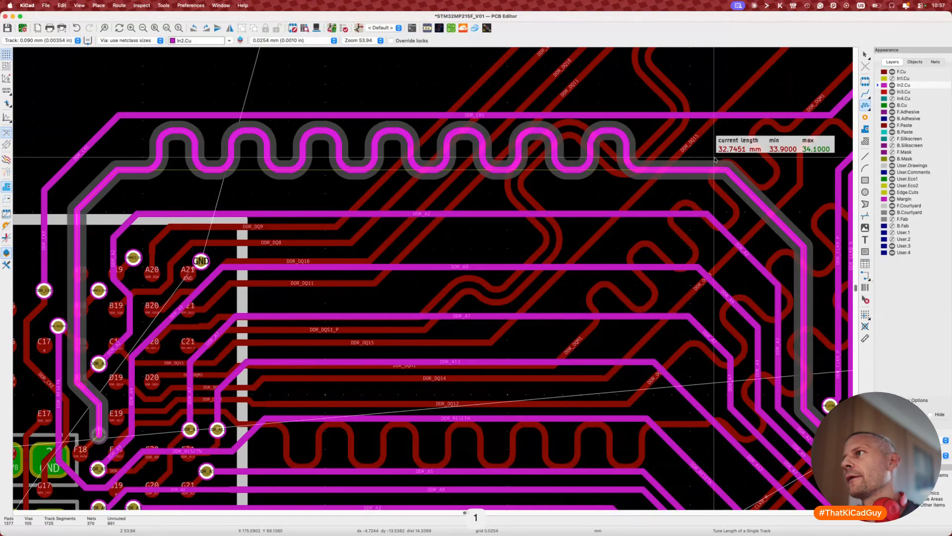
key("2")
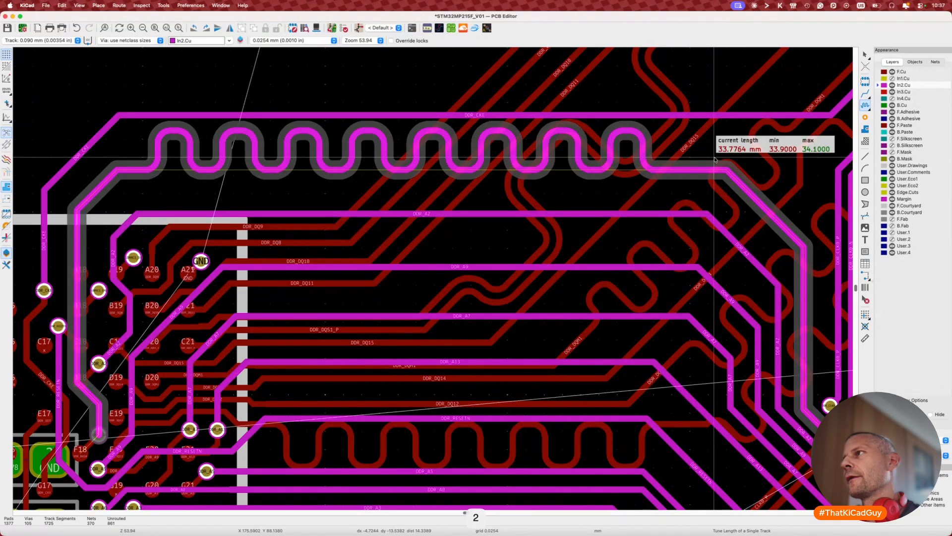
key("2")
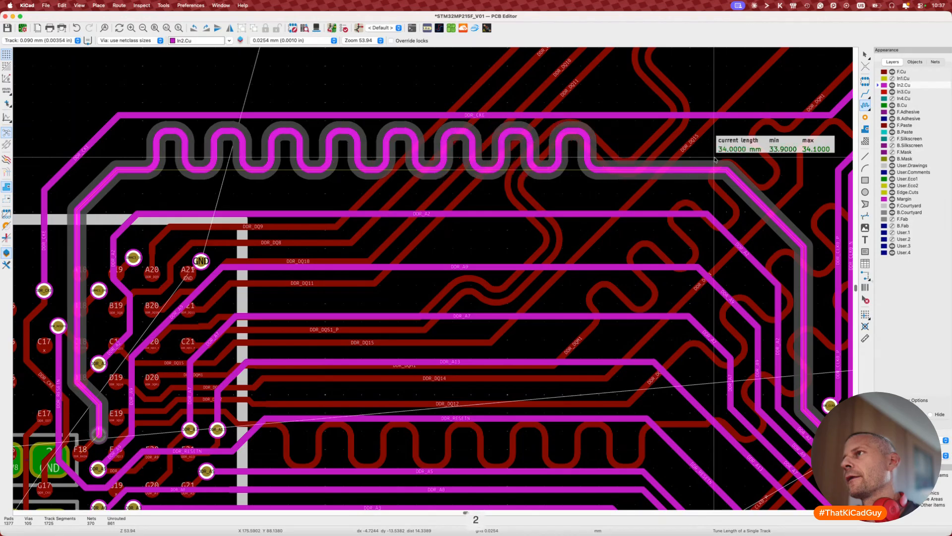
key("1")
key("2")
key("1")
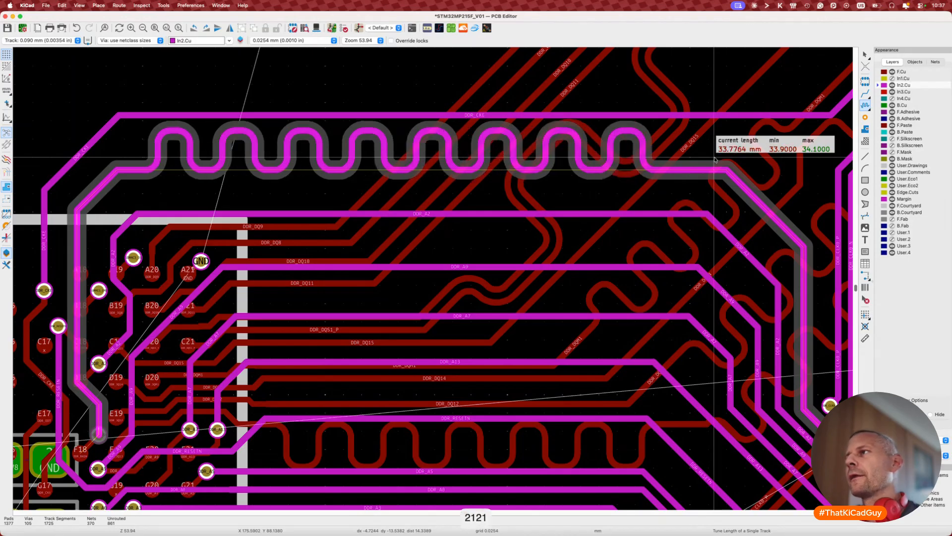
left_click(751, 162)
Step: Pan across the board to review the tuned DDR_RAS track, then leave length tuning
scroll(751, 163, "down", 5)
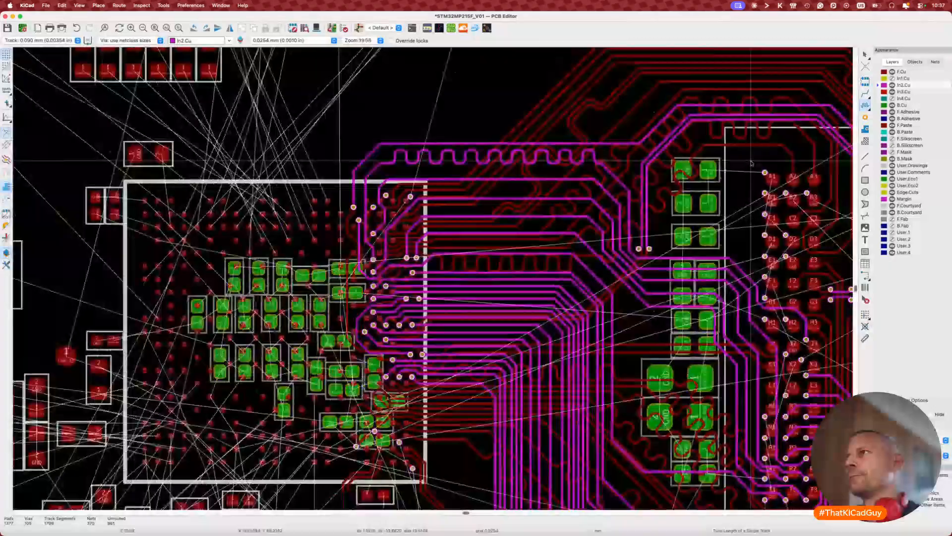
scroll(751, 162, "down", 1)
middle_click_drag(751, 162, 640, 162)
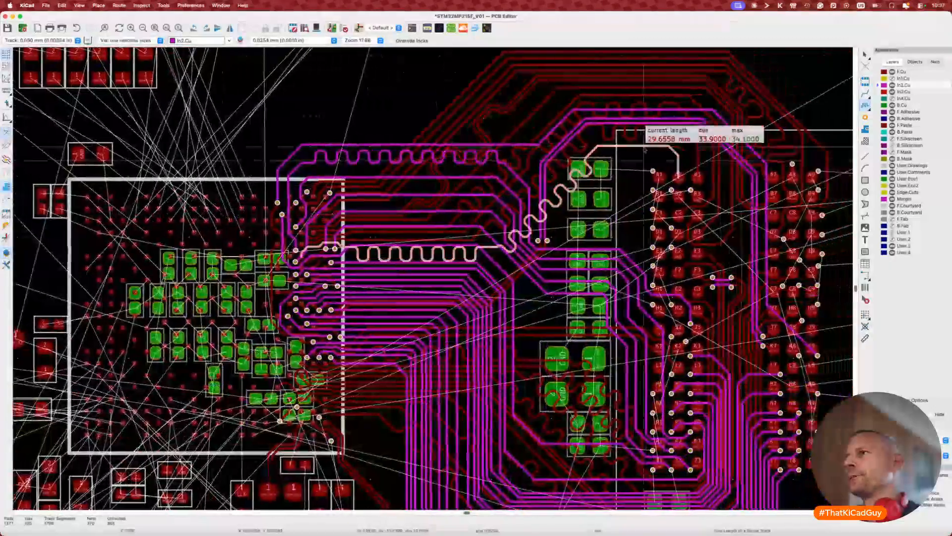
key("Escape")
key("Escape")
scroll(527, 190, "up", 5)
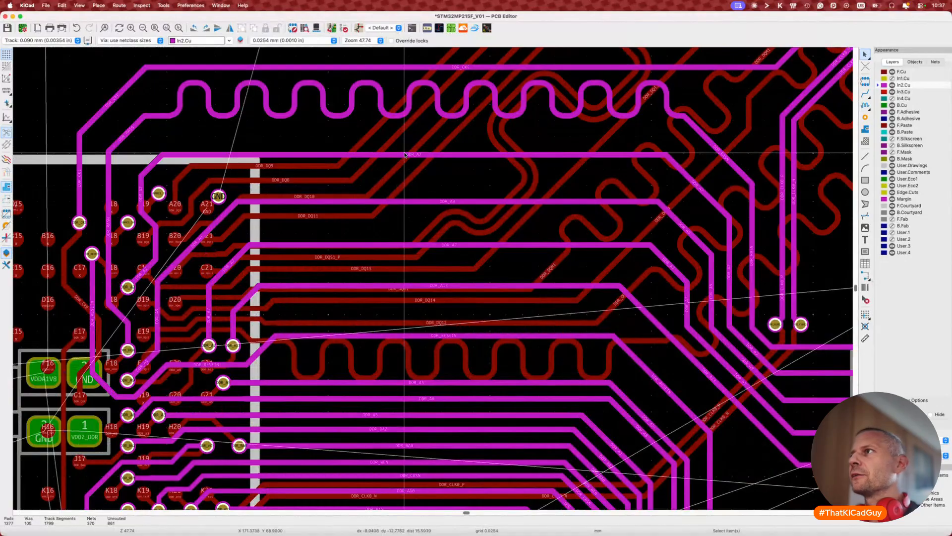
Step: Set up single-track tuning on DDR_A7 with a 34 mm target length
key("7")
left_click(430, 155)
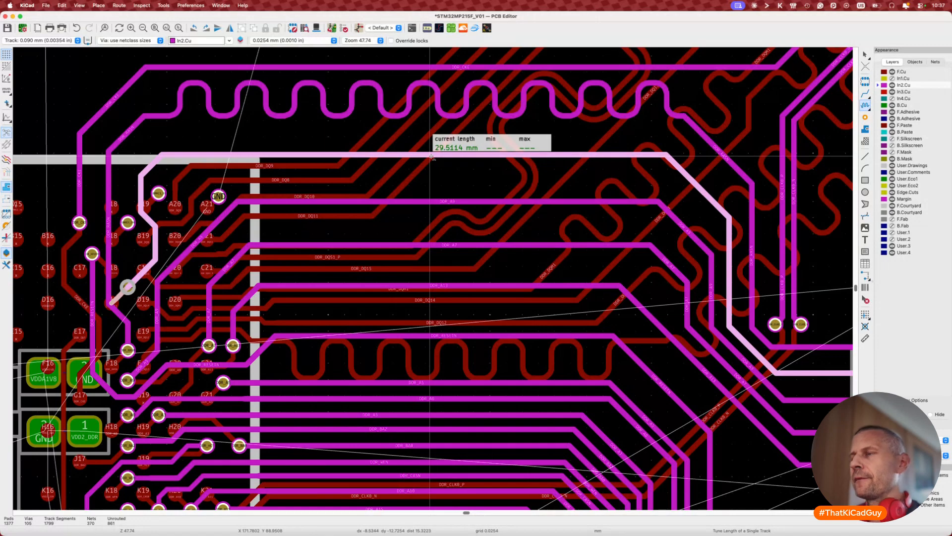
key("super+l")
type("34")
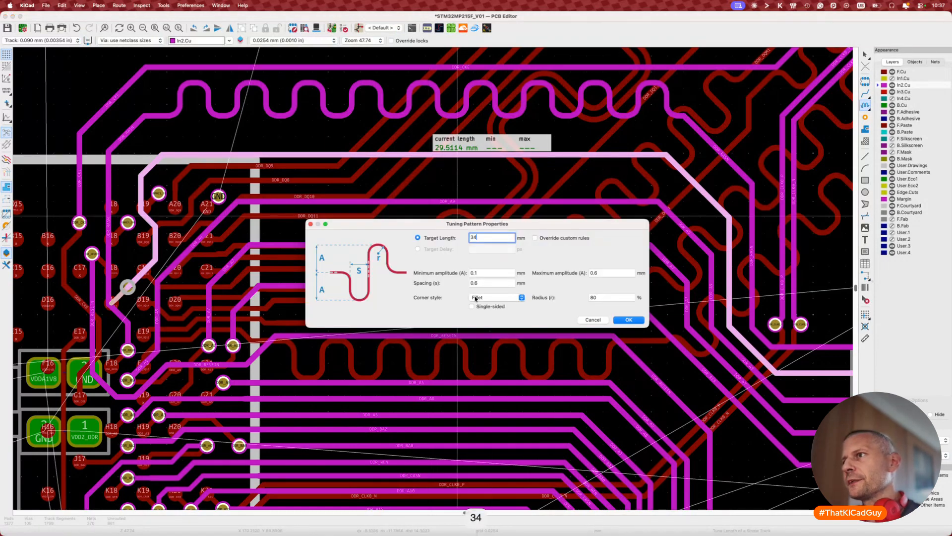
left_click(628, 320)
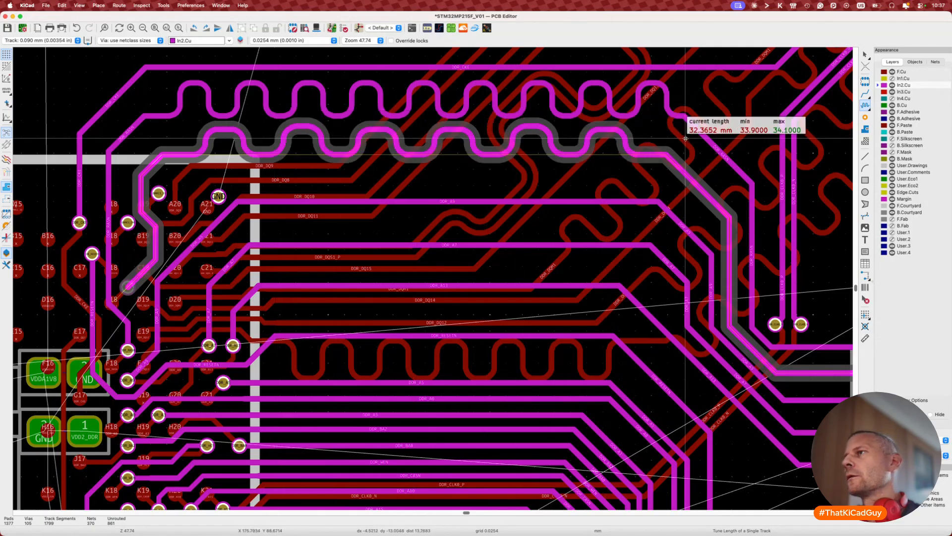
Step: Try meander spacings on DDR_A7, then discard the meander preview
key("2")
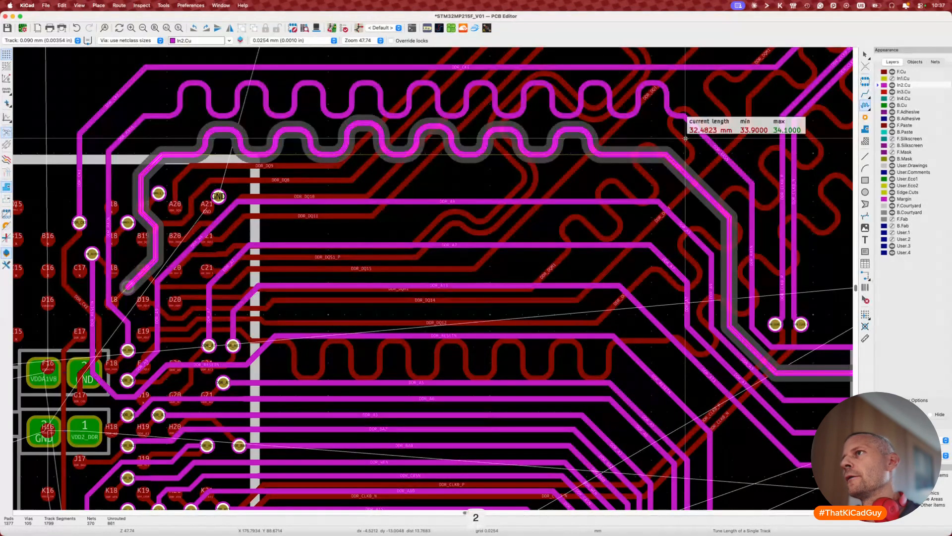
key("2")
key("2")
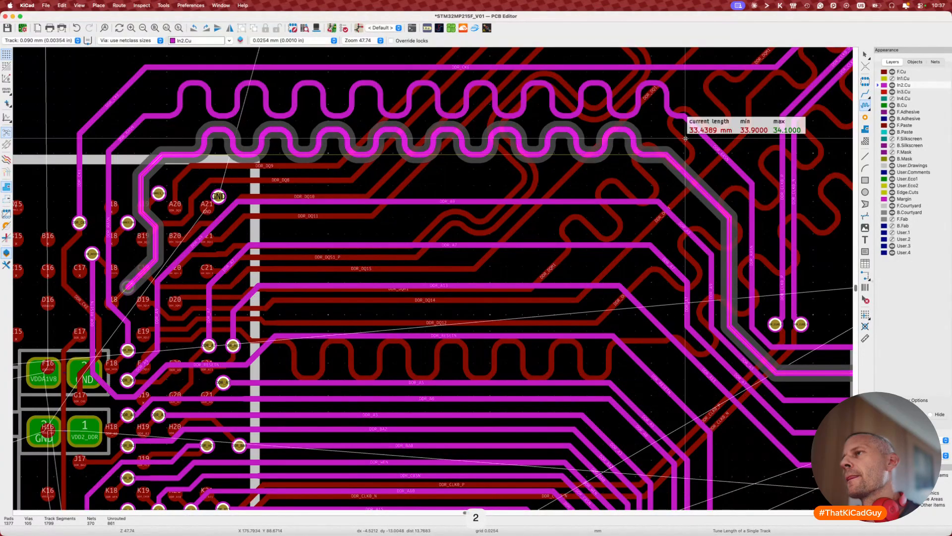
key("1")
key("1")
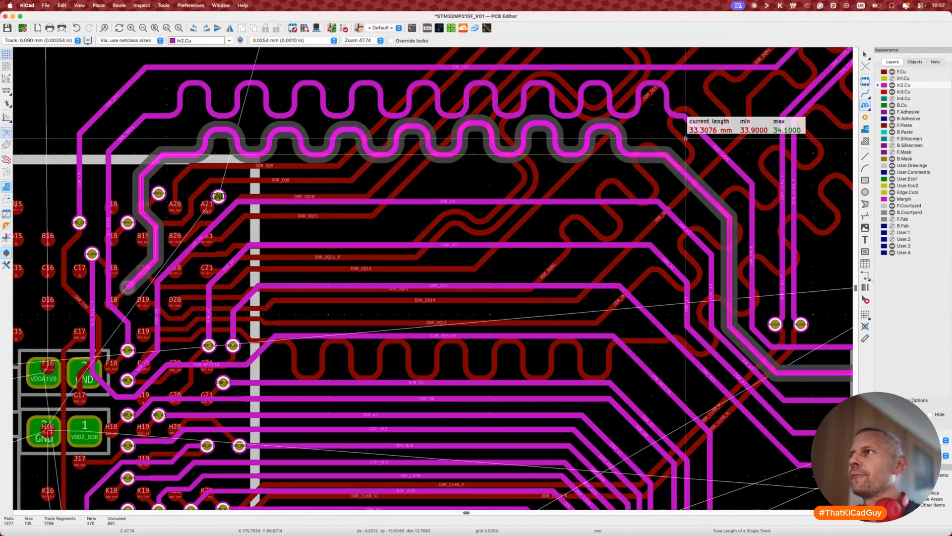
key("2")
key("2")
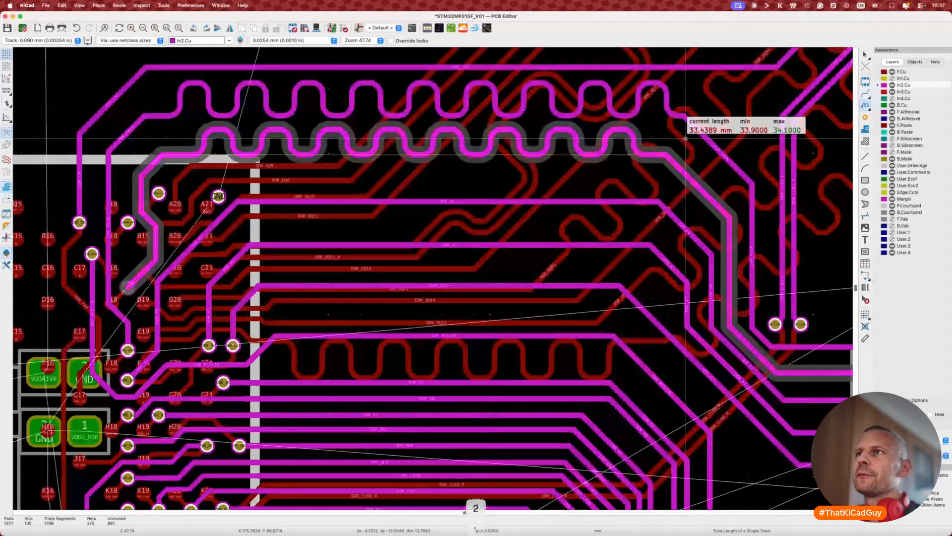
key("1")
key("1")
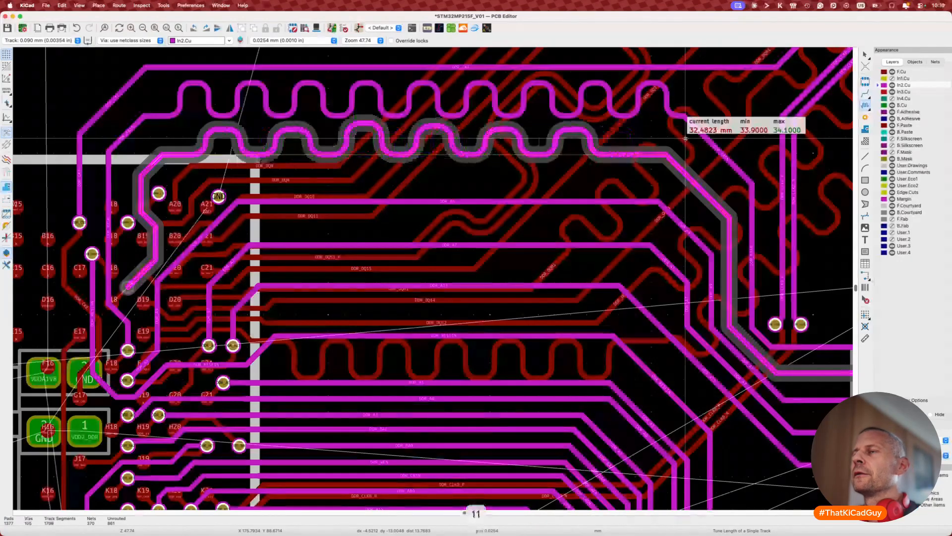
key("2")
key("1")
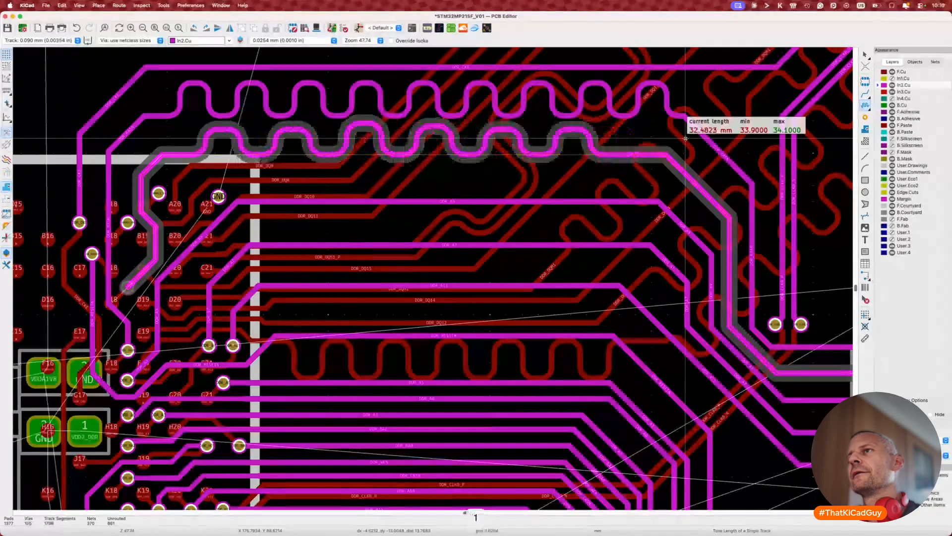
key("2")
key("Escape")
key("Escape")
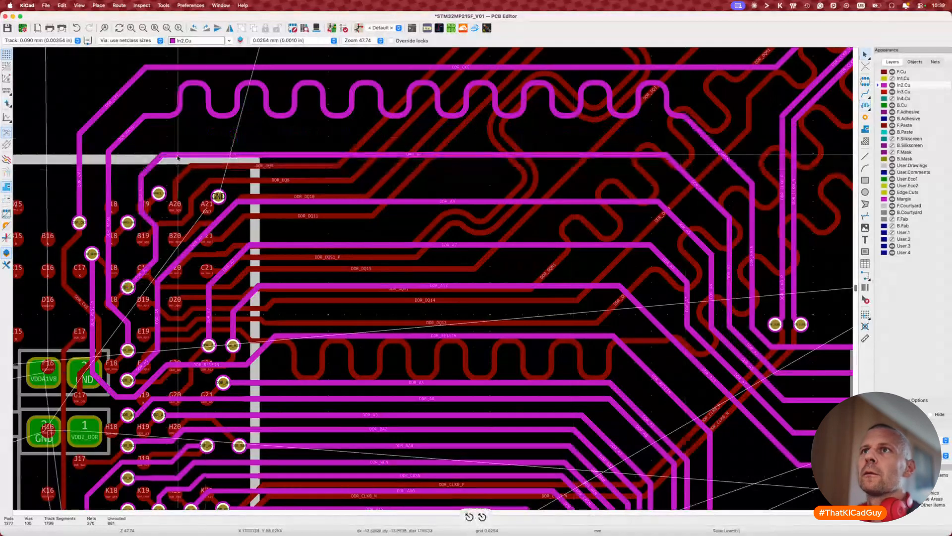
key("7")
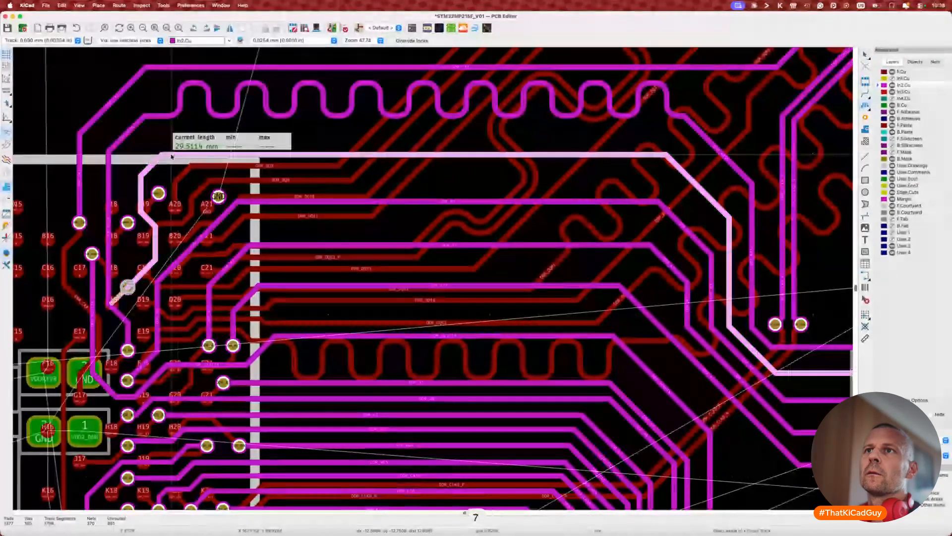
key("Escape")
Step: Drag the DDR_A2 track twice to reshape its route out of the BGA
key("d")
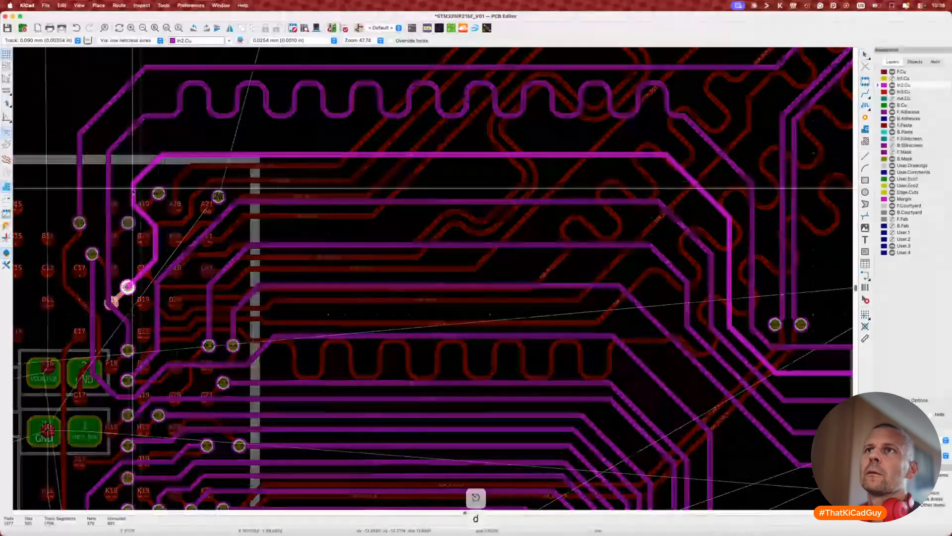
left_click(132, 176)
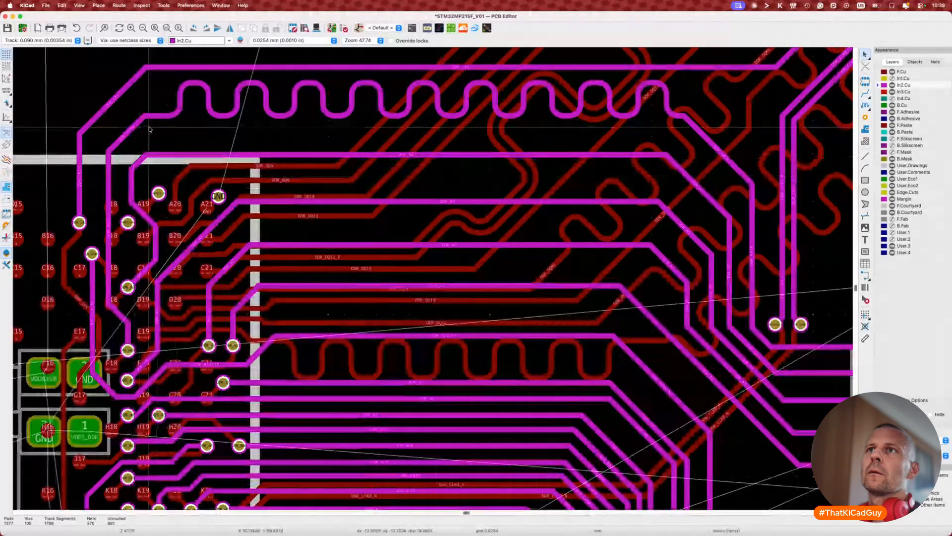
key("d")
left_click(138, 161)
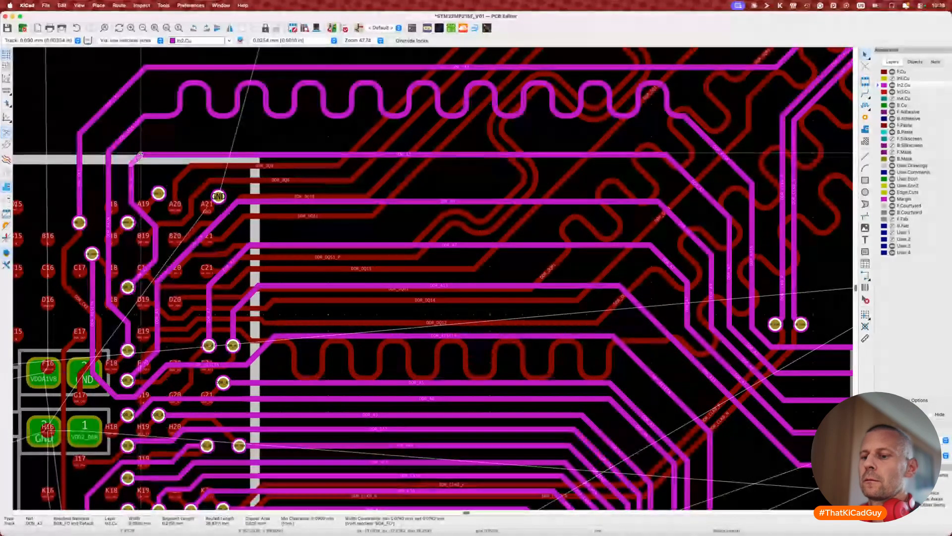
Step: Move a DDR_A2 segment, then undo the move
key("d")
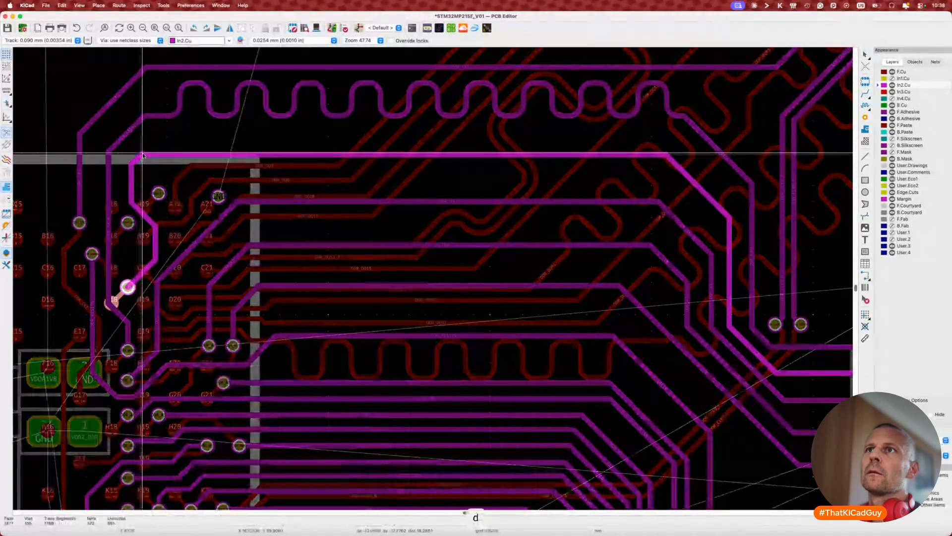
left_click(143, 155)
scroll(143, 156, "up", 4)
key("super+z")
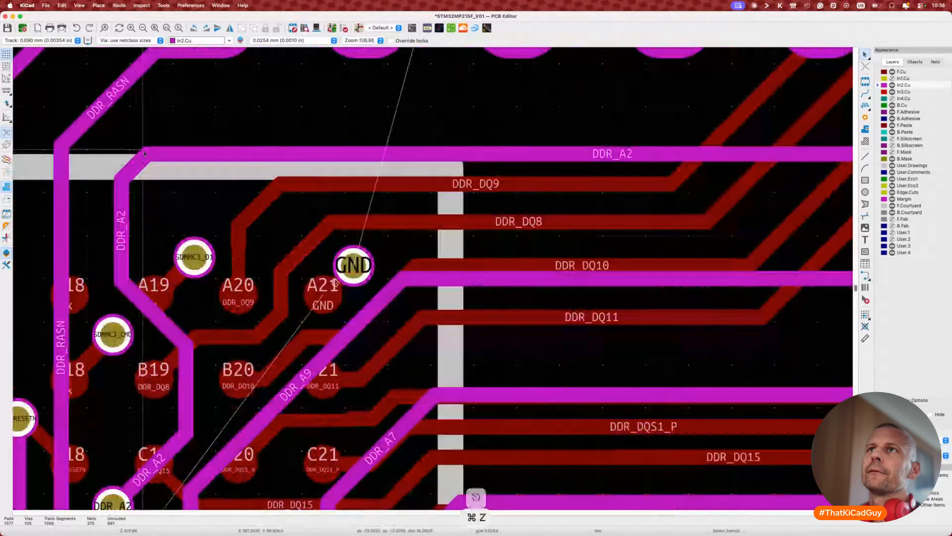
Step: Reposition the short diagonal DDR_A2 corner segment near the BGA
middle_click_drag(144, 151, 146, 192)
left_click(146, 192)
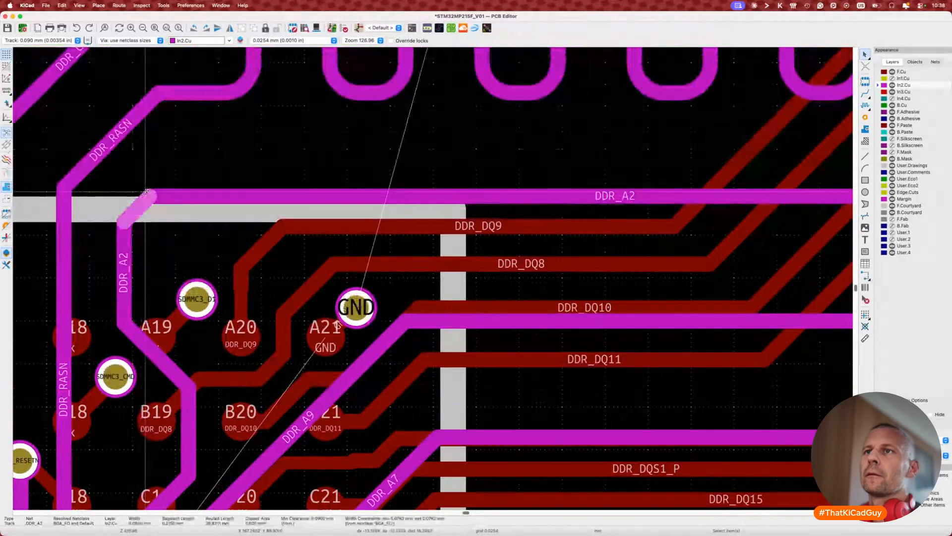
key("d")
left_click(144, 205)
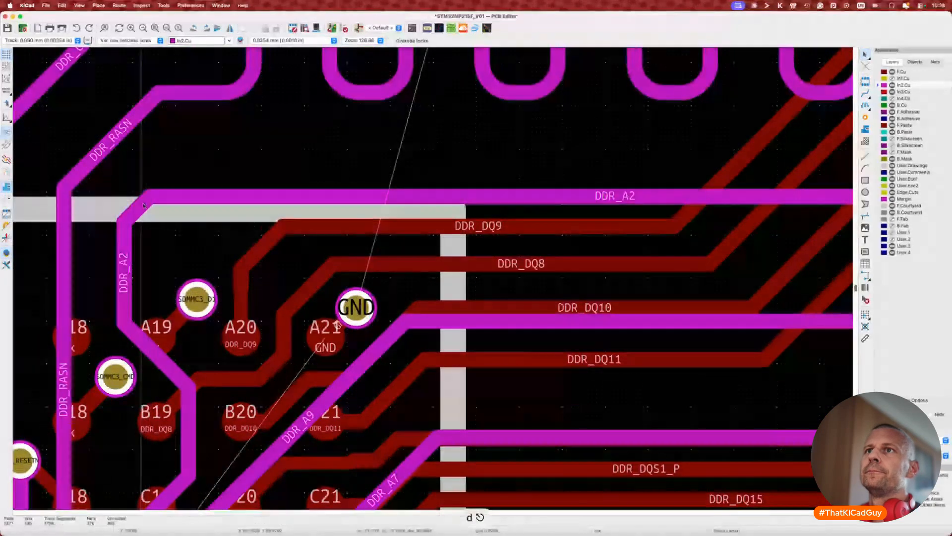
key("d")
left_click(150, 207)
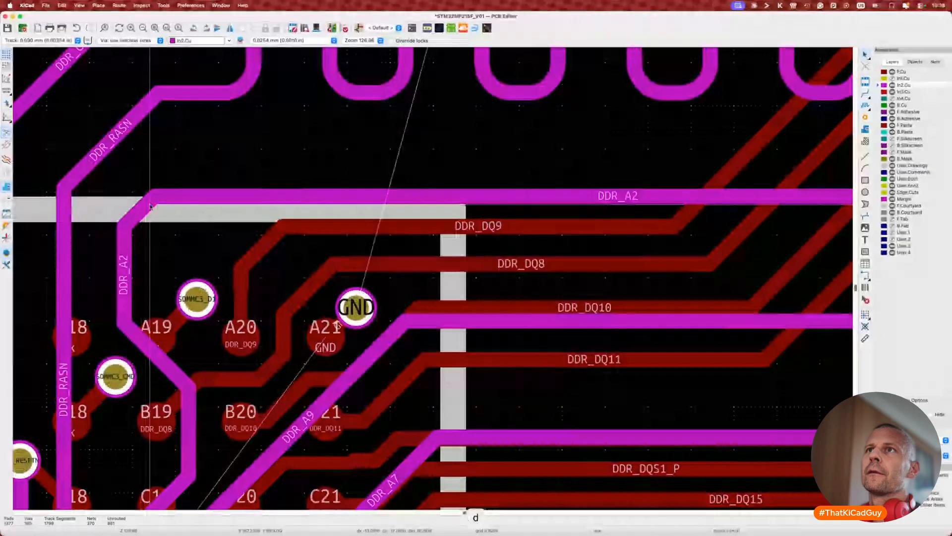
key("d")
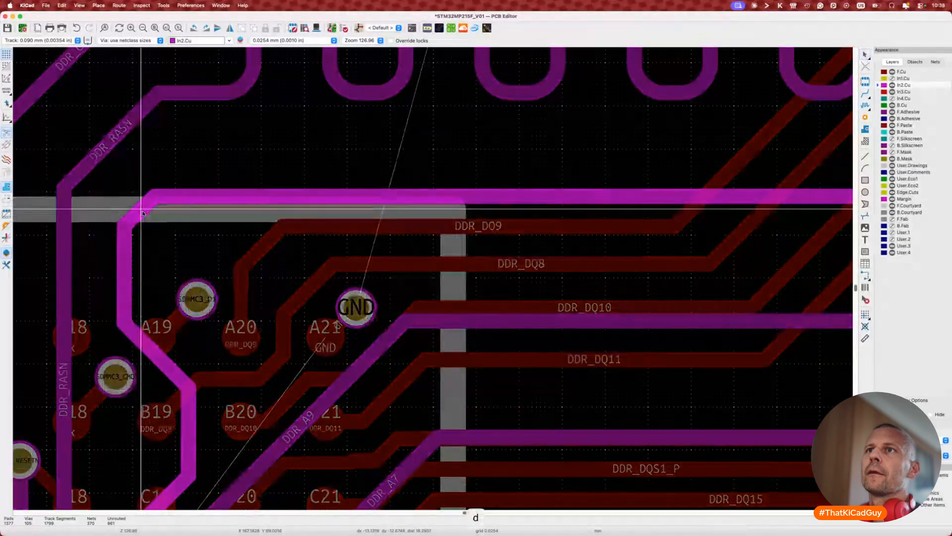
left_click(144, 214)
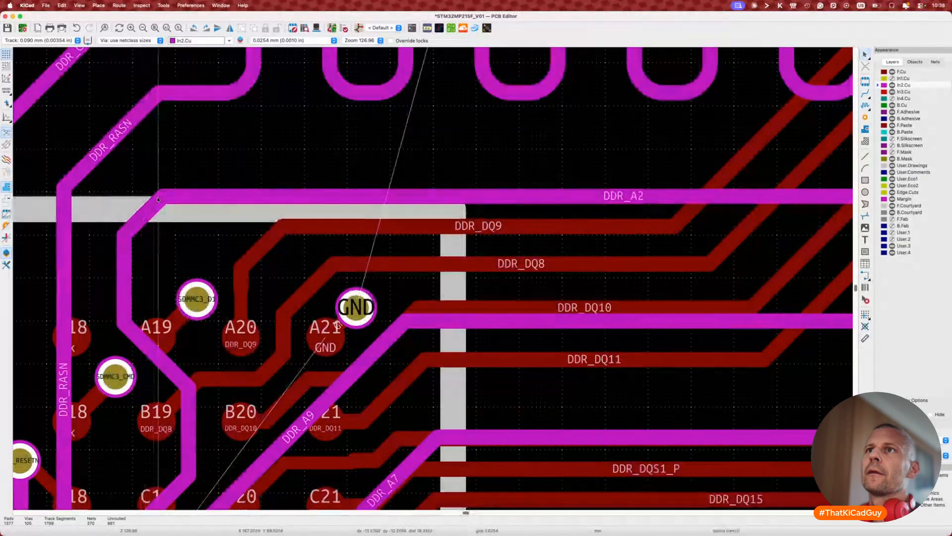
key("d")
left_click(149, 200)
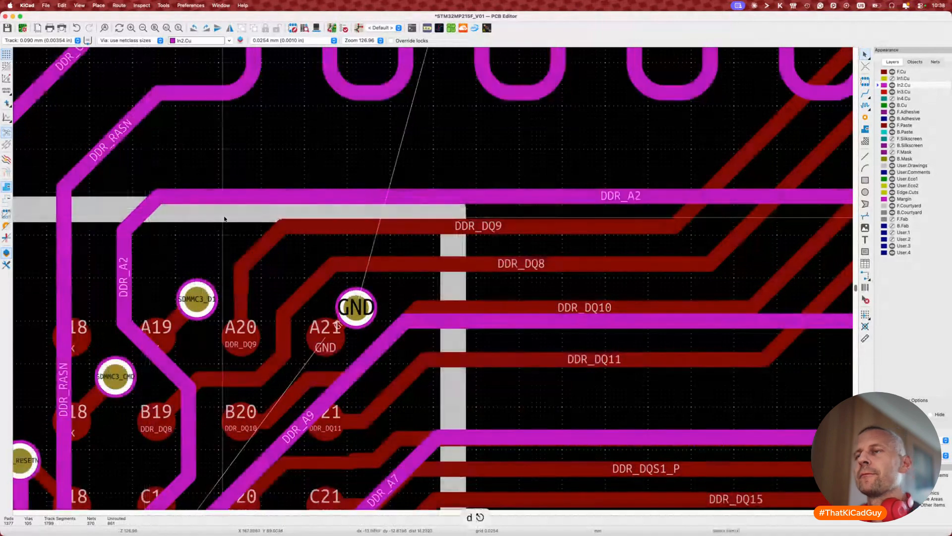
scroll(224, 219, "down", 3)
scroll(228, 216, "down", 3)
Step: Set a 34 mm single-sided tuning target on DDR_A2 and start laying meanders
key("7")
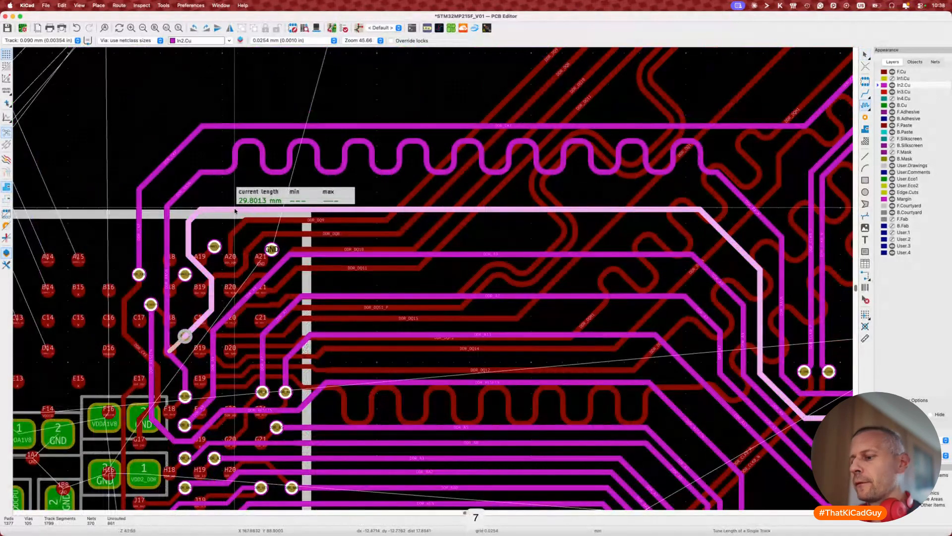
key("super+l")
type("34")
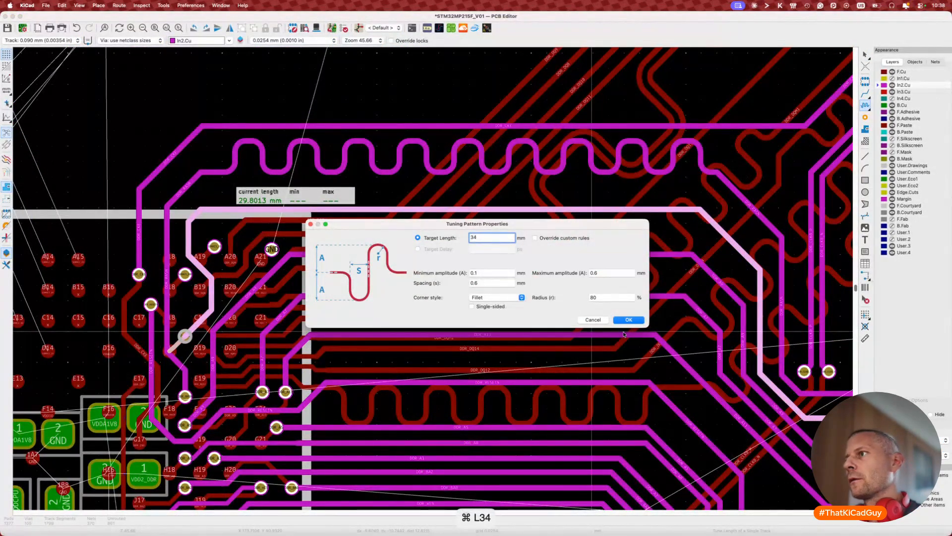
left_click(628, 320)
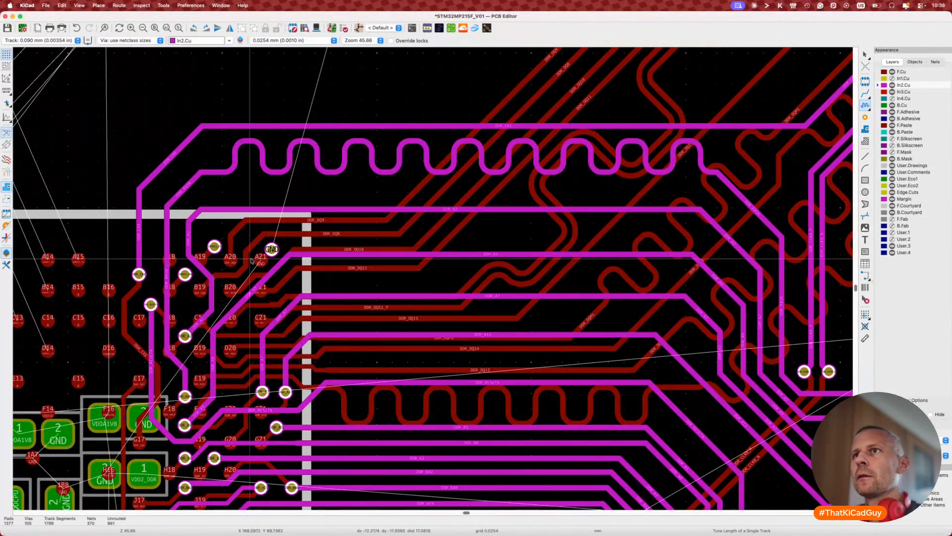
left_click(221, 212)
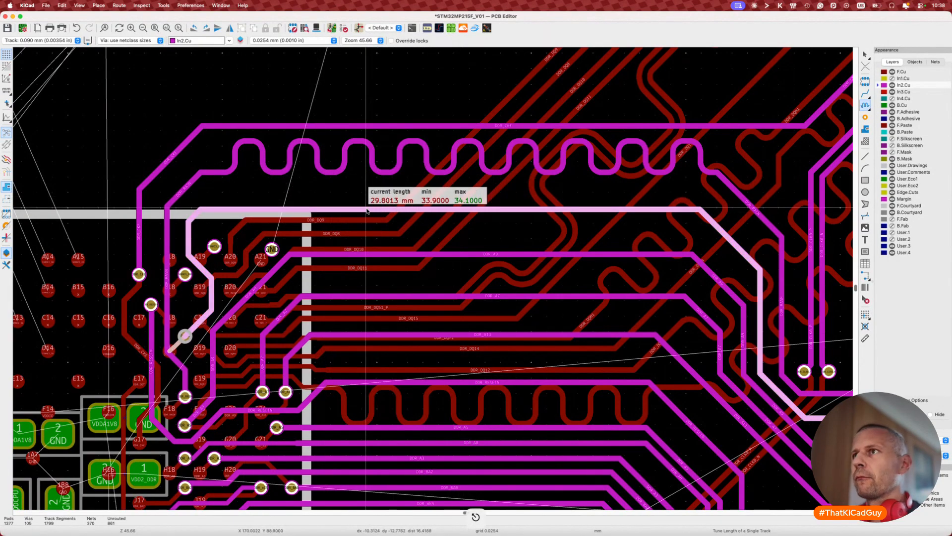
key("super+l")
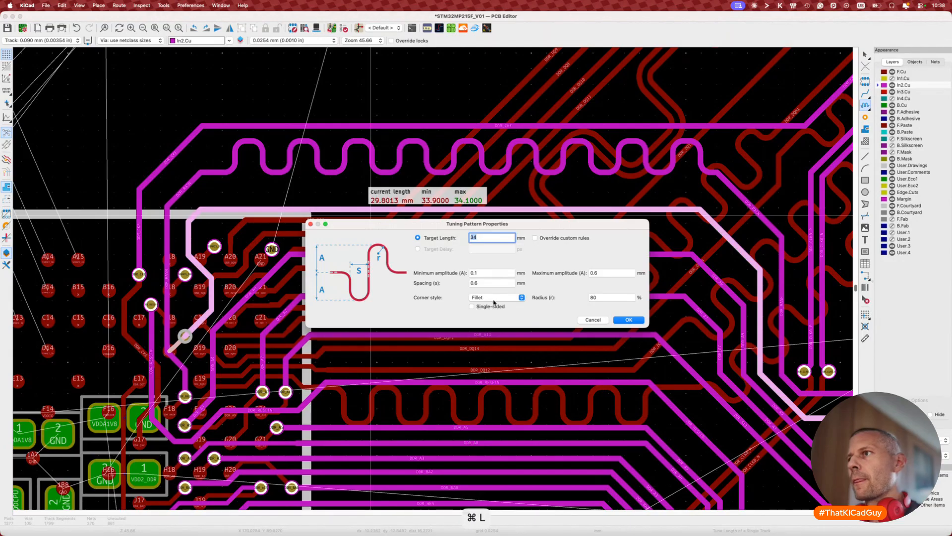
left_click(629, 320)
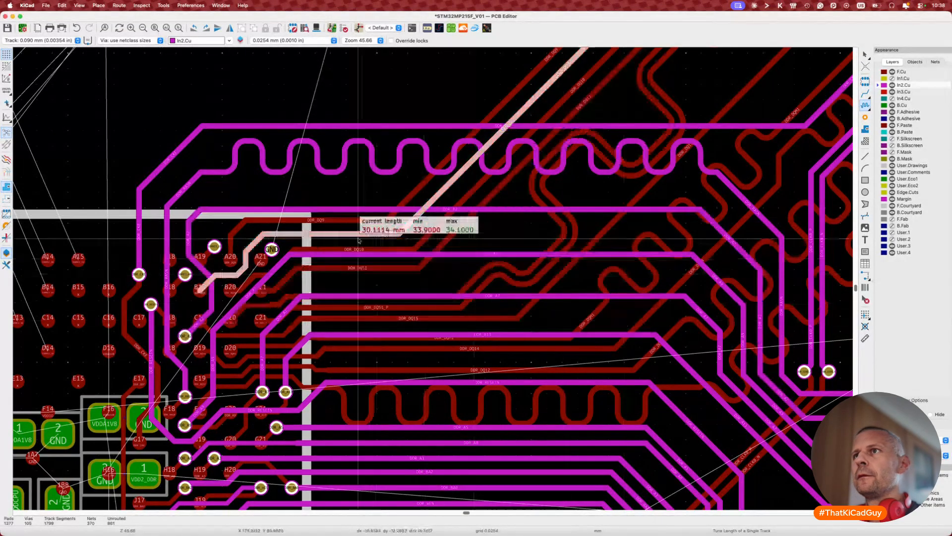
left_click(301, 212)
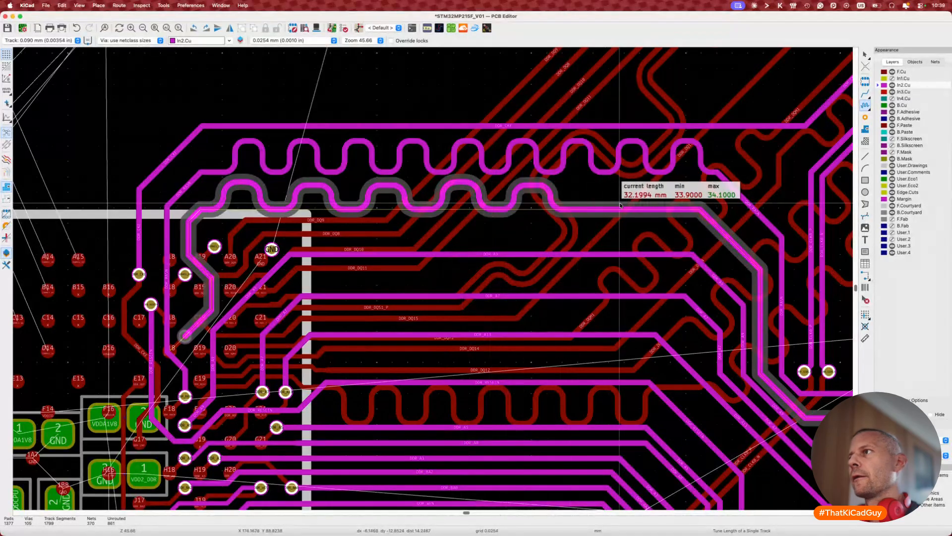
Step: Adjust meander spacing and amplitude toward 34 mm, then cancel the trial tuning
key("2")
key("2")
key("2")
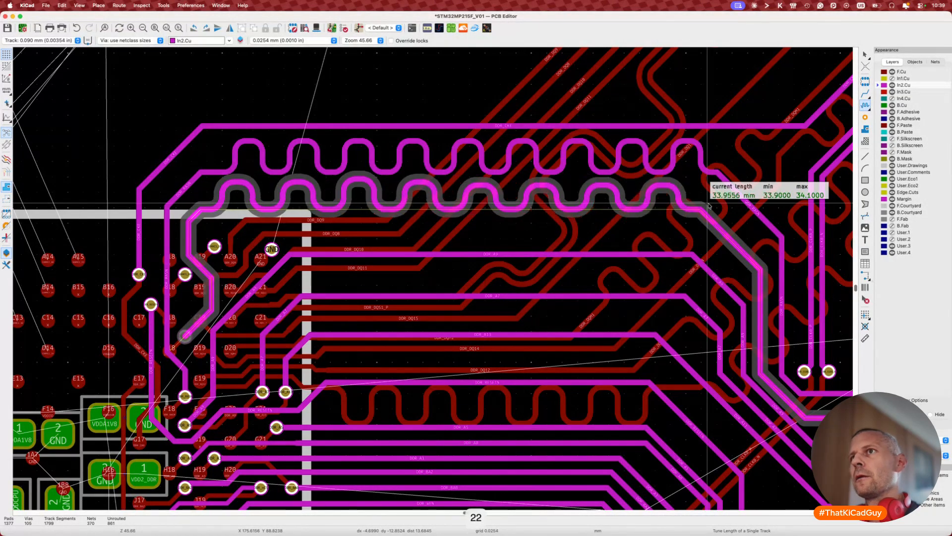
key("2")
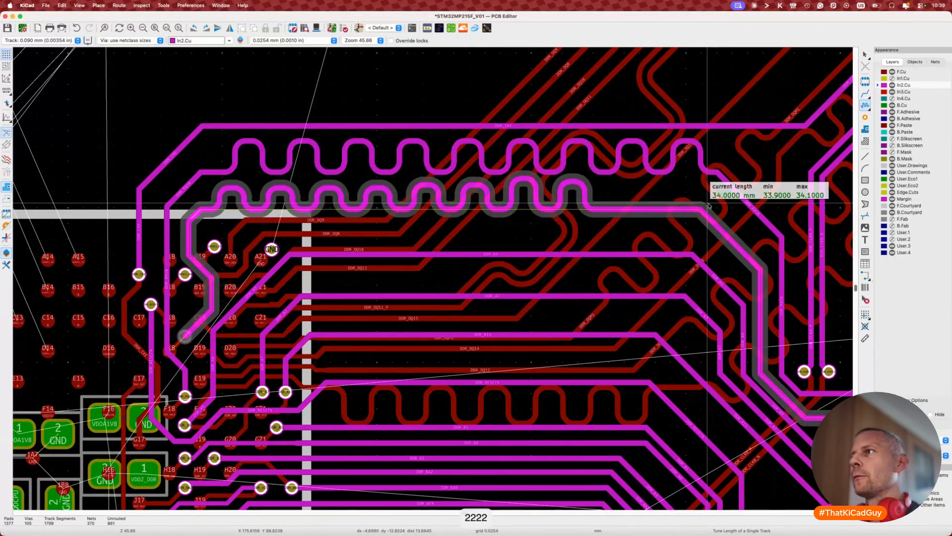
key("1")
key("1")
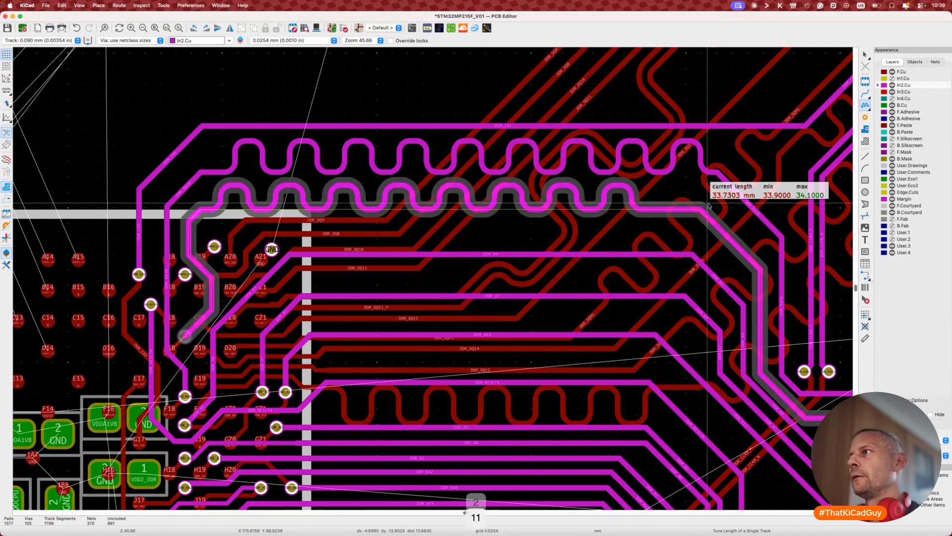
key("2")
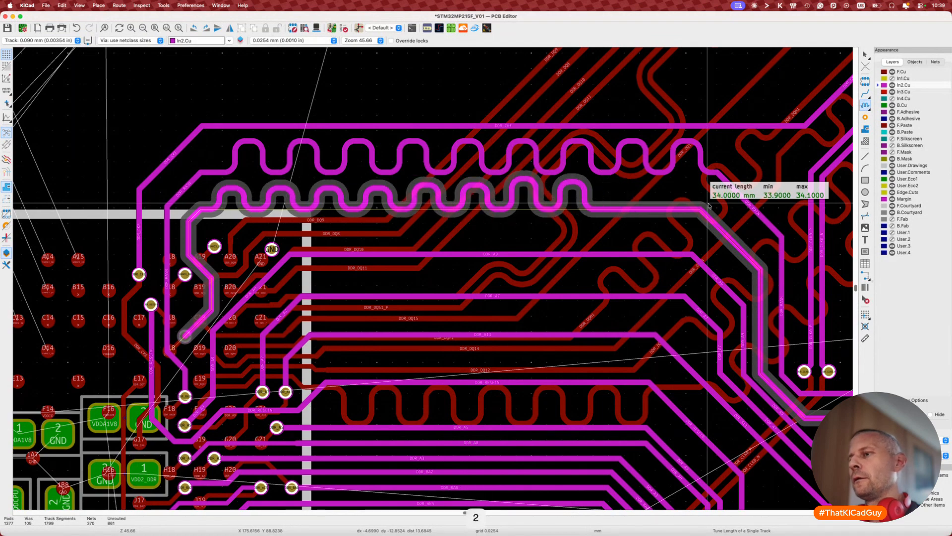
key("4")
key("4")
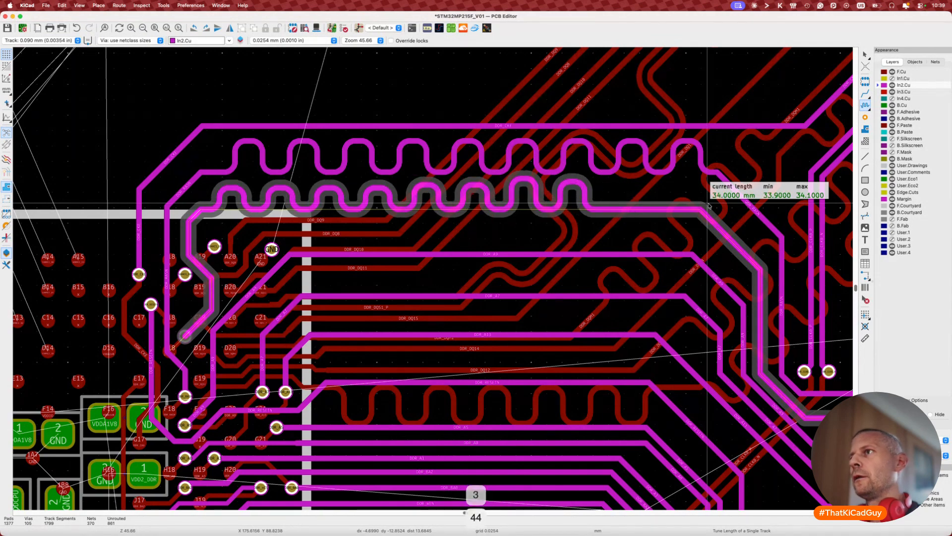
key("2")
key("Escape")
key("Escape")
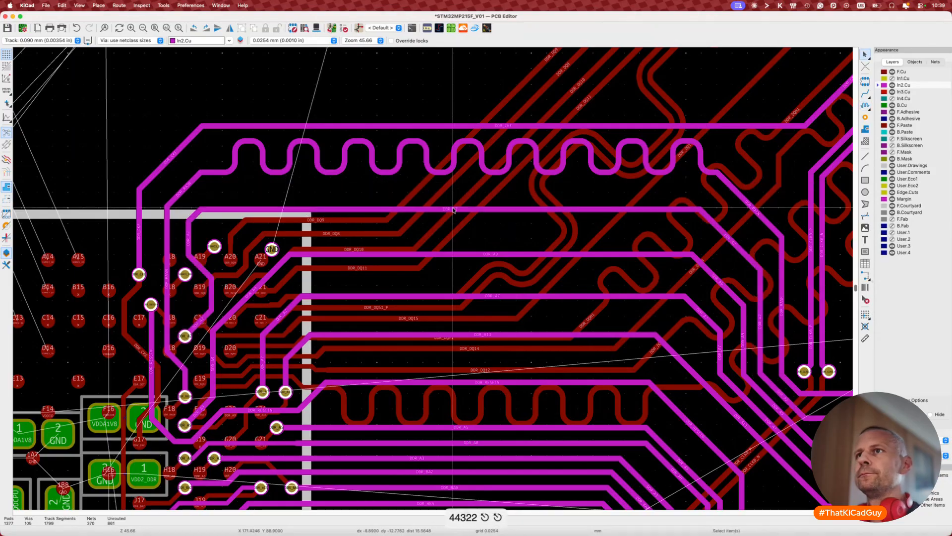
Step: Inspect the BGA footprint U7 and the SDMMC3_D1 via, then clear the selection
left_click(190, 212)
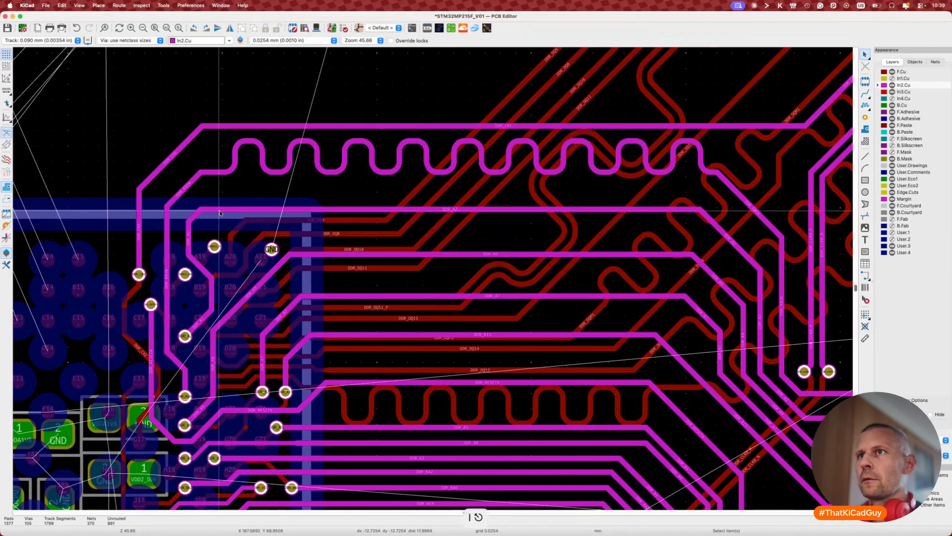
left_click(214, 247)
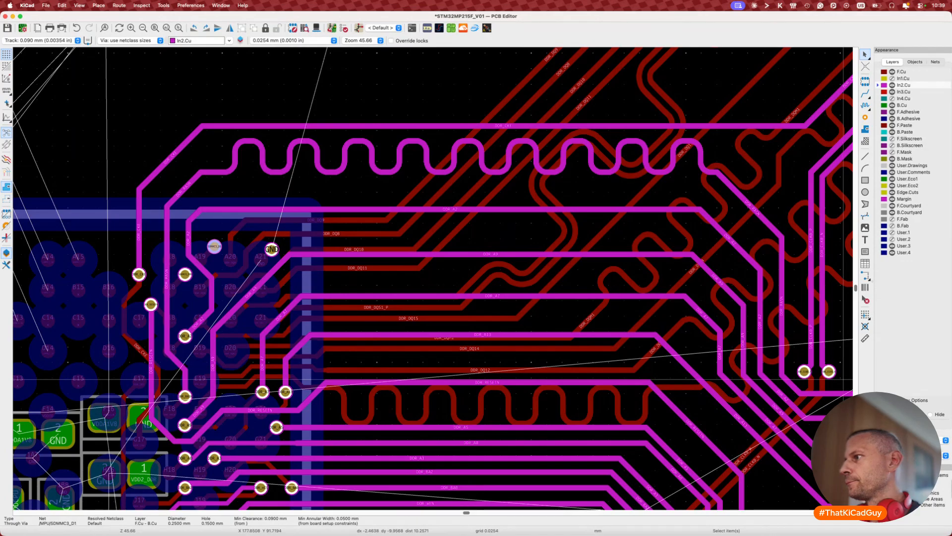
left_click(220, 228)
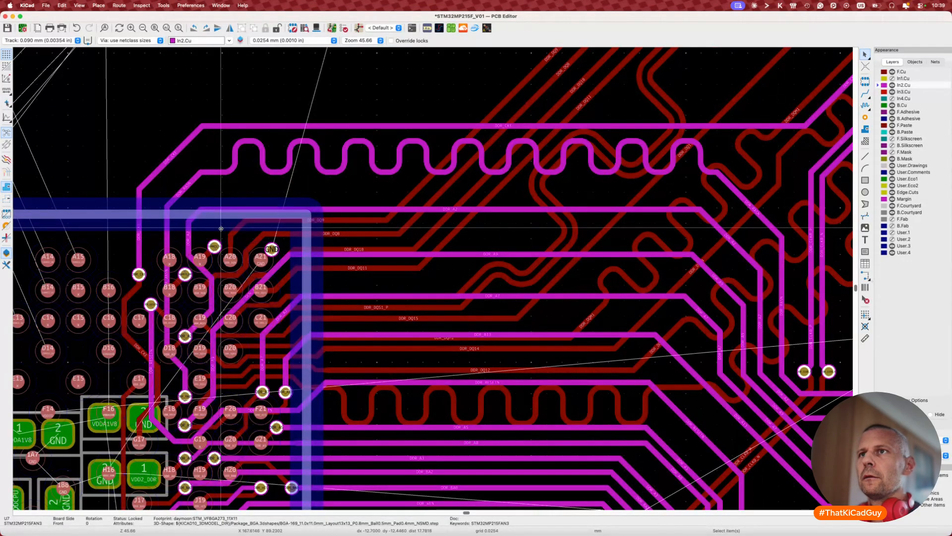
key("Escape")
key("Escape")
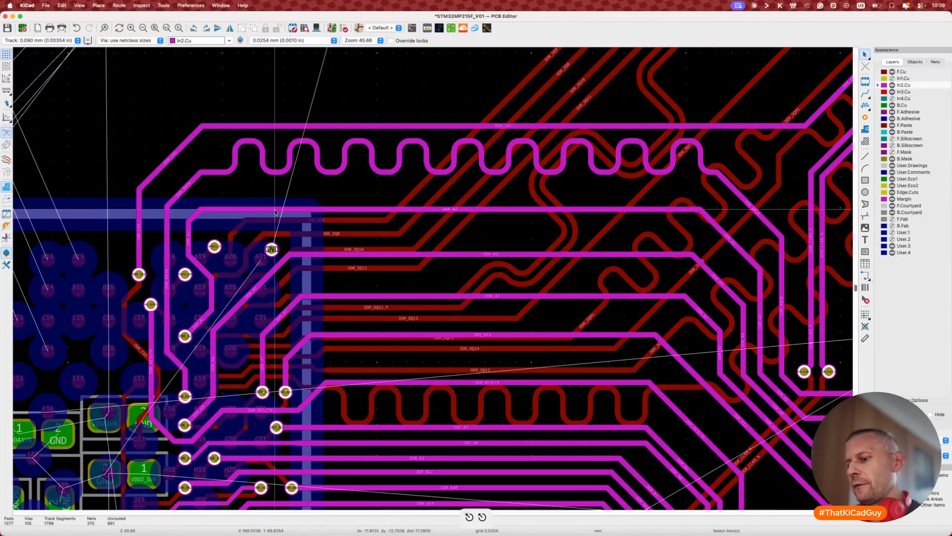
Step: Set a 34 mm tuning target with 0.4 mm maximum meander amplitude
key("7")
key("ctrl+l")
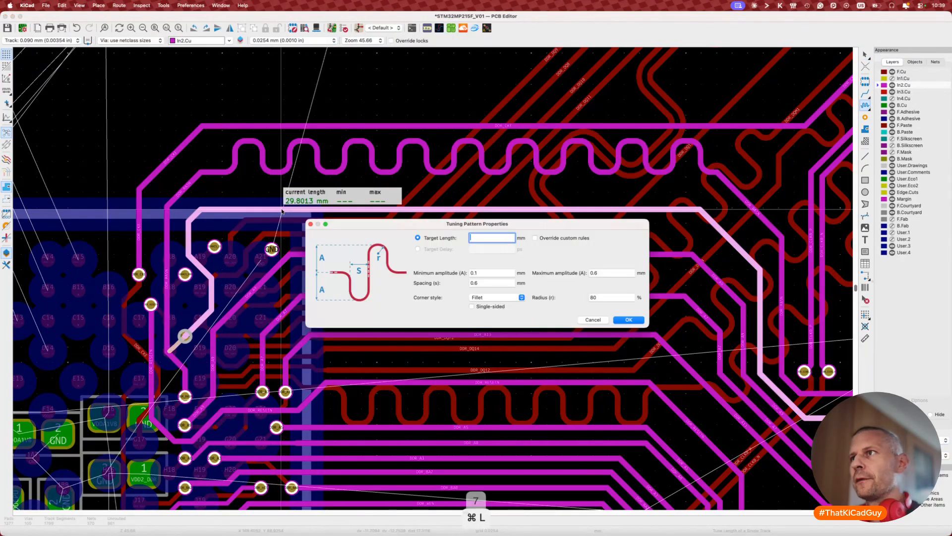
type("34")
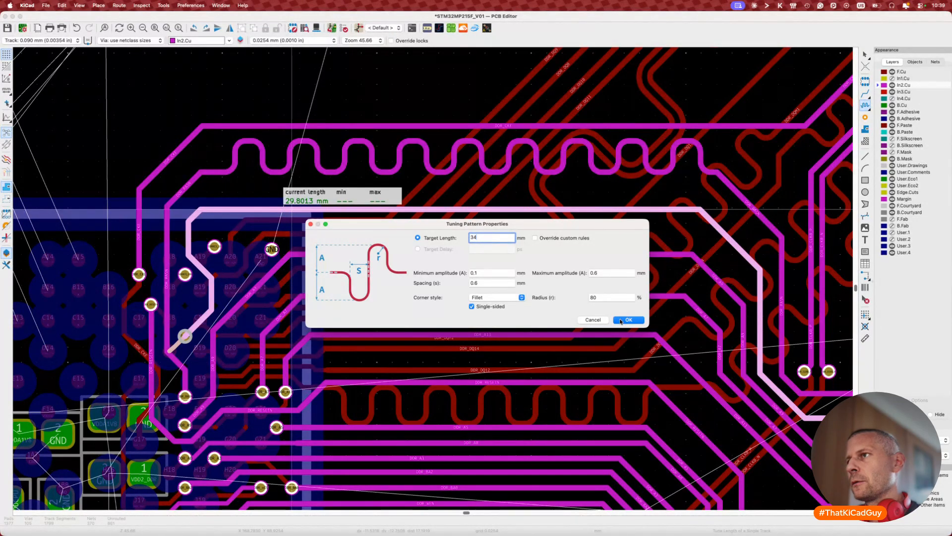
left_click(606, 273)
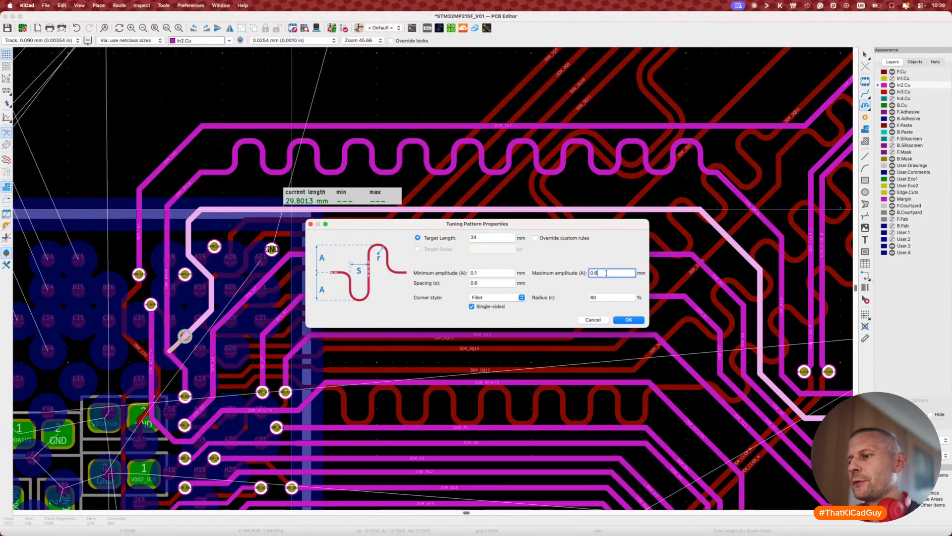
left_click(628, 319)
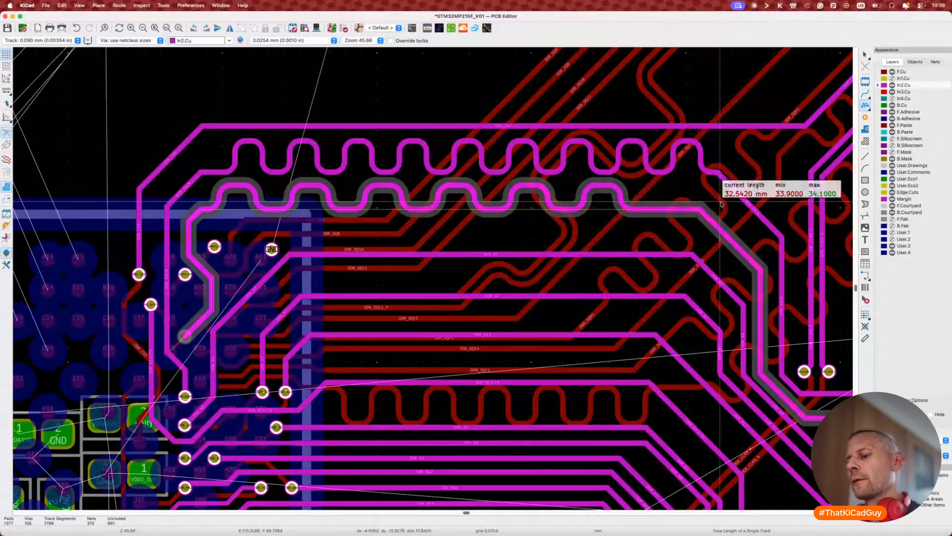
Step: Commit wider-spaced meanders on the lower address track at 34.0000 mm
key("2")
key("2")
key("2")
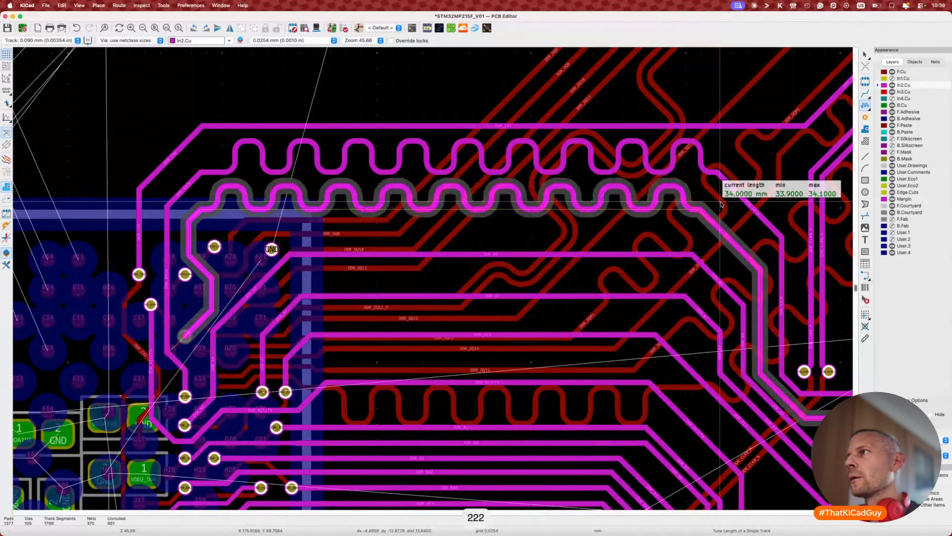
key("2")
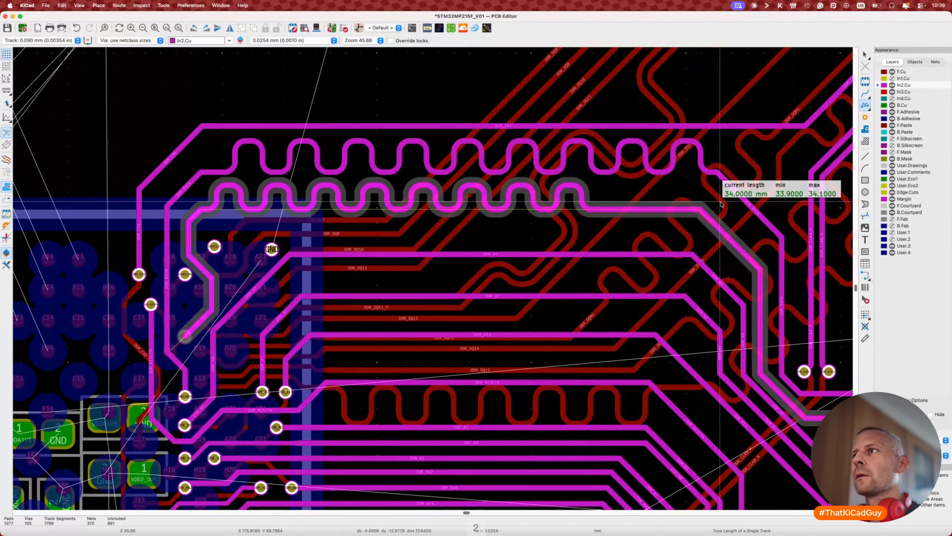
key("1")
left_click(721, 204)
key("Escape")
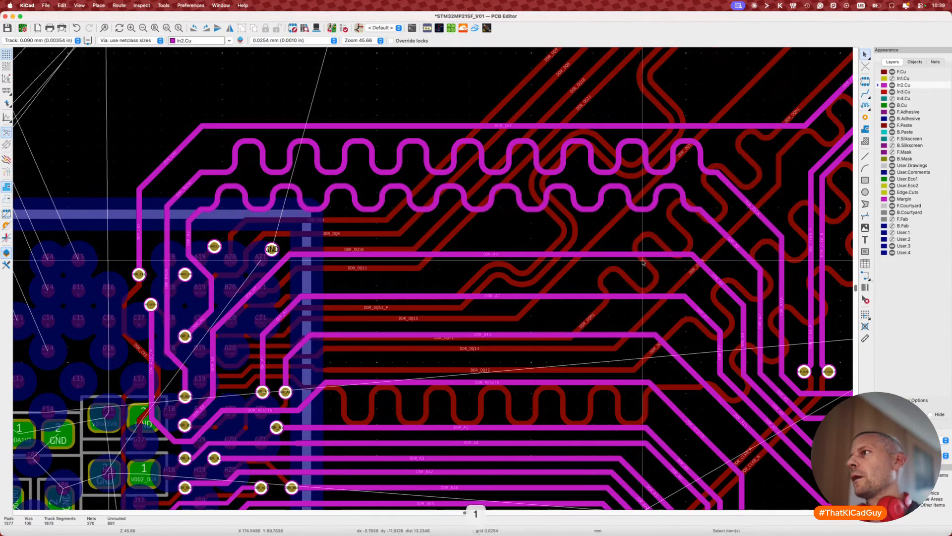
scroll(643, 261, "down", 2)
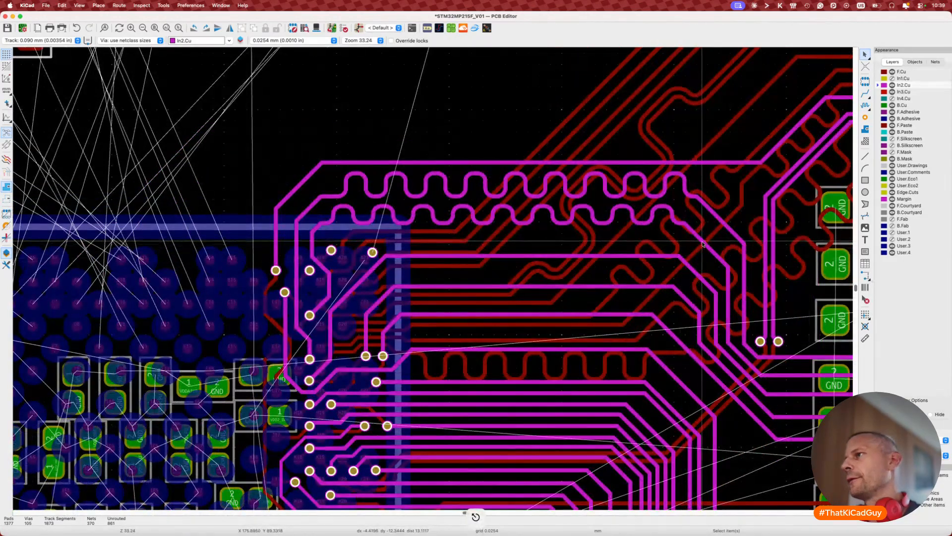
Step: Drag the upper and lower meandered tracks into their new positions
key("d")
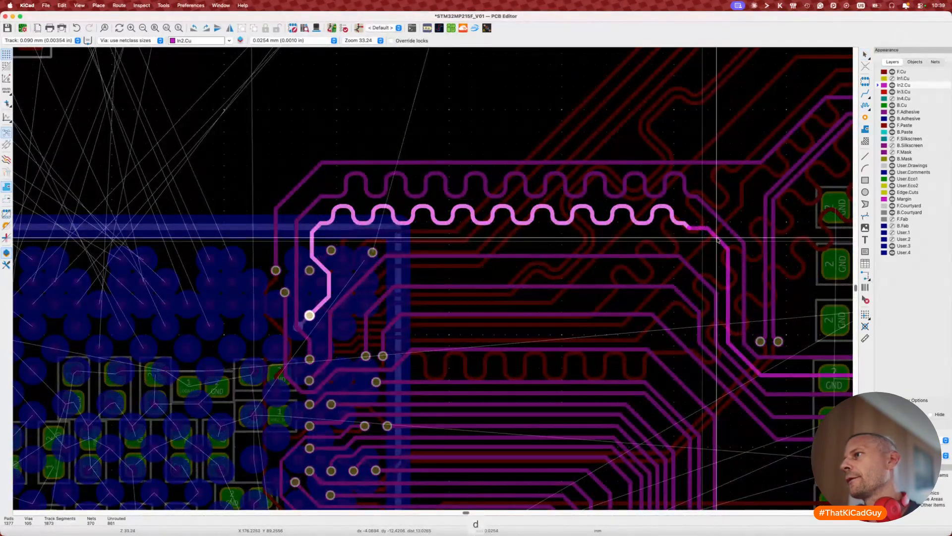
left_click(720, 240)
key("d")
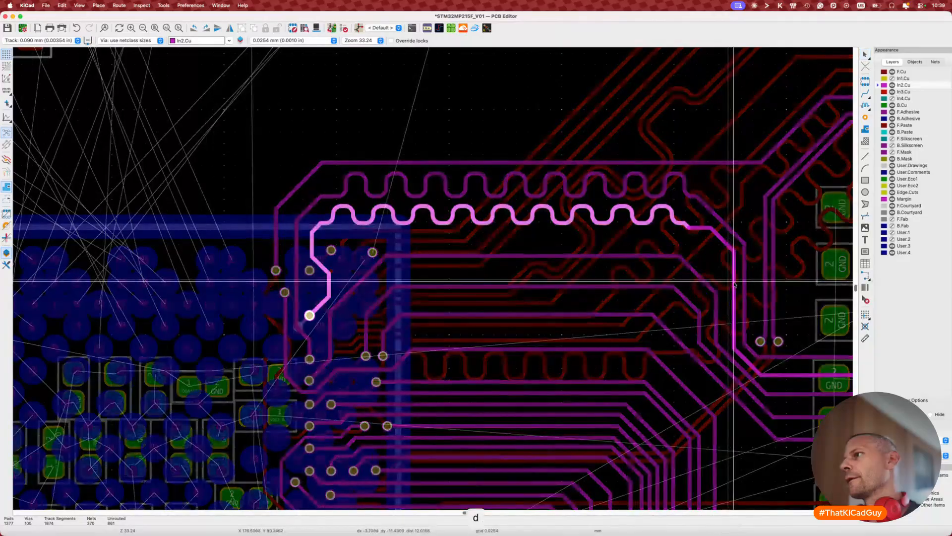
left_click(736, 286)
scroll(644, 334, "right", 5)
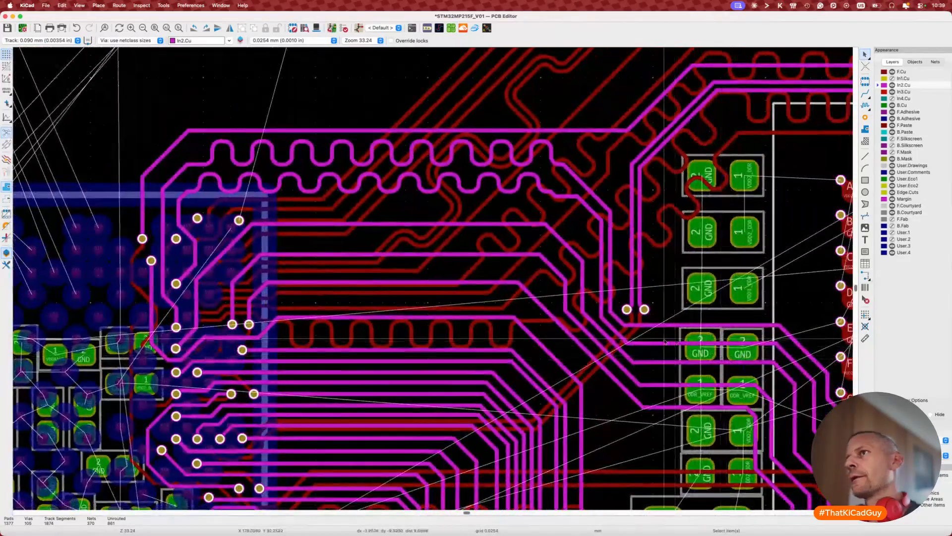
key("d")
left_click(562, 195)
scroll(562, 195, "up", 5)
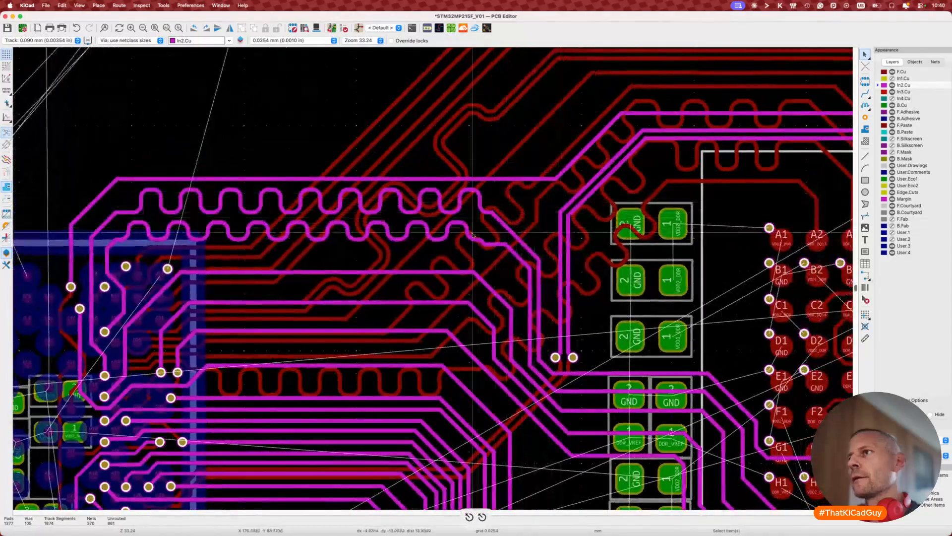
key("d")
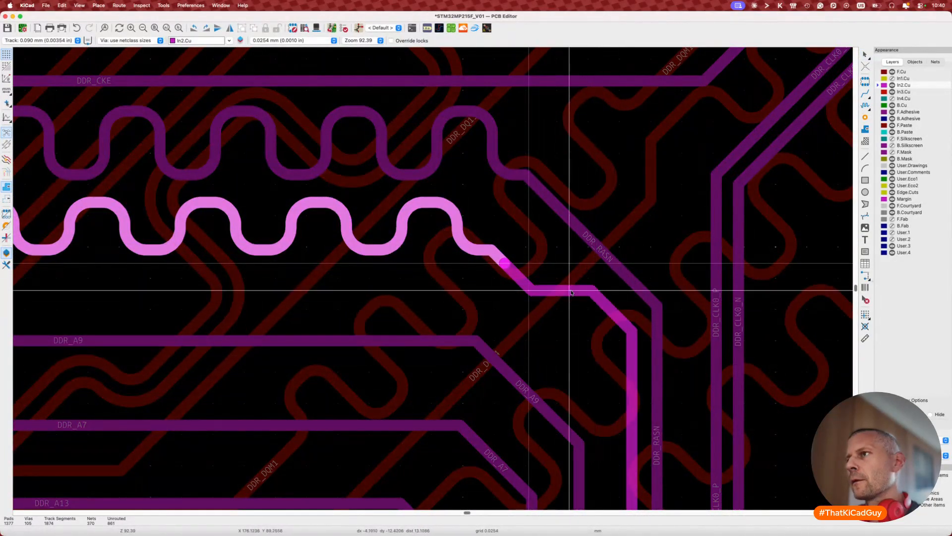
scroll(567, 284, "down", 5)
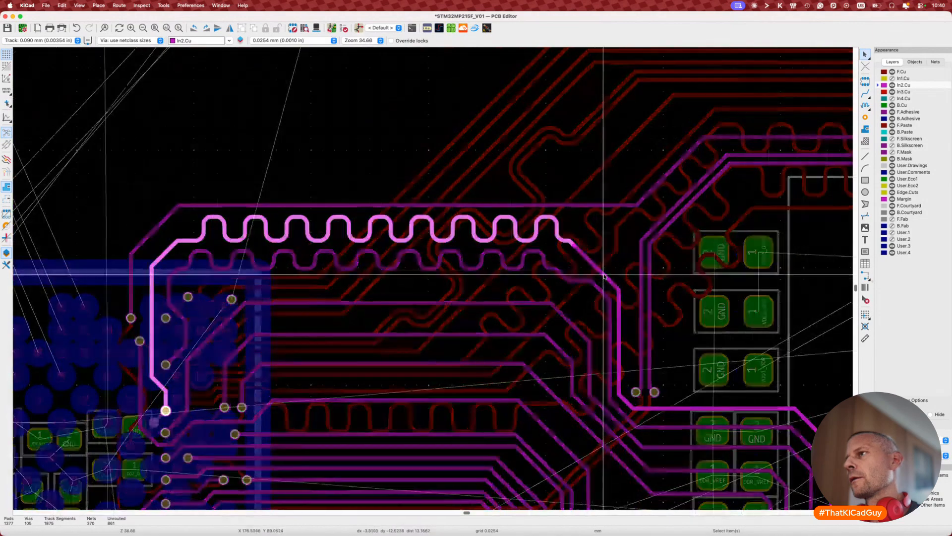
left_click(604, 276)
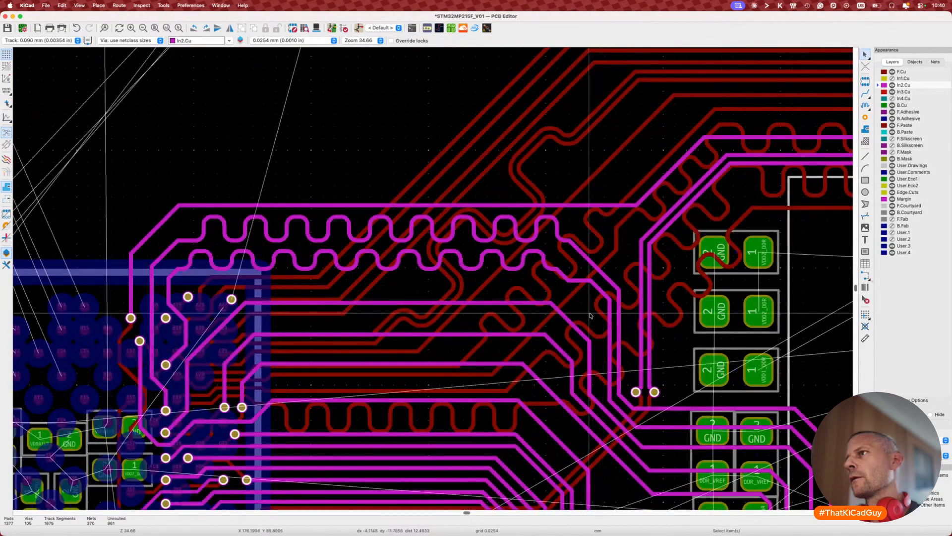
scroll(590, 315, "down", 4)
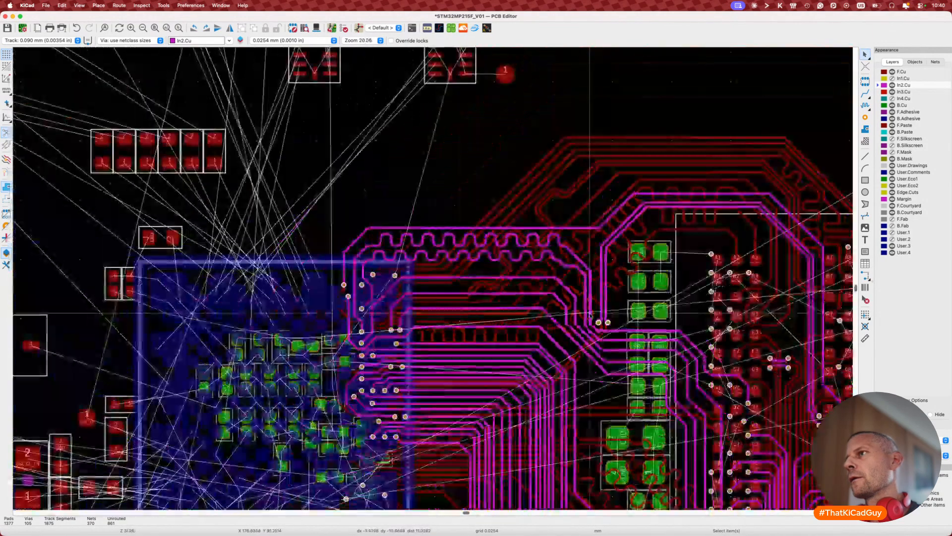
scroll(558, 270, "up", 6)
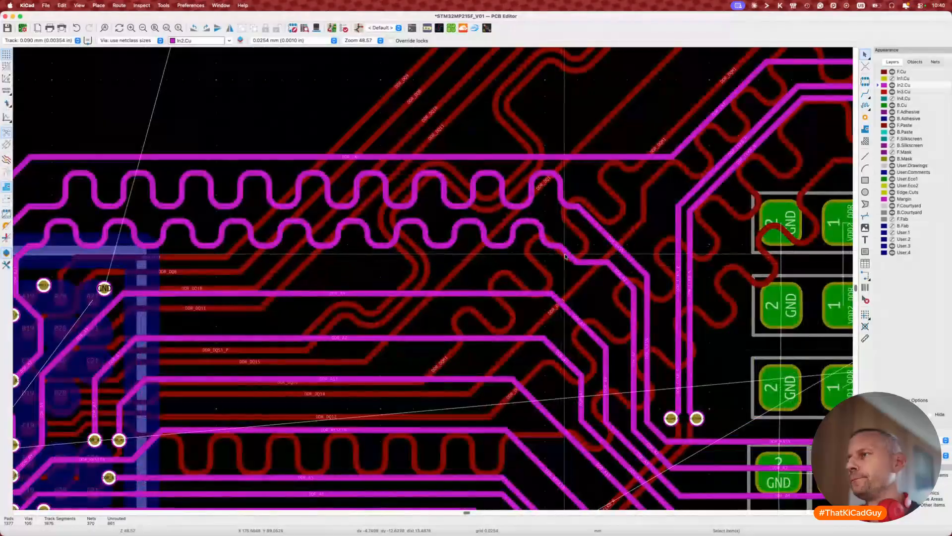
Step: Shorten the DDR_A2 tuning pattern to fewer waves by dragging its end left
left_click(570, 258)
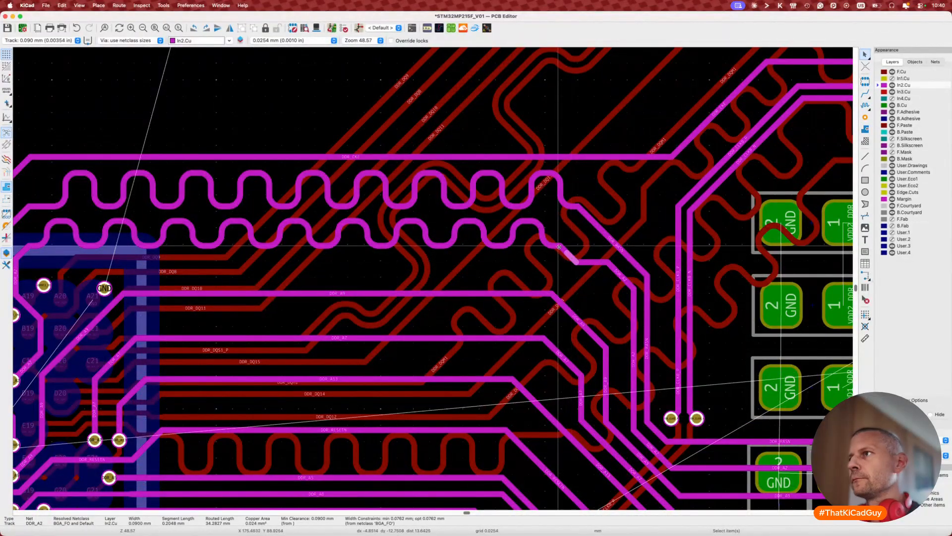
left_click(566, 253)
left_click_drag(566, 252, 563, 245)
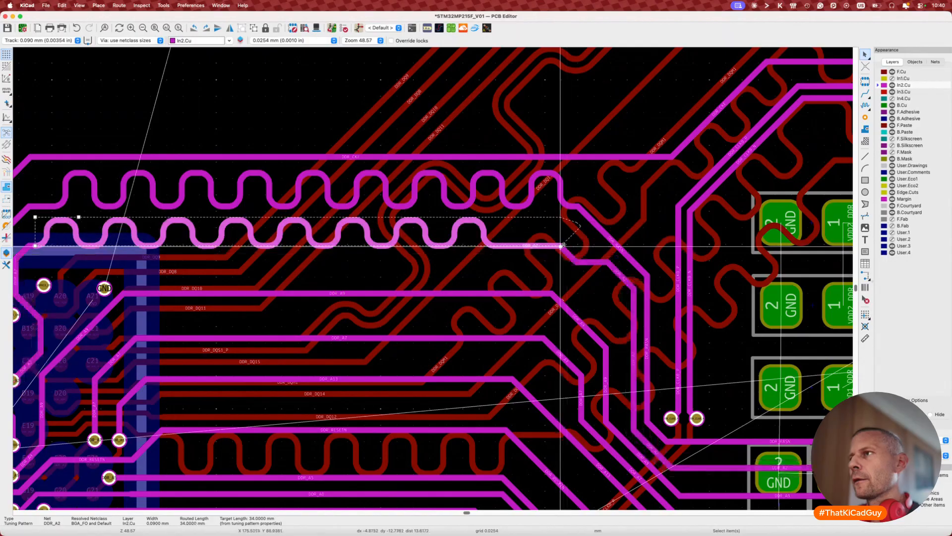
key("d")
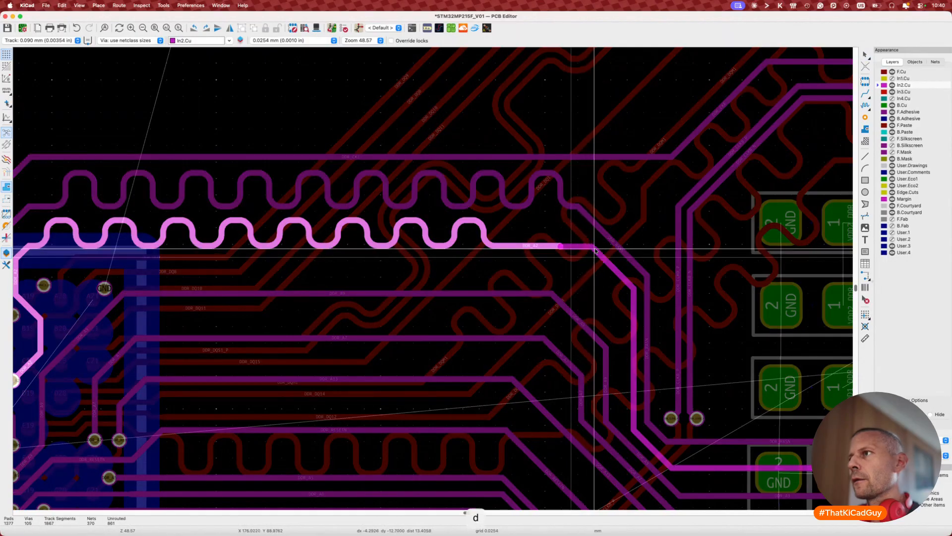
left_click(594, 249)
scroll(571, 248, "up", 5)
key("d")
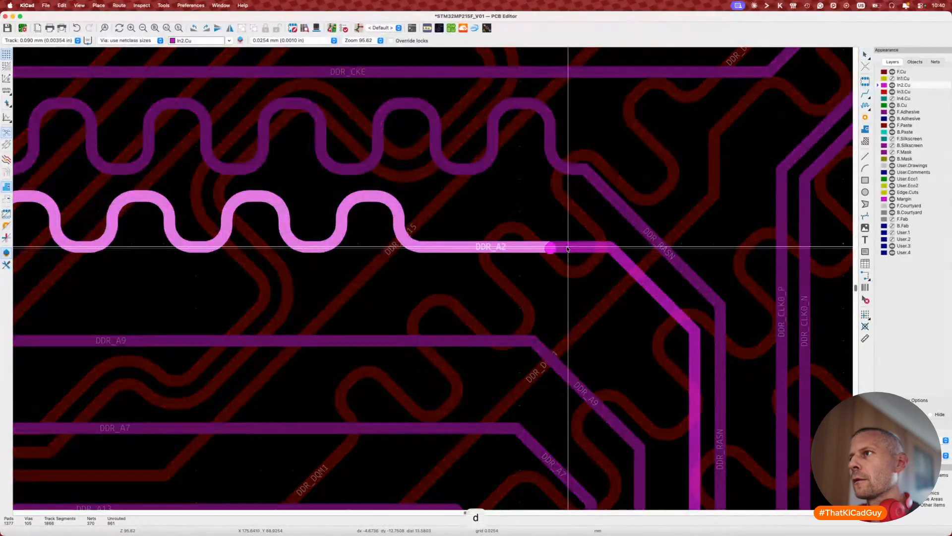
left_click(564, 246)
left_click(551, 251)
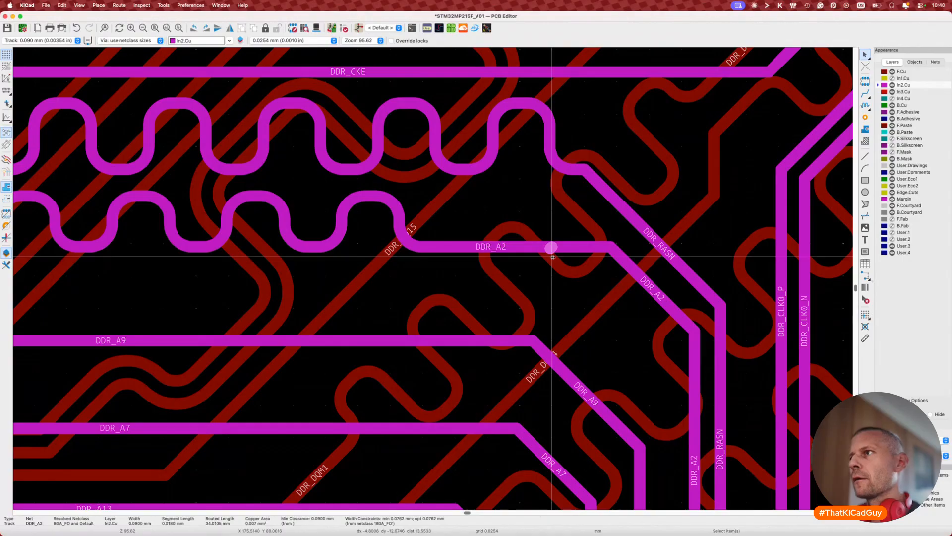
key("Delete")
left_click(551, 250)
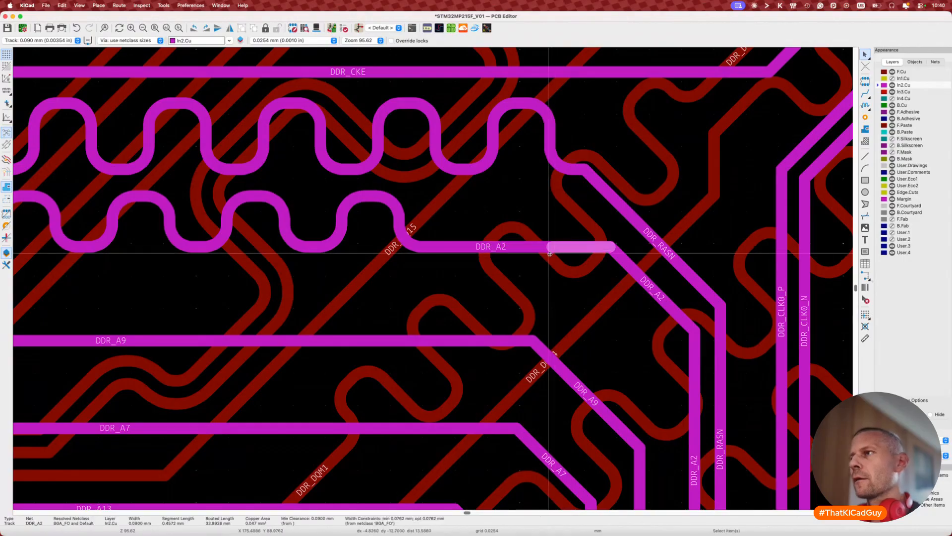
key("Escape")
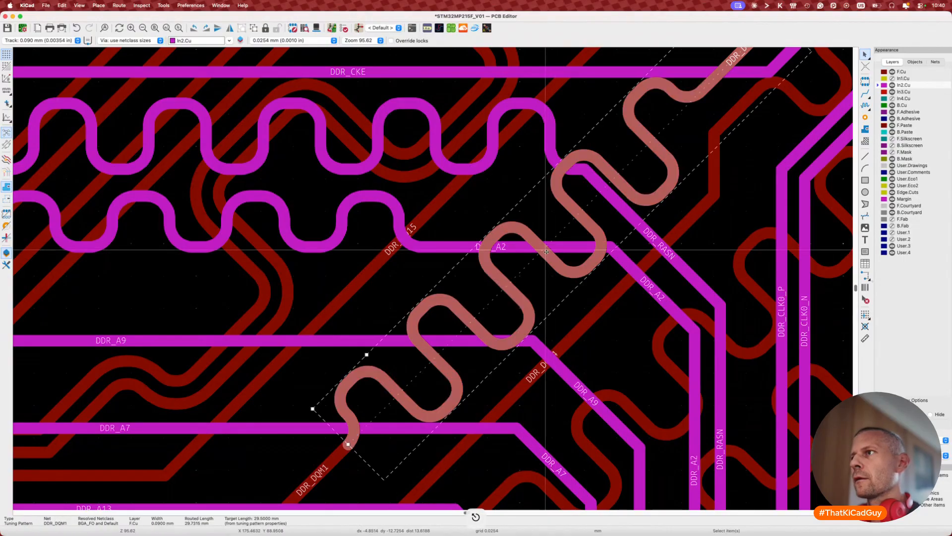
left_click(548, 249)
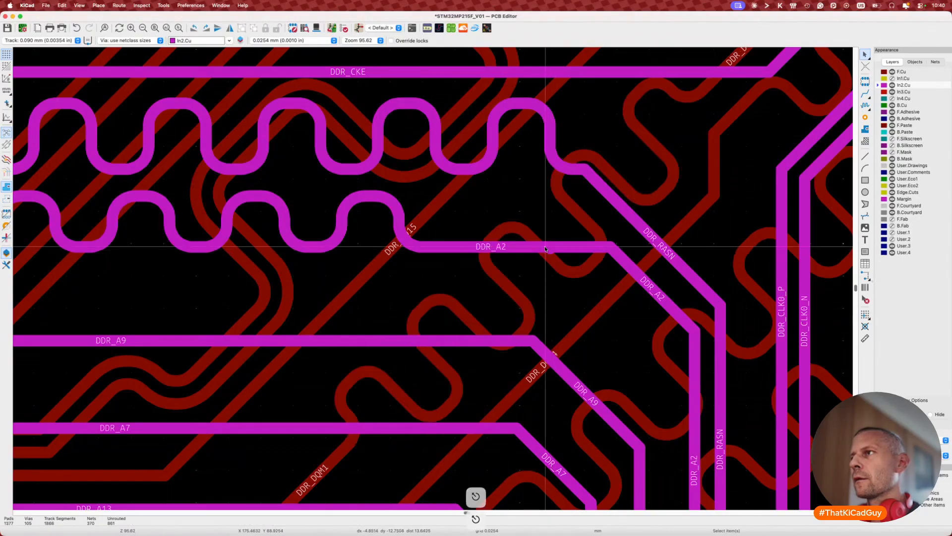
mouse_move(550, 248)
left_mouse_down()
mouse_move(548, 234)
mouse_move(558, 234)
mouse_move(541, 234)
mouse_move(565, 232)
mouse_move(548, 248)
left_mouse_up()
left_click(549, 252)
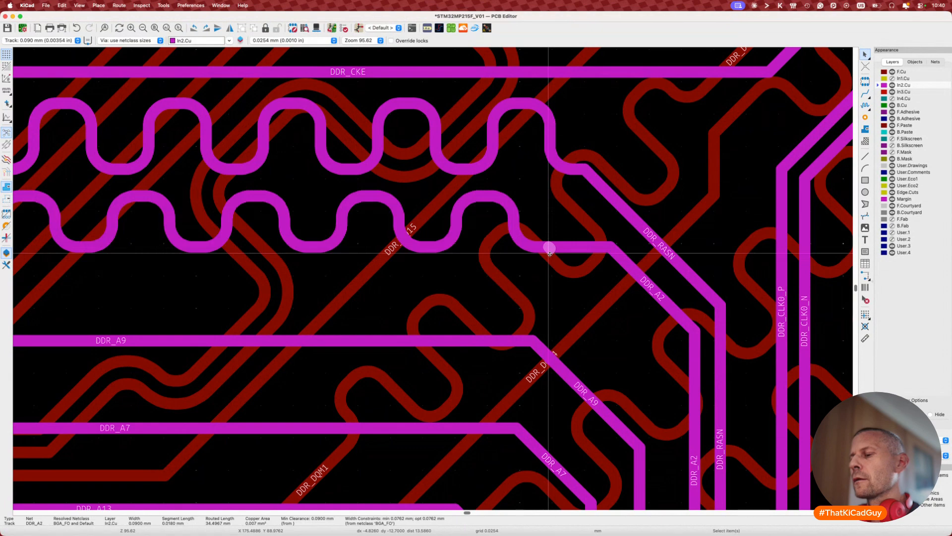
key("Escape")
scroll(567, 318, "up", 3)
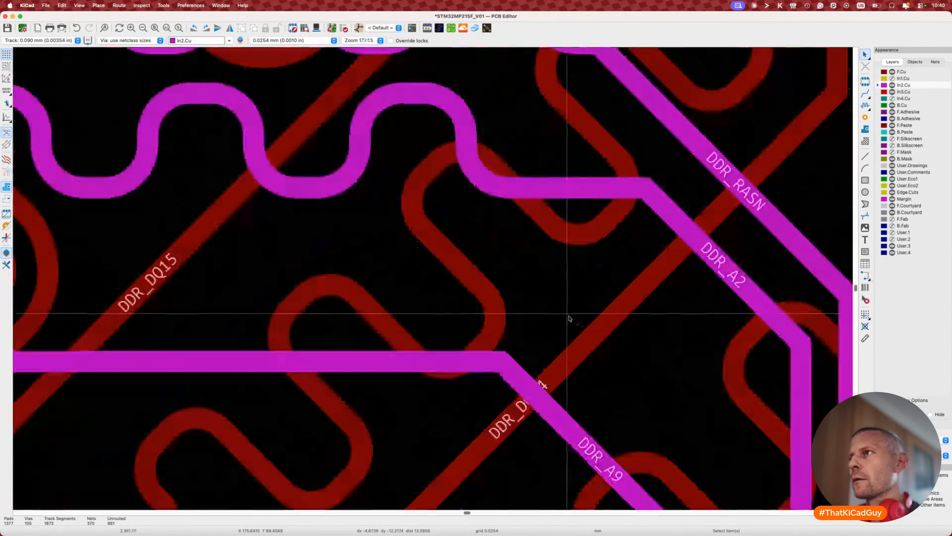
left_click(554, 197)
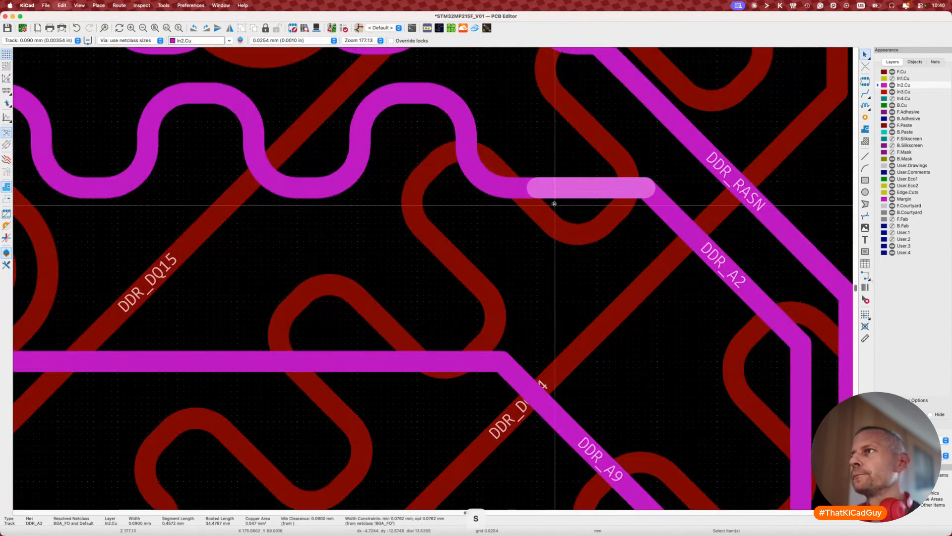
key("Delete")
key("x")
left_click(645, 188)
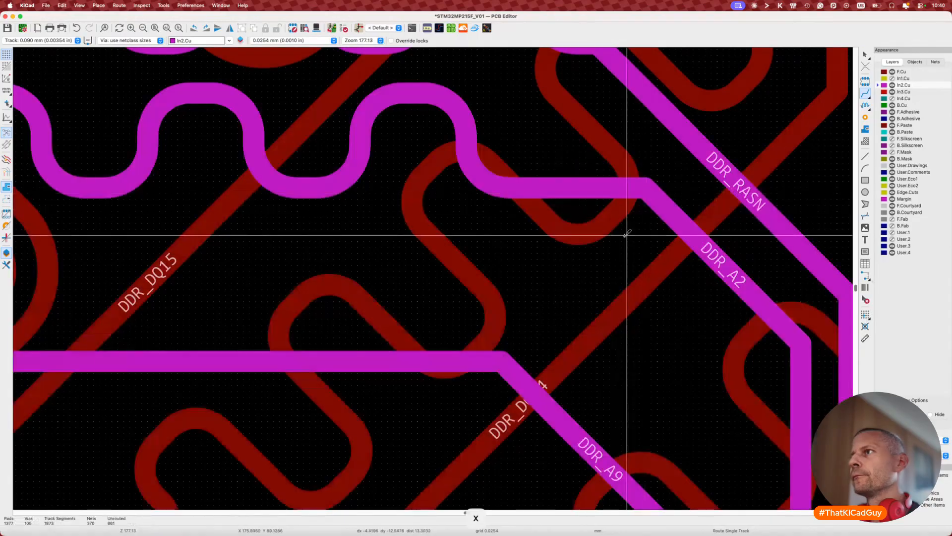
key("Escape")
scroll(482, 328, "down", 5)
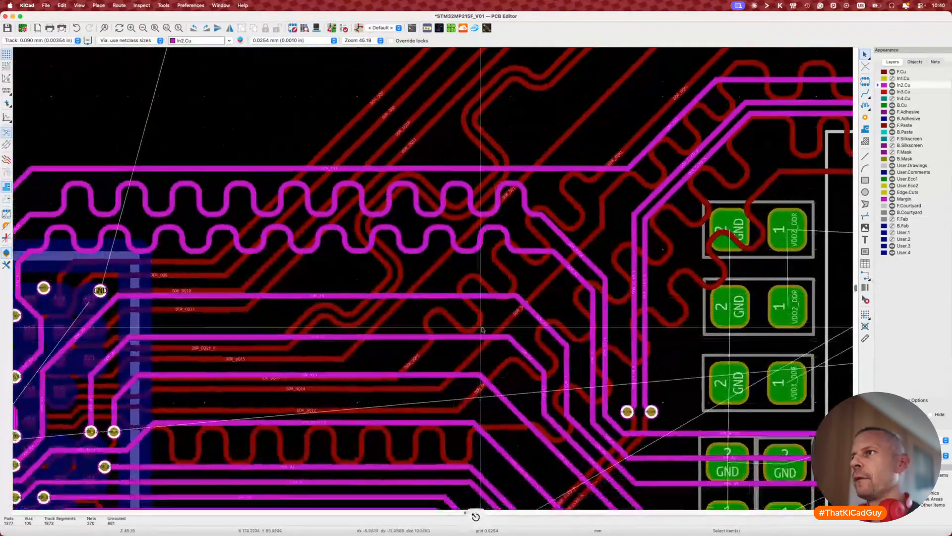
scroll(547, 246, "up", 2)
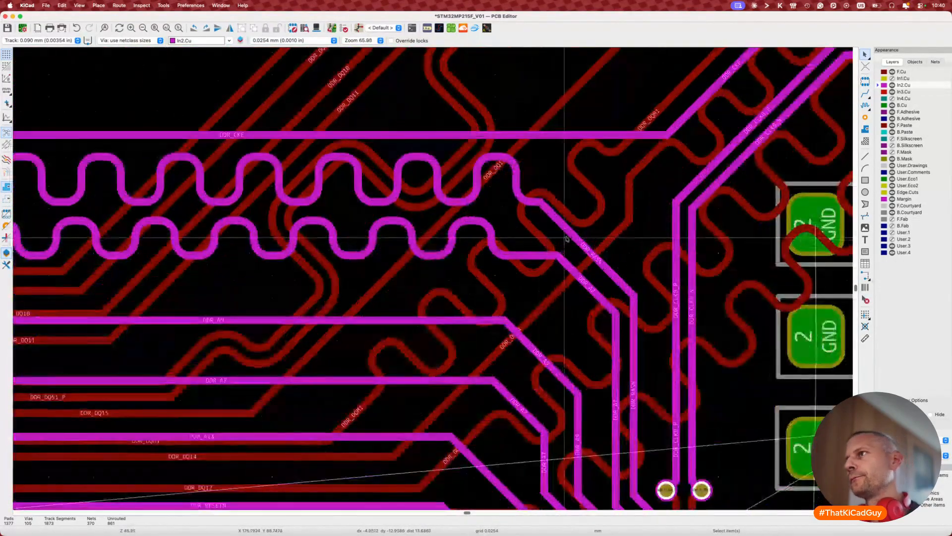
key("d")
key("Escape")
key("Escape")
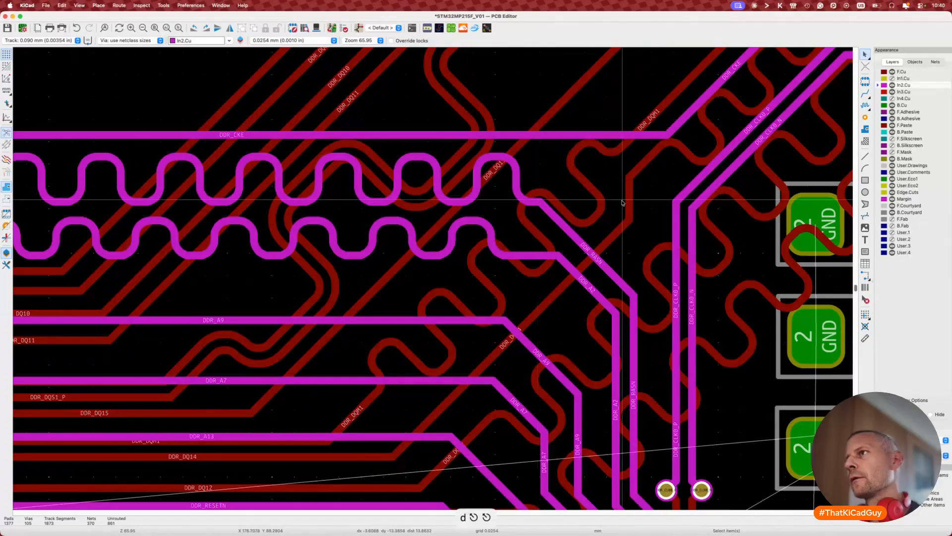
left_click(533, 202)
left_click_drag(549, 211, 541, 202)
left_click(558, 219)
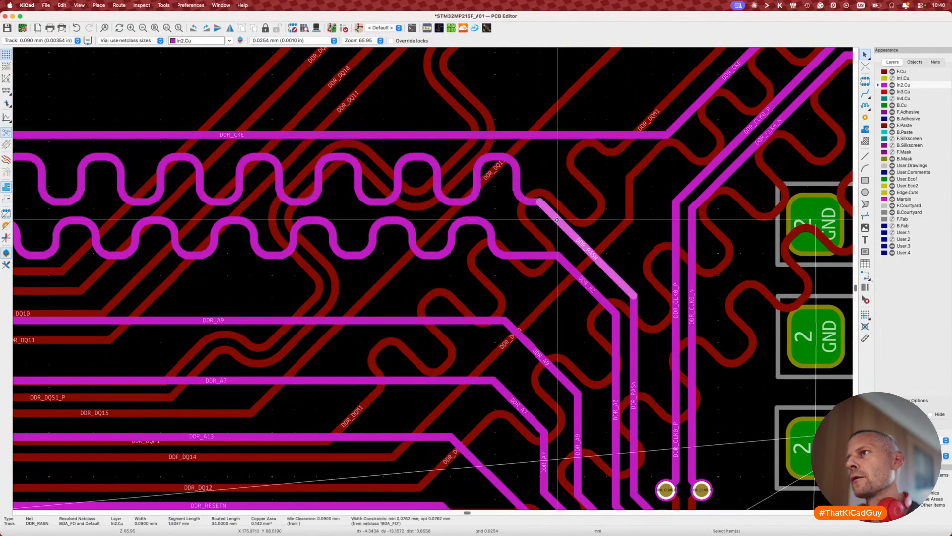
key("d")
left_click(583, 212)
scroll(583, 213, "down", 5)
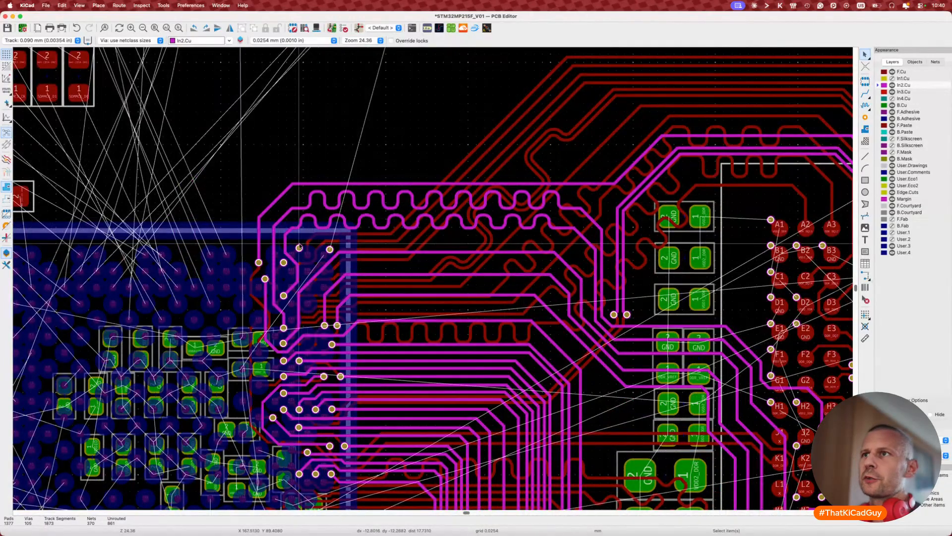
middle_click_drag(576, 214, 488, 263)
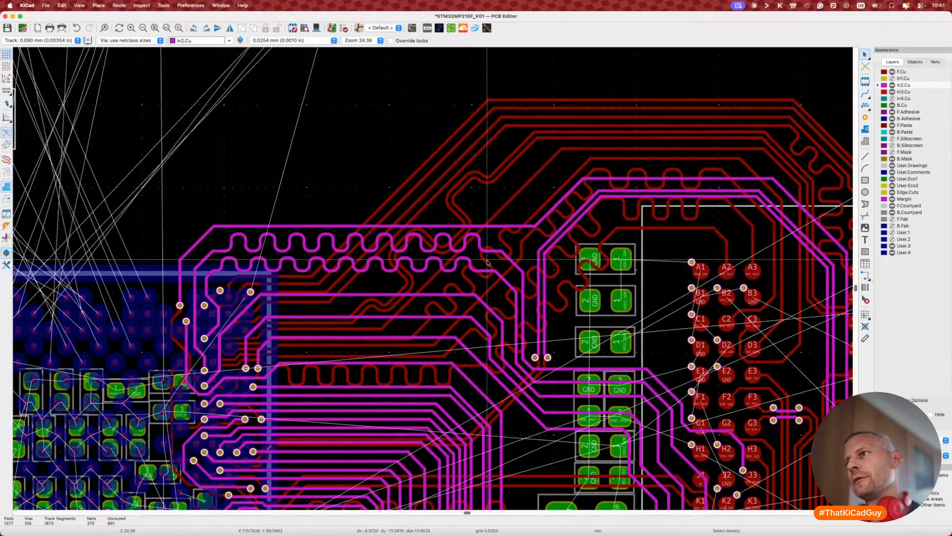
scroll(487, 262, "down", 2)
middle_click_drag(382, 290, 390, 261)
scroll(391, 261, "up", 4)
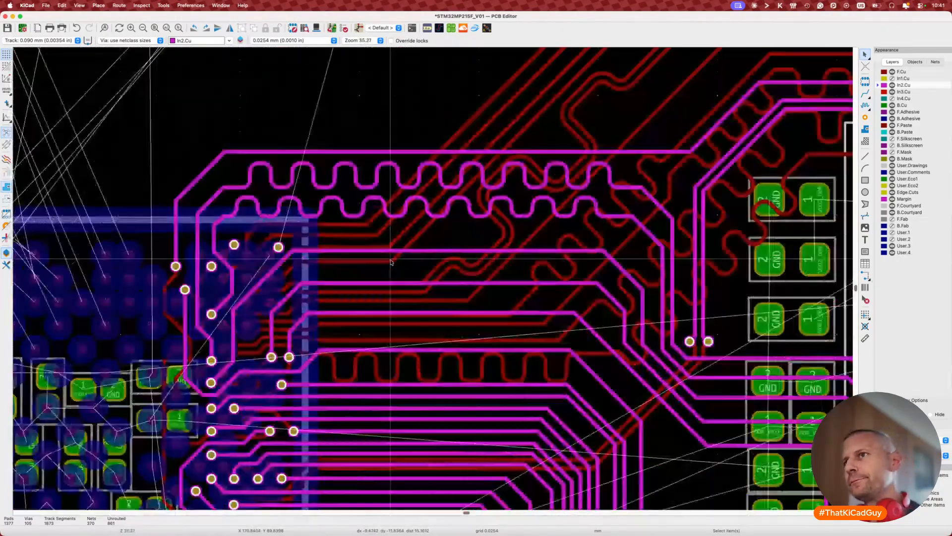
scroll(391, 262, "up", 5)
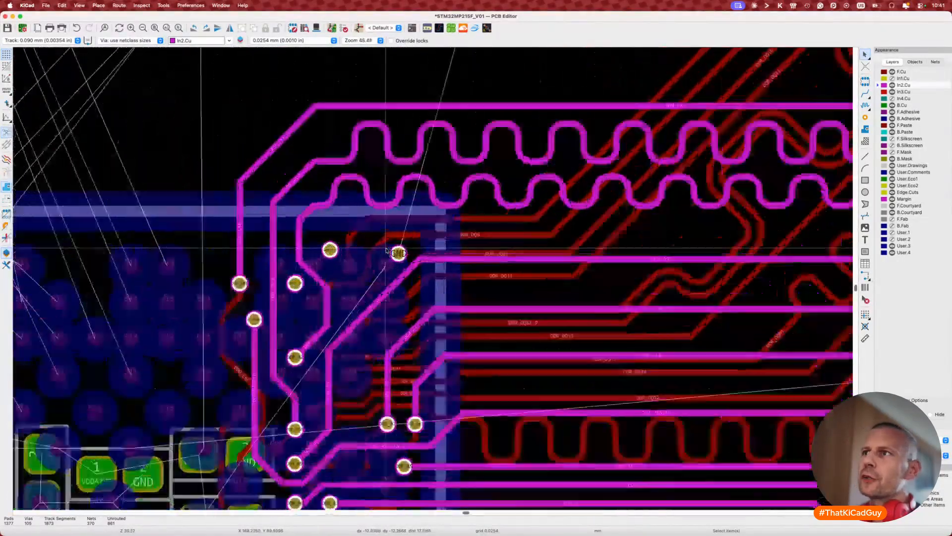
scroll(386, 251, "down", 5)
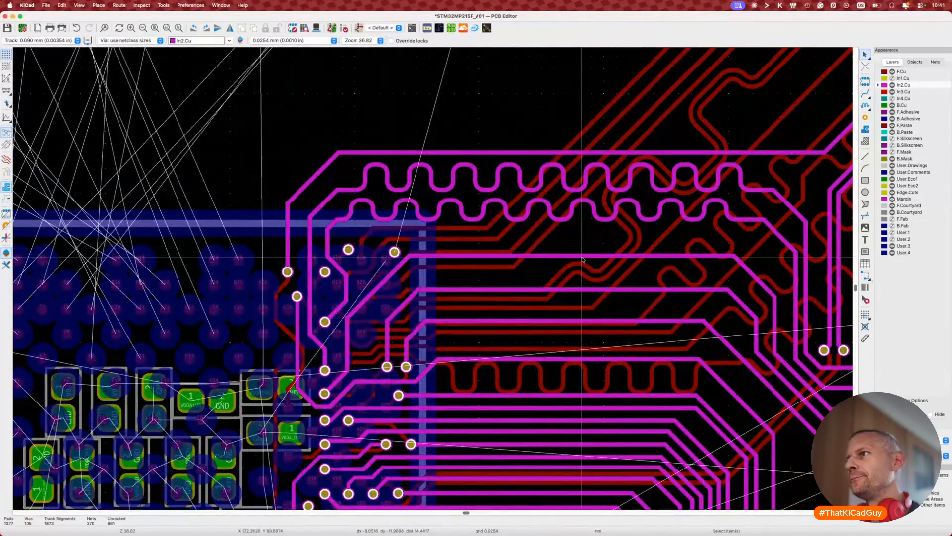
Step: Nudge the straight address track slightly higher
key("7")
left_click(591, 256)
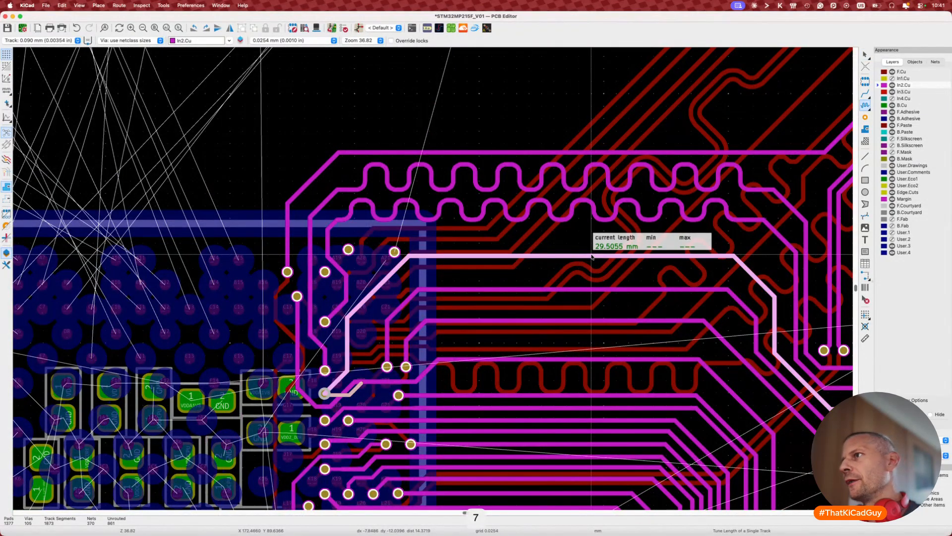
key("Escape")
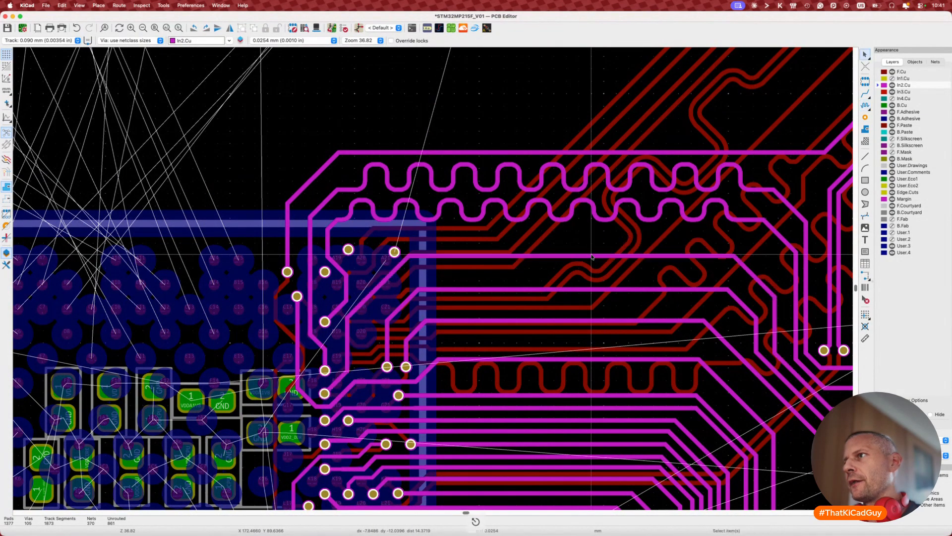
key("d")
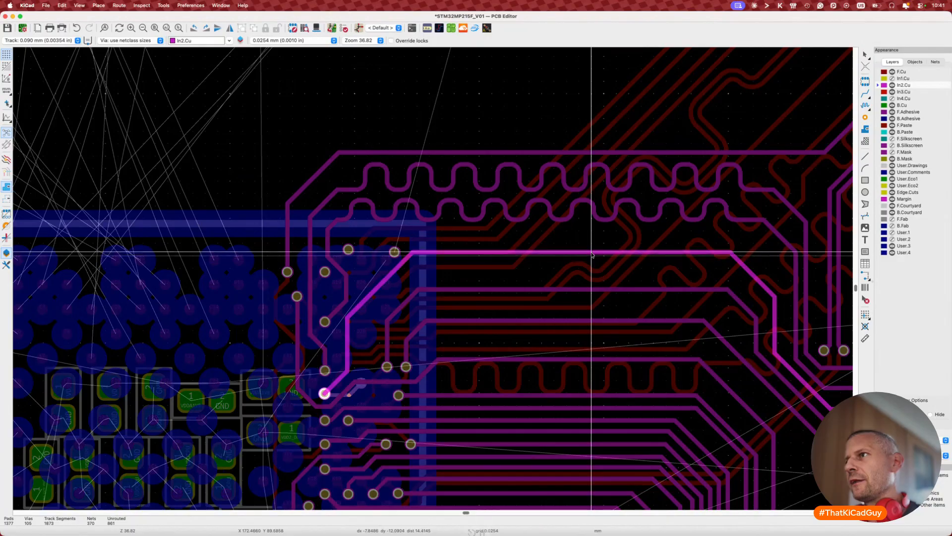
left_click(591, 252)
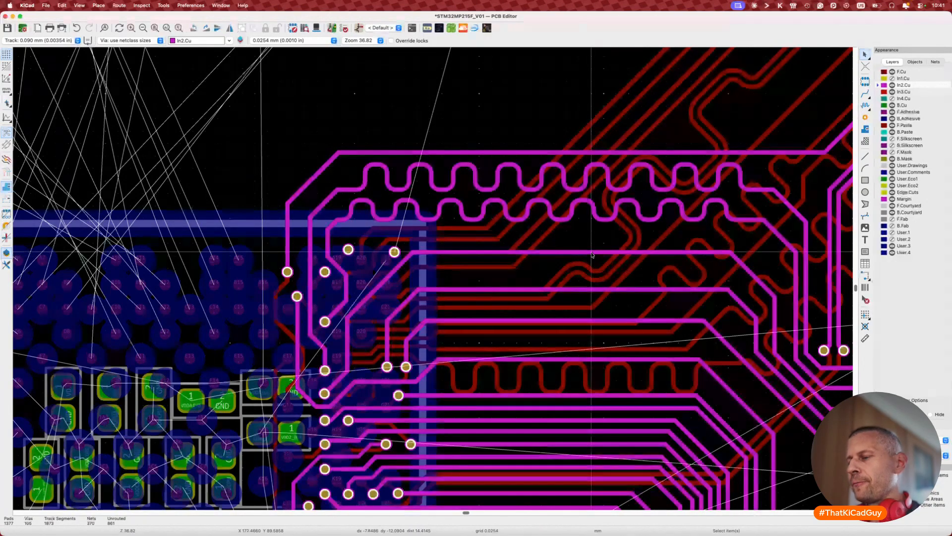
Step: Set a 34 mm single-sided tuning target on the straight track
left_click(592, 255)
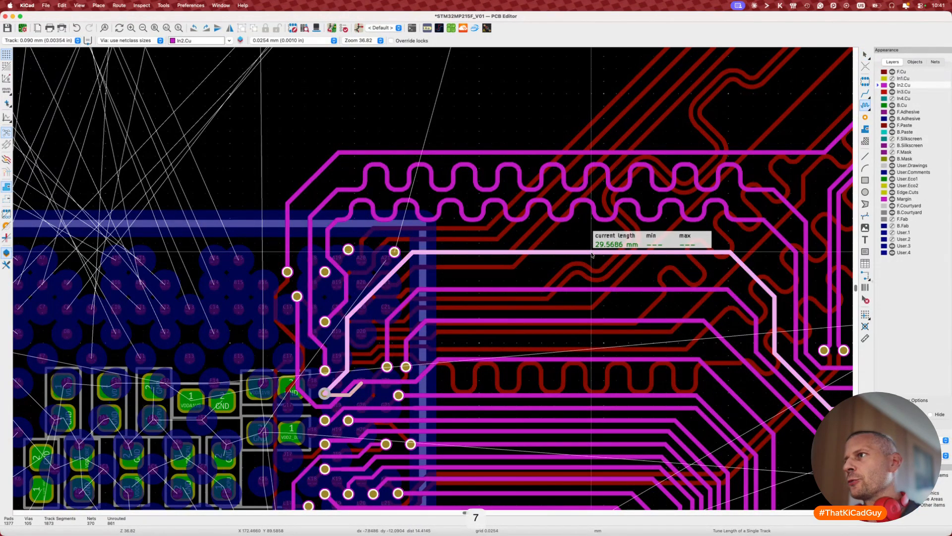
key("super+l")
type("34")
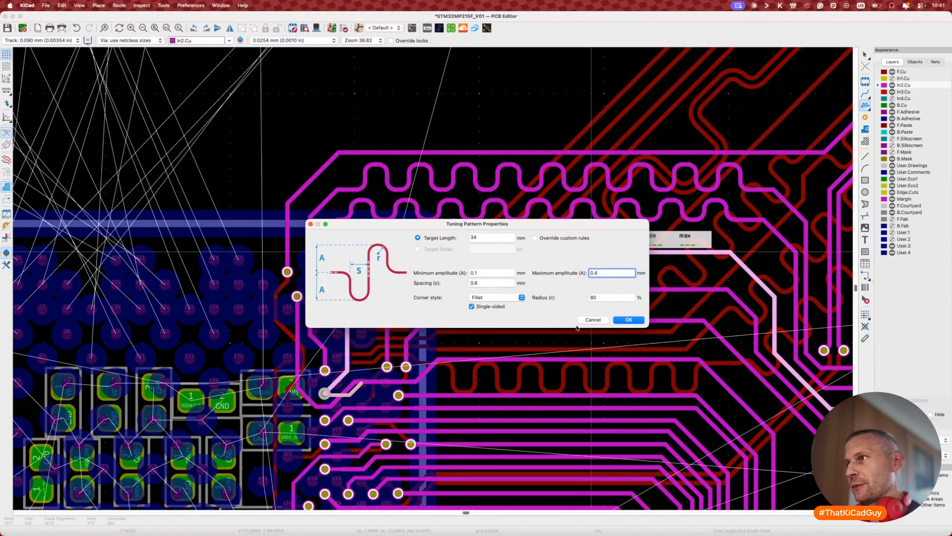
left_click(628, 320)
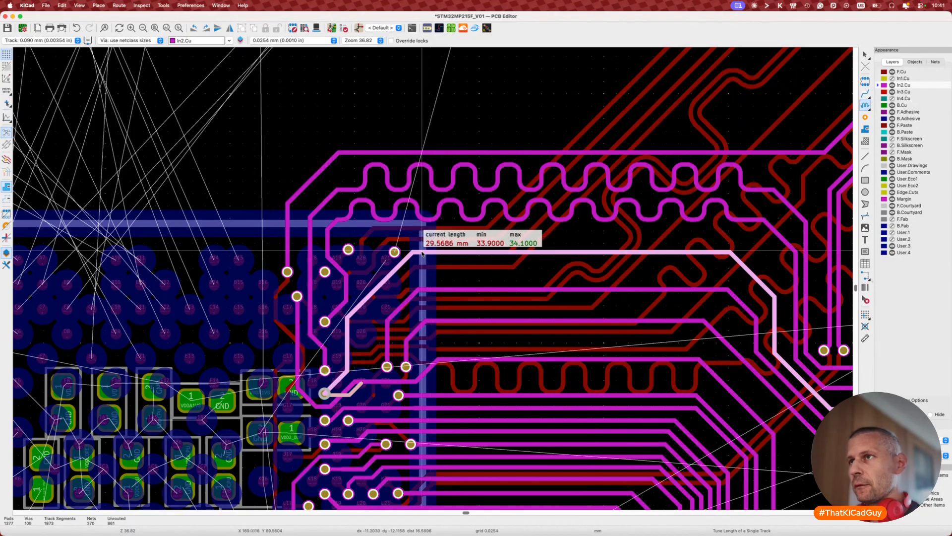
Step: Try meanders toward 34 mm, then discard them, leaving the track straight at 29.8811 mm
left_click(461, 244)
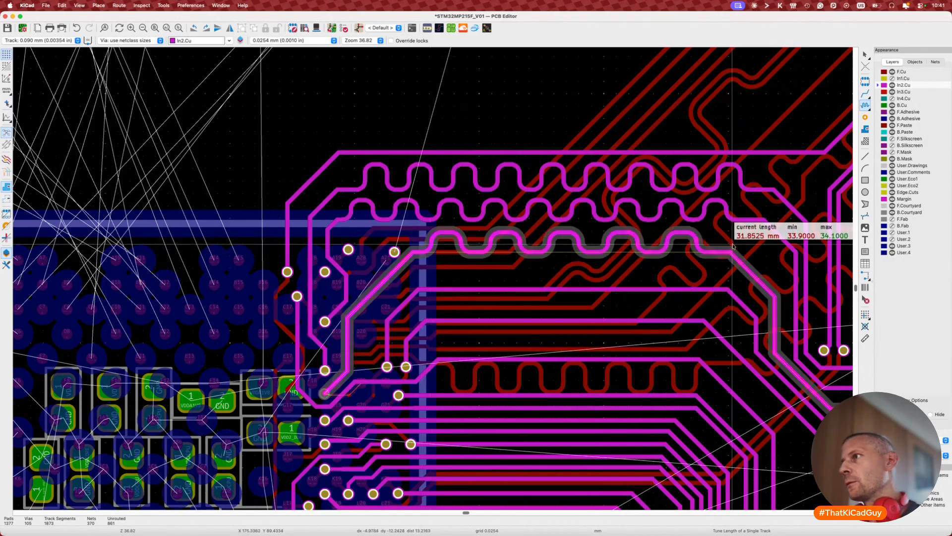
key("2")
key("2")
key("2")
key("2")
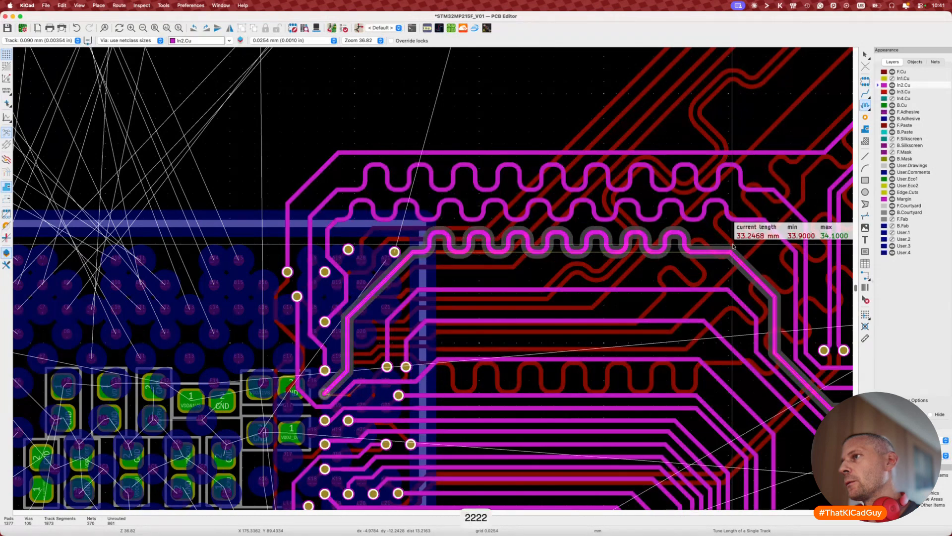
key("2")
key("3")
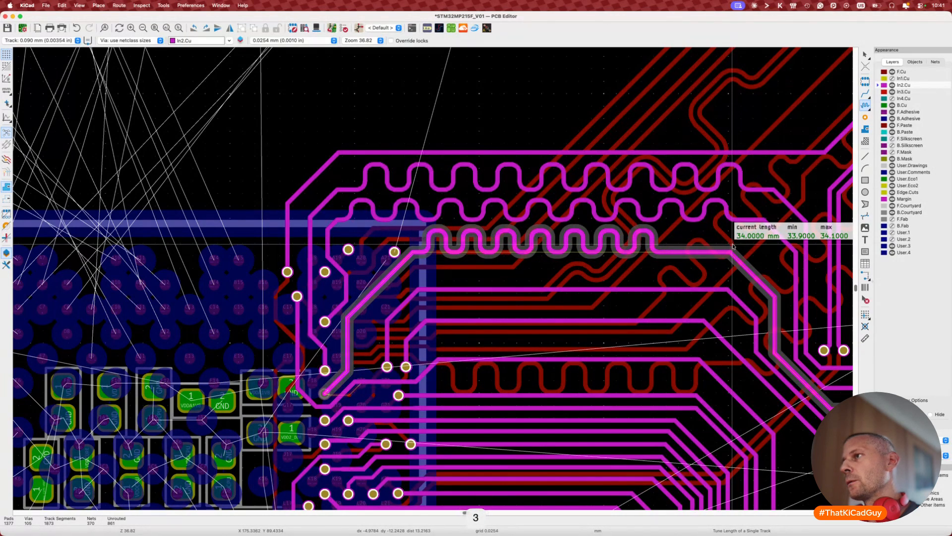
key("2")
key("1")
key("1")
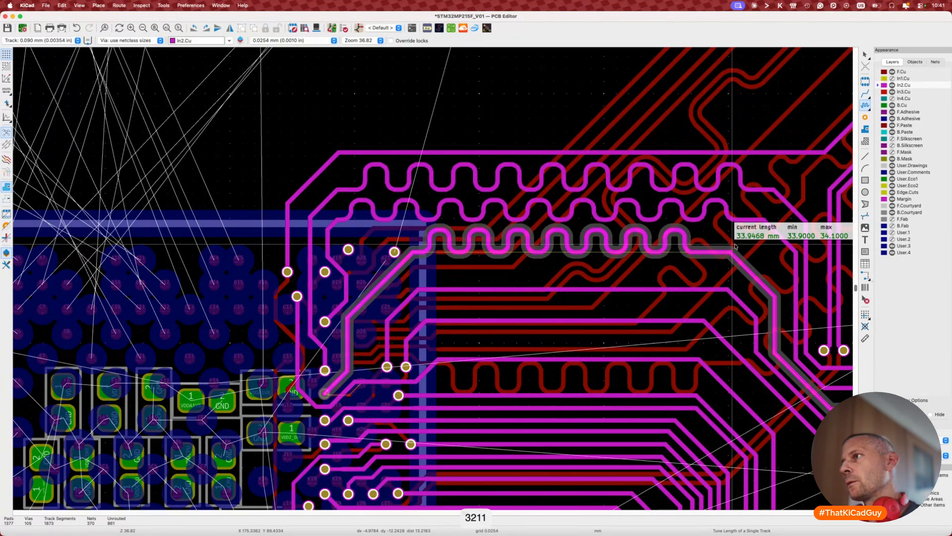
key("Escape")
key("Escape")
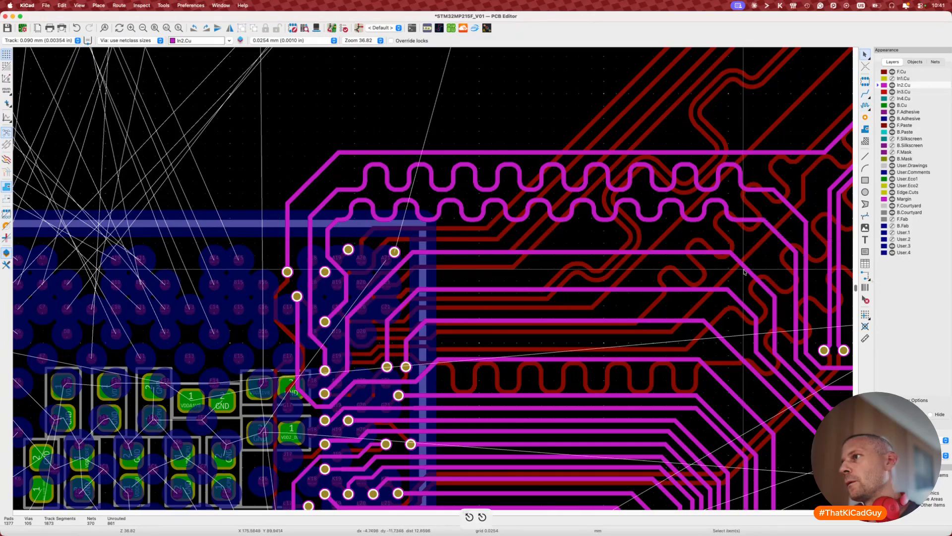
Step: Reposition the track, cancel another tuning attempt, and save the board
key("d")
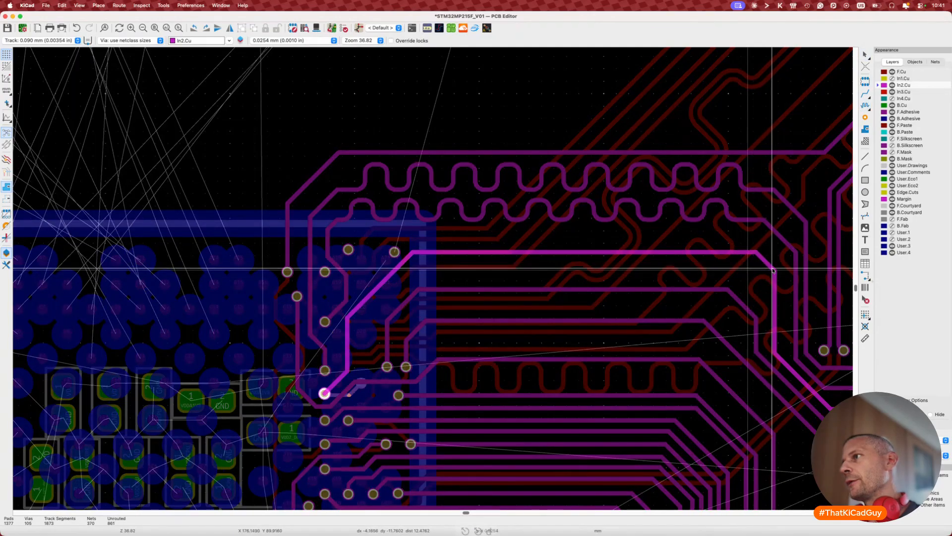
key("7")
left_click(400, 263)
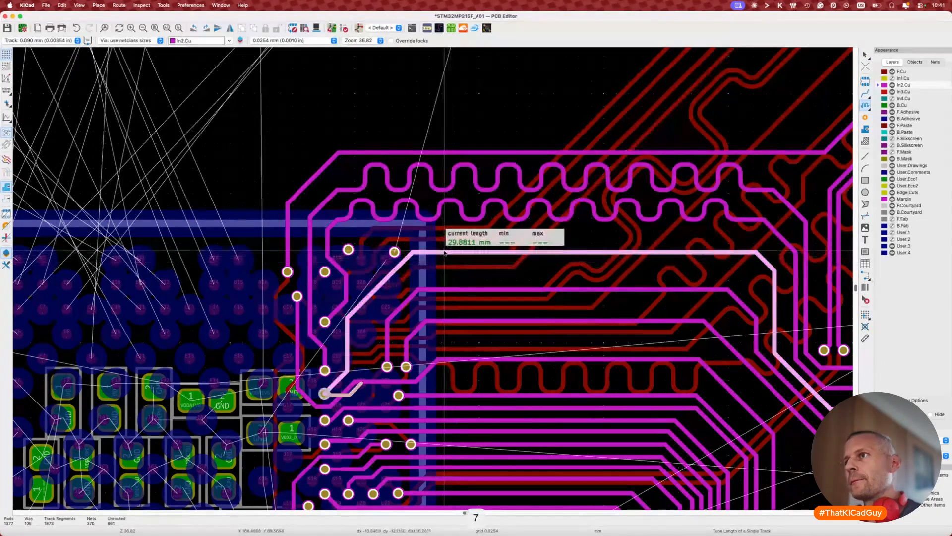
key("Escape")
key("super+s")
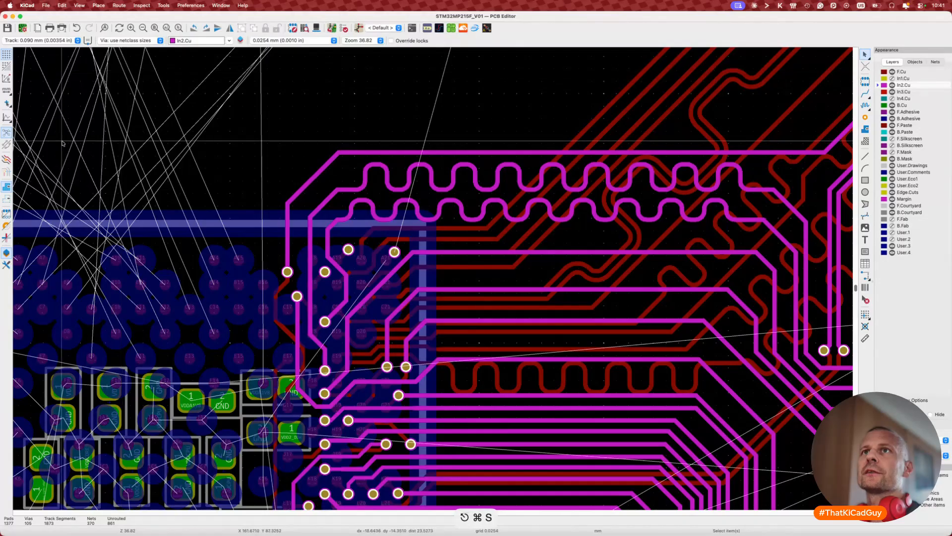
Step: Change the single-track maximum amplitude default in Board Setup's Tuning Patterns, then save the board
left_click(27, 5)
left_click(27, 6)
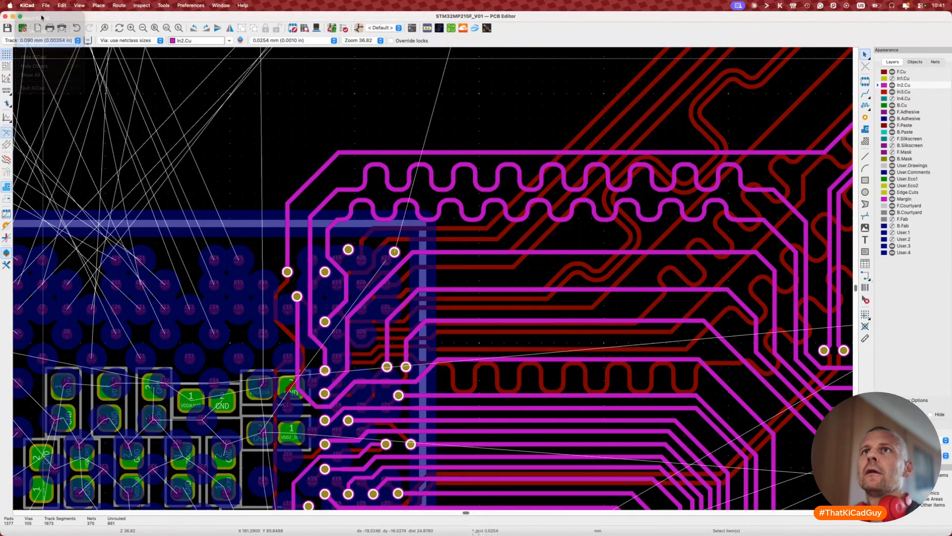
left_click(45, 5)
left_click(47, 105)
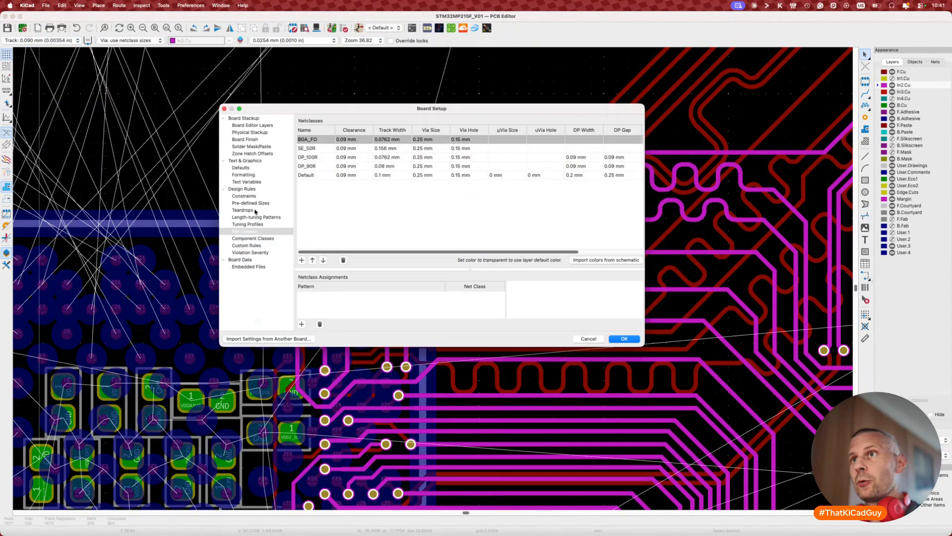
left_click(240, 168)
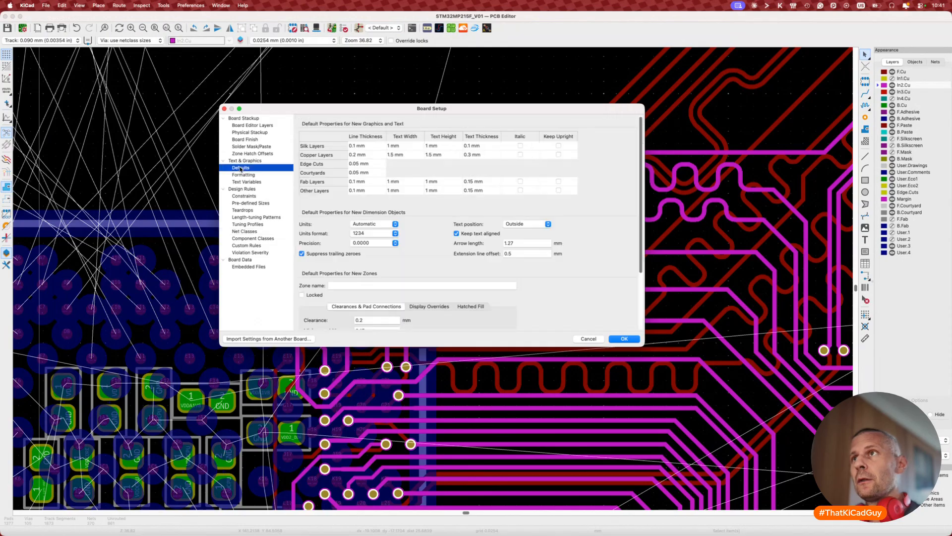
left_click(249, 218)
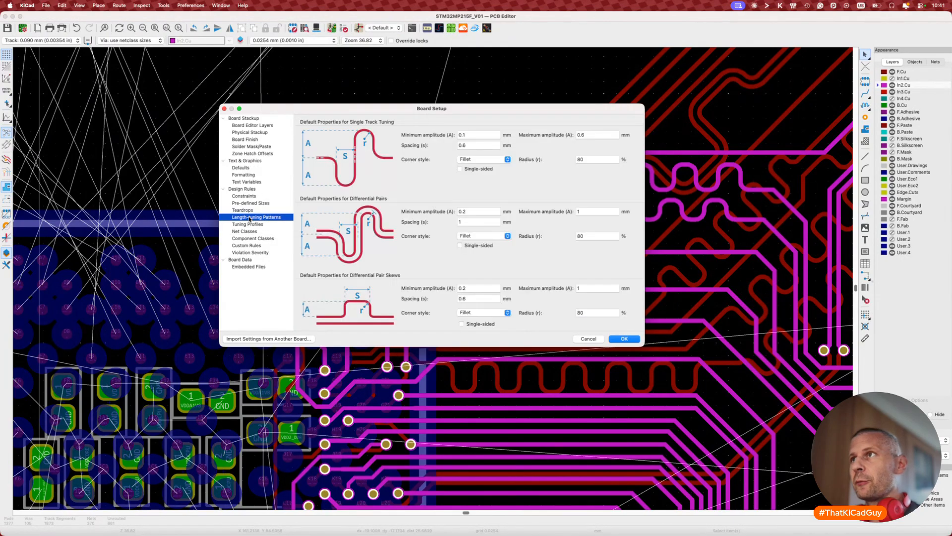
left_click(598, 136)
key("BackSpace")
key("BackSpace")
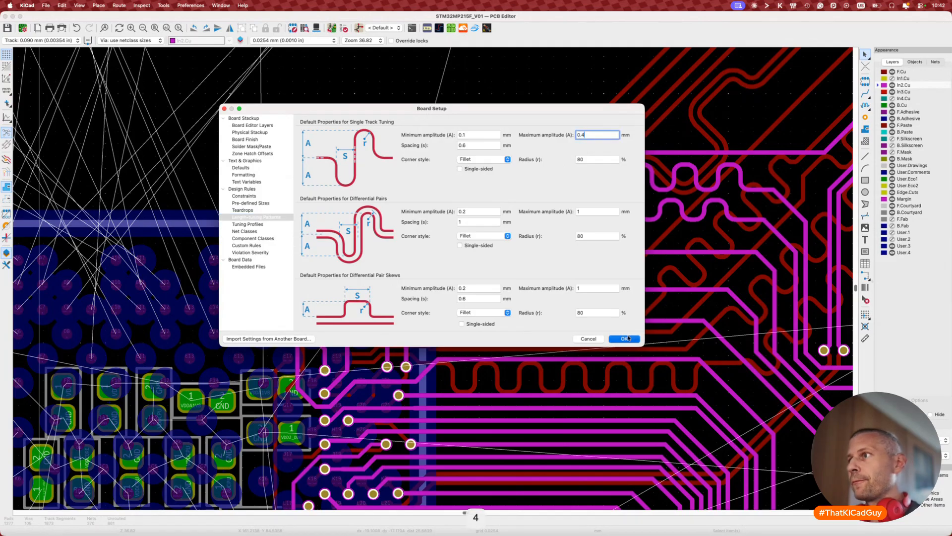
key("Return")
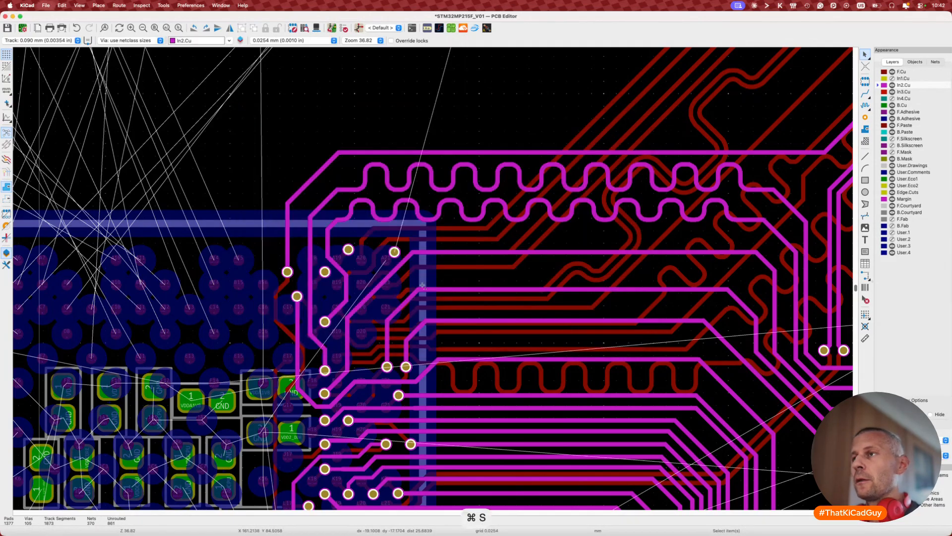
key("super+s")
Step: Start length-tuning the DDR_A9 track with a 34 mm target length
scroll(422, 285, "up", 3)
scroll(437, 268, "up", 3)
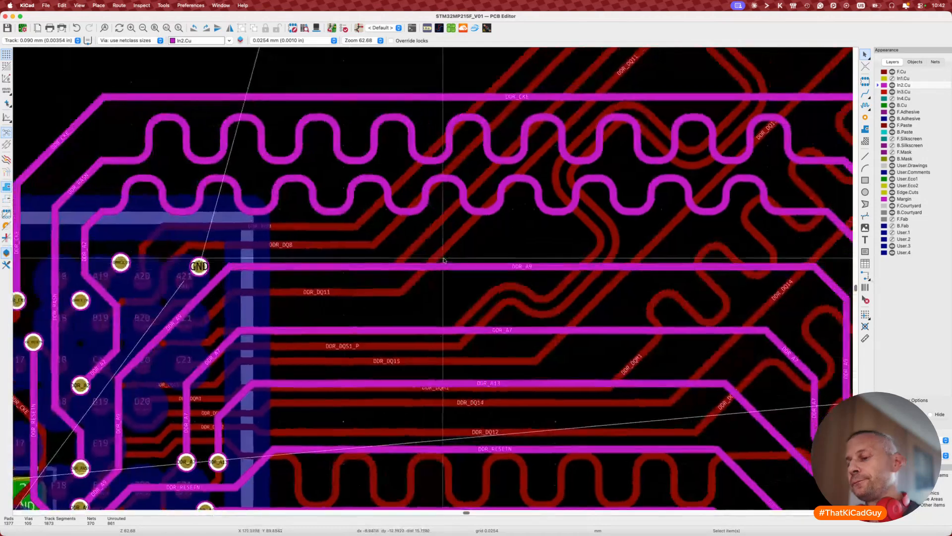
key("7")
left_click(454, 266)
key("super+l")
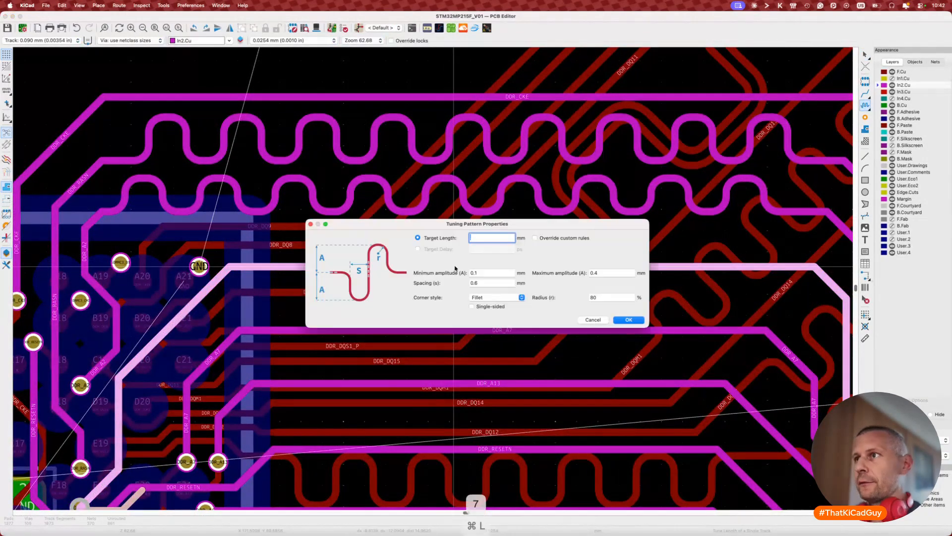
type("34")
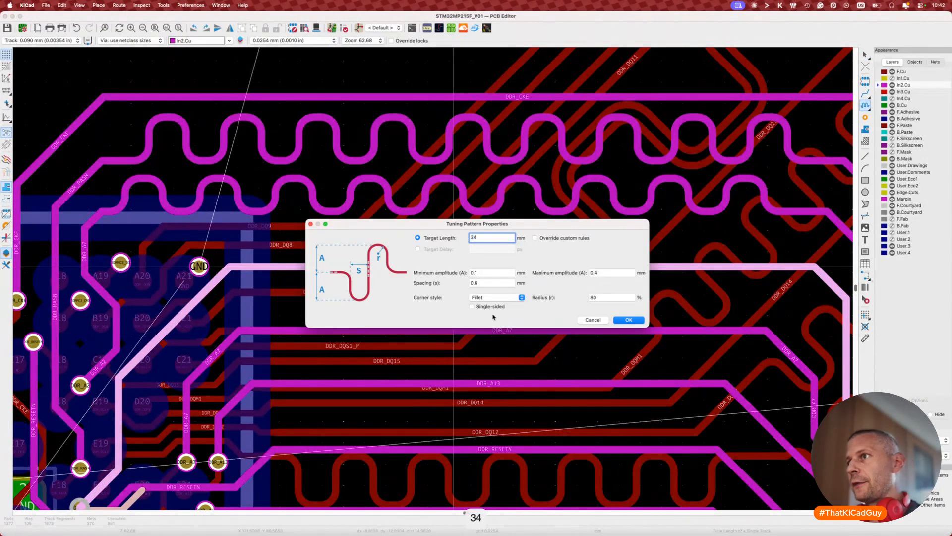
left_click(628, 319)
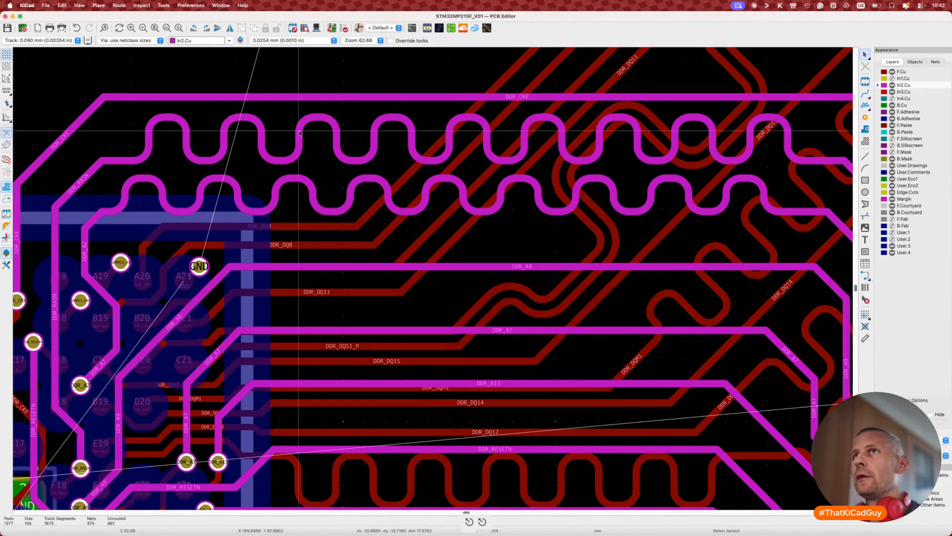
Step: Make single-track meanders single-sided by default in Board Setup and save the board
left_click(46, 5)
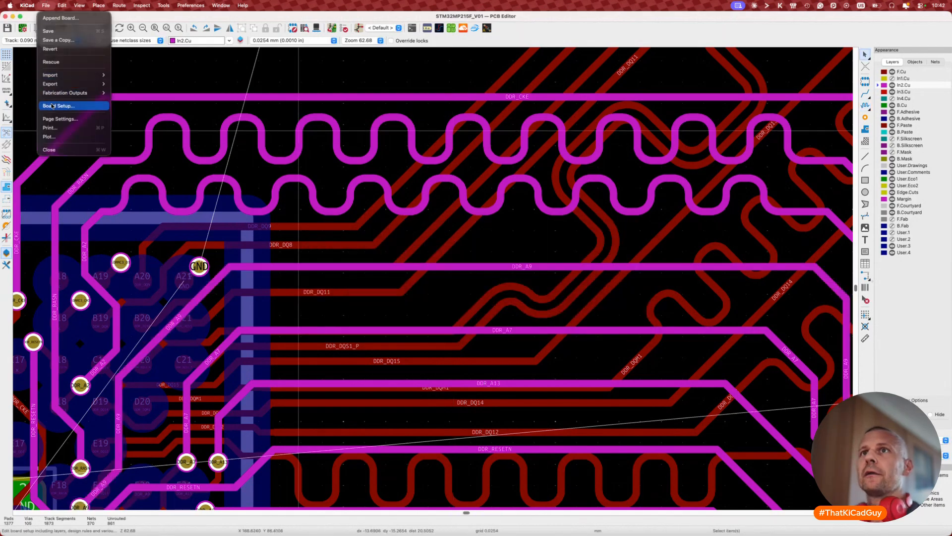
left_click(64, 104)
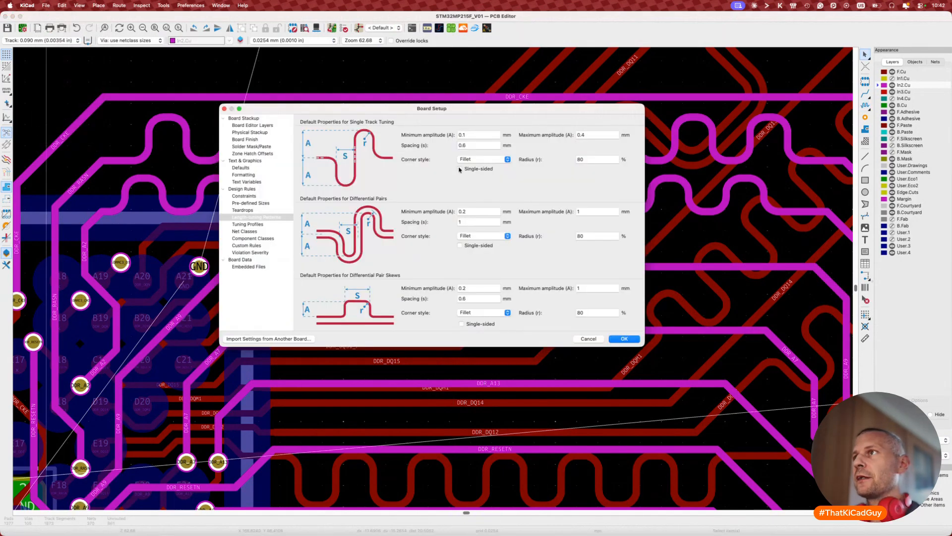
left_click(460, 169)
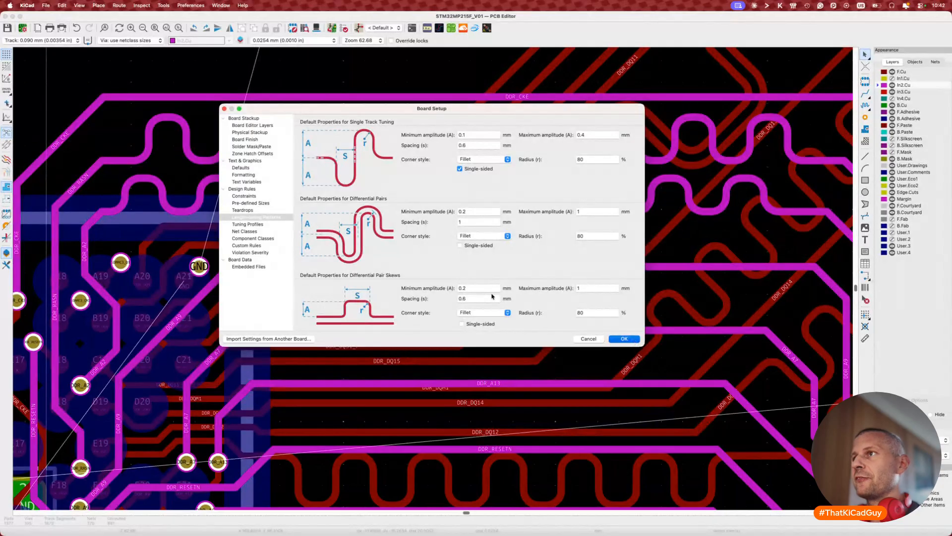
key("Return")
key("super+s")
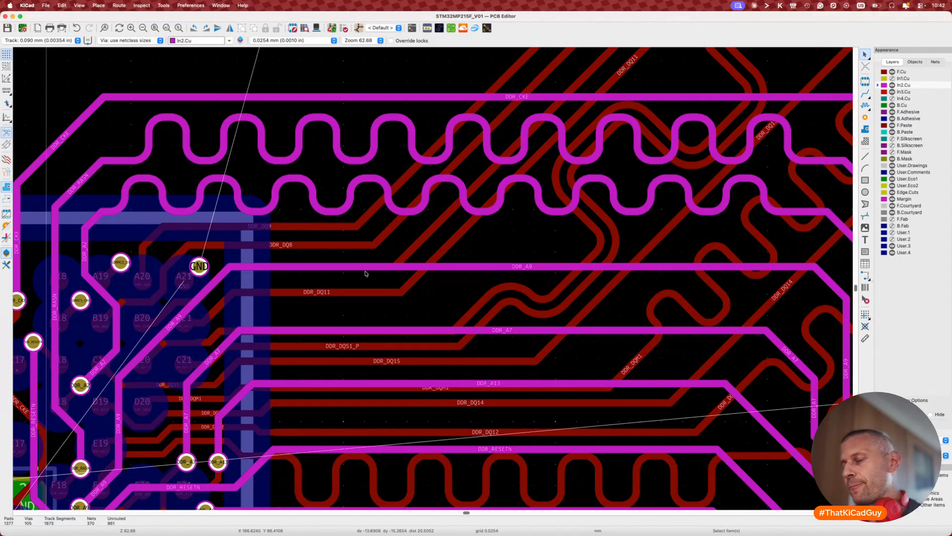
Step: Tune DDR_A9 to 34 mm with tightened single-sided meanders and commit it
key("7")
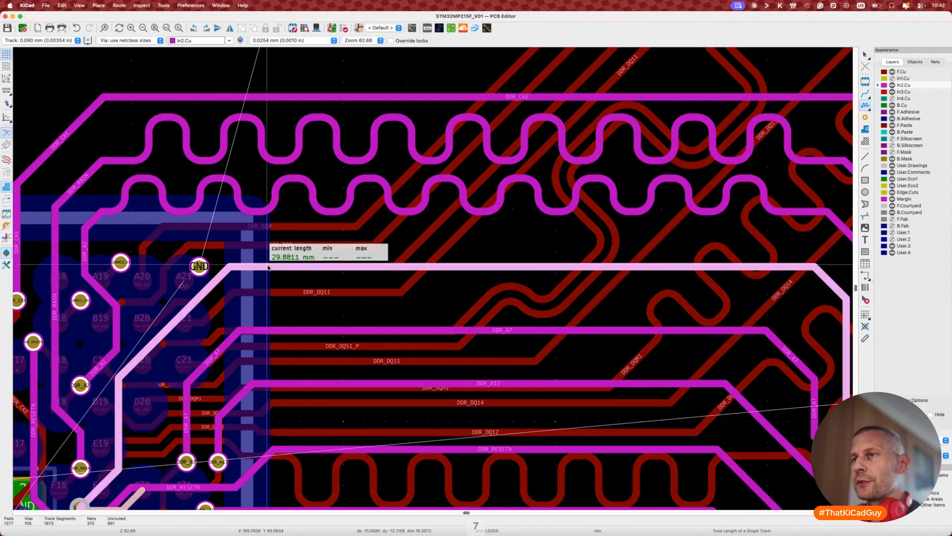
key("super+l")
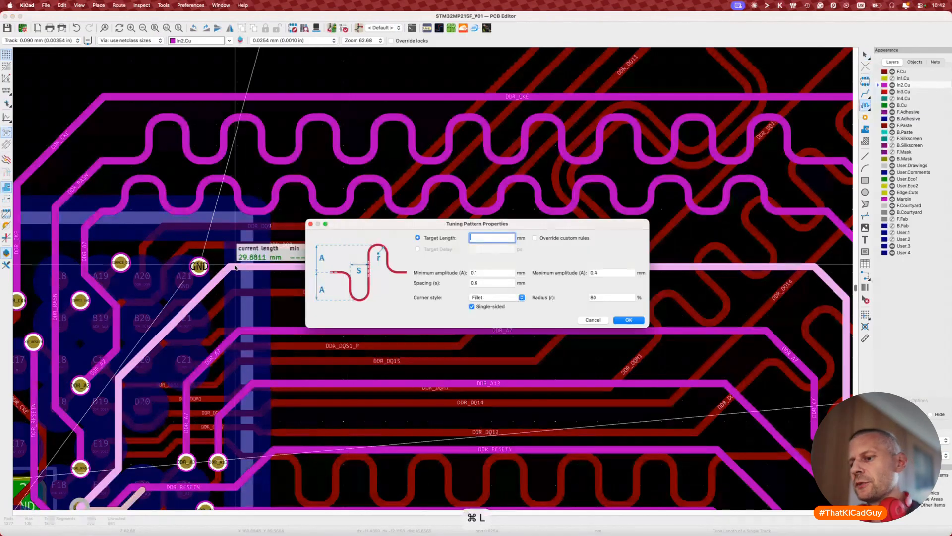
left_click(627, 320)
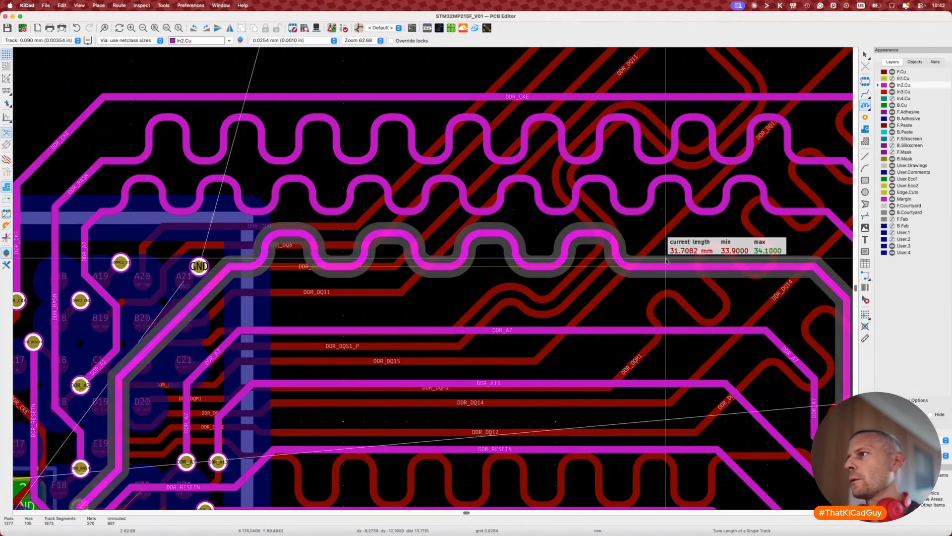
scroll(666, 261, "down", 3)
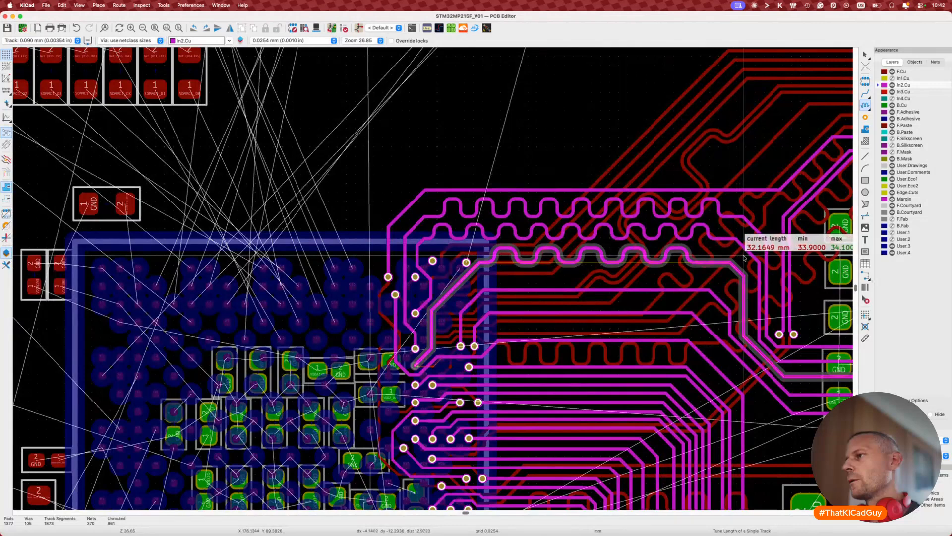
key("2")
key("2")
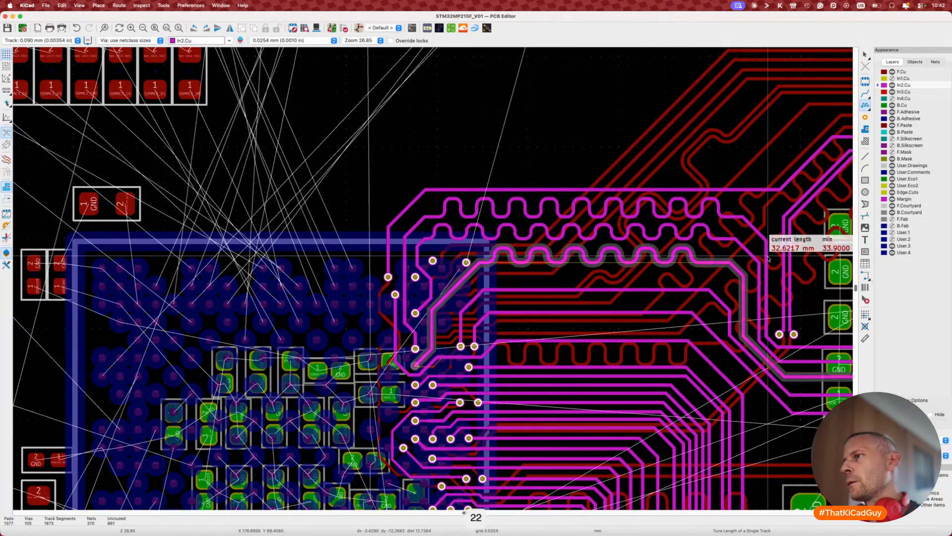
key("2")
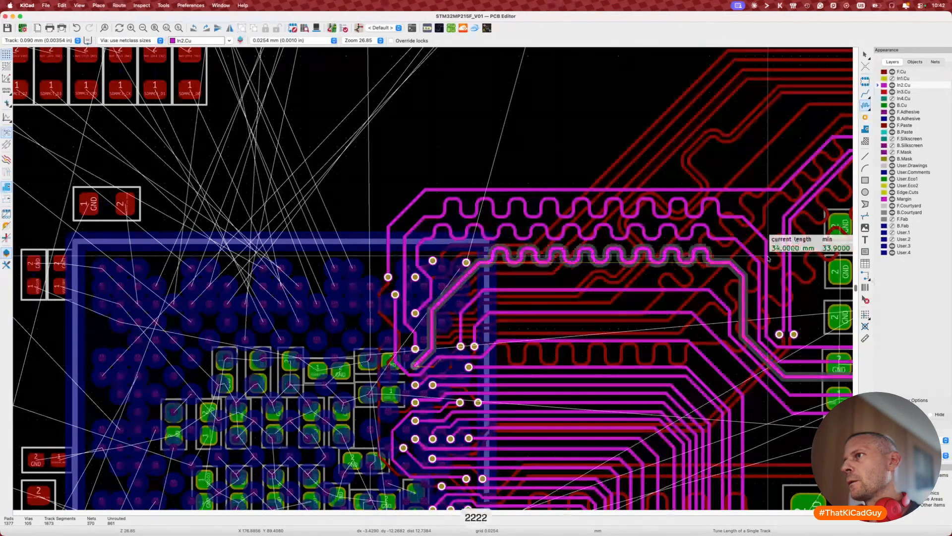
left_click(768, 258)
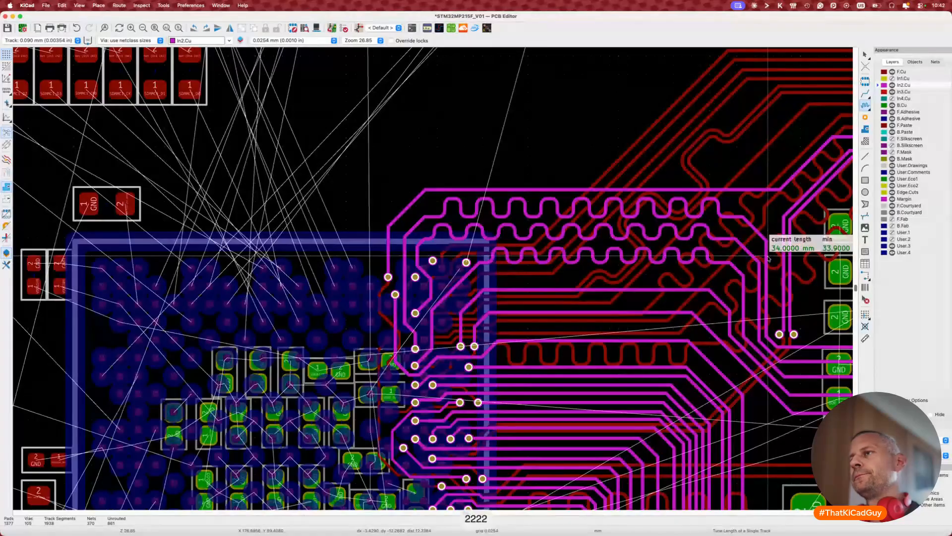
Step: Drag the diagonal and vertical track segments beside the BGA via further up-left
middle_click_drag(555, 311, 346, 285)
key("Escape")
scroll(346, 287, "down", 1)
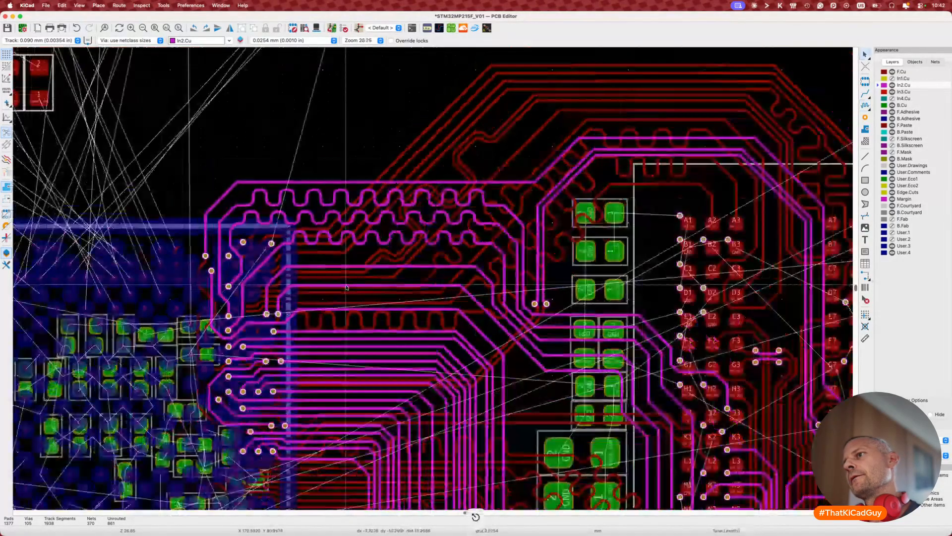
scroll(346, 287, "down", 5)
scroll(454, 229, "up", 4)
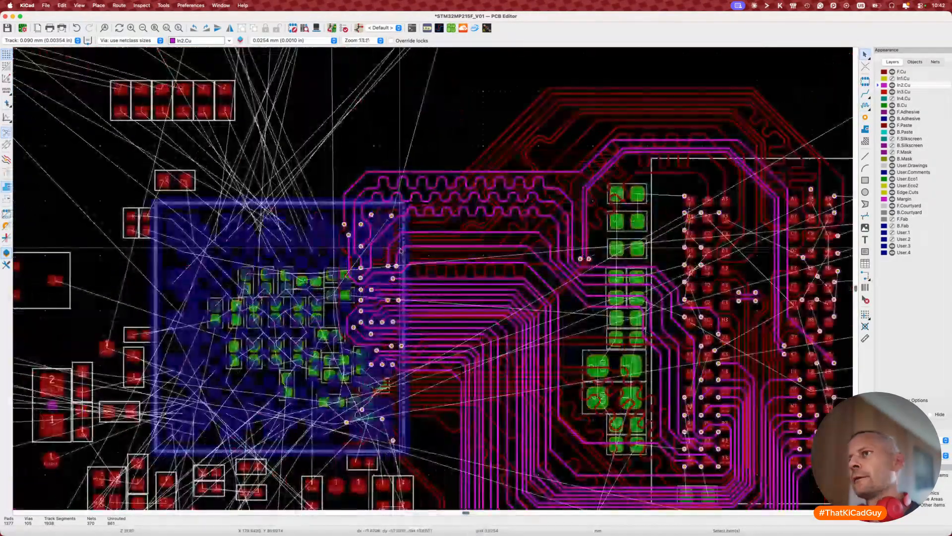
key("7")
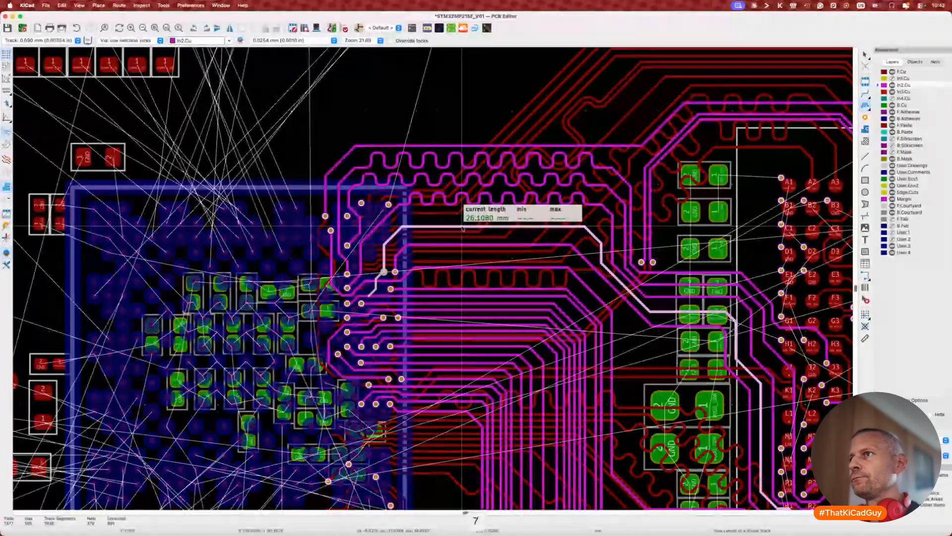
key("Escape")
scroll(396, 230, "up", 4)
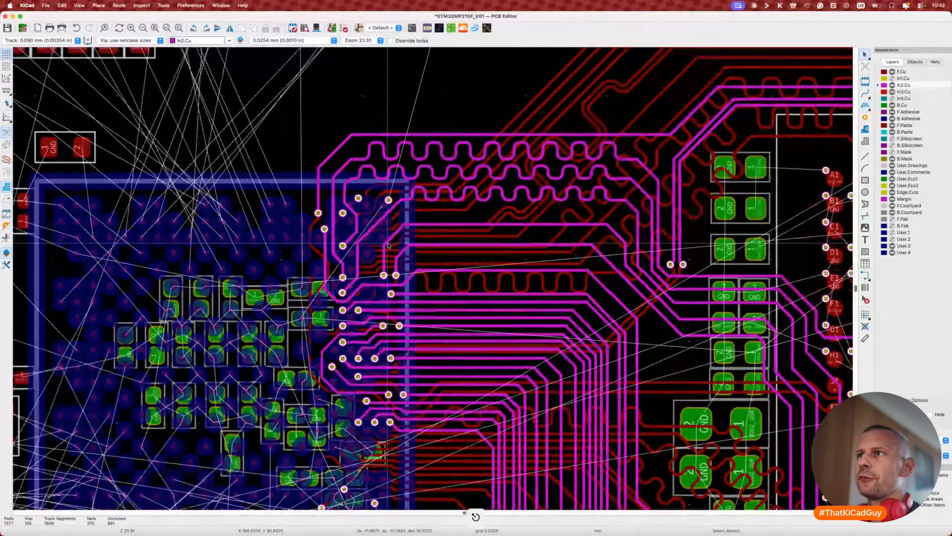
key("d")
left_click(377, 219)
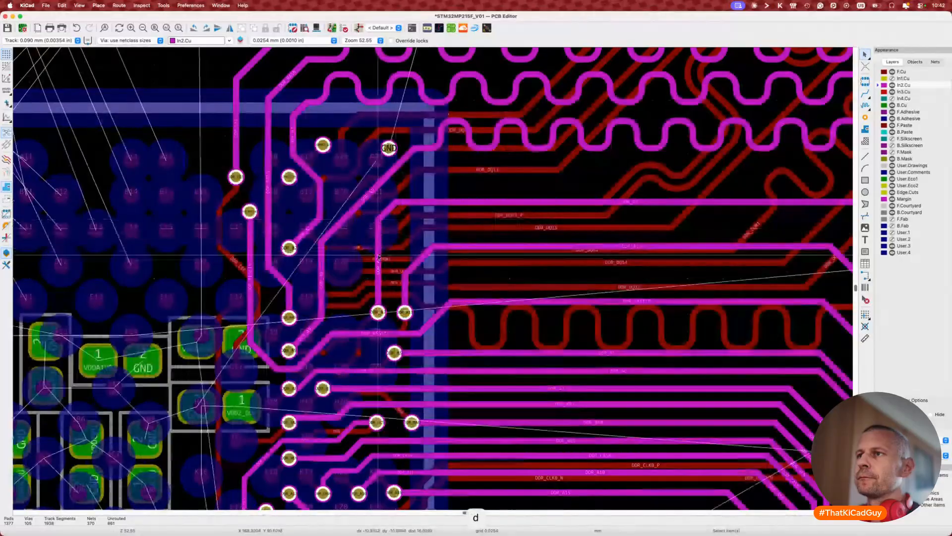
key("d")
left_click(347, 279)
Step: Reposition the lower and upper diagonal segments beside the via further up-left
key("d")
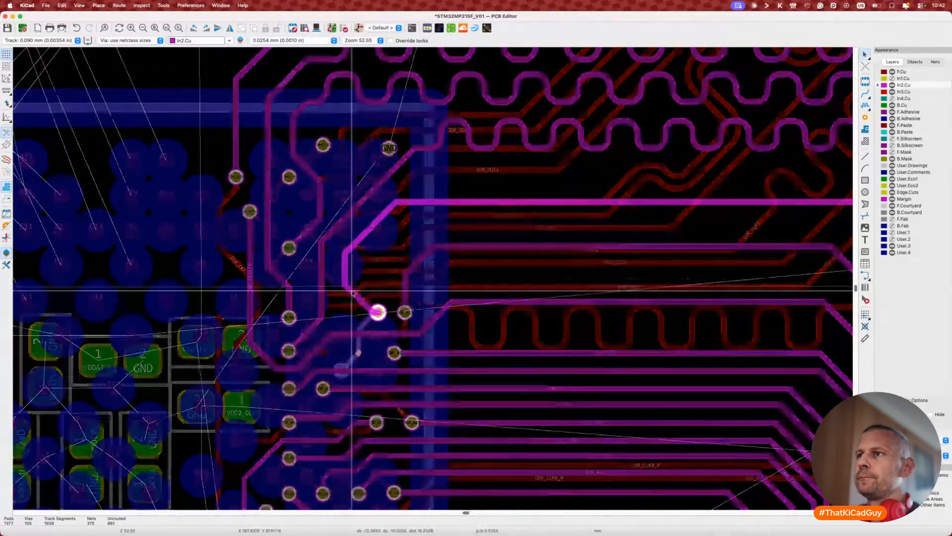
left_click(347, 302)
key("d")
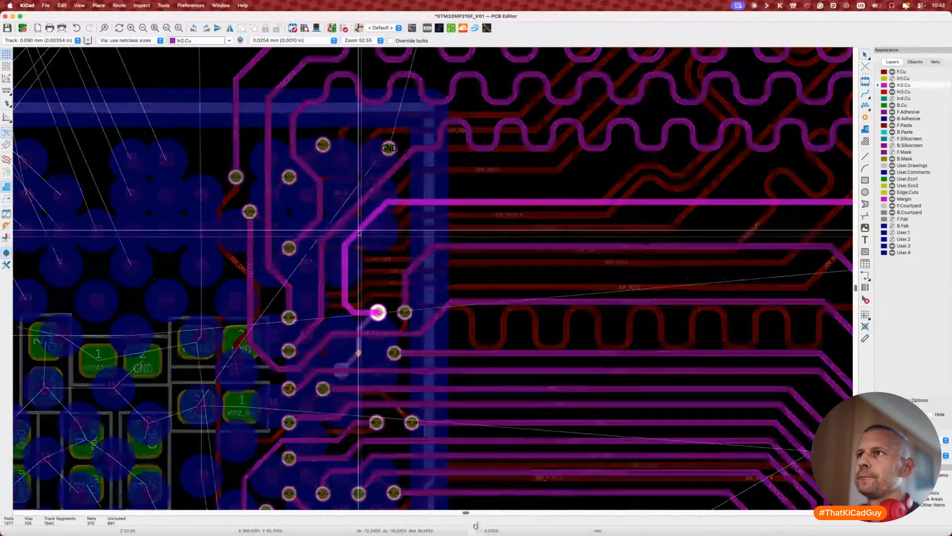
left_click(355, 229)
scroll(545, 216, "right", 7)
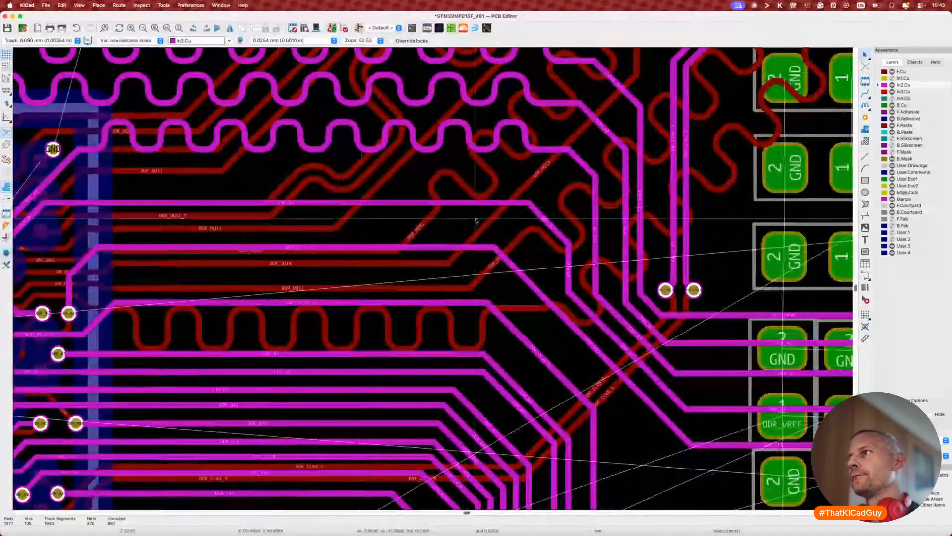
Step: Shift DDR_A7's upper and lower diagonals to the right, keeping DDR_A9's diagonal in place
key("d")
left_click(558, 214)
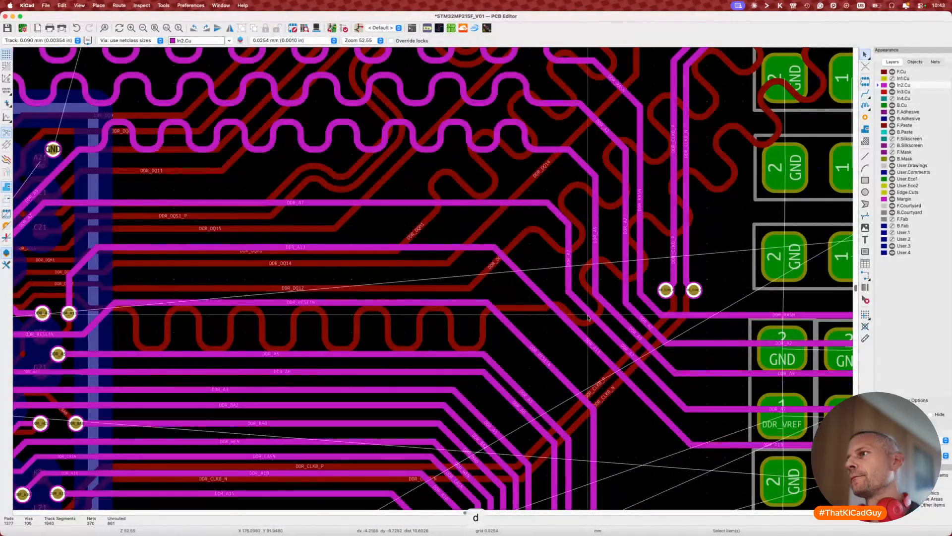
key("d")
left_click(624, 322)
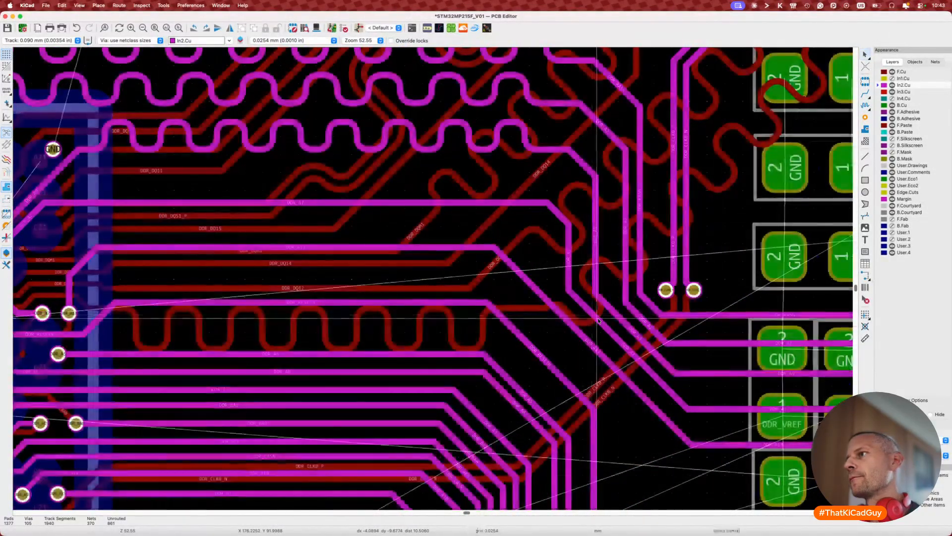
key("d")
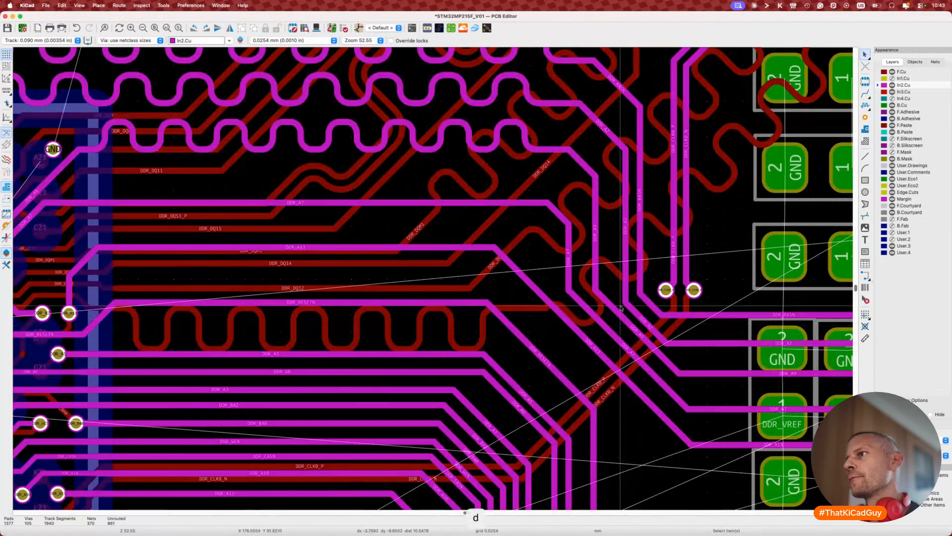
key("d")
left_click(633, 326)
key("d")
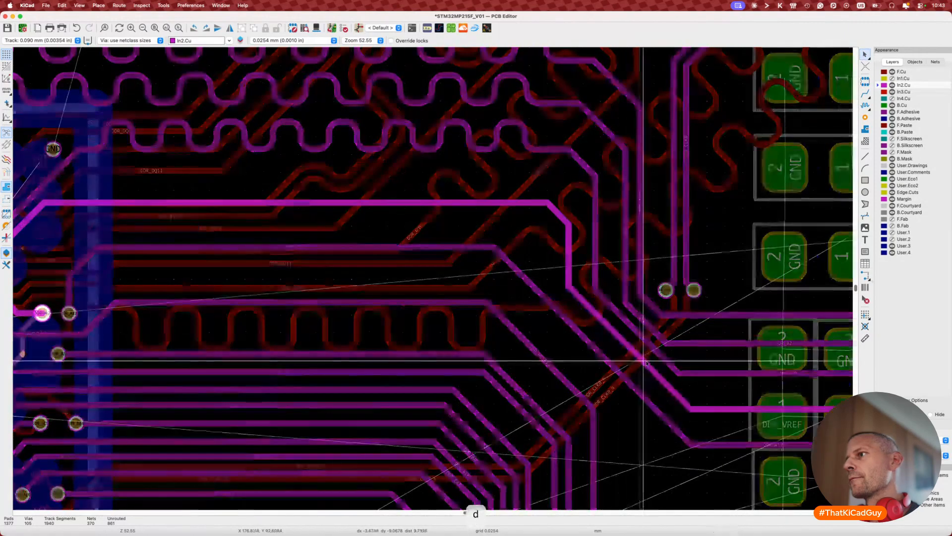
left_click(662, 357)
Step: Near the DDR_VREF pads, raise DDR_A7's horizontal segment and DDR_A9, and move DDR_A7's diagonal up-right
middle_click_drag(662, 358, 479, 306)
key("d")
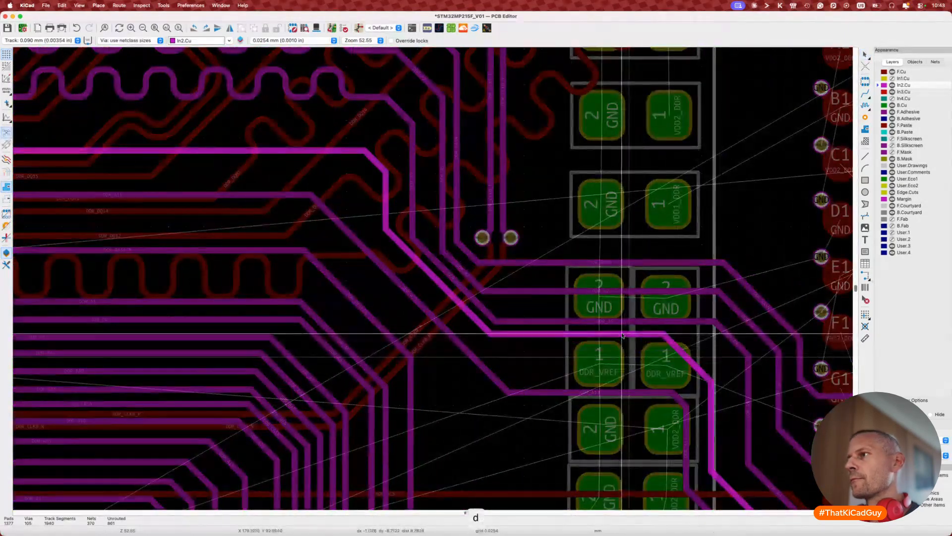
left_click(628, 336)
key("d")
left_click(634, 328)
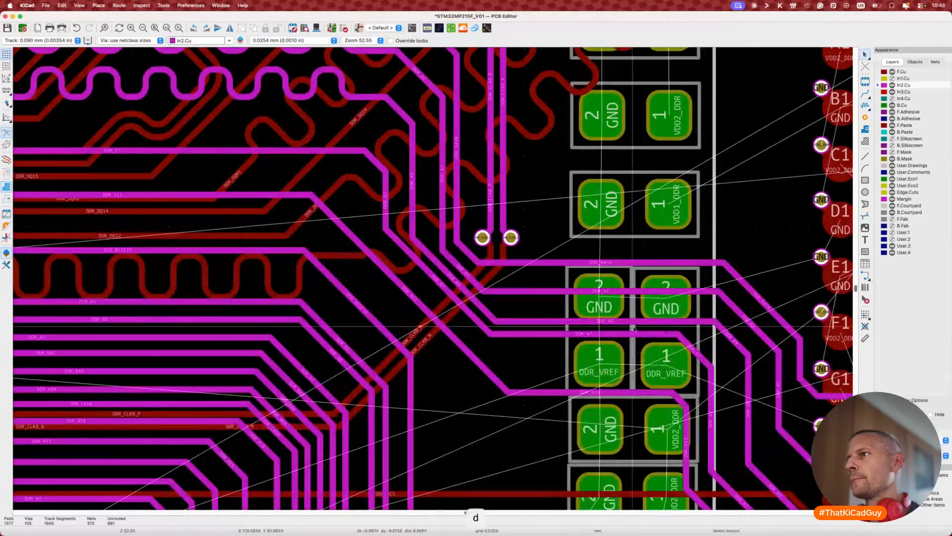
key("d")
left_click(628, 315)
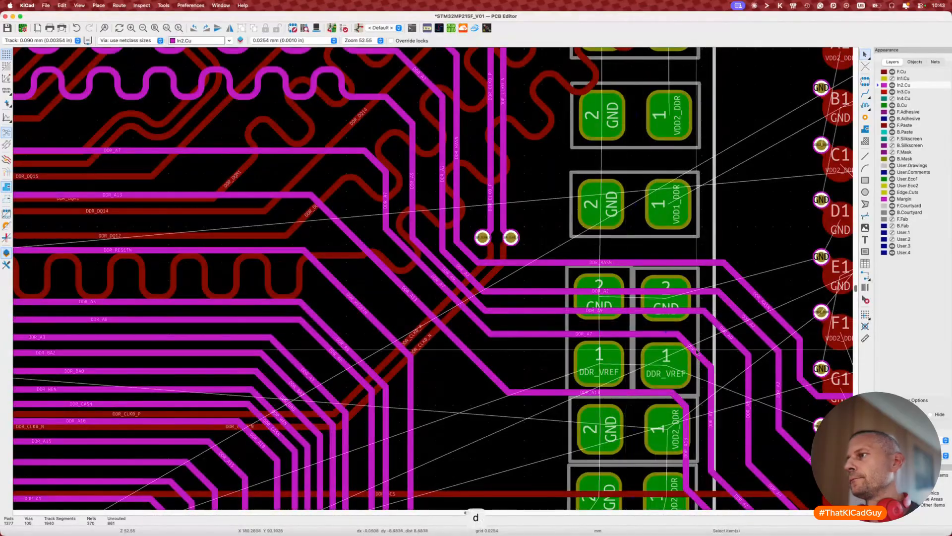
key("d")
left_click(708, 365)
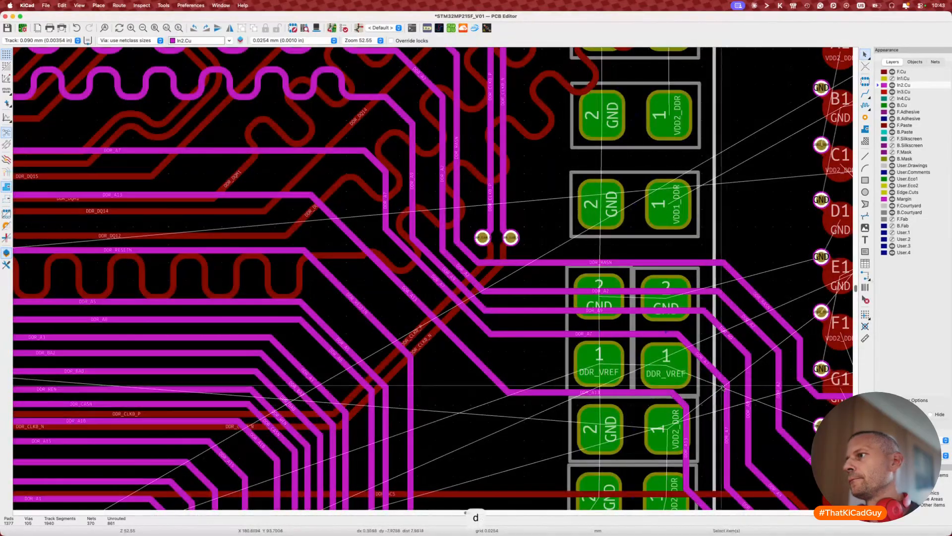
key("d")
left_click(717, 356)
Step: Reposition DDR_A2, raise DDR_A9 and DDR_A7, and shift the DDR_RASN bend slightly left
key("d")
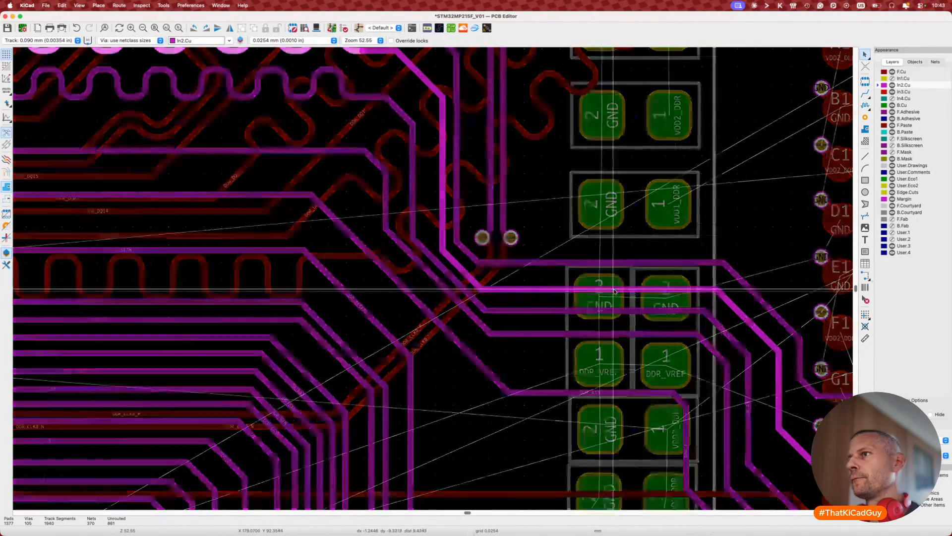
left_click(614, 285)
key("d")
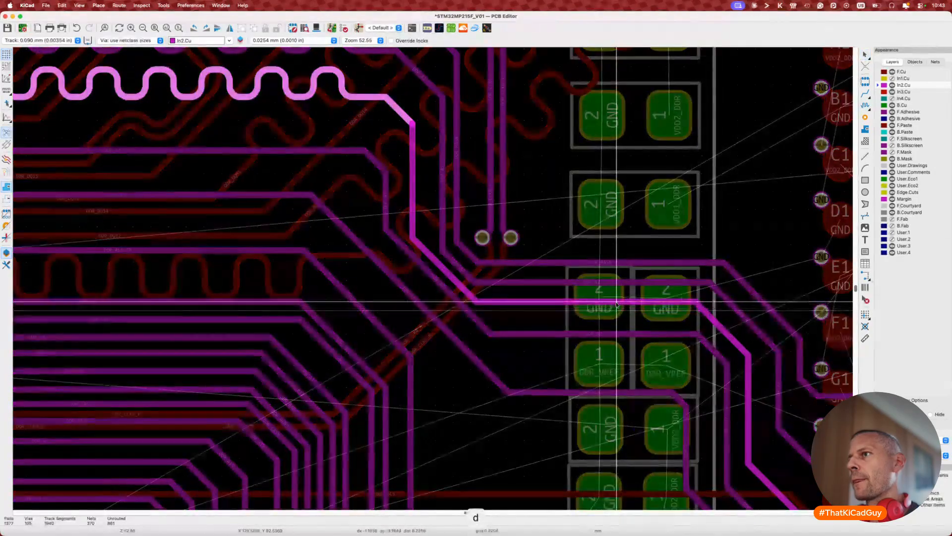
left_click(616, 303)
key("d")
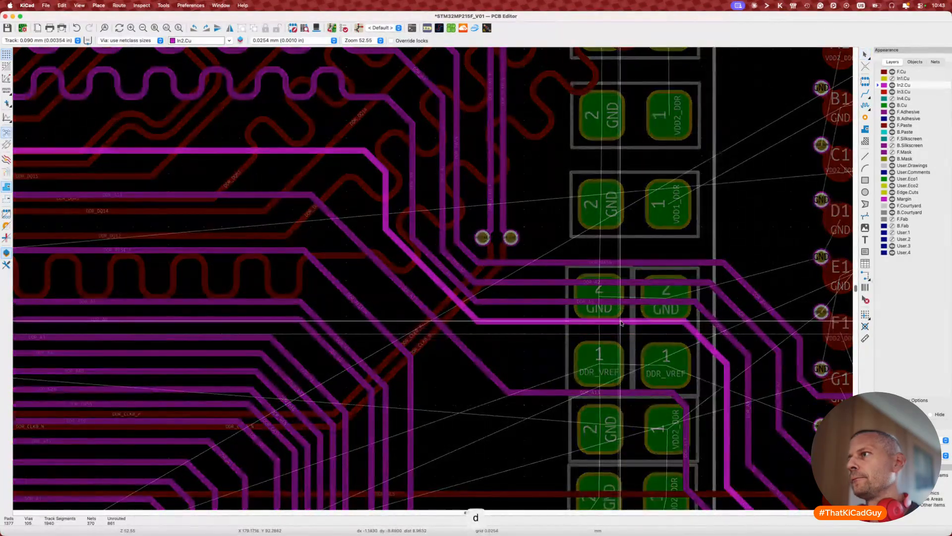
left_click(621, 323)
key("d")
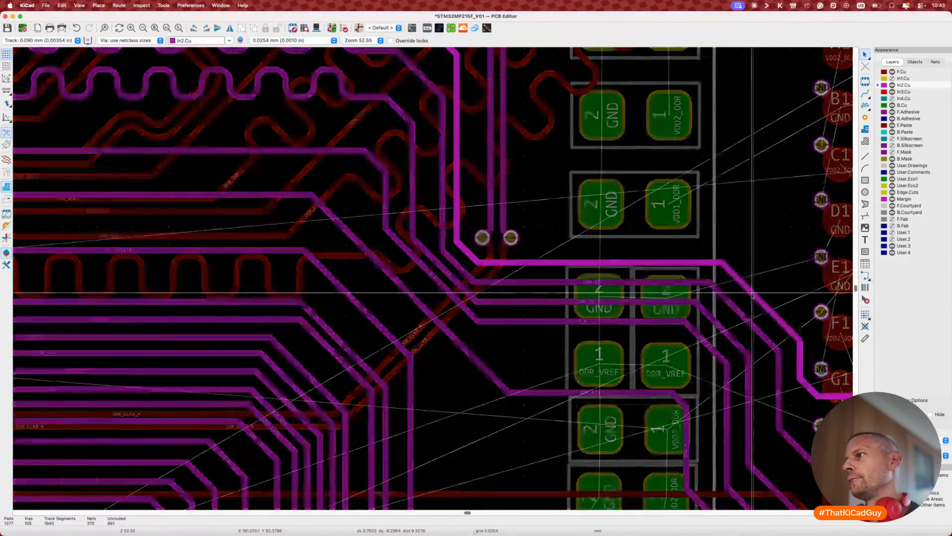
left_click(737, 310)
scroll(737, 310, "down", 3)
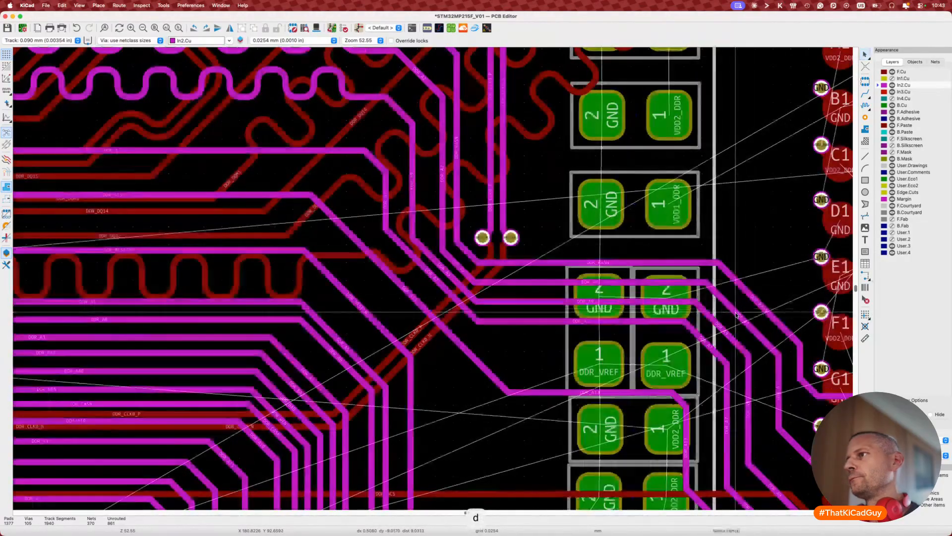
scroll(645, 317, "up", 5)
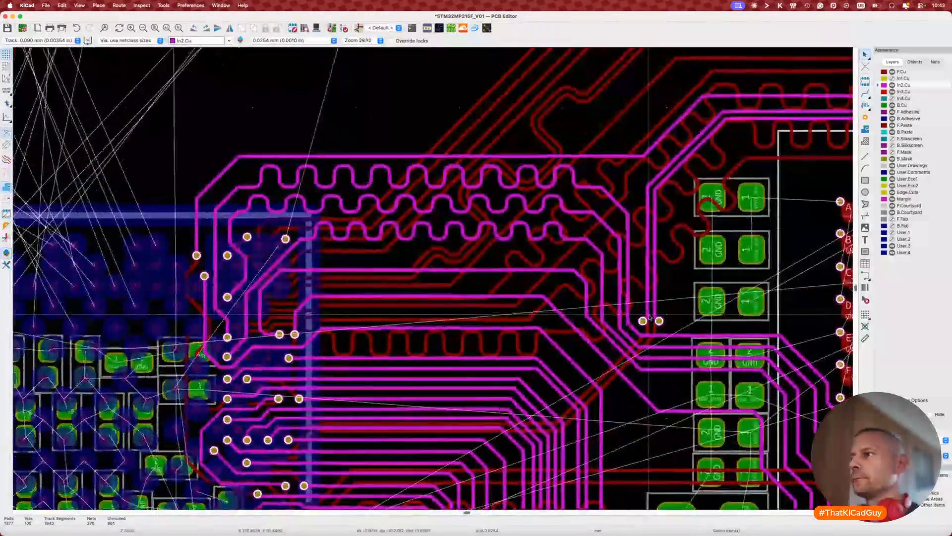
Step: Finalize the reshaped bends of DDR_A7 and DDR_A9
left_click(568, 386)
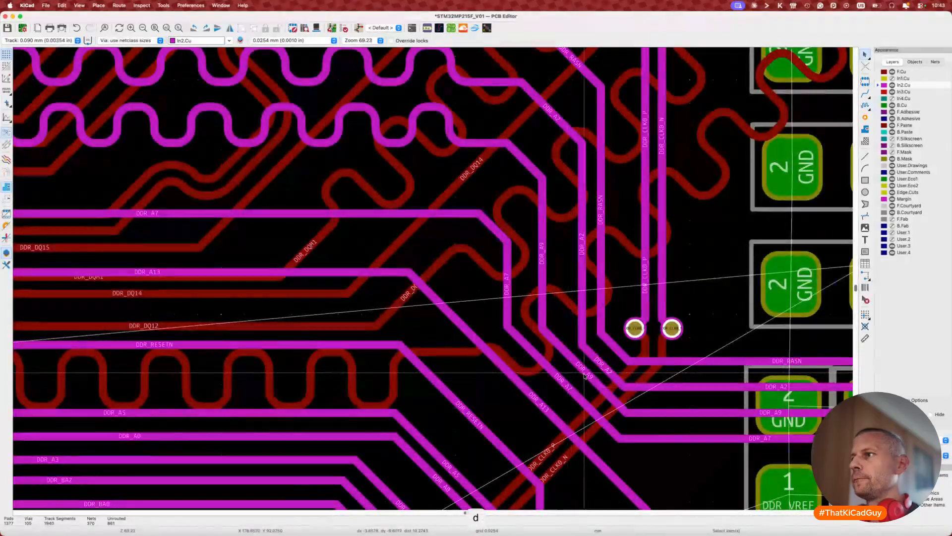
key("d")
left_click(584, 376)
key("d")
left_click(570, 396)
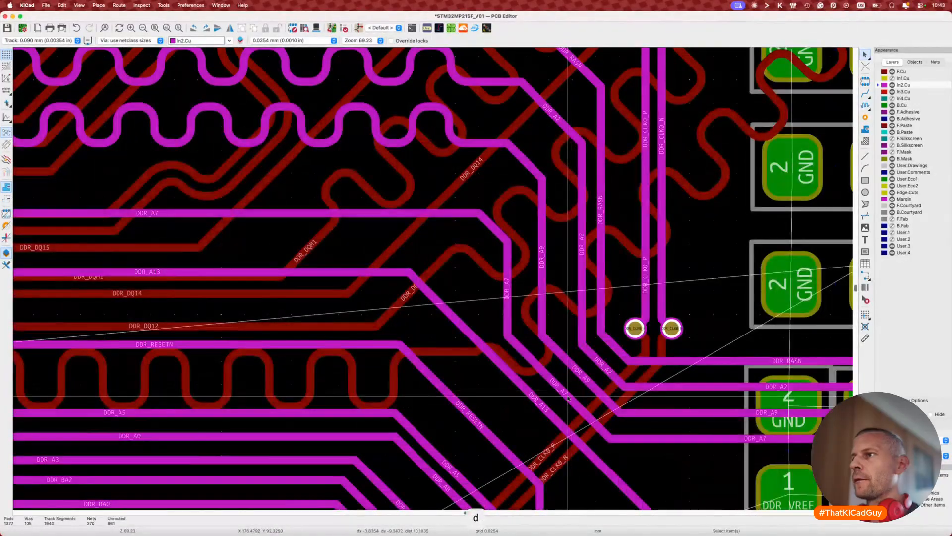
key("d")
left_click(570, 397)
scroll(570, 398, "left", 6)
scroll(570, 399, "down", 1)
scroll(570, 398, "left", 1)
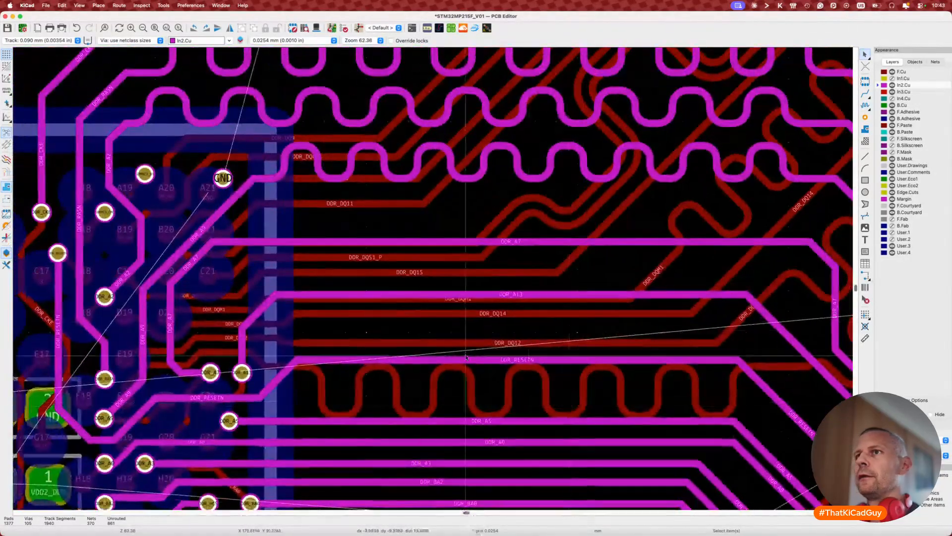
key("Escape")
Step: Tune DDR_A7 toward a 34 mm target and commit its meander at 33.03 mm
key("7")
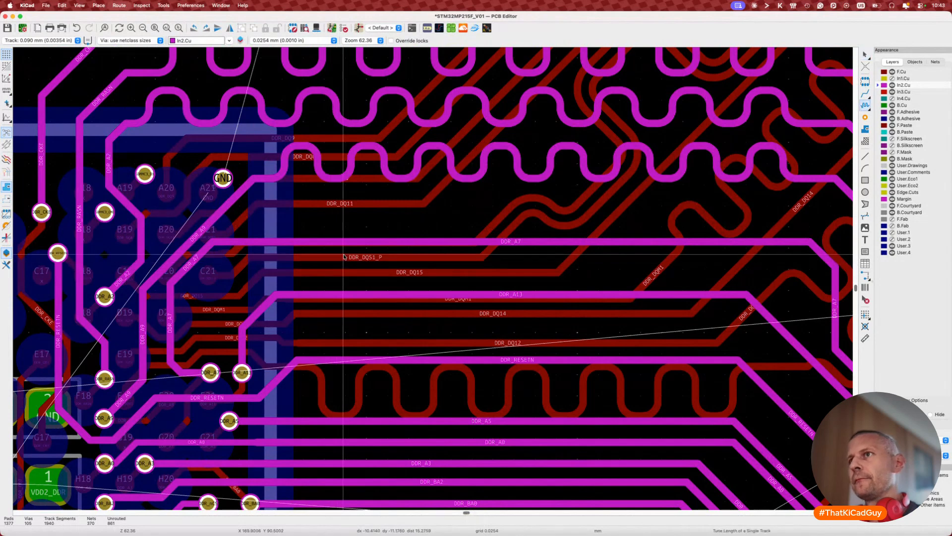
left_click(344, 243)
key("ctrl+l")
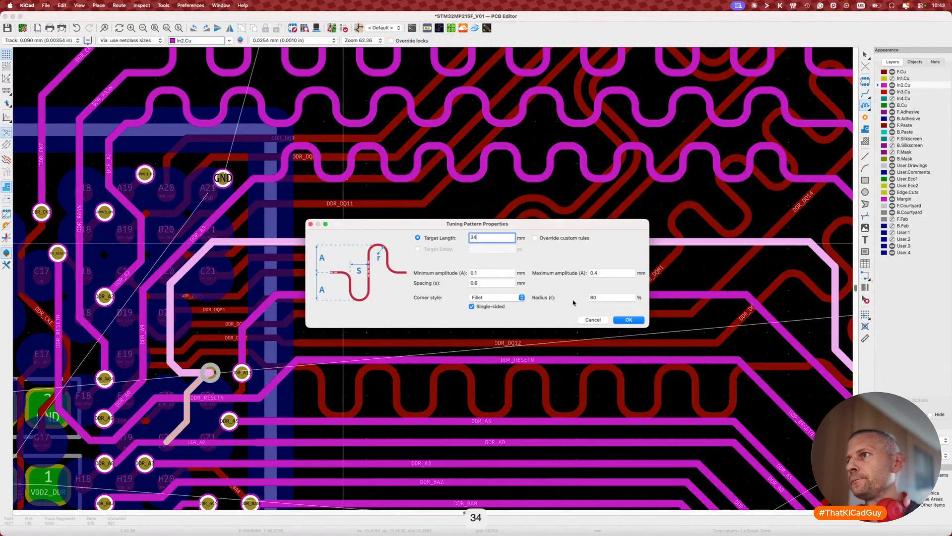
left_click(623, 321)
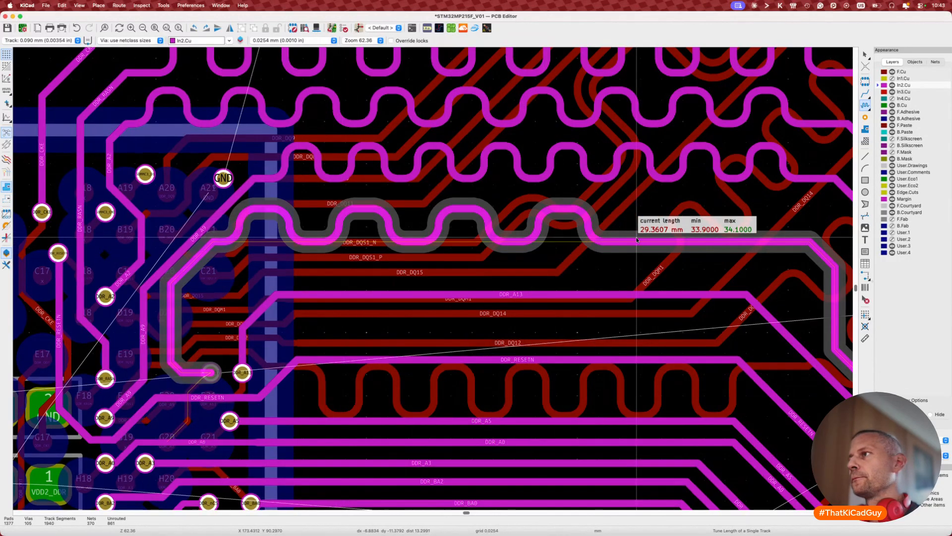
scroll(637, 240, "down", 3)
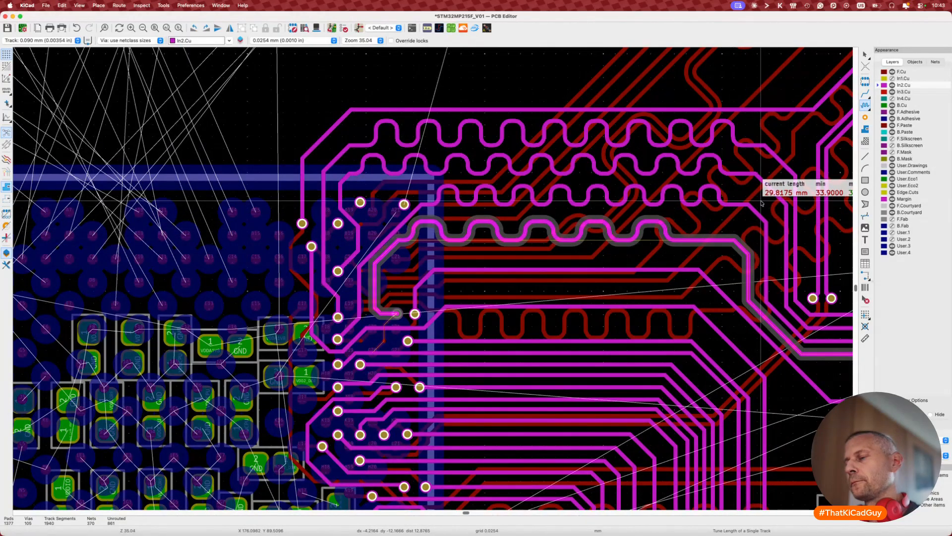
key("2")
key("2")
key("2")
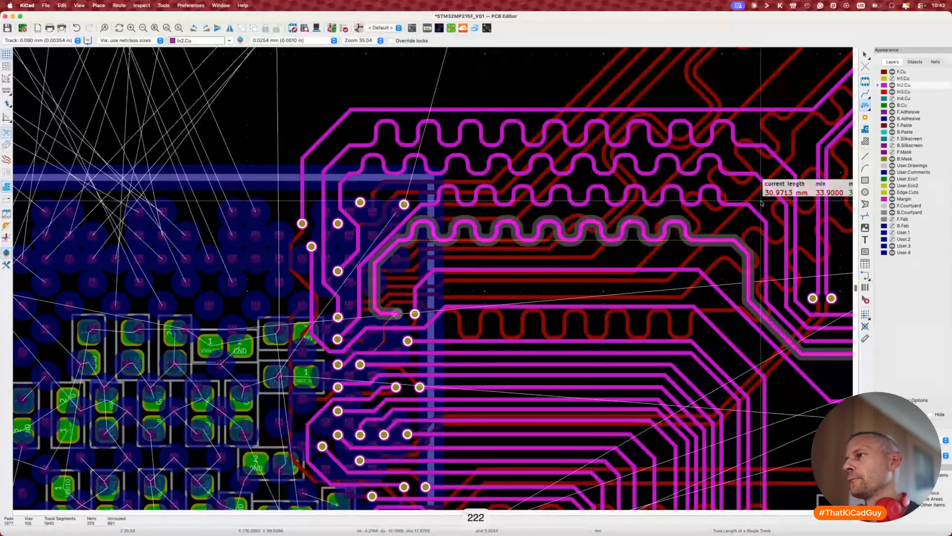
key("2")
key("2")
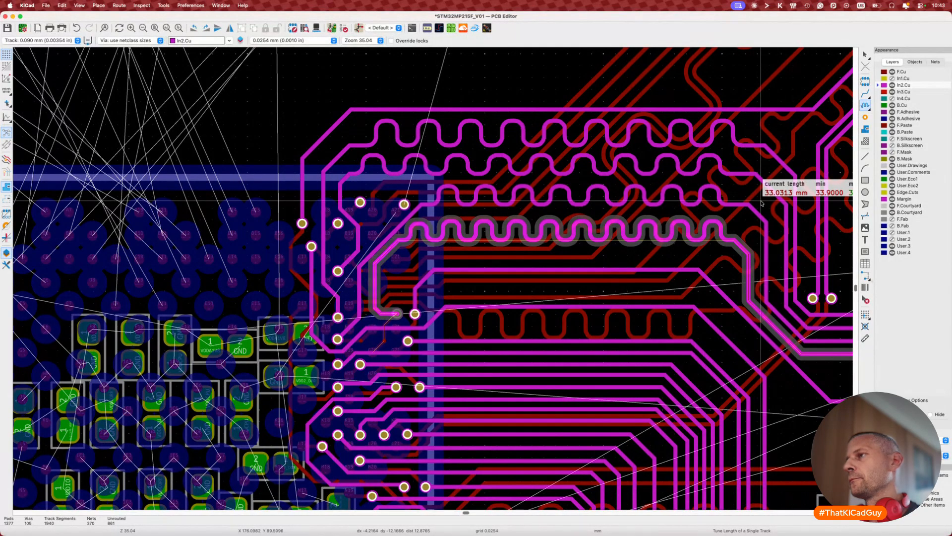
key("1")
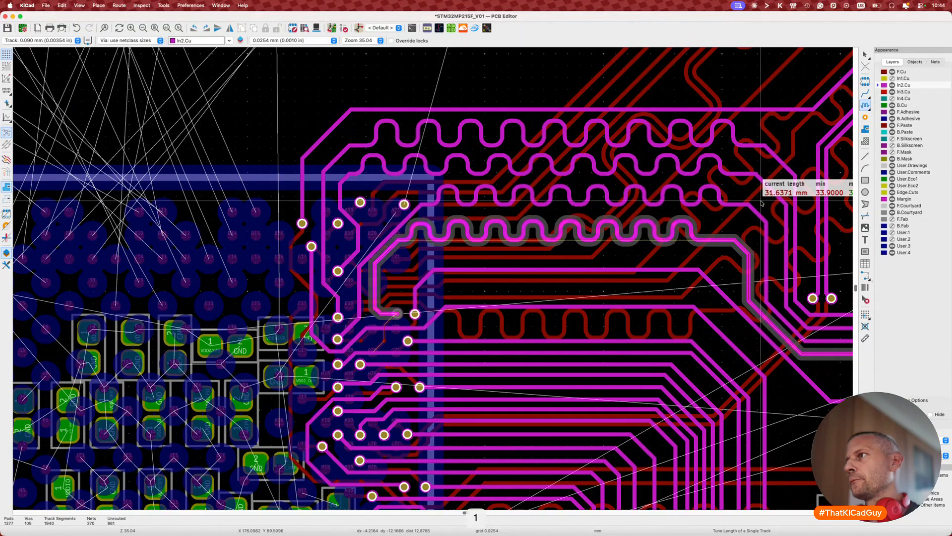
key("2")
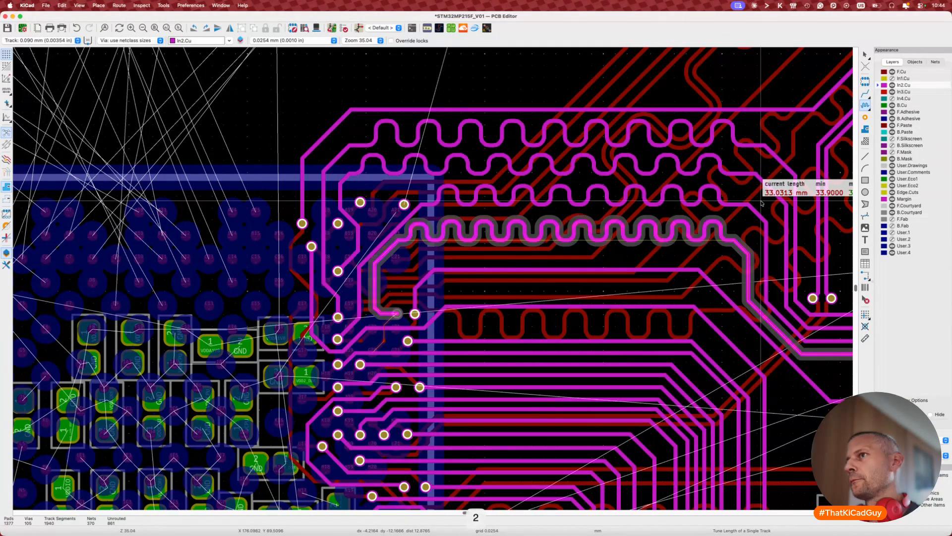
left_click(762, 203)
scroll(620, 240, "right", 4)
scroll(621, 240, "down", 1)
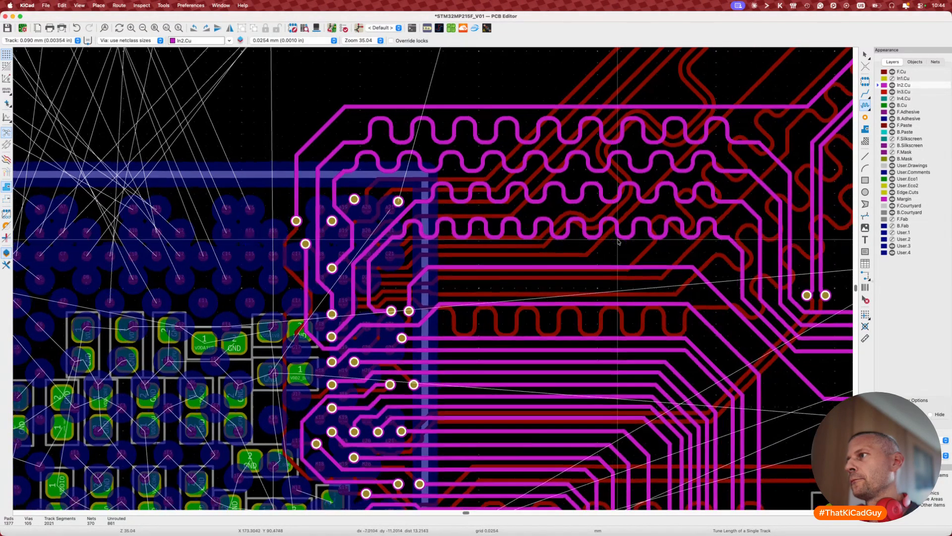
Step: Add a meander to DDR_A7 near DDR_VREF with target 34, reaching 34.0000 mm
key("Escape")
key("Escape")
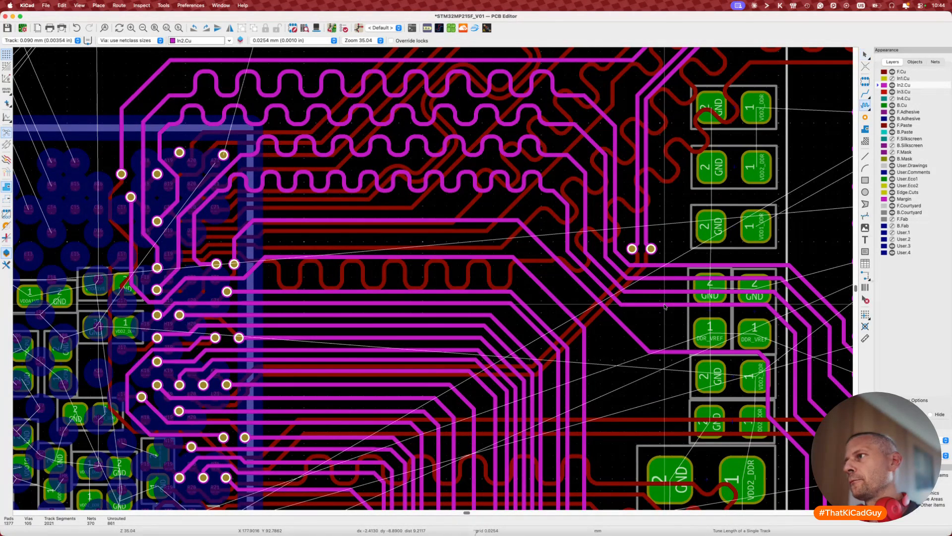
key("7")
key("super+l")
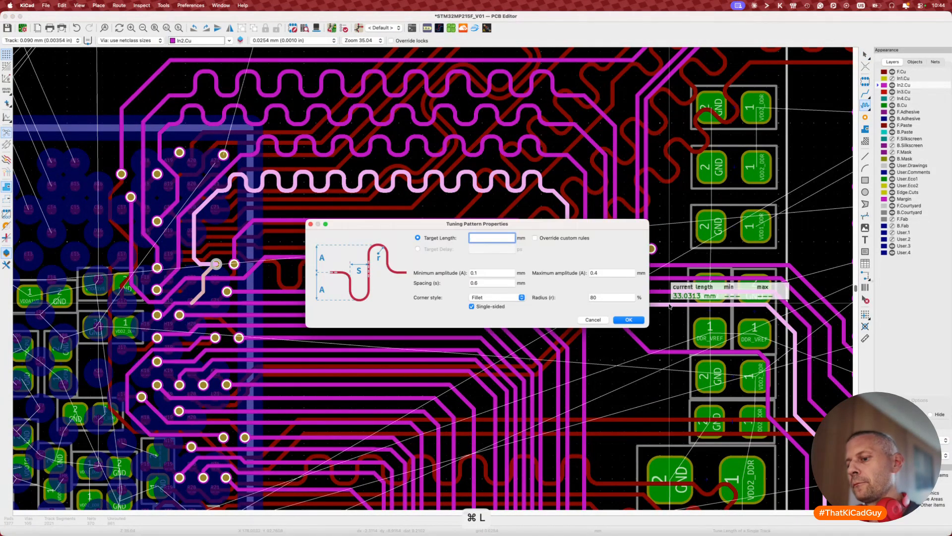
type("34")
left_click(628, 319)
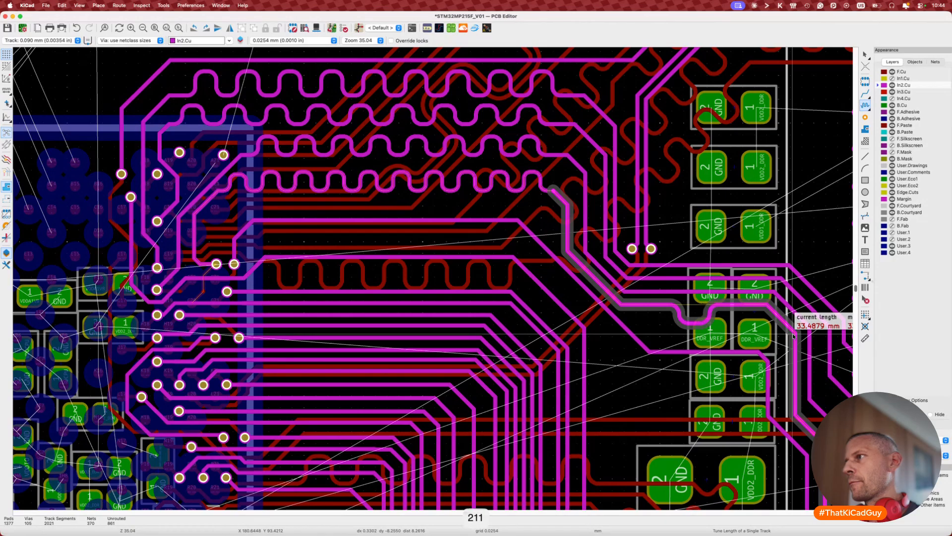
key("2")
key("2")
key("2")
key("2")
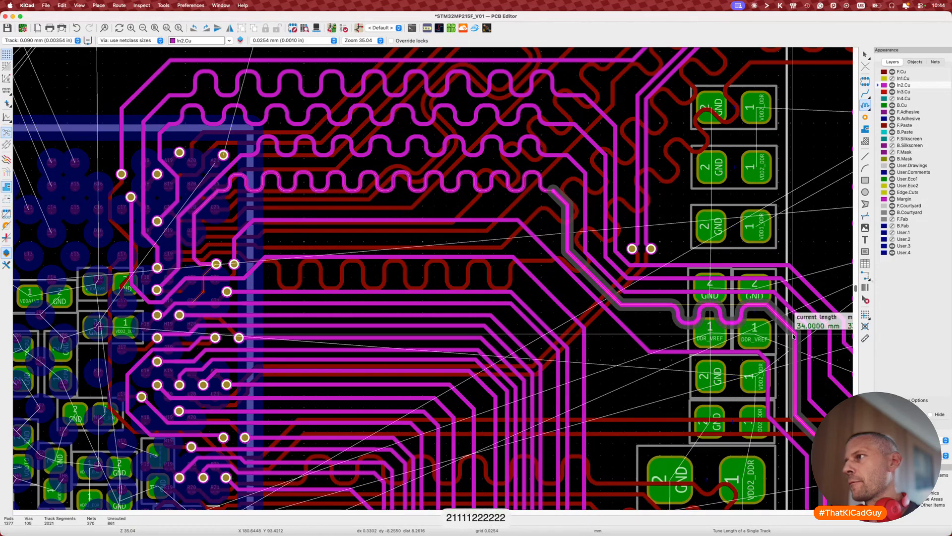
left_click(793, 336)
scroll(686, 335, "down", 1)
left_click(686, 349)
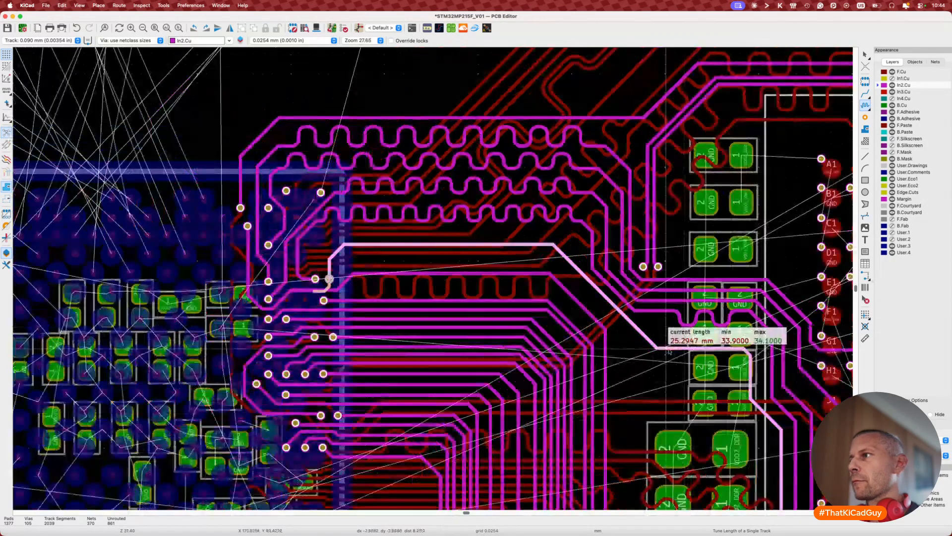
Step: Reposition a horizontal In2.Cu DDR track segment and shift its diagonal slightly right
key("Escape")
key("Escape")
key("d")
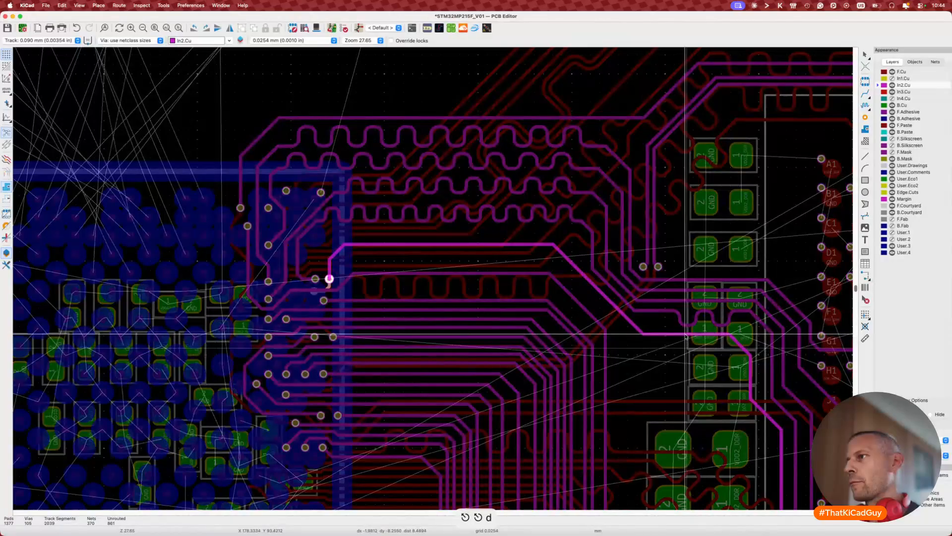
left_click(686, 335)
key("d")
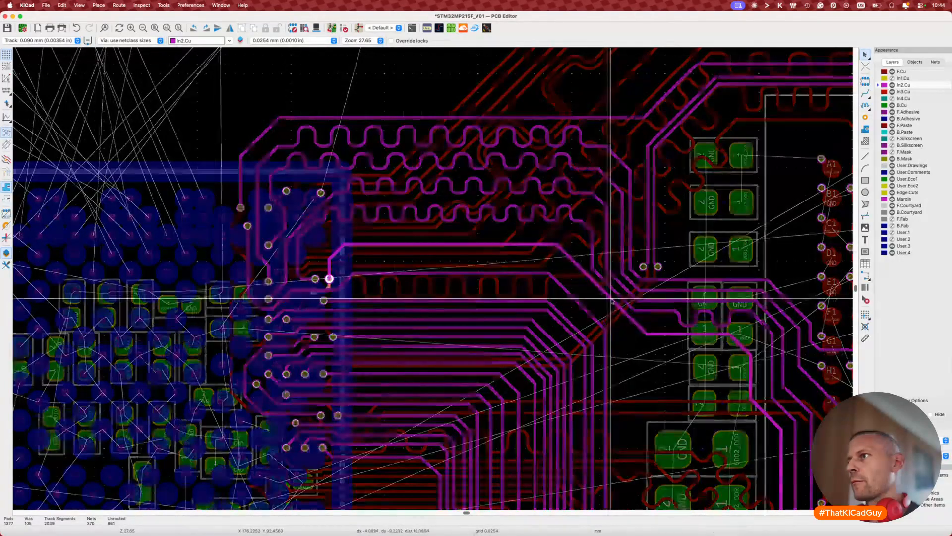
left_click(613, 299)
scroll(332, 253, "up", 3)
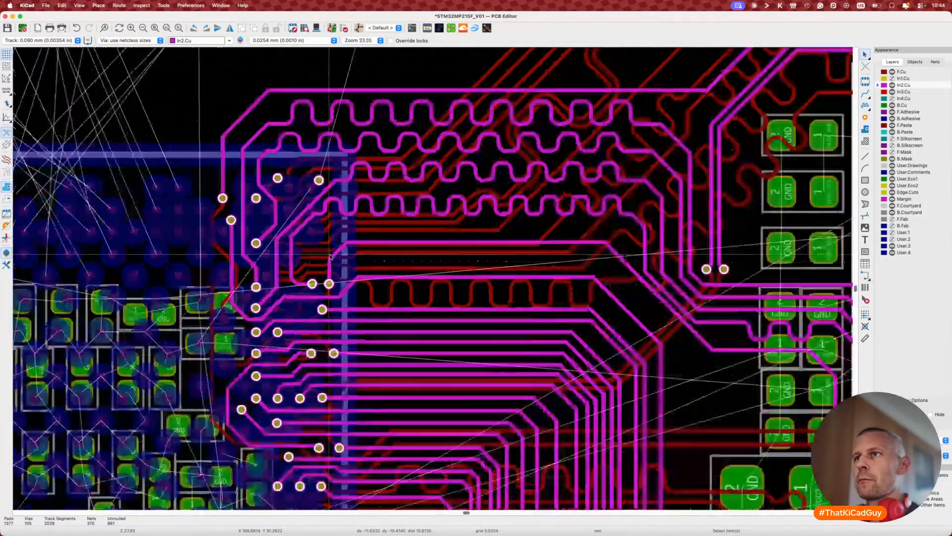
Step: Reshape DDR_A13, moving its vertical segment left and its diagonal and upper corner up-left
key("7")
key("Escape")
key("Escape")
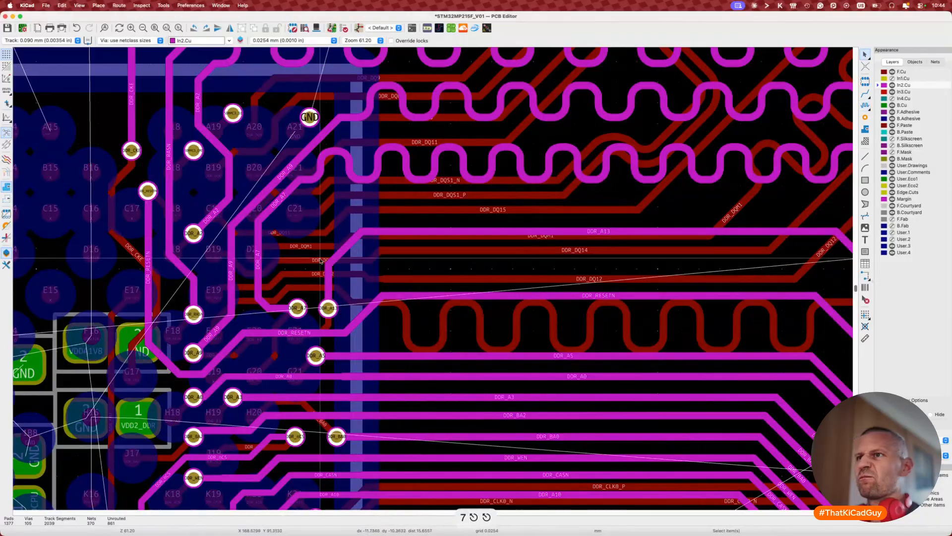
key("d")
left_click(313, 285)
key("d")
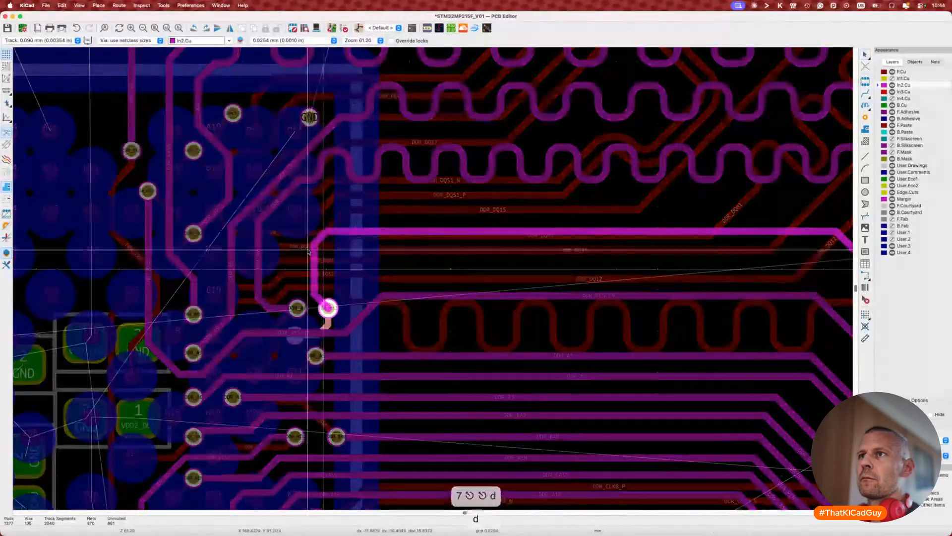
left_click(312, 252)
key("d")
left_click(296, 264)
key("d")
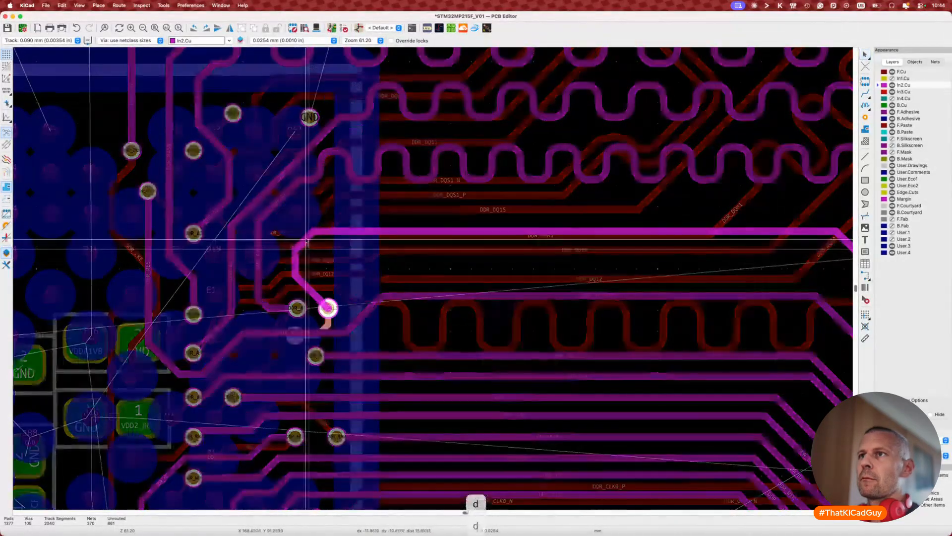
left_click(304, 234)
Step: Rework DDR_A13's corner so the trace runs horizontally, then vertically, further left
key("d")
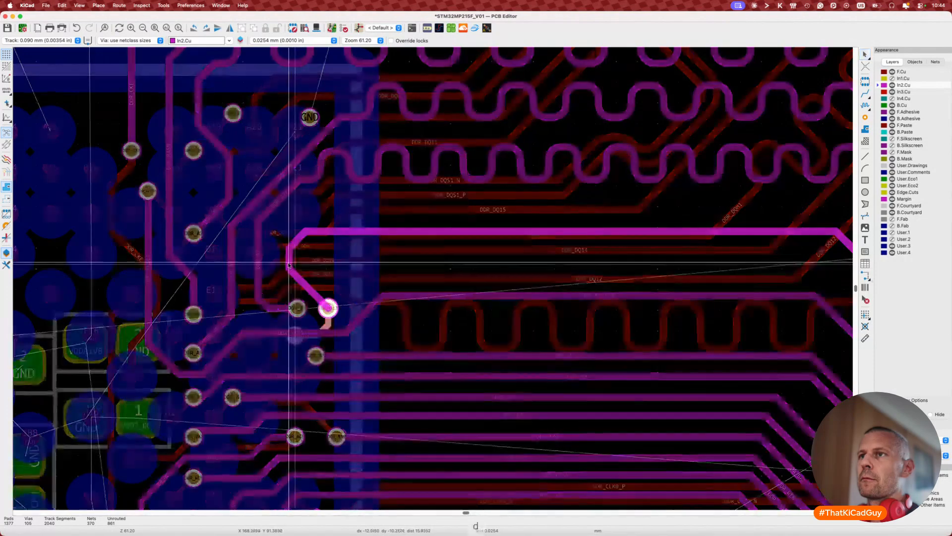
left_click(287, 265)
key("d")
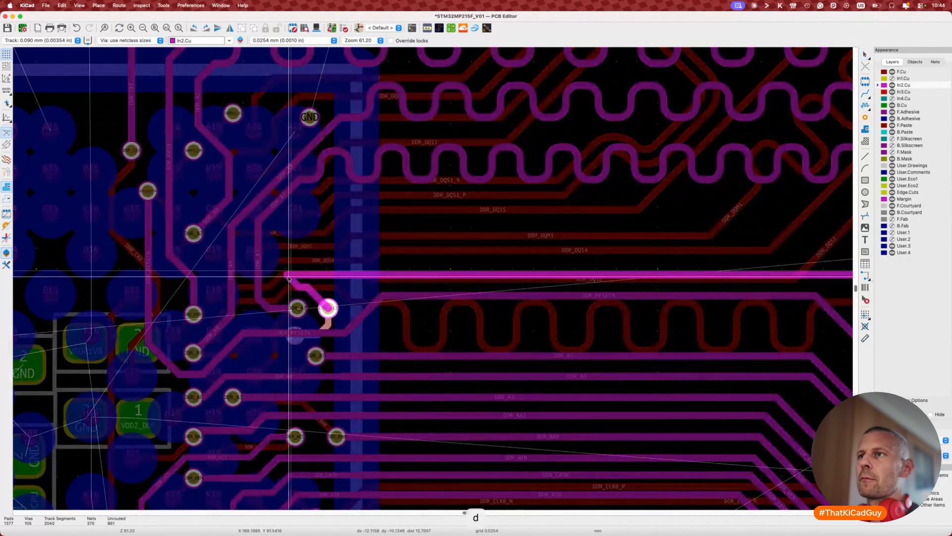
left_click(298, 256)
key("d")
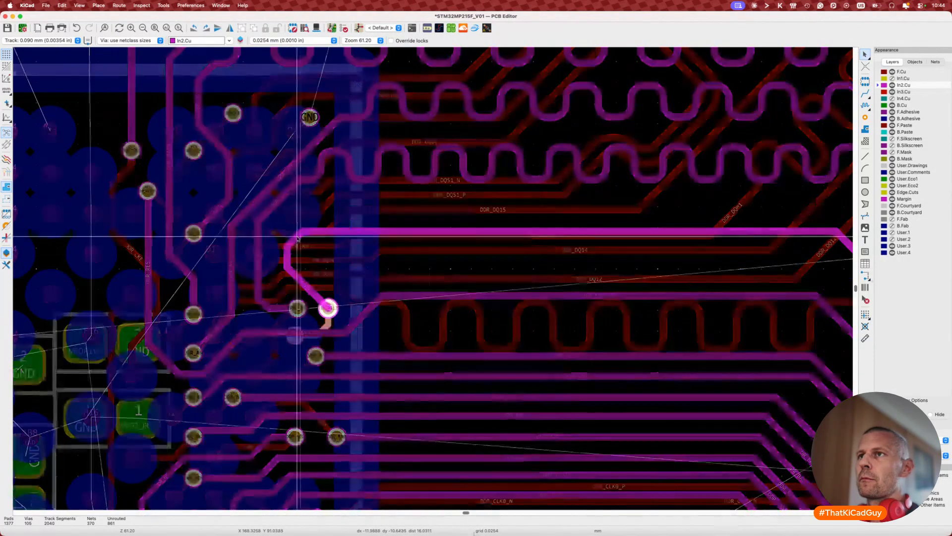
left_click(292, 250)
key("d")
left_click(283, 262)
key("d")
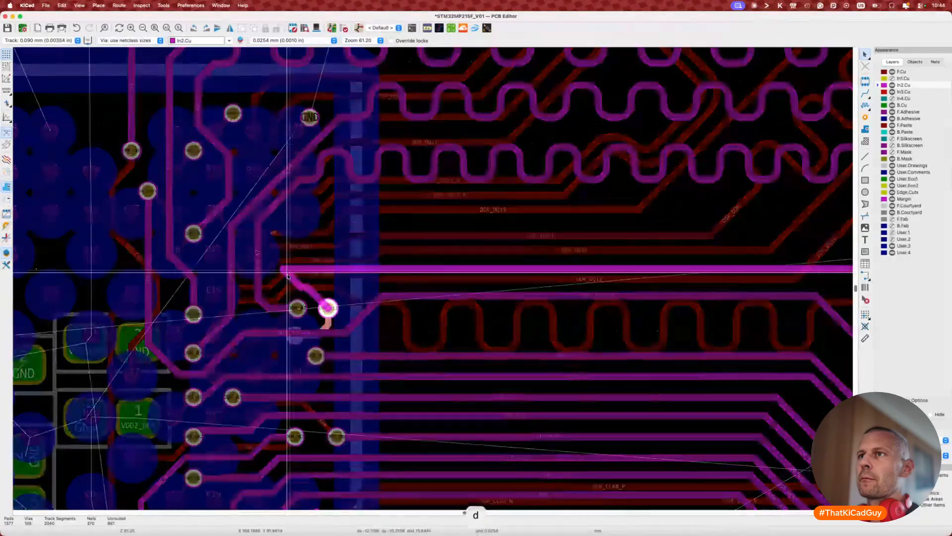
key("Escape")
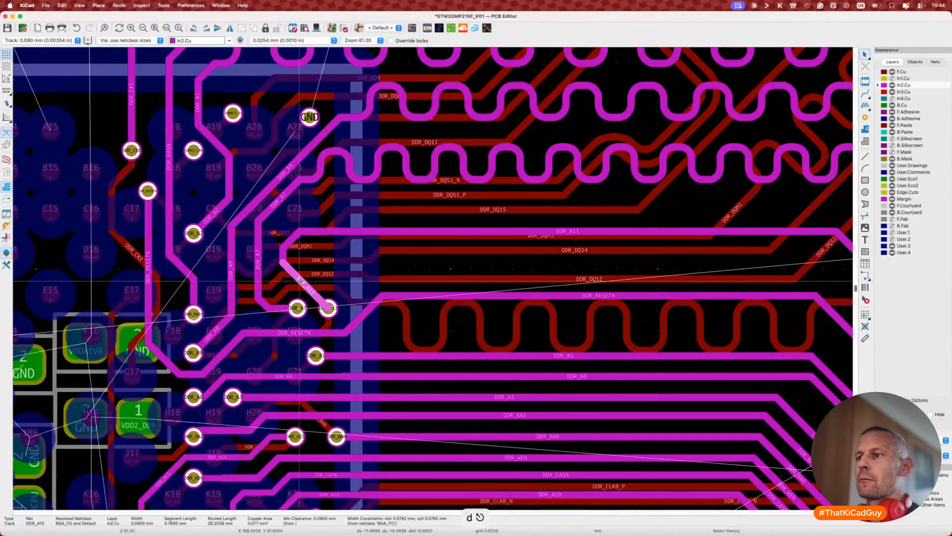
Step: Move DDR_A13 onto its new route
key("super+shift+b")
key("d")
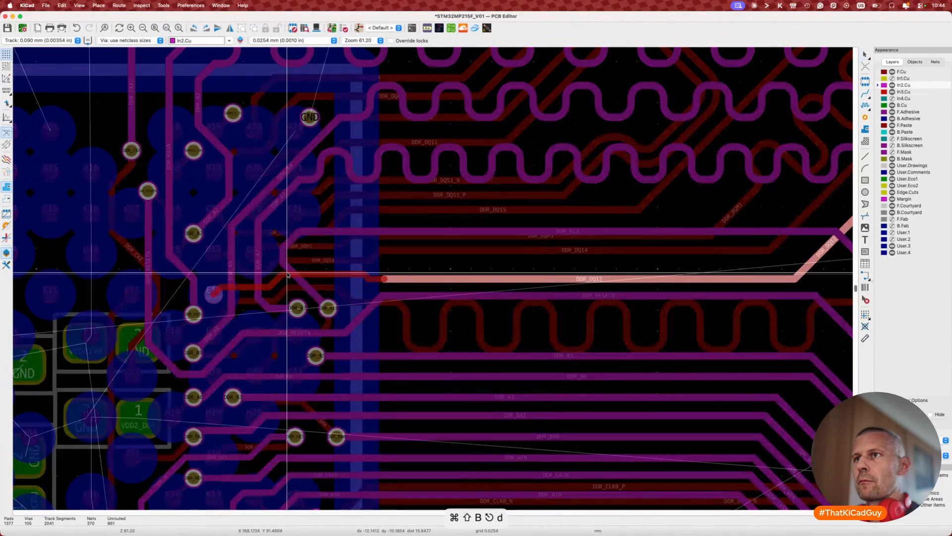
key("Escape")
key("d")
left_click(283, 275)
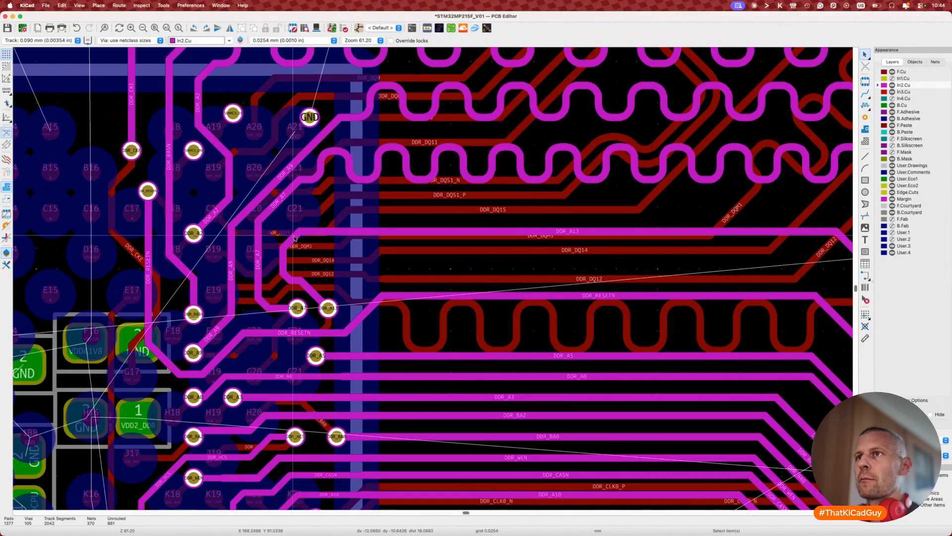
Step: Raise the long horizontal DDR track slightly and reposition it from its via
key("d")
scroll(318, 236, "down", 3)
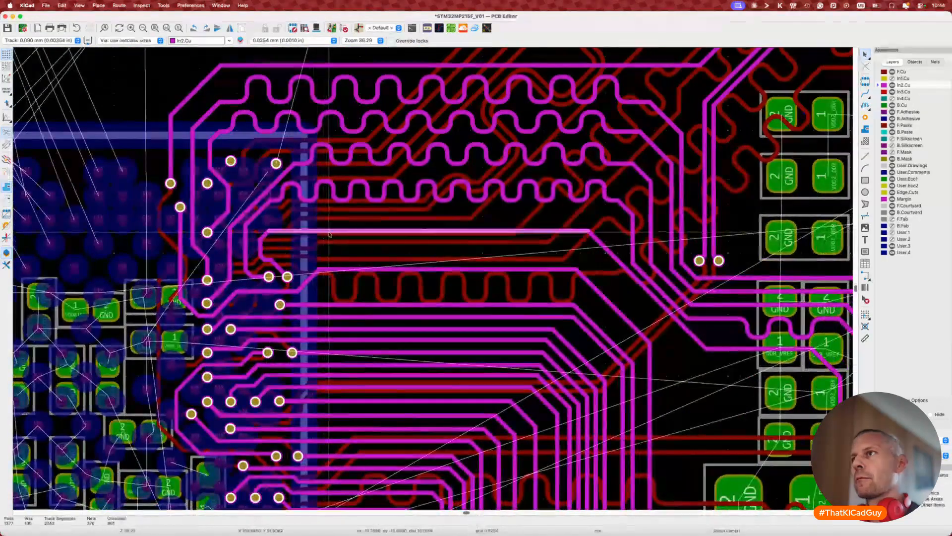
key("d")
left_click(359, 232)
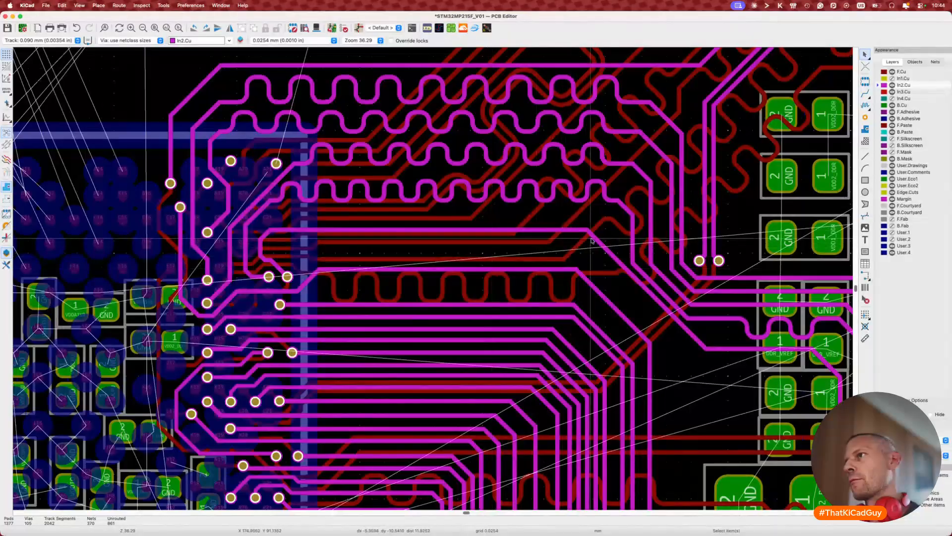
key("d")
left_click(612, 238)
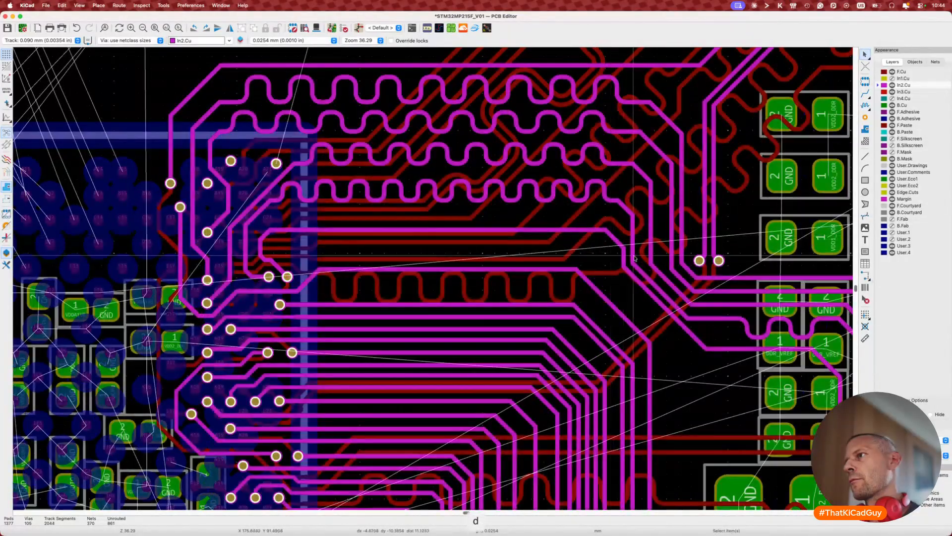
key("d")
key("Escape")
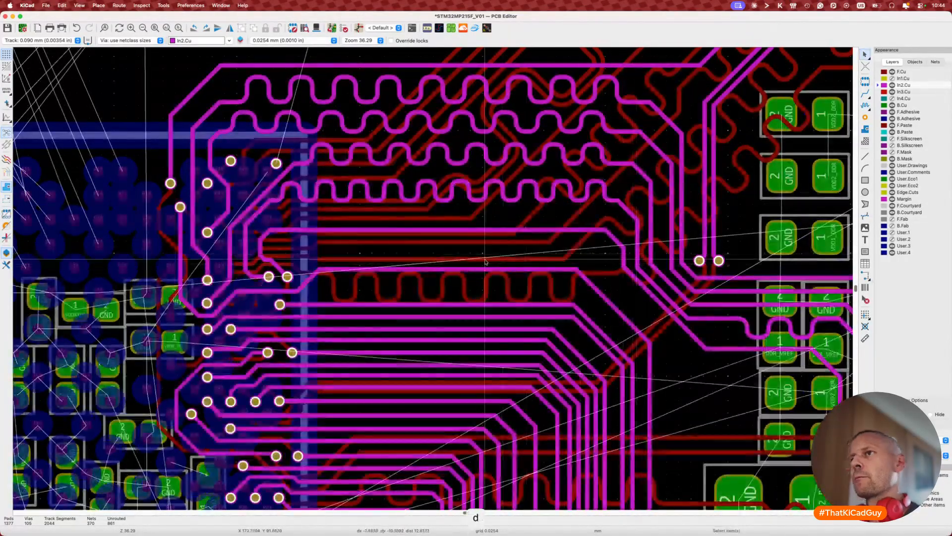
key("7")
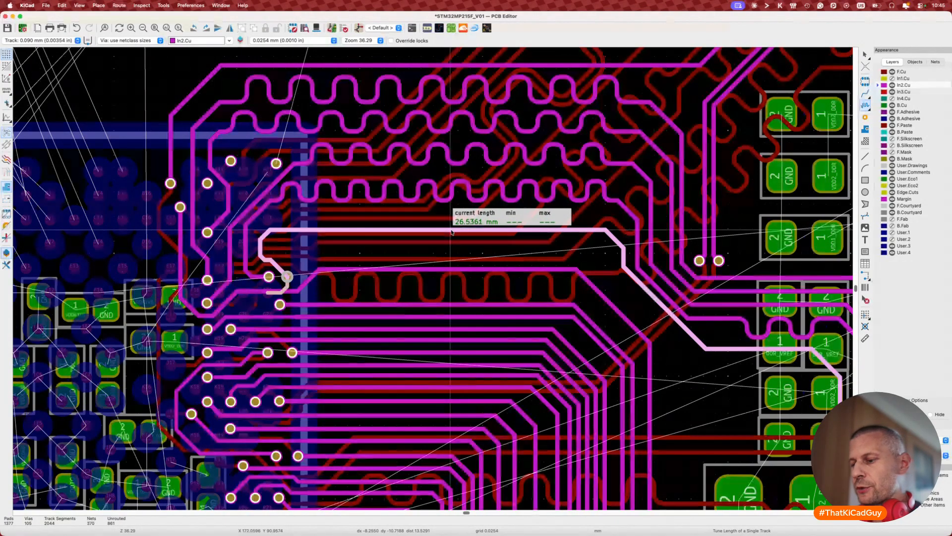
Step: Meander the horizontal track single-sided toward a 34 mm target, reaching 31.5738 mm
key("super+l")
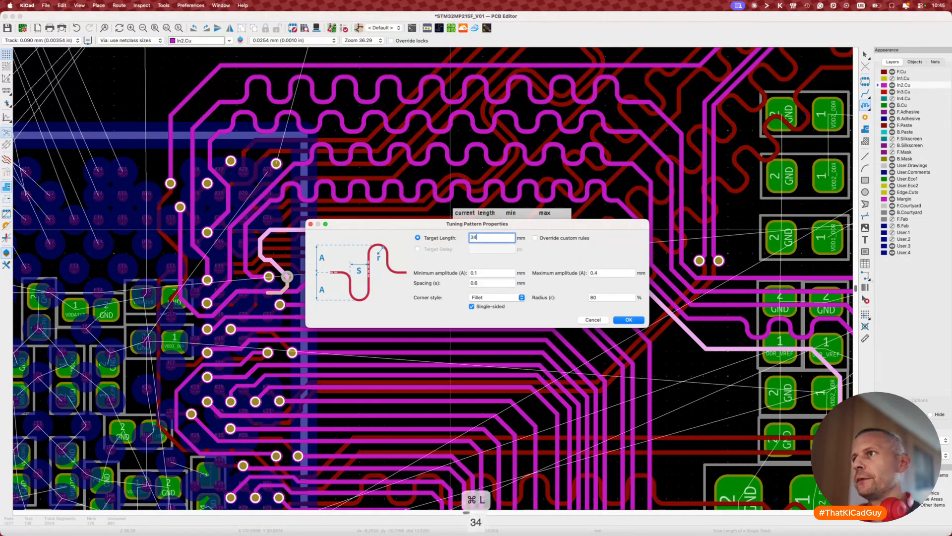
left_click(615, 320)
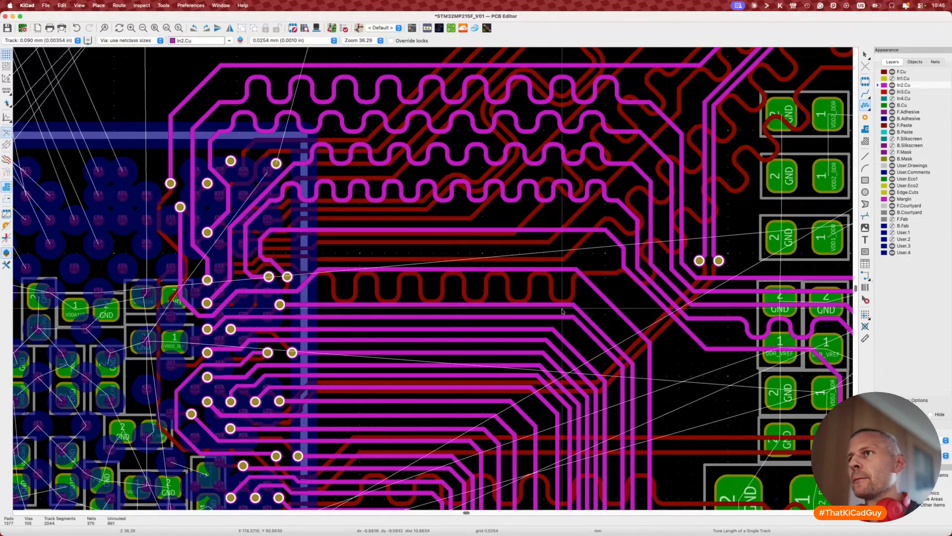
left_click(282, 230)
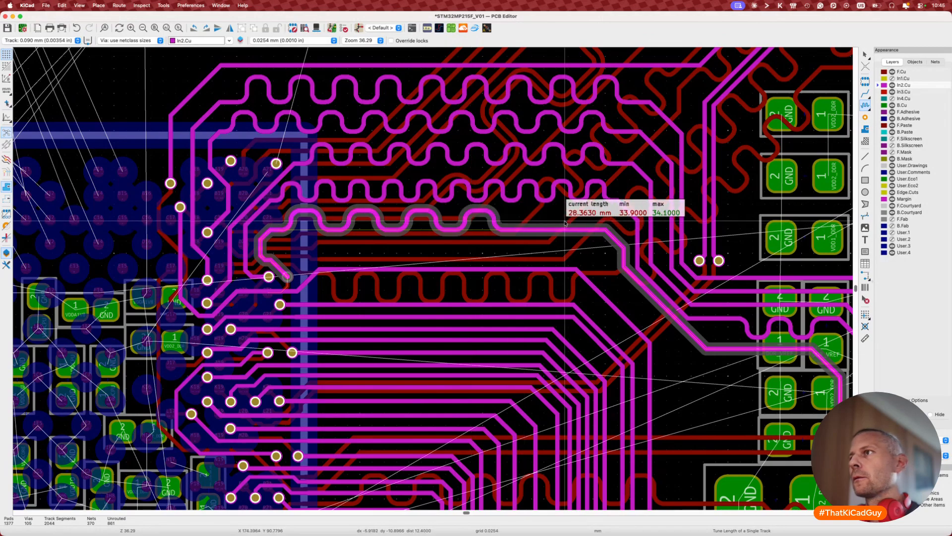
key("2")
key("2")
key("2")
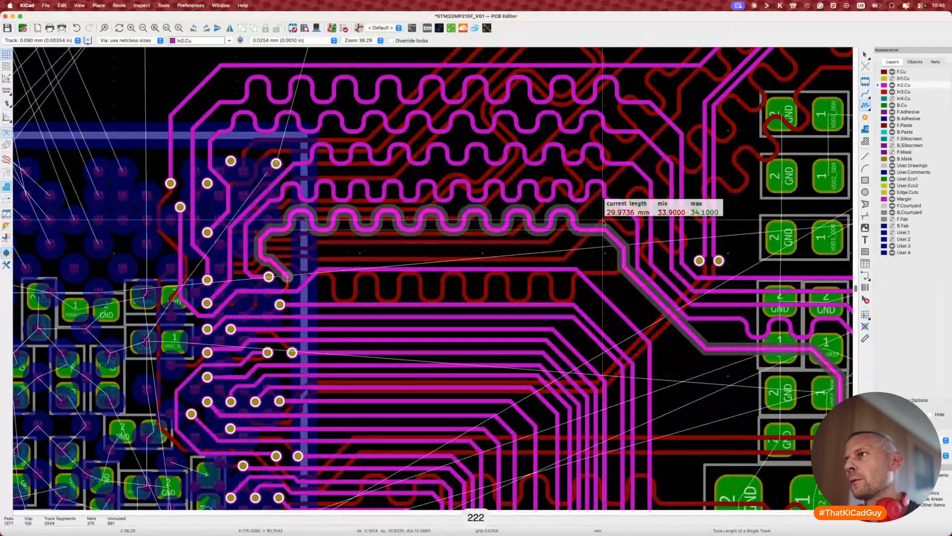
key("2")
key("2")
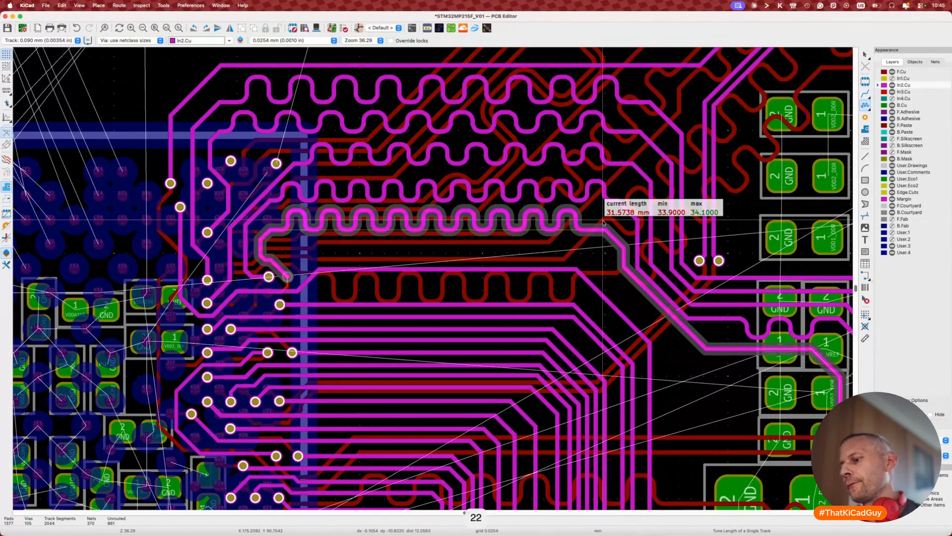
left_click(603, 222)
middle_click_drag(732, 349, 569, 239)
key("Escape")
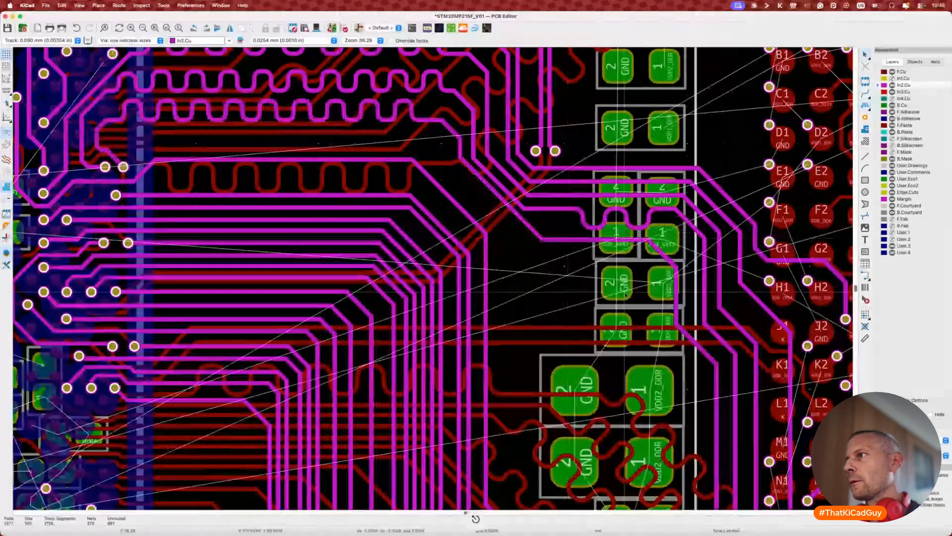
Step: Shift two neighbouring vertical tracks in the lower BGA rows slightly right
key("d")
left_click(688, 304)
middle_click_drag(688, 304, 677, 222)
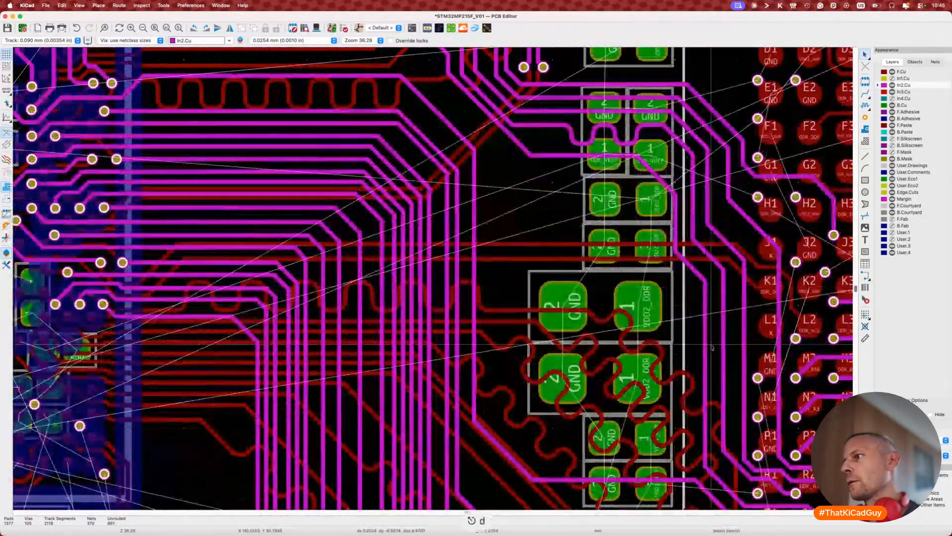
middle_click_drag(729, 401, 667, 314)
left_click(645, 318)
key("d")
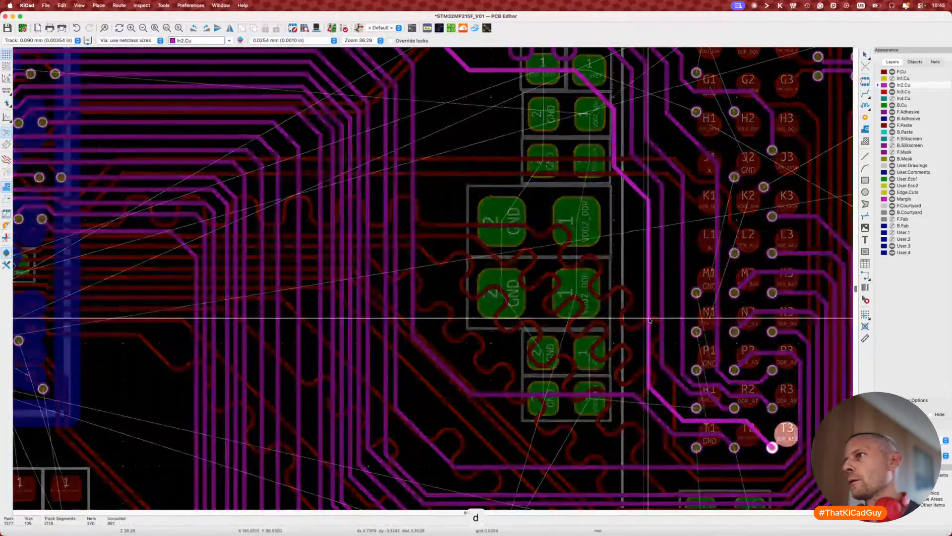
left_click(648, 319)
left_click(663, 320)
key("d")
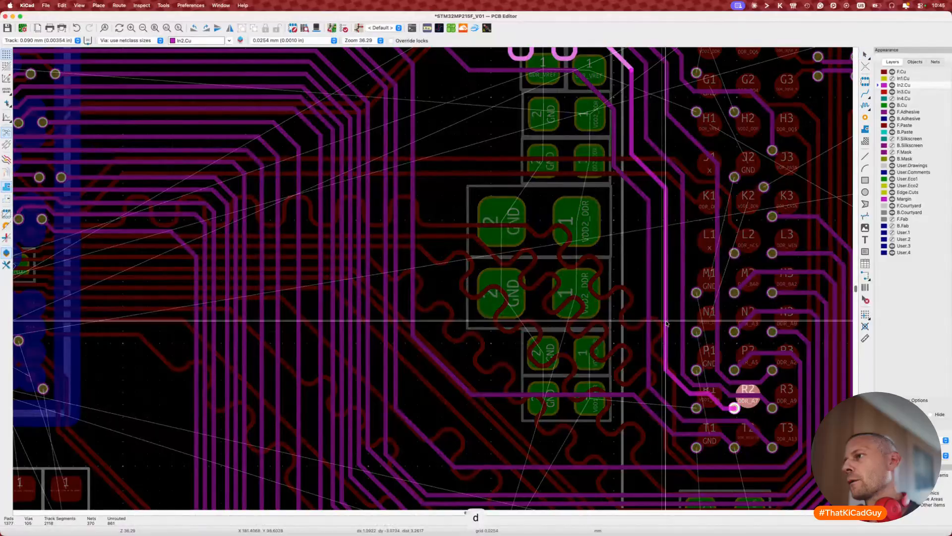
left_click(666, 322)
middle_click_drag(666, 323, 713, 428)
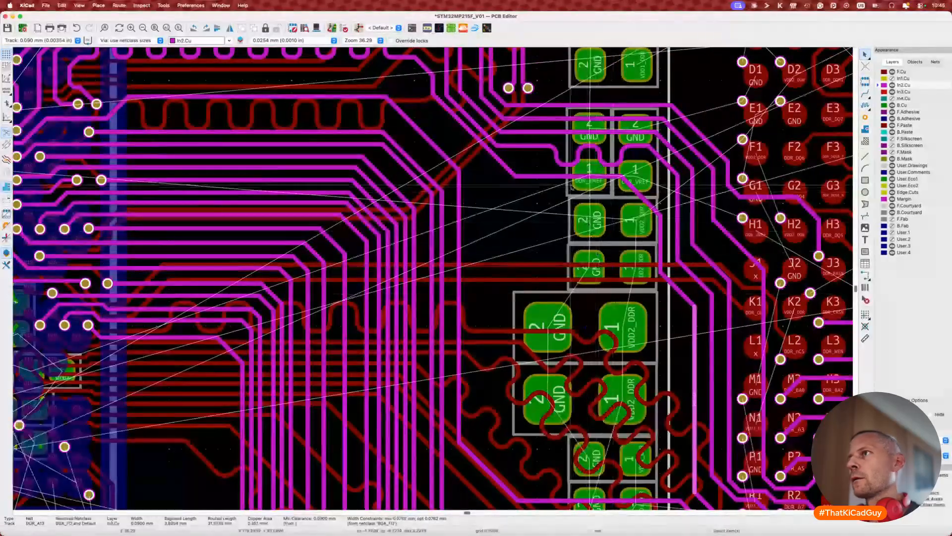
Step: Try a 34 mm-target meander on the track beside the GND pads, then abandon it
key("7")
key("super+l")
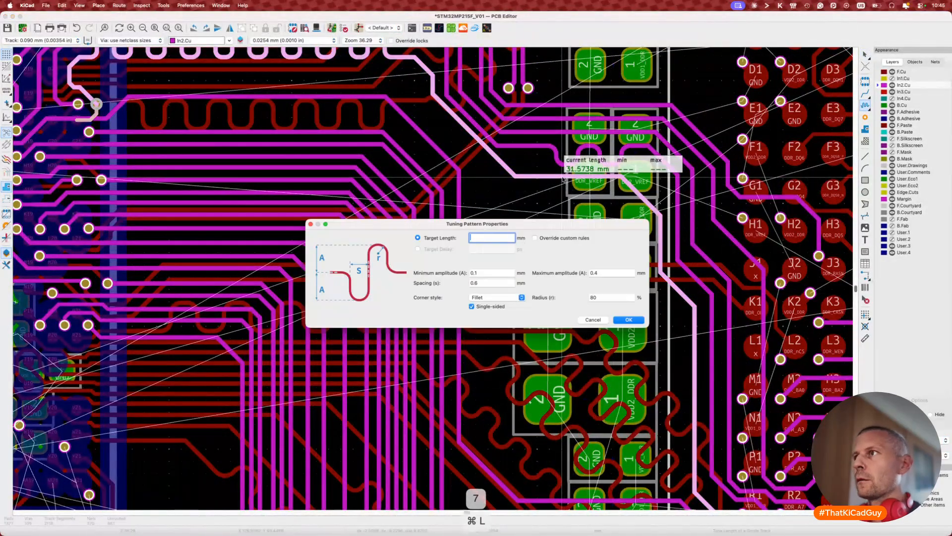
left_click(626, 320)
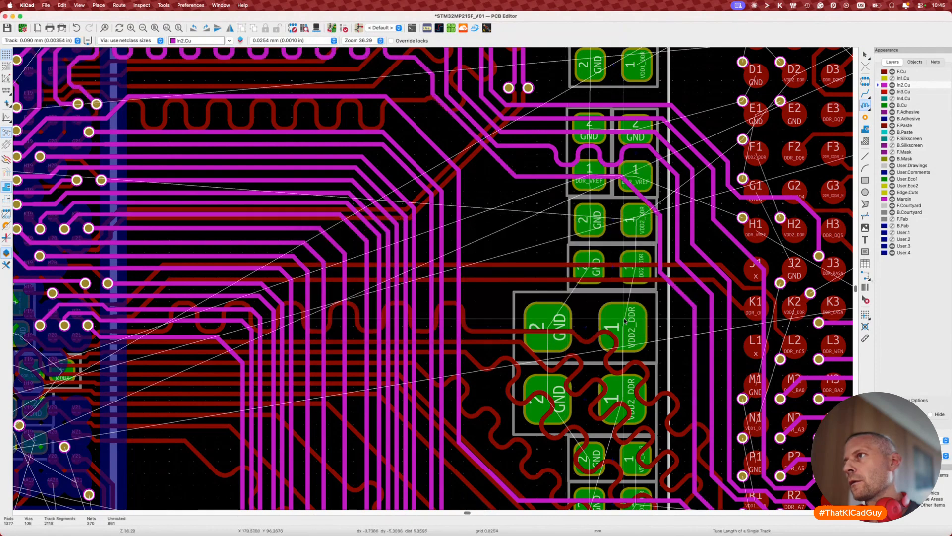
left_click(544, 177)
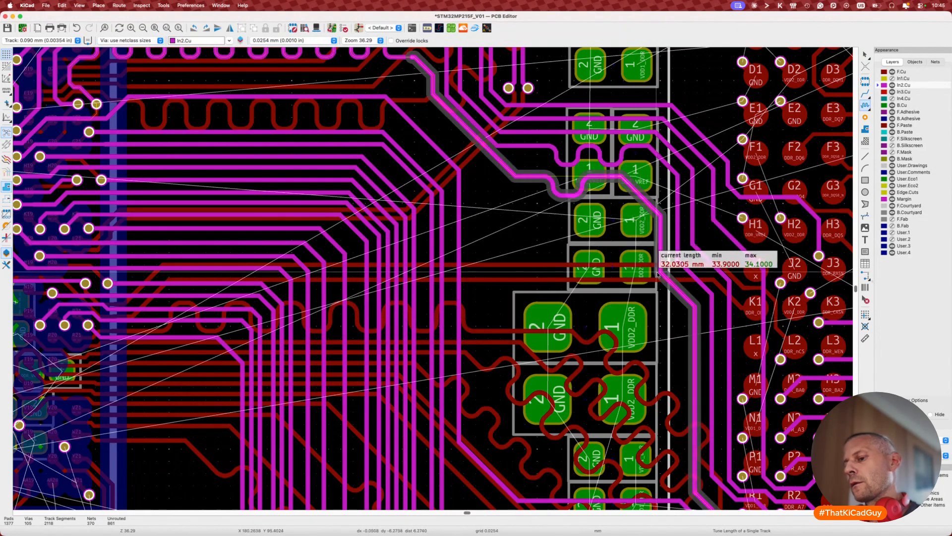
key("2")
key("2")
key("2")
key("2")
key("2")
key("2")
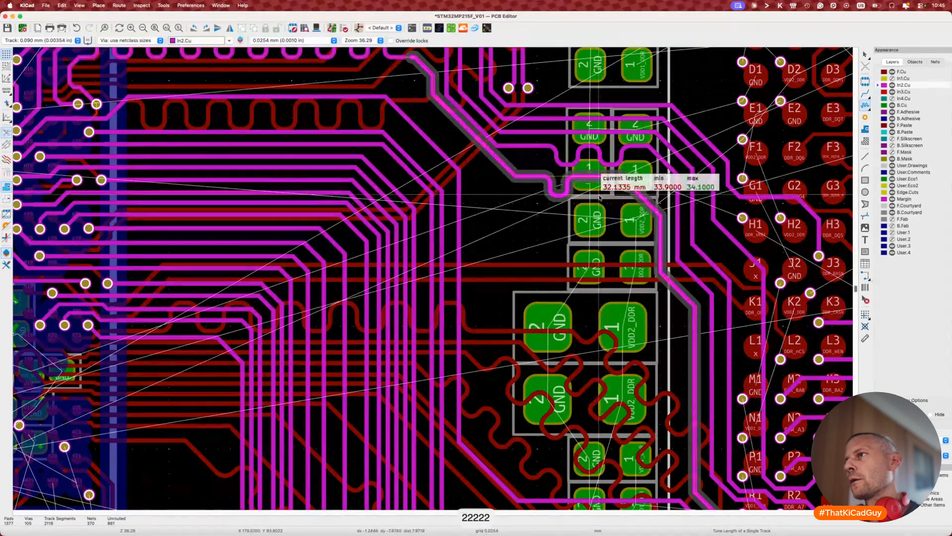
key("1")
key("1")
key("Escape")
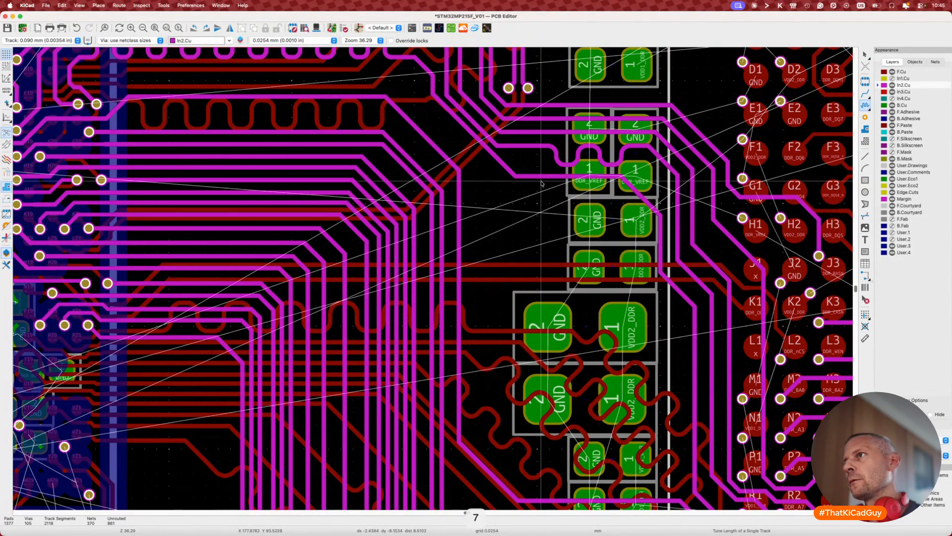
Step: Add a 34 mm-target meander to DDR_A13 beside the DDR_VREF pads, reaching 32.4873 mm
key("7")
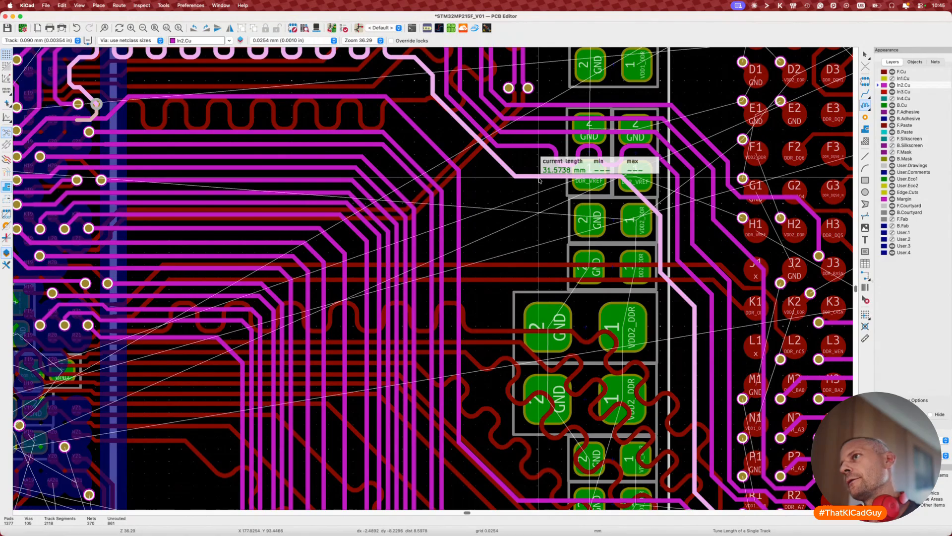
key("super+l")
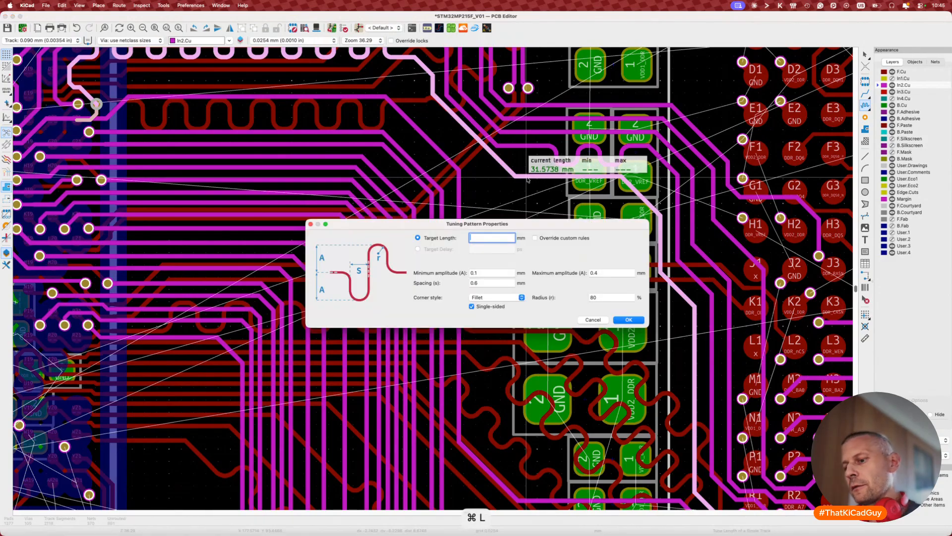
type("34")
left_click(628, 319)
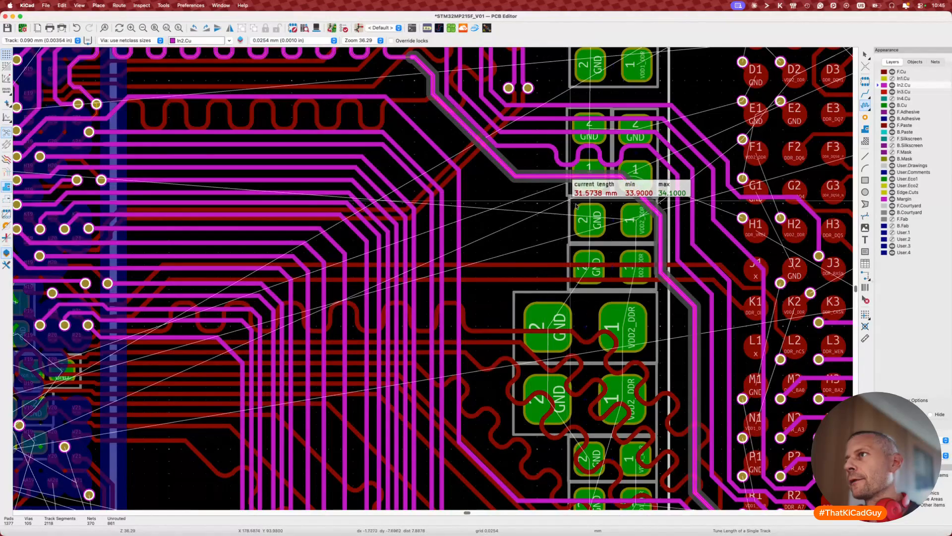
key("2")
key("2")
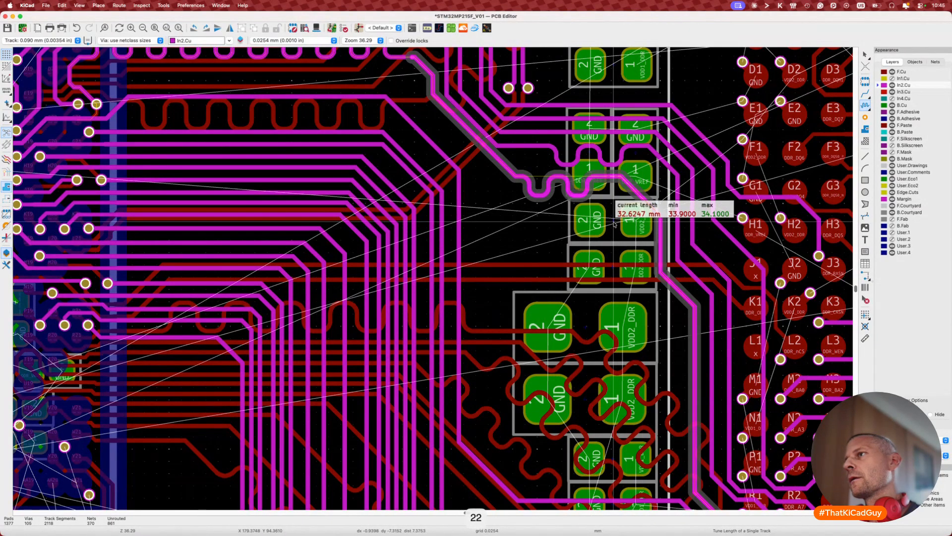
key("2")
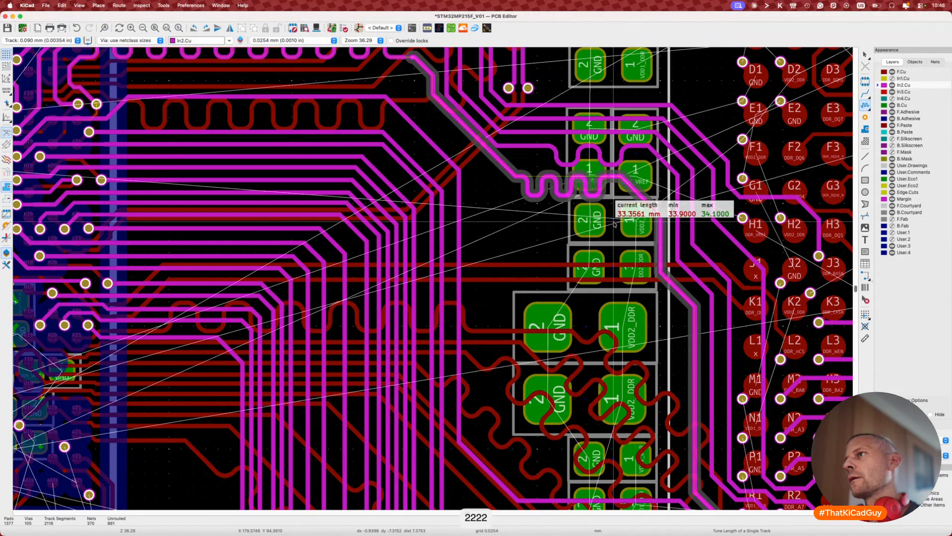
key("1")
key("1")
key("1")
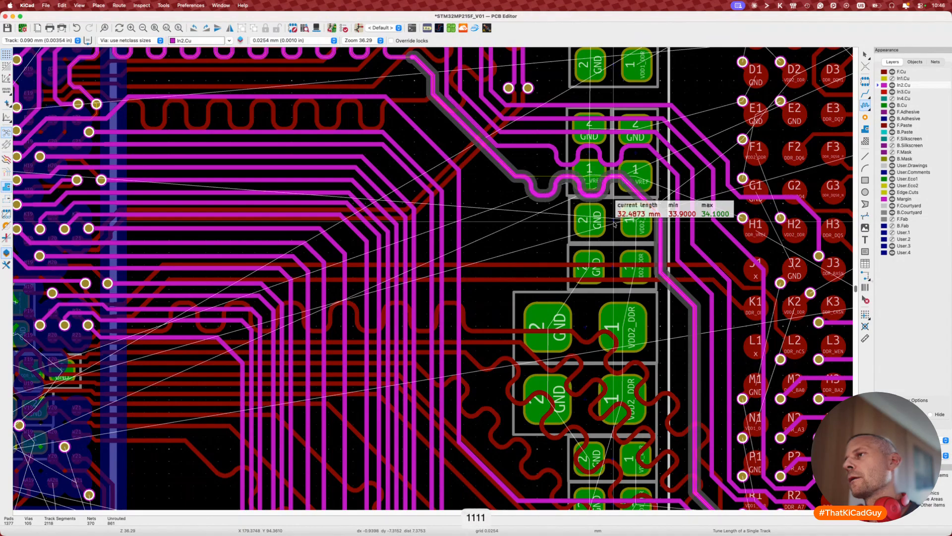
left_click(615, 224)
key("Escape")
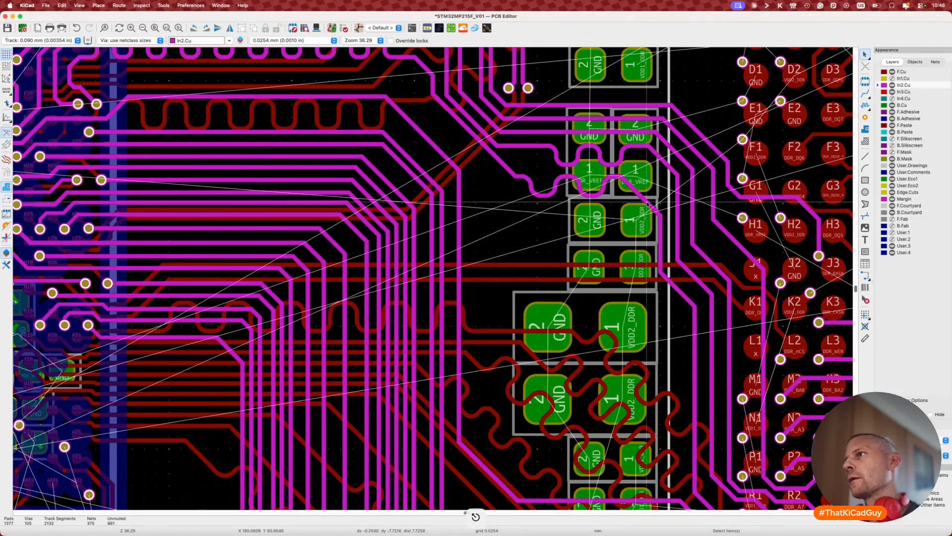
Step: Reroute the track near DDR_VREF, moving its vertical segment right and diagonal lower
key("d")
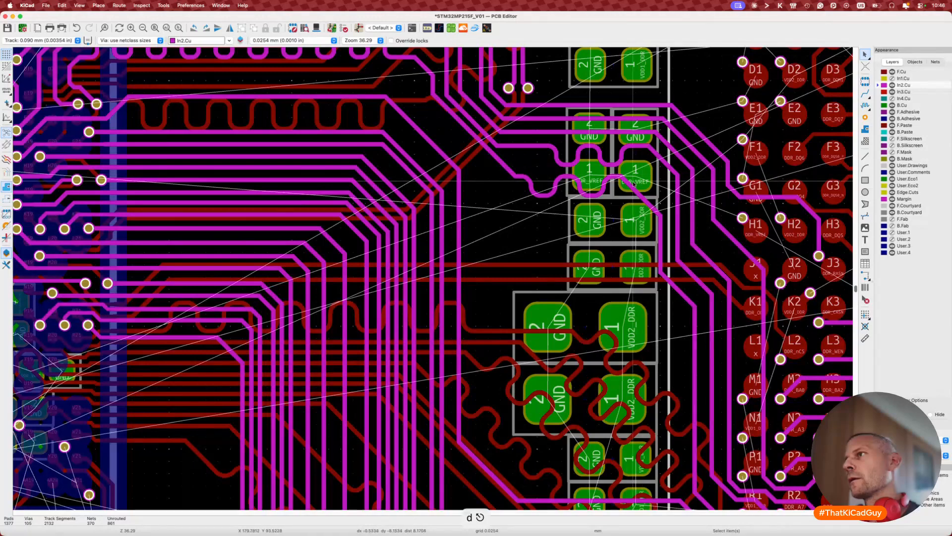
scroll(626, 182, "up", 5)
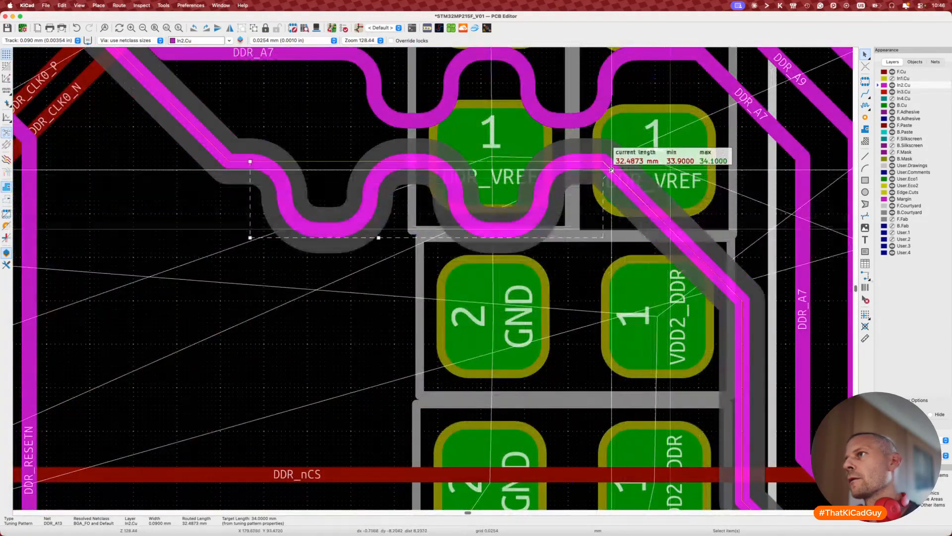
key("d")
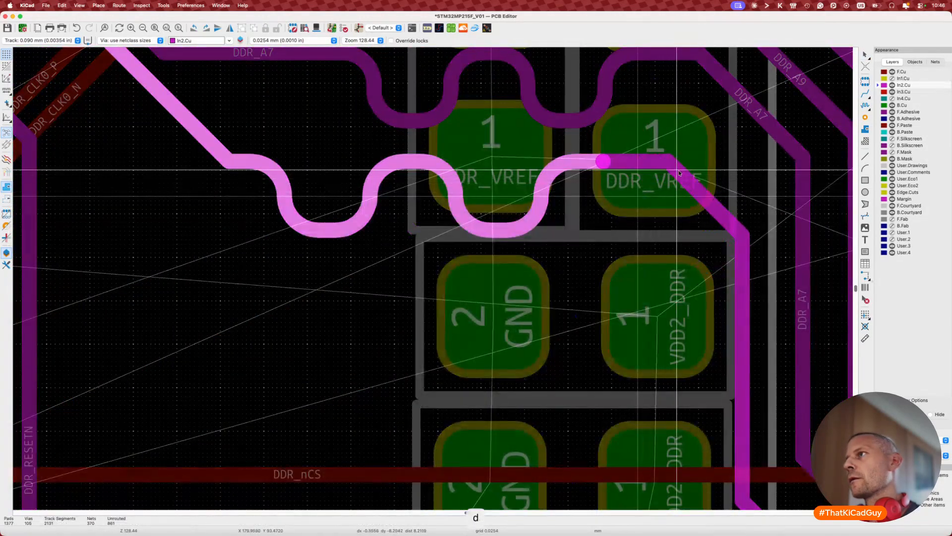
left_click(680, 173)
scroll(652, 213, "down", 6)
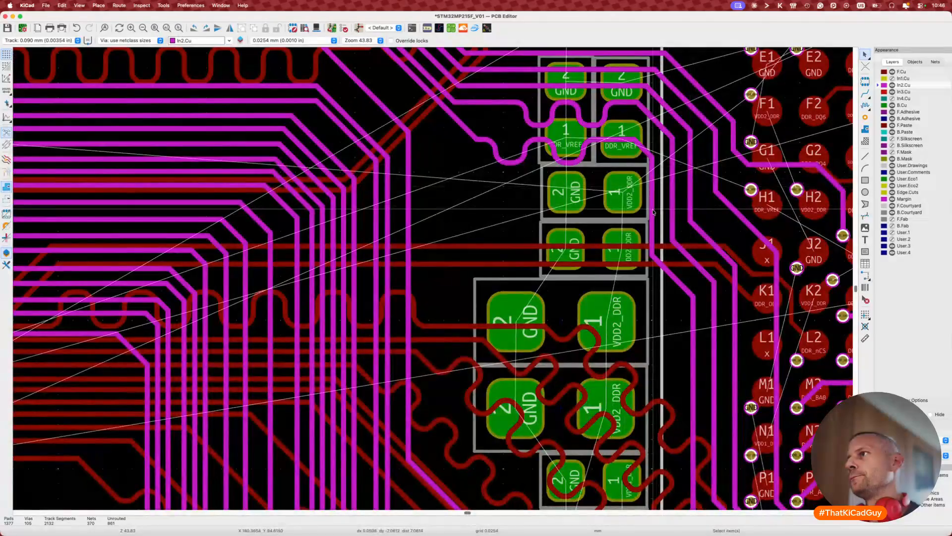
scroll(655, 212, "down", 2)
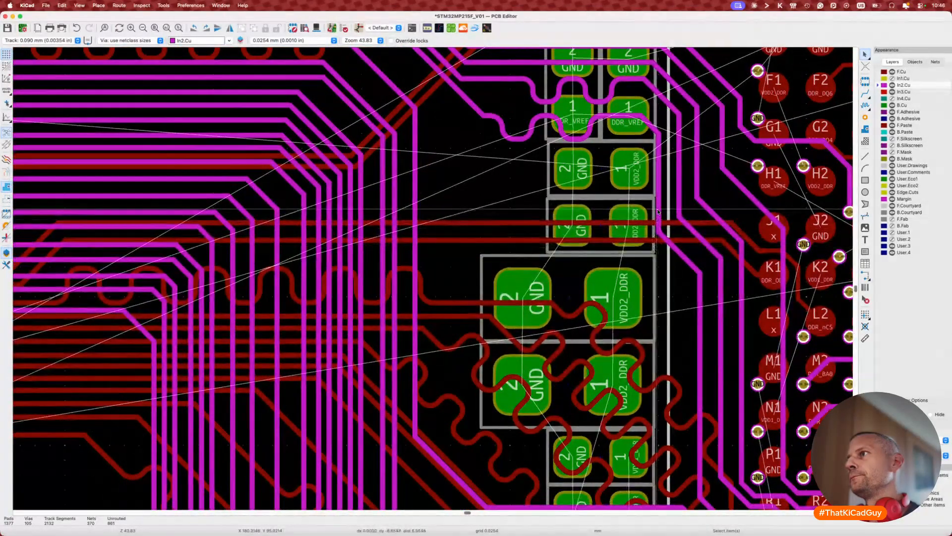
key("d")
left_click(662, 212)
key("d")
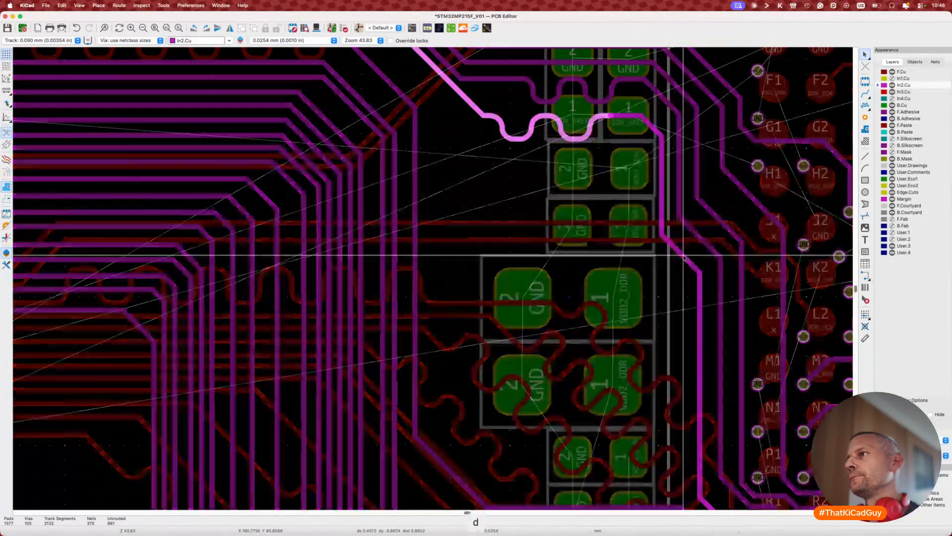
left_click(686, 270)
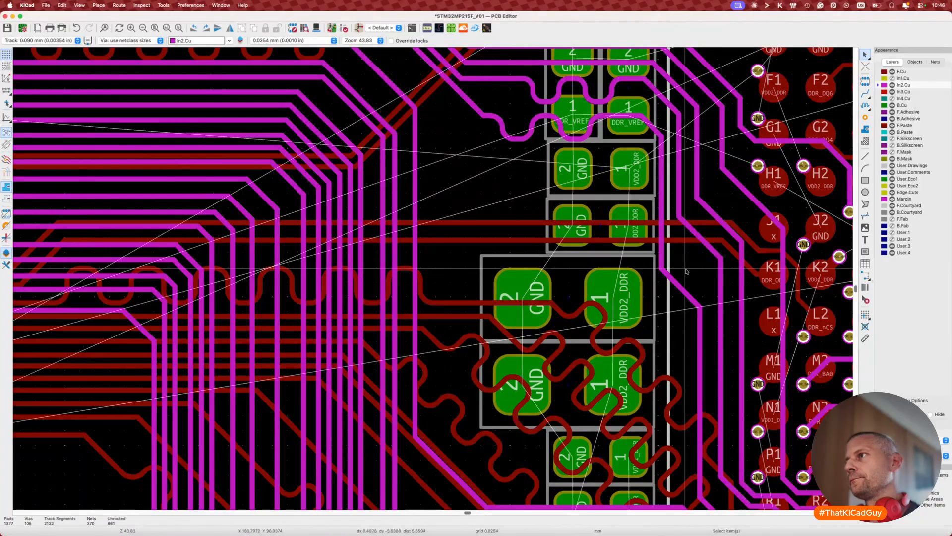
Step: Place a single-sided meander tuned to a 34 mm target on the track beside the VDD2_DDR pads
key("7")
key("super+l")
type("34")
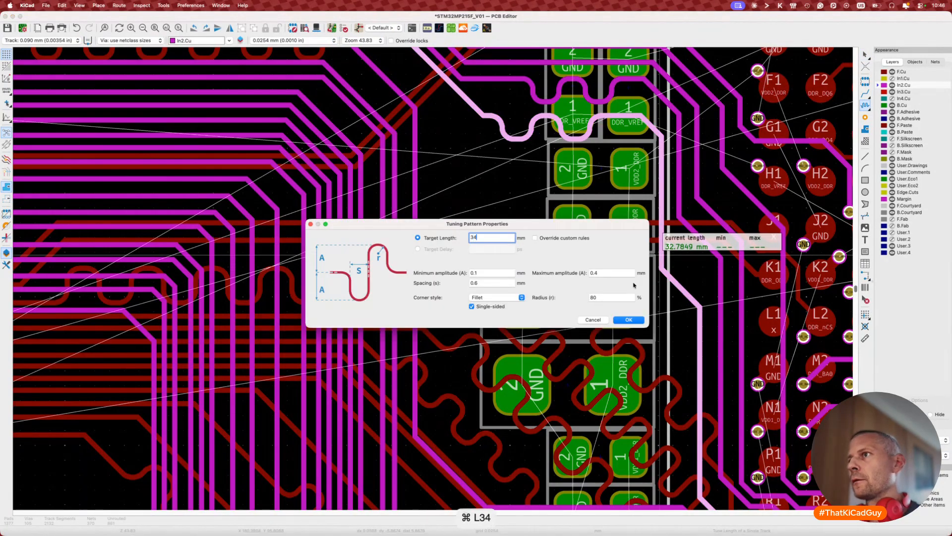
left_click(628, 319)
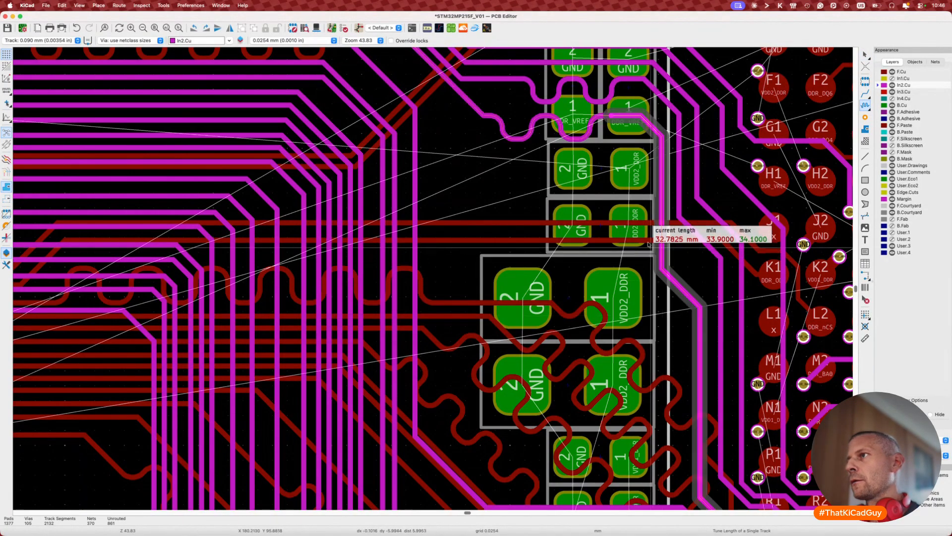
key("2")
key("2")
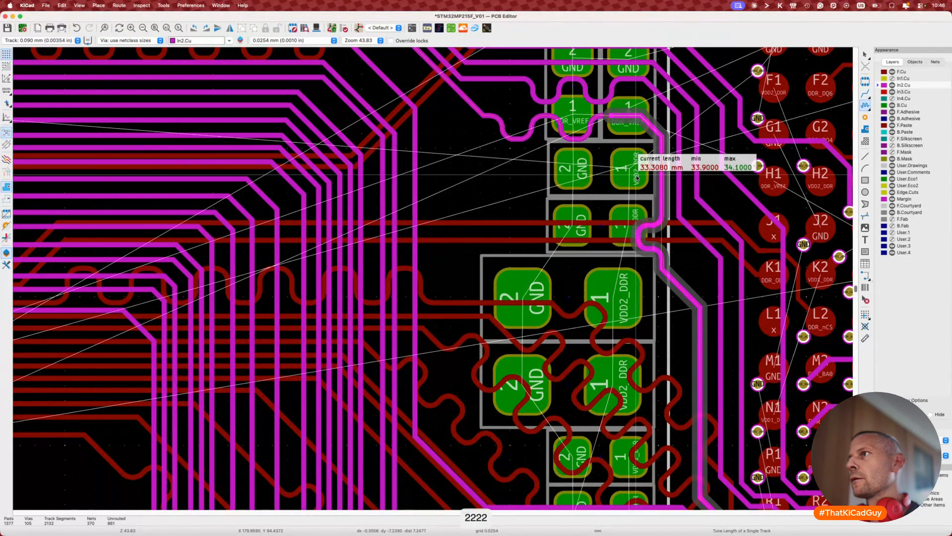
key("2")
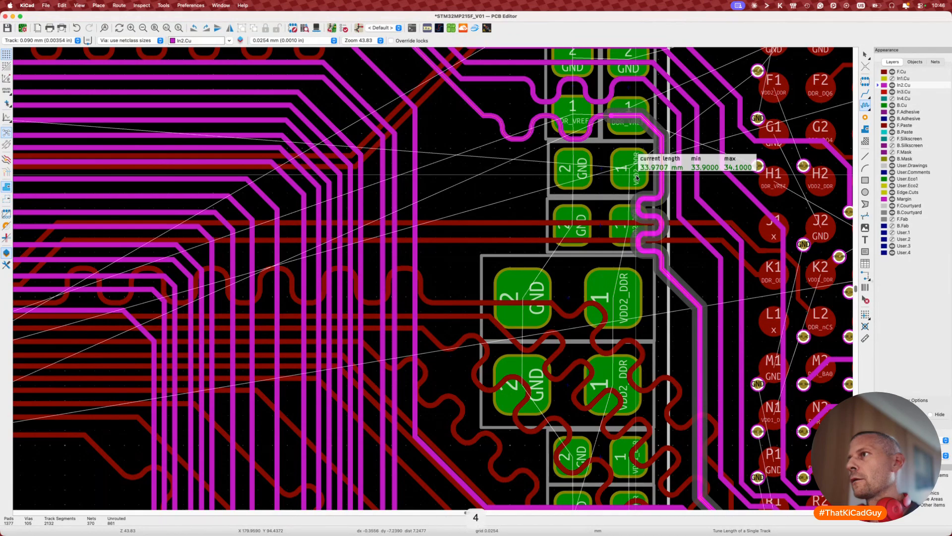
key("2")
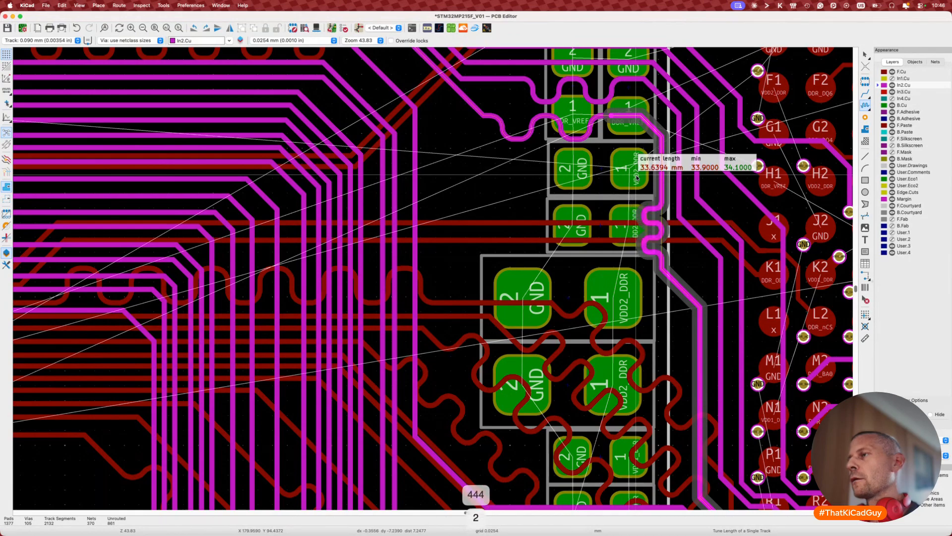
key("2")
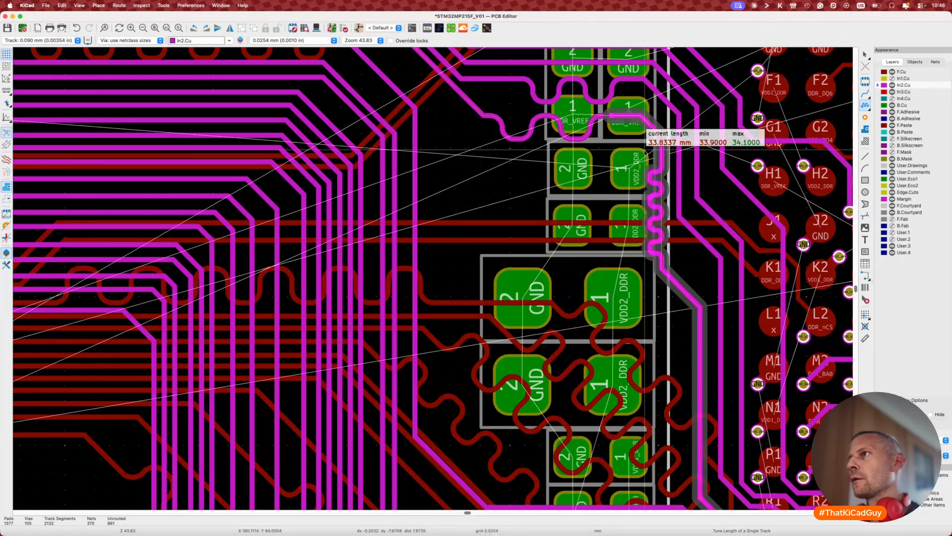
left_click(646, 154)
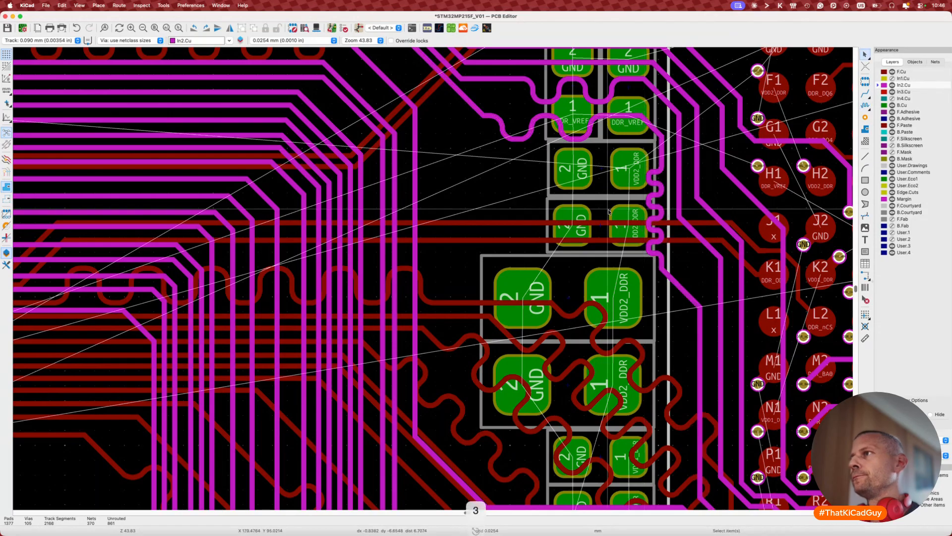
key("Escape")
key("Escape")
Step: Move the DDR_A13 tuning pattern's start point right and reroute the trace beside it
middle_click_drag(595, 211, 662, 251)
scroll(609, 212, "down", 5)
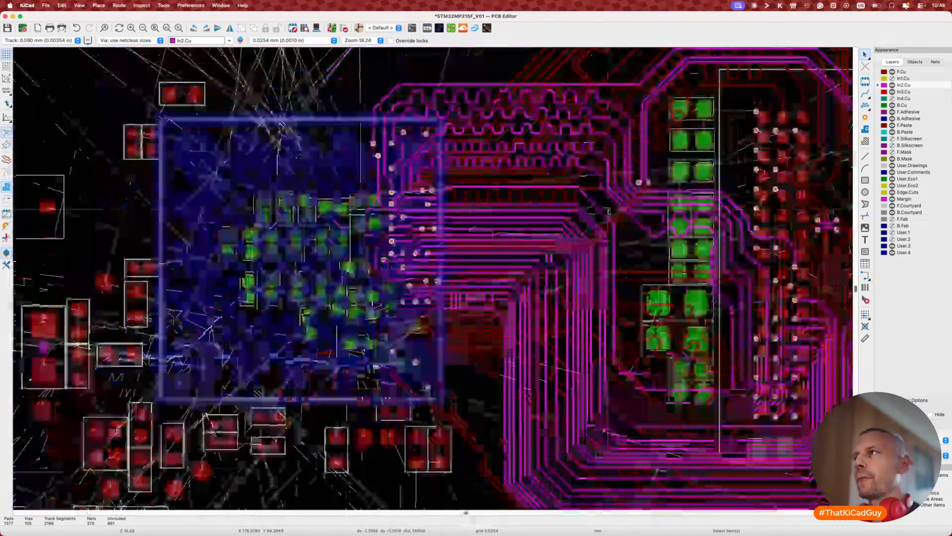
scroll(480, 187, "up", 5)
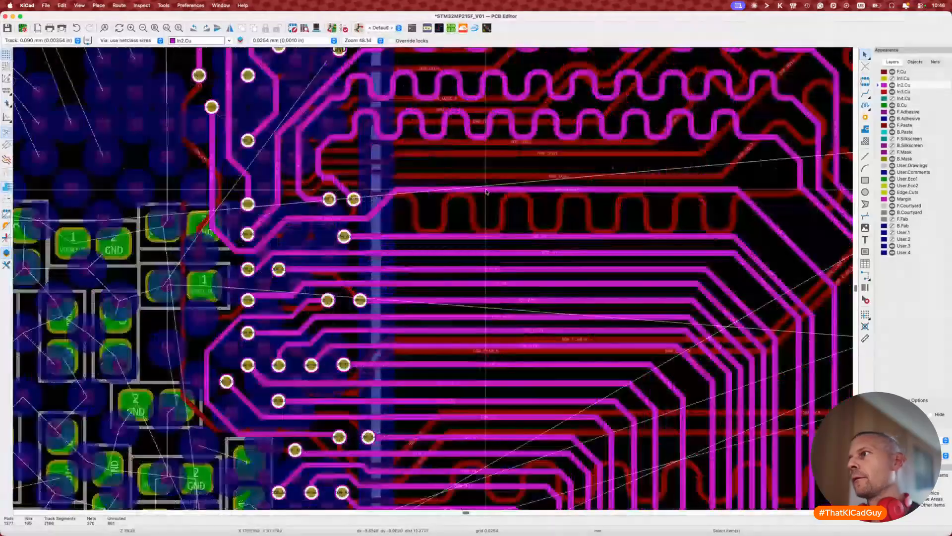
middle_click_drag(783, 258, 510, 256)
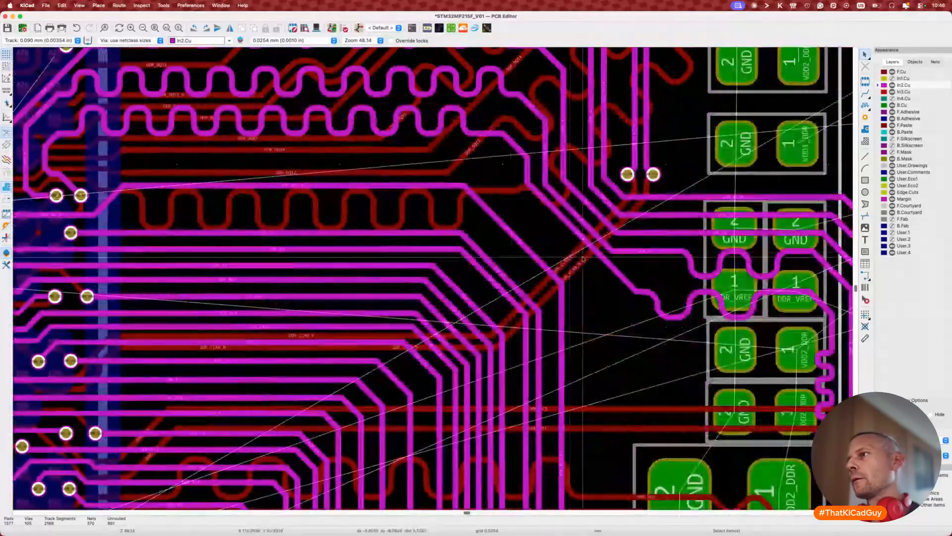
key("d")
left_click(643, 278)
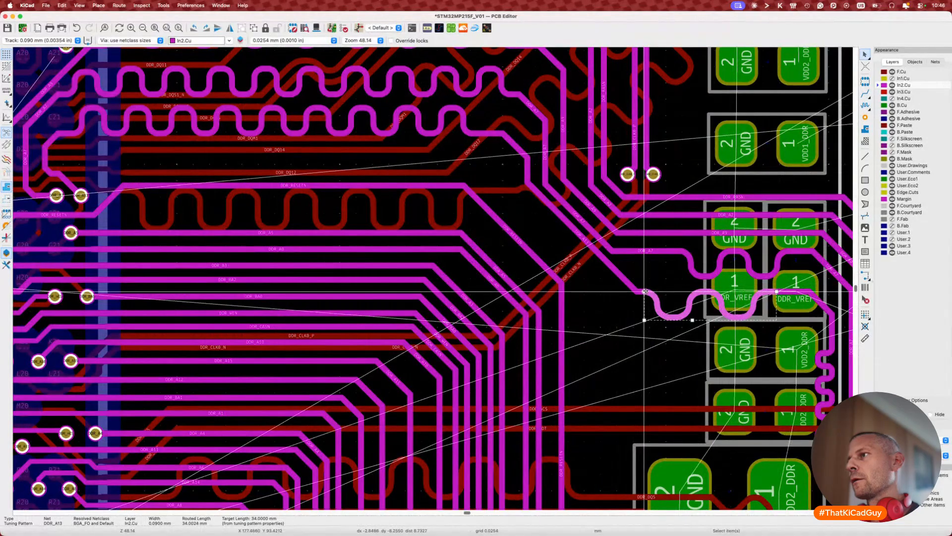
left_click_drag(645, 292, 673, 292)
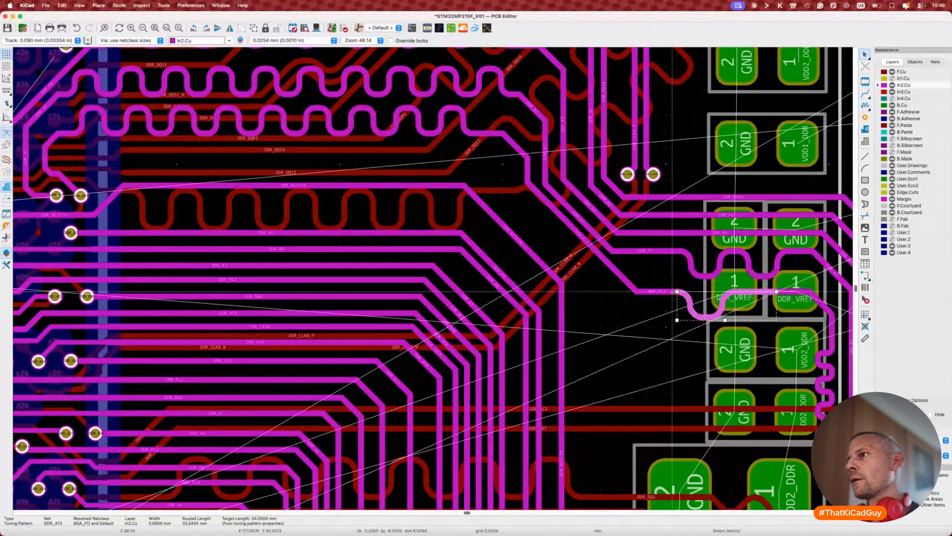
key("d")
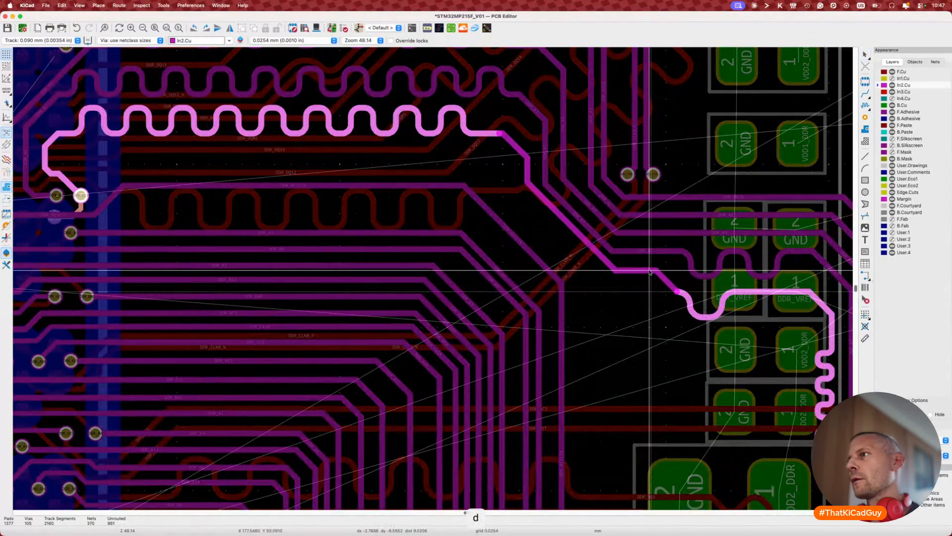
left_click(676, 287)
Step: Nudge DDR_A13's diagonal slightly left, leaving it at 33.5455 mm
left_click(683, 291)
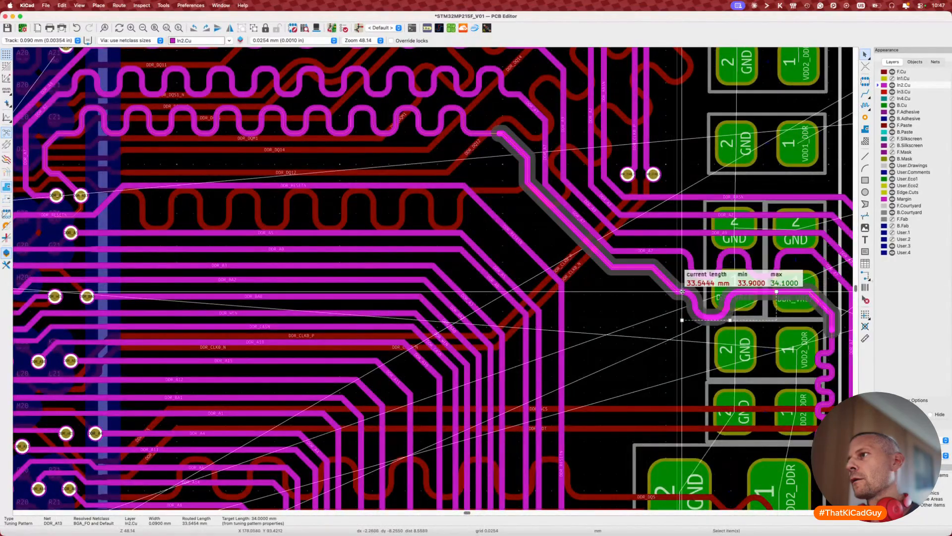
key("d")
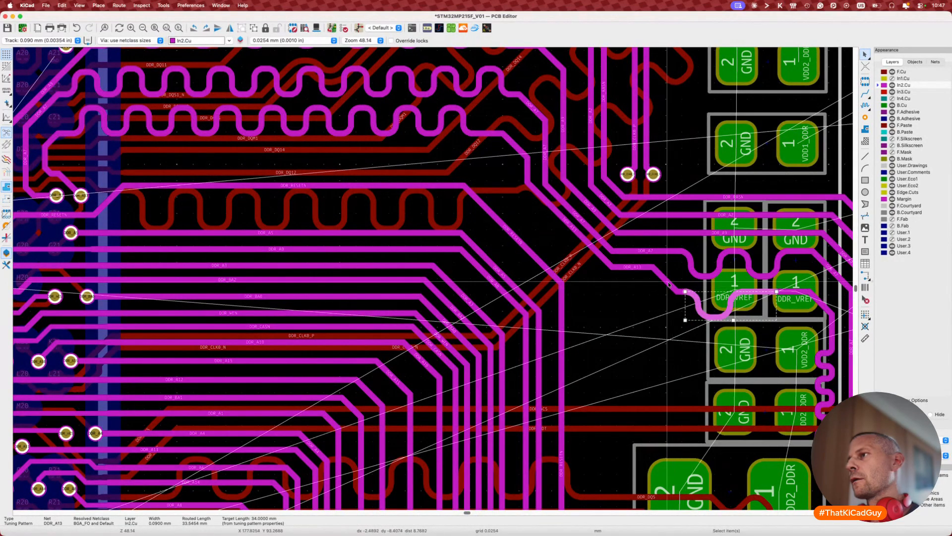
left_click(667, 282)
key("d")
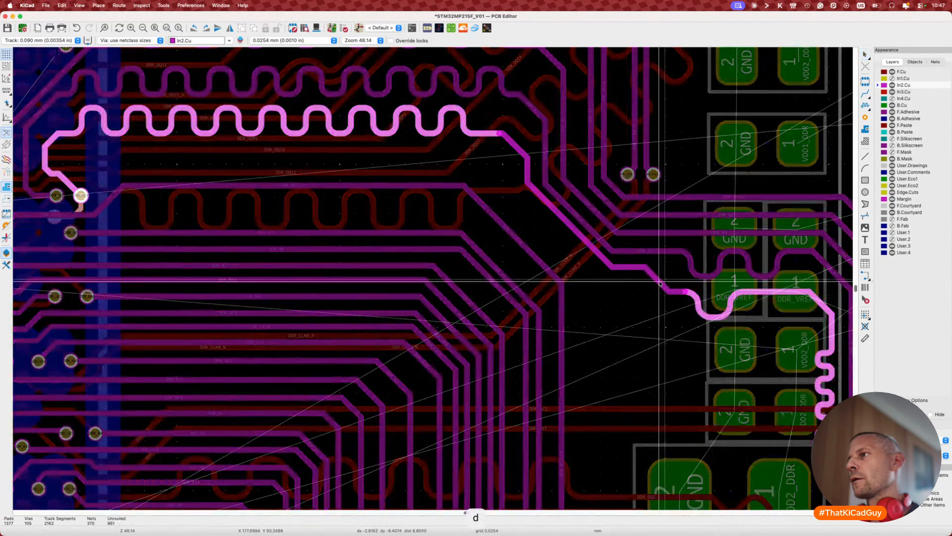
left_click(662, 278)
key("Escape")
middle_click_drag(663, 276, 650, 305)
scroll(644, 302, "left", 1)
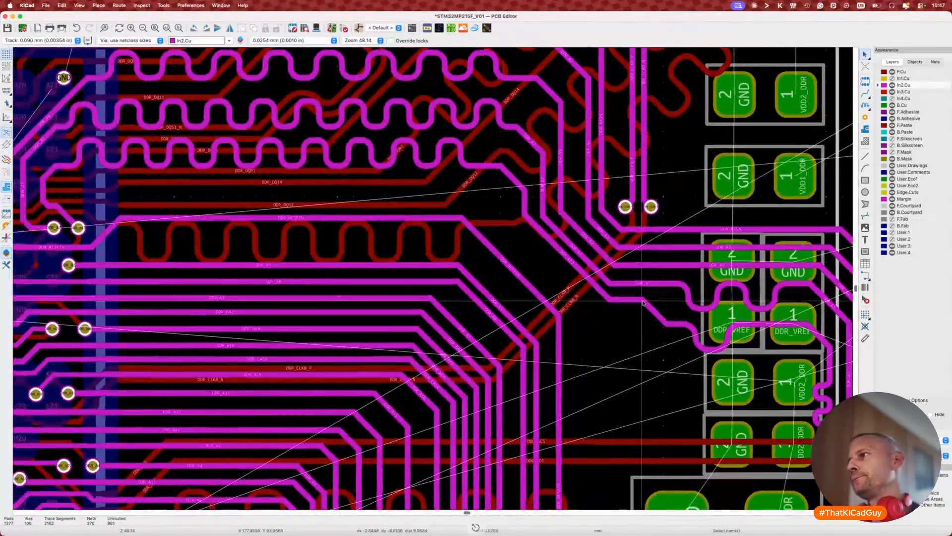
Step: Straighten the short DDR_A13 jog and shift the track's diagonal corner slightly right
key("d")
left_click(626, 316)
scroll(627, 316, "down", 2)
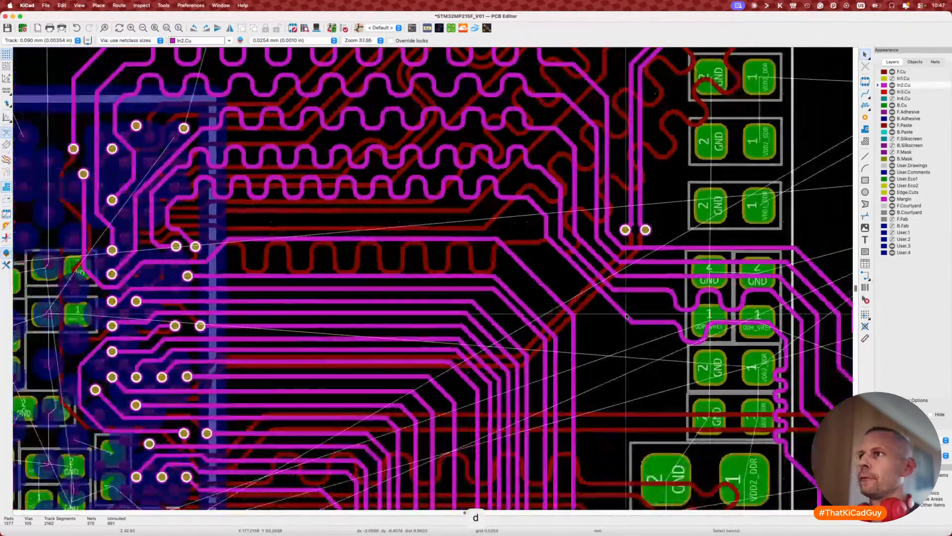
key("d")
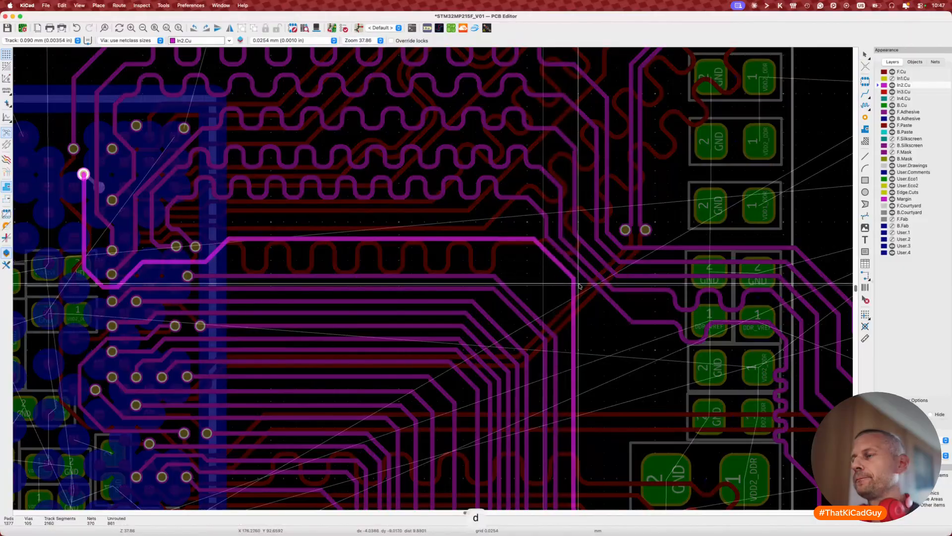
left_click(574, 285)
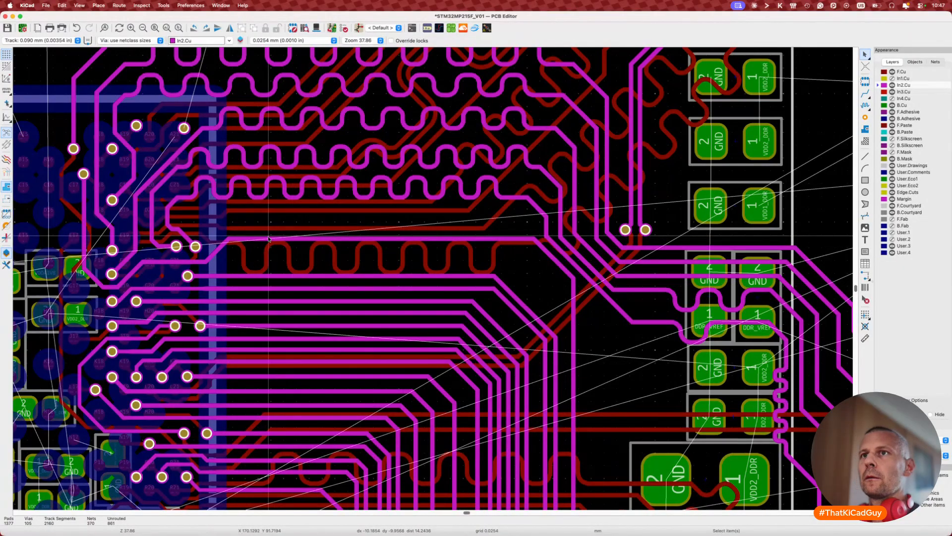
Step: Start length-tuning the track with a 34 mm target and begin laying meanders
key("7")
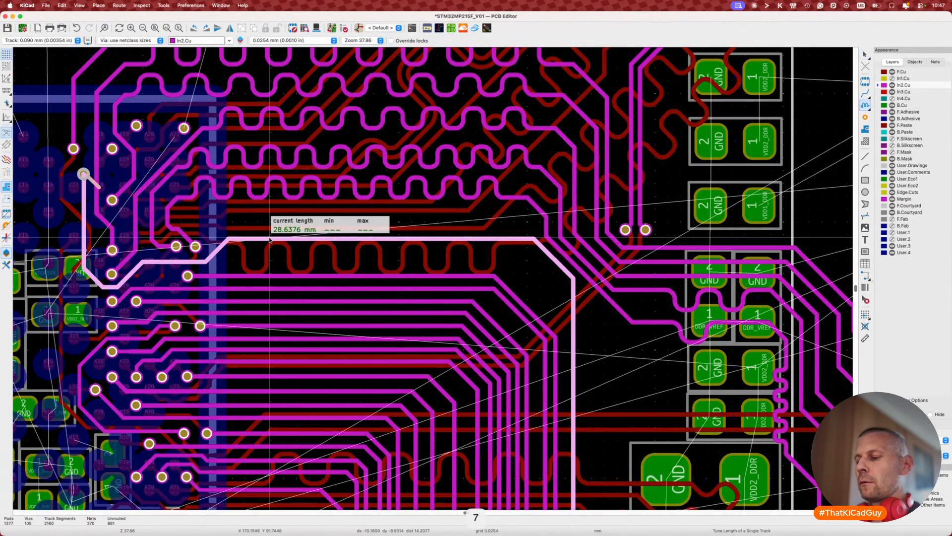
key("super+l")
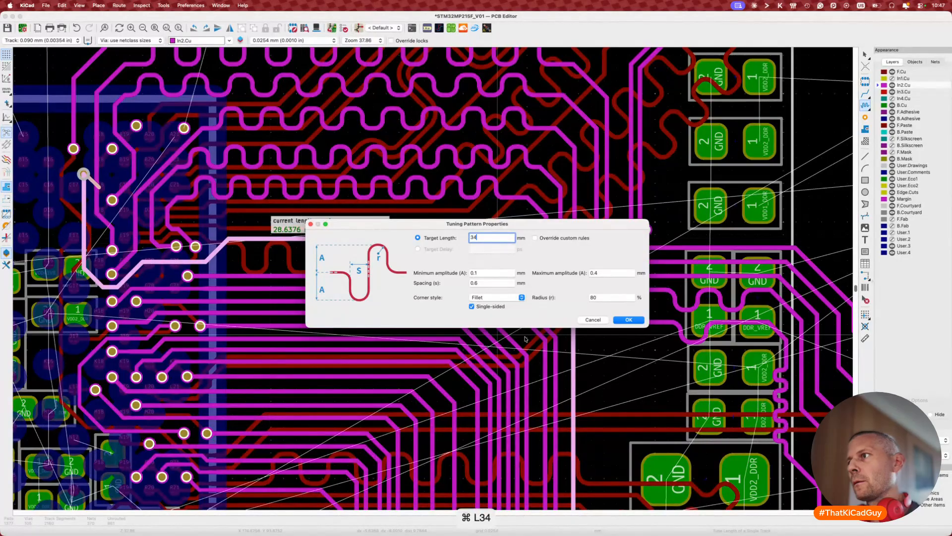
left_click(628, 320)
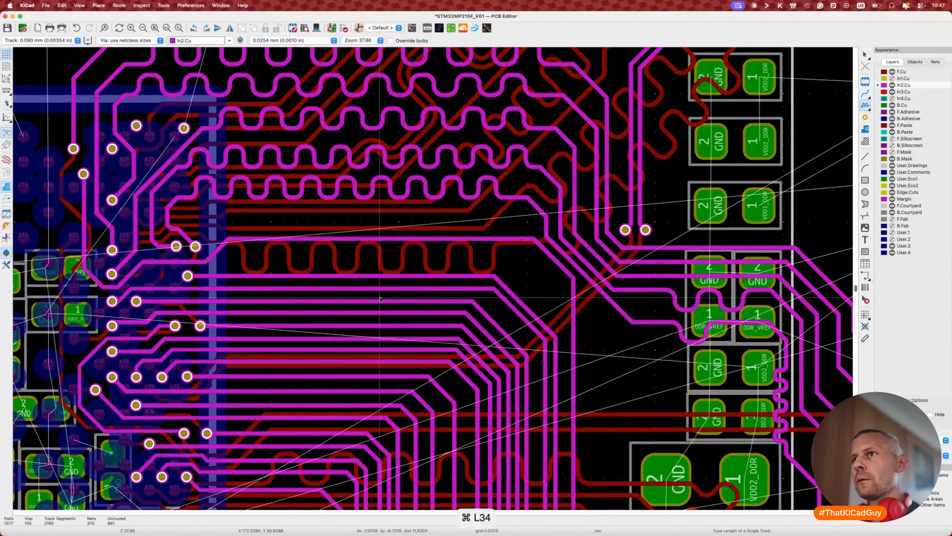
left_click(233, 239)
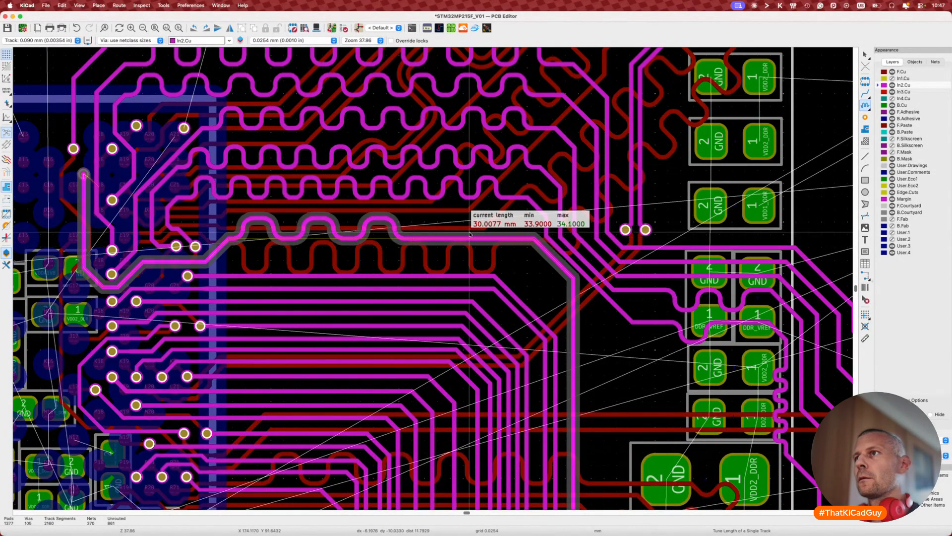
Step: Adjust the meander spacing back and forth, then cancel this tuning attempt
key("2")
key("2")
key("2")
key("2")
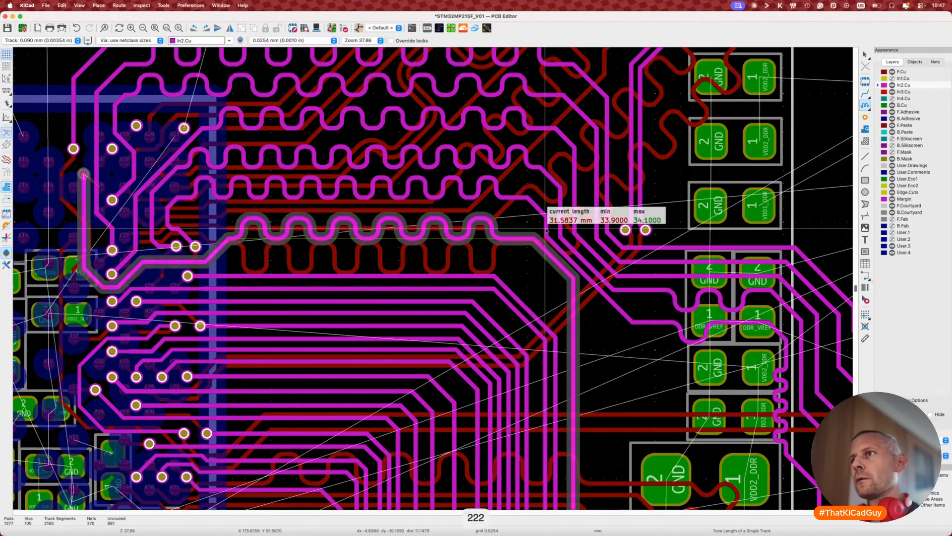
key("2")
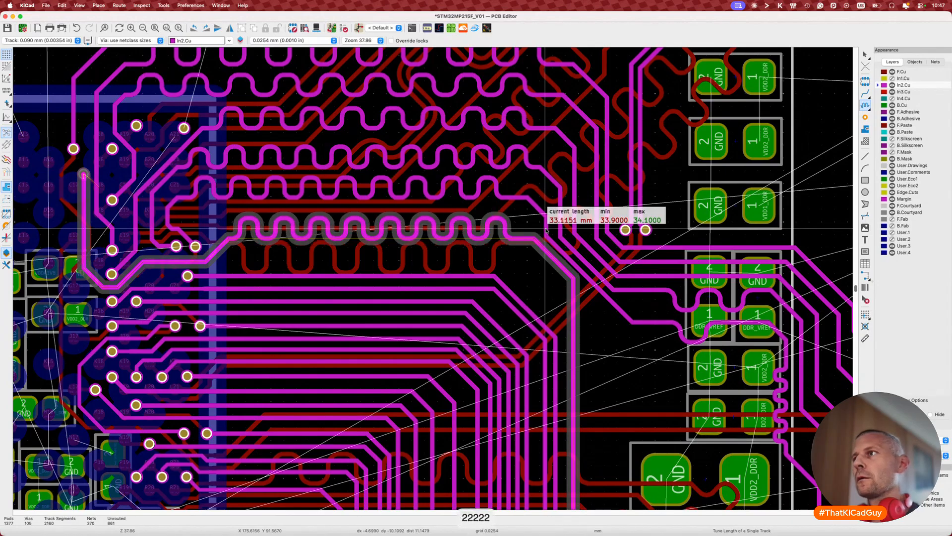
key("2")
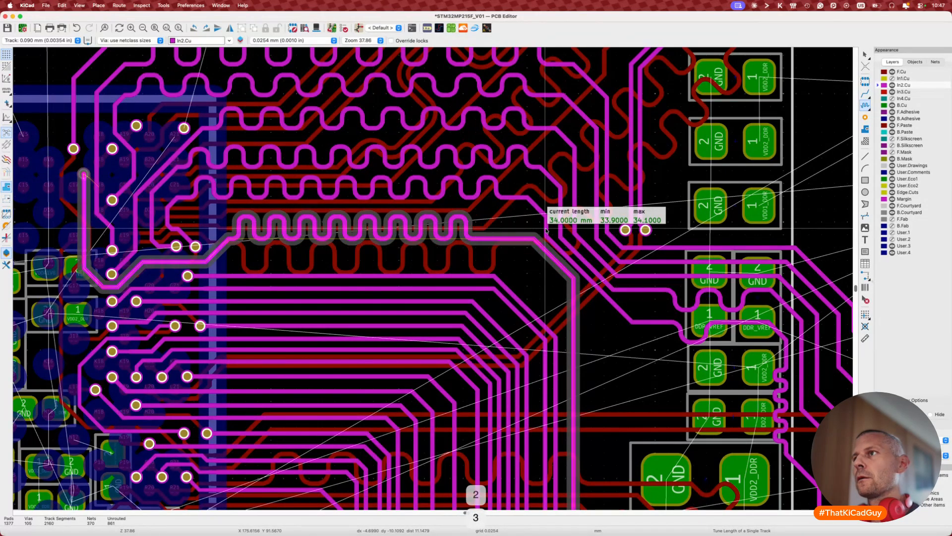
key("3")
key("1")
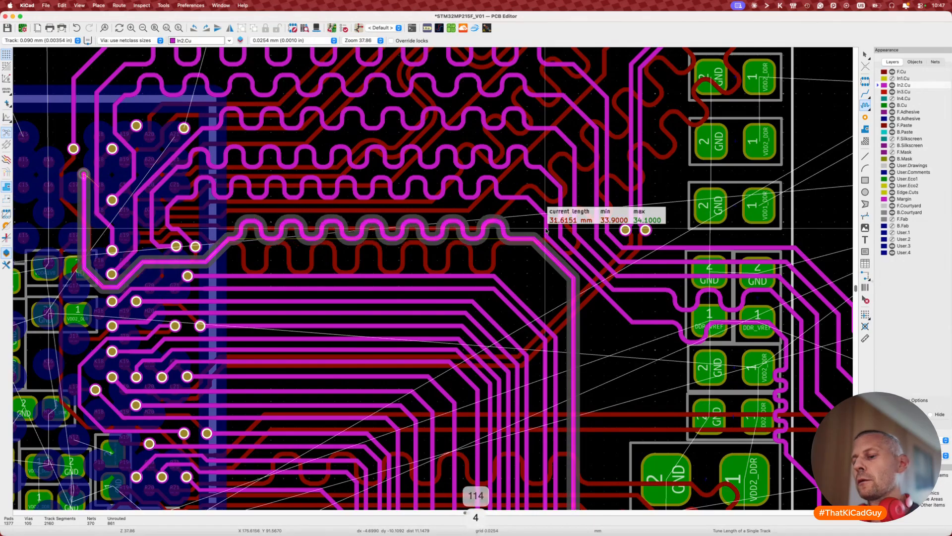
key("1")
key("1")
key("2")
key("2")
key("2")
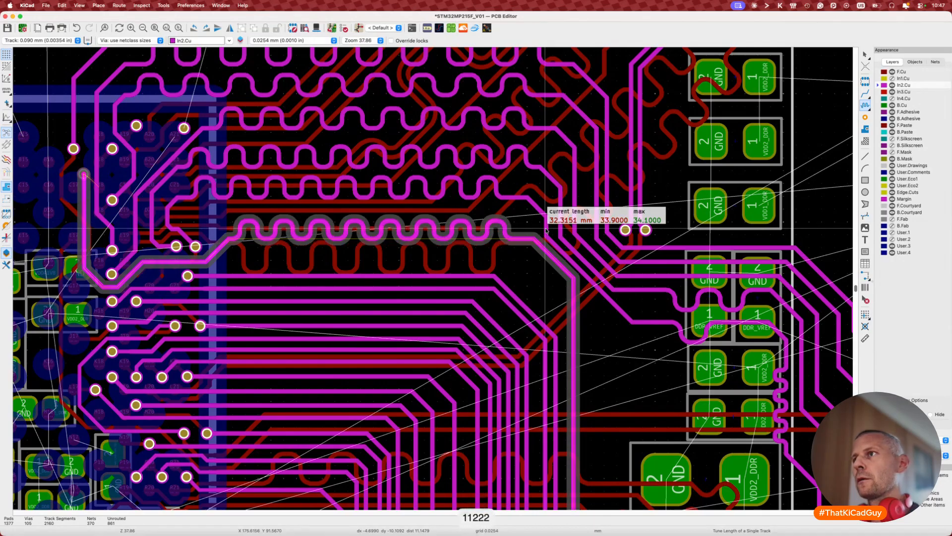
key("2")
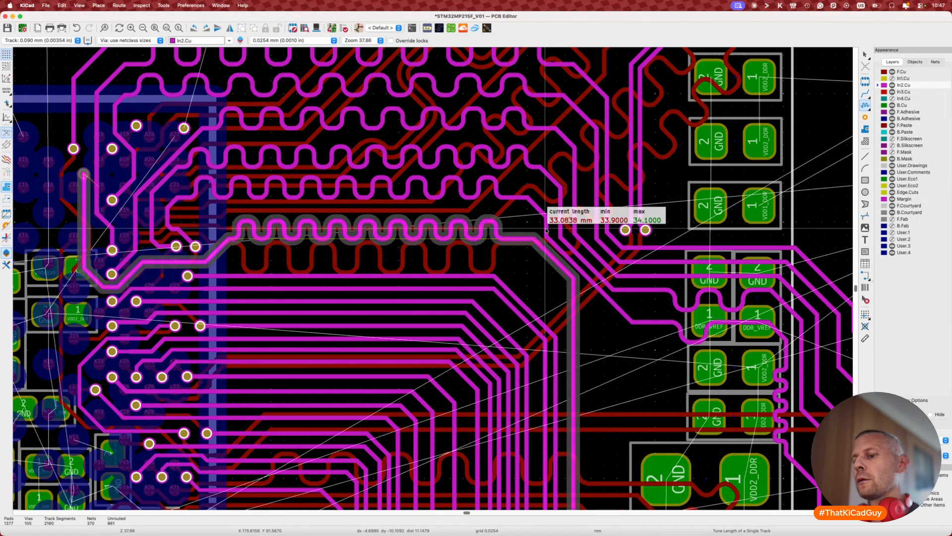
key("1")
key("1")
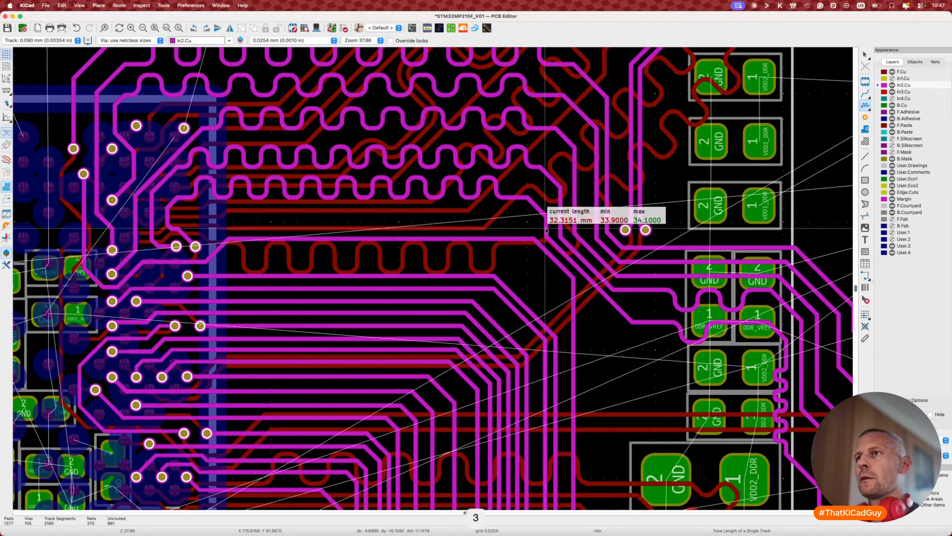
key("Escape")
key("Escape")
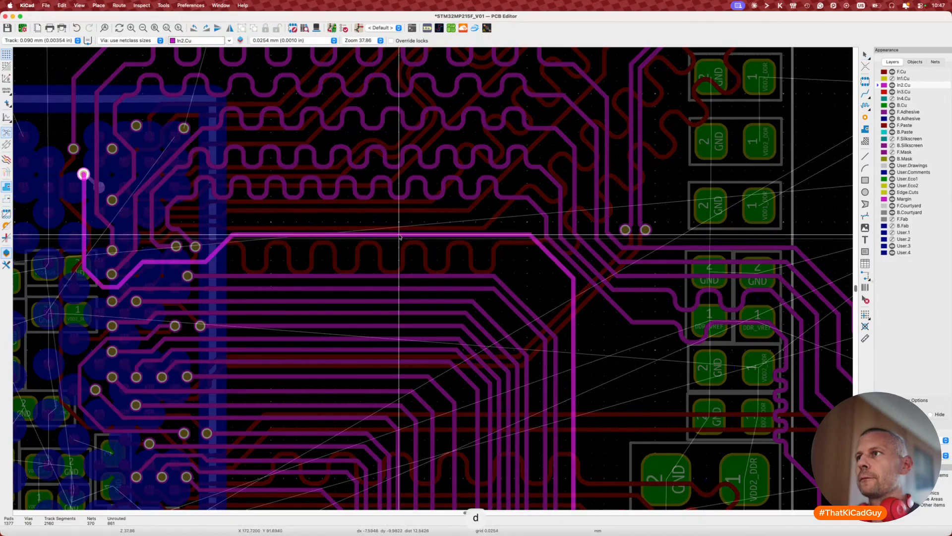
Step: Meander the straight address track toward a 34 mm target, committing it at about 33.2 mm
key("7")
left_click(364, 234)
key("ctrl+l")
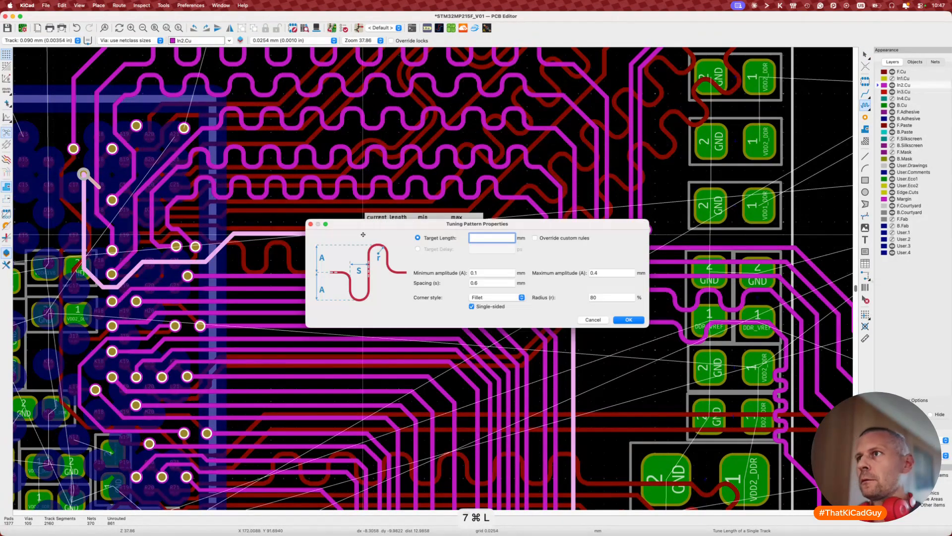
type("34")
key("Return")
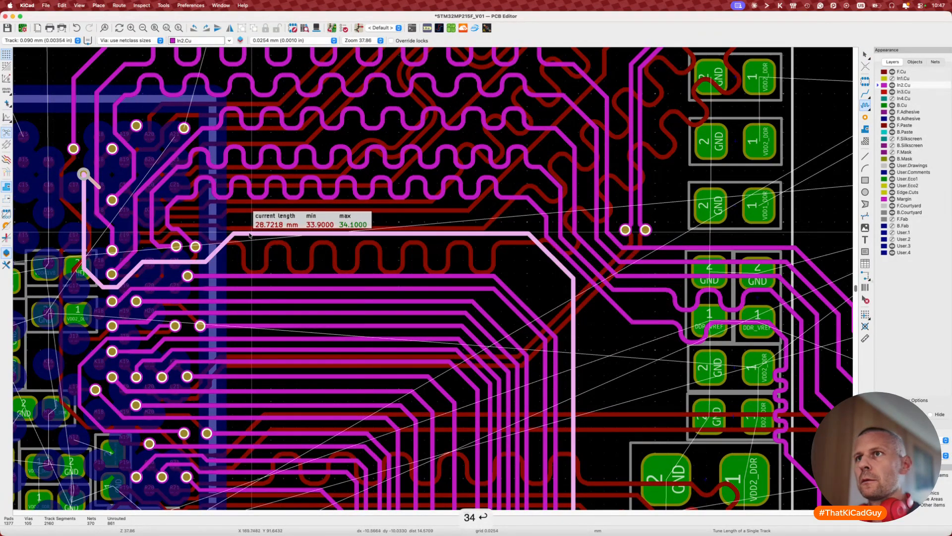
left_click(240, 235)
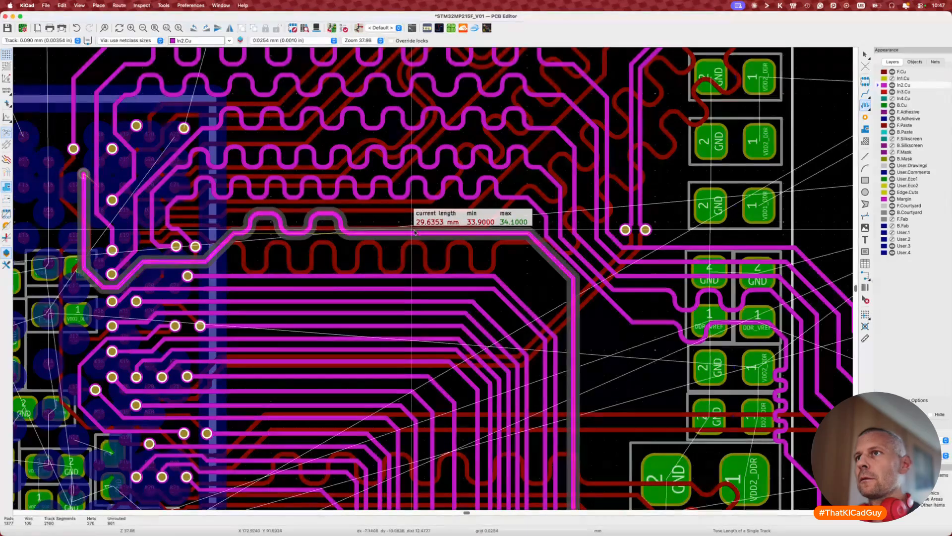
key("2")
key("2")
key("2")
key("2")
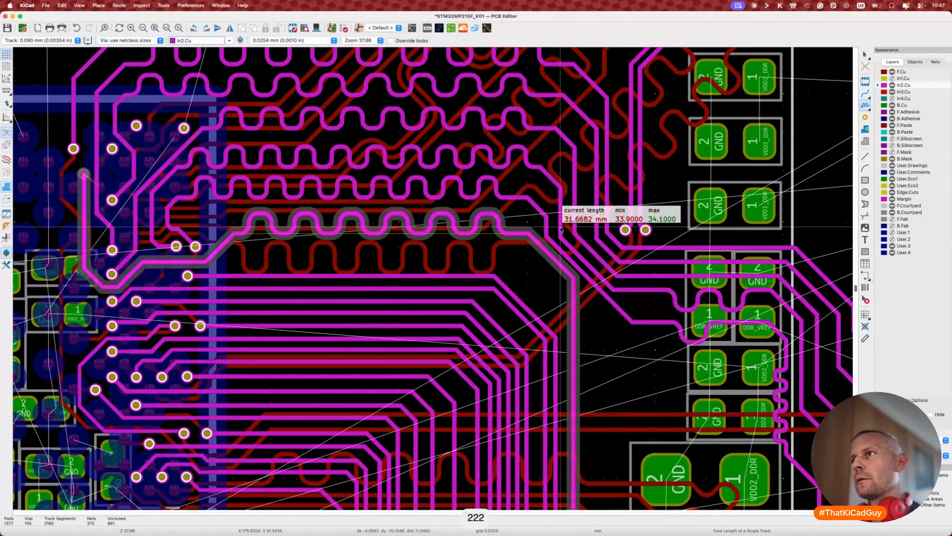
key("2")
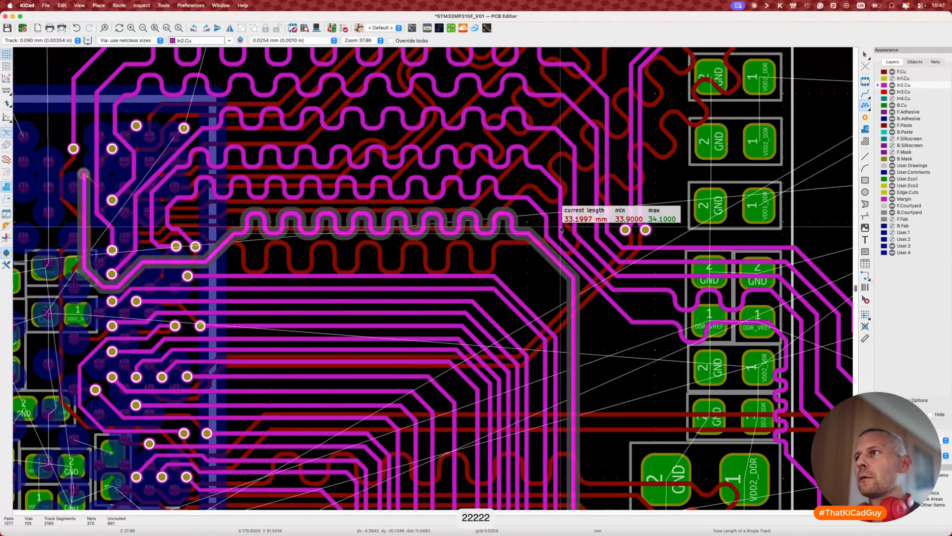
left_click(561, 229)
key("Escape")
scroll(566, 258, "down", 5)
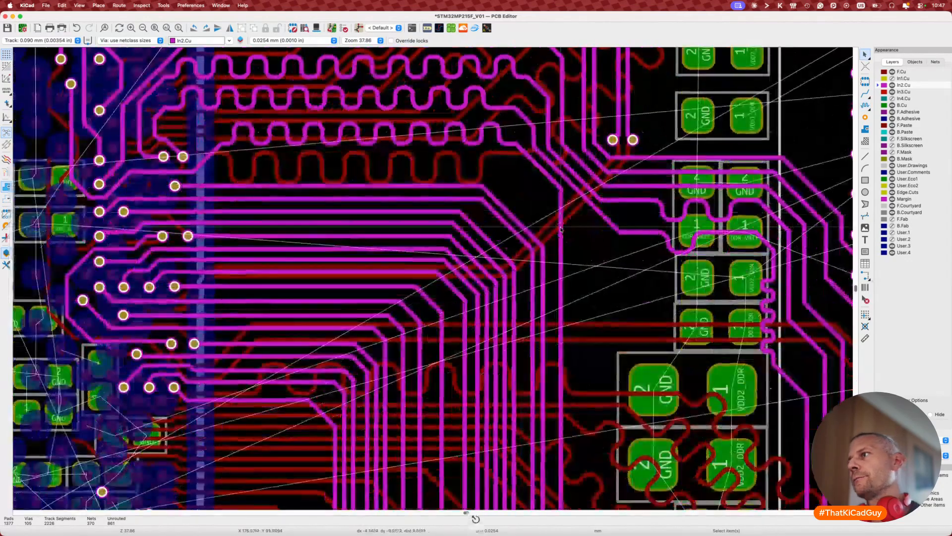
Step: Drag the first DDR_RESETN track segments, including the diagonal one, into new positions
scroll(567, 285, "down", 3)
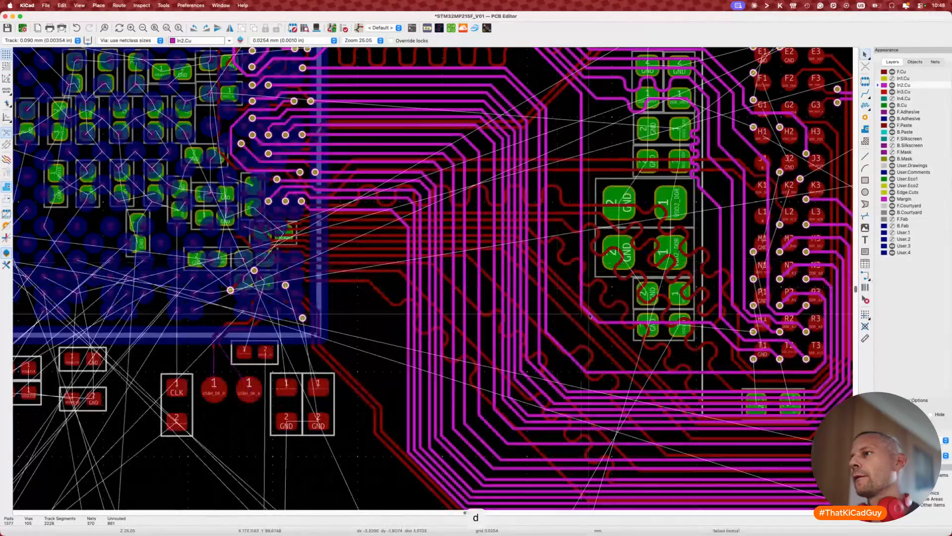
left_click(592, 318)
key("d")
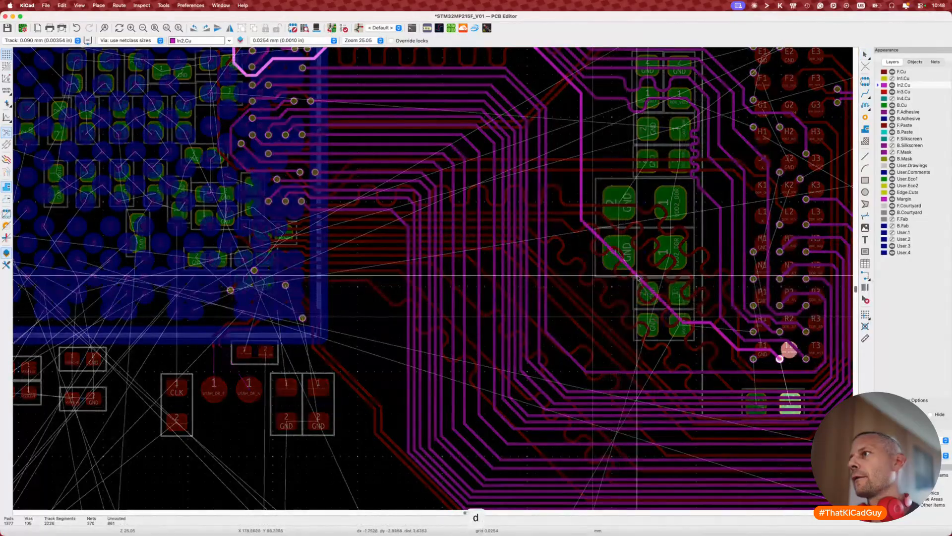
left_click(677, 210)
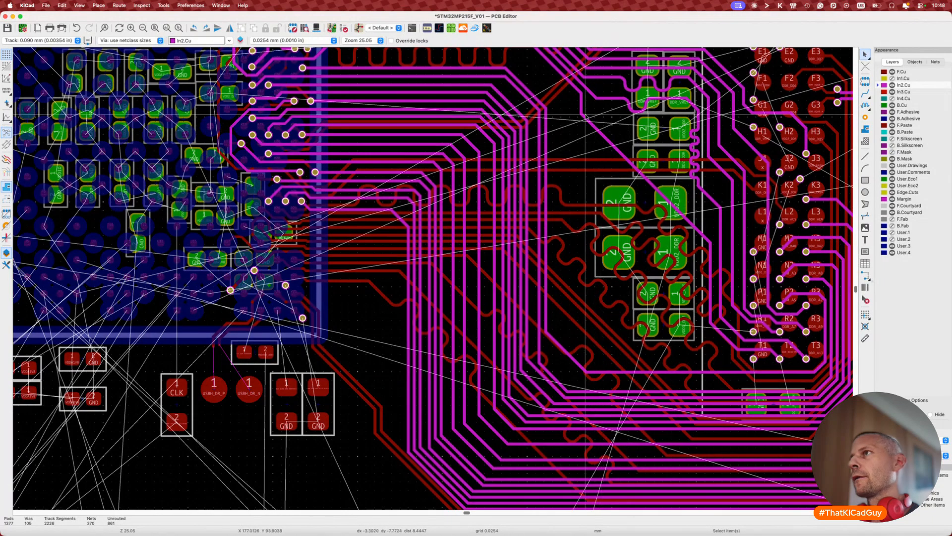
key("d")
left_click(619, 130)
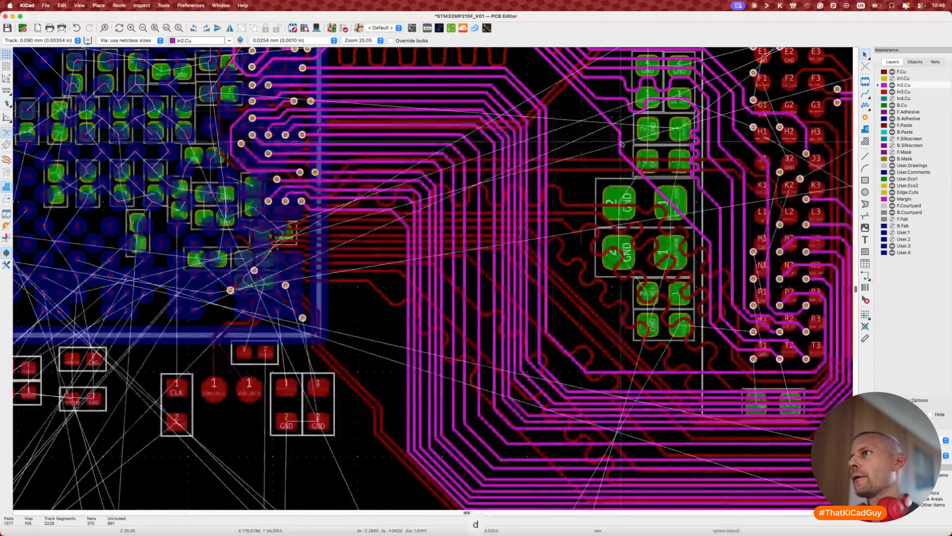
key("d")
left_click(681, 153)
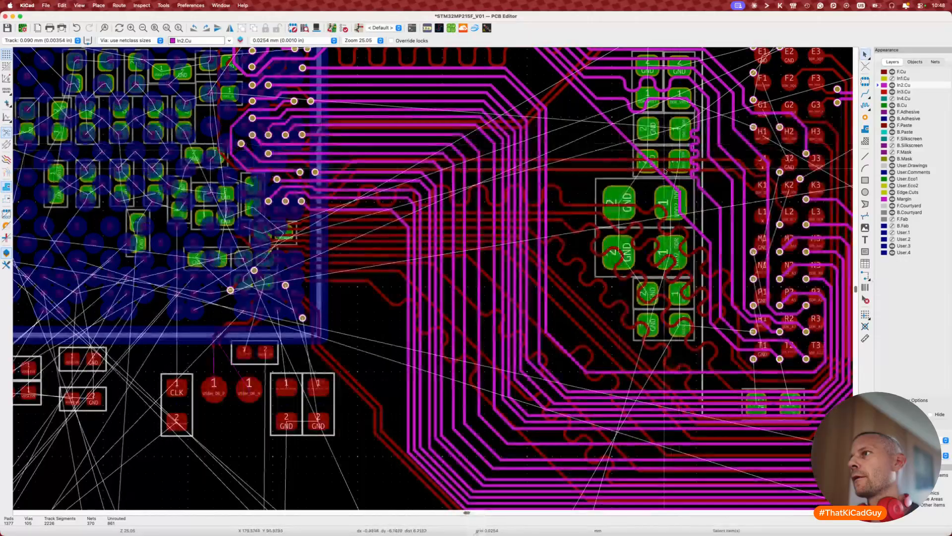
Step: Reposition the remaining DDR_RESETN diagonal segment and bend near the memory's lower pads
key("d")
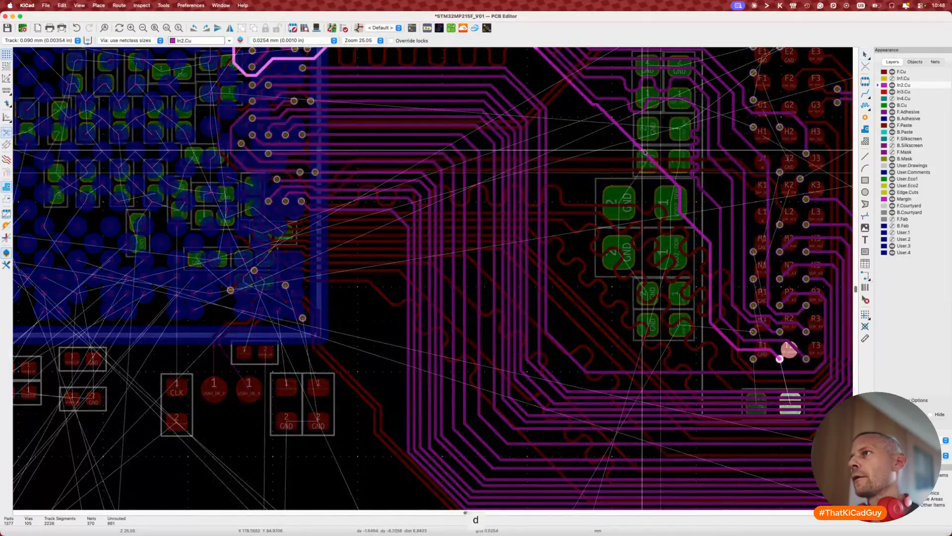
left_click(649, 148)
key("d")
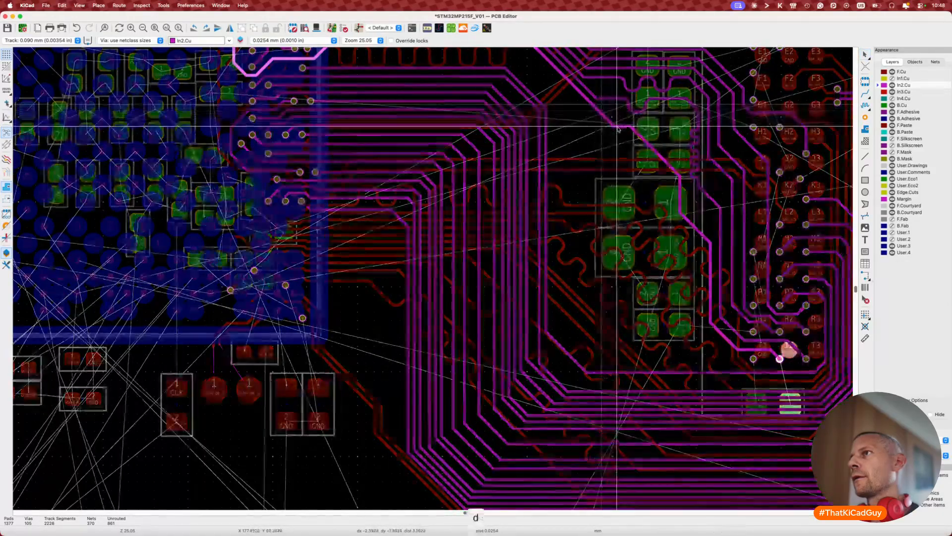
left_click(667, 132)
key("d")
left_click(668, 133)
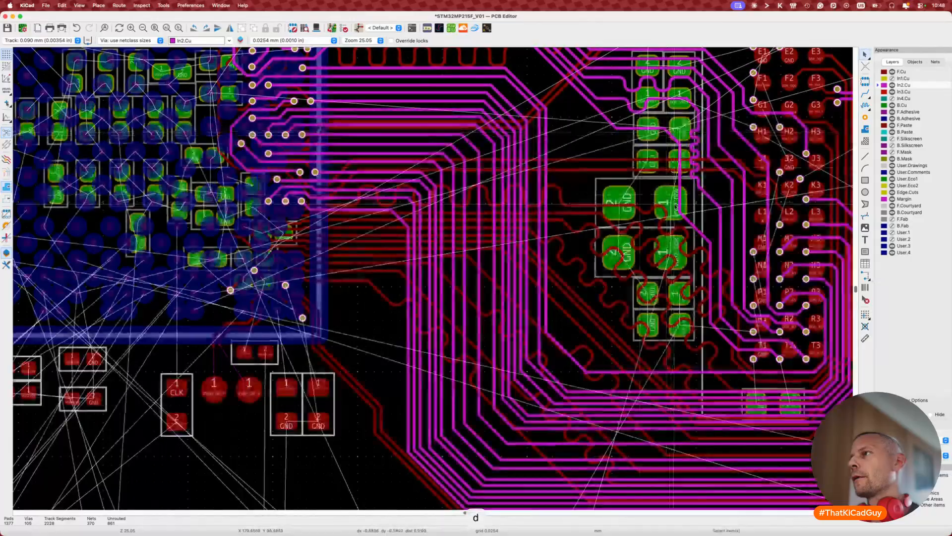
key("d")
left_click(701, 209)
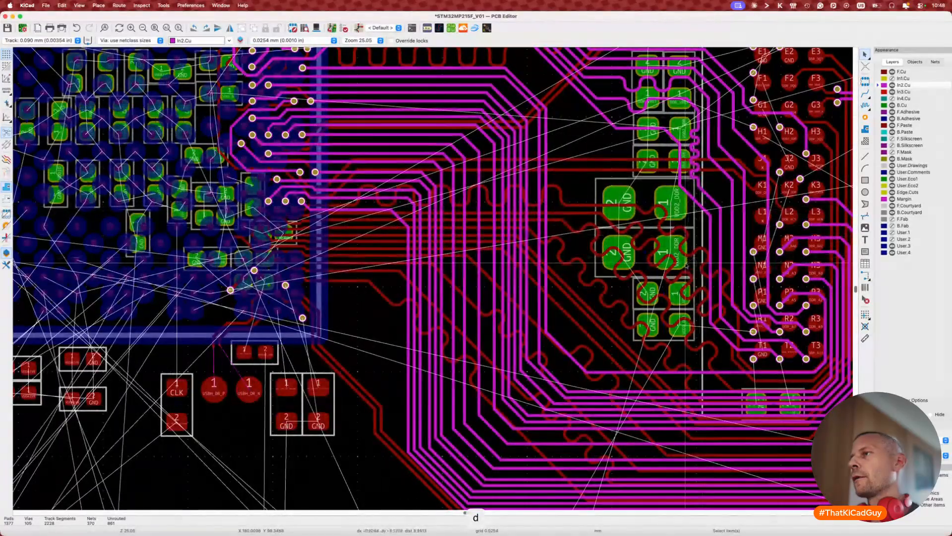
scroll(551, 195, "up", 5)
Step: Set a 34 mm target length on the long meandered track, which reads 32.0689 mm
key("d")
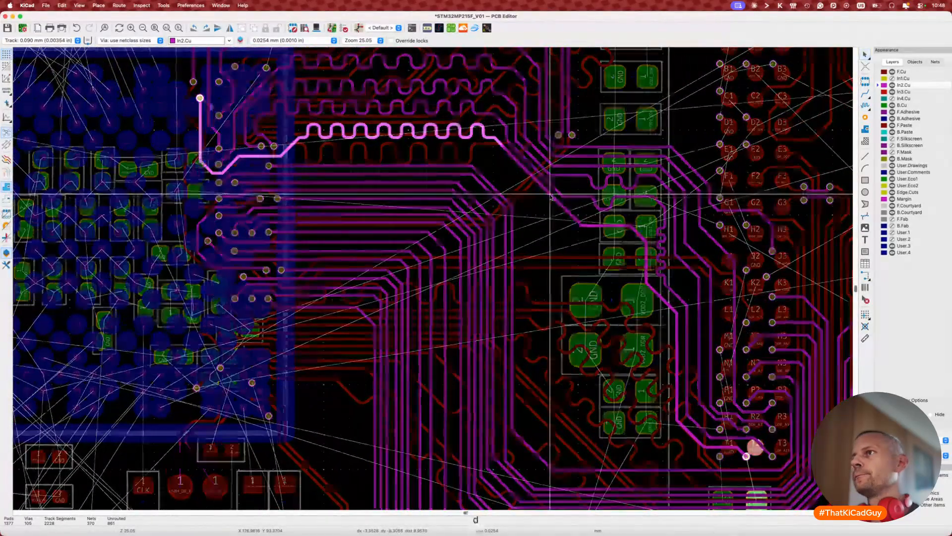
key("Escape")
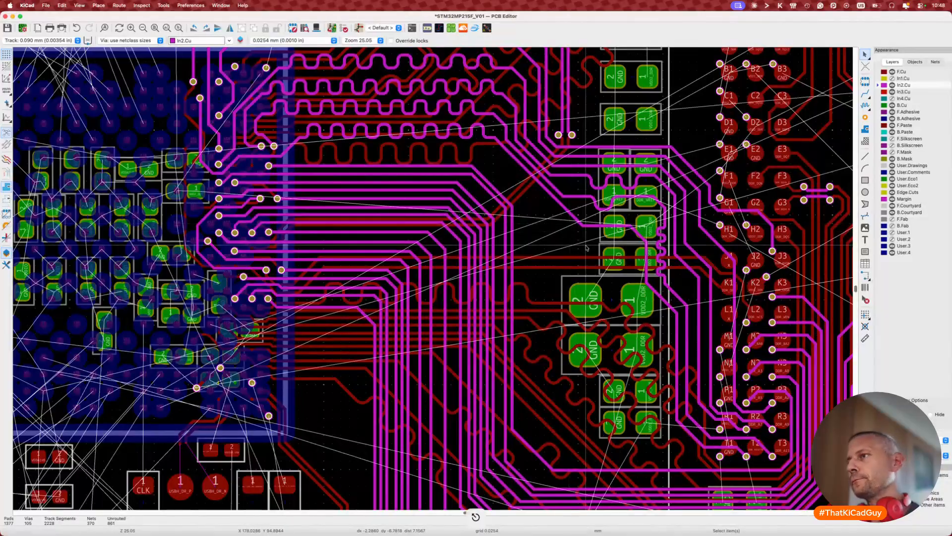
left_click(578, 227)
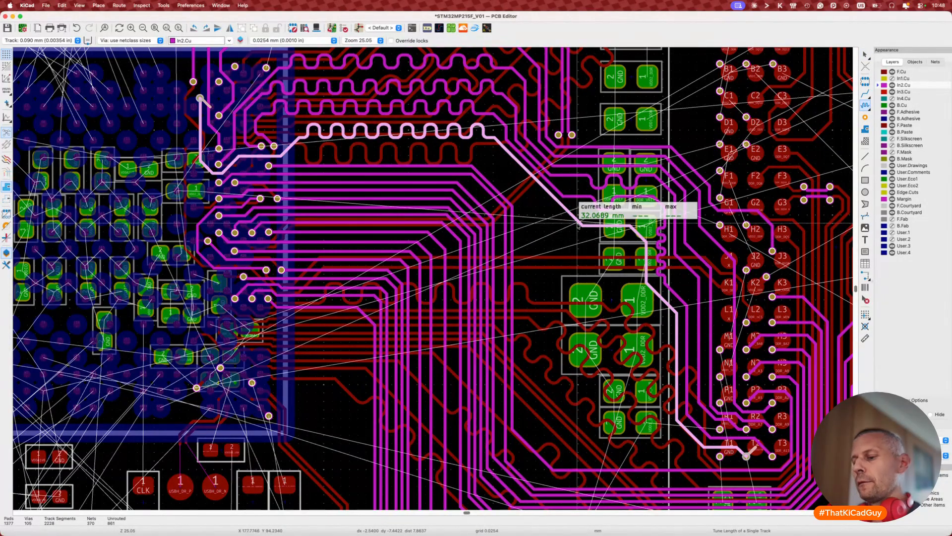
key("super+l")
type("34")
key("Return")
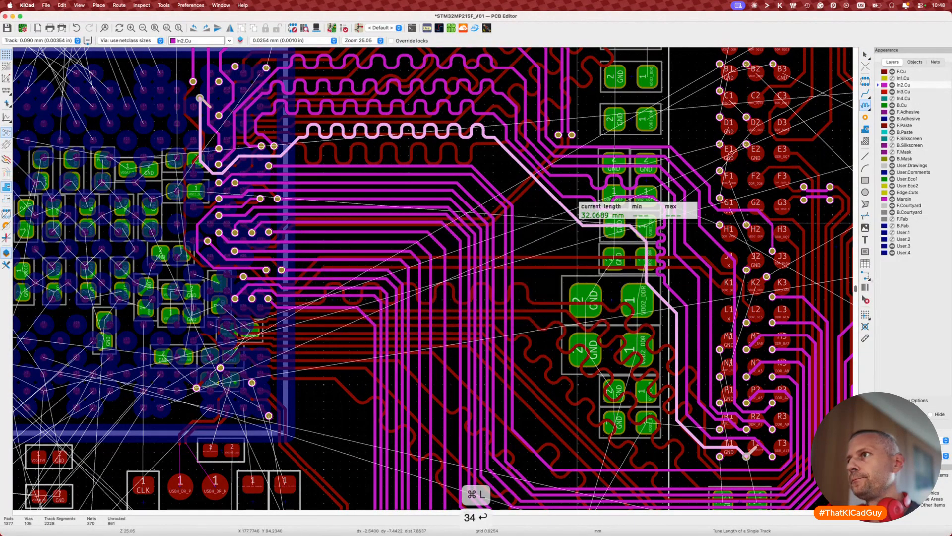
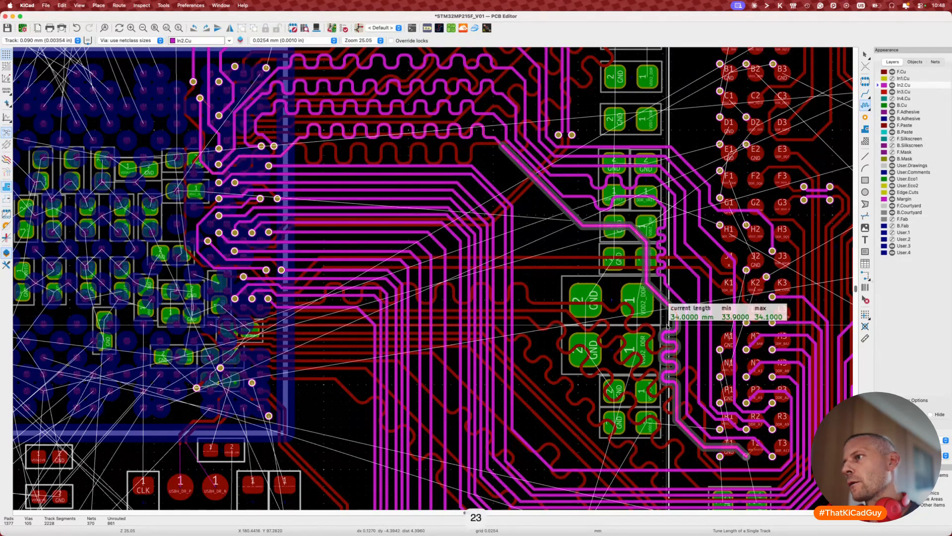
Step: Commit the In2.Cu meander at 34.0000 mm and end length tuning
left_click(667, 325)
key("Escape")
scroll(590, 374, "down", 2)
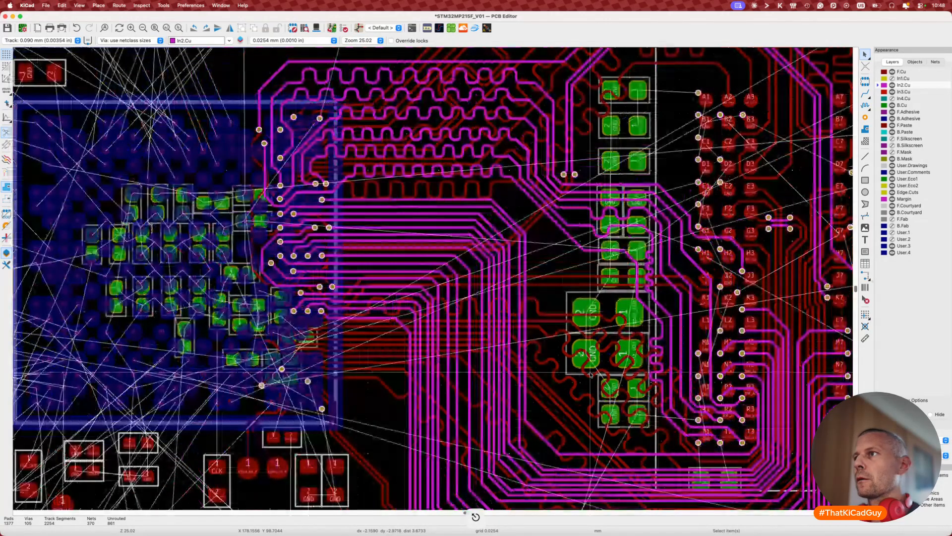
Step: Try tuning the 29.09 mm DDR_A5 track, then cancel and clear the selection
key("7")
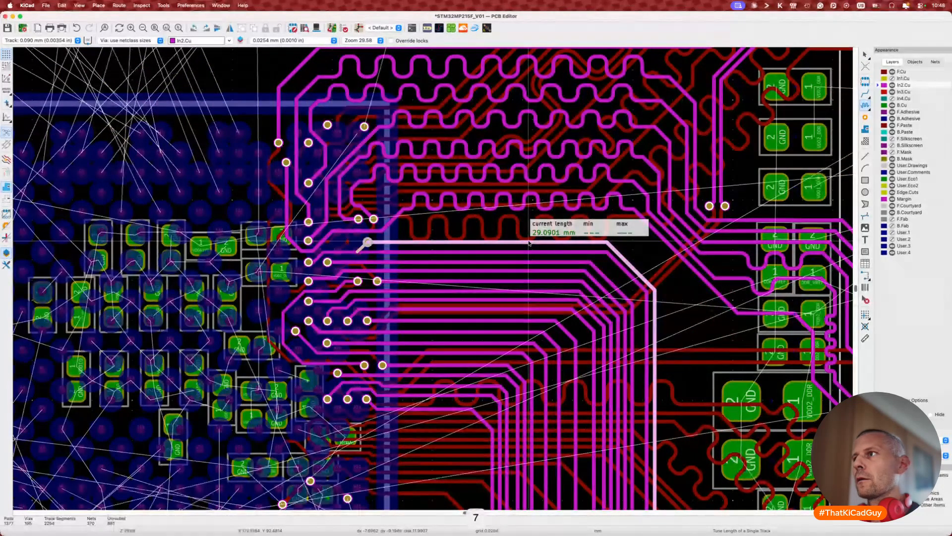
key("Escape")
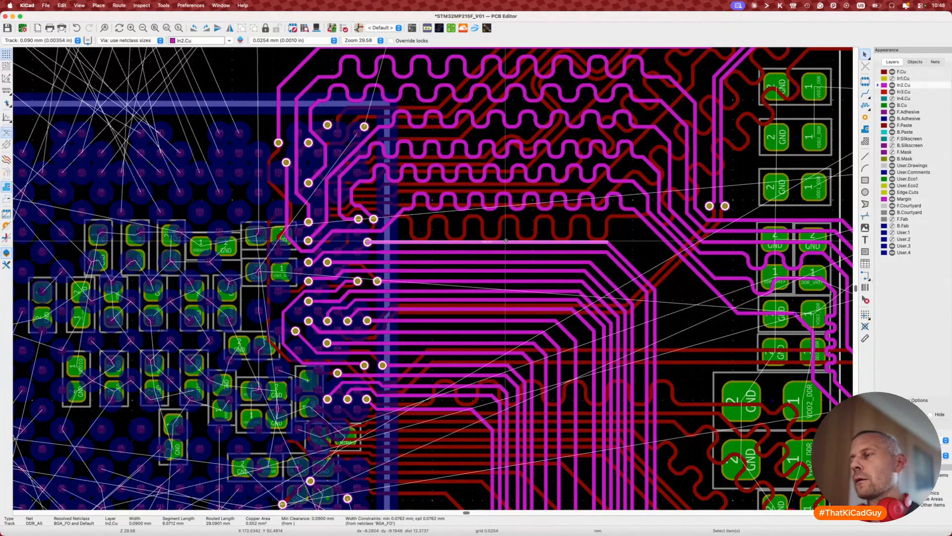
scroll(506, 243, "down", 4)
middle_click_drag(506, 243, 499, 235)
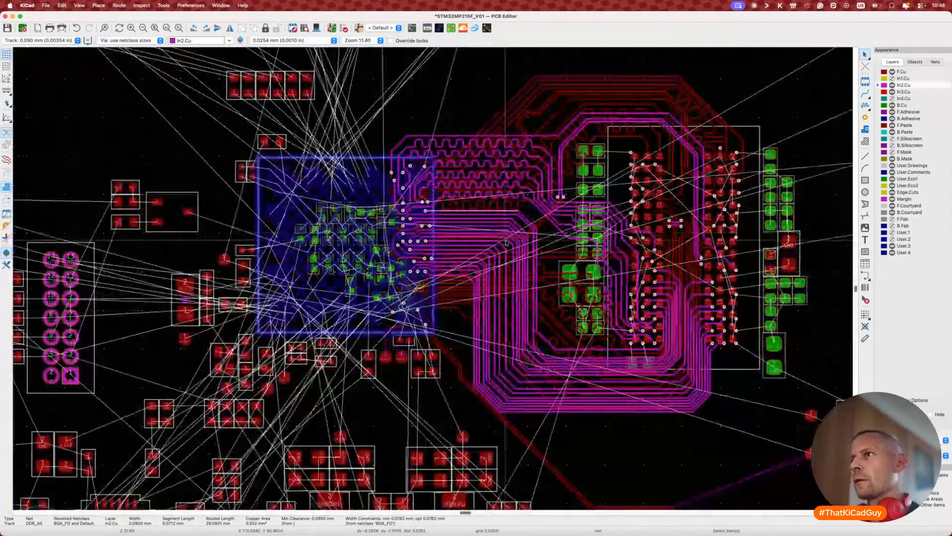
key("Escape")
Step: Select the whole DDR_A5 route and check its tuning readings (36.44, 32.73 mm) without committing
left_click(522, 216)
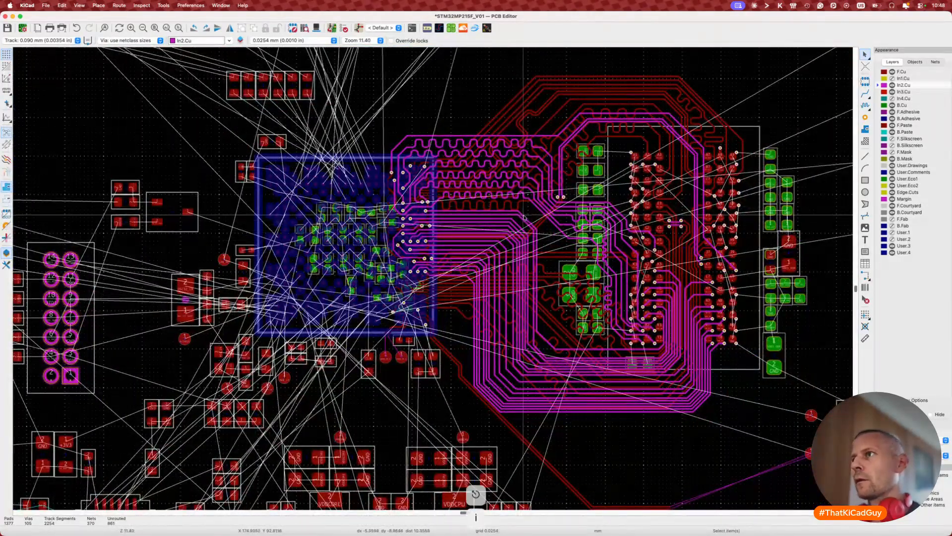
scroll(522, 216, "up", 4)
key("u")
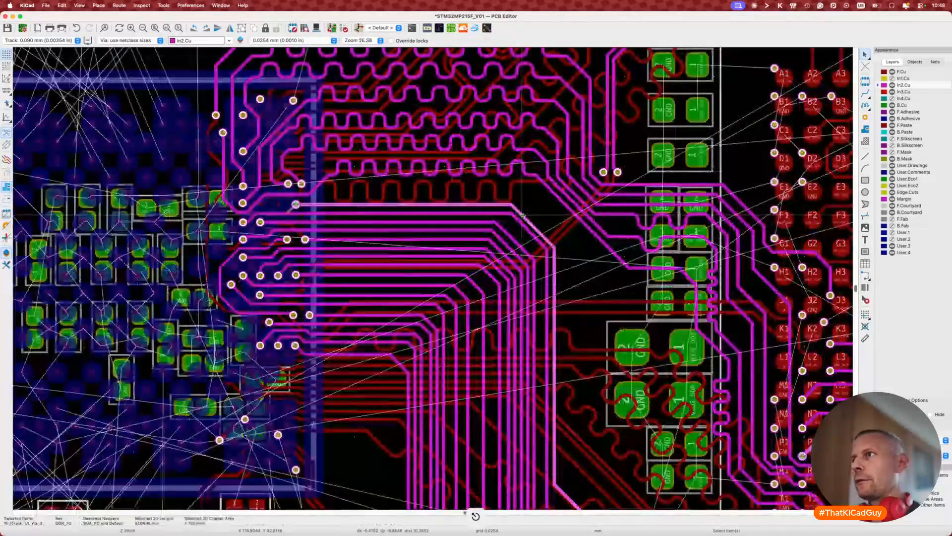
scroll(522, 215, "down", 2)
scroll(523, 215, "down", 1)
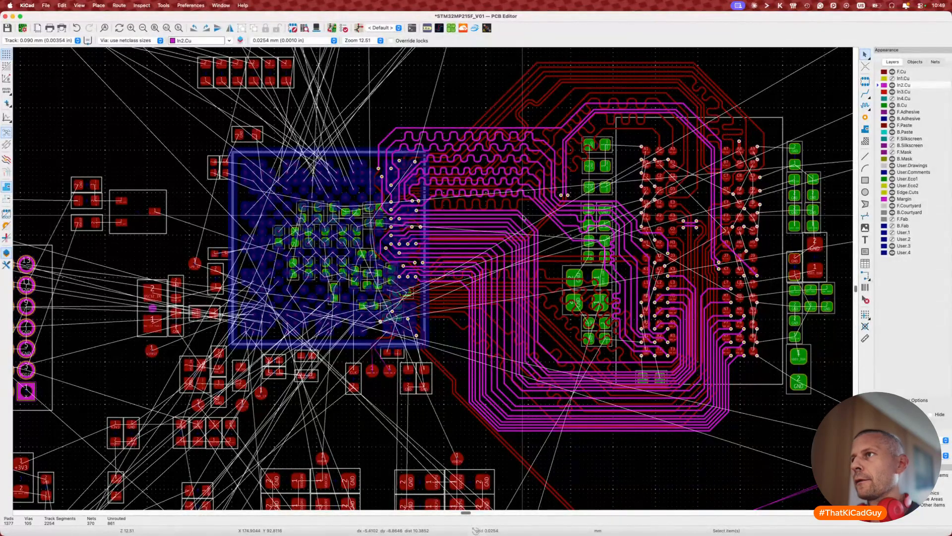
scroll(523, 219, "up", 1)
scroll(523, 217, "up", 6)
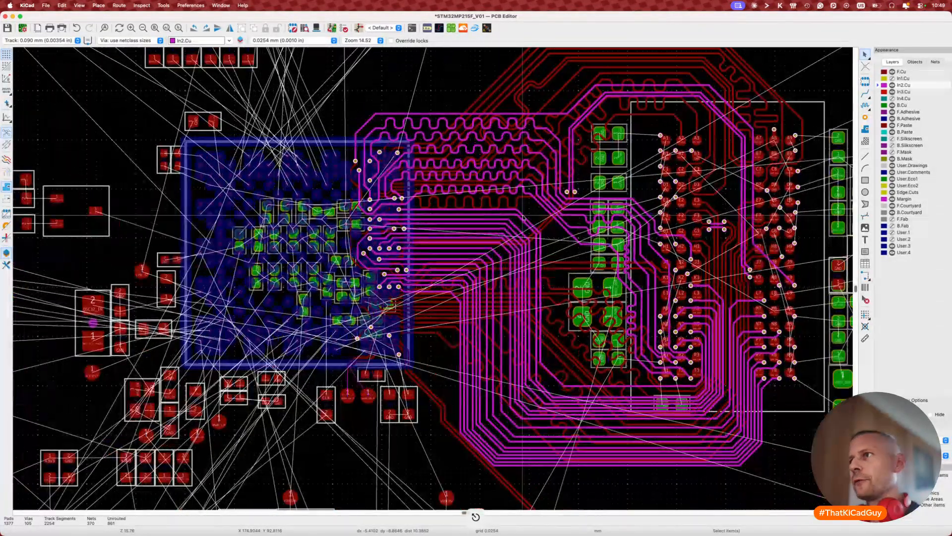
key("7")
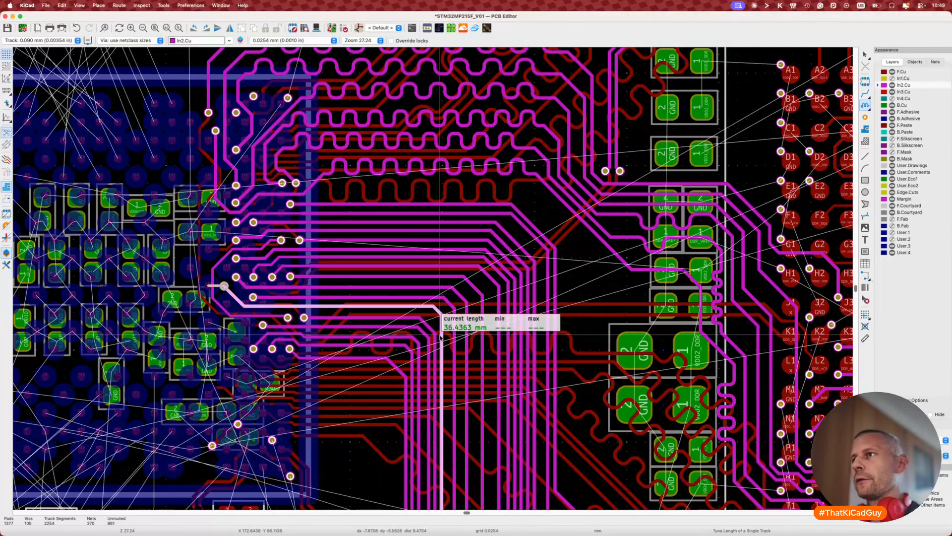
key("Escape")
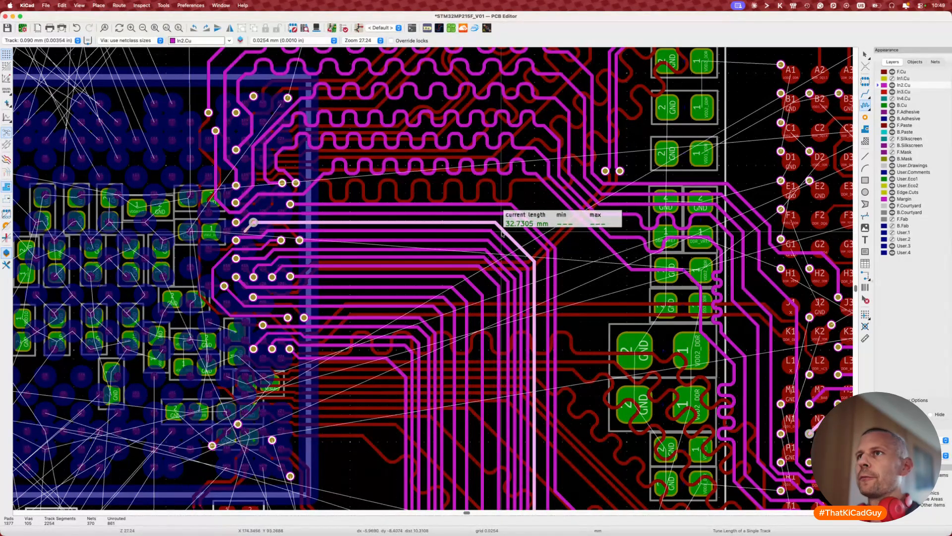
key("Escape")
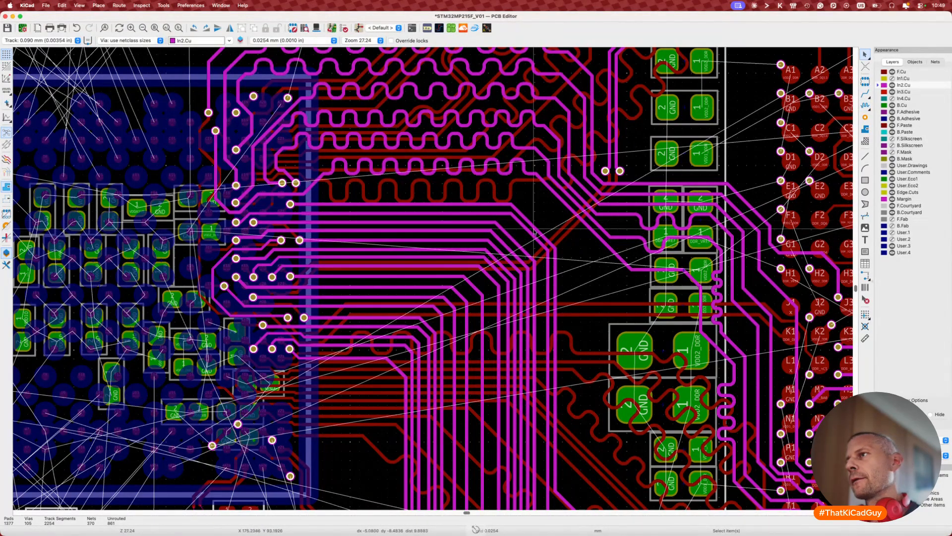
scroll(545, 228, "down", 2)
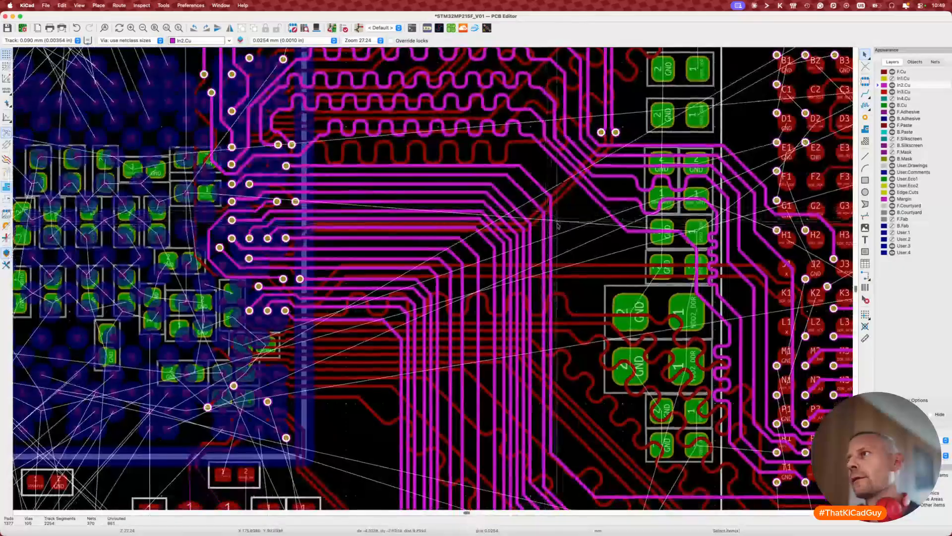
Step: Drag a vertical In2.Cu track segment right and its diagonal segment up-right
left_click(551, 229)
key("d")
left_click(578, 227)
left_click(559, 206)
key("d")
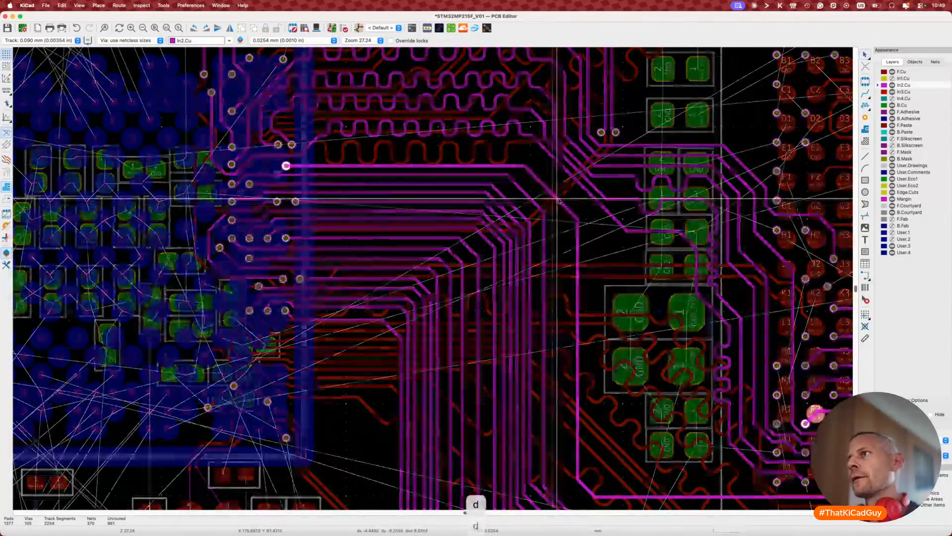
left_click(567, 192)
scroll(567, 192, "down", 6)
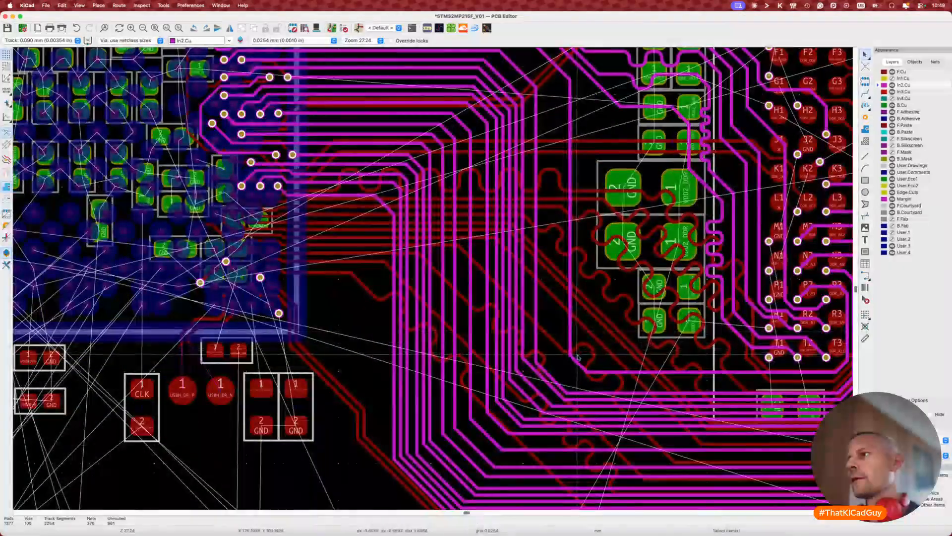
Step: Drag a lower In2.Cu track segment and a vertical track up into new positions
left_click(578, 357)
key("d")
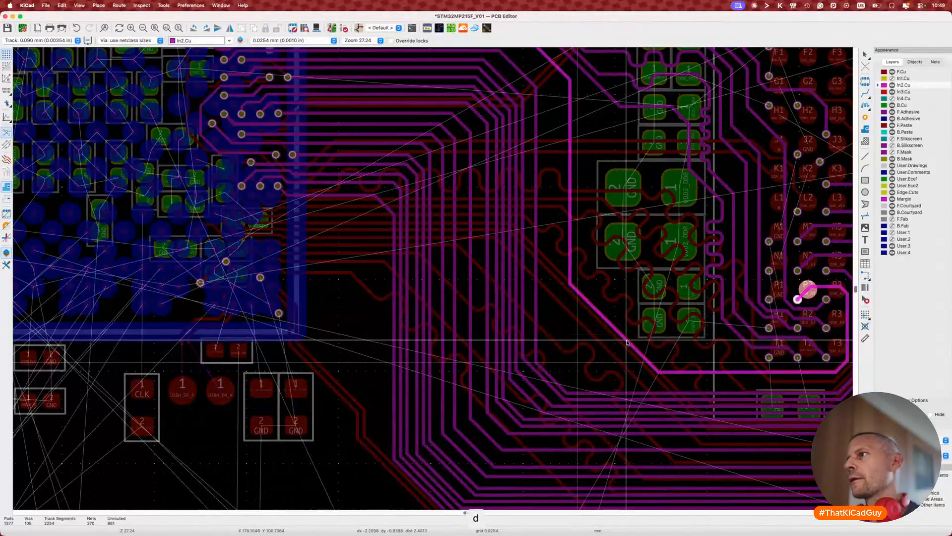
left_click(673, 327)
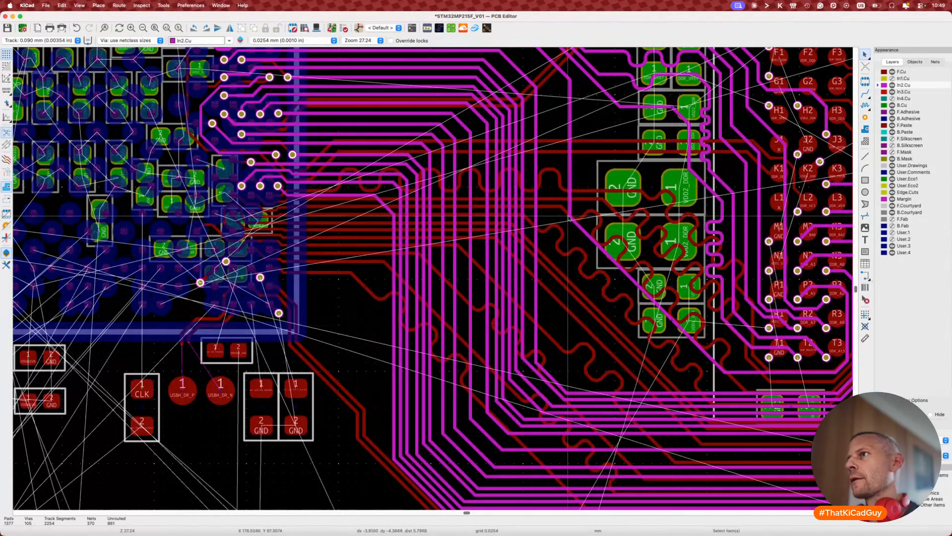
left_click(647, 217)
key("d")
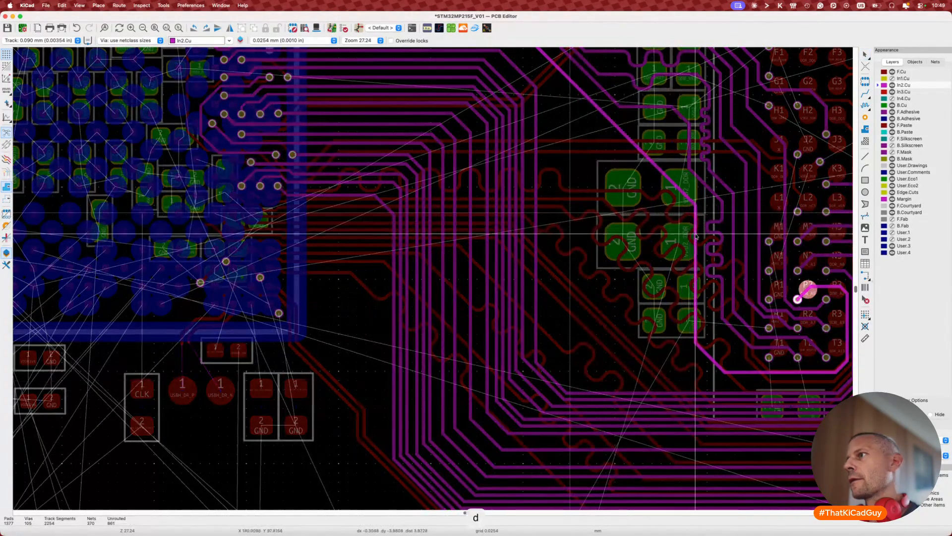
left_click(663, 168)
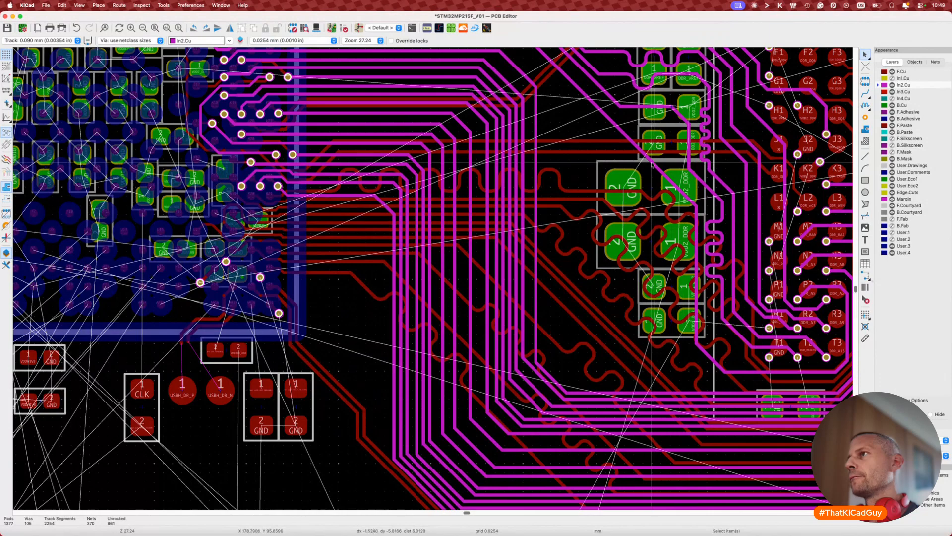
Step: Reposition the track segments near the GND and VDD2_DDR pads
key("d")
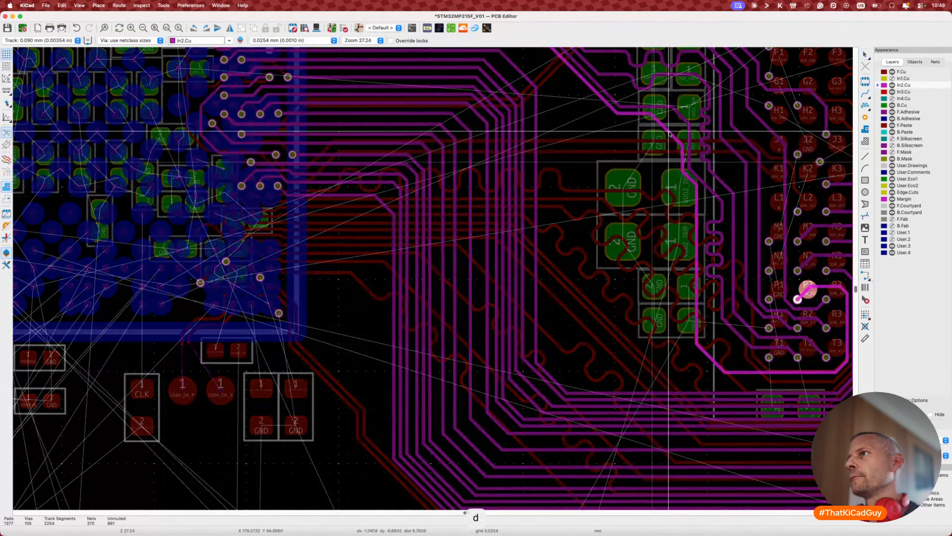
left_click(664, 128)
key("d")
left_click(669, 145)
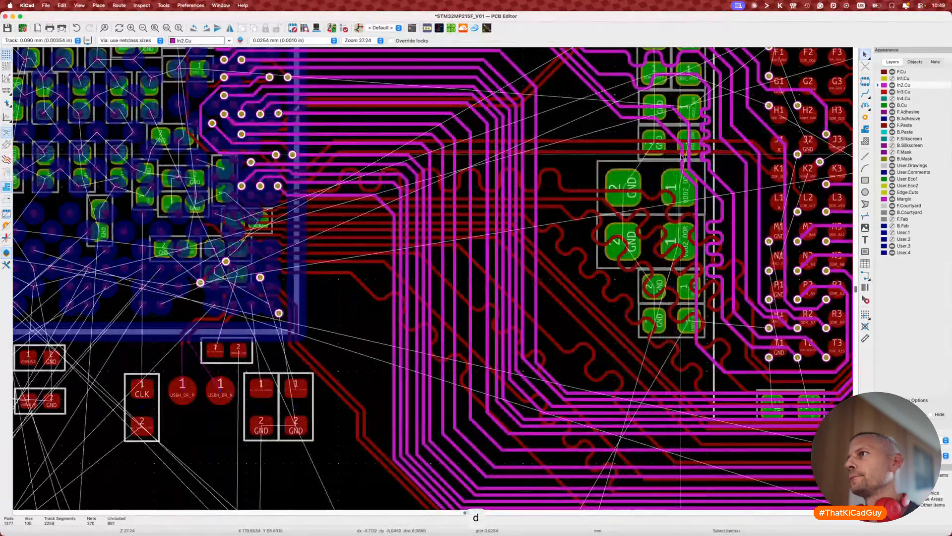
key("d")
left_click(675, 166)
key("d")
left_click(686, 184)
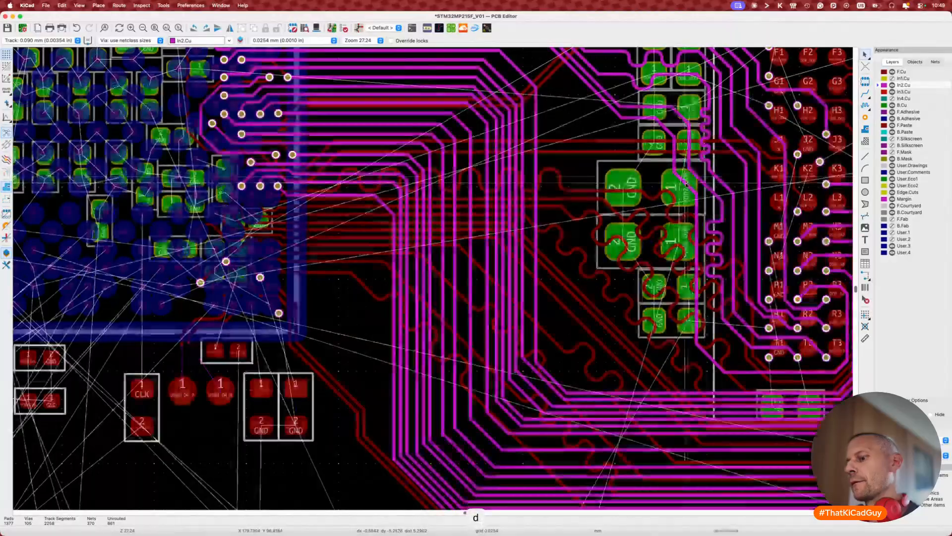
scroll(610, 208, "up", 5)
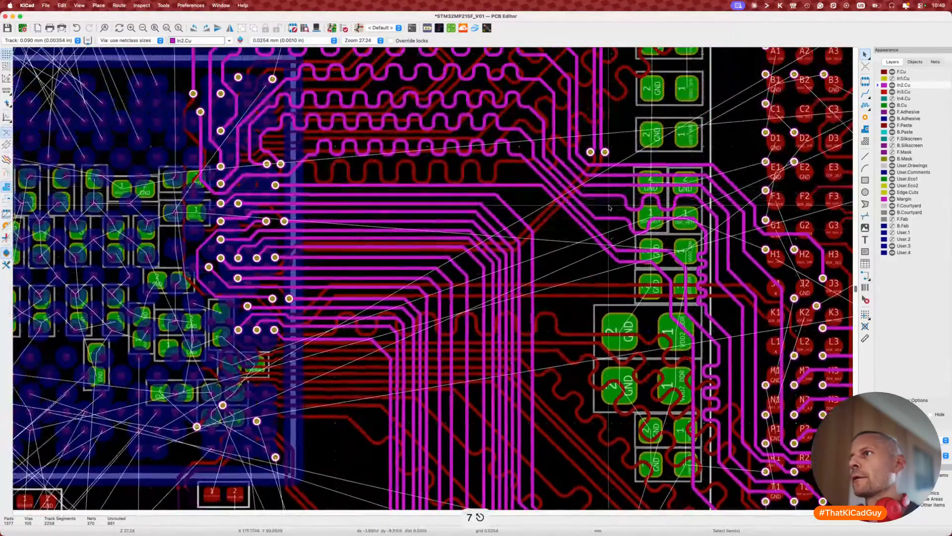
key("d")
left_click(582, 235)
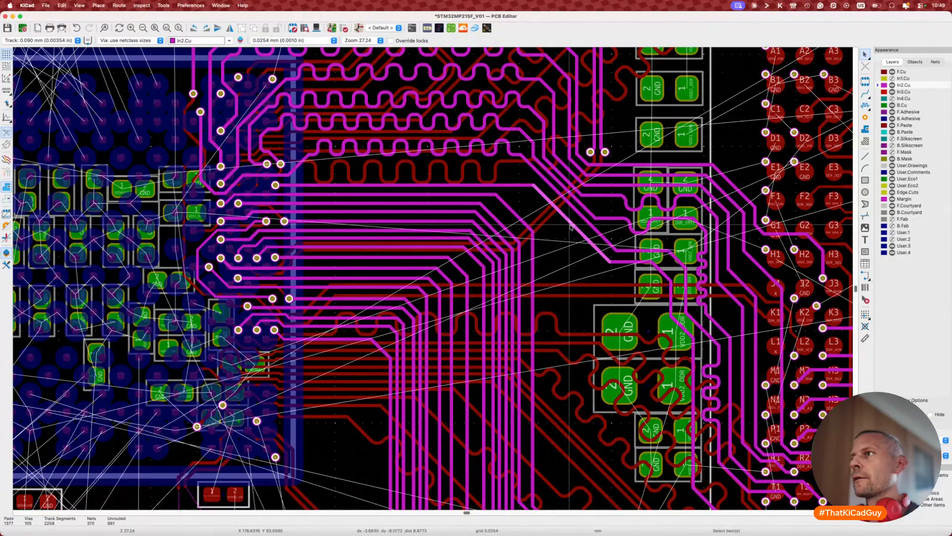
Step: Pull the DDR_RESETN meander end back to 34.0004 mm and shift the DDR_A5 and DDR_RESETN diagonals
scroll(558, 198, "up", 4)
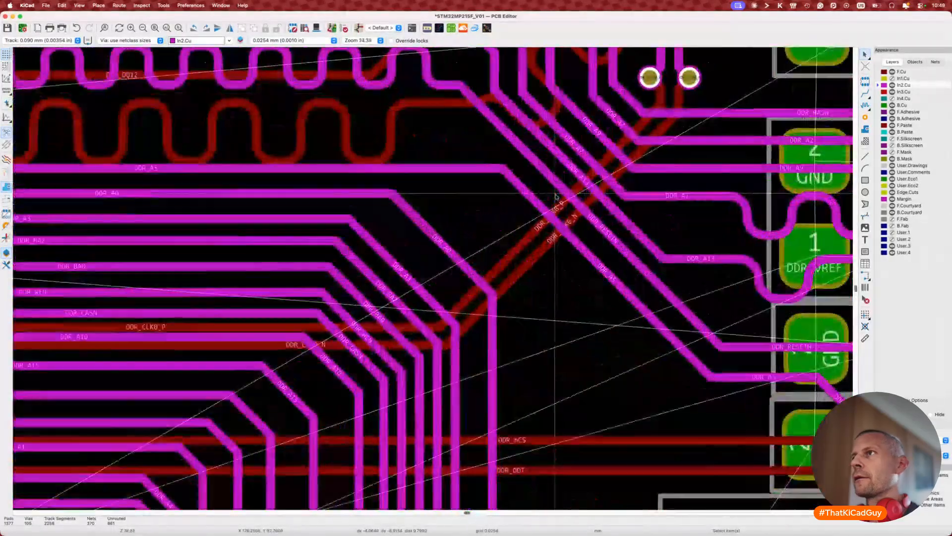
left_click(476, 99)
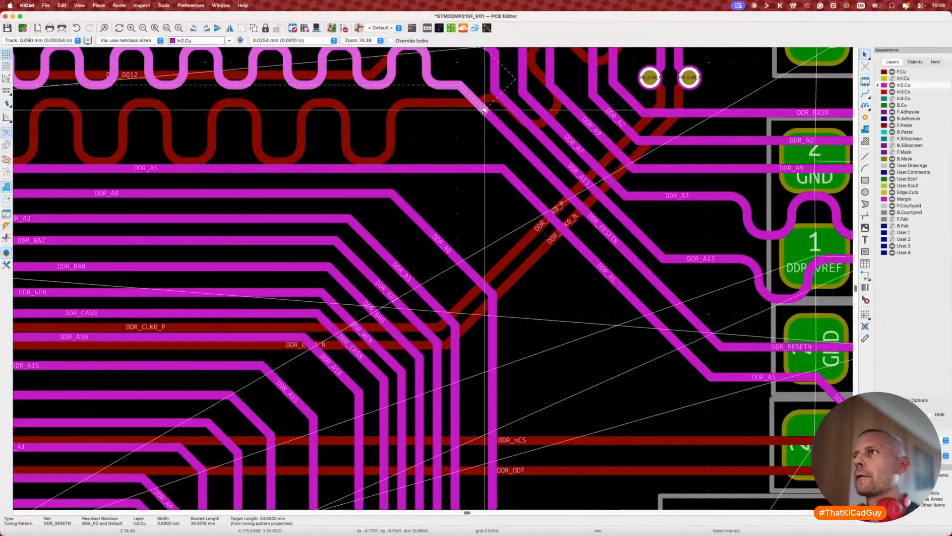
left_click_drag(484, 111, 460, 85)
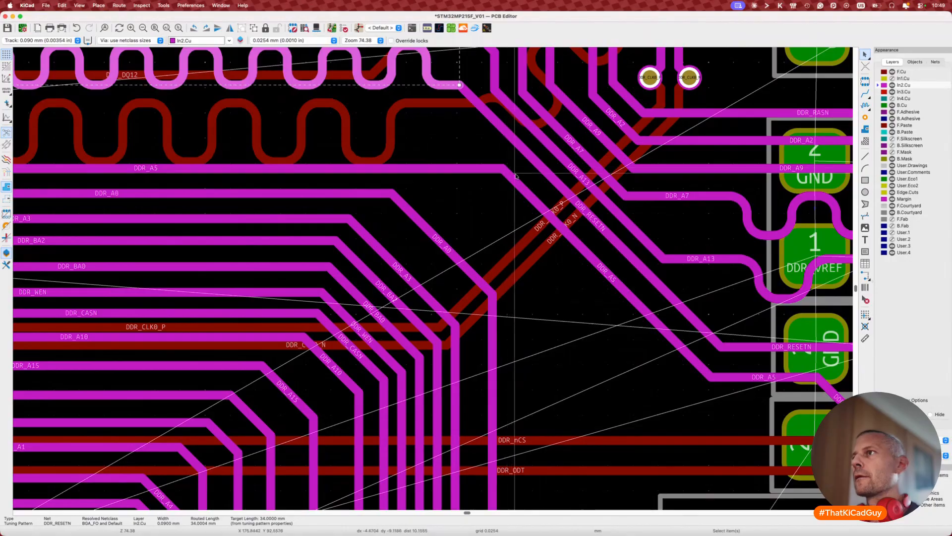
key("d")
left_click(546, 177)
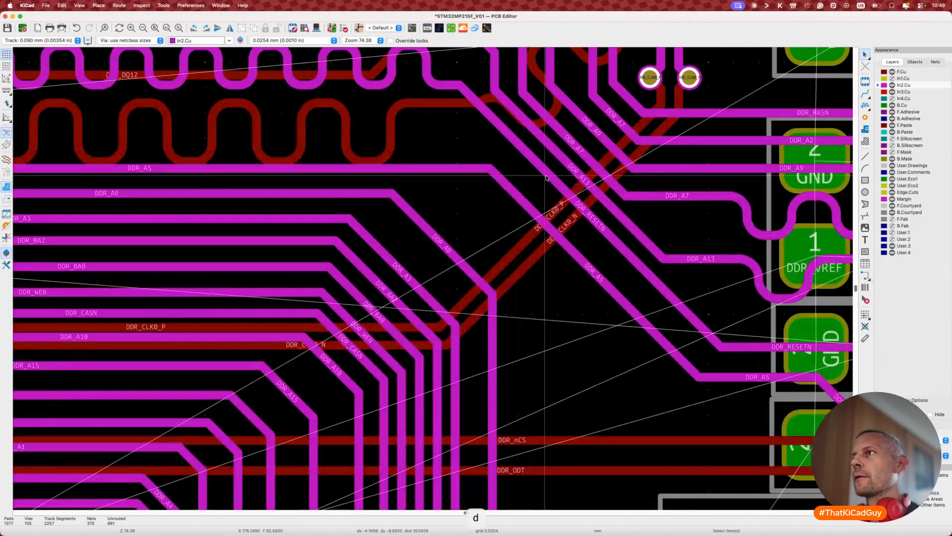
key("d")
left_click(547, 184)
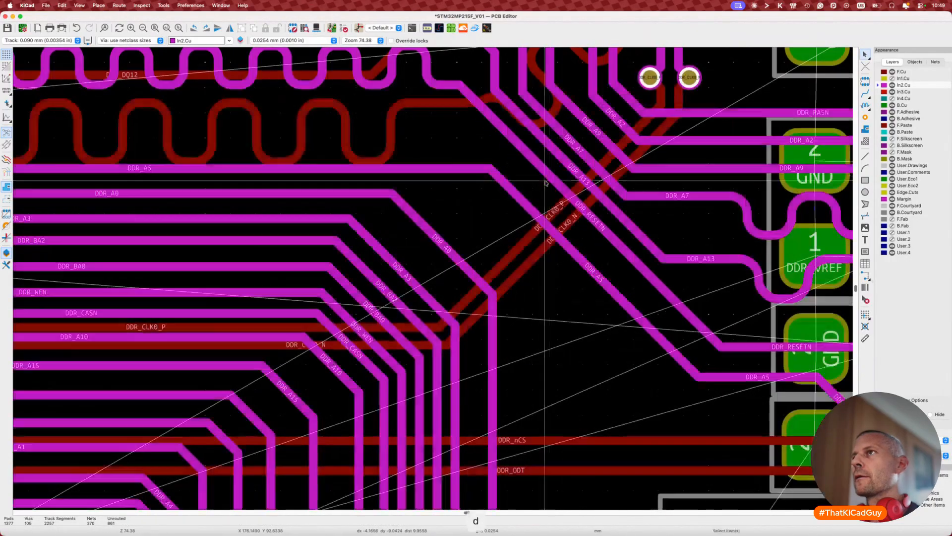
Step: Adjust the DDR_RESETN meander end and nudge the DDR_RESETN and DDR_A5 tracks into place
left_click(449, 82)
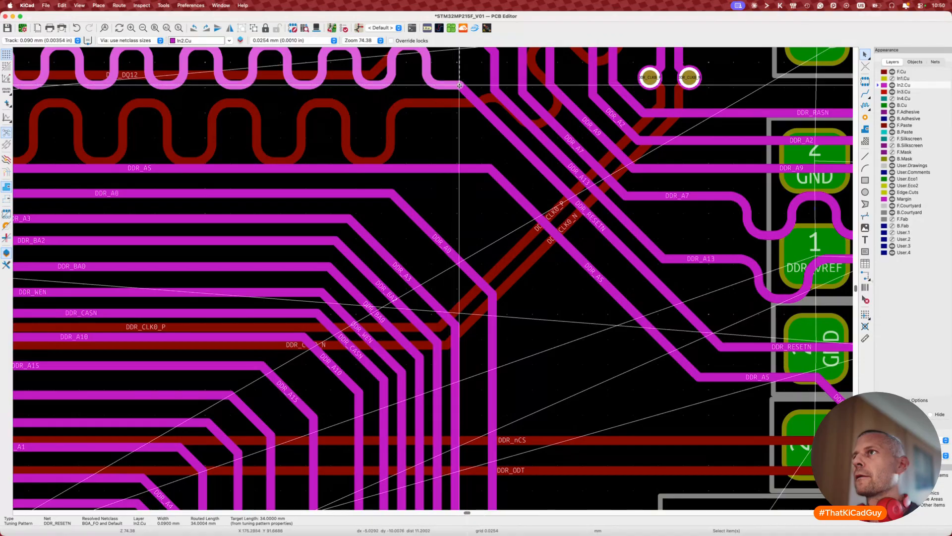
mouse_move(459, 85)
left_mouse_down()
mouse_move(444, 85)
mouse_move(452, 86)
left_mouse_up()
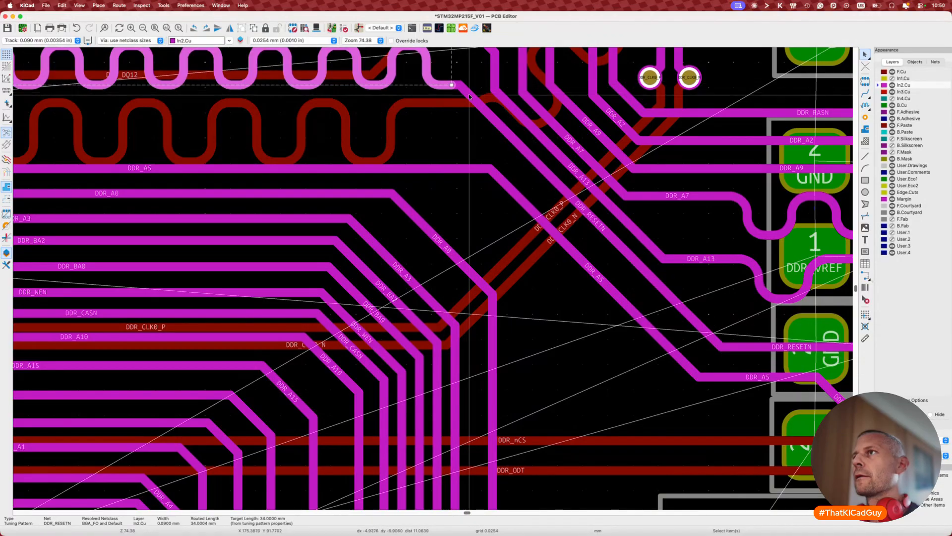
key("d")
left_click(470, 104)
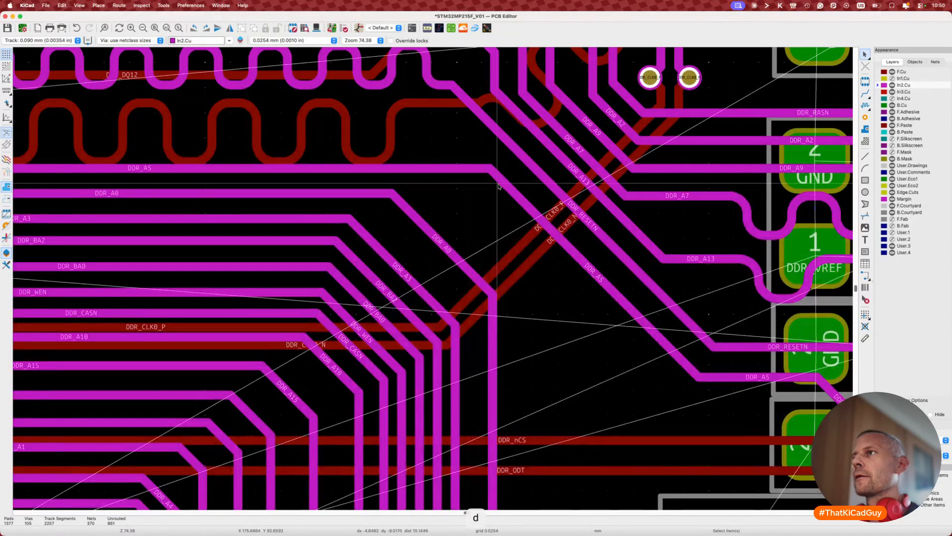
key("d")
left_click(512, 188)
scroll(513, 187, "down", 5)
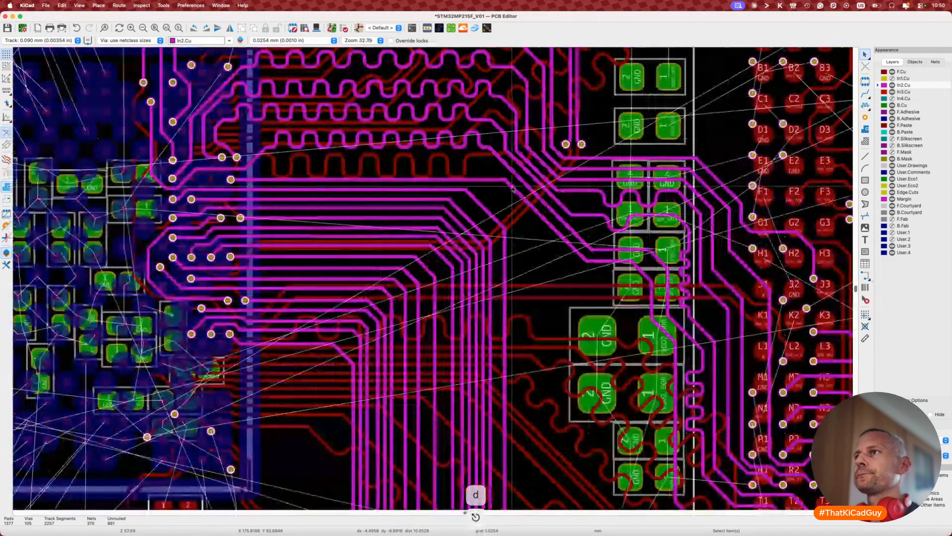
scroll(381, 193, "up", 3)
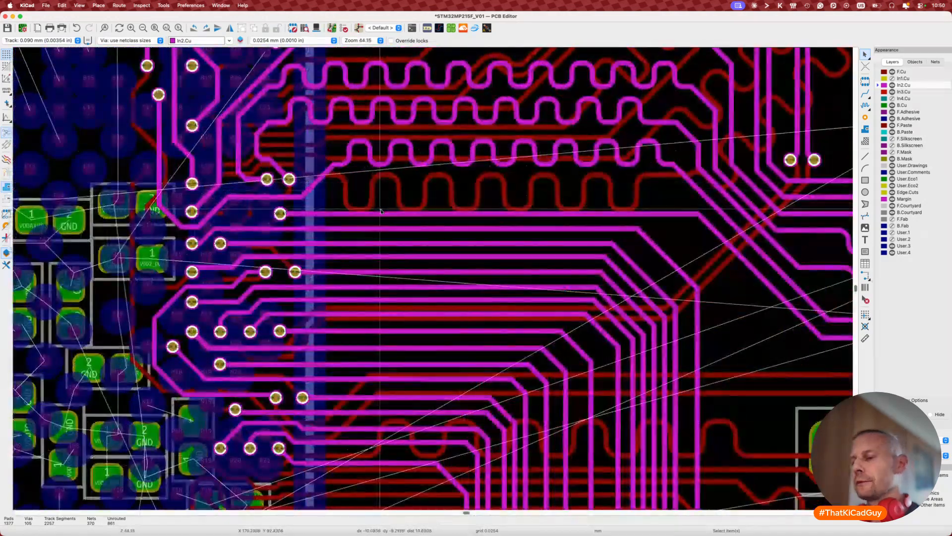
Step: Add a serpentine meander with a 34 mm target to an address track and adjust its spacing
key("7")
left_click(381, 213)
key("super+l")
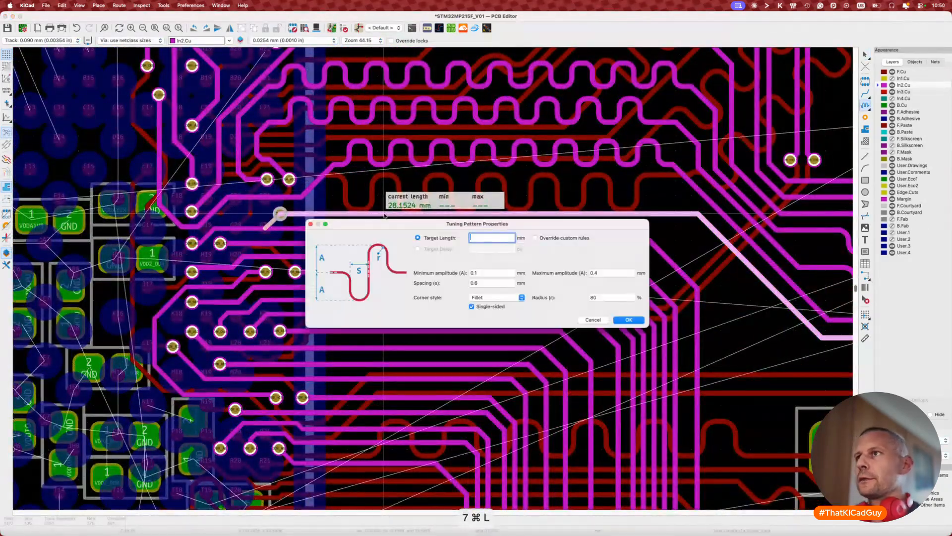
type("34")
key("Return")
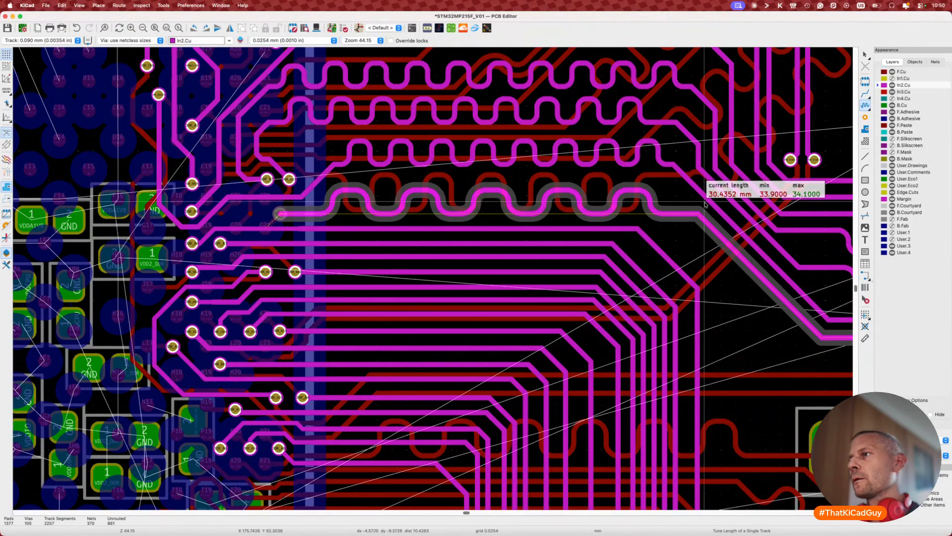
key("2")
key("2")
key("2")
key("2")
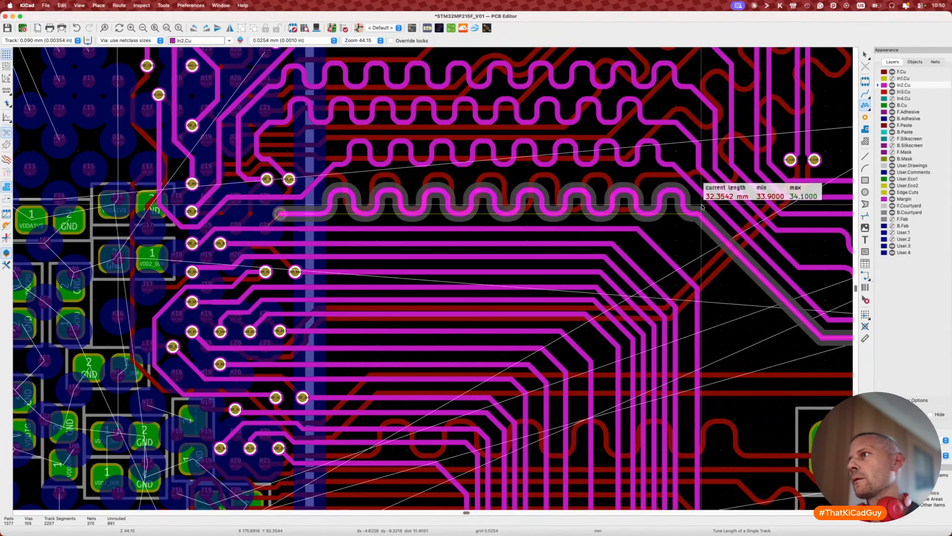
key("1")
left_click(702, 207)
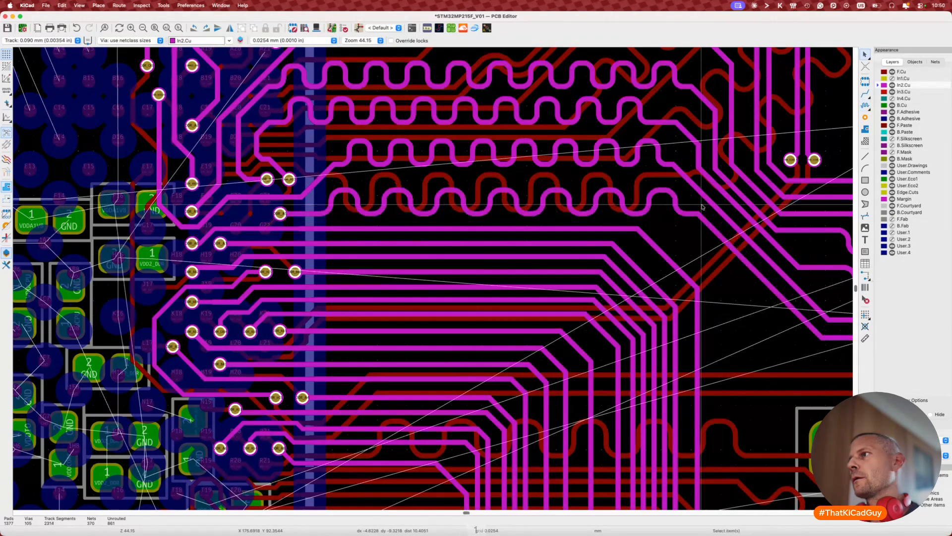
Step: Dim the inactive copper layers
scroll(702, 207, "down", 5)
scroll(702, 208, "up", 3)
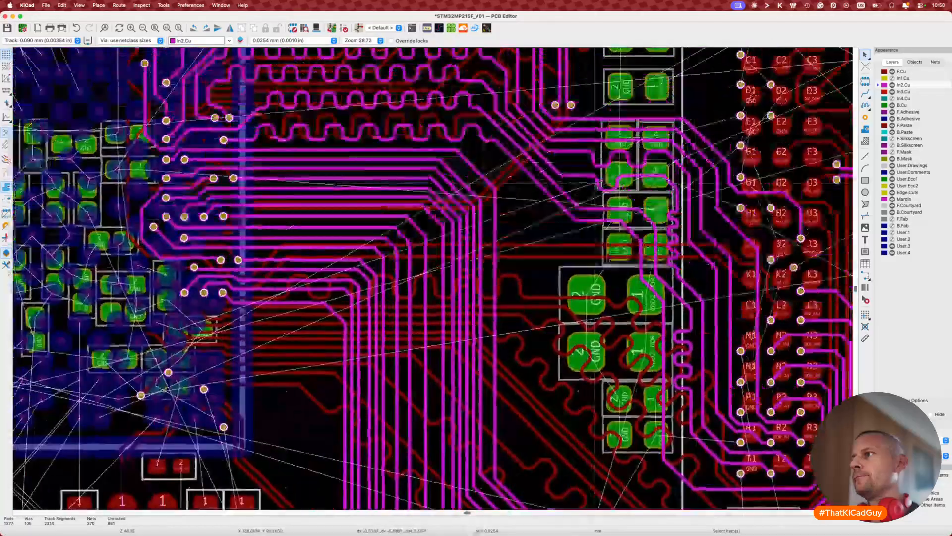
key("ctrl+h")
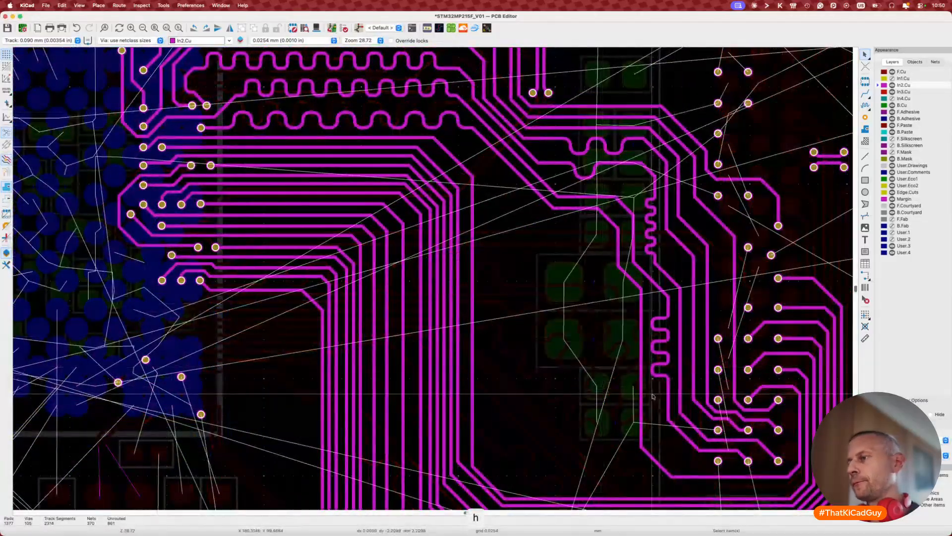
Step: Place meanders along the L-shaped track's vertical run with a 34 mm target
left_click(640, 419)
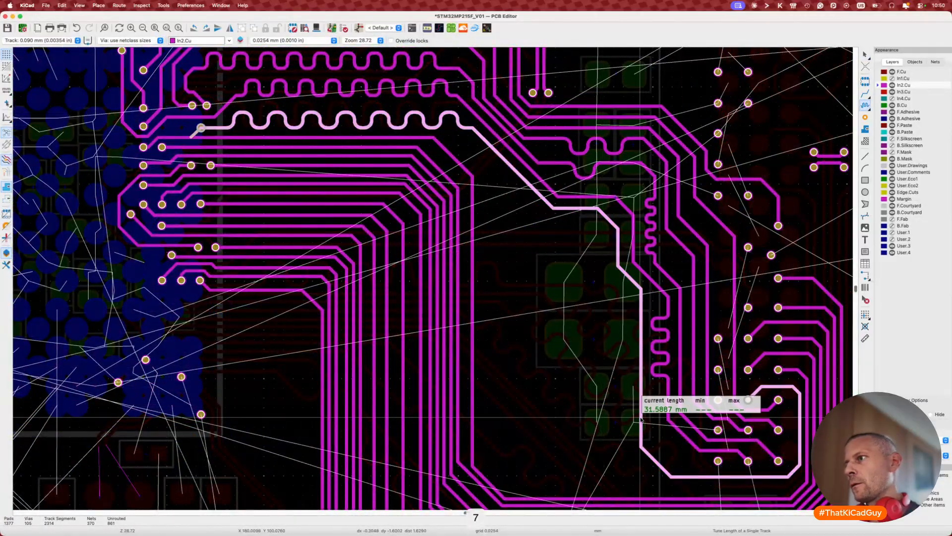
key("super+l")
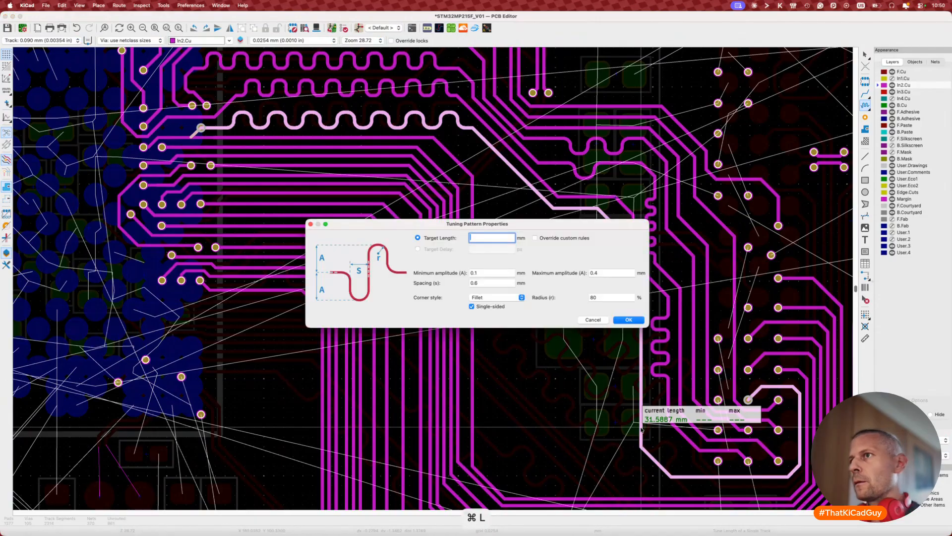
type("34")
key("Return")
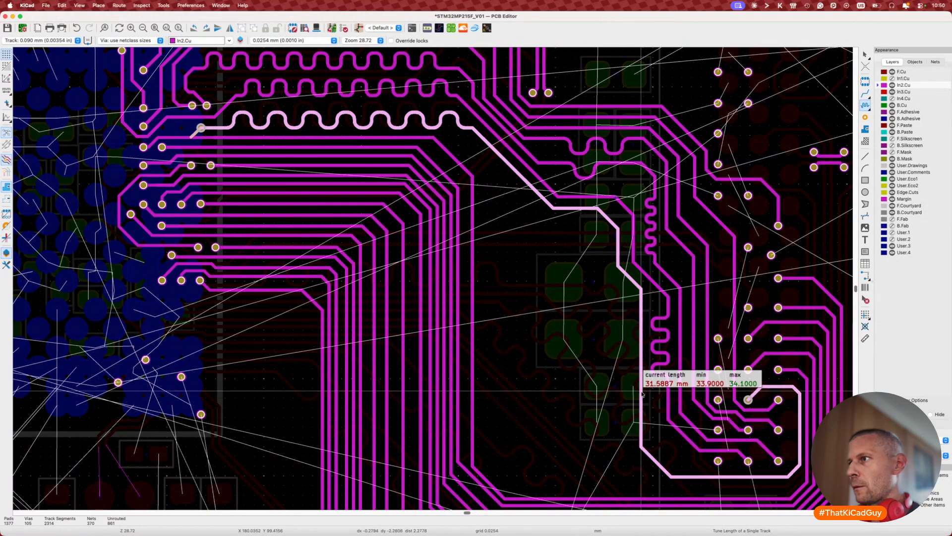
left_click(643, 393)
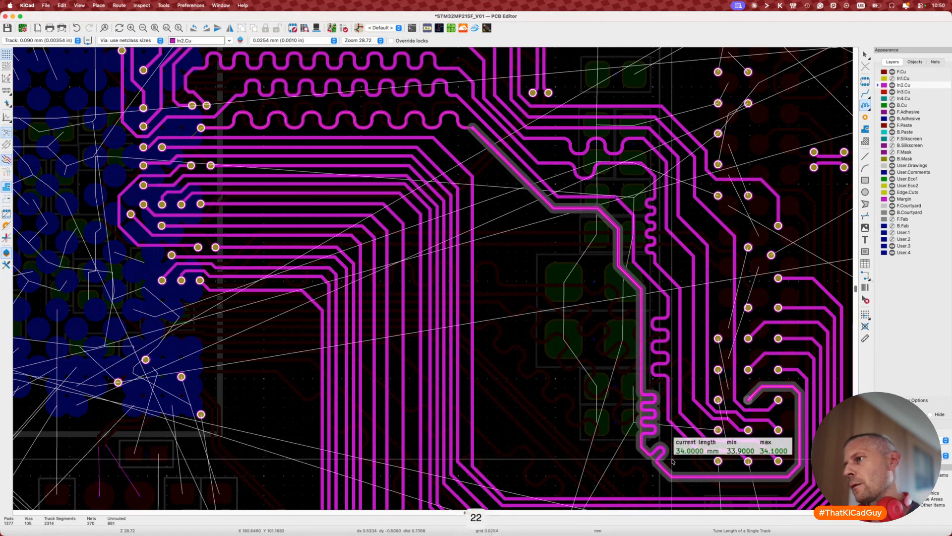
key("2")
key("3")
key("3")
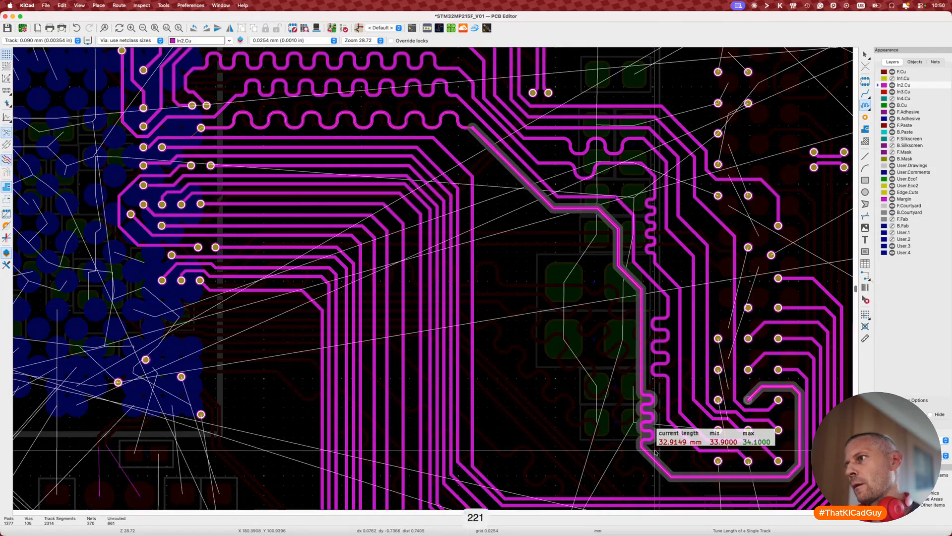
left_click(655, 452)
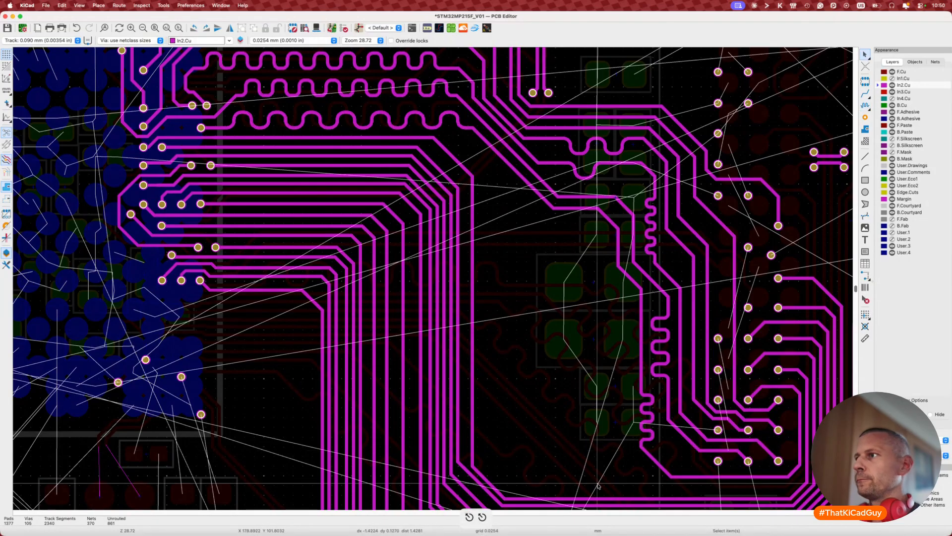
key("Escape")
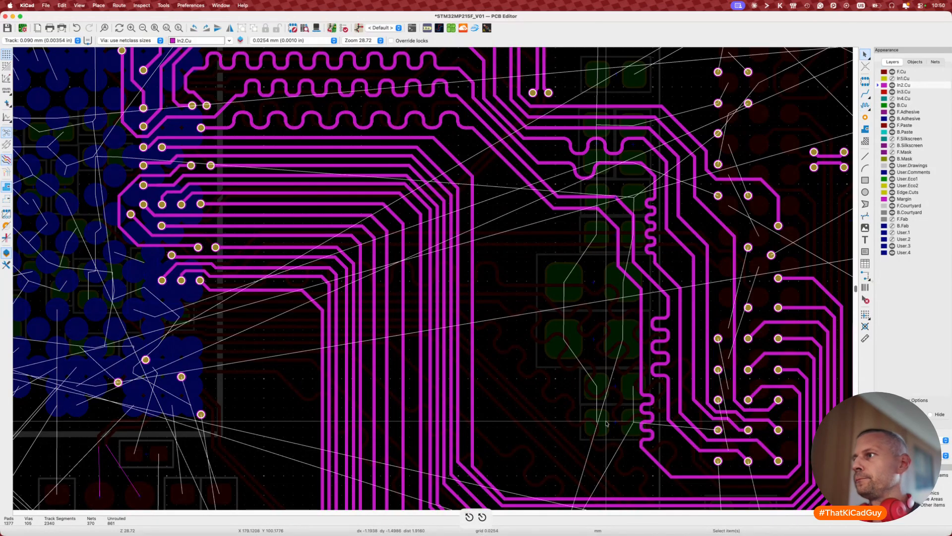
Step: Retune the same track with a 34 mm target and commit it at 34.0000 mm
key("7")
left_click(641, 347)
key("super+l")
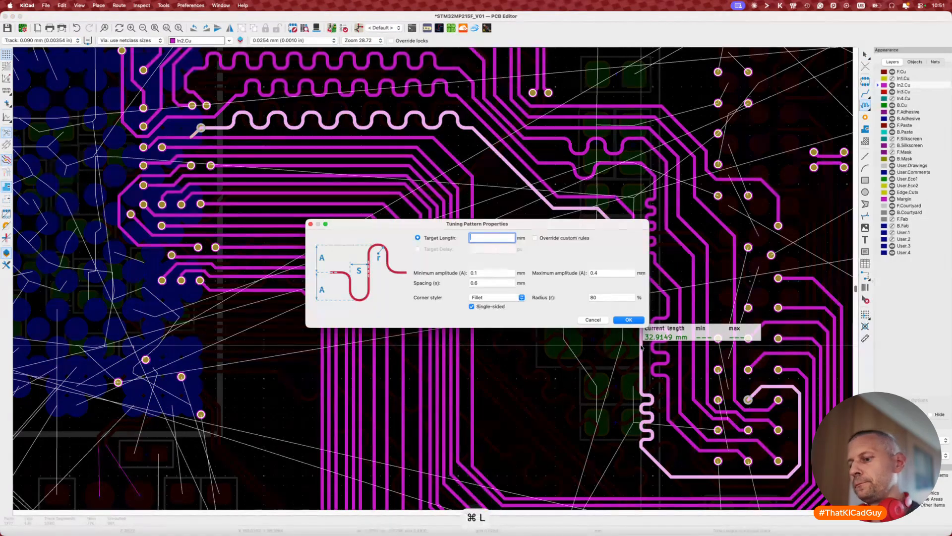
type("34")
key("Return")
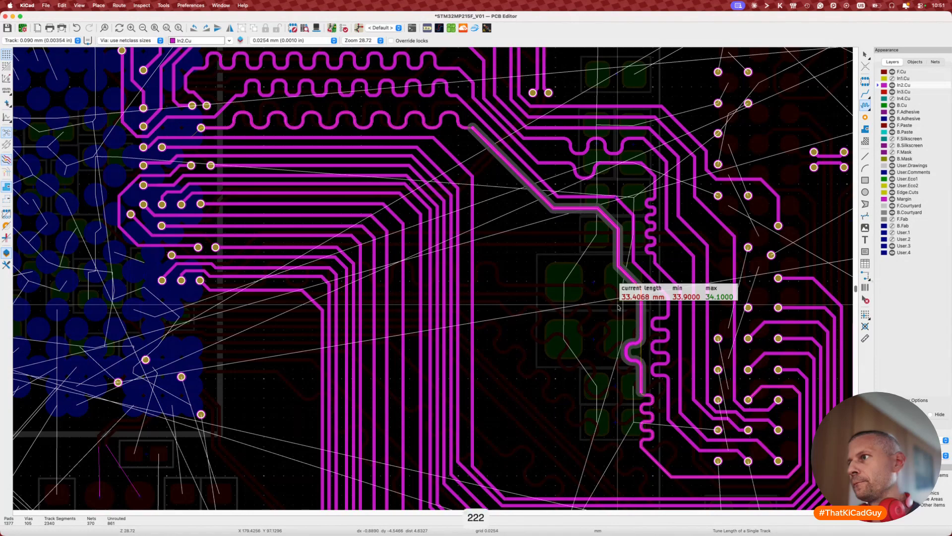
key("2")
key("2")
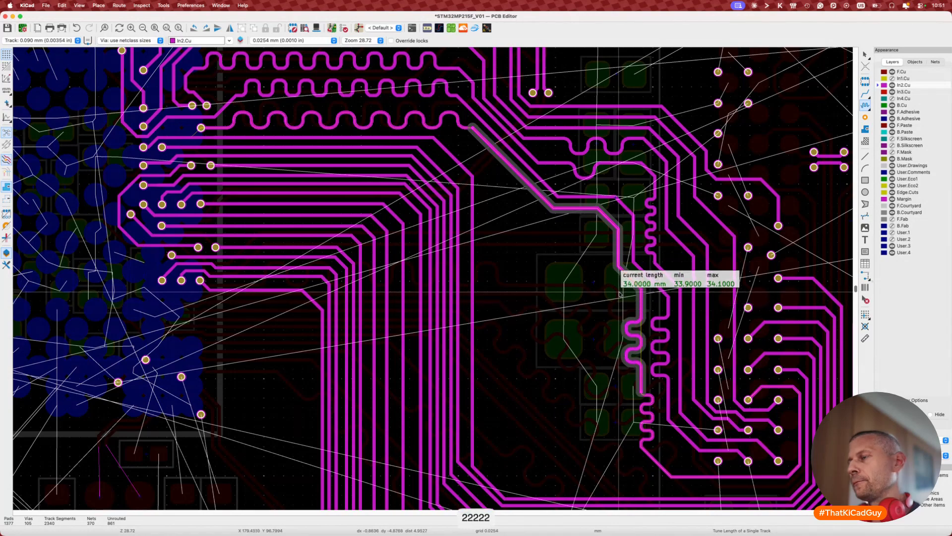
left_click(620, 293)
scroll(466, 304, "left", 5)
scroll(467, 304, "up", 2)
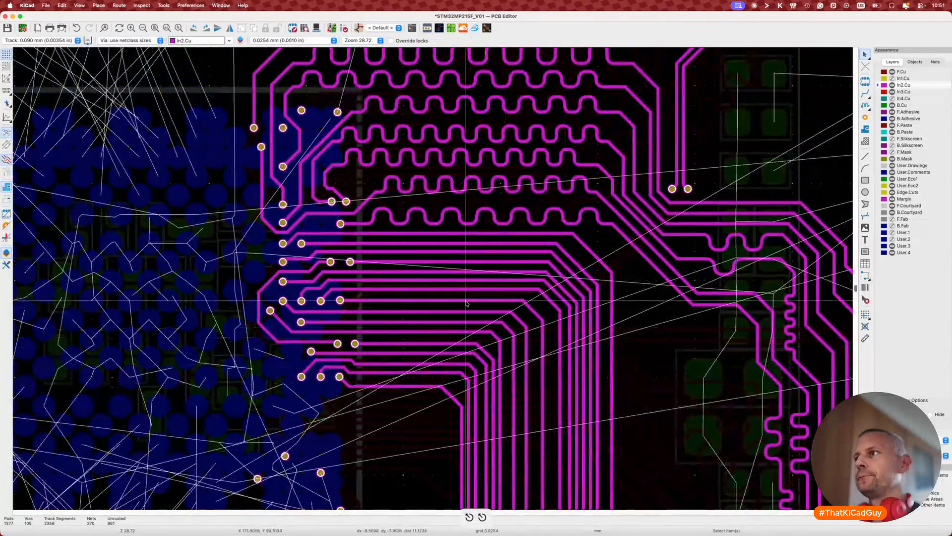
Step: Drag the vertical address track into a new diagonal route and move its vertical segment right
scroll(466, 304, "right", 5)
scroll(466, 303, "down", 3)
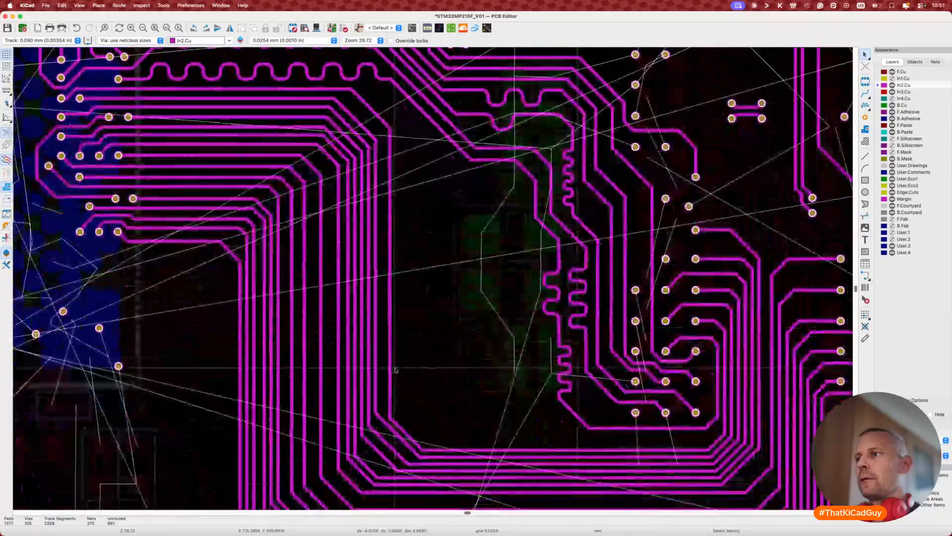
key("d")
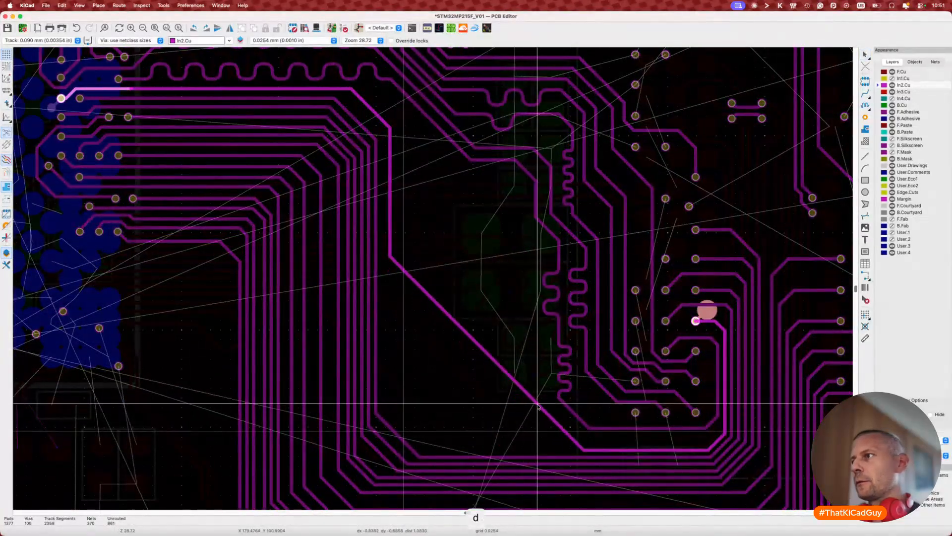
left_click(538, 404)
left_click(390, 247)
key("d")
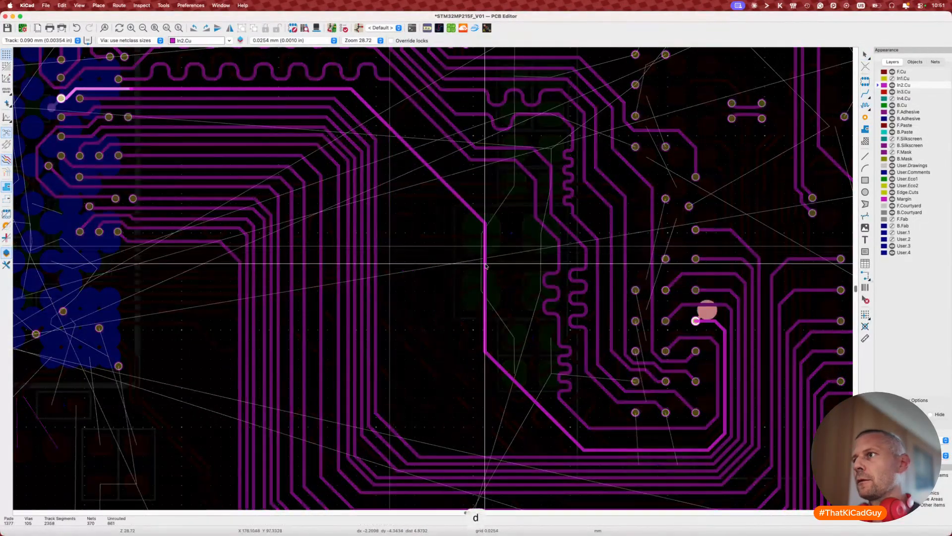
left_click(533, 288)
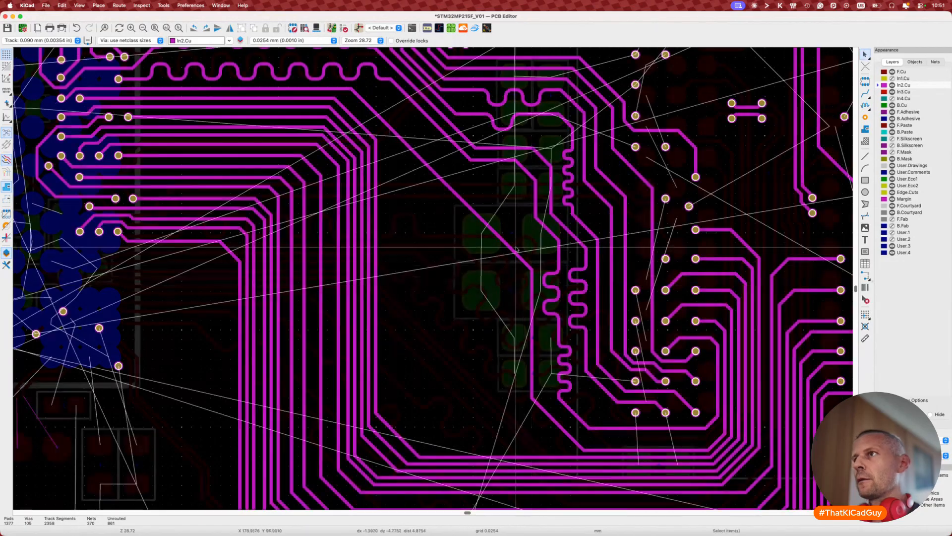
Step: Make small repositioning drags of a track segment near the upper pads
key("d")
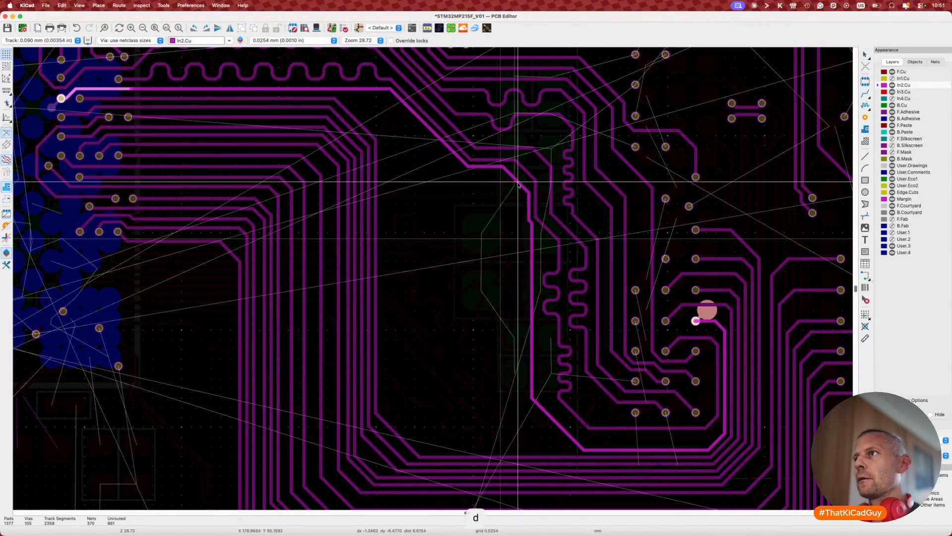
left_click(526, 200)
key("d")
left_click(528, 208)
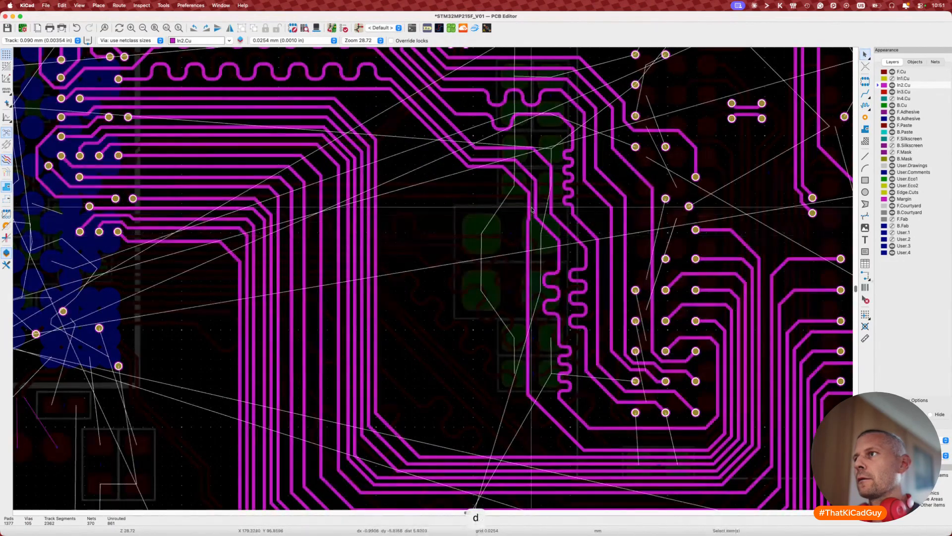
key("d")
left_click(527, 205)
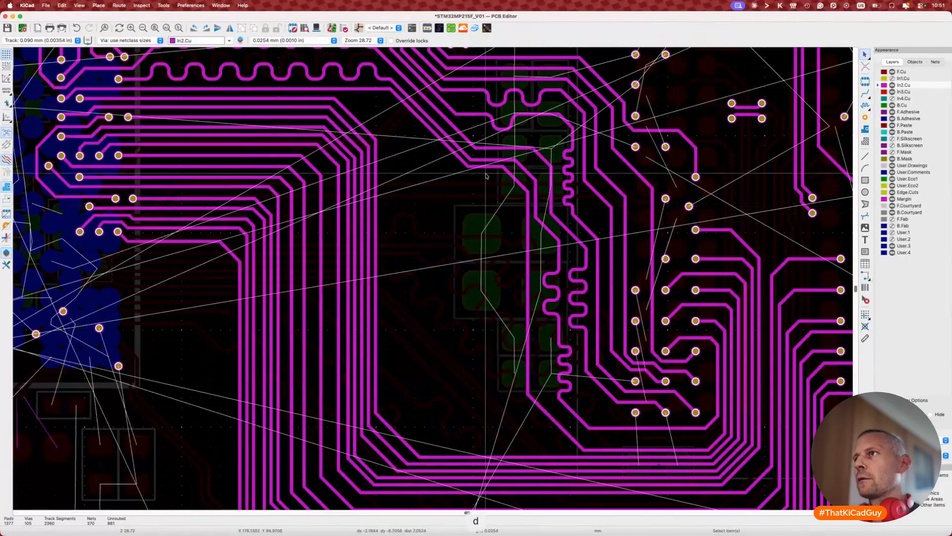
Step: Shift the vertical traces further right and settle them in place
key("d")
left_click(463, 165)
key("d")
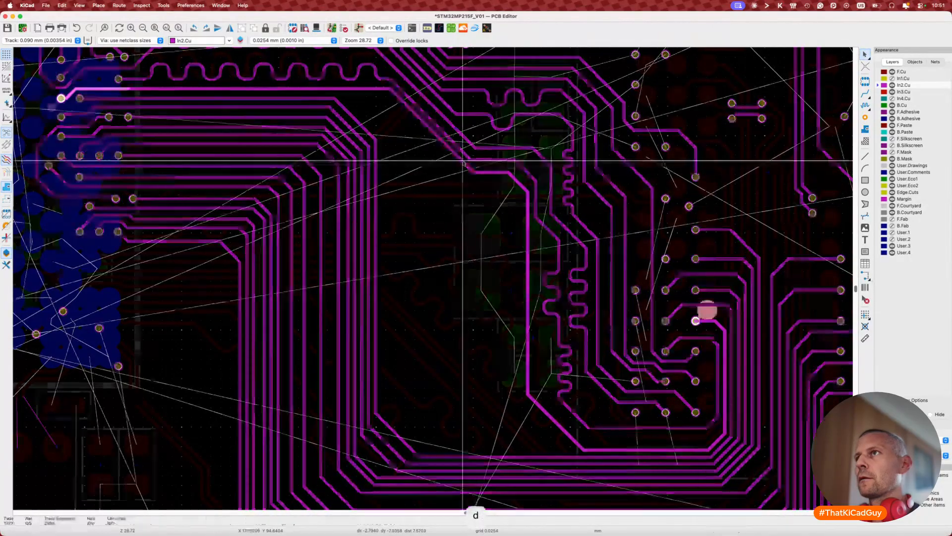
left_click(516, 175)
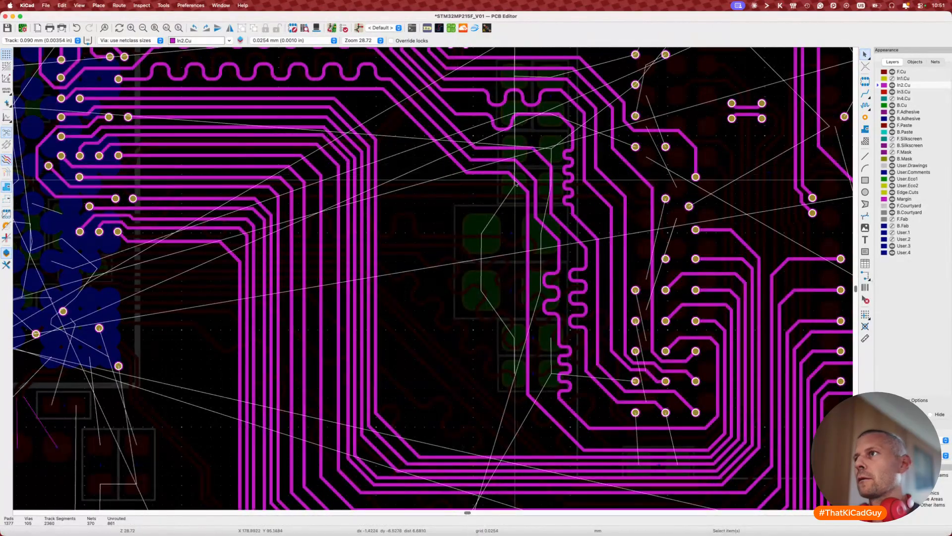
key("d")
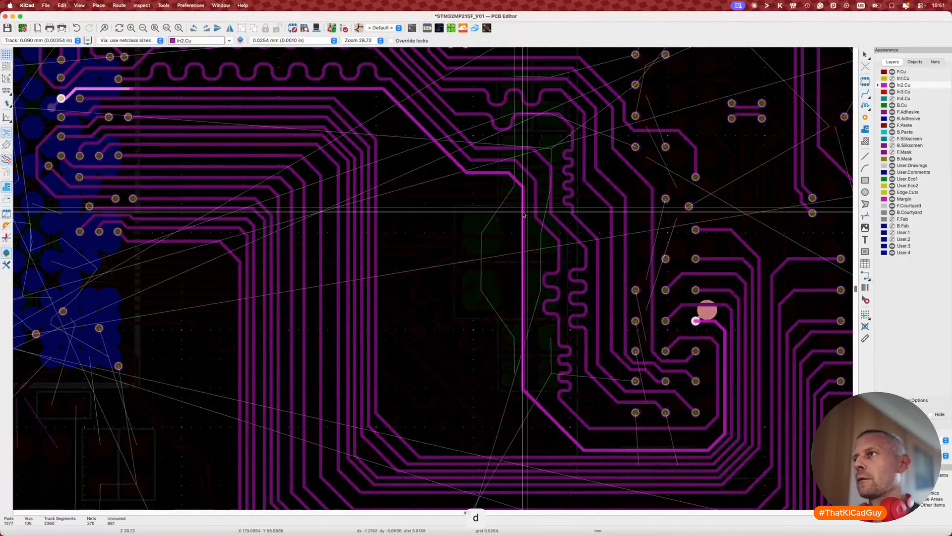
left_click(538, 202)
key("d")
left_click(539, 204)
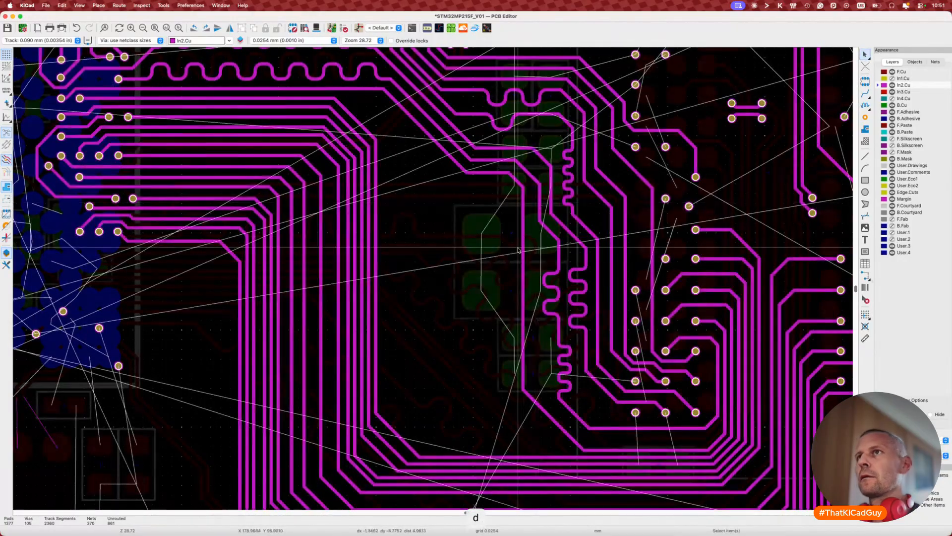
scroll(518, 248, "up", 1)
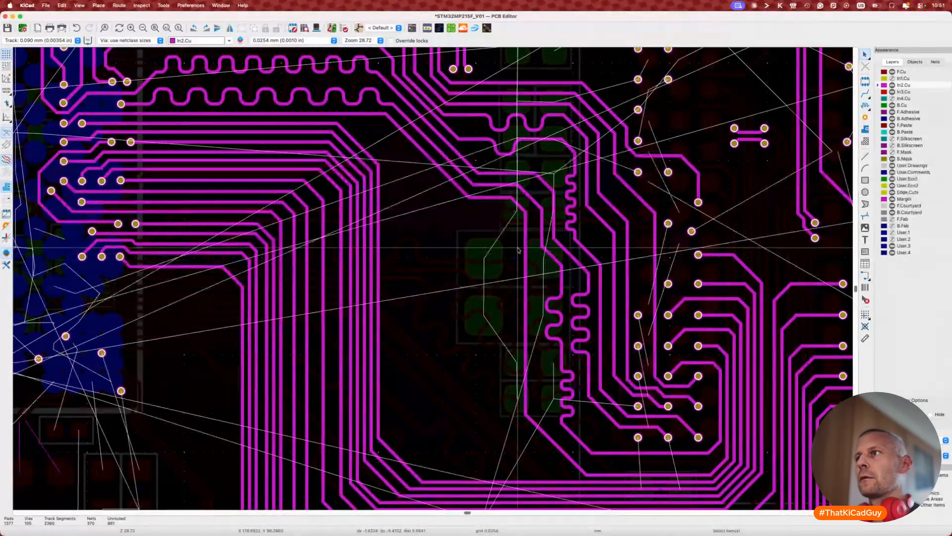
scroll(524, 299, "down", 1)
key("Escape")
Step: Move the vertical DDR_A0 segment right and fix the neighbouring meandered track
left_click(526, 327)
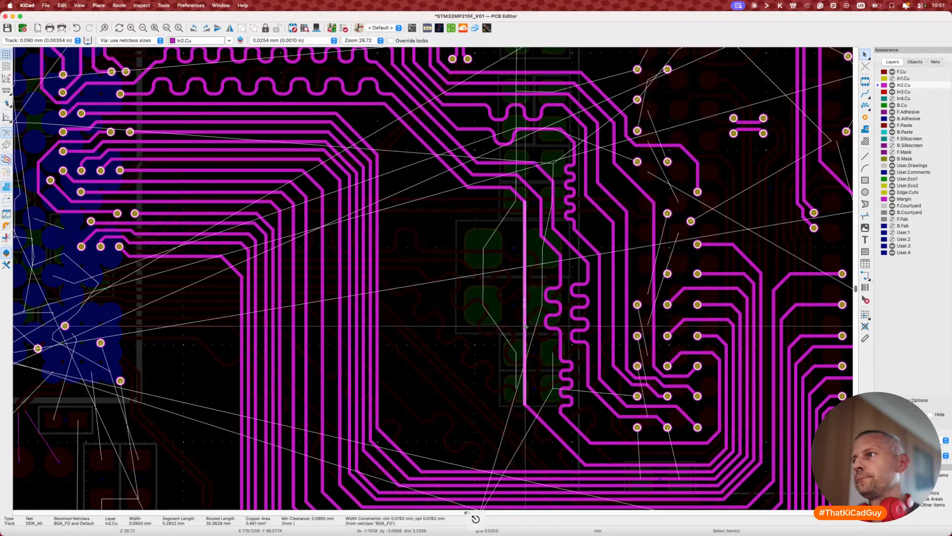
key("d")
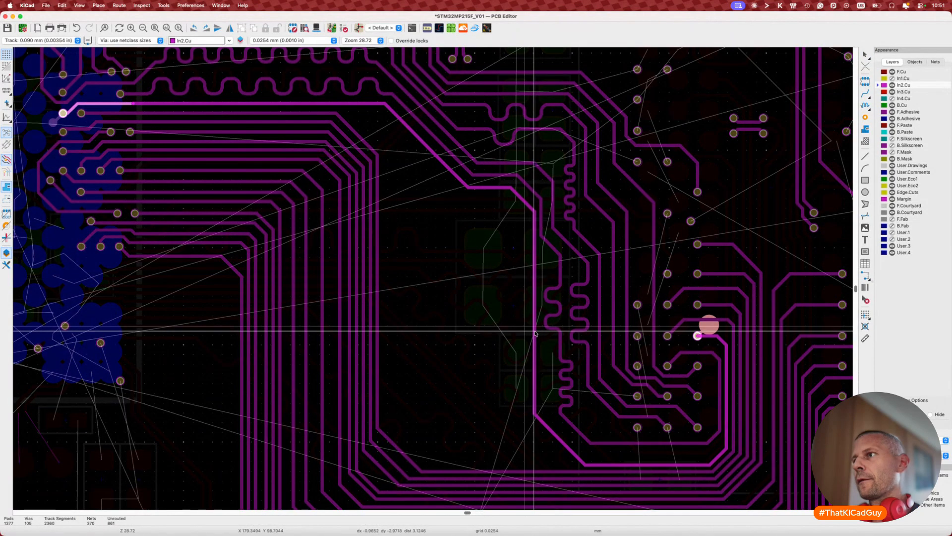
left_click(535, 333)
left_click(543, 222)
key("d")
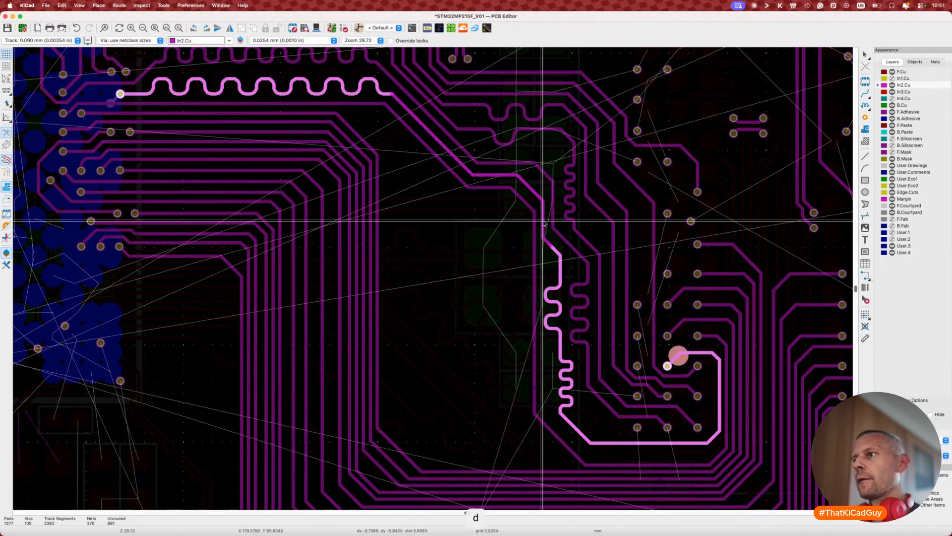
left_click(543, 222)
scroll(548, 372, "down", 3)
Step: Reshape the lower track's diagonal, raise its bottom run, and chamfer the vertical corner
left_click(567, 423)
key("d")
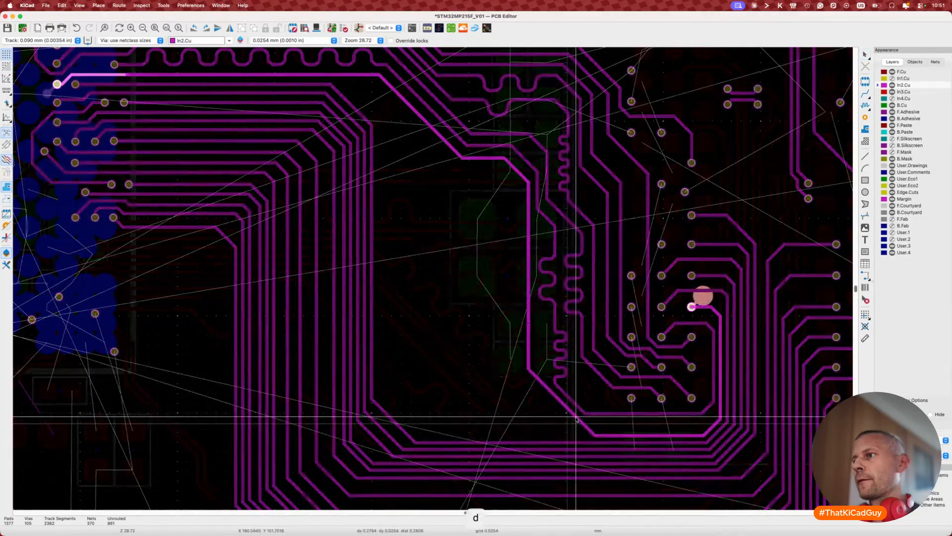
left_click(566, 421)
key("d")
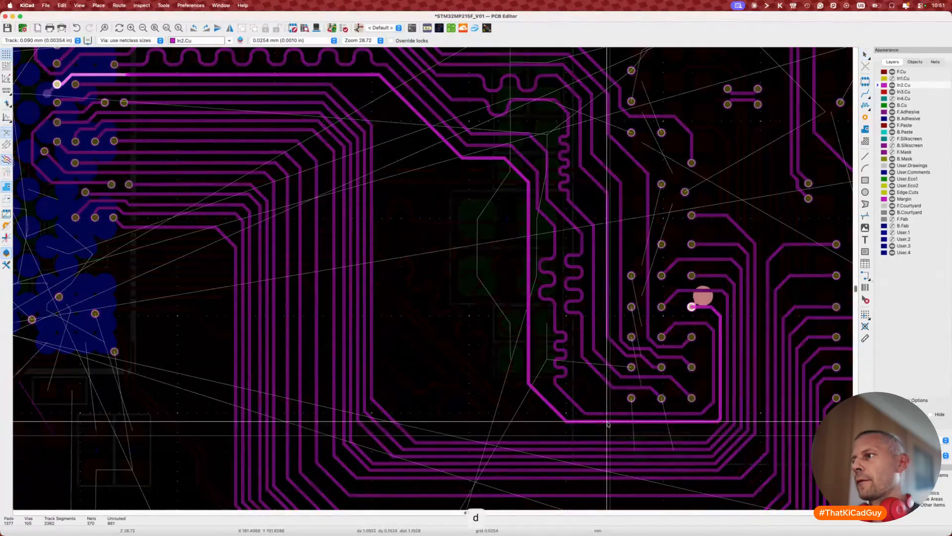
left_click(608, 423)
left_click(719, 420)
key("d")
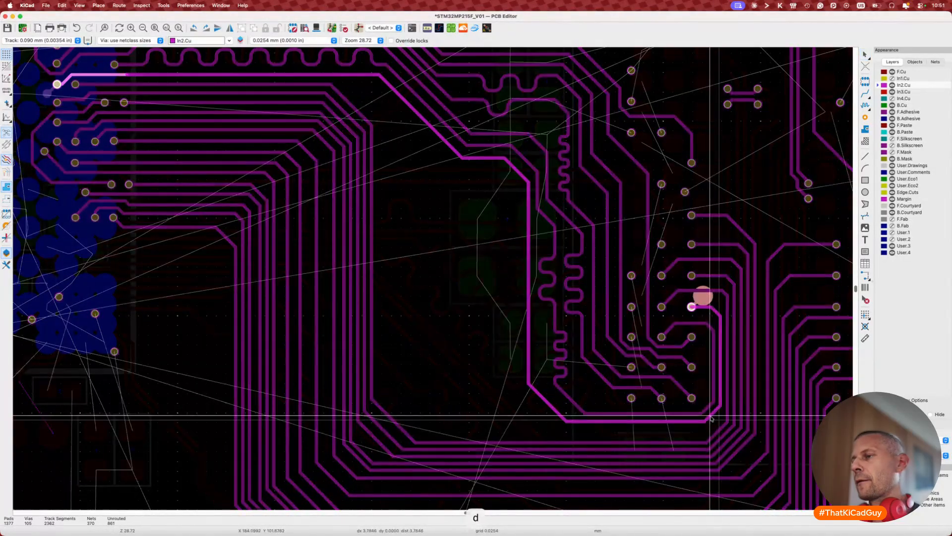
left_click(714, 415)
Step: Tune the 29.8244 mm track to 34.0000 mm with meanders on its vertical run
key("7")
left_click(549, 405)
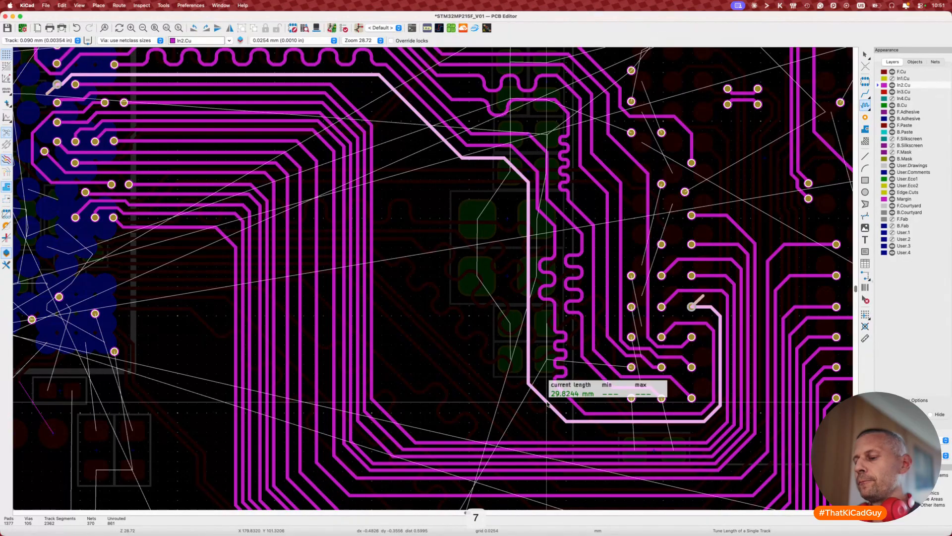
key("super+l")
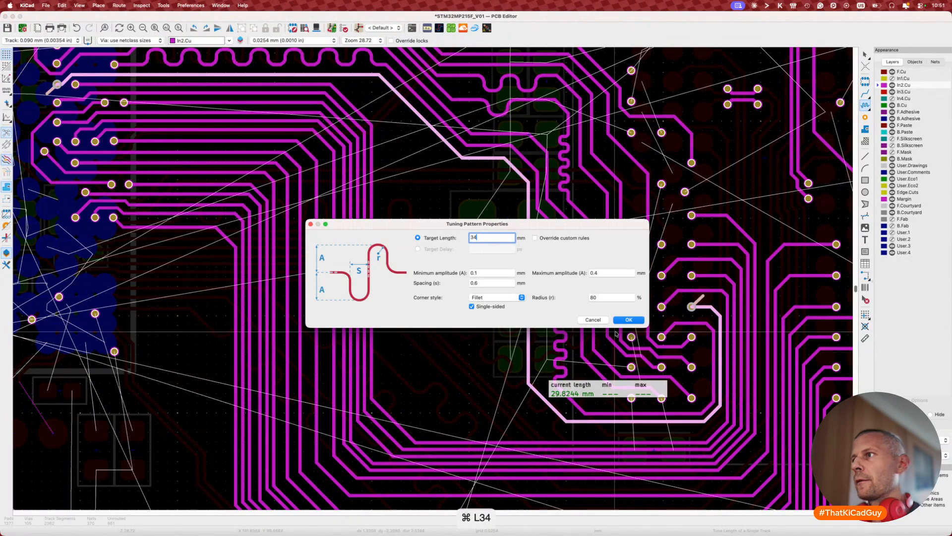
key("Return")
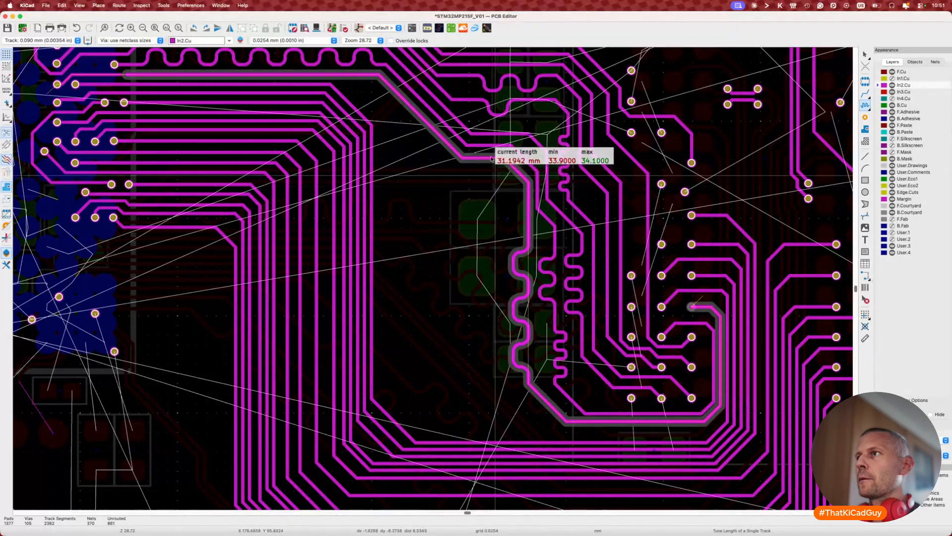
key("2")
key("2")
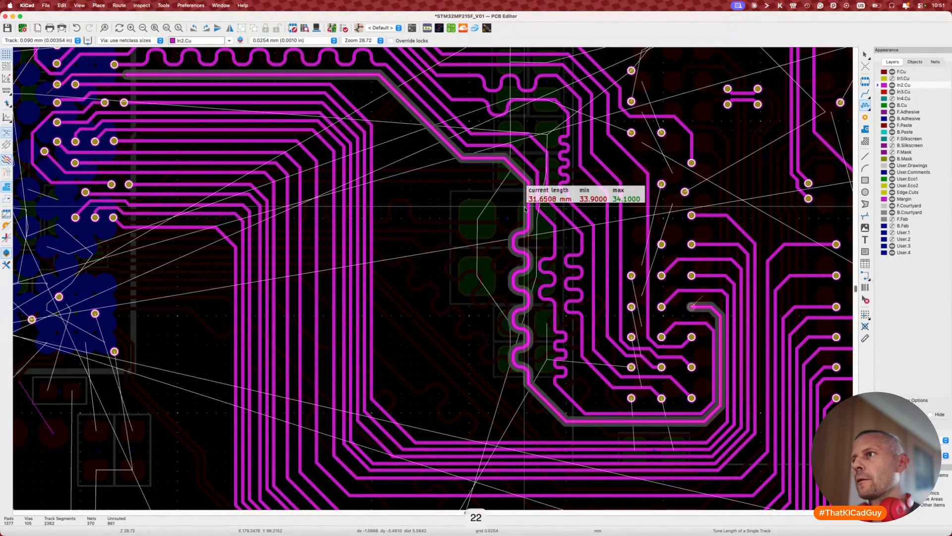
key("2")
key("2")
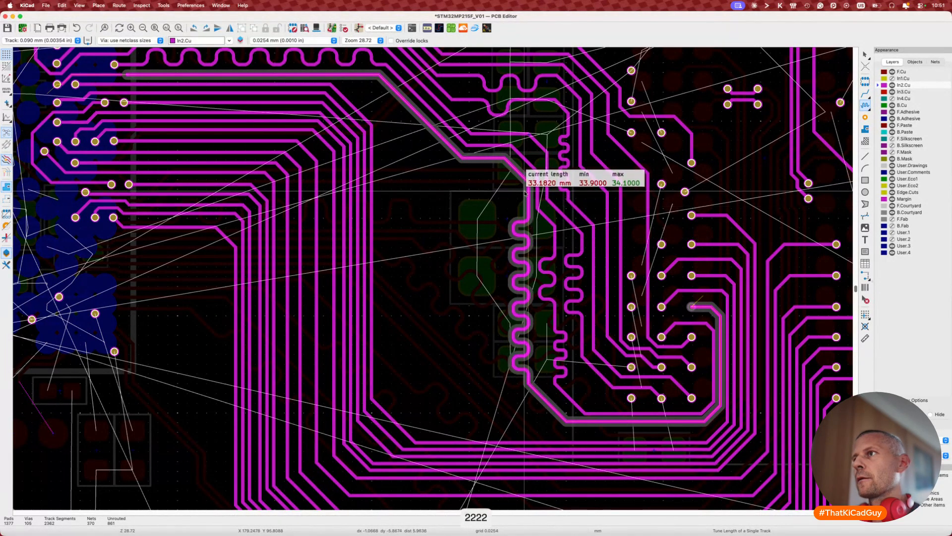
key("2")
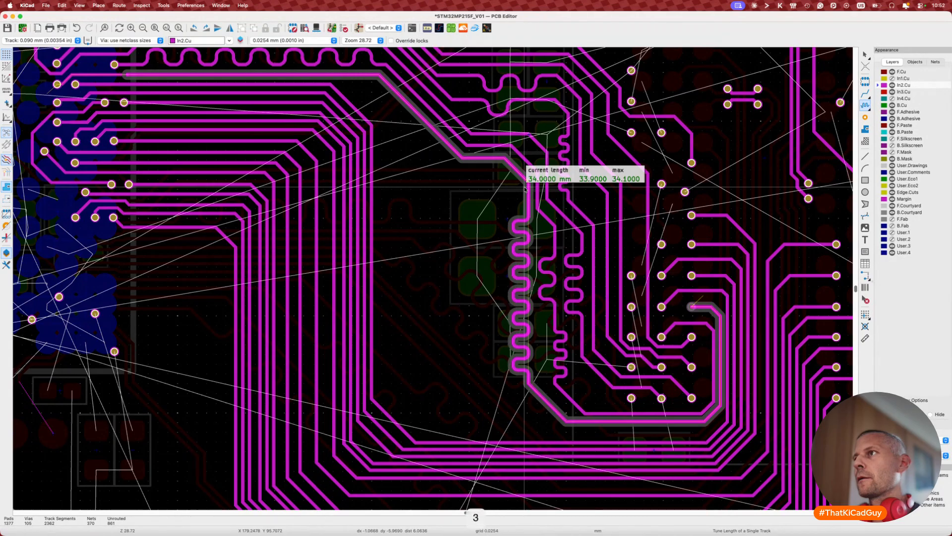
left_click(526, 190)
key("Escape")
scroll(440, 215, "down", 3)
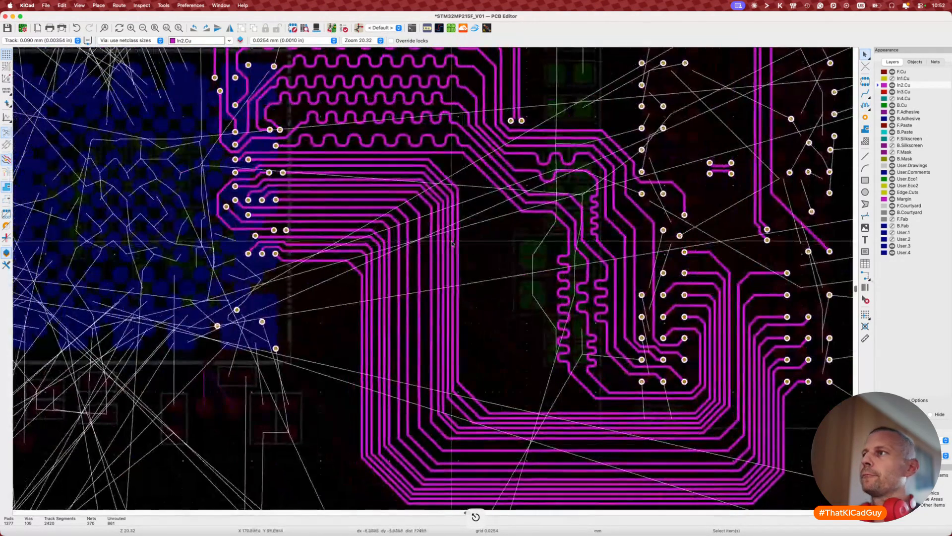
Step: Drag the next address track's corner and vertical run right, then raise its lower corner
key("7")
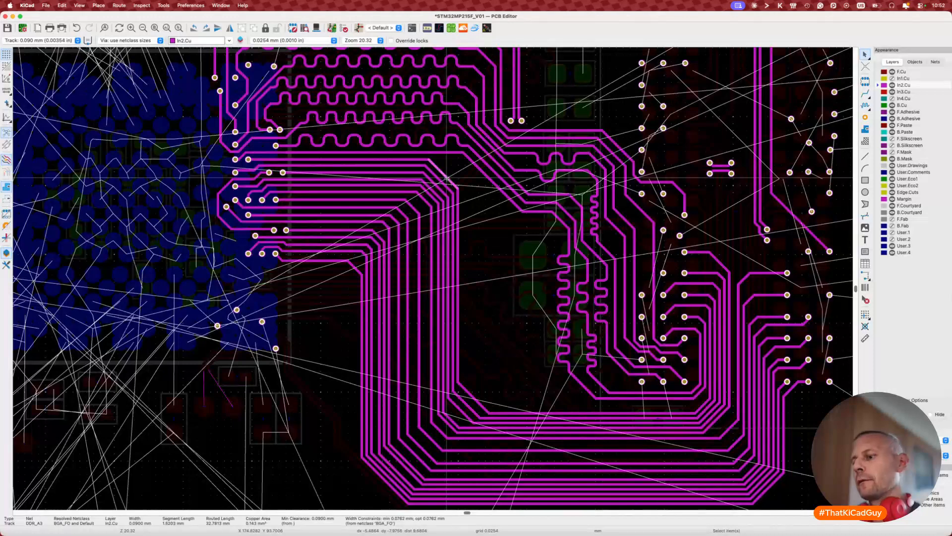
key("Escape")
key("d")
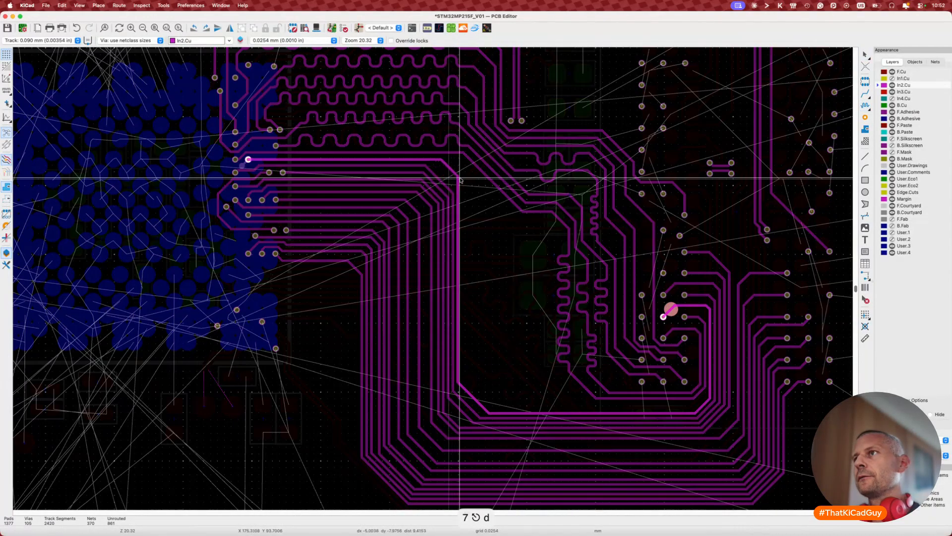
left_click(464, 177)
key("d")
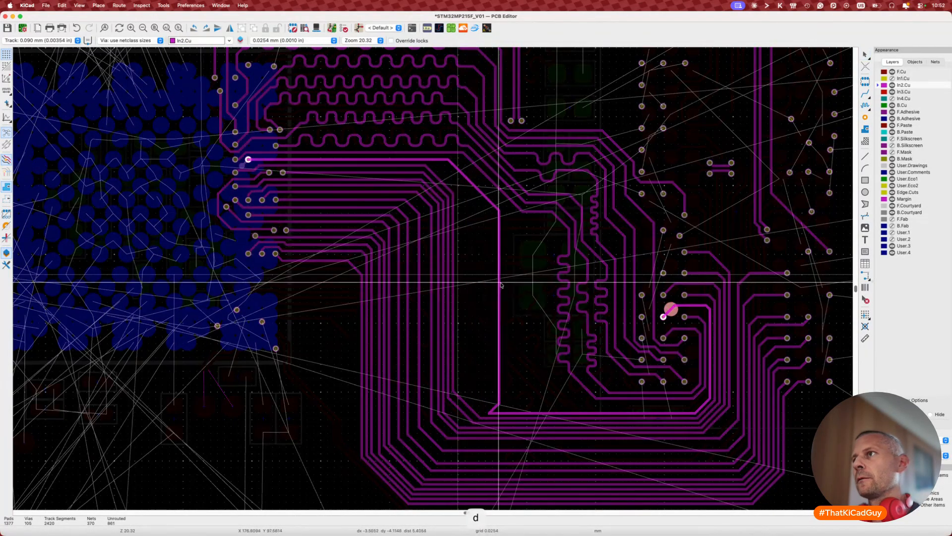
left_click(519, 283)
key("d")
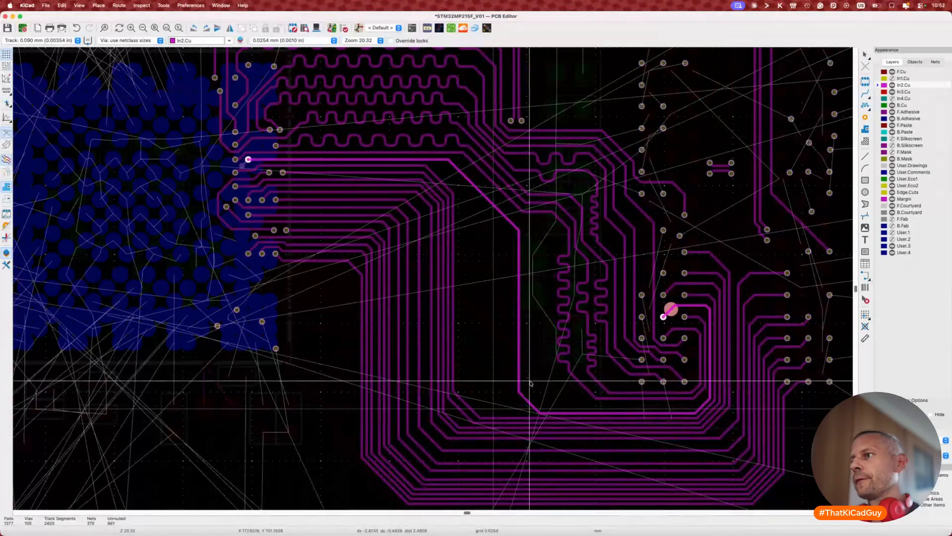
left_click(527, 402)
key("d")
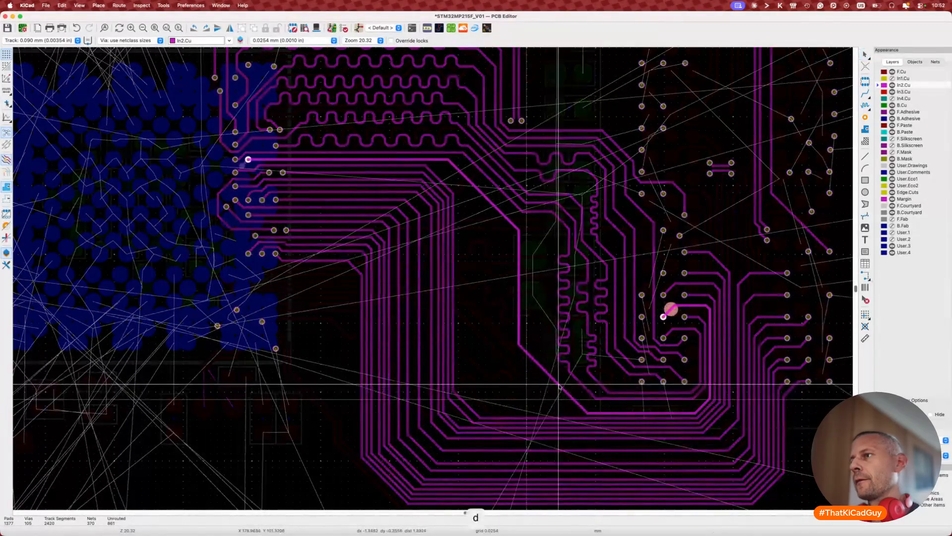
left_click(520, 330)
Step: Shift the vertical segment further right and realign the diagonal corner and short horizontal segment
key("d")
left_click(547, 337)
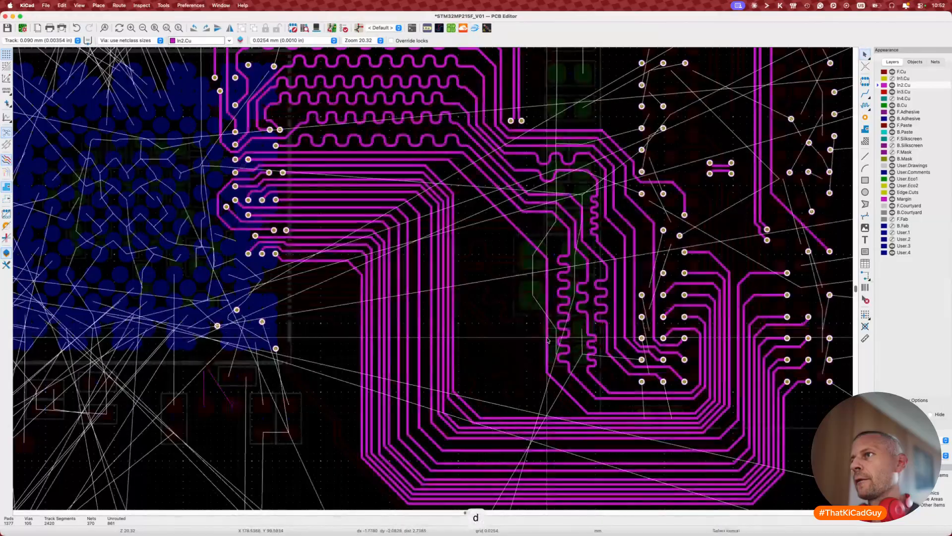
key("d")
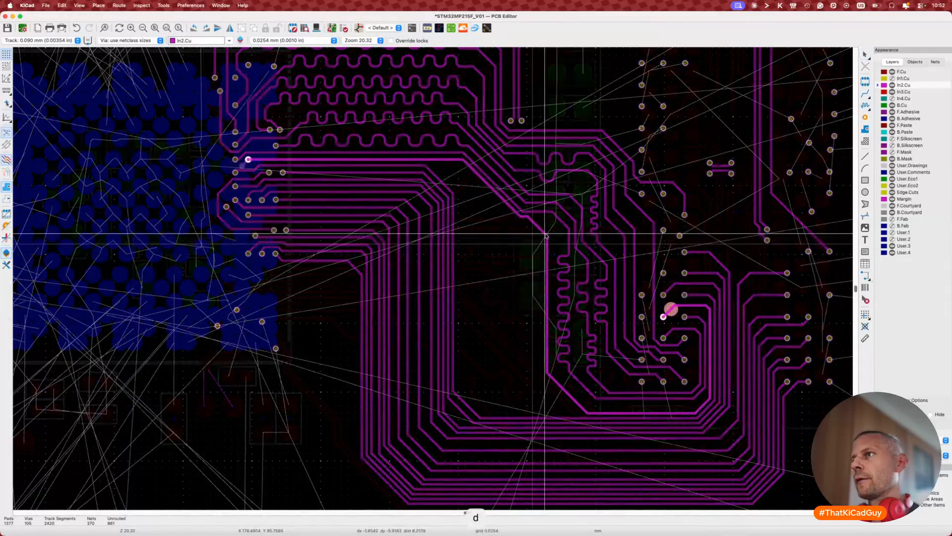
left_click(513, 218)
key("d")
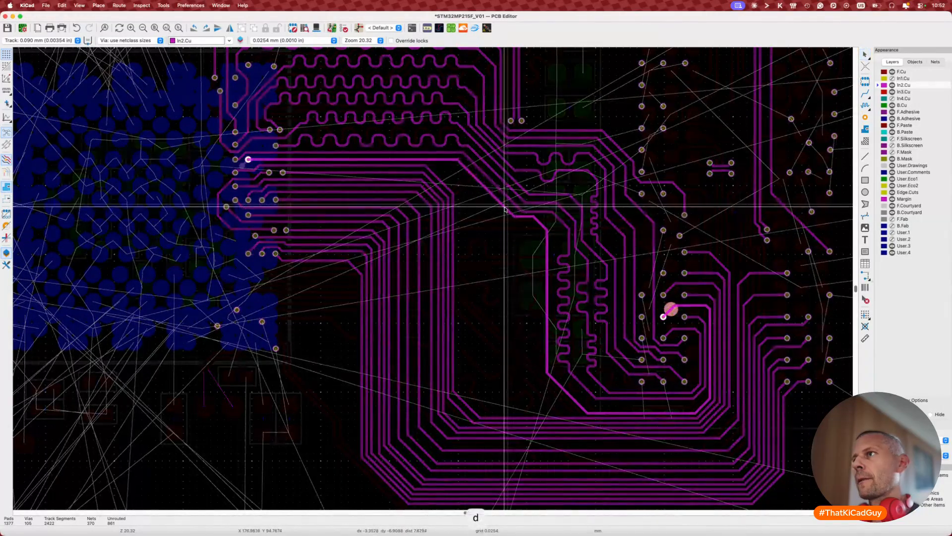
left_click(526, 215)
key("d")
left_click(527, 222)
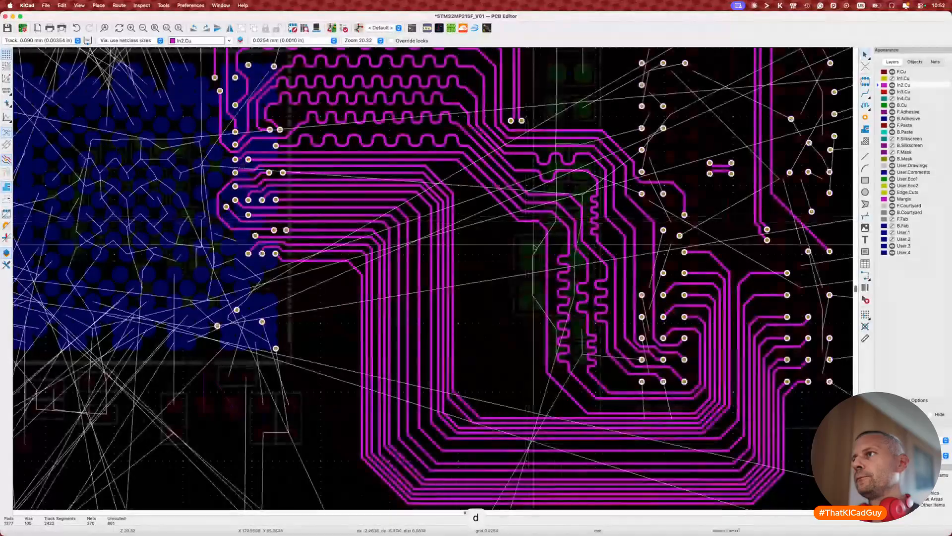
Step: Reposition the track's lower horizontal segments and settle the vertical run in place
key("d")
left_click(566, 396)
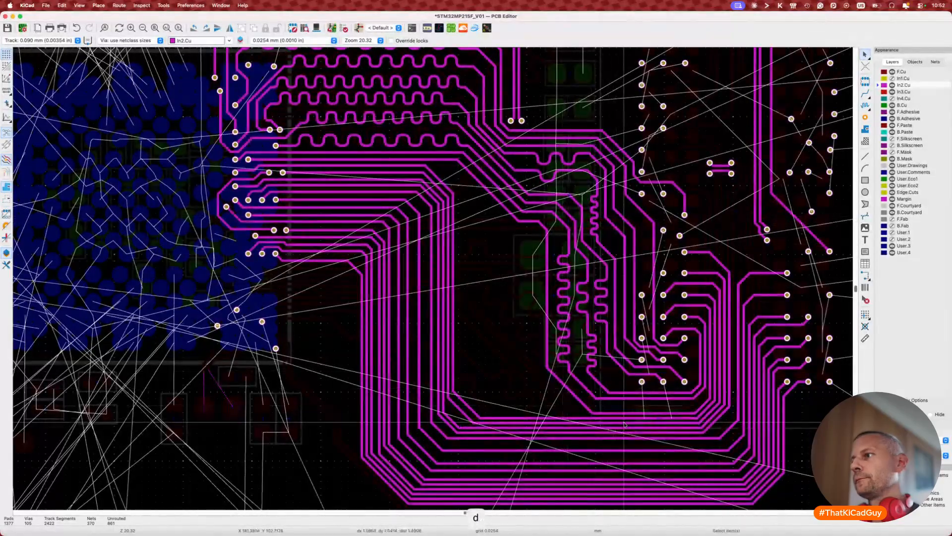
key("d")
left_click(627, 407)
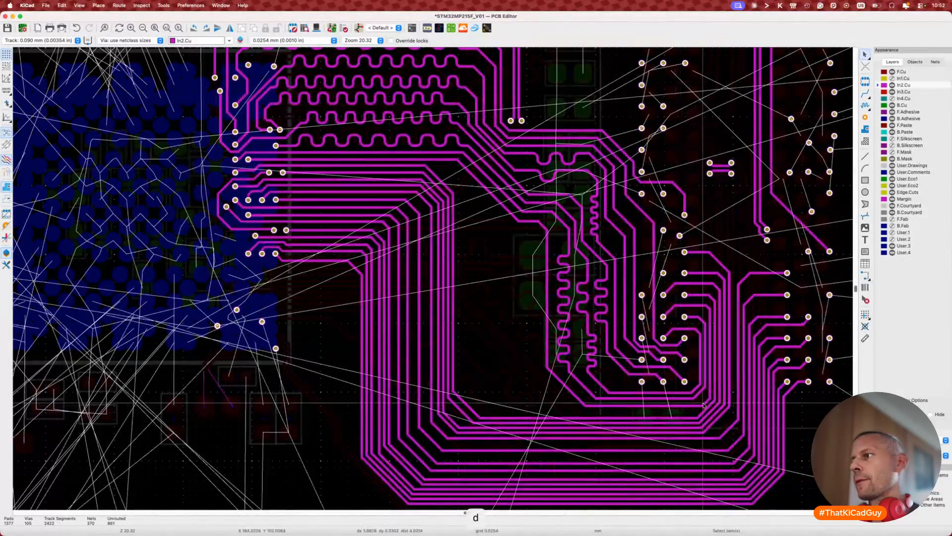
key("d")
left_click(705, 400)
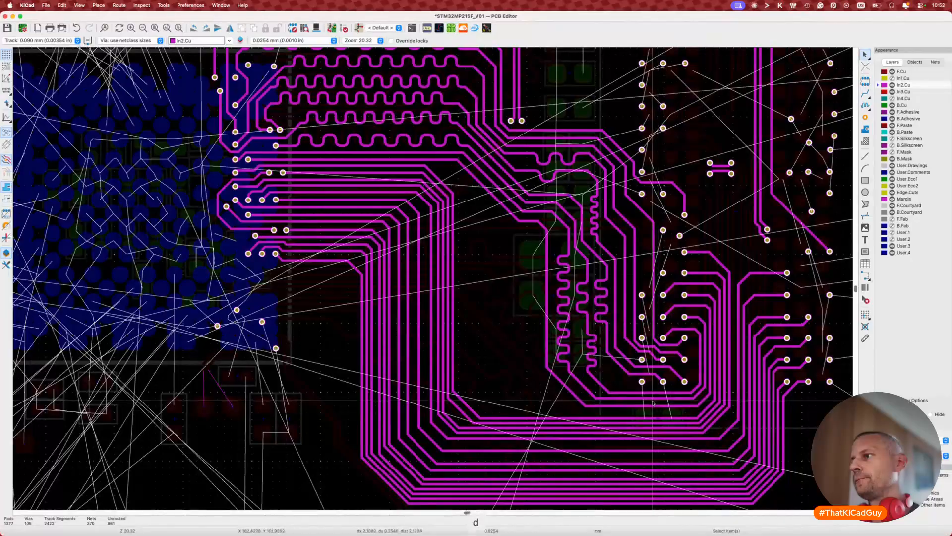
key("d")
left_click(644, 402)
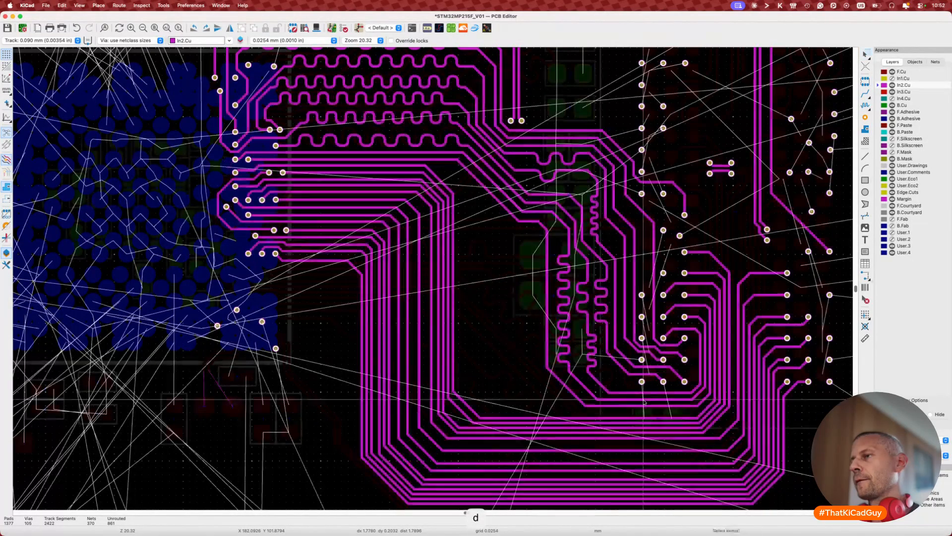
key("d")
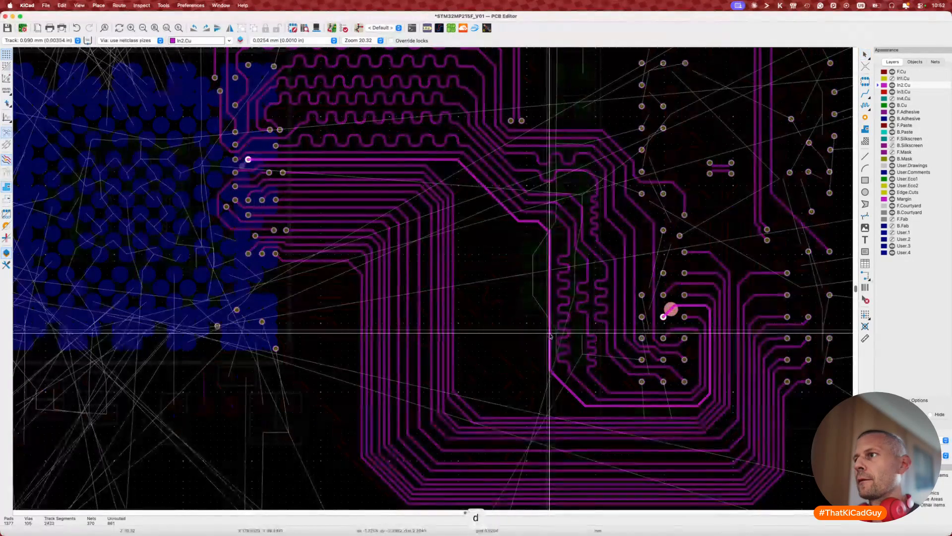
left_click(550, 338)
Step: Try length-tuning the track to a 34 mm target, then cancel the meander preview
key("7")
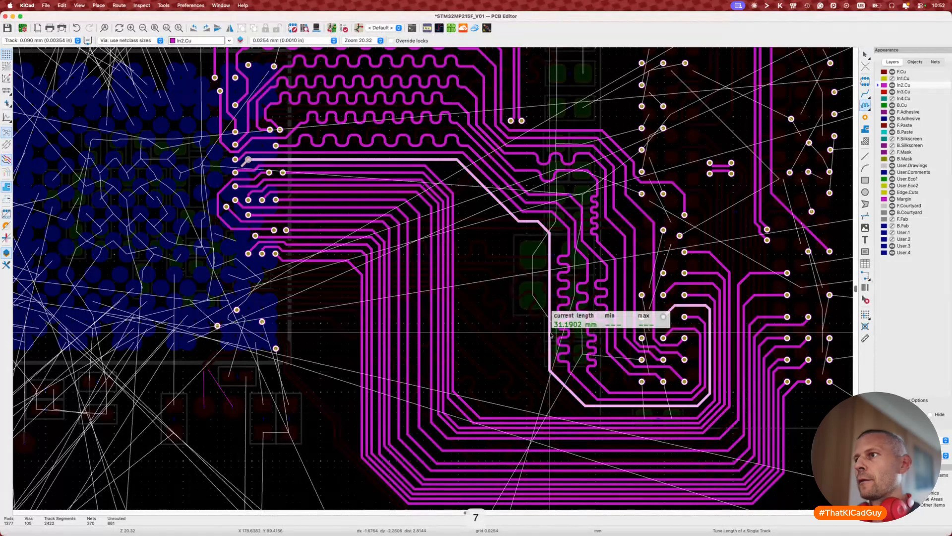
key("super+l")
type("34")
key("Return")
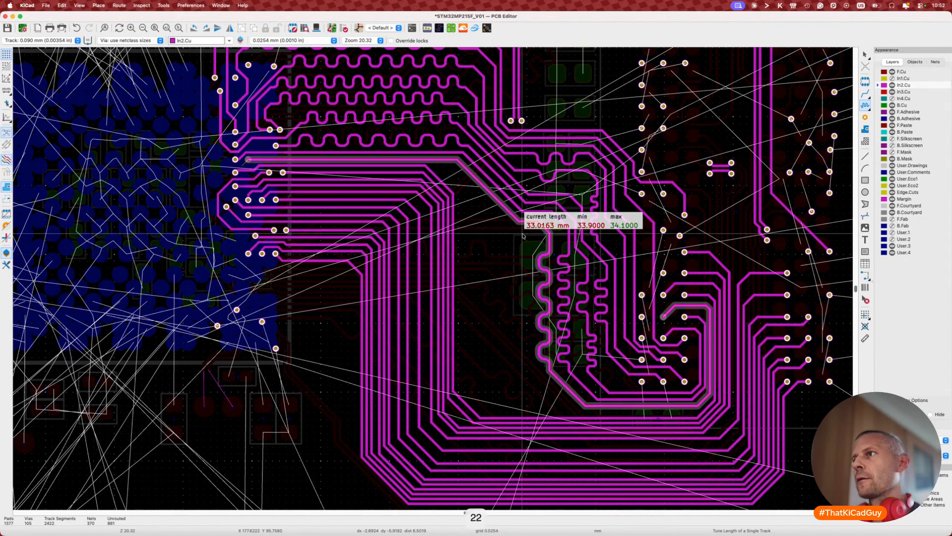
key("2")
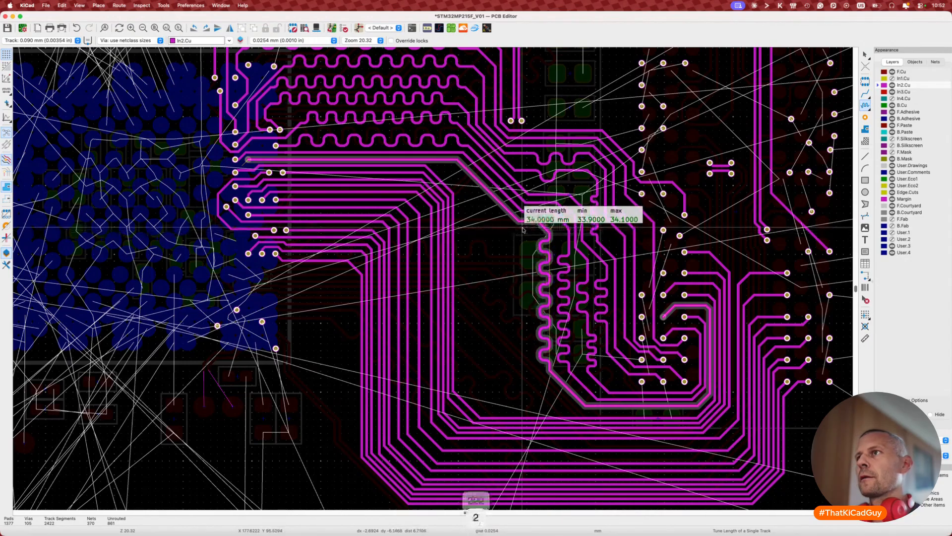
key("Escape")
key("Escape")
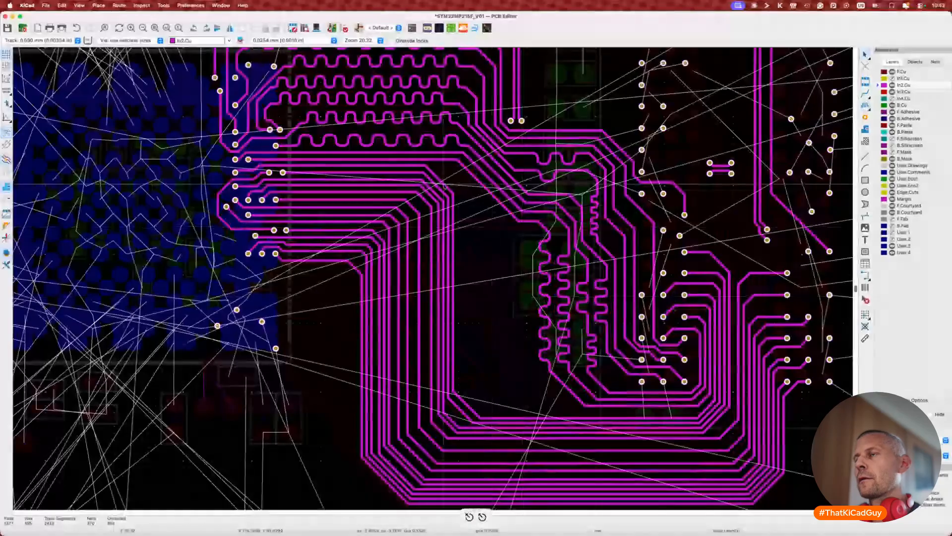
key("7")
key("Escape")
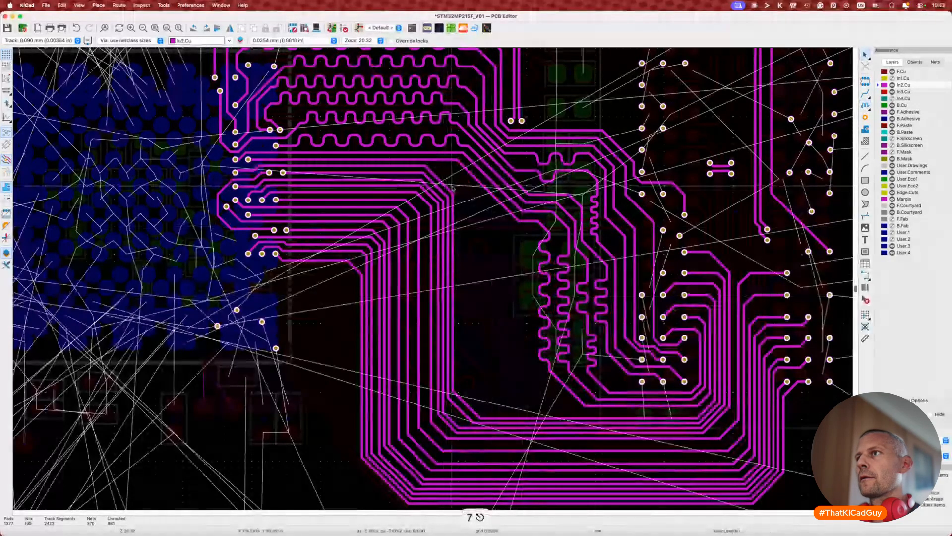
Step: Drag the In2.Cu track corners to new positions, raising one net corner
key("d")
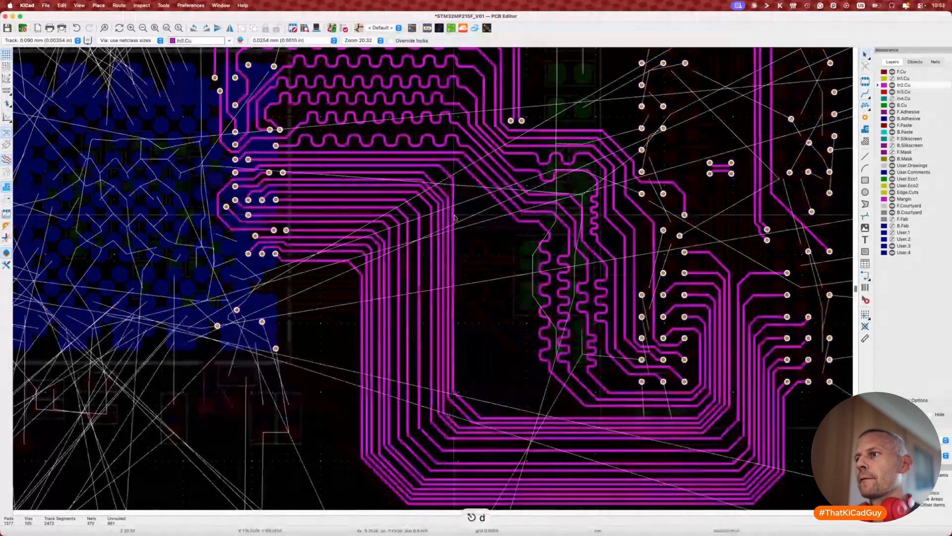
key("d")
left_click(466, 224)
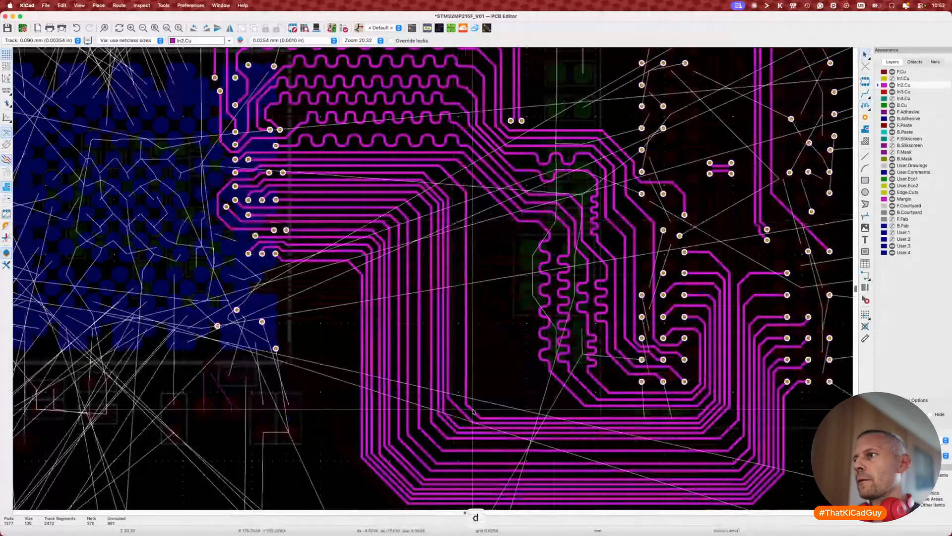
key("d")
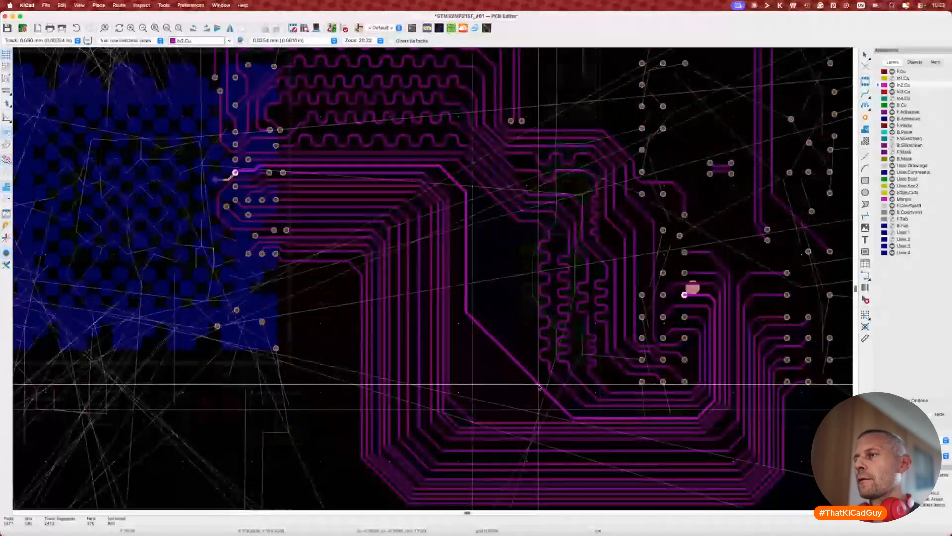
left_click(540, 385)
key("d")
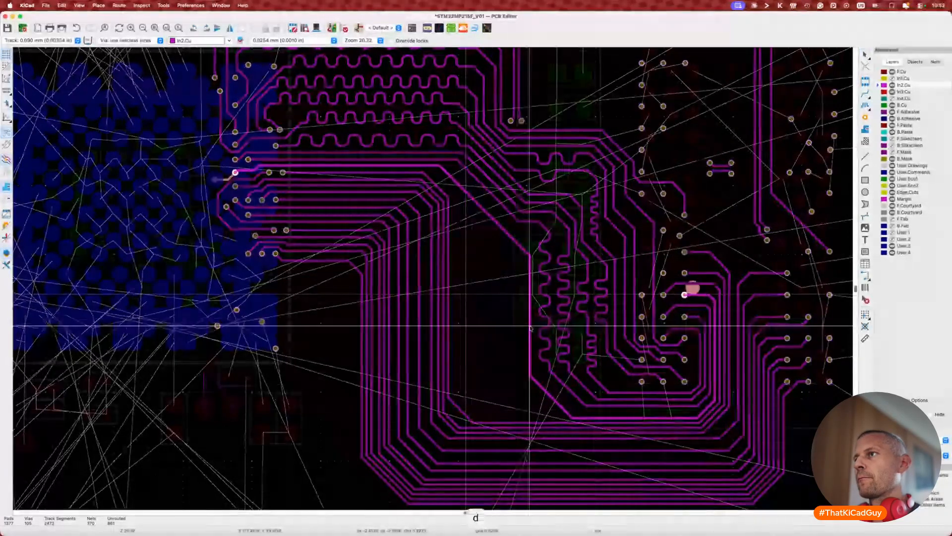
left_click(508, 229)
Step: Move the vertical segments into place and briefly check length tuning before returning to selection
key("d")
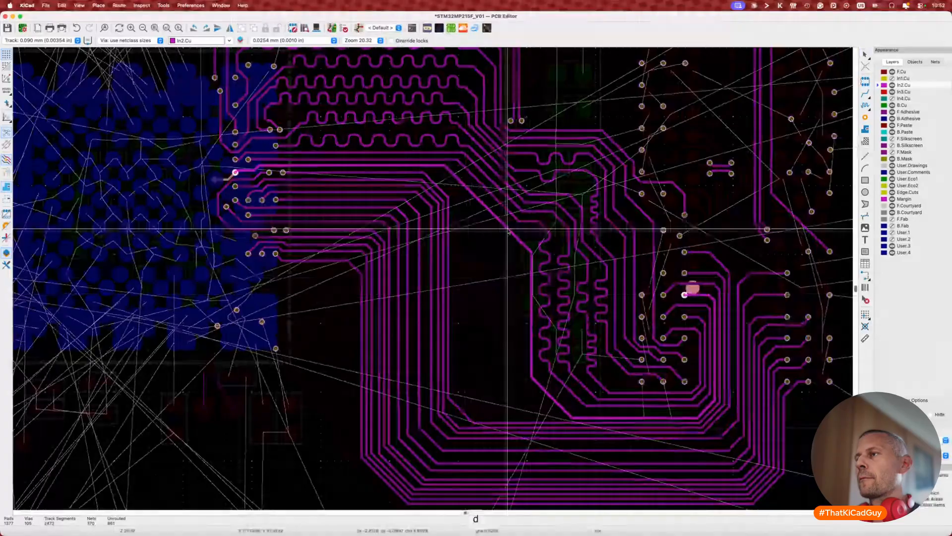
left_click(507, 229)
key("d")
left_click(527, 313)
key("7")
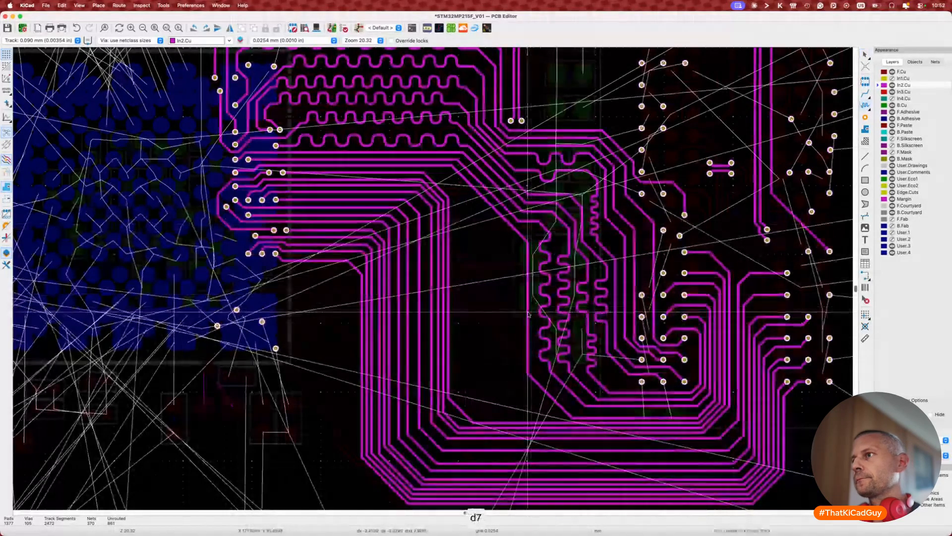
key("Escape")
Step: Zoom out and select the DDR_CKE track to inspect it
scroll(530, 311, "down", 2)
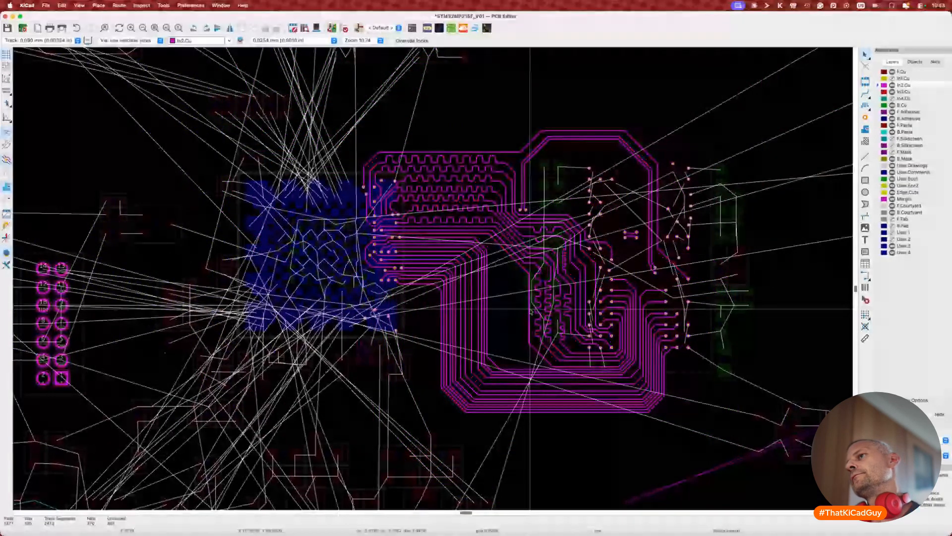
scroll(530, 309, "down", 2)
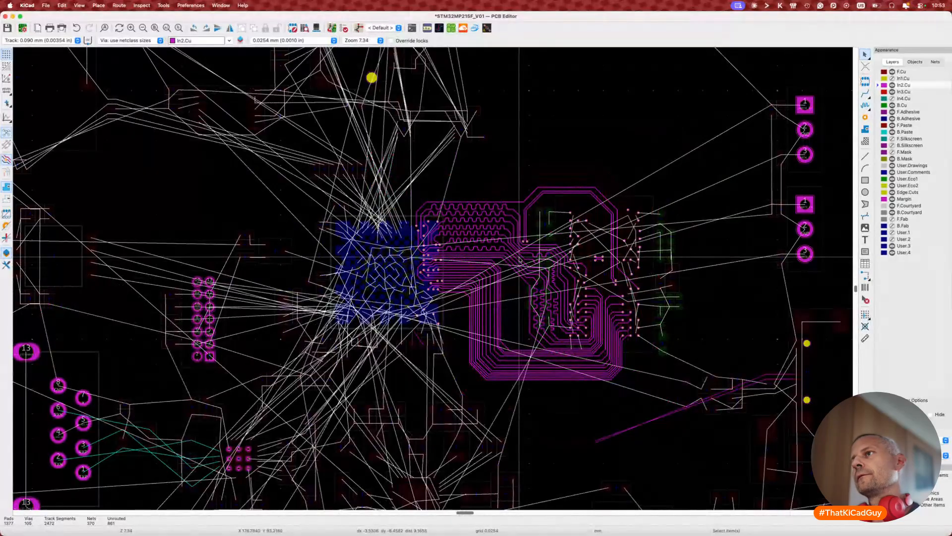
left_click(488, 202)
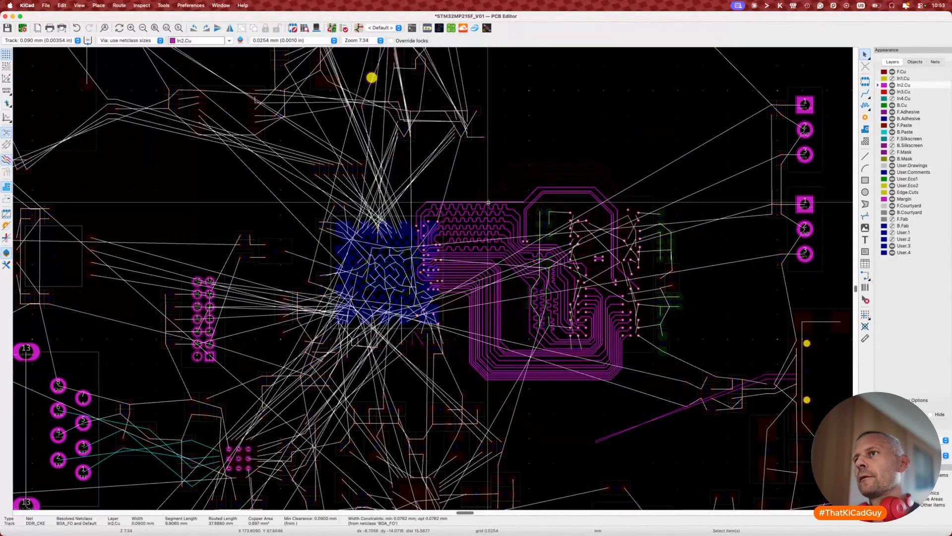
scroll(488, 203, "up", 5)
key("d")
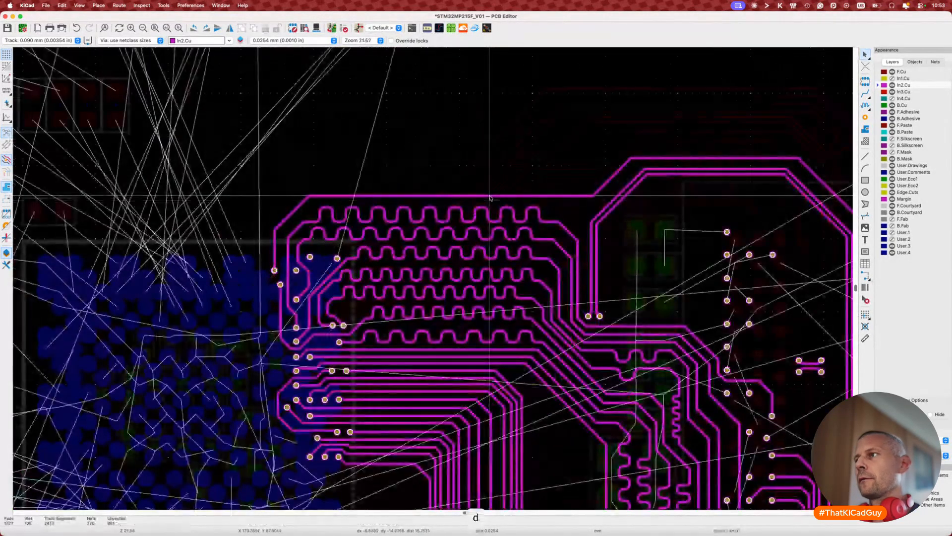
Step: Hide the ratsnest lines and pick a track to read its length
scroll(490, 198, "down", 5)
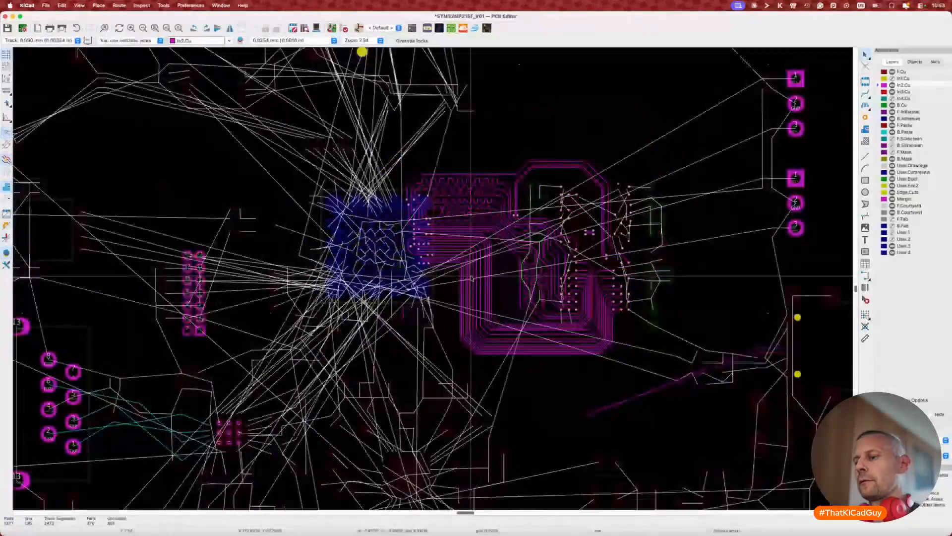
scroll(471, 278, "up", 3)
key("super+shift+r")
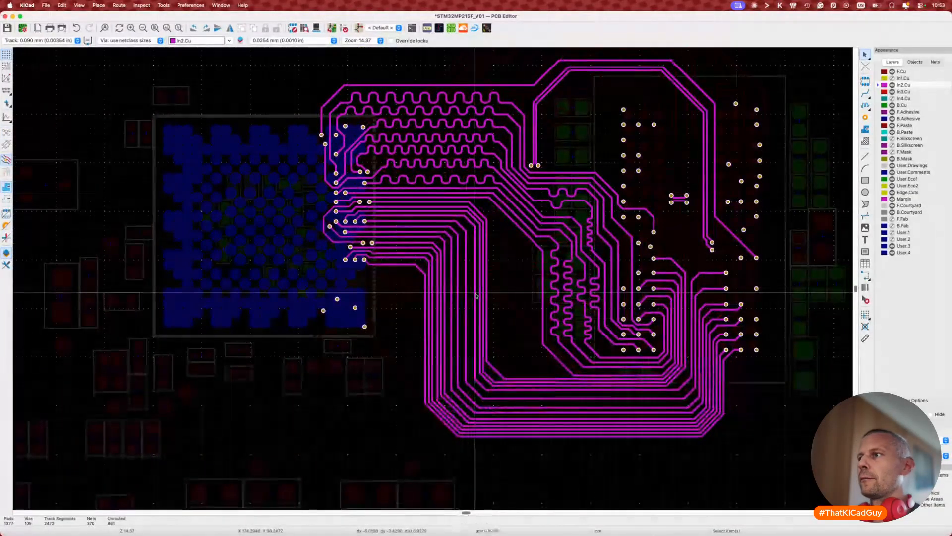
key("7")
left_click(543, 280)
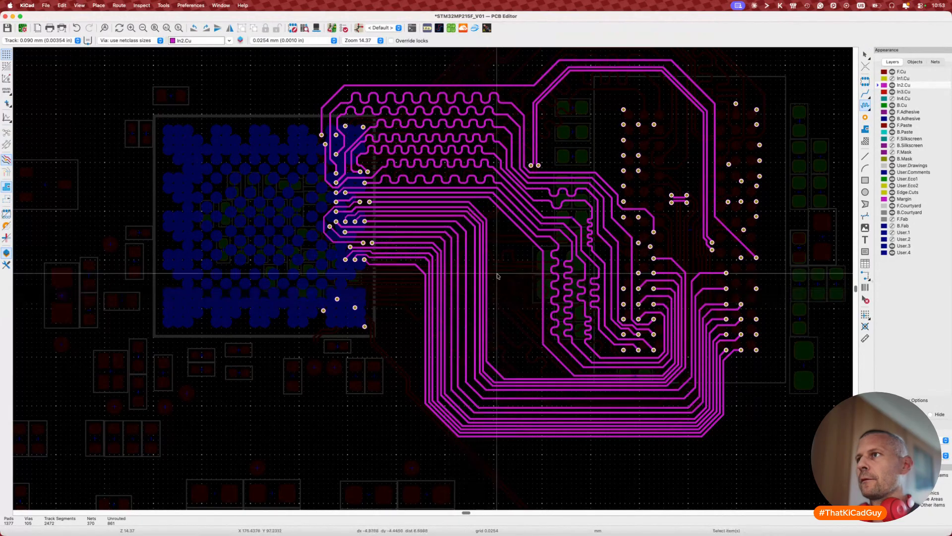
Step: Reposition the inner diagonal track, measuring its length in between
key("Escape")
scroll(505, 214, "up", 3)
scroll(504, 214, "up", 1)
left_click(523, 231)
key("d")
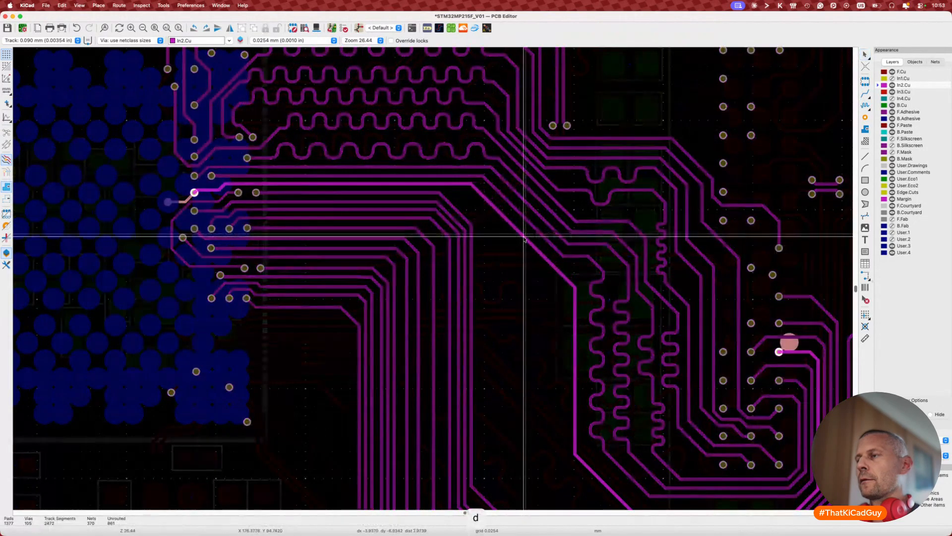
left_click(523, 235)
key("7")
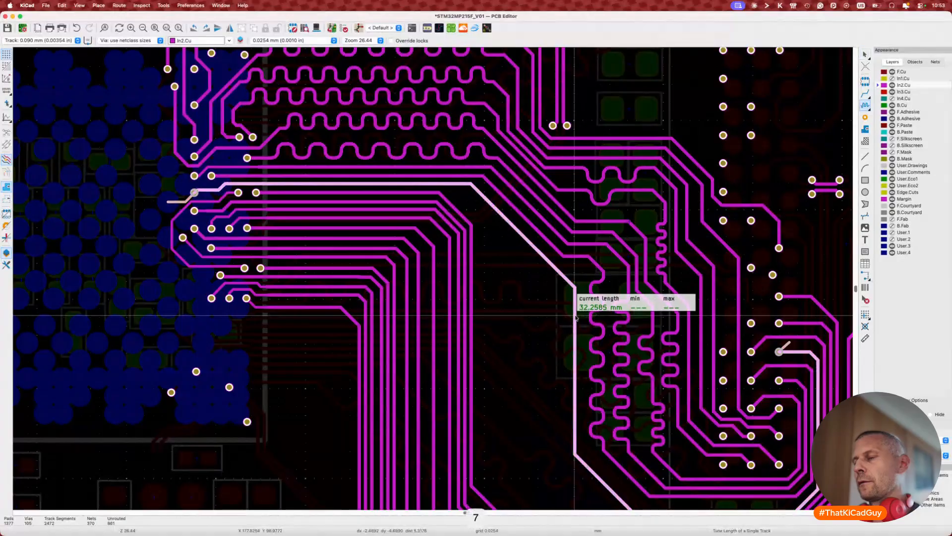
key("Escape")
key("d")
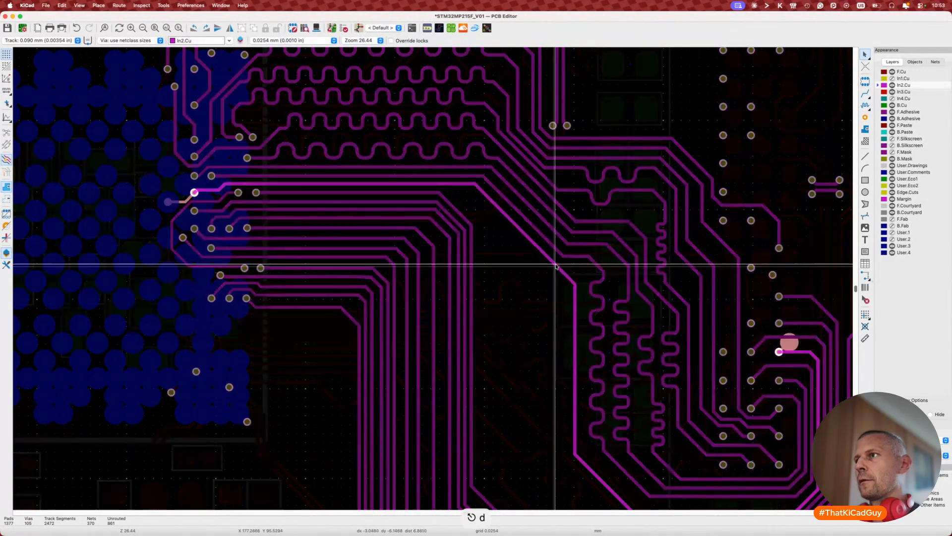
left_click(559, 265)
Step: Reshape the DDR_BA2 track's diagonal, horizontal segment and bottom corner, then check its length
middle_click_drag(577, 413, 572, 400)
scroll(572, 401, "down", 3)
left_click(572, 403)
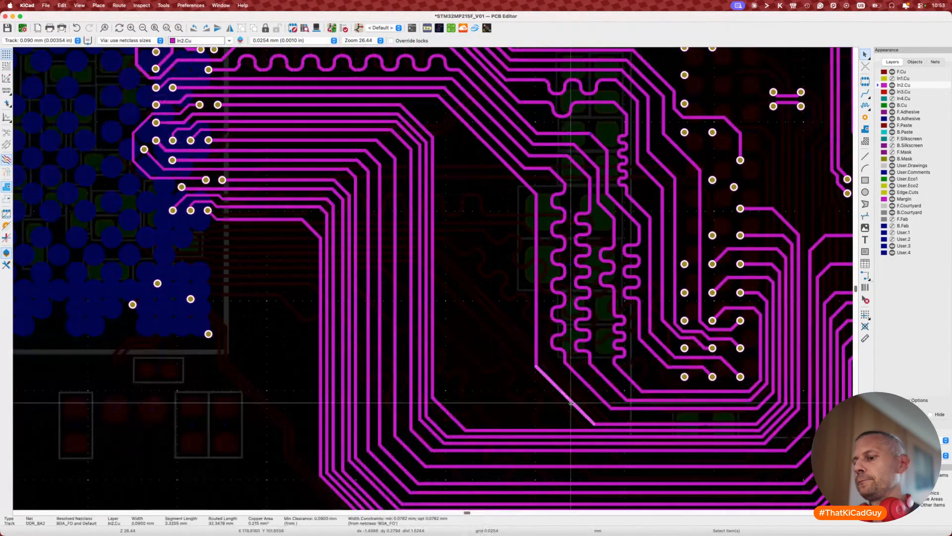
key("d")
left_click(572, 407)
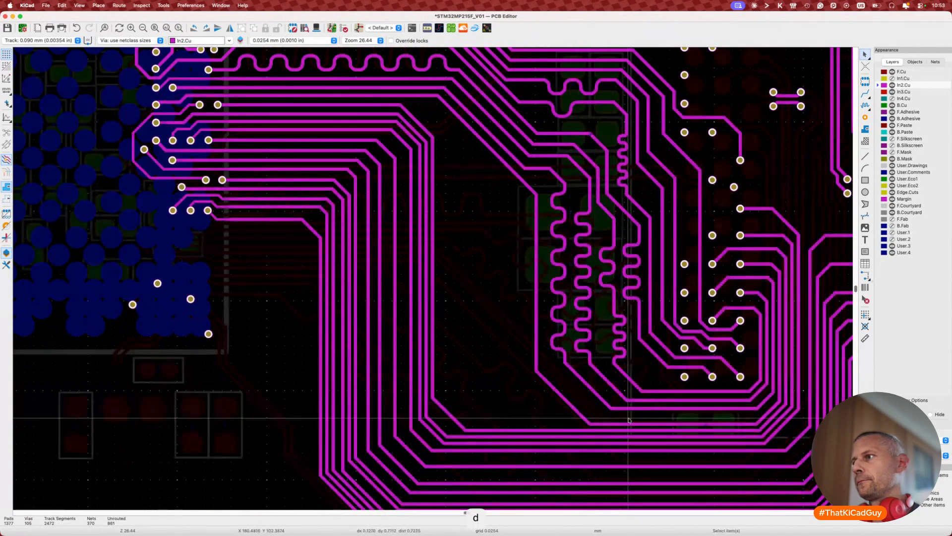
key("d")
left_click(634, 418)
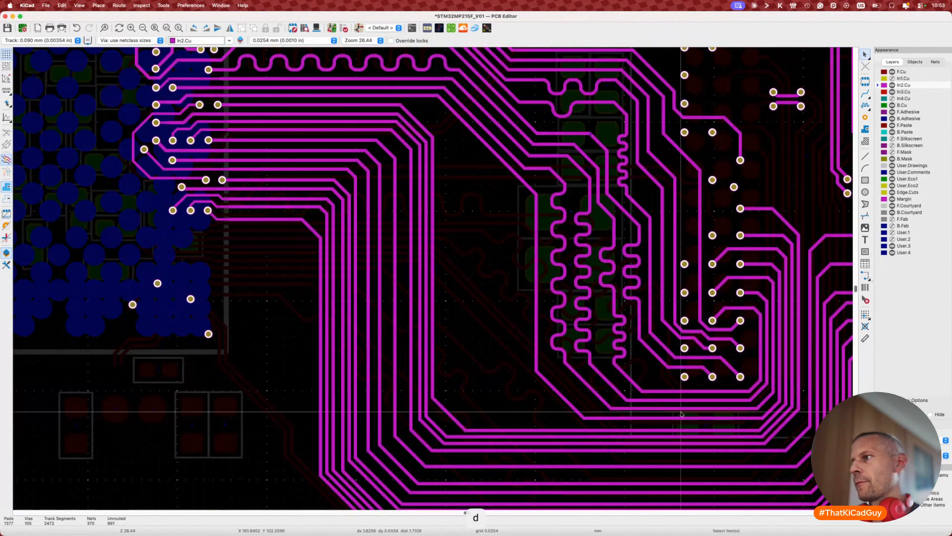
key("d")
left_click(769, 409)
key("7")
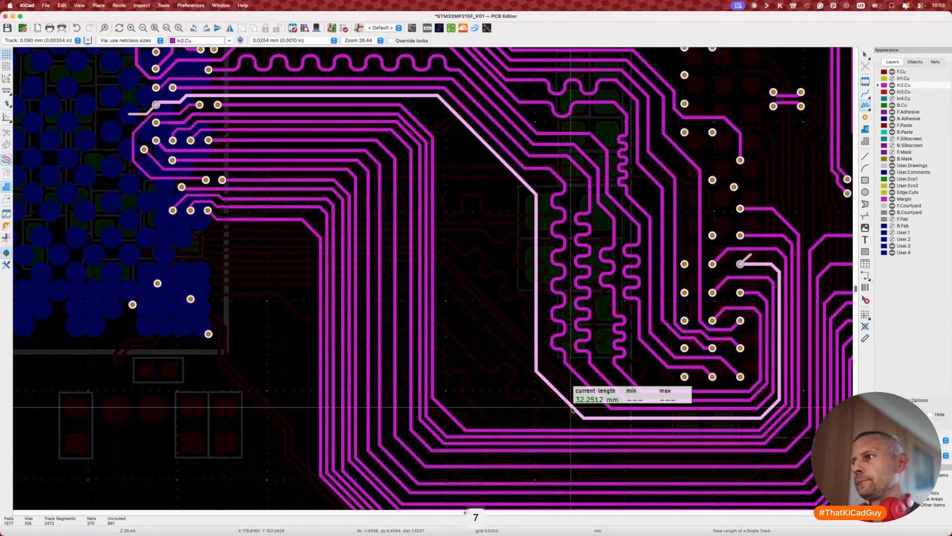
key("Escape")
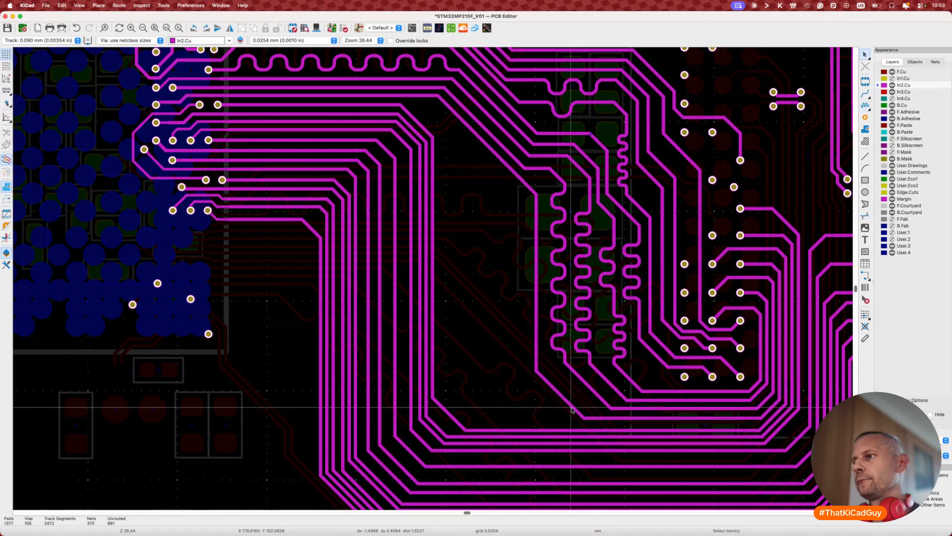
Step: Move the diagonal track and shift the vertical segment slightly right
key("d")
left_click(581, 401)
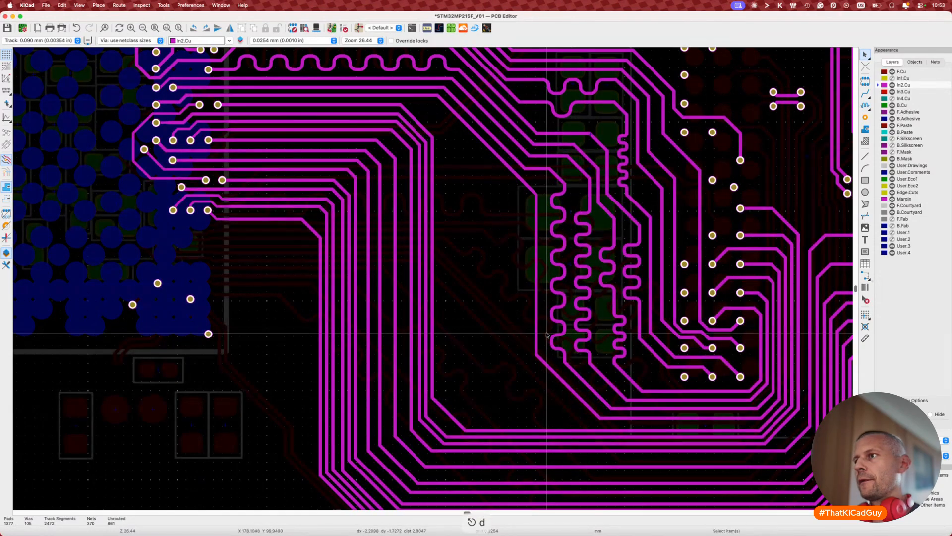
key("d")
left_click(542, 328)
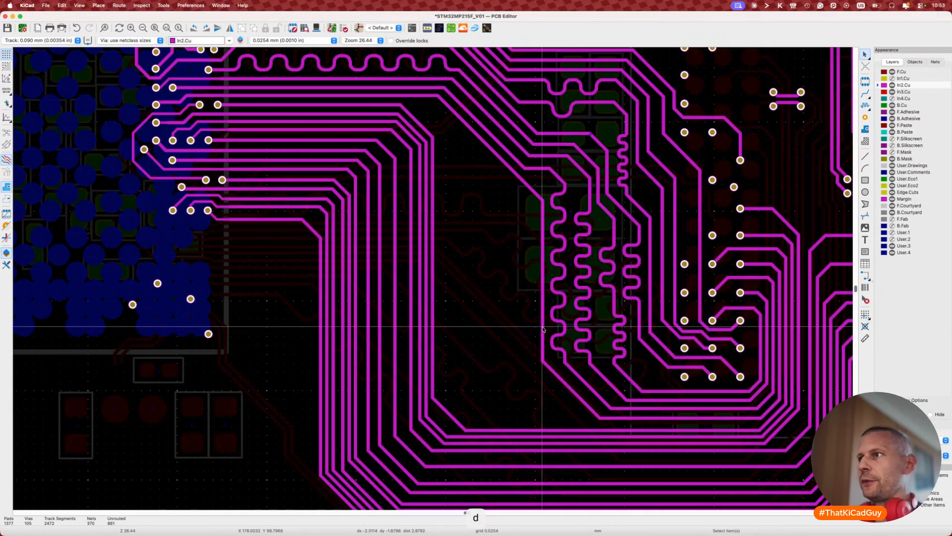
Step: Meander the vertical track to a 34 mm target length and commit the tuning
left_click(543, 329)
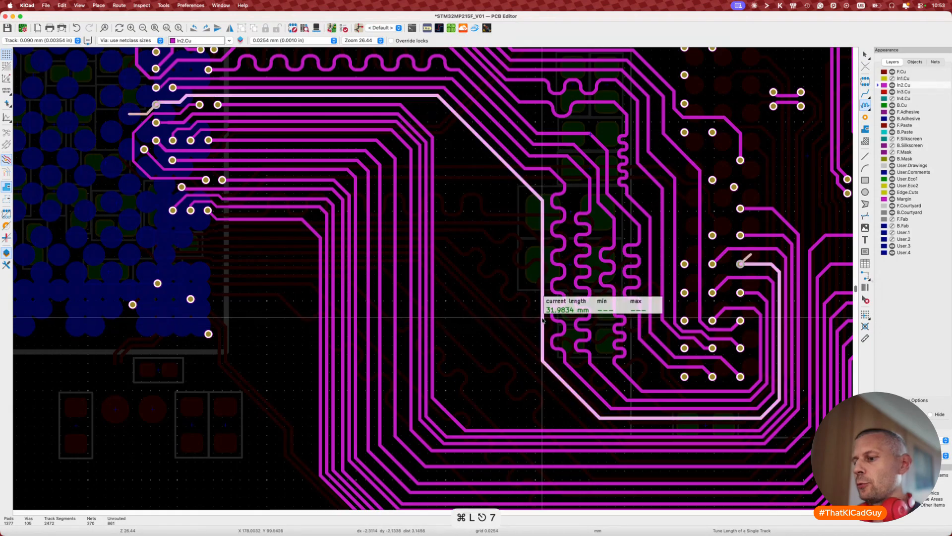
key("super+l")
type("34")
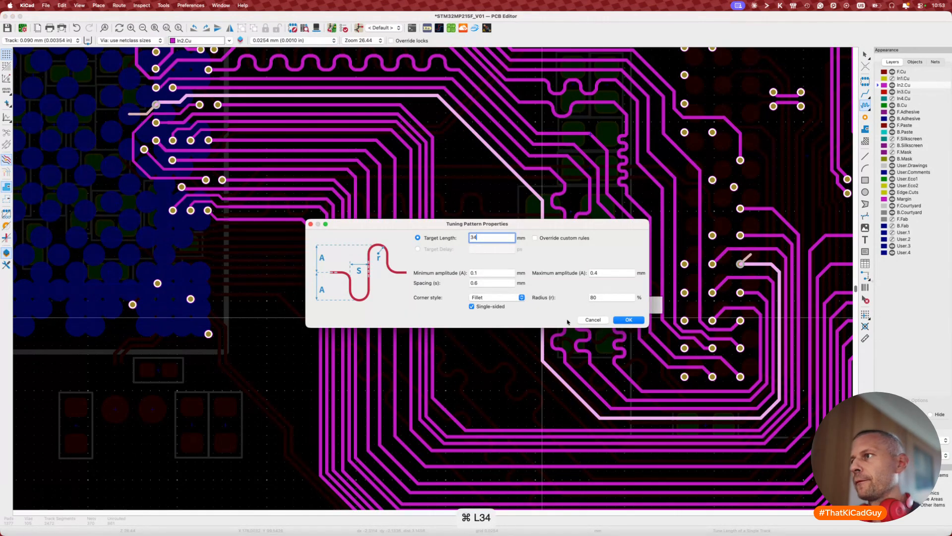
left_click(628, 320)
left_click(540, 335)
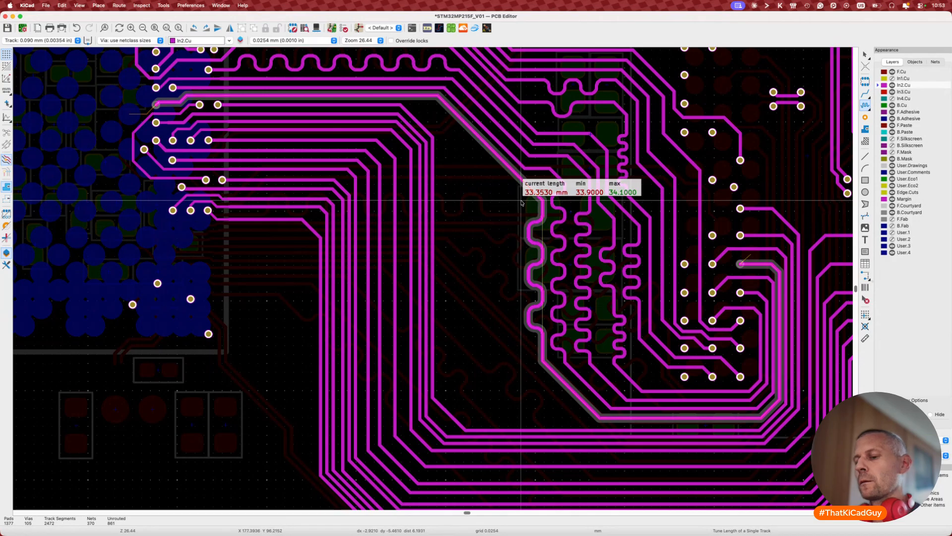
key("2")
key("2")
key("2")
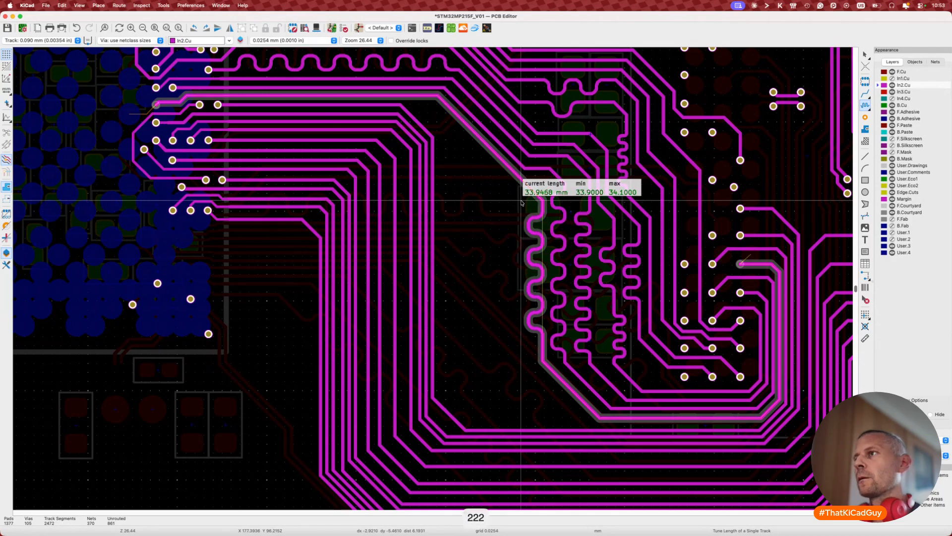
left_click(521, 202)
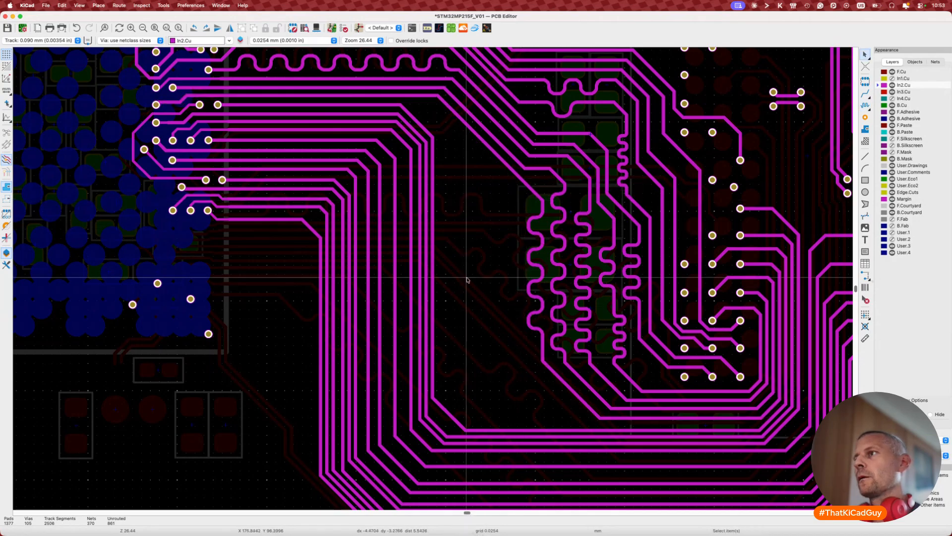
Step: Save the board
scroll(460, 308, "up", 3)
scroll(461, 308, "down", 6)
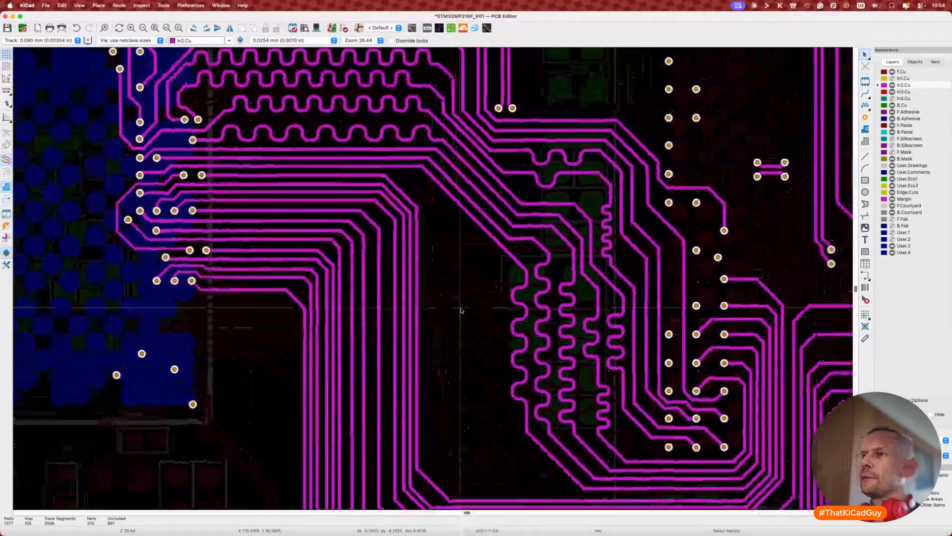
scroll(460, 310, "left", 2)
key("super+s")
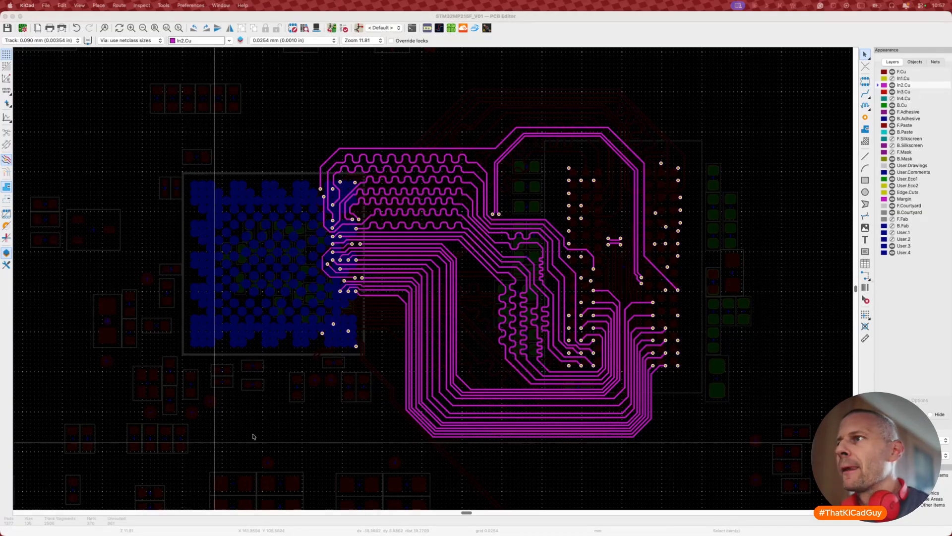
Step: Straighten the In2.Cu track to run straight up and move it further right
left_click(494, 346)
scroll(494, 347, "up", 5)
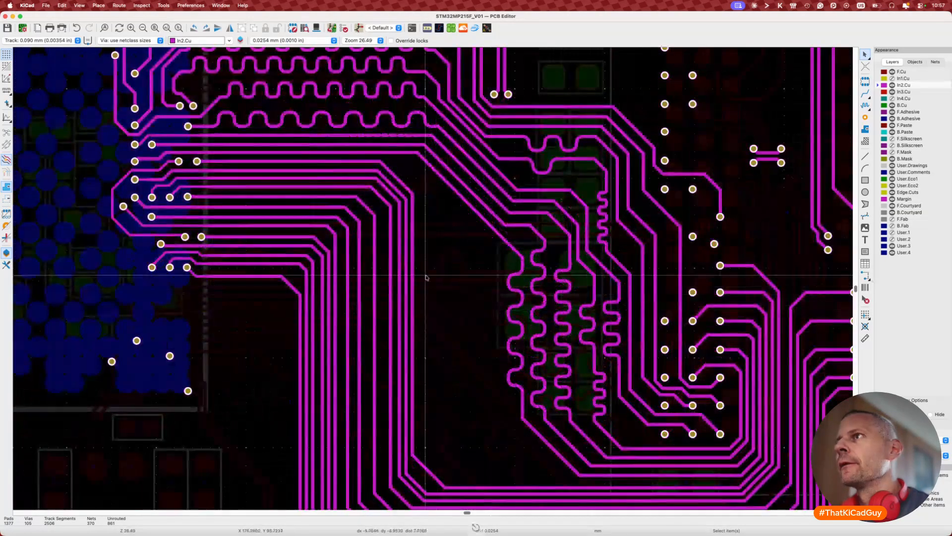
key("d")
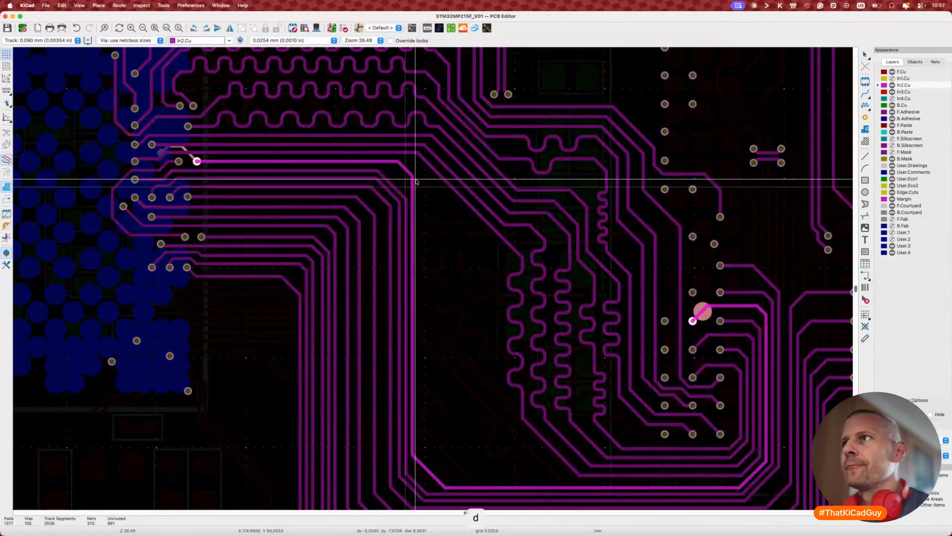
left_click(414, 225)
key("d")
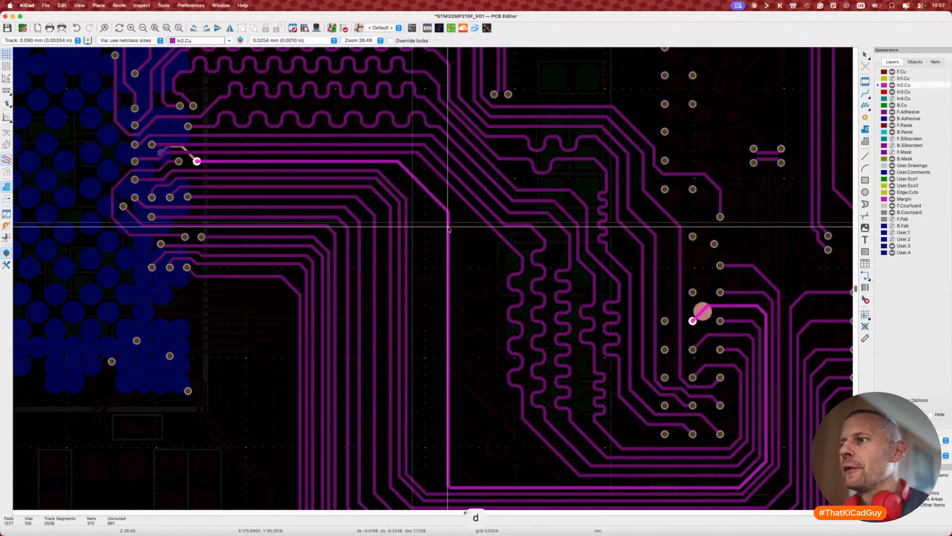
left_click(448, 226)
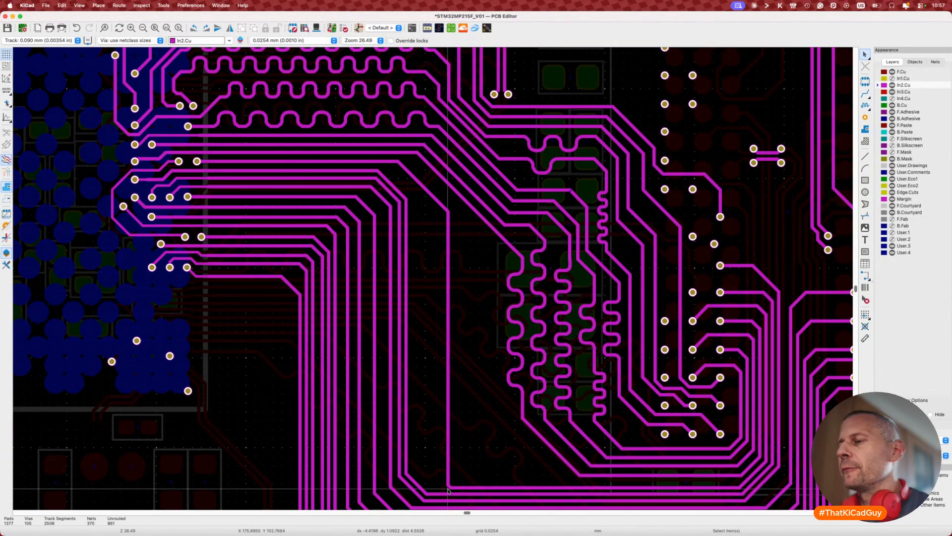
Step: Bend the vertical address track's corner into a 45° diagonal and shift its run further right
key("d")
left_click(522, 448)
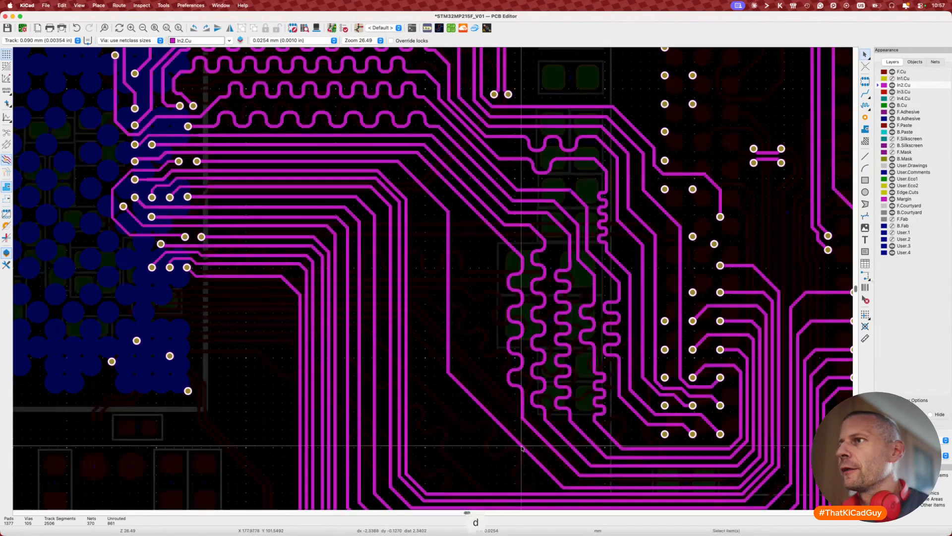
key("d")
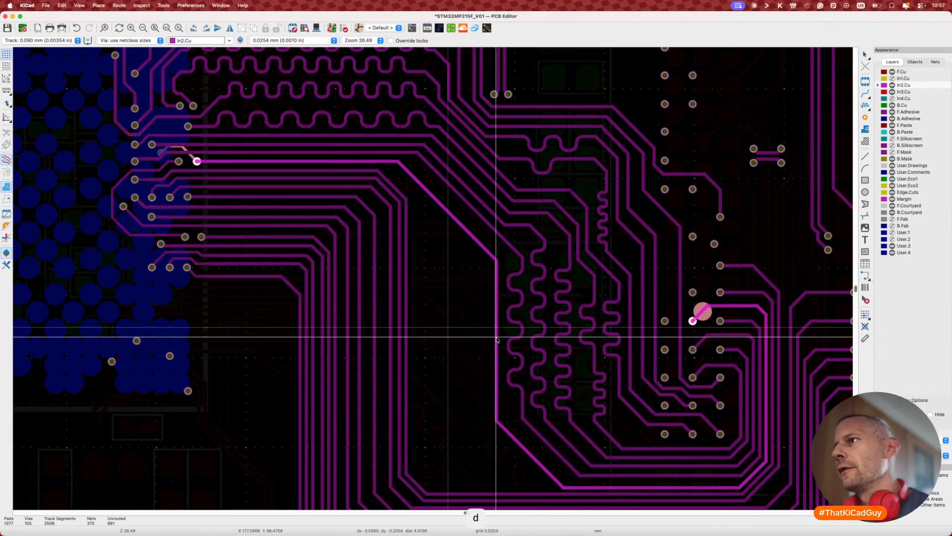
left_click(496, 335)
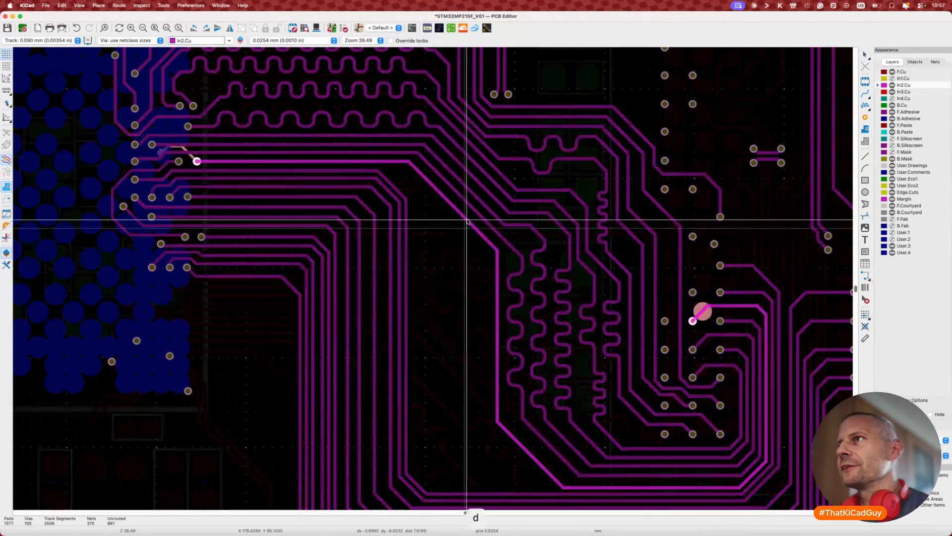
scroll(473, 372, "down", 5)
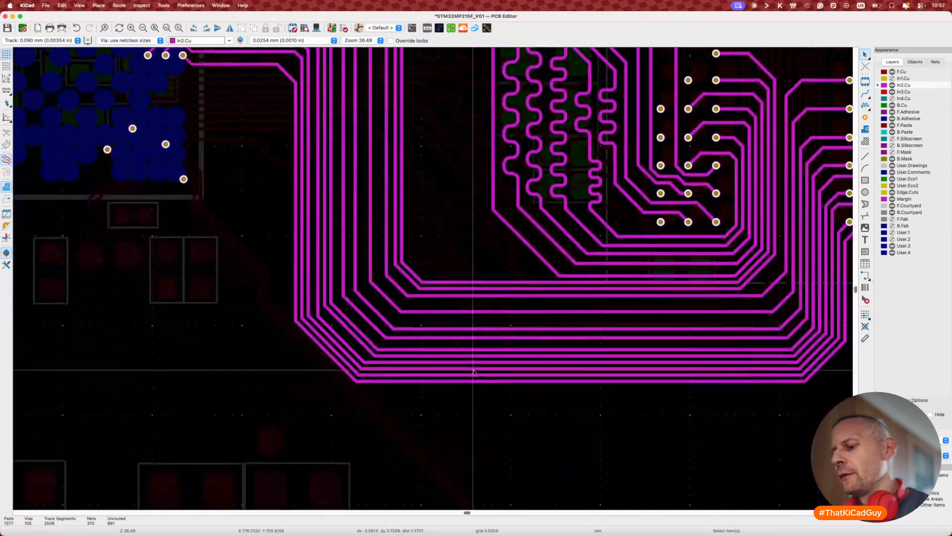
scroll(538, 219, "right", 3)
scroll(621, 150, "left", 3)
key("Escape")
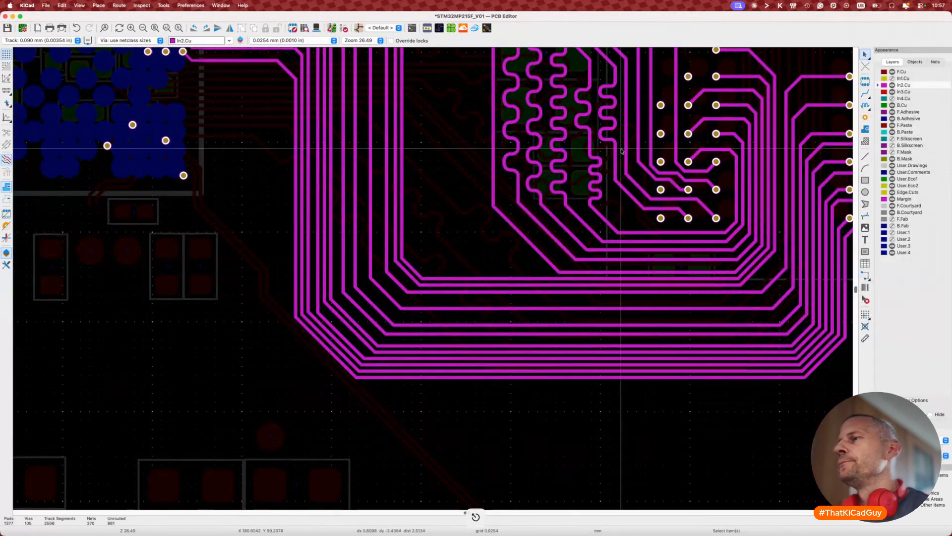
scroll(620, 150, "up", 2)
scroll(621, 150, "right", 2)
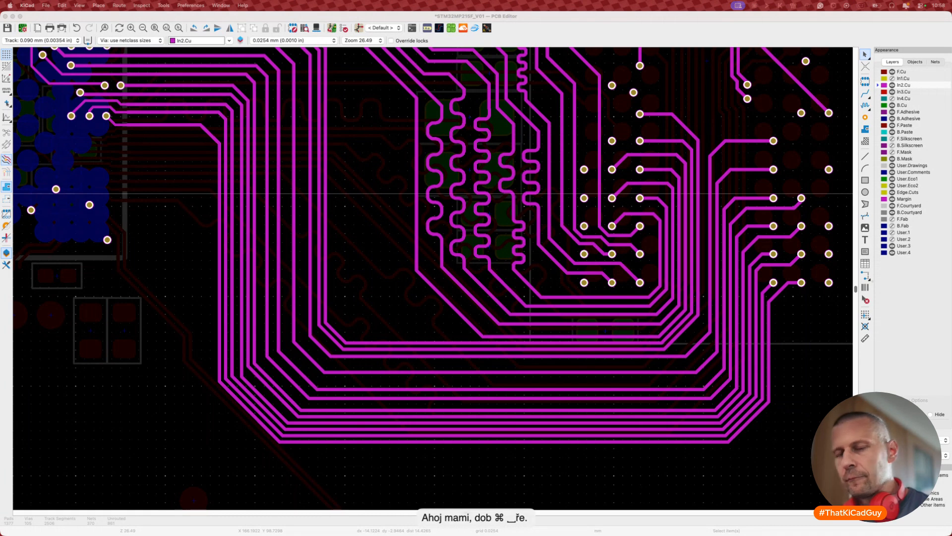
type("D9ky za pz")
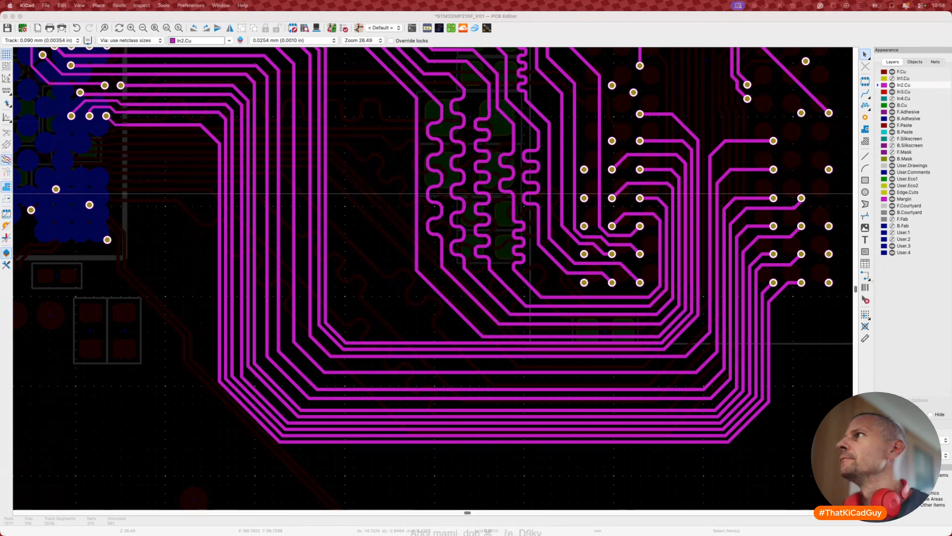
left_click(784, 5)
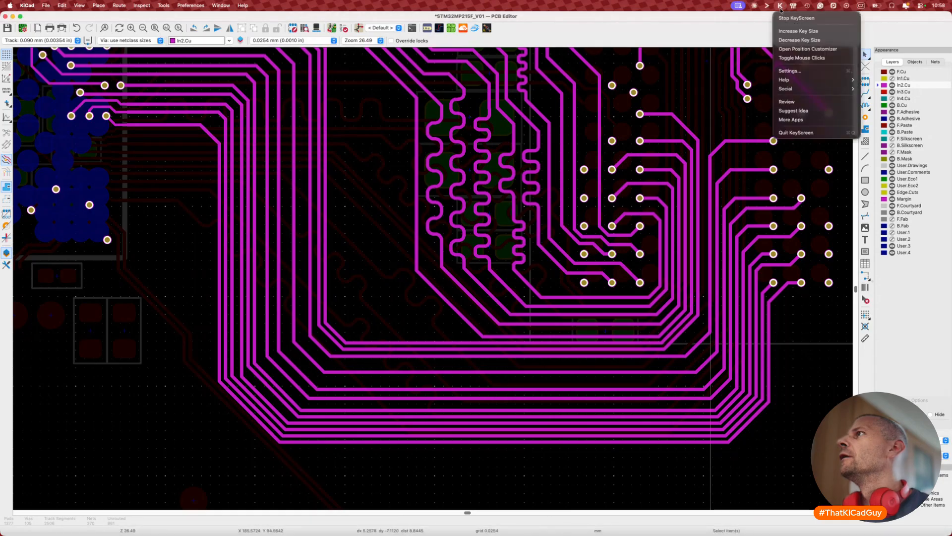
left_click(787, 17)
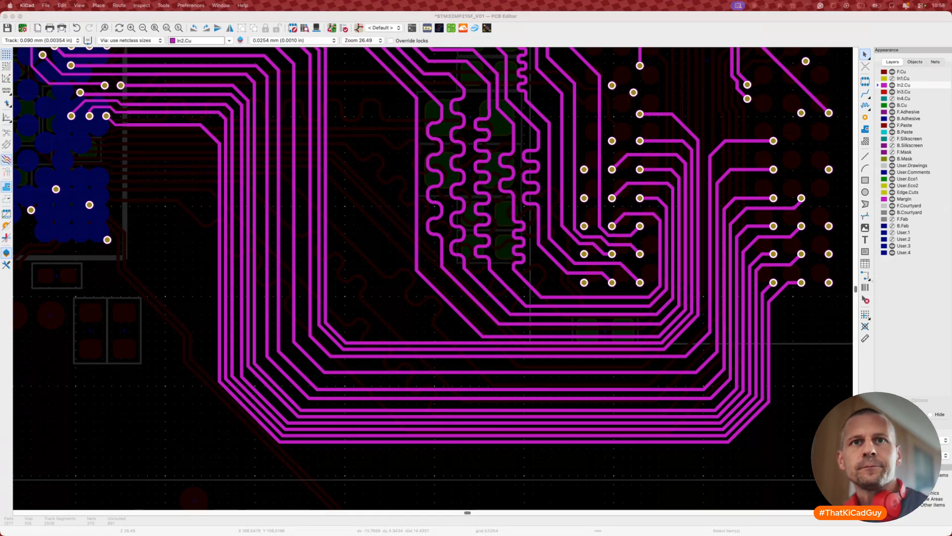
key("super+Tab")
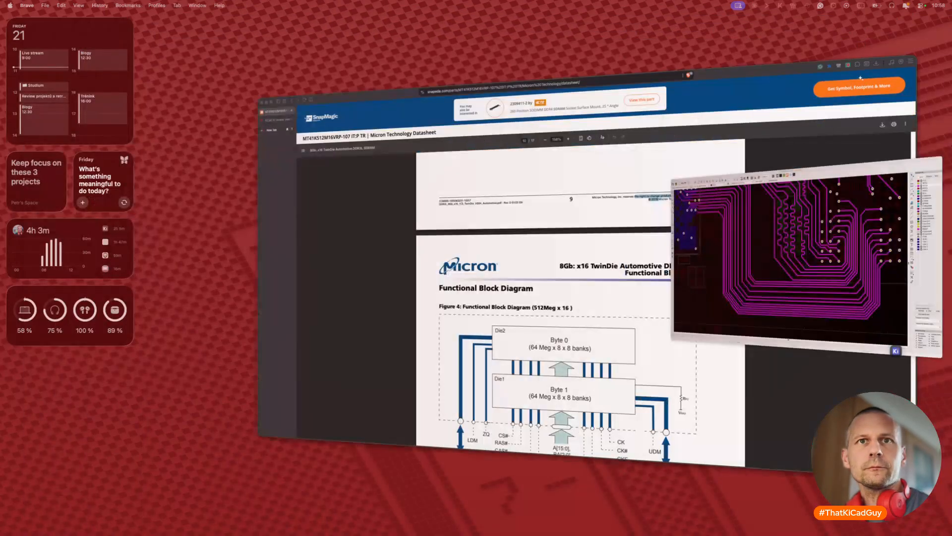
key("super+Tab")
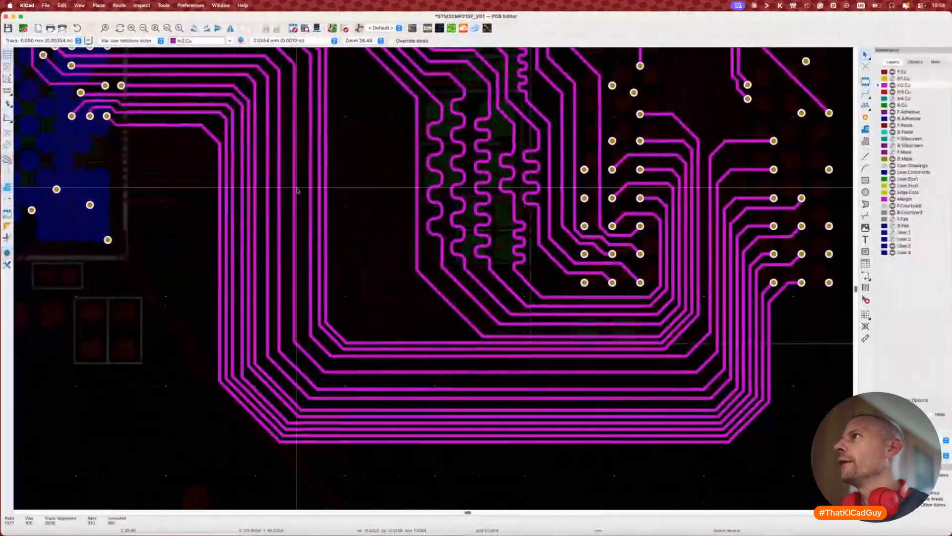
left_click(780, 5)
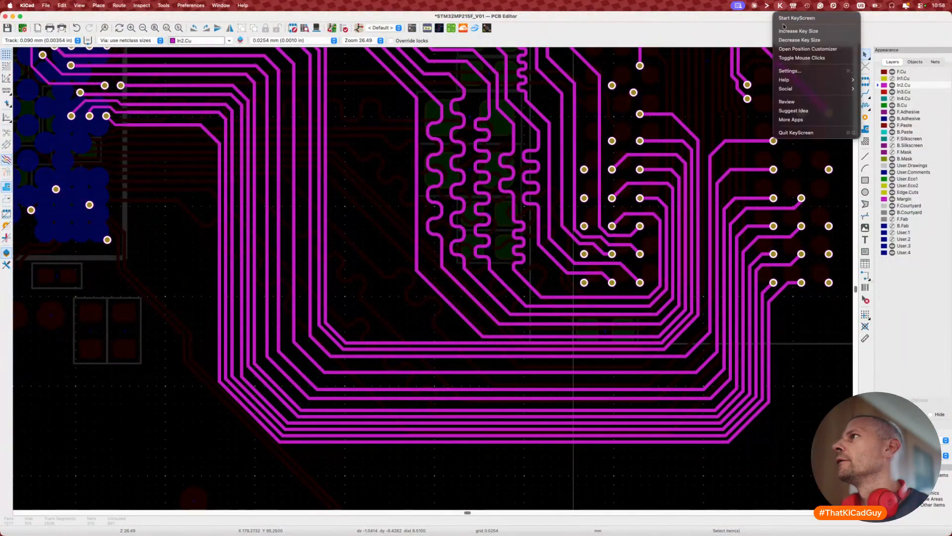
left_click(789, 18)
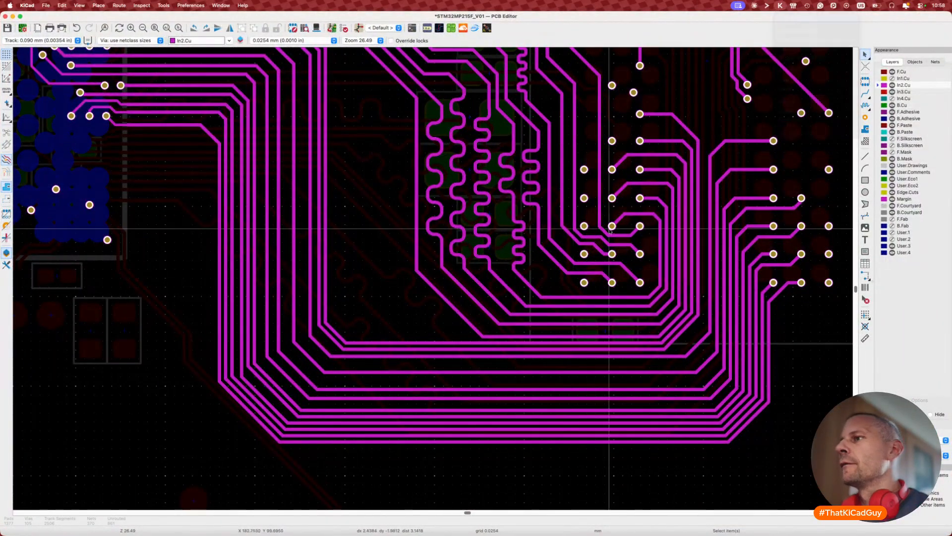
Step: Measure the In2.Cu address track's current length with the single-track length tuner
key("7")
left_click(449, 308)
scroll(449, 307, "down", 2)
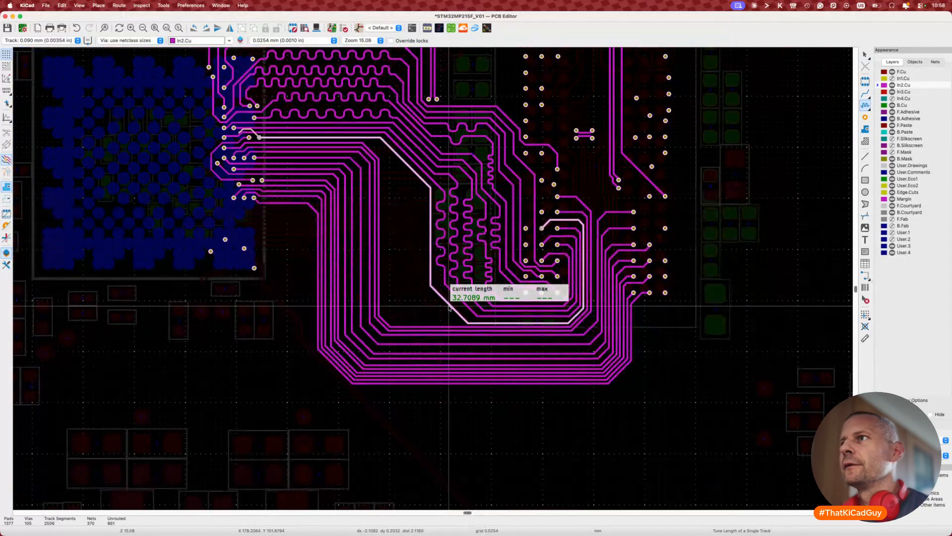
scroll(450, 308, "up", 3)
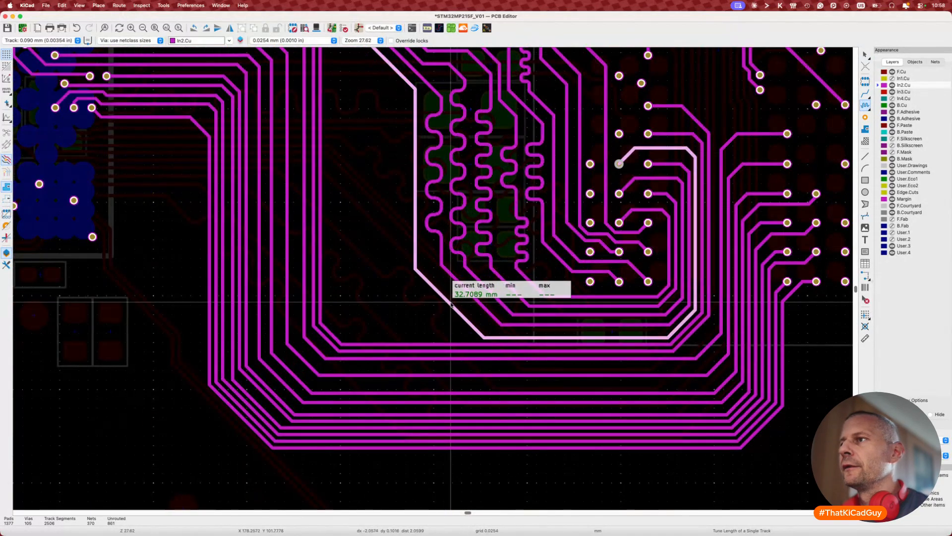
key("Escape")
Step: Re-drag two address track segments near the vias and re-measure the track's length
key("d")
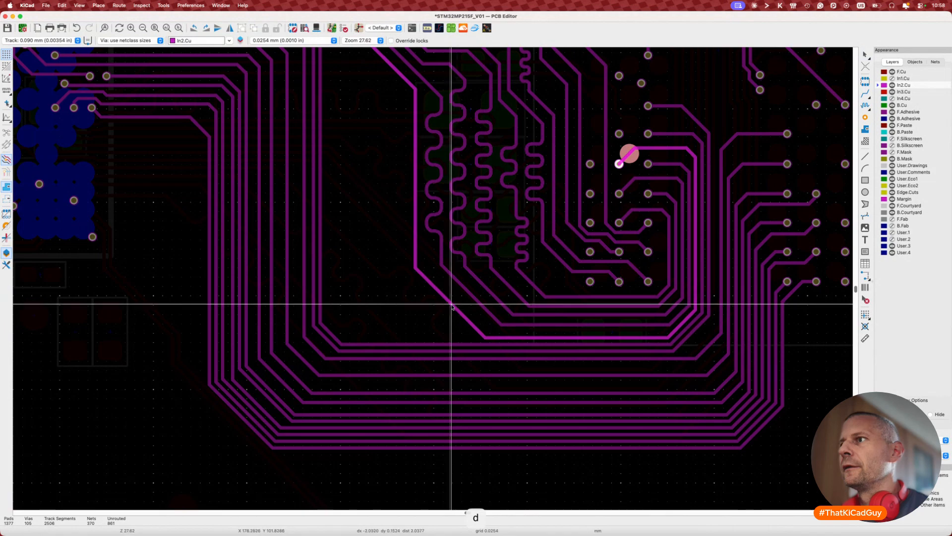
left_click(446, 309)
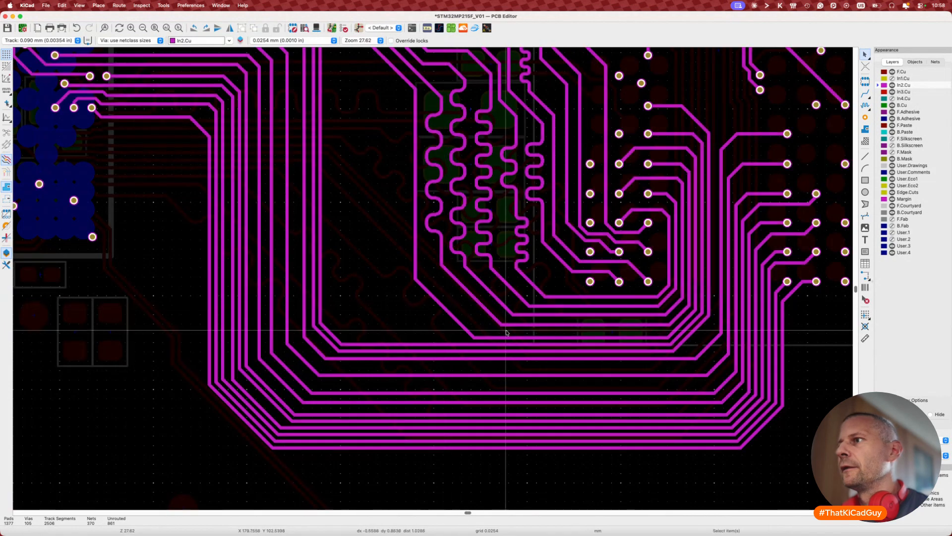
key("d")
left_click(512, 336)
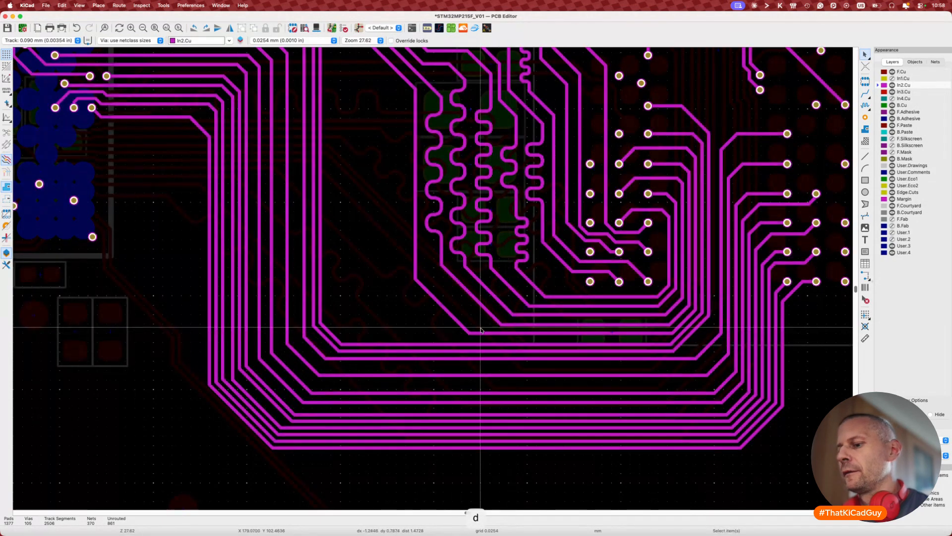
key("7")
left_click(460, 327)
scroll(460, 327, "down", 3)
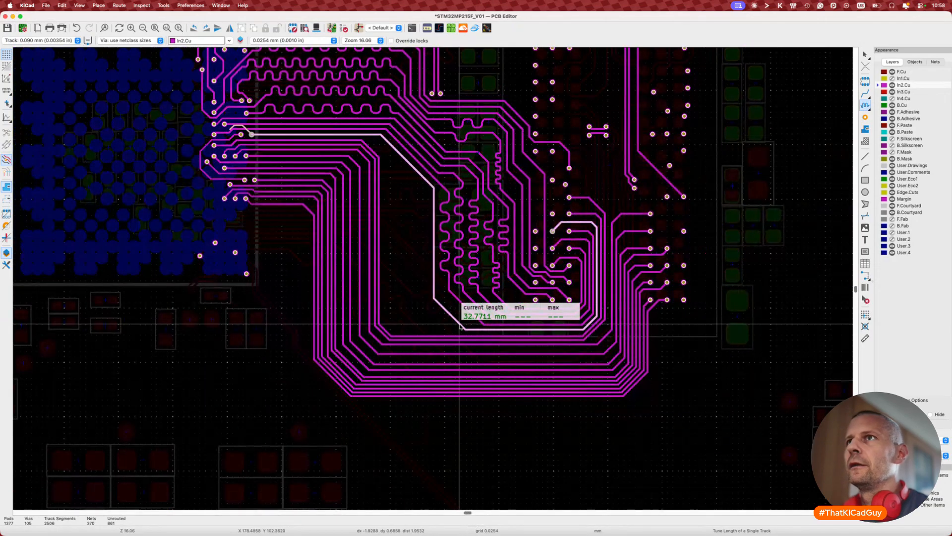
key("Escape")
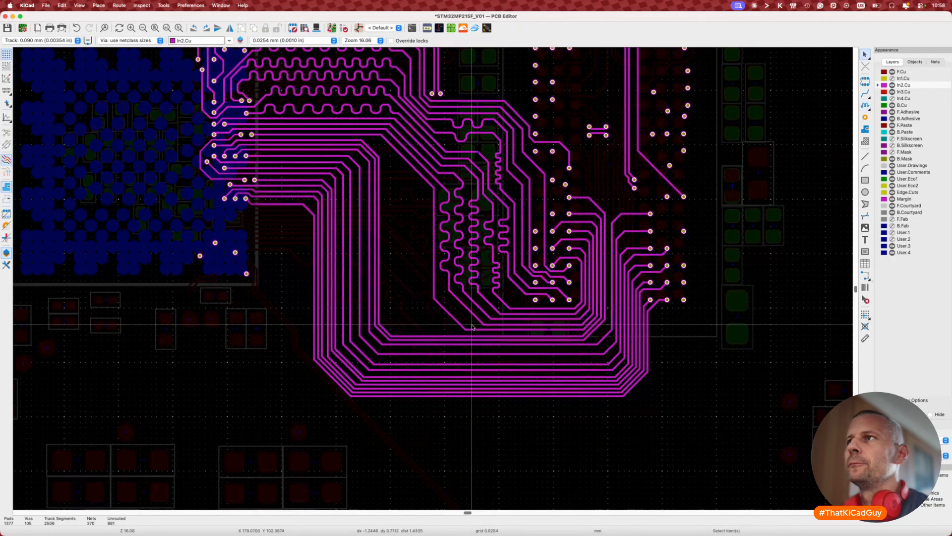
scroll(415, 171, "up", 4)
Step: Nudge the upper address track into a slightly shifted position
key("d")
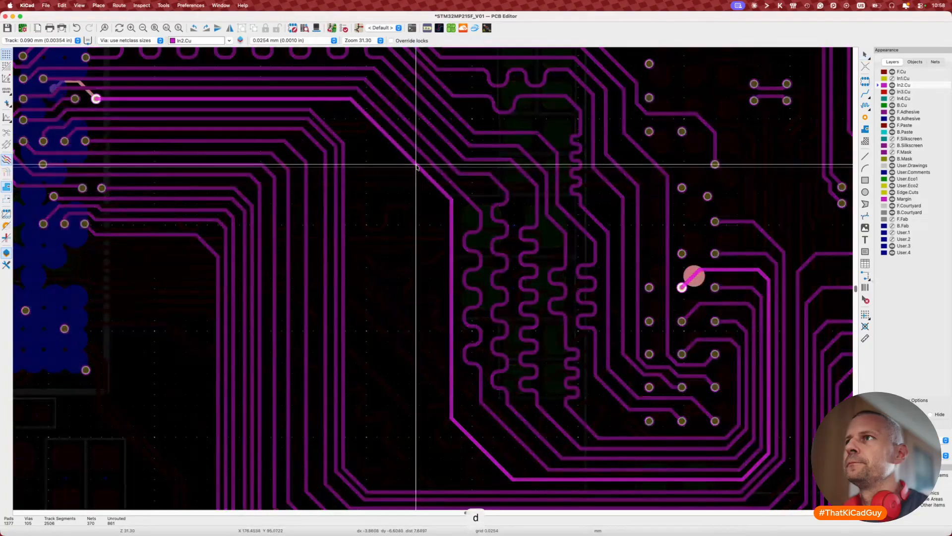
left_click(417, 167)
key("d")
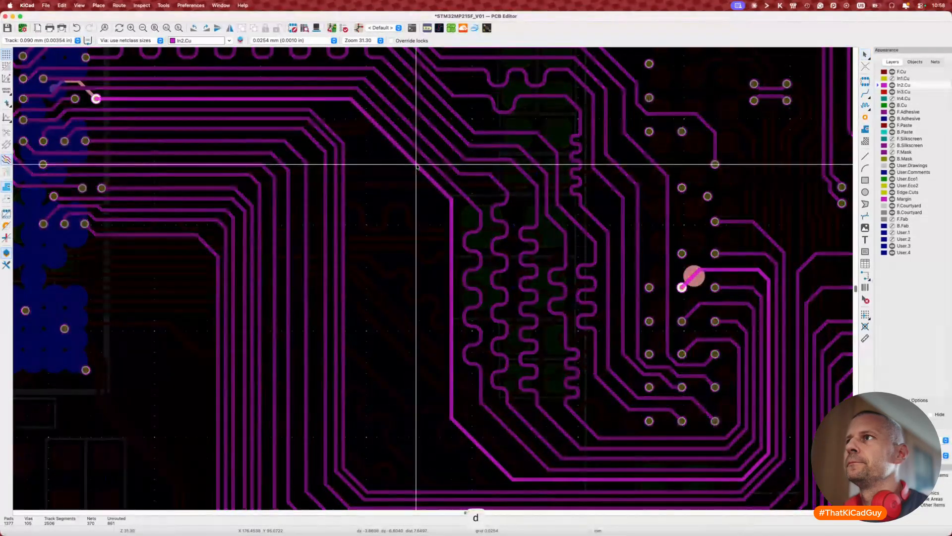
left_click(417, 166)
Step: Rebend the tracks leaving the right-hand via and the lower via
middle_click_drag(486, 219, 431, 179)
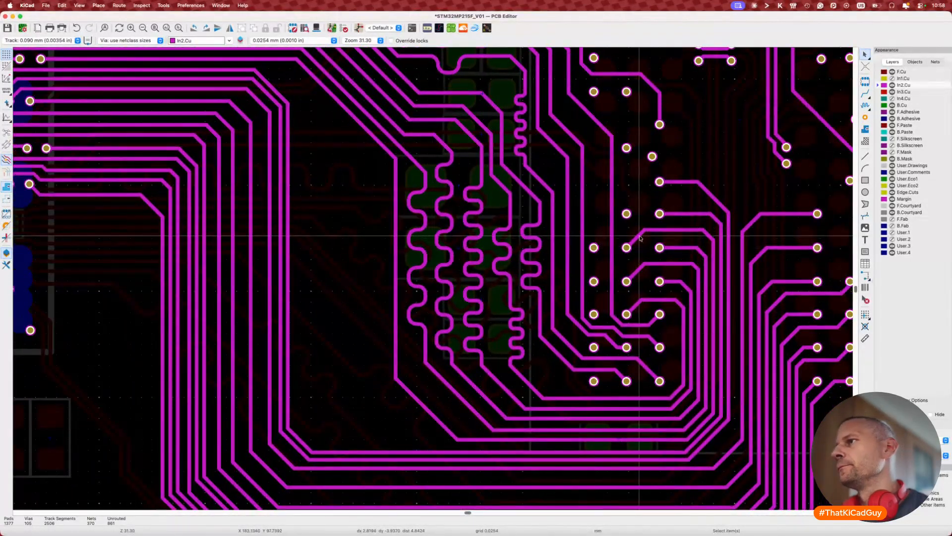
key("d")
left_click(638, 234)
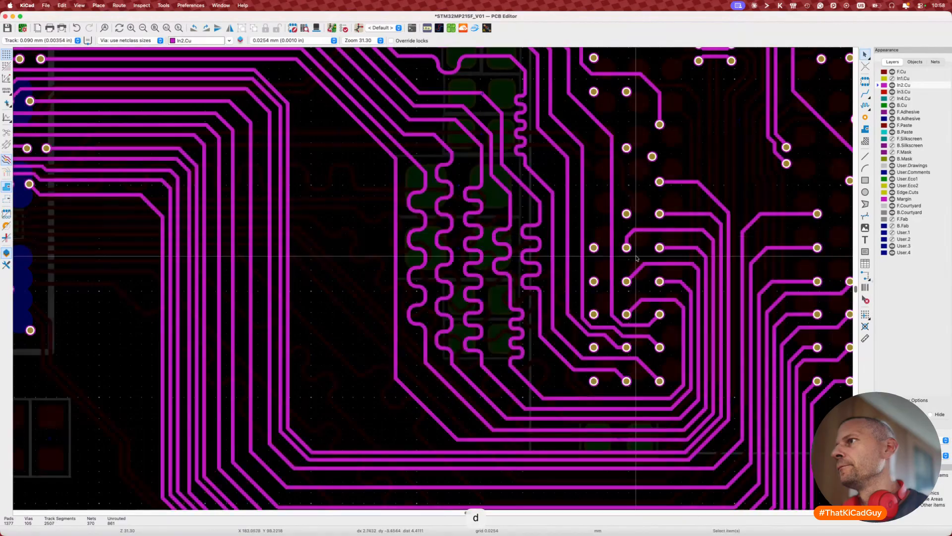
key("d")
left_click(636, 306)
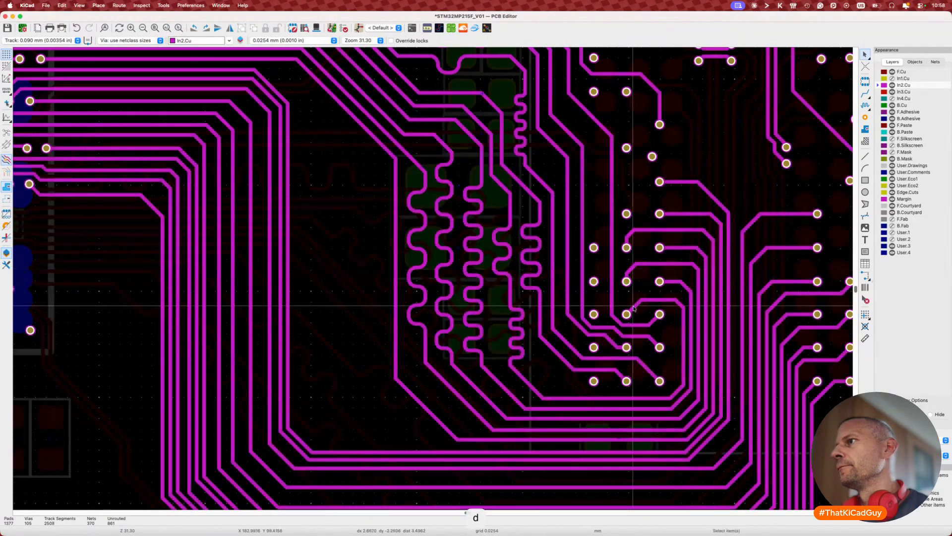
key("d")
left_click(637, 304)
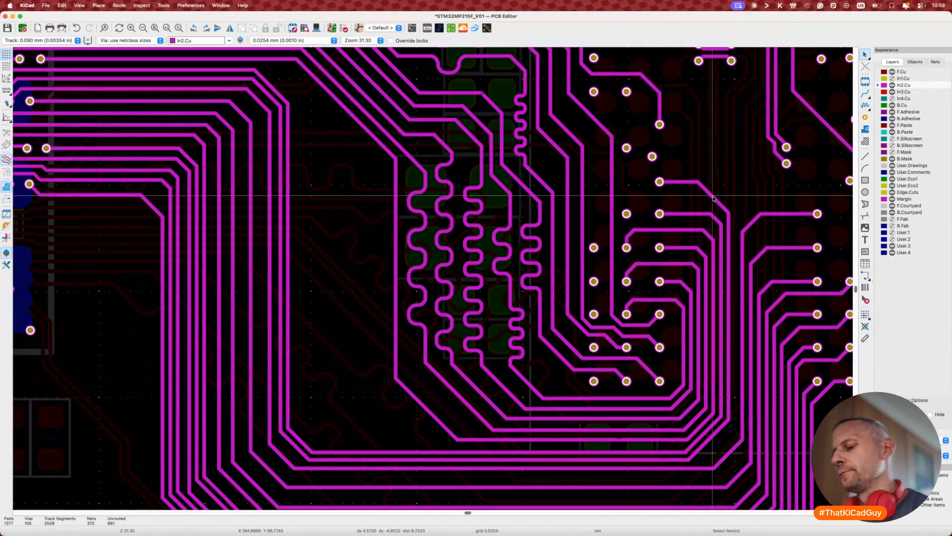
Step: Measure the right-hand track, re-drag it, and recheck its length at 35.9372 mm
key("d")
key("Escape")
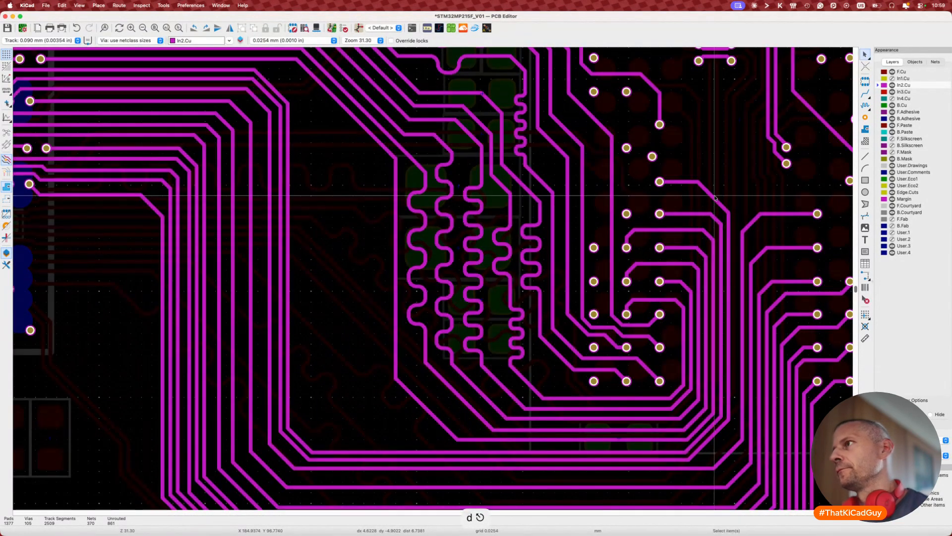
key("7")
left_click(714, 197)
key("Escape")
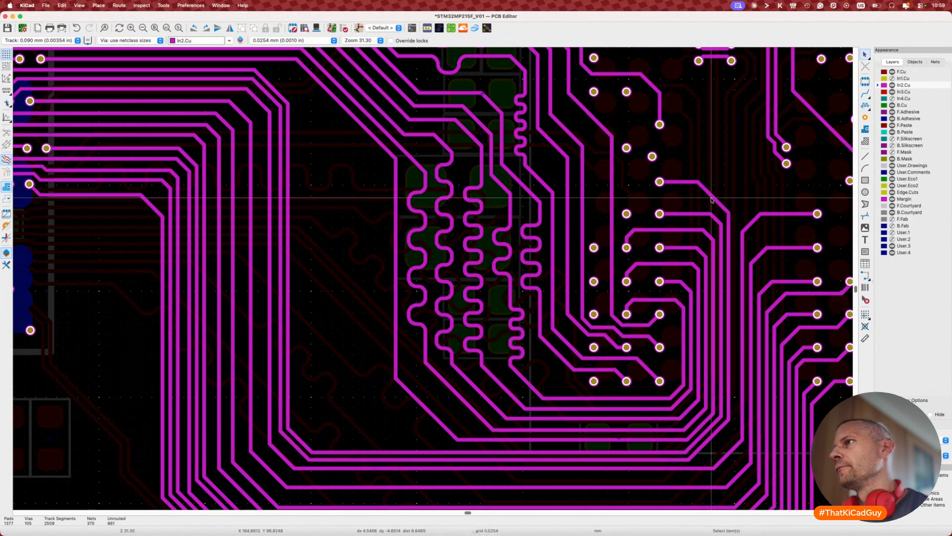
key("d")
left_click(697, 199)
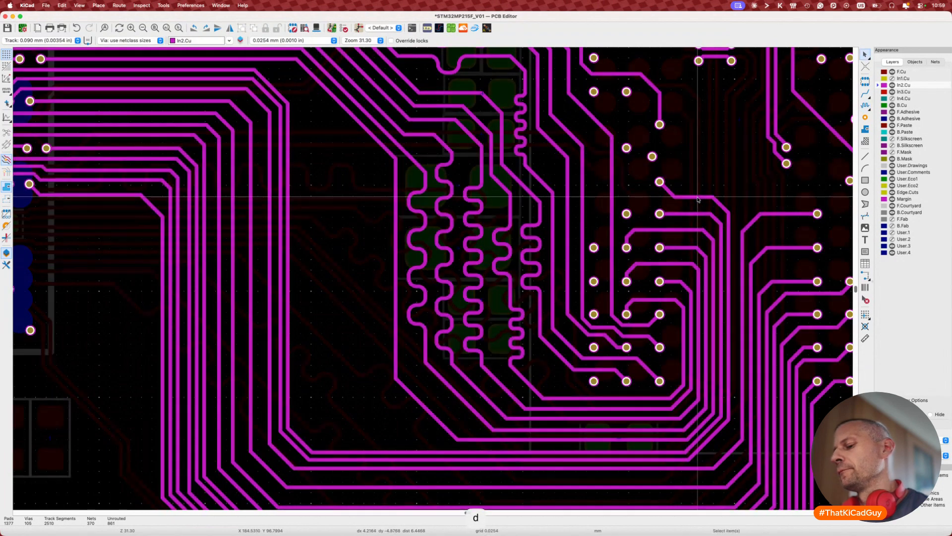
key("7")
key("Escape")
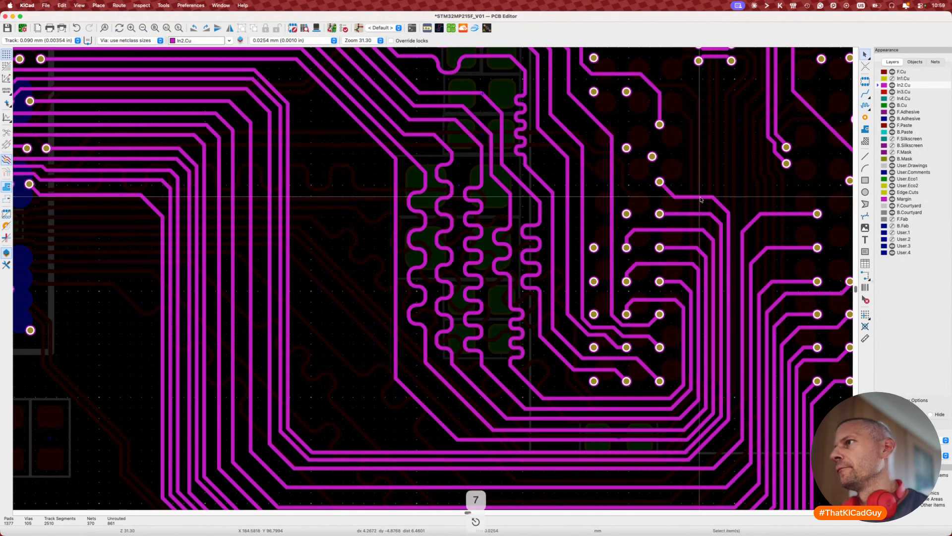
scroll(700, 199, "down", 2)
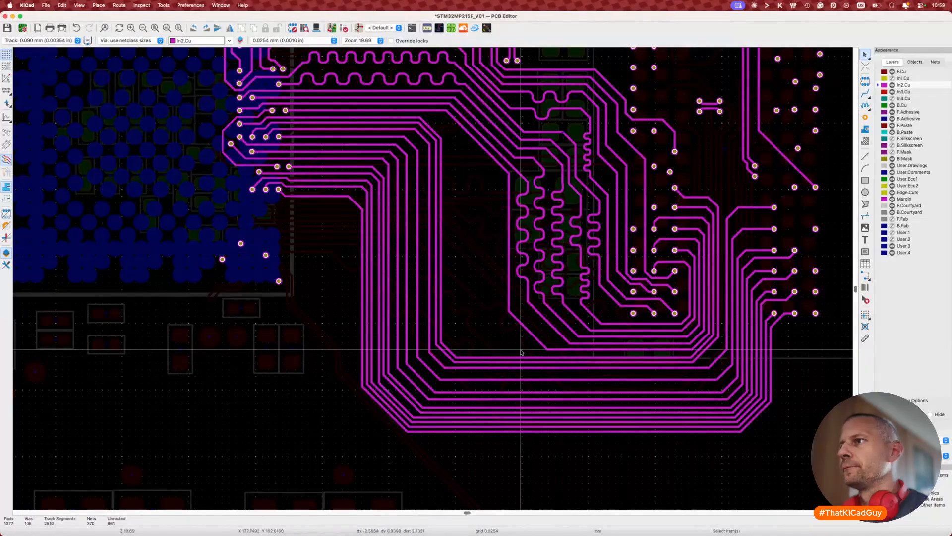
Step: Measure a bundle track, drag its segment, and inspect its properties
key("7")
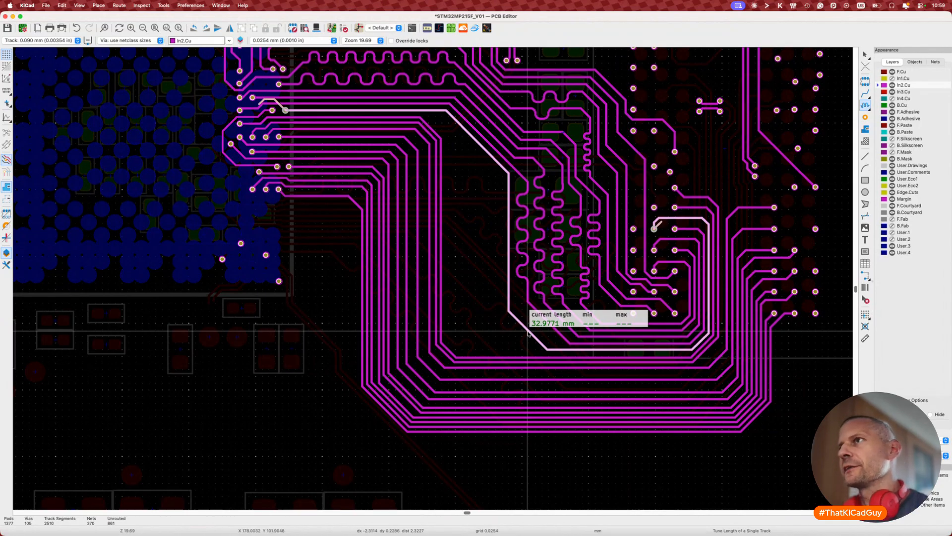
key("d")
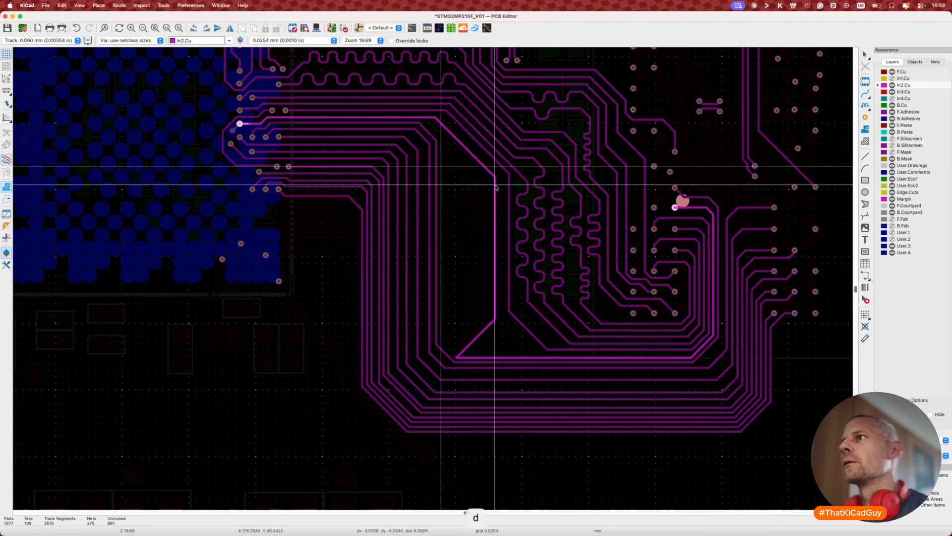
double_click(435, 216)
key("Escape")
key("Escape")
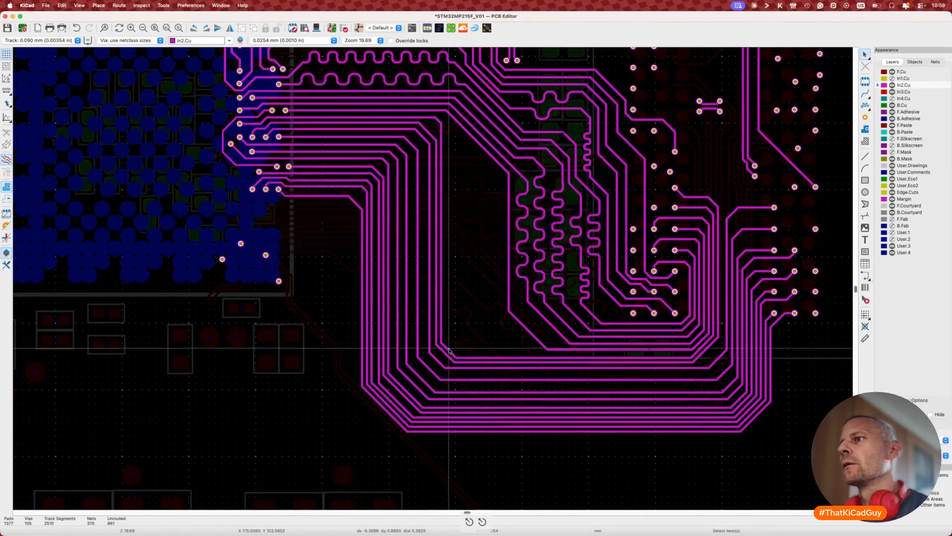
Step: Drag the track's diagonal and vertical segments outward to widen its path
key("d")
left_click(511, 333)
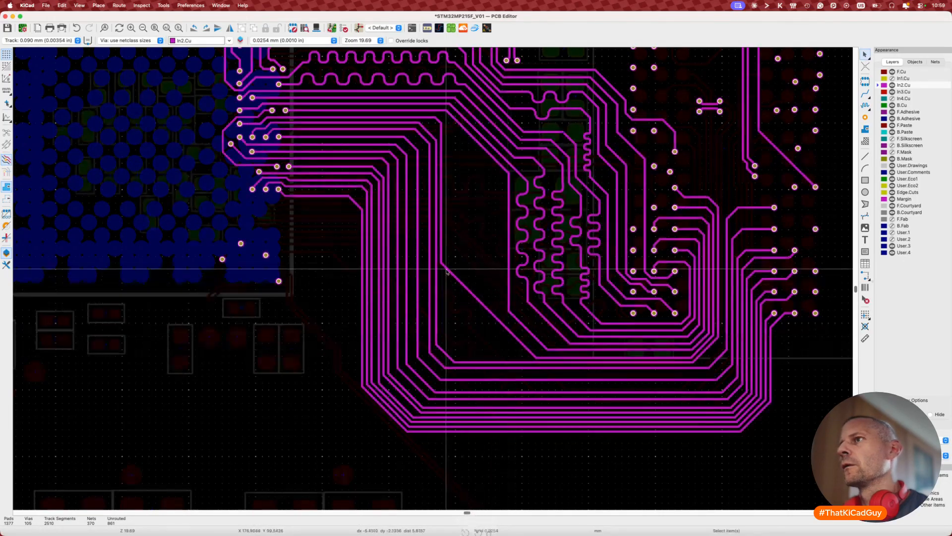
left_click(441, 253)
key("d")
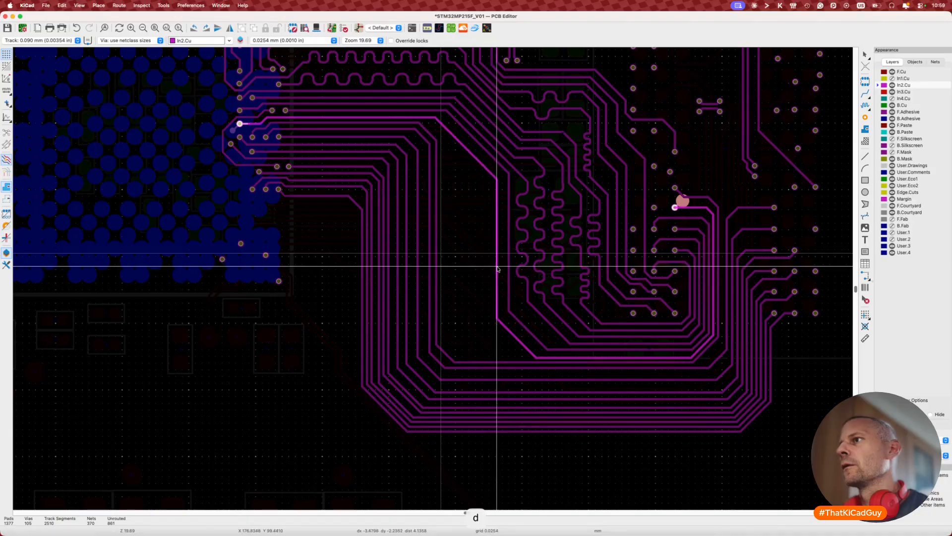
left_click(497, 268)
left_click(511, 332)
key("d")
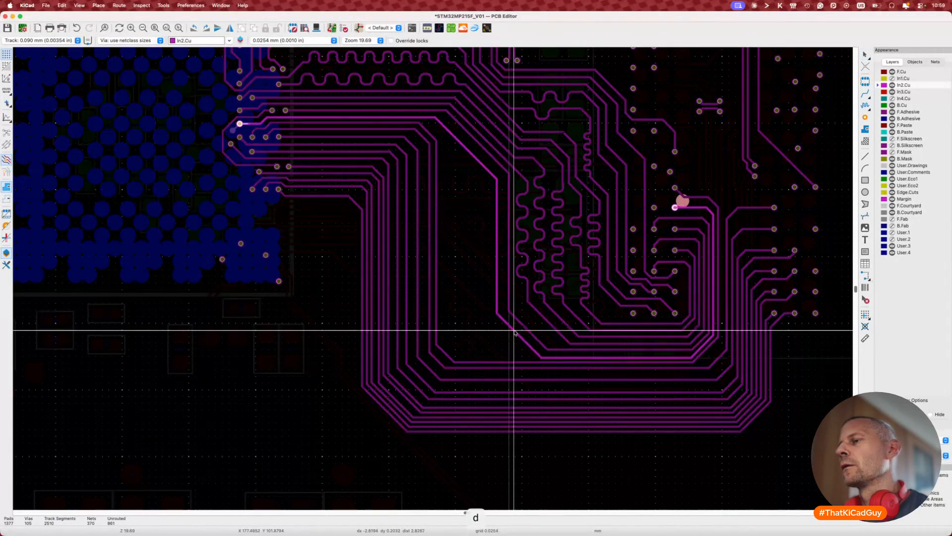
left_click(514, 332)
left_click(481, 164)
key("d")
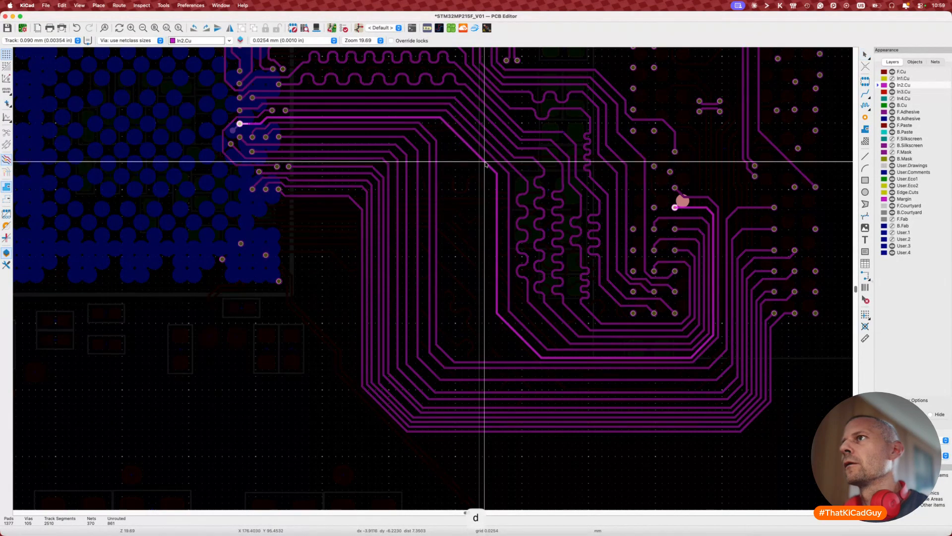
left_click(496, 218)
Step: Shift the vertical, lower diagonal and horizontal segments, bringing the track to 33.6882 mm
key("d")
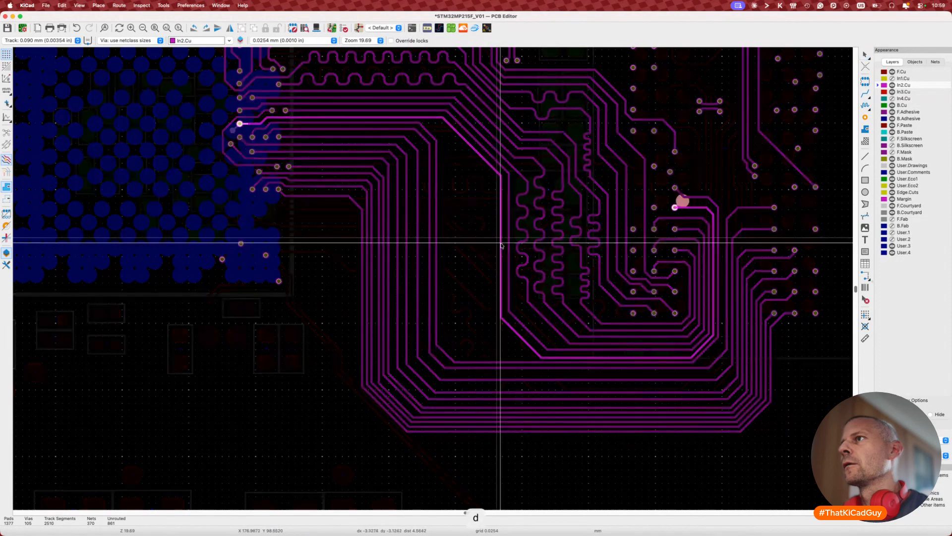
left_click(500, 243)
key("d")
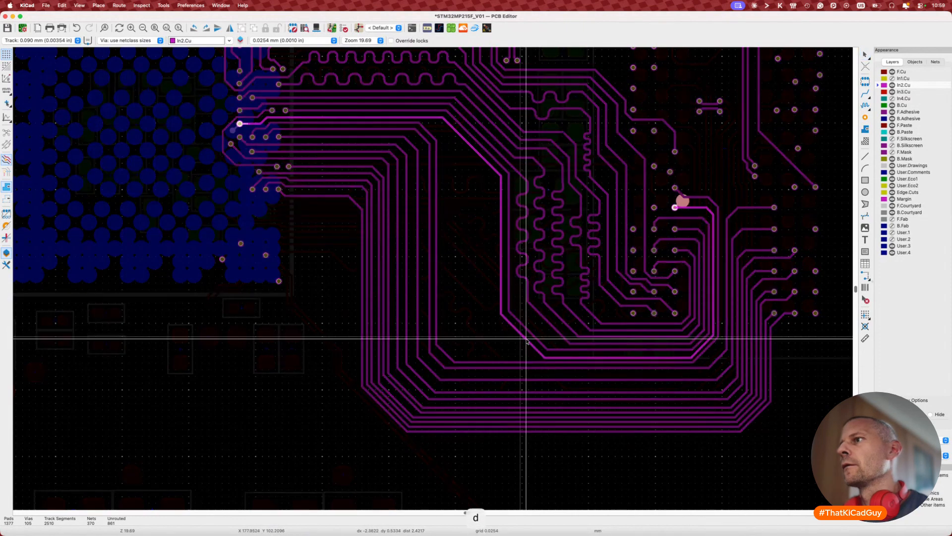
left_click(524, 343)
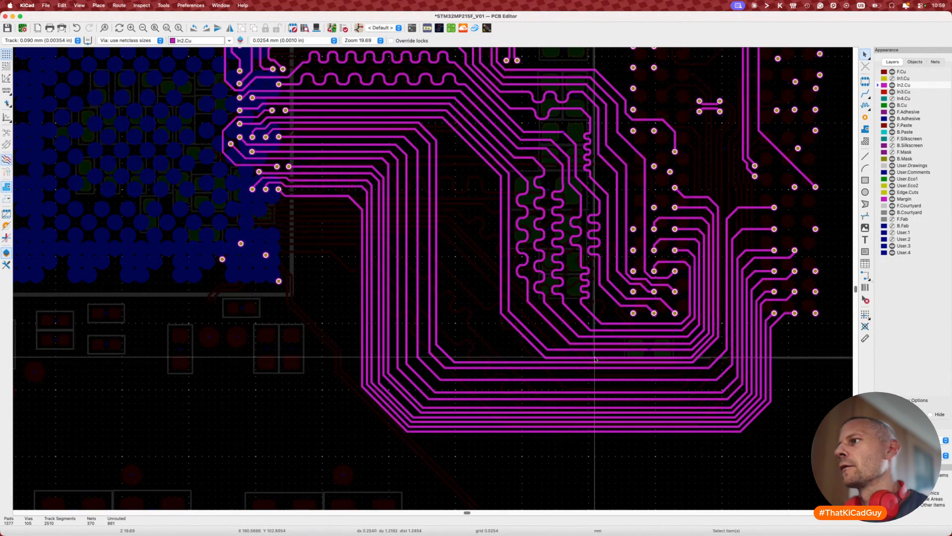
key("d")
left_click(597, 357)
key("7")
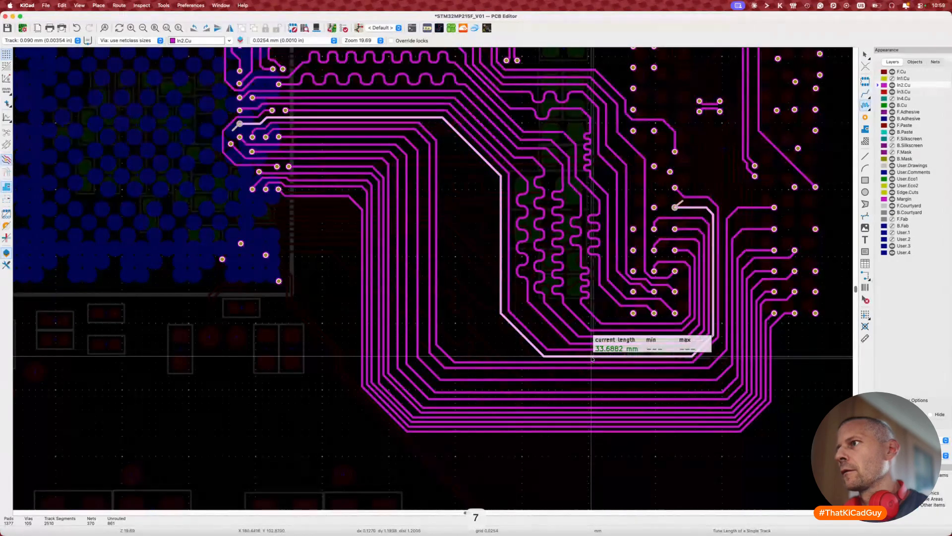
key("Escape")
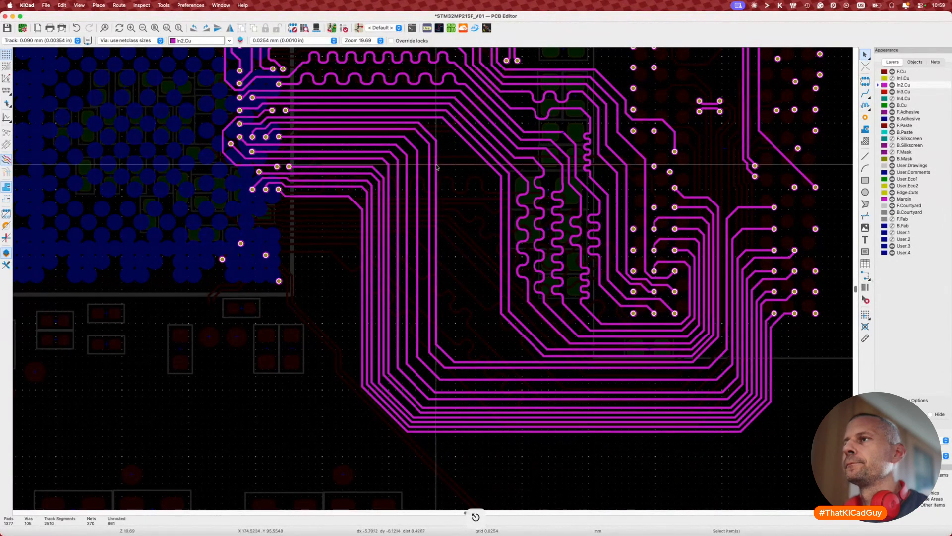
Step: Push another track's diagonal and vertical segments up-right, measure it, and move its diagonal further right
key("d")
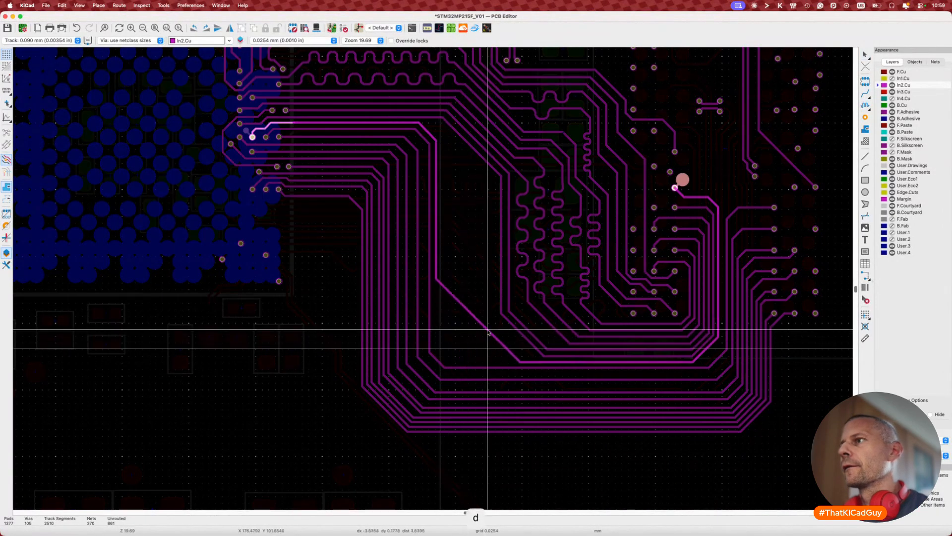
left_click(504, 330)
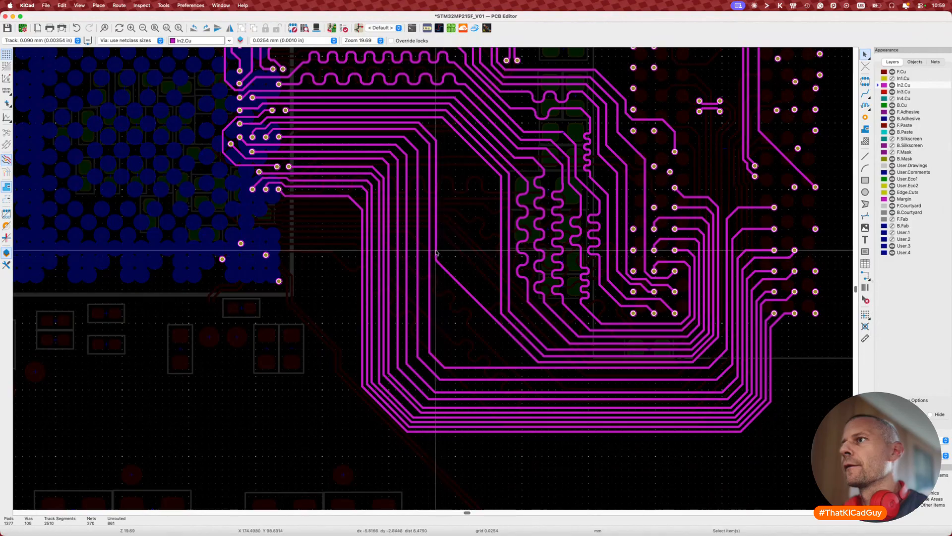
key("d")
left_click(492, 261)
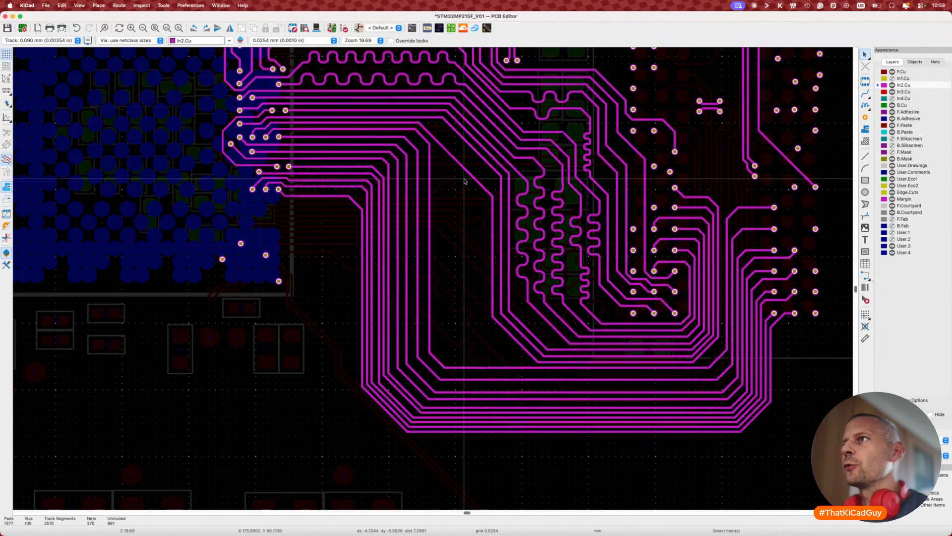
key("d")
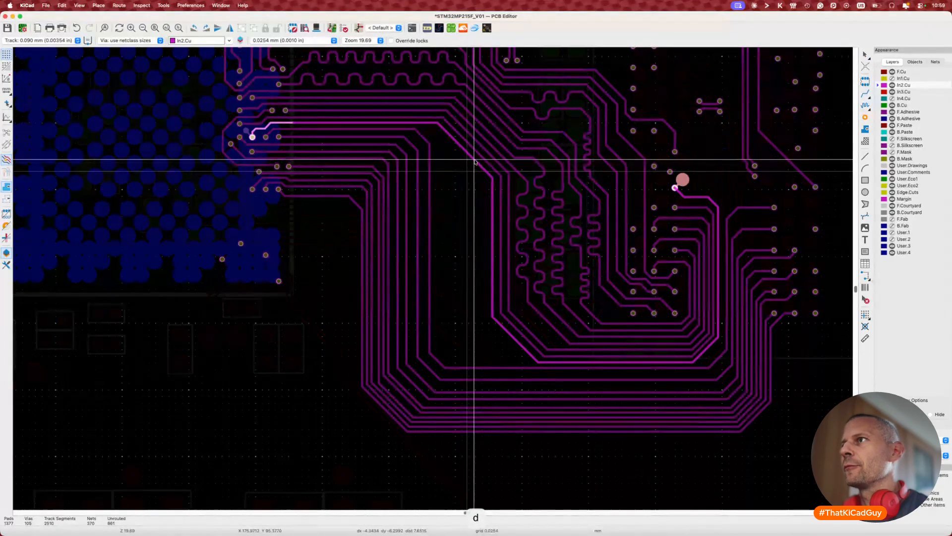
left_click(473, 161)
key("7")
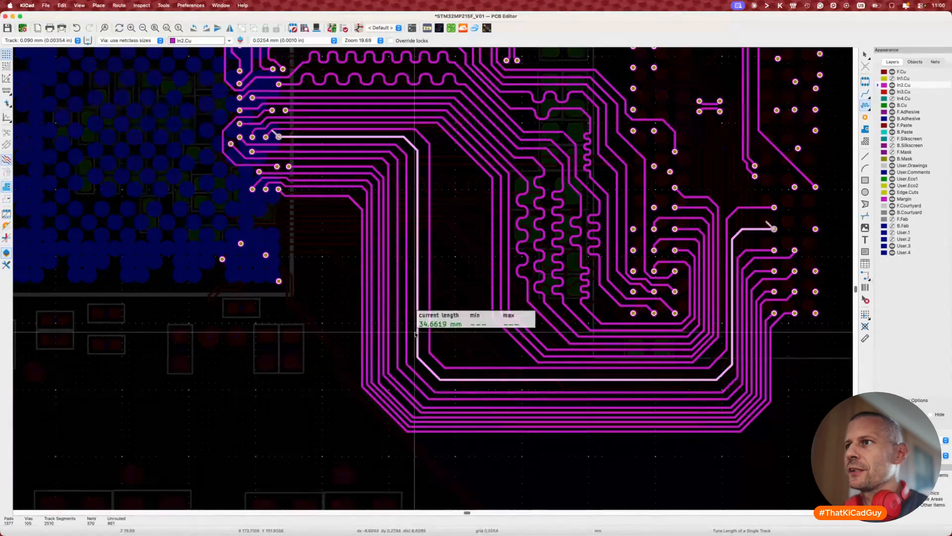
key("Escape")
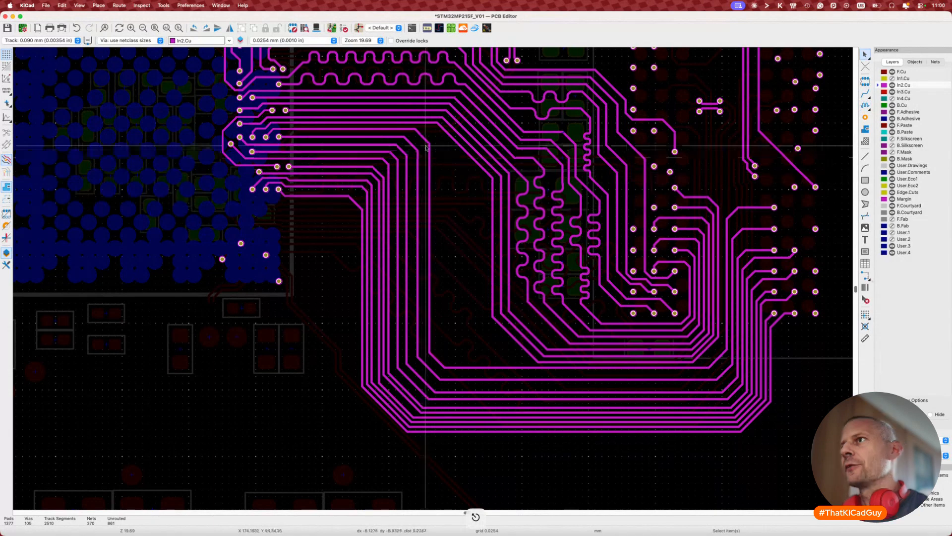
left_click(441, 362)
left_click_drag(440, 360, 505, 340)
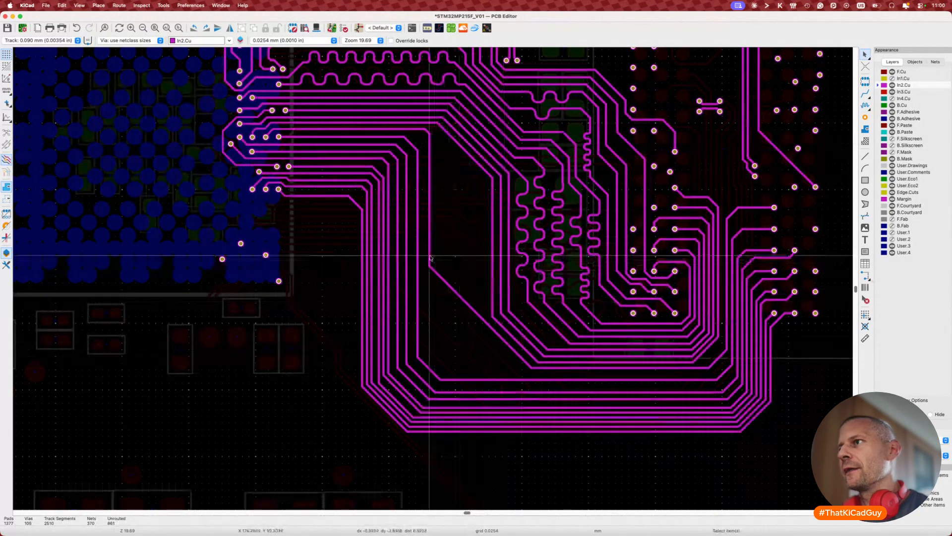
Step: Reposition a track's vertical segment and shift its diagonal up-left
key("d")
left_click(485, 270)
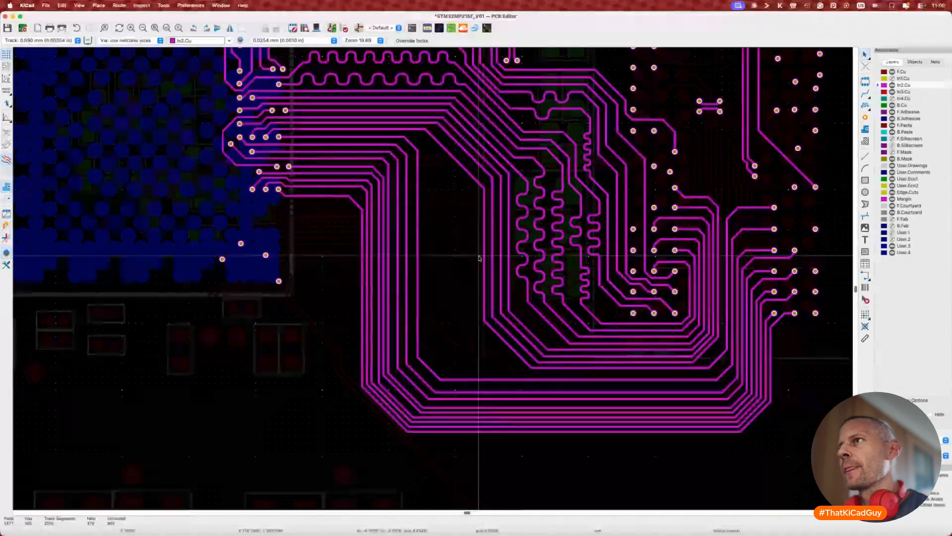
key("d")
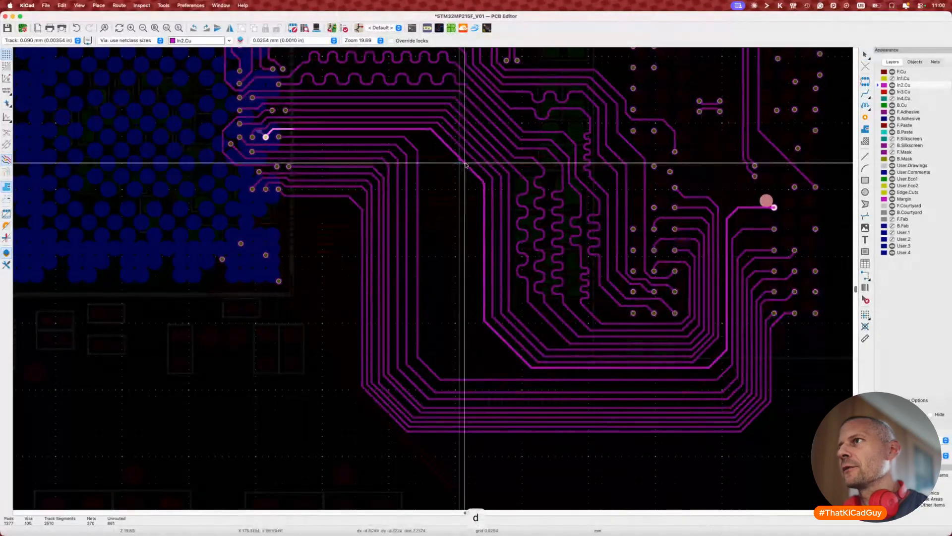
scroll(465, 165, "down", 3)
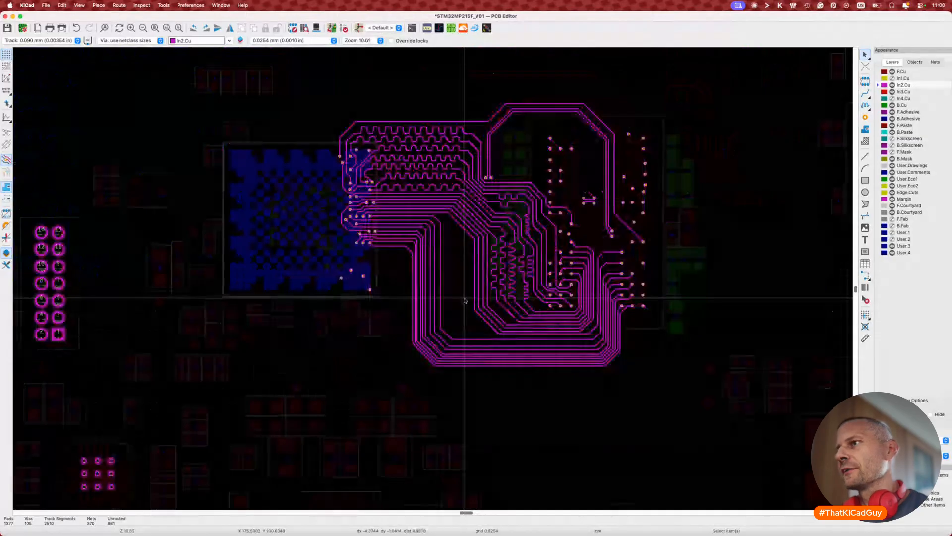
scroll(465, 300, "up", 3)
scroll(723, 353, "up", 2)
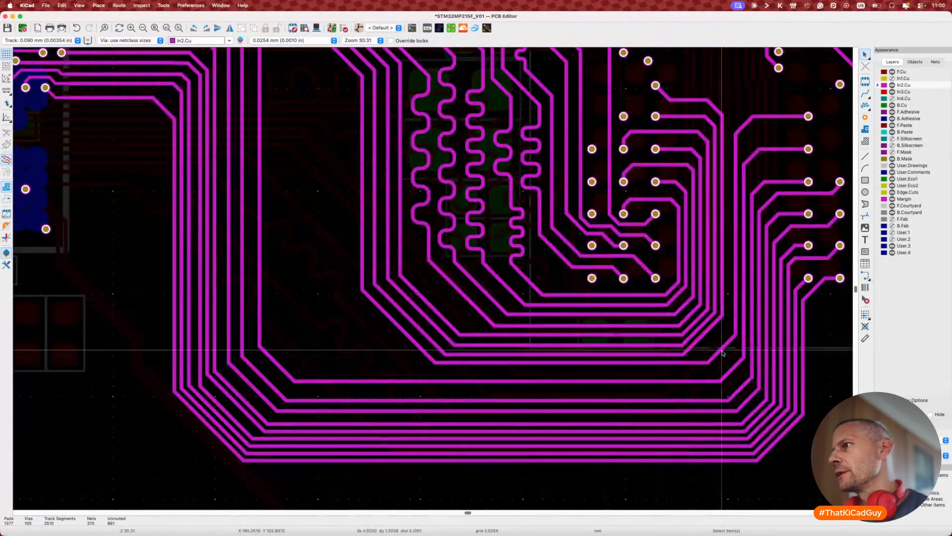
key("d")
left_click(710, 343)
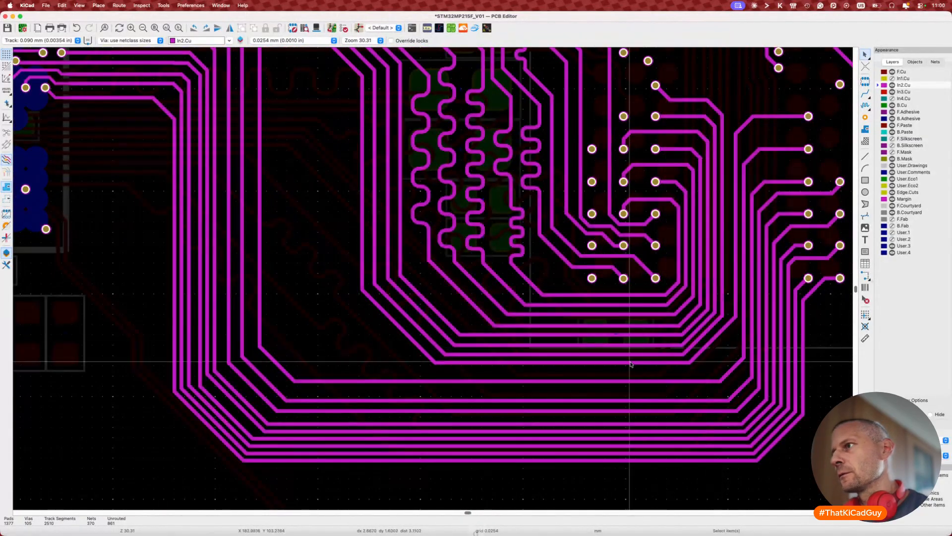
Step: Lower the horizontal run, move the vertical left, adjust a pin-field track, measuring 33.6491 mm
key("d")
left_click(628, 366)
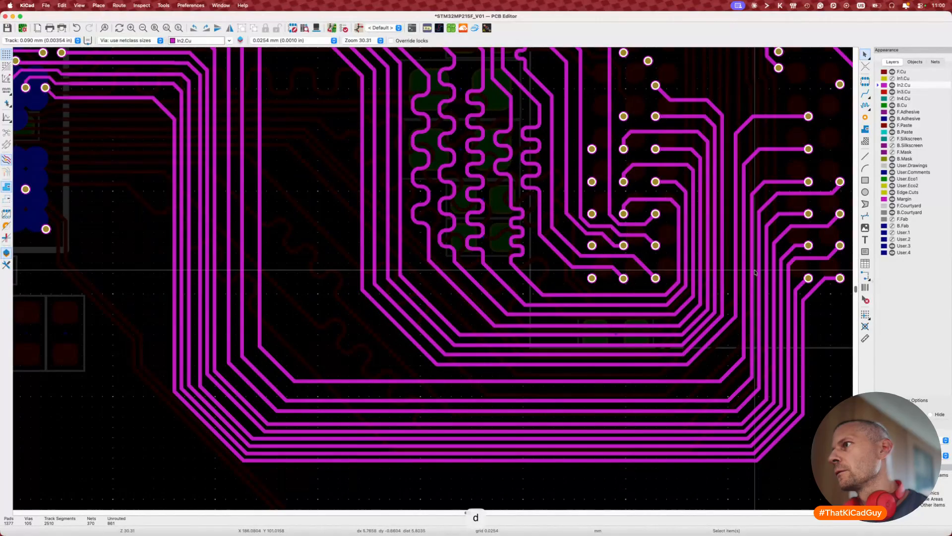
key("d")
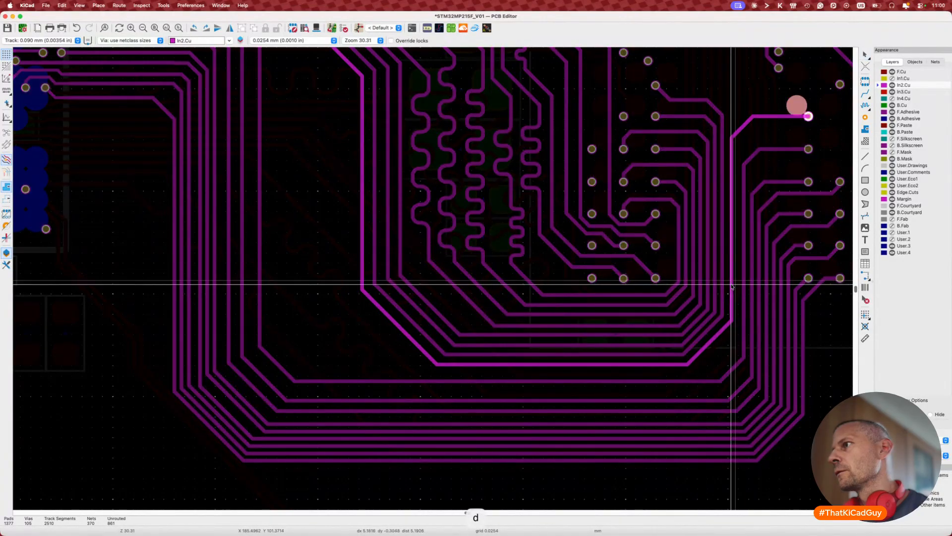
left_click(732, 286)
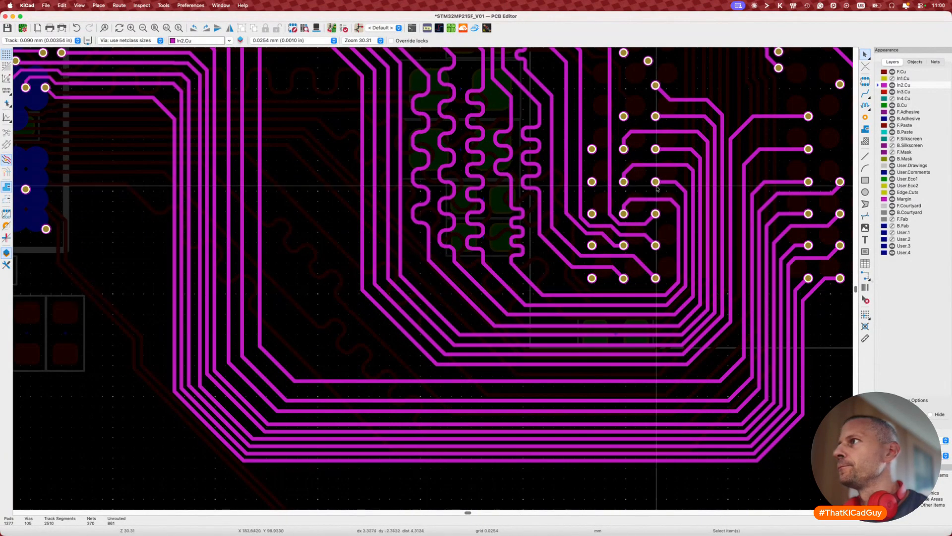
key("d")
left_click(744, 134)
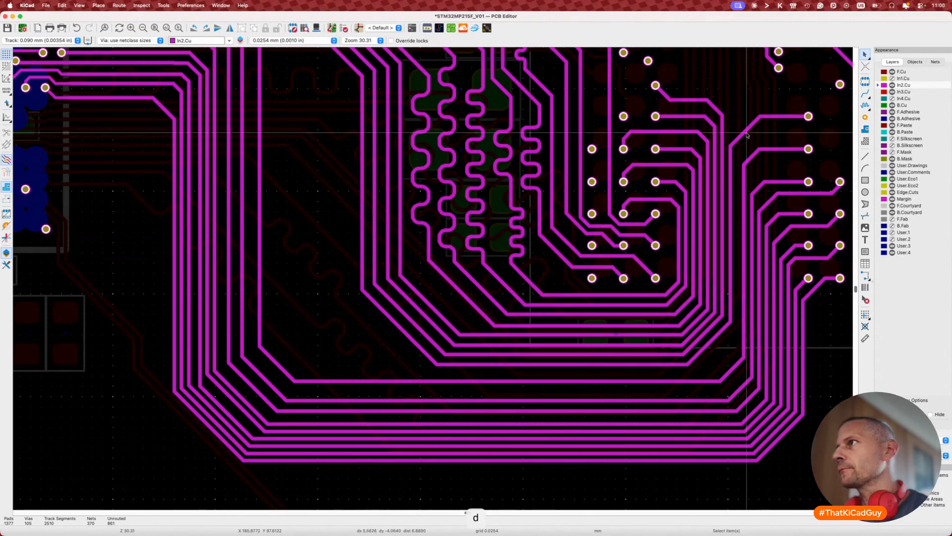
key("7")
left_click(747, 134)
key("Escape")
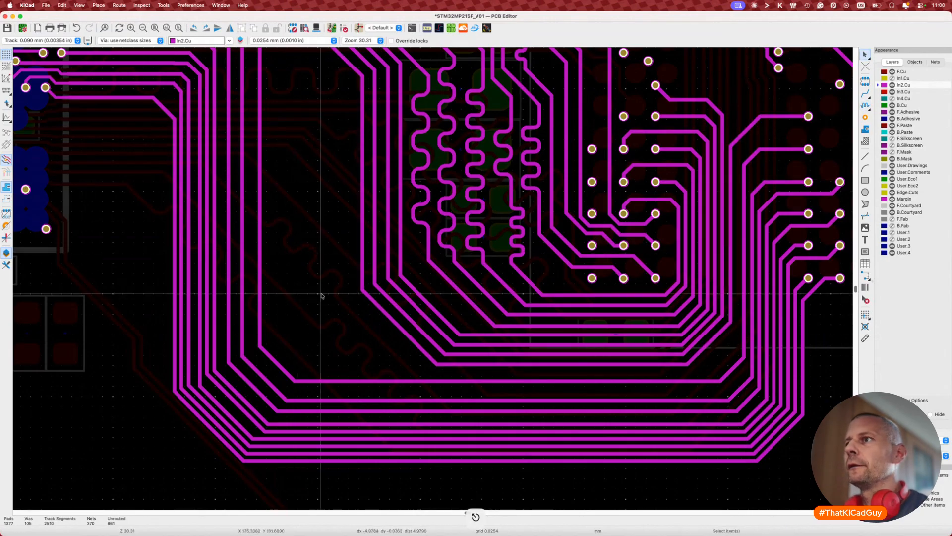
Step: Move a diagonal track further up and turn another into a vertical run
scroll(319, 293, "left", 2)
scroll(367, 263, "up", 2)
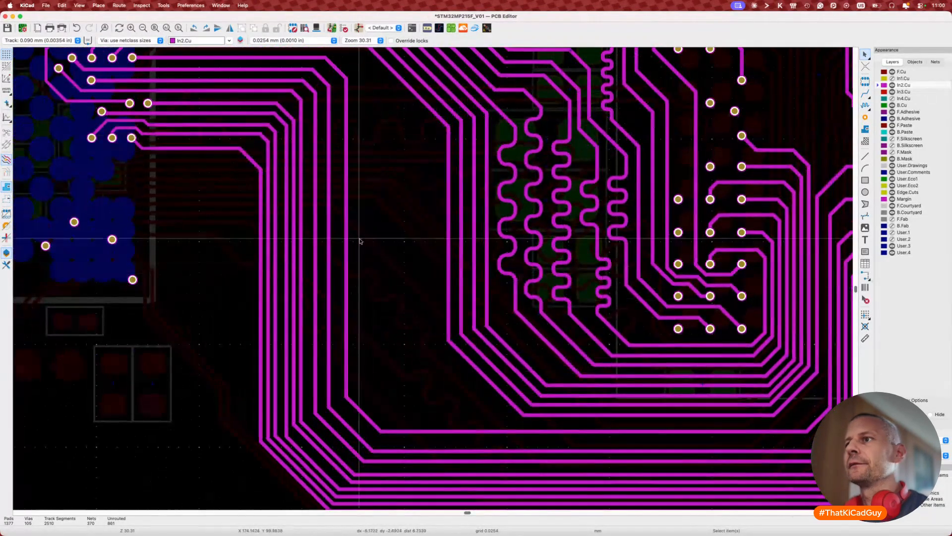
key("d")
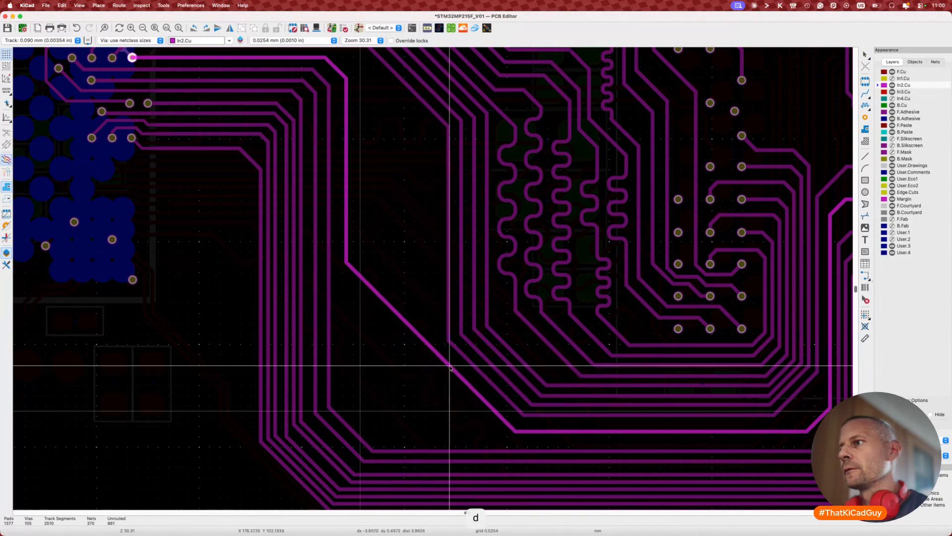
left_click(387, 311)
key("d")
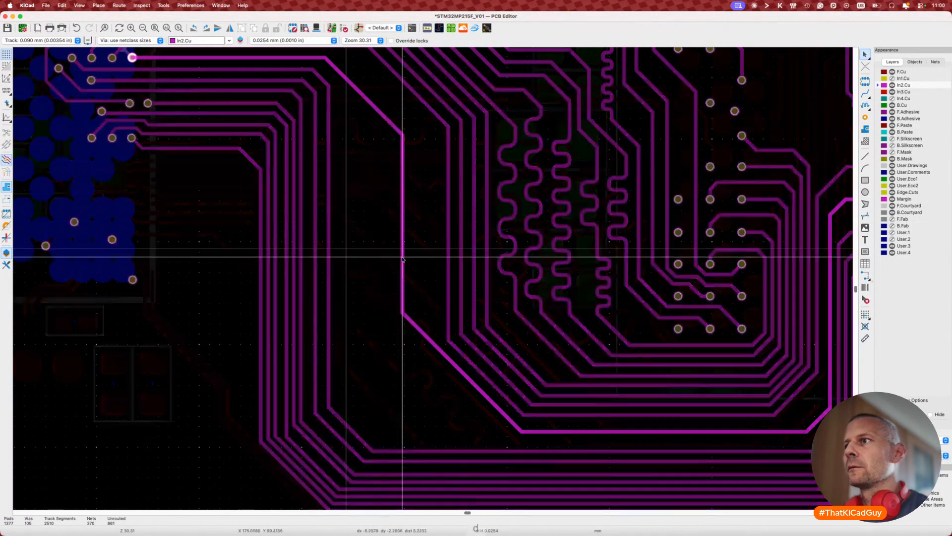
left_click(436, 268)
Step: Reshape the diagonal address track into a new path and check its length
scroll(431, 258, "up", 3)
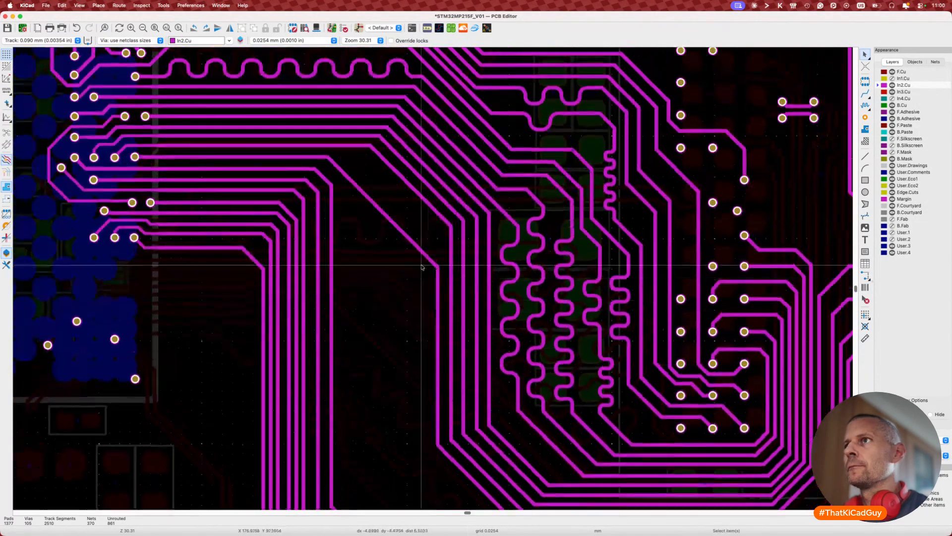
key("d")
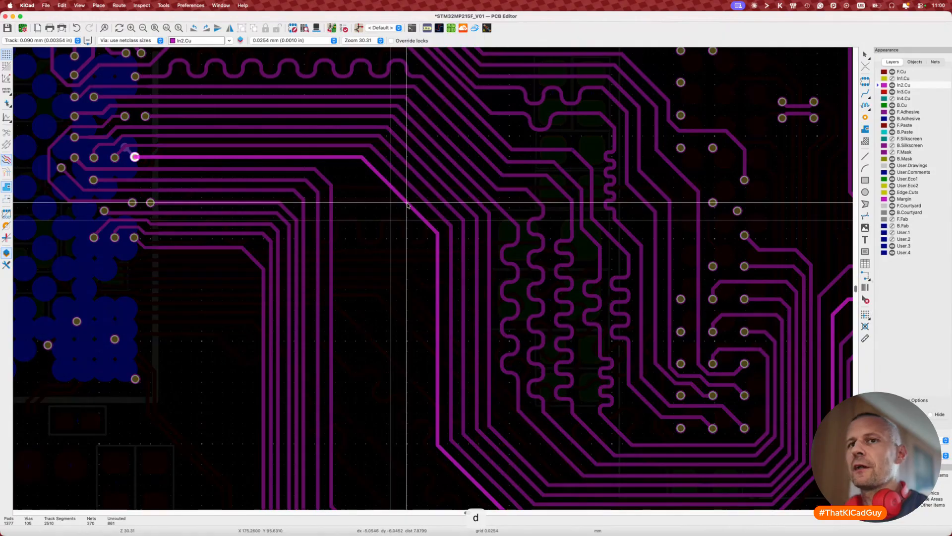
left_click(408, 205)
key("d")
left_click(406, 201)
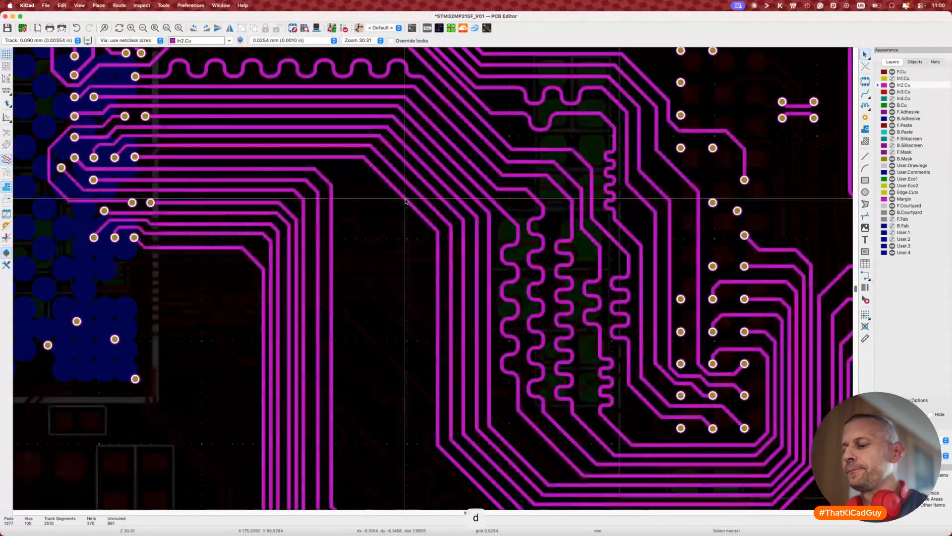
key("7")
key("Escape")
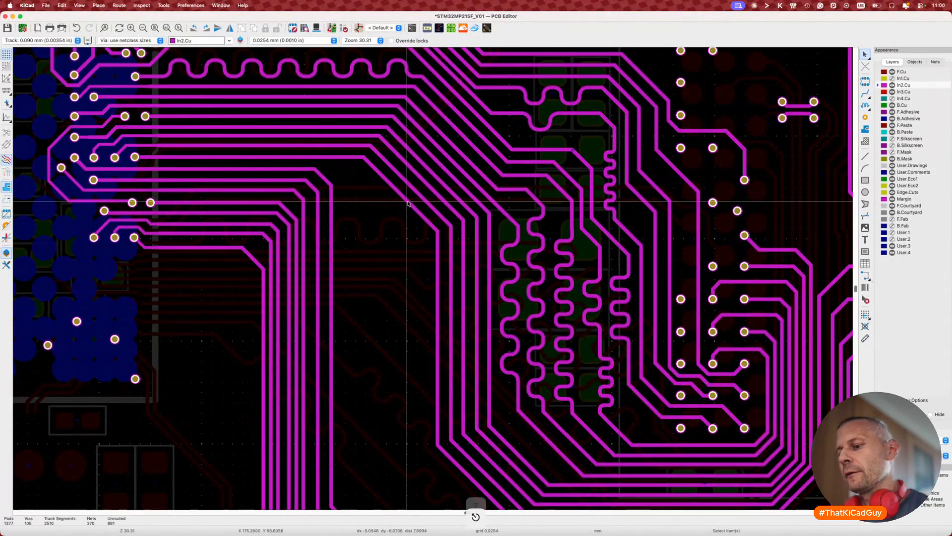
Step: Fine-tune the same address track's position with three small drags
key("d")
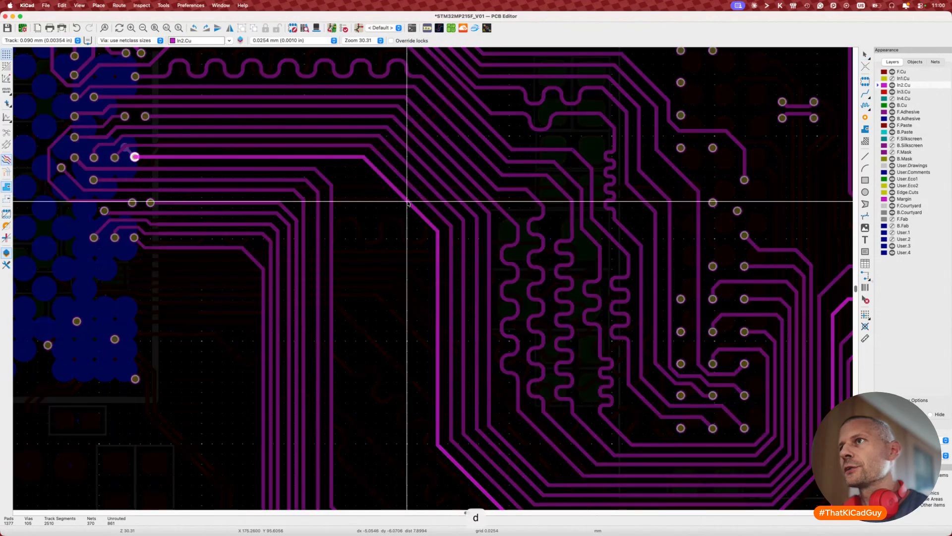
left_click(408, 202)
key("d")
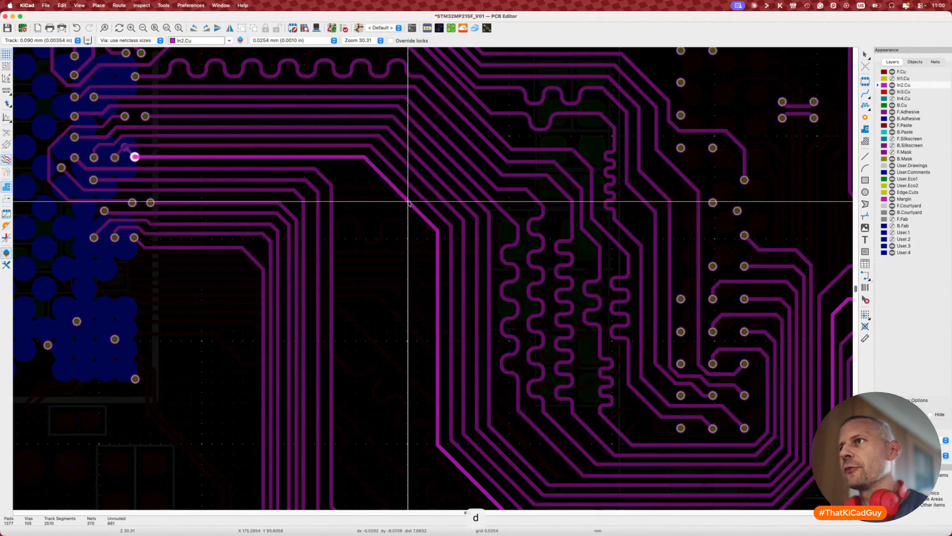
left_click(408, 202)
key("d")
left_click(441, 304)
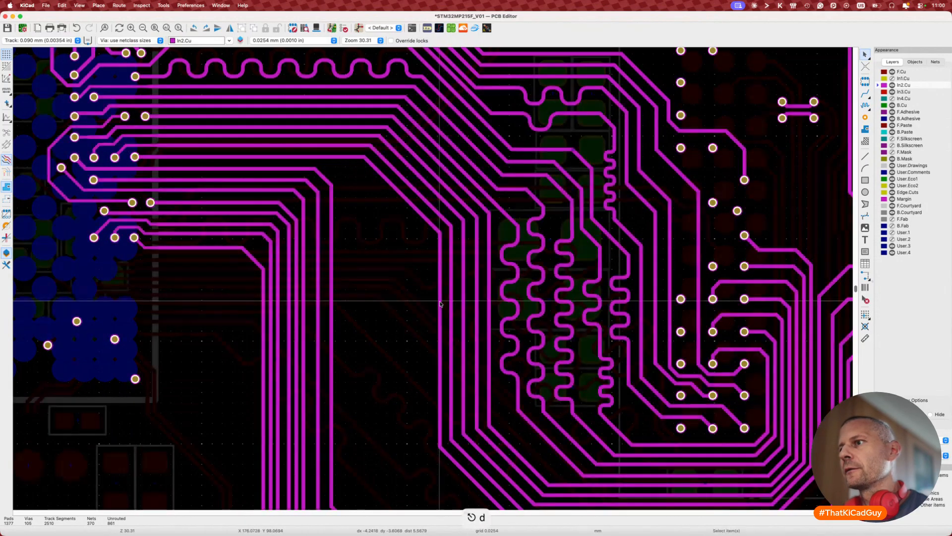
Step: Move the lower run and raise its horizontal segment, measuring the outer track at 33.0675 mm
scroll(441, 304, "down", 5)
key("d")
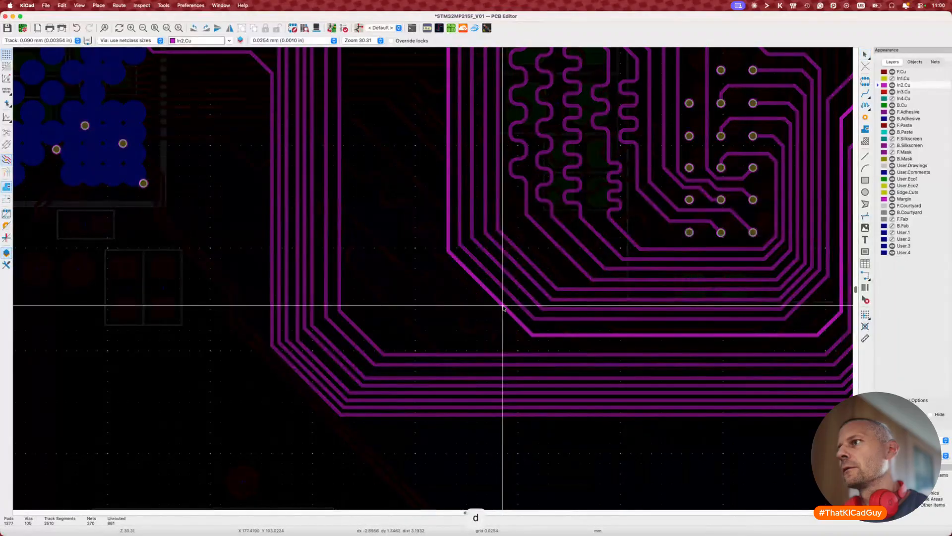
left_click(503, 307)
key("d")
left_click(573, 332)
key("7")
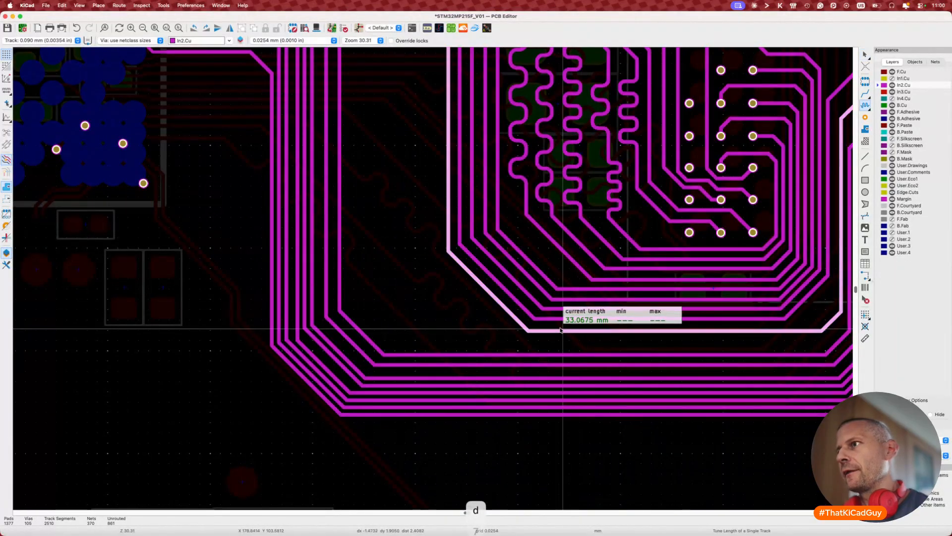
key("Escape")
scroll(559, 331, "down", 3)
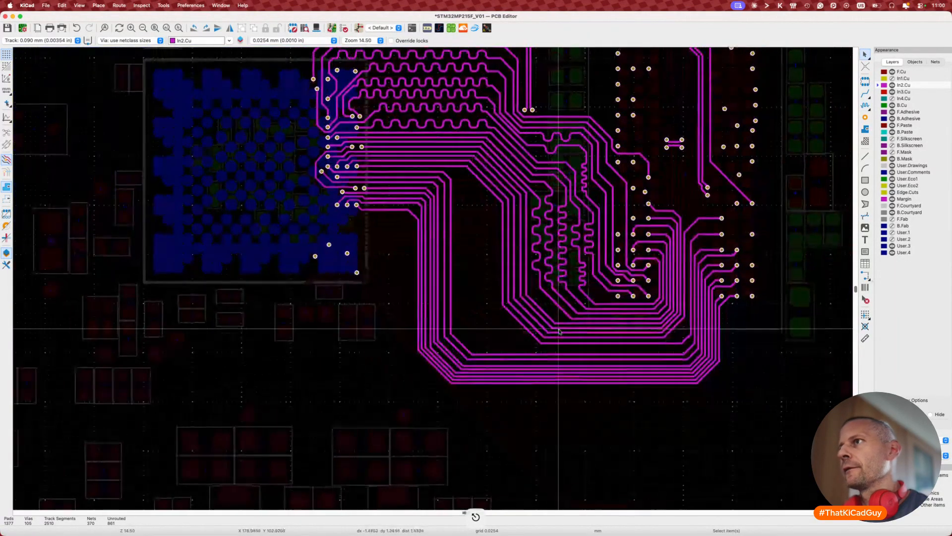
Step: Shift the track's corner by the right-hand pads and its vertical run left, reading 32.5765 mm
scroll(650, 338, "up", 3)
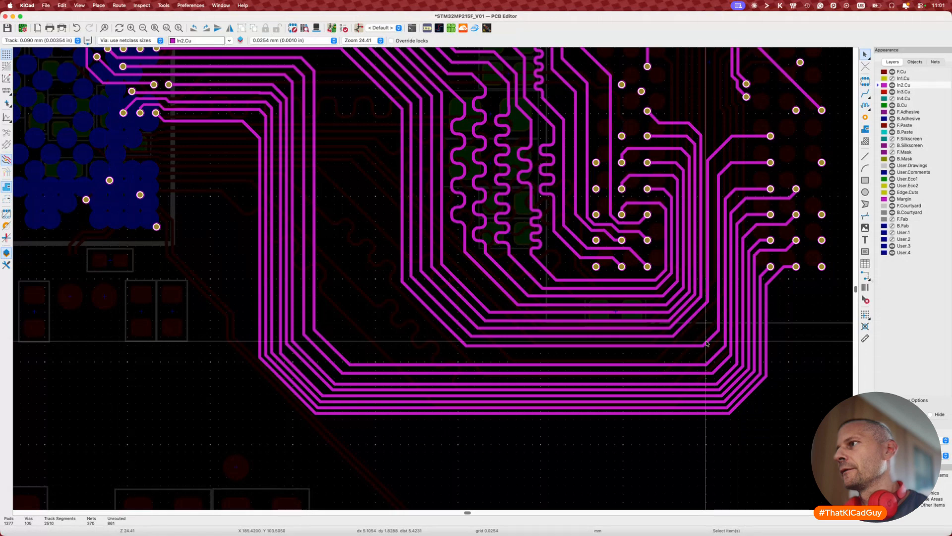
key("d")
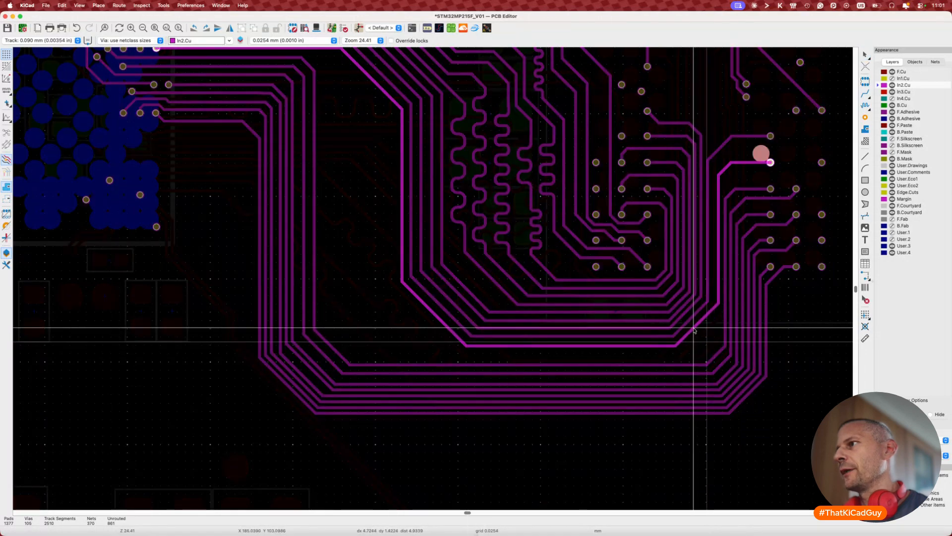
left_click(693, 327)
key("d")
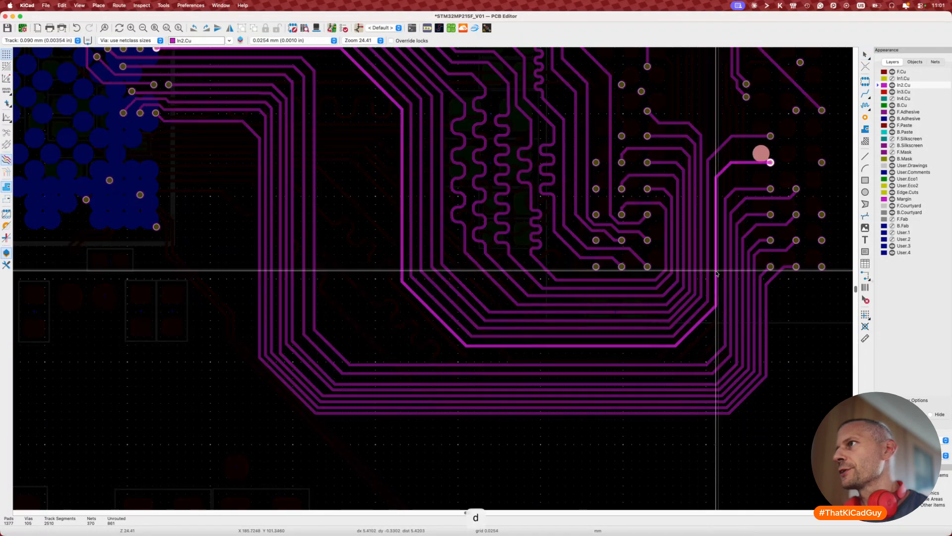
left_click(716, 271)
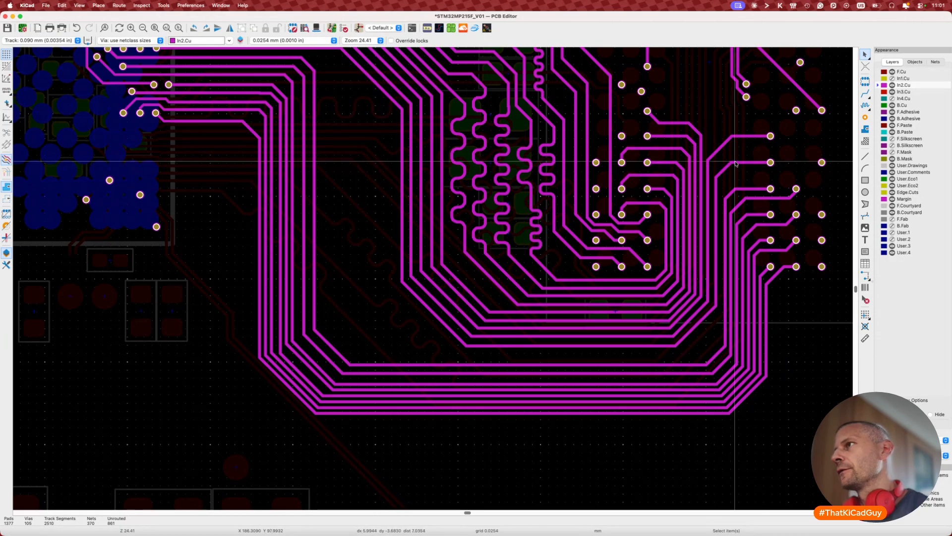
key("7")
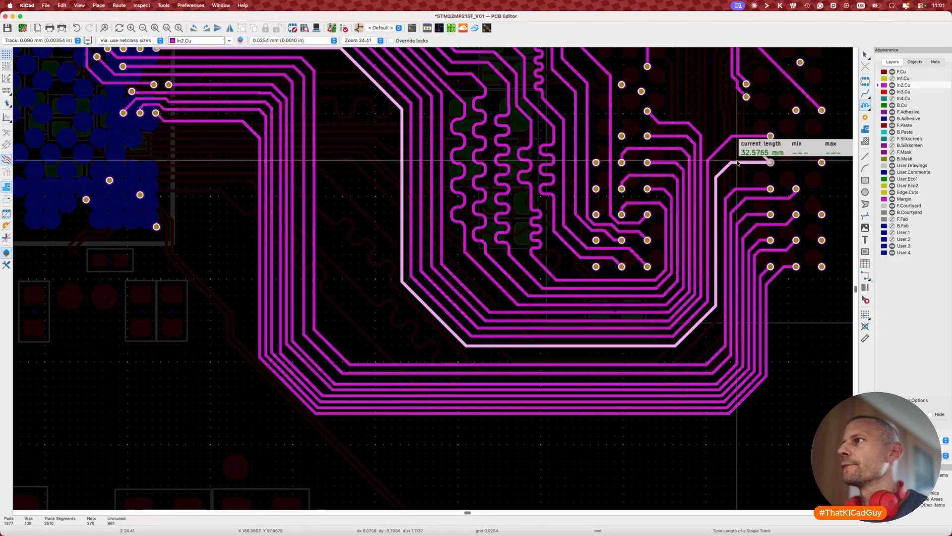
scroll(737, 162, "down", 3)
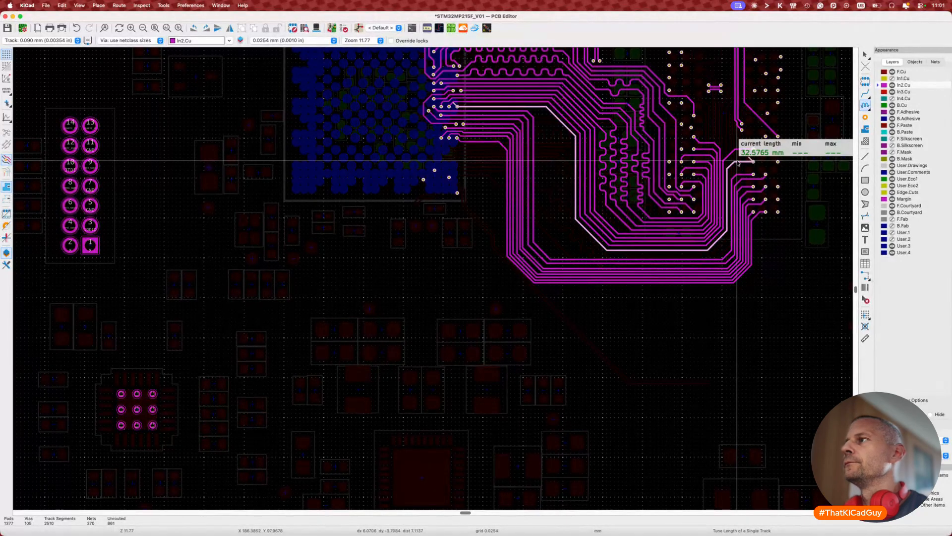
Step: Reposition the upper track's diagonal near the right-hand pad rows and measure its length
key("Escape")
scroll(738, 163, "up", 4)
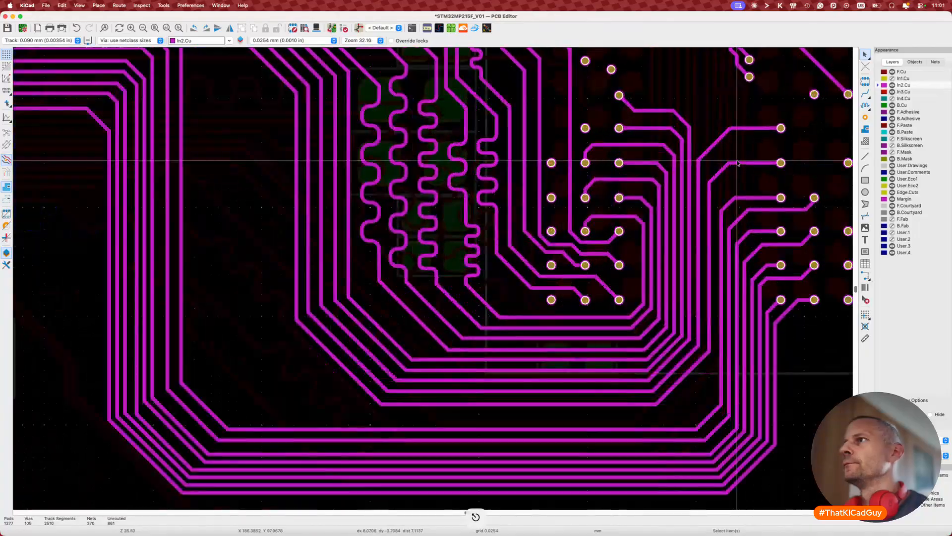
scroll(737, 163, "up", 2)
scroll(541, 184, "right", 5)
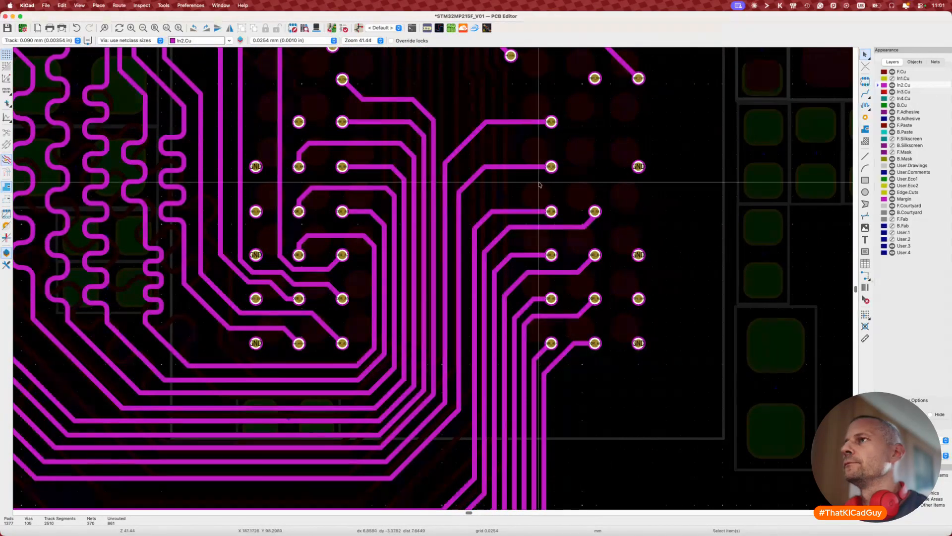
key("d")
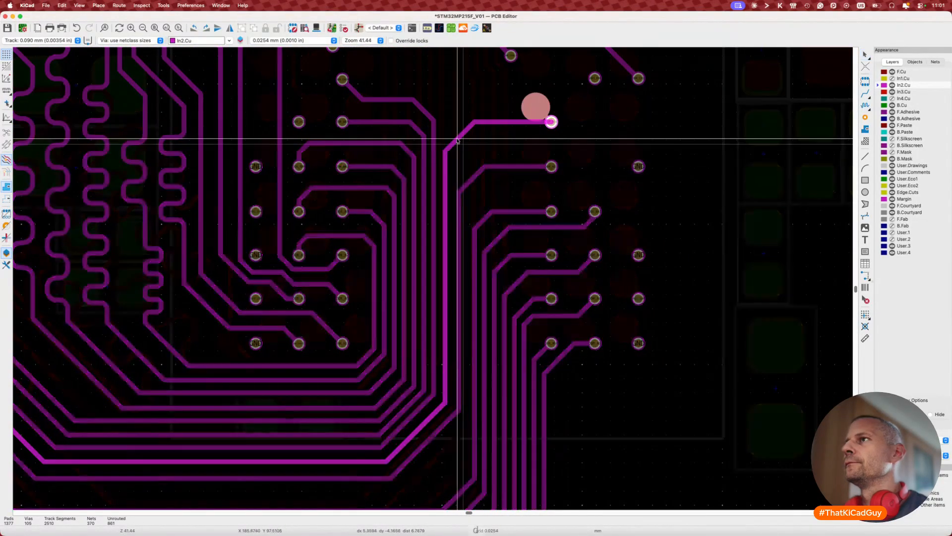
left_click(452, 135)
key("7")
left_click(489, 124)
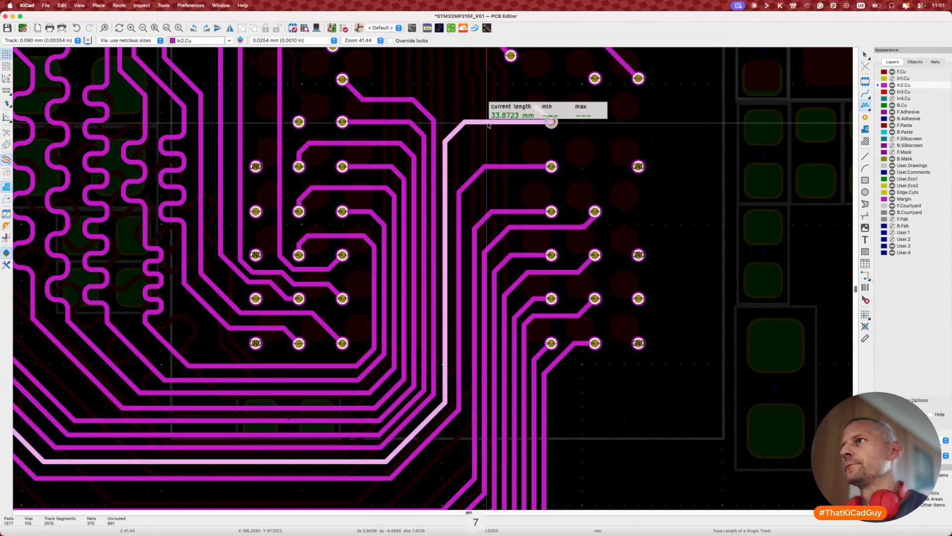
key("Escape")
Step: Reposition the lower track's diagonal and measure it at 32.7030 mm
key("d")
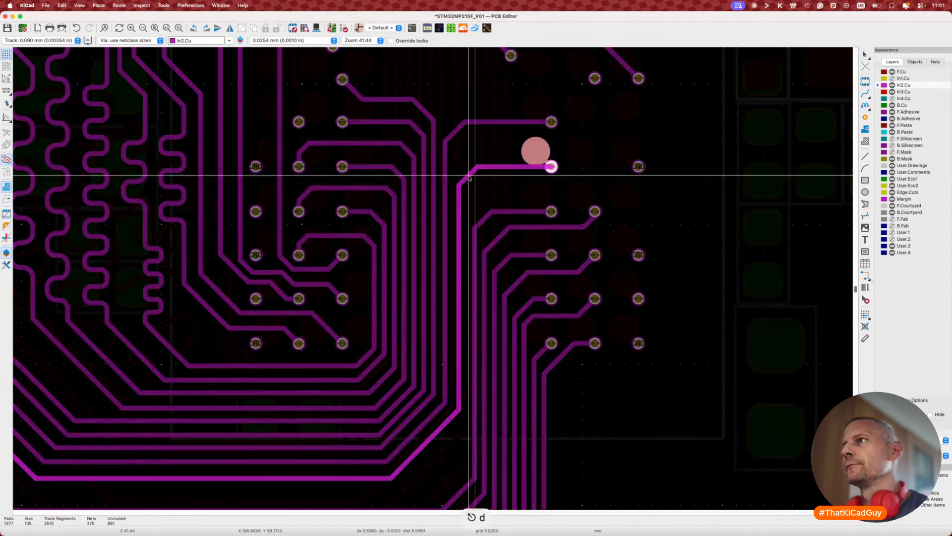
left_click(466, 169)
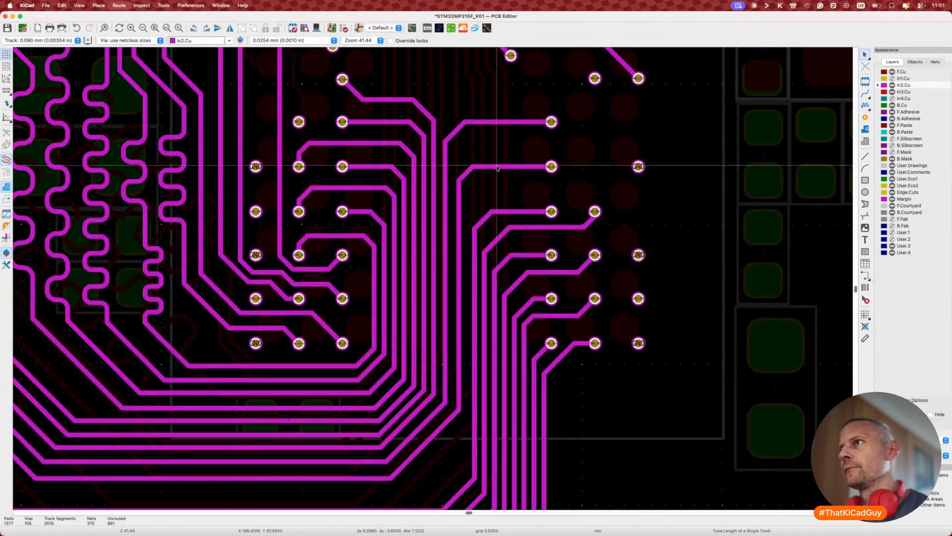
key("7")
left_click(499, 168)
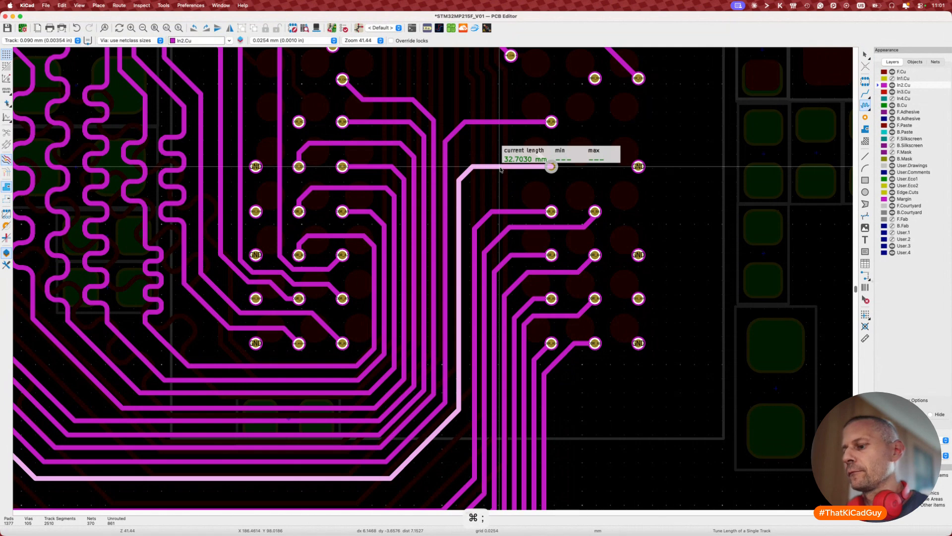
Step: Add a two-loop meander with a 33.9–34.1 mm target, bringing the track to 33.8911 mm
key("super+l")
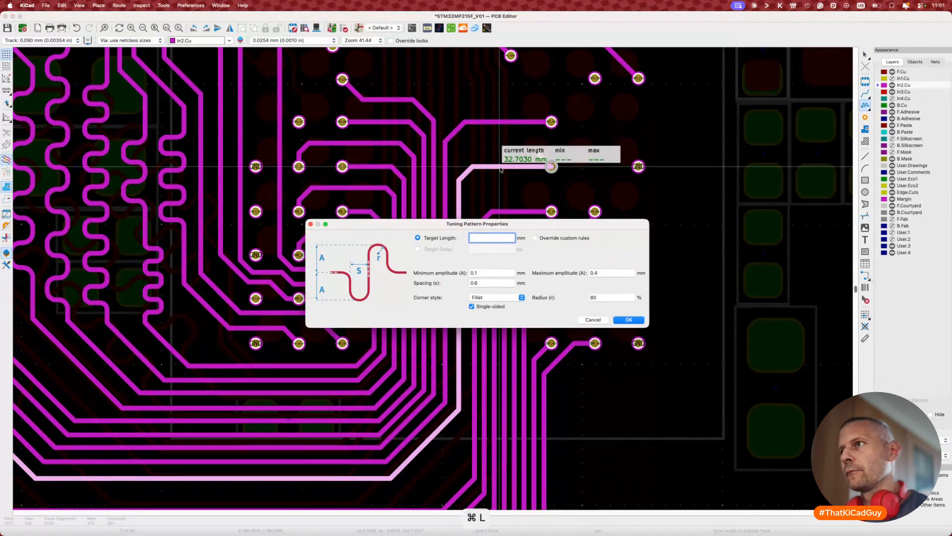
left_click(615, 321)
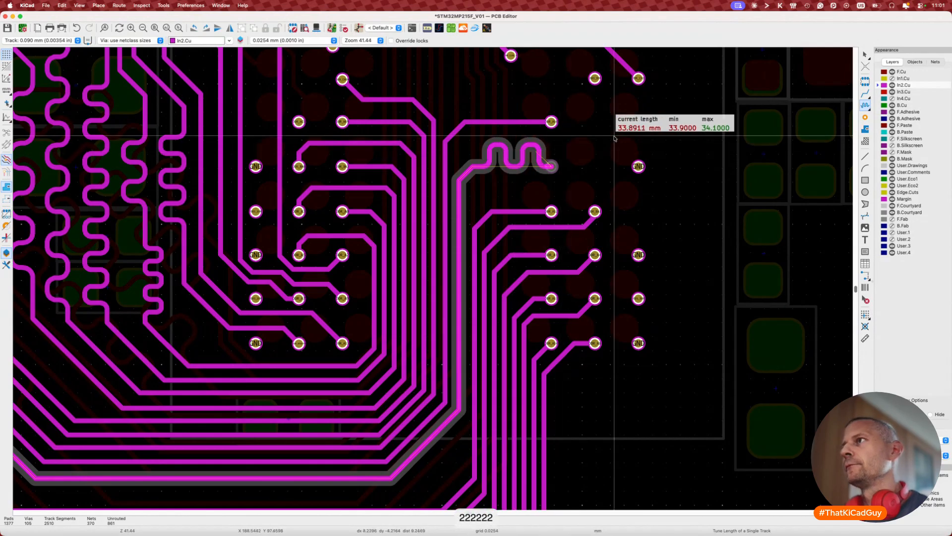
left_click(614, 138)
key("Escape")
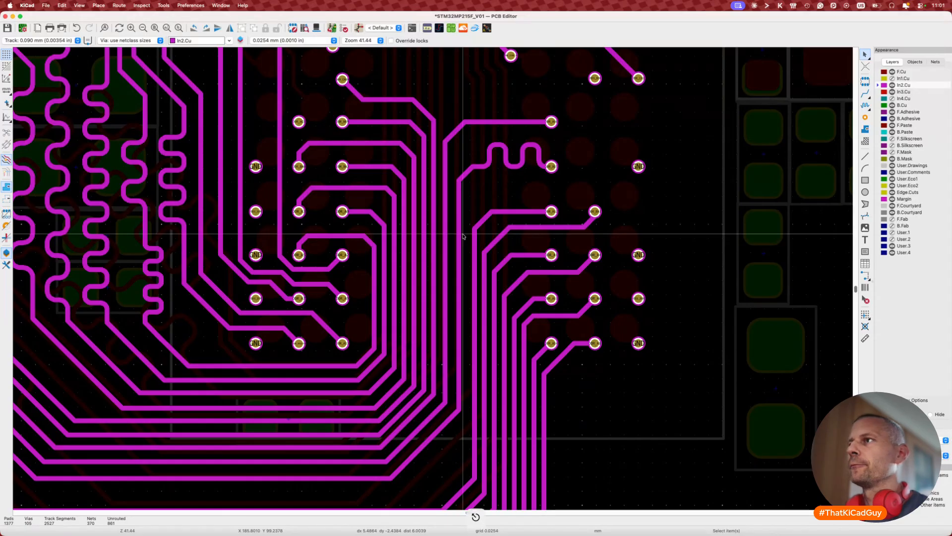
scroll(463, 236, "down", 5)
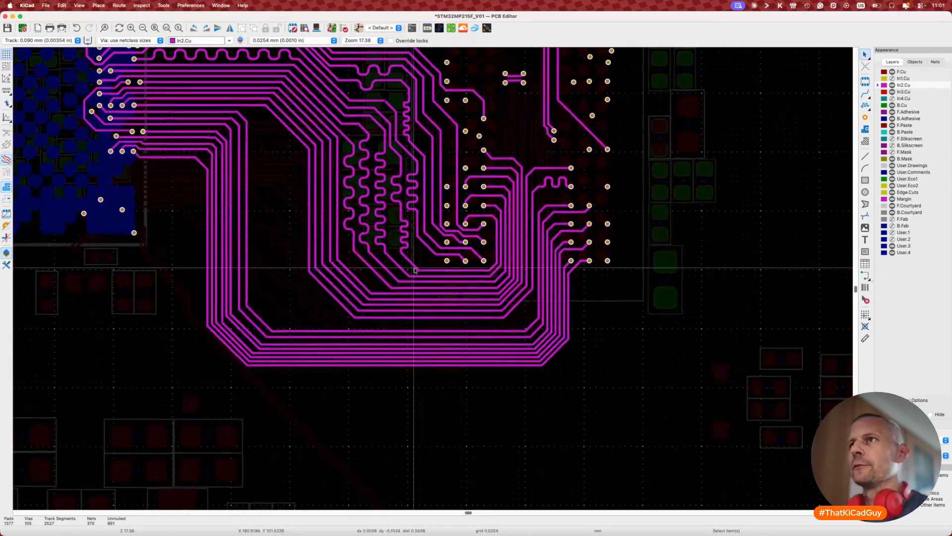
Step: Drag an In2.Cu track corner into a 45° diagonal, shift its vertical segment, and lower another segment
scroll(415, 269, "left", 2)
scroll(414, 268, "up", 1)
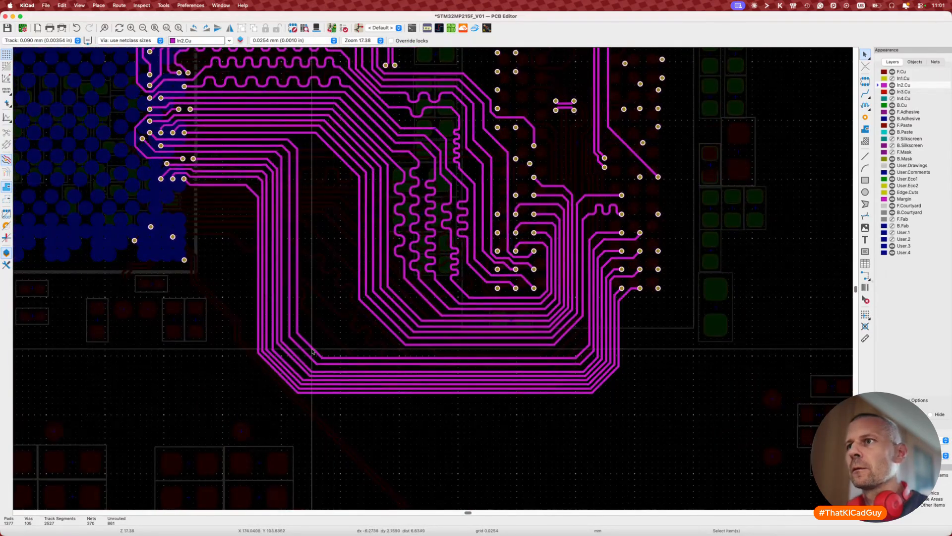
key("d")
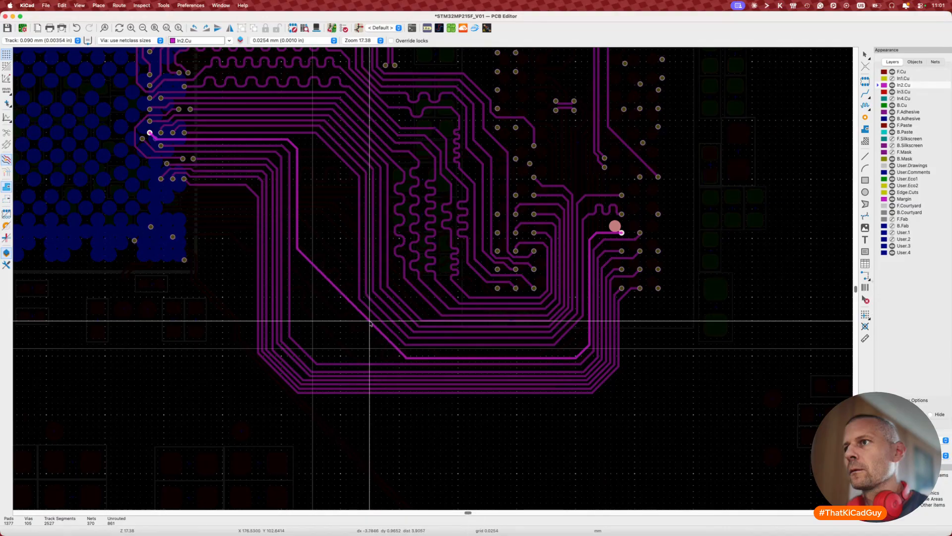
left_click(370, 322)
key("d")
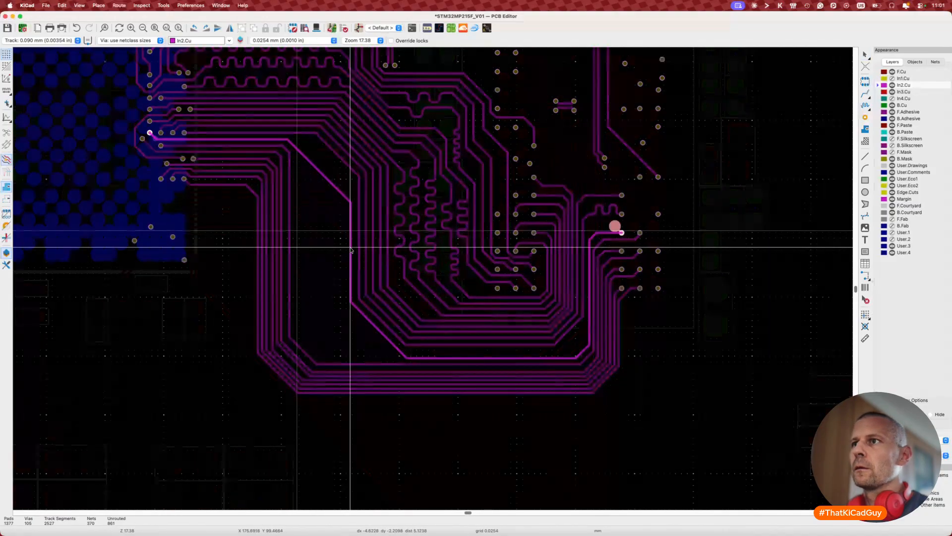
left_click(351, 250)
scroll(342, 255, "up", 5)
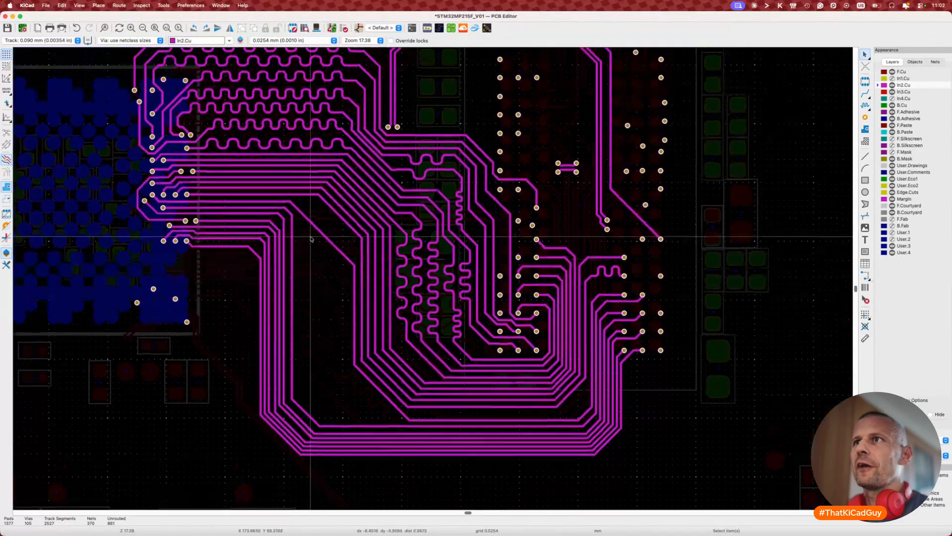
key("d")
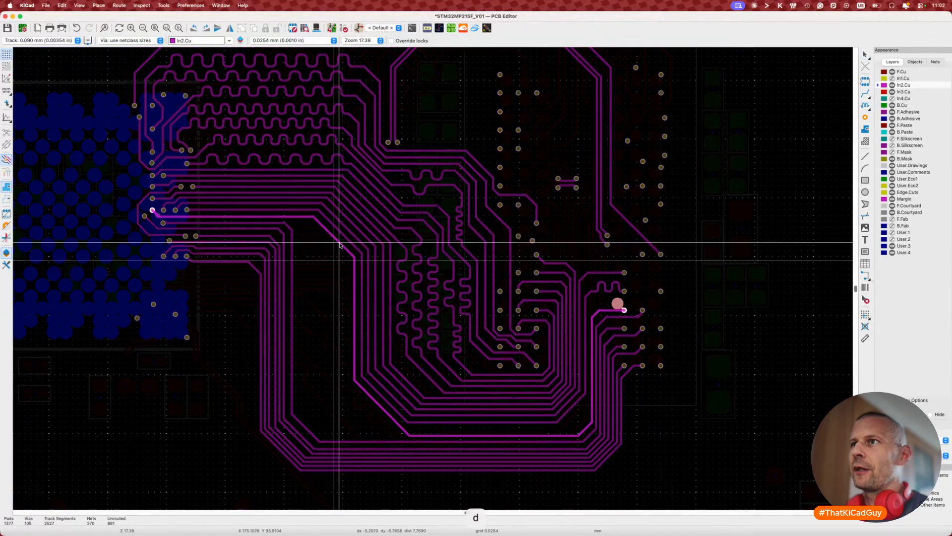
left_click(343, 335)
scroll(343, 336, "up", 3)
scroll(343, 336, "down", 6)
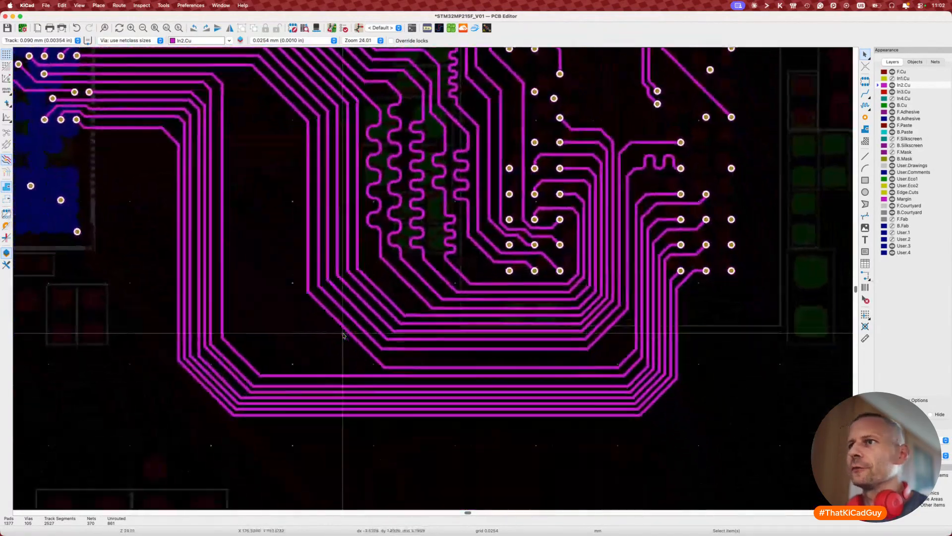
scroll(343, 336, "right", 5)
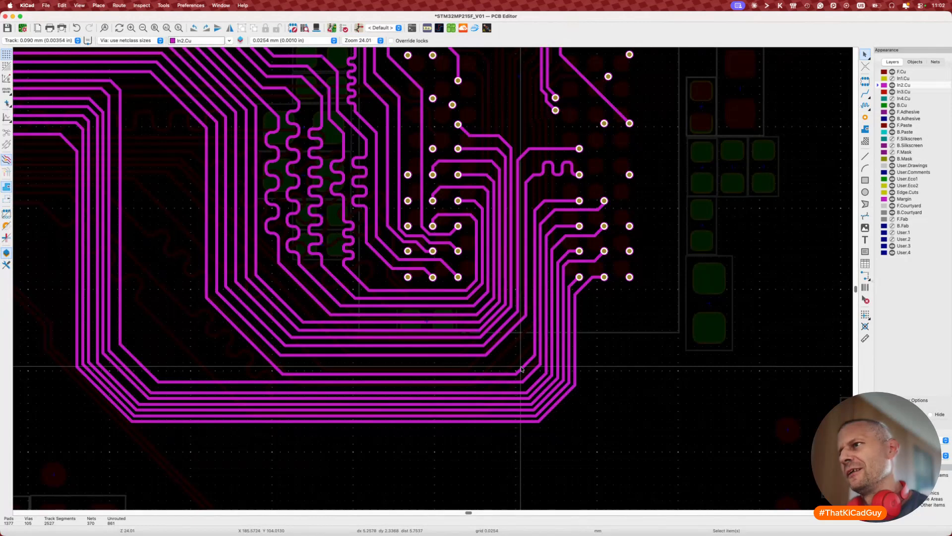
Step: Move the bottom track's corner further left and re-seat its lower-left diagonal and bottom horizontal run
key("d")
left_click(449, 369)
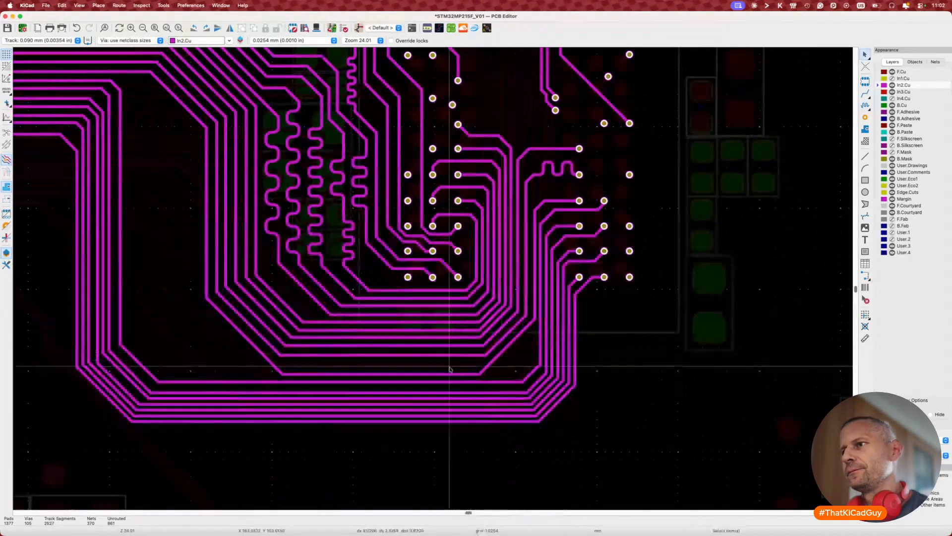
key("d")
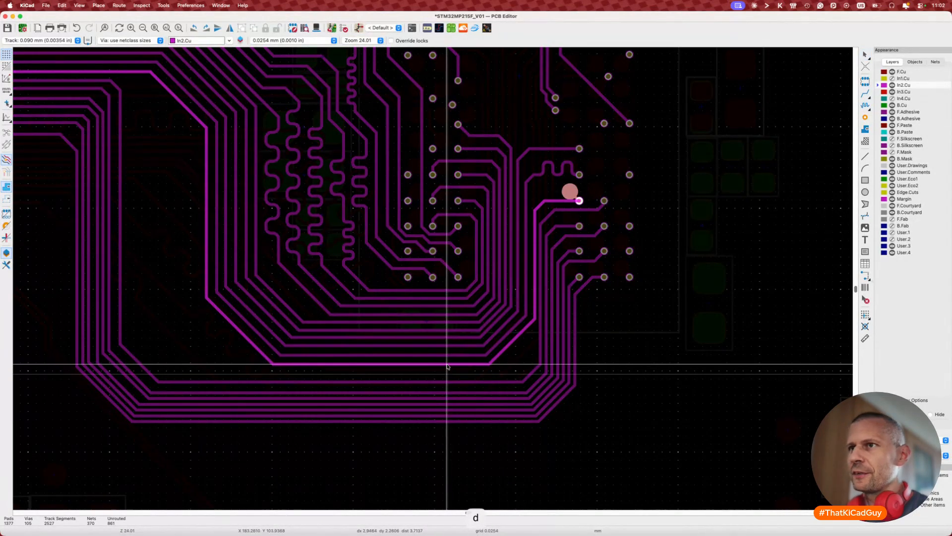
left_click(448, 366)
left_click(253, 346)
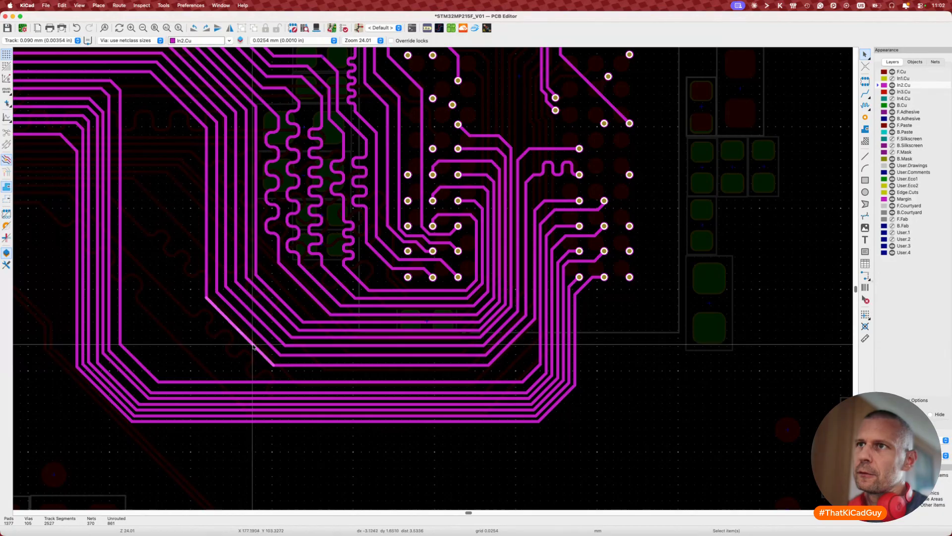
key("d")
left_click(255, 345)
left_click(295, 365)
key("d")
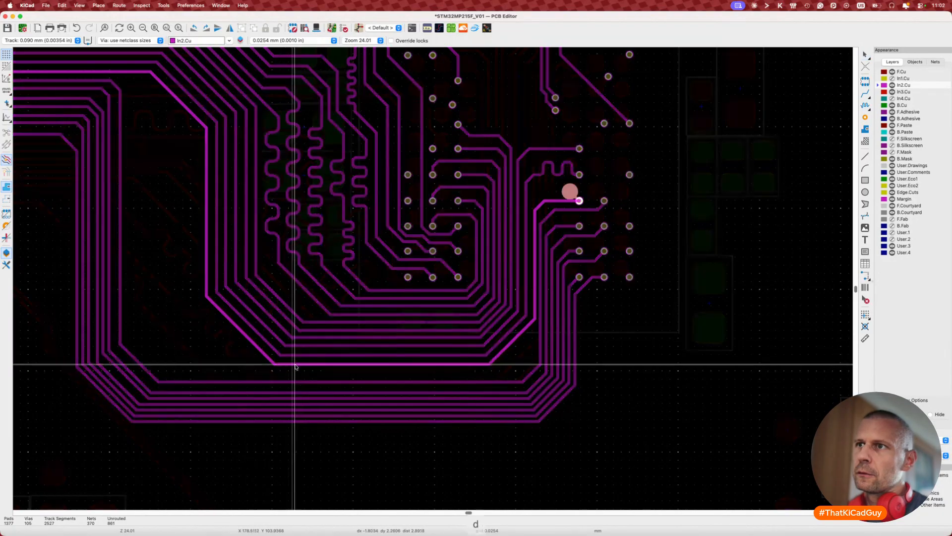
left_click(479, 365)
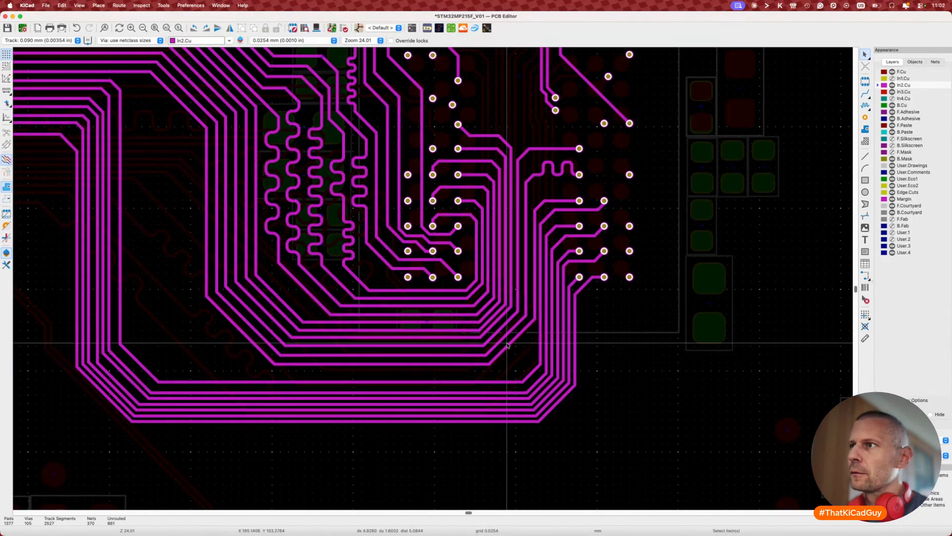
scroll(507, 348, "up", 4)
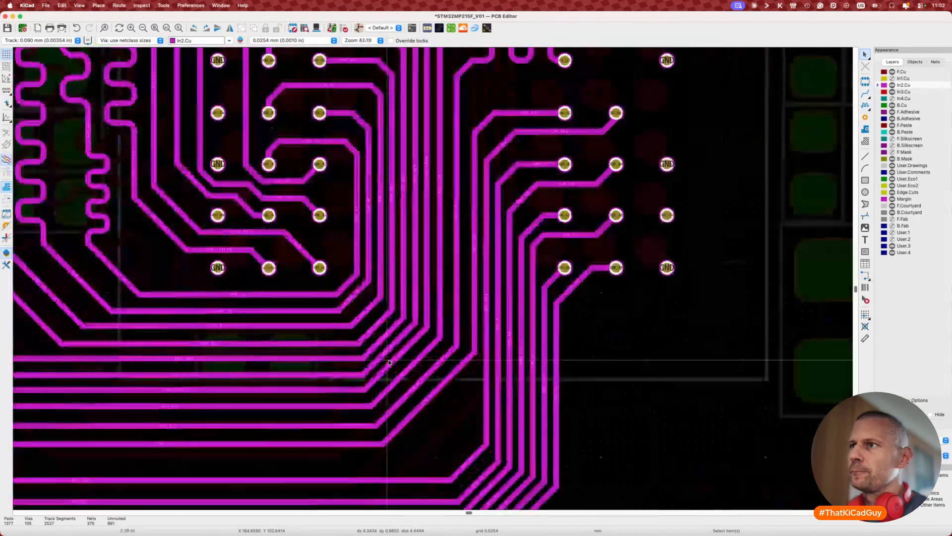
Step: Drag a series of DDR address track segments and diagonals near the BGA corner into new positions
key("d")
left_click(387, 356)
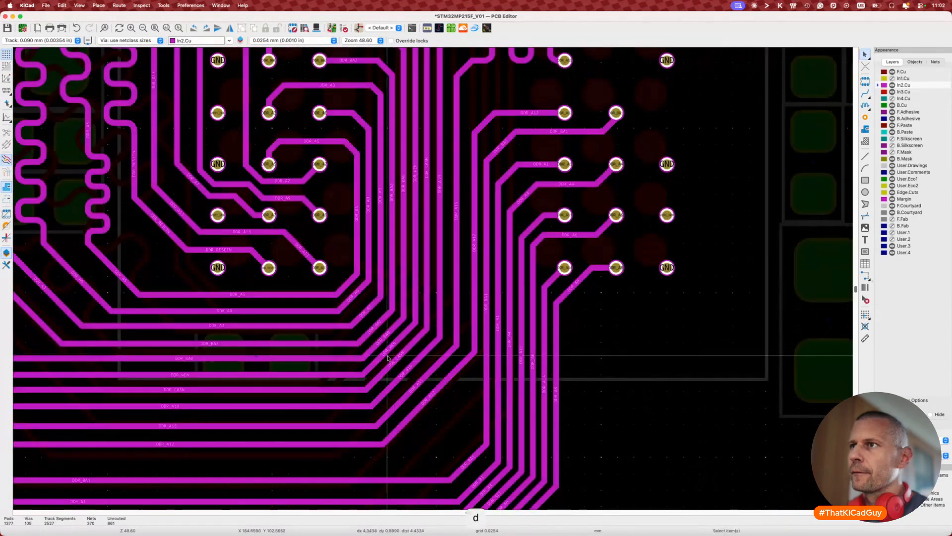
key("d")
left_click(376, 327)
key("d")
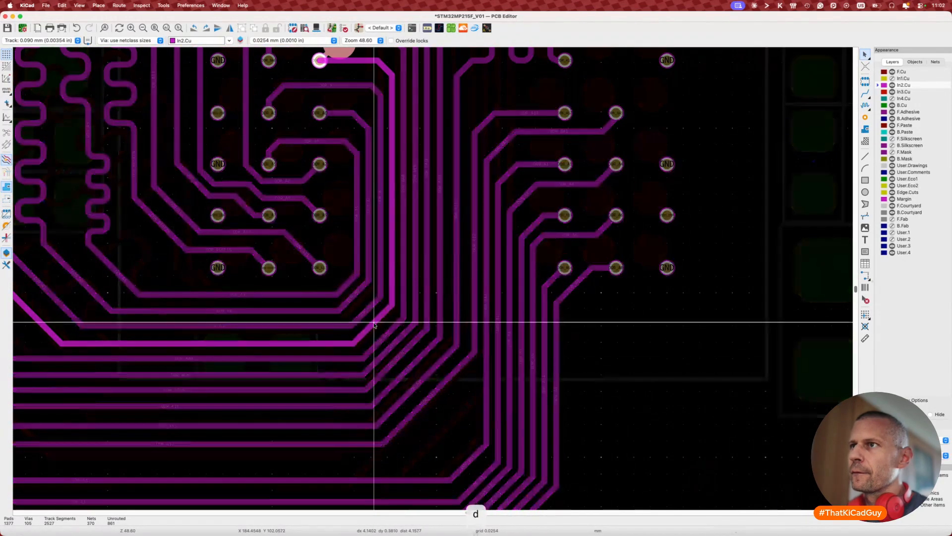
left_click(375, 325)
key("d")
left_click(371, 317)
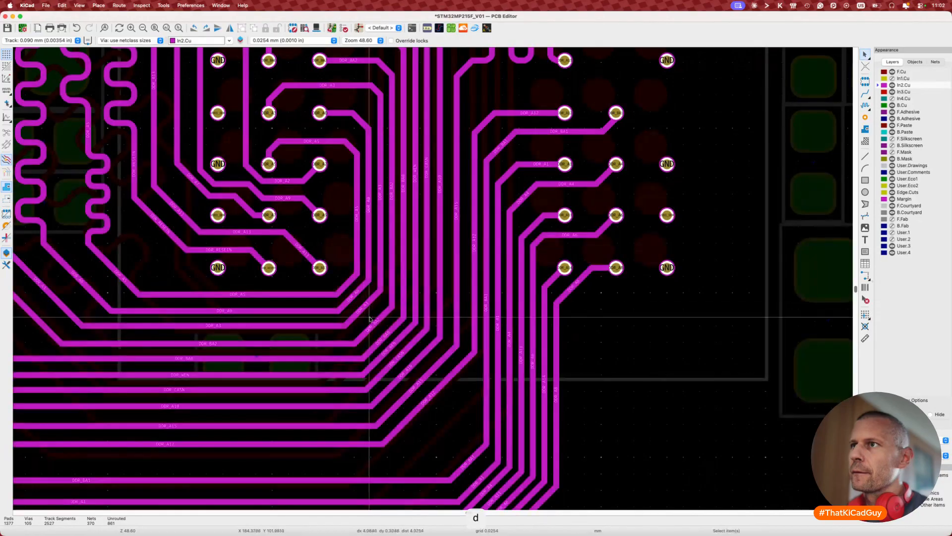
key("d")
left_click(381, 333)
key("d")
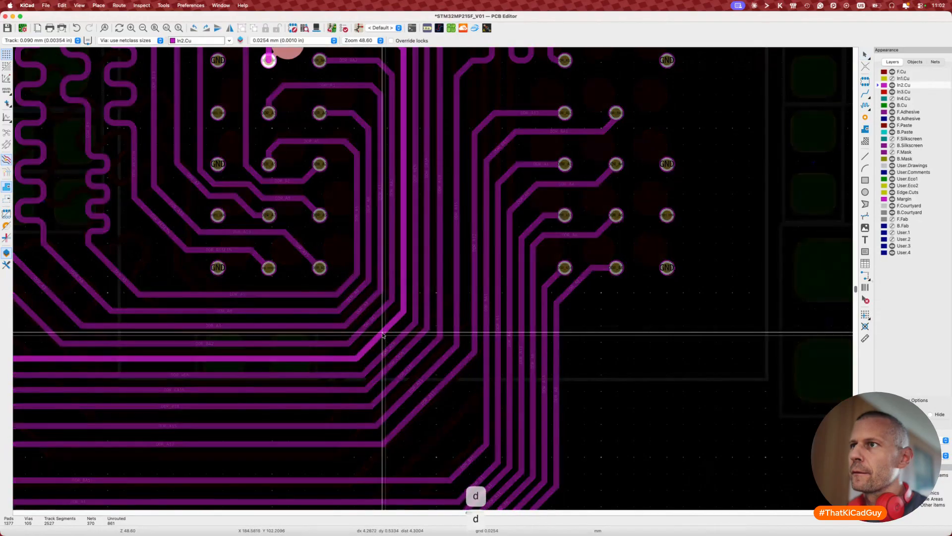
left_click(382, 335)
key("d")
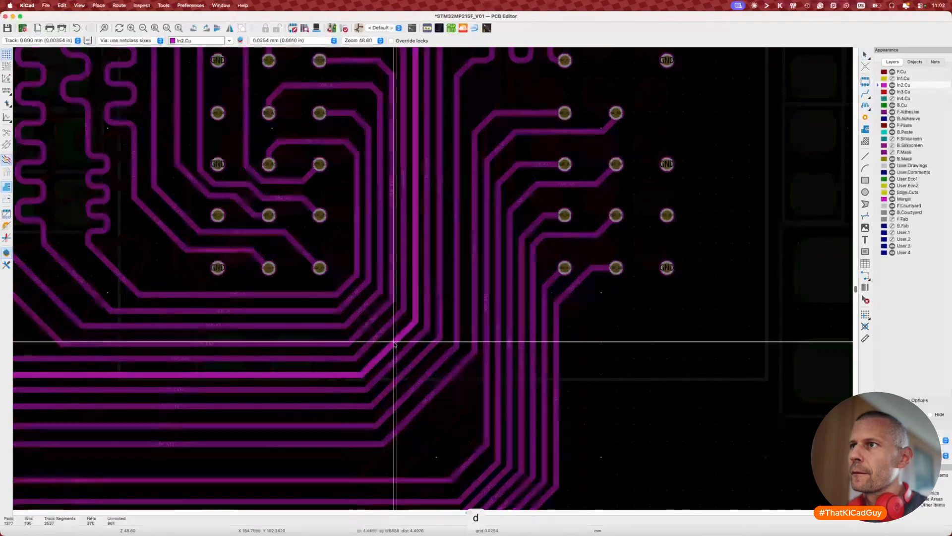
left_click(393, 344)
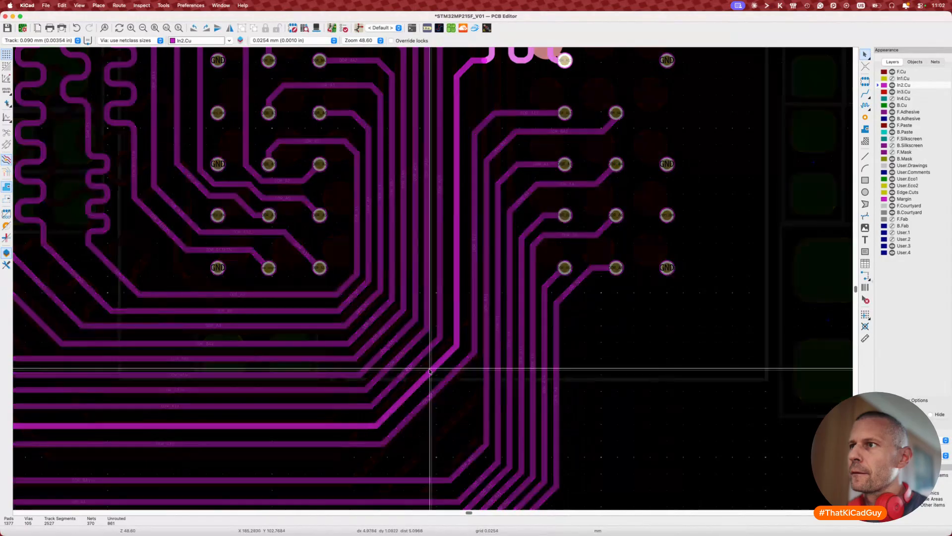
key("d")
left_click(429, 371)
key("d")
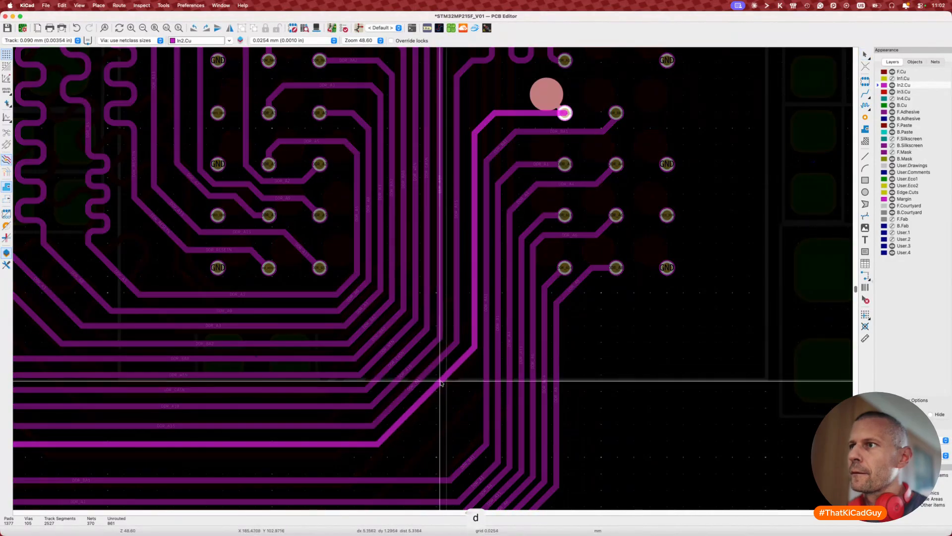
left_click(440, 382)
Step: Measure DDR_A12's length, raise its short segment, reposition its diagonal, and re-check the length
left_click(435, 388)
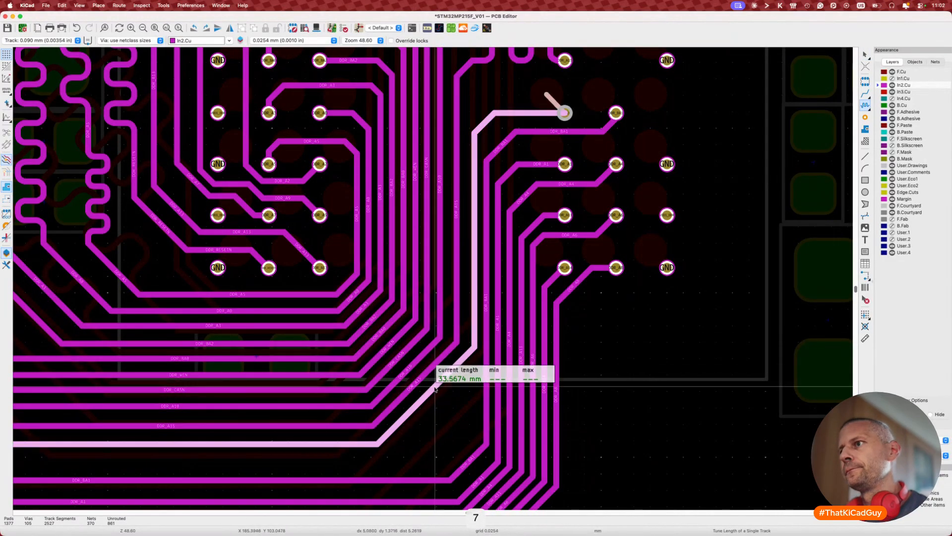
scroll(436, 388, "down", 2)
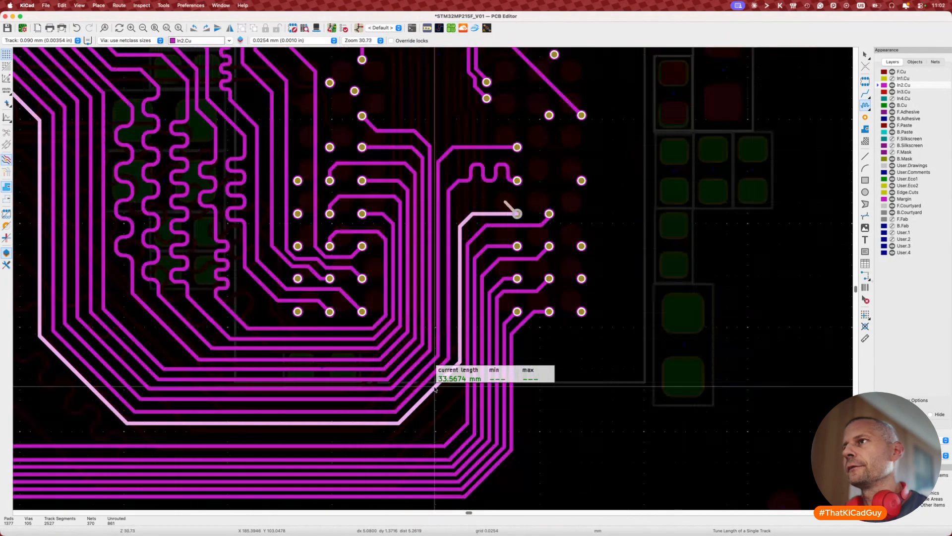
key("Escape")
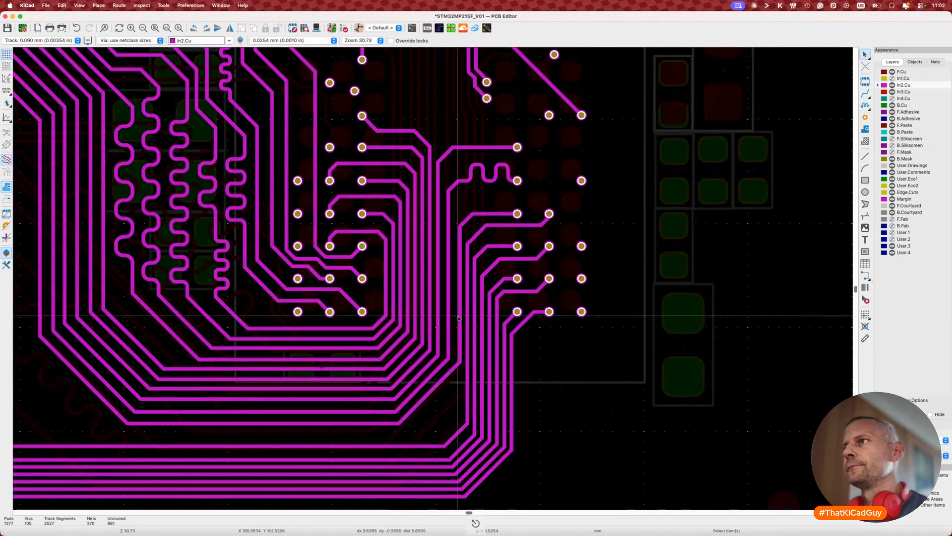
left_click(484, 215)
key("d")
left_click(484, 203)
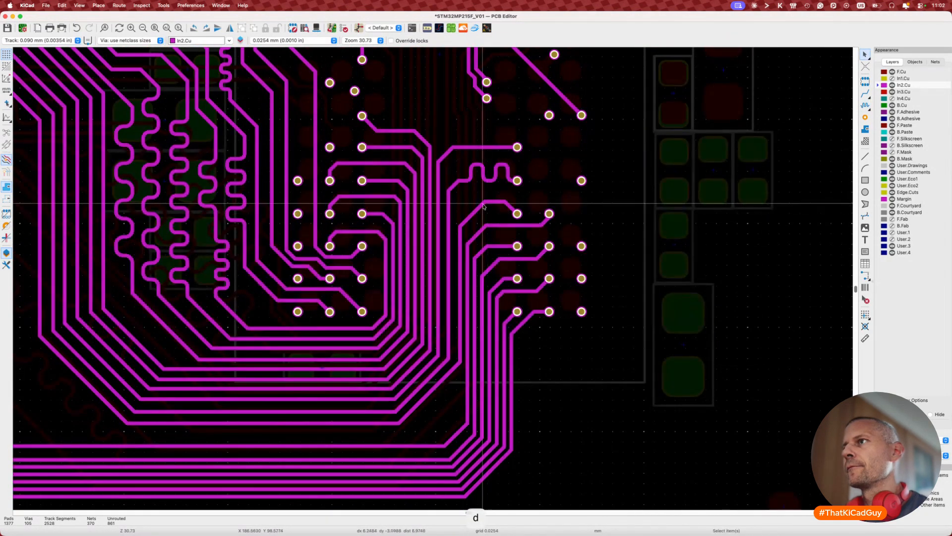
key("d")
left_click(470, 209)
key("7")
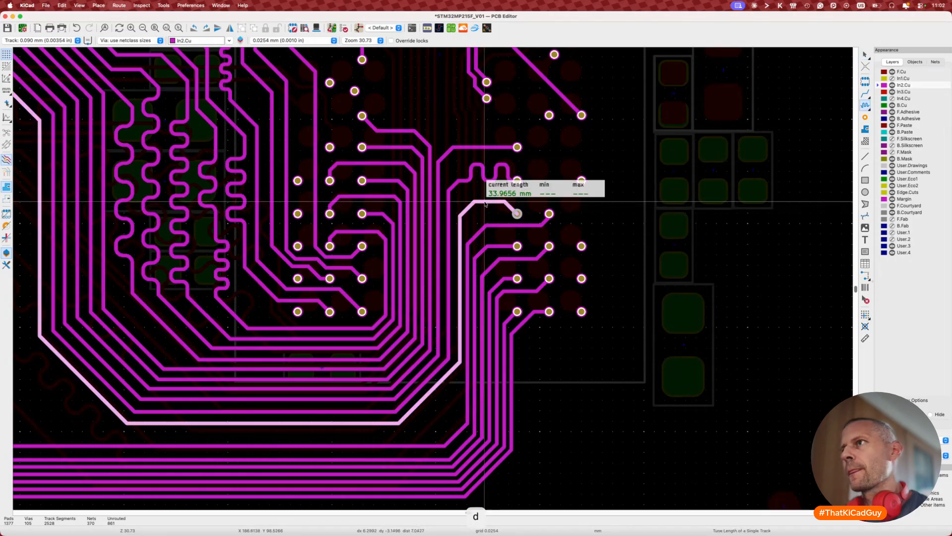
key("Escape")
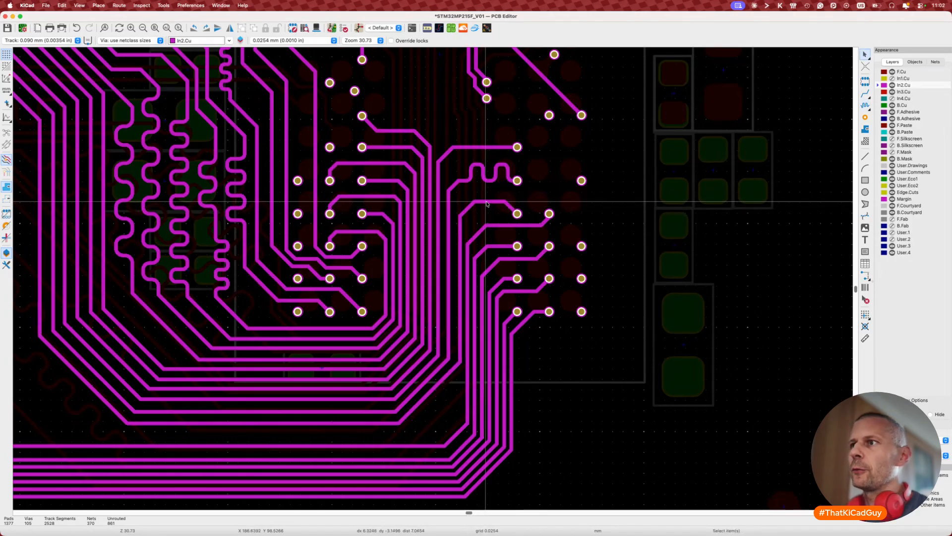
Step: Nudge the vertical segment left, re-measure, then shift the diagonal and raise the horizontal segment
scroll(500, 223, "down", 2)
scroll(501, 223, "left", 3)
key("d")
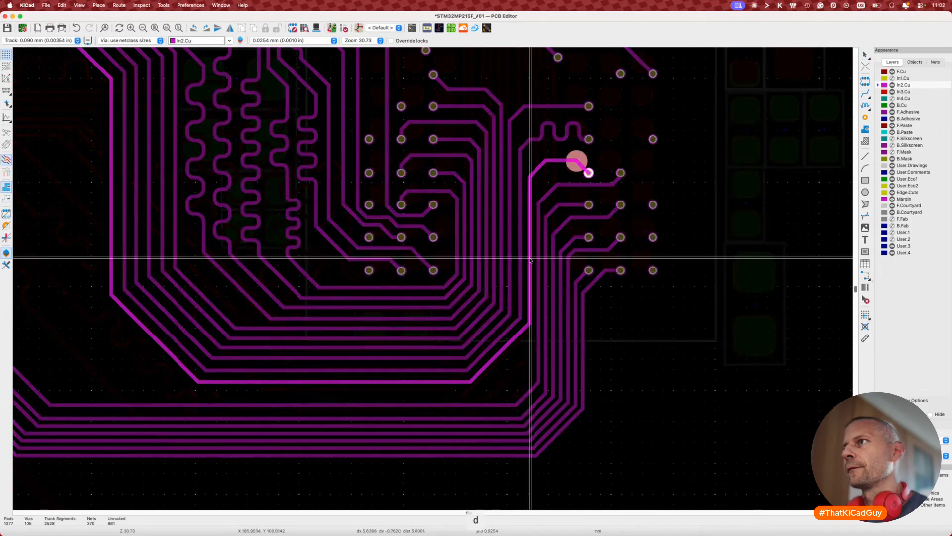
left_click(530, 258)
scroll(516, 333, "down", 2)
scroll(516, 333, "left", 1)
key("7")
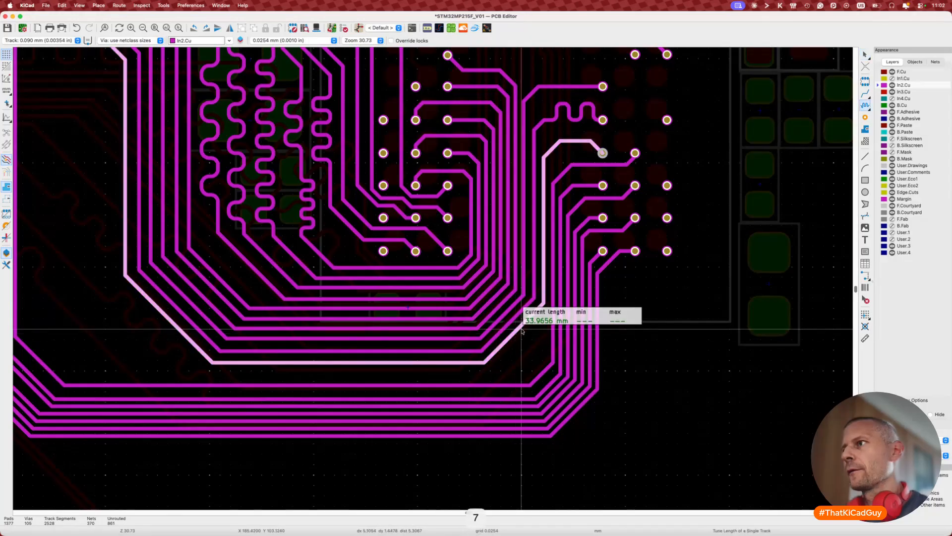
key("Escape")
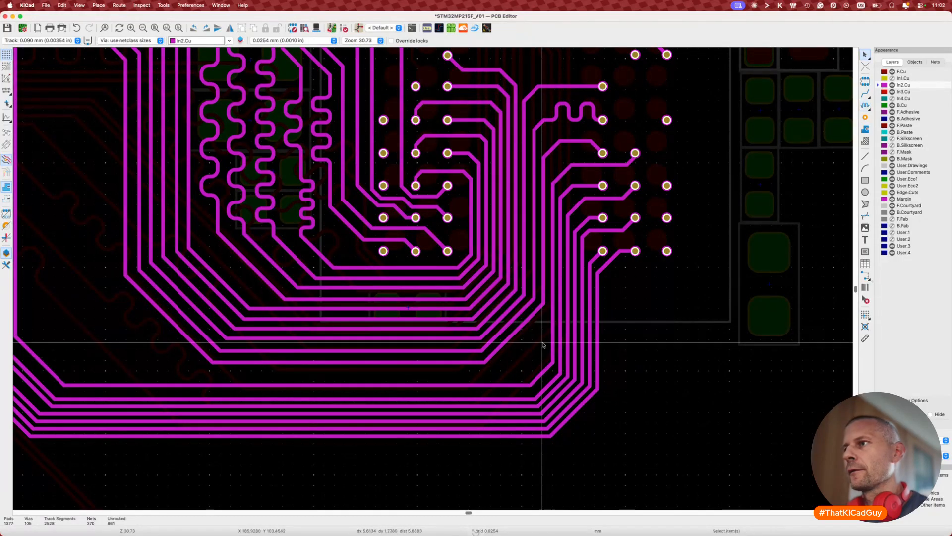
key("d")
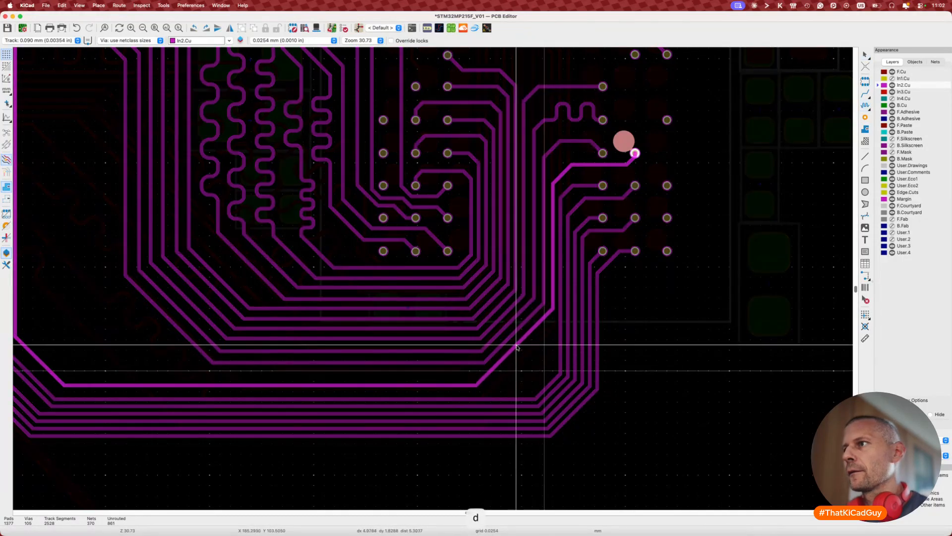
left_click(516, 345)
key("d")
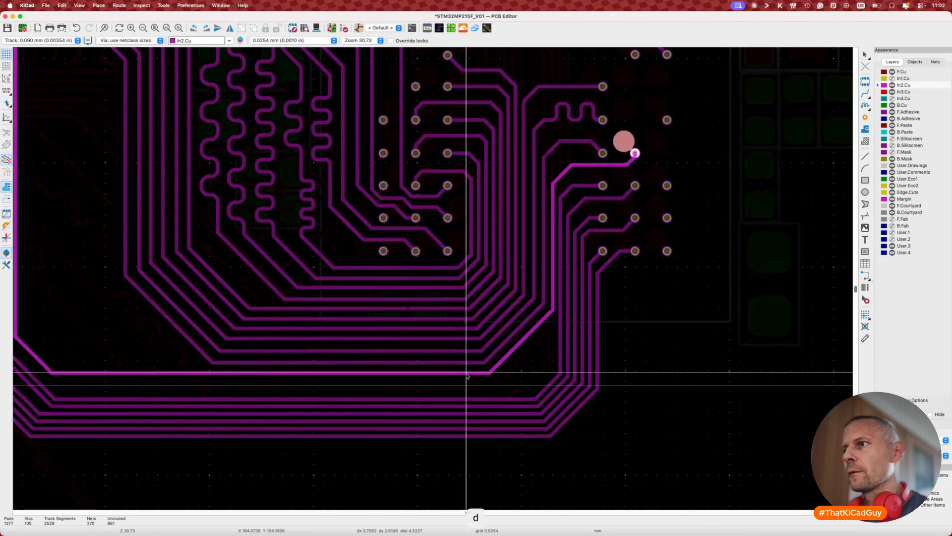
left_click(466, 373)
scroll(461, 372, "left", 10)
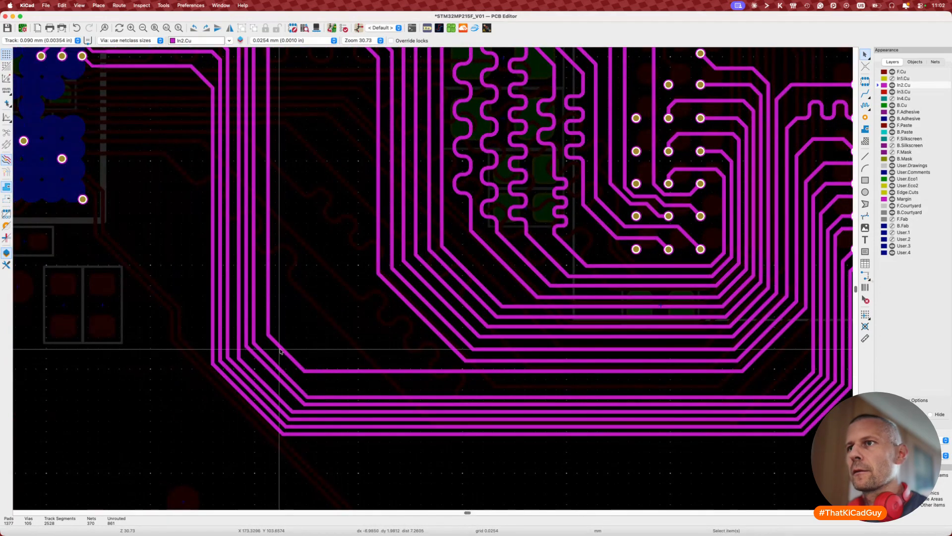
Step: Reposition a track's diagonal, vertical segment and corner, then measure the rerouted track's length
key("d")
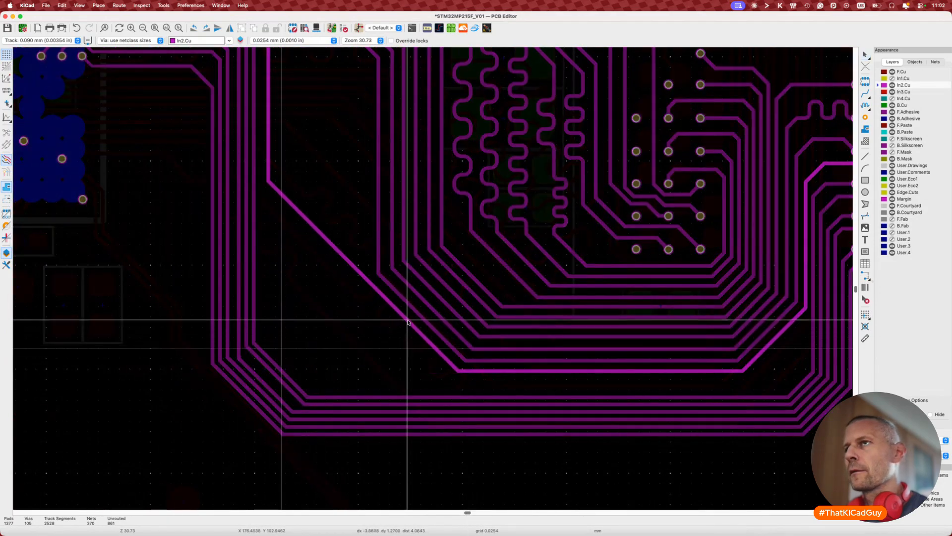
left_click(408, 321)
scroll(427, 307, "left", 4)
scroll(426, 307, "up", 4)
key("d")
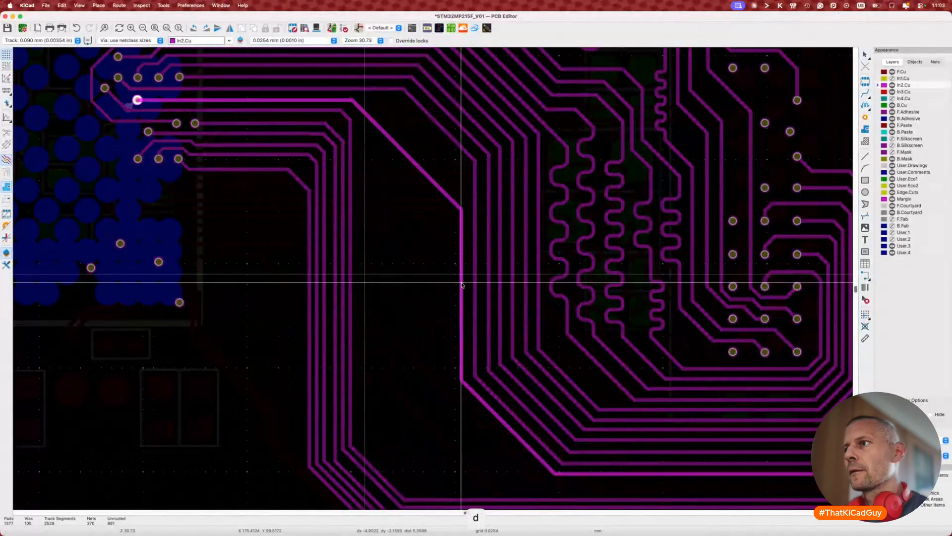
left_click(463, 287)
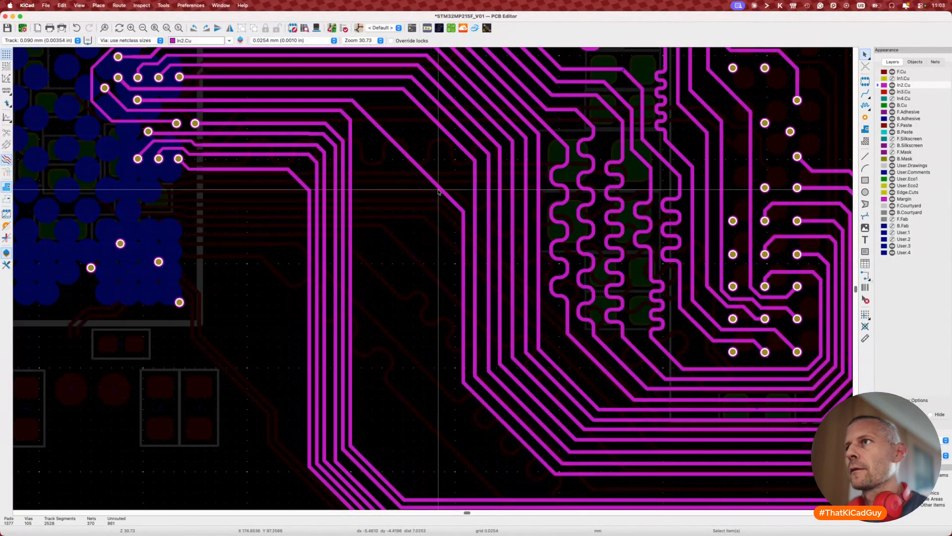
key("d")
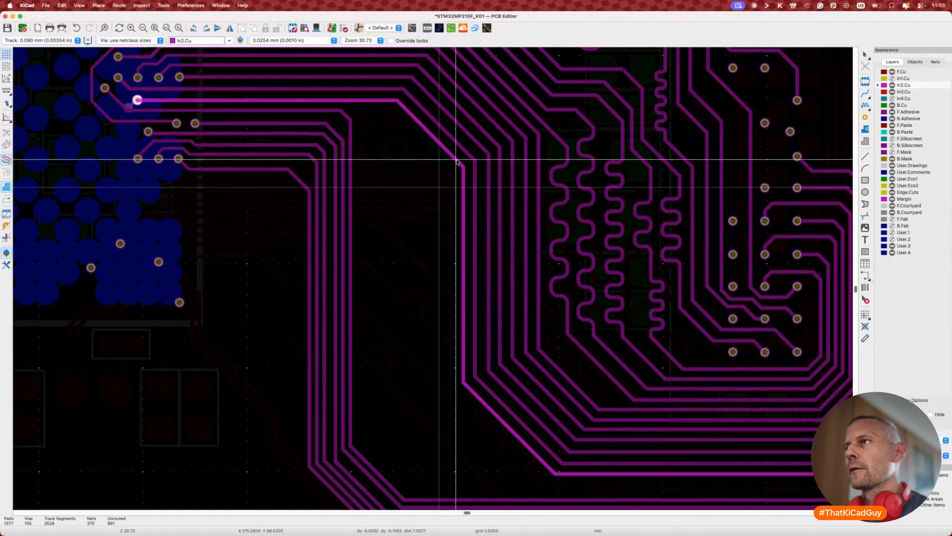
left_click(463, 166)
key("7")
left_click(465, 214)
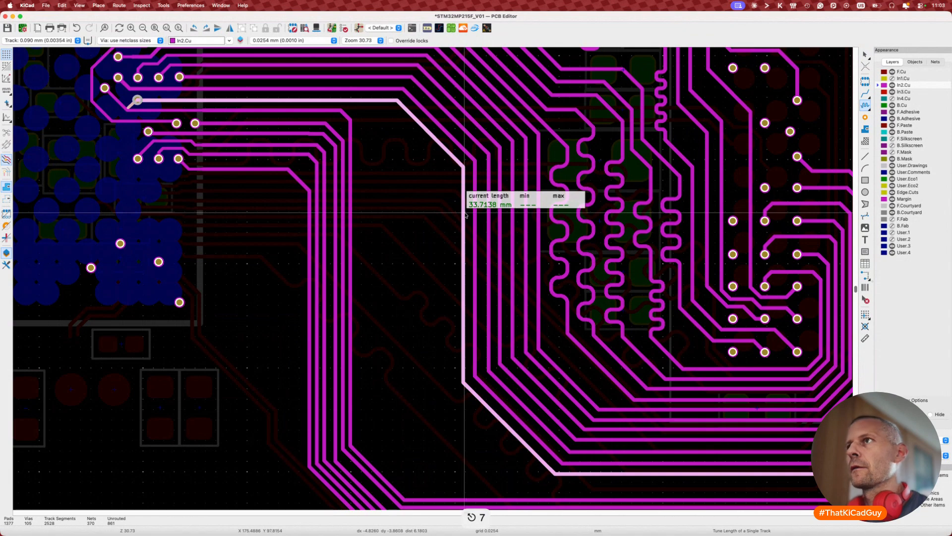
scroll(465, 215, "down", 2)
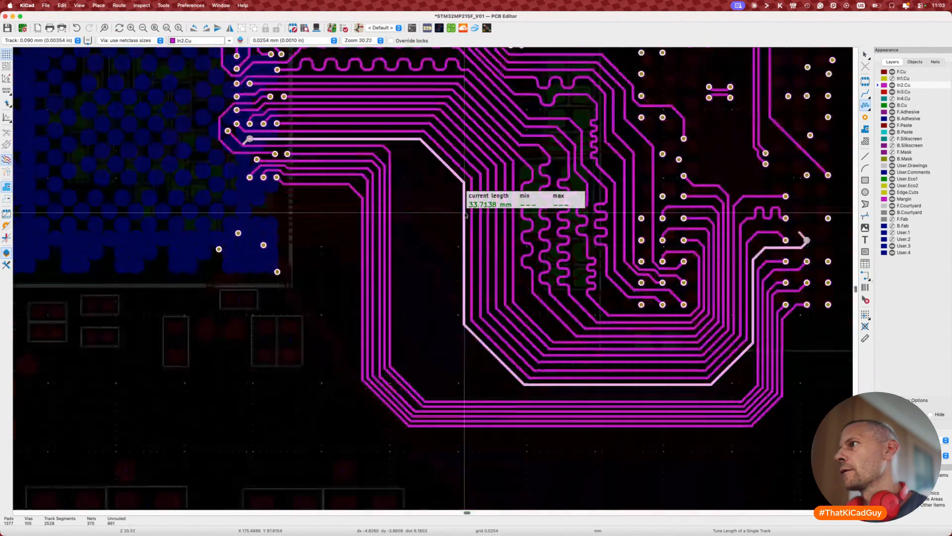
key("Escape")
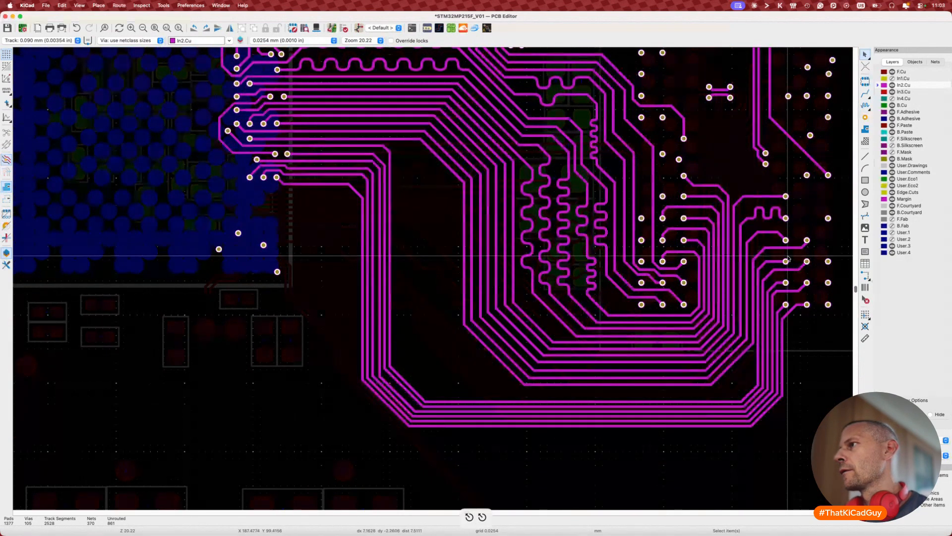
Step: Drop DDR_BA1's horizontal run lower to end near its pad and measure it at 33.8725 mm
scroll(765, 252, "up", 4)
key("d")
left_click(745, 242)
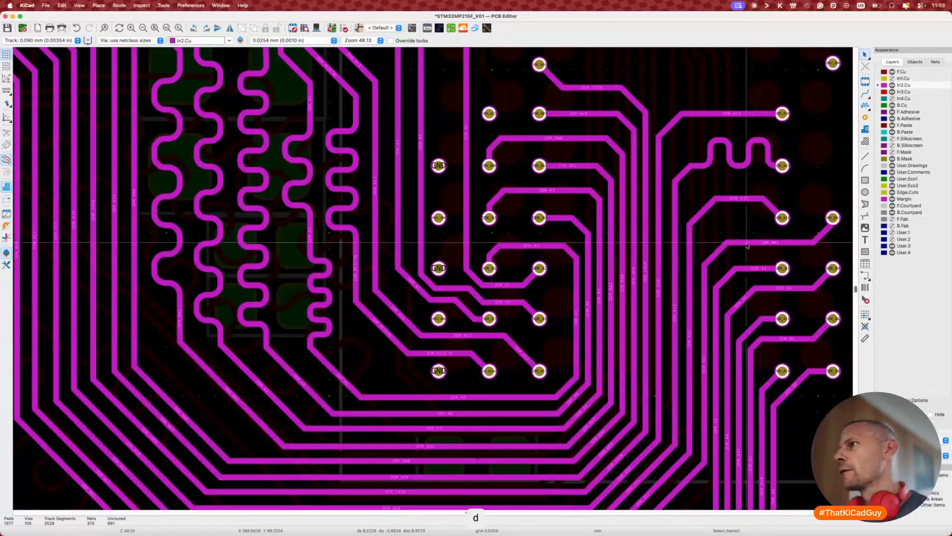
key("d")
left_click(715, 249)
key("d")
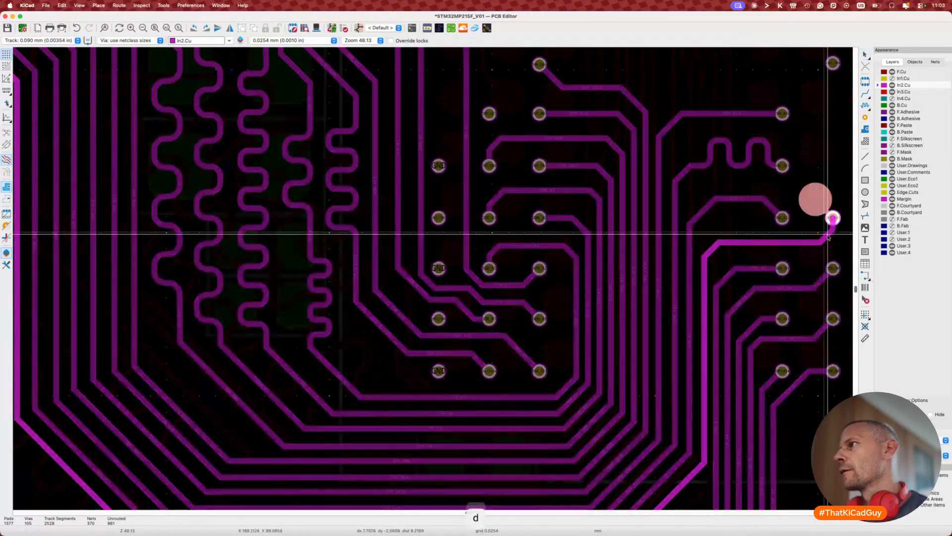
left_click(828, 238)
key("7")
left_click(758, 242)
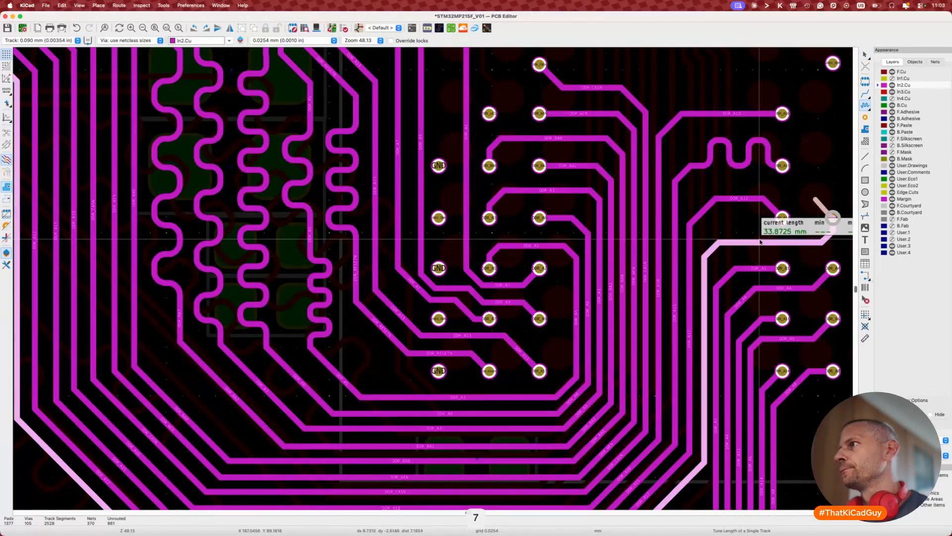
key("Escape")
scroll(761, 243, "down", 5)
middle_click_drag(741, 312, 686, 261)
scroll(680, 264, "up", 1)
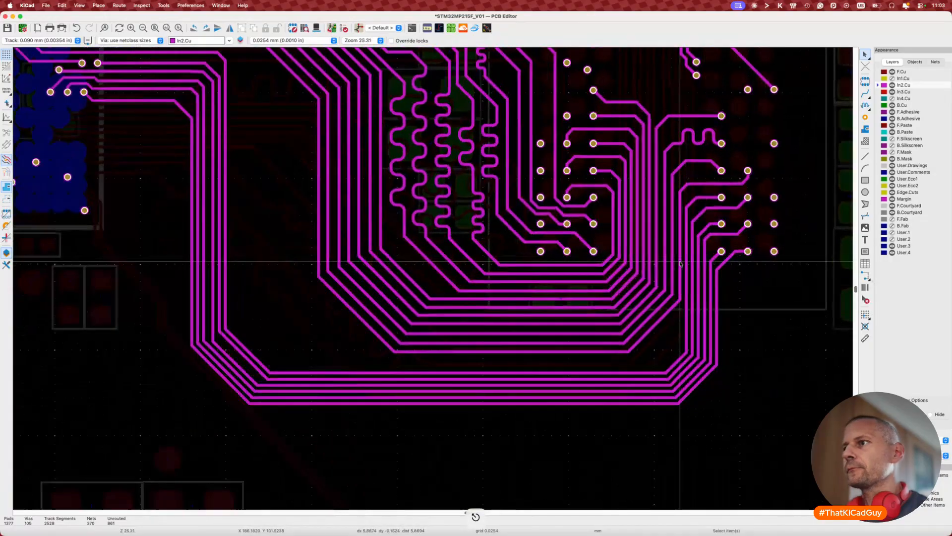
Step: Re-drag the trace near the right pad, checking its length between drags
key("d")
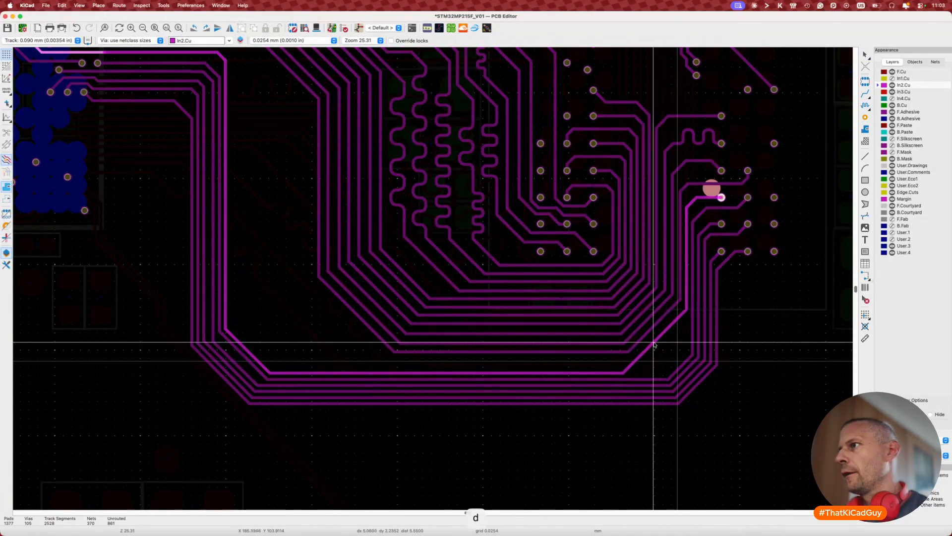
left_click(648, 354)
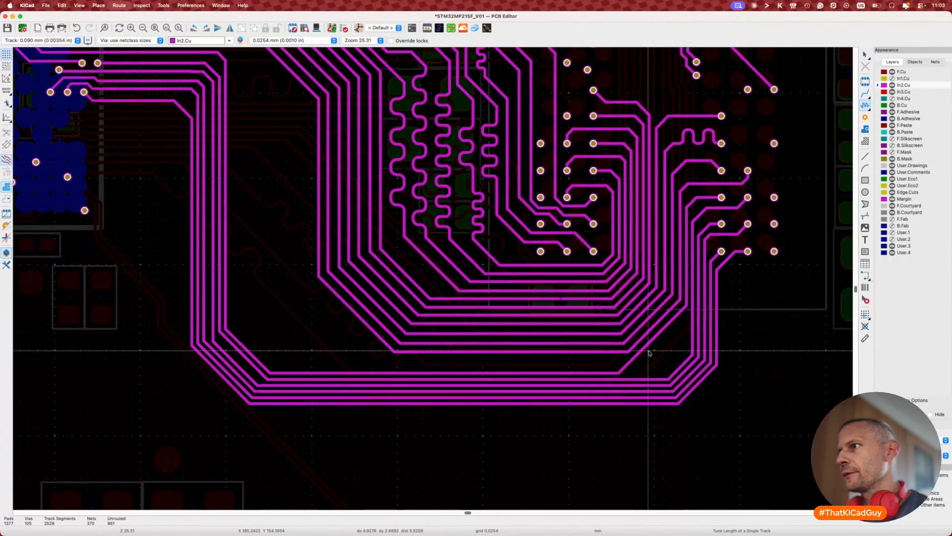
left_click(649, 353)
key("Escape")
key("d")
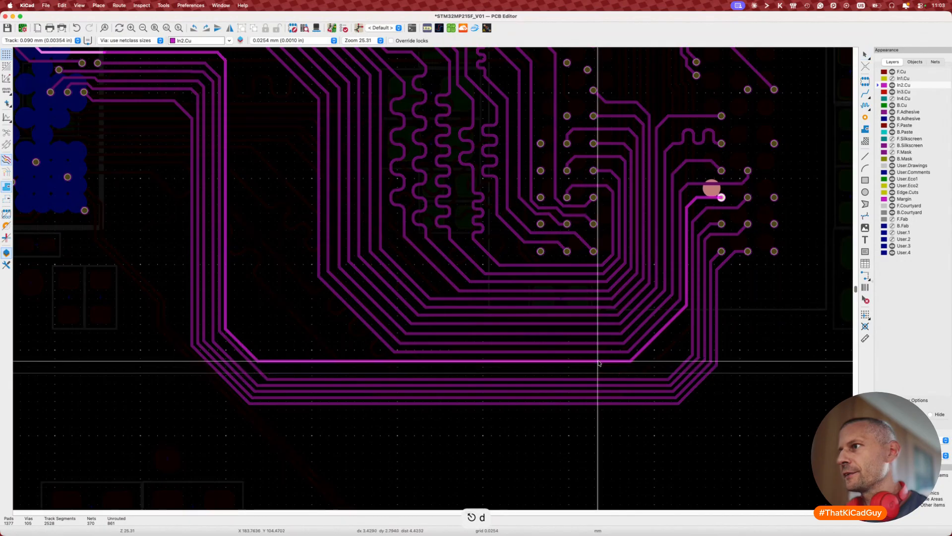
left_click(599, 363)
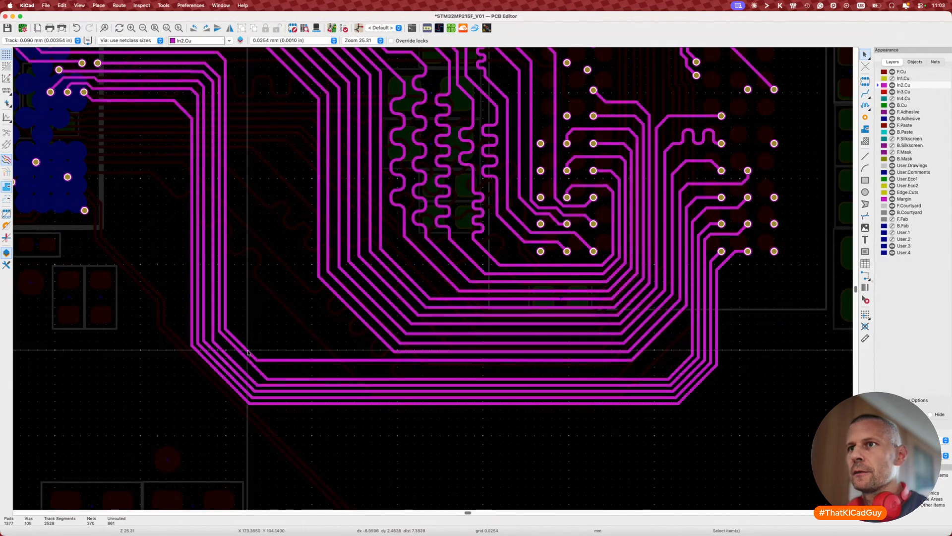
Step: Drag several bundle trace diagonals and segments, including the outer diagonal, into tighter positions
key("d")
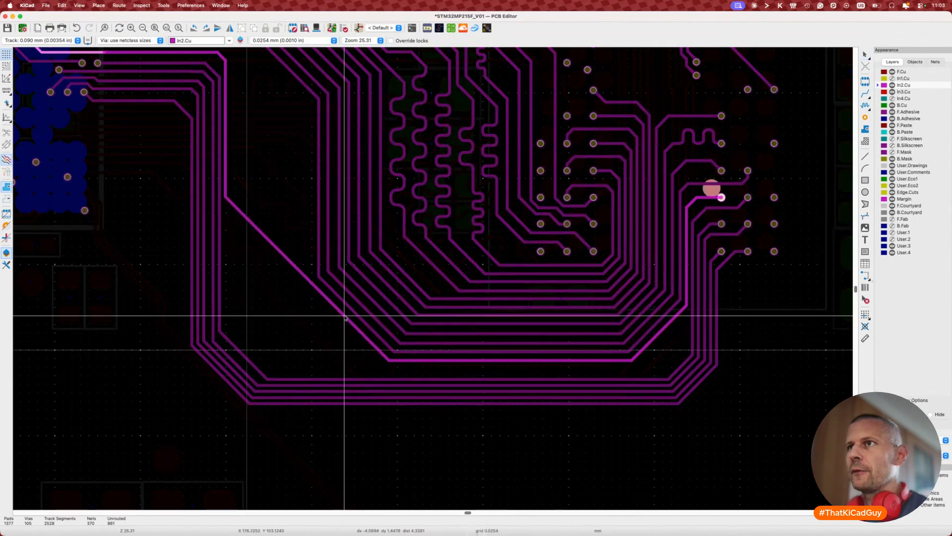
left_click(345, 318)
key("d")
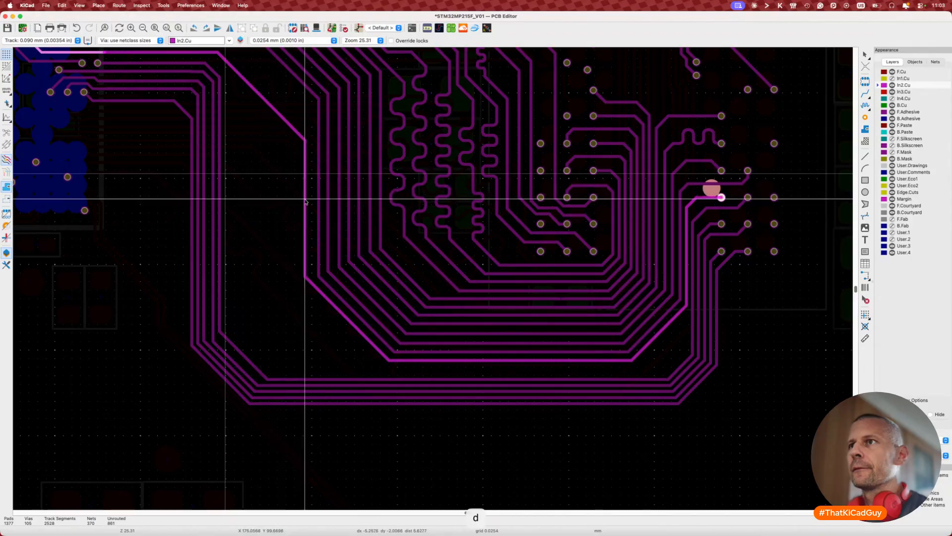
left_click(306, 201)
scroll(293, 148, "up", 1)
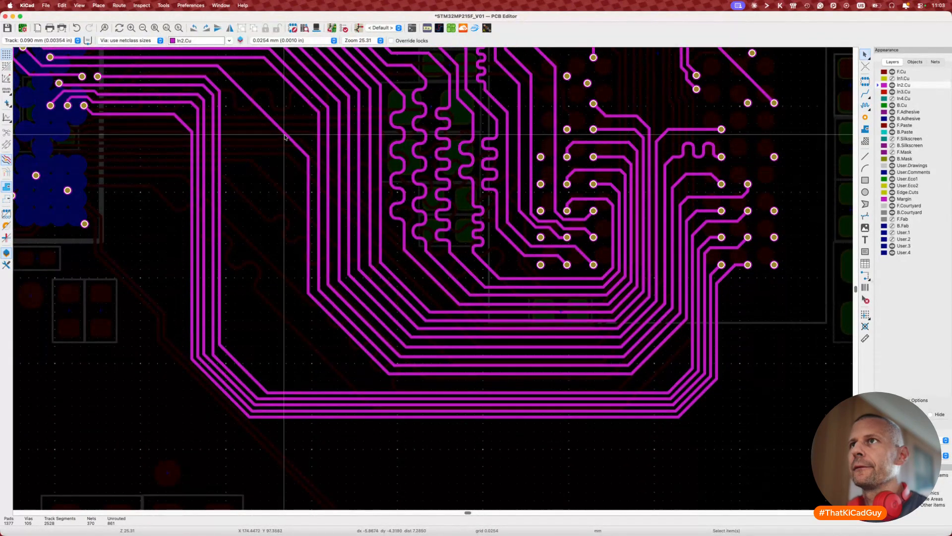
key("d")
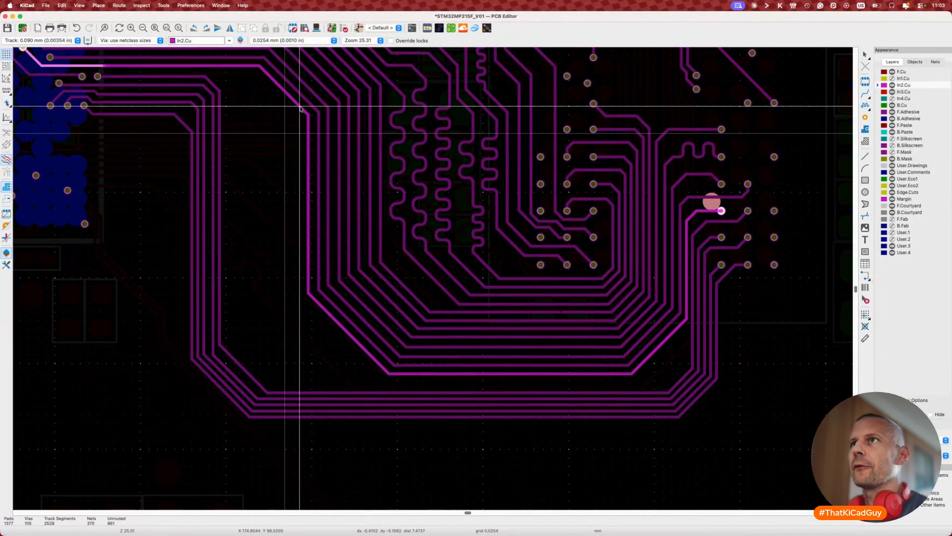
left_click(301, 108)
key("d")
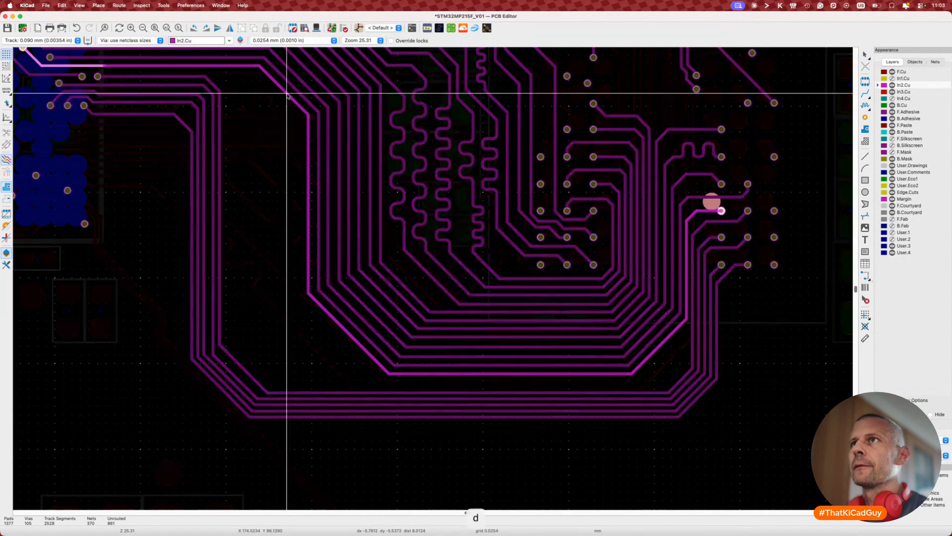
left_click(288, 98)
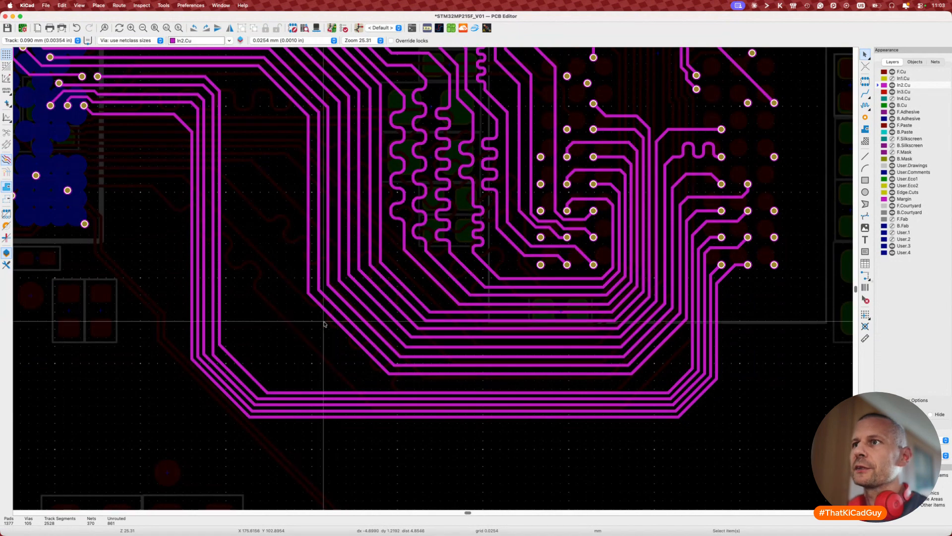
key("d")
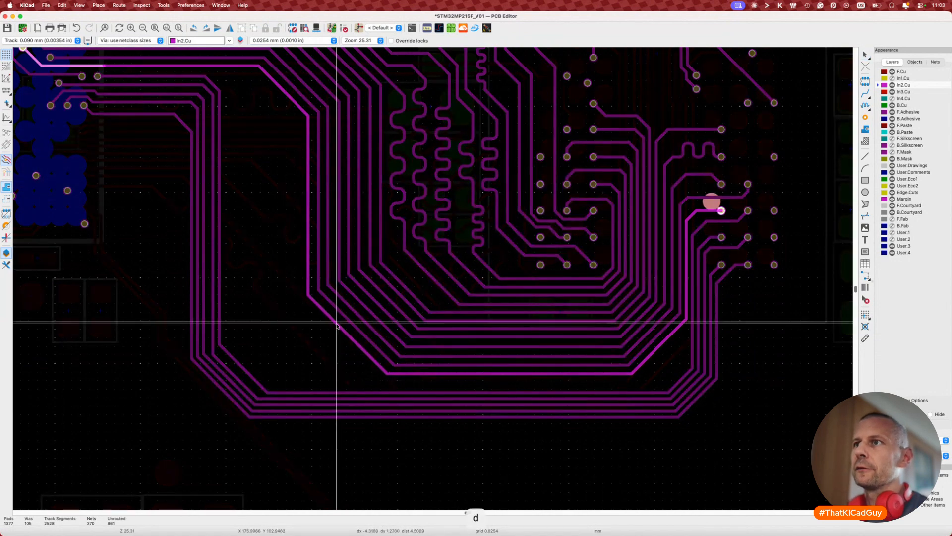
left_click(336, 323)
key("d")
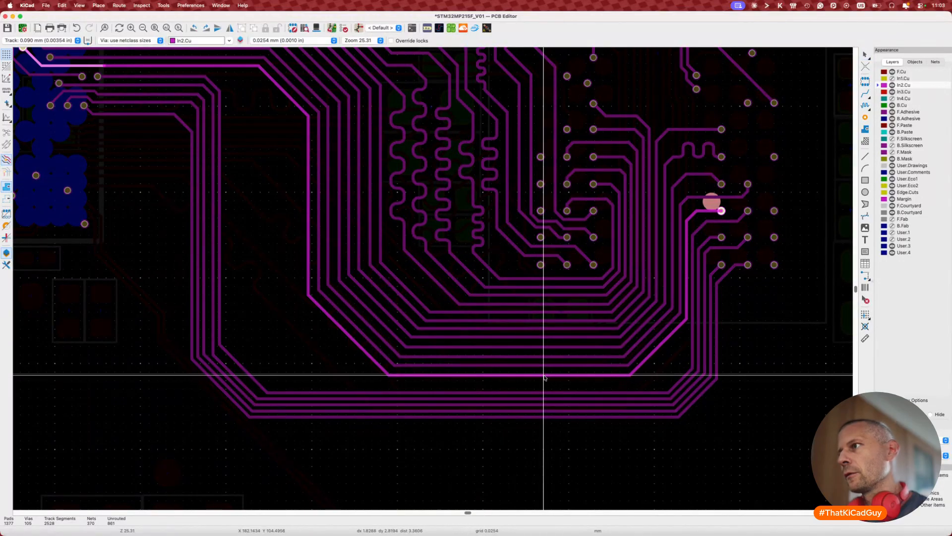
left_click(544, 376)
Step: Measure two bundle tracks' lengths, reading 33.8268 mm and 33.7524 mm
key("d")
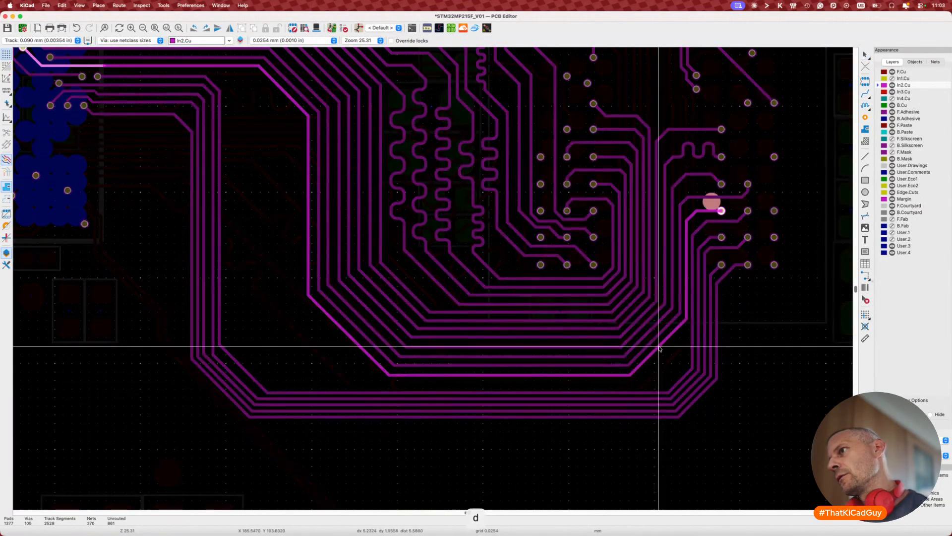
key("Escape")
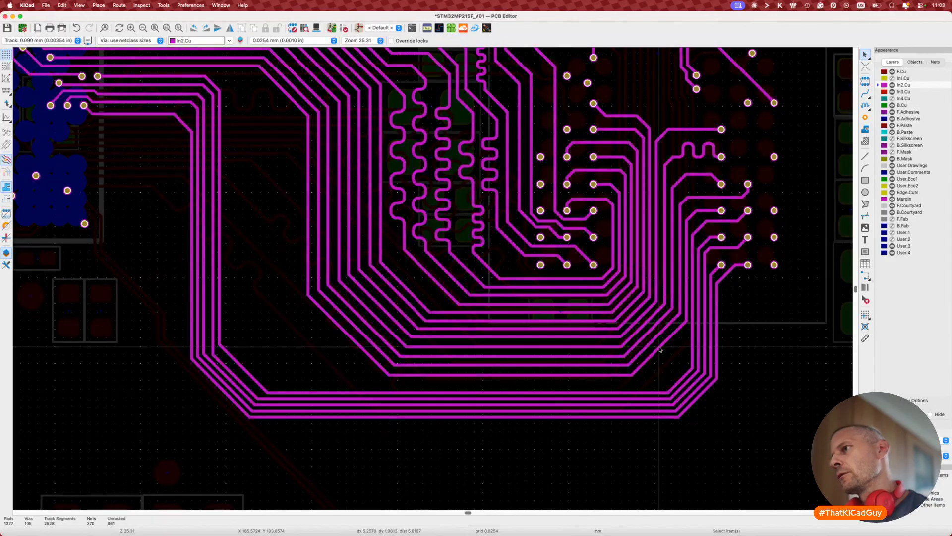
left_click(660, 347)
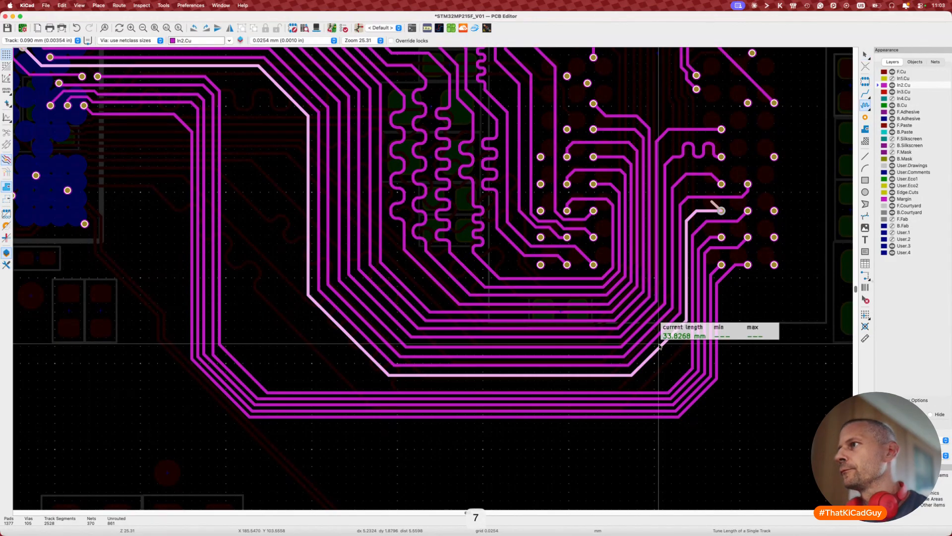
key("Escape")
scroll(697, 223, "up", 3)
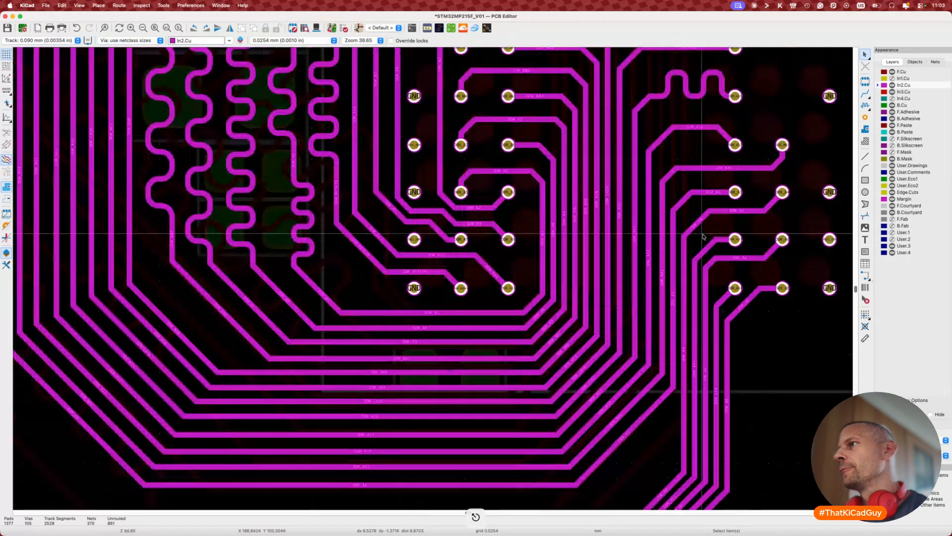
key("d")
left_click(686, 206)
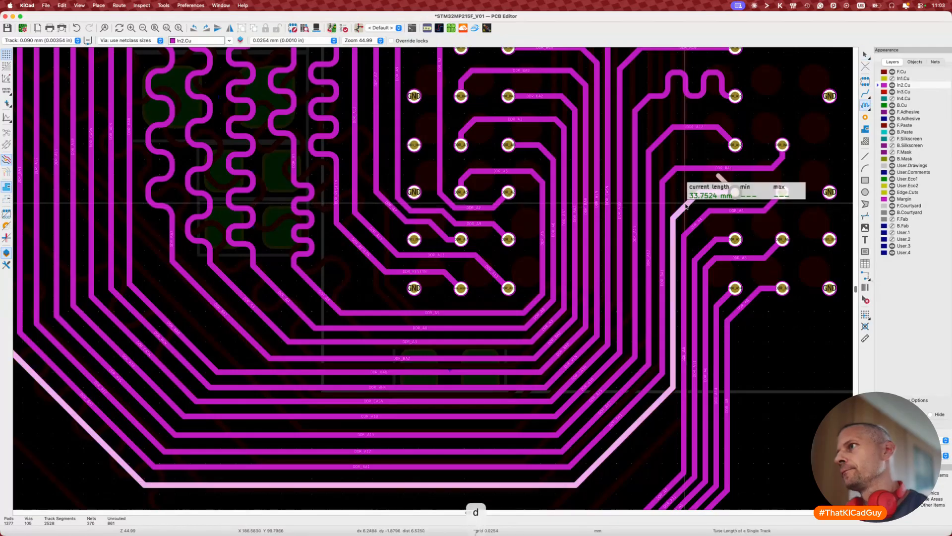
scroll(686, 205, "down", 5)
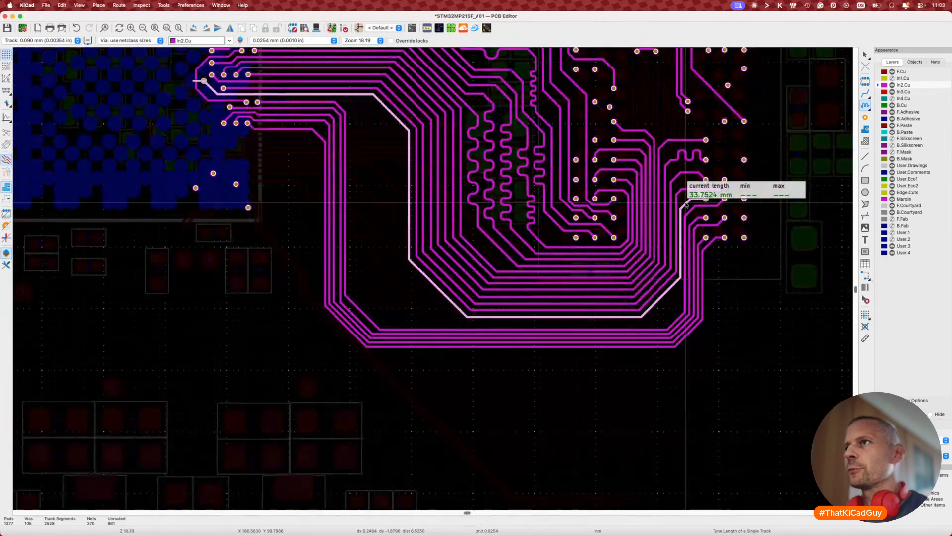
key("Escape")
Step: Move the innermost track's diagonal up beside the bundle and reroute its vertical segment
scroll(360, 310, "left", 2)
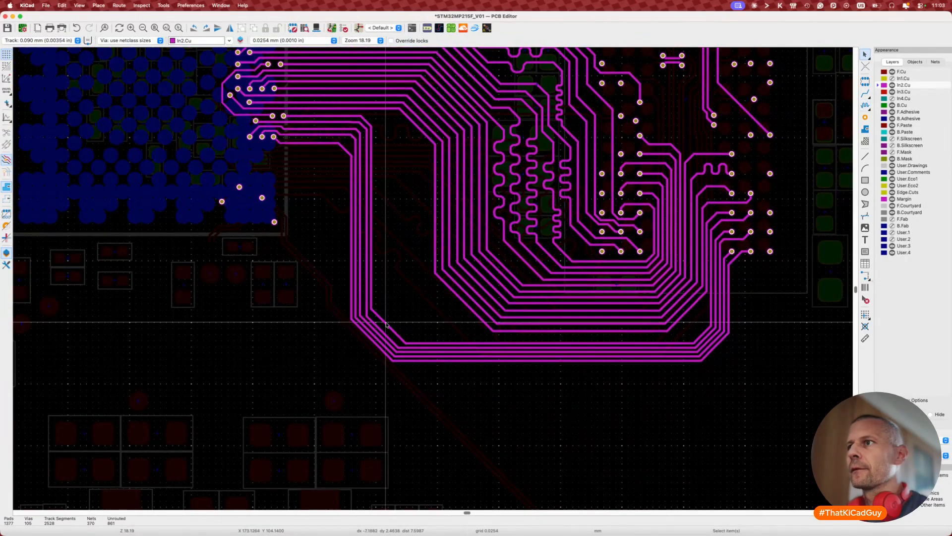
left_click_drag(386, 323, 451, 301)
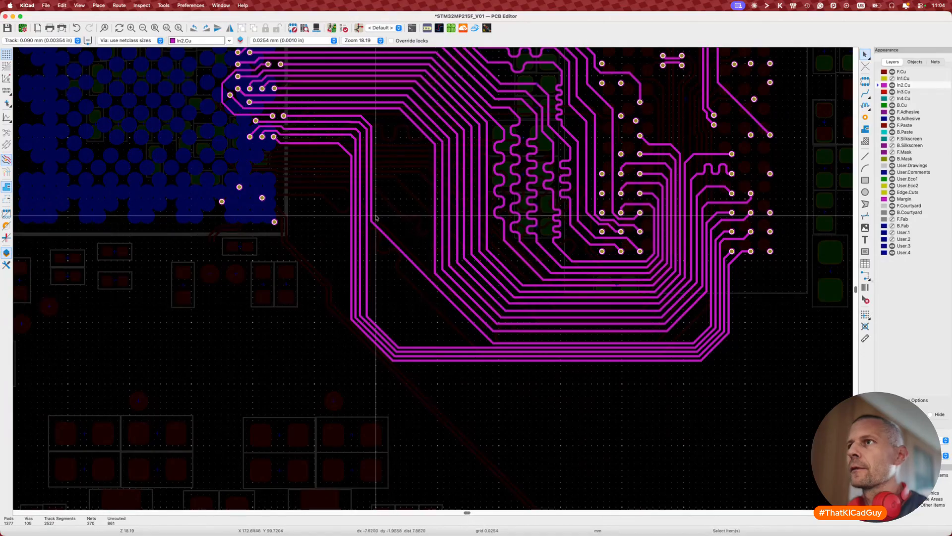
key("d")
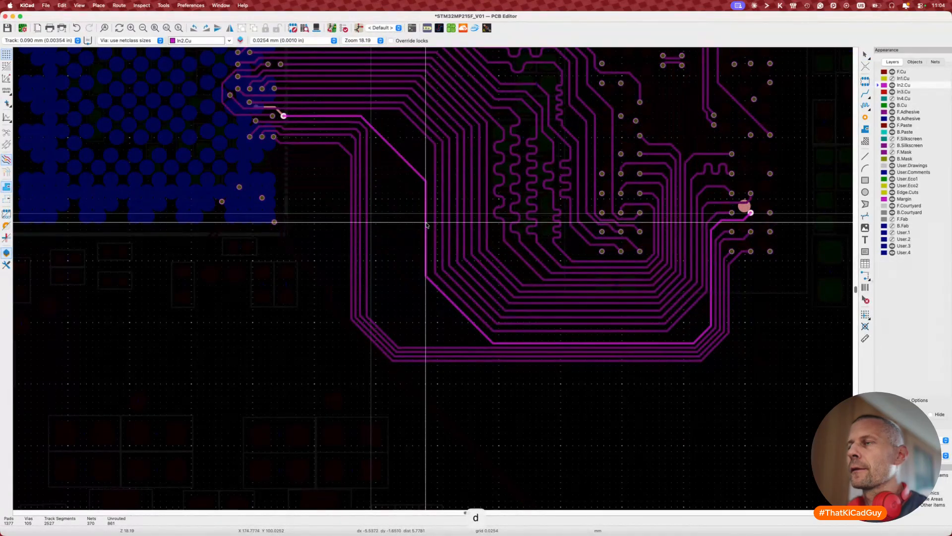
scroll(427, 225, "up", 2)
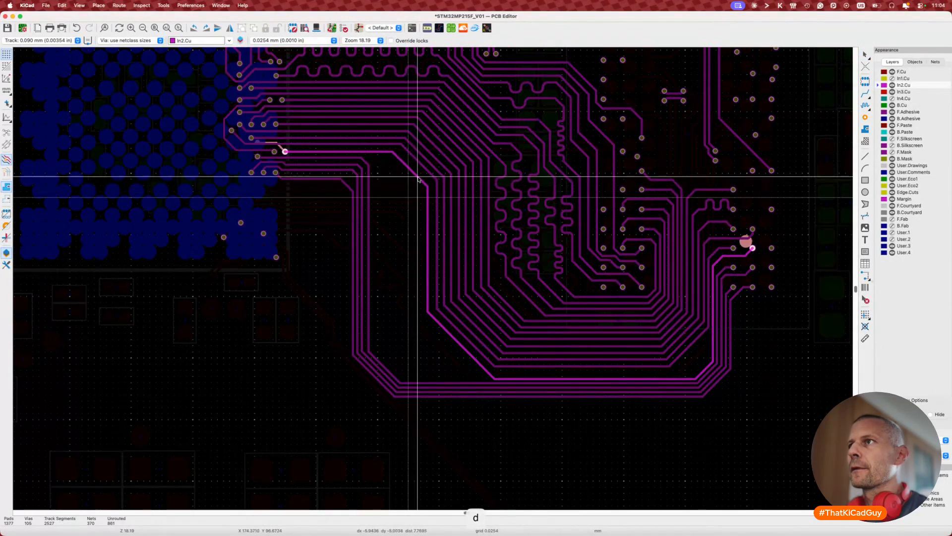
left_click(421, 178)
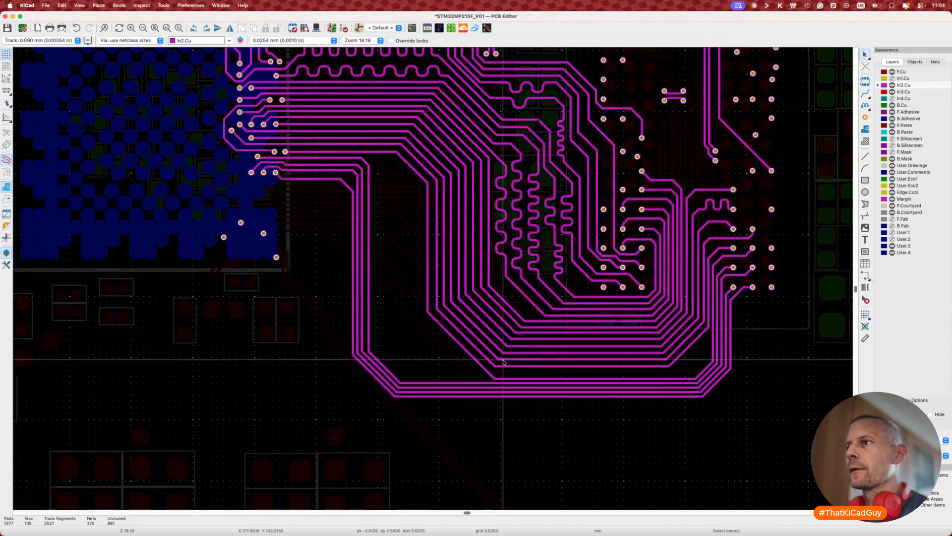
key("d")
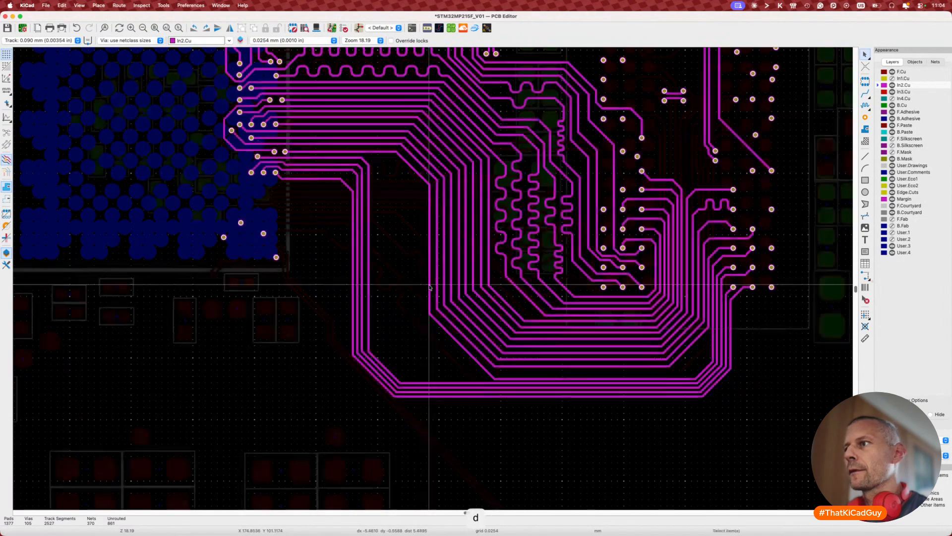
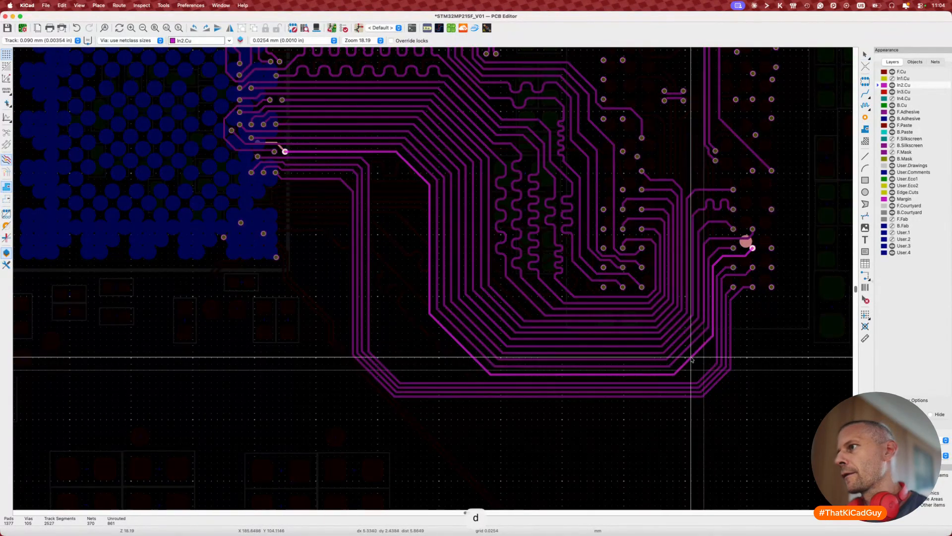
Step: Commit the repositioned track, drag its segment into place, and measure it at 33.0679 mm
left_click(483, 360)
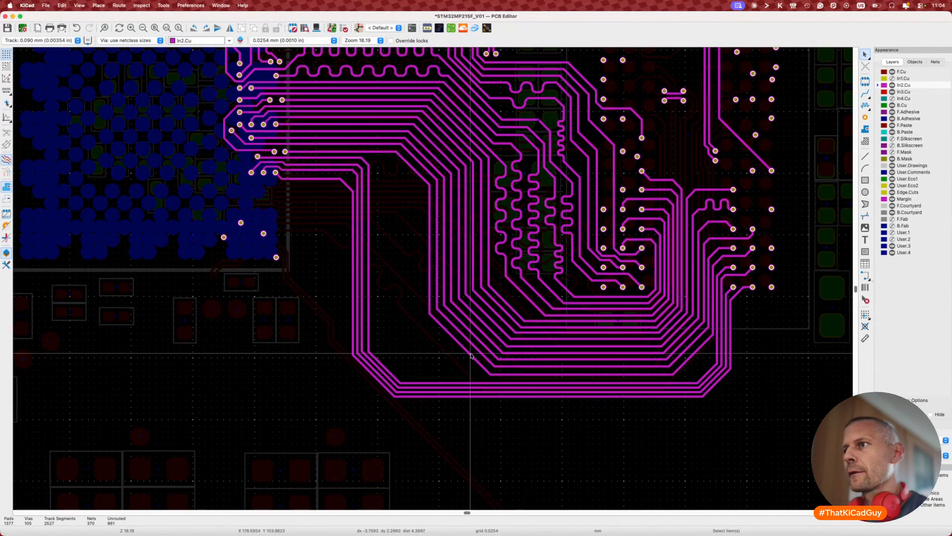
key("d")
left_click(475, 358)
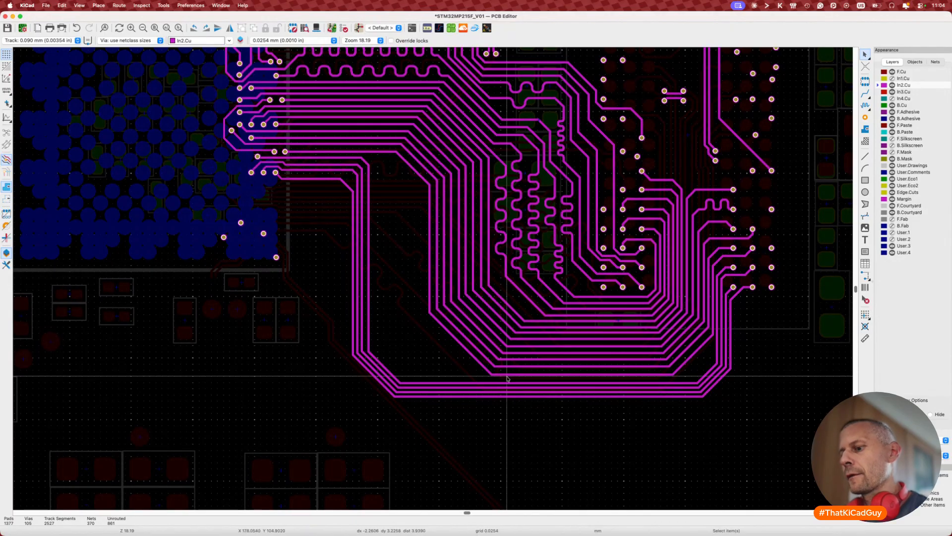
key("7")
left_click(478, 366)
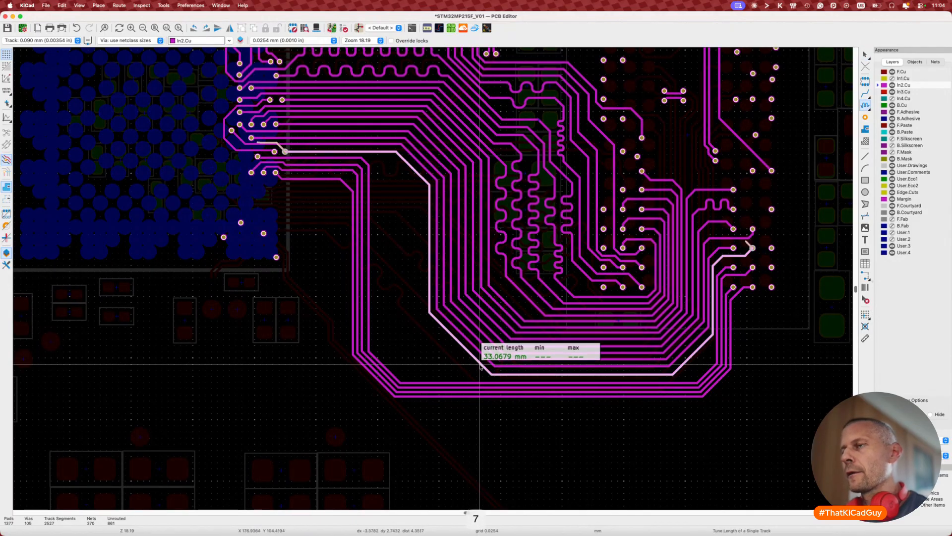
key("Escape")
key("Escape")
Step: Nudge two more diagonal bends slightly up-right into tidier positions
scroll(413, 168, "up", 2)
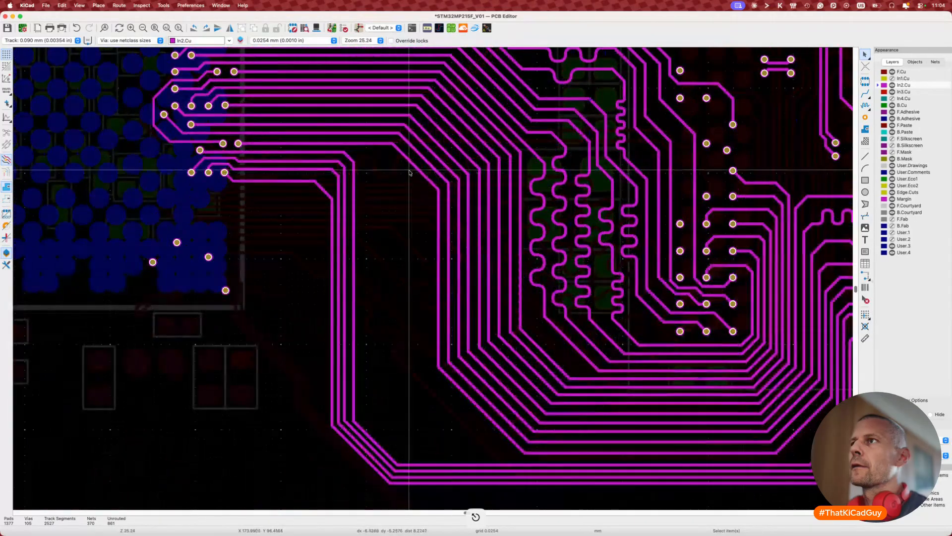
key("d")
left_click(416, 165)
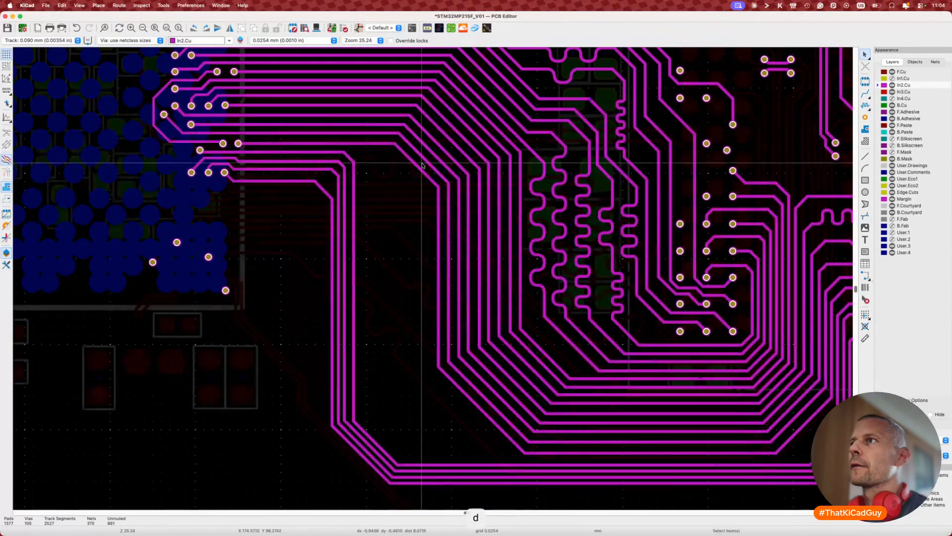
scroll(428, 158, "up", 3)
key("d")
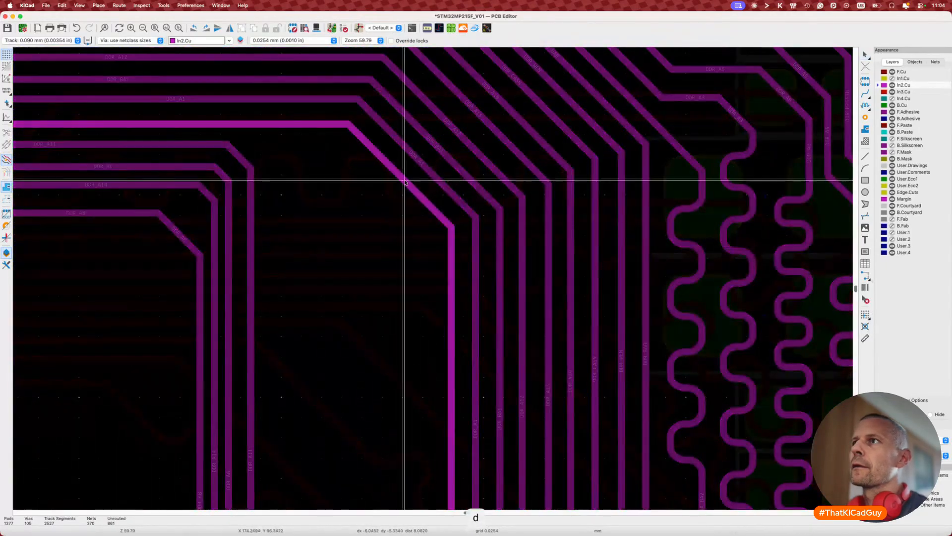
left_click(407, 182)
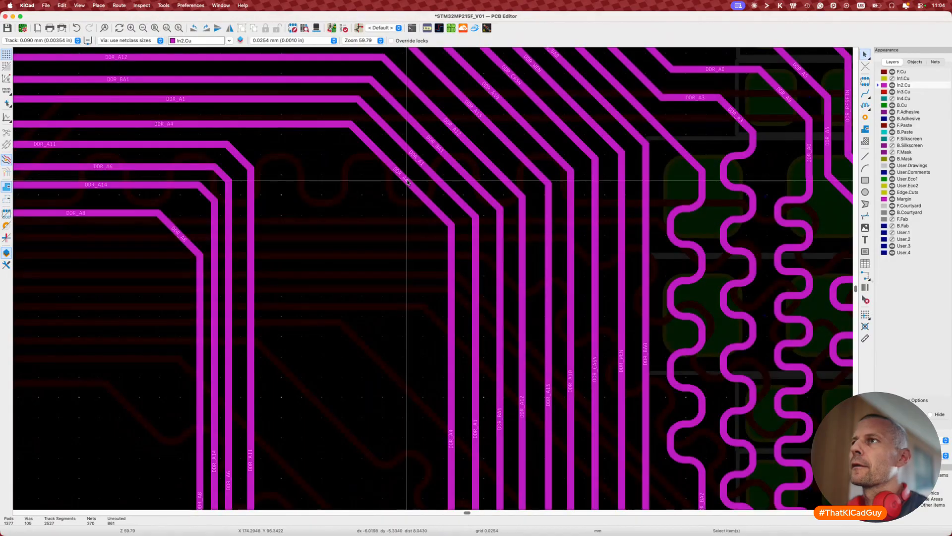
scroll(407, 182, "right", 15)
scroll(407, 182, "down", 5)
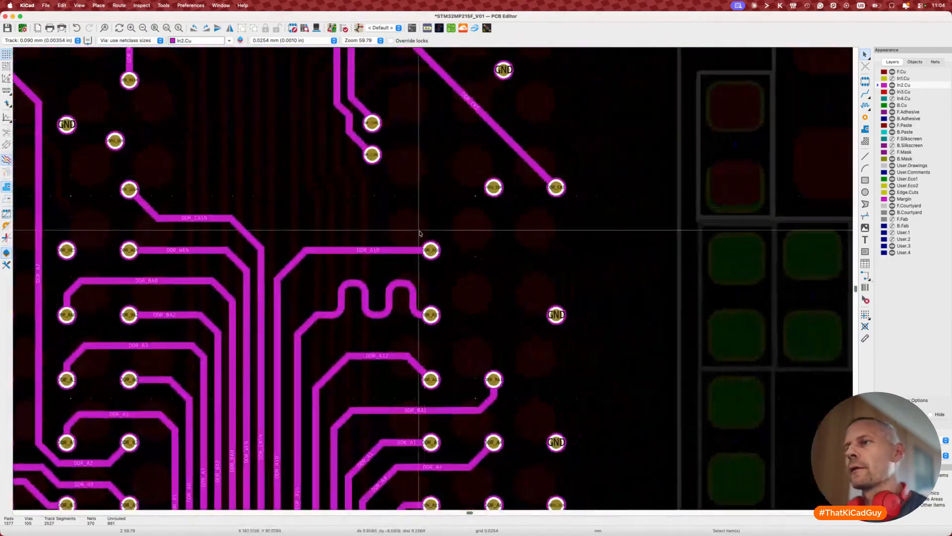
scroll(457, 248, "down", 1)
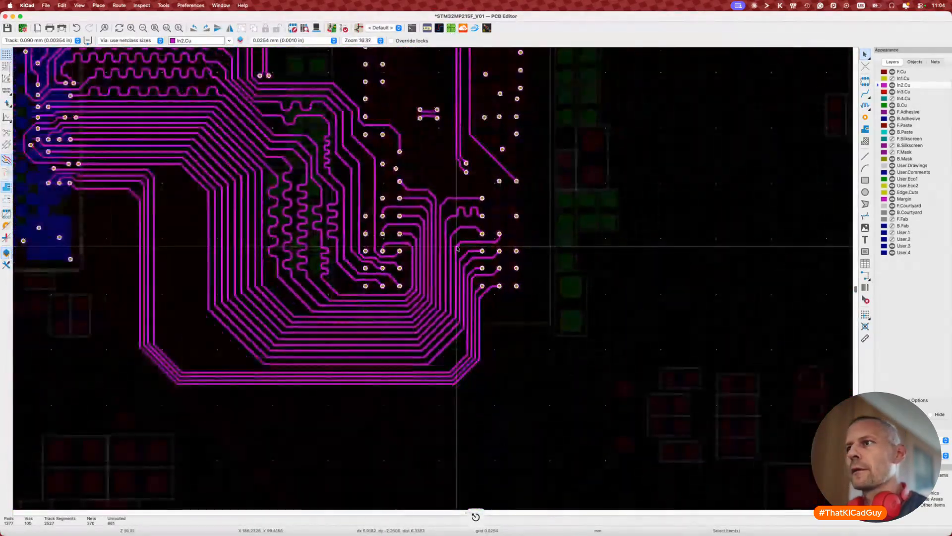
scroll(461, 322, "up", 2)
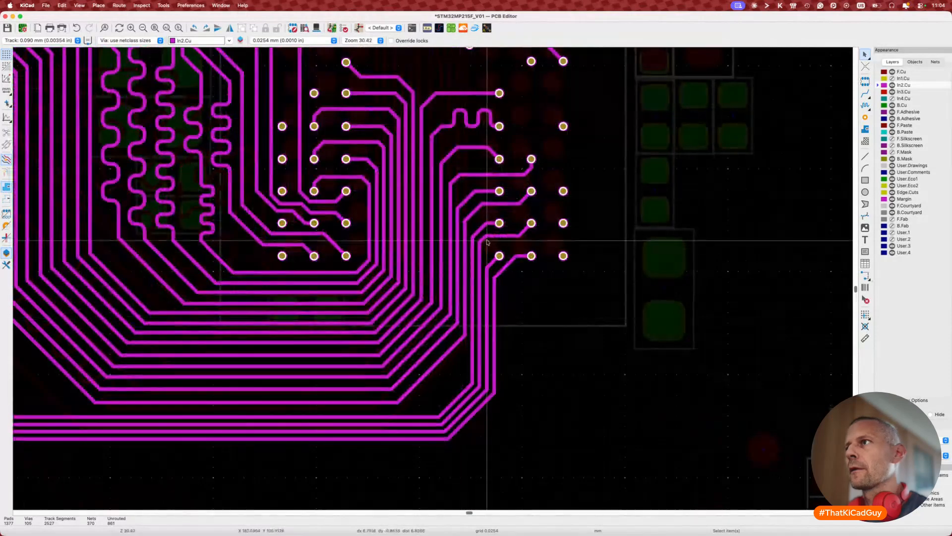
Step: Reshape a track and three diagonals near the pads, then check the track's length
key("d")
left_click(505, 210)
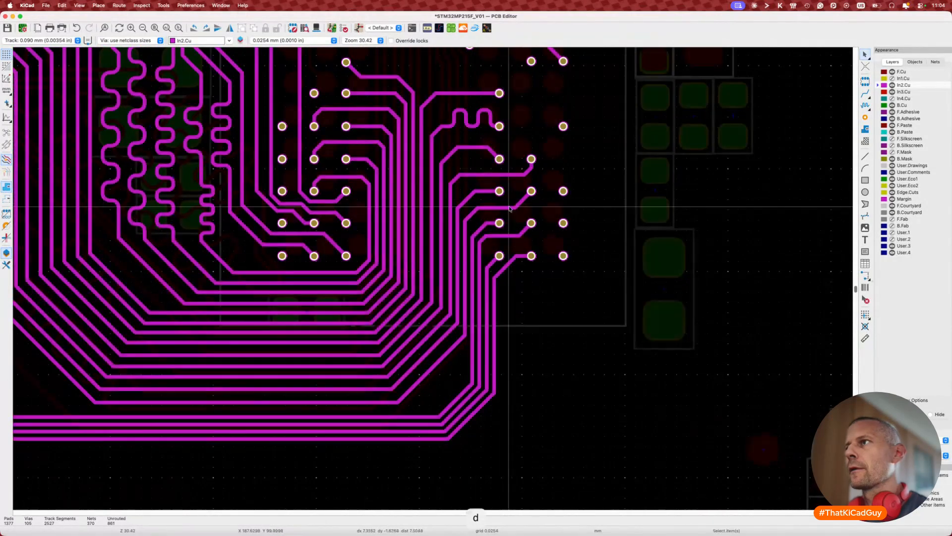
key("d")
left_click(529, 203)
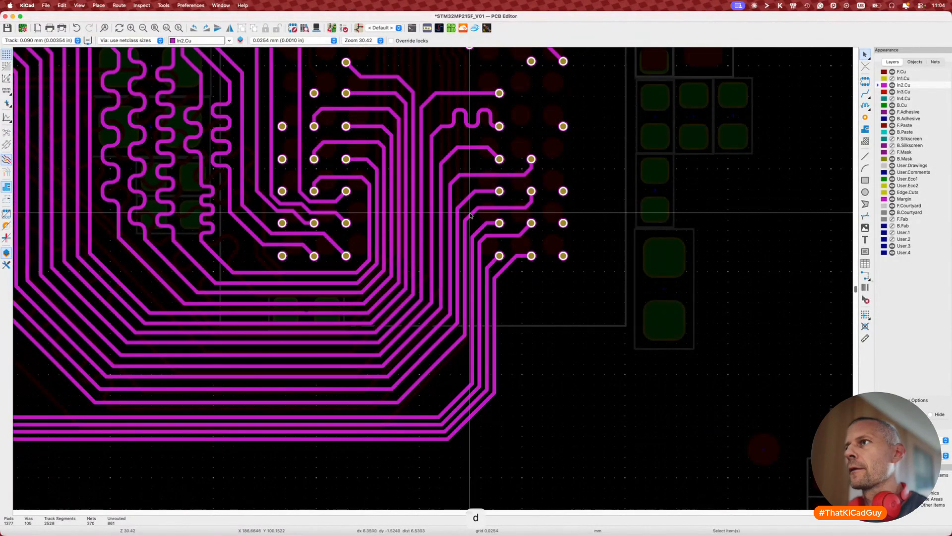
key("d")
left_click(470, 212)
key("d")
left_click(464, 197)
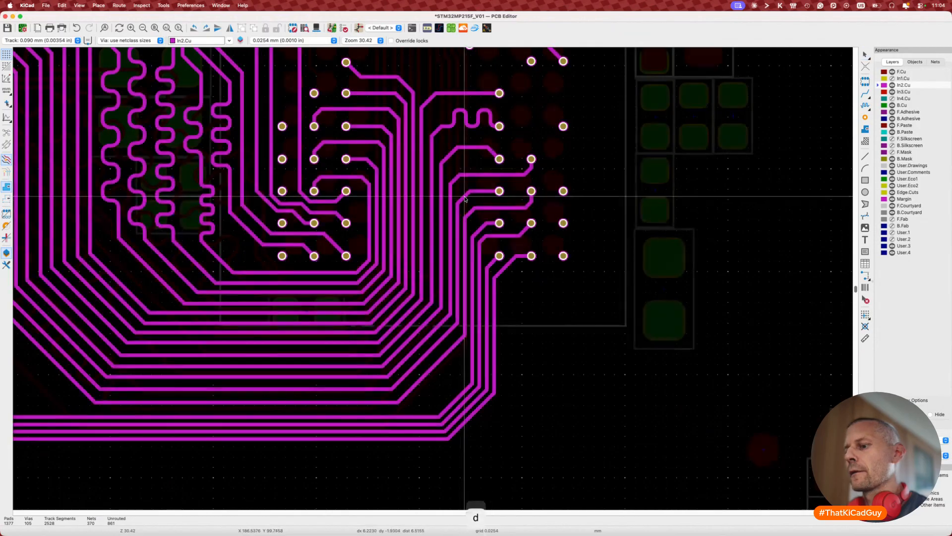
key("7")
left_click(494, 208)
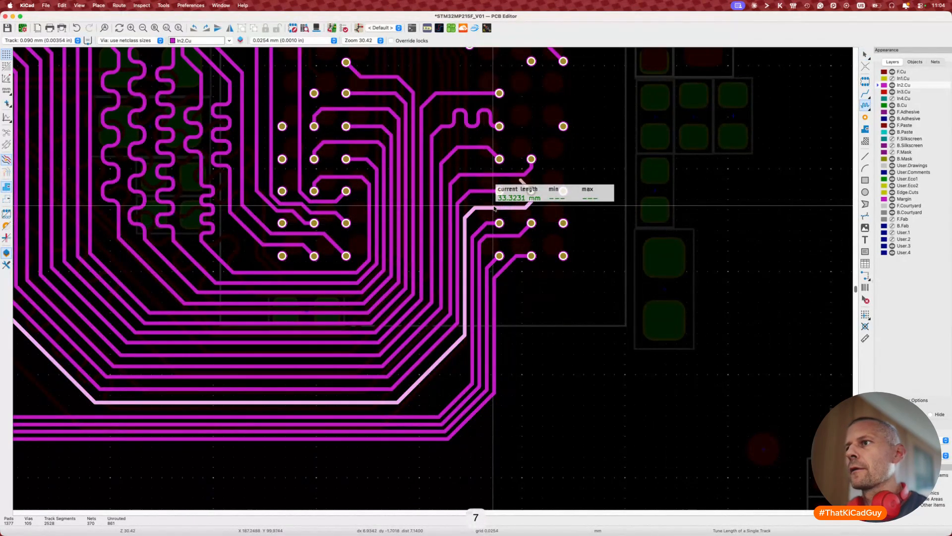
key("Escape")
Step: Shift the track ending at the pad slightly higher
key("d")
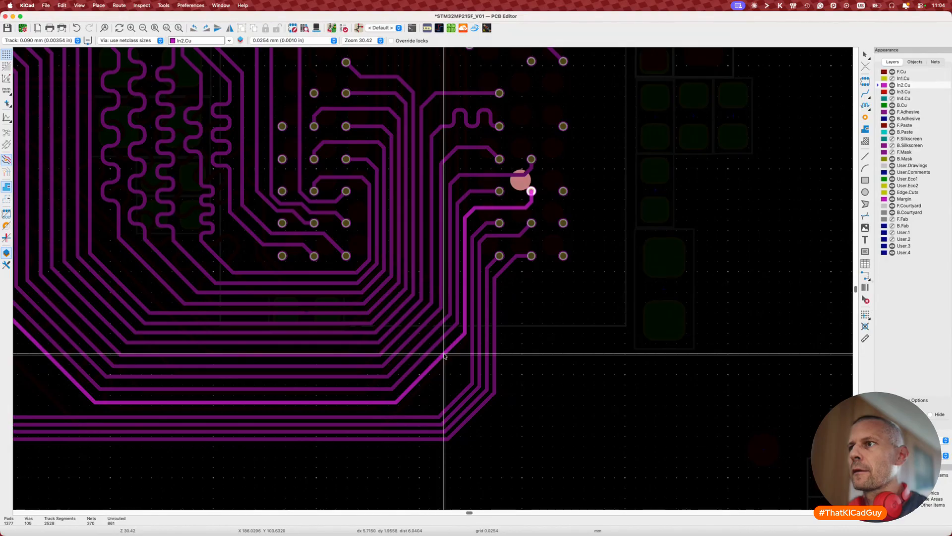
scroll(445, 355, "left", 10)
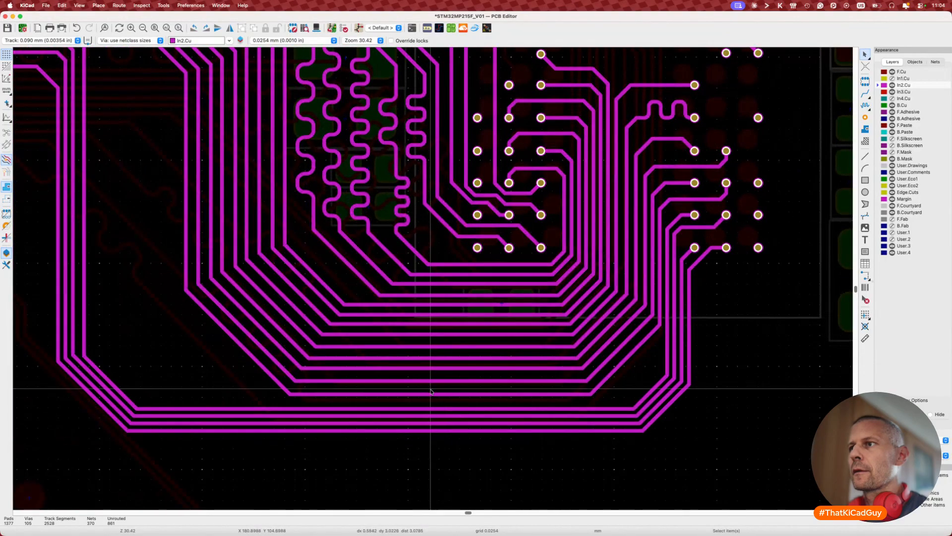
key("d")
left_click(433, 392)
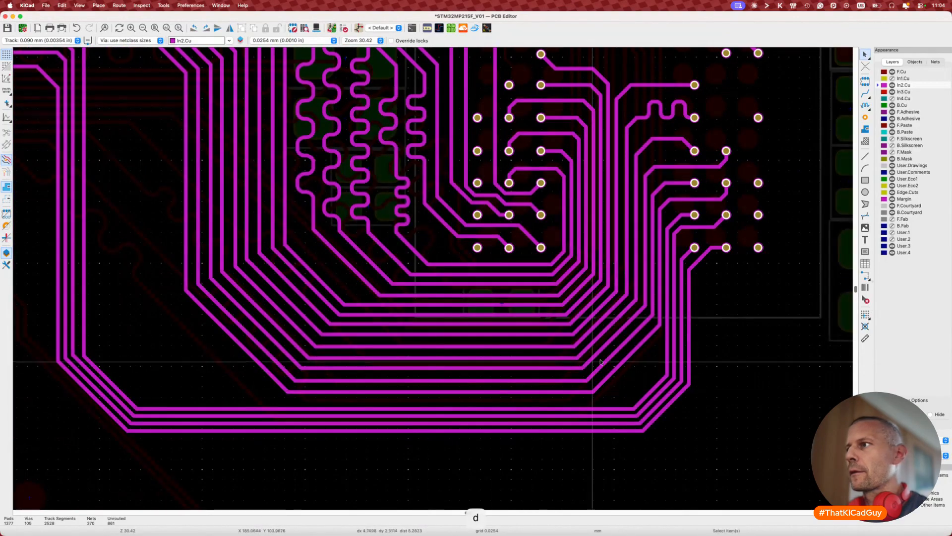
scroll(479, 357, "left", 11)
scroll(798, 396, "right", 12)
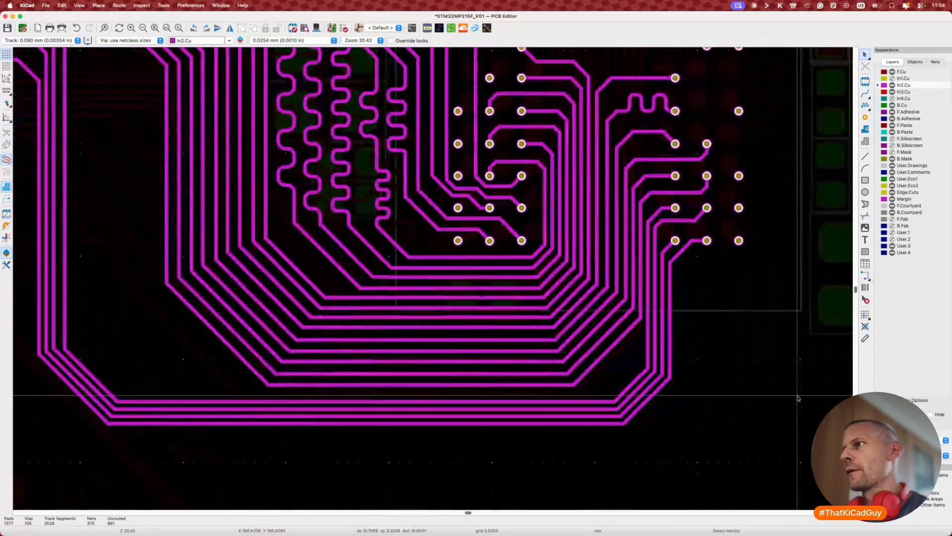
scroll(798, 395, "down", 3)
scroll(797, 396, "down", 4)
scroll(797, 396, "up", 3)
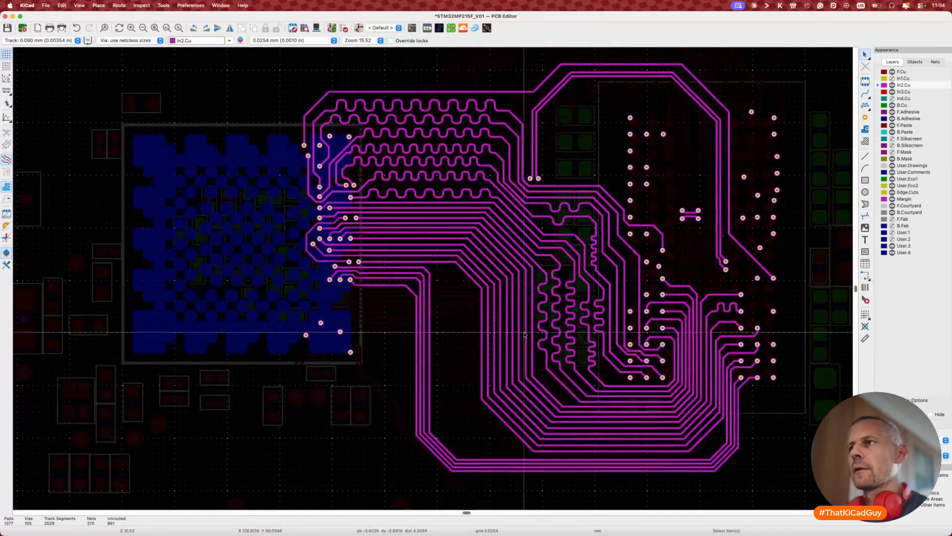
scroll(478, 311, "right", 5)
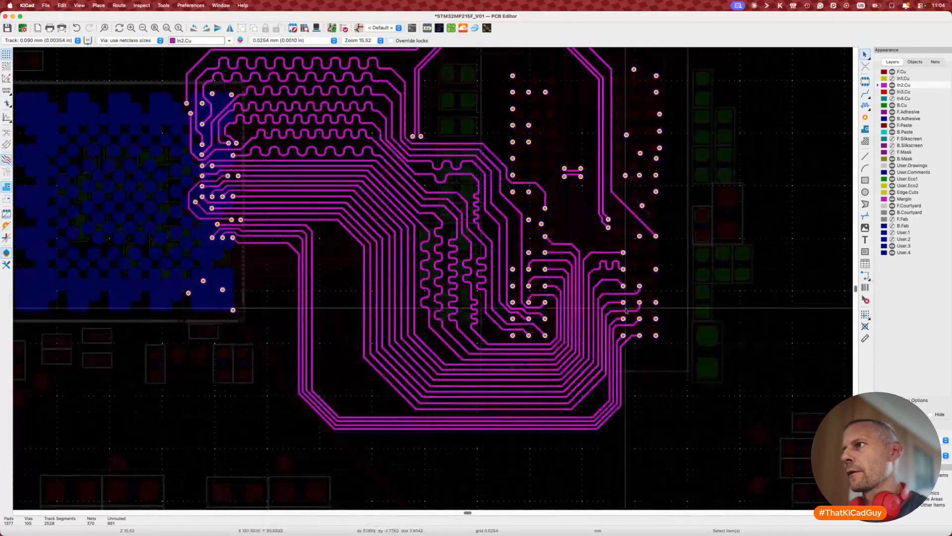
scroll(589, 350, "up", 5)
scroll(589, 350, "down", 8)
scroll(589, 350, "right", 2)
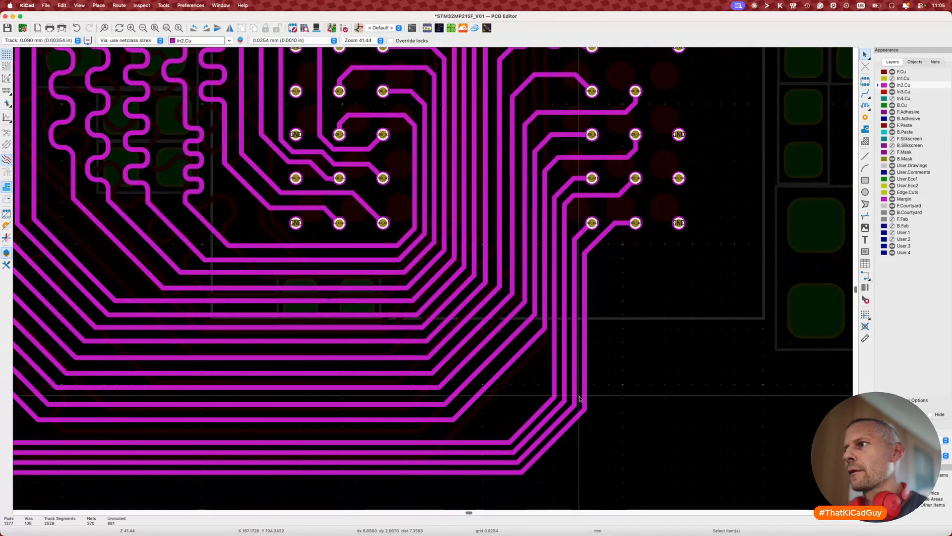
Step: Move the vertical traces below the lower-right pads rightward and the outer diagonal lower
key("d")
left_click(594, 401)
key("d")
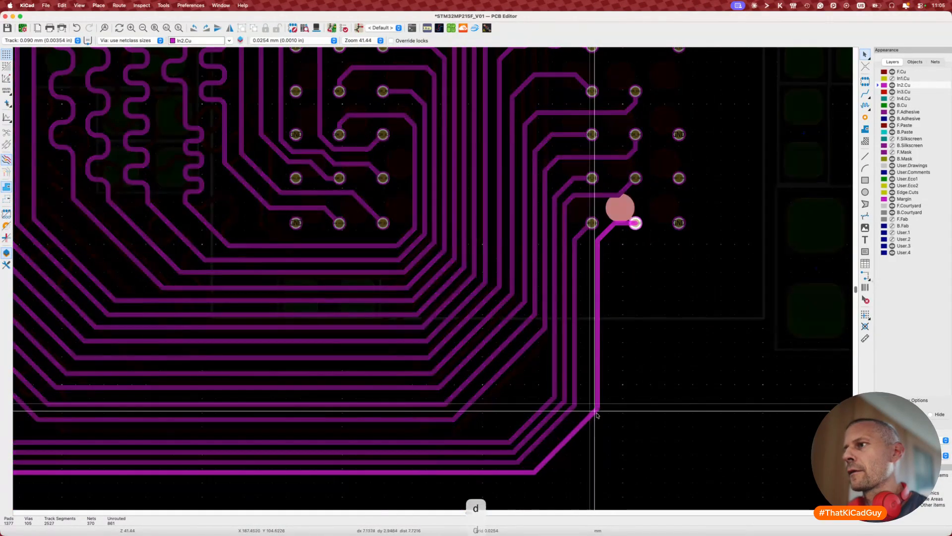
left_click(598, 419)
key("d")
left_click(586, 358)
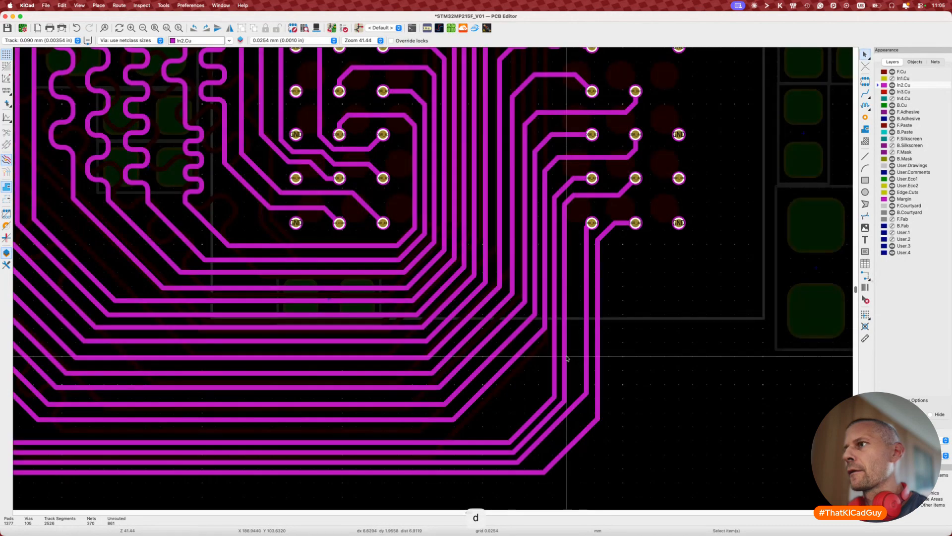
key("d")
left_click(575, 359)
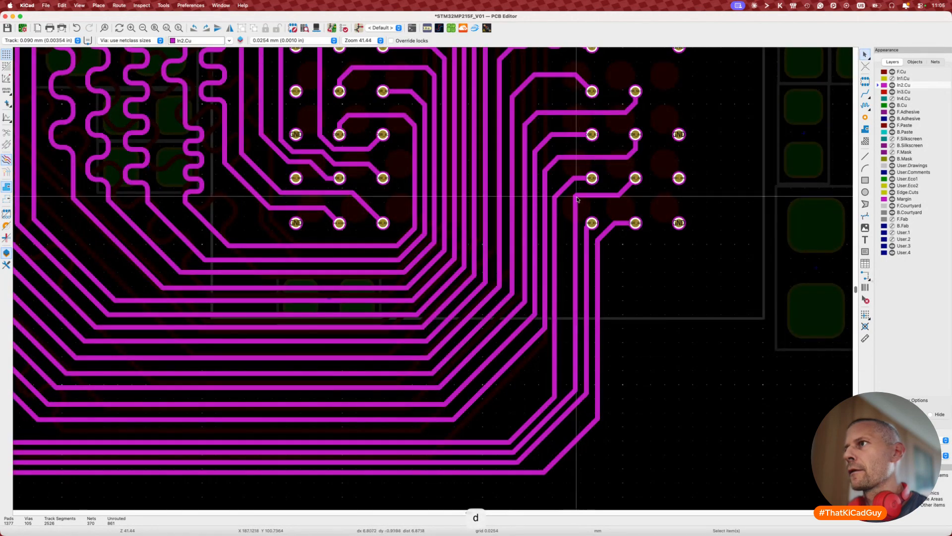
Step: Try repeatedly to move the DDR_A6 track, abandoning each DRC-violating drag
key("d")
left_click(586, 204)
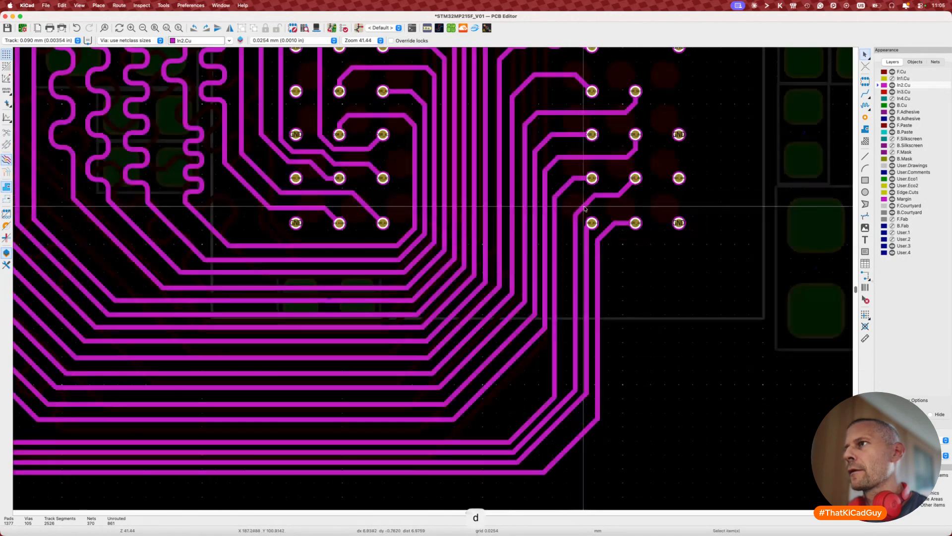
left_click(568, 199)
key("d")
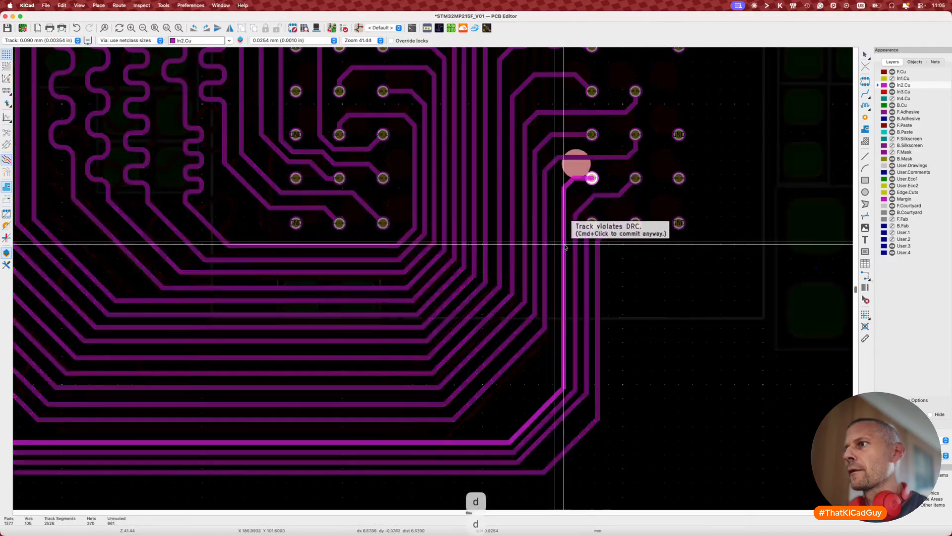
left_click(568, 244)
key("d")
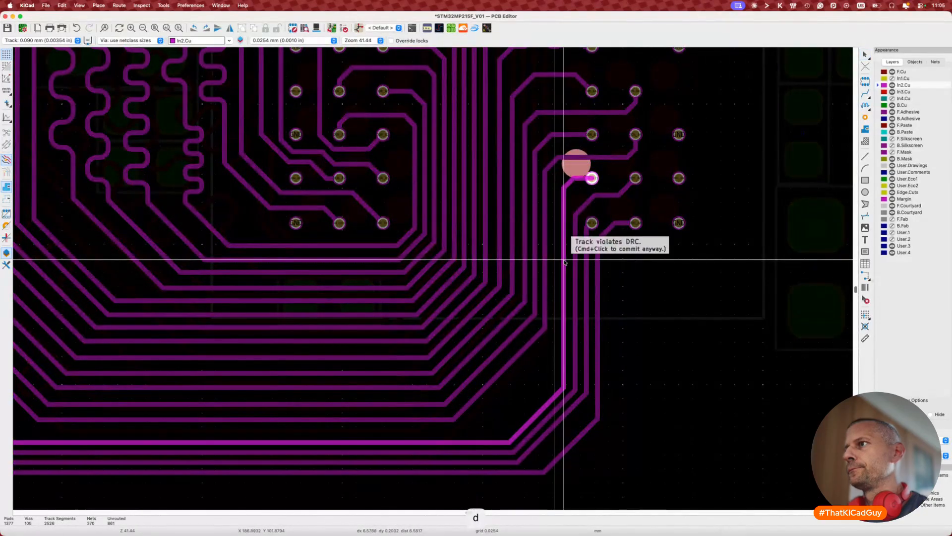
left_click(565, 262)
scroll(550, 298, "down", 5)
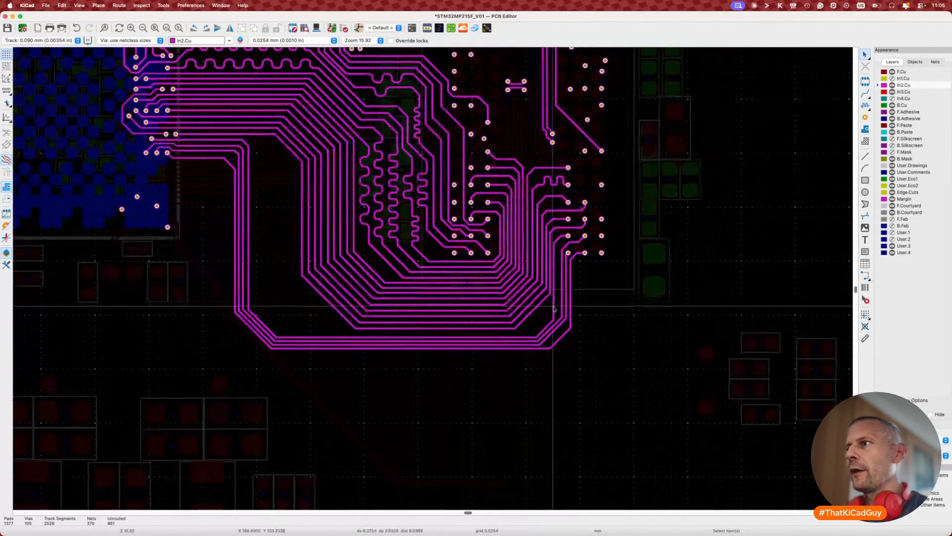
key("d")
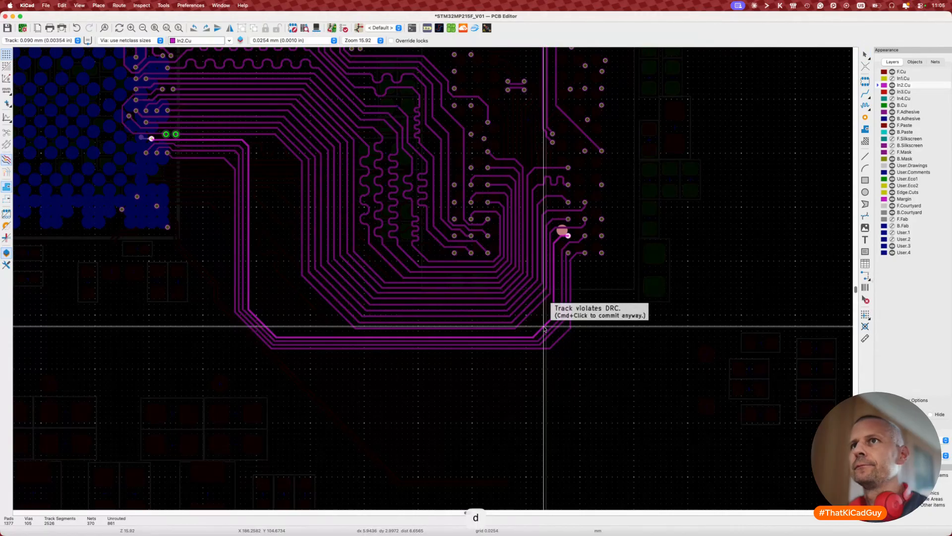
key("Escape")
key("Escape")
Step: Reroute the DDR_A11 track to sit next to its BGA pad
scroll(164, 135, "up", 5)
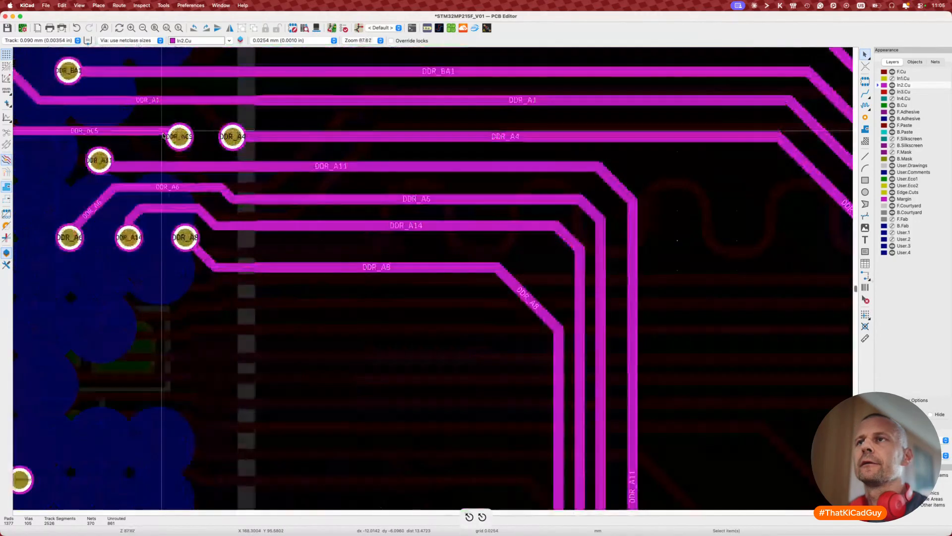
left_click(204, 166)
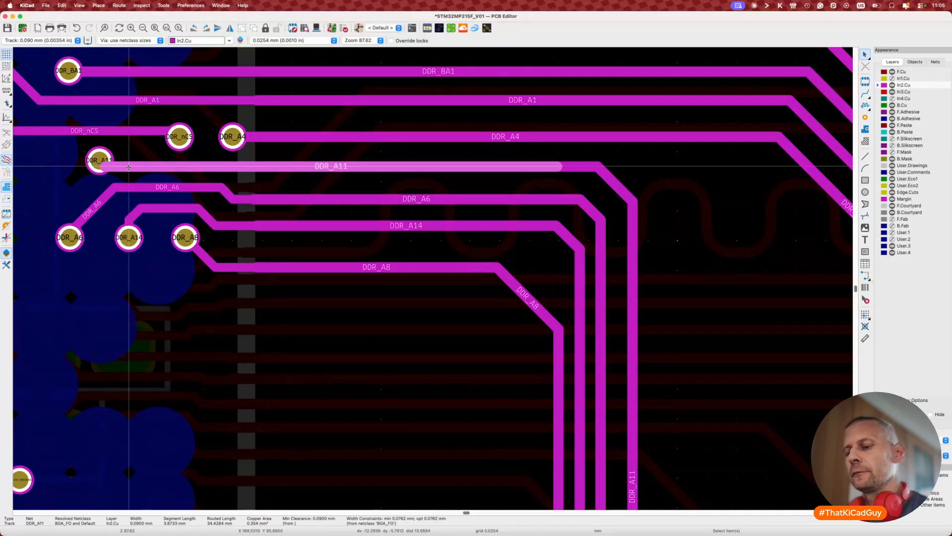
key("d")
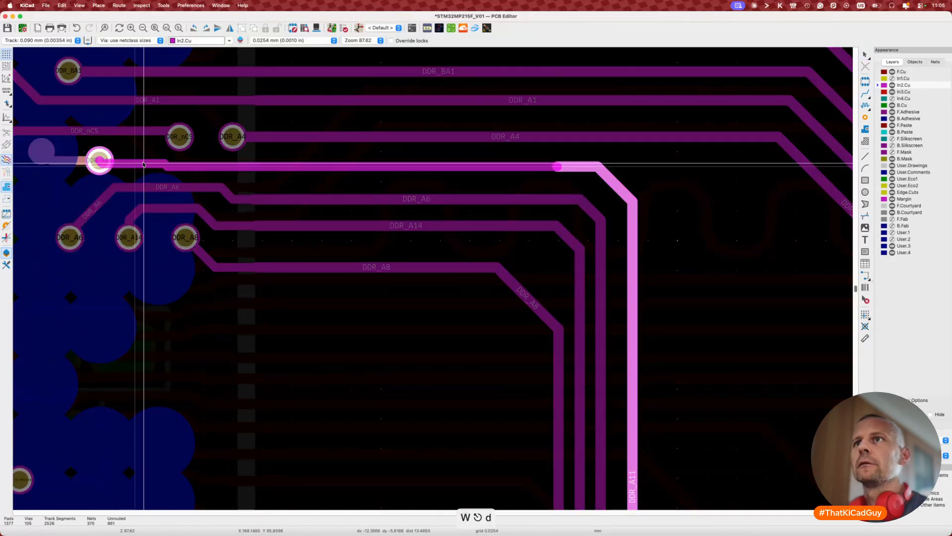
left_click(252, 171)
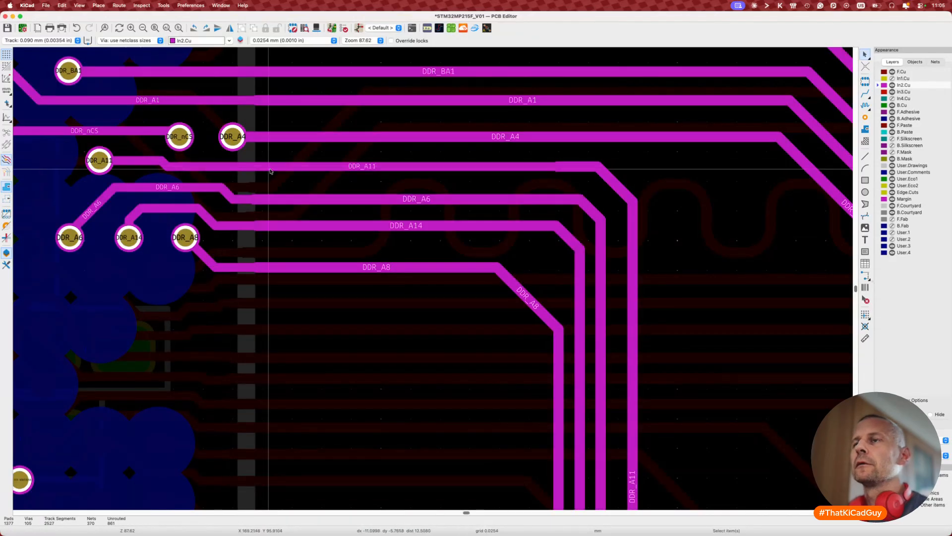
Step: Break the DDR_A11 track into segments and set the right-hand segment's width to 0.1000 mm
left_click(257, 166)
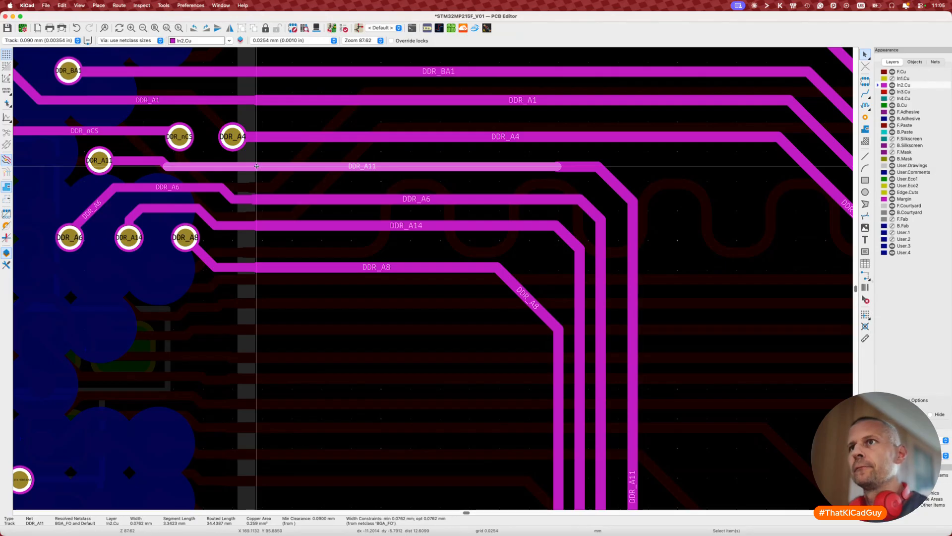
key("super+shift+b")
key("Escape")
left_click(292, 170)
key("w")
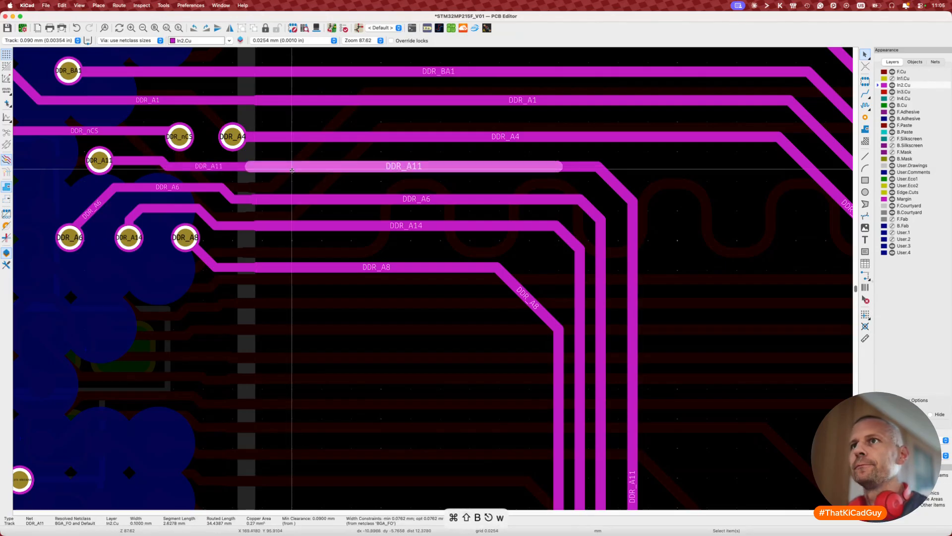
key("Escape")
scroll(470, 182, "down", 2)
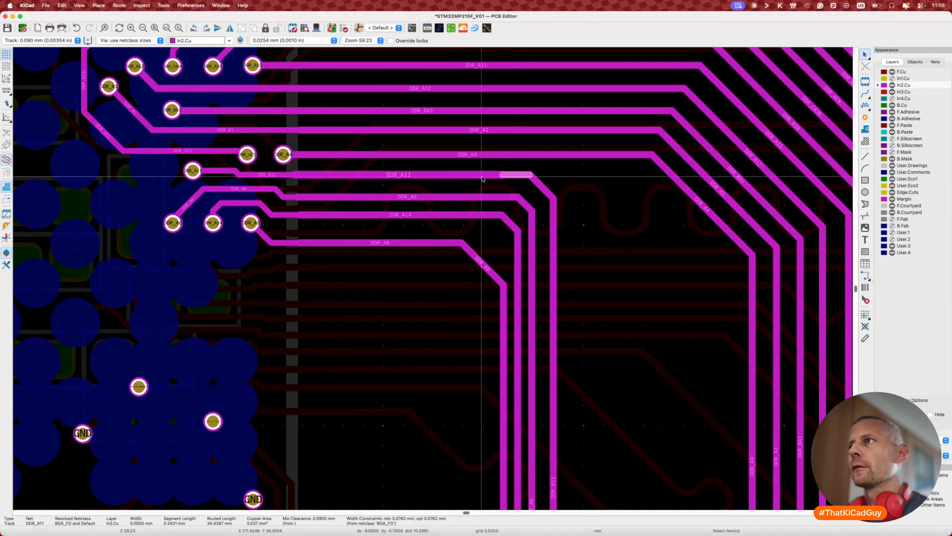
key("w")
key("Escape")
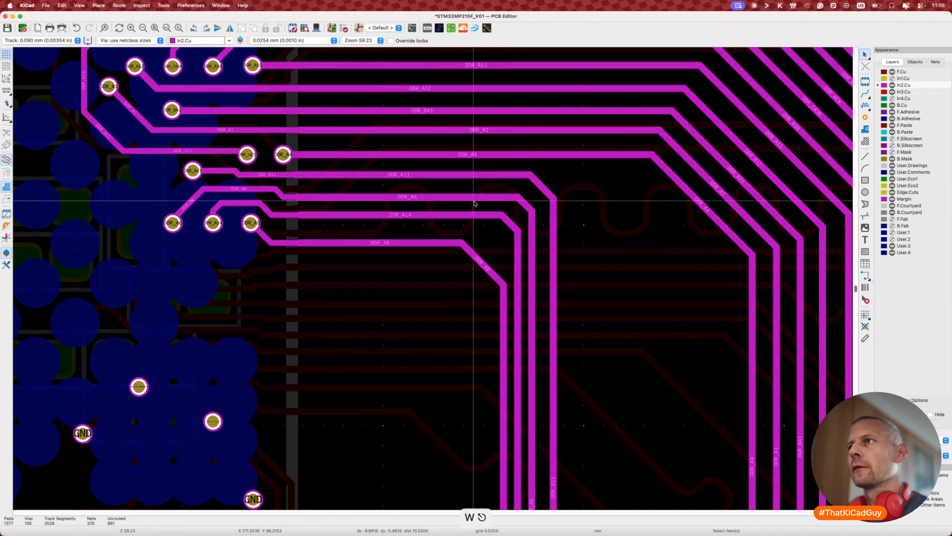
scroll(475, 203, "down", 4)
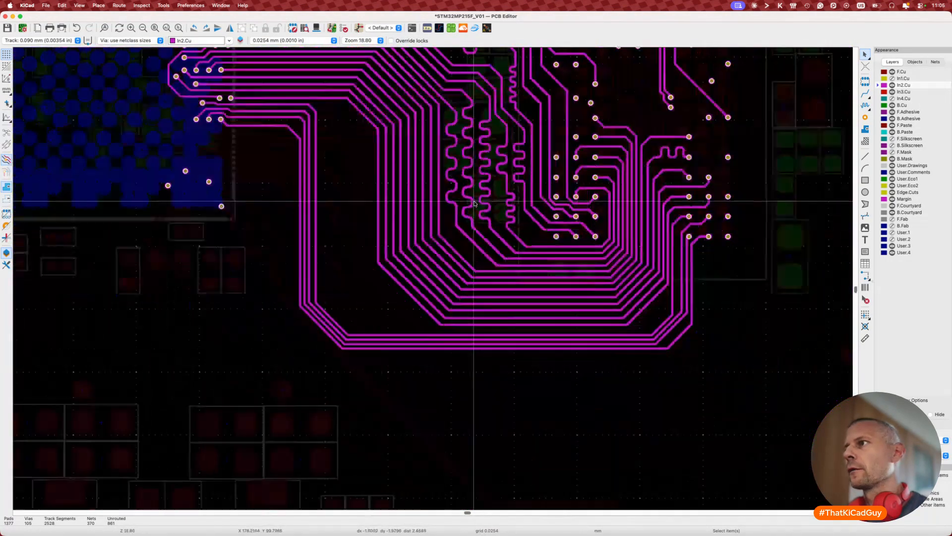
Step: Reshape the track near the right-hand pad group, turning its corner into a diagonal
middle_click_drag(635, 262, 535, 310)
scroll(536, 306, "up", 2)
scroll(524, 319, "up", 2)
key("d")
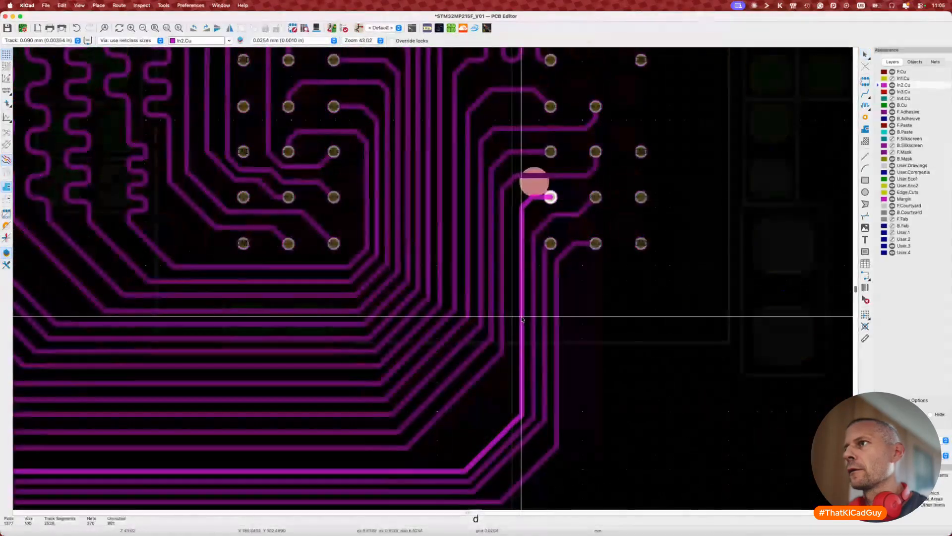
left_click(538, 213)
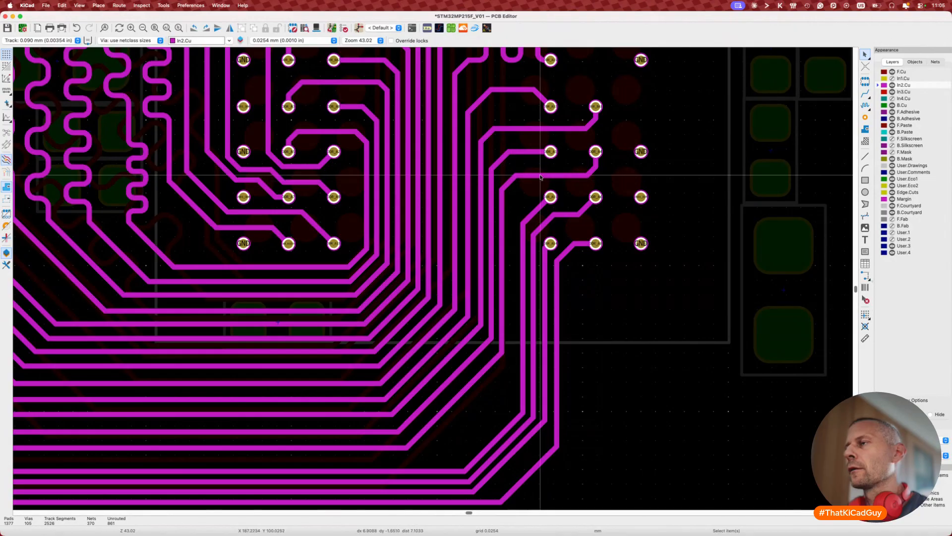
key("d")
left_click(537, 186)
key("d")
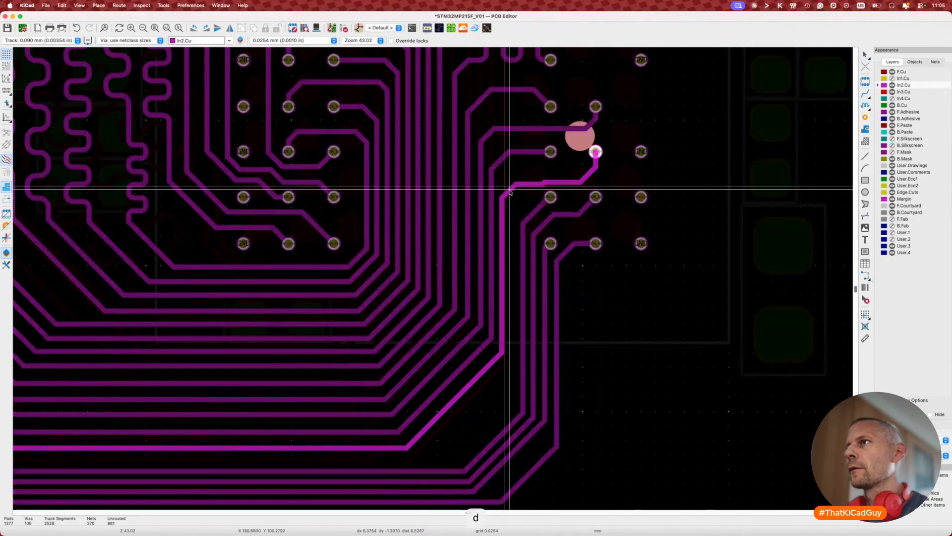
left_click(510, 189)
key("d")
left_click(524, 182)
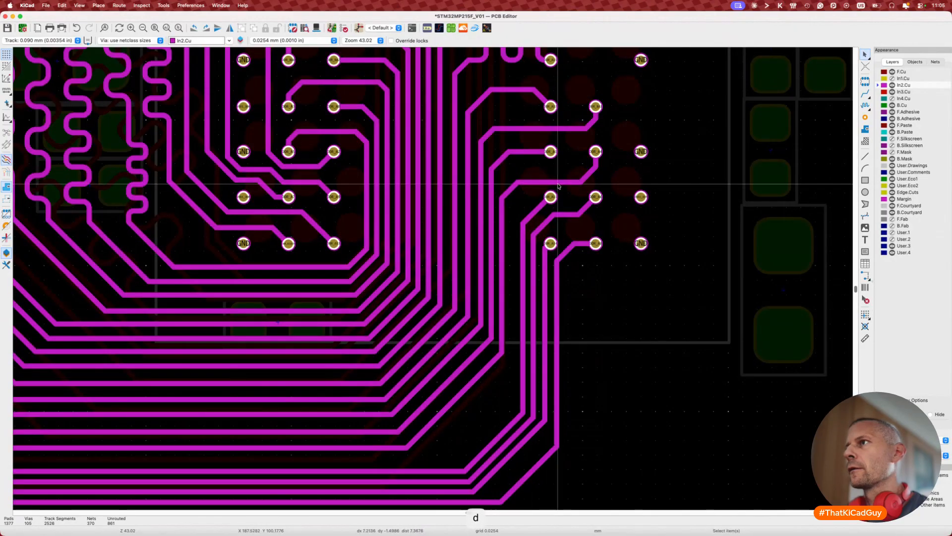
Step: Shift the corners of the track leading into the pad leftward
key("d")
left_click(573, 183)
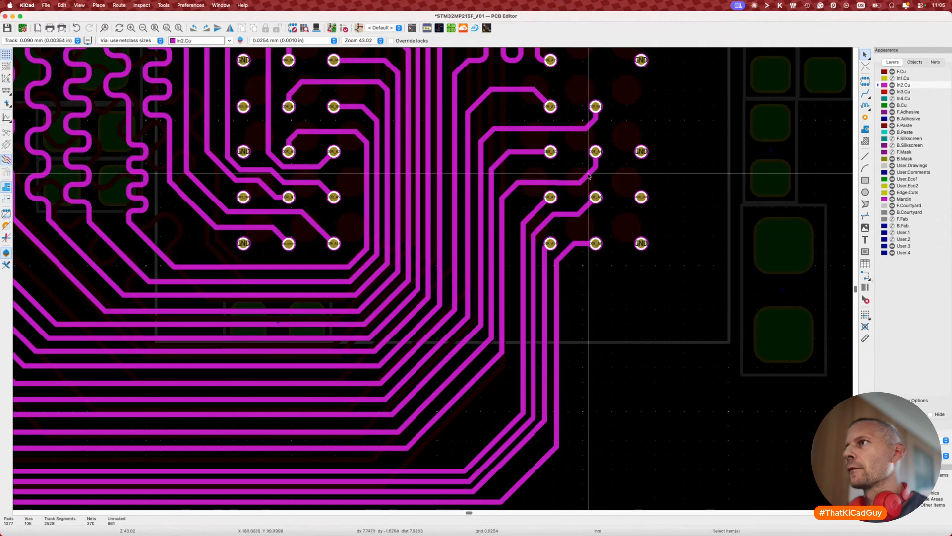
key("d")
left_click(589, 173)
key("d")
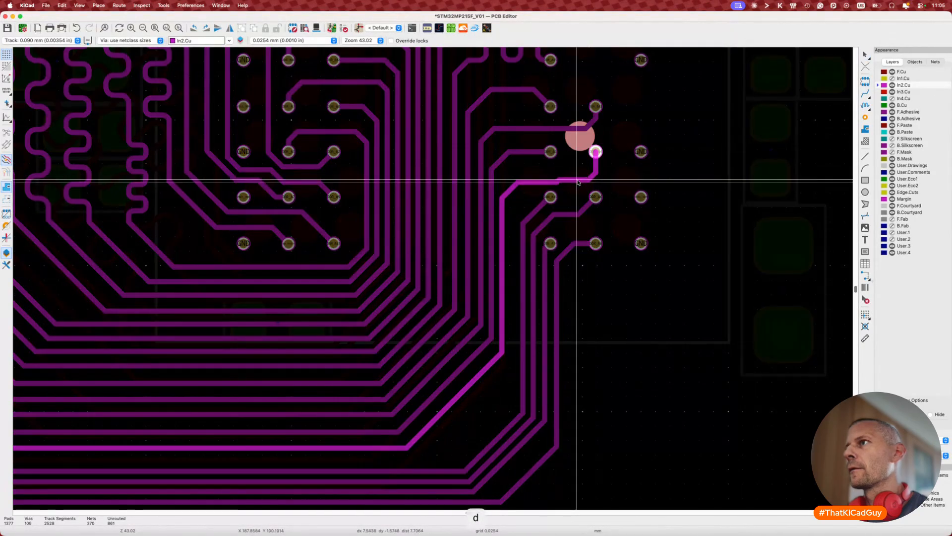
left_click(578, 184)
Step: Measure the track at 33.2215 mm and set a 34 mm target length without placing a pattern
key("7")
left_click(576, 183)
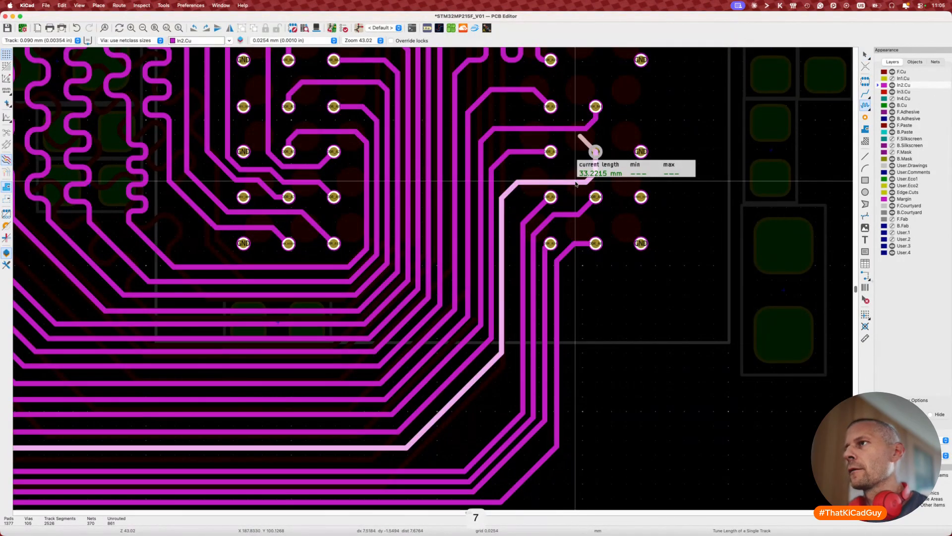
key("super+l")
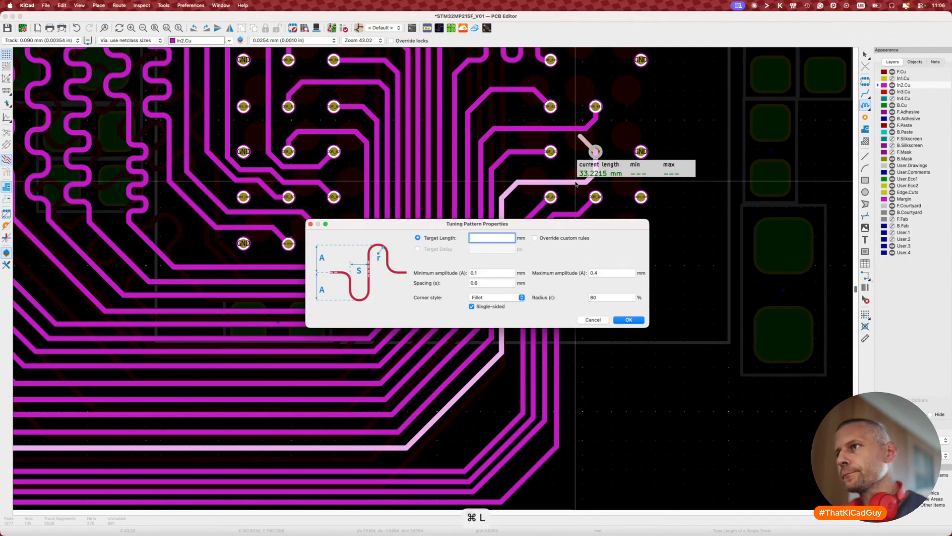
type("34")
left_click(628, 319)
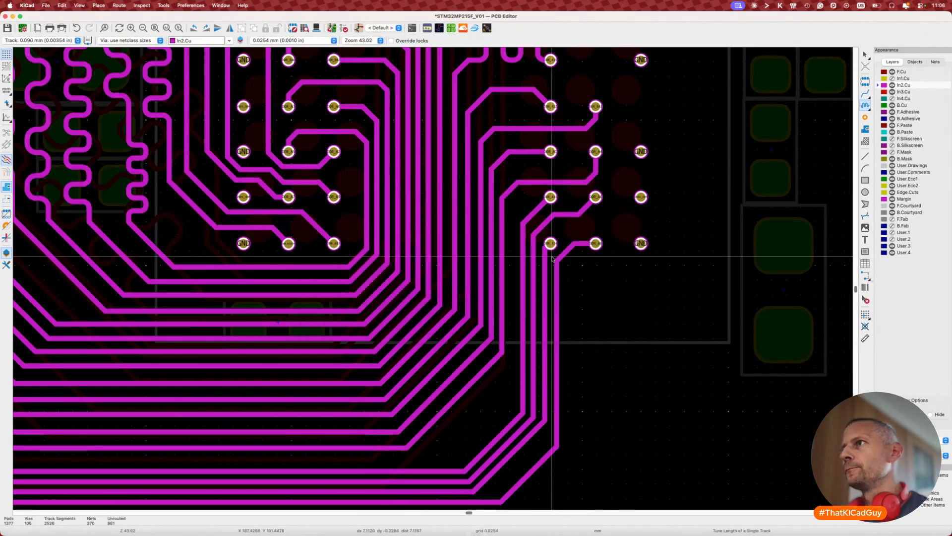
left_click(527, 185)
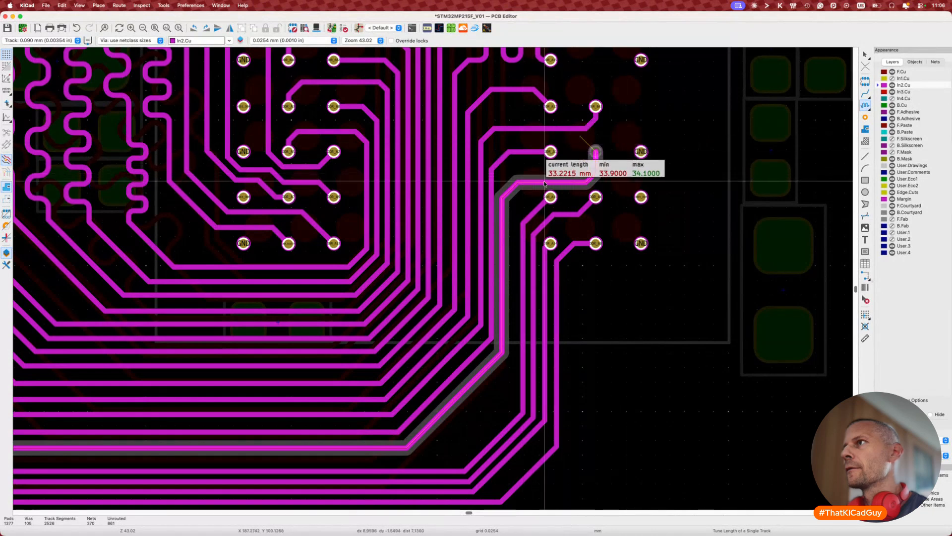
key("Escape")
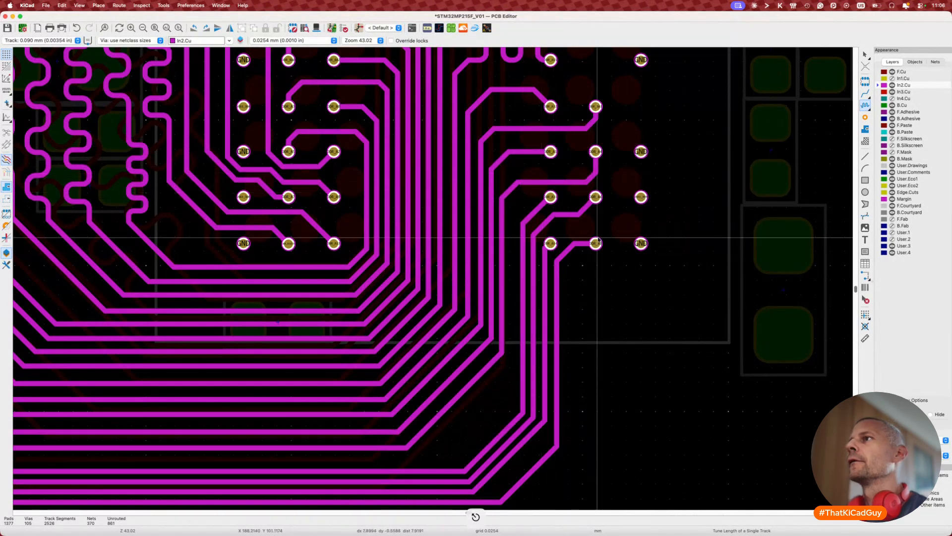
key("Escape")
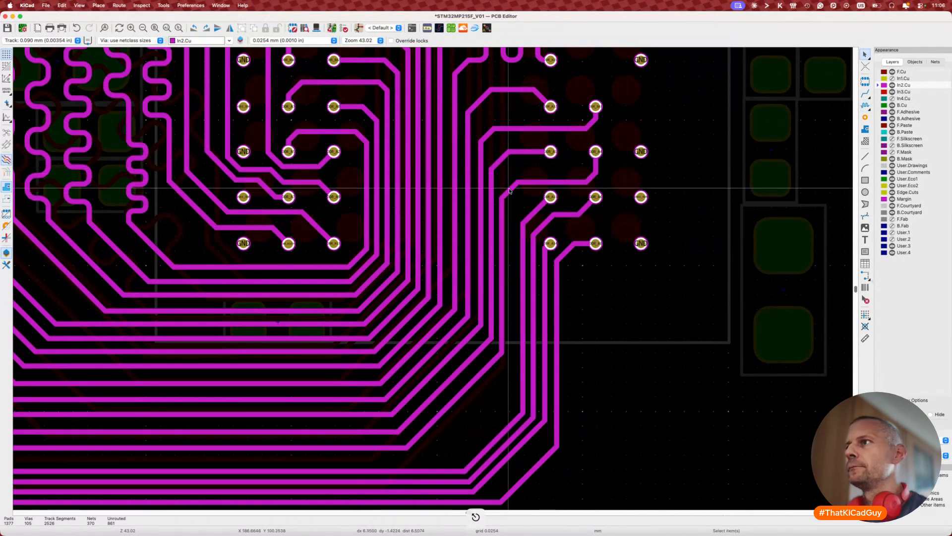
Step: Shift the vertical track right, move its upper corner, and check its length
key("d")
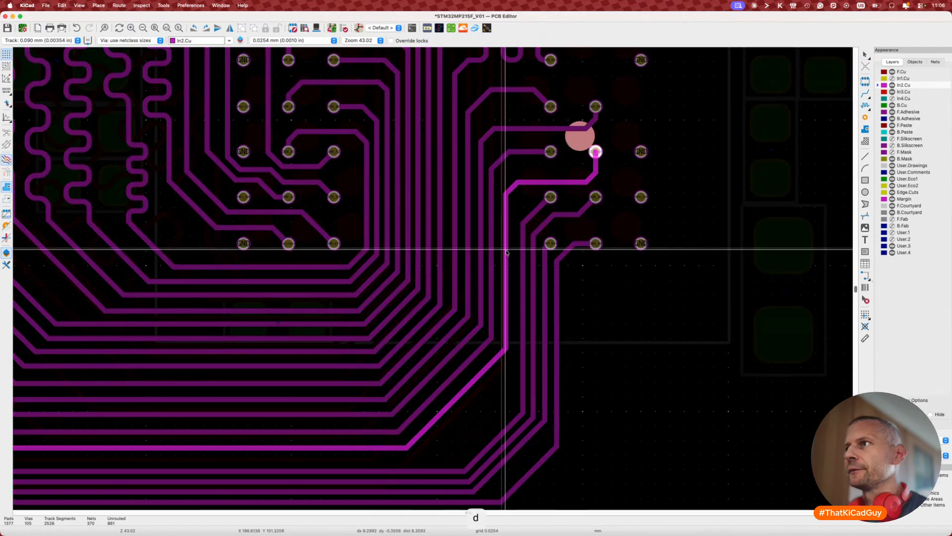
left_click(508, 250)
key("d")
left_click(517, 190)
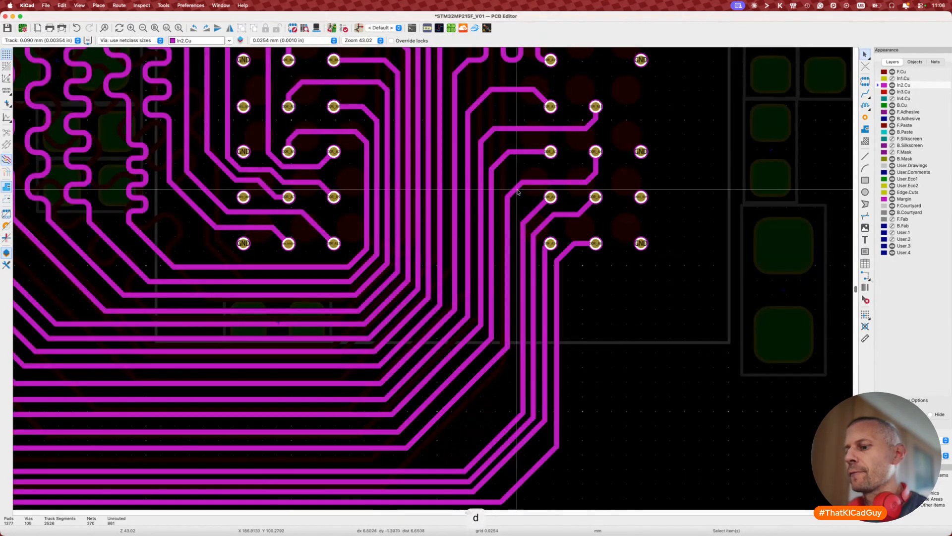
key("7")
left_click(537, 184)
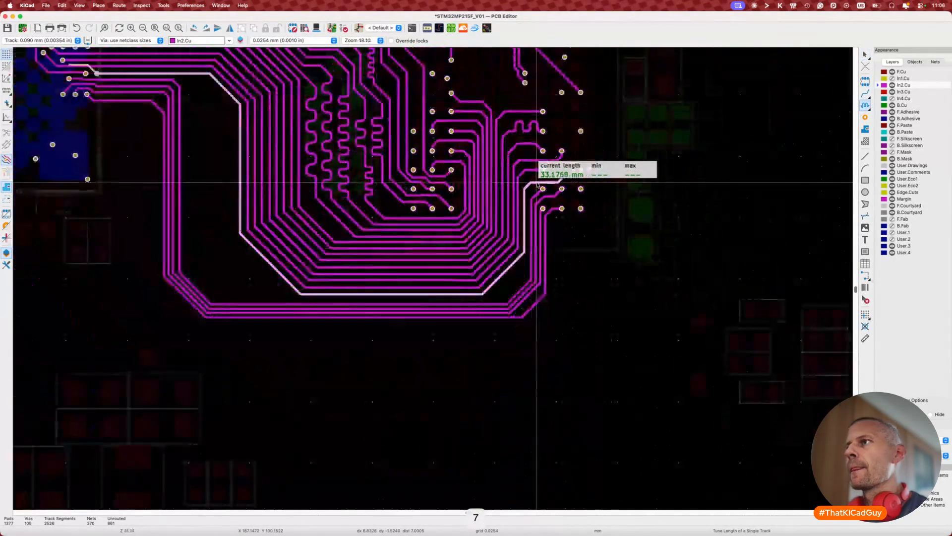
key("Escape")
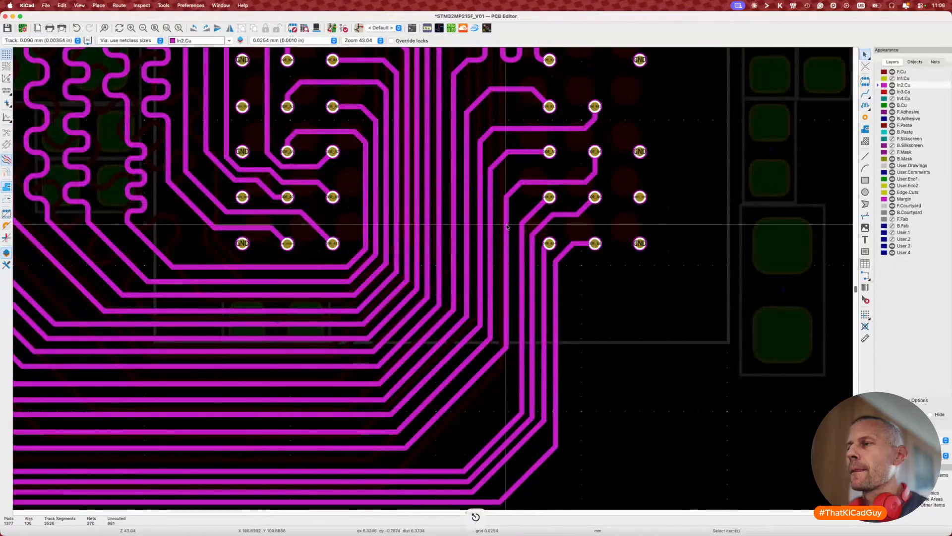
Step: Reposition two more bus tracks and recheck their lengths
key("d")
left_click(500, 231)
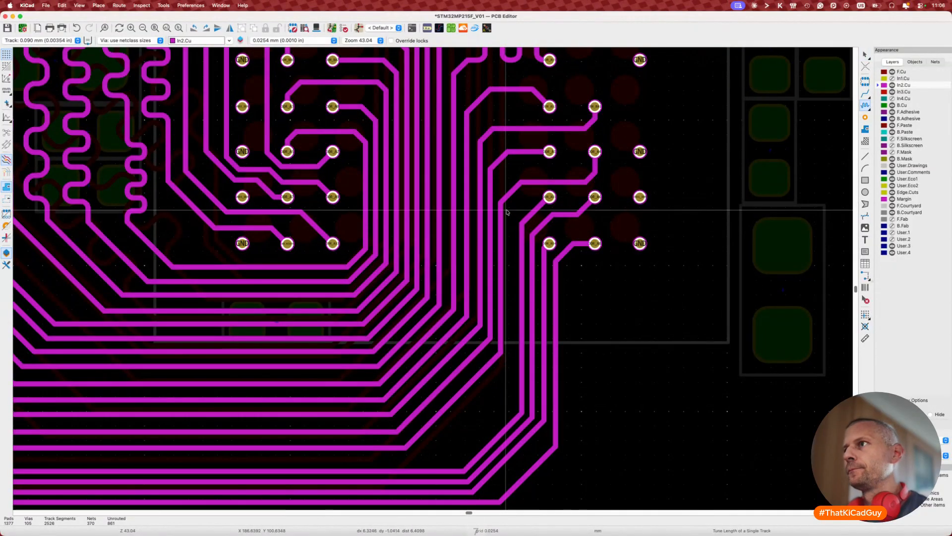
key("7")
key("Escape")
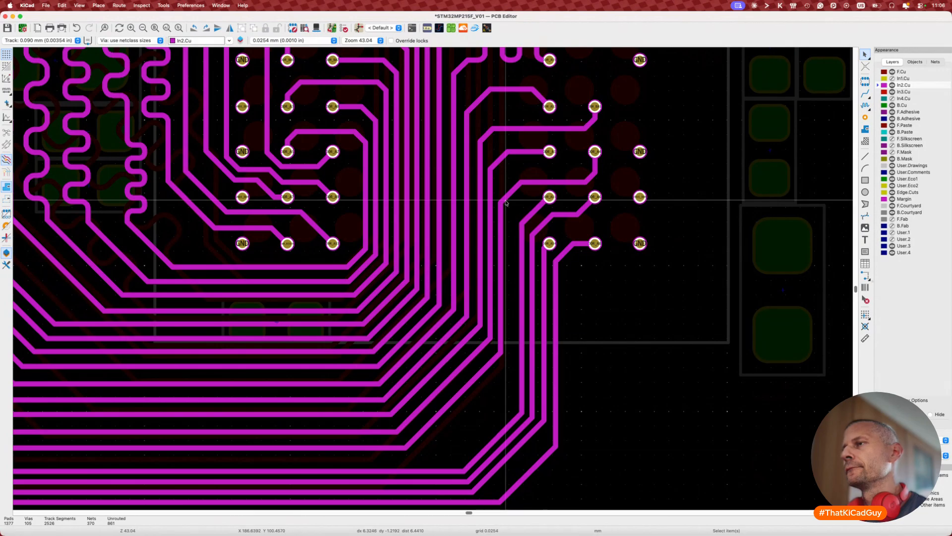
scroll(505, 202, "down", 3)
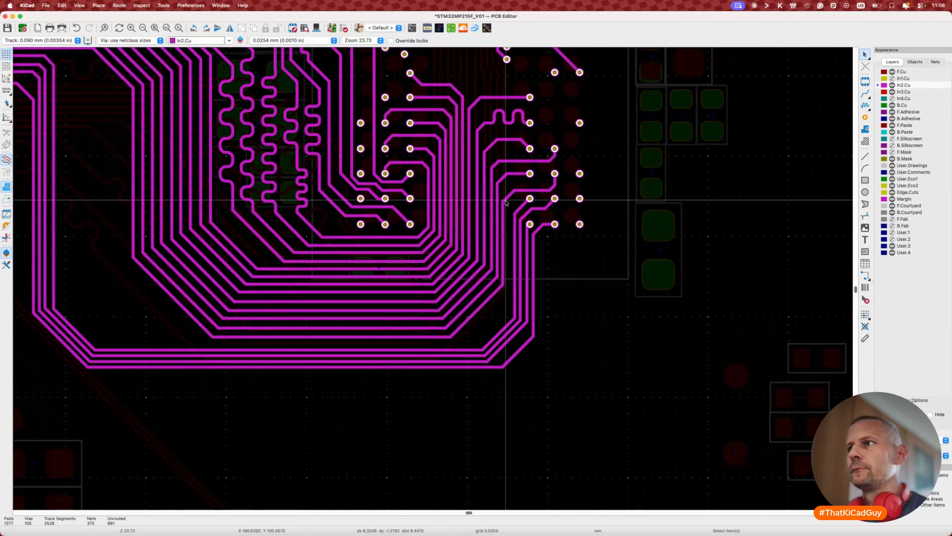
key("d")
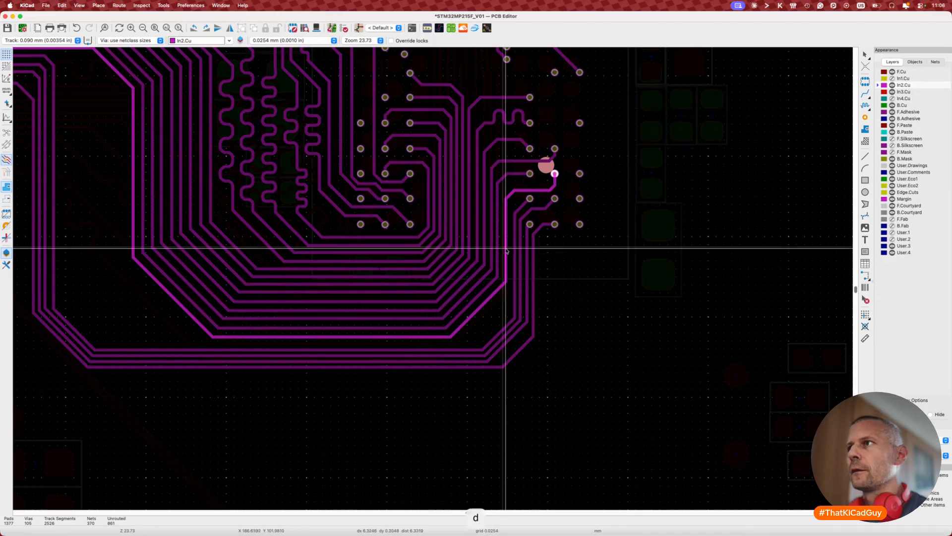
left_click(506, 252)
left_click(506, 251)
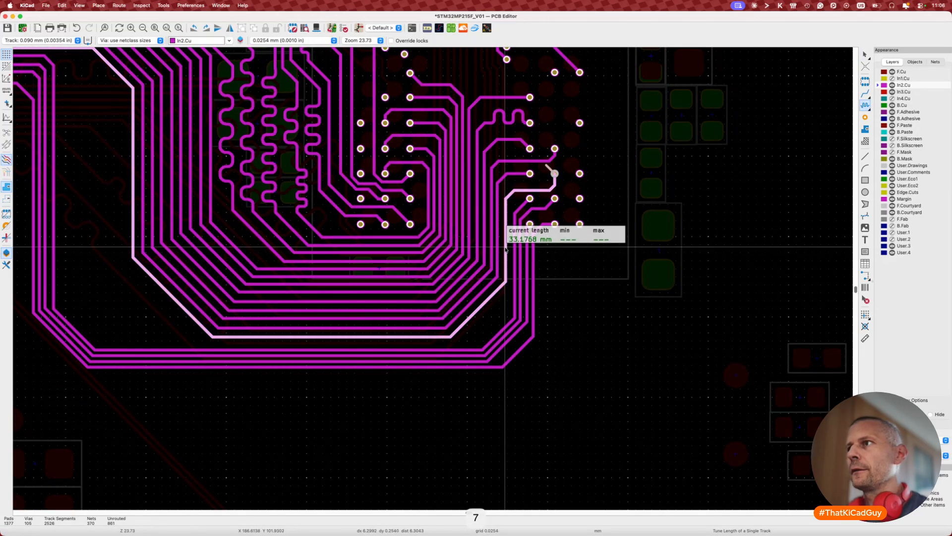
key("Escape")
Step: Measure the length of another track further left in the bundle
scroll(315, 272, "left", 4)
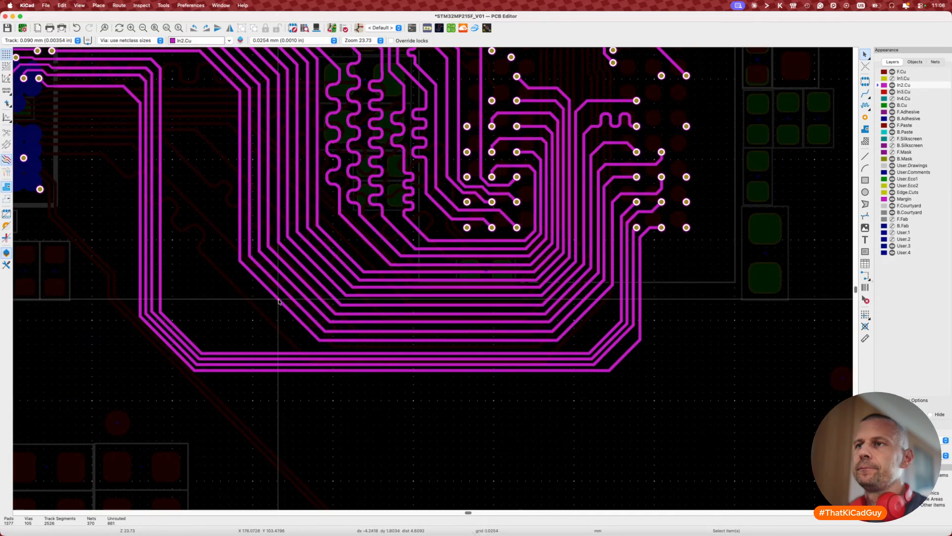
key("d")
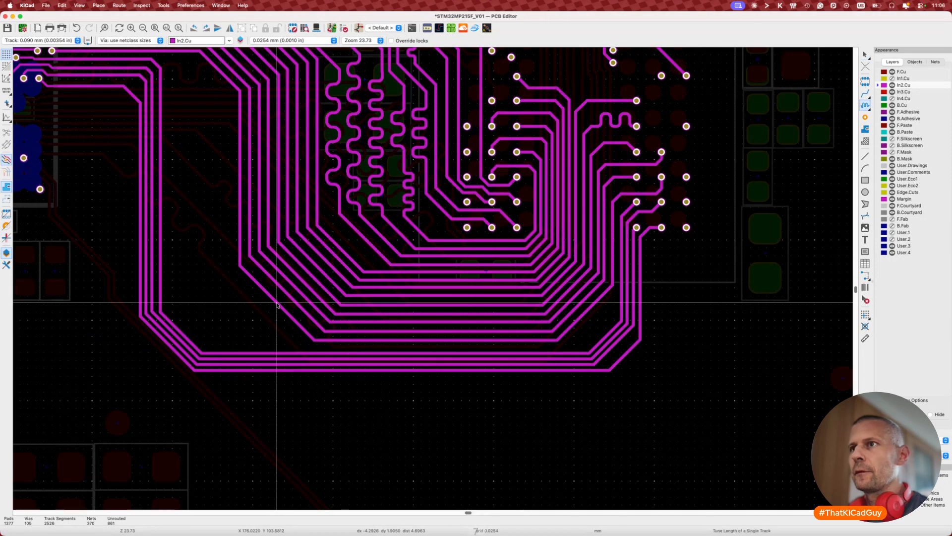
key("7")
left_click(277, 305)
key("Escape")
scroll(287, 243, "left", 5)
scroll(295, 179, "up", 3)
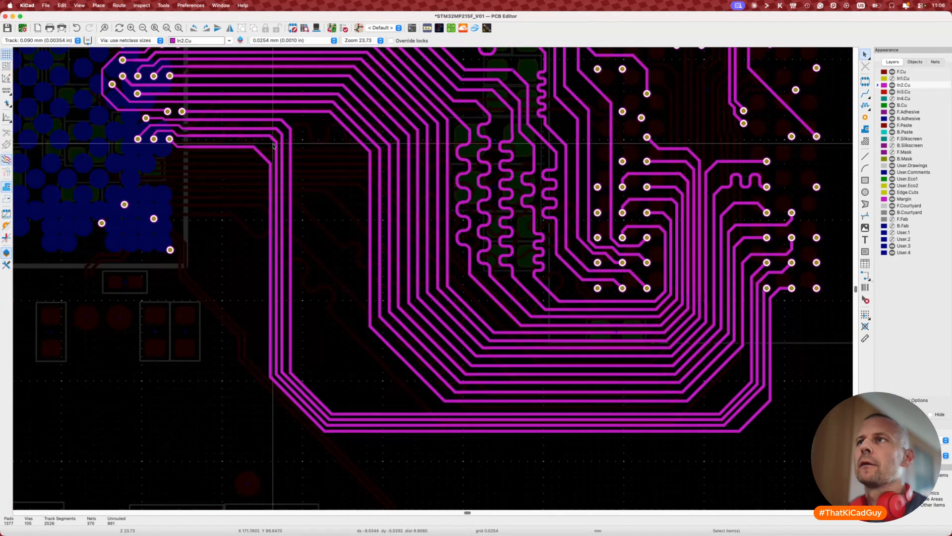
scroll(347, 285, "down", 2)
scroll(347, 285, "right", 2)
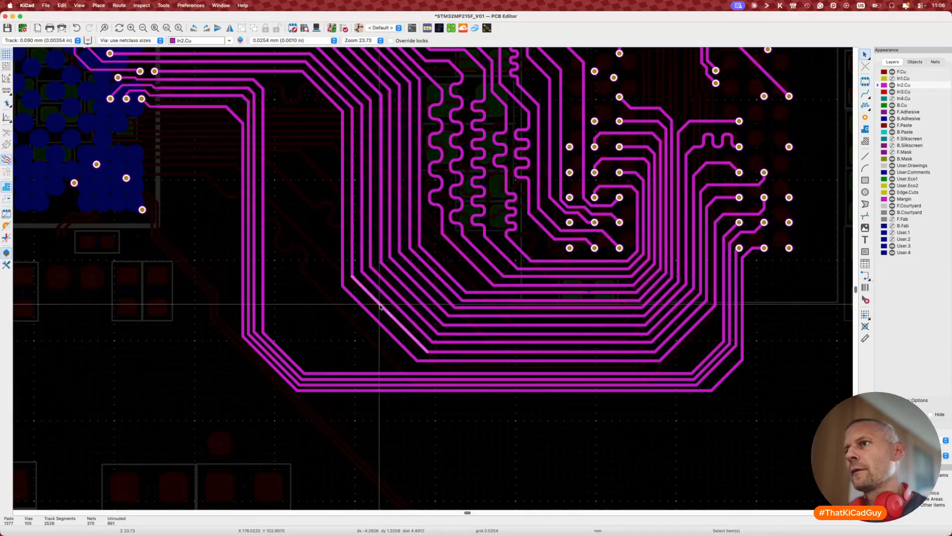
Step: Move several neighbouring bus track diagonals into parallel runs and check a track's length
key("d")
key("d")
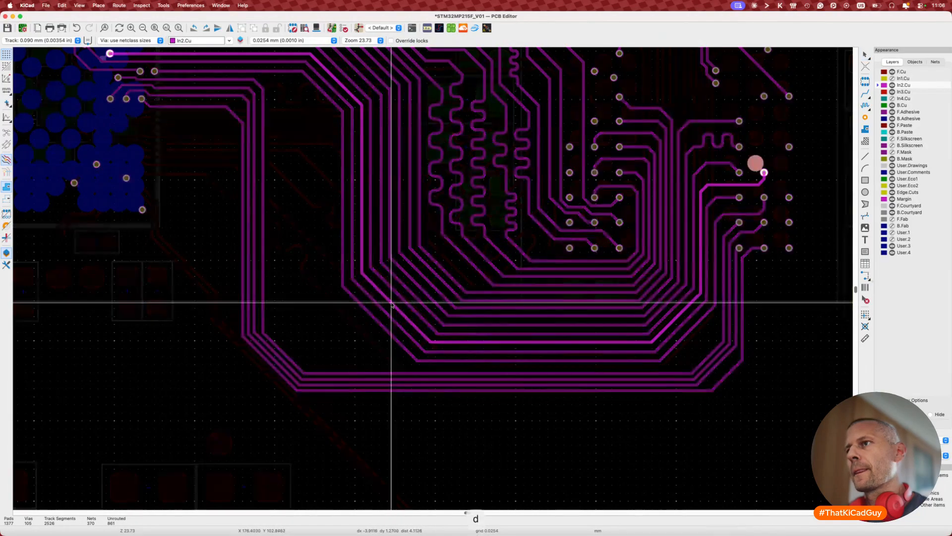
left_click(391, 303)
key("d")
left_click(388, 318)
key("d")
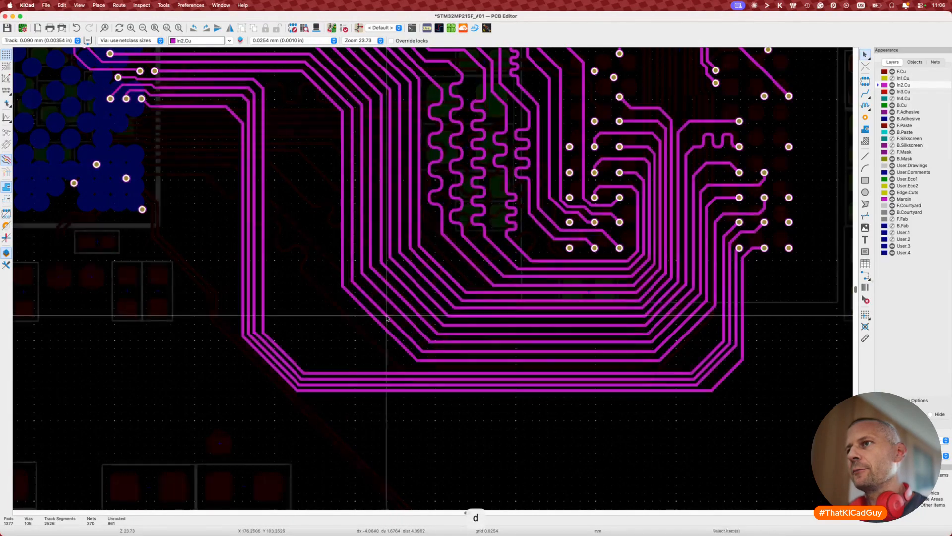
key("d")
left_click(402, 303)
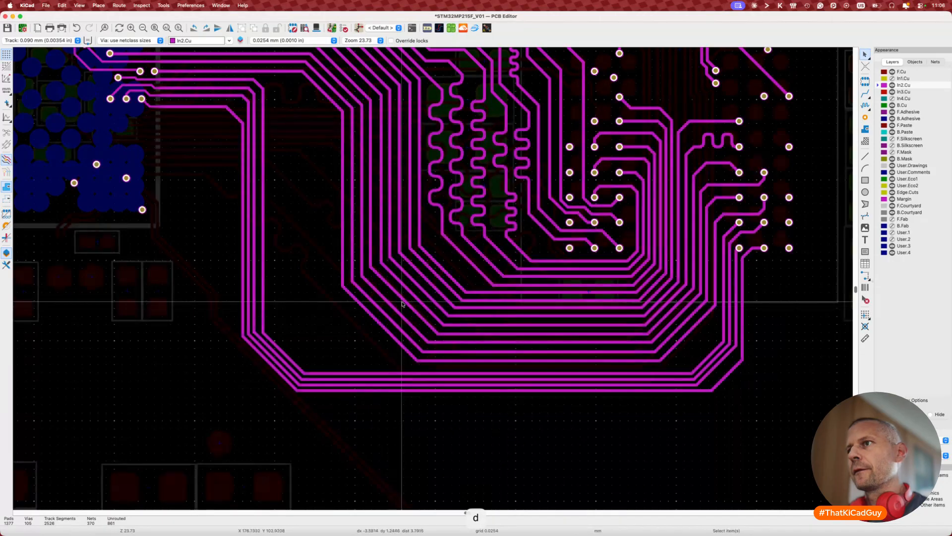
key("d")
key("7")
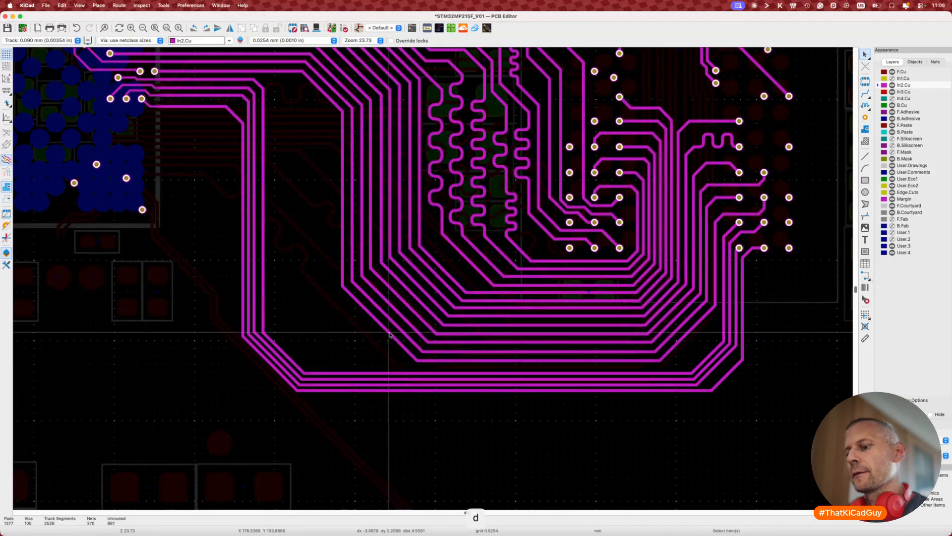
scroll(385, 334, "down", 2)
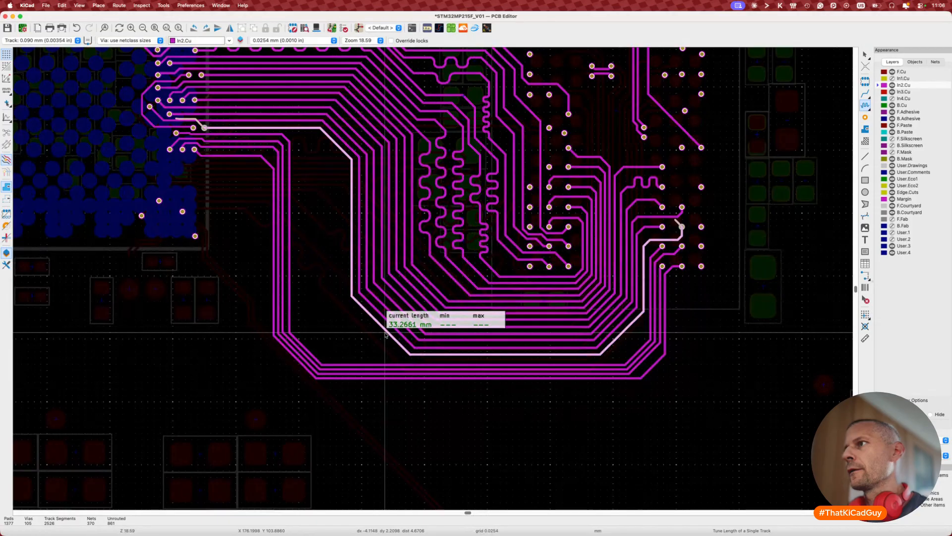
key("Escape")
key("Escape")
scroll(618, 284, "up", 6)
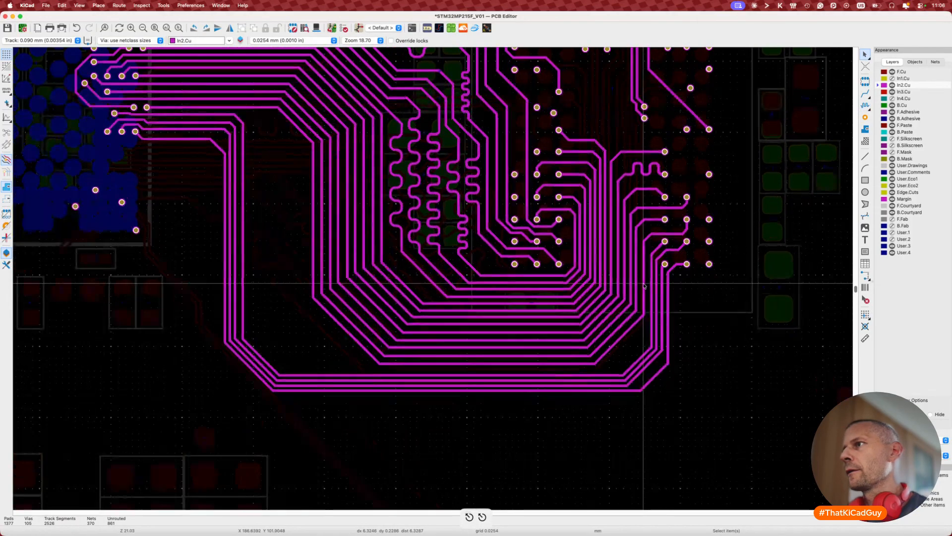
Step: Shift DDR_A1's vertical segment slightly right and check its length of 33.8863 mm
key("d")
left_click(630, 286)
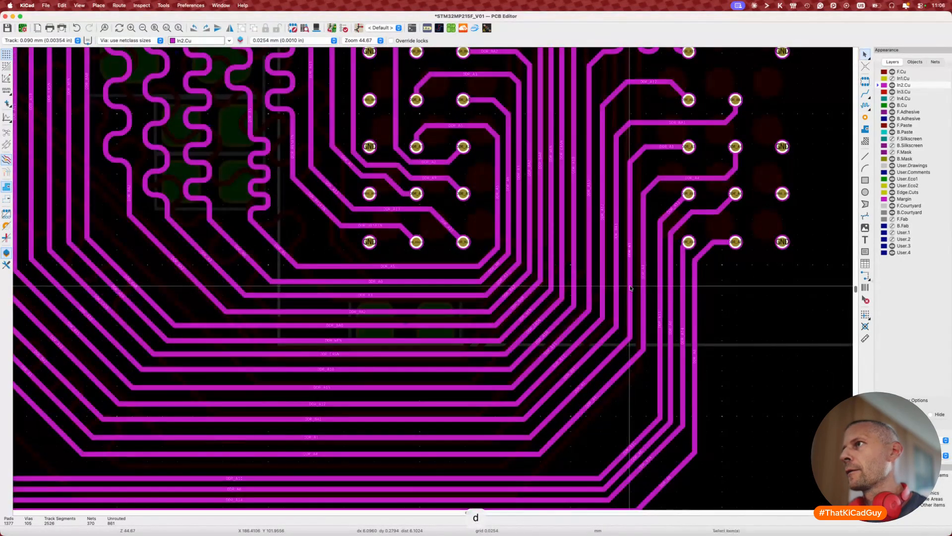
key("7")
left_click(641, 152)
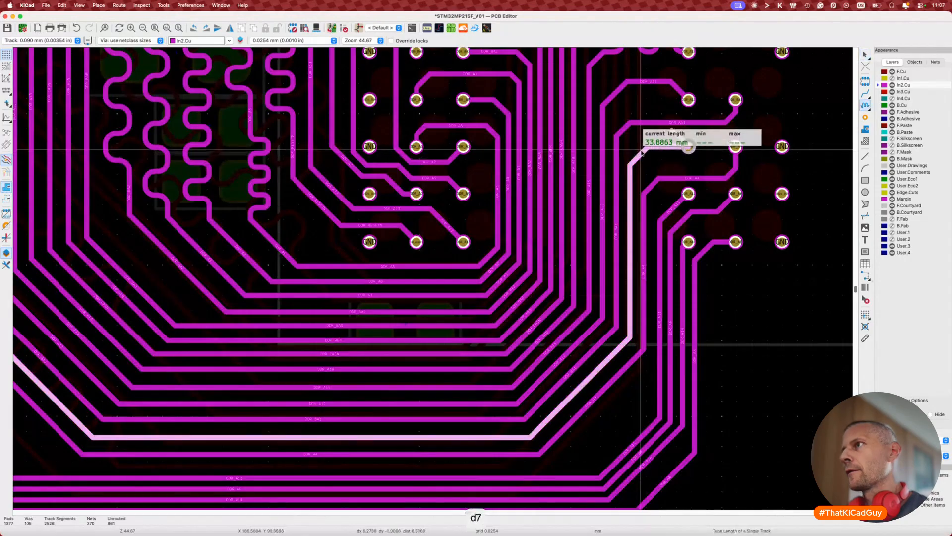
key("Escape")
Step: Bring the whole DDR bus into view and drag a track's diagonal corner and vertical segment into line
scroll(642, 153, "down", 6)
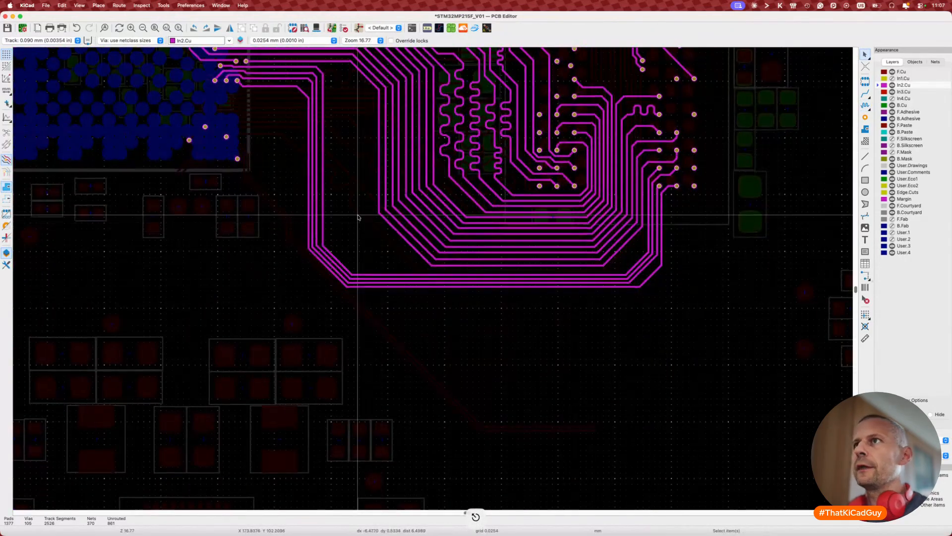
middle_click_drag(356, 215, 359, 272)
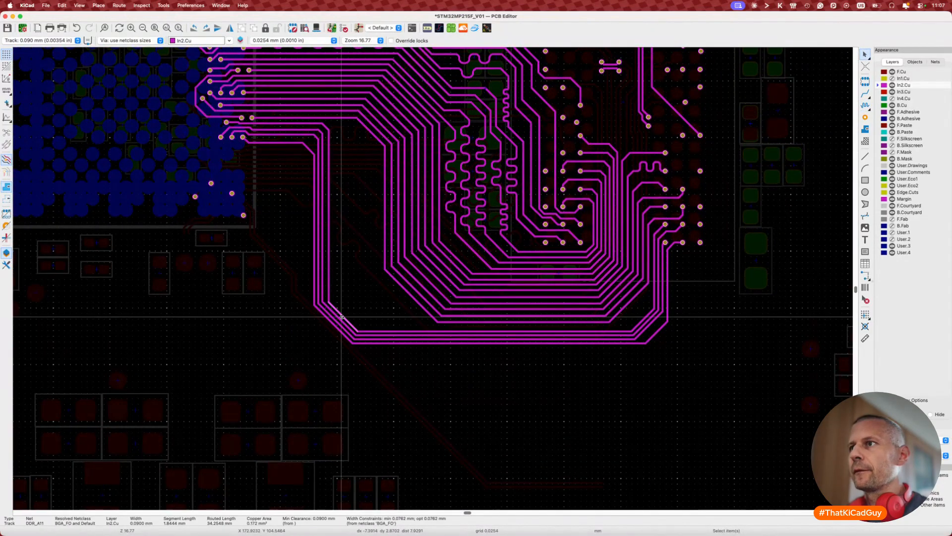
key("d")
left_click(399, 294)
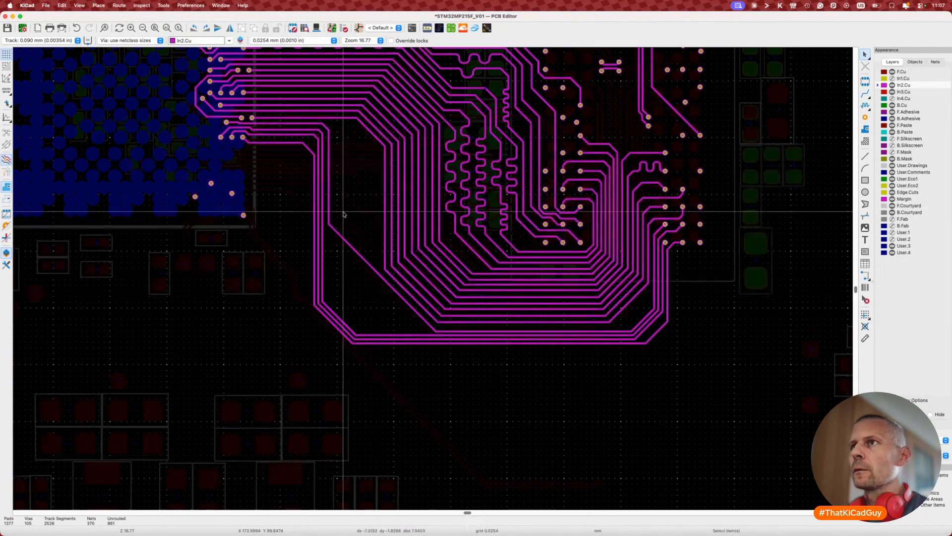
key("d")
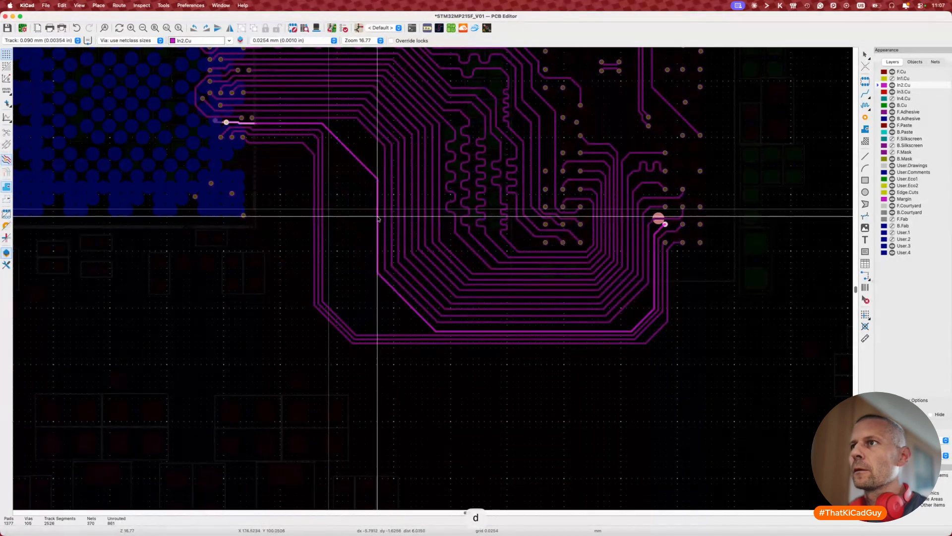
left_click(378, 216)
scroll(378, 214, "up", 3)
Step: Drag two more bus tracks slightly upward to even out their spacing
key("d")
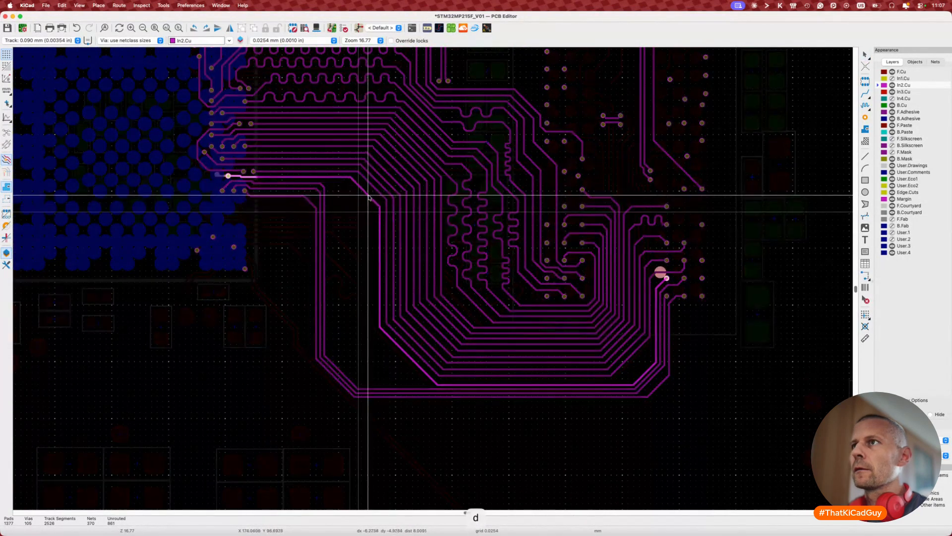
left_click(370, 194)
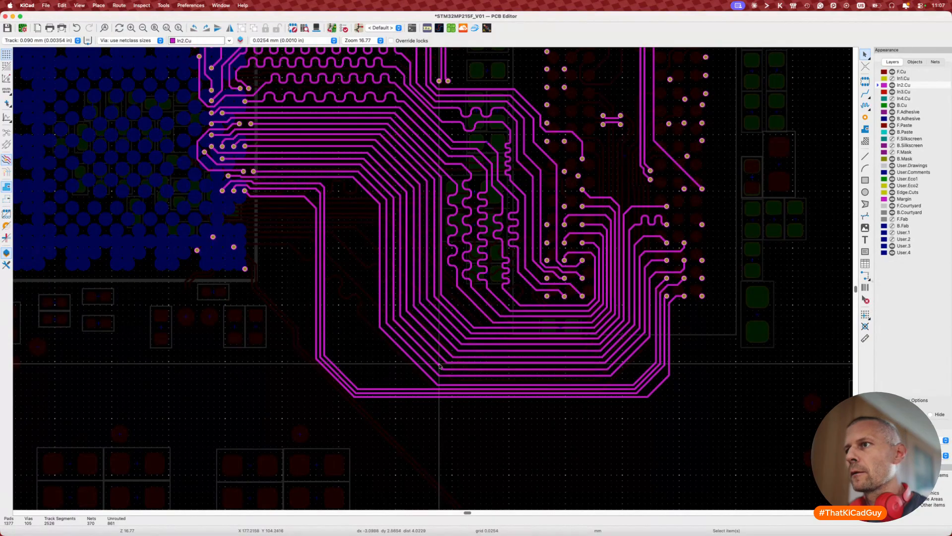
scroll(410, 372, "up", 4)
key("d")
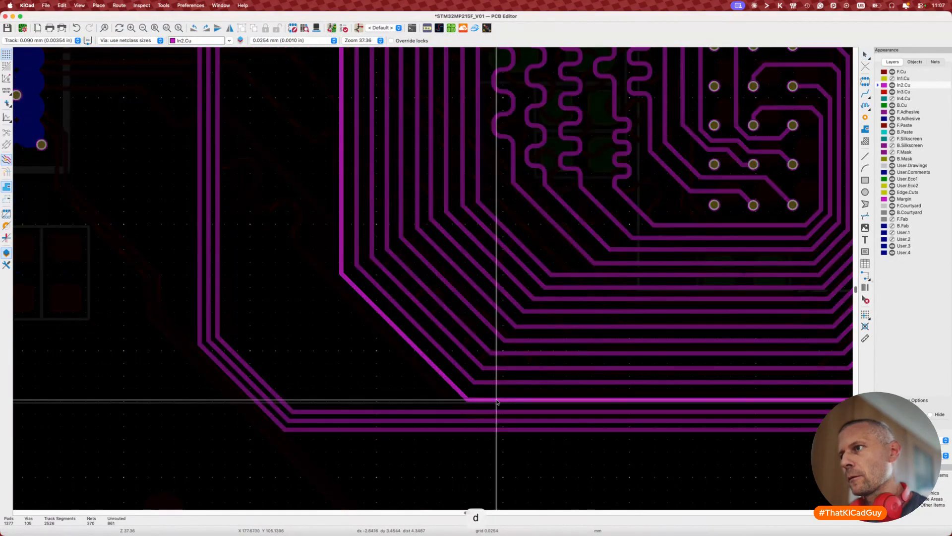
left_click(497, 401)
scroll(497, 401, "right", 10)
scroll(497, 400, "down", 2)
Step: Realign the vertical track, the track near the top vias, the outer diagonal and the bottom bus track
key("d")
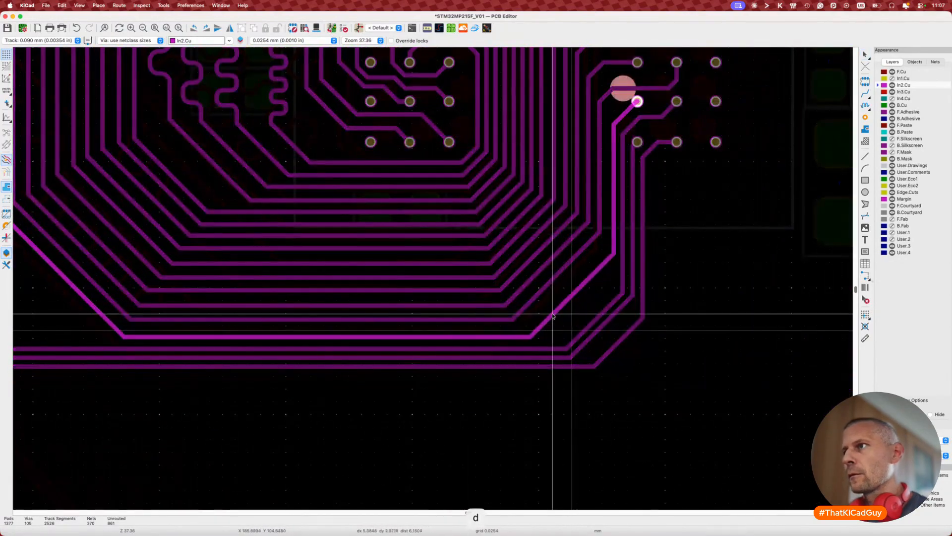
left_click(561, 279)
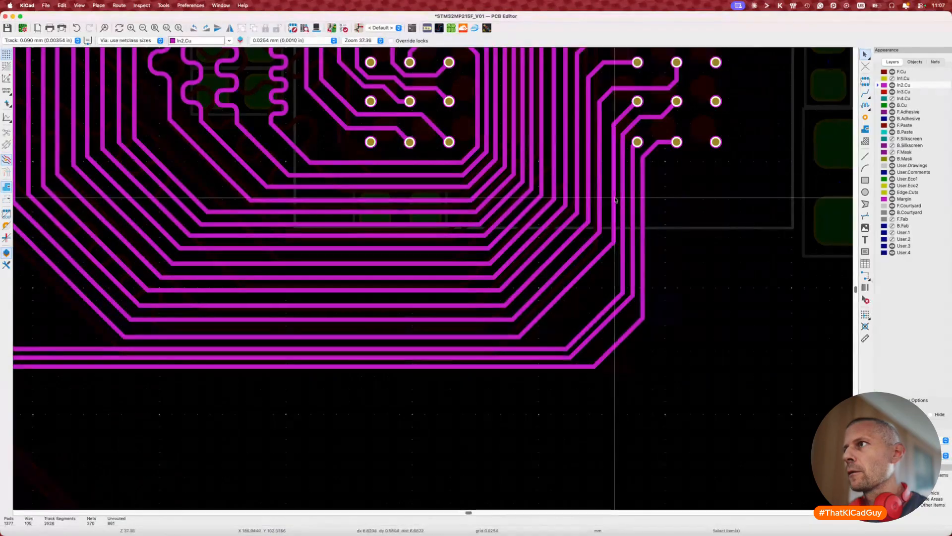
key("d")
left_click(613, 203)
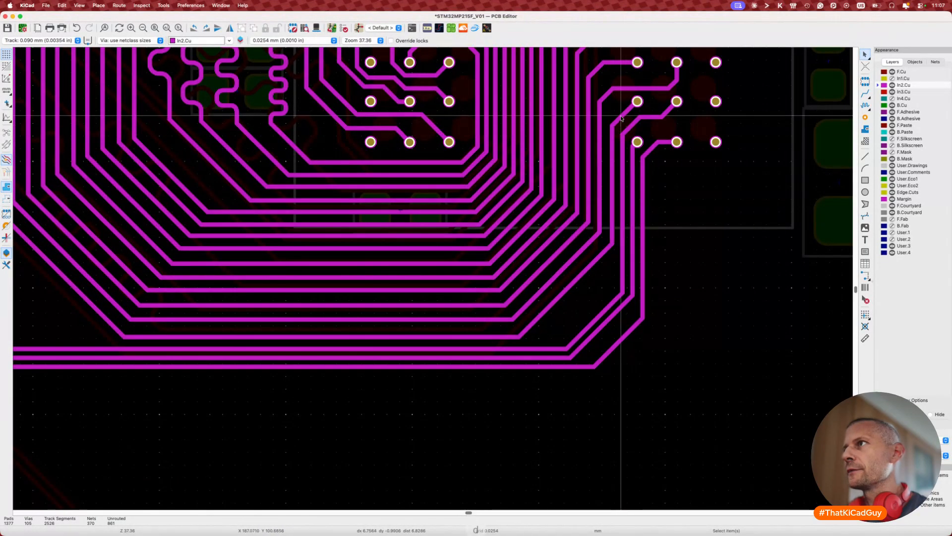
key("d")
left_click(609, 256)
key("d")
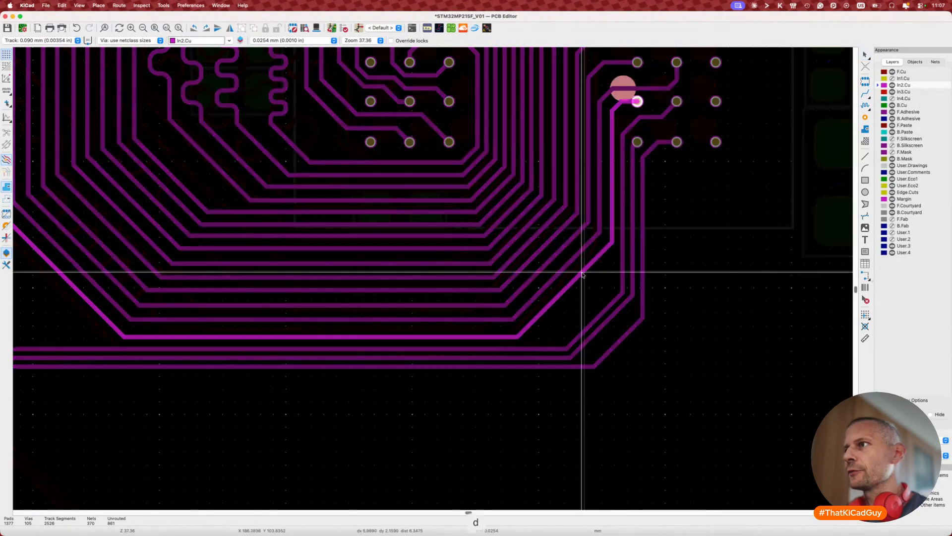
left_click(582, 272)
key("d")
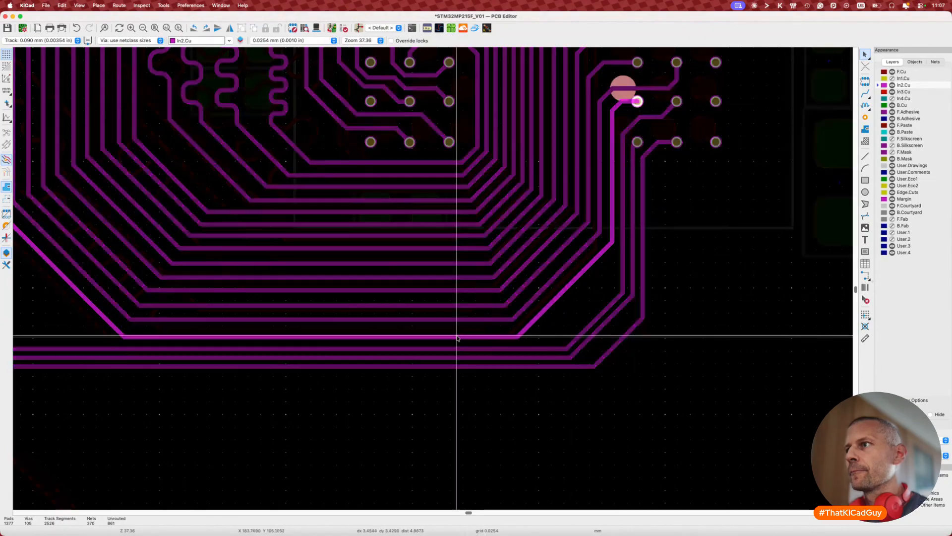
left_click(458, 337)
Step: Measure the bottom bus track's routed length at 32.5052 mm
key("7")
left_click(461, 337)
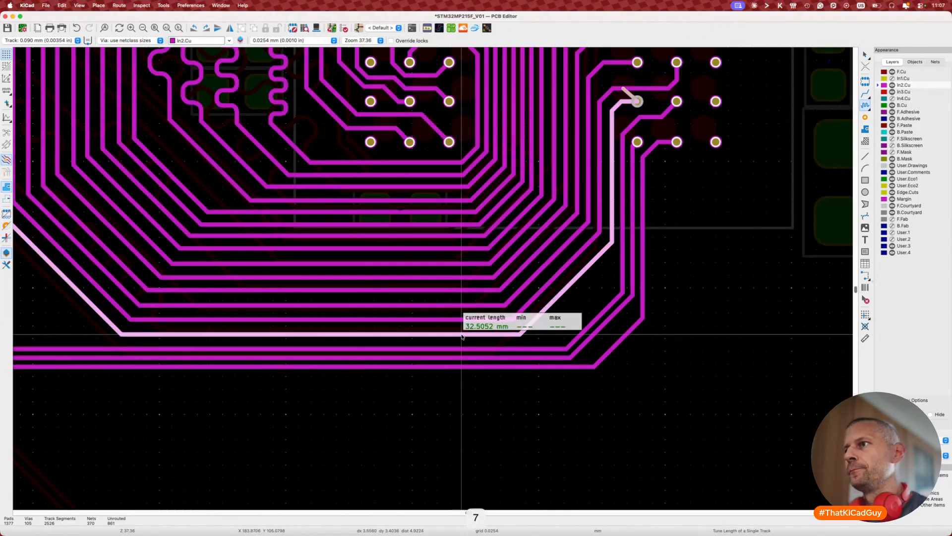
scroll(462, 336, "down", 2)
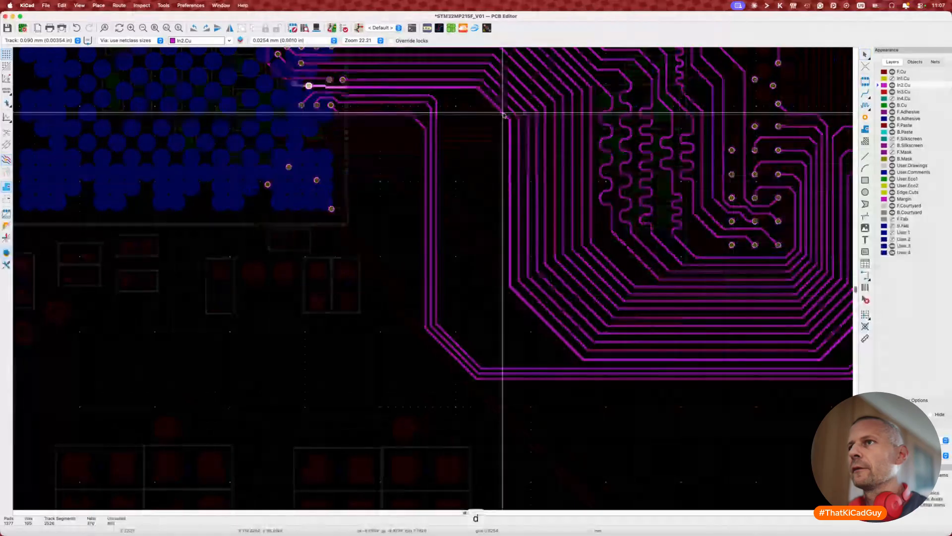
left_click(503, 115)
scroll(508, 235, "down", 3)
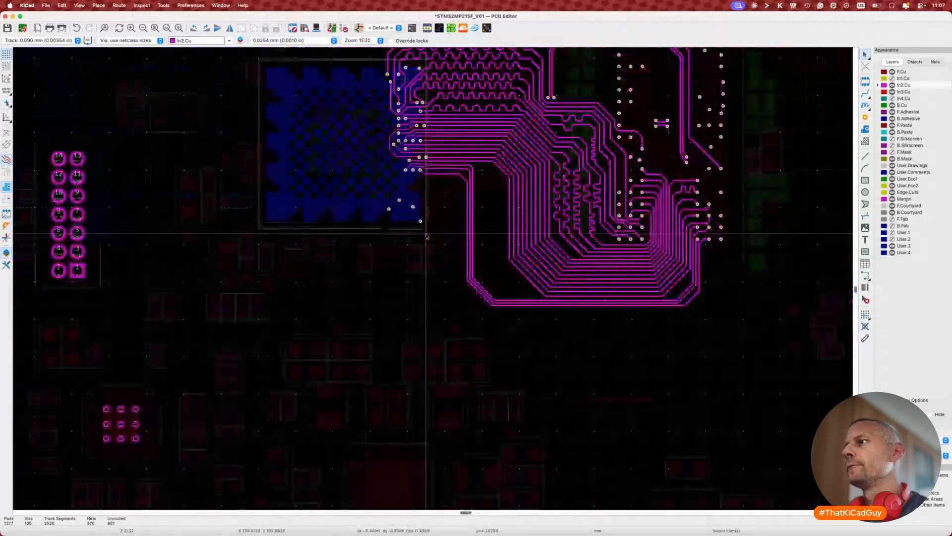
scroll(426, 236, "right", 3)
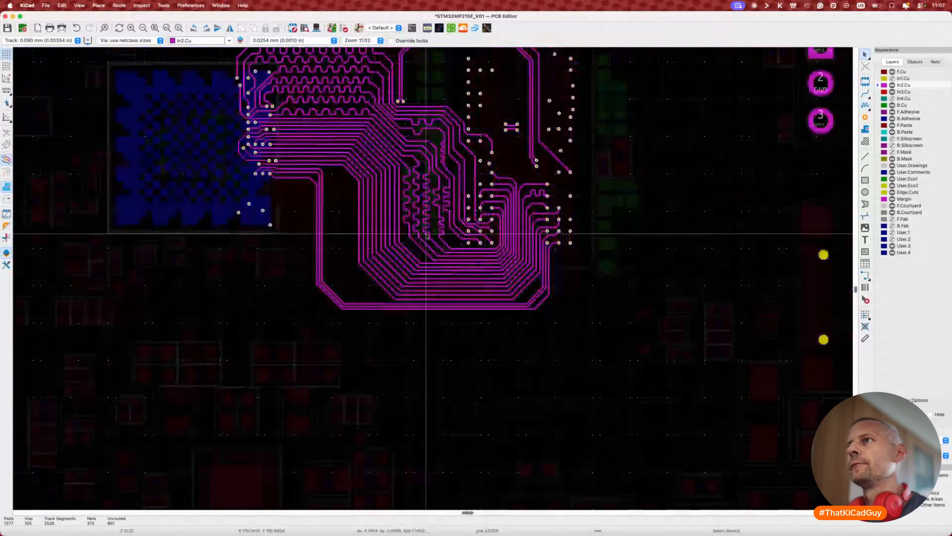
scroll(426, 235, "up", 3)
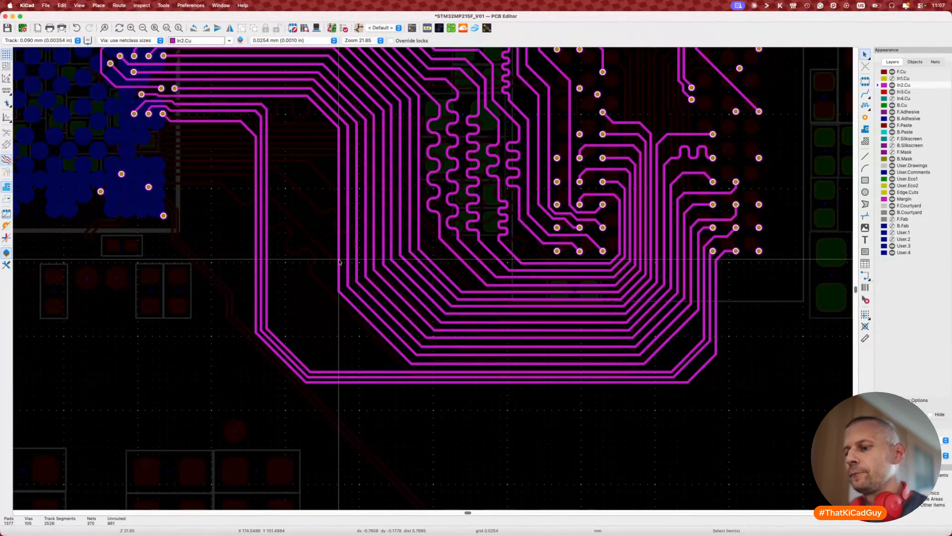
Step: Length-tune a bus track with a meander, bringing it to 33.9999 mm
key("7")
left_click(339, 262)
key("super+l")
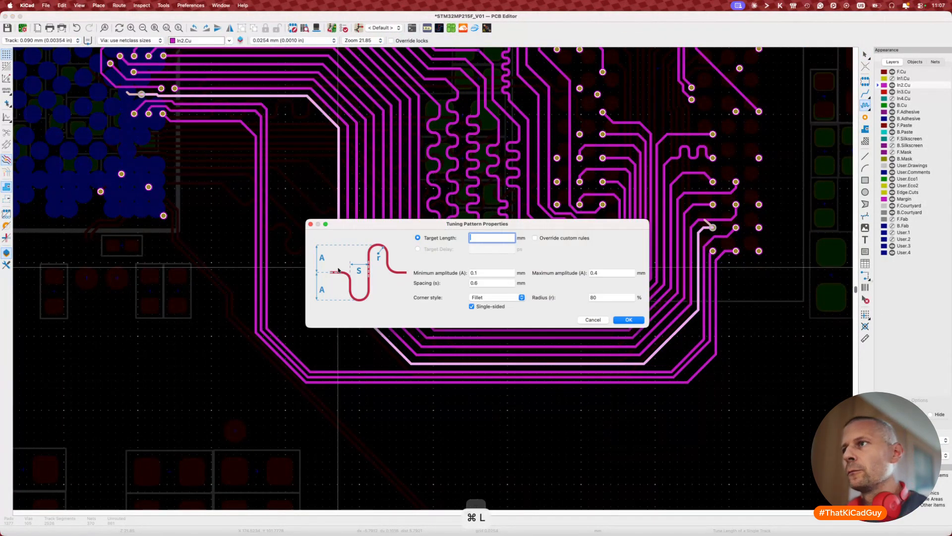
left_click(627, 320)
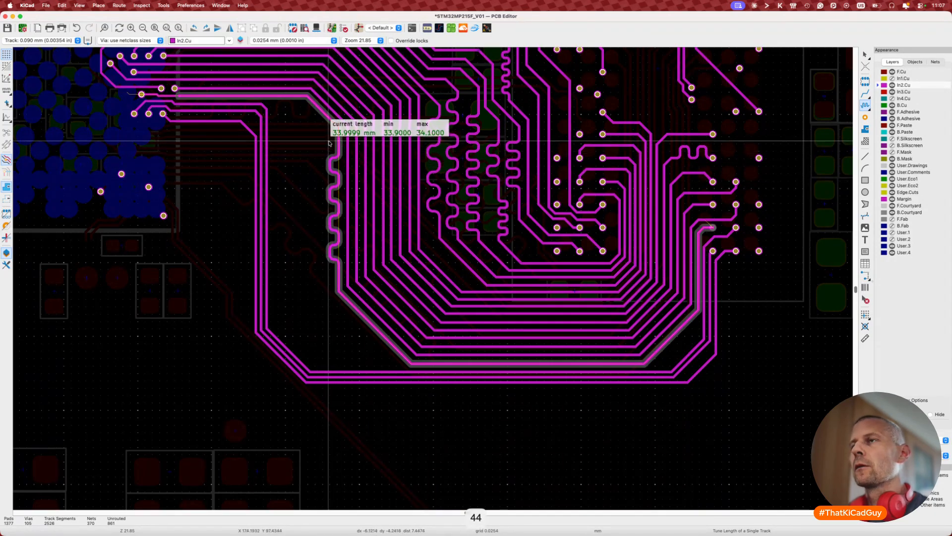
left_click(328, 128)
key("Escape")
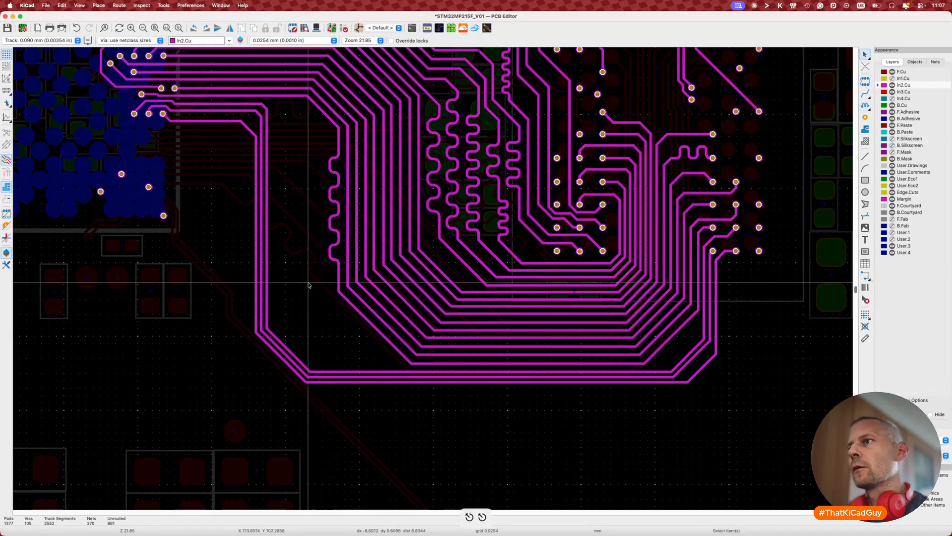
Step: Reshape the tuned track, square off diagonal corners, and adjust the upper-left and lower-right bus corners
key("d")
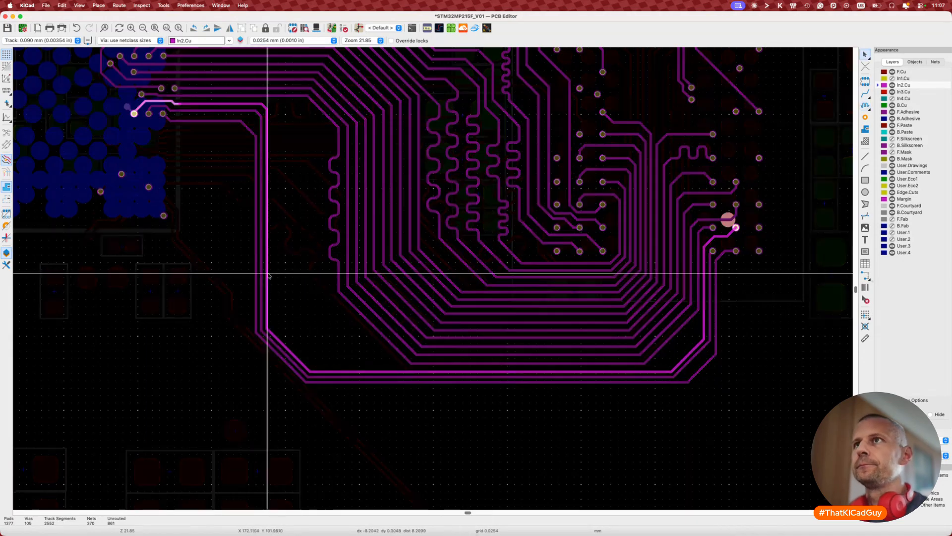
left_click(319, 281)
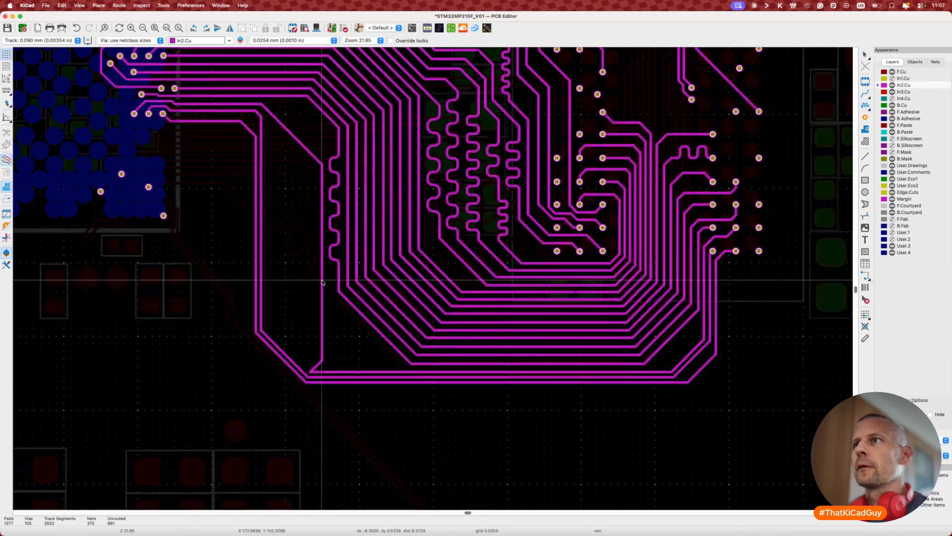
key("d")
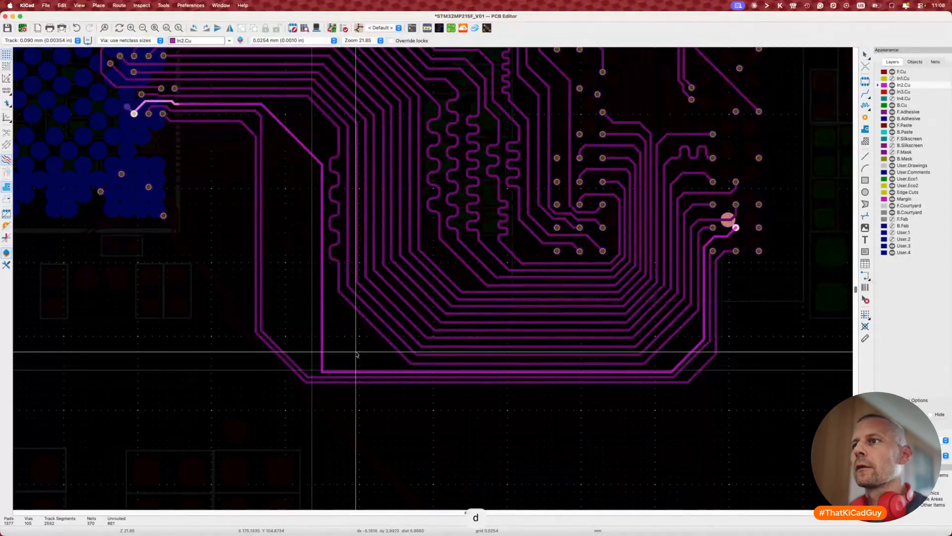
left_click(347, 353)
key("d")
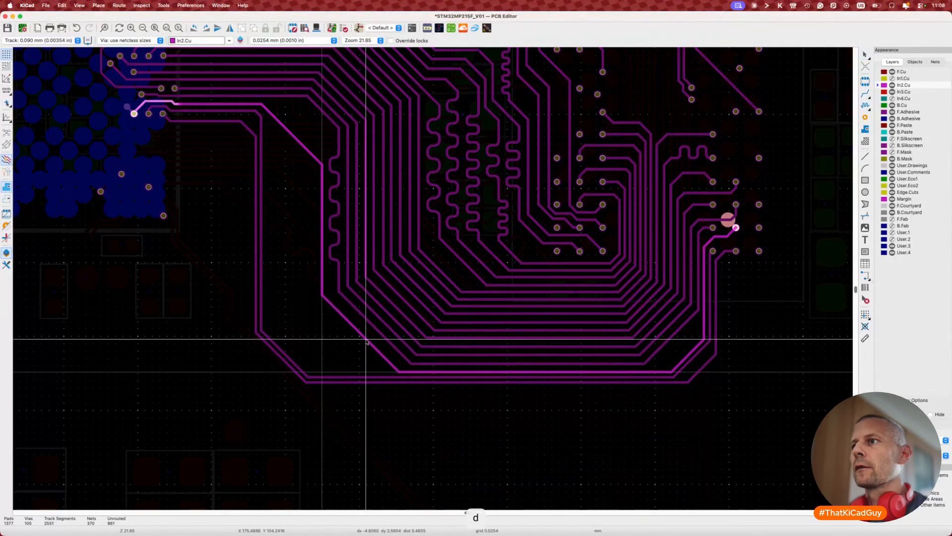
left_click(370, 337)
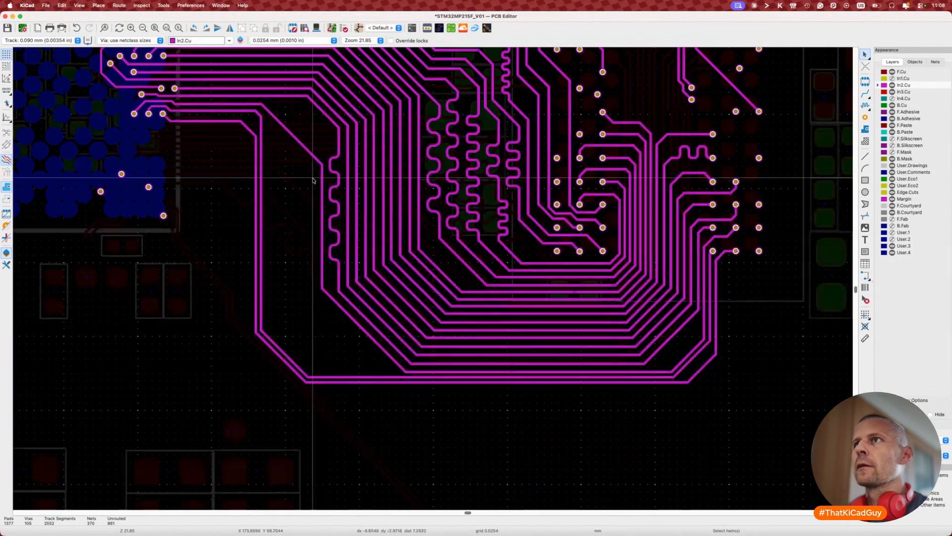
key("d")
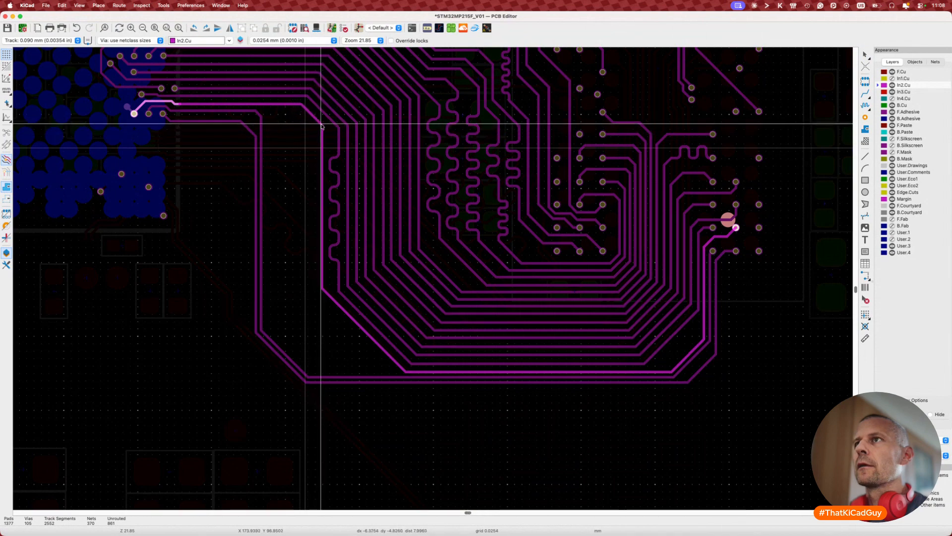
left_click(321, 127)
key("d")
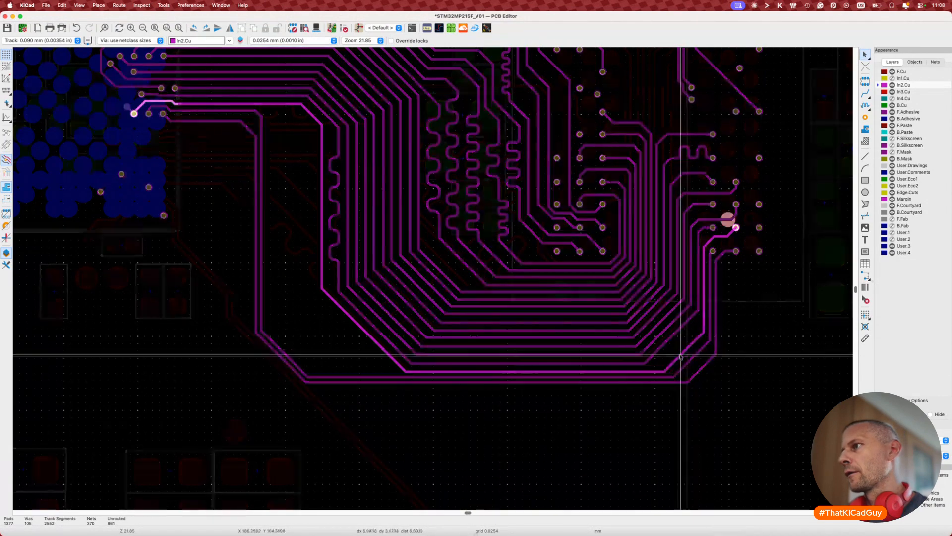
left_click(676, 354)
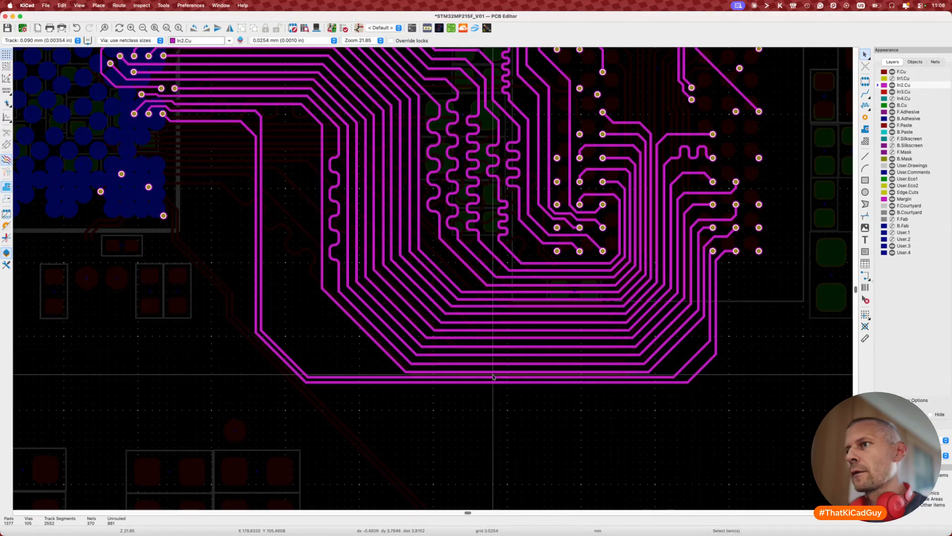
Step: Check the outer left track's length and shift its diagonal and vertical segments right
left_click(349, 321)
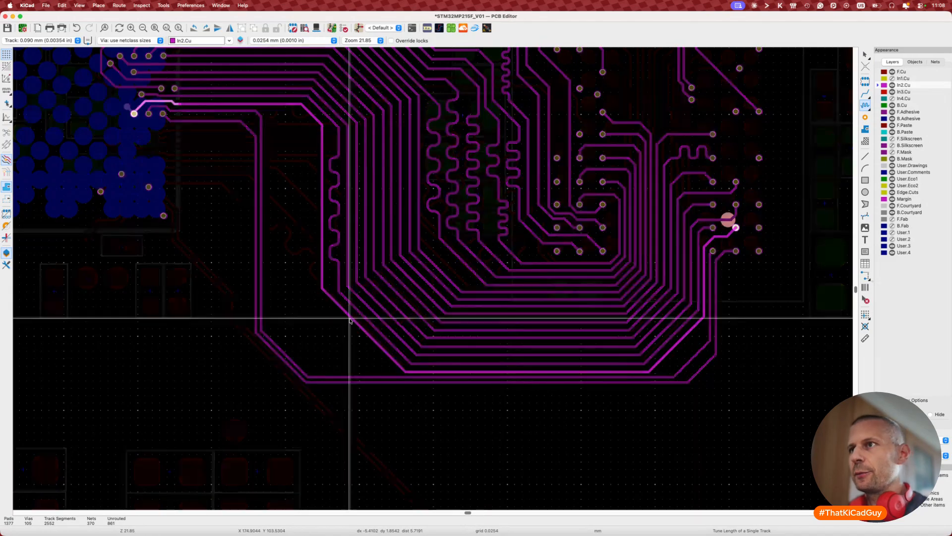
key("Escape")
key("Escape")
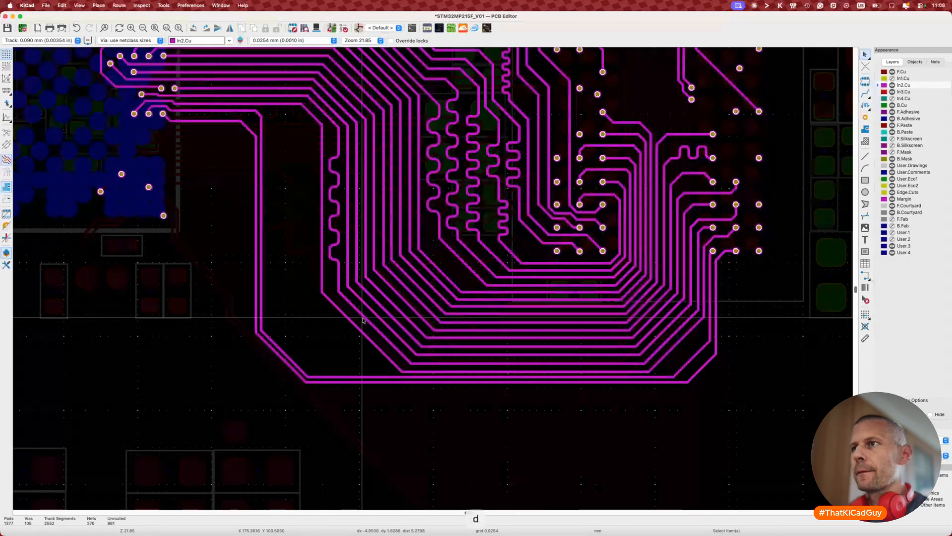
key("7")
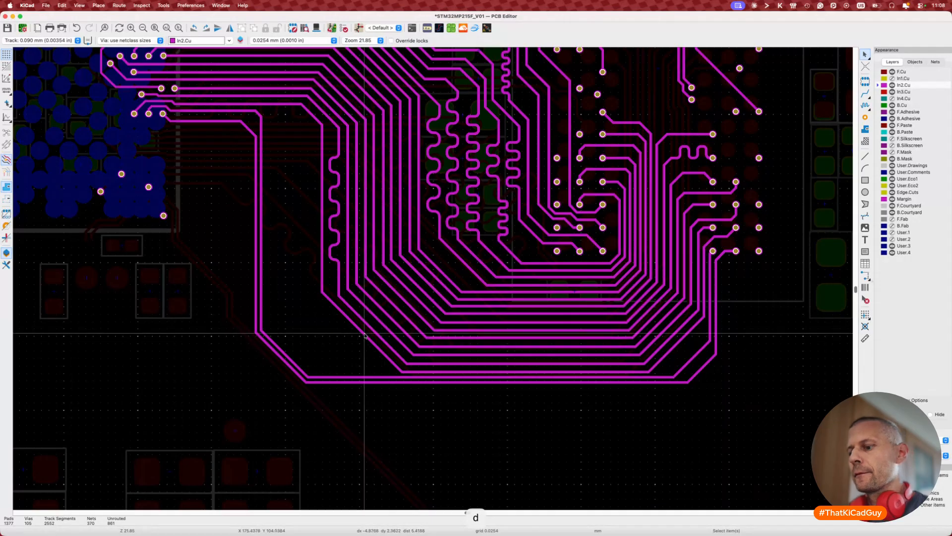
left_click(366, 337)
key("d")
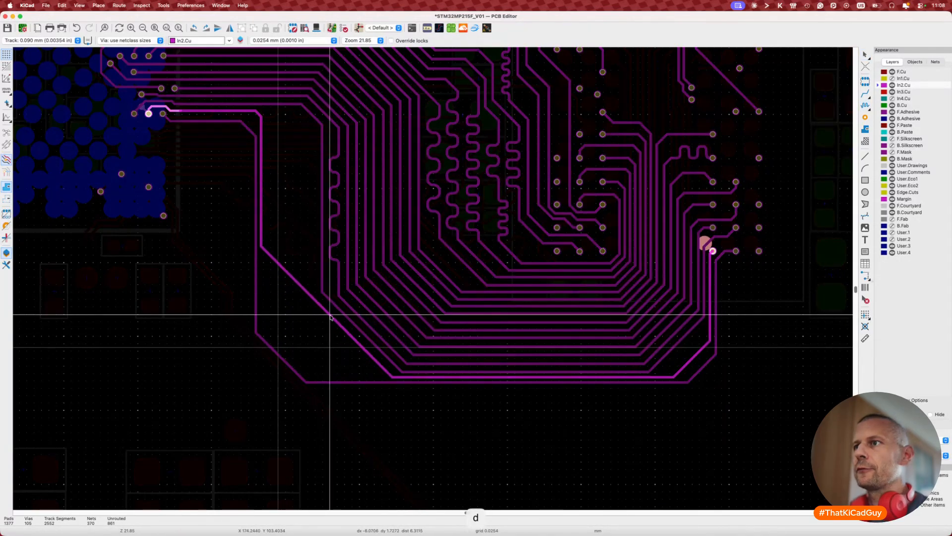
left_click(331, 315)
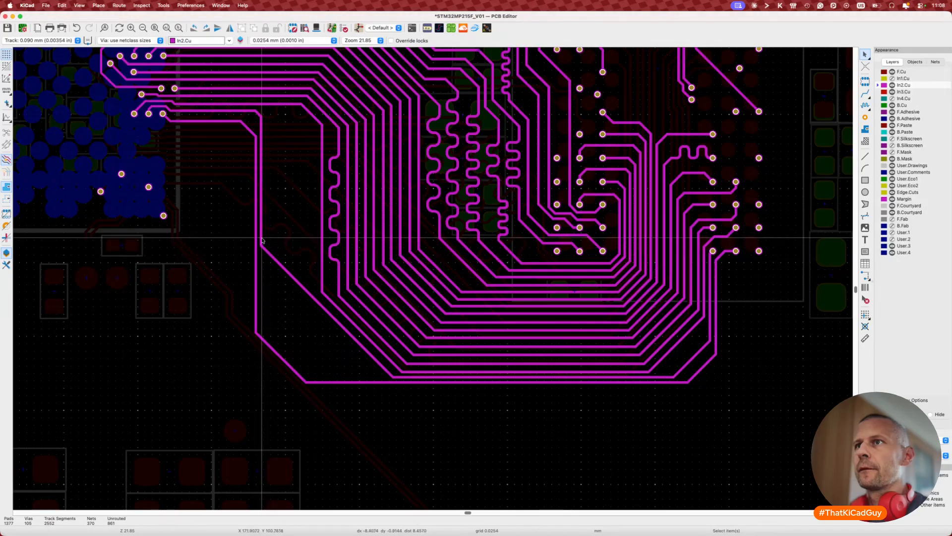
key("d")
left_click(310, 248)
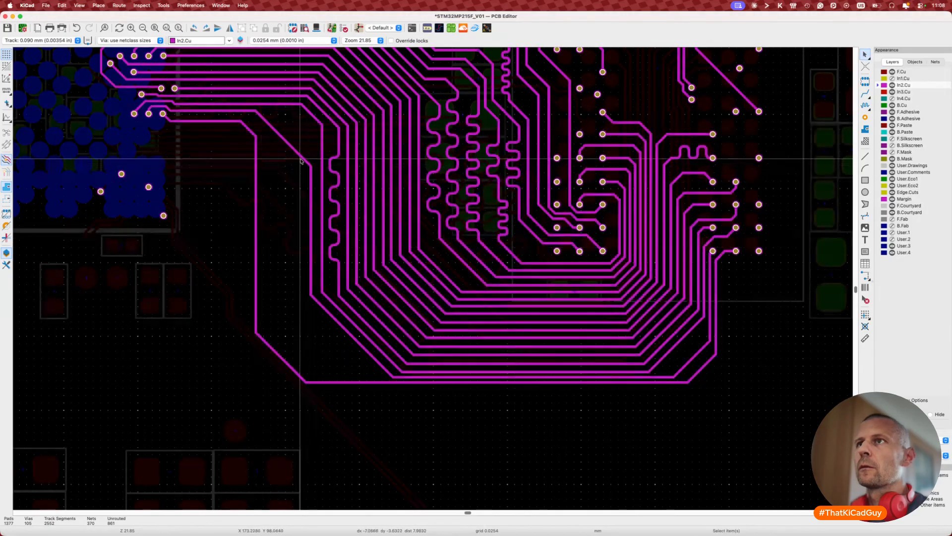
Step: Settle the outer left track near the upper-left pads and adjust its vertical run and diagonal corner
left_click(310, 145)
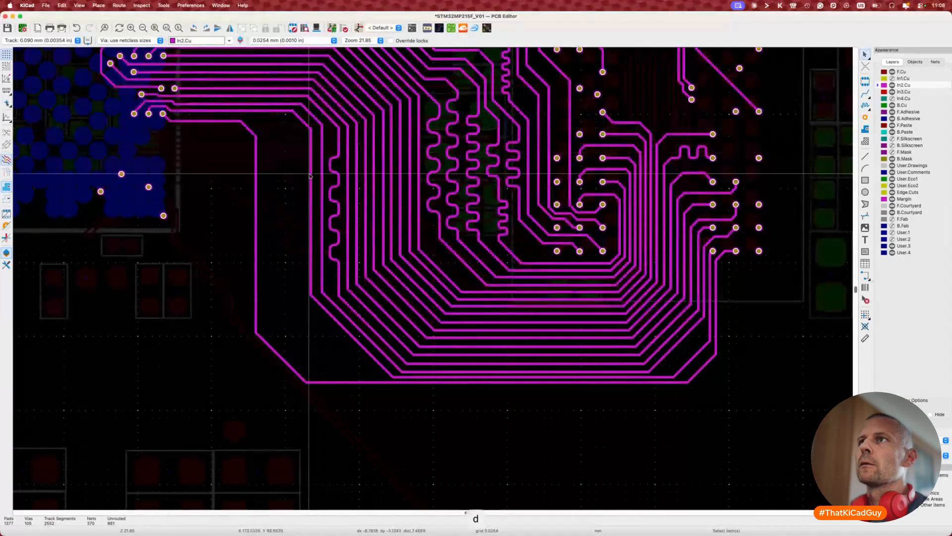
key("d")
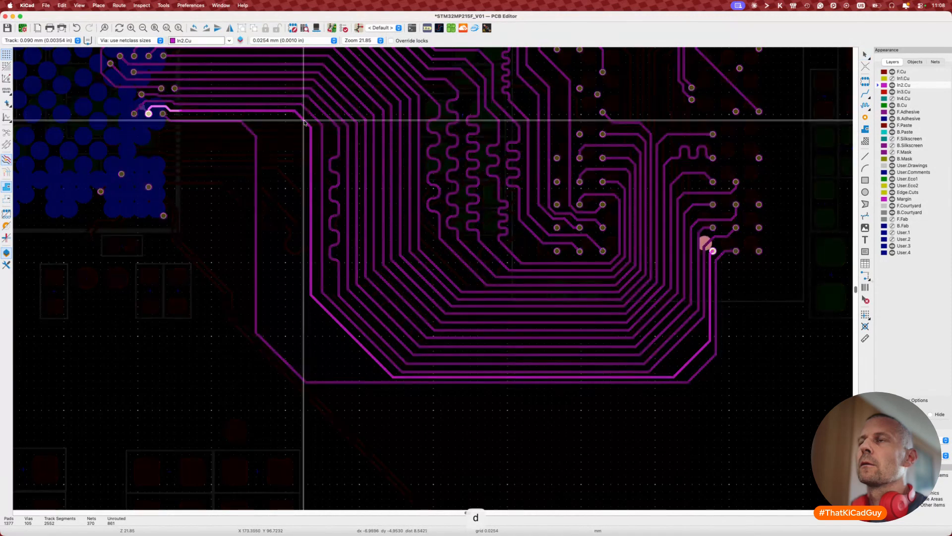
left_click(306, 242)
key("d")
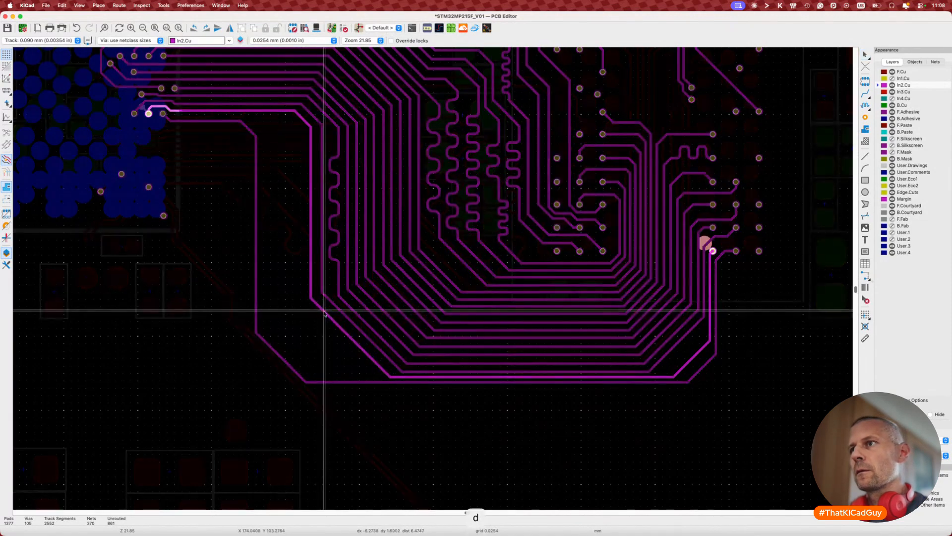
left_click(327, 312)
key("7")
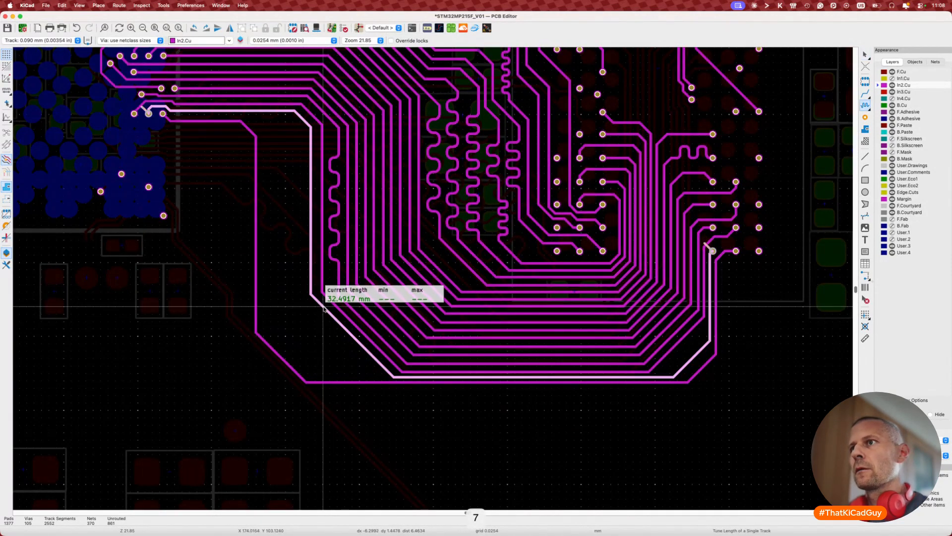
key("Escape")
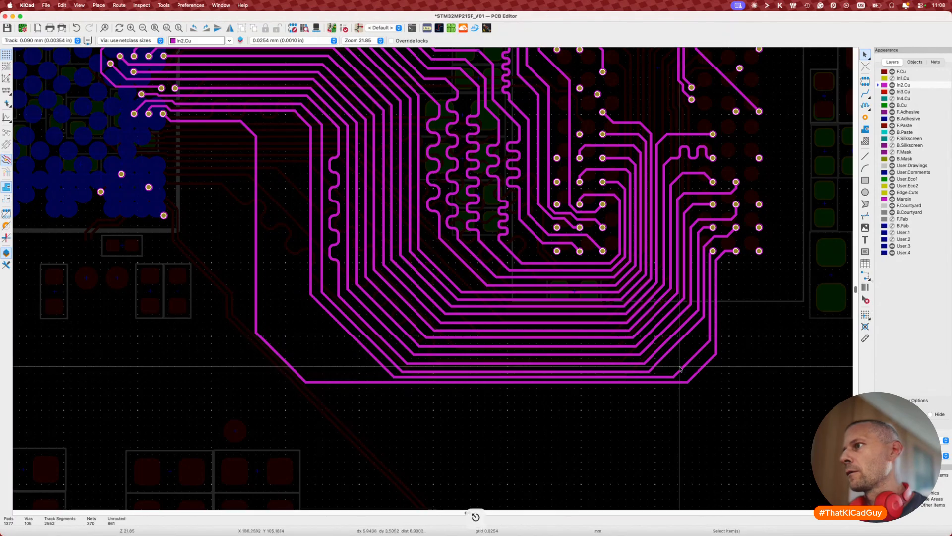
Step: Reposition the track running near the right pads
key("d")
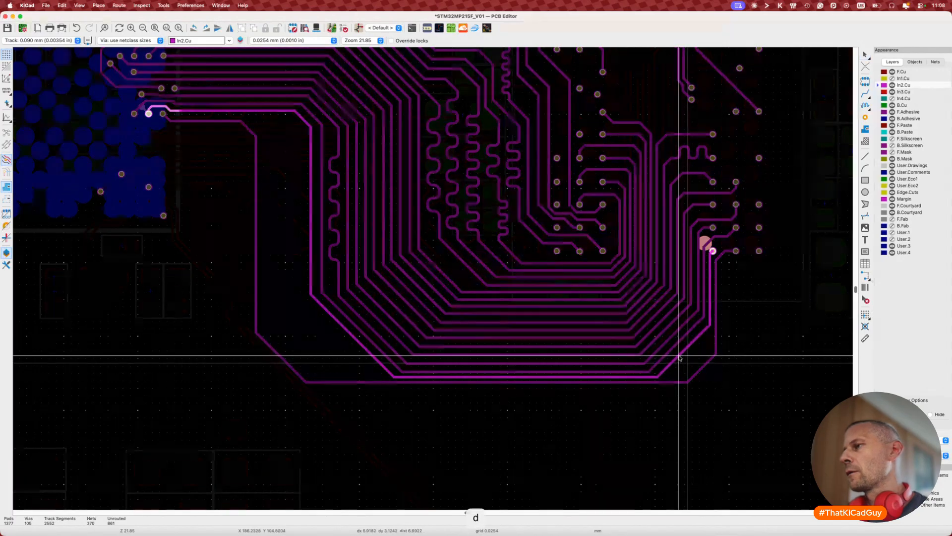
left_click(678, 357)
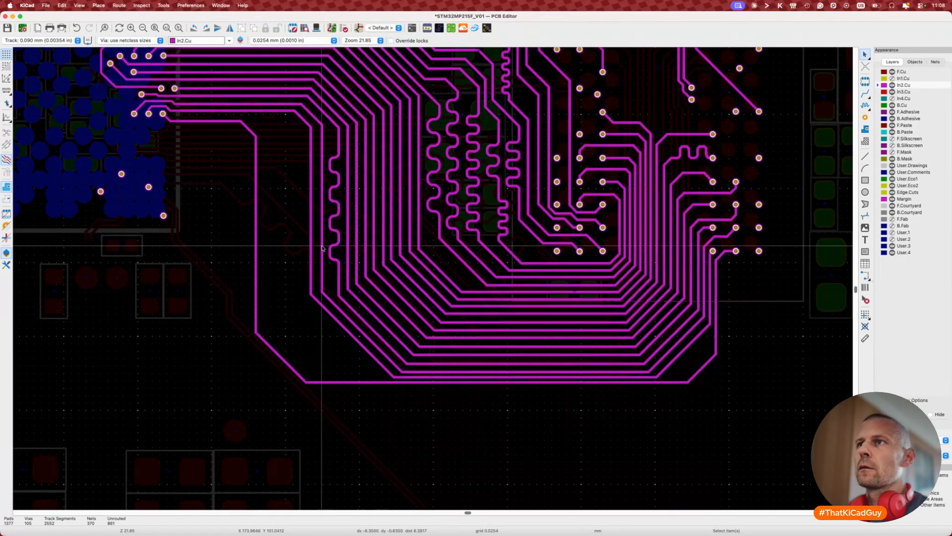
key("d")
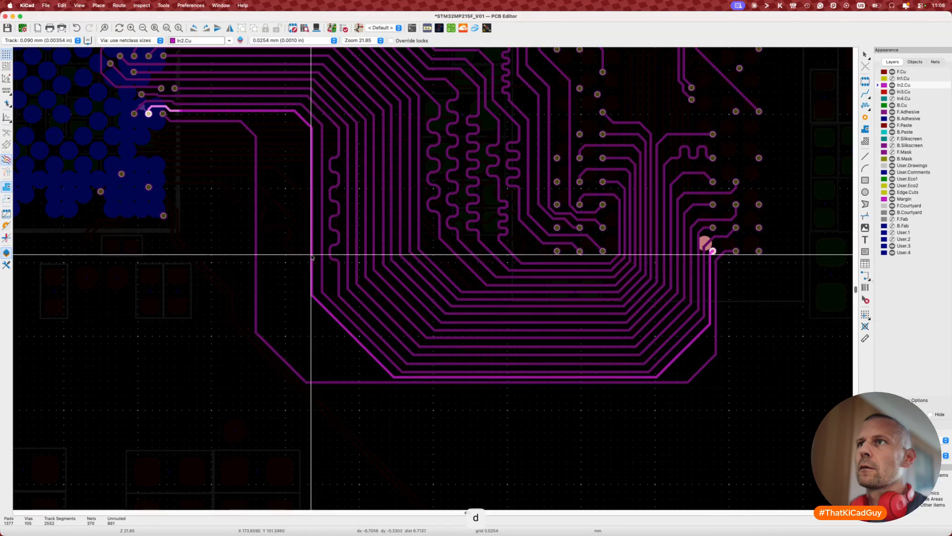
left_click(313, 258)
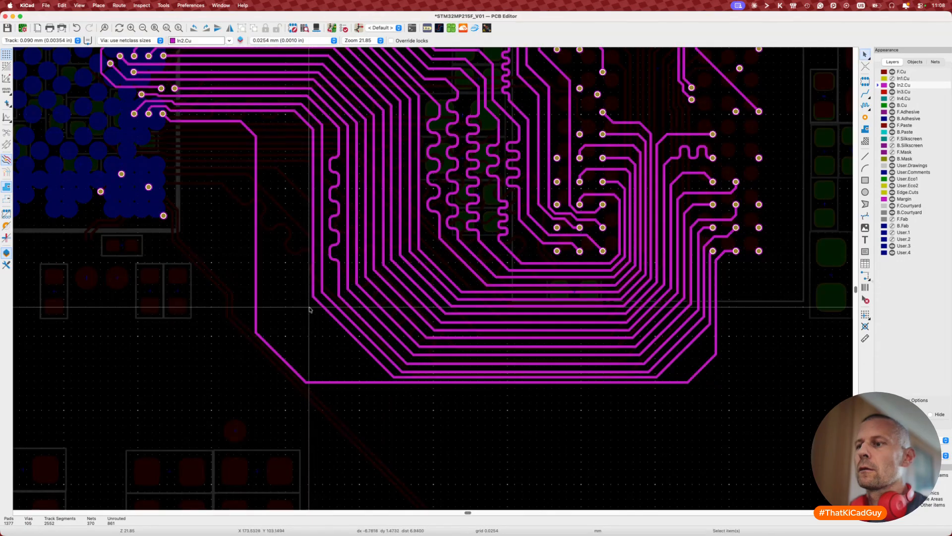
Step: Begin tuning the outer left track (32.1401 mm) with a 34 mm target length
key("7")
left_click(312, 288)
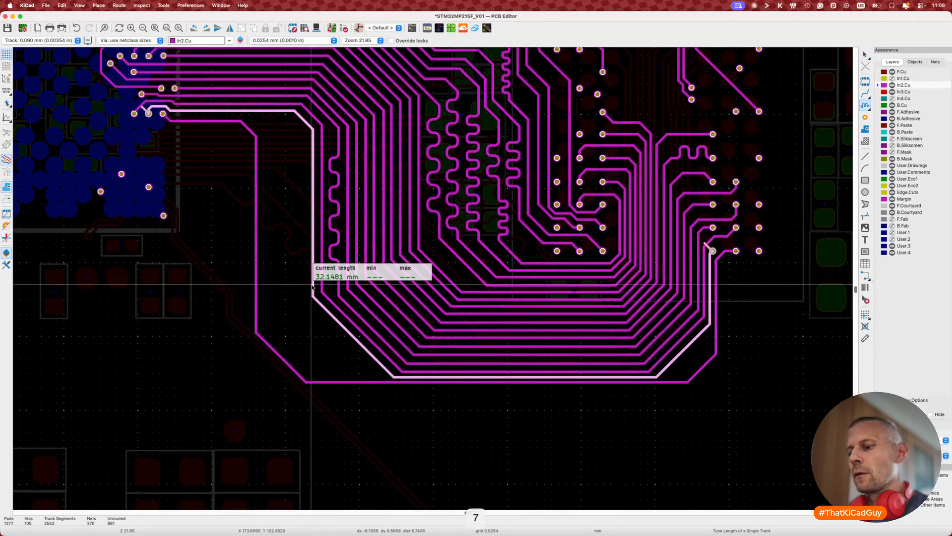
key("super+l")
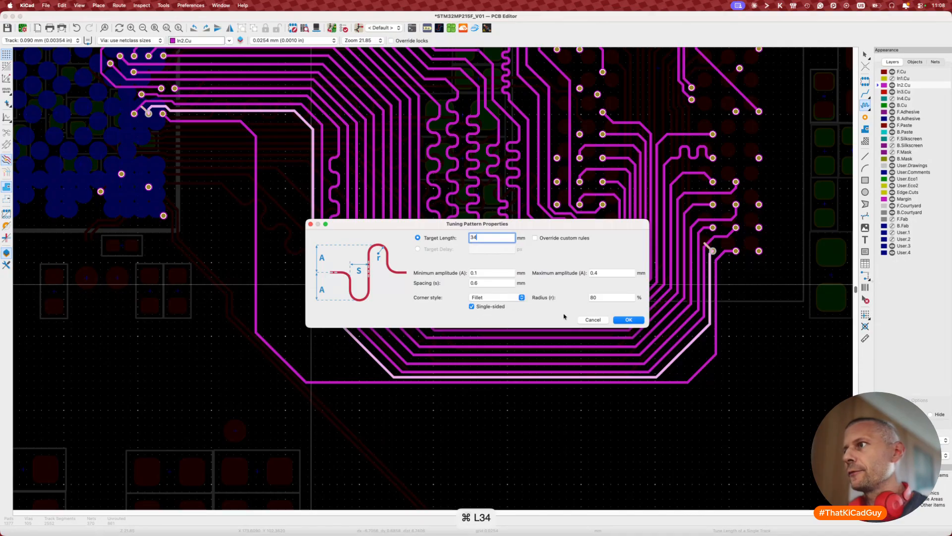
Step: Confirm the 34 mm target and lay meanders onto the outer left DDR_A14 track
left_click(627, 320)
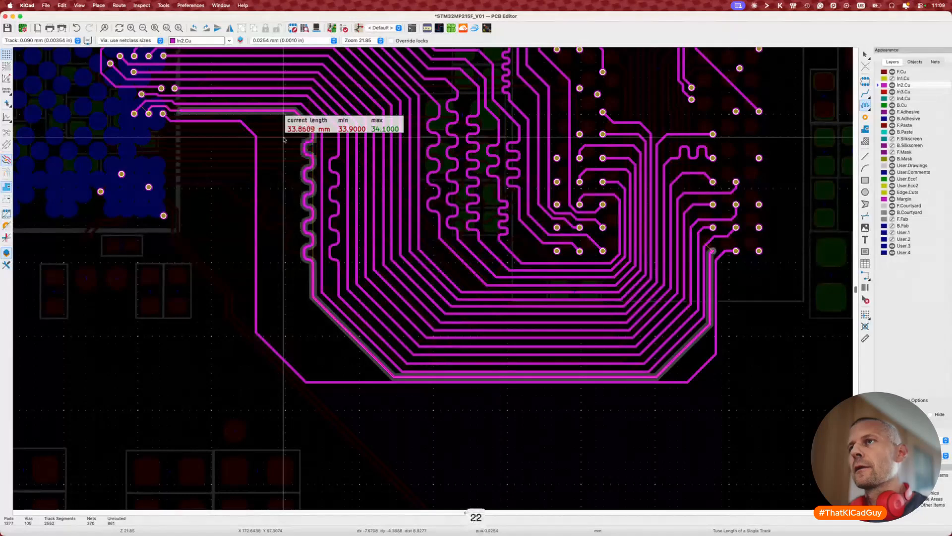
left_click(284, 140)
key("Escape")
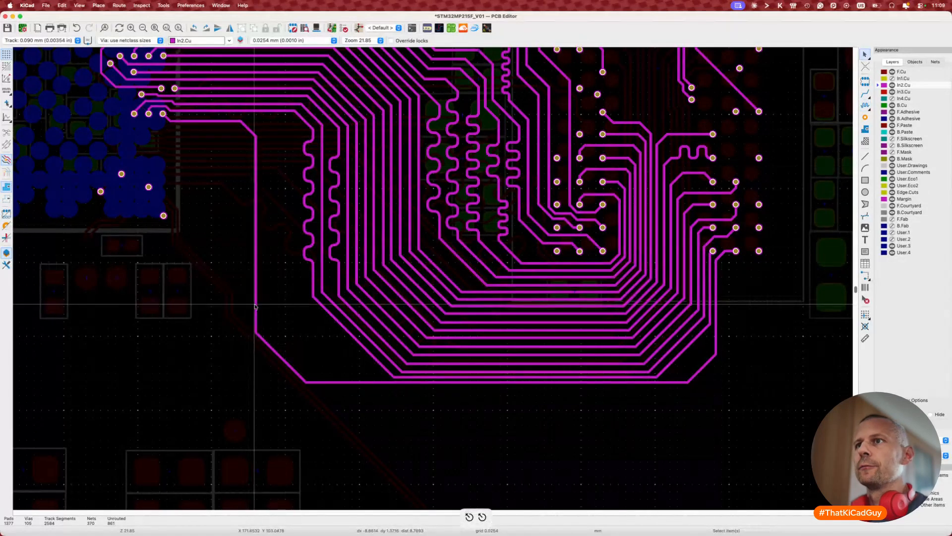
Step: Move the left track's corner diagonal up-right and its vertical segment further right
left_click_drag(271, 350, 323, 323)
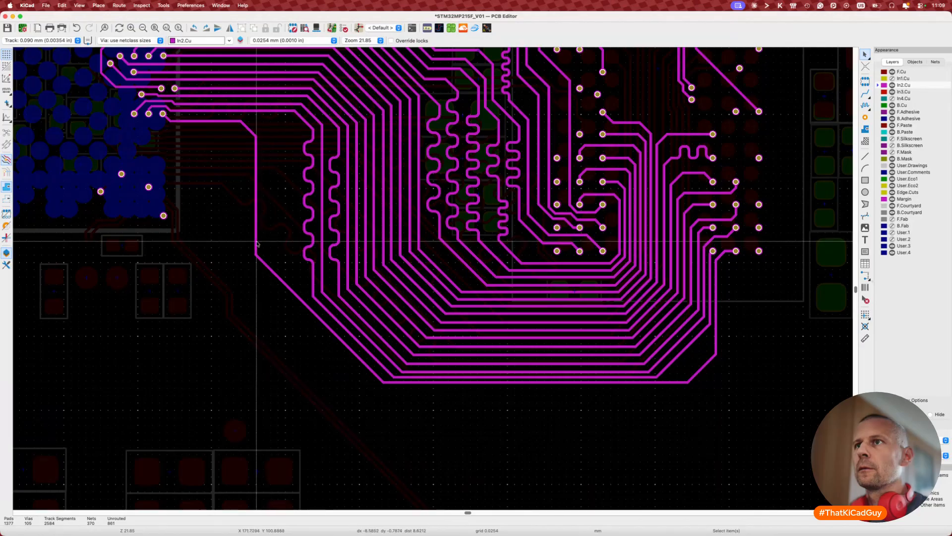
key("d")
left_click(295, 247)
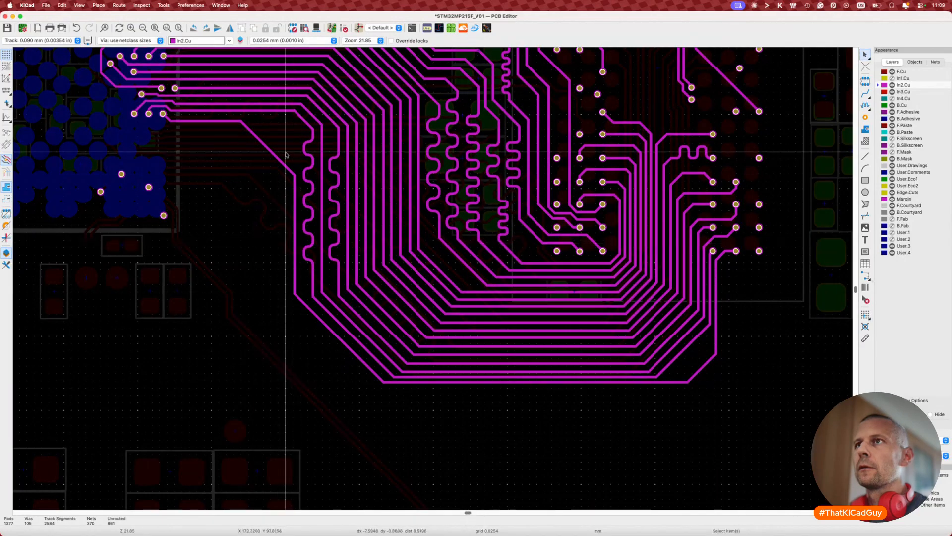
key("d")
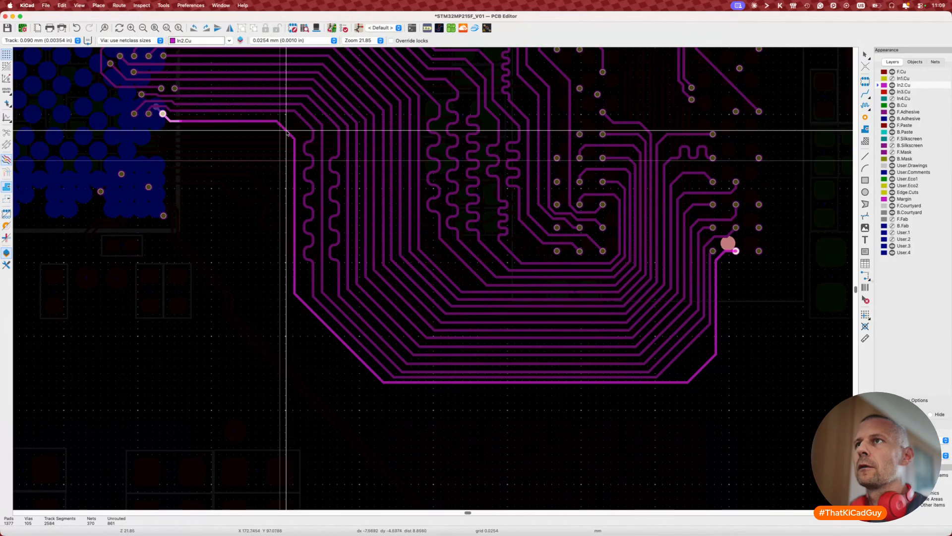
left_click(300, 120)
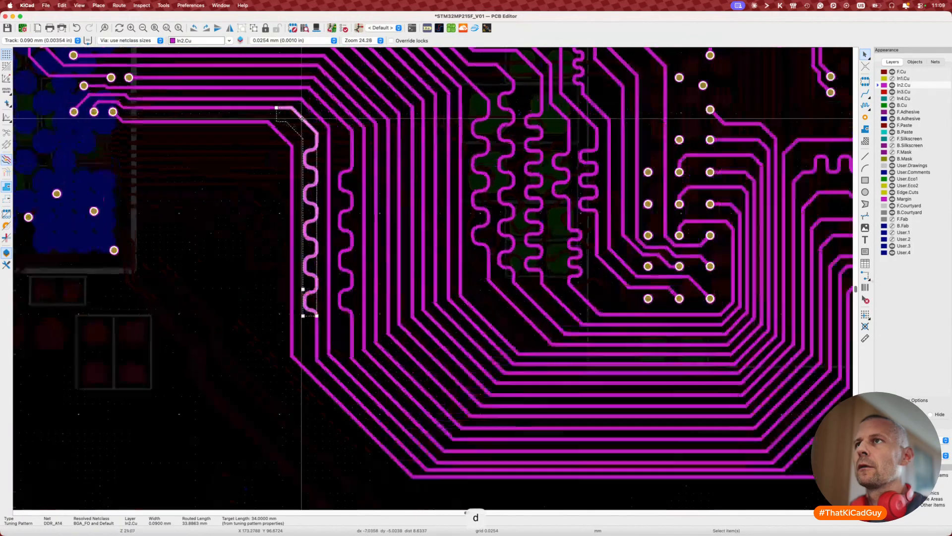
scroll(301, 119, "up", 5)
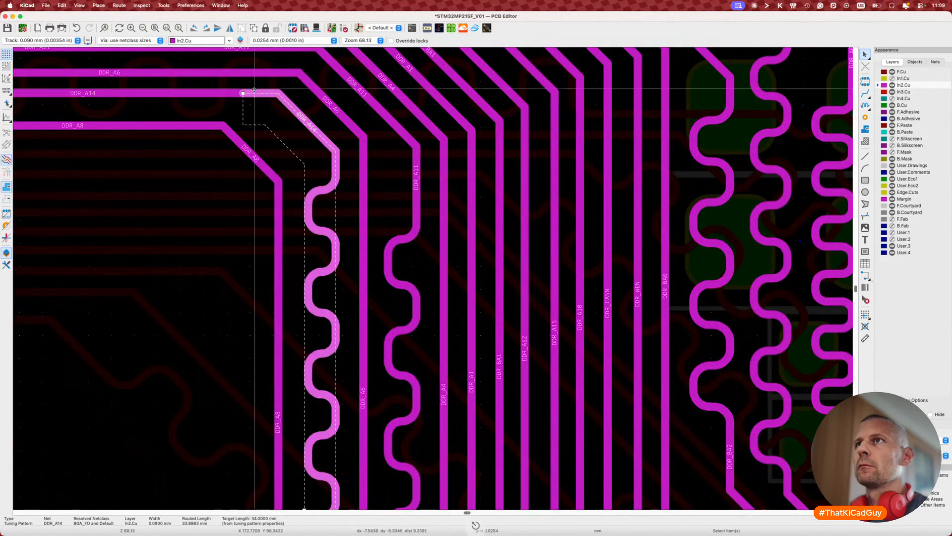
Step: Adjust the DDR_A14 meander, pulling its top end down, and reposition the track
left_click(301, 117)
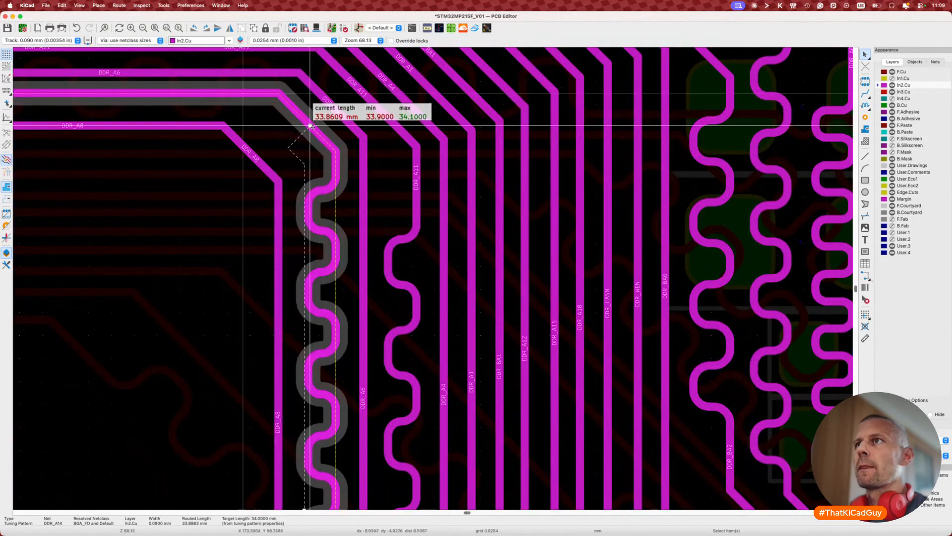
left_click(332, 149)
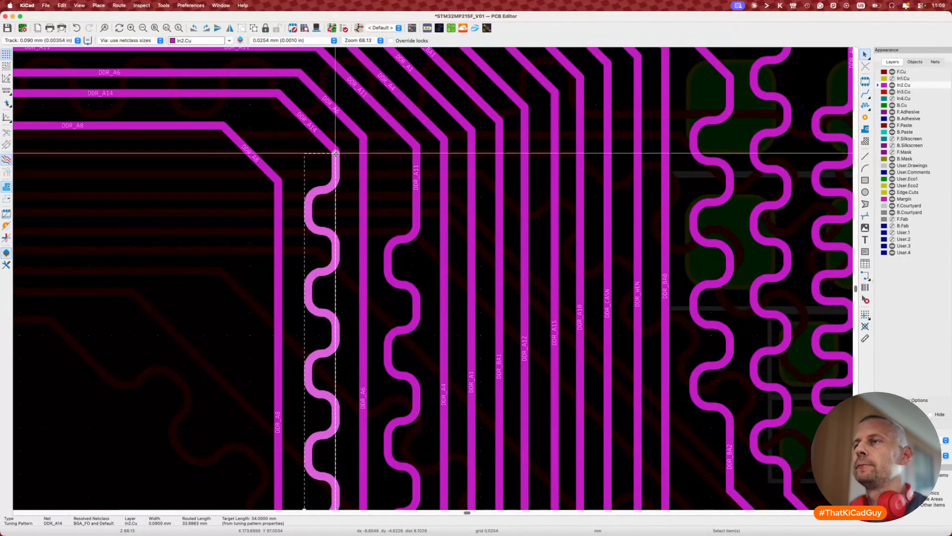
left_click_drag(335, 153, 336, 162)
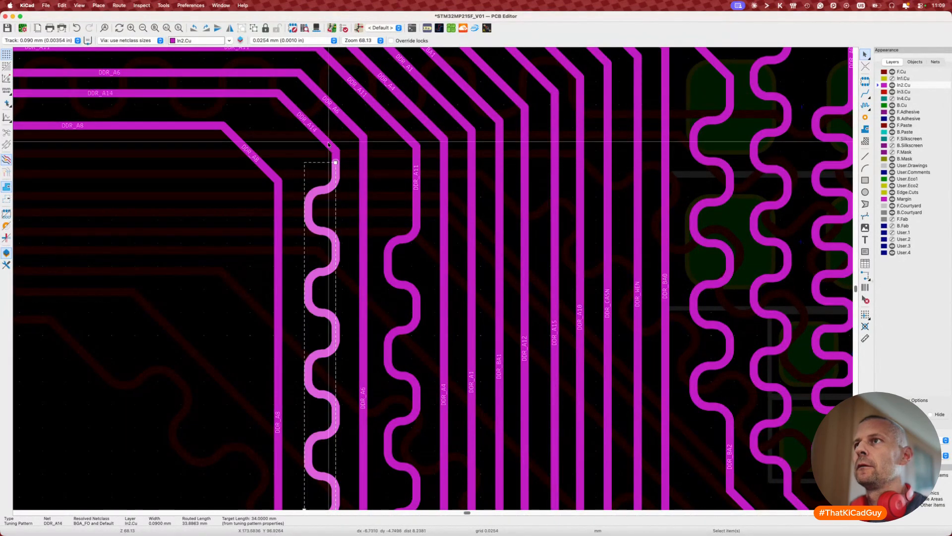
key("d")
left_click(315, 144)
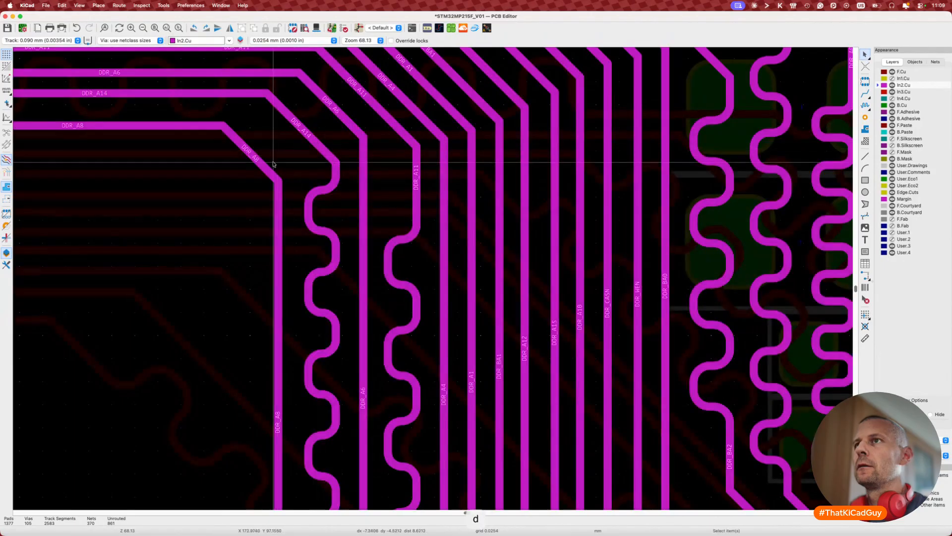
Step: Shift the DDR_A8 diagonal up and to the right
key("d")
left_click(273, 162)
scroll(273, 162, "down", 2)
scroll(273, 162, "down", 3)
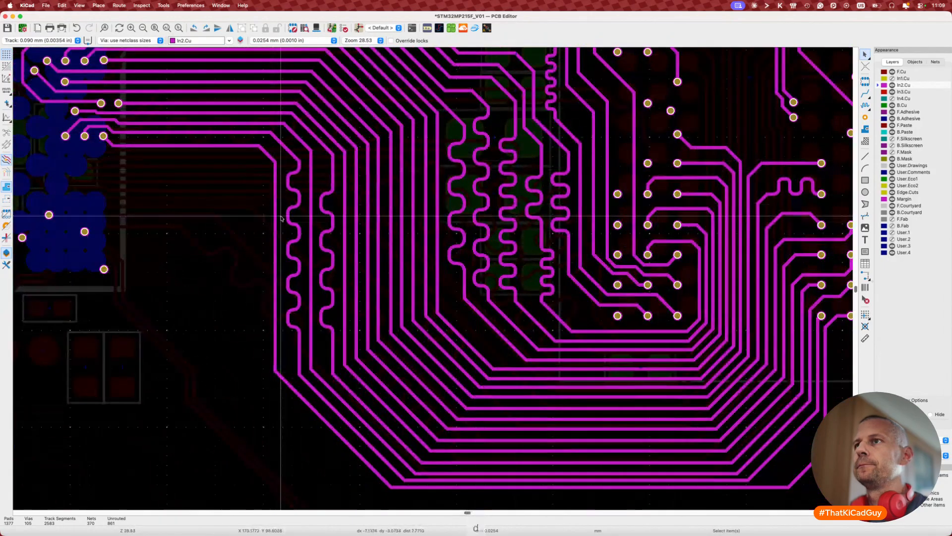
Step: Check the DDR_A8 track's current length of about 32.6 mm
key("7")
left_click(275, 333)
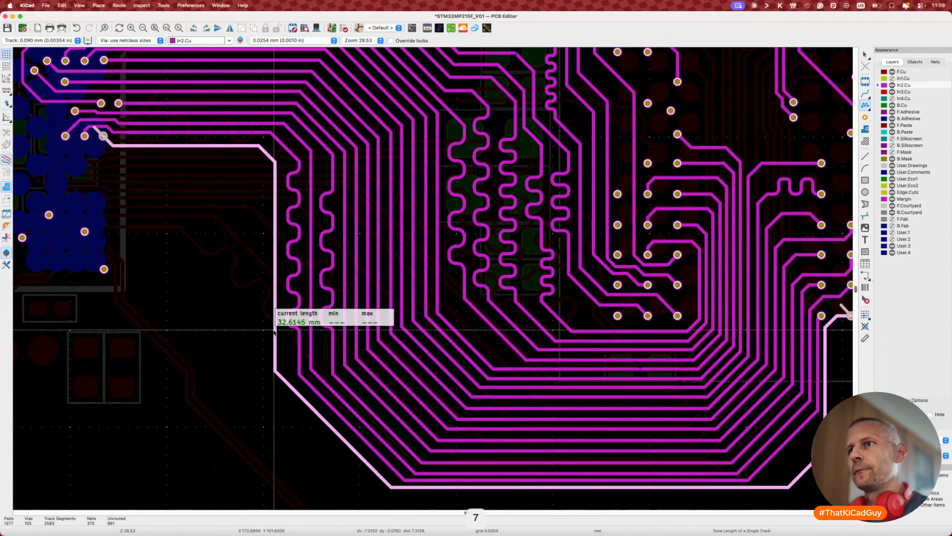
key("Escape")
key("d")
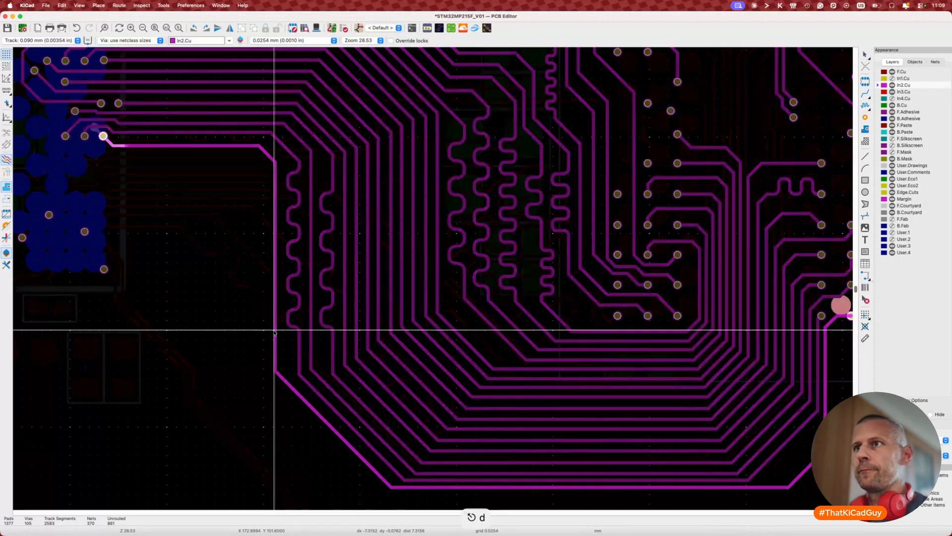
key("Escape")
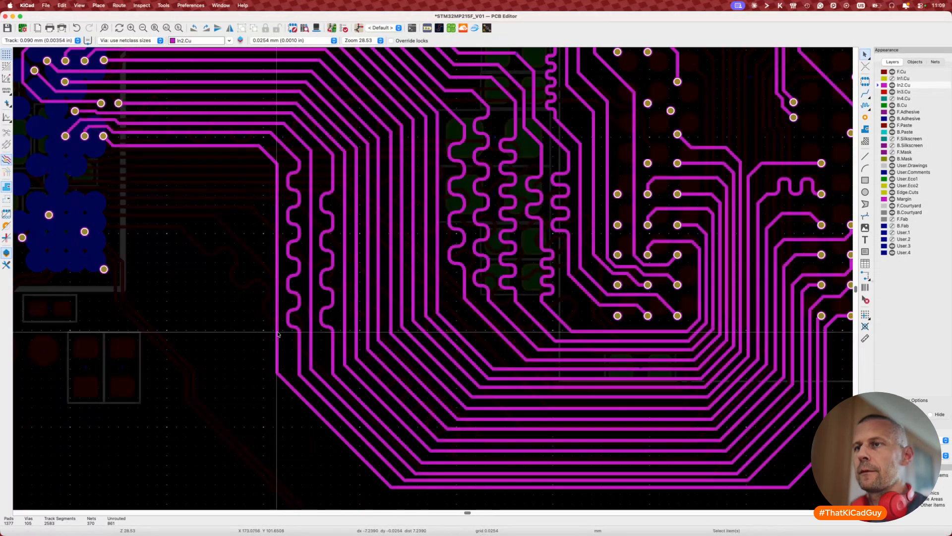
Step: Add a tighter meander to DDR_A8 with a 34 mm target, reaching about 33.98 mm
left_click(277, 333)
key("super+l")
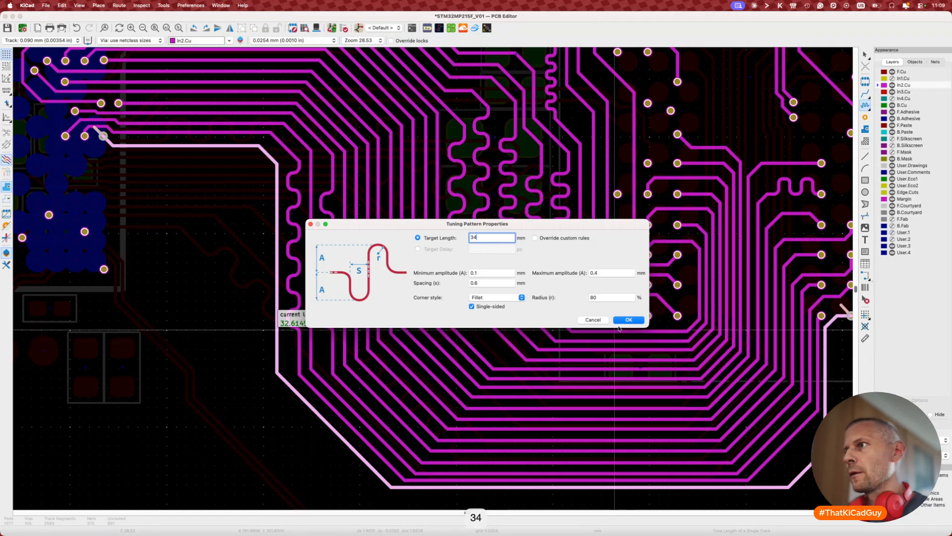
left_click(620, 320)
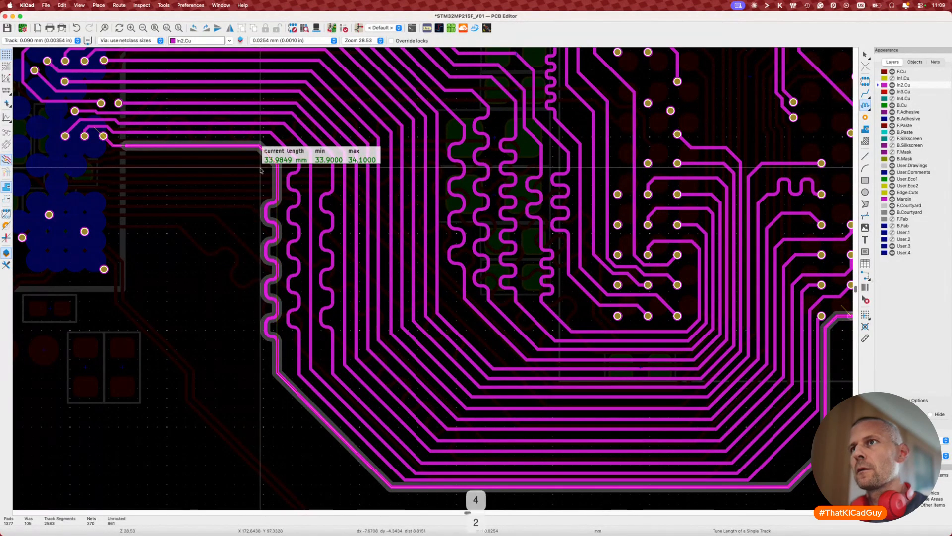
key("2")
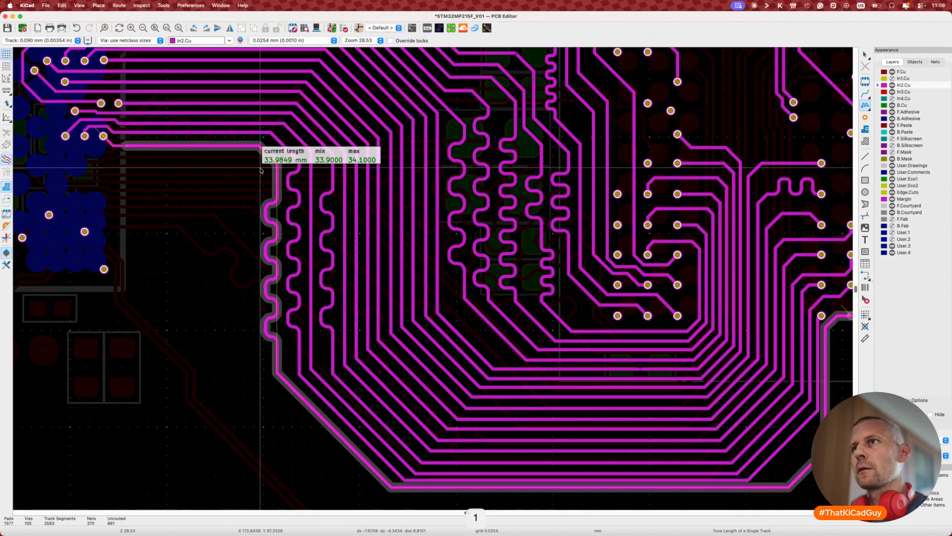
key("2")
left_click(260, 170)
key("Escape")
scroll(233, 253, "down", 4)
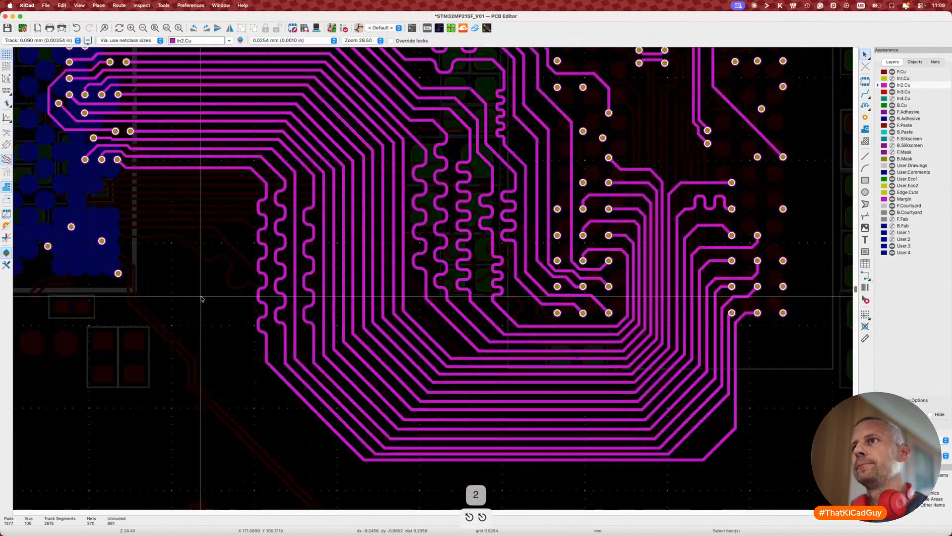
Step: Nudge the outermost bottom tracks of the DDR bundle so they sit evenly spaced
scroll(228, 263, "up", 5)
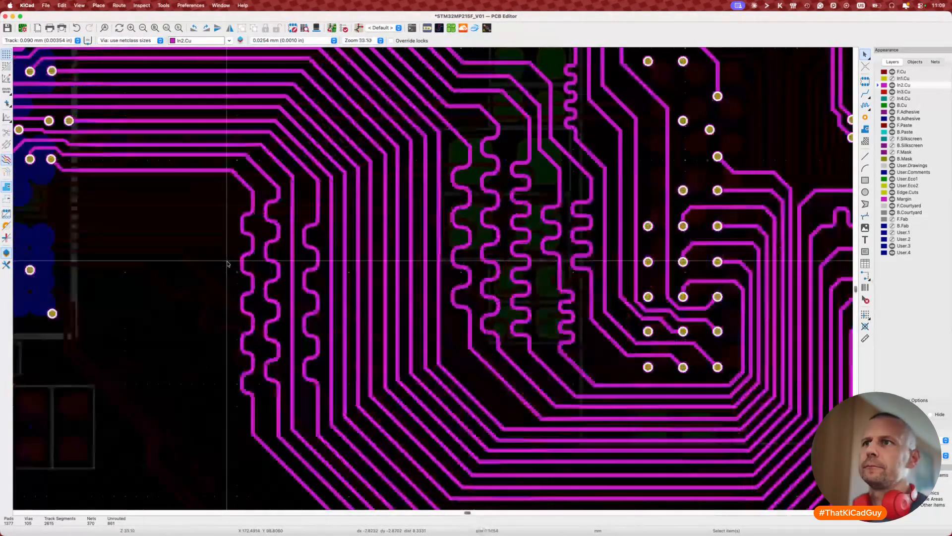
scroll(227, 264, "down", 6)
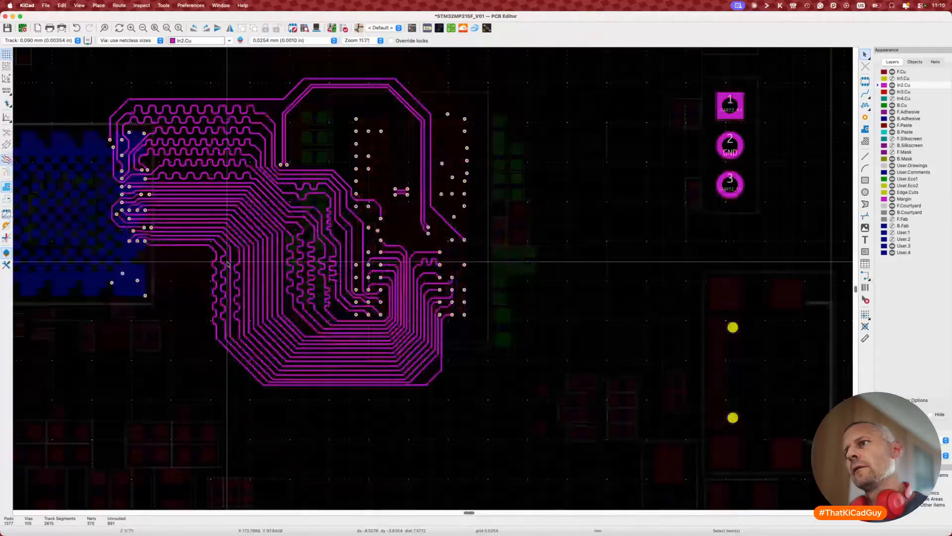
scroll(282, 387, "up", 5)
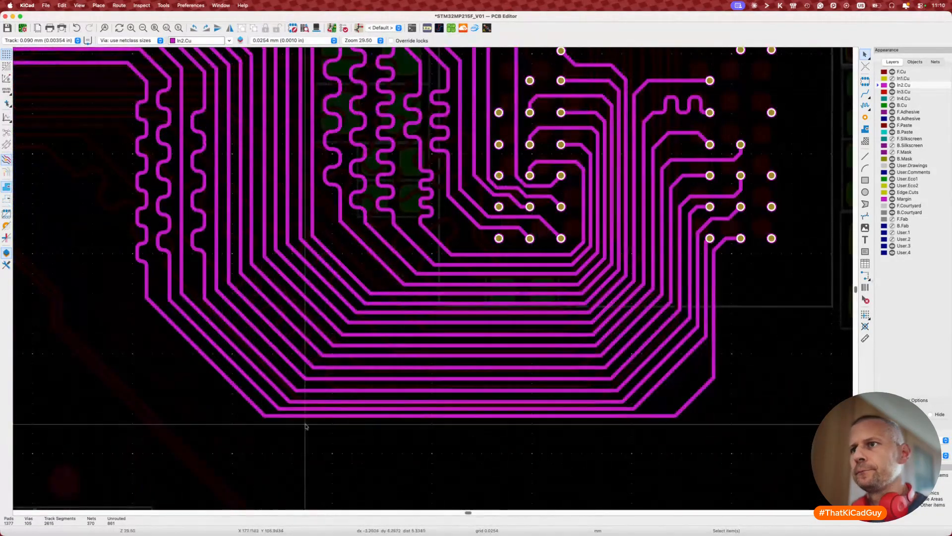
left_click(347, 416)
key("d")
left_click(347, 420)
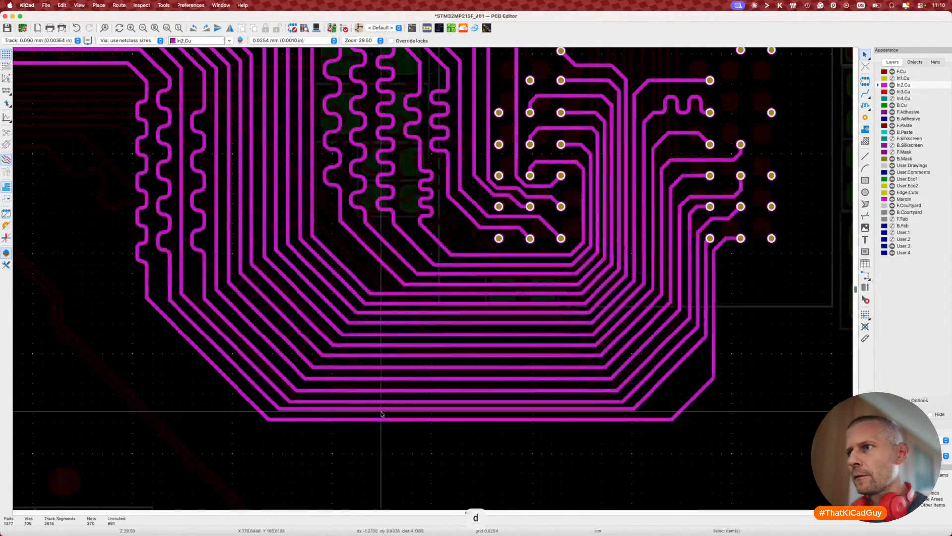
key("d")
left_click(386, 414)
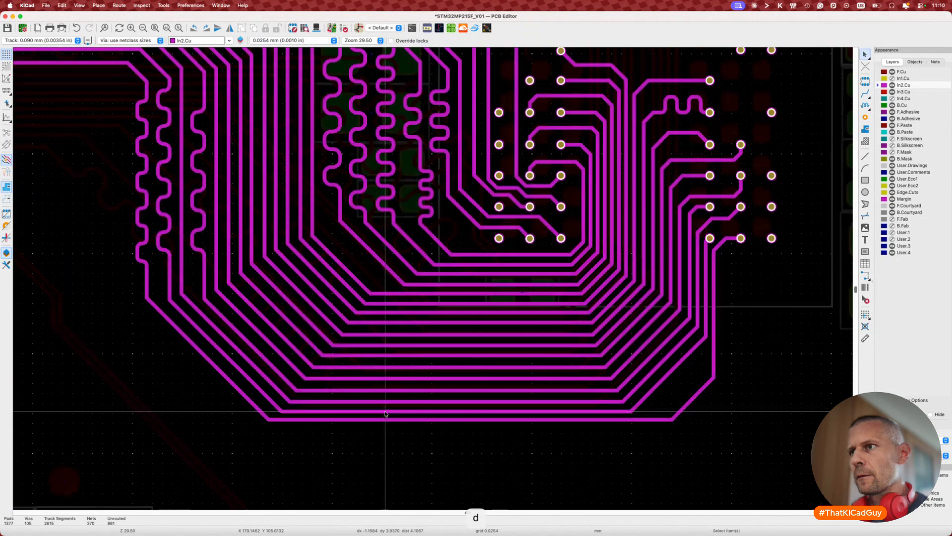
key("d")
left_click(515, 428)
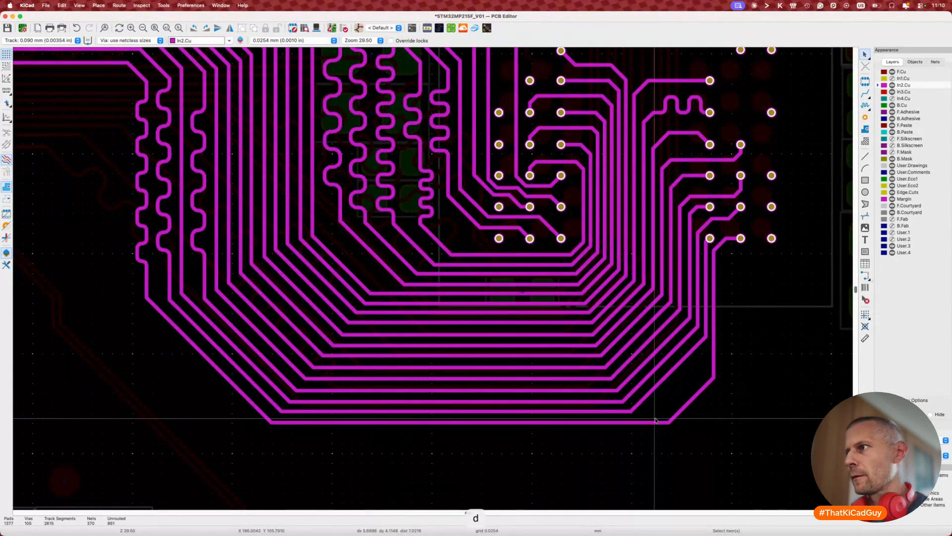
Step: Even out the outer track's lower-right diagonal, right vertical run, pad segment and lower-left diagonal
key("d")
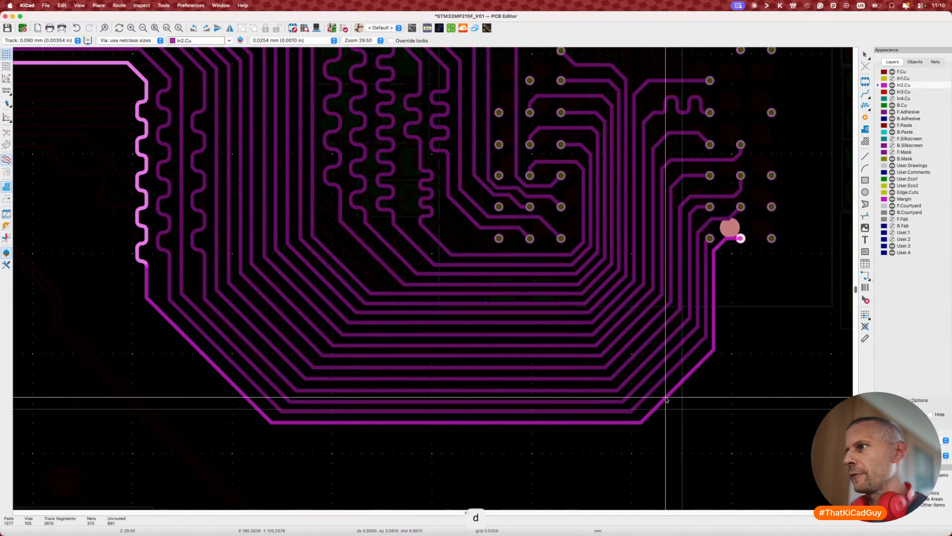
left_click(665, 397)
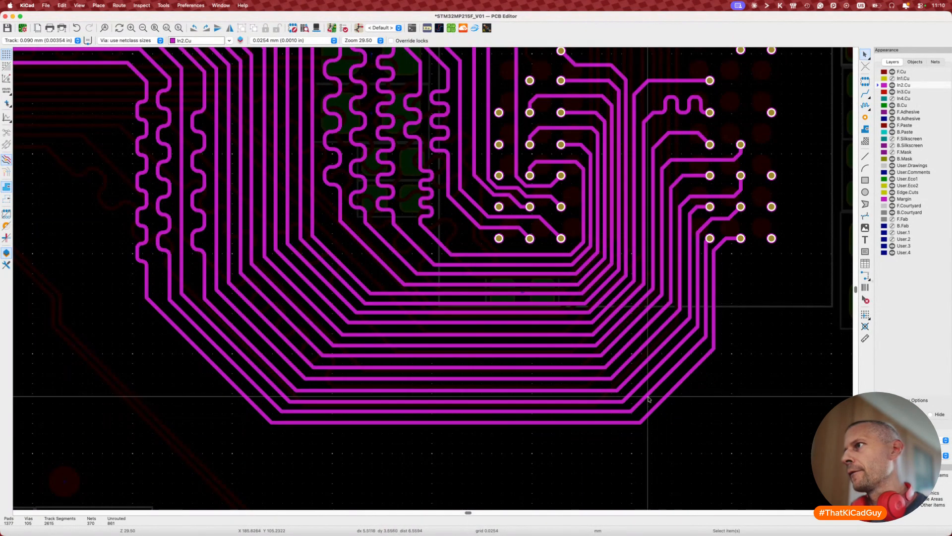
key("d")
left_click(714, 284)
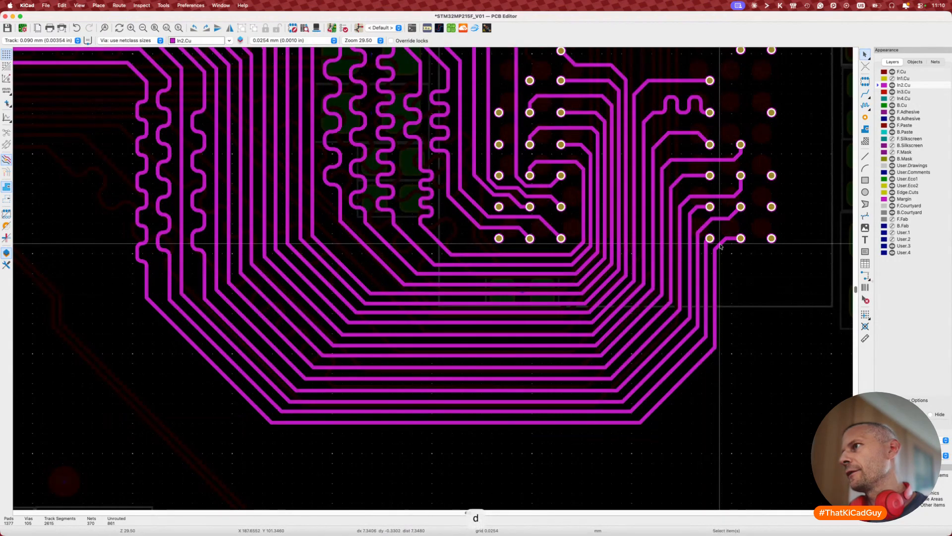
key("d")
left_click(722, 245)
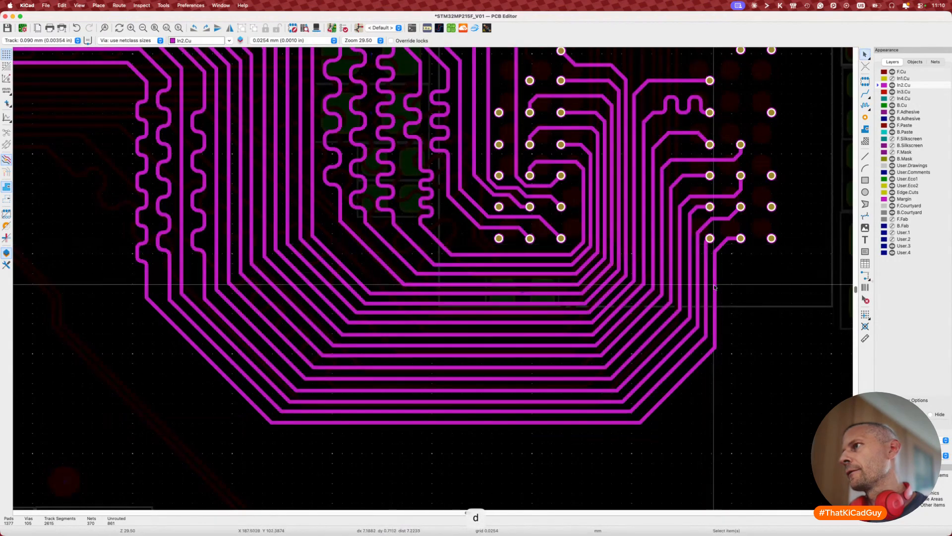
key("d")
left_click(680, 378)
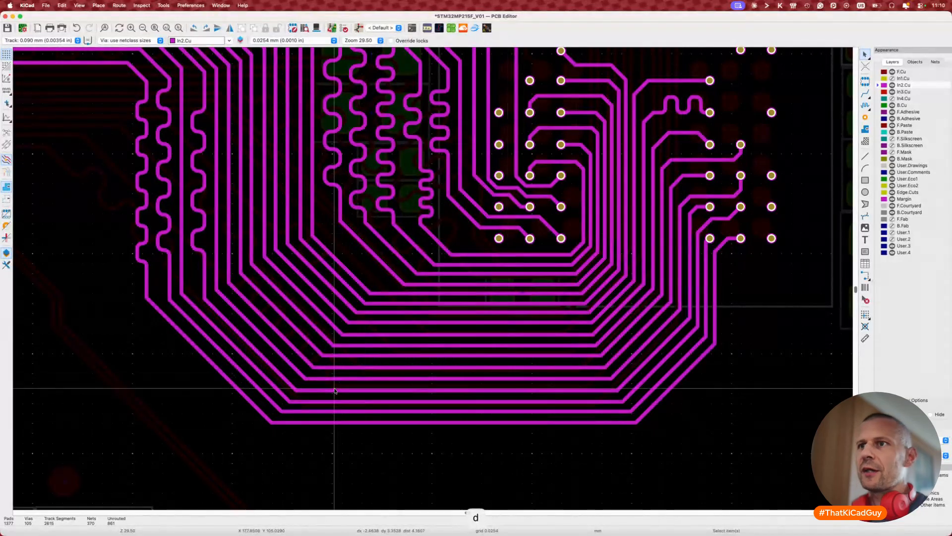
key("d")
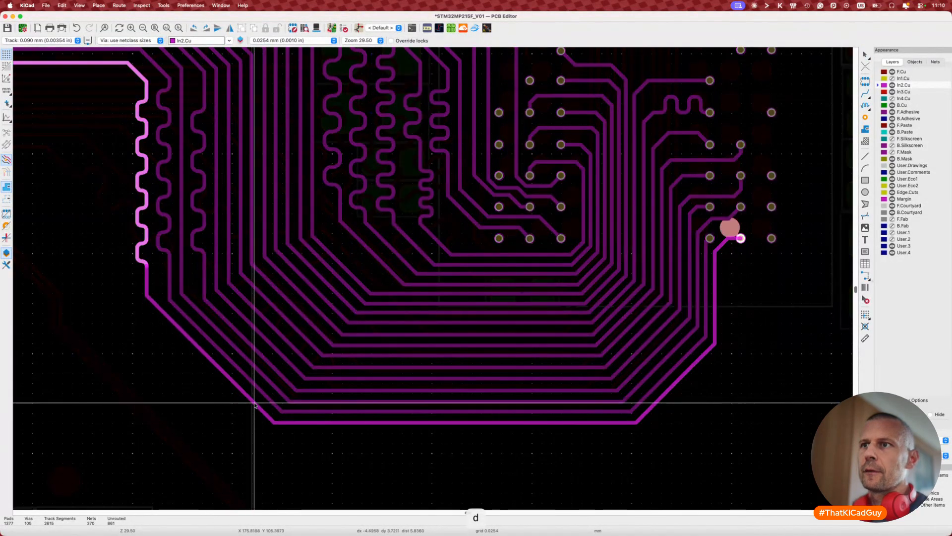
left_click(254, 403)
scroll(255, 403, "left", 5)
scroll(255, 404, "up", 4)
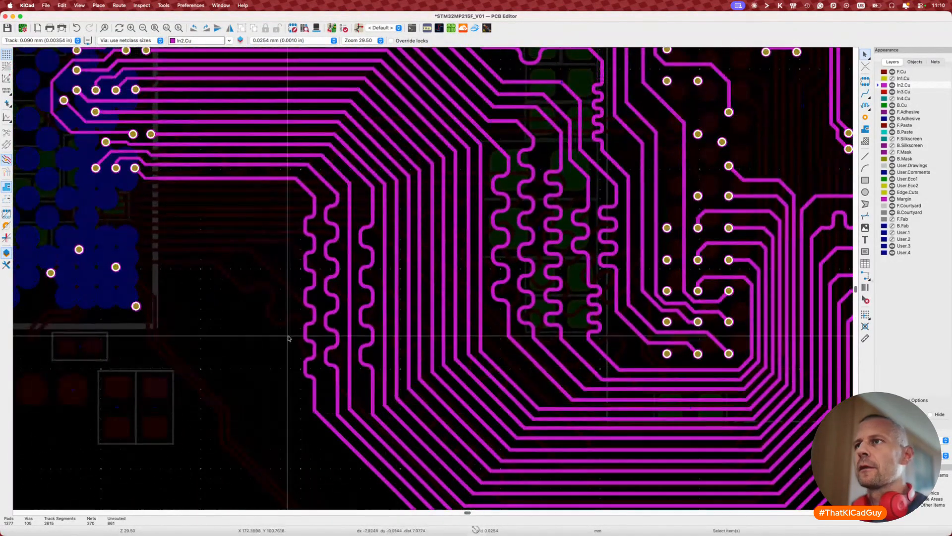
Step: Delete the existing meander pattern, restoring the DDR track to a straight run
key("7")
key("Escape")
left_click(308, 293)
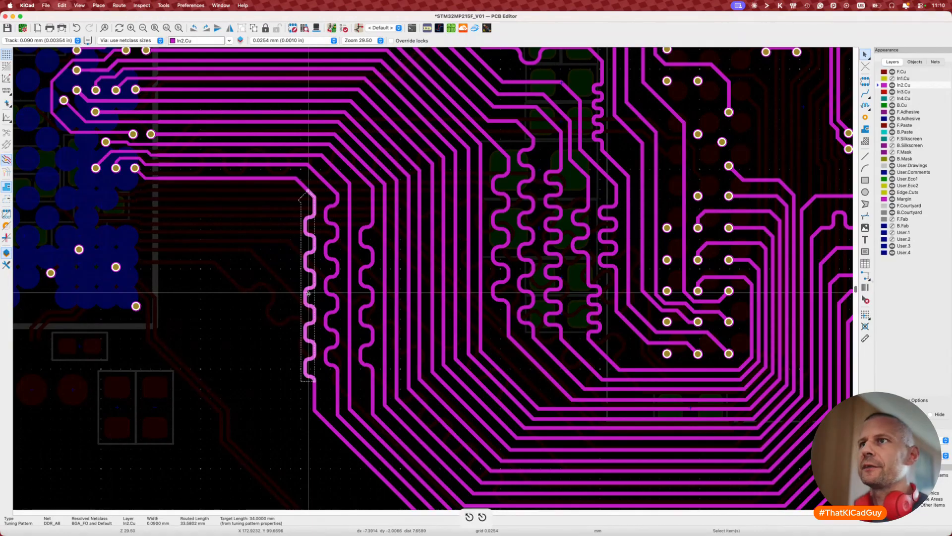
key("Delete")
Step: Try meandering the track's vertical run toward 34 mm, then exit tuning
left_click(313, 324)
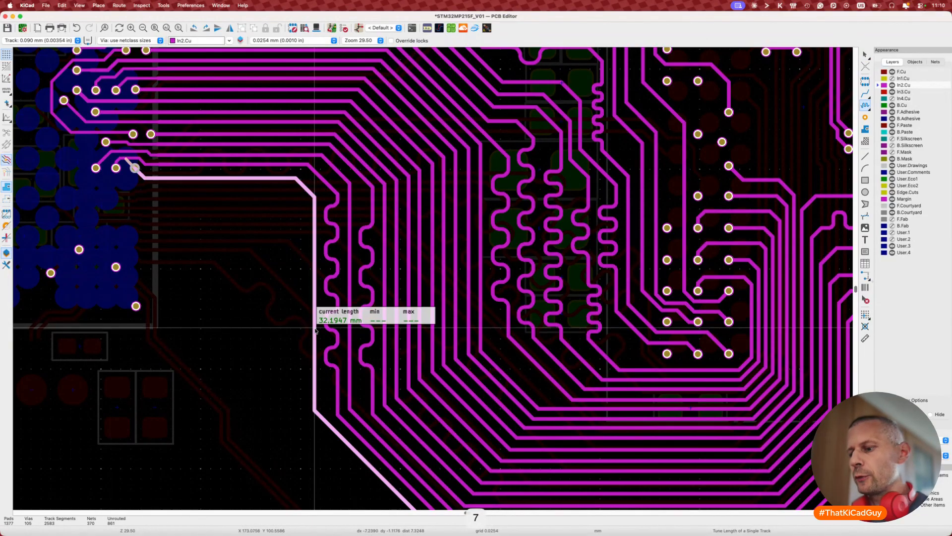
key("super+l")
left_click(315, 313)
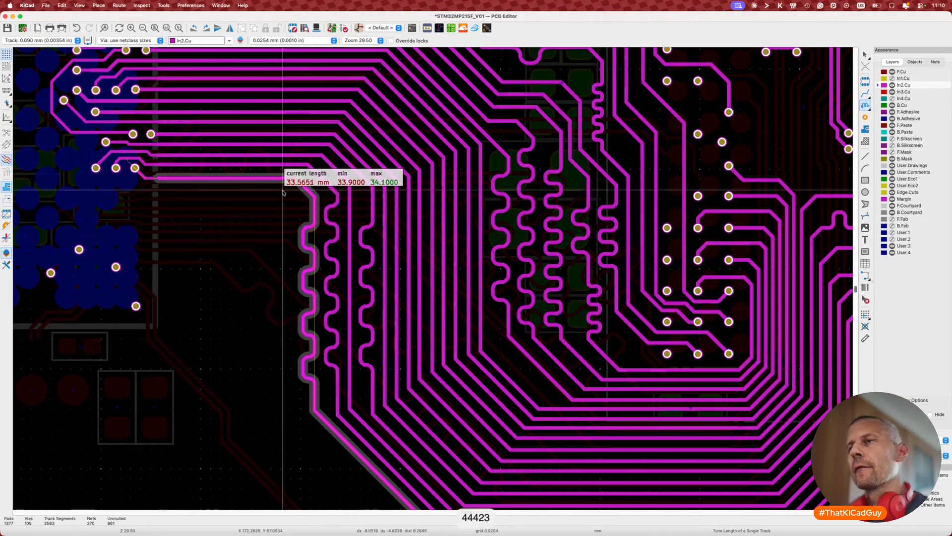
key("2")
key("2")
key("2")
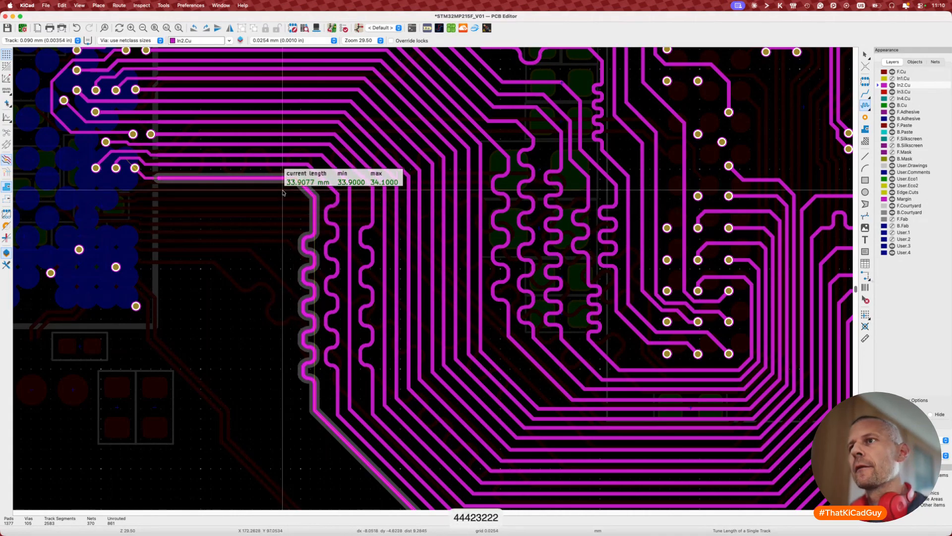
key("3")
key("3")
key("2")
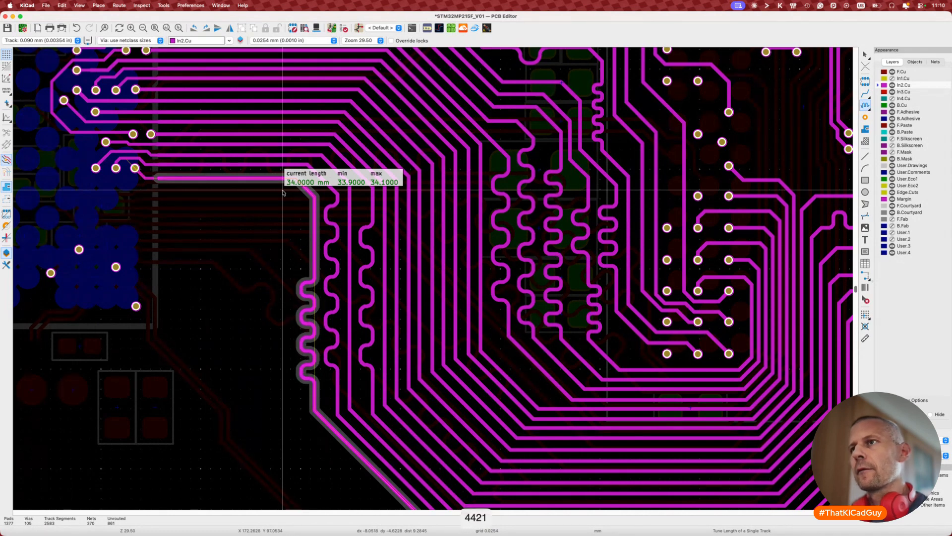
key("1")
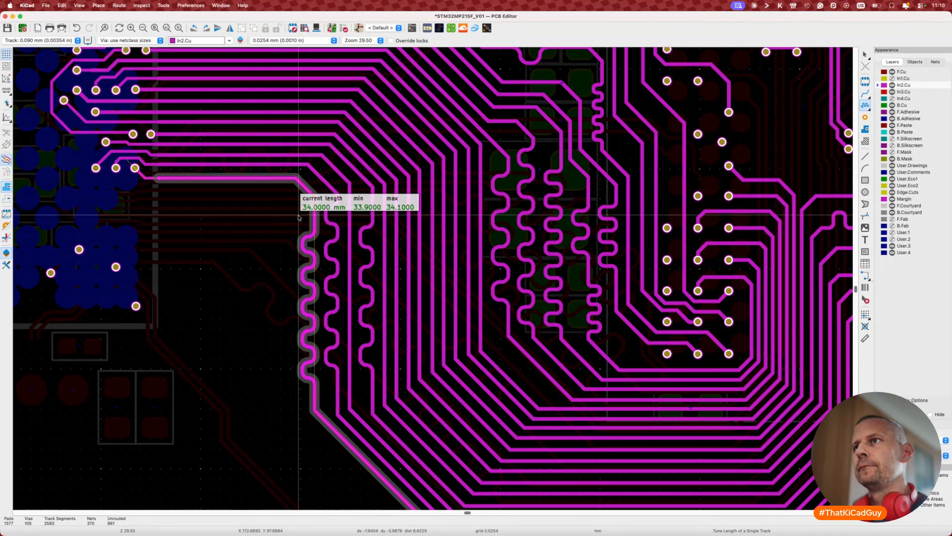
key("Escape")
scroll(146, 392, "down", 5)
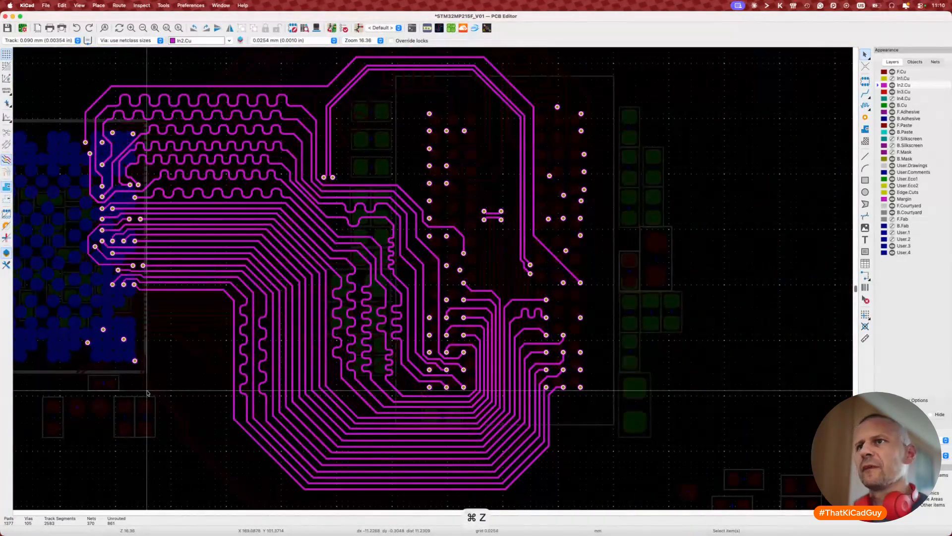
scroll(169, 272, "up", 3)
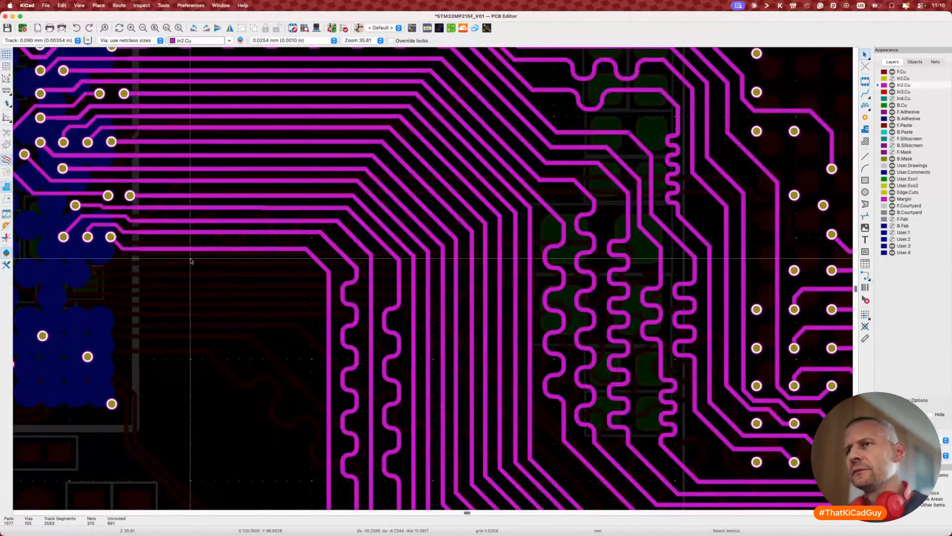
Step: Meander the horizontal run near the pads to a 34 mm target length and commit it
key("7")
key("super+l")
type("34")
key("Return")
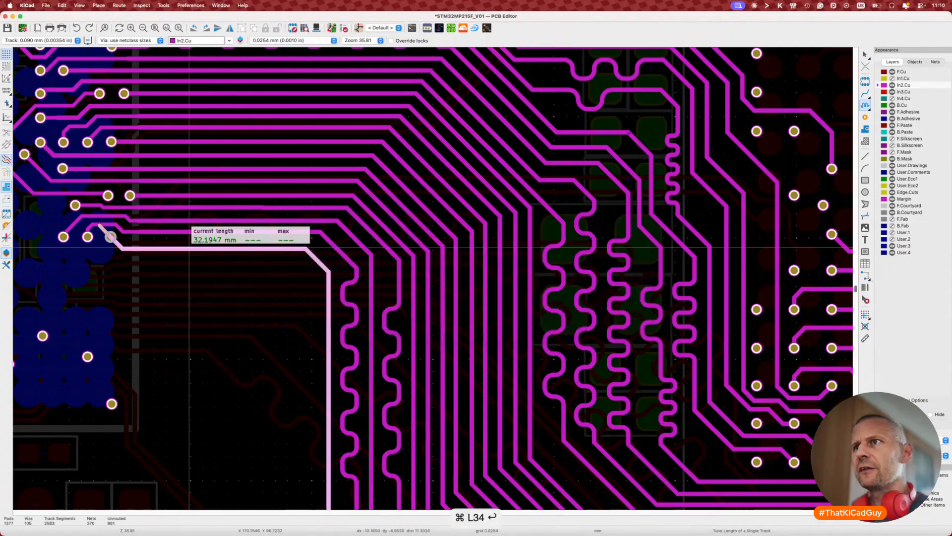
left_click(140, 248)
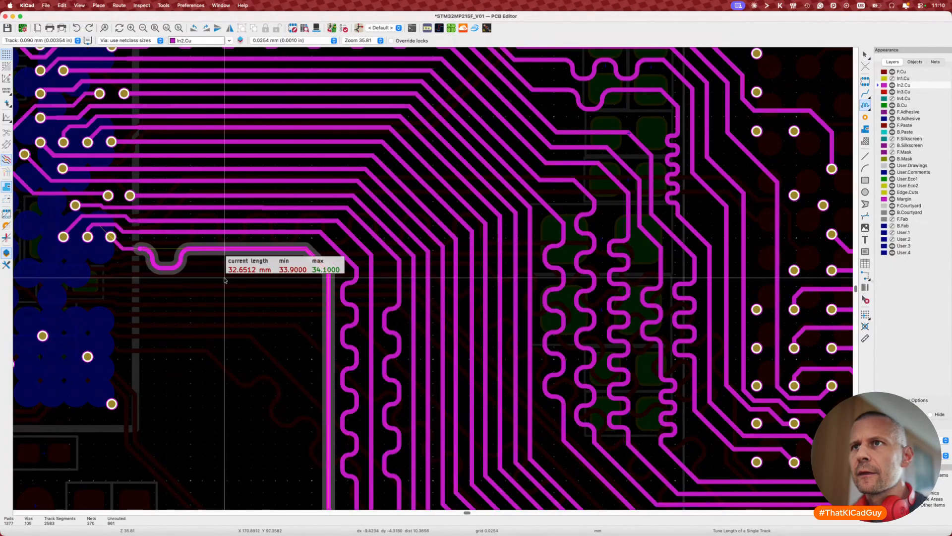
key("2")
key("2")
key("2")
key("4")
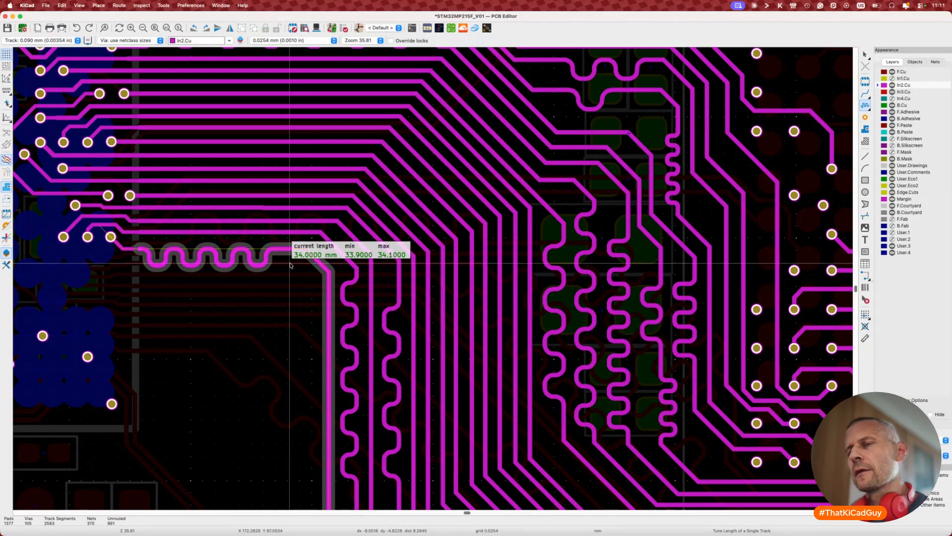
key("2")
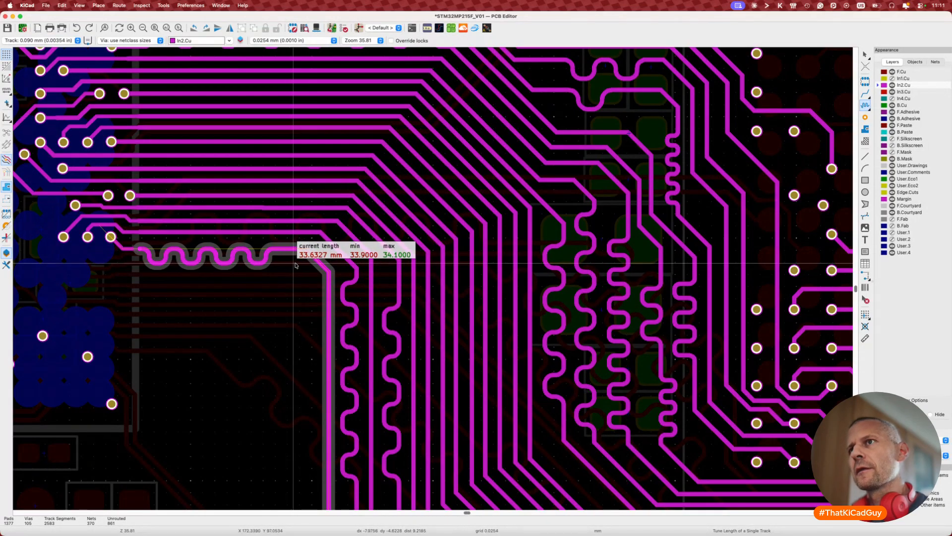
left_click(320, 268)
key("Escape")
key("Escape")
Step: Drag the DDR_CLK0_P/N top run lower and the diagonal segments lower-right
scroll(219, 334, "down", 5)
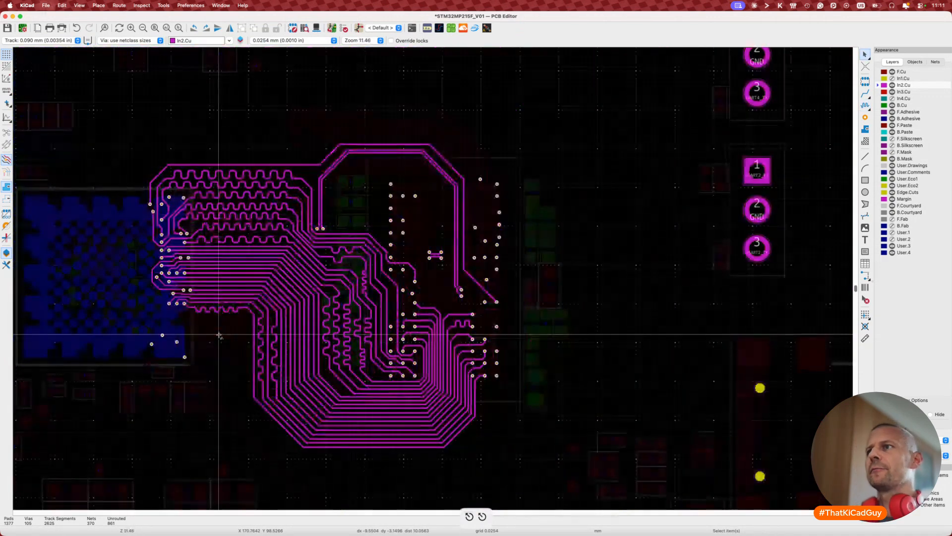
scroll(370, 191, "up", 3)
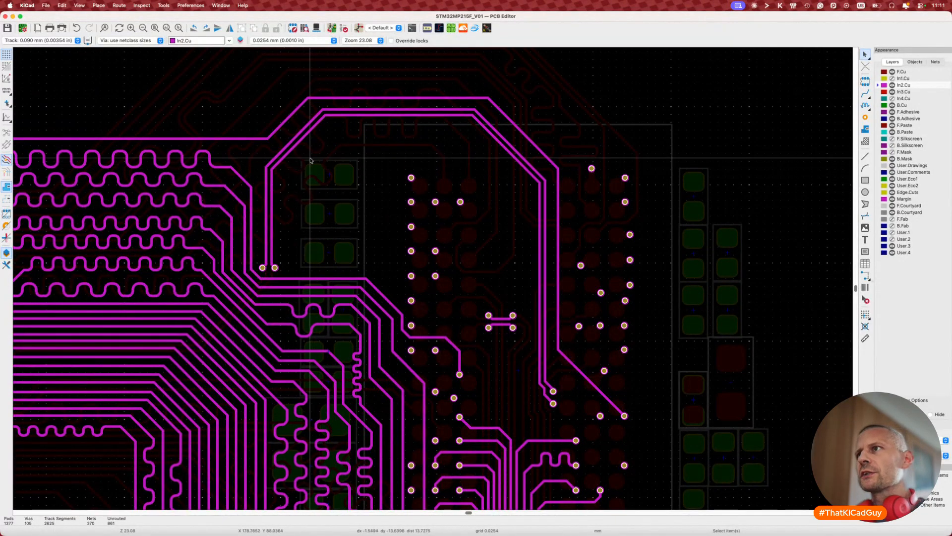
left_click(355, 116)
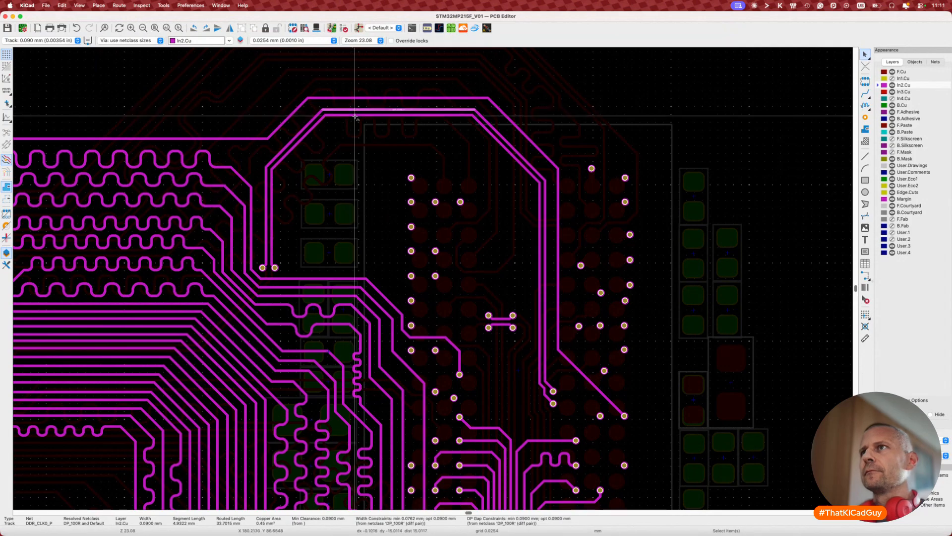
left_click(355, 117, "shift")
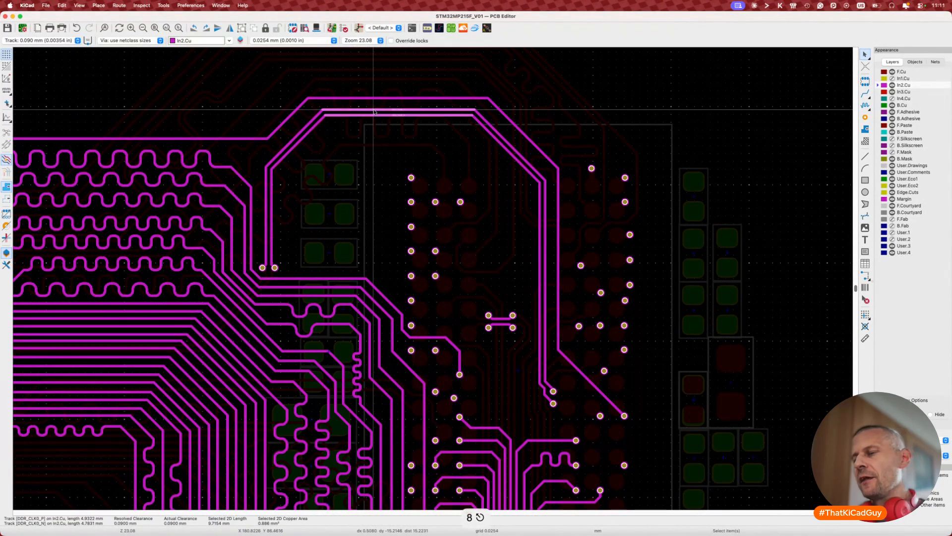
key("d")
left_click(374, 138)
left_click(283, 158)
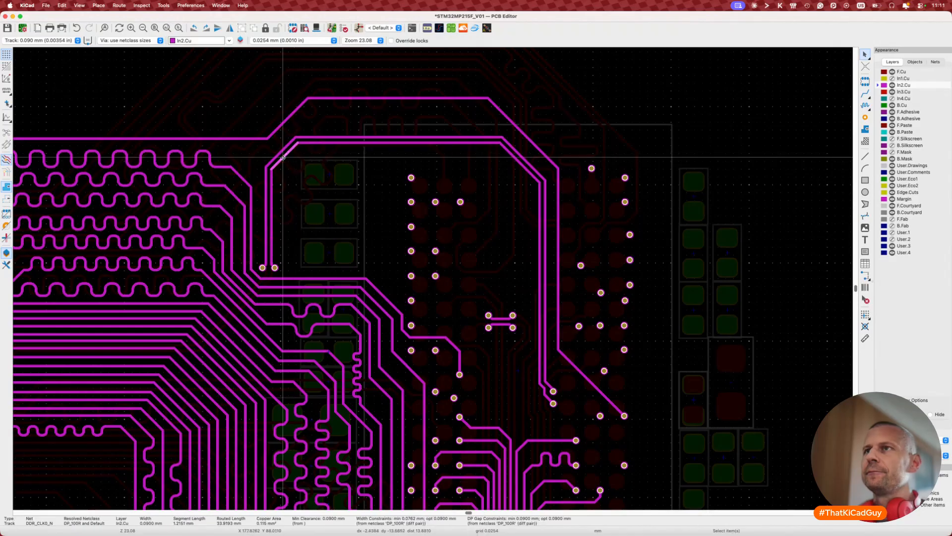
left_click(280, 155, "shift")
key("d")
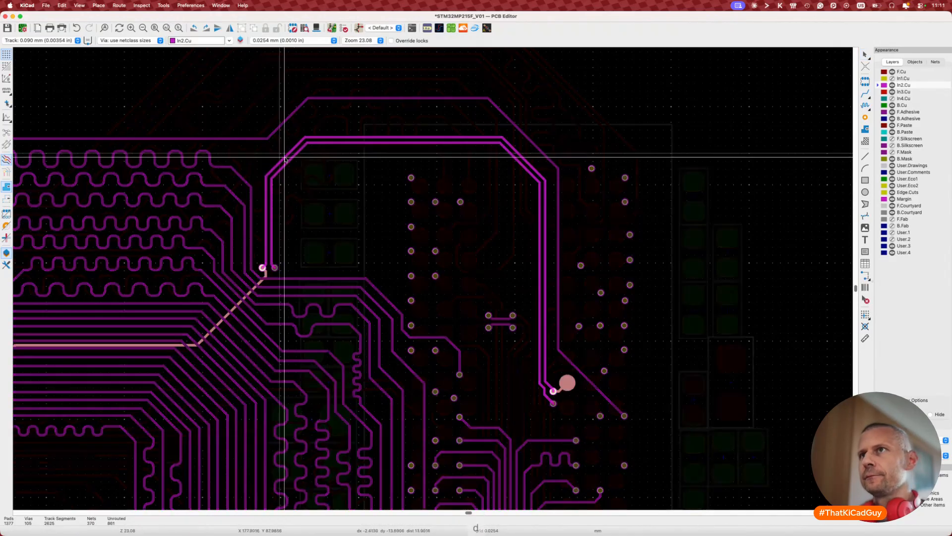
left_click(299, 172)
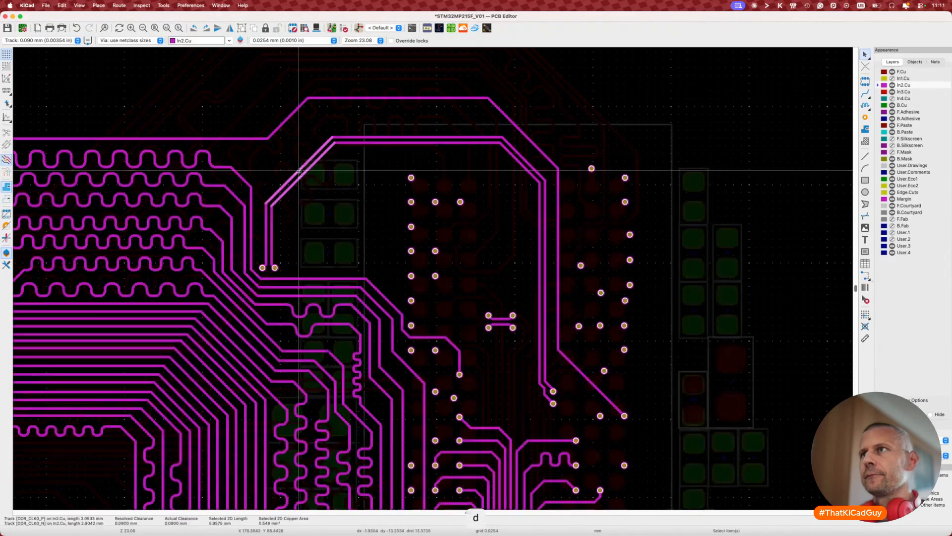
Step: Reposition the DDR_CLK0 pair three more times into the right pad group
key("d")
left_click(402, 149)
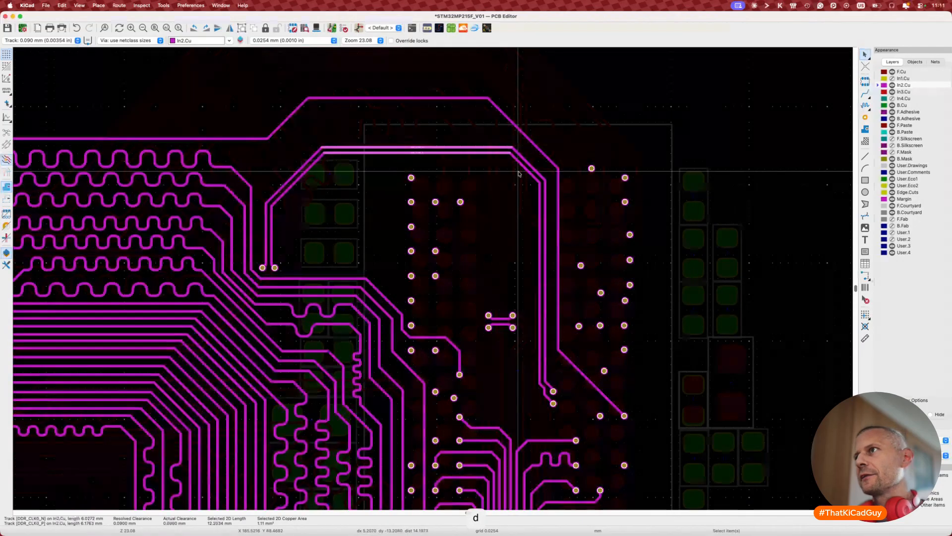
key("d")
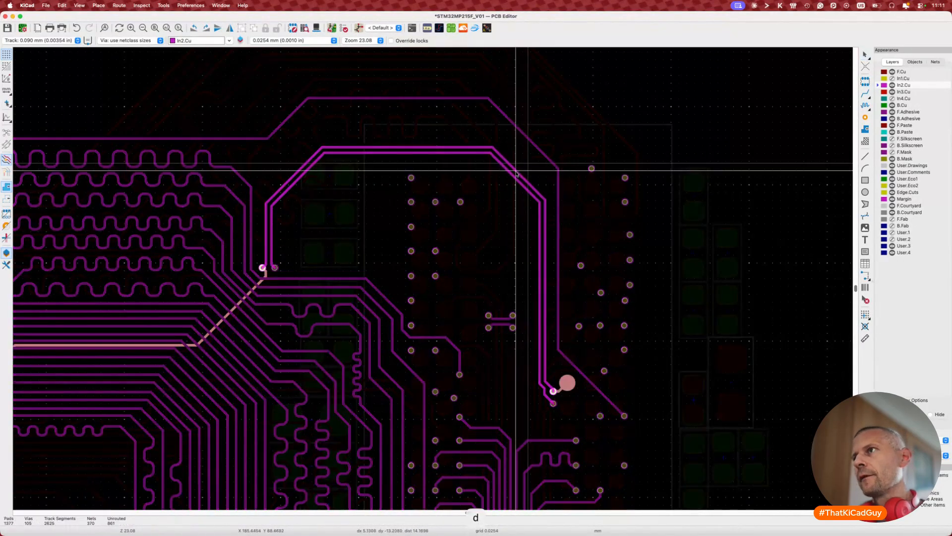
left_click(514, 176)
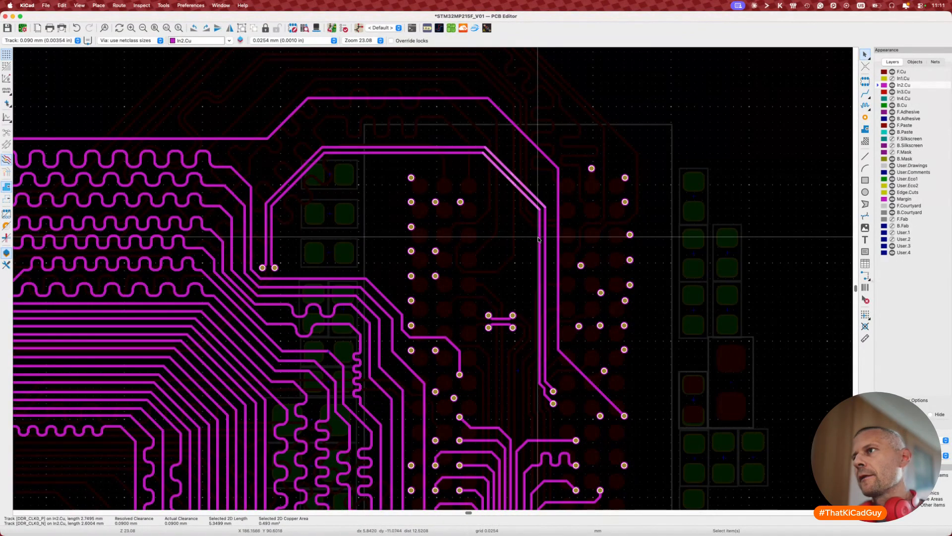
key("d")
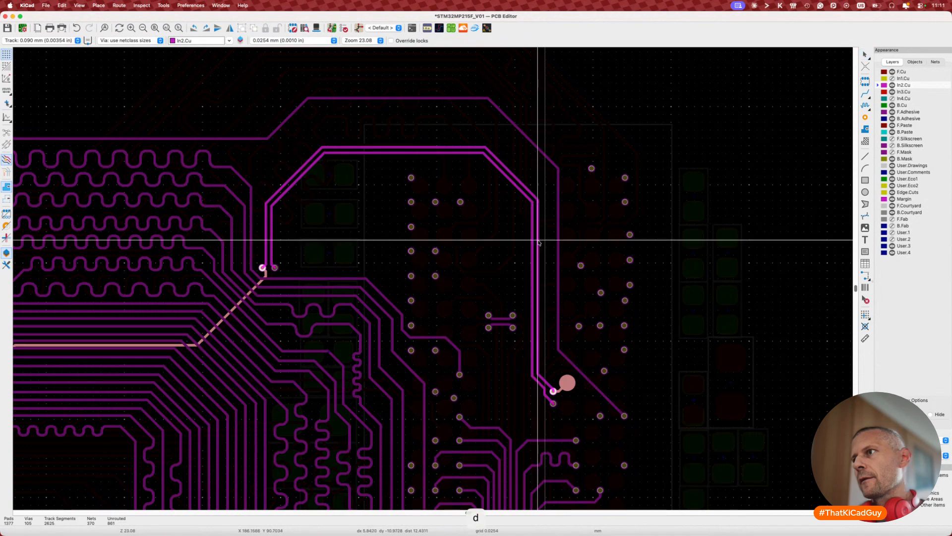
left_click(539, 243)
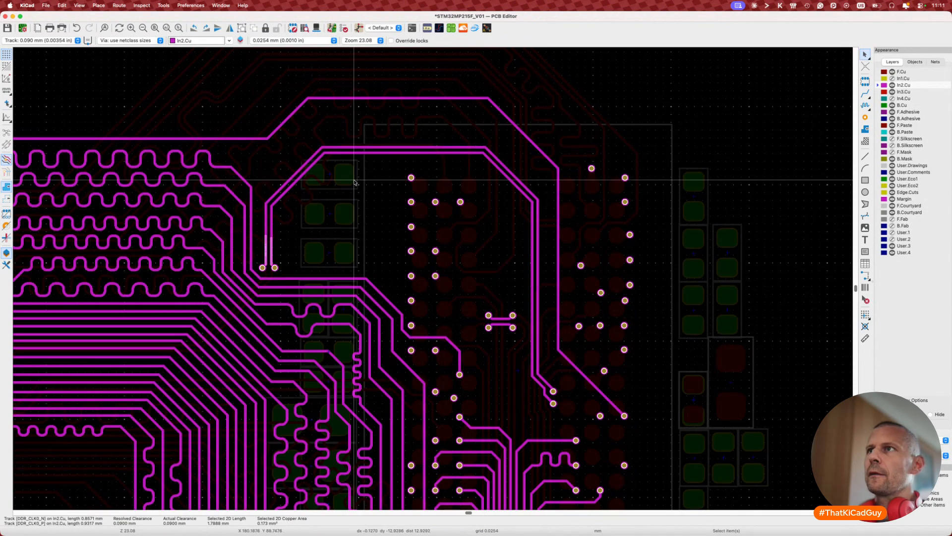
key("Escape")
key("Escape")
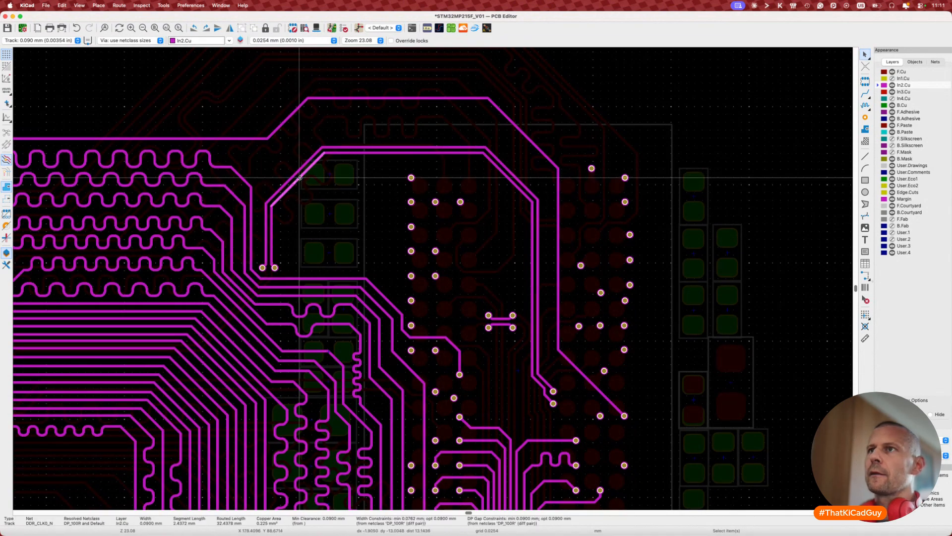
Step: Pick the DDR_CLK0 pair for differential-pair tuning, then back out without changes
left_click(271, 247)
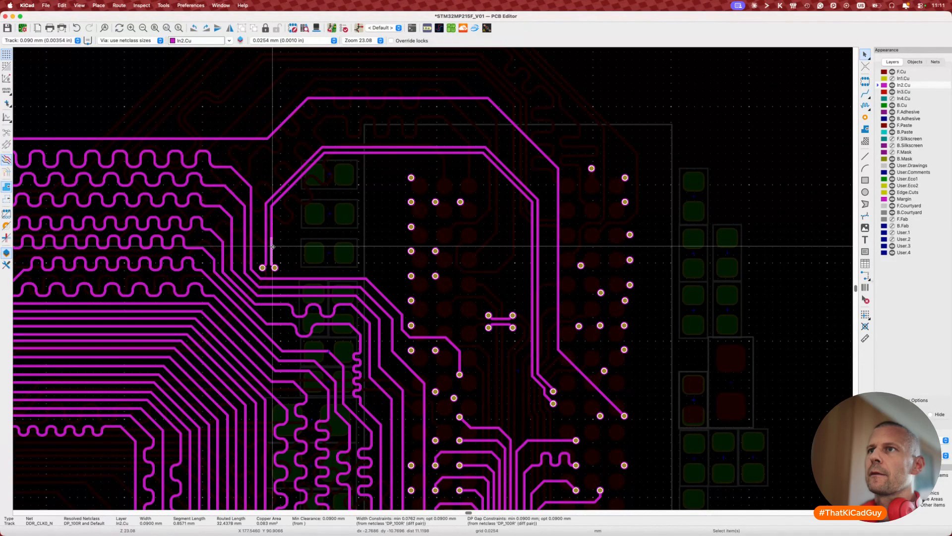
key("8")
left_click(276, 202)
key("Escape")
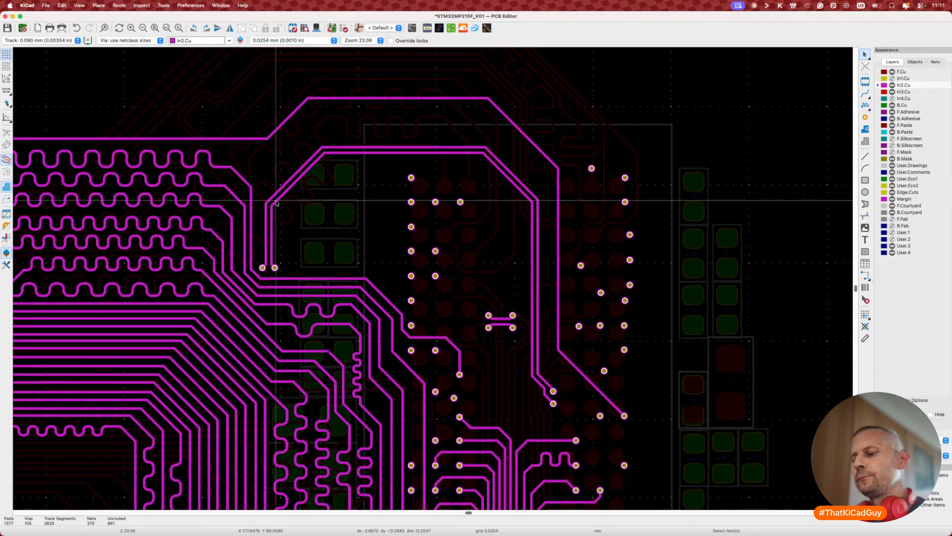
Step: Attempt tuning the DDR_CLK0 pair to a 34.4 mm target, then cancel the meander
key("8")
left_click(277, 201)
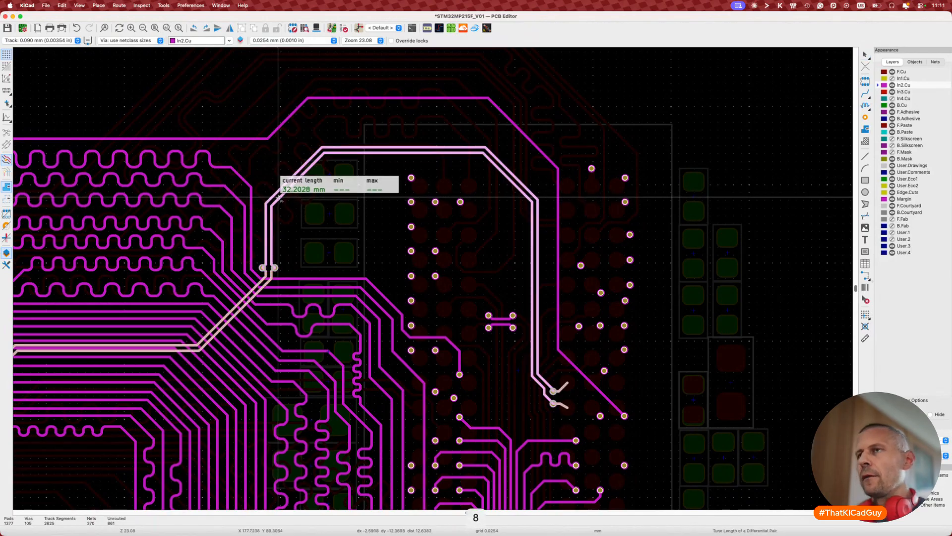
key("super+l")
type("34.")
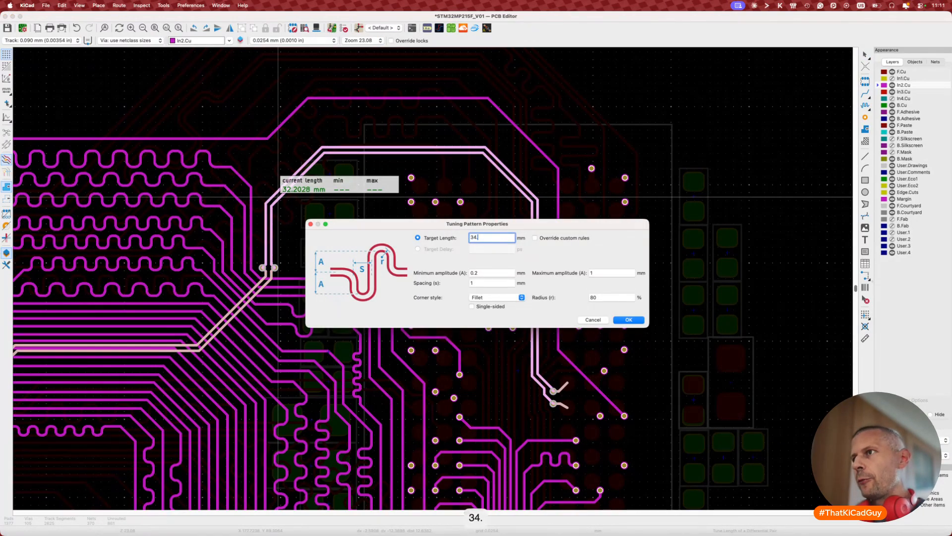
type("4")
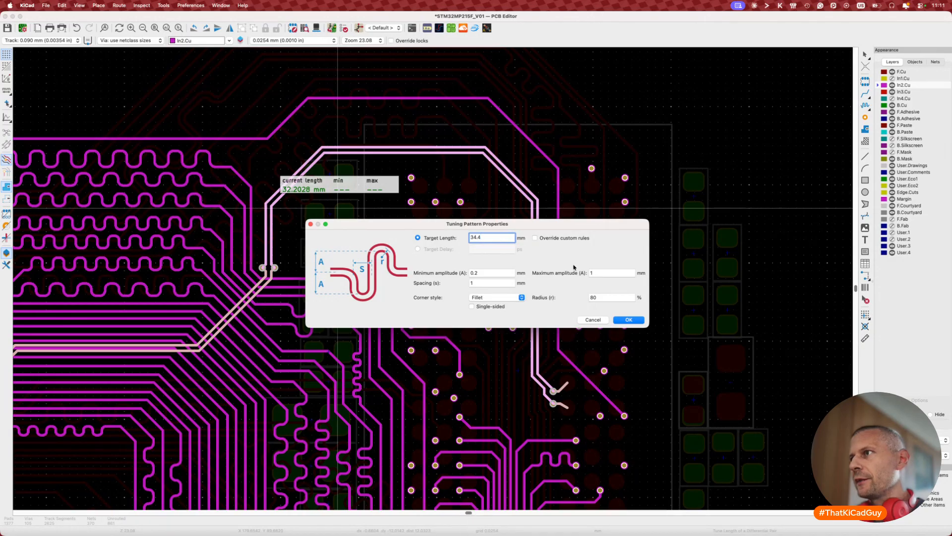
left_click(627, 319)
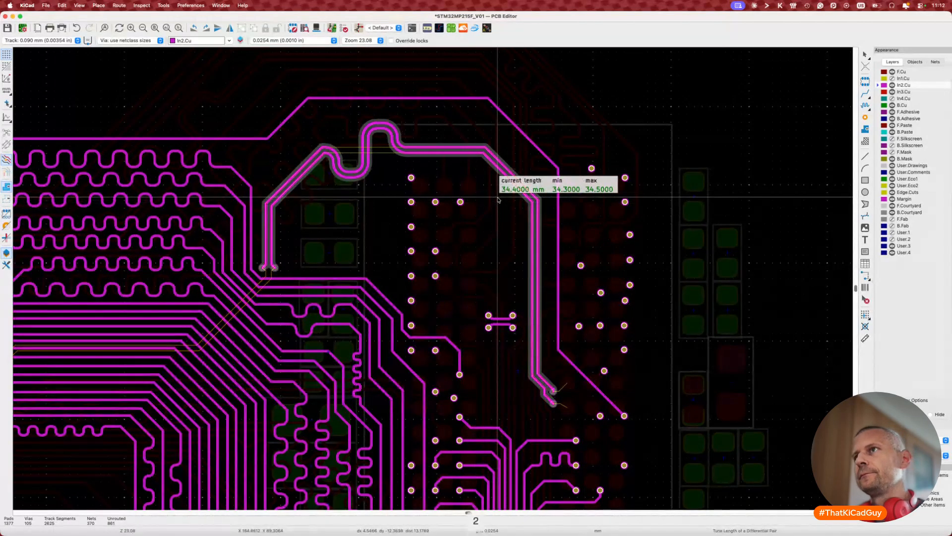
key("2")
key("2")
key("2")
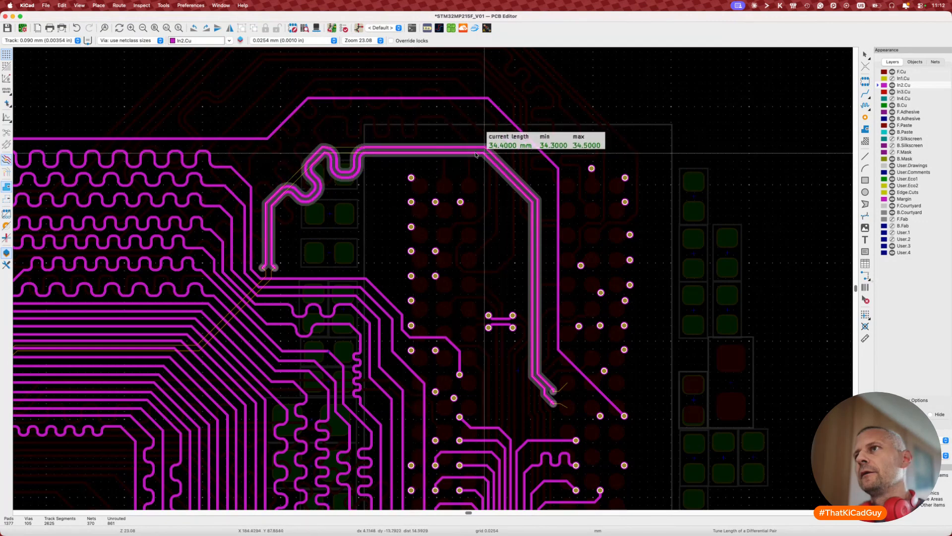
key("Escape")
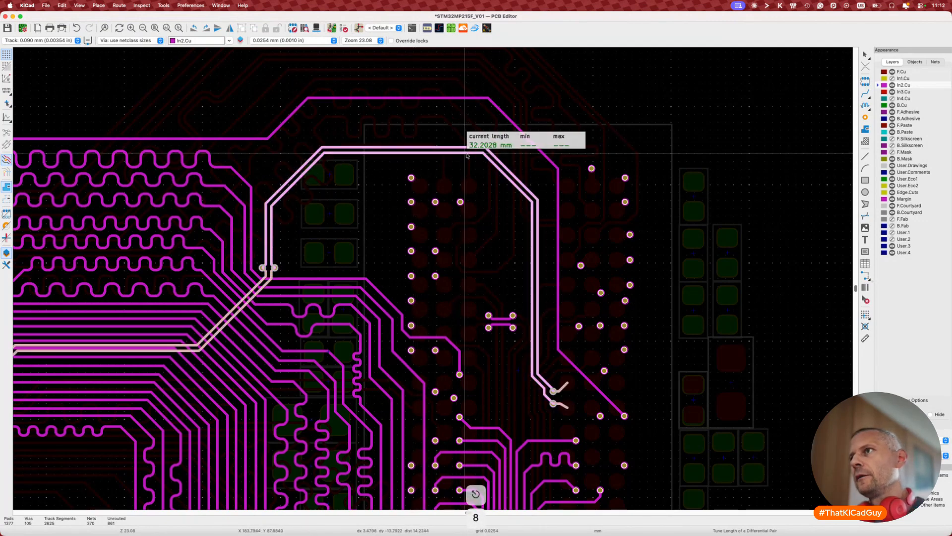
key("super+l")
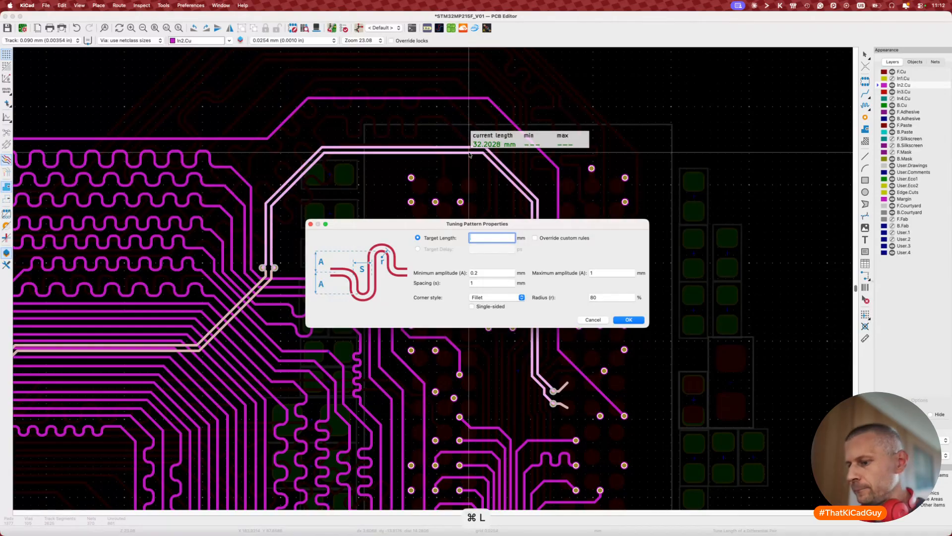
type("34.4")
key("Return")
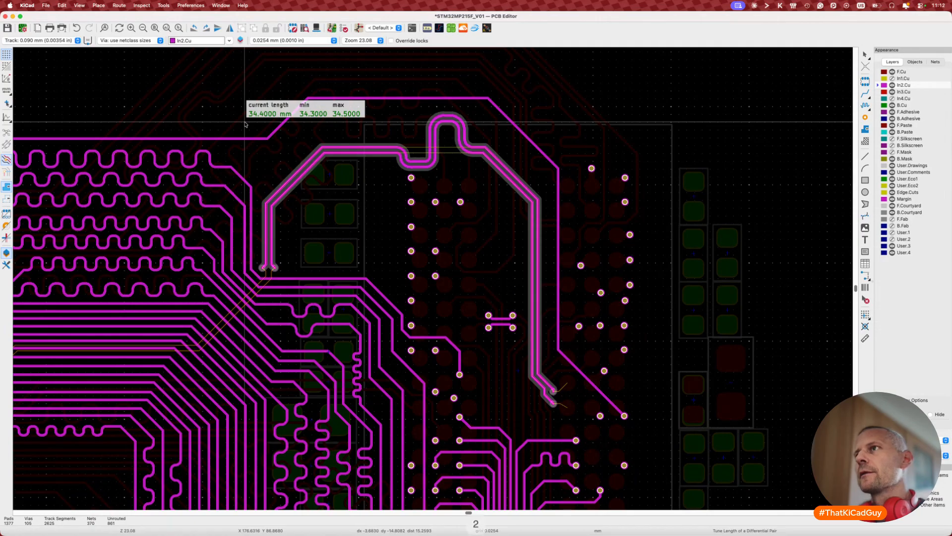
key("Escape")
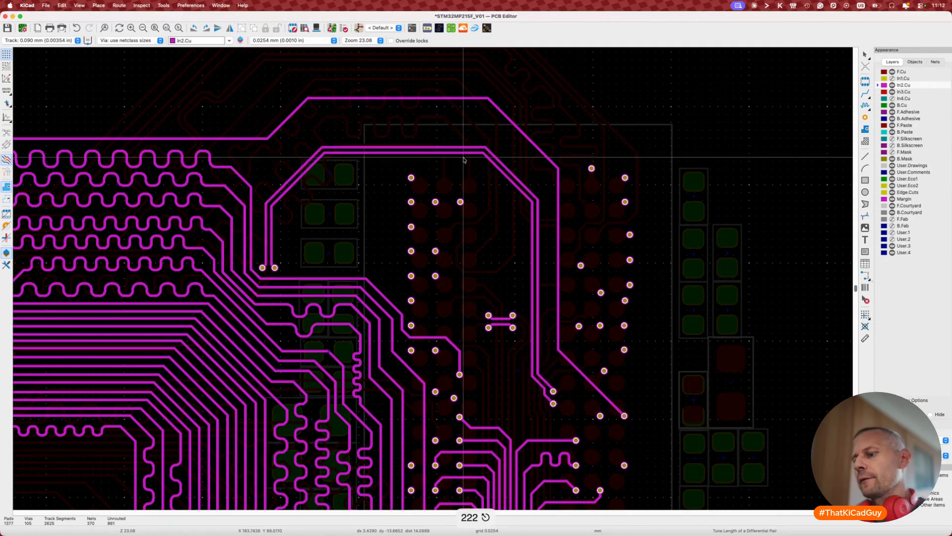
key("Escape")
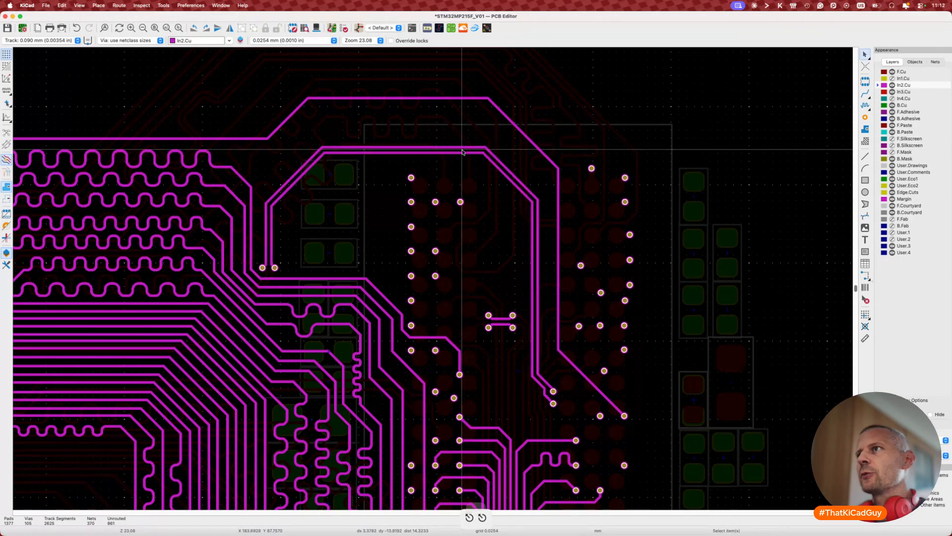
Step: Drop the pair's top segment lower and retry 34.4 mm tuning, discarding the preview
left_click(461, 148)
key("d")
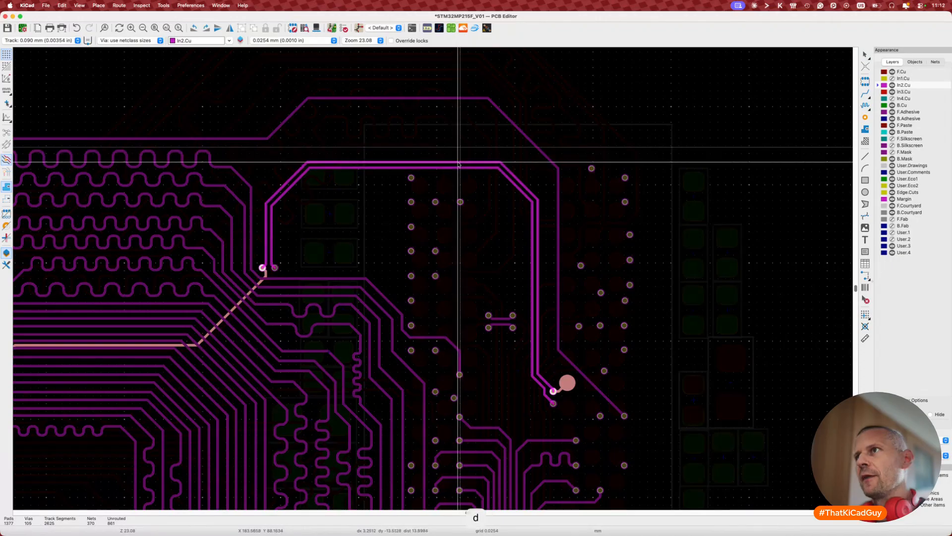
left_click(460, 163)
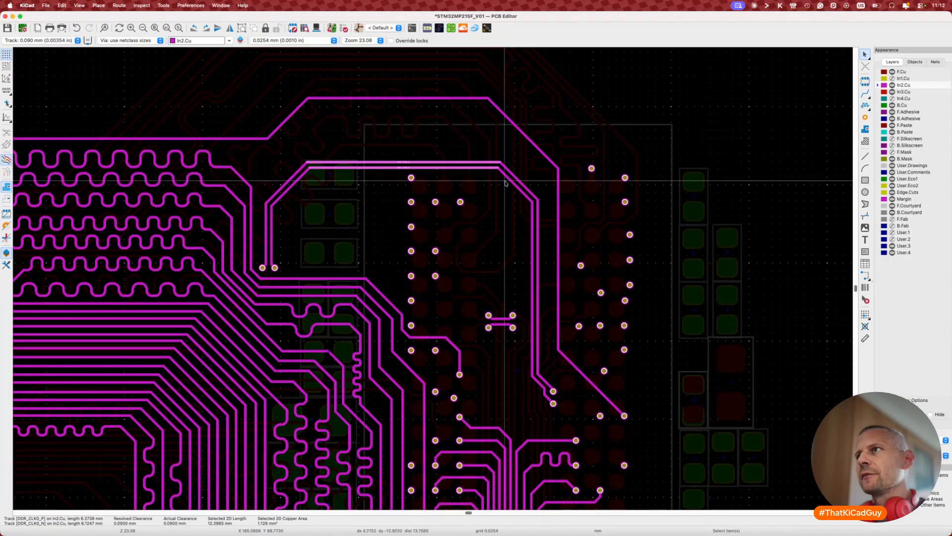
key("8")
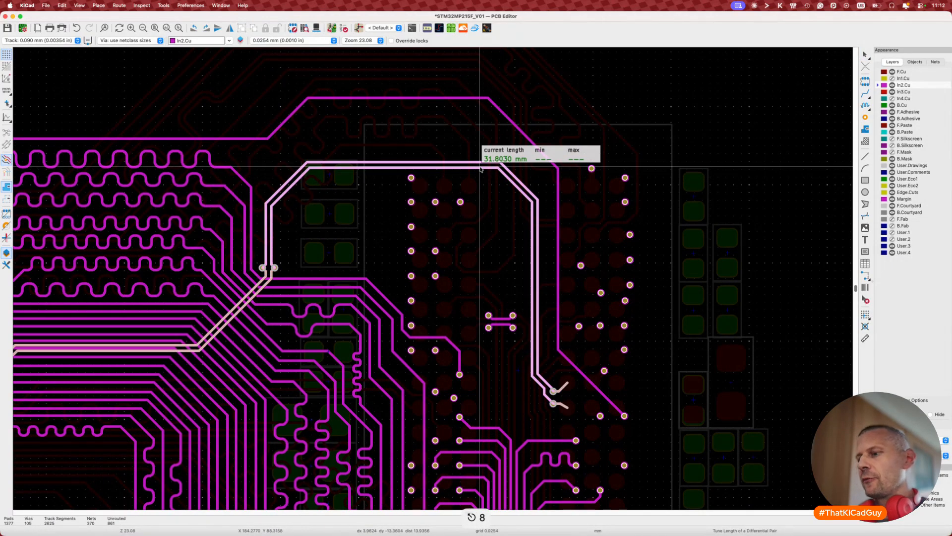
key("super+l")
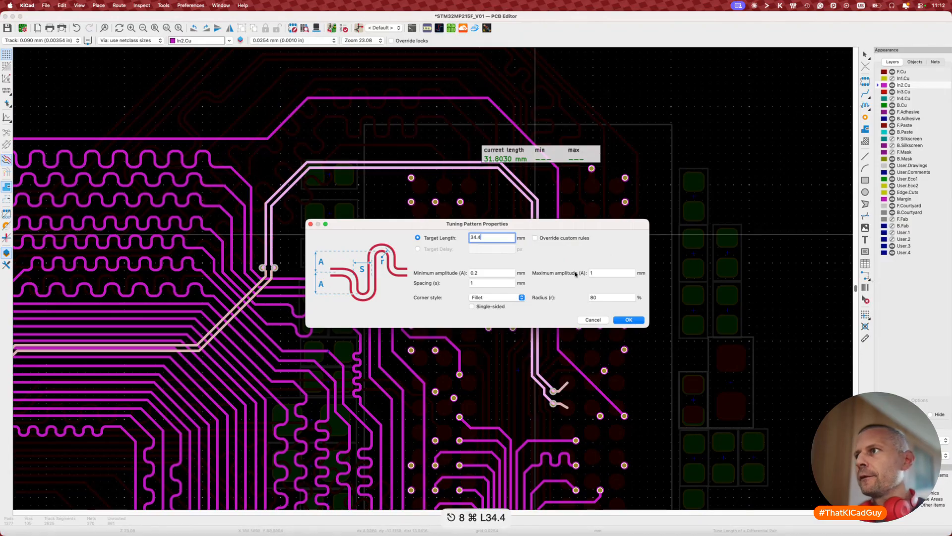
left_click(628, 320)
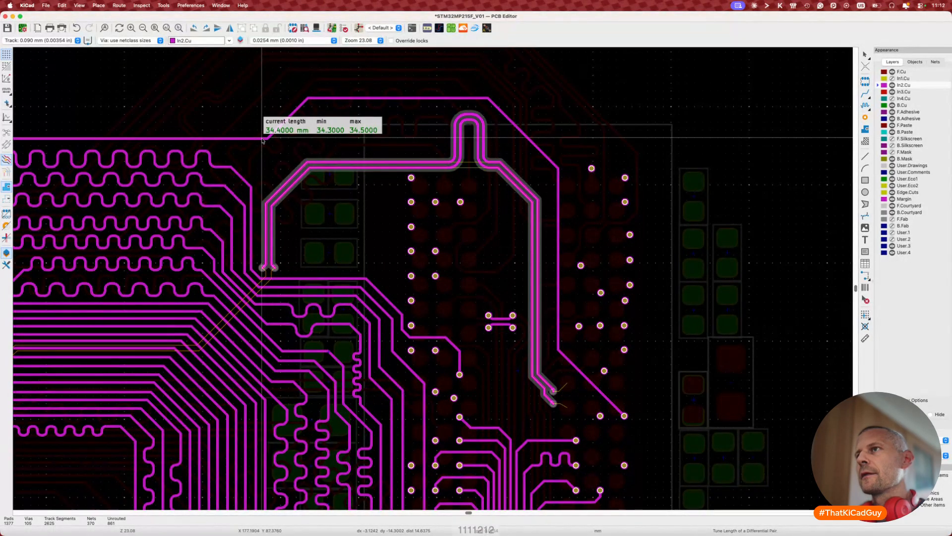
key("Escape")
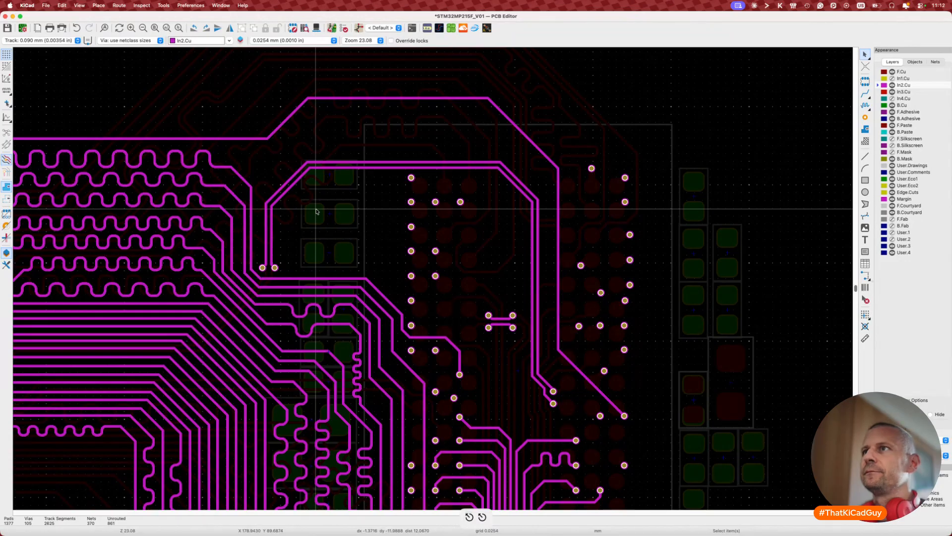
Step: Tune the DDR_CLK0 pair to 34.4 mm with a single meander bump and commit it
key("8")
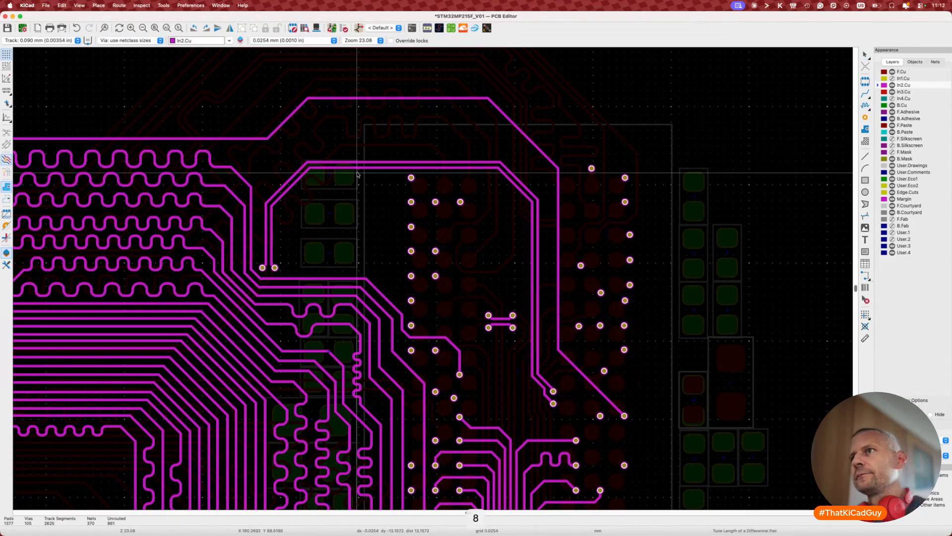
left_click(355, 168)
key("super+l")
type("34.4")
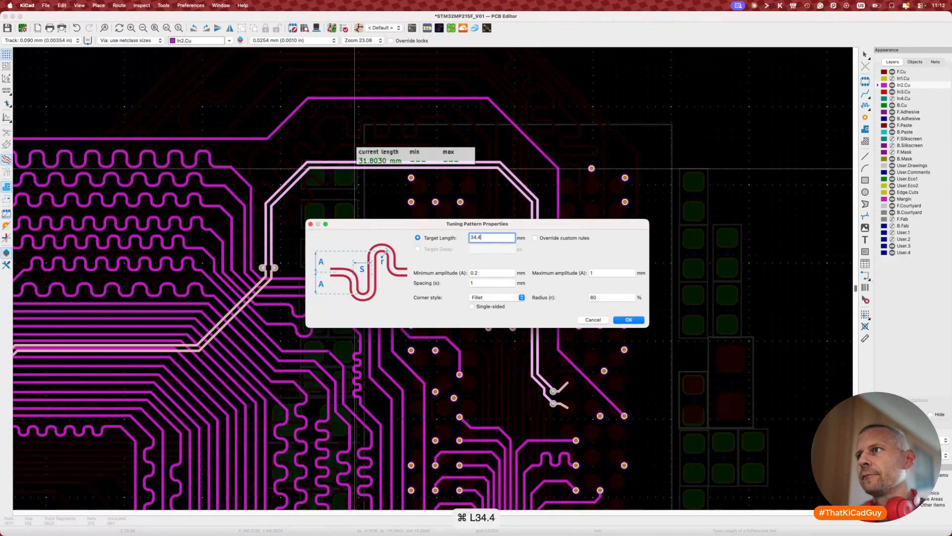
key("Return")
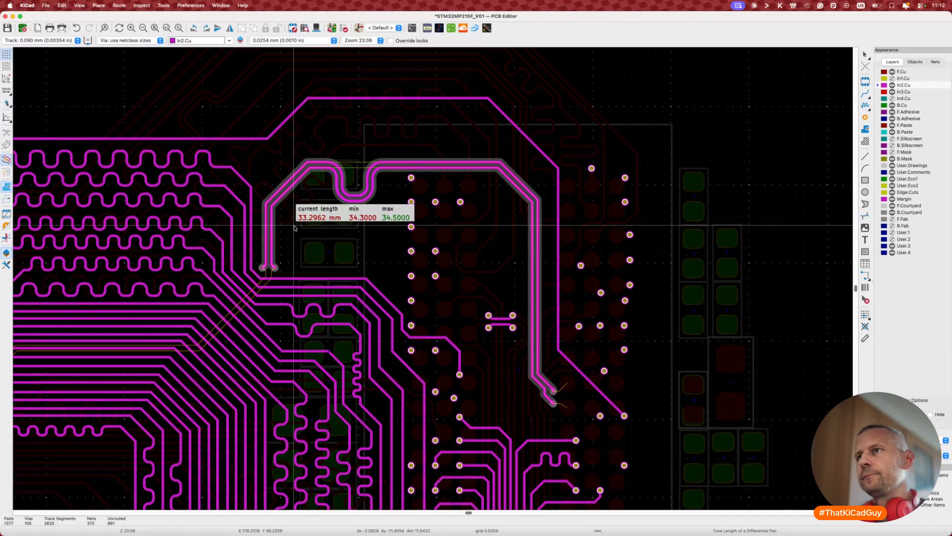
key("2")
key("2")
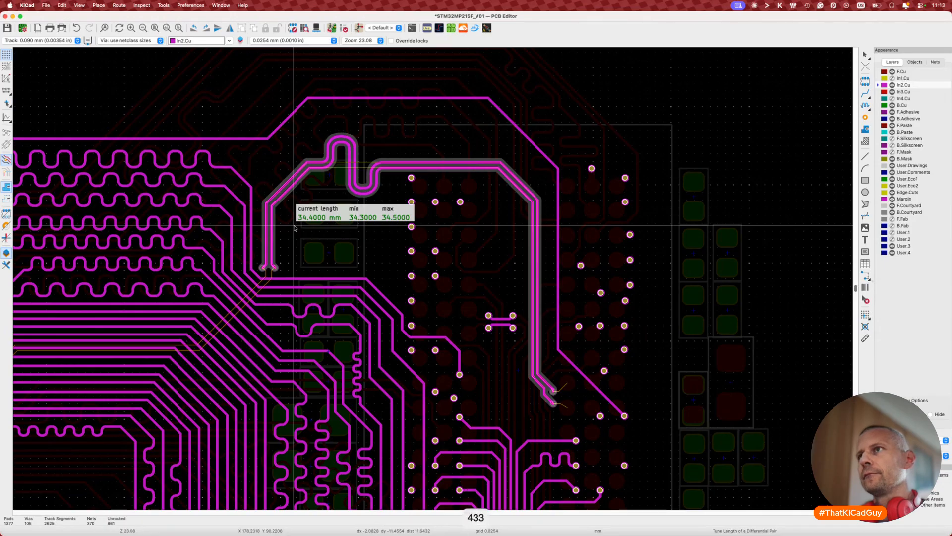
key("1")
key("1")
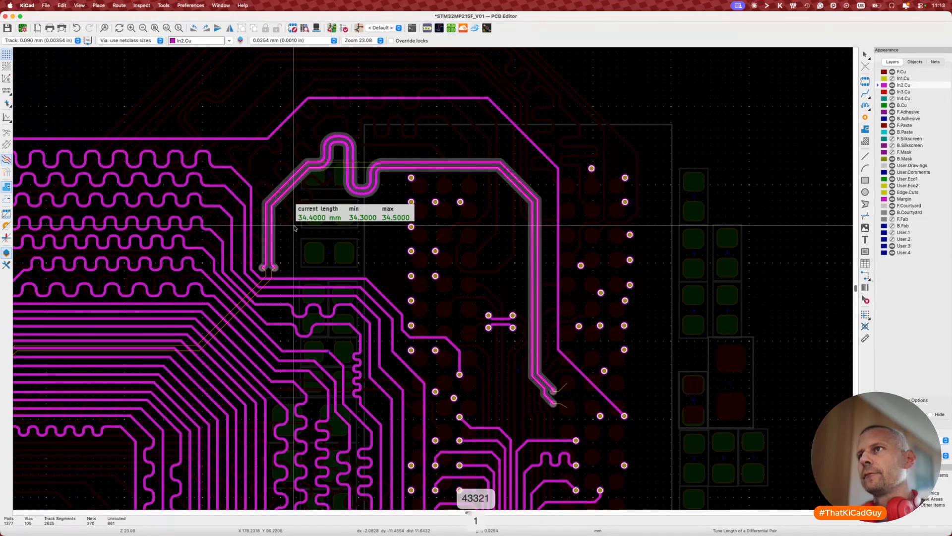
key("2")
left_click(294, 229)
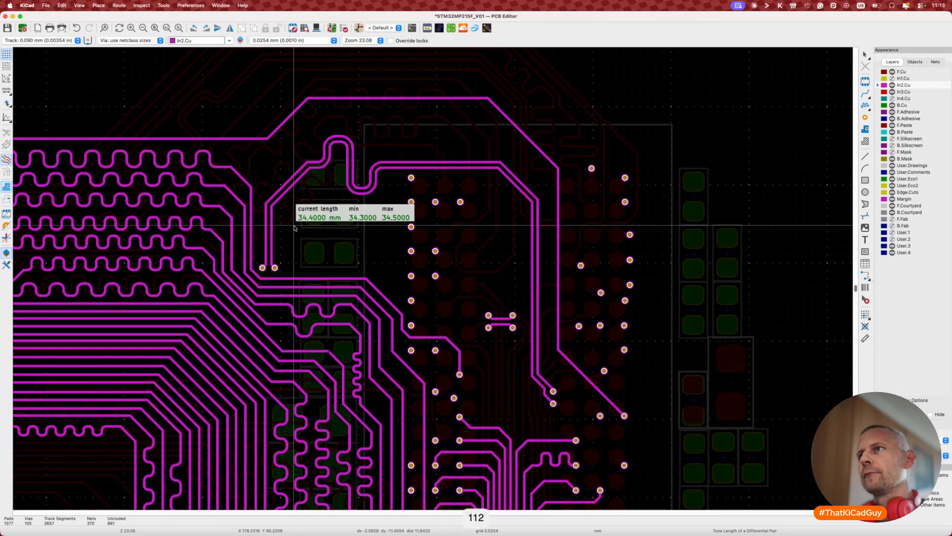
key("Escape")
key("Escape")
scroll(281, 274, "down", 3)
scroll(306, 181, "up", 2)
scroll(306, 181, "up", 3)
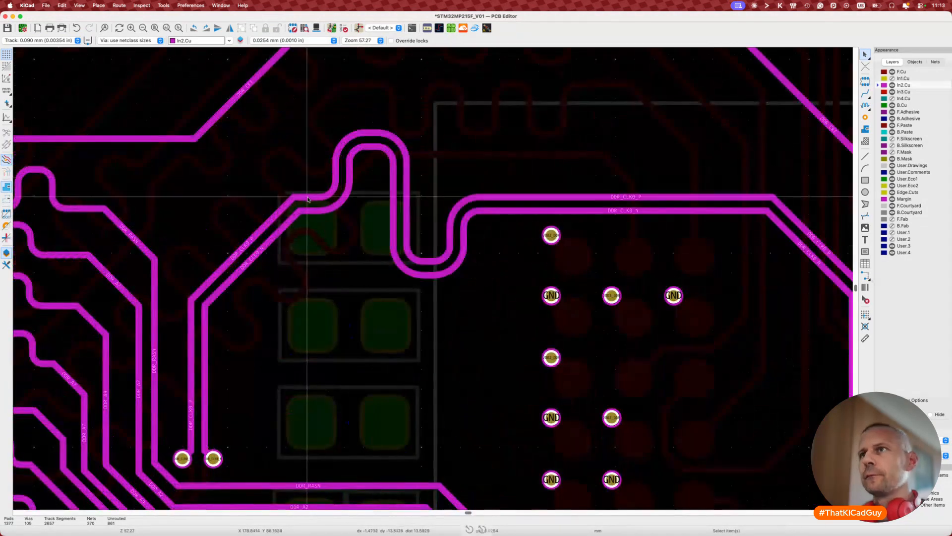
Step: Stretch the tuning pattern along the diagonal pair and check the DDR_CLK0 length
left_click(306, 180)
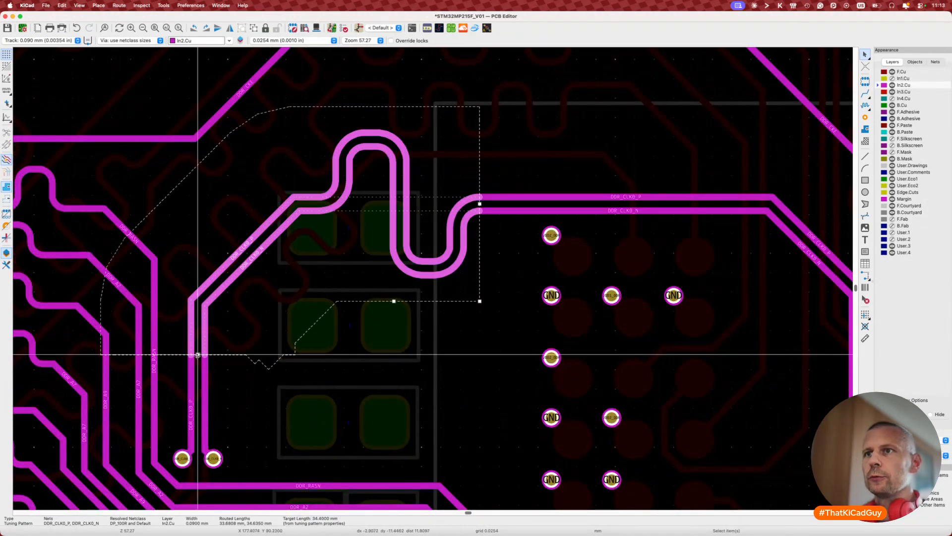
left_click_drag(198, 355, 307, 212)
key("Escape")
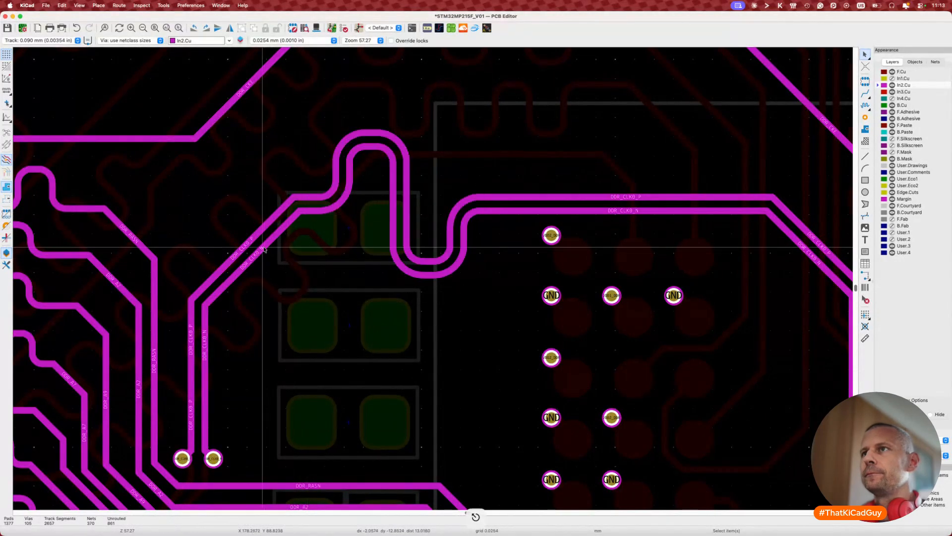
left_click(264, 250)
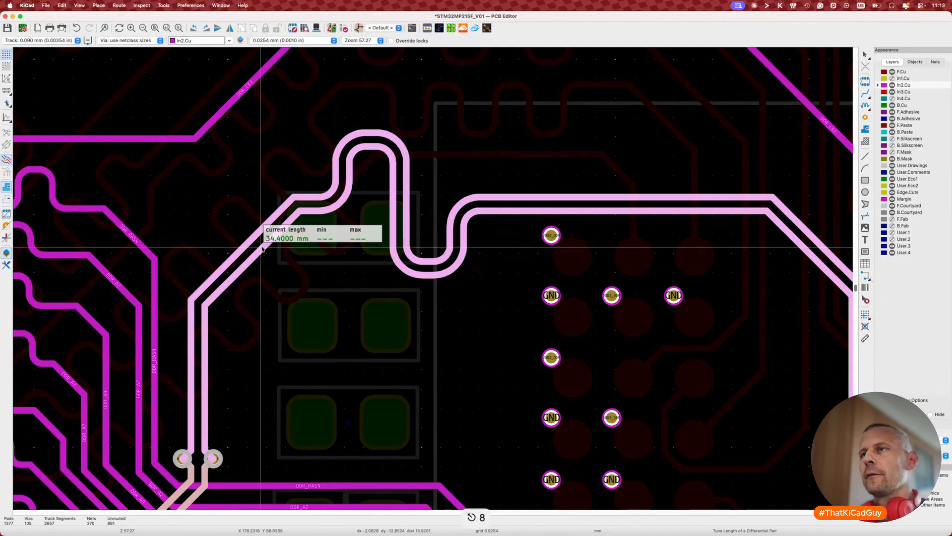
scroll(262, 248, "down", 4)
scroll(263, 248, "down", 2)
key("Escape")
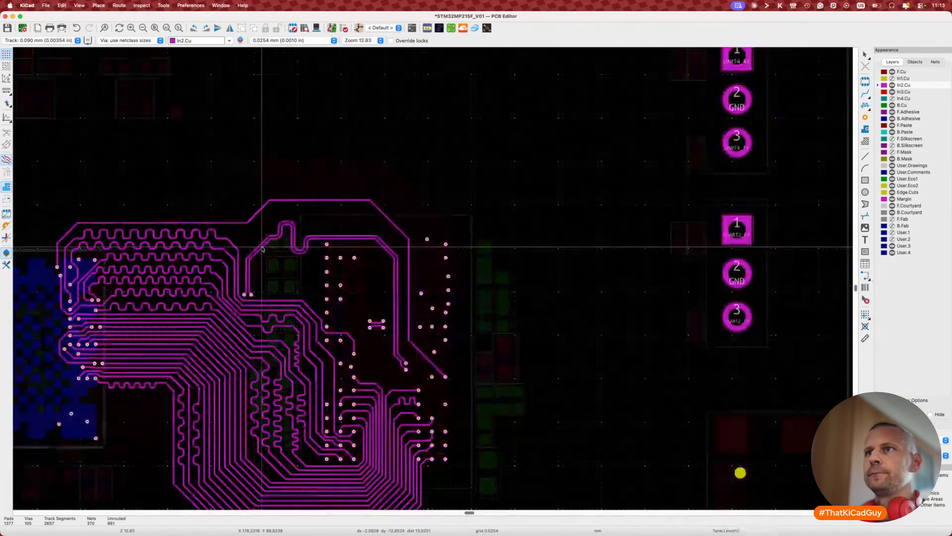
scroll(243, 311, "left", 3)
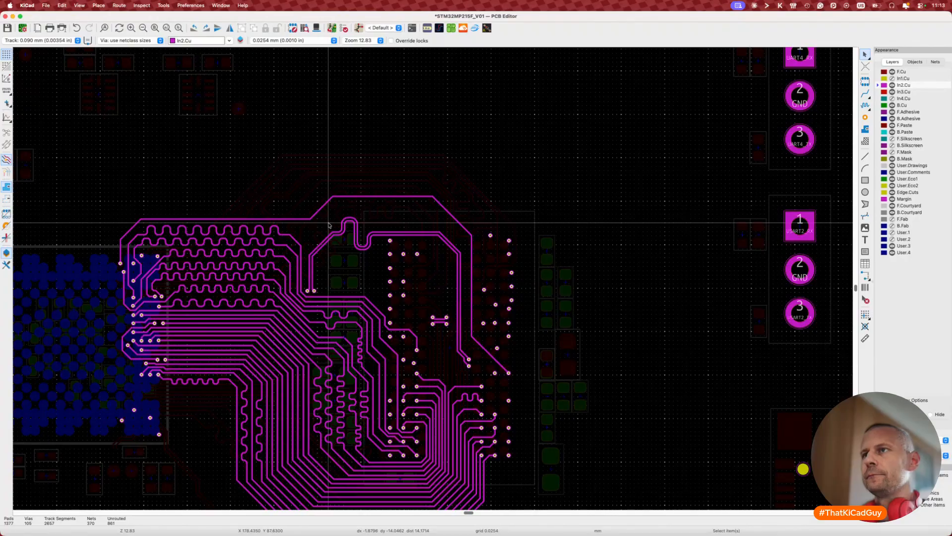
scroll(329, 225, "up", 3)
Step: Undo the meander tuning and drag the diagonal DDR_CLK0 segments lower
key("super+z")
key("super+z")
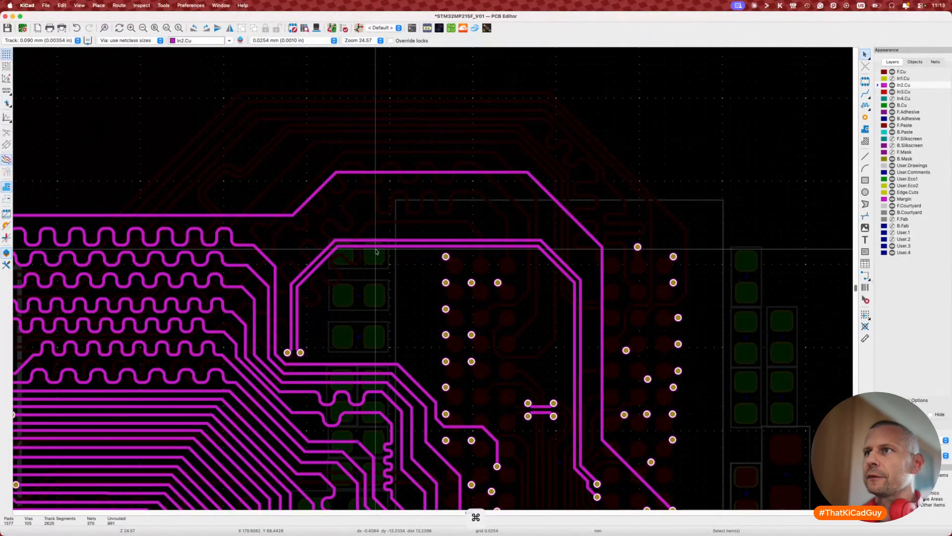
left_click(312, 271)
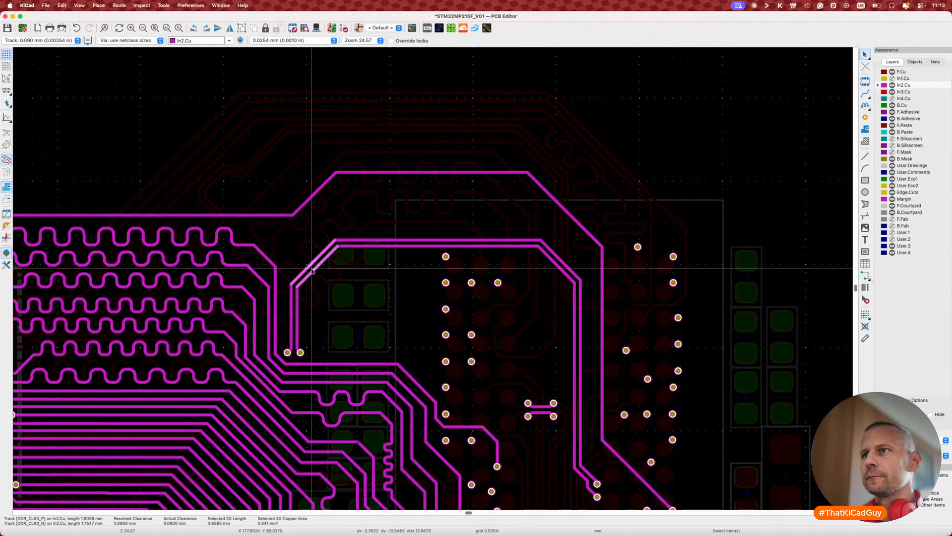
key("d")
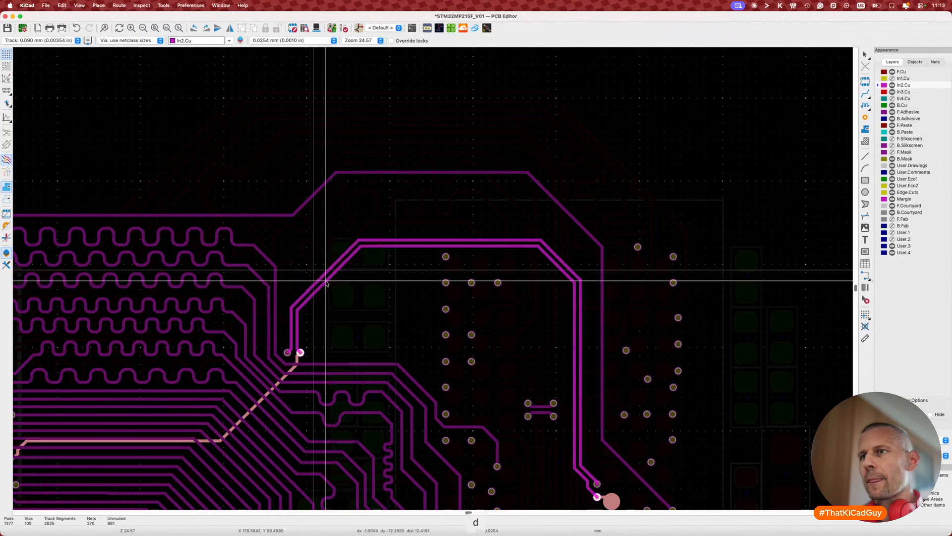
left_click(297, 315)
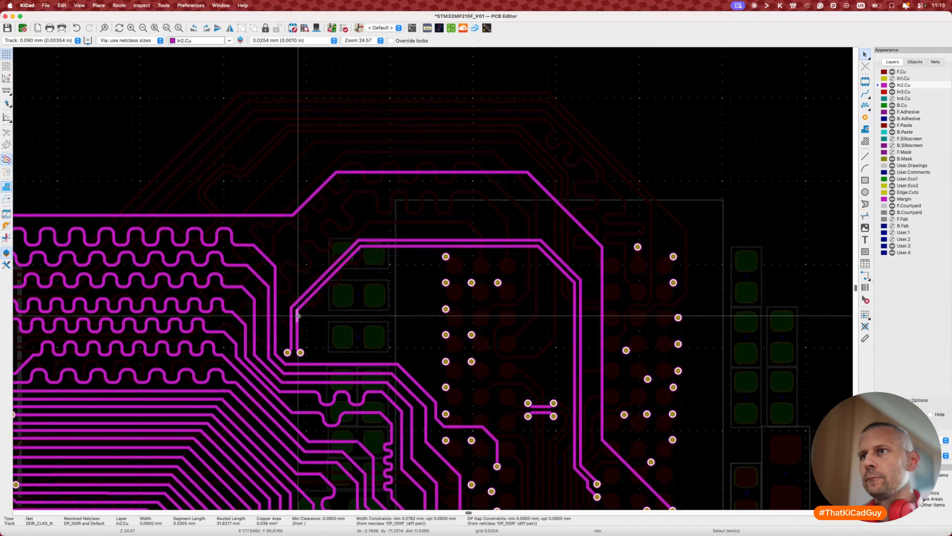
key("d")
key("Escape")
Step: Delete the short vertical DDR_CLK0_P stubs by the via and reconnect the track to it
scroll(304, 316, "up", 4)
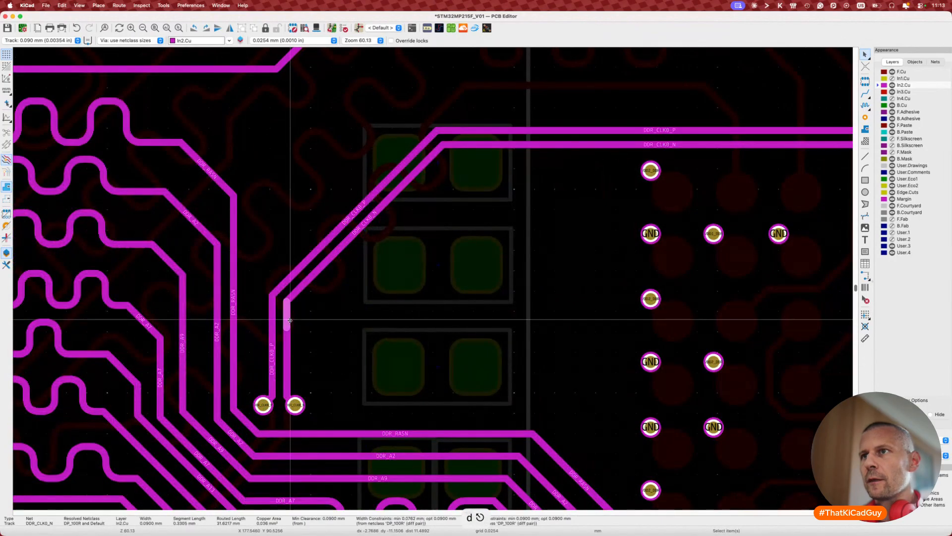
key("Delete")
key("super+z")
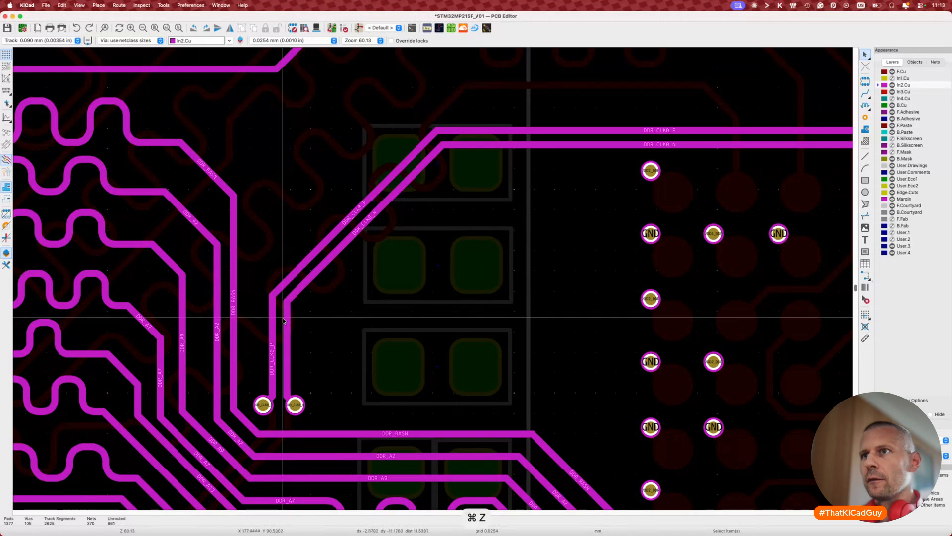
left_click(274, 320)
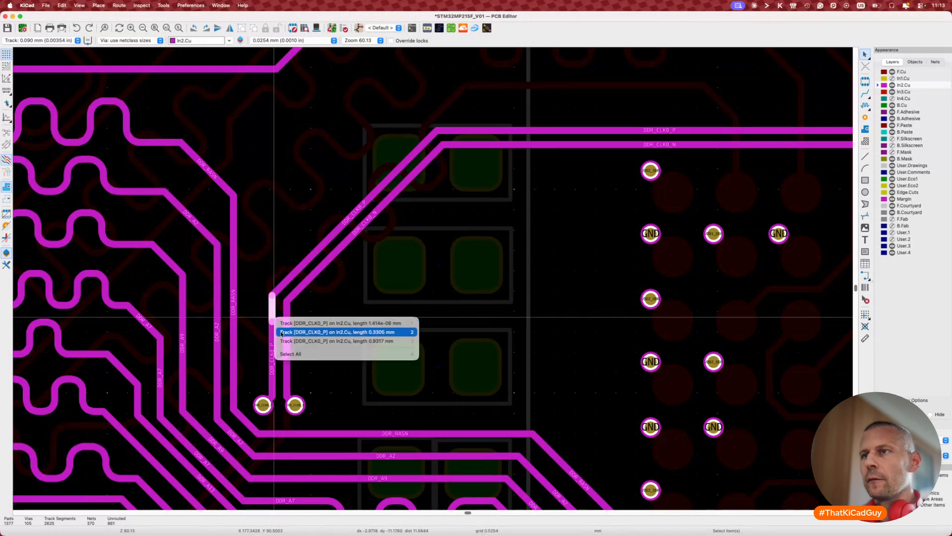
left_click(281, 325)
key("Delete")
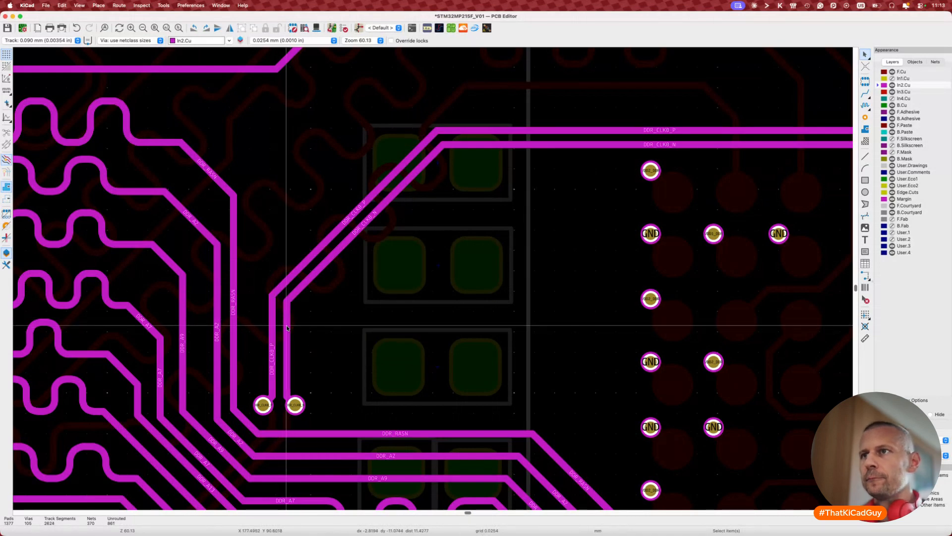
left_click(286, 325)
left_click(273, 326)
key("d")
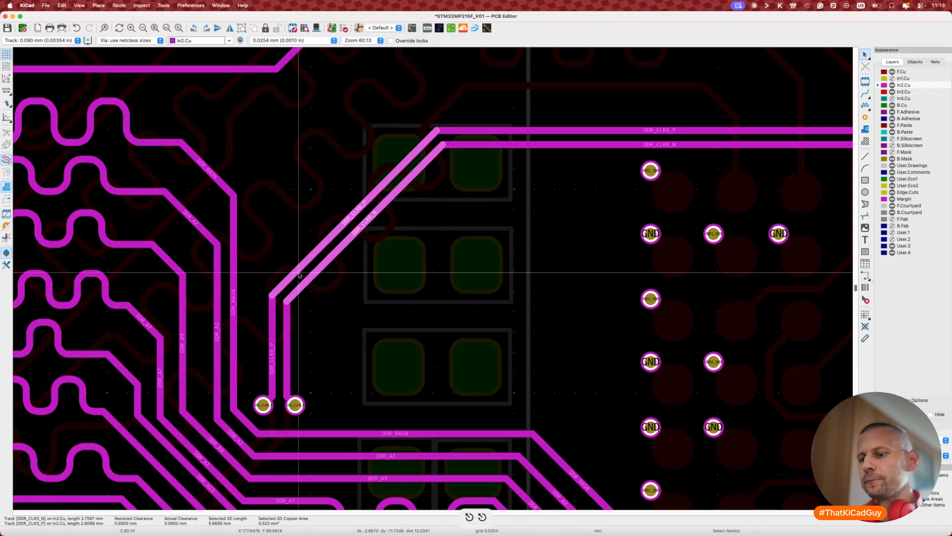
key("Escape")
key("Escape")
left_click(271, 325)
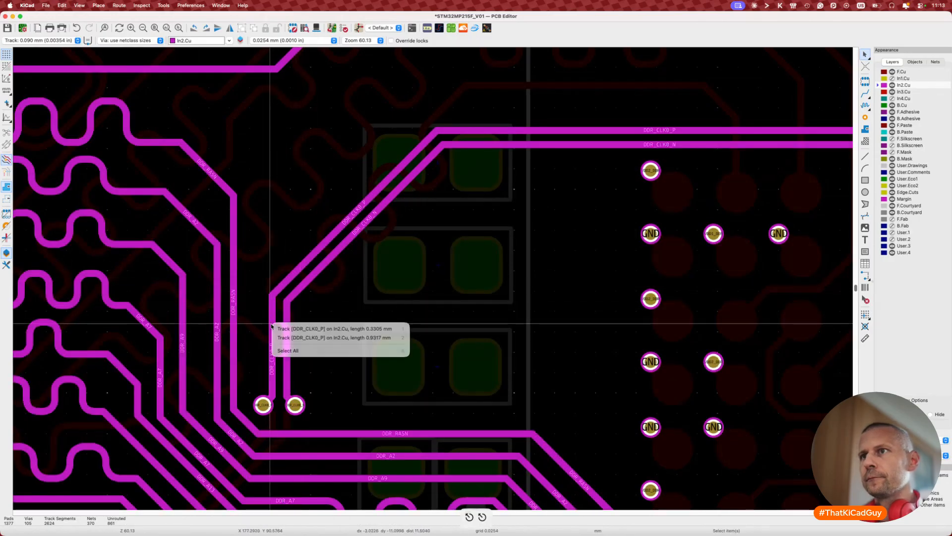
left_click(276, 329)
key("Delete")
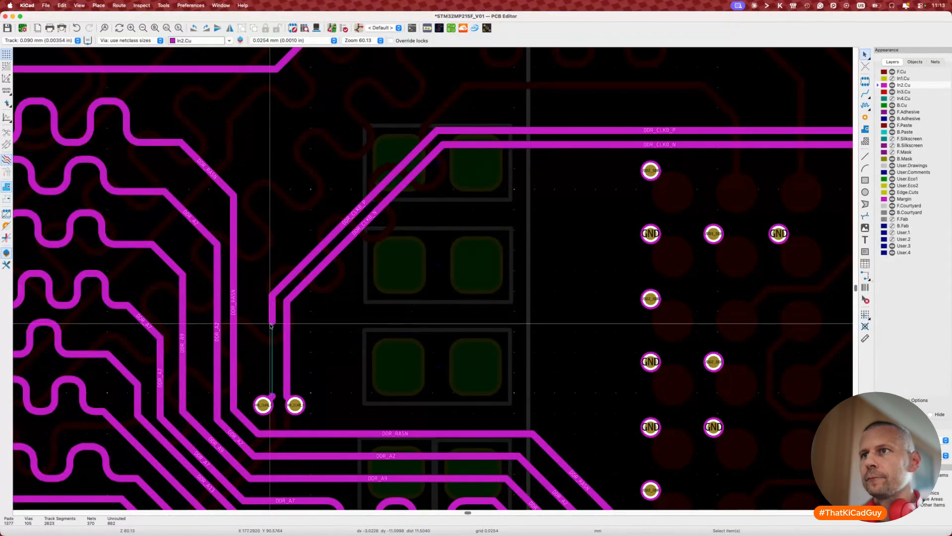
left_click(276, 322)
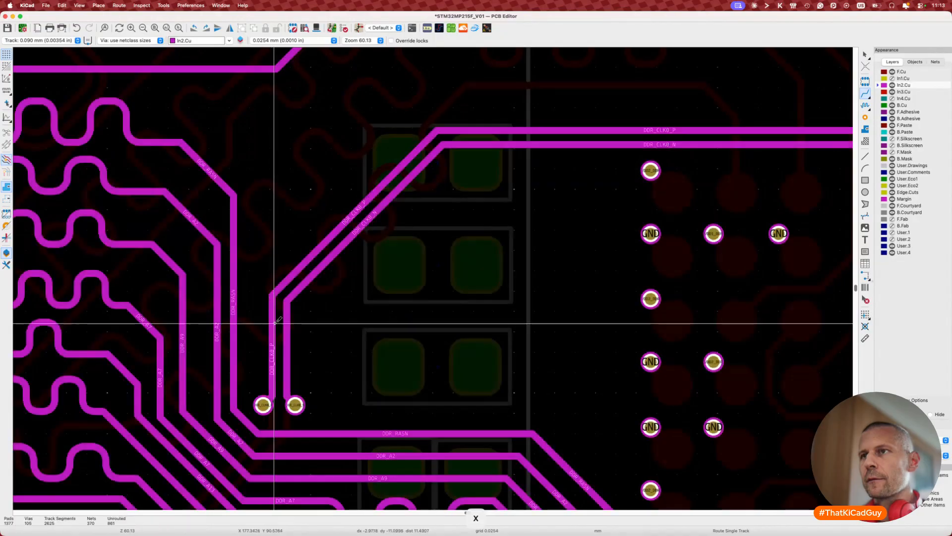
key("Escape")
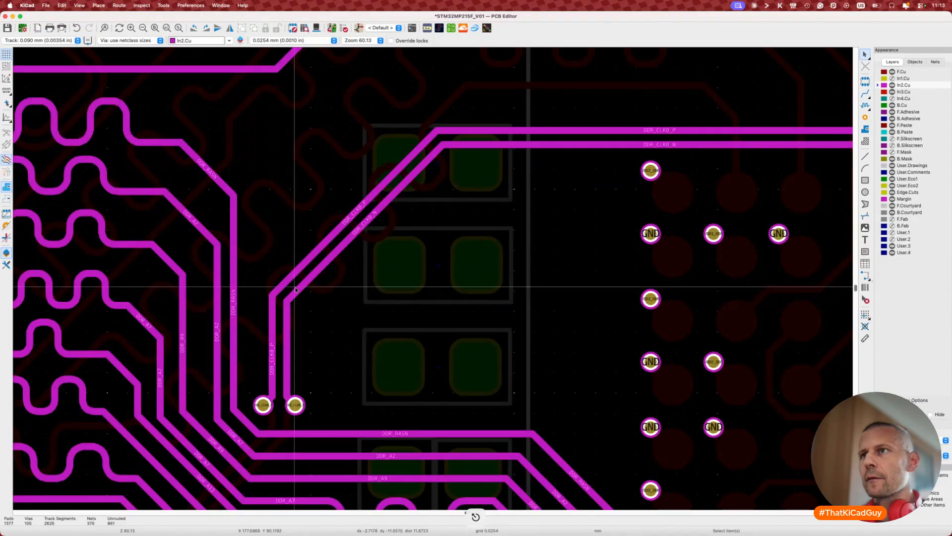
Step: Drag the clock pair, then its N and P tracks, so the diagonal runs down to the vias
key("d")
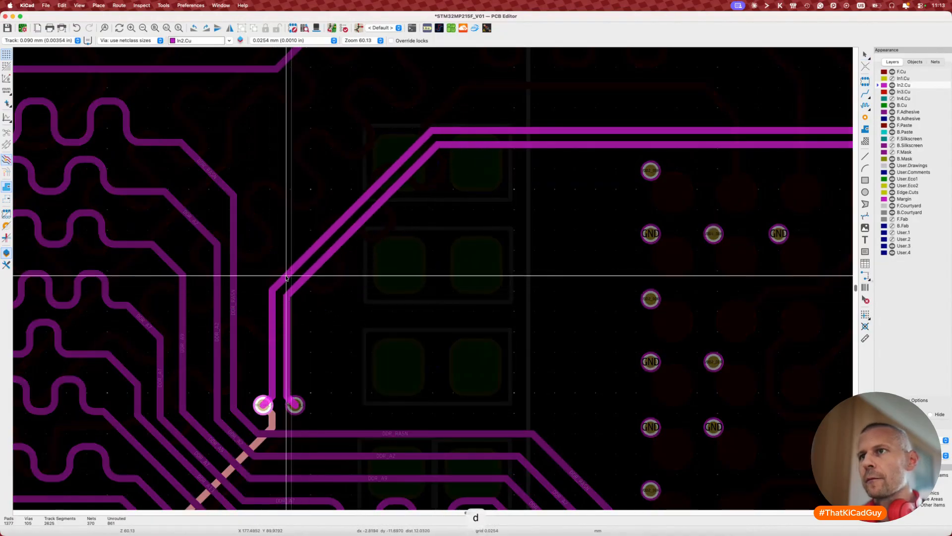
left_click(303, 284)
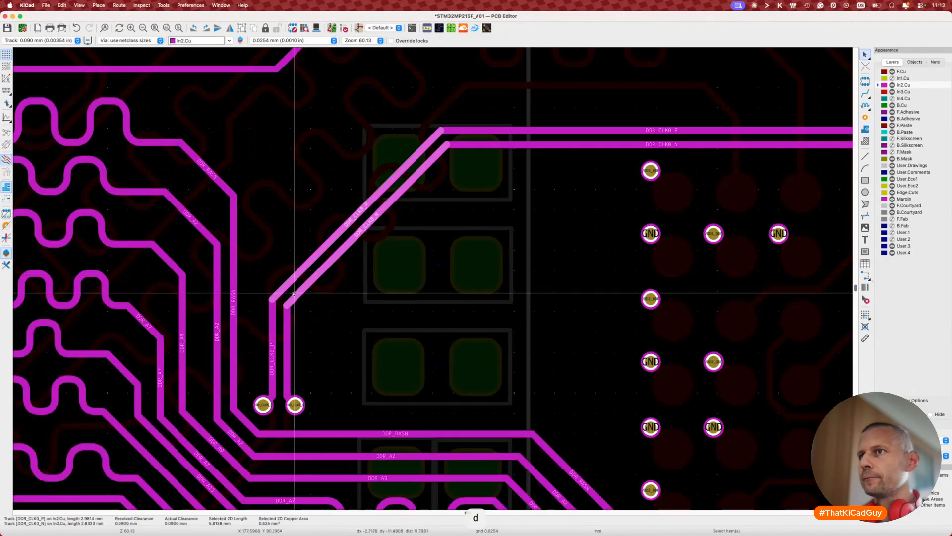
left_click(295, 328)
left_click(295, 330)
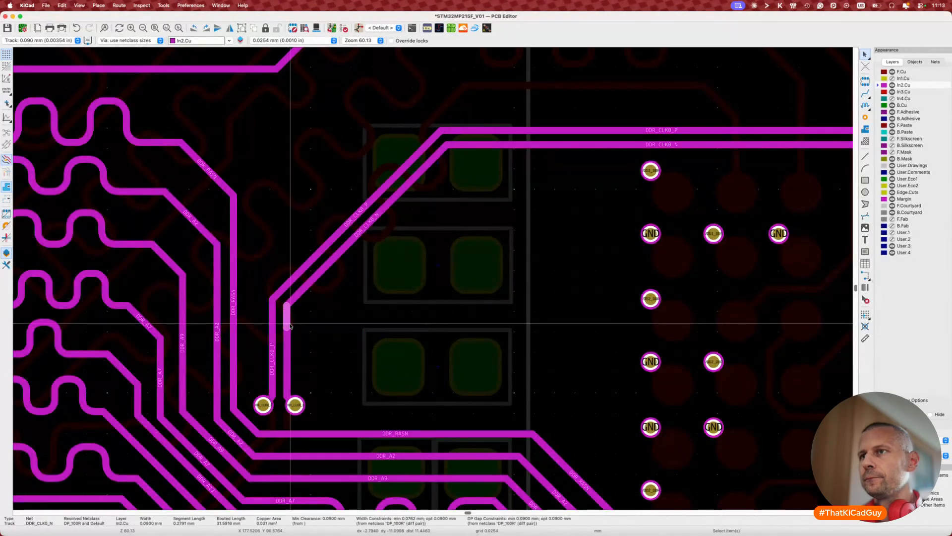
key("d")
left_click(286, 323)
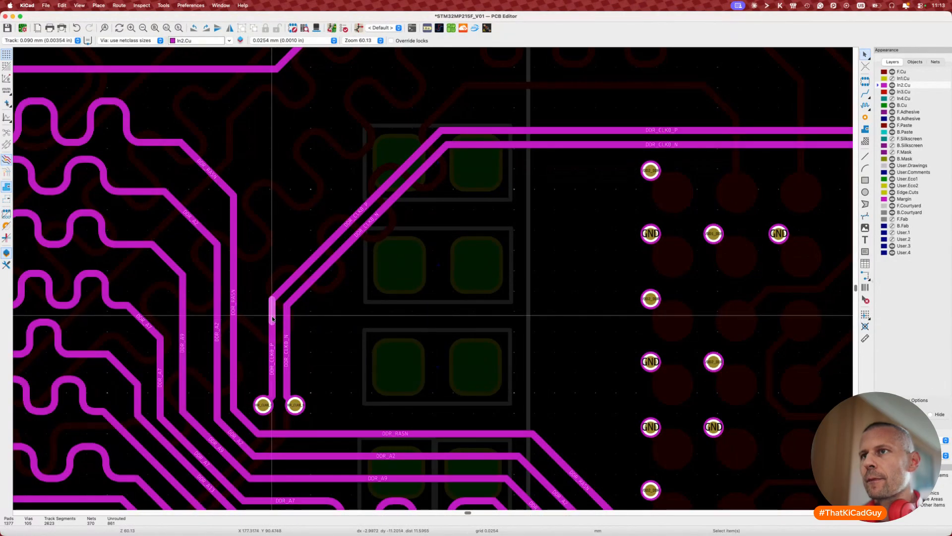
key("d")
left_click(273, 317)
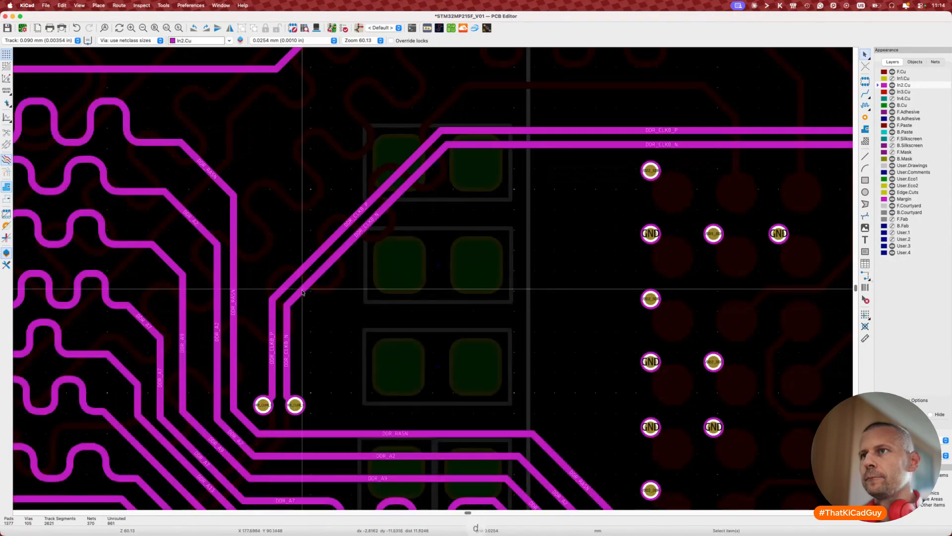
key("d")
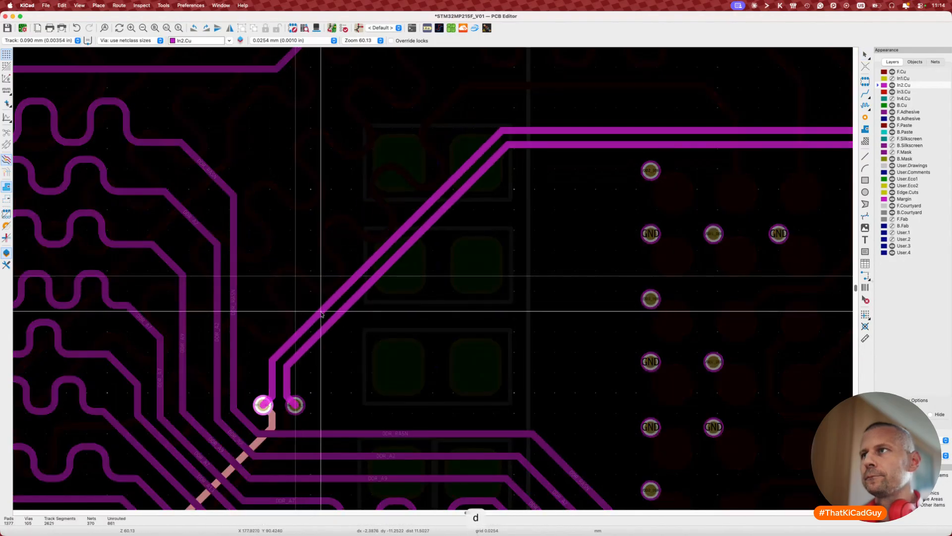
left_click(322, 312)
Step: Pull the clock pair's corner segments inward near the memory chip's pads
scroll(322, 312, "down", 4)
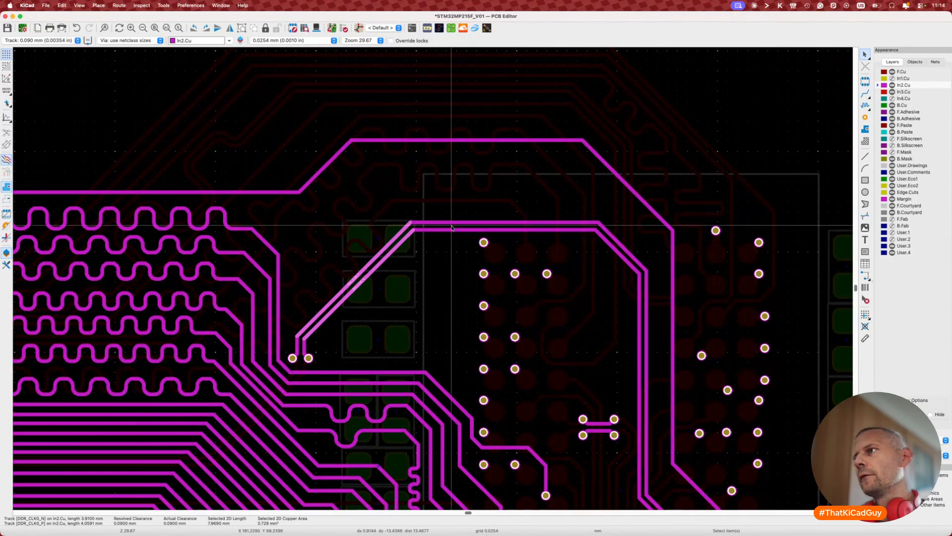
left_click(619, 246)
key("d")
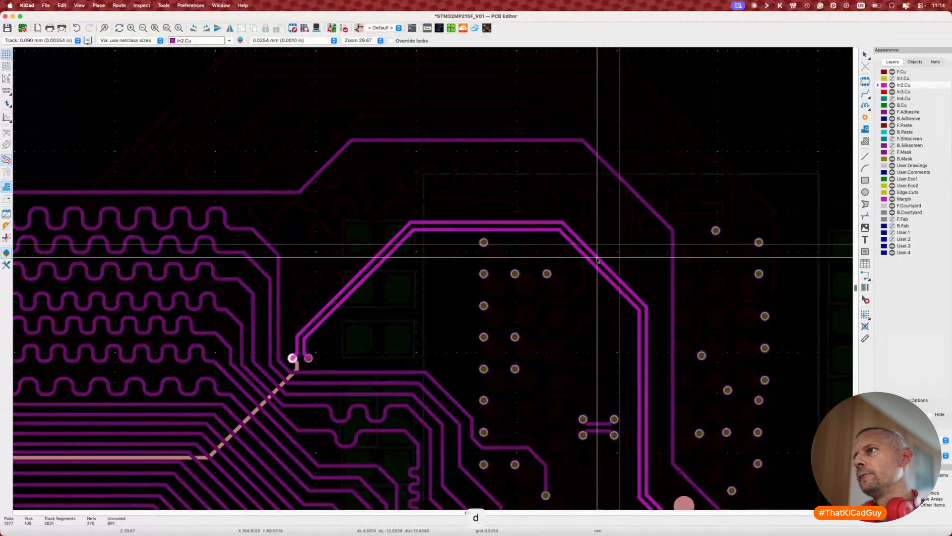
left_click(603, 262)
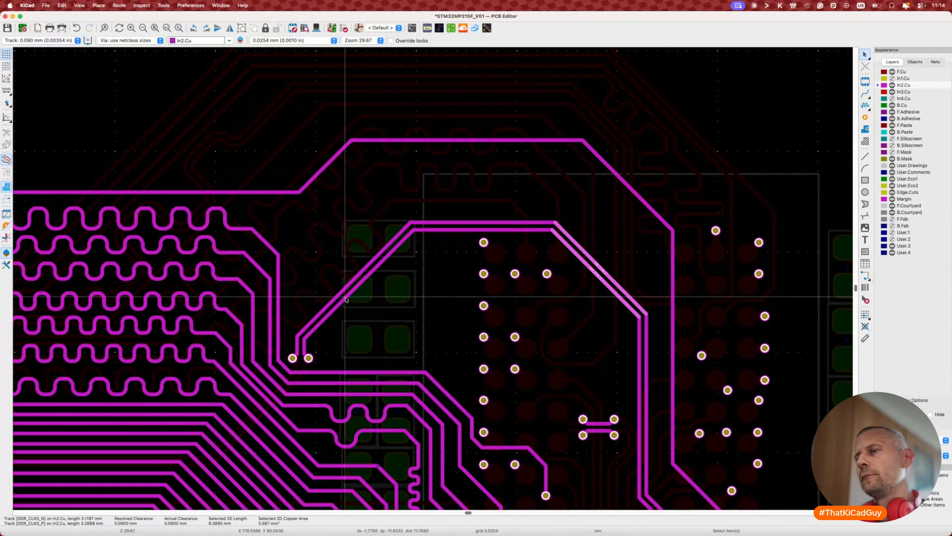
scroll(345, 301, "down", 4)
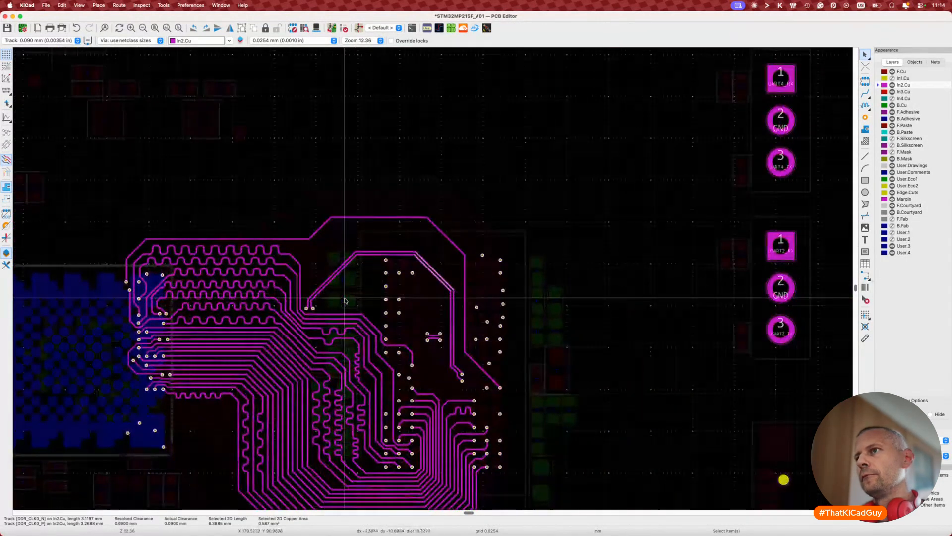
scroll(345, 301, "up", 4)
Step: Start differential-pair length tuning on the DDR_CLK pair with a 34.4 mm target
key("8")
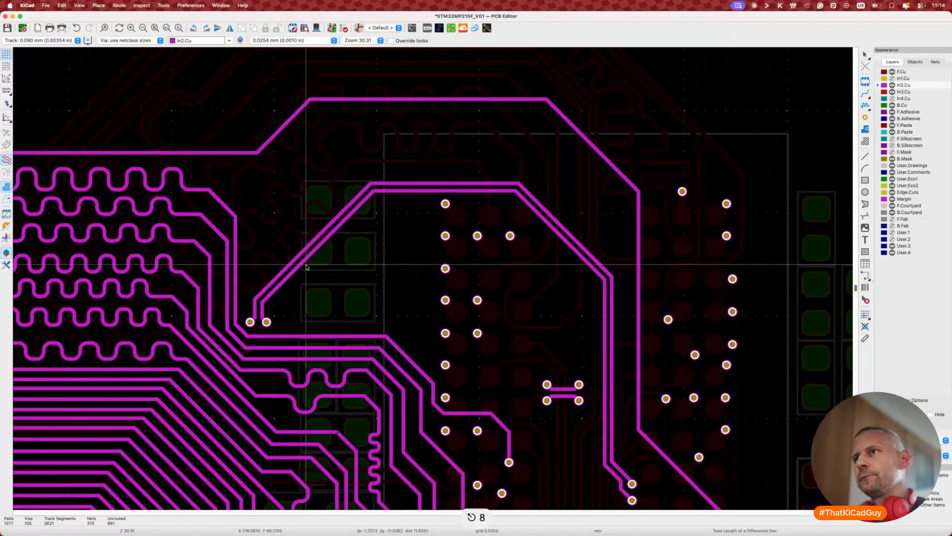
left_click(301, 266)
key("super+l")
type("34.4")
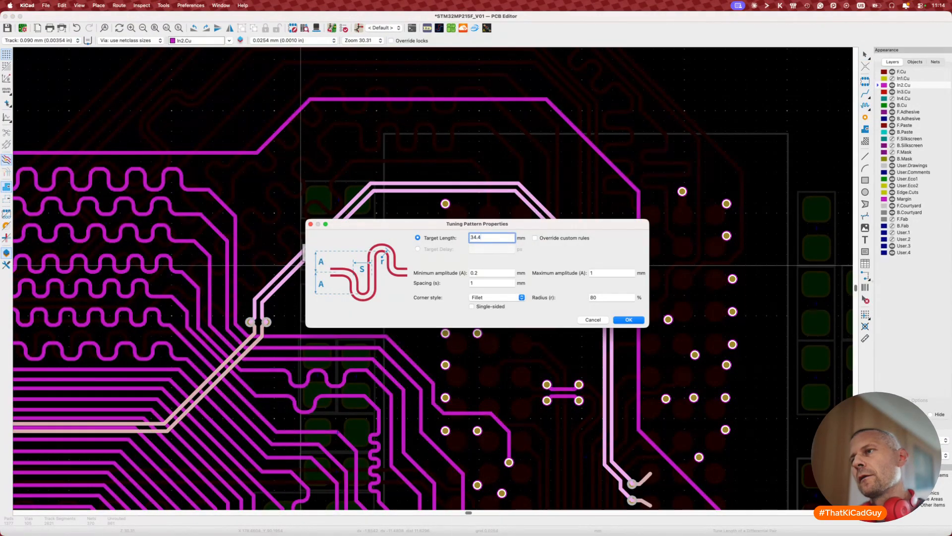
left_click(628, 319)
Step: Place a meander on the clock pair and adjust spacing and amplitude until it reaches 34.4 mm
left_click(274, 294)
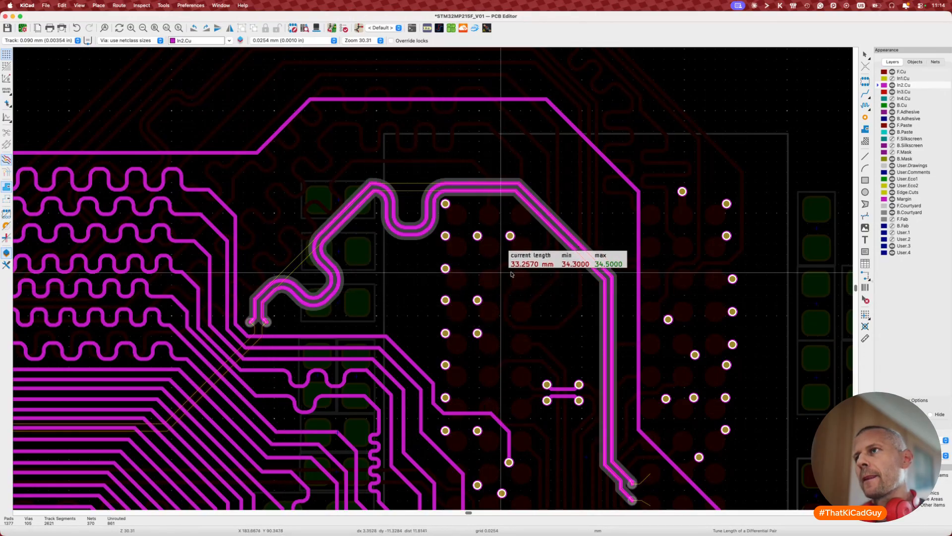
key("2")
key("2")
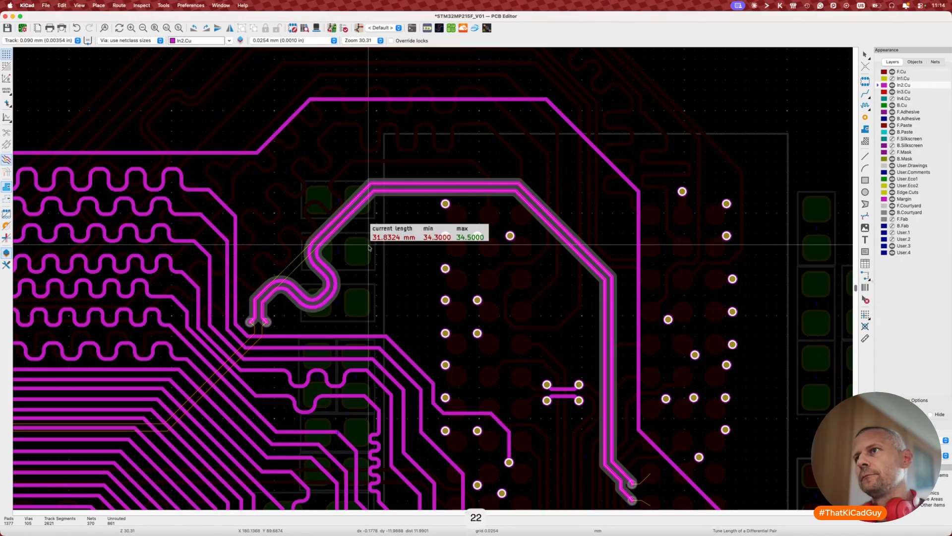
key("2")
key("2")
key("2")
key("2")
key("2")
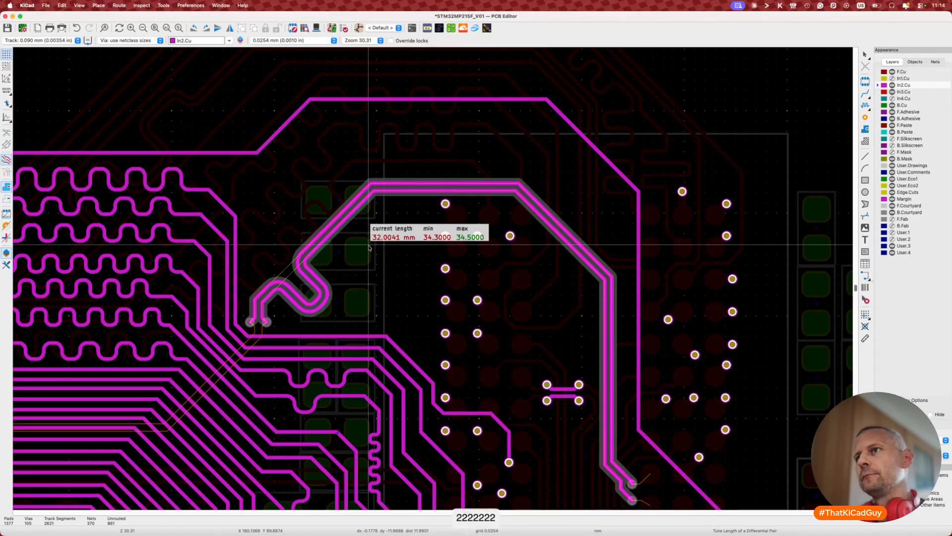
key("2")
key("4")
key("4")
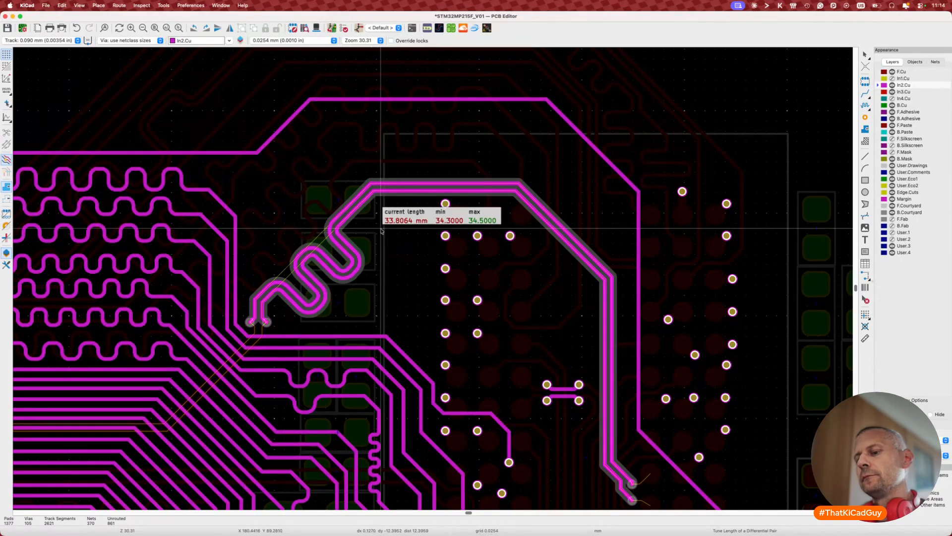
key("4")
key("4")
key("2")
key("2")
key("2")
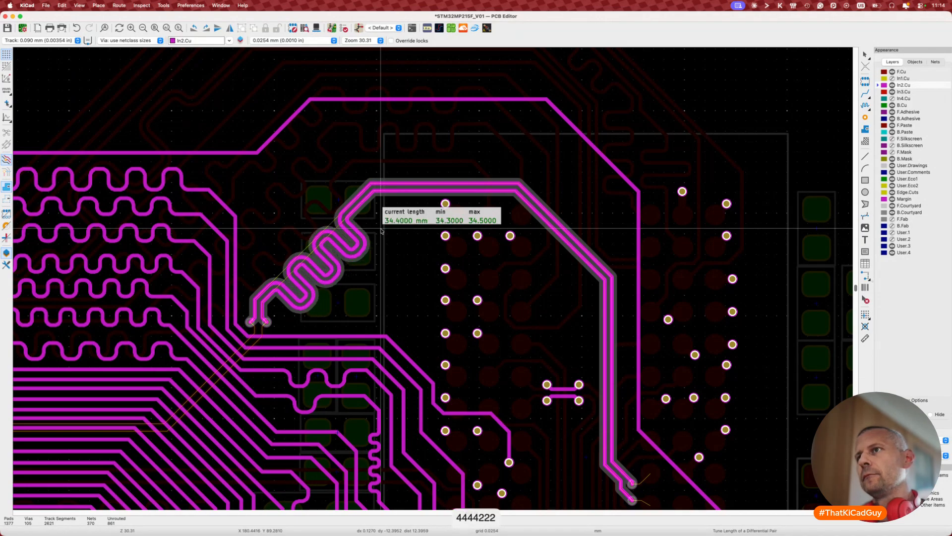
key("3")
key("Escape")
key("Escape")
Step: Drag the outer In2.Cu track's top segment down and its diagonal left, closer to the clock pair
scroll(382, 231, "down", 2)
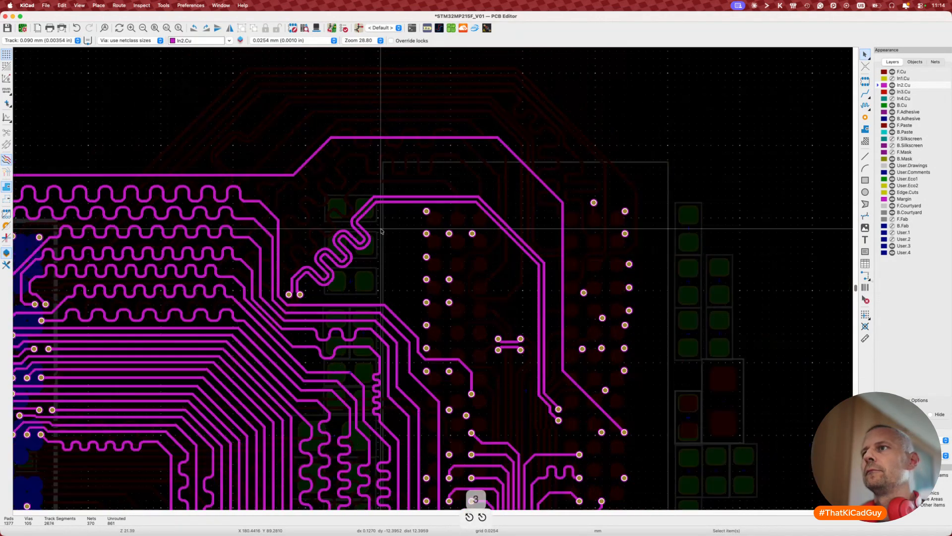
scroll(382, 230, "down", 3)
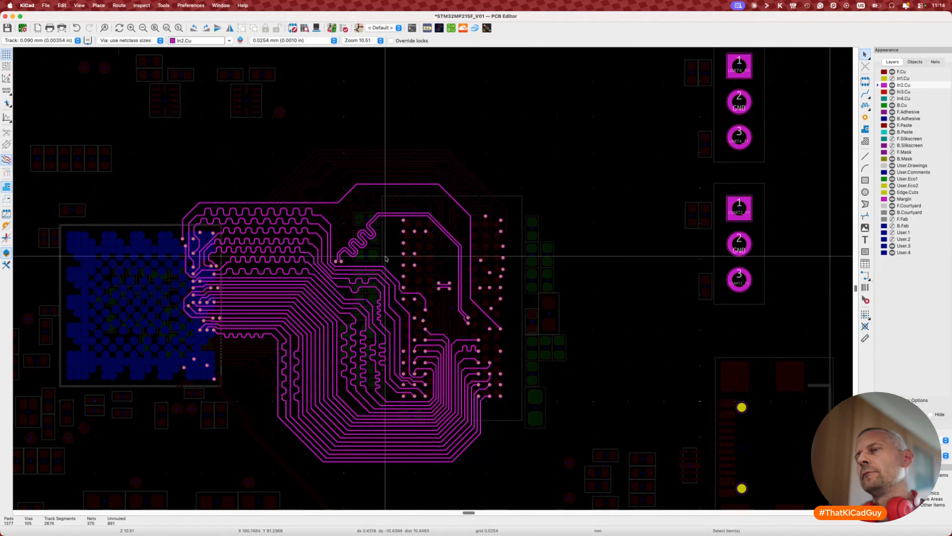
scroll(354, 188, "up", 3)
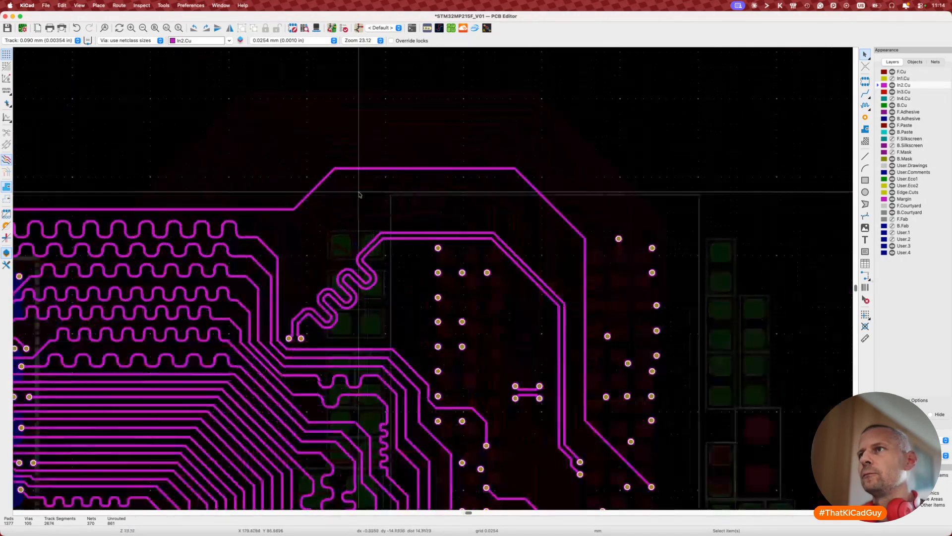
key("d")
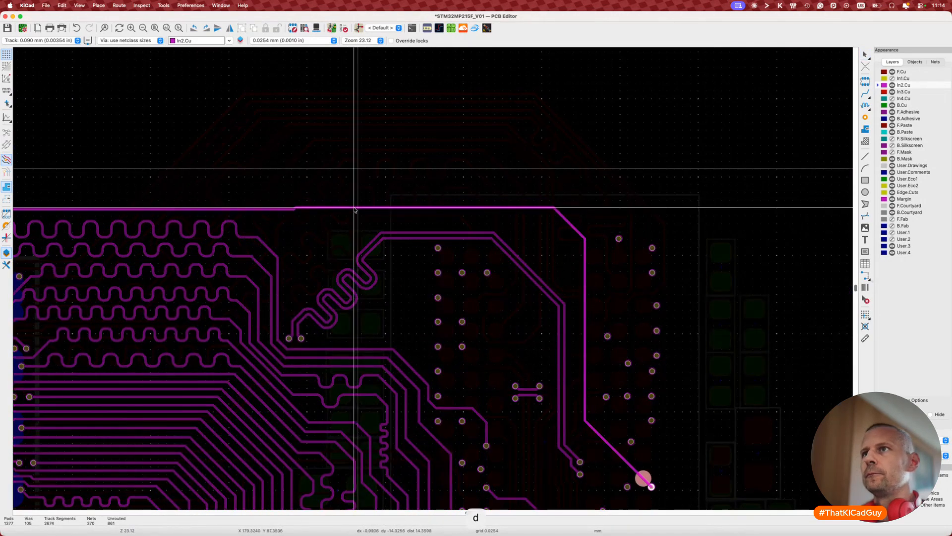
left_click(355, 211)
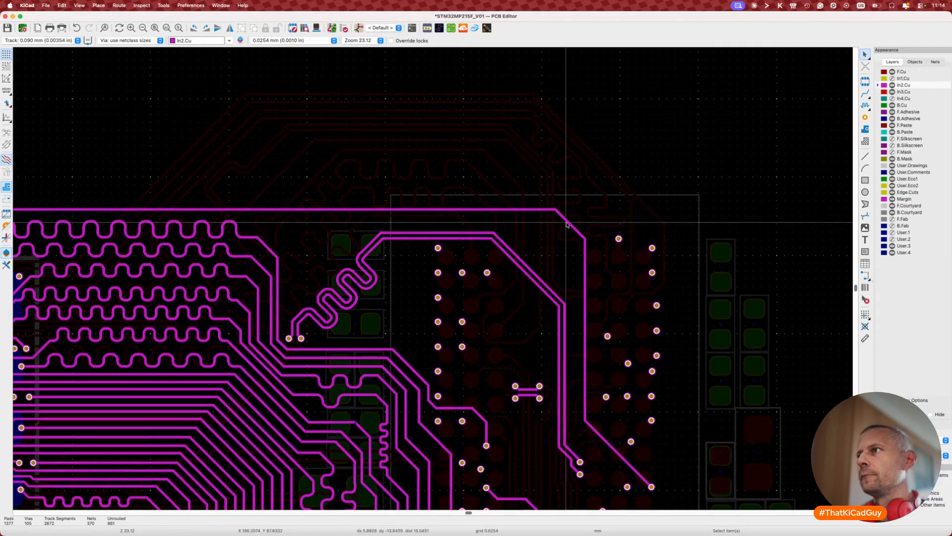
key("d")
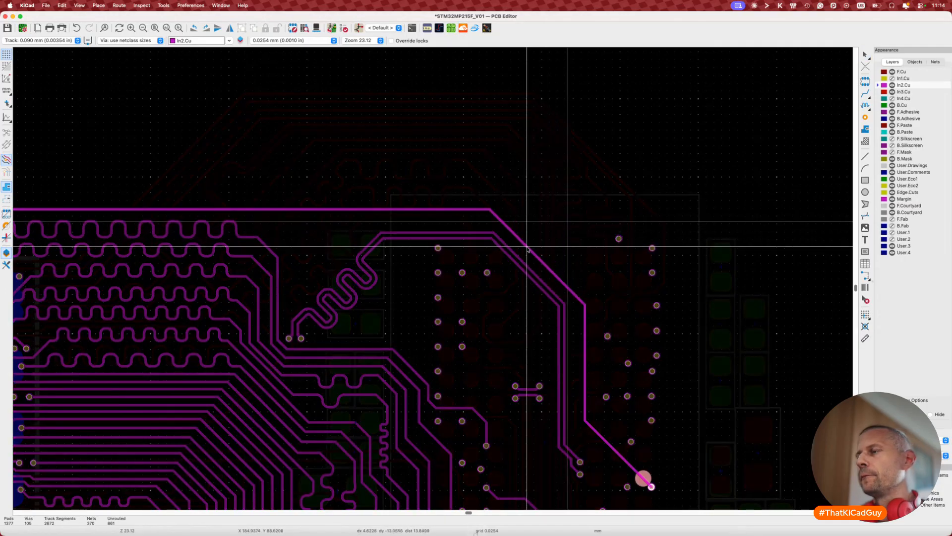
left_click(527, 247)
Step: Shift the outer track's vertical, lower diagonal and end segments left toward the clock pair
key("d")
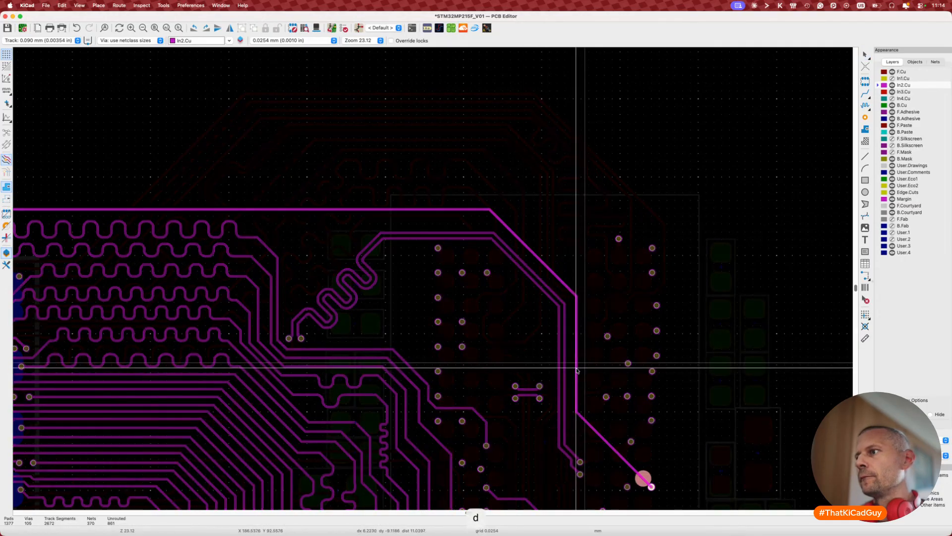
left_click(577, 368)
scroll(576, 387, "down", 2)
key("d")
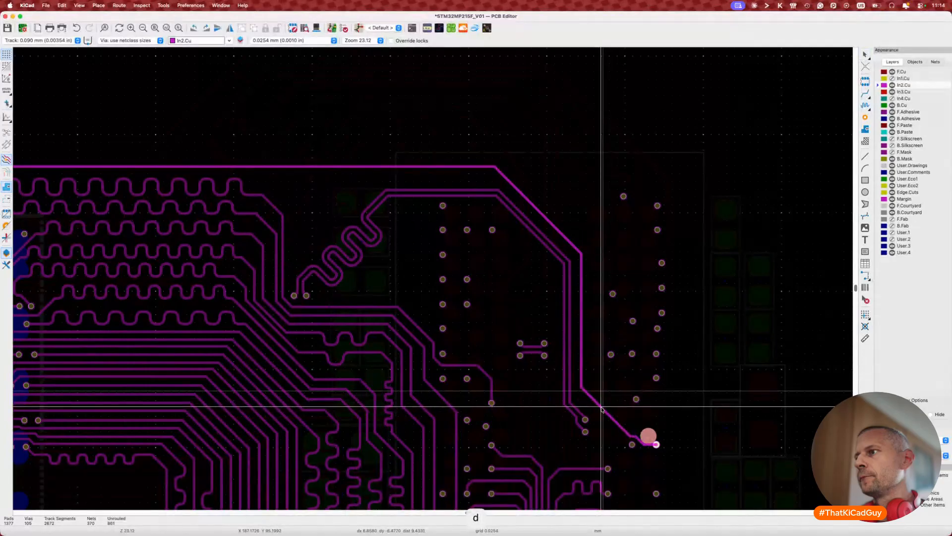
left_click(602, 410)
key("d")
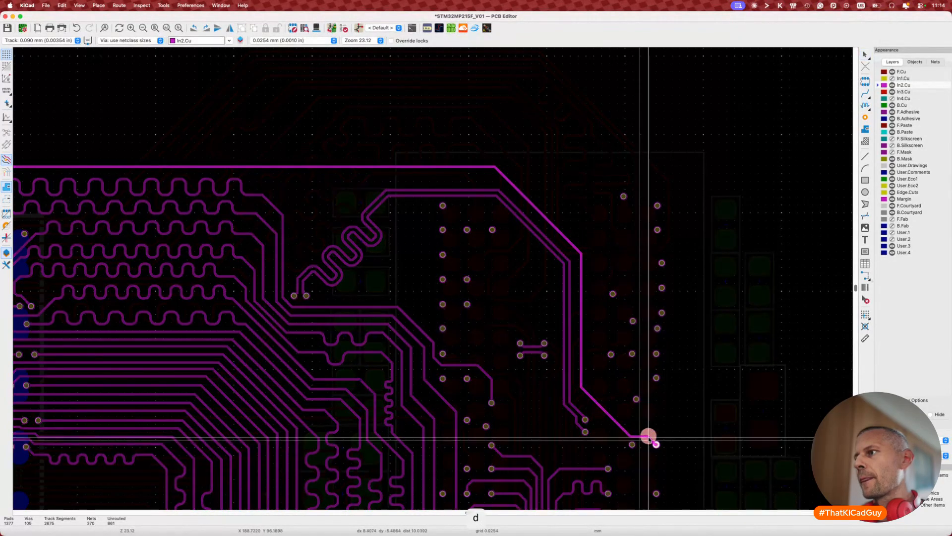
left_click(649, 439)
scroll(512, 298, "down", 5)
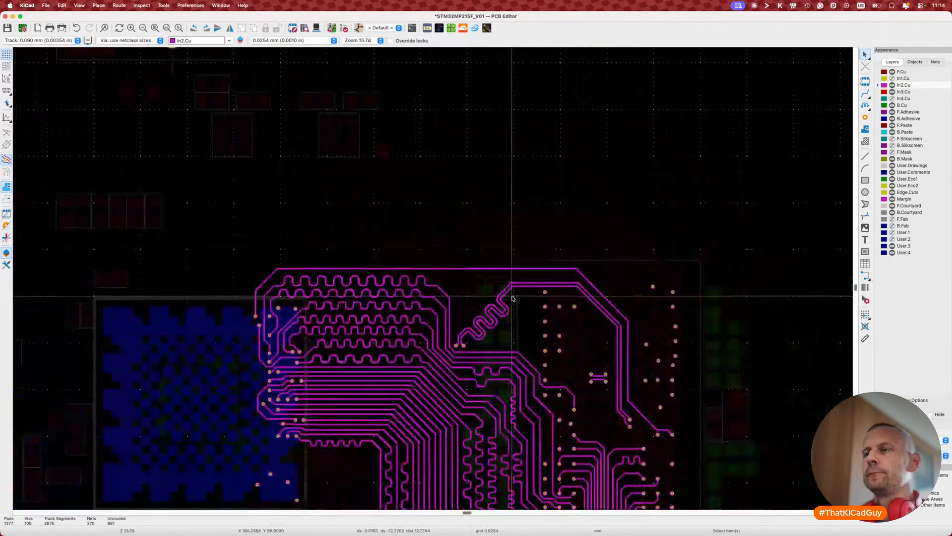
scroll(512, 297, "down", 4)
scroll(513, 297, "up", 2)
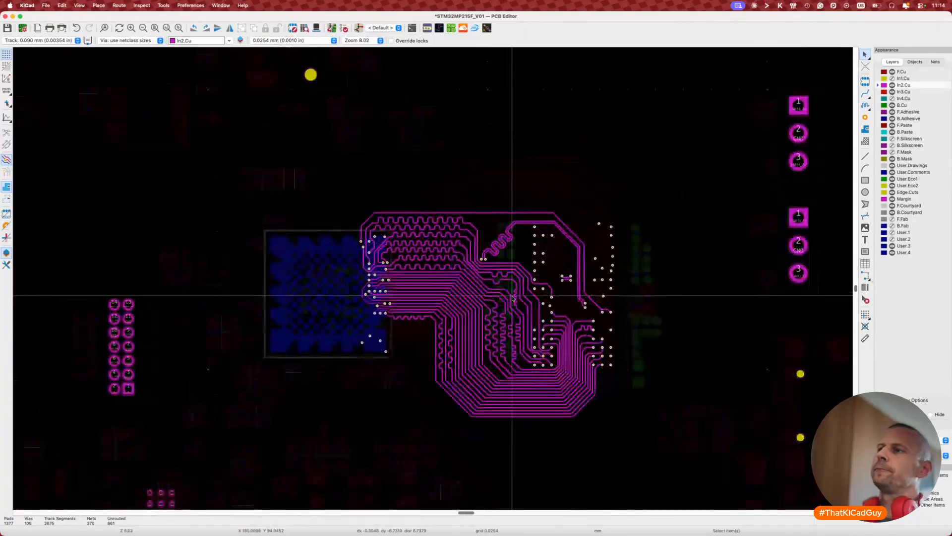
scroll(616, 387, "down", 2)
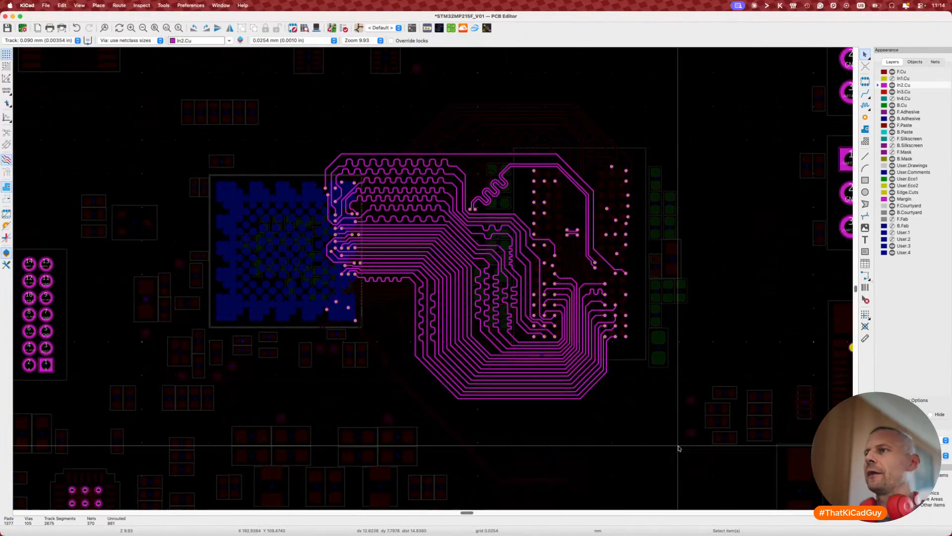
scroll(679, 447, "right", 3)
scroll(679, 448, "up", 2)
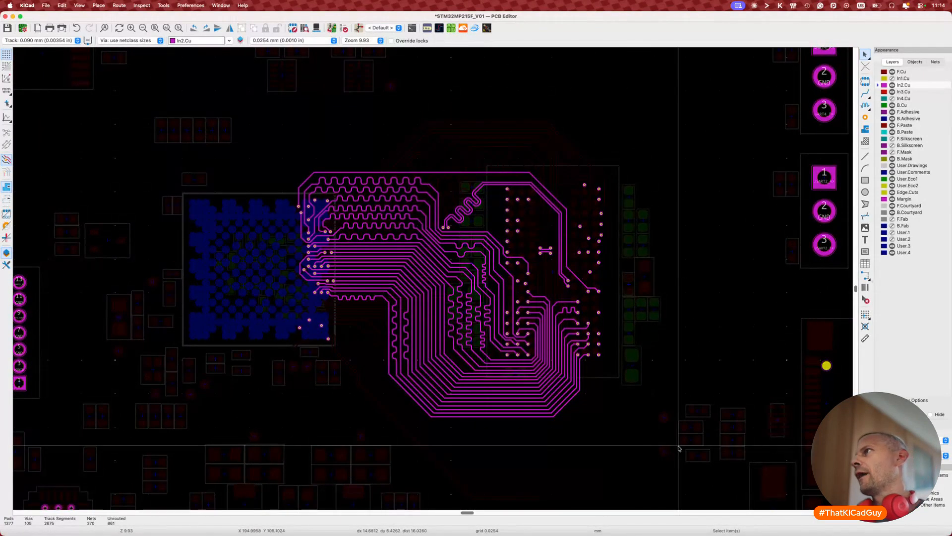
Step: Save the board and set inactive layers to normal display, checking the ratsnest briefly
key("super+shift+r")
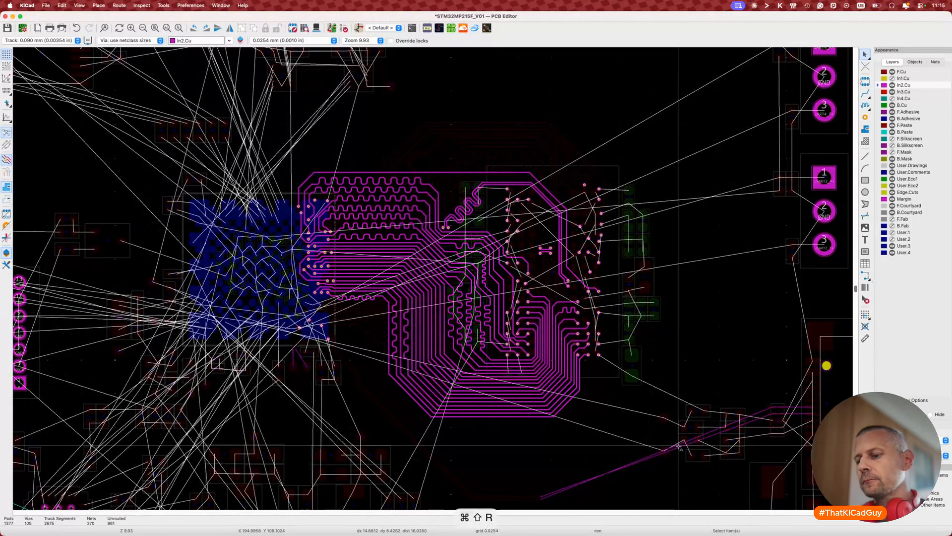
key("super+s")
key("h")
key("h")
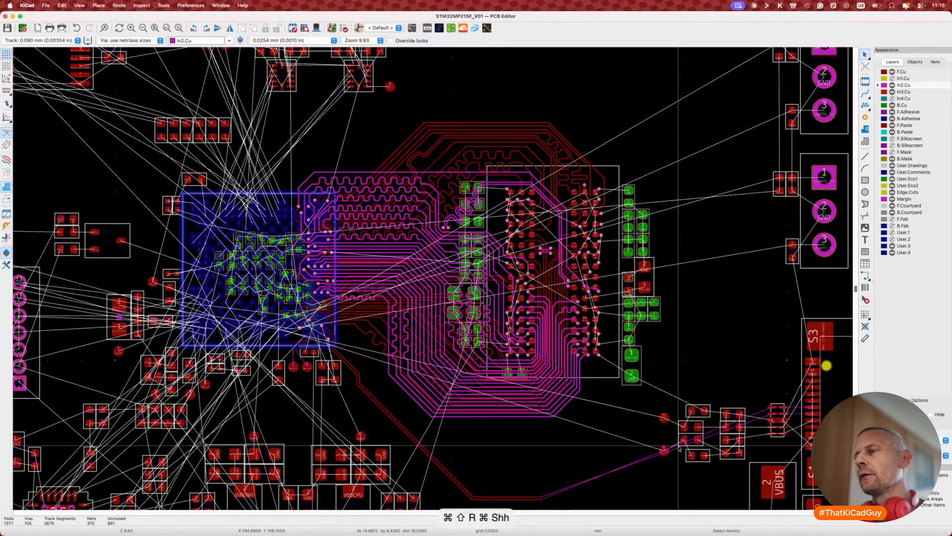
scroll(679, 447, "down", 1)
scroll(679, 447, "up", 4)
scroll(679, 448, "down", 3)
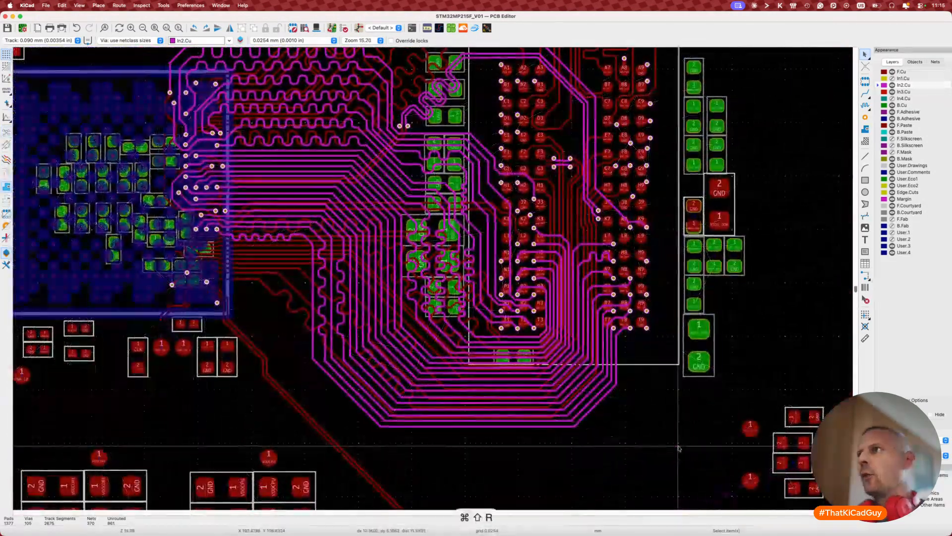
key("super+shift+r")
scroll(688, 449, "up", 1)
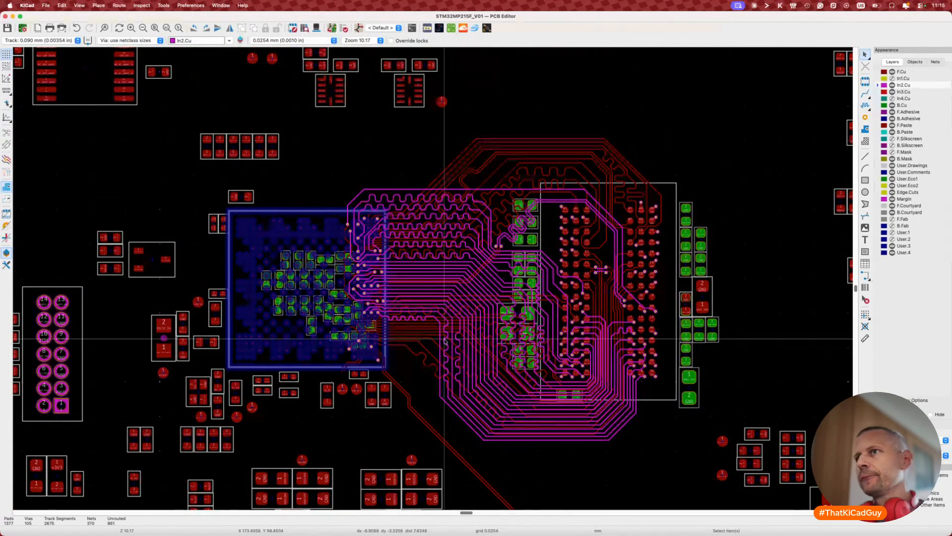
Step: Unlock the BGA footprint U7 and save the board again
left_click(335, 210)
key("l")
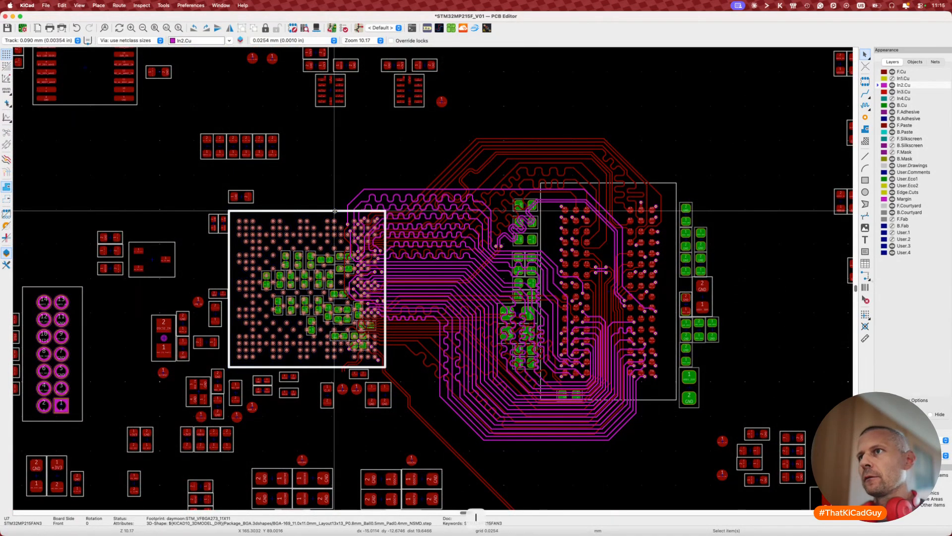
key("Escape")
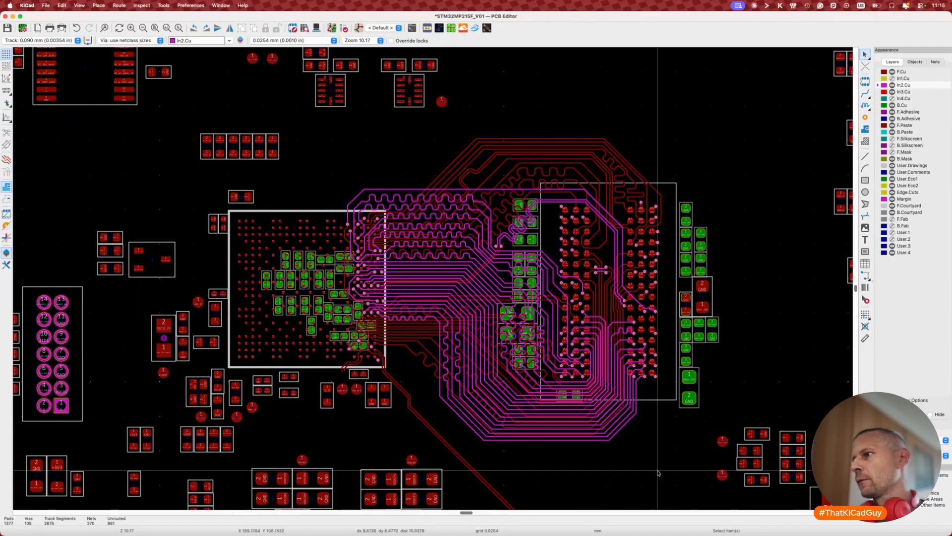
key("super+s")
Step: Capture a screenshot of the routed board
scroll(566, 437, "up", 5)
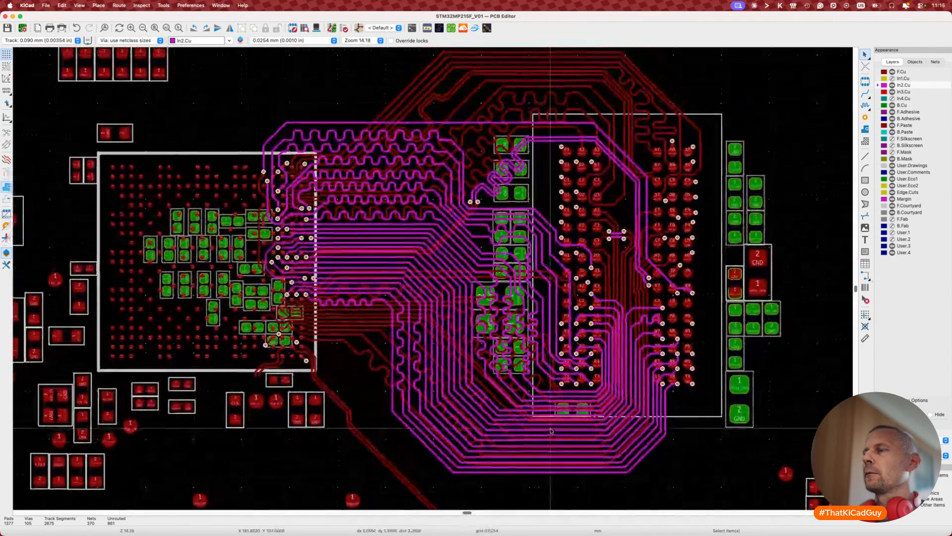
middle_click_drag(844, 482, 846, 496)
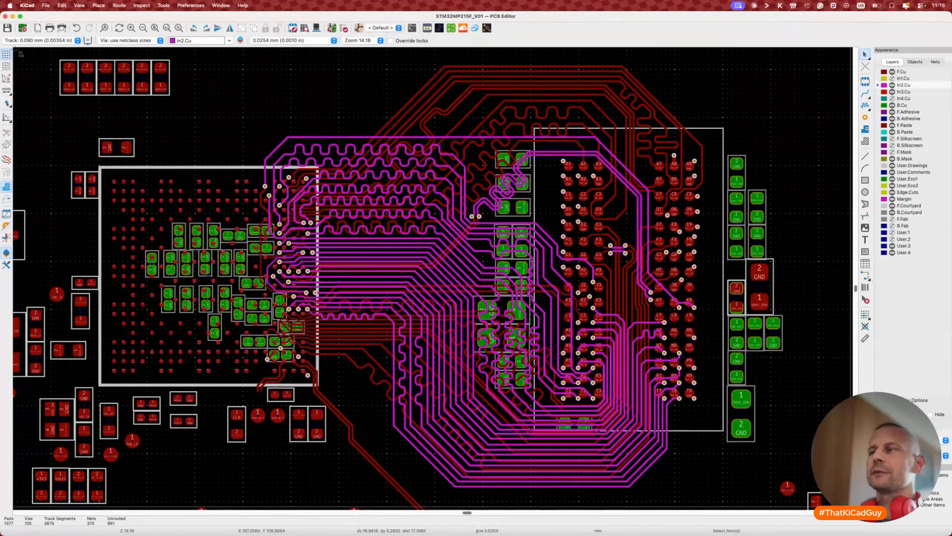
left_click_drag(14, 48, 850, 506)
scroll(689, 408, "down", 3)
key("Escape")
scroll(628, 400, "right", 3)
scroll(629, 400, "down", 1)
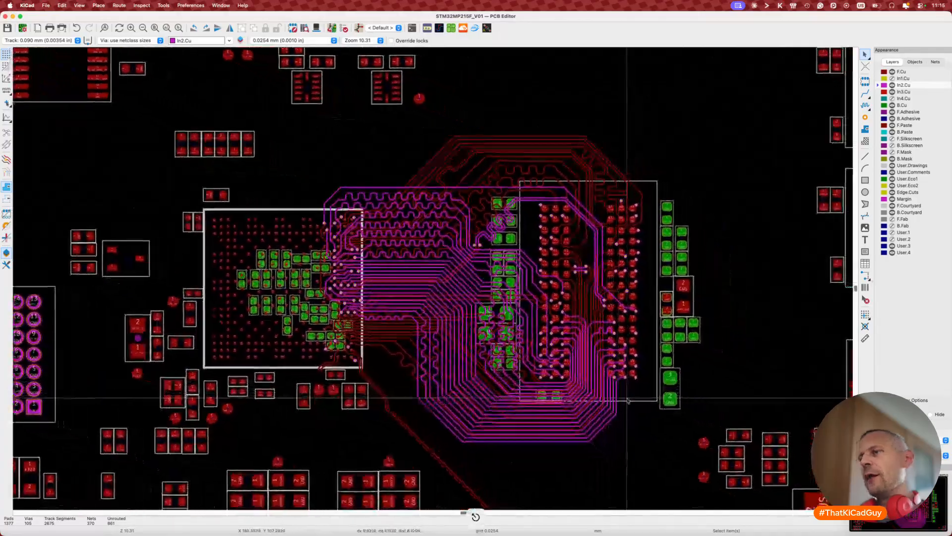
scroll(628, 400, "right", 1)
scroll(629, 399, "down", 1)
Step: Switch the active layer between F.Cu and In2.Cu, then restore all layers to normal brightness
key("h")
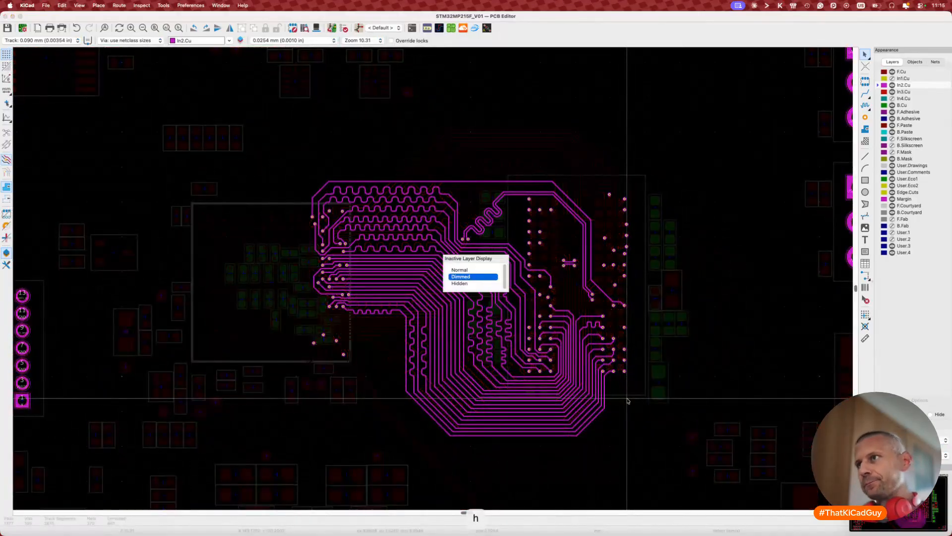
key("v")
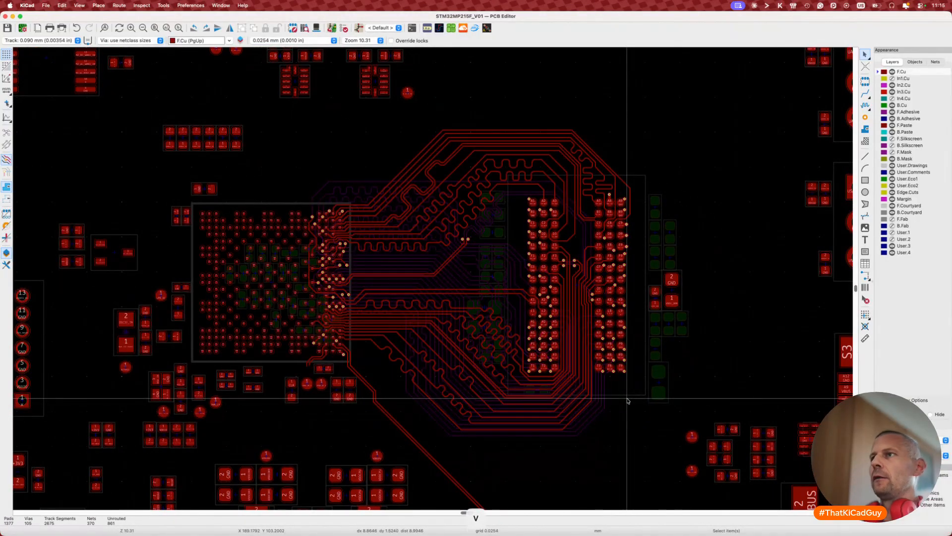
key("v")
key("v")
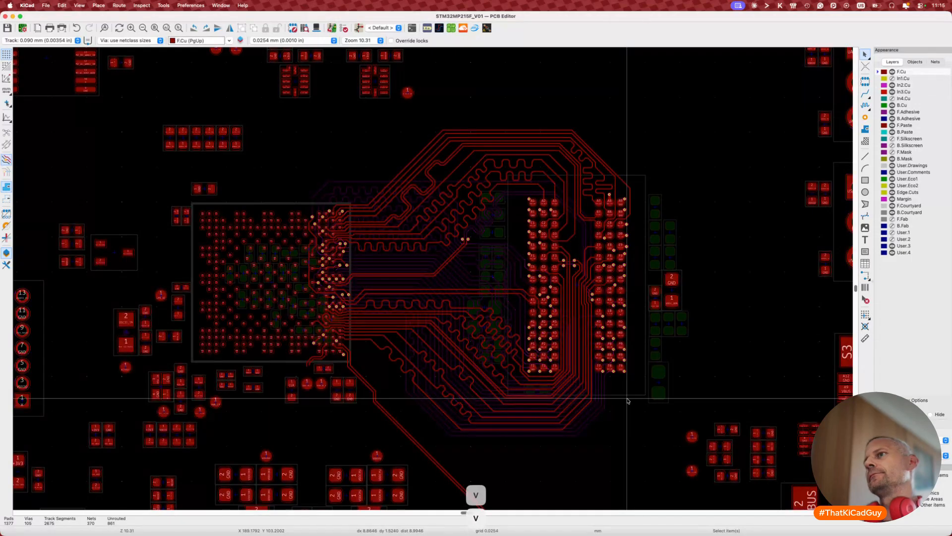
key("v")
key("h")
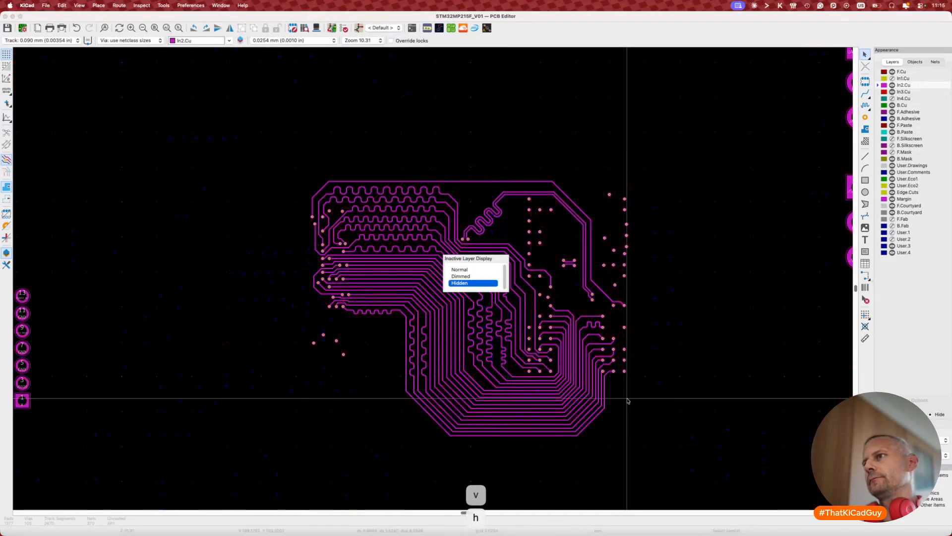
key("h")
scroll(627, 401, "down", 4)
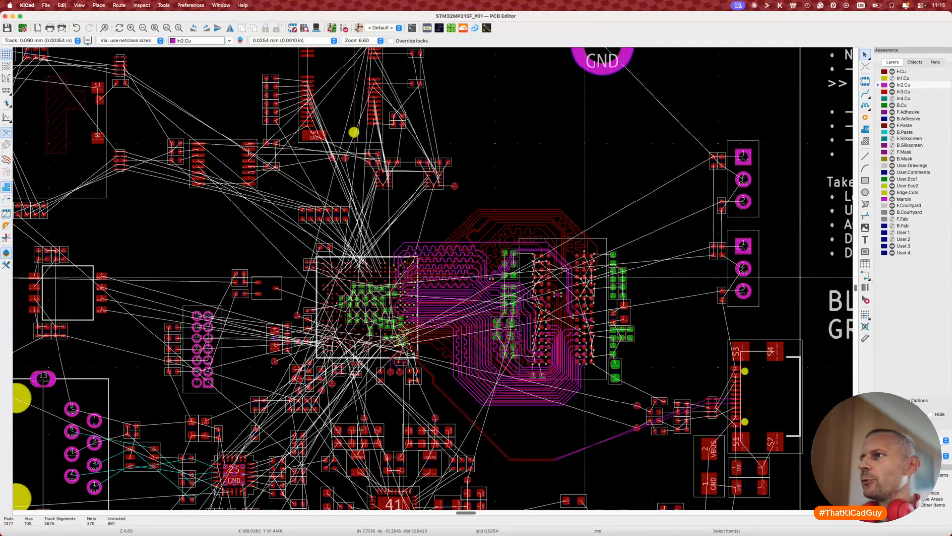
scroll(627, 318, "up", 7)
scroll(723, 319, "down", 10)
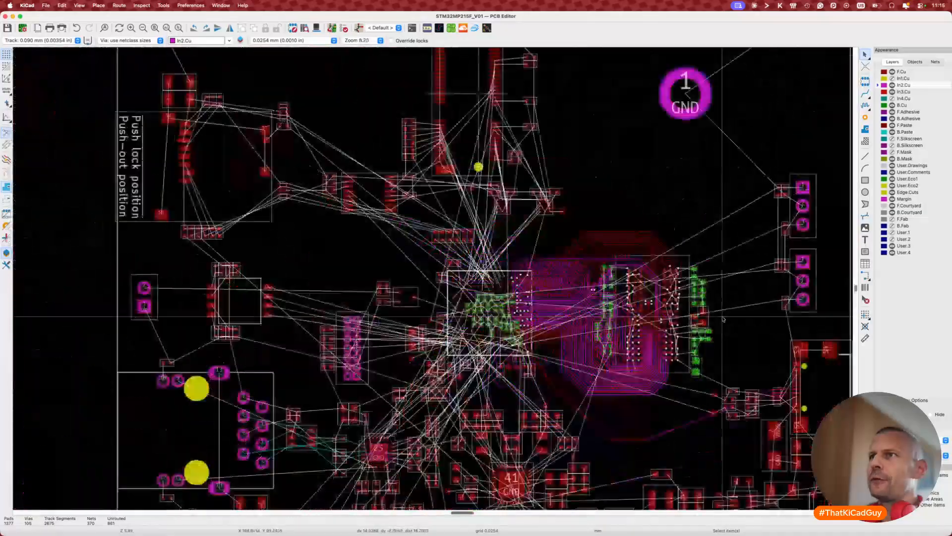
scroll(723, 319, "up", 5)
scroll(723, 319, "left", 3)
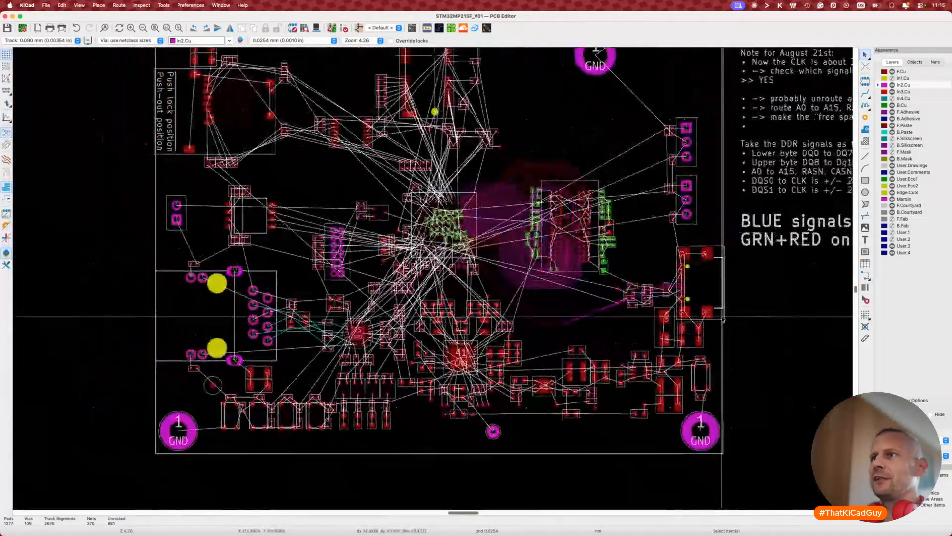
scroll(723, 319, "up", 2)
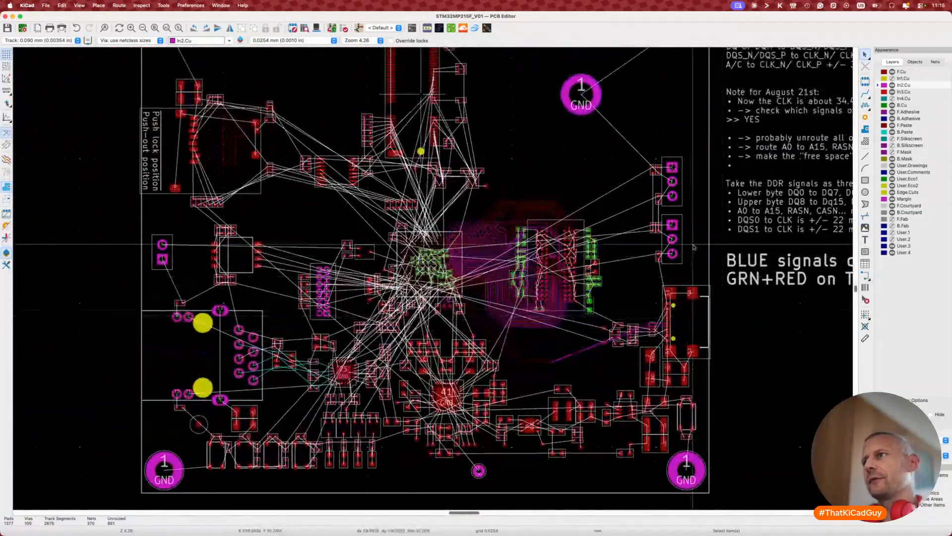
scroll(693, 246, "down", 2)
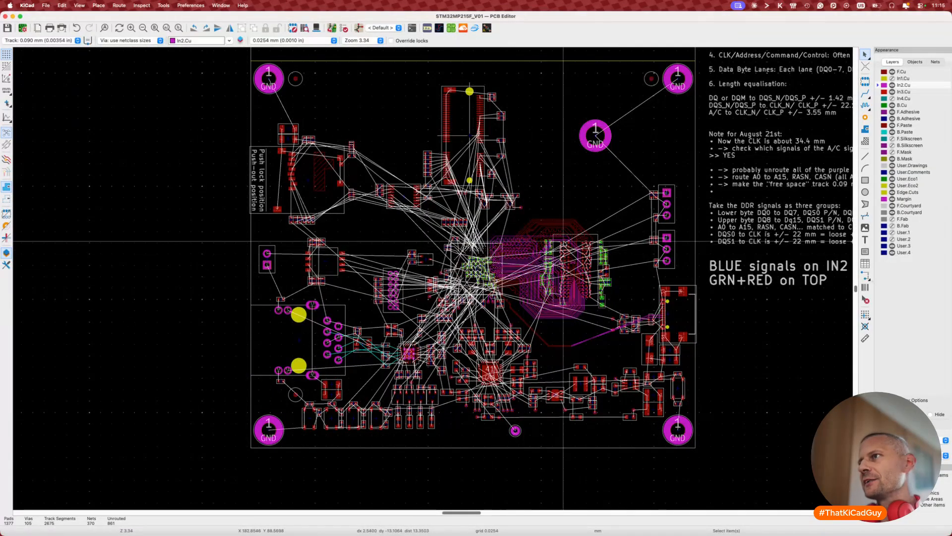
left_click_drag(483, 208, 623, 326)
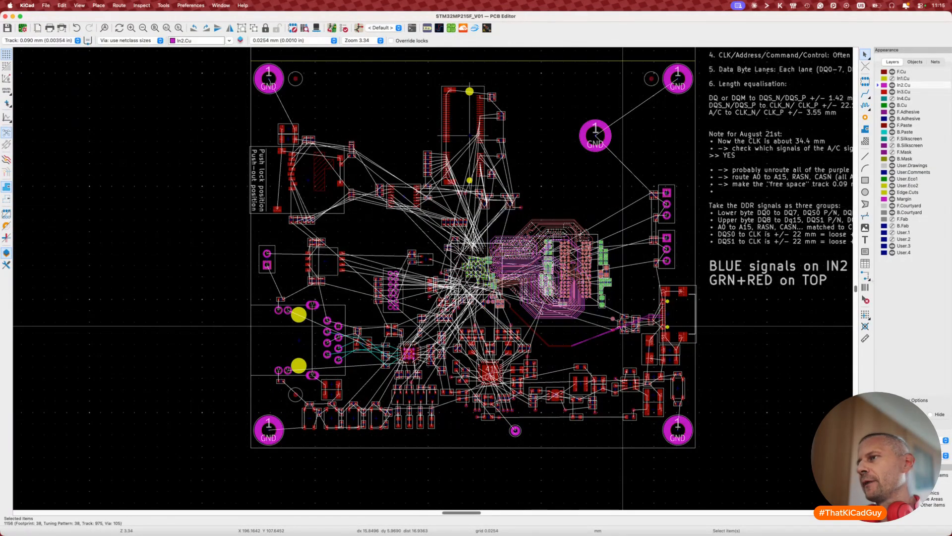
left_click(599, 351)
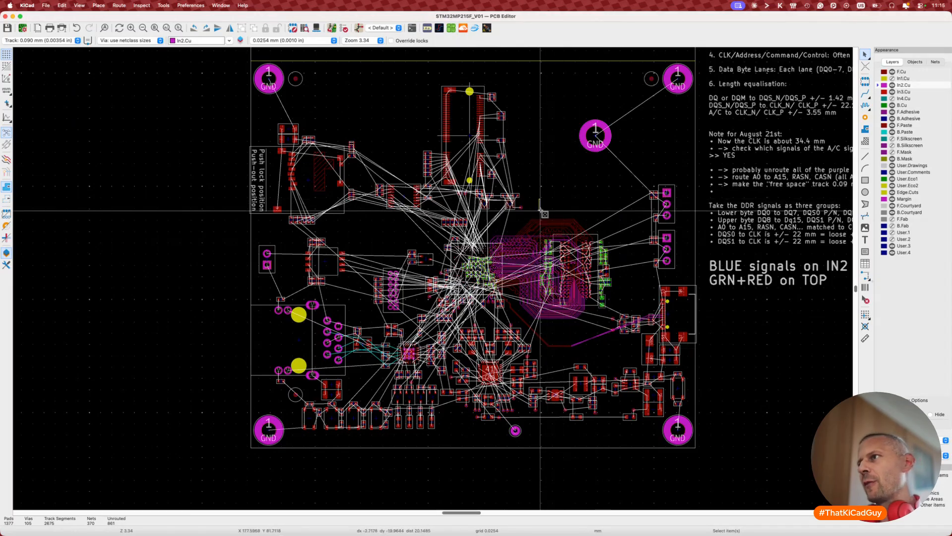
left_click_drag(540, 211, 621, 334)
scroll(621, 333, "right", 5)
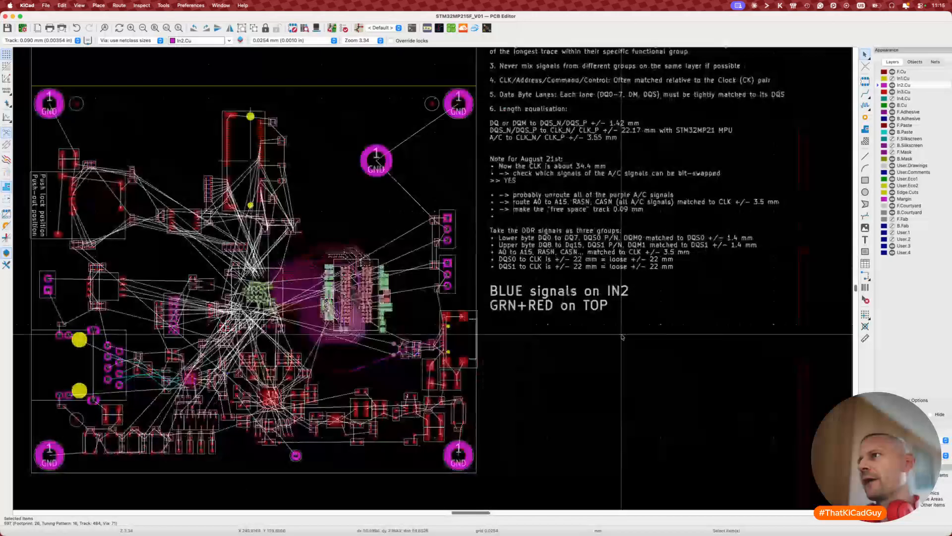
Step: Edit the board notes text and remove the blank line under the bit-swapped item
left_click(595, 204)
key("e")
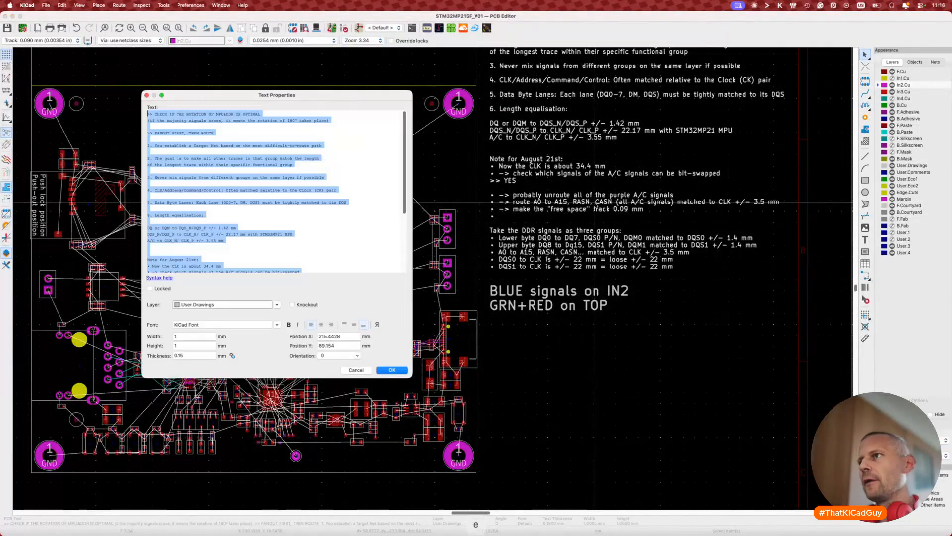
scroll(316, 236, "down", 3)
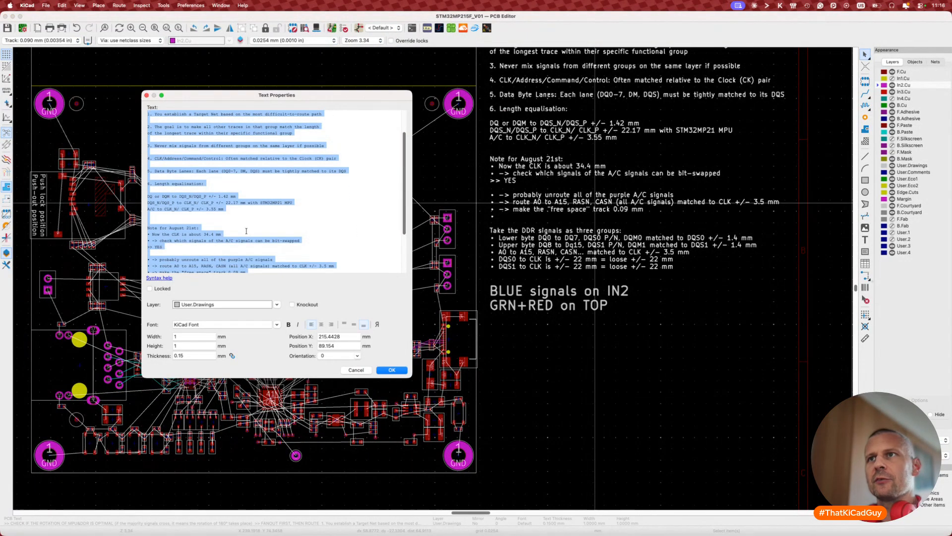
left_click(198, 227)
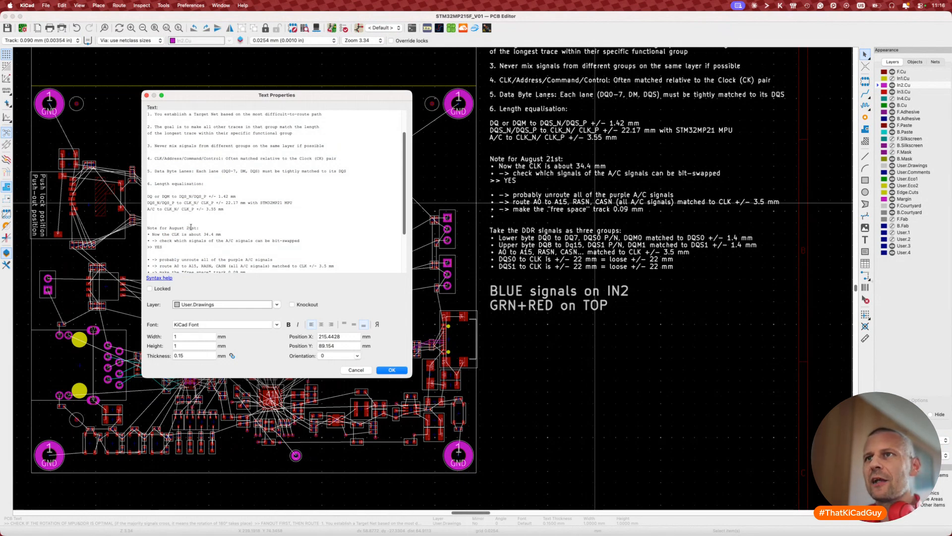
key("Down")
key("Down")
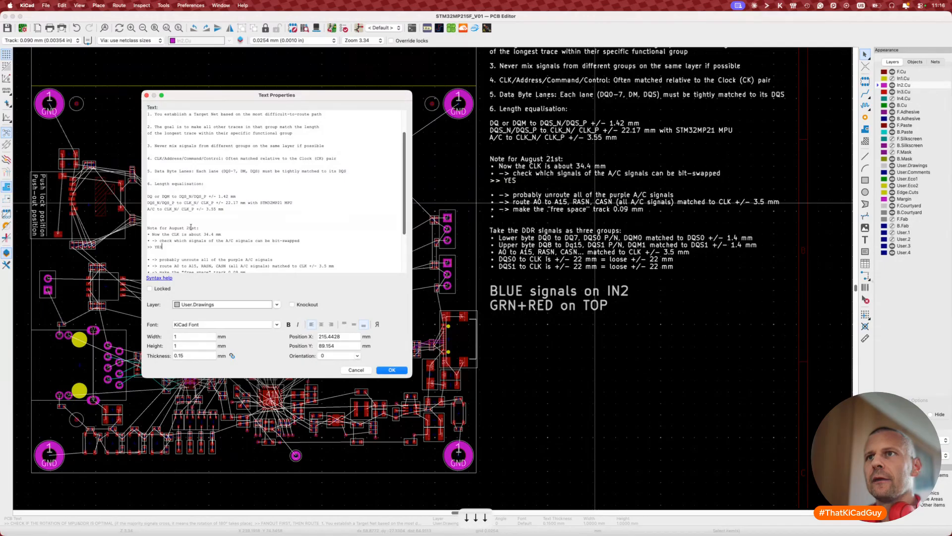
key("BackSpace")
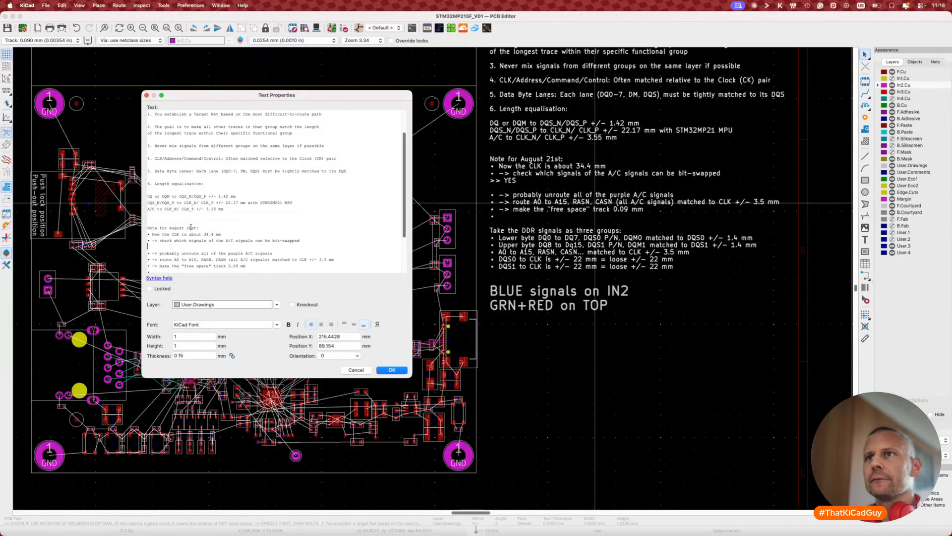
key("BackSpace")
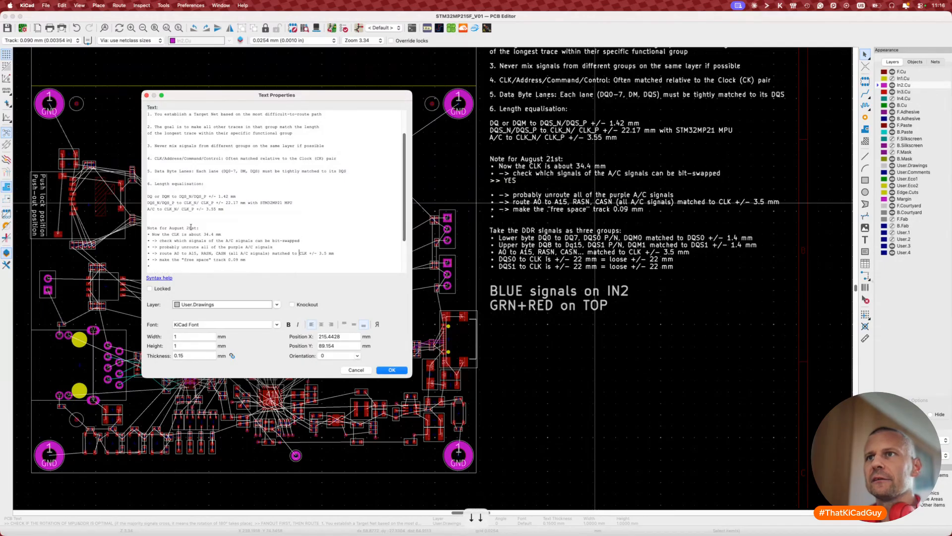
Step: Replace the old August 21st bullets with 'decoupling caps for the memory and GND vias and VDD connections'
key("Down")
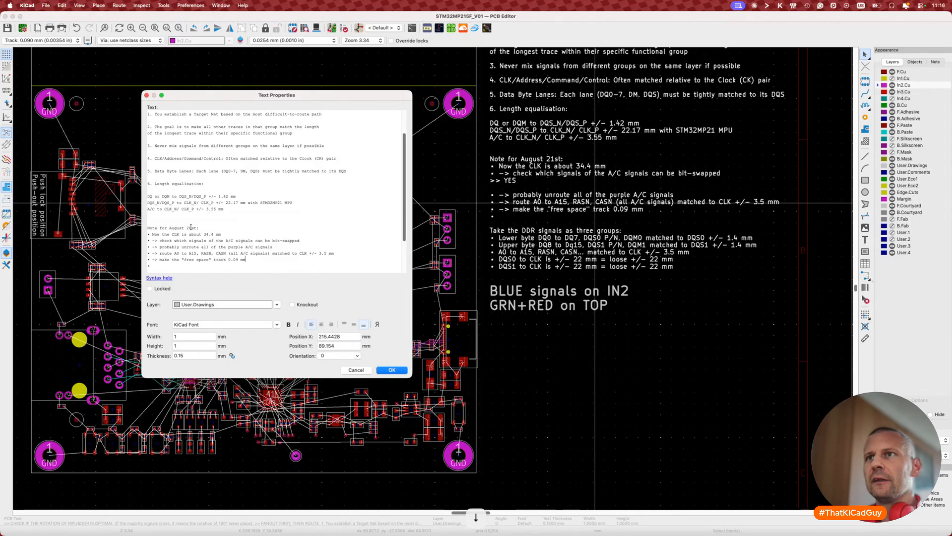
key("shift+Up")
key("shift+Up")
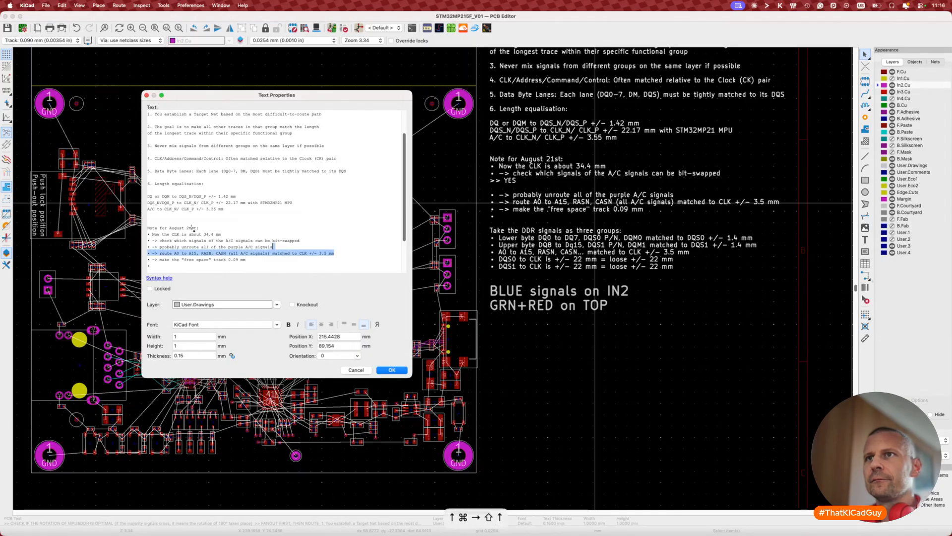
key("shift+Up")
key("shift+Up")
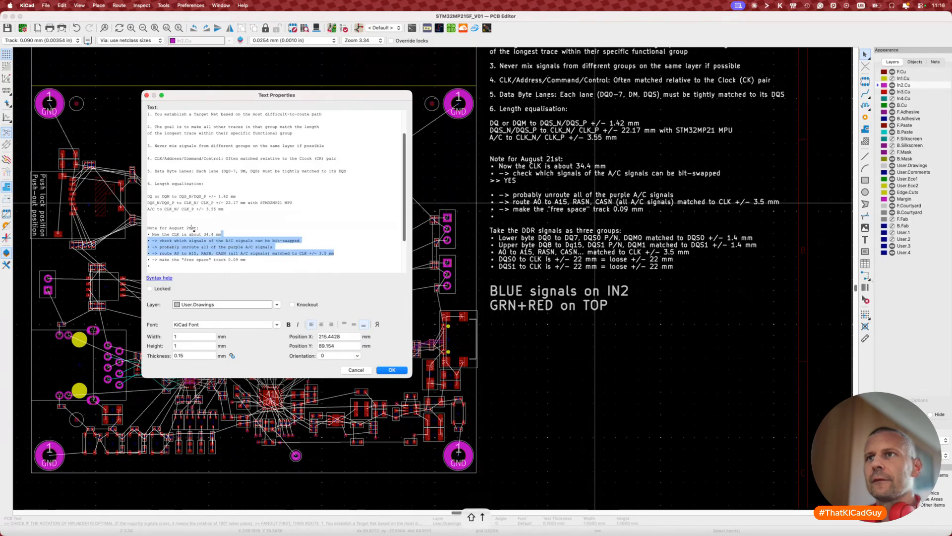
key("BackSpace")
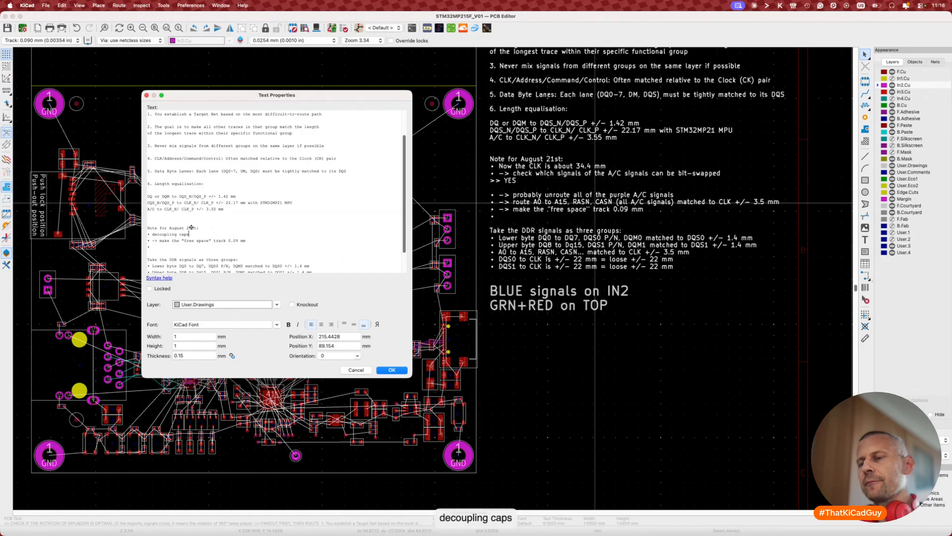
type("decoupling caps for the memory and ")
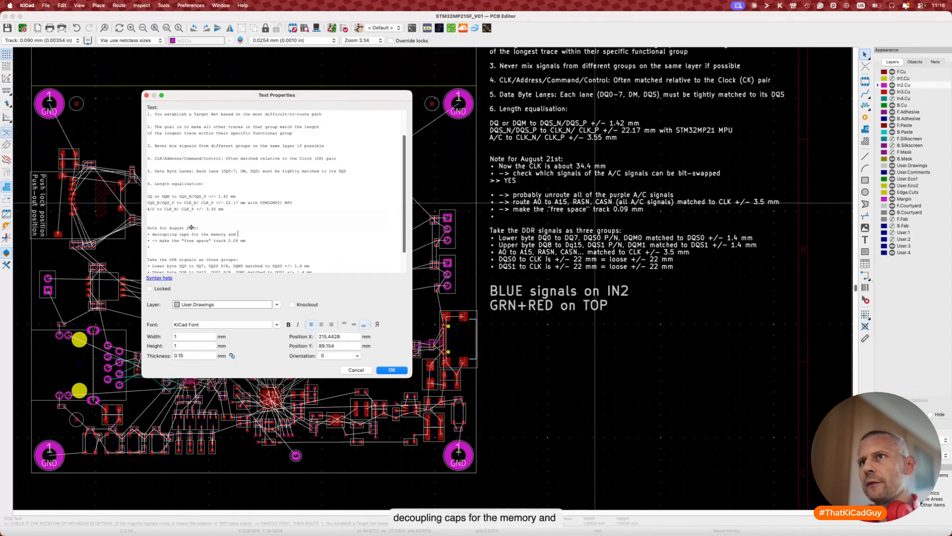
type("GND")
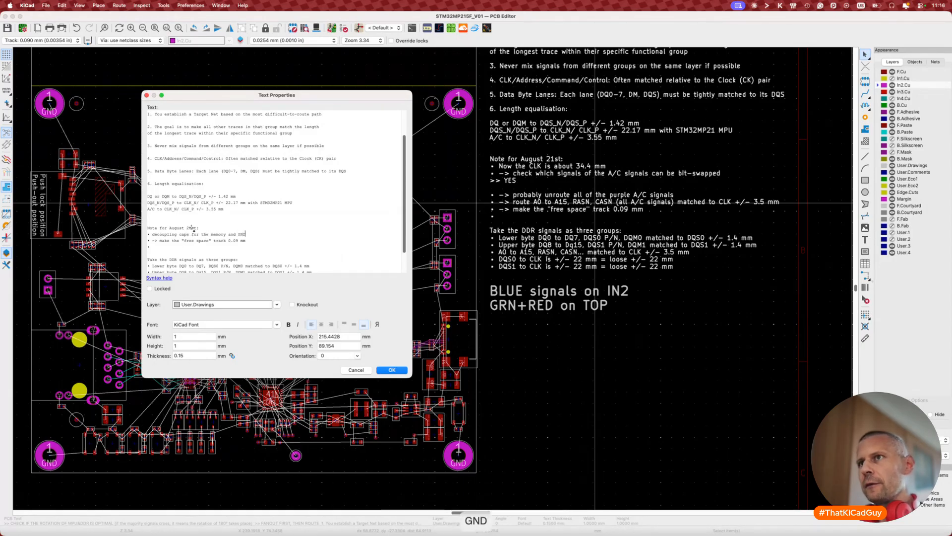
type(" voi")
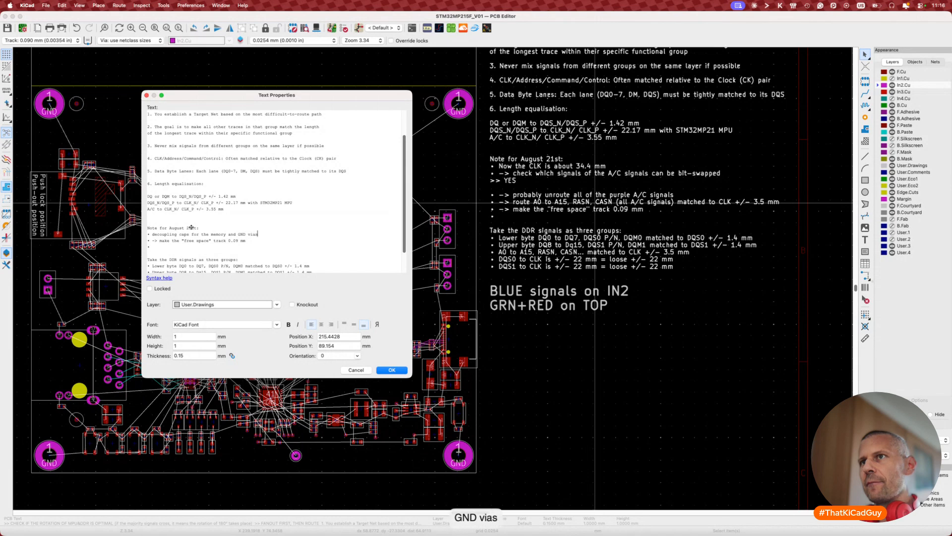
type("as and ")
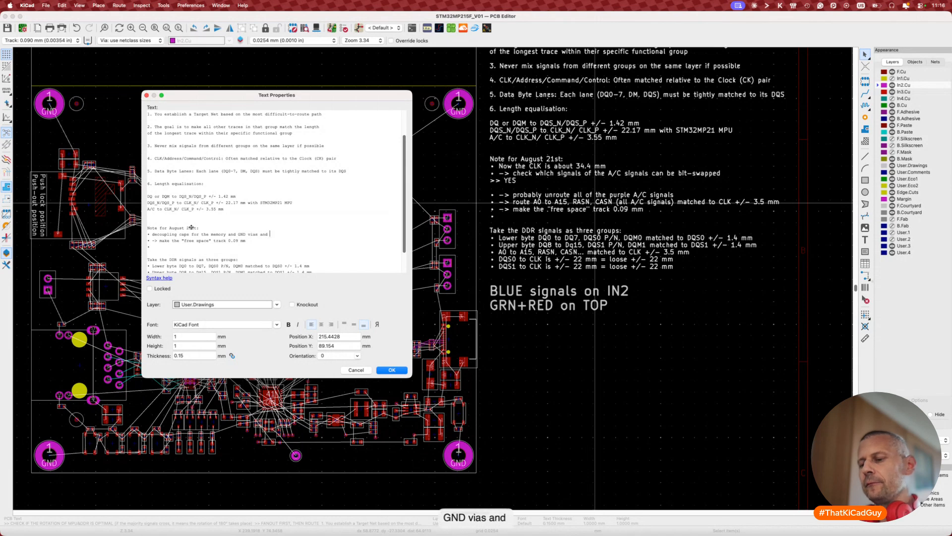
type("VDDD")
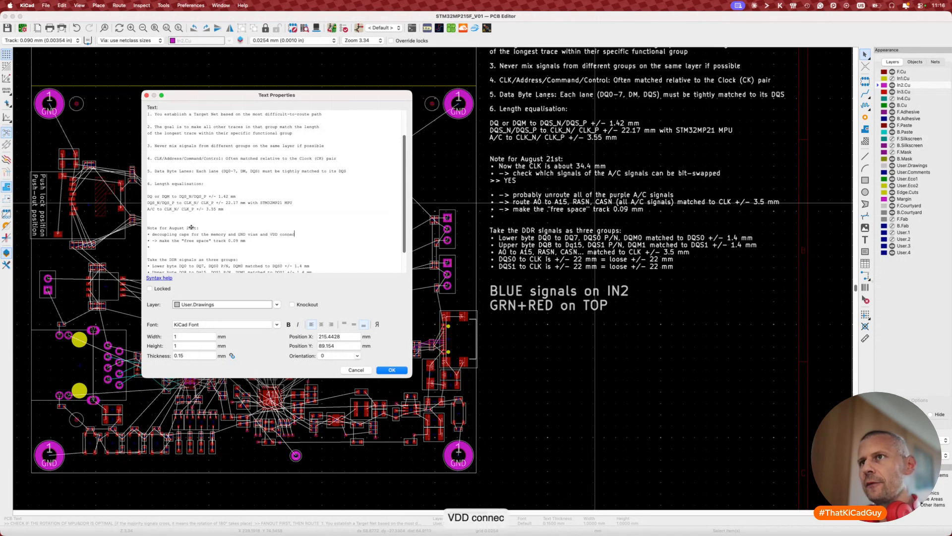
type(" connections")
key("Return")
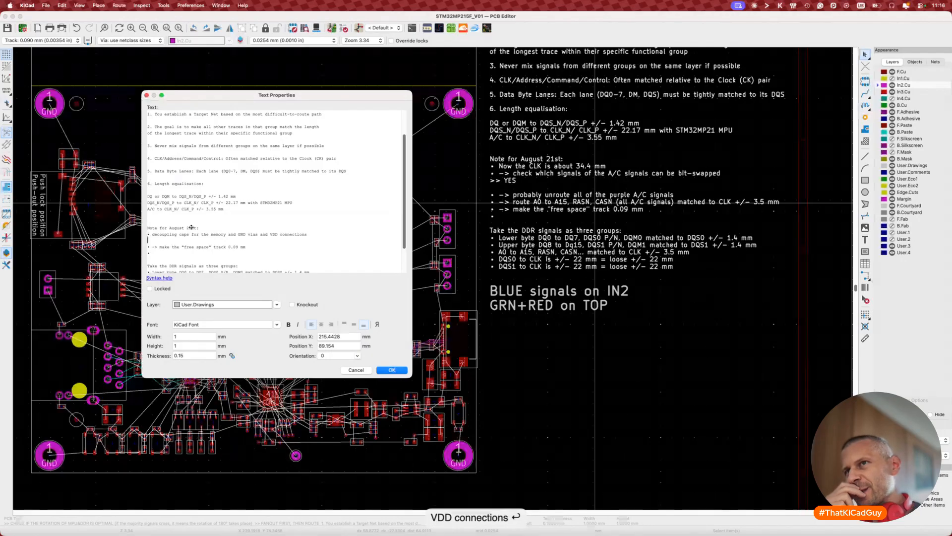
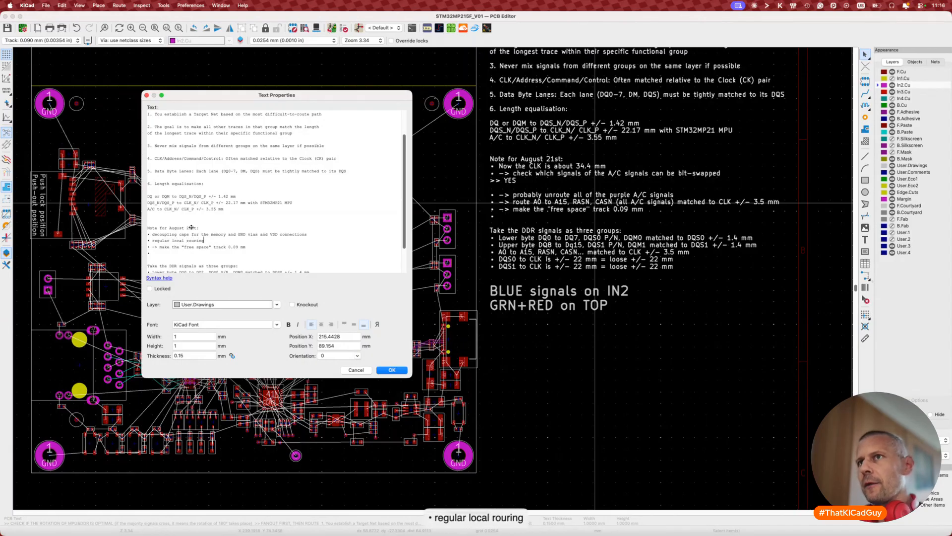
Step: Fix the typo and add the note bullet 'regular local routing of the other blocks' plus an empty bullet
key("BackSpace")
type("tin")
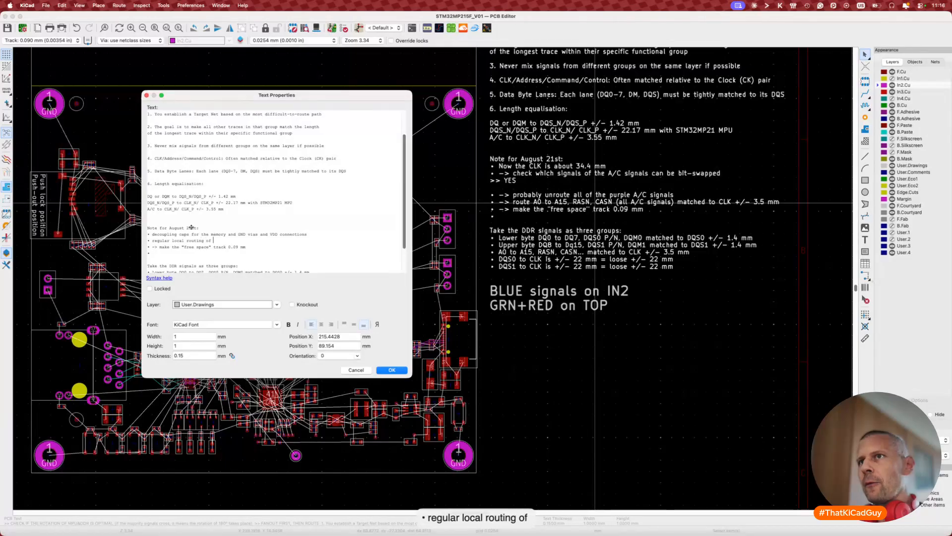
type("g of the ot")
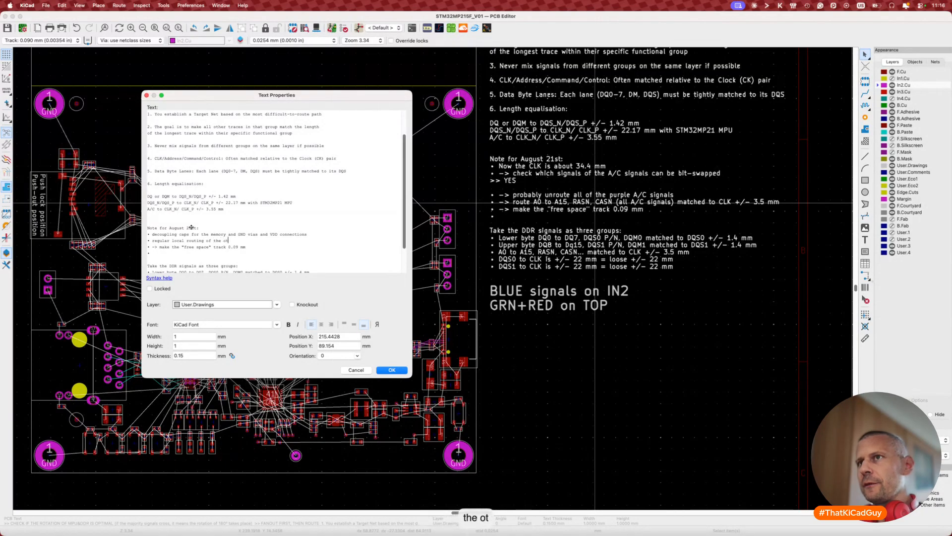
type("her blocks")
key("Return")
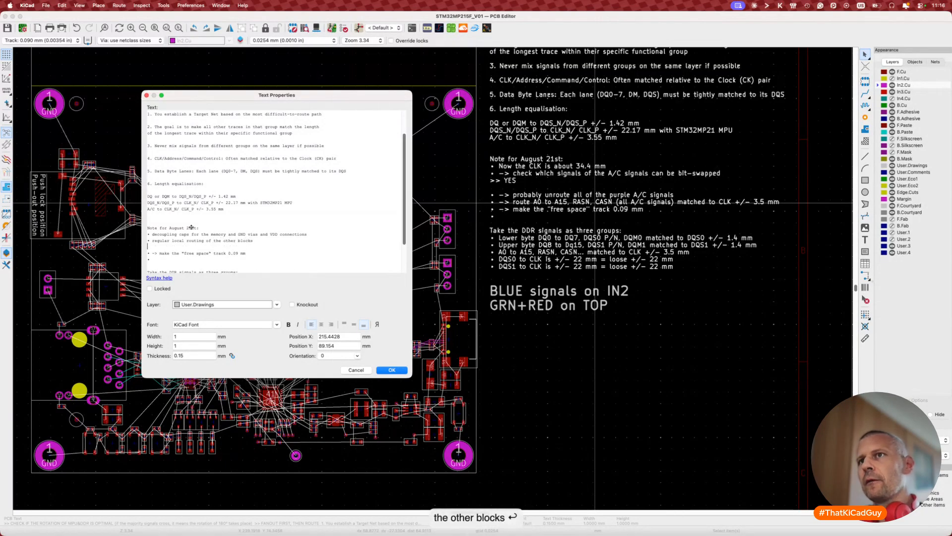
key("super+8")
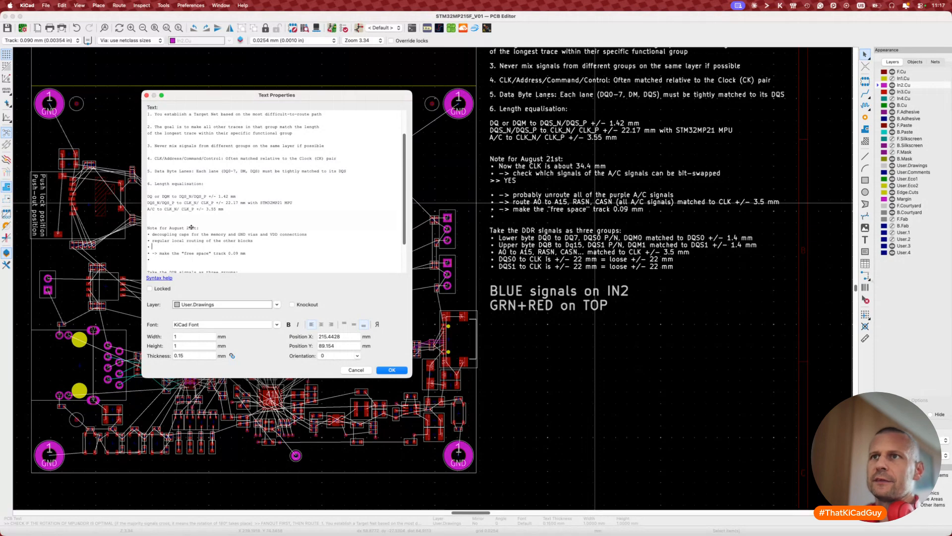
left_click(391, 370)
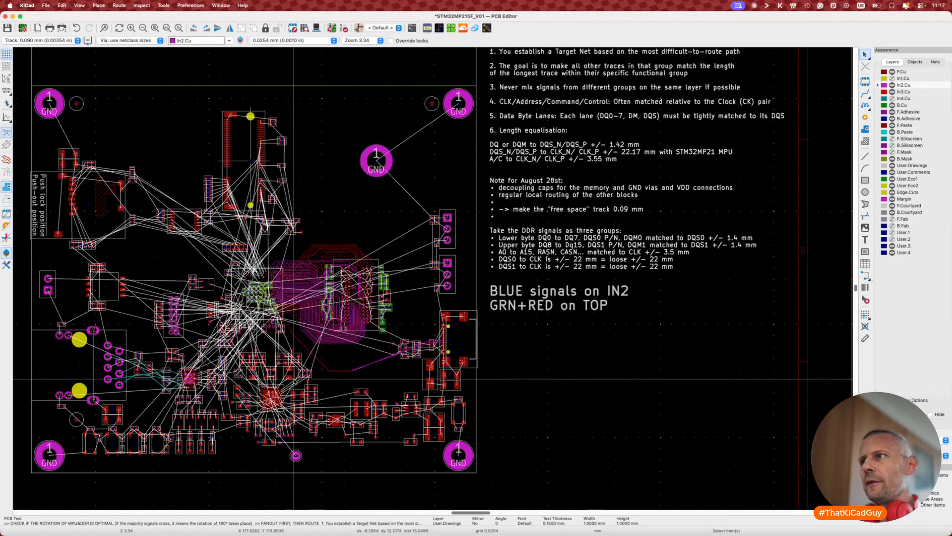
Step: Box-select and inspect the components around the 41 GND chip, lower-right area and top-centre area
scroll(278, 371, "up", 3)
middle_click_drag(257, 363, 284, 334)
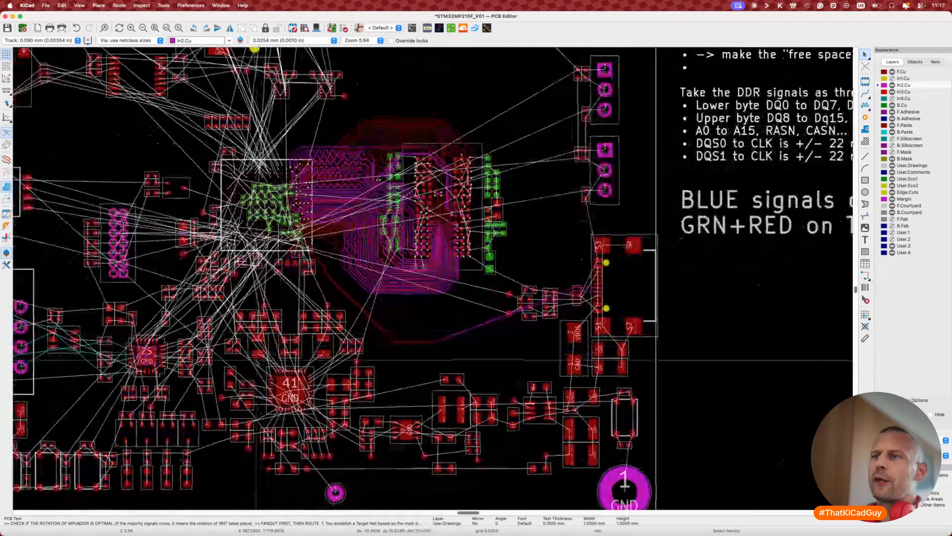
left_click_drag(213, 296, 415, 487)
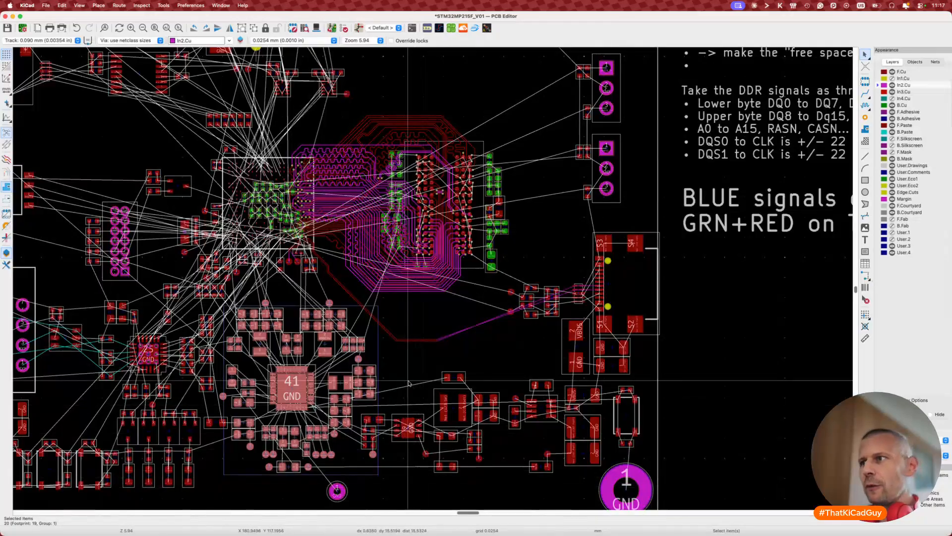
left_click_drag(401, 373, 644, 494)
middle_click_drag(362, 290, 592, 411)
left_click_drag(372, 118, 644, 215)
scroll(643, 215, "up", 5)
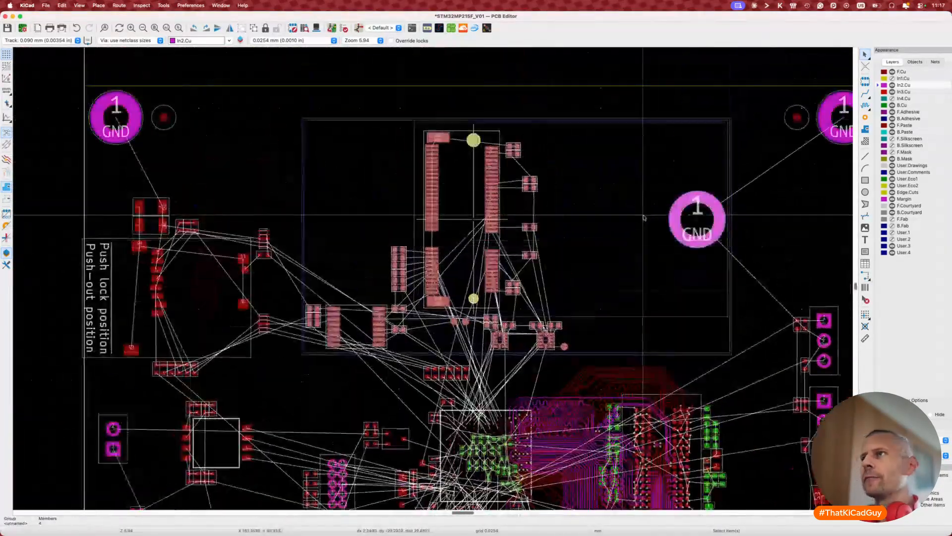
key("Escape")
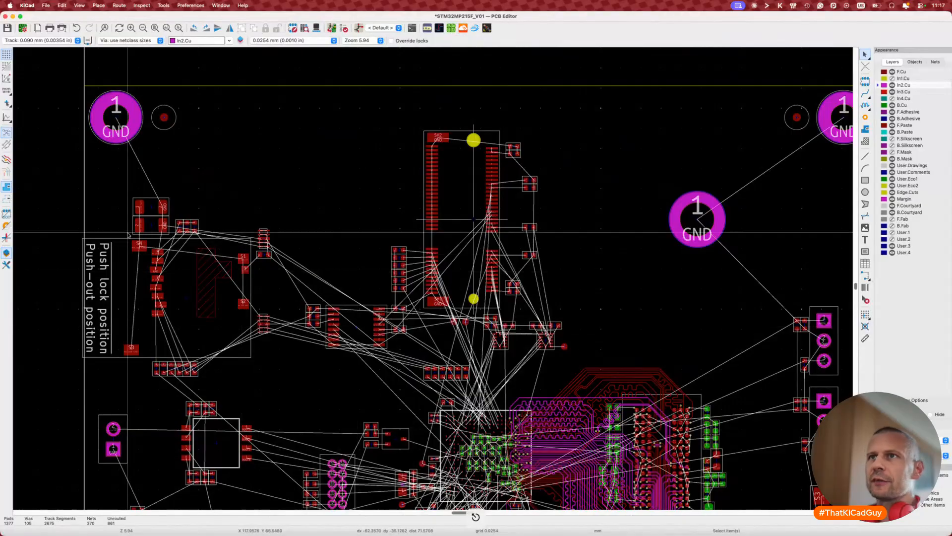
Step: Select and inspect the Push lock connector group, then clear the selection
left_click_drag(85, 196, 312, 365)
scroll(311, 361, "down", 3)
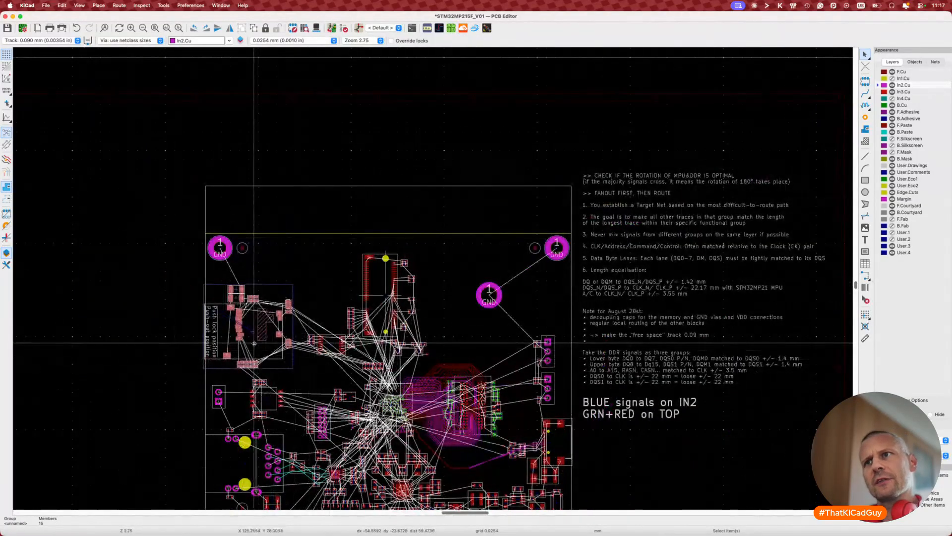
key("Escape")
scroll(253, 342, "down", 5)
scroll(254, 342, "right", 3)
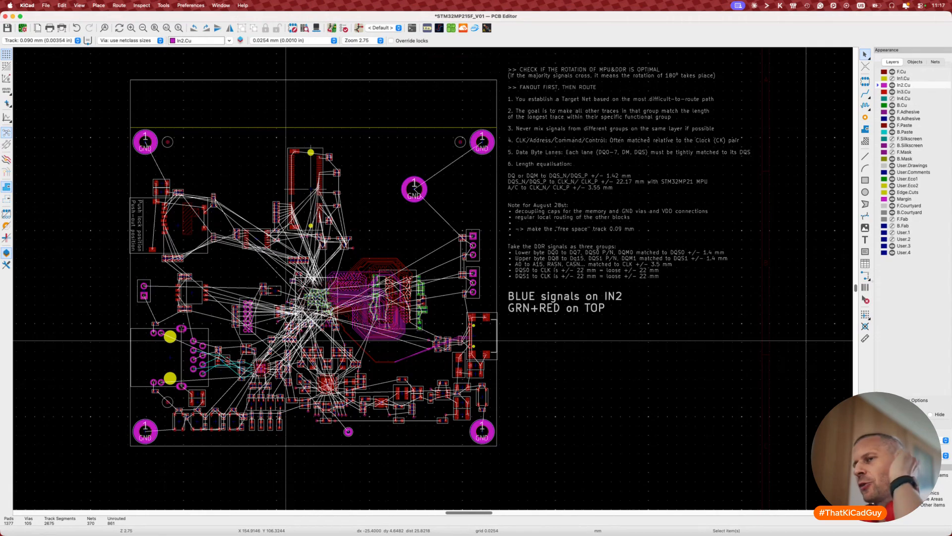
Step: Inspect the components around the lower-middle chip and save the board
left_click_drag(272, 331, 390, 454)
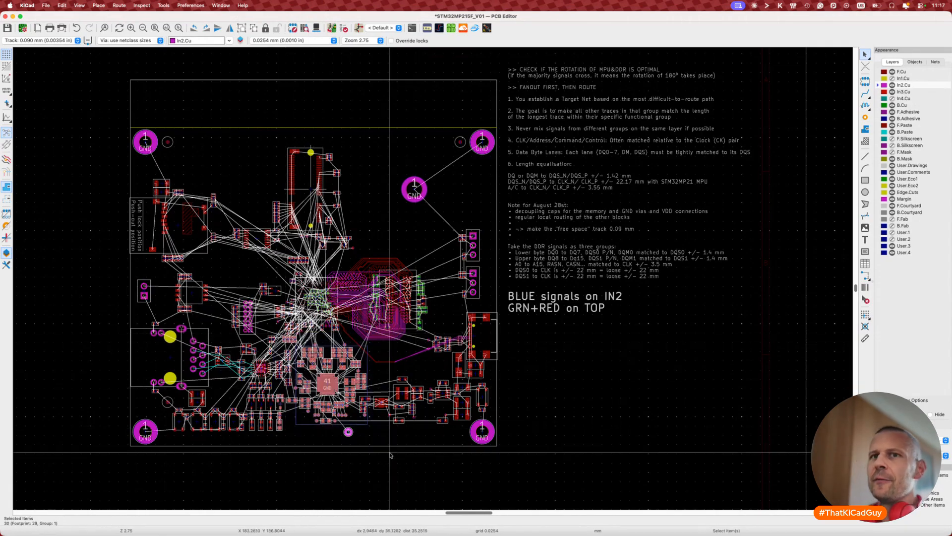
scroll(291, 375, "up", 3)
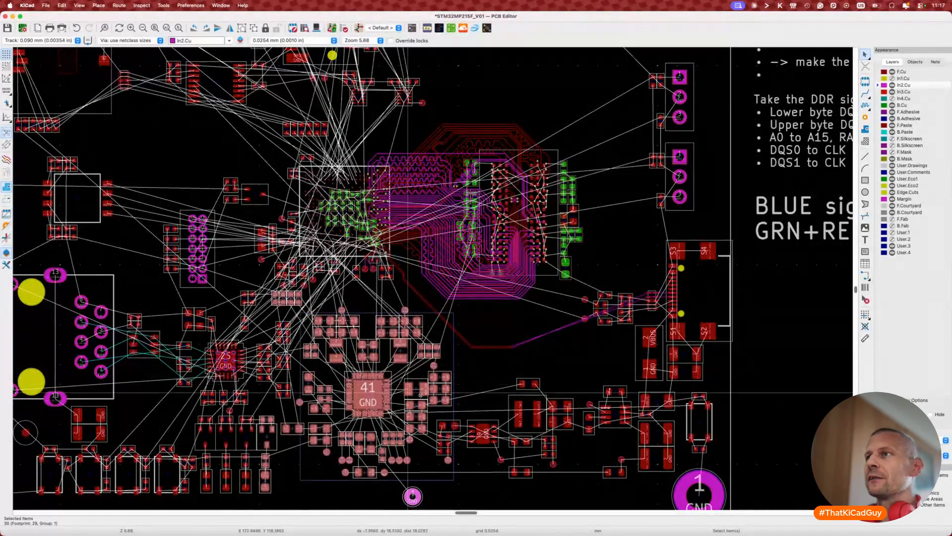
scroll(511, 359, "down", 3)
key("super+s")
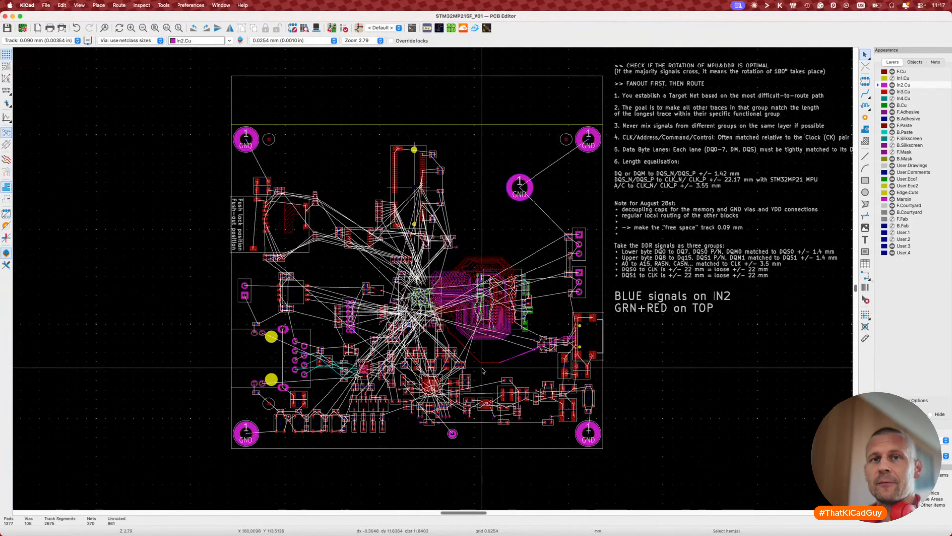
Step: Save the board, review the MPU and DDR routing, then switch to the Brave datasheet window
key("super+s")
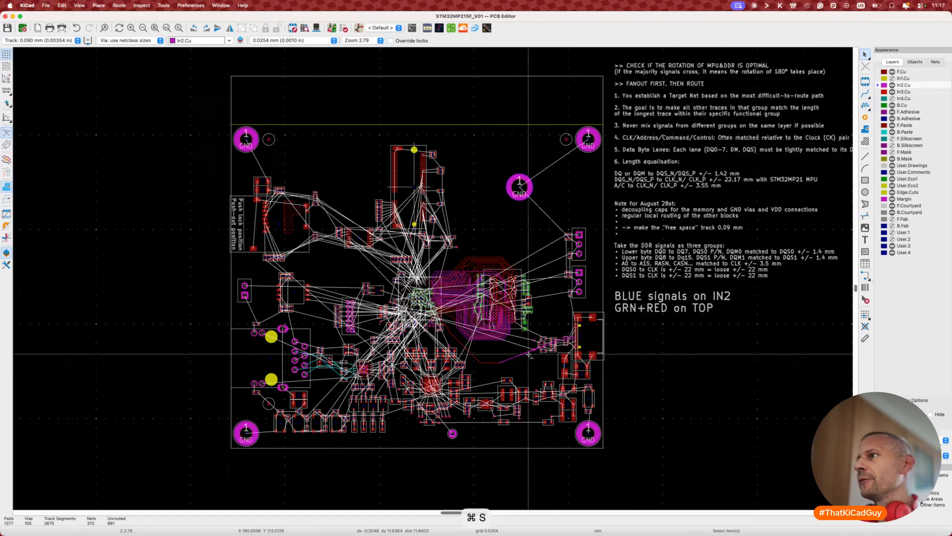
scroll(529, 356, "right", 3)
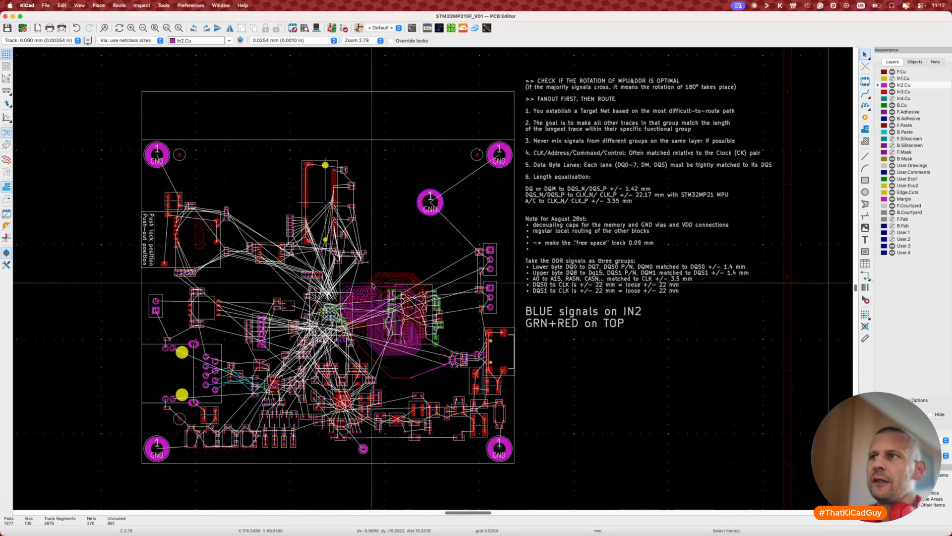
left_click_drag(311, 271, 465, 371)
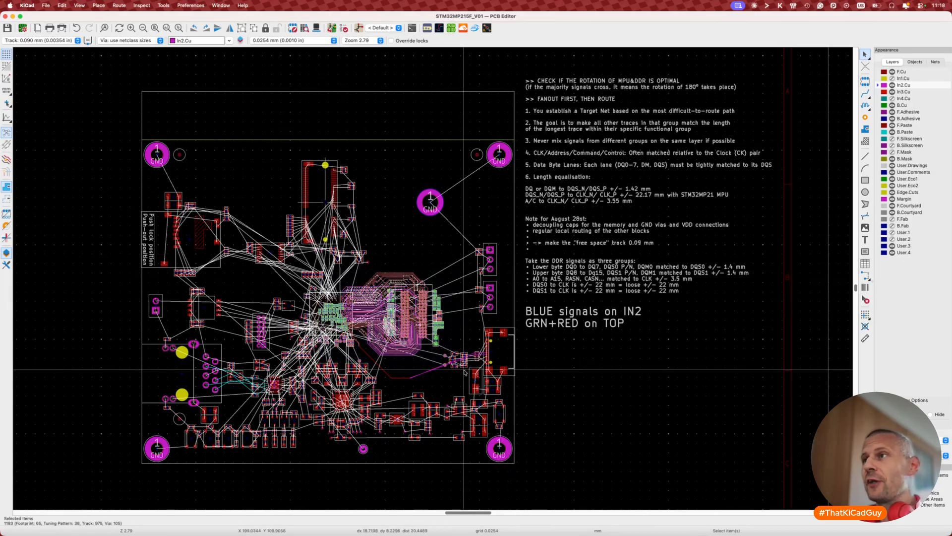
left_click(446, 373)
key("super+s")
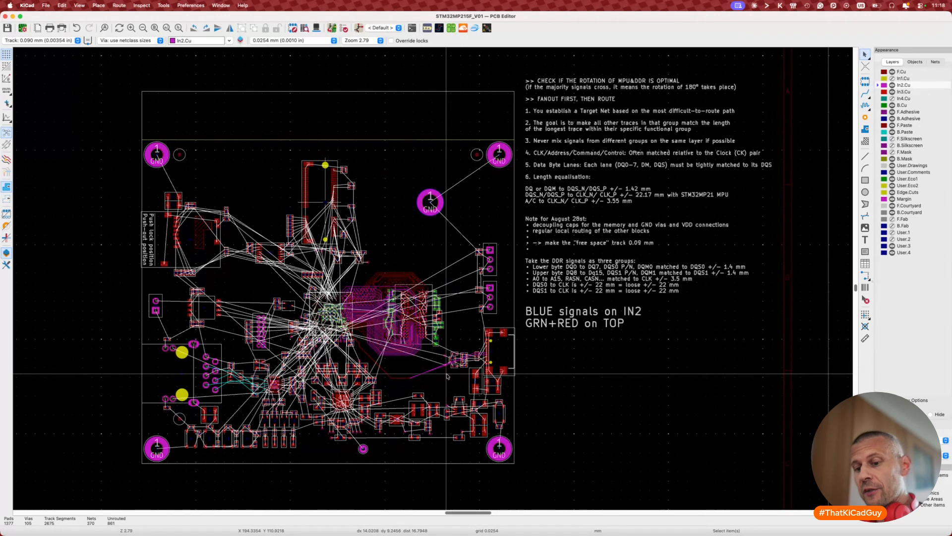
key("super+Tab")
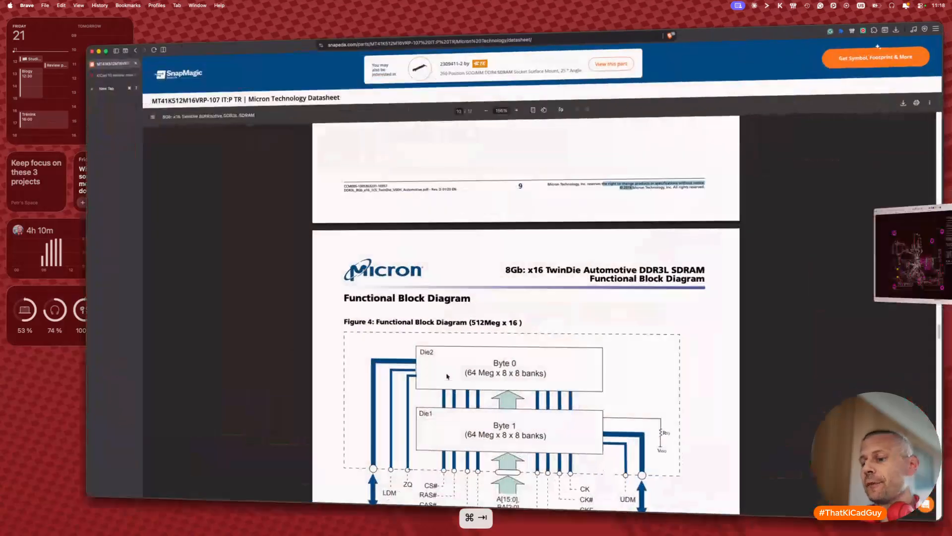
Step: Open the Fedevel KiCad for Beginners course page in a new tab
key("super+t")
type("fede")
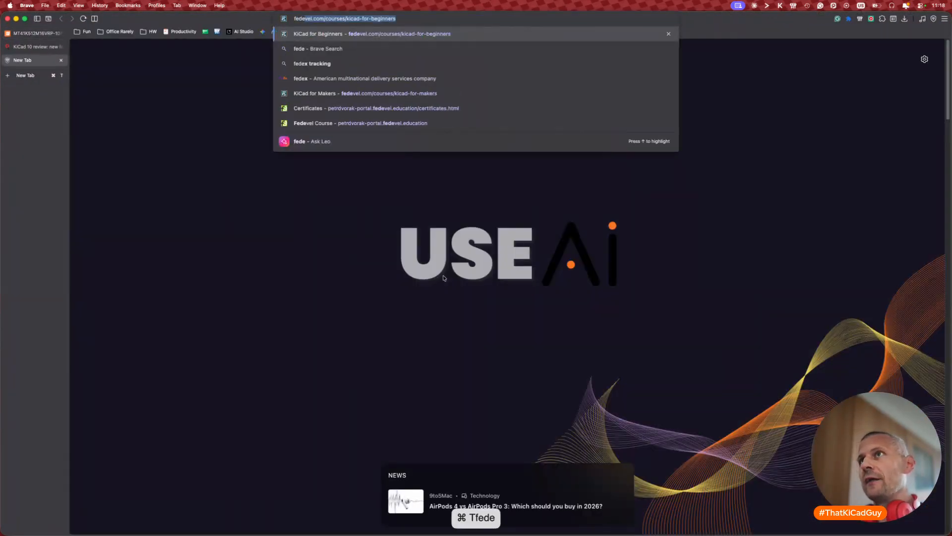
key("Return")
Step: Open the Fedevel KiCad for Makers course page in another new tab
key("super+t")
type("fede")
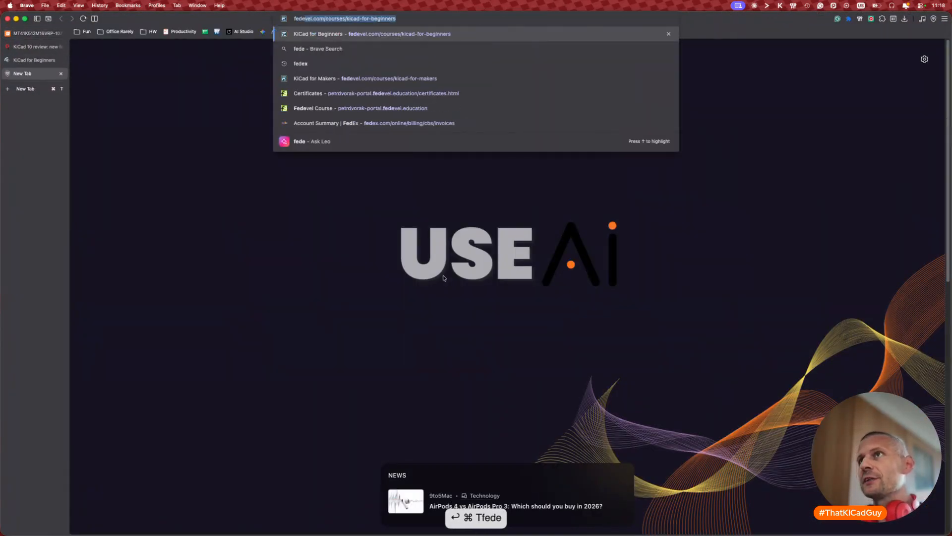
key("Down")
key("Down")
key("Down")
key("Down")
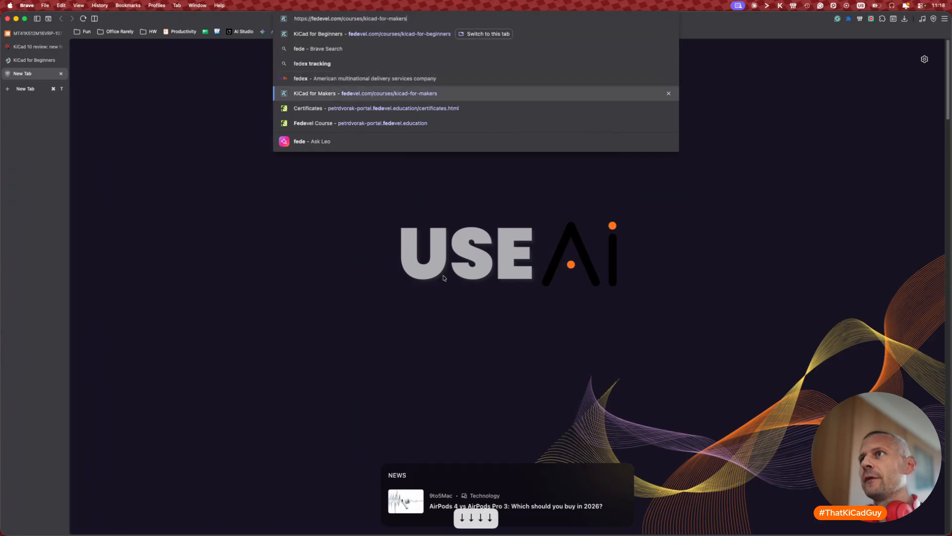
key("Return")
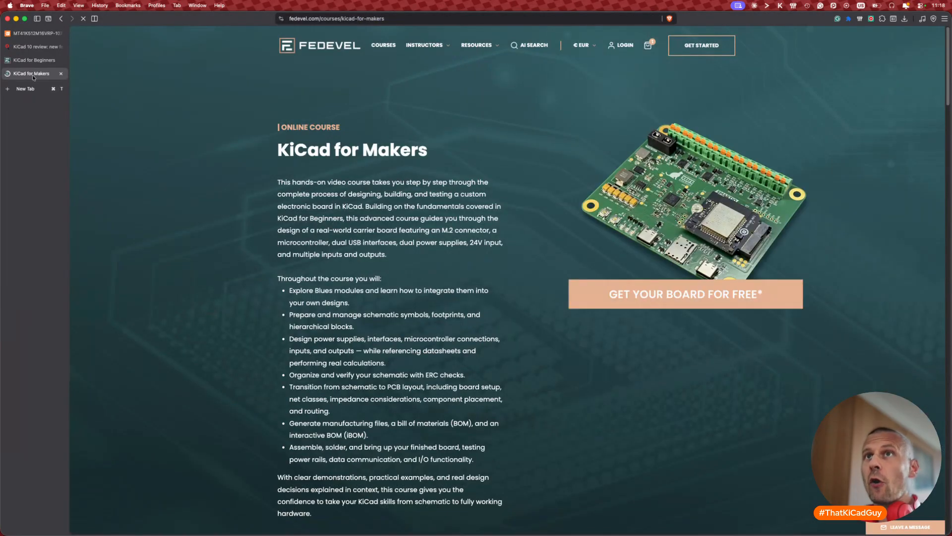
Step: Show the KiCad for Beginners course page from the sidebar
left_click(31, 60)
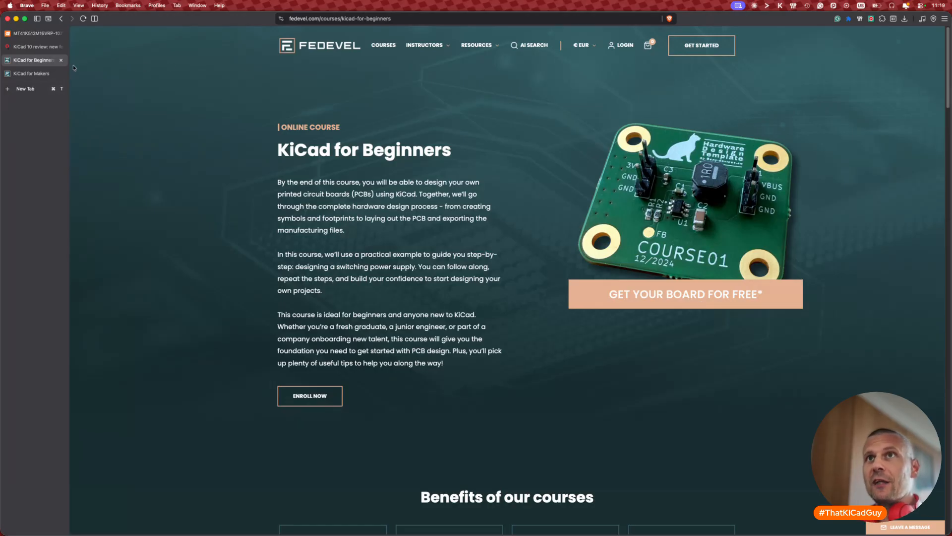
Step: Go back to the KiCad for Makers course page from the sidebar
left_click(31, 73)
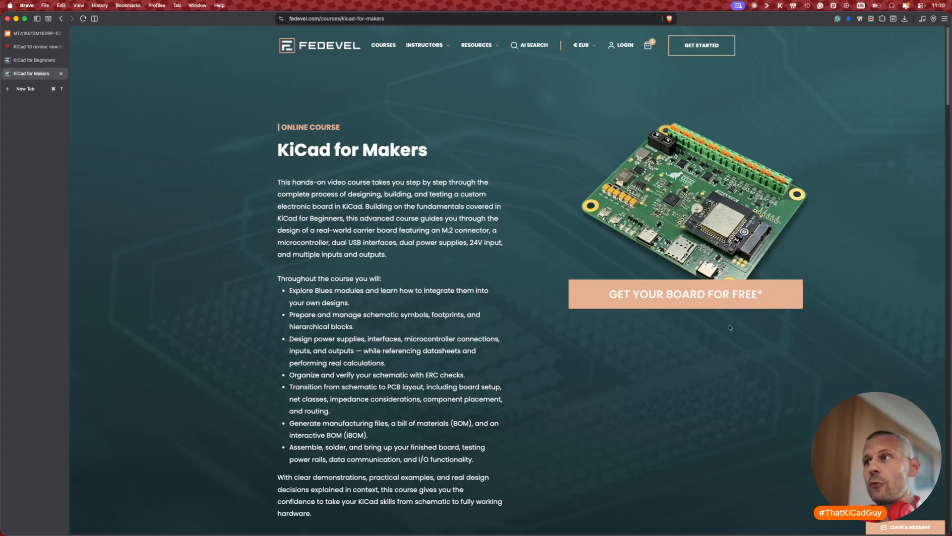
Step: Look through the KiCad for Makers pricing plans, highlighting the 69€ Online price, then show KiCad for Beginners
scroll(729, 328, "down", 15)
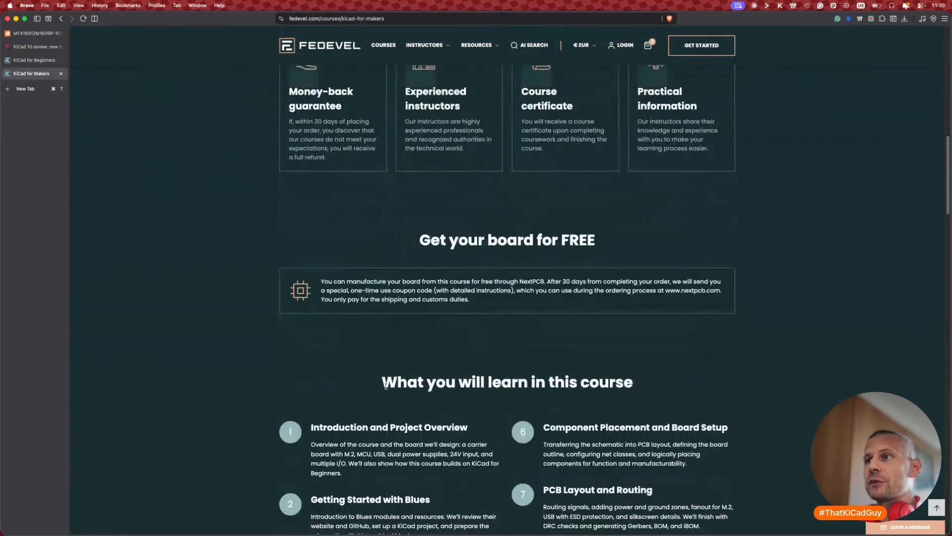
scroll(386, 385, "down", 13)
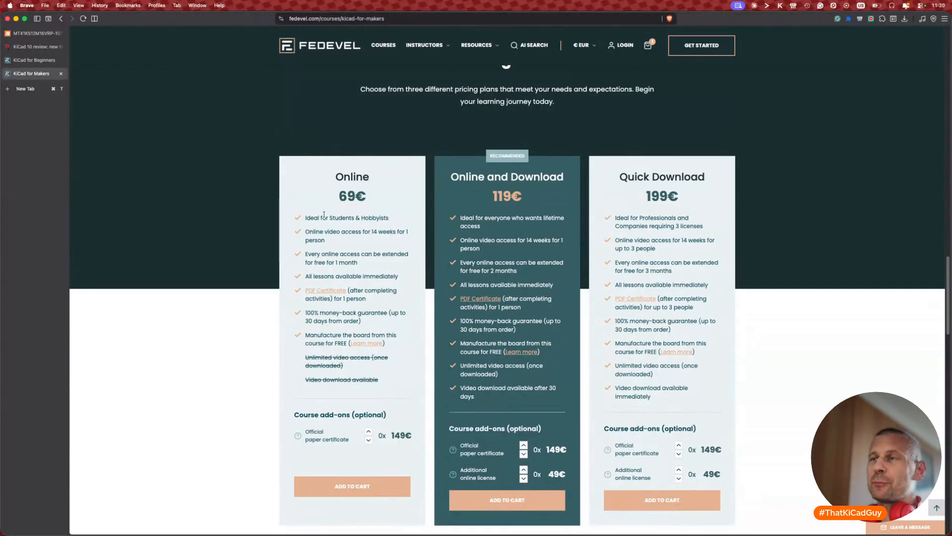
left_click_drag(339, 192, 360, 193)
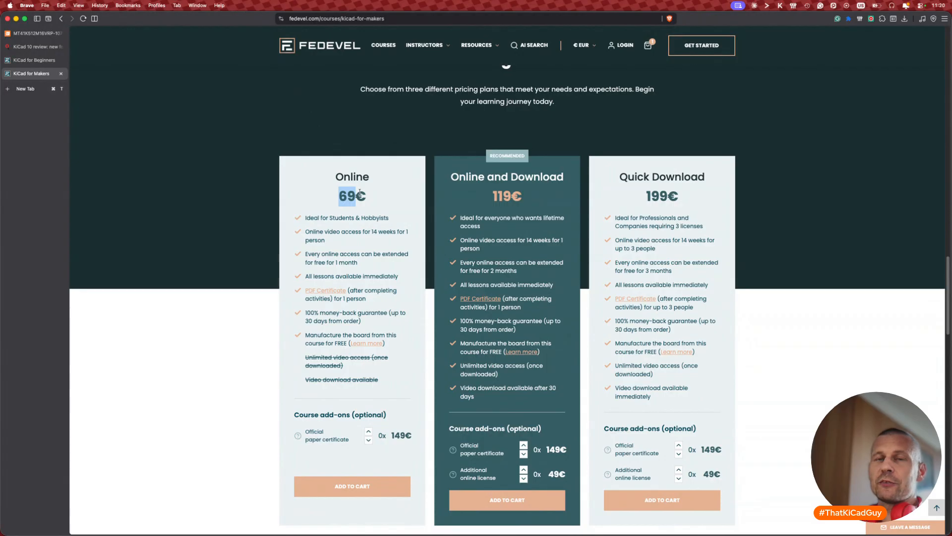
scroll(359, 193, "up", 10)
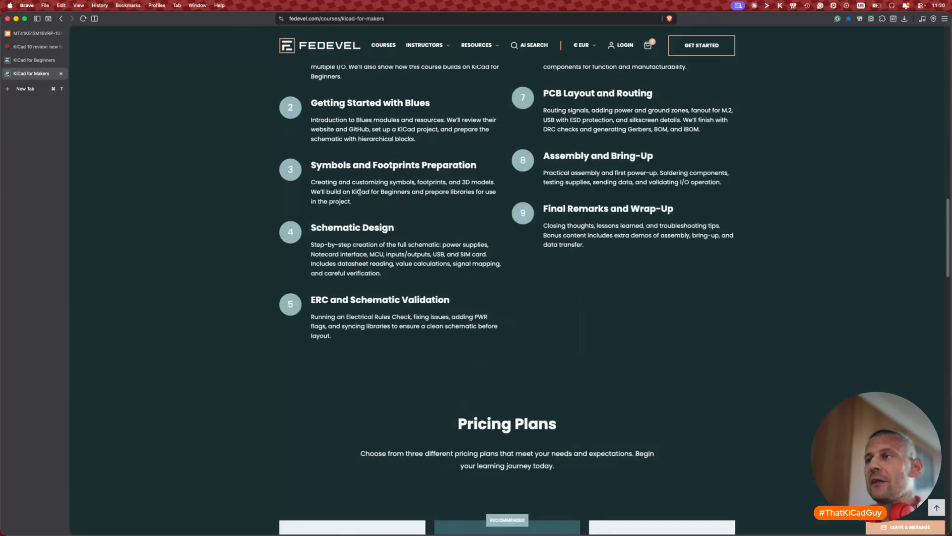
scroll(359, 193, "up", 10)
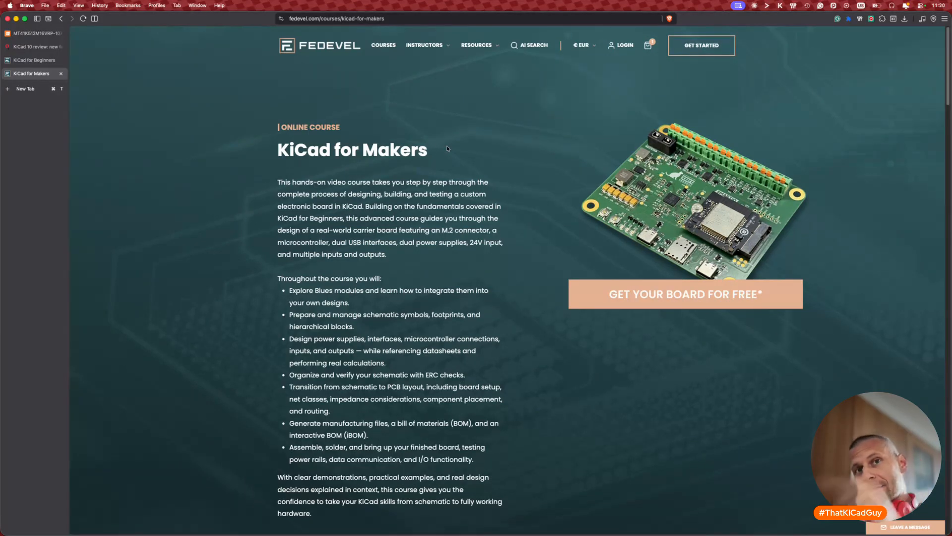
left_click(39, 60)
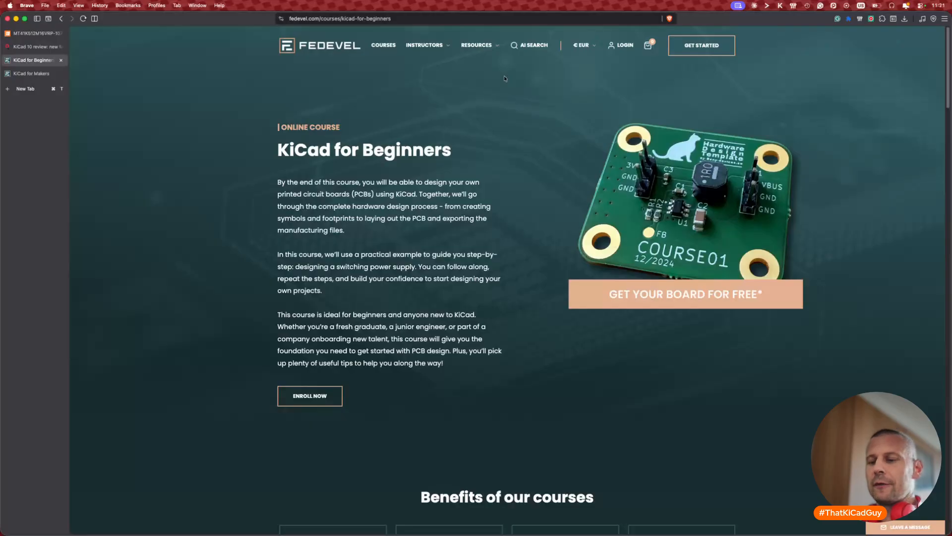
Step: Return to the STM32MP215F board in KiCad and zoom into the MPU-to-memory DDR routing
key("super+Tab")
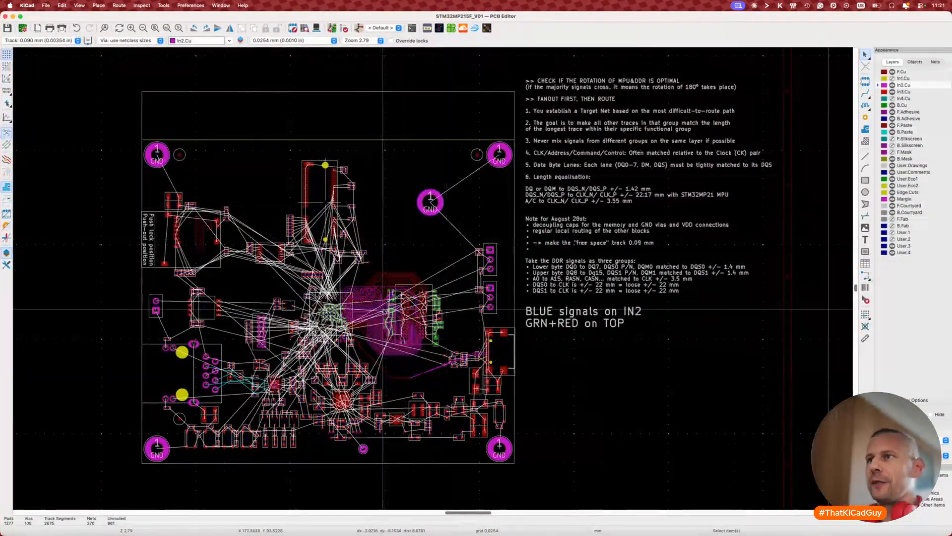
scroll(383, 309, "up", 6)
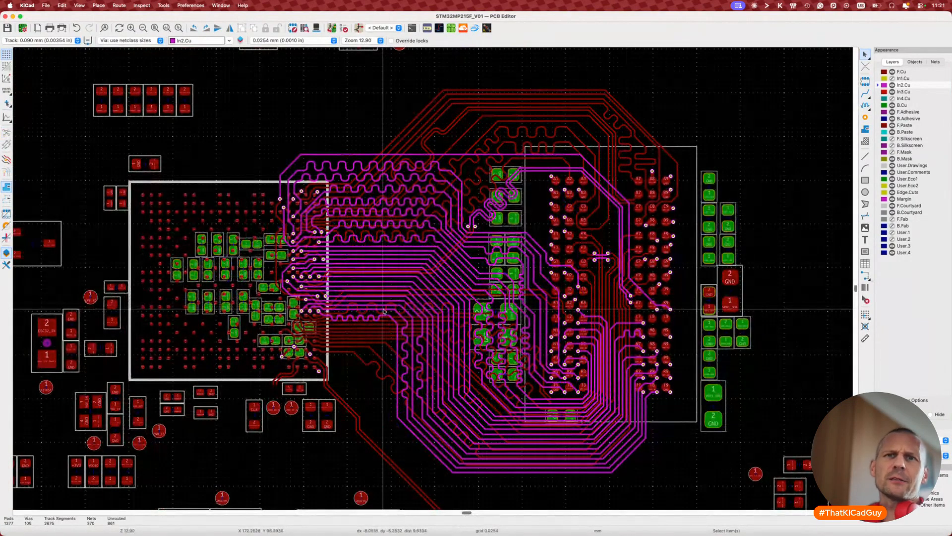
scroll(383, 311, "down", 3)
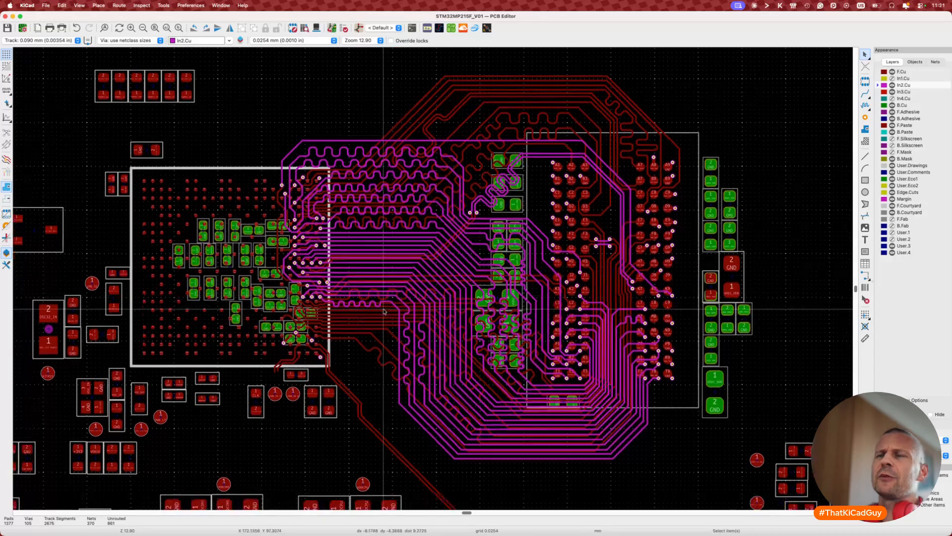